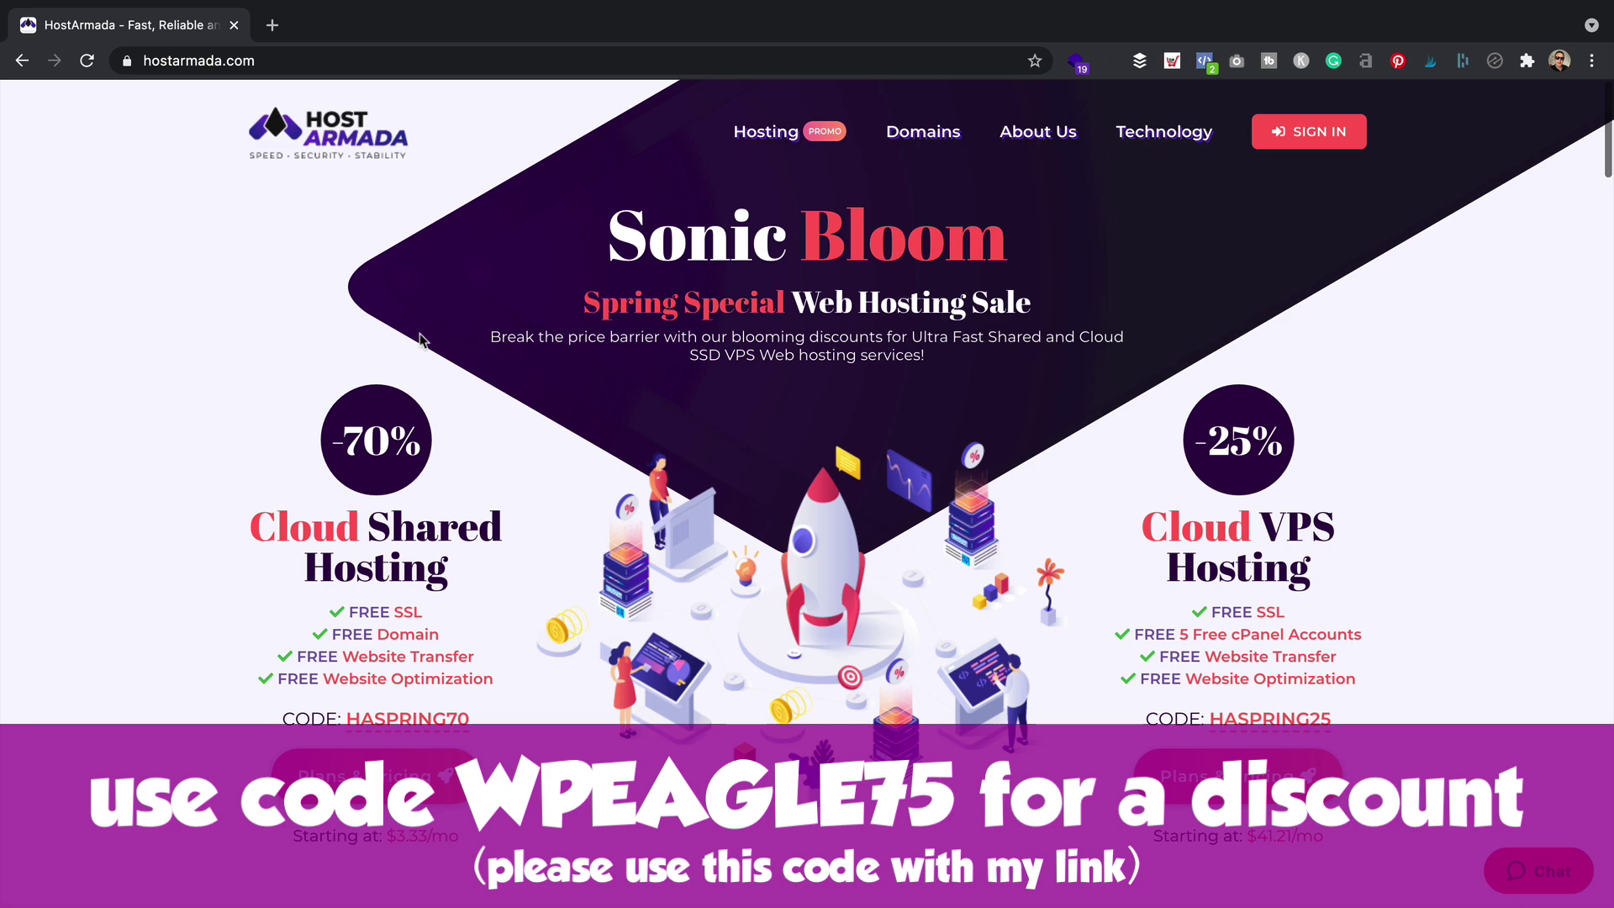
Go to HostArmada's WordPress Hosting plans and pricing section
mouse_move(765, 131)
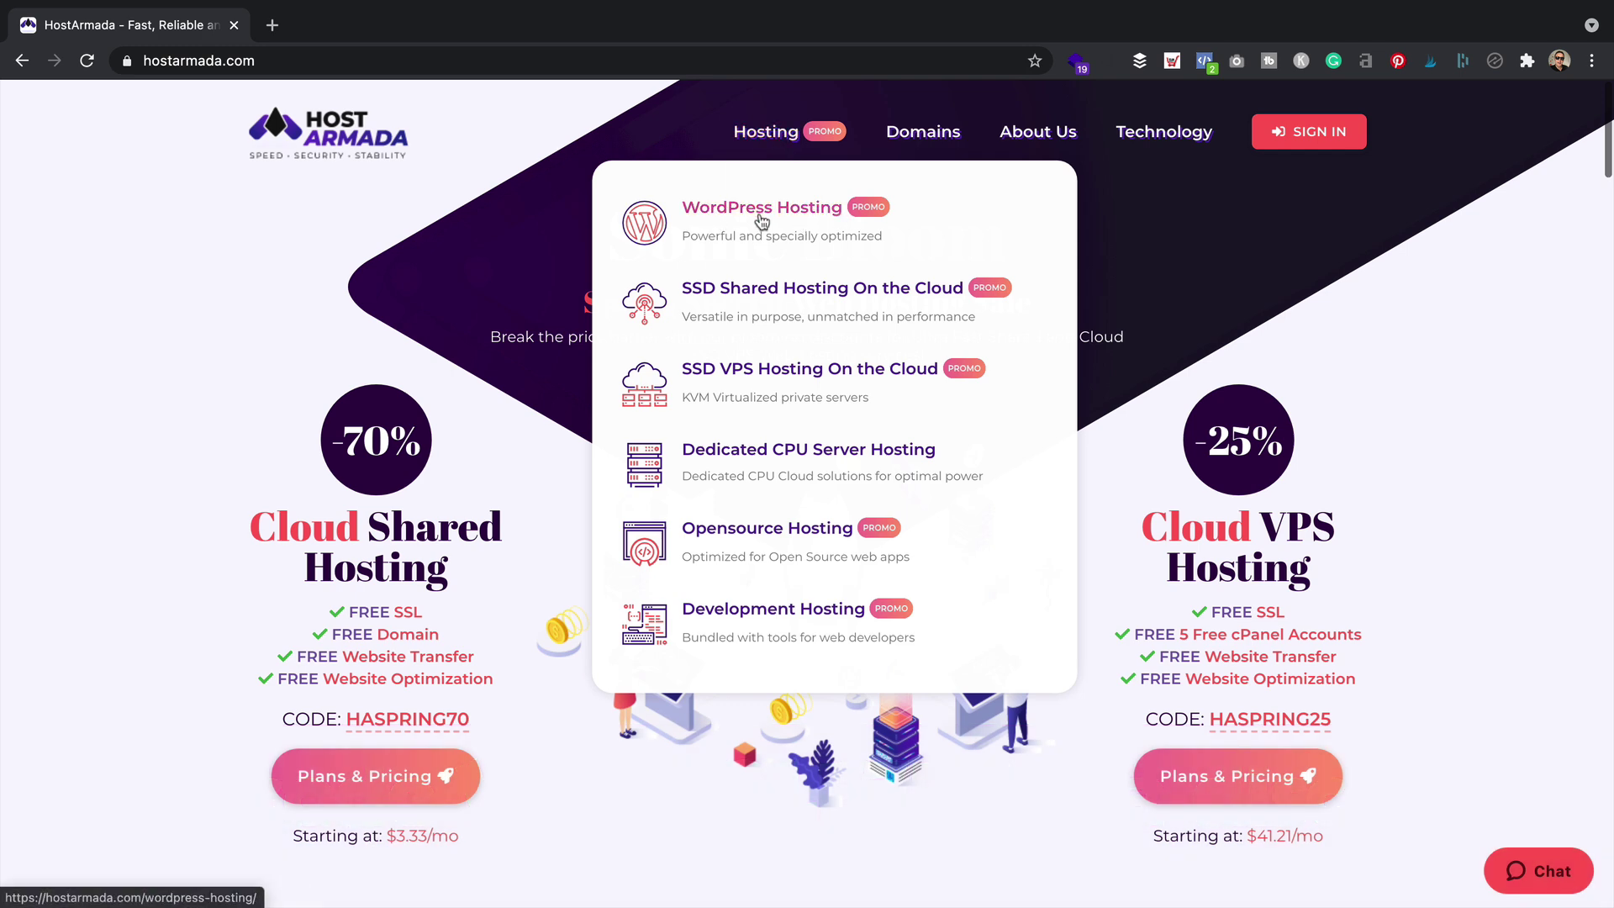
click(760, 220)
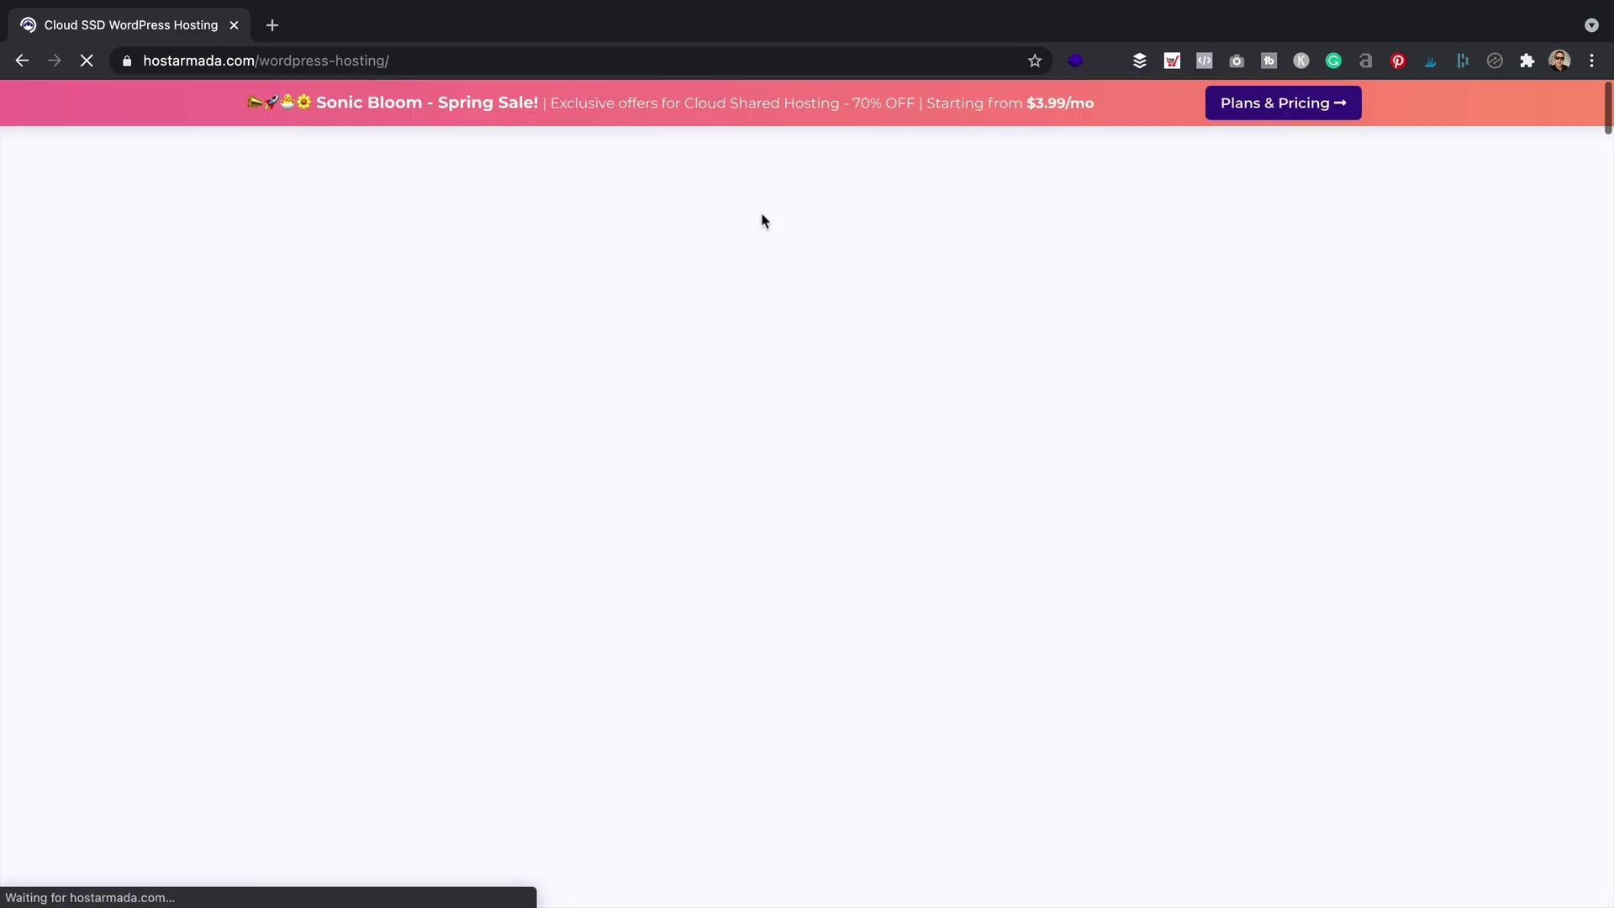
scroll(752, 243, down, 2)
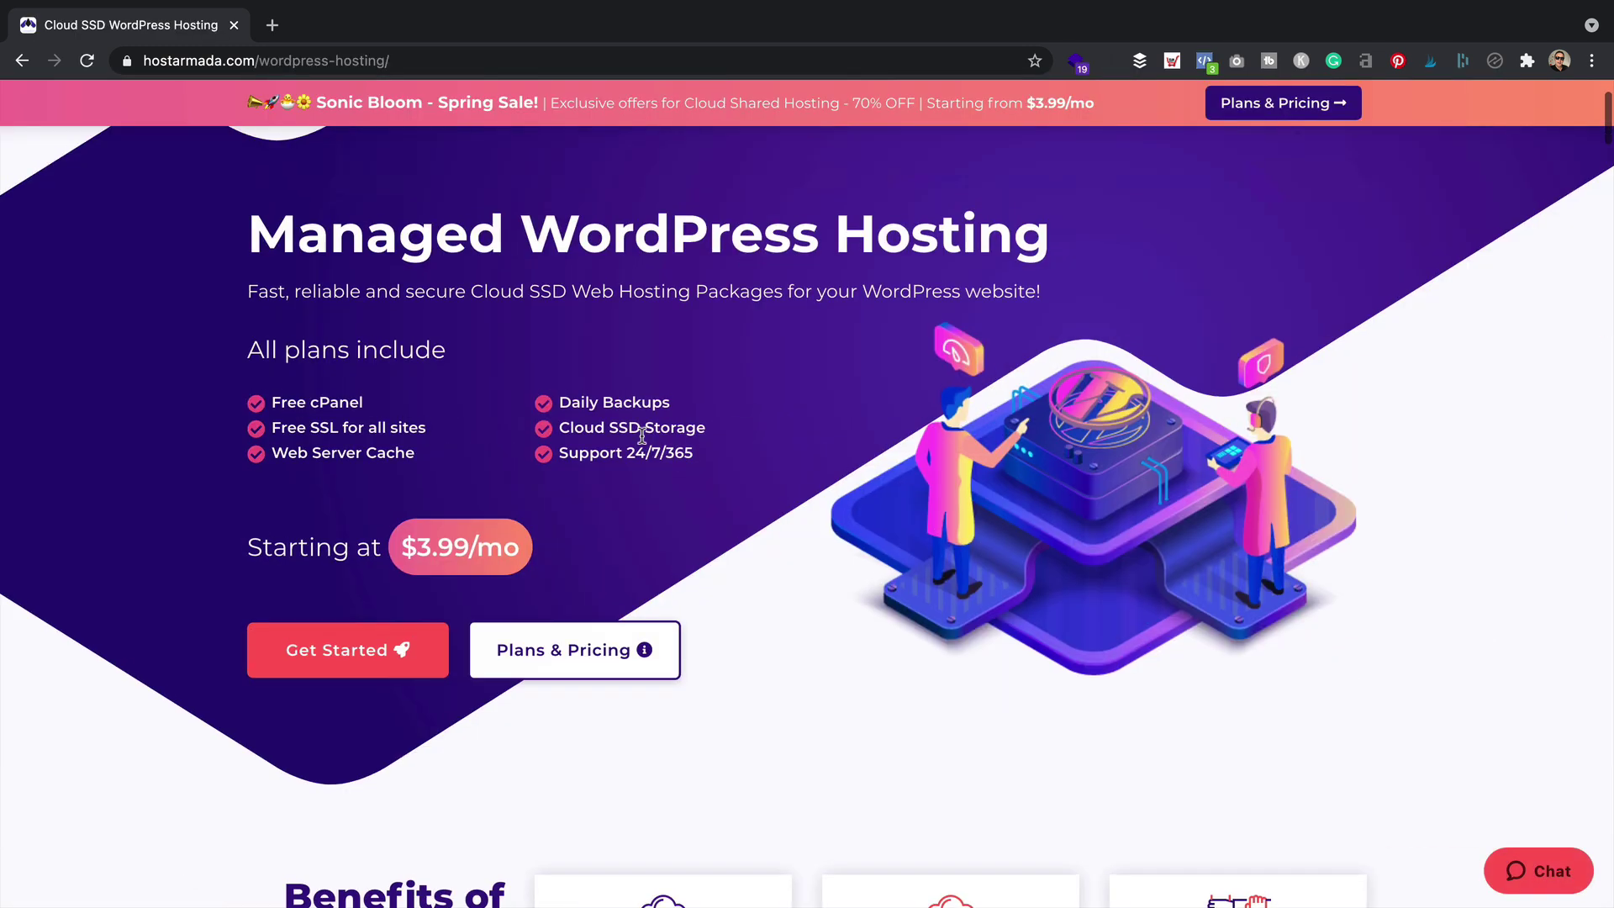
click(577, 653)
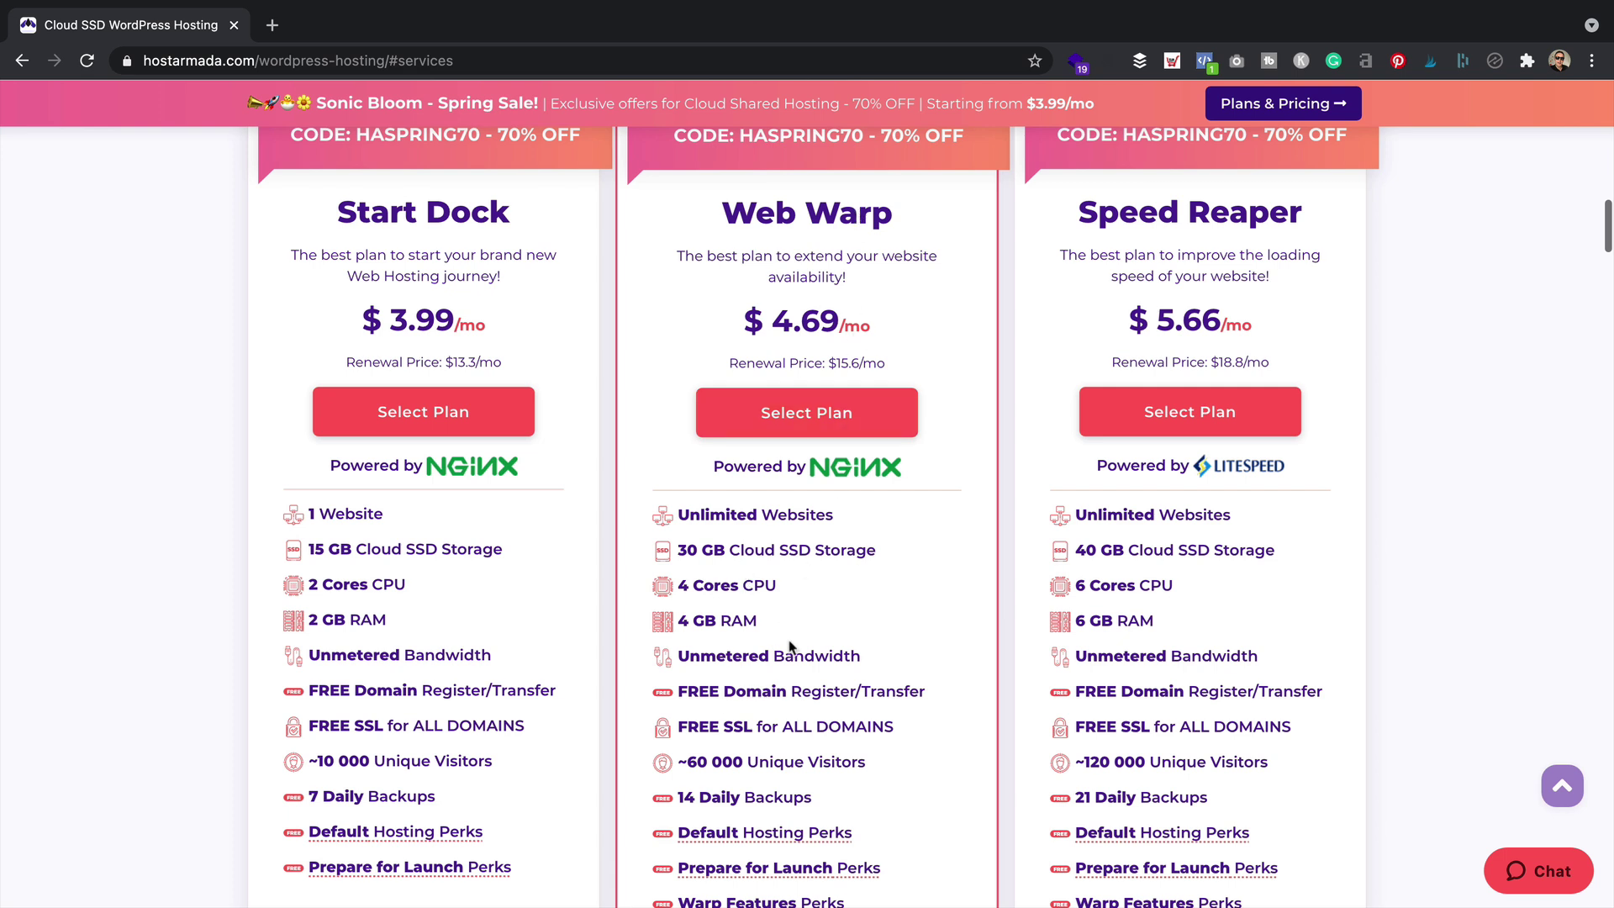
Review Web Warp's $4.69/mo price, unlimited websites, 4-core CPU and unmetered bandwidth
drag(713, 343, 828, 366)
click(924, 311)
click(980, 319)
drag(893, 521, 684, 518)
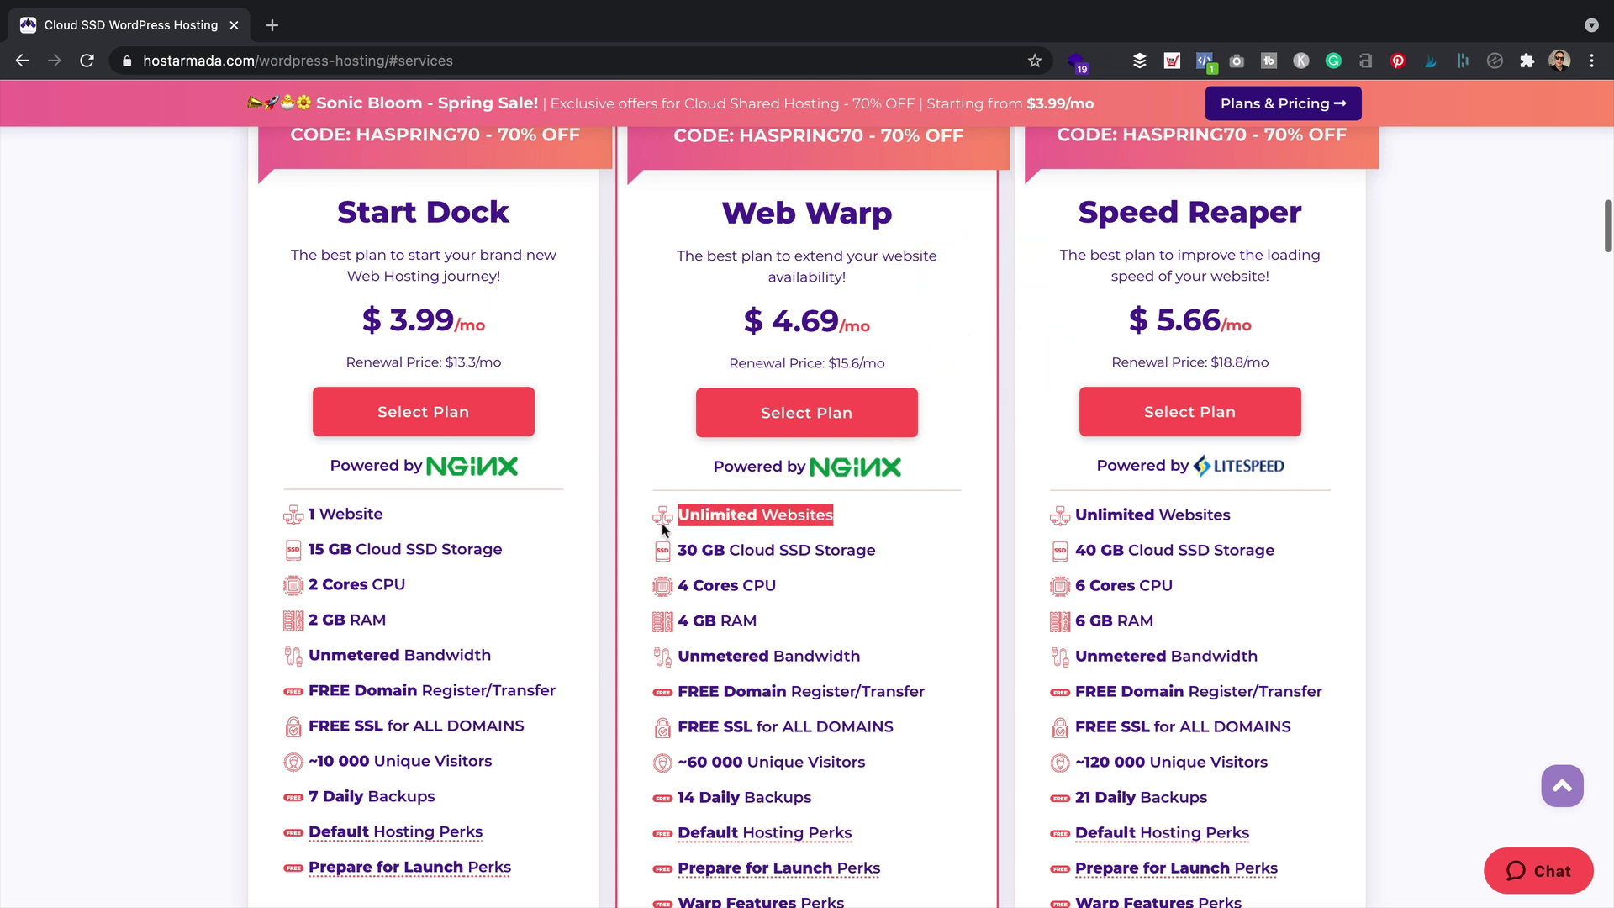
click(684, 518)
drag(839, 594, 682, 588)
click(682, 588)
scroll(679, 589, down, 1)
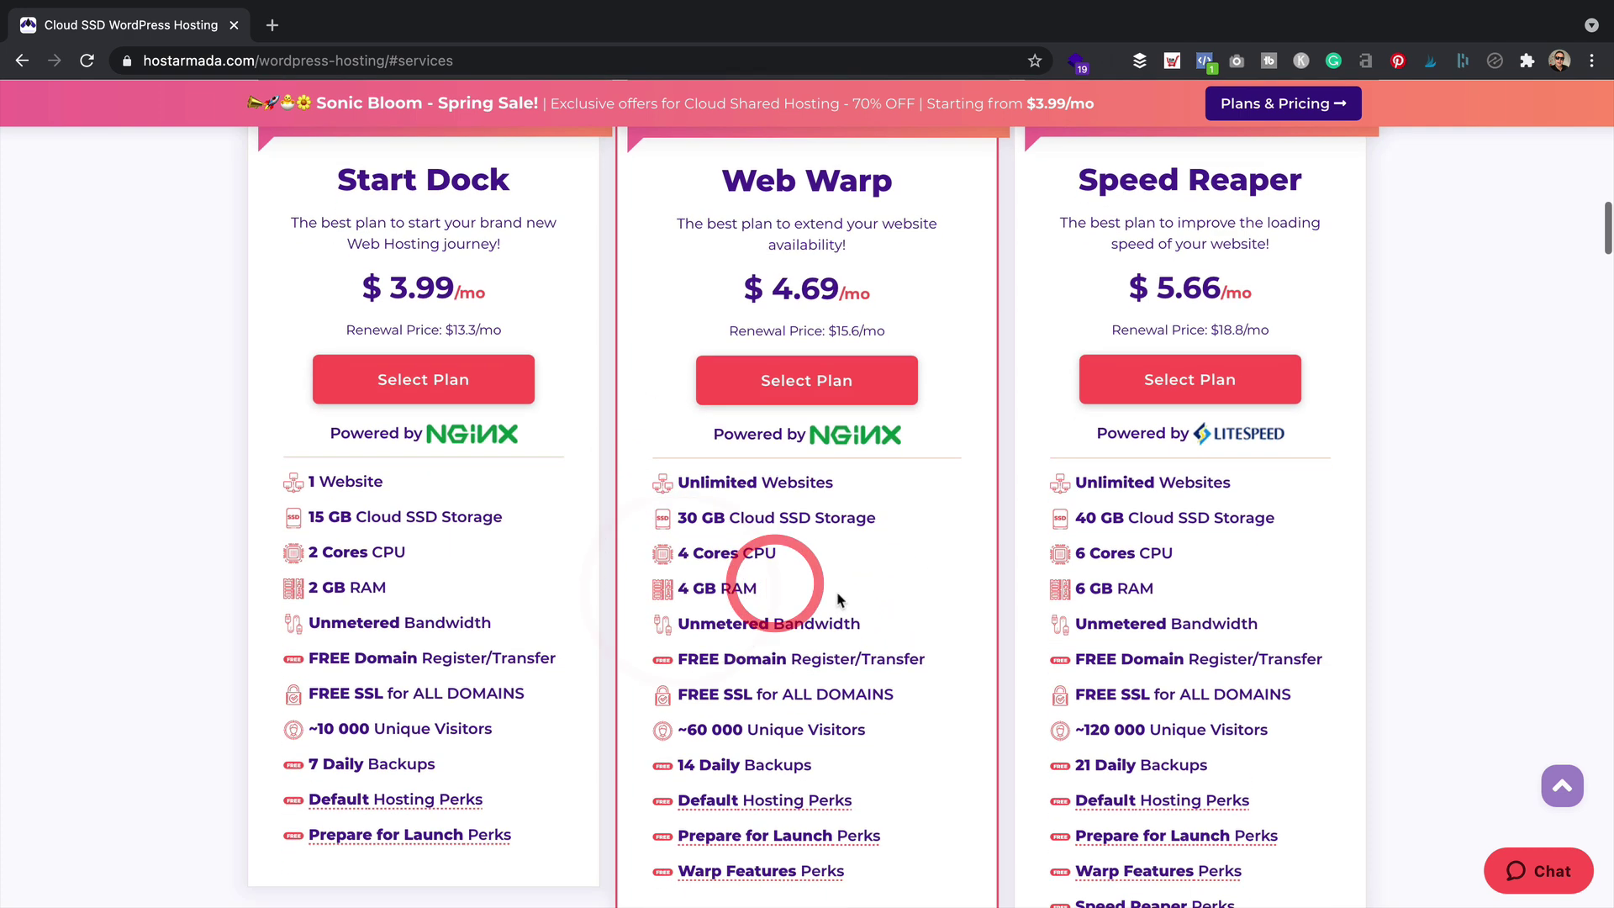
mouse_move(891, 640)
mouse_down()
mouse_move(670, 629)
mouse_move(757, 652)
mouse_move(862, 649)
mouse_up()
click(670, 629)
scroll(670, 628, down, 1)
click(863, 650)
click(953, 576)
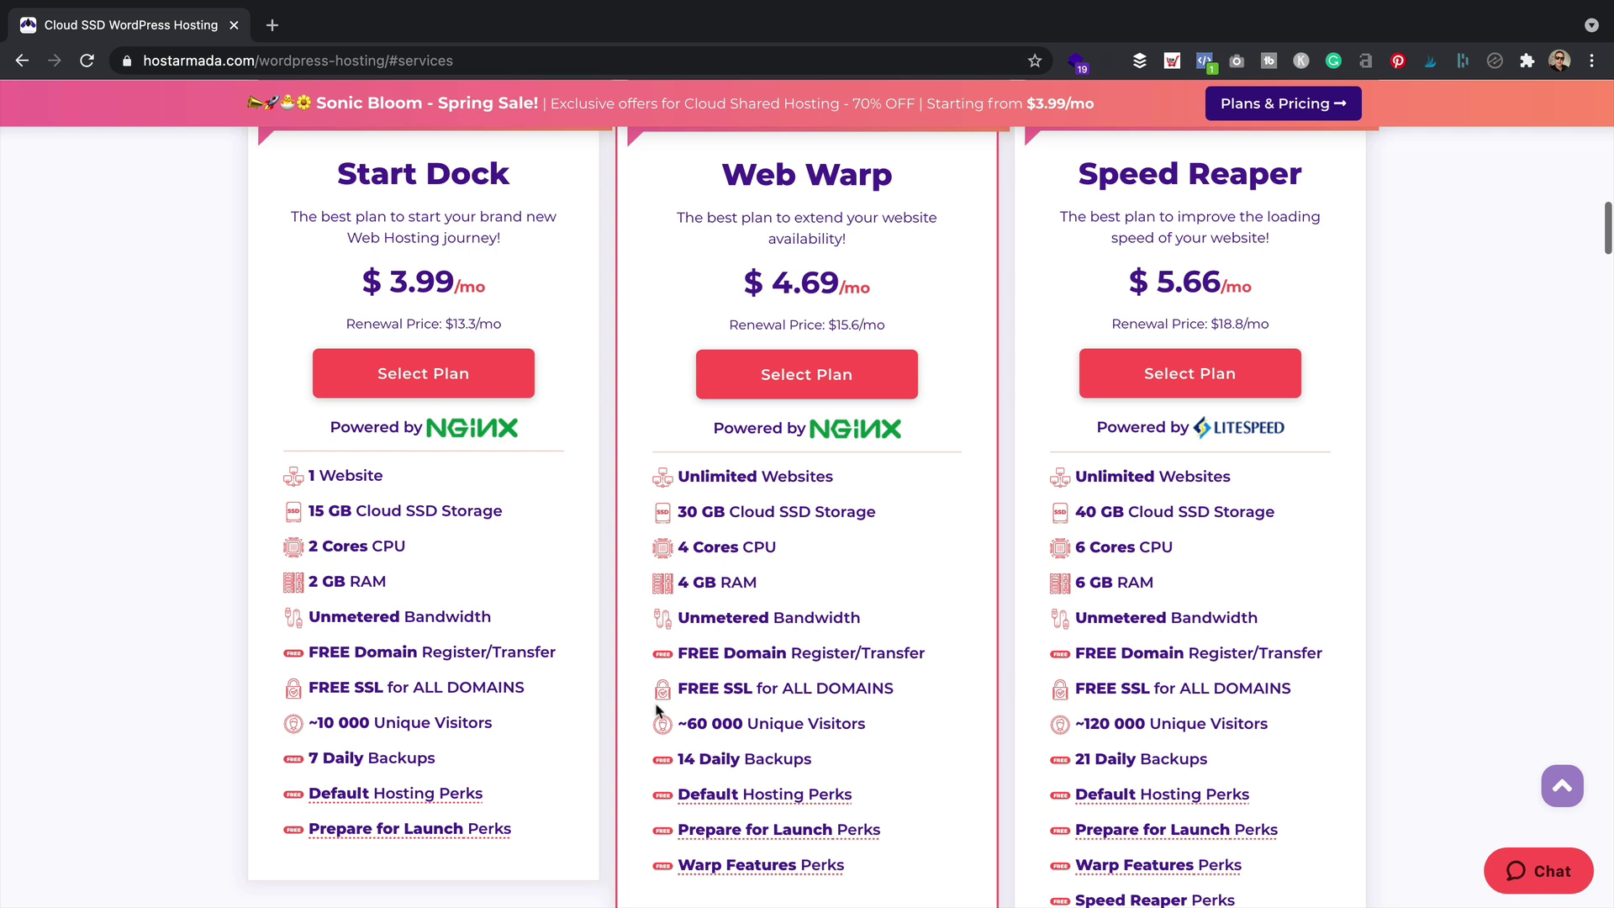
Compare against Start Dock's 1 website limit
mouse_move(807, 865)
drag(409, 481, 311, 475)
click(495, 556)
Select the Web Warp plan and confirm myprintondemandstoreuk.com is available for 1-year registration
click(828, 370)
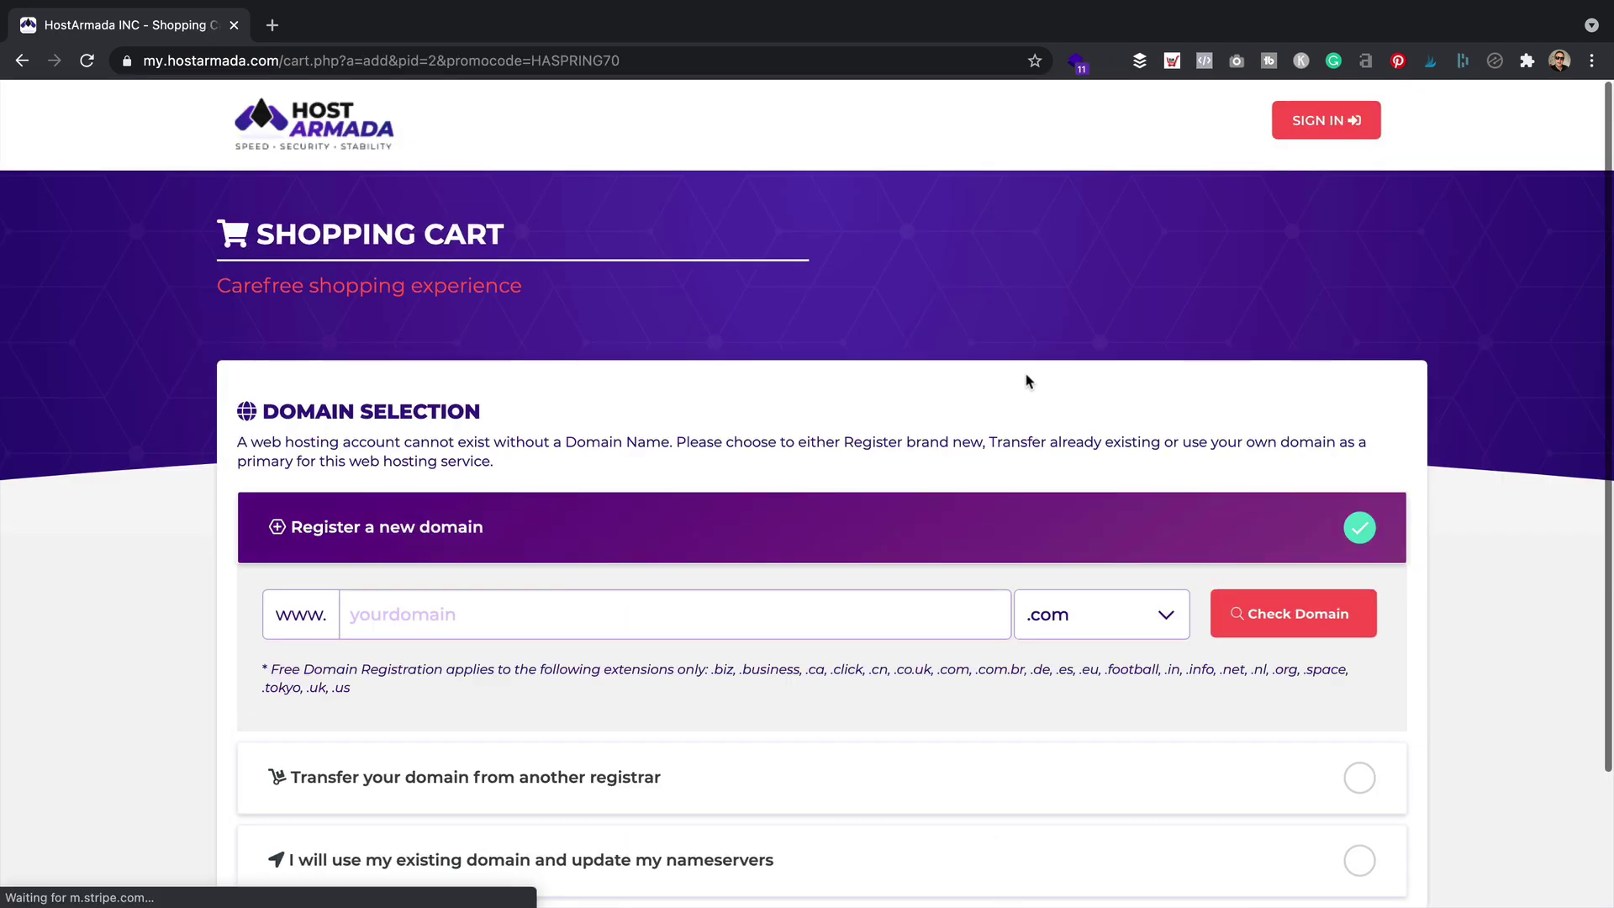
scroll(1000, 329, down, 3)
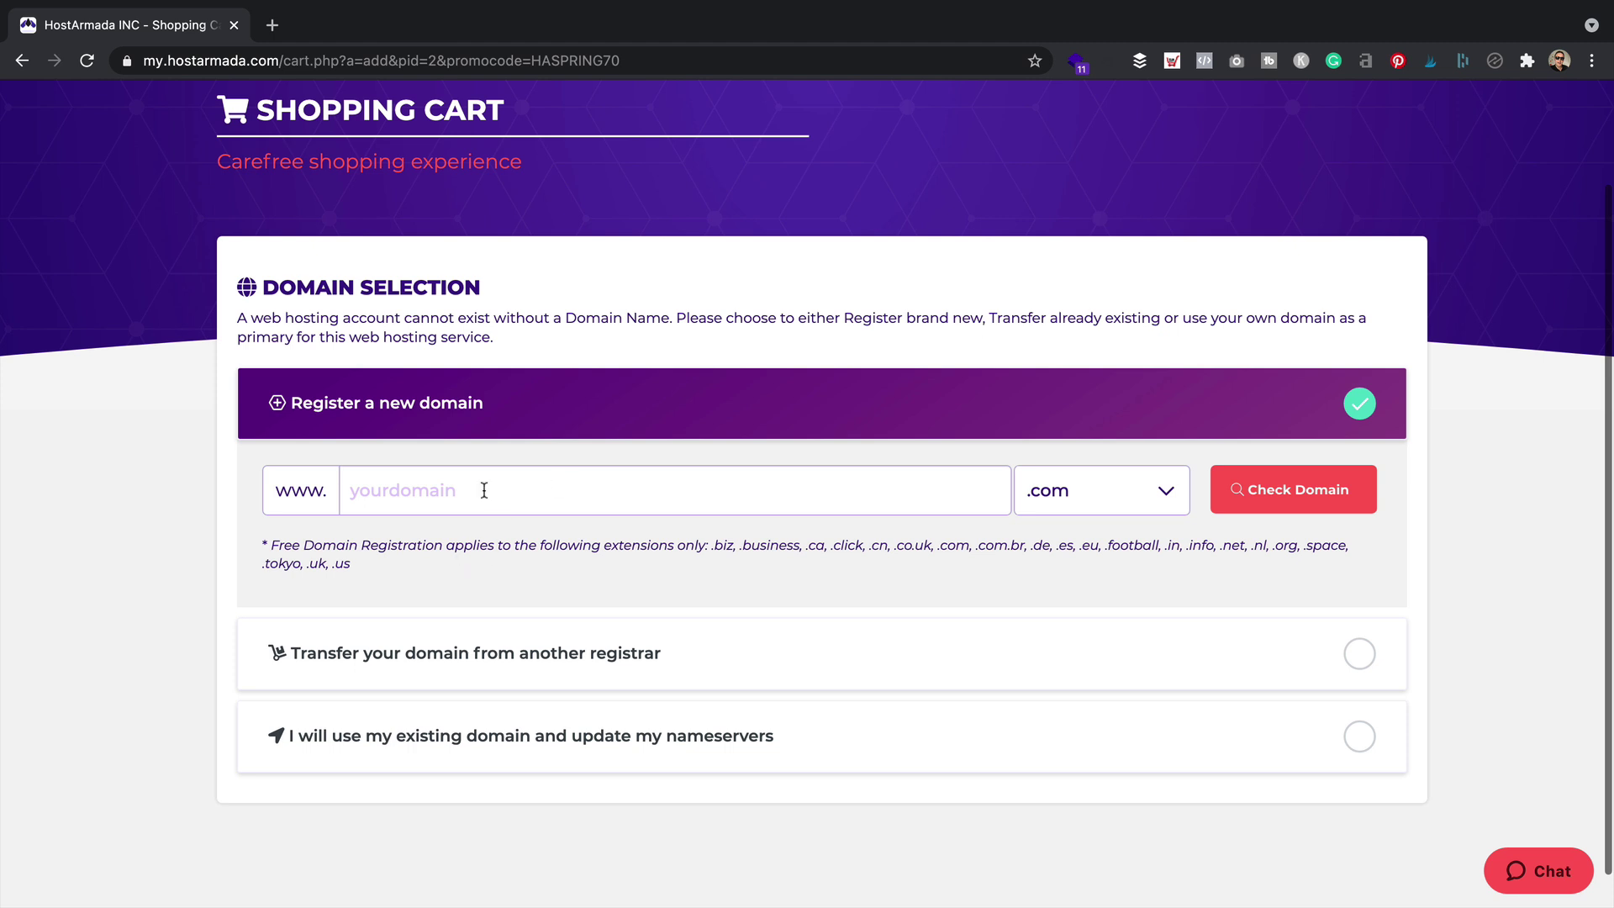
click(450, 483)
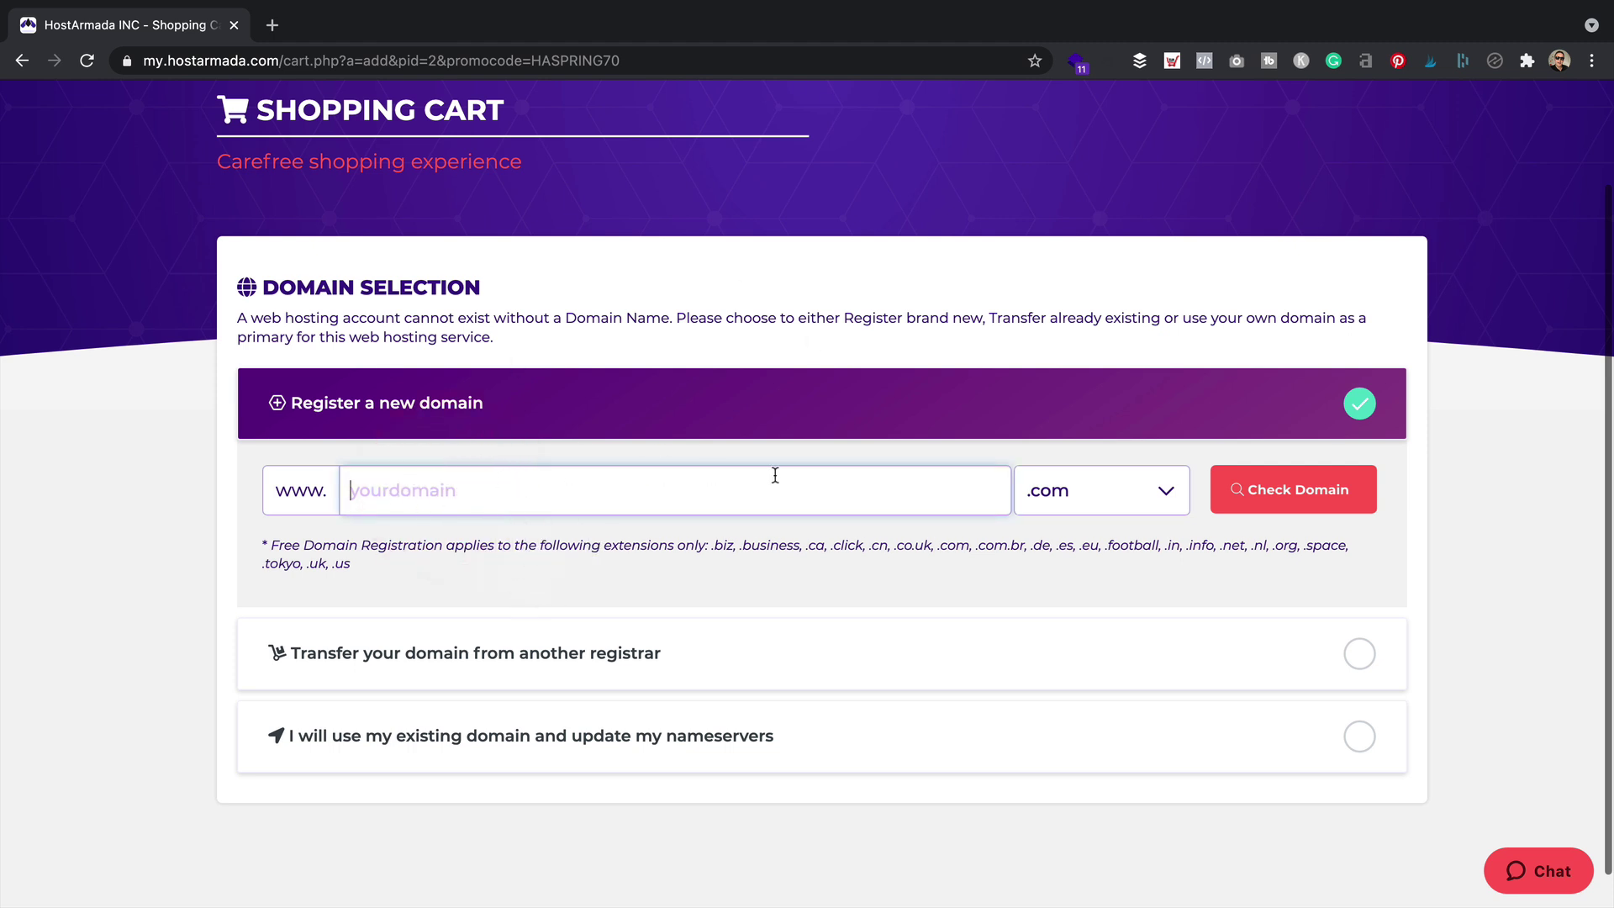
text(myprintondemandstoreuk)
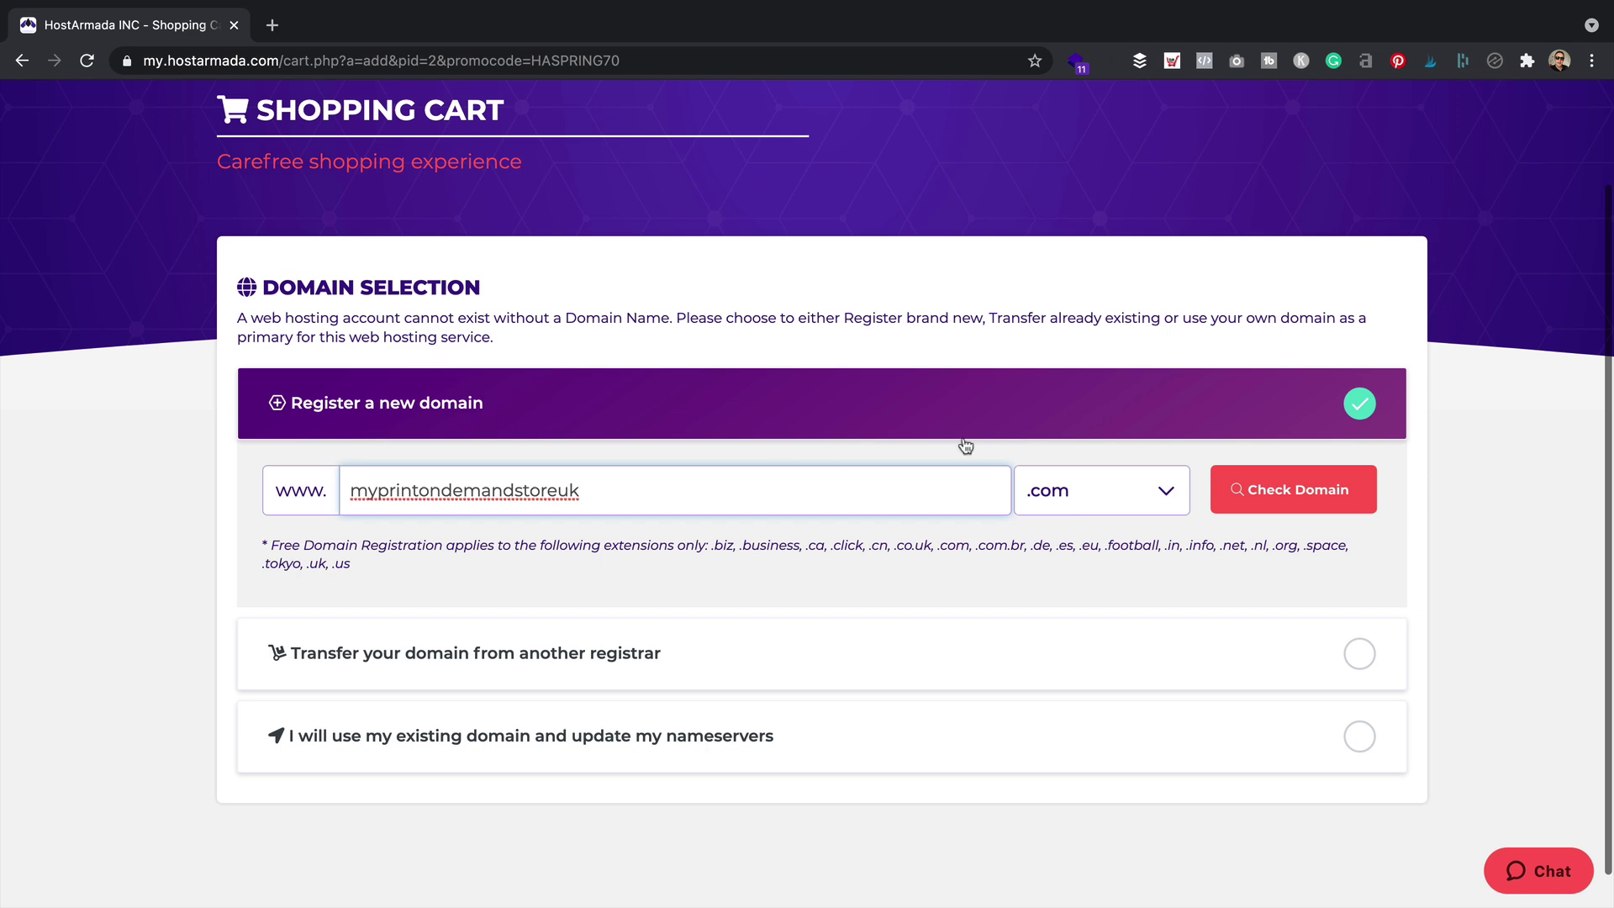
click(1333, 498)
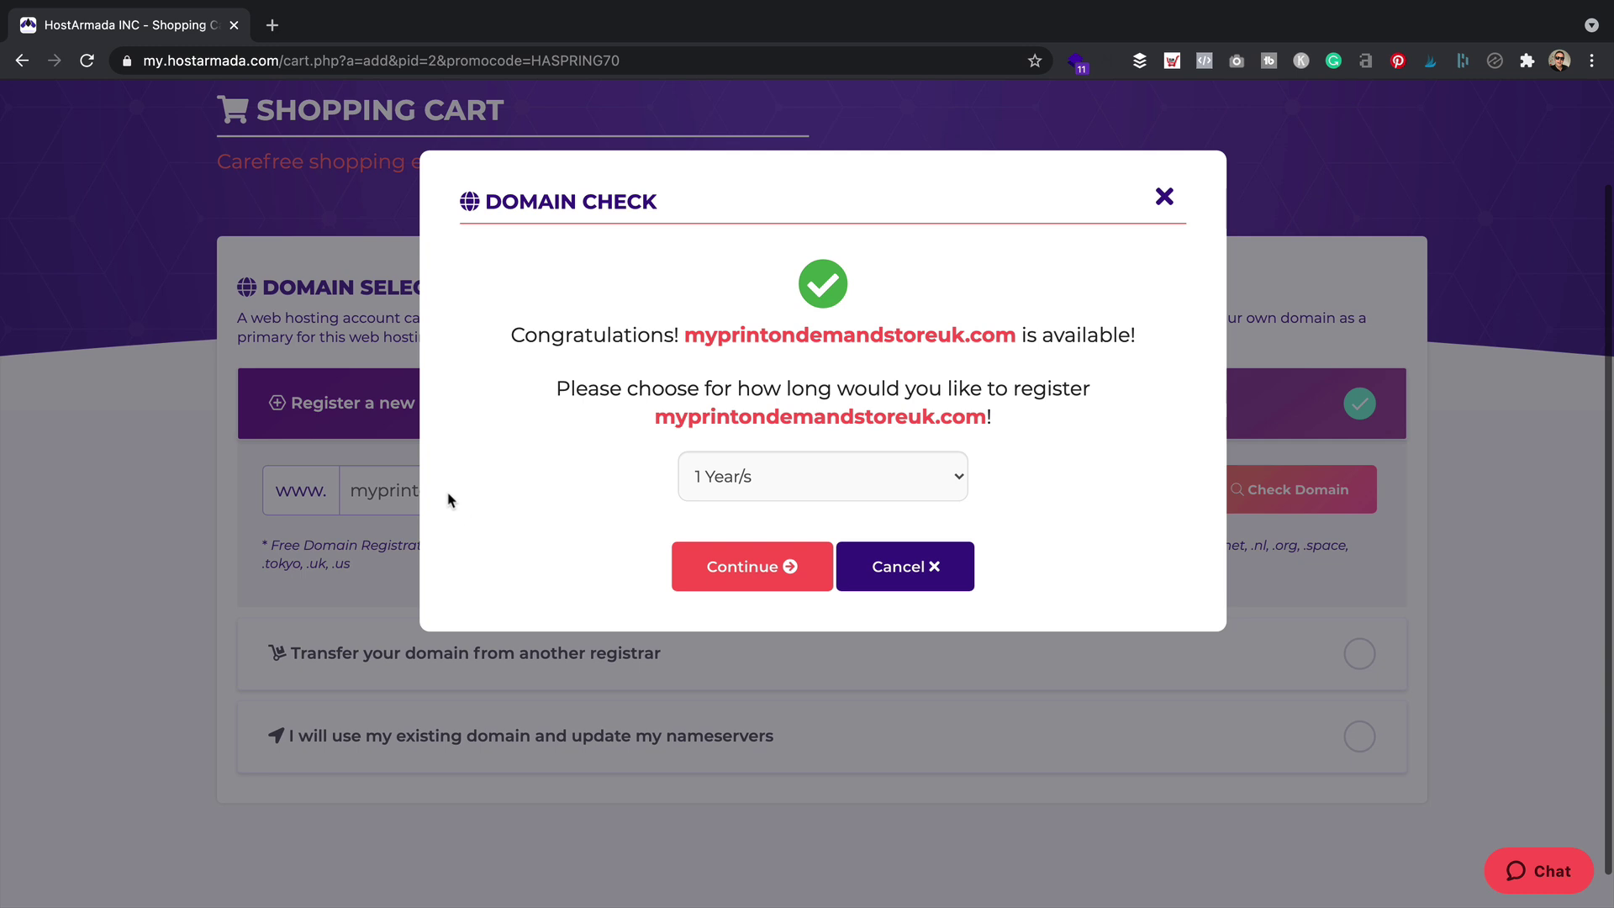
click(821, 471)
click(1153, 475)
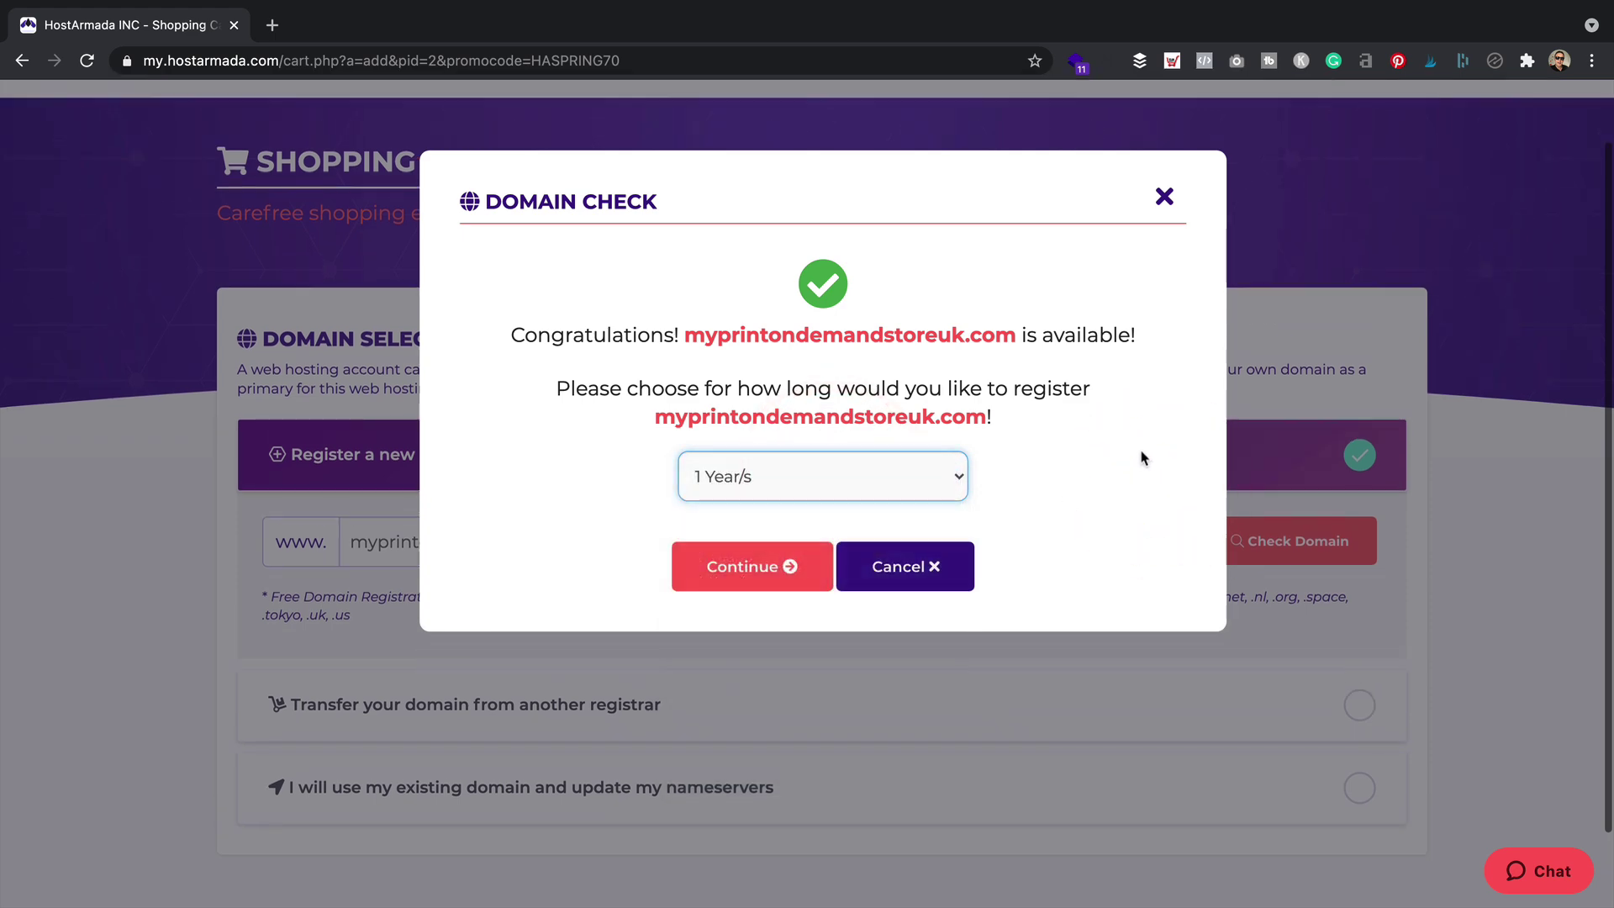
click(1163, 202)
scroll(863, 362, down, 2)
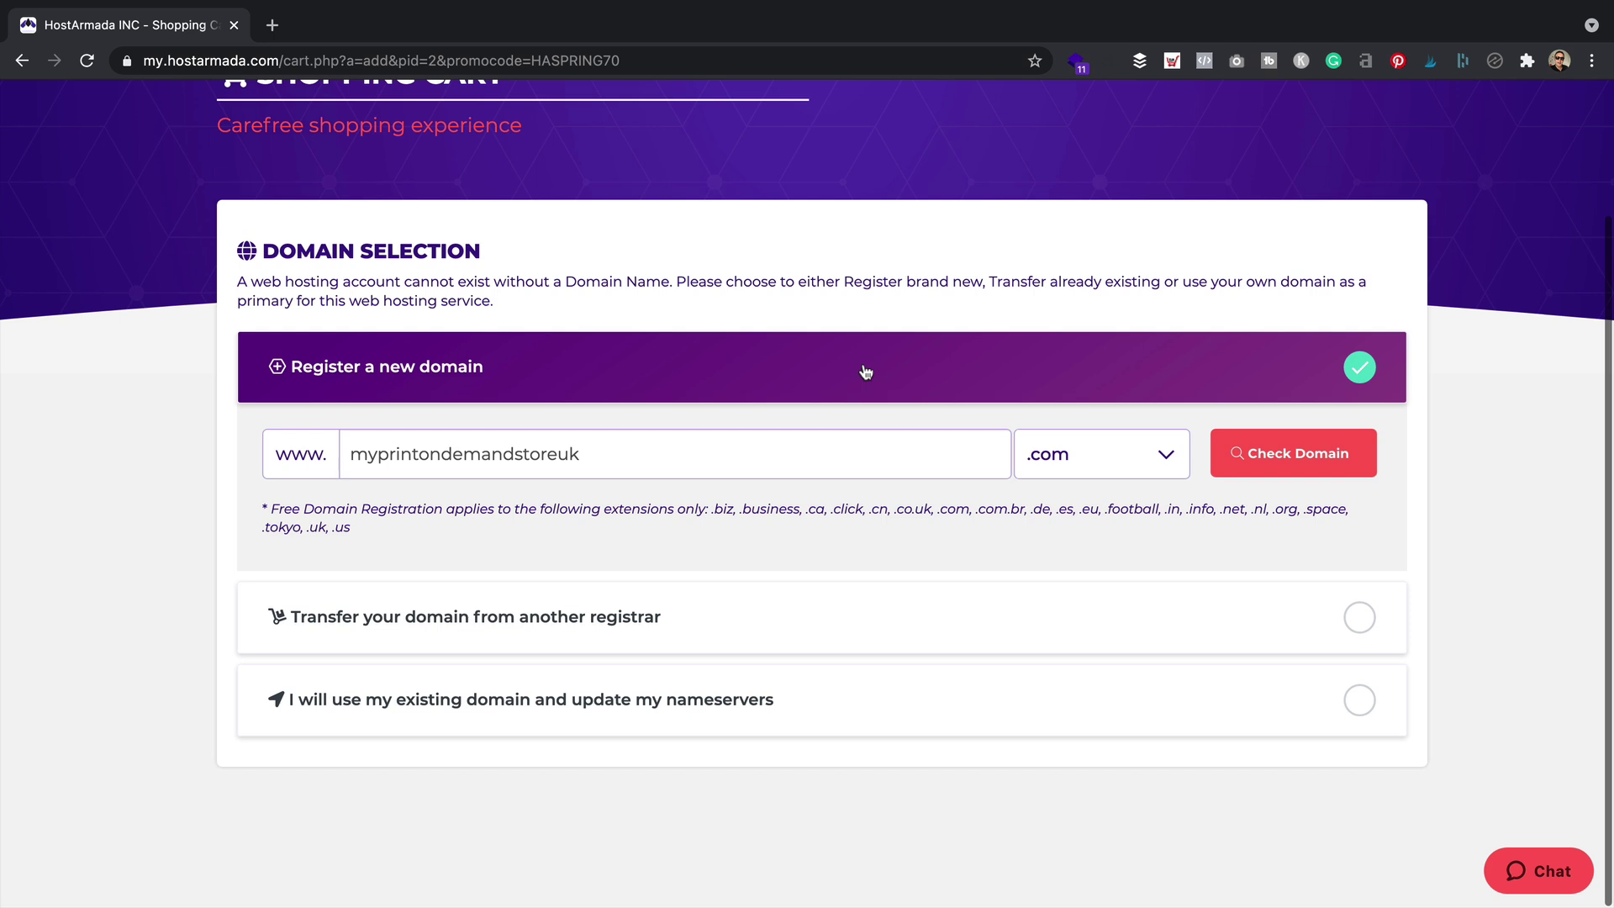
Use the existing domain affiliatemarketingmugs.com for the Web Warp order and continue to configuration
click(864, 697)
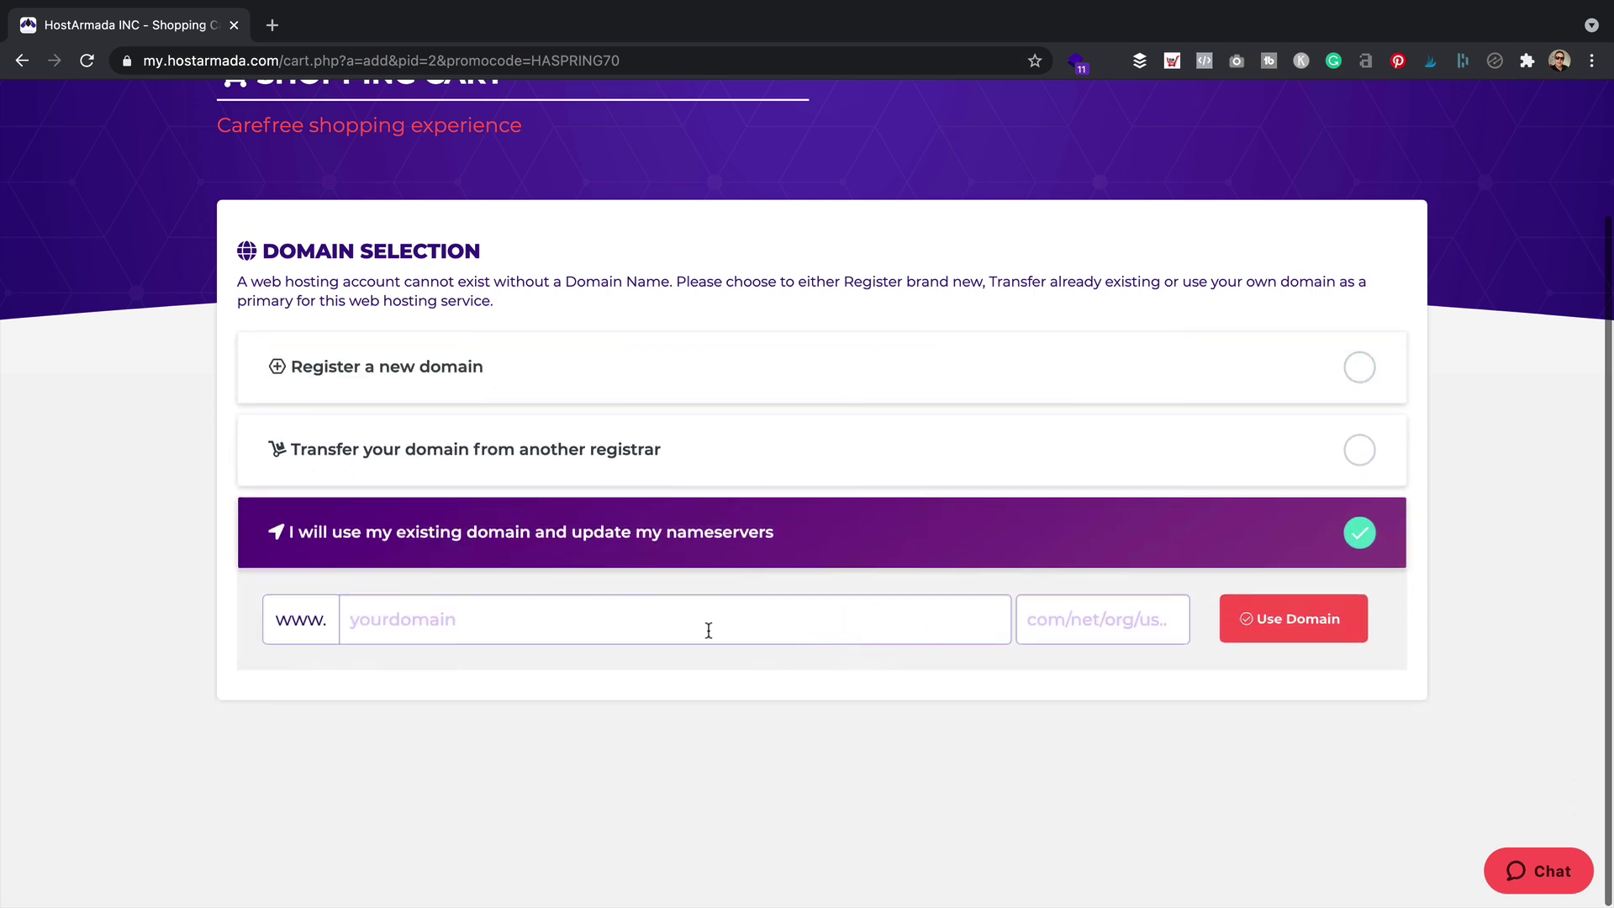
click(659, 622)
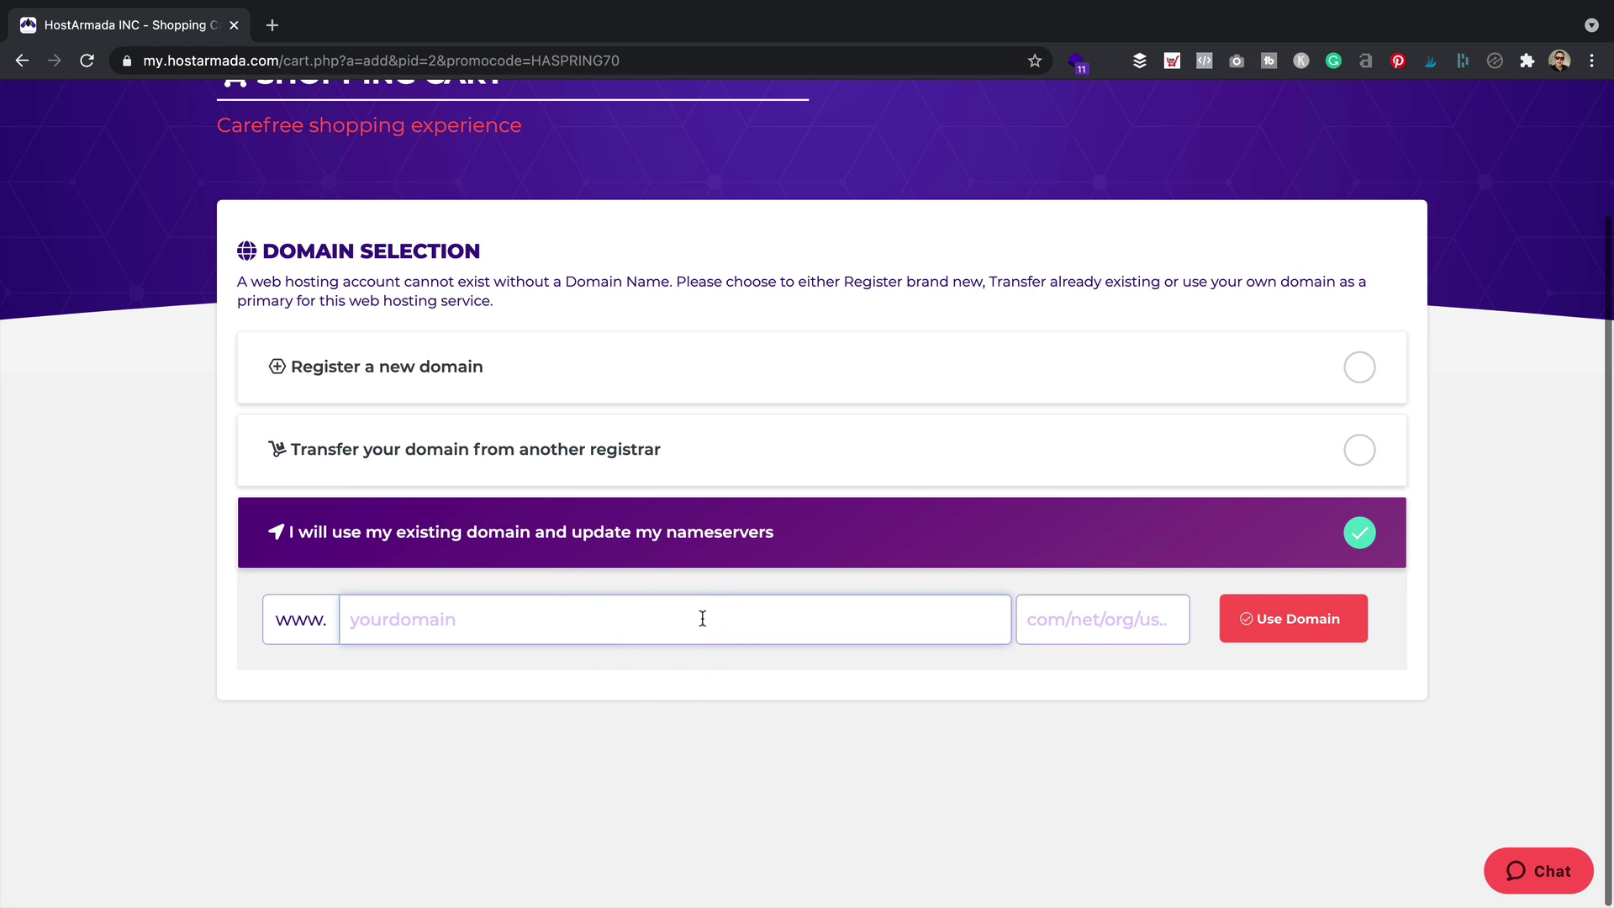
text(affiliatemarketingmugs)
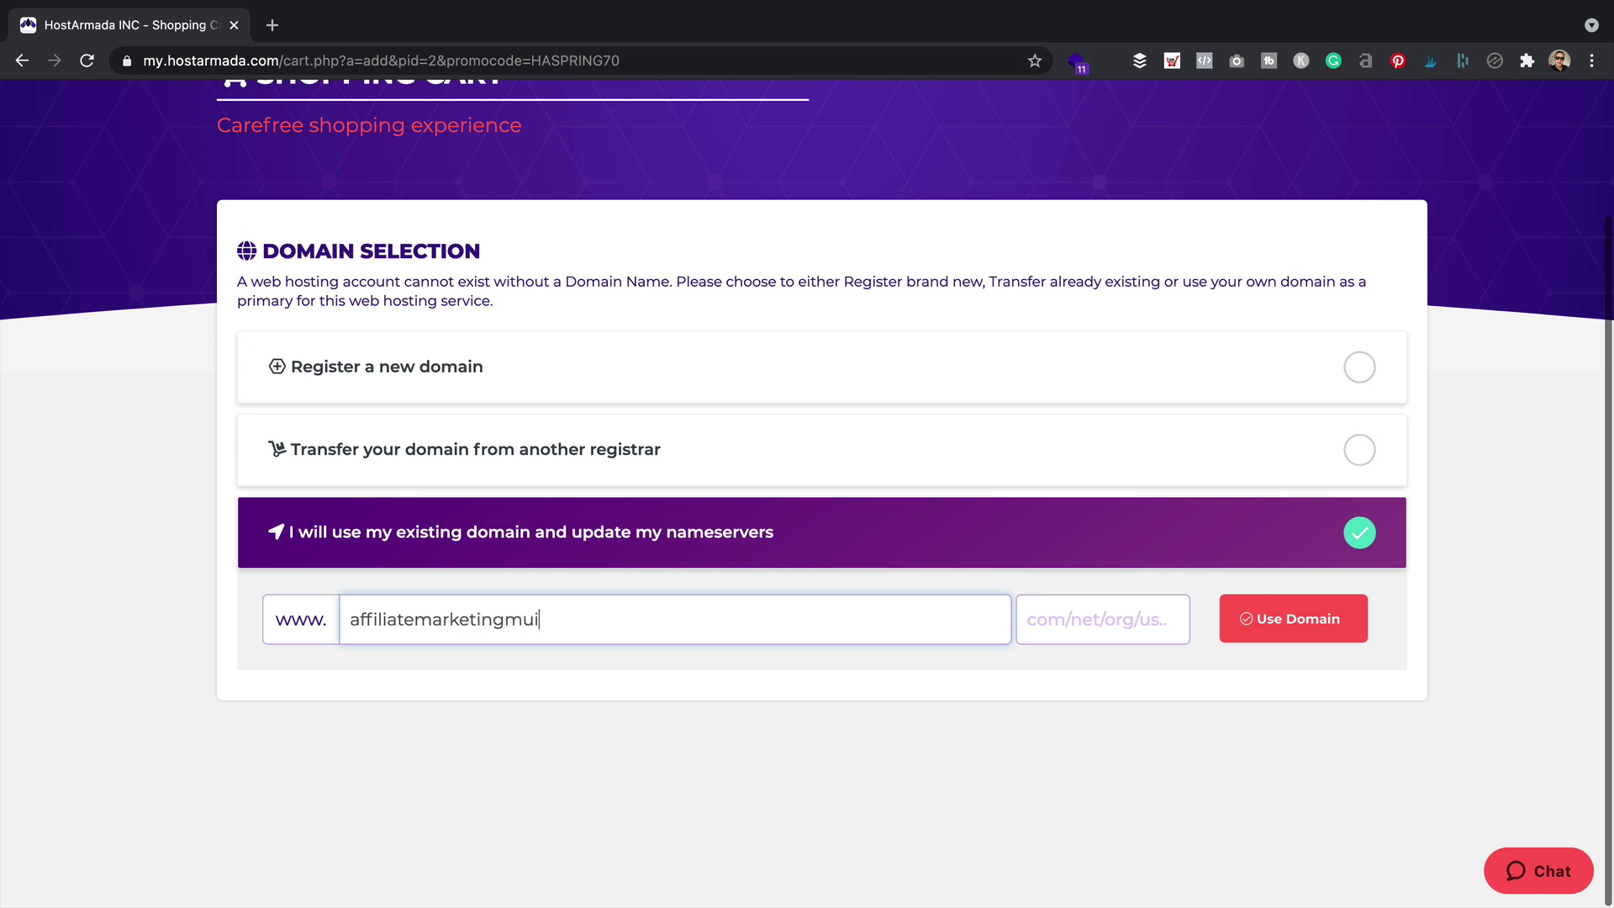
key(Tab)
text(com)
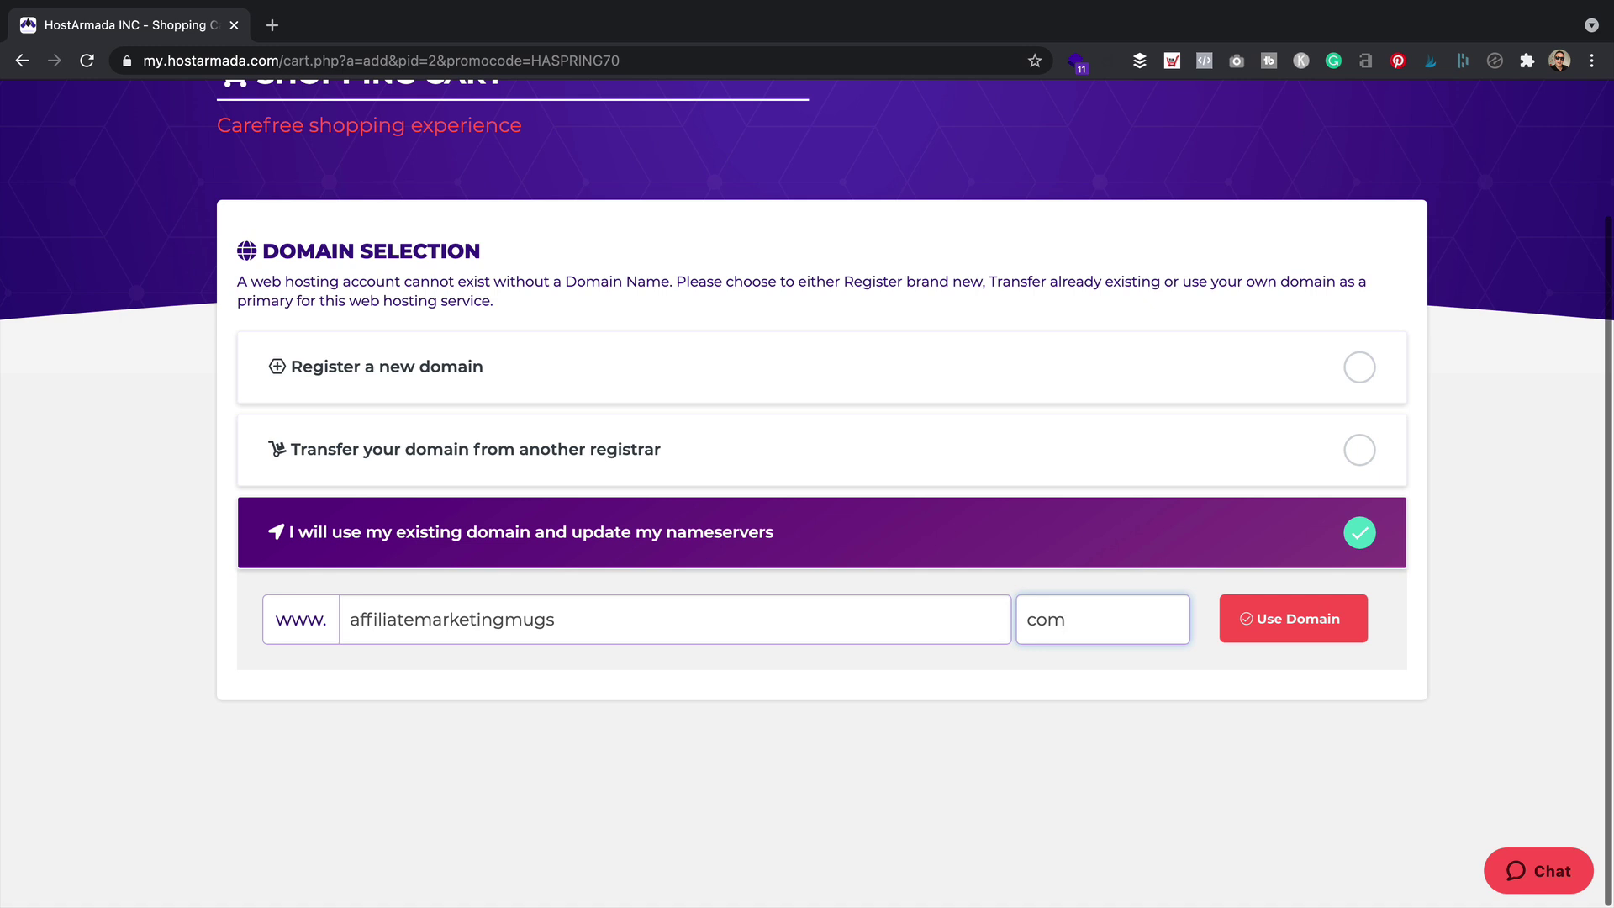
click(1095, 706)
click(1278, 618)
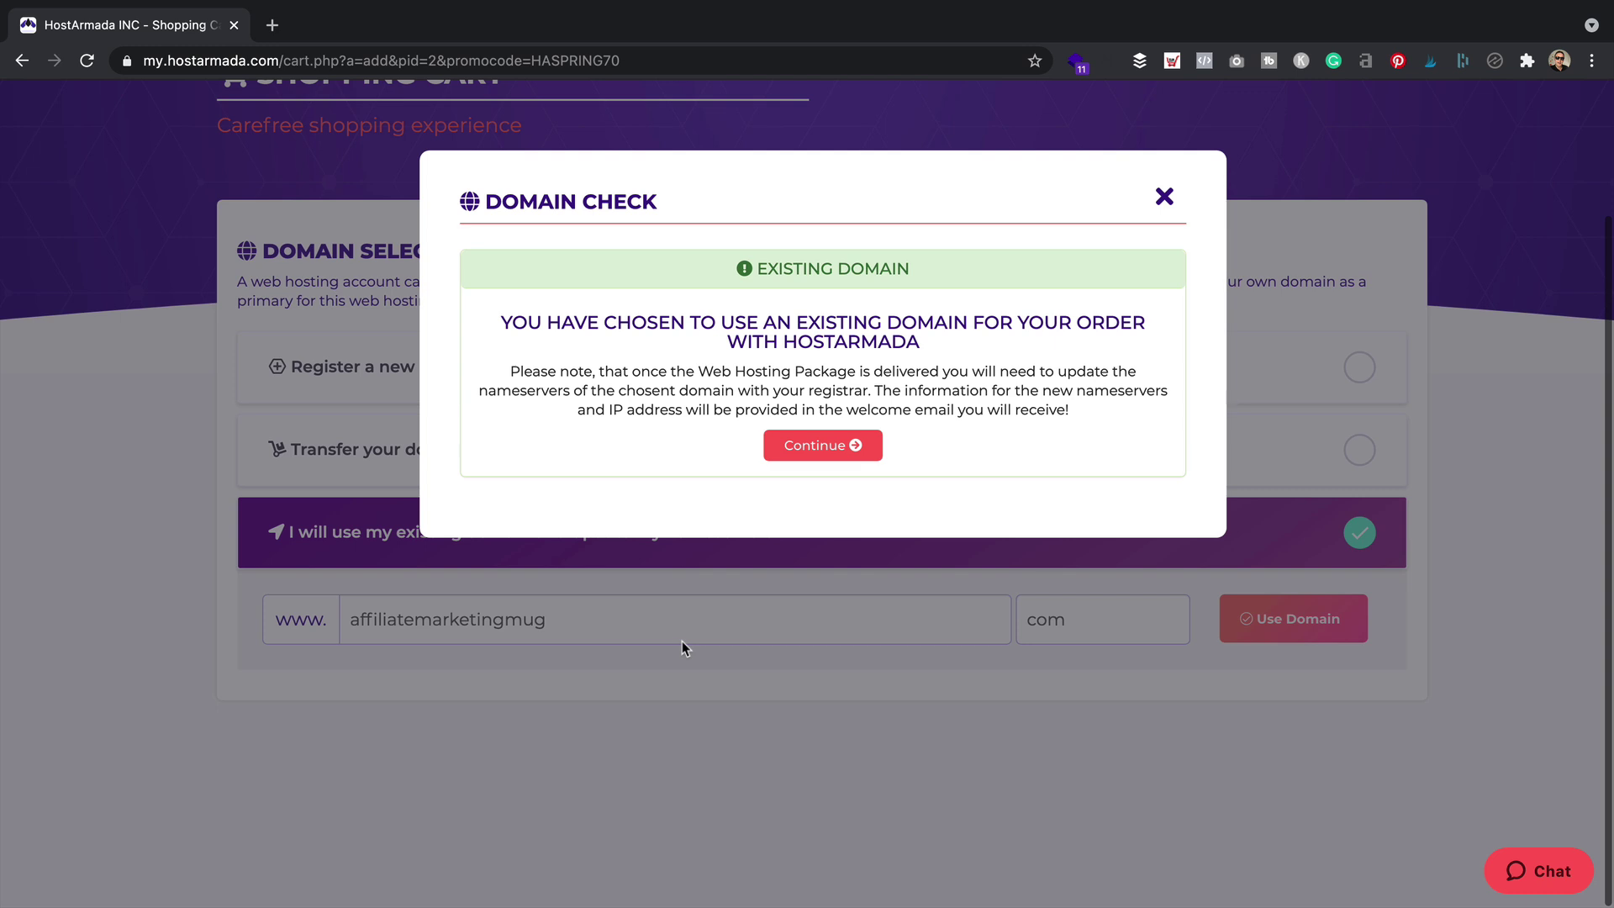
click(850, 449)
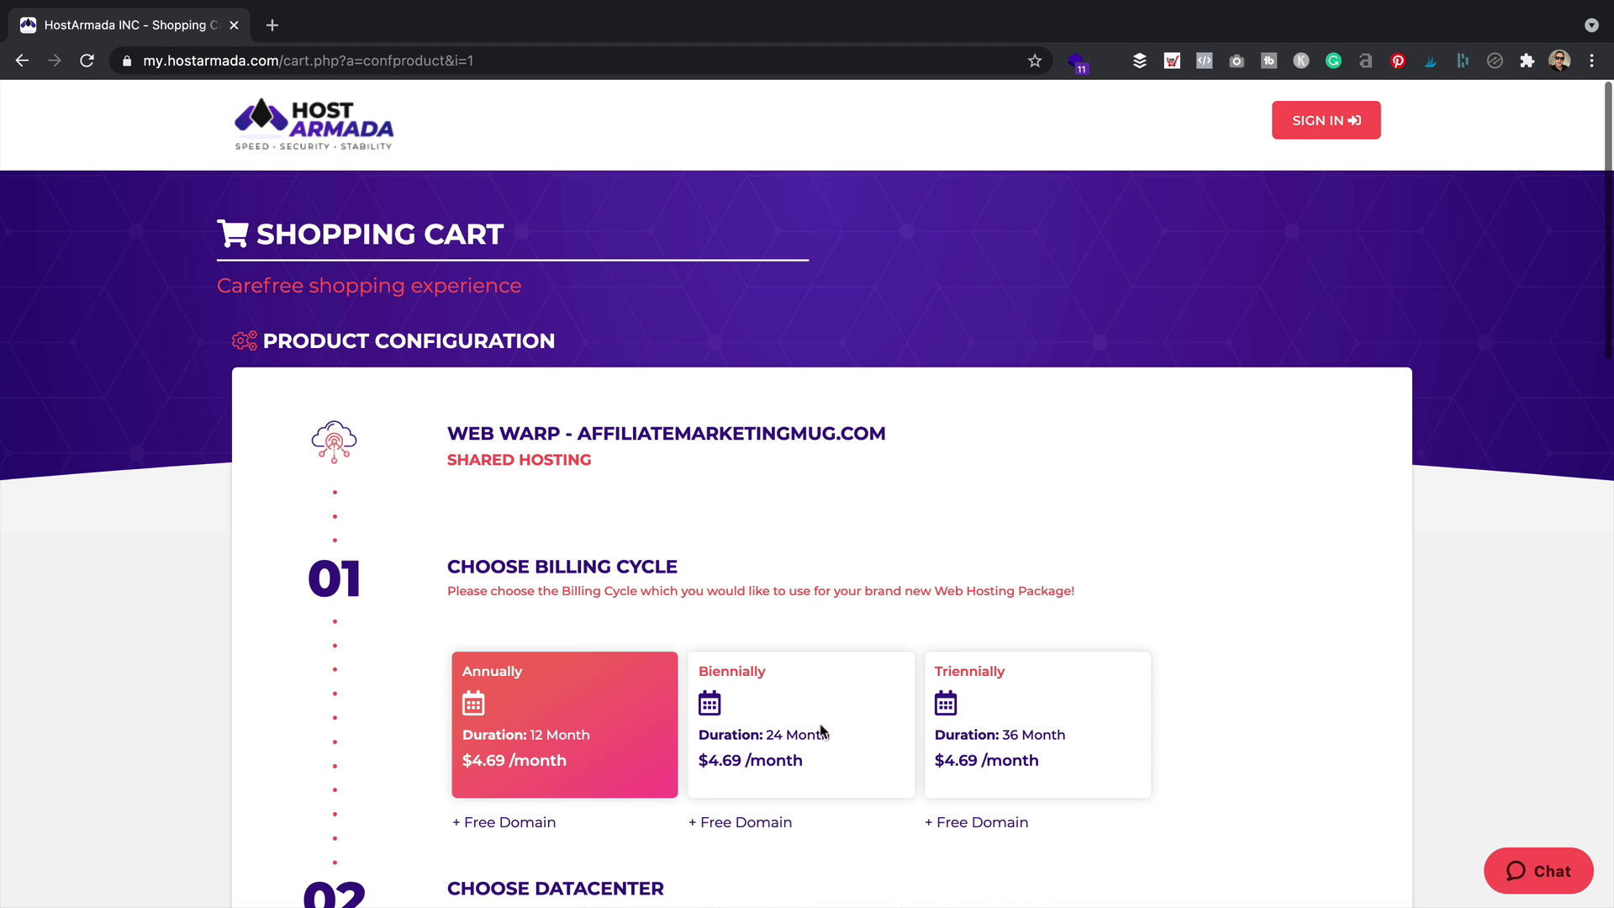
scroll(931, 425, down, 5)
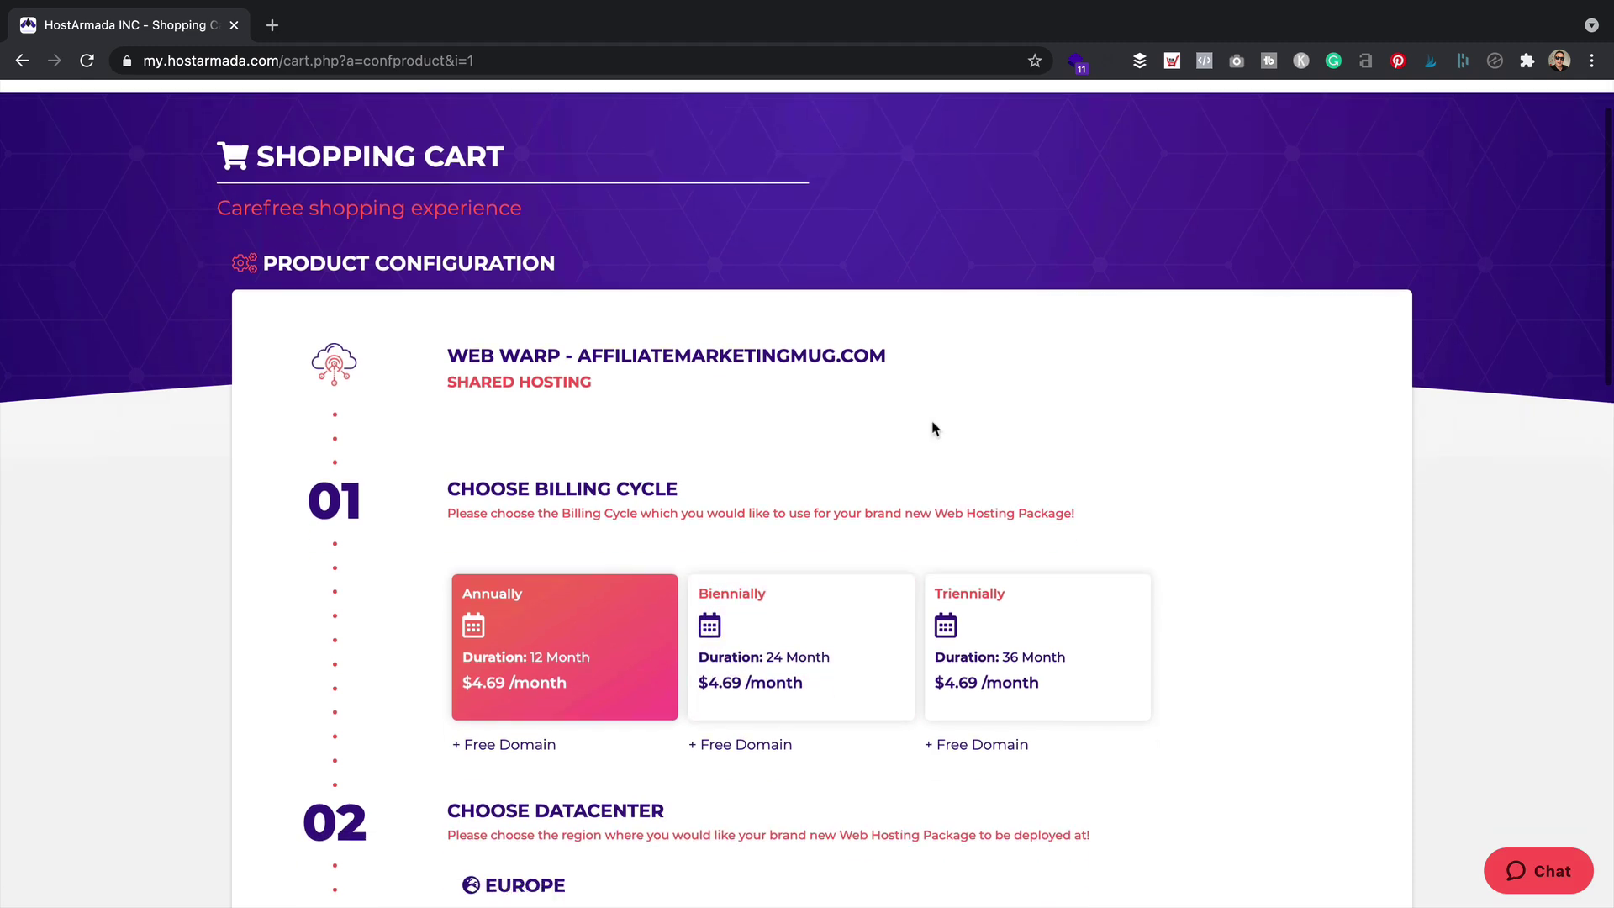
scroll(976, 332, down, 2)
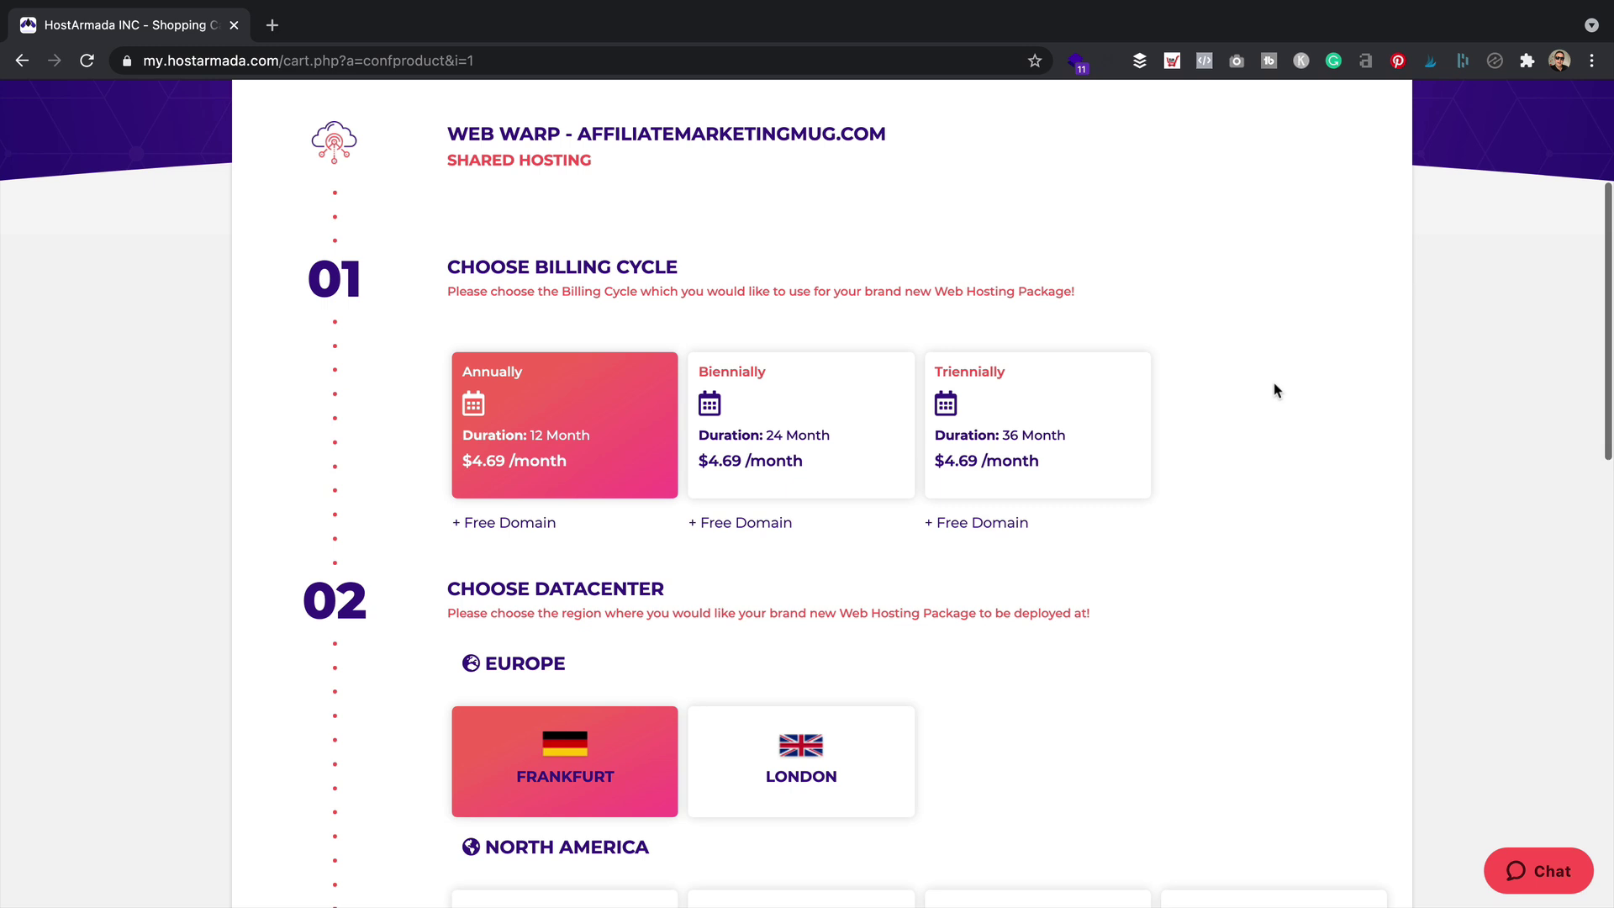
click(996, 401)
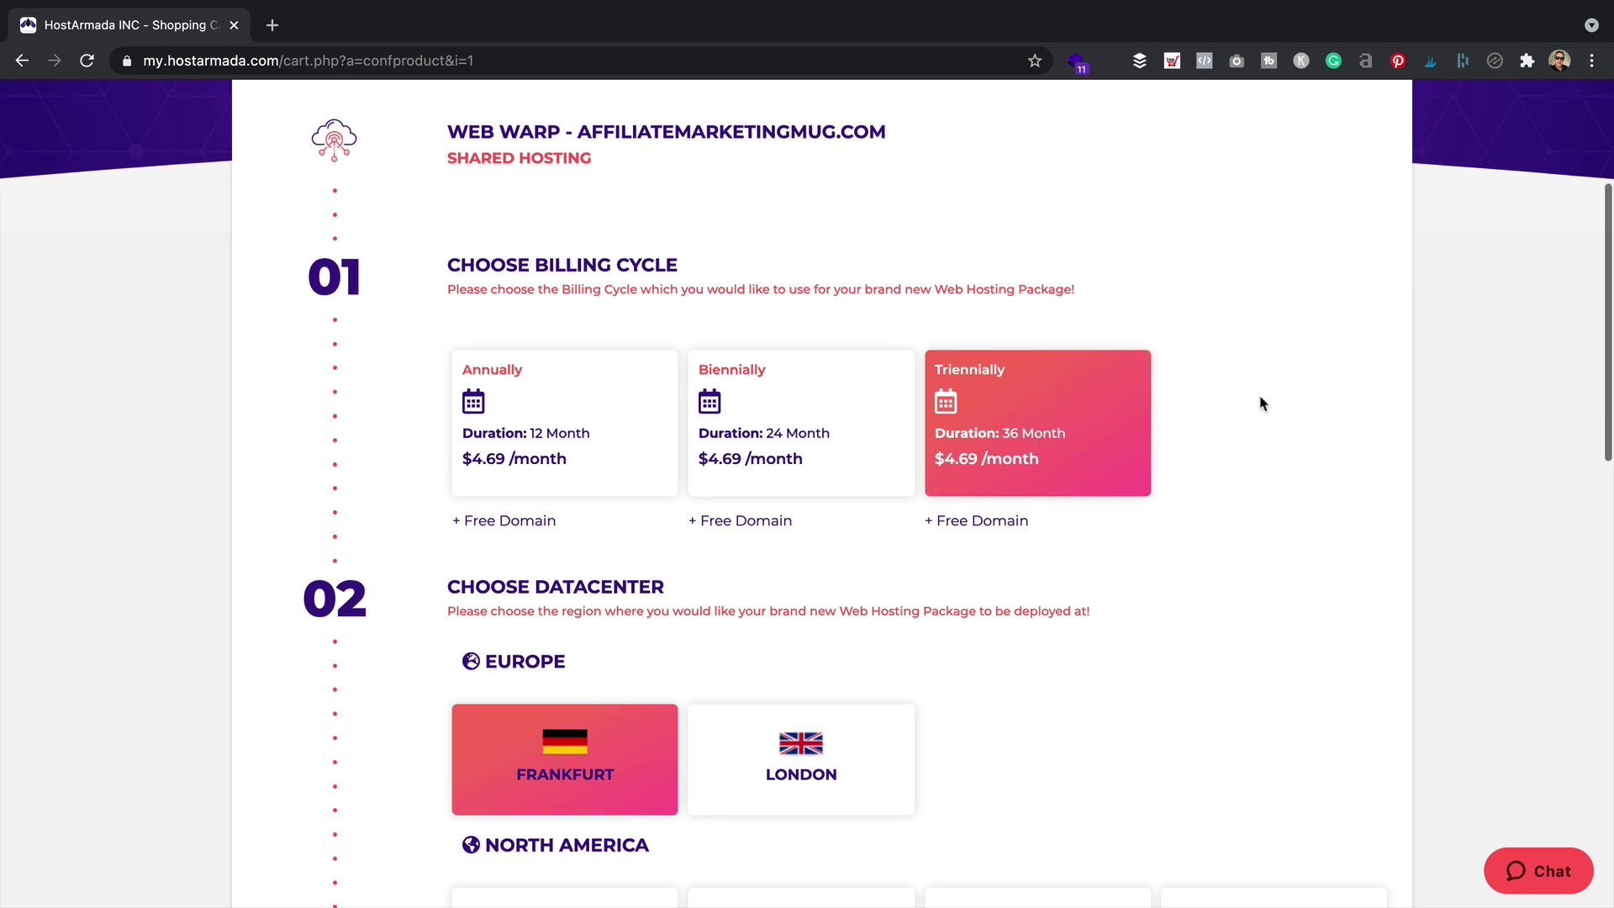
click(1224, 304)
click(807, 424)
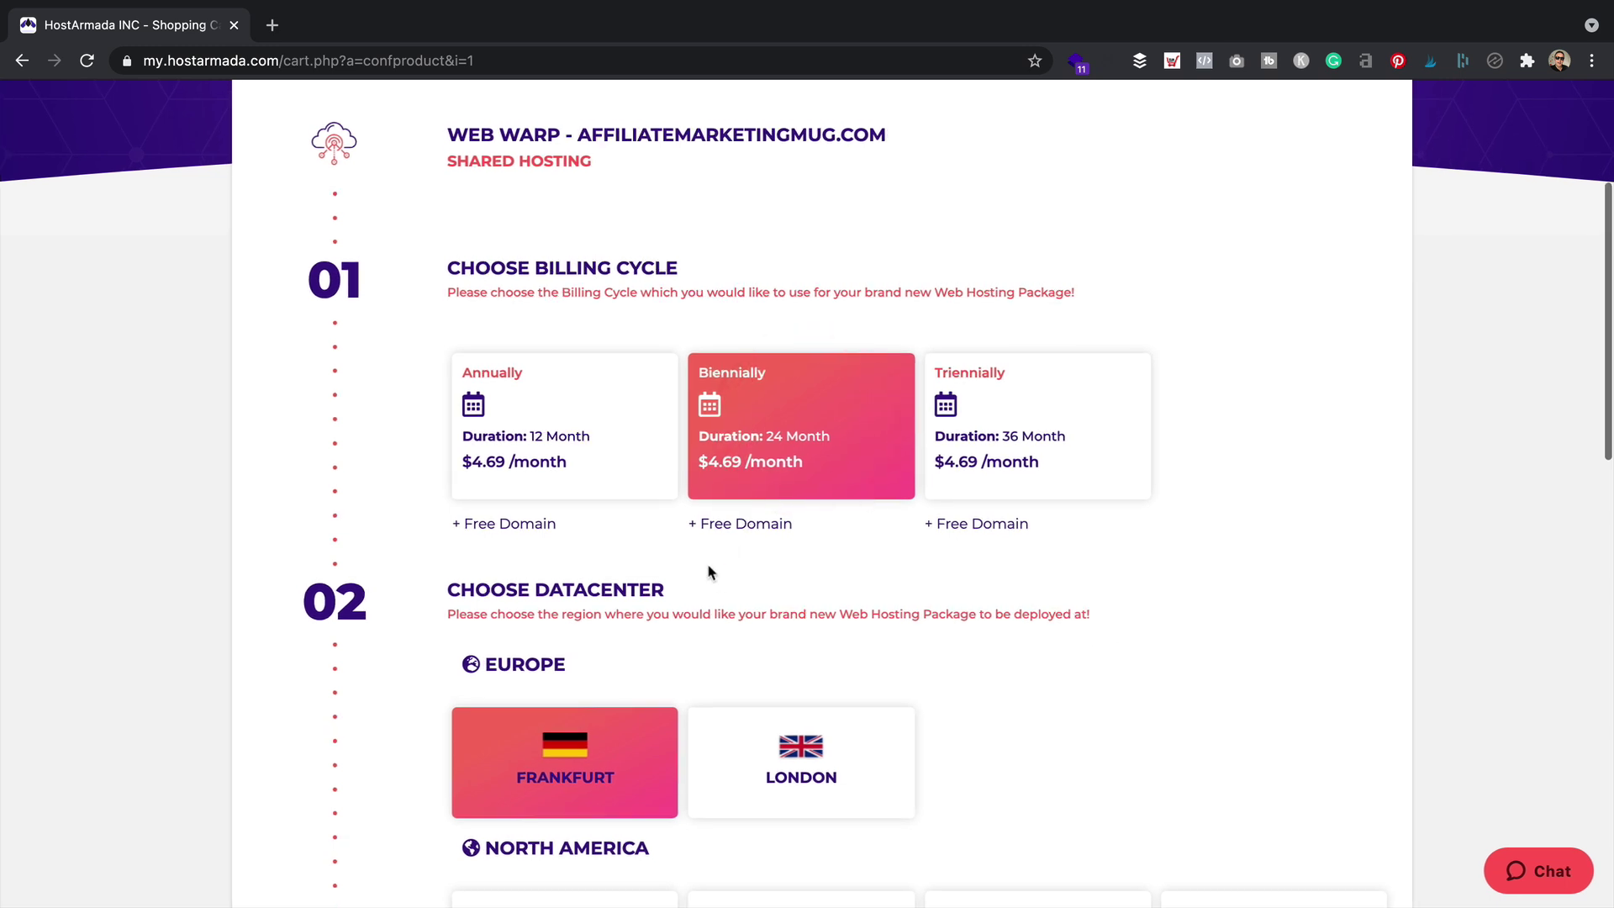
click(605, 412)
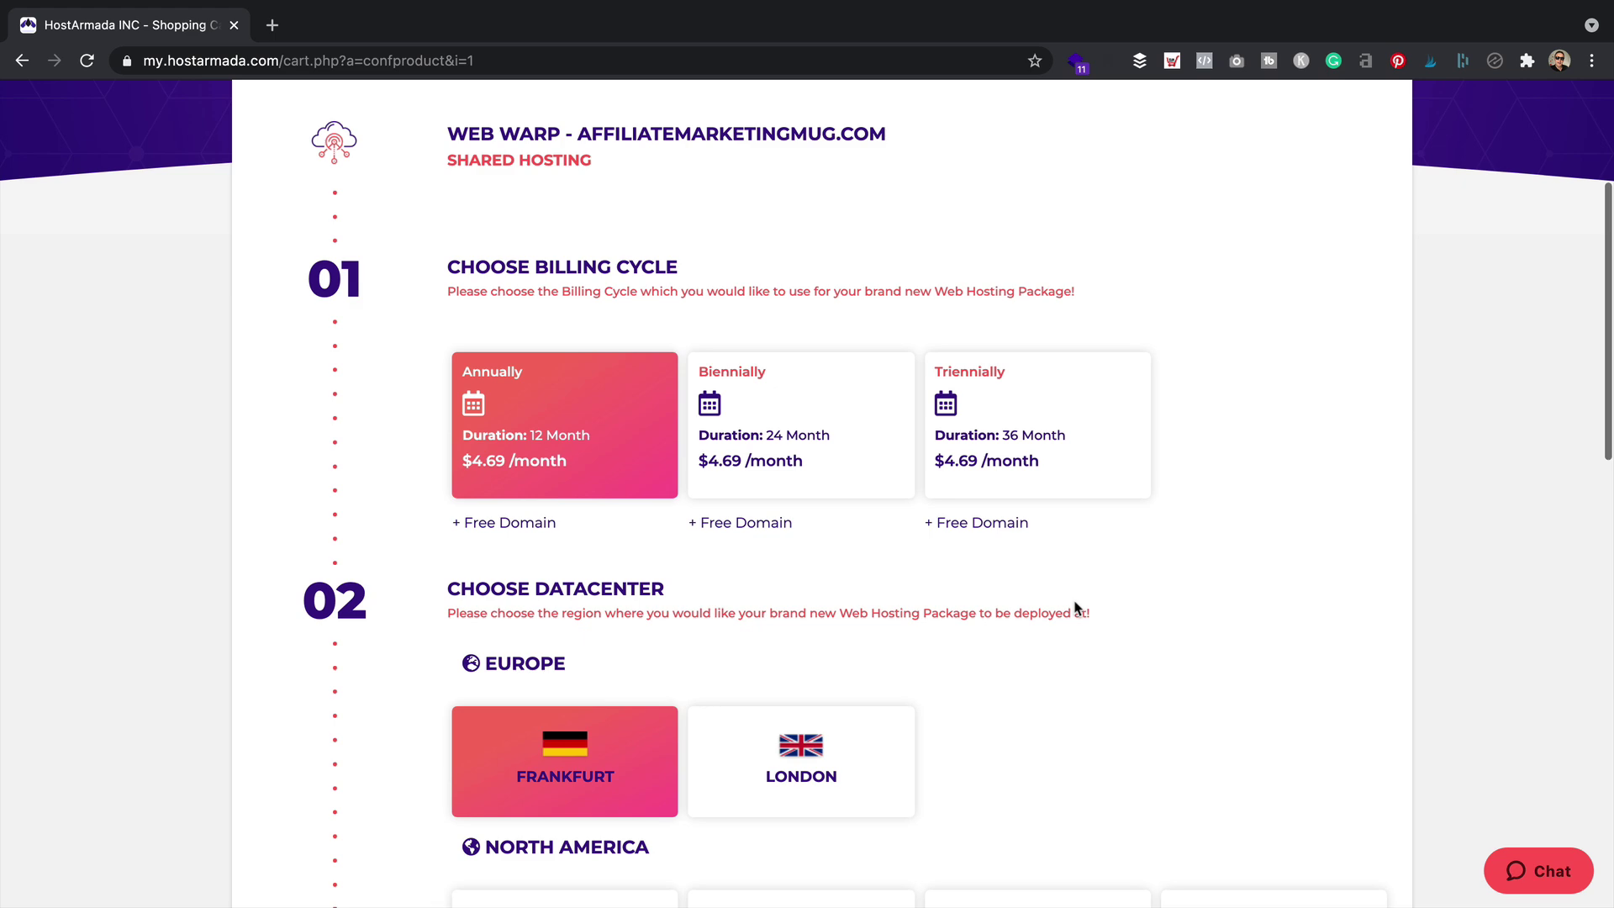
Choose the London datacenter and scroll past the Addon Boosters without adding any
scroll(1159, 402, down, 5)
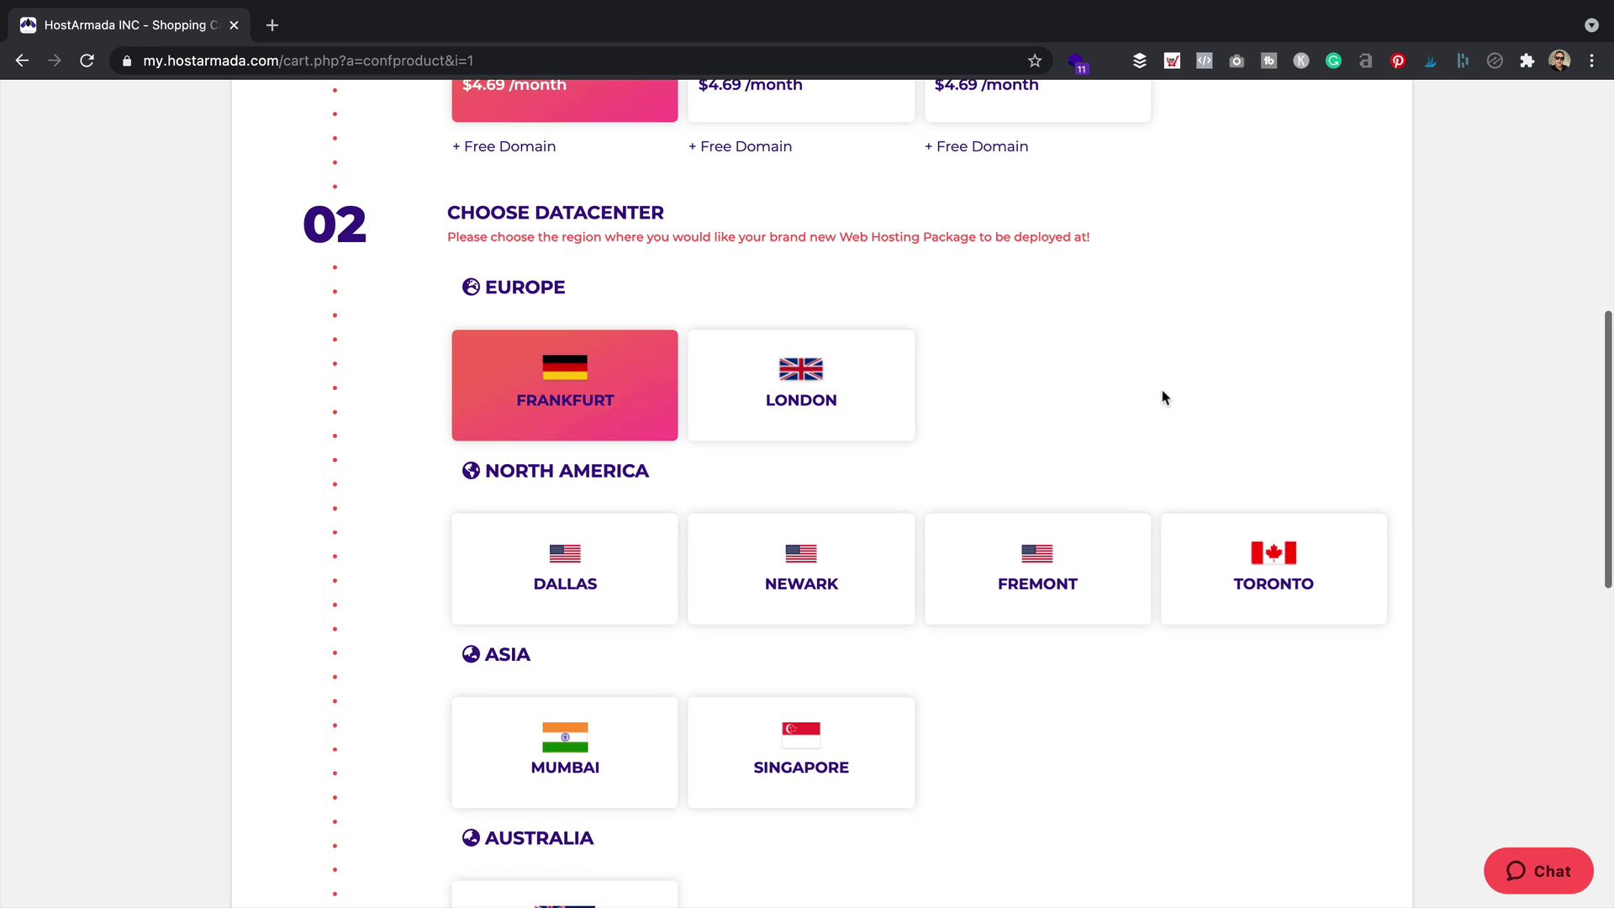
scroll(1164, 397, down, 1)
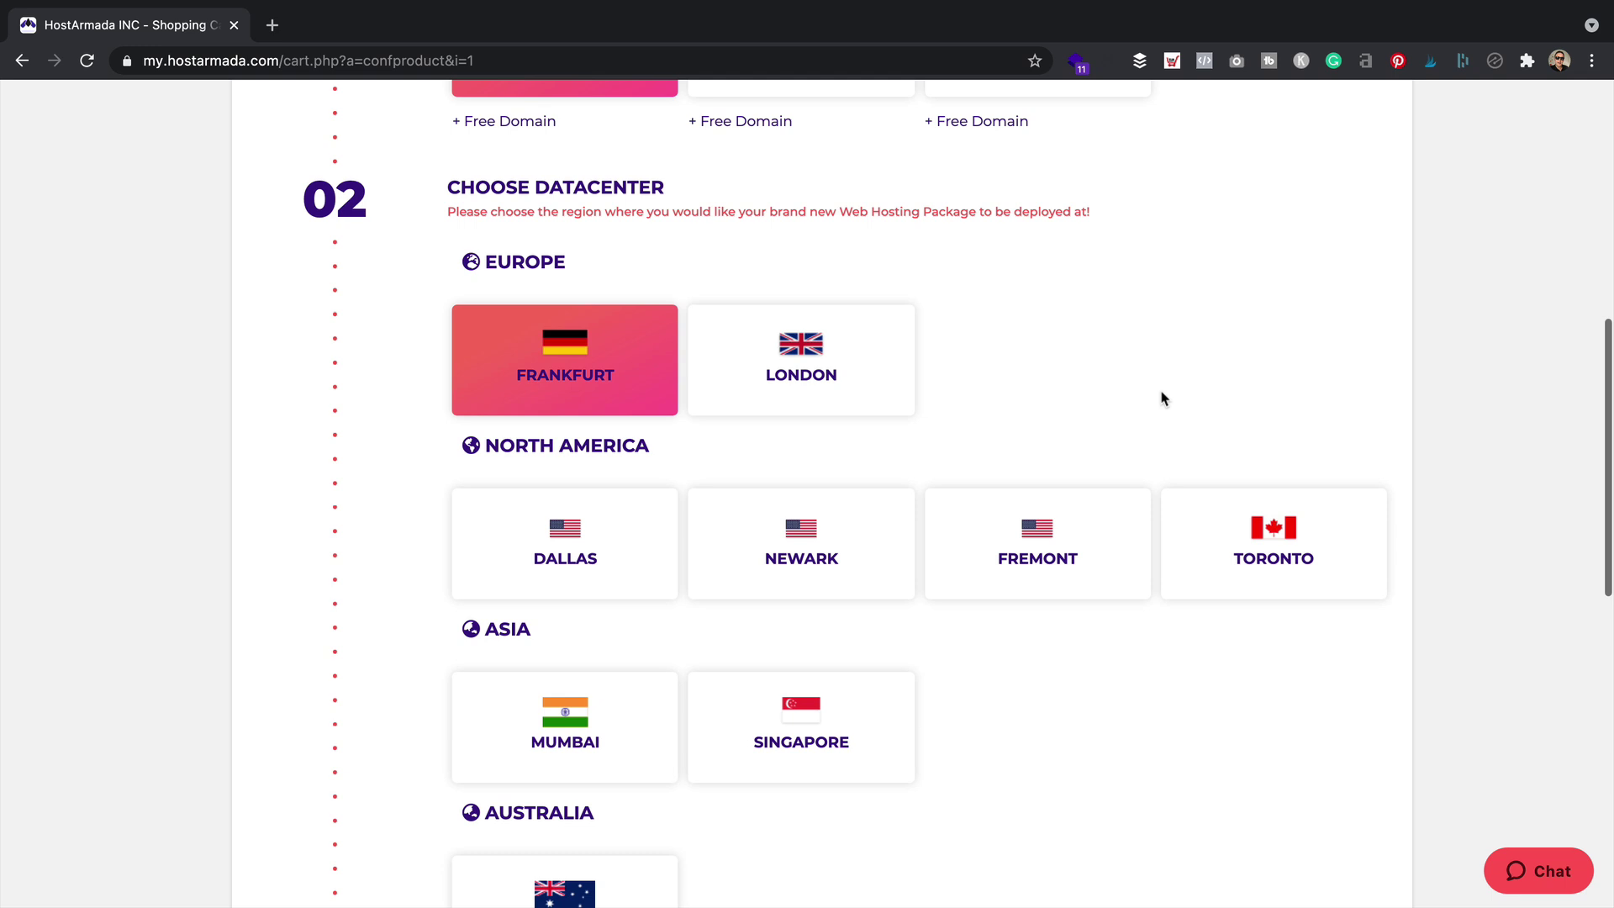
click(596, 571)
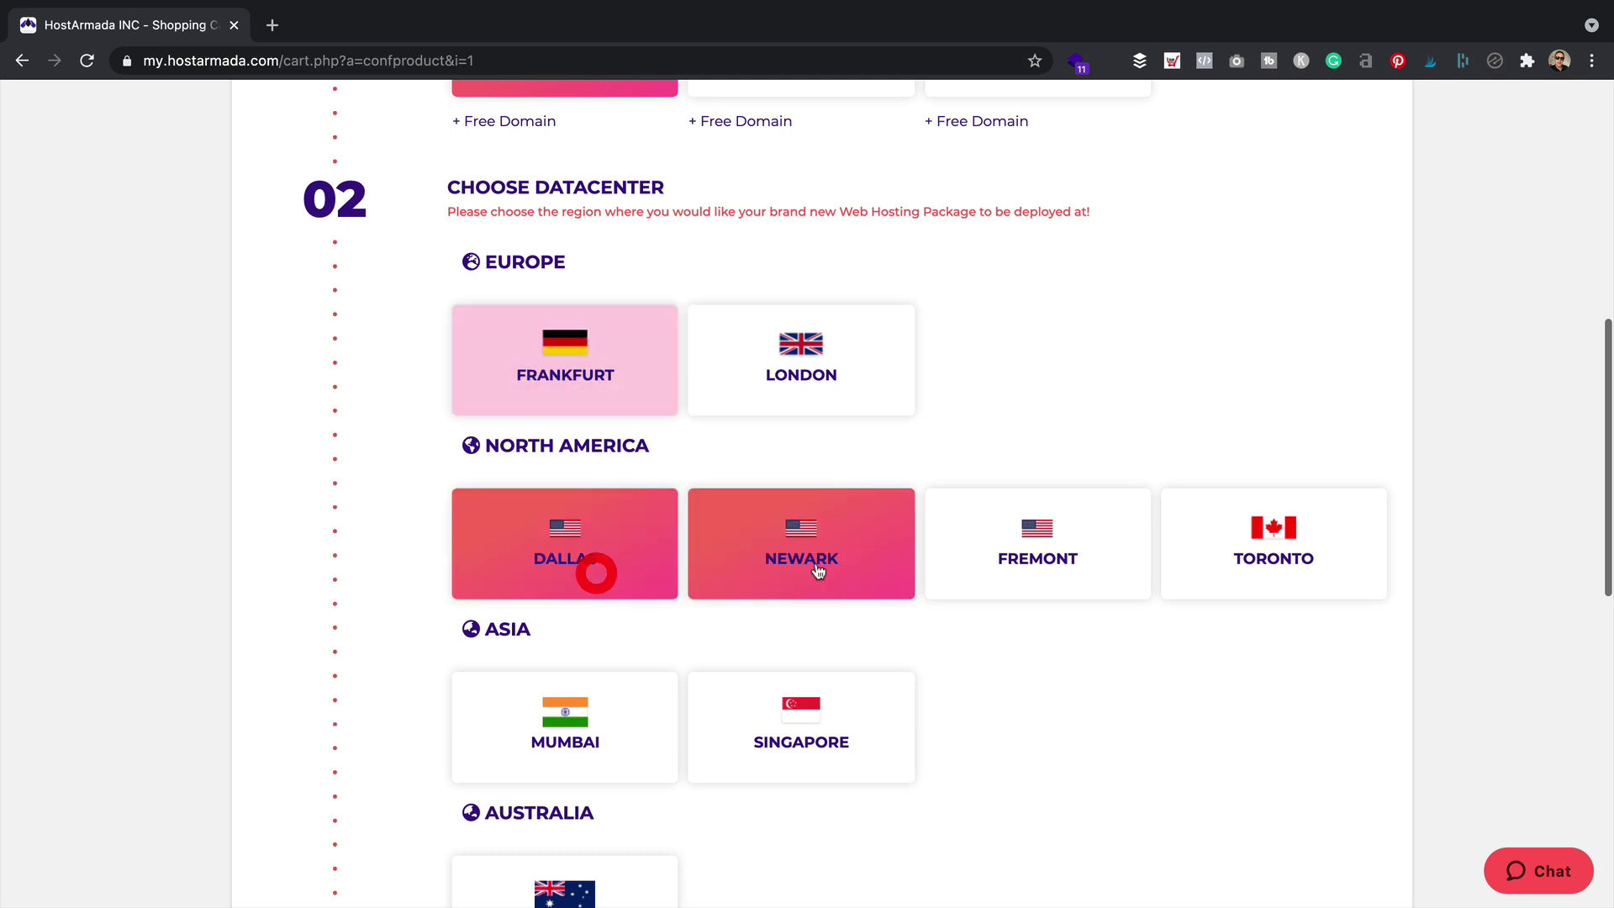
click(840, 551)
click(1037, 544)
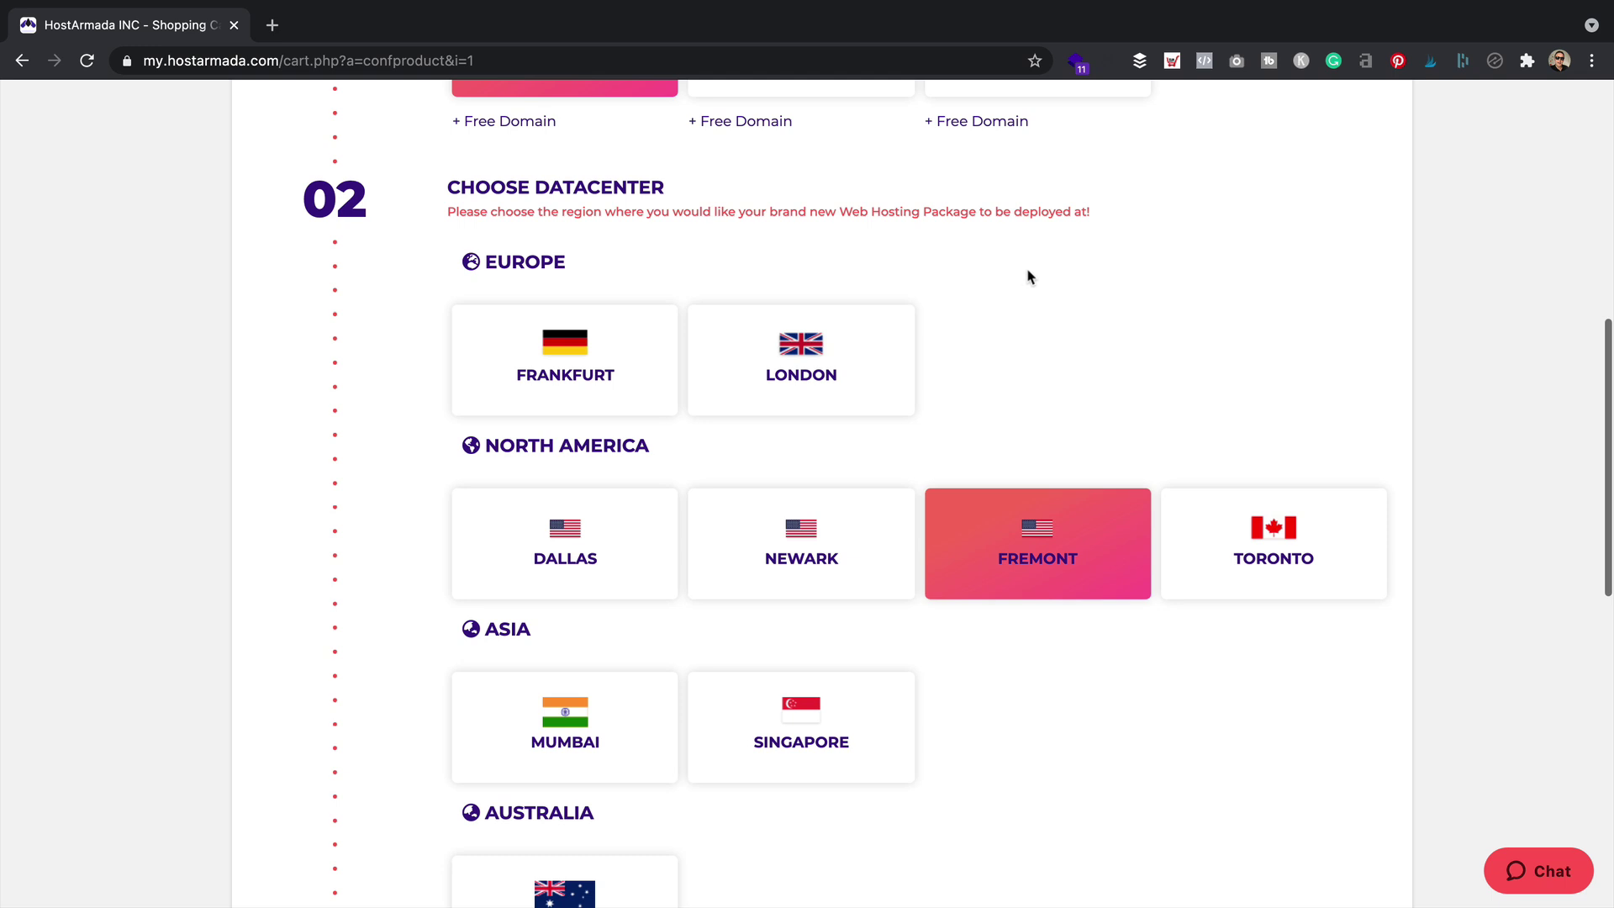
click(755, 327)
scroll(1182, 319, down, 2)
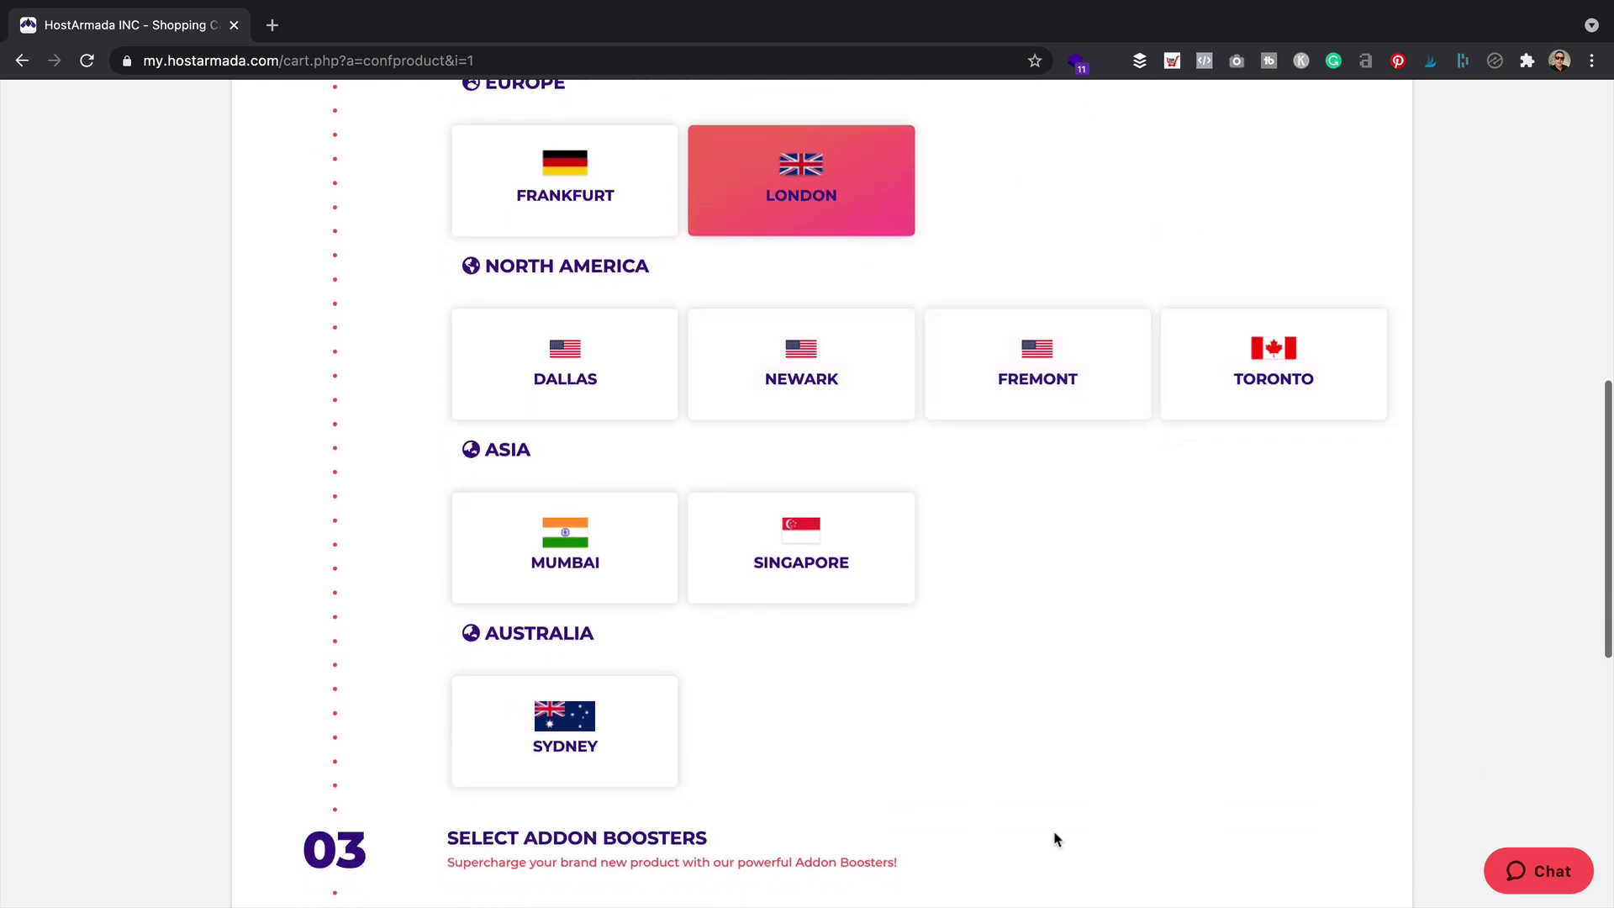
scroll(1008, 555, up, 2)
scroll(1001, 583, down, 1)
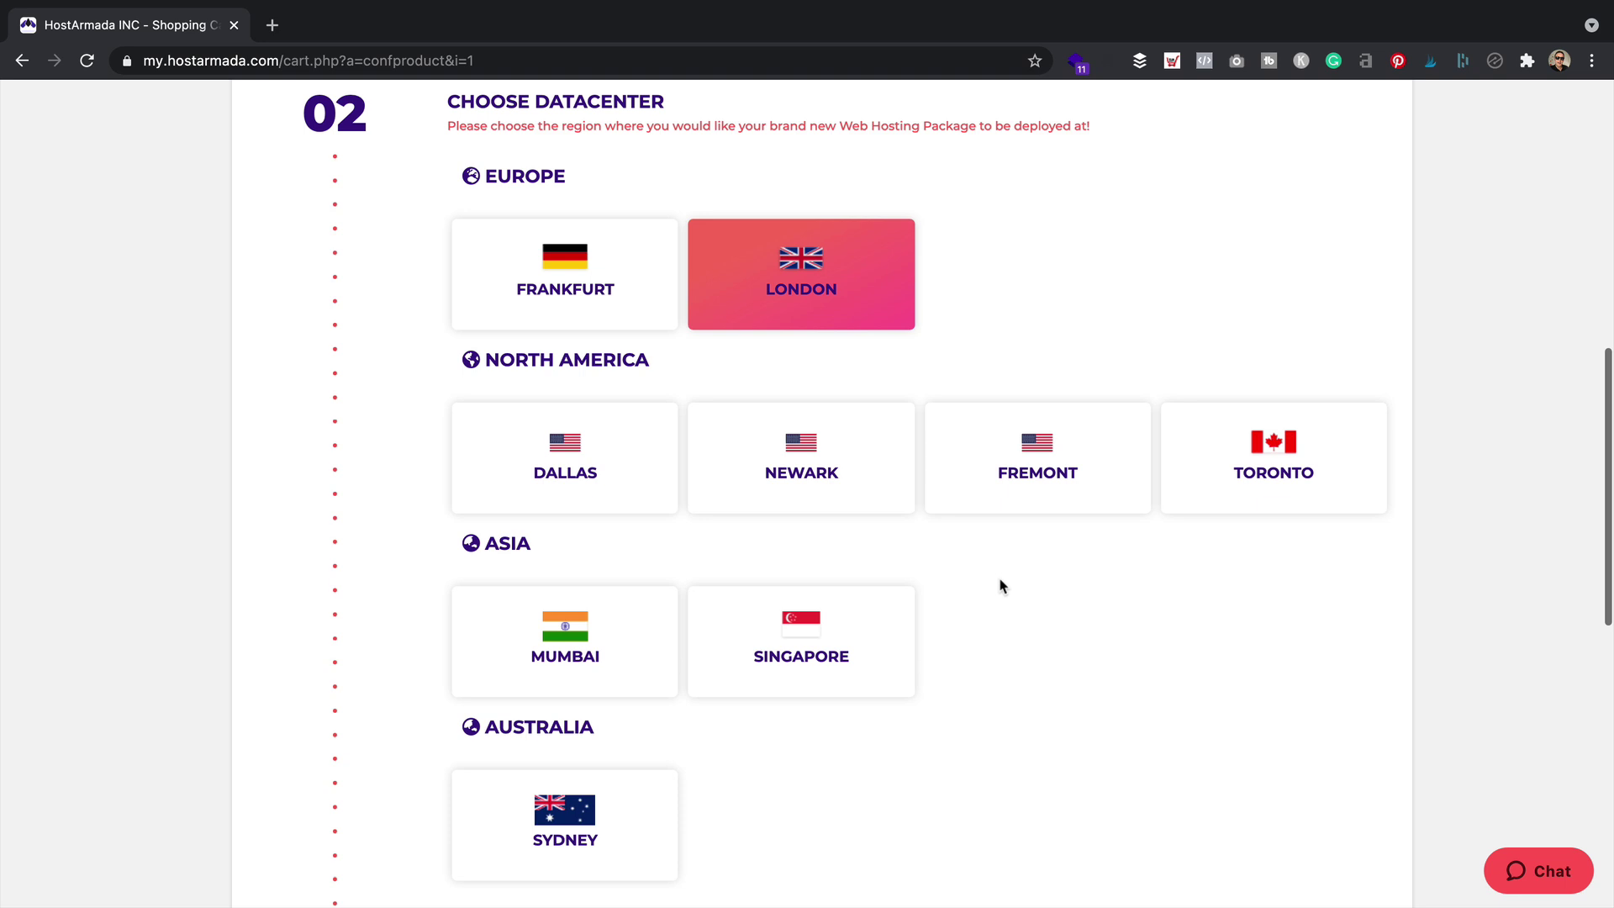
scroll(1000, 580, down, 6)
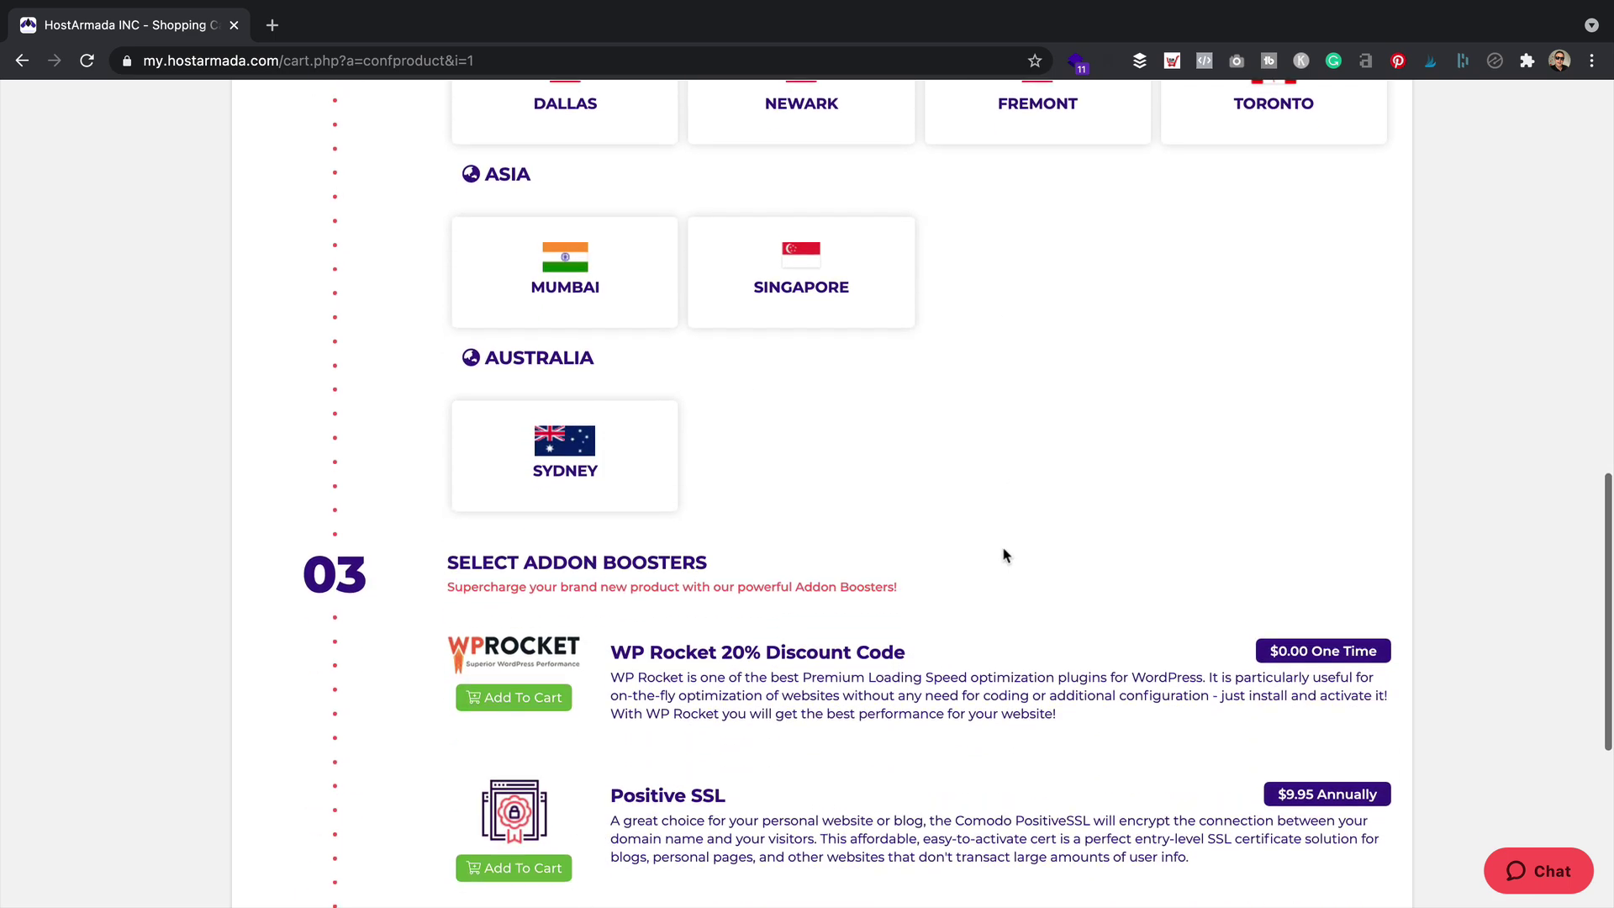
scroll(992, 469, down, 2)
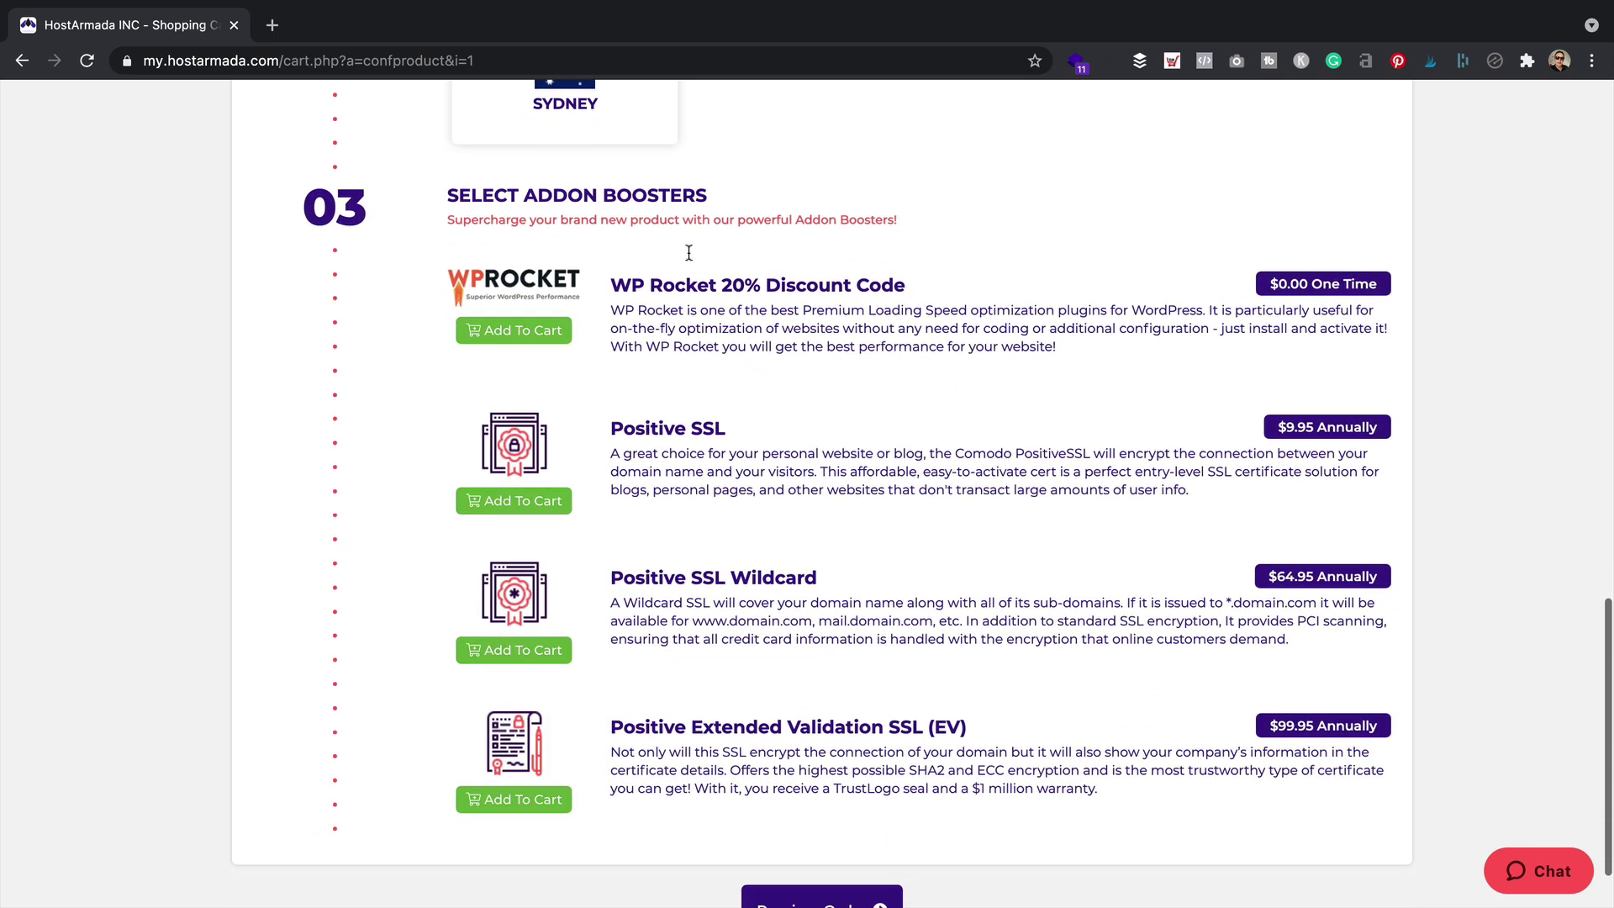
scroll(673, 821, down, 1)
Preview the order and review its triennial billing and 70% discount
click(868, 824)
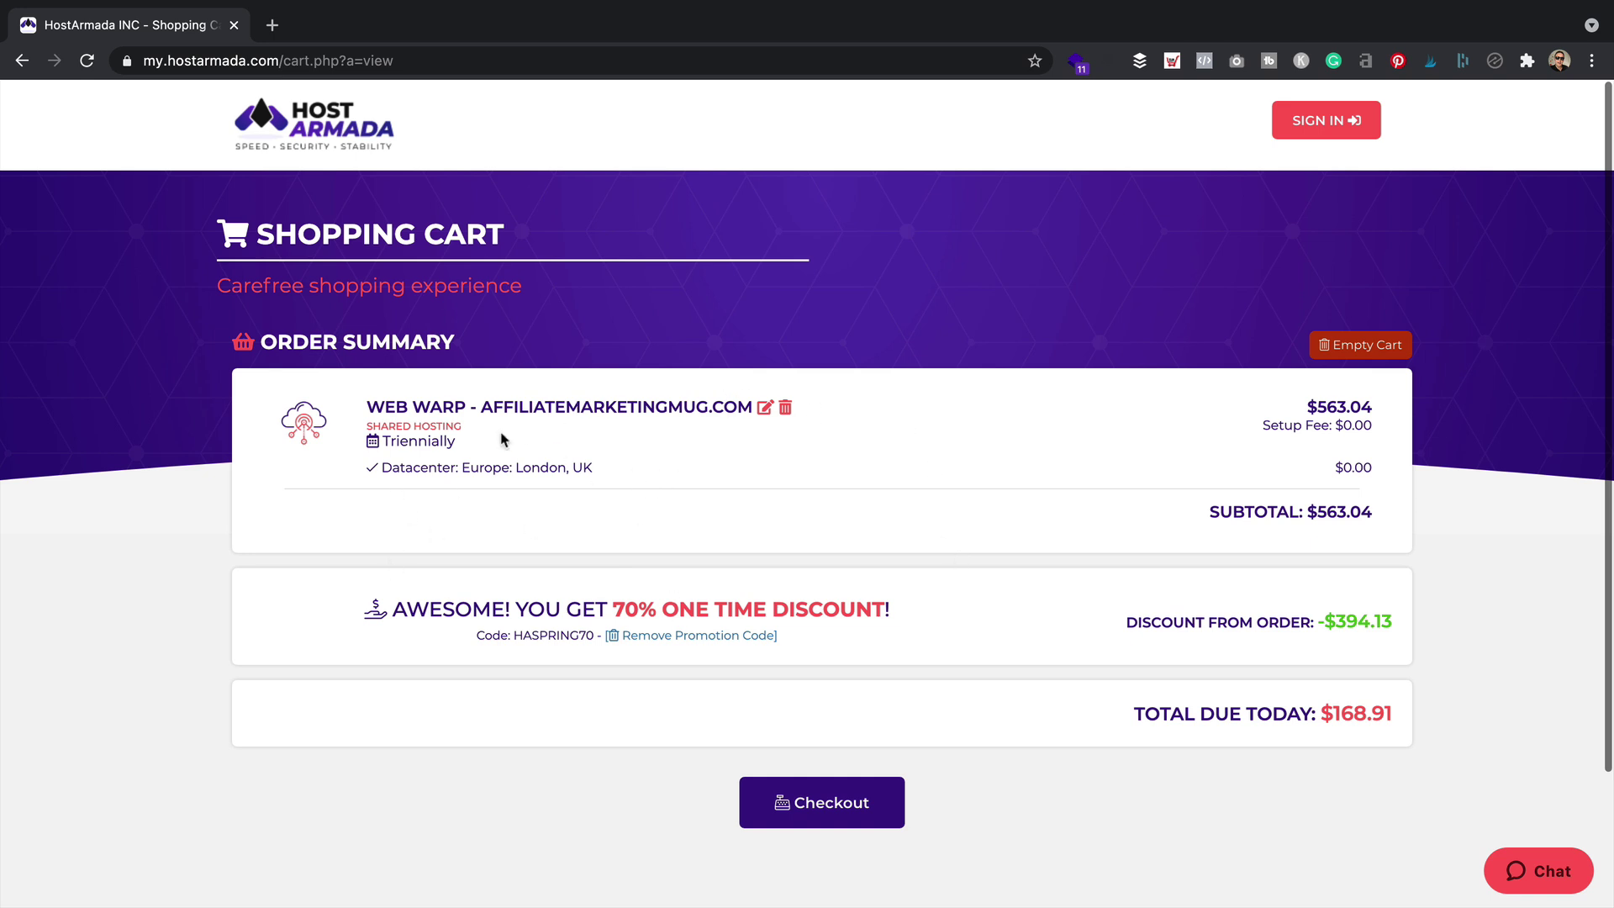
drag(458, 442, 374, 442)
click(626, 455)
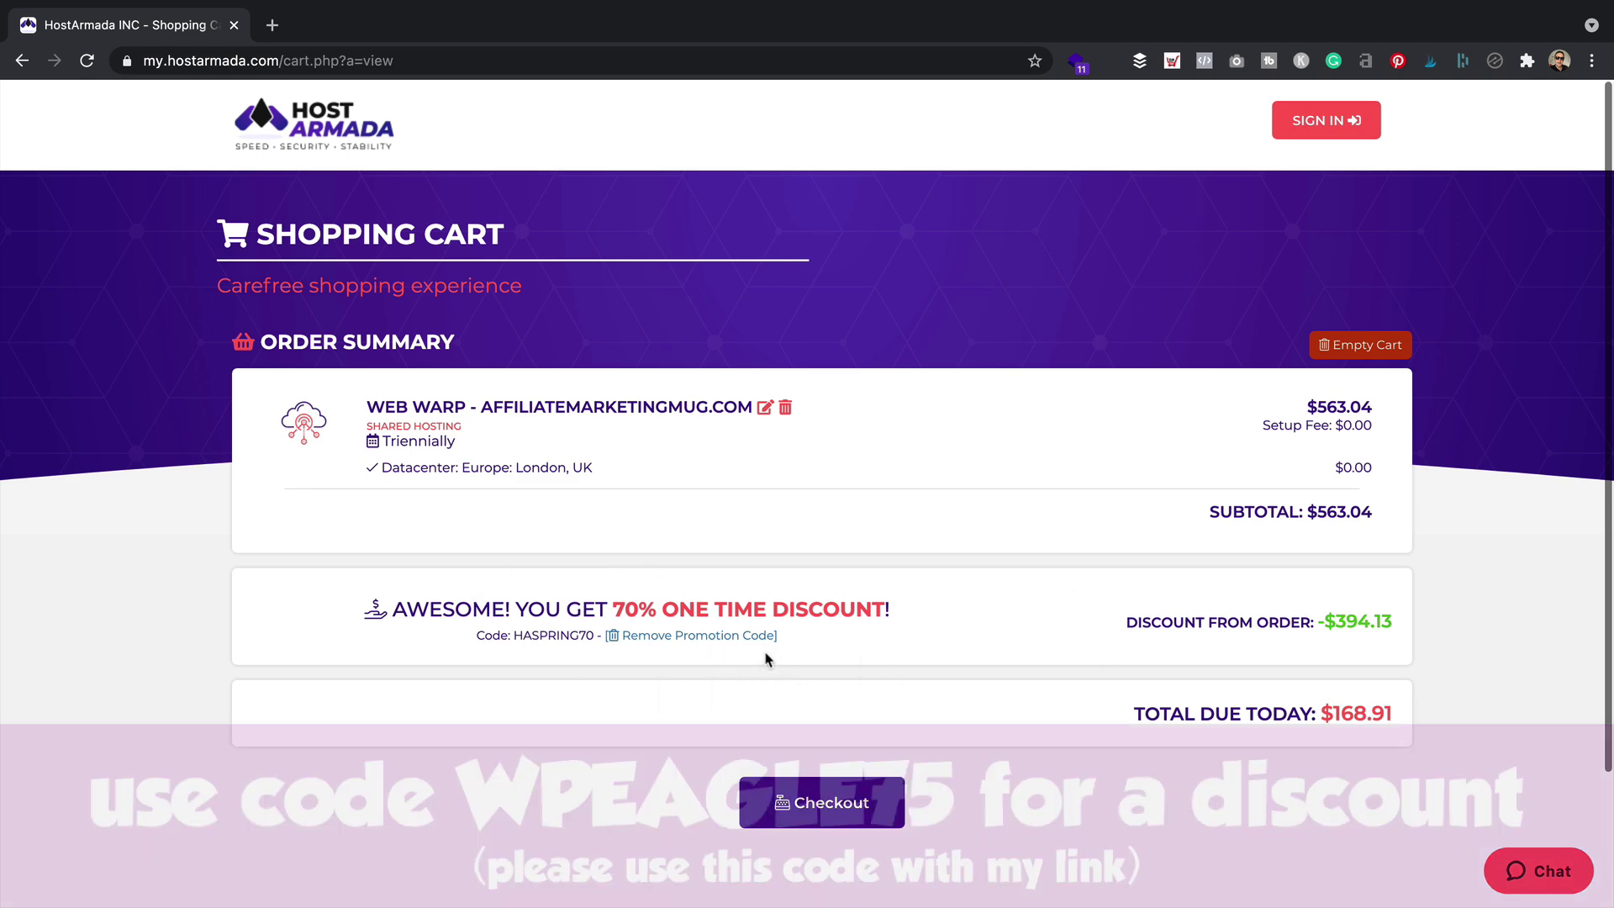
drag(928, 610, 354, 614)
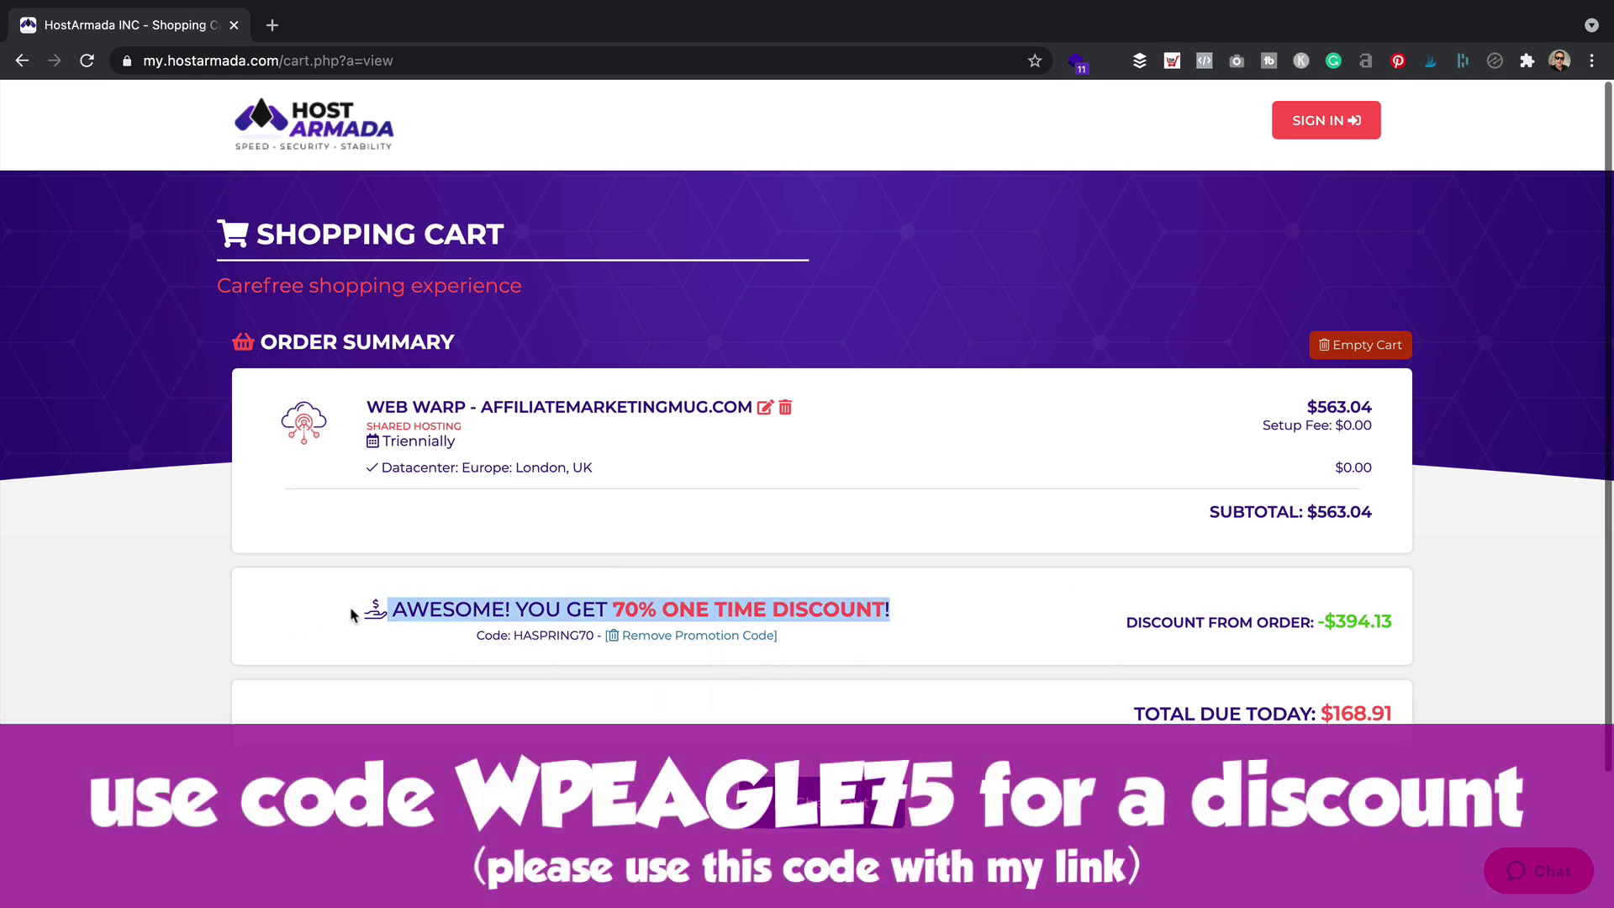
click(1013, 600)
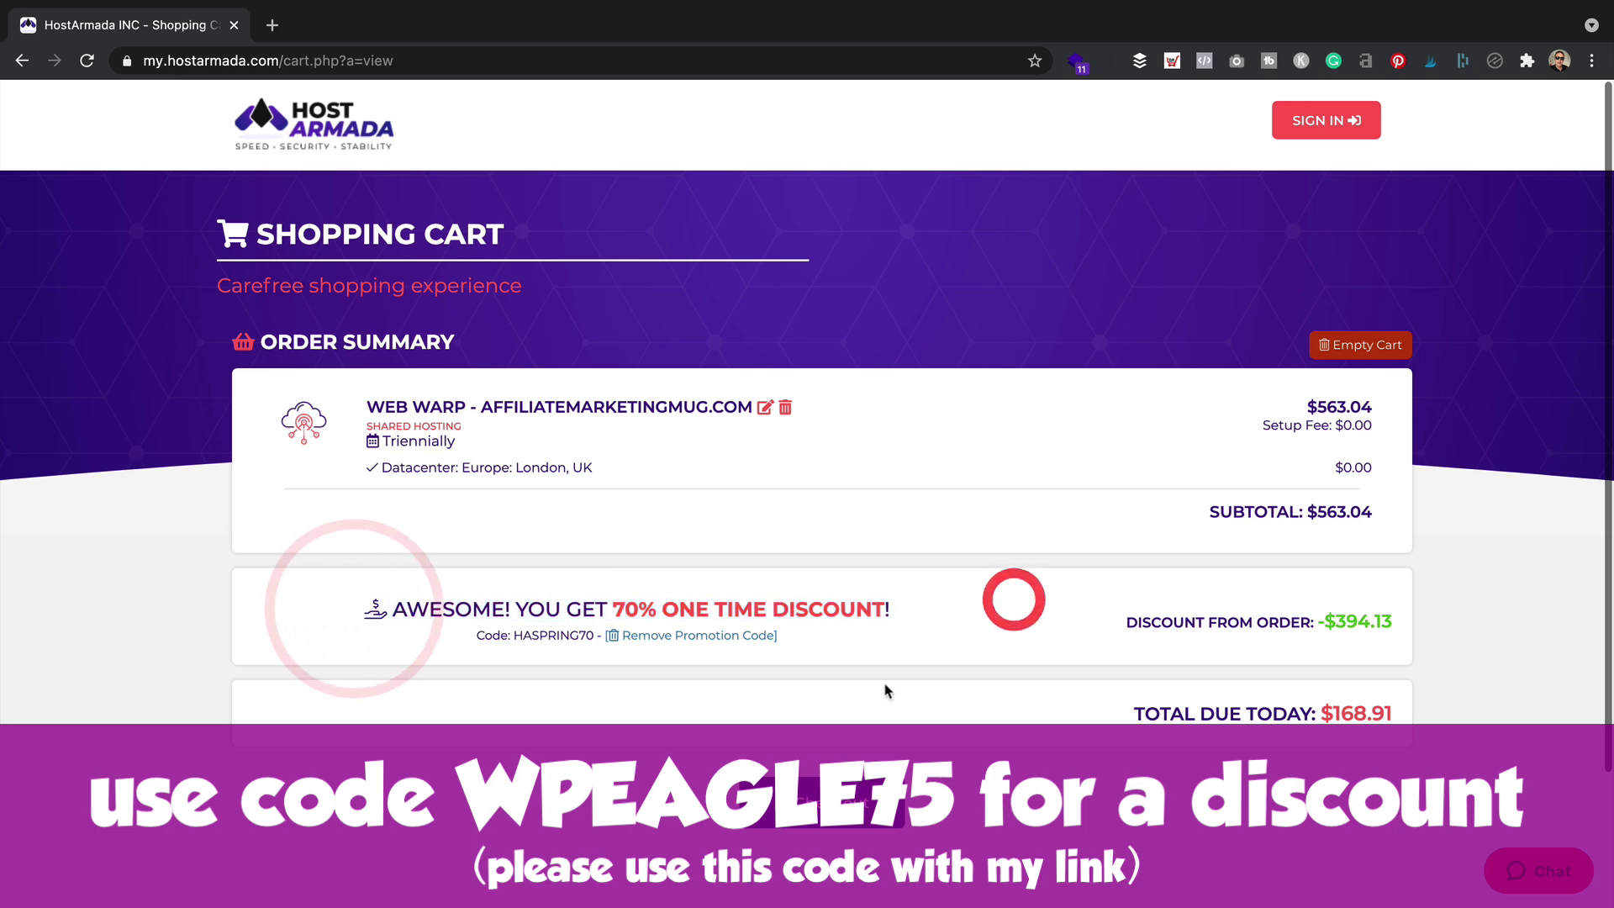
Replace the 70% promotion with code WPEAGLE75 for a 75% discount
click(672, 637)
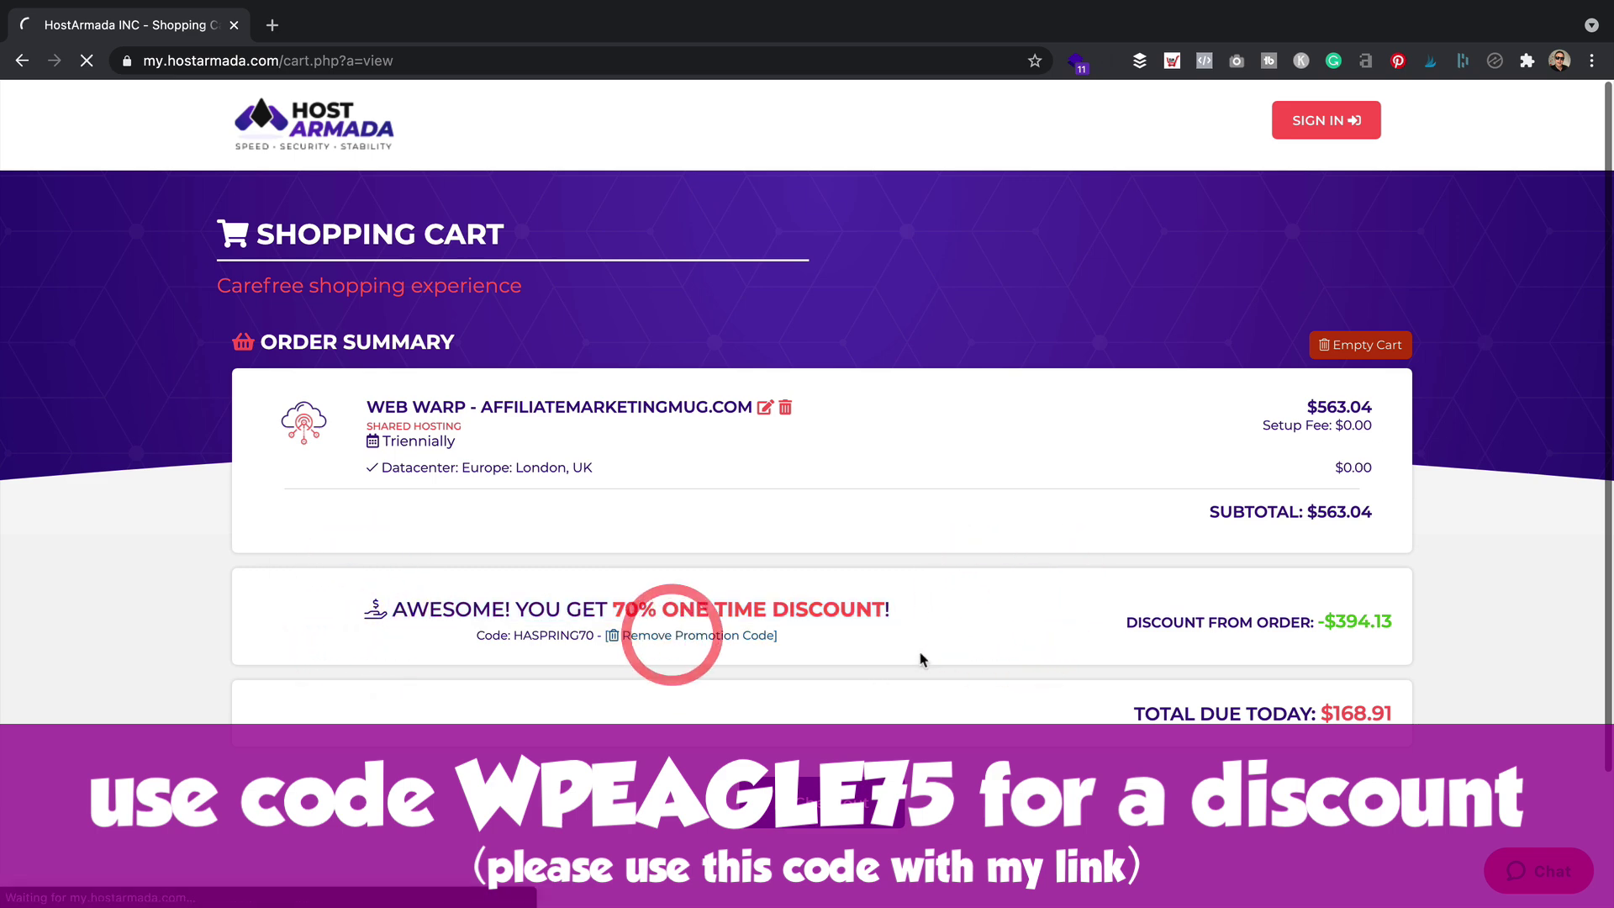
click(943, 629)
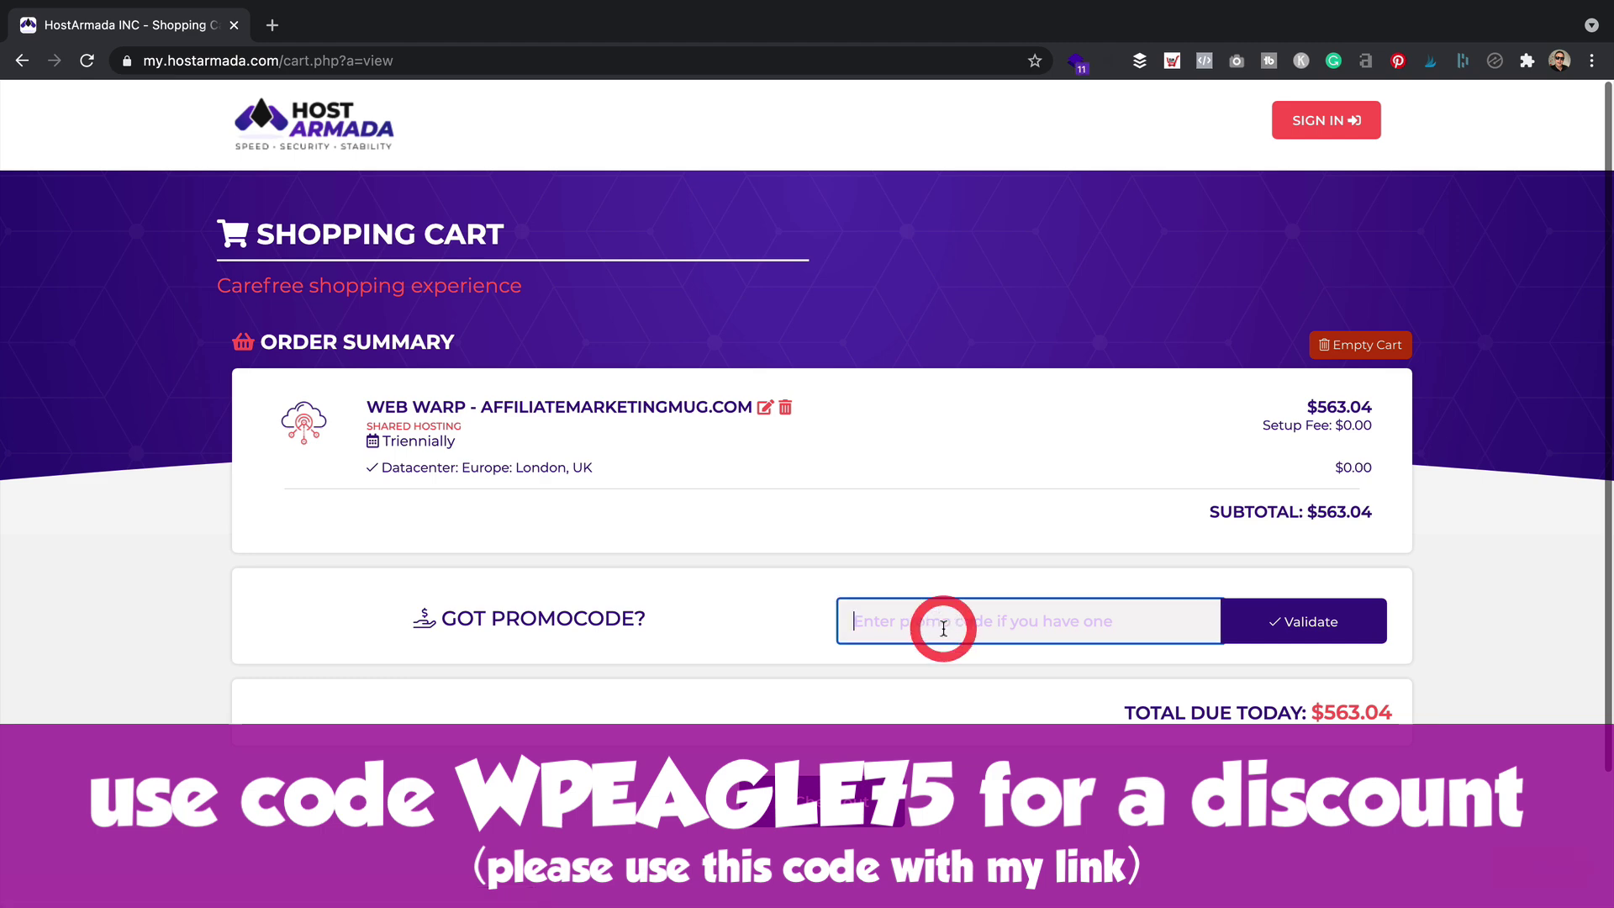
text(WPEAGLE75)
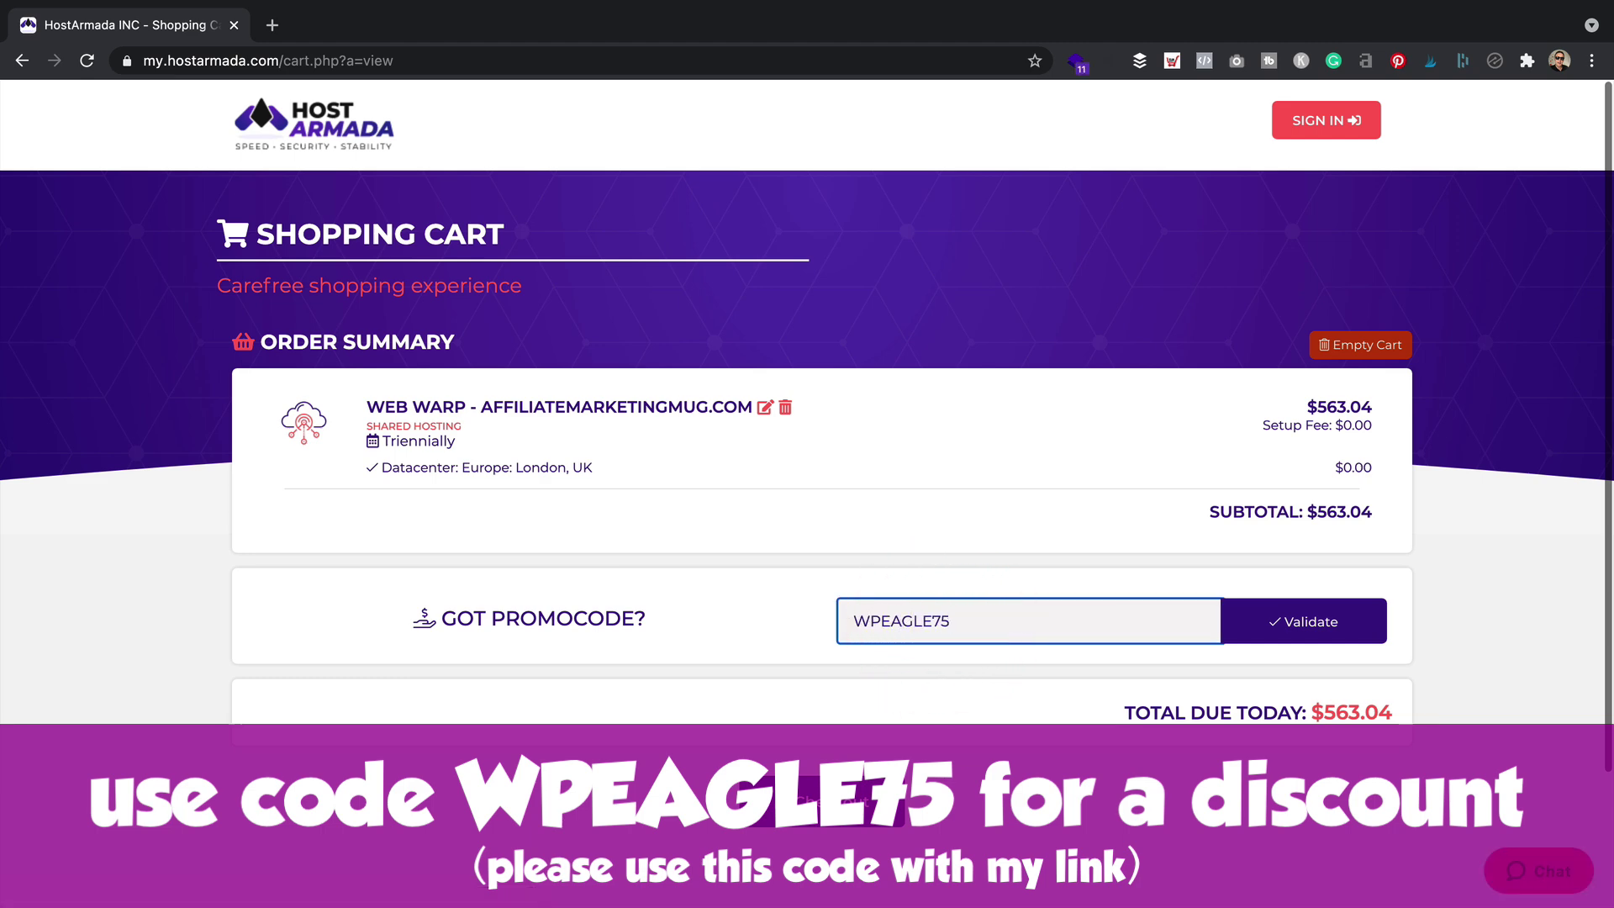
click(1315, 621)
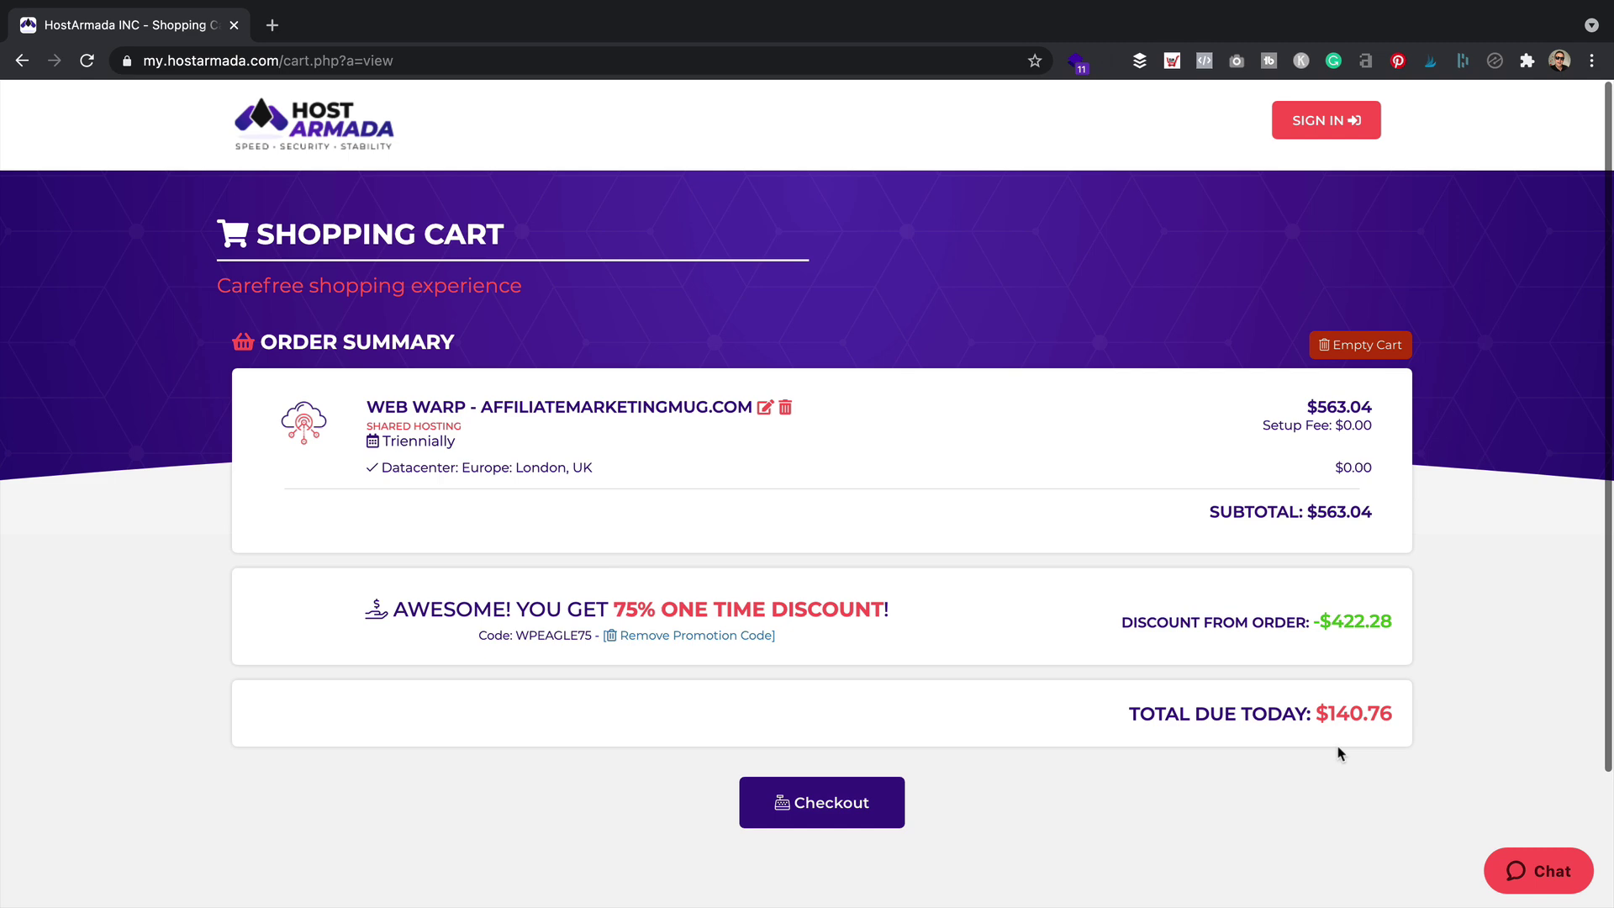
Proceed to checkout, scroll the details form and tick the Terms of Service agreement
click(847, 803)
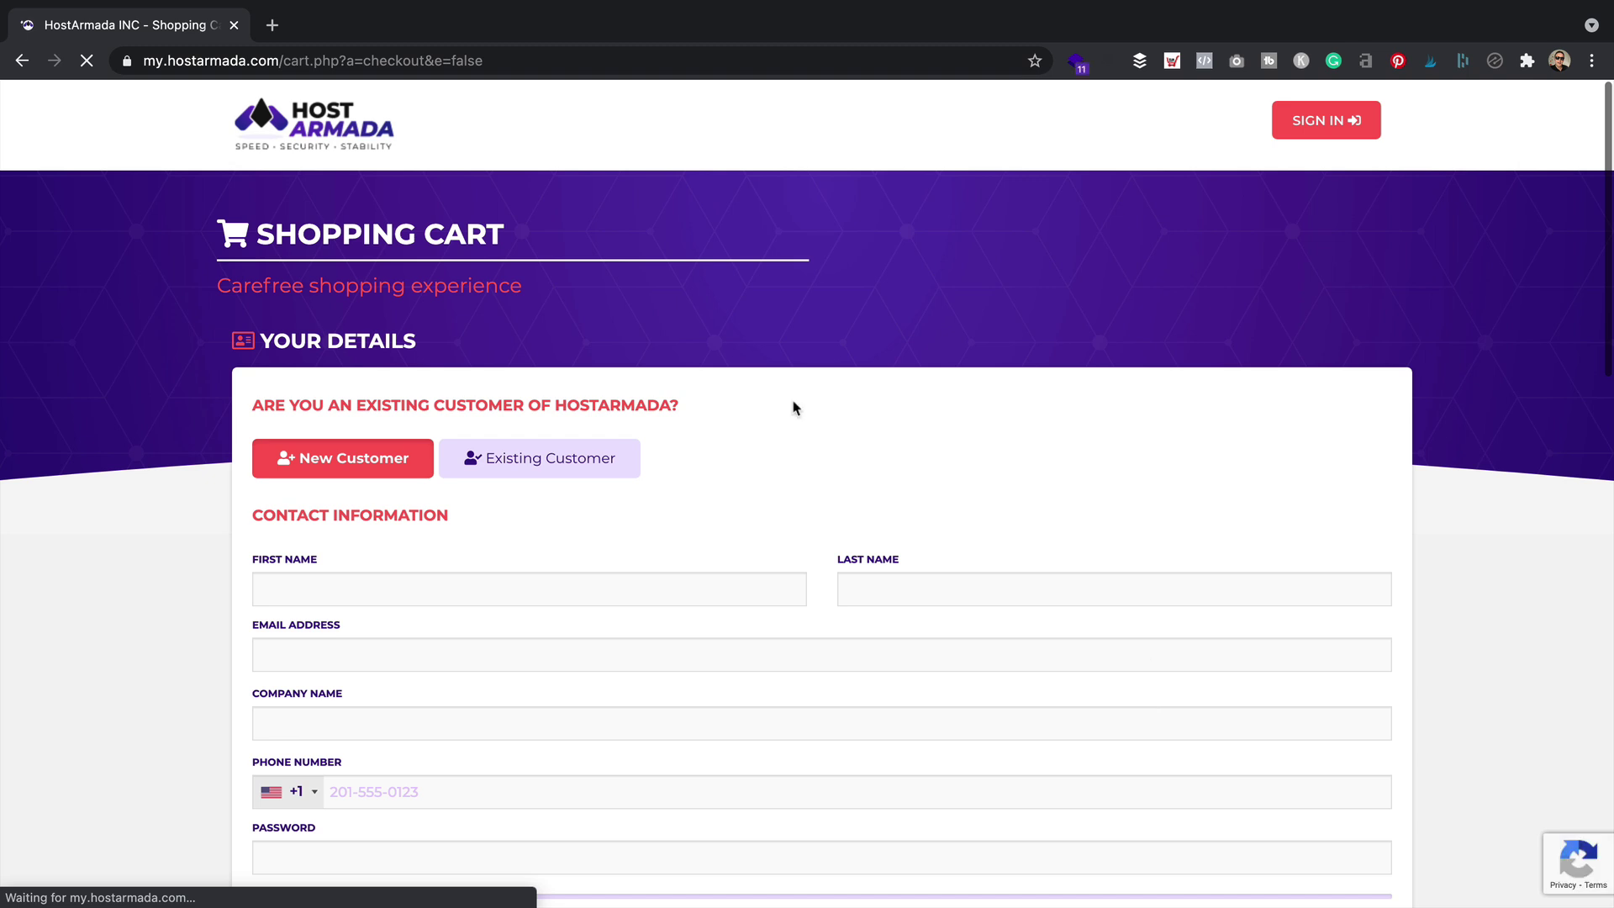
scroll(754, 409, down, 3)
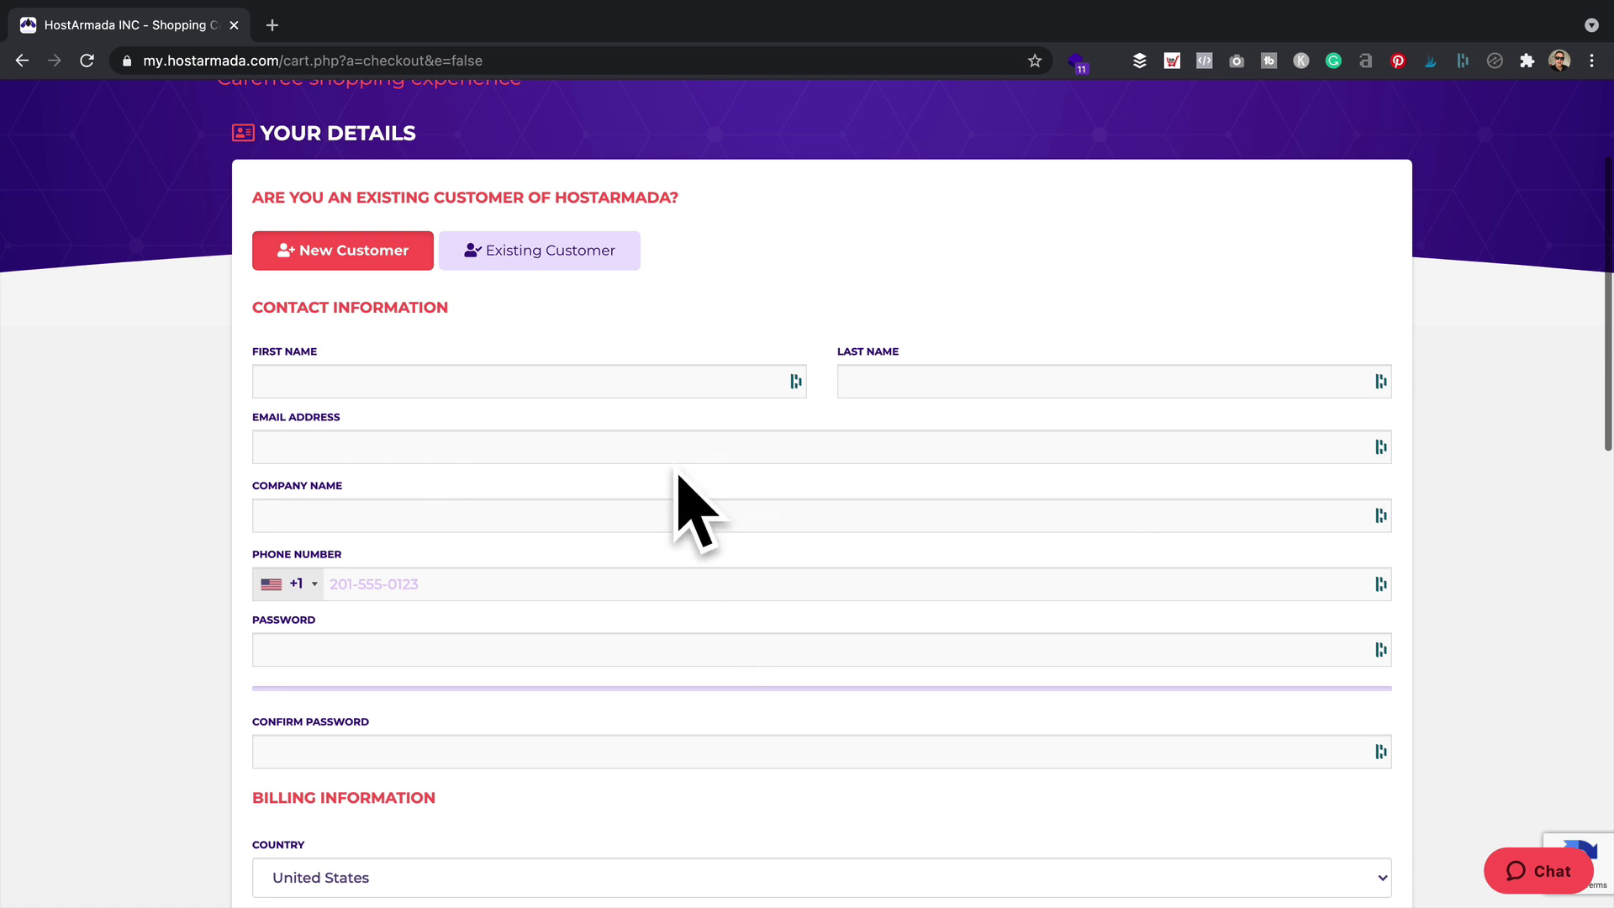
scroll(530, 545, down, 2)
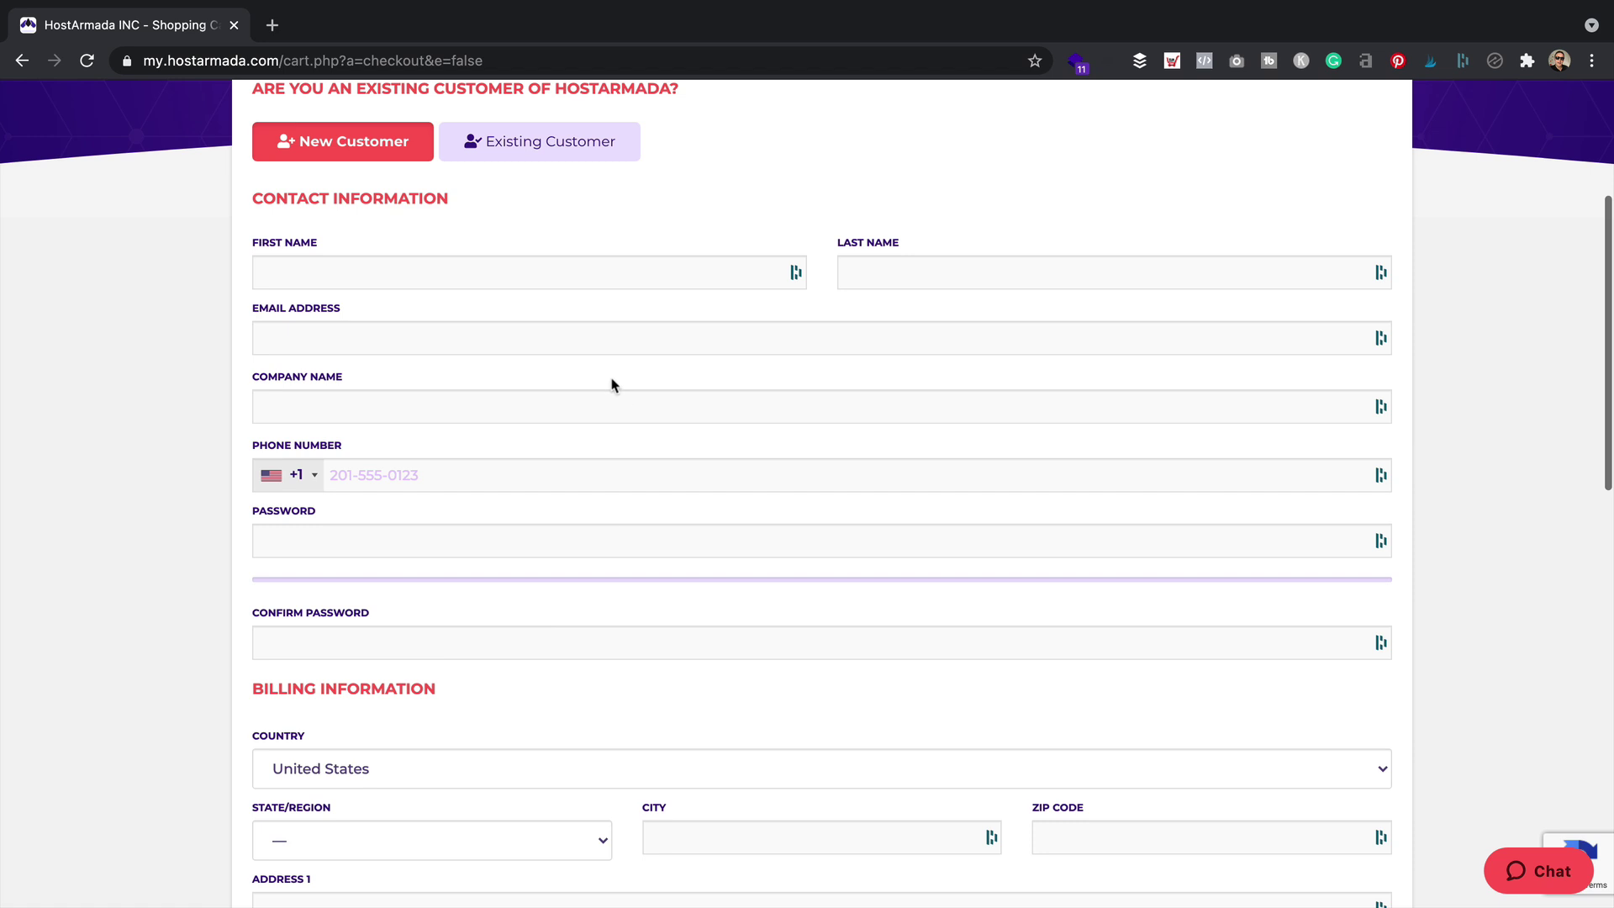
scroll(610, 383, down, 2)
scroll(598, 387, down, 2)
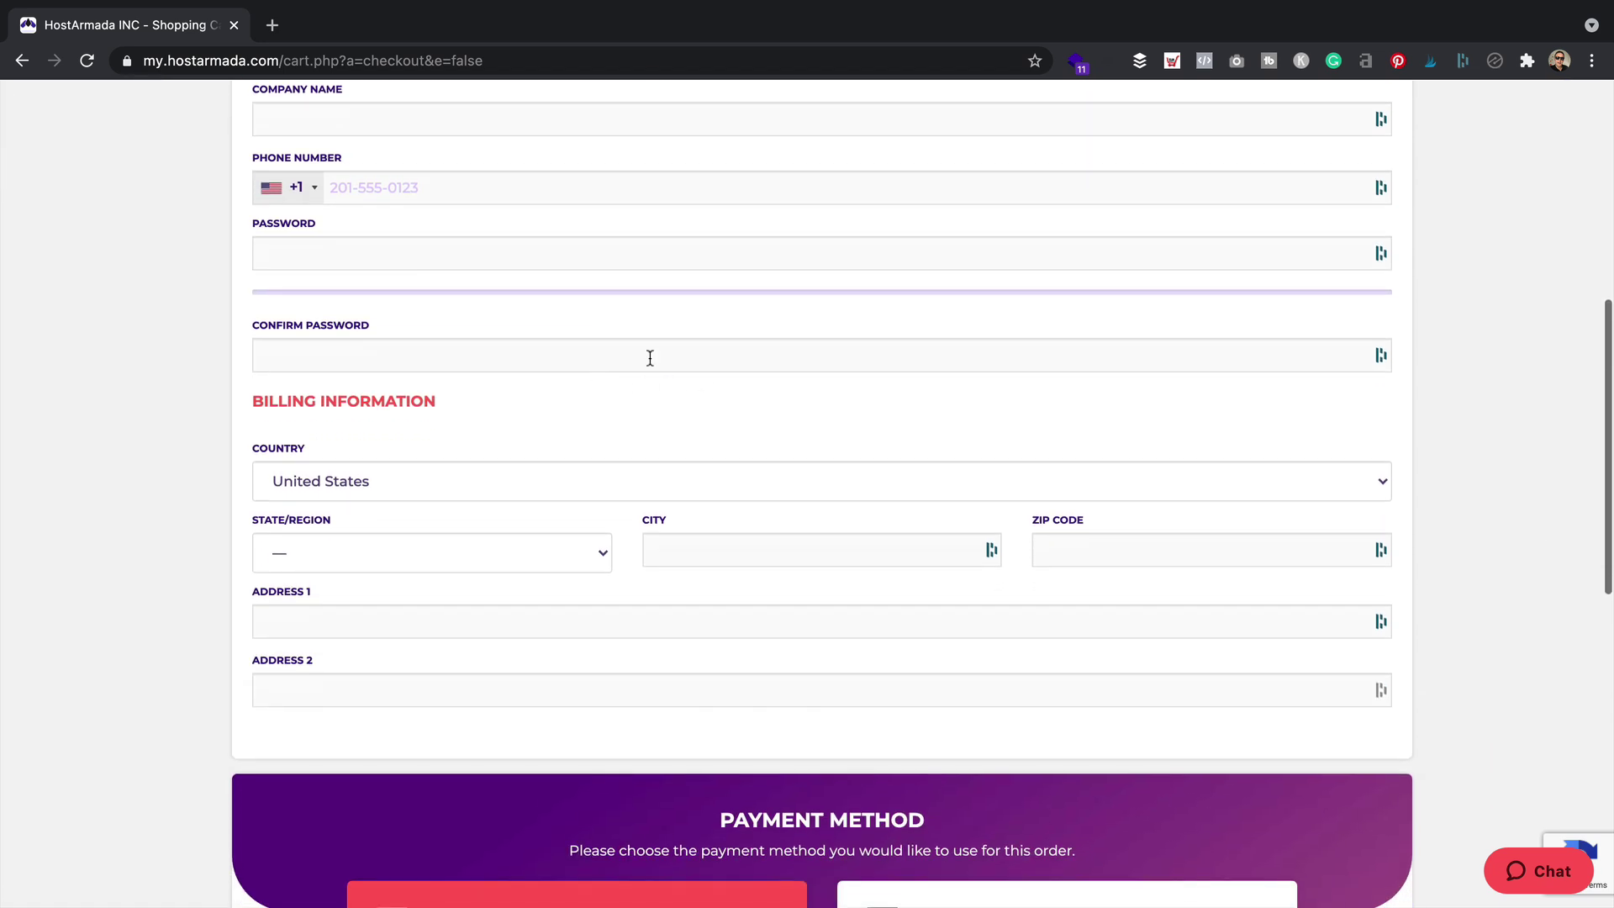
scroll(580, 538, down, 4)
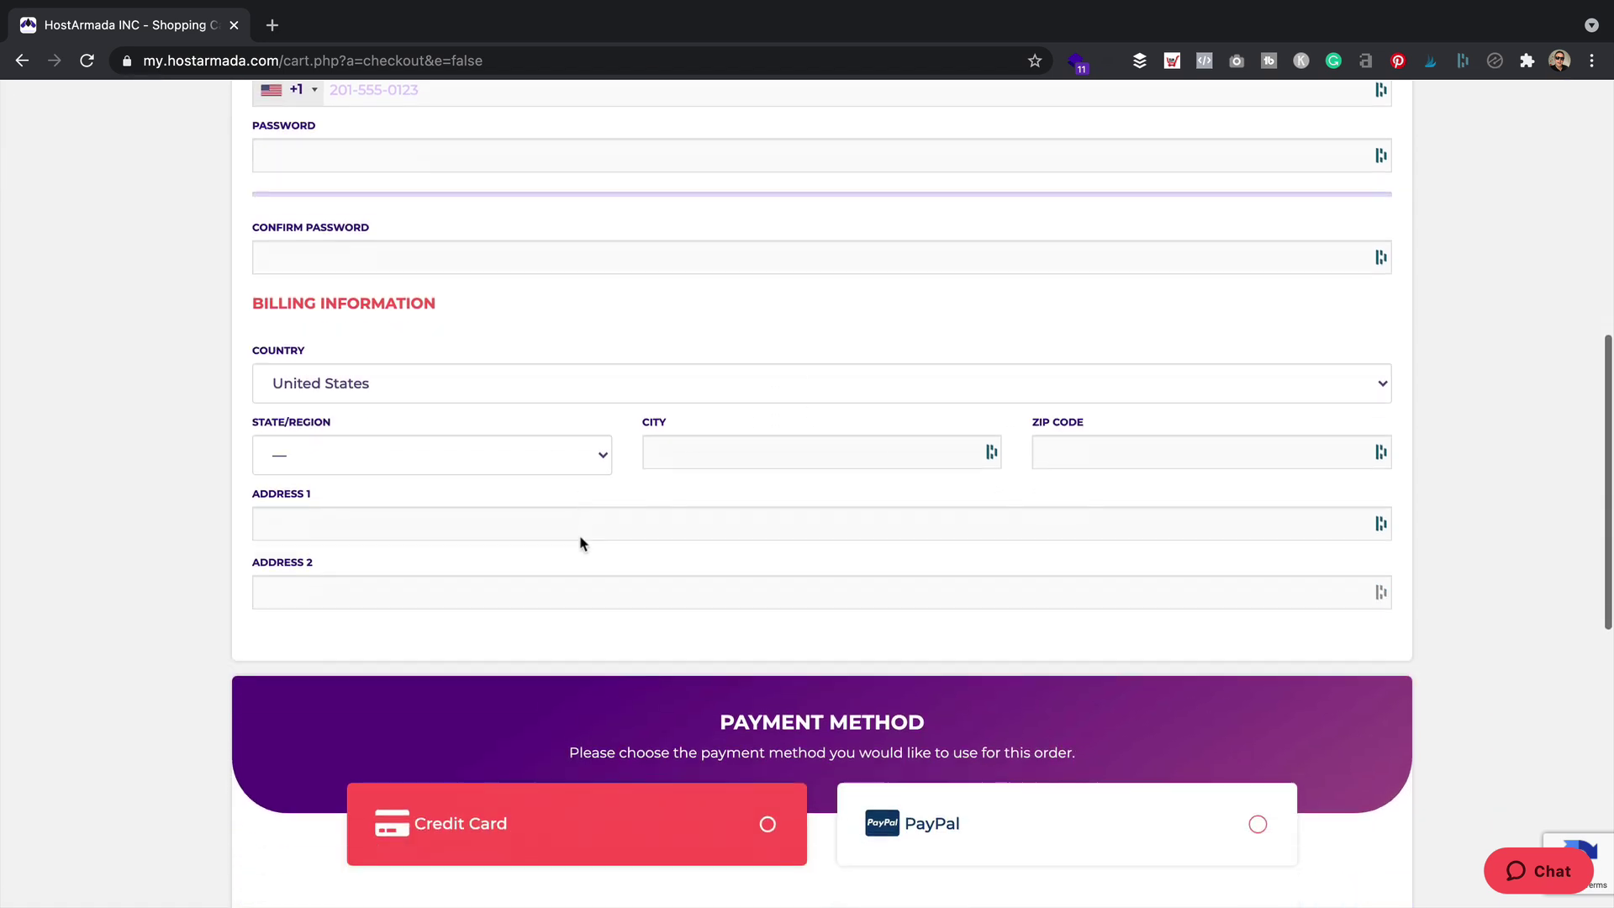
scroll(605, 469, down, 4)
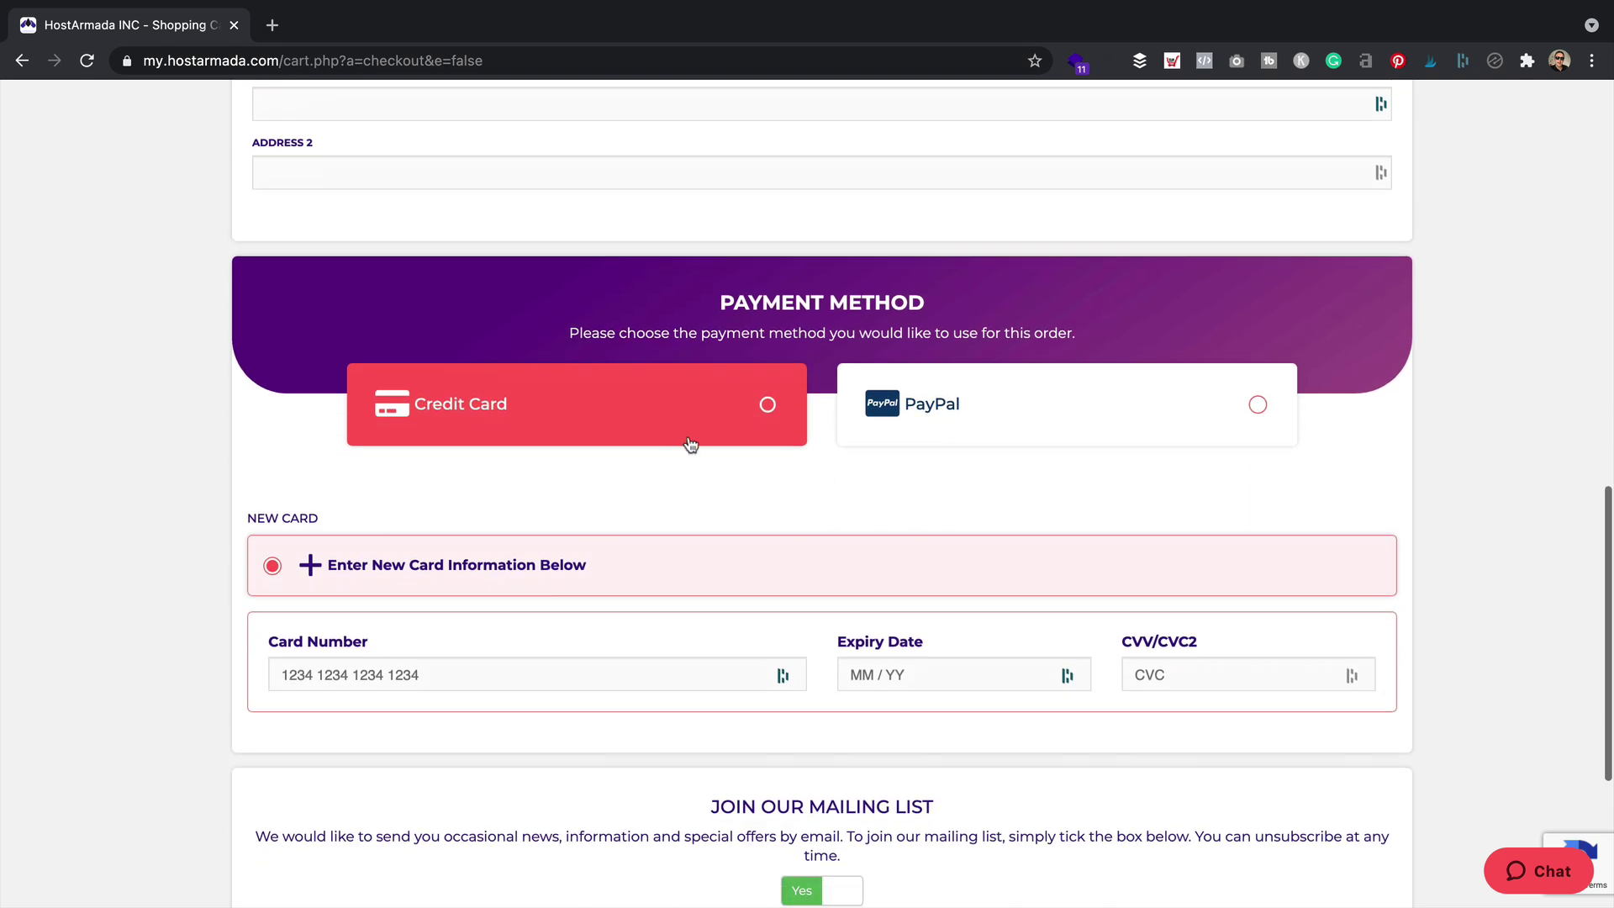
scroll(1042, 396, down, 3)
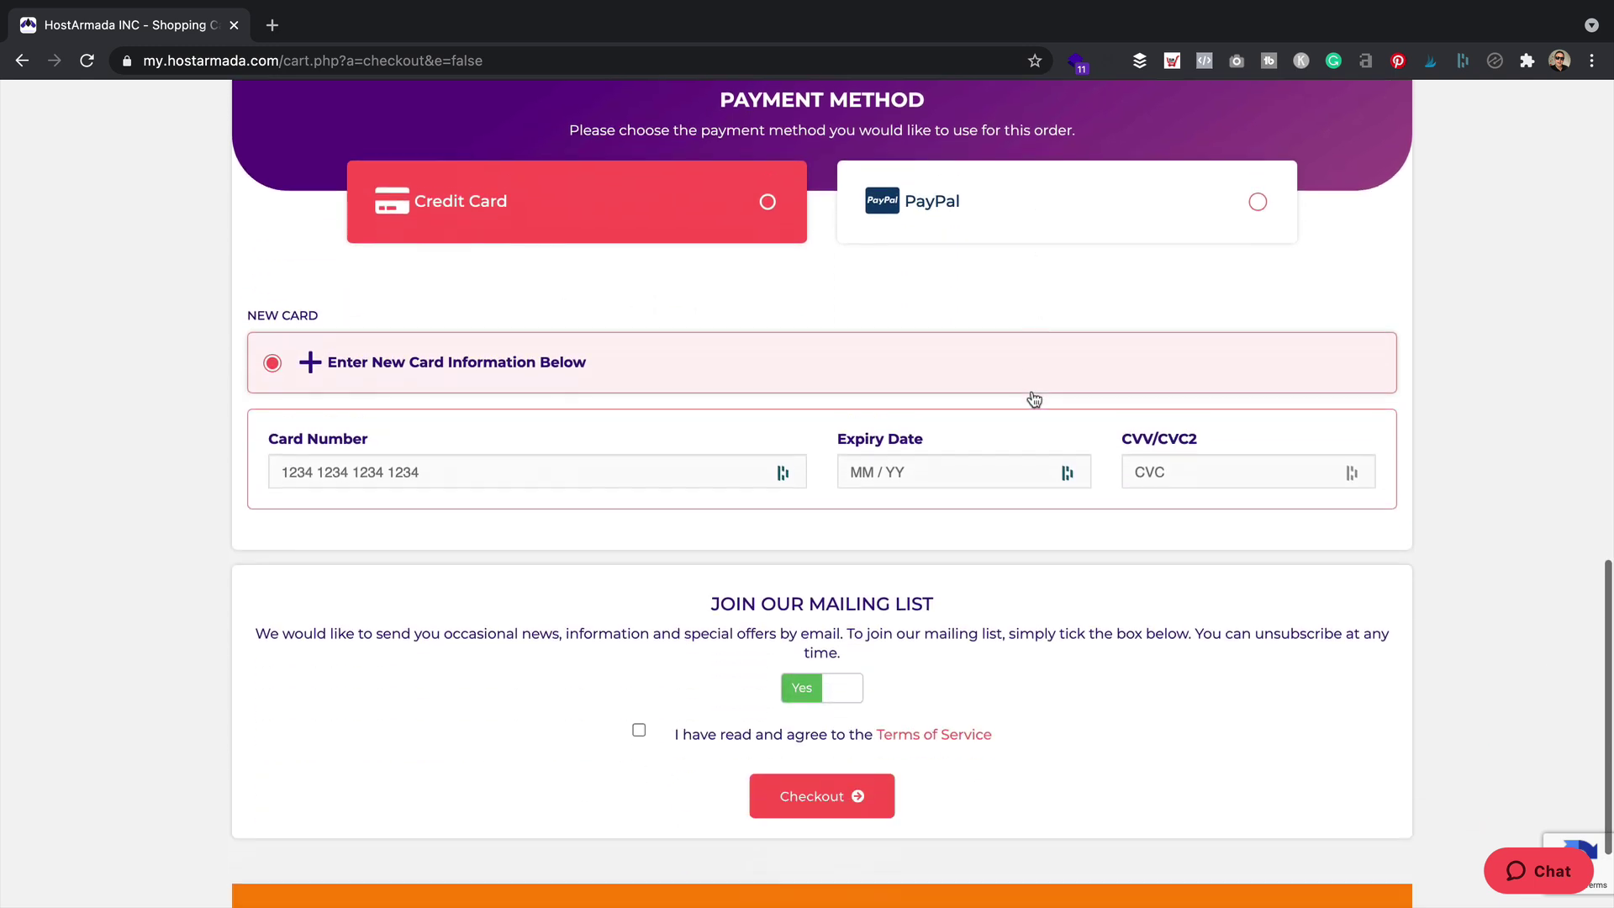
click(639, 680)
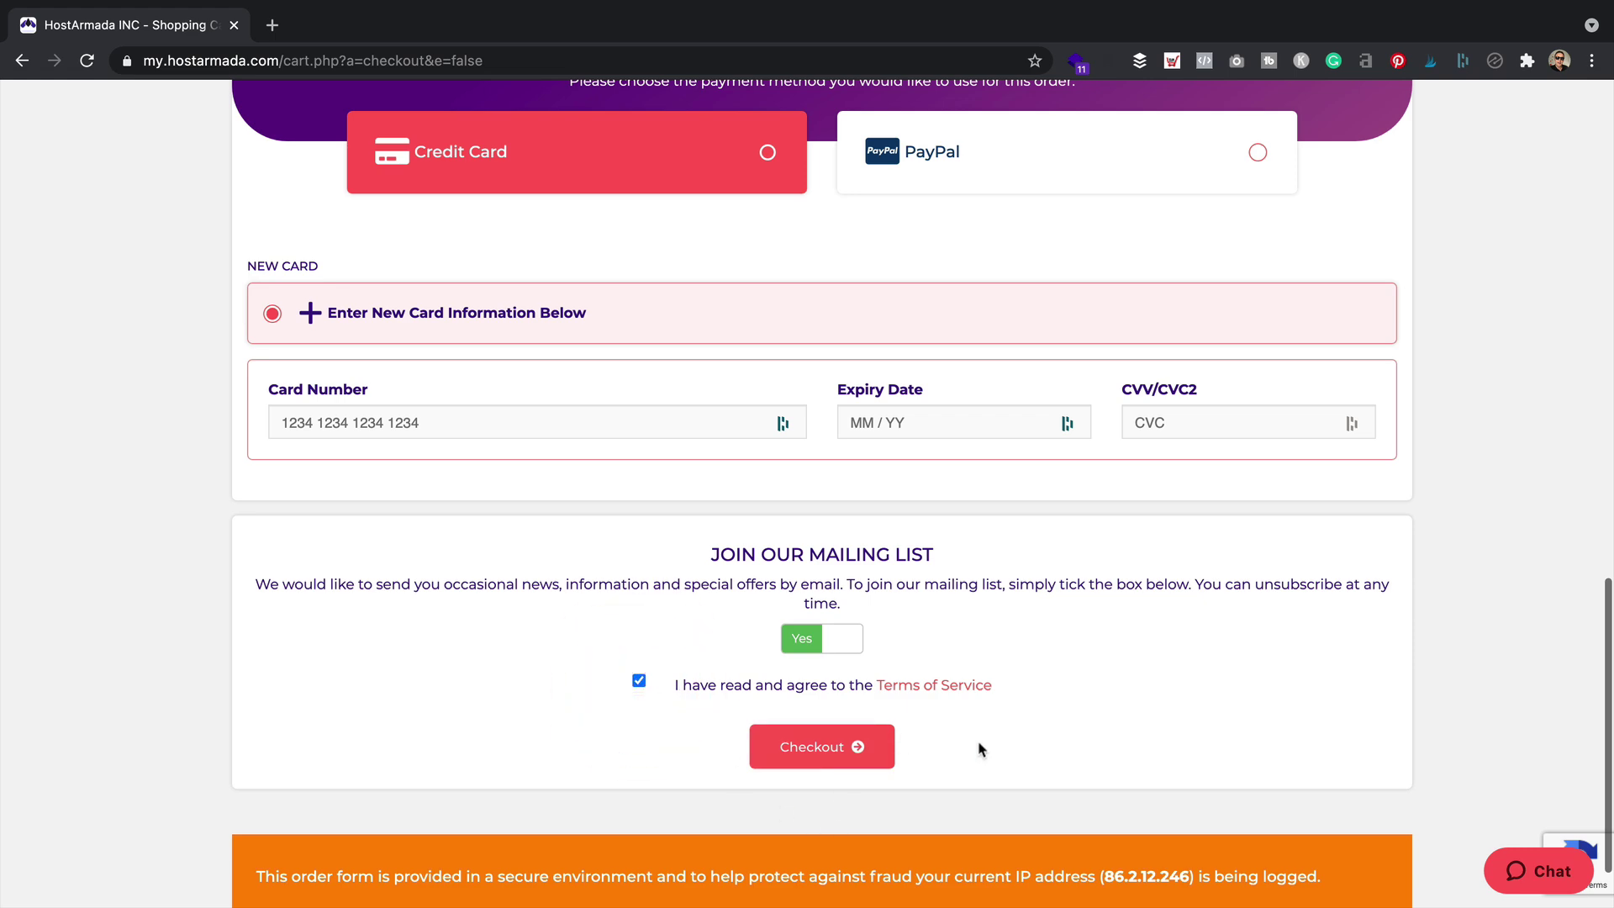
scroll(979, 748, up, 10)
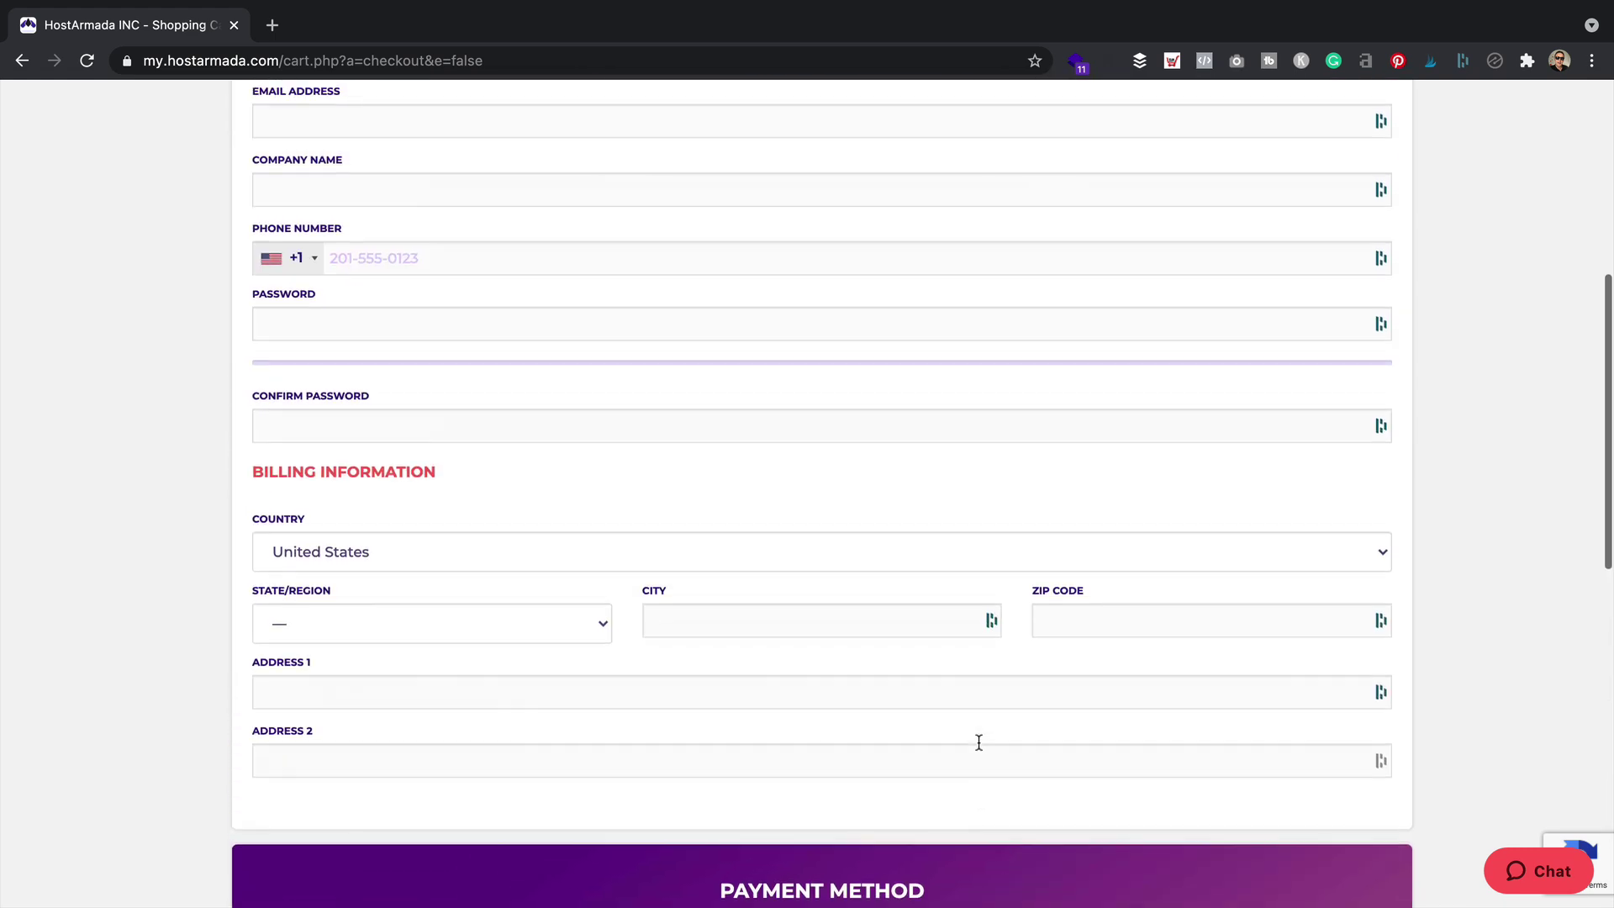
scroll(980, 742, up, 5)
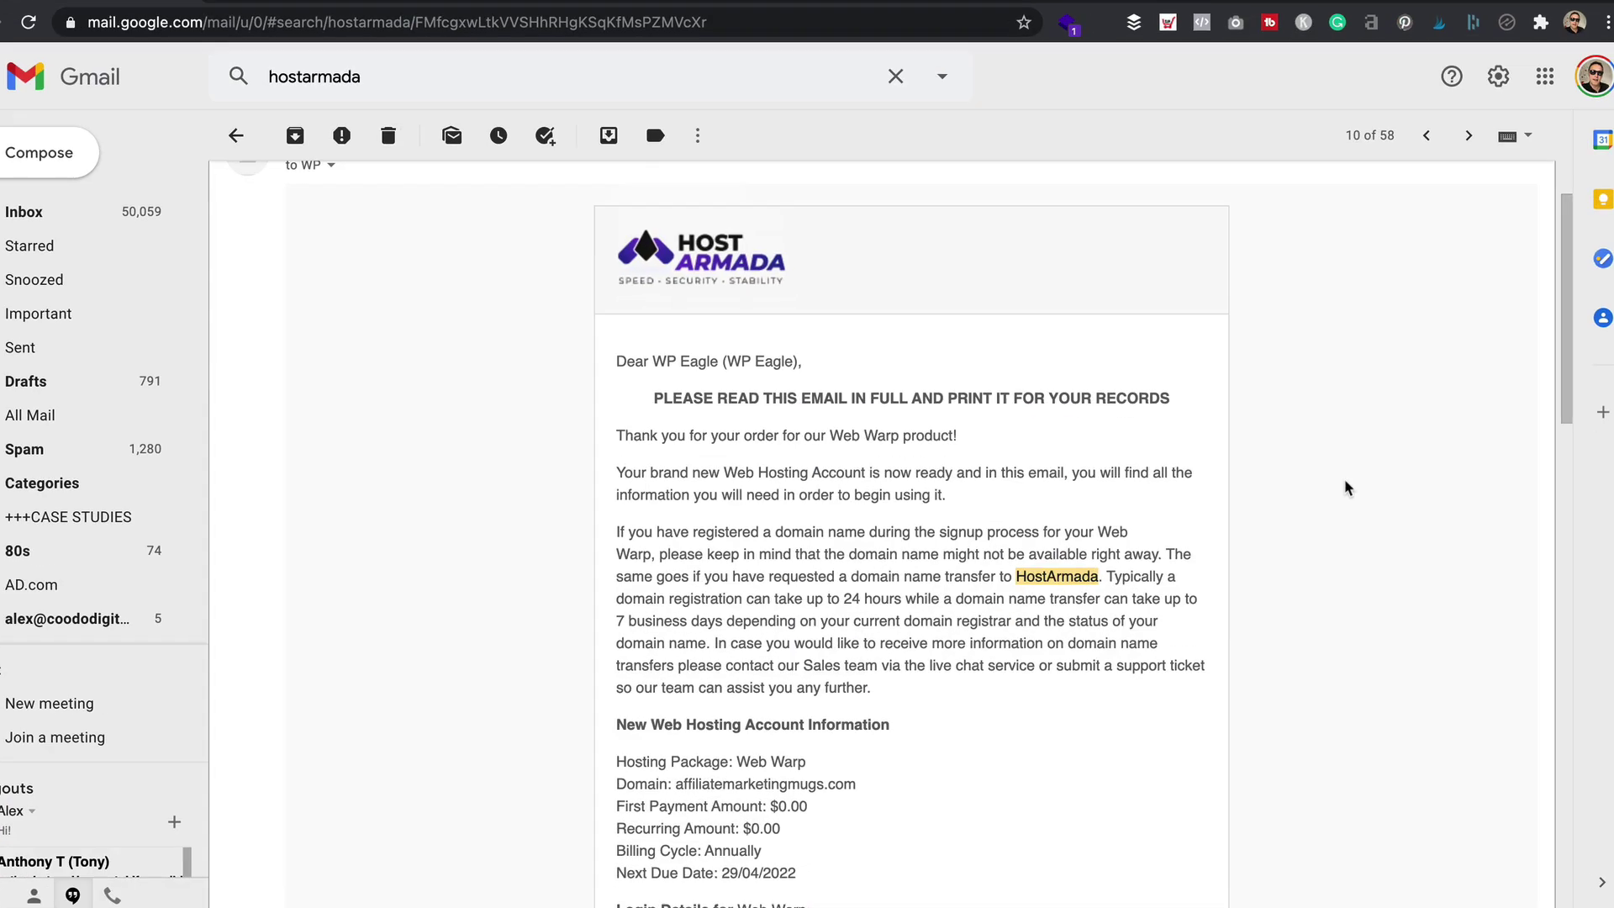
Scroll the HostArmada welcome email down to the server information and nameservers
scroll(1366, 375, down, 5)
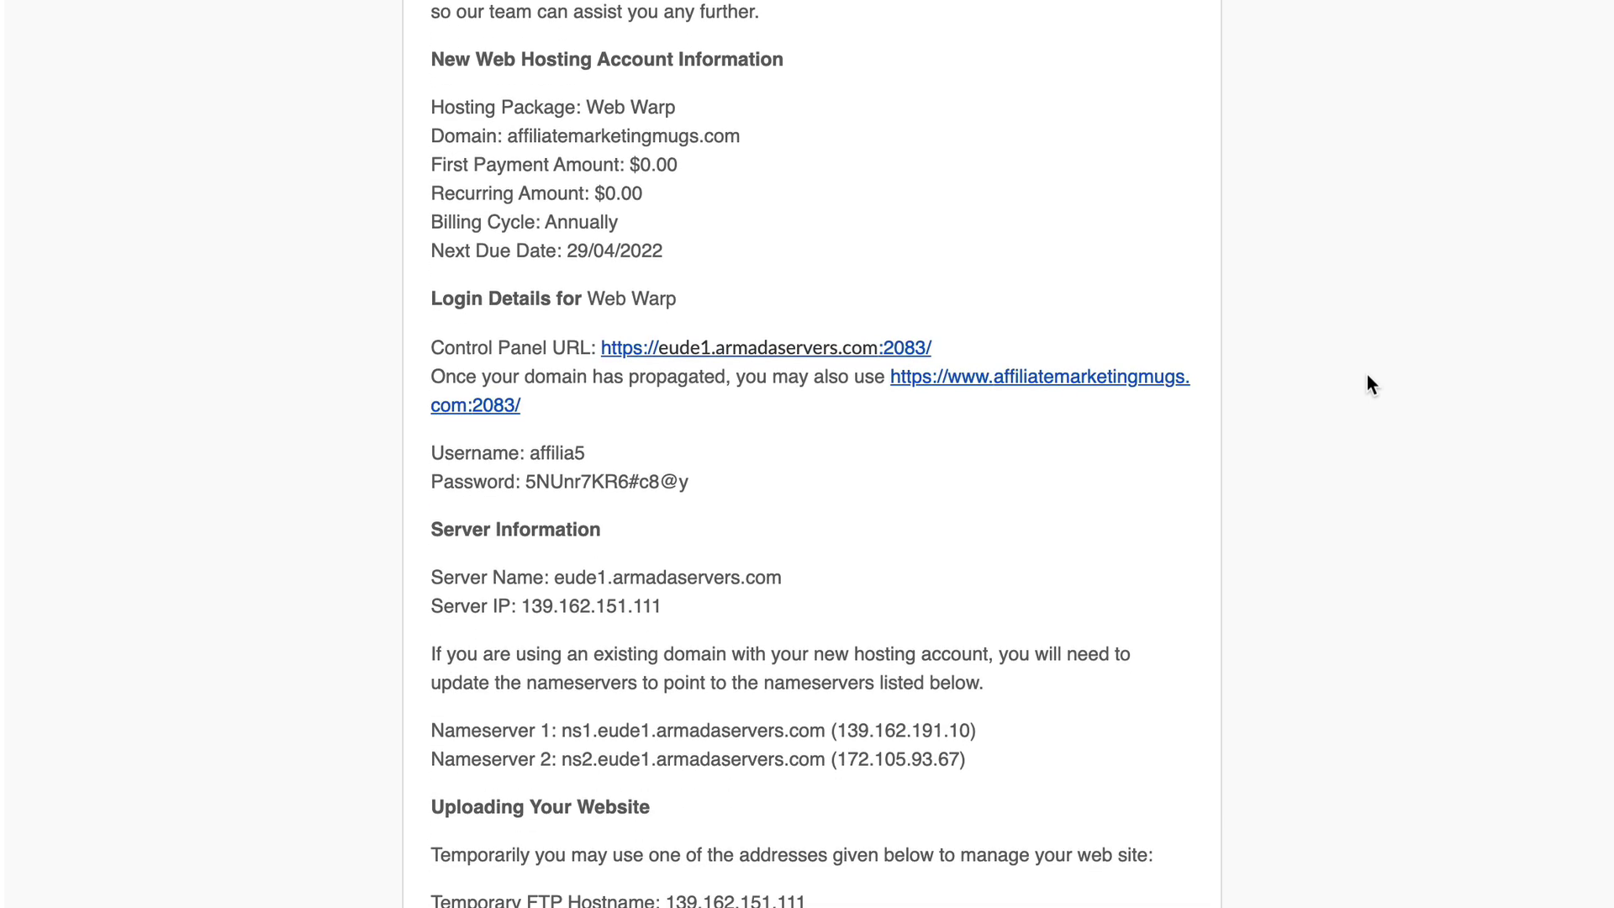
scroll(1366, 384, down, 1)
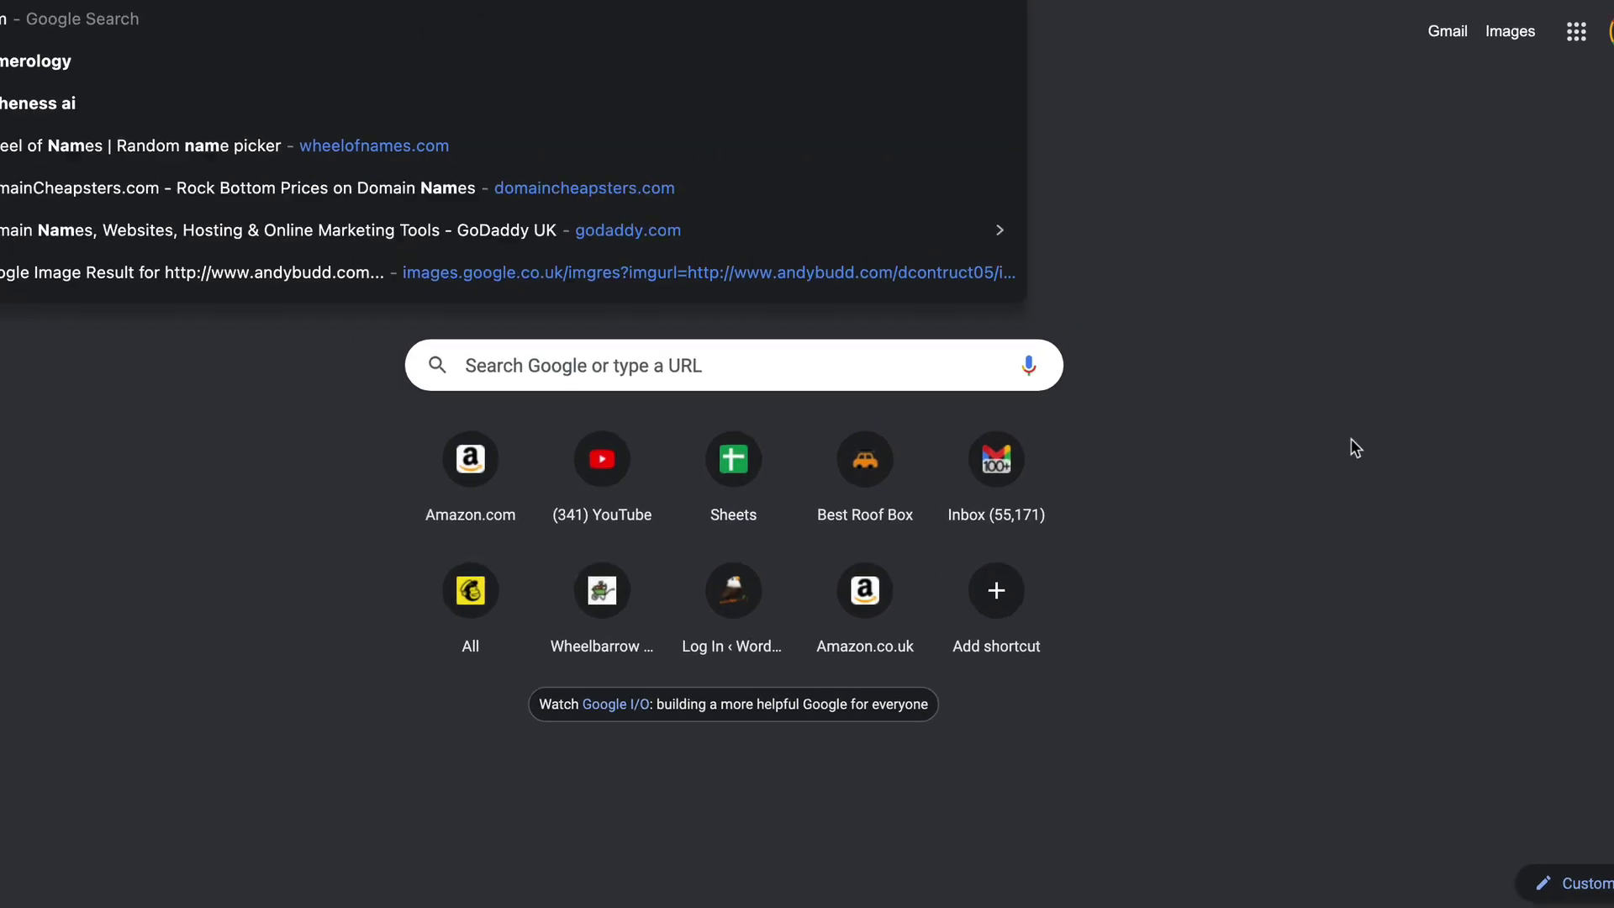
Load namecheap.com and open the account dashboard
text(namecheap.com)
key(Return)
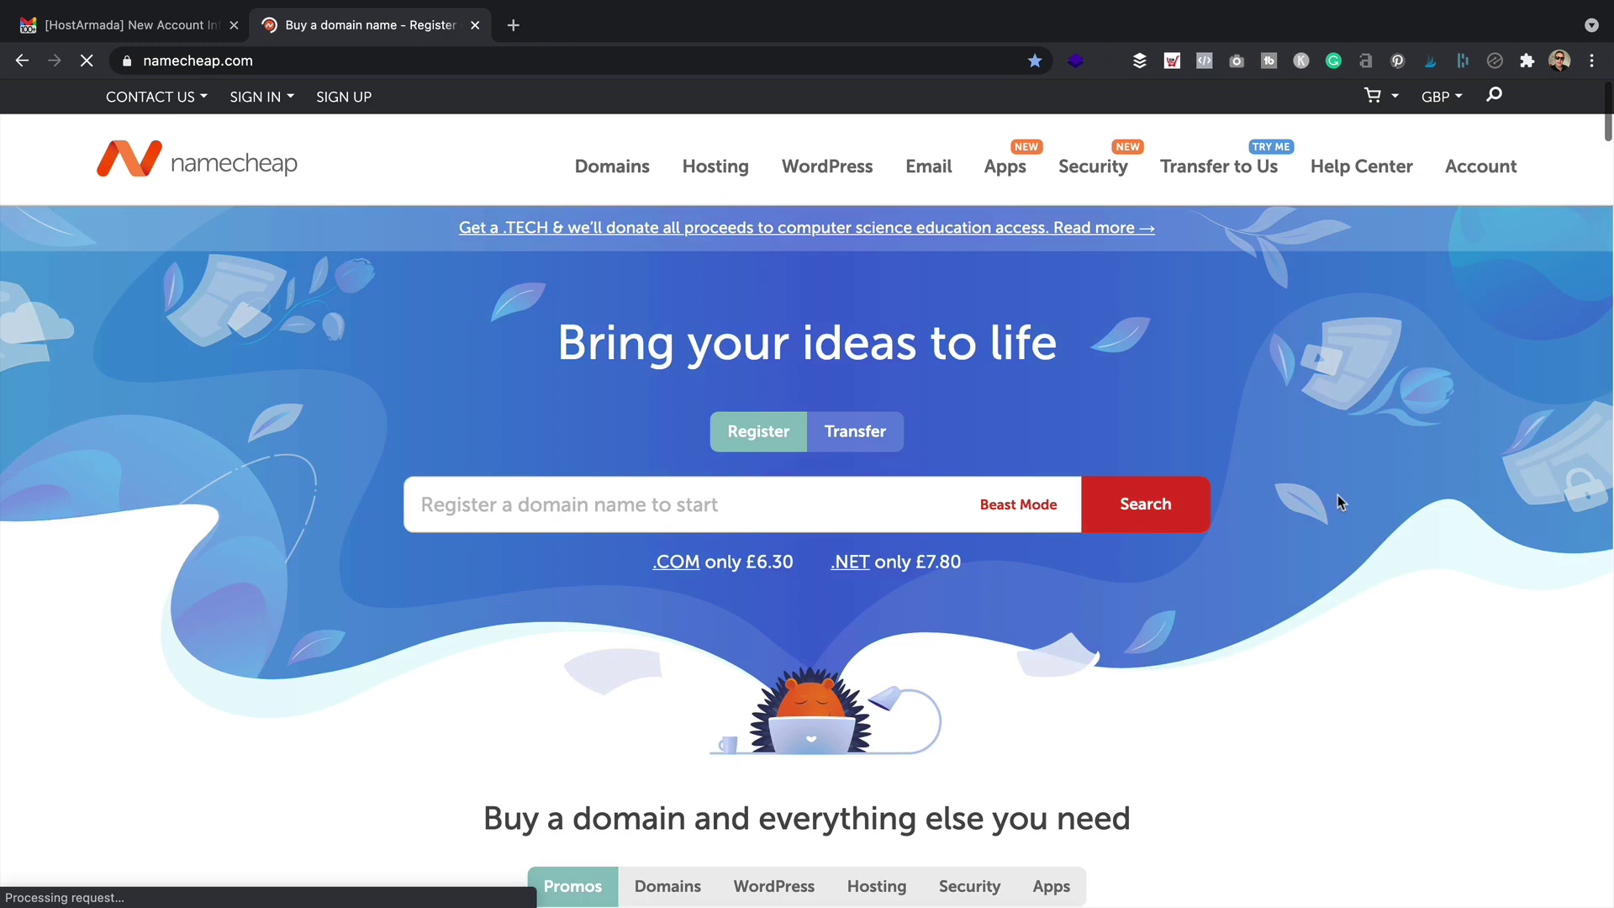
mouse_move(1479, 167)
click(1444, 219)
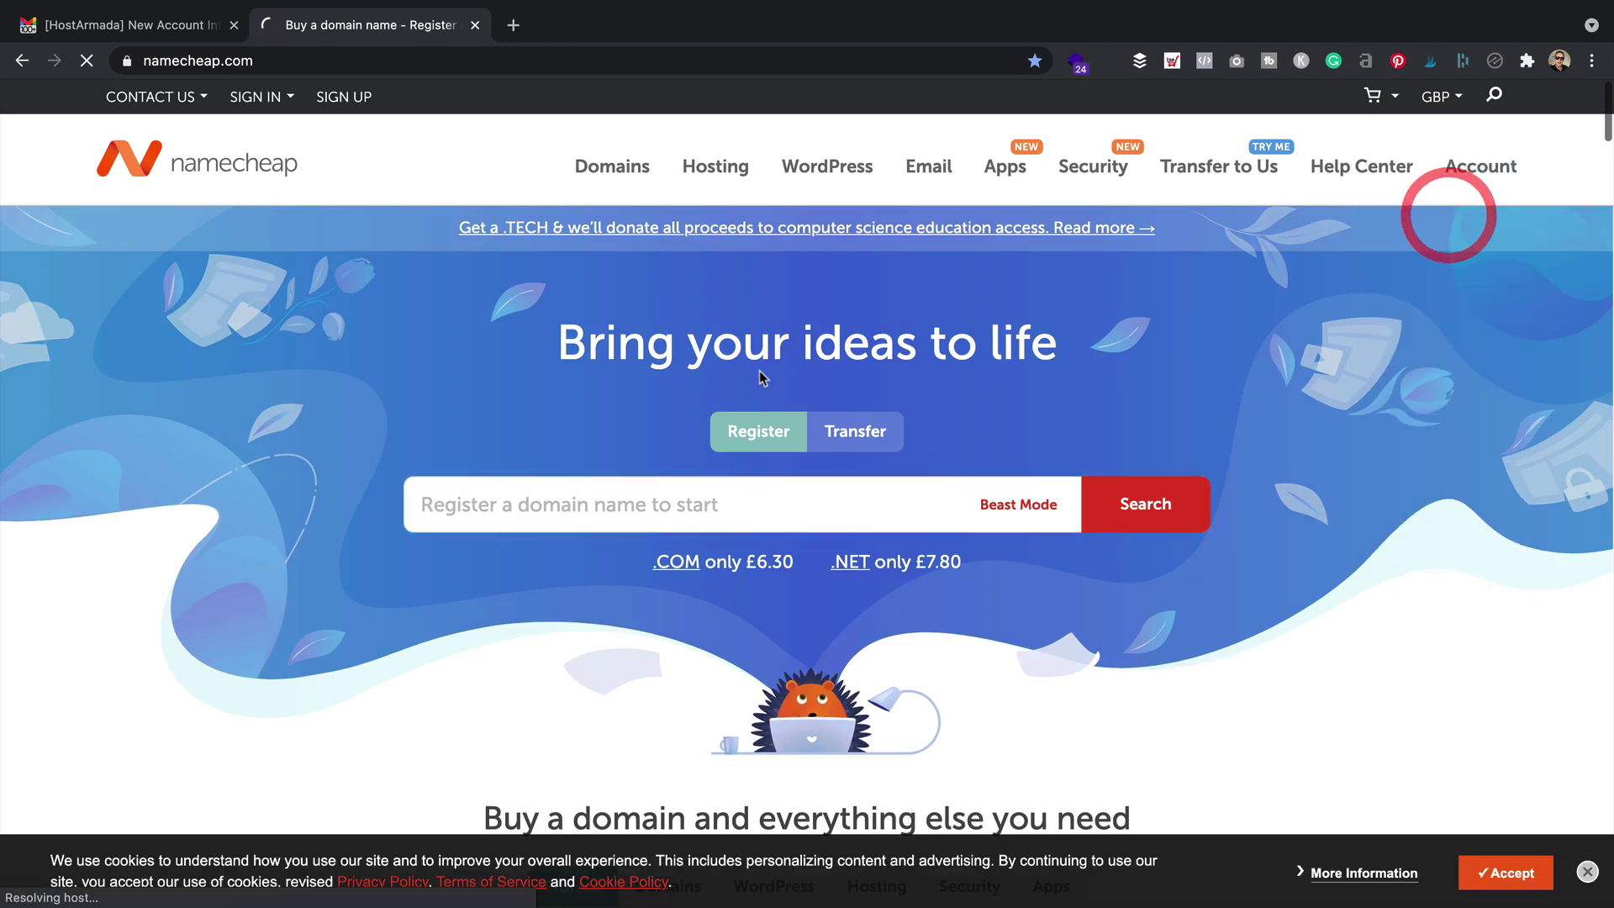
scroll(580, 548, down, 2)
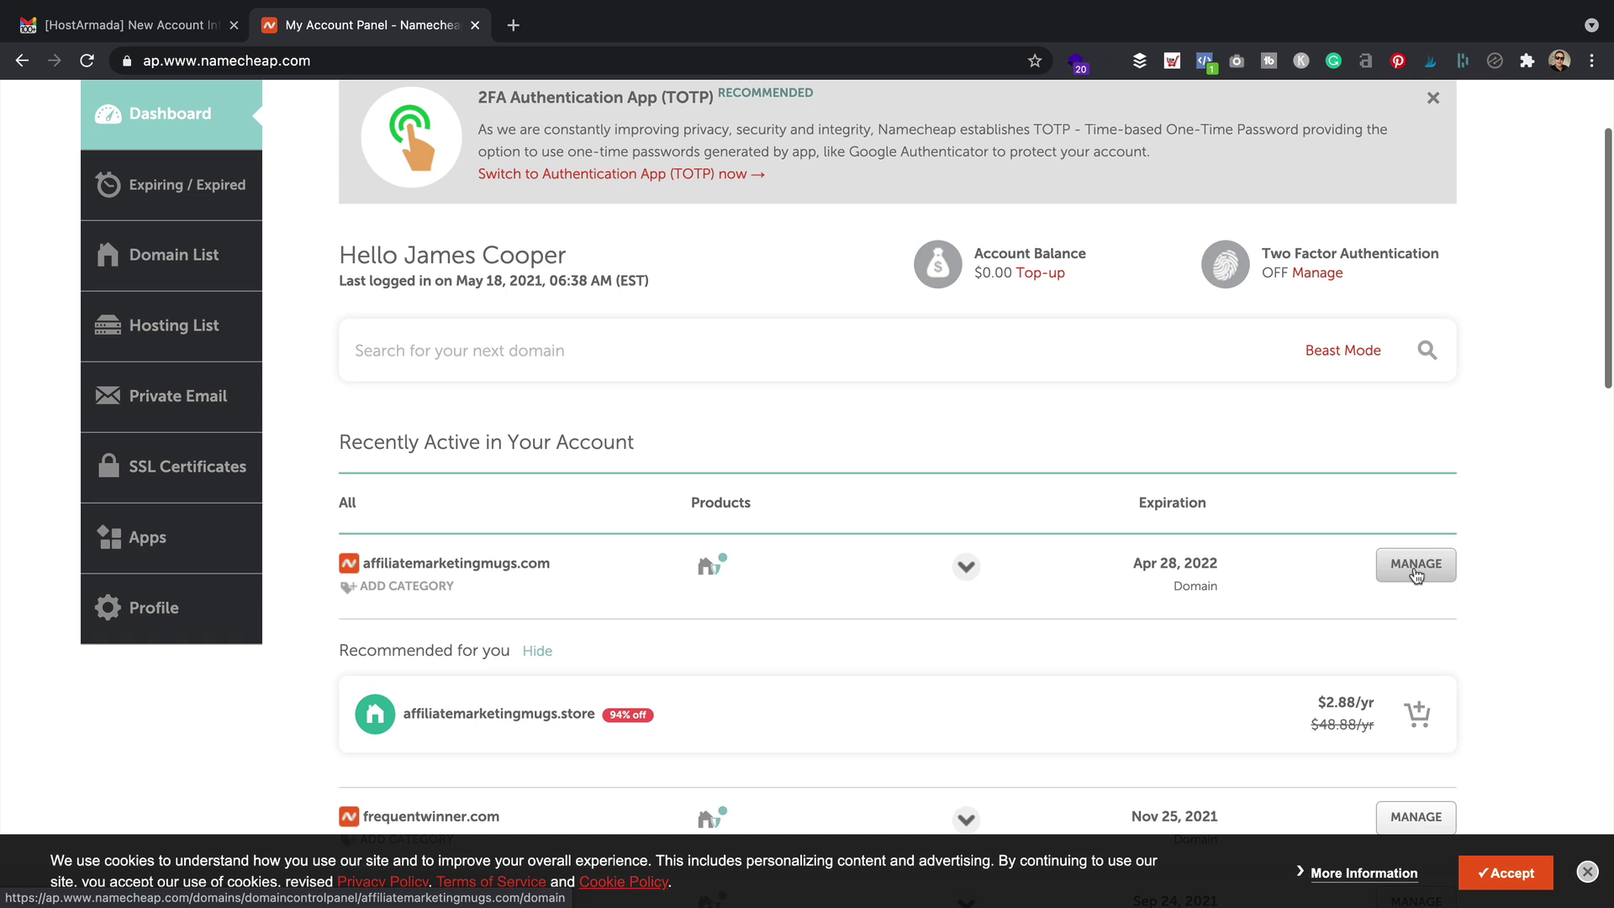
Switch affiliatemarketingmugs.com's nameservers to Custom DNS, then return to the welcome email
click(1416, 565)
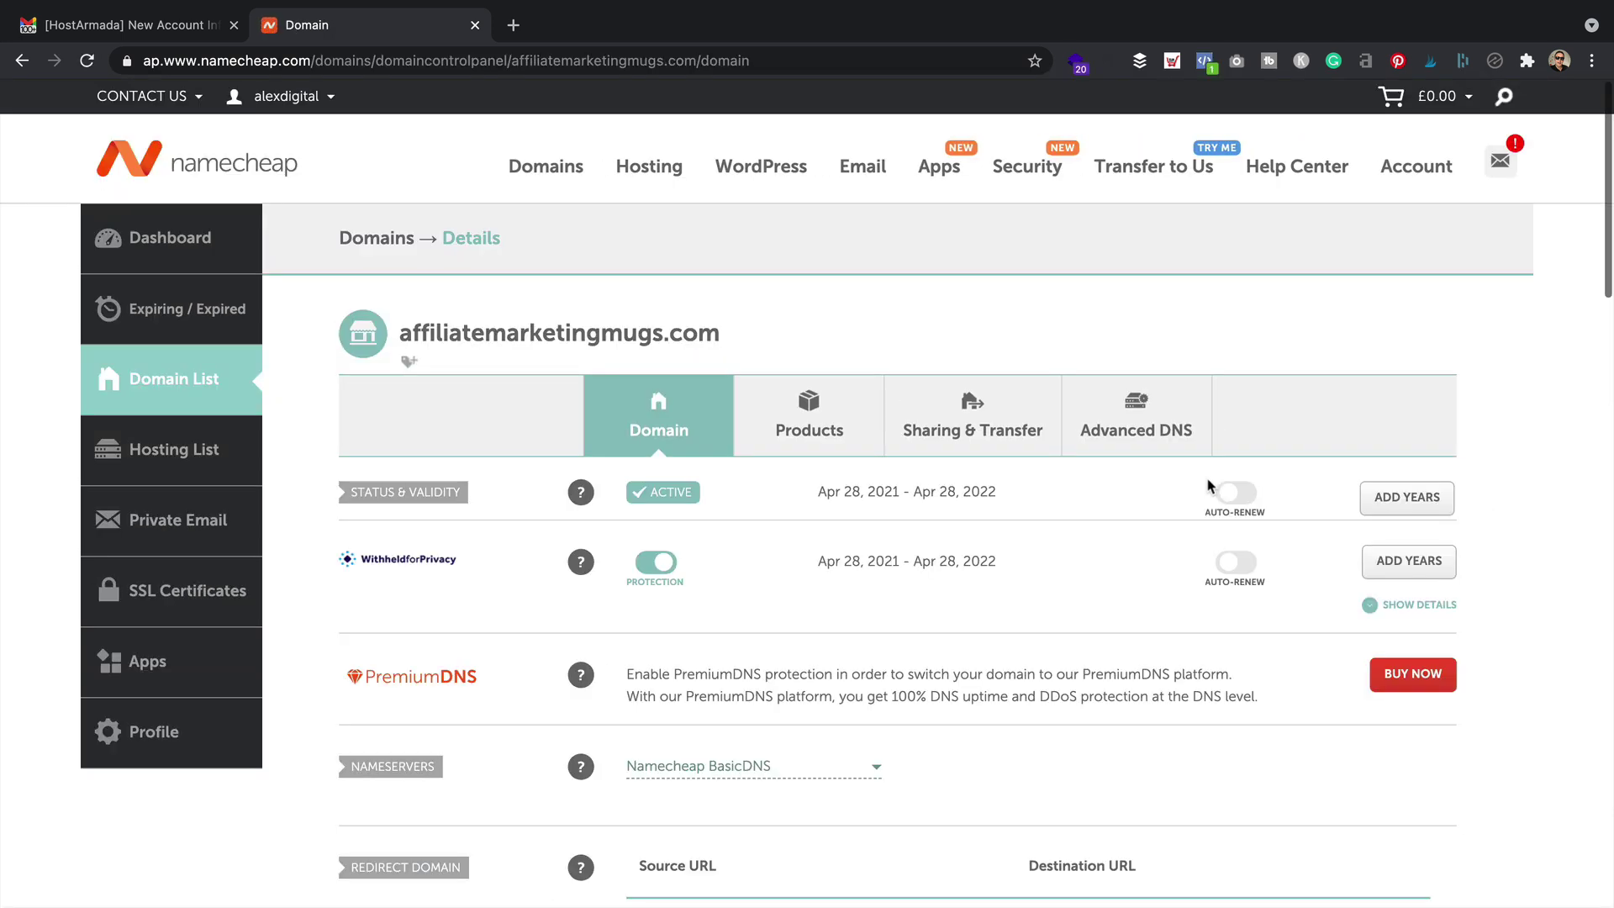
scroll(757, 546, down, 3)
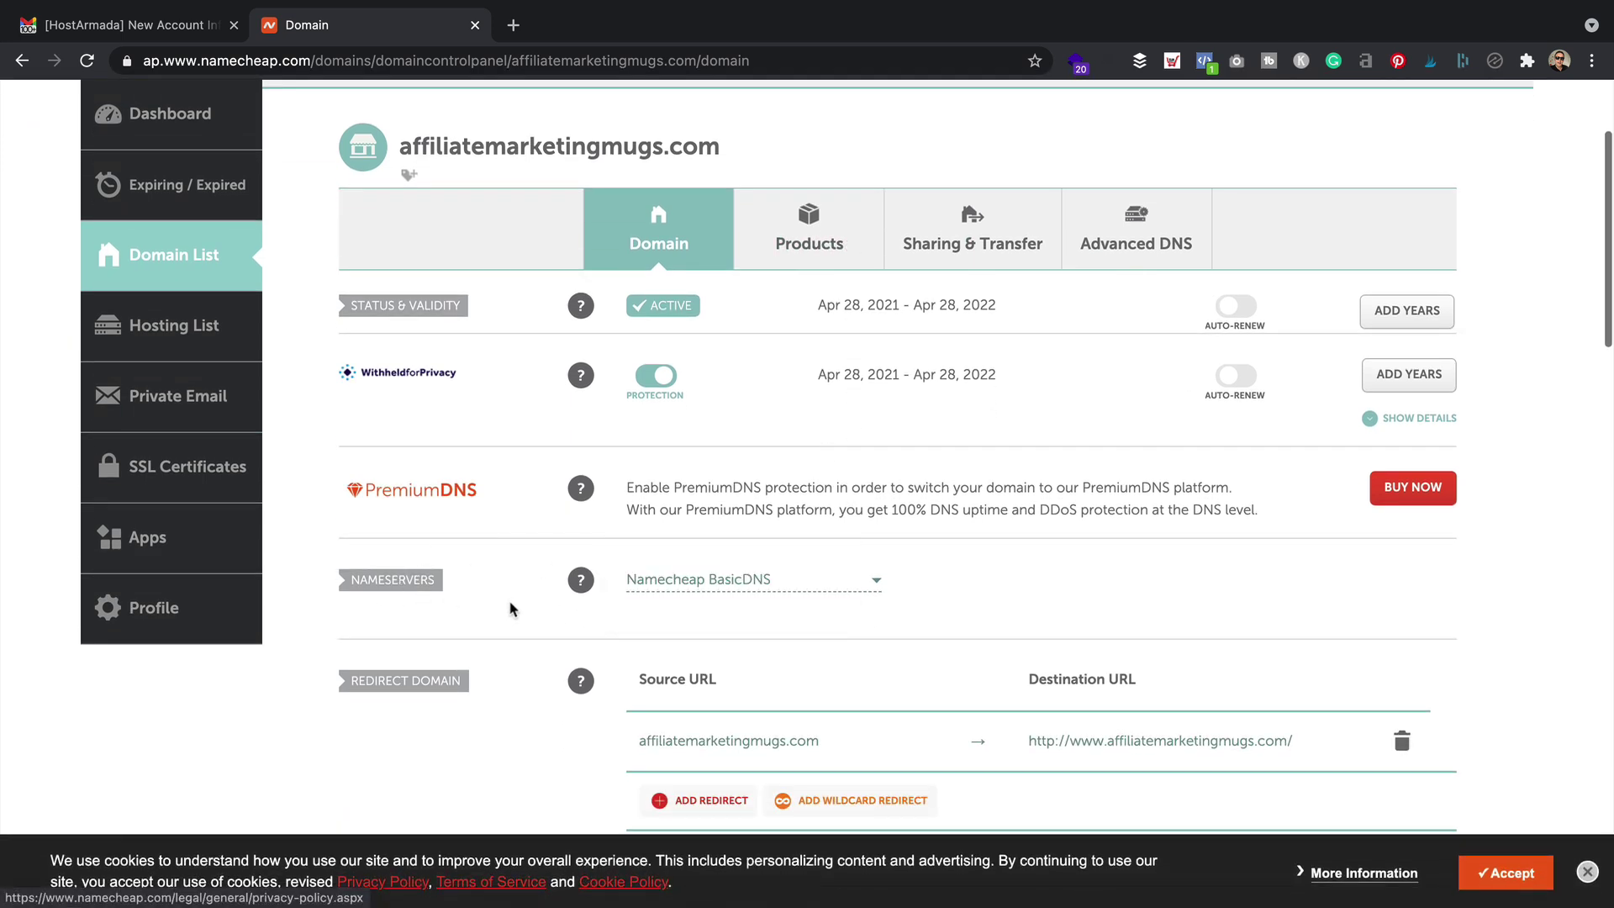
click(837, 578)
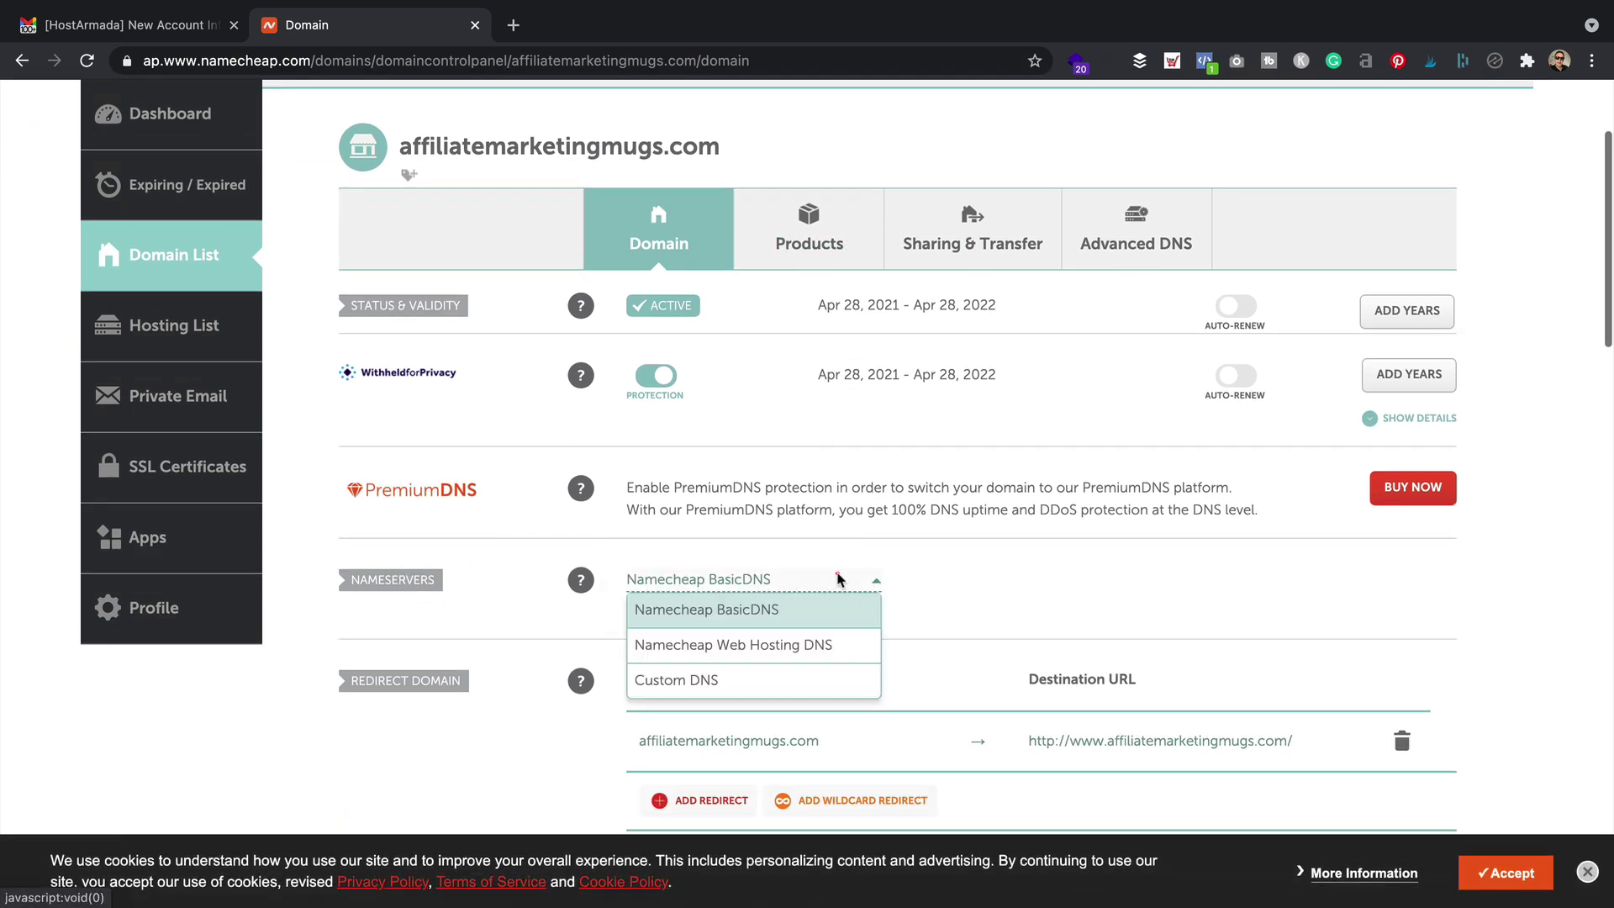
click(733, 686)
scroll(865, 639, down, 1)
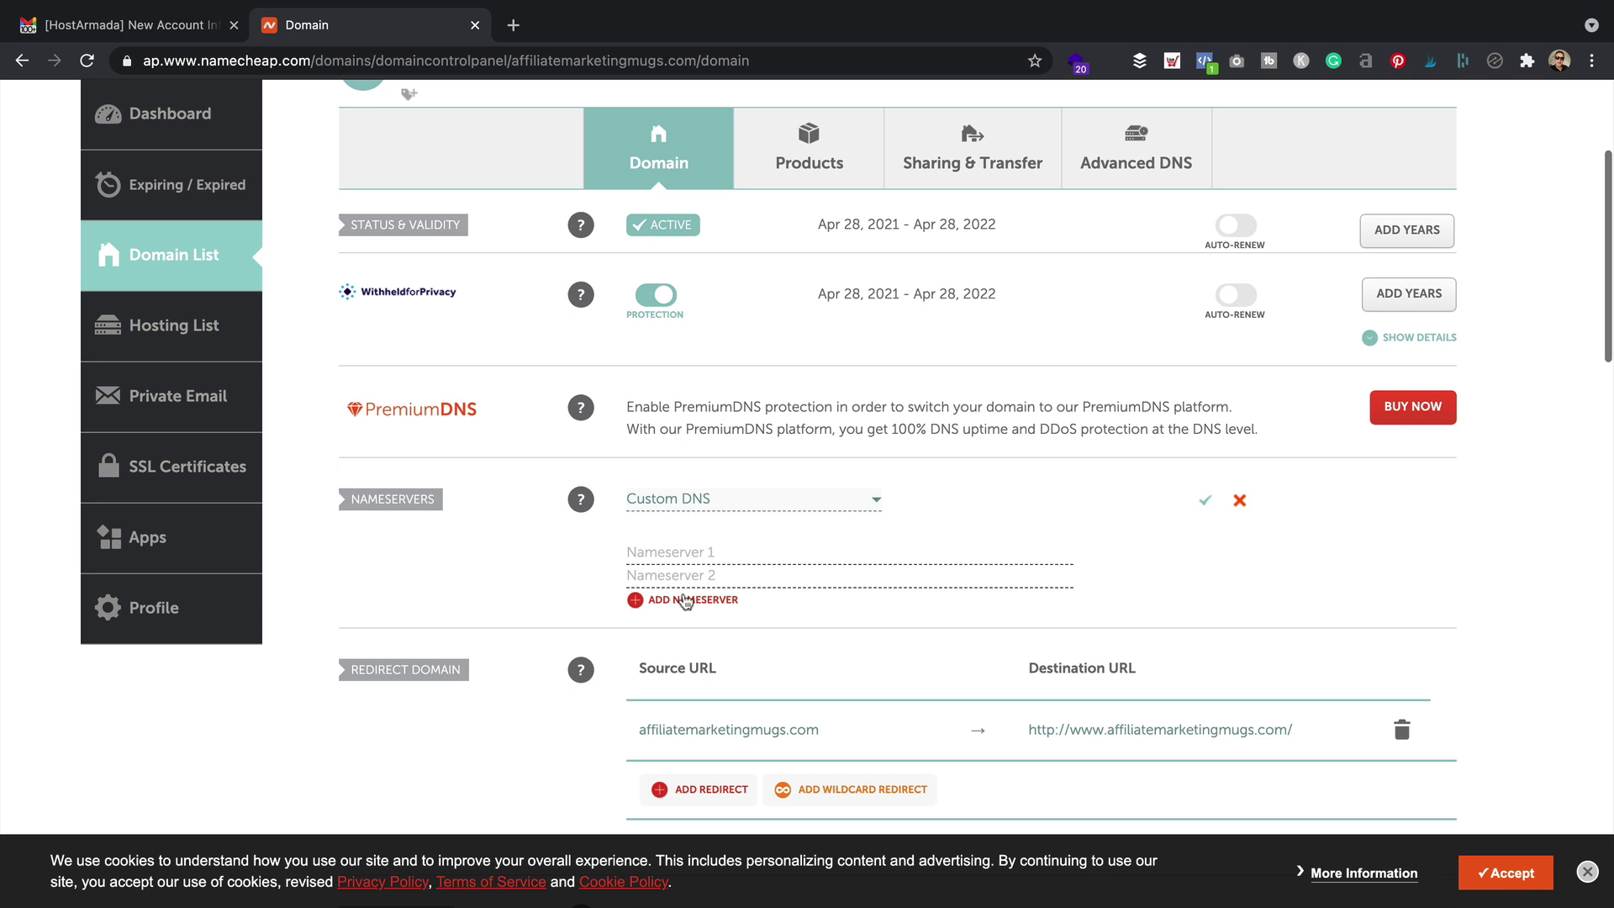
click(134, 26)
Enter ns1.eude1.armadaservers.com and ns2.eude1.armadaservers.com as the custom nameservers and save
scroll(1001, 619, down, 2)
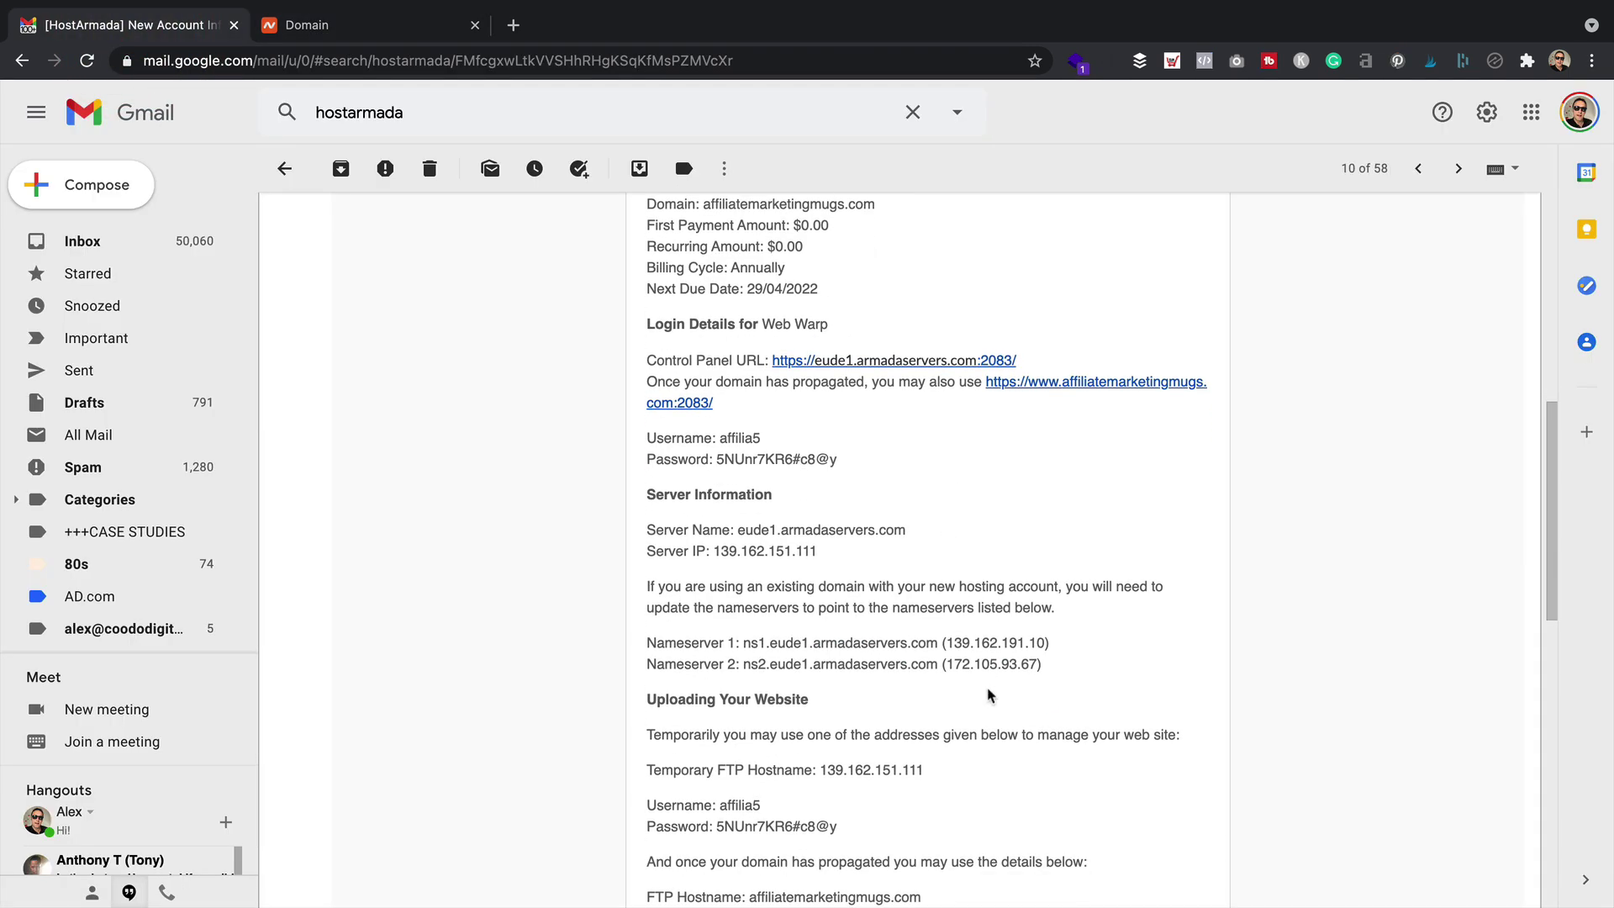
drag(937, 642, 743, 642)
key(ctrl+c)
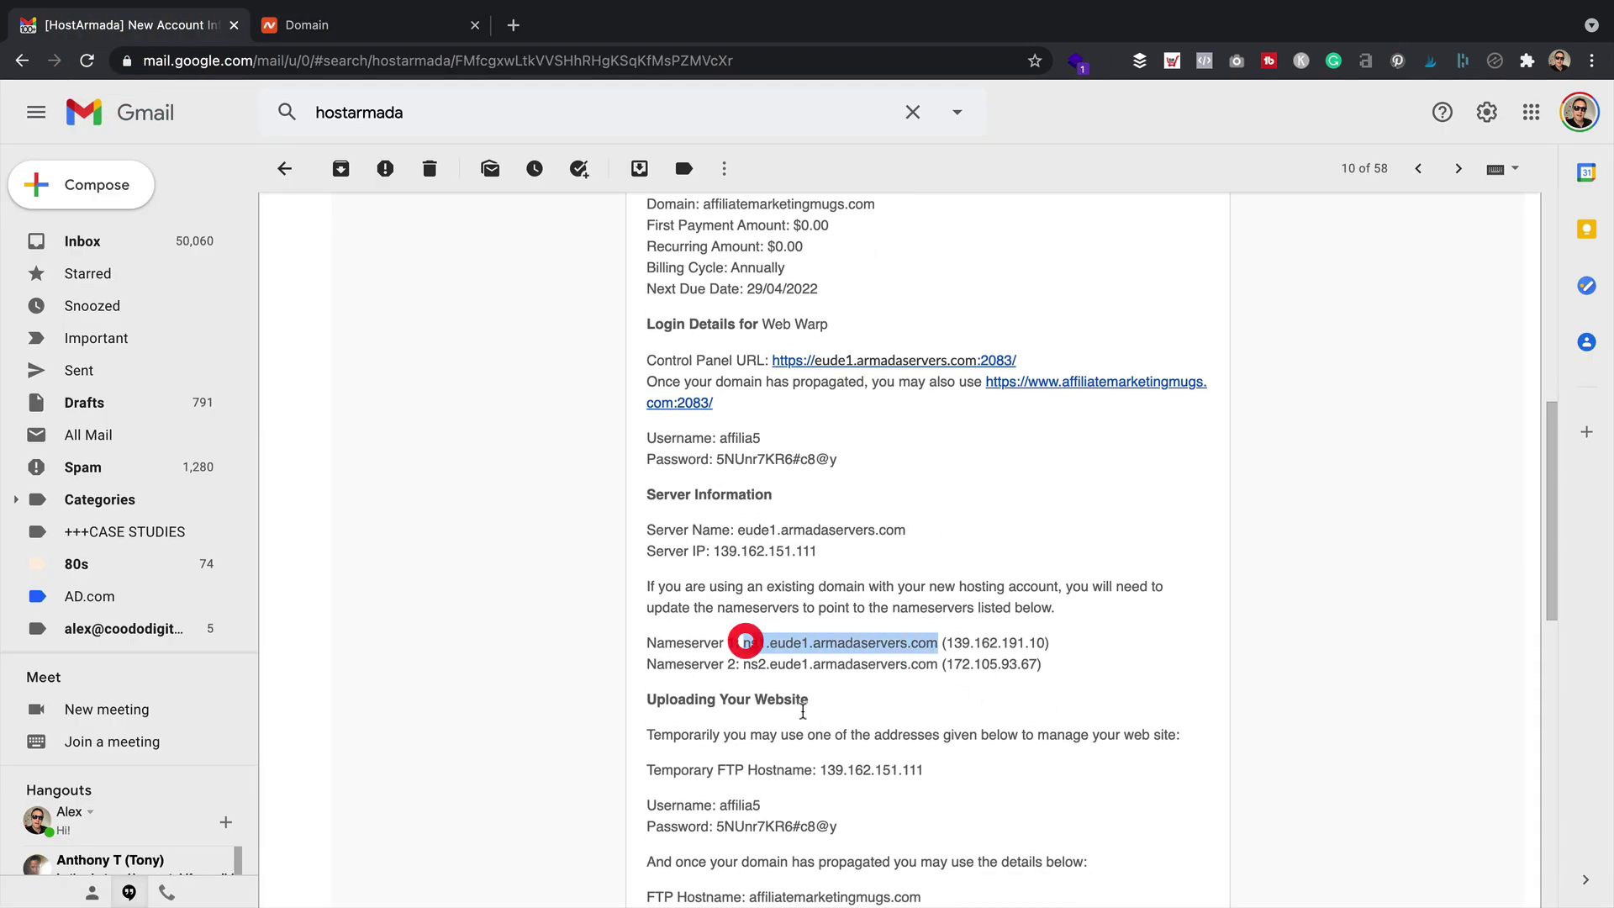
click(303, 25)
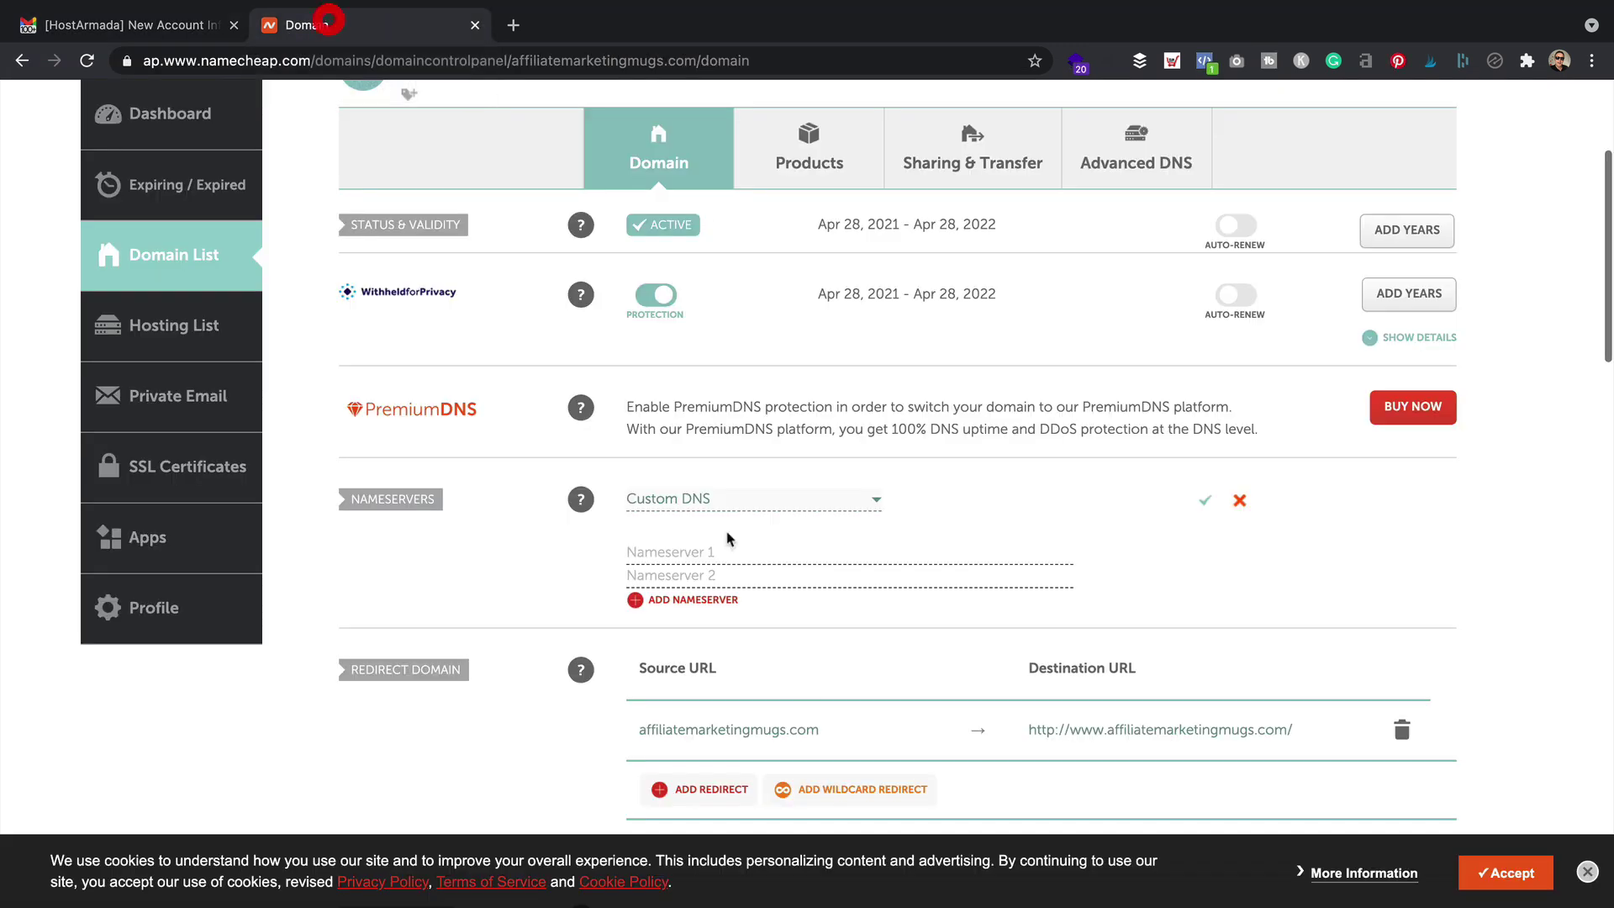
click(737, 558)
key(ctrl+v)
click(742, 580)
click(131, 25)
drag(938, 664, 745, 680)
key(ctrl+c)
click(286, 25)
key(ctrl+v)
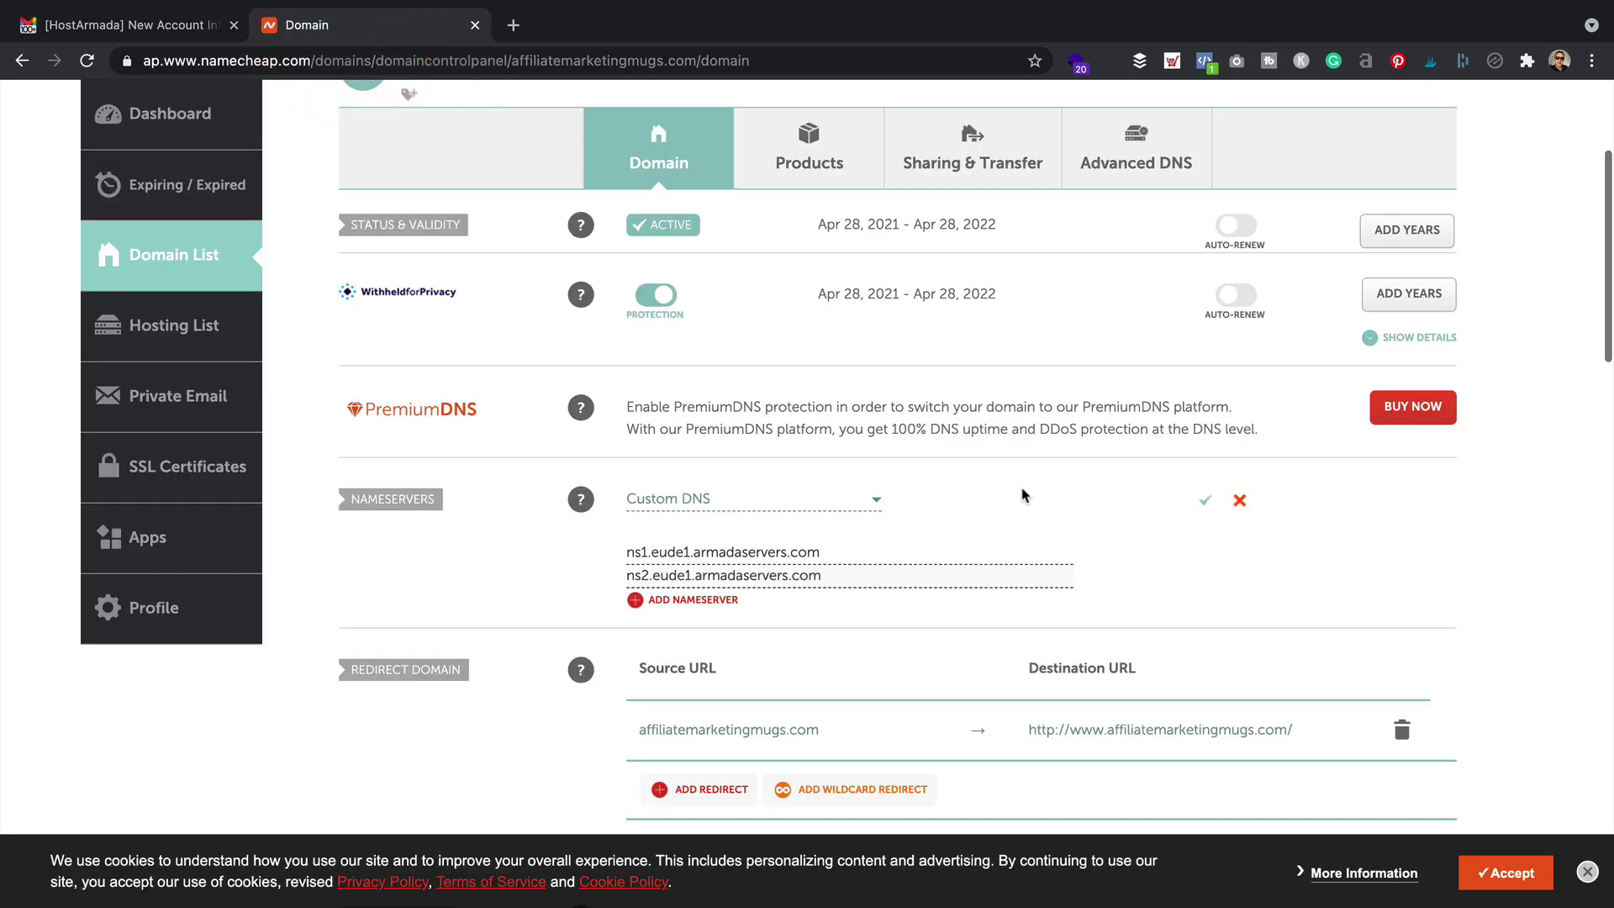
click(1204, 501)
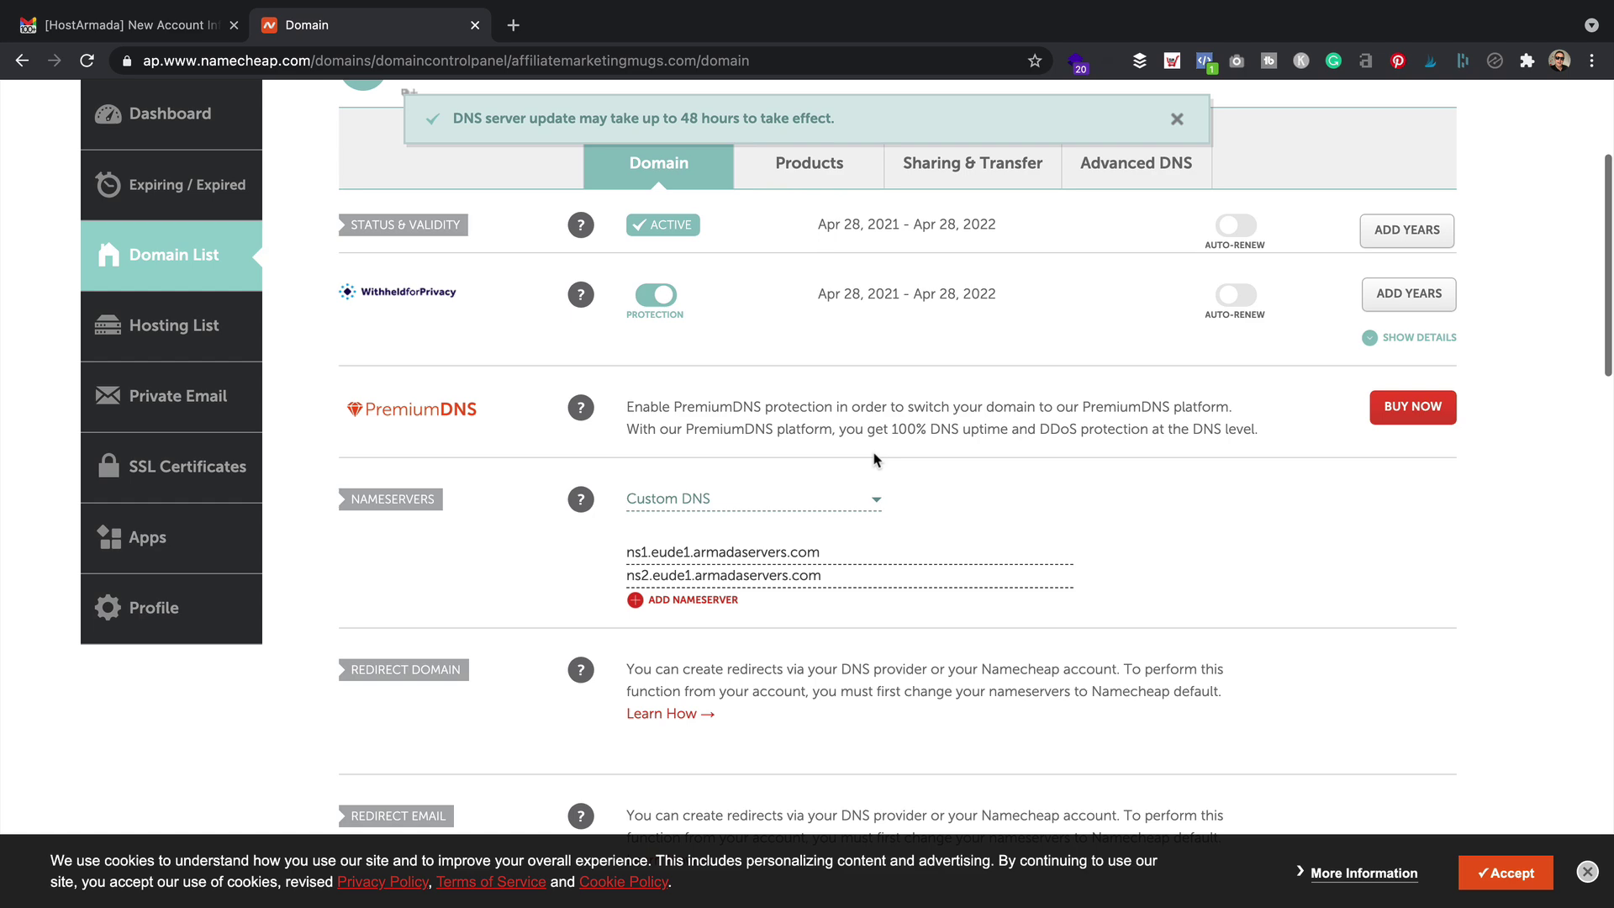
Copy the domain name and paste it into a new browser tab's address bar
scroll(874, 458, down, 1)
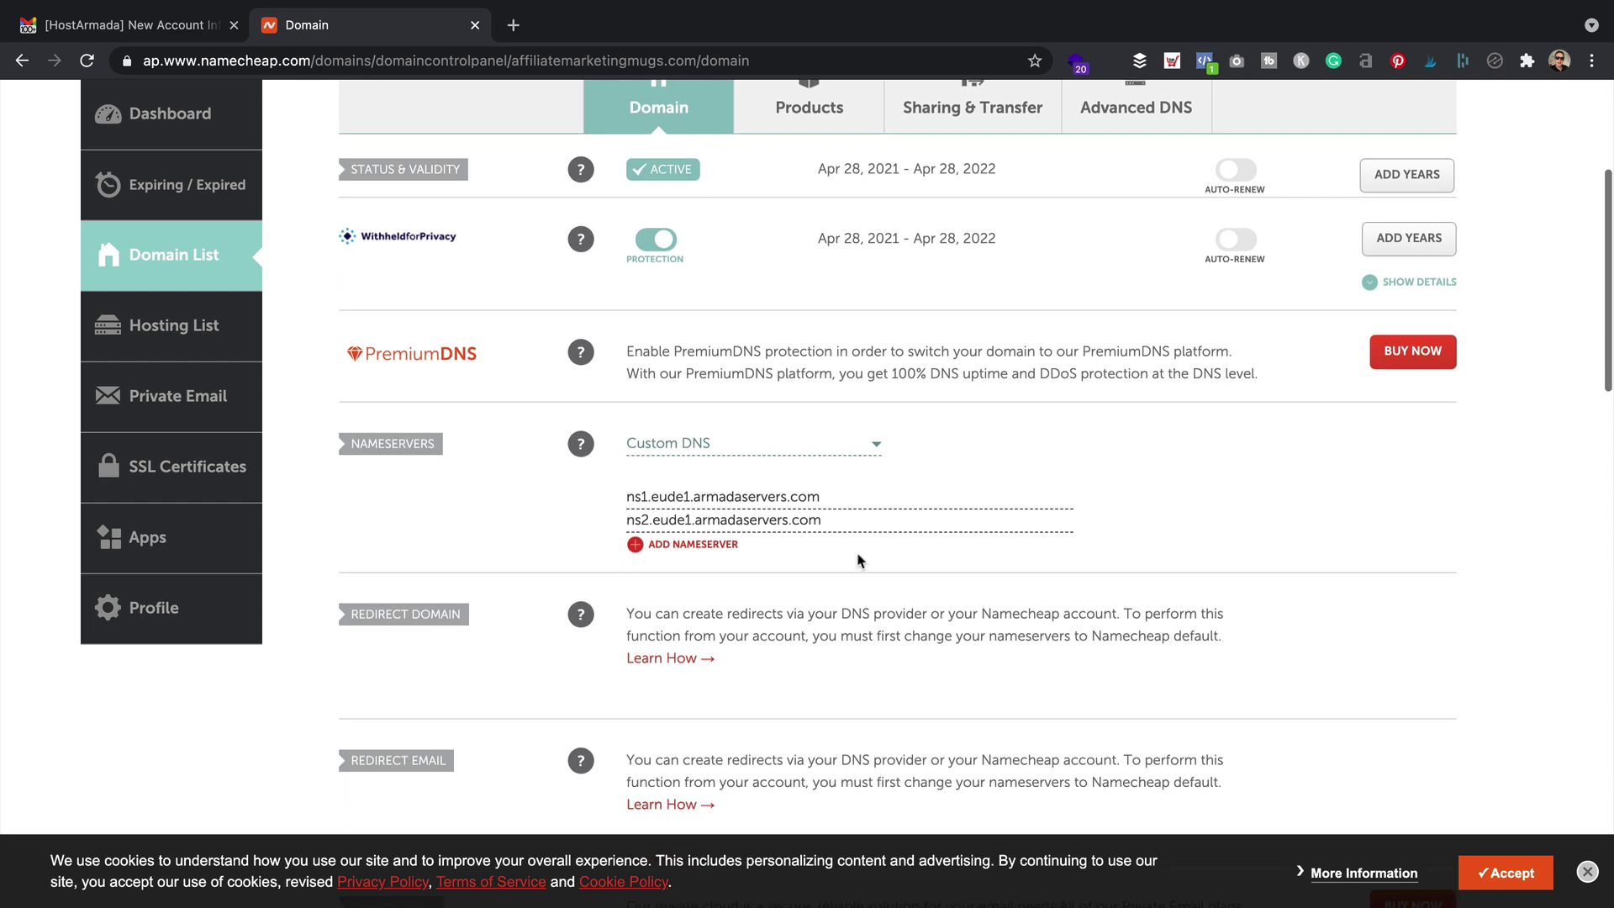
scroll(858, 551, up, 4)
drag(777, 336, 402, 325)
key(ctrl+c)
click(513, 25)
key(ctrl+v)
Load affiliatemarketingmugs.com to confirm the HostArmada welcome page, then return to the email
key(Return)
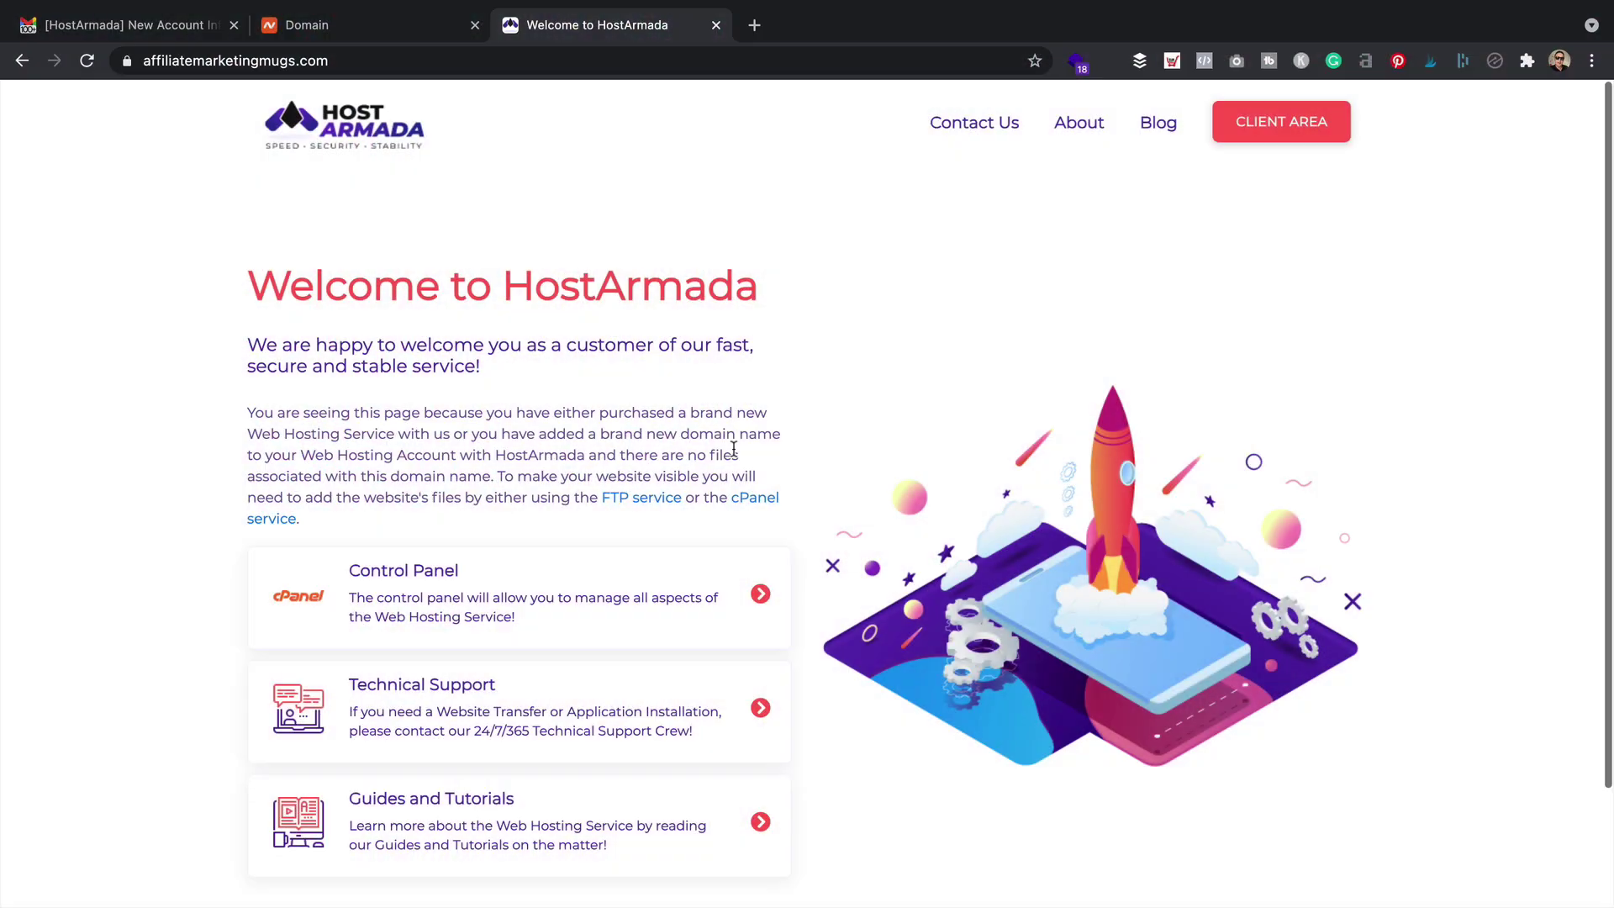
click(114, 25)
click(893, 454)
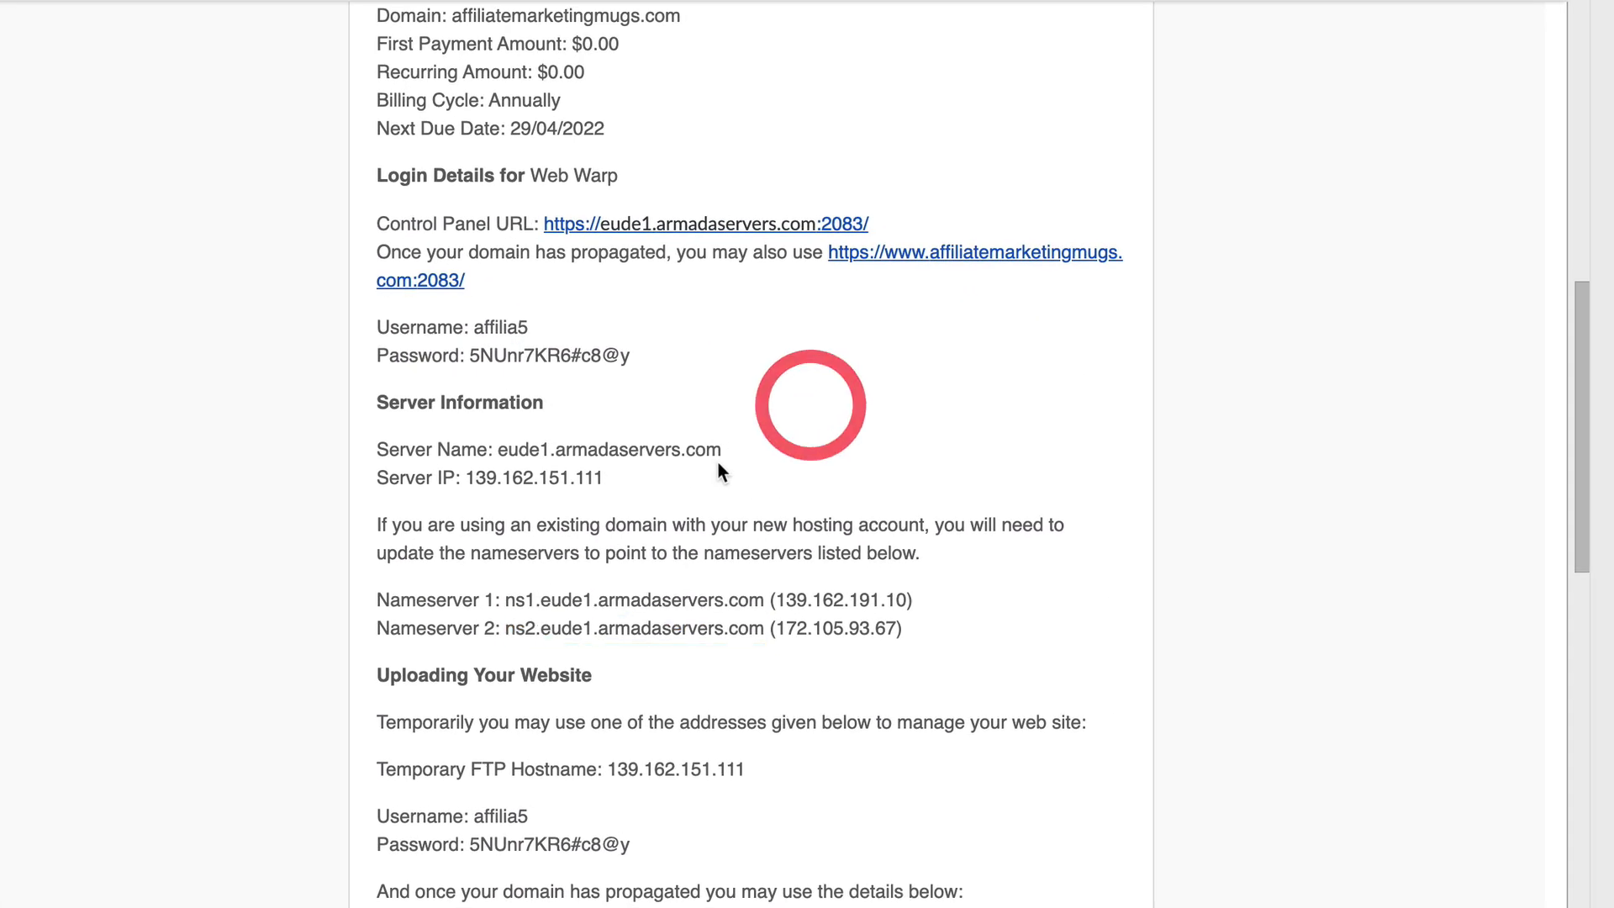
drag(374, 189, 532, 183)
click(530, 188)
drag(870, 190, 326, 180)
click(347, 192)
drag(374, 288, 652, 324)
click(683, 327)
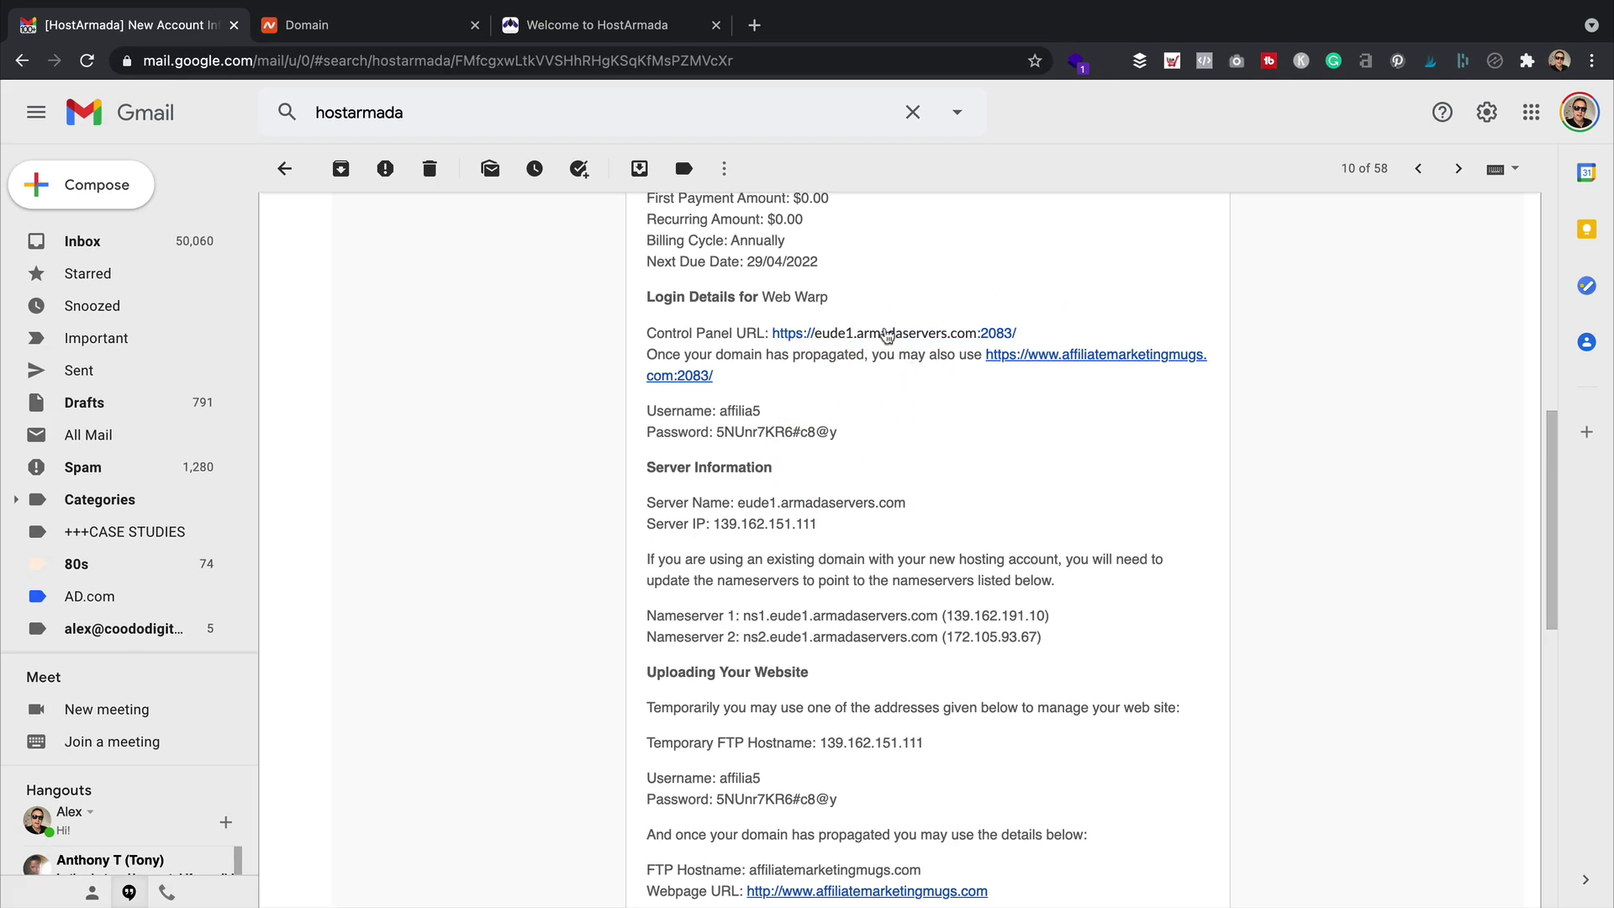
Open the cPanel login page and paste in the account username from the welcome email
click(884, 334)
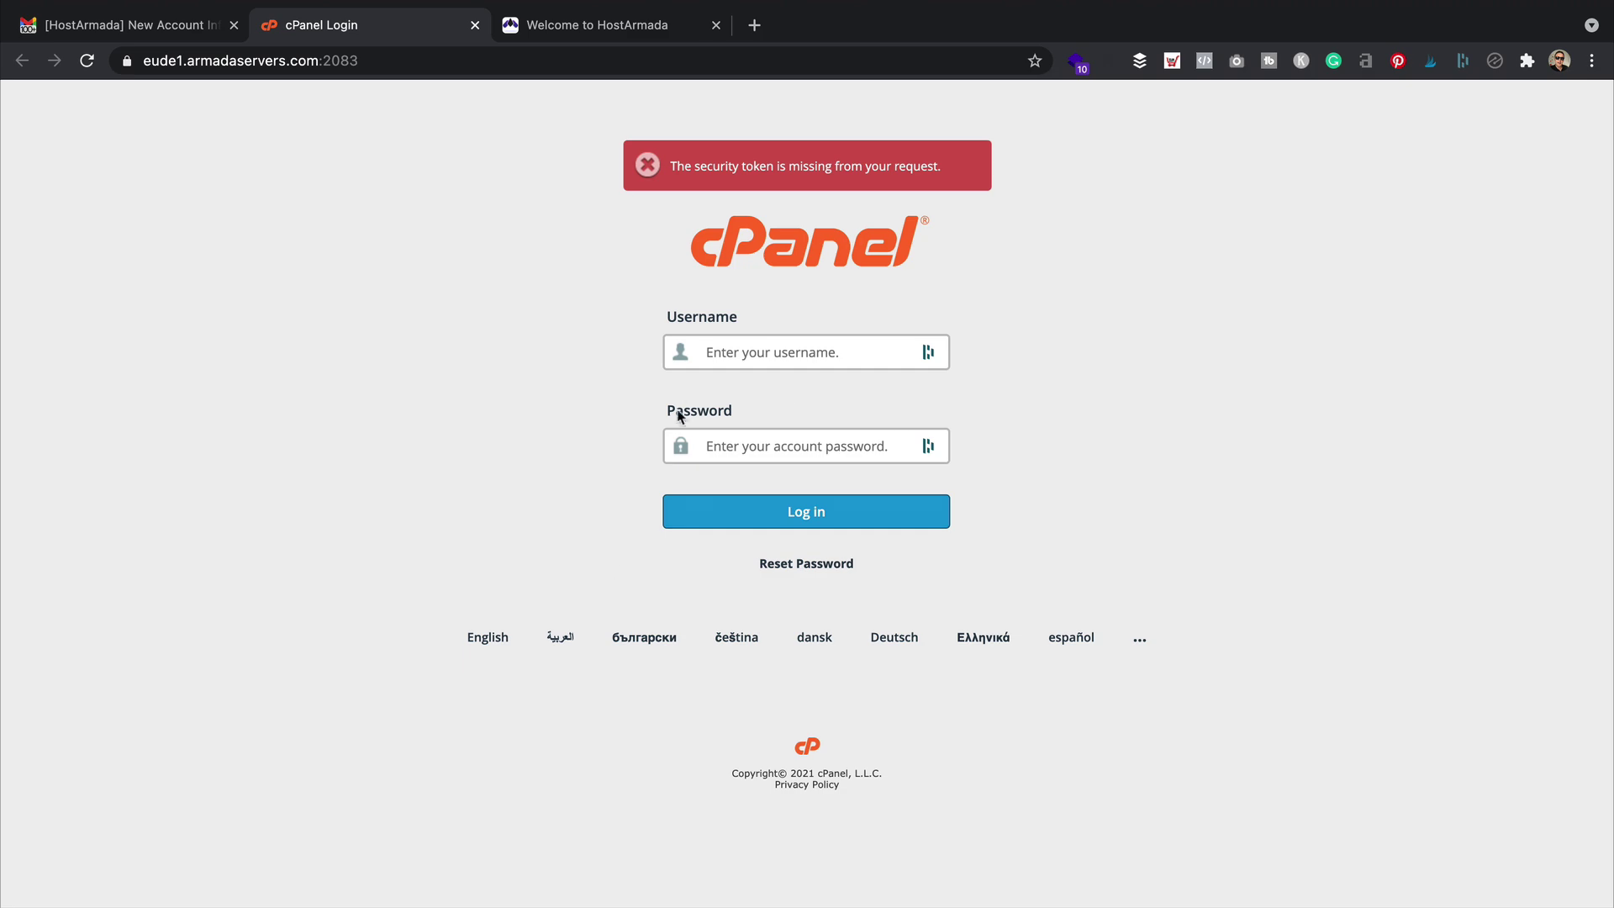
click(96, 36)
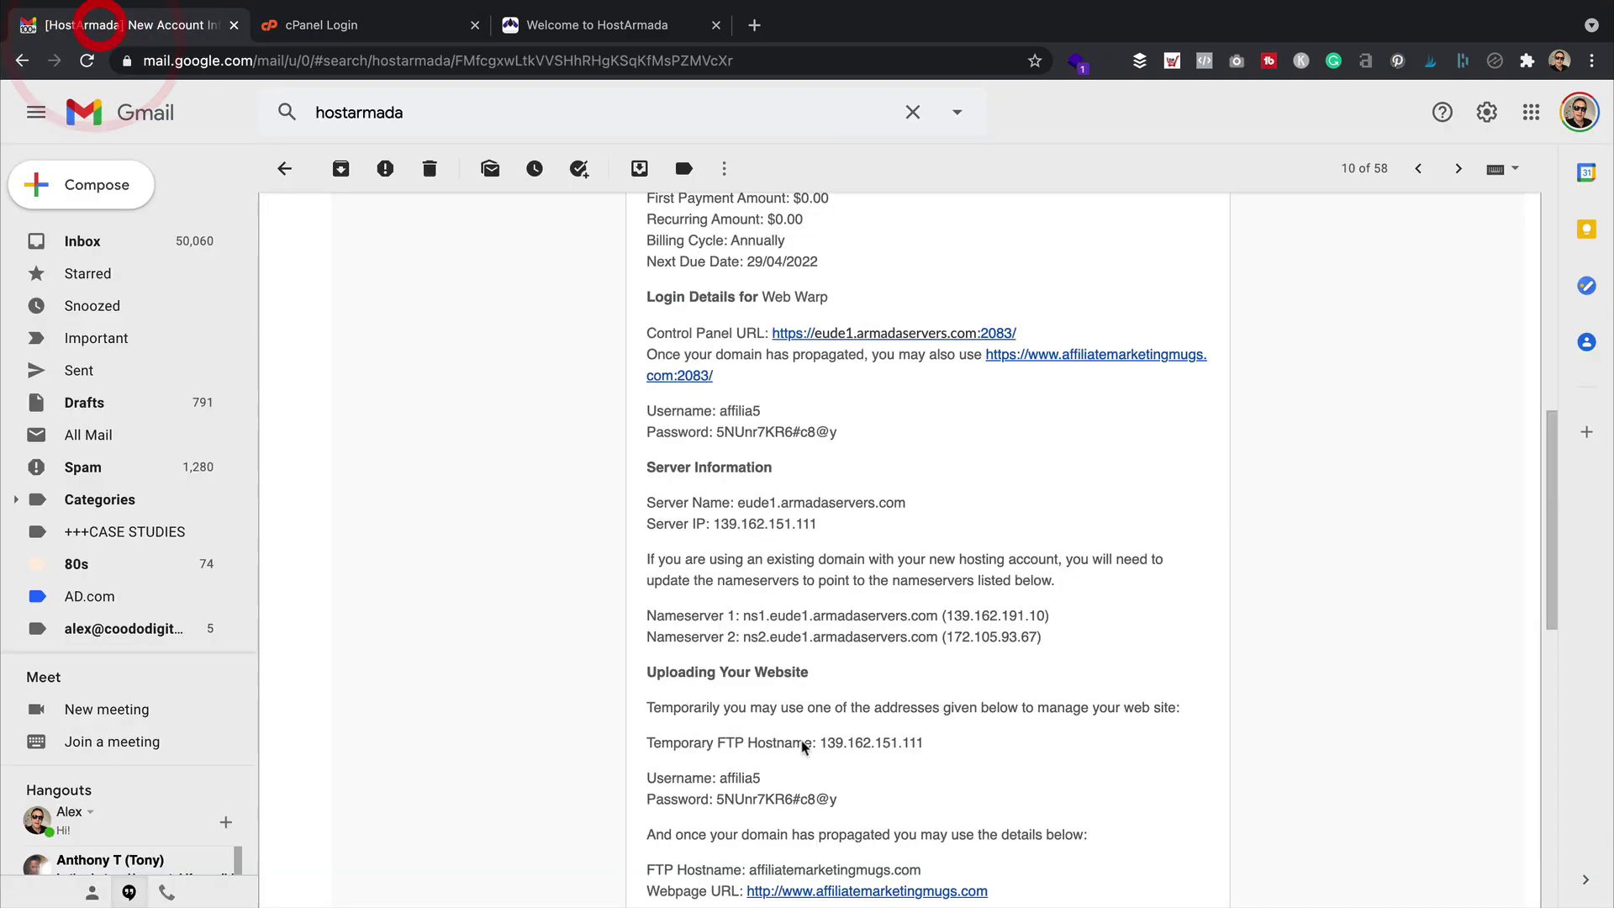
triple_click(766, 407)
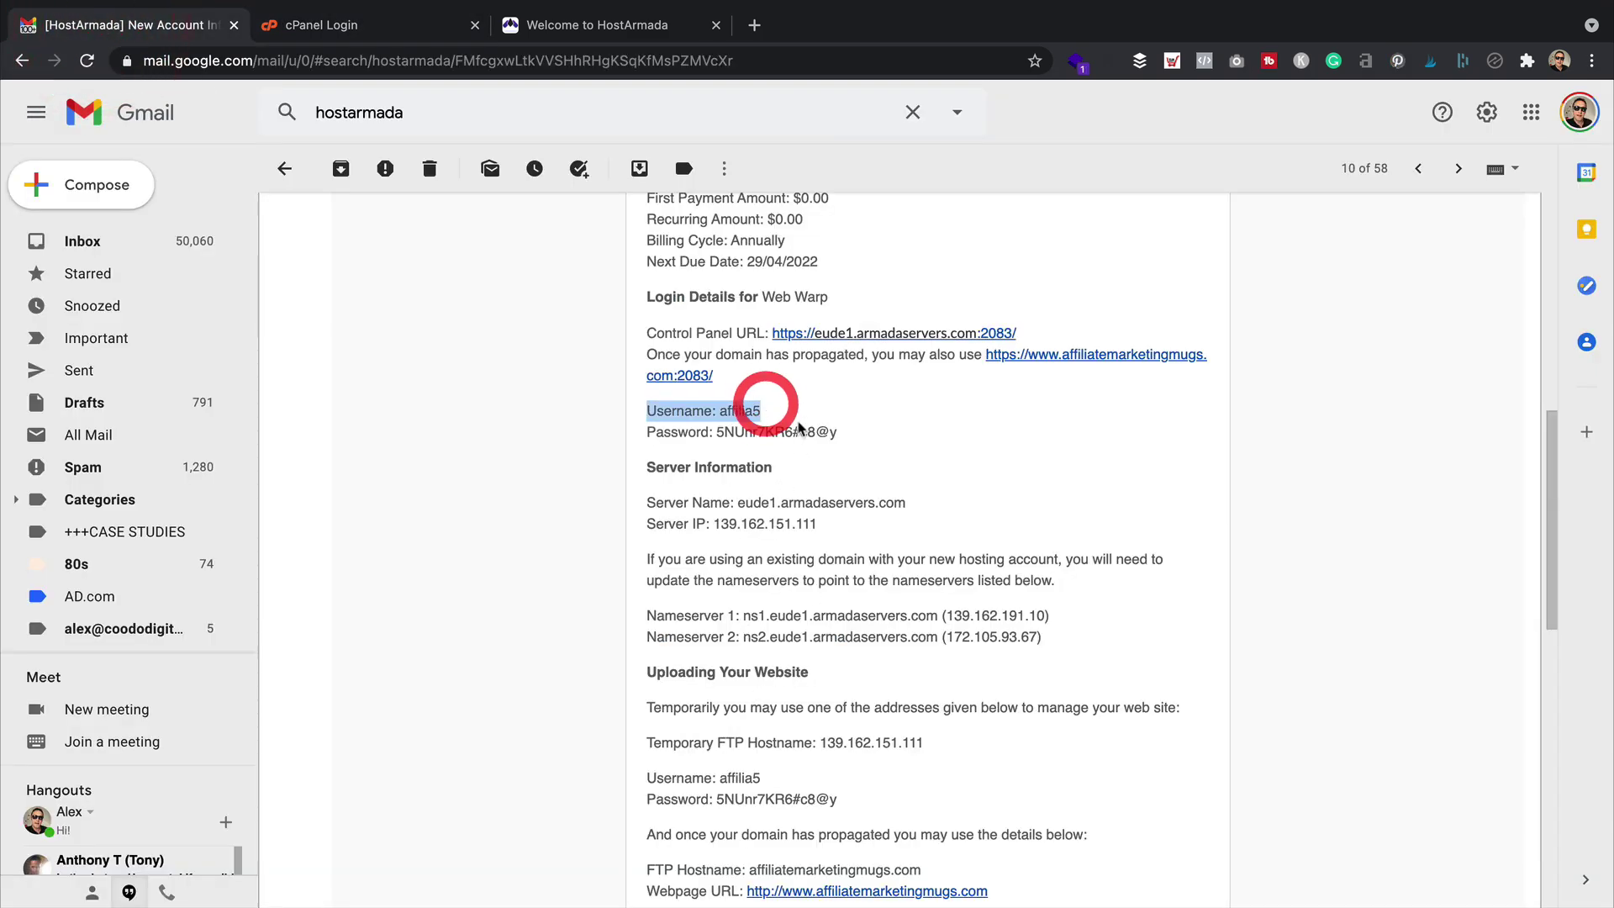
click(583, 432)
click(821, 419)
drag(761, 411, 720, 411)
click(411, 34)
click(752, 360)
key(super+v)
Paste the account password from the email and log in to cPanel
drag(837, 432, 715, 432)
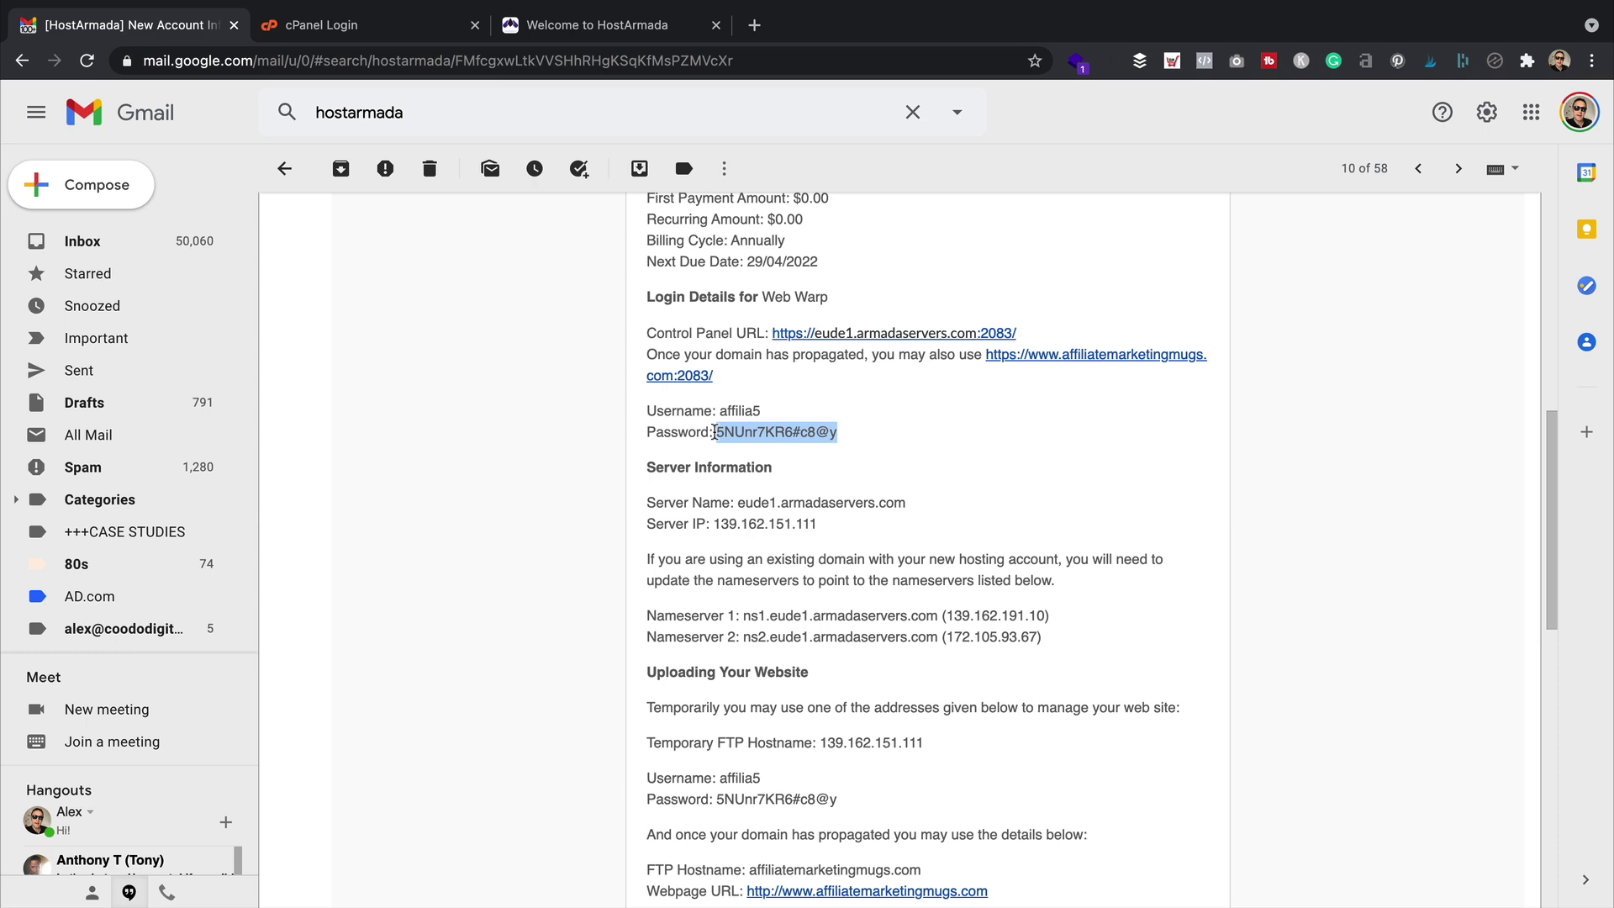
click(344, 27)
click(854, 446)
key(super+v)
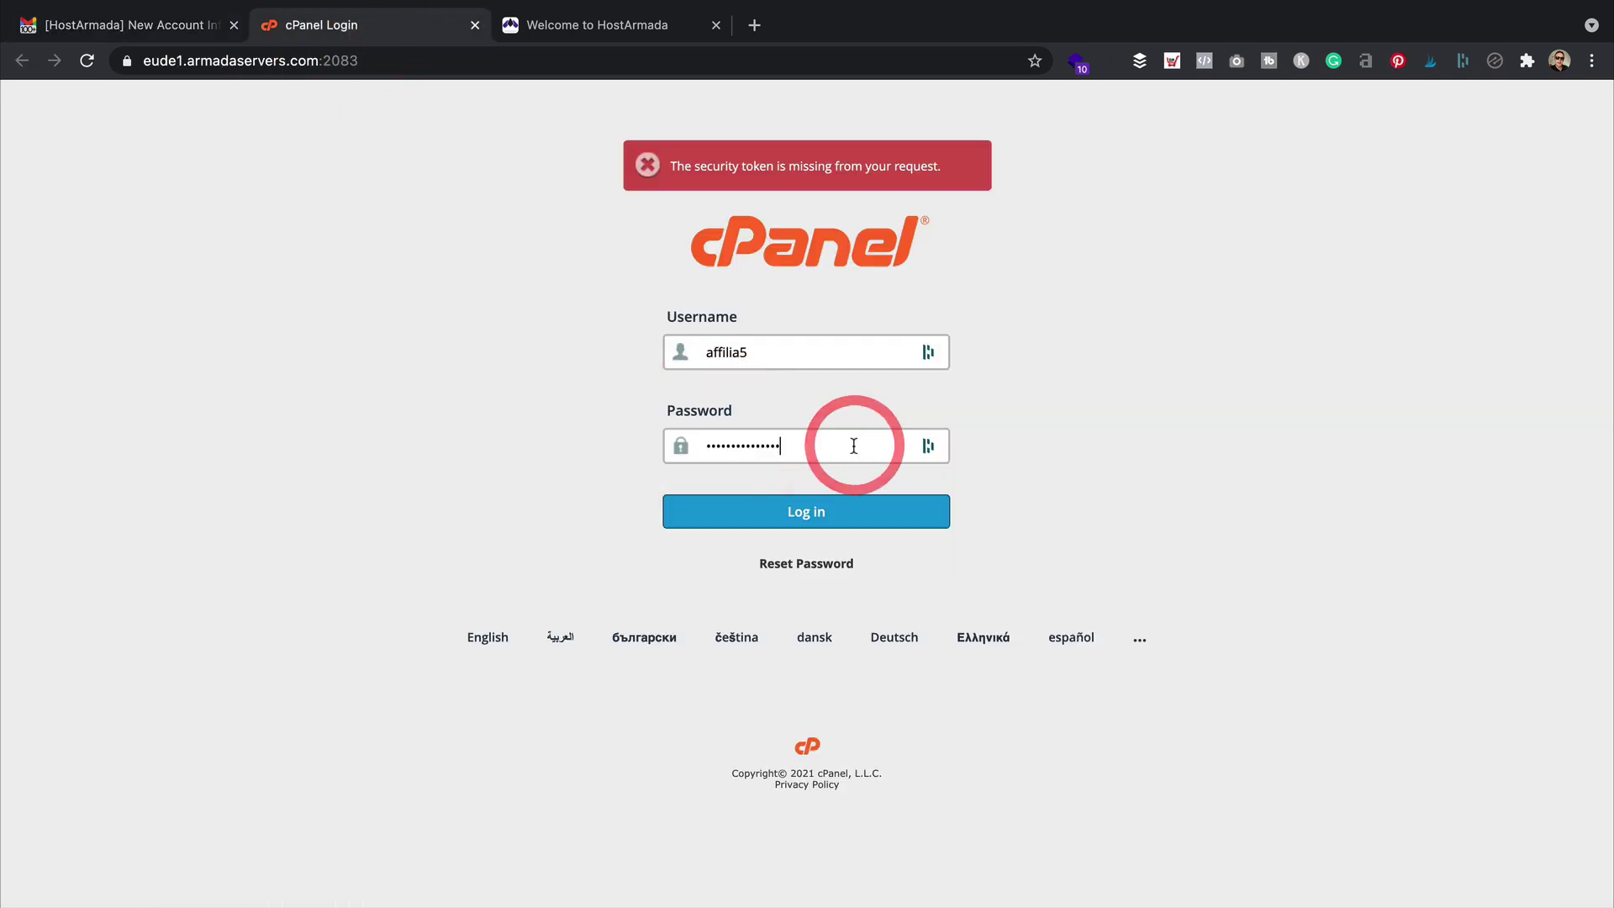
key(Return)
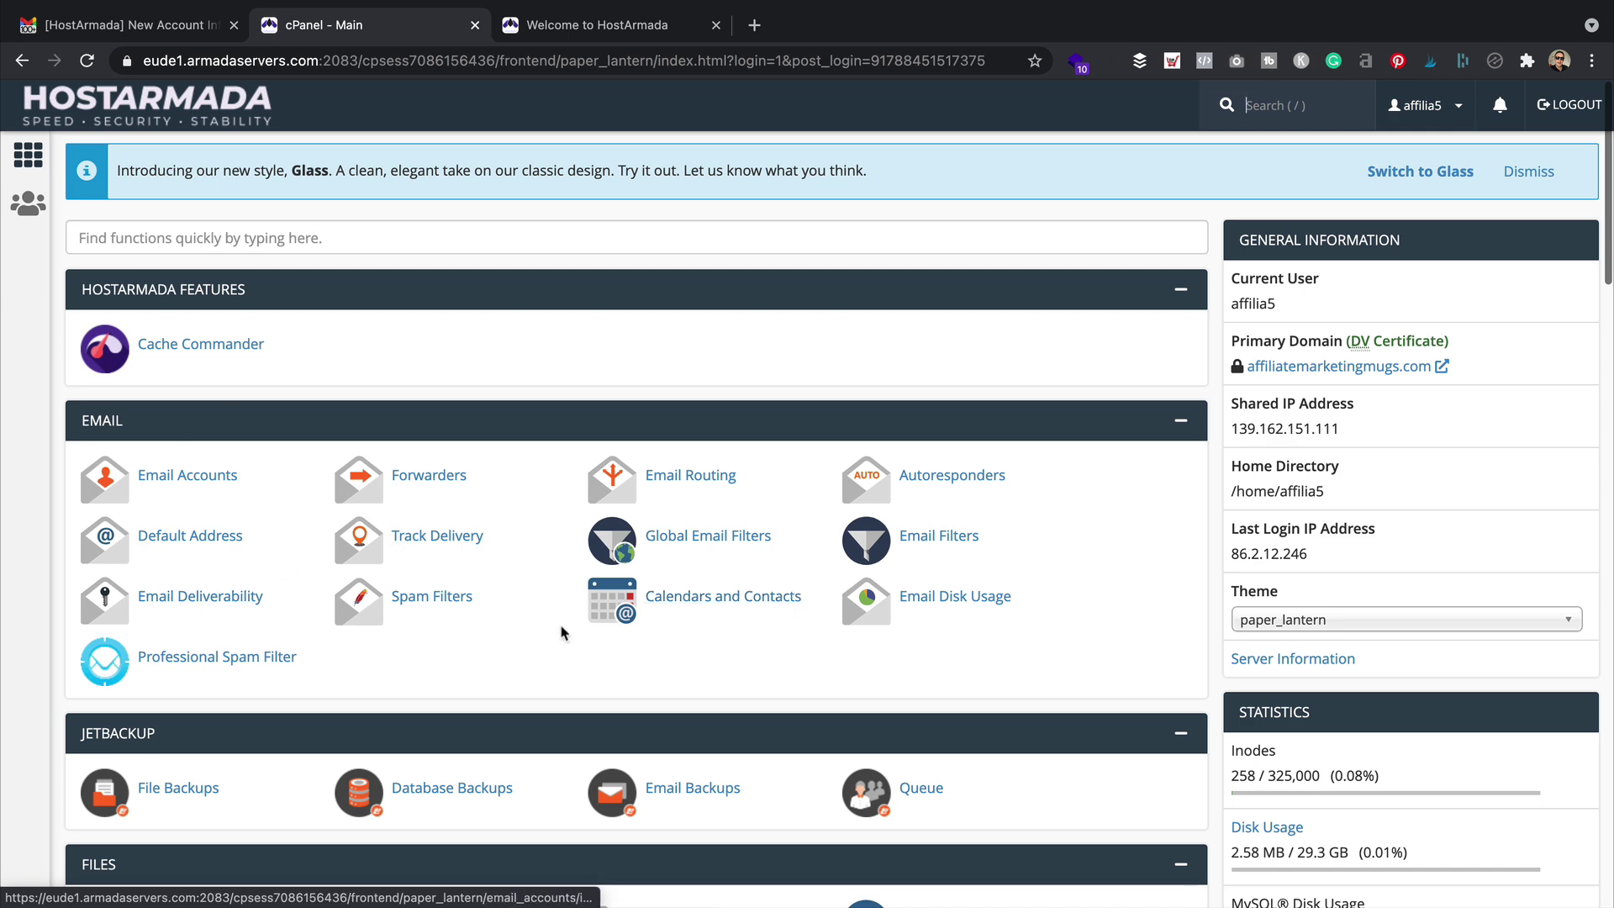
scroll(626, 504, down, 5)
scroll(626, 505, down, 2)
scroll(626, 505, down, 4)
scroll(626, 504, down, 2)
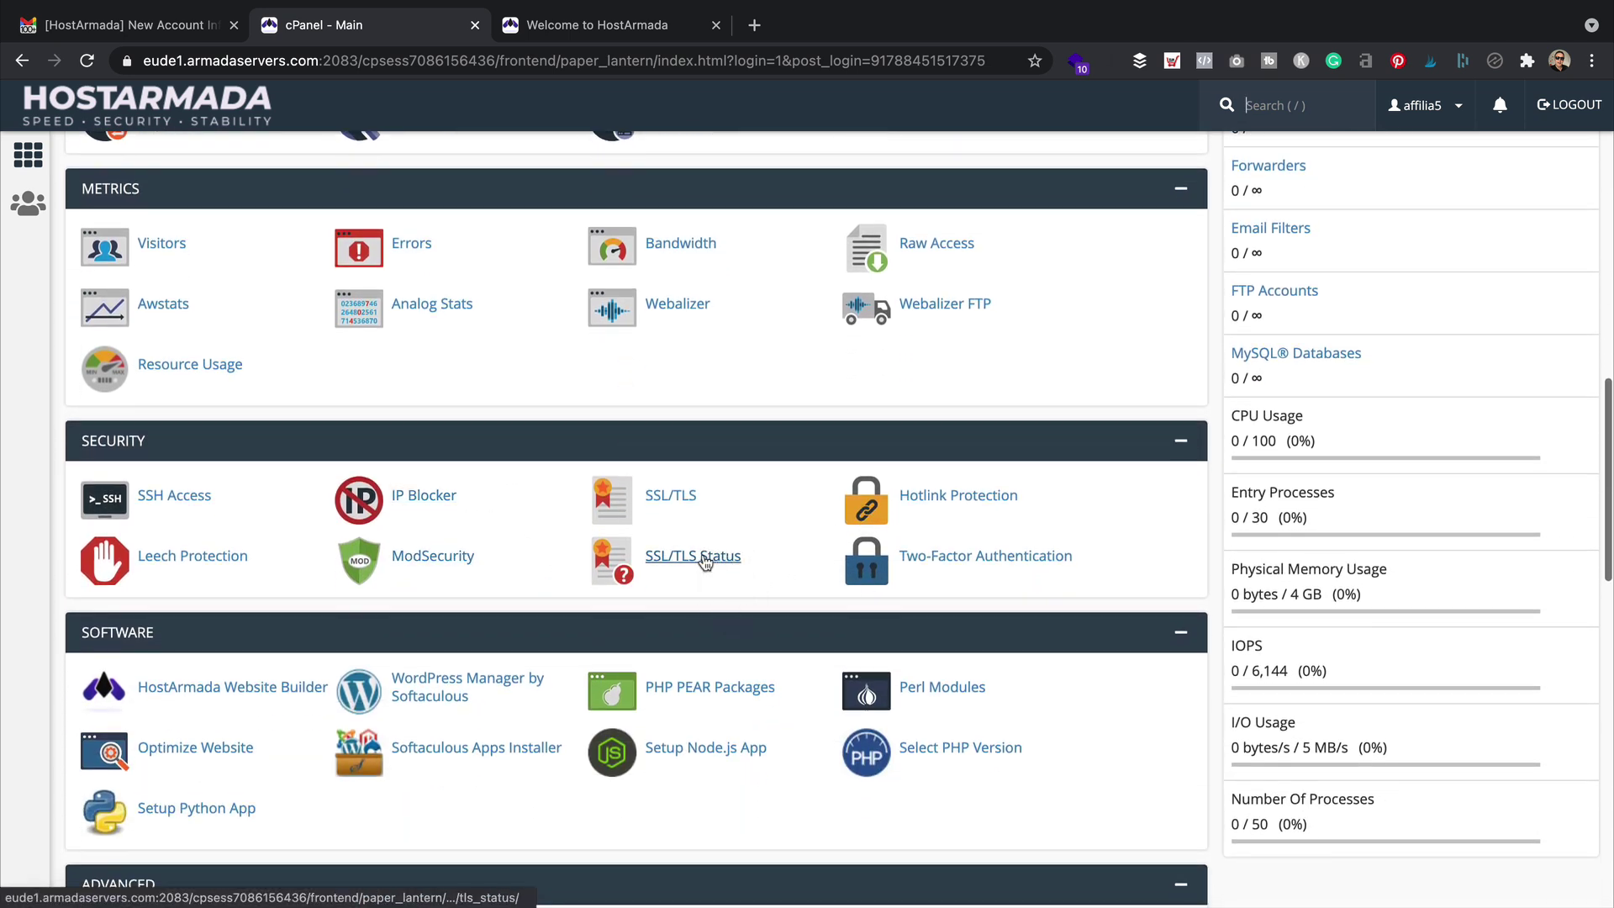
scroll(708, 563, up, 1)
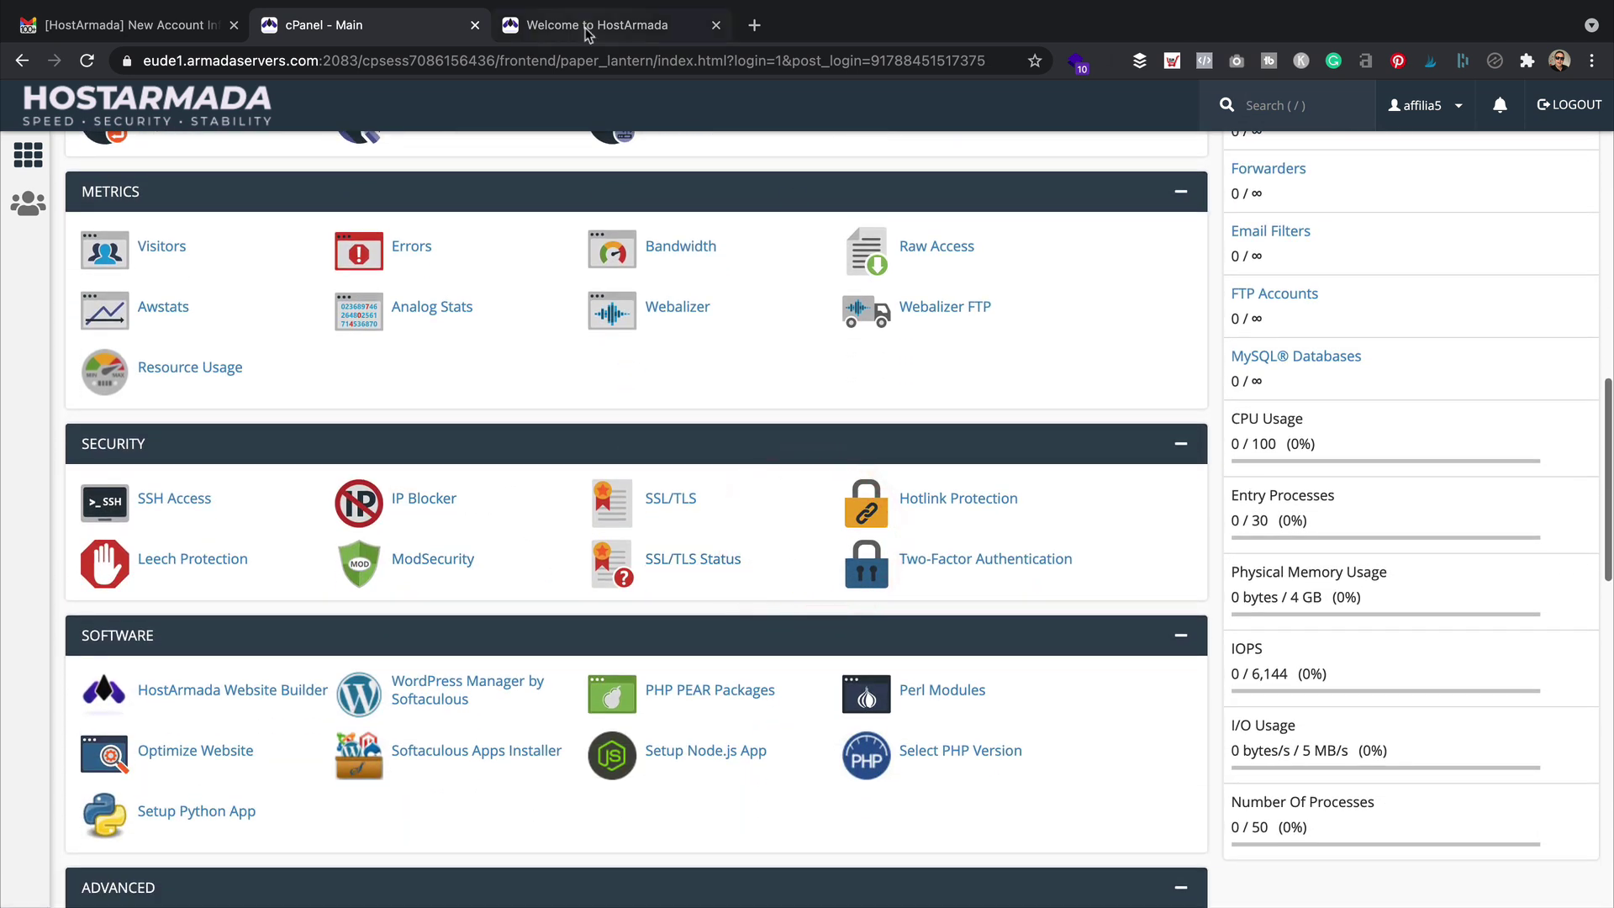
click(586, 28)
click(126, 61)
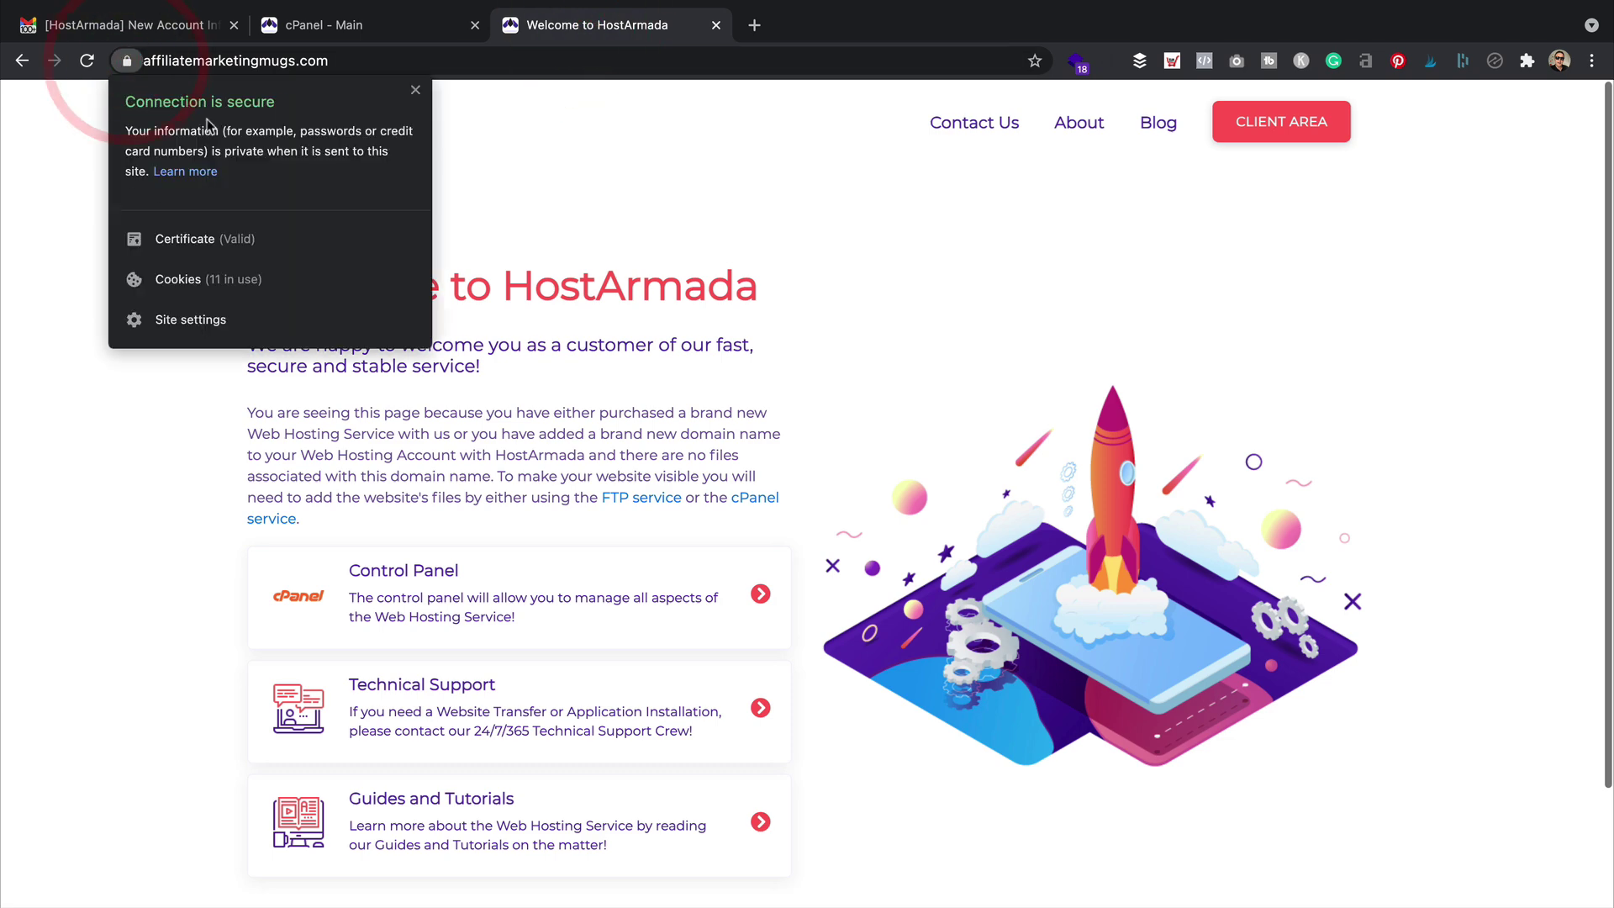
click(395, 25)
click(726, 559)
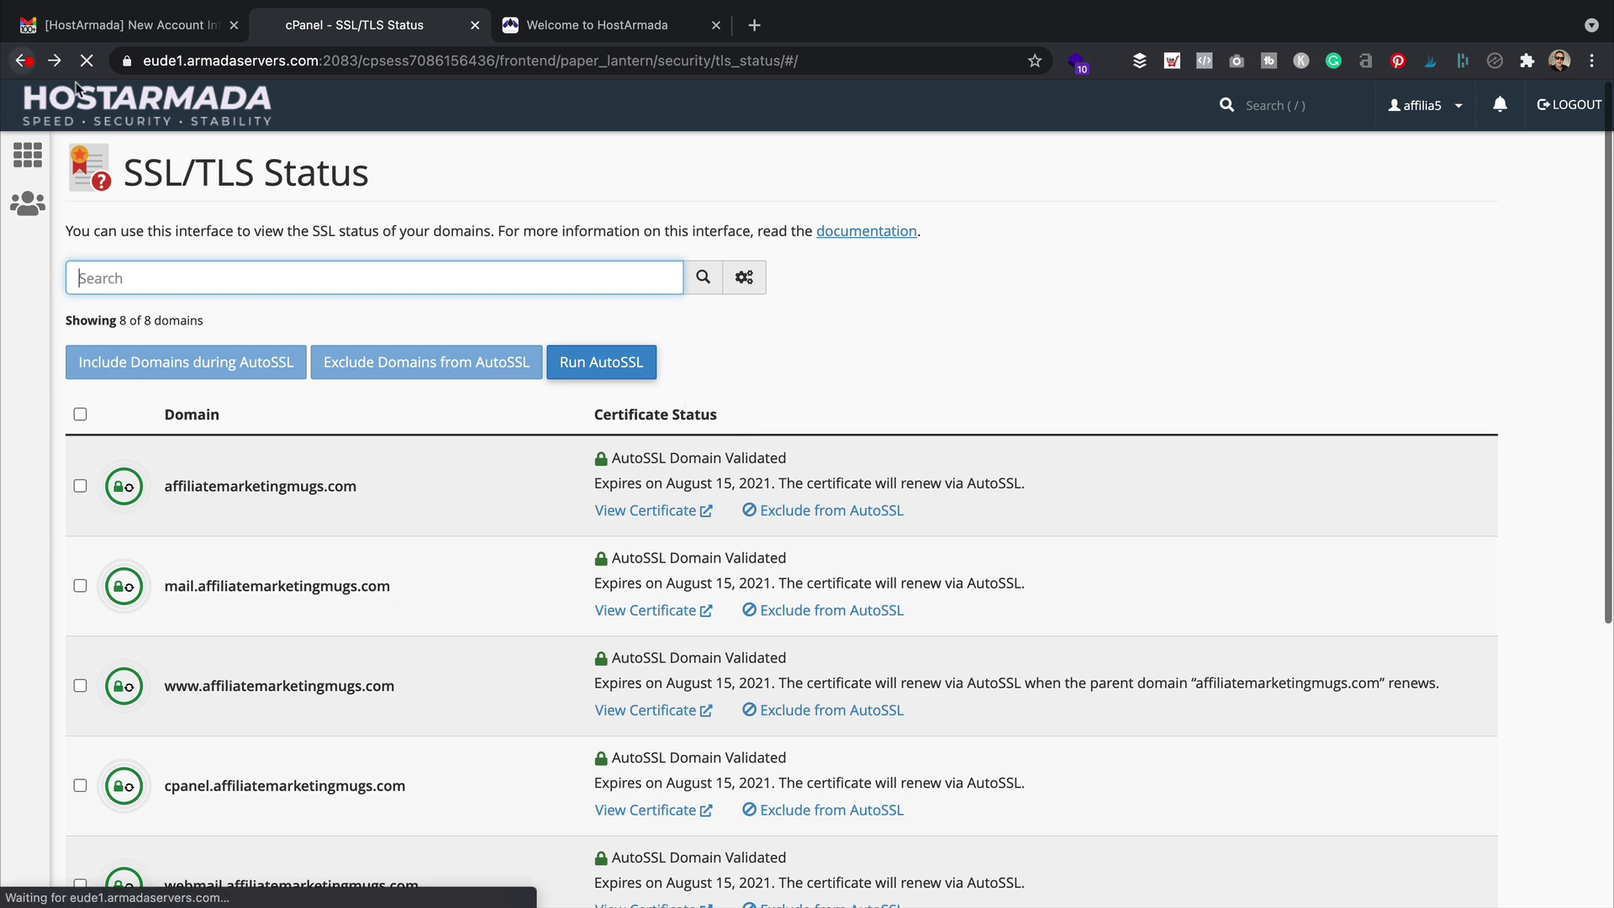
click(23, 60)
scroll(546, 295, down, 3)
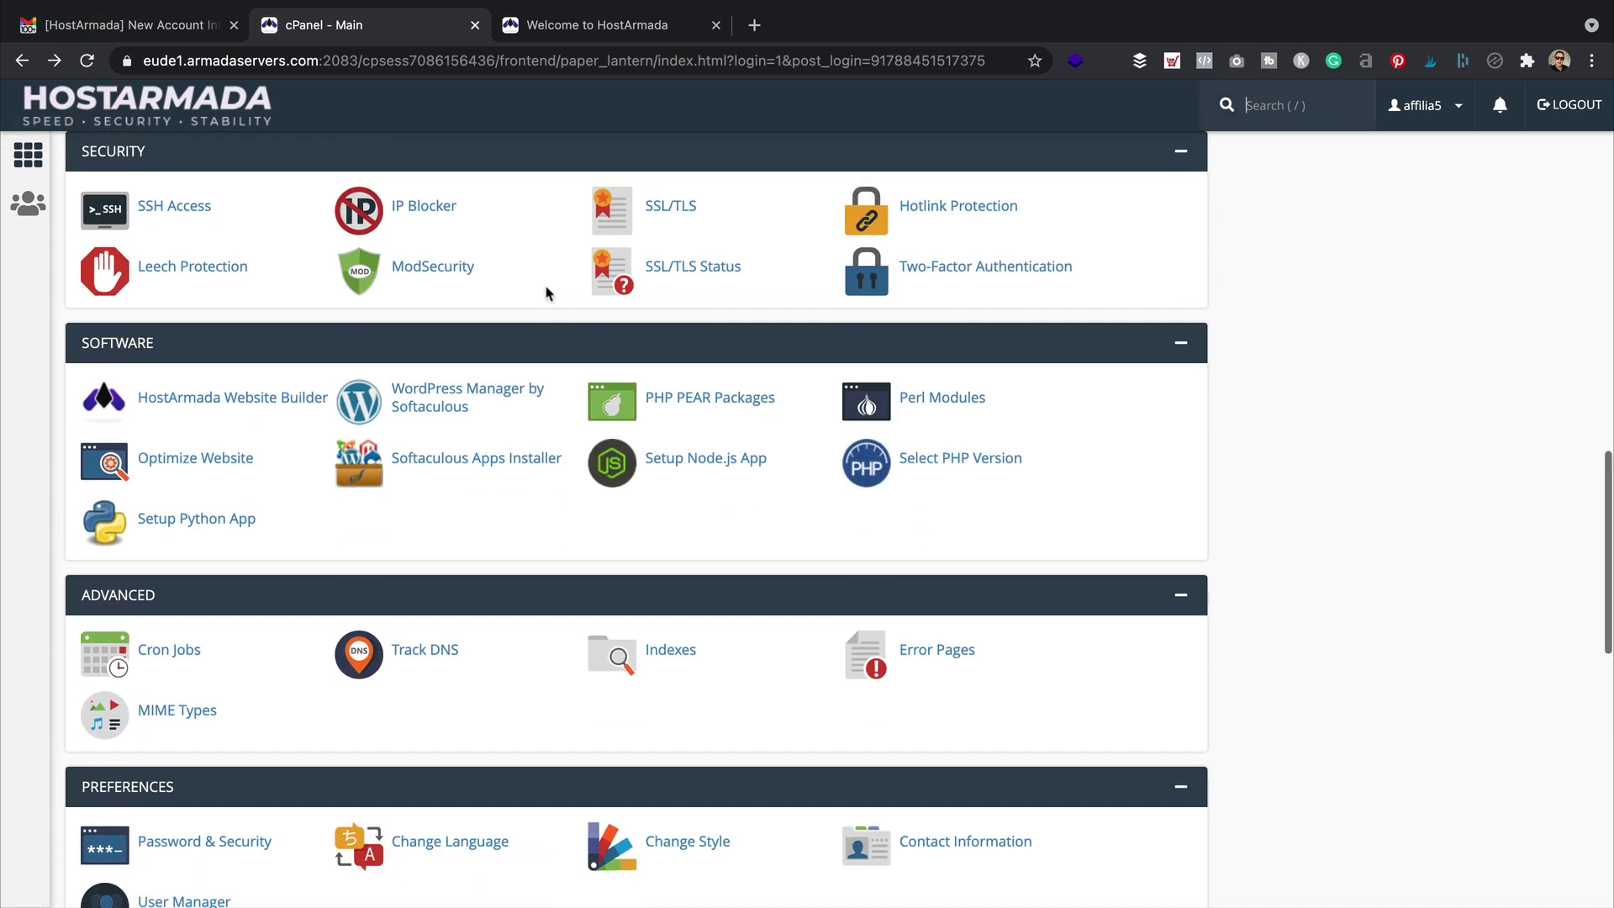
scroll(546, 292, down, 1)
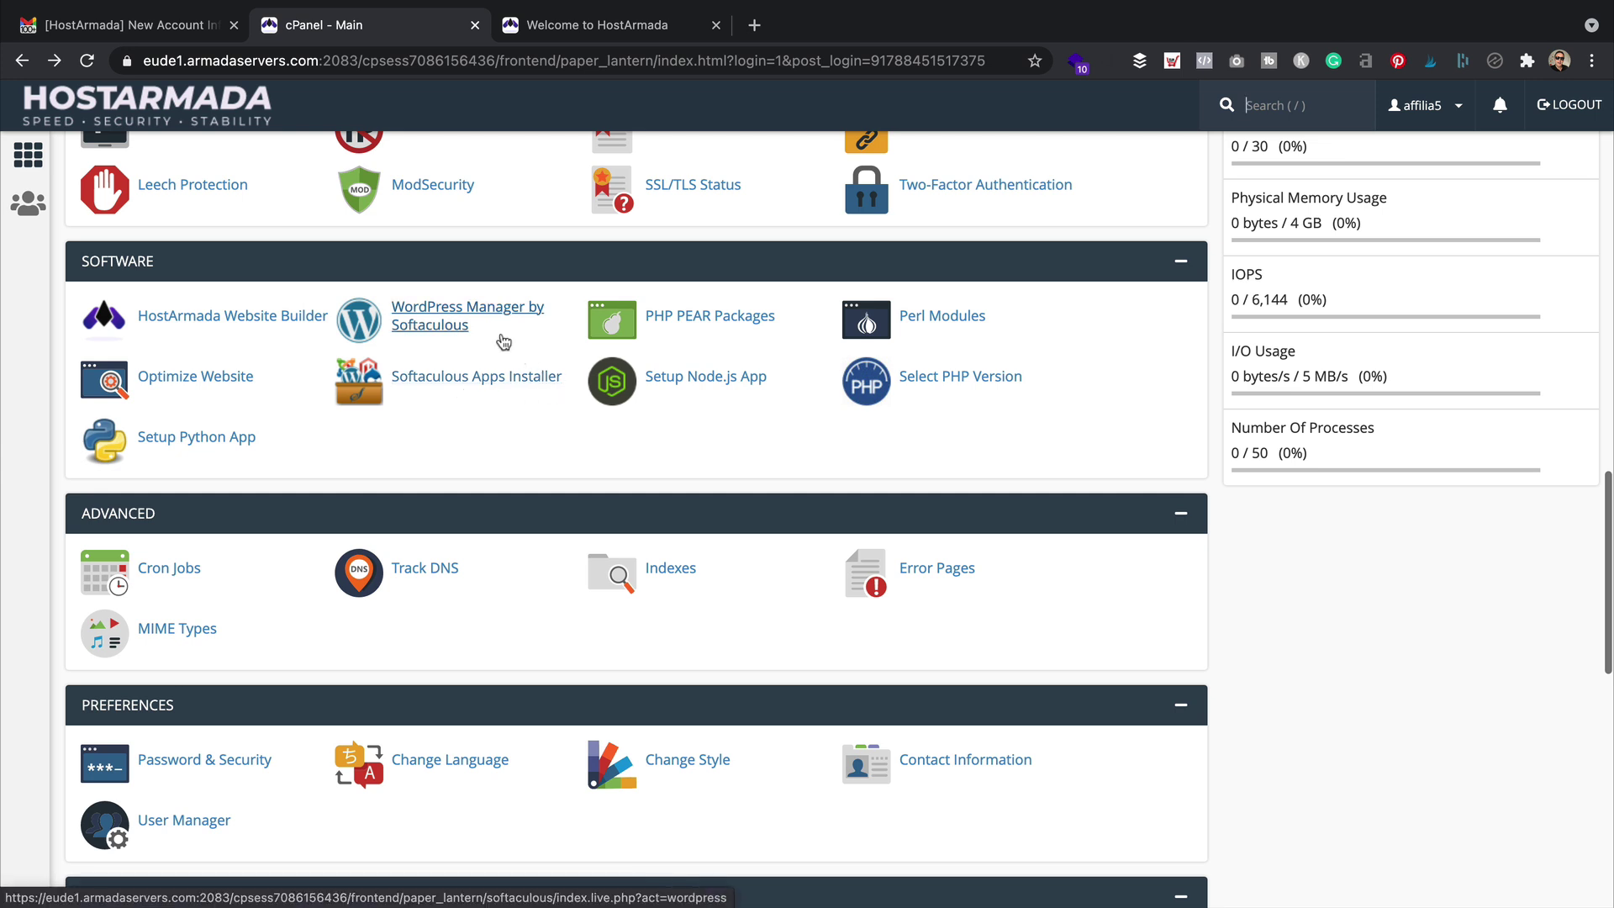
click(448, 329)
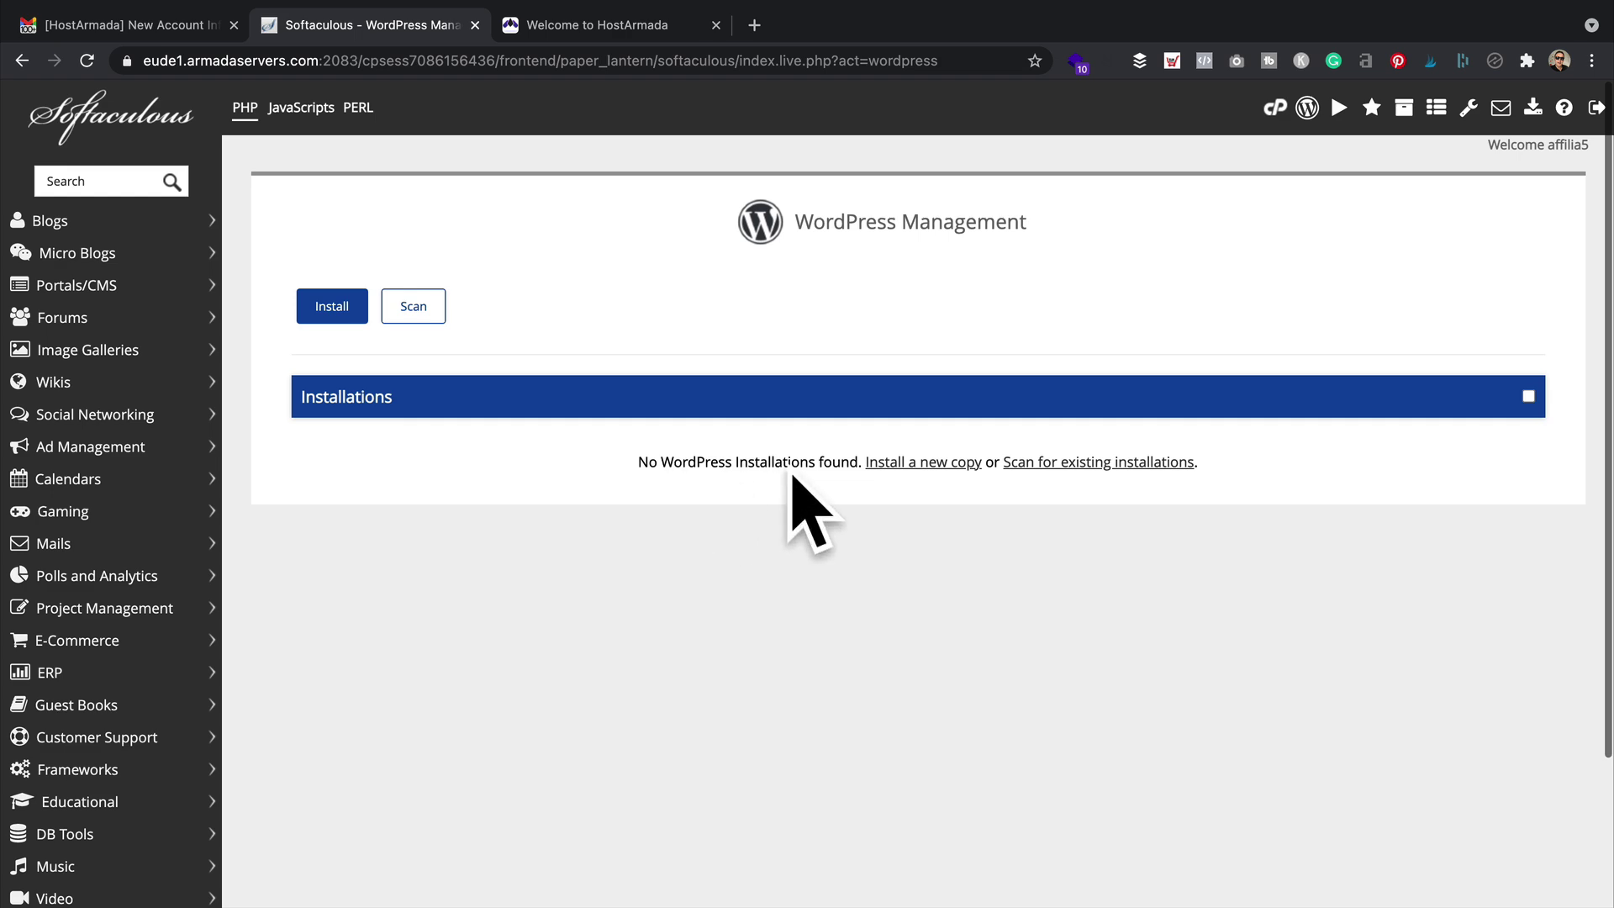
click(327, 306)
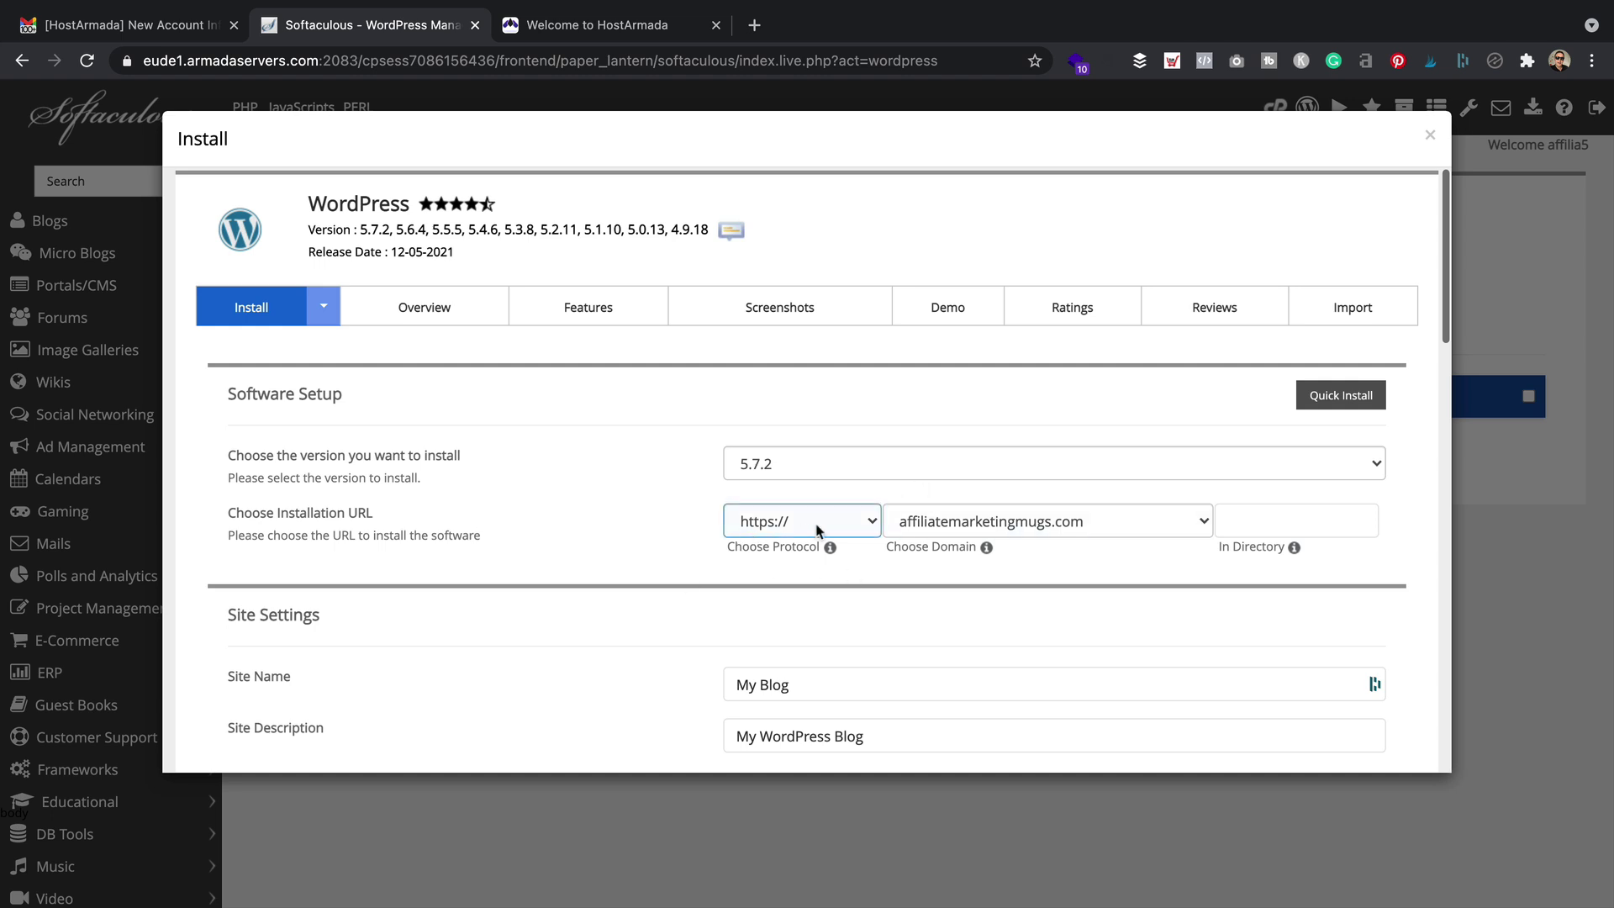
click(790, 521)
click(788, 521)
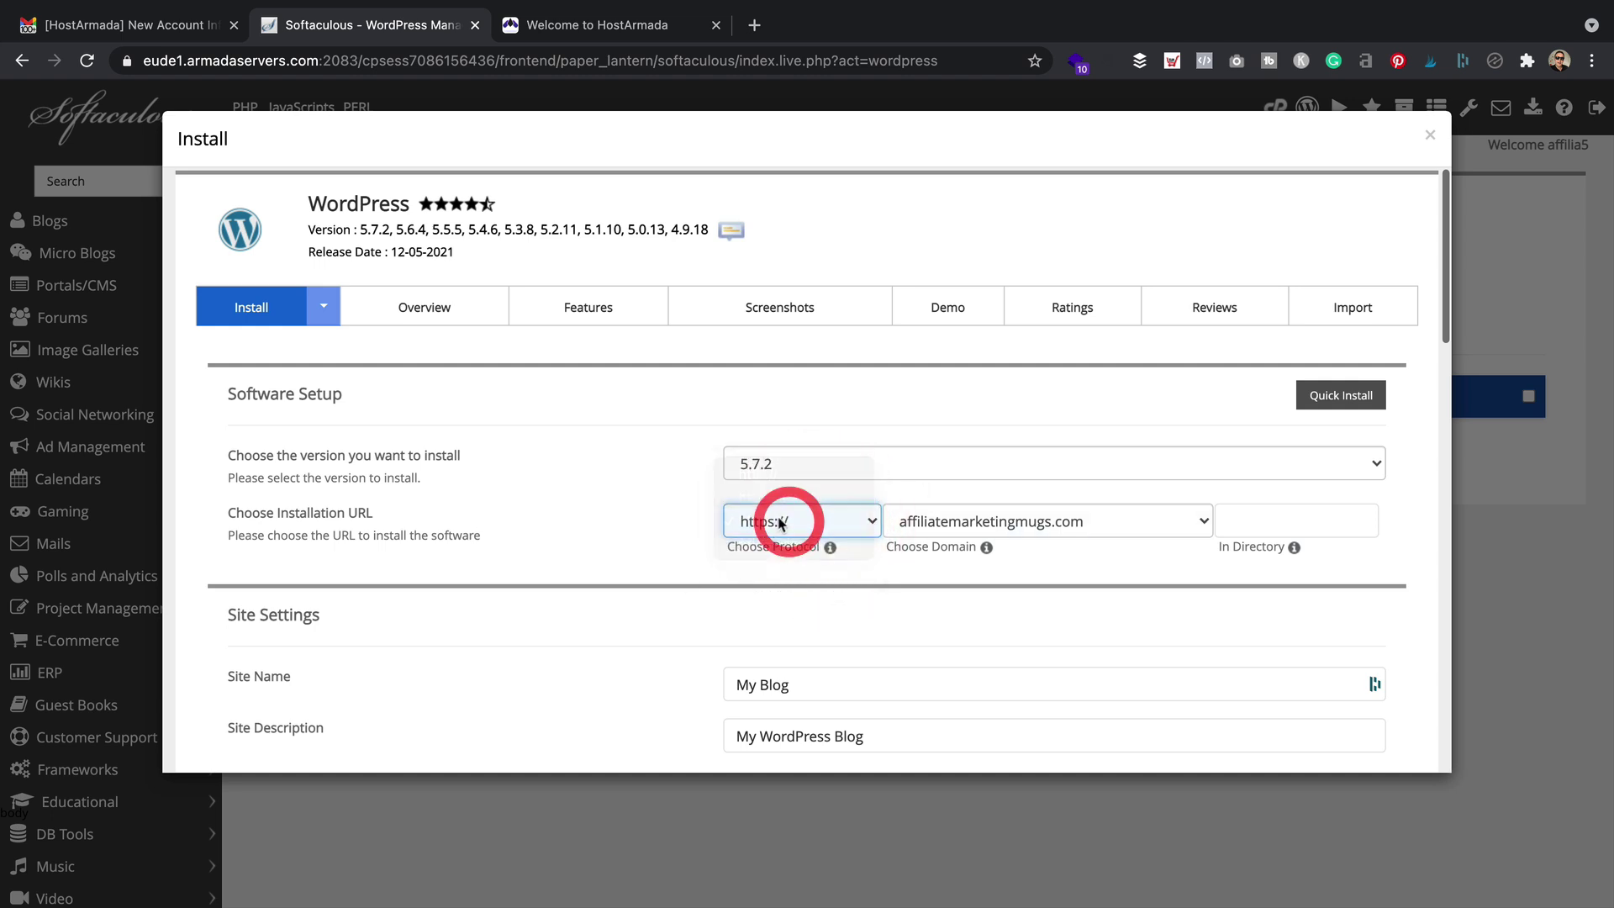
click(820, 522)
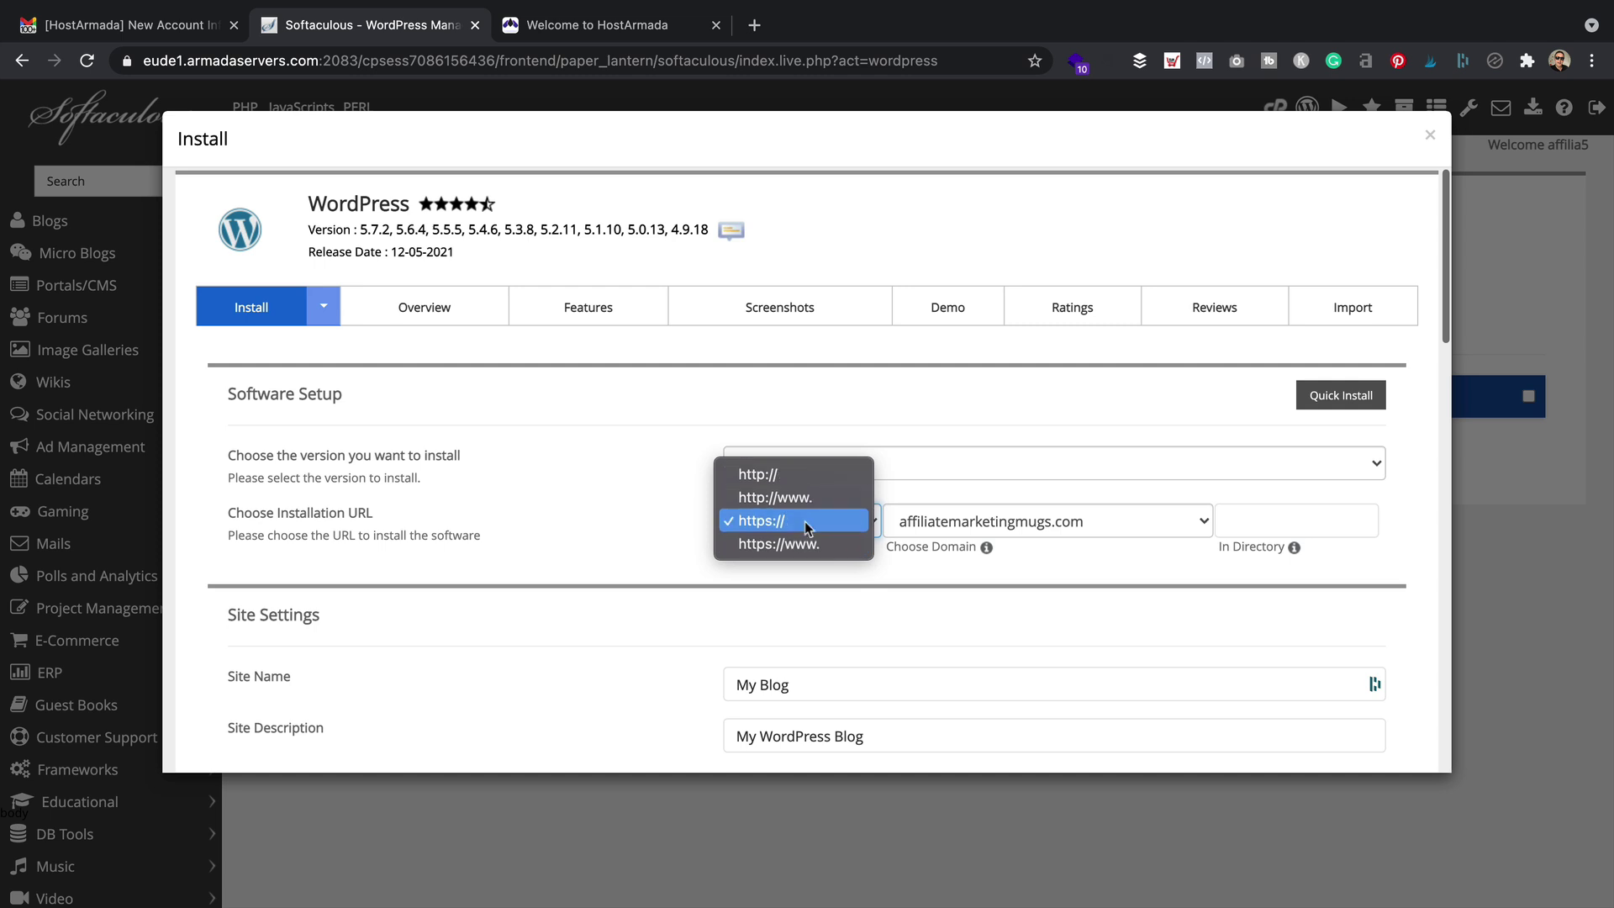
click(805, 520)
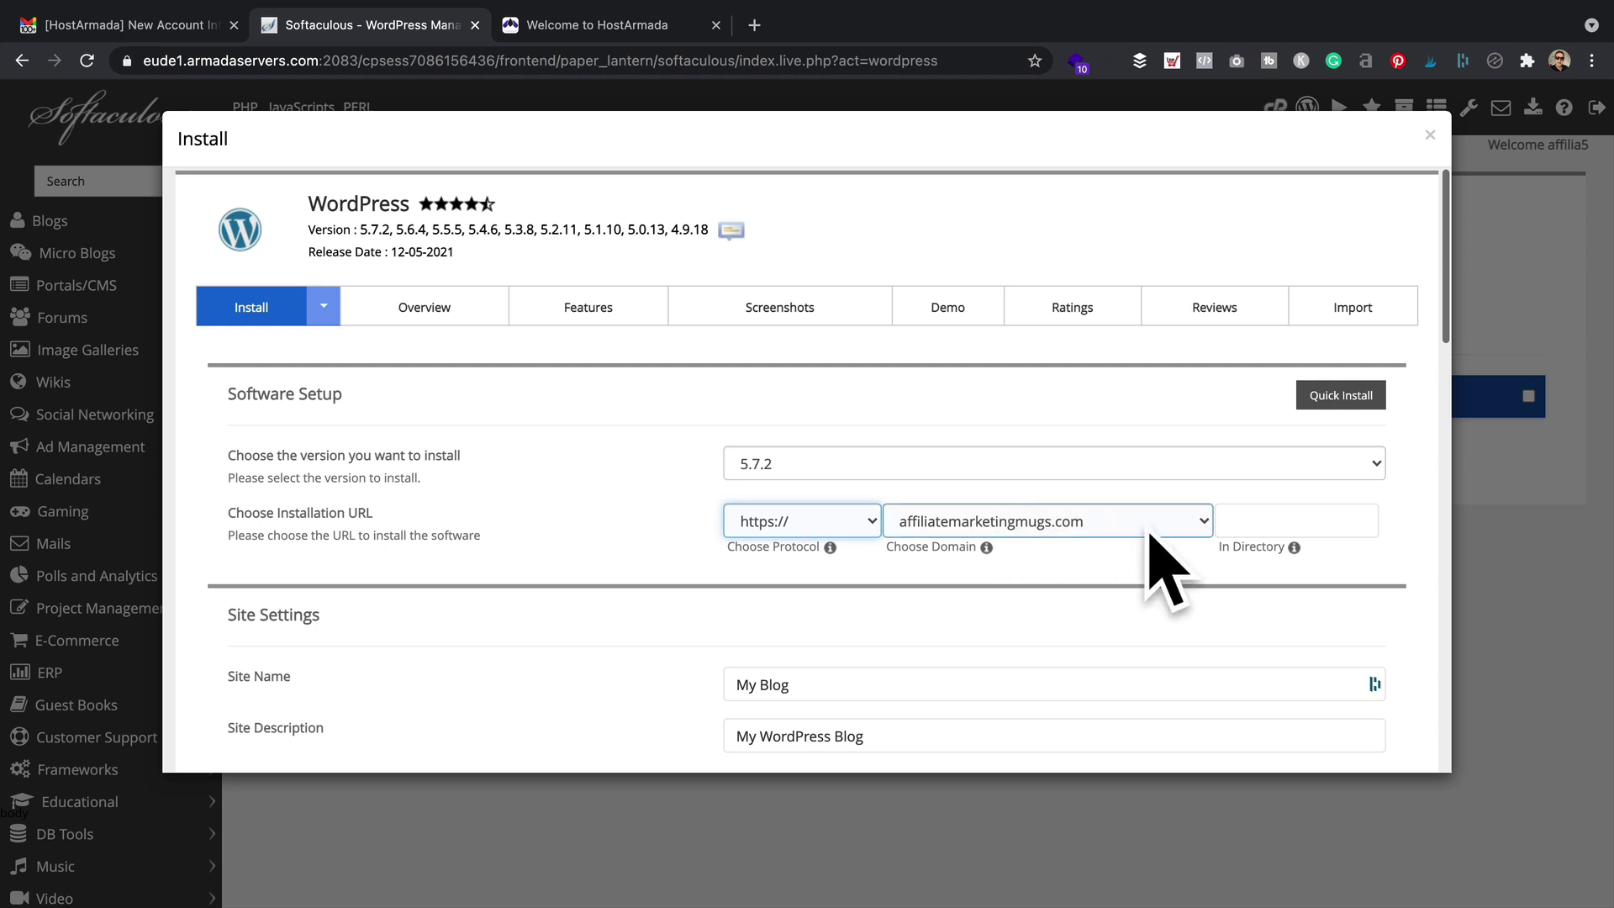
Name the site 'Affiliate Marketing Mugs' with description 'The best place for affiliate marketing mugs'
scroll(551, 454, down, 2)
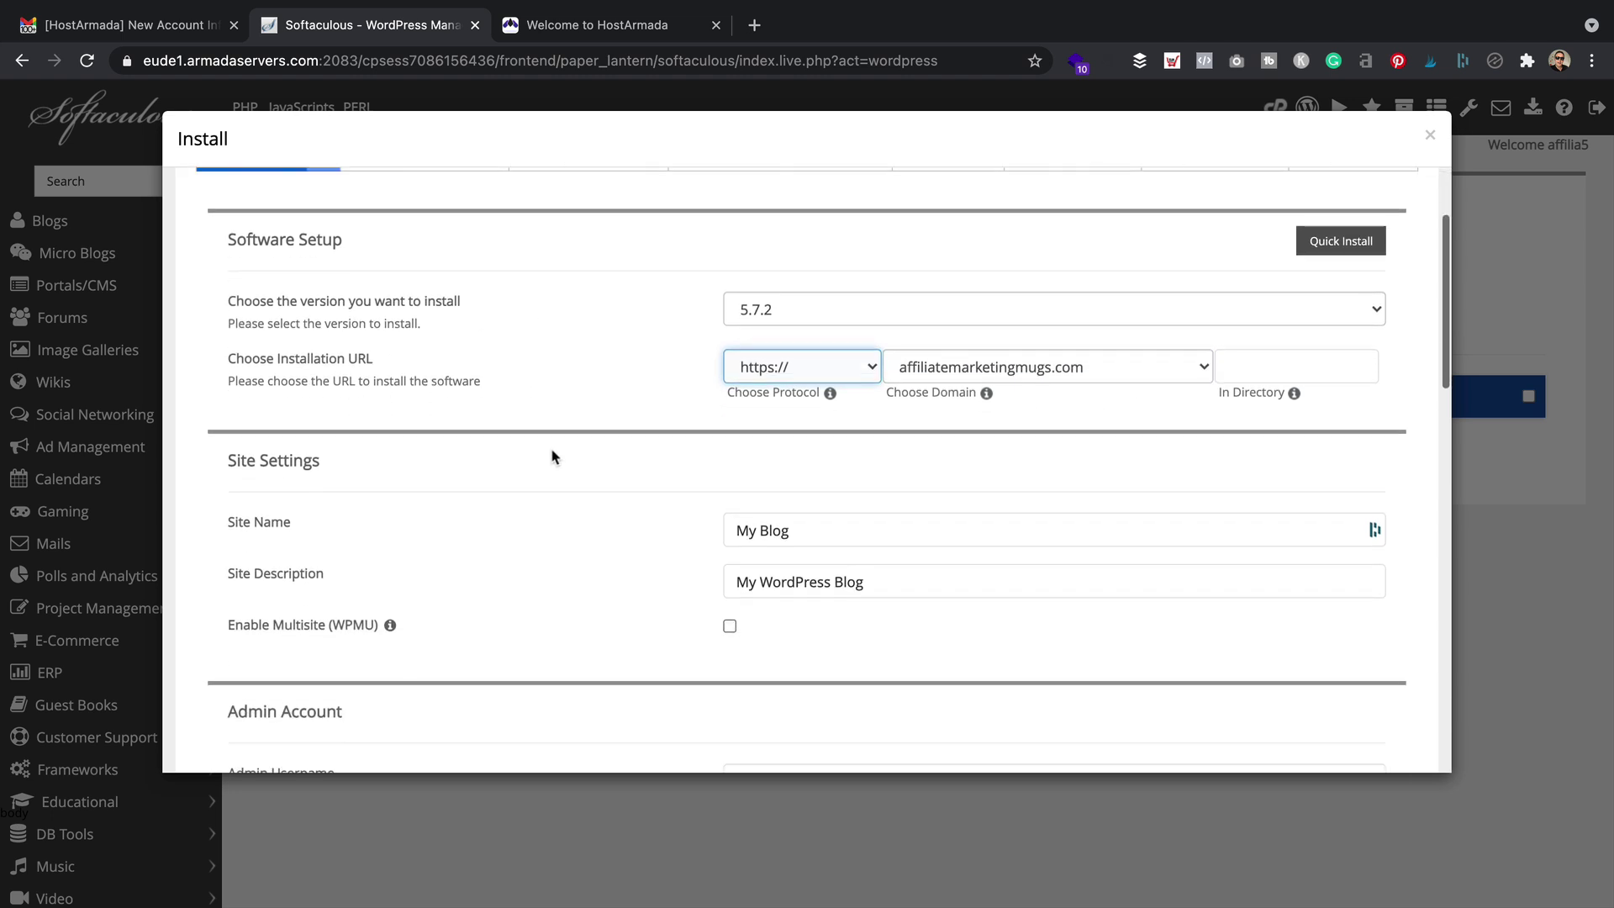
click(874, 516)
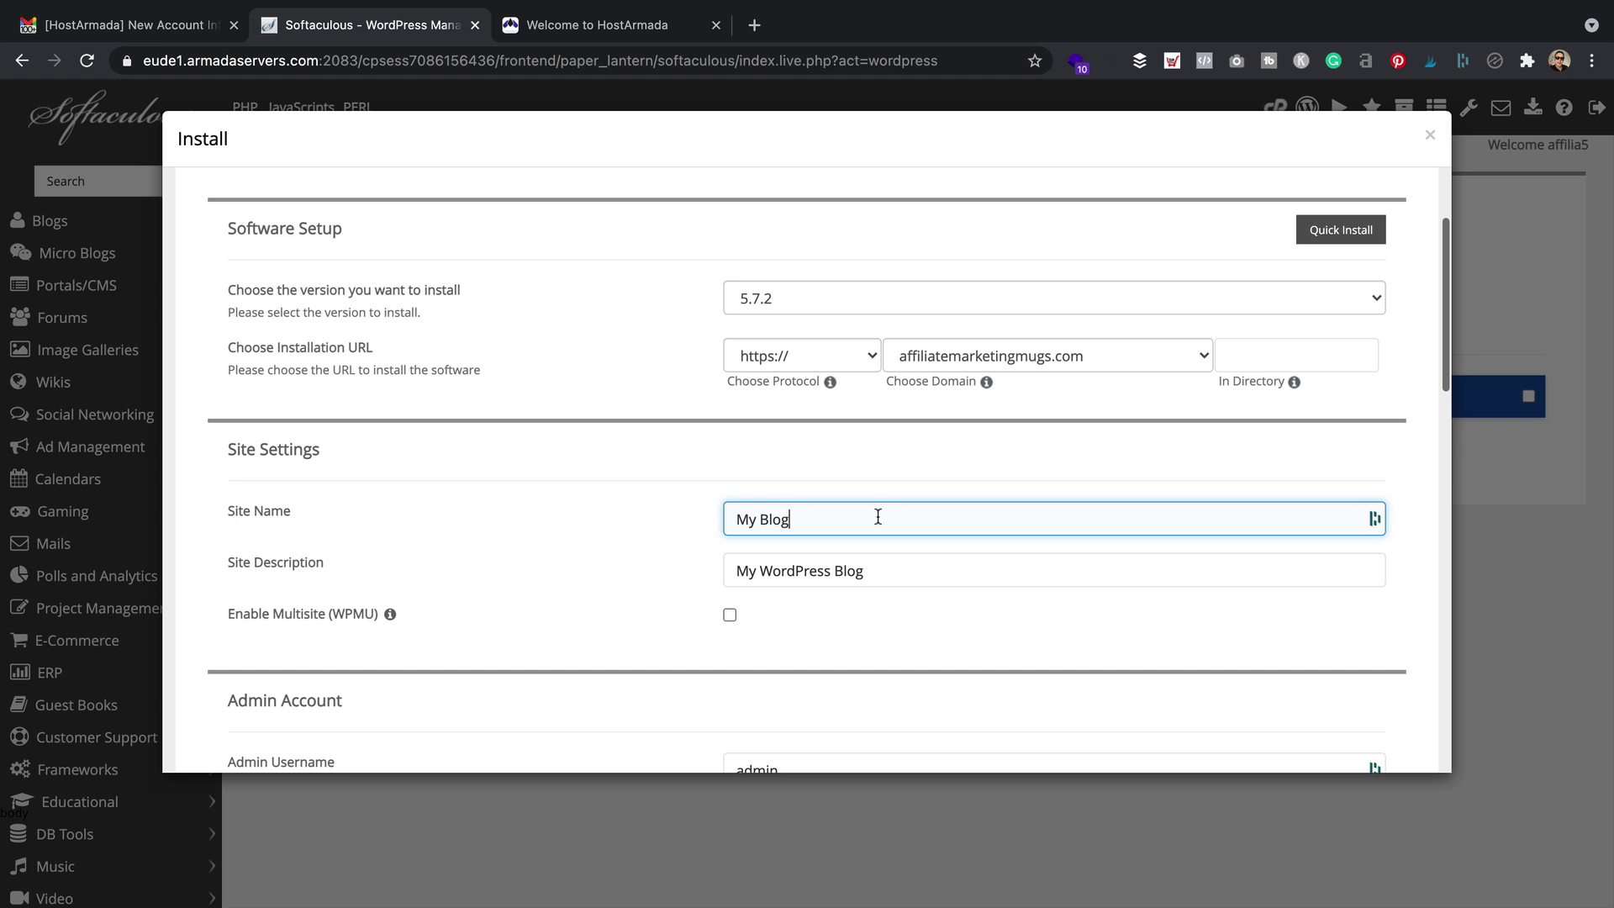
key(super+a)
text(Affiliate Marketing Mugs)
key(Tab)
text(The best p)
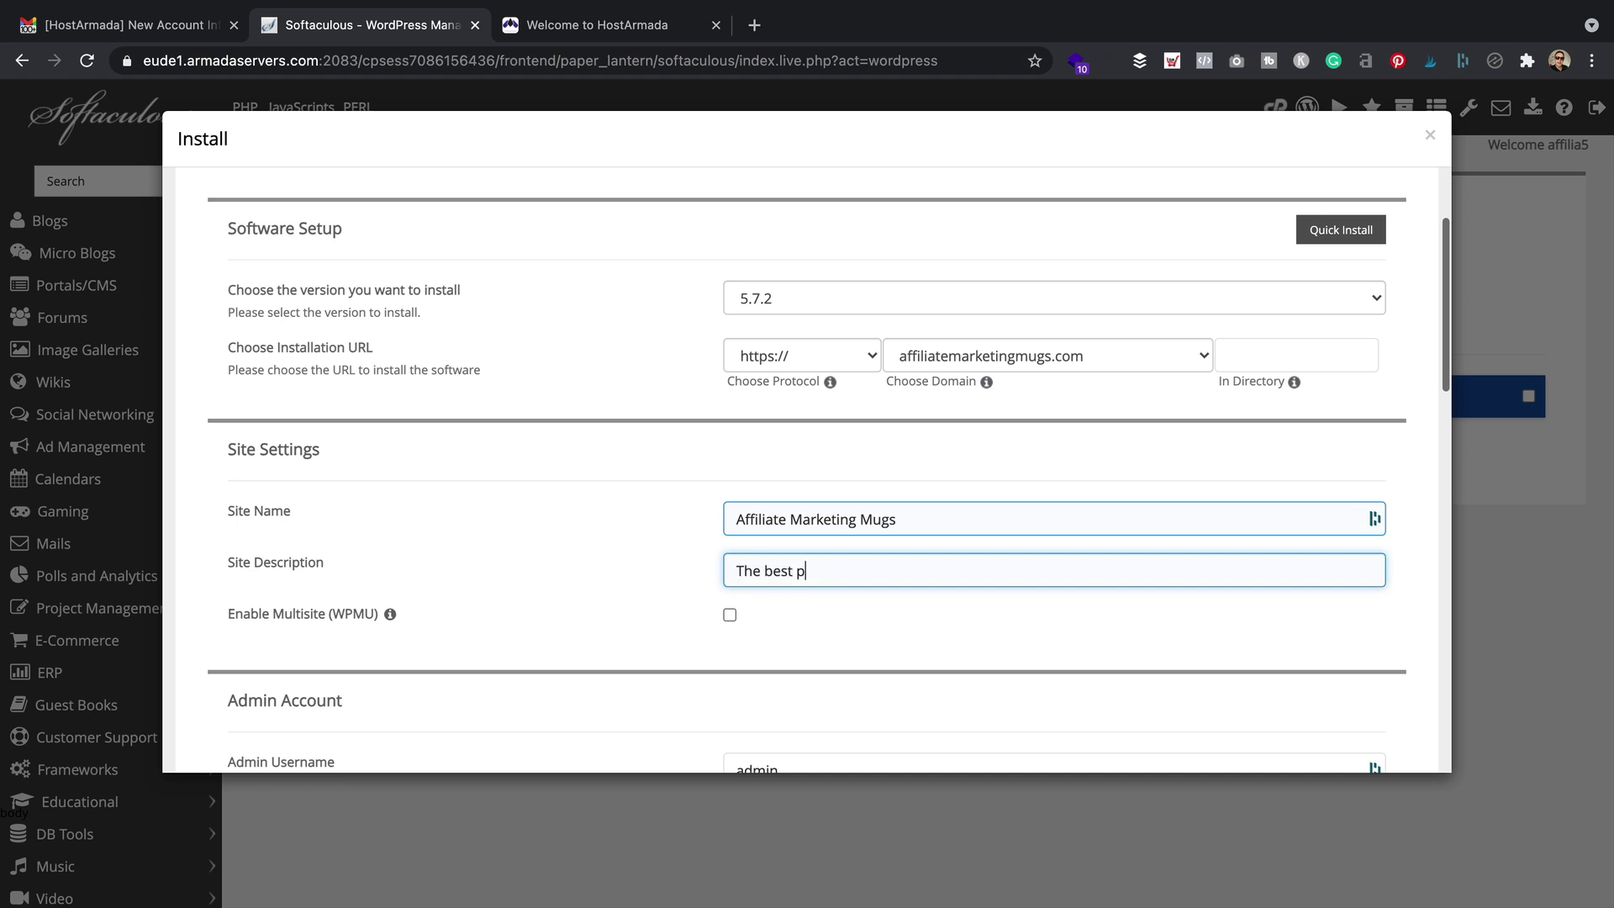
text(lace for affiliate marketing mugs)
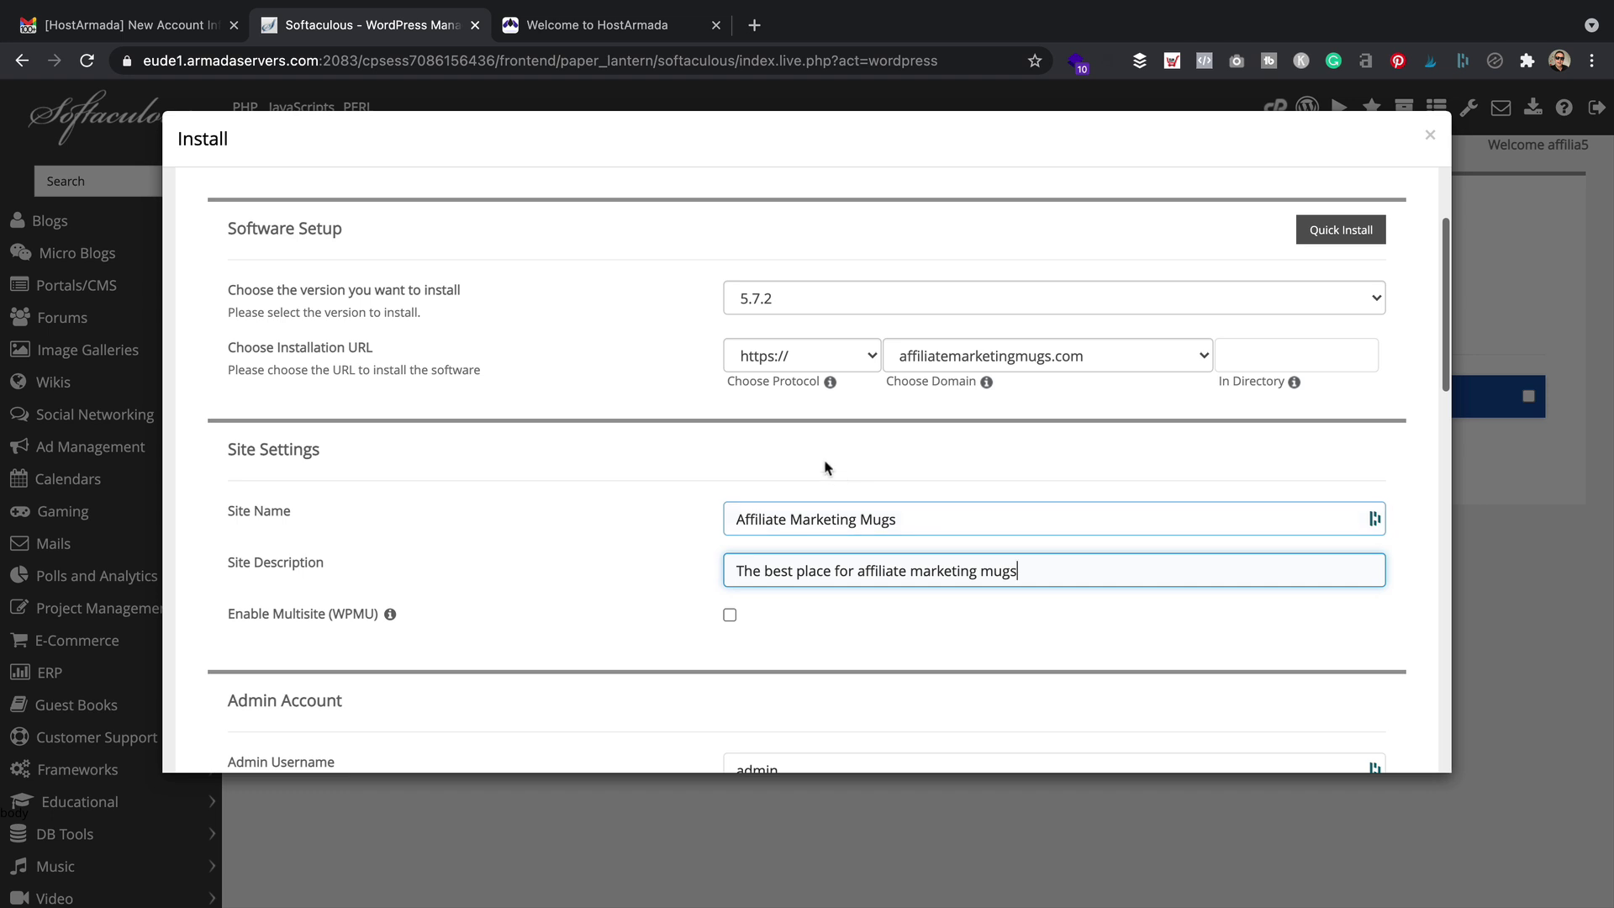
scroll(820, 469, down, 3)
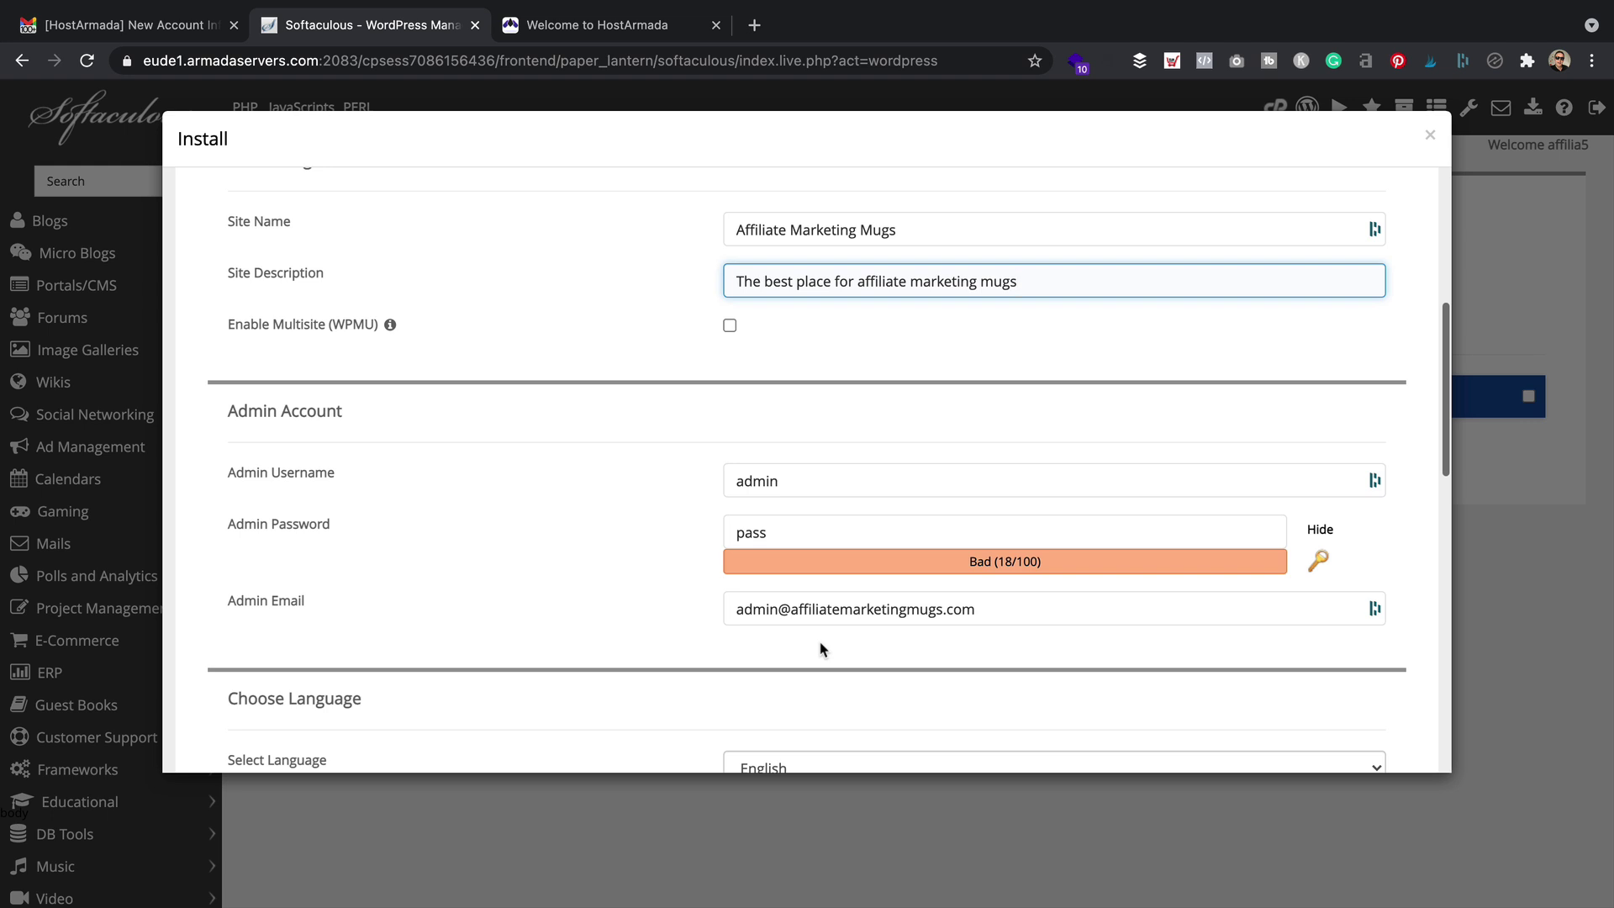
key(Tab)
Replace the default admin username with a custom one and generate a strong password
click(980, 389)
click(843, 476)
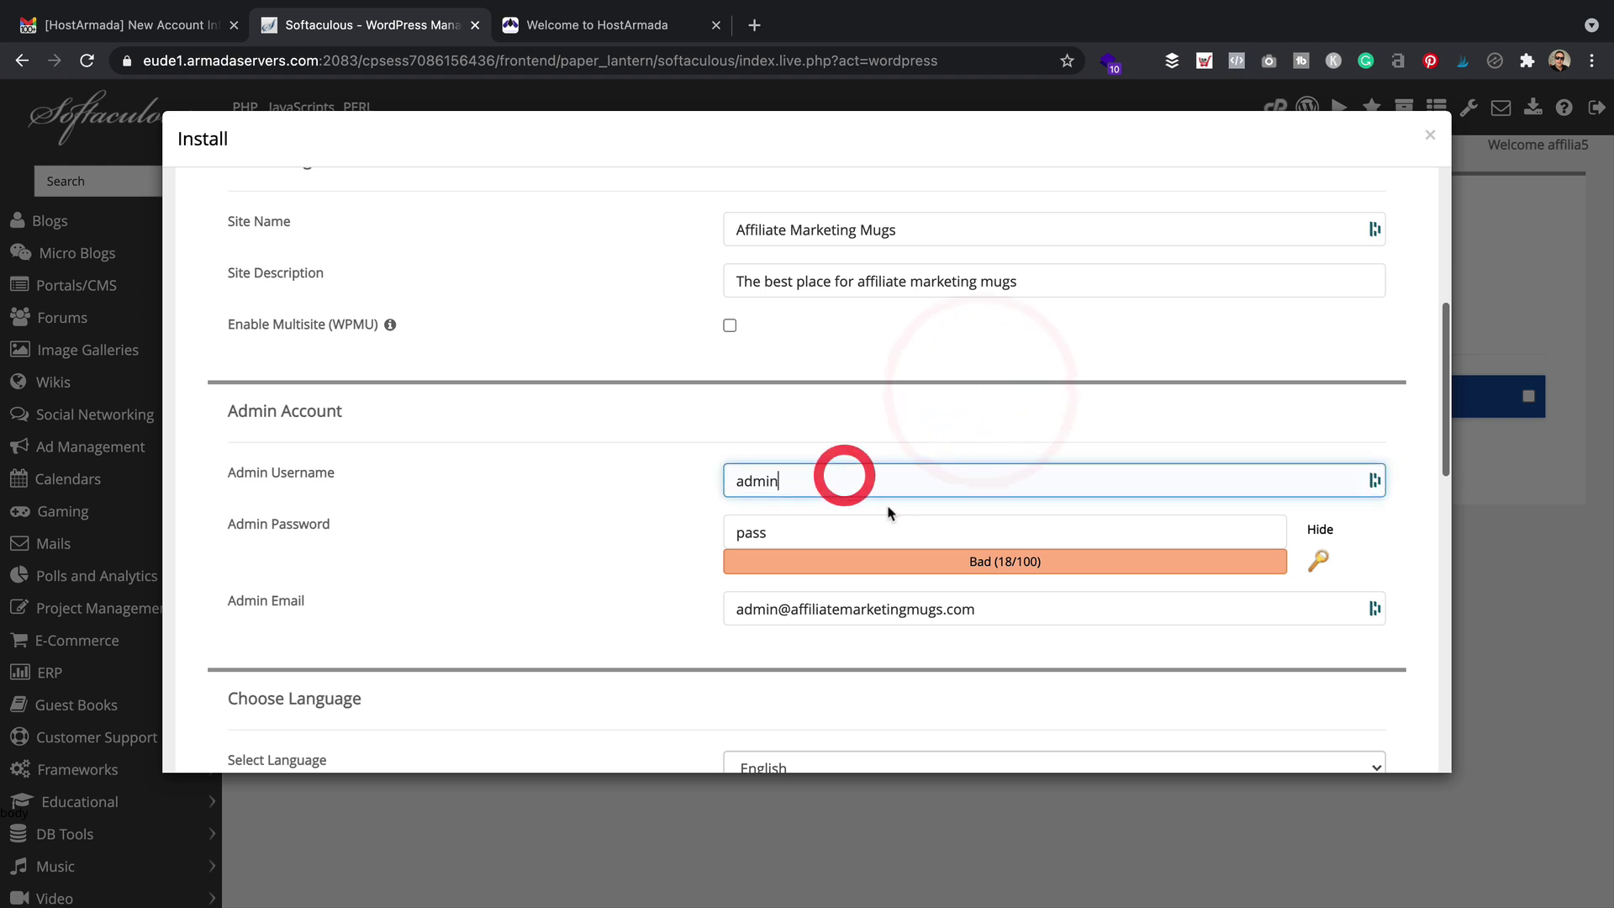
double_click(834, 484)
text(wpeagle)
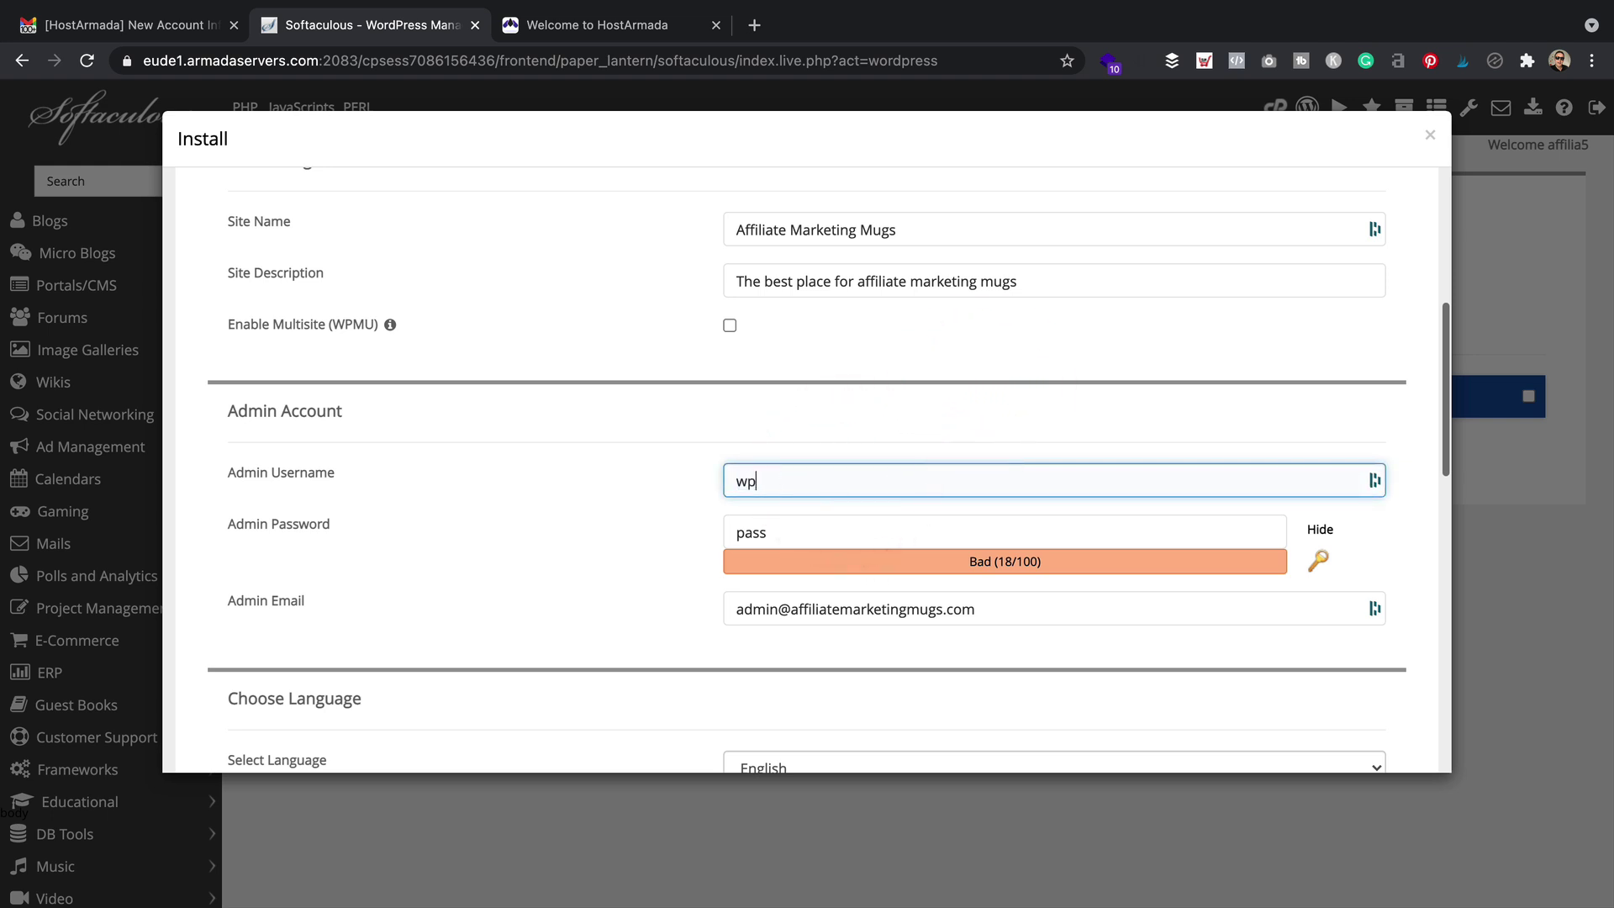
key(Tab)
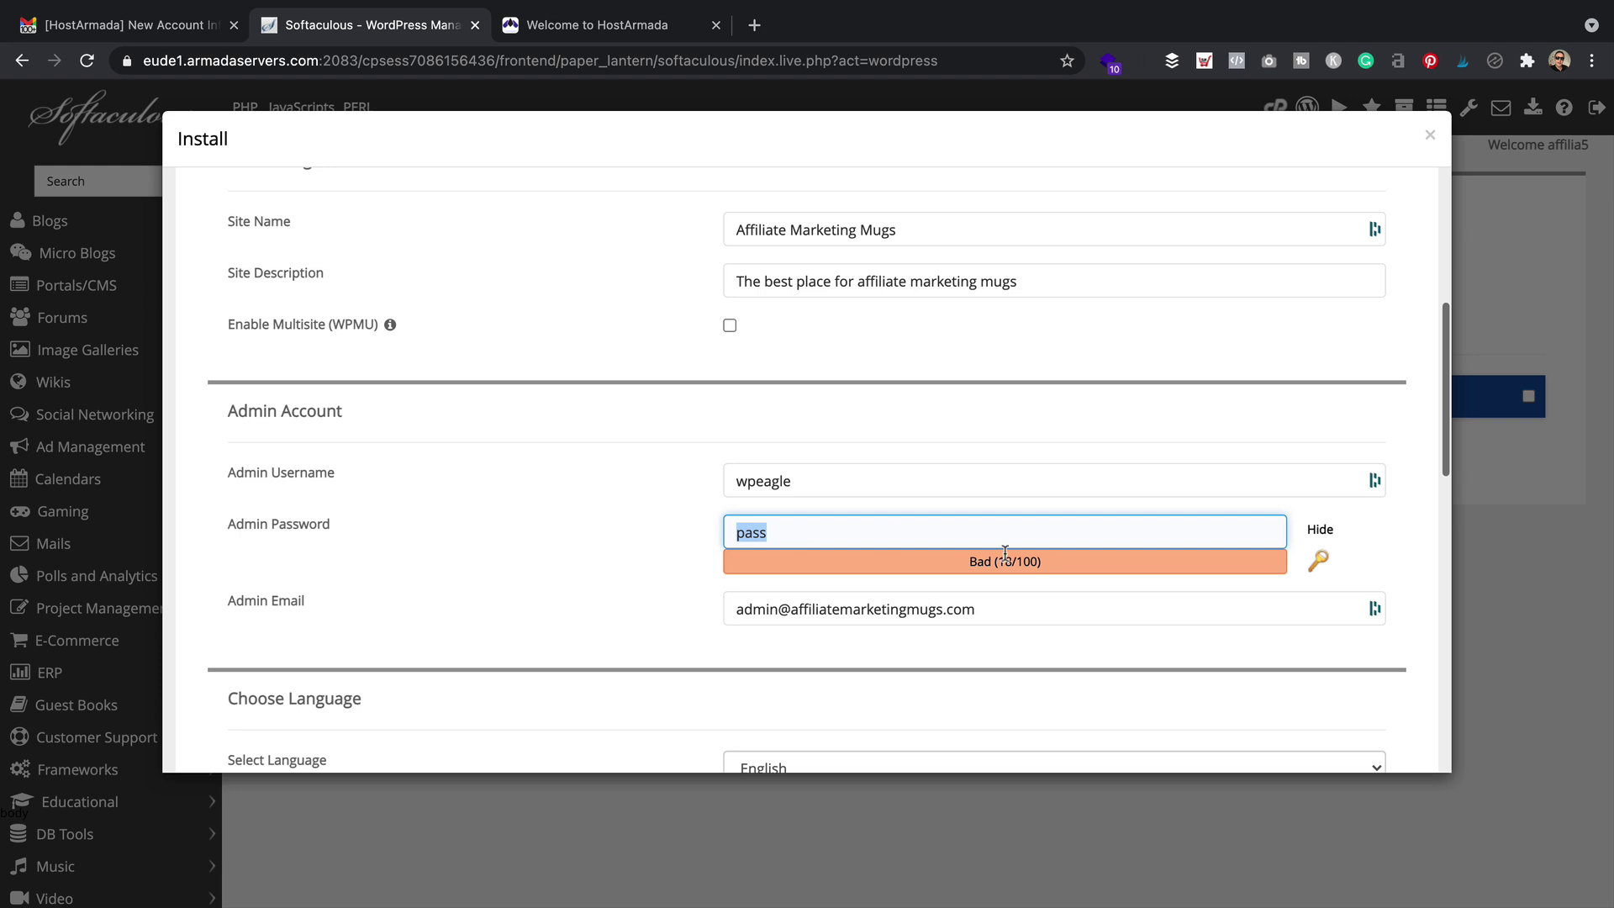
click(1319, 561)
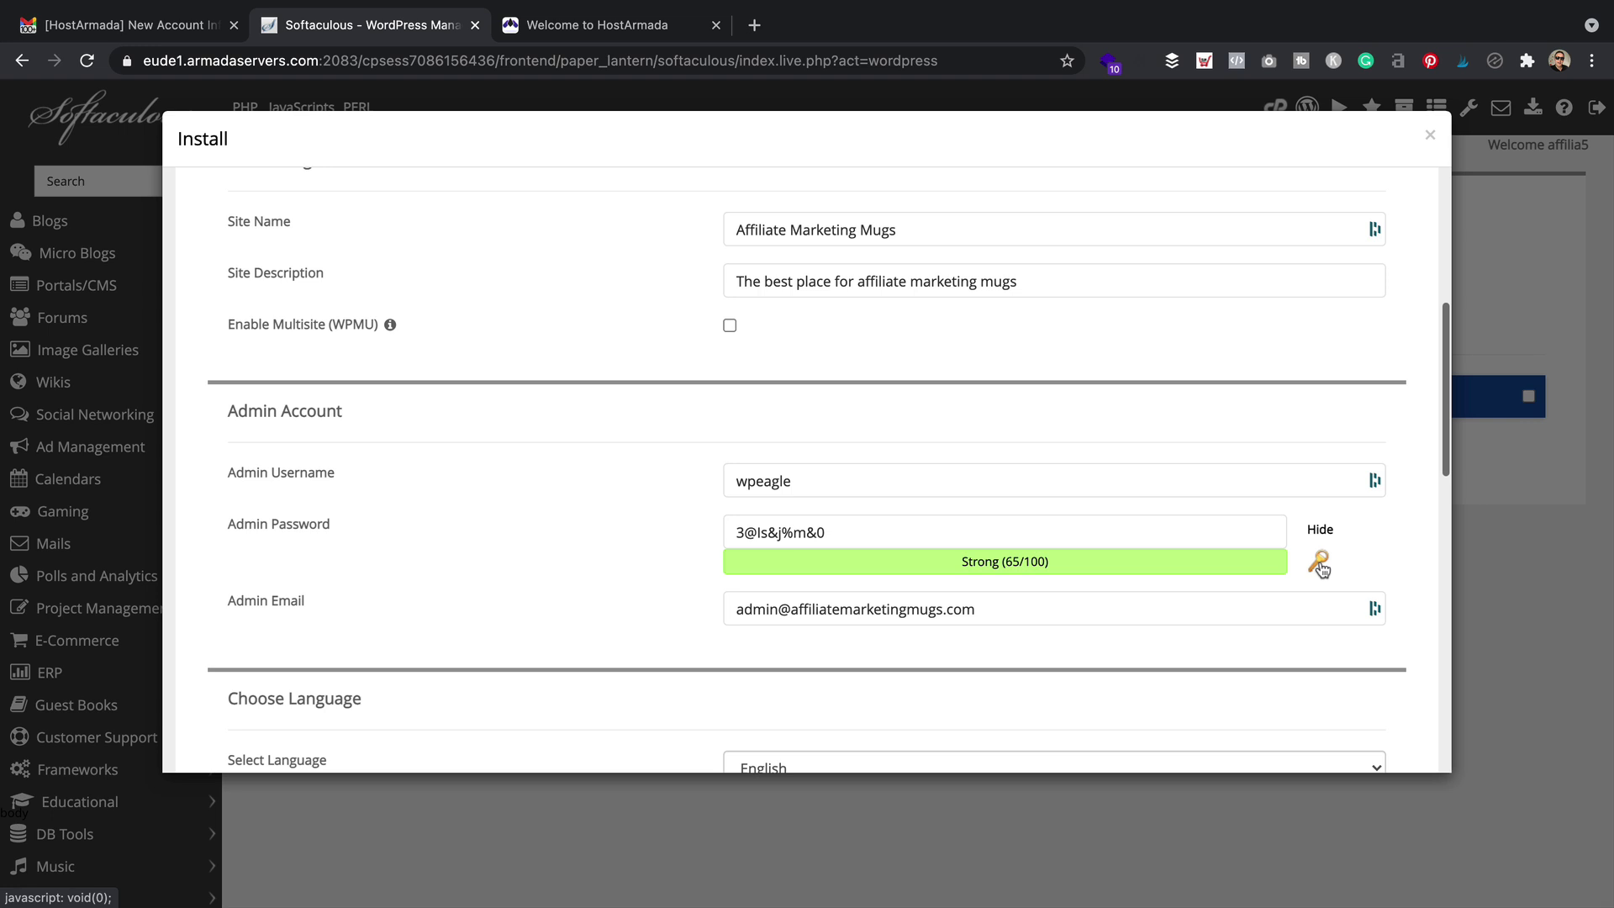
Overwrite the admin e-mail with a new address and scroll down to the Install button
drag(1056, 603, 522, 628)
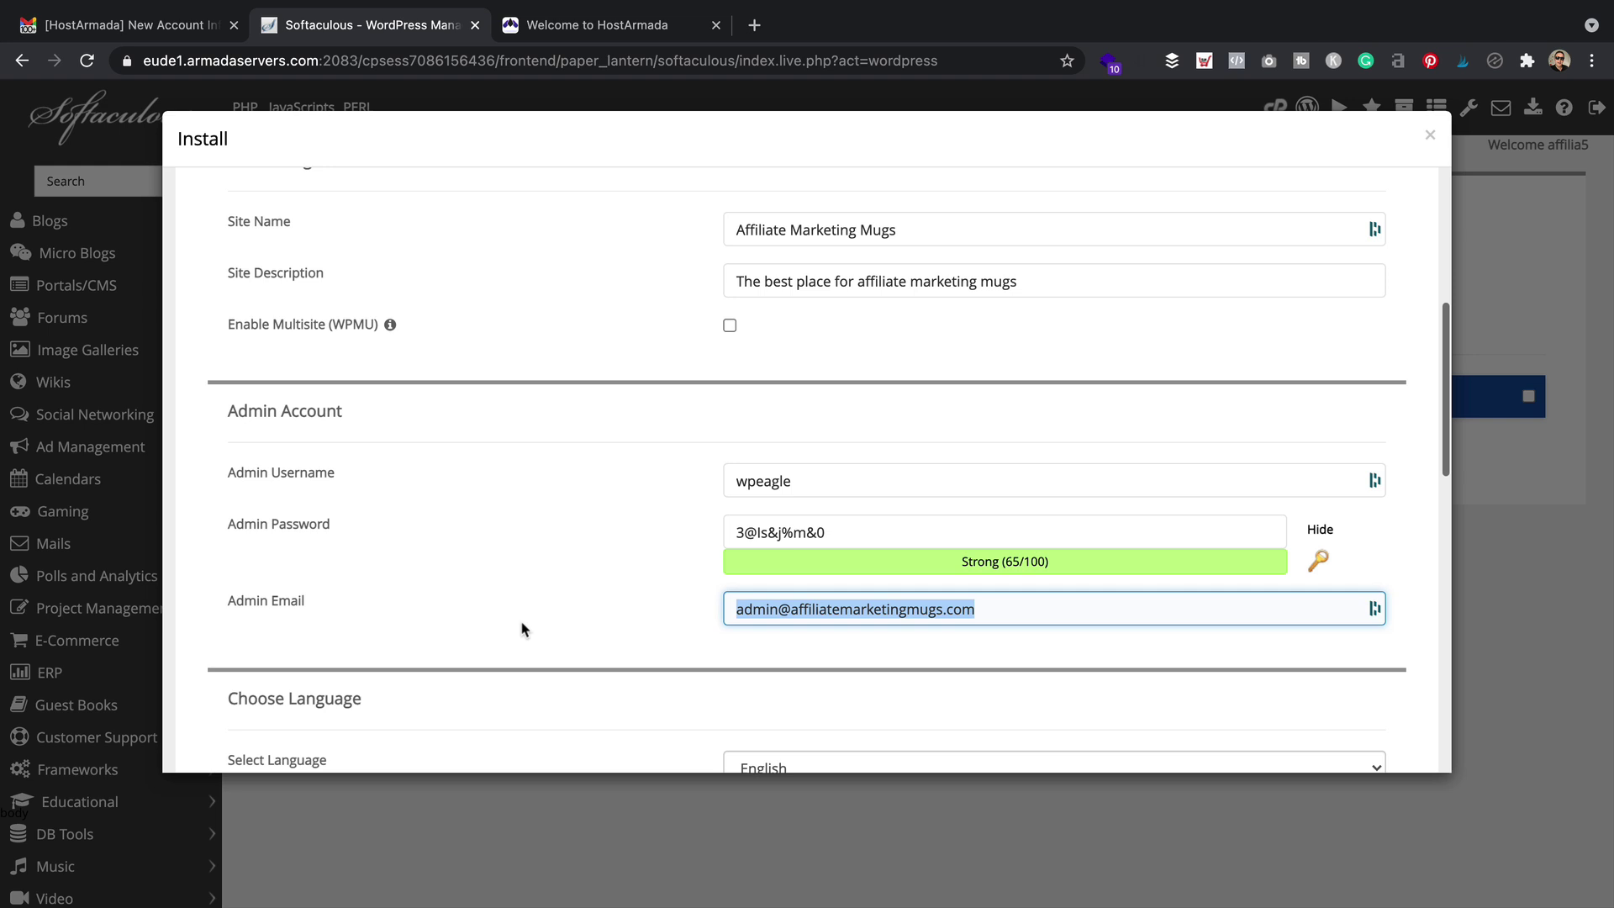
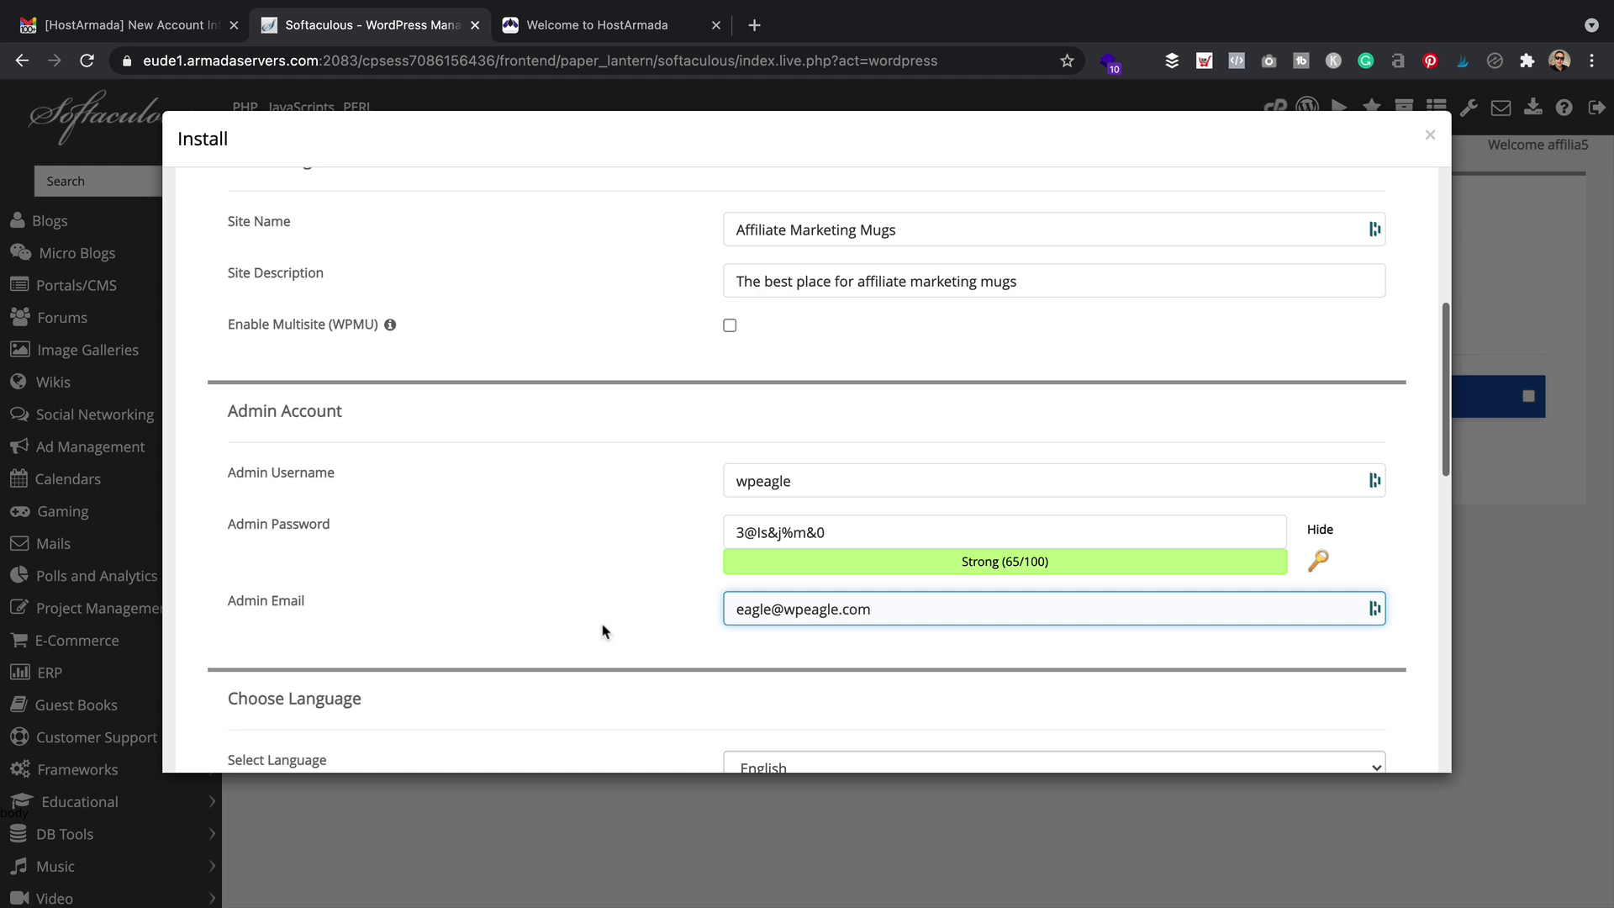
scroll(670, 501, down, 7)
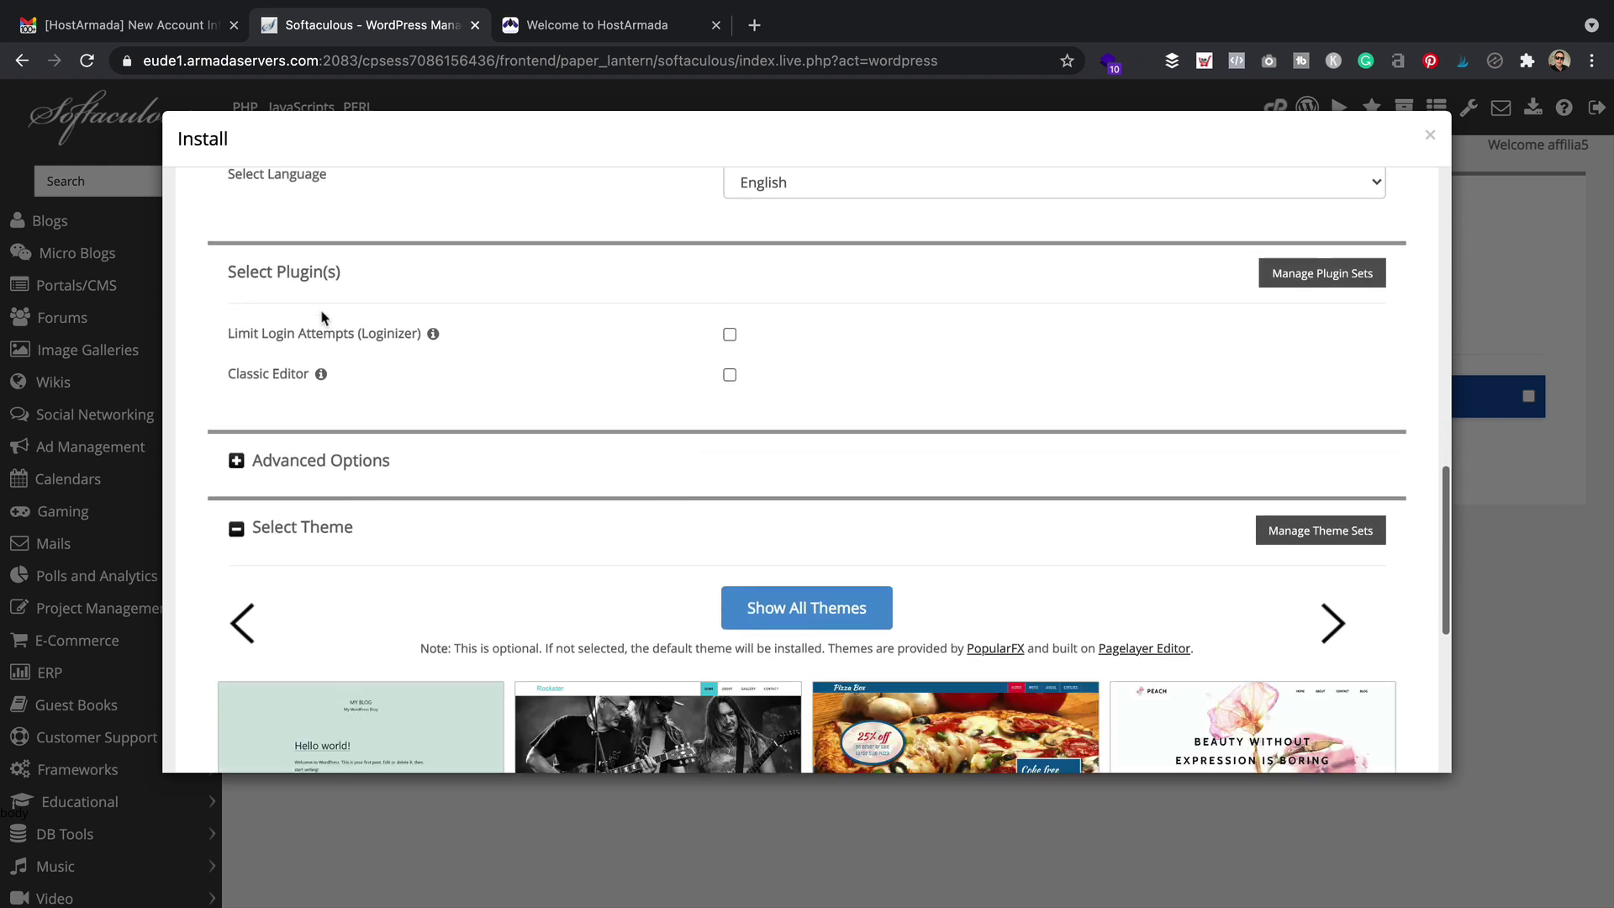
scroll(1045, 418, down, 5)
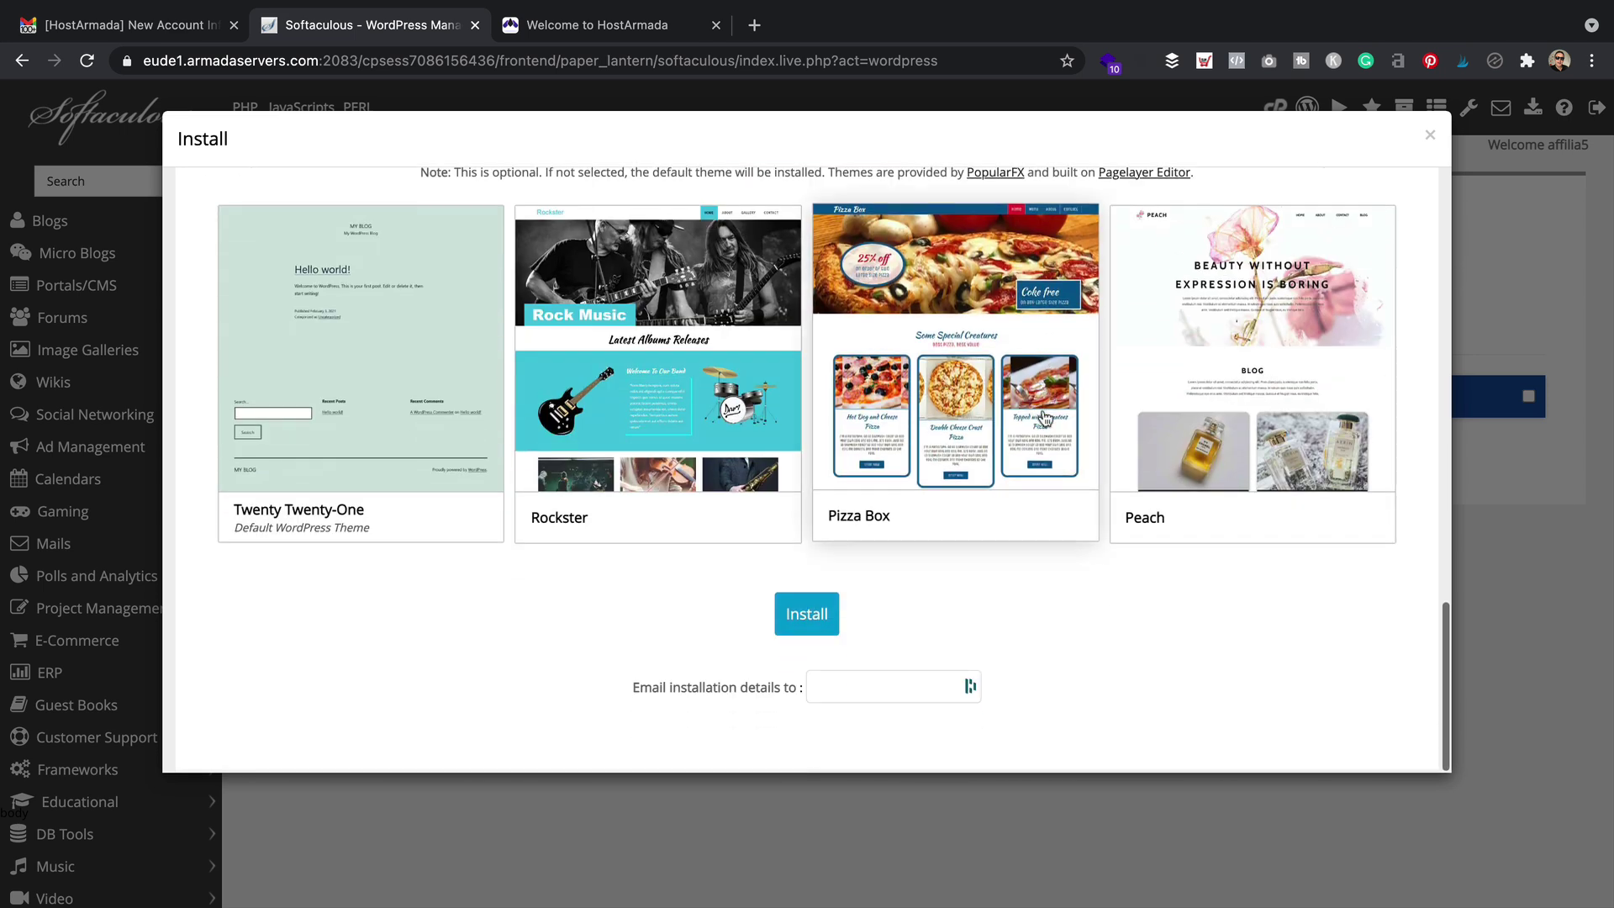
Install WordPress on affiliatemarketingmugs.com and open the new site from the success message
click(816, 629)
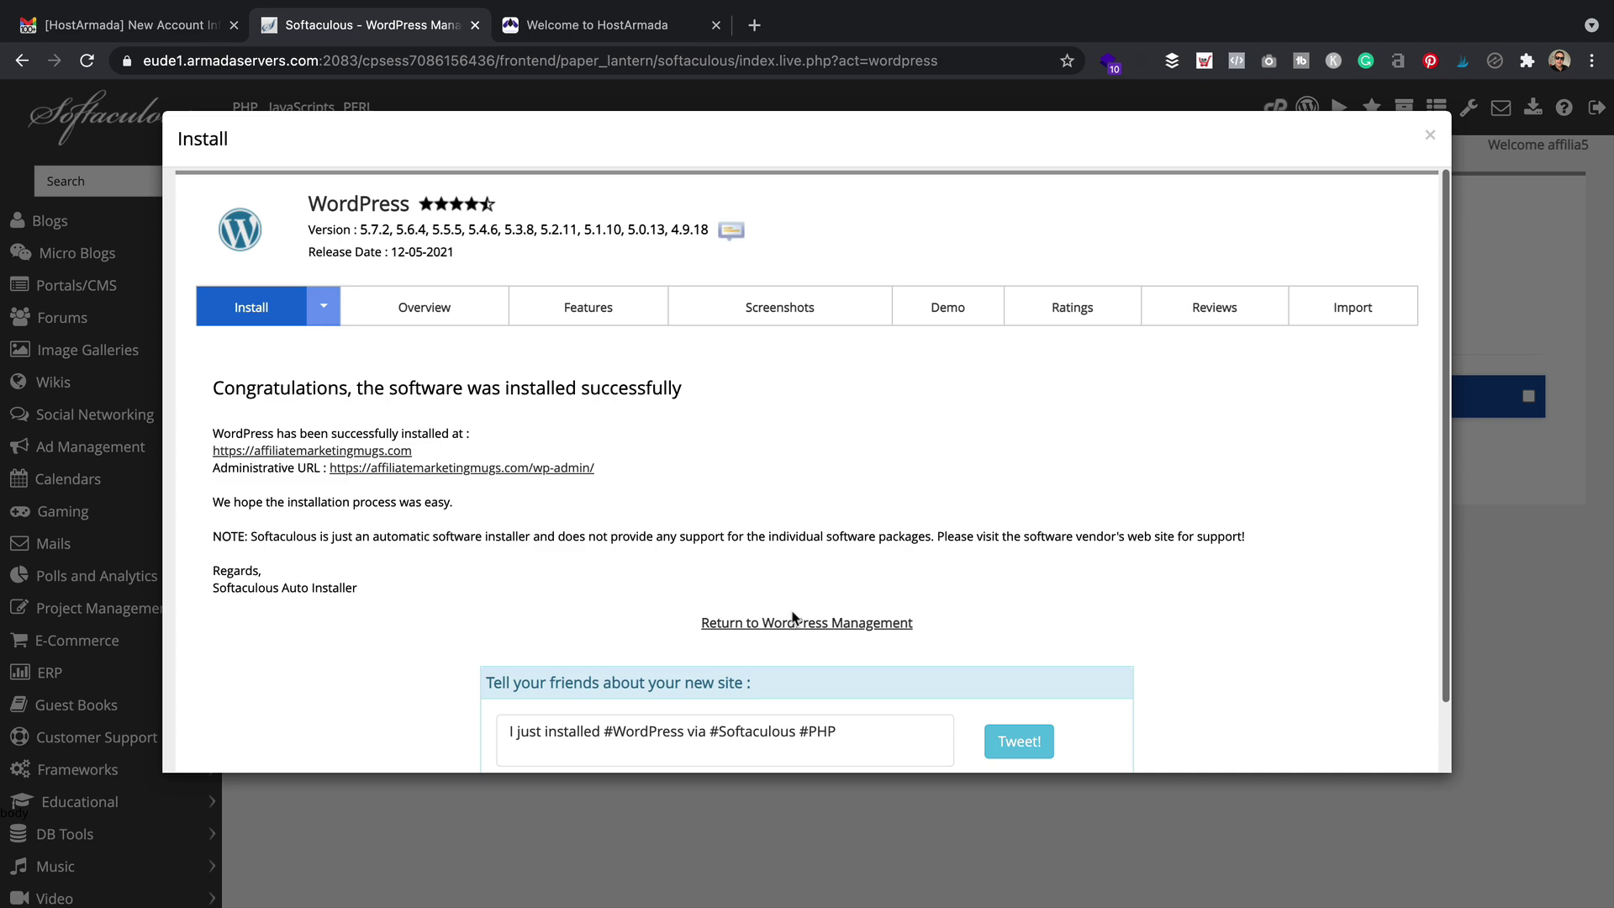
click(304, 452)
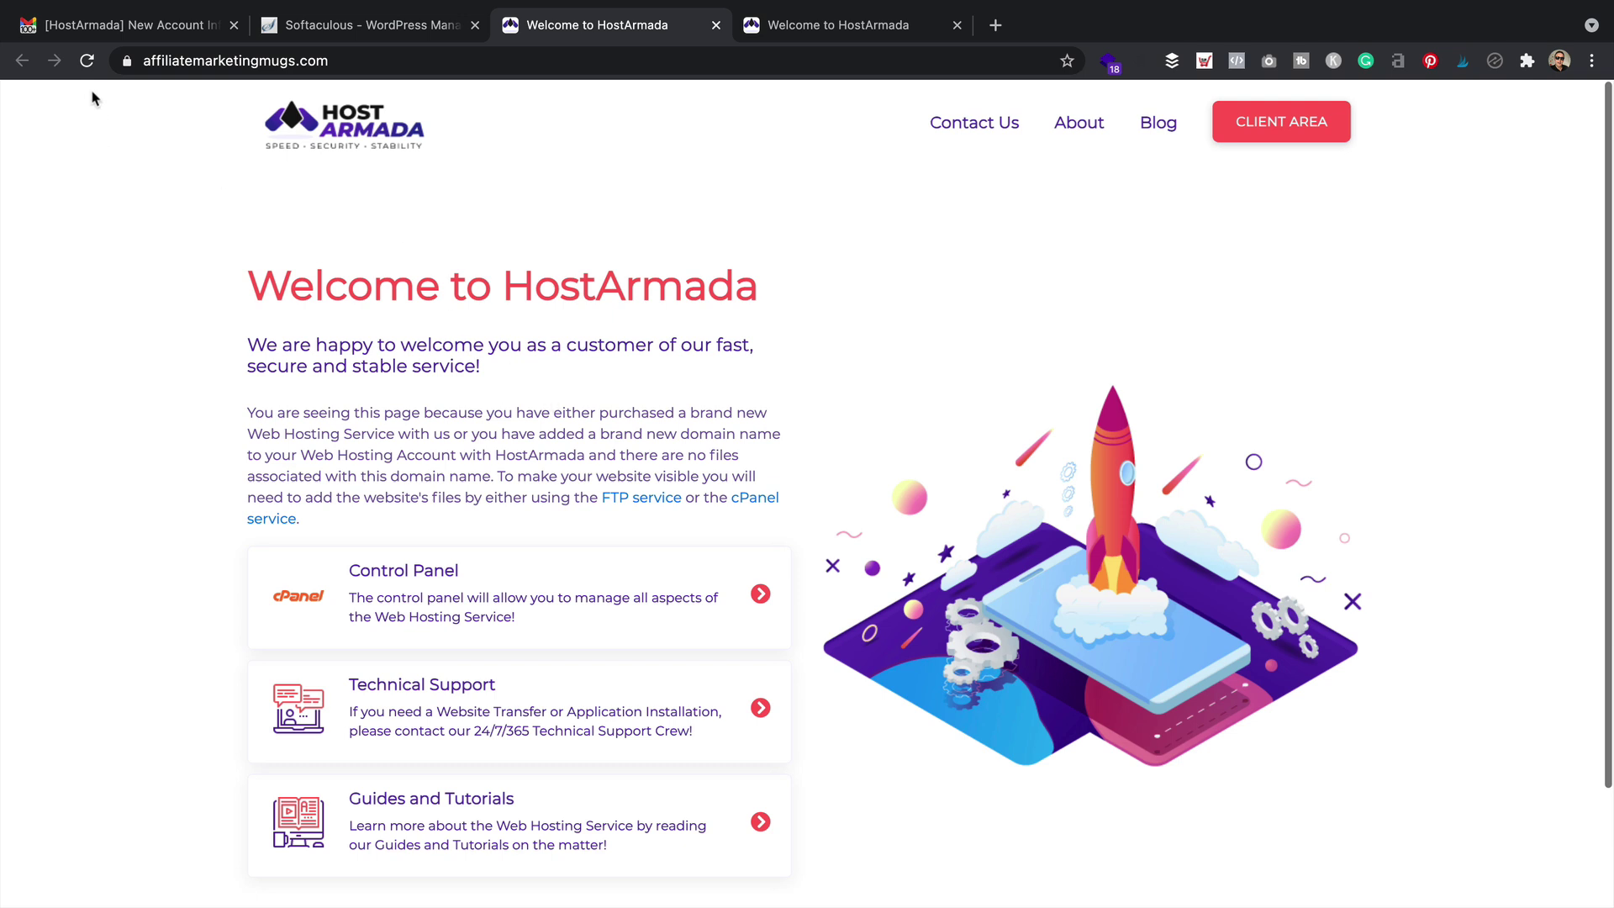
Reload the new site, then open its wp-admin dashboard from the Softaculous success page
click(86, 61)
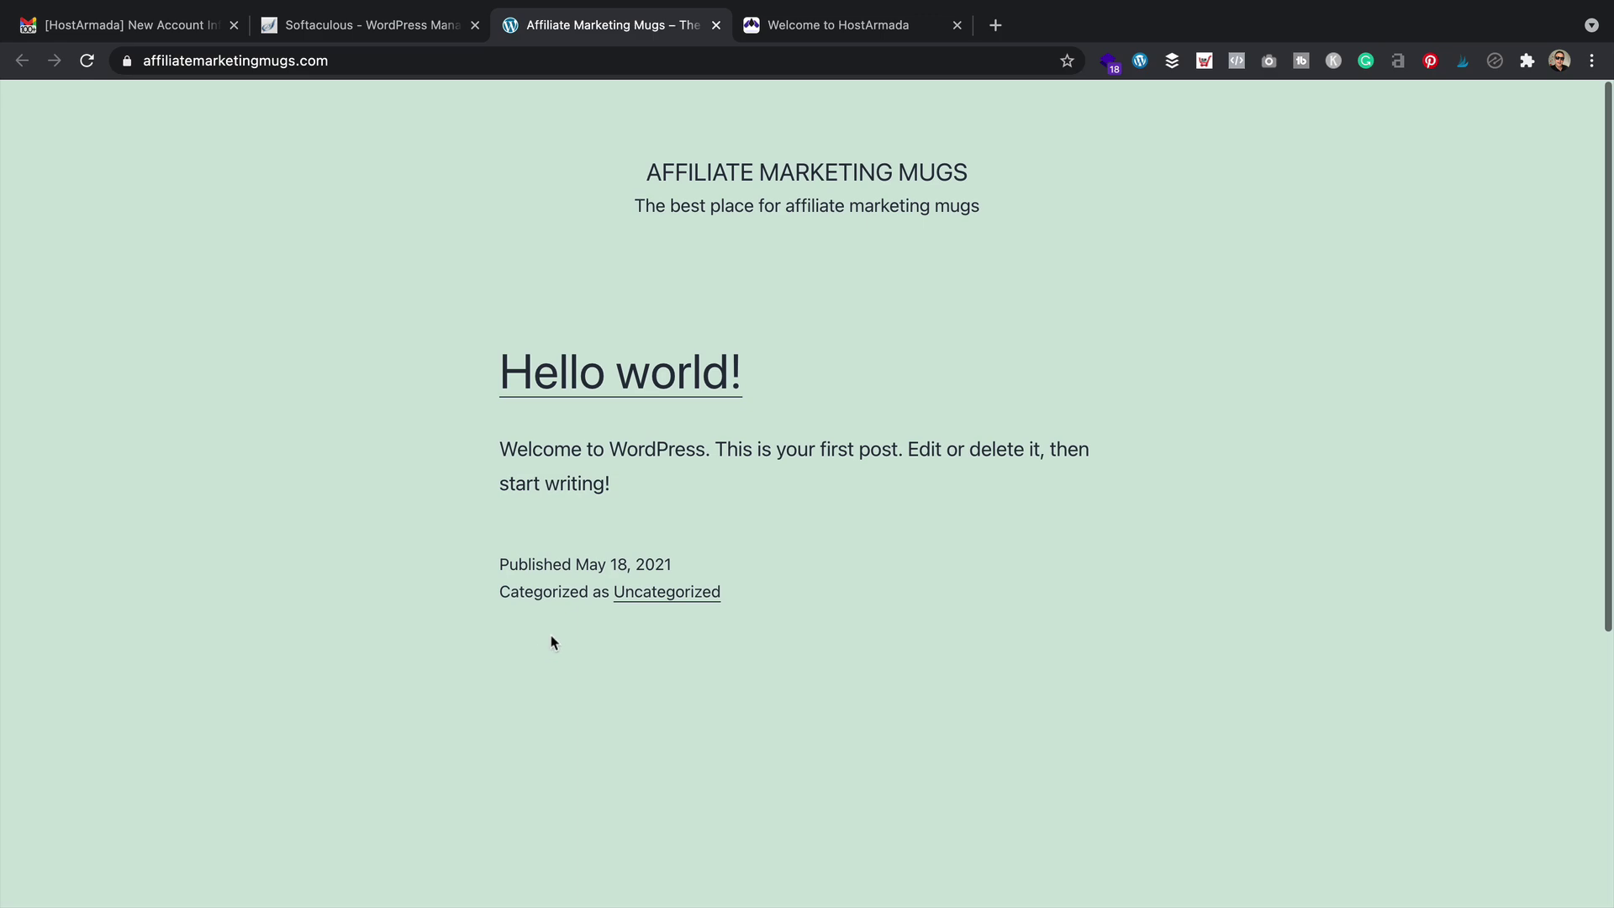
click(361, 25)
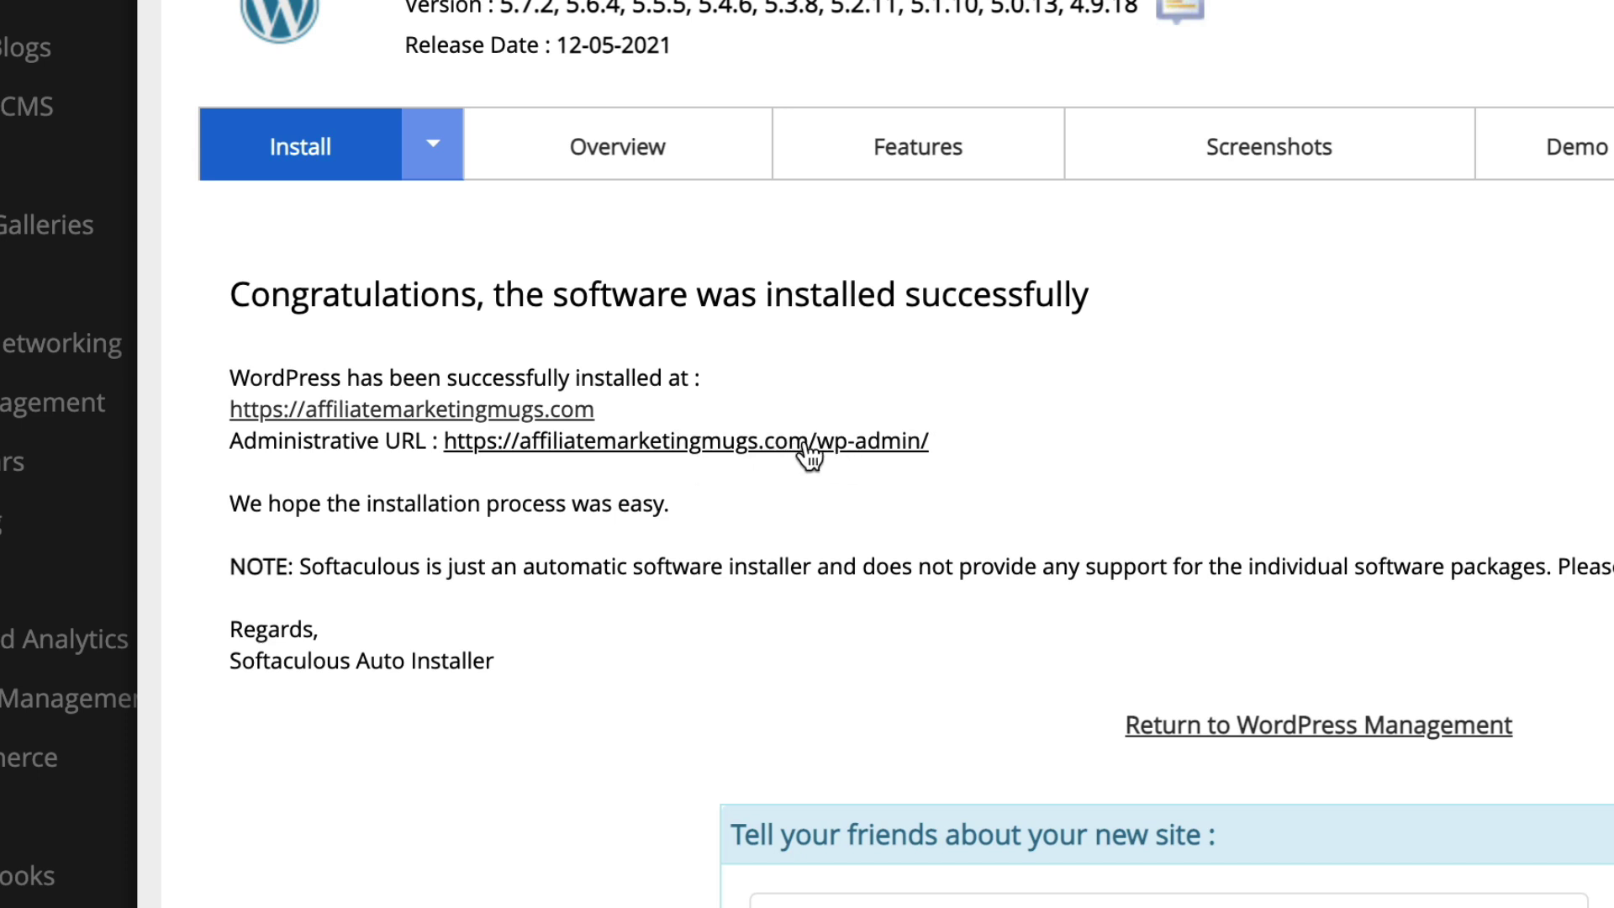
click(807, 445)
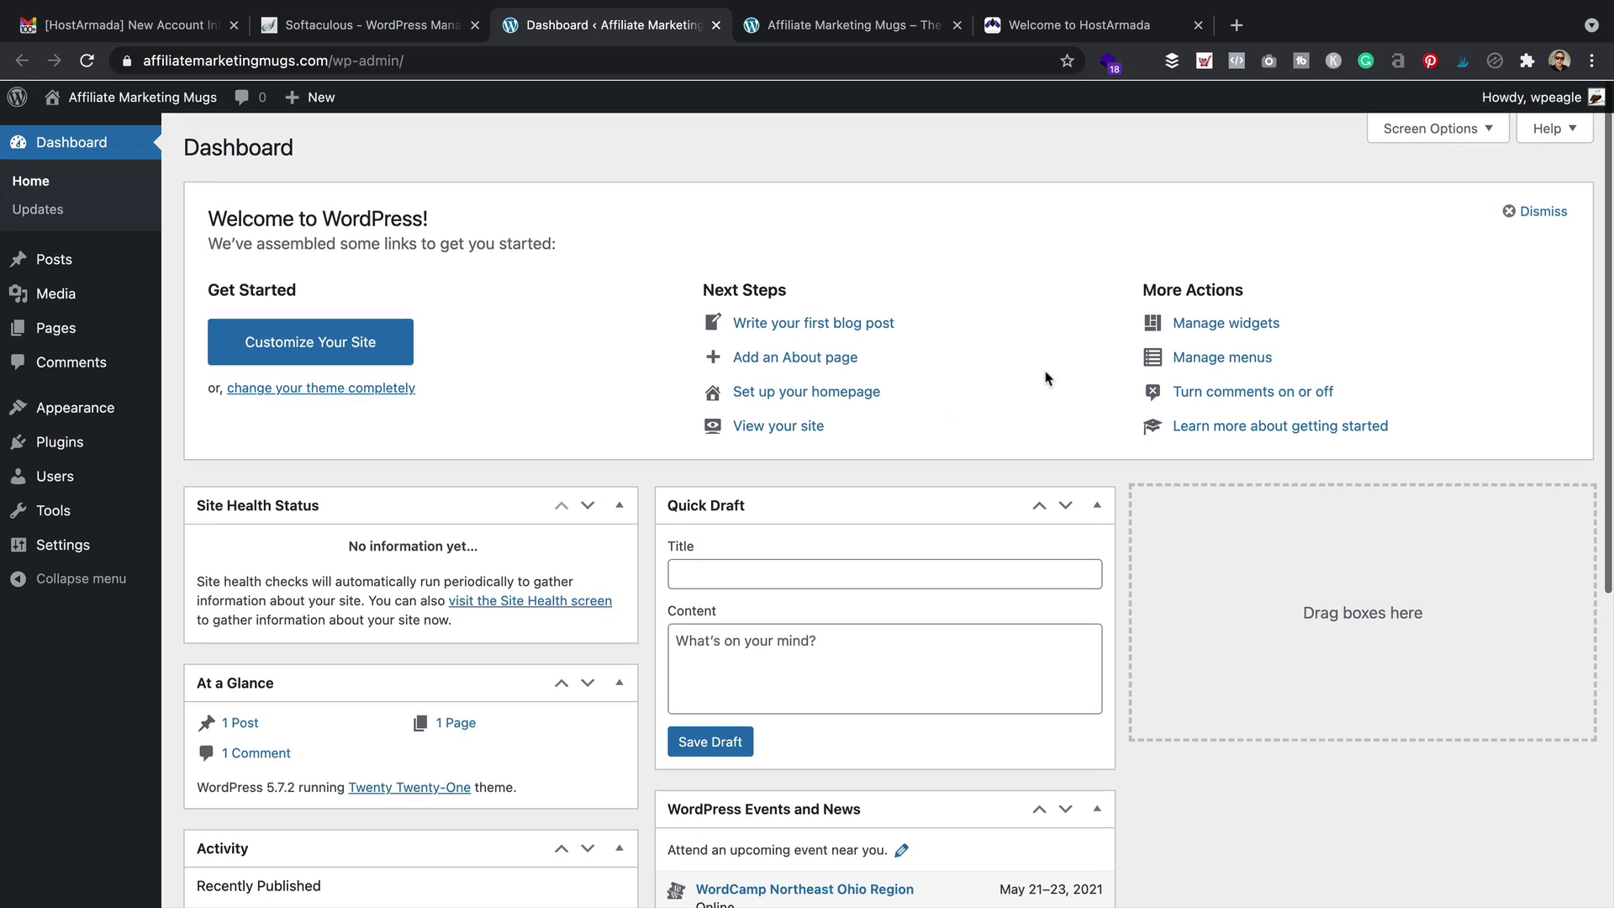
Log out of WordPress and sign back in as the admin user with Remember Me ticked
mouse_move(1504, 99)
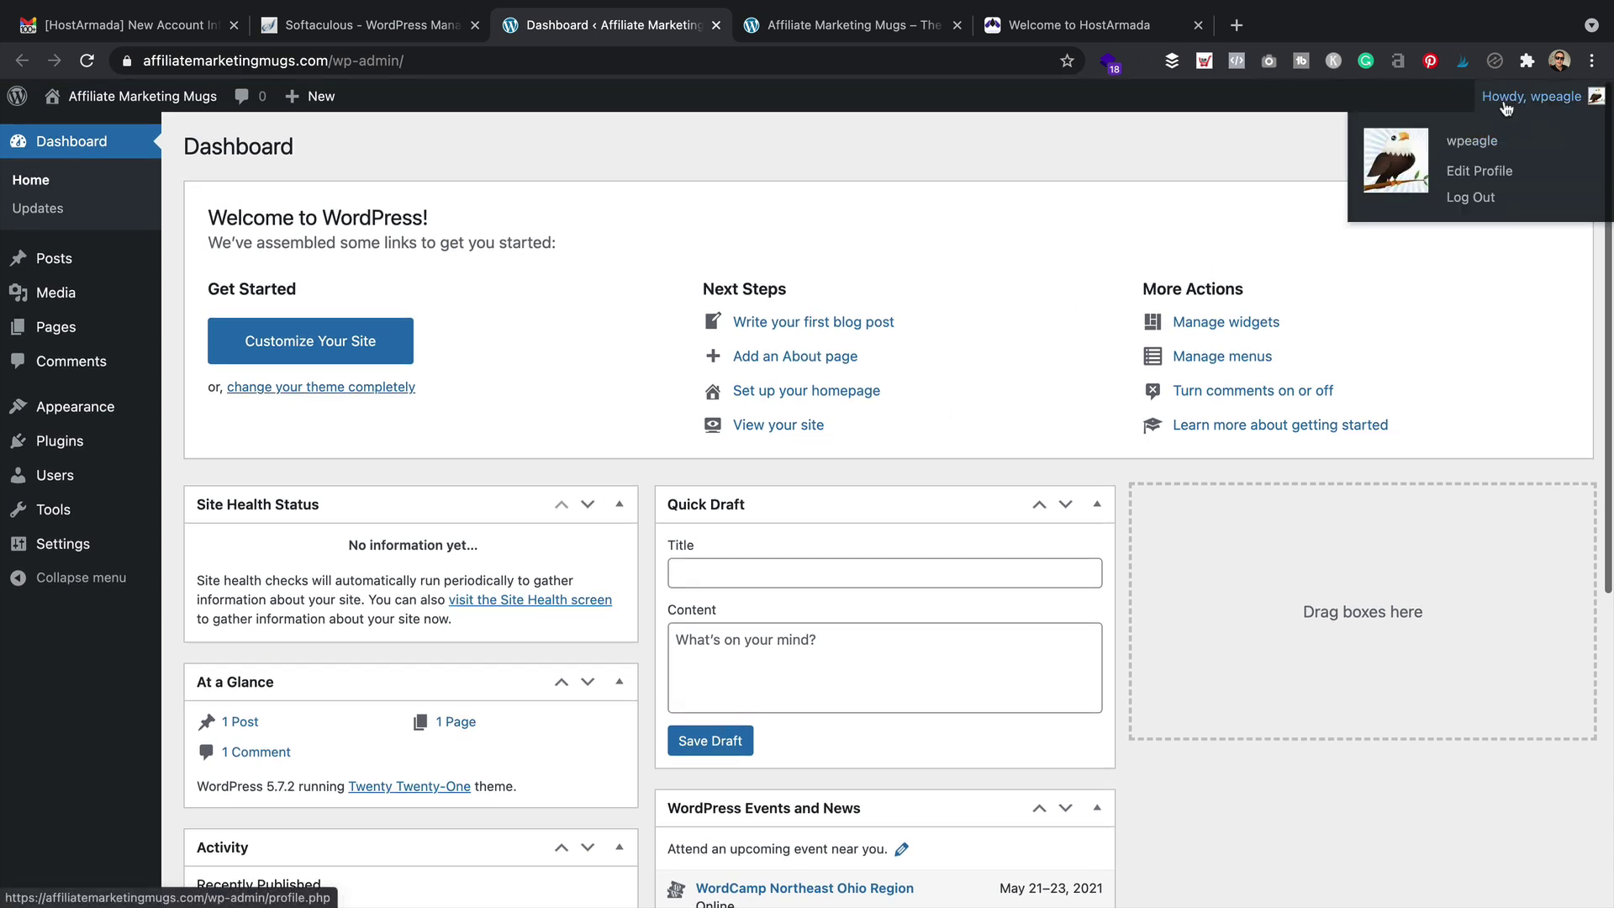
click(1478, 209)
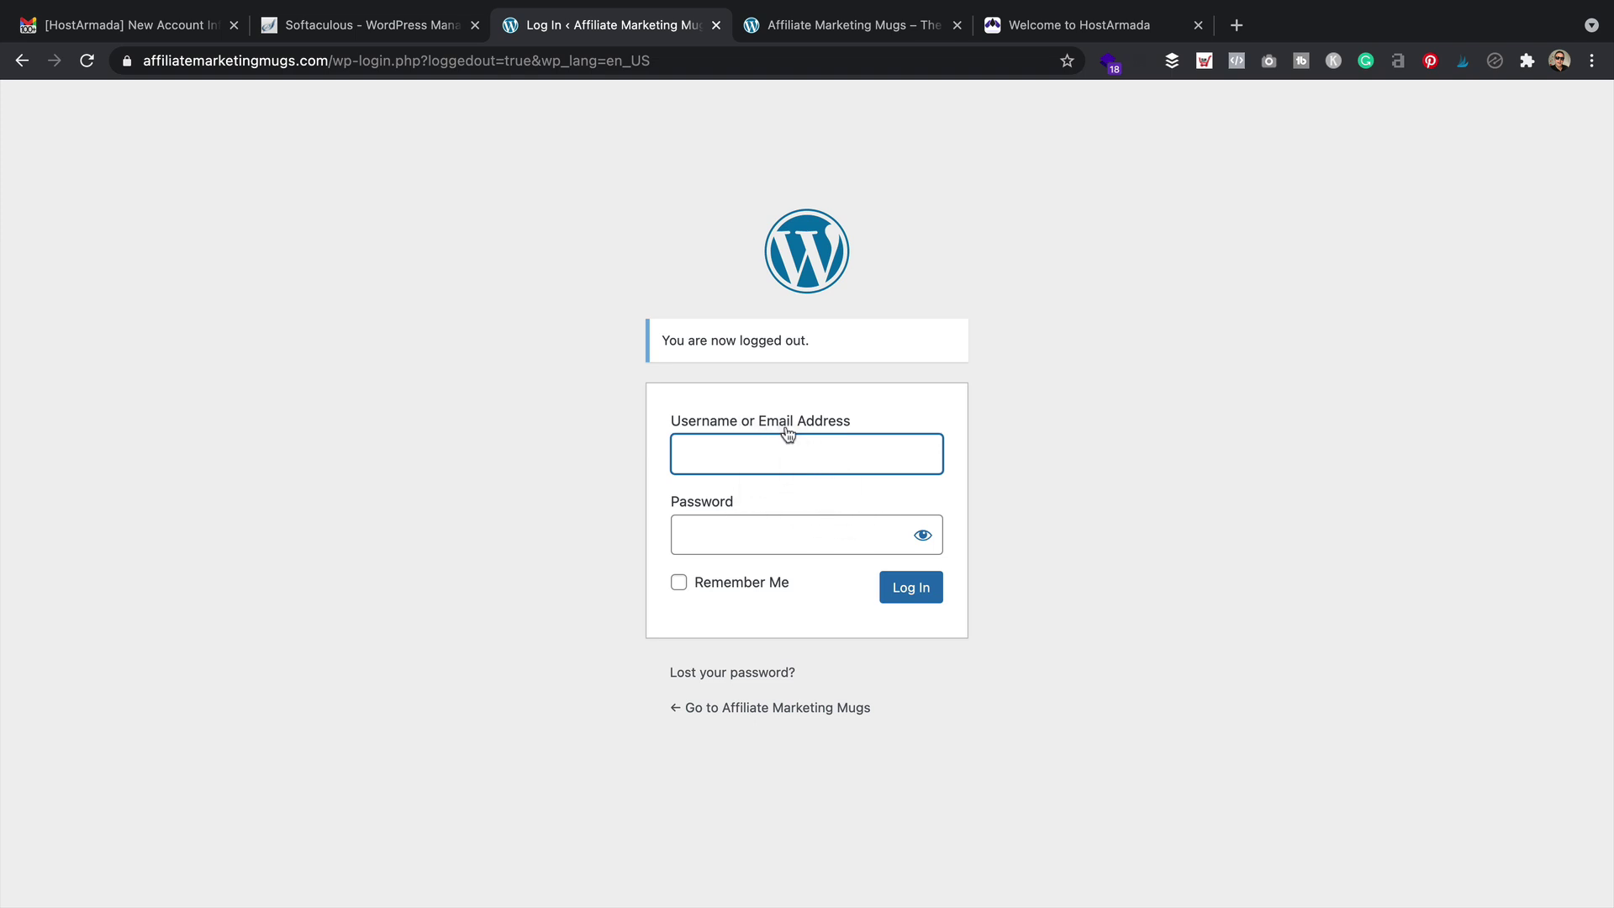
text(wpeagle)
key(Tab)
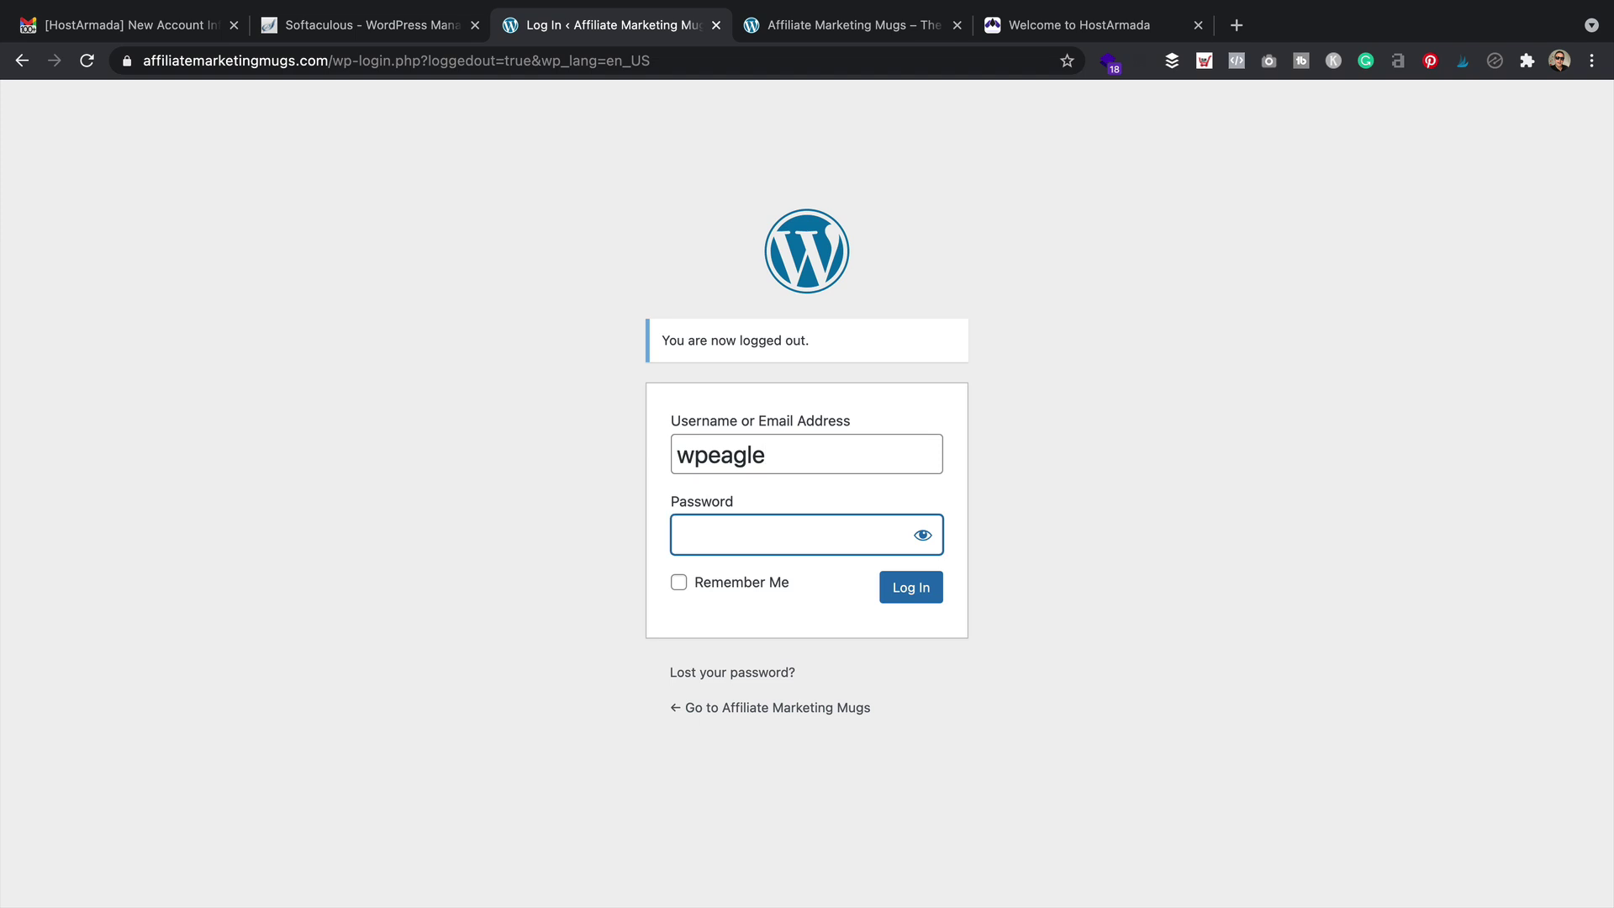
key(super+v)
click(701, 590)
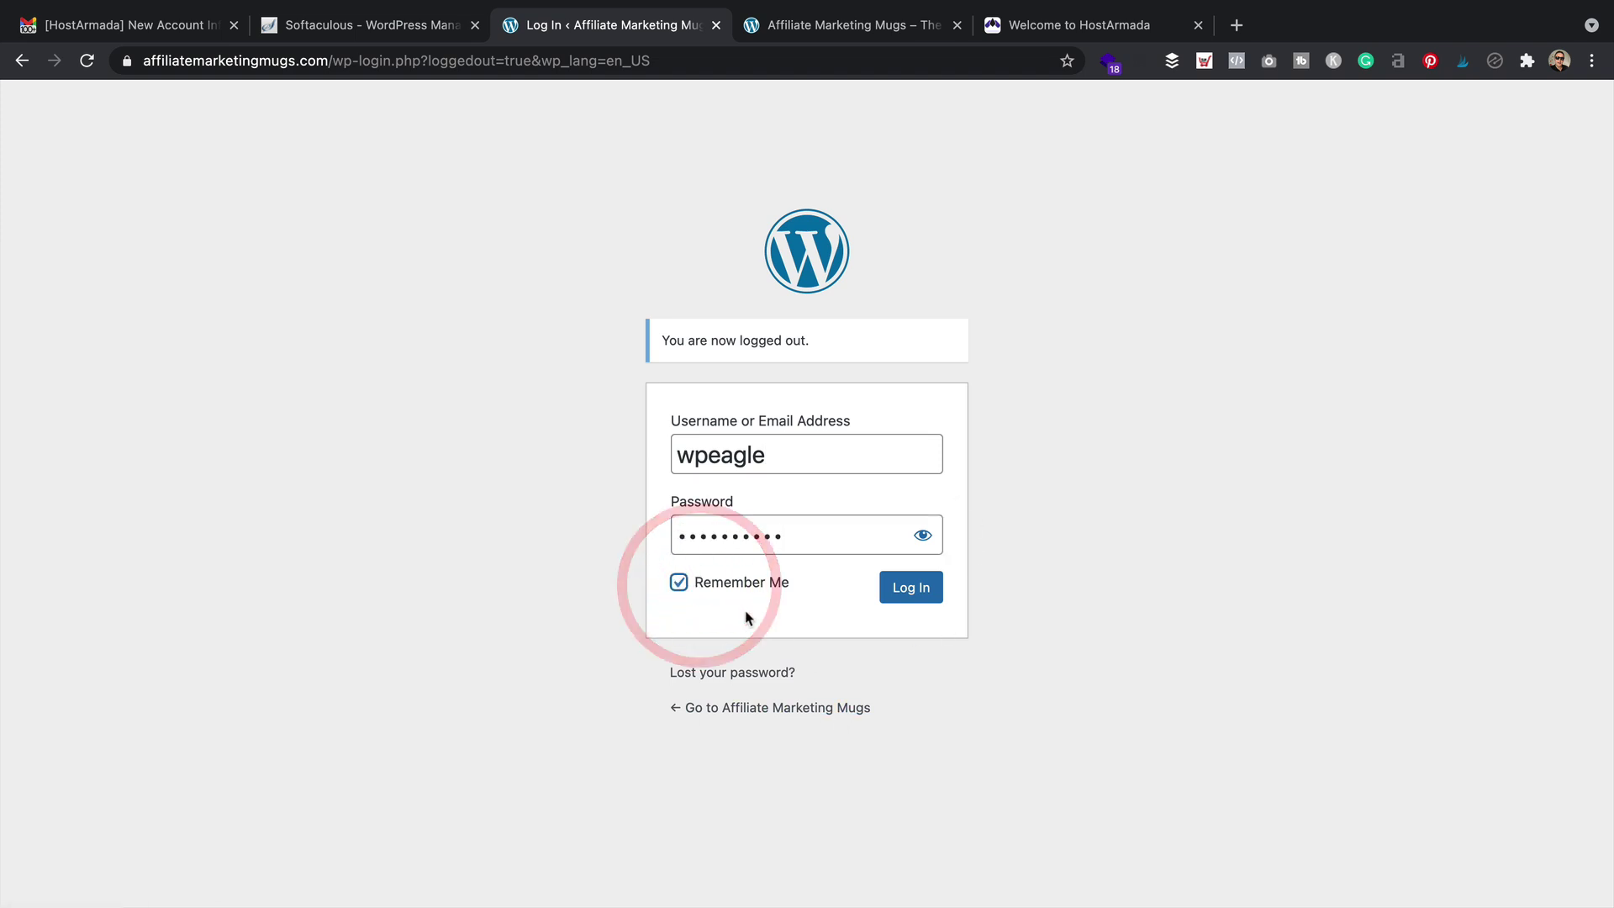
click(923, 594)
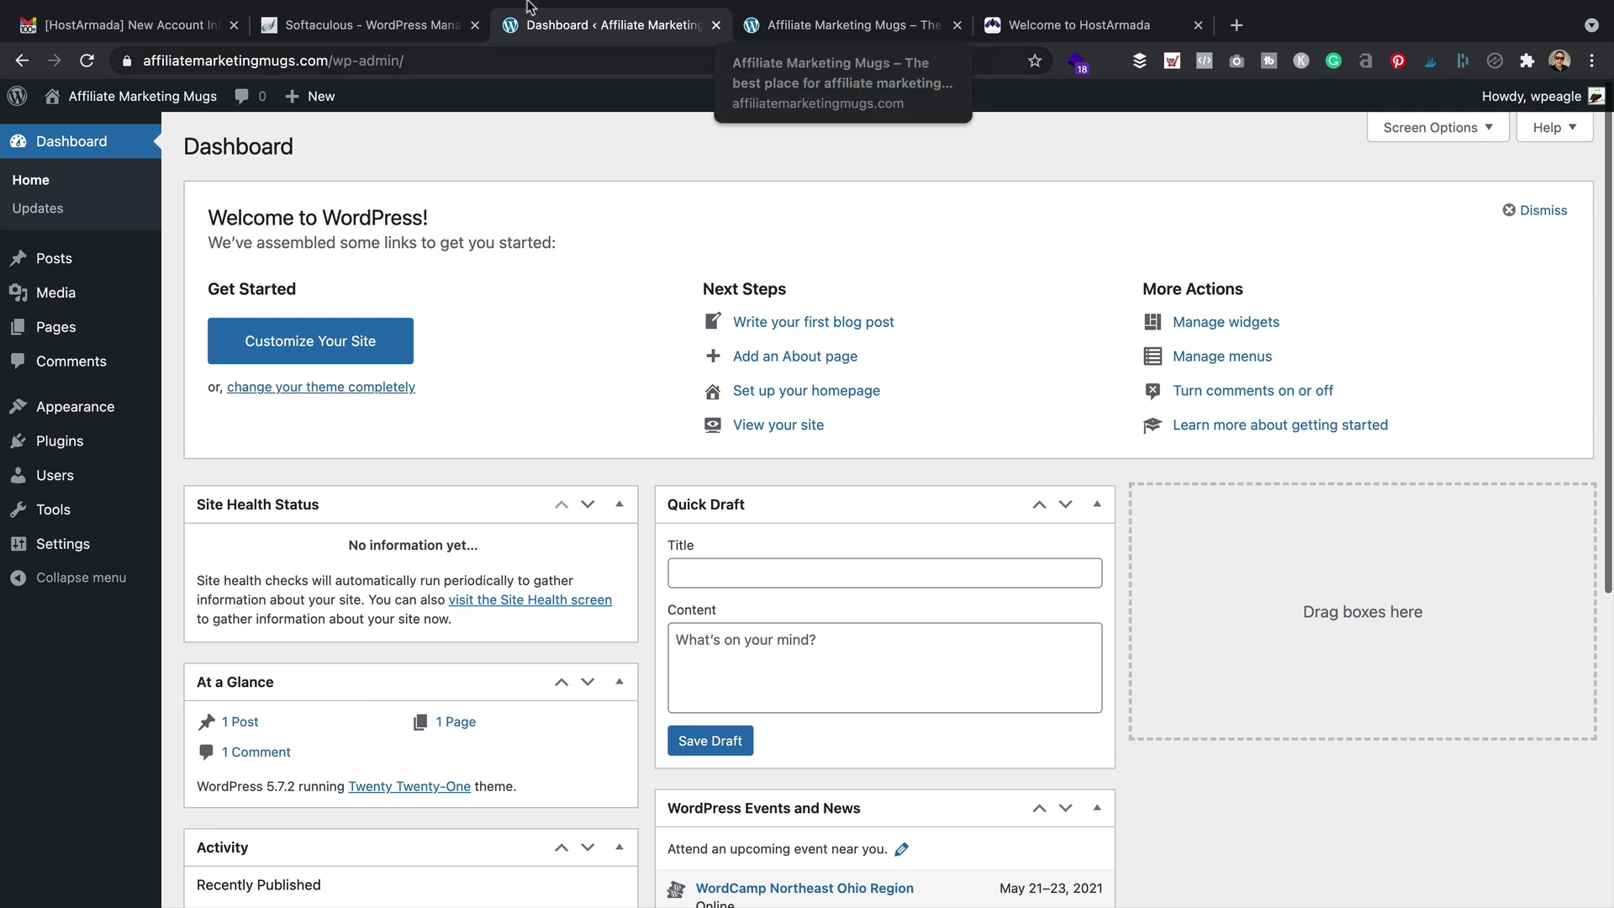
Close the HostArmada e-mail, Softaculous and extra site preview tabs
click(234, 25)
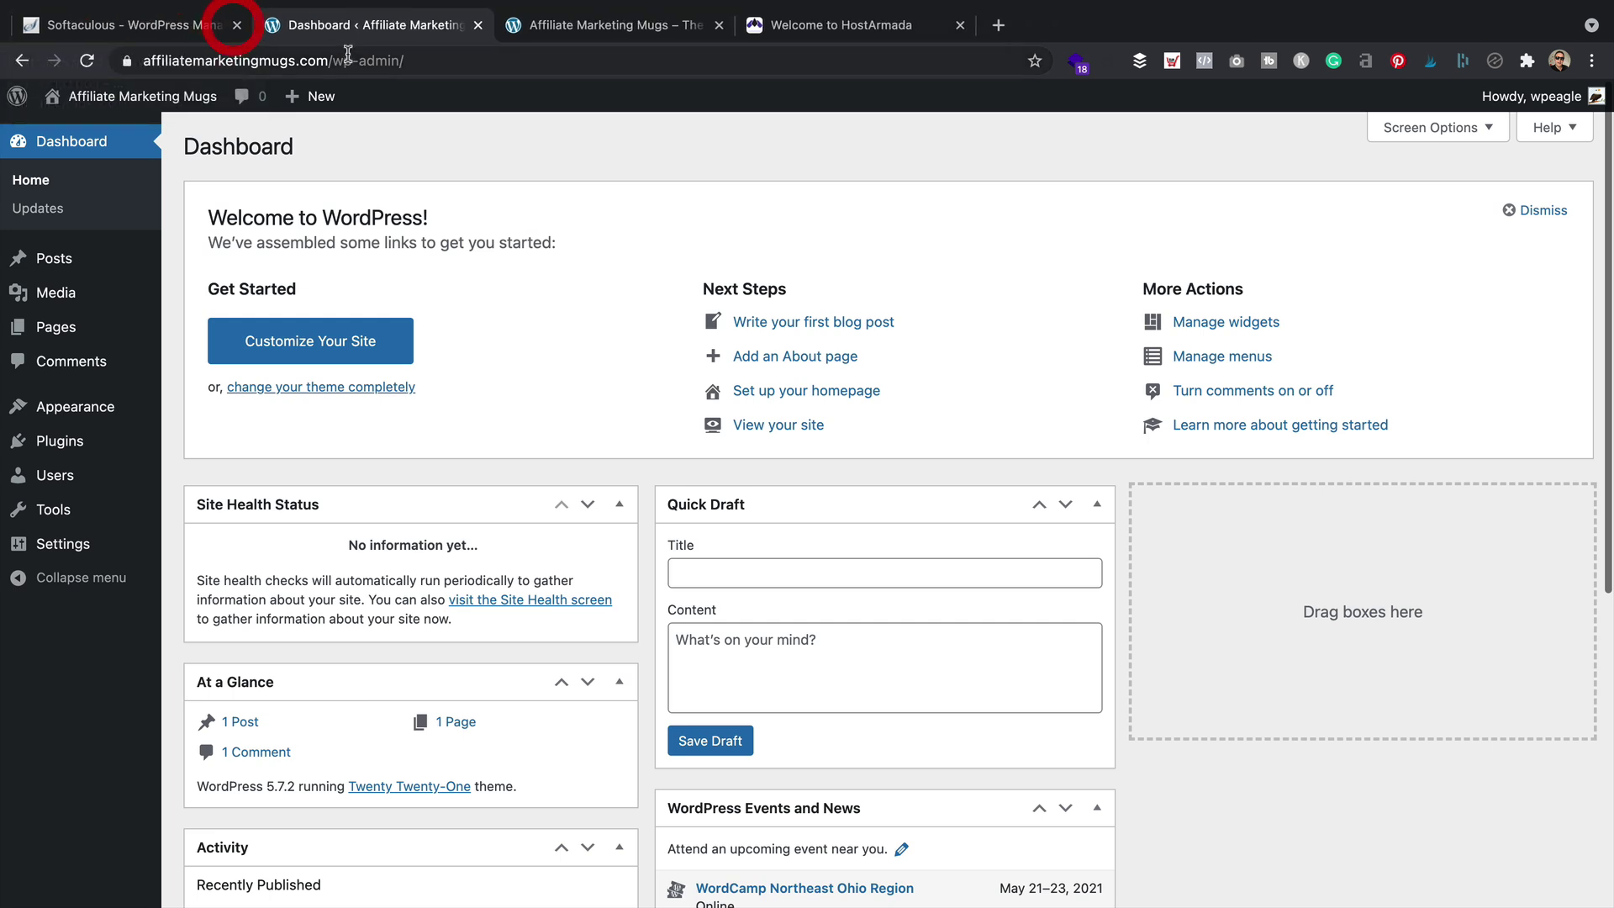
click(236, 25)
click(475, 24)
Load generatepress.com from the address bar suggestions
click(422, 17)
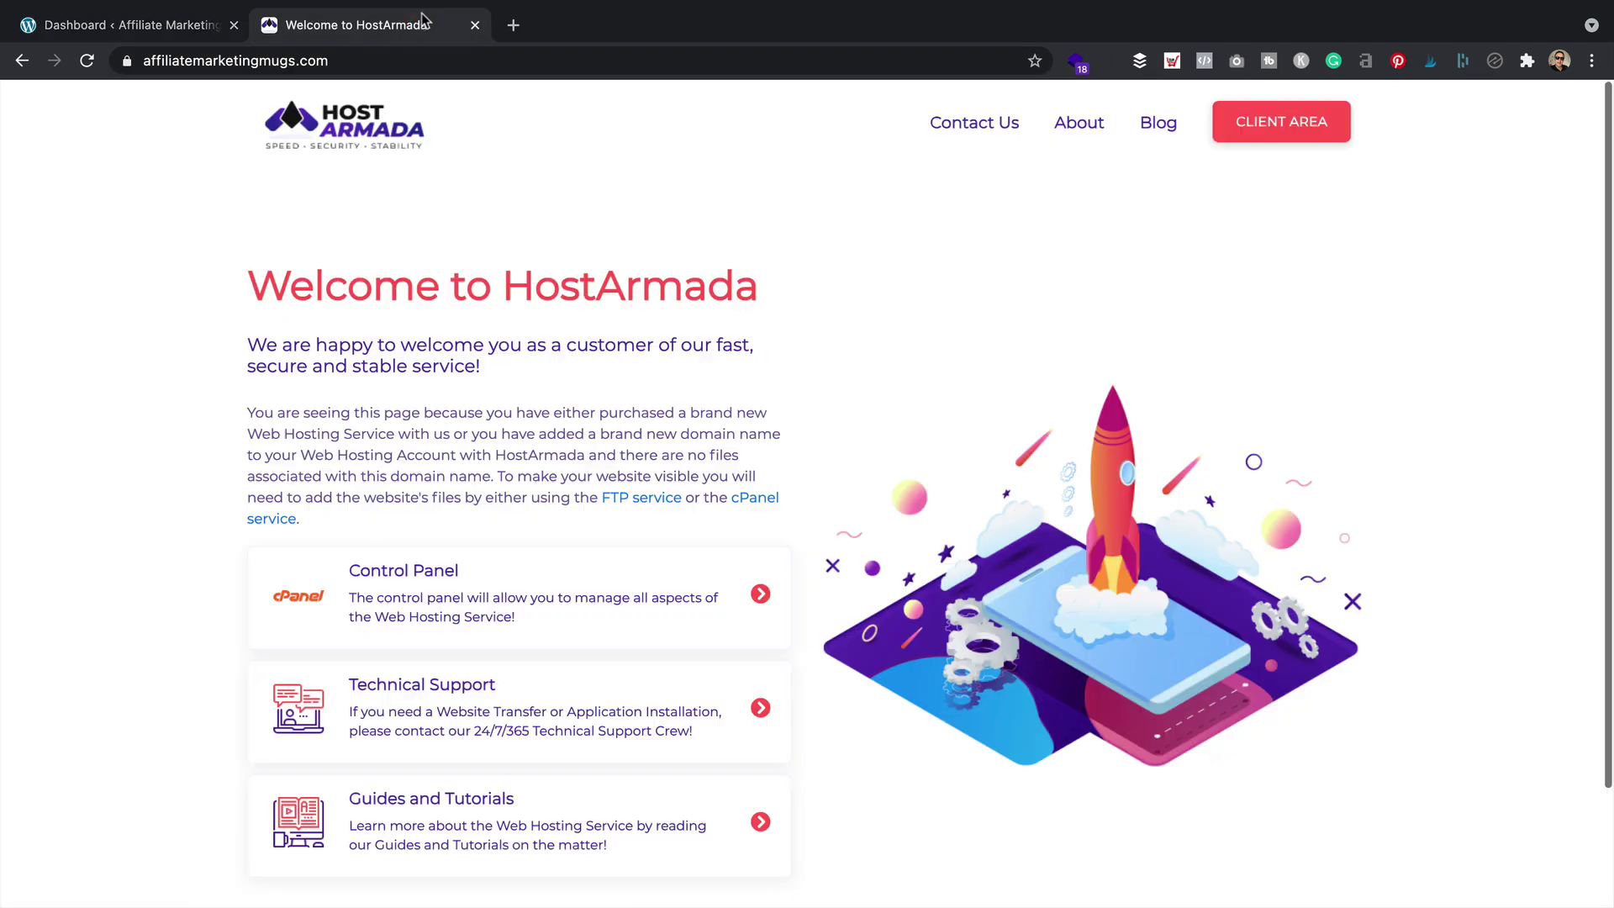
click(403, 59)
text(genert)
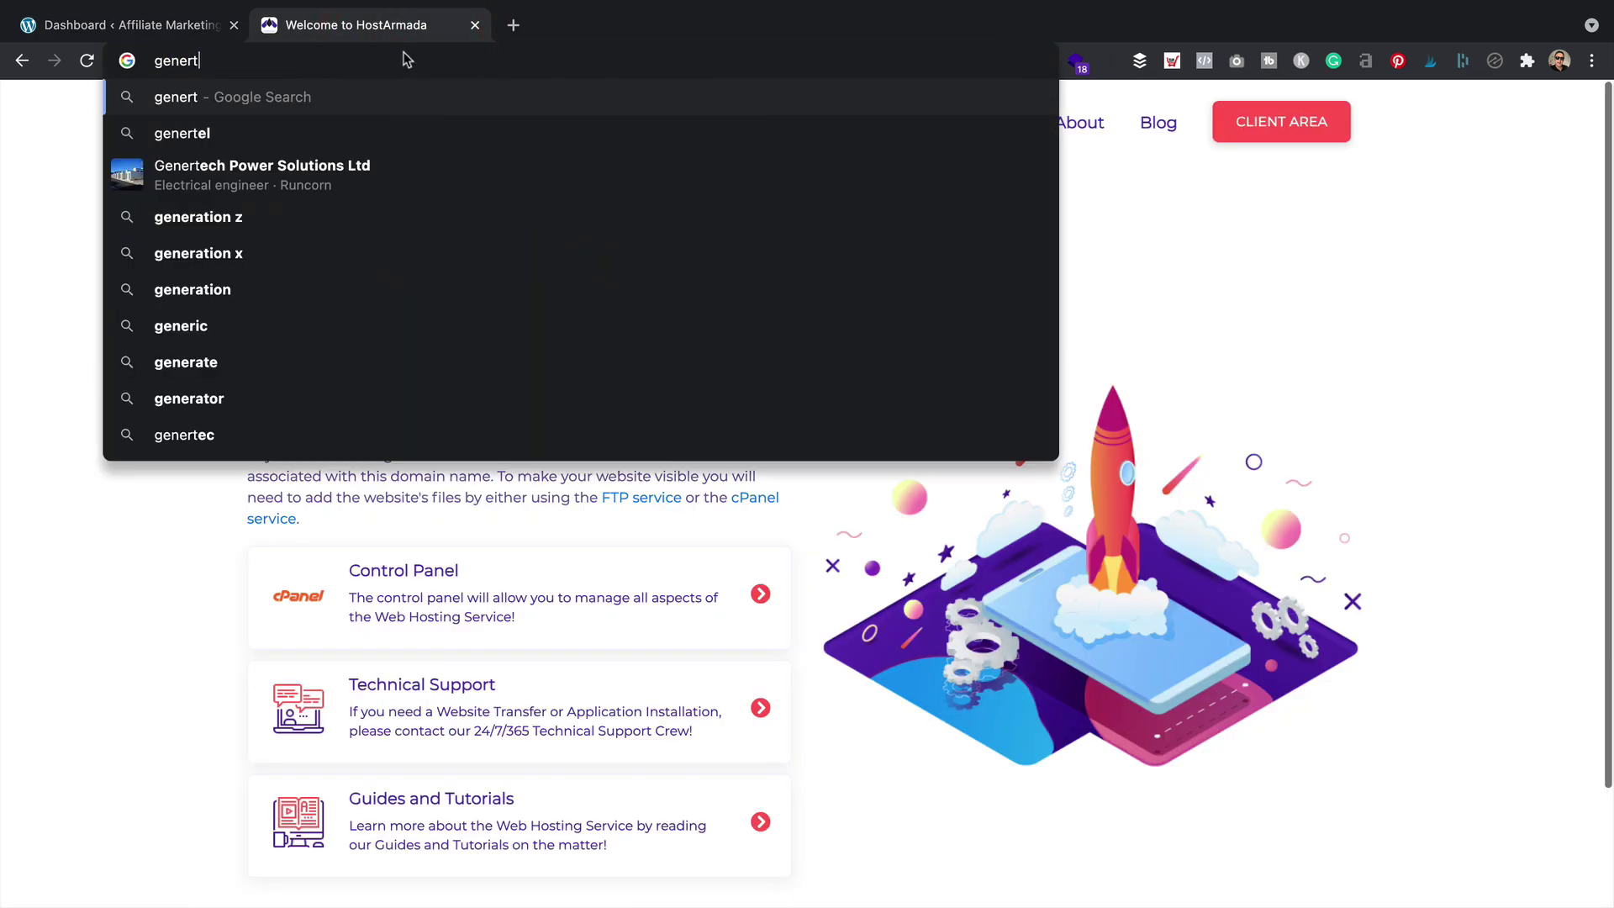
key(BackSpace)
key(BackSpace)
key(Down)
key(Down)
key(Down)
key(Return)
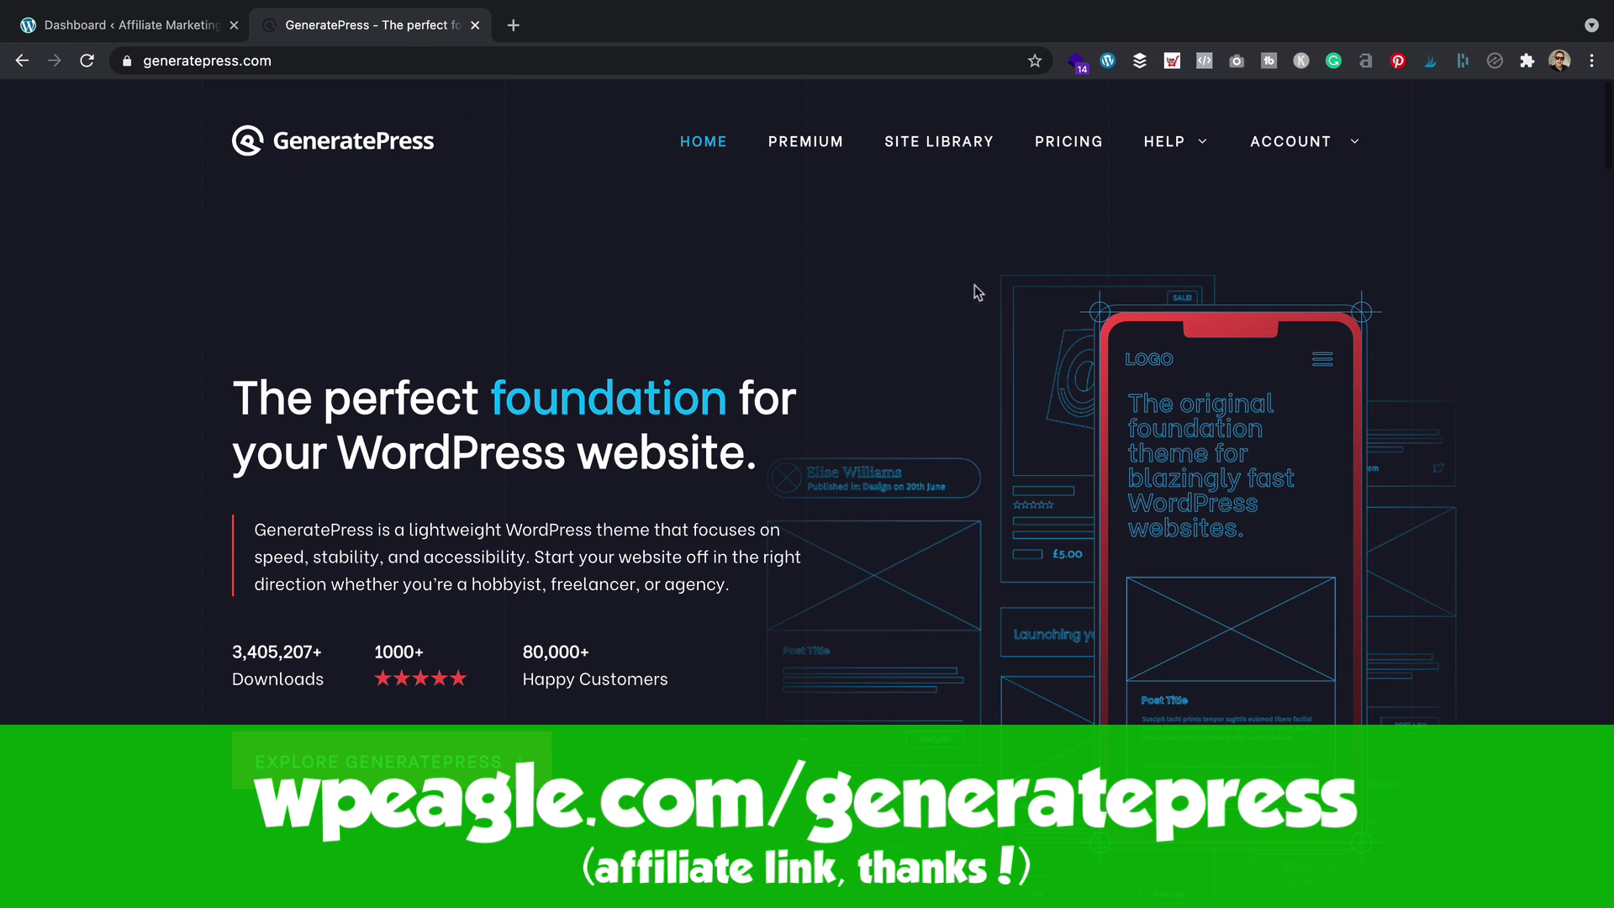
Review the GeneratePress pricing page and choose the Yearly premium plan
click(1061, 140)
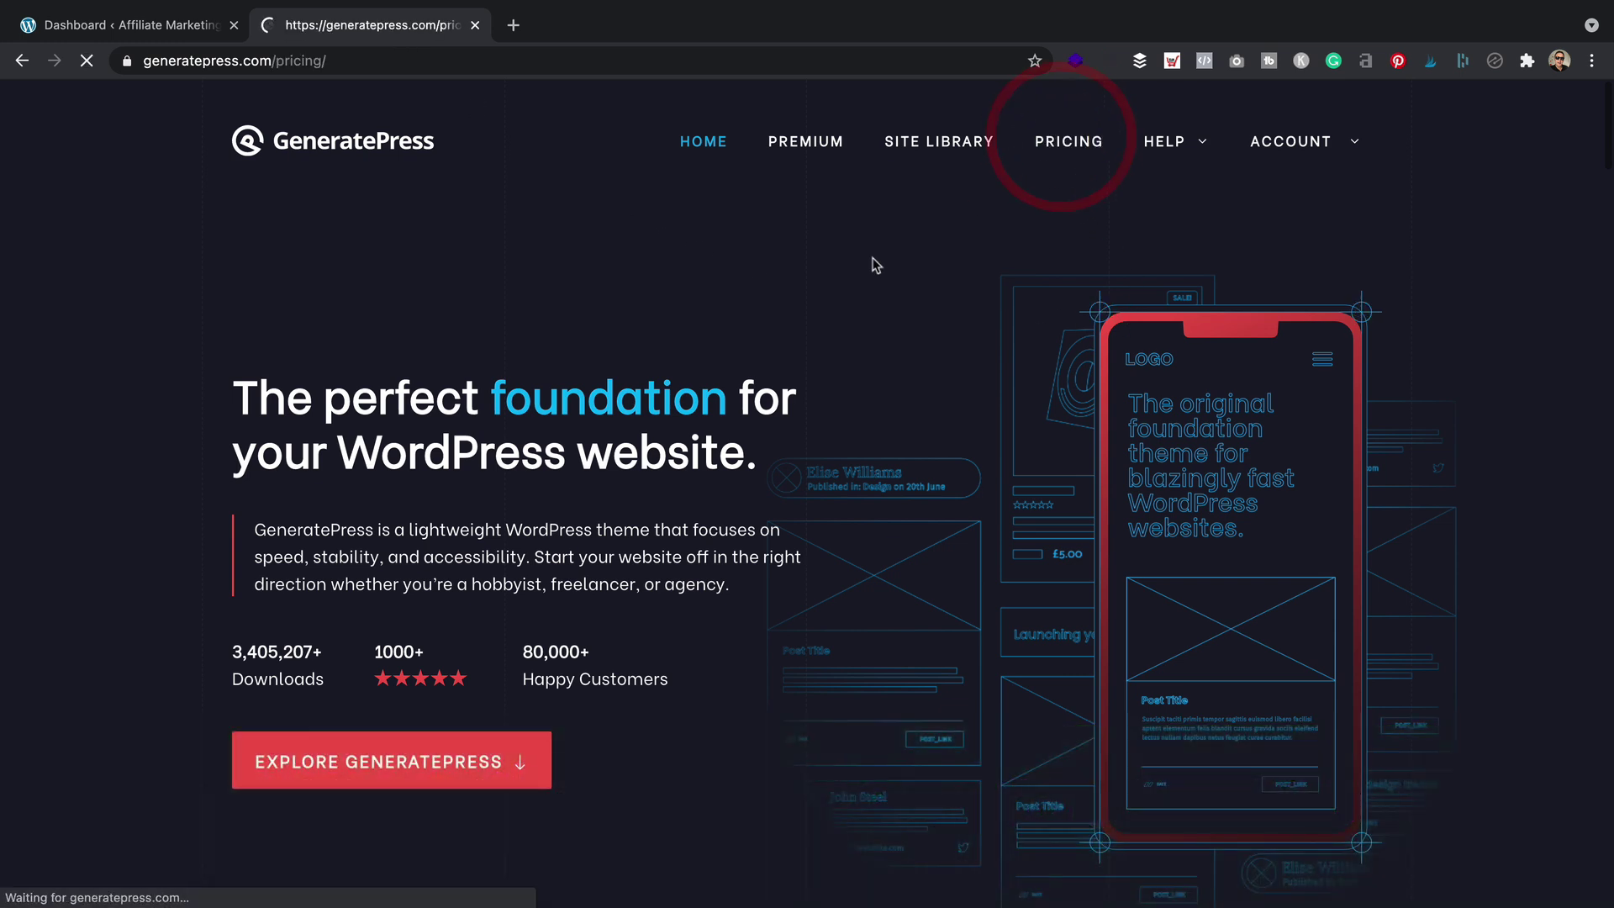
scroll(872, 263, down, 4)
scroll(870, 257, down, 1)
drag(606, 653, 358, 654)
click(499, 451)
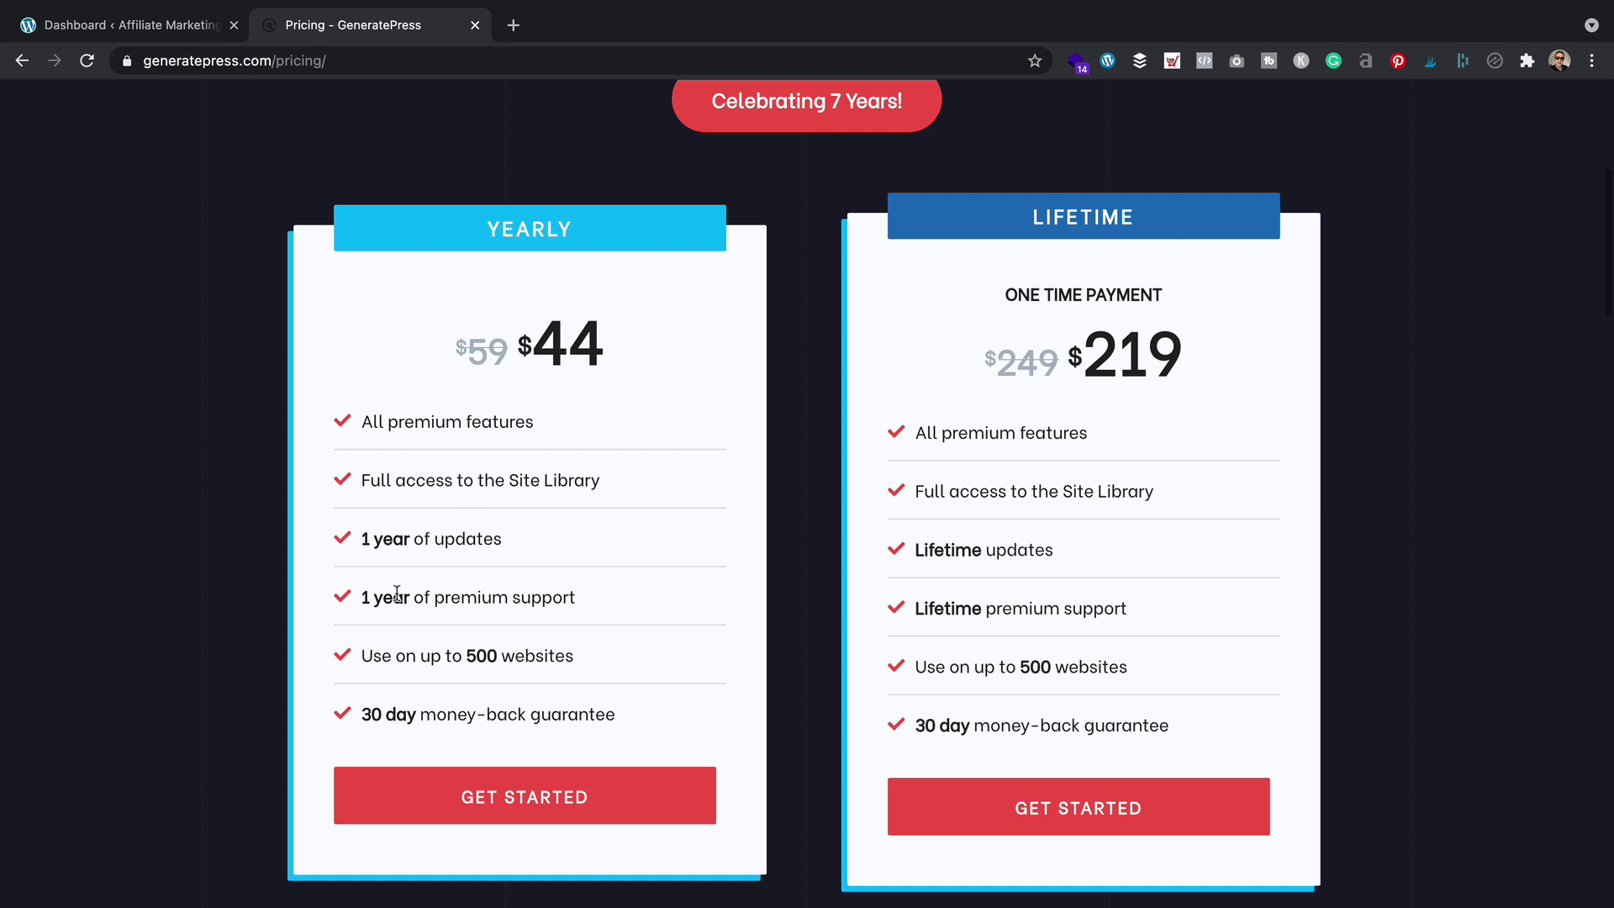
click(486, 793)
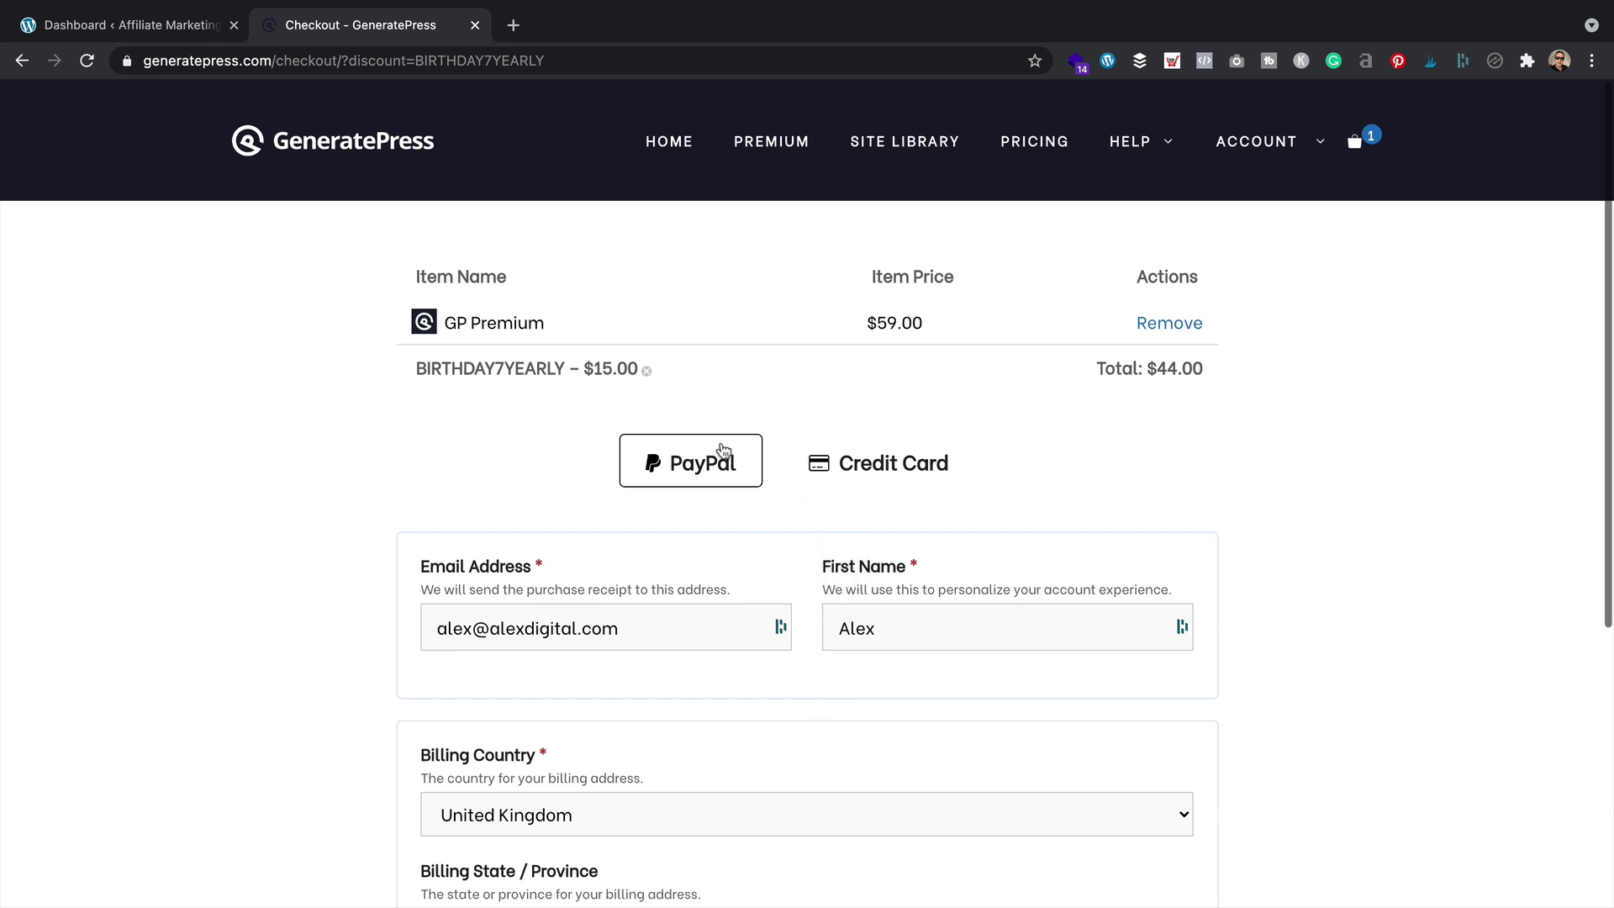
Download the GP Premium plugin zip from the account Downloads page and save it
click(1261, 142)
click(1227, 192)
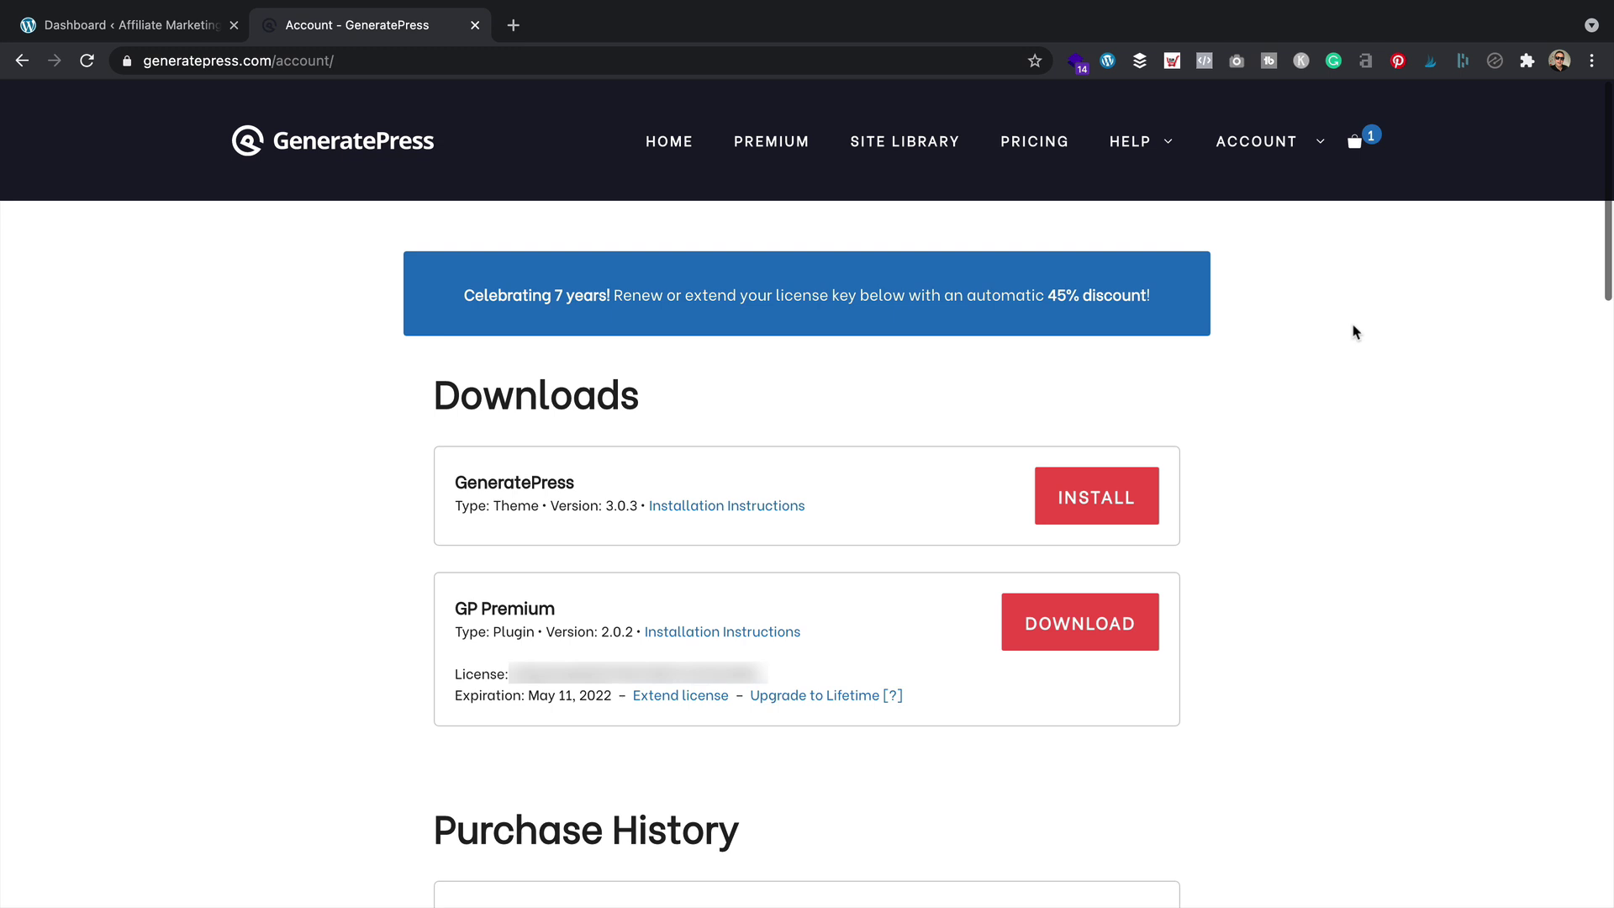
drag(906, 696, 440, 616)
click(438, 615)
click(532, 577)
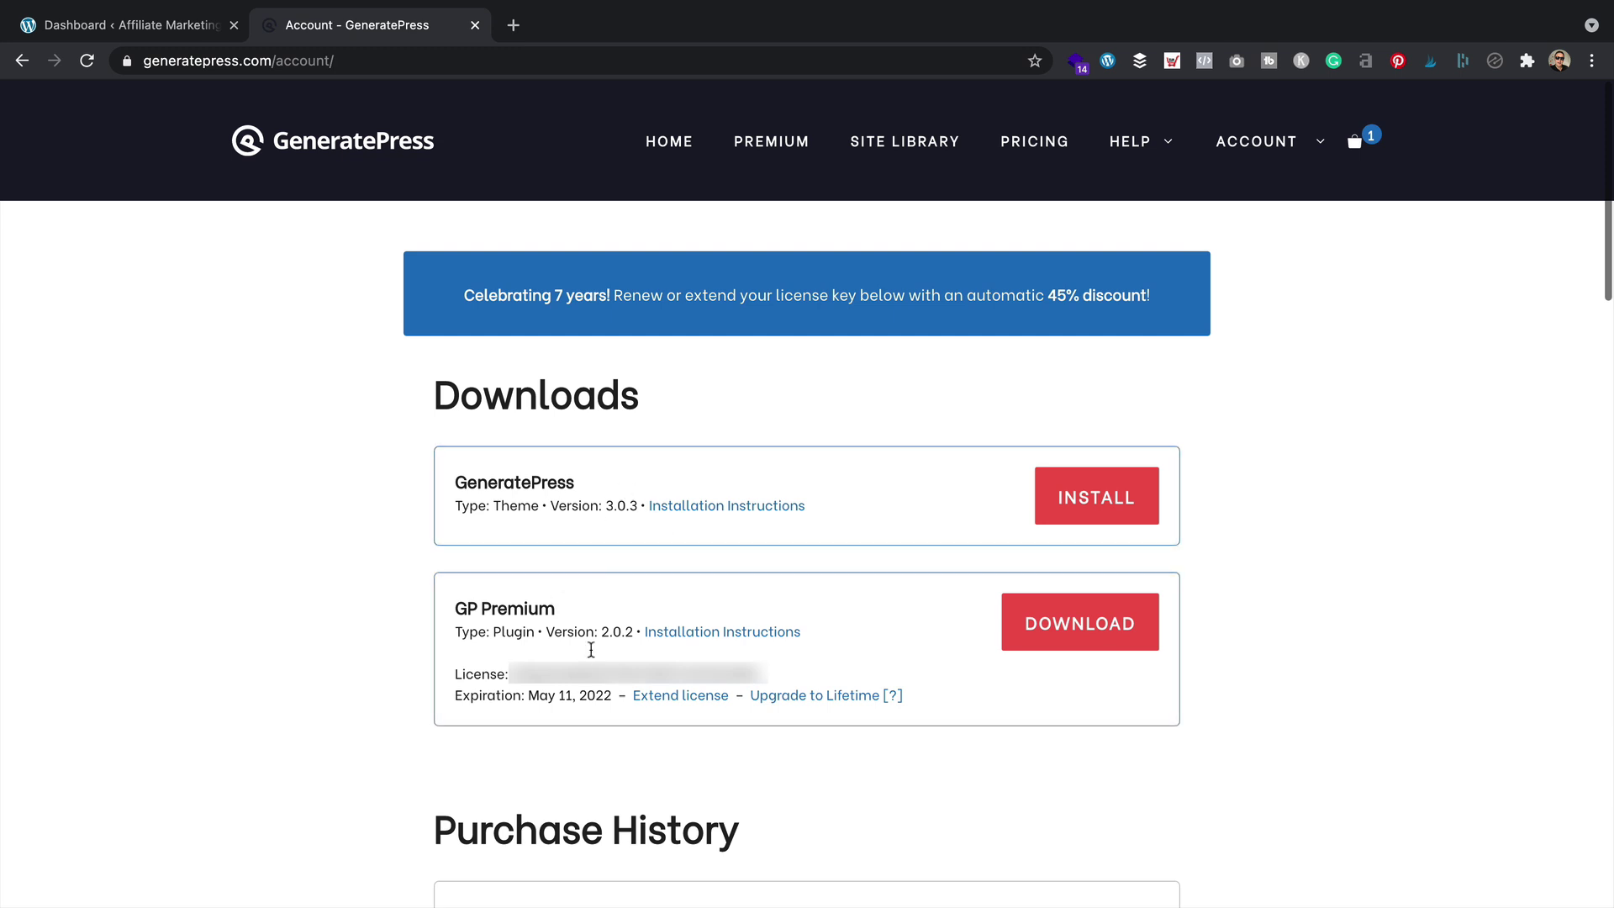
click(1064, 632)
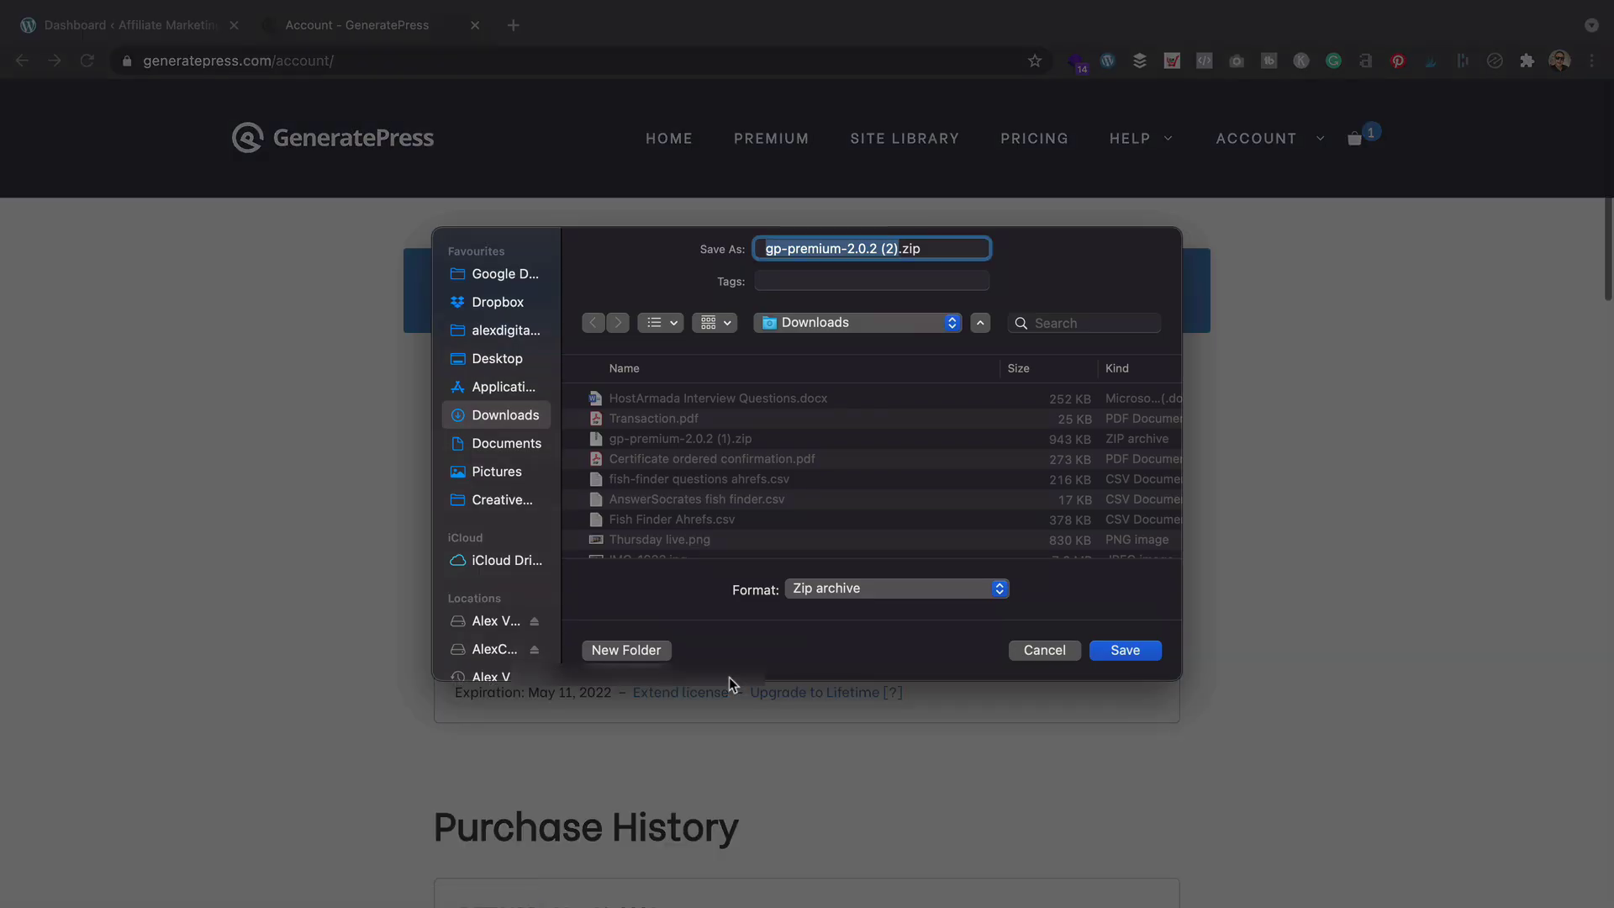
click(1123, 652)
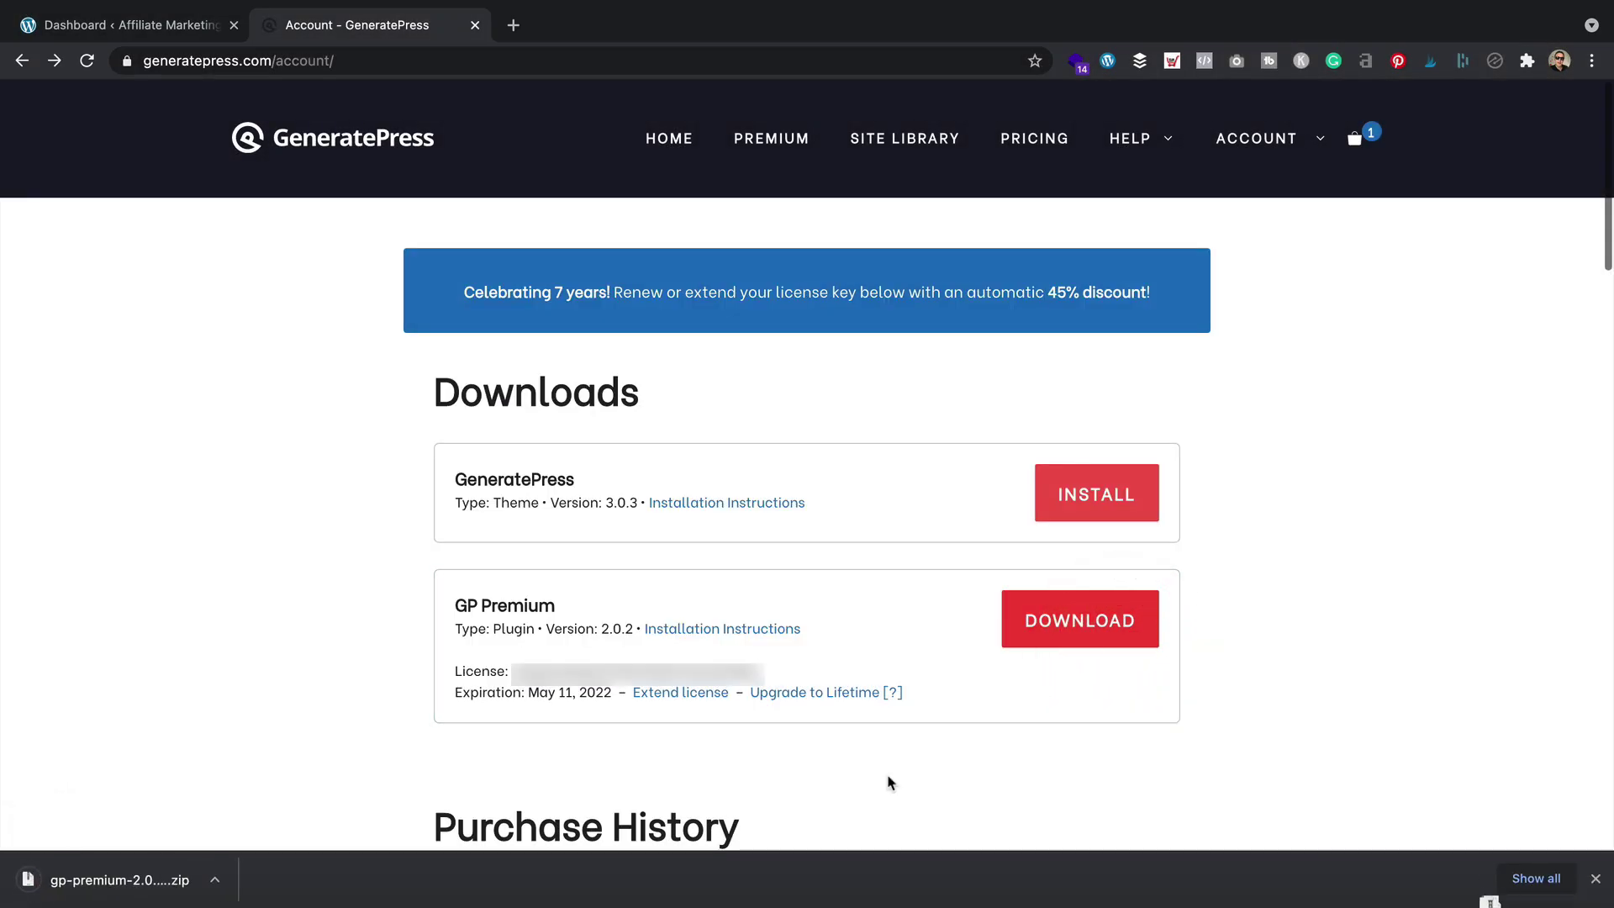
Search for 'generatepress' under Appearance > Themes > Add New, then install and activate it
click(124, 23)
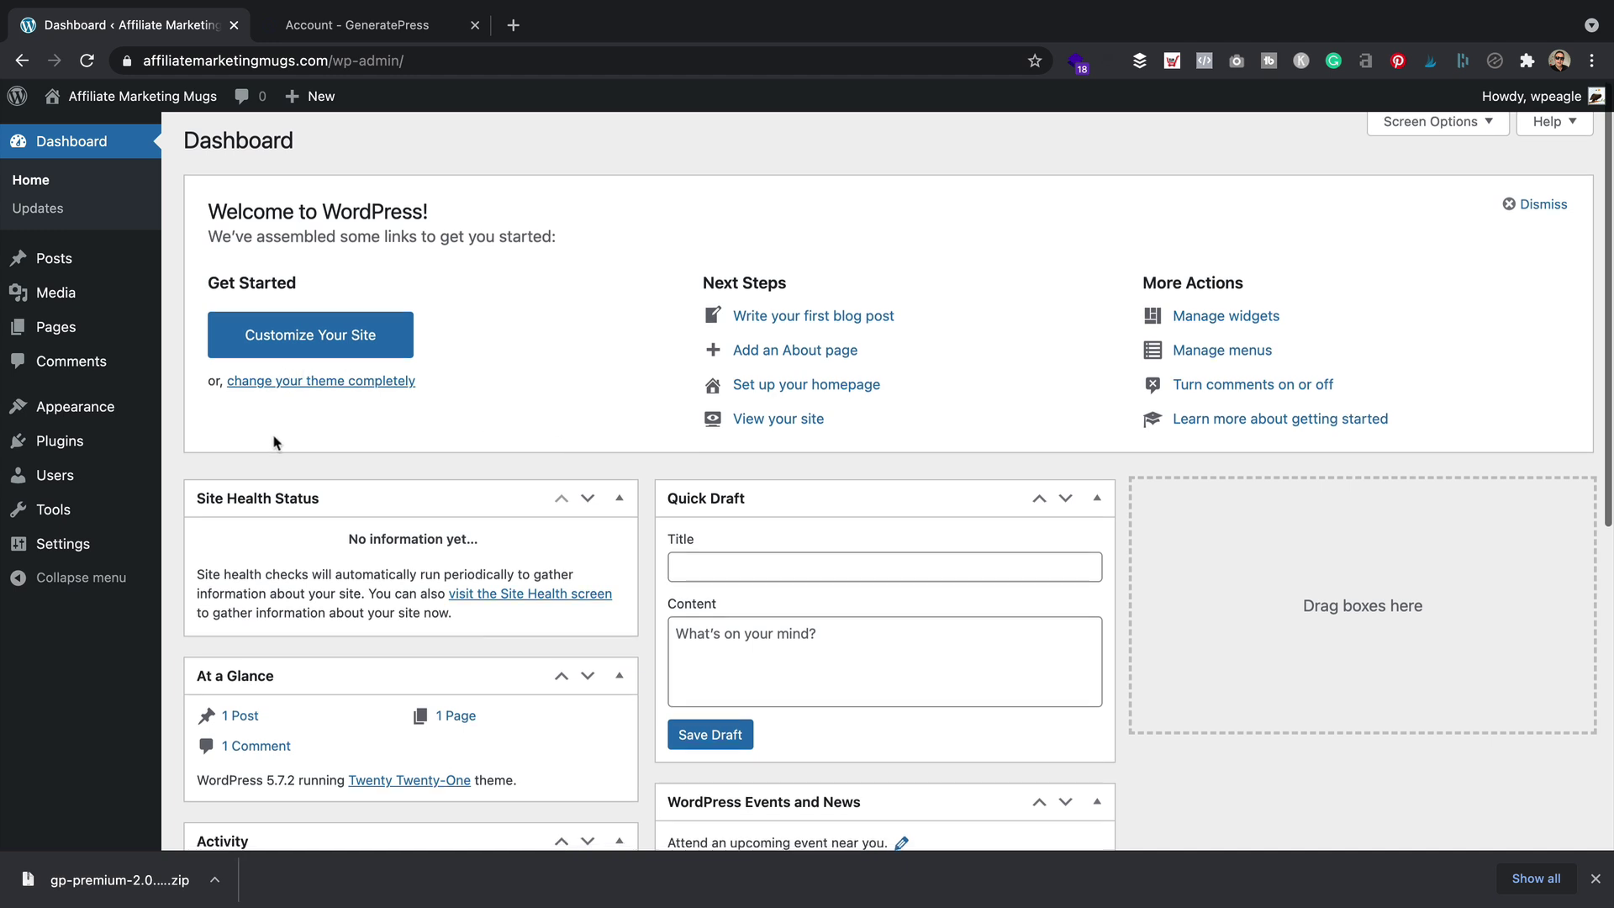
mouse_move(92, 418)
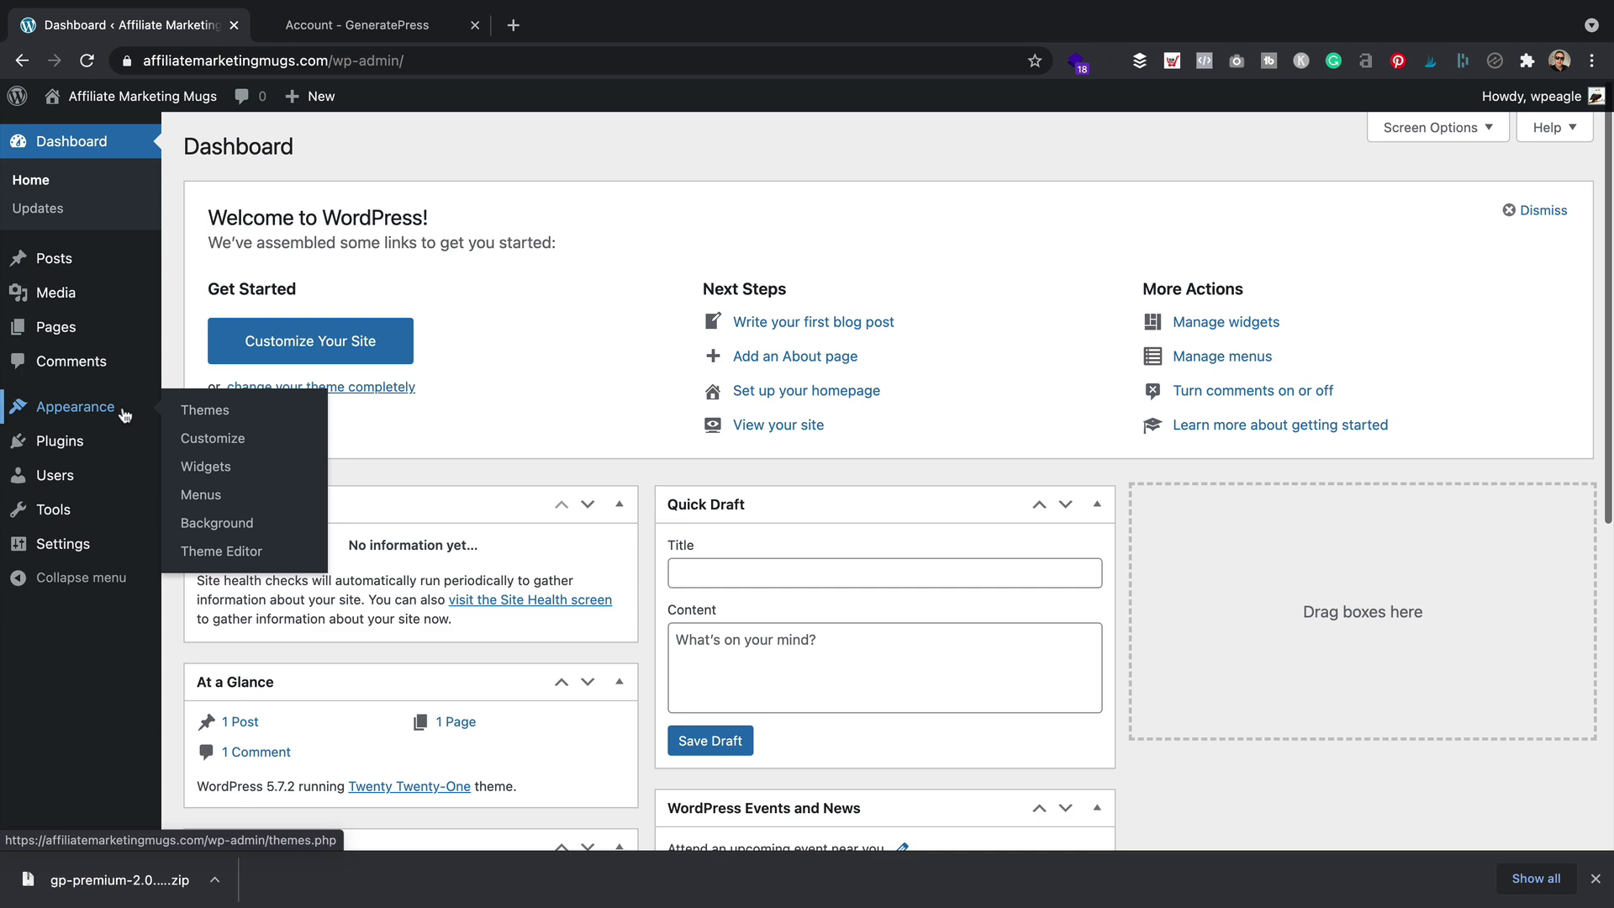
click(243, 412)
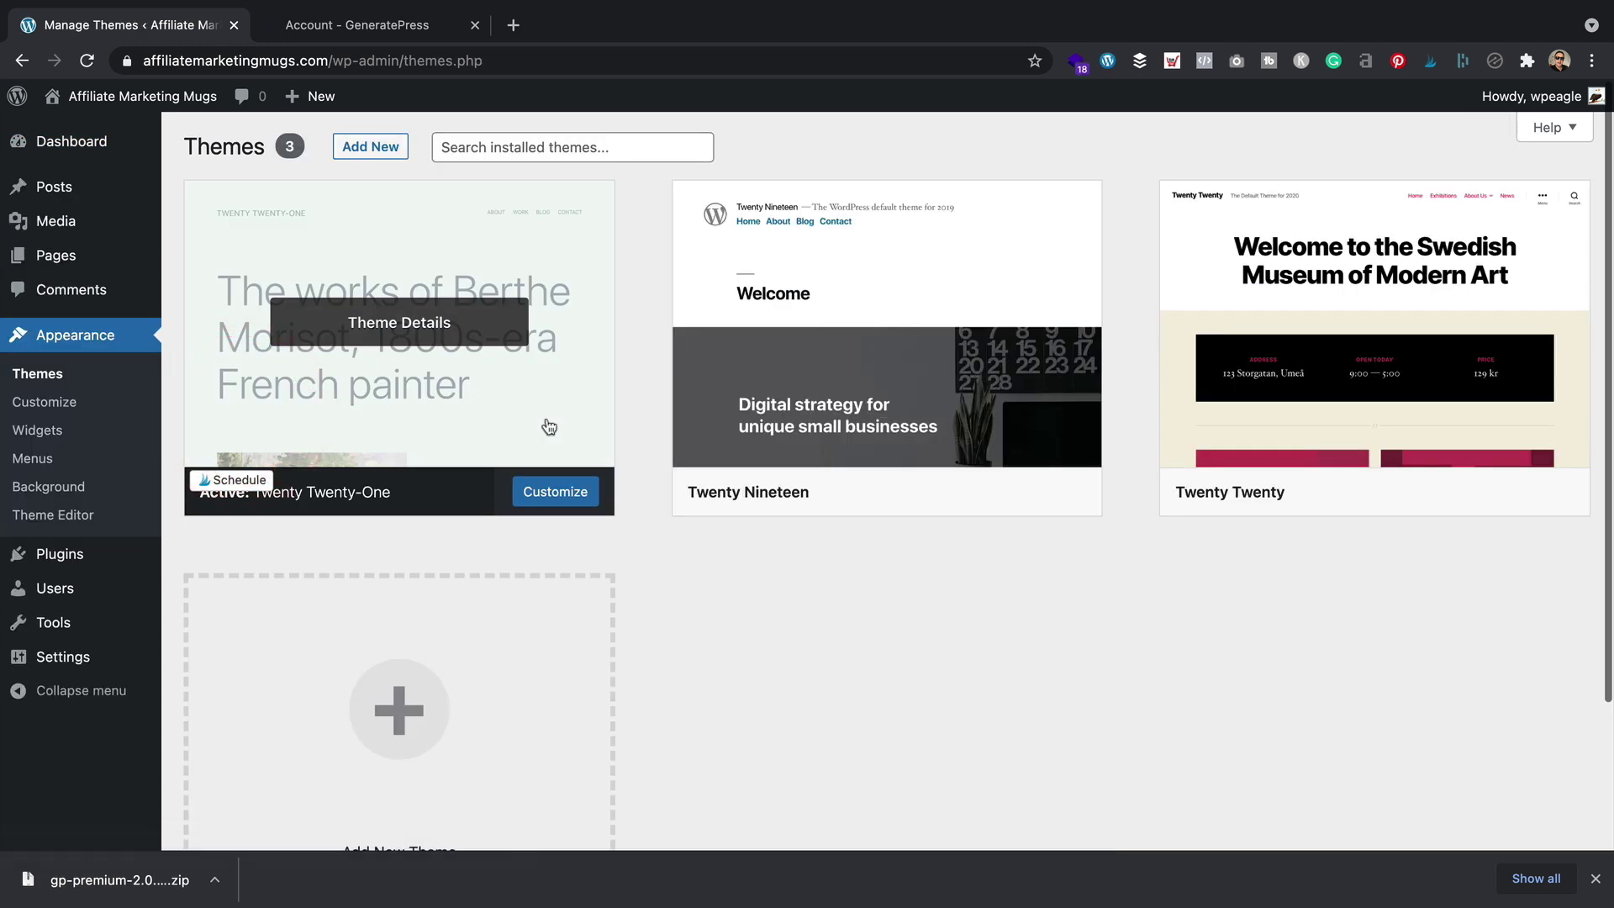
click(364, 146)
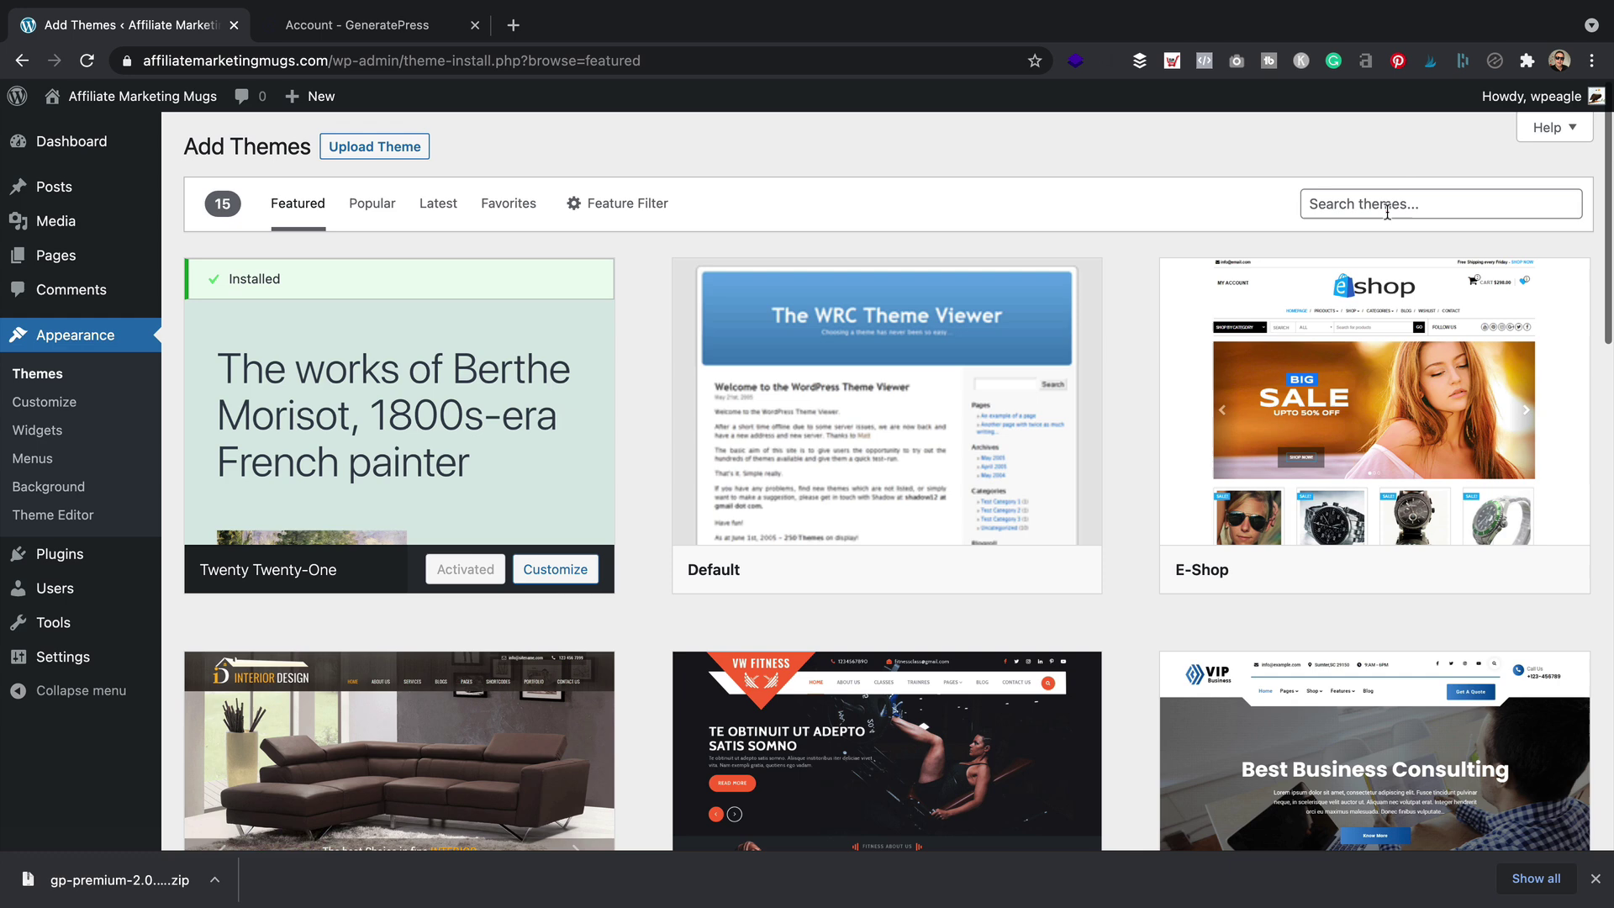
click(1386, 205)
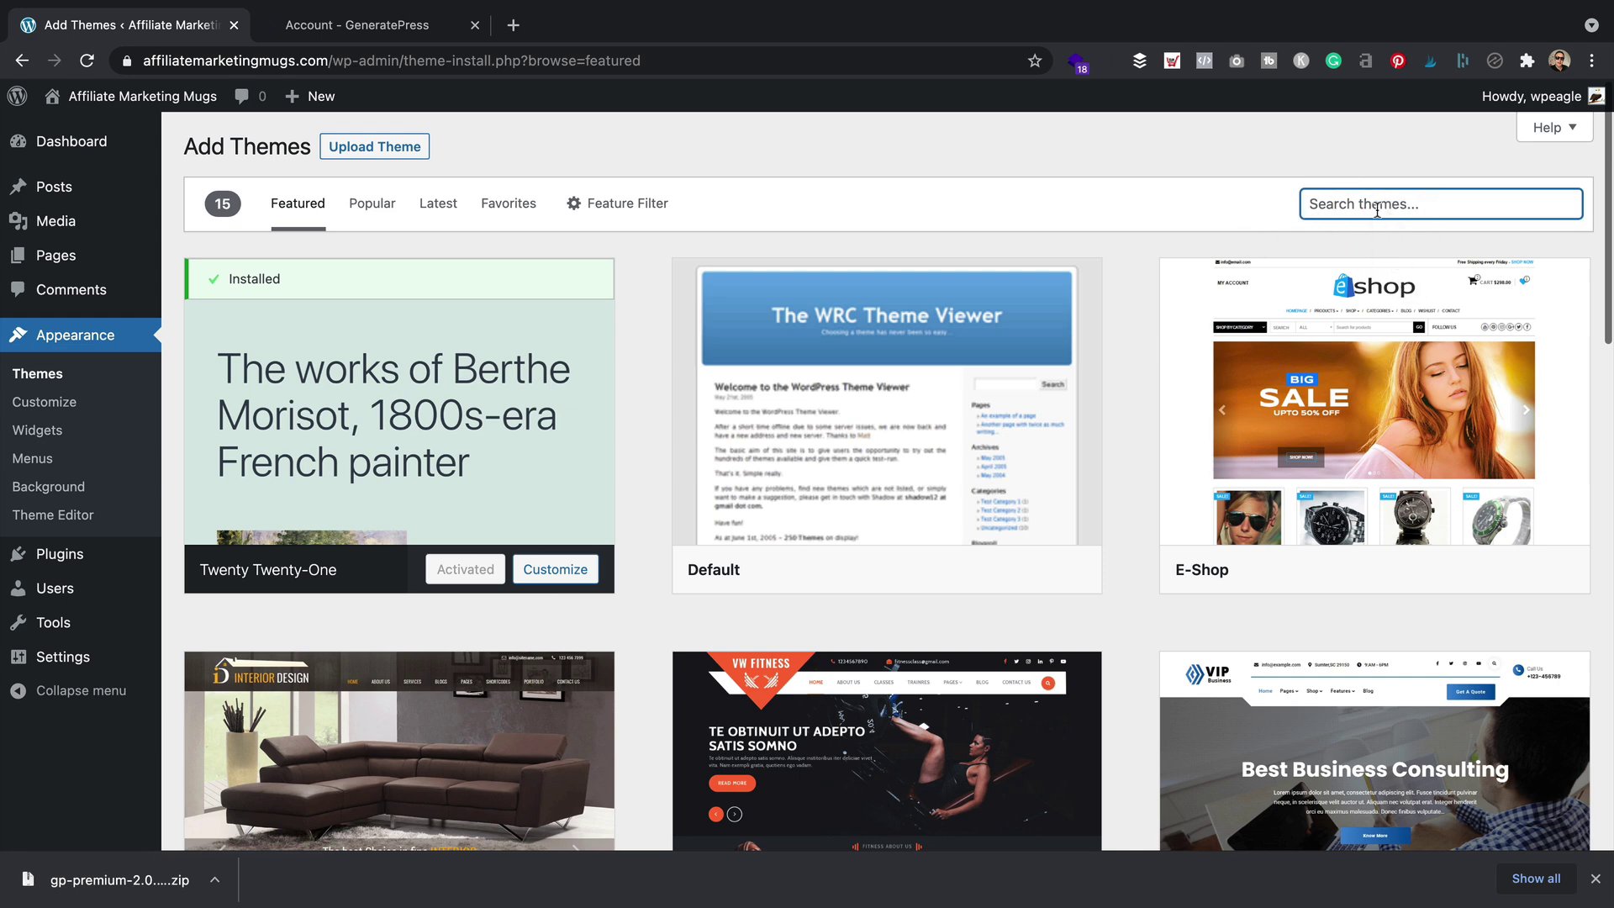
text(generatepress)
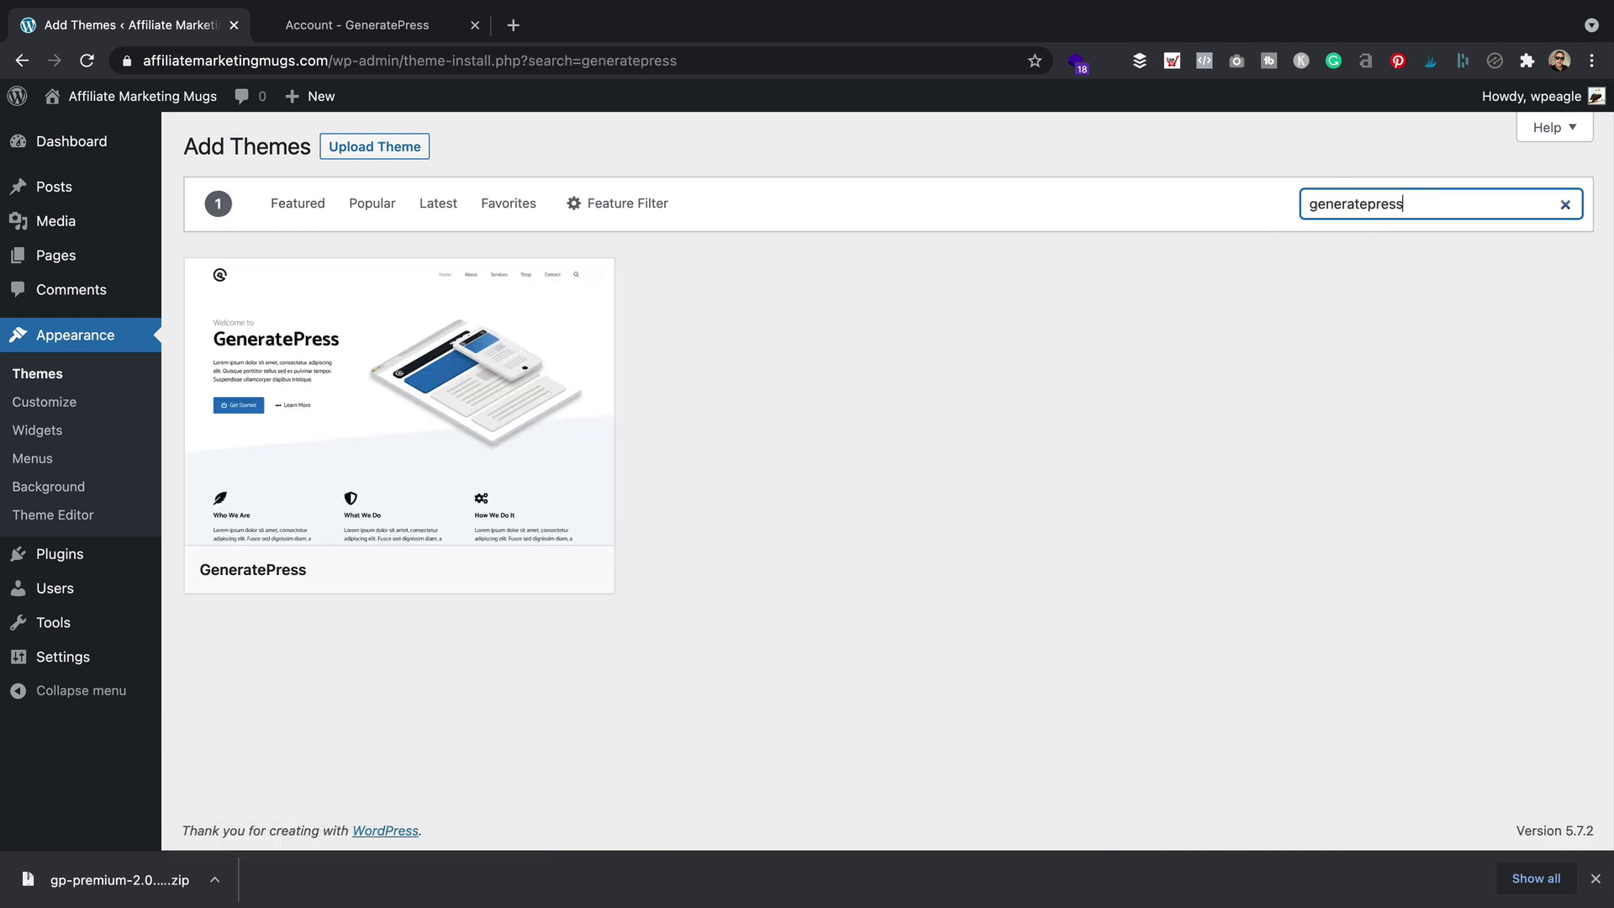
click(488, 570)
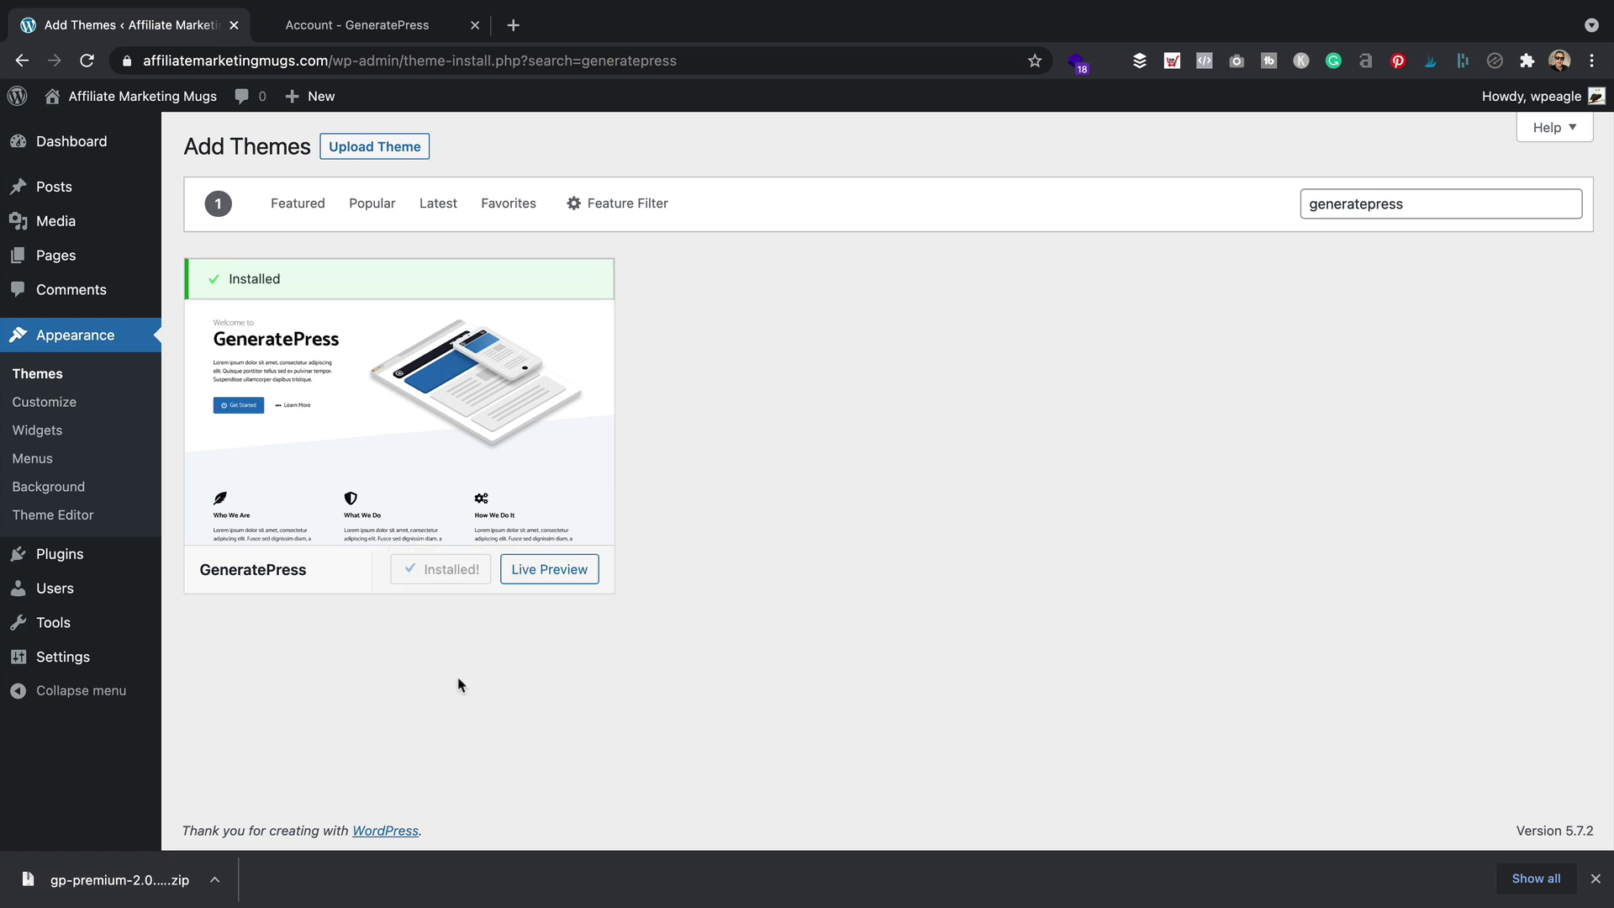
click(463, 570)
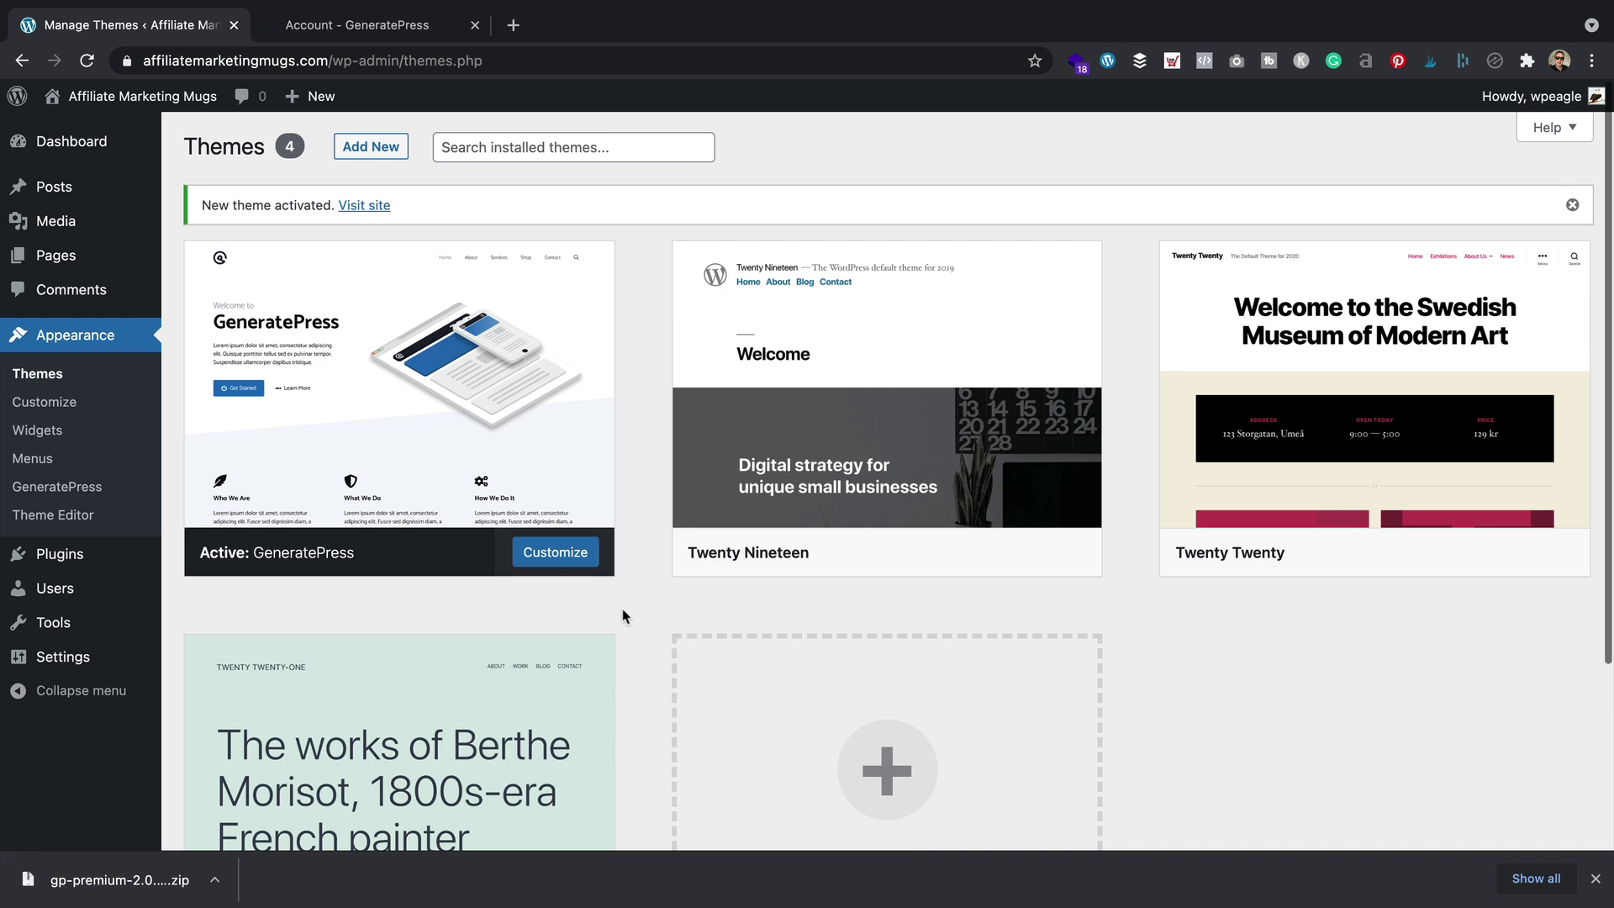
Upload gp-premium-2.0.2 (2).zip under Plugins > Add New, install it and activate GP Premium
mouse_move(101, 553)
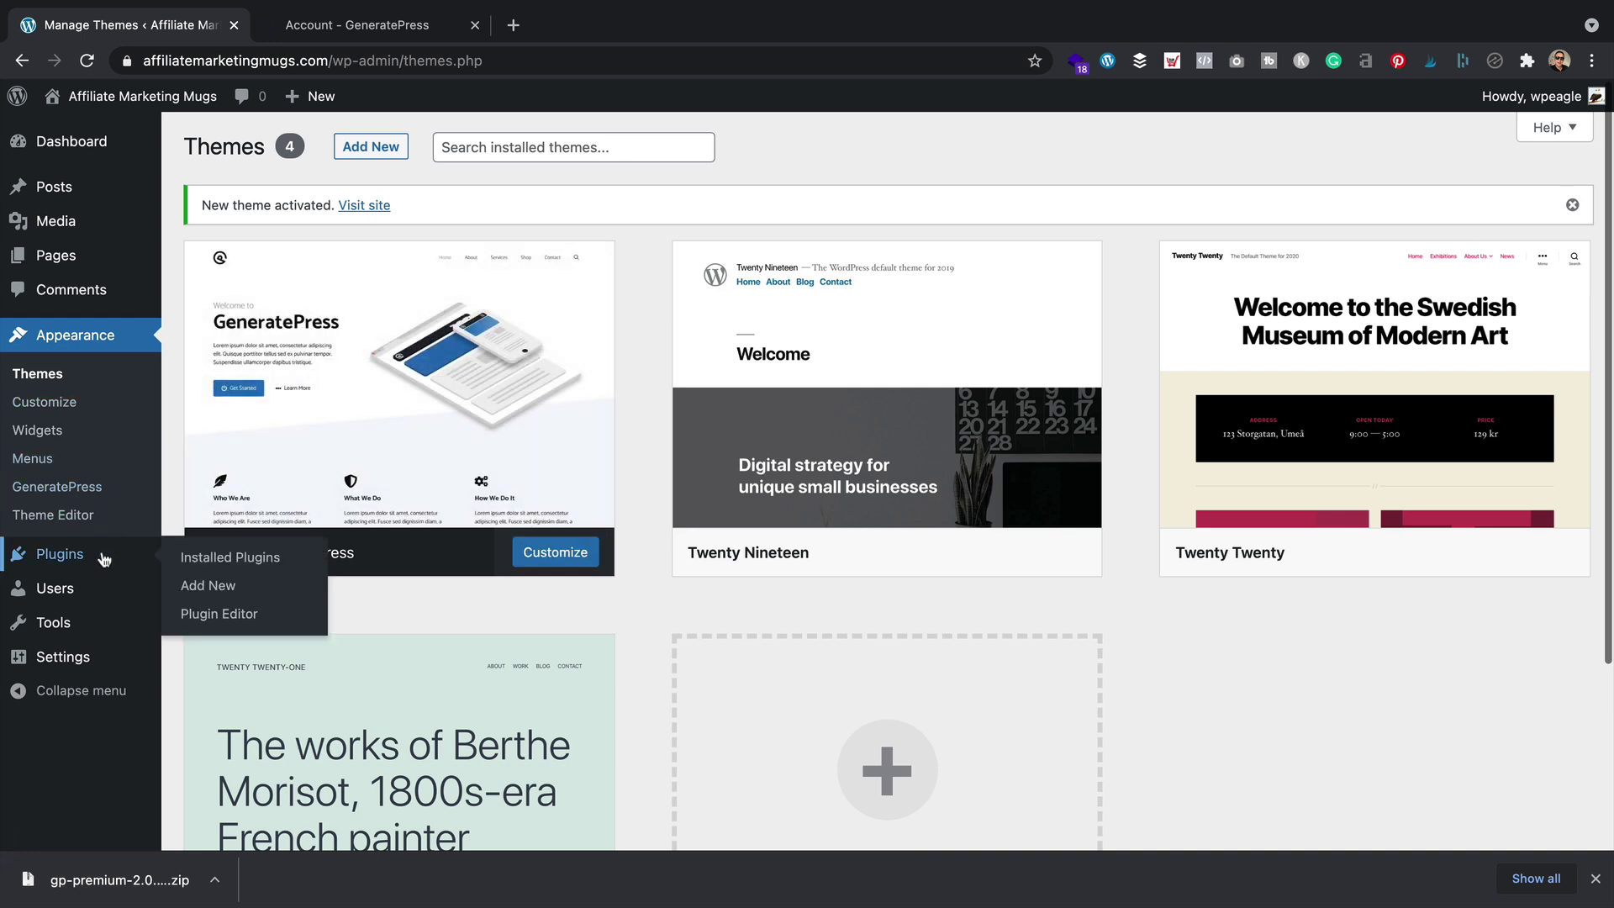
click(209, 587)
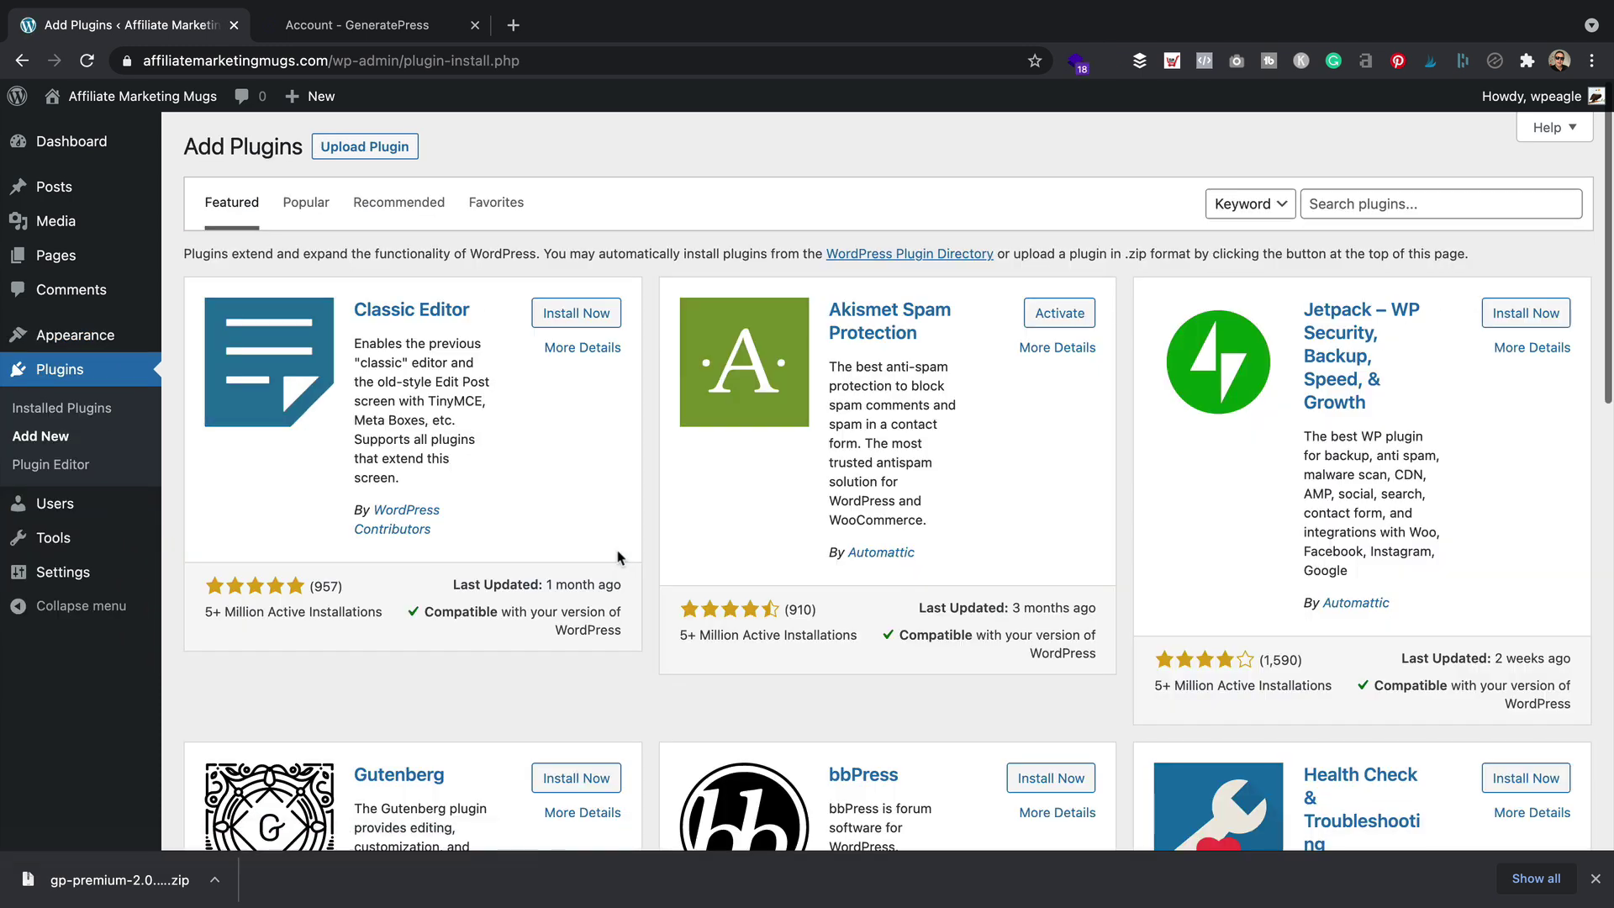
click(380, 150)
click(725, 328)
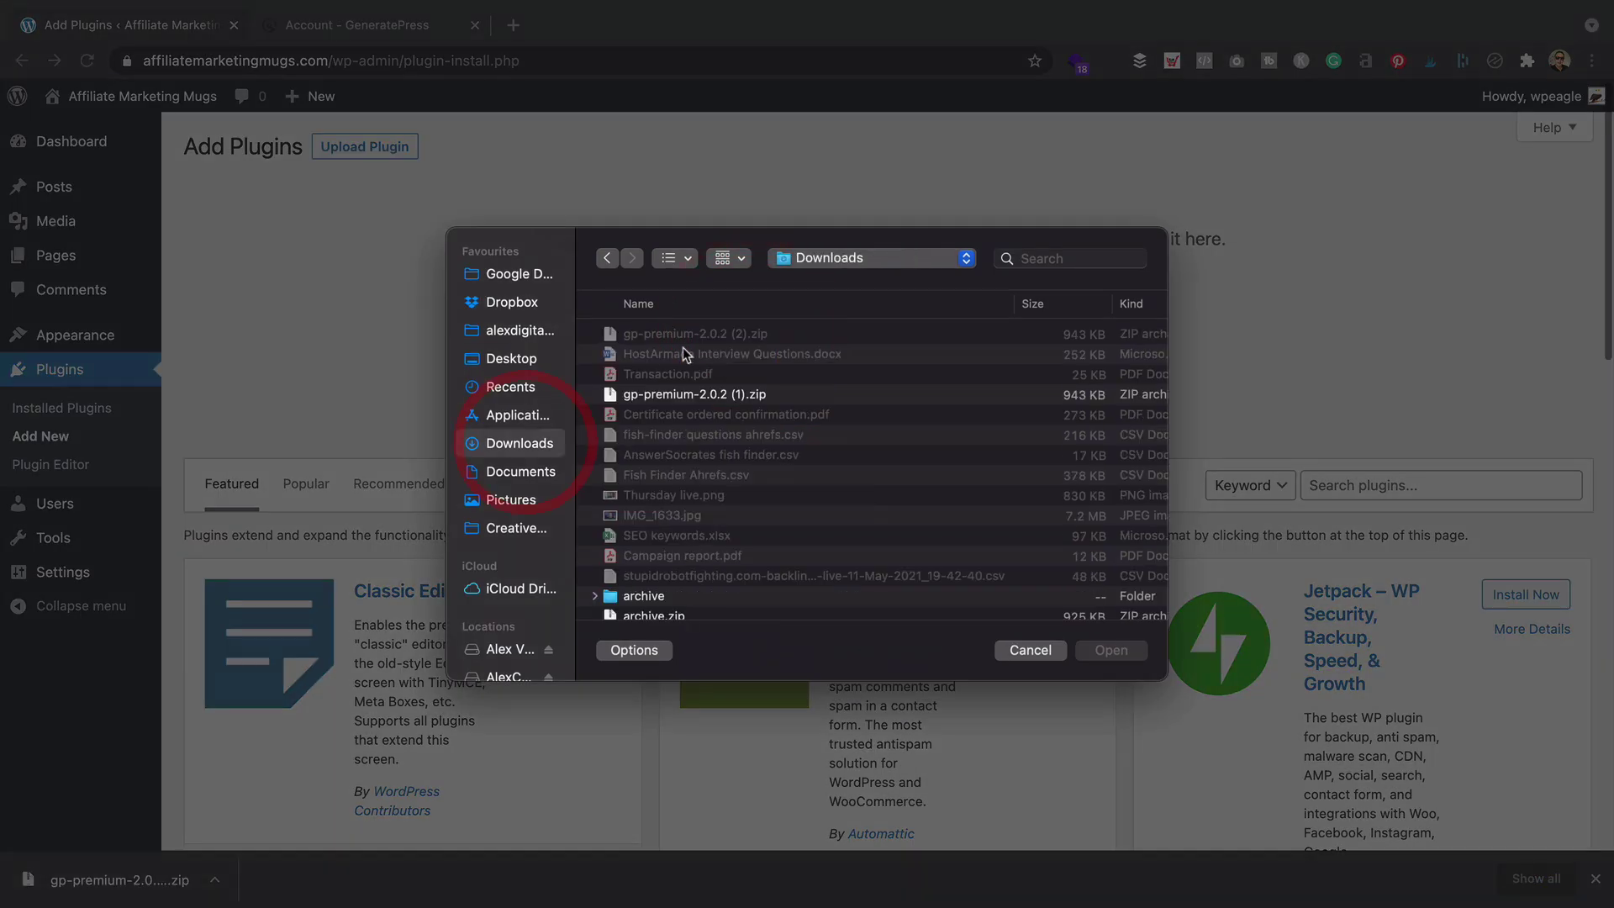
click(718, 335)
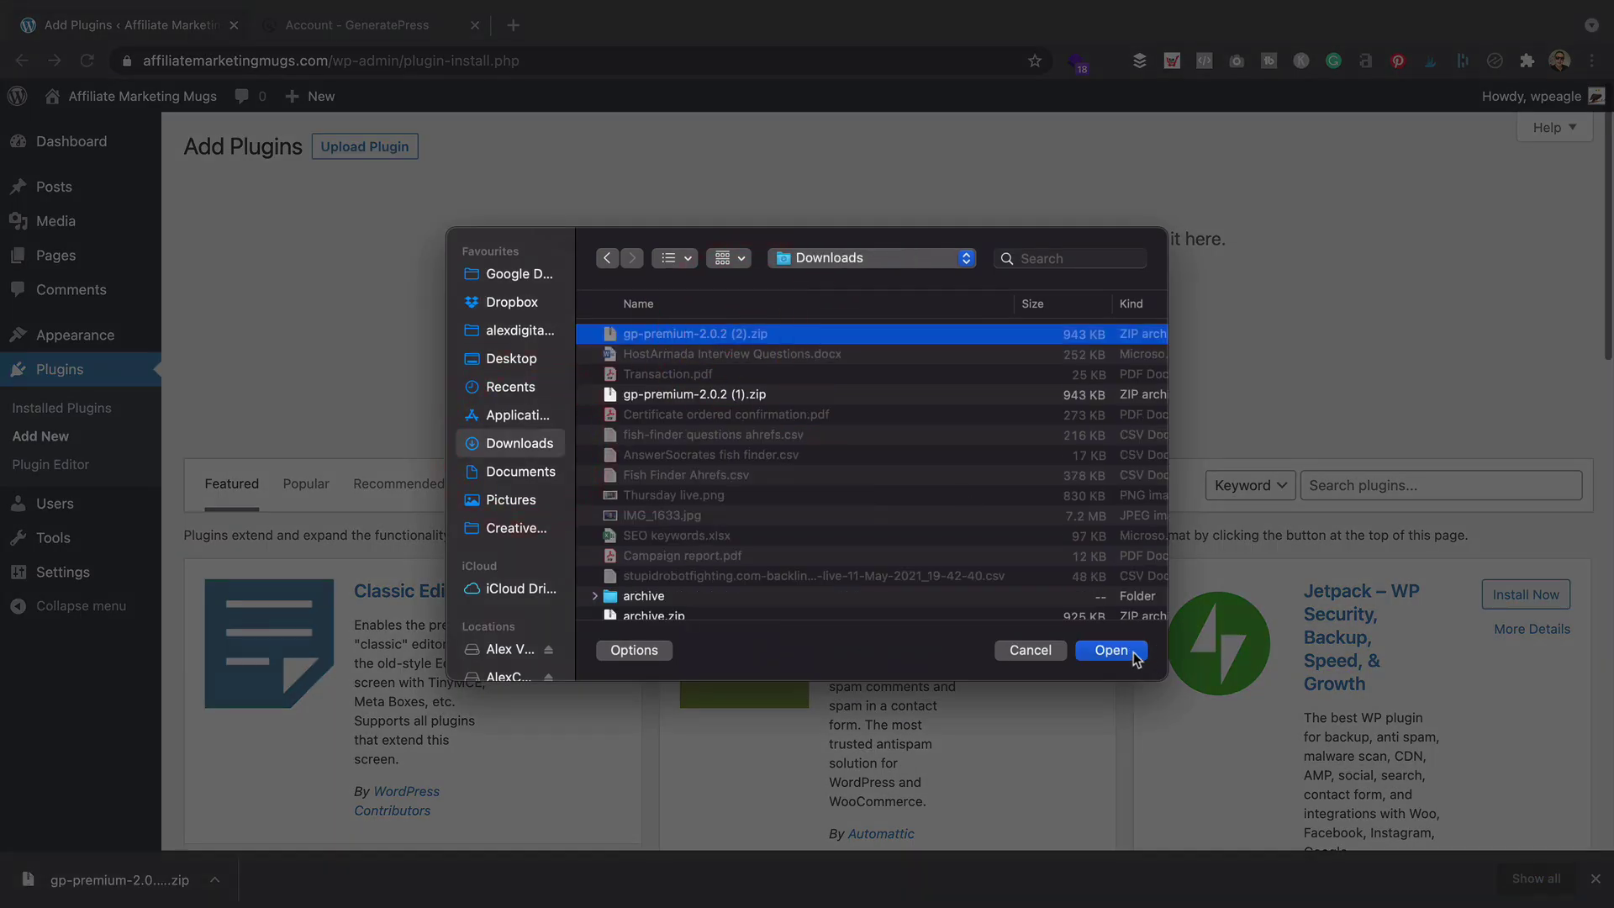
click(1140, 657)
click(1042, 336)
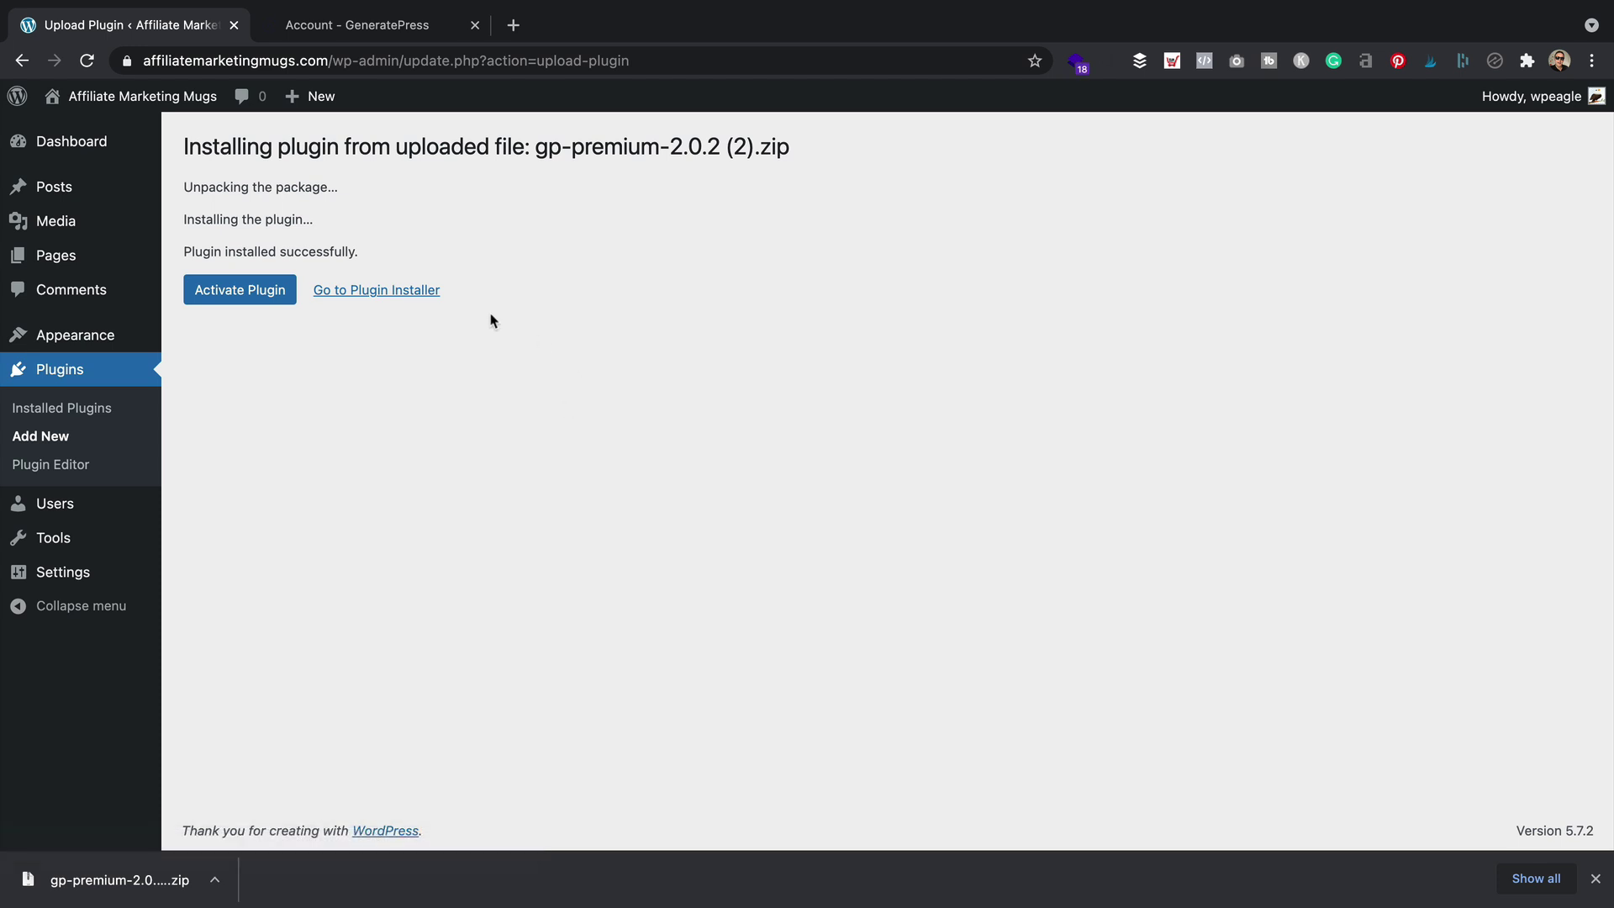
click(232, 290)
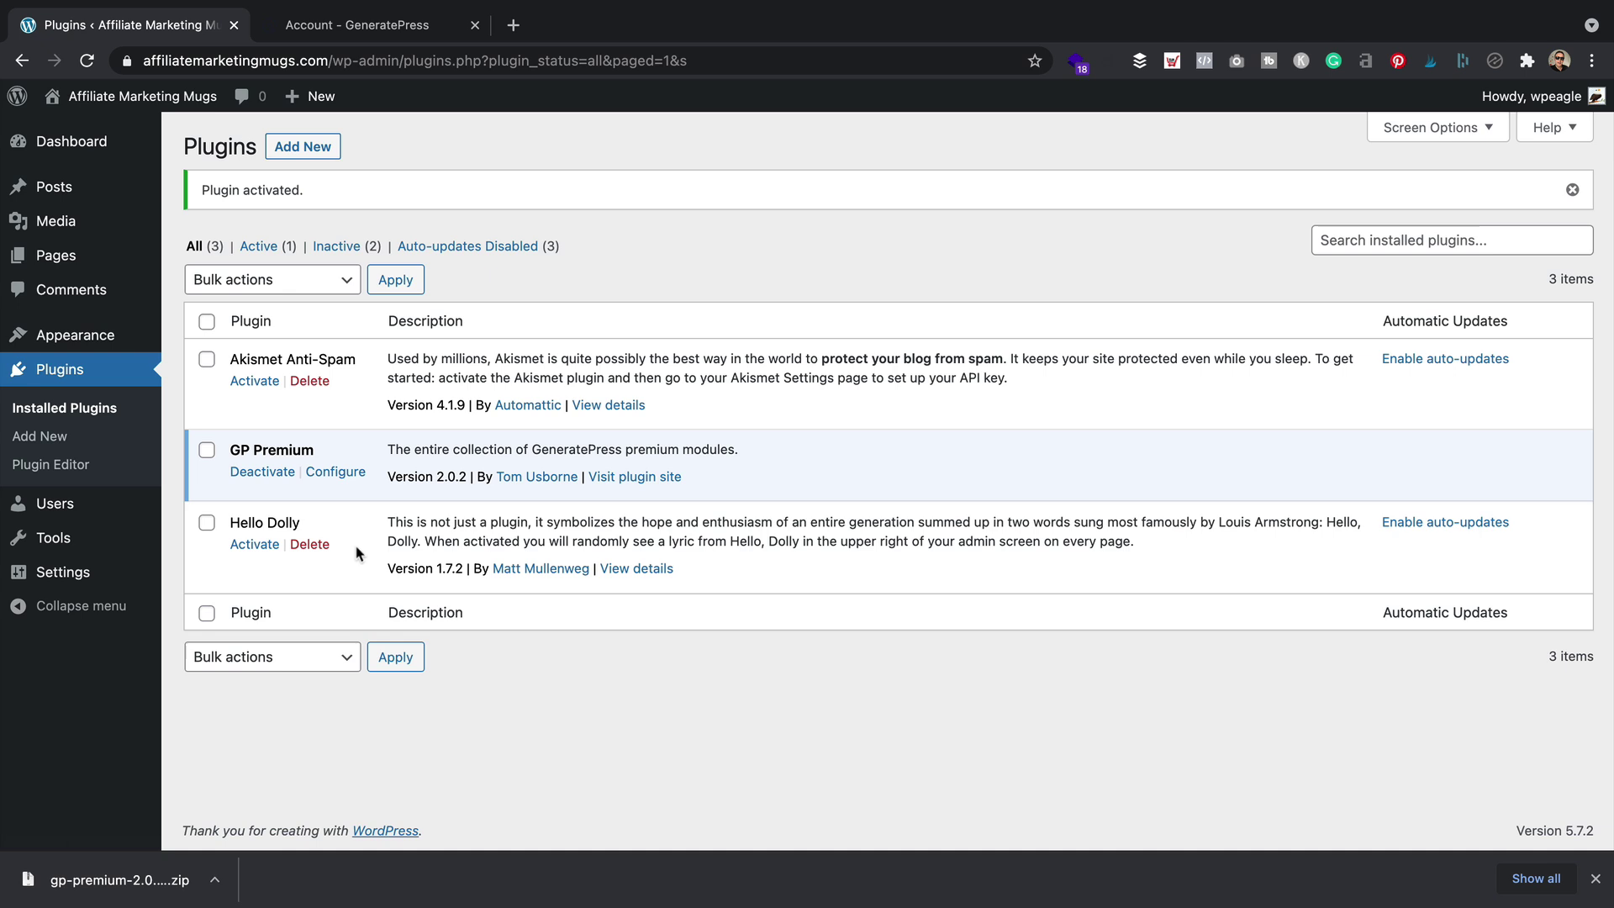
Check the front page's new GeneratePress design, then open the GP Premium 2.0.2 modules page
mouse_move(168, 98)
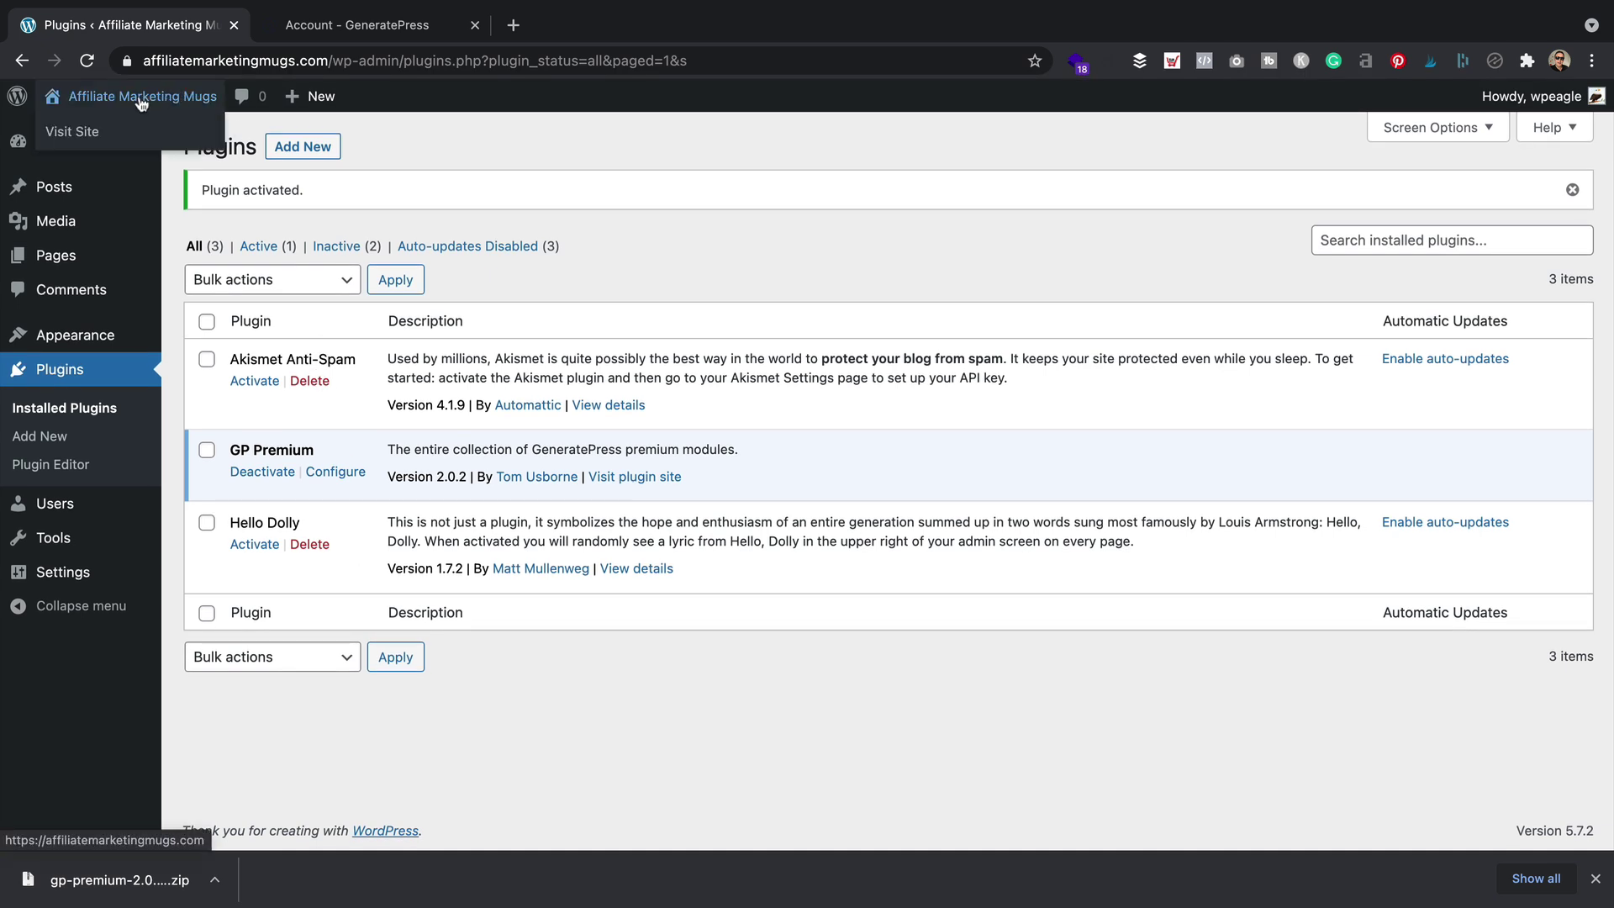
click(80, 131)
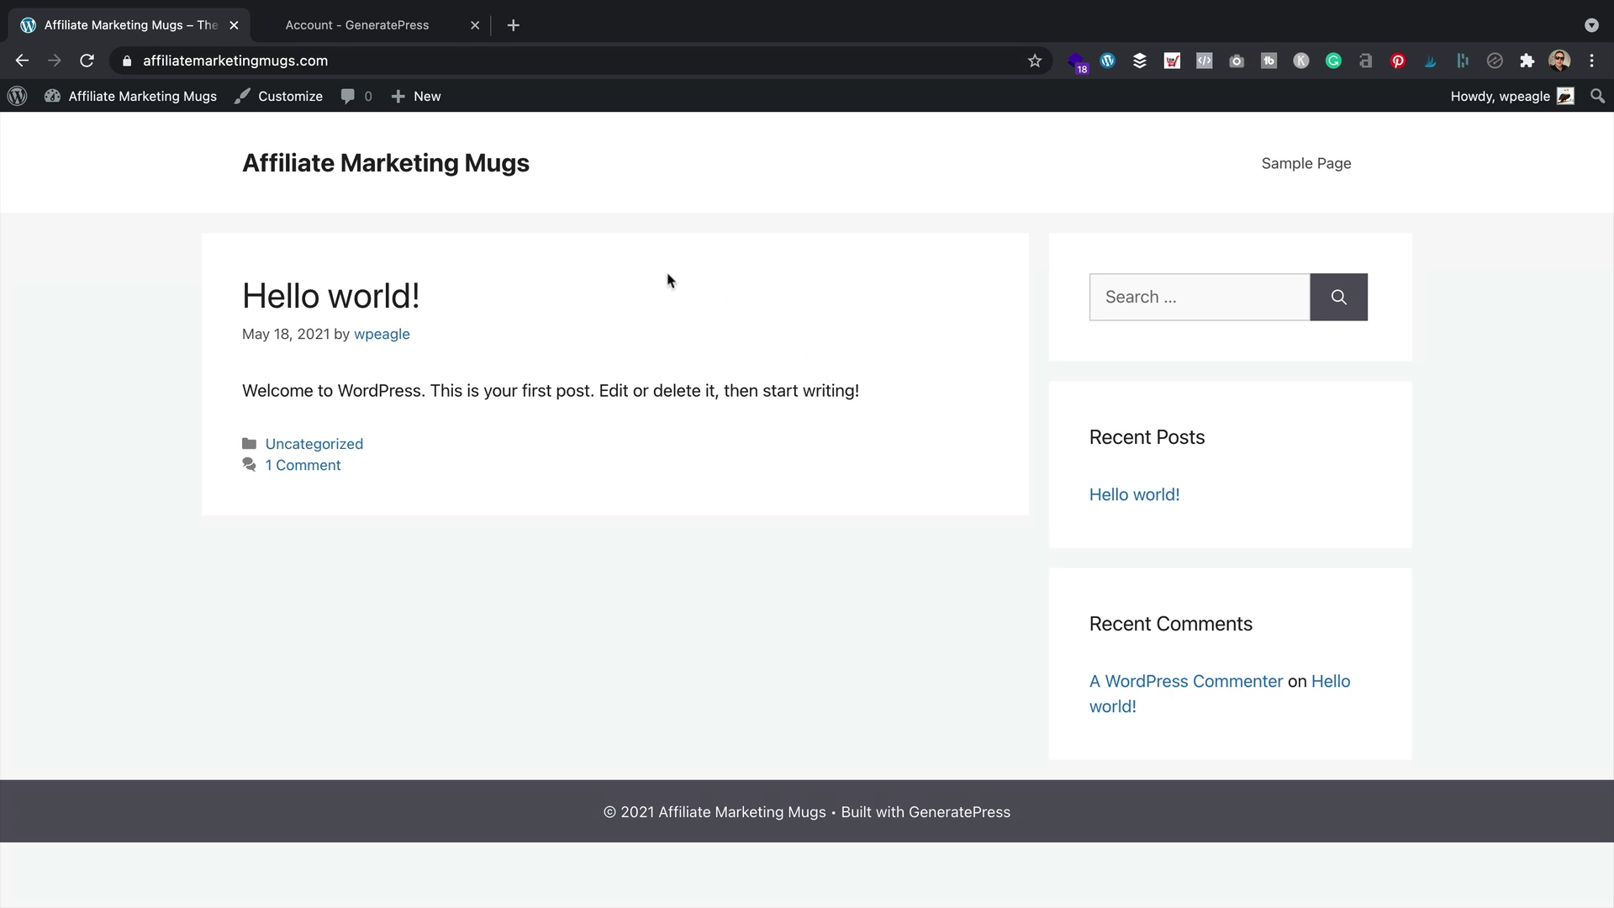
mouse_move(99, 101)
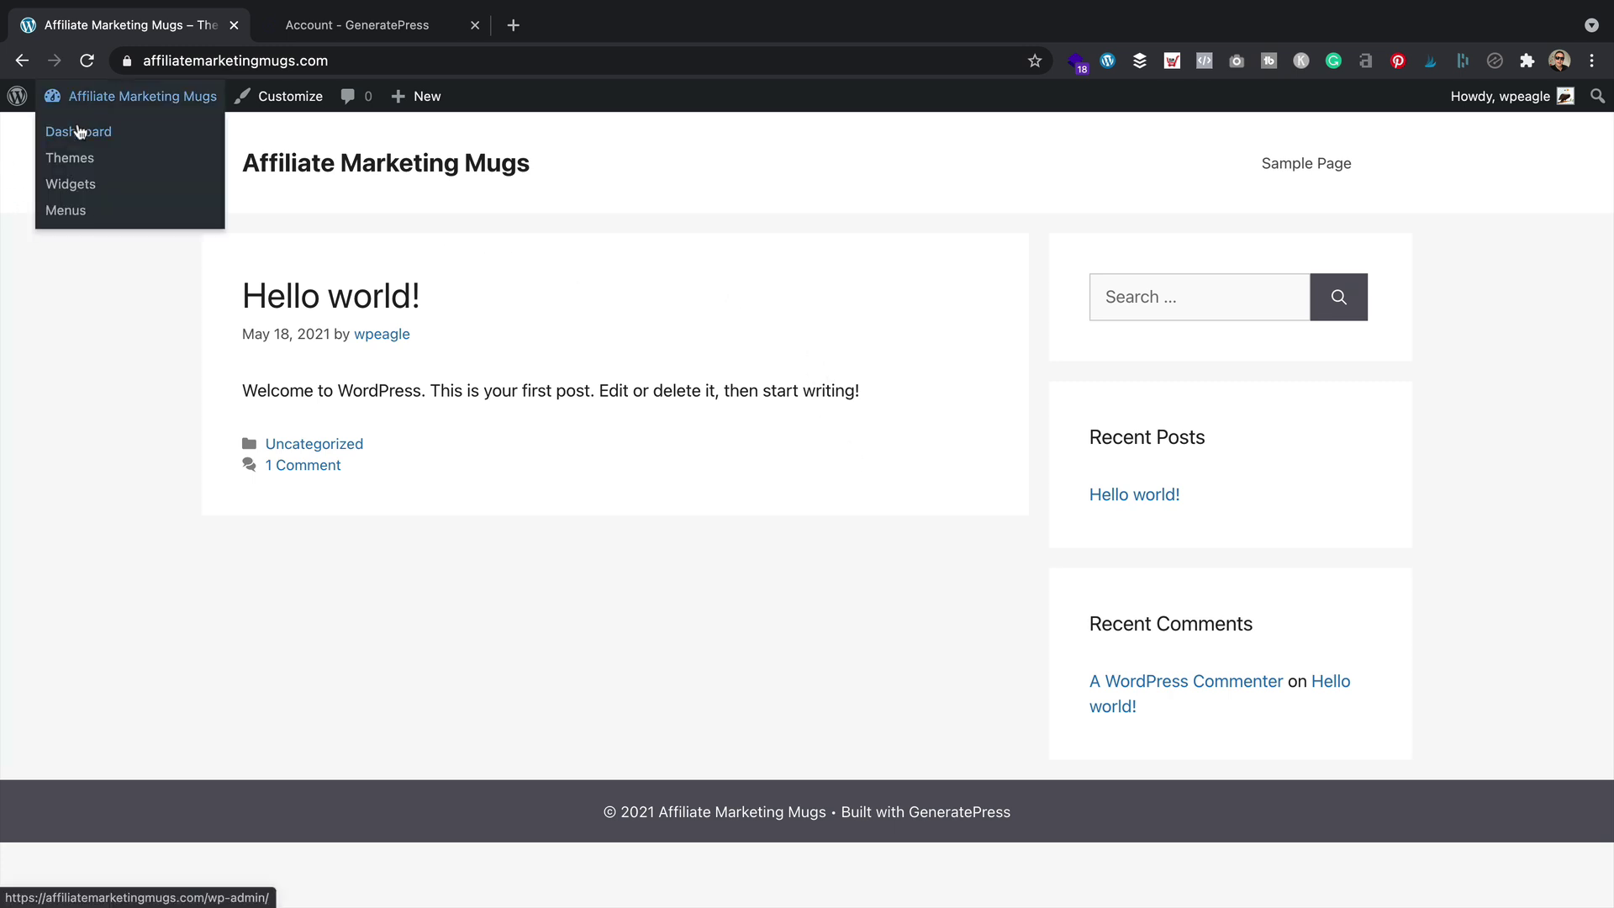
click(84, 132)
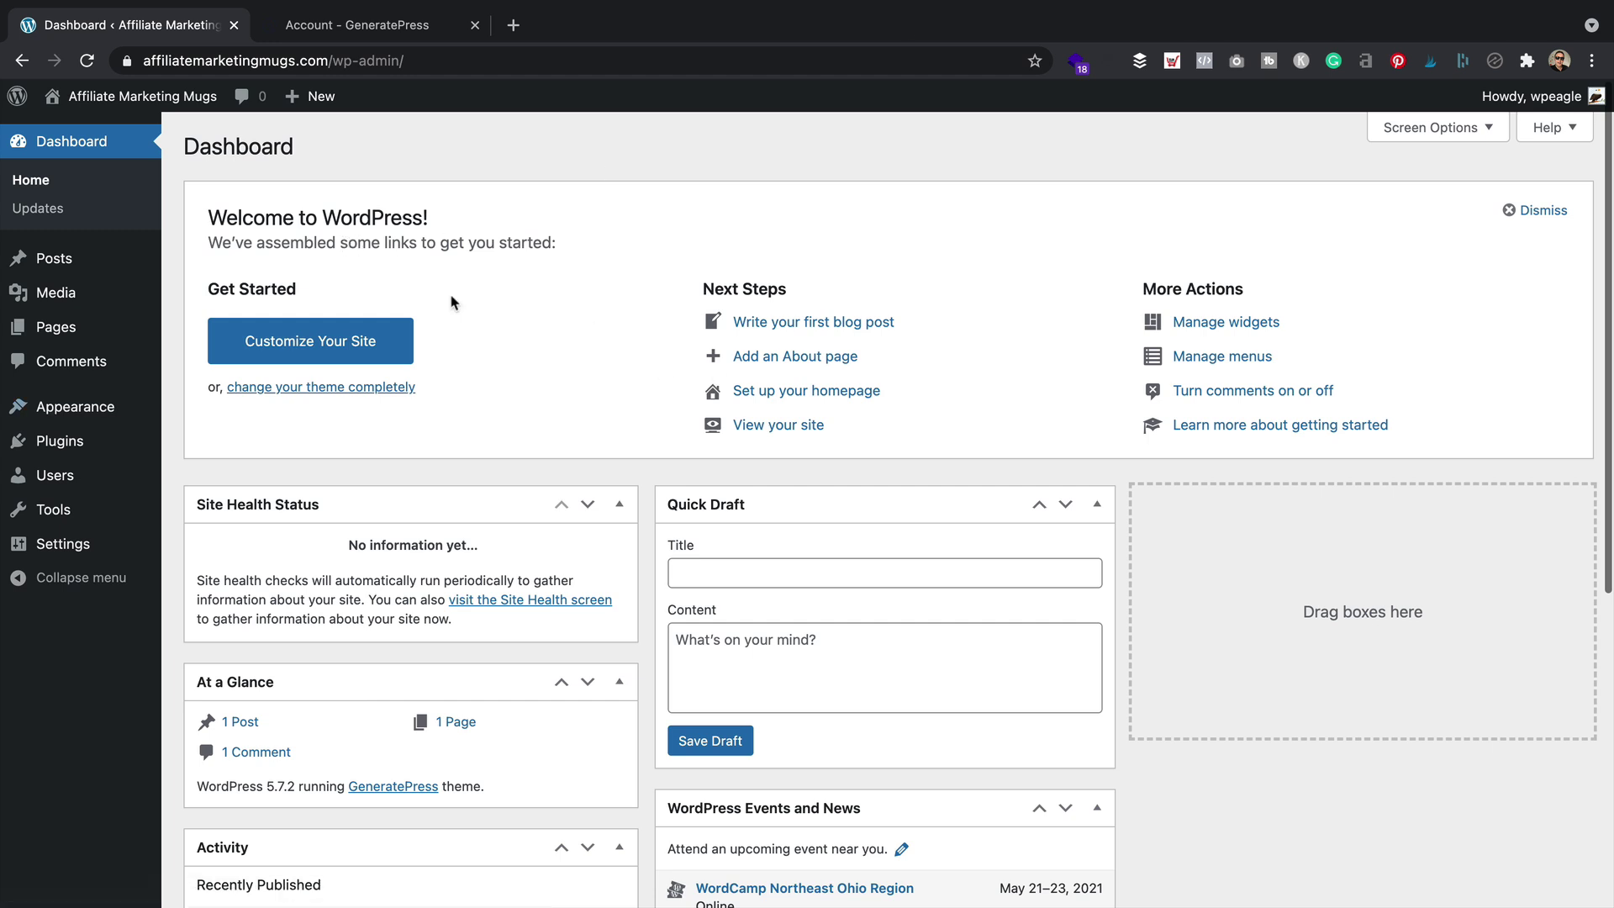
mouse_move(75, 412)
click(256, 517)
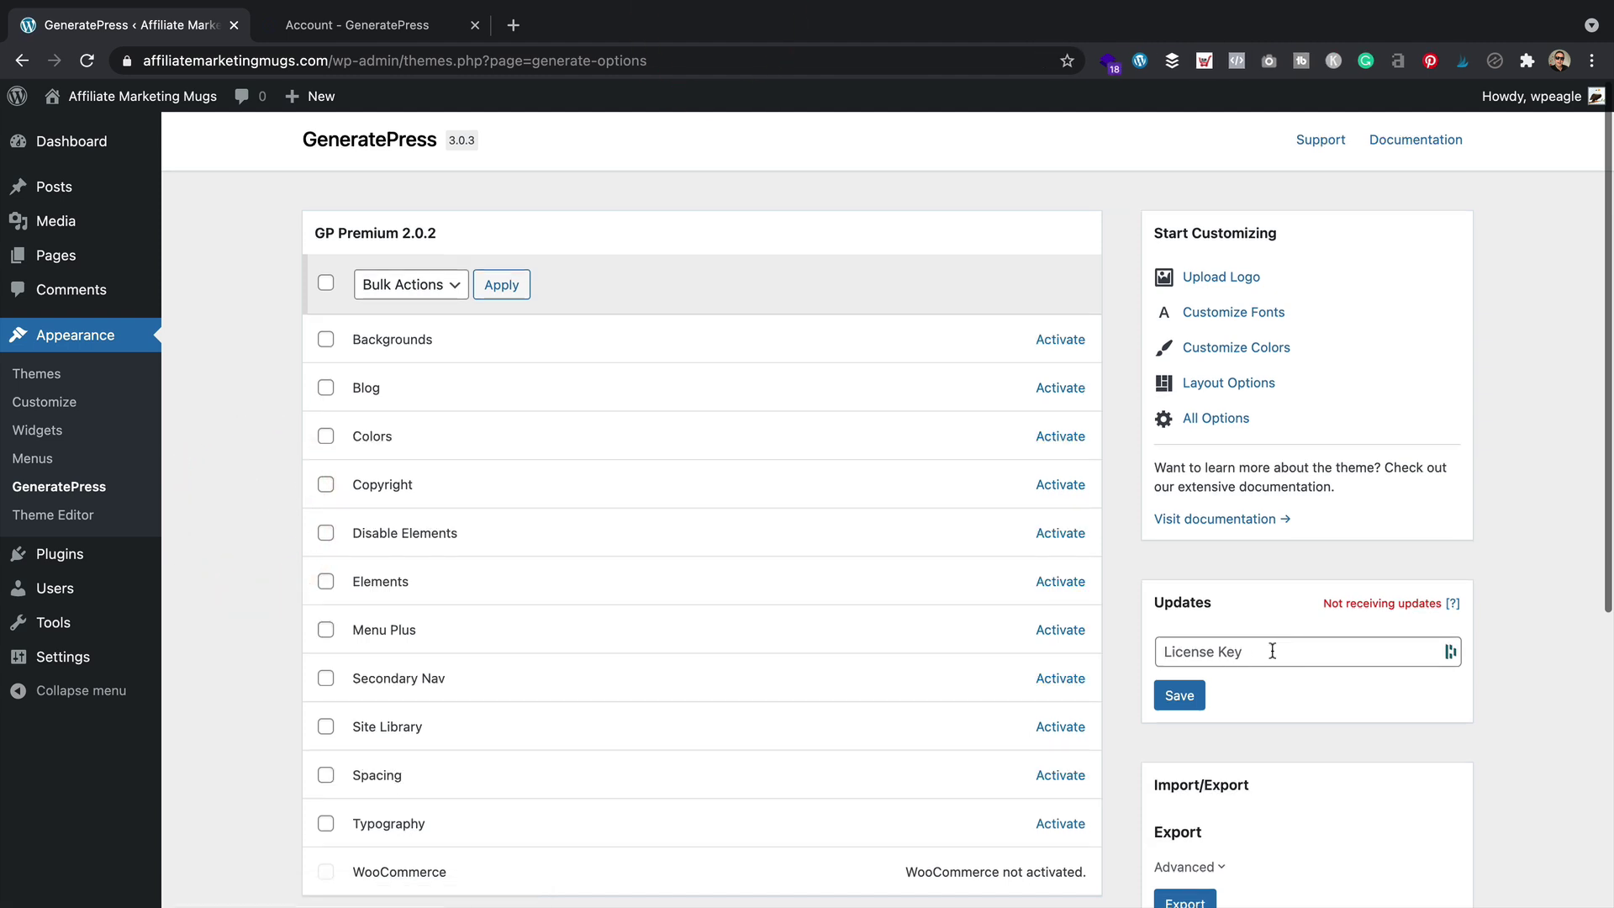
Paste the GP Premium license key from the GeneratePress account and save it, then go to Plugins > Add New
click(395, 22)
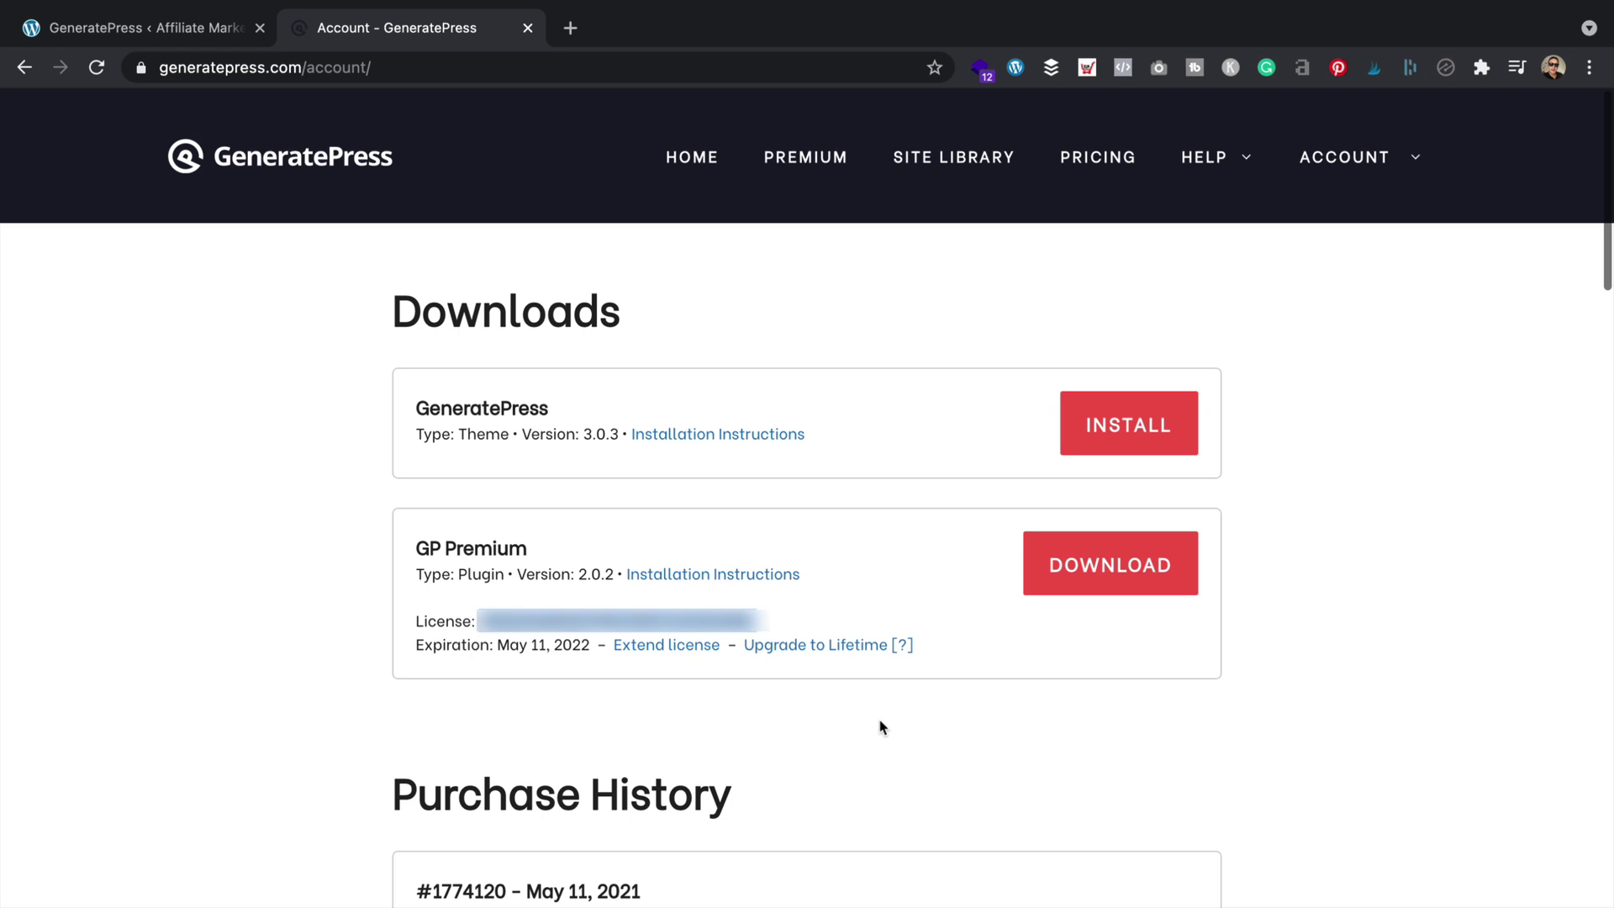
click(151, 27)
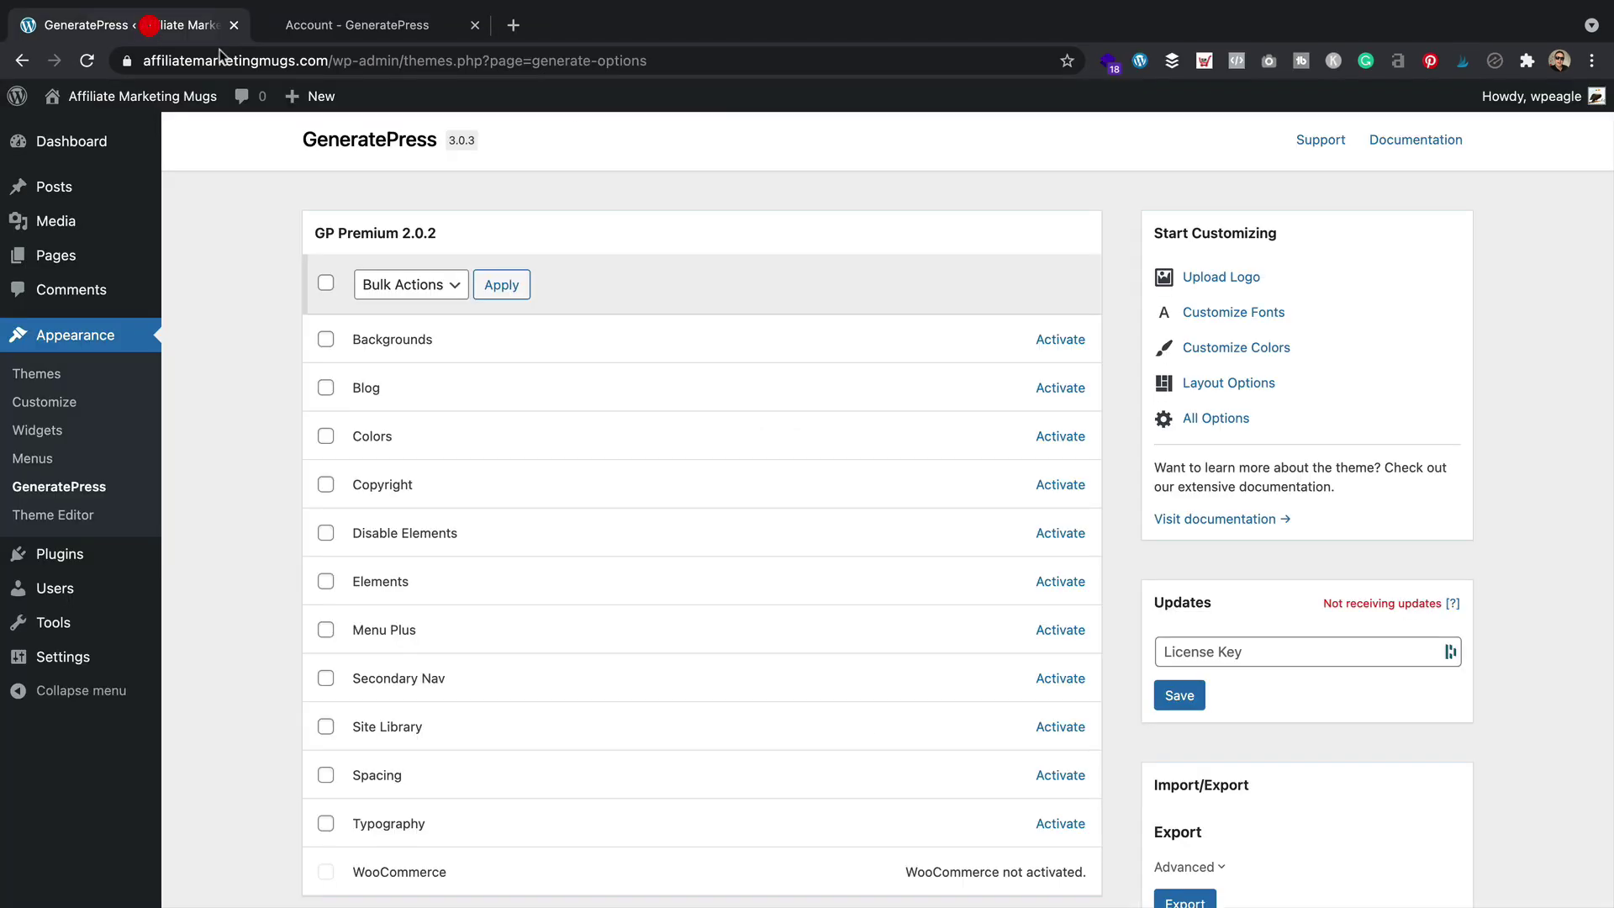
click(1292, 654)
key(super+v)
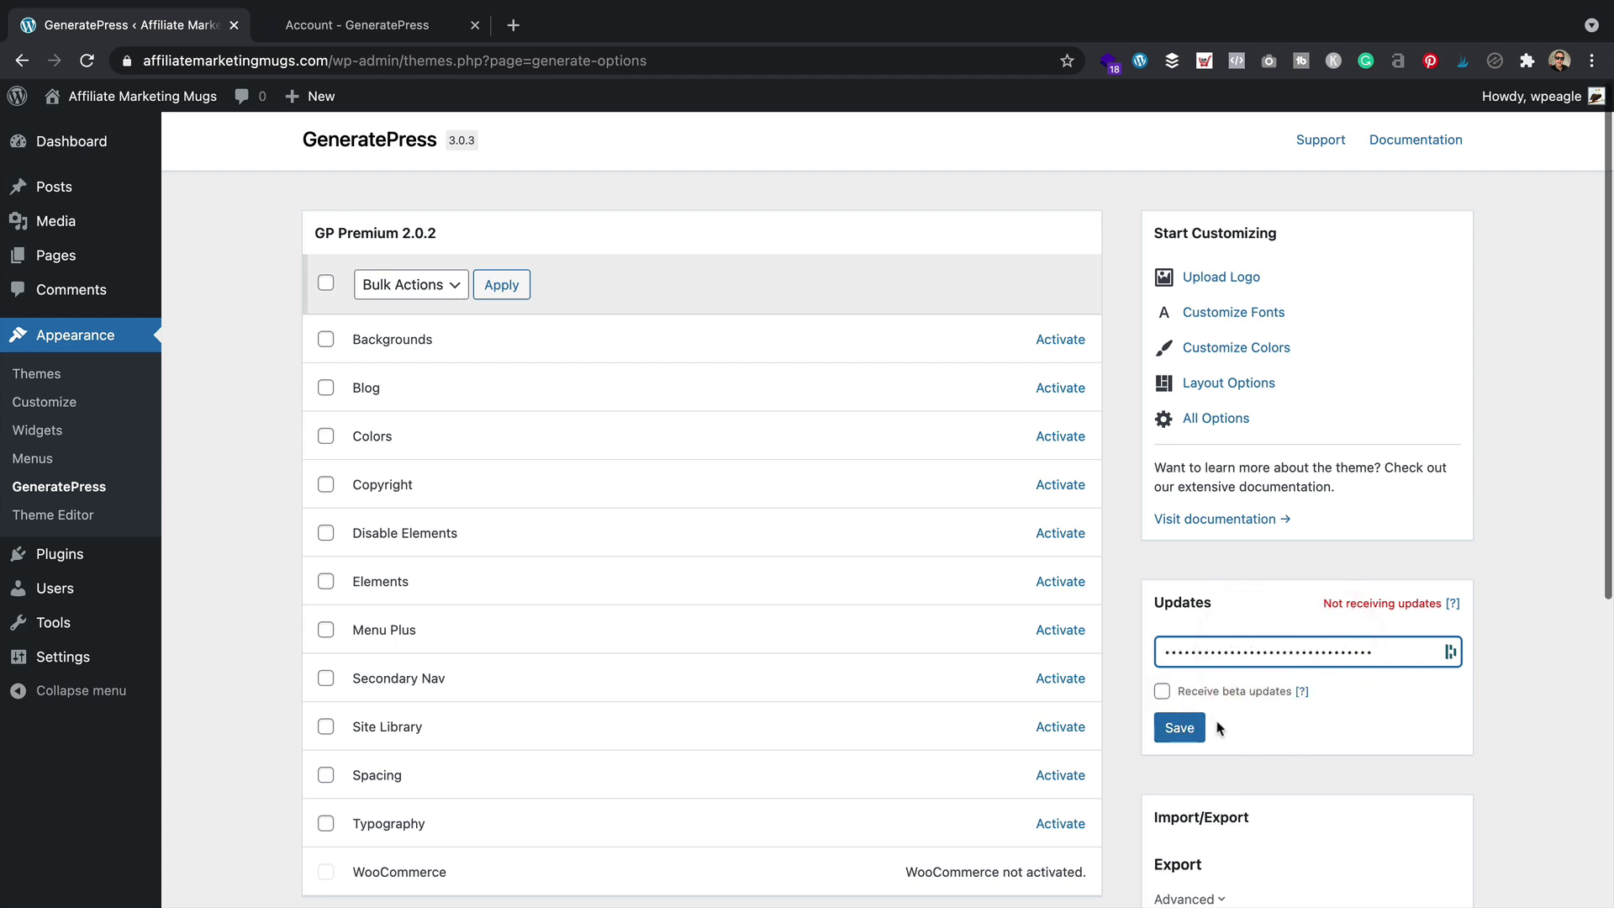
click(1179, 728)
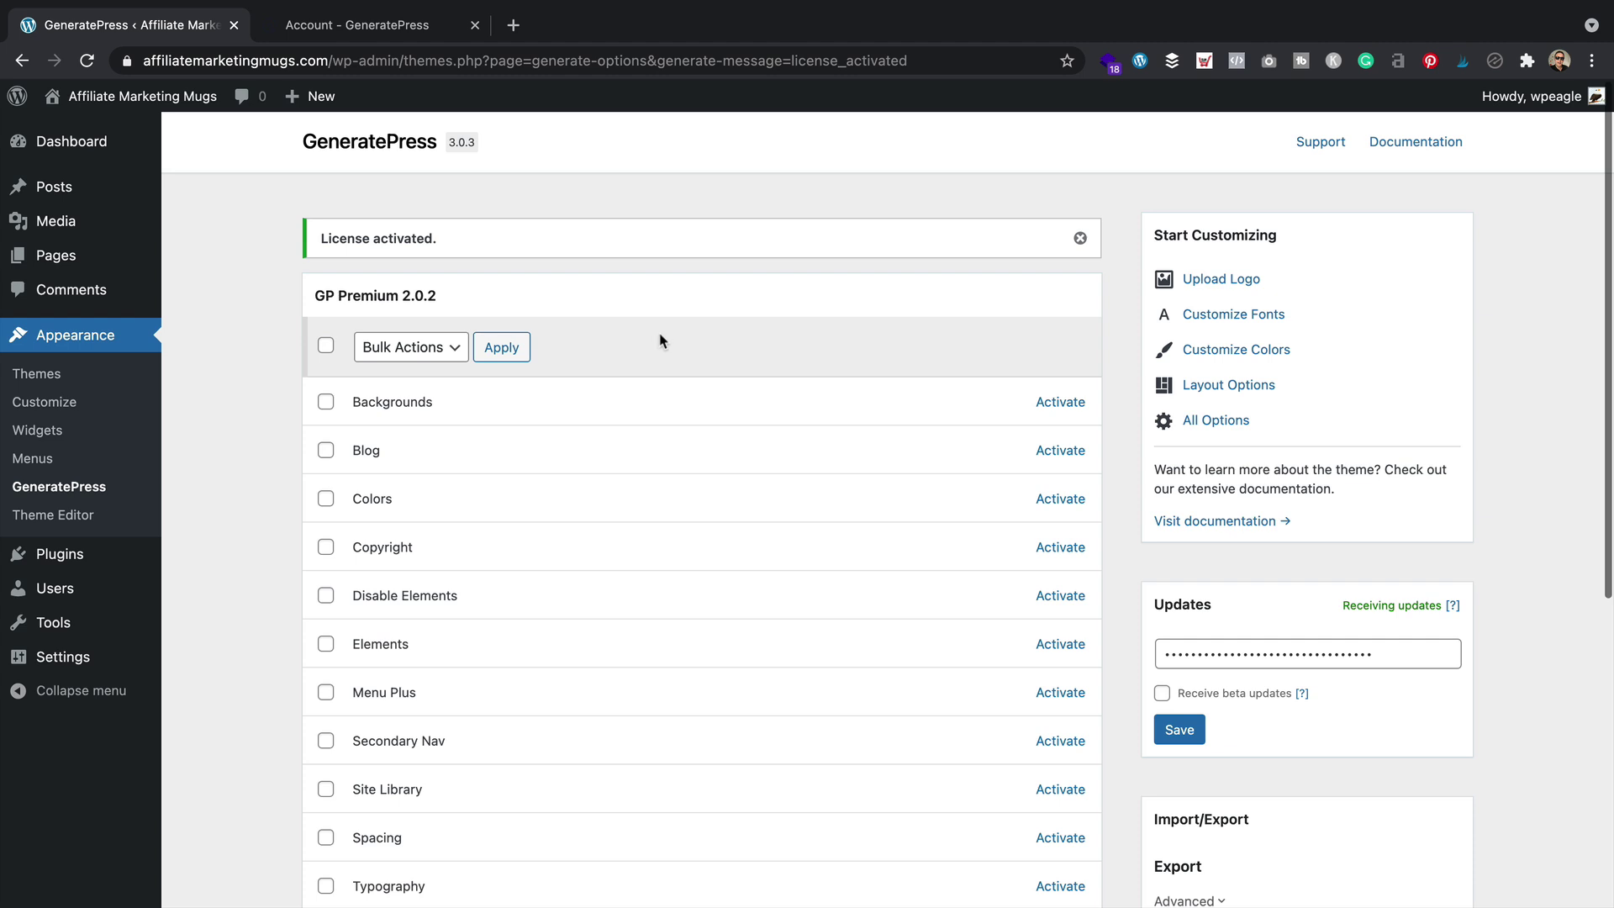
mouse_move(59, 553)
click(242, 583)
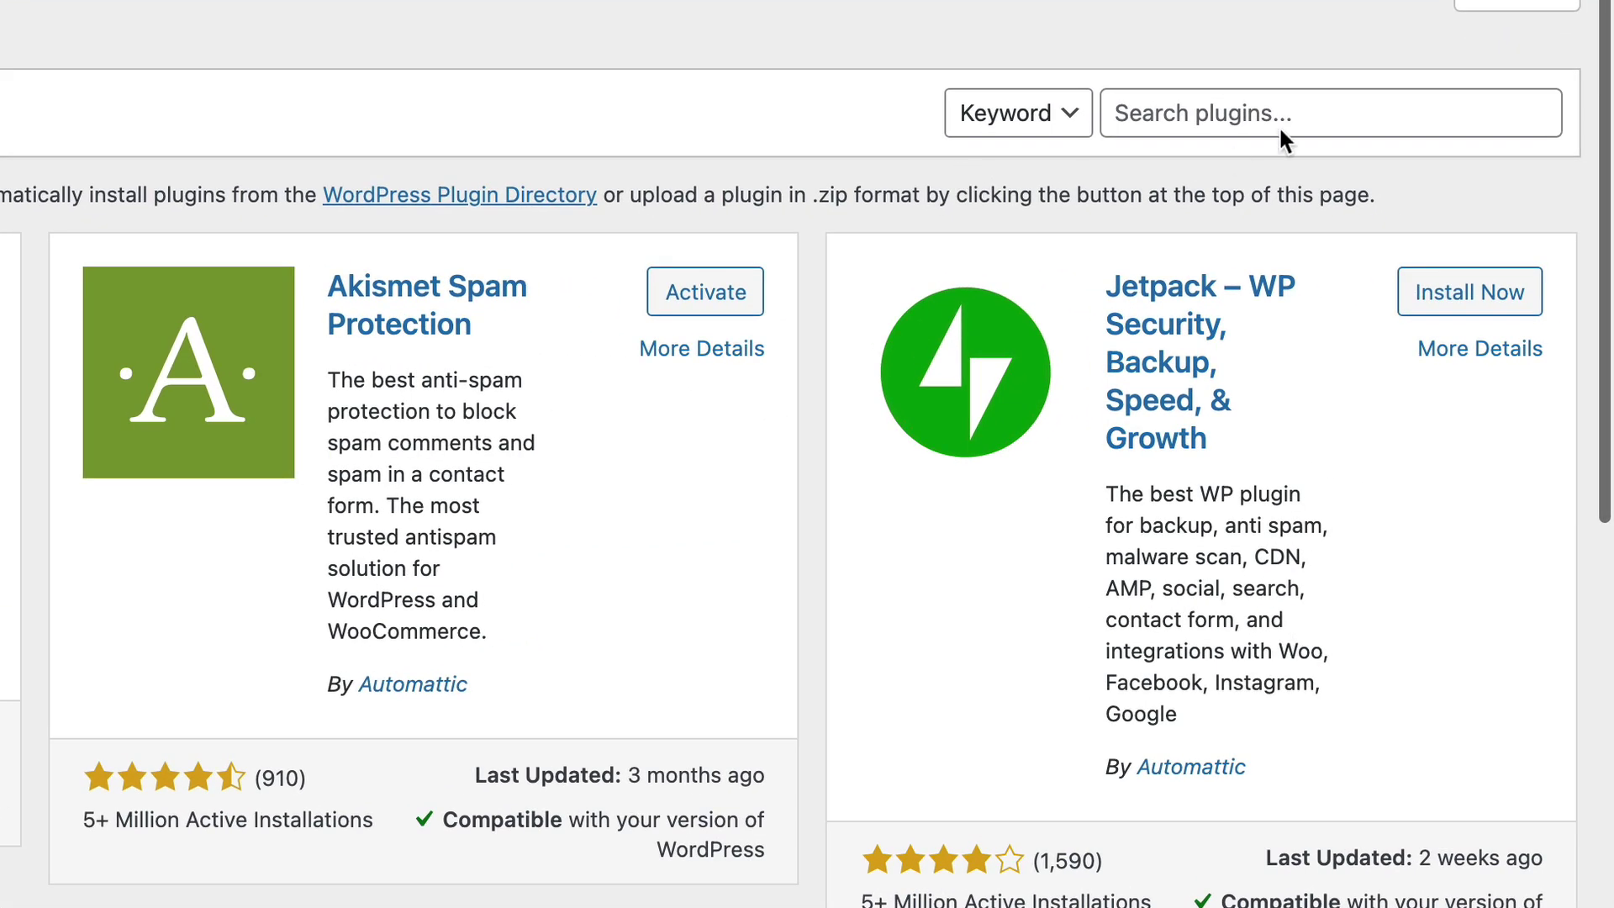
Search plugins for 'woocommerce', then install and activate WooCommerce
click(1410, 206)
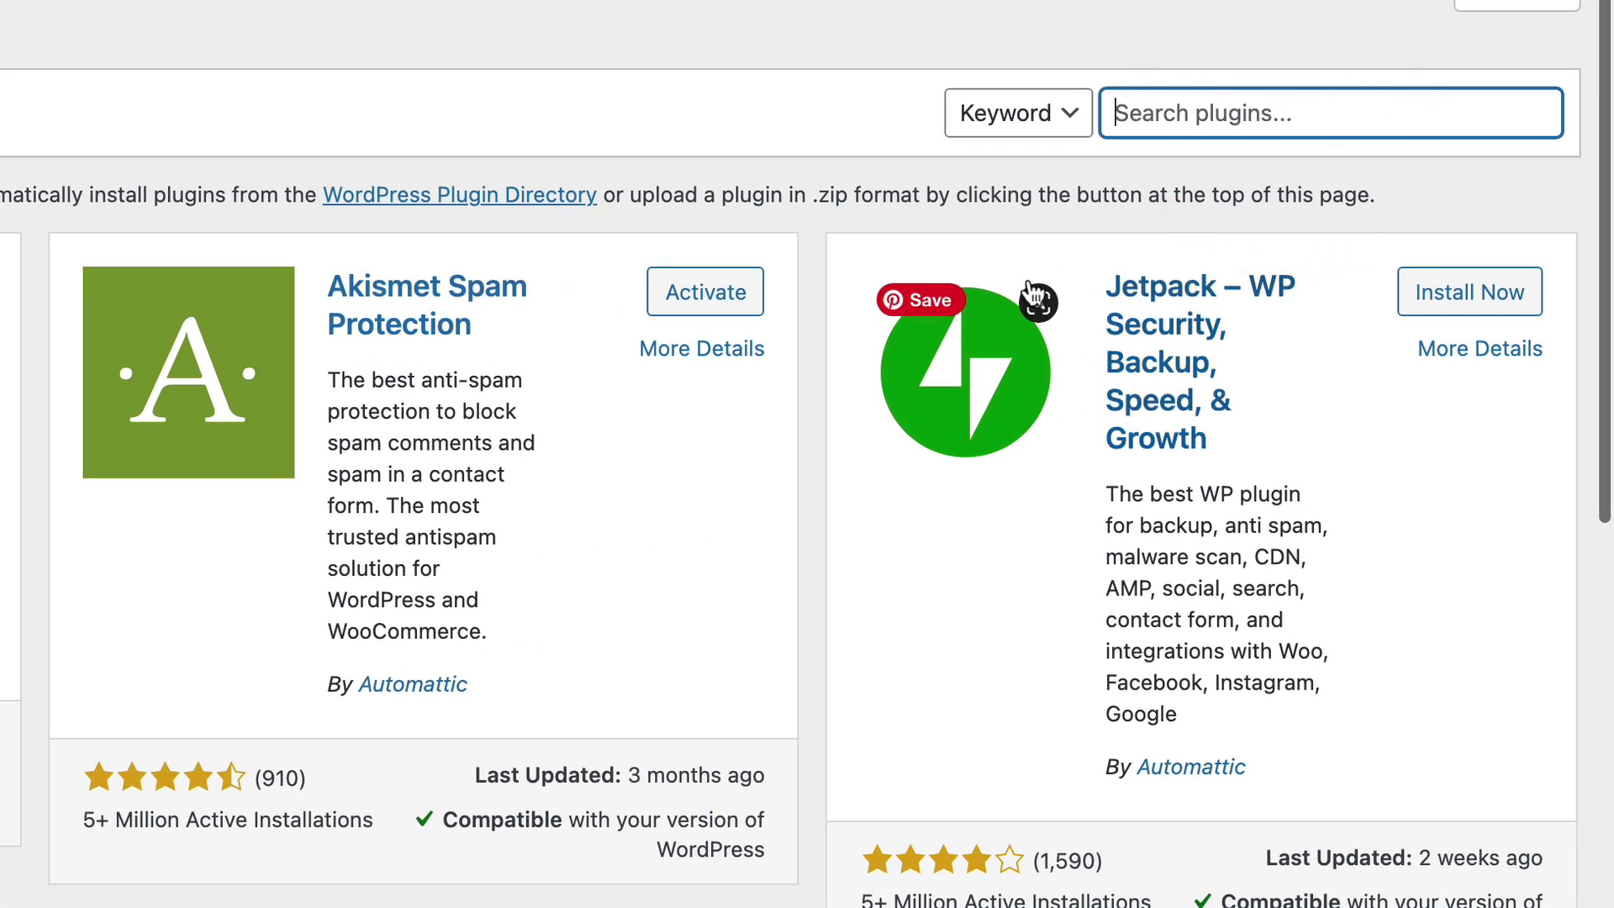
text(woocommerce)
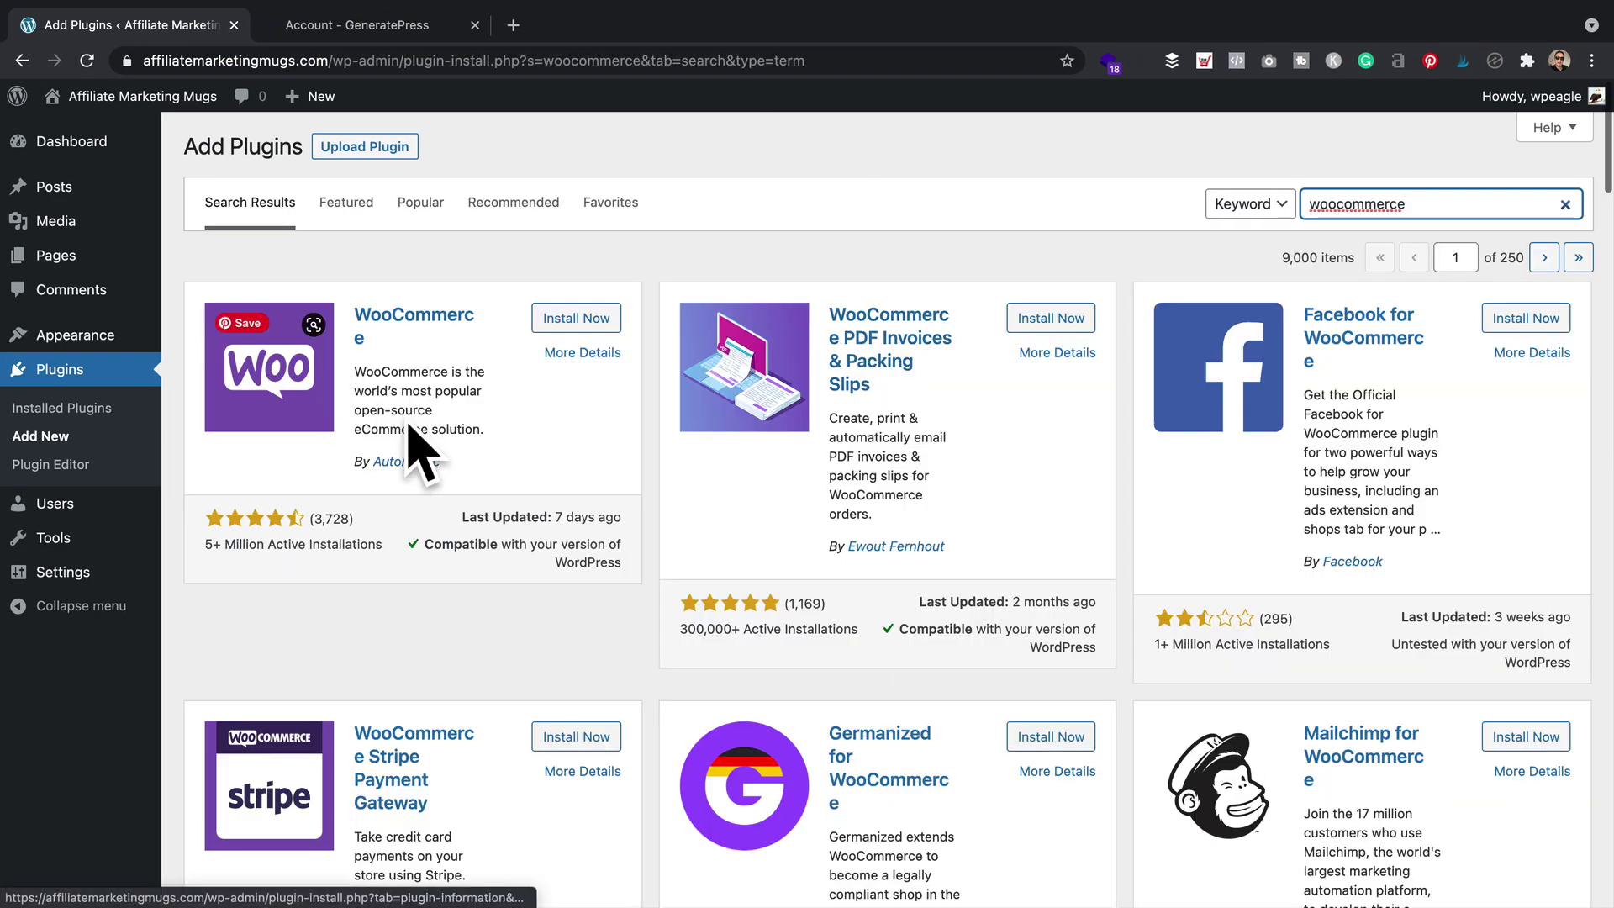
click(577, 318)
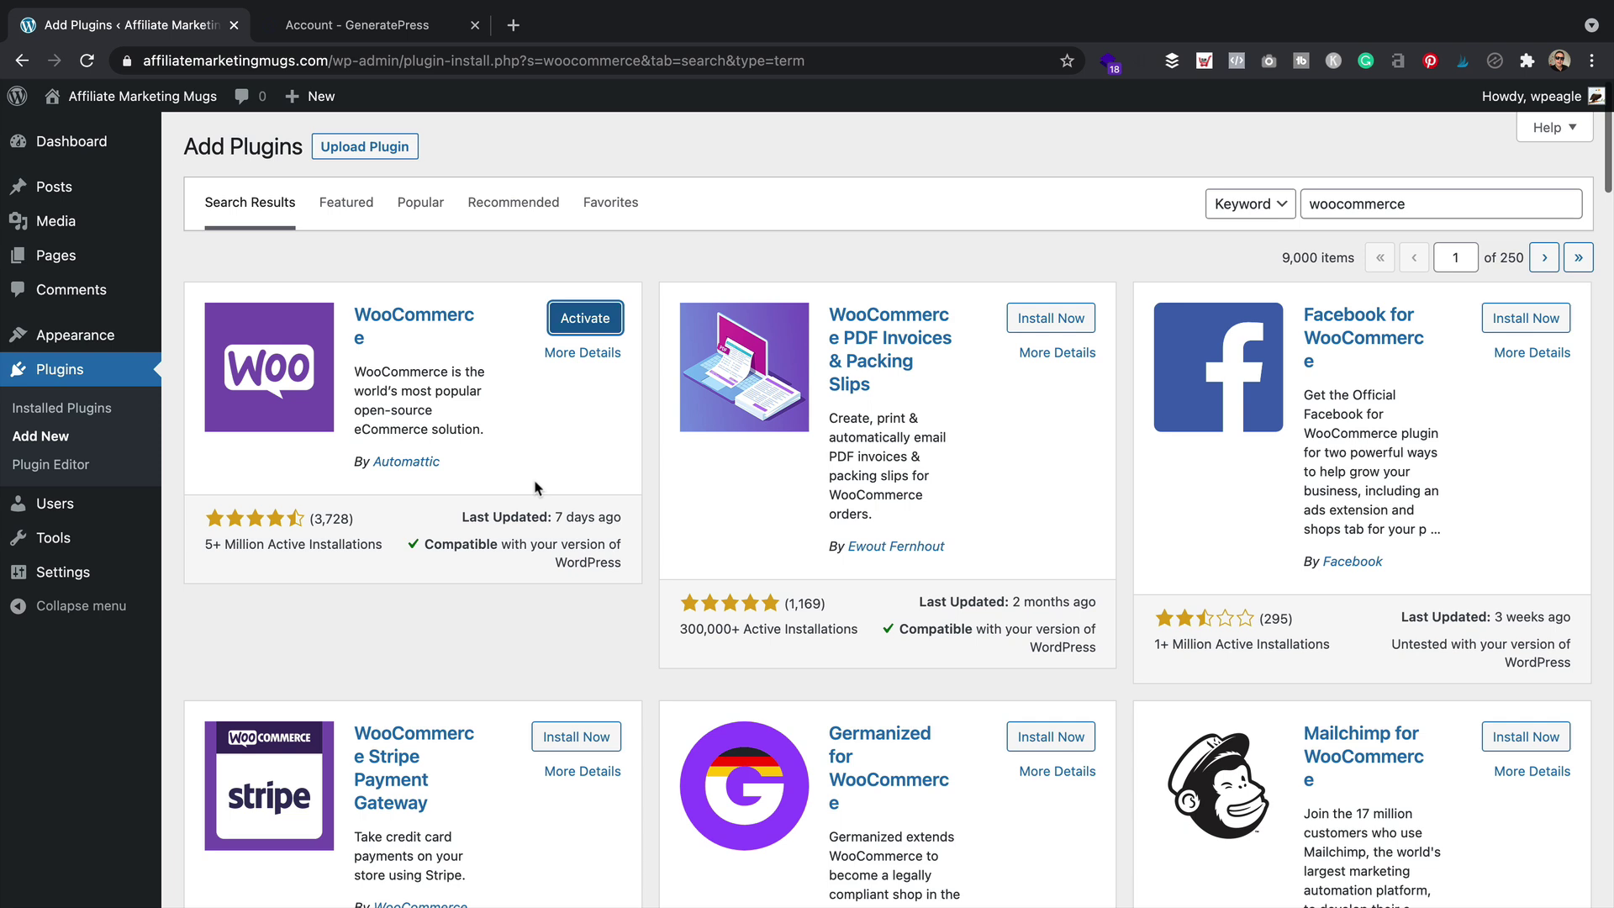
click(568, 318)
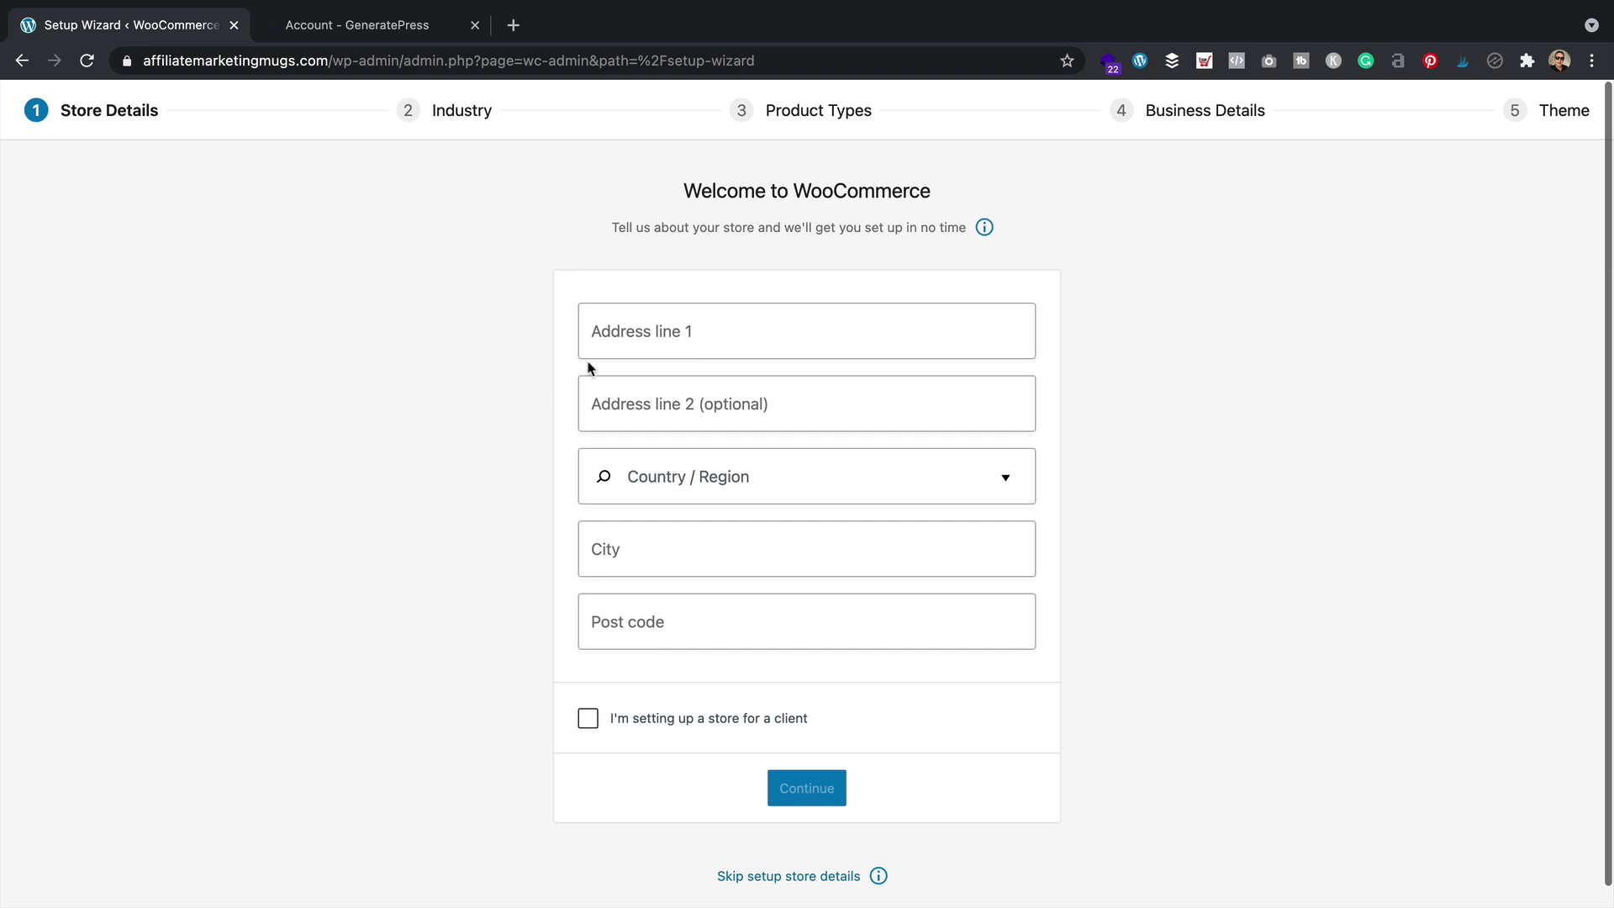
Fill in the UK store address, answer 'Yes, count me in!', and pick Fashion, apparel, and accessories
click(1380, 490)
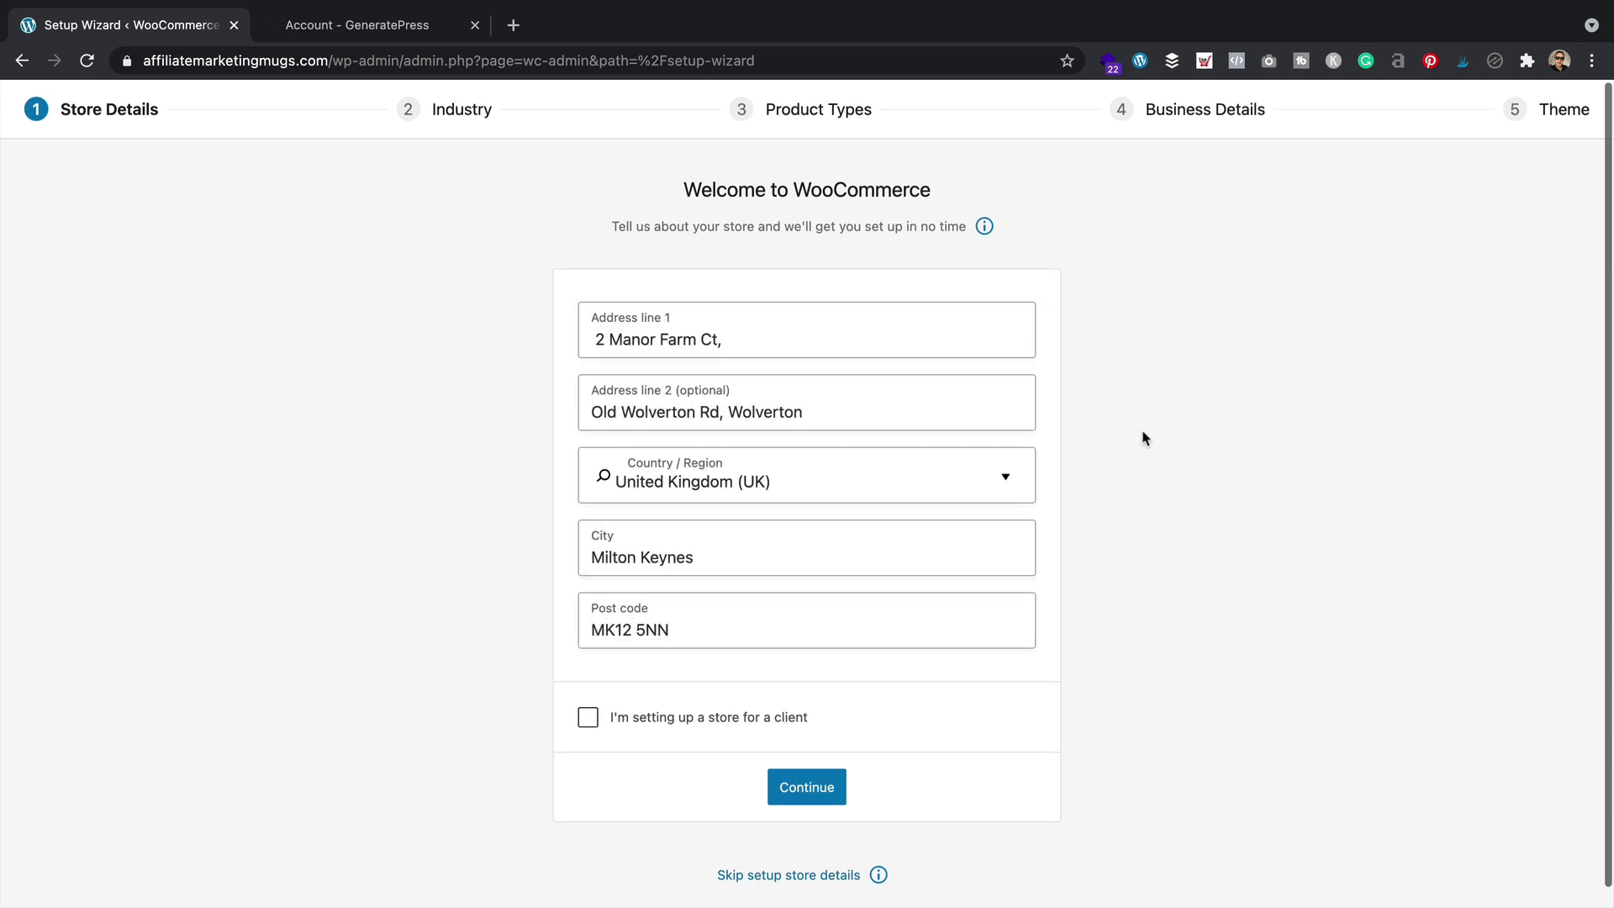
click(807, 790)
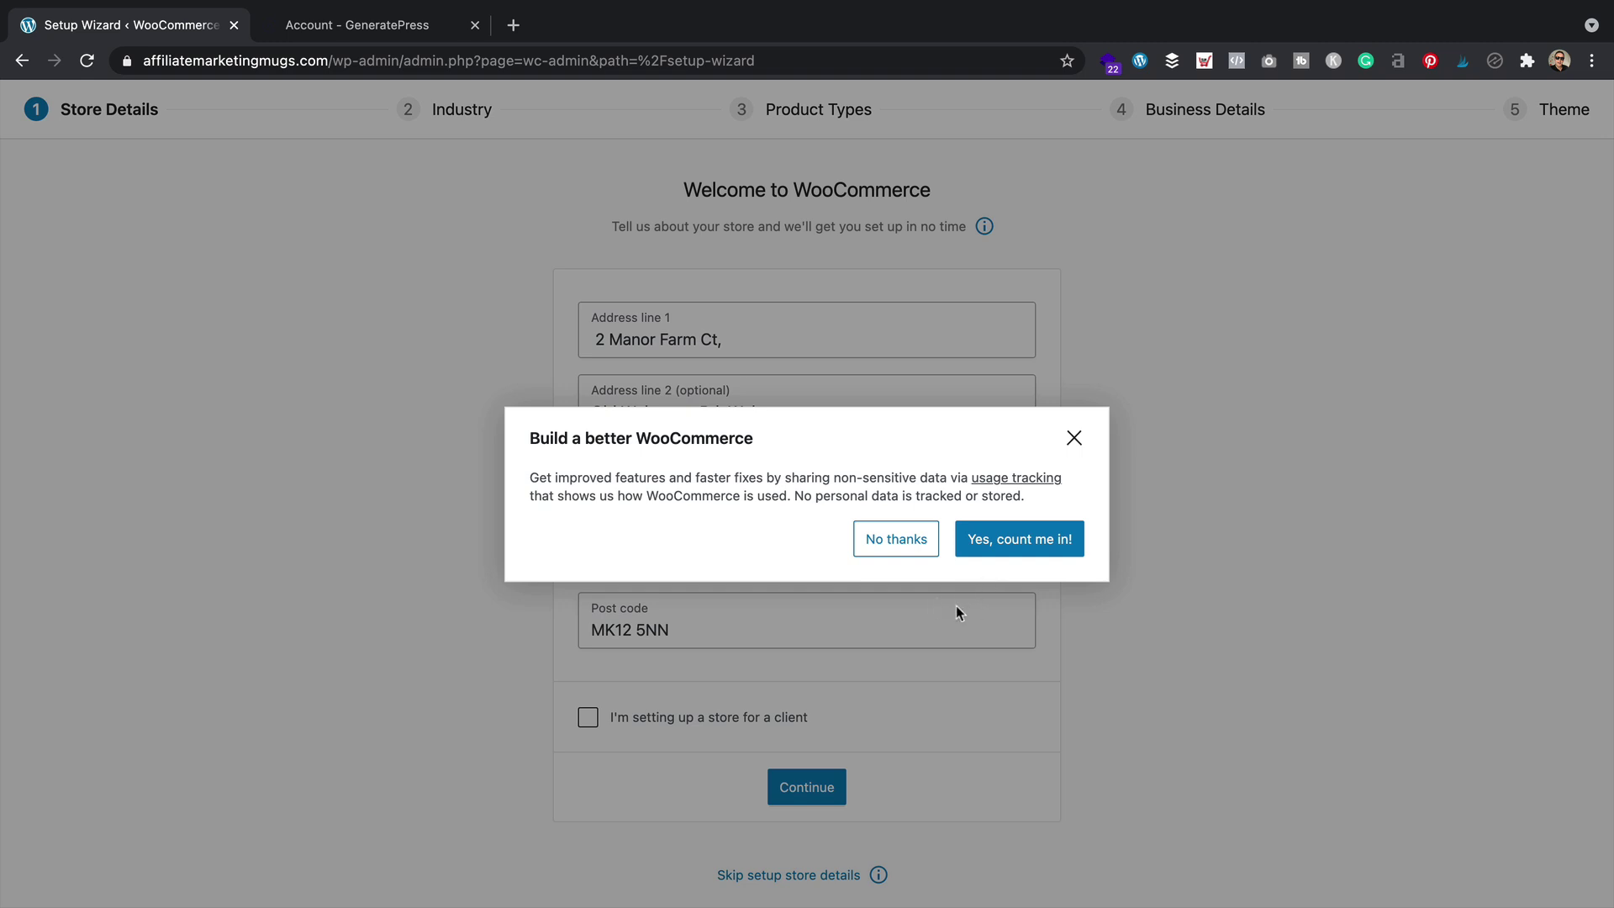
click(1020, 542)
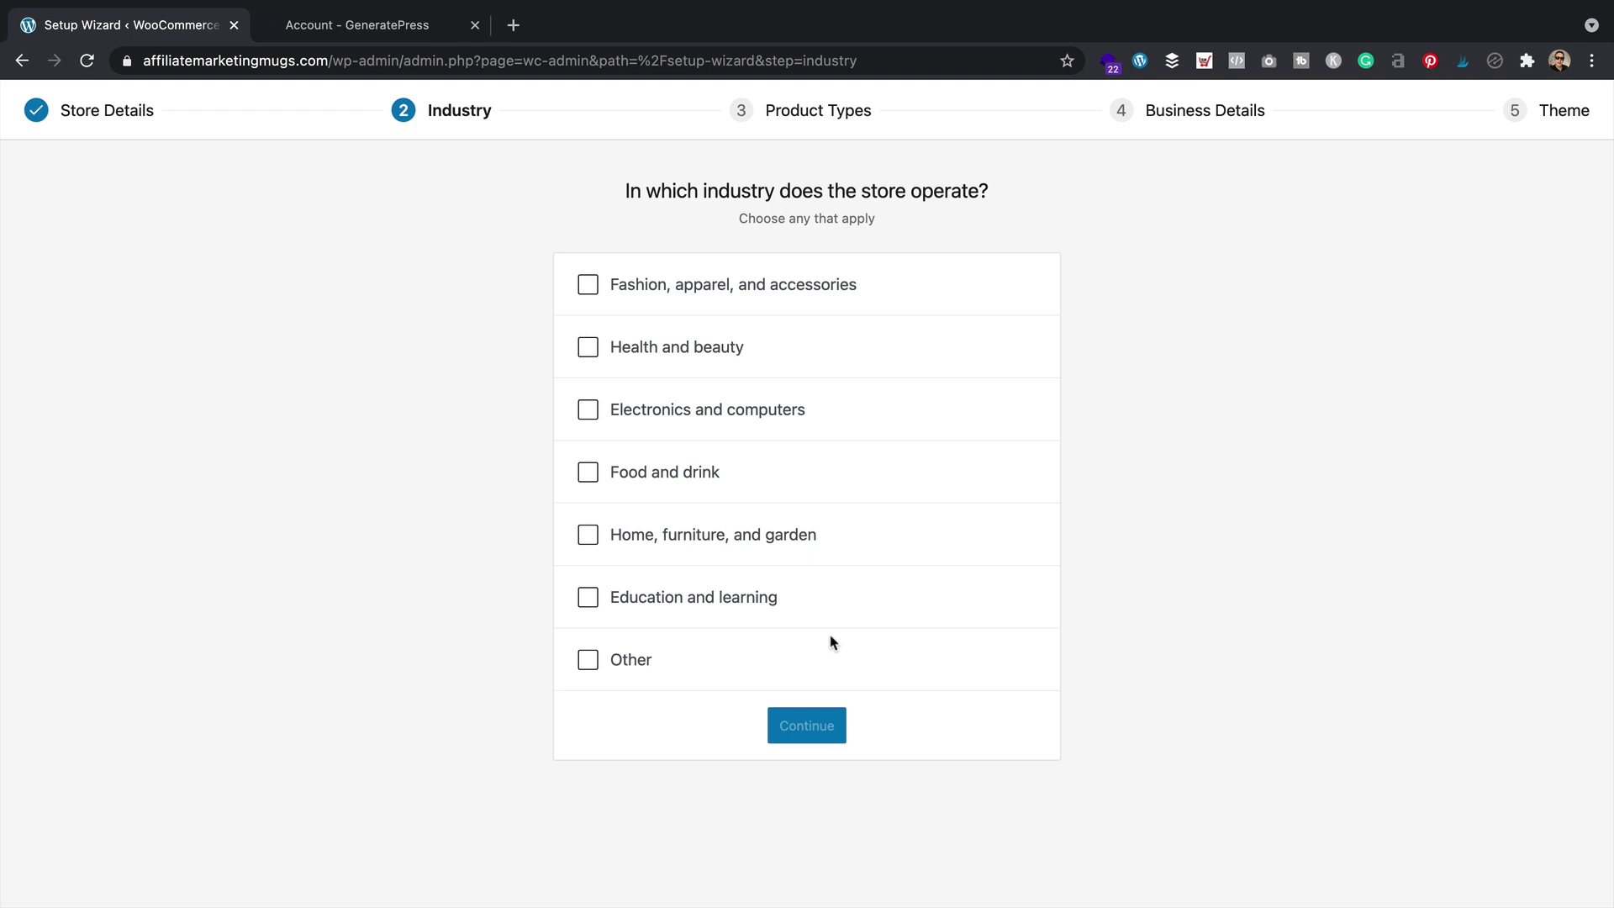
click(595, 287)
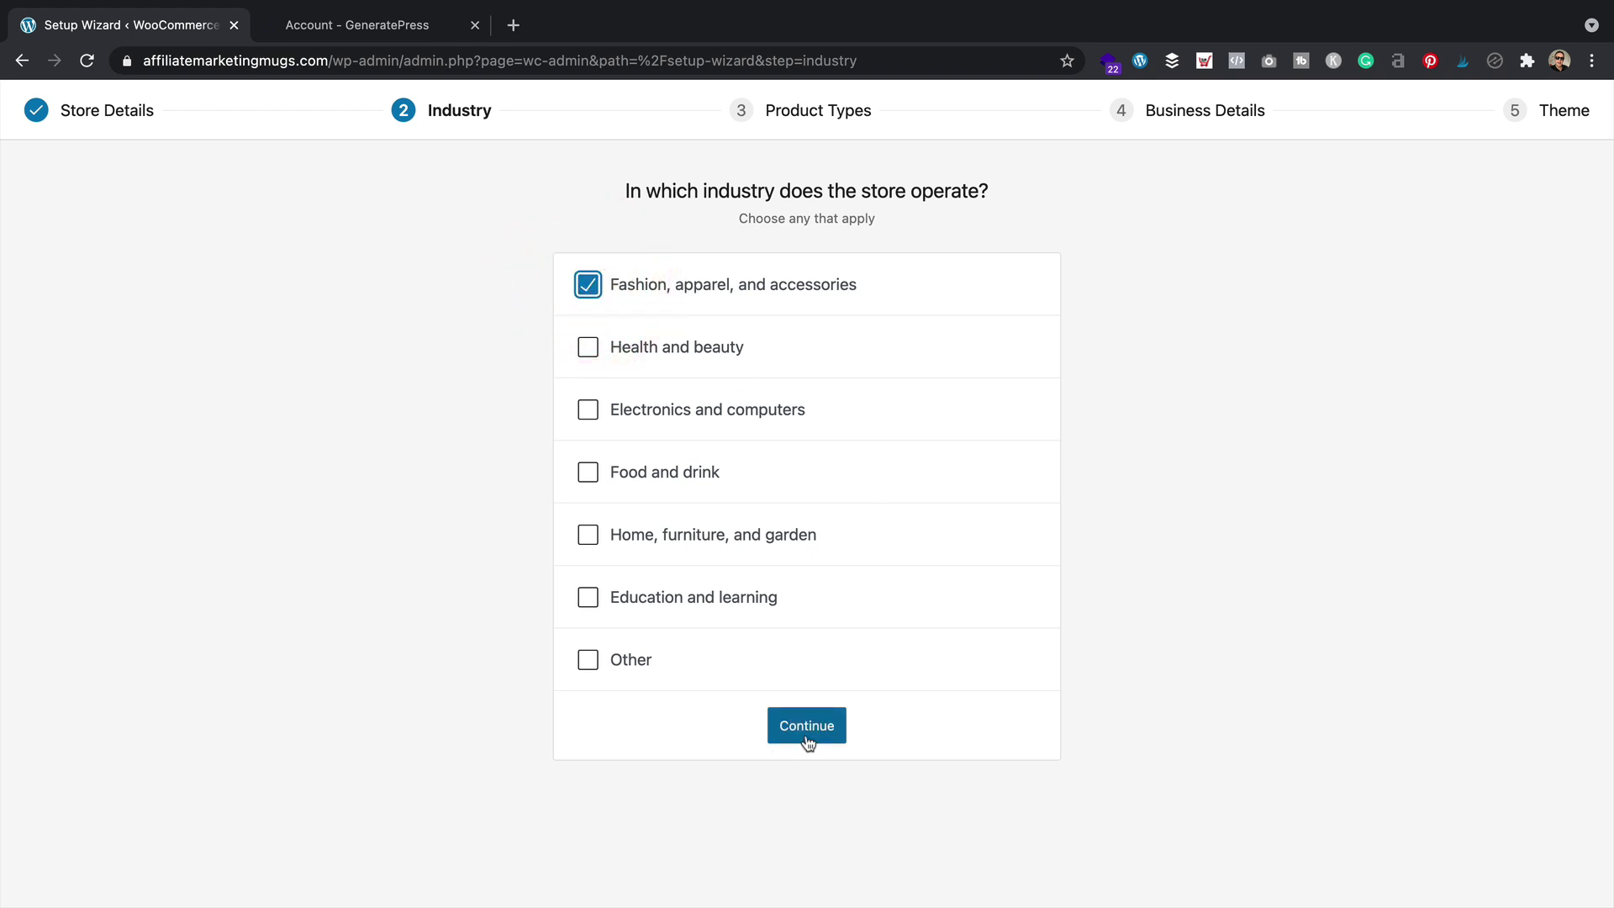
click(810, 732)
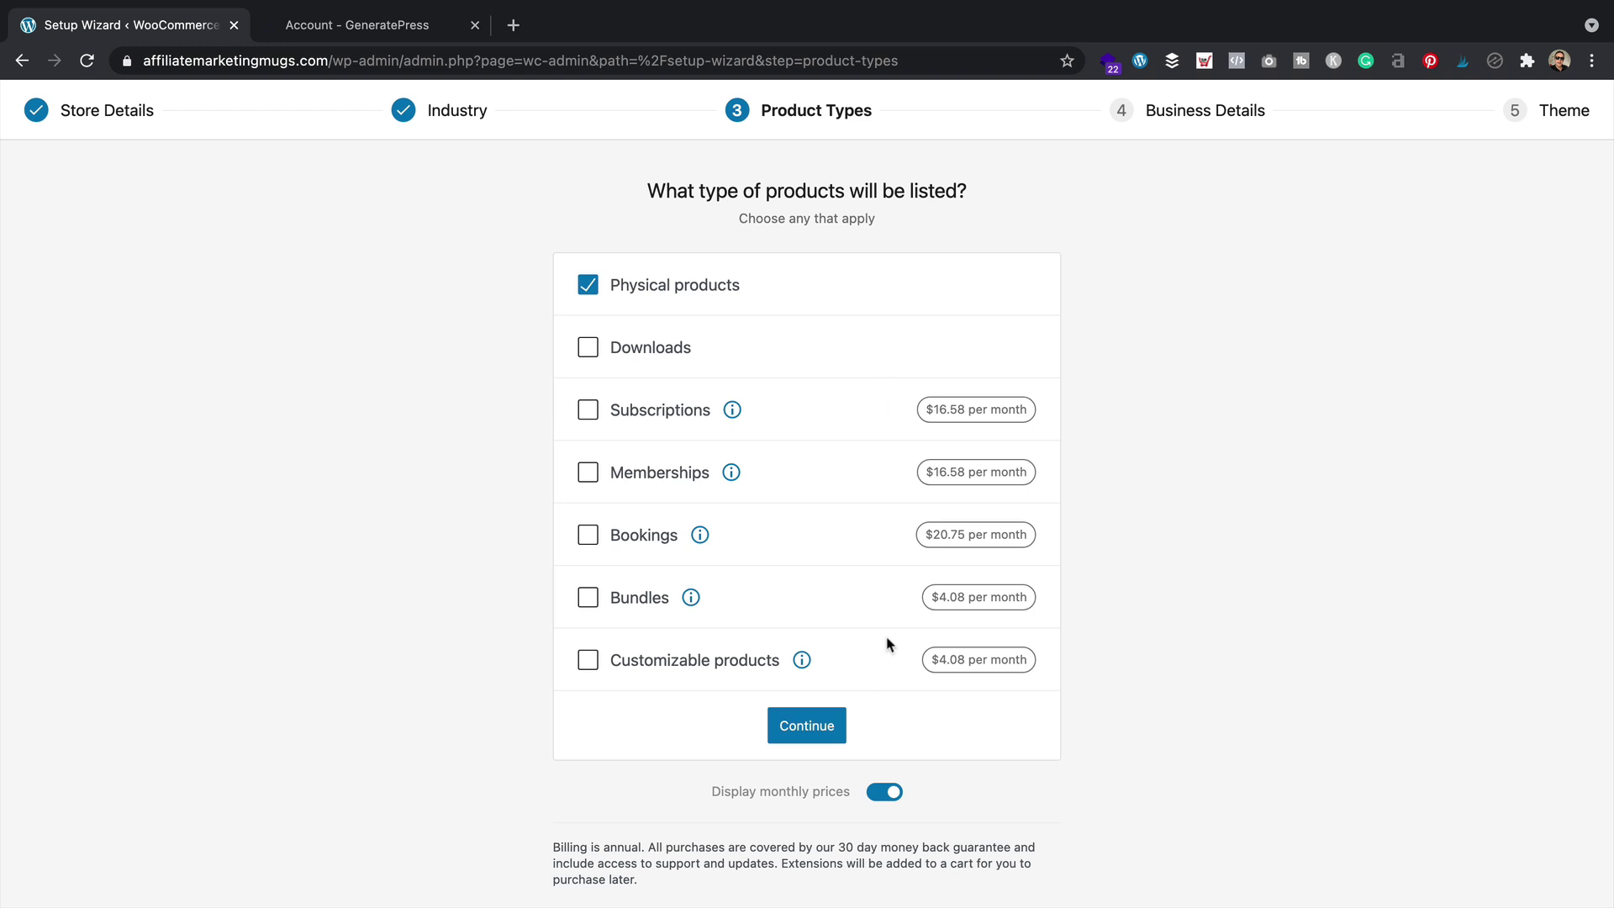
Set the business details to 11 - 100 products and No for selling elsewhere
click(806, 726)
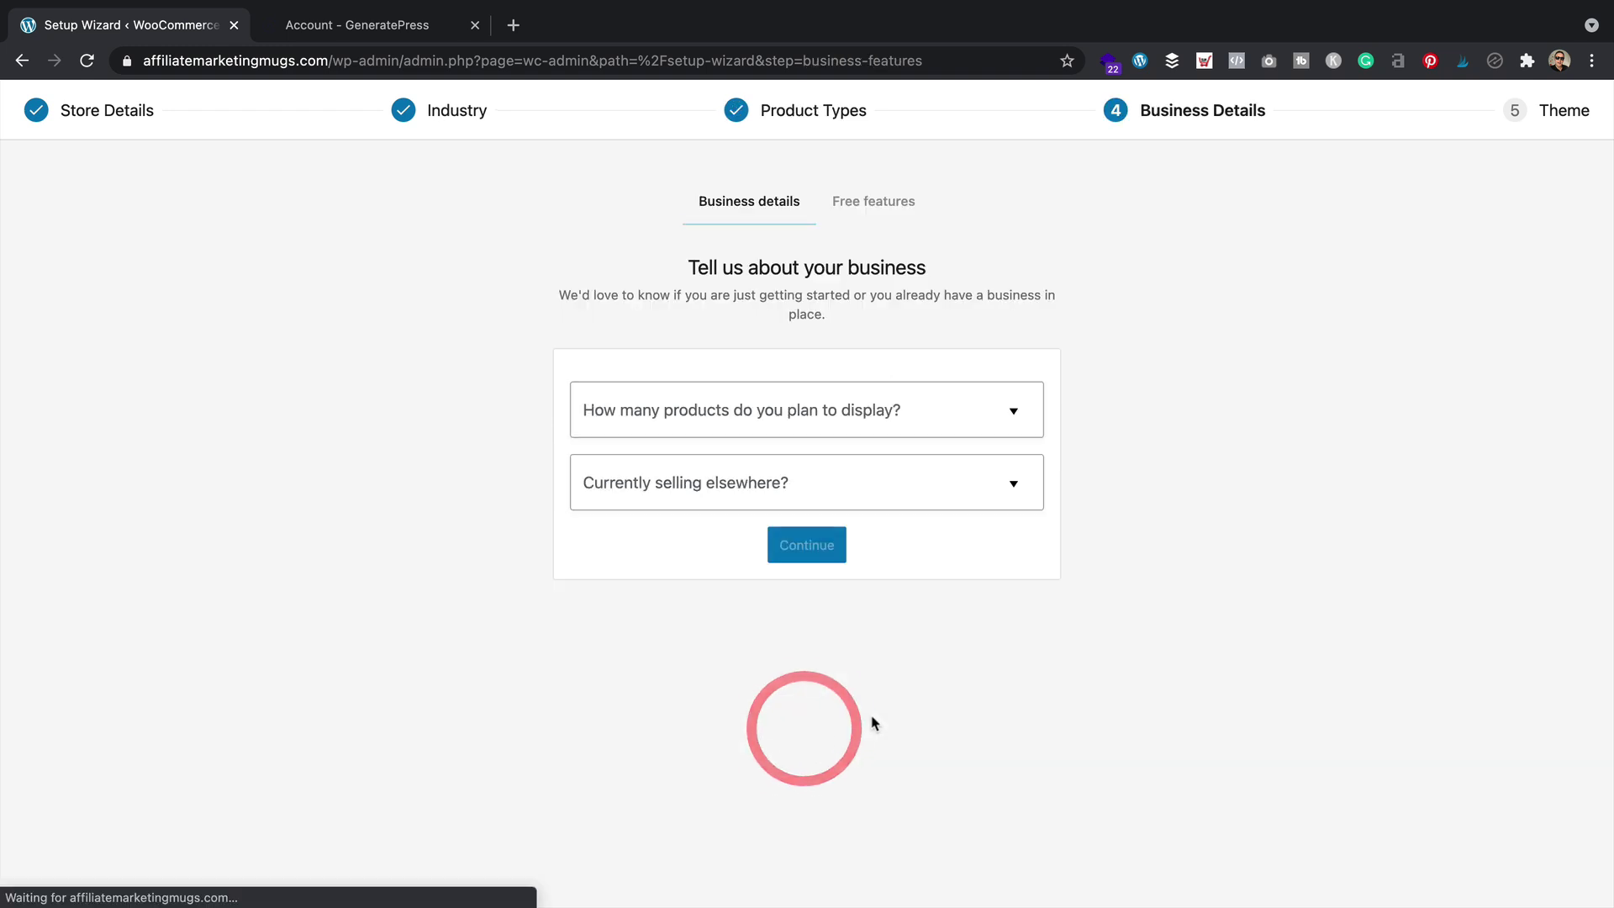
click(893, 404)
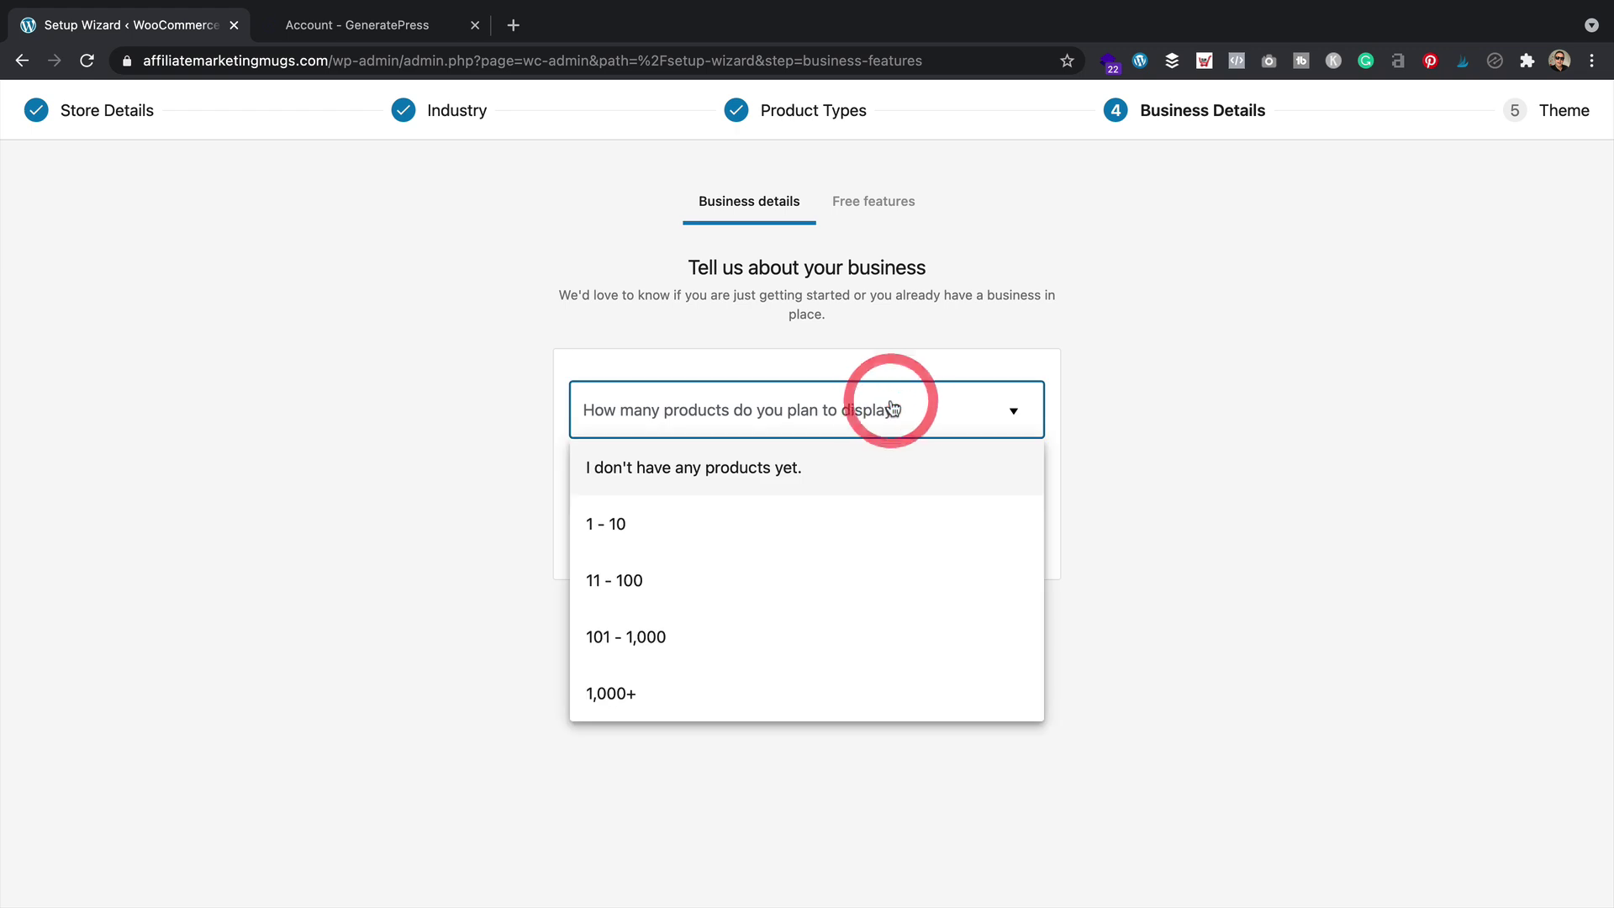
click(795, 583)
click(874, 474)
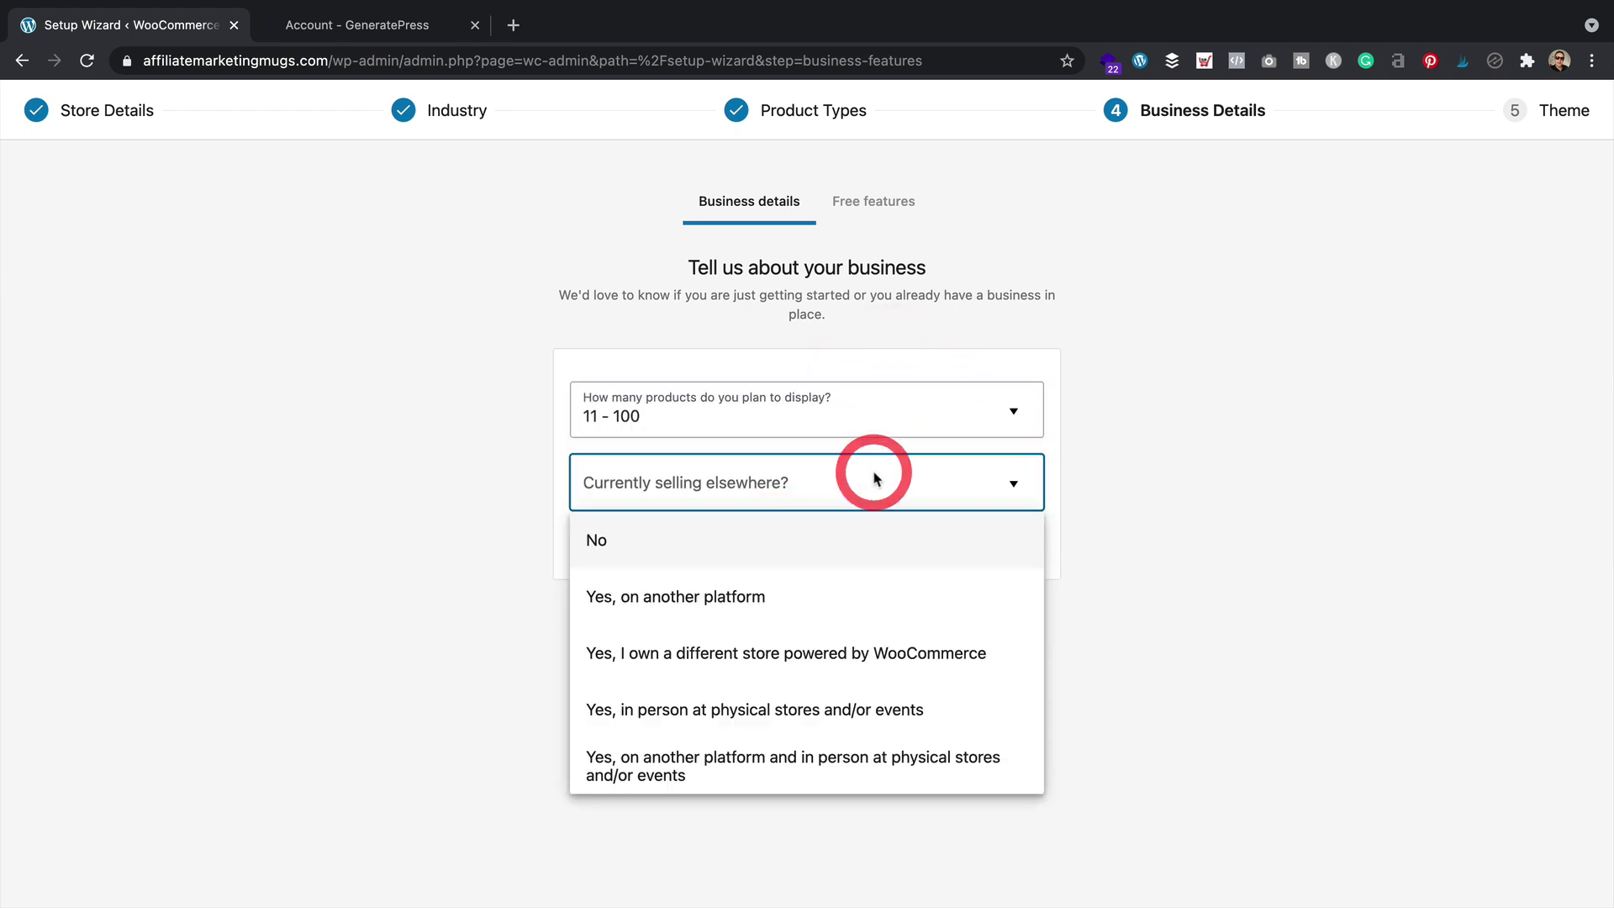
click(784, 562)
Untick 'Add recommended business features' to decline all free extensions and continue
click(824, 556)
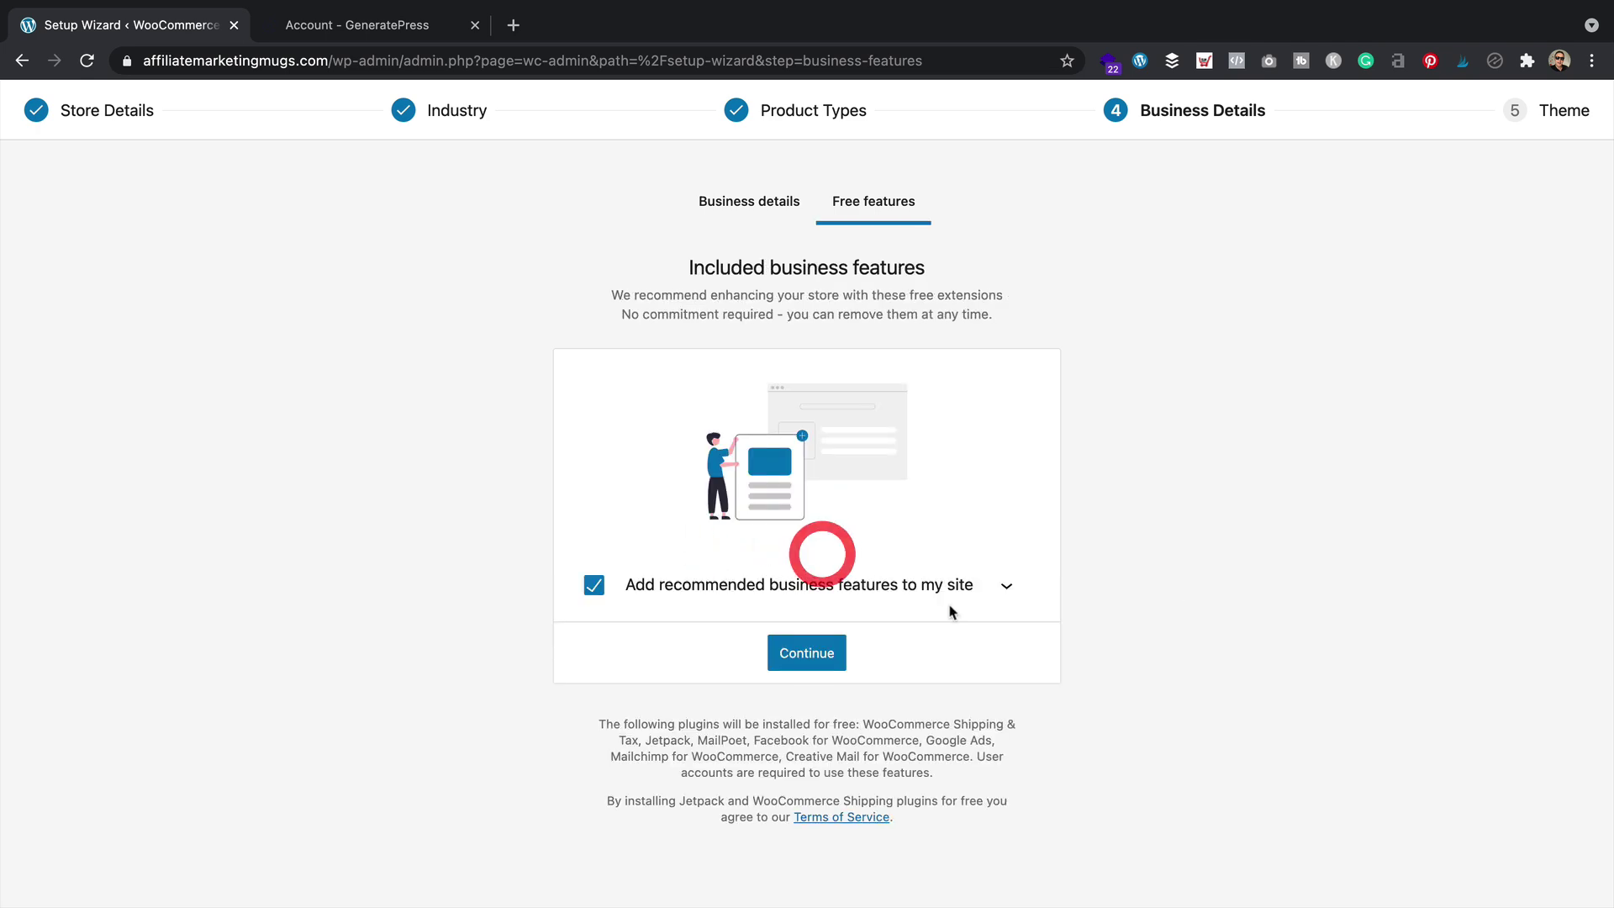
click(1006, 586)
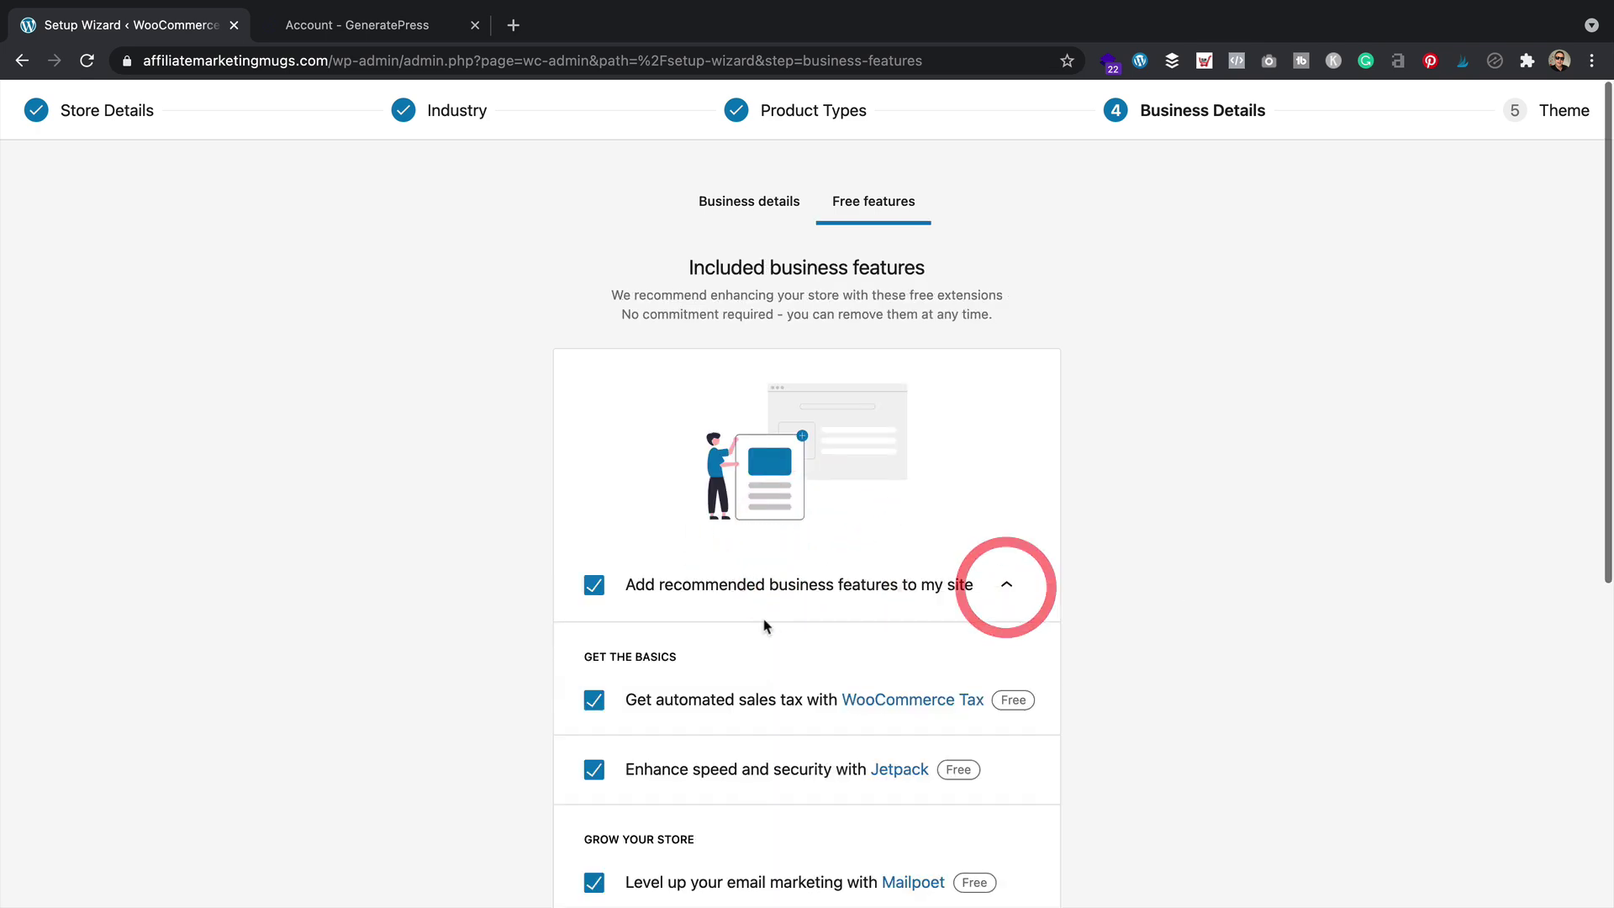
scroll(840, 614, down, 4)
scroll(757, 622, up, 2)
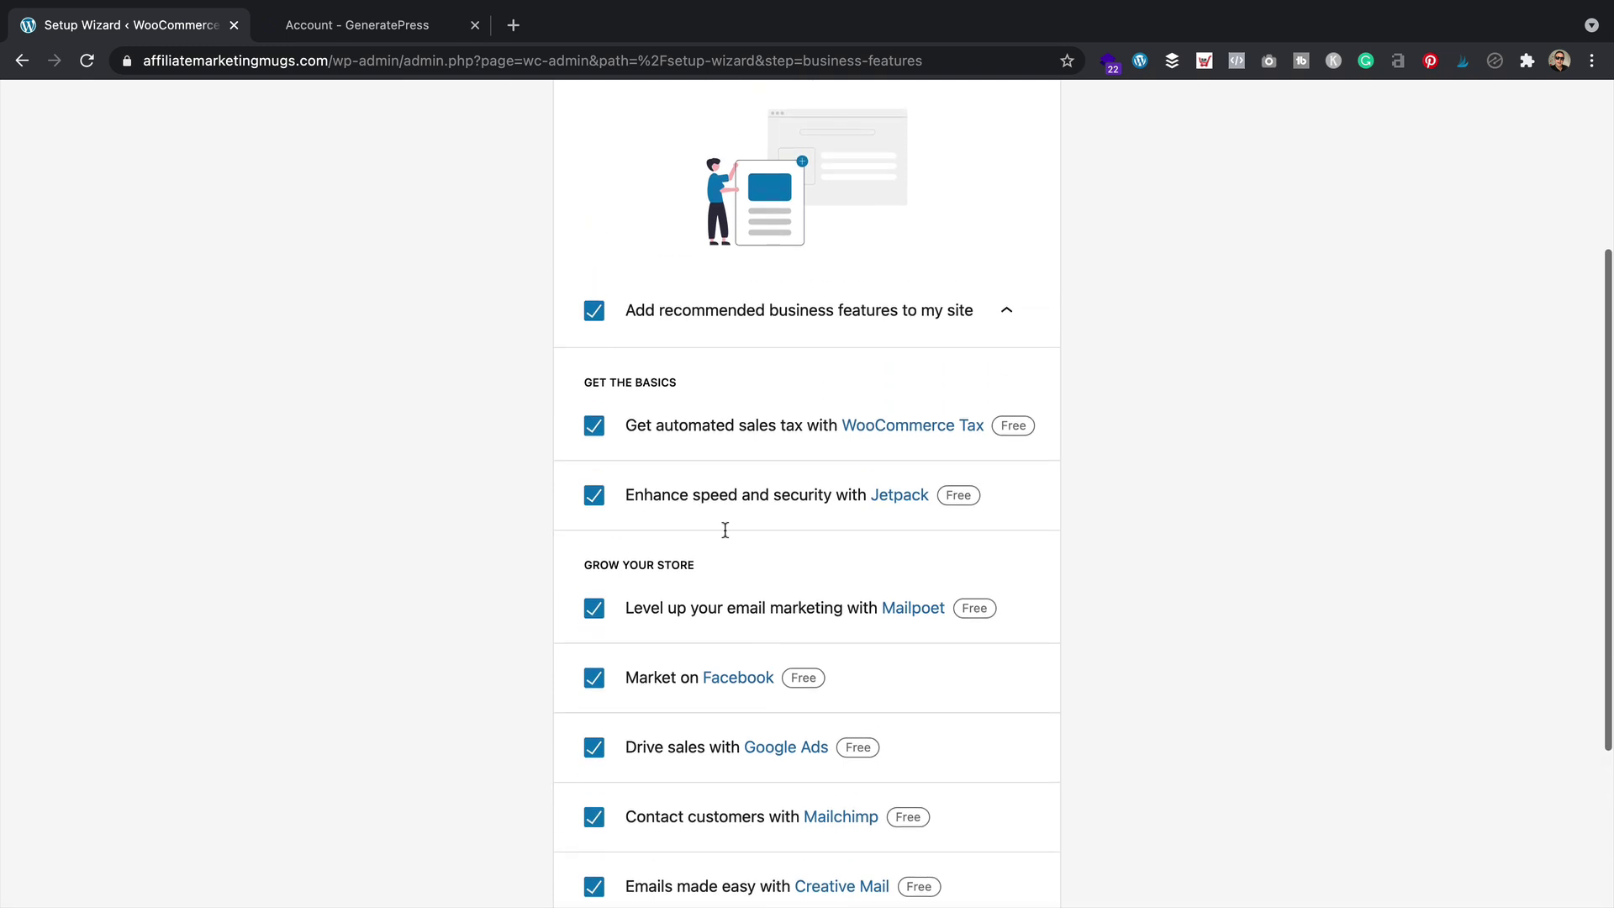
click(595, 311)
scroll(730, 427, down, 2)
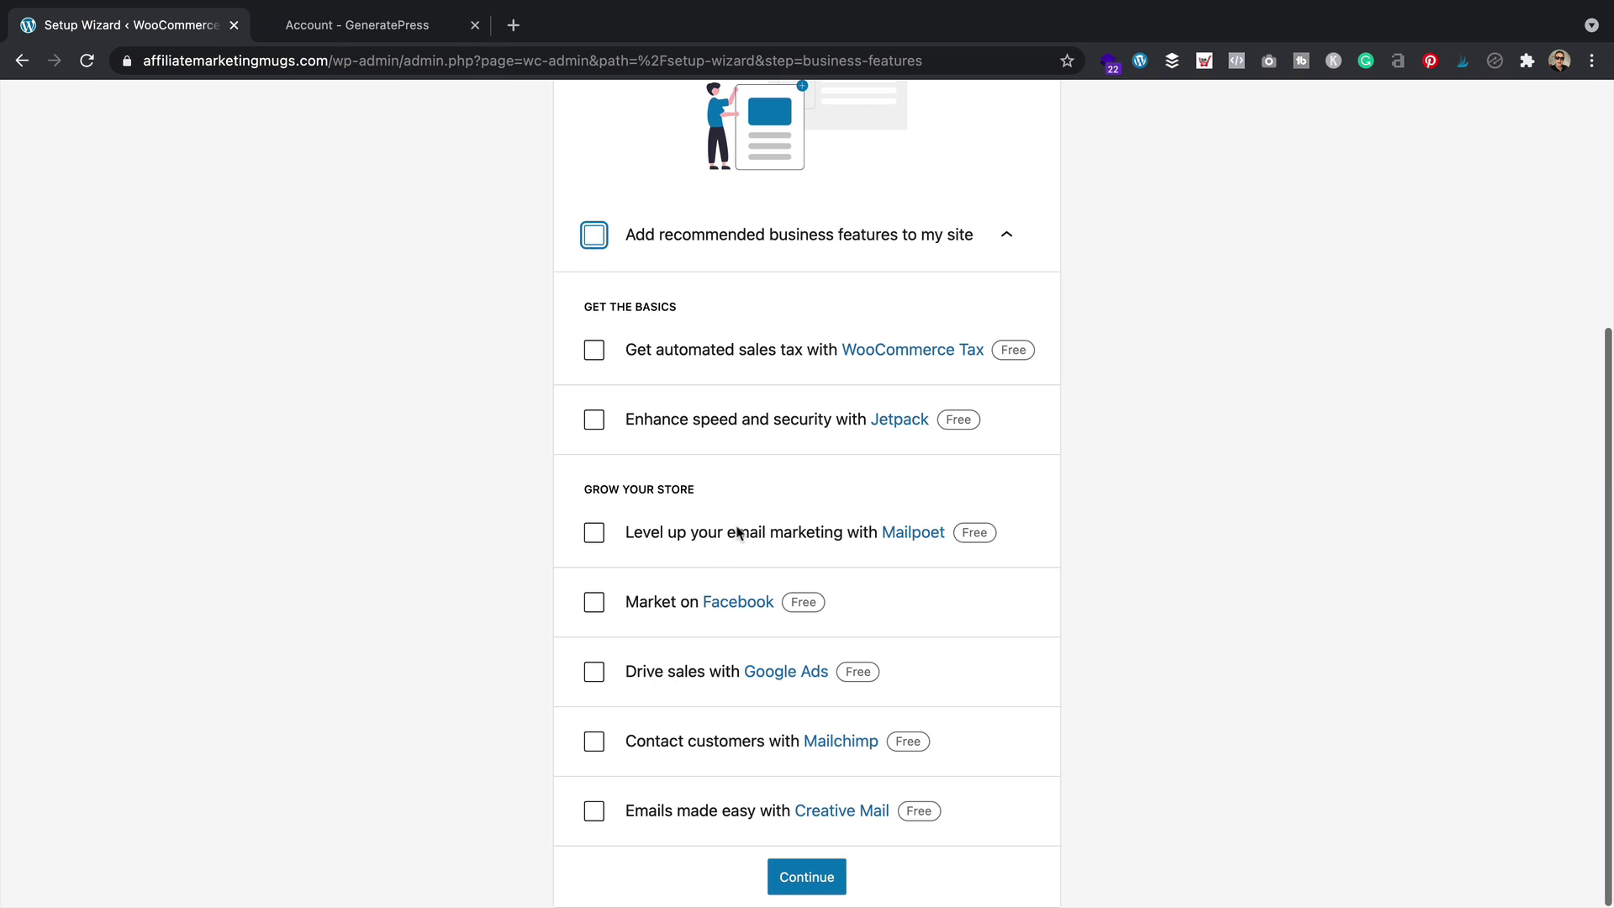
click(814, 879)
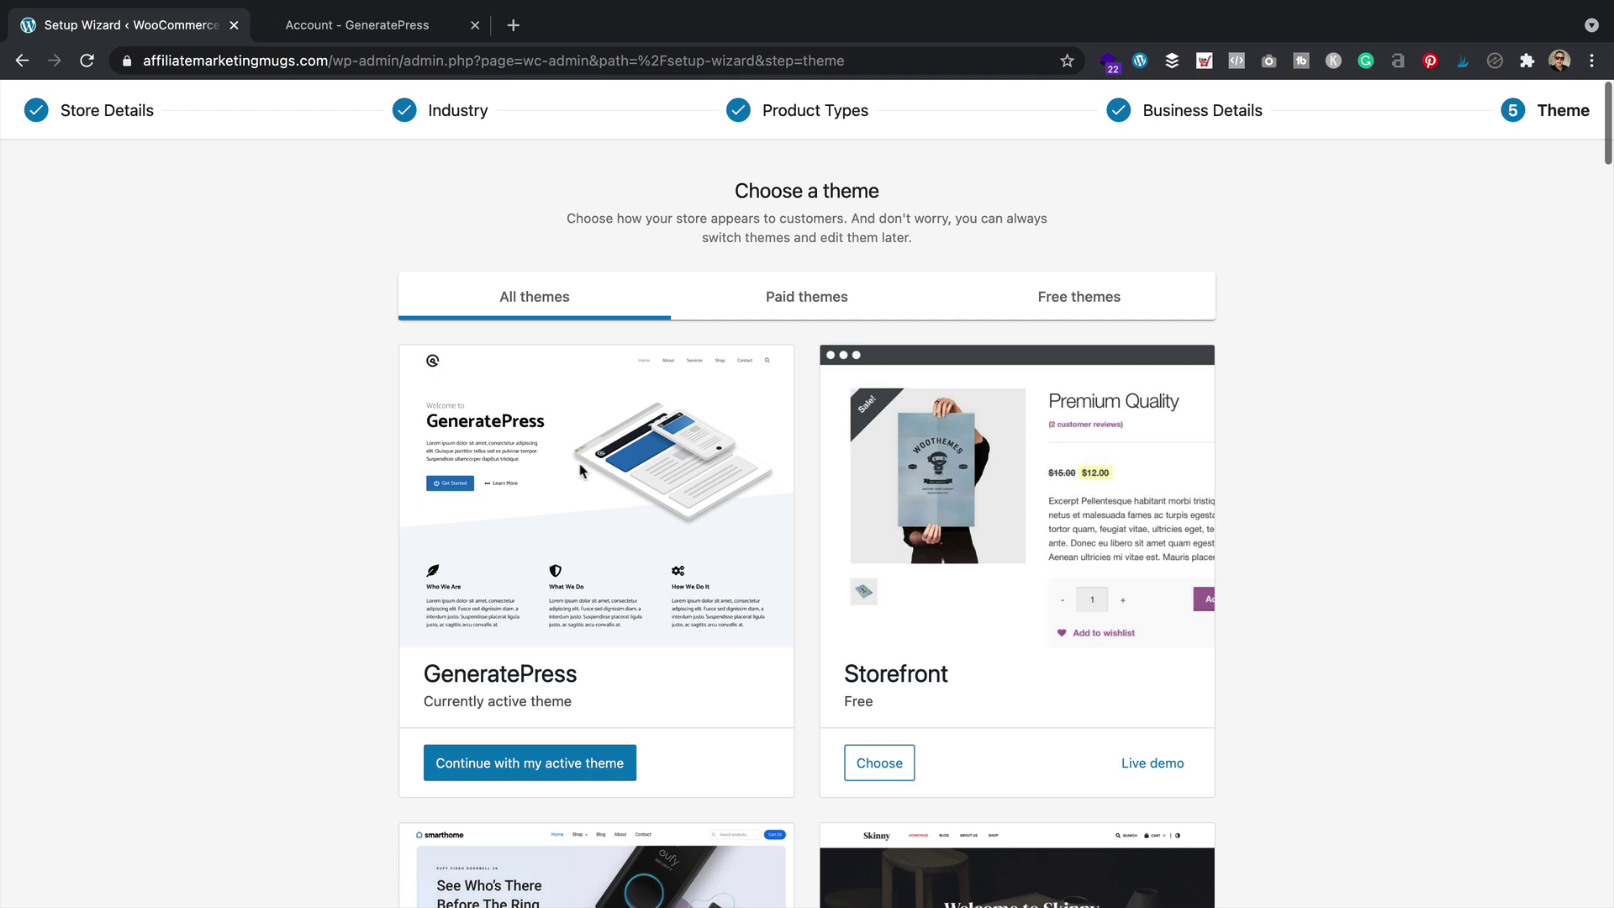
Continue with GeneratePress as the active theme, finish the welcome tour, and reopen Appearance > GeneratePress
click(554, 770)
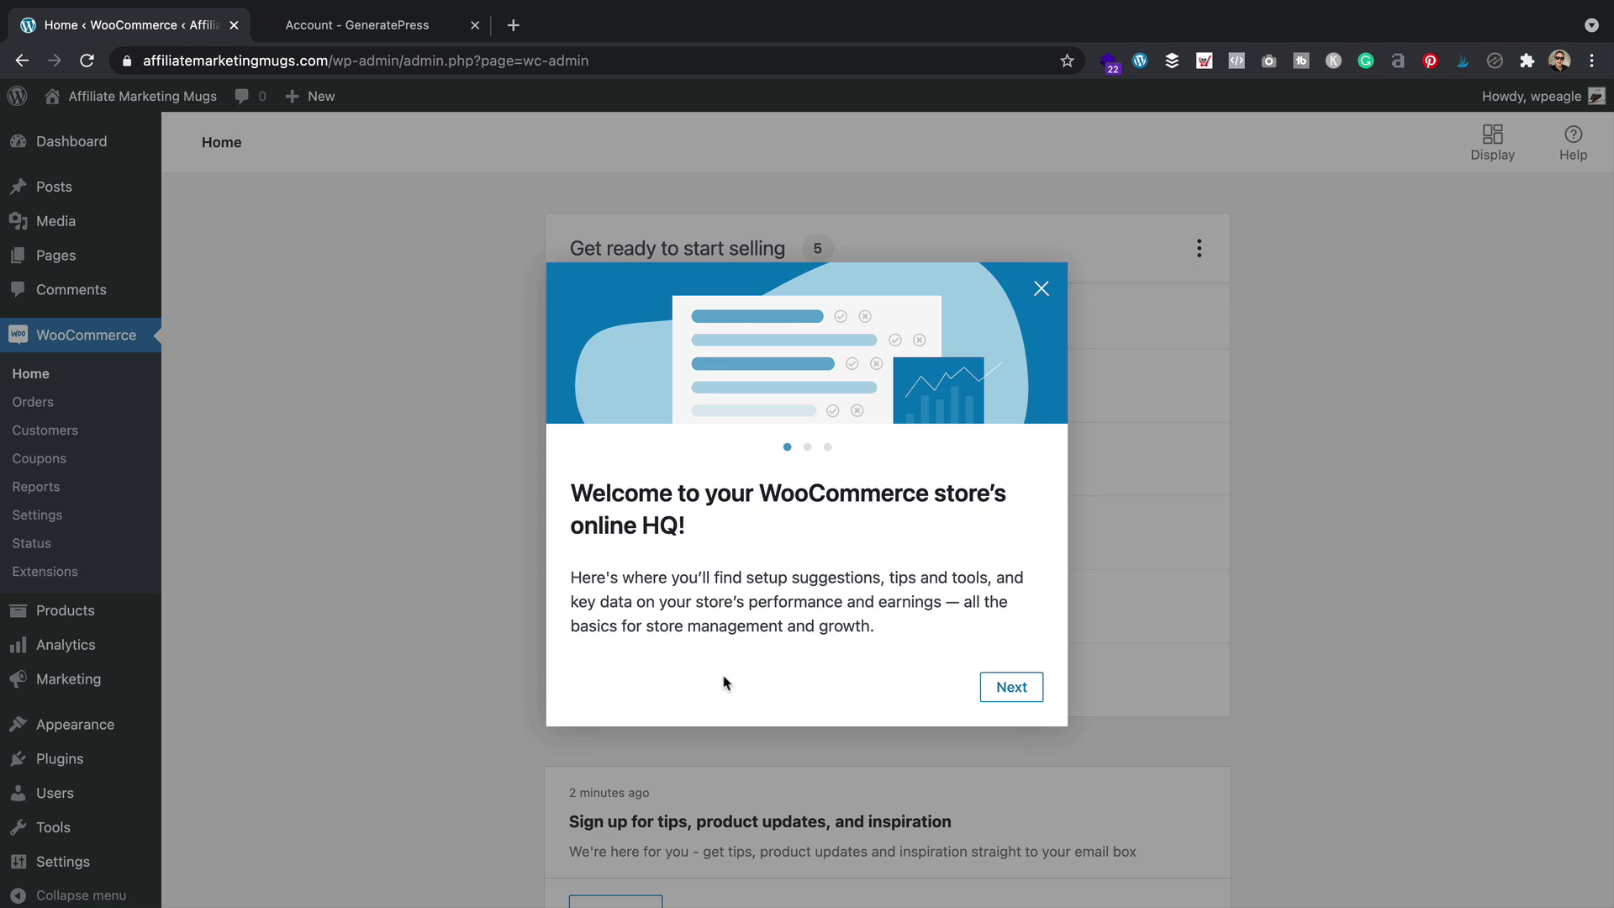
click(1013, 688)
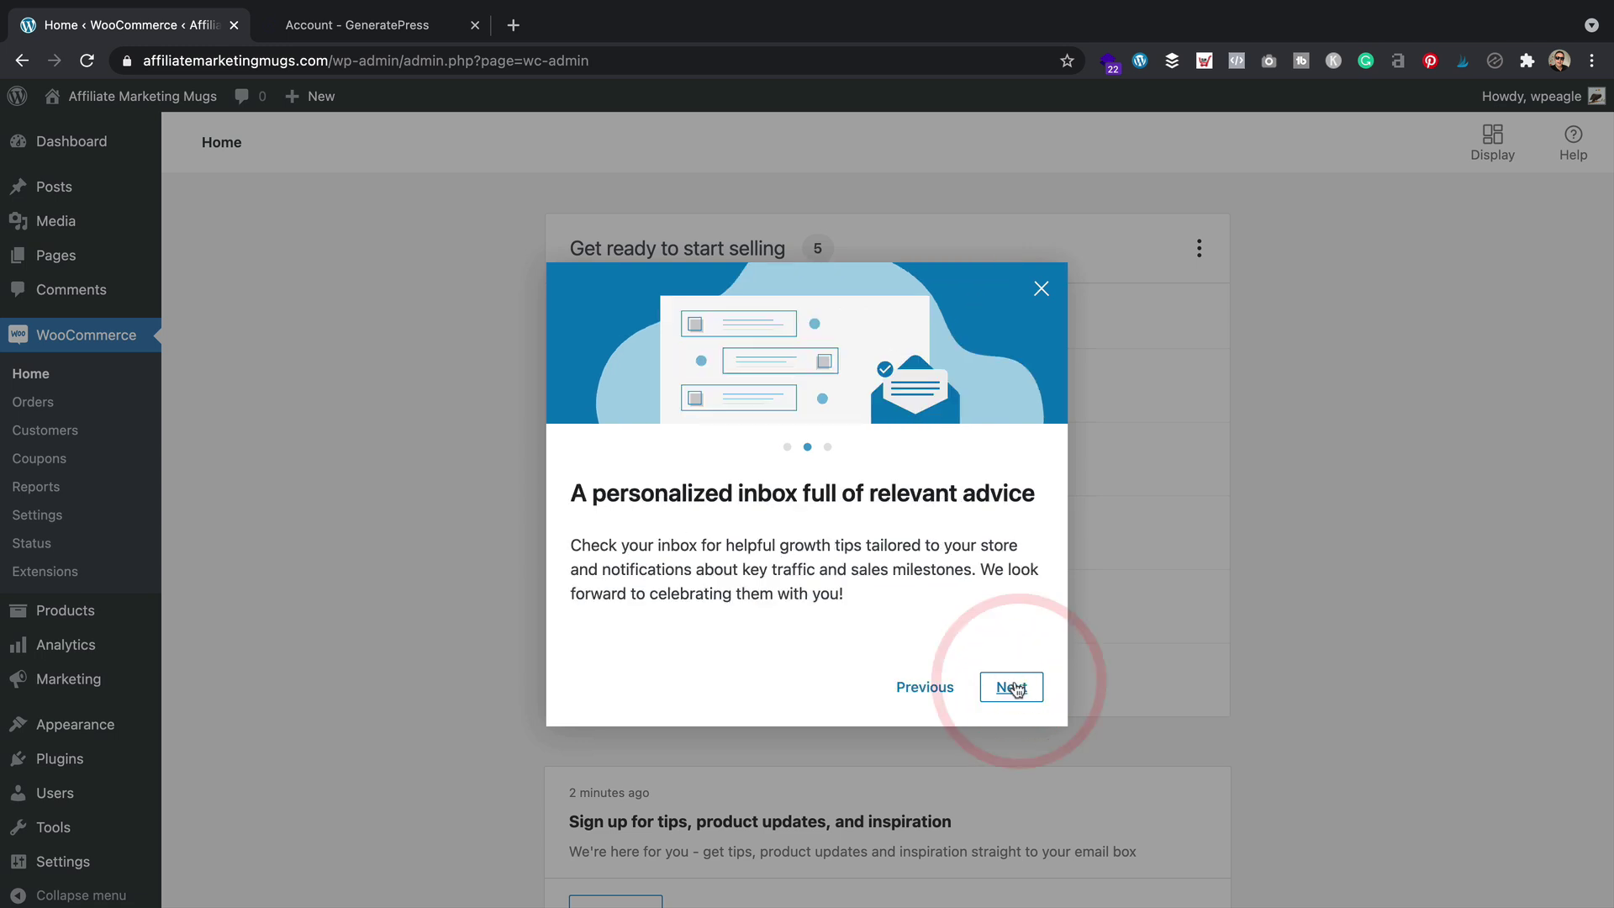
click(1015, 689)
click(1016, 693)
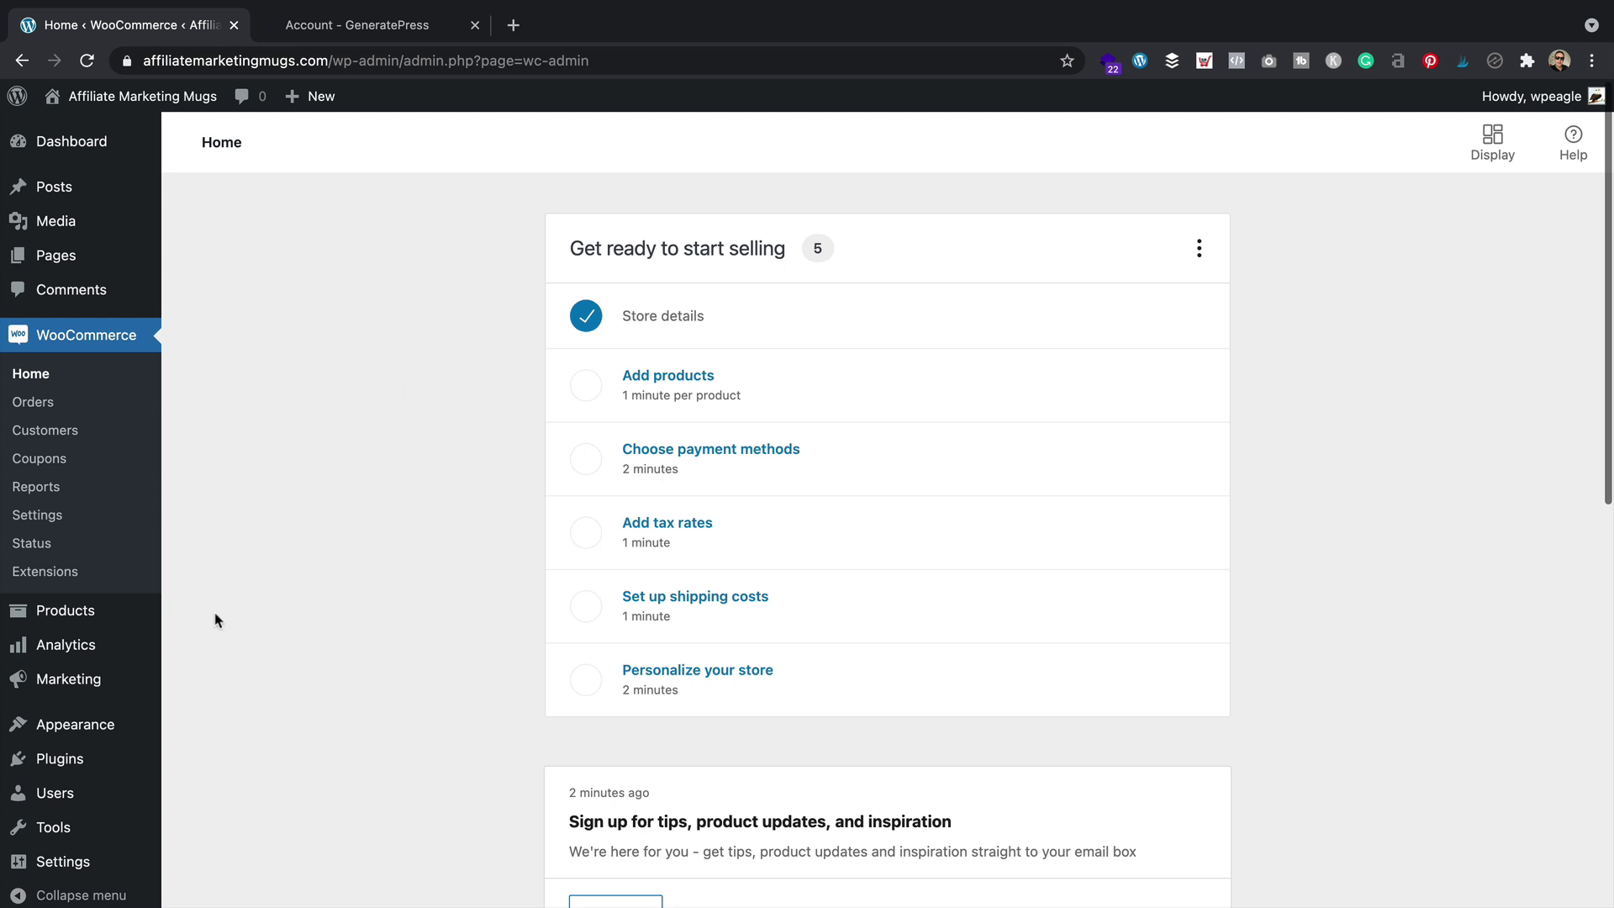
mouse_move(104, 737)
click(273, 821)
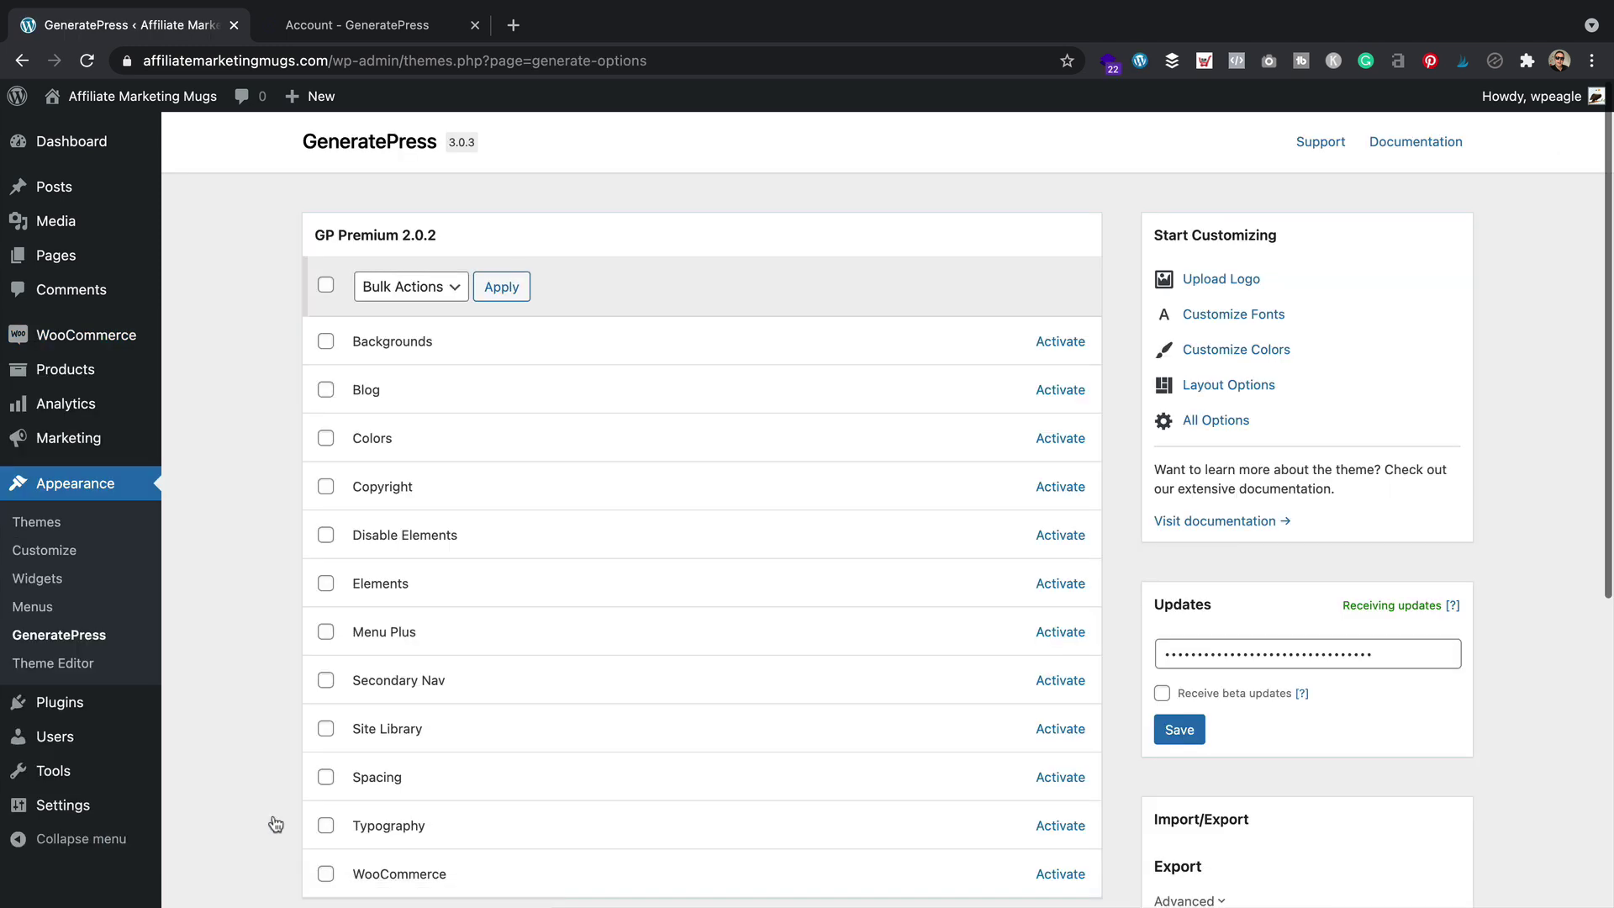
Activate the GeneratePress WooCommerce and Site Library modules
scroll(836, 265, down, 3)
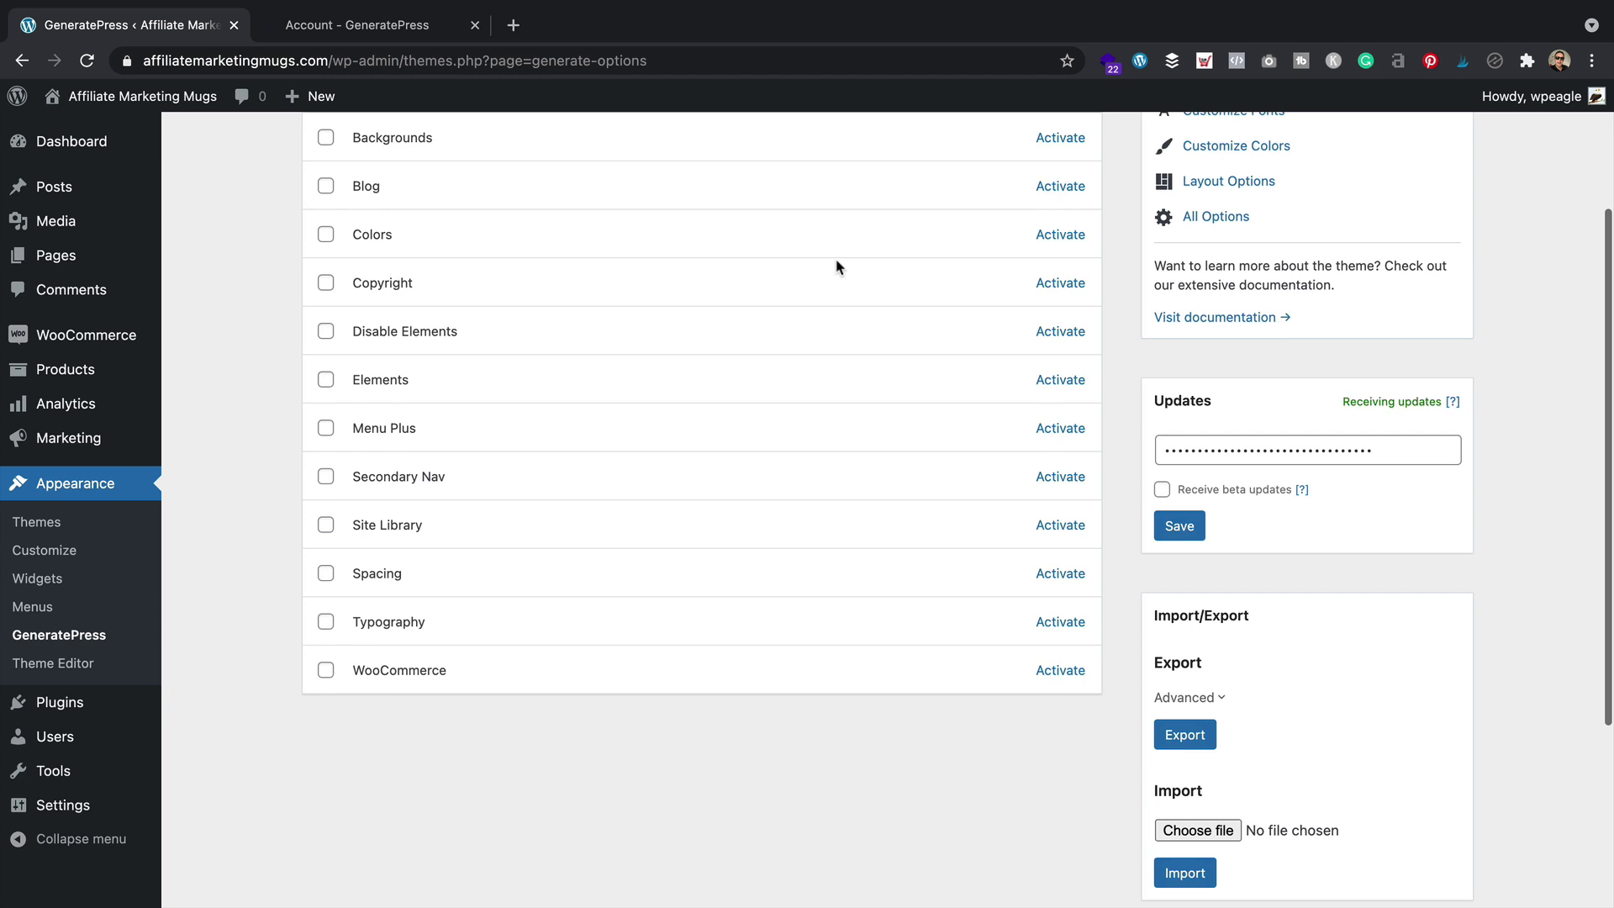
click(1071, 673)
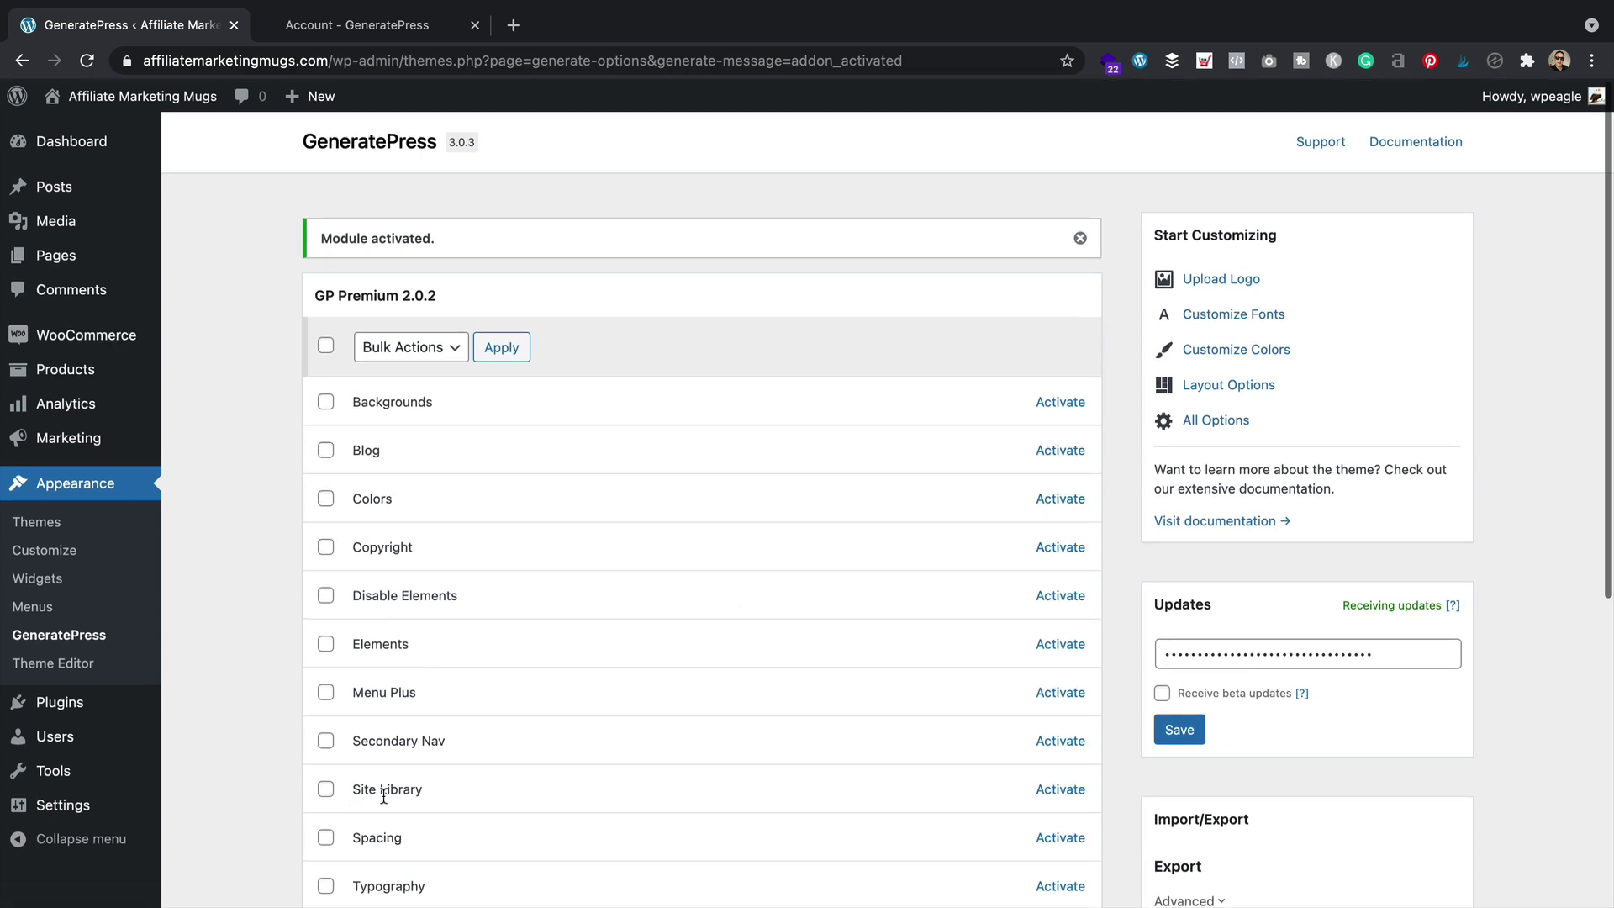
click(1044, 789)
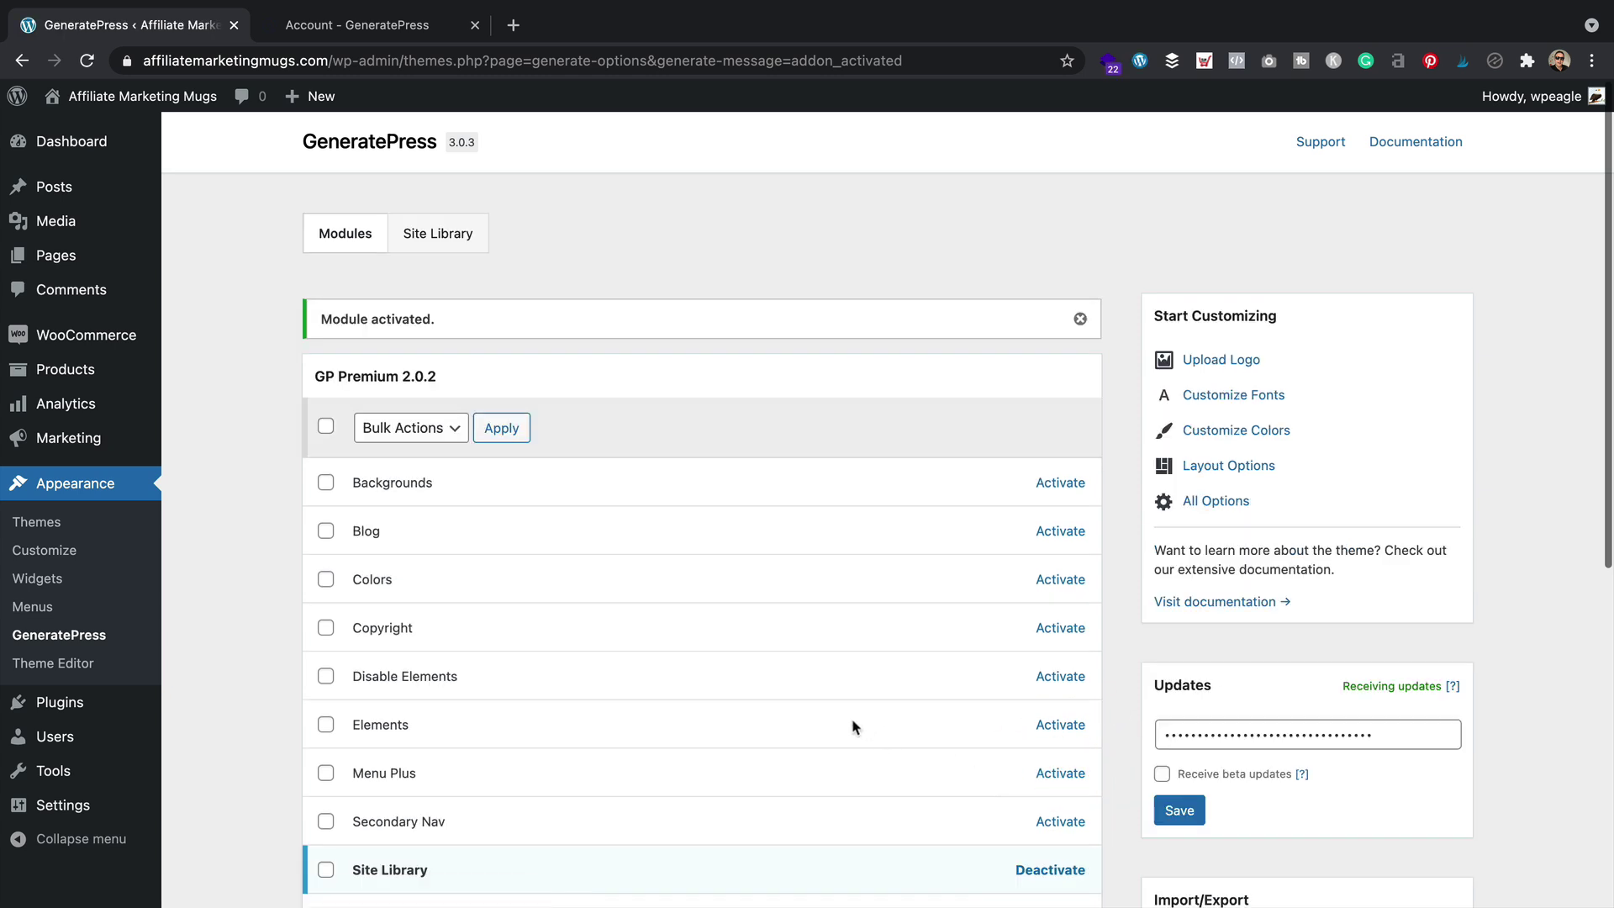
scroll(854, 724, down, 3)
scroll(856, 724, down, 1)
scroll(854, 724, up, 3)
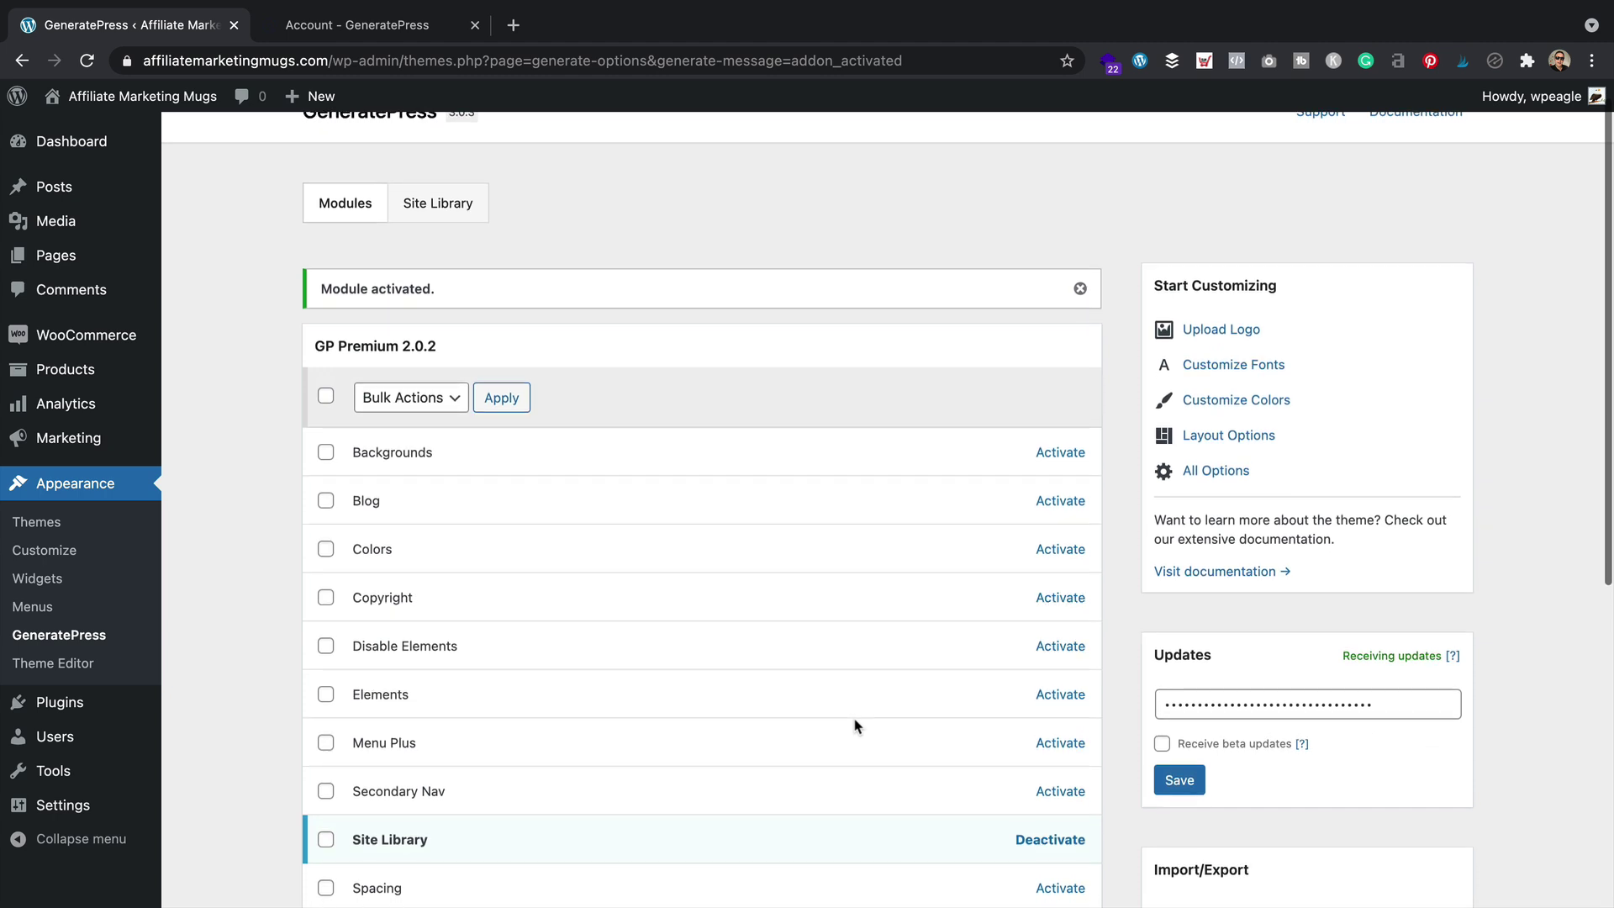
scroll(854, 724, up, 1)
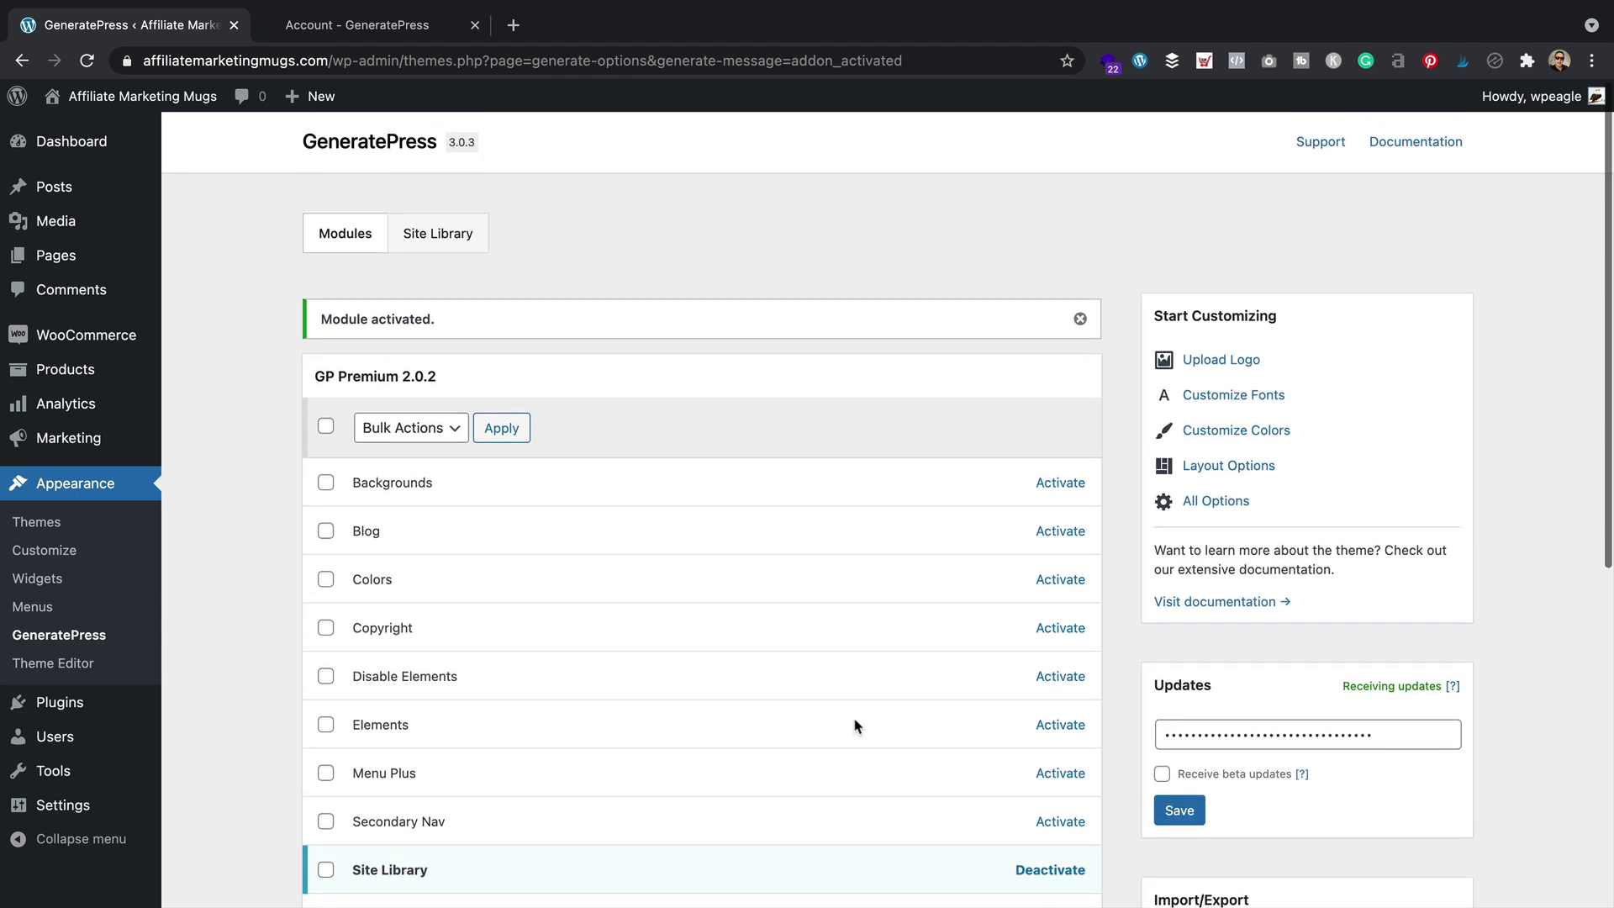
In the Site Library, filter by the e-Commerce category and preview the Niche site
click(440, 236)
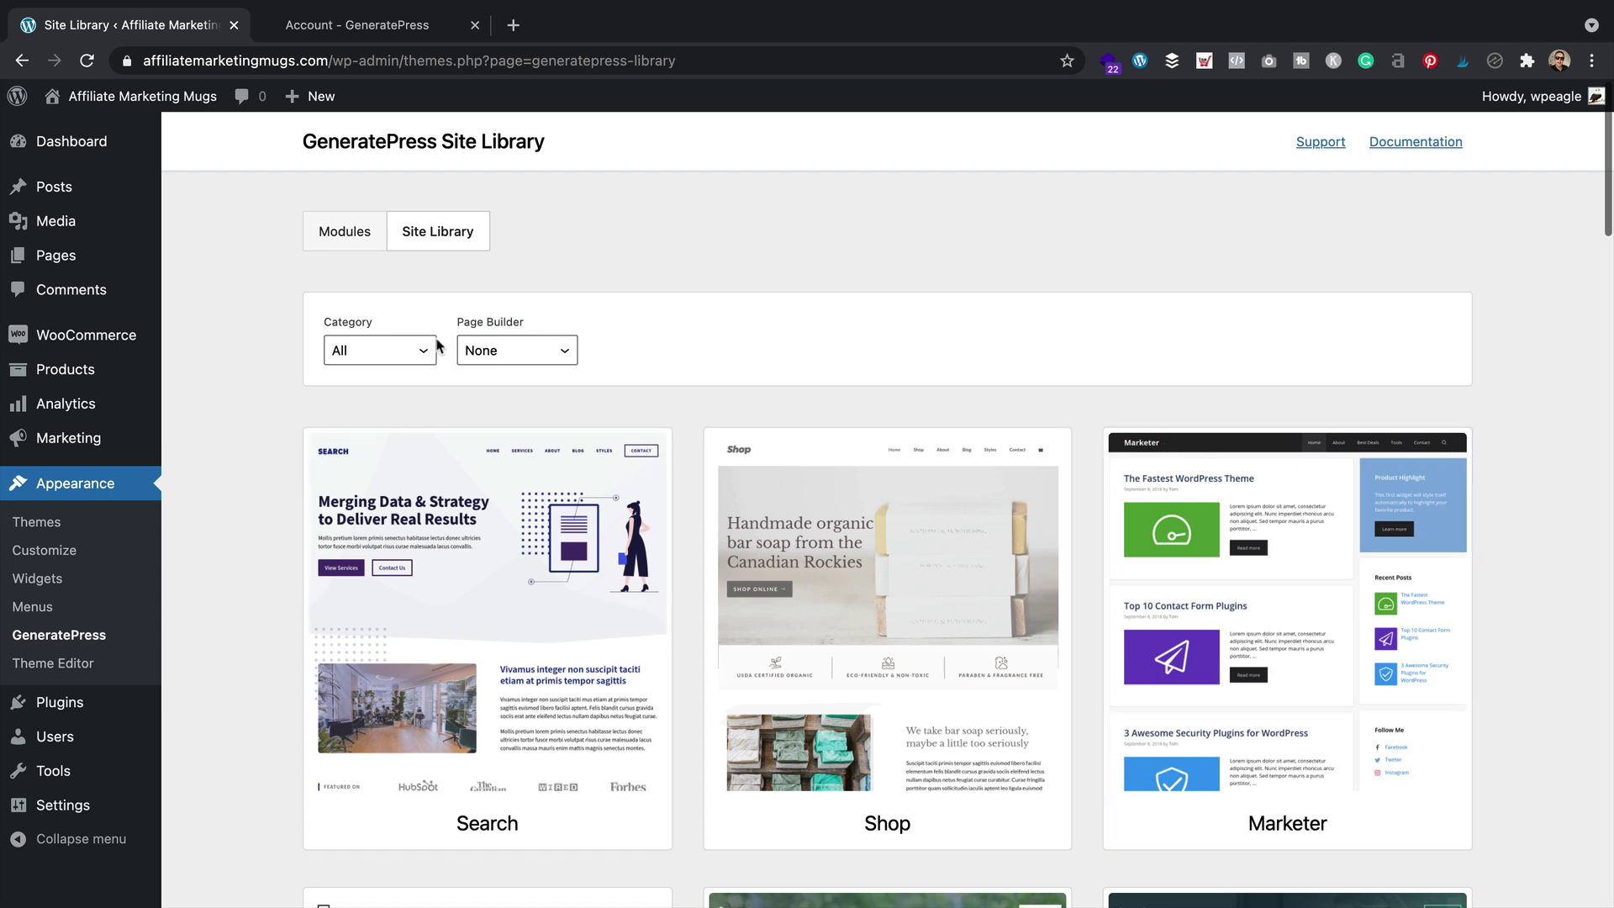
click(413, 351)
click(378, 394)
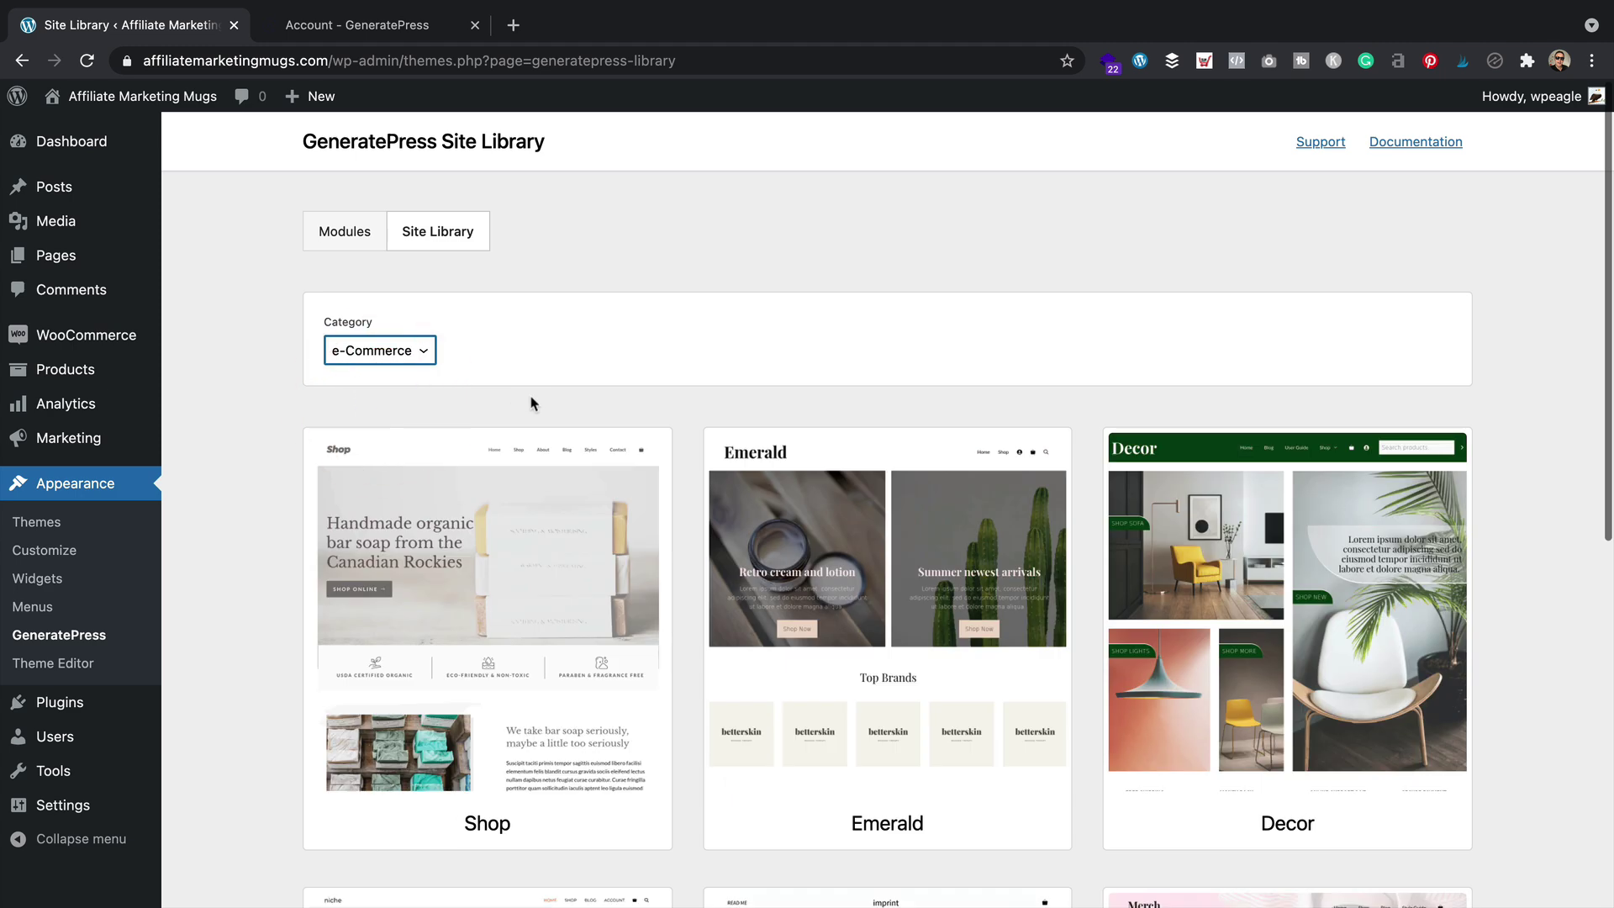
scroll(605, 350, down, 2)
scroll(603, 350, down, 4)
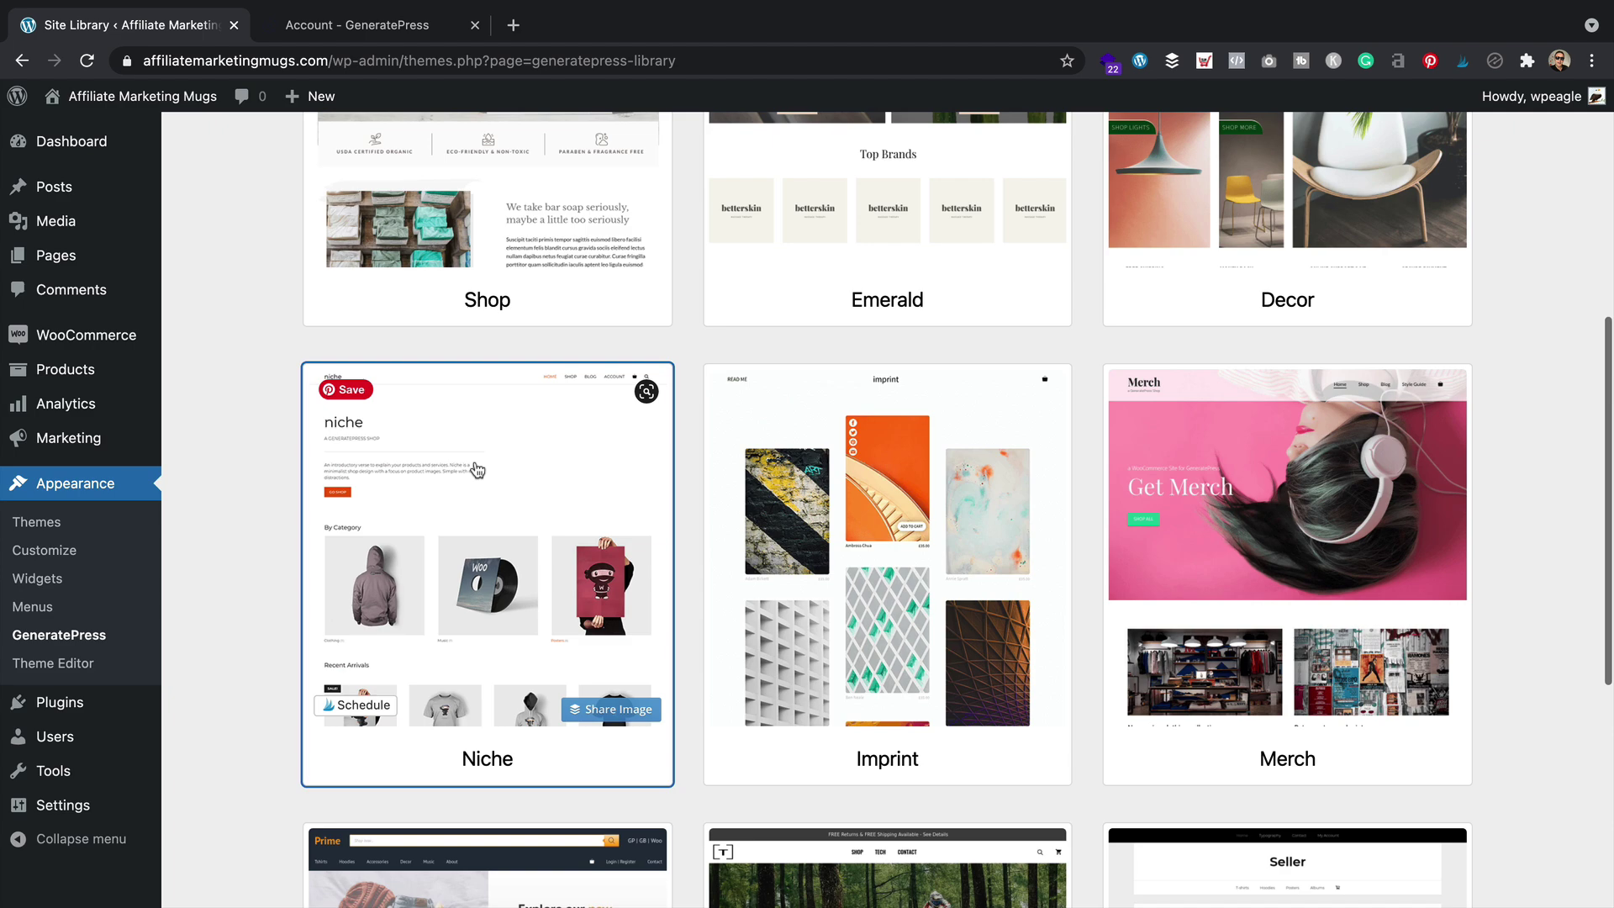
scroll(612, 436, down, 6)
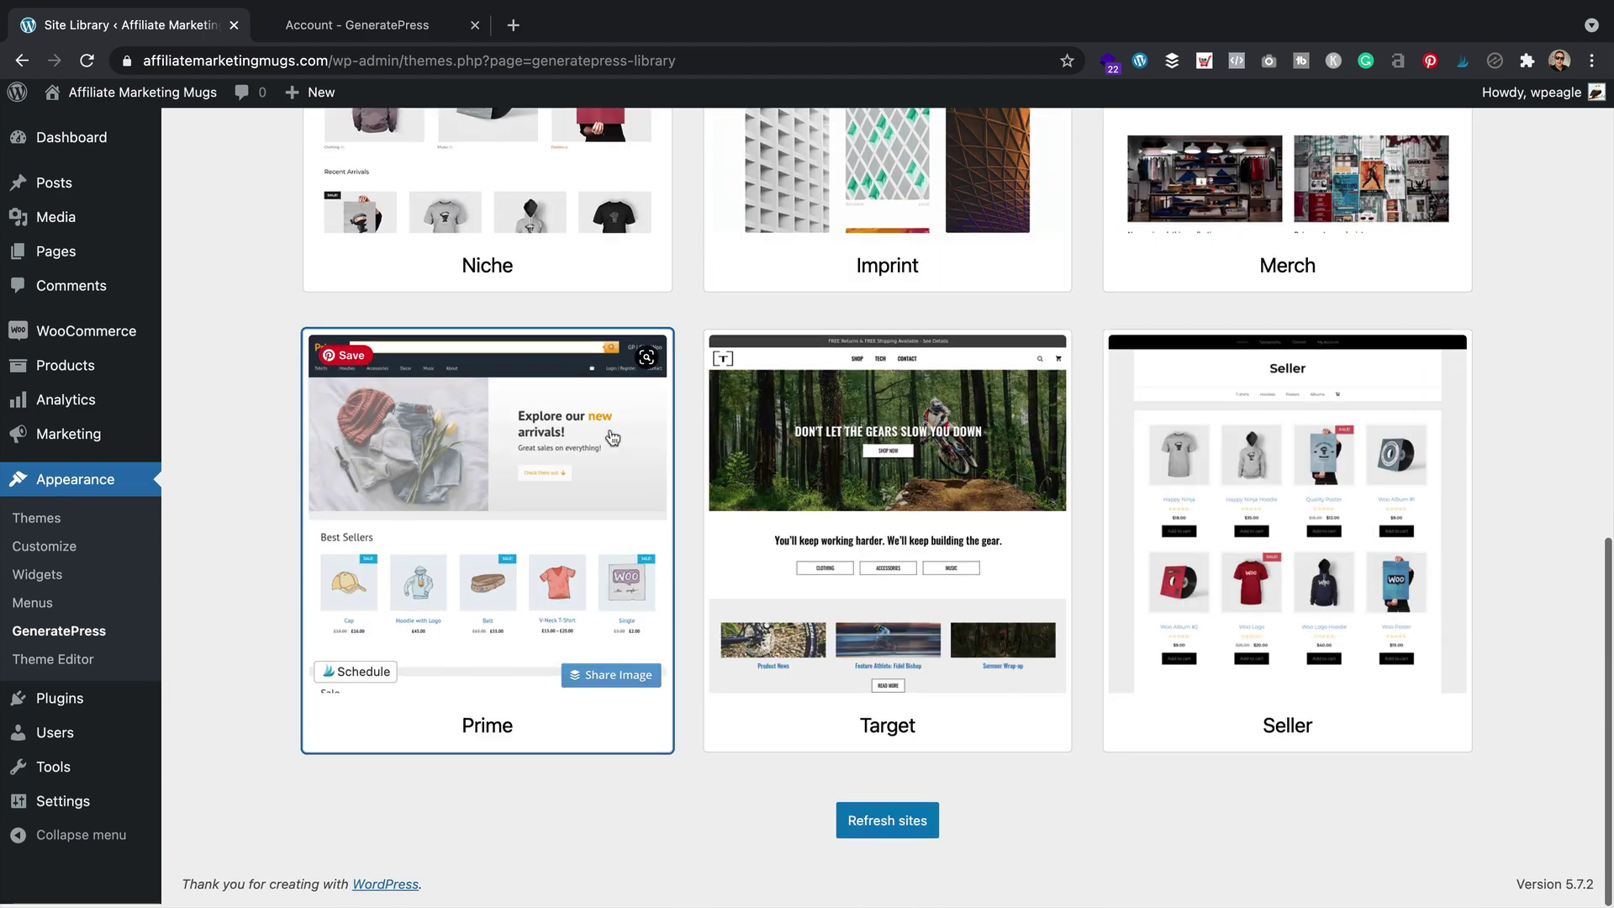
scroll(612, 437, up, 5)
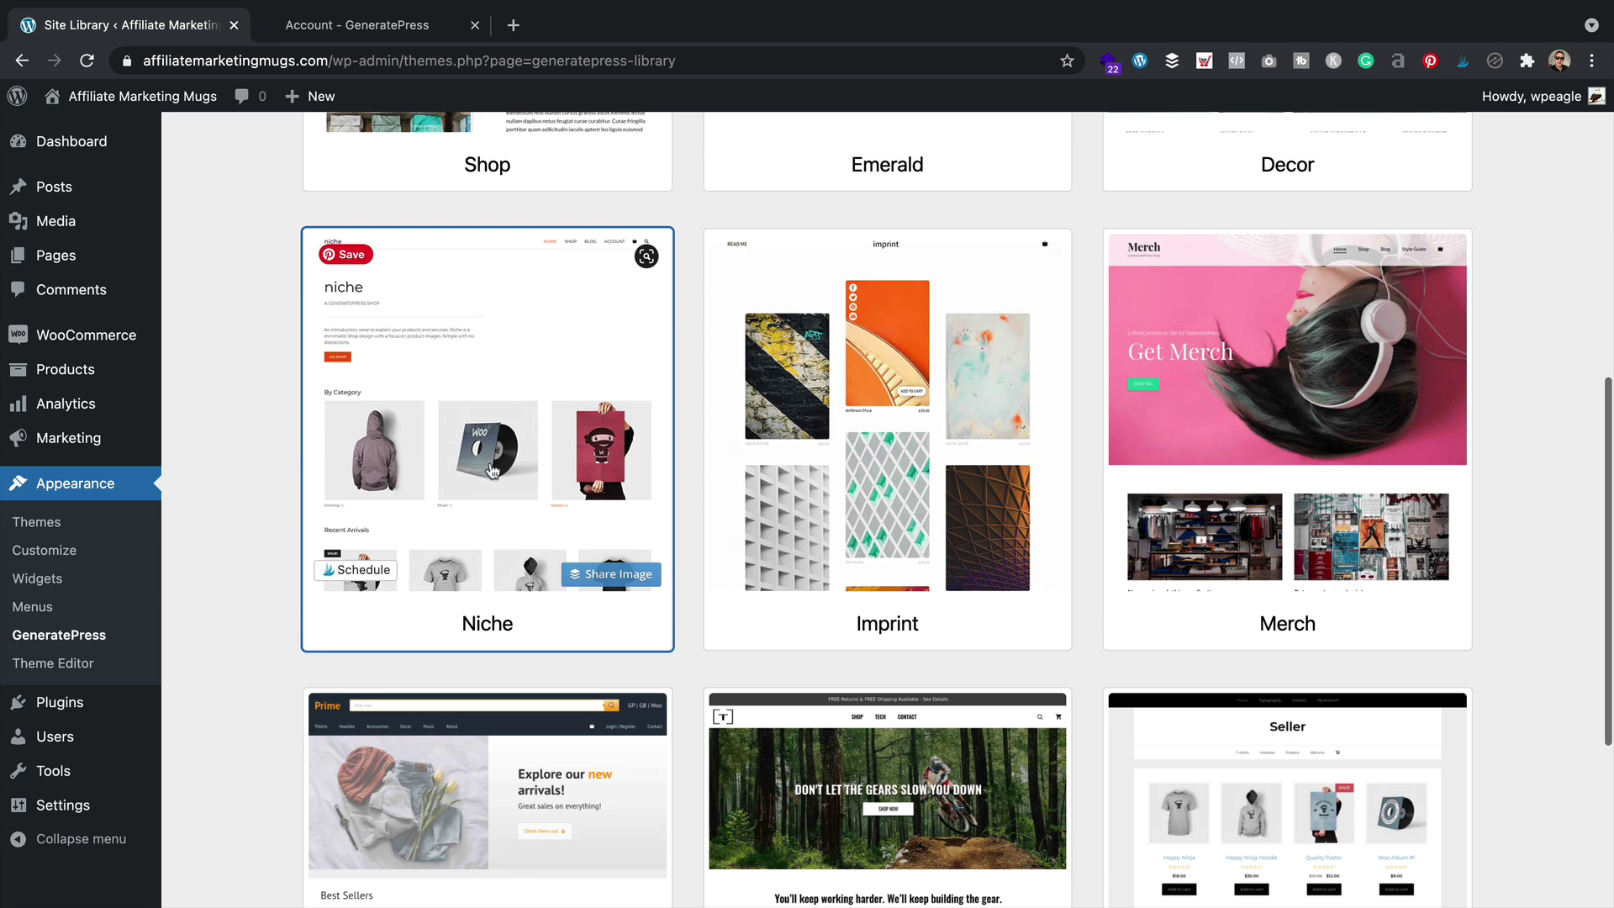
click(511, 386)
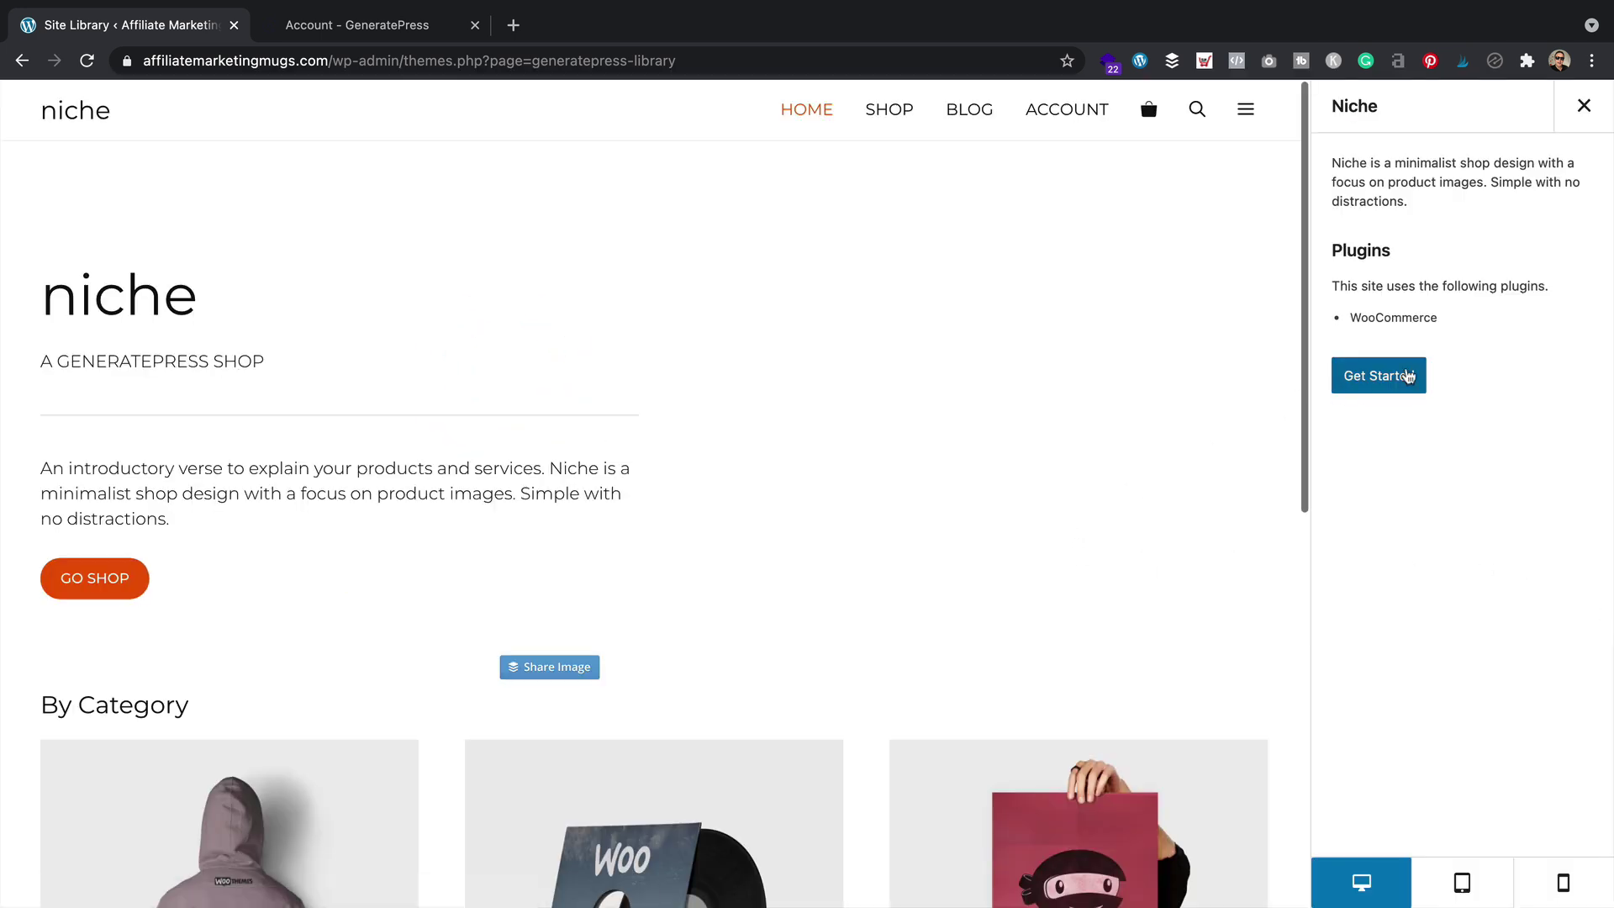
Import the Niche theme options with Import Demo Content off, then view the redesigned site
click(1397, 375)
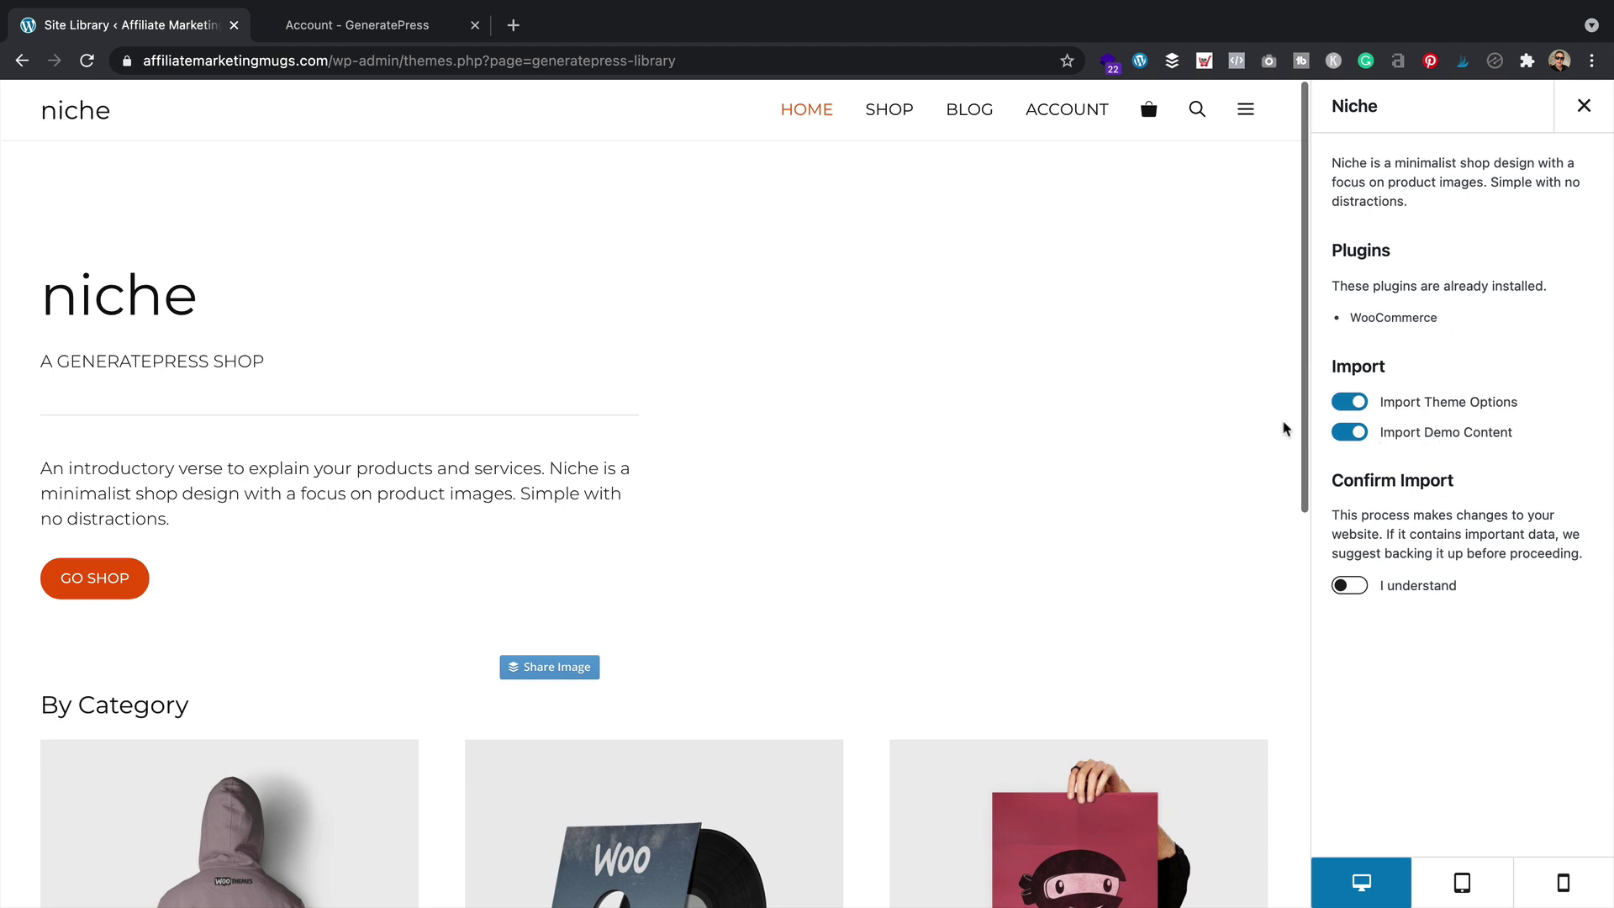
click(1360, 432)
click(1343, 587)
click(1379, 655)
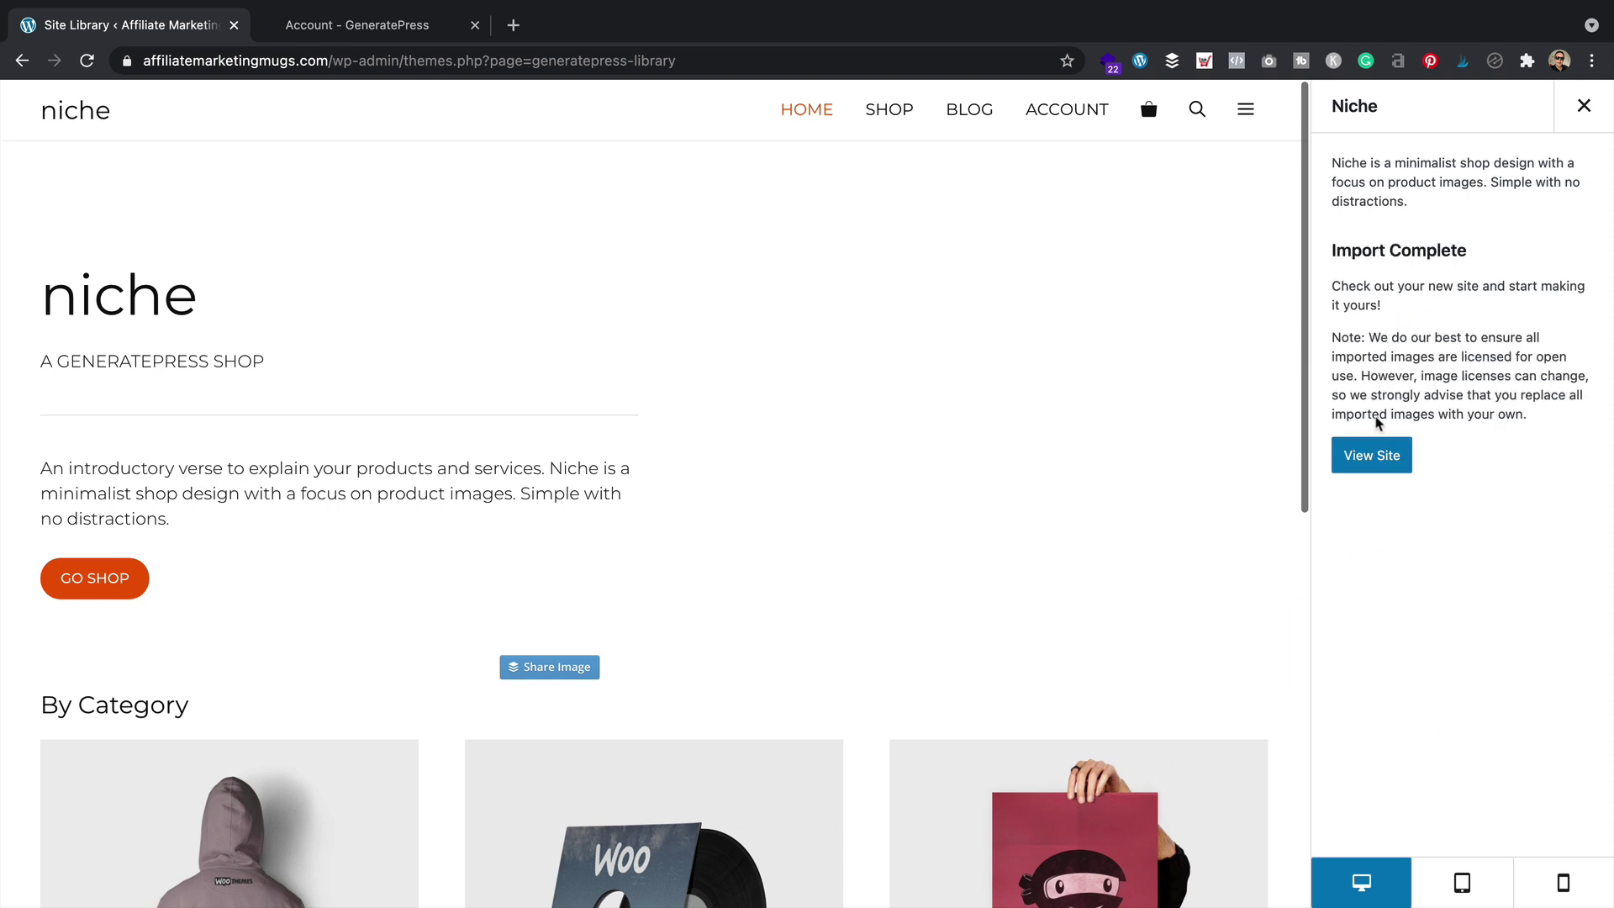
click(1376, 456)
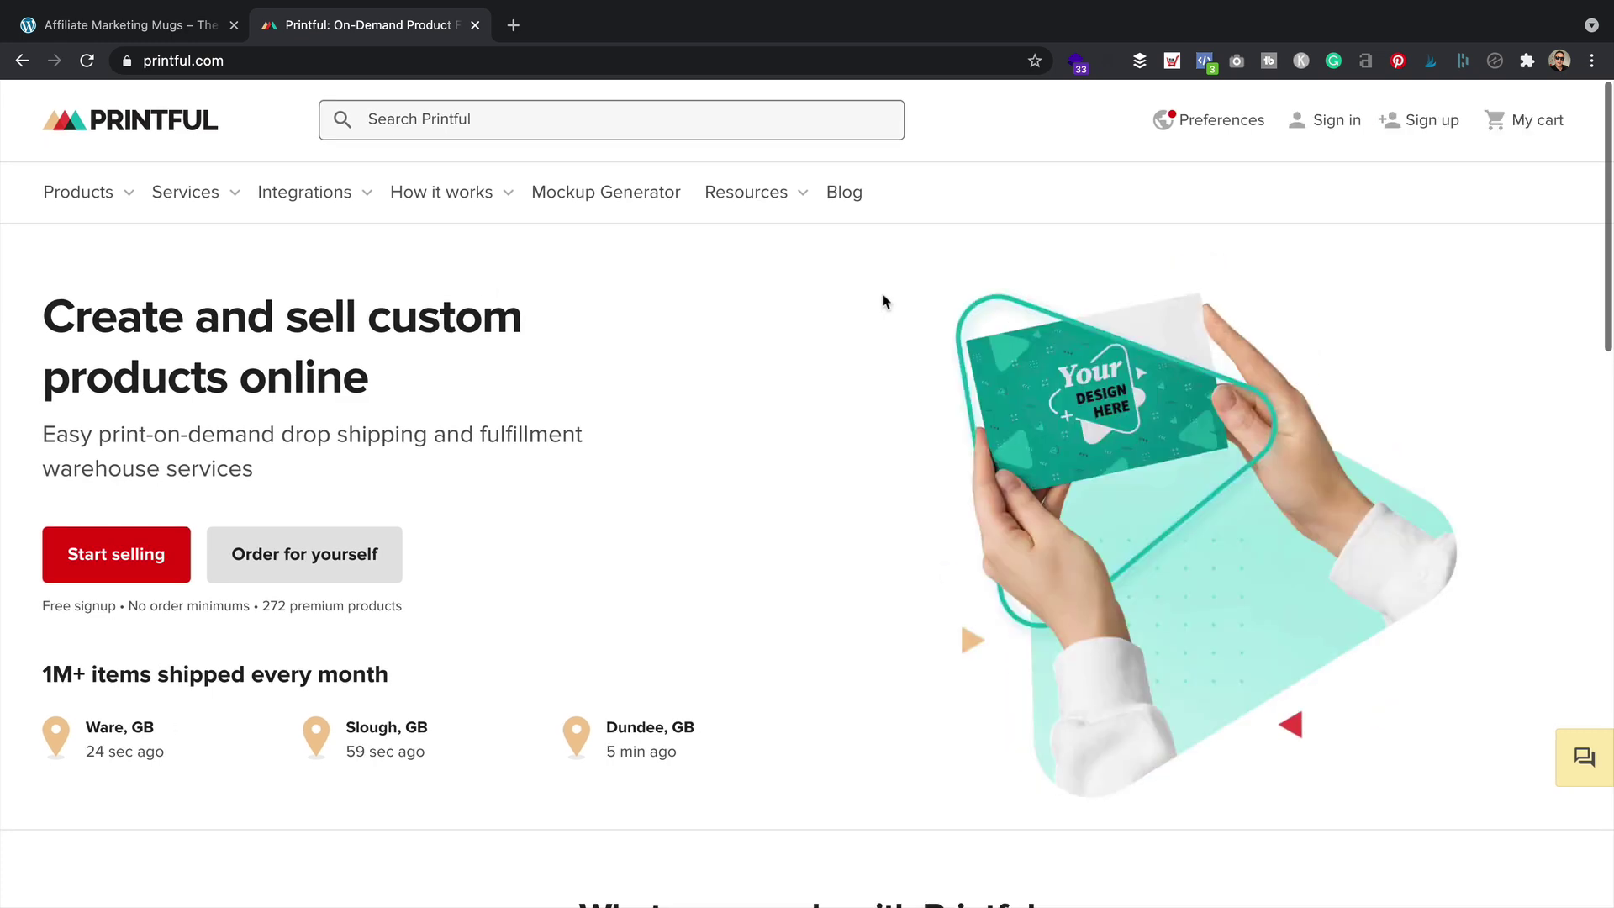
Log in to the Printful account from the Printful homepage
click(130, 548)
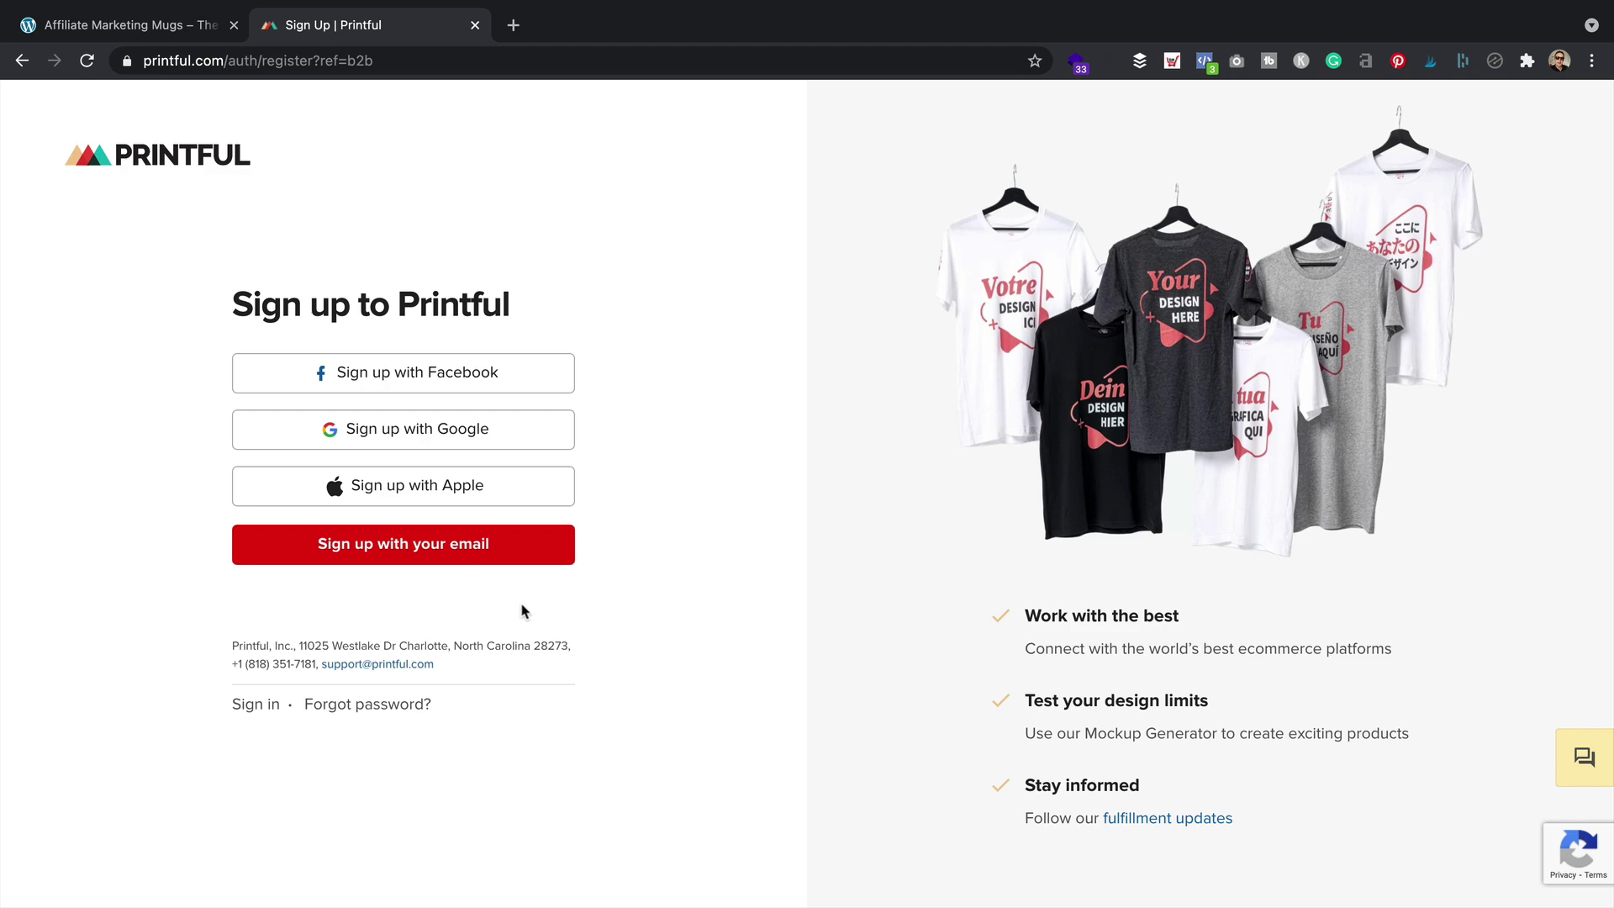
click(172, 161)
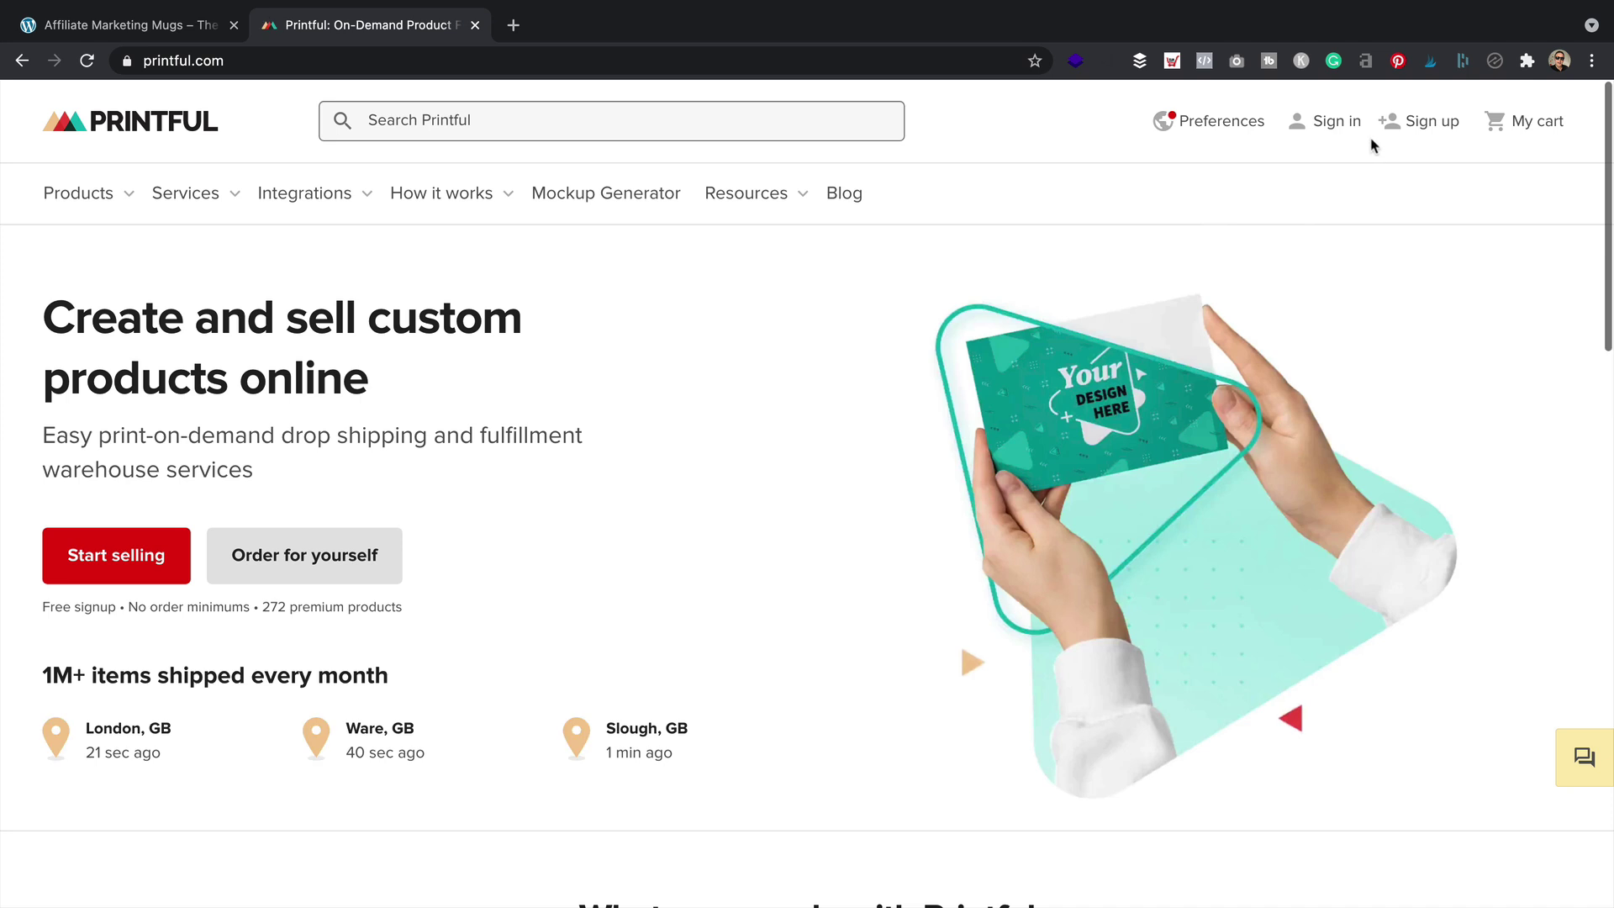
click(1335, 120)
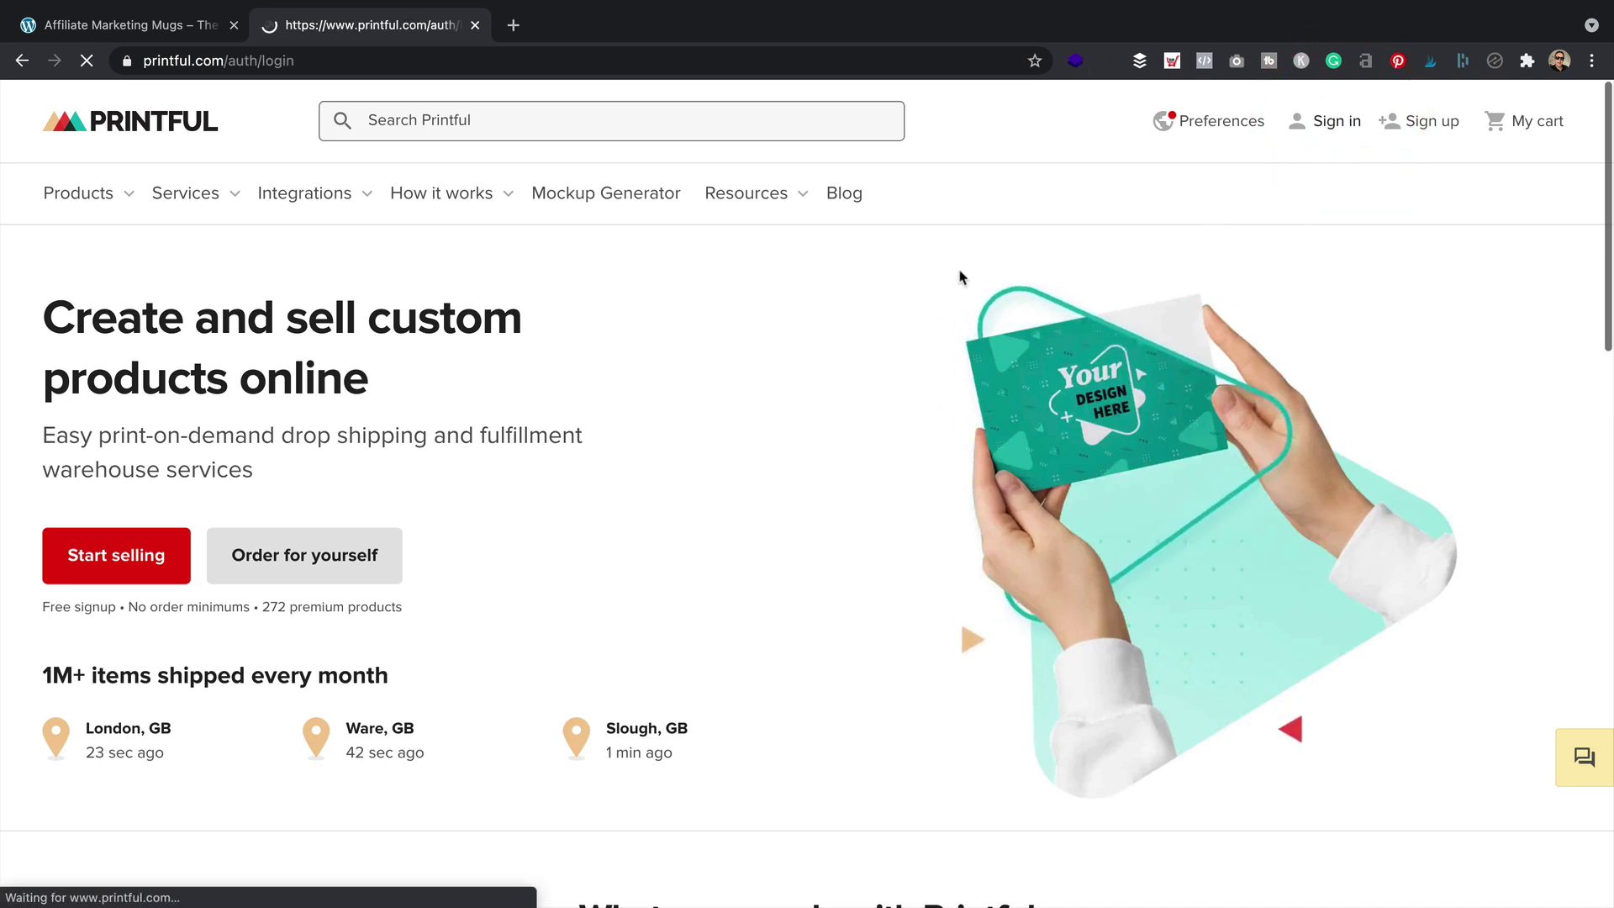
click(280, 747)
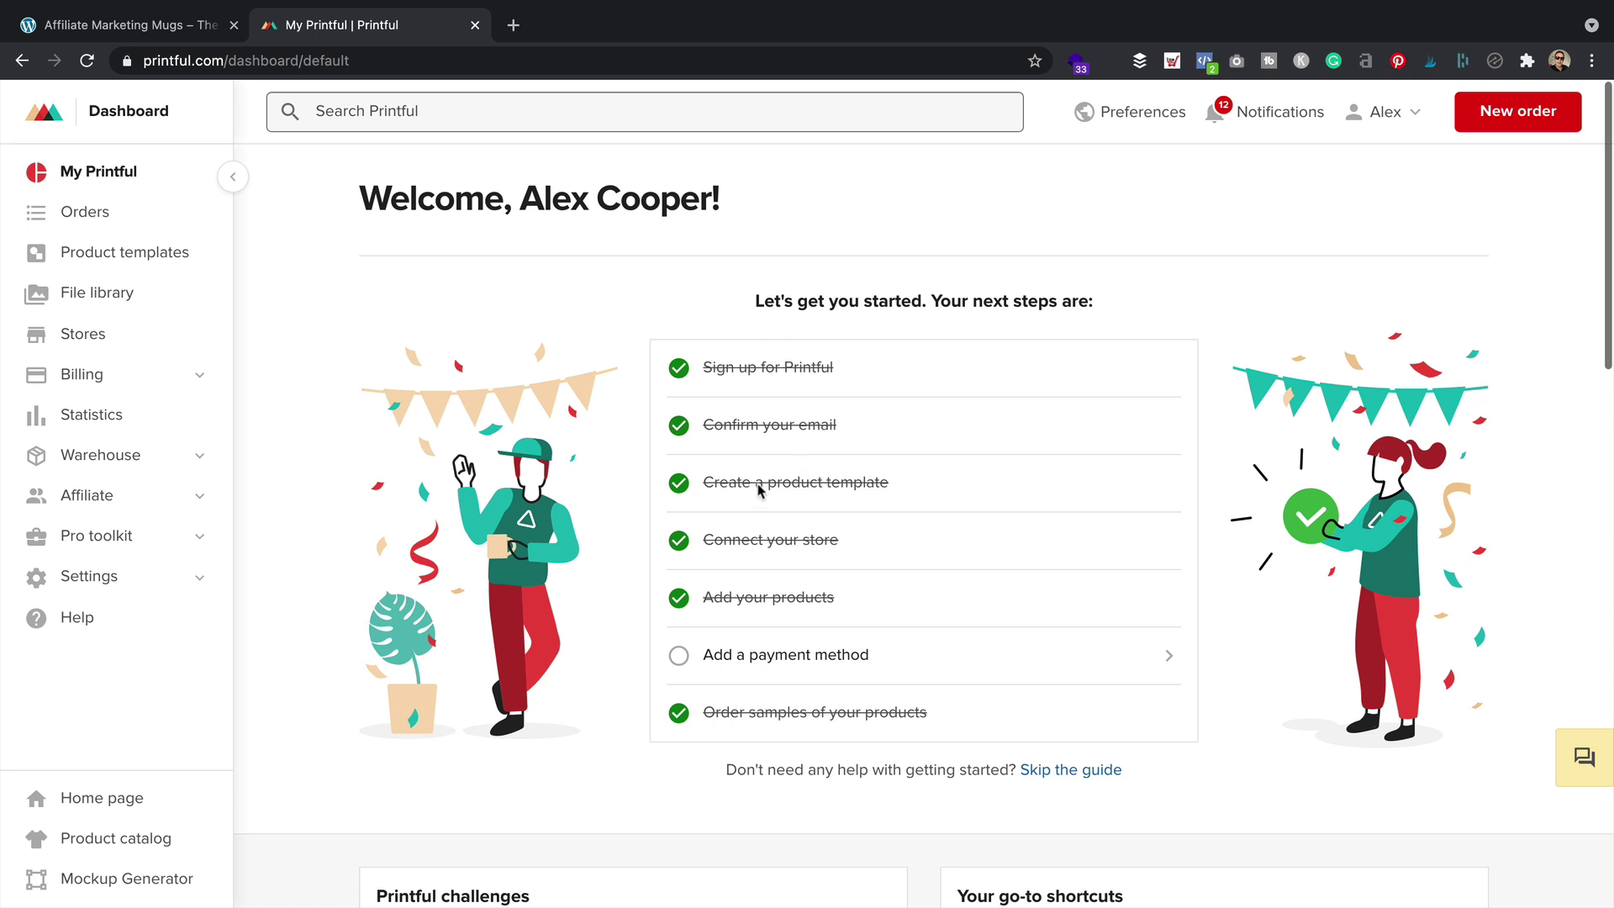
Review the dashboard checklist steps, then switch back to the Affiliate Marketing Mugs tab
drag(911, 421, 683, 440)
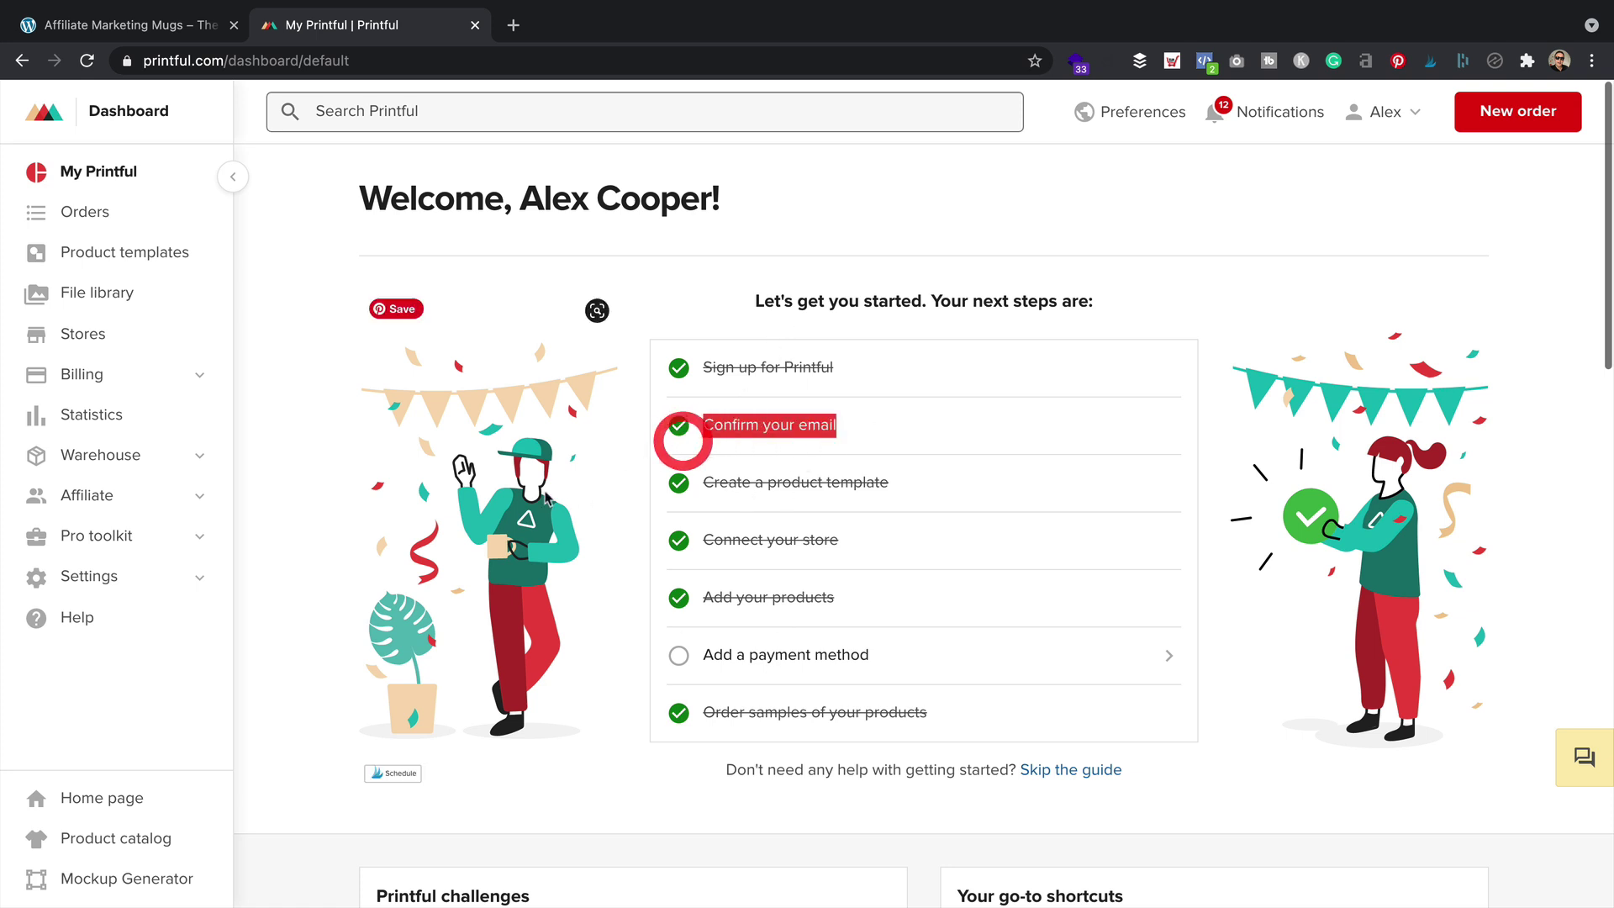
click(1184, 423)
drag(955, 486, 696, 484)
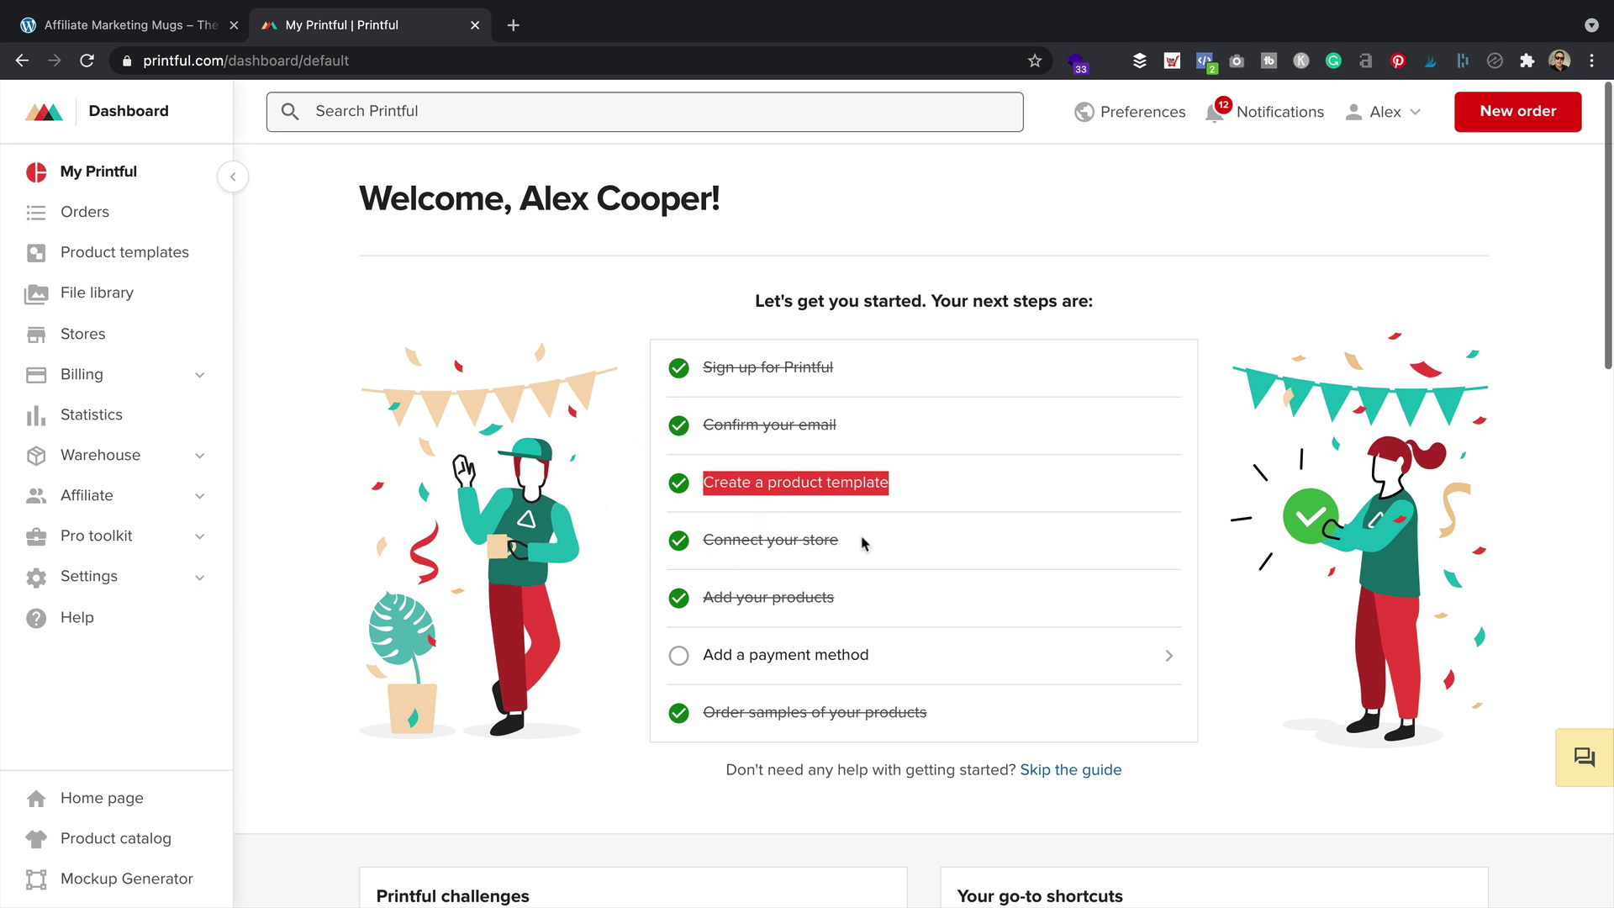
drag(865, 541, 698, 540)
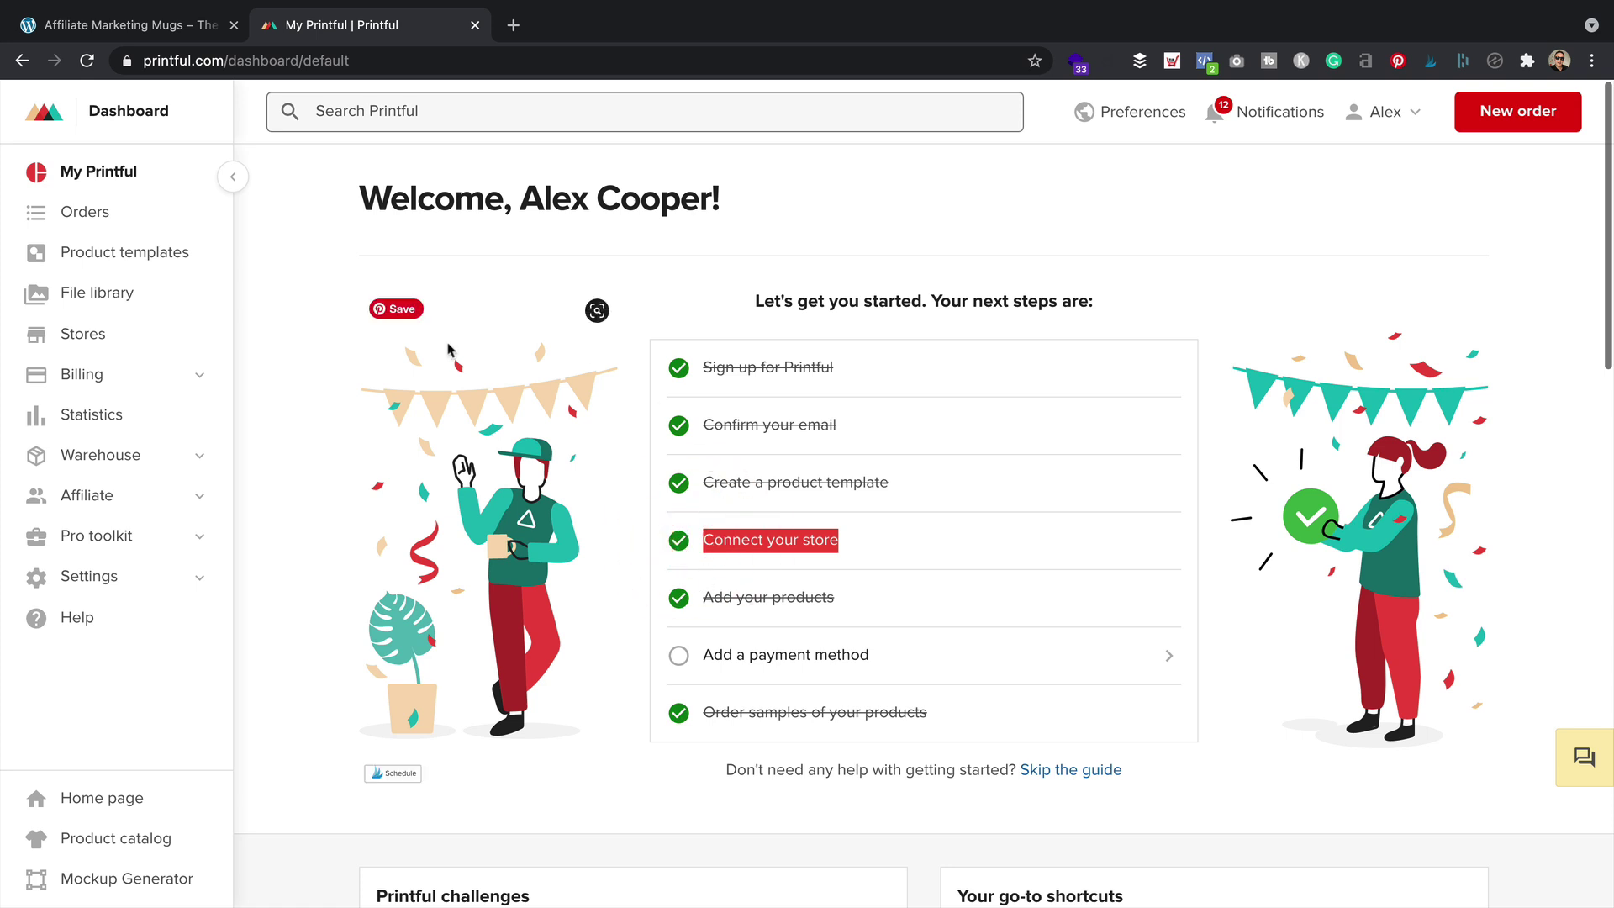
click(458, 316)
click(123, 25)
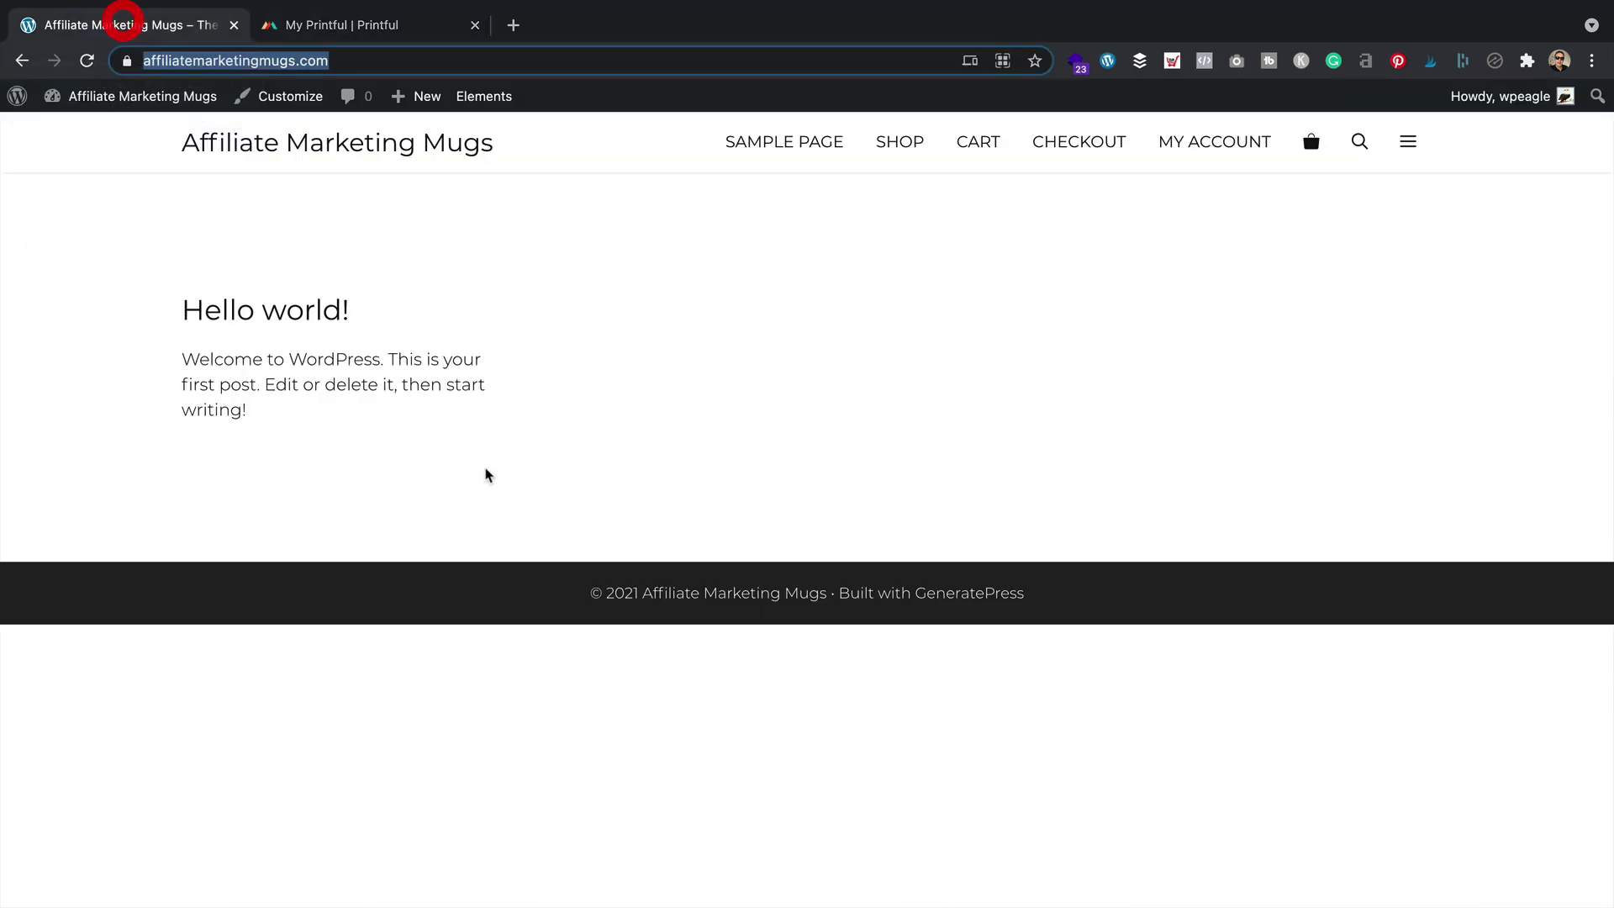
Search 'printful', install and activate Printful Integration for WooCommerce, and open its Printful page
mouse_move(126, 99)
click(117, 130)
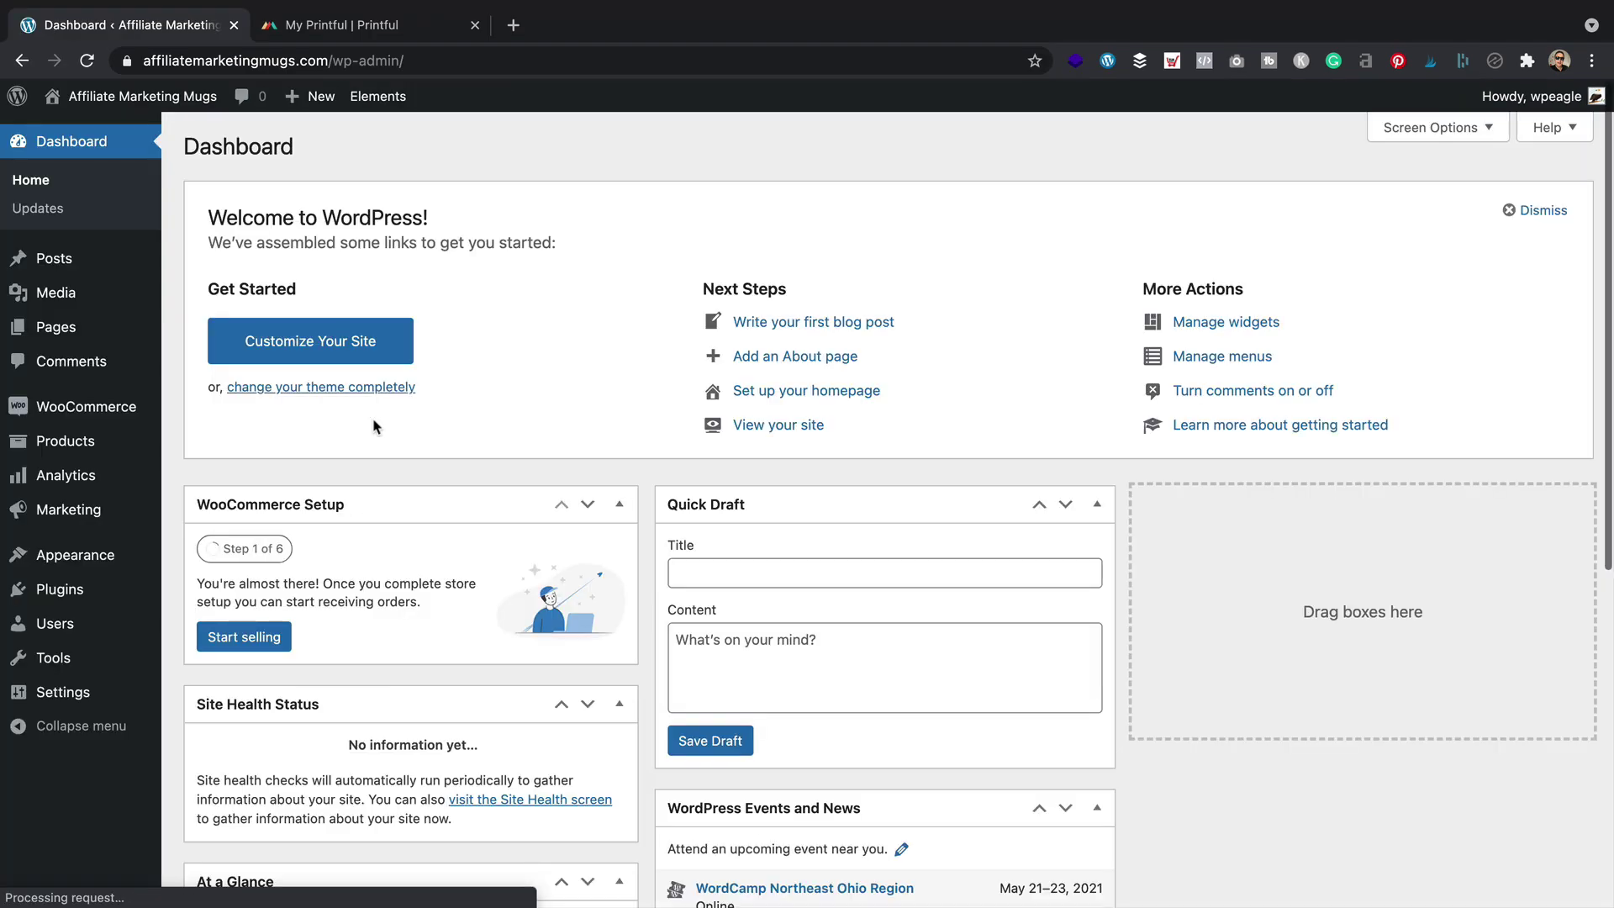
mouse_move(84, 591)
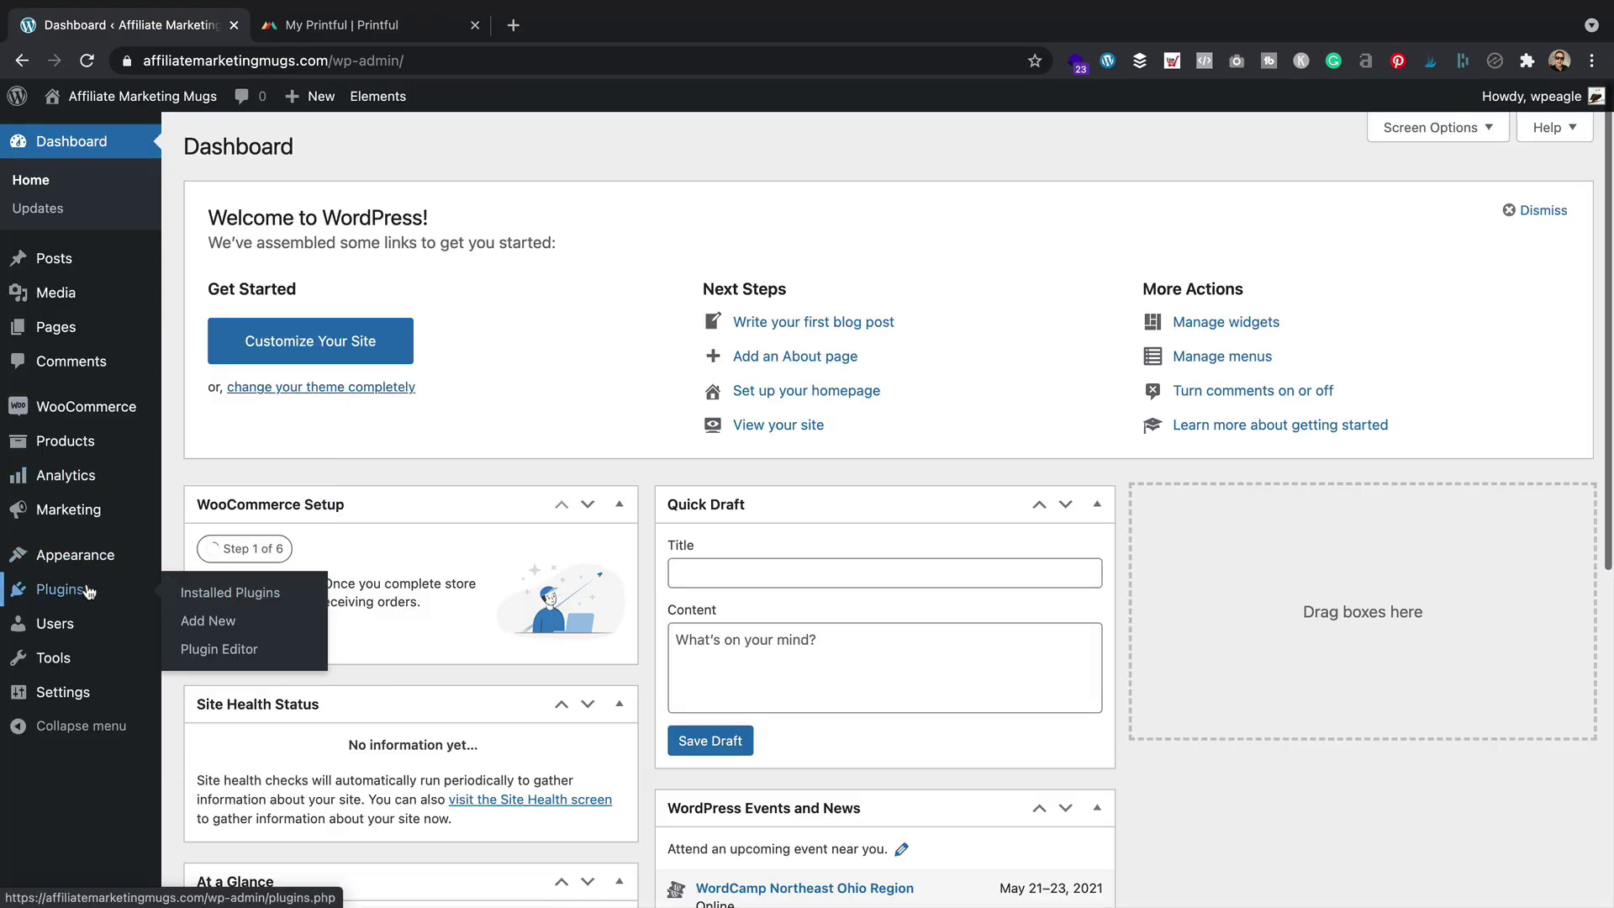
click(215, 623)
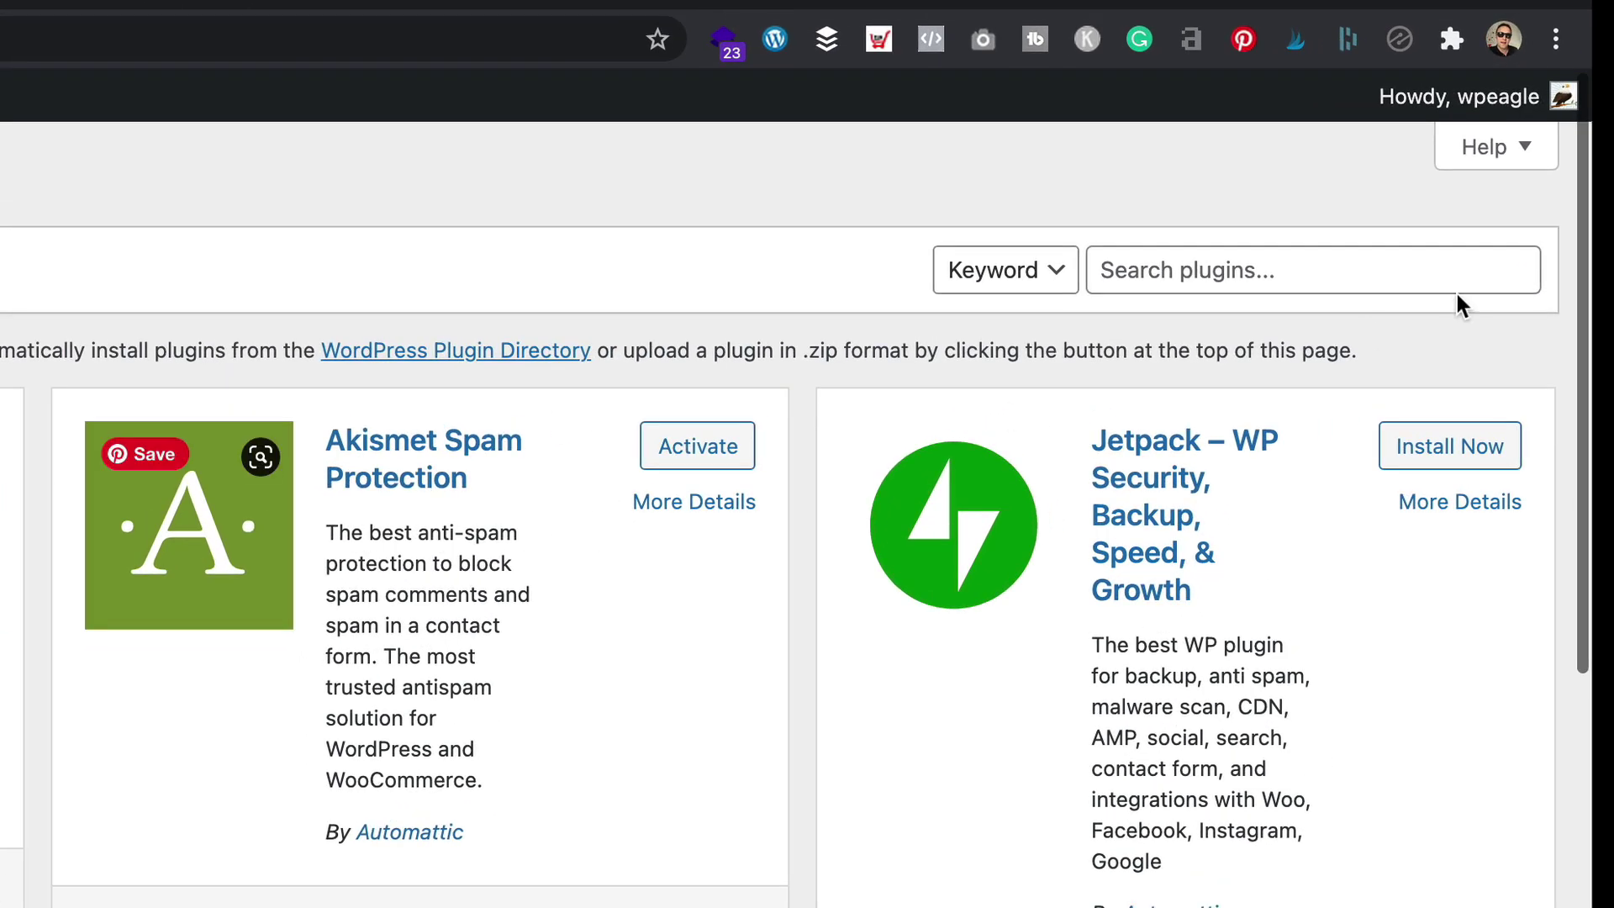
click(1331, 247)
text(printful)
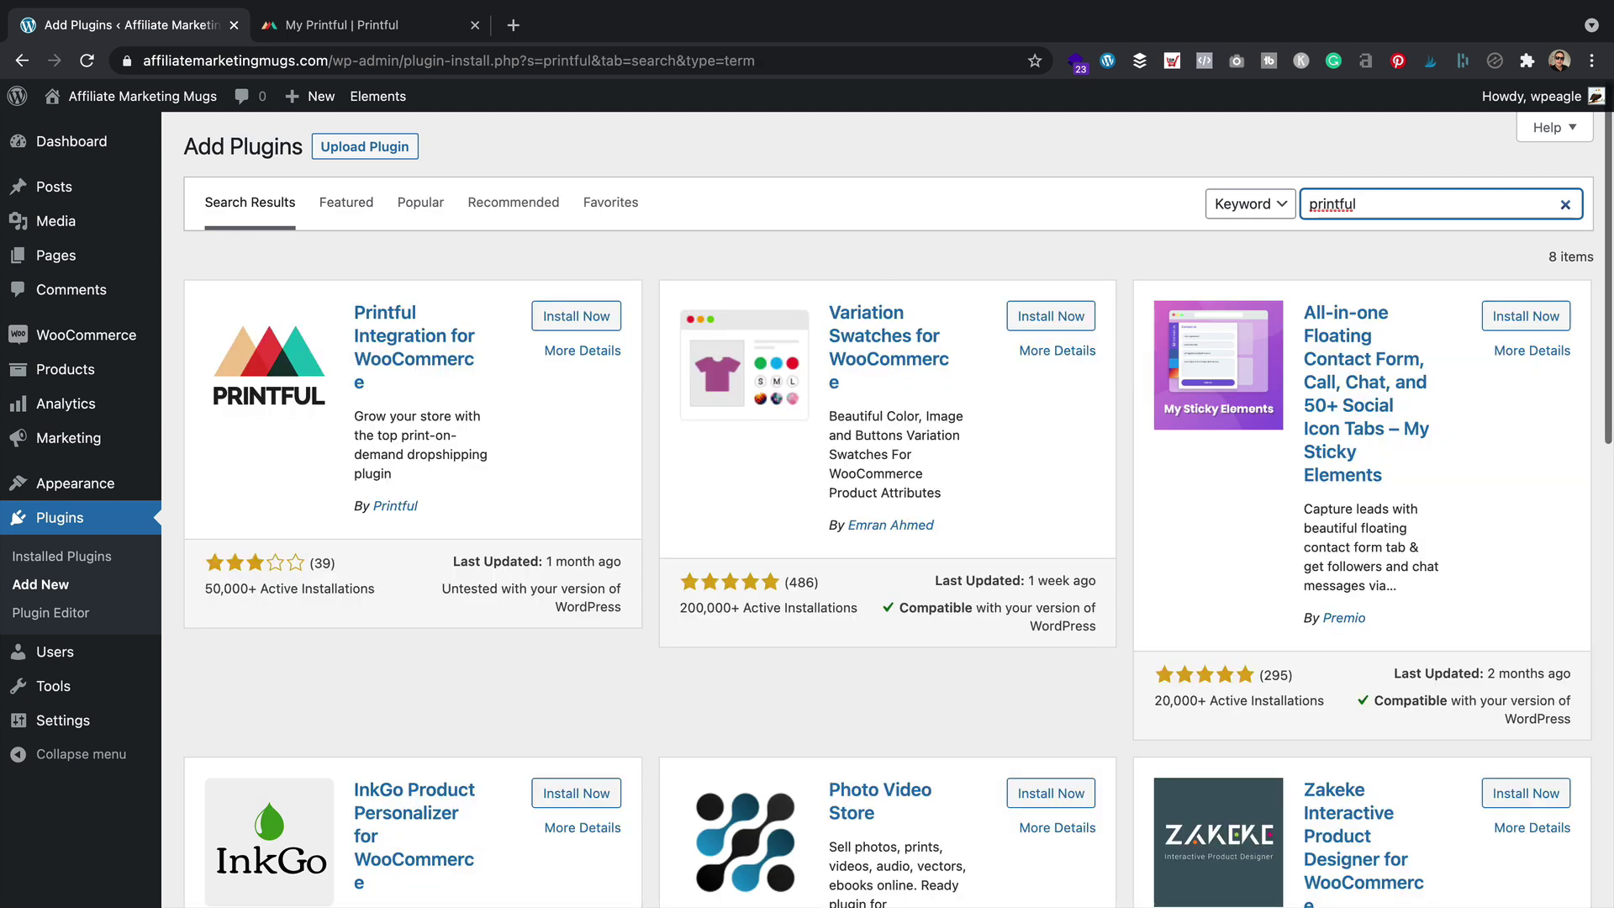
click(576, 316)
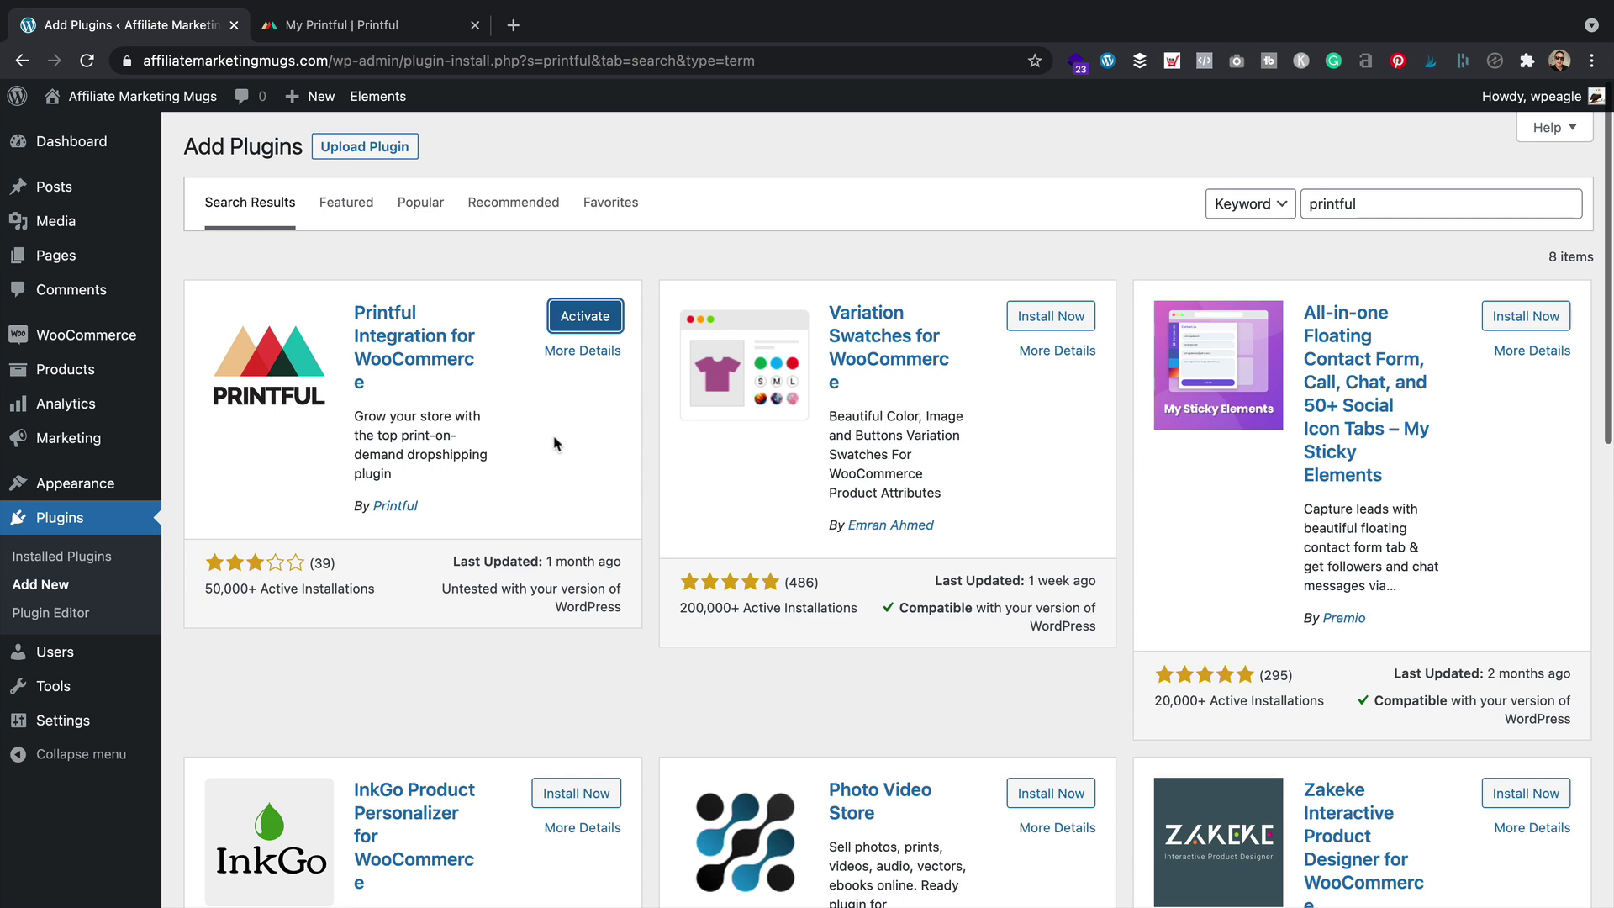
click(602, 323)
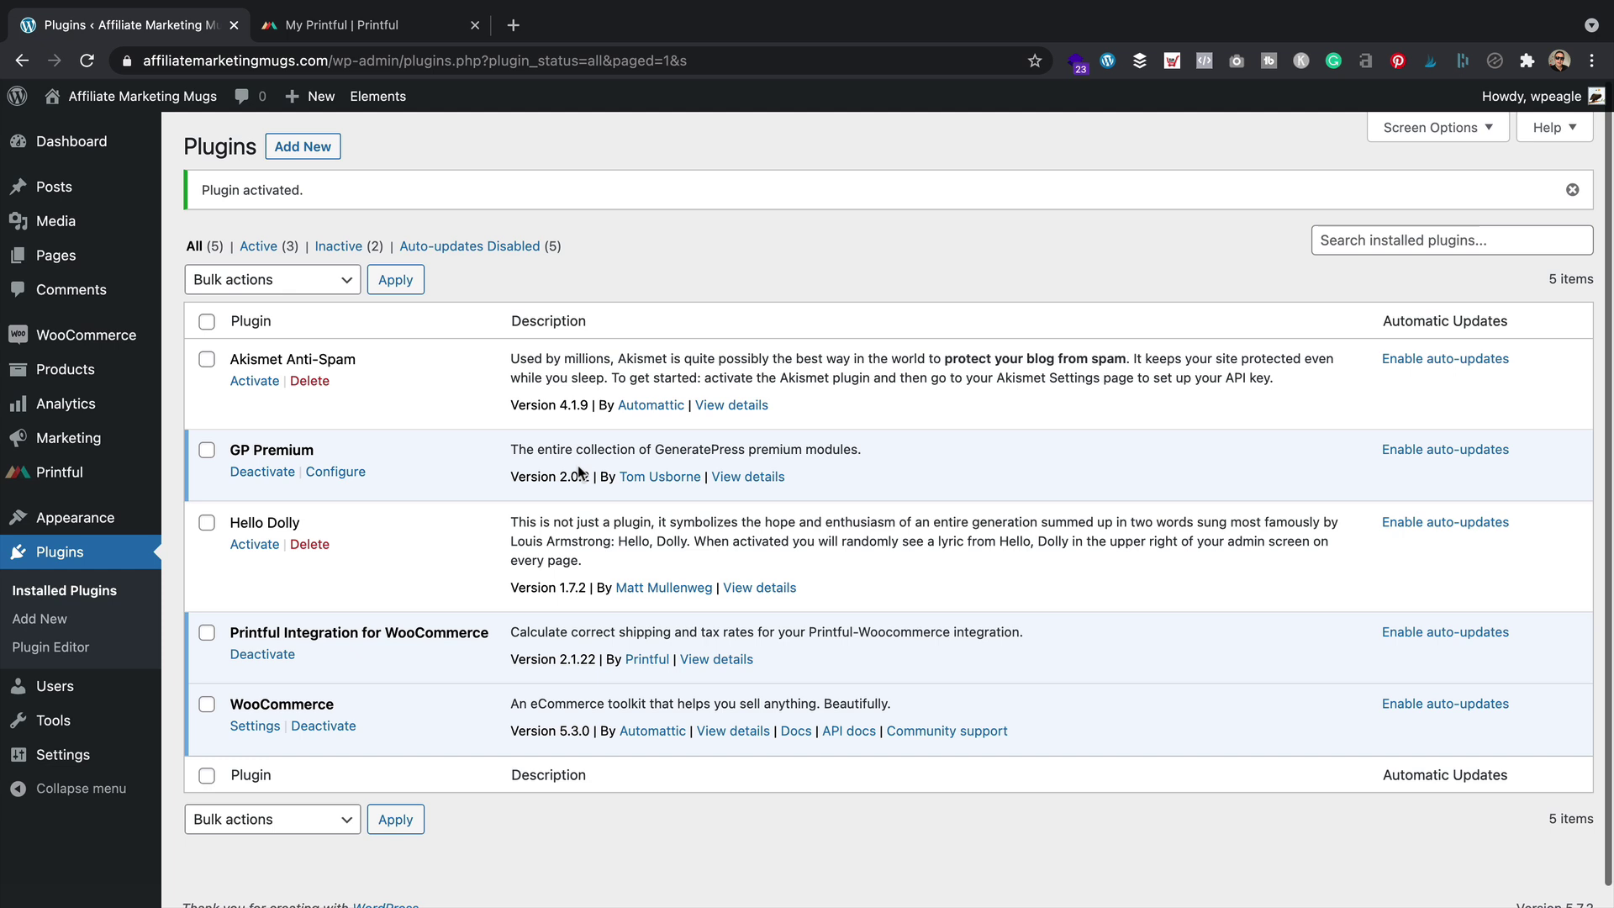
click(55, 481)
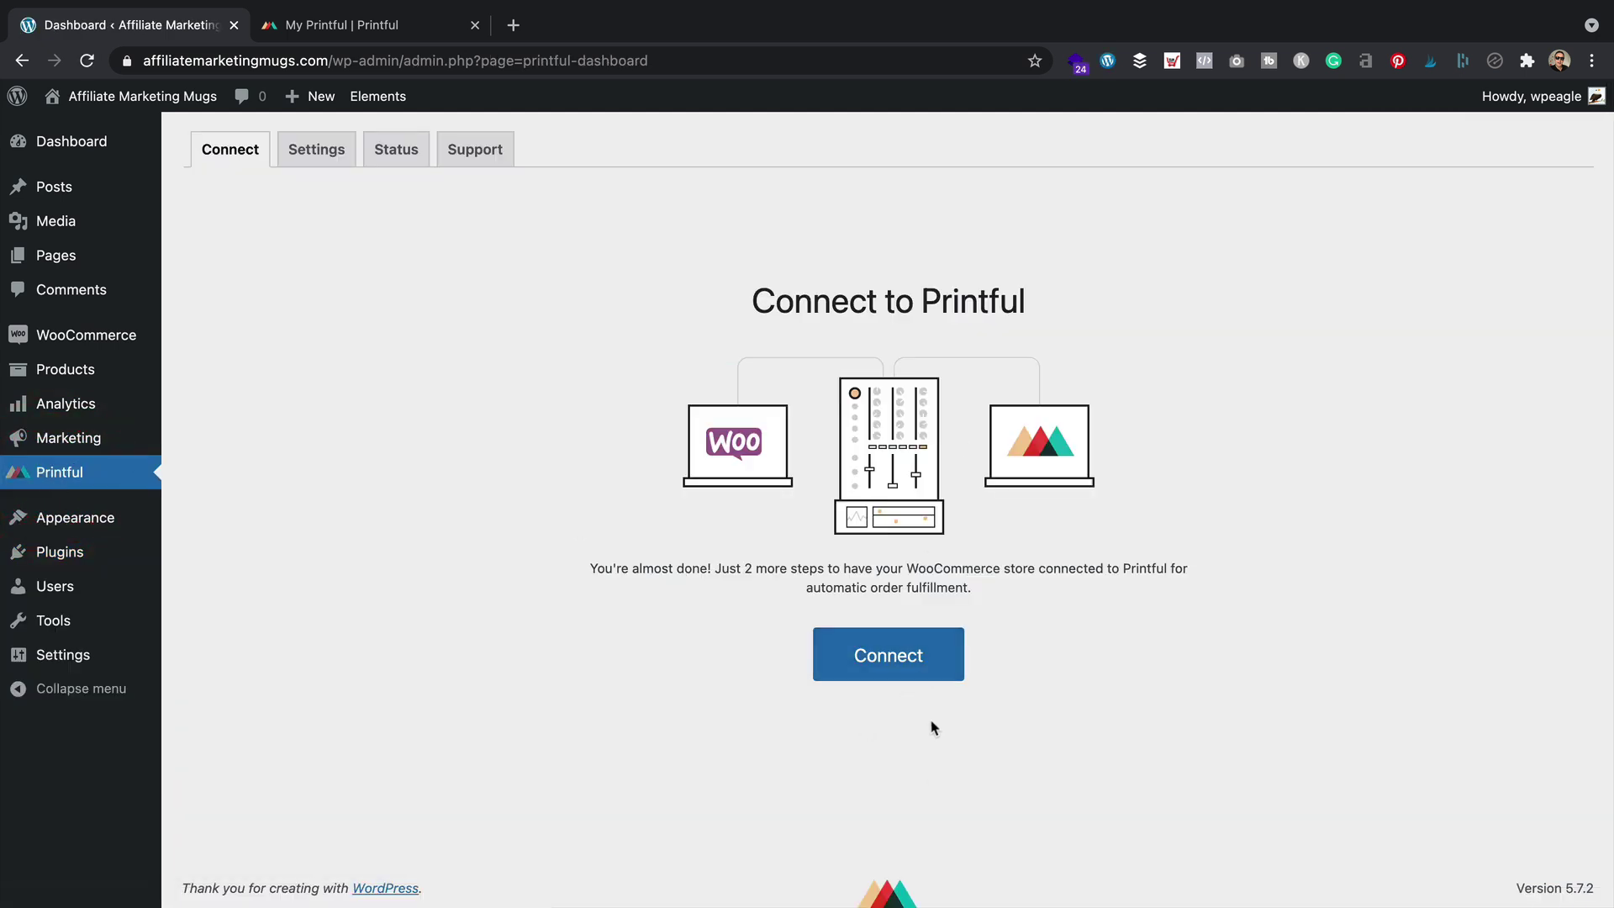
Link the Affiliate Marketing Mugs WooCommerce store to the existing Printful account, approving read/write access
click(901, 666)
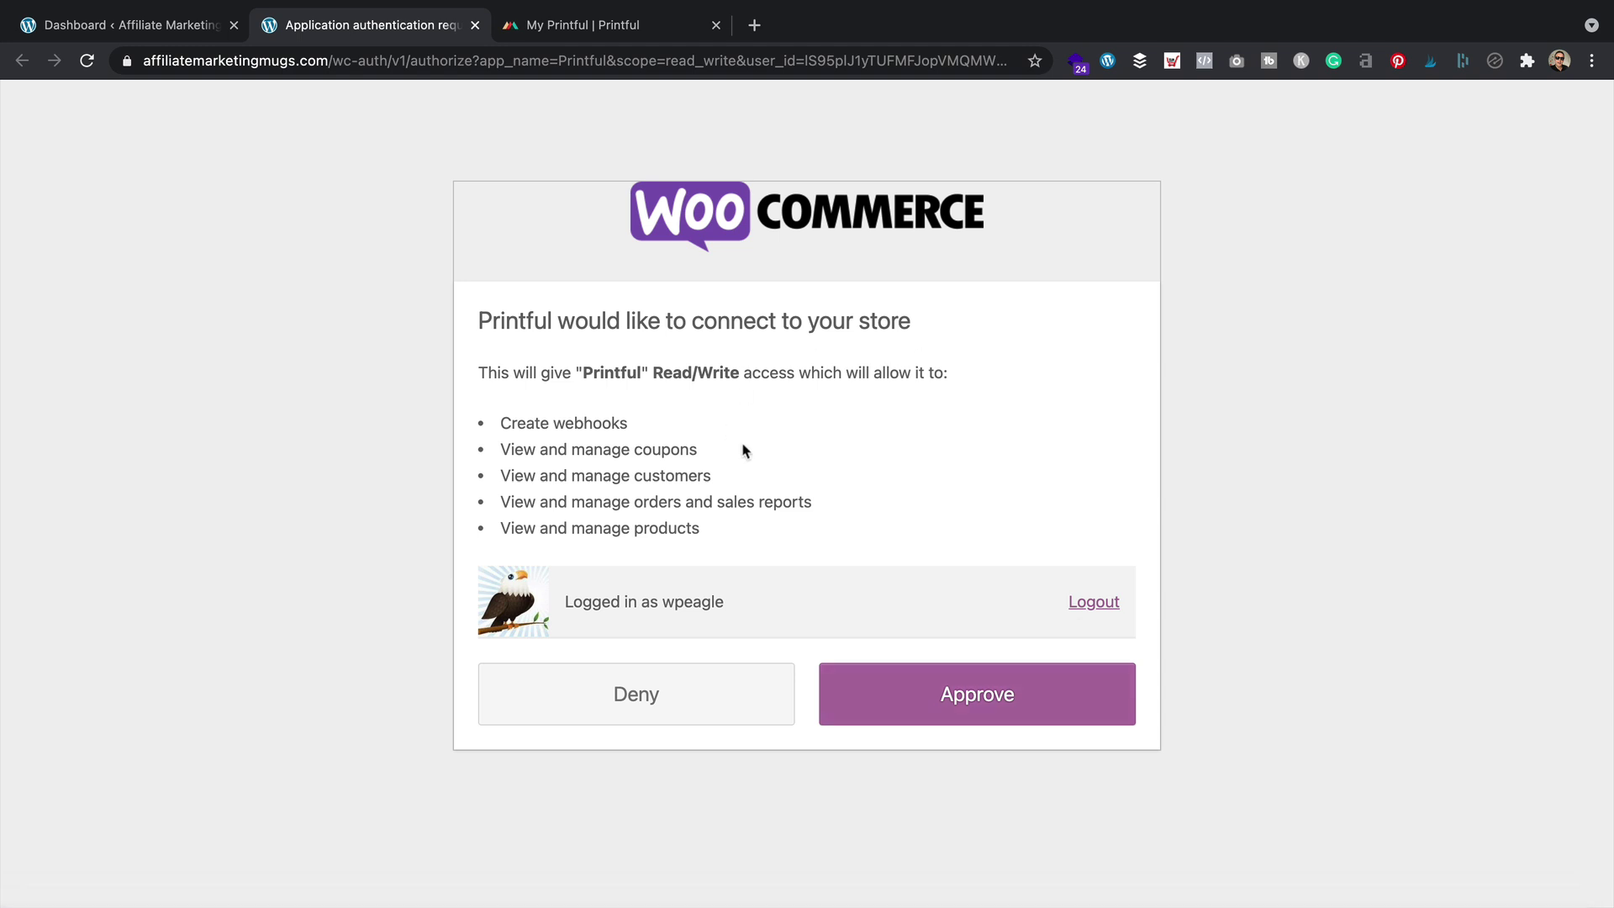
click(954, 694)
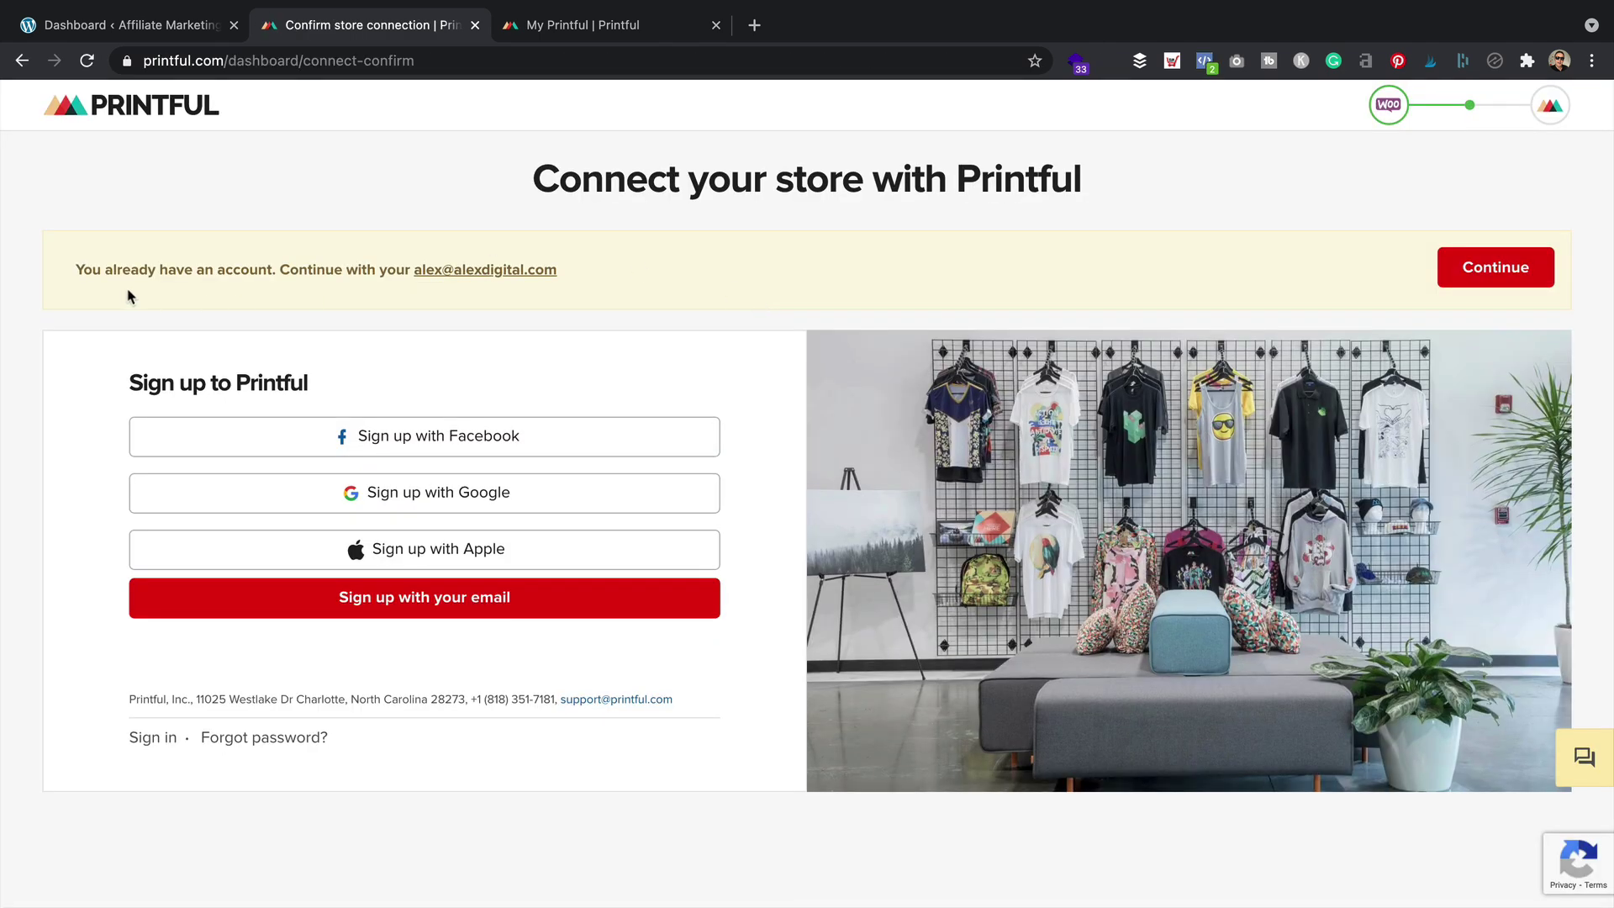
drag(69, 267, 381, 286)
click(591, 277)
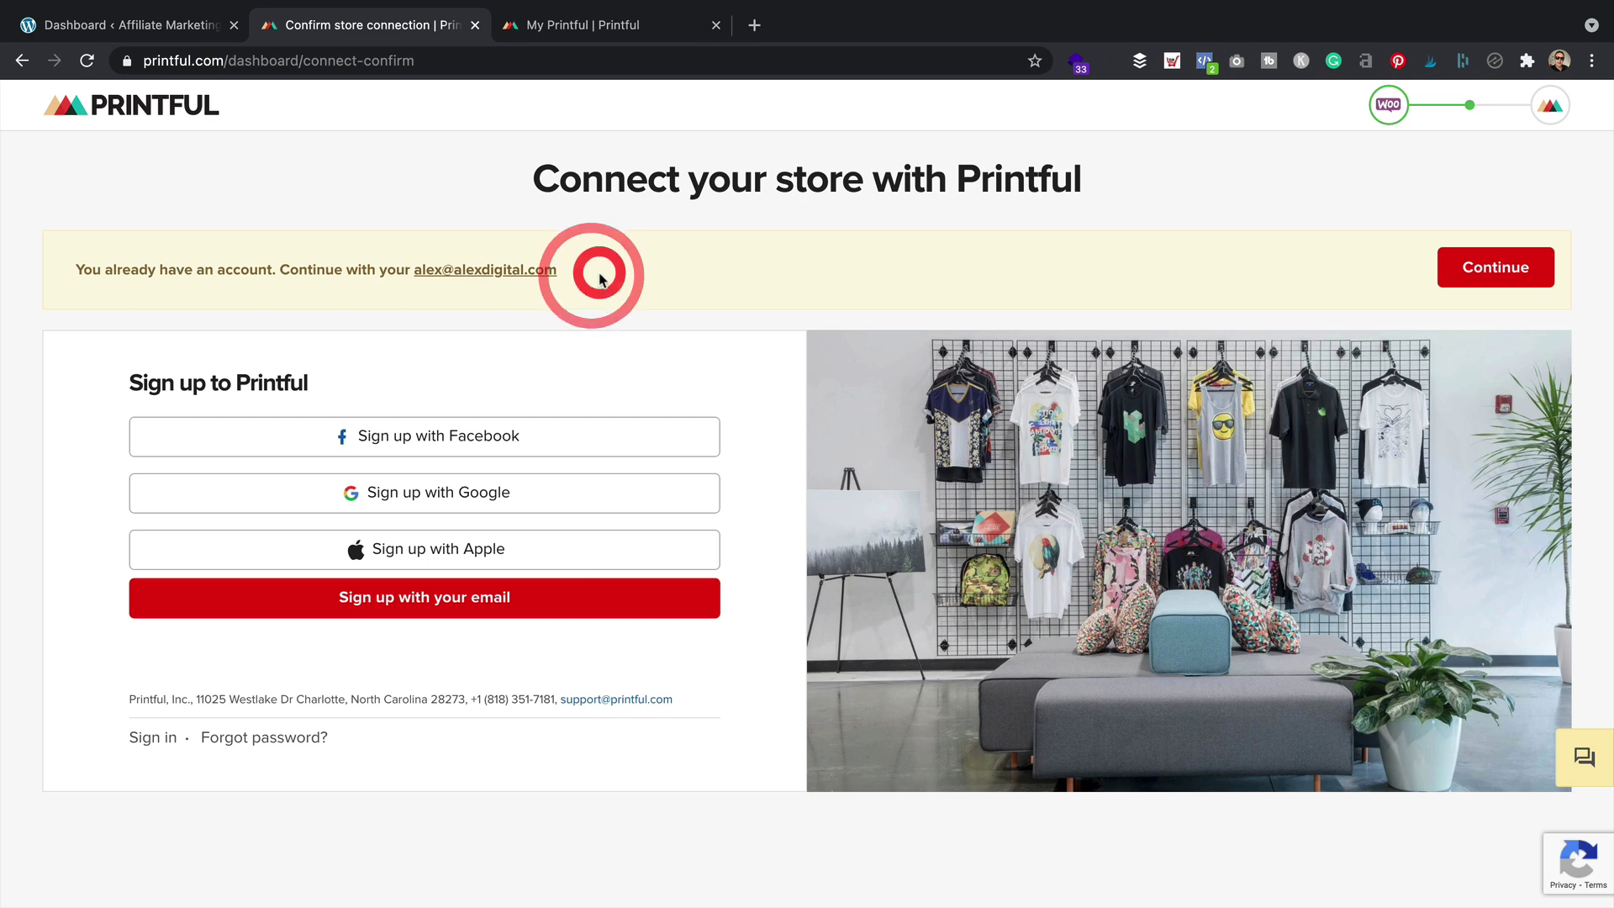
click(1472, 265)
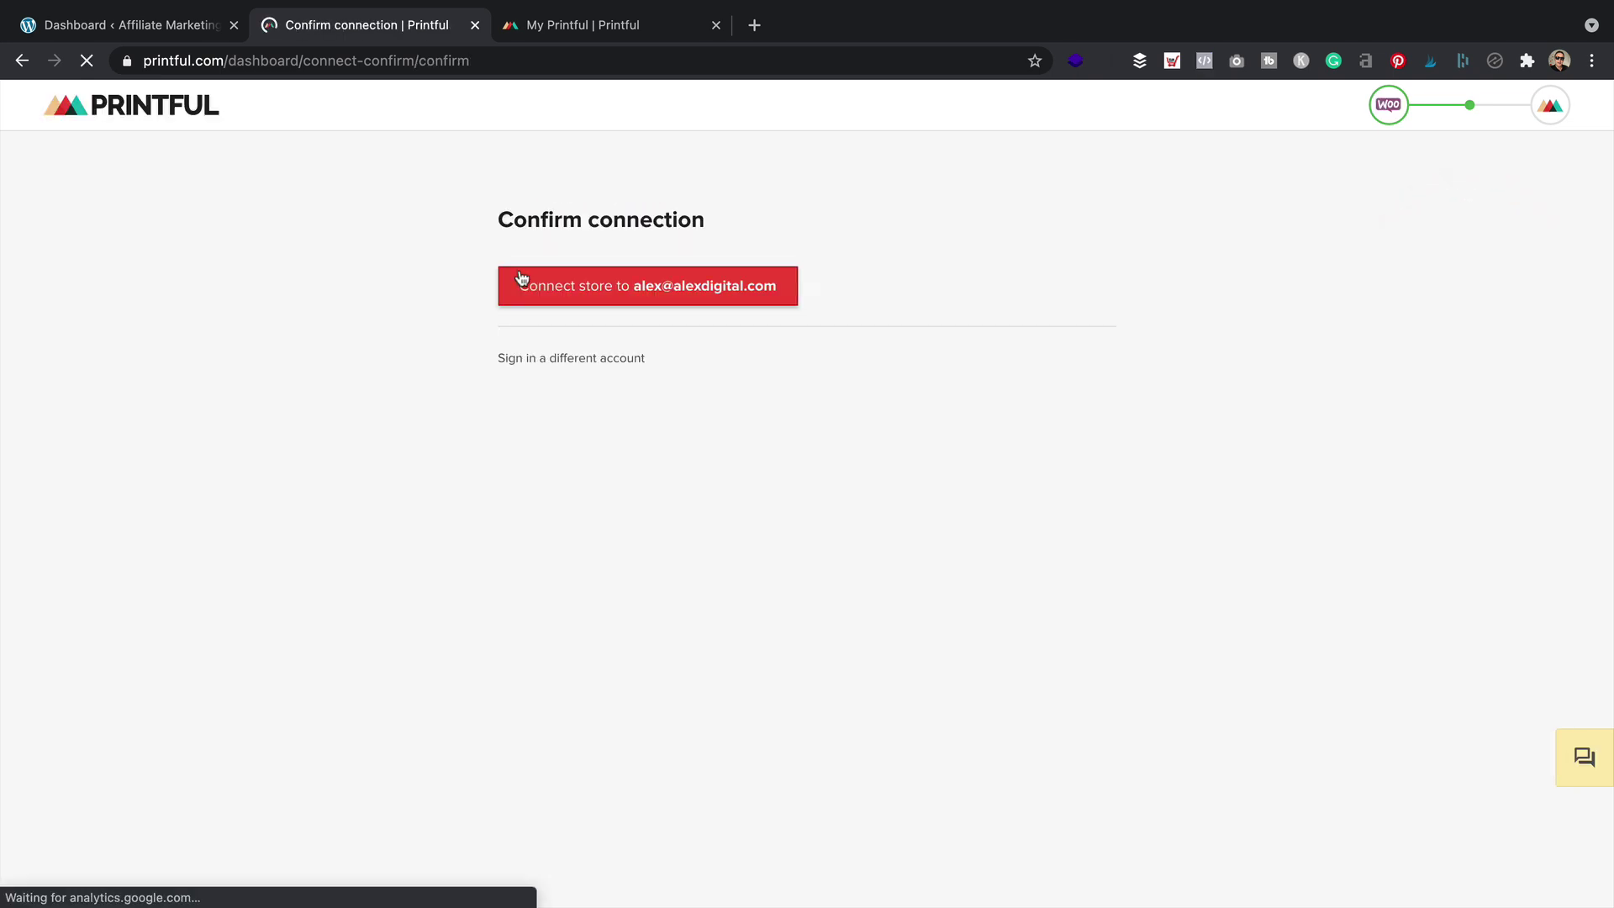
click(664, 290)
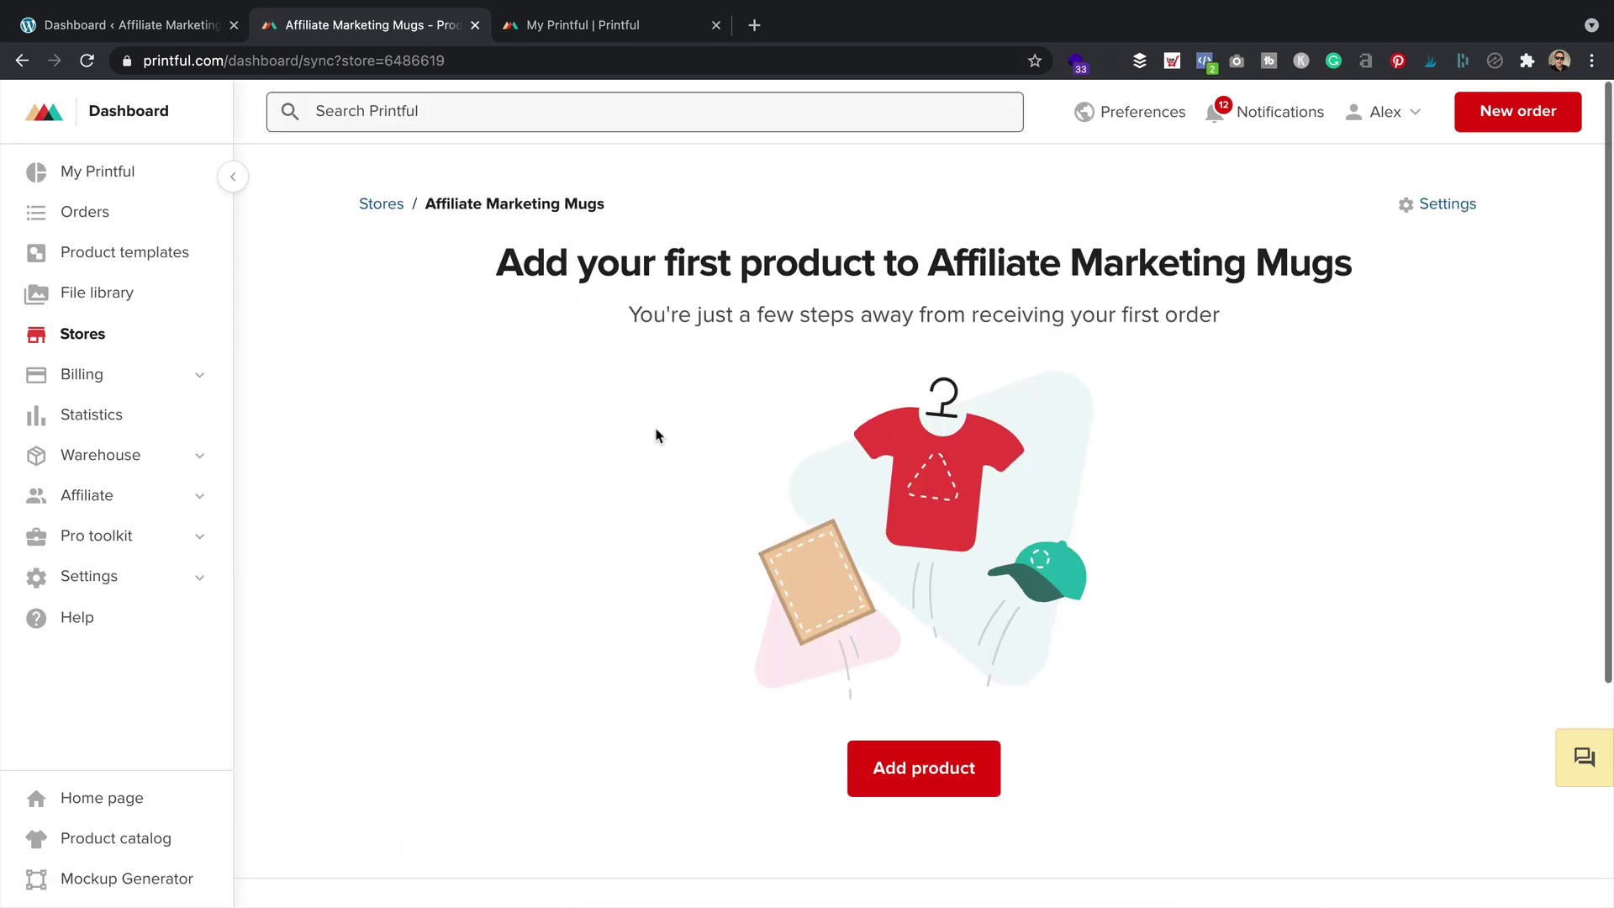
drag(605, 185, 423, 223)
click(460, 299)
Go to Printful's Billing overview, pause its intro video, and scroll down to the billing topics
click(201, 586)
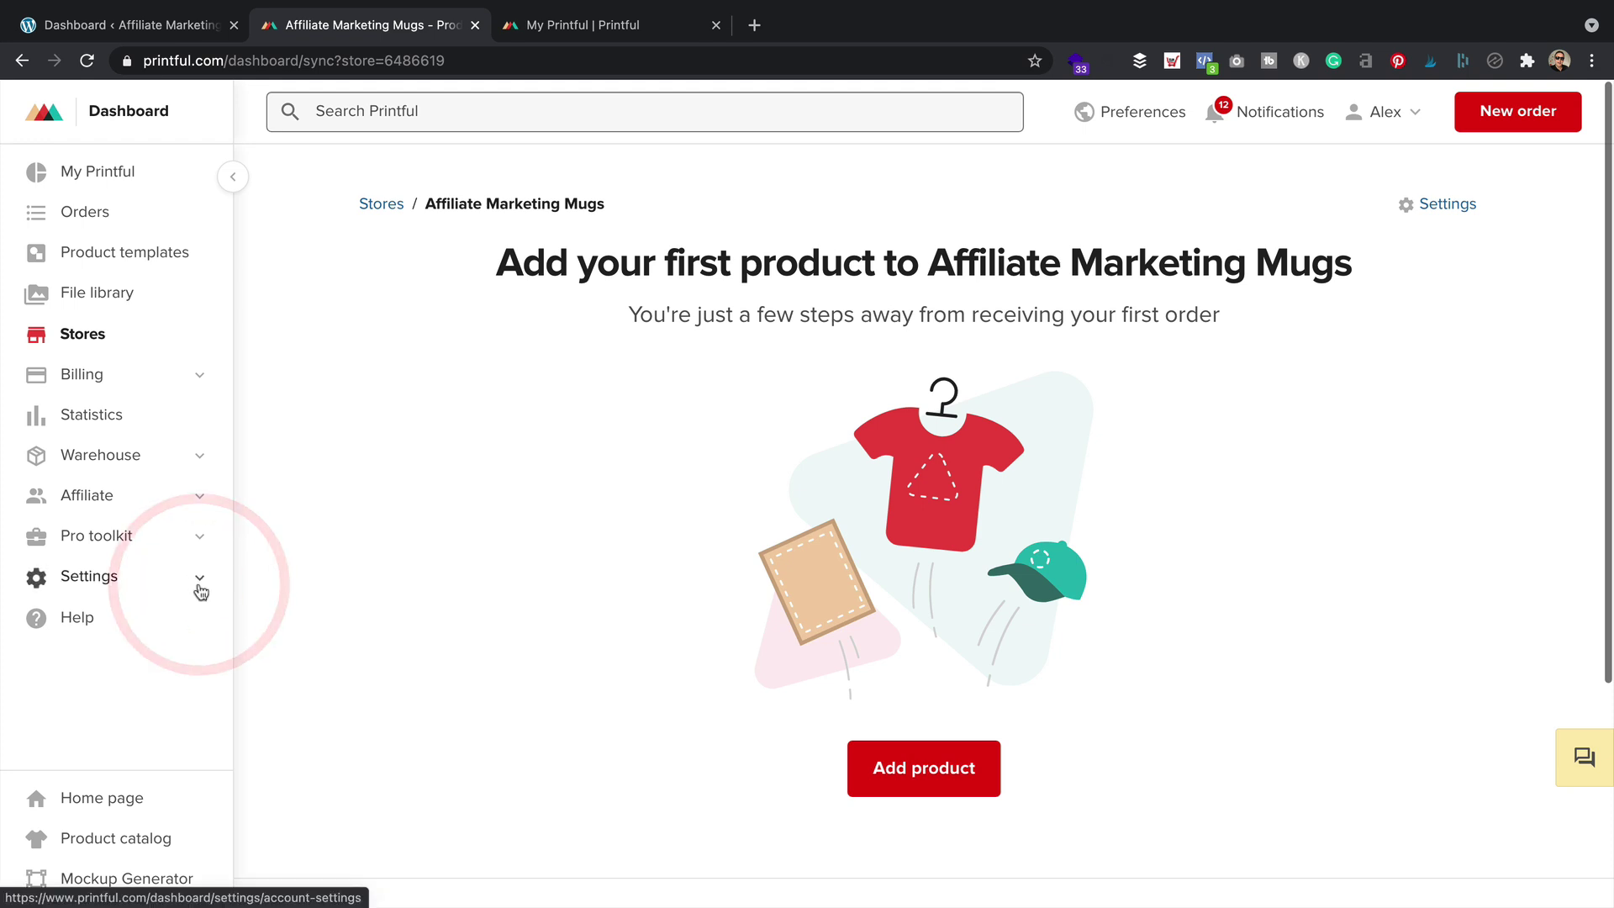
click(130, 373)
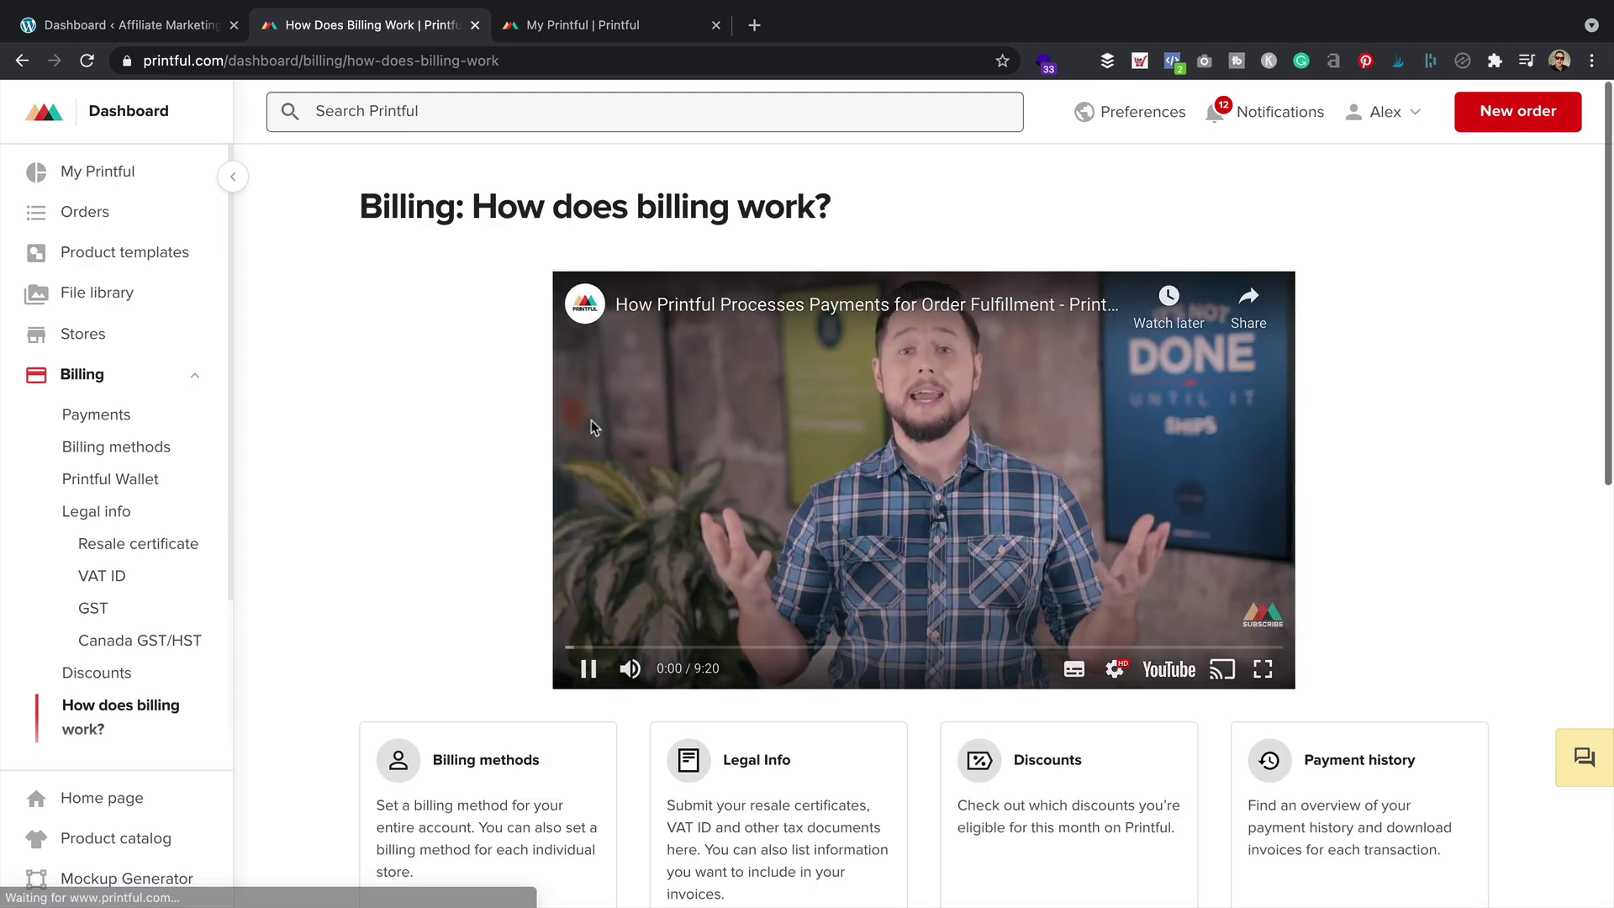
click(587, 668)
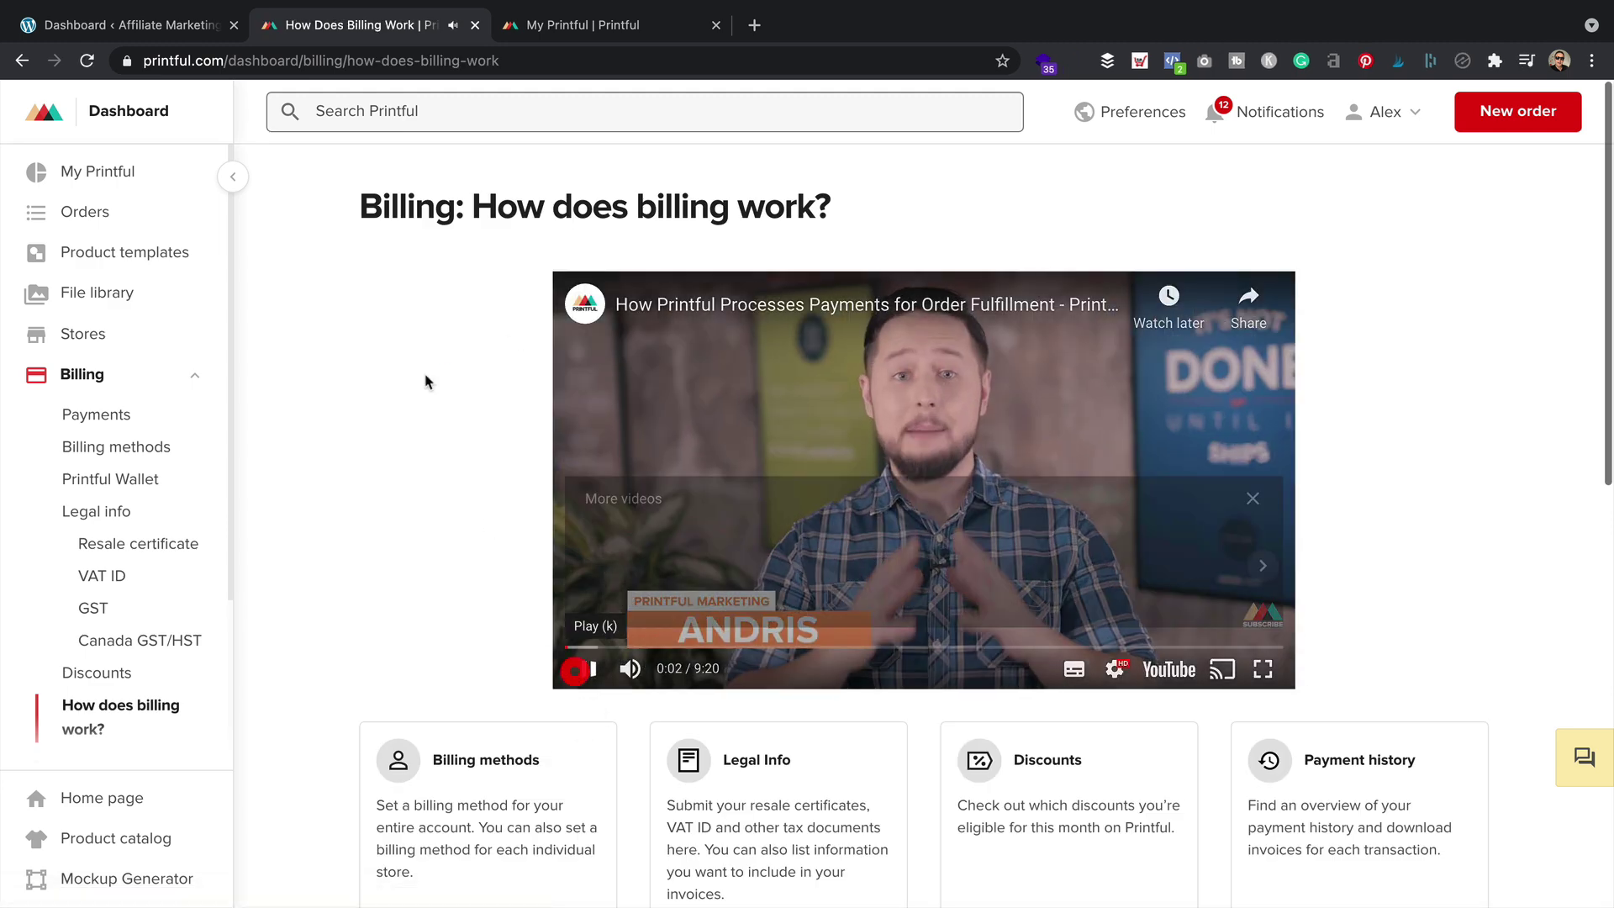
scroll(407, 345, down, 1)
scroll(406, 349, down, 3)
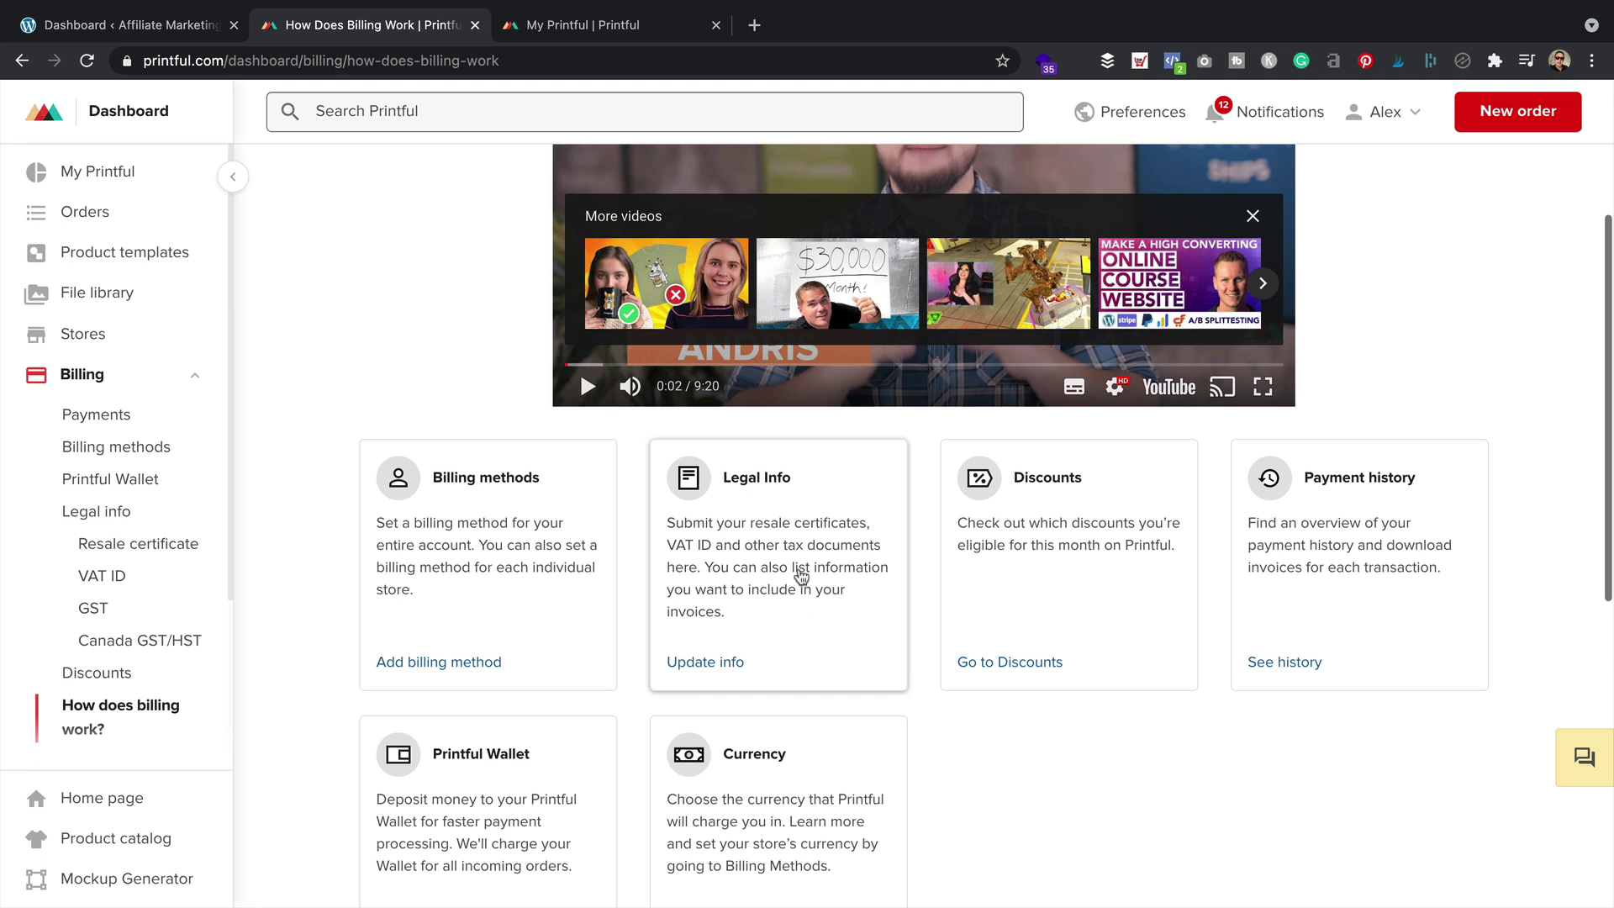
scroll(613, 539, down, 1)
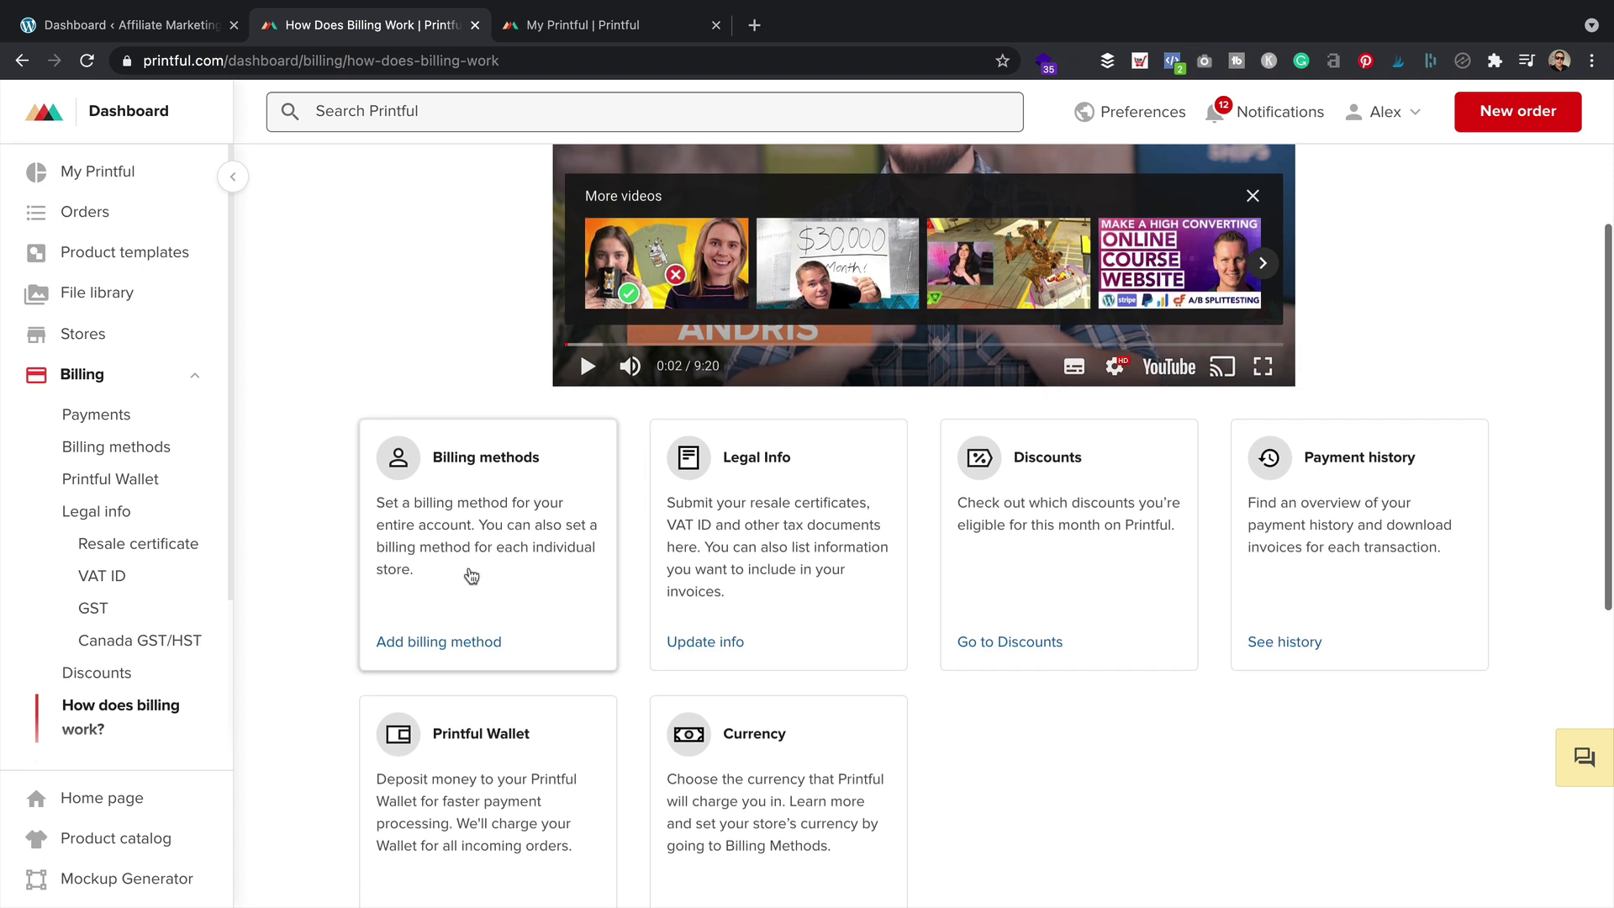
Start adding a billing method in Printful and choose PayPal to launch its sign-in window
click(462, 552)
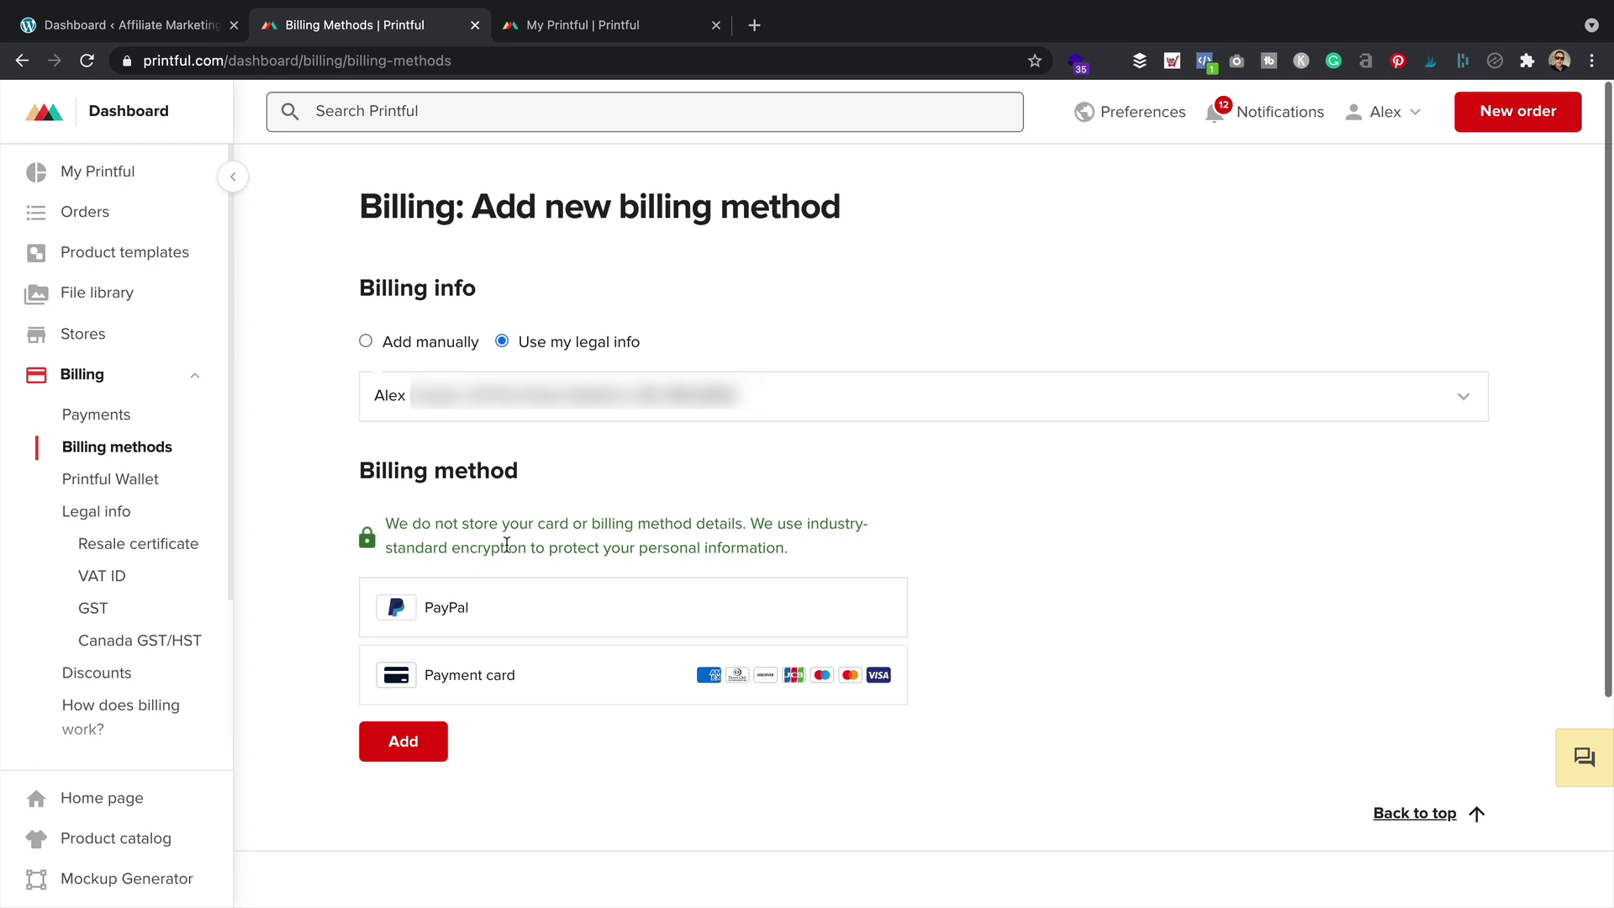
scroll(538, 569, down, 1)
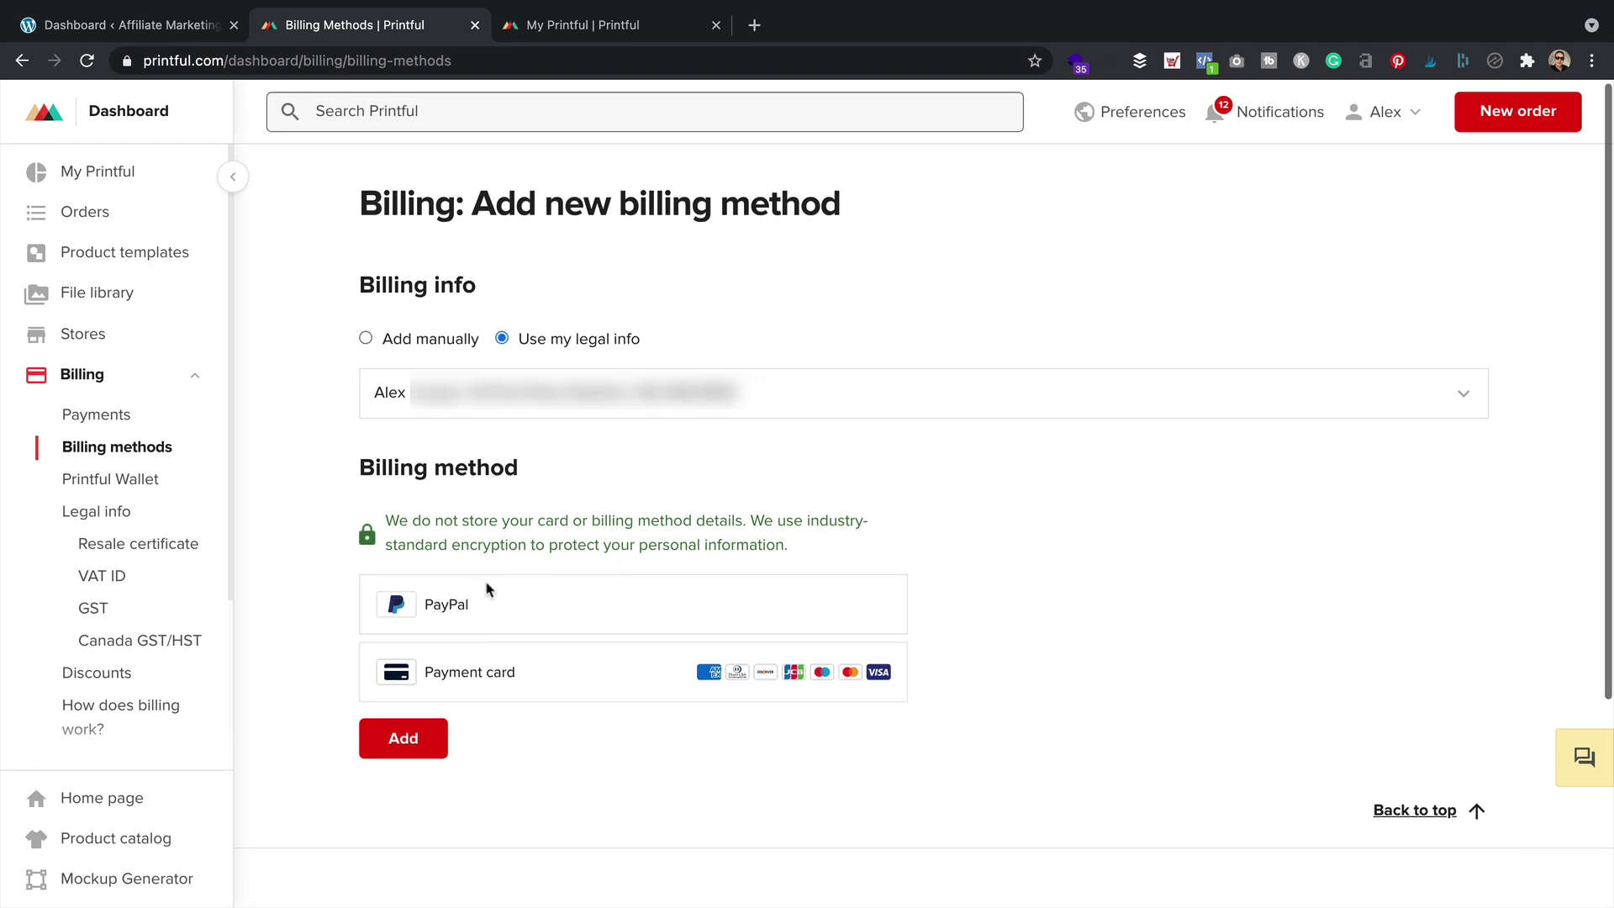
scroll(559, 589, up, 1)
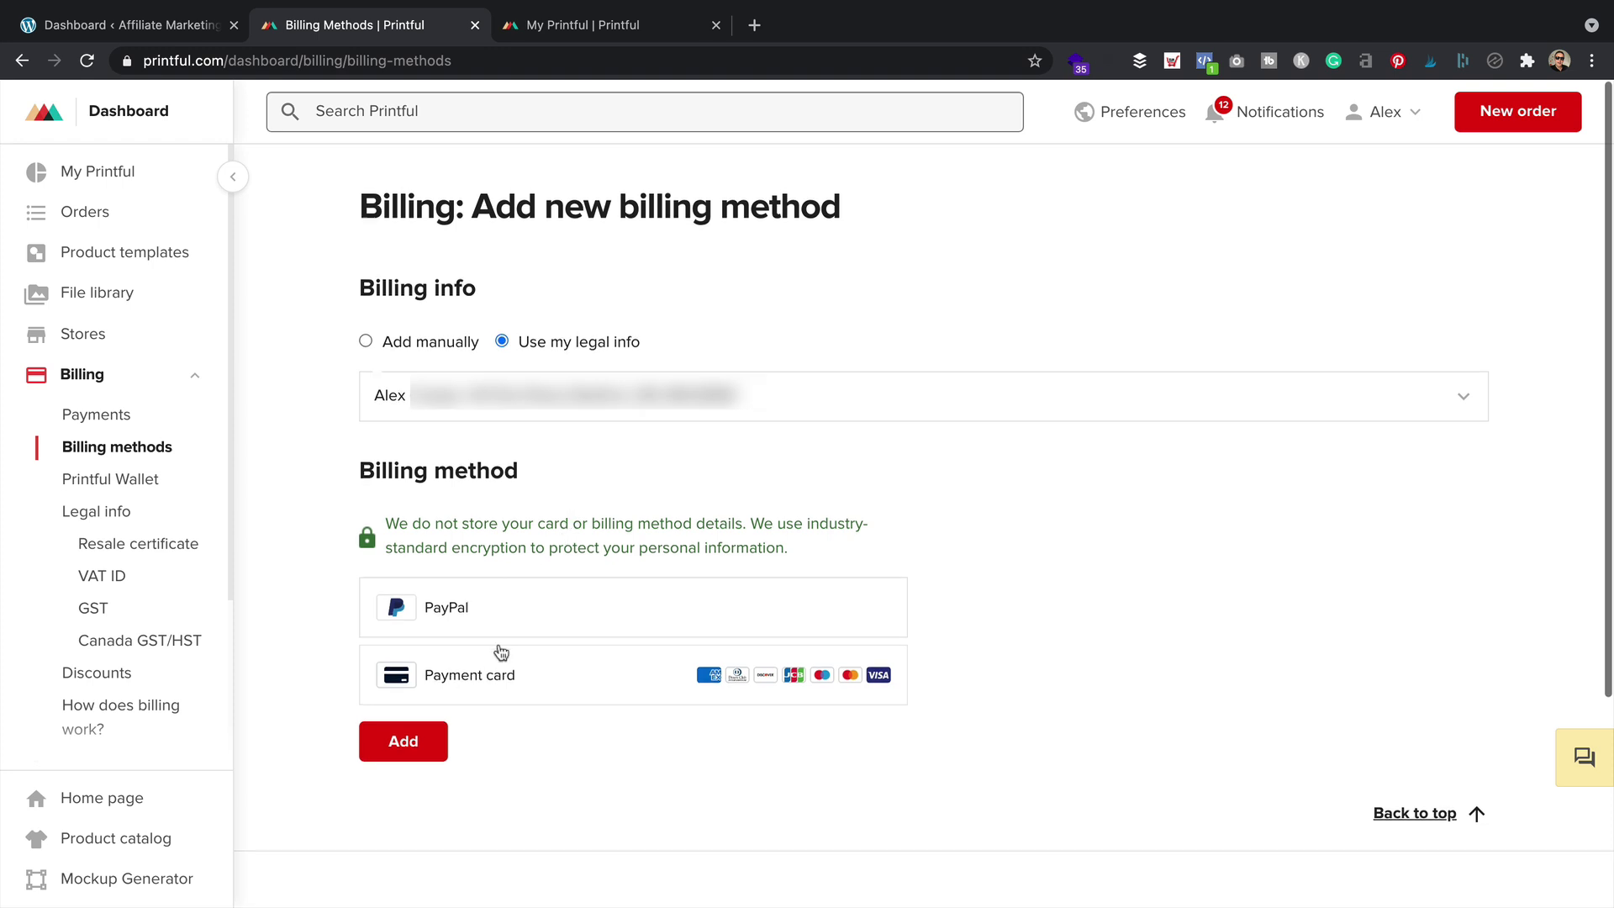
click(534, 605)
click(619, 691)
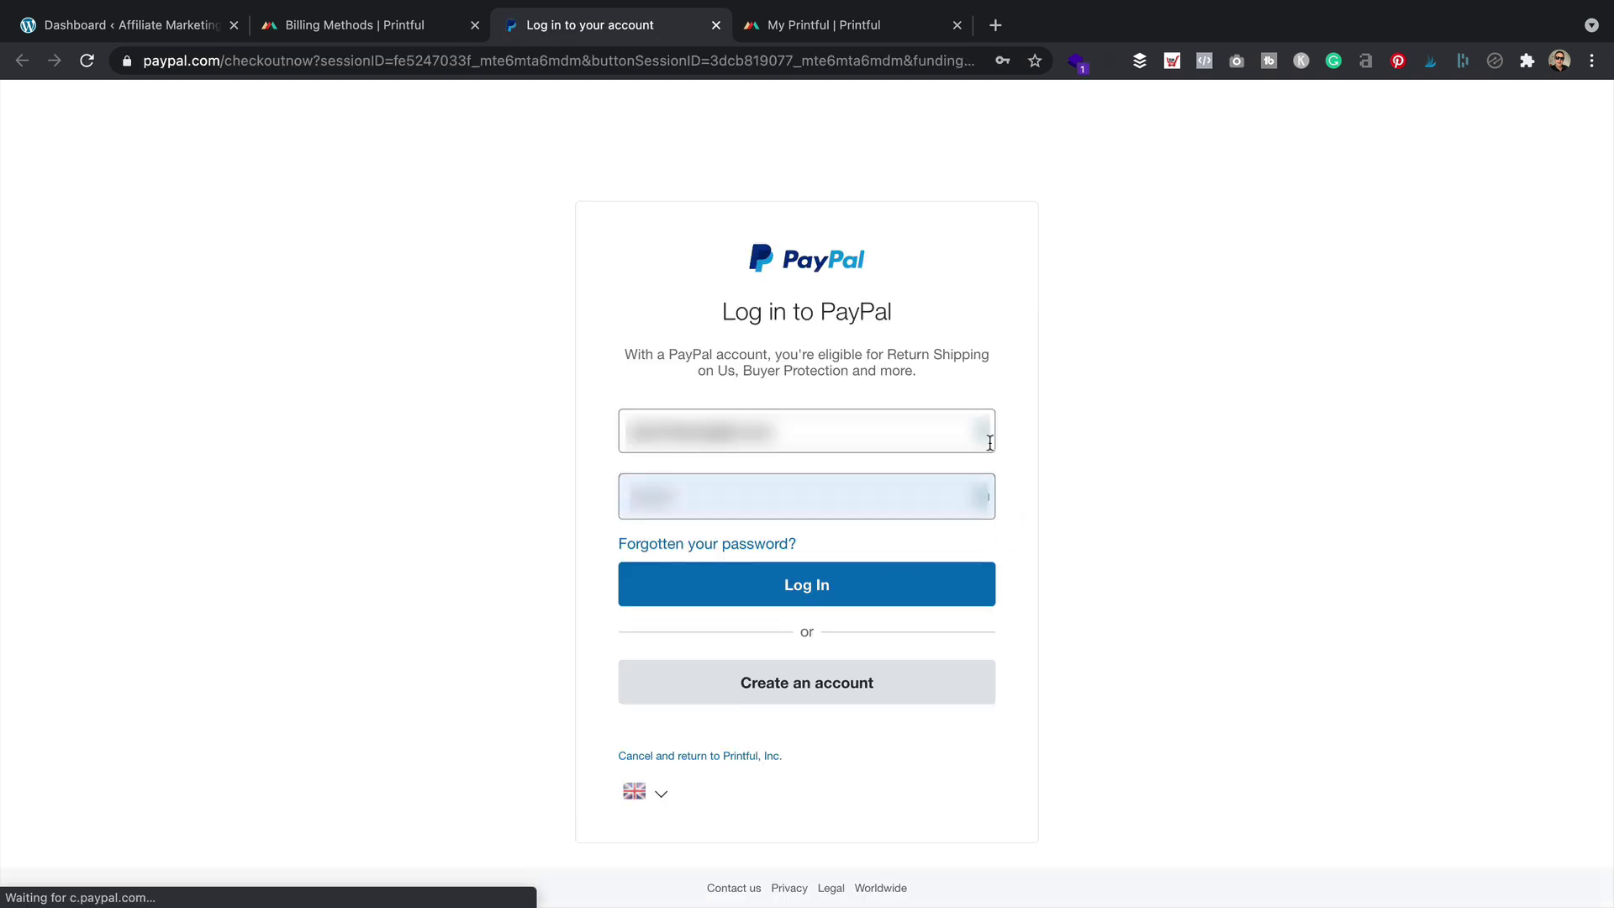
Log in to PayPal with the account password, keep the chosen payment source, and agree to link Printful
click(944, 525)
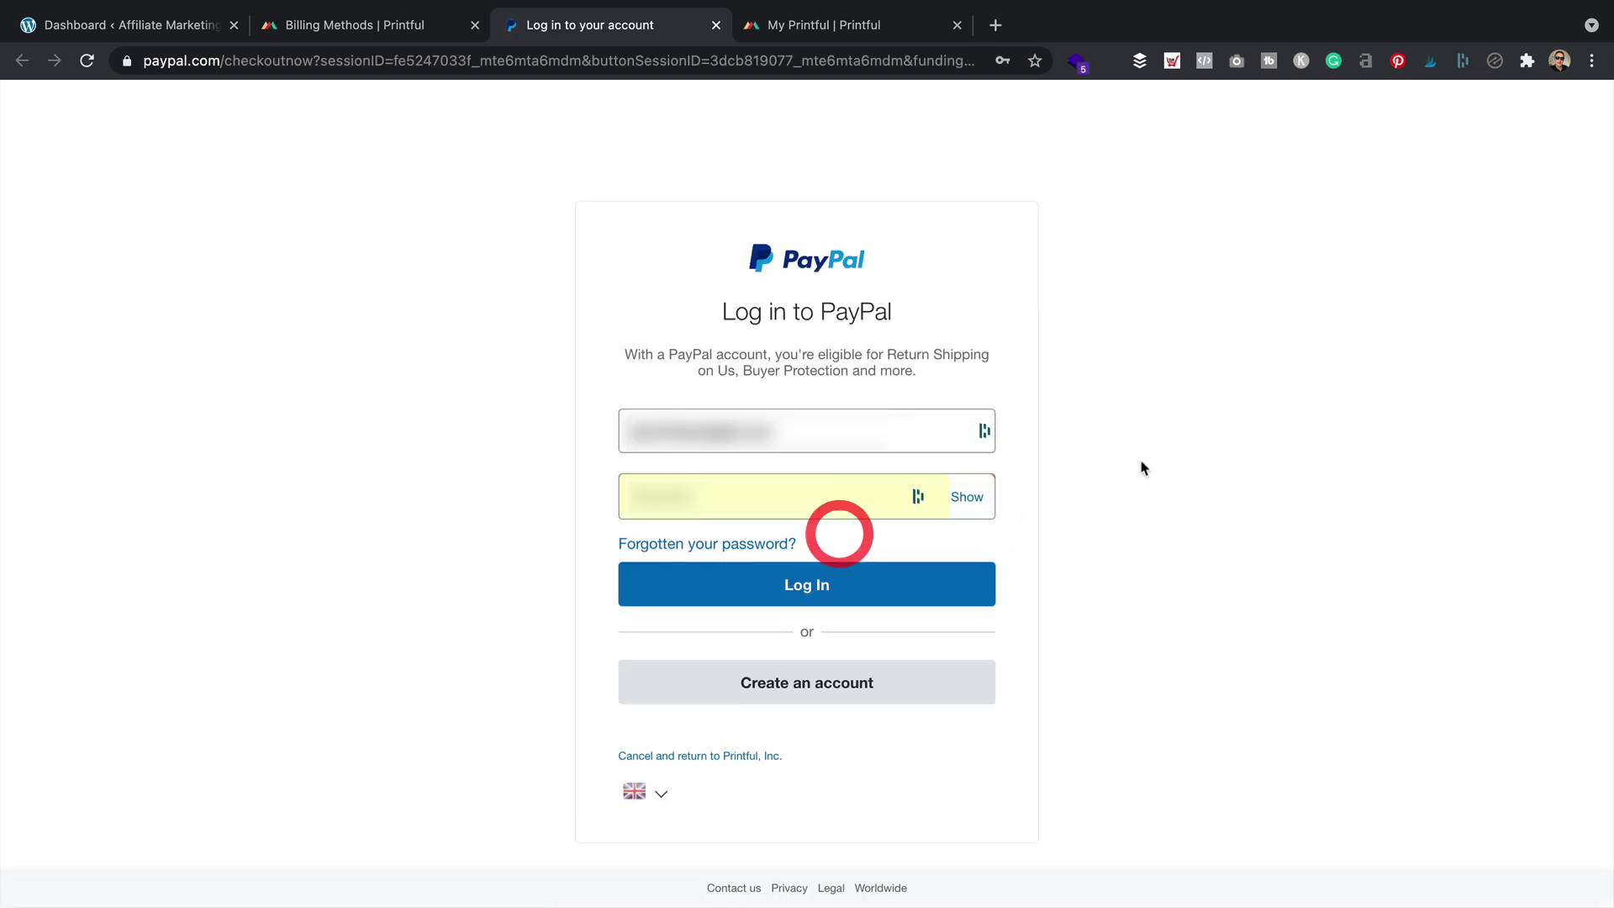
click(889, 571)
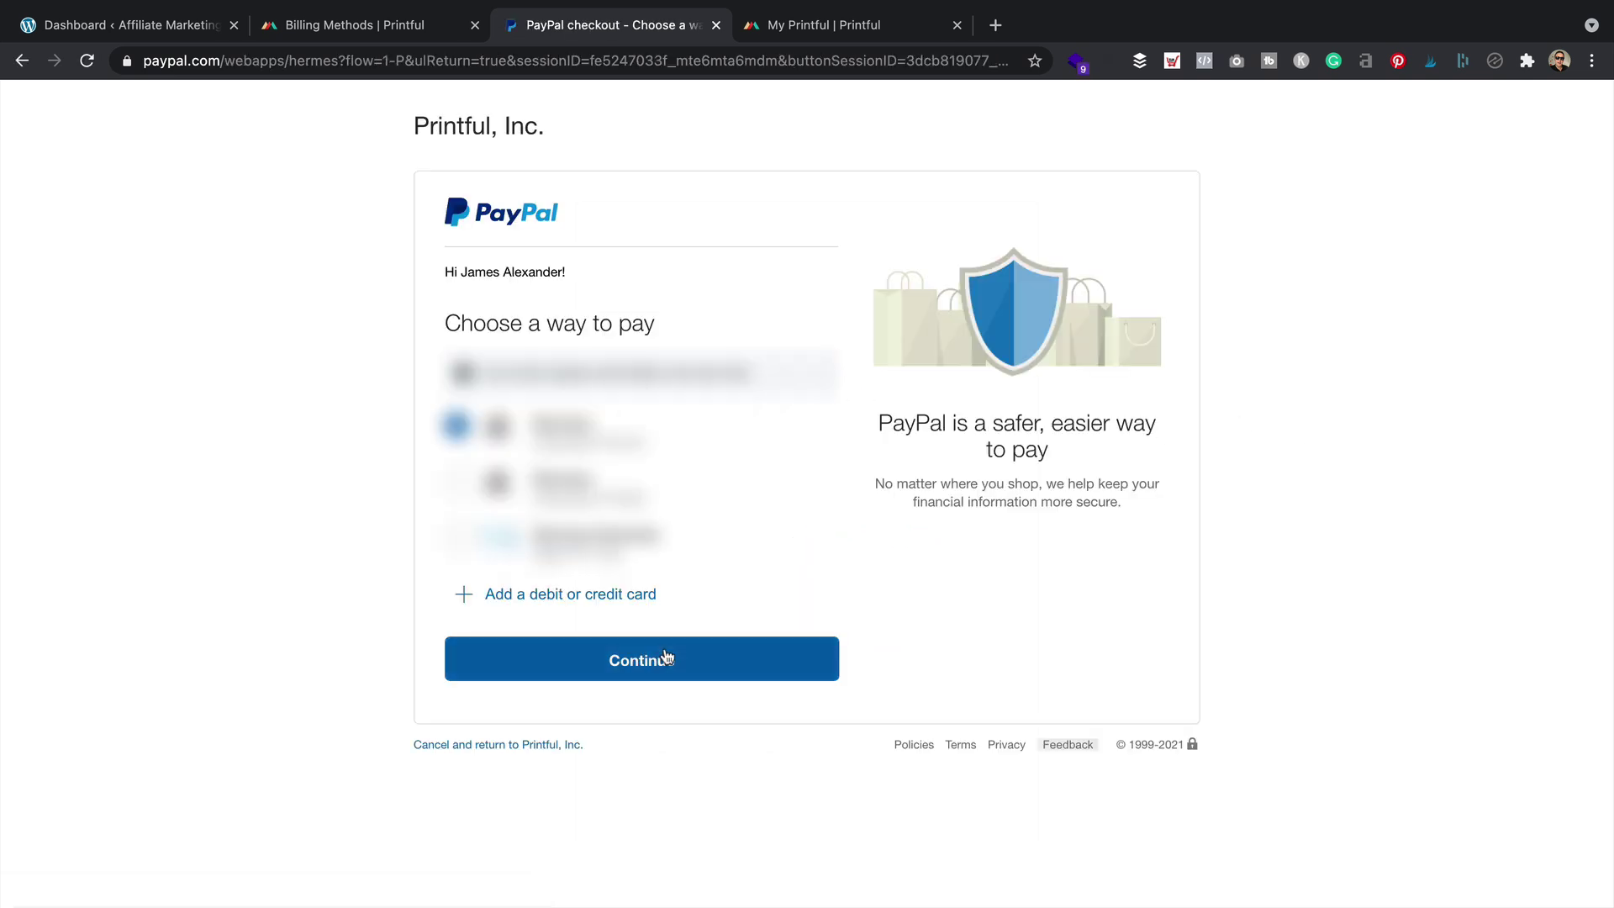
click(664, 648)
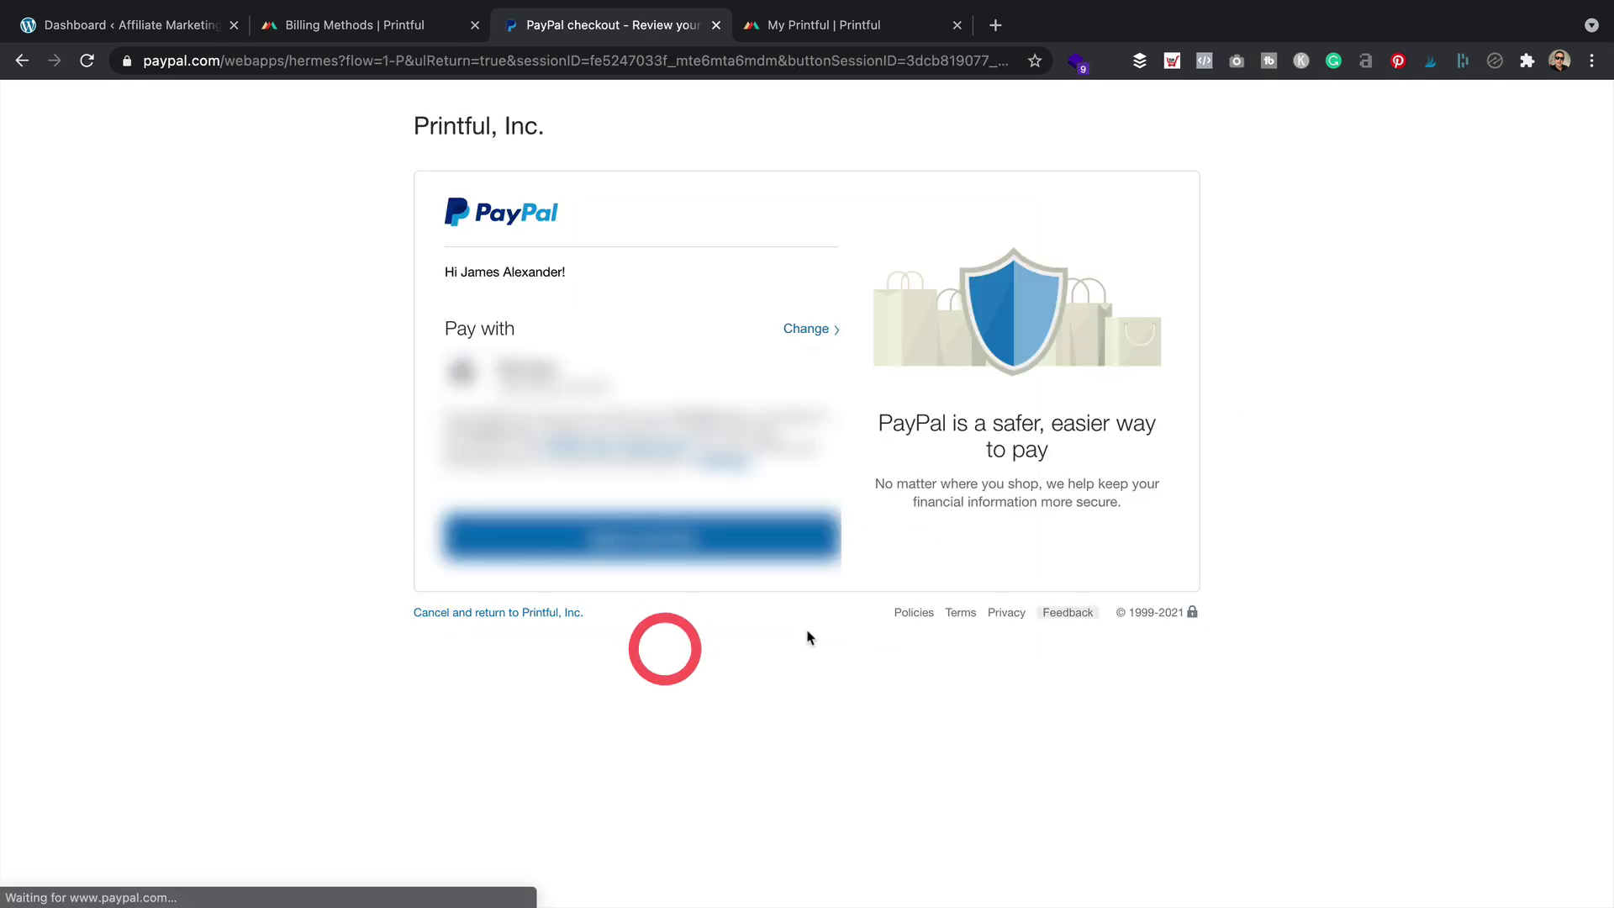
click(746, 551)
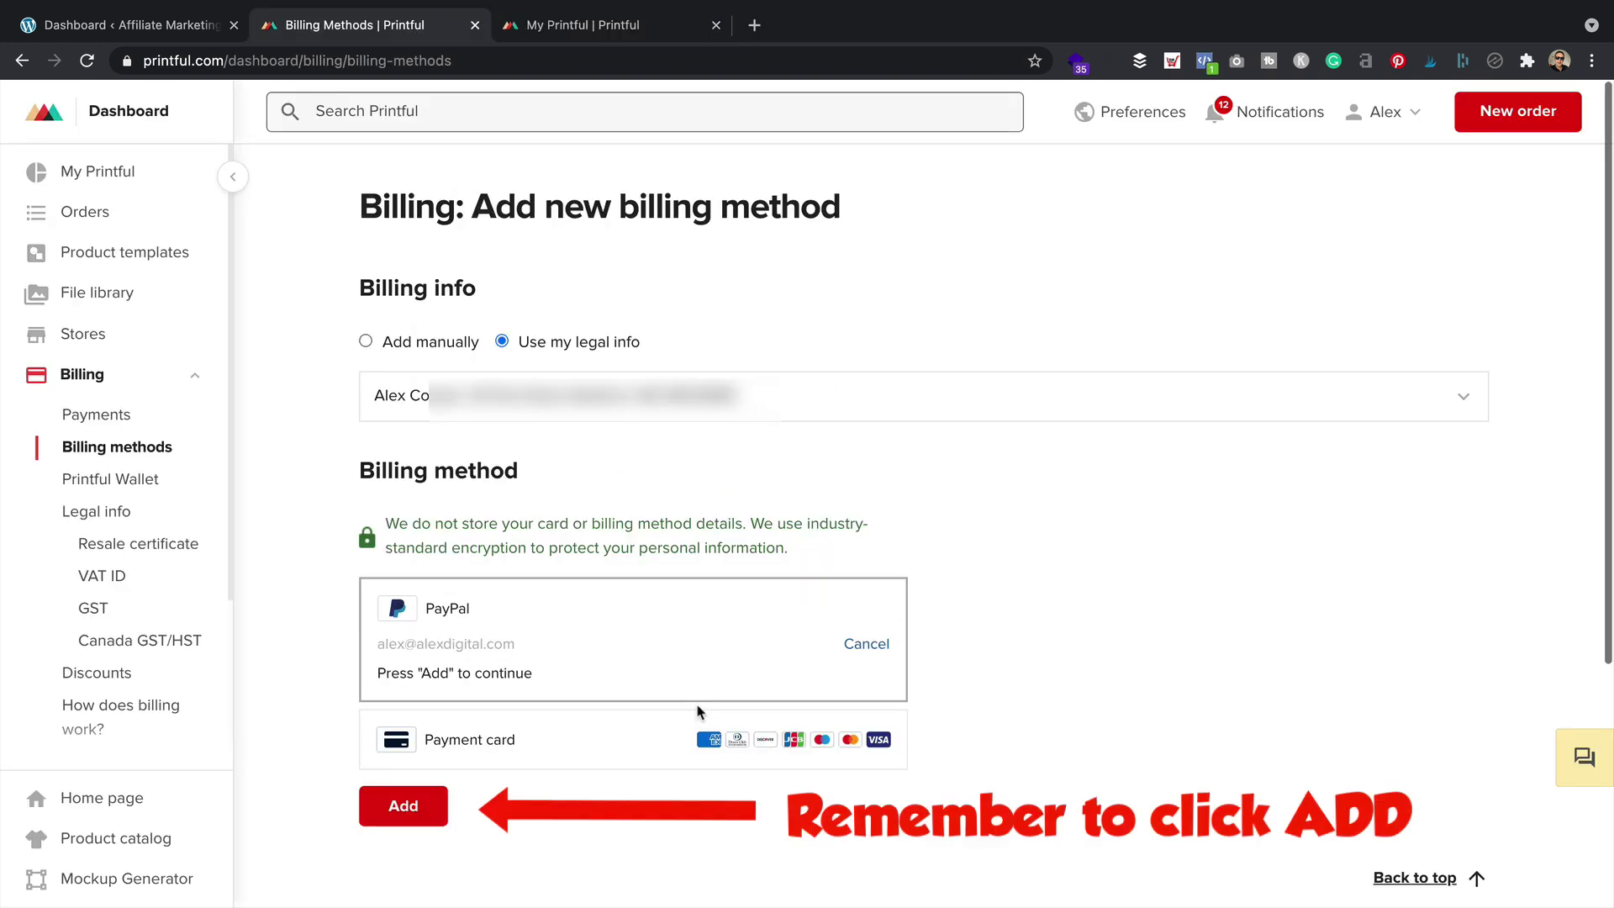
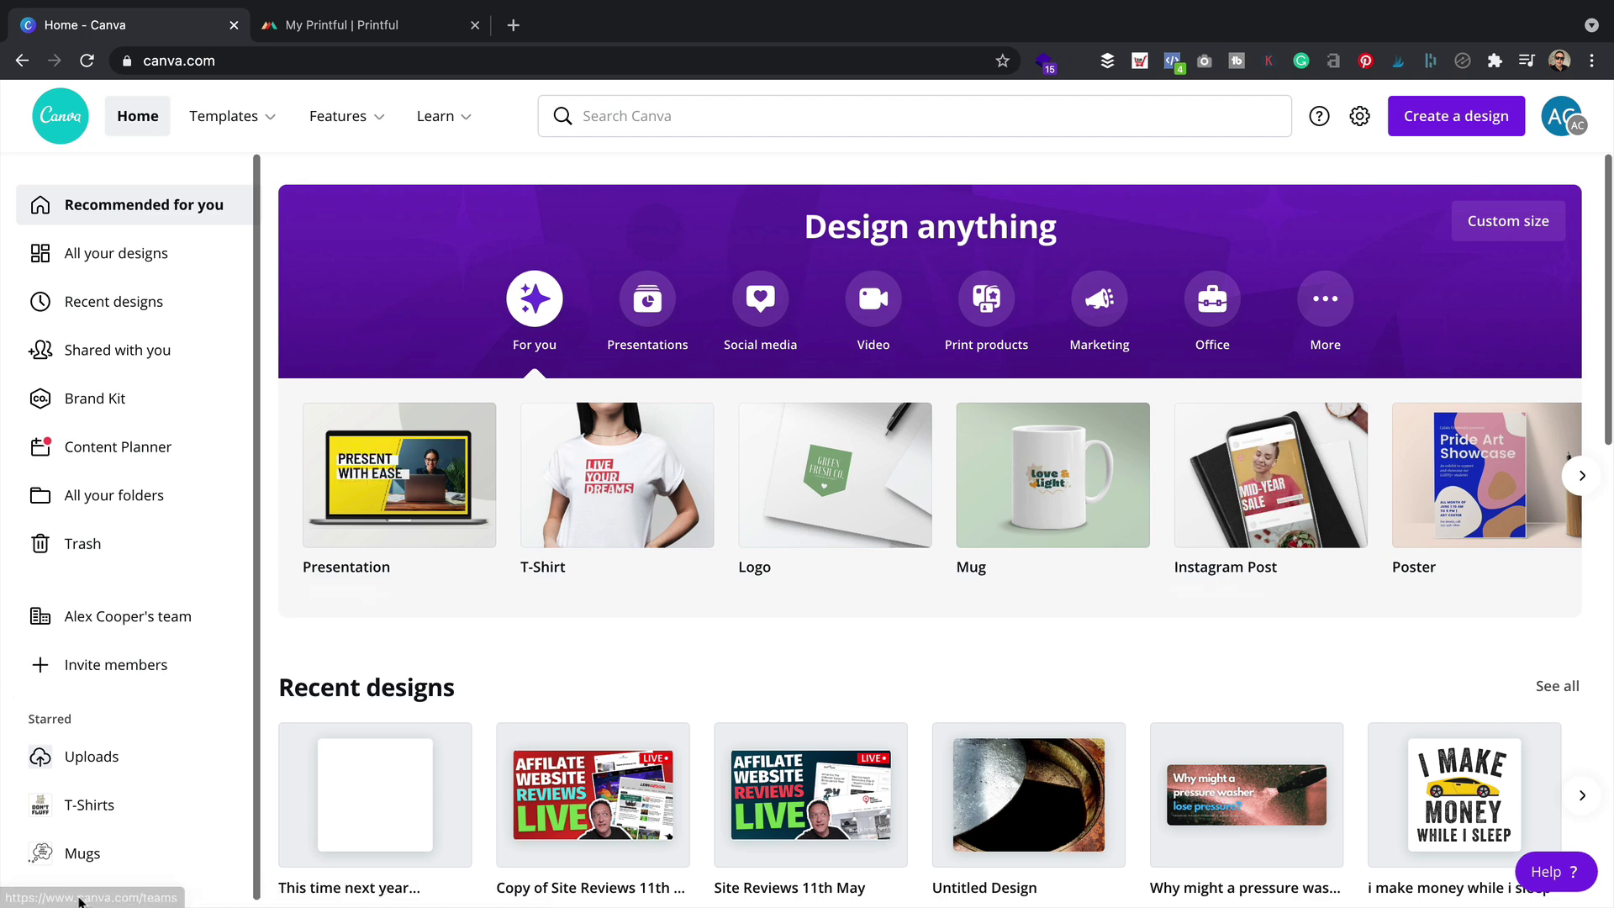
Browse the saved Mugs folder, then start a new blank 3.3 × 3.3 in Mug design
click(114, 854)
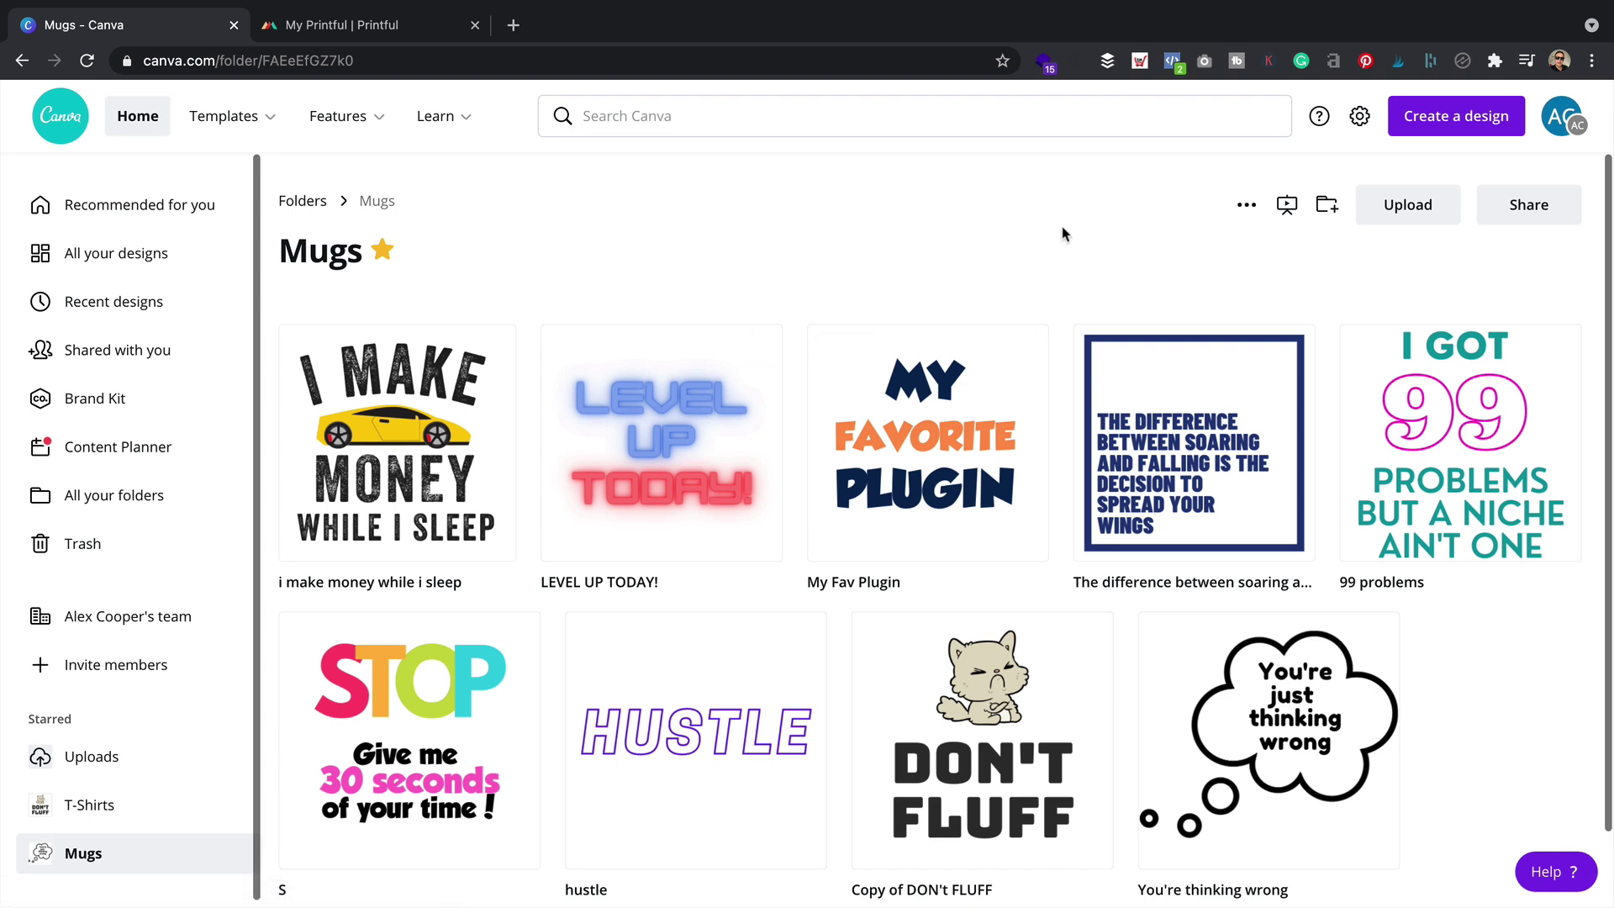
click(1434, 113)
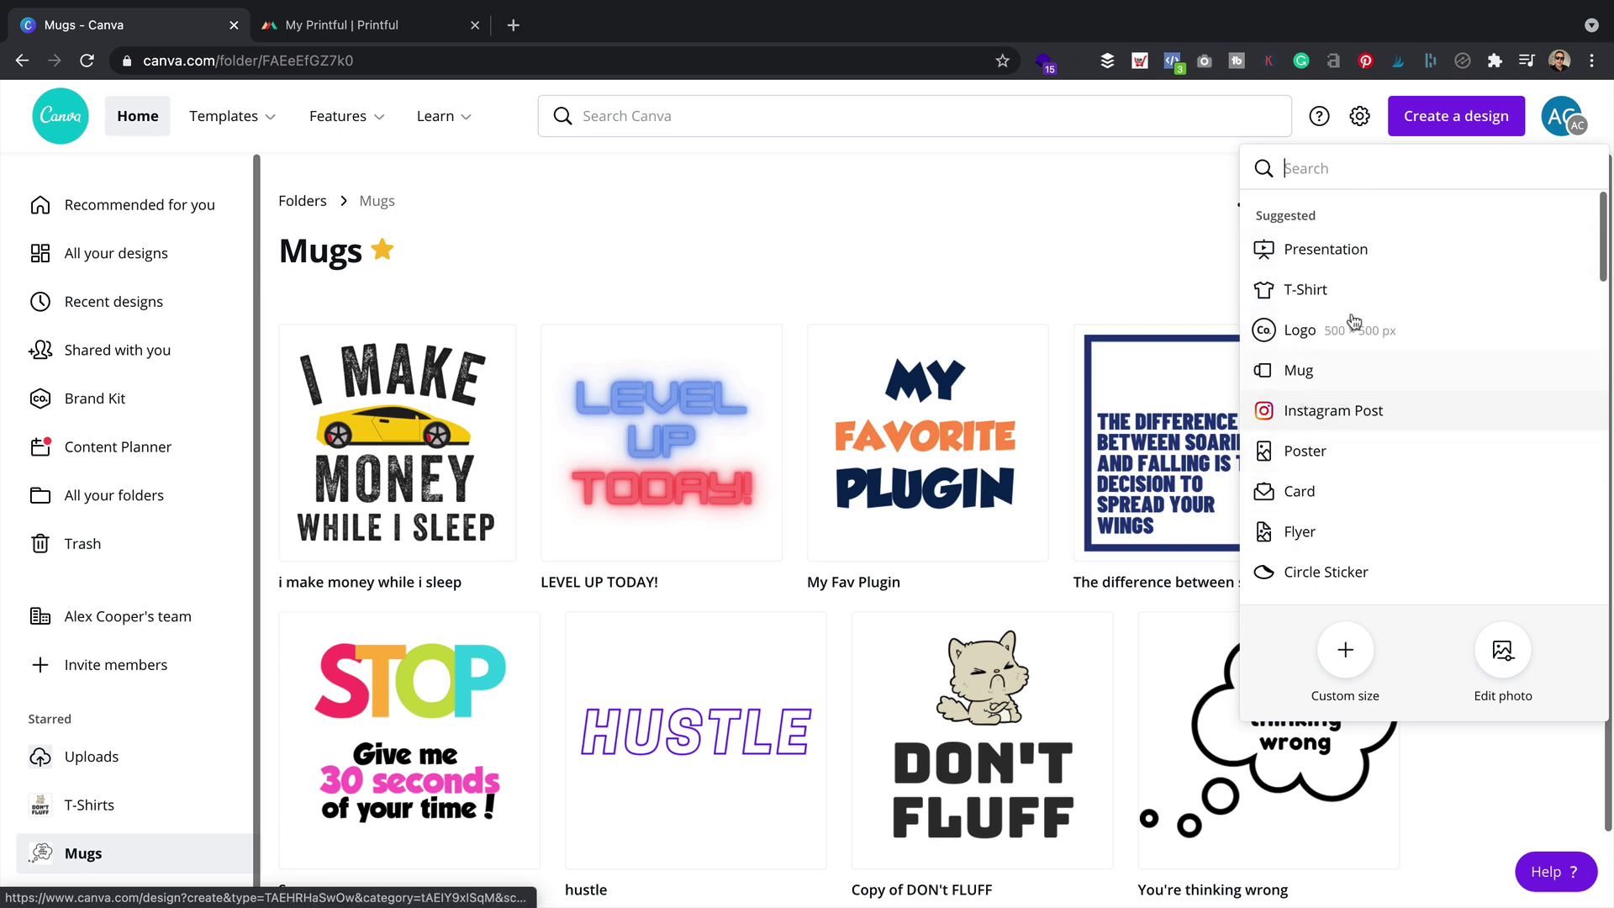
click(1307, 375)
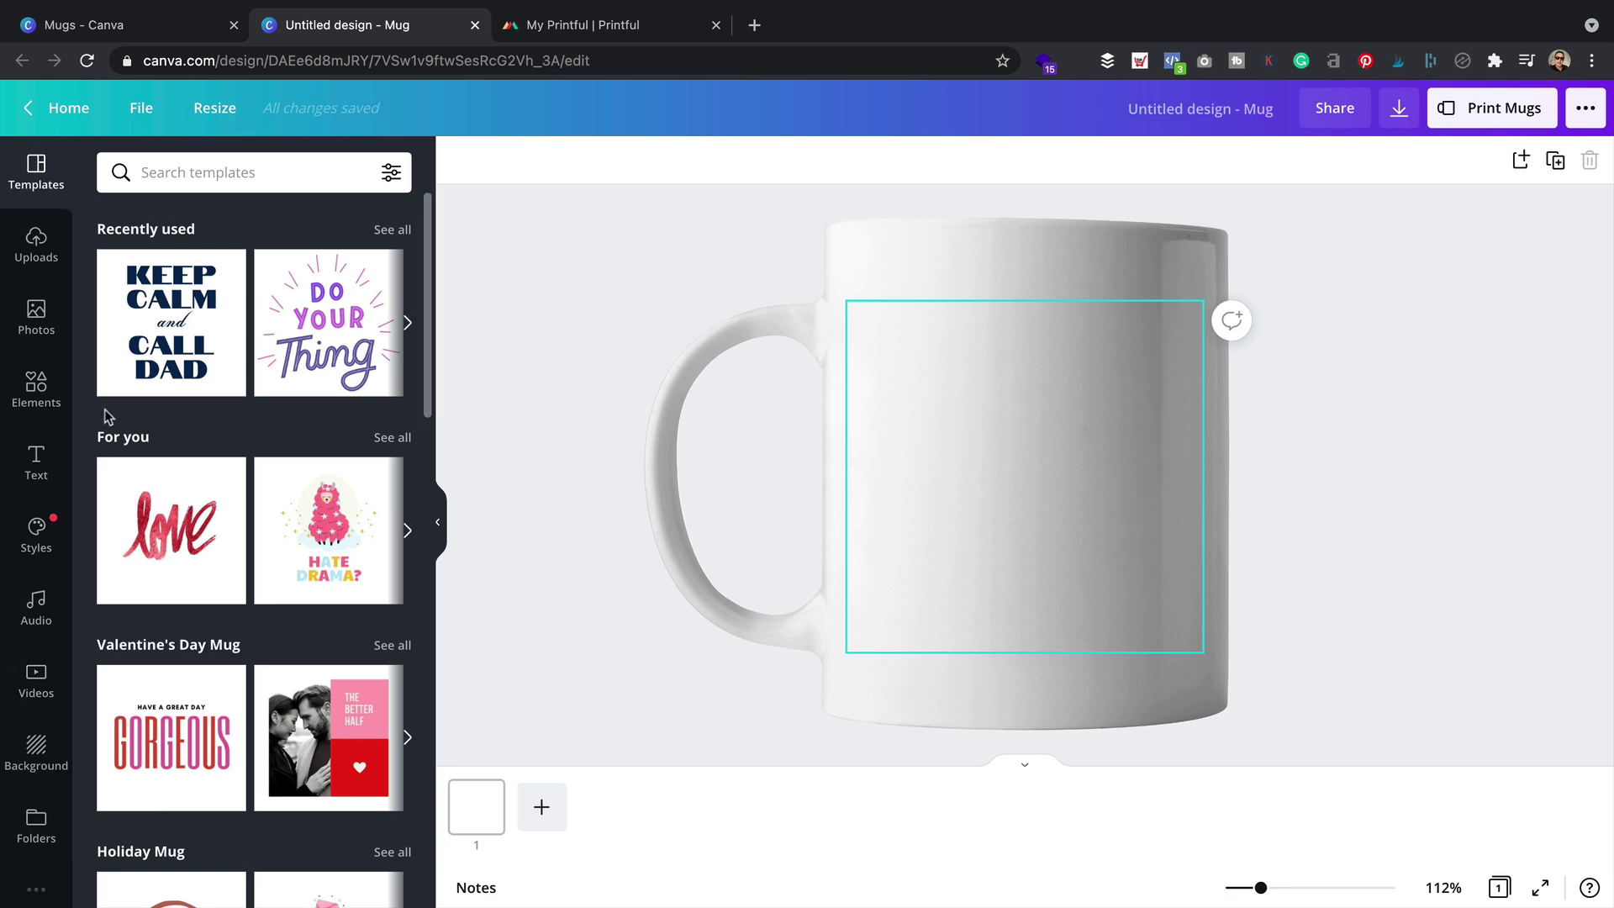
Find the framed Father's Day mug template among the templates and apply it to the mug
mouse_move(998, 7)
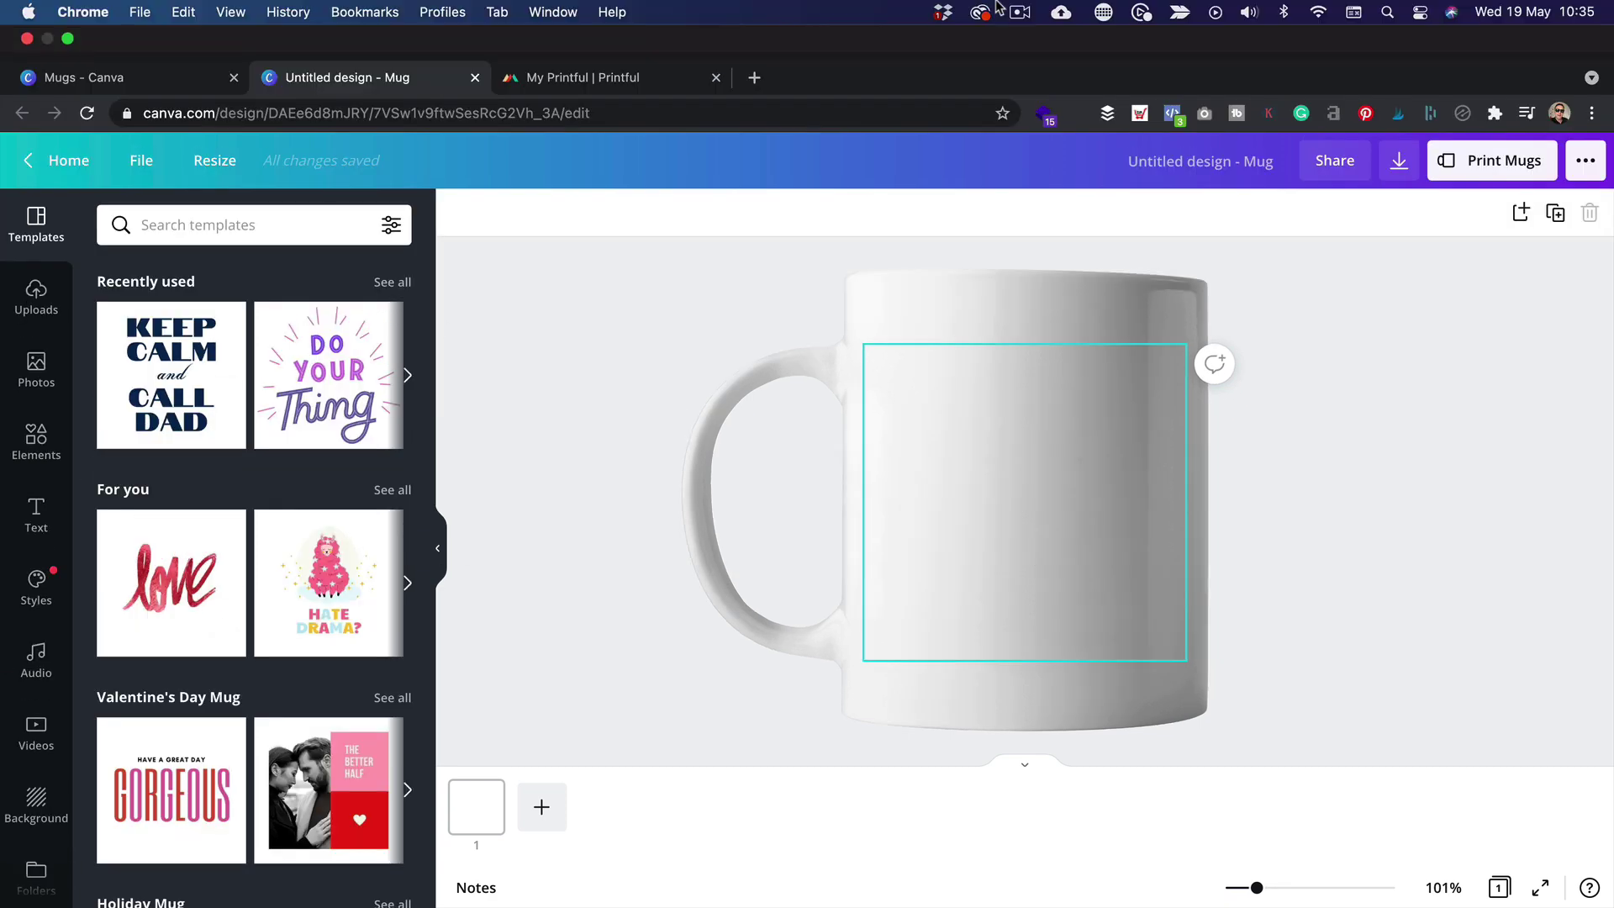
scroll(268, 398, down, 5)
scroll(269, 398, down, 4)
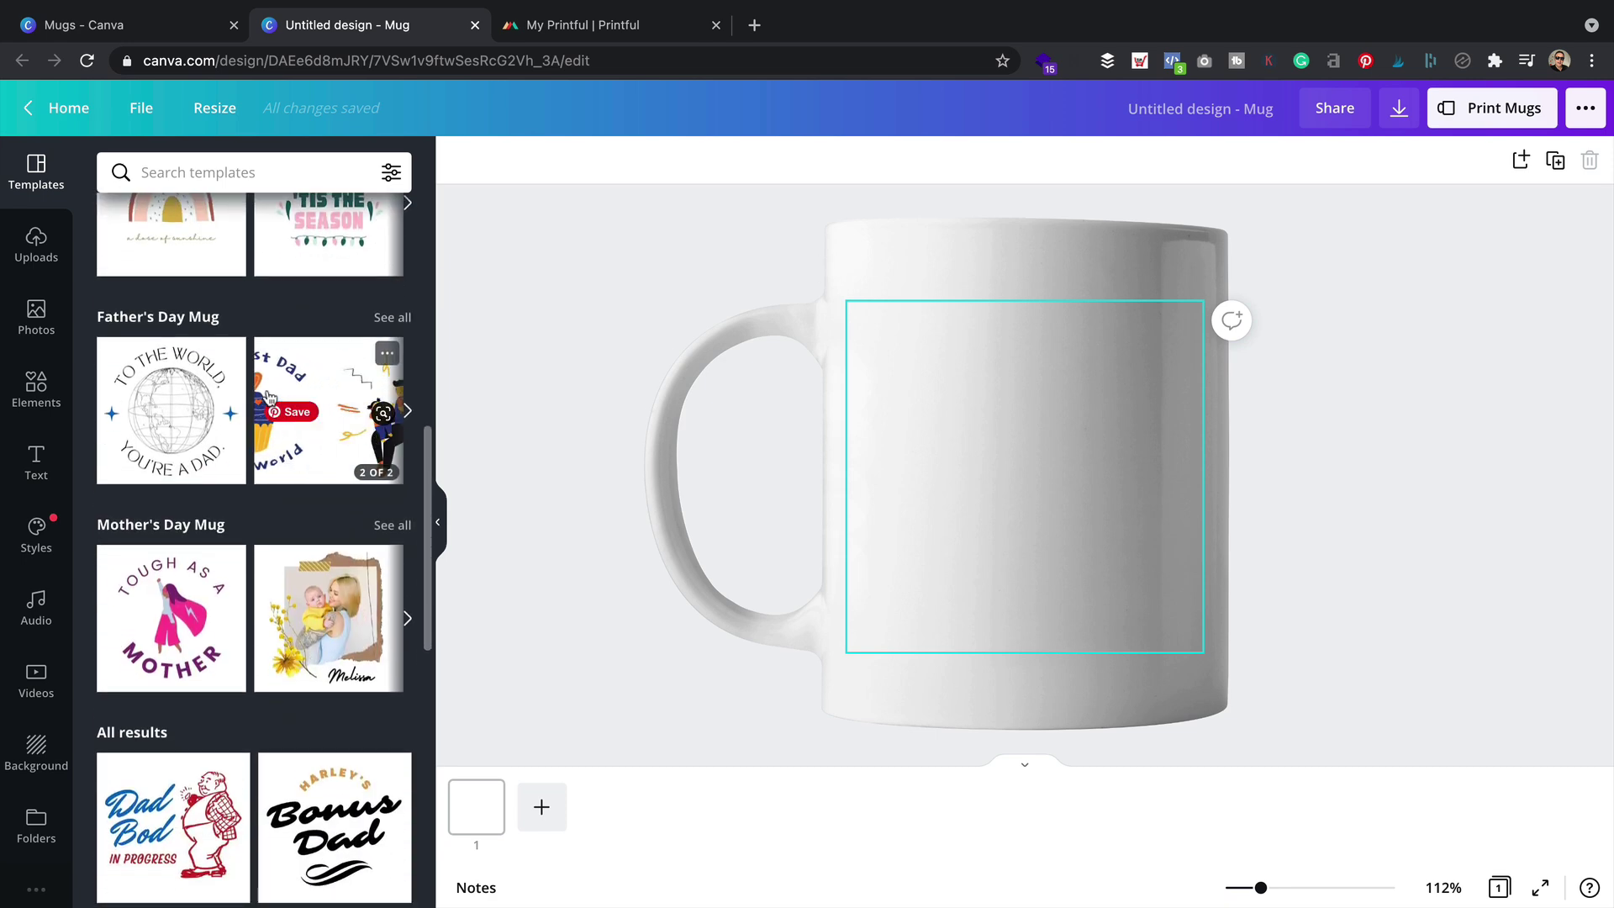
scroll(269, 397, down, 5)
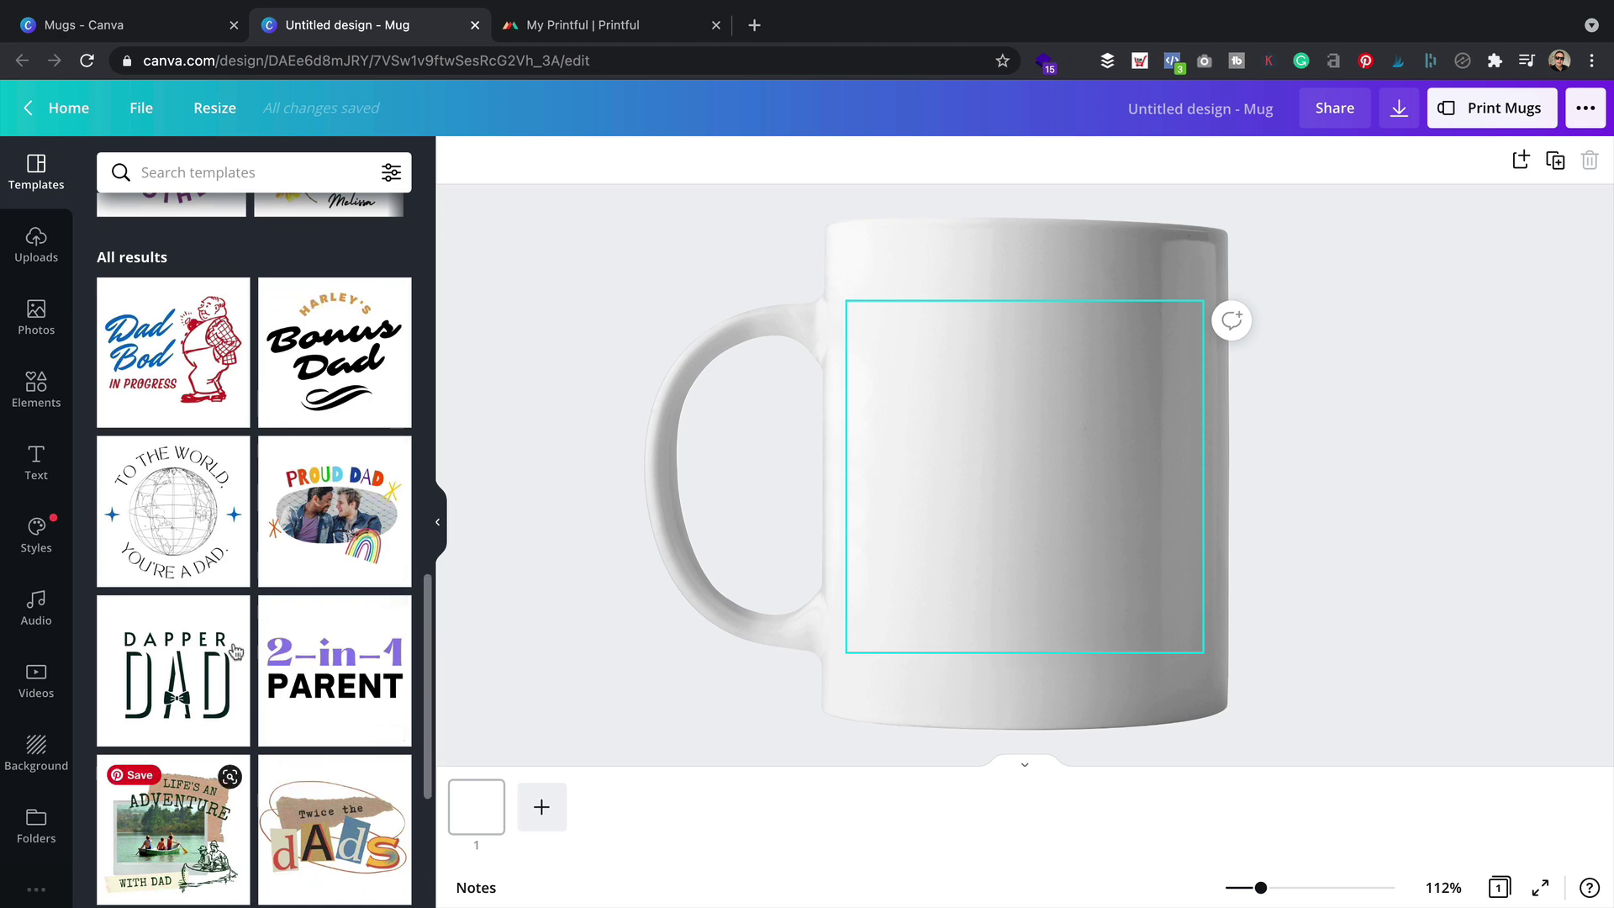
scroll(226, 562, down, 4)
click(221, 556)
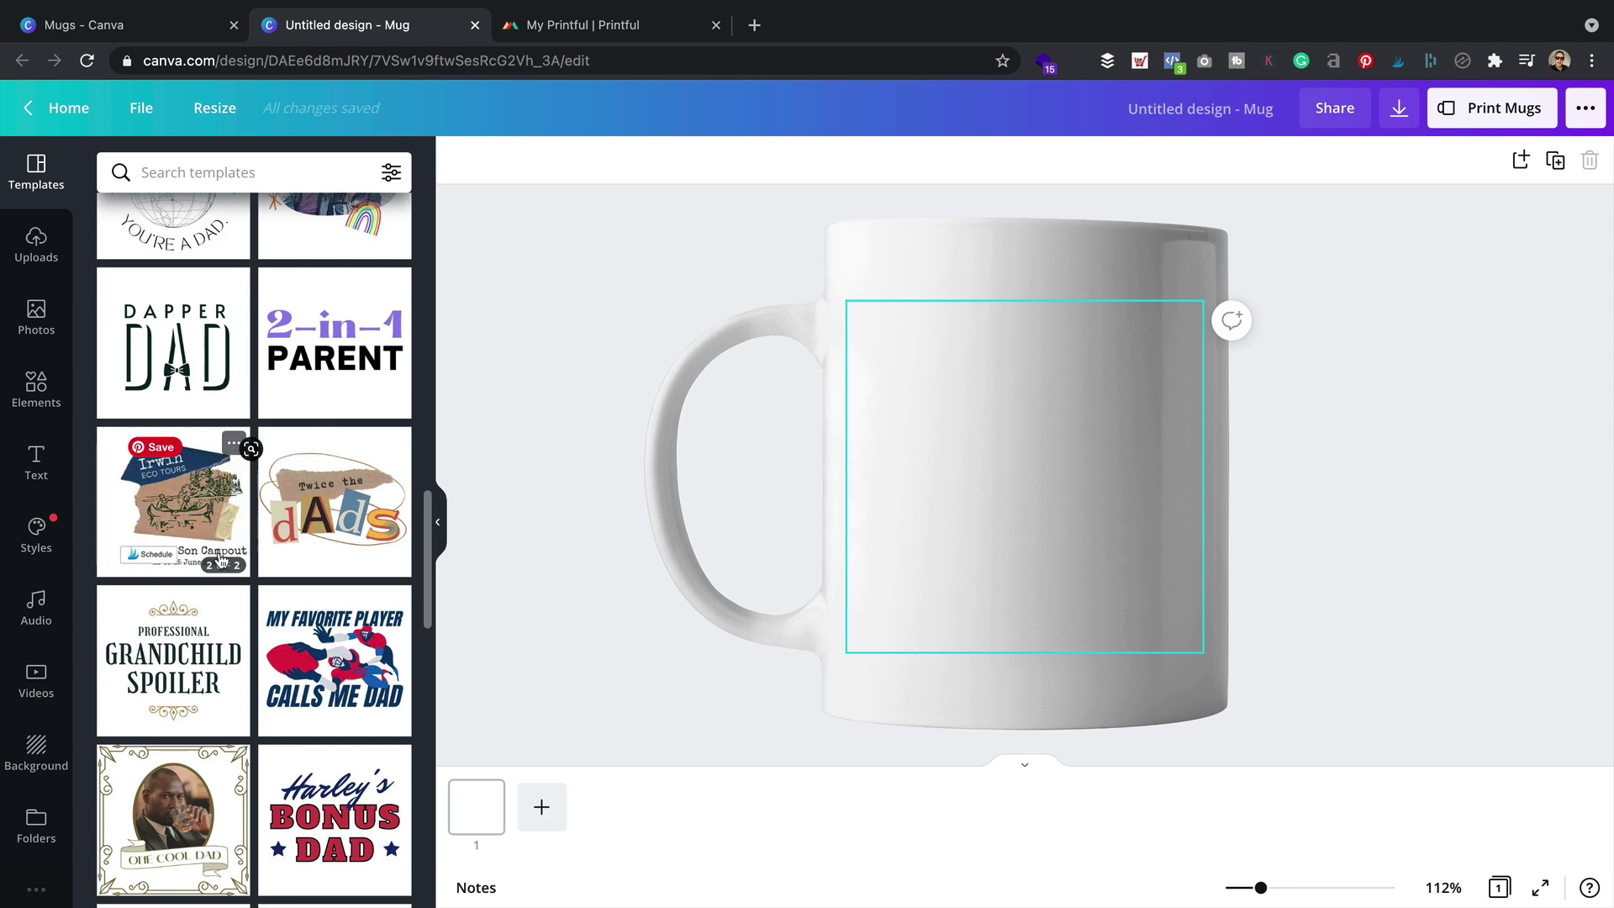
scroll(252, 471, down, 3)
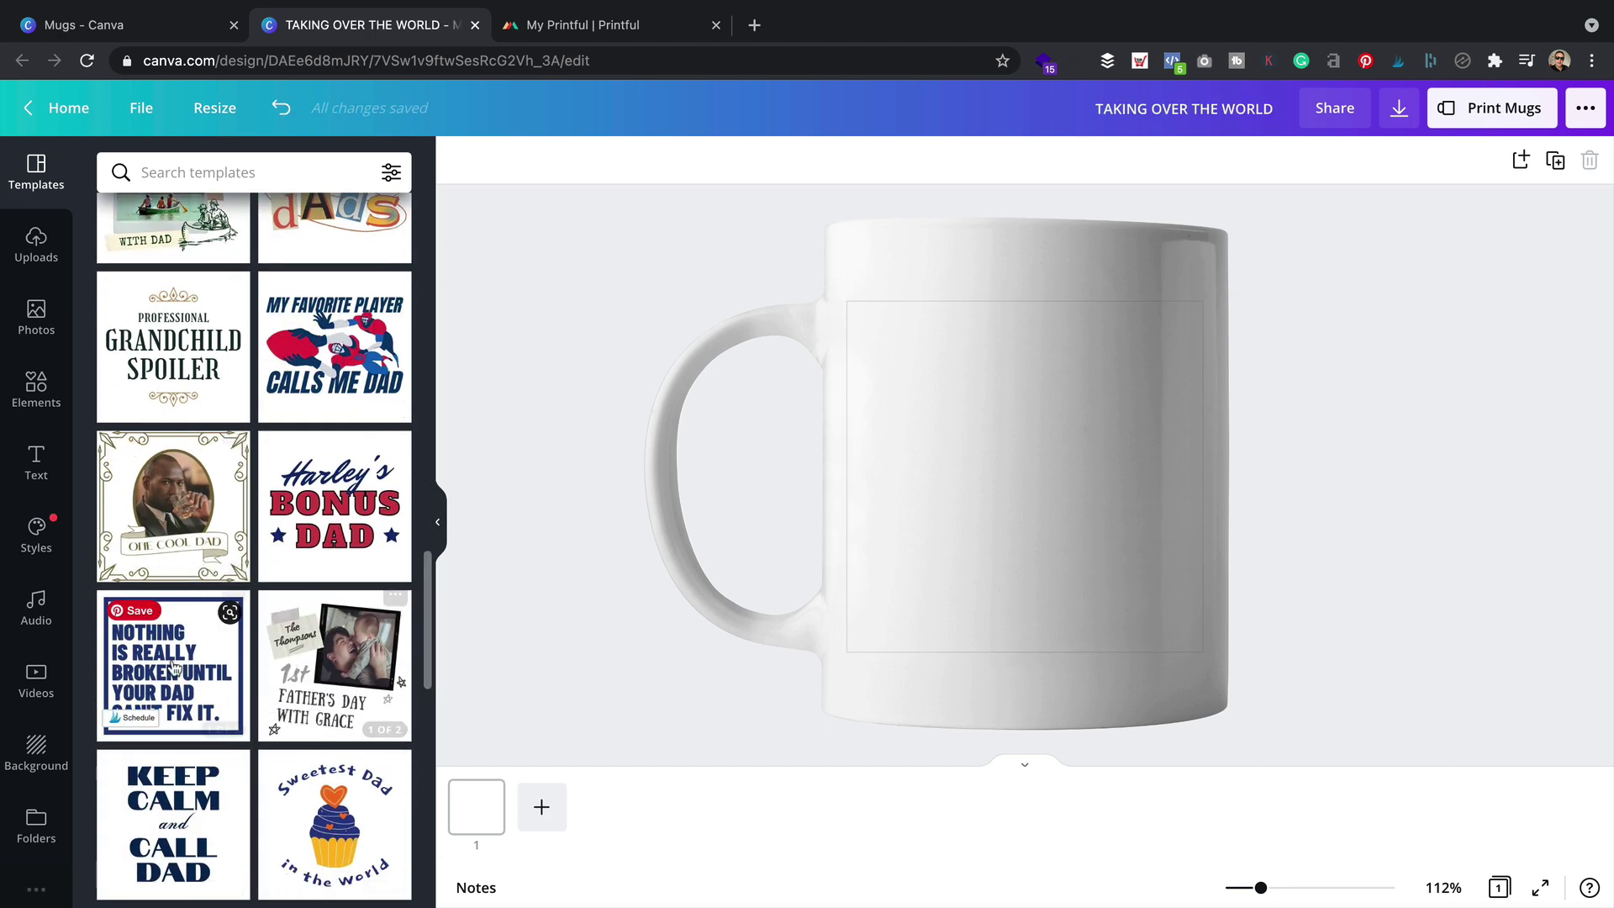
click(166, 670)
click(126, 335)
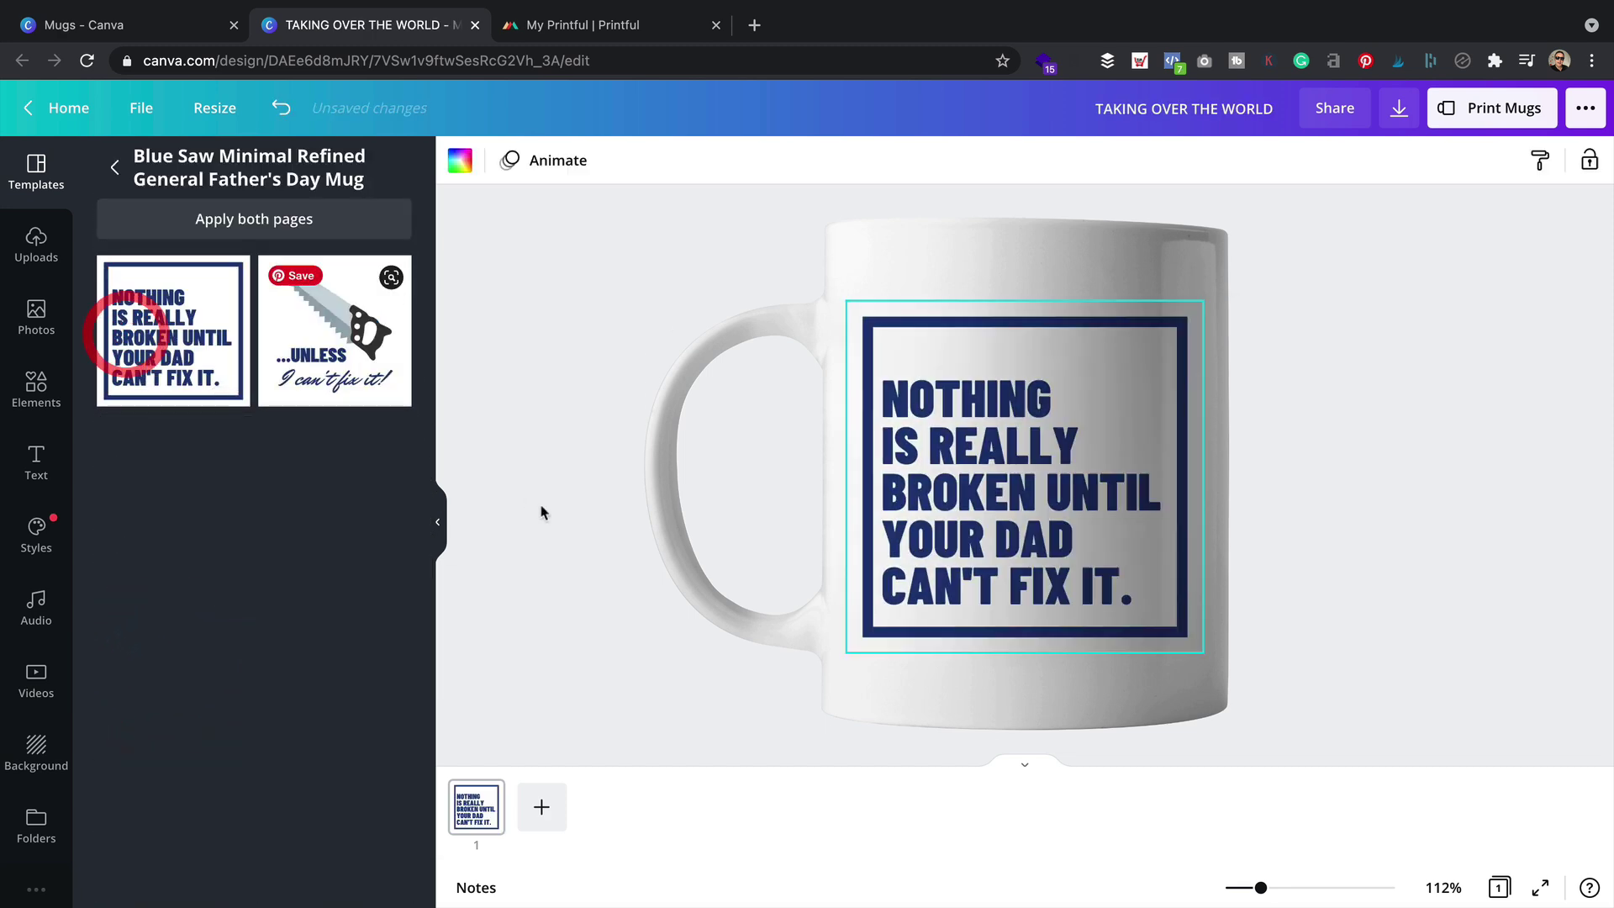
Replace the template's quote with 'CHANGE THE TEXT ITS SOOOOO EASY' on separate lines
double_click(1060, 501)
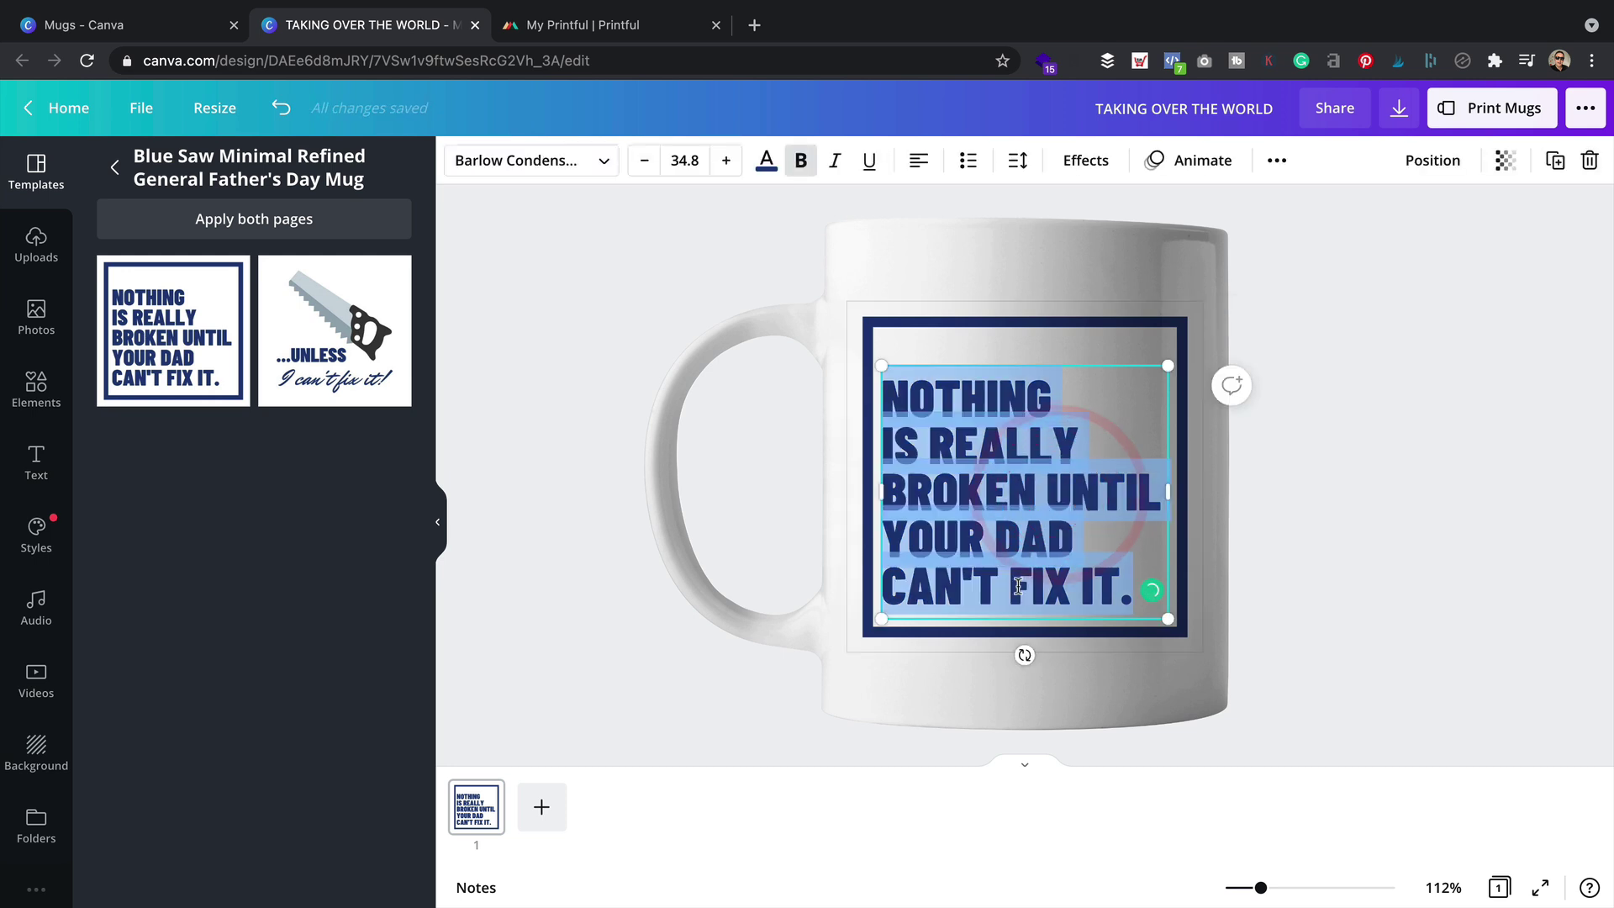
text(THANGE)
key(Return)
text(THE TEXCT)
key(BackSpace)
key(BackSpace)
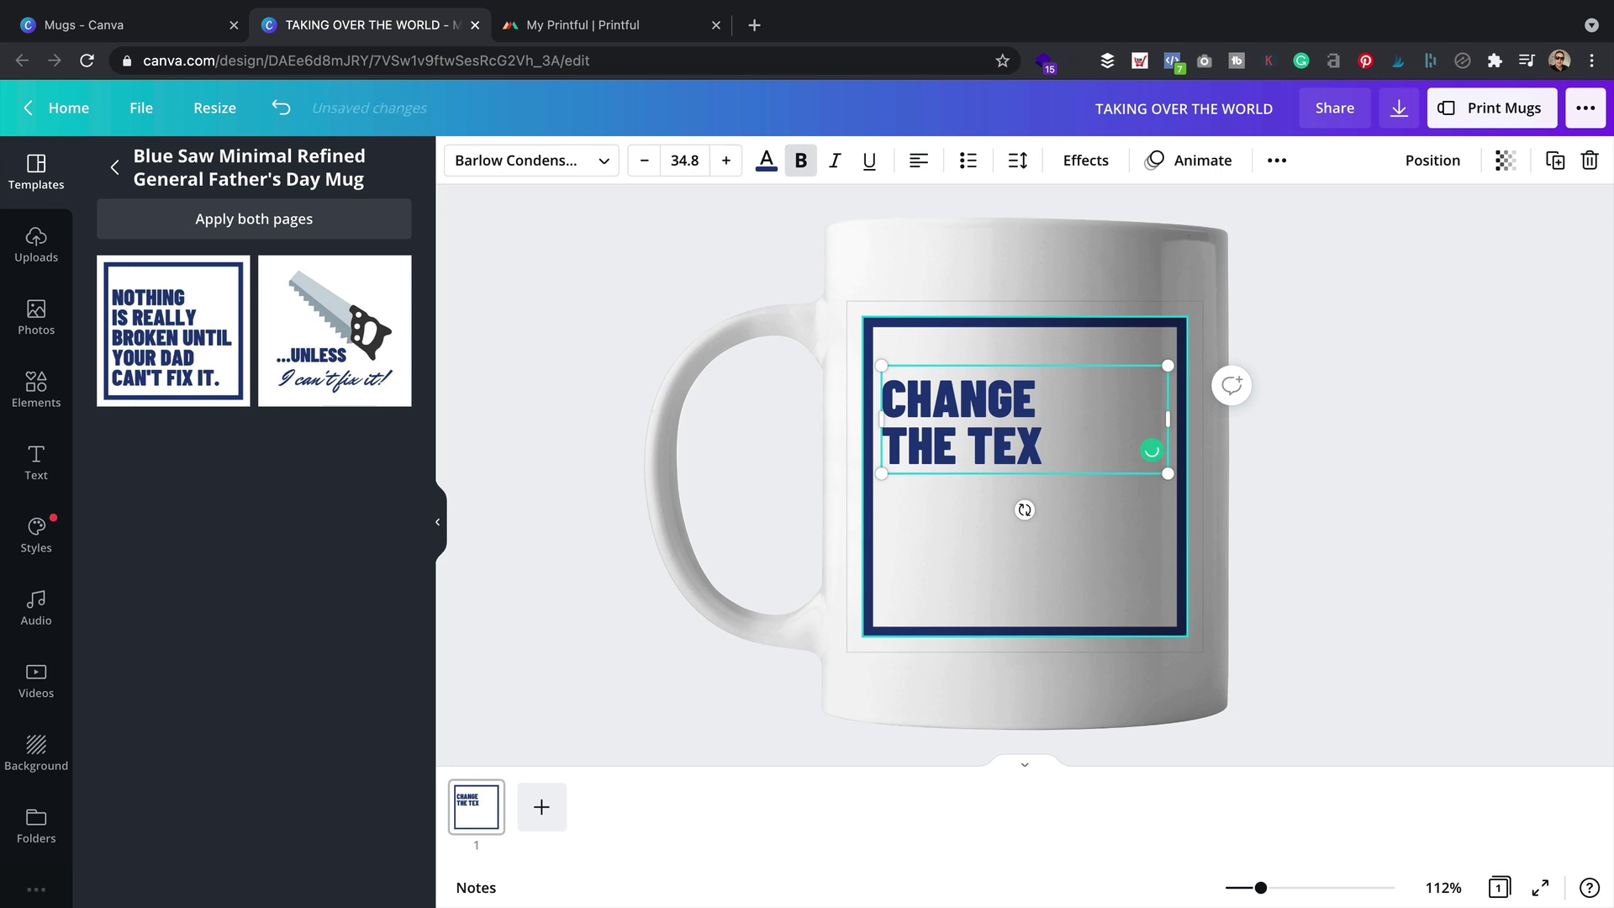
text(T)
key(Return)
text(IT'S)
key(BackSpace)
key(BackSpace)
text(S SOOOOO)
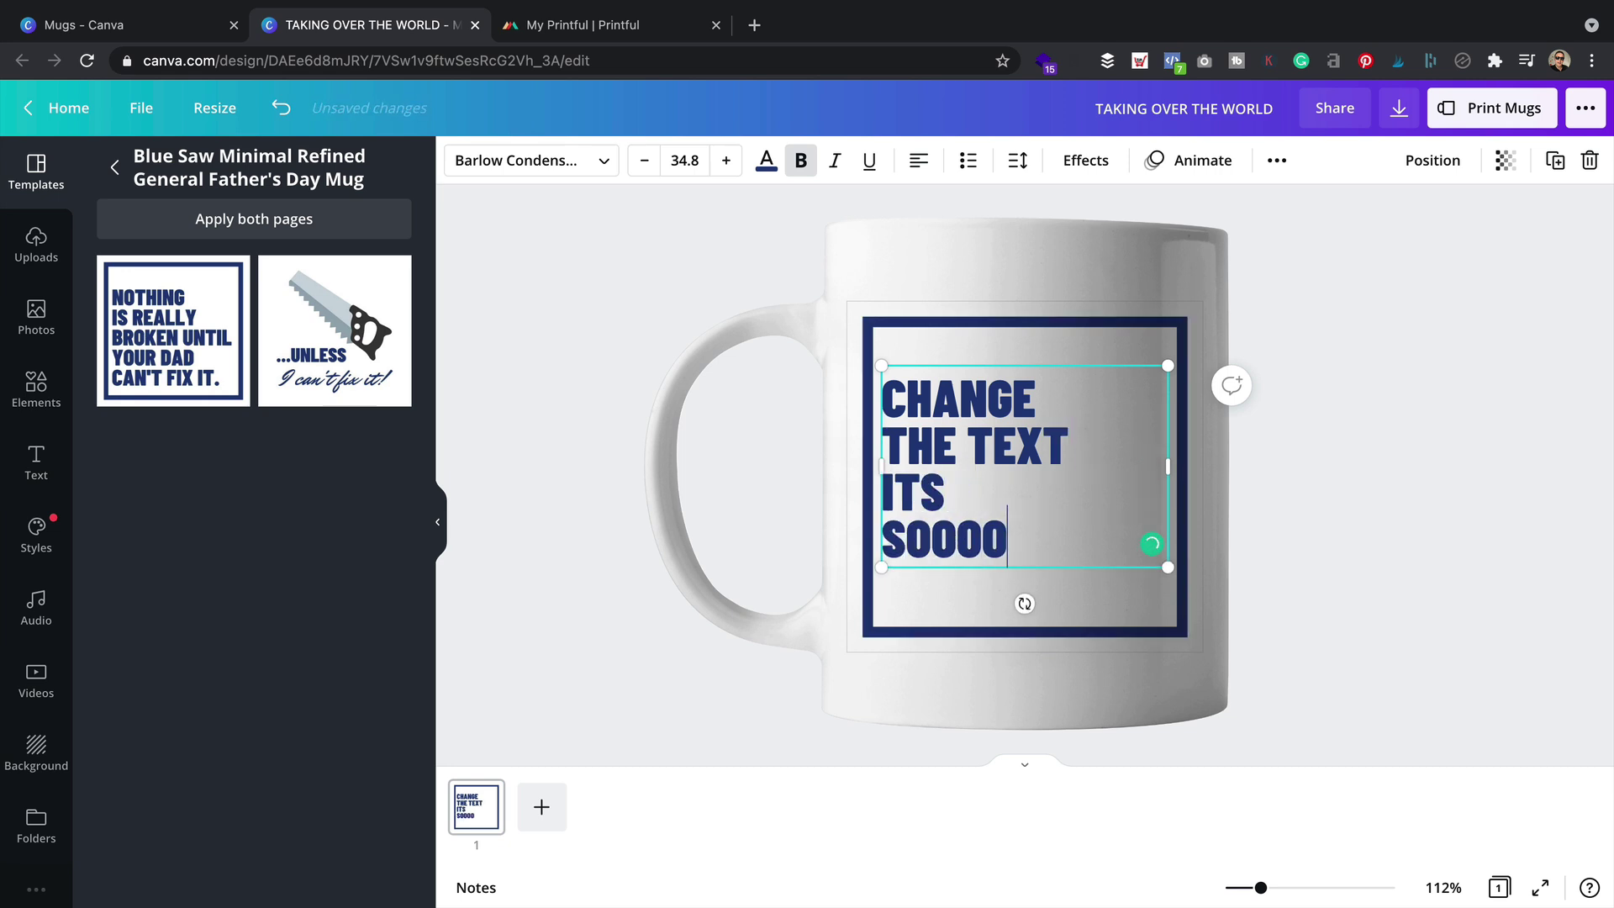
key(Return)
text(EASY)
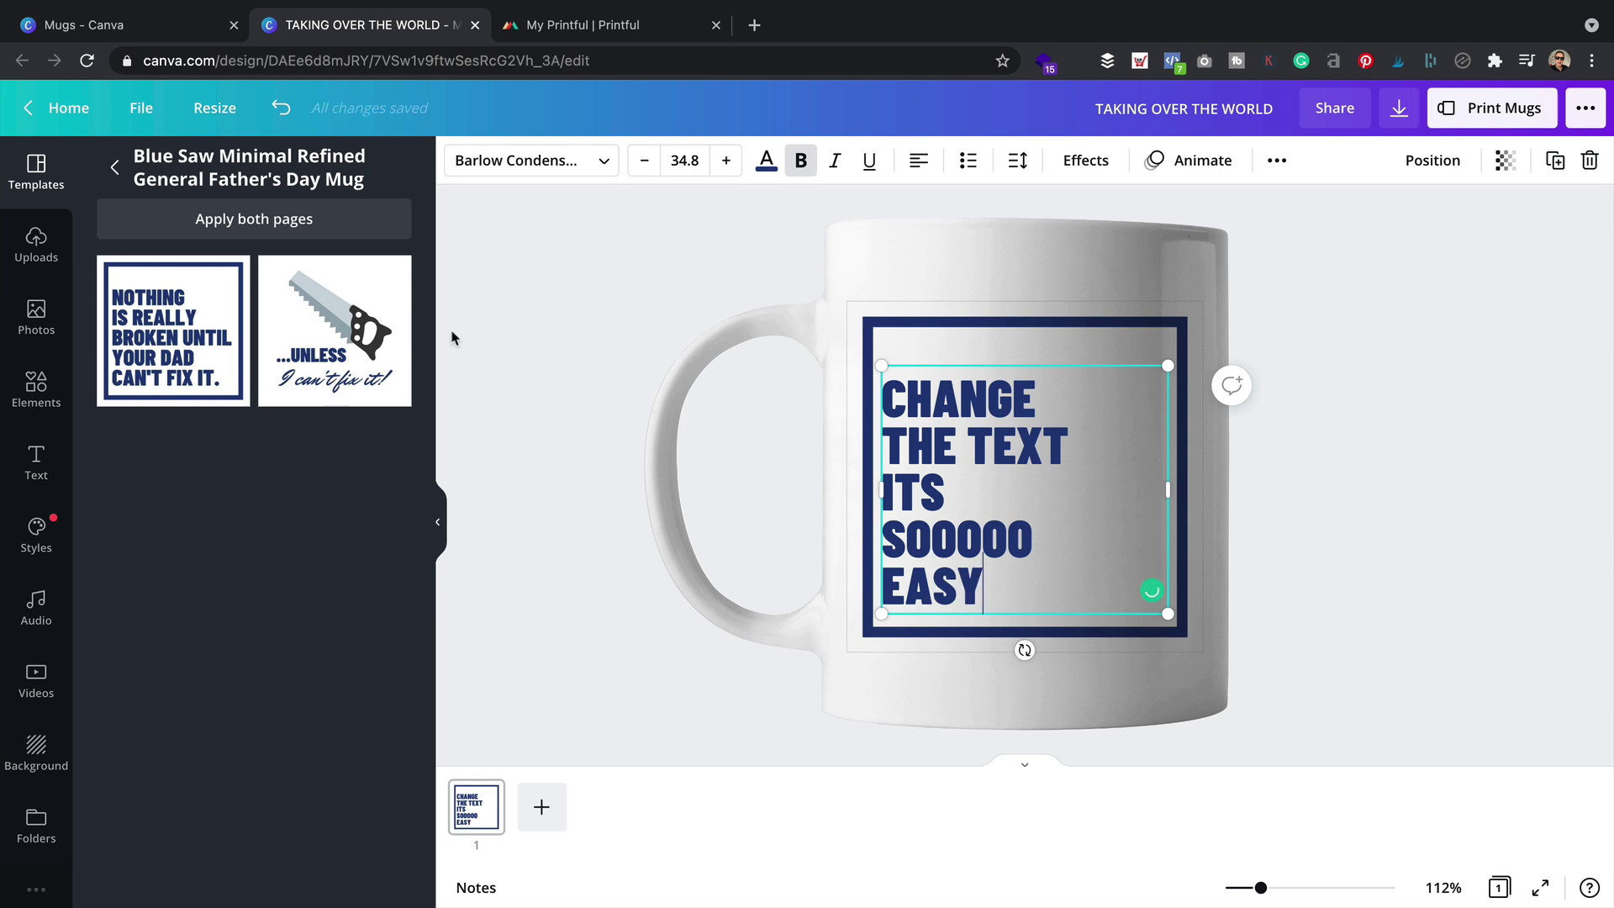
click(924, 273)
click(36, 388)
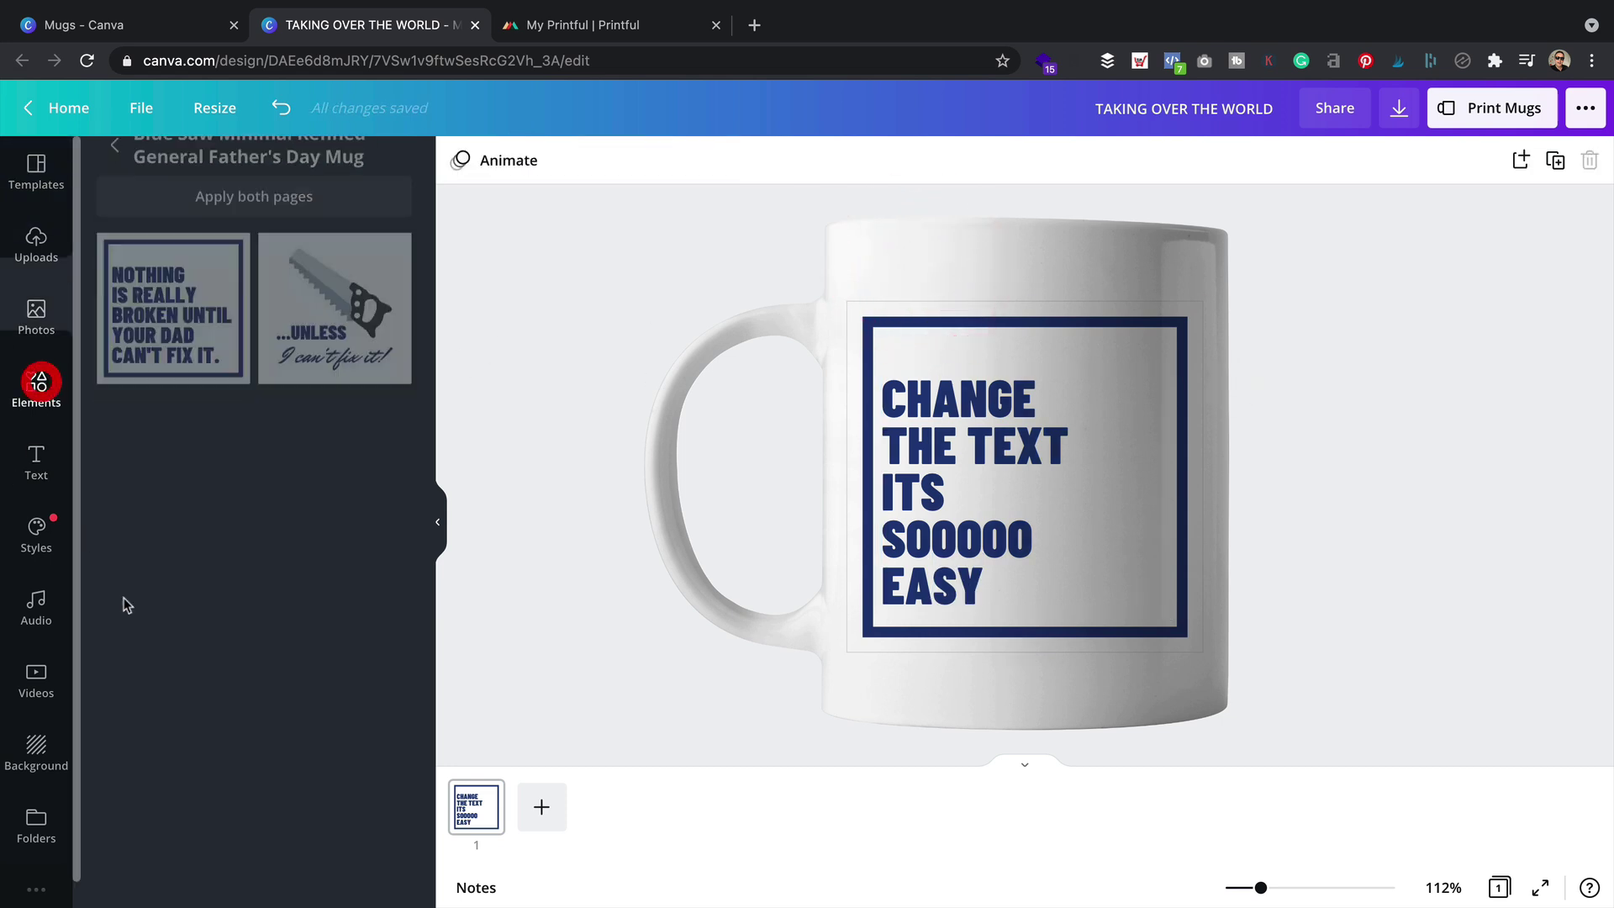
Add a recently used flame sticker beside the mug text and nudge it into place
scroll(253, 643, down, 3)
scroll(255, 546, up, 3)
scroll(256, 483, down, 6)
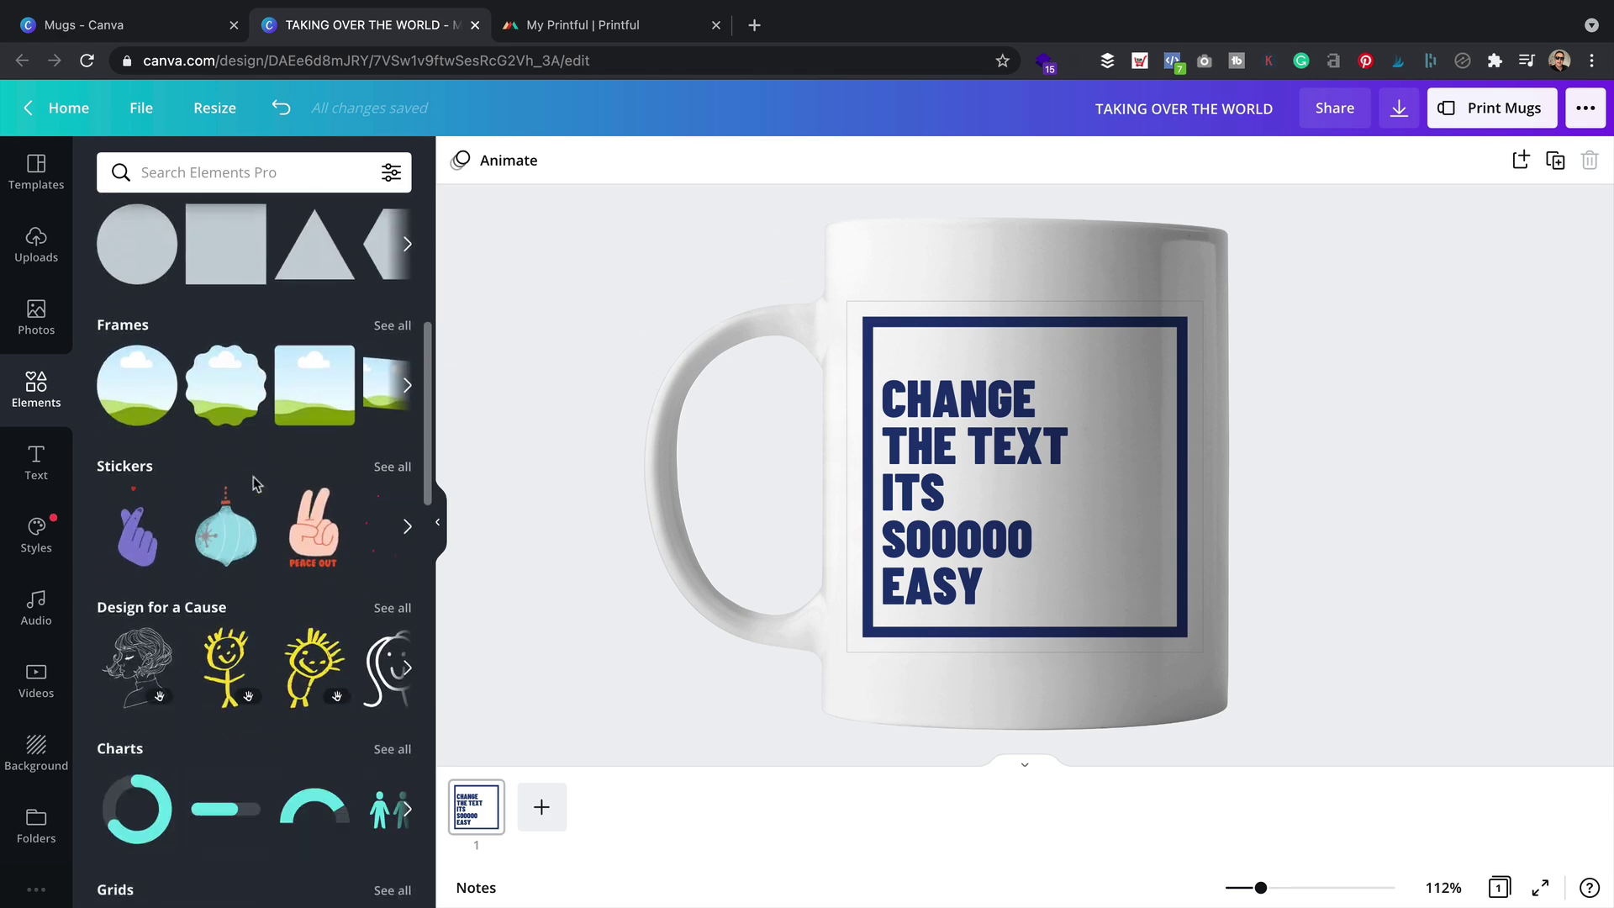
scroll(253, 484, up, 5)
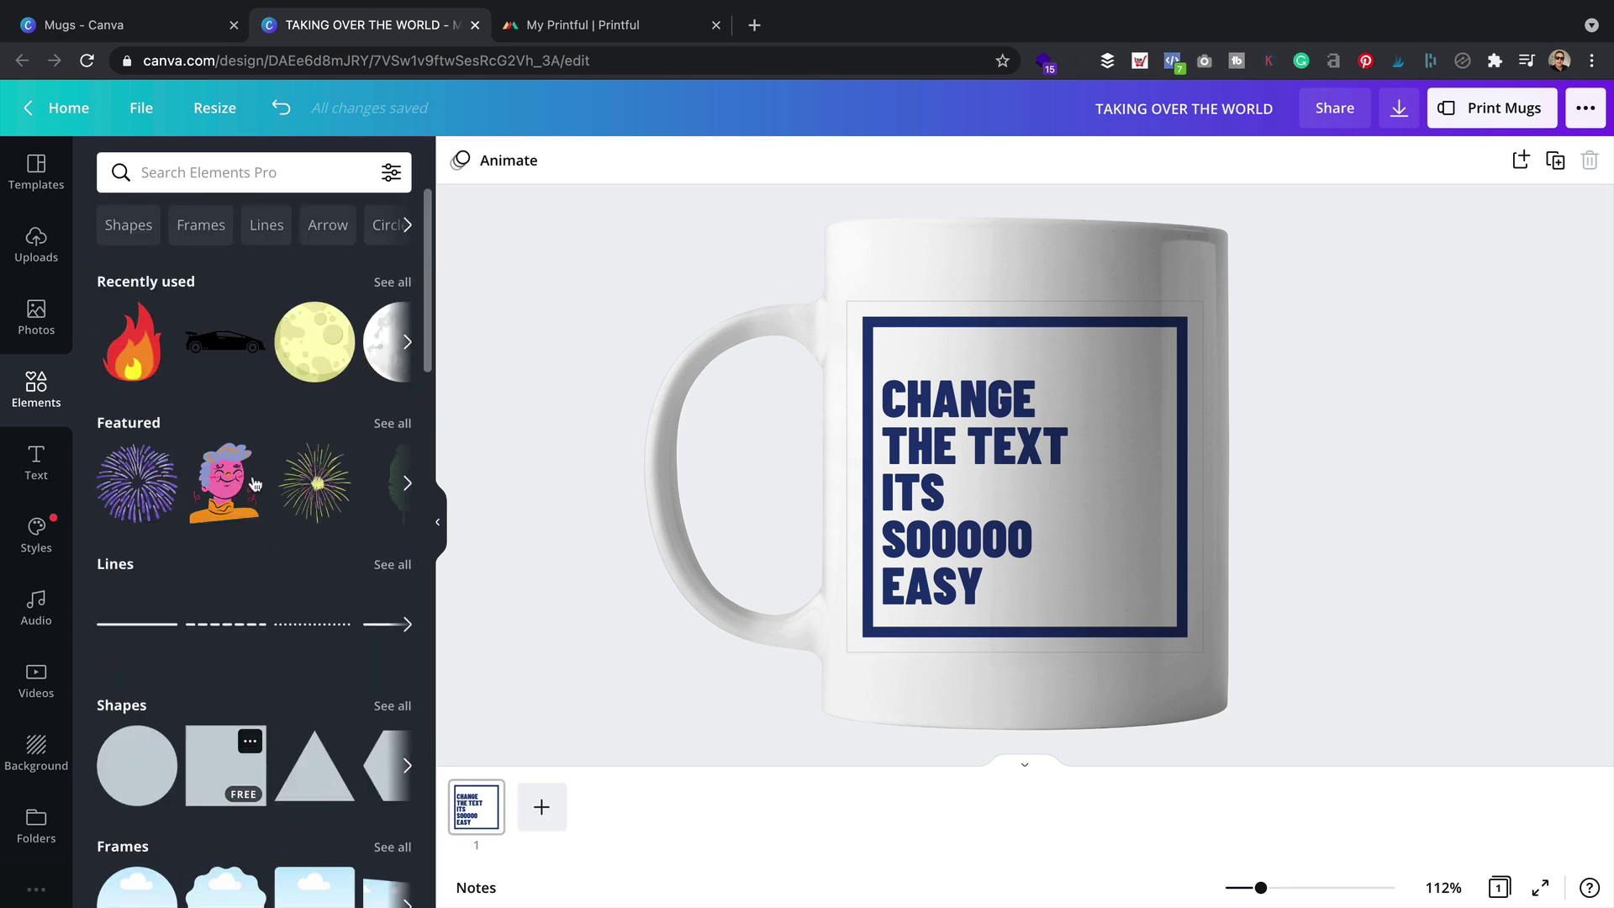
click(225, 168)
click(236, 668)
drag(133, 345, 1057, 490)
drag(1092, 589, 1117, 619)
click(1333, 584)
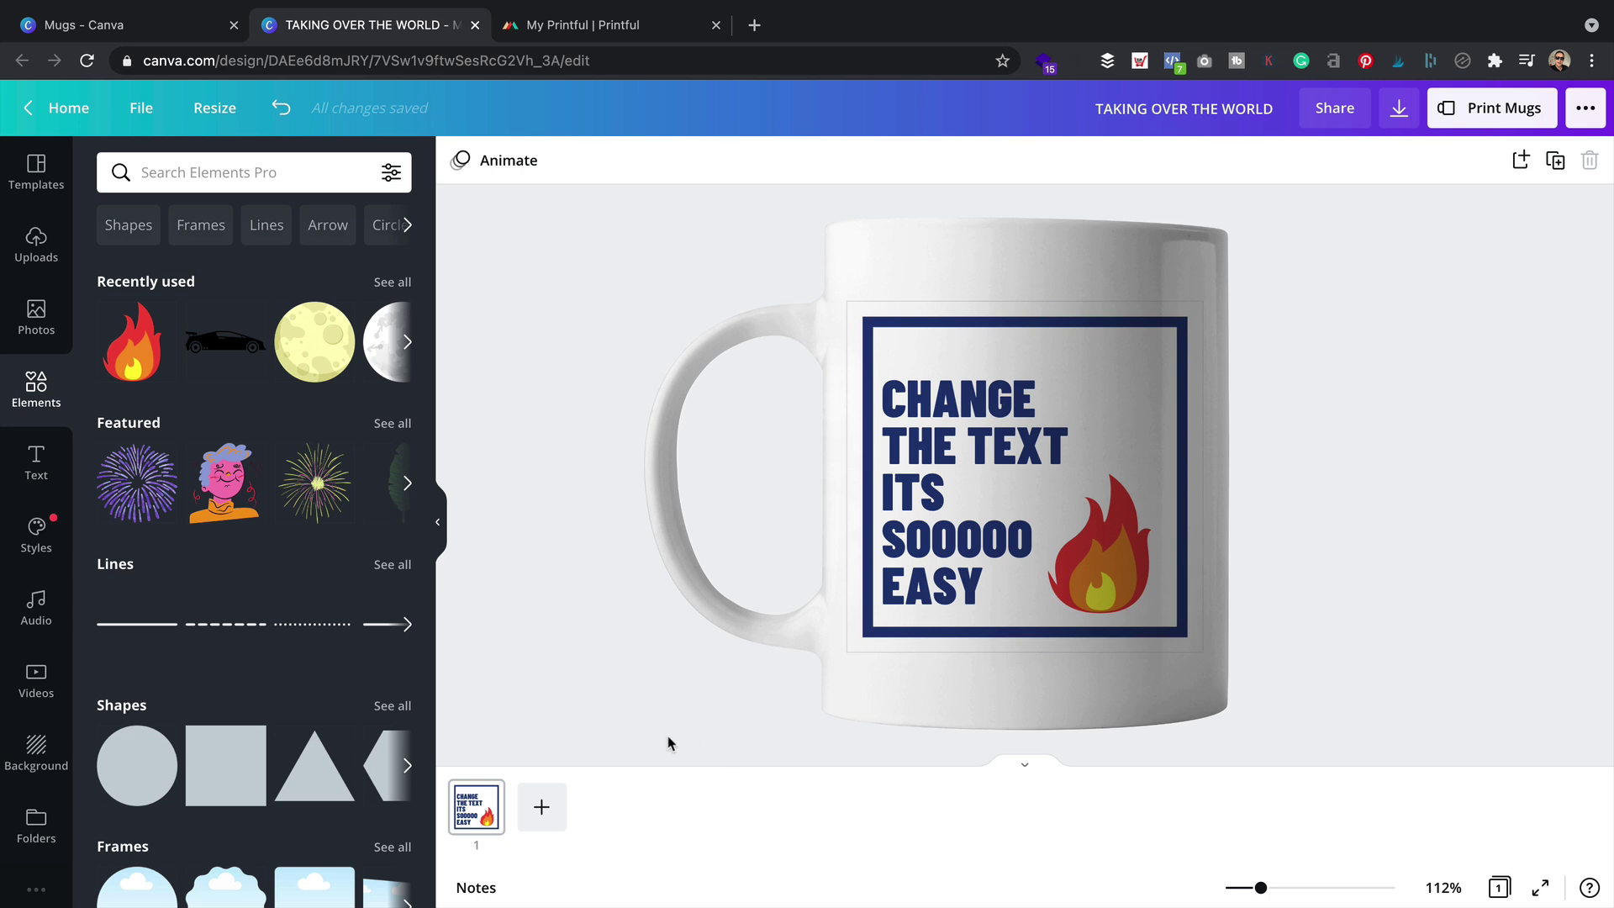
Delete the quote text, its frame border and the flame sticker, leaving the mug empty
click(1190, 437)
click(1153, 451)
key(Delete)
click(965, 360)
key(Delete)
click(1131, 560)
key(Delete)
click(684, 256)
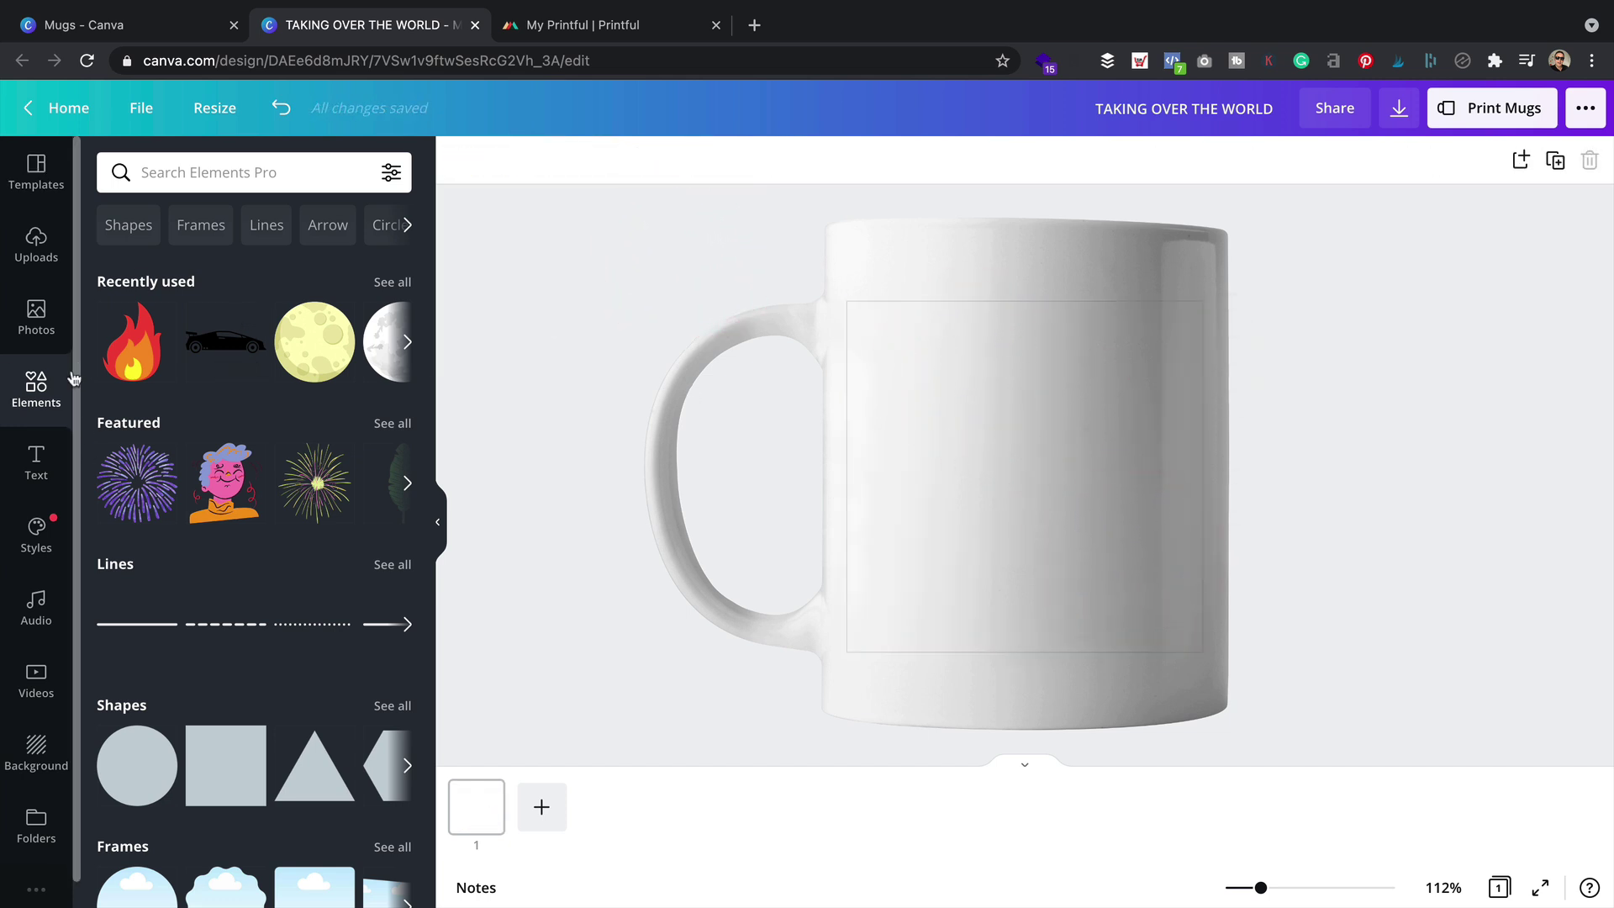
Add the 'hugs + kisses' text combination from the text styles to the mug
click(32, 463)
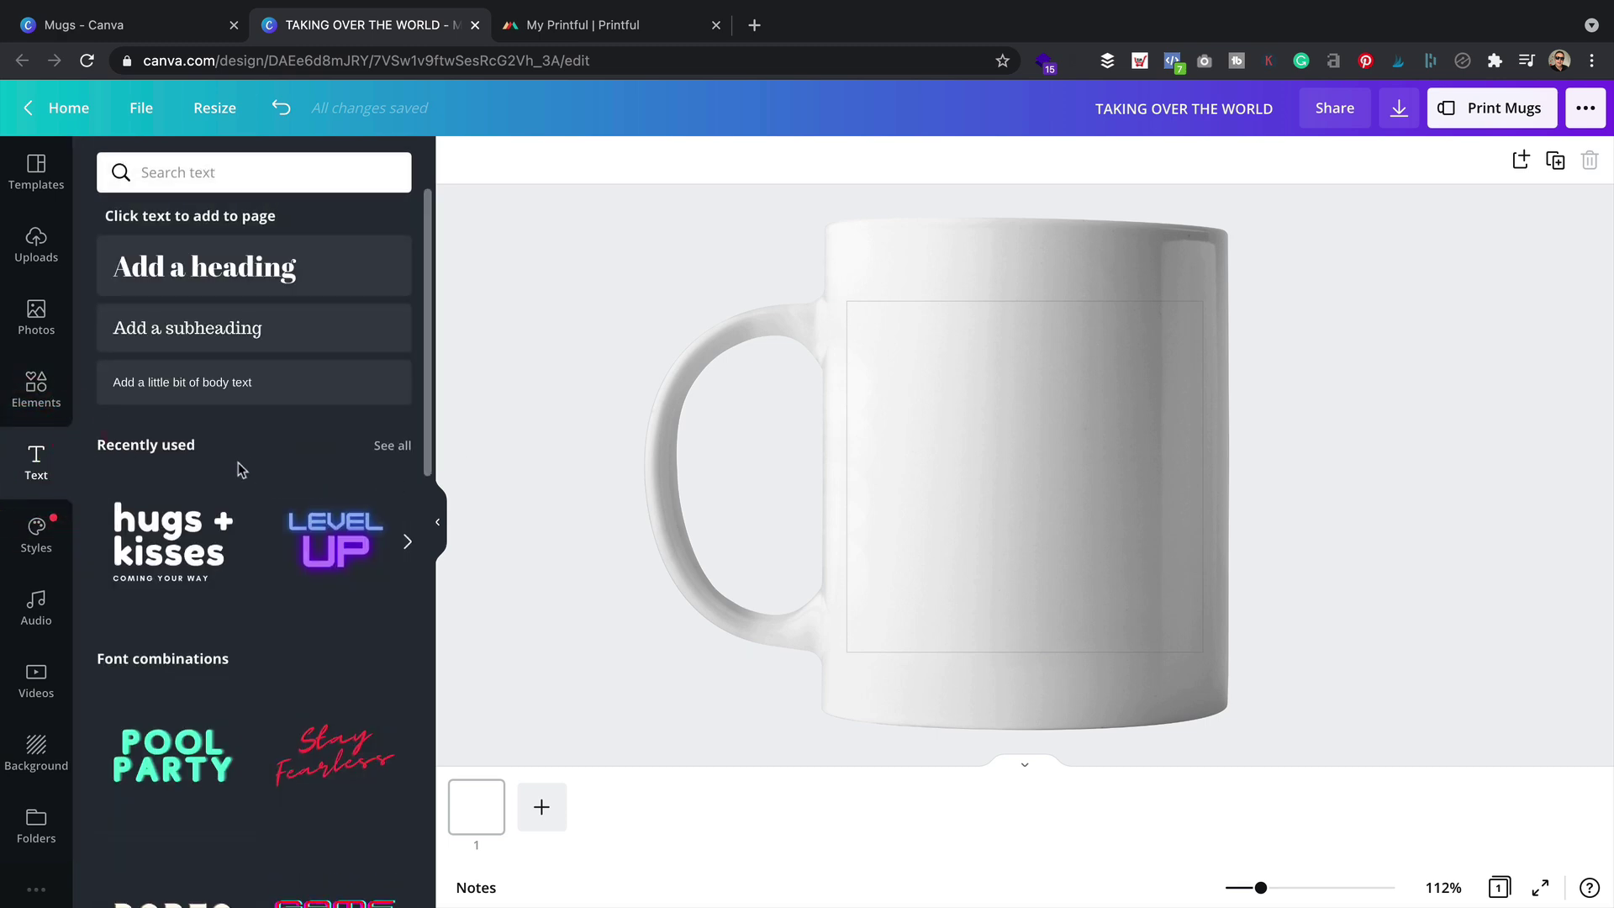
scroll(244, 470, down, 1)
scroll(252, 454, up, 1)
scroll(286, 521, down, 7)
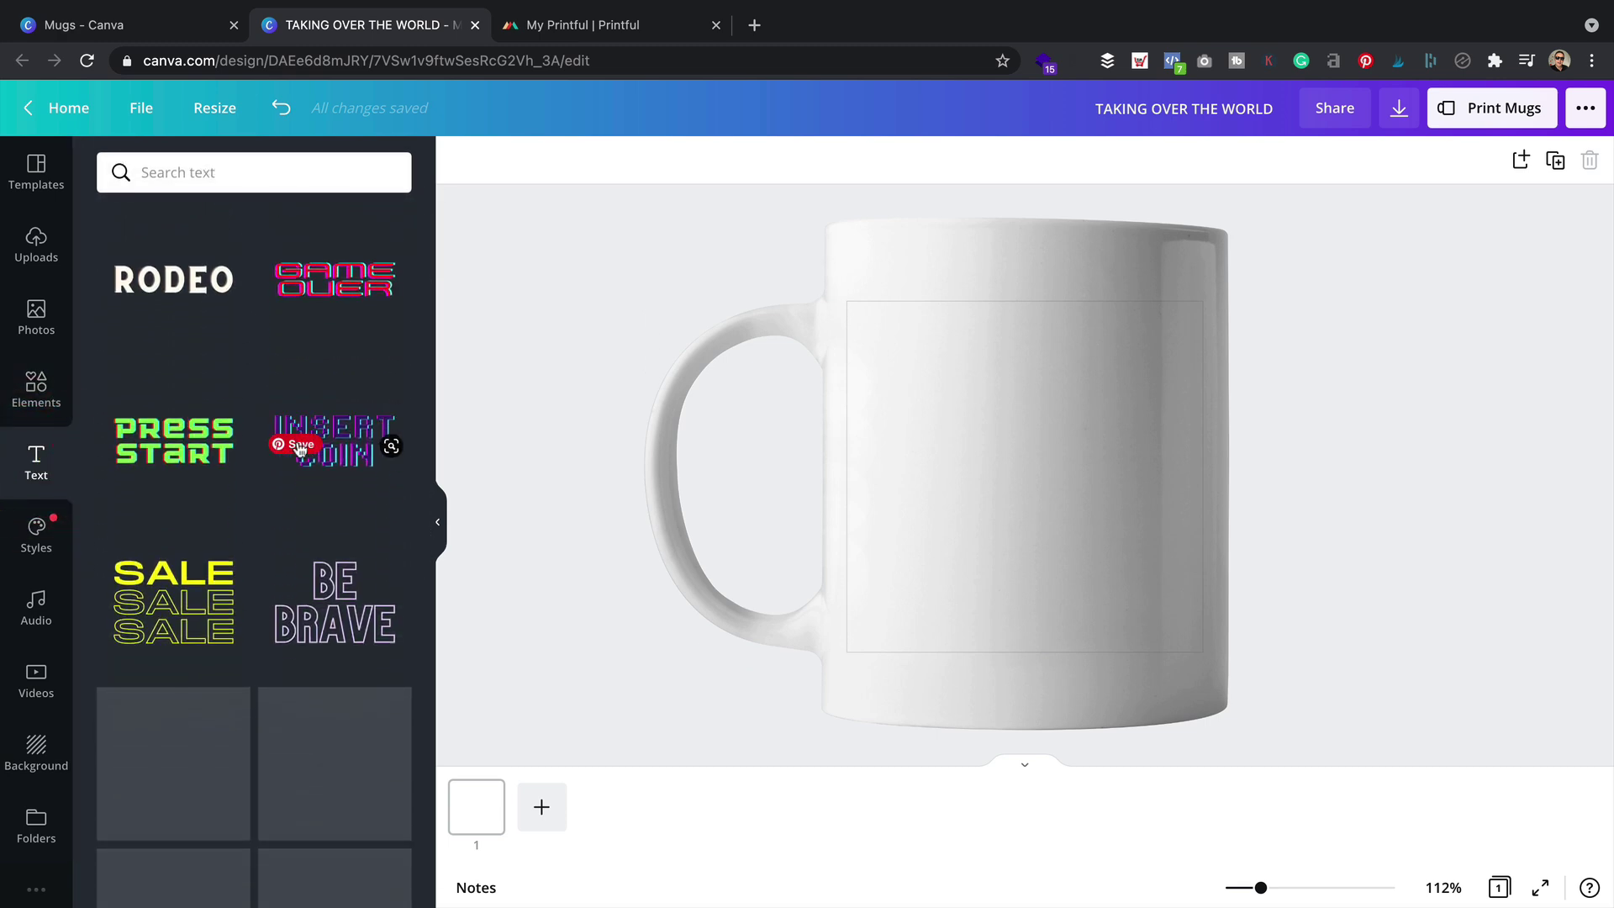
scroll(294, 586, down, 10)
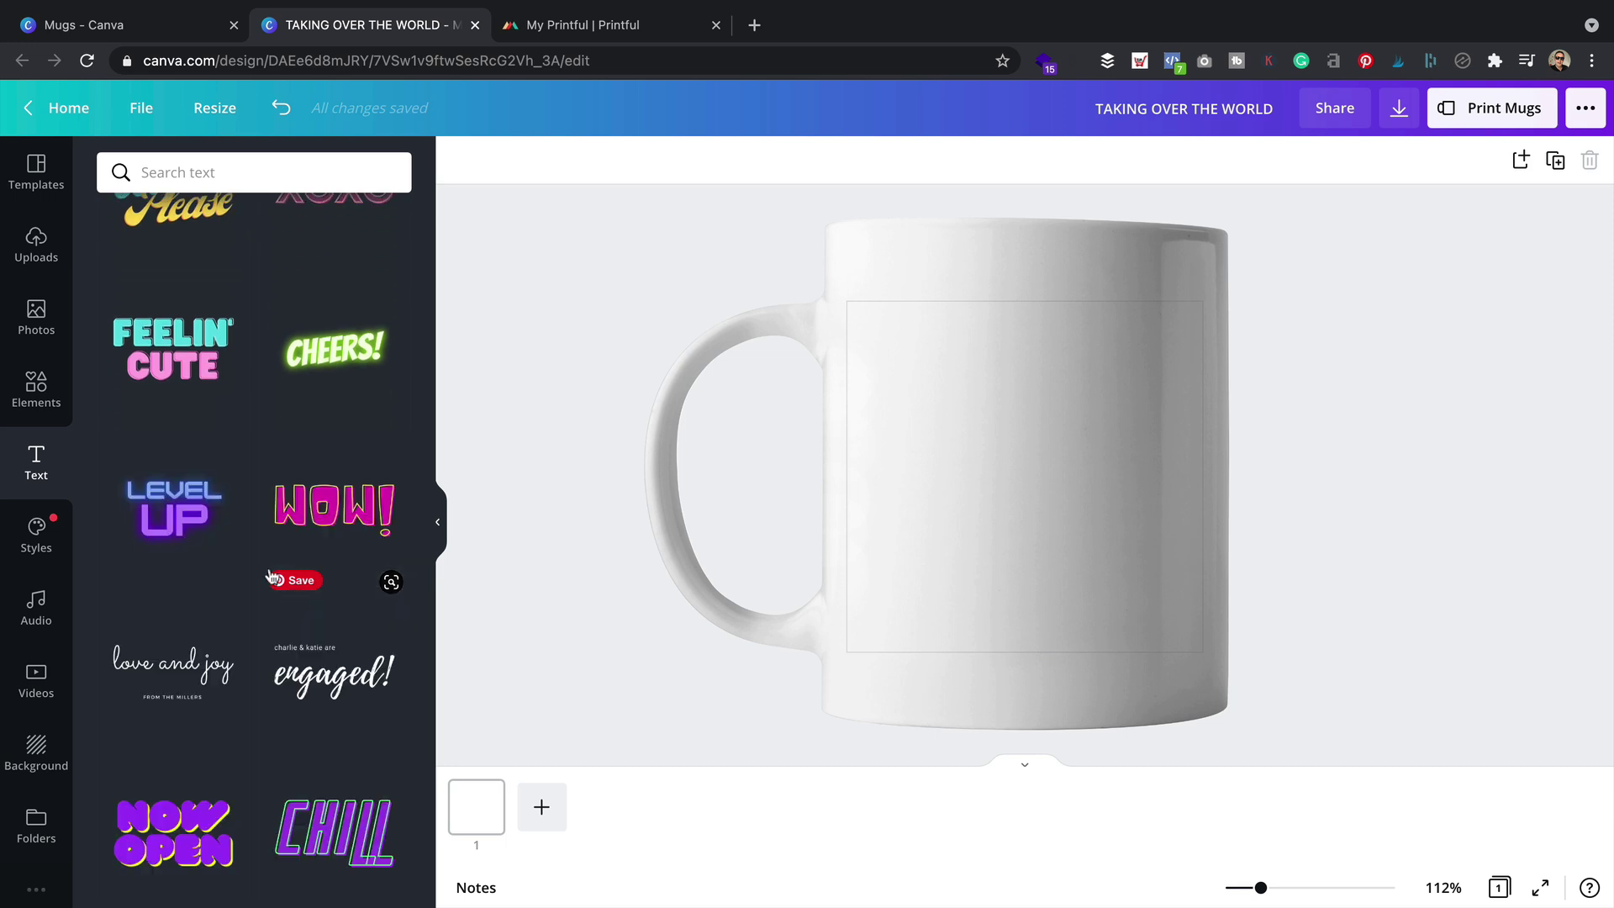
scroll(220, 445, up, 15)
scroll(227, 638, down, 1)
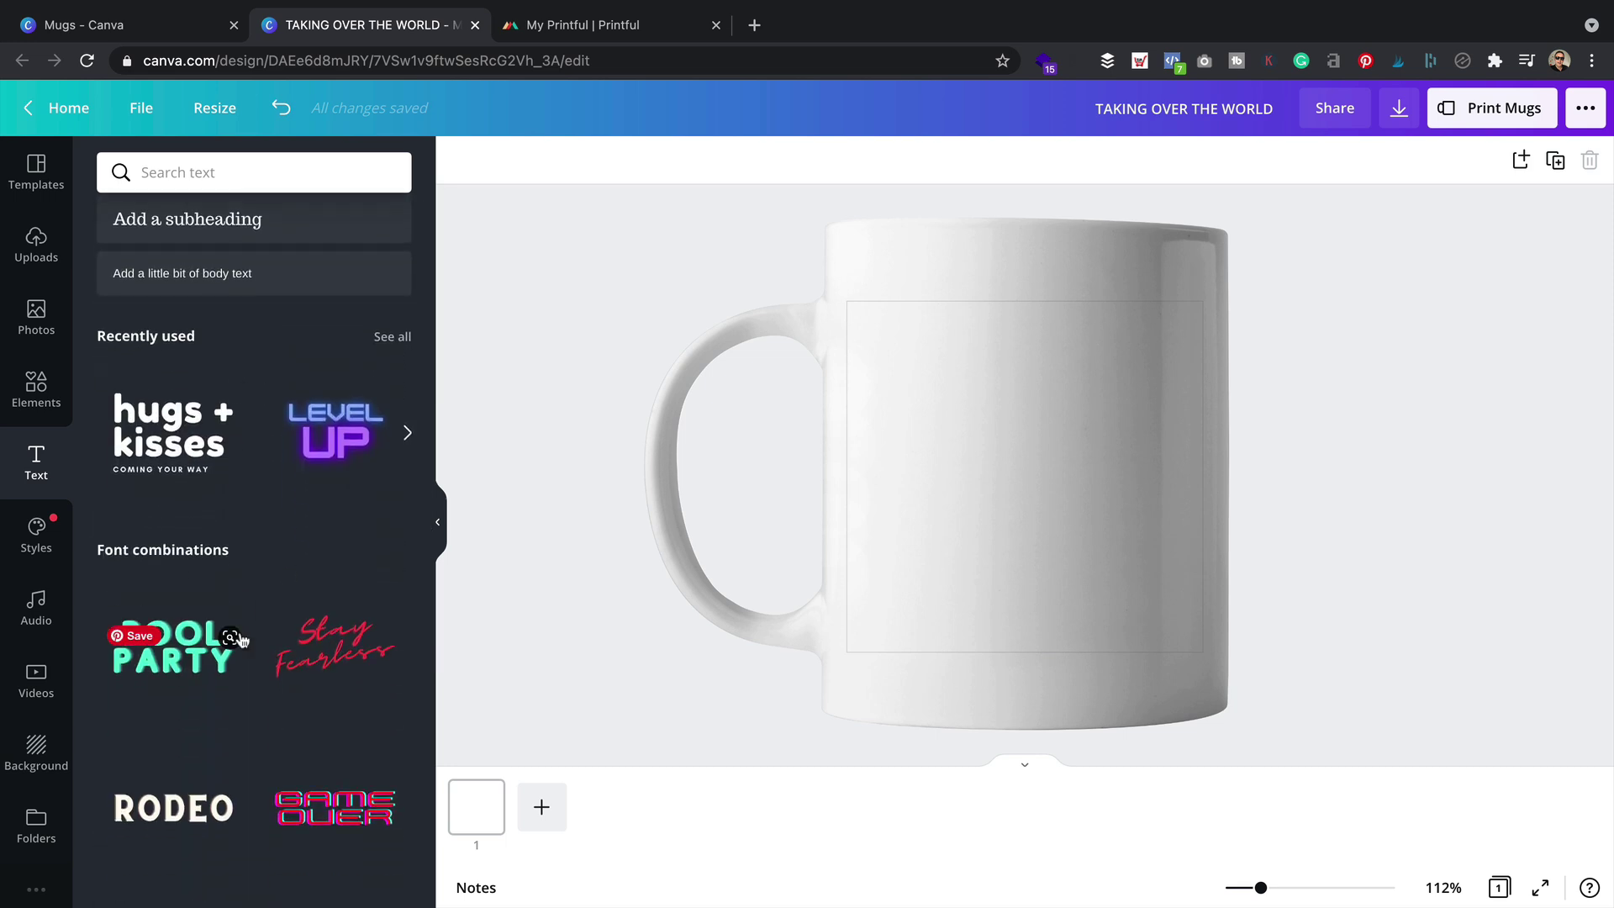
click(146, 434)
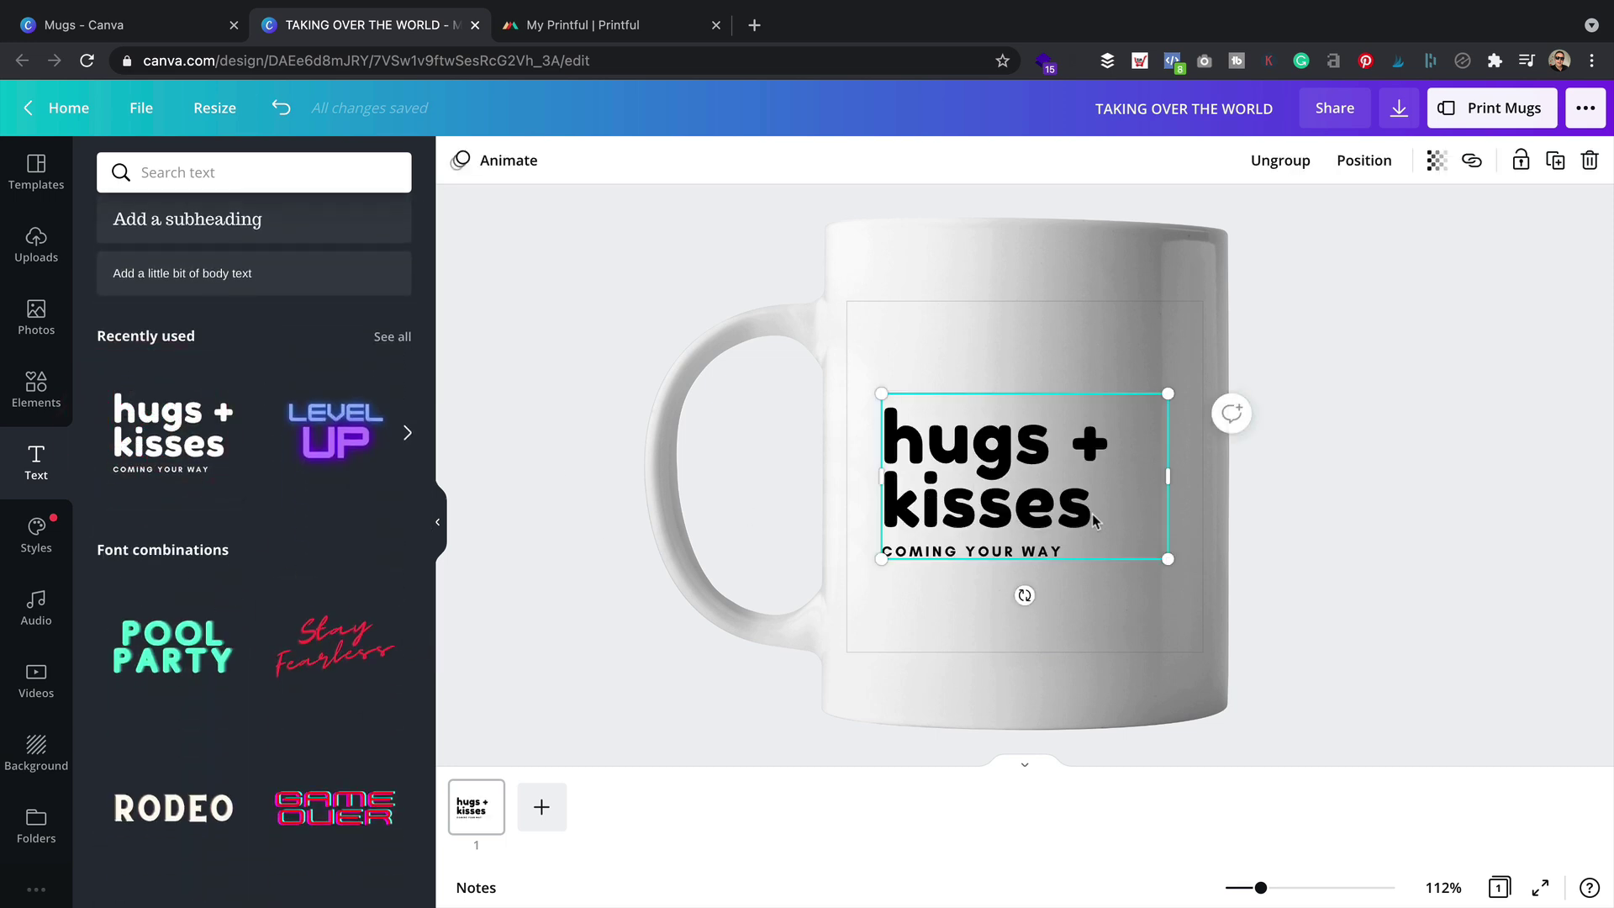
Rewrite the heading as lowercase 'this time next year' and the subtitle as WE'LL BE MILLIONAIRES
click(1033, 538)
double_click(1026, 505)
text(This time)
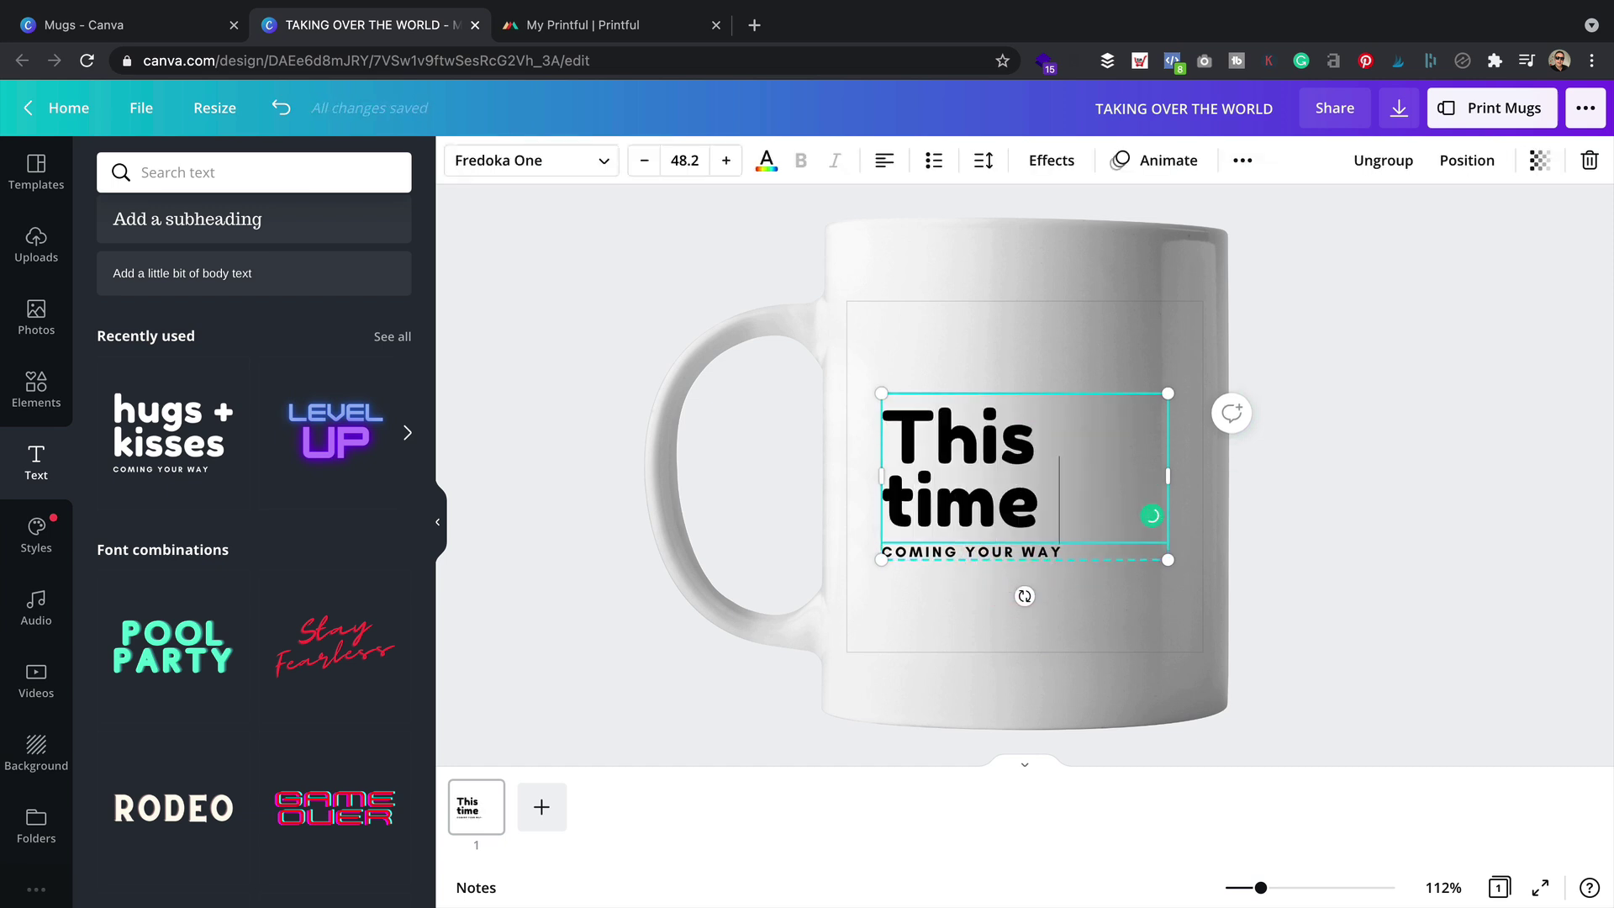
key(BackSpace)
key(BackSpace)
key(BackSpace)
key(BackSpace)
key(BackSpace)
key(BackSpace)
key(BackSpace)
key(BackSpace)
key(BackSpace)
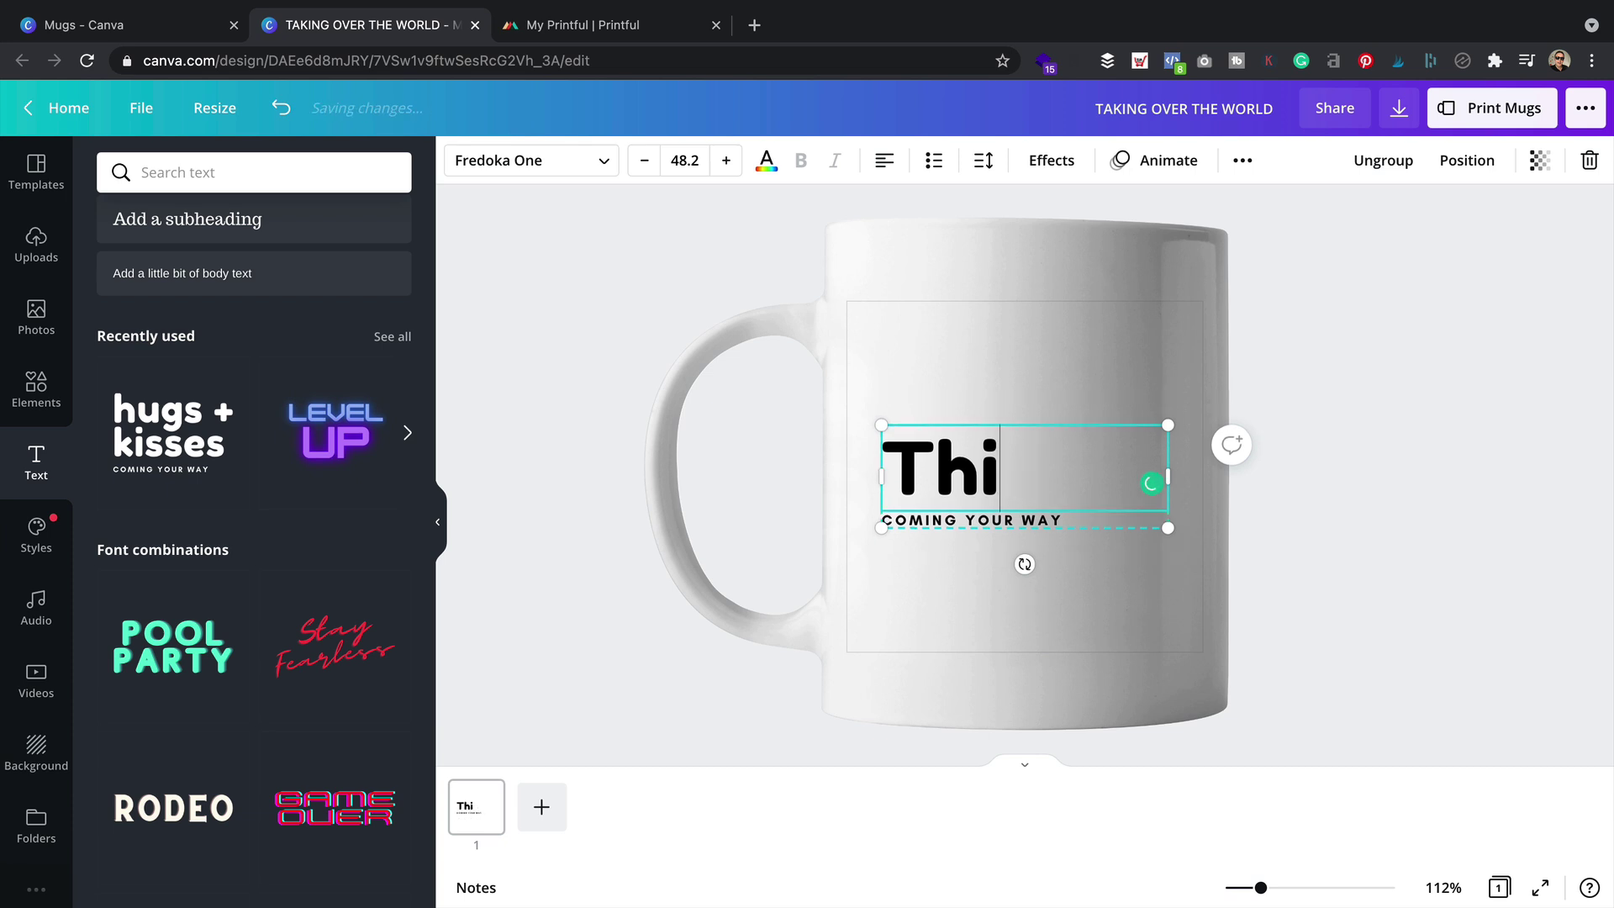
text(this time)
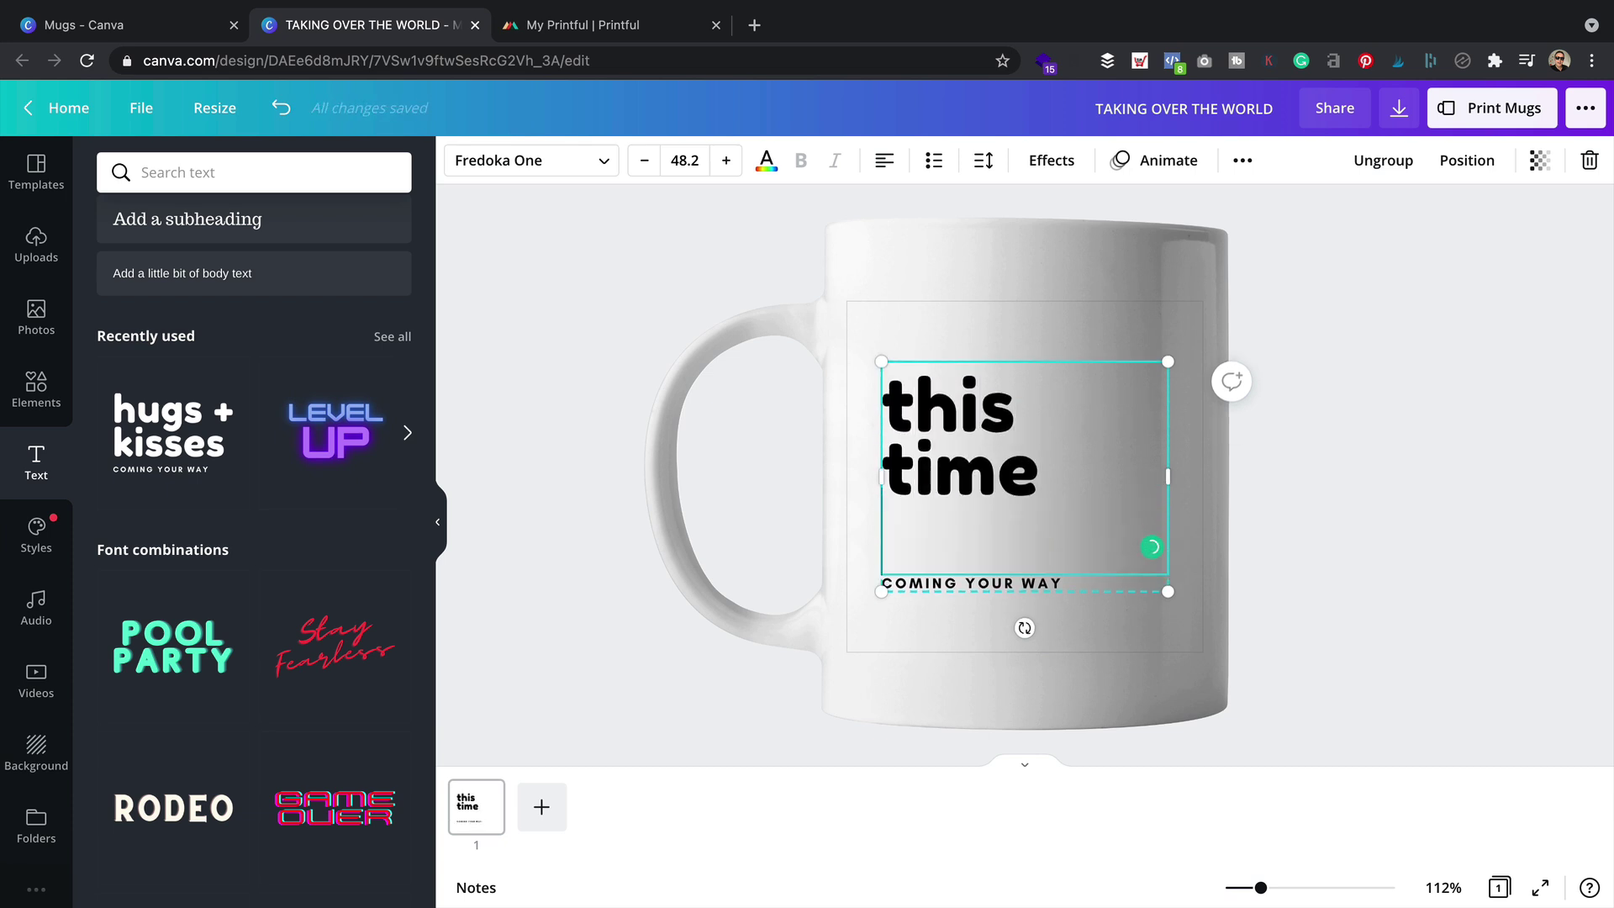
key(Return)
text(nb)
key(BackSpace)
text(exst)
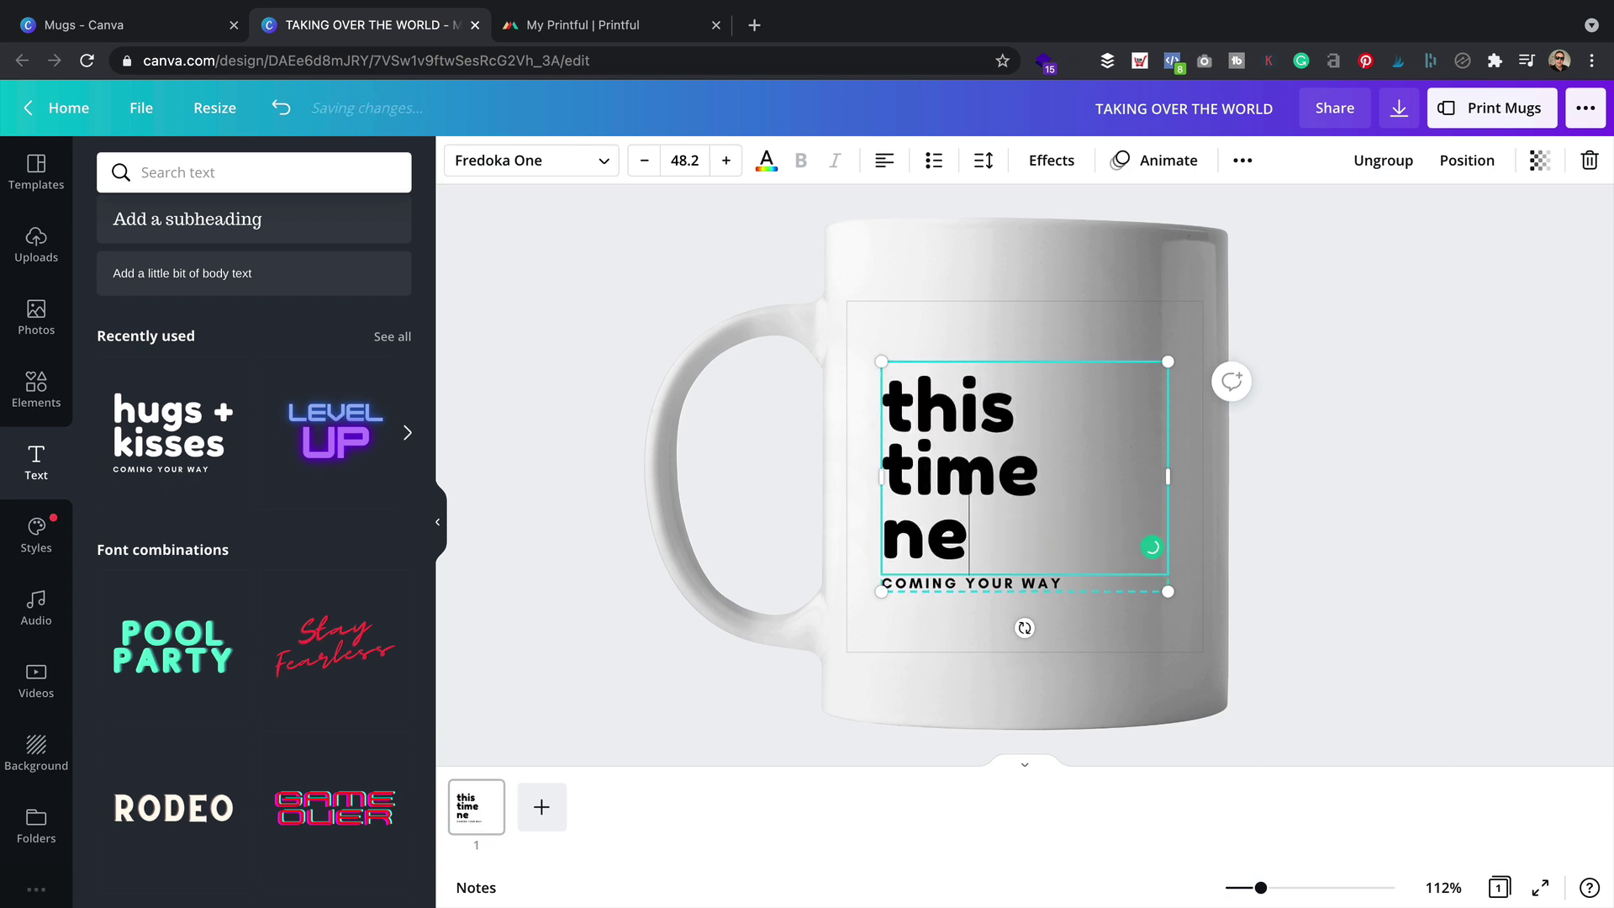
key(BackSpace)
key(BackSpace)
text(t)
key(Return)
text(year)
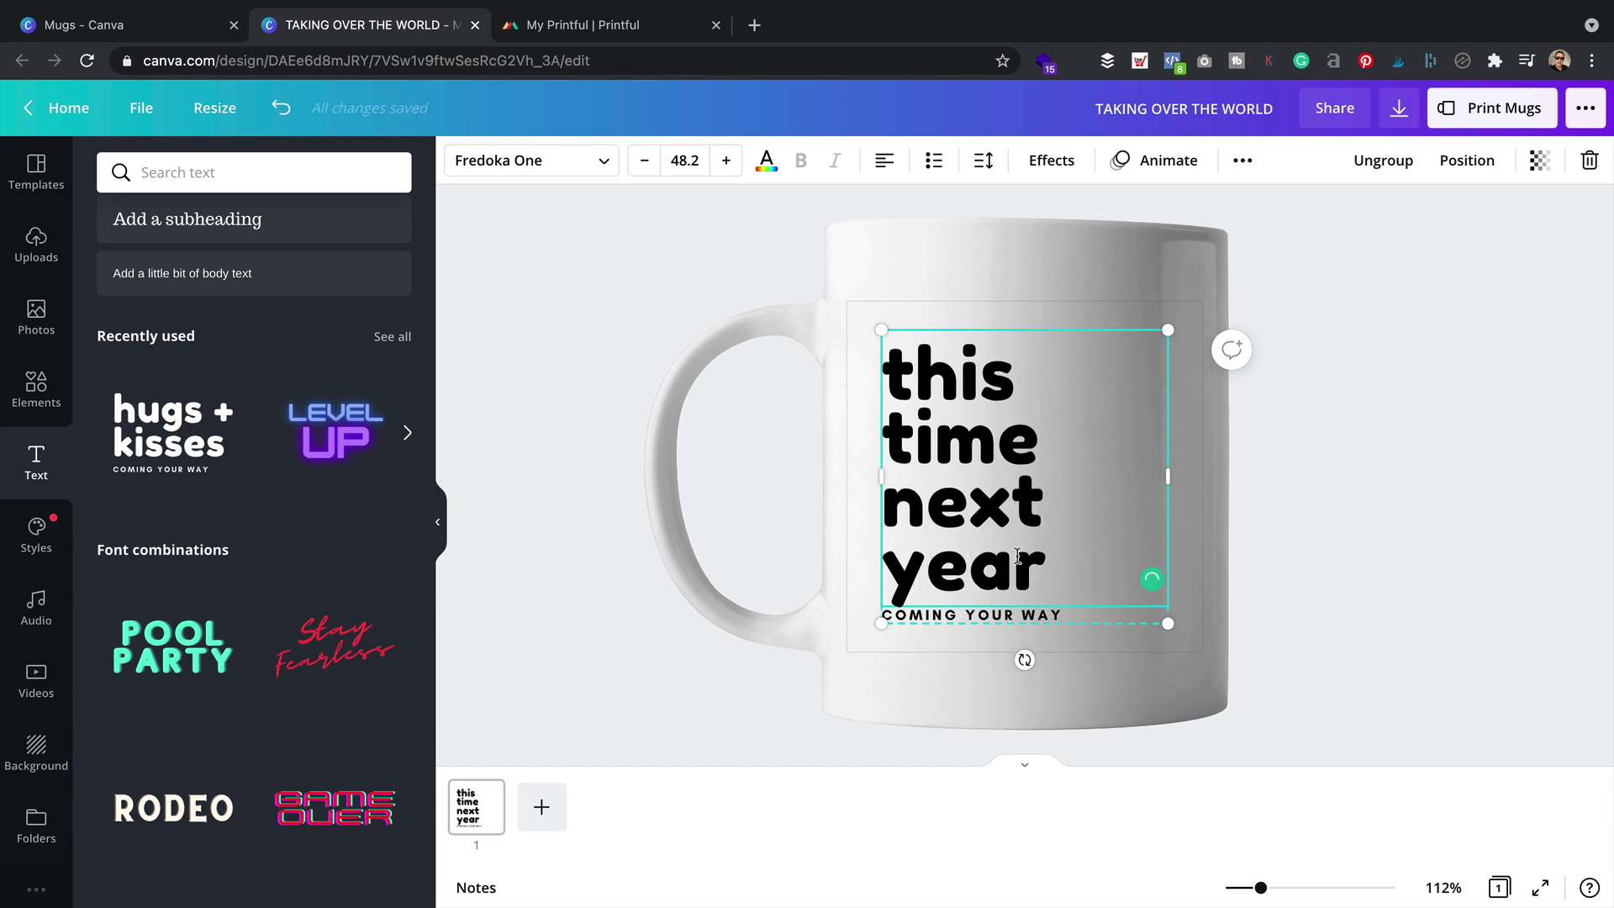
click(1027, 618)
click(1027, 618)
text(WE'LL BE MILLIONAIRE)
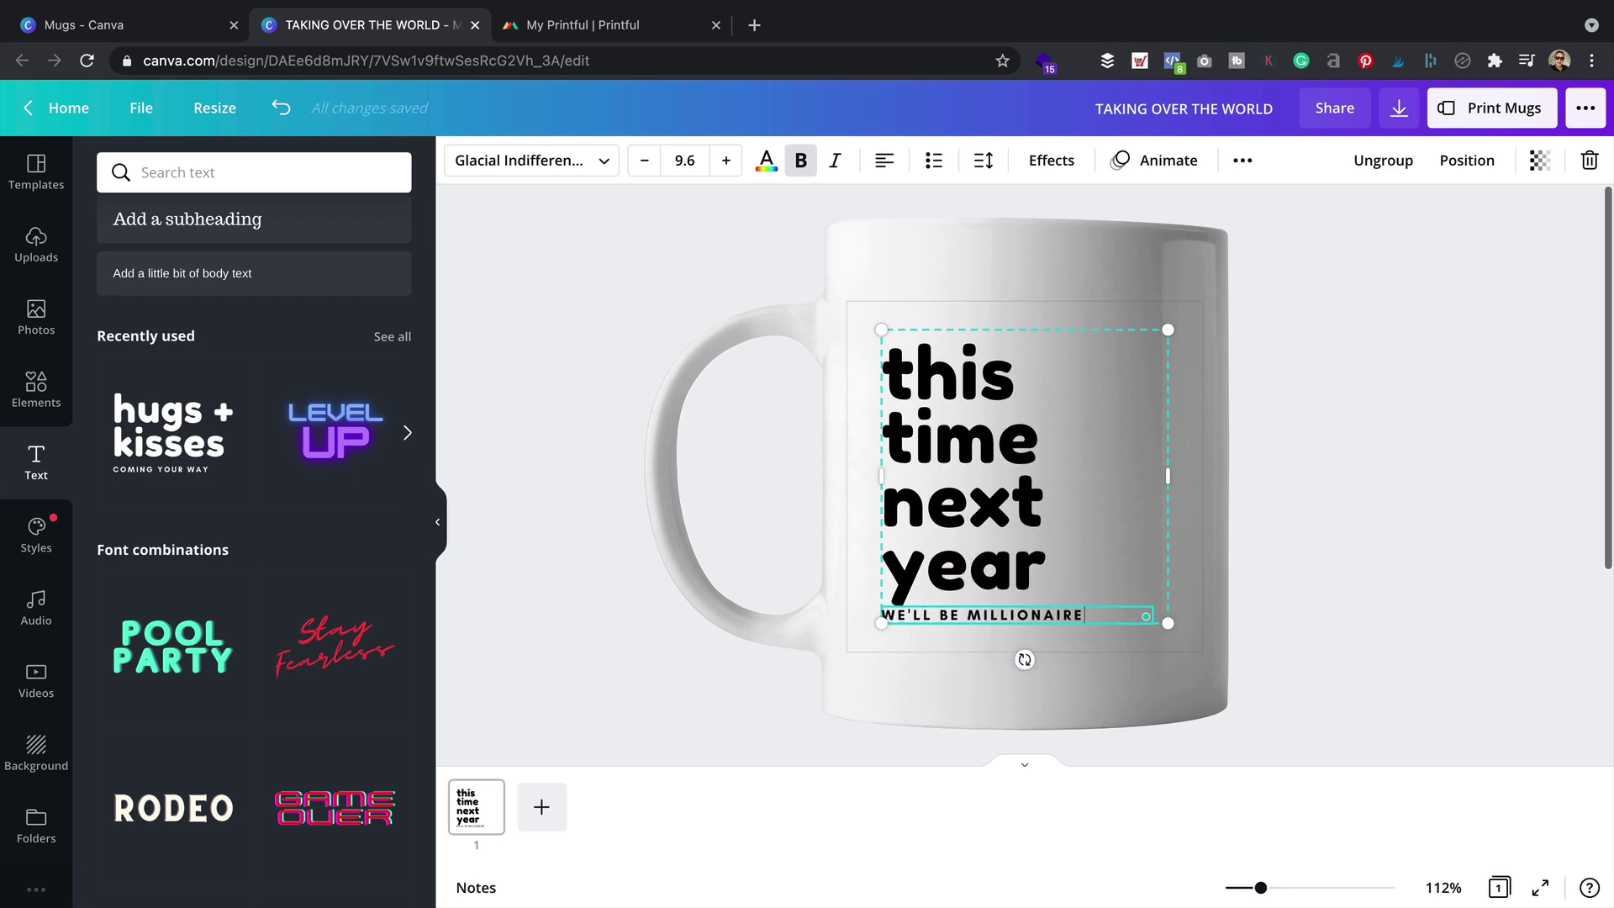
Nudge the text group into position and raise its line spacing to 0.96
scroll(1556, 494, down, 3)
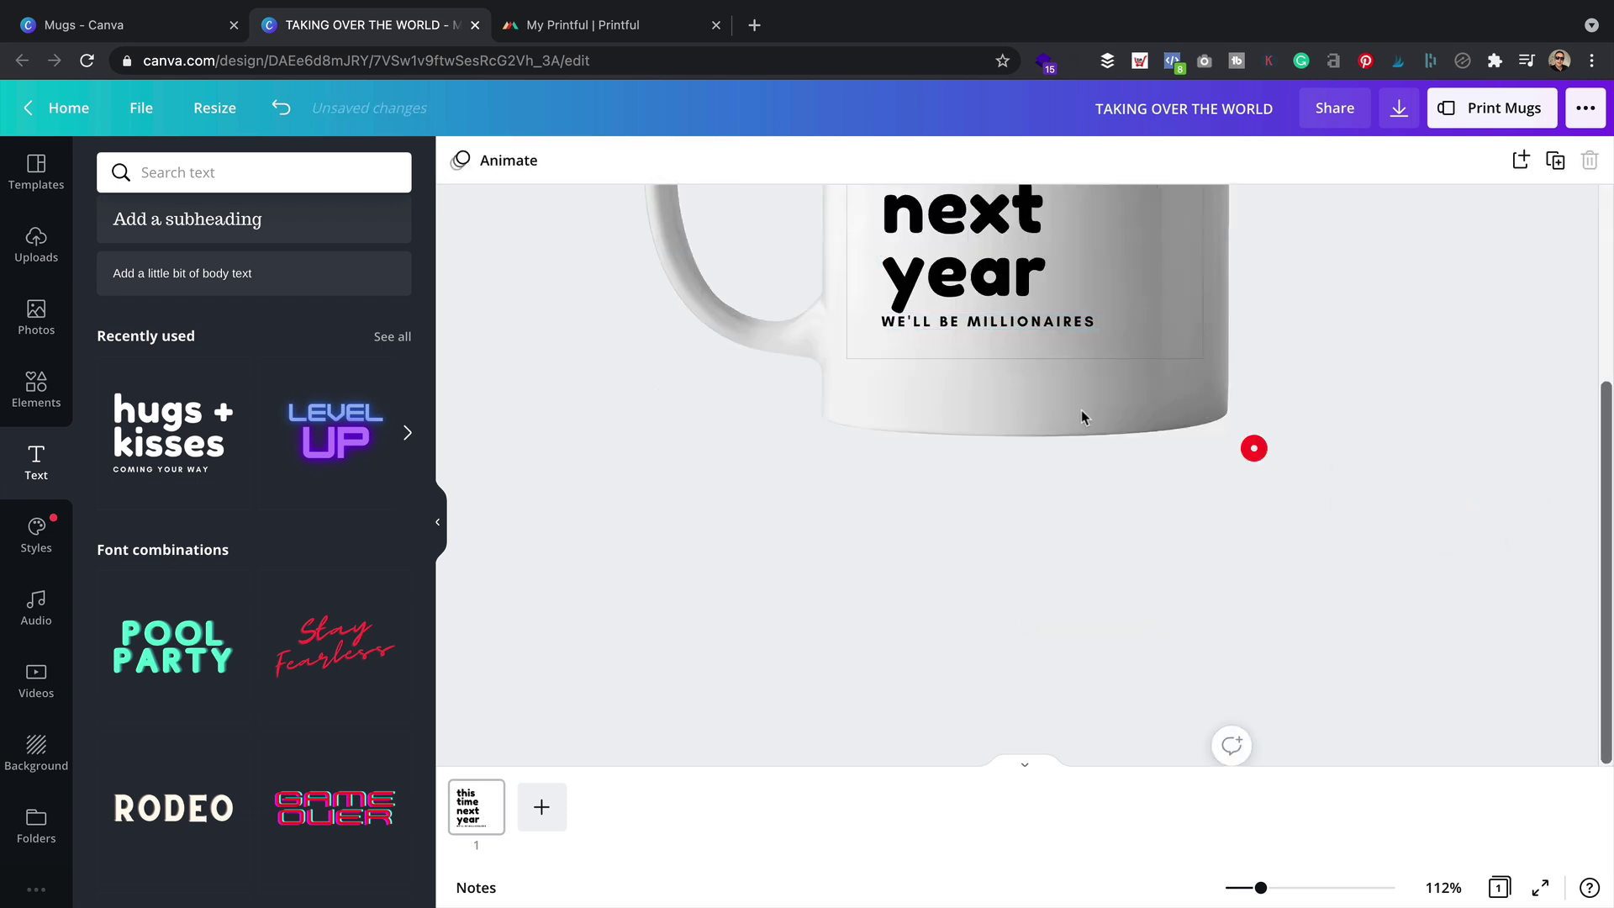
click(1253, 448)
scroll(1084, 413, up, 3)
click(1030, 605)
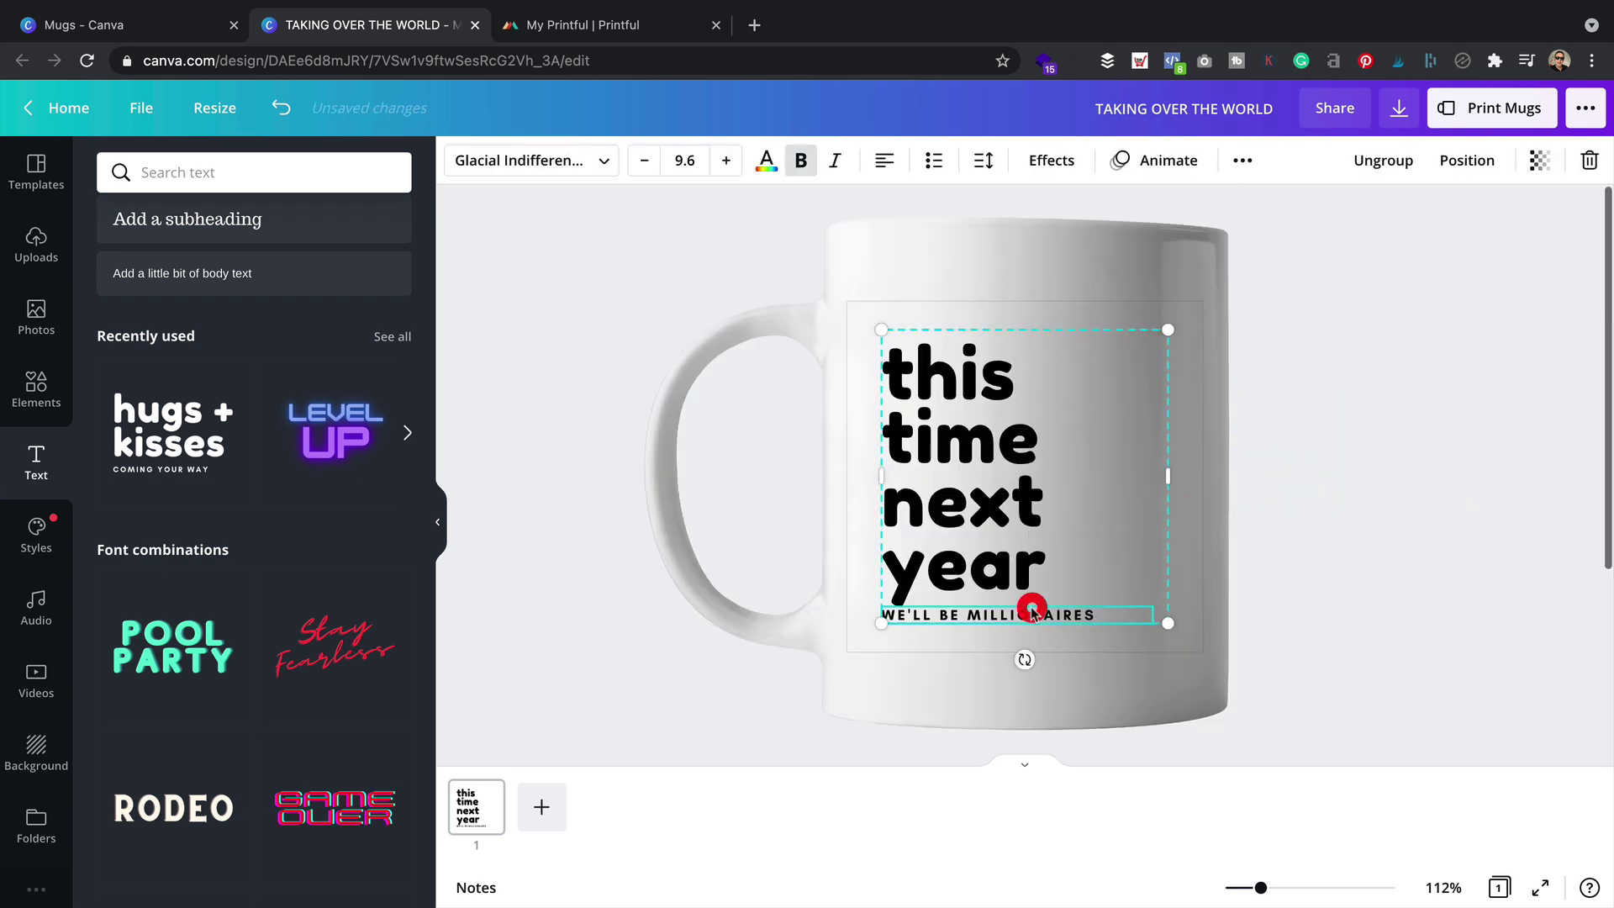
click(1382, 586)
mouse_move(994, 439)
mouse_down()
mouse_move(988, 420)
mouse_move(994, 432)
mouse_up()
click(1347, 404)
click(1108, 460)
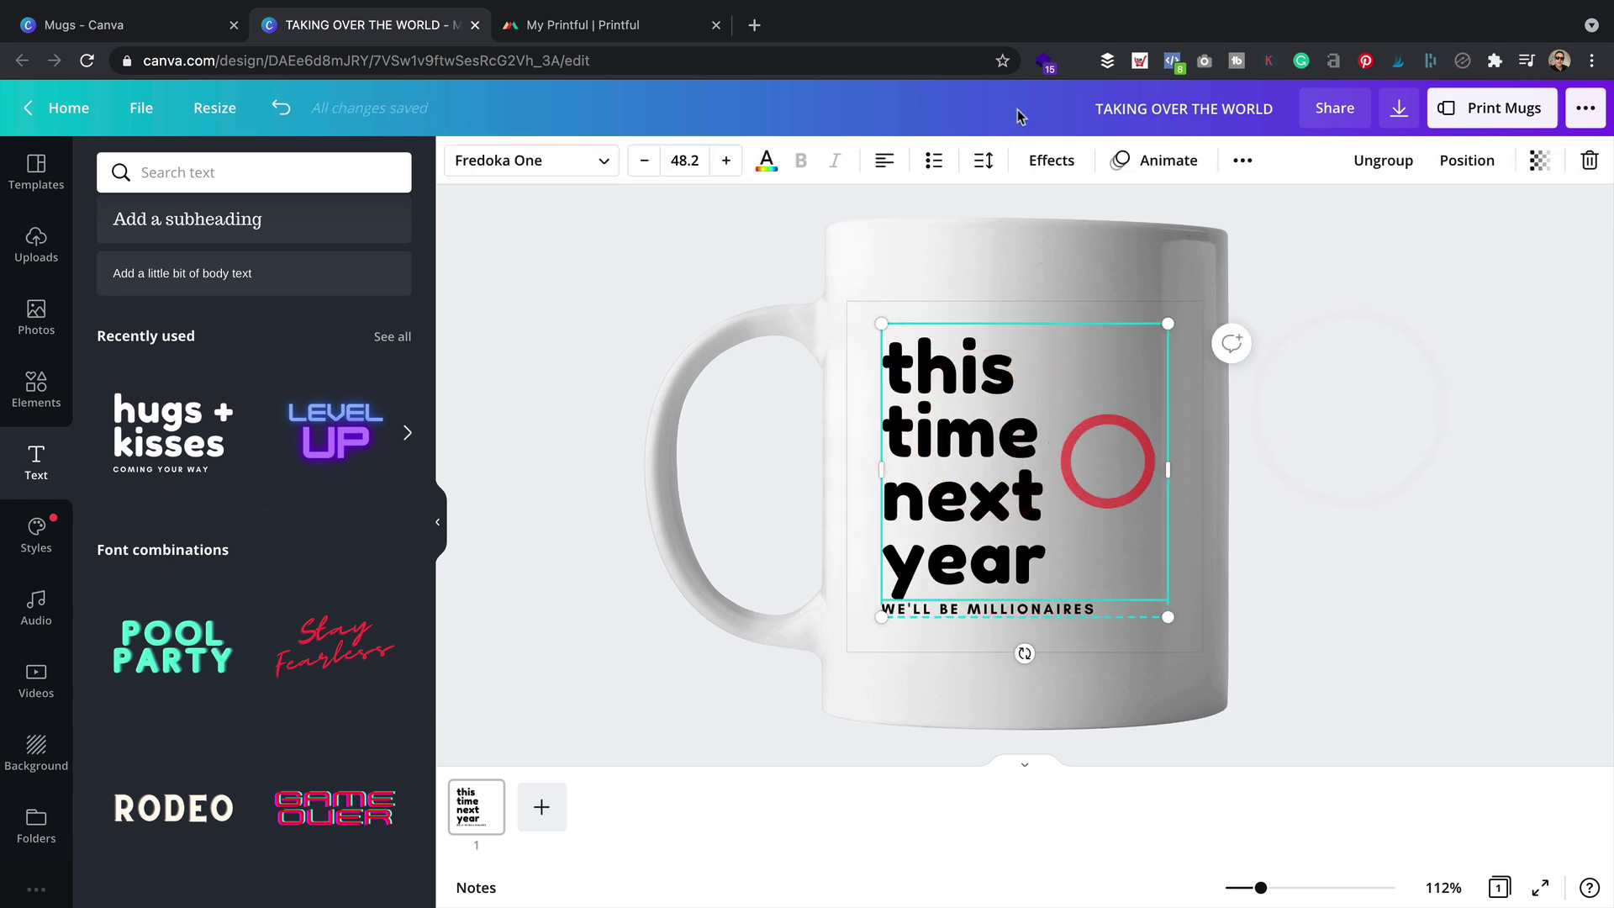
click(983, 159)
drag(1136, 270, 1140, 271)
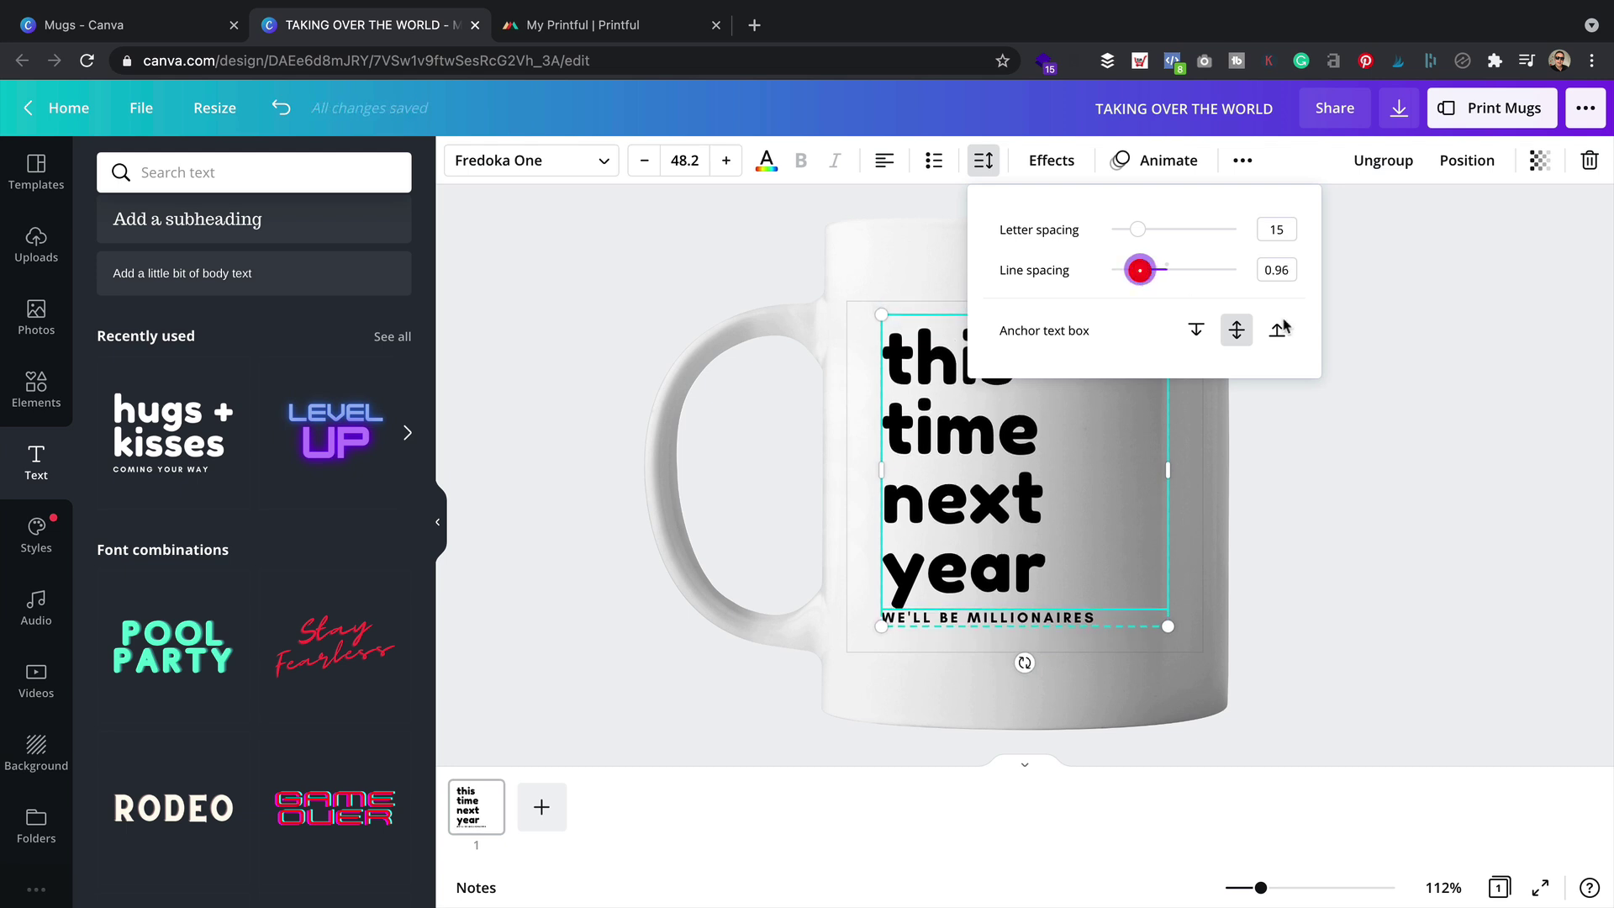
click(1466, 378)
Ungroup the heading and tagline, then move WE'LL BE MILLIONAIRES slightly down under the heading
click(1227, 591)
click(1013, 616)
click(1391, 160)
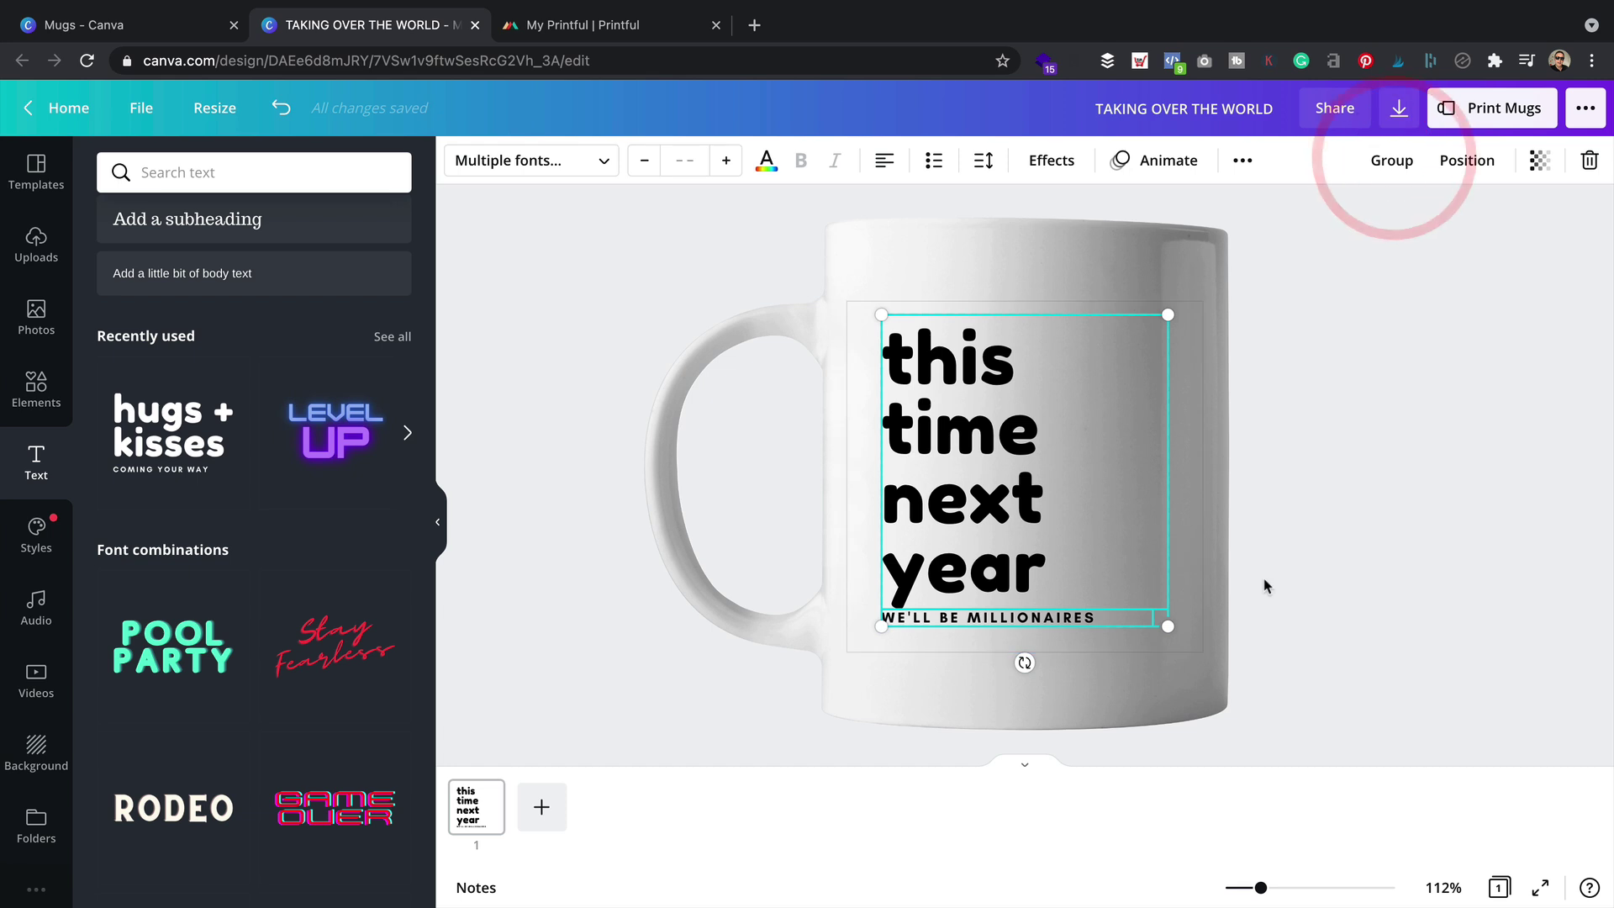
click(1196, 570)
drag(1000, 617, 999, 631)
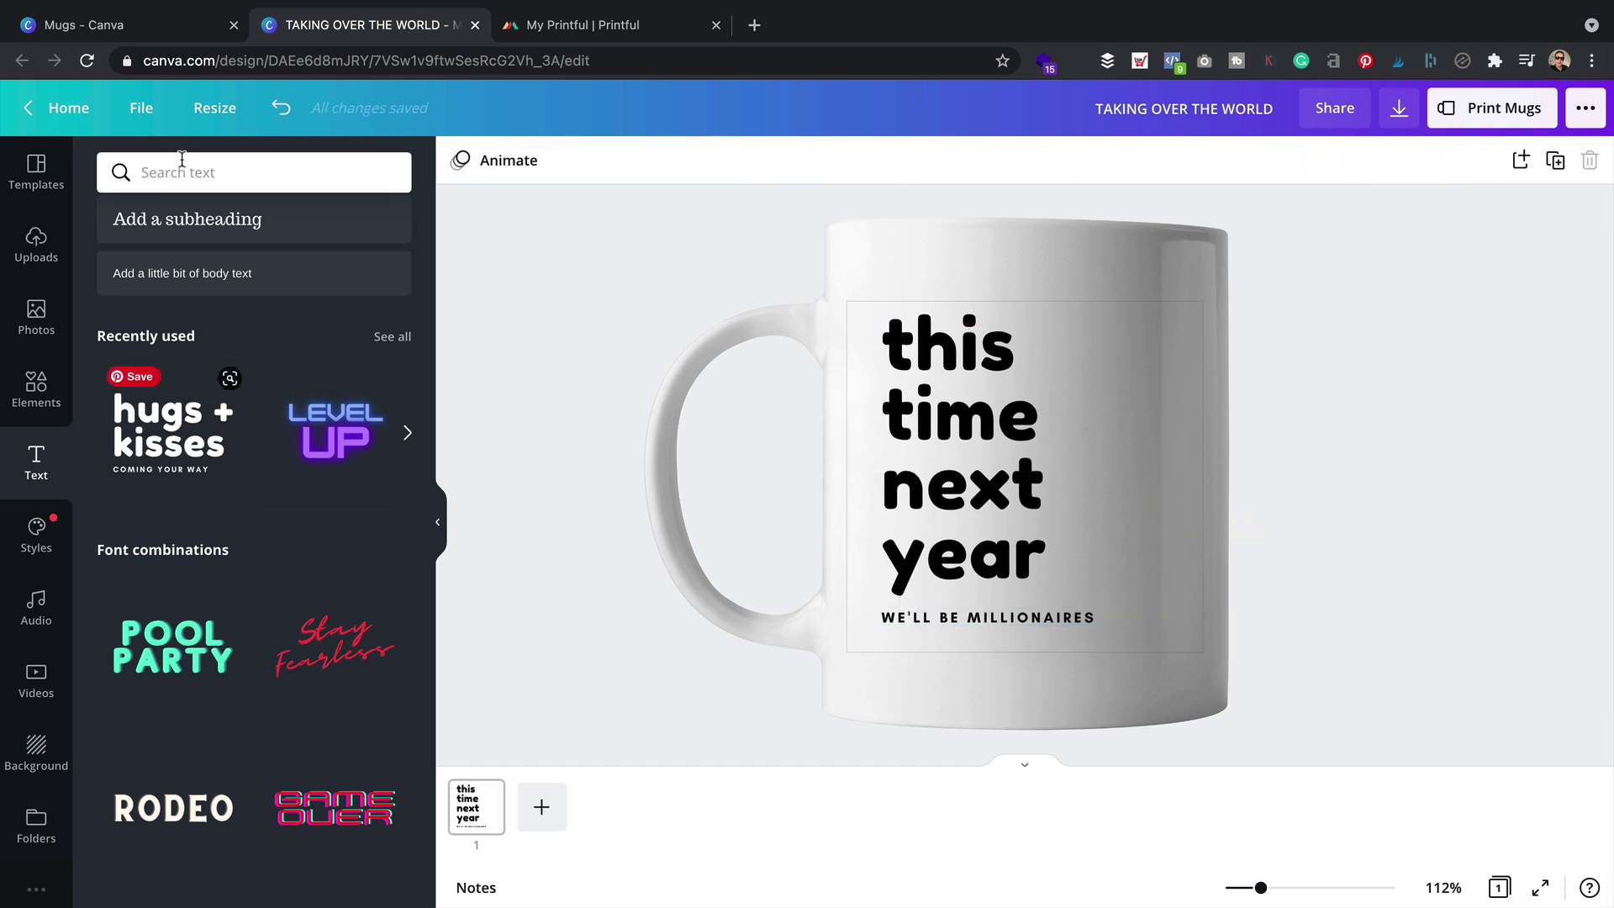
Save the mug design into the Mugs folder
click(141, 107)
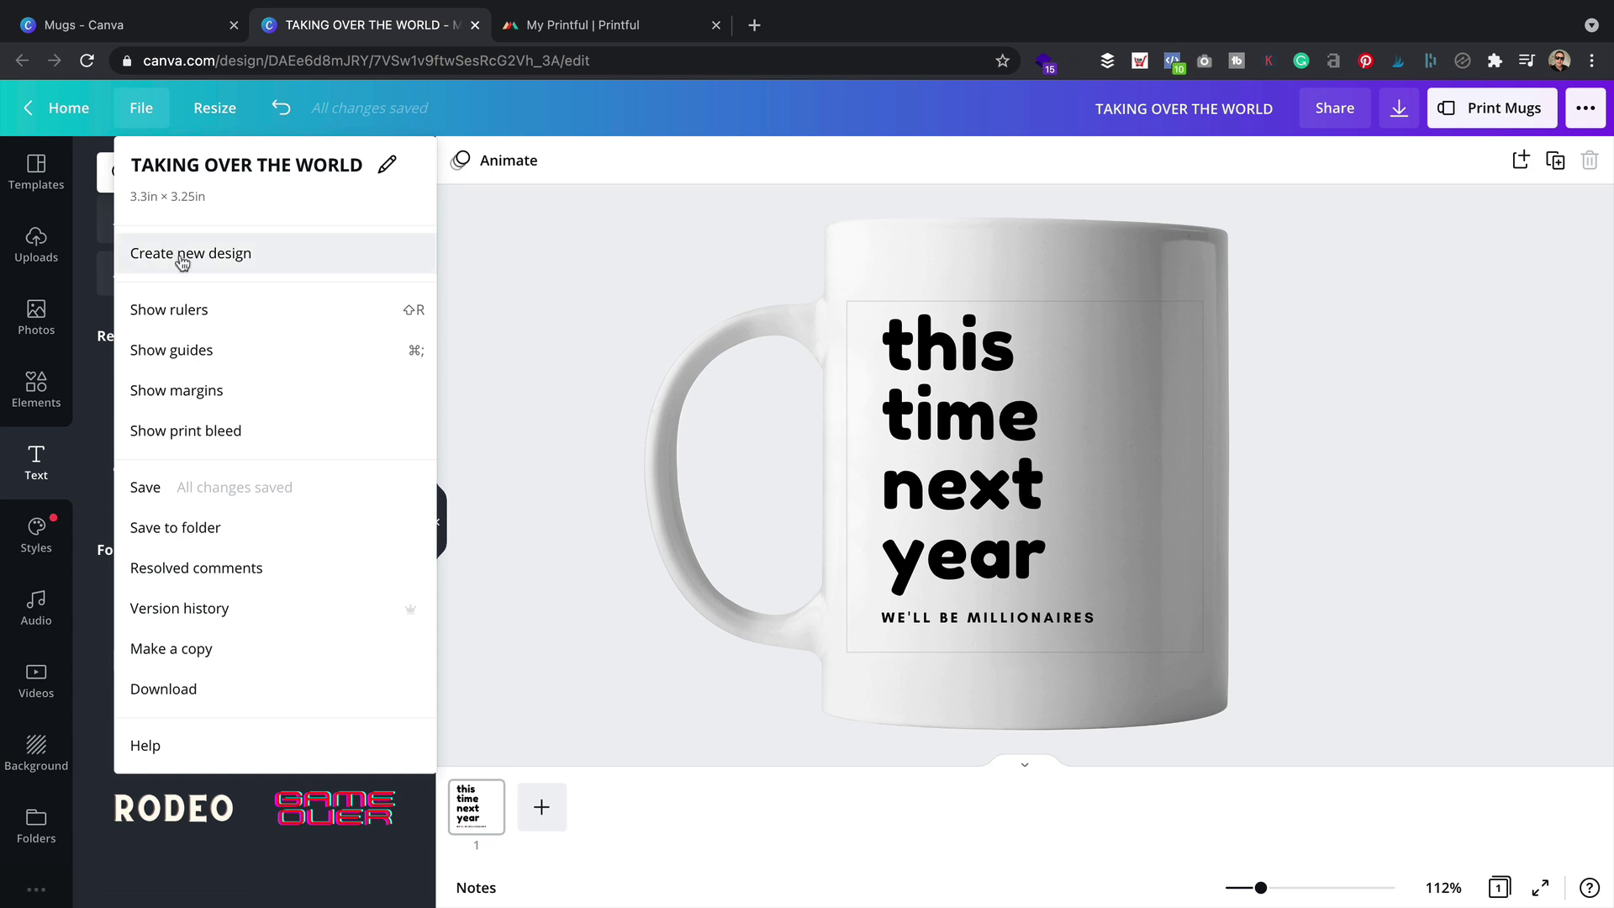
click(223, 528)
click(276, 309)
click(396, 584)
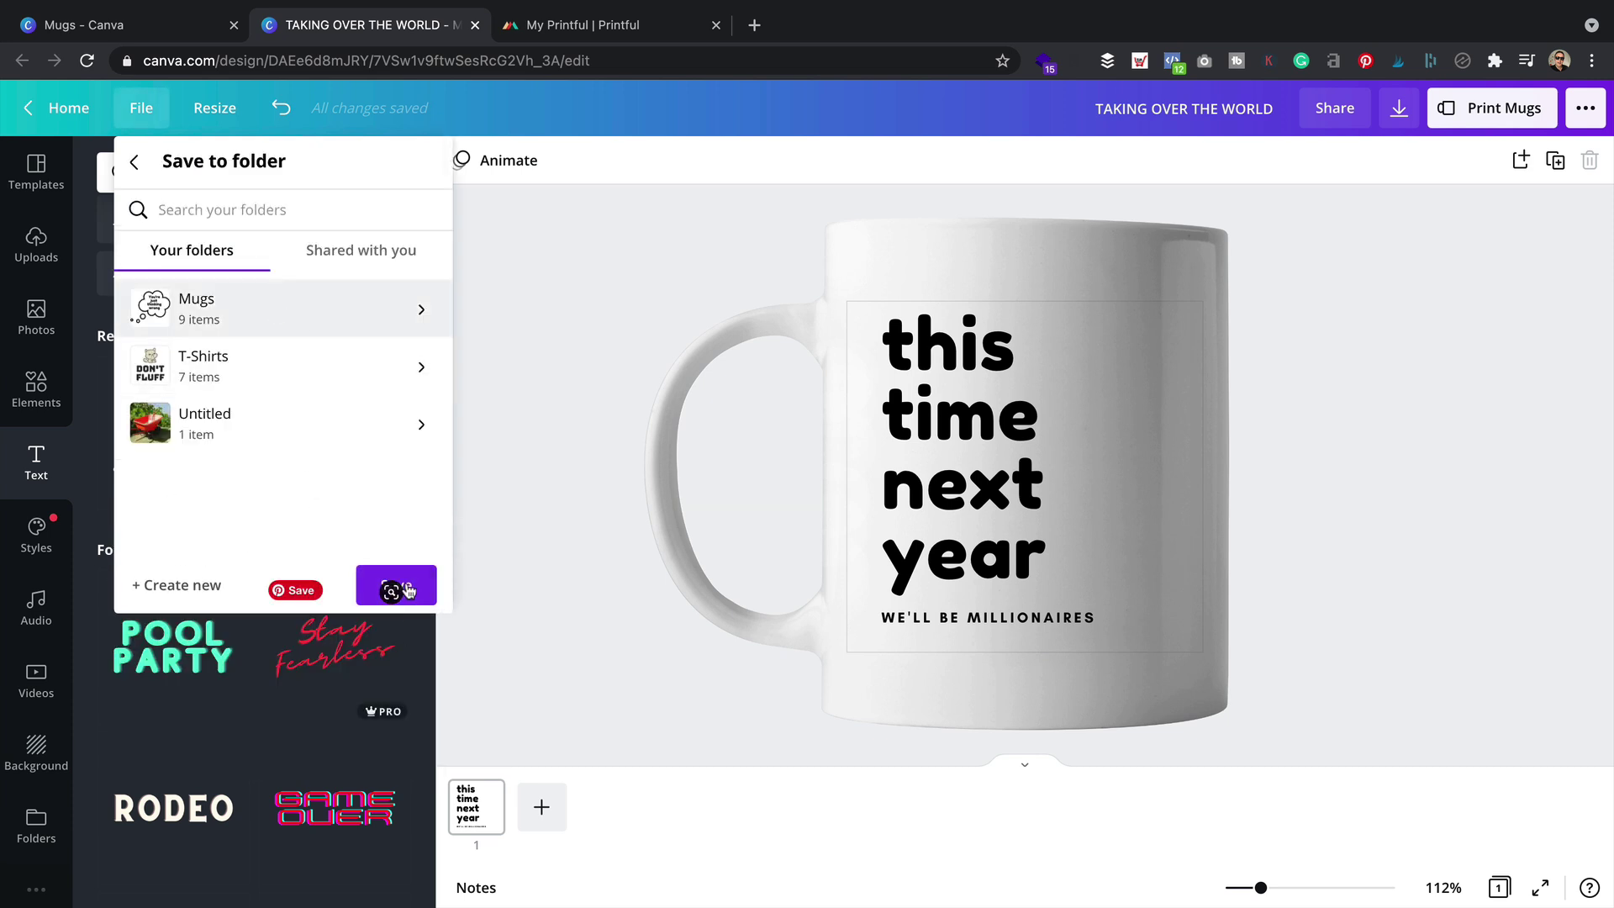
click(577, 269)
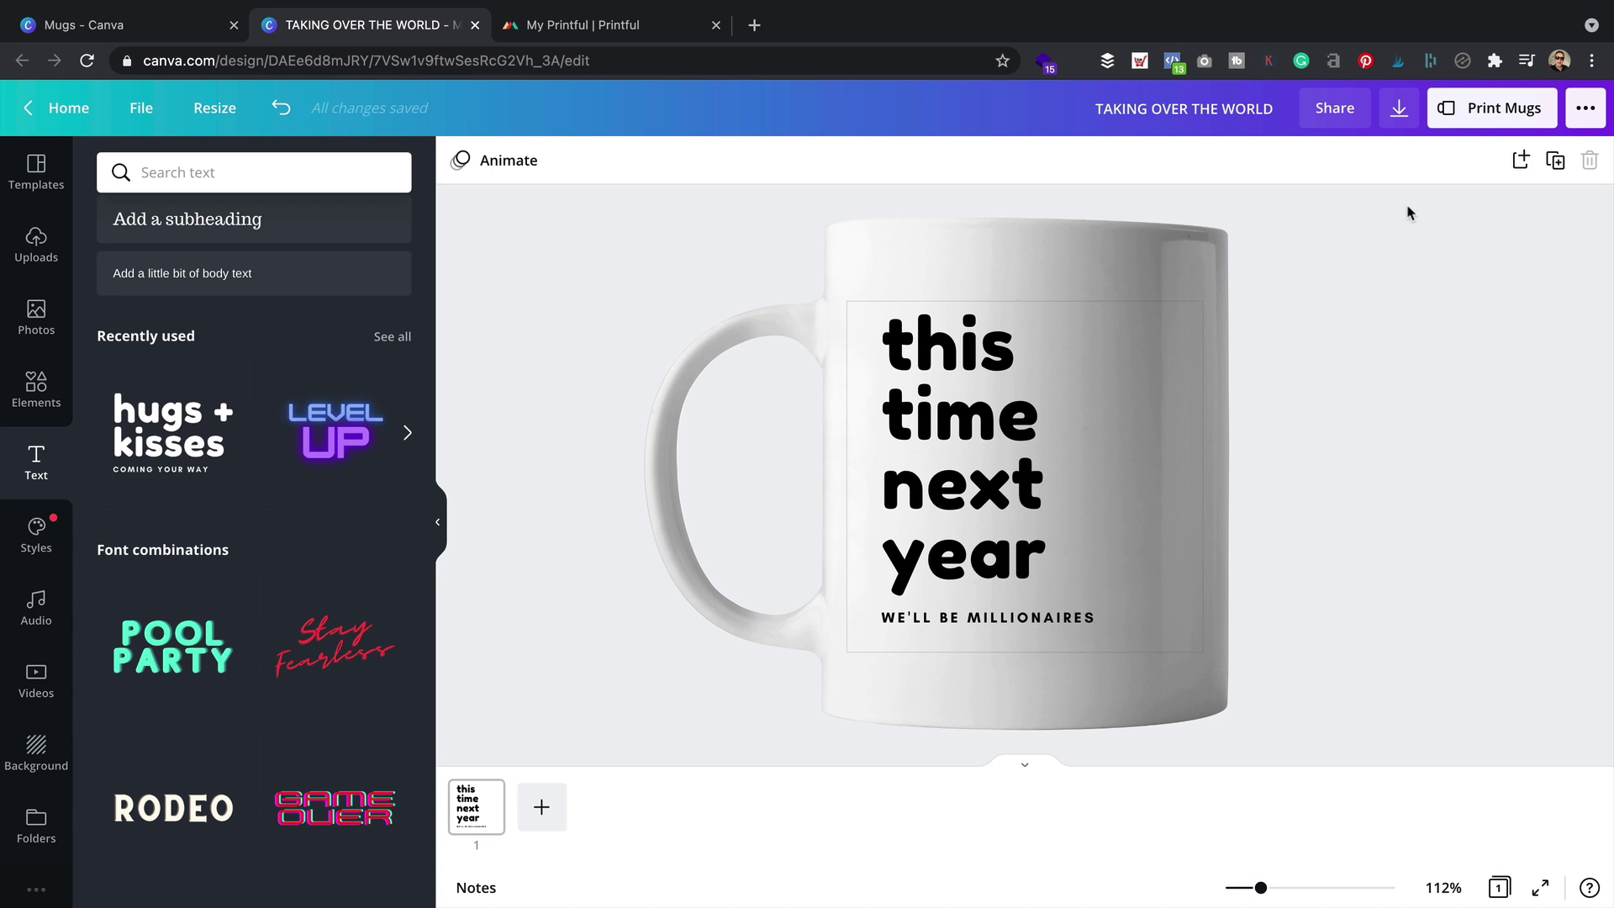
Download the design as a PNG saved as 'This time next year'
click(1399, 110)
click(1429, 248)
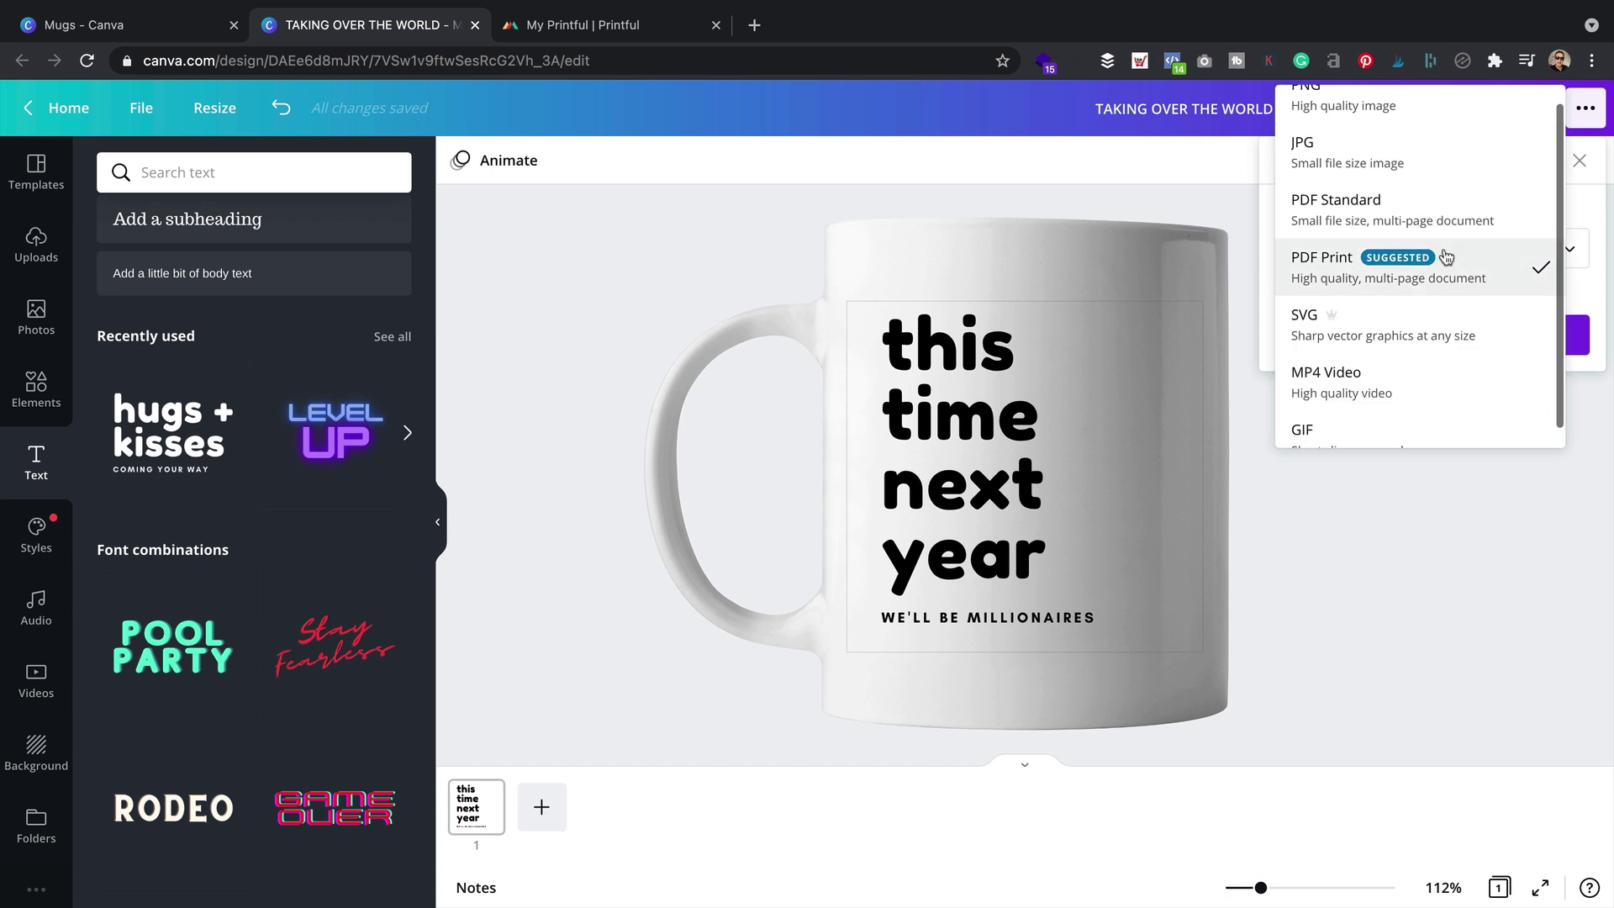
scroll(1421, 210, up, 1)
click(1393, 124)
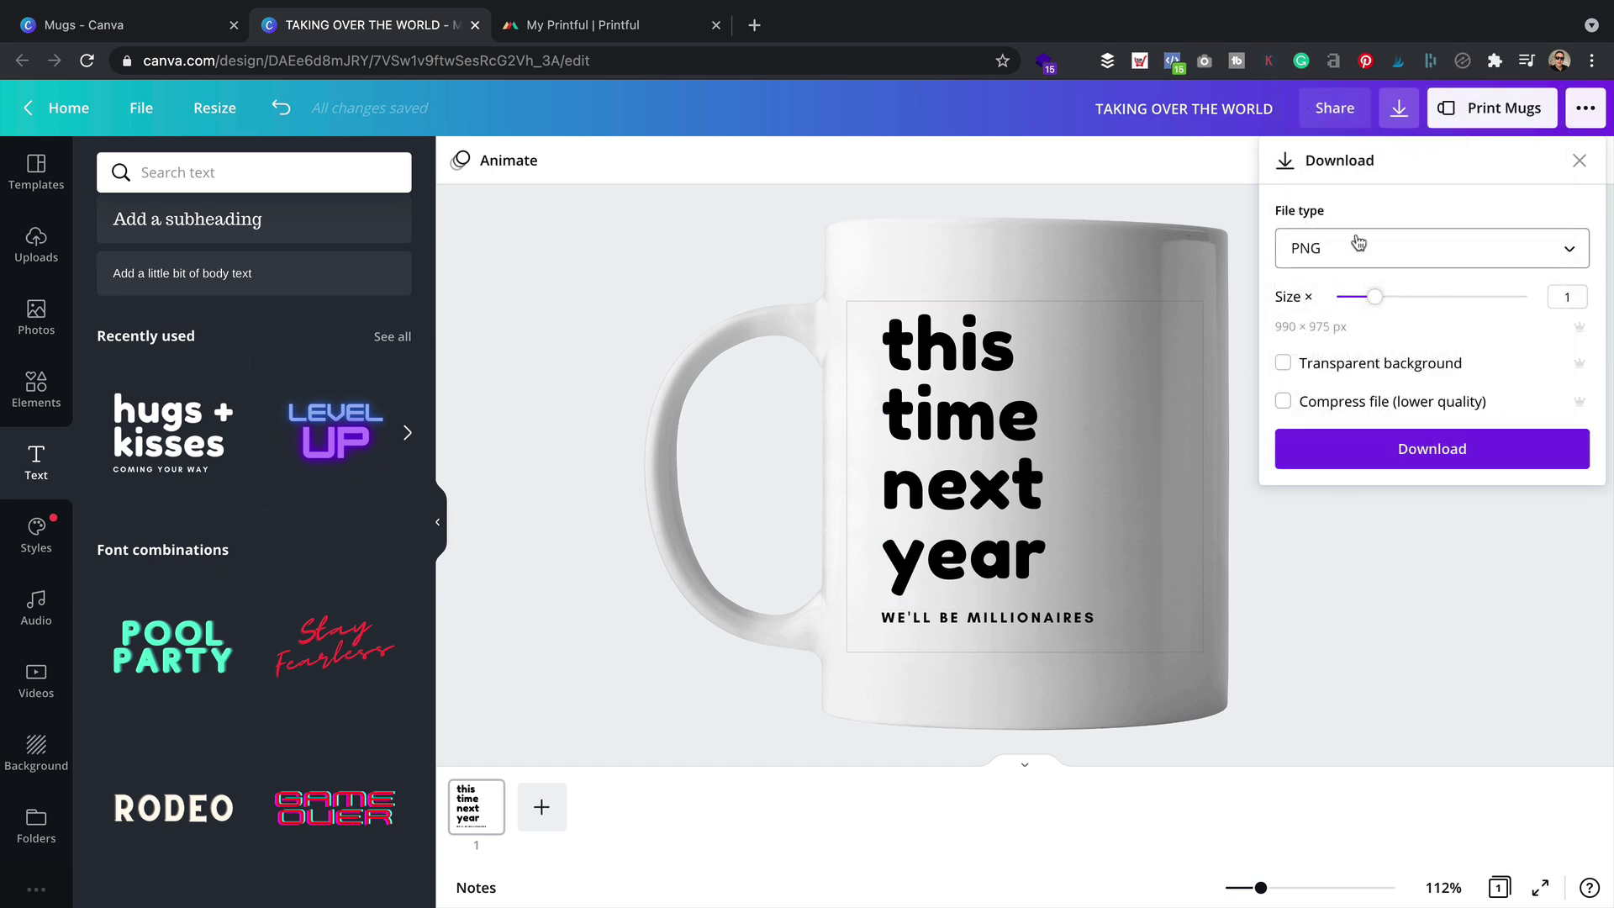
click(1426, 450)
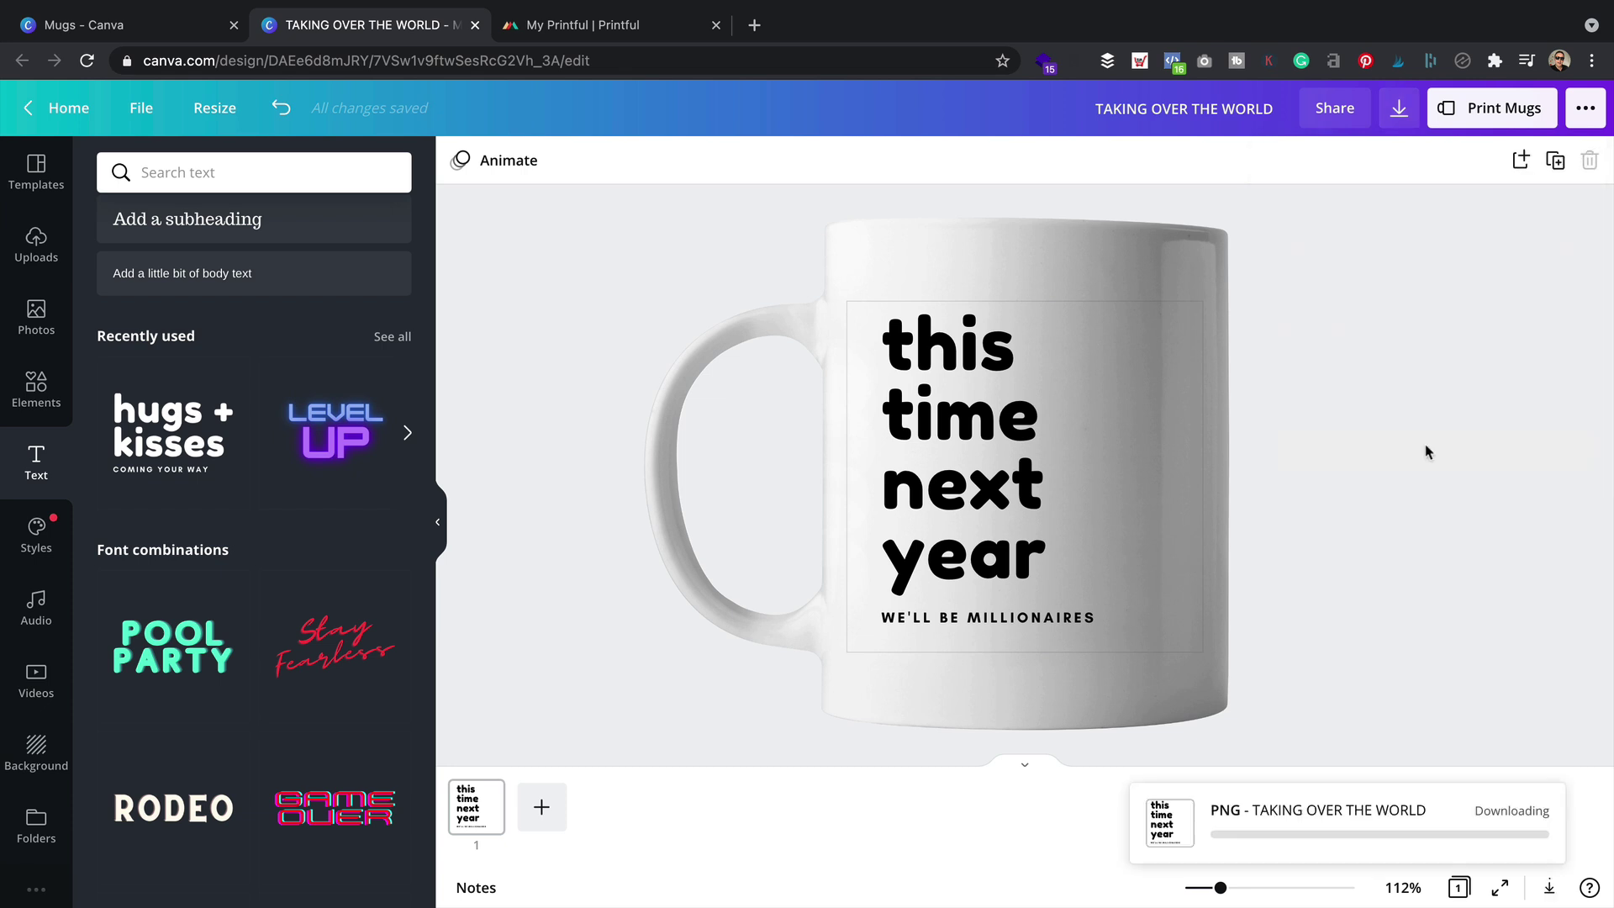
text(This time next year)
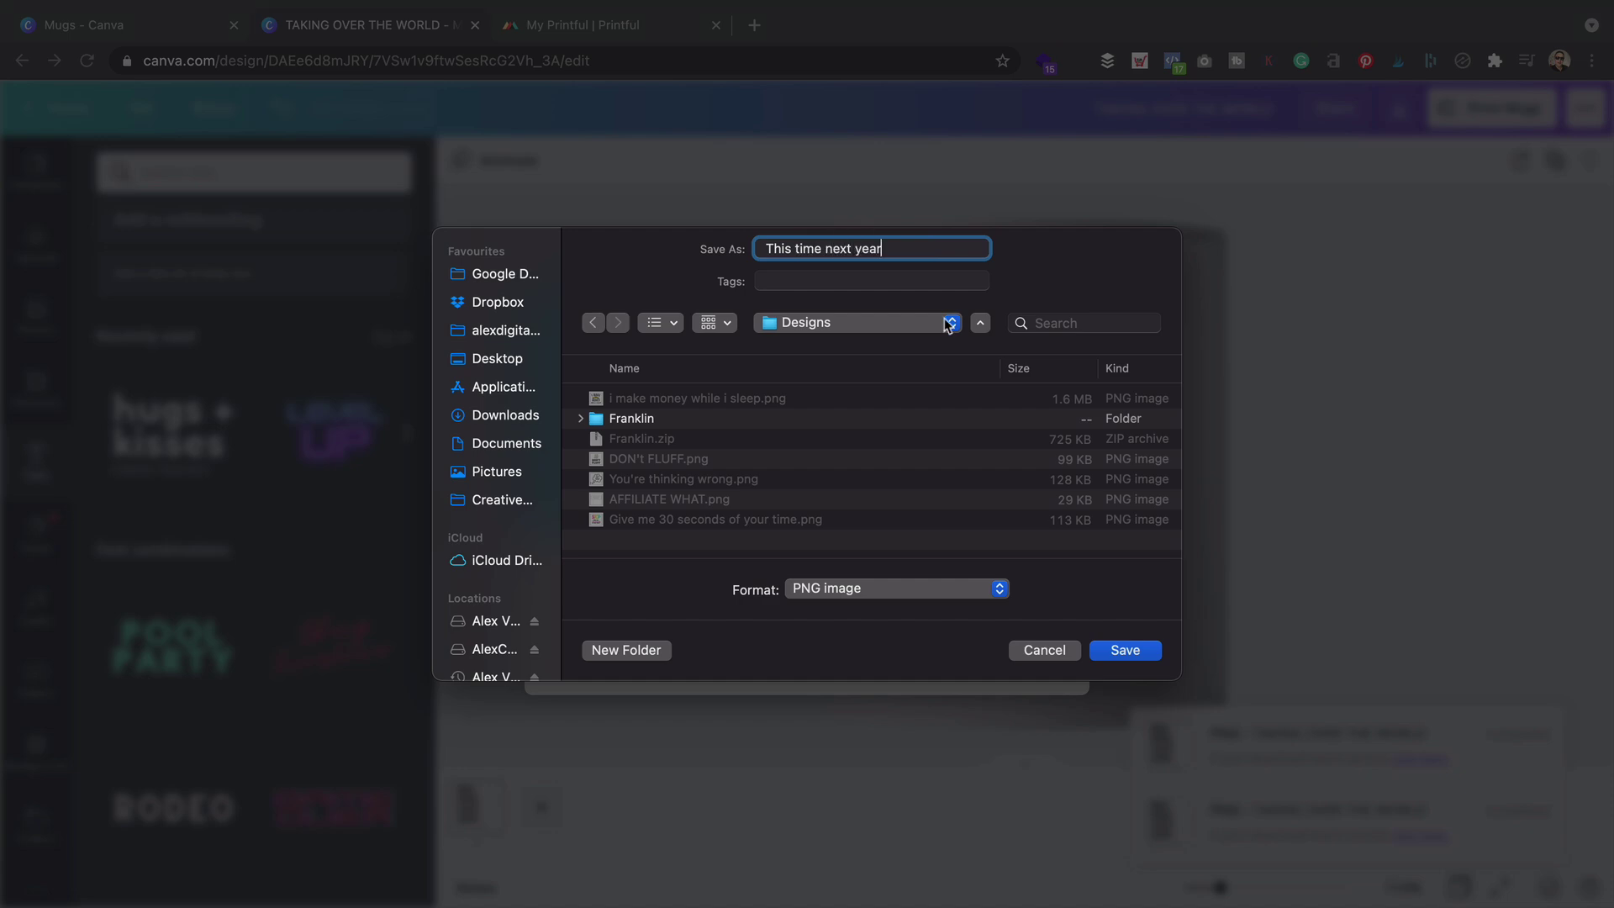
click(1137, 653)
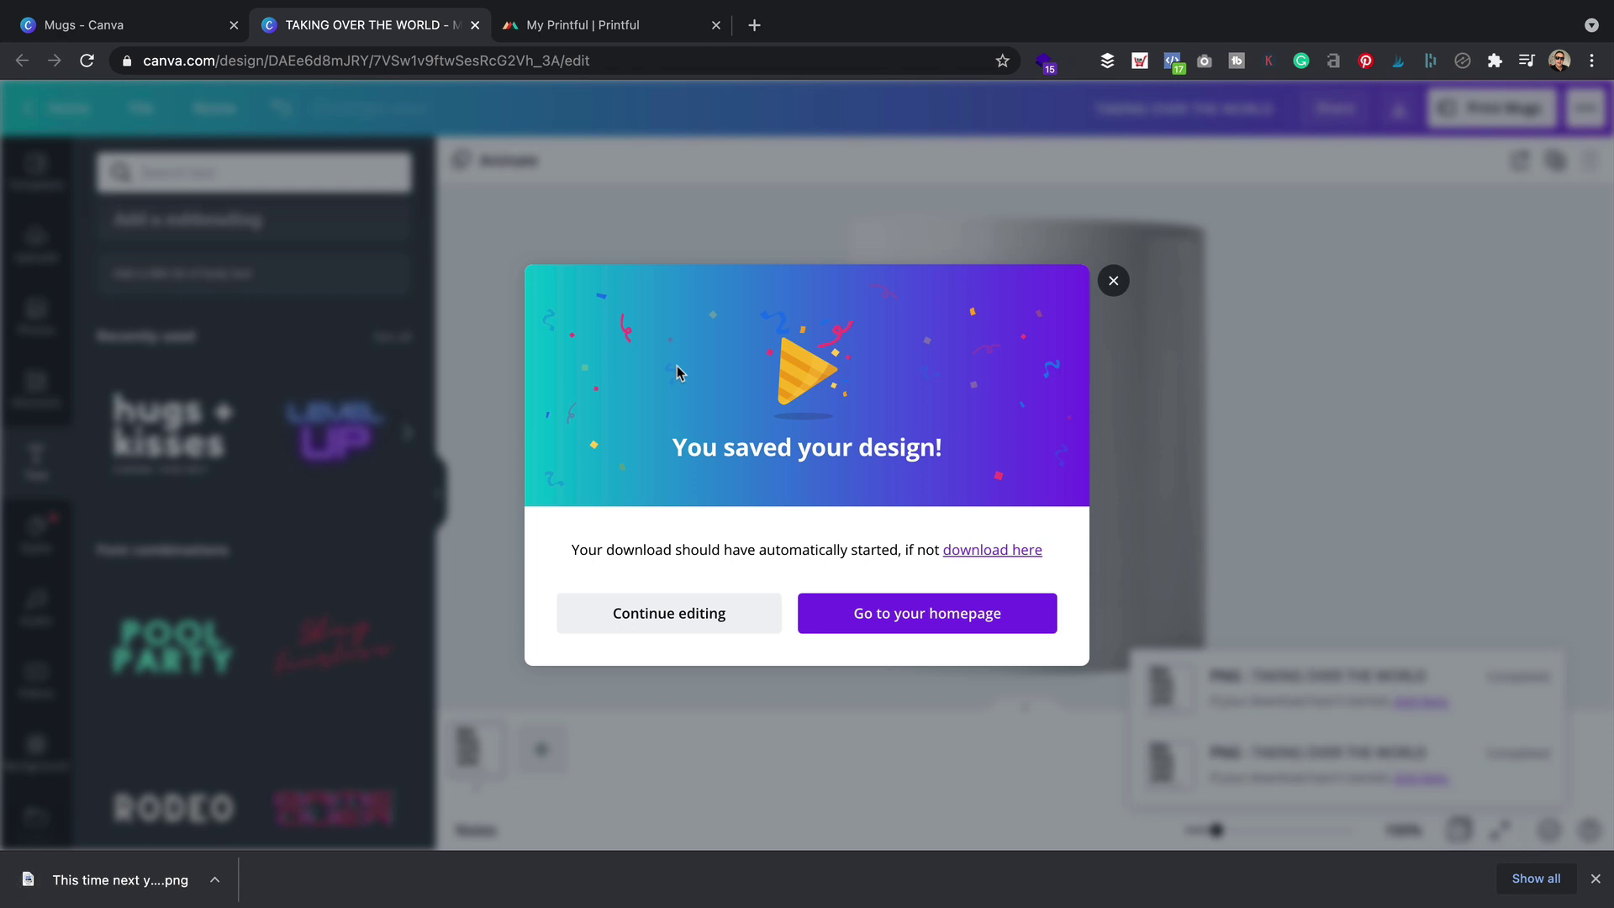
click(1113, 280)
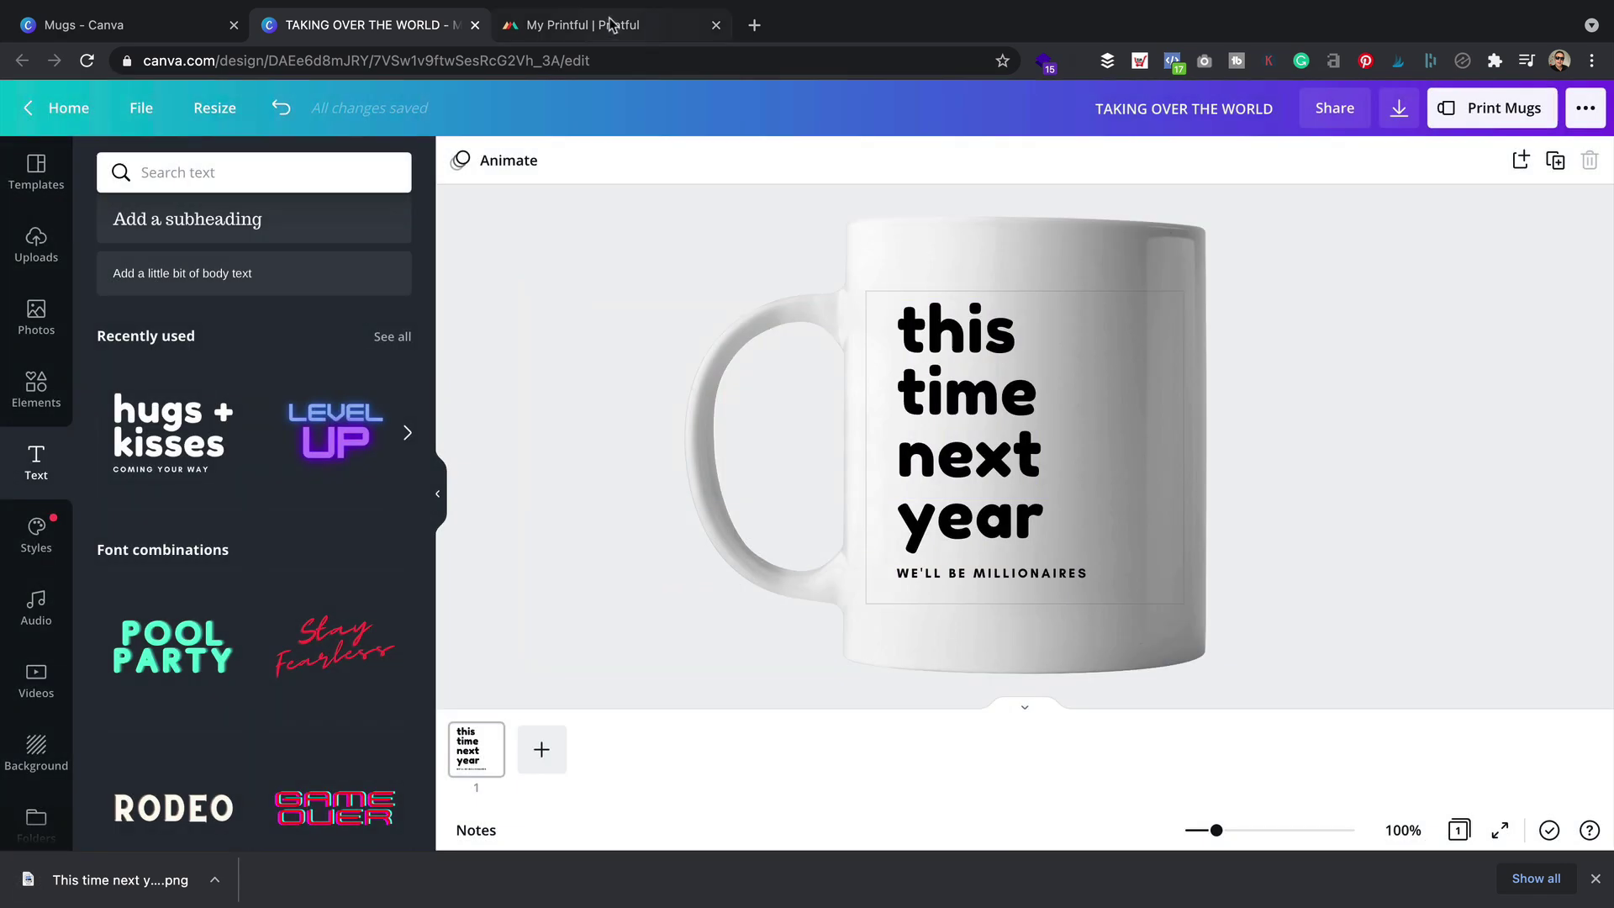
In Printful, create a new product template by searching 'mug' and picking the White Glossy Mug
click(607, 22)
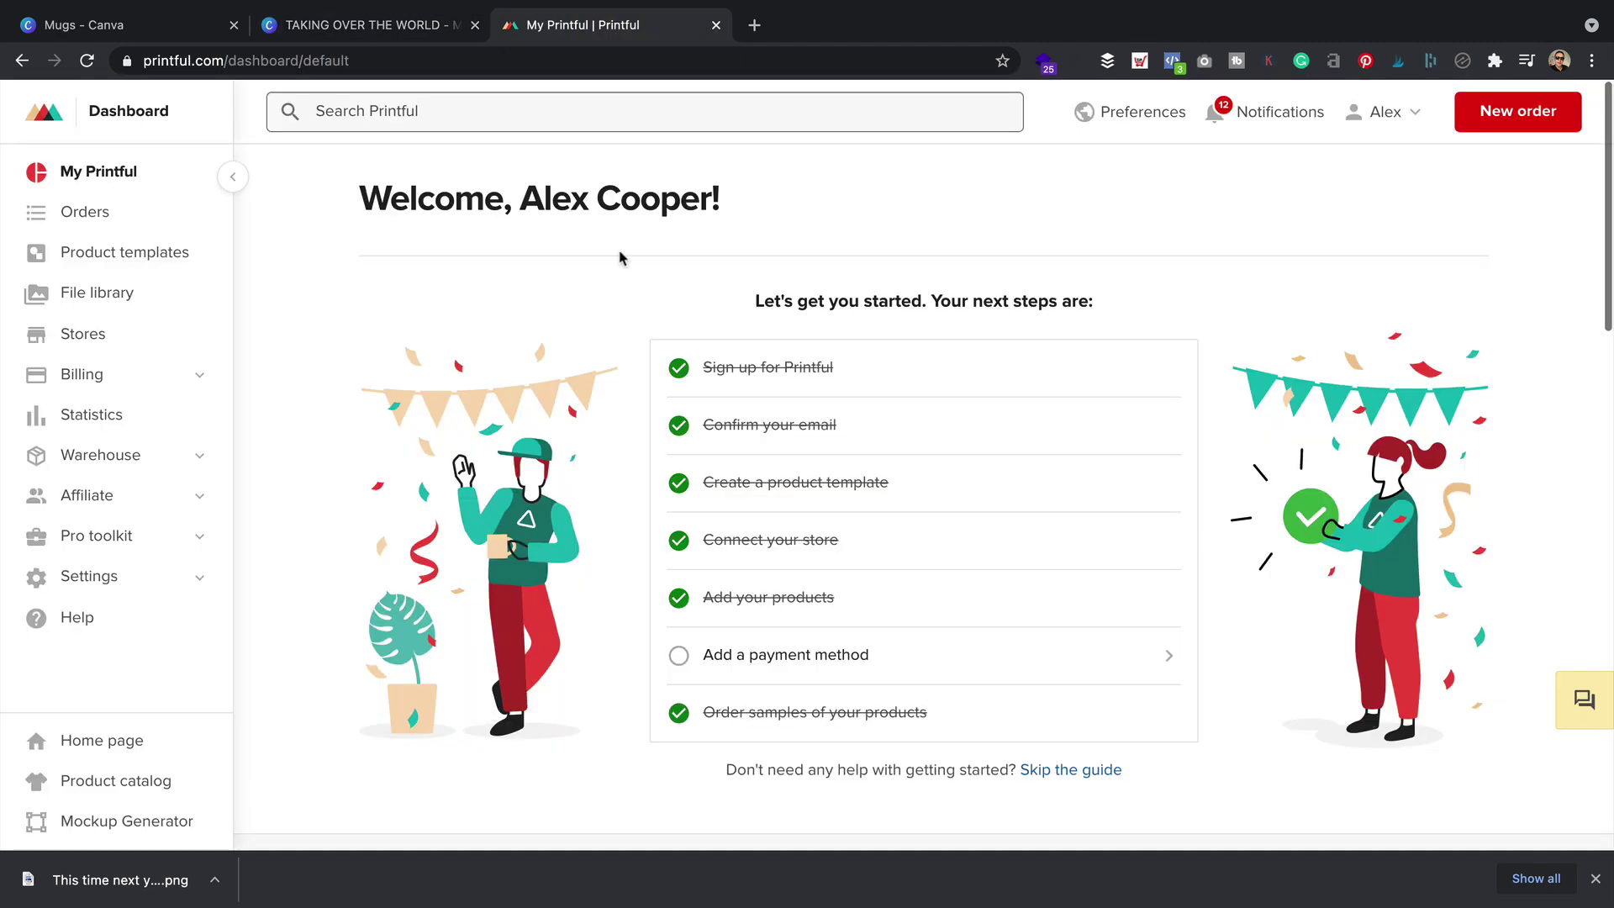
click(162, 254)
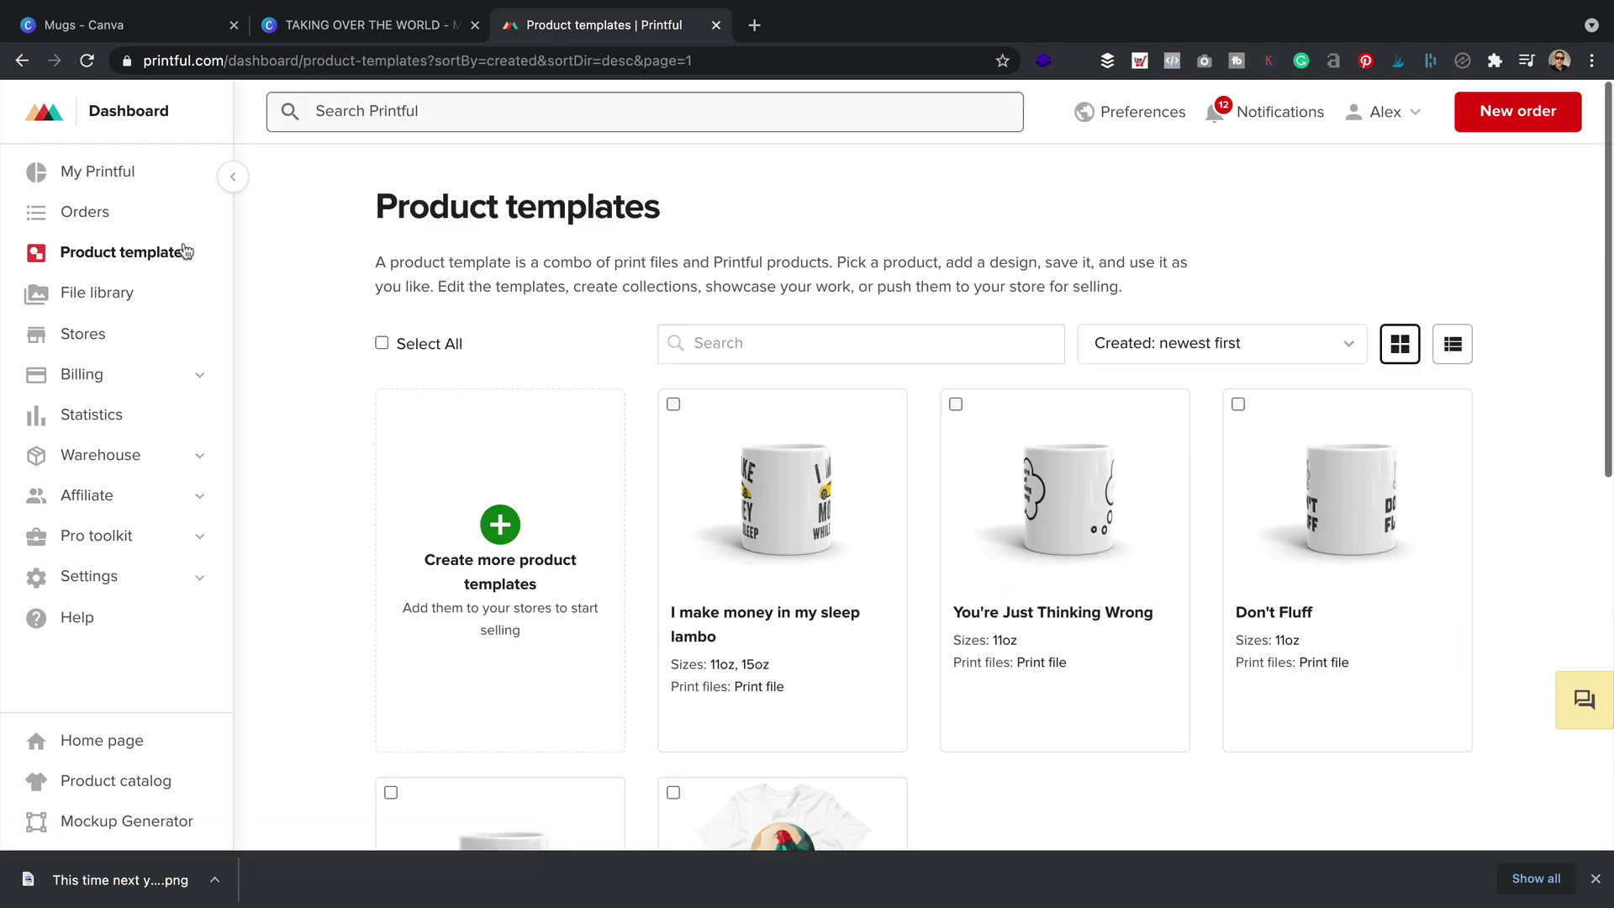
click(504, 528)
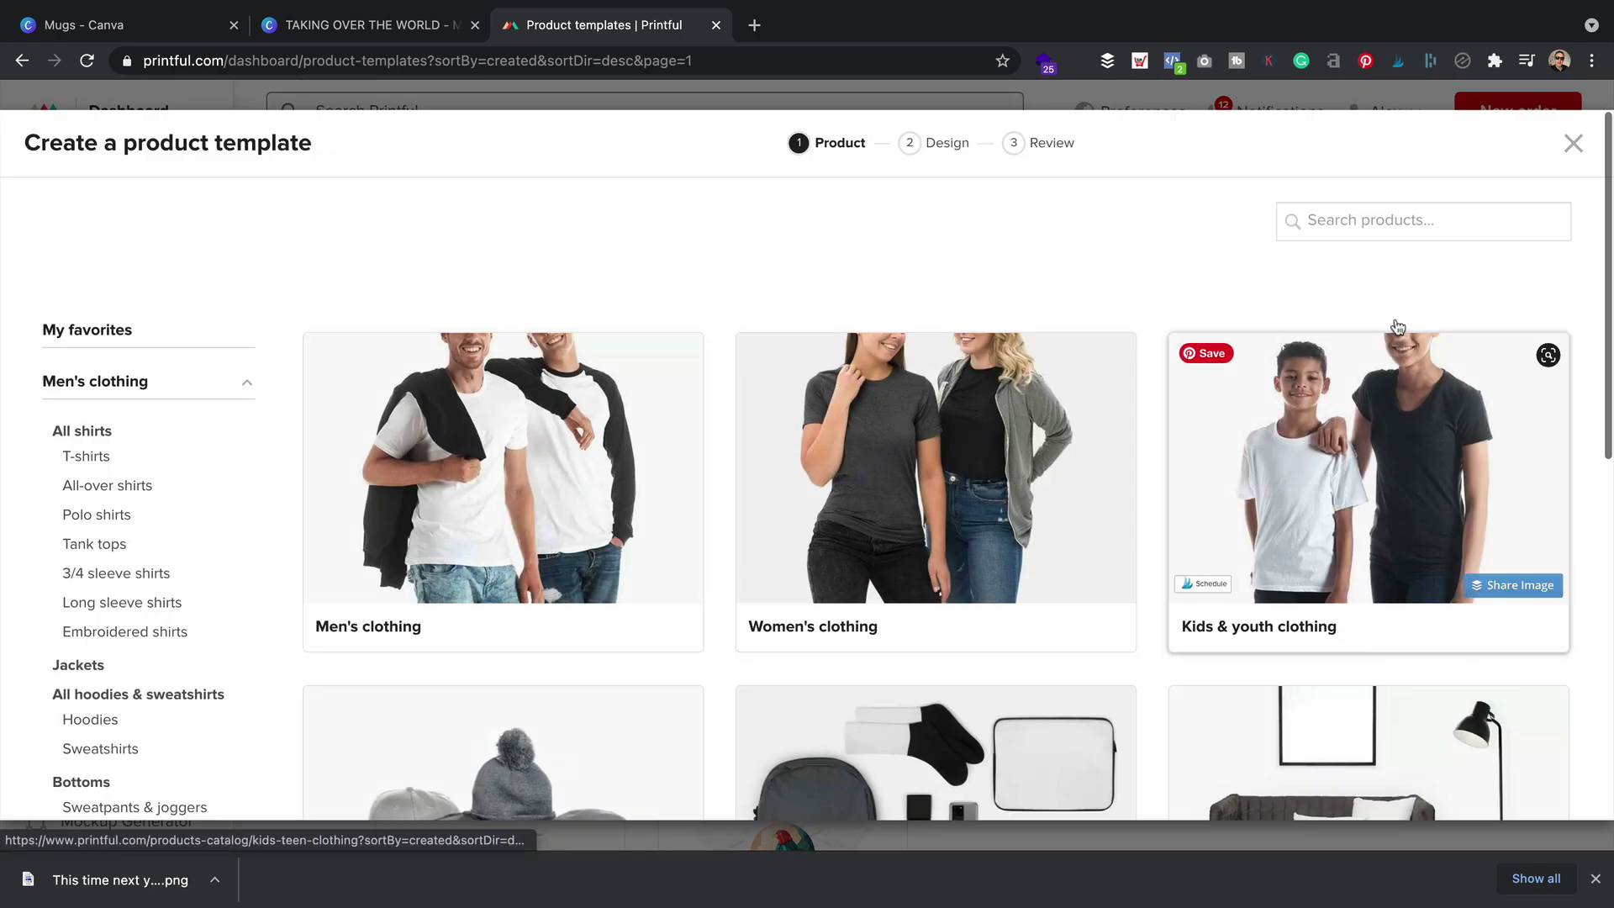
click(1429, 221)
text(mug)
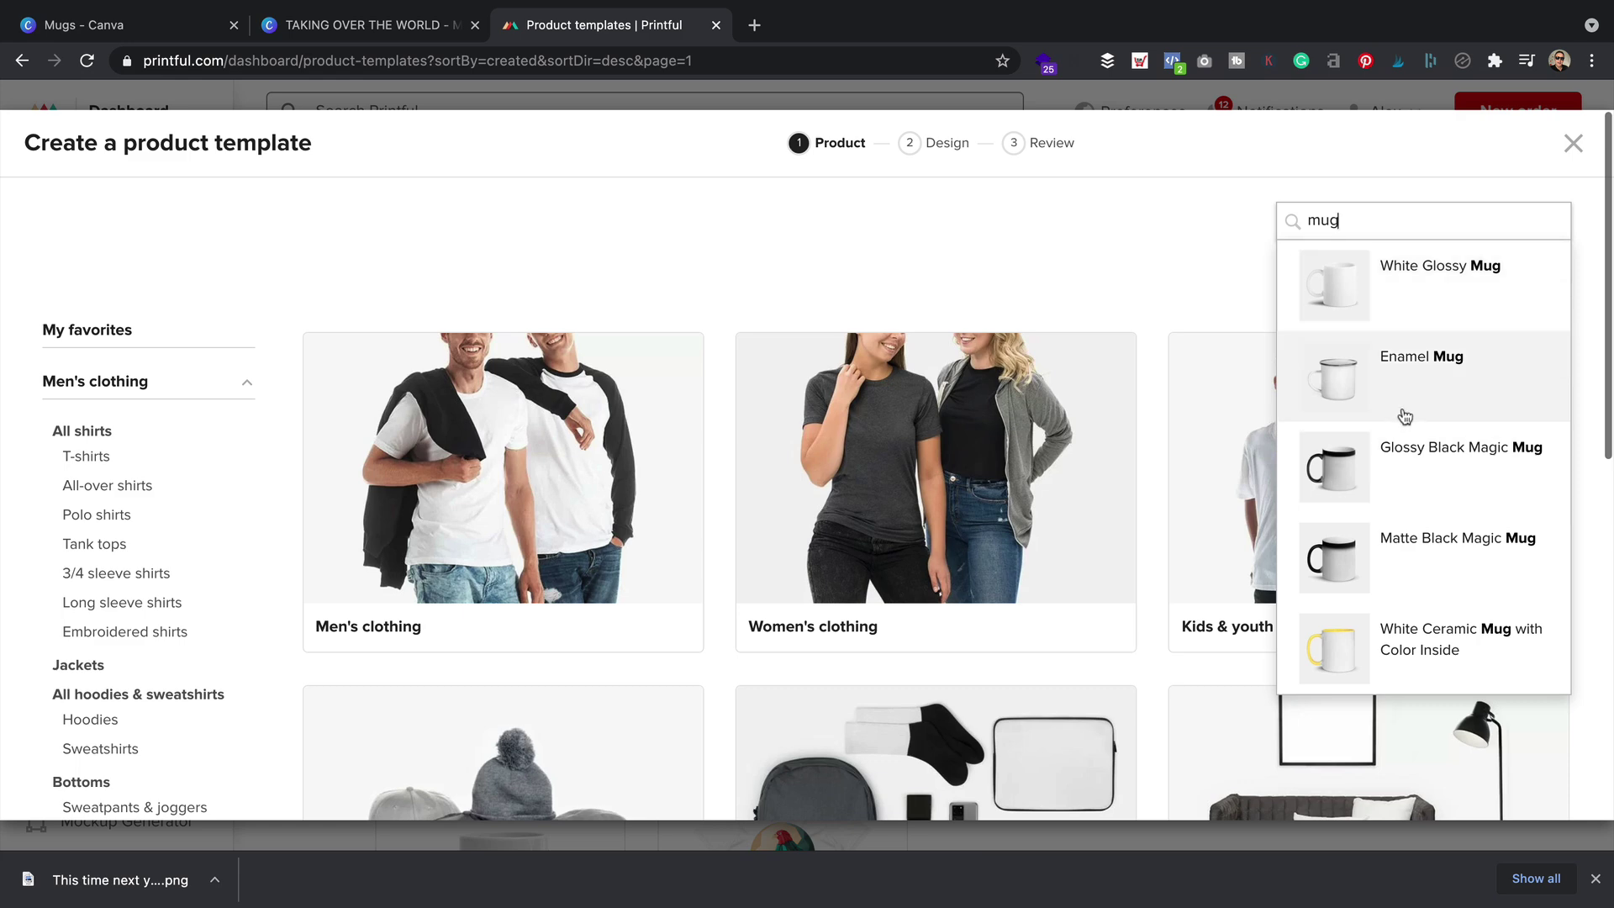
click(1459, 288)
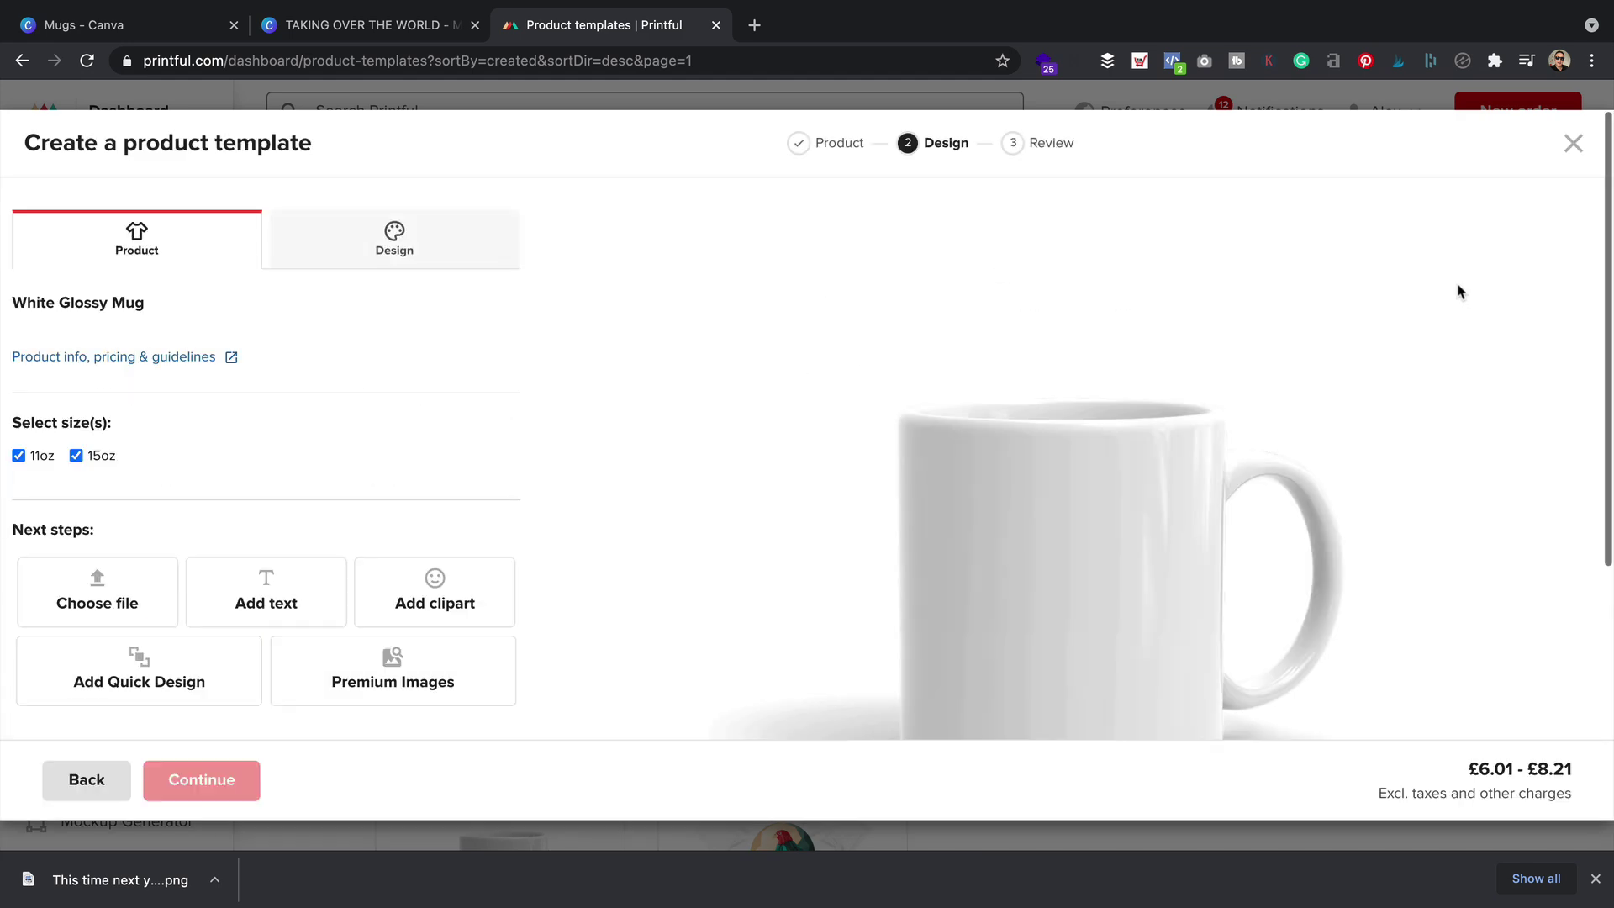
scroll(730, 344, down, 2)
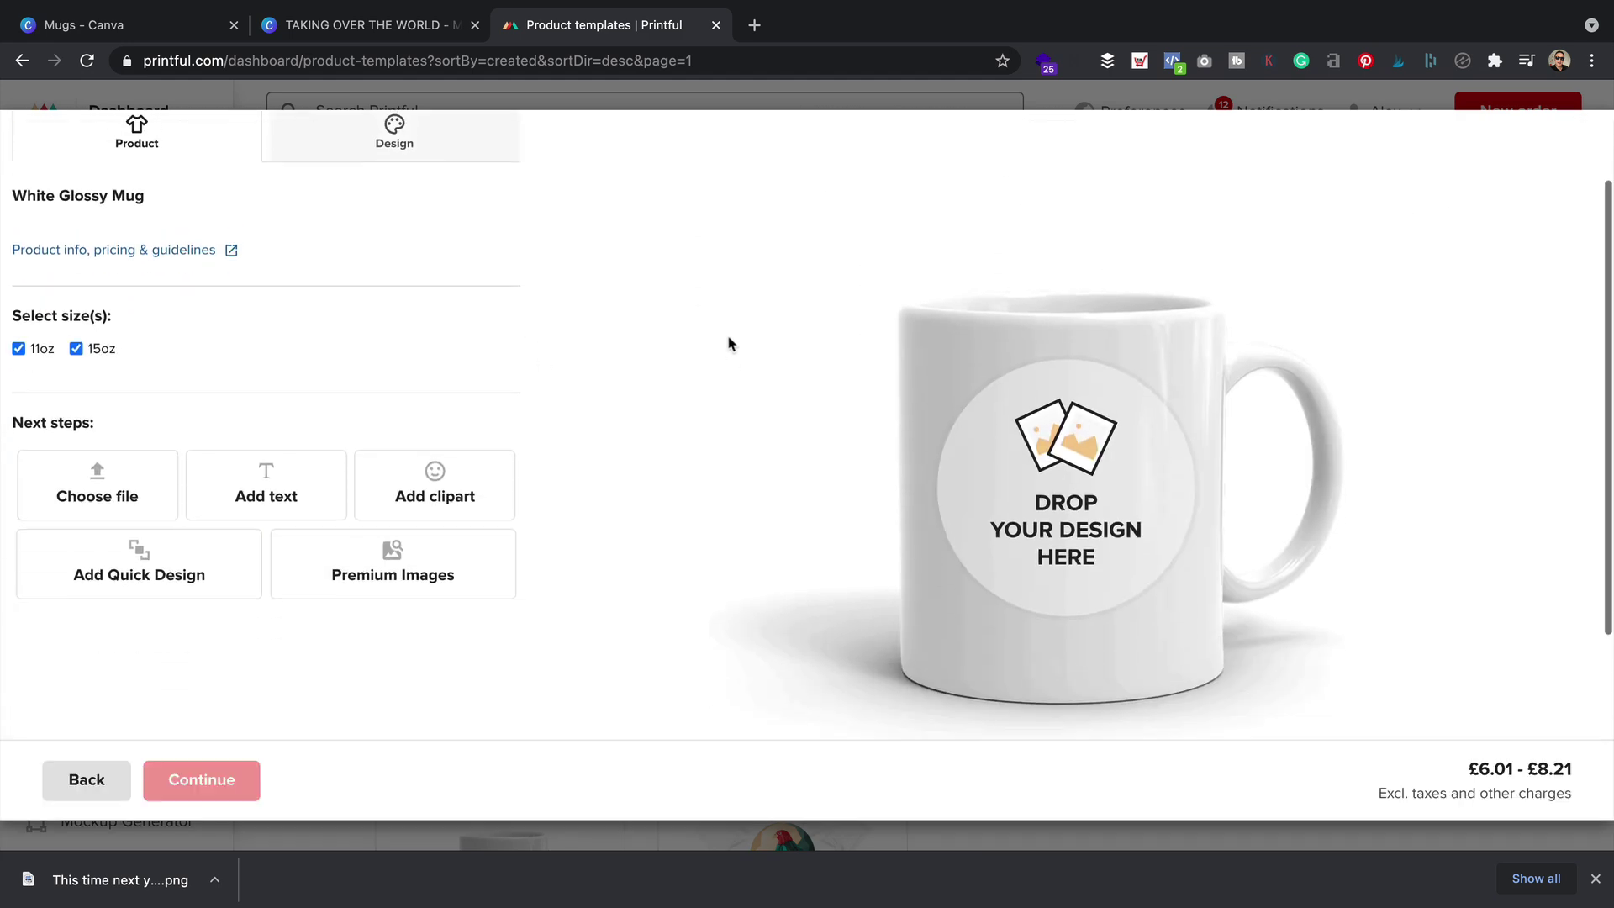
Upload This-time-next-year.png from the Designs folder and place it on the mug's print area
click(101, 462)
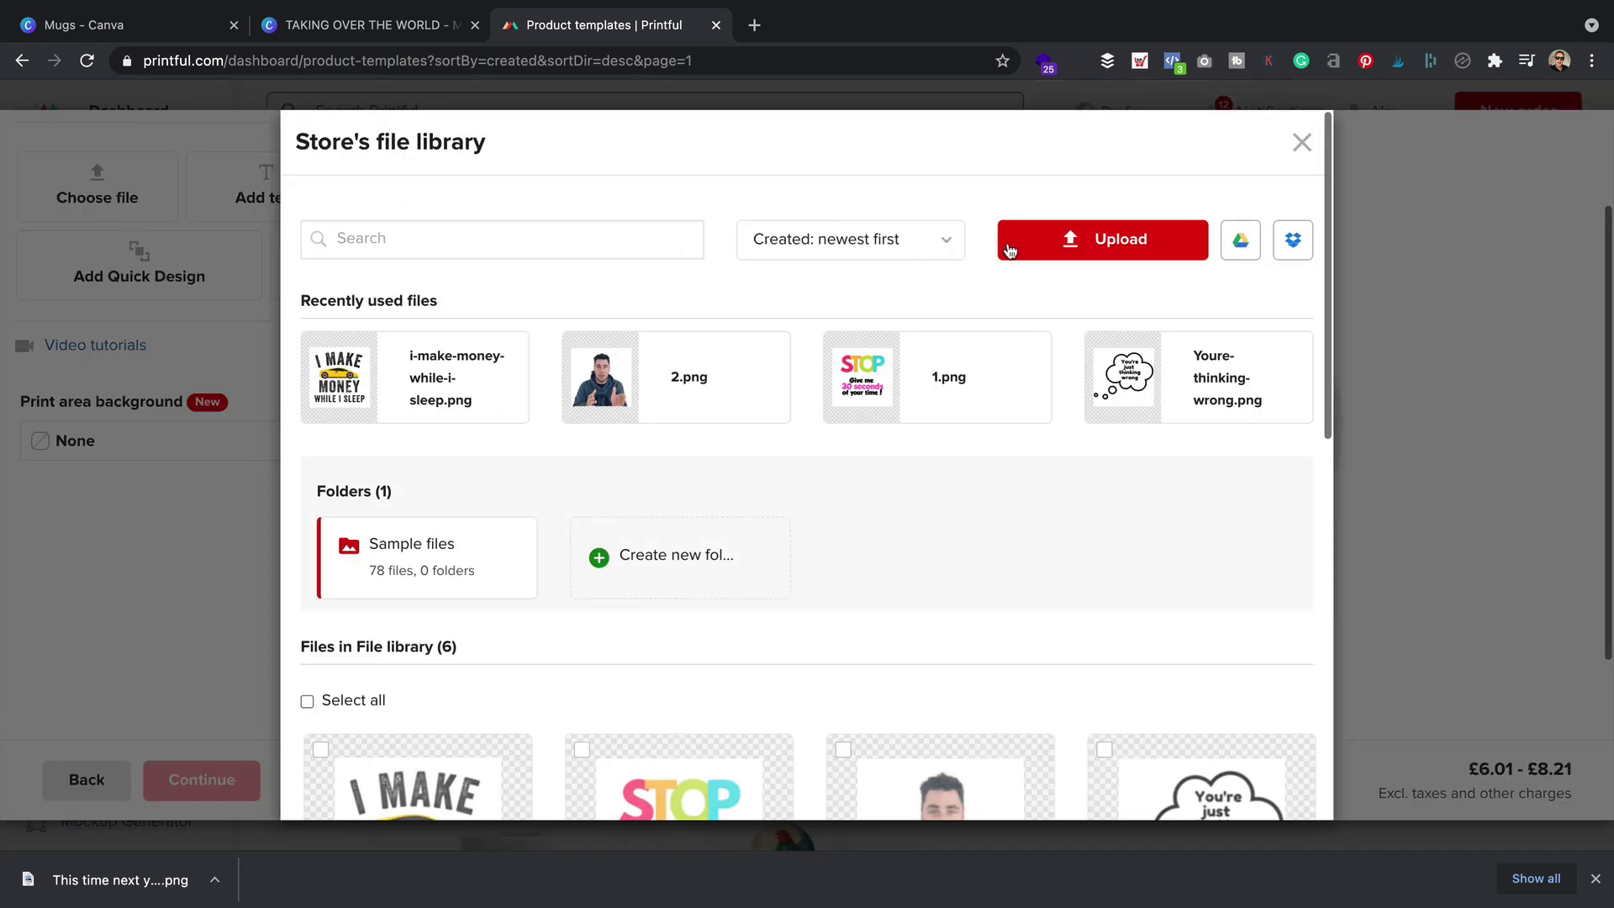
click(1114, 243)
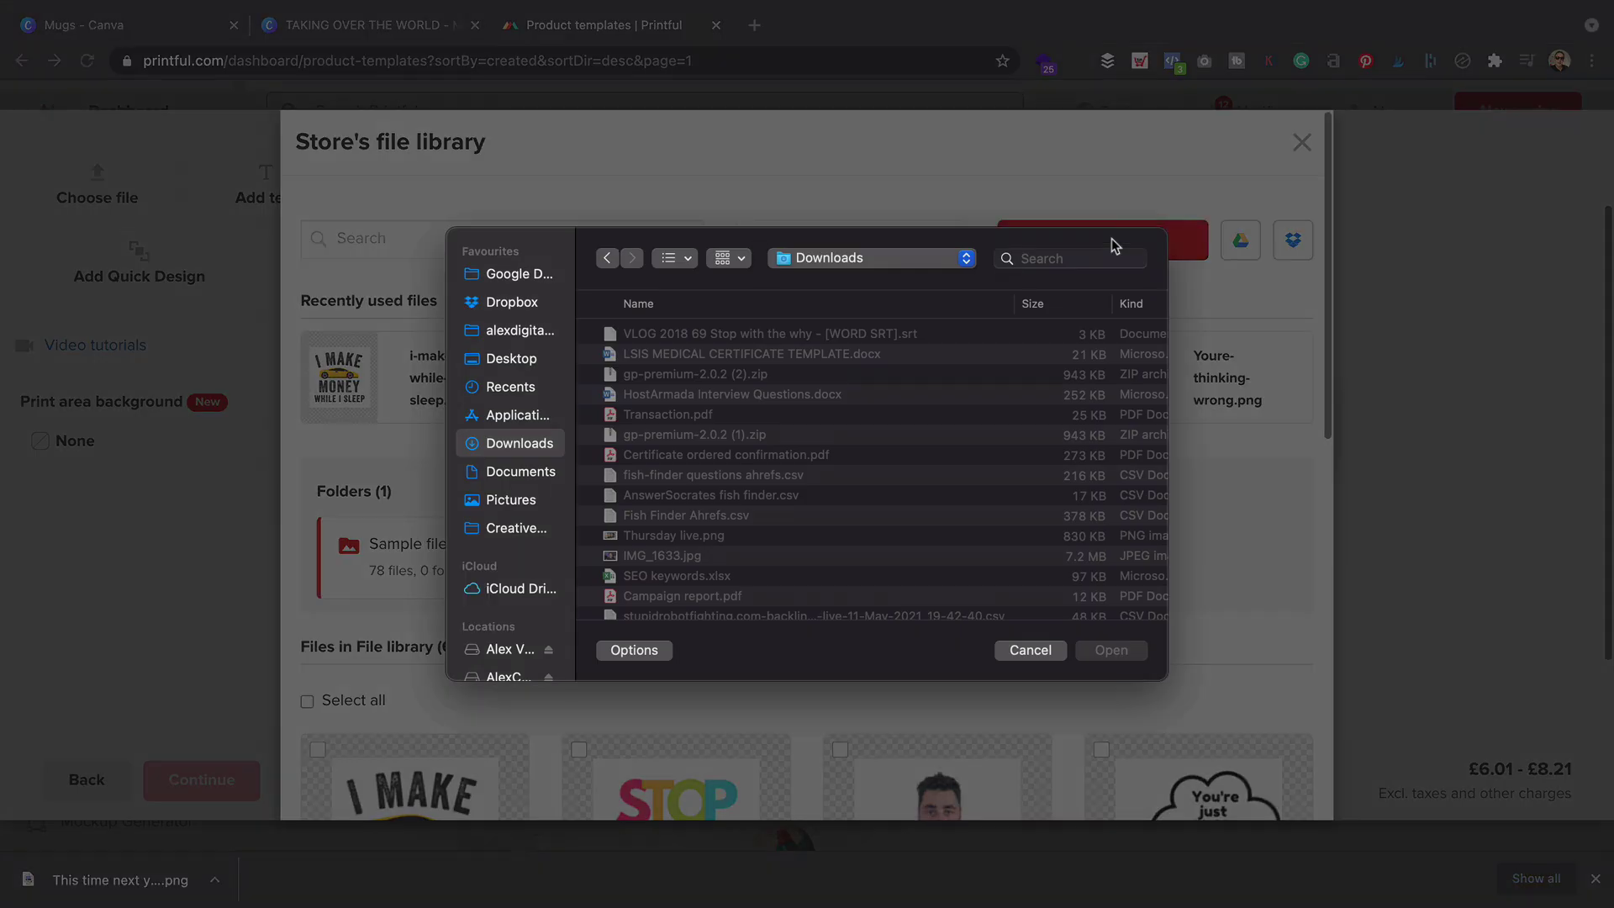
click(916, 261)
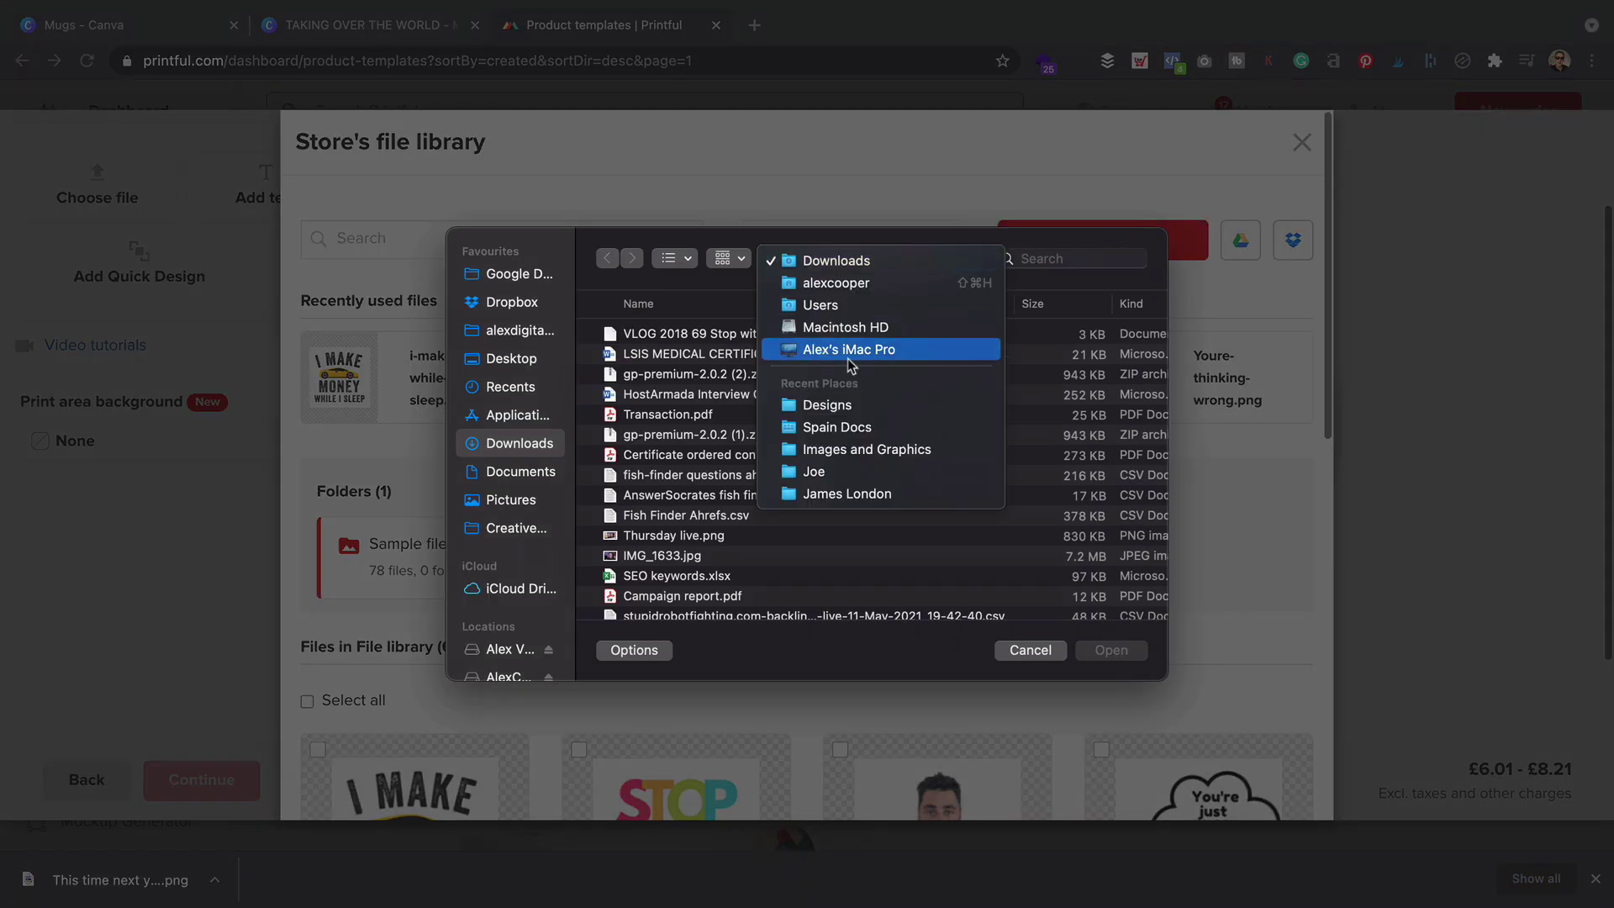
click(867, 405)
double_click(689, 336)
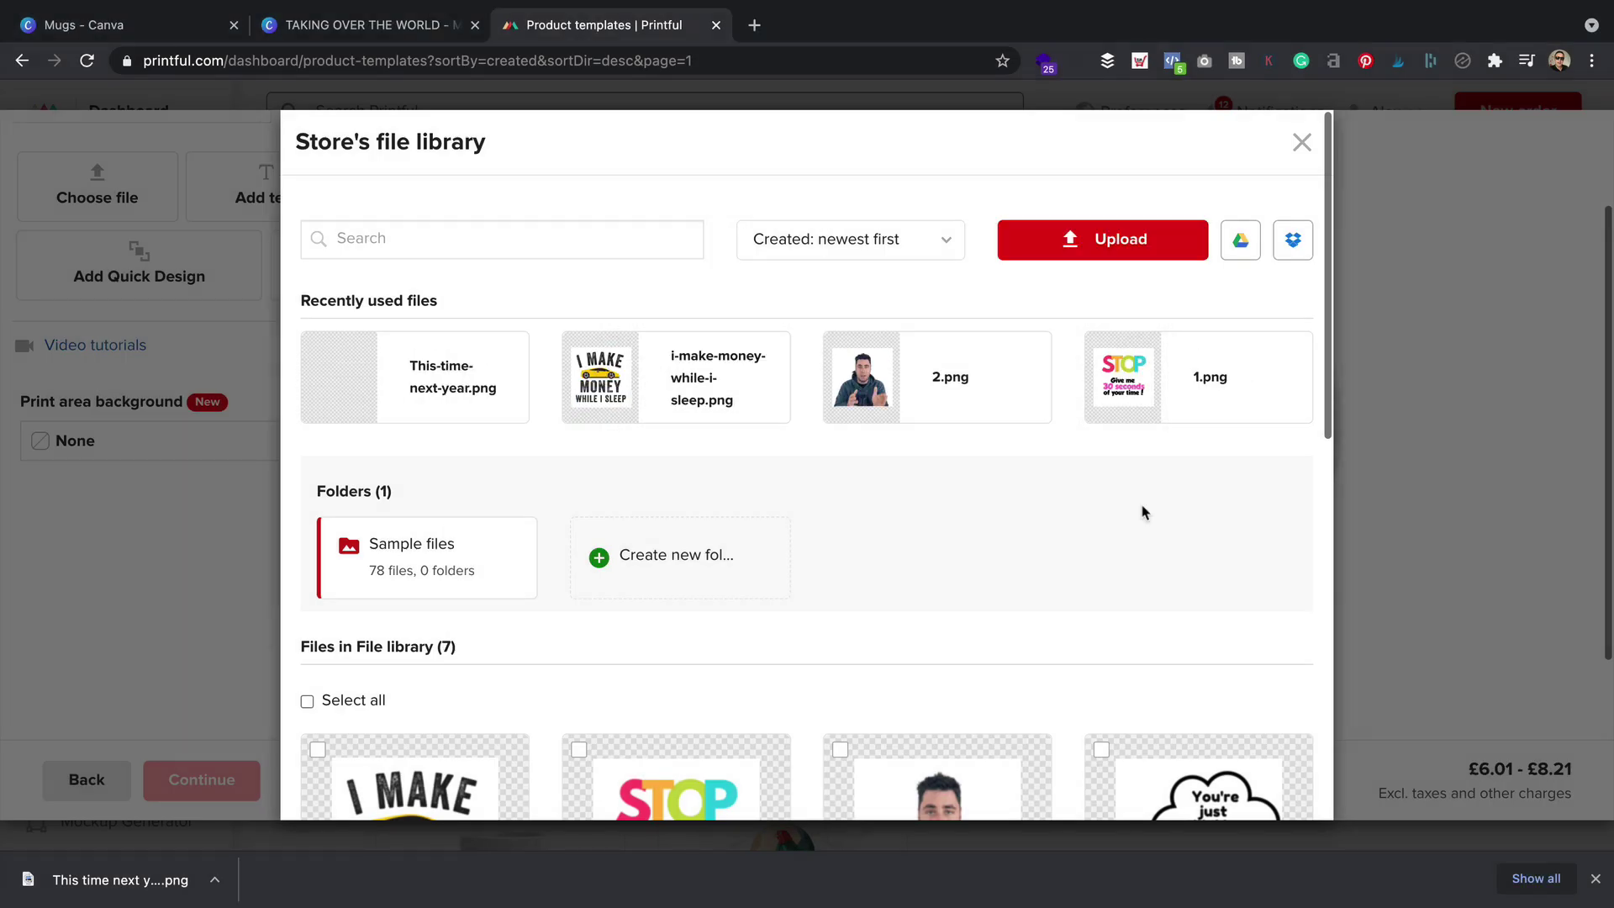
scroll(976, 447, down, 3)
scroll(976, 447, down, 2)
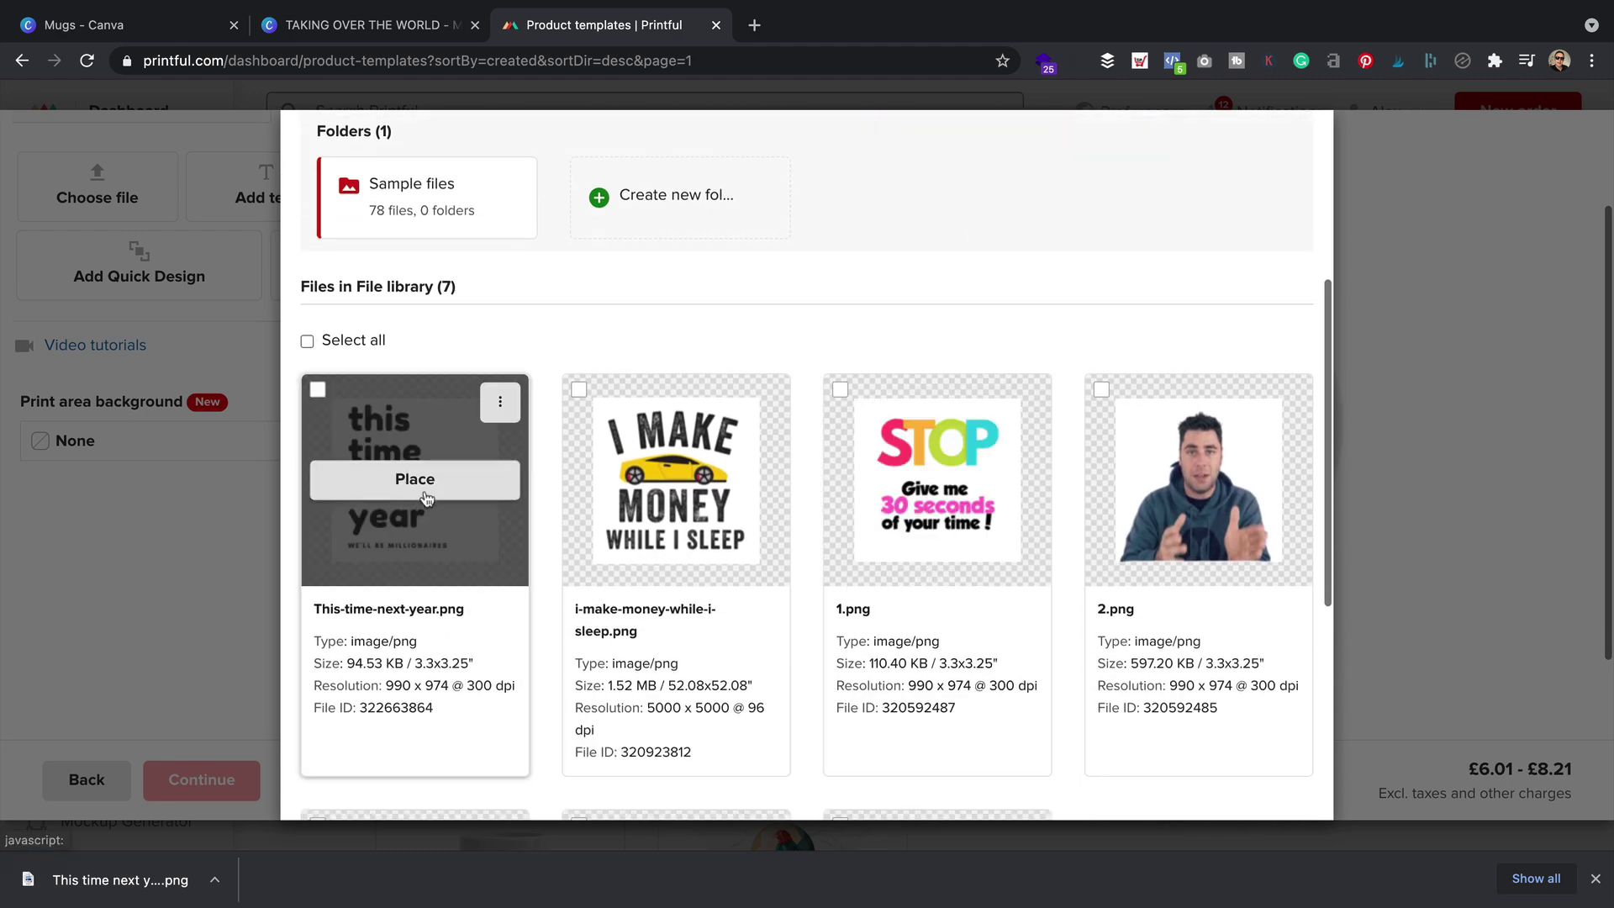
click(430, 493)
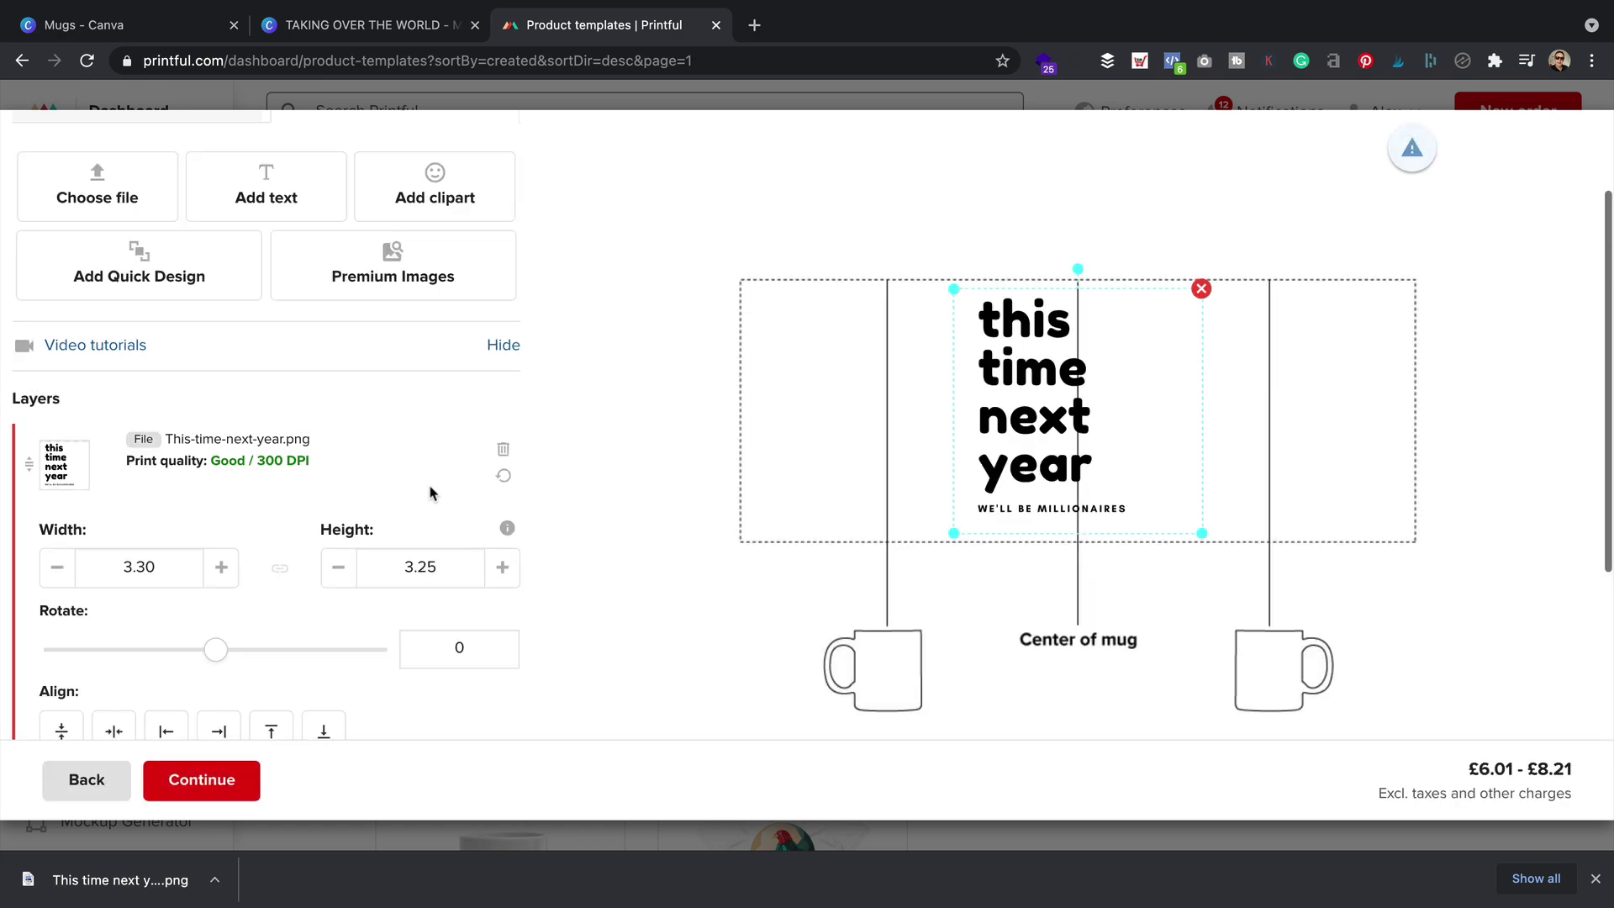
Move the design to the left print area and snap it to the guide so it prints on both sides
scroll(985, 379, down, 3)
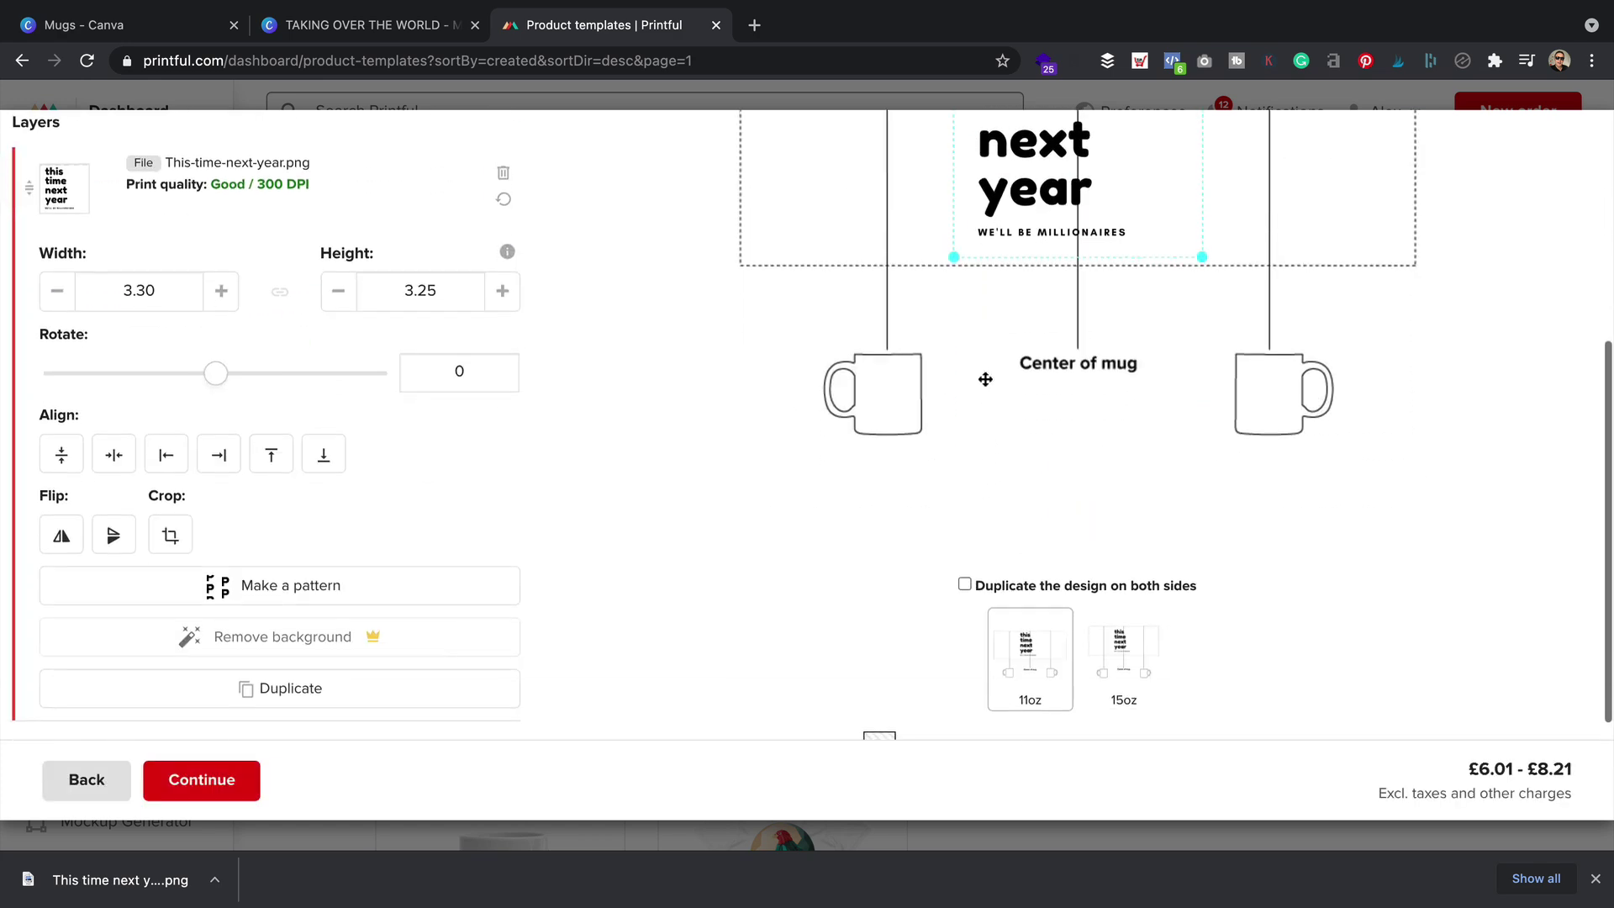
scroll(985, 379, down, 1)
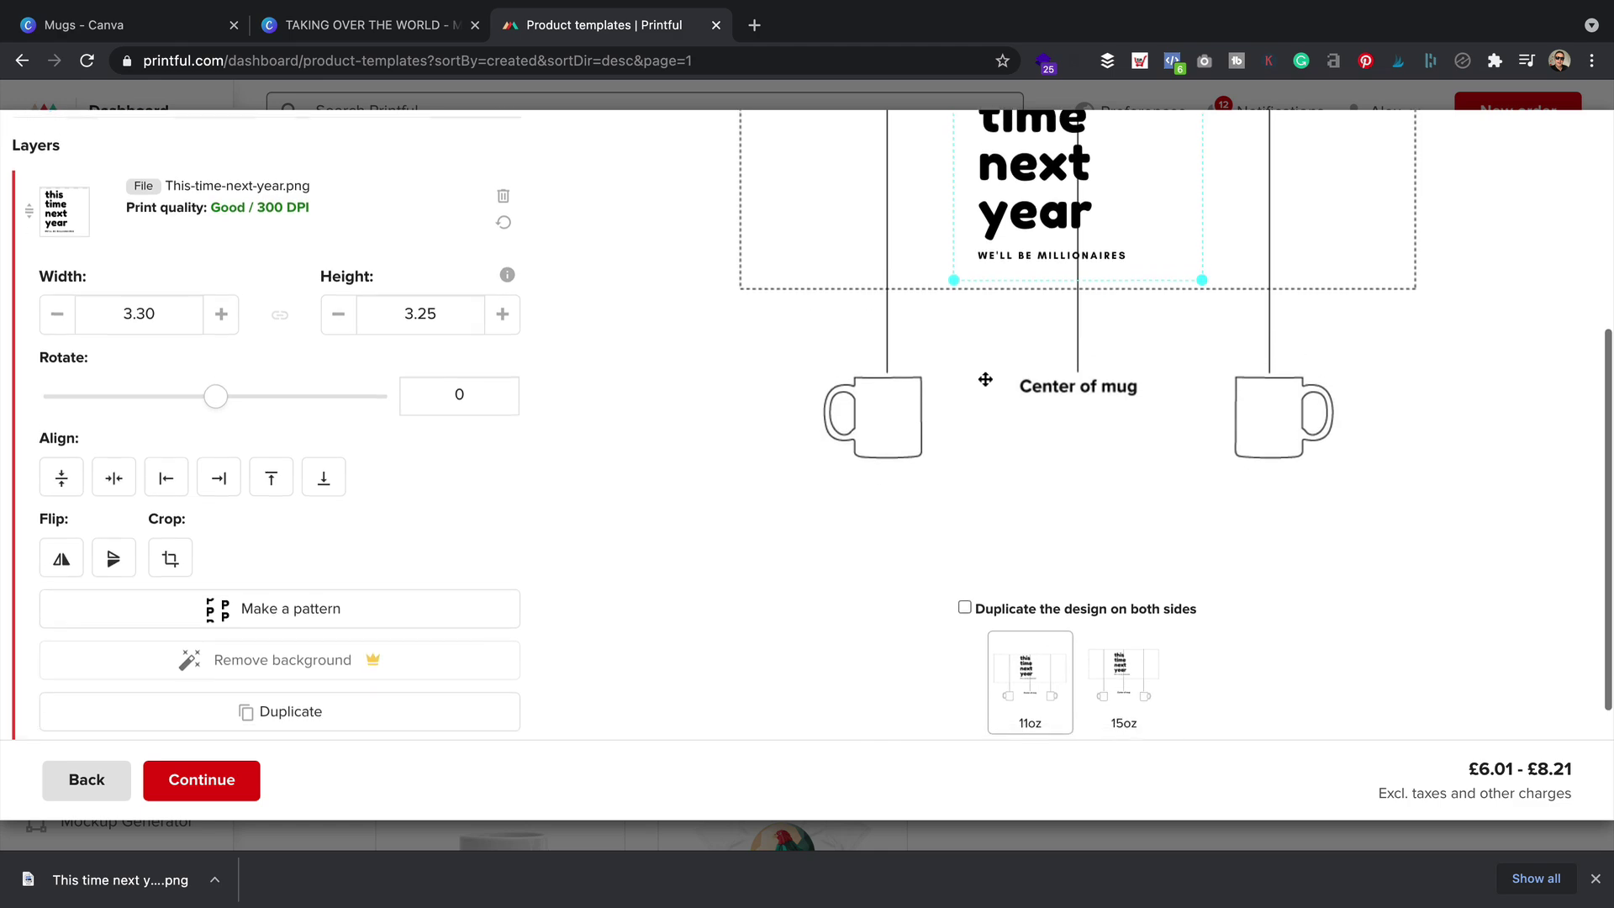
scroll(1081, 548, up, 2)
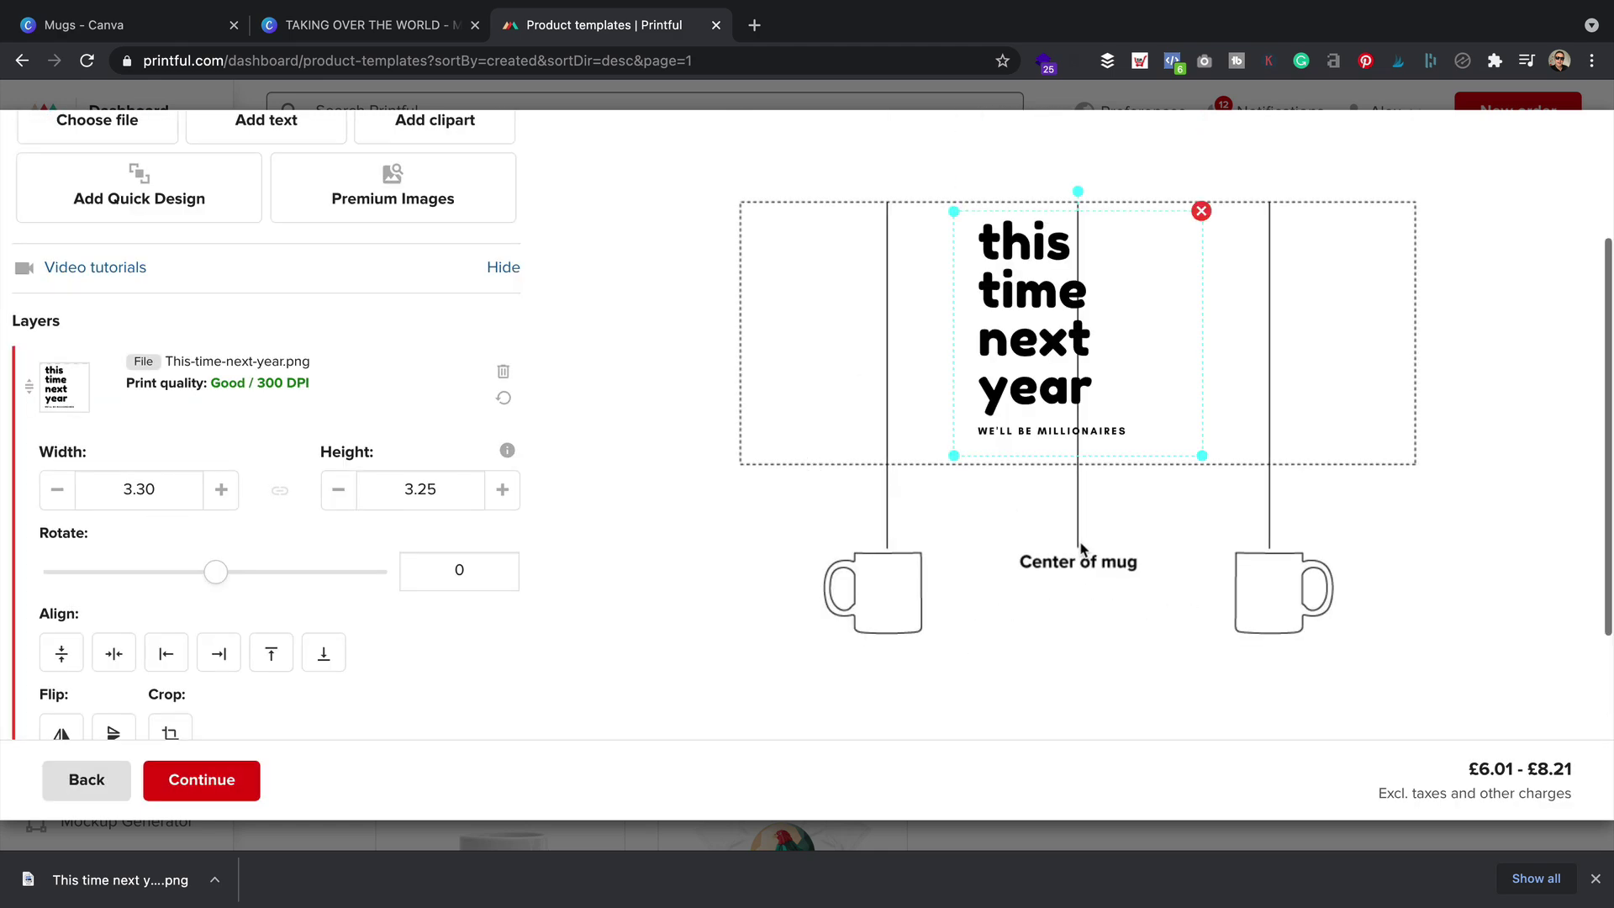
scroll(1082, 548, down, 3)
scroll(1082, 548, up, 4)
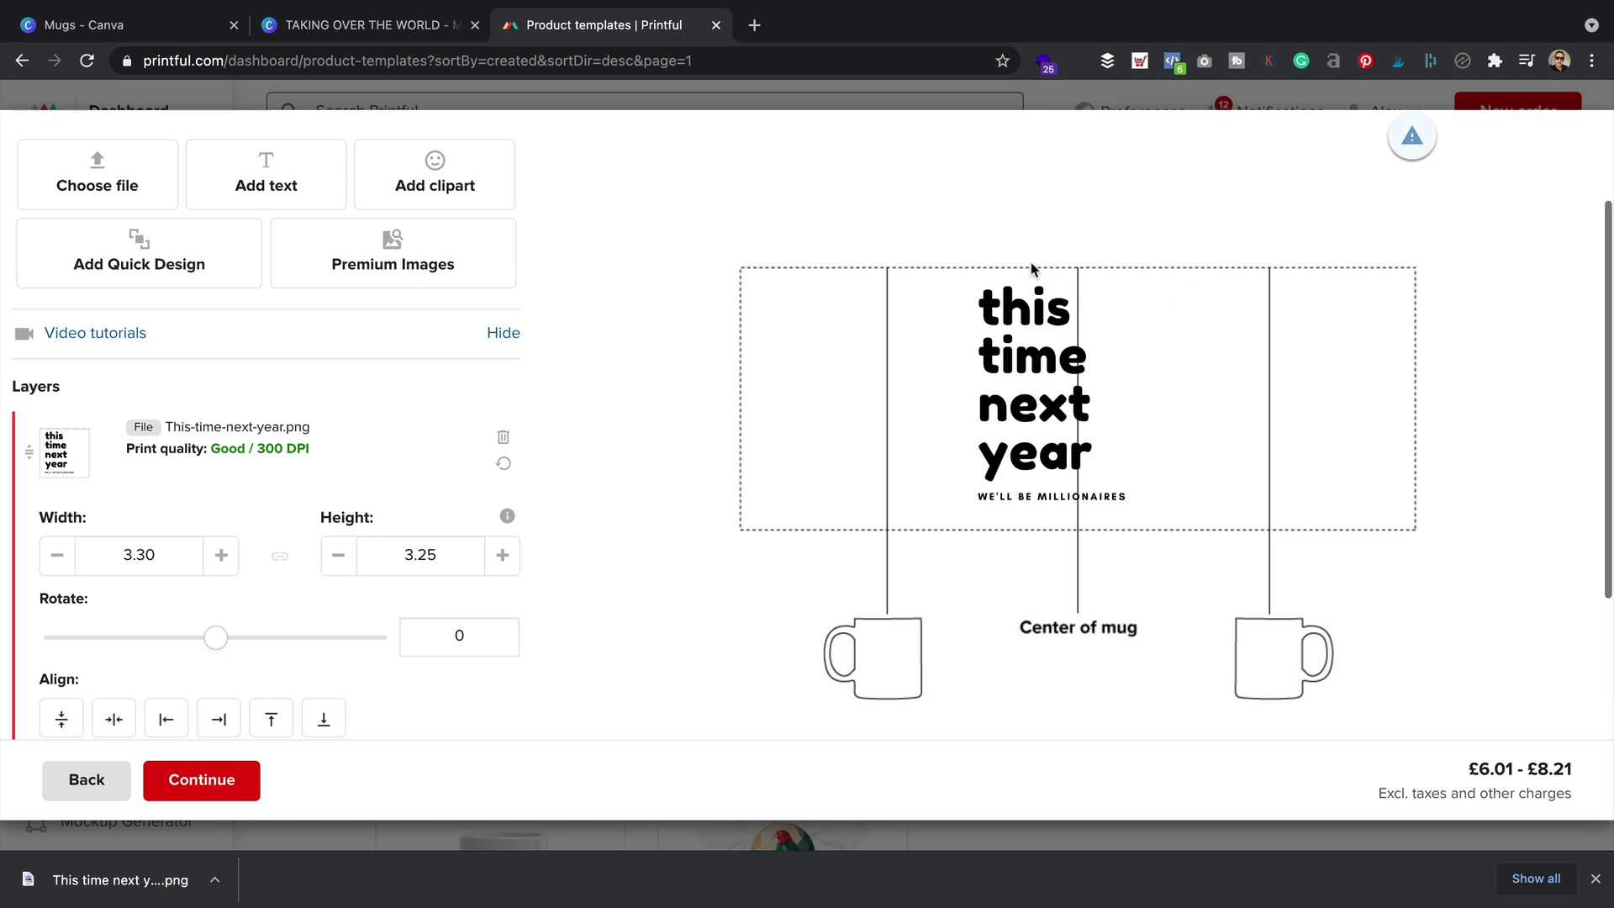
drag(1053, 324, 861, 321)
drag(900, 392, 911, 371)
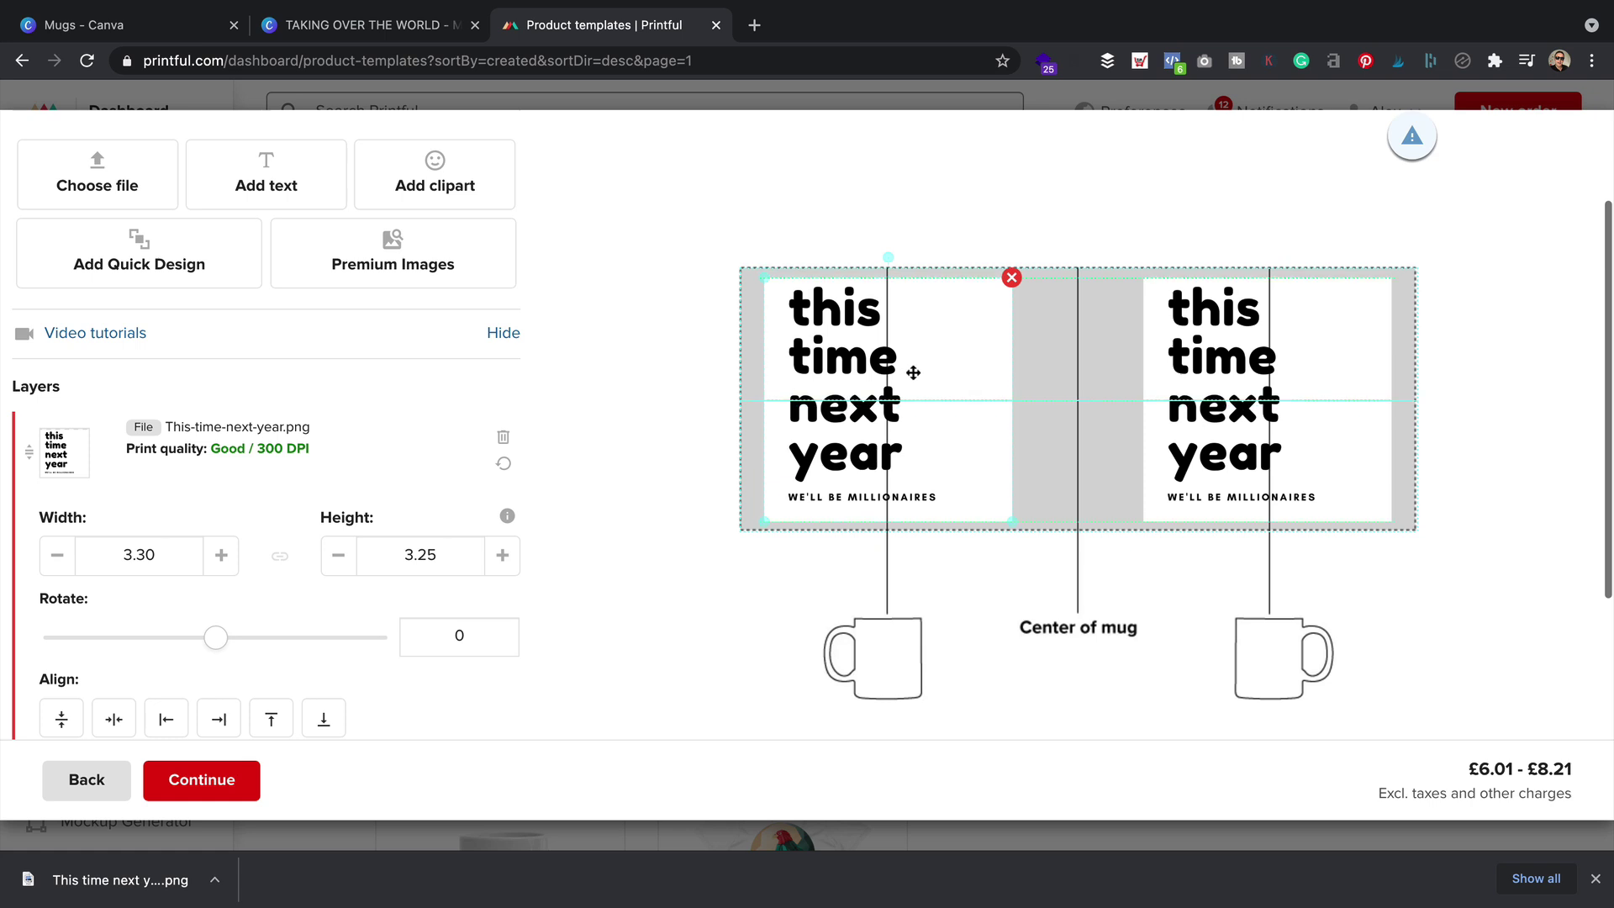
click(1058, 240)
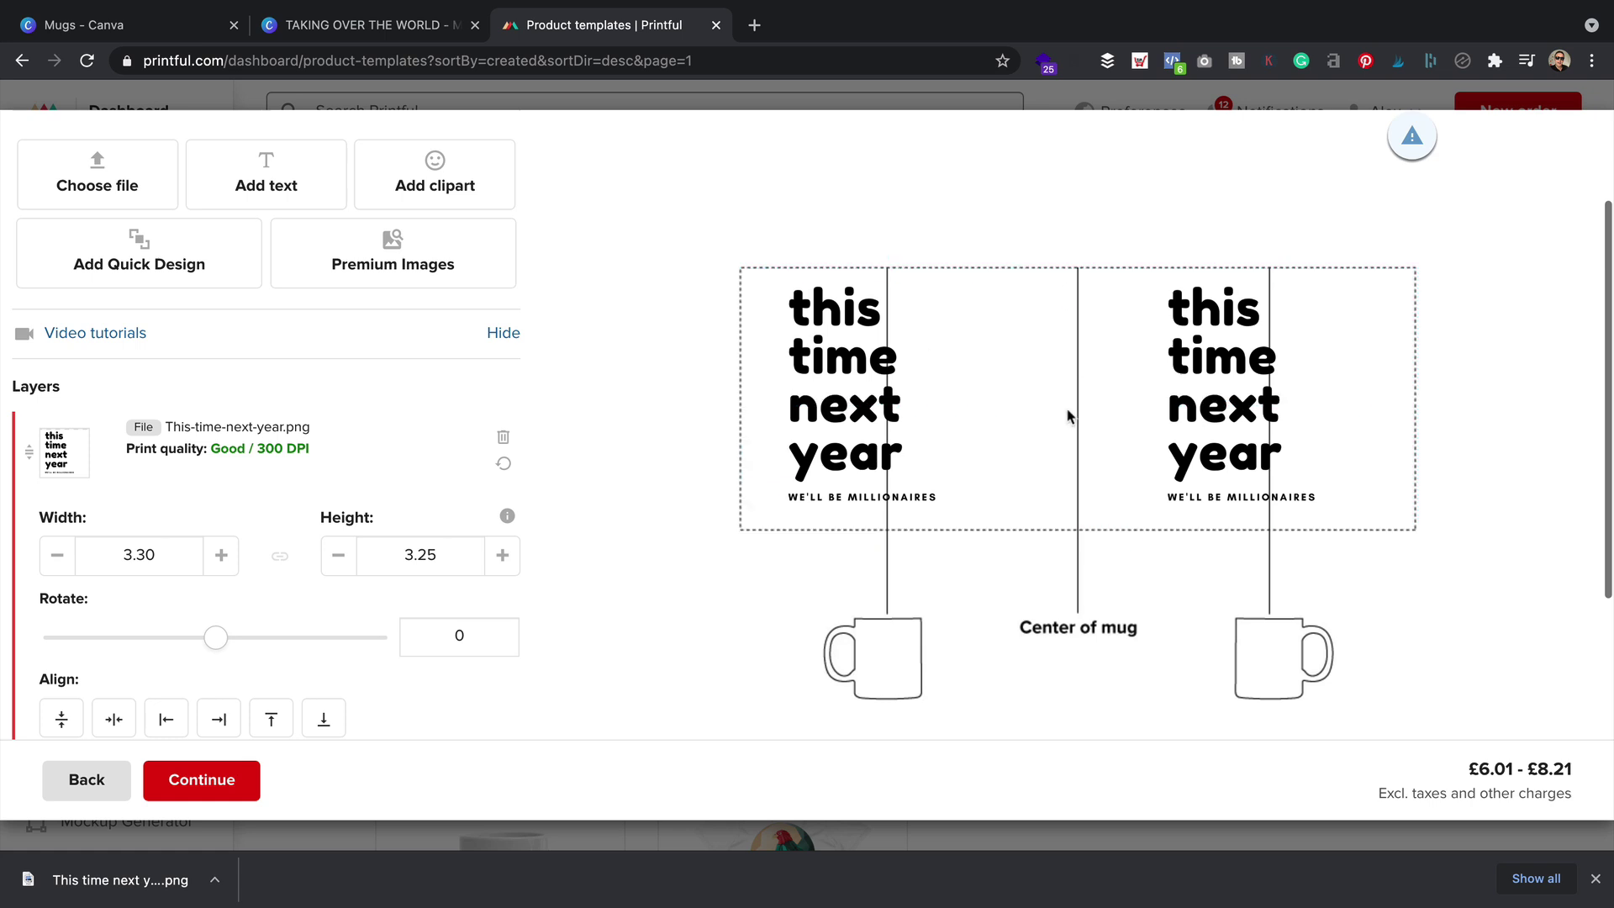
scroll(719, 299, down, 5)
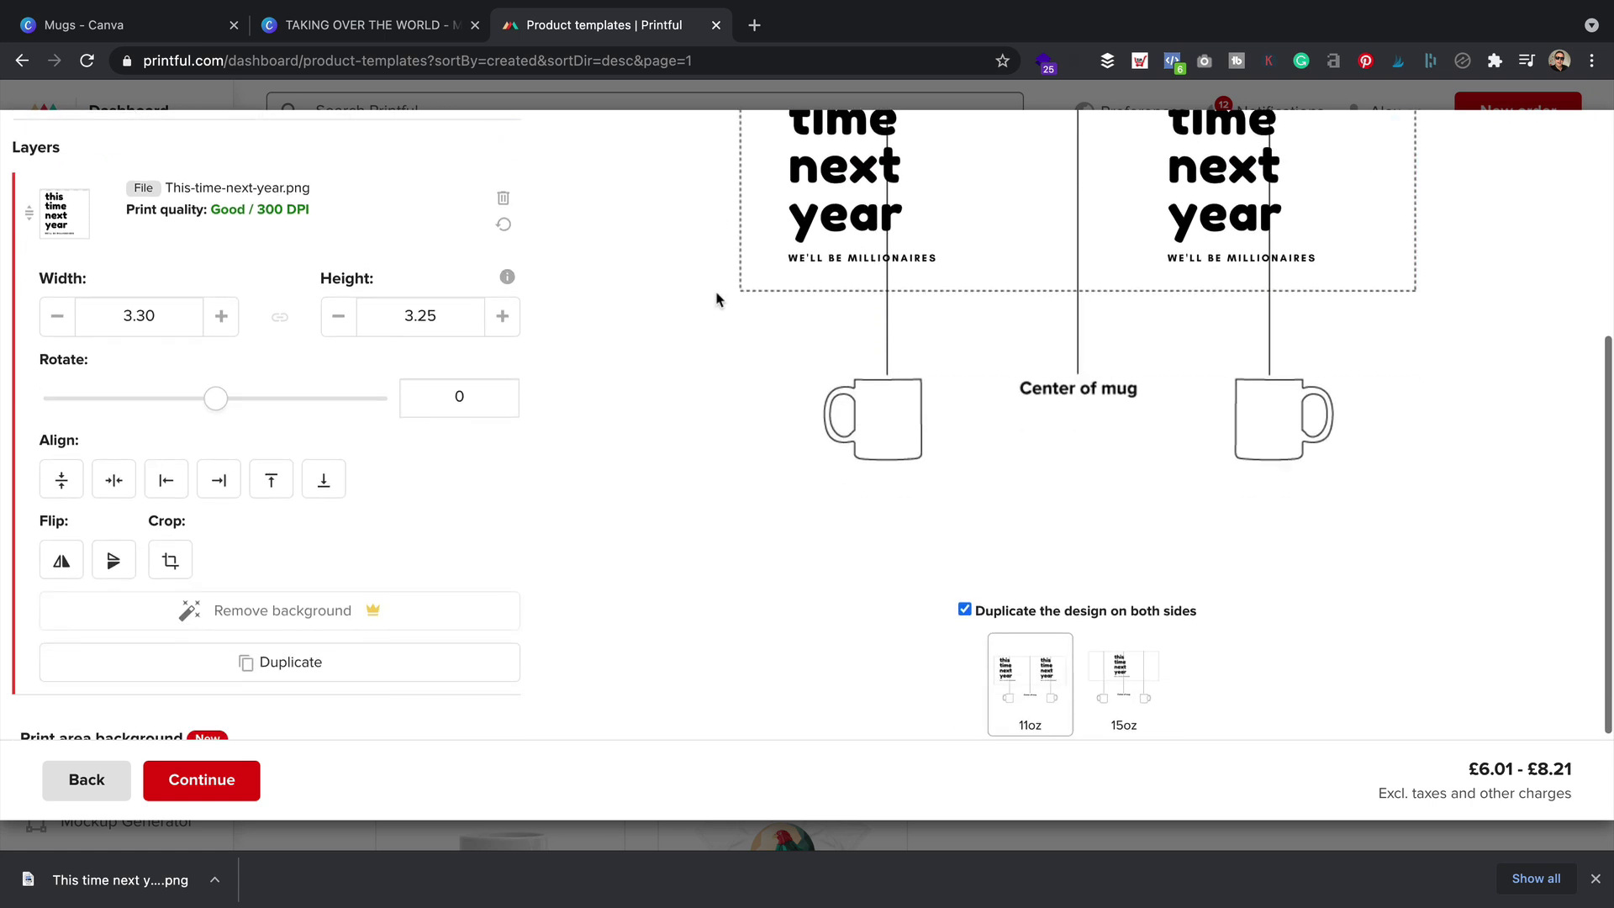
scroll(730, 297, up, 4)
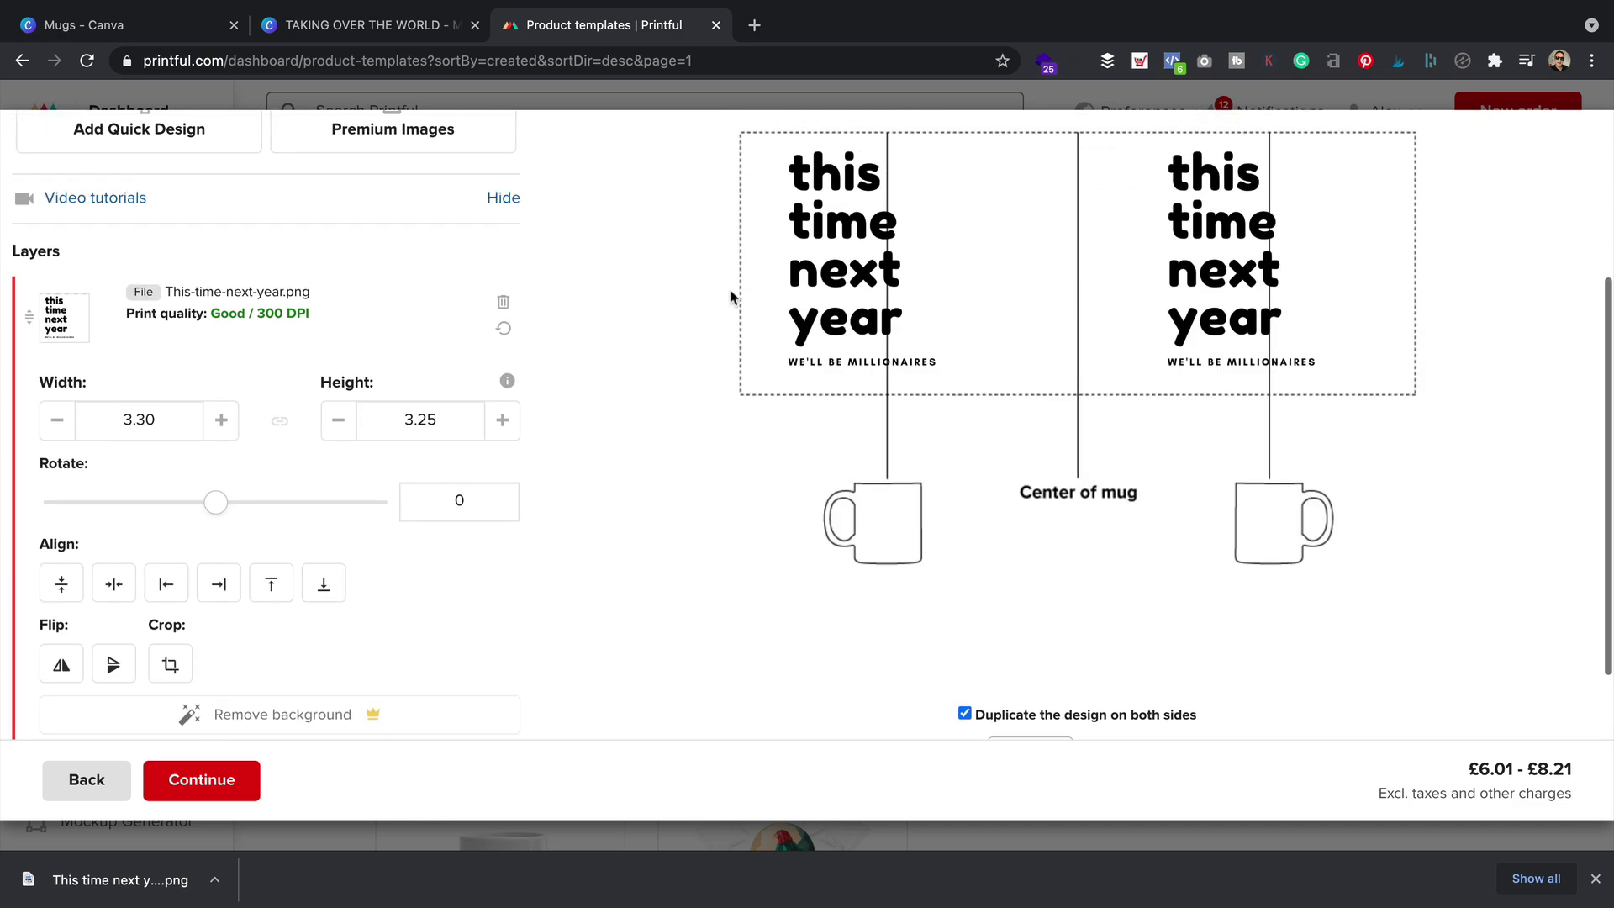
scroll(729, 296, down, 4)
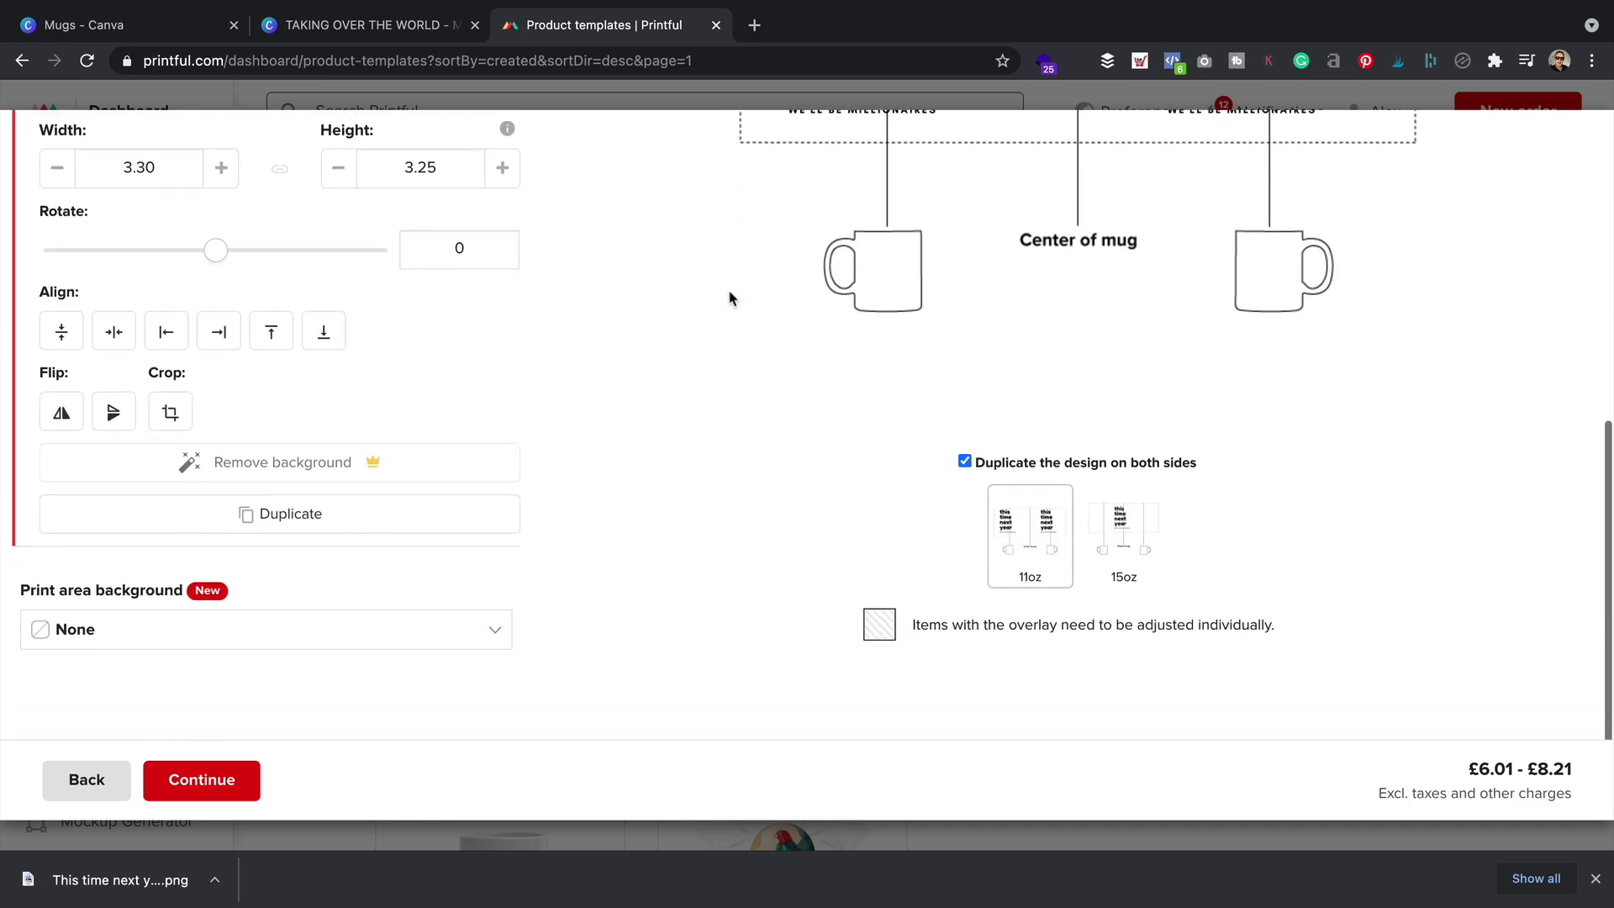
scroll(729, 296, up, 4)
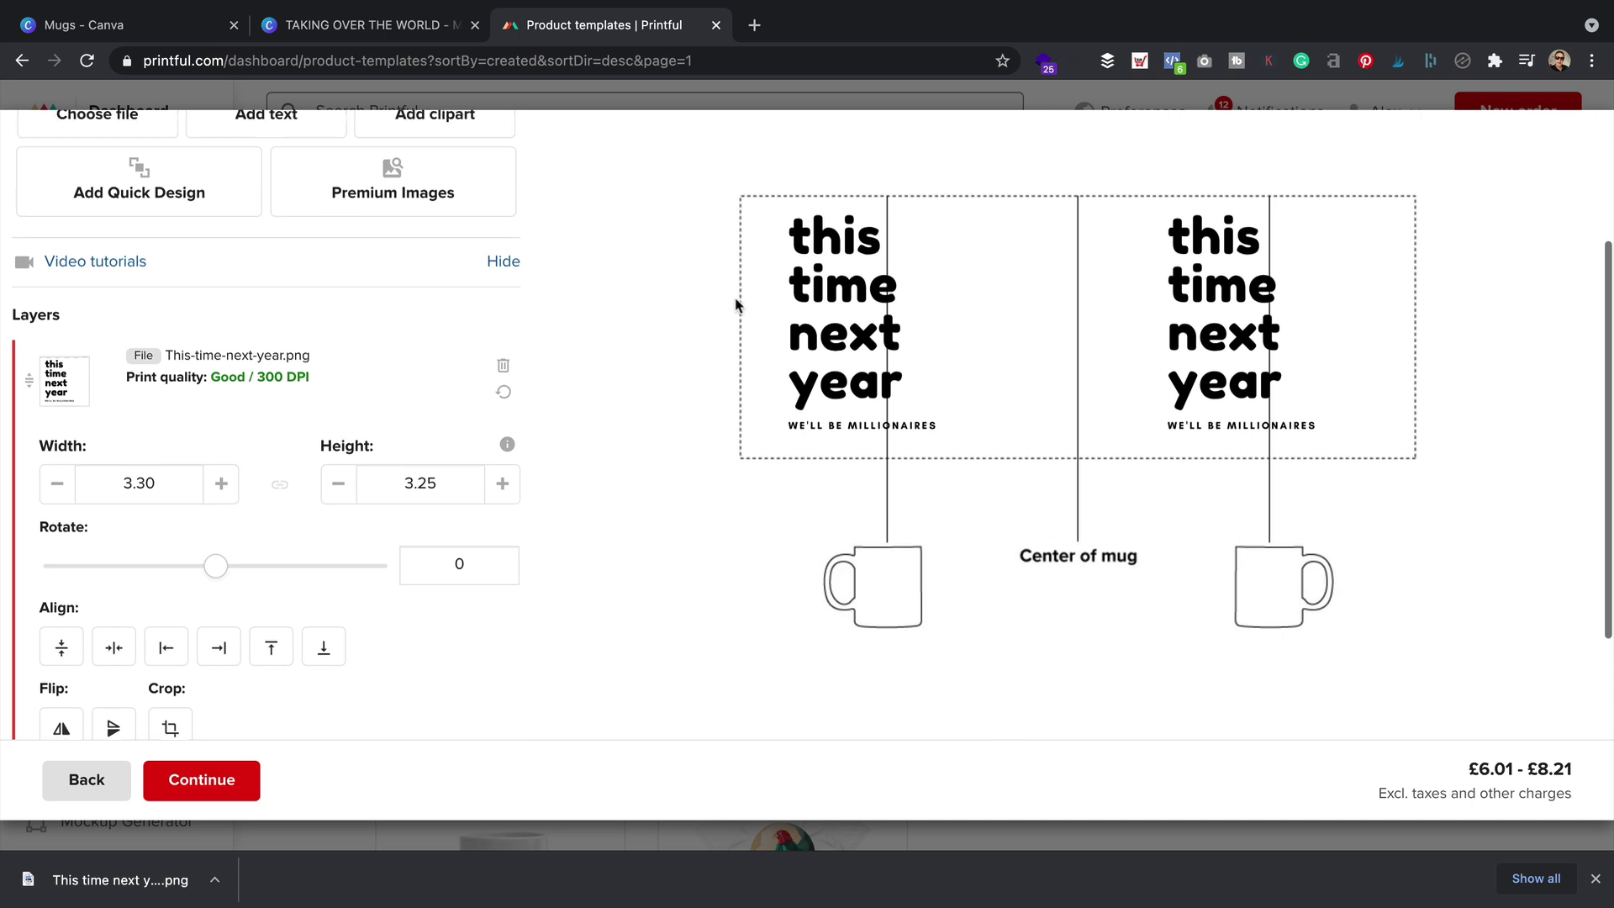
scroll(736, 305, up, 3)
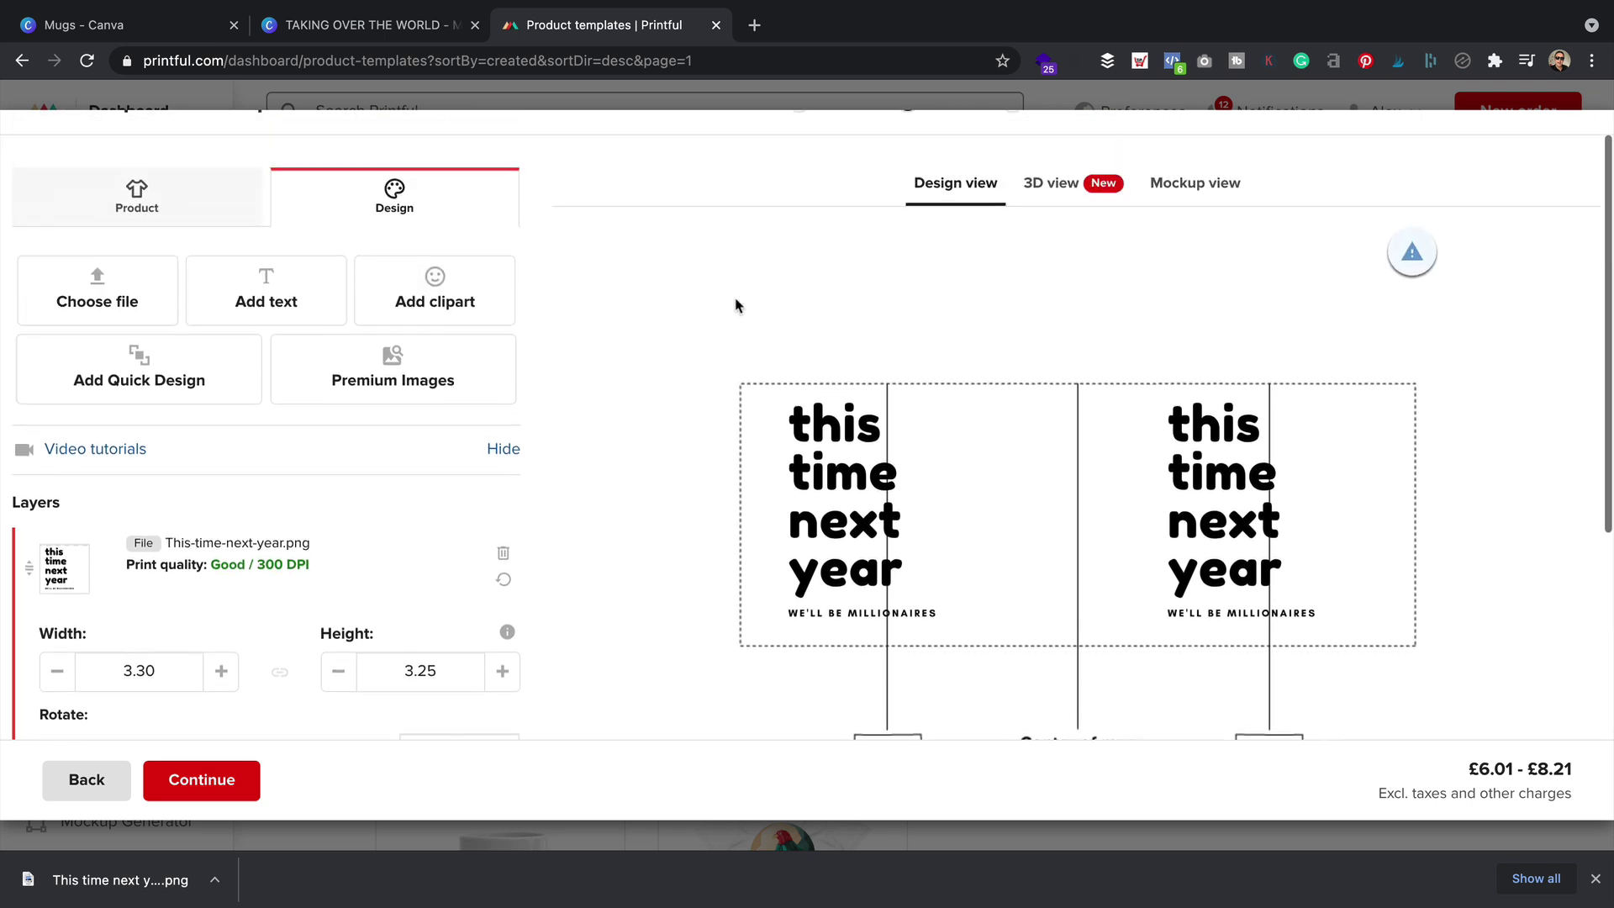
Continue to review, retitle the template 'This time next year', and save the product template
click(210, 782)
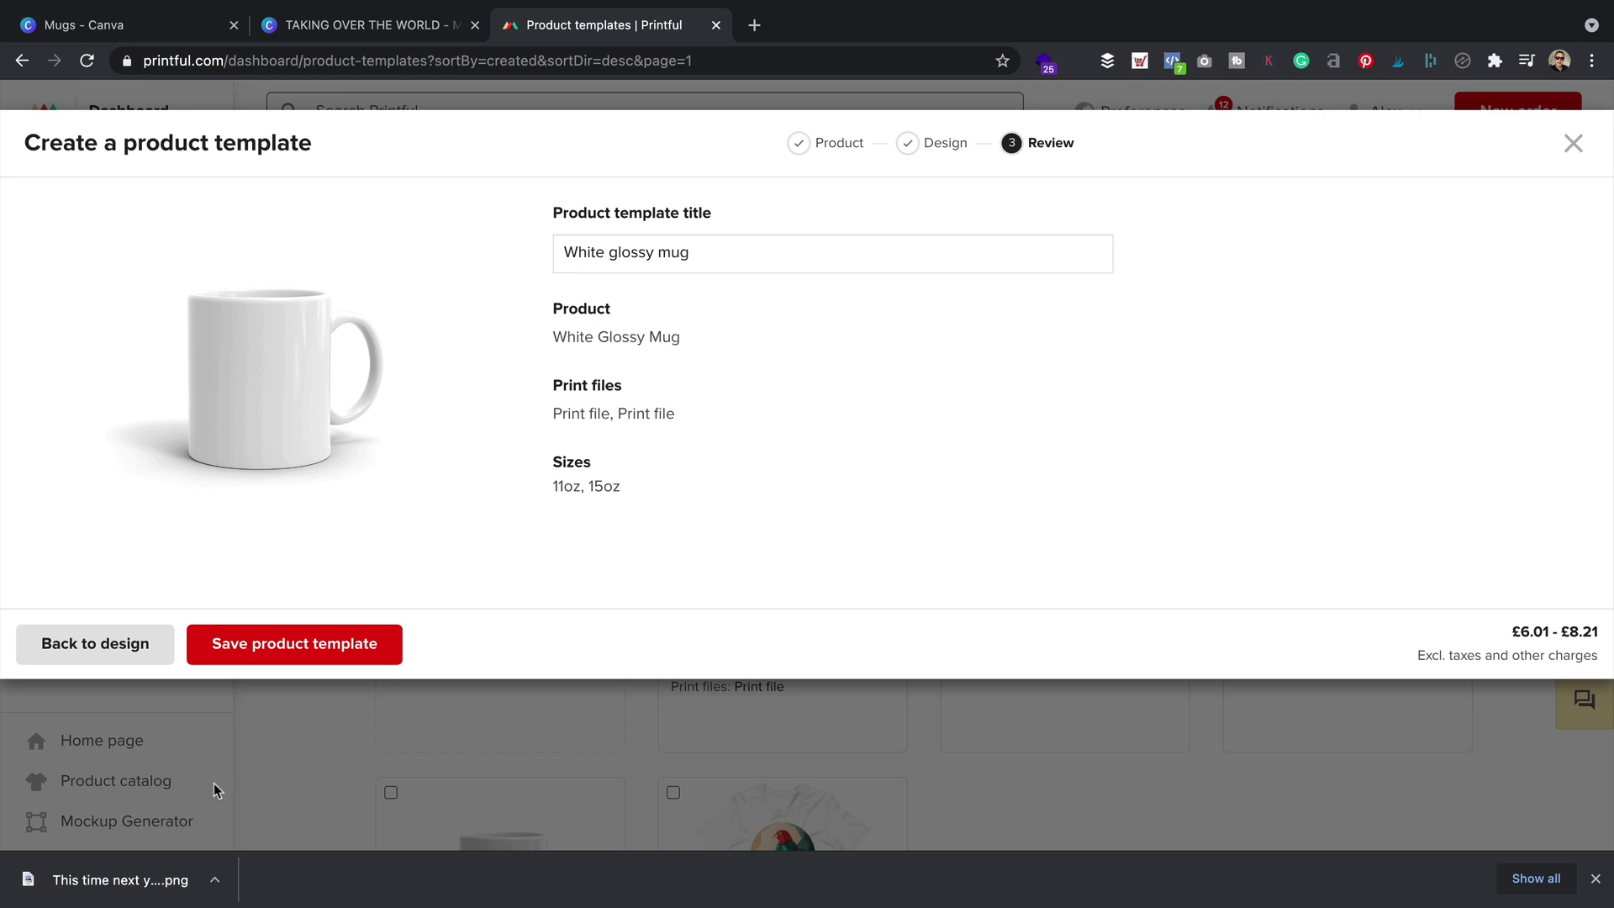
drag(721, 257, 356, 245)
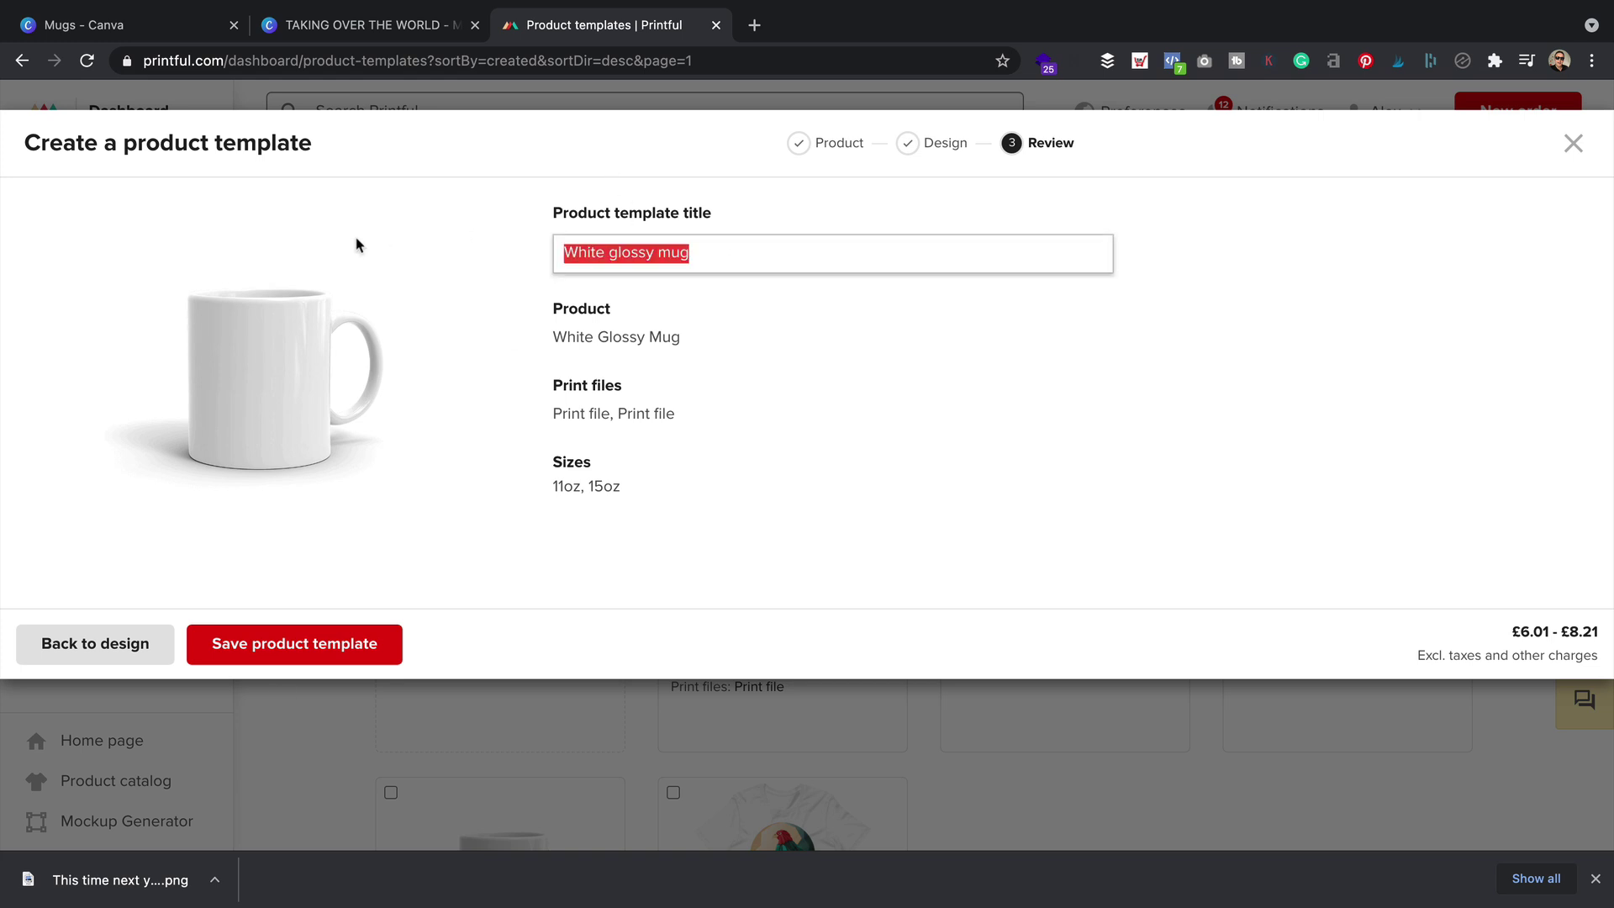
text(This time next year)
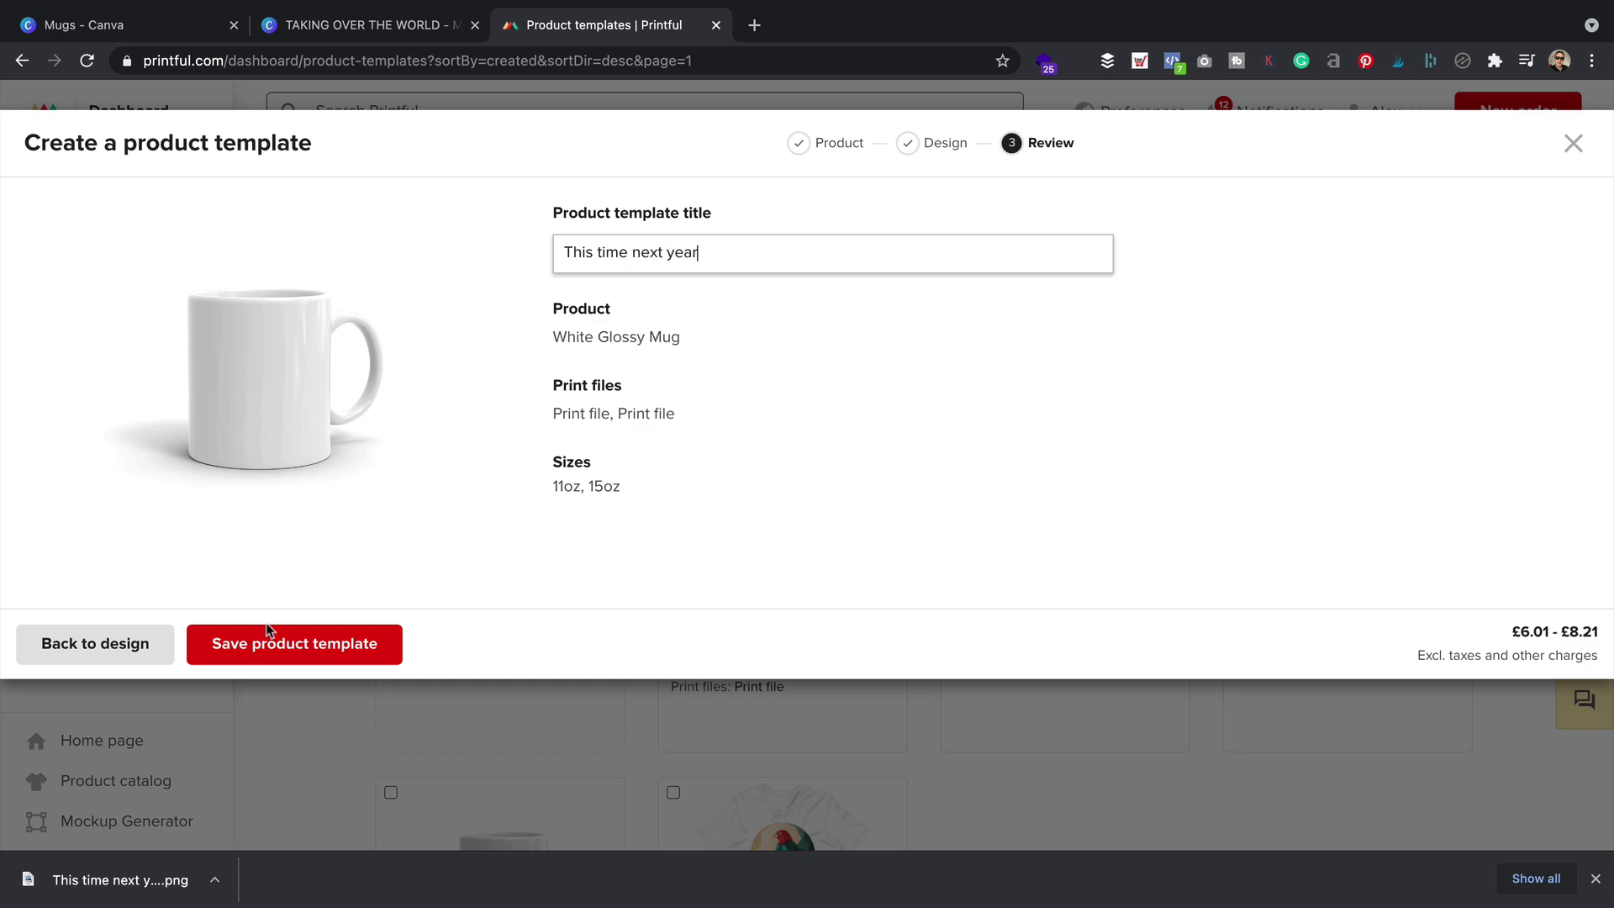
click(300, 645)
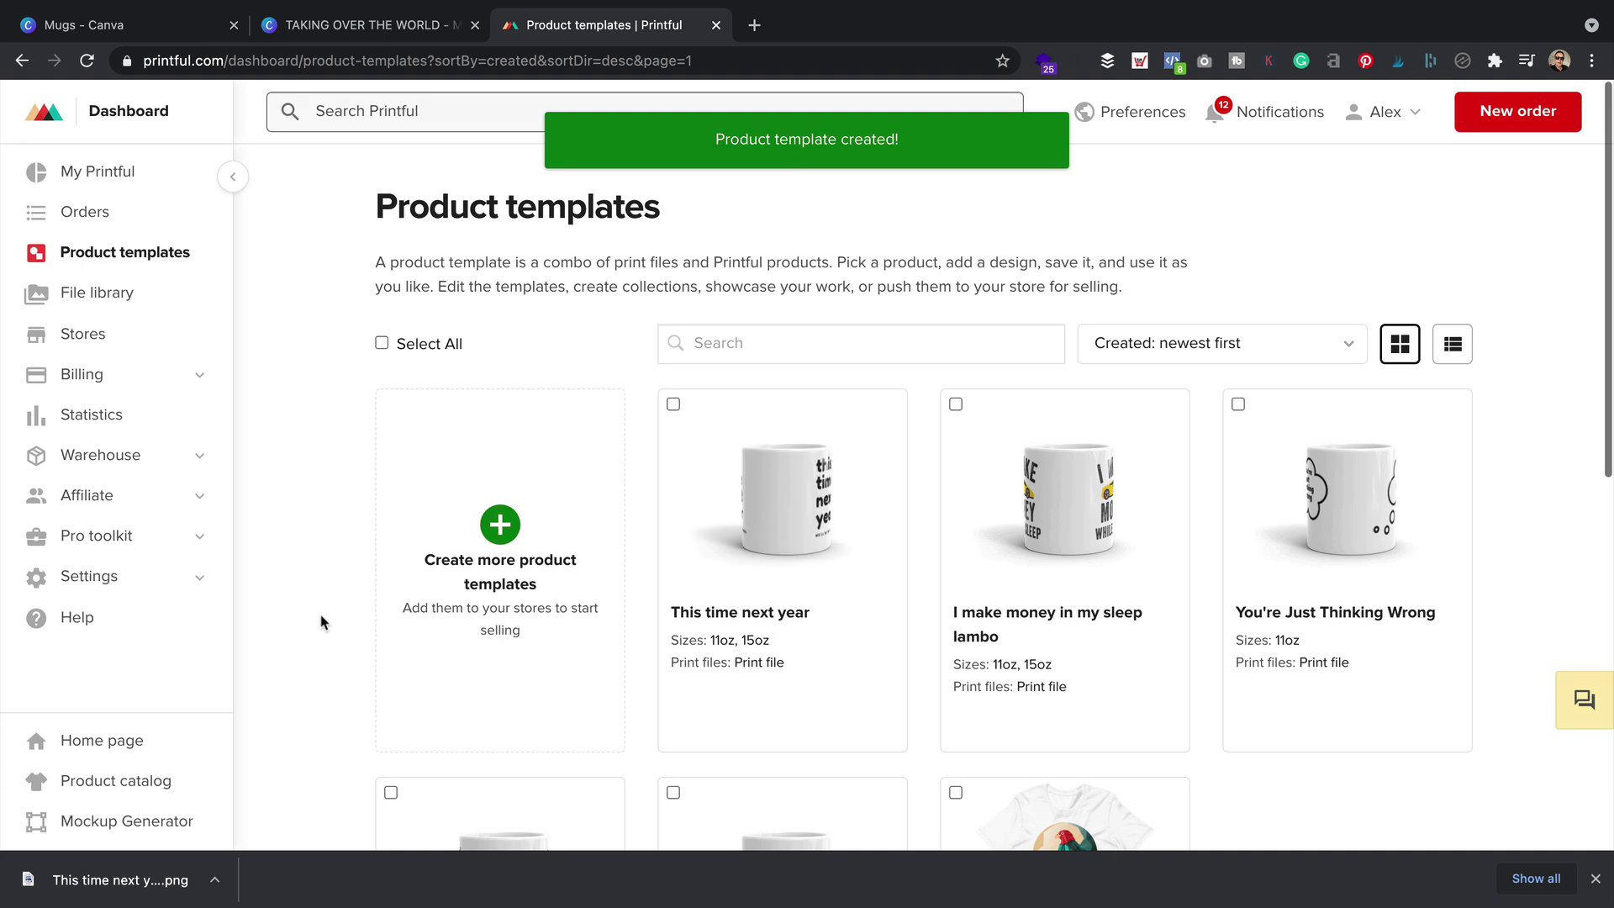
Open the This time next year template's mockup download and add the Spring/Summer and Environment styles
mouse_move(815, 616)
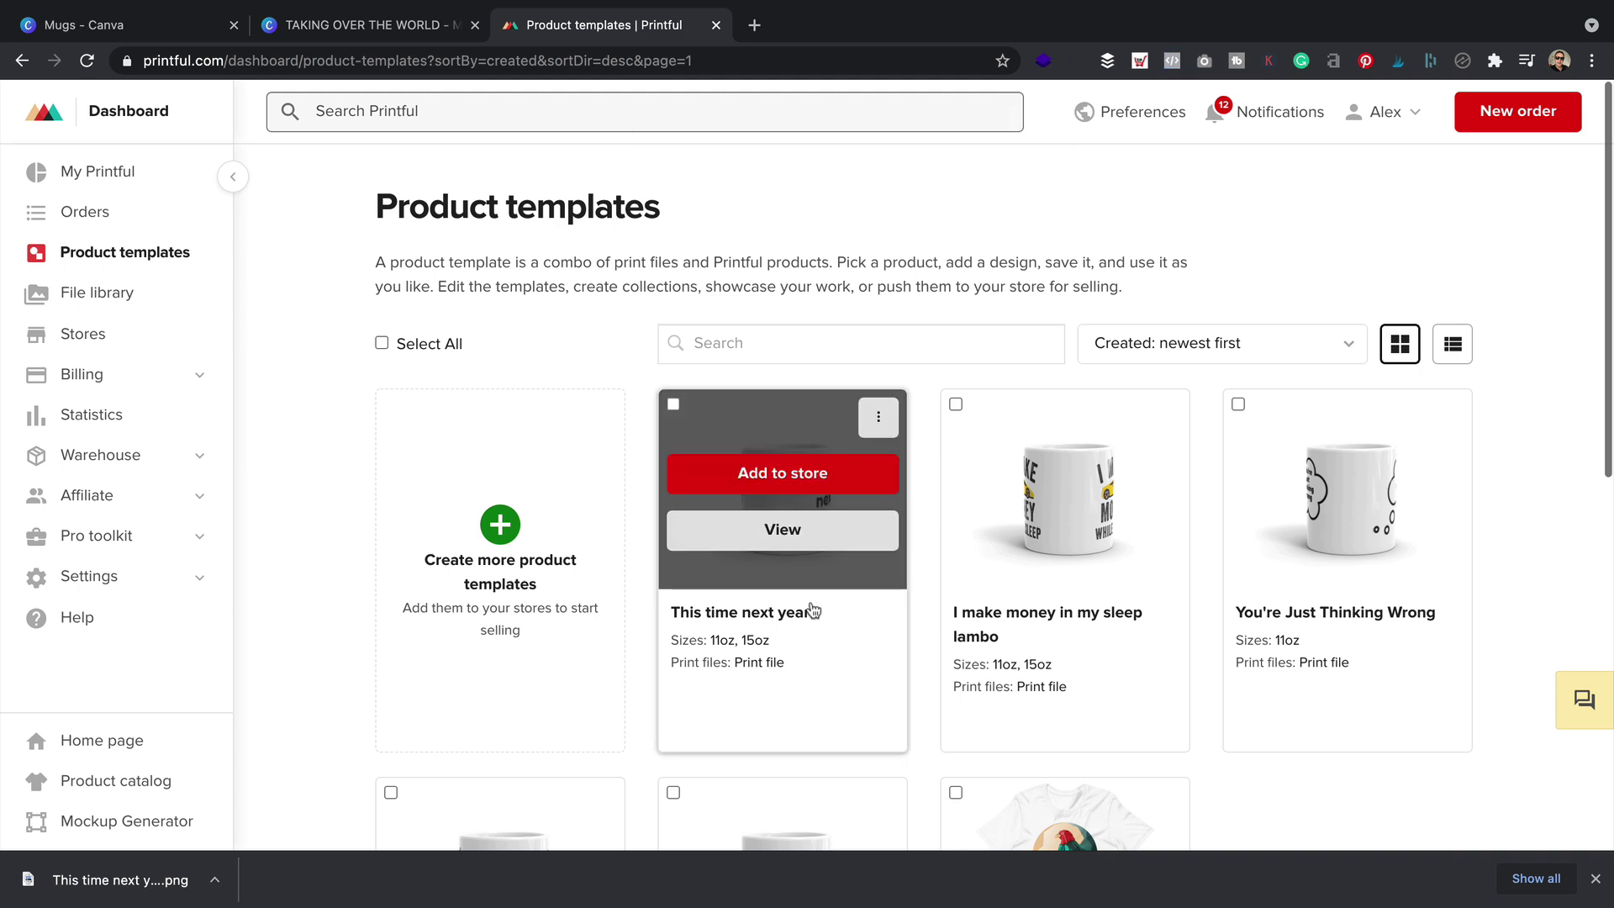
click(805, 530)
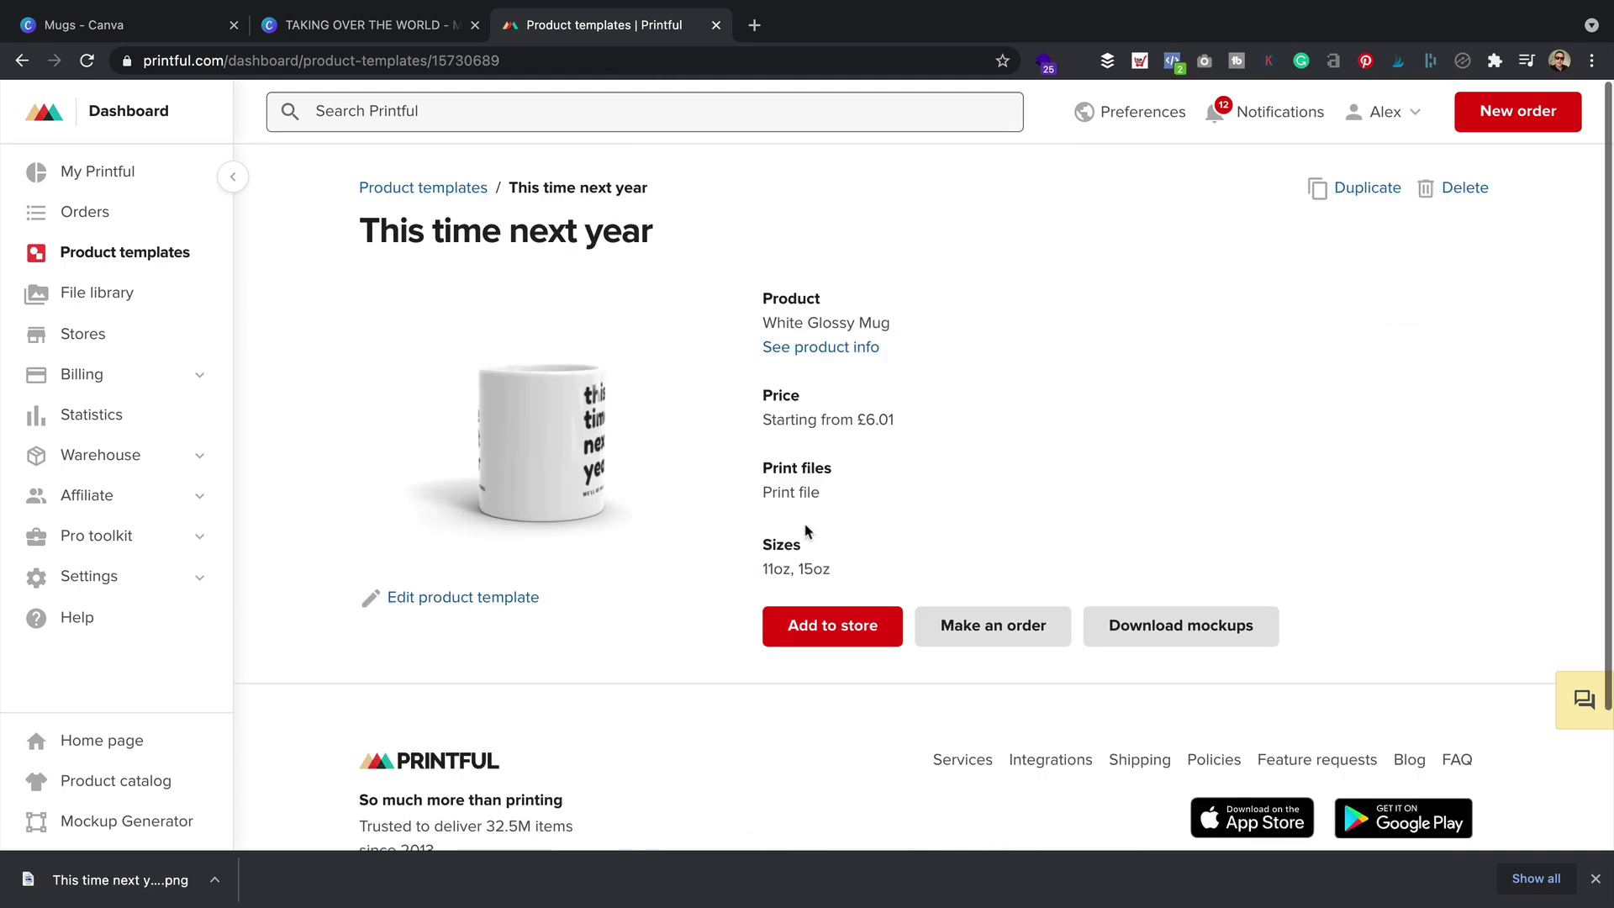
click(1187, 629)
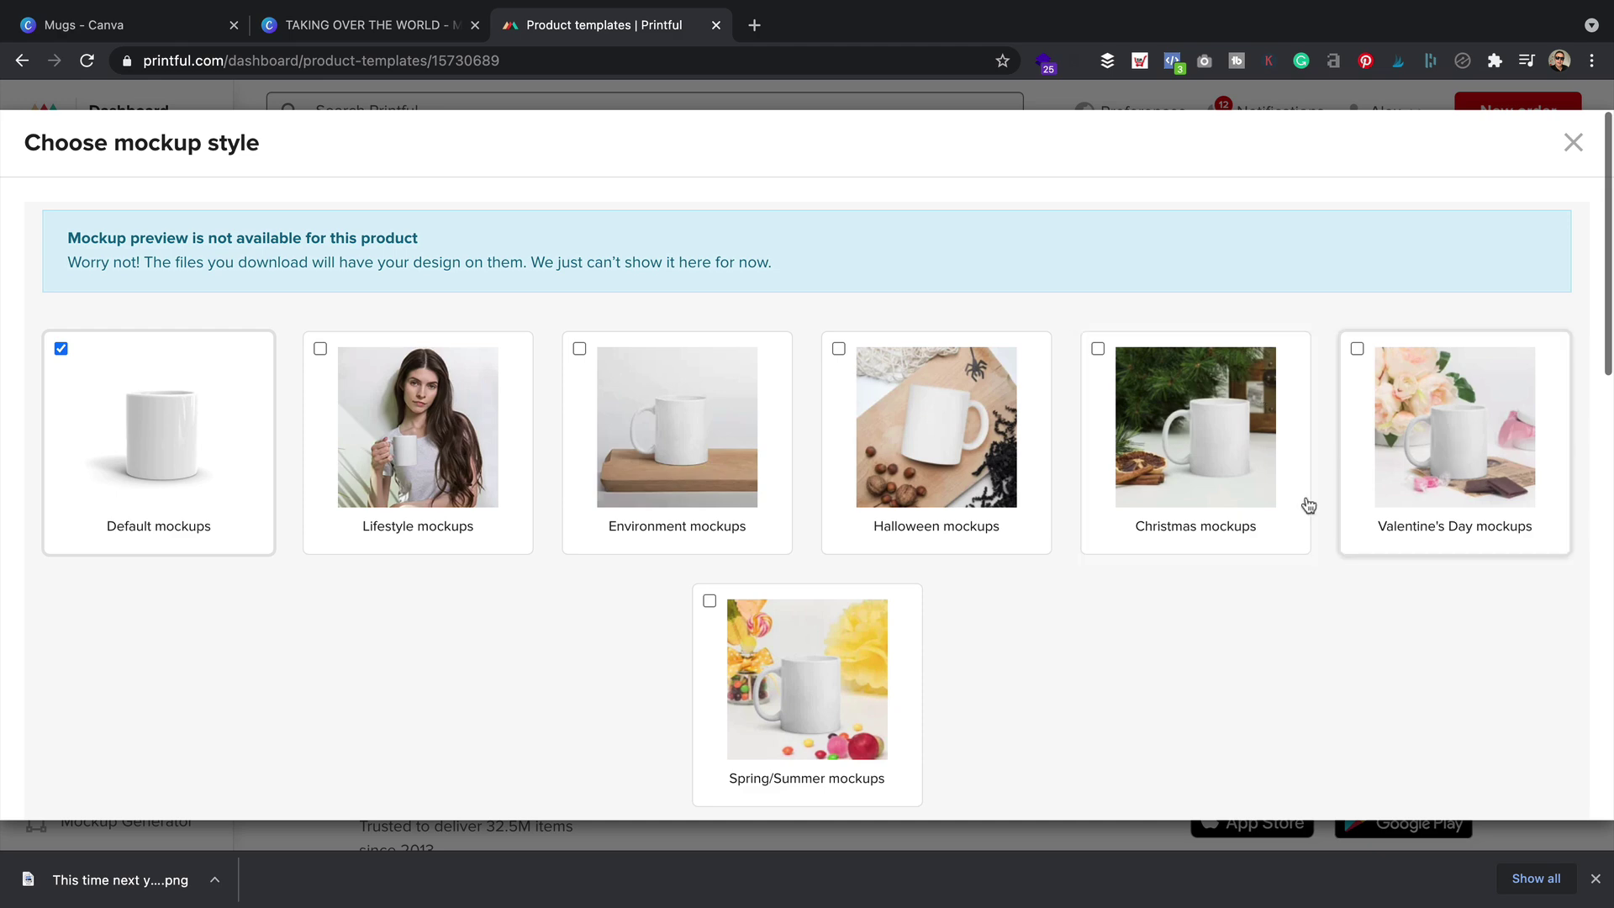
scroll(1426, 470, down, 2)
click(709, 501)
click(579, 245)
scroll(1227, 496, down, 3)
scroll(1219, 529, down, 5)
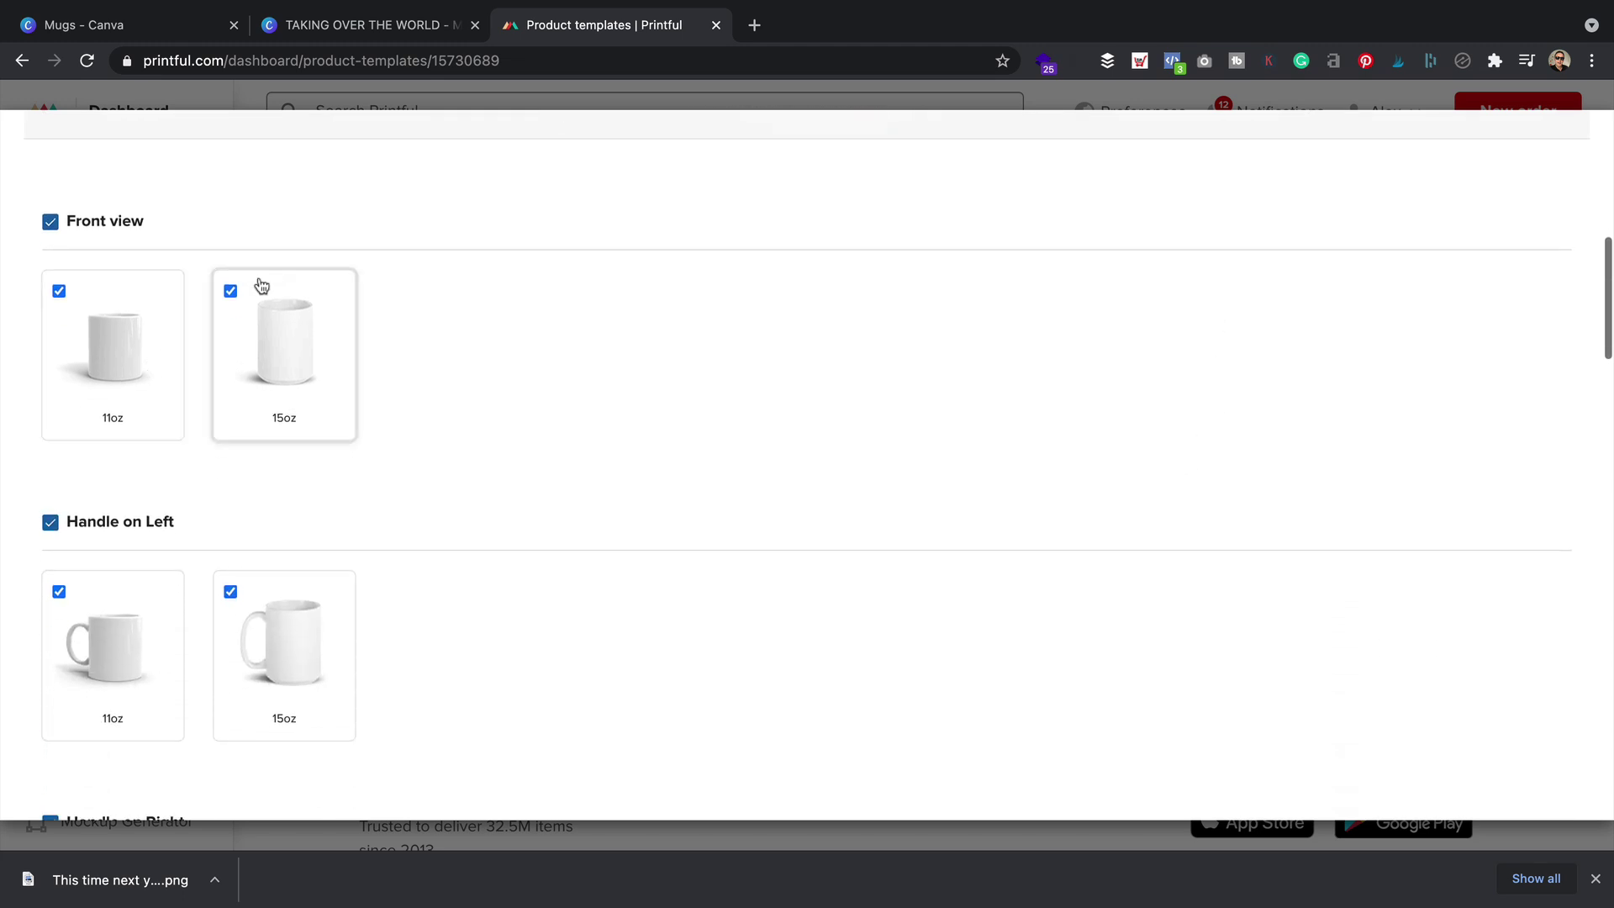
Exclude the 15oz front view, handle-on-left and handle-on-right mockups
click(230, 290)
scroll(320, 567, down, 2)
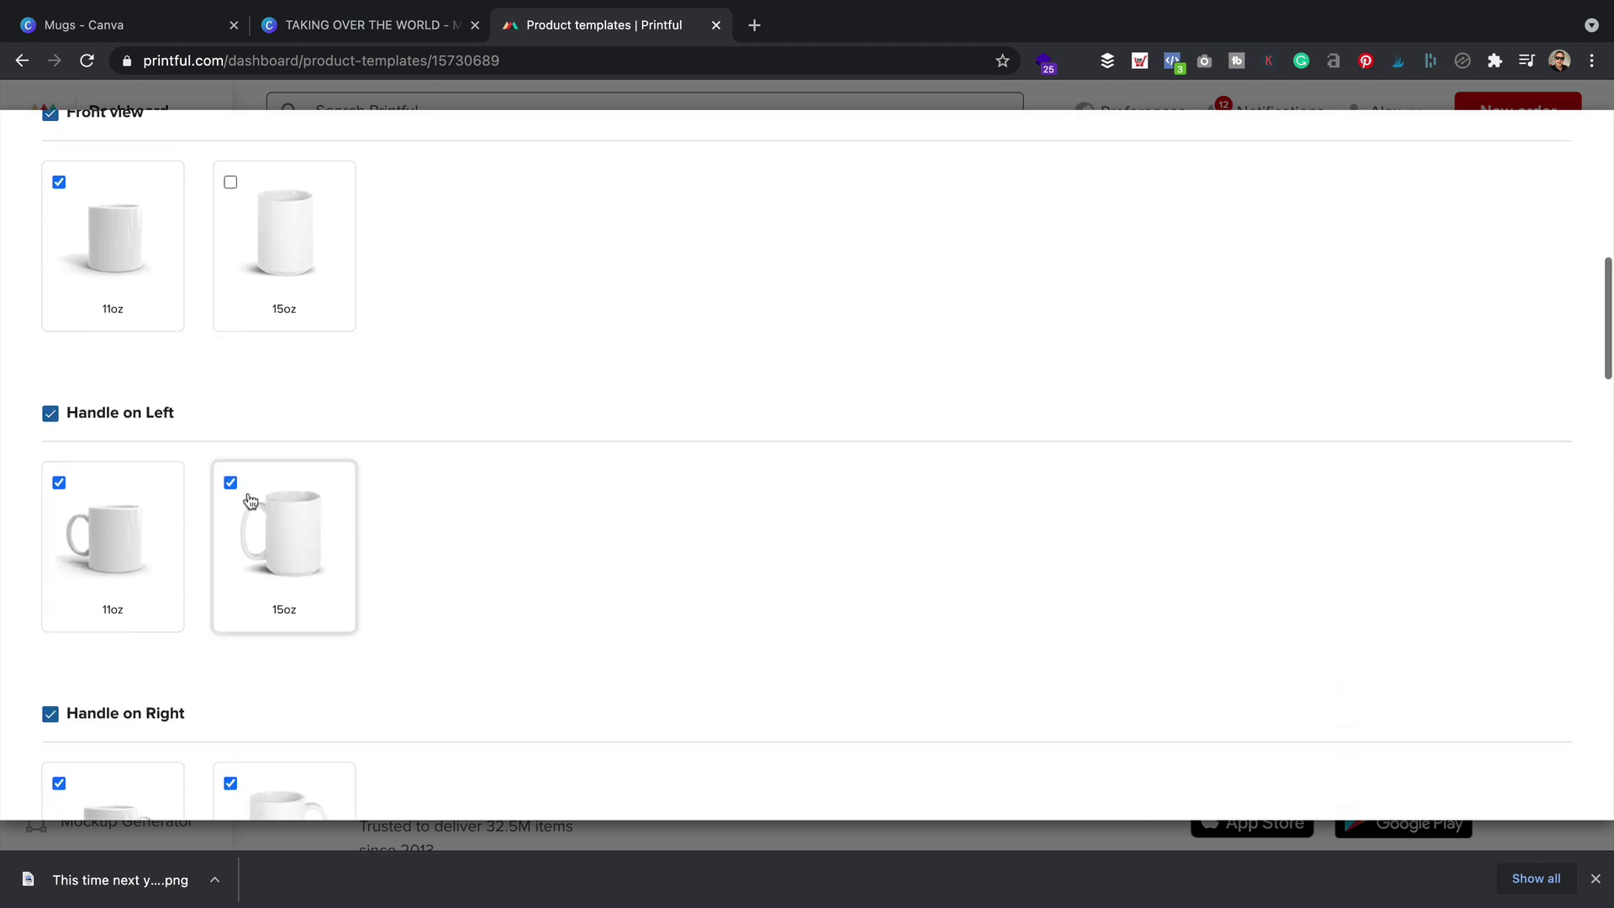
click(230, 484)
scroll(238, 493, down, 6)
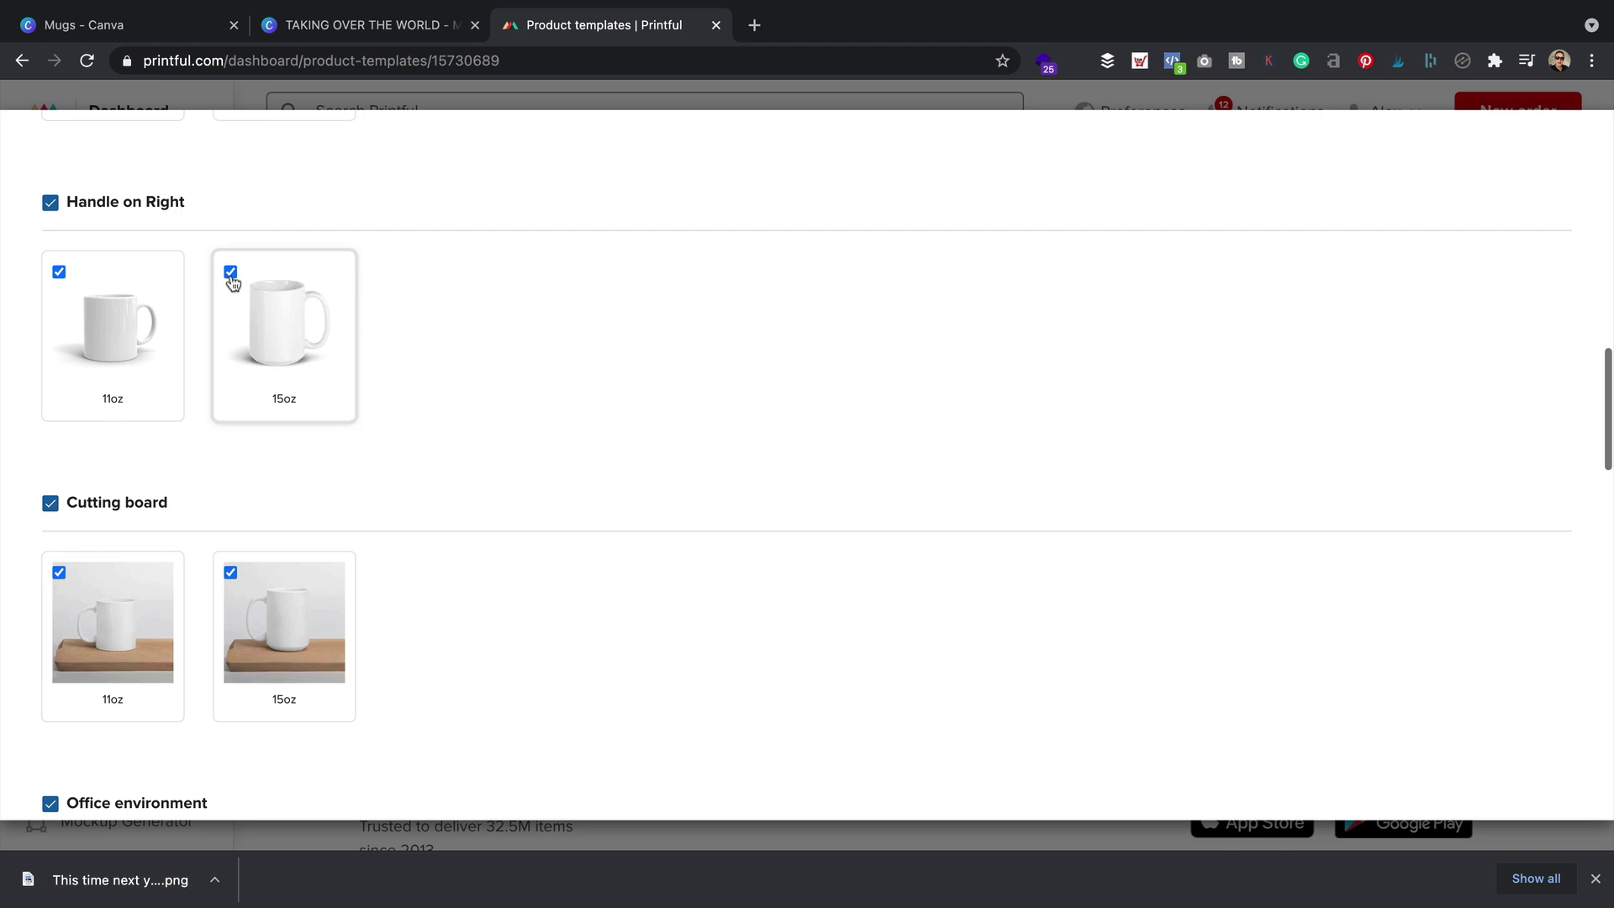
click(231, 273)
scroll(427, 380, down, 12)
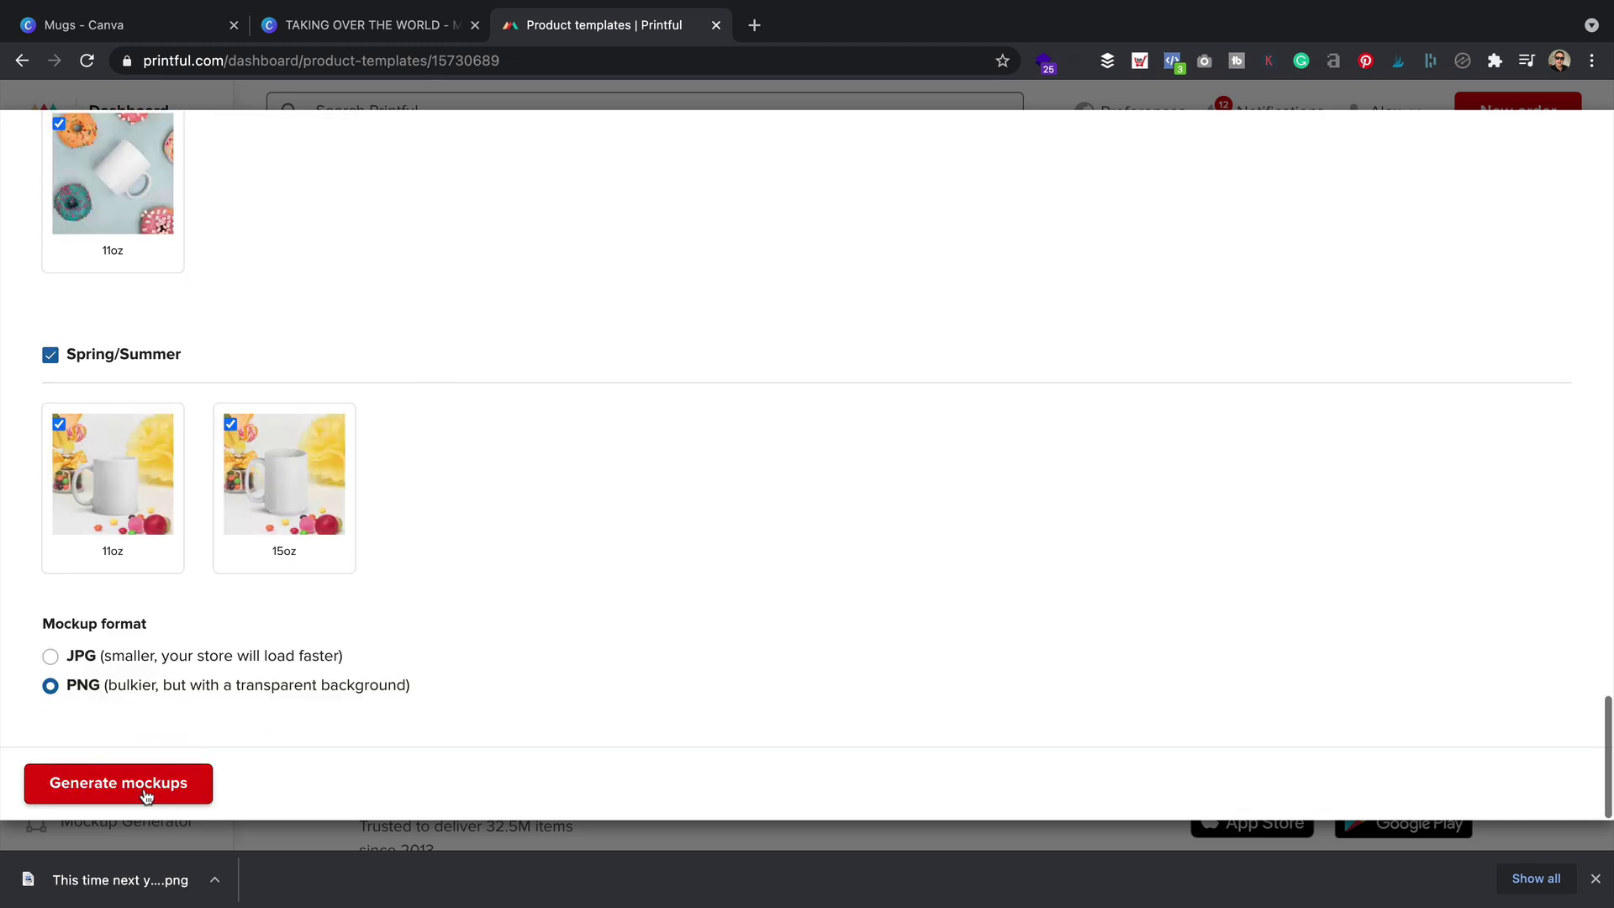
Generate the mockups, save archive.zip to the Designs folder, and open it
click(145, 795)
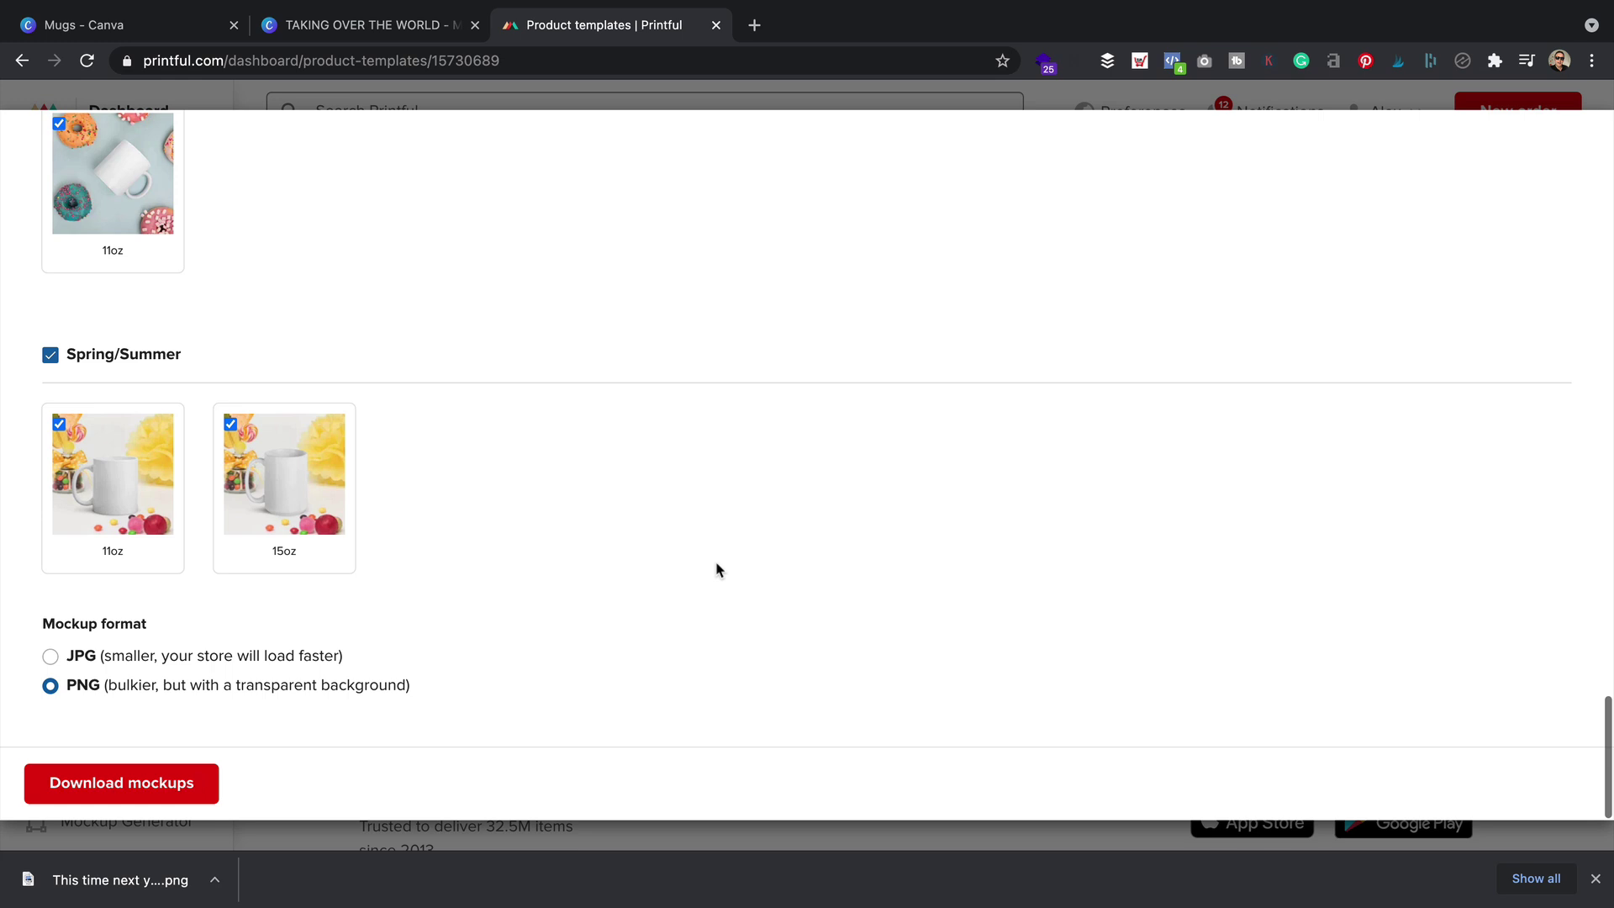
click(130, 784)
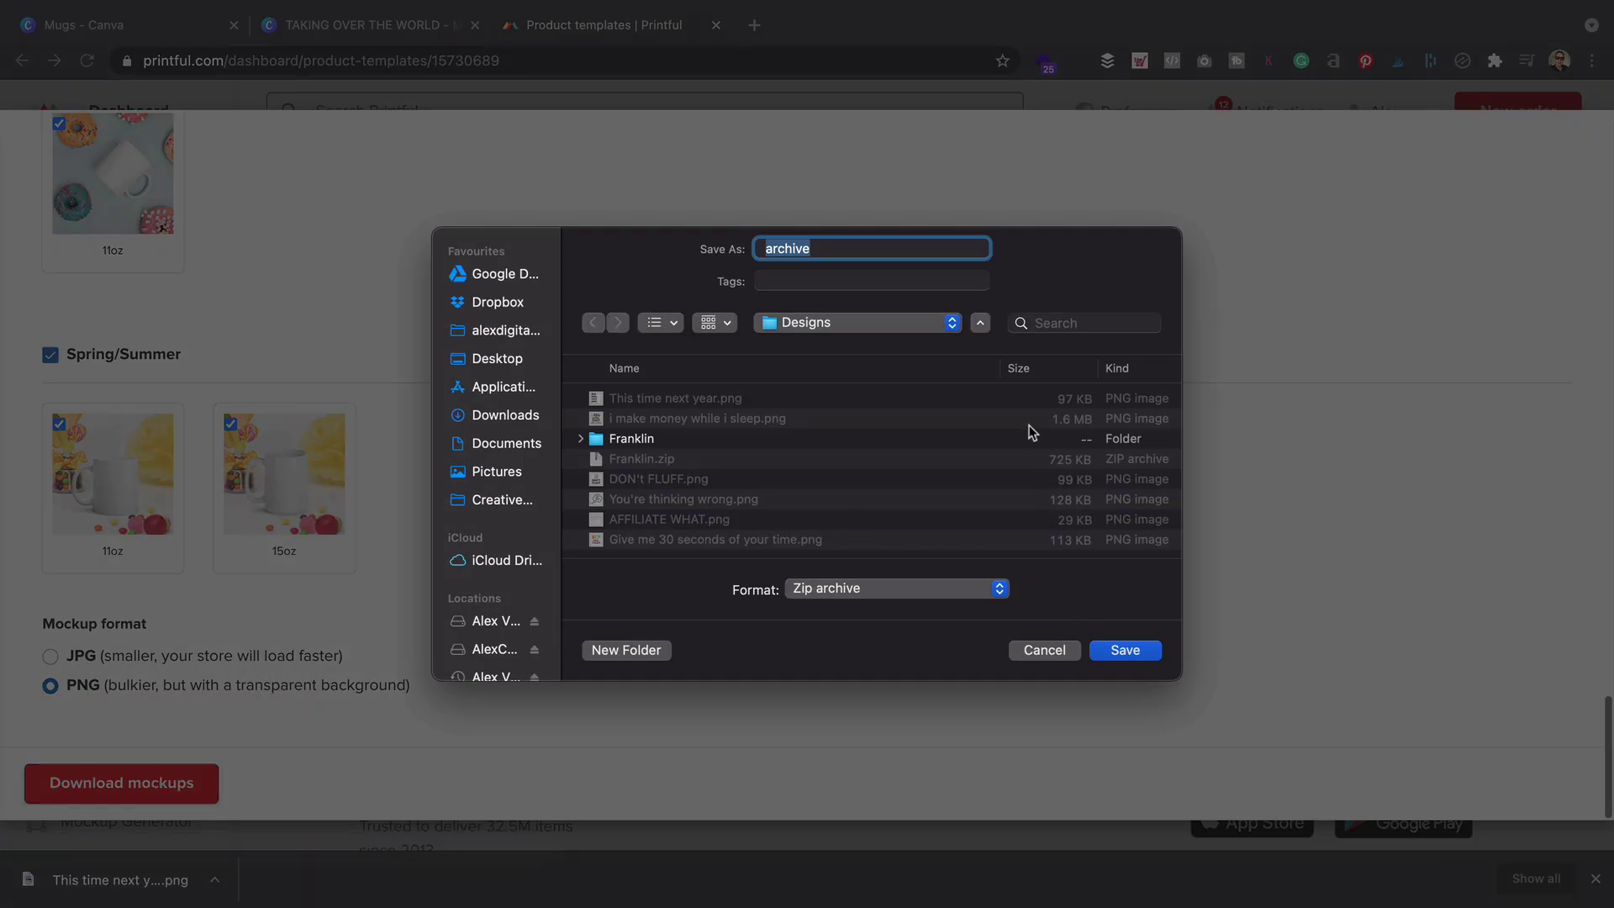
click(1136, 658)
click(164, 874)
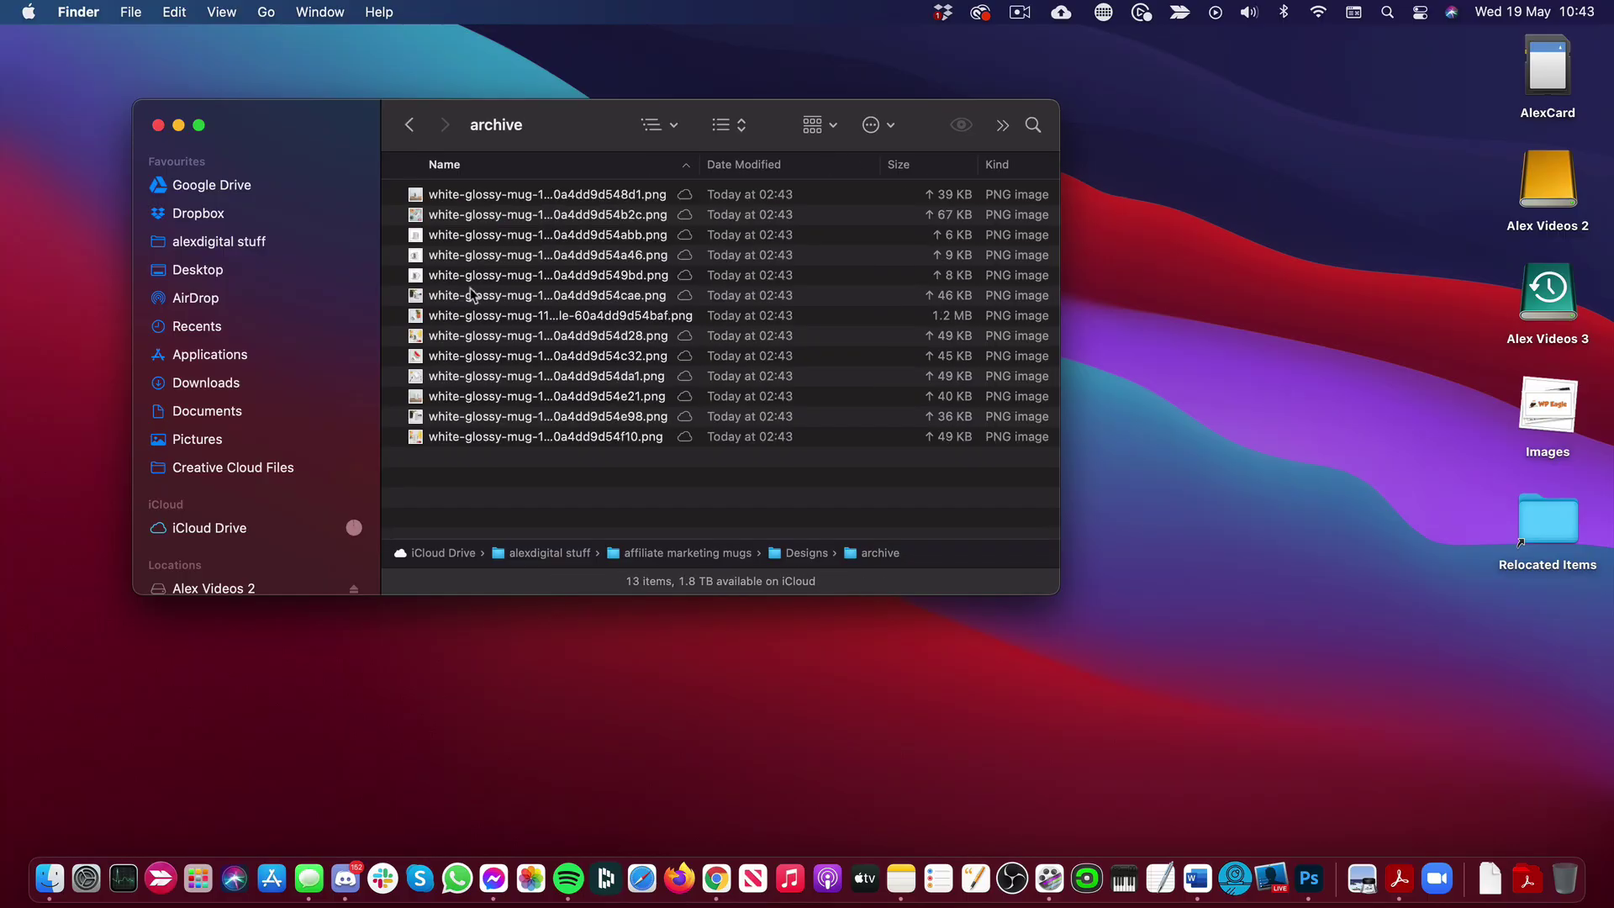
Quick Look through the mockups from cutting-board and donuts to the pineapple mug, then close the preview
click(563, 195)
click(961, 126)
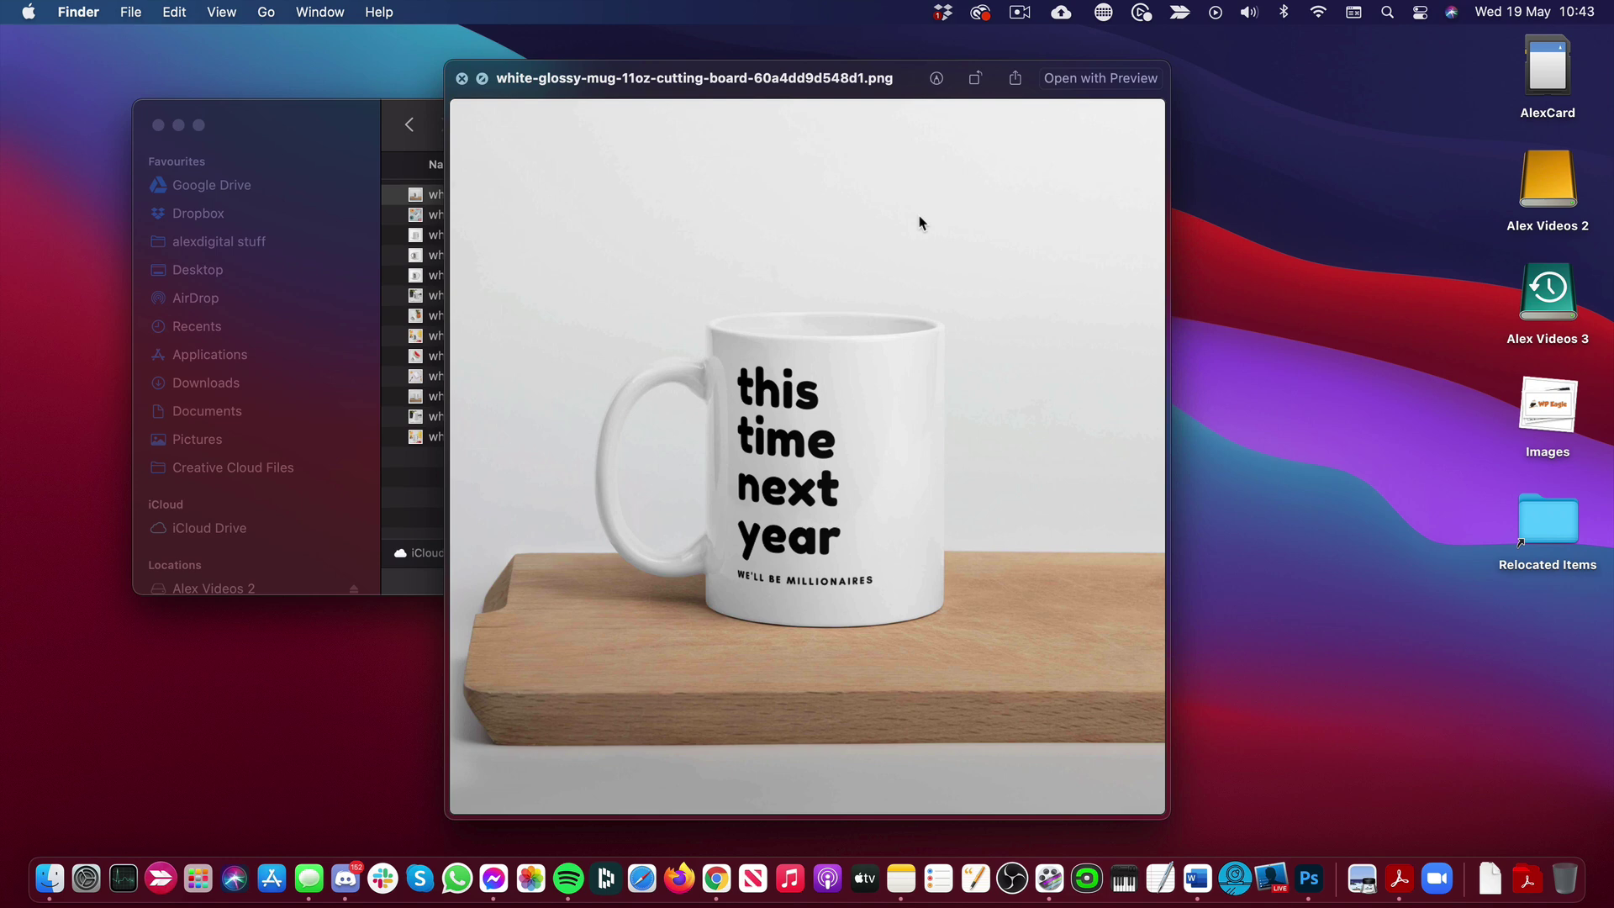
key(Down)
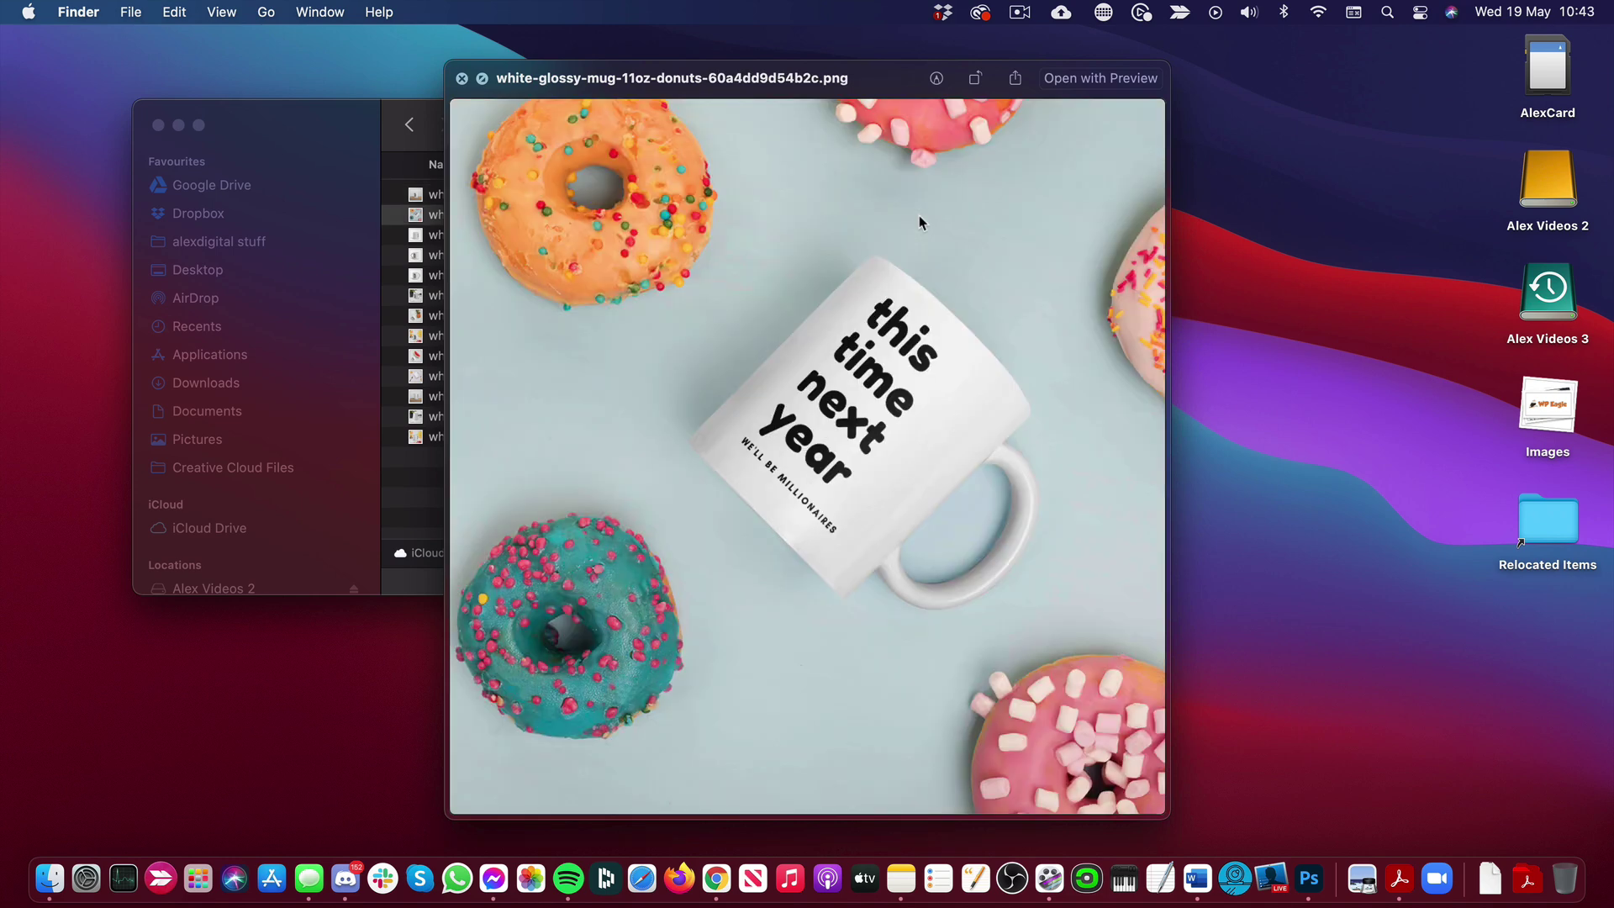
key(Down)
key(Down)
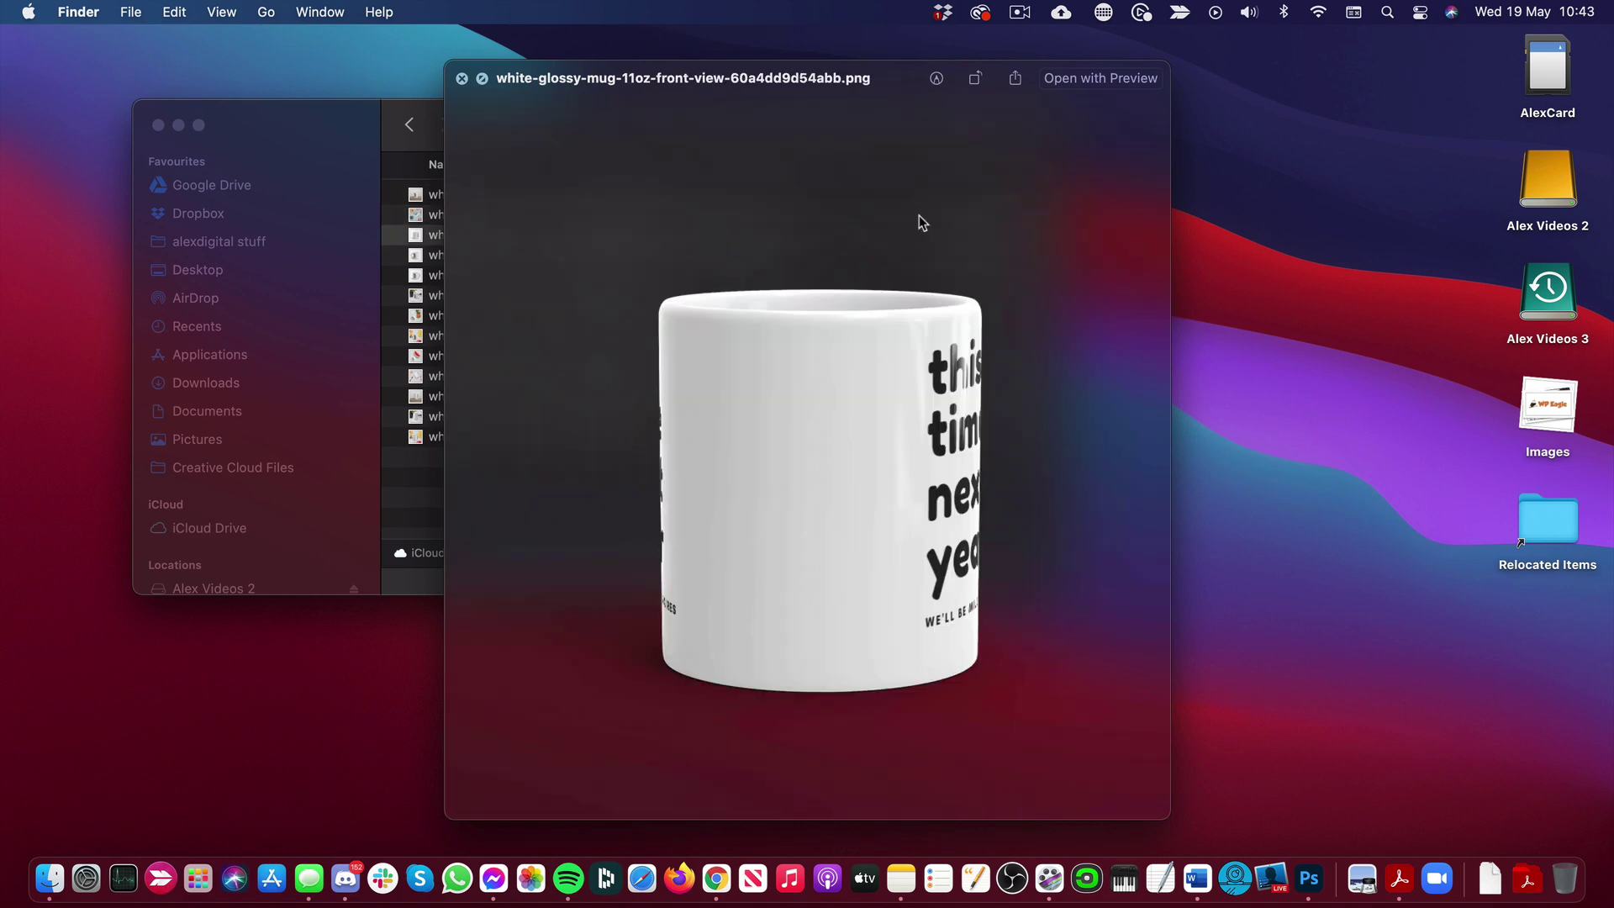
key(Down)
key(Down)
key(Down)
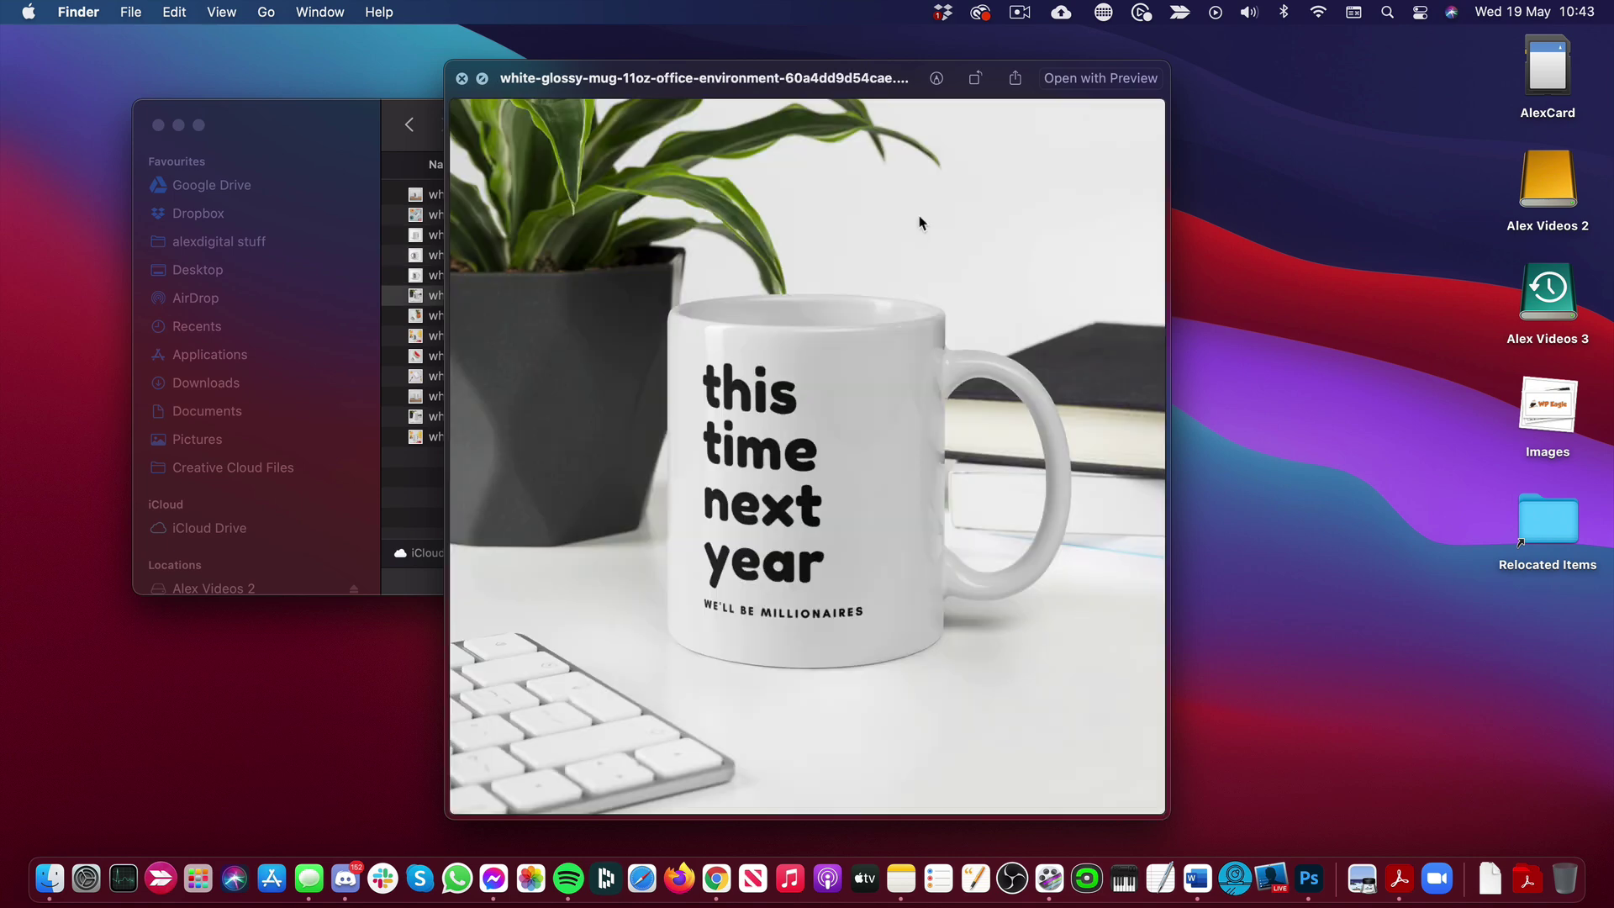
key(Down)
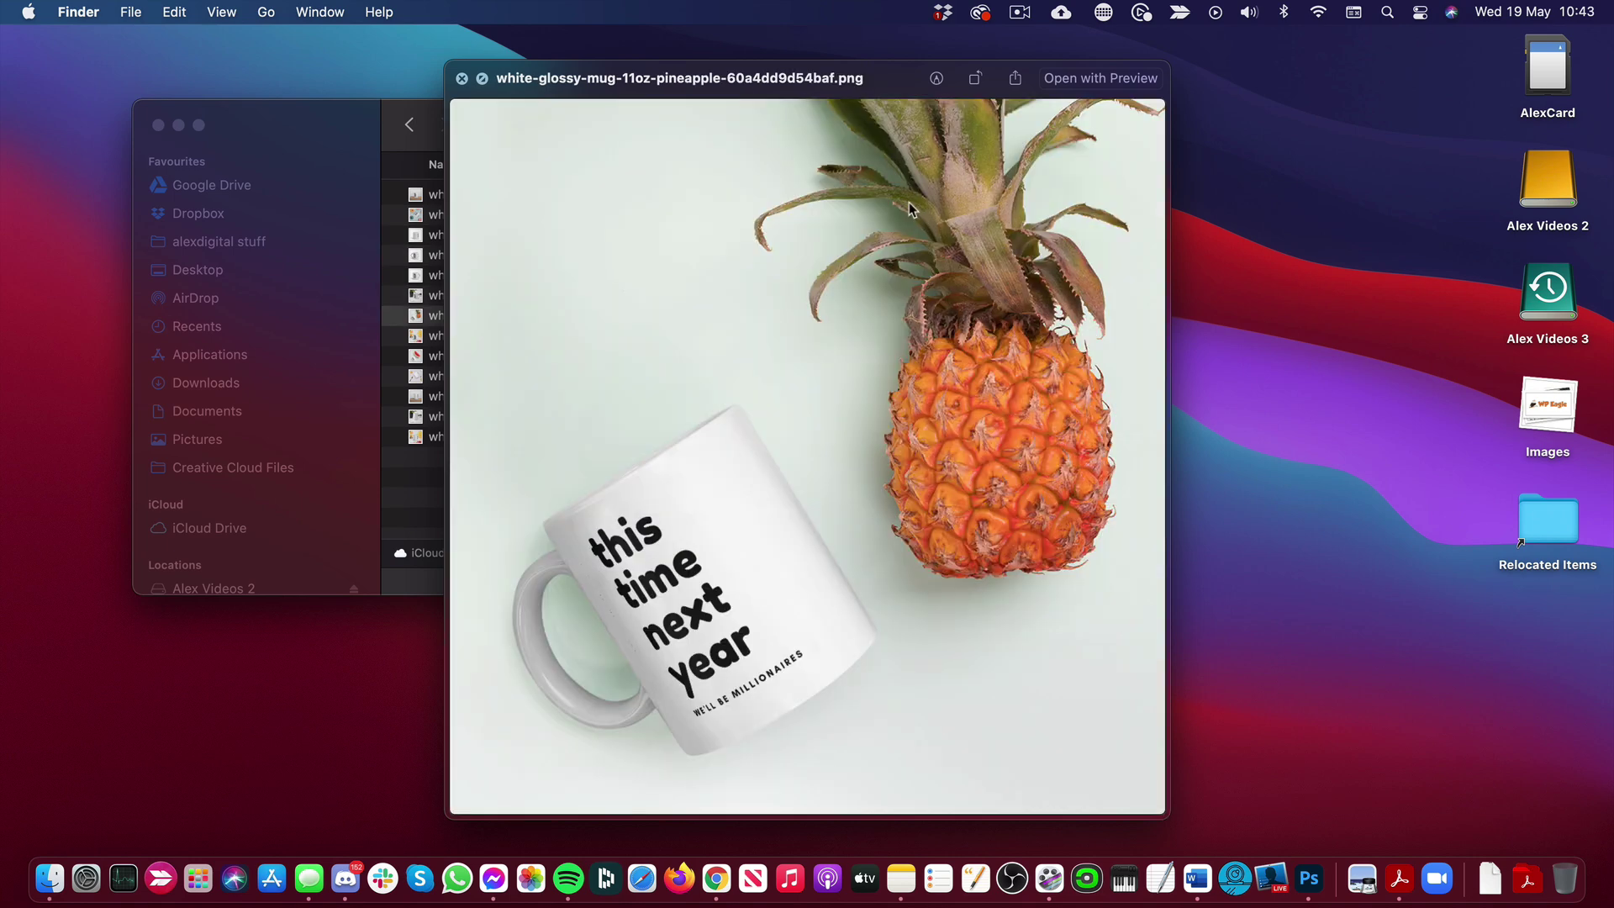
click(463, 79)
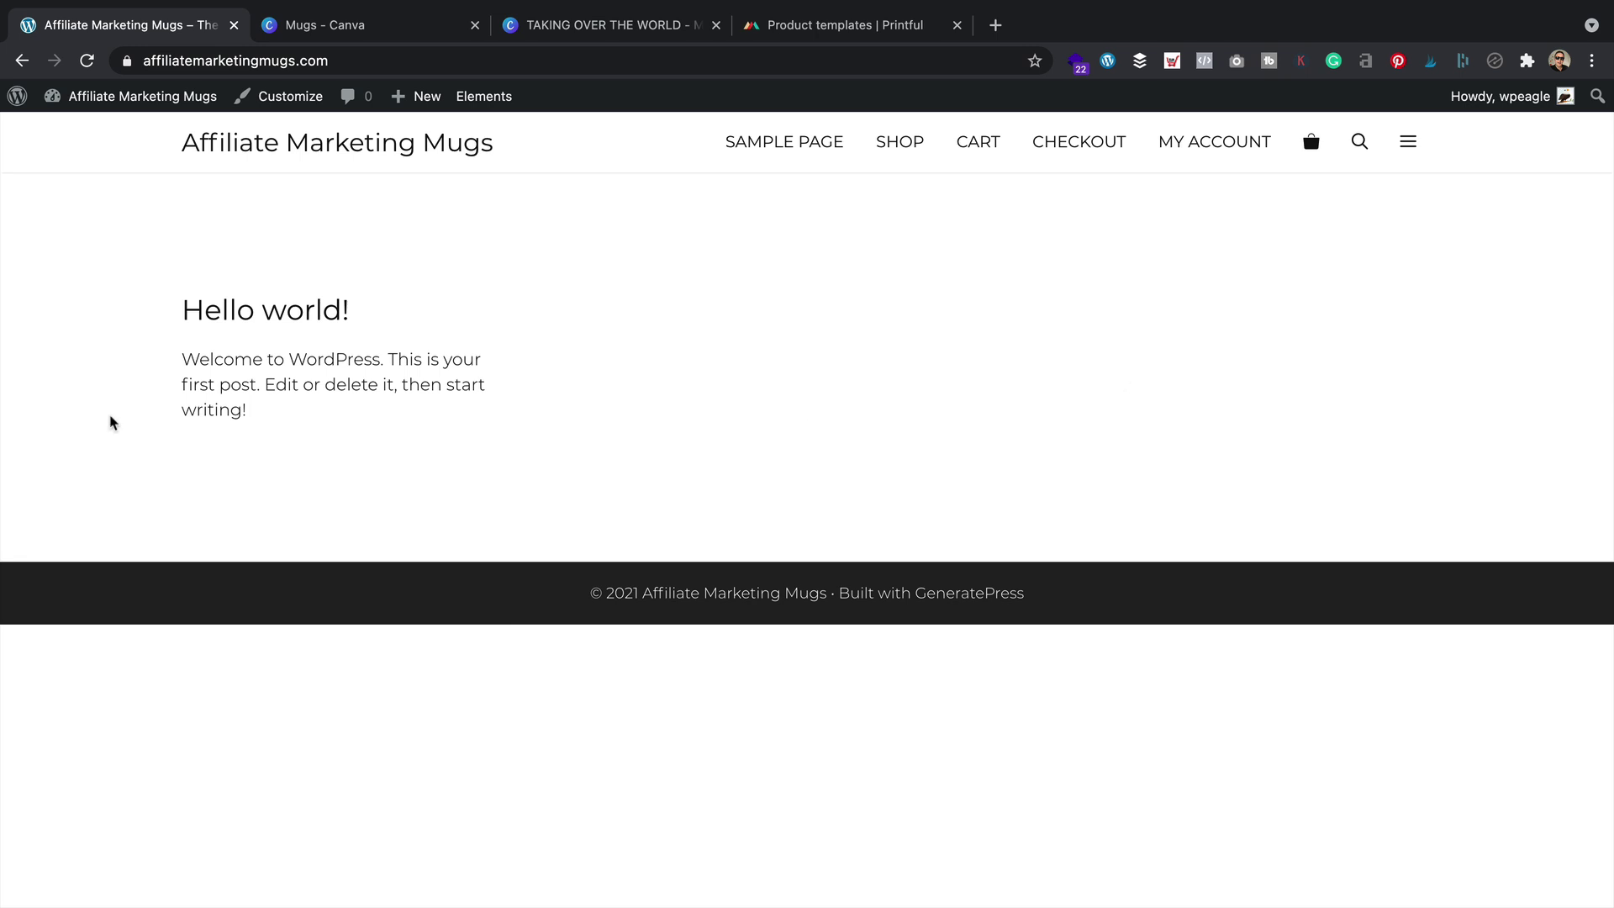
Switch the WooCommerce currency from Pound sterling to United States (US) dollar ($) and save
click(106, 131)
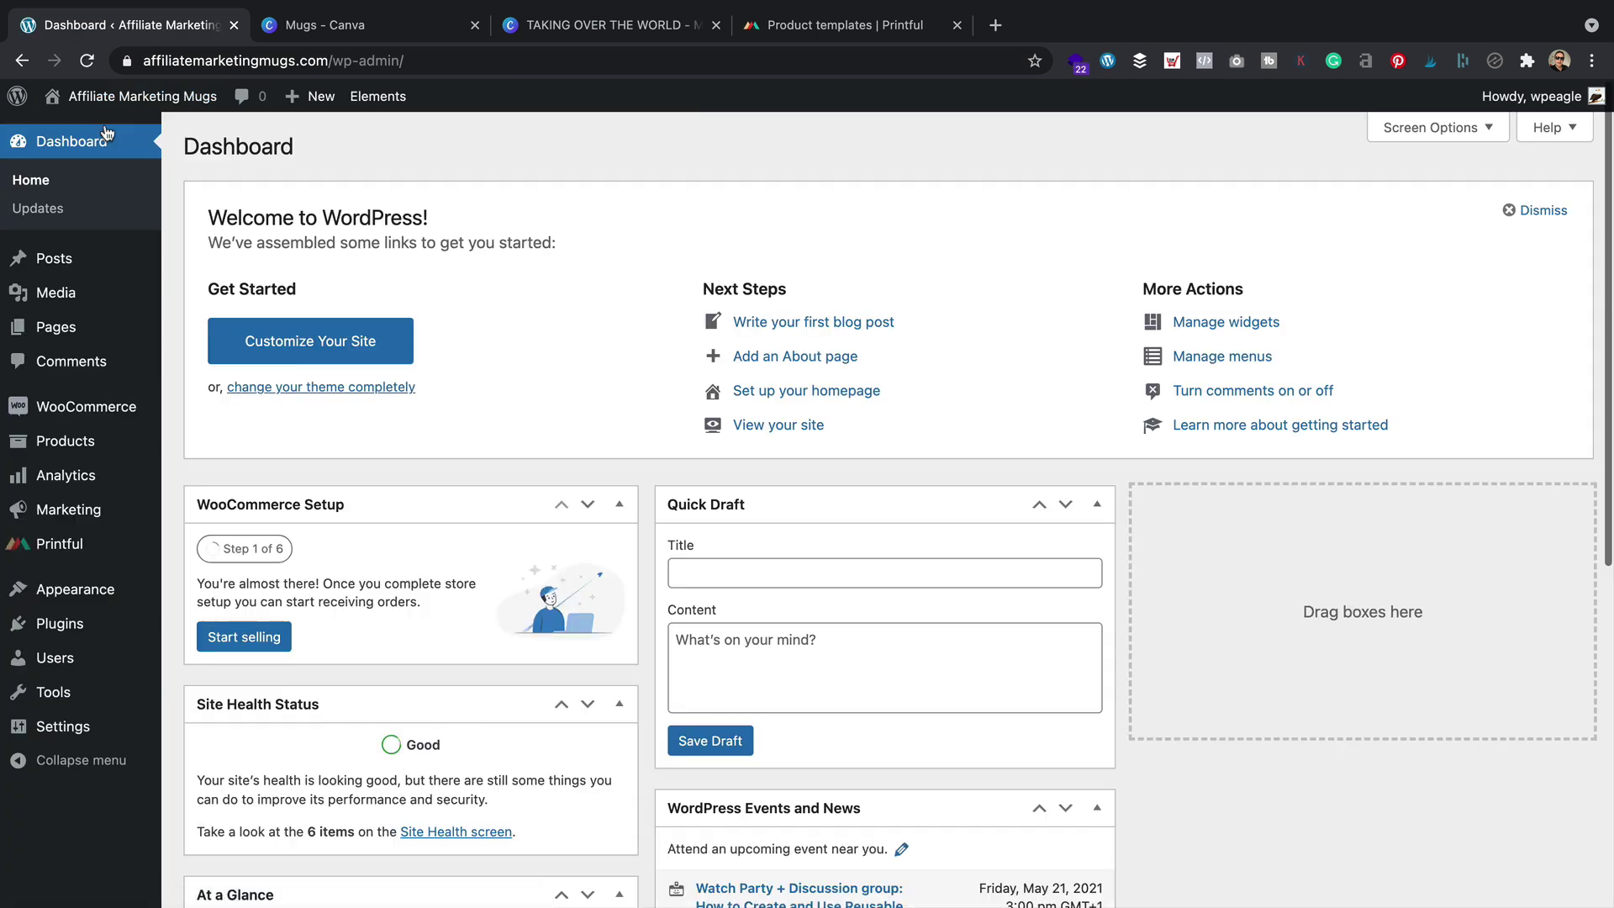
mouse_move(130, 418)
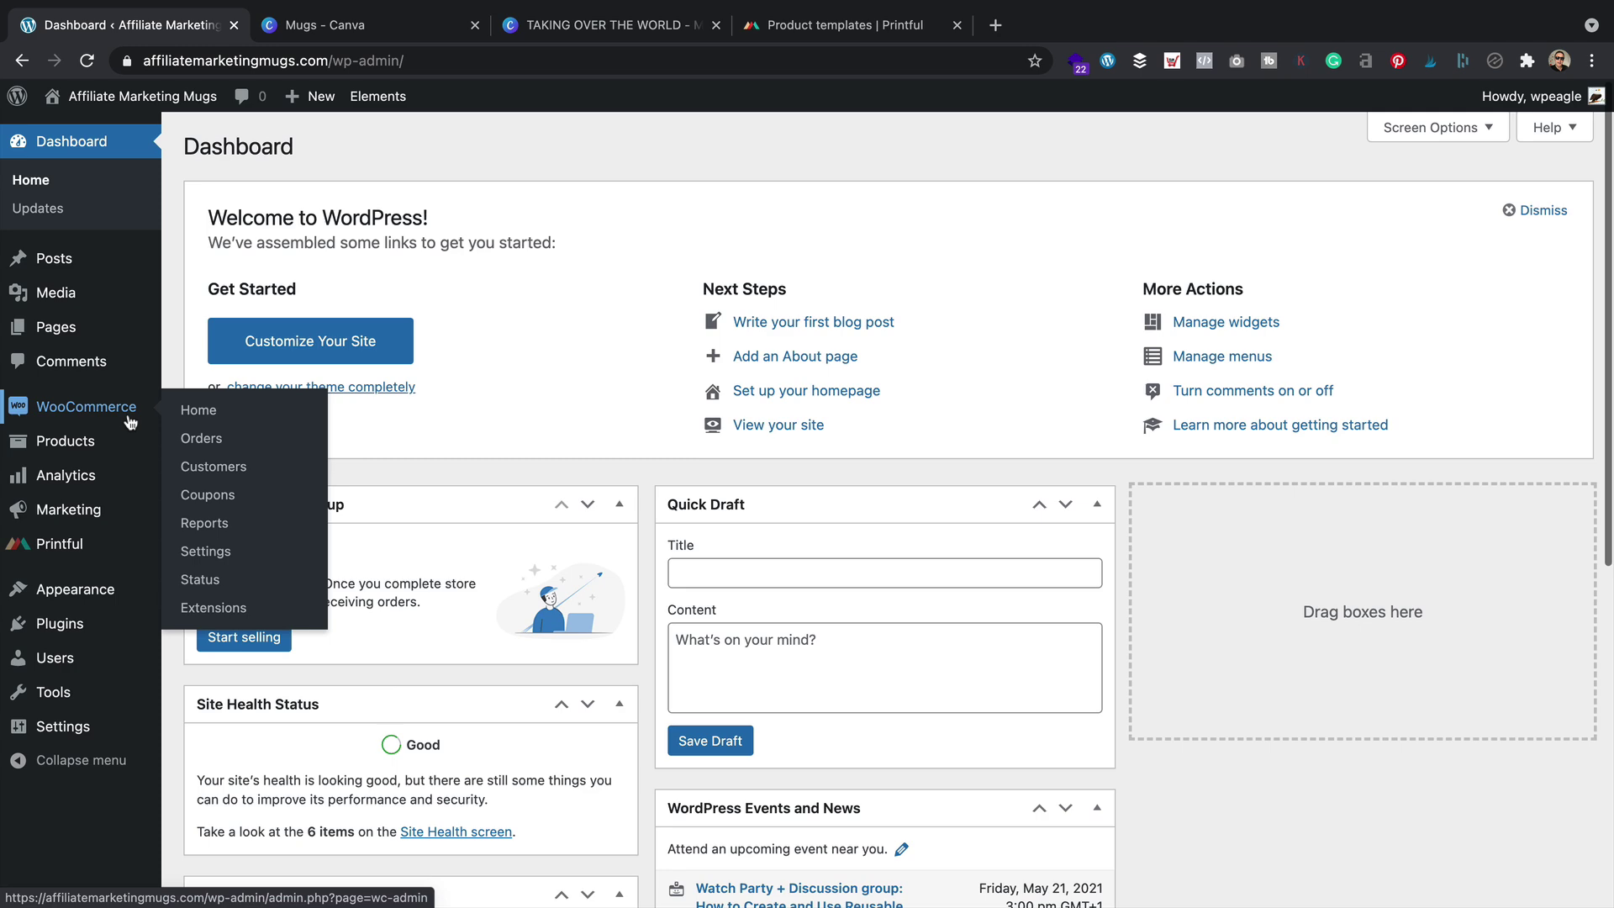
click(214, 558)
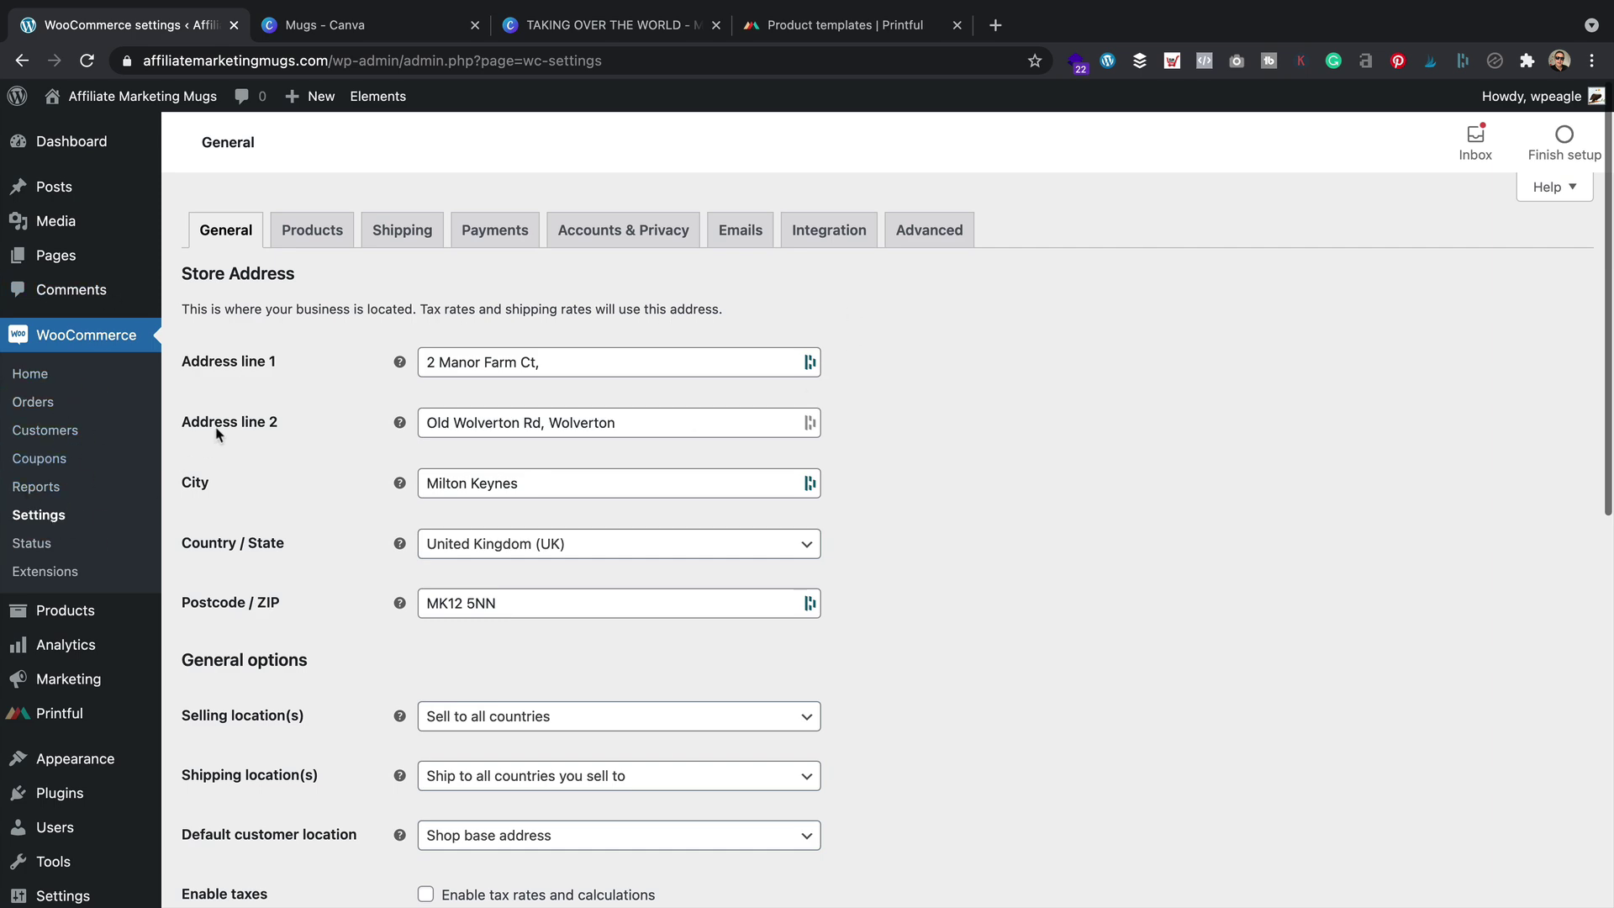
scroll(252, 420, down, 10)
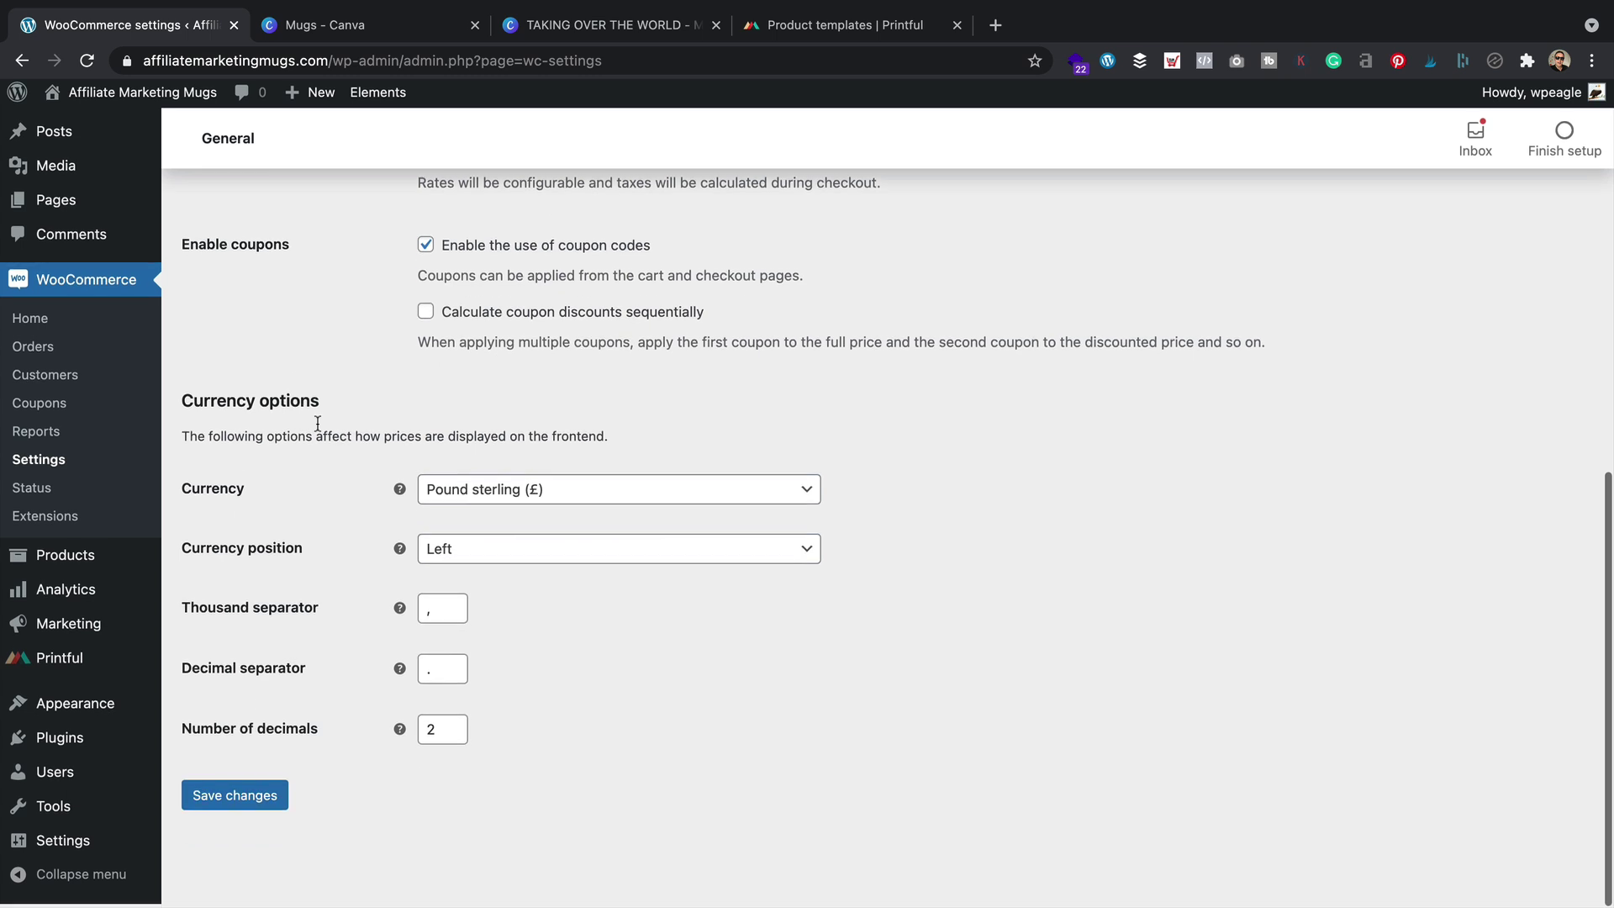
click(559, 489)
scroll(544, 586, down, 5)
scroll(544, 588, down, 15)
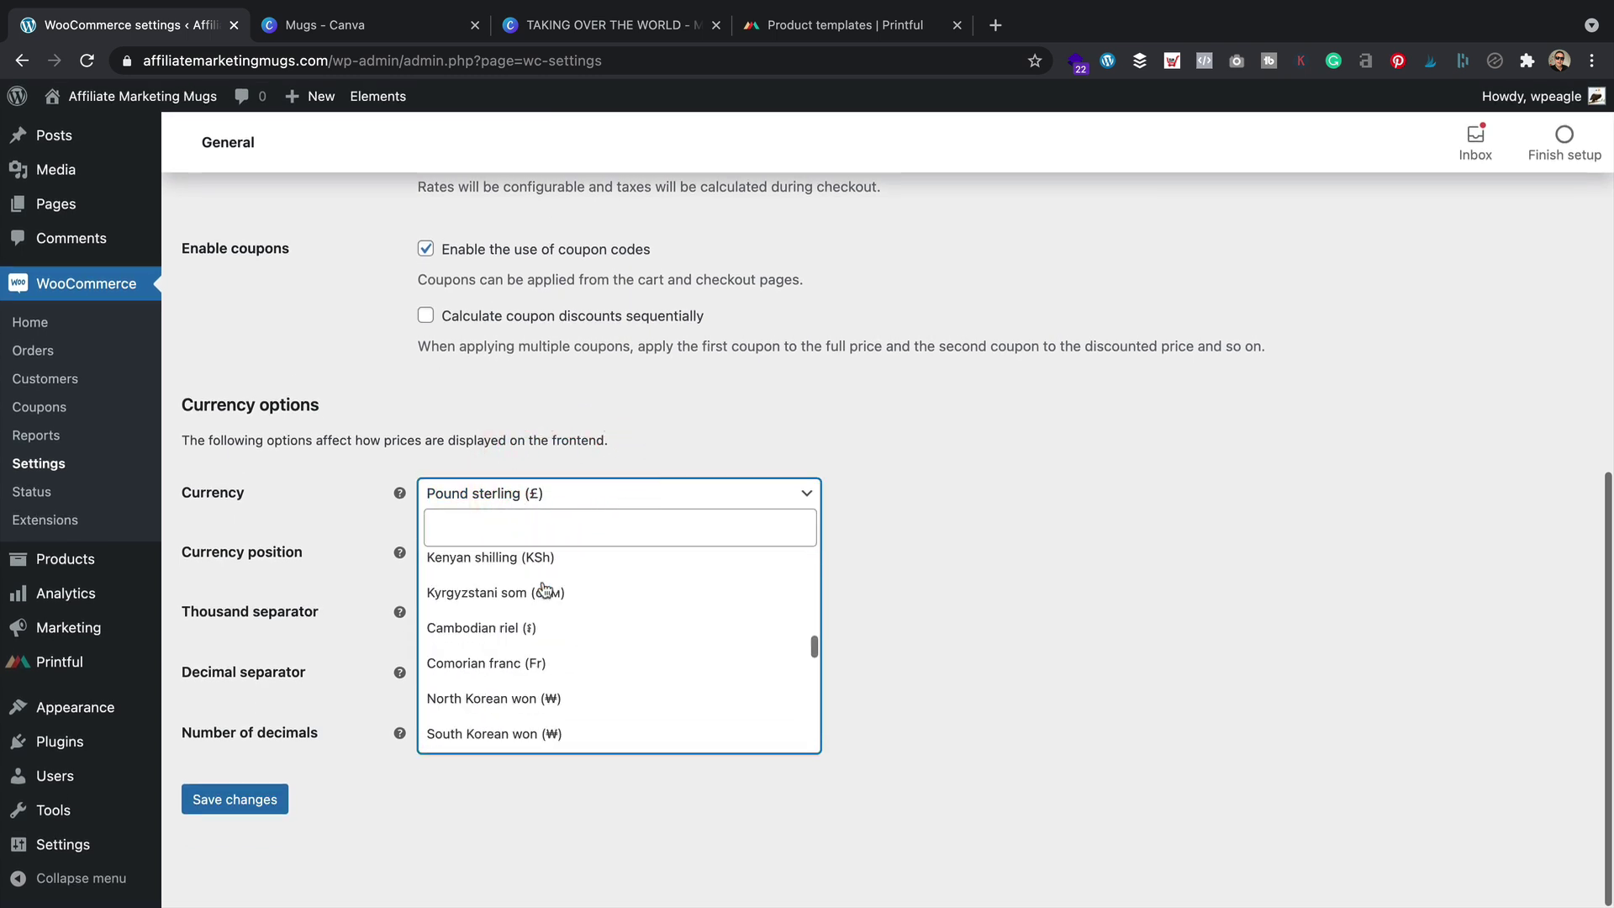
scroll(546, 587, down, 10)
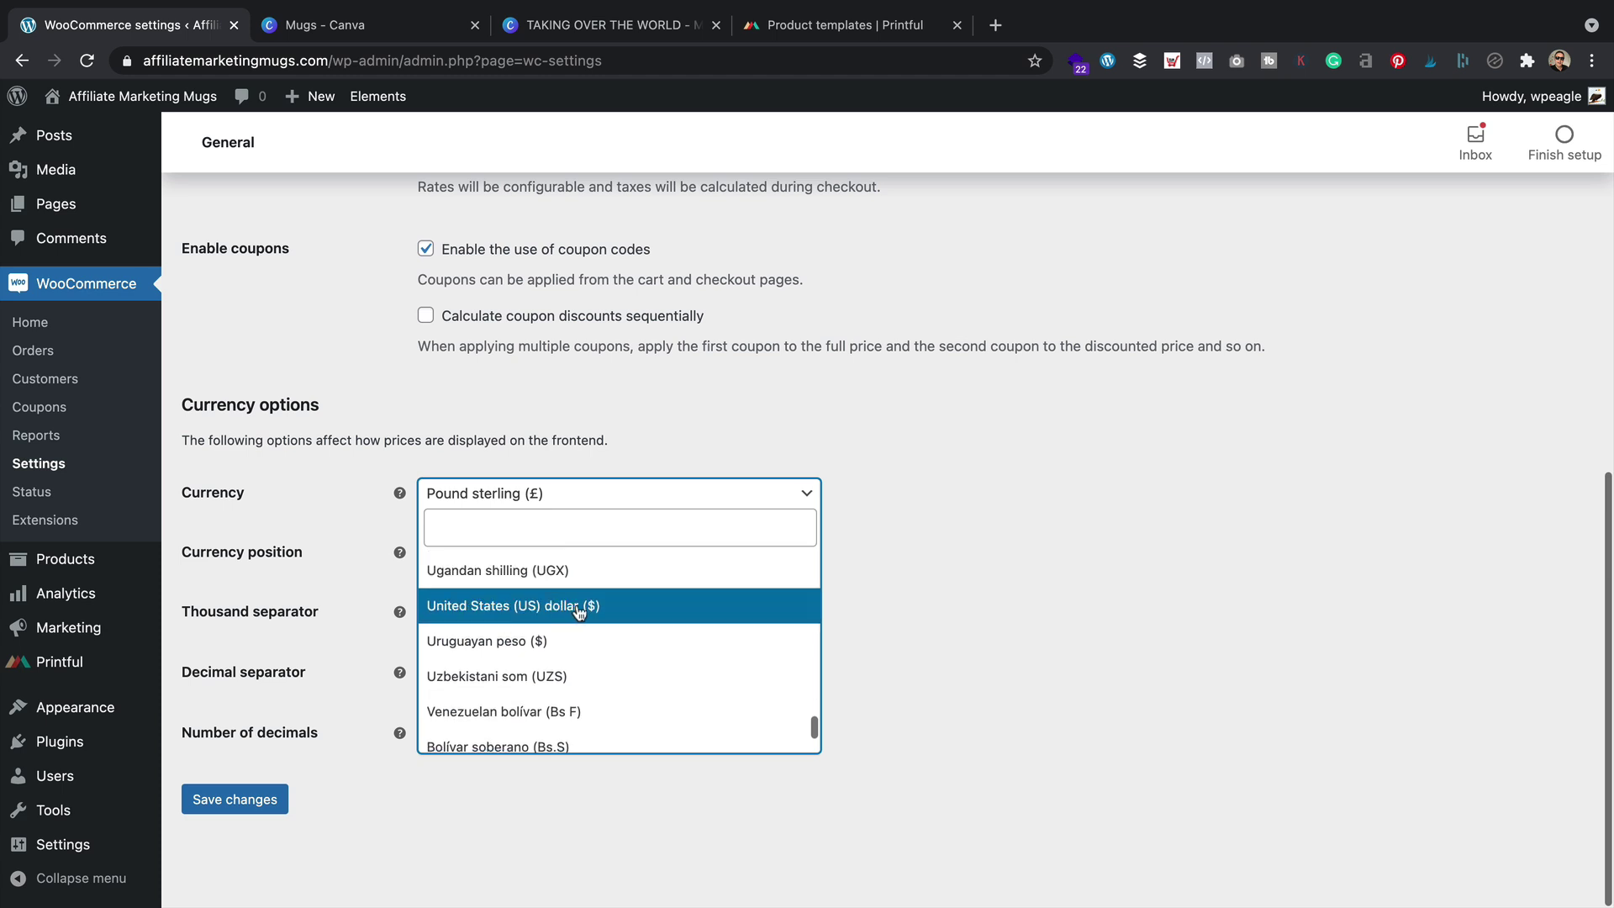
click(575, 607)
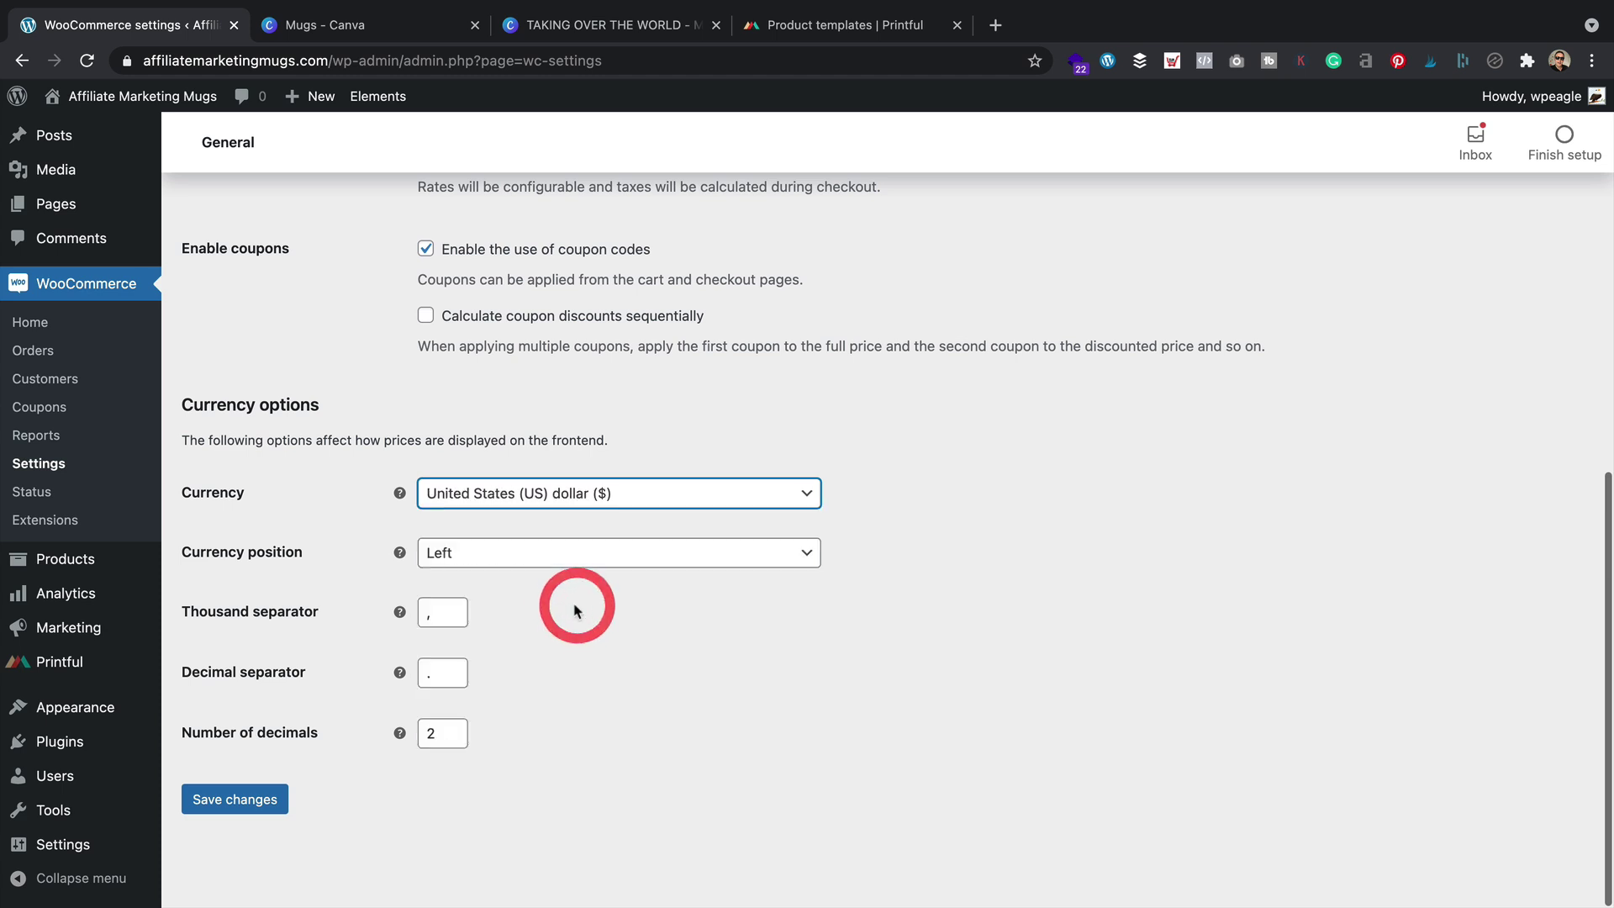
click(283, 805)
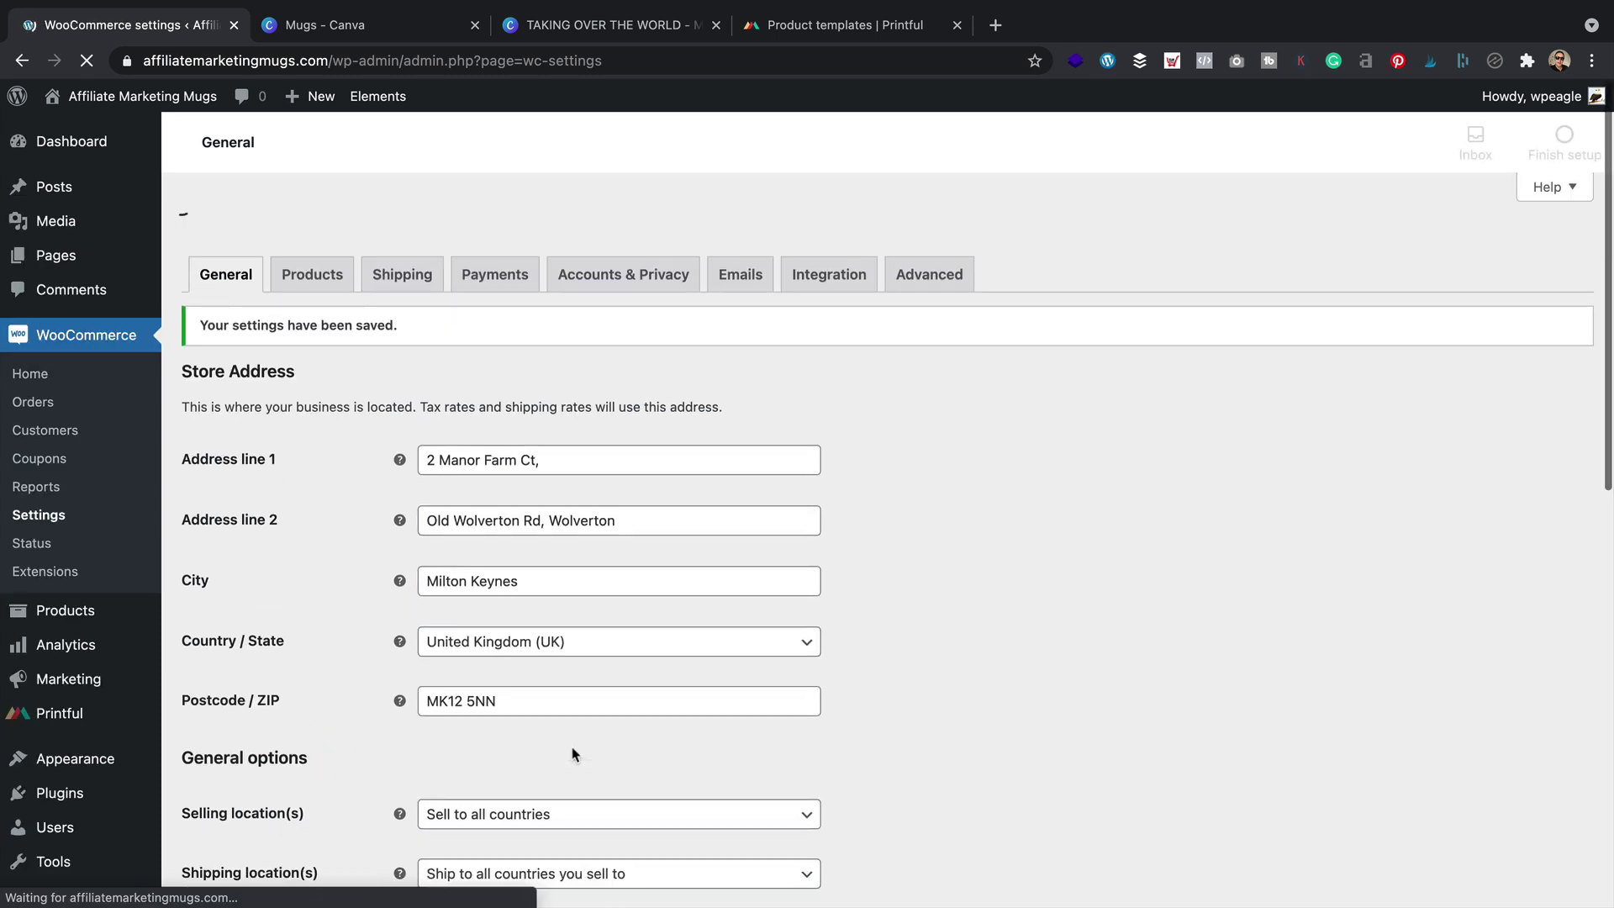
scroll(840, 605, down, 1)
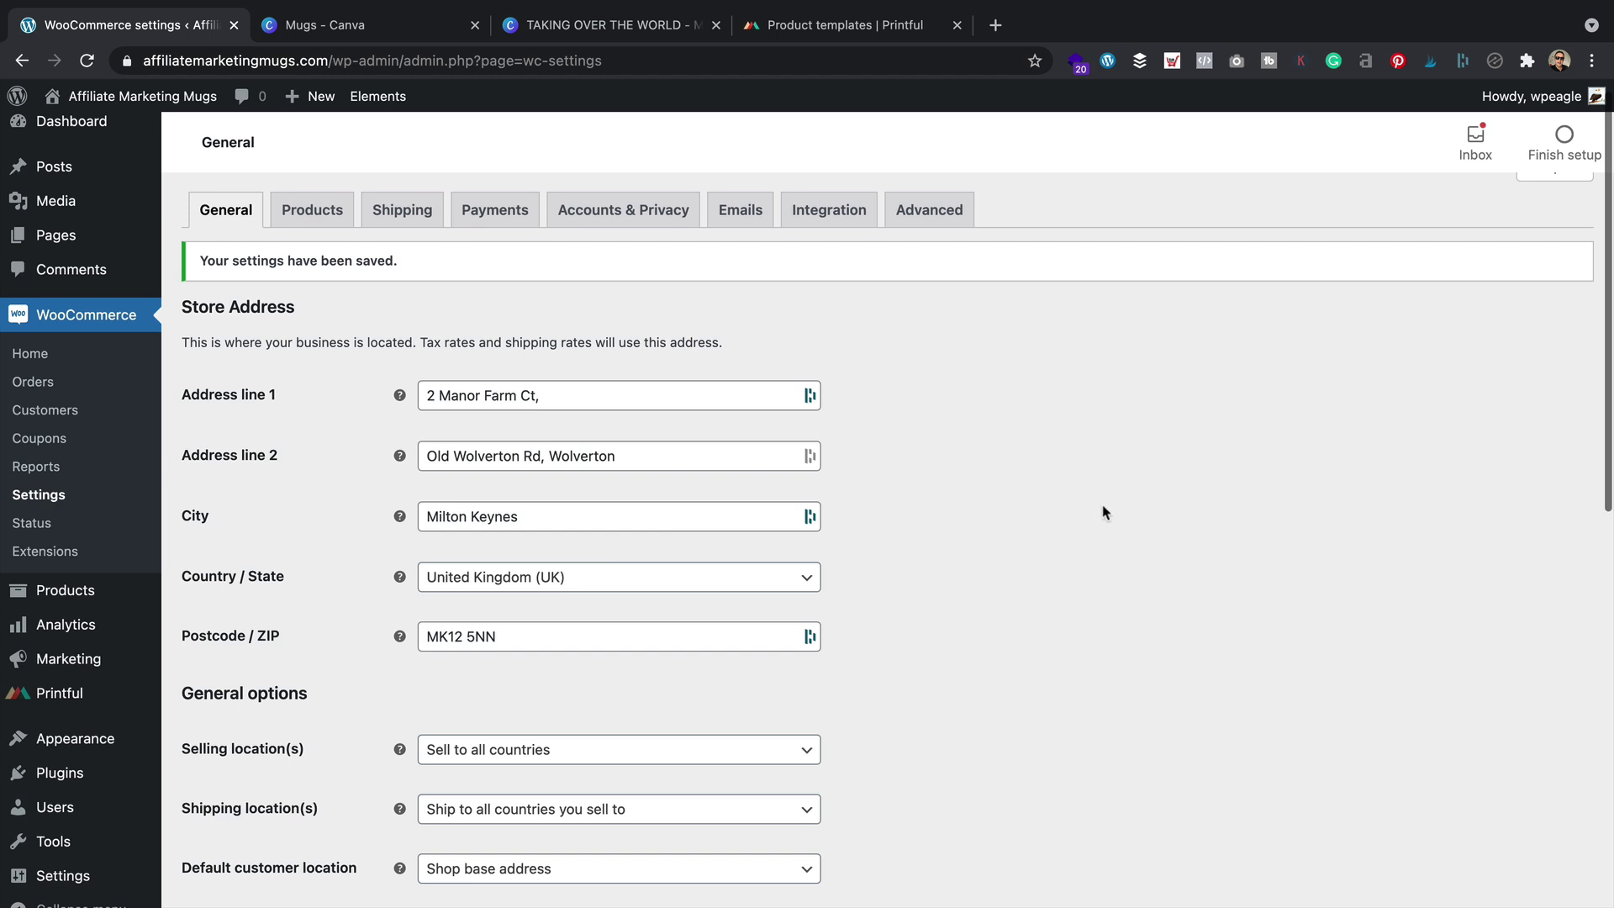
Create the Funny product category
mouse_move(96, 600)
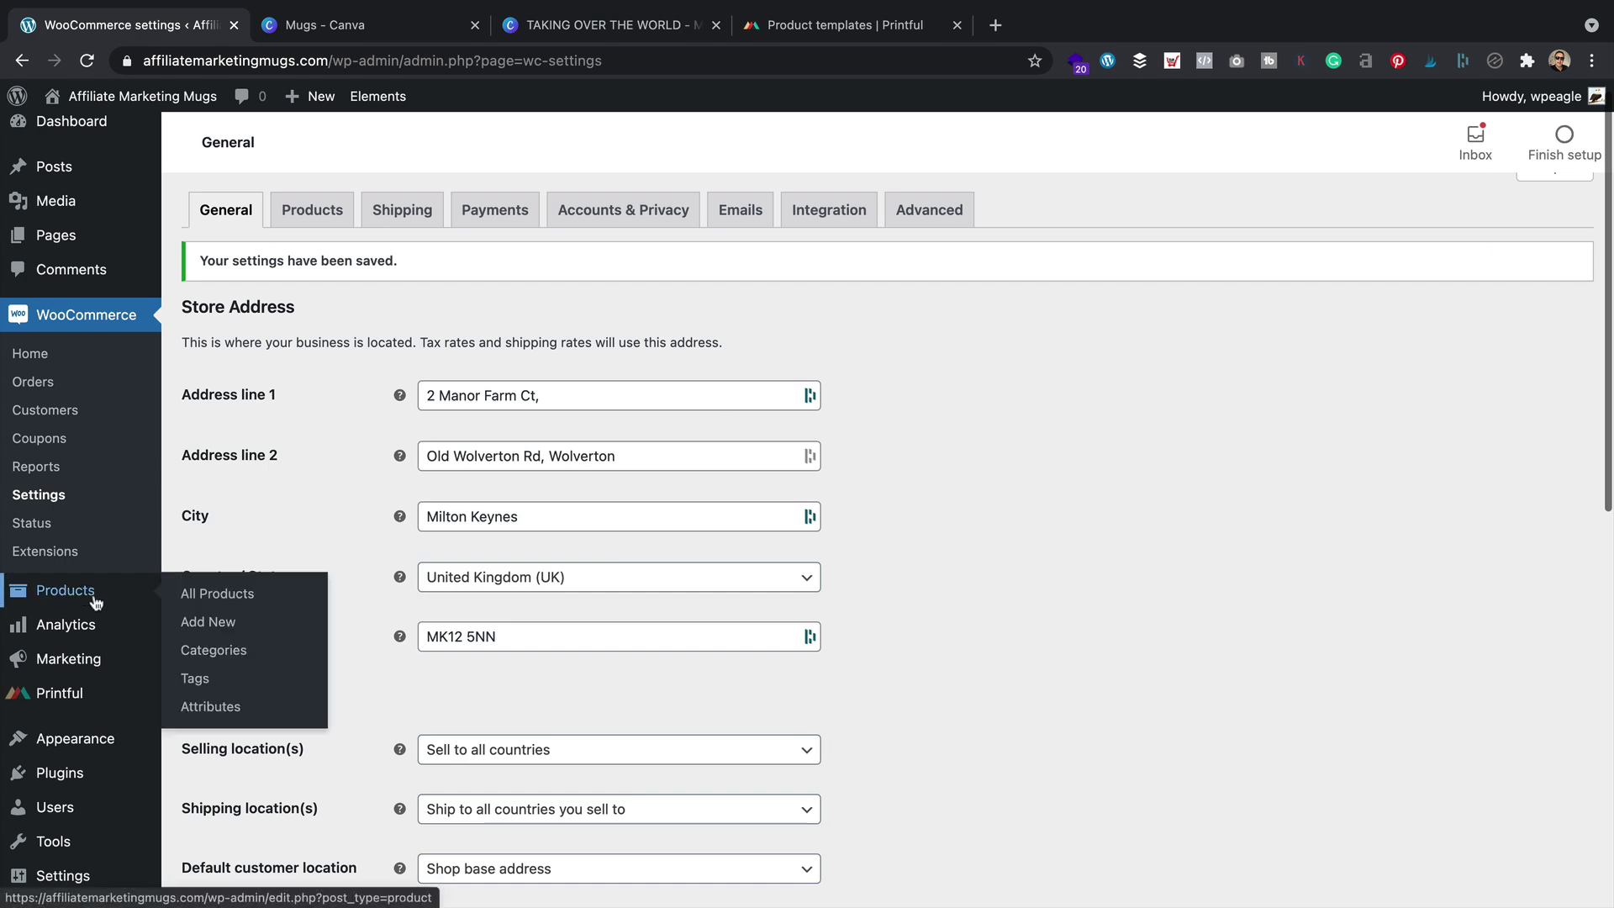
click(266, 663)
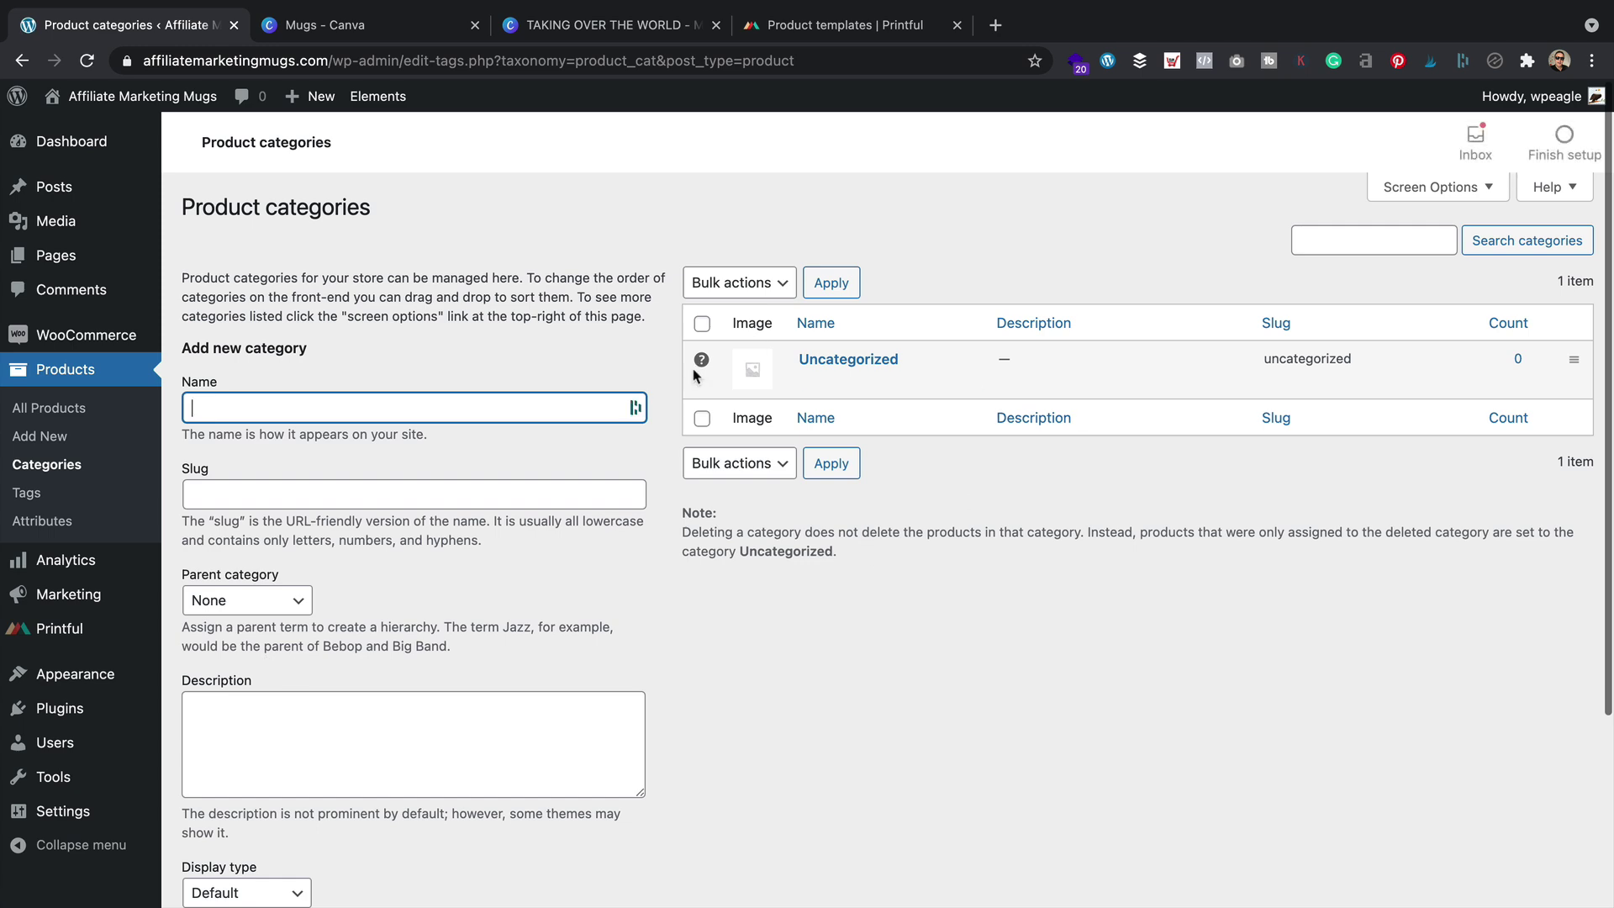
text(Funny)
key(Tab)
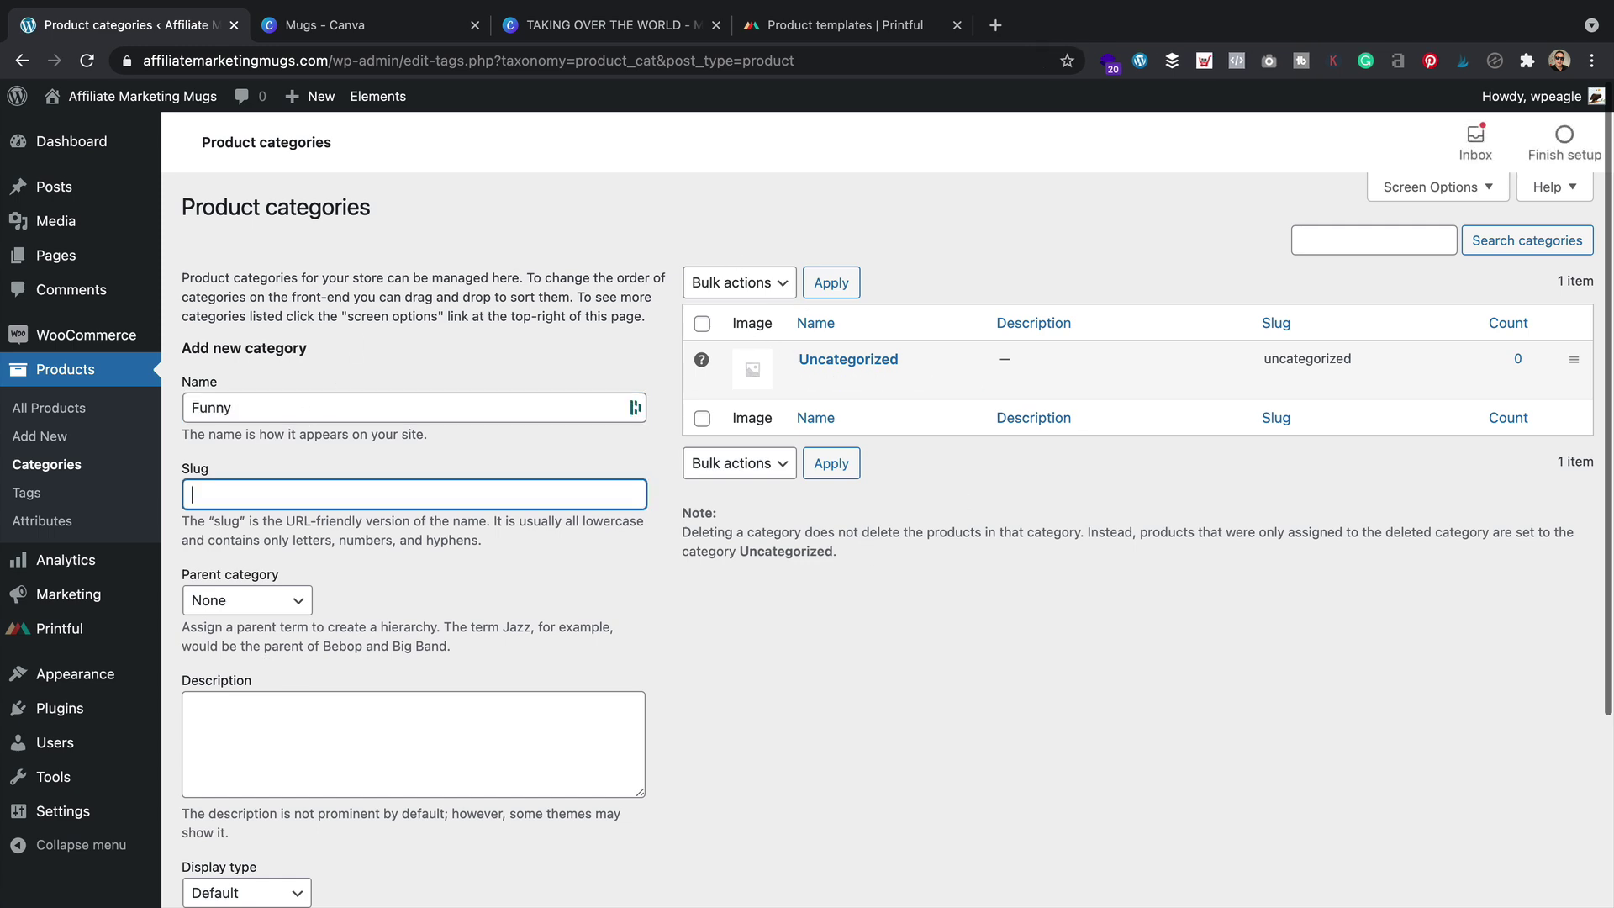
scroll(471, 504, down, 3)
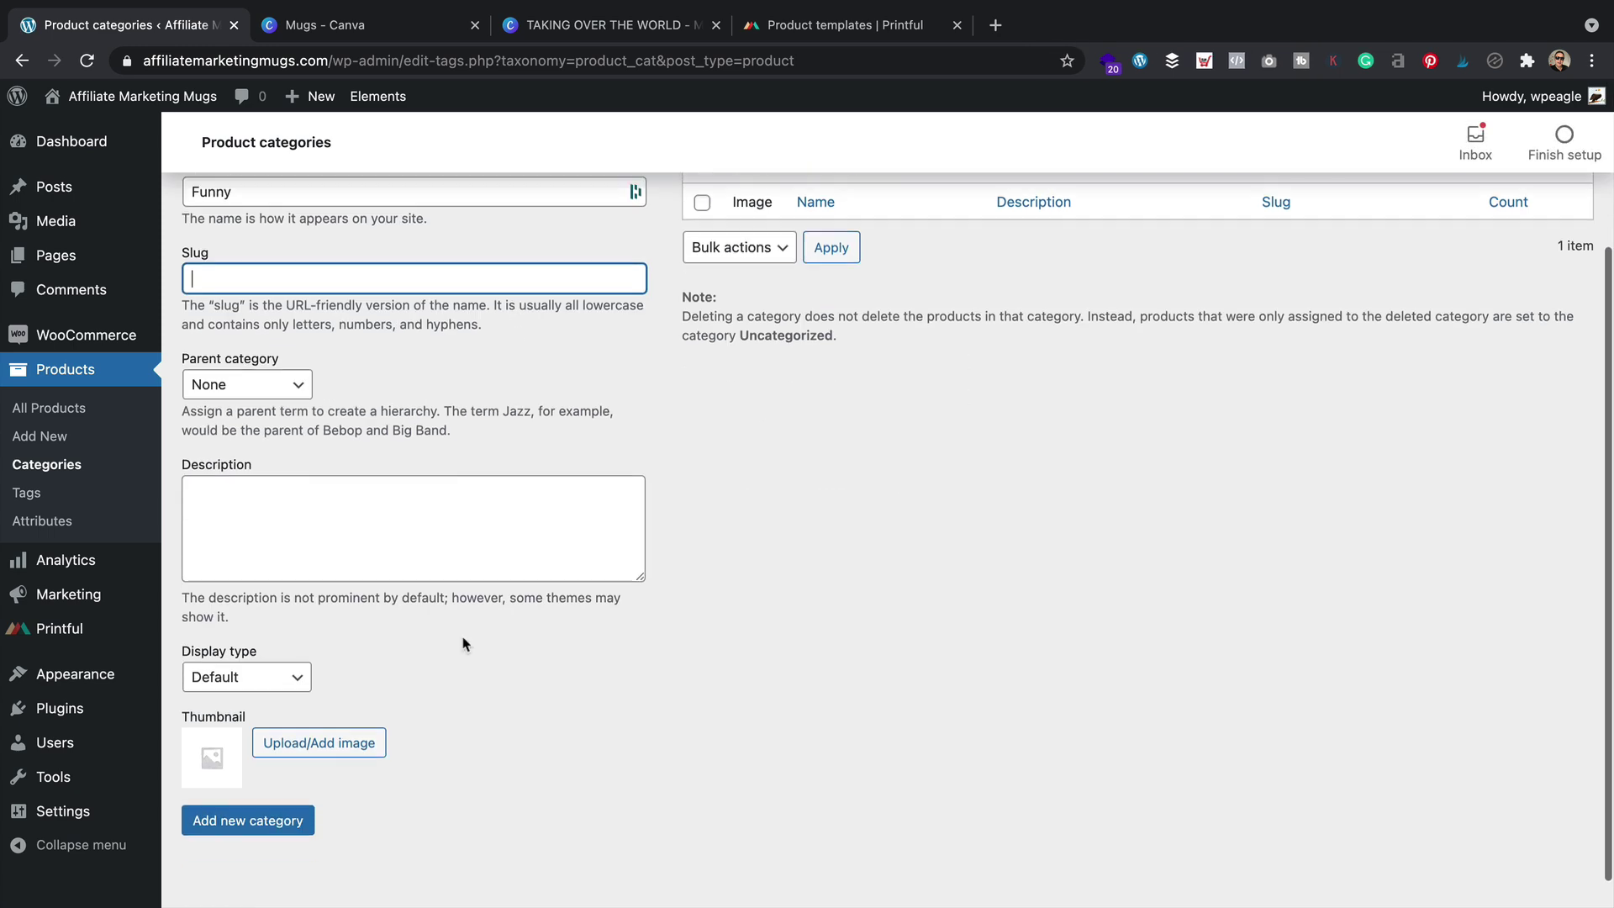
click(269, 789)
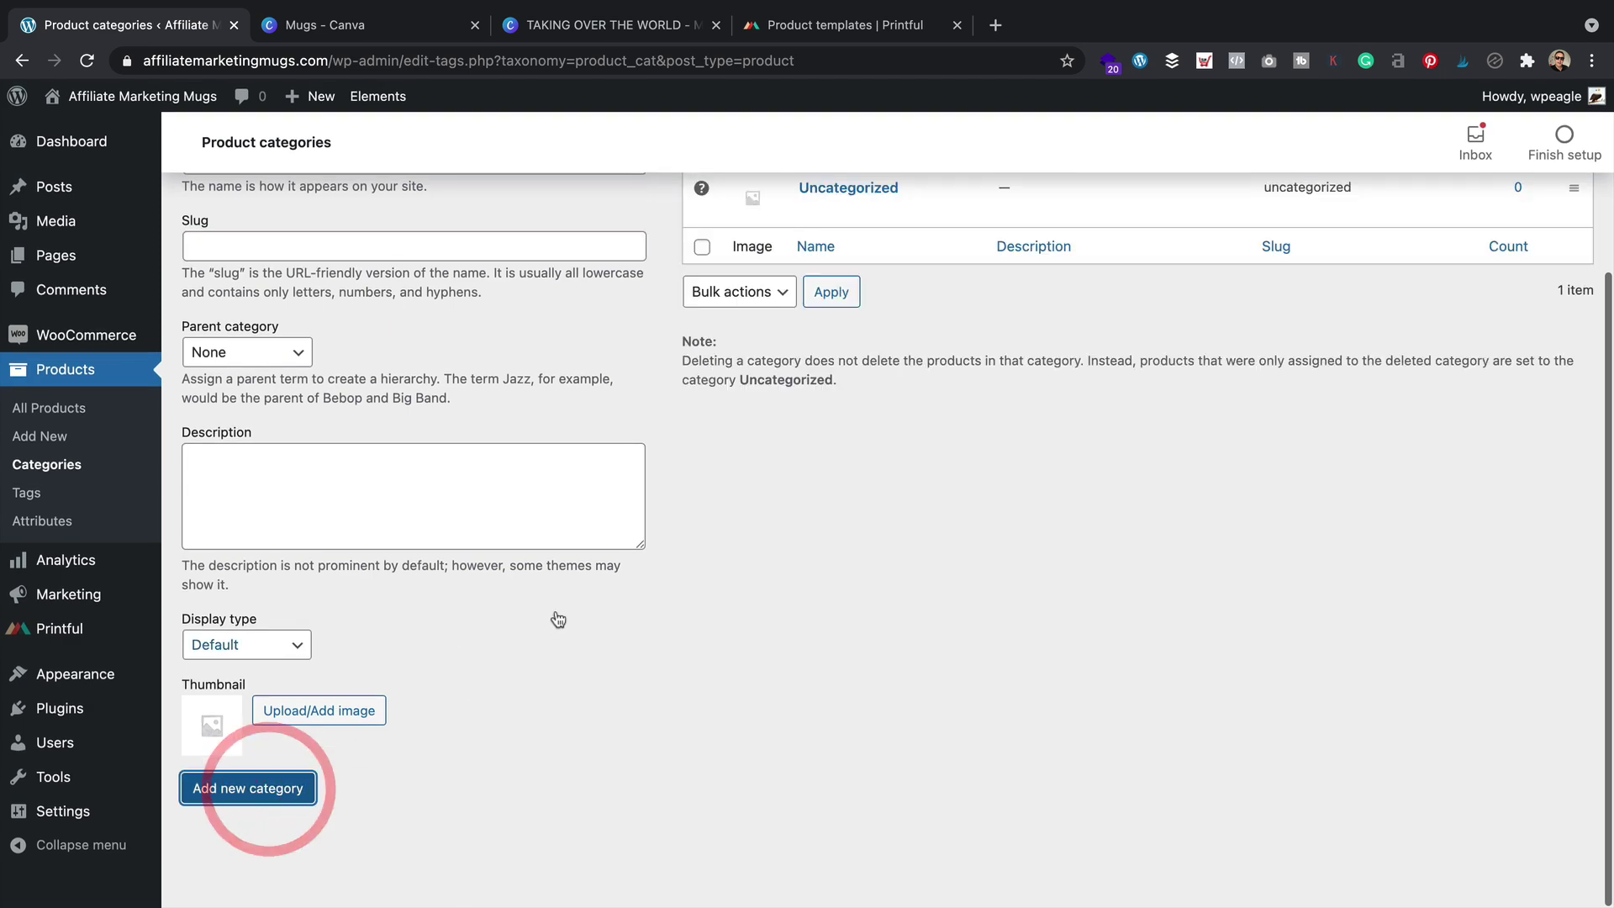
scroll(537, 507, up, 3)
Create the Motivational product category with parent left as None
click(373, 406)
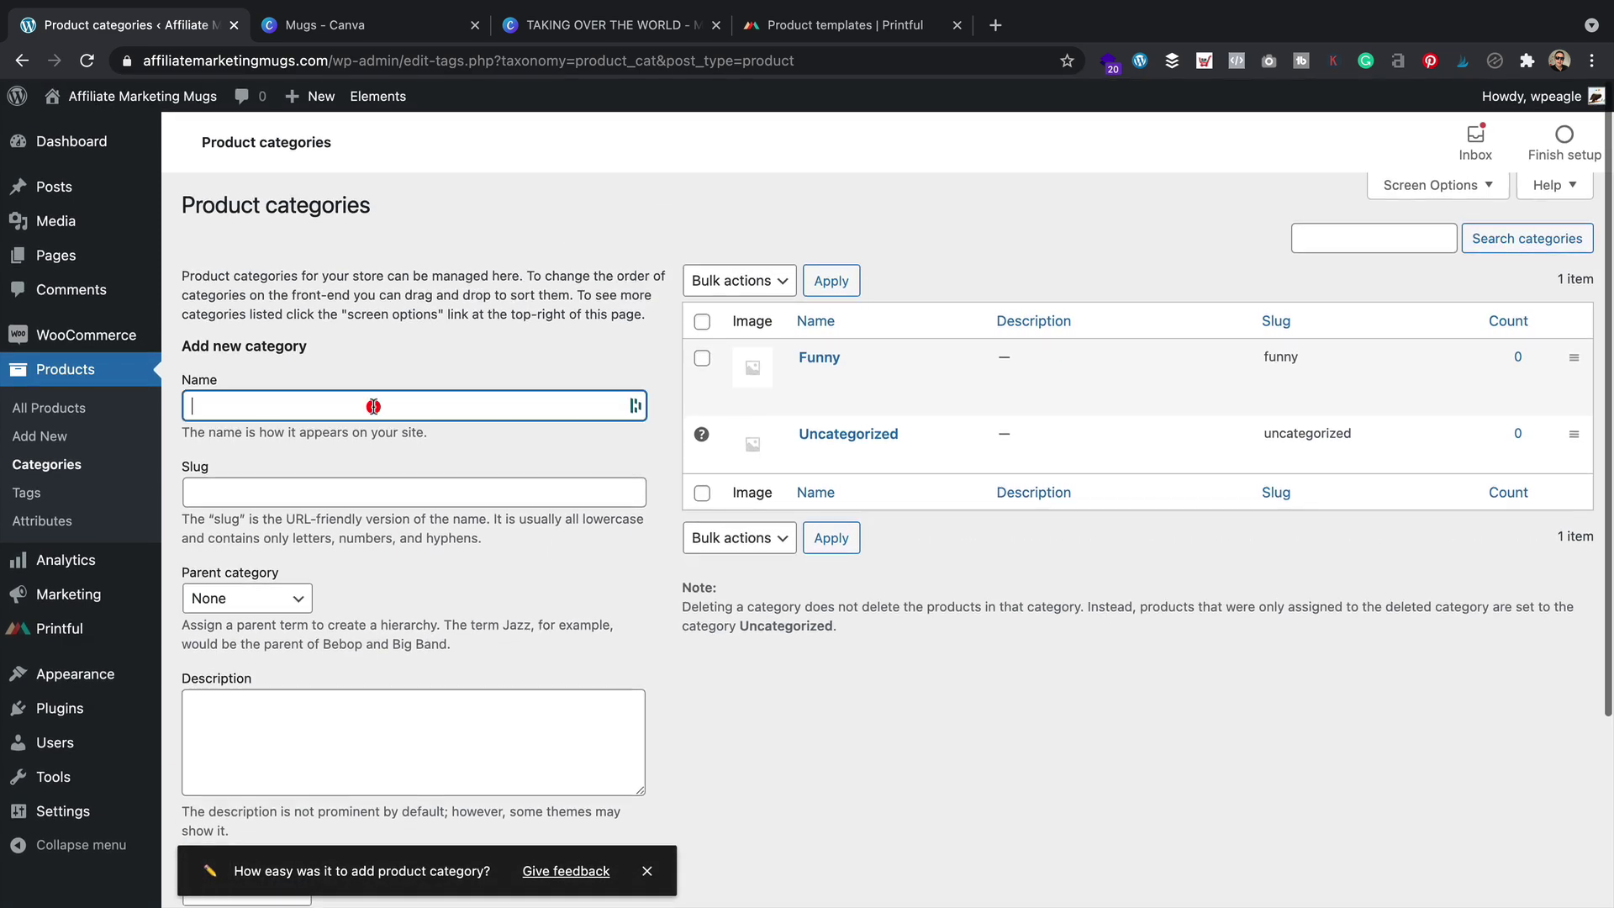
text(Motivational)
key(Tab)
text(s)
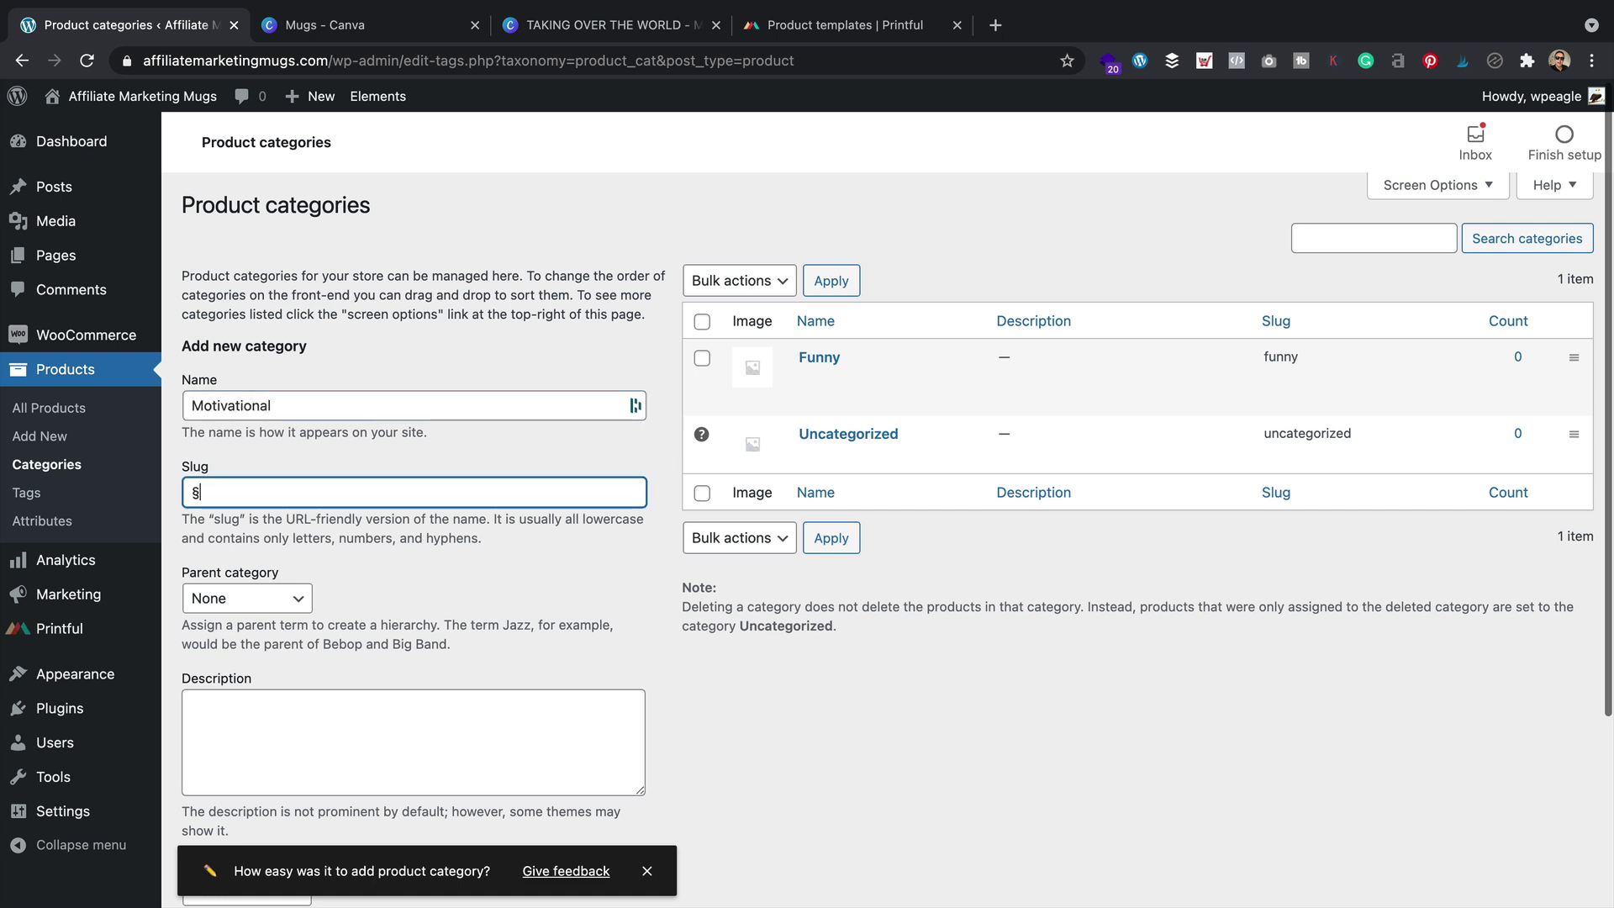
scroll(371, 440, down, 2)
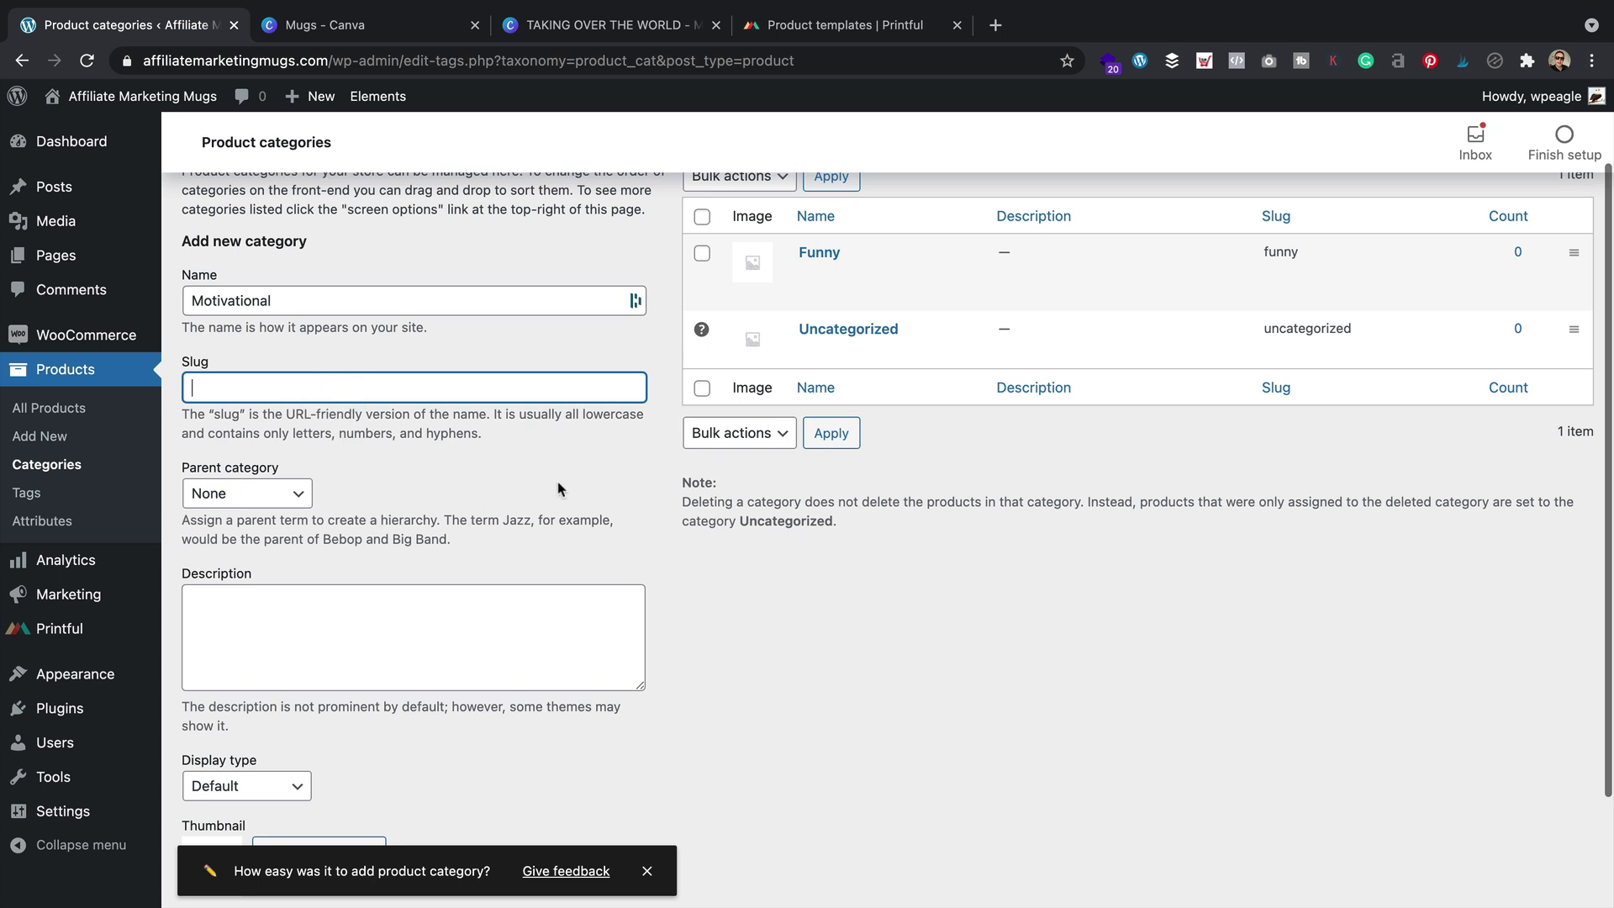
click(290, 503)
click(396, 509)
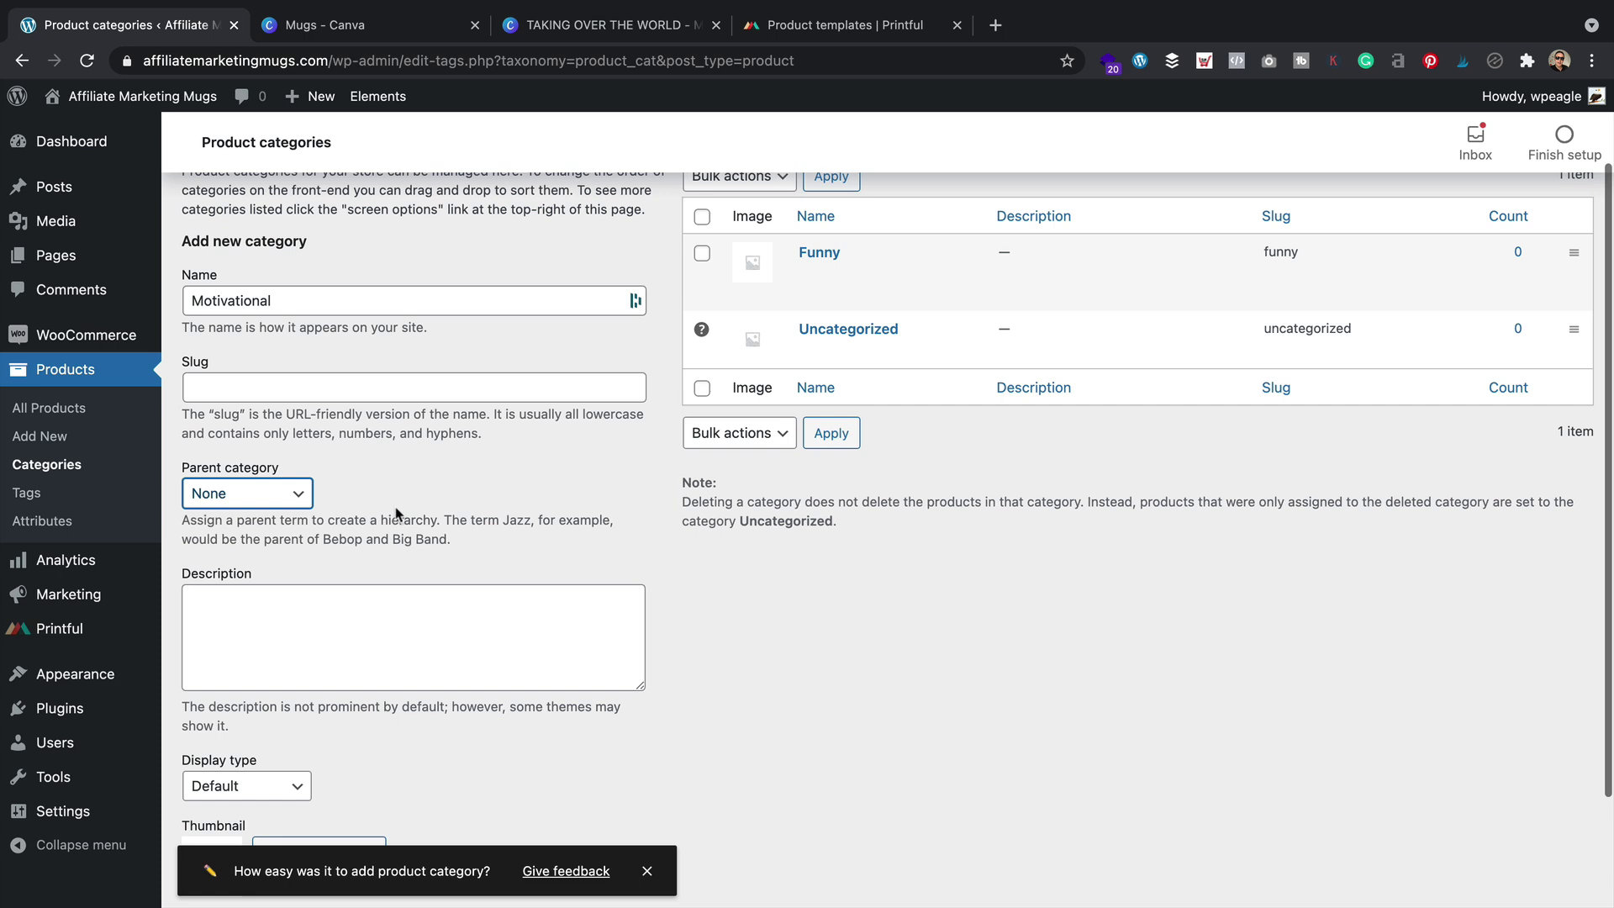
scroll(412, 500, down, 3)
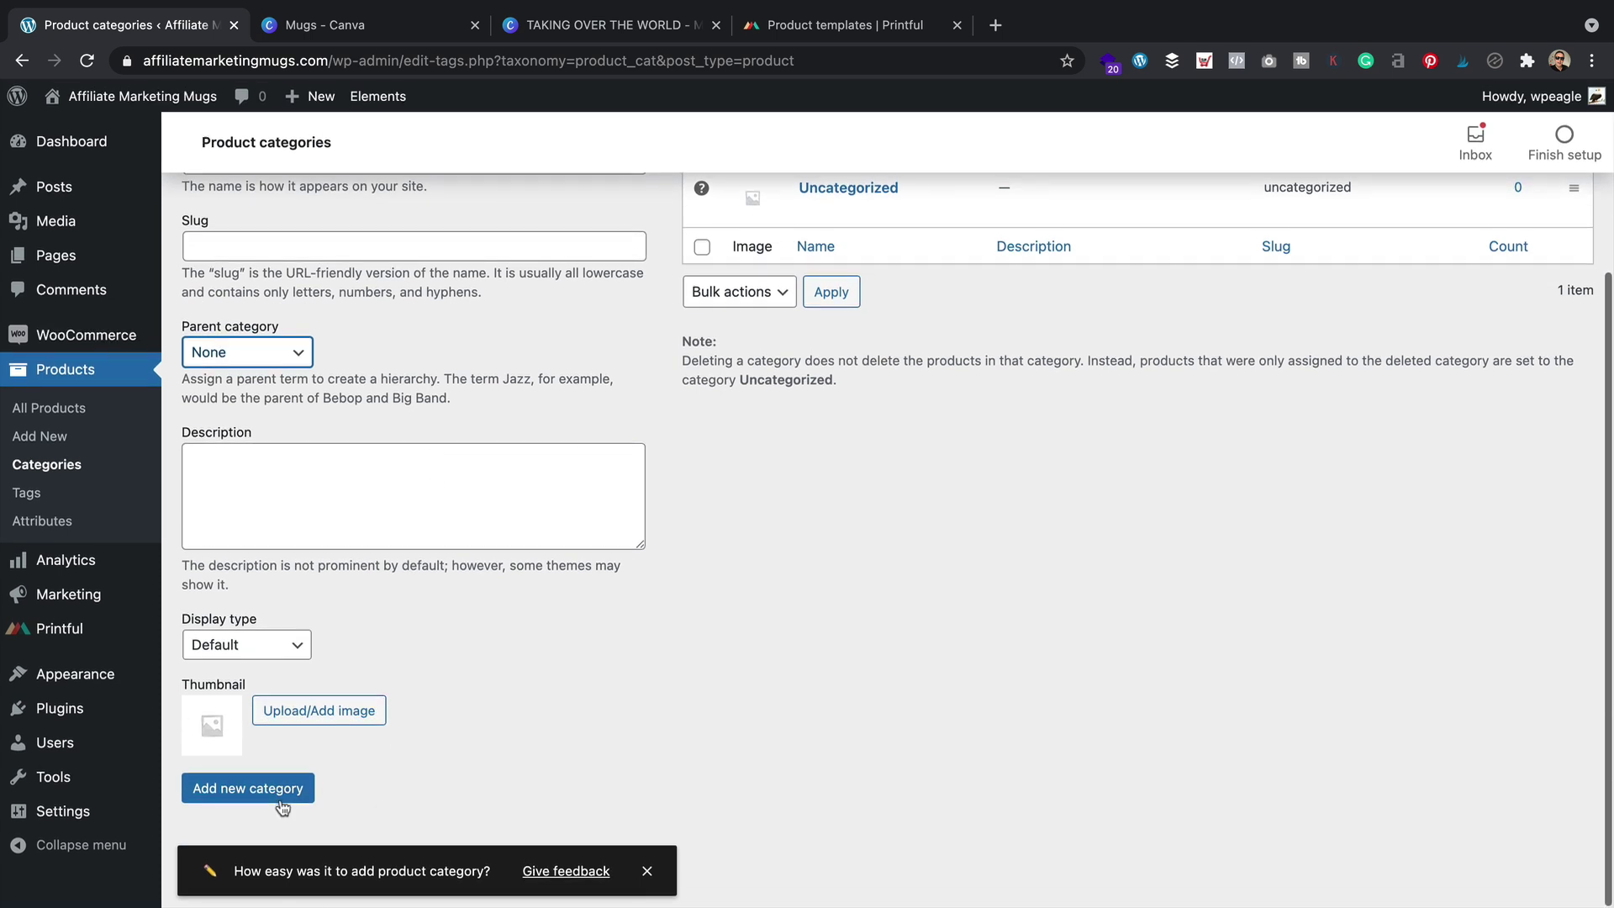
click(279, 794)
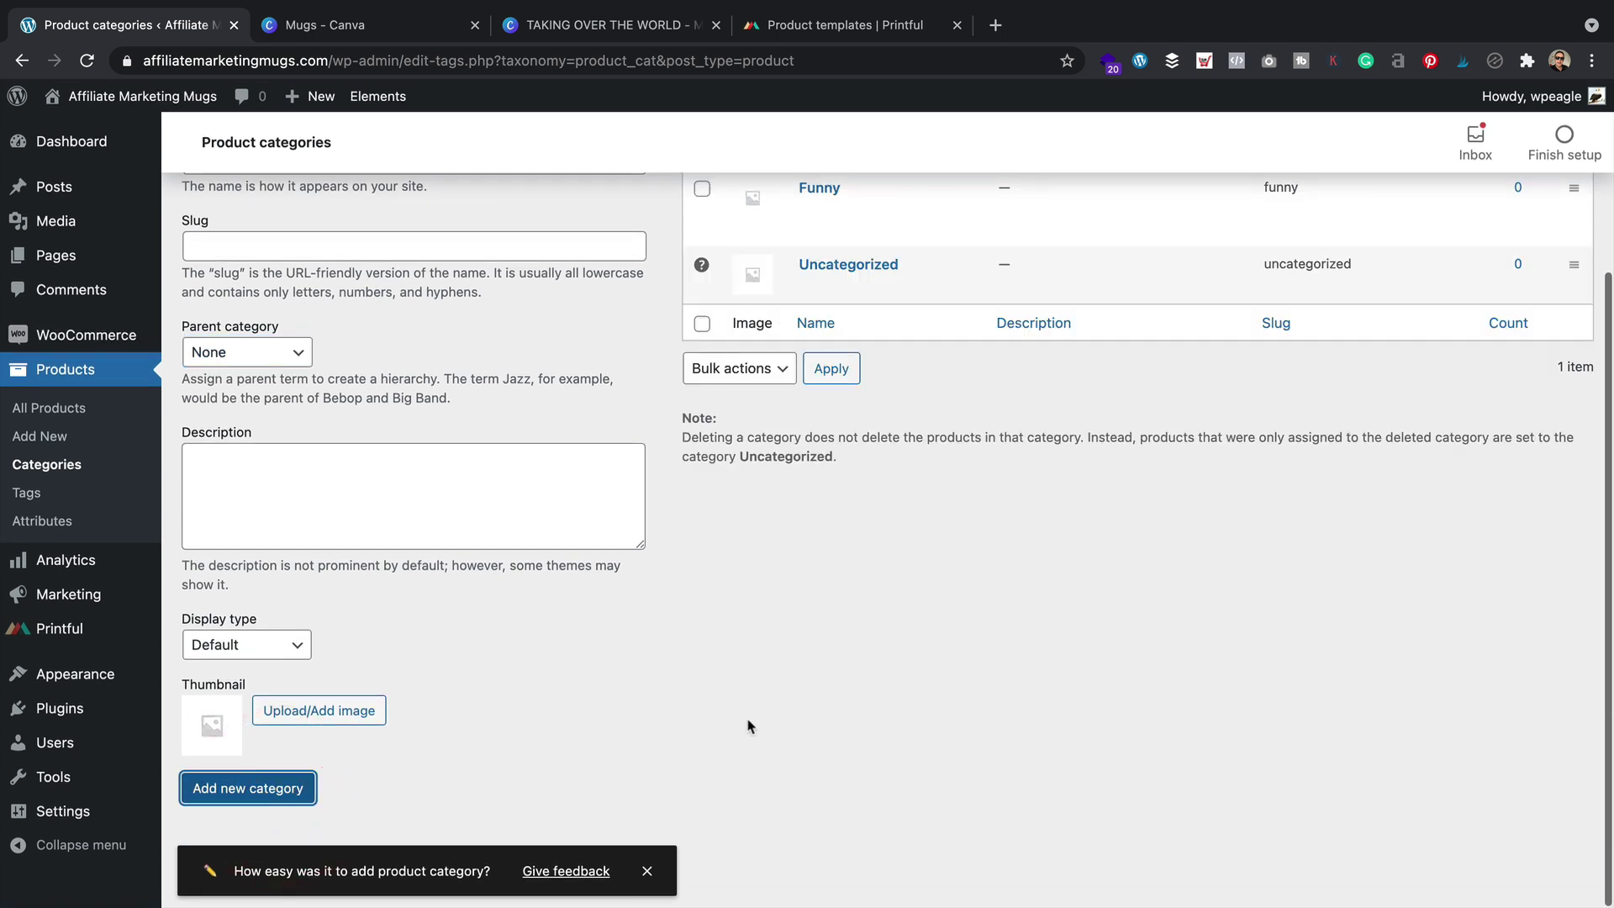
scroll(748, 723, up, 5)
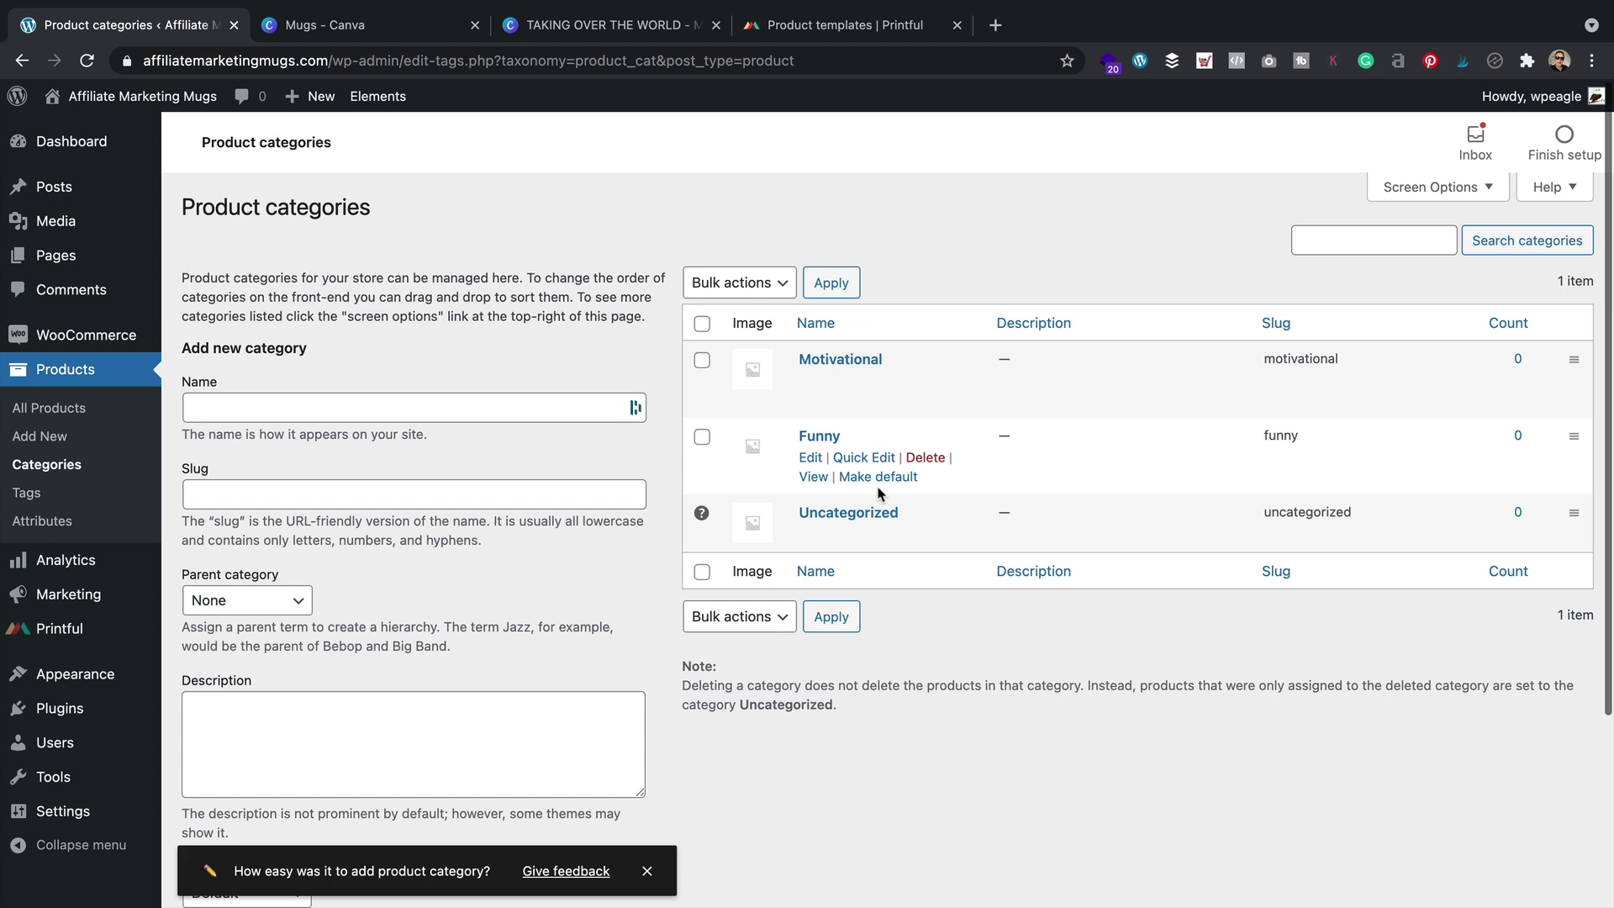
Add the This time next year mug to the store as 11oz only, dropping the front view mockup
click(872, 27)
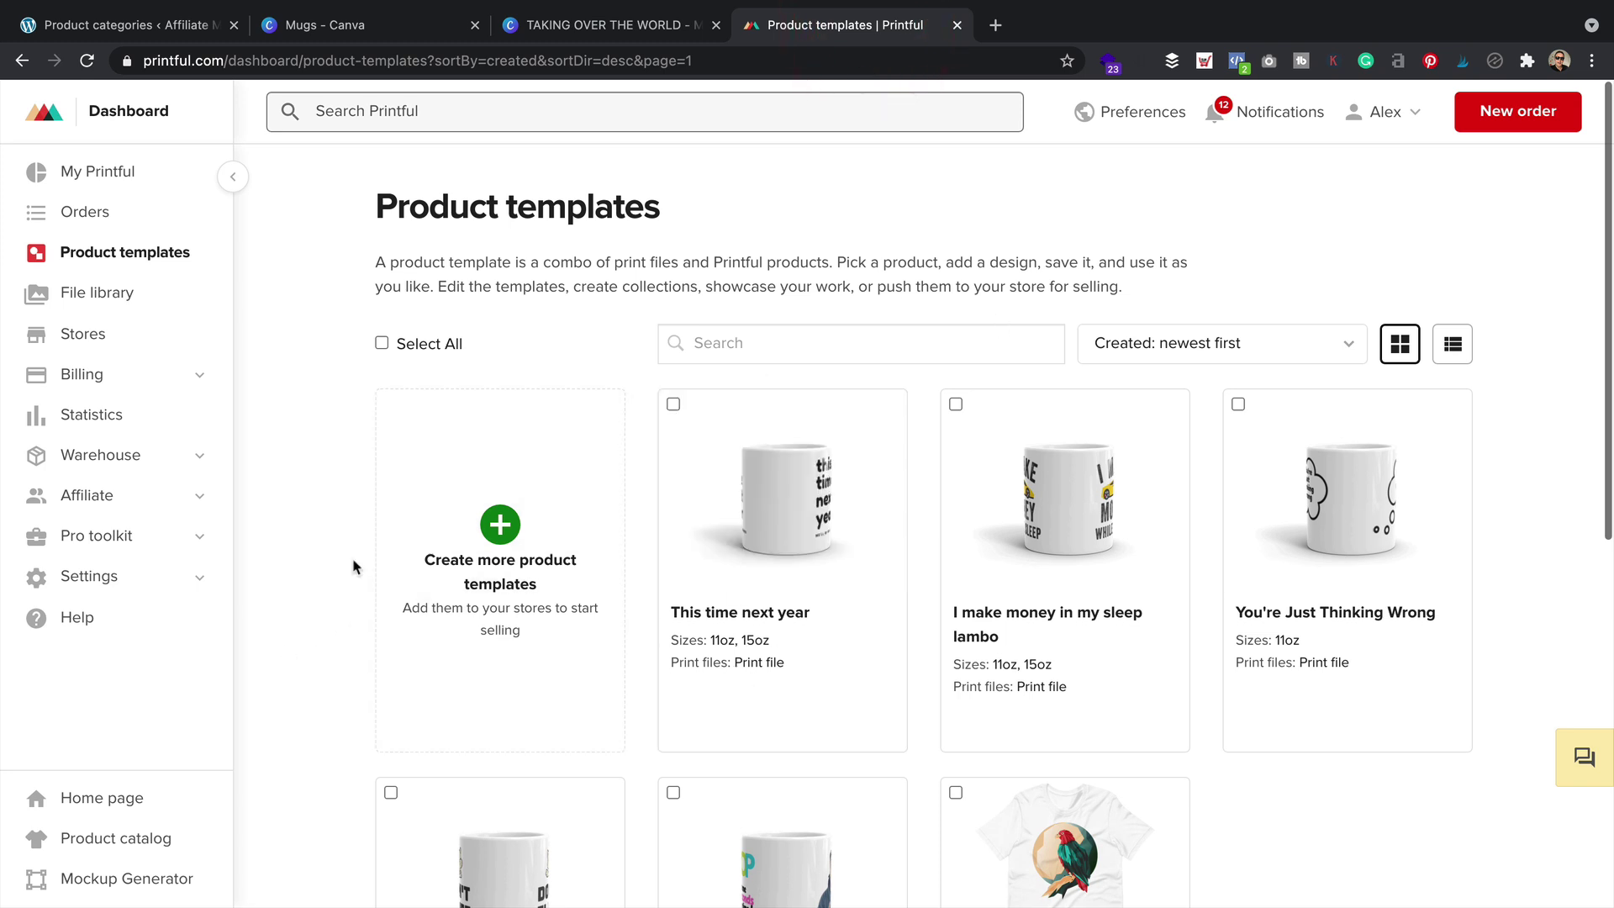
mouse_move(781, 516)
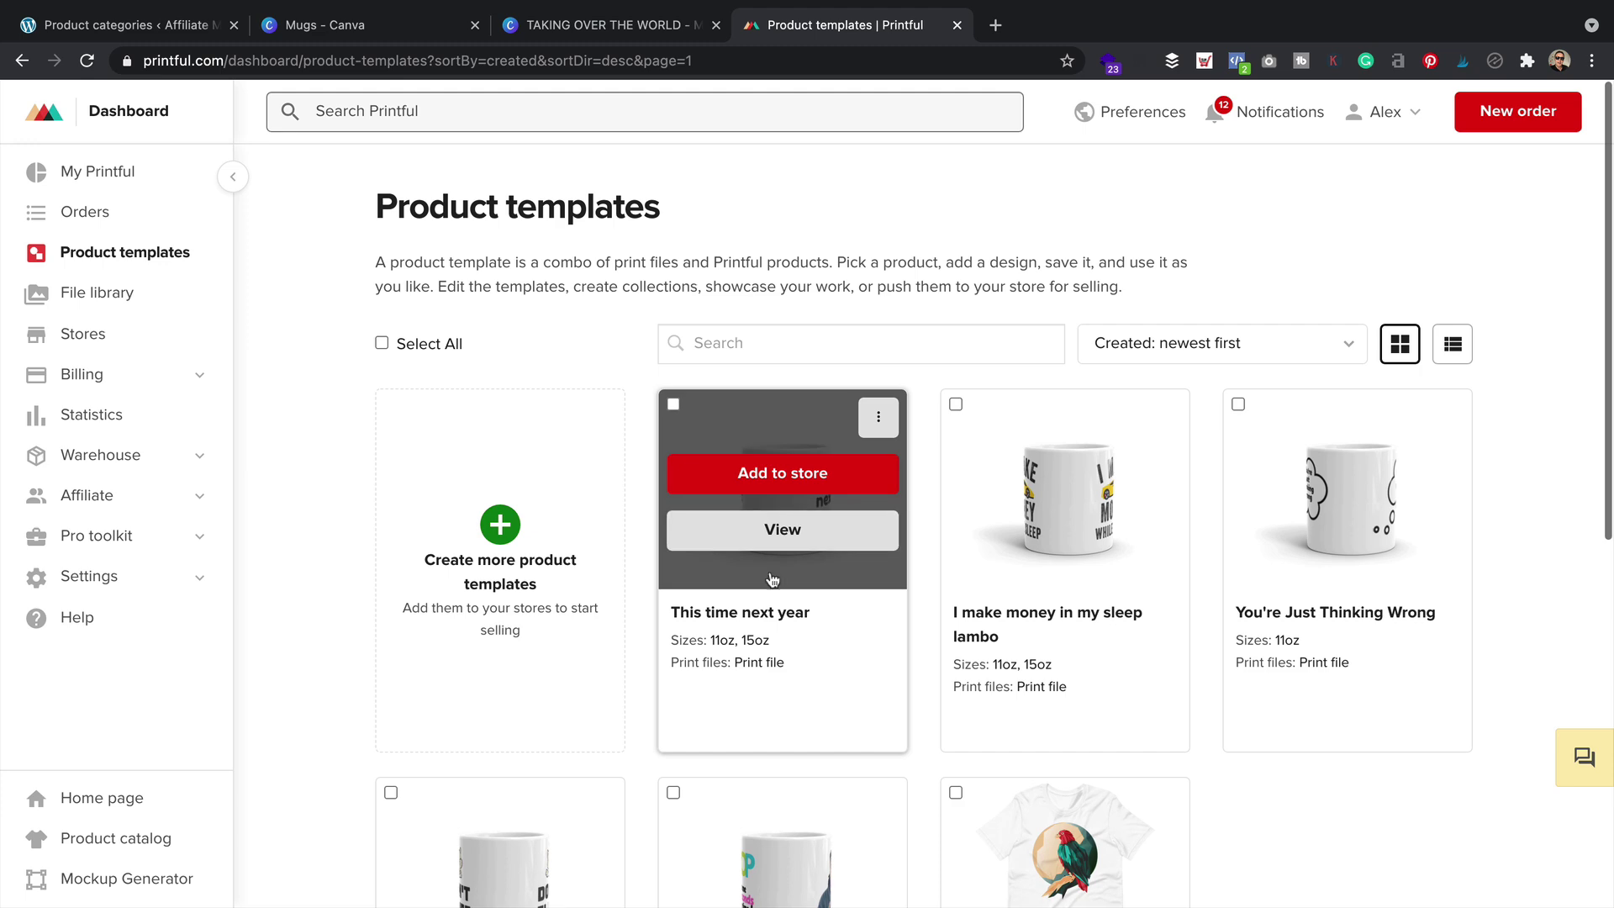
click(800, 482)
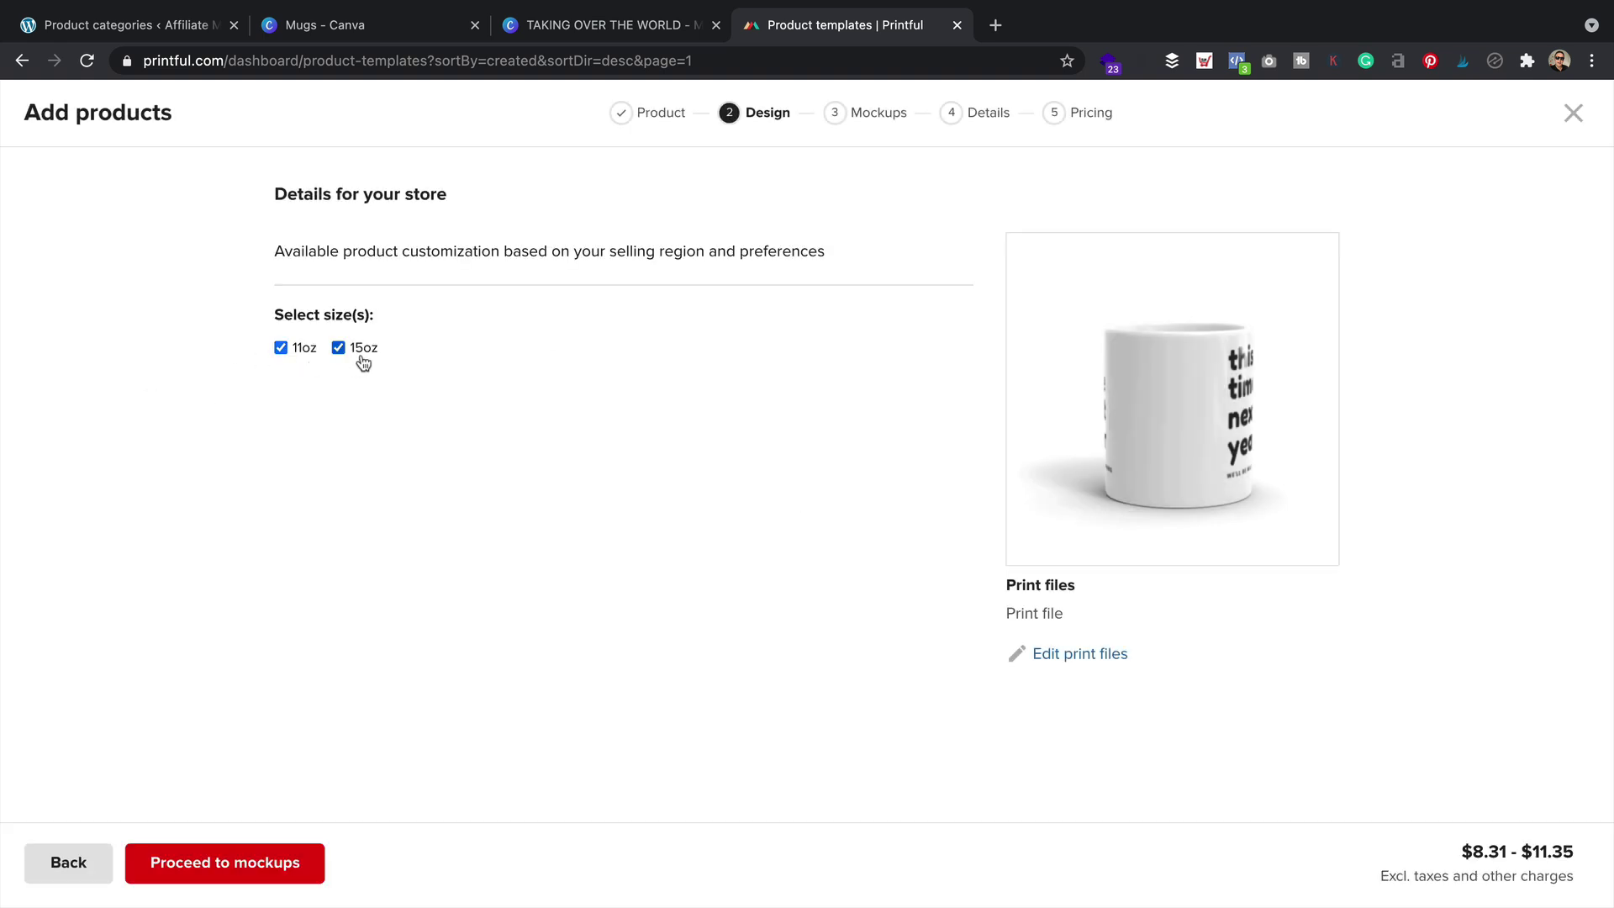
click(338, 348)
click(266, 868)
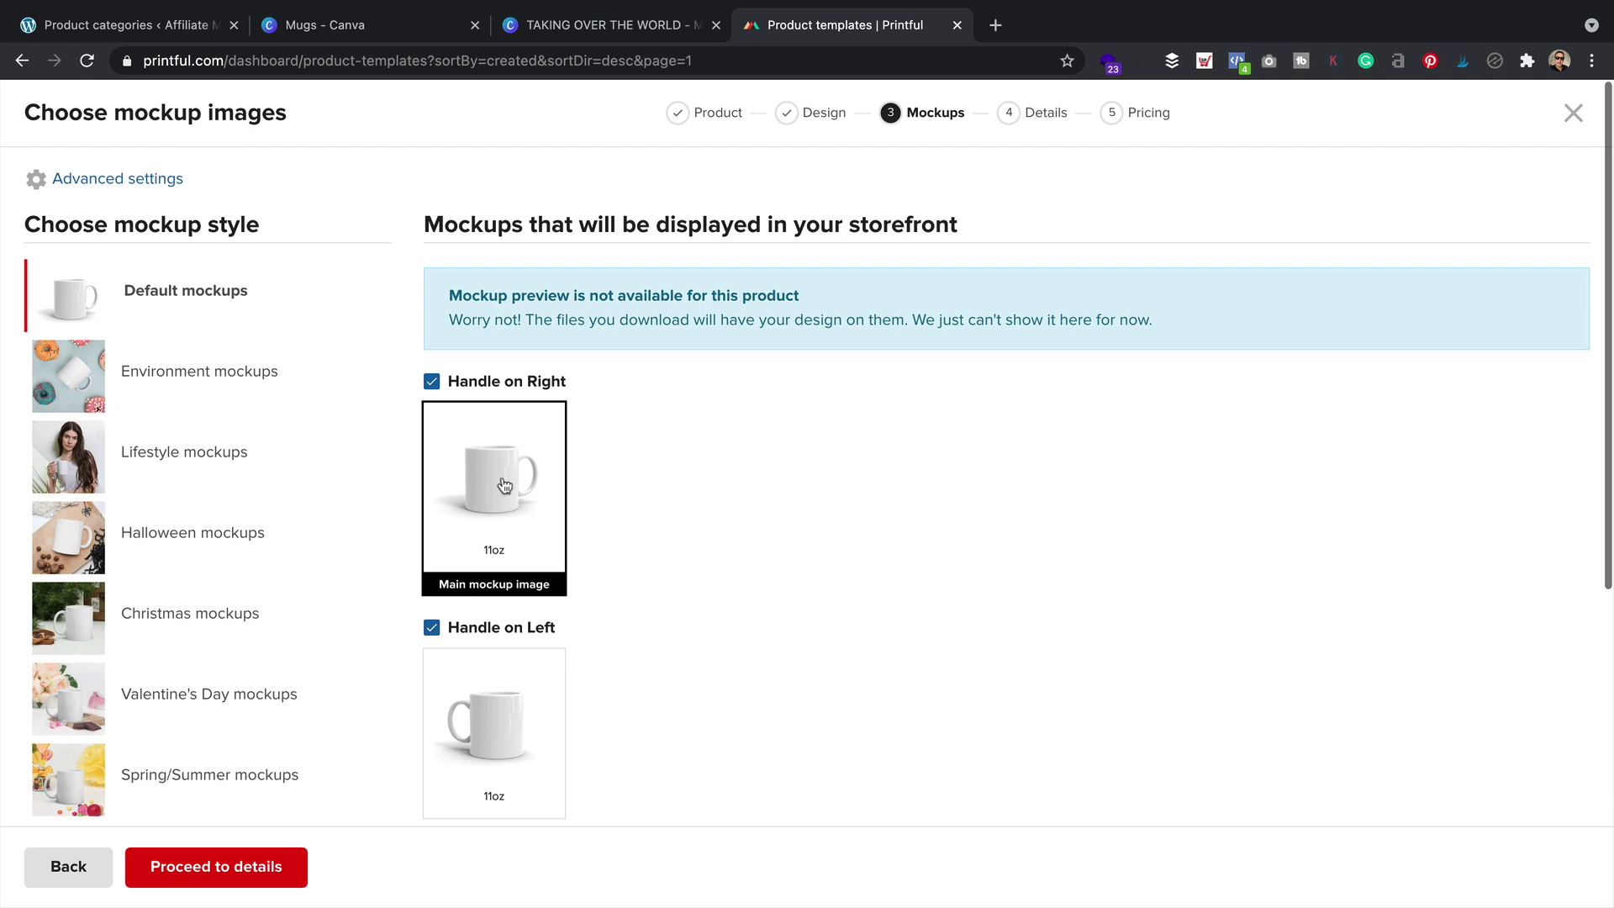
scroll(552, 579, down, 5)
click(430, 477)
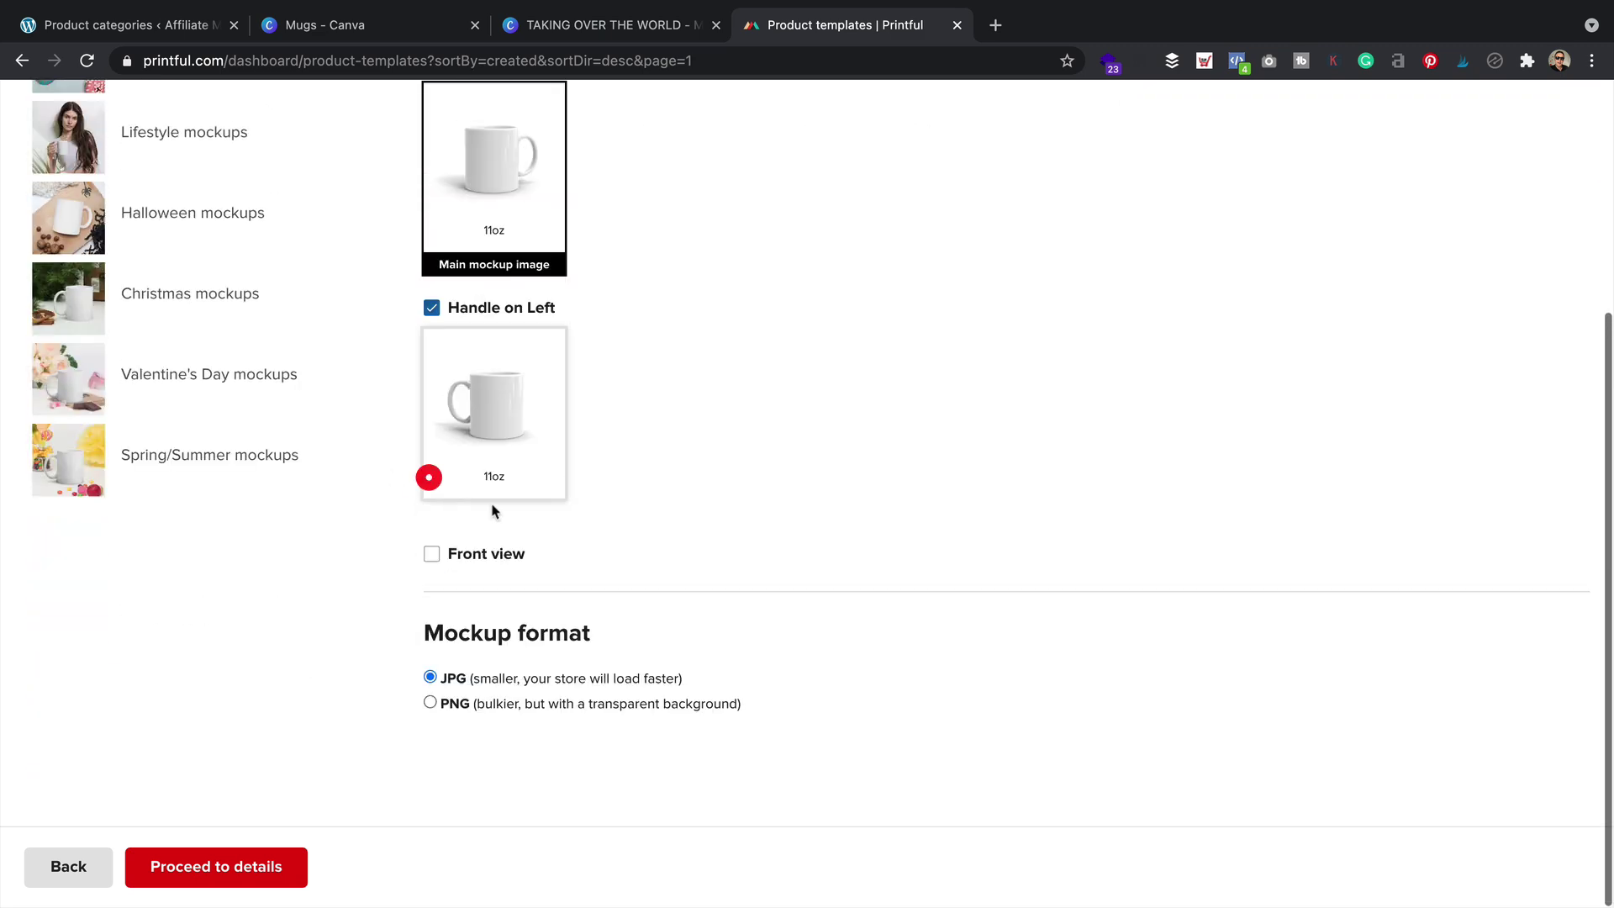
scroll(594, 526, up, 4)
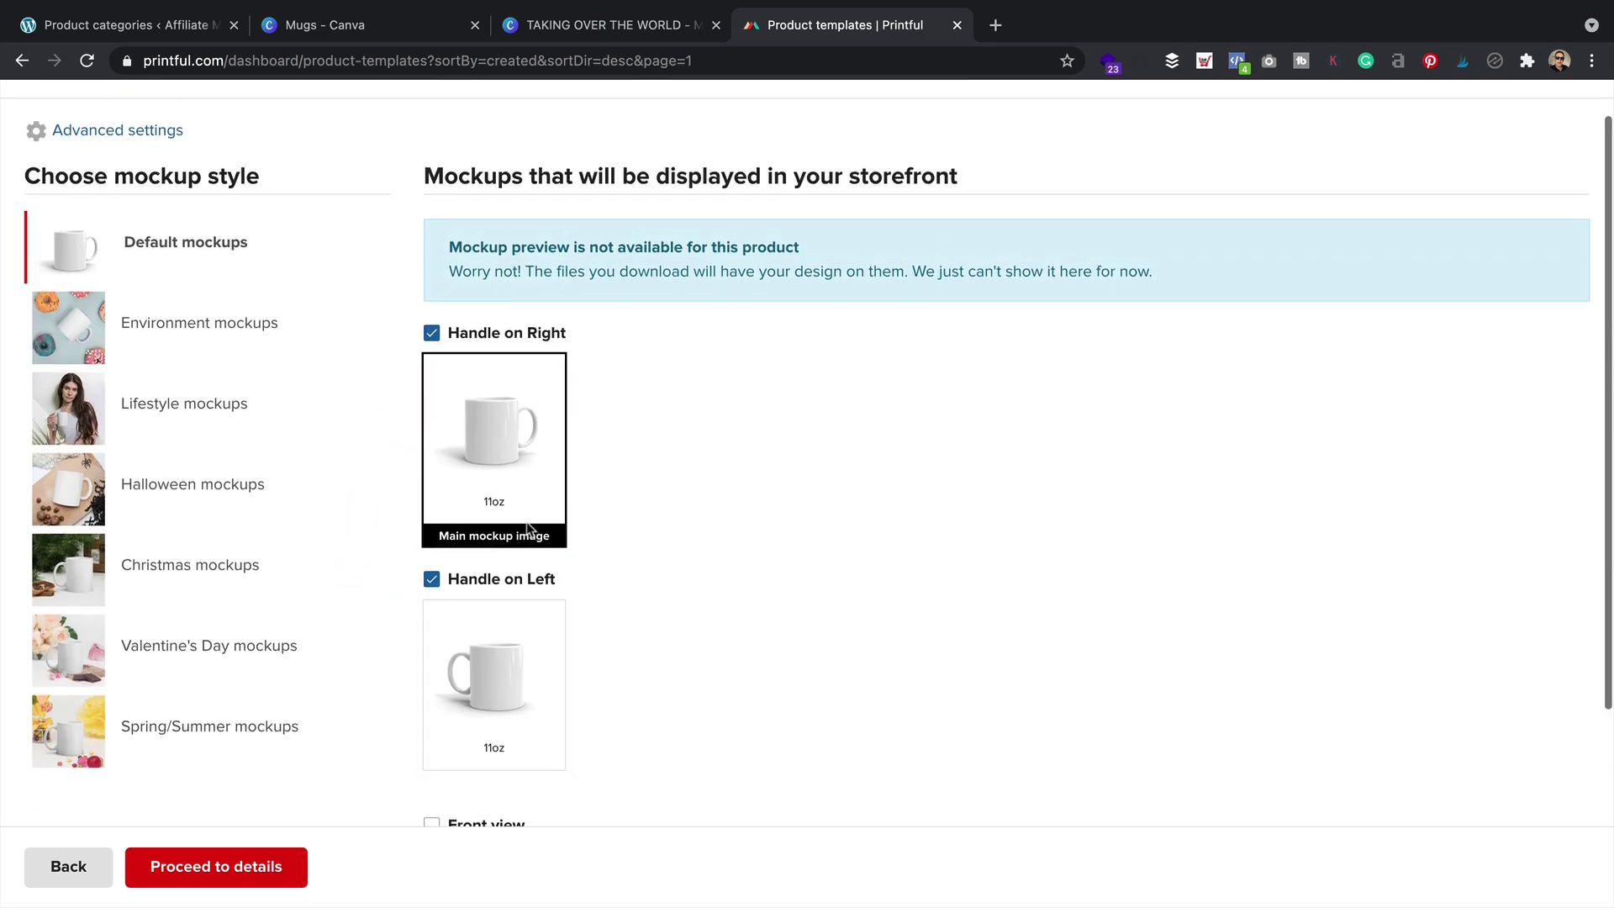
Replace the product title with 'This time next year...'
click(233, 869)
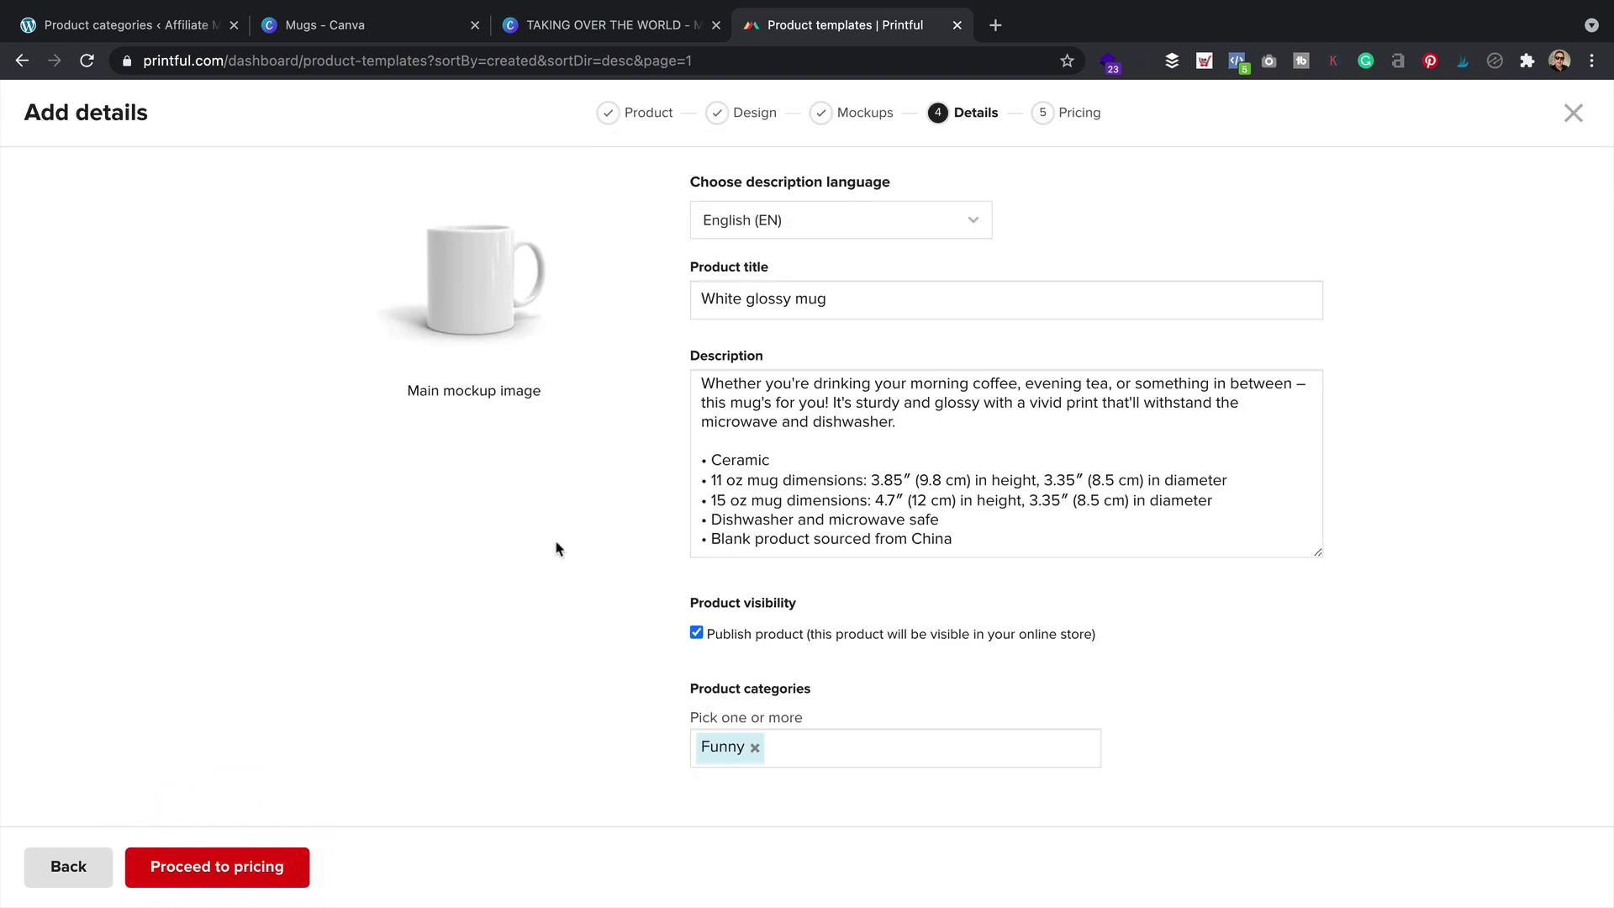
drag(879, 302, 545, 316)
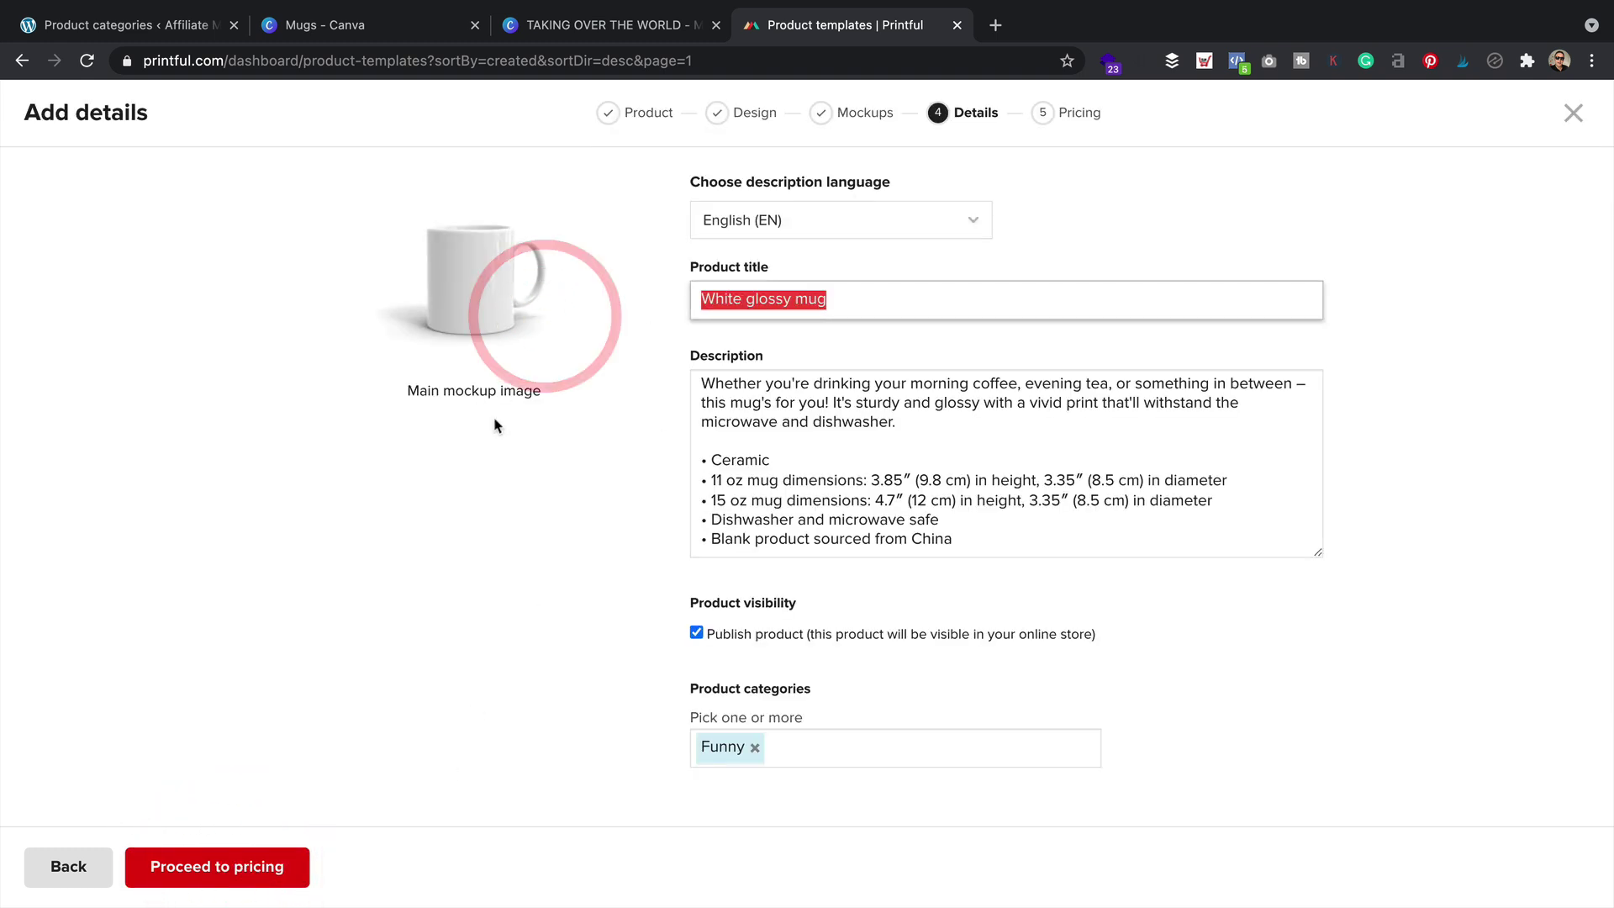
text(This time)
key(BackSpace)
key(BackSpace)
text(me next year...)
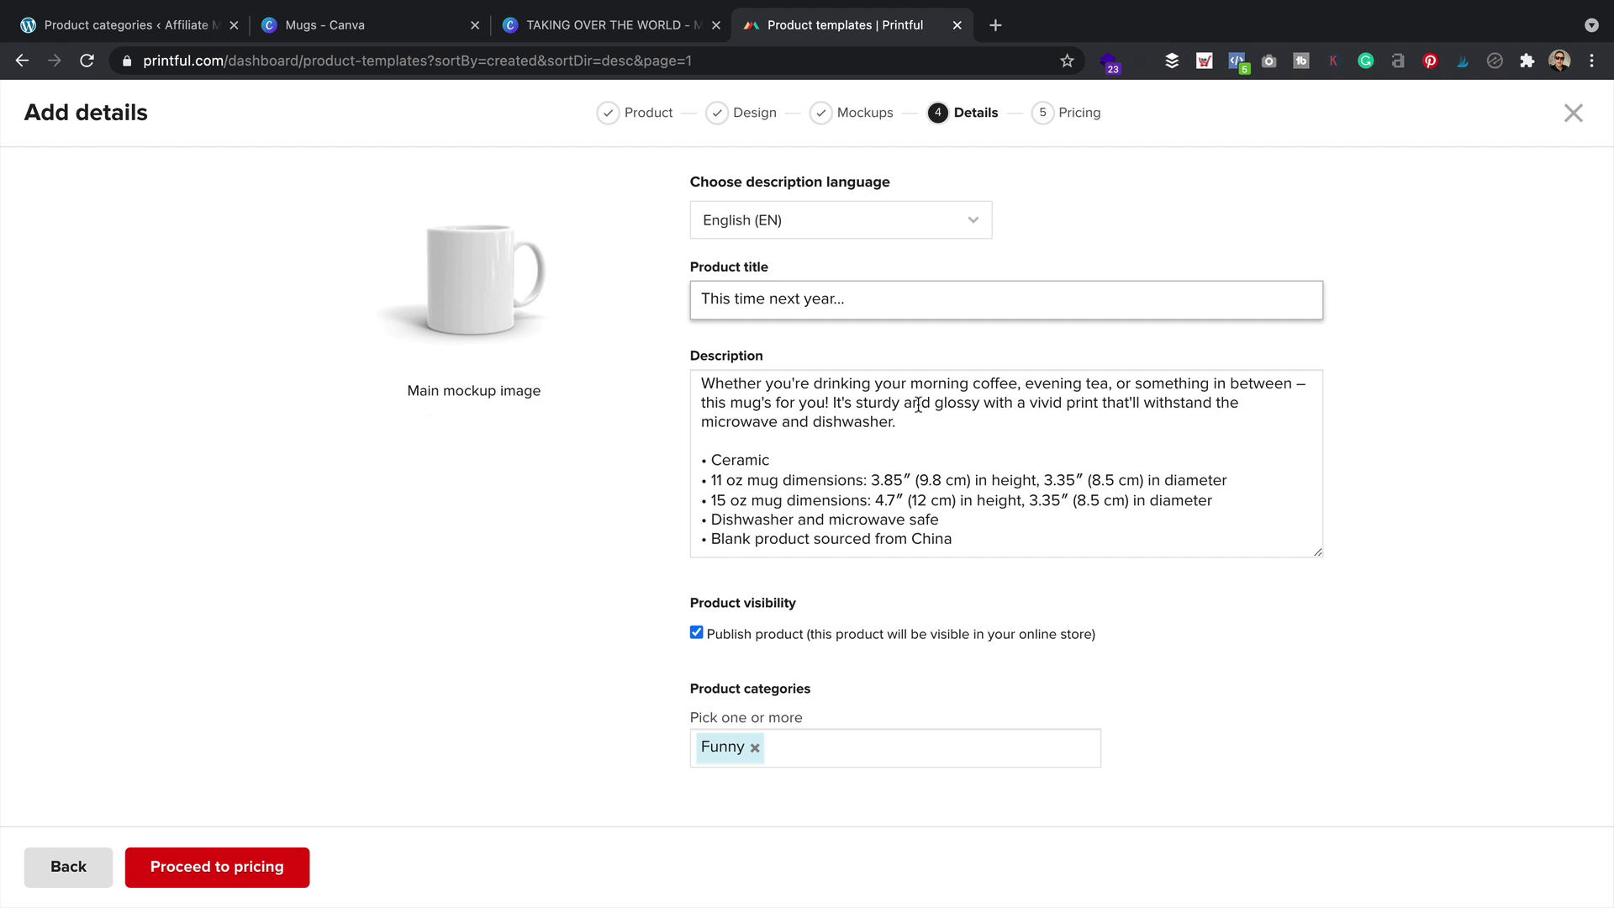
Delete the 'Blank product sourced from China' bullet from the description
drag(1008, 549, 655, 521)
click(1023, 513)
drag(959, 545, 669, 531)
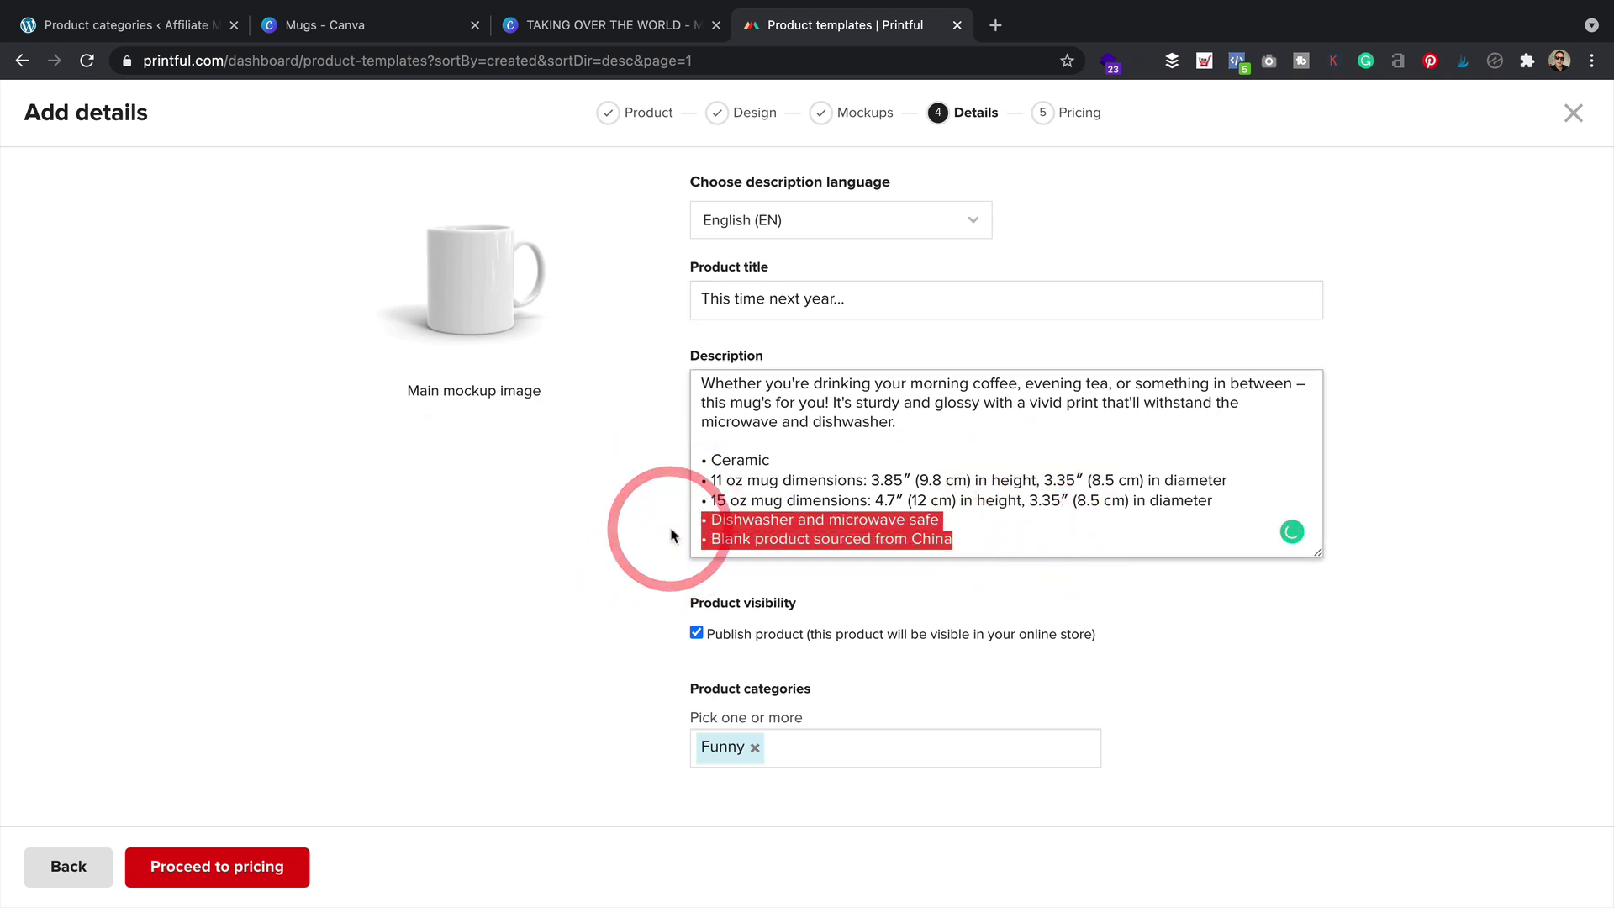
key(Right)
drag(975, 540, 632, 543)
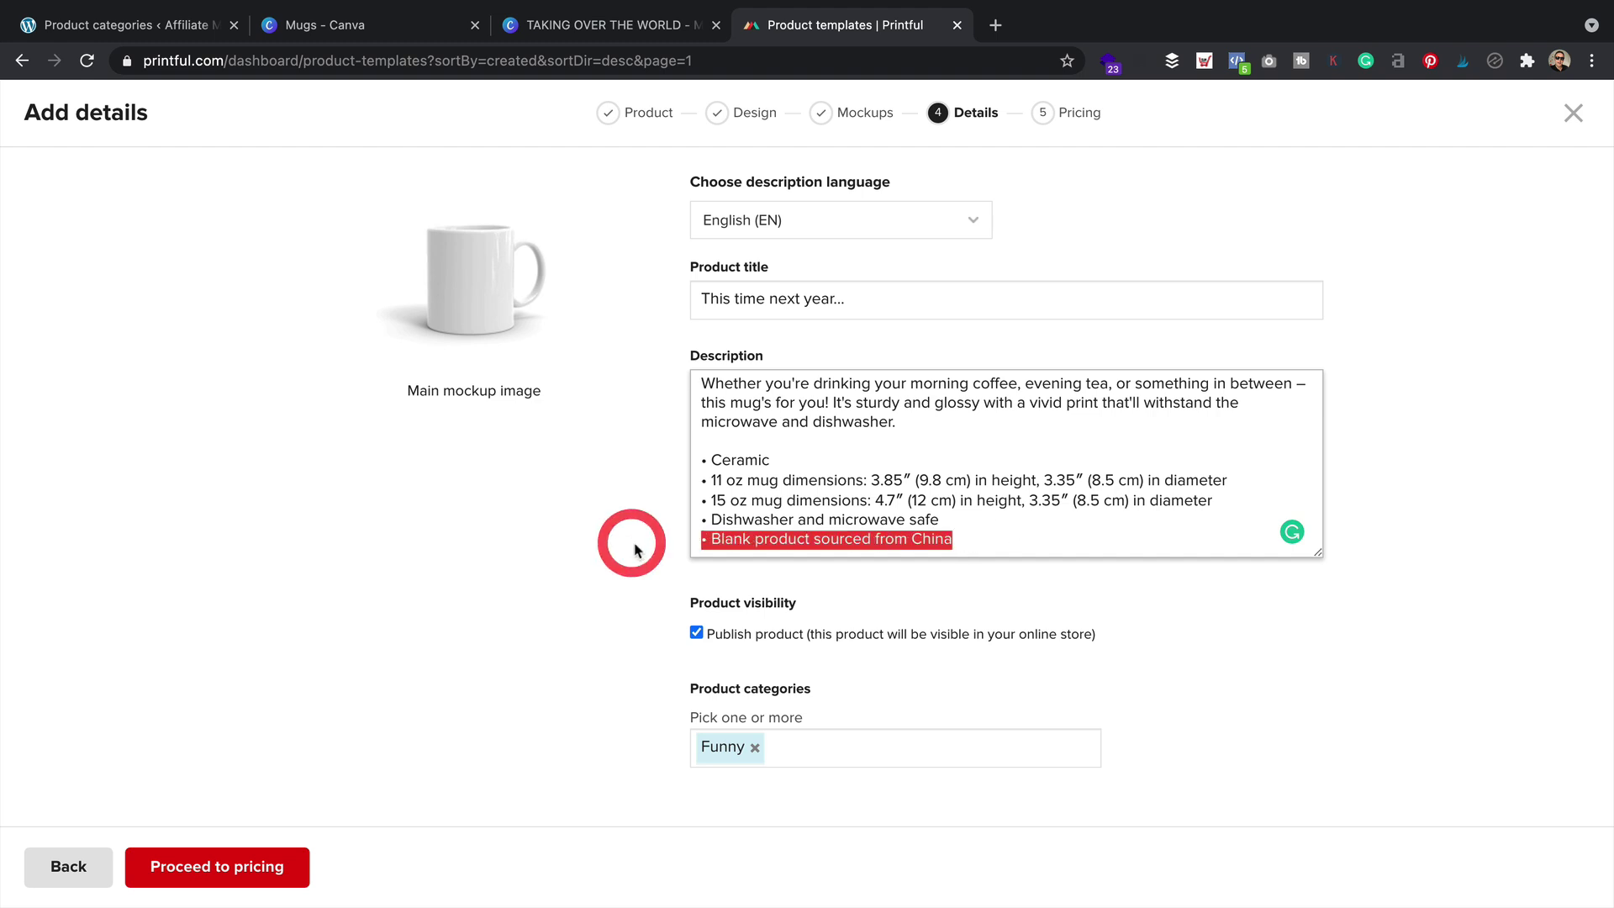
key(BackSpace)
key(BackSpace)
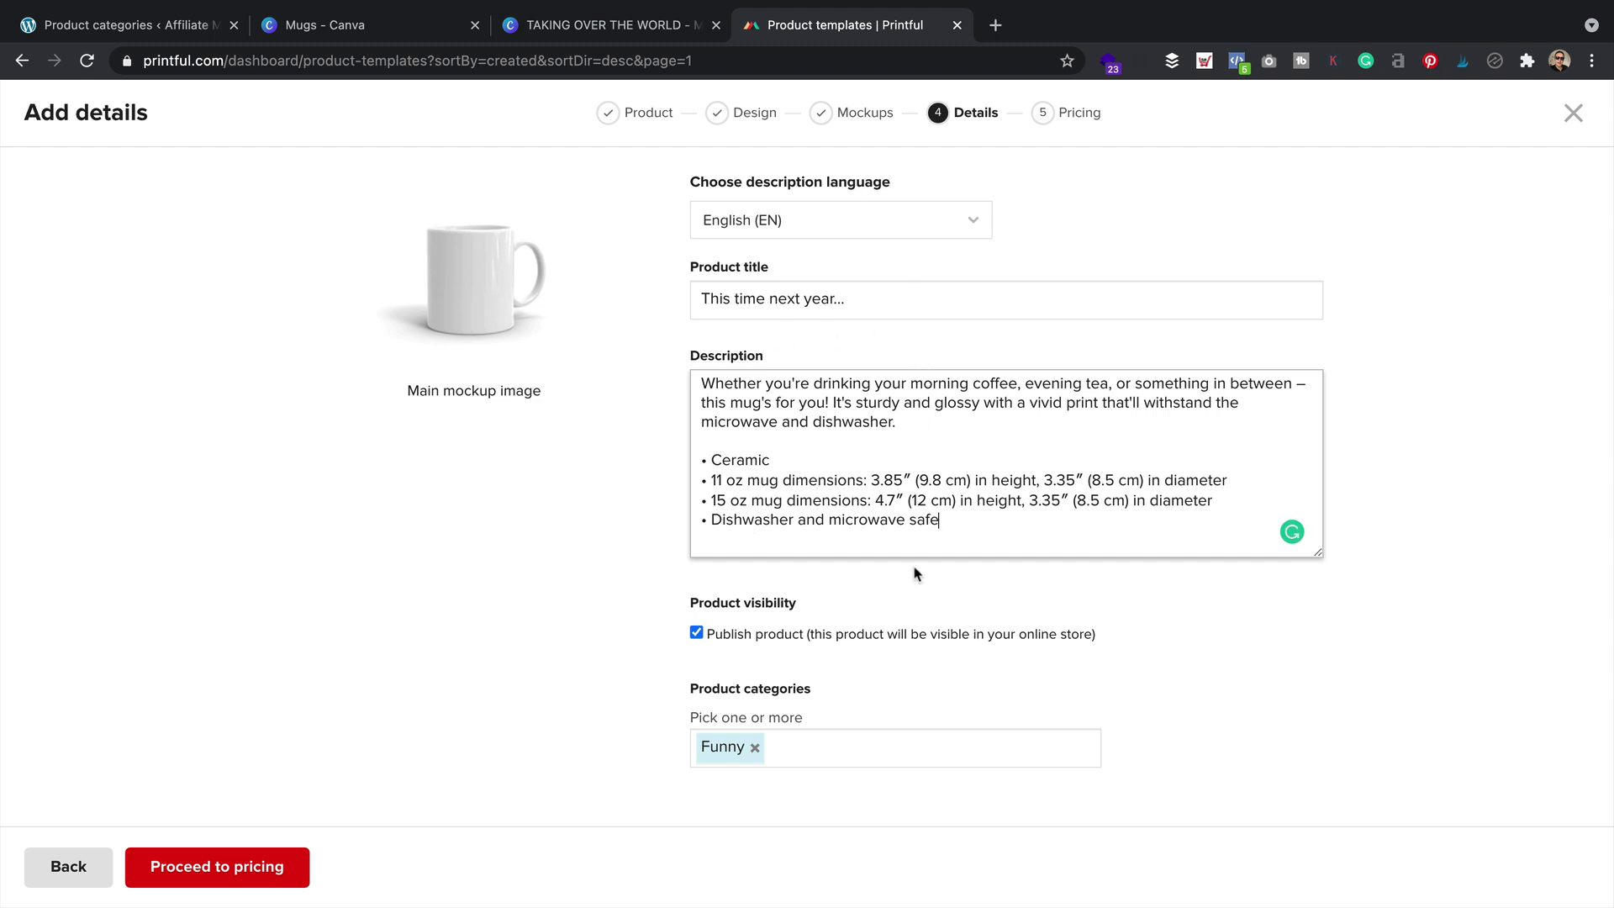
Add the Motivational category alongside Funny and proceed to pricing
click(807, 750)
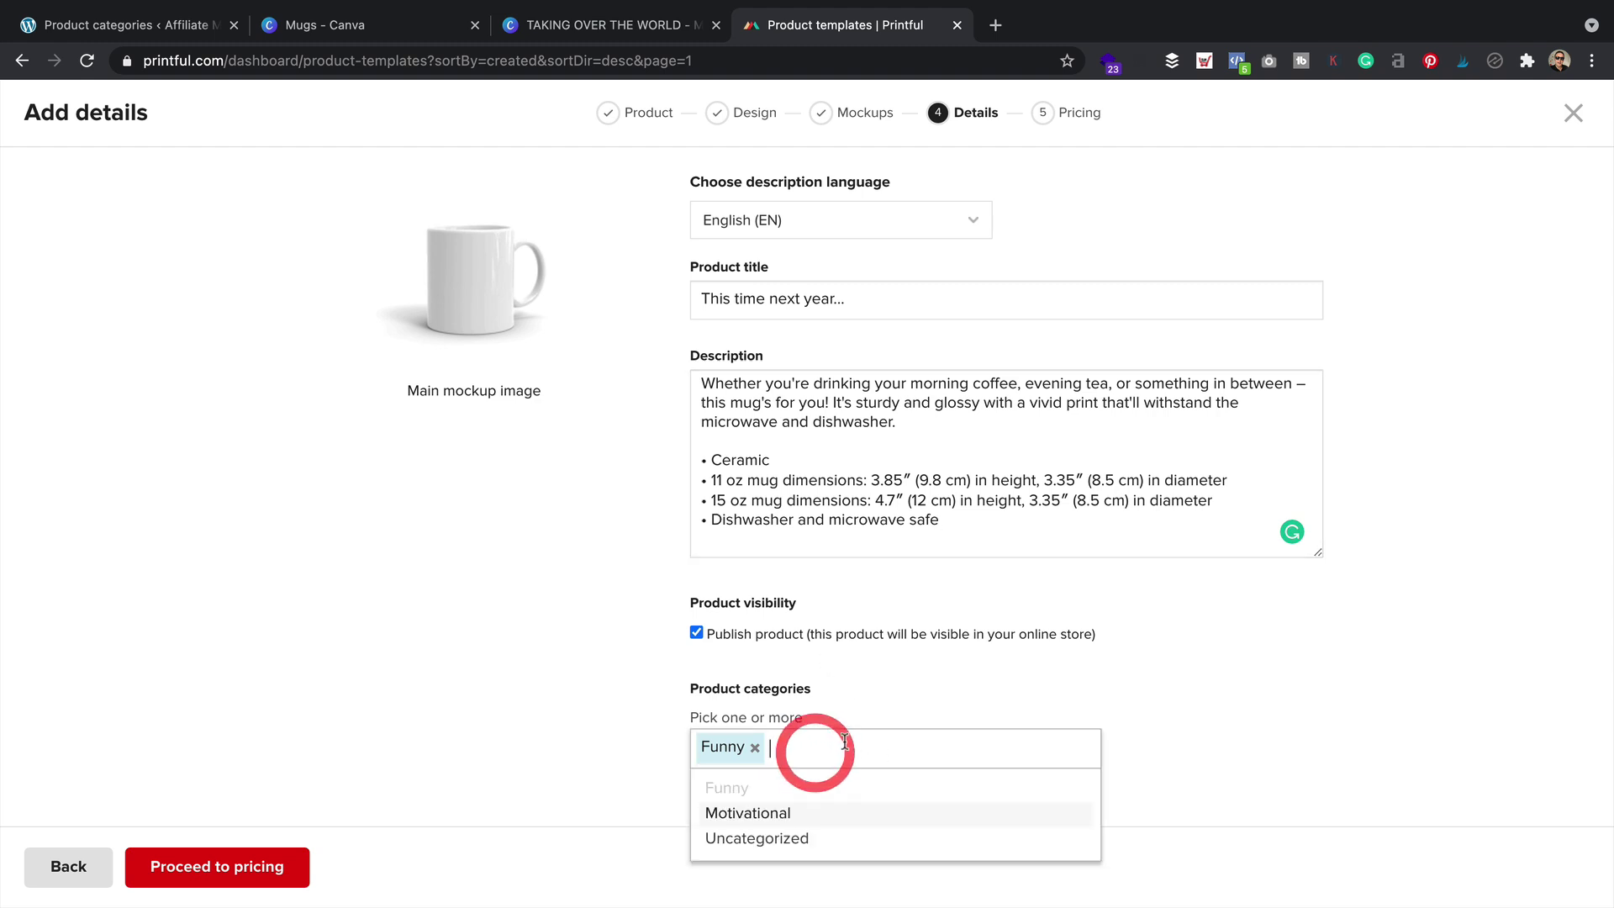
click(813, 814)
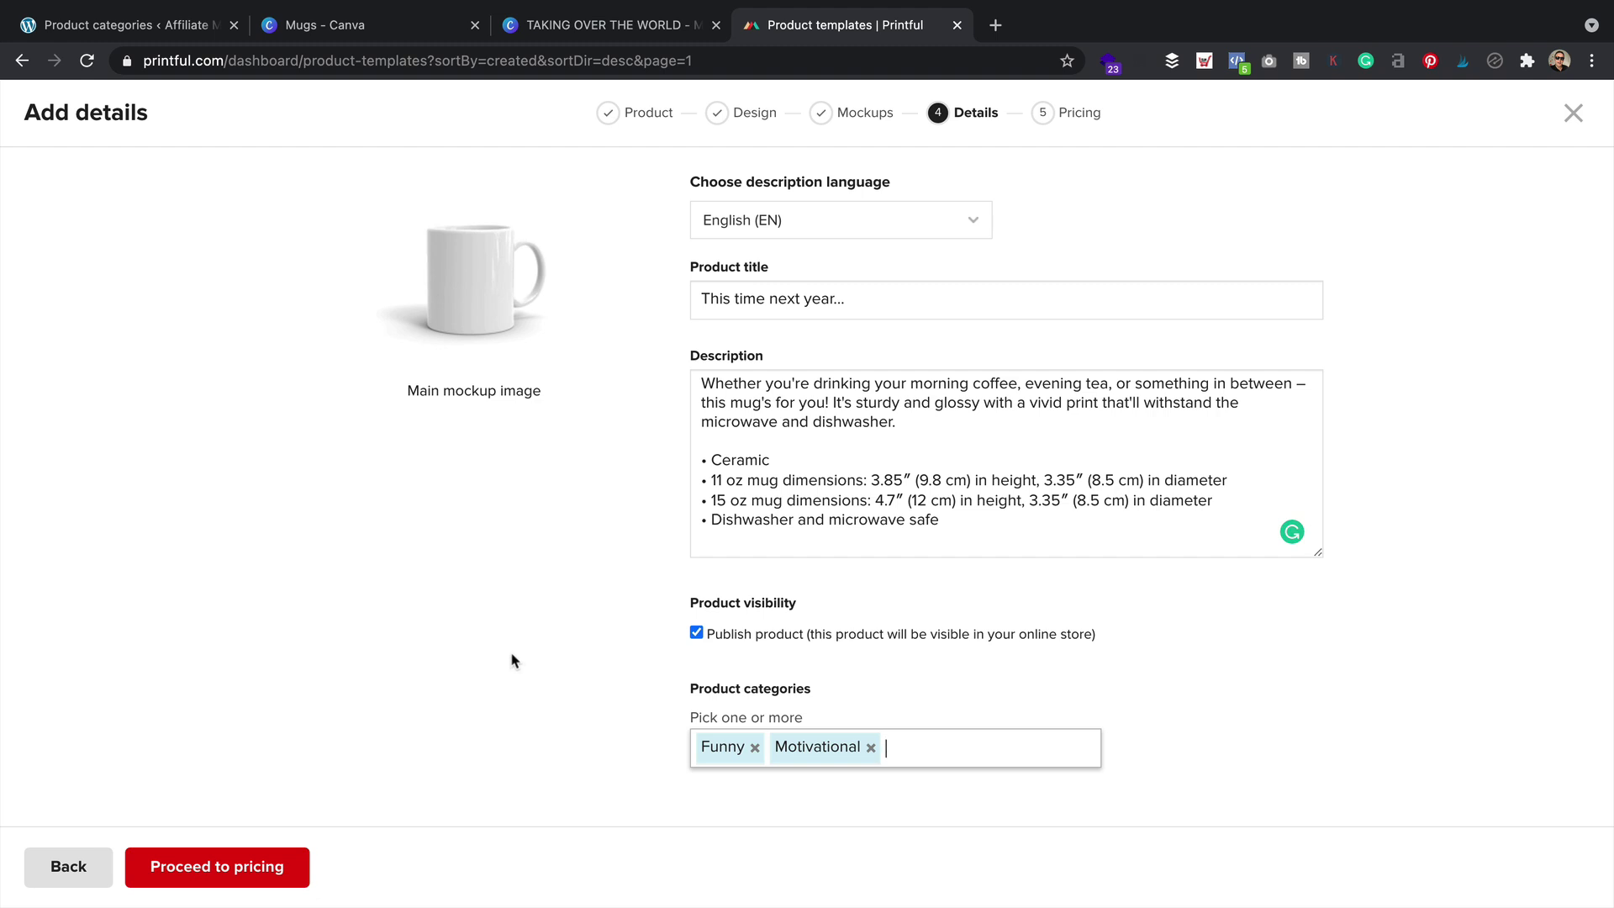
click(264, 868)
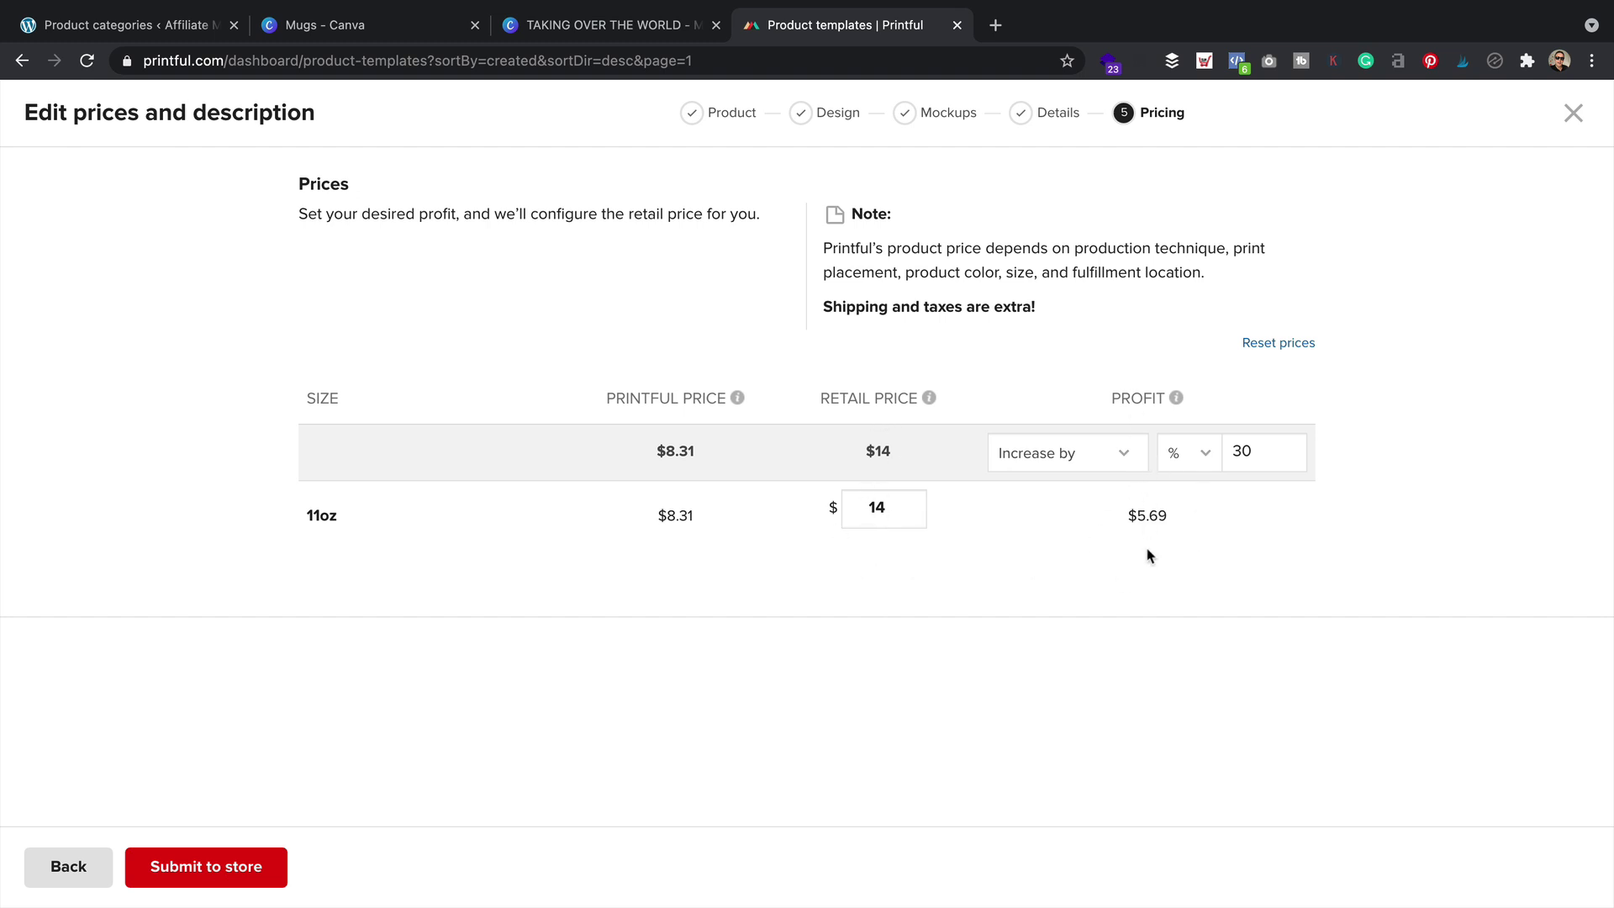
Change the profit increase from 30% to 20% ($13.50 retail, $5.19 profit) and submit the mug
click(1168, 614)
double_click(1248, 451)
text(20)
key(Tab)
click(1202, 550)
click(1109, 544)
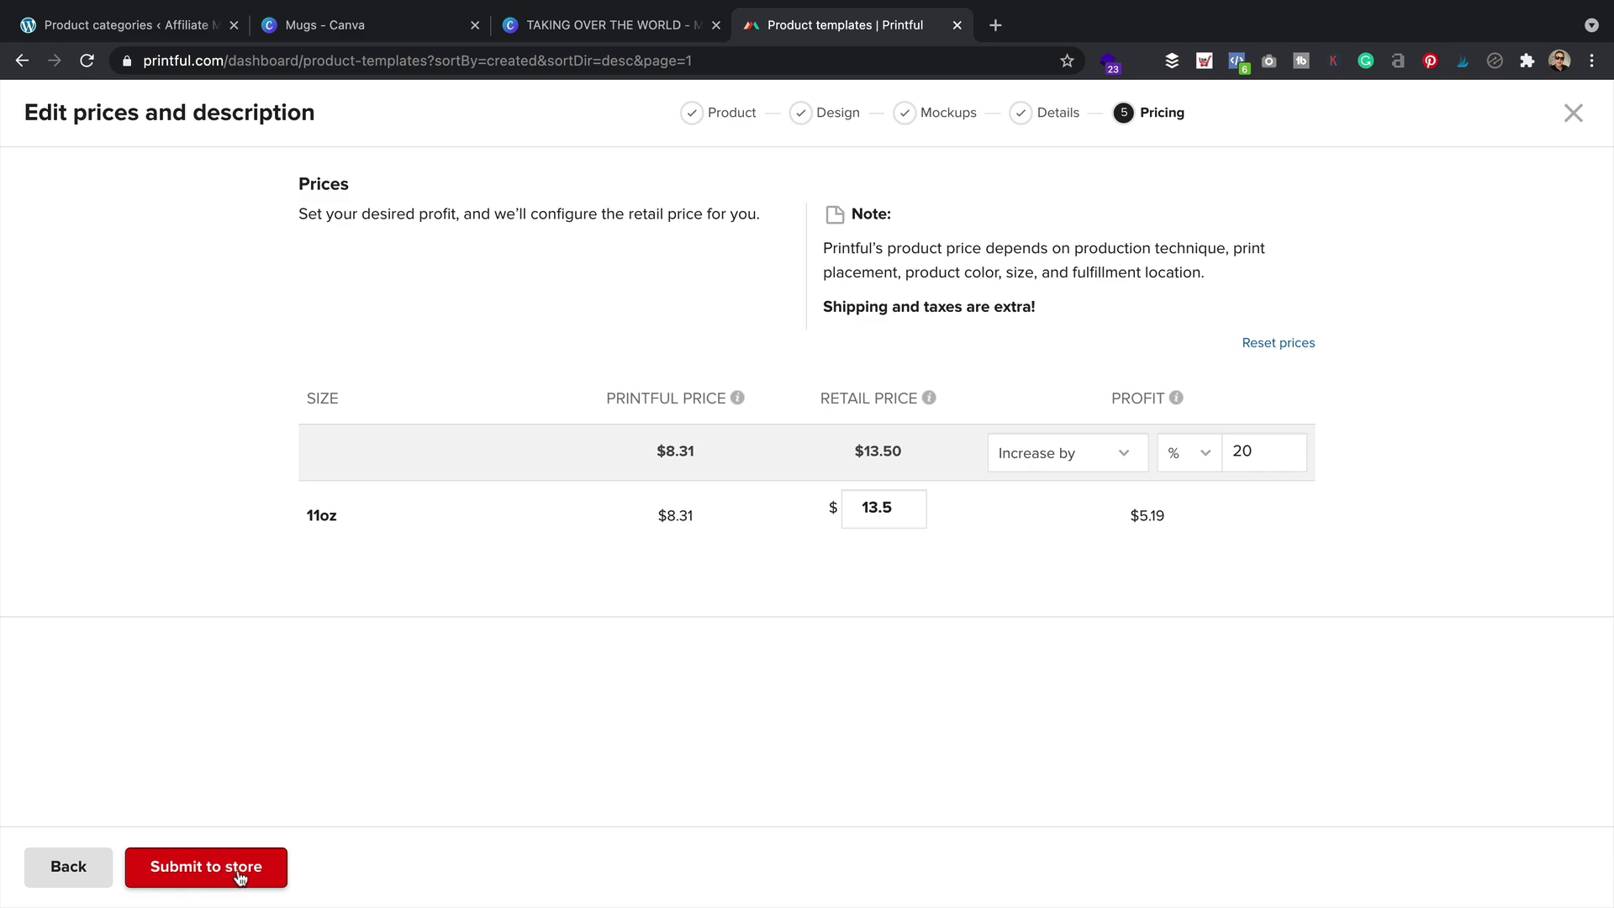
click(234, 877)
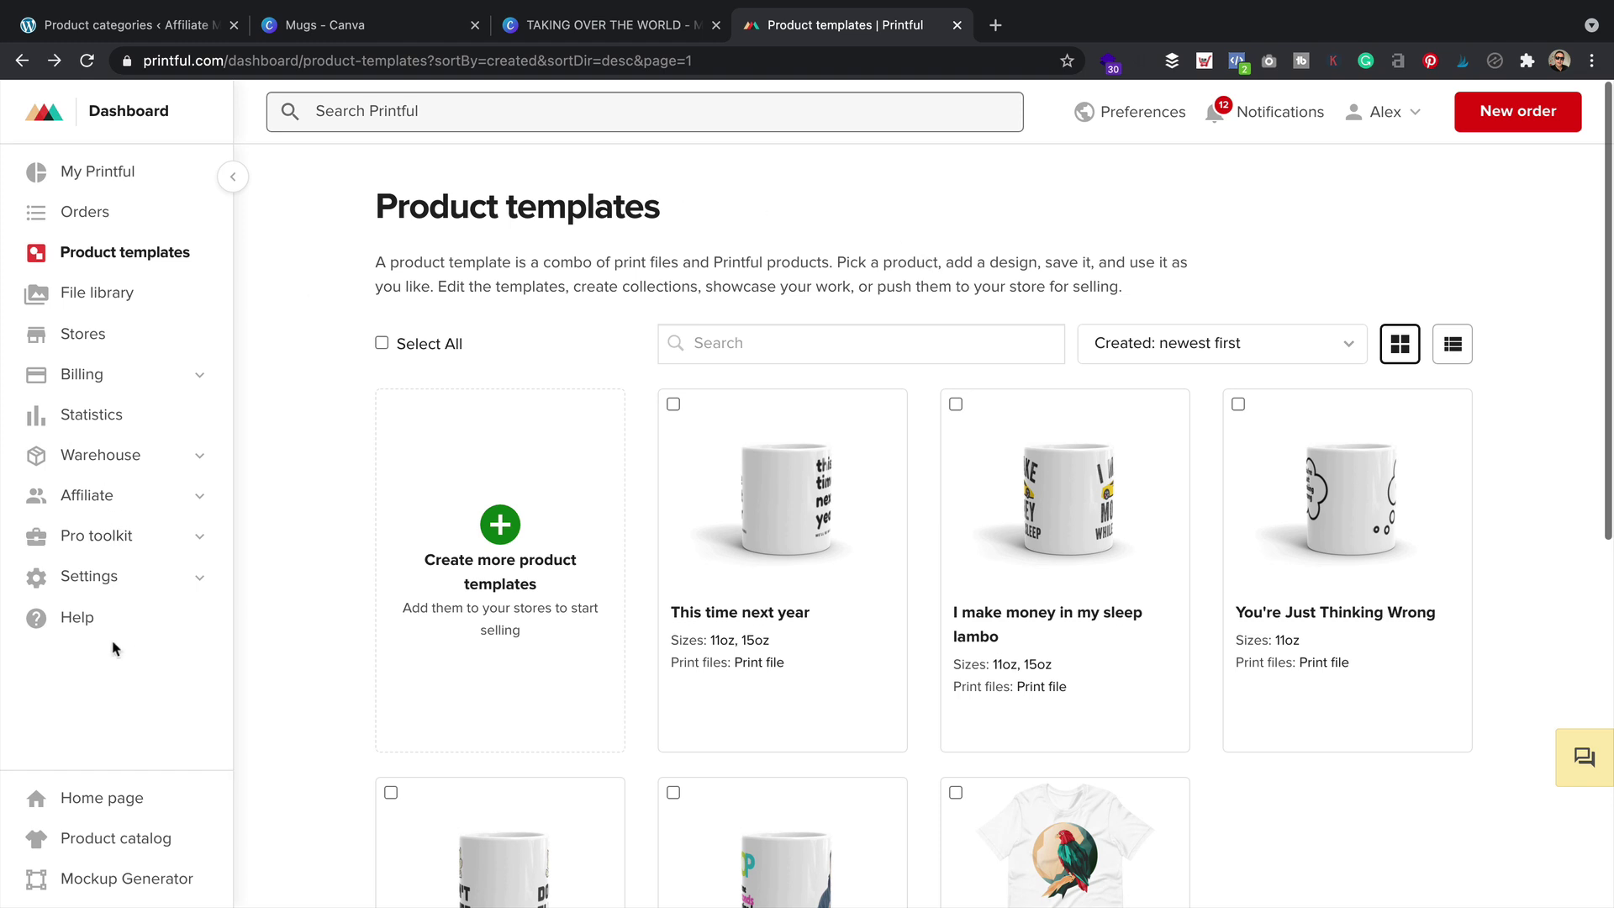
Enable Printful's live shipping rates for WooCommerce, save the shipping settings, and return to WordPress
click(166, 584)
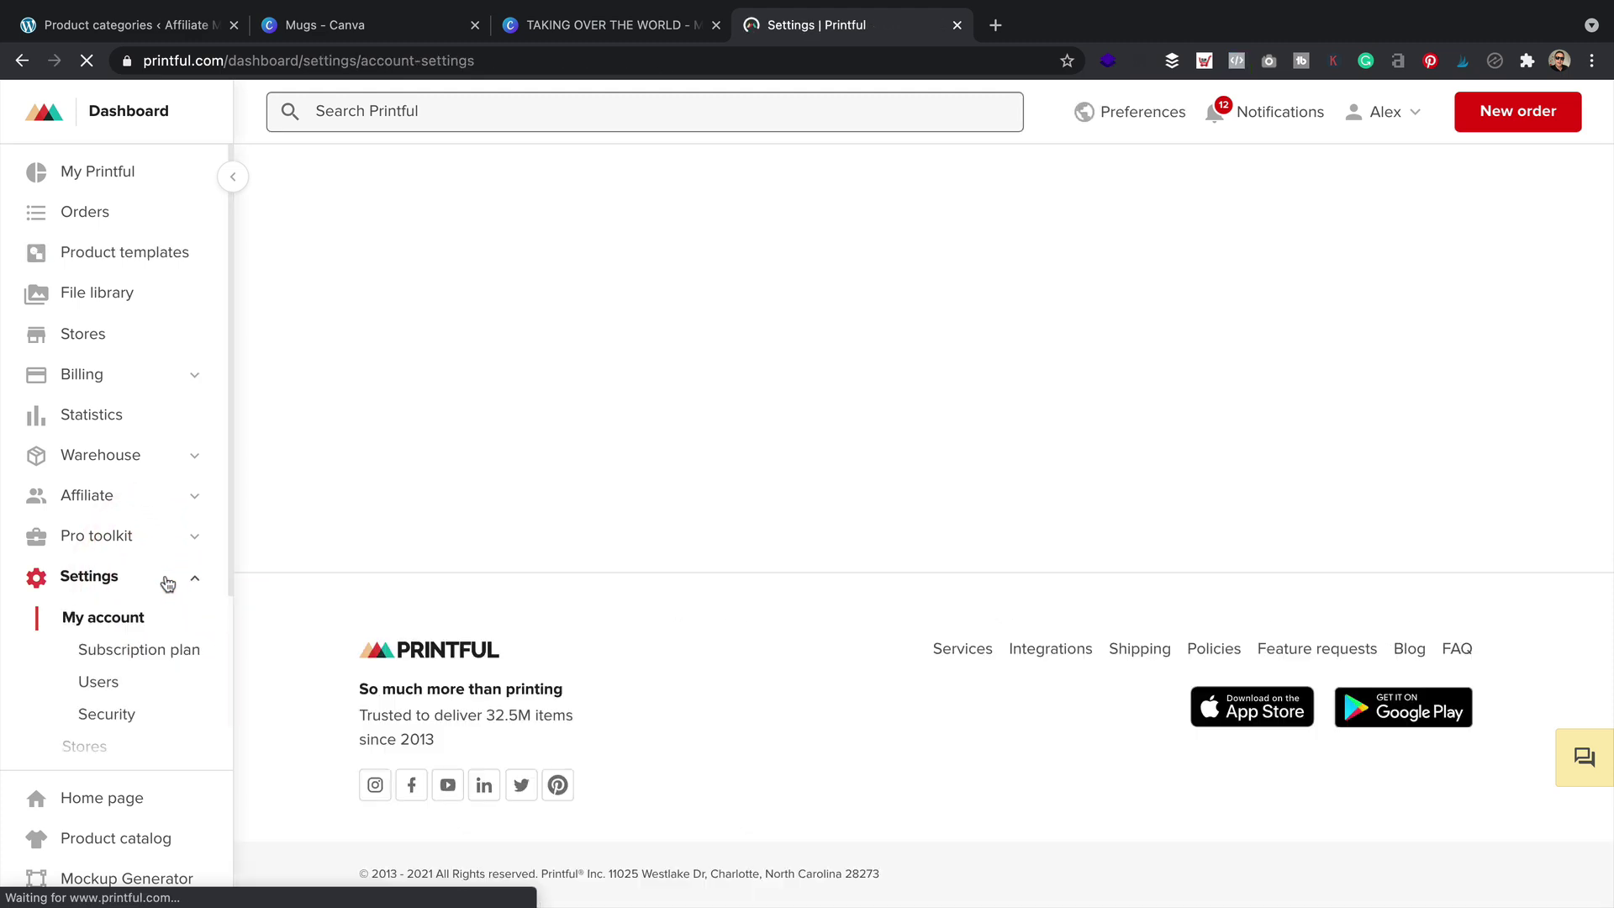
scroll(173, 583, down, 3)
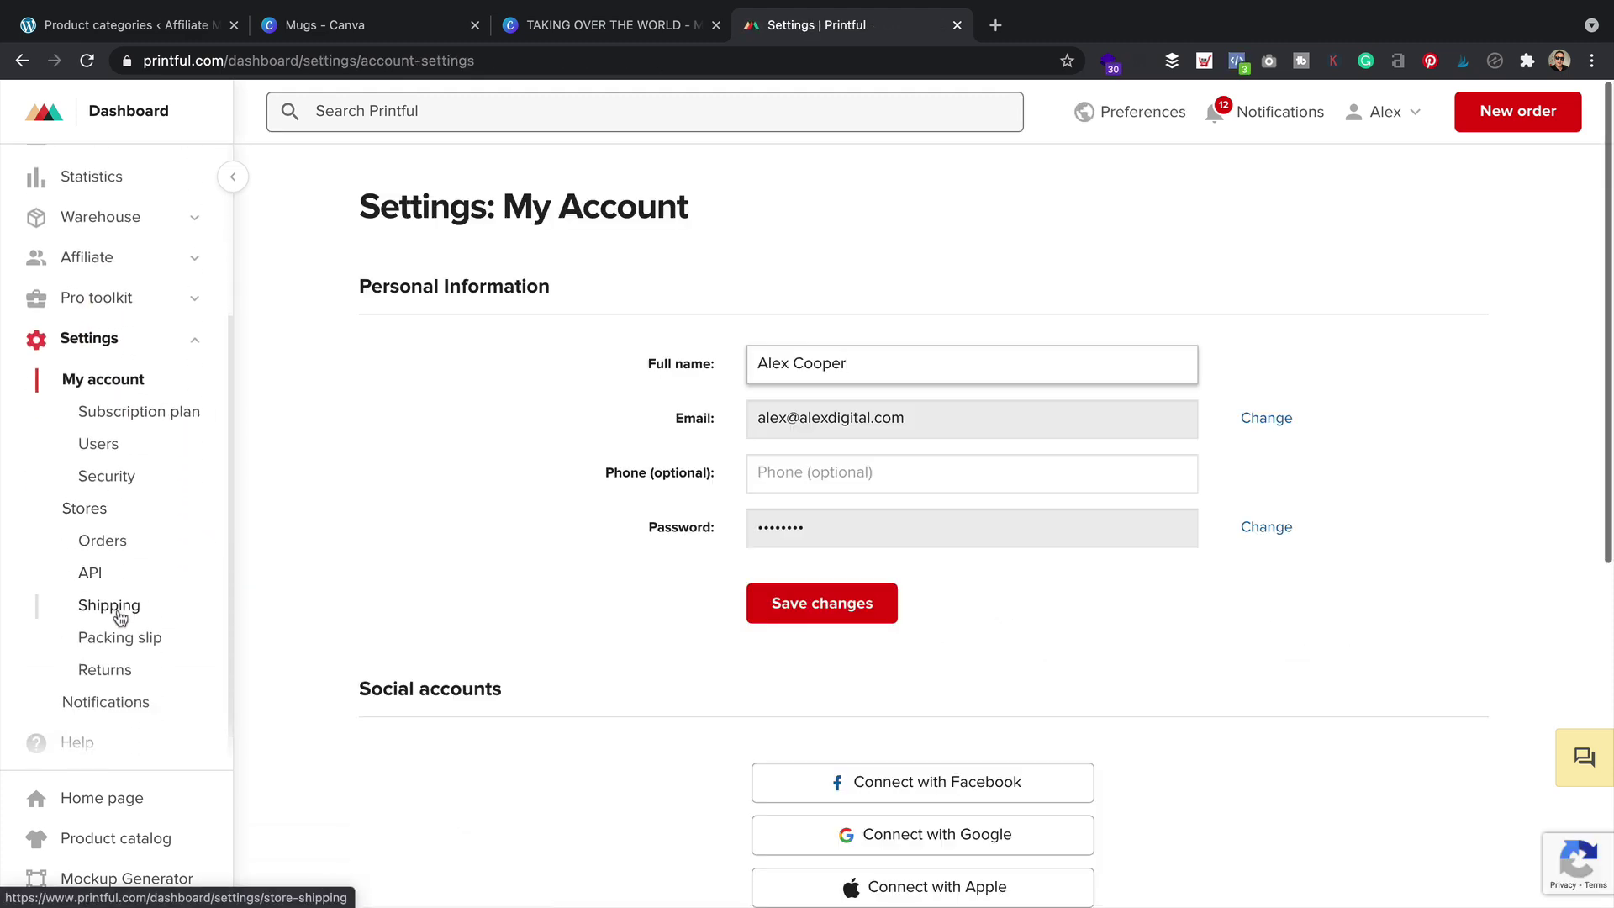
click(120, 612)
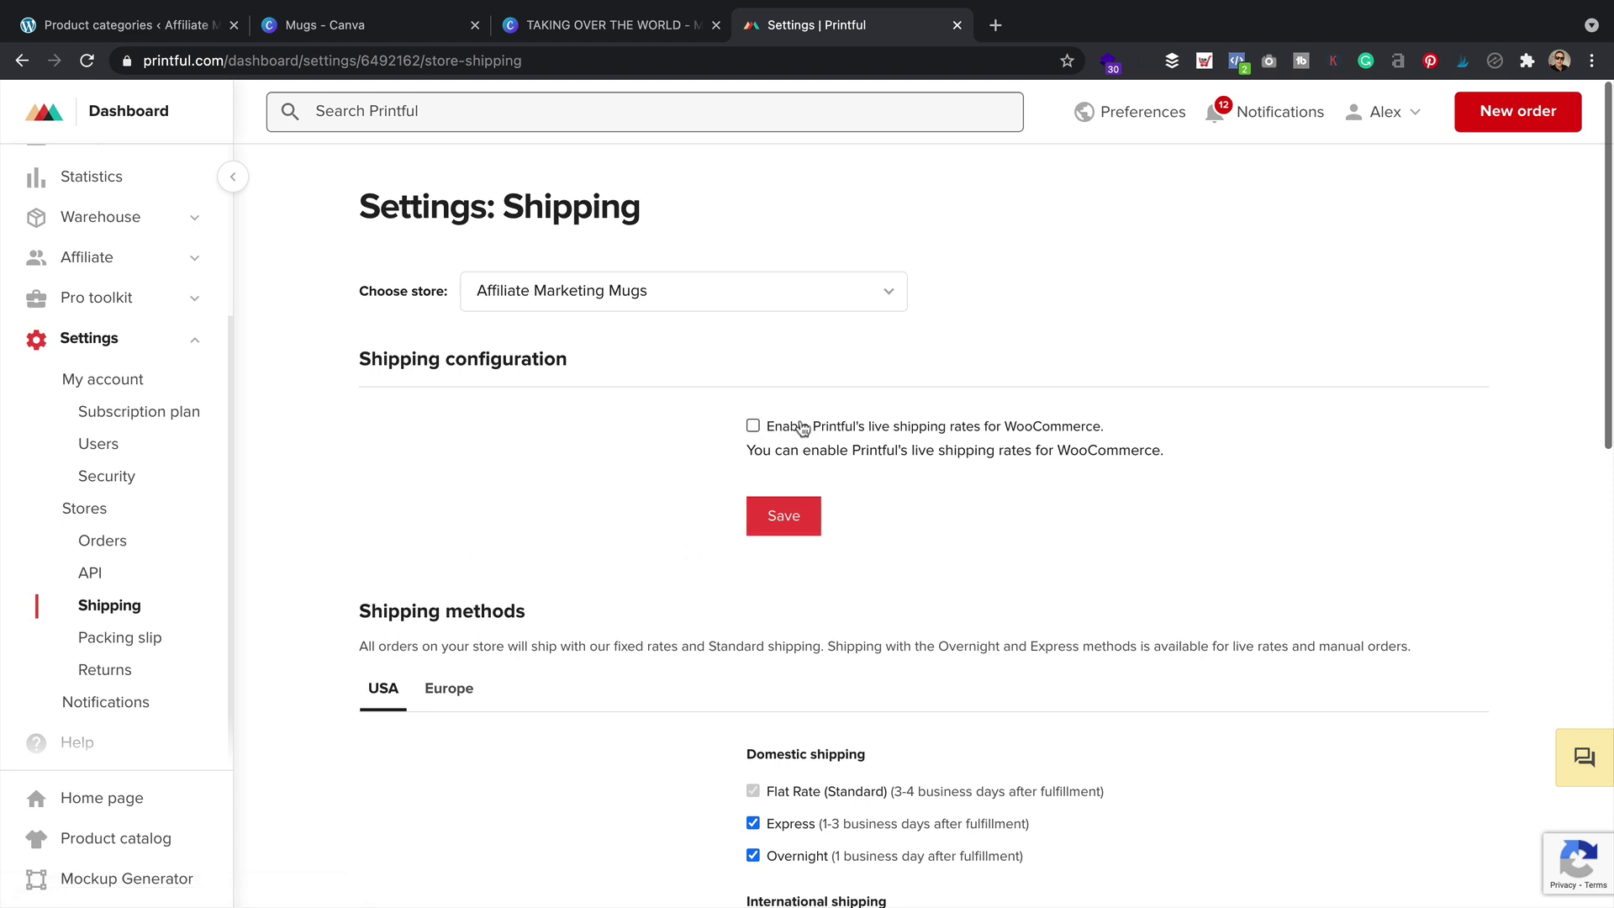
click(753, 426)
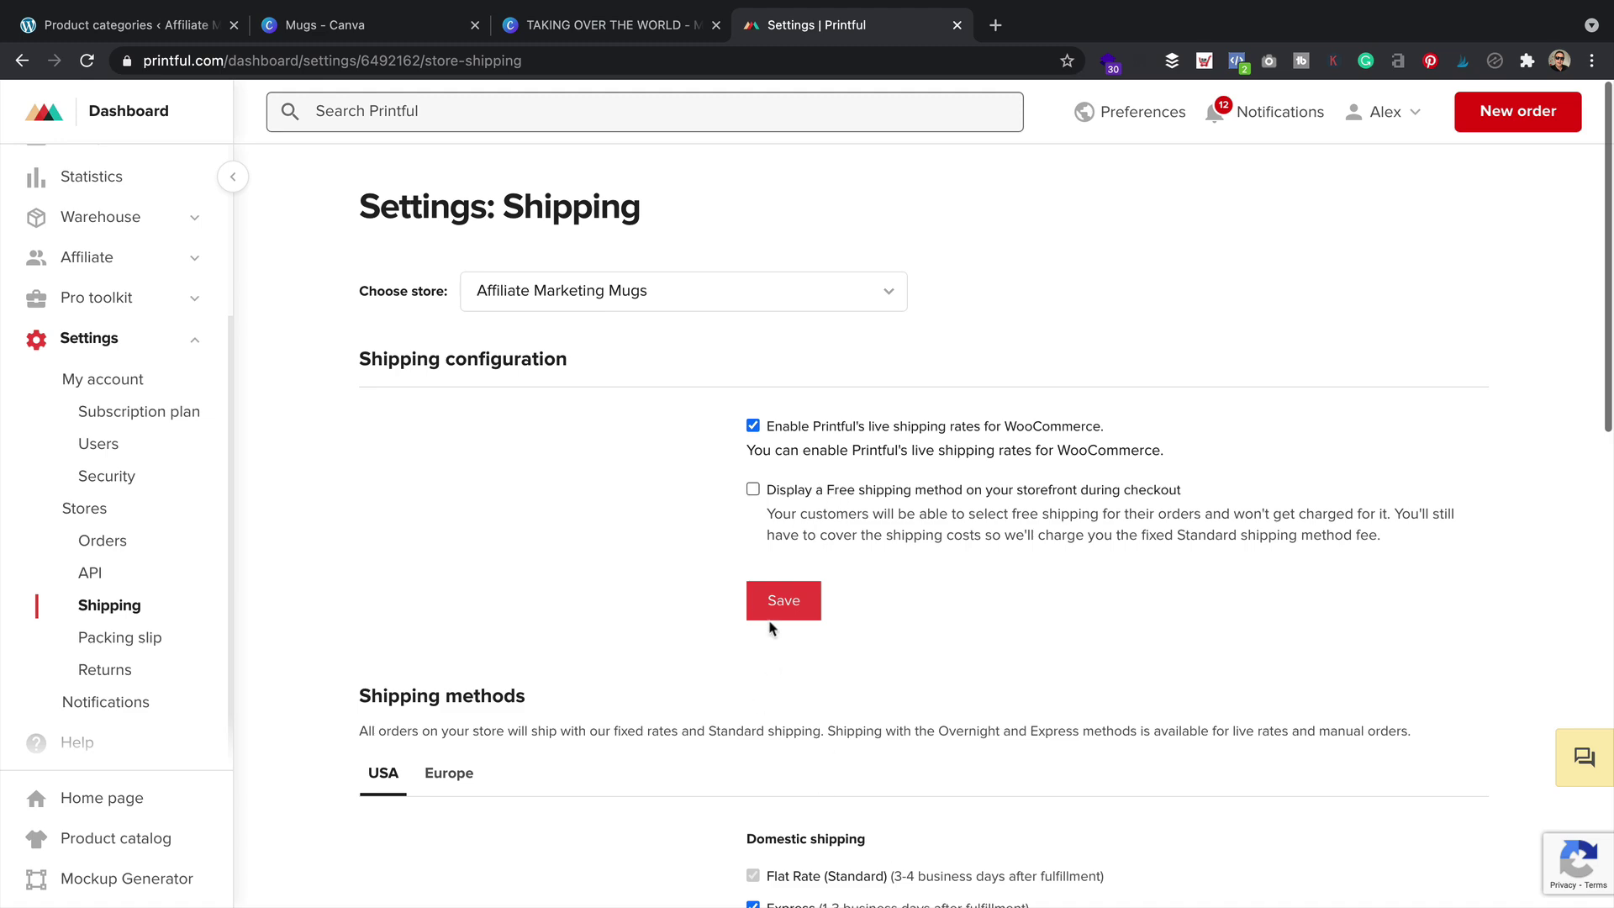
click(779, 599)
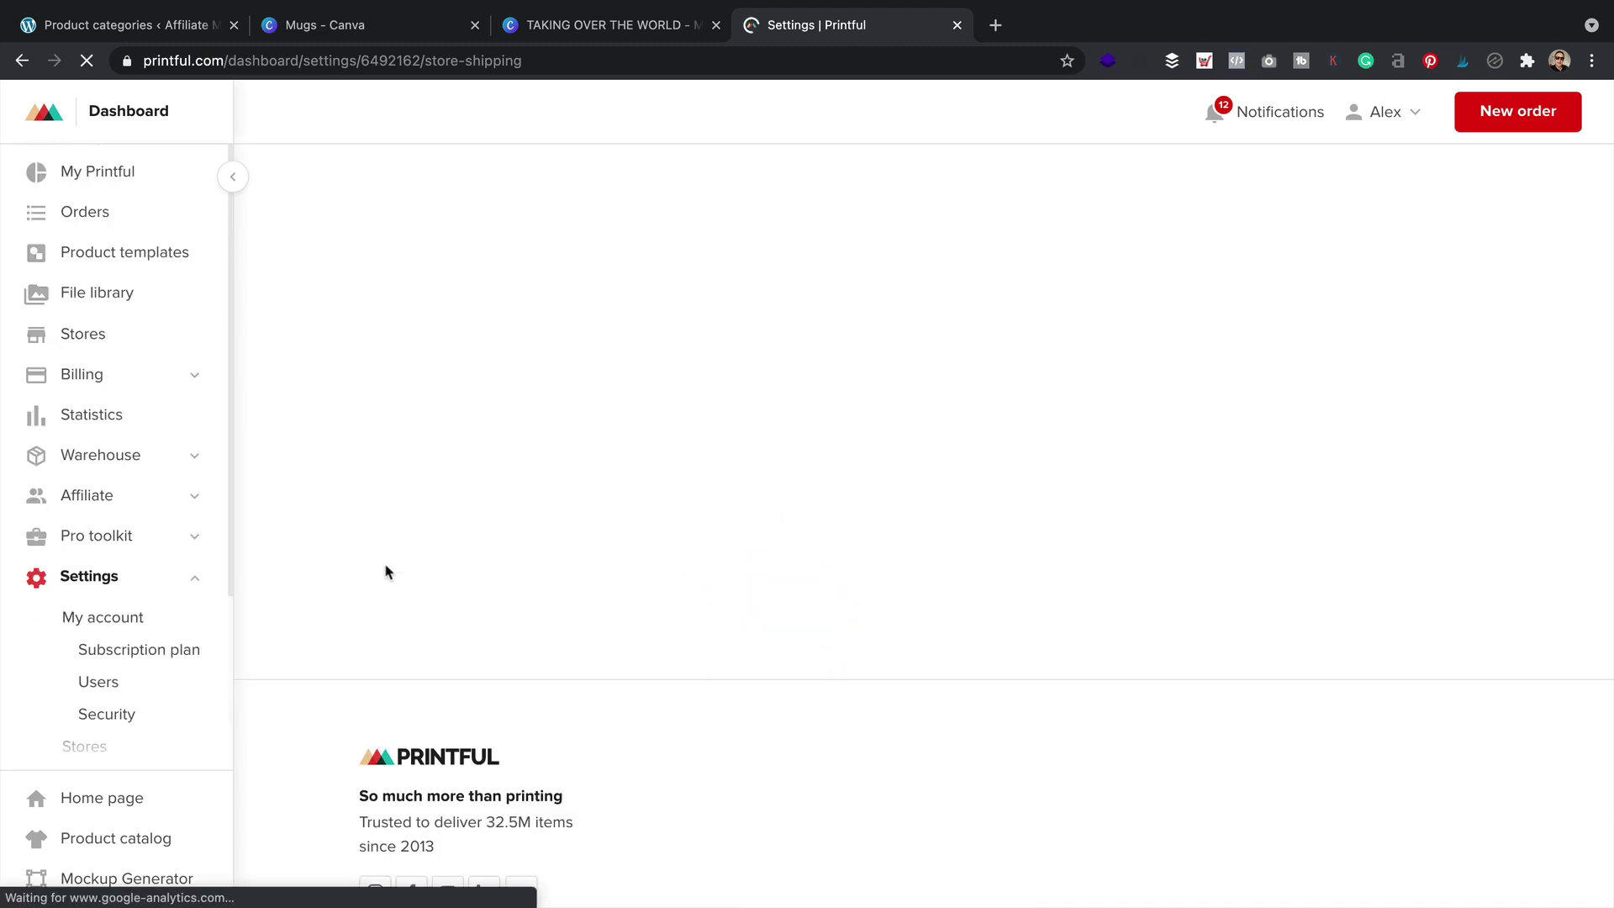
scroll(544, 522, down, 5)
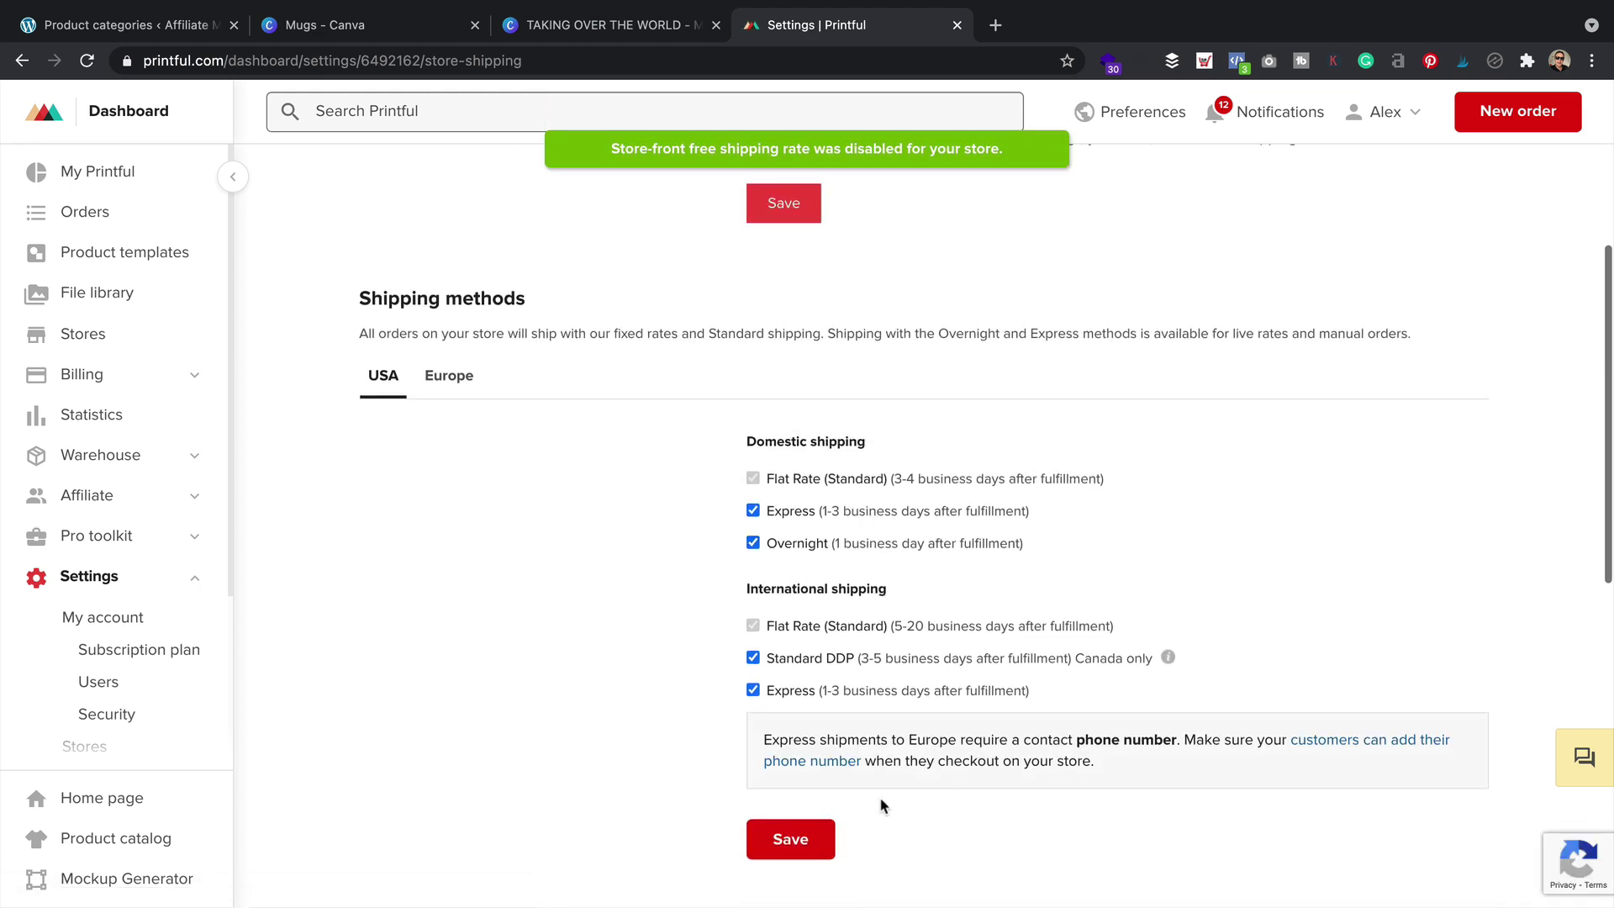
scroll(868, 625, down, 6)
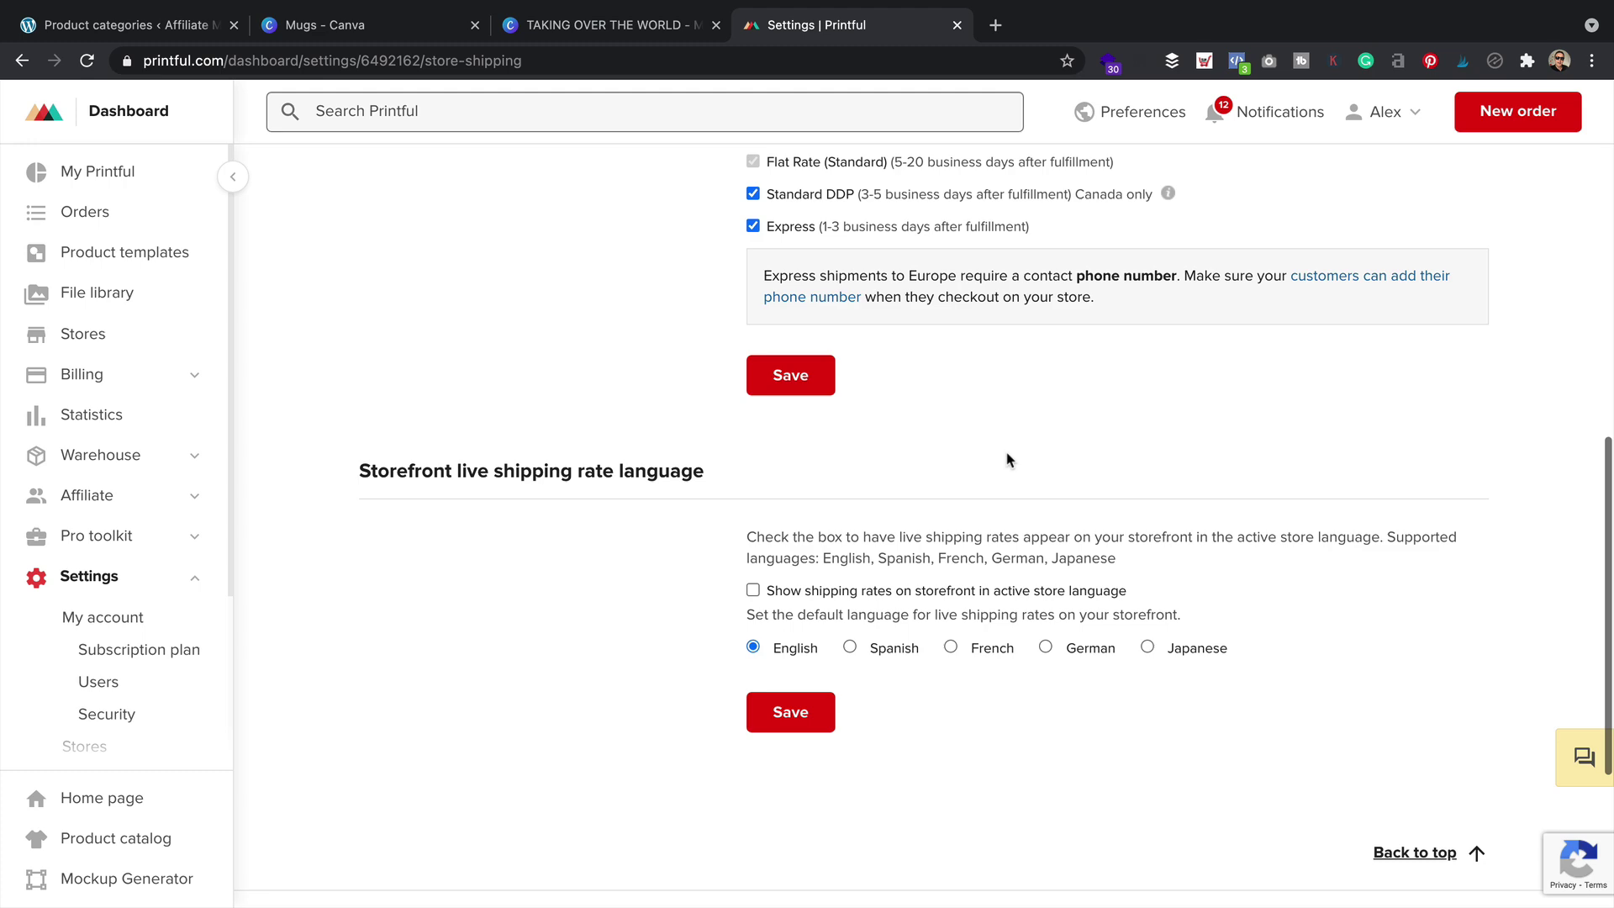
scroll(1008, 460, up, 11)
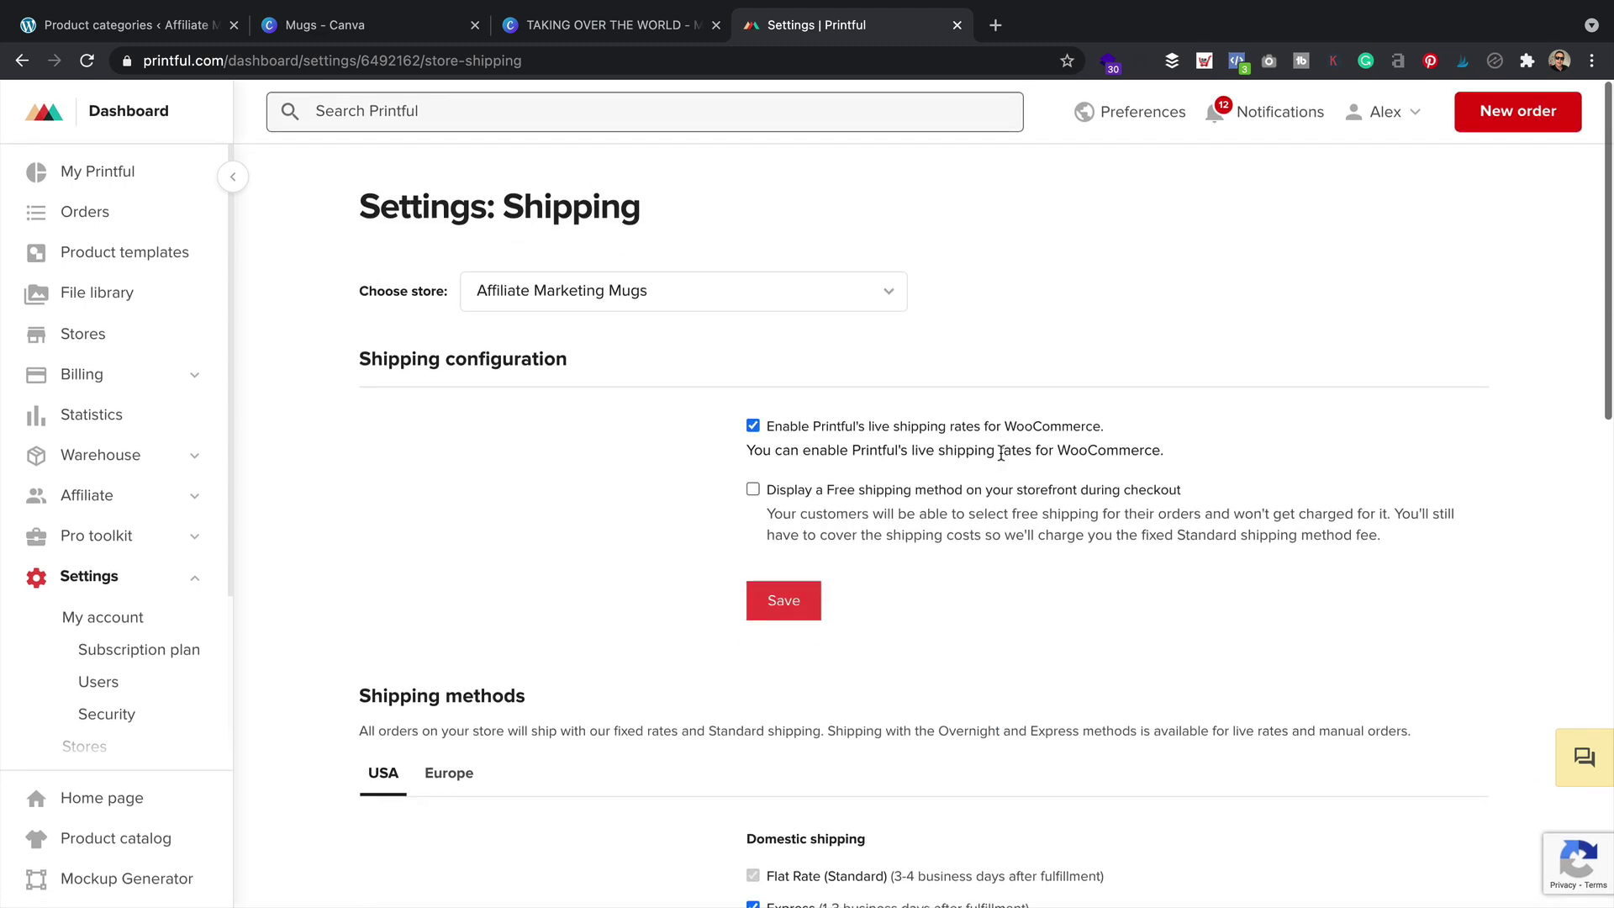
click(189, 29)
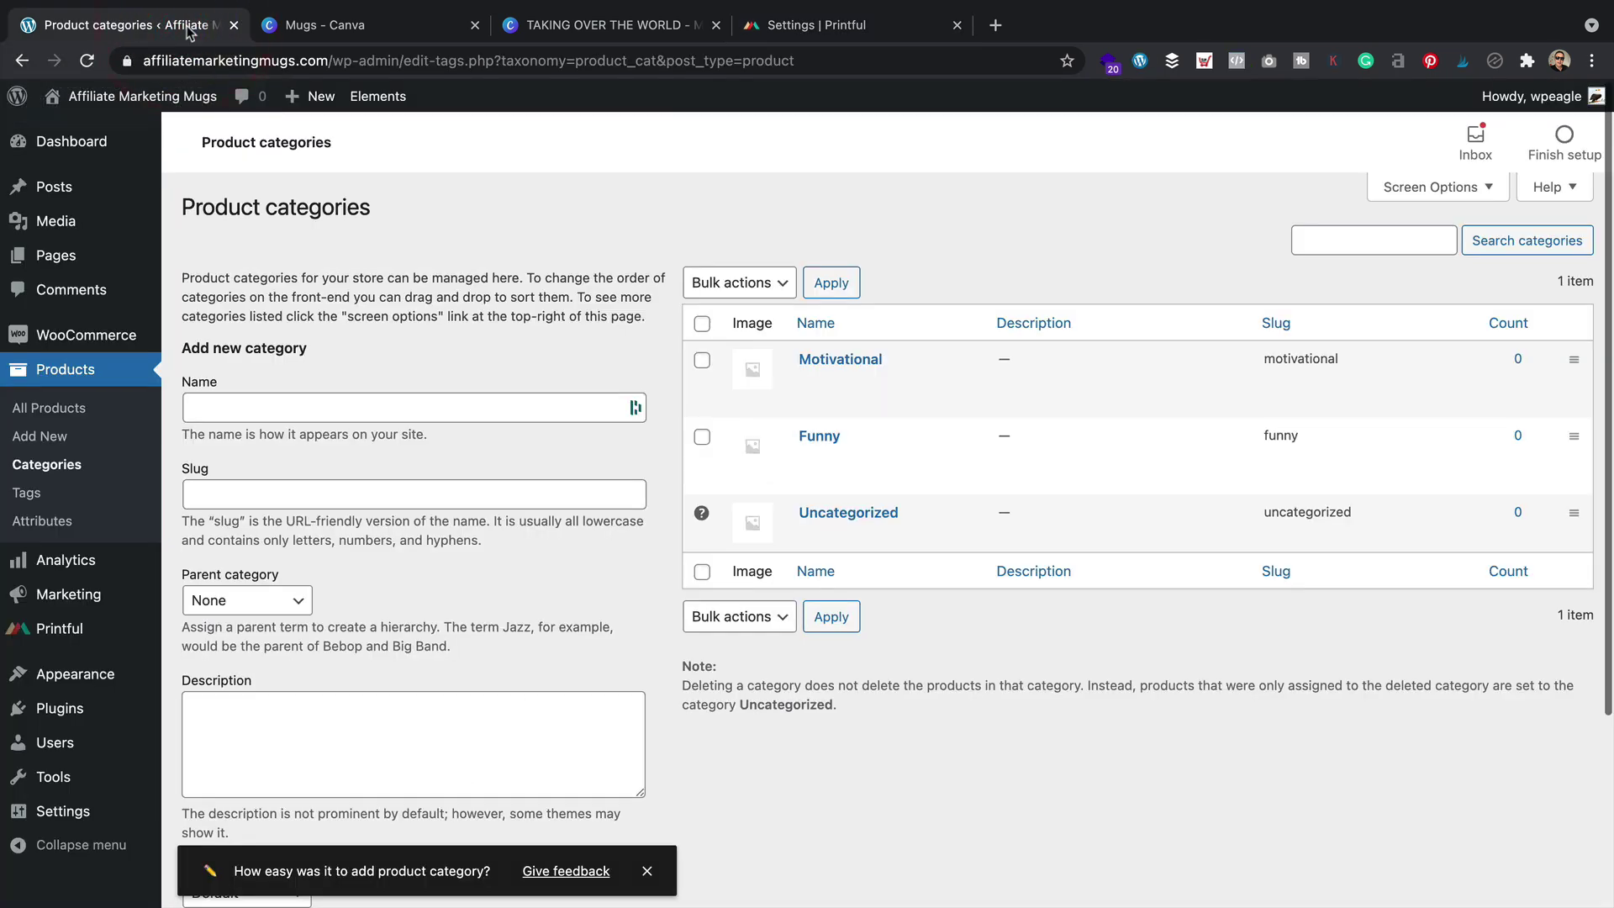
Tick 'Enable this shipping method' under WooCommerce's Printful Shipping settings and save
mouse_move(113, 340)
click(229, 488)
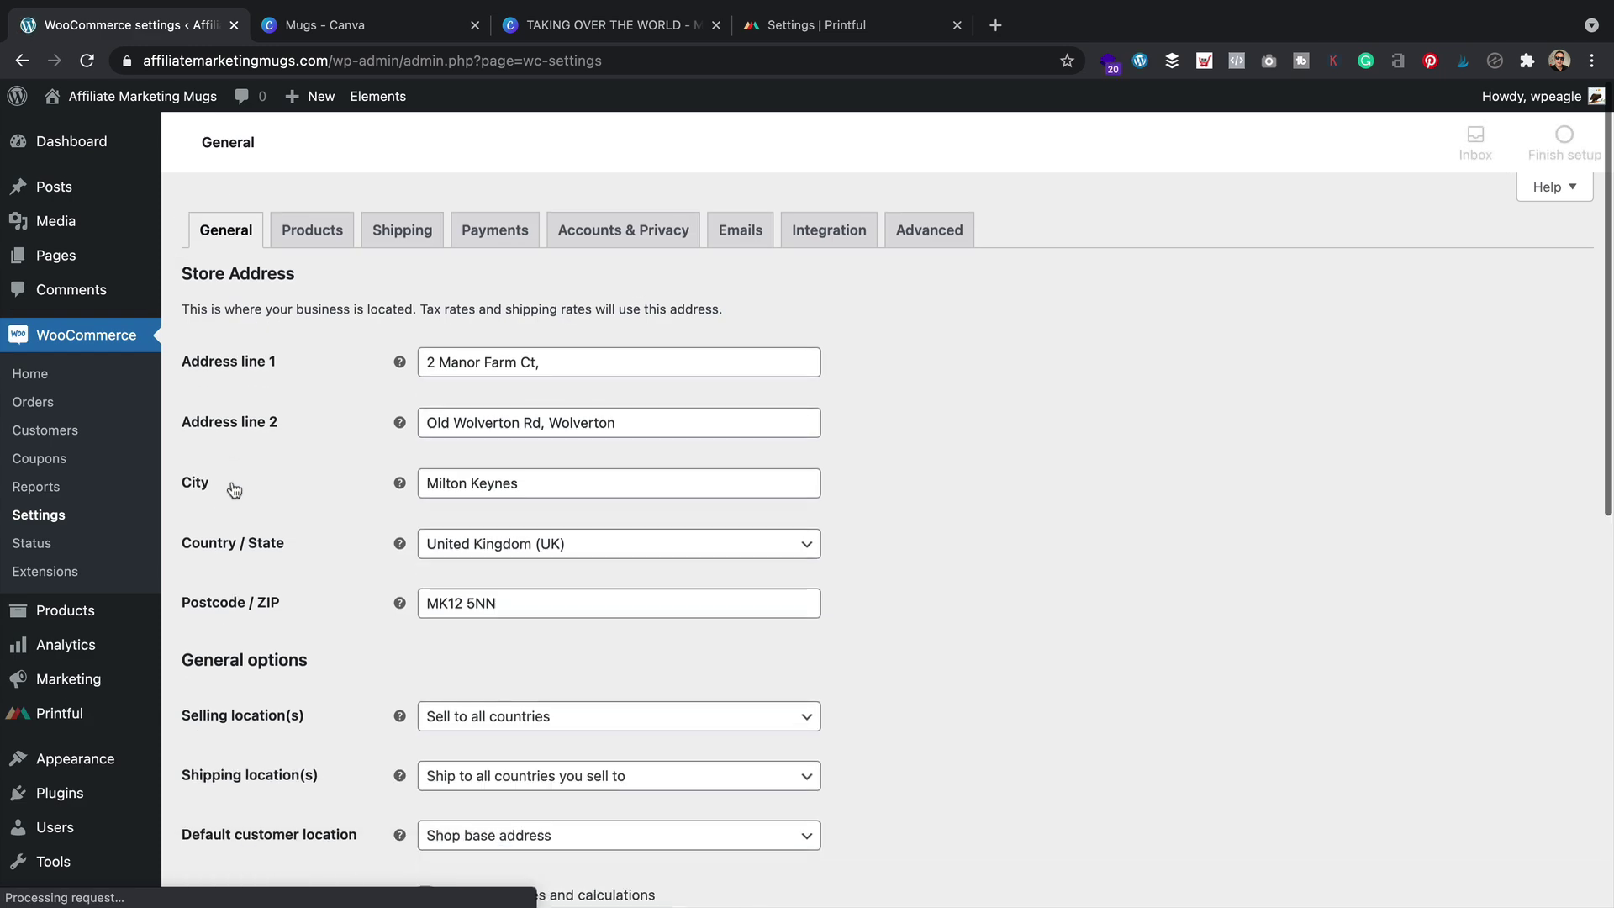
click(401, 229)
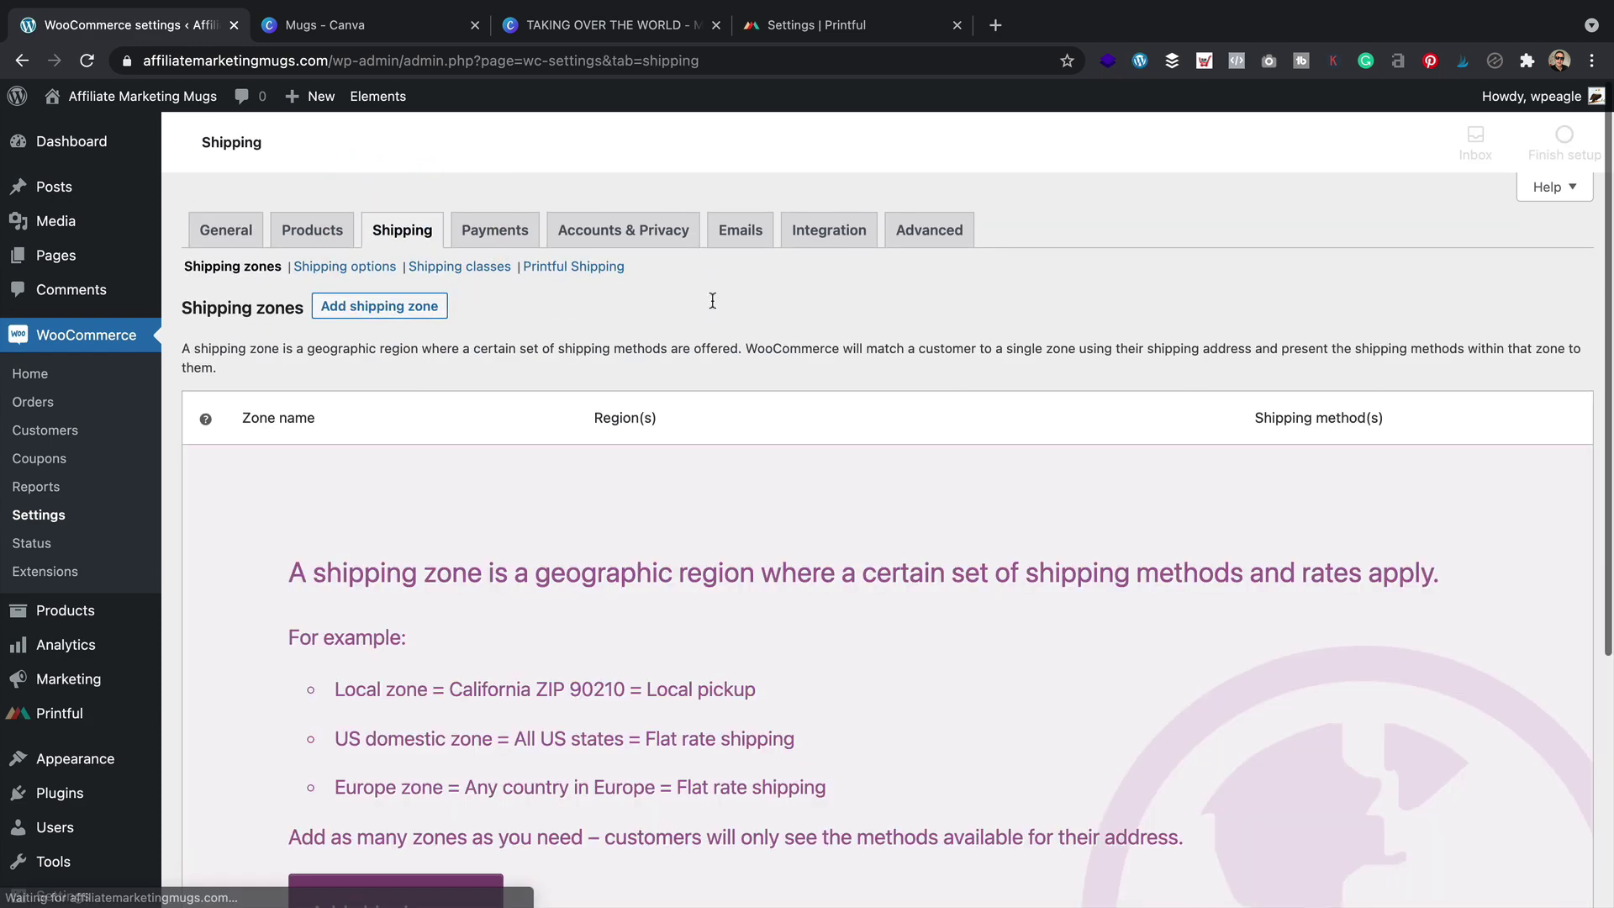
click(599, 268)
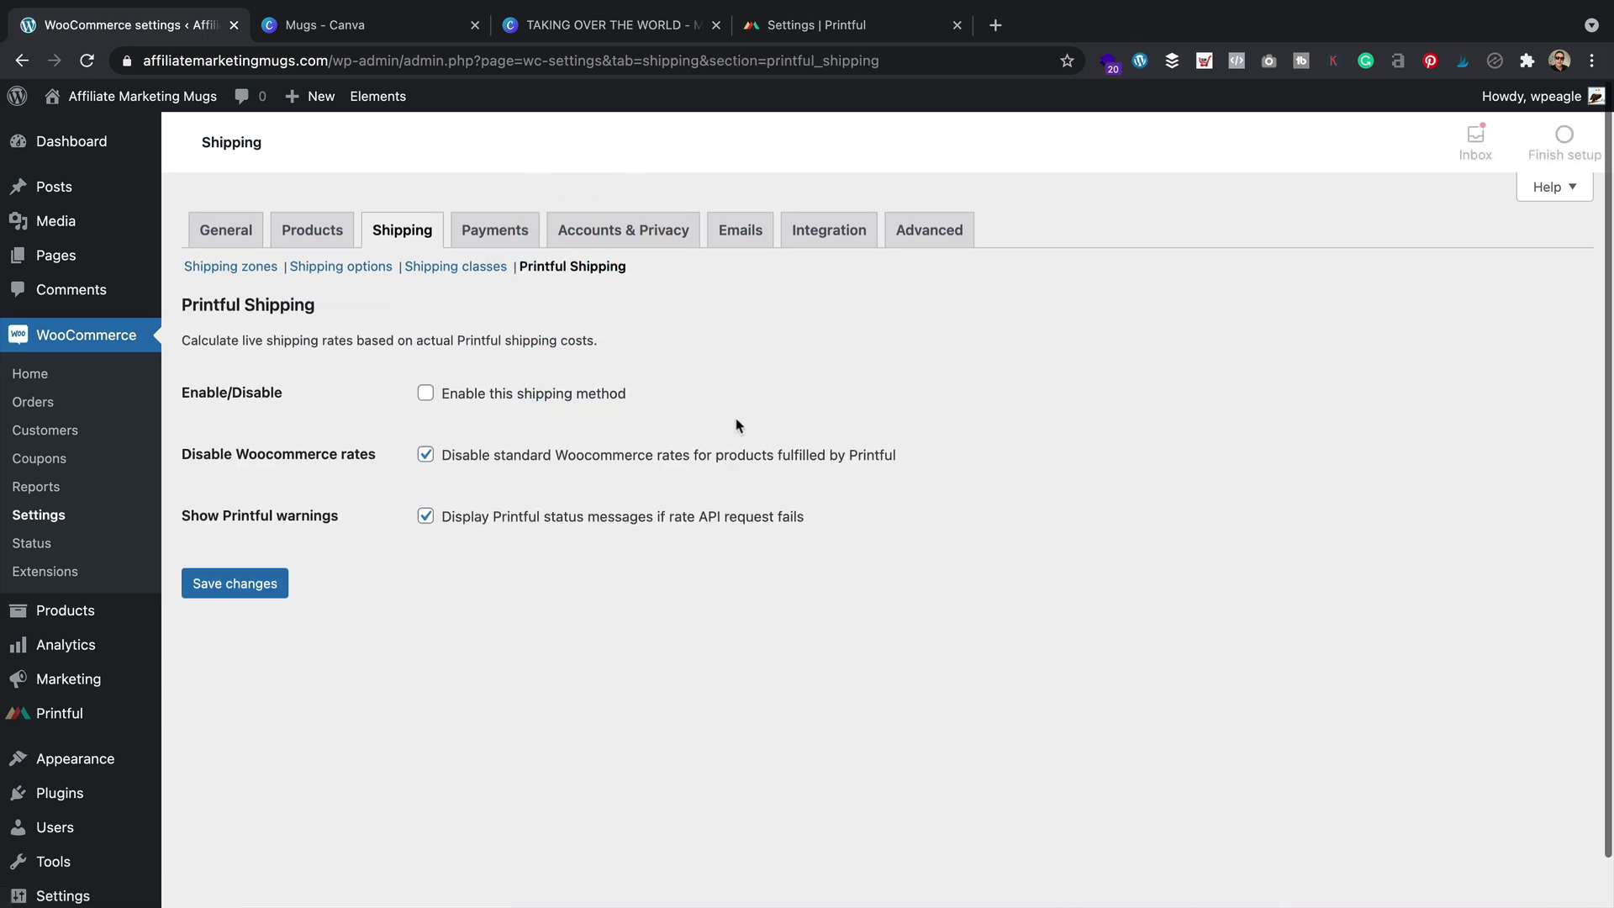
click(427, 393)
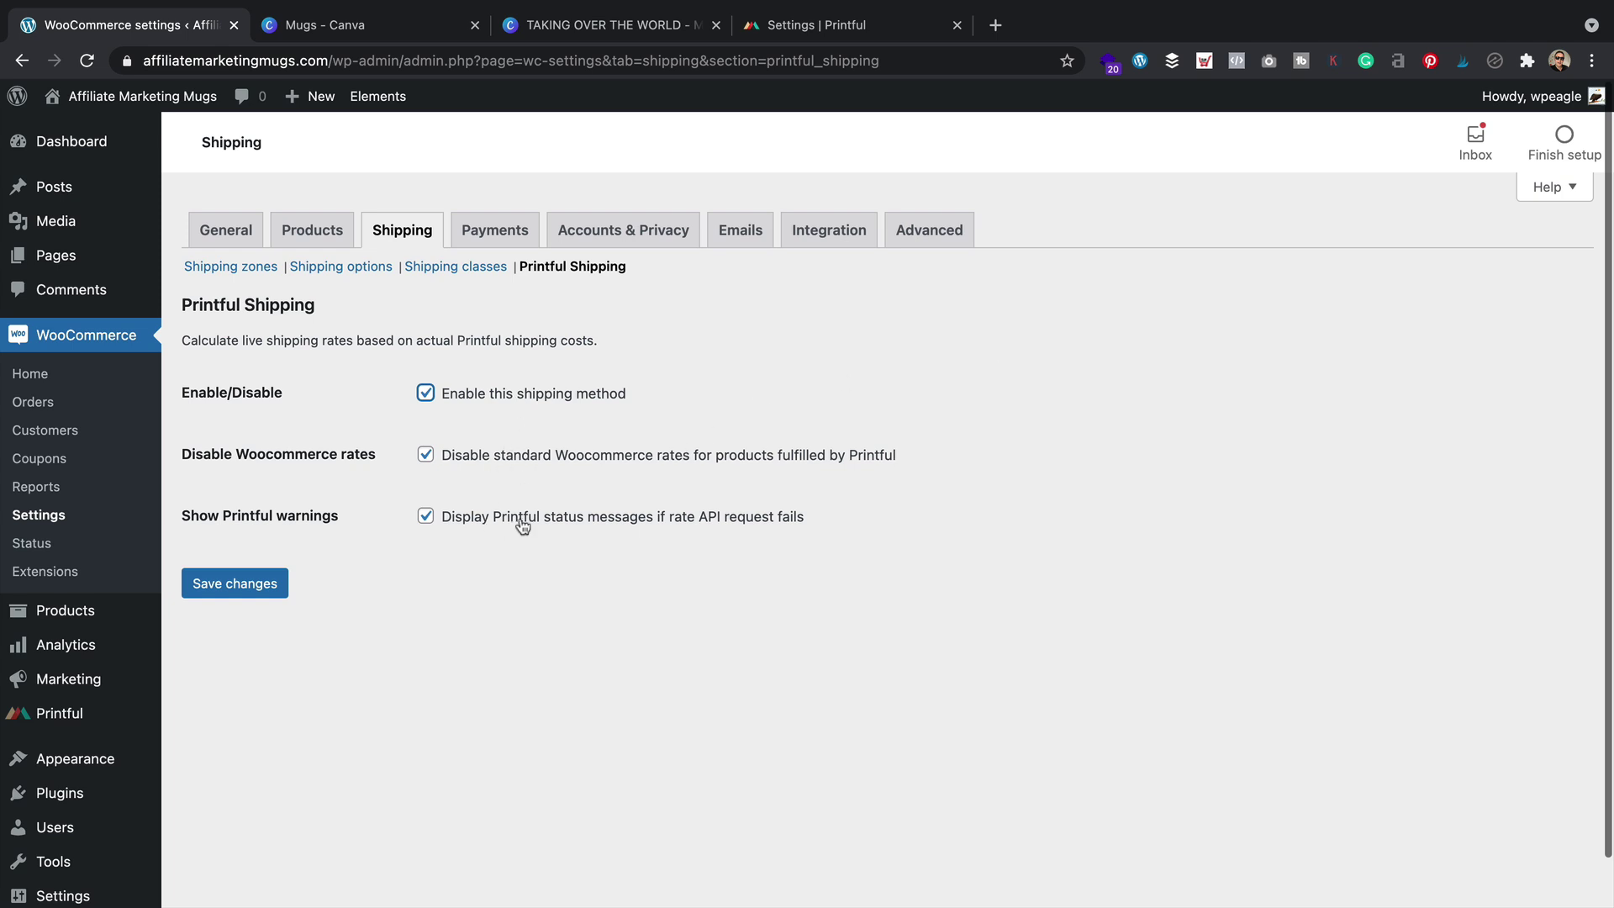
click(239, 589)
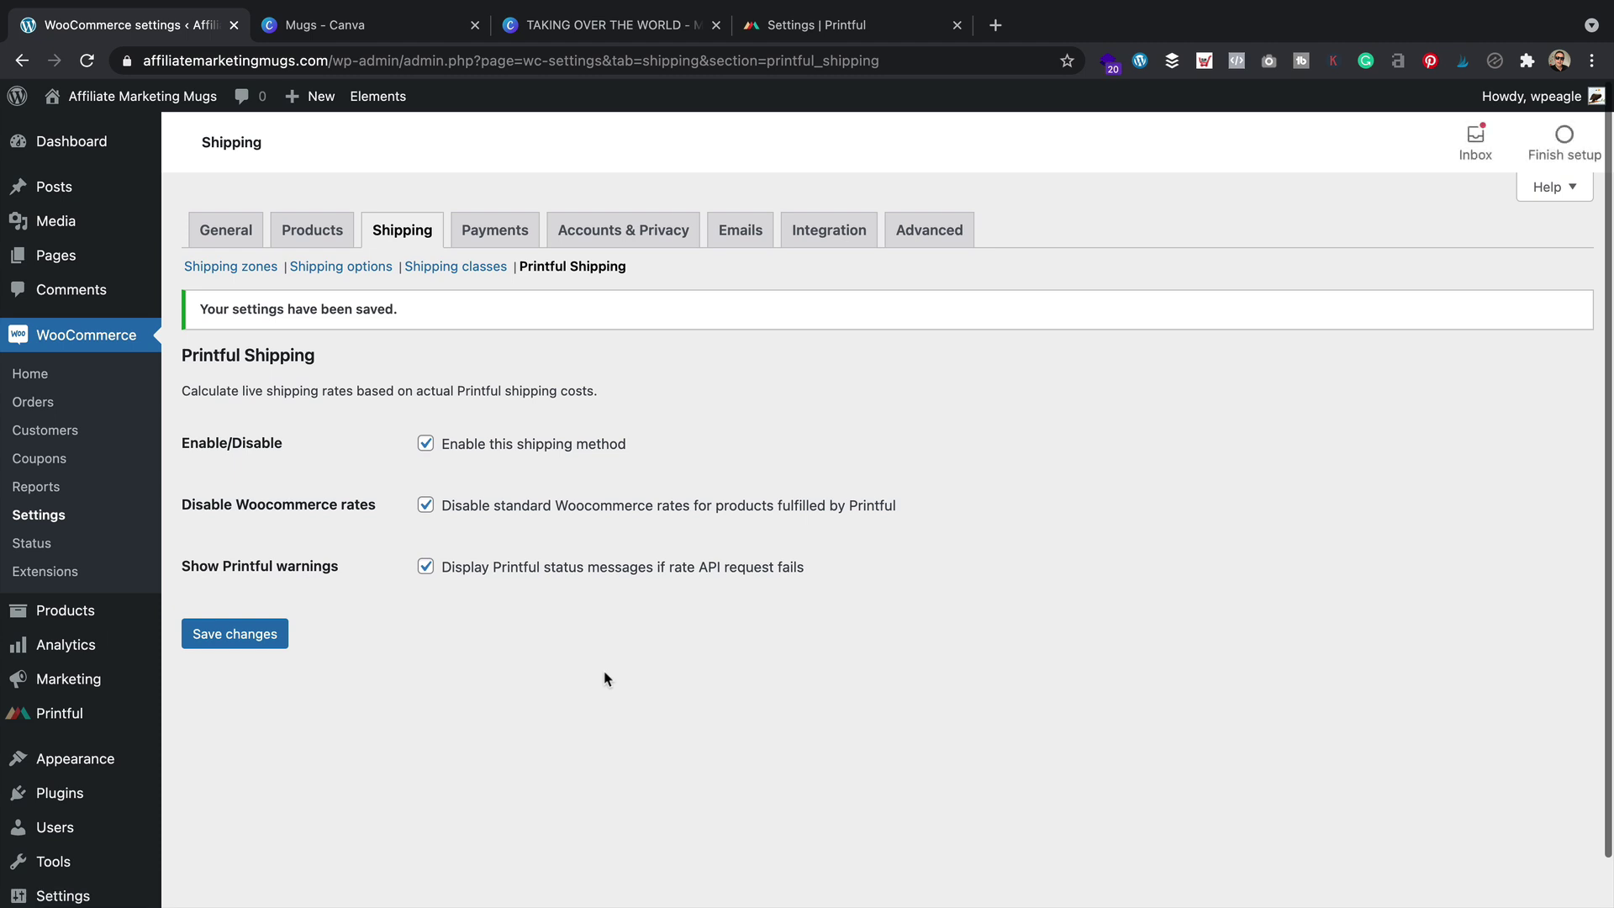
Visit the live storefront and open the 'This time next year...' mug from the Shop page
mouse_move(143, 96)
click(144, 129)
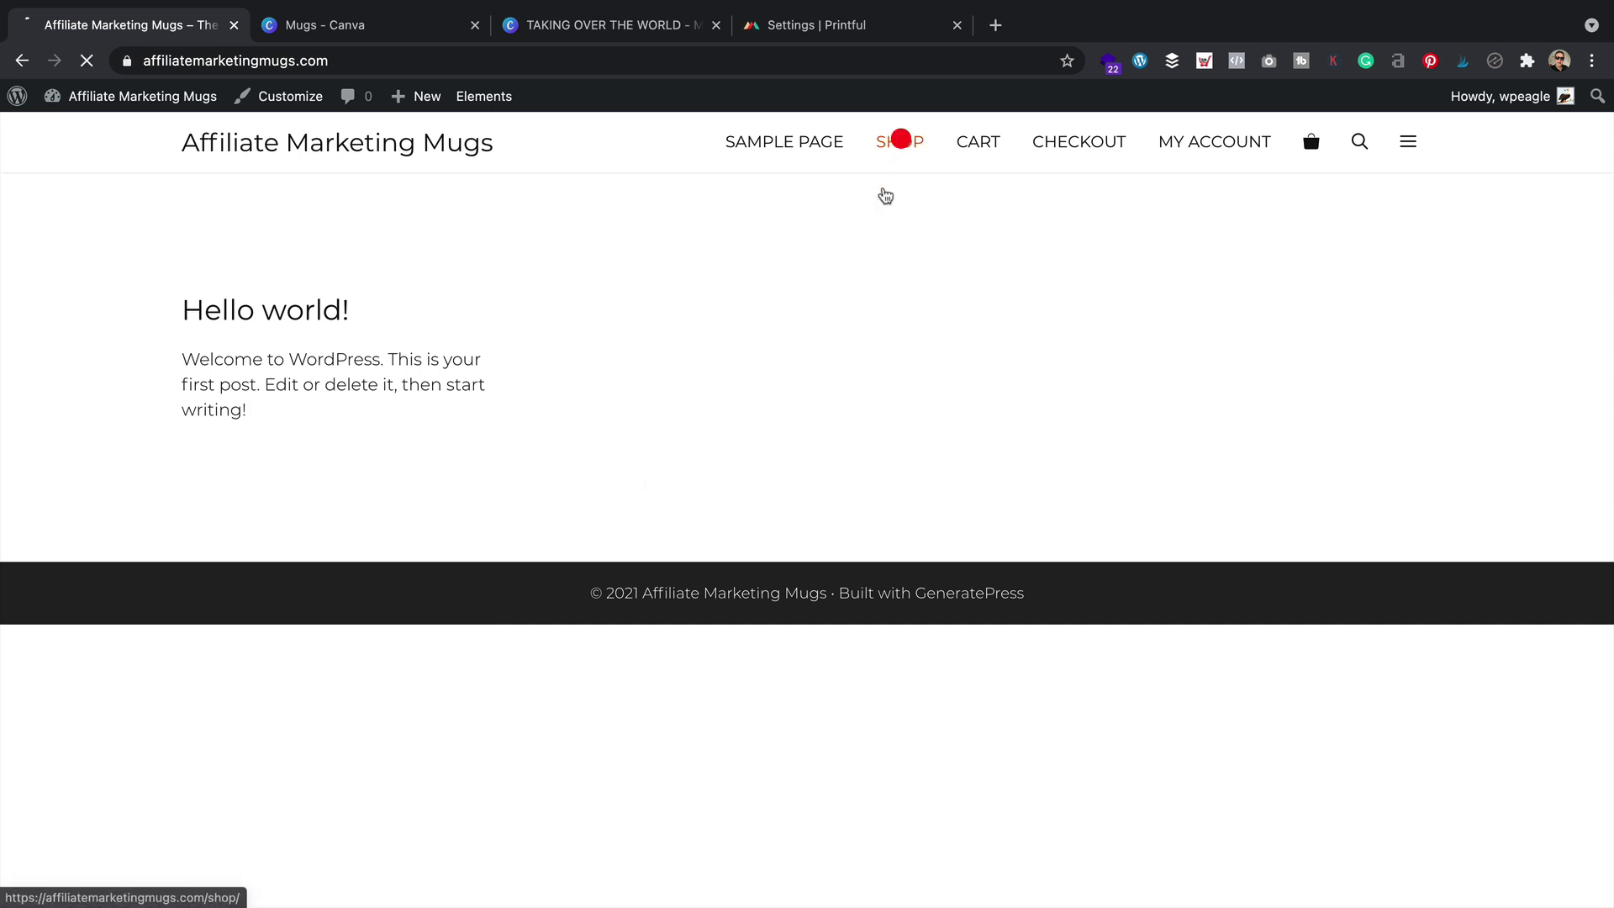
click(898, 143)
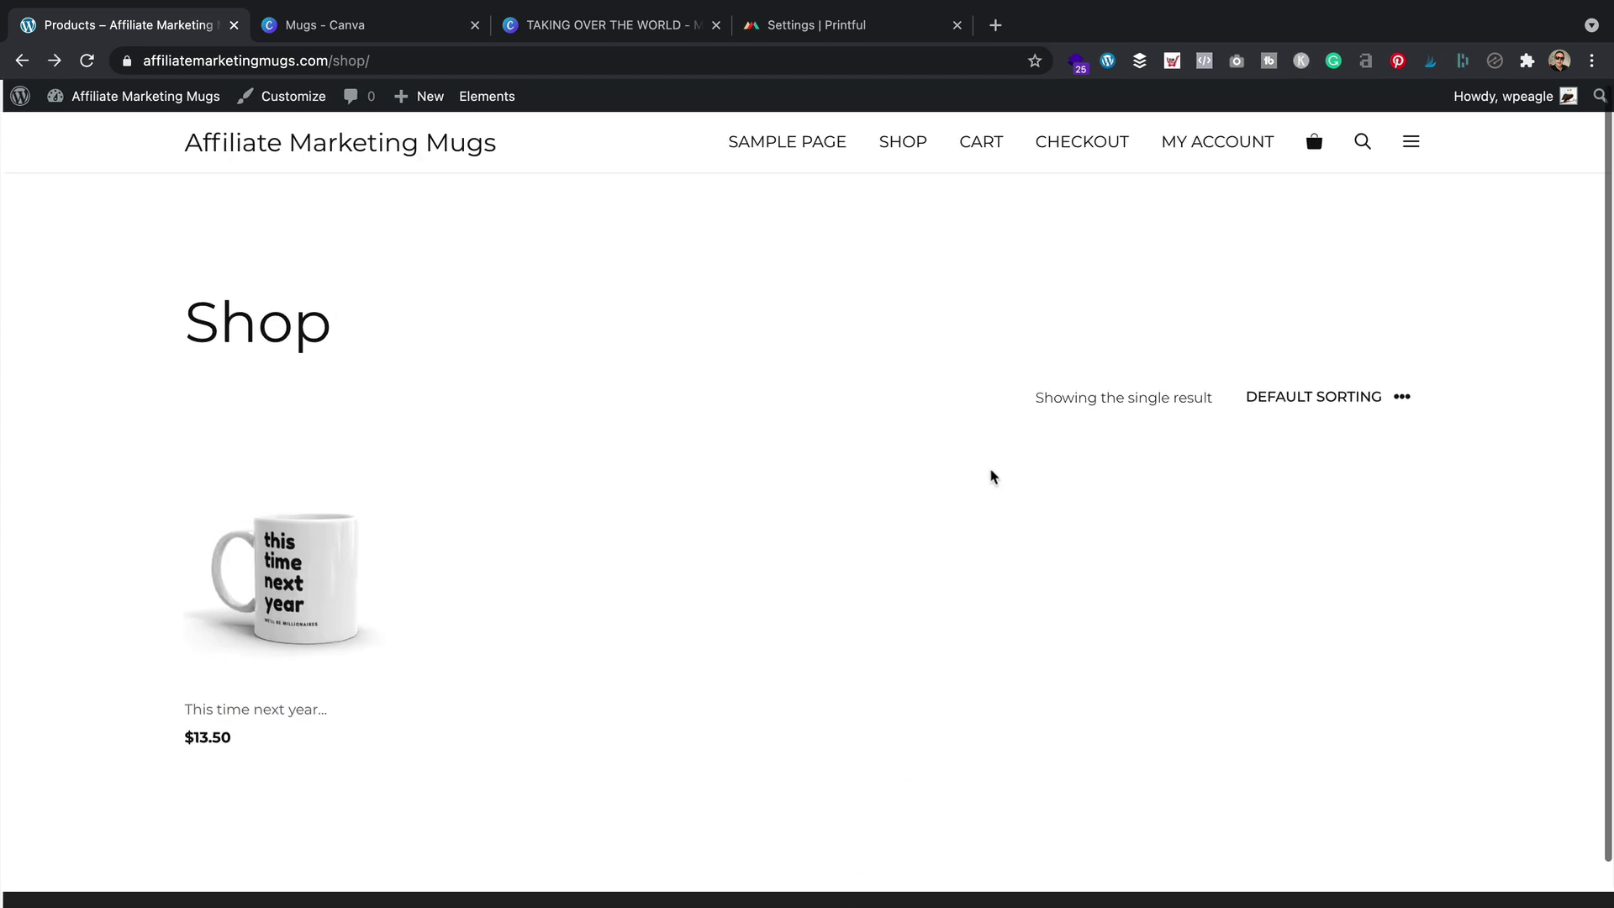
click(286, 572)
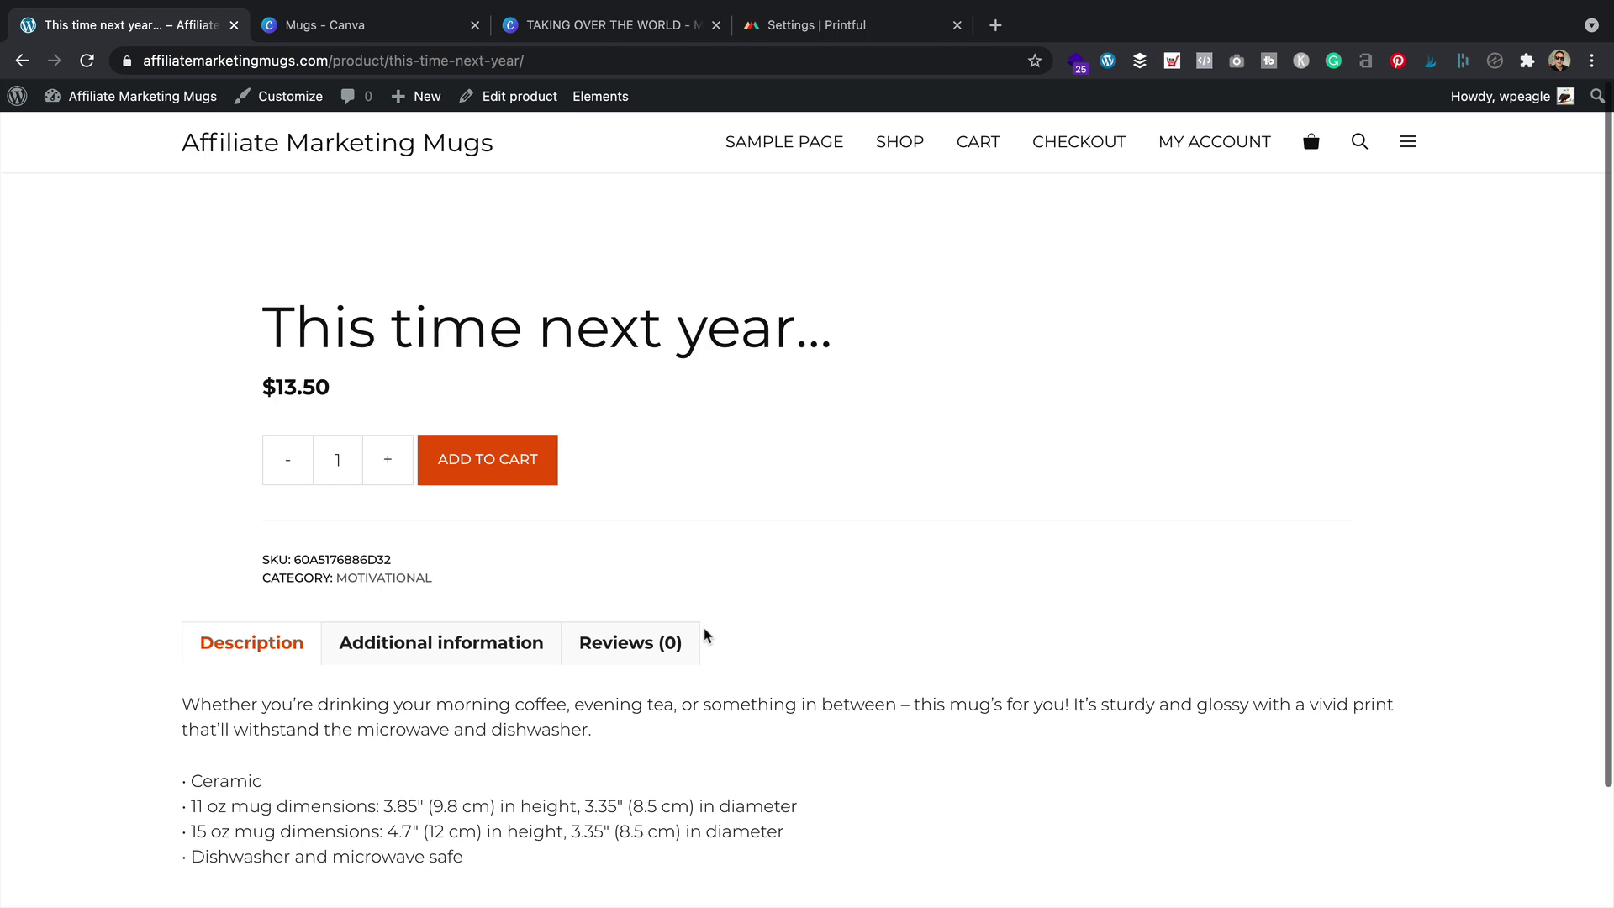
Open the GeneratePress Site Library, dismiss the import notice and filter to e-Commerce sites
mouse_move(71, 106)
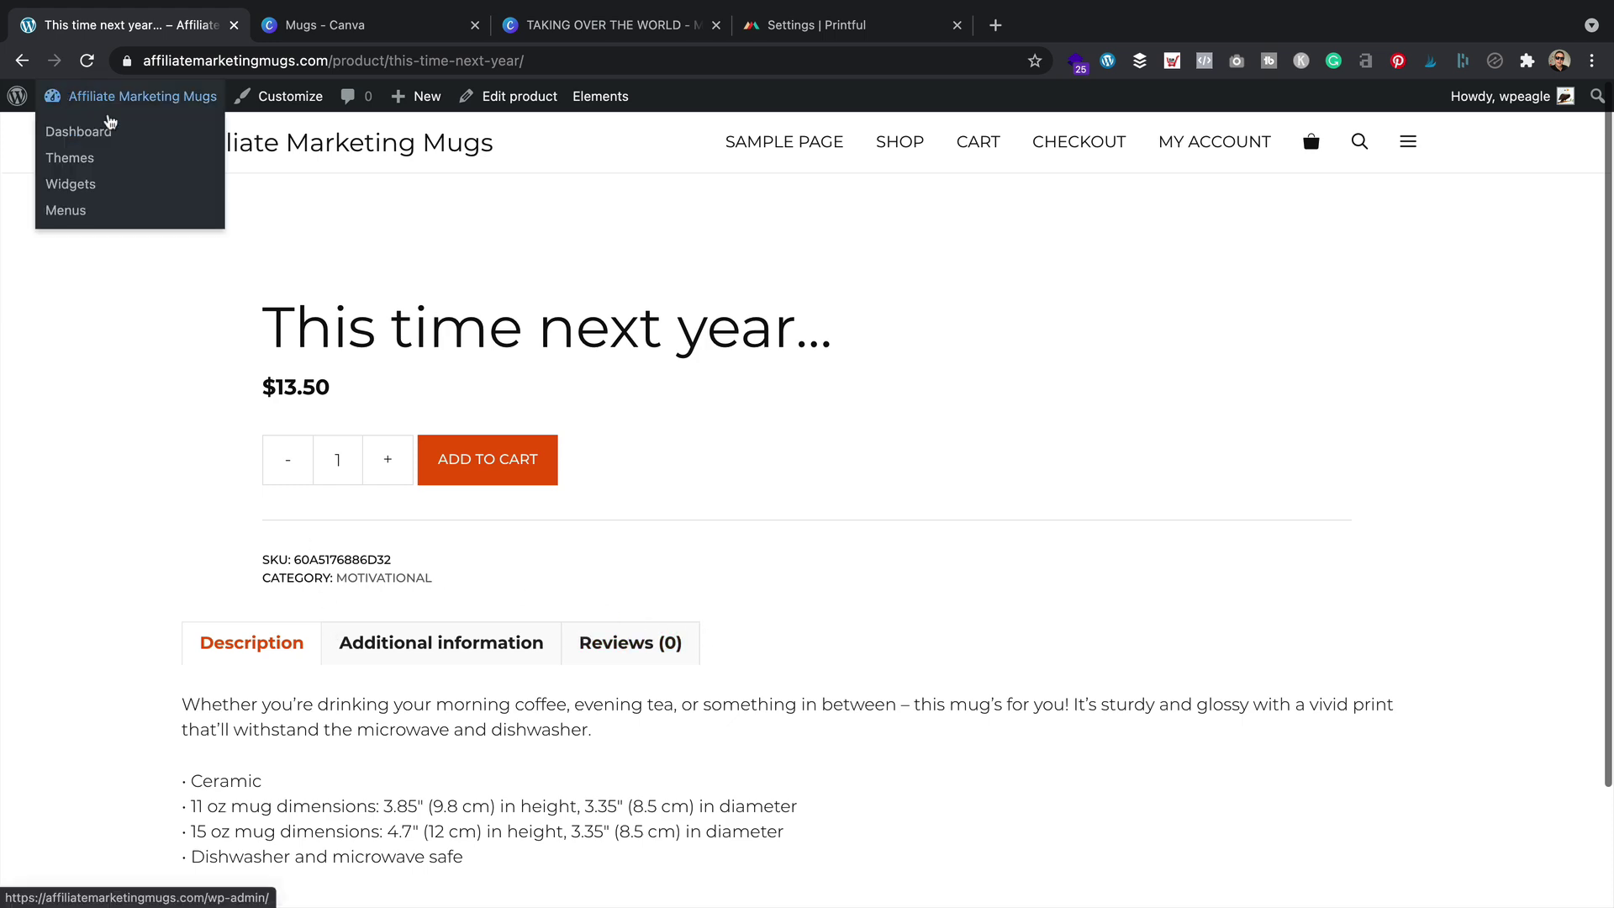
click(111, 132)
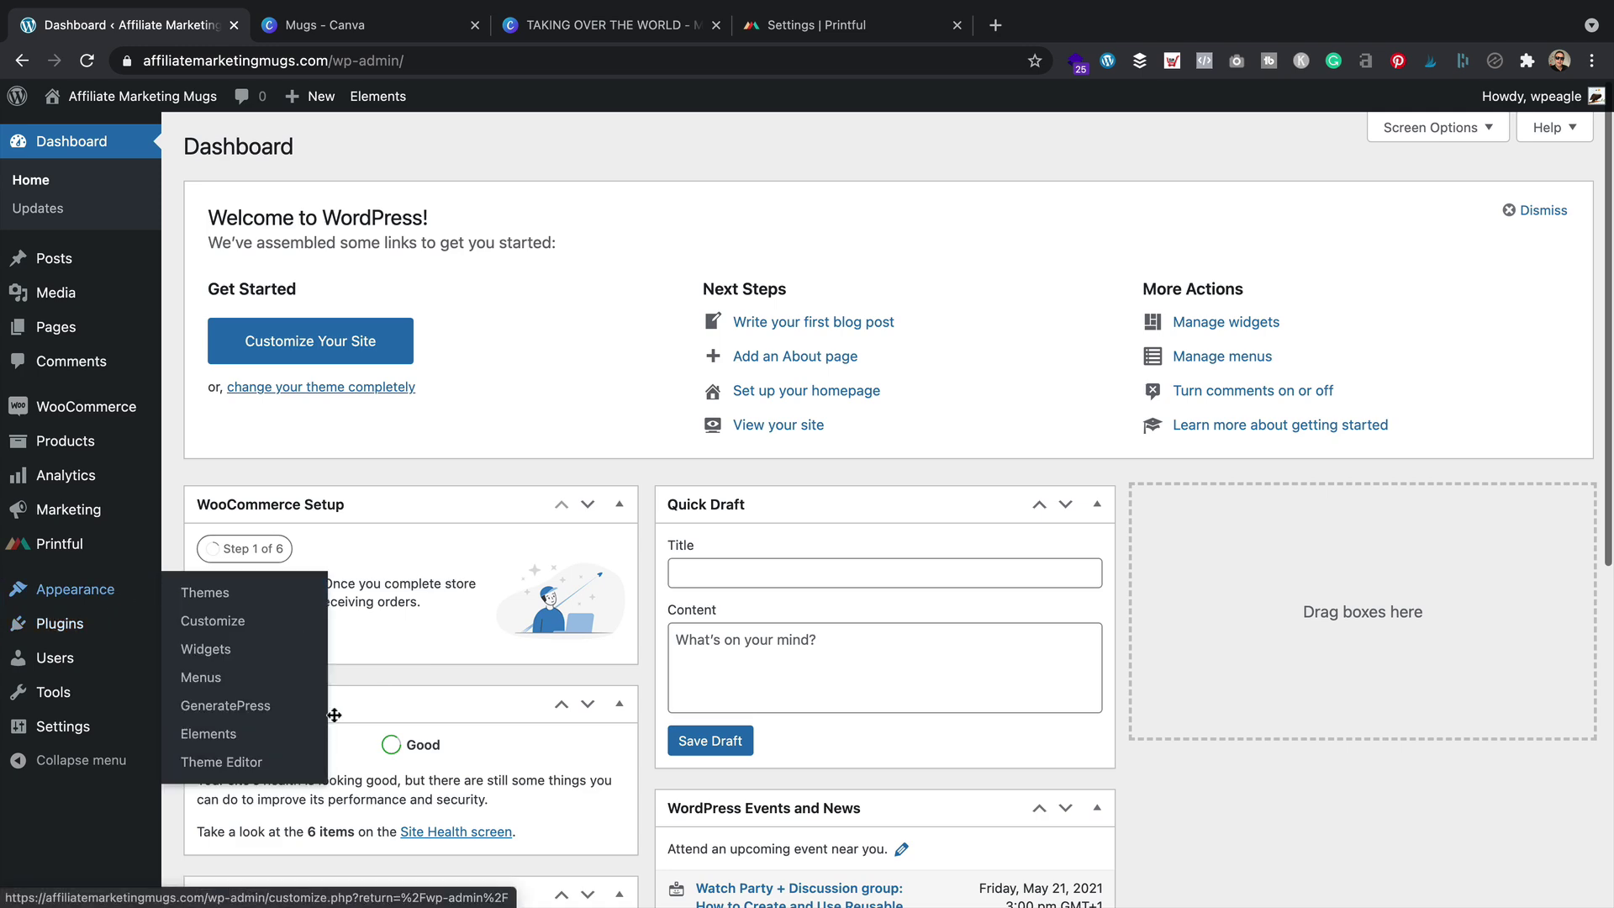
mouse_move(105, 588)
click(225, 706)
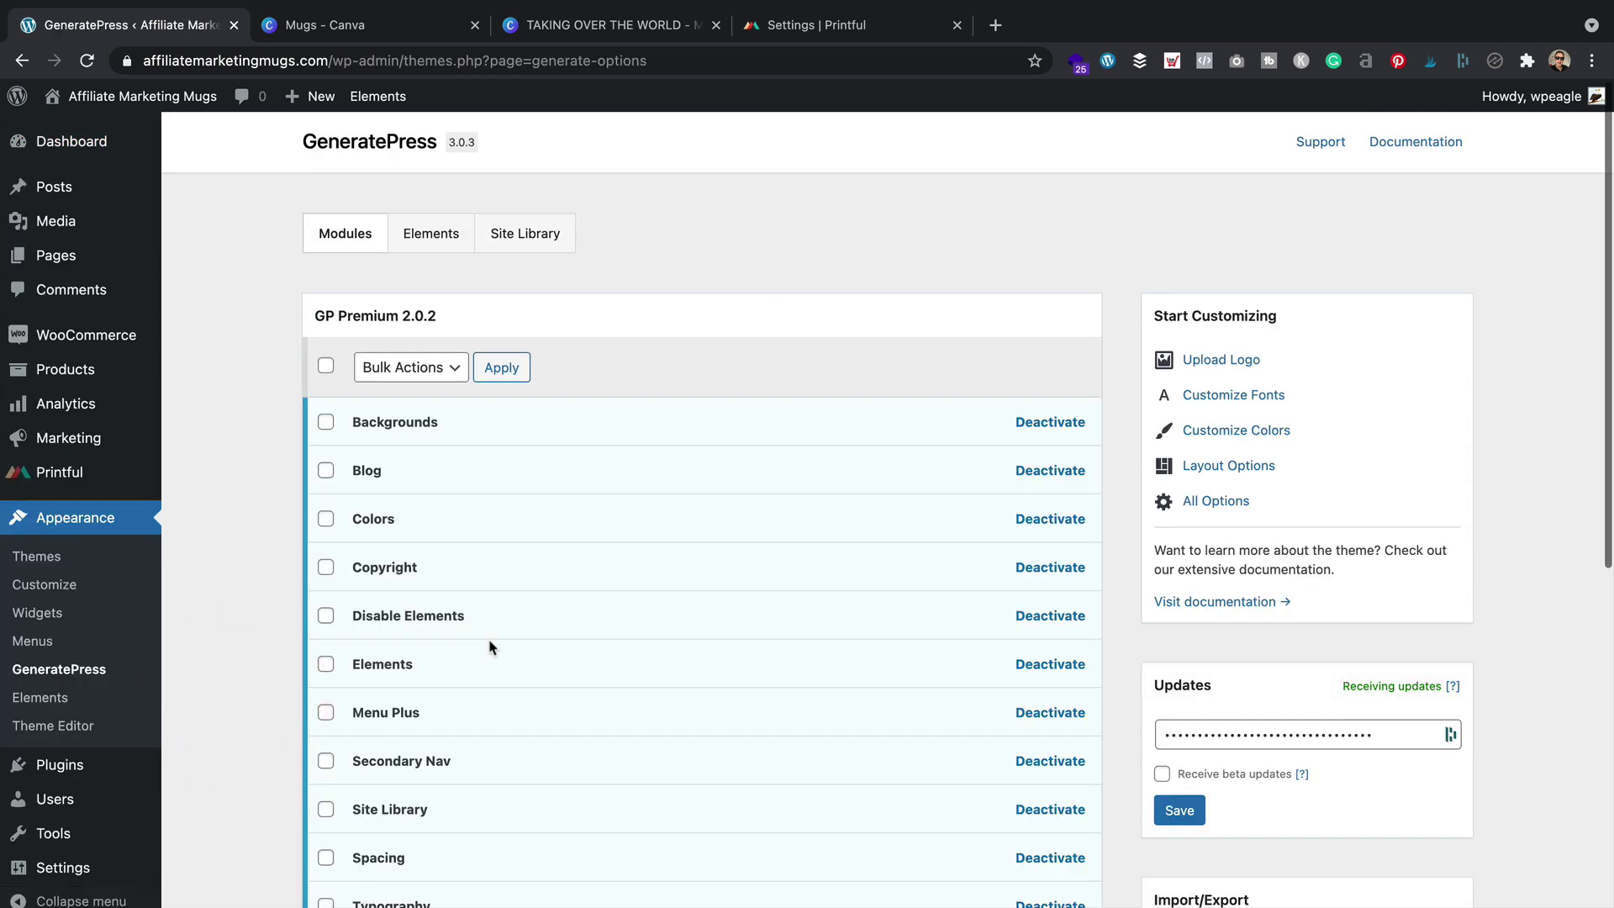
click(522, 235)
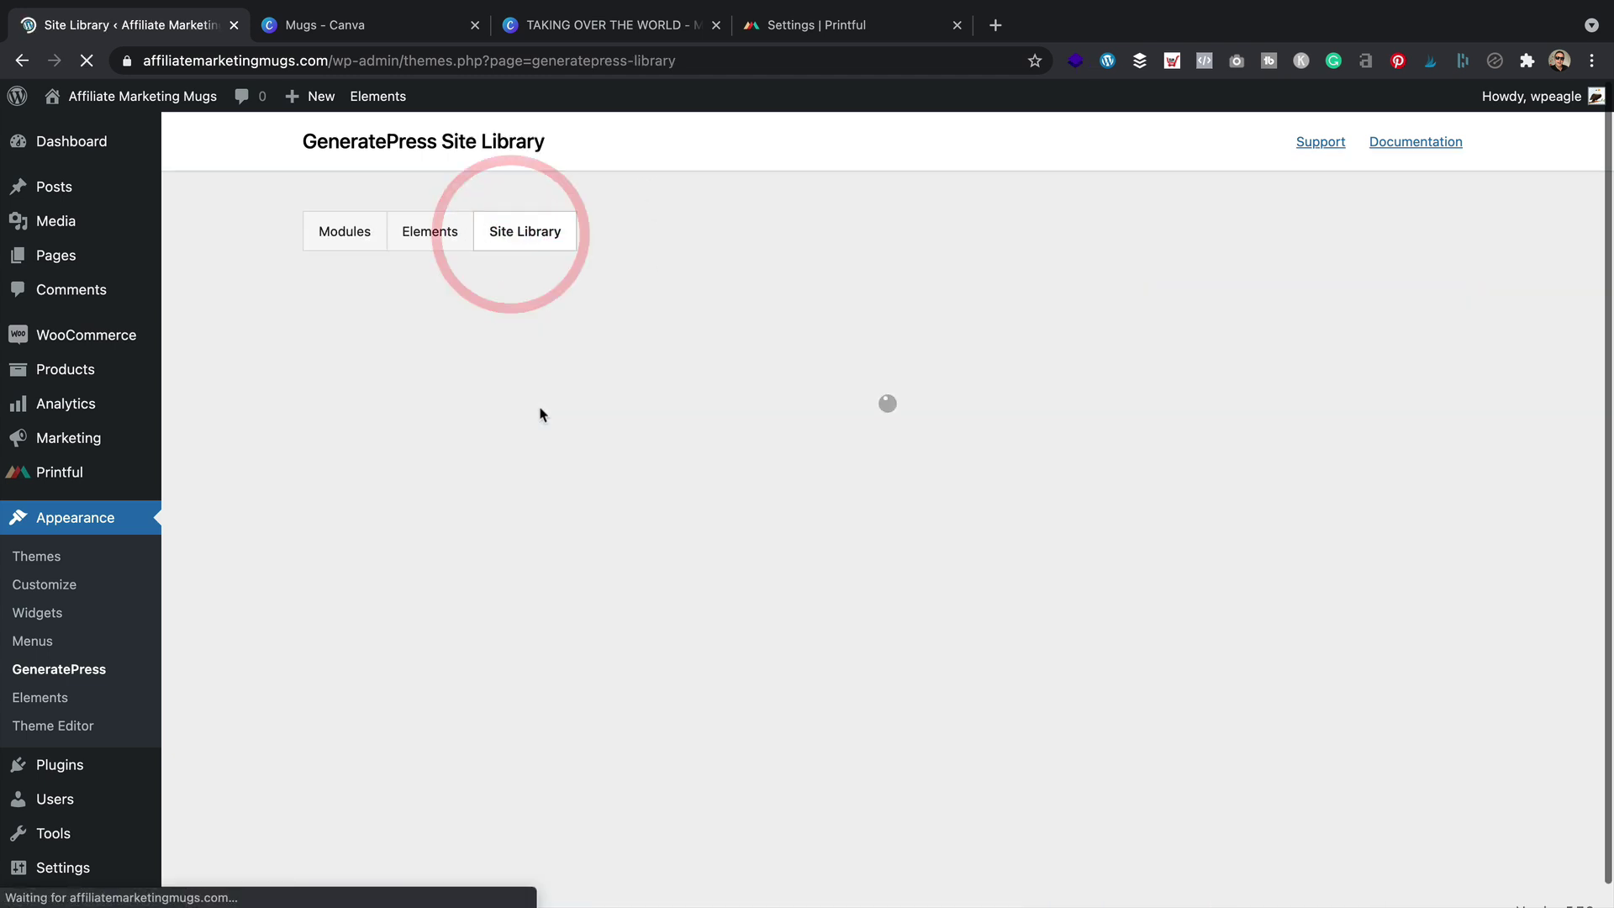
click(555, 476)
click(383, 349)
click(400, 395)
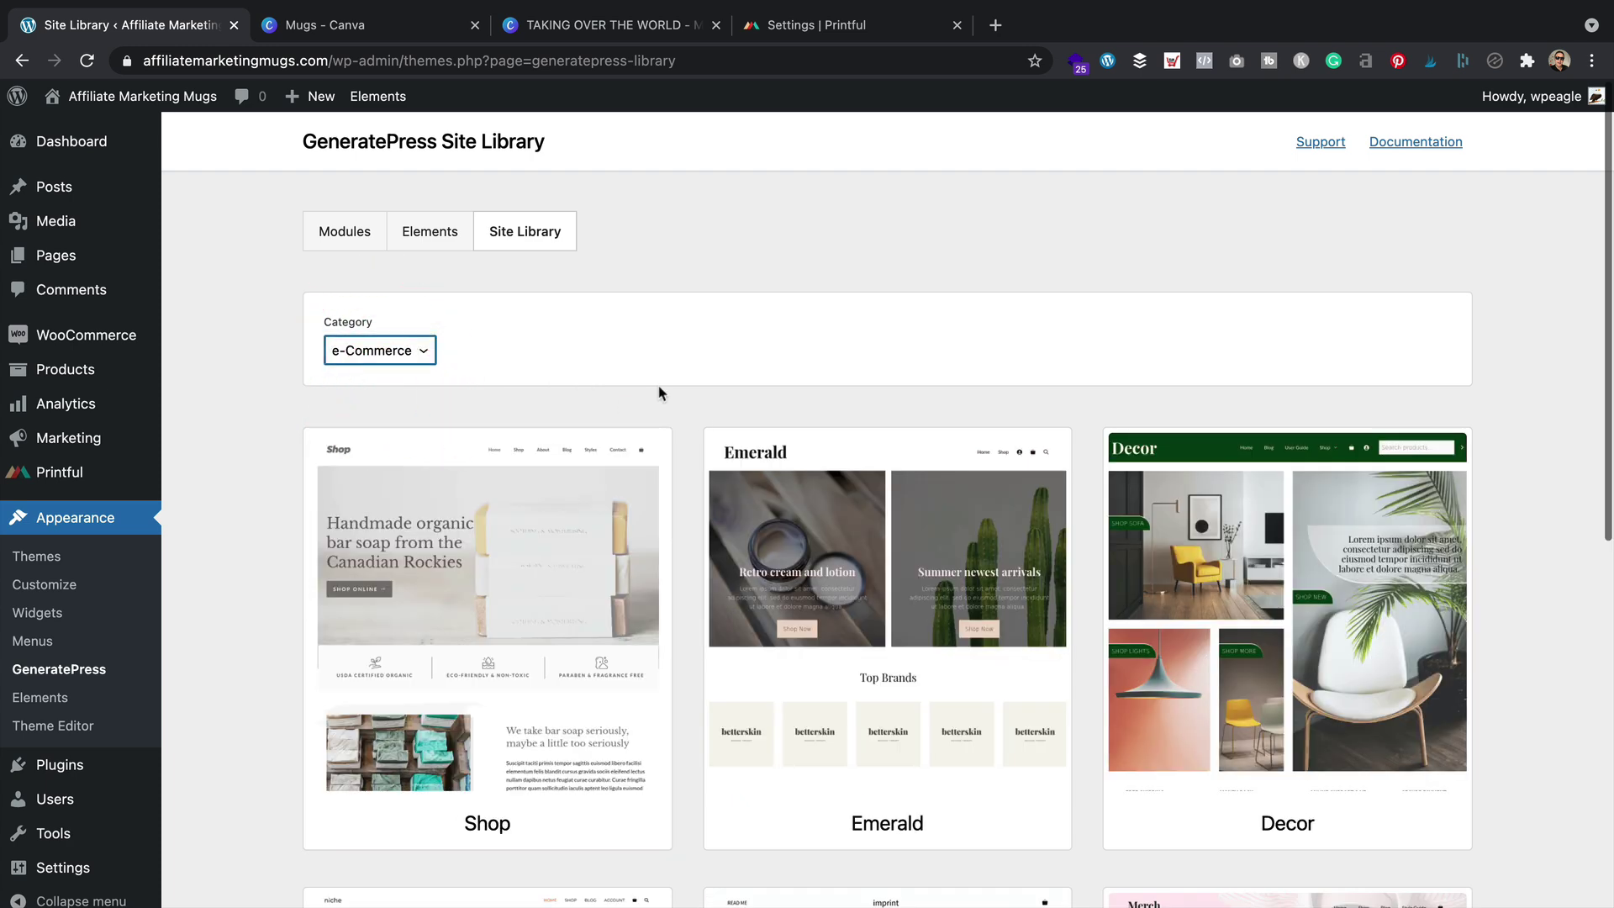
Import the Niche starter site's demo content with Import Theme Options turned off
scroll(659, 392, down, 7)
click(659, 380)
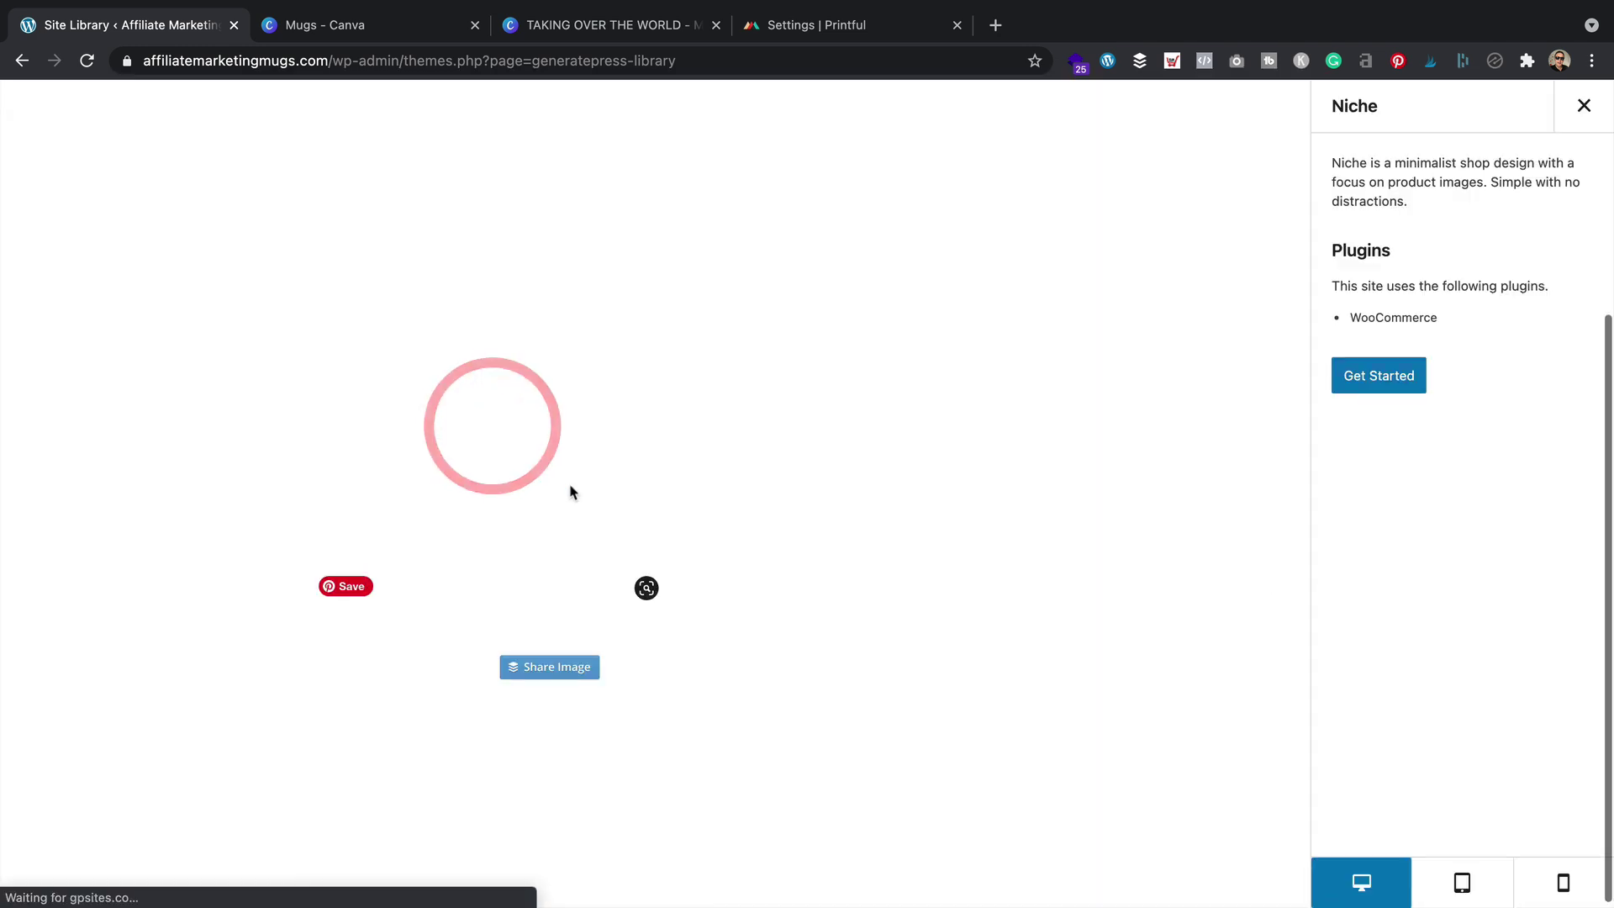
click(1387, 375)
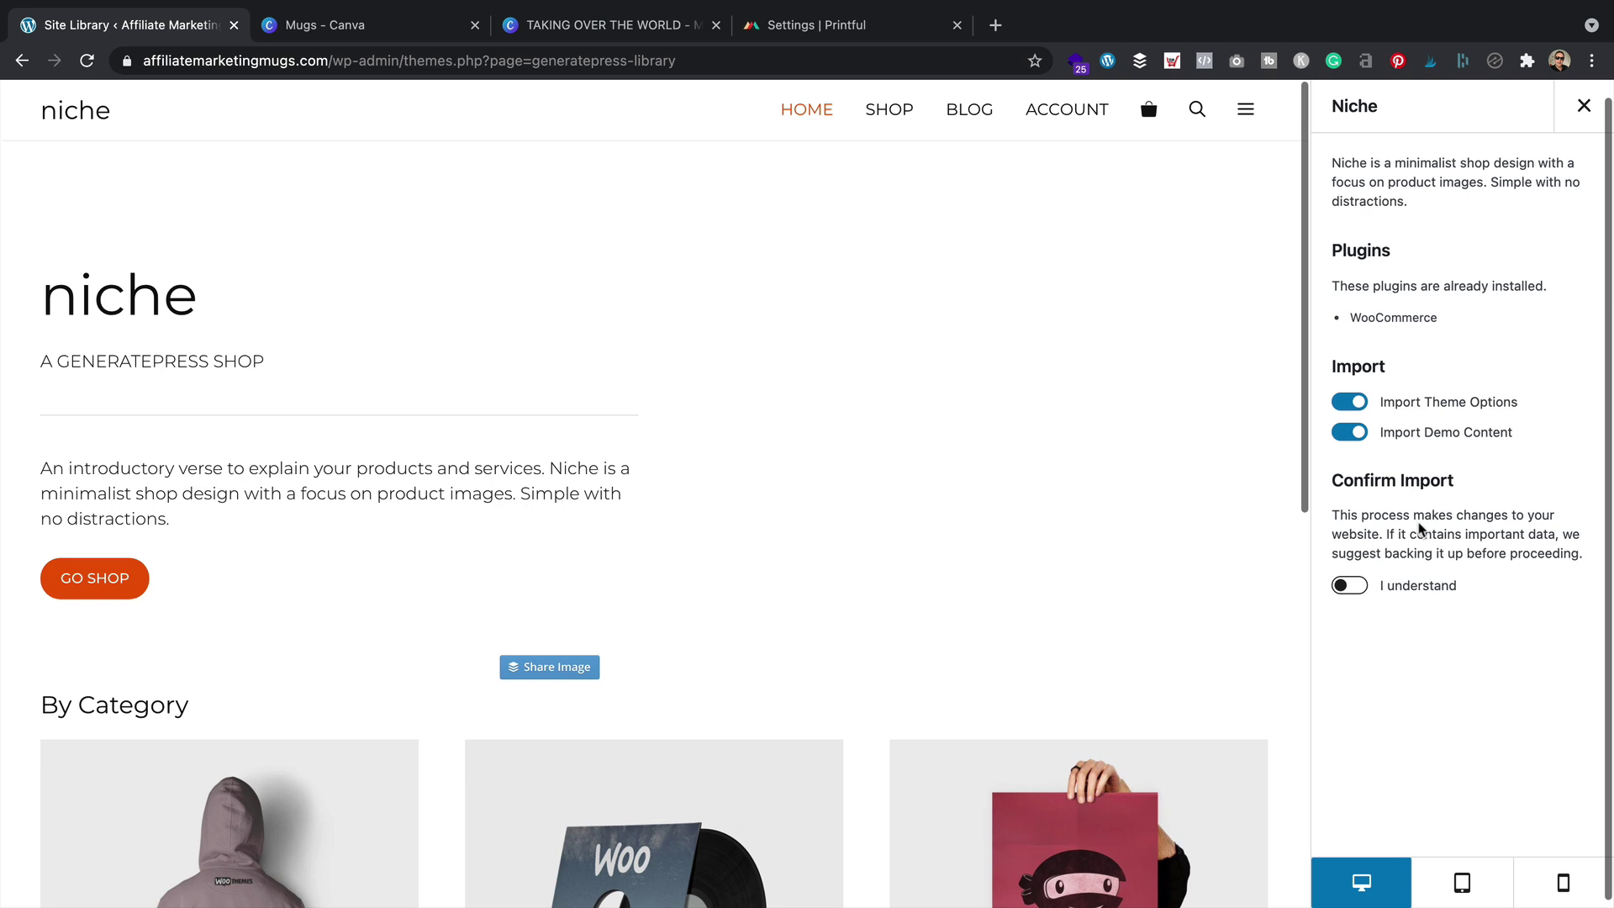
click(1350, 401)
click(1344, 583)
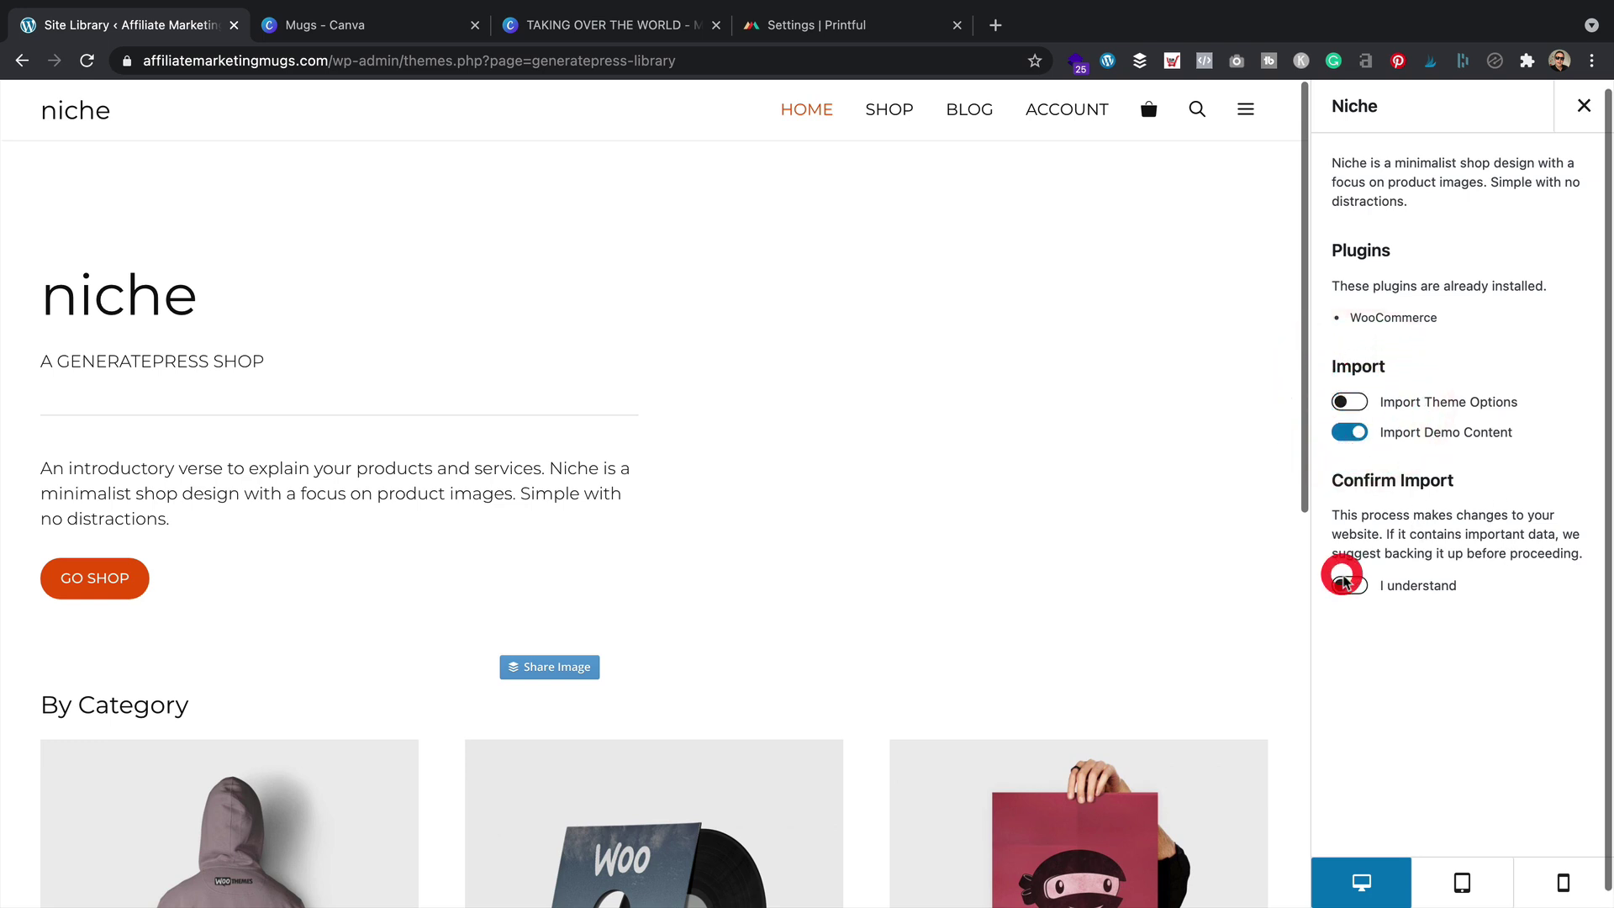
click(1397, 643)
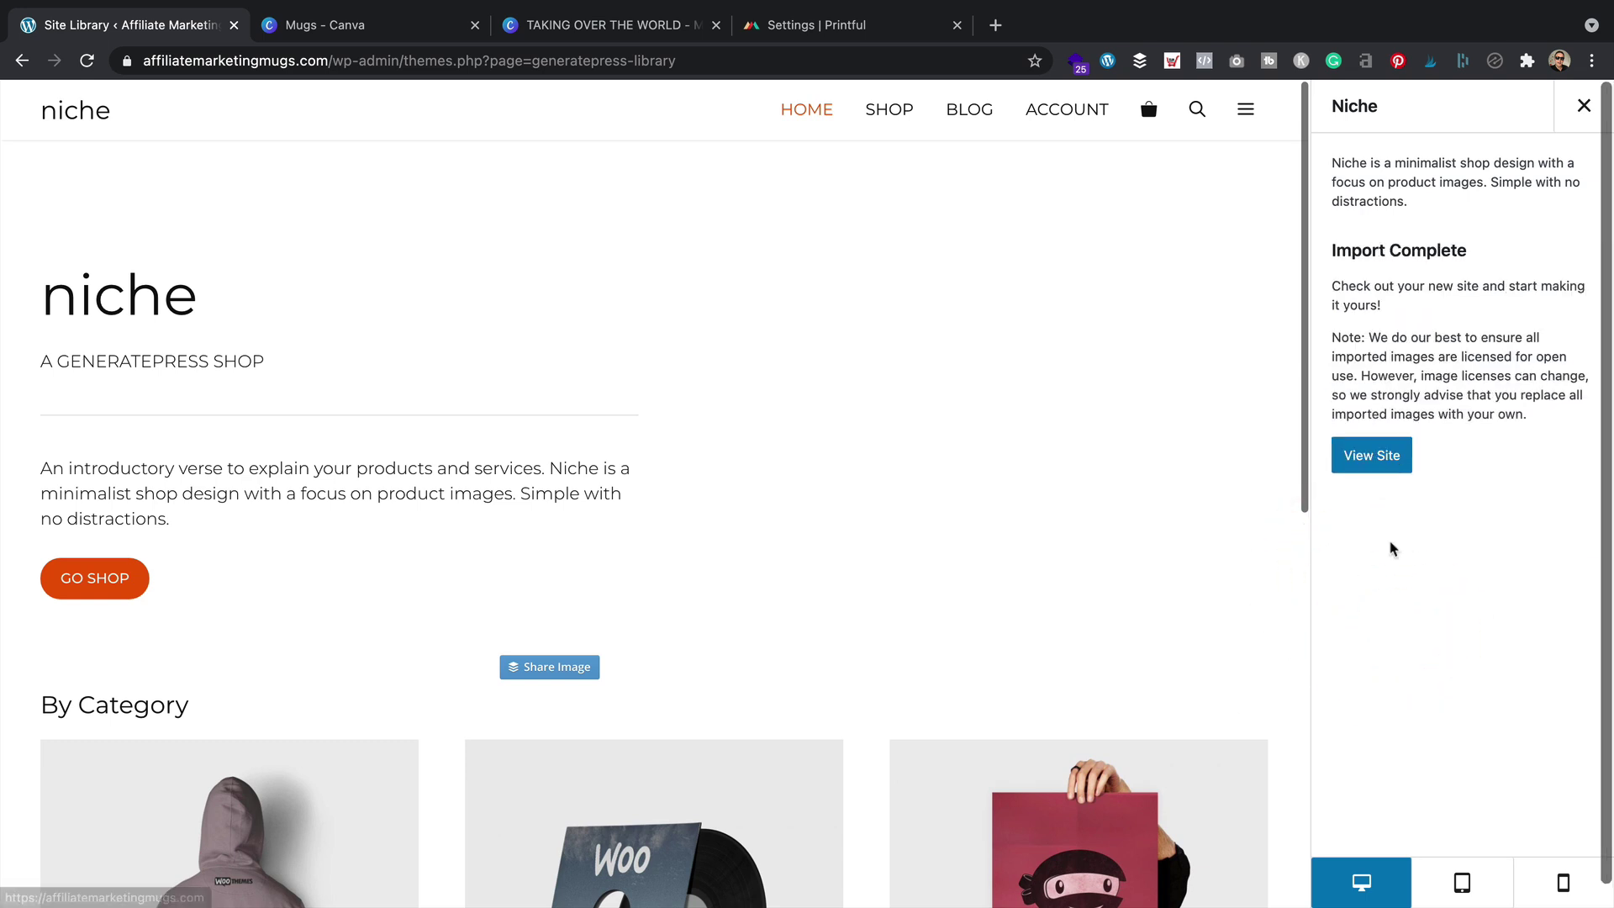
Preview the newly imported Niche storefront
click(1368, 456)
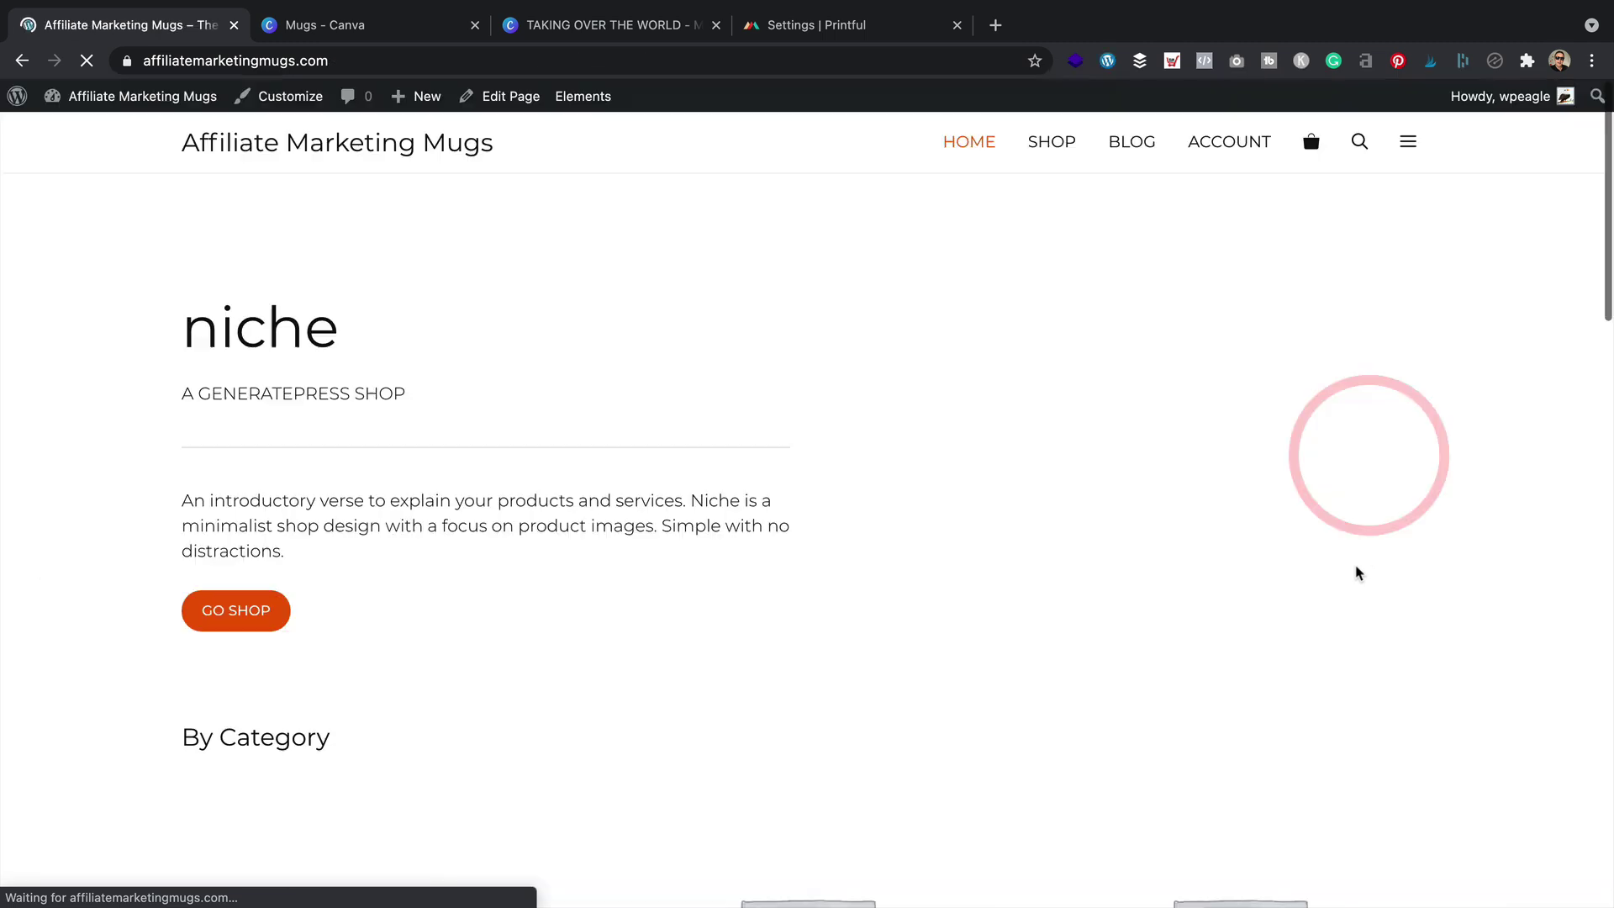
scroll(551, 320, down, 10)
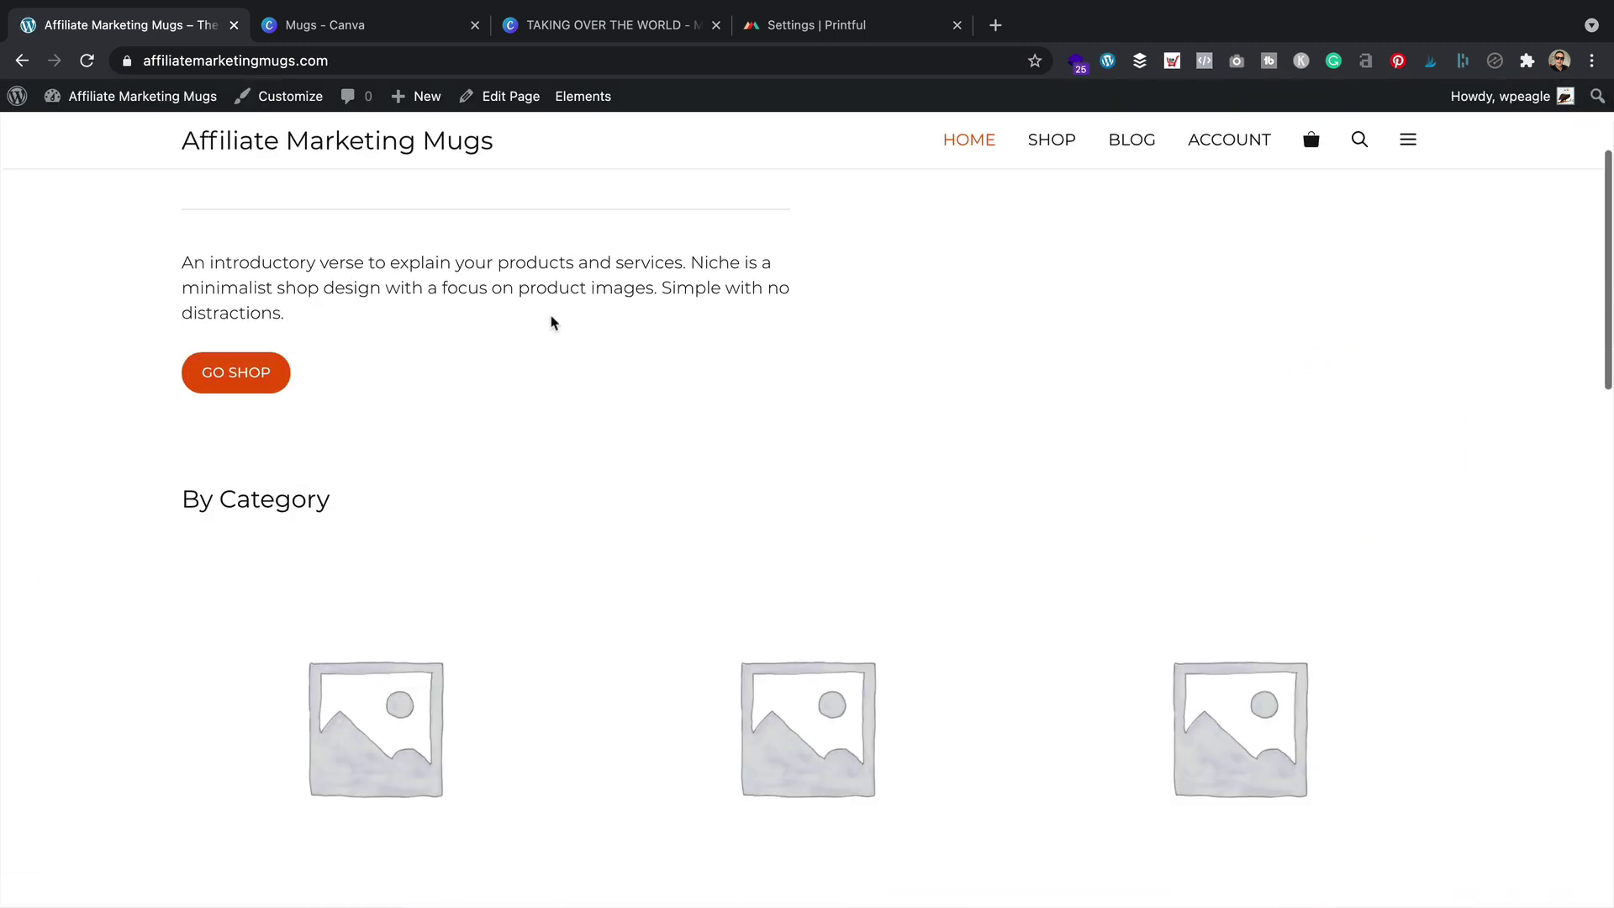
scroll(551, 322, down, 5)
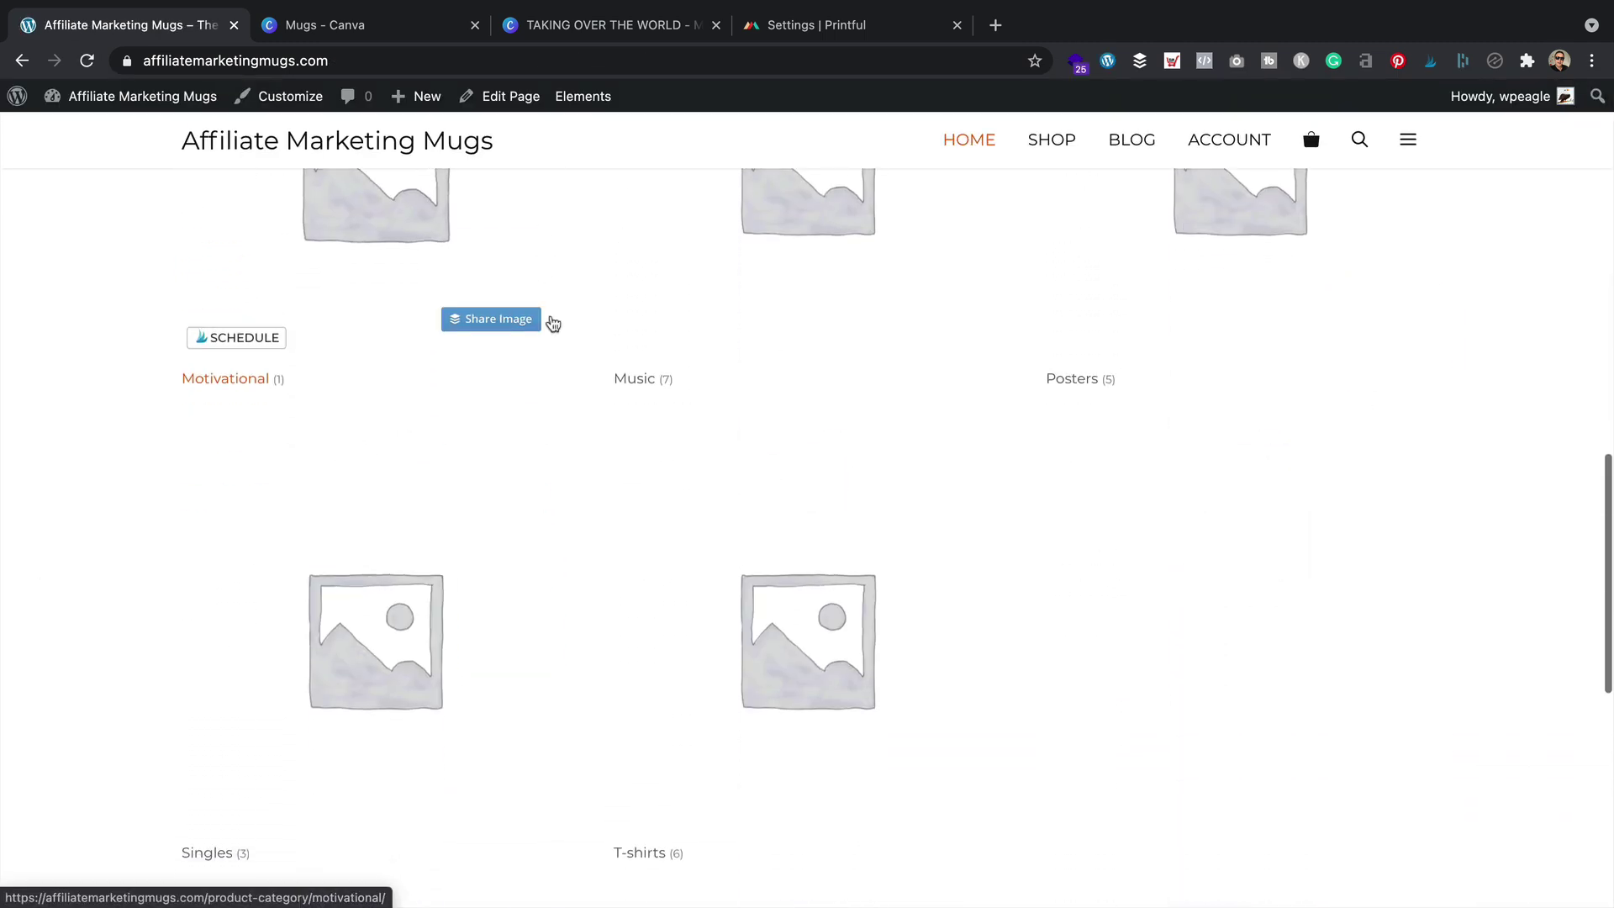
scroll(551, 322, up, 15)
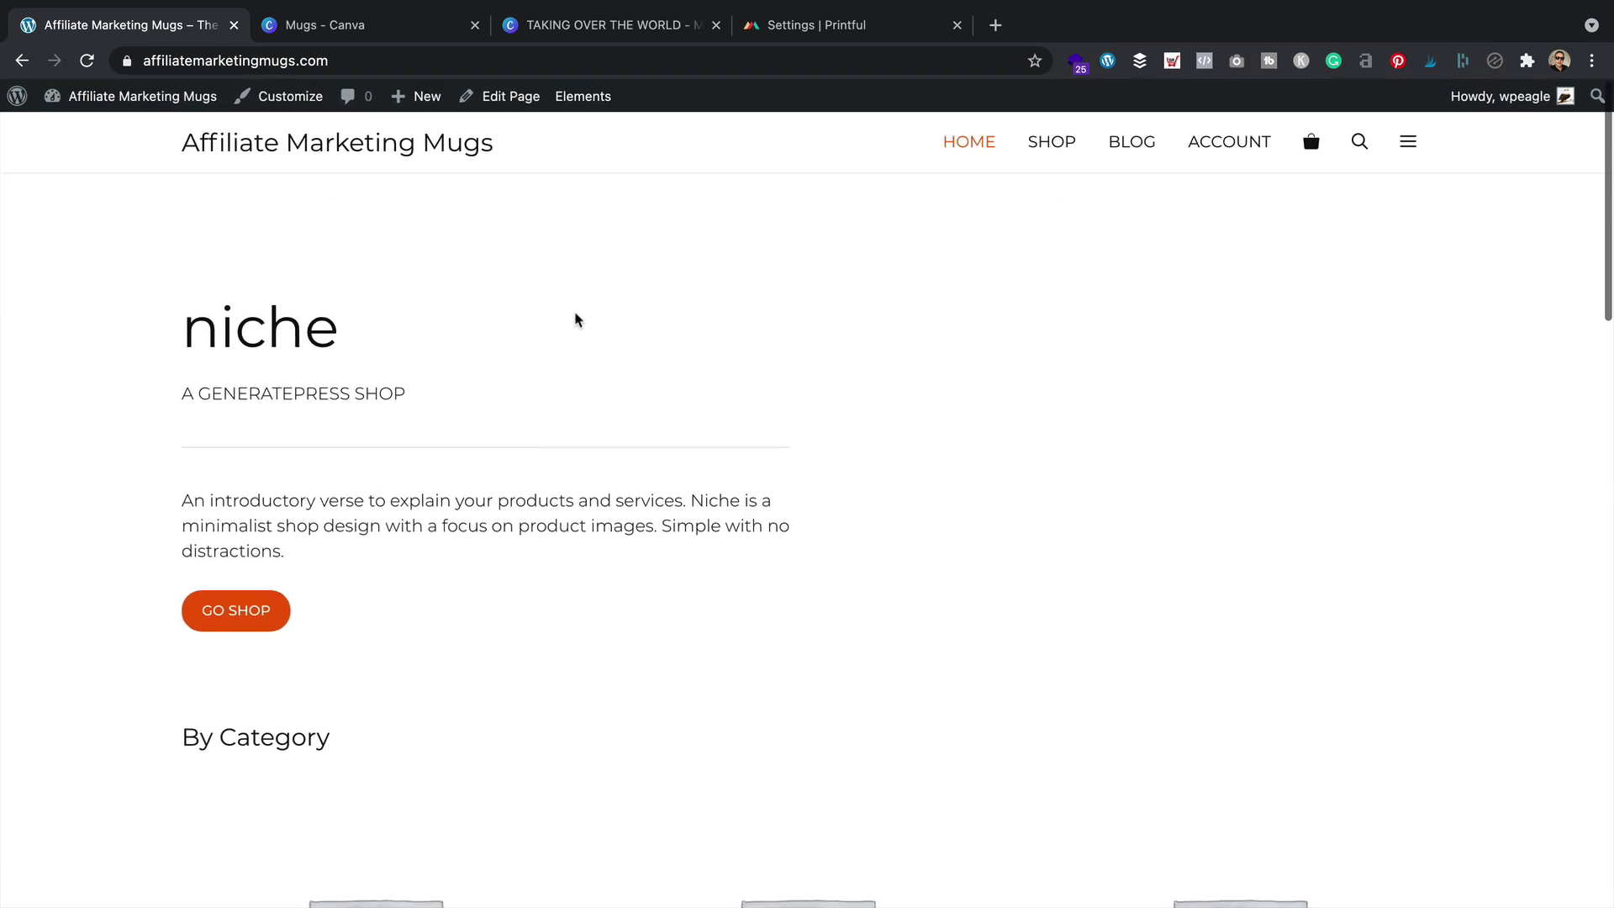
Go back to the admin's All Products list
mouse_move(126, 96)
click(109, 130)
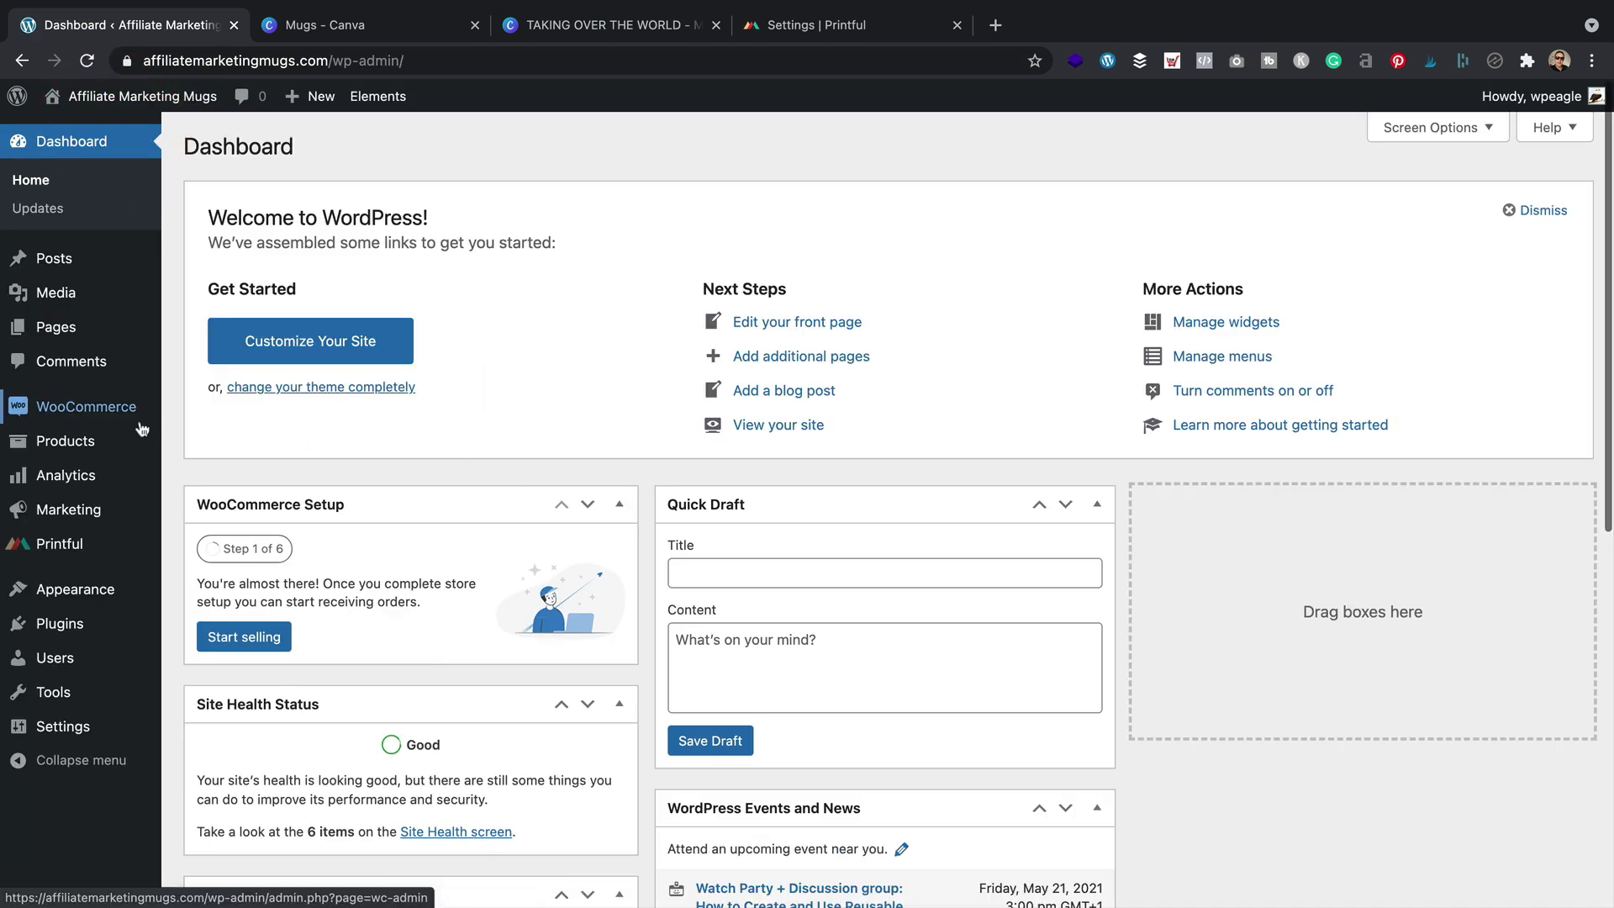
mouse_move(100, 449)
click(235, 446)
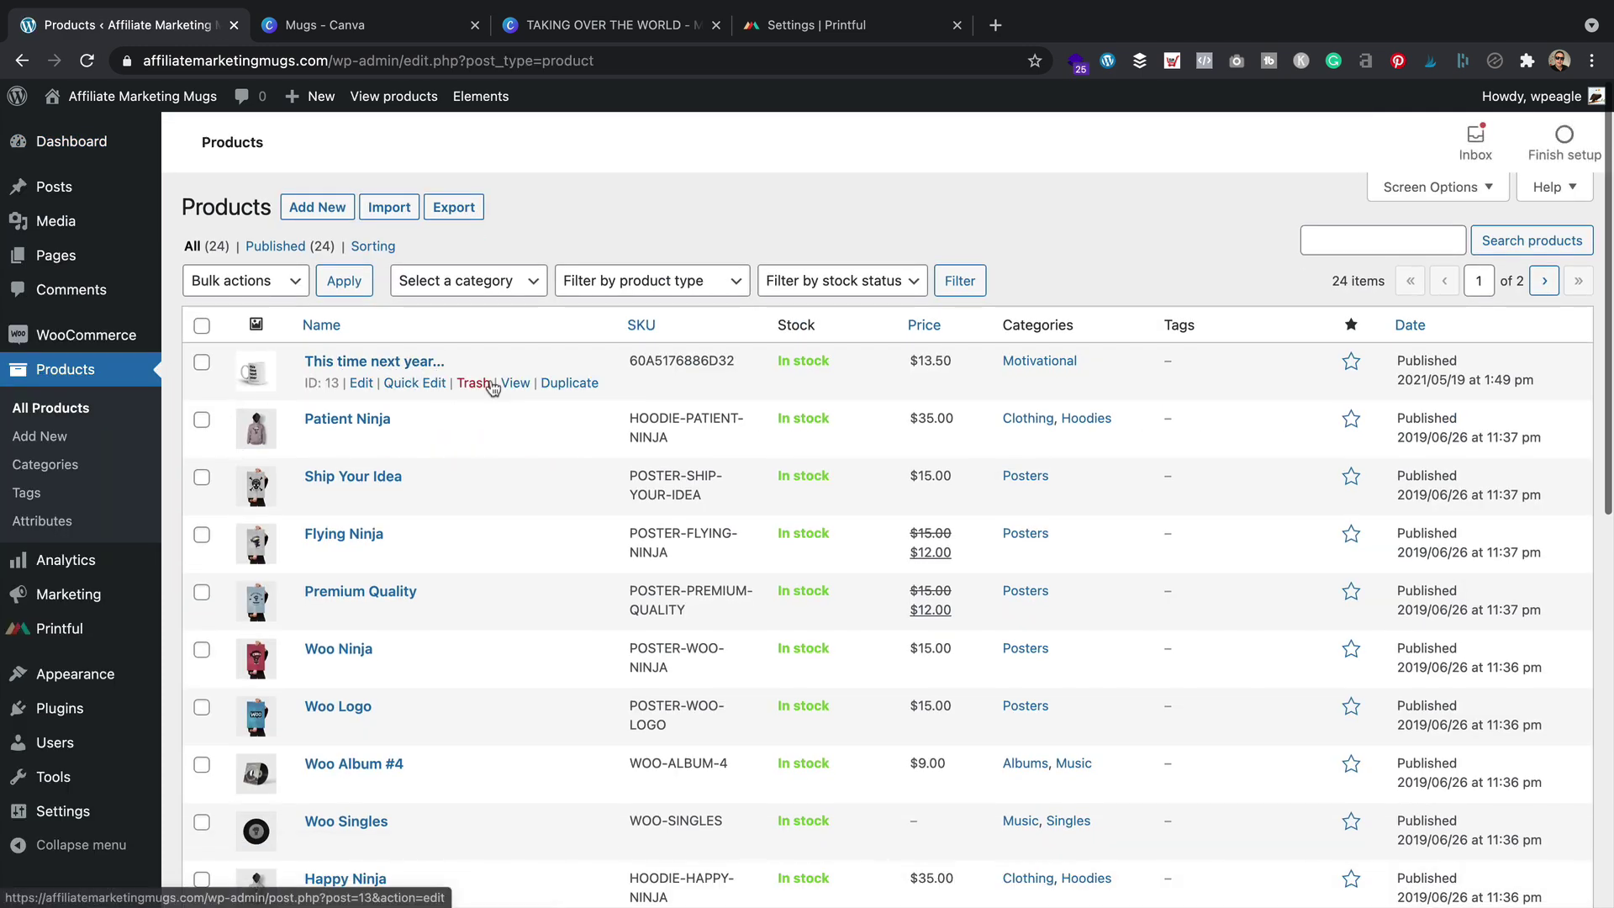
Check the 'This time next year...' mug's live page in a new tab, then close it
right_click(518, 383)
click(562, 397)
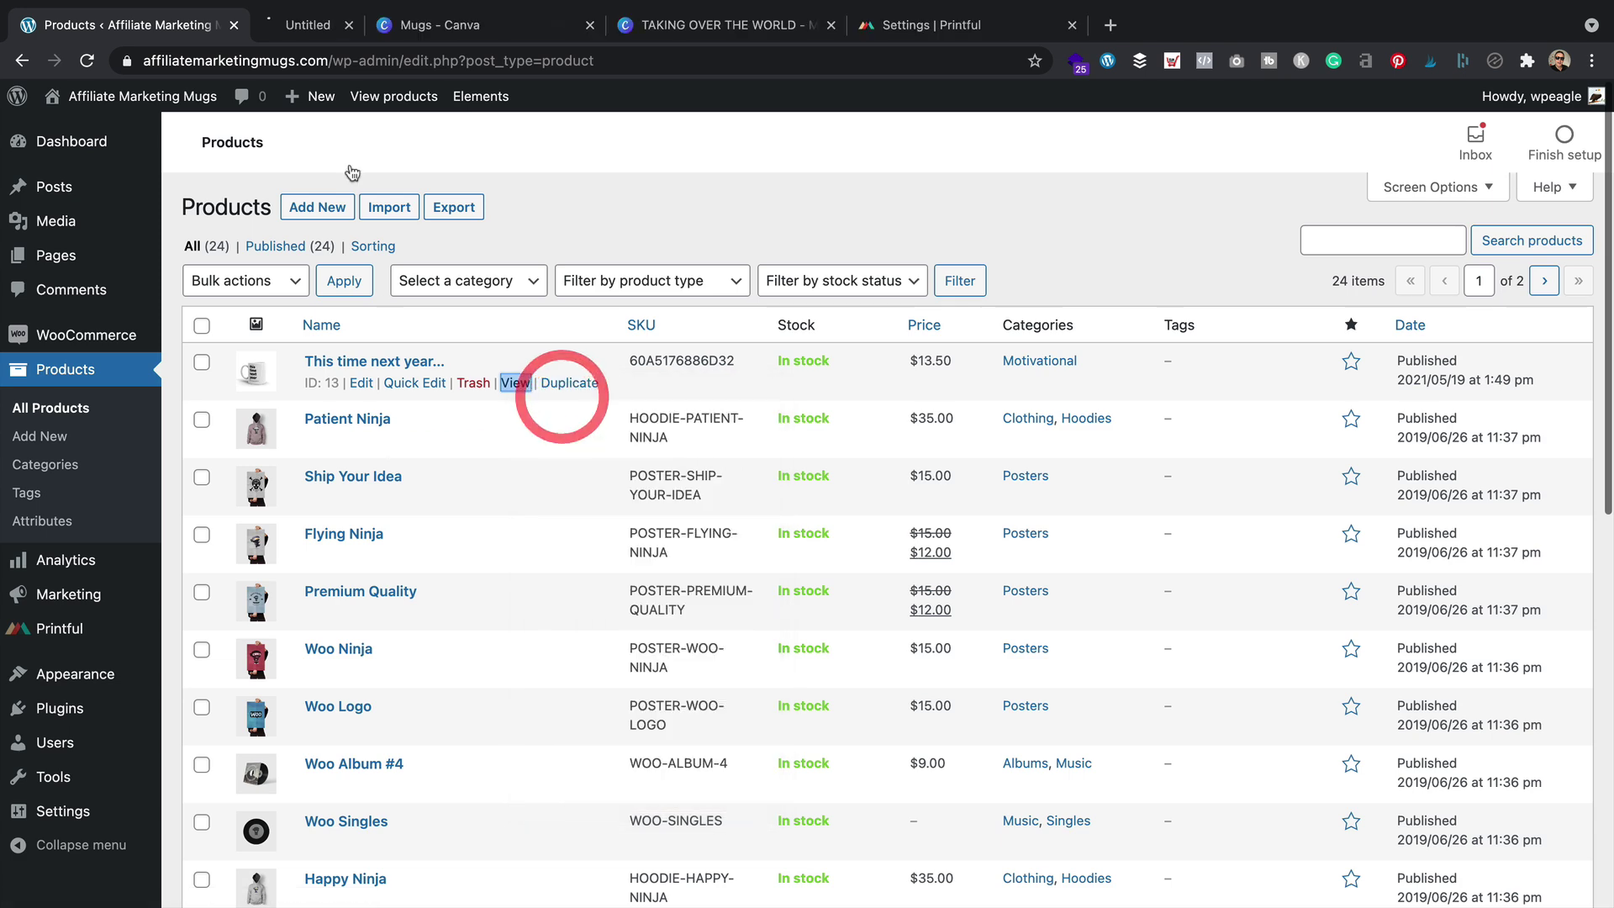
click(368, 27)
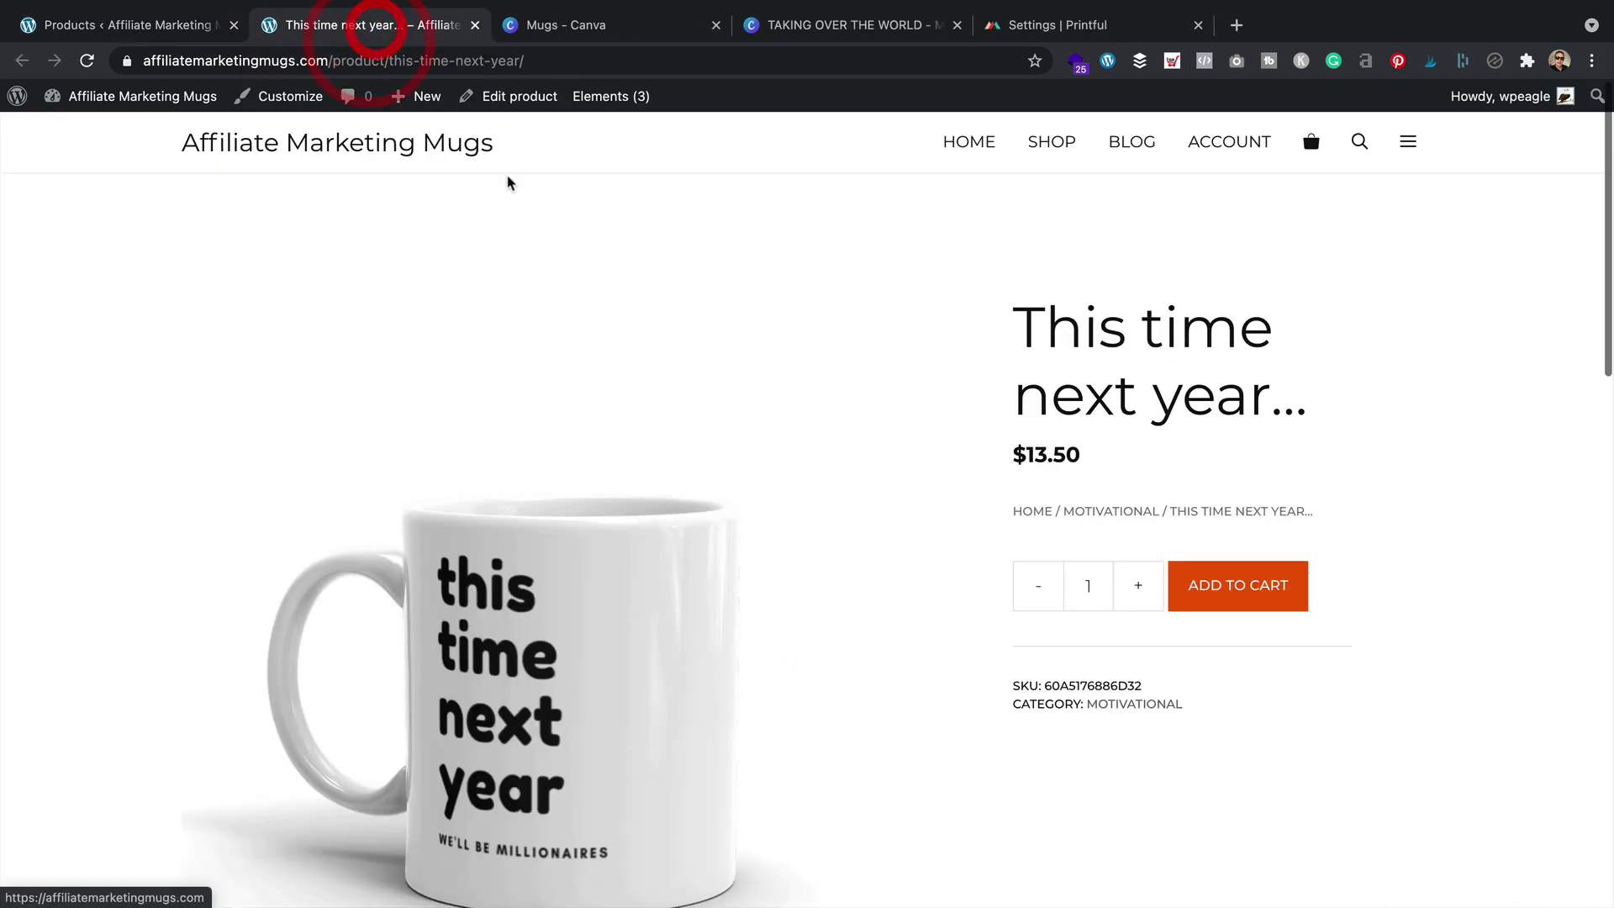
scroll(532, 206, down, 7)
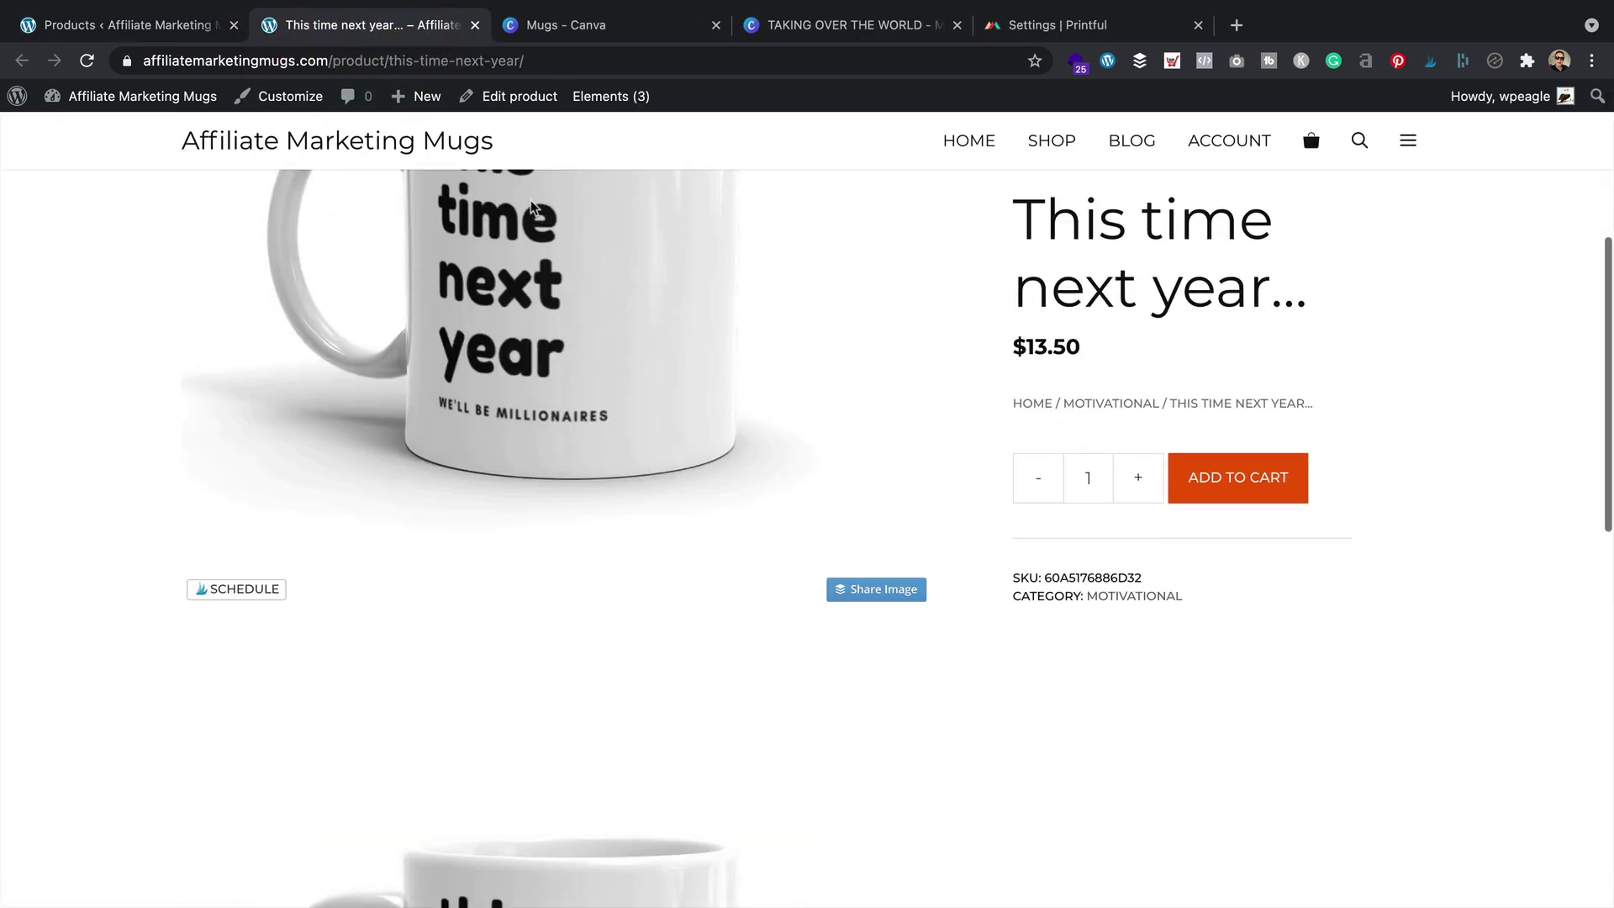
scroll(531, 206, up, 7)
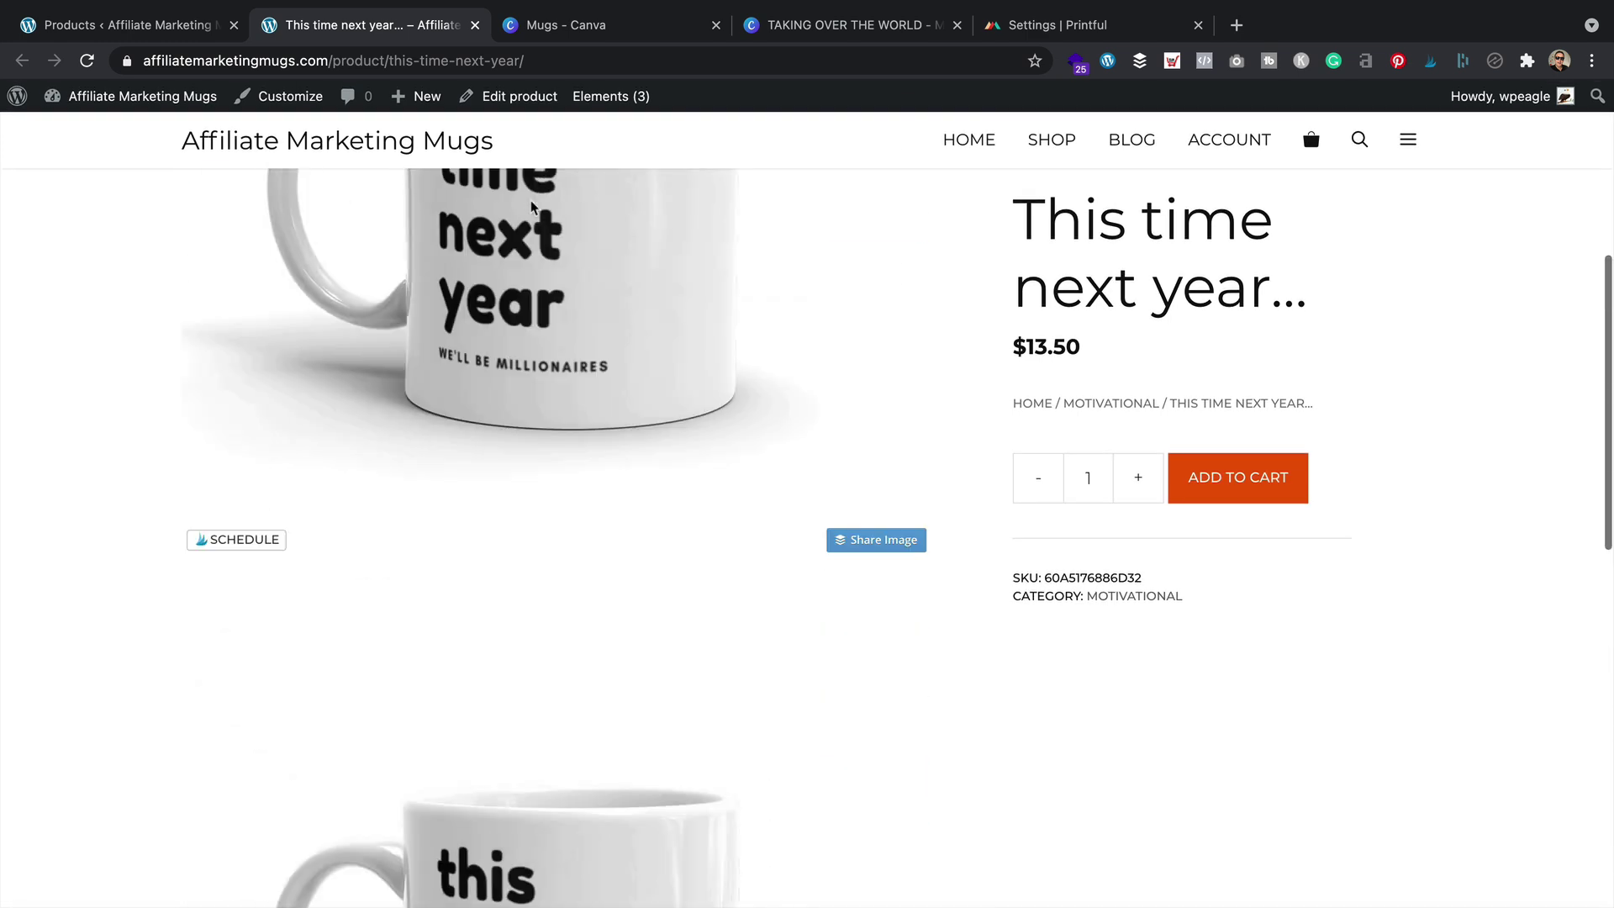
click(474, 25)
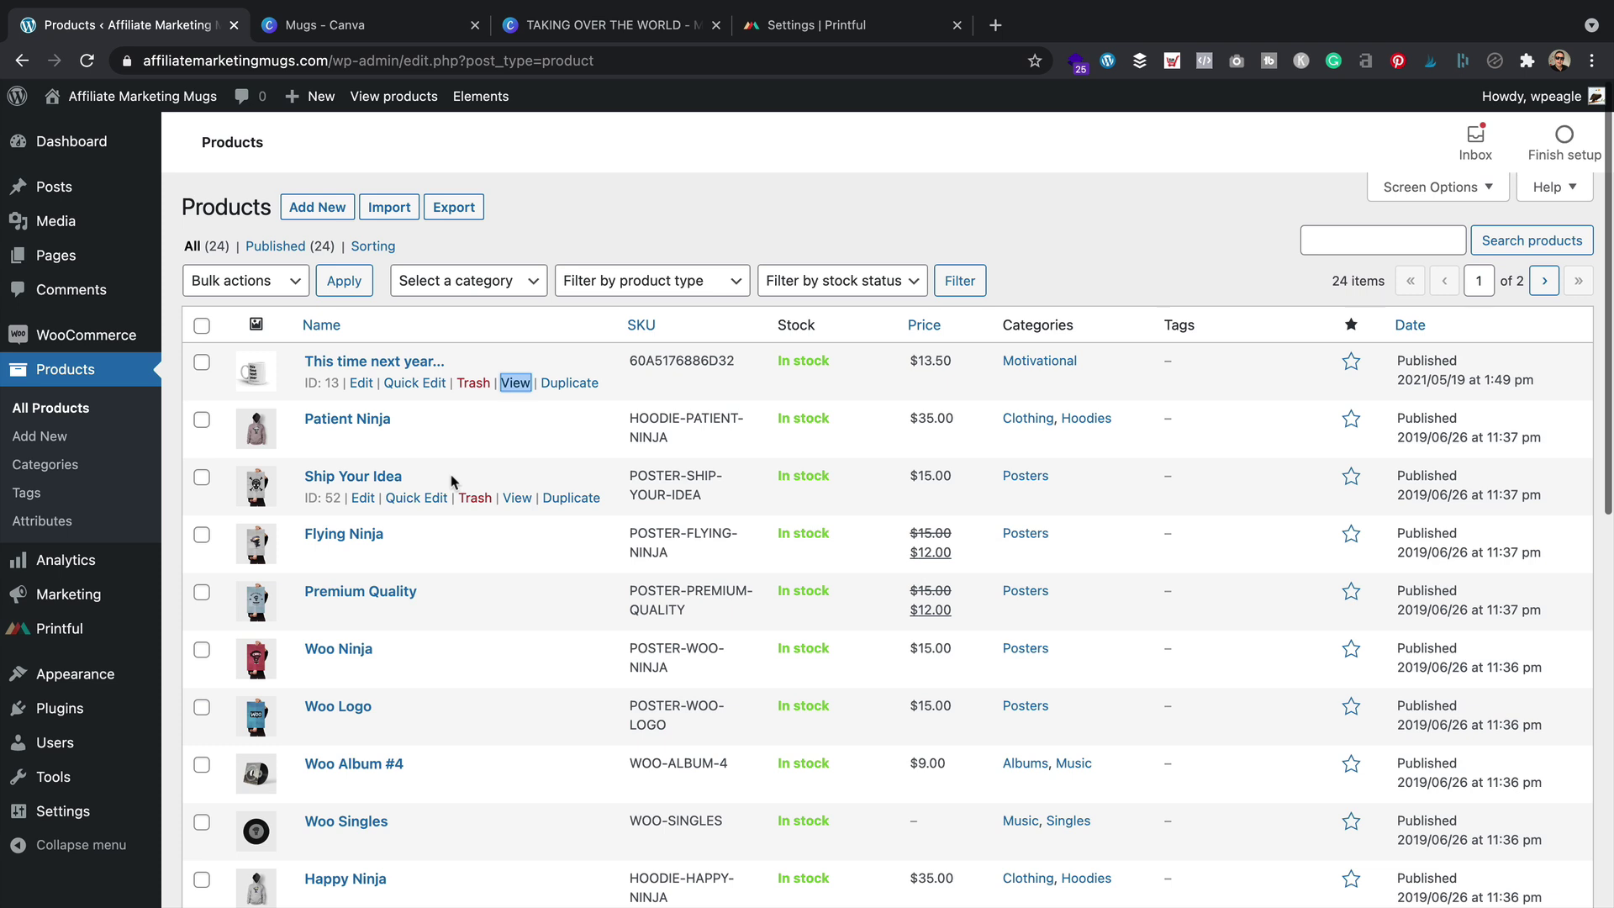
Move every demo product except the mug to the Trash, across both list pages
click(202, 325)
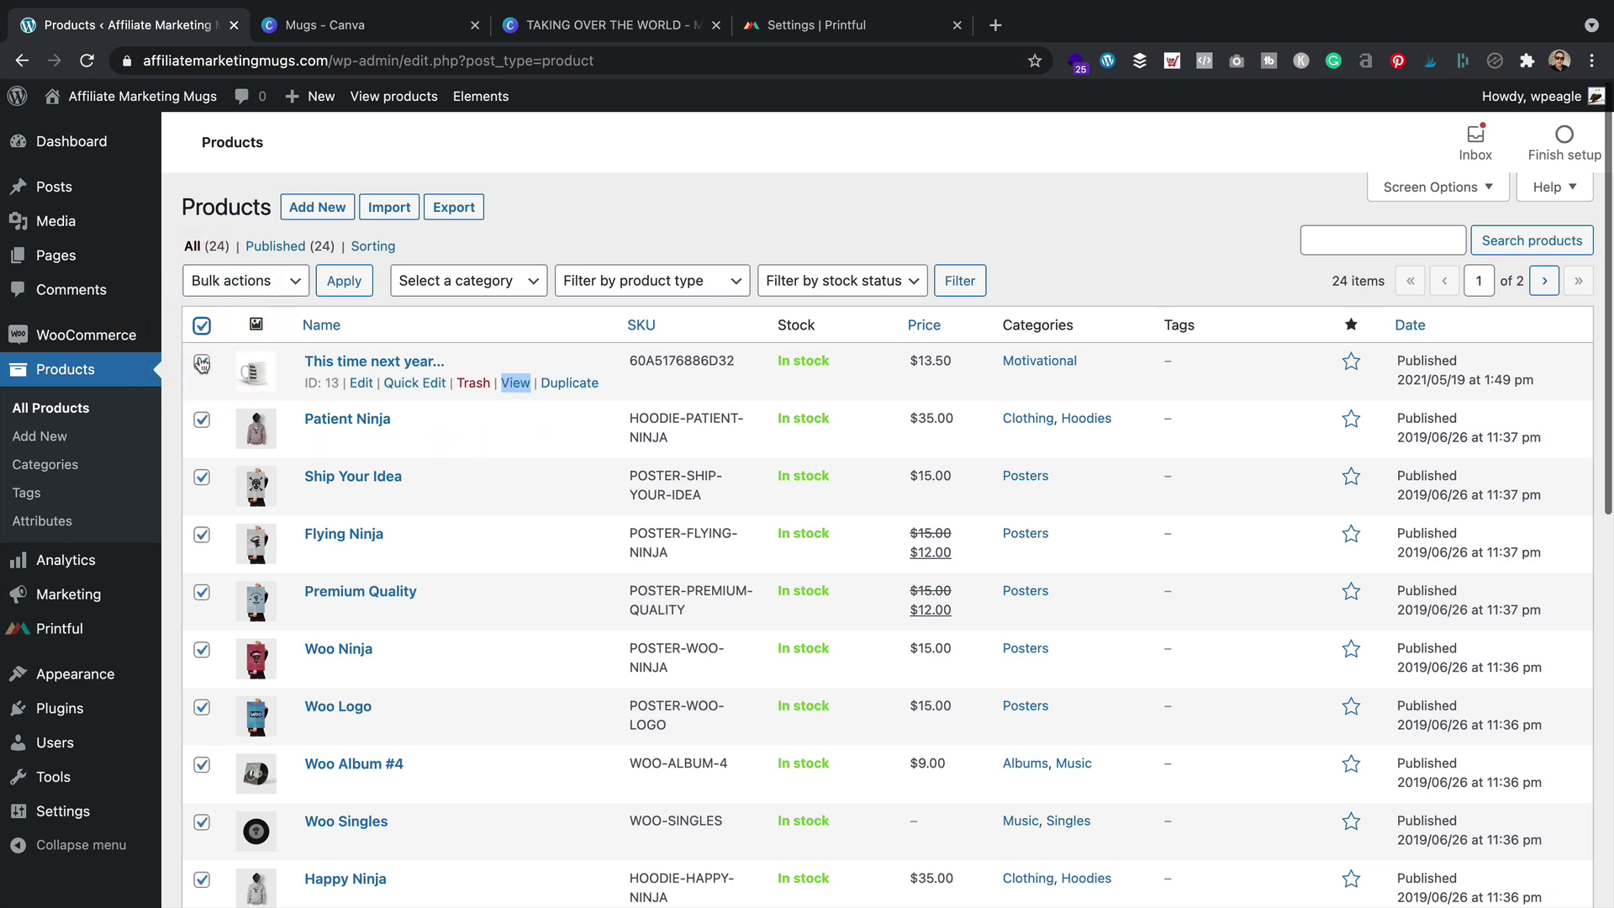
click(201, 363)
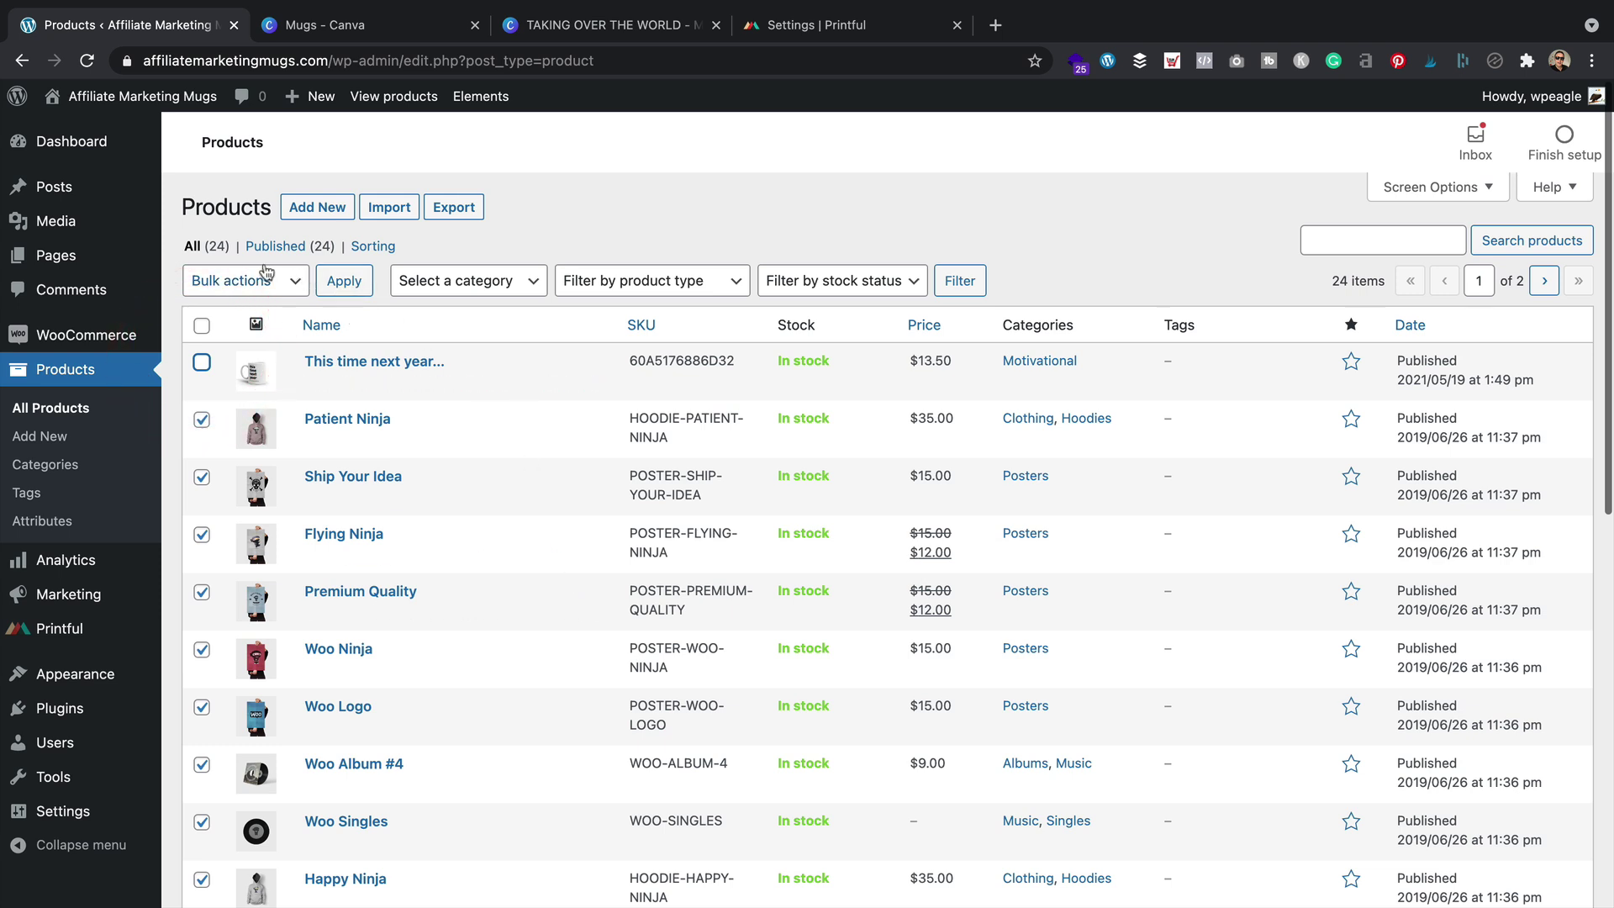
click(266, 277)
click(252, 326)
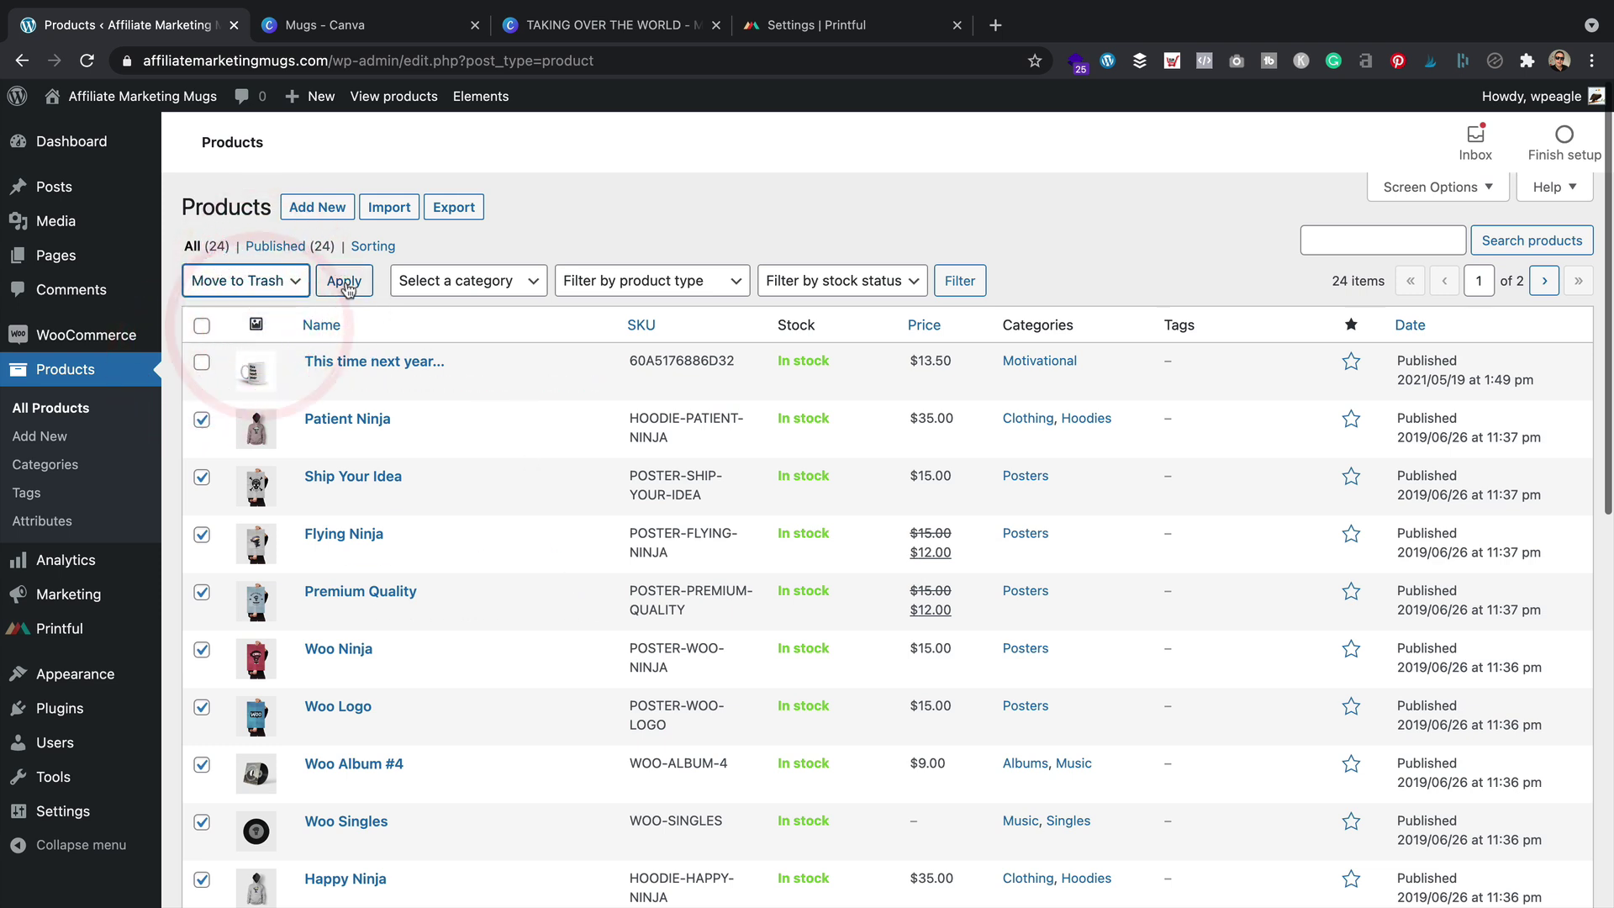
click(344, 282)
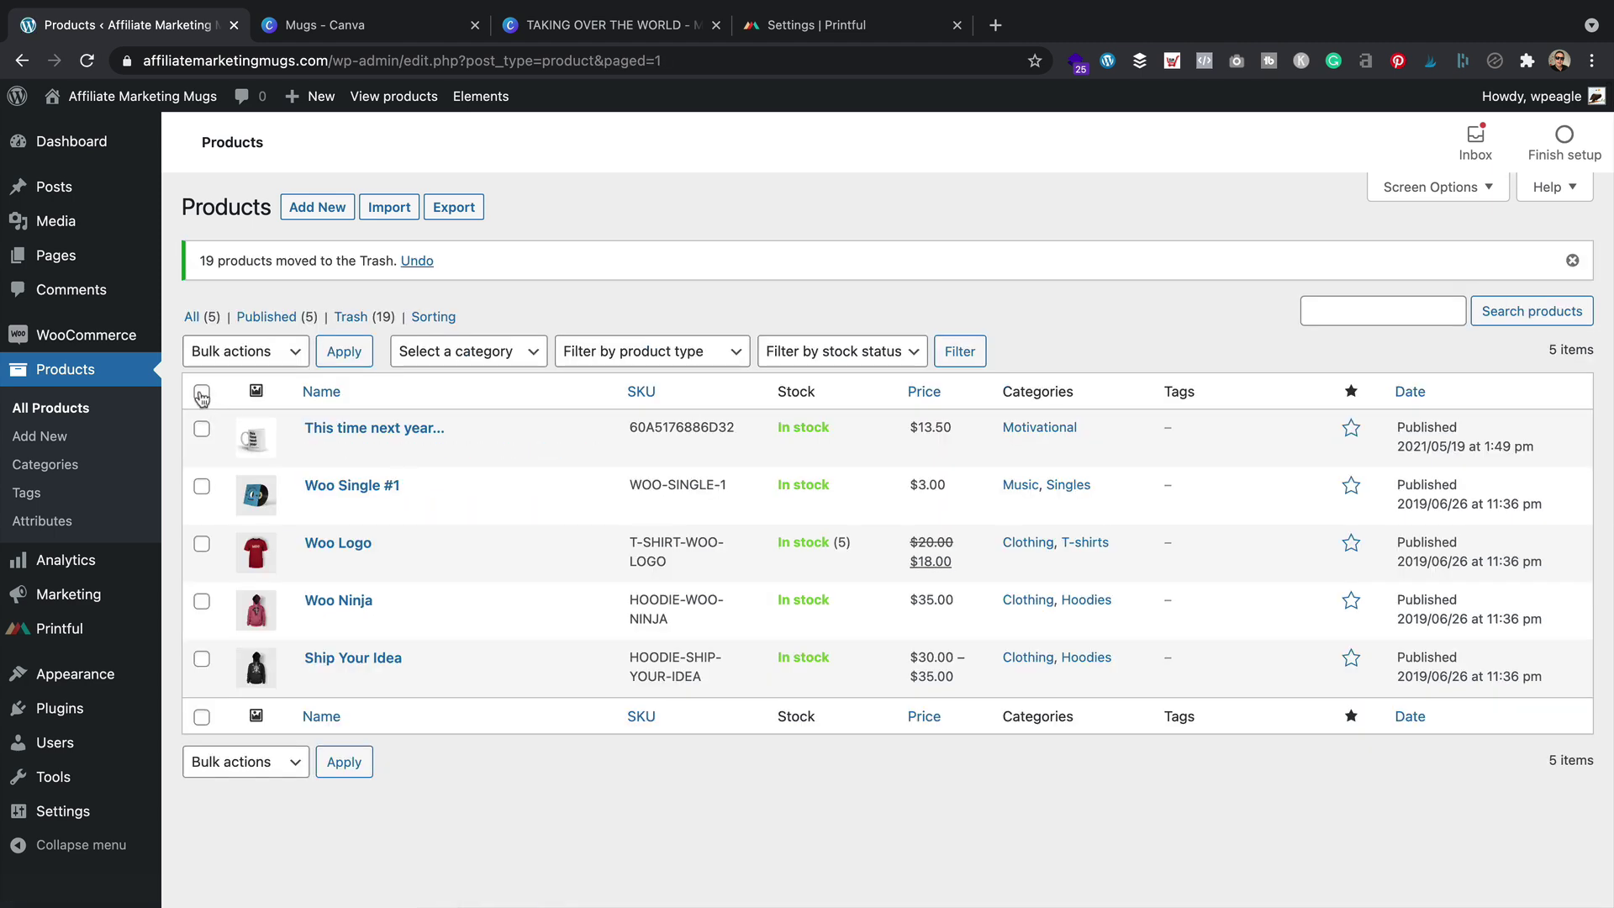
click(202, 392)
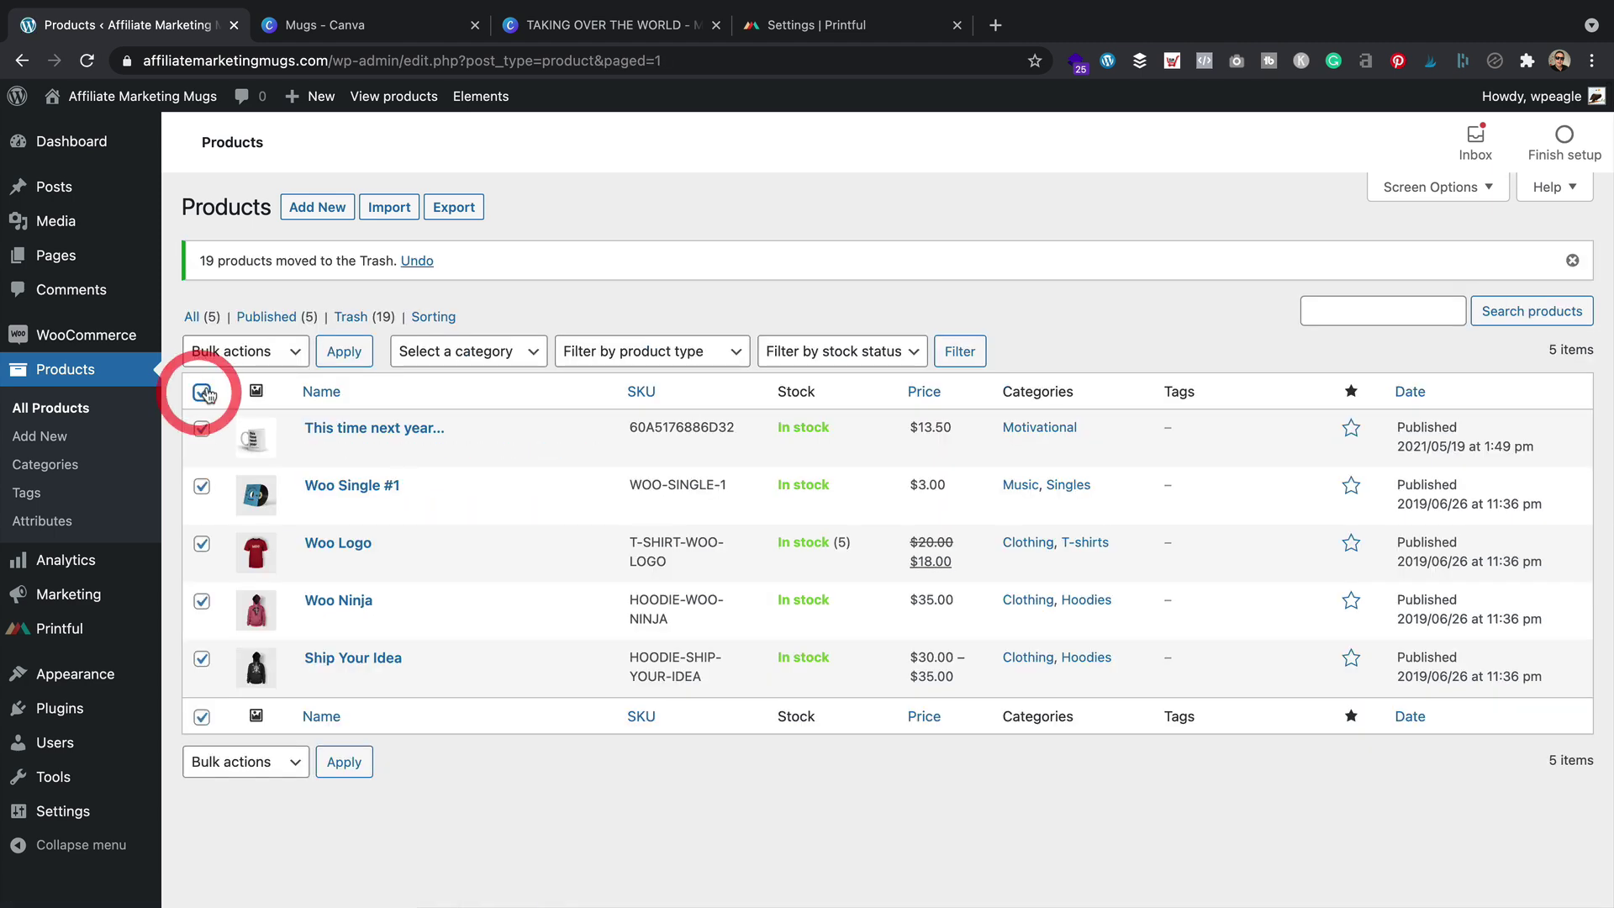
click(202, 428)
click(284, 353)
click(271, 397)
click(344, 351)
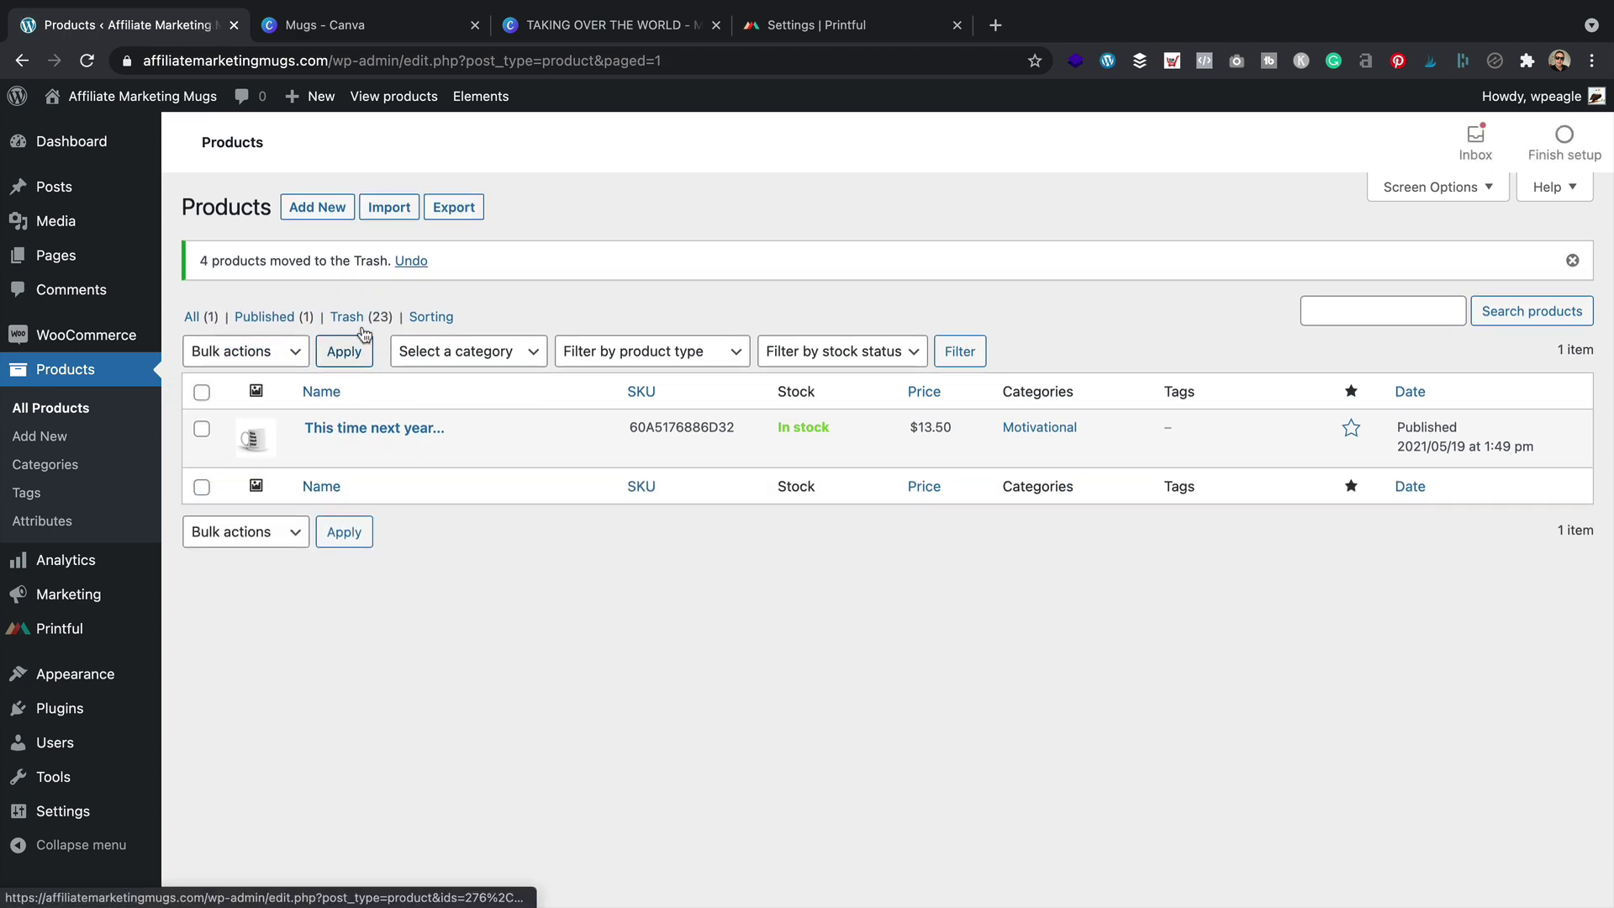
Empty the product Trash to permanently delete the 23 demo products
click(348, 317)
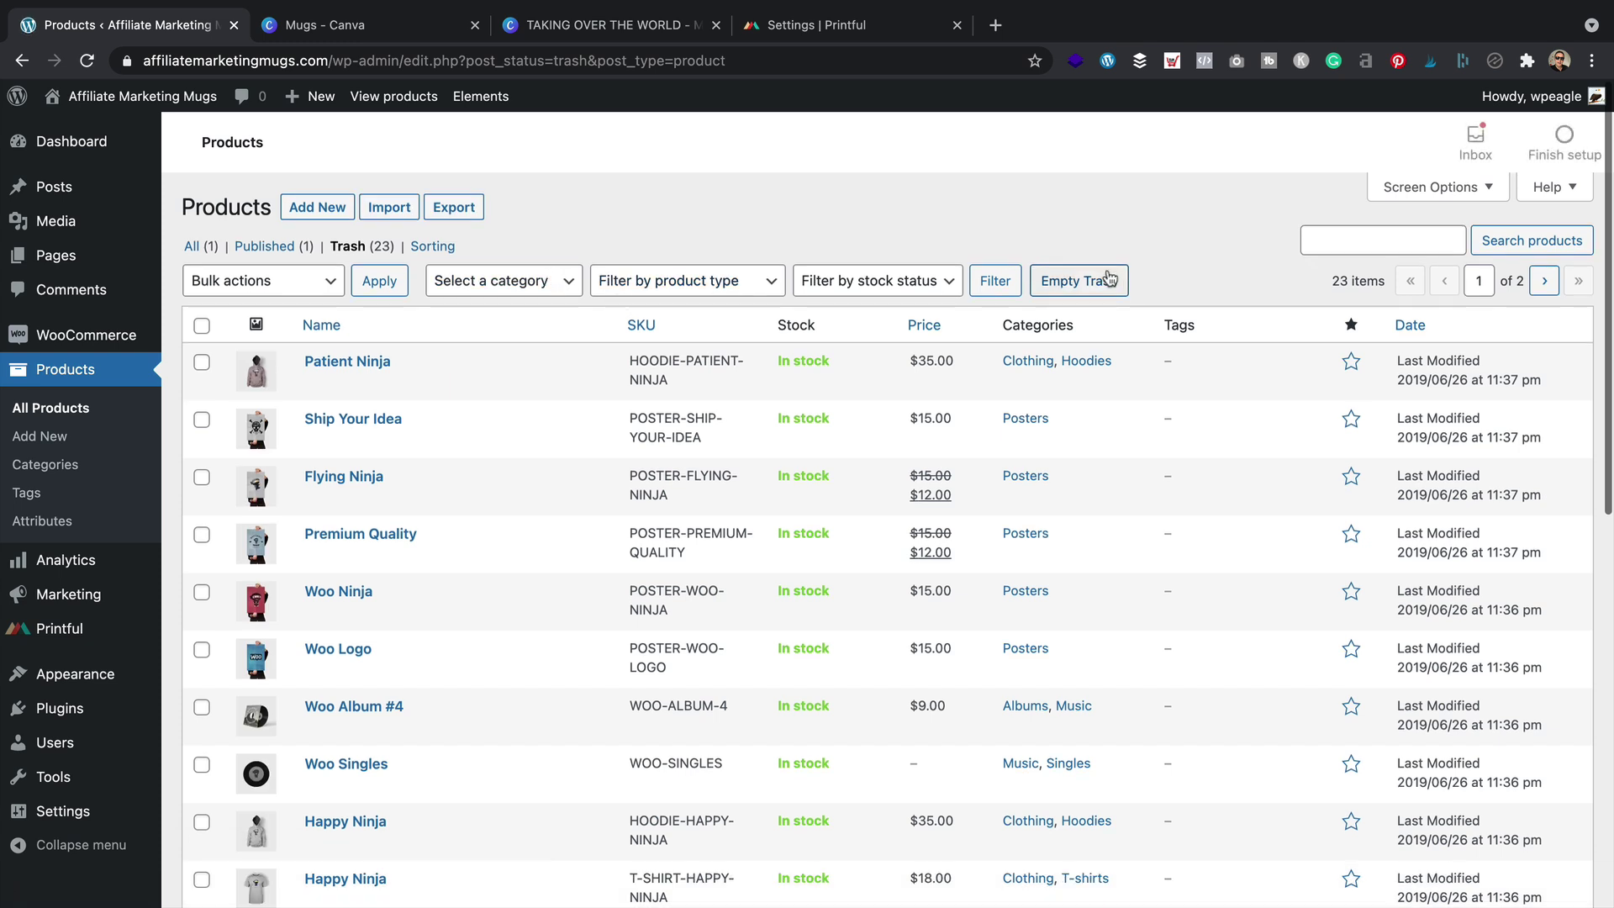
click(1084, 280)
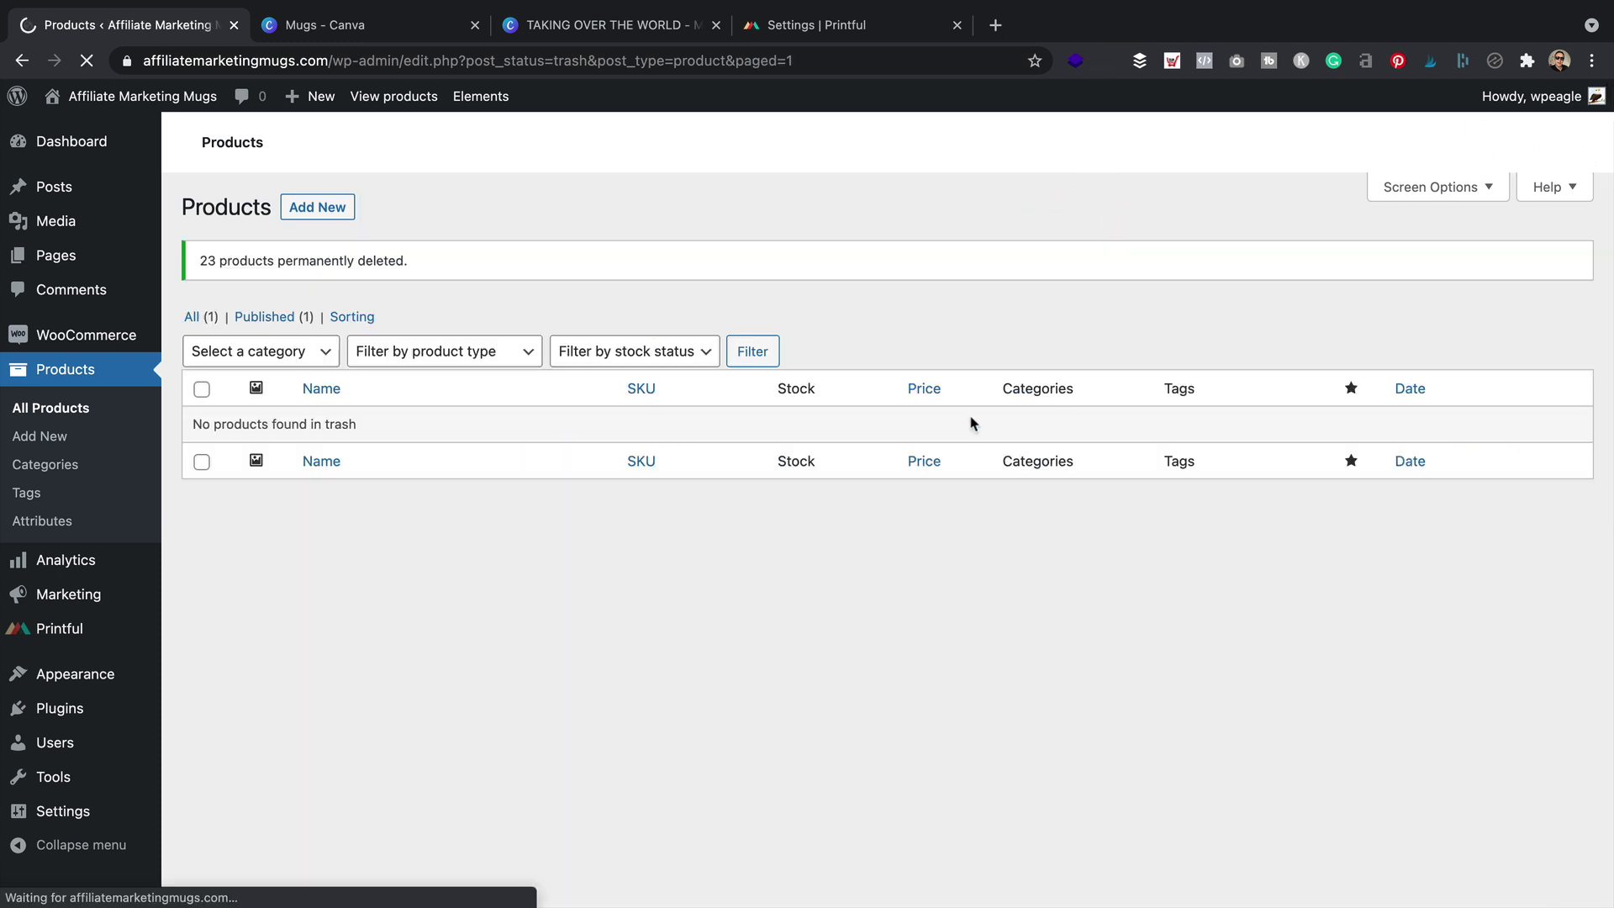
click(53, 464)
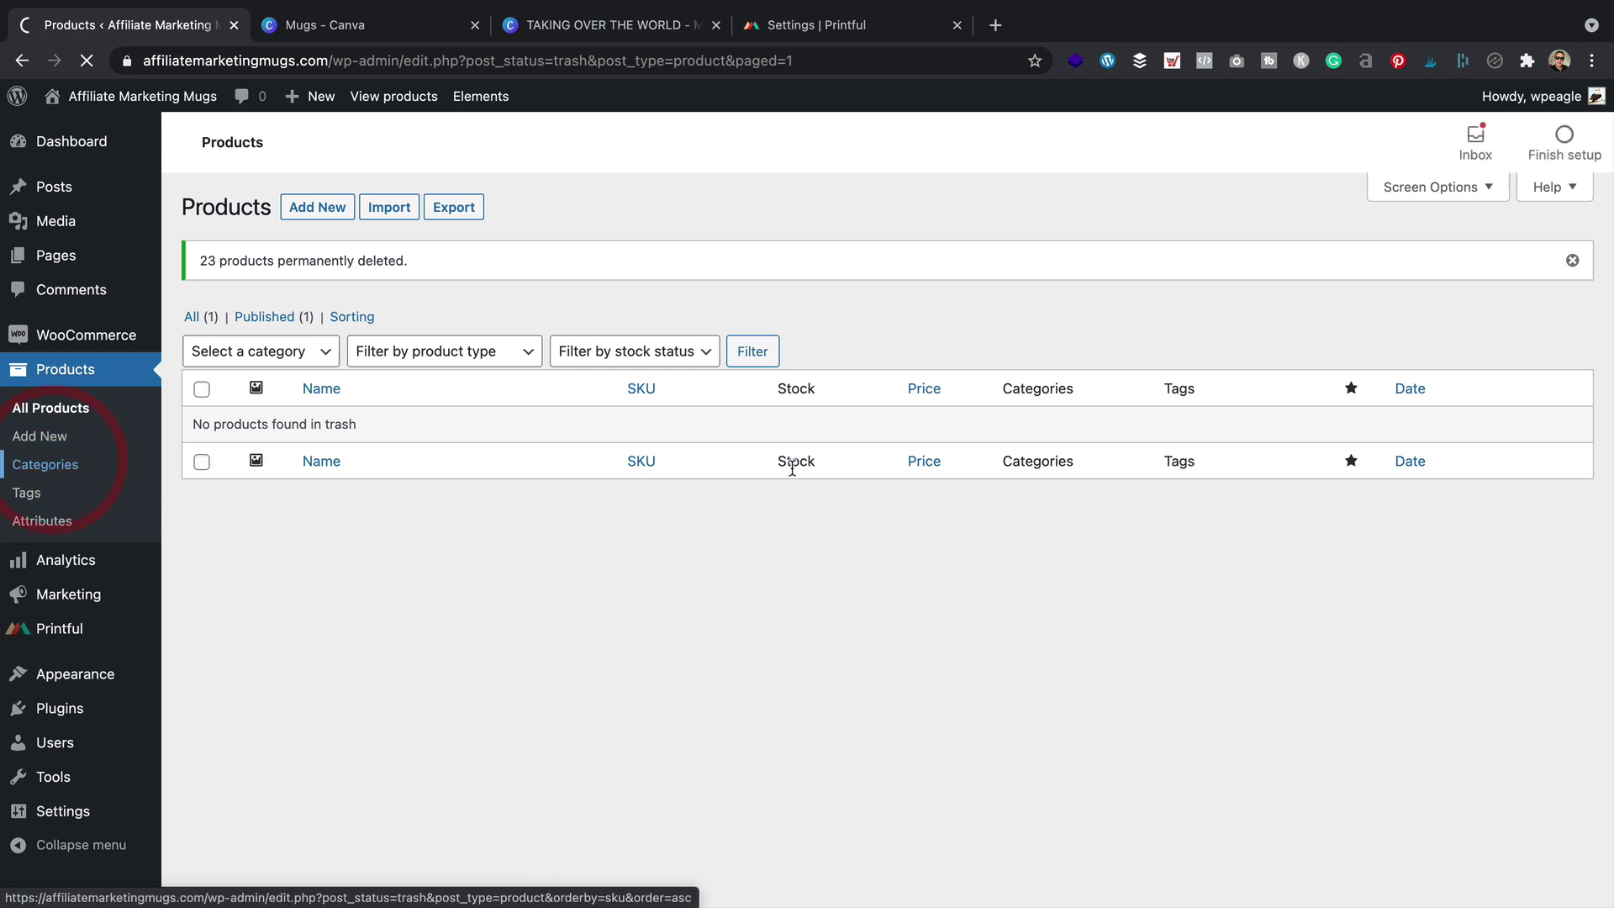
Select the Albums, Clothing, Hoodies, Music, Posters, Singles and T-shirts categories
scroll(1000, 477, down, 1)
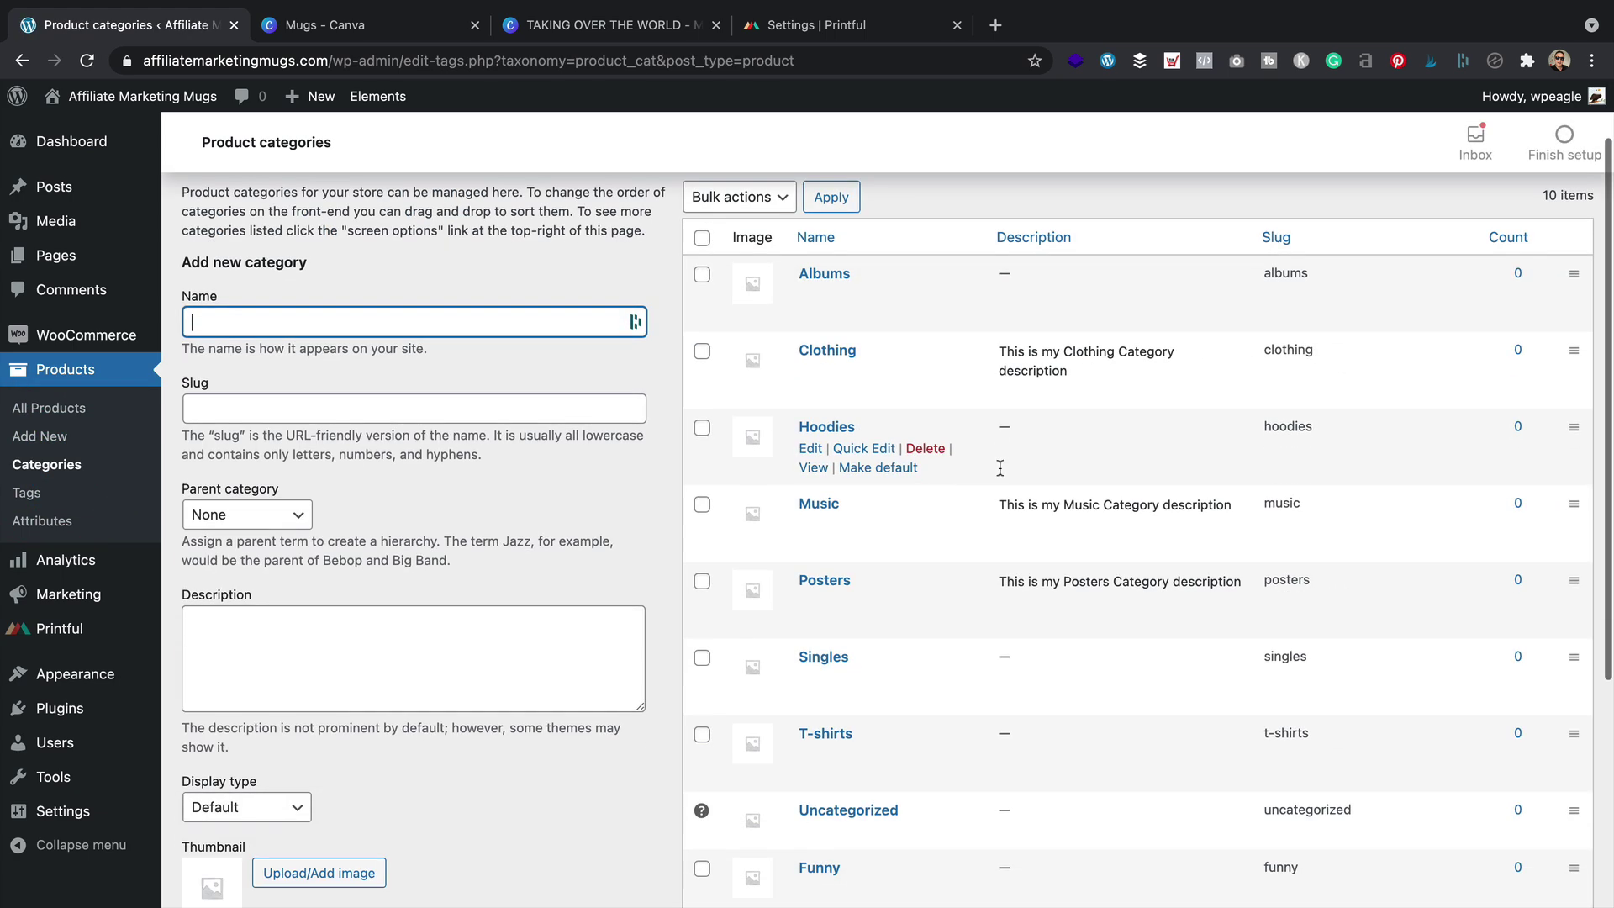
click(702, 276)
click(702, 352)
click(702, 428)
click(702, 505)
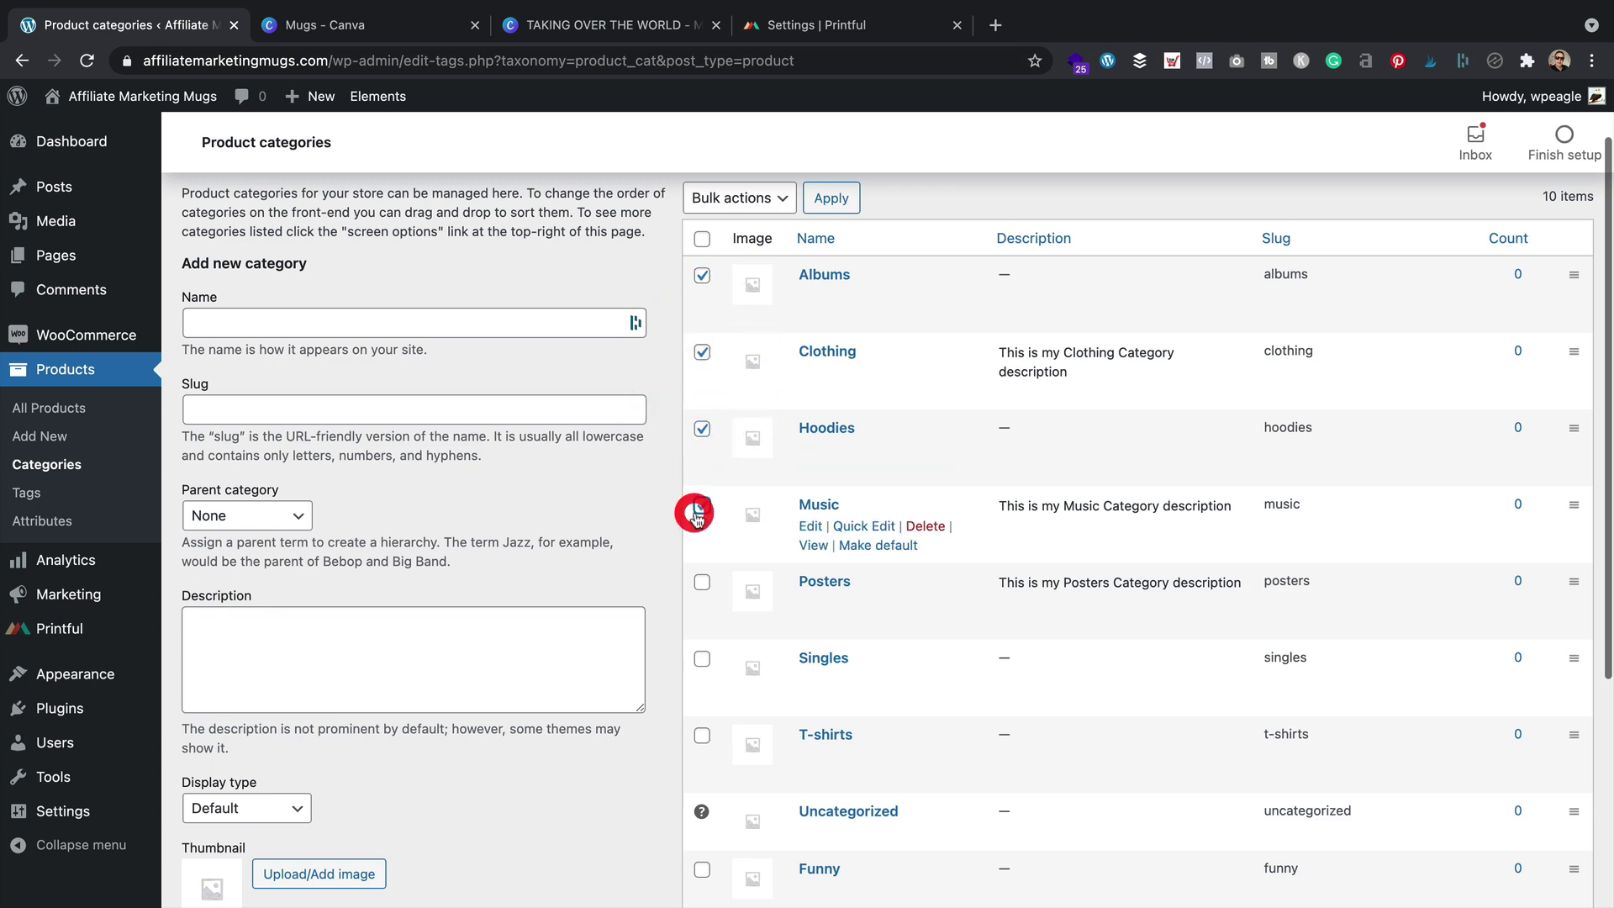
click(702, 581)
click(702, 659)
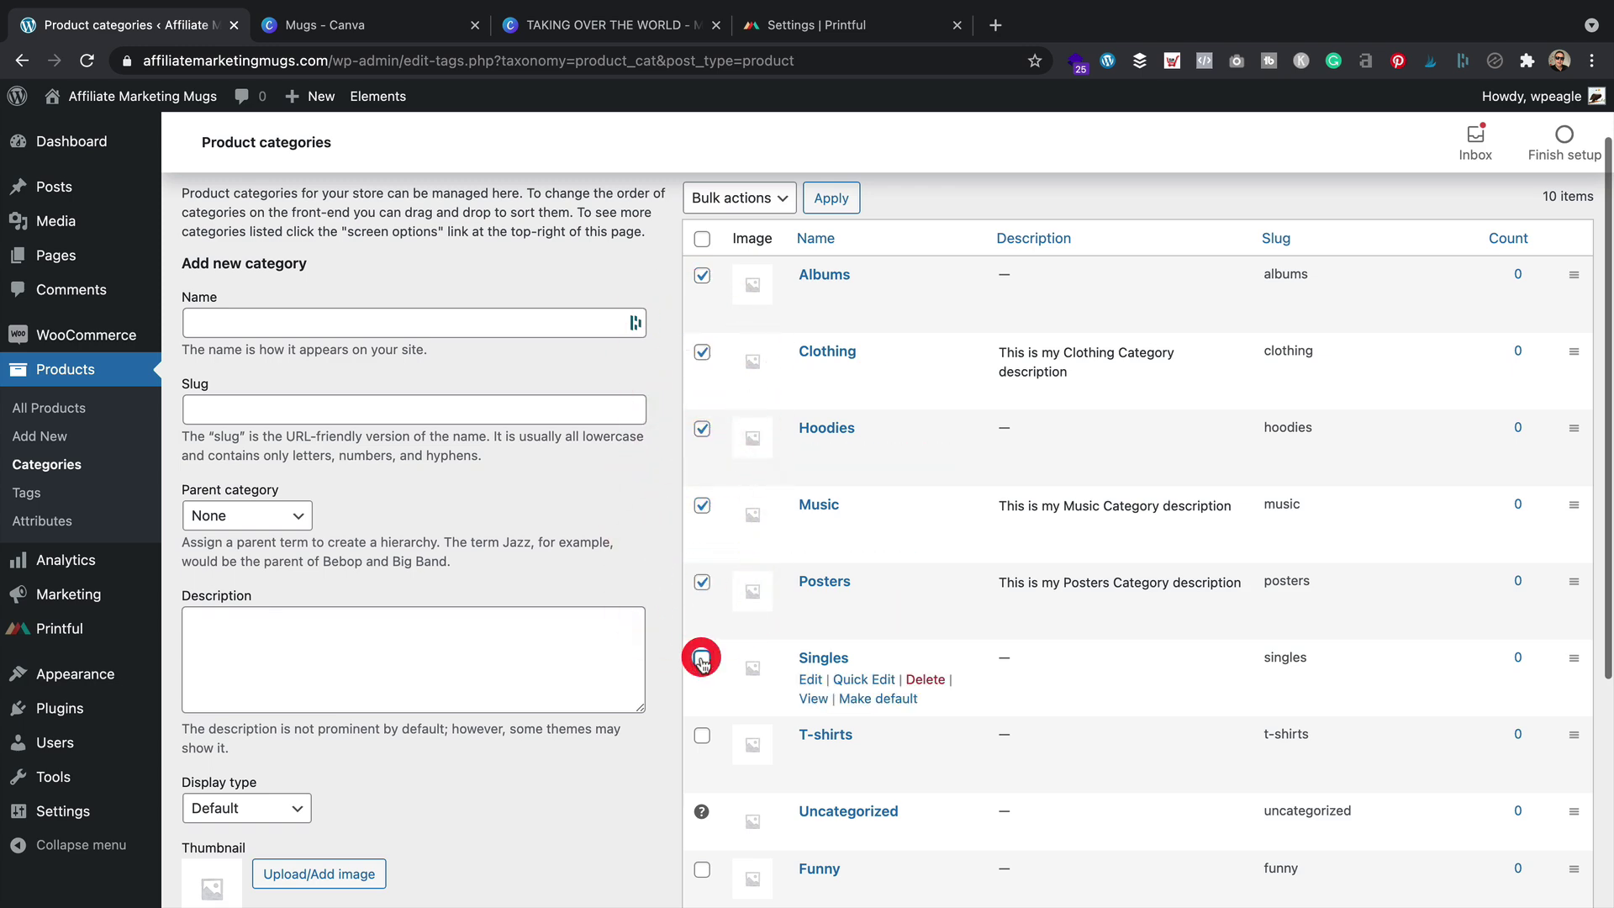
scroll(748, 706, down, 1)
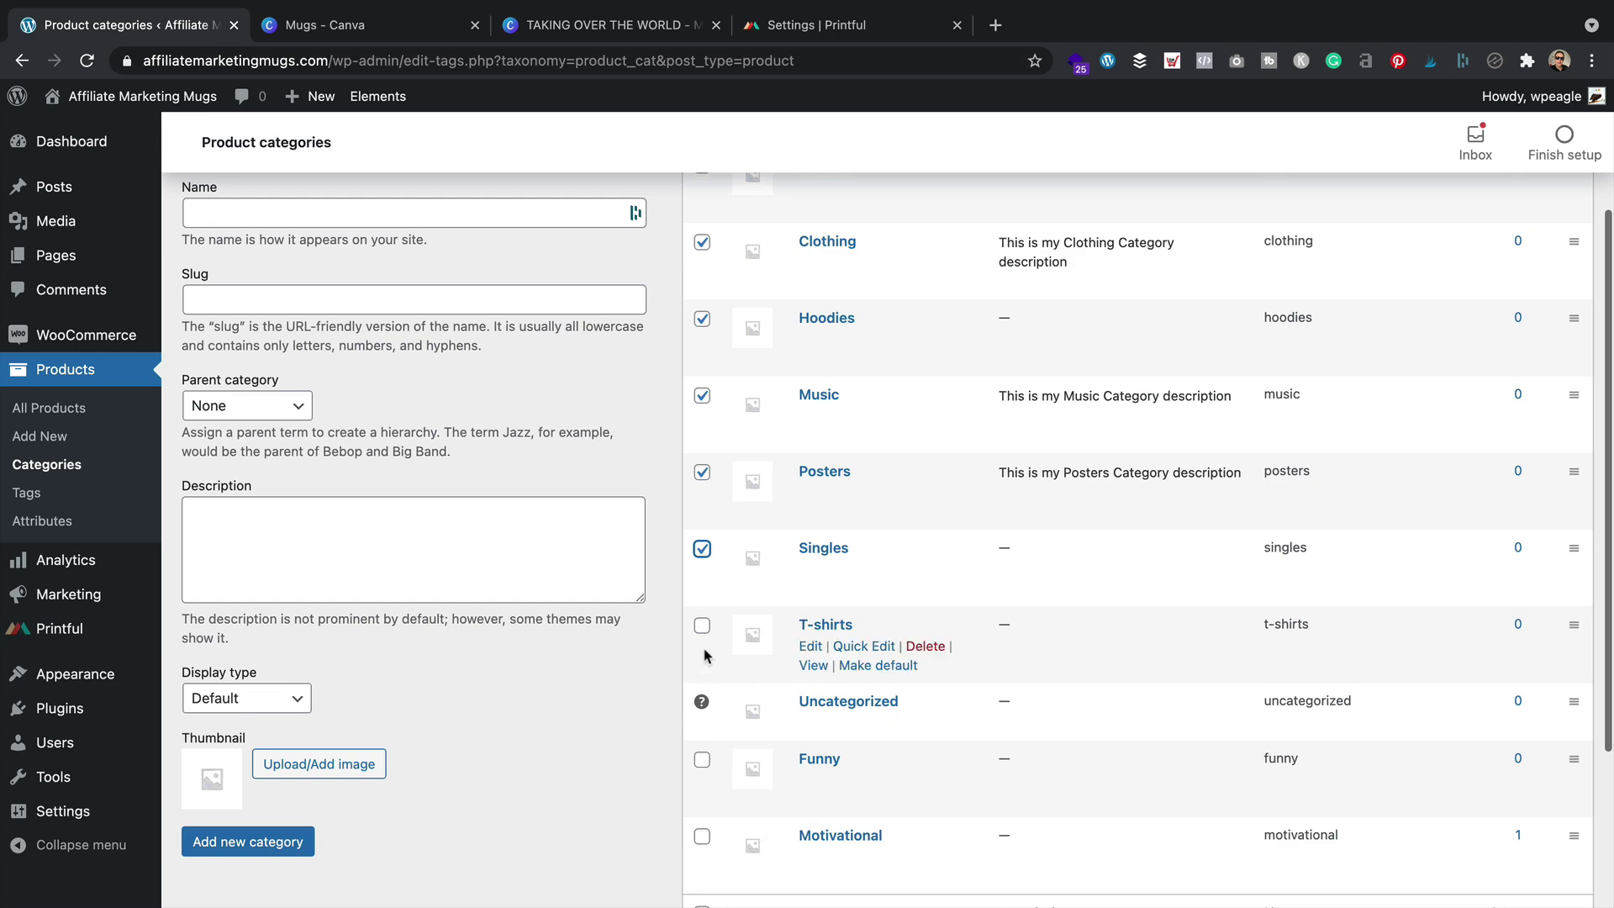
click(702, 625)
scroll(896, 634, up, 2)
Bulk-delete the selected categories, keeping Uncategorized, Funny and Motivational
click(740, 283)
click(724, 302)
click(831, 283)
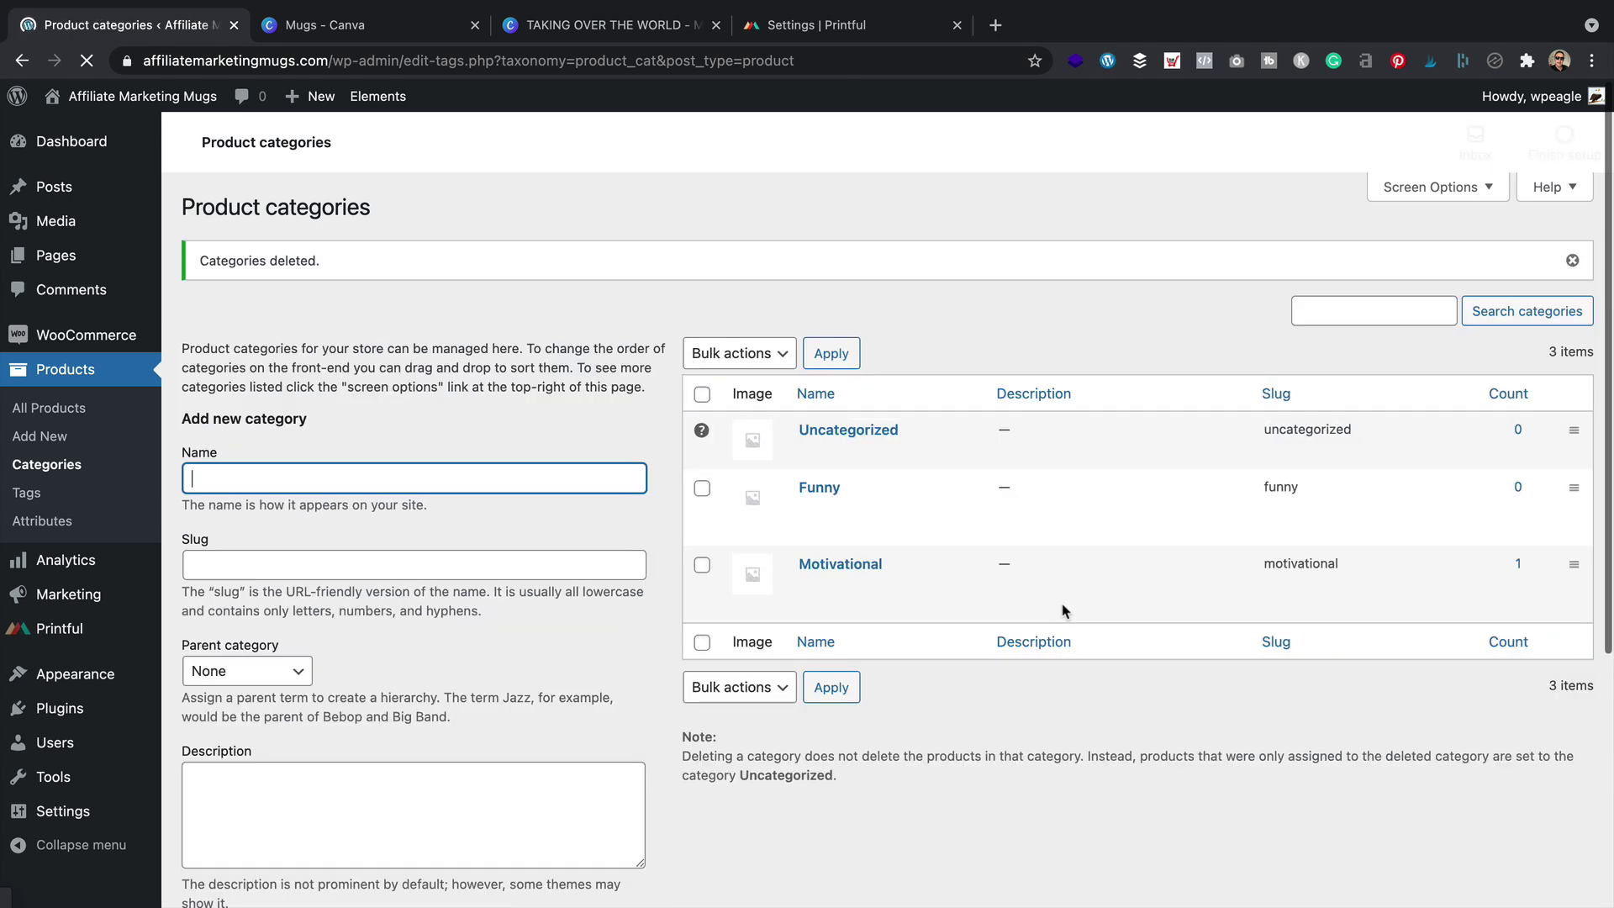
mouse_move(55, 256)
click(239, 262)
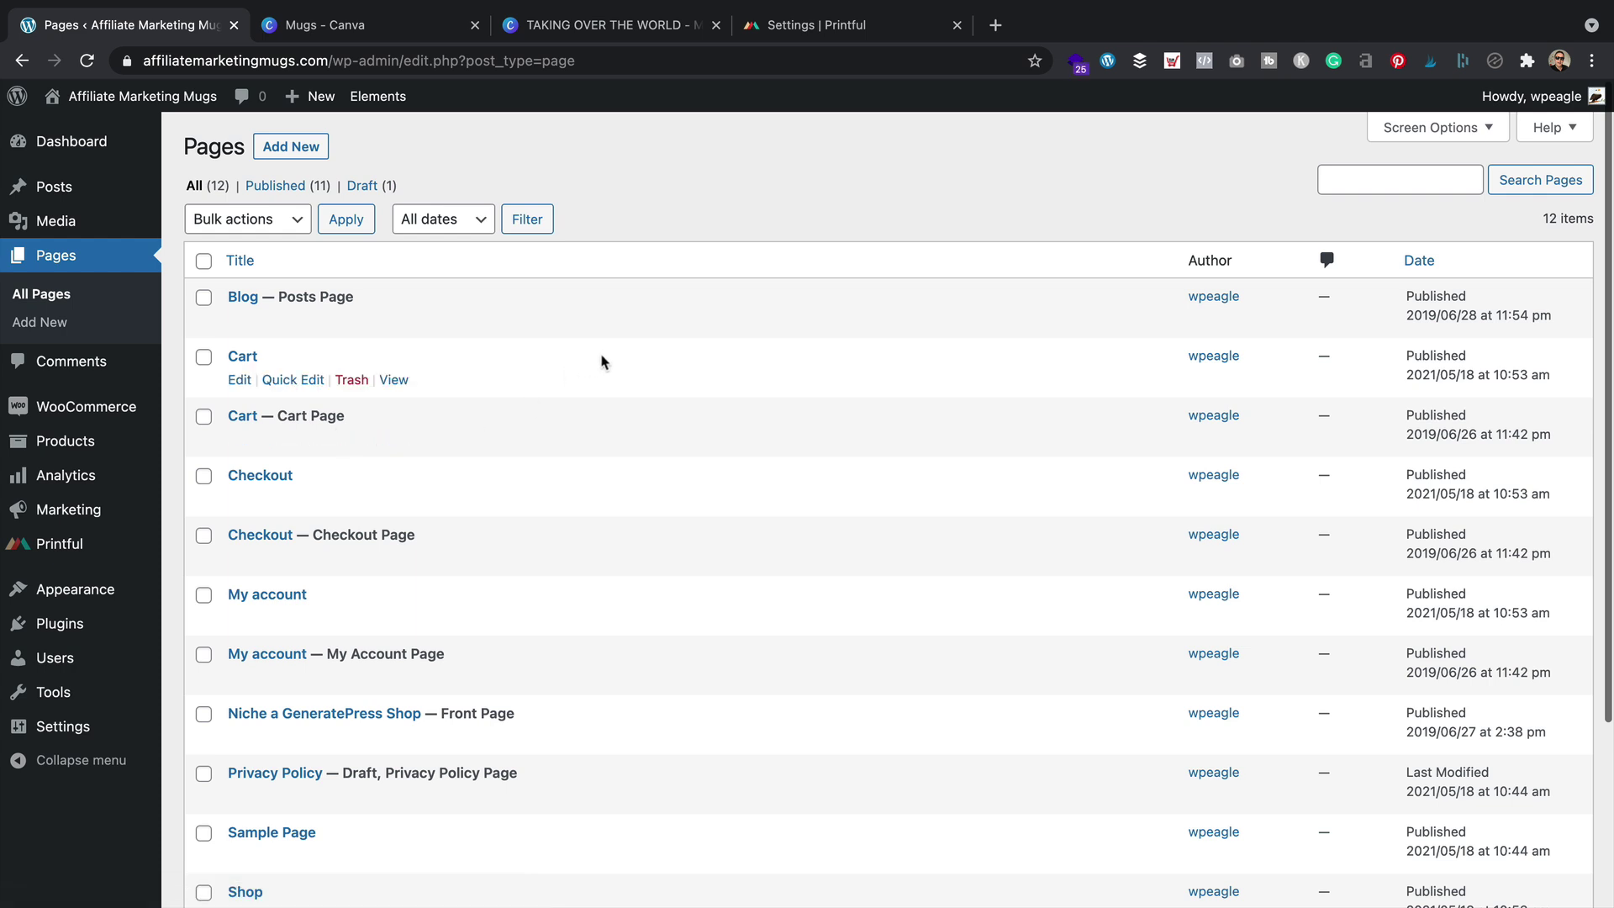
Check the duplicate Cart page after comparing it with the original Cart and Checkout pages
scroll(602, 361, down, 3)
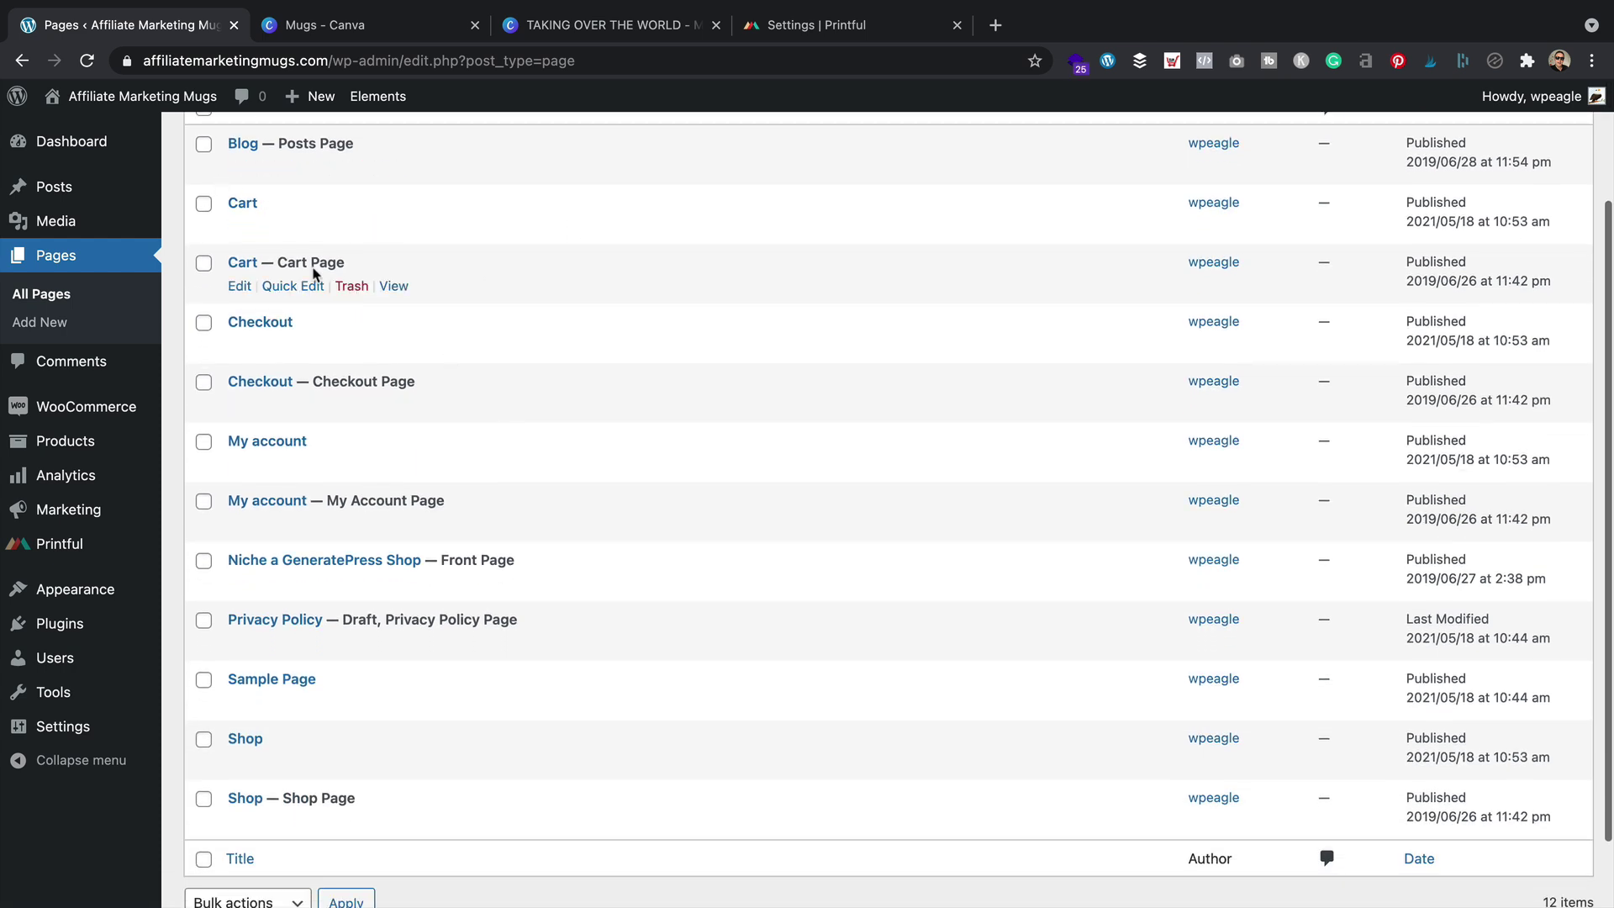
click(204, 208)
drag(278, 263, 368, 266)
drag(296, 381, 468, 389)
click(470, 388)
drag(298, 372, 404, 377)
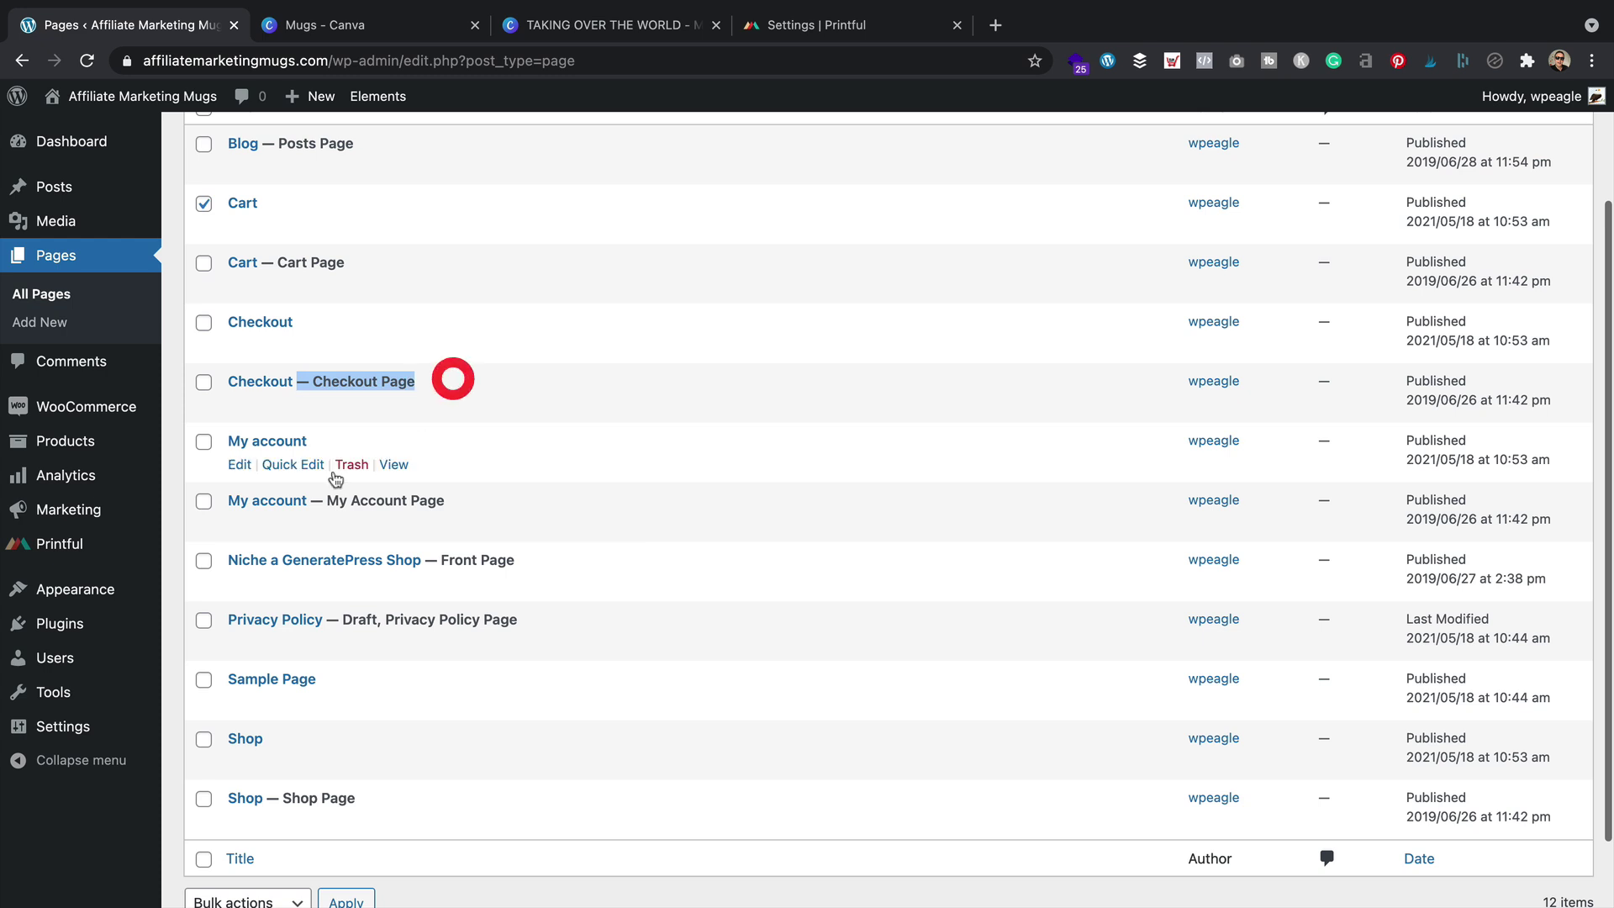
click(377, 256)
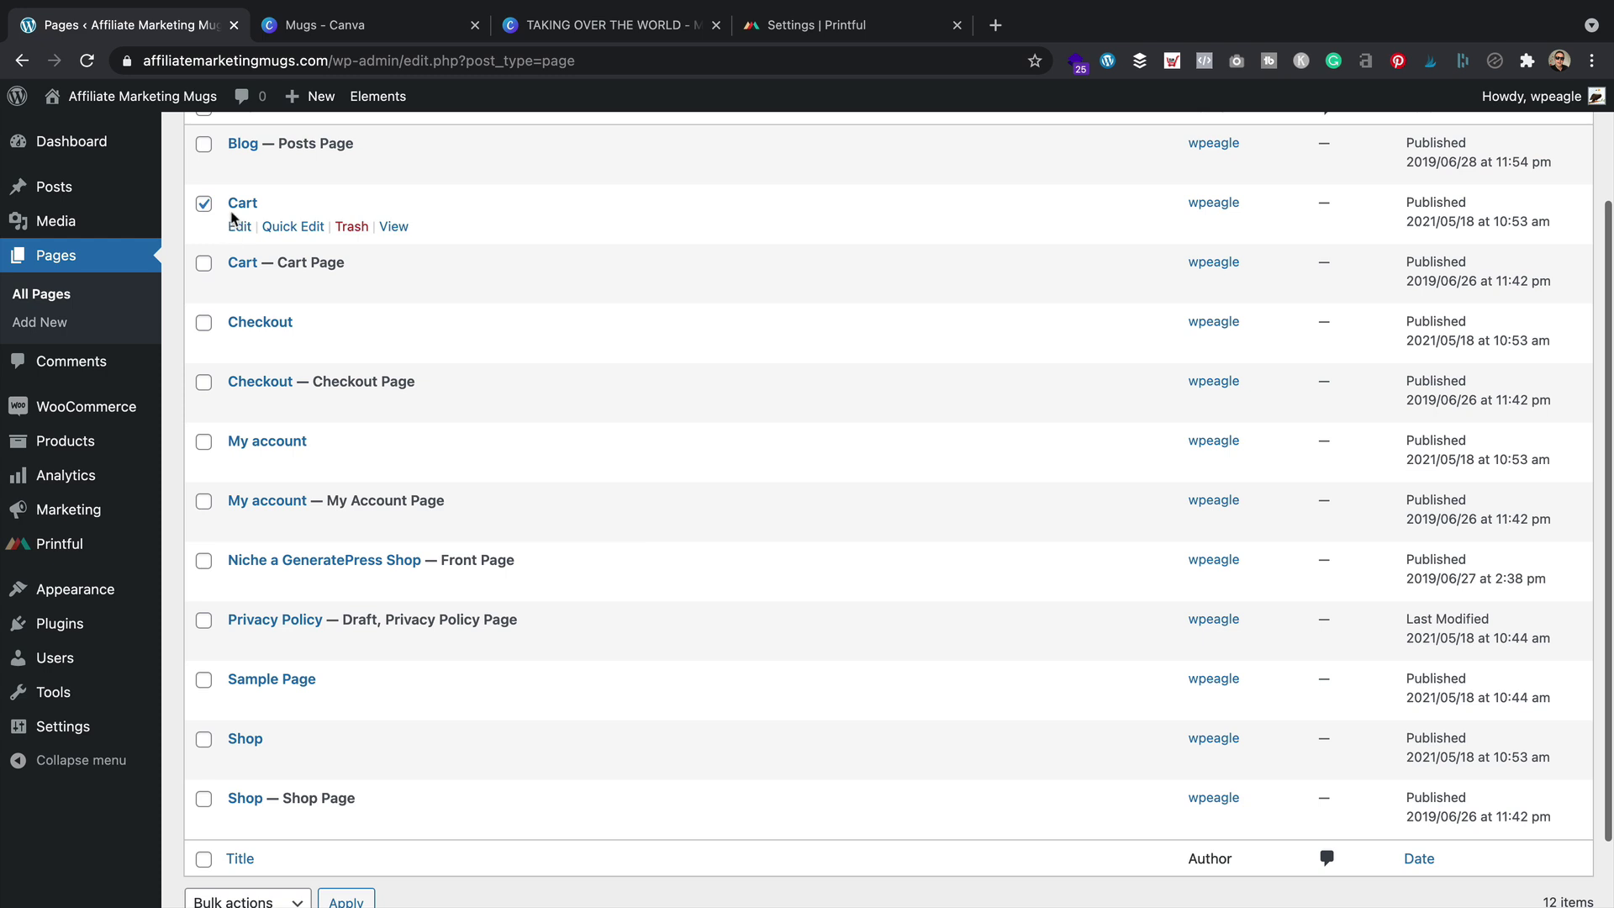
Trash the duplicate Checkout, My account, Sample Page and Shop pages along with Cart
click(203, 323)
click(203, 442)
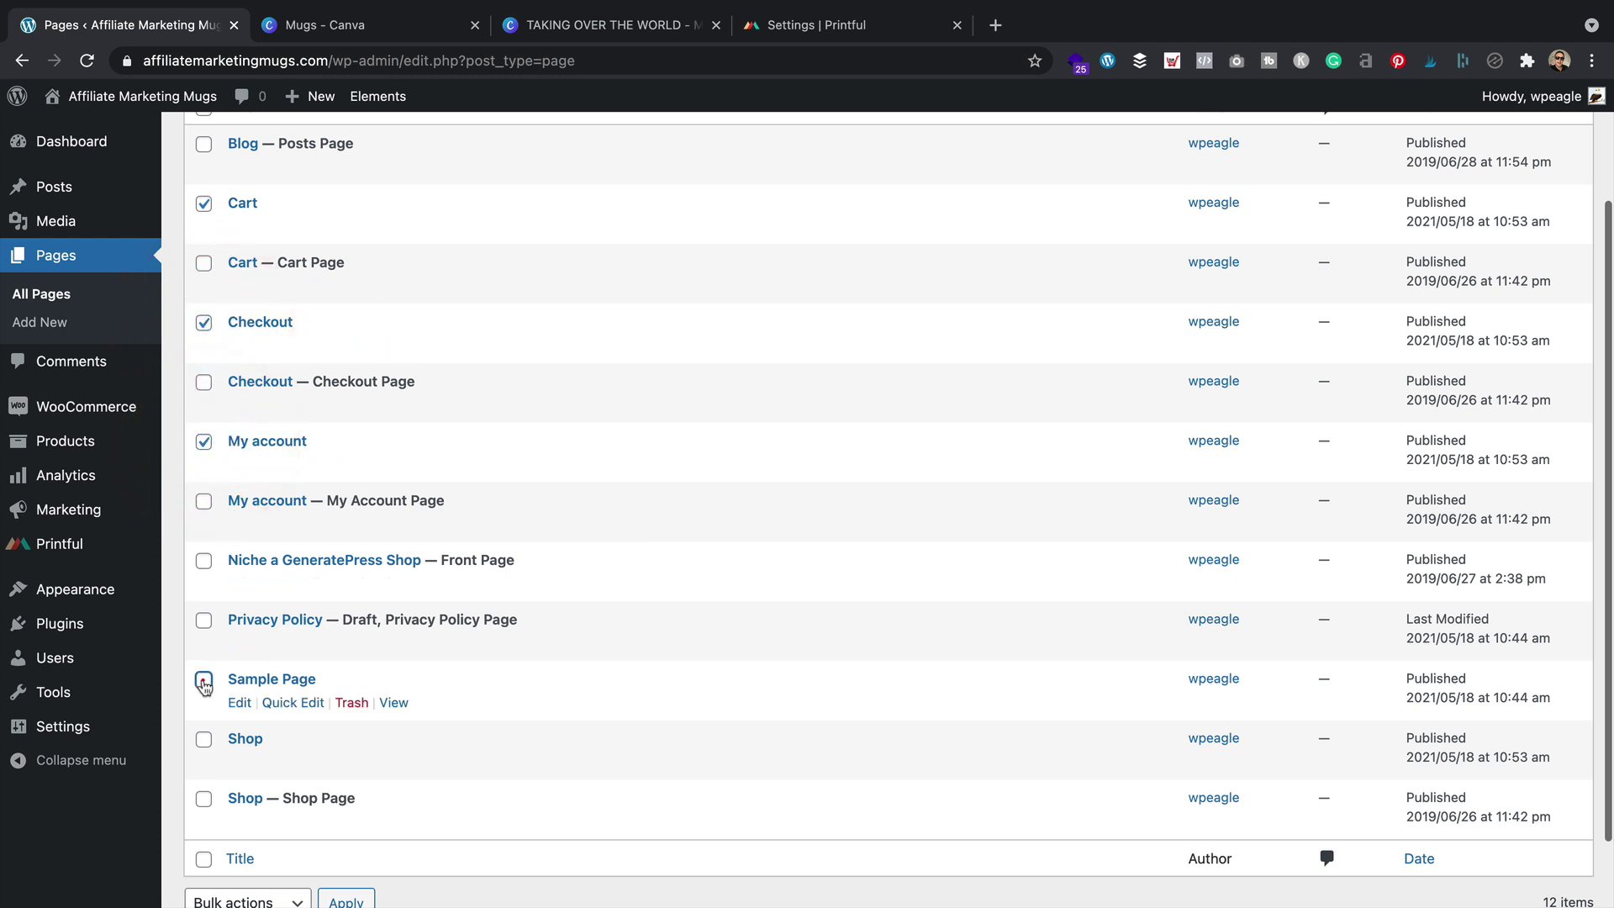
click(203, 682)
scroll(203, 672, down, 1)
click(203, 657)
click(274, 817)
click(248, 865)
click(345, 819)
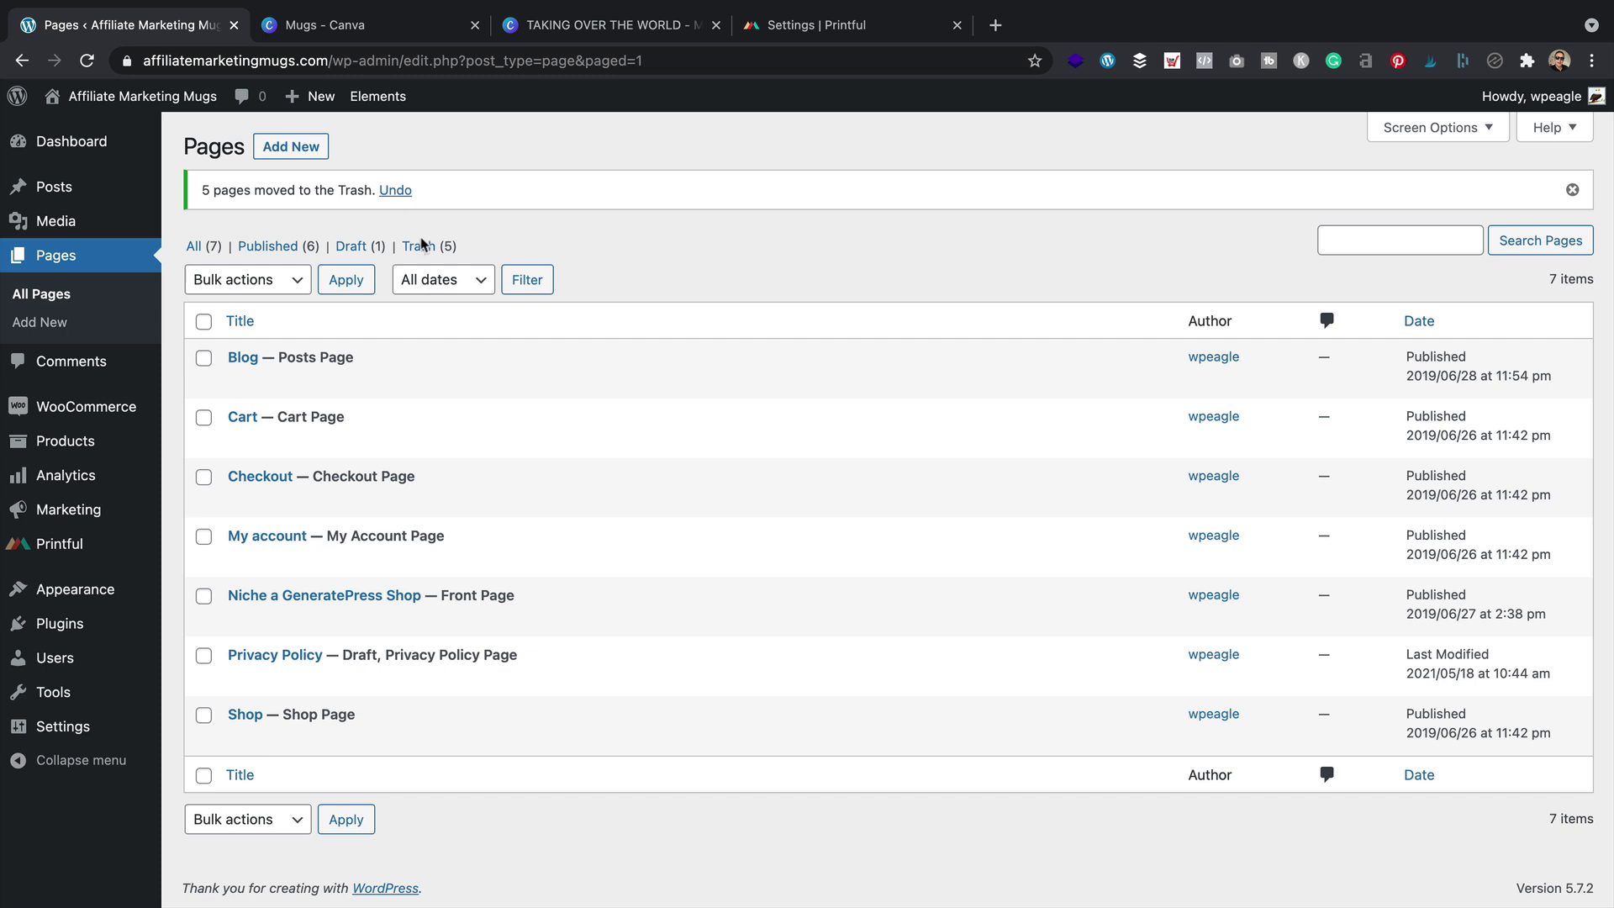
Empty the pages Trash so the five duplicates are permanently deleted
click(420, 245)
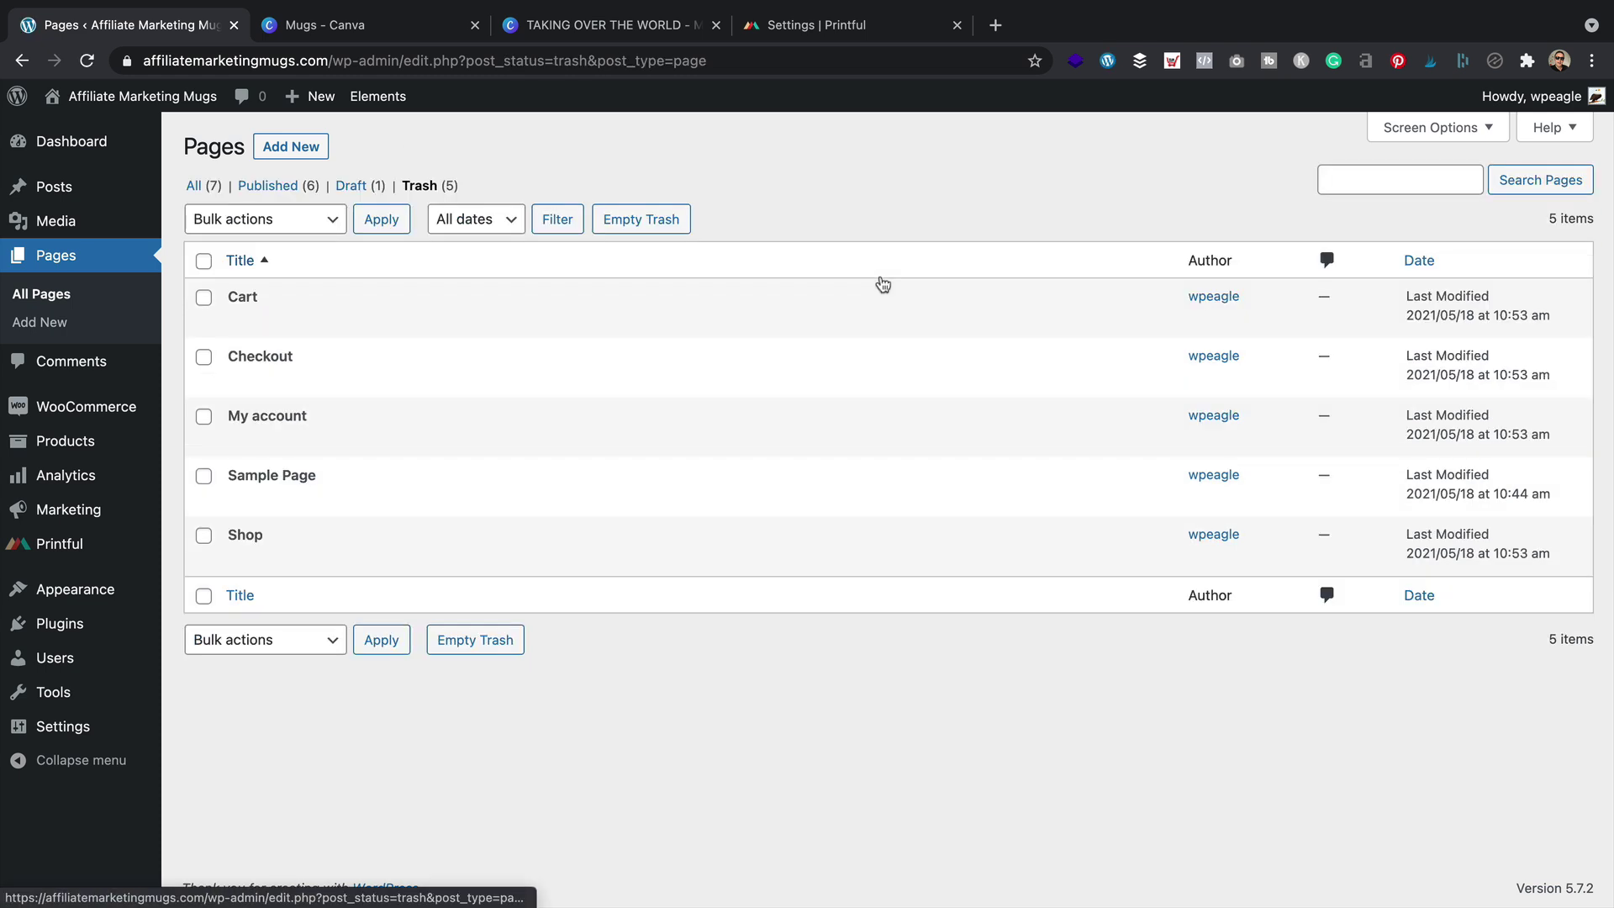
mouse_move(879, 284)
click(203, 261)
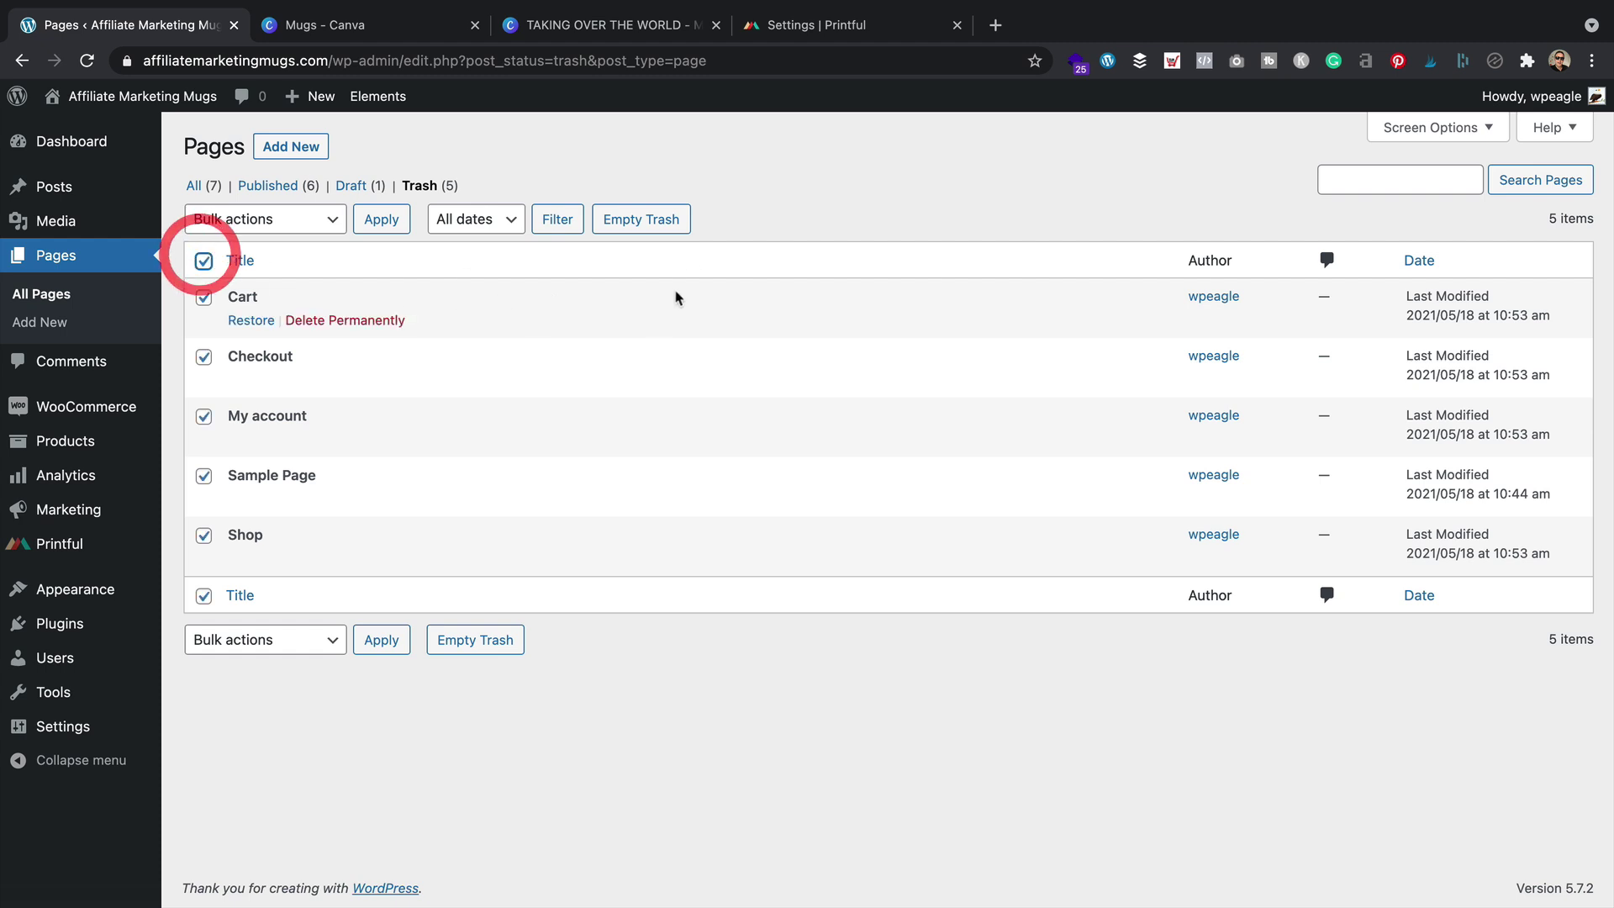
click(630, 219)
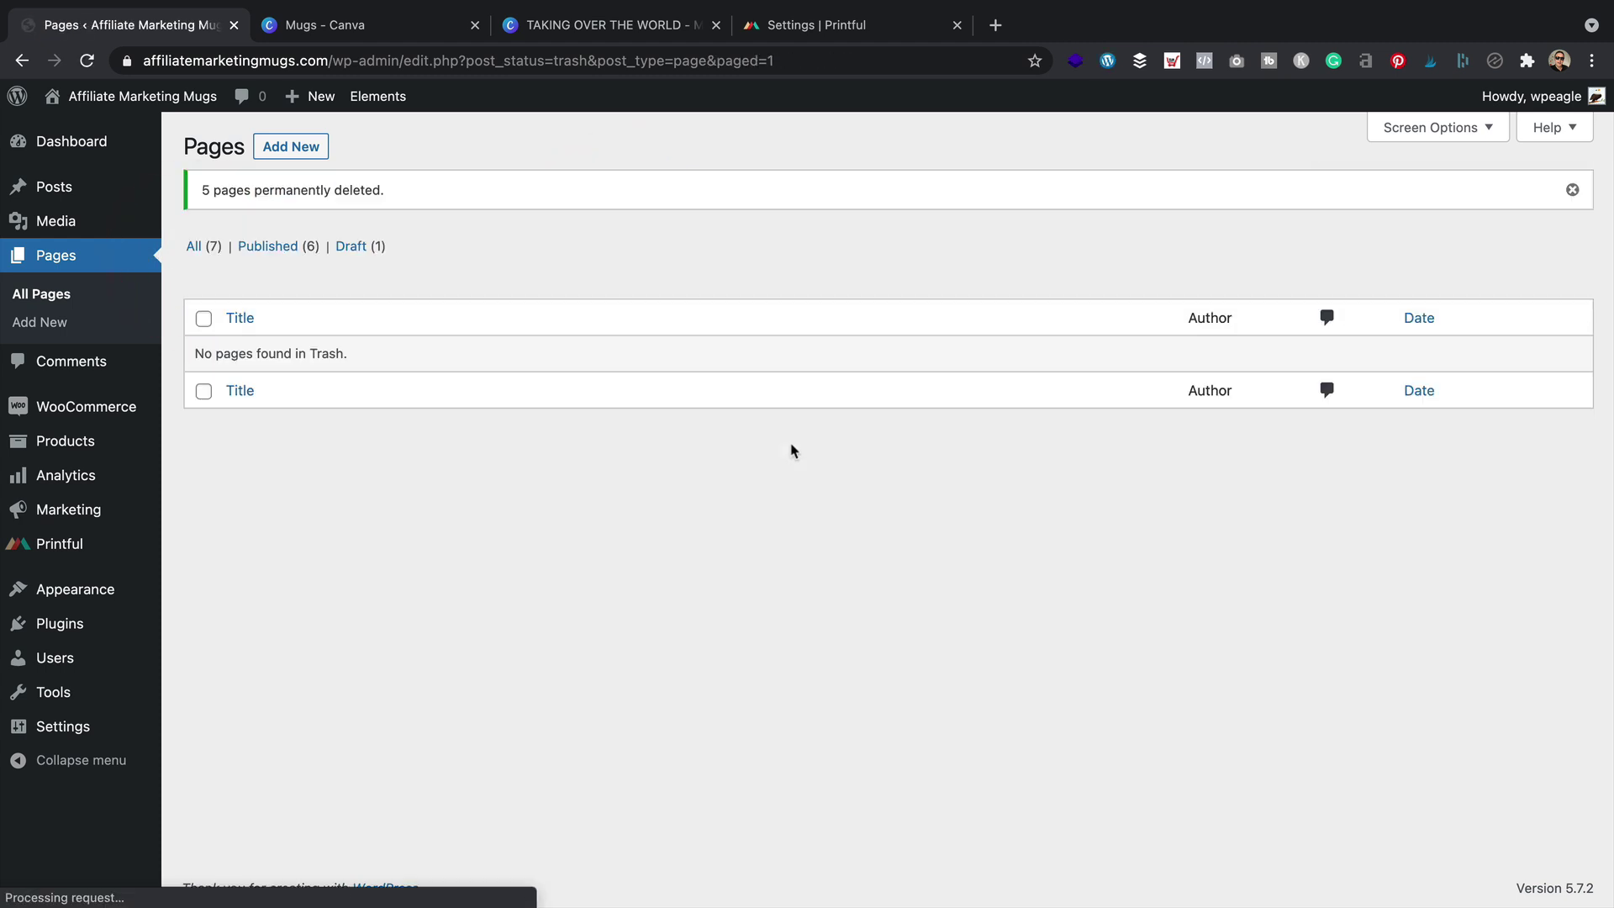
click(194, 246)
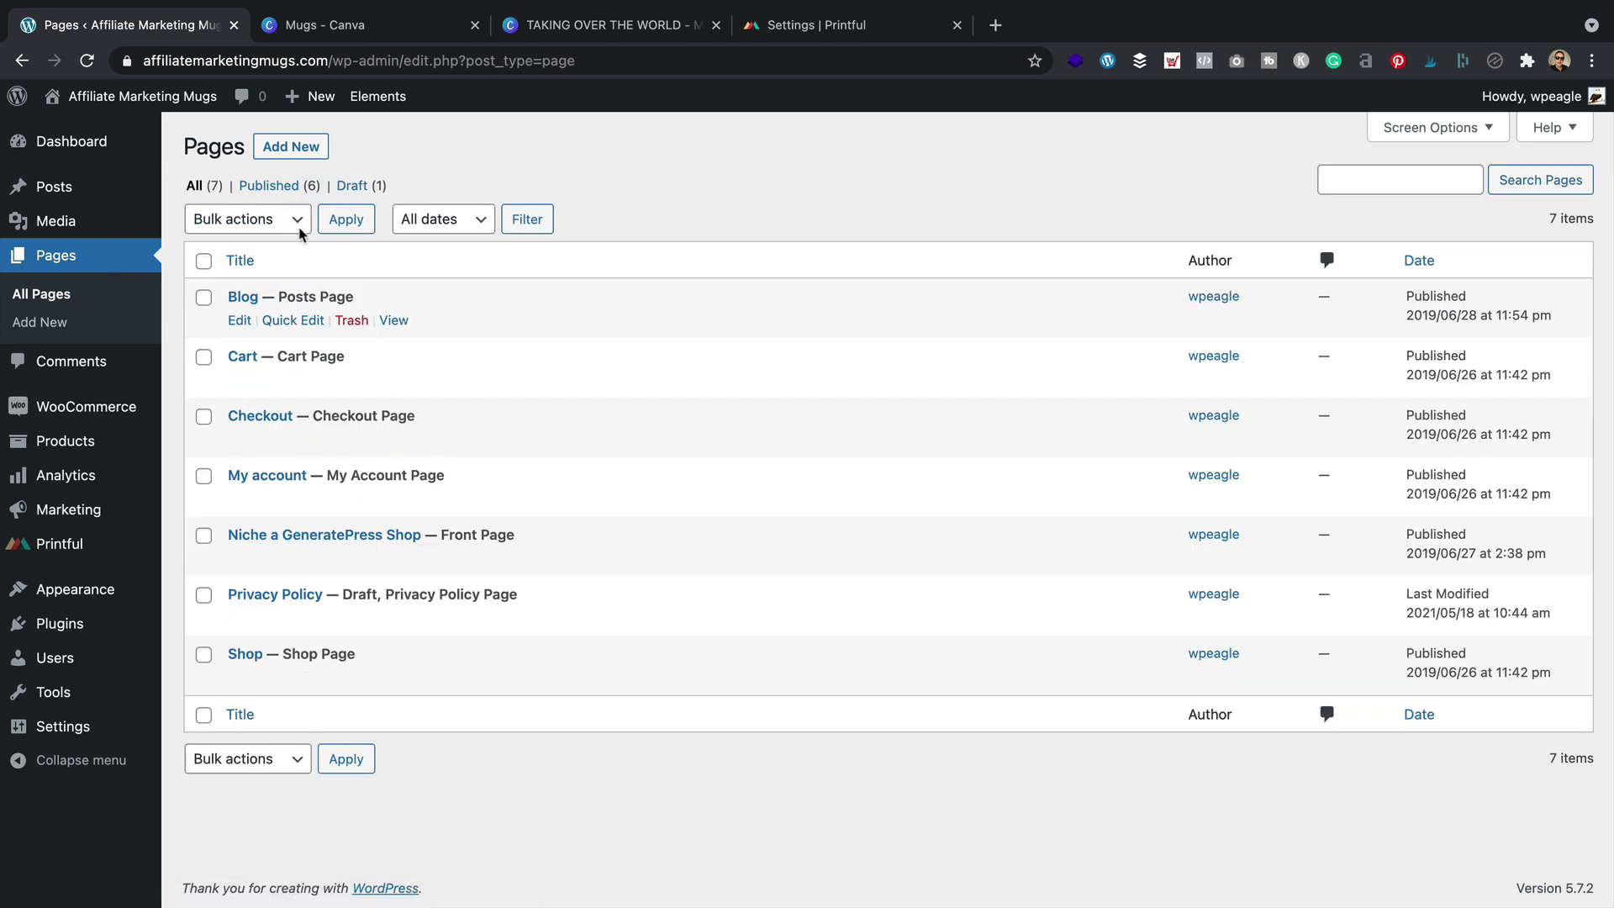
Change the Cart page's slug from cart-2 to cart
click(301, 325)
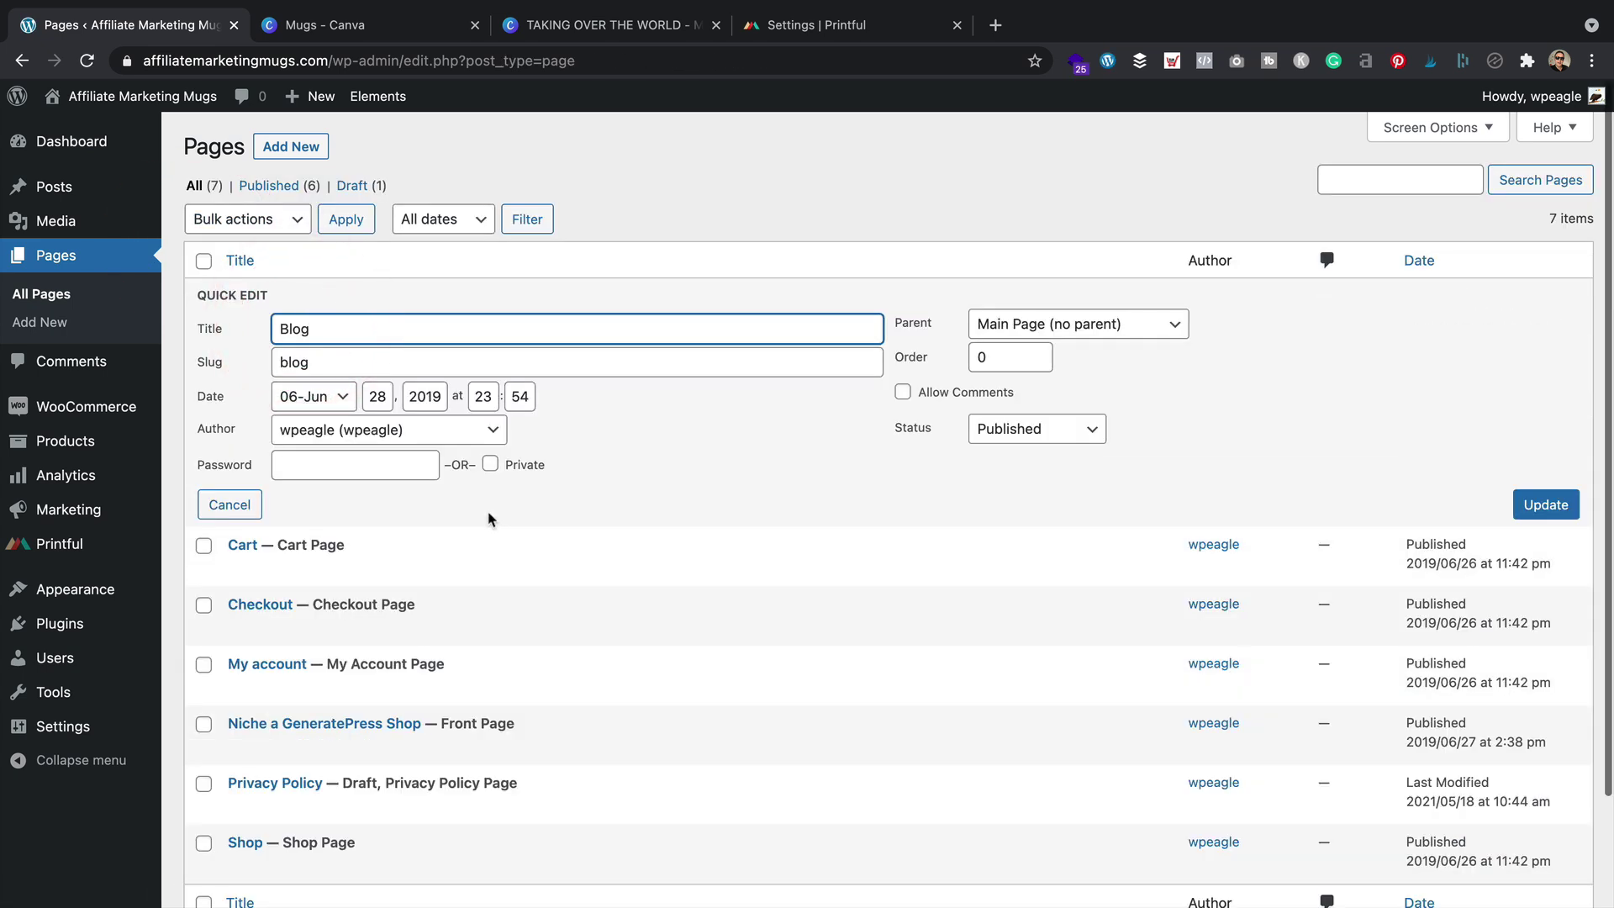
double_click(290, 362)
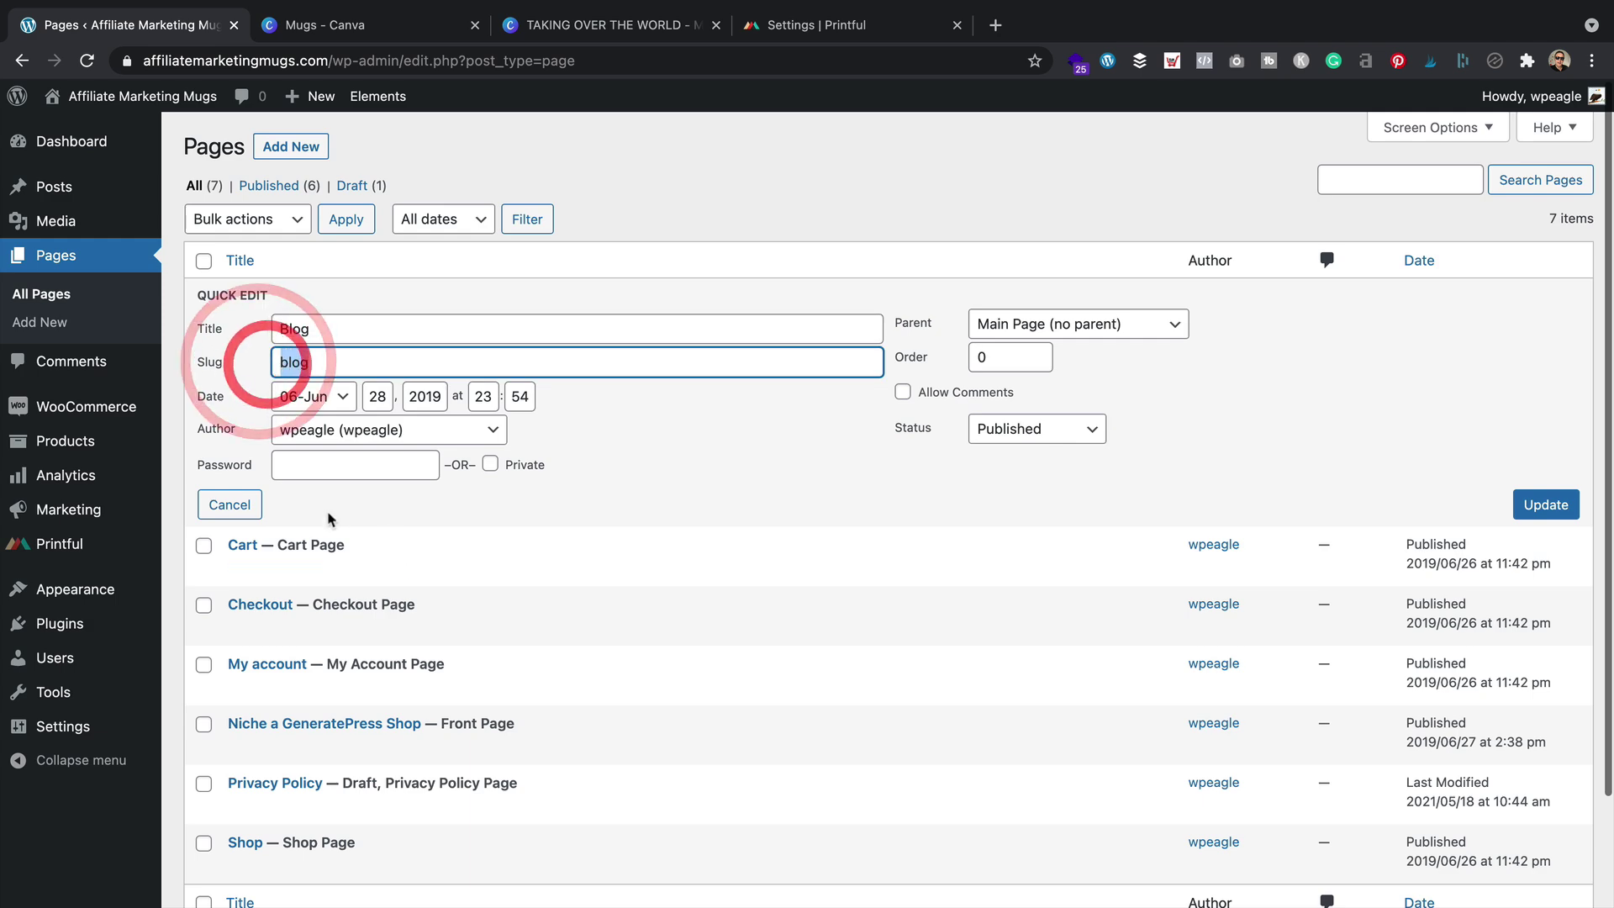
click(229, 507)
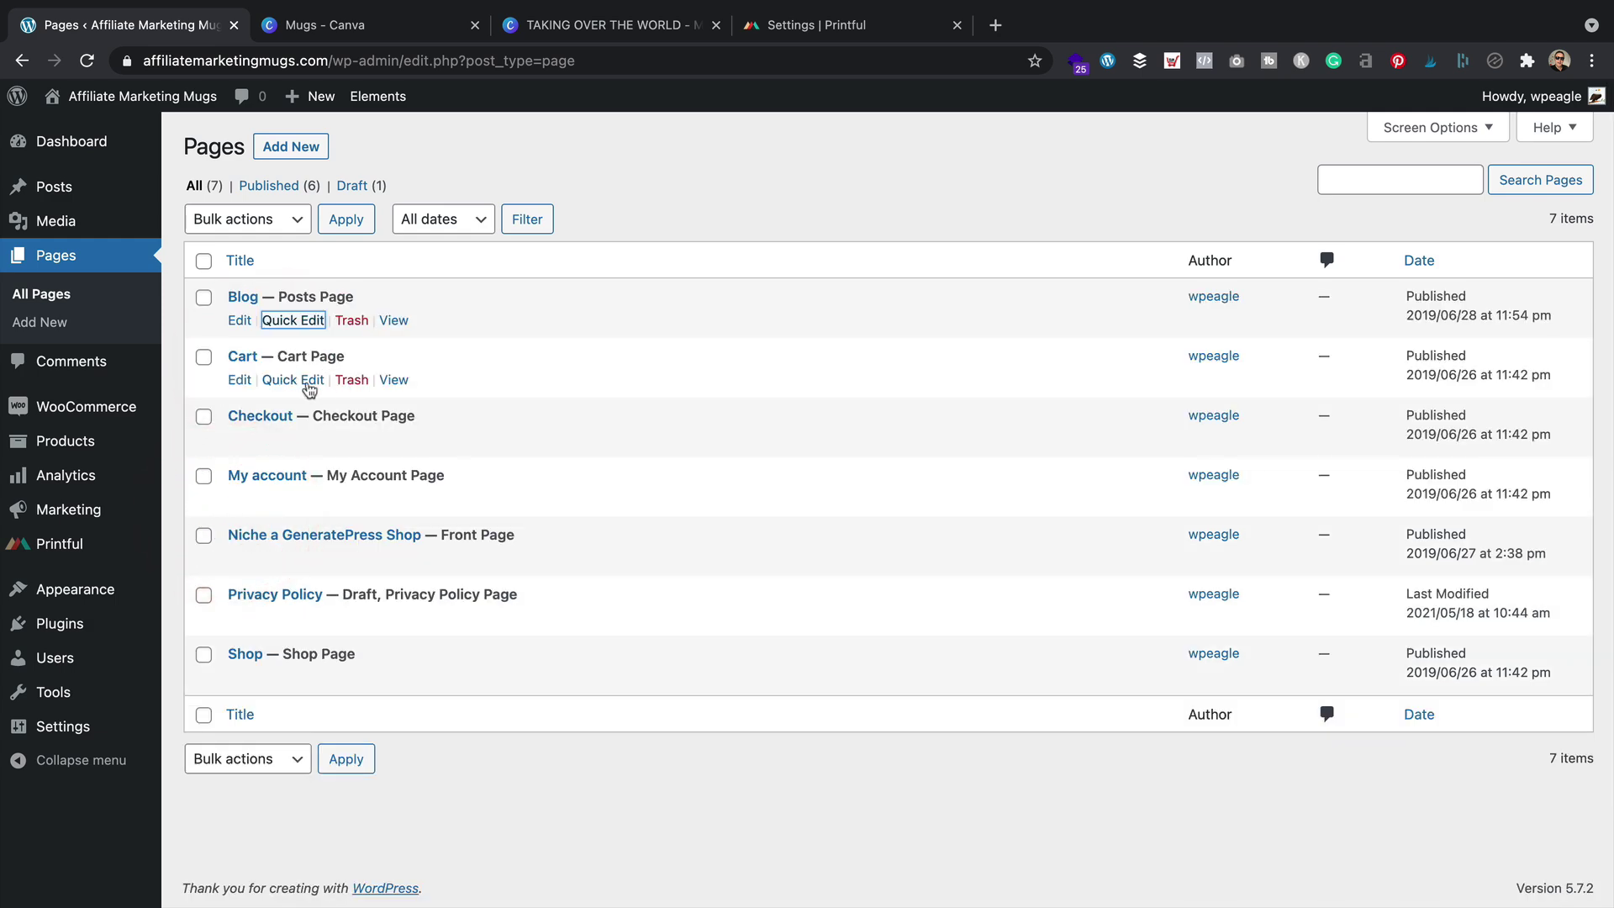
click(294, 380)
click(316, 422)
key(BackSpace)
key(BackSpace)
click(1547, 567)
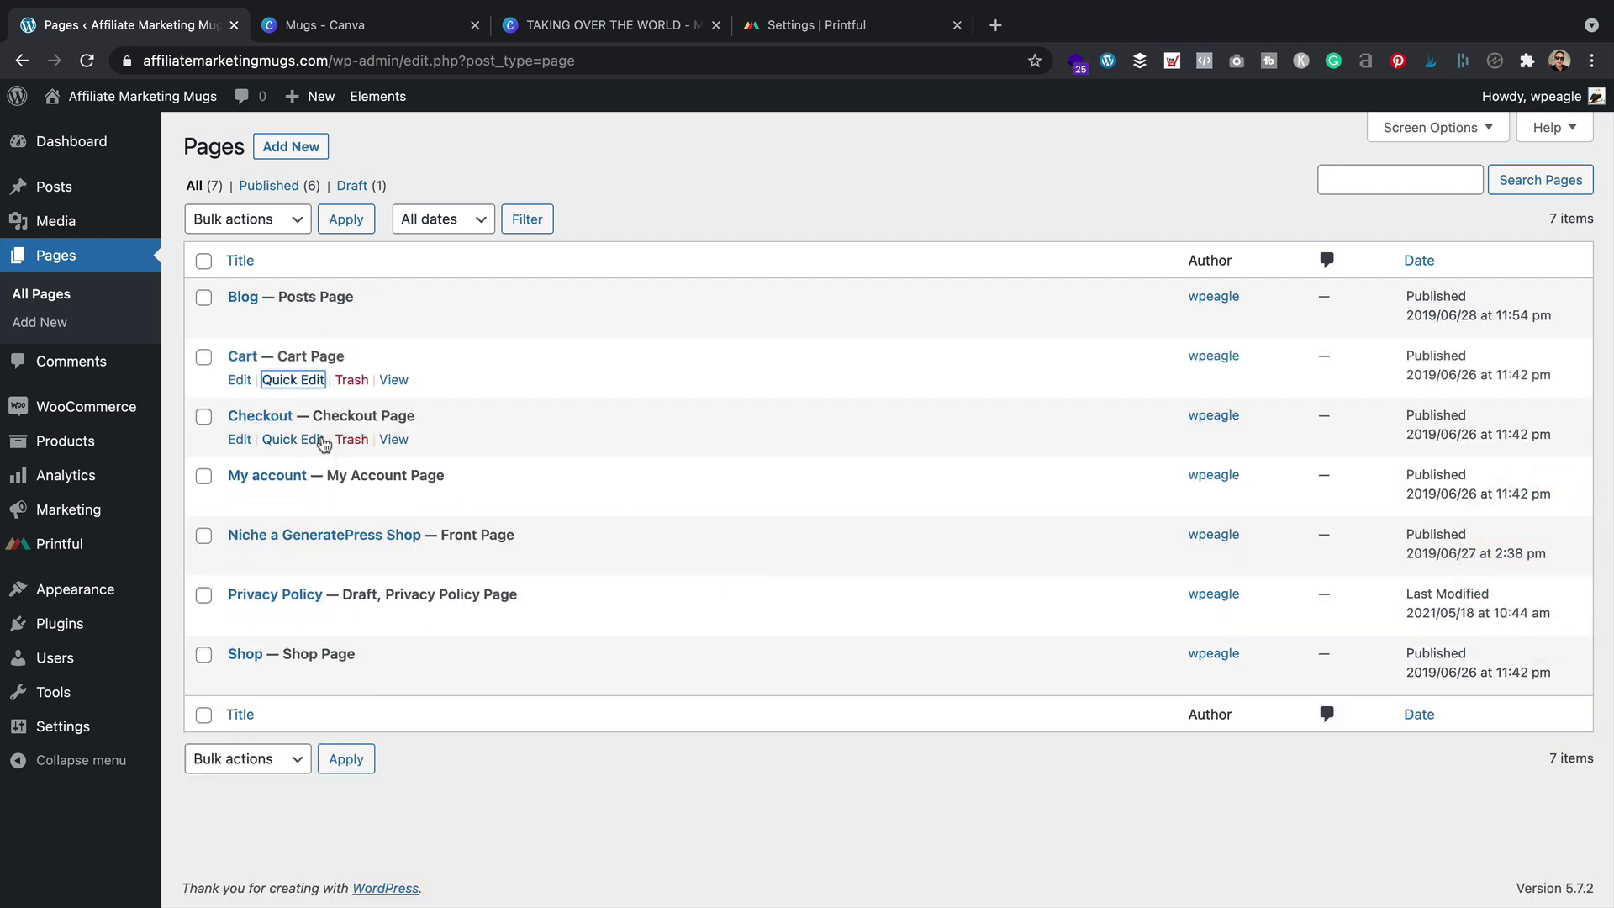
Remove the -2 suffix from the Checkout and My account page slugs
click(321, 439)
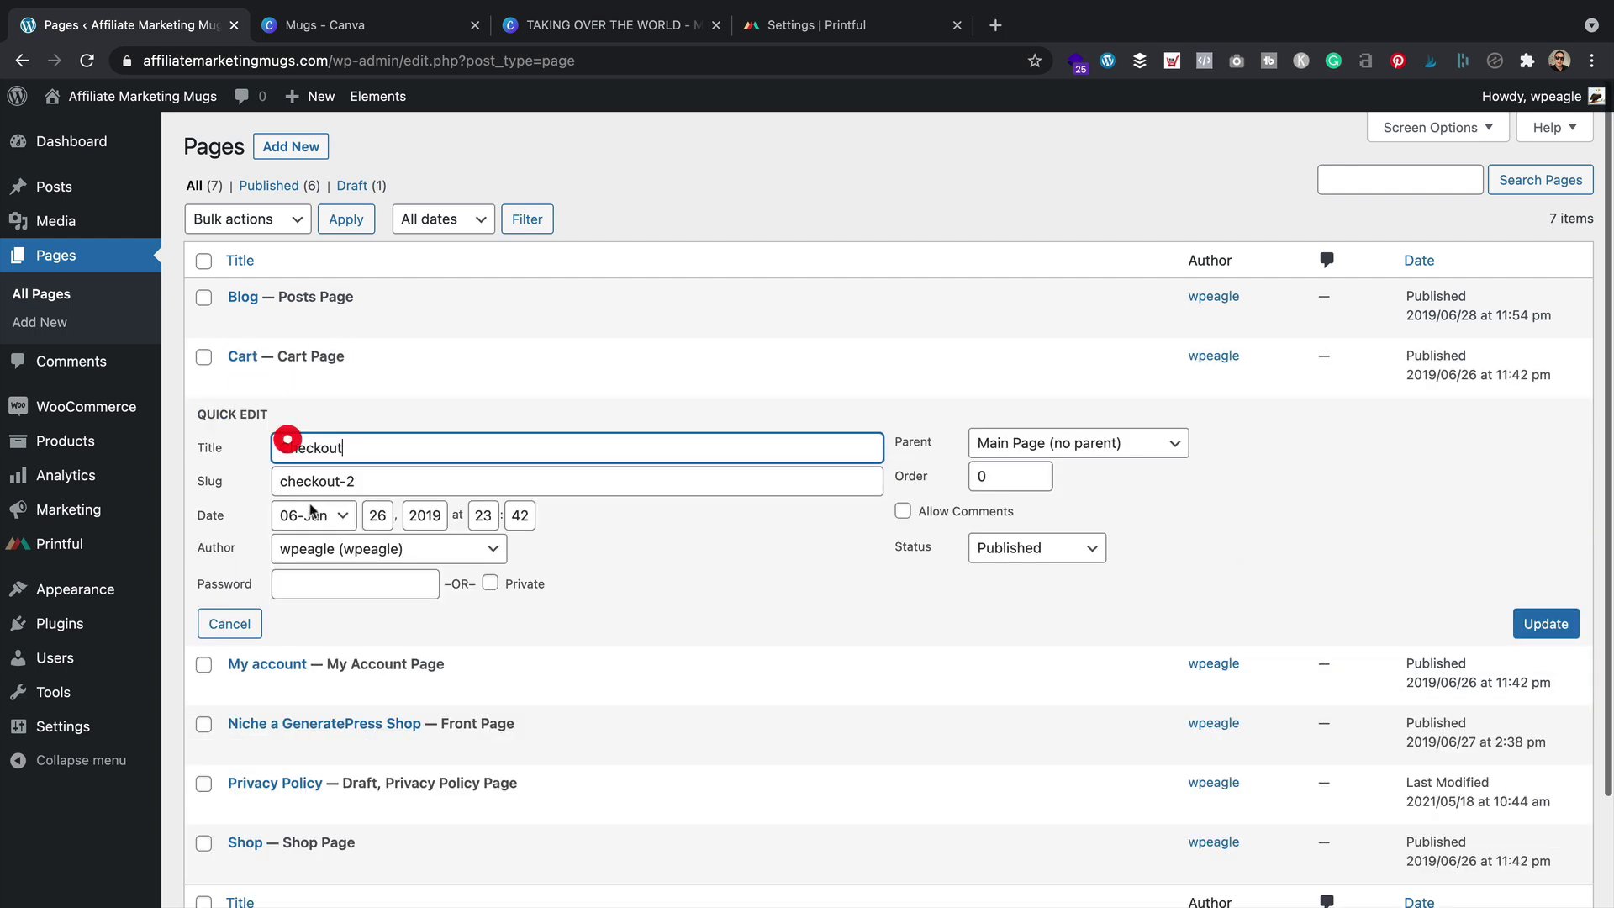
click(332, 480)
key(BackSpace)
key(BackSpace)
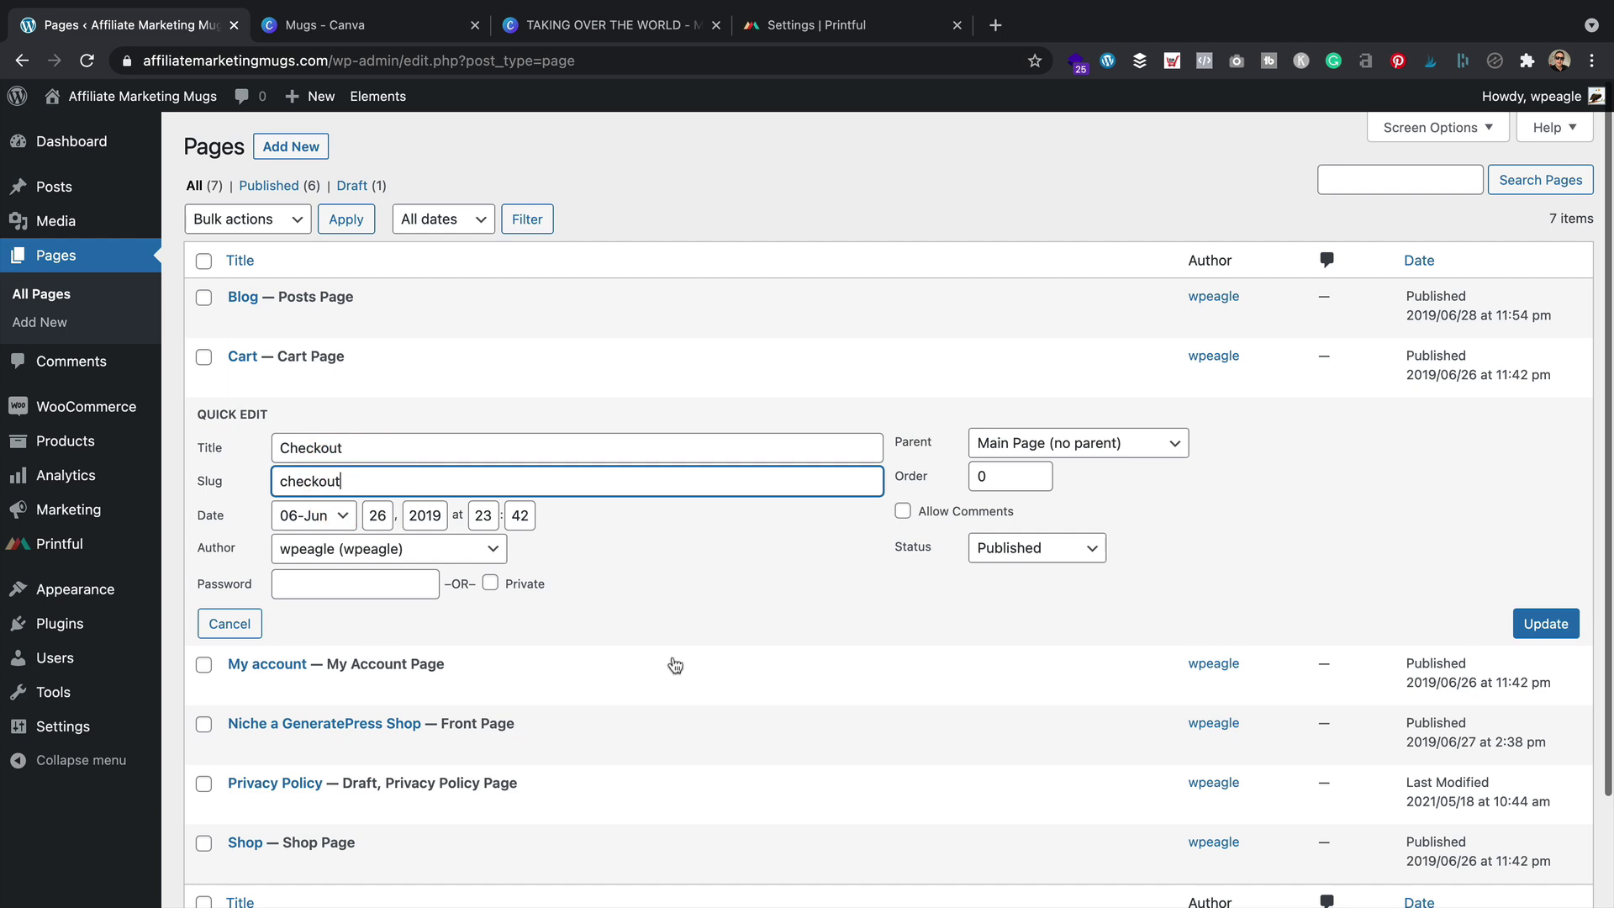
click(1541, 622)
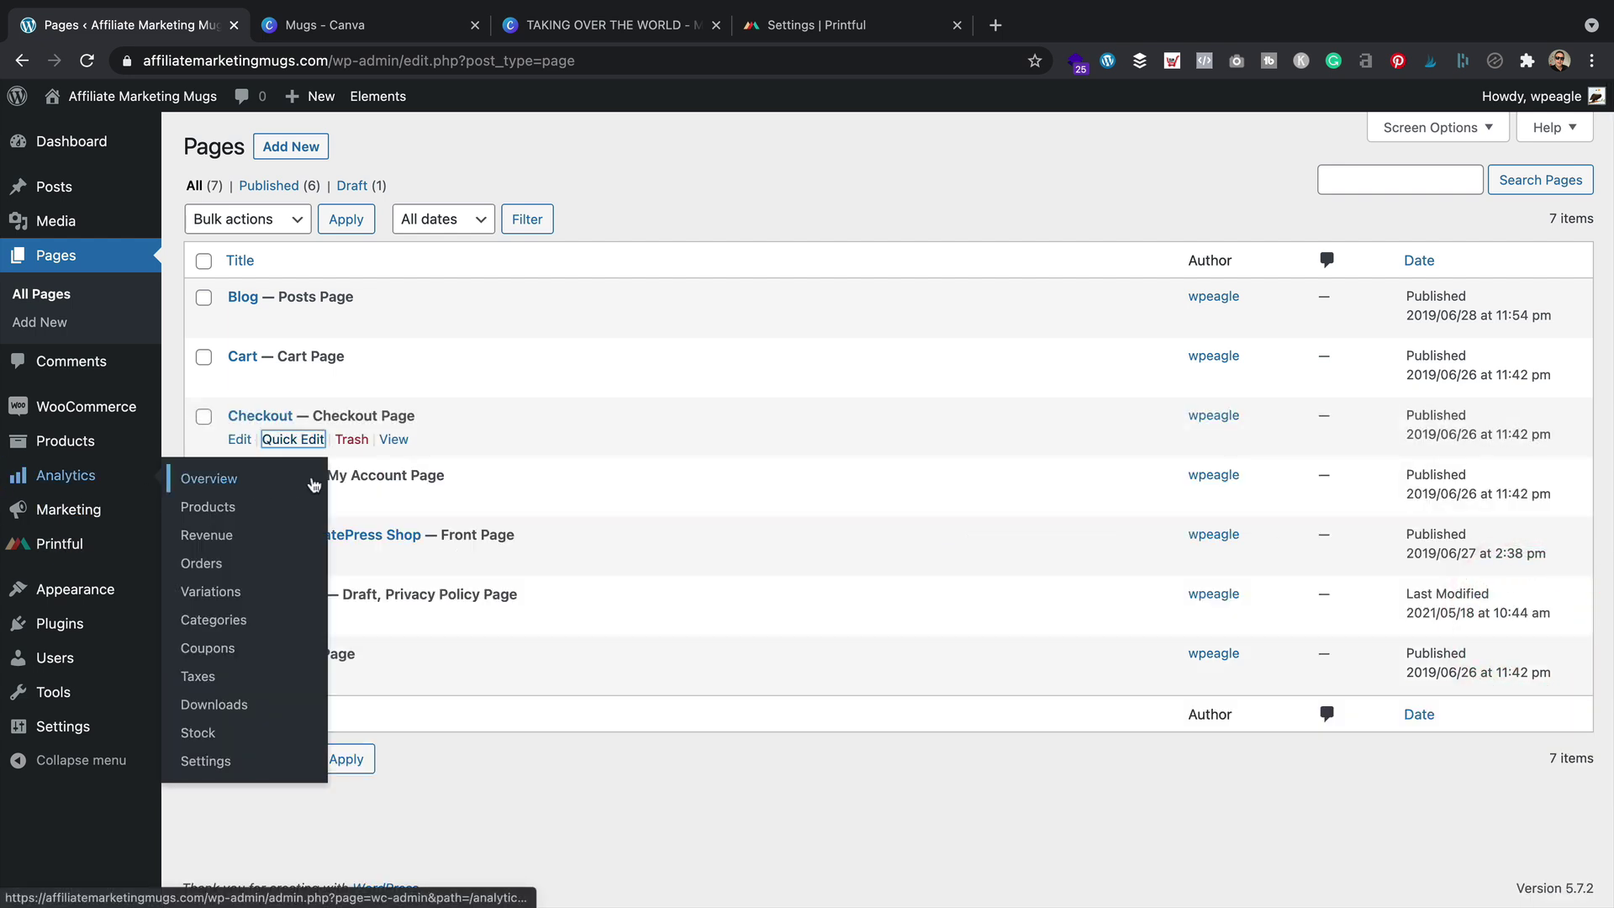
click(292, 499)
click(375, 540)
key(BackSpace)
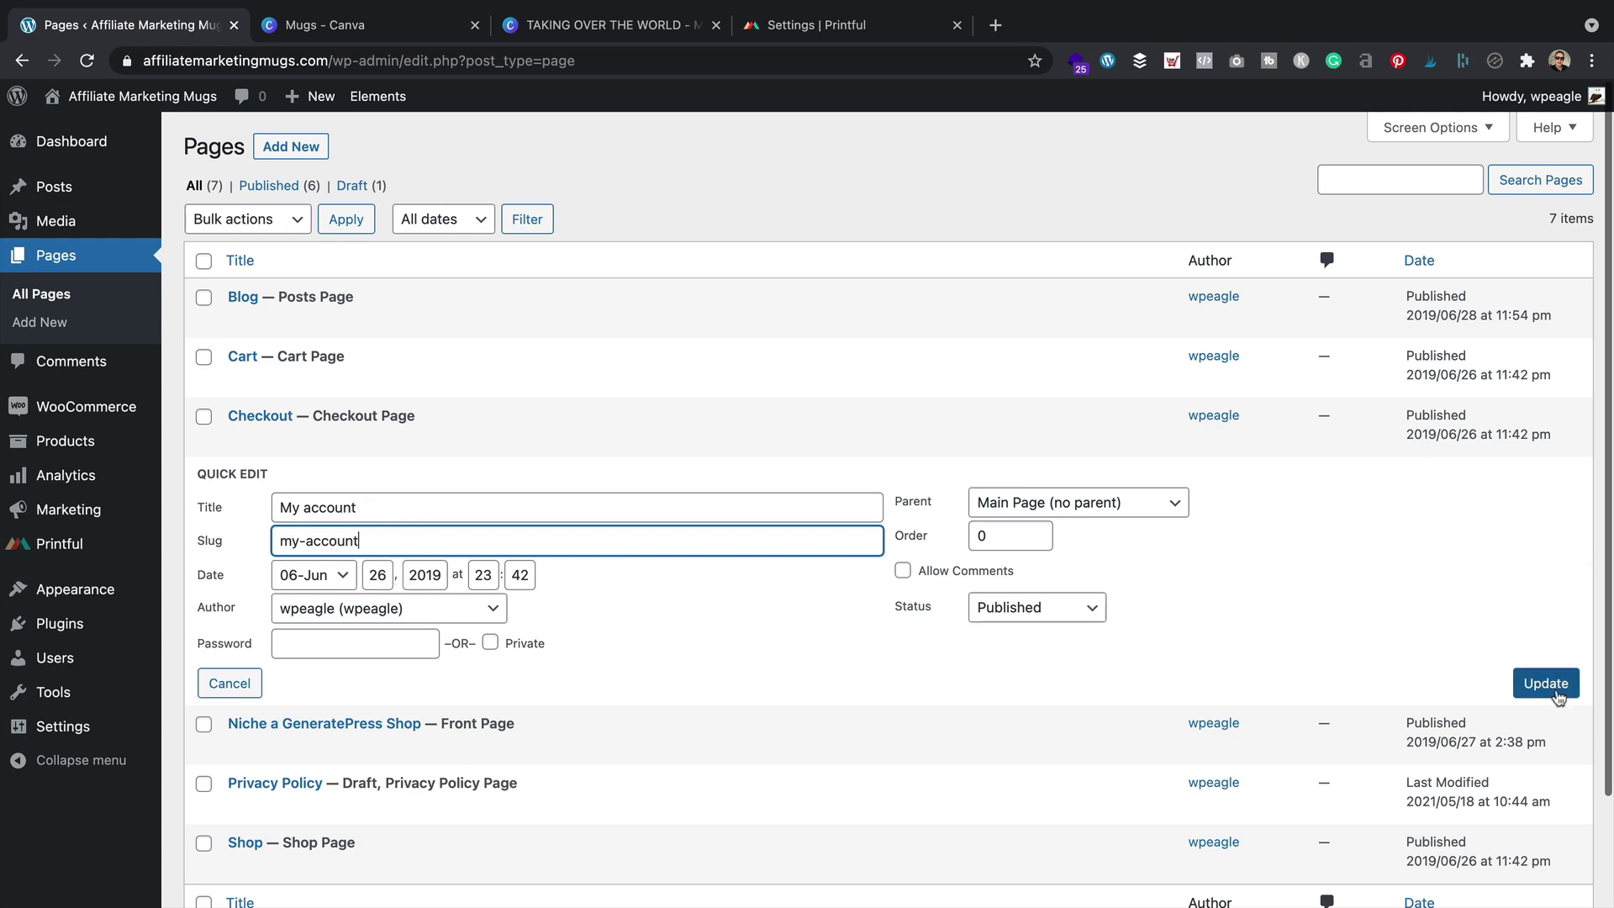
click(1555, 689)
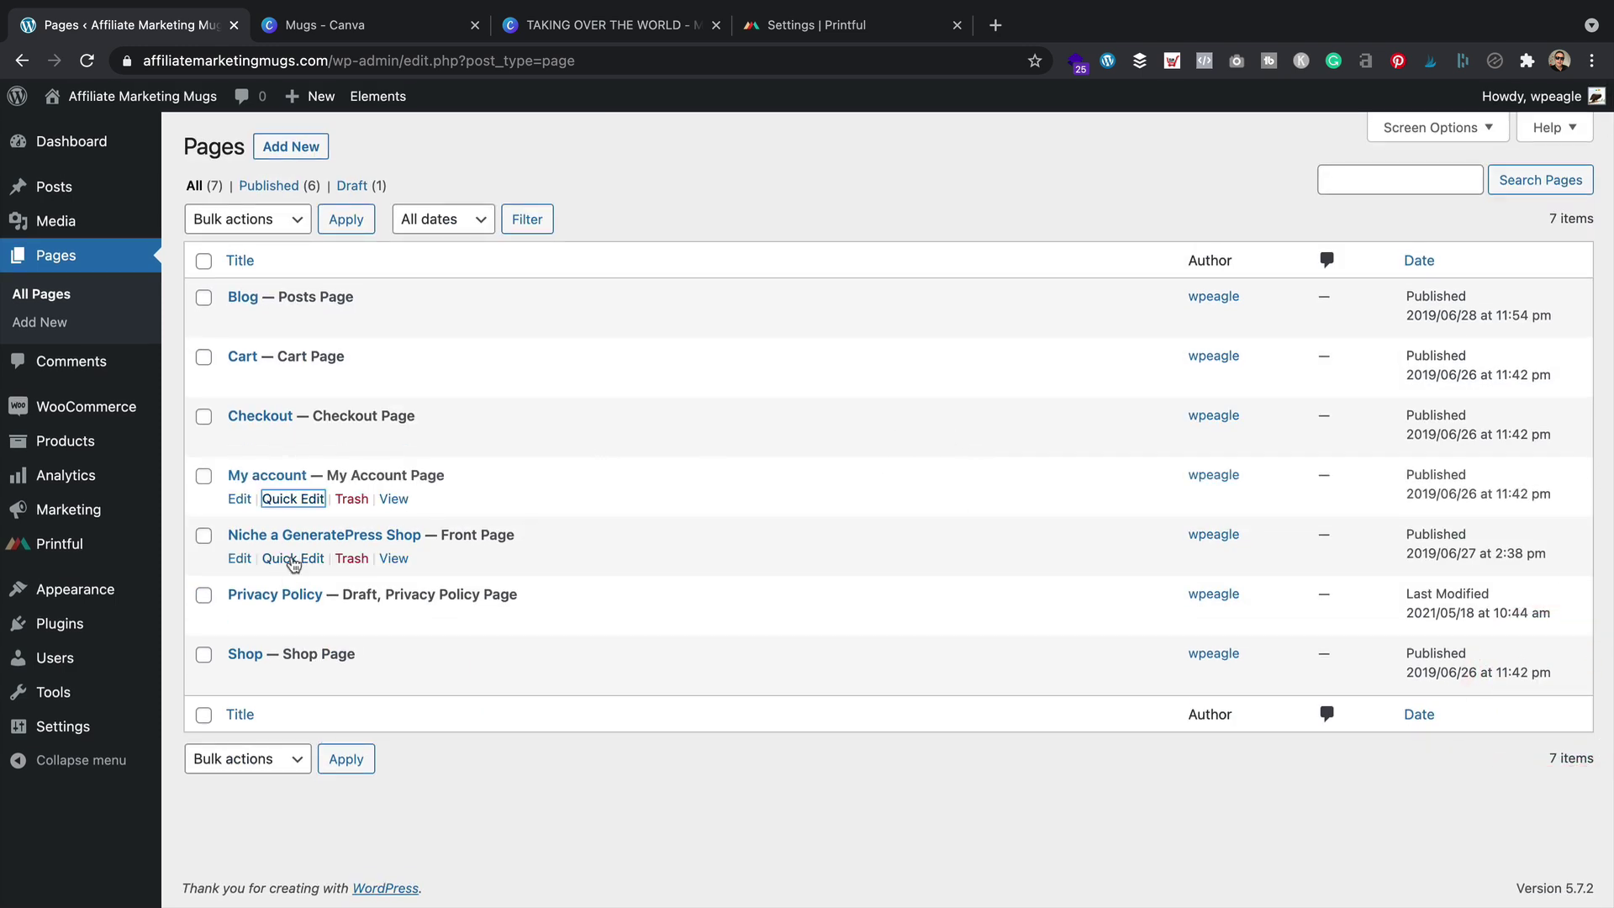
Change the Shop page's slug from shop-2 to shop
click(293, 558)
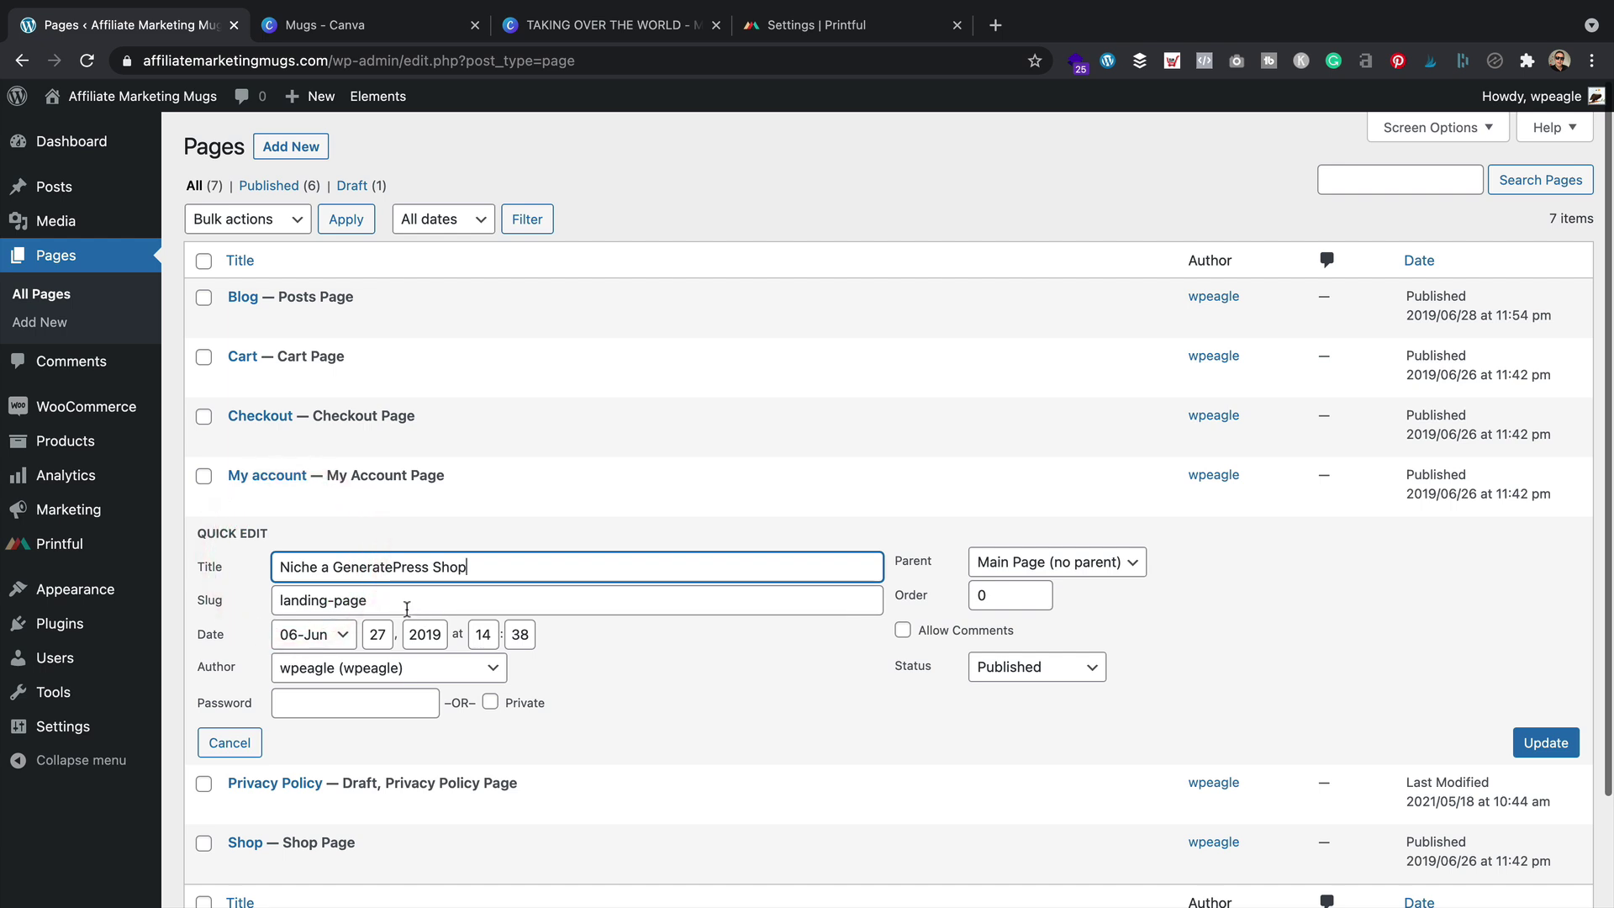
click(218, 739)
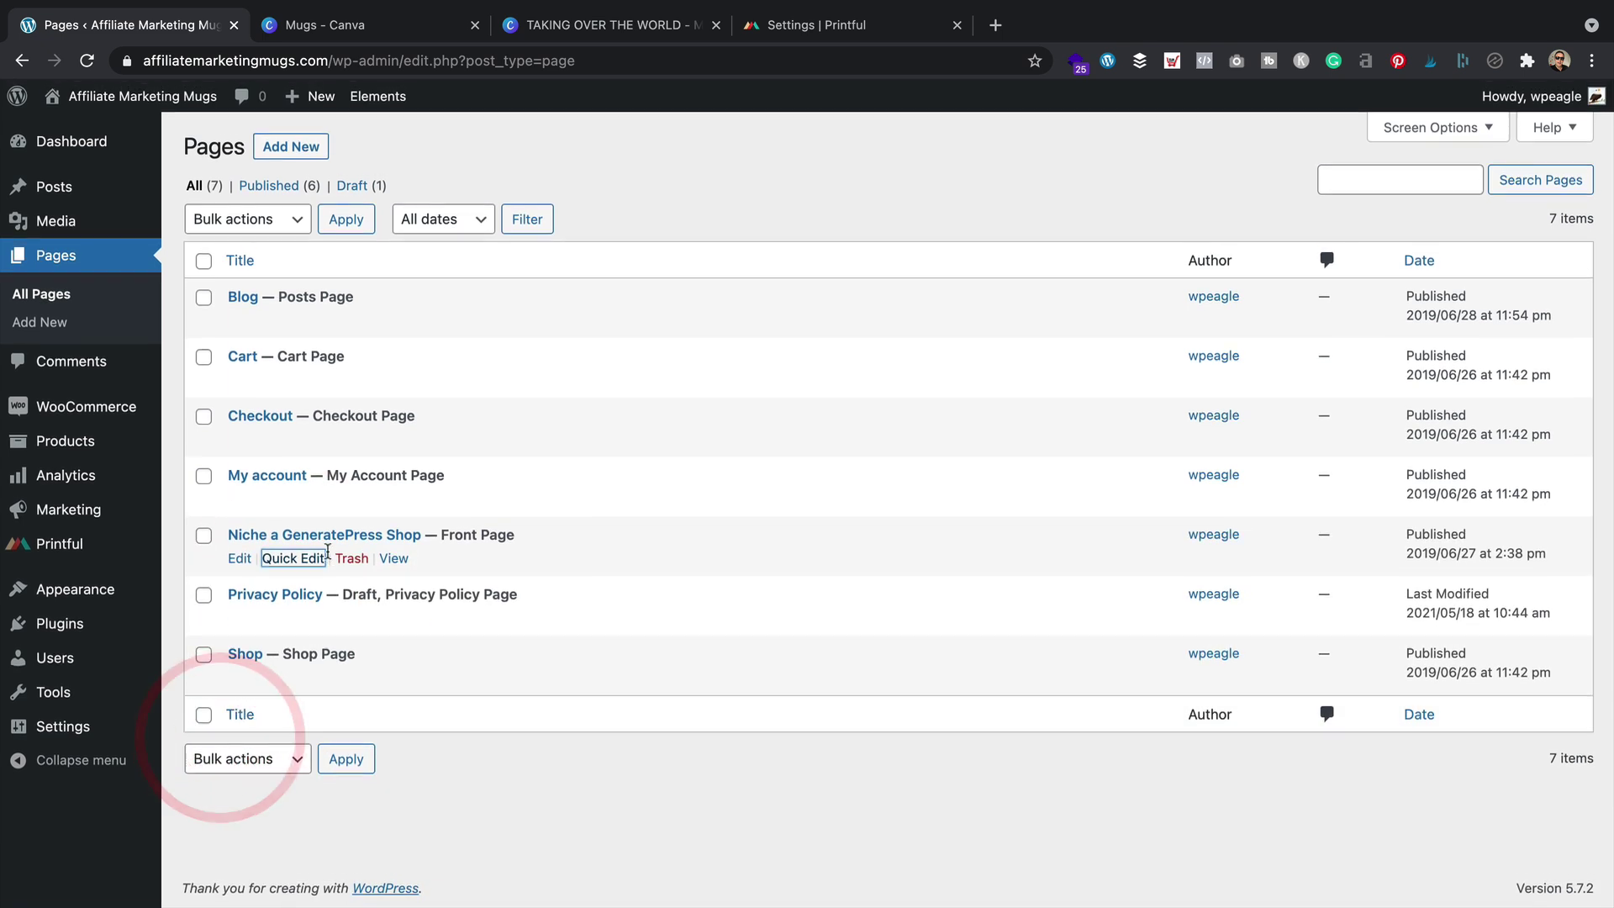
click(296, 616)
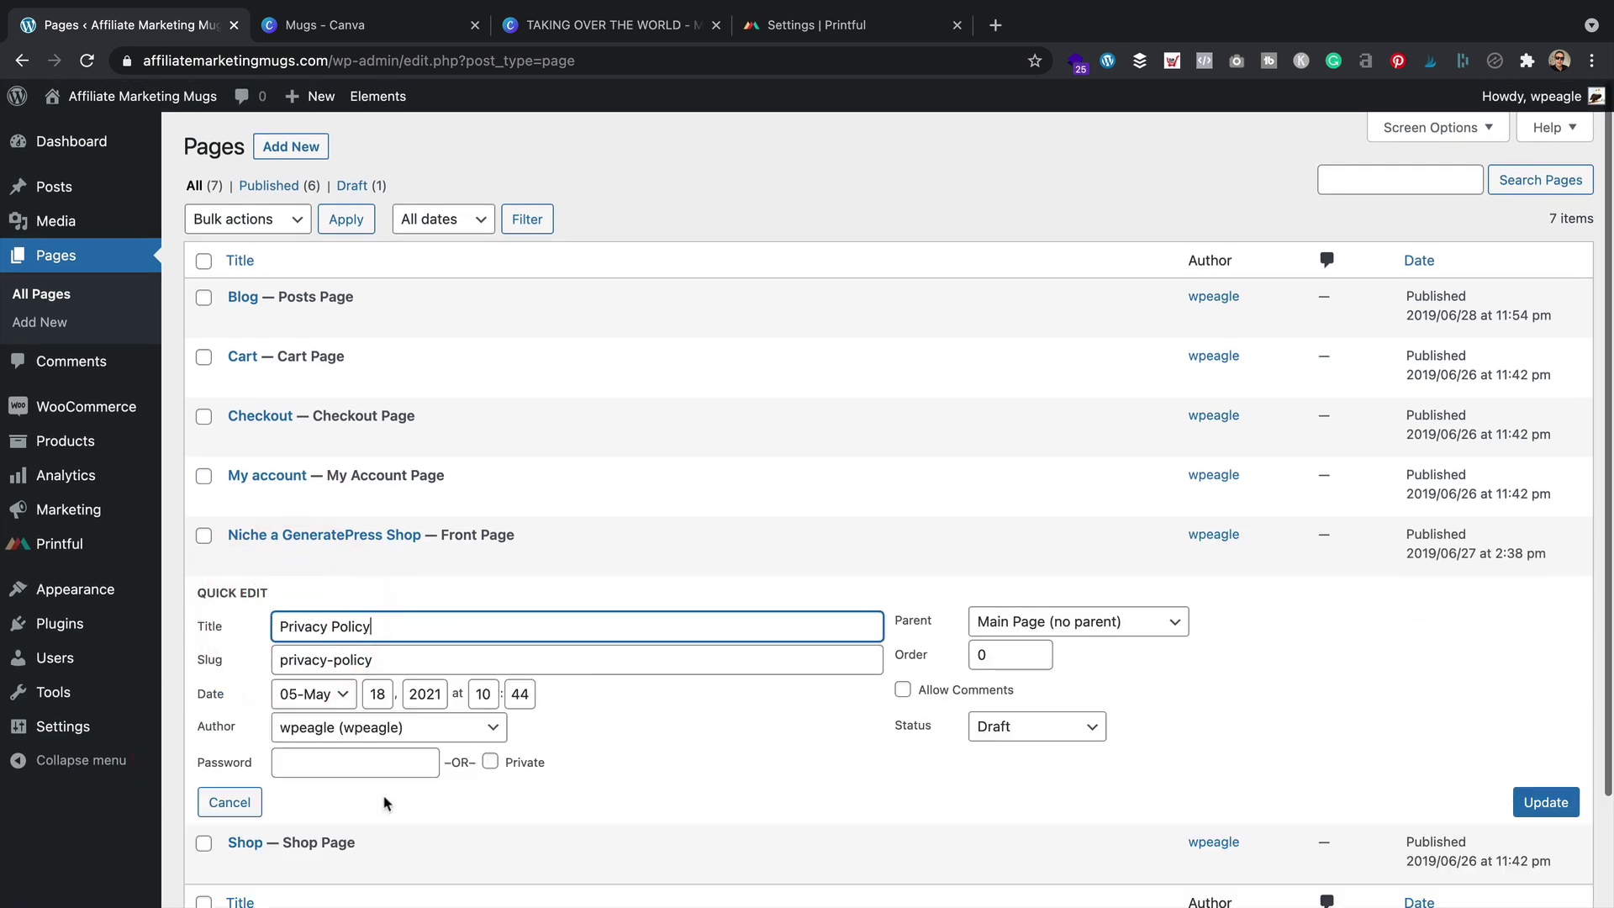
click(238, 798)
click(293, 676)
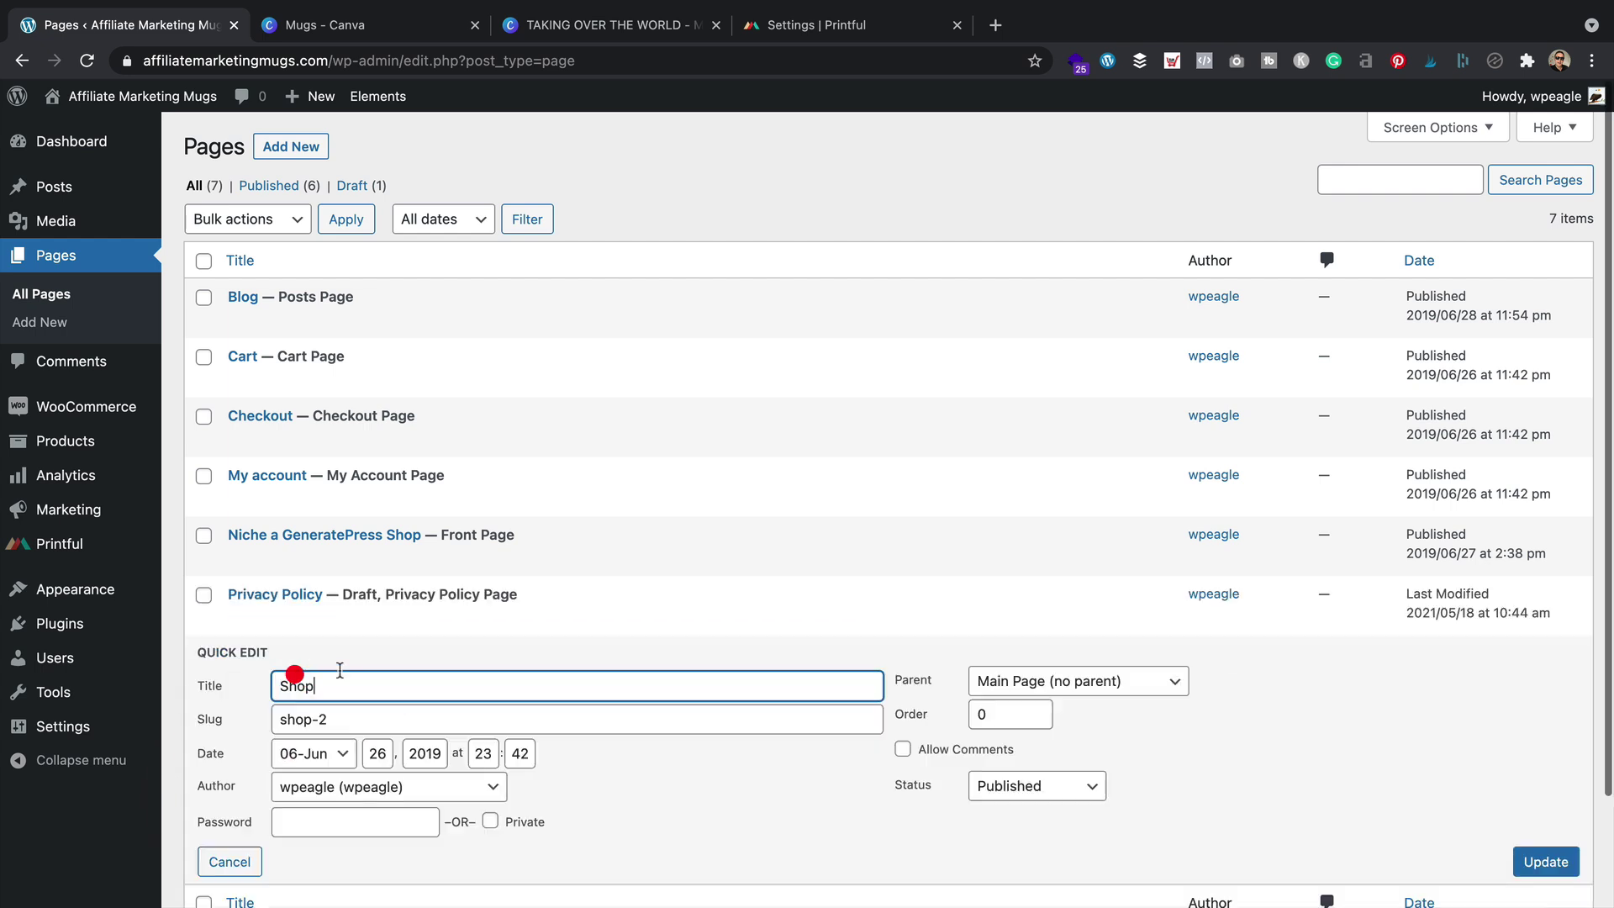
click(353, 719)
click(353, 719)
key(BackSpace)
key(BackSpace)
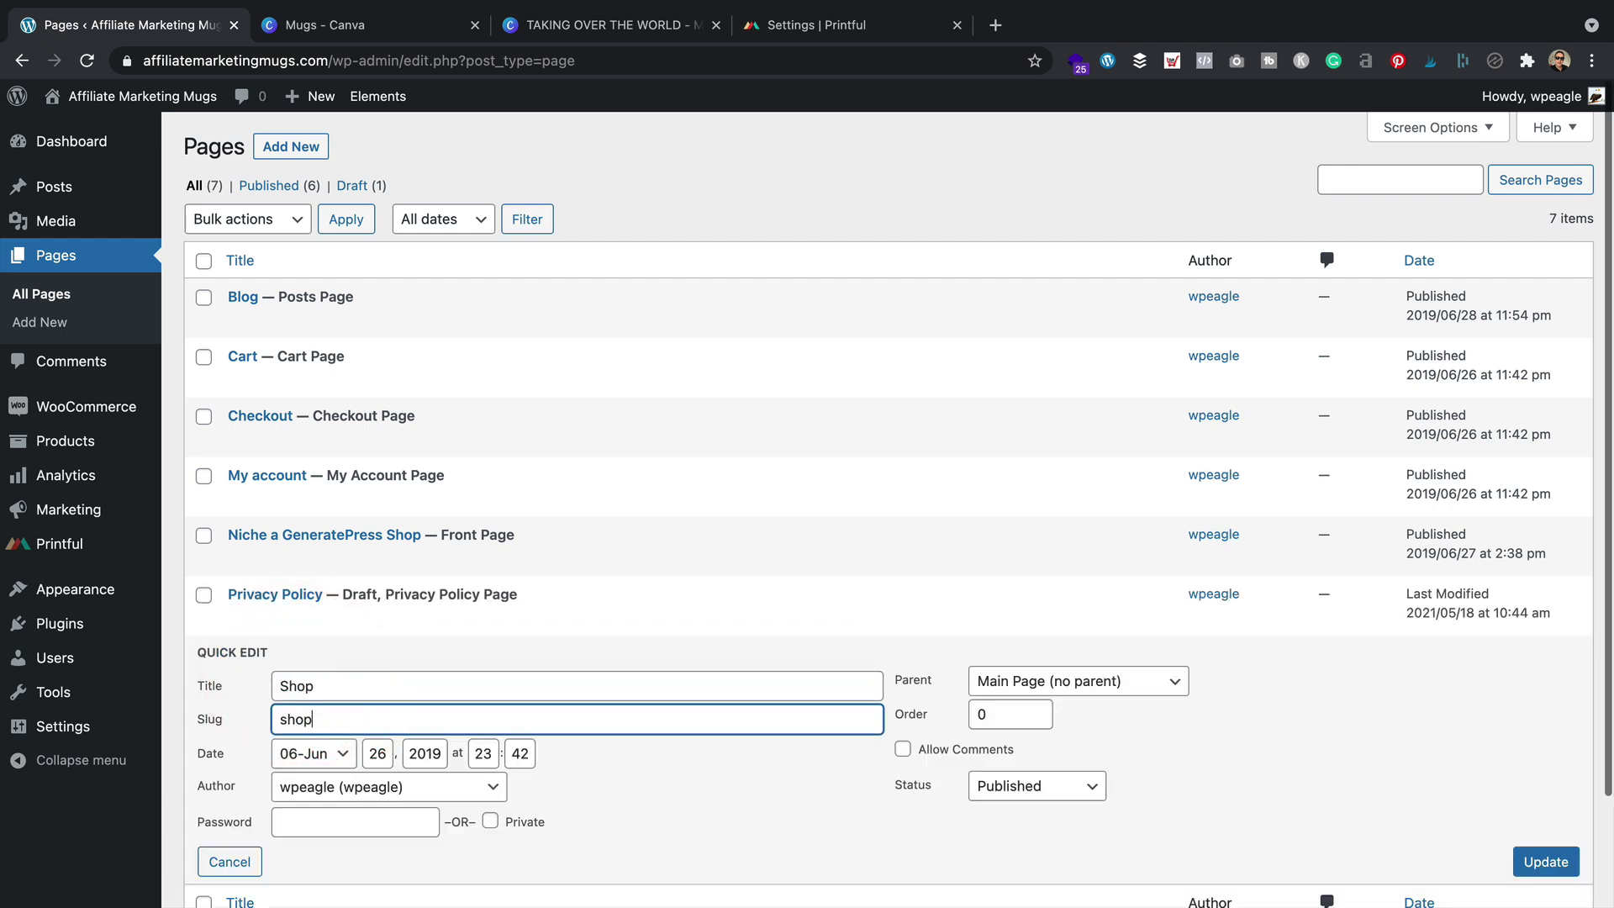
click(1543, 864)
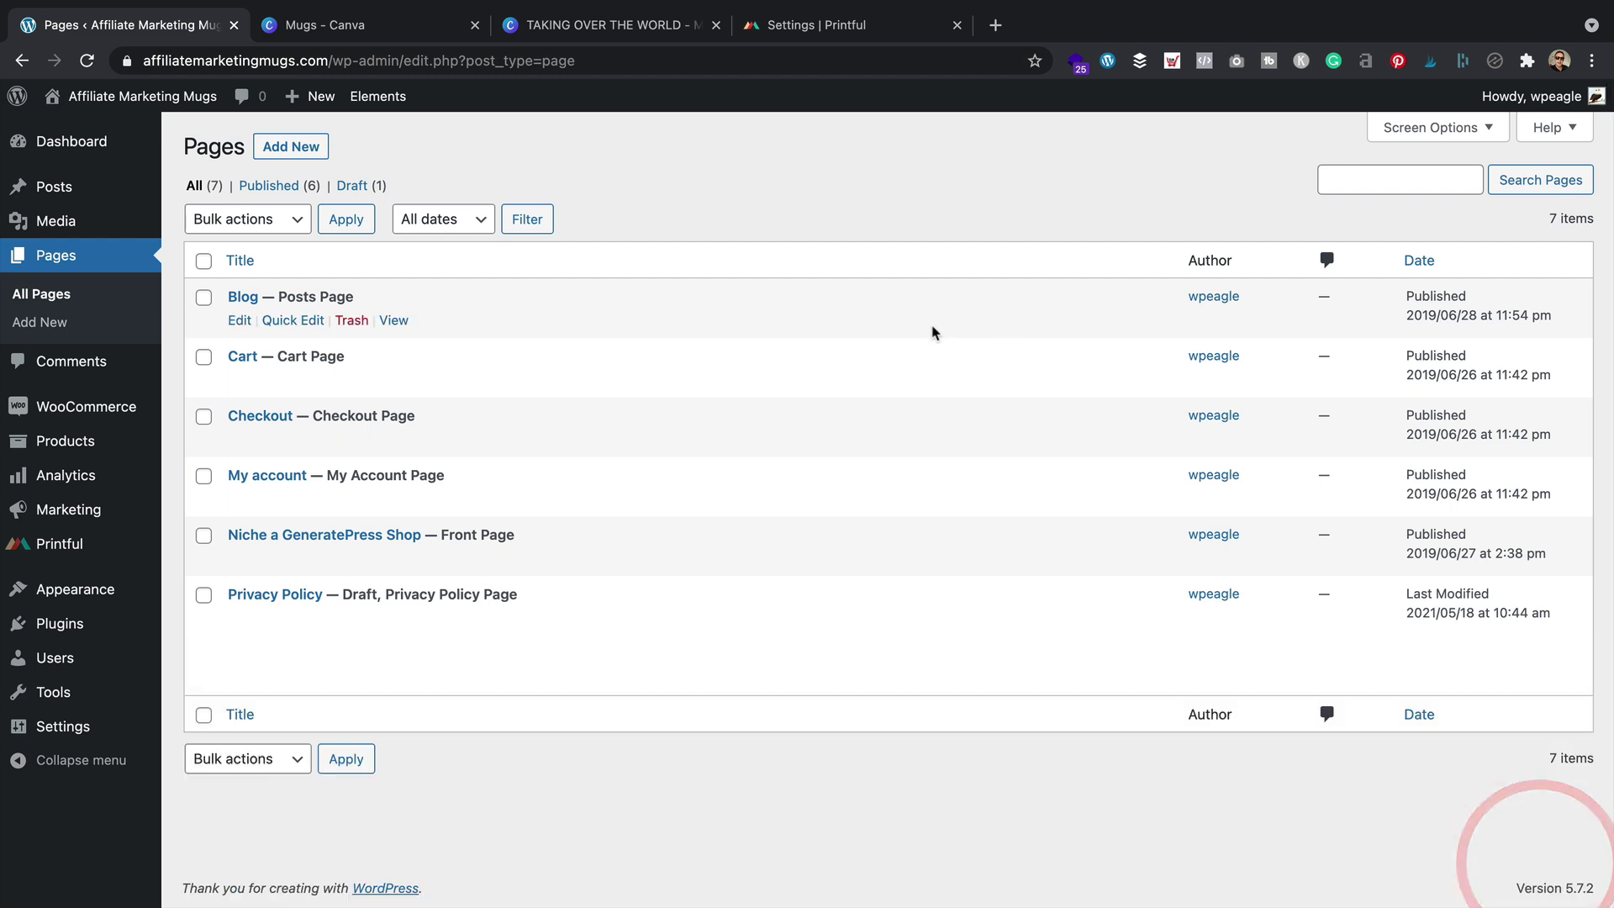
click(98, 128)
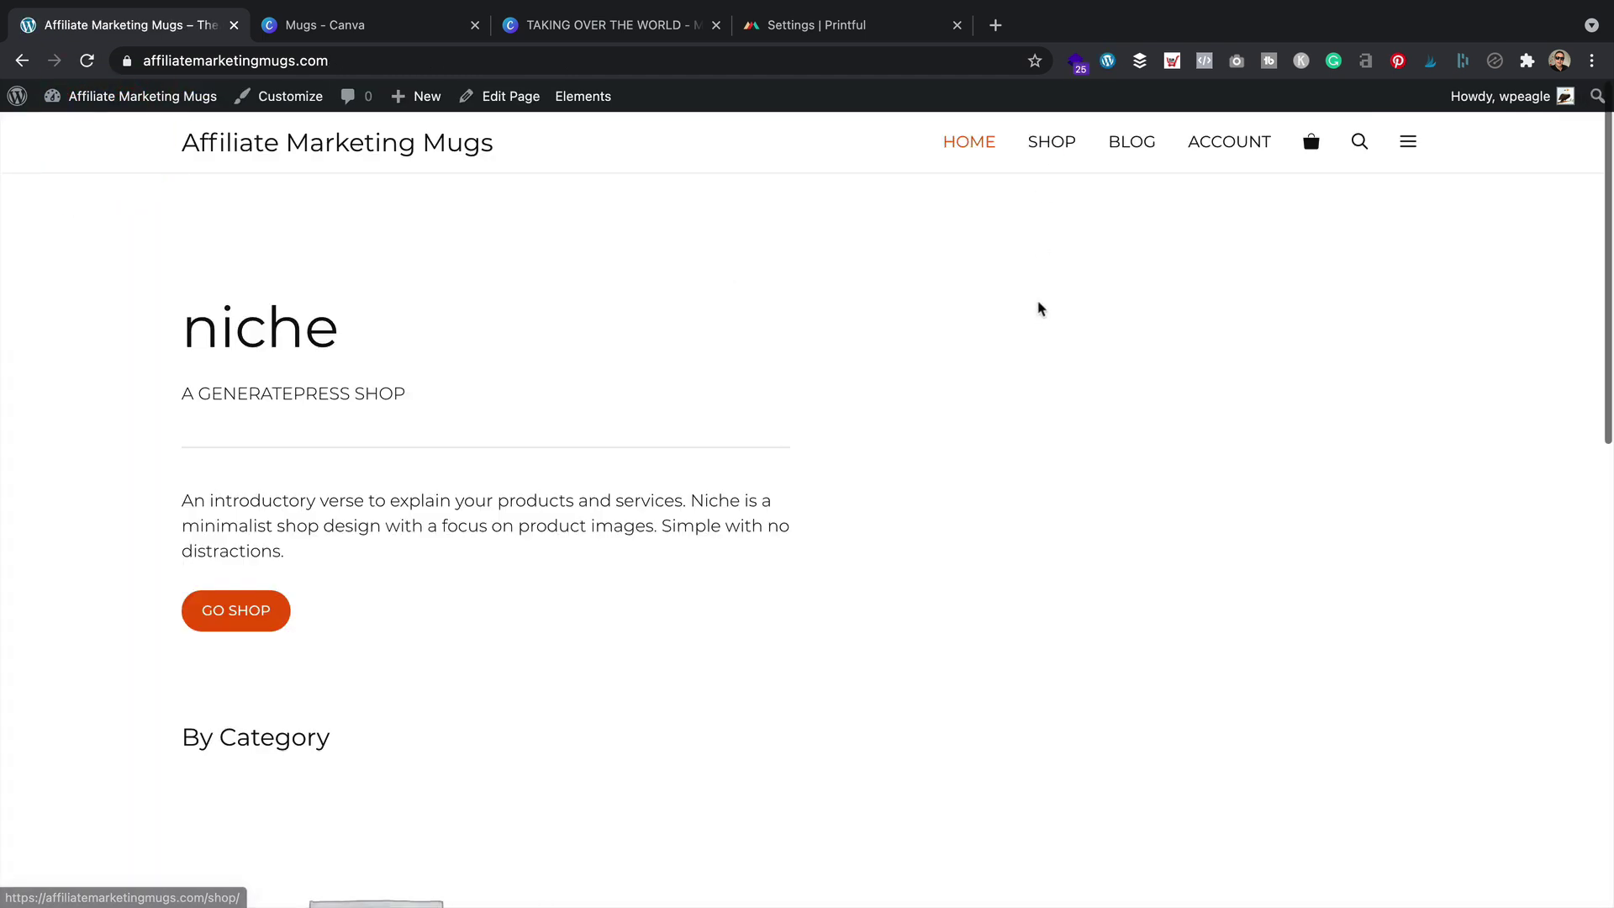
From the storefront's SHOP page, open the lone 'This time next year...' mug's product page
scroll(1038, 304, down, 4)
scroll(1038, 304, up, 4)
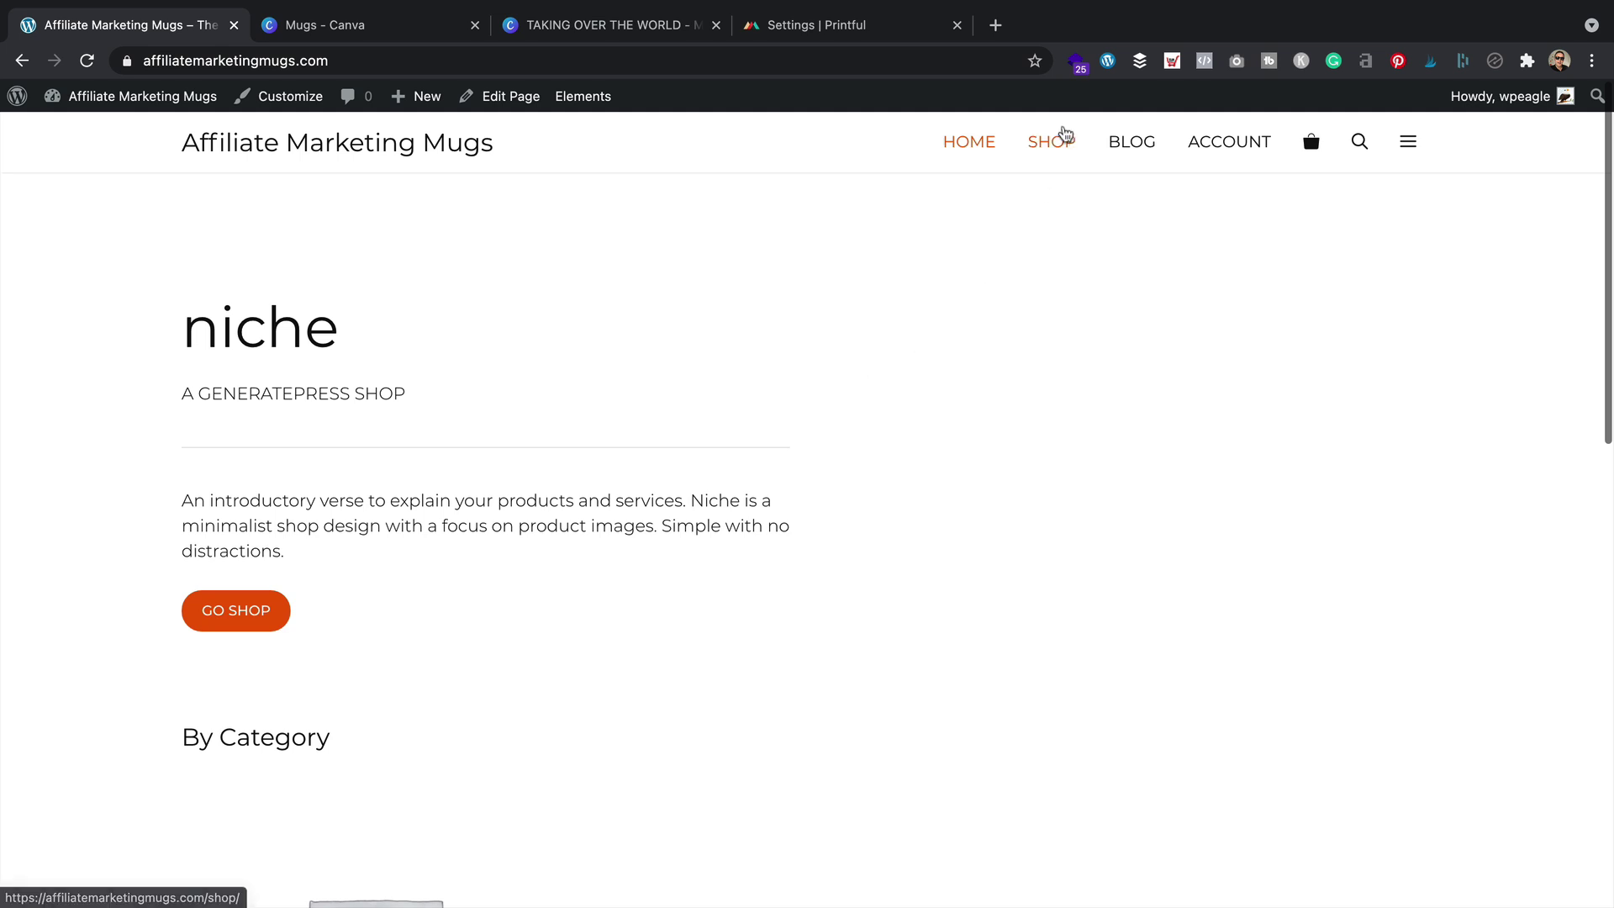
click(1063, 137)
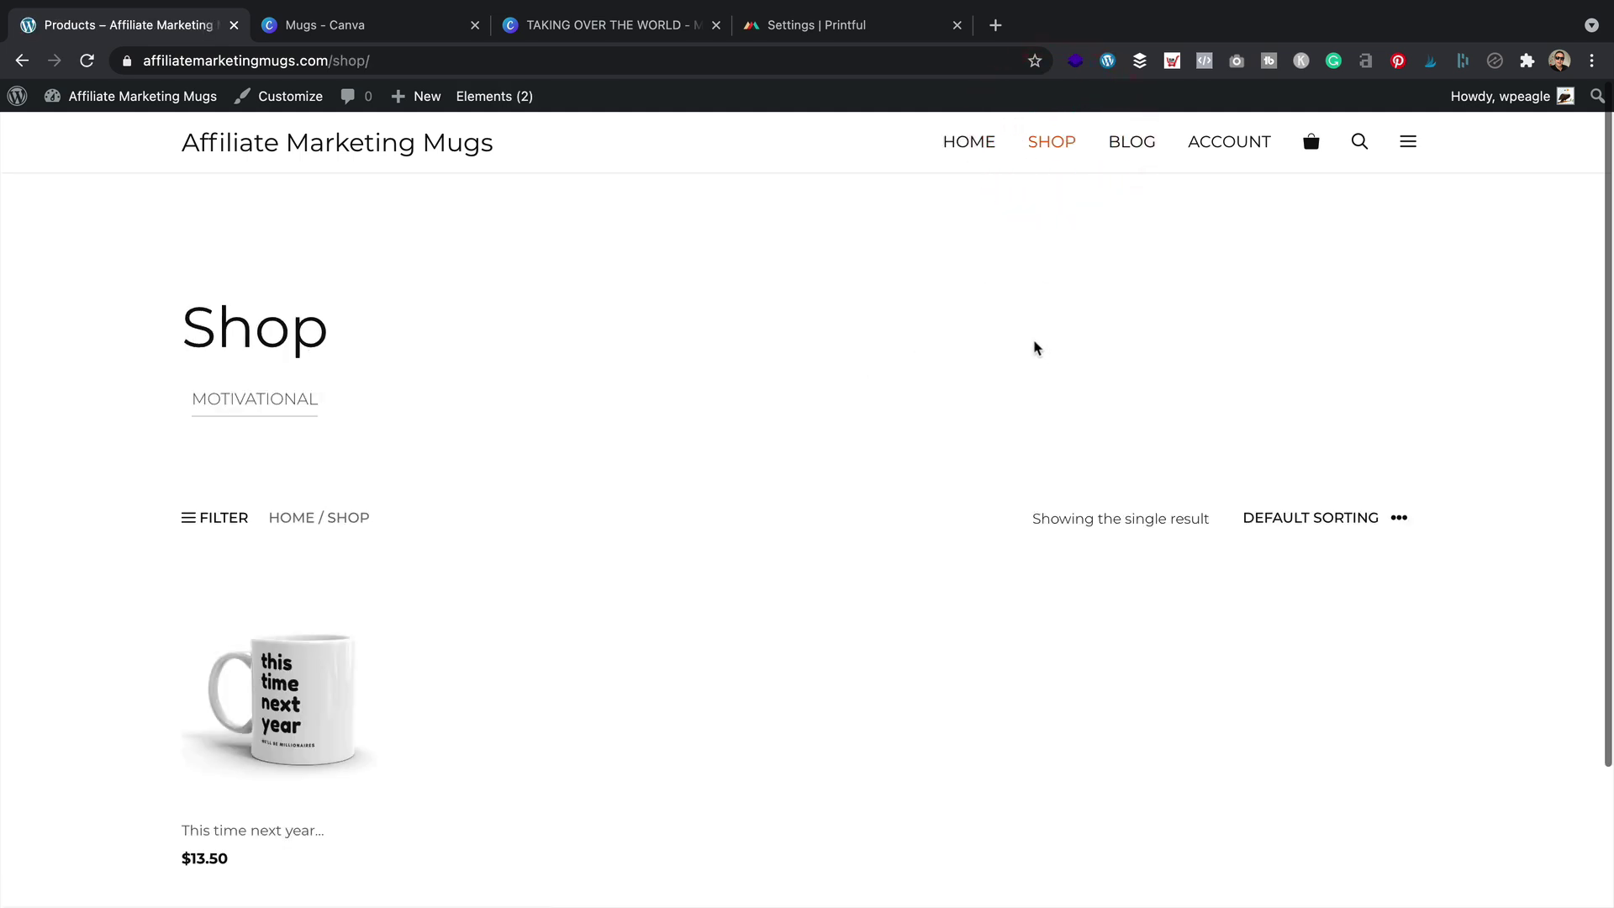
scroll(756, 487, down, 3)
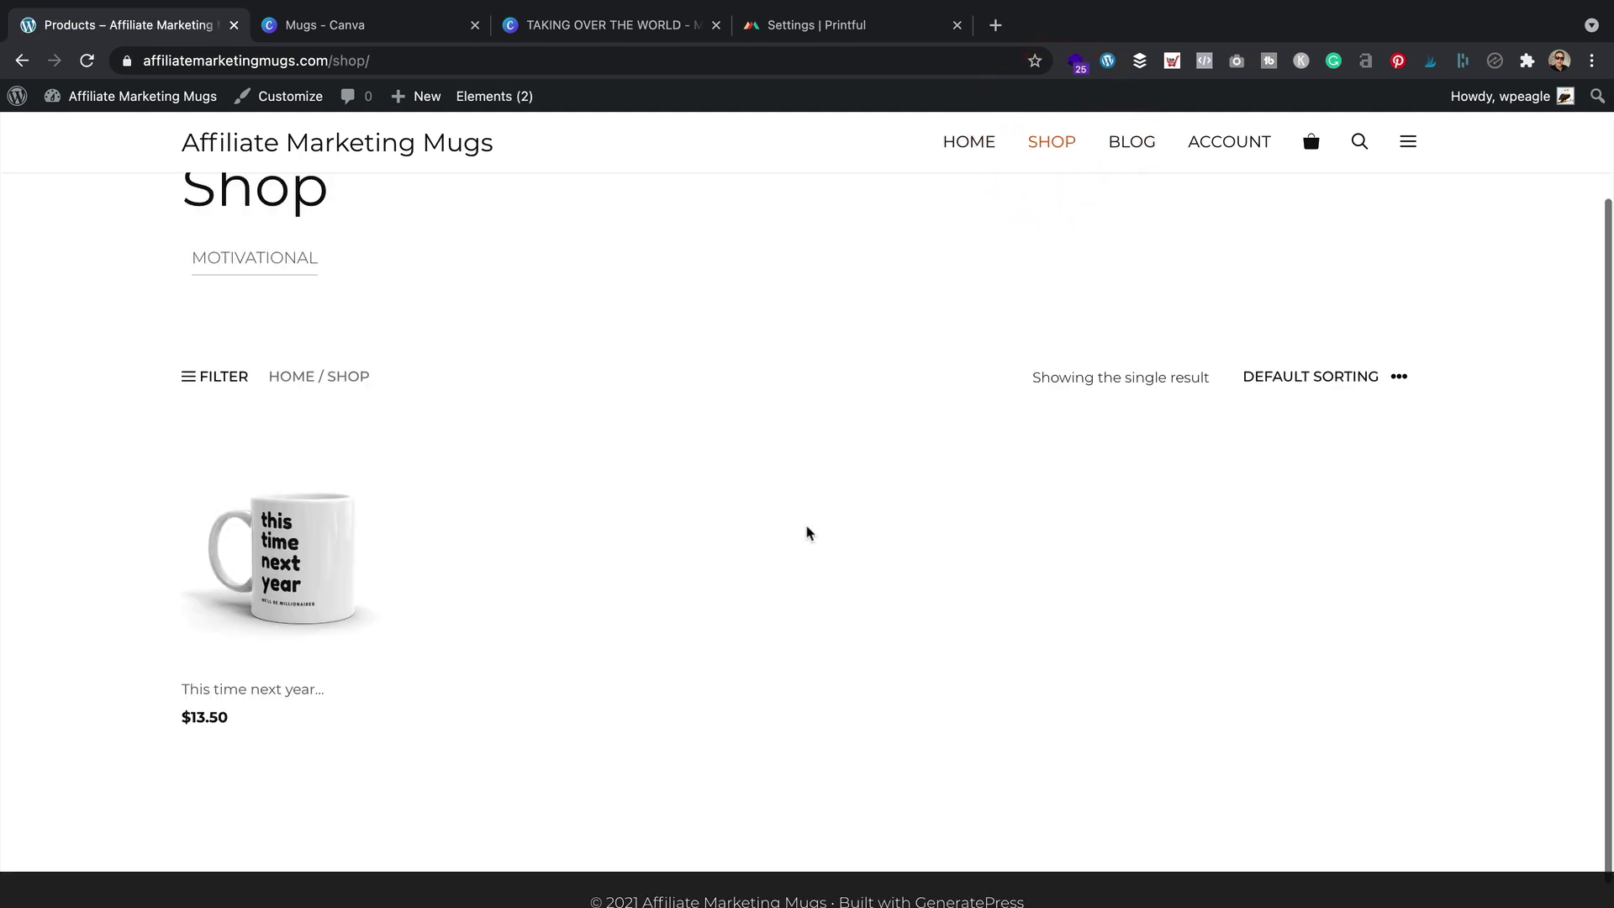
click(298, 538)
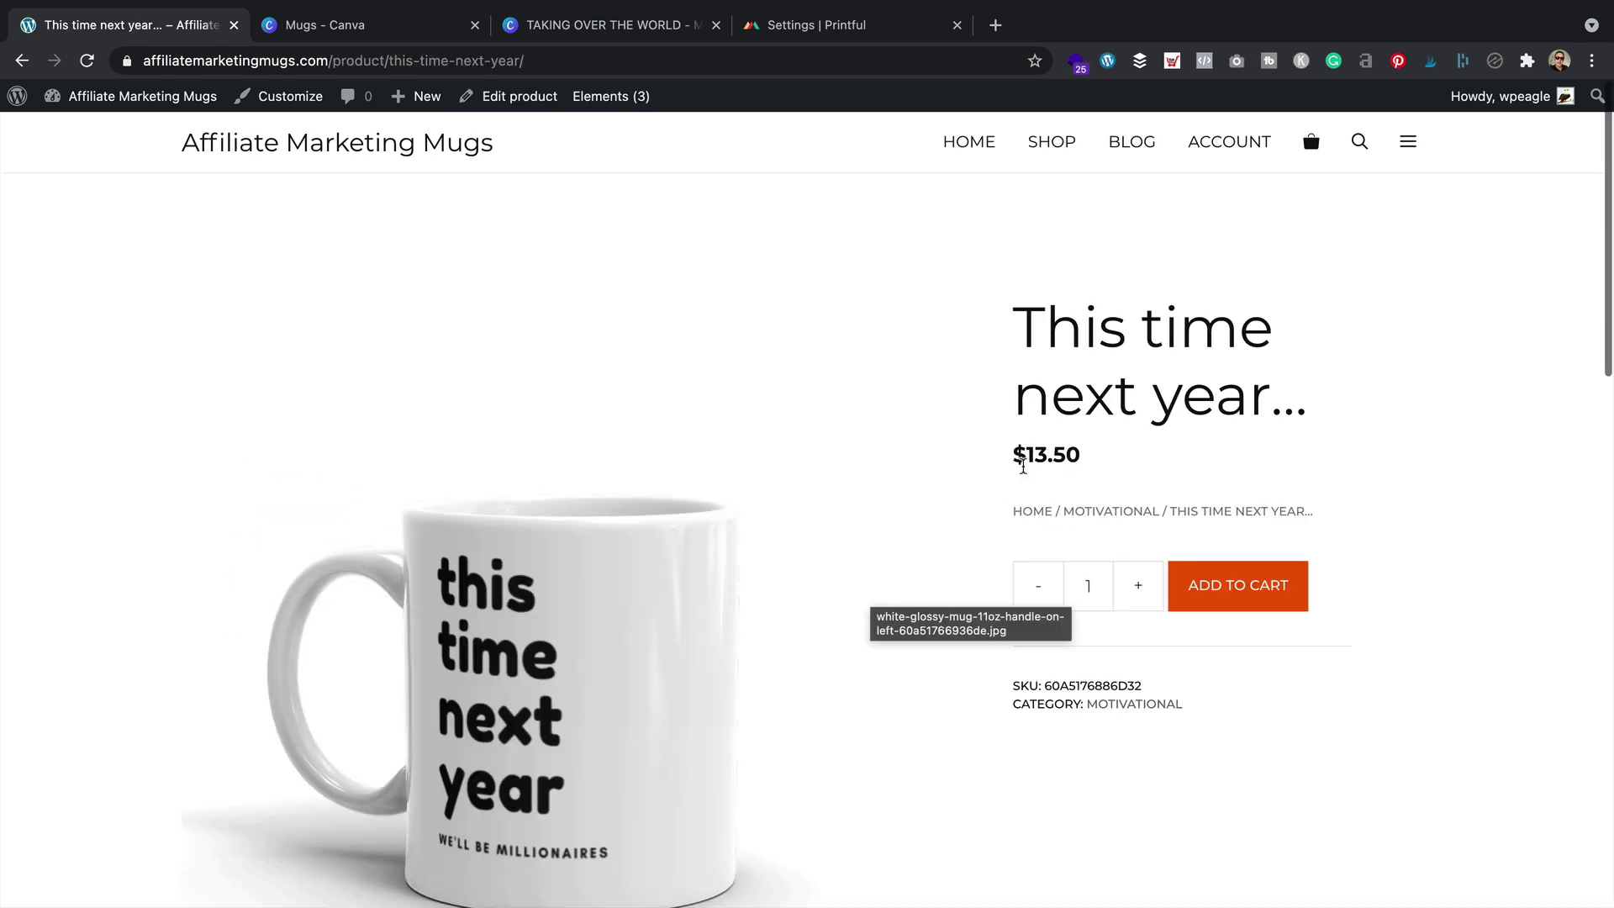
scroll(1025, 473, down, 5)
scroll(1025, 473, down, 5)
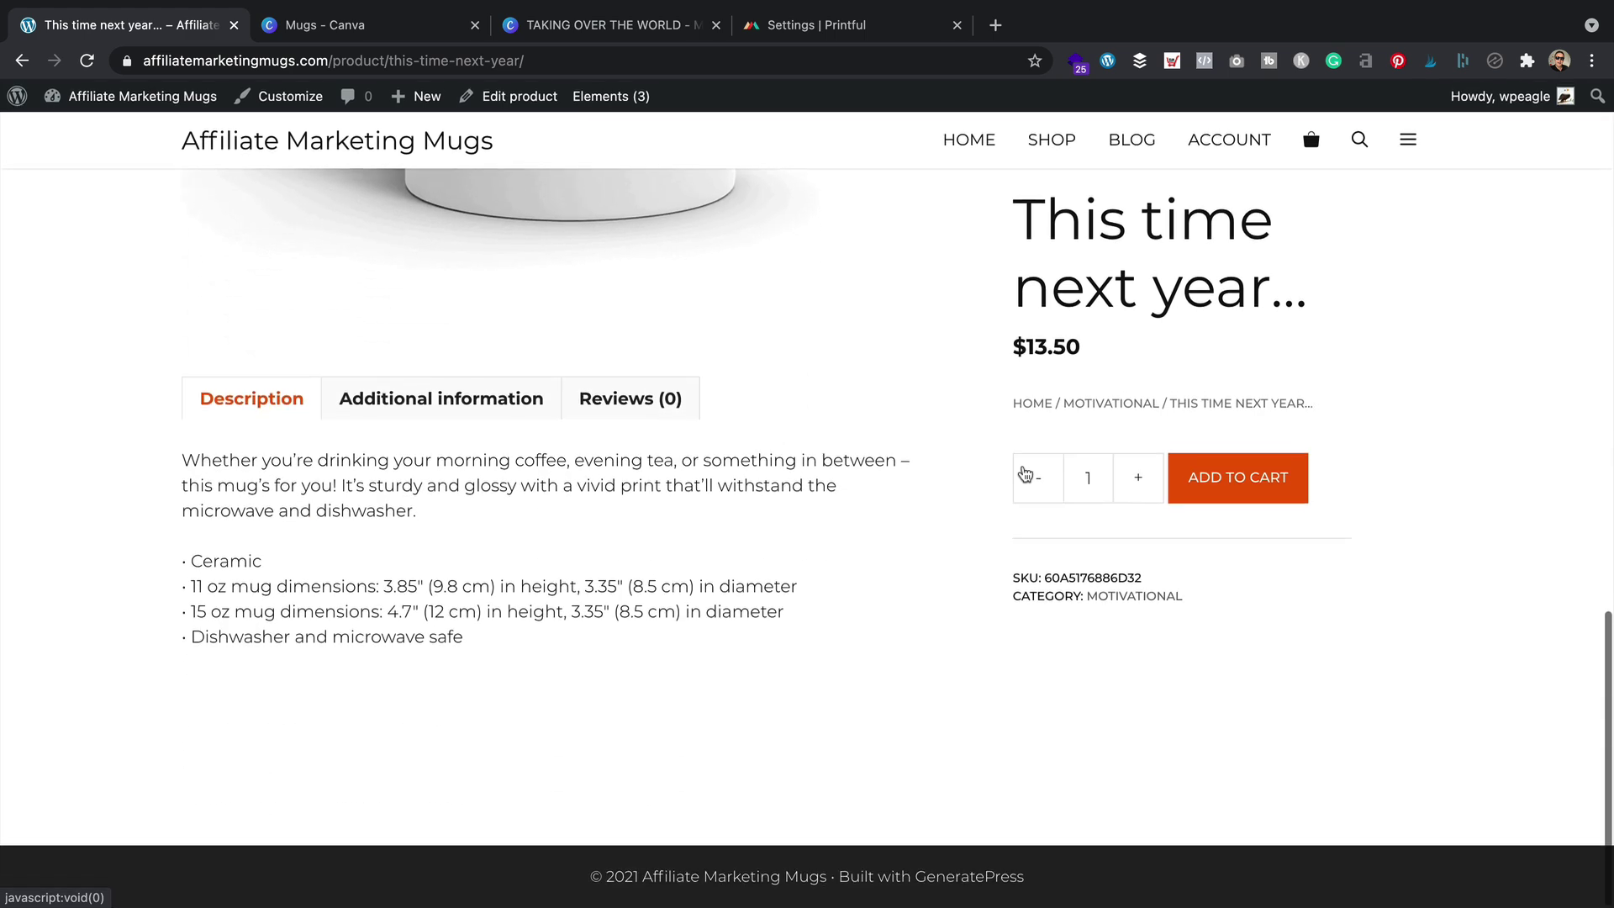
scroll(836, 493, up, 10)
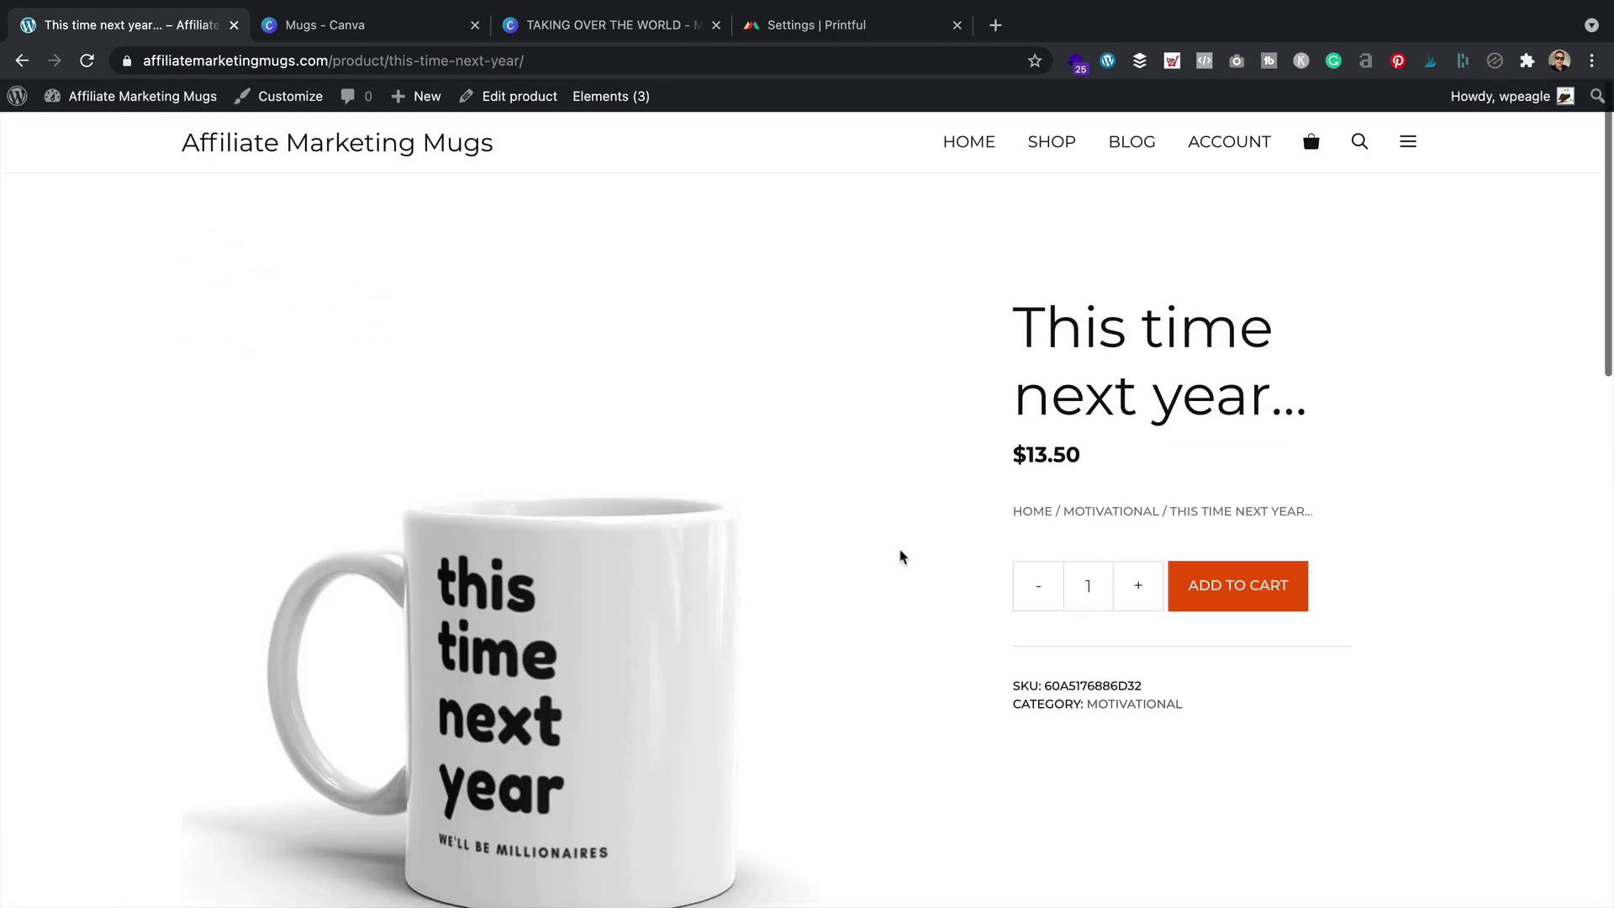
click(521, 96)
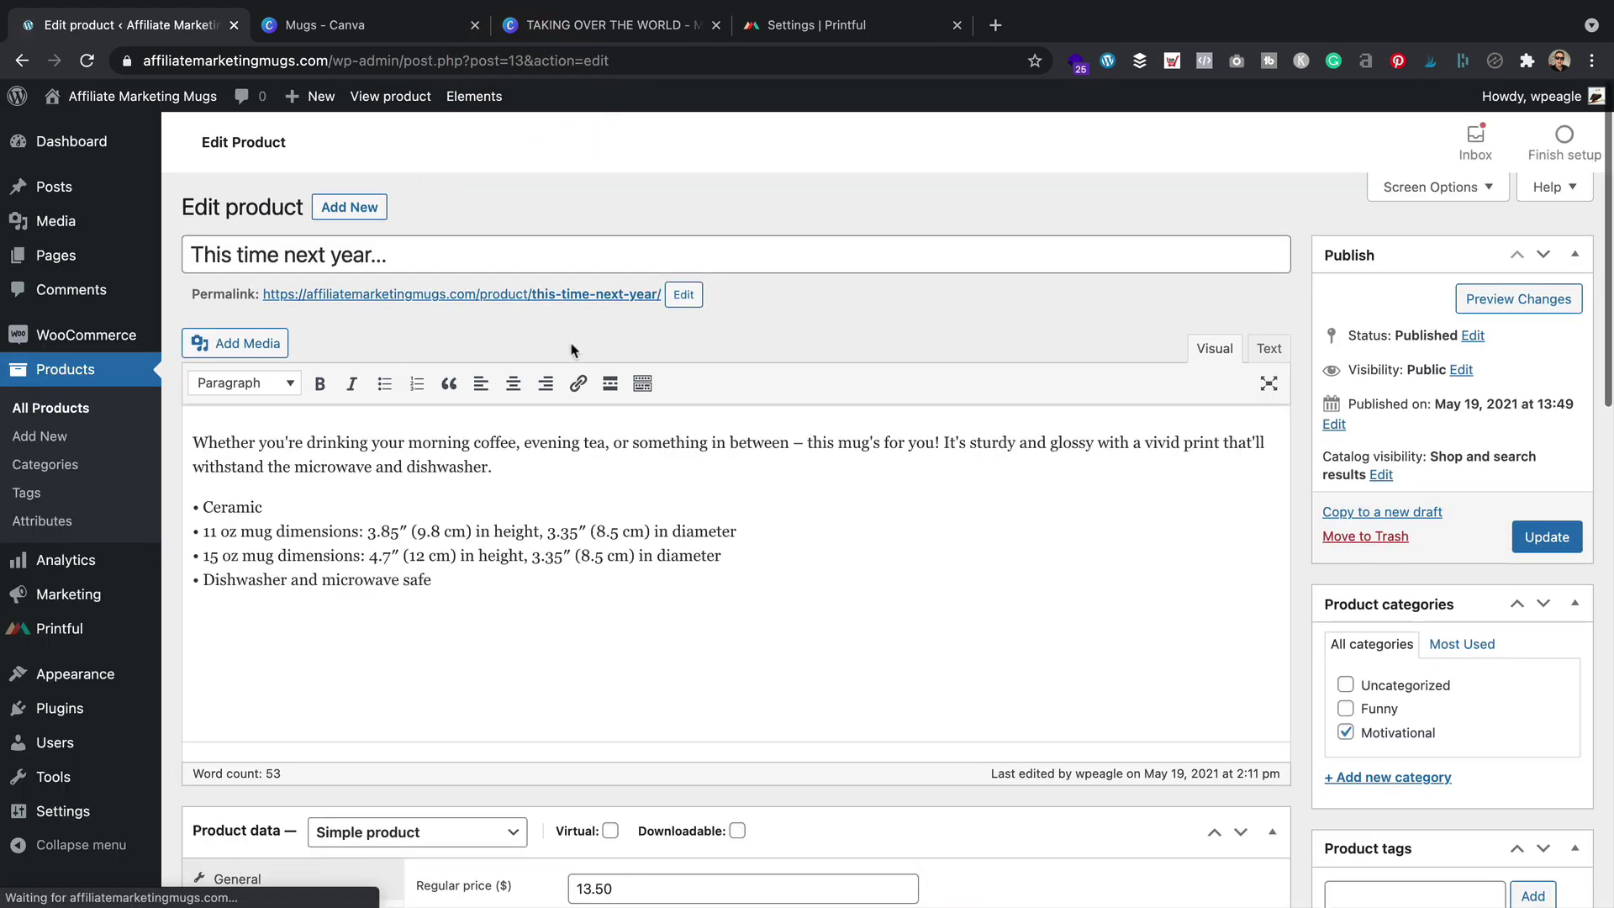
Review the mug's product description and collapse the empty Size chart box
drag(433, 580, 75, 395)
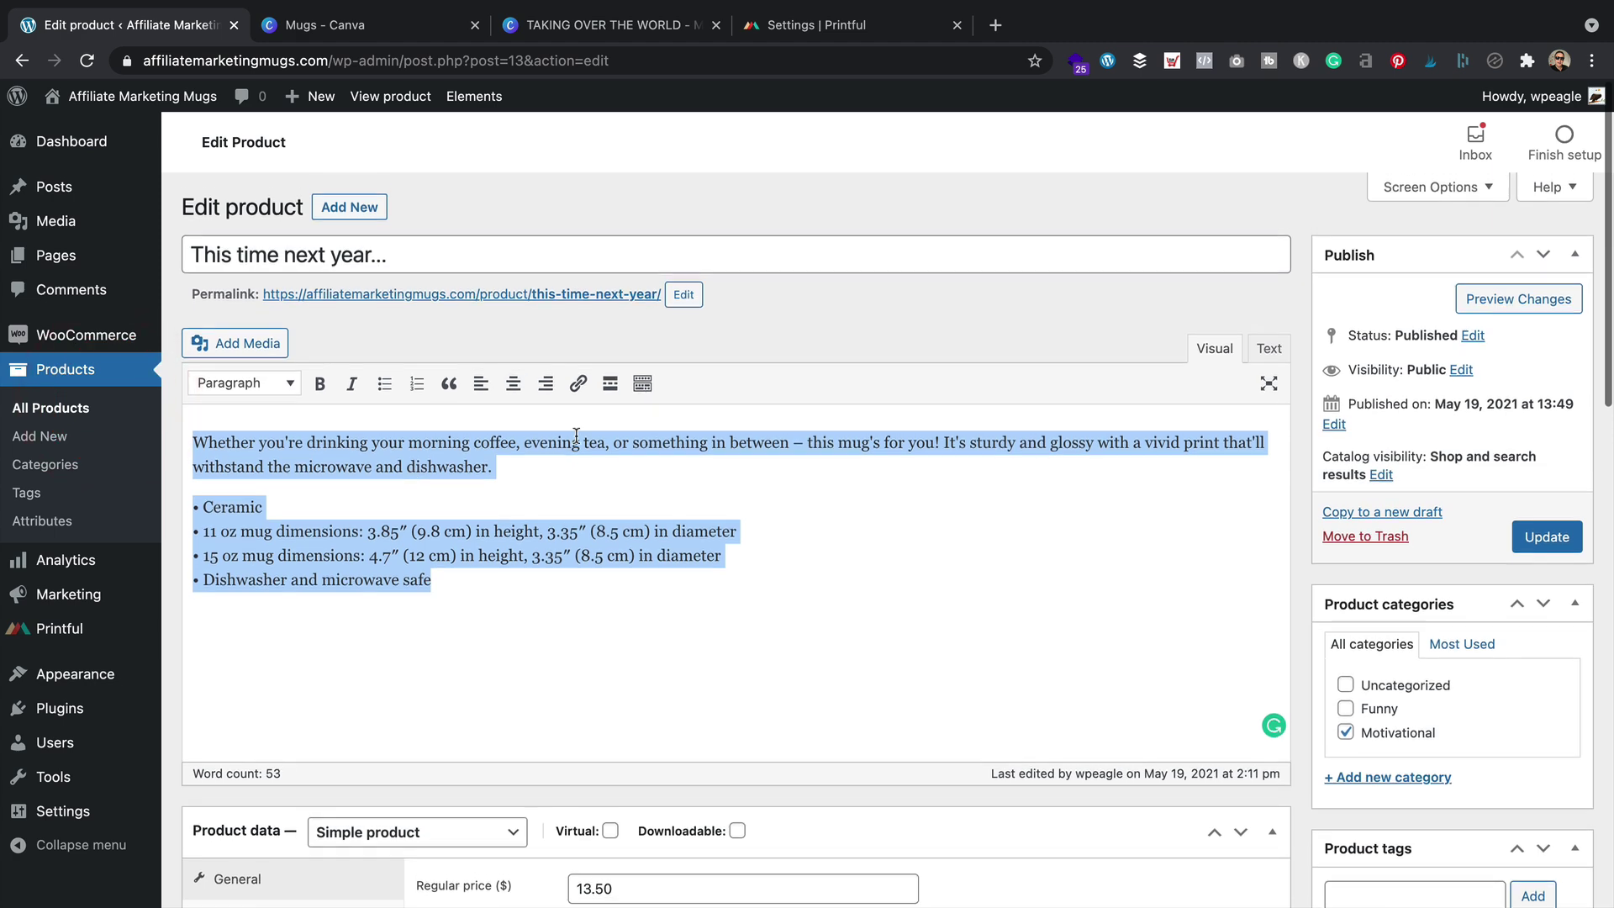
scroll(575, 435, down, 10)
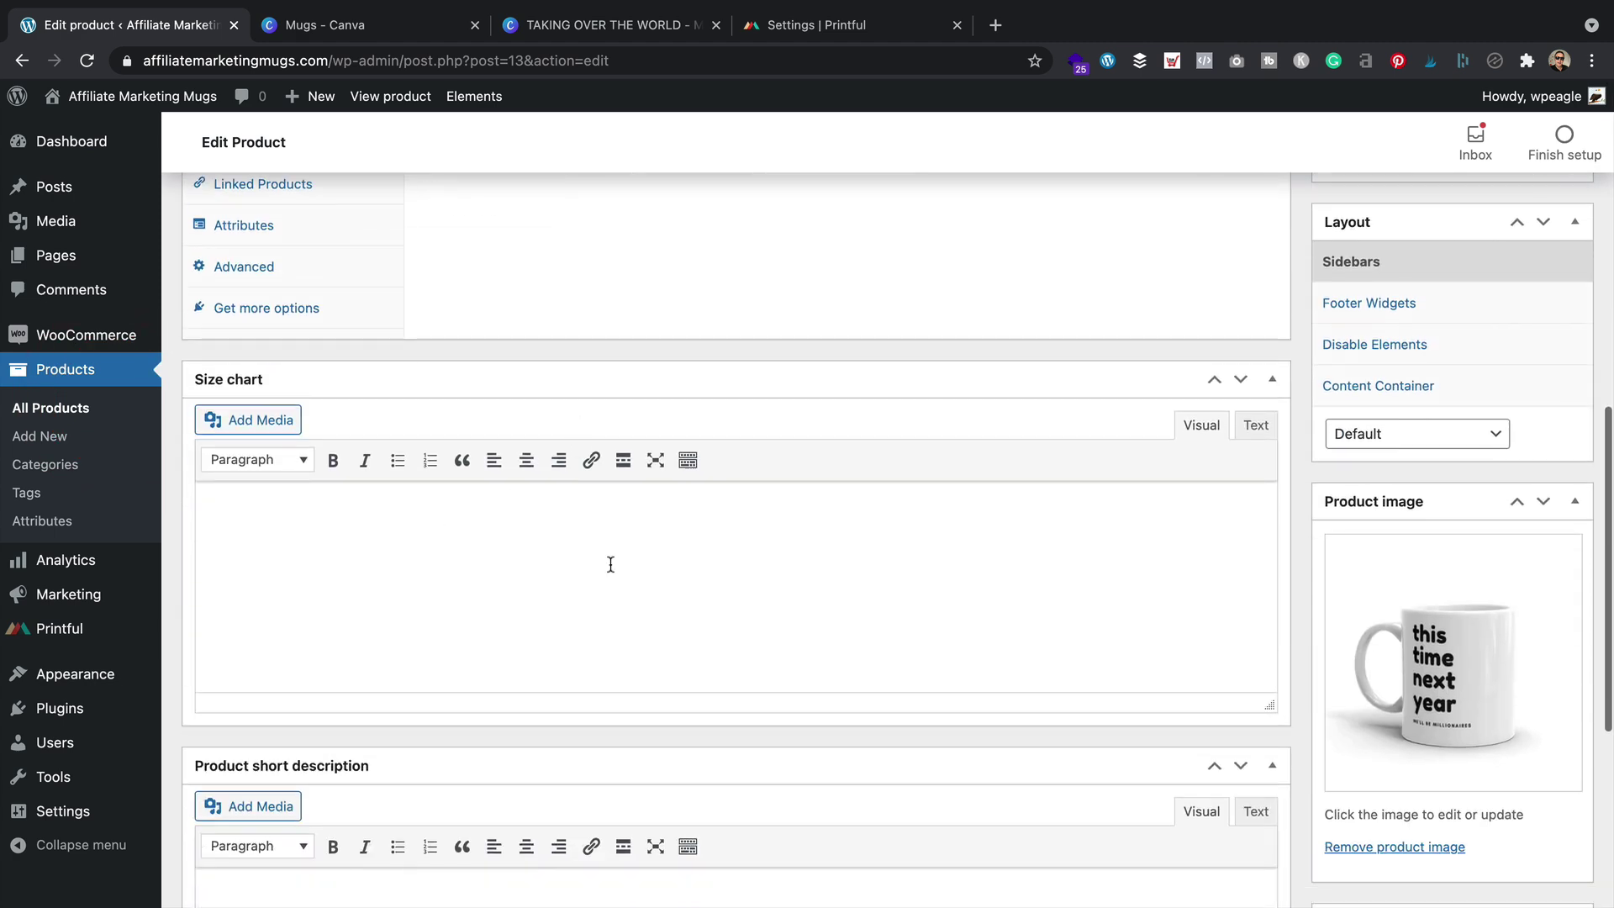
scroll(539, 563, down, 3)
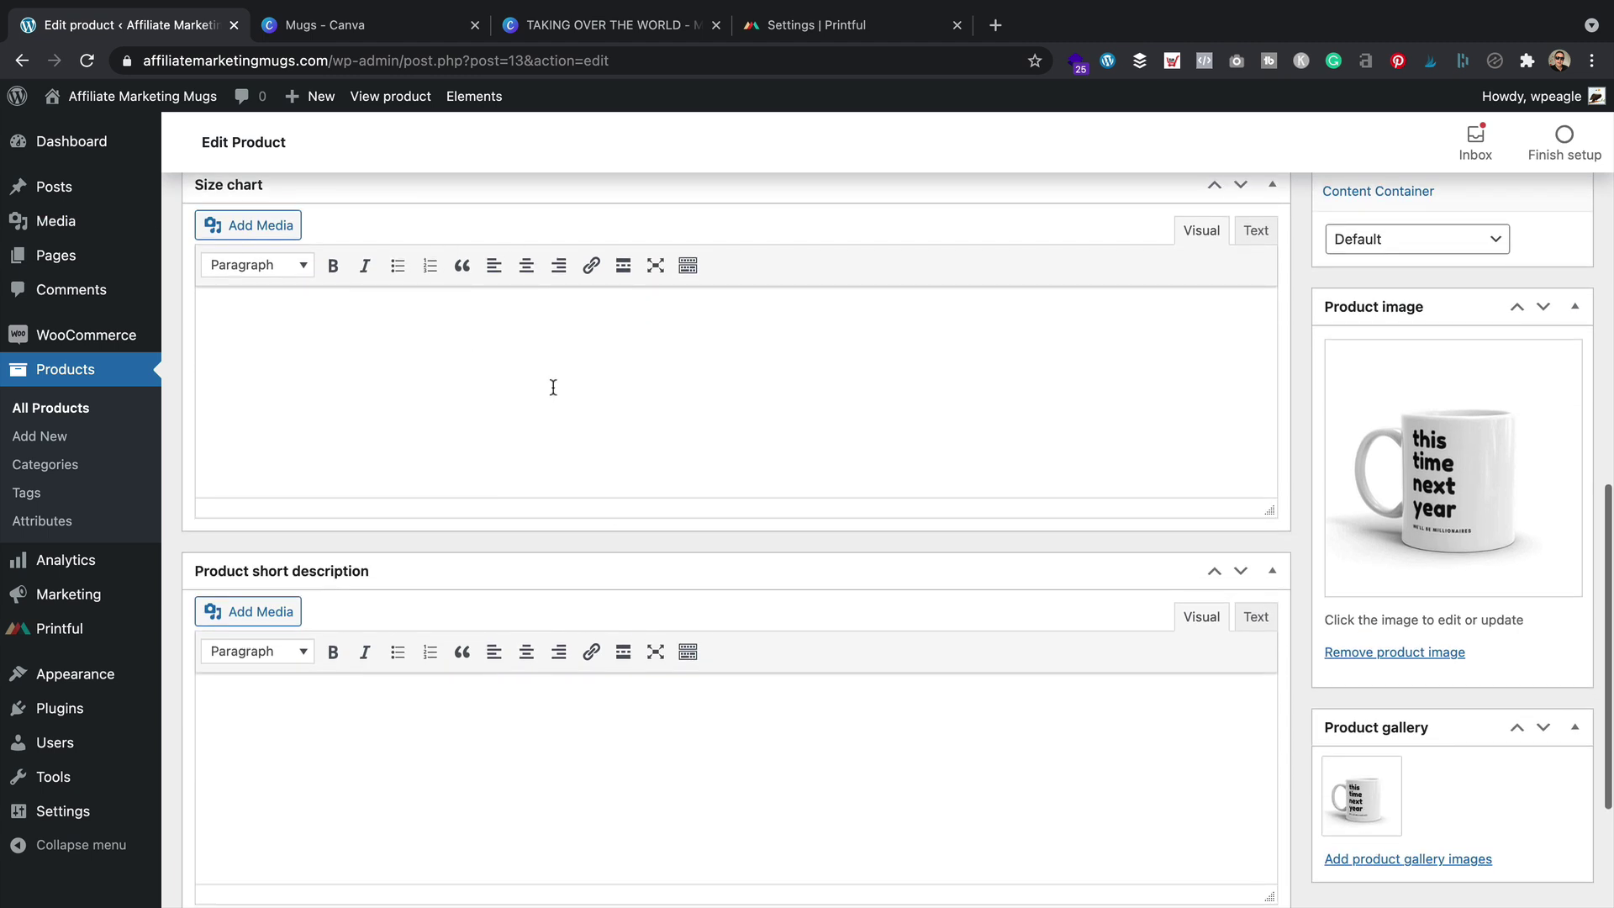
scroll(553, 387, up, 1)
click(1269, 274)
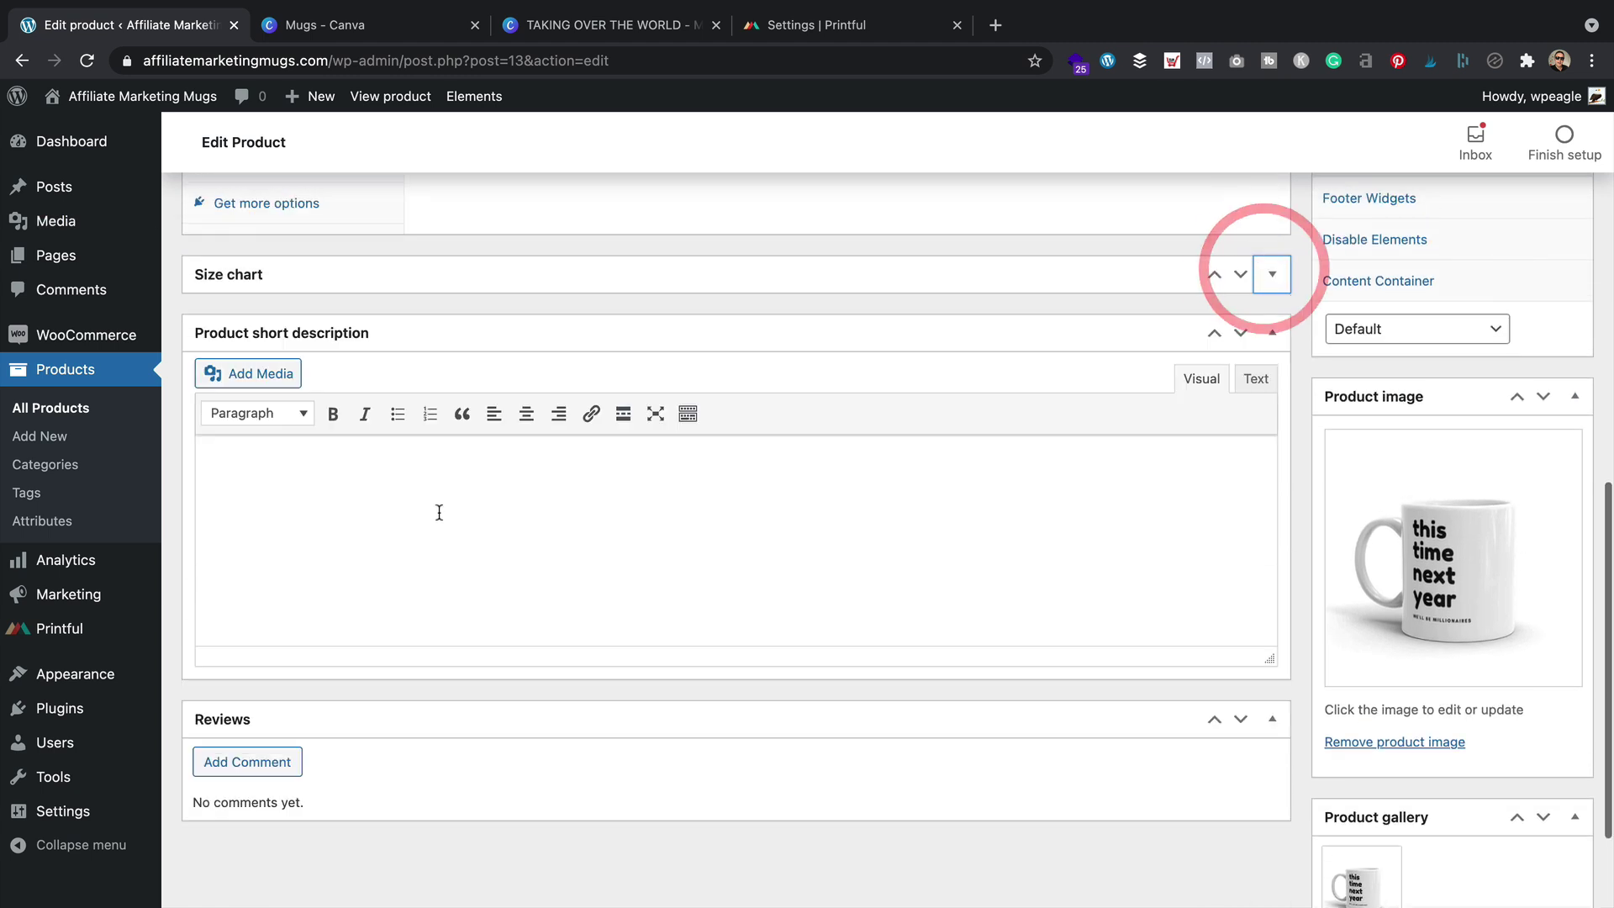
Write a short description with a bold 'we'll be millionaires!' headline, then update the product
click(405, 537)
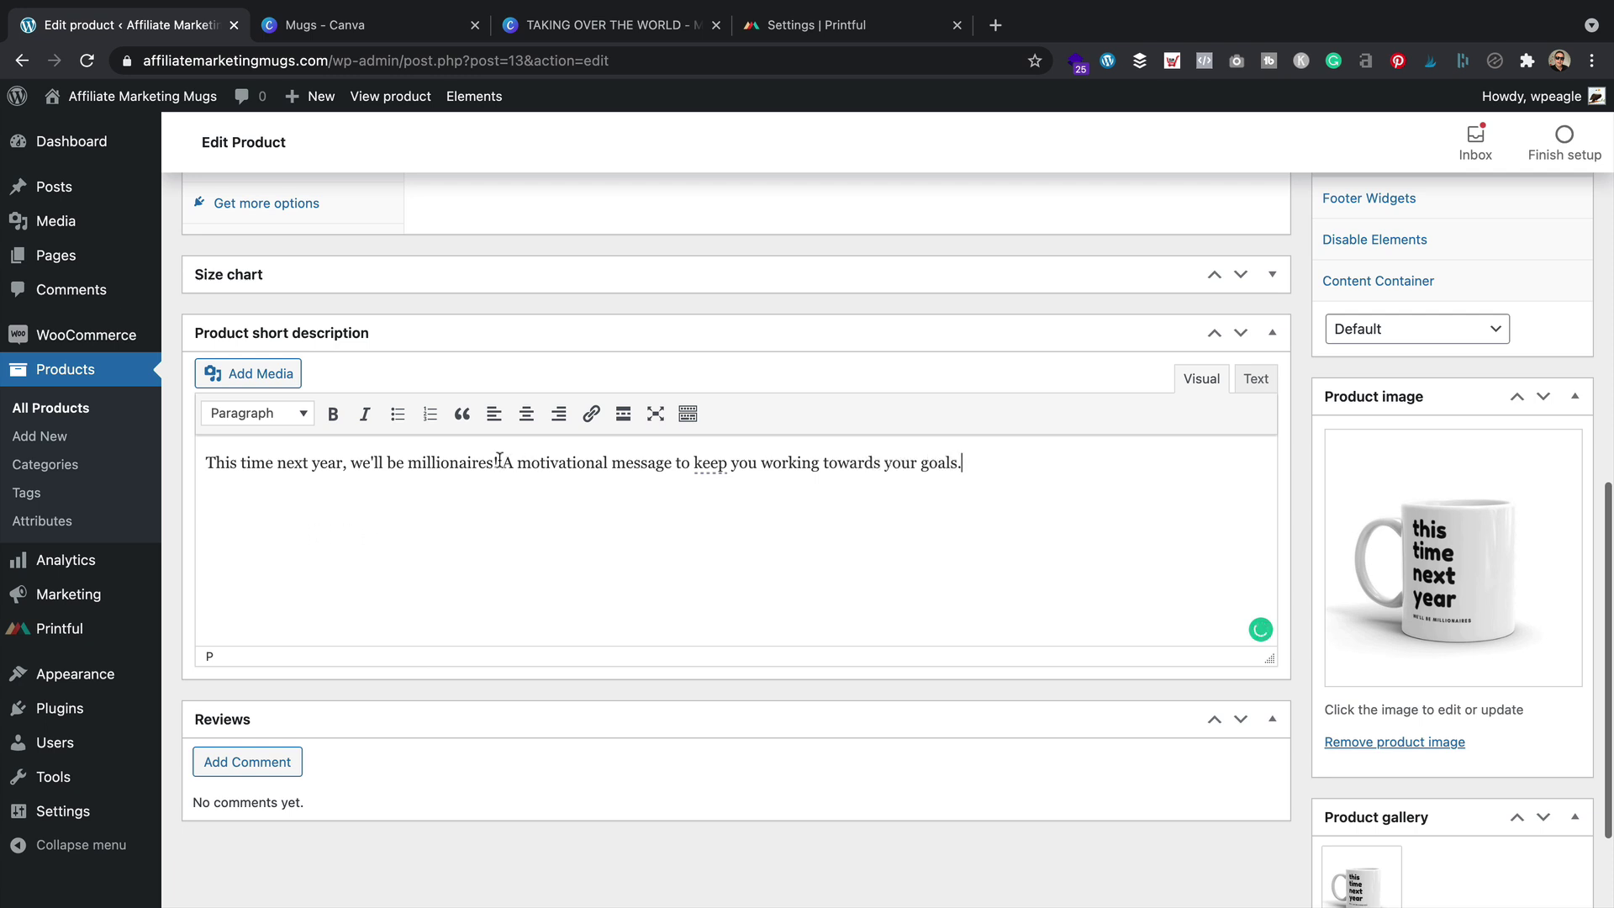
key(Return)
drag(502, 462, 136, 460)
click(343, 413)
click(473, 583)
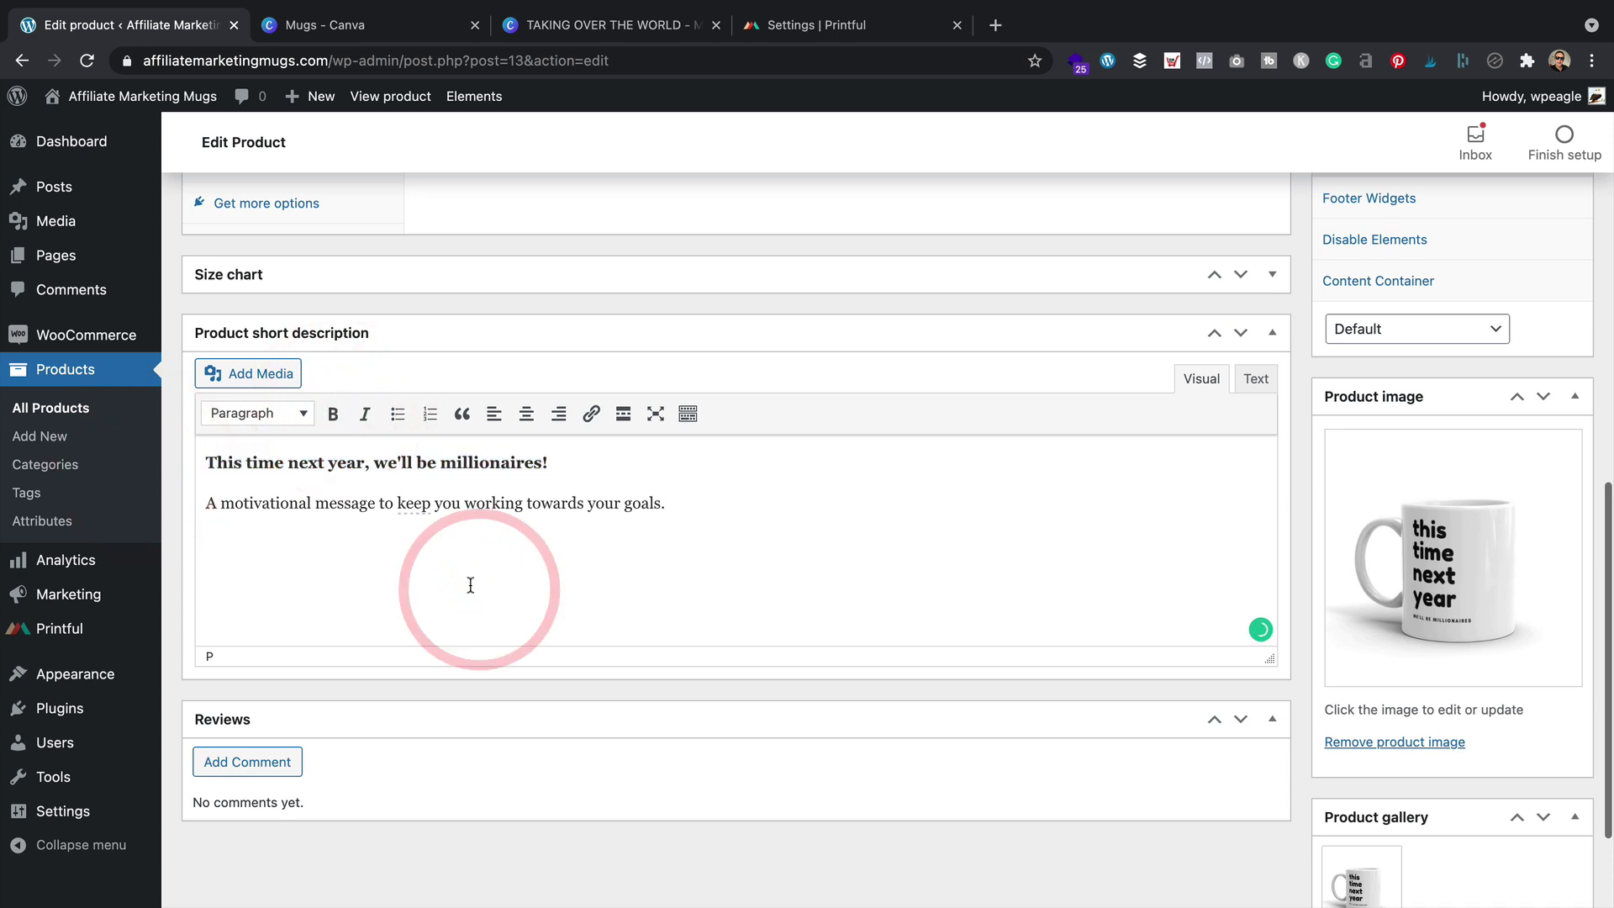
scroll(1140, 451, up, 7)
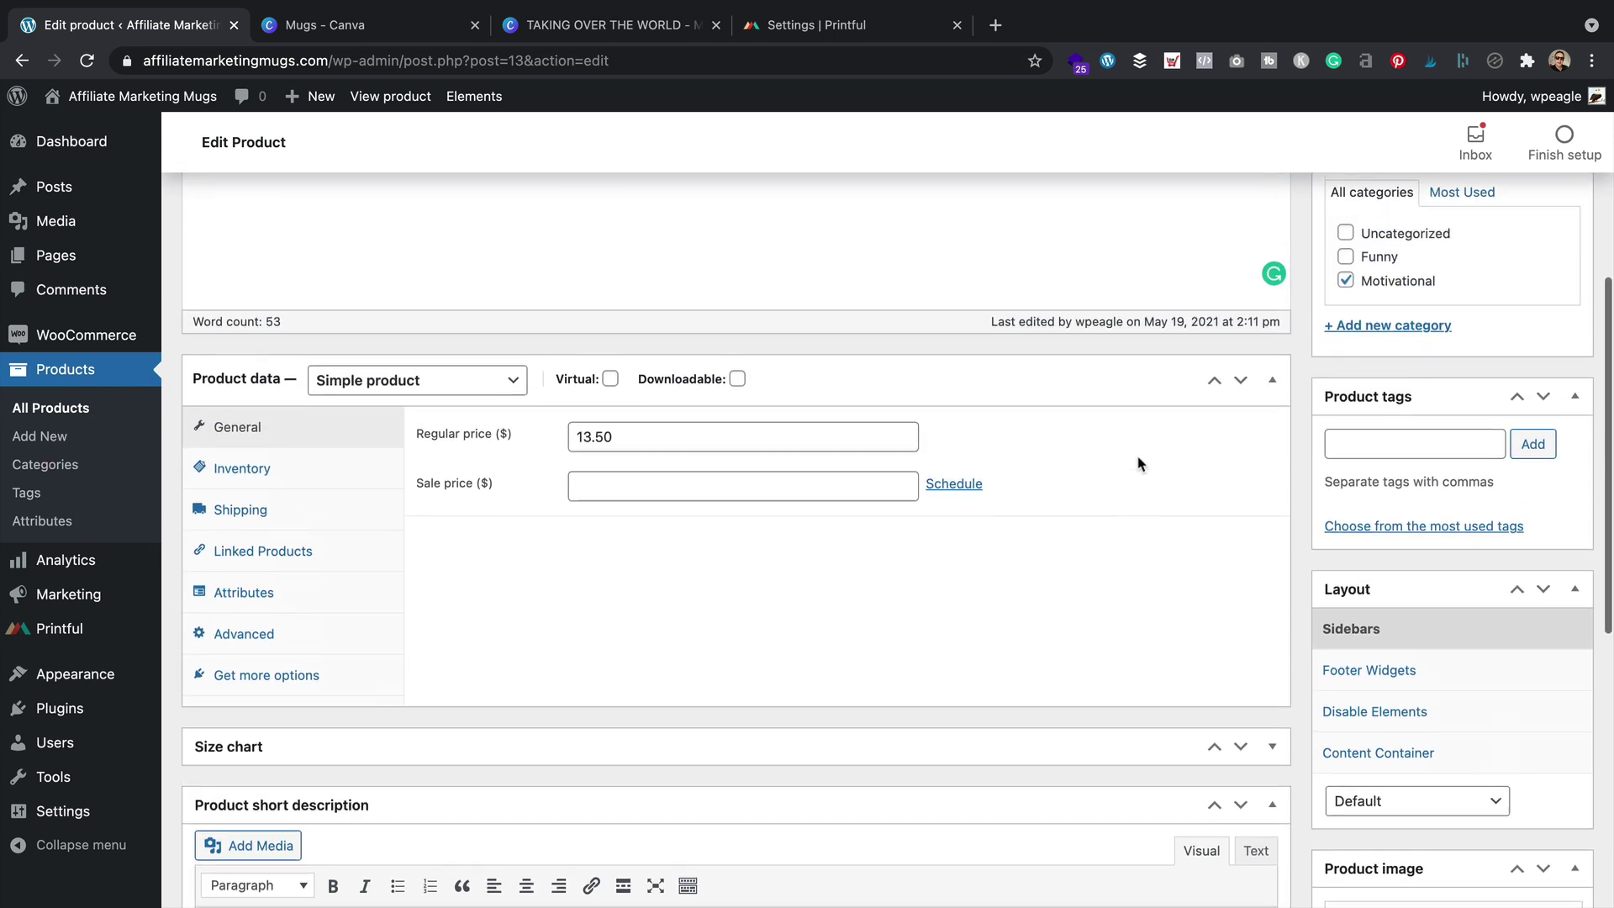
click(1560, 228)
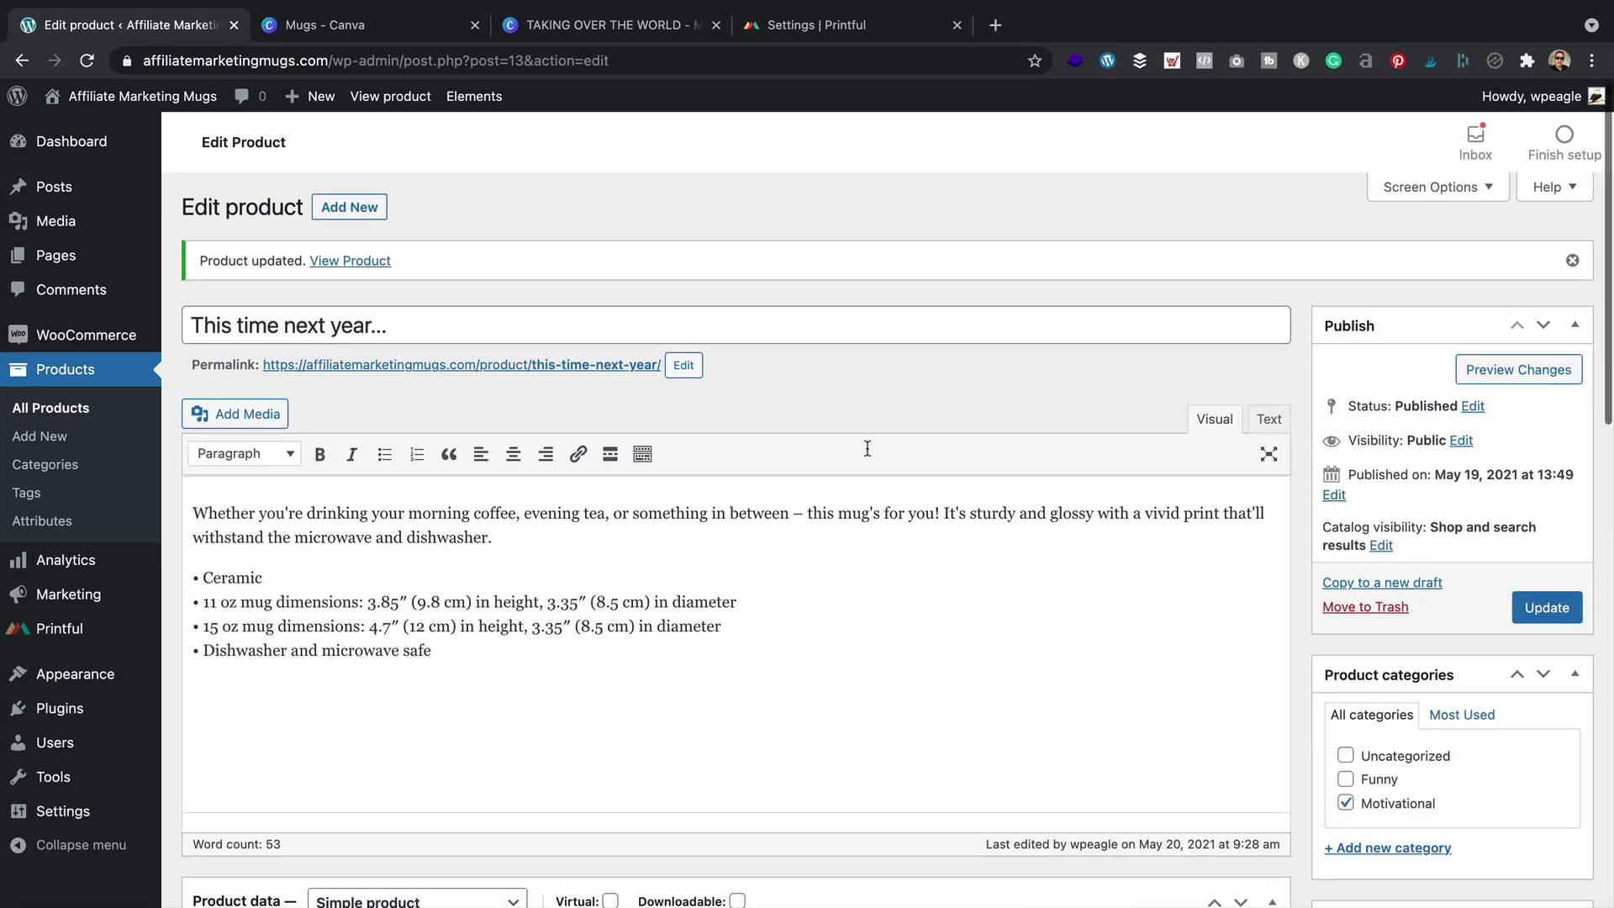
View the updated mug page and check the bold headline and motivational line under $13.50
click(348, 262)
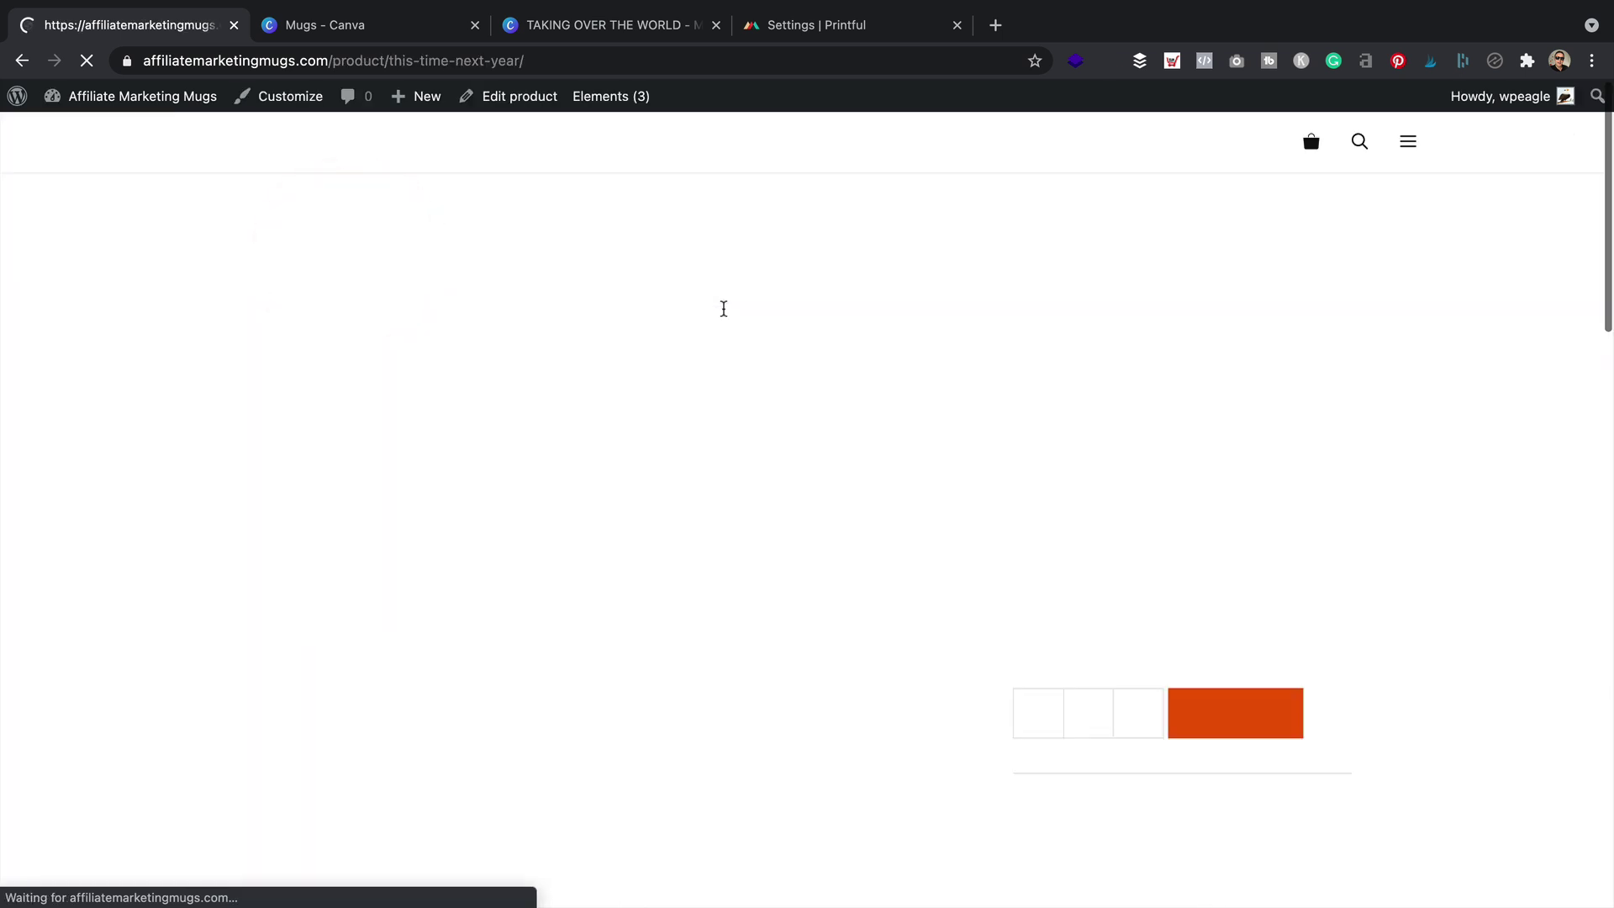
drag(1330, 672, 1065, 558)
click(1066, 558)
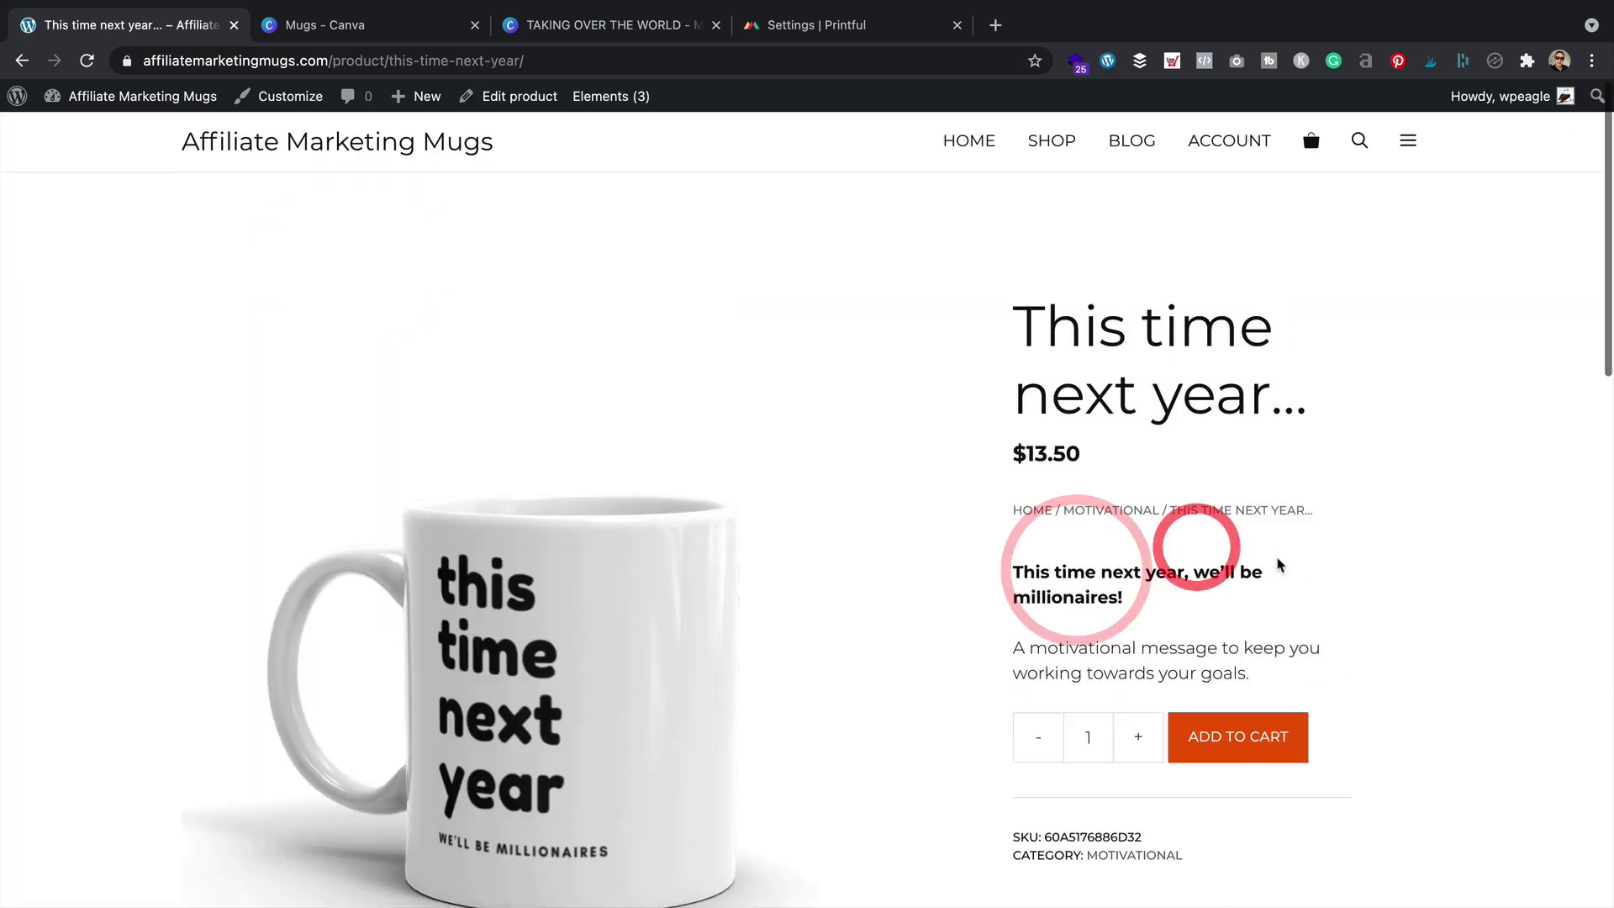
scroll(1283, 580, down, 1)
scroll(1275, 551, down, 10)
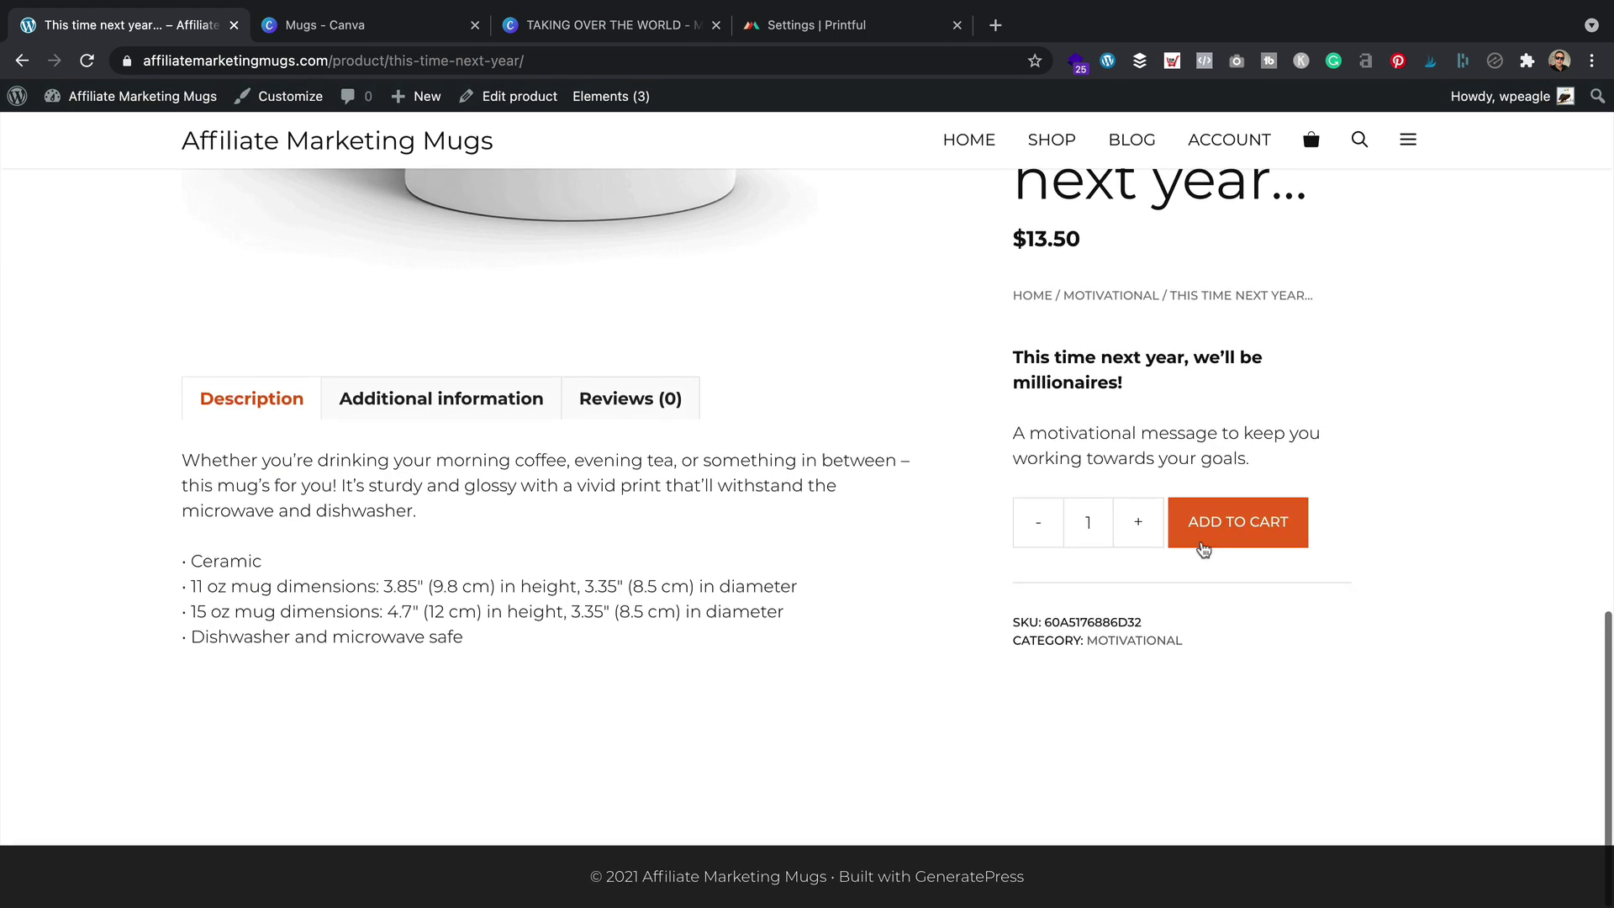
scroll(1202, 548, up, 10)
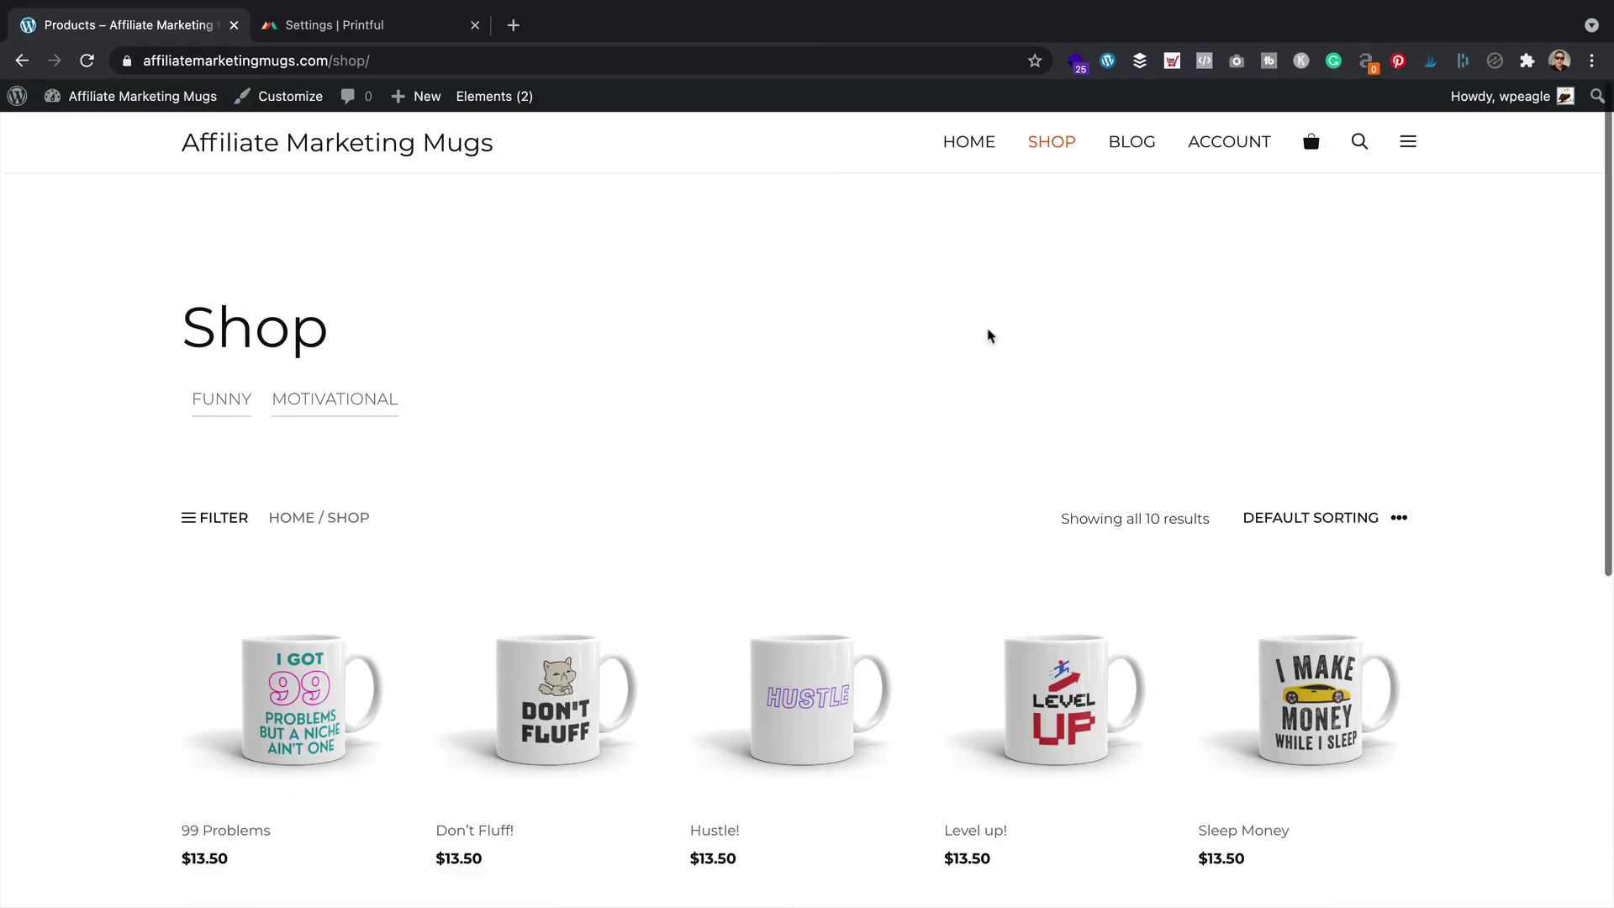
Scroll the ten-mug shop grid and open the Level up! mug to check its short description
scroll(988, 335, down, 3)
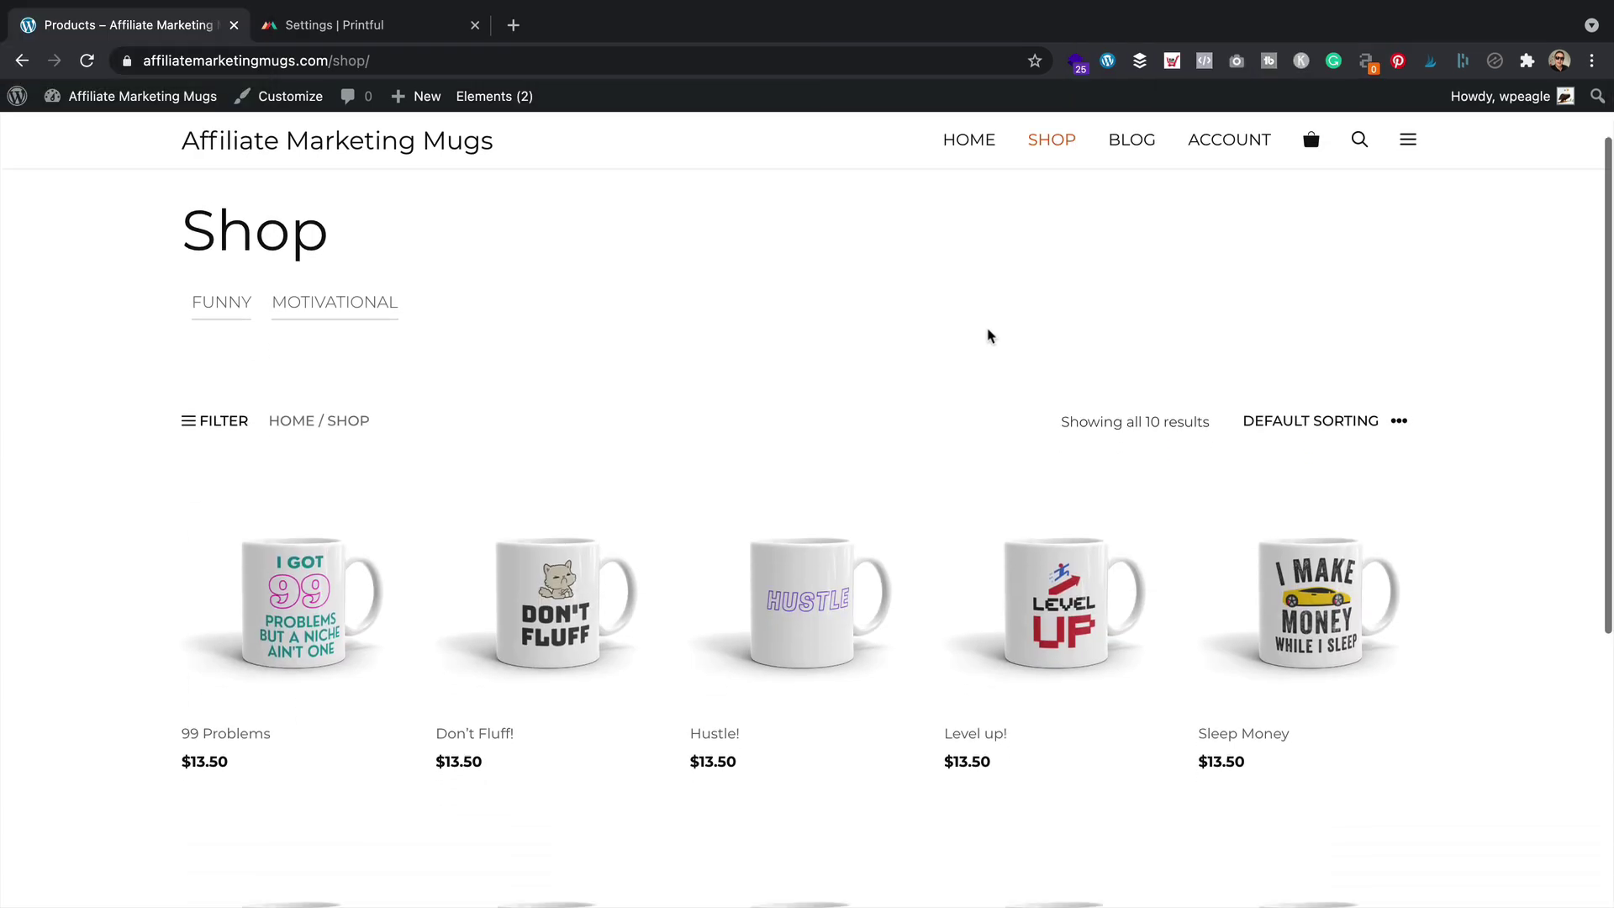
scroll(1328, 548, down, 3)
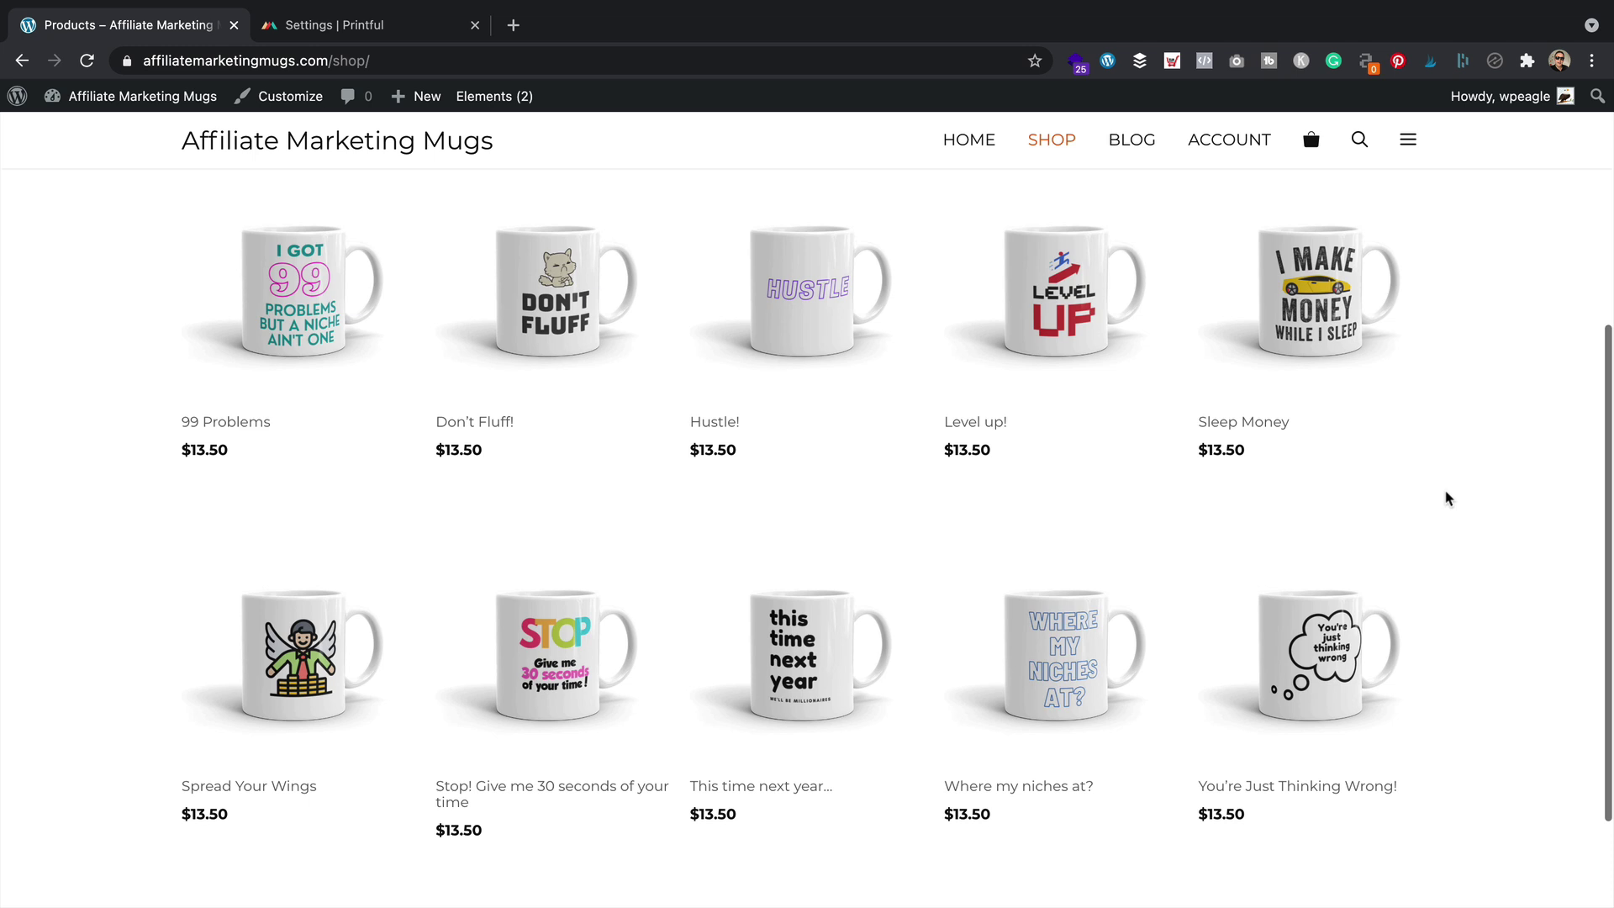
click(1064, 286)
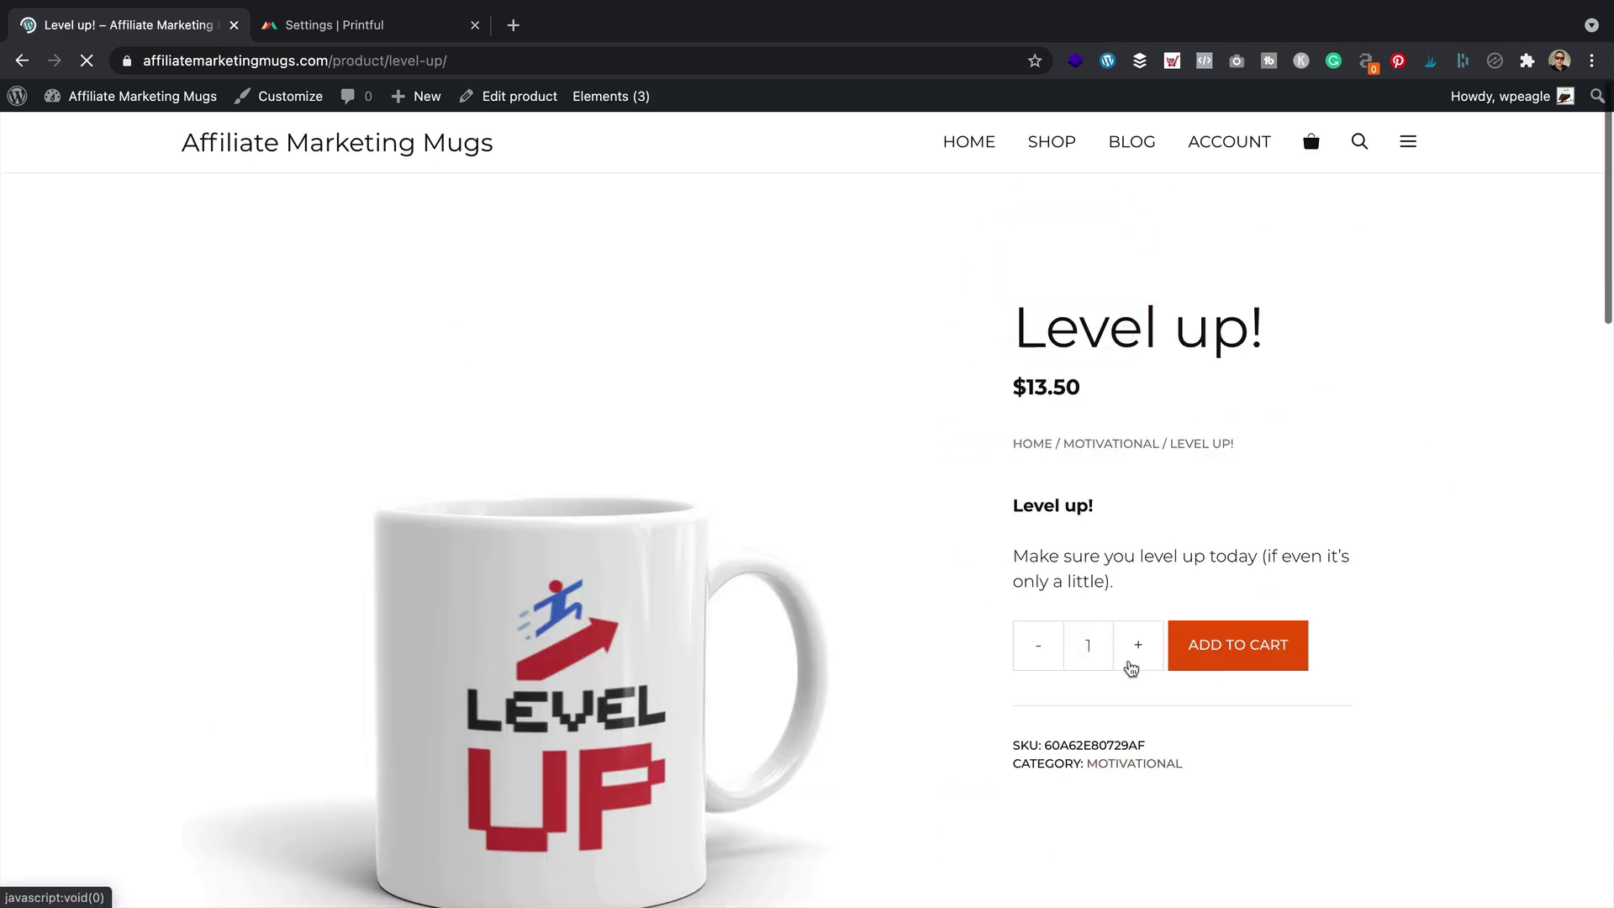
drag(1127, 576, 1013, 499)
click(1013, 500)
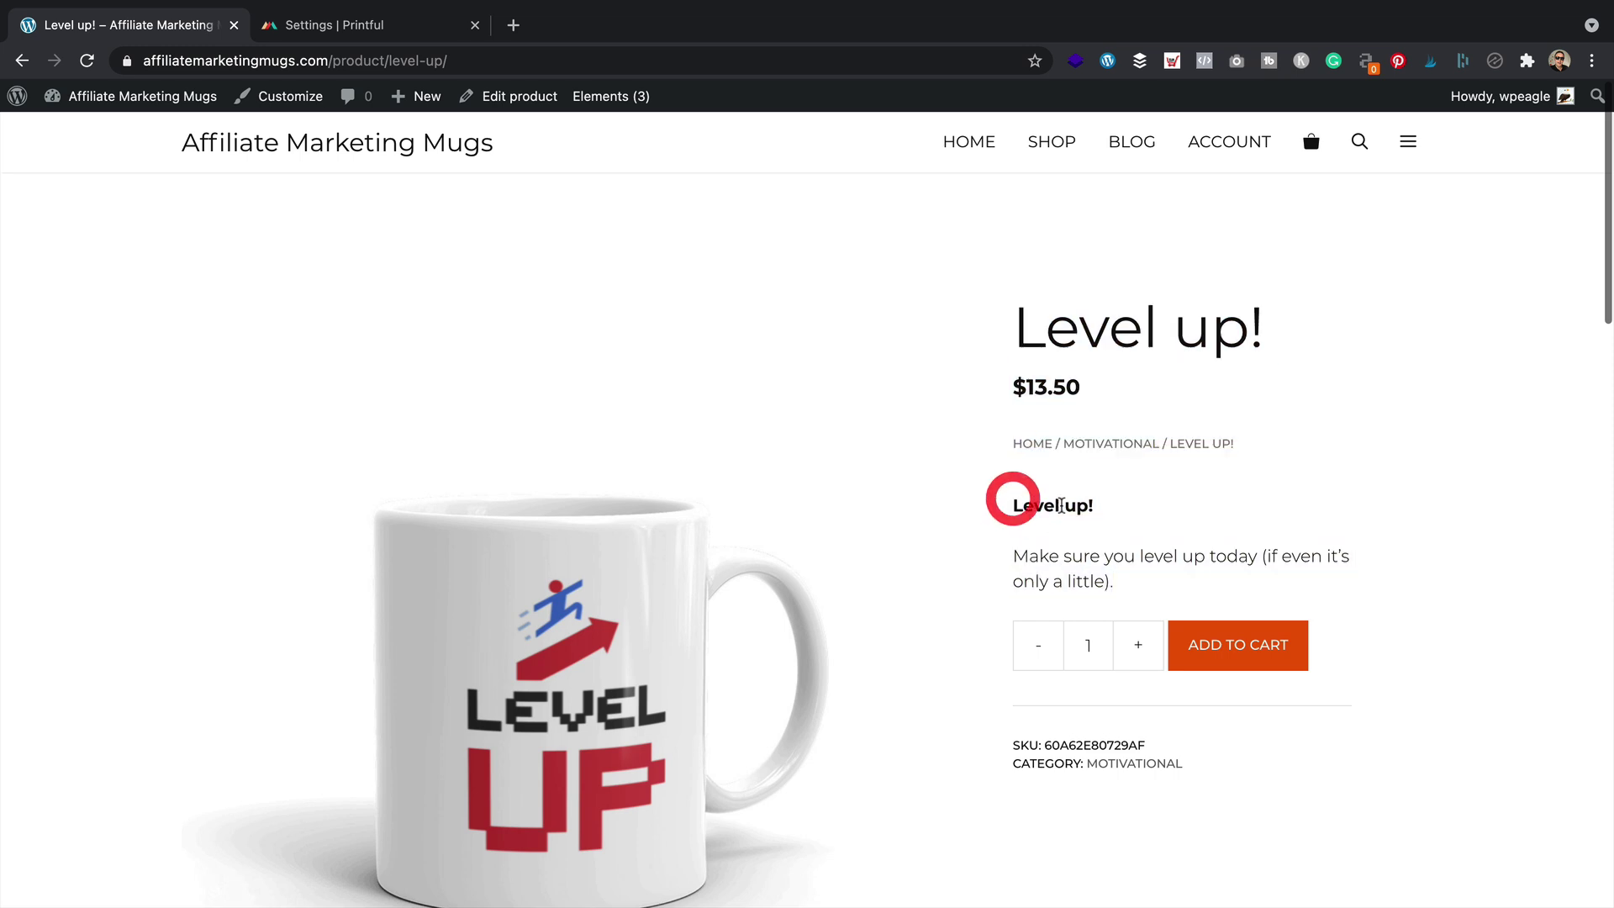
scroll(1063, 505, down, 2)
scroll(1068, 427, up, 2)
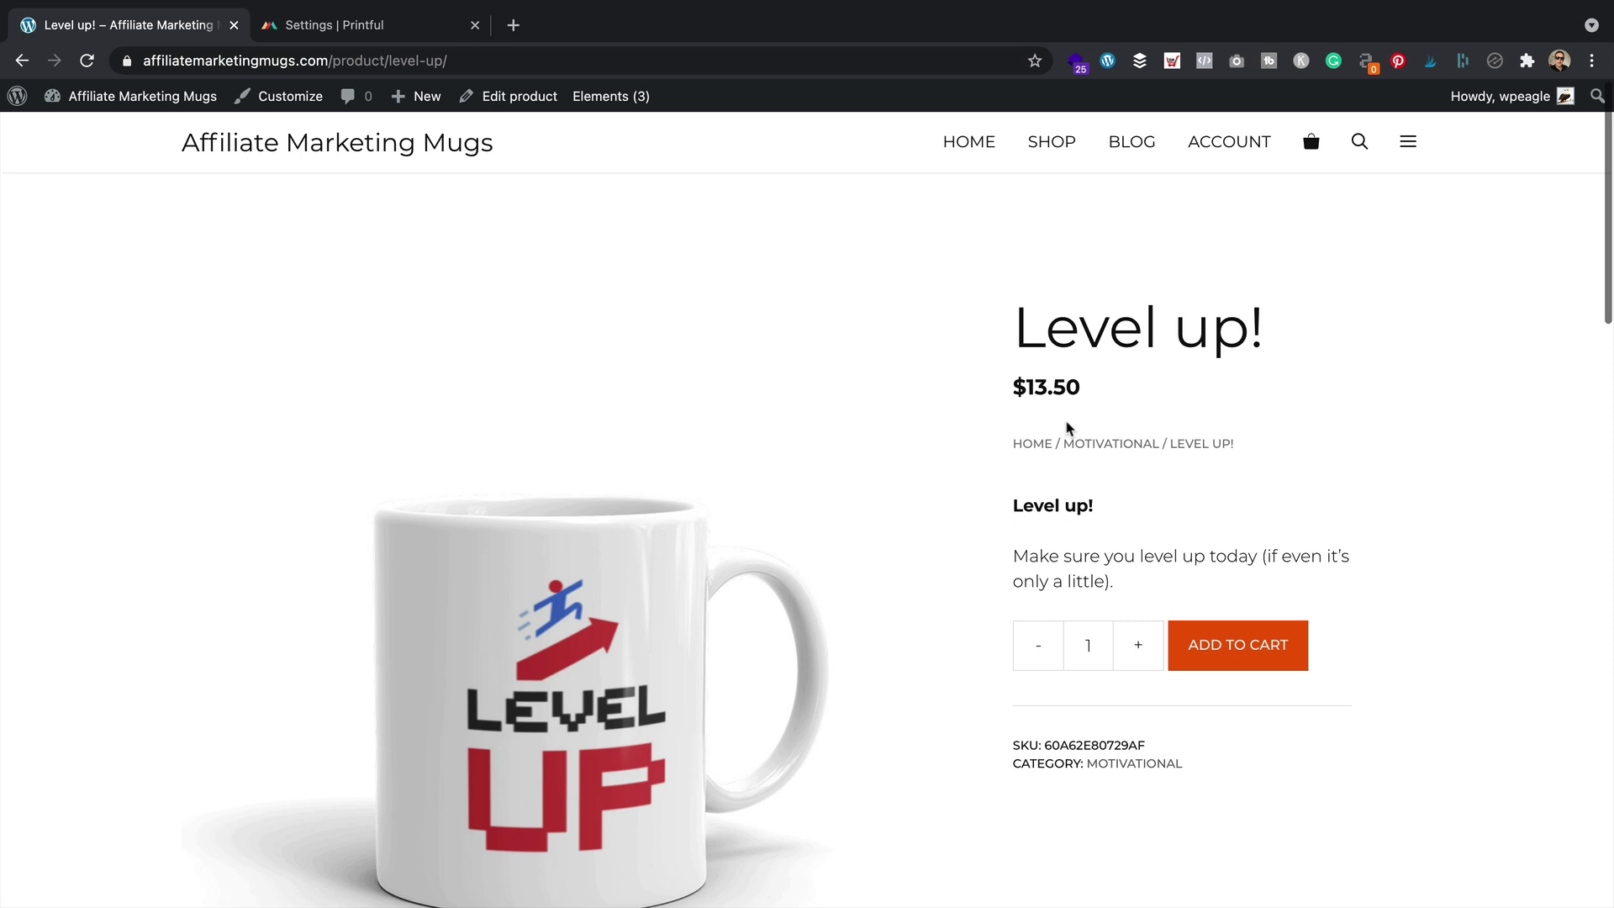
Search the web for 'stripe fees' in a new tab
click(512, 25)
text(stripe)
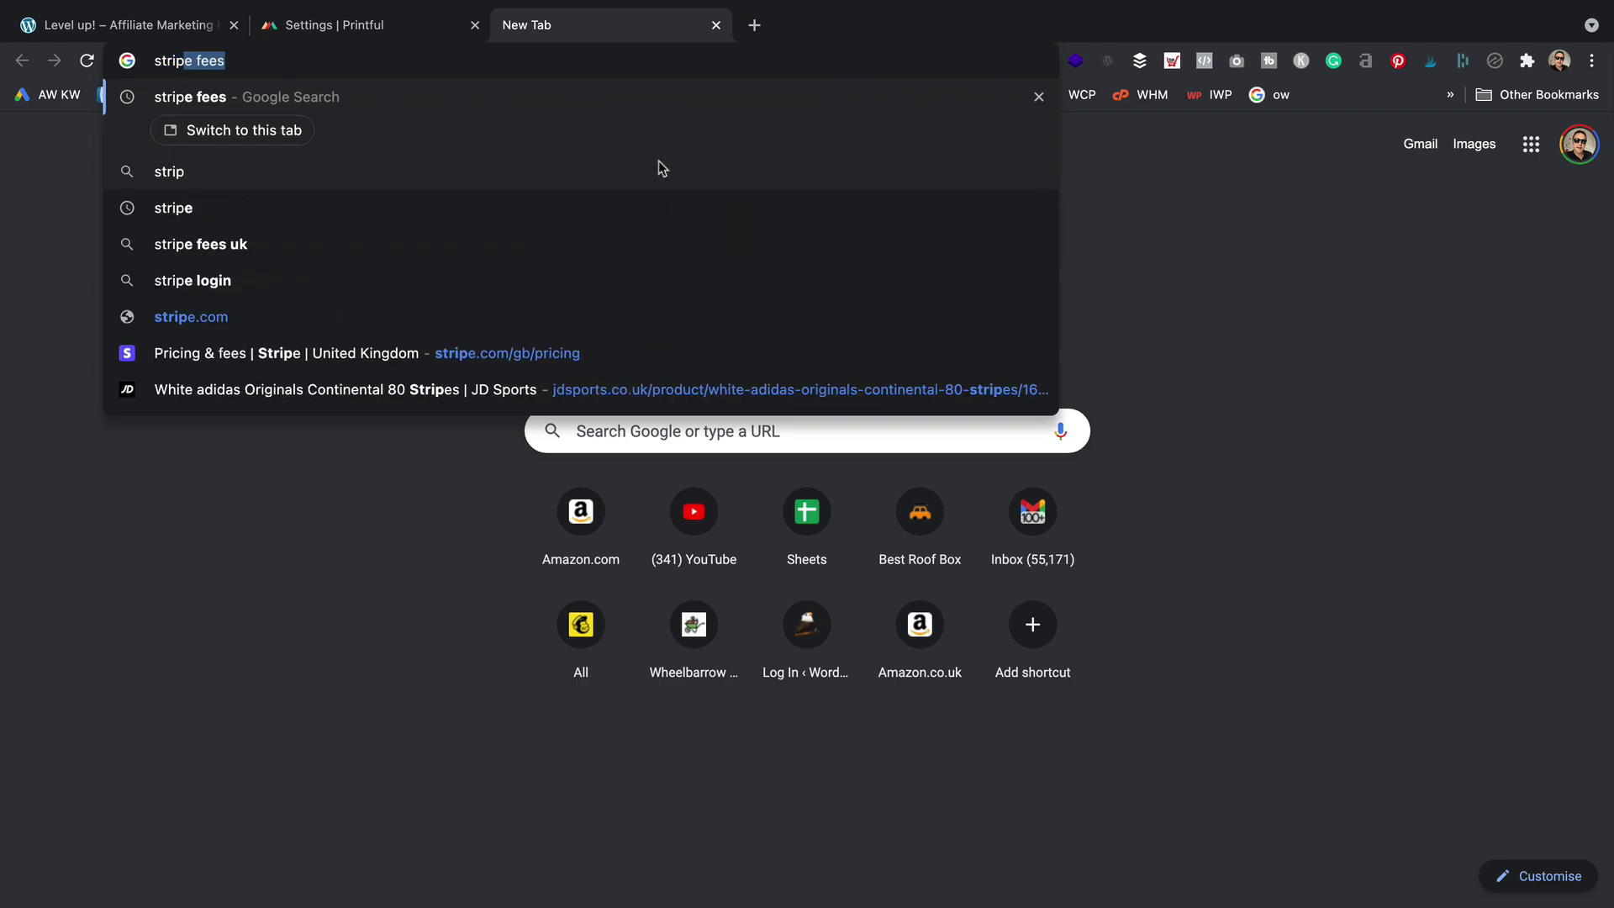
key(Return)
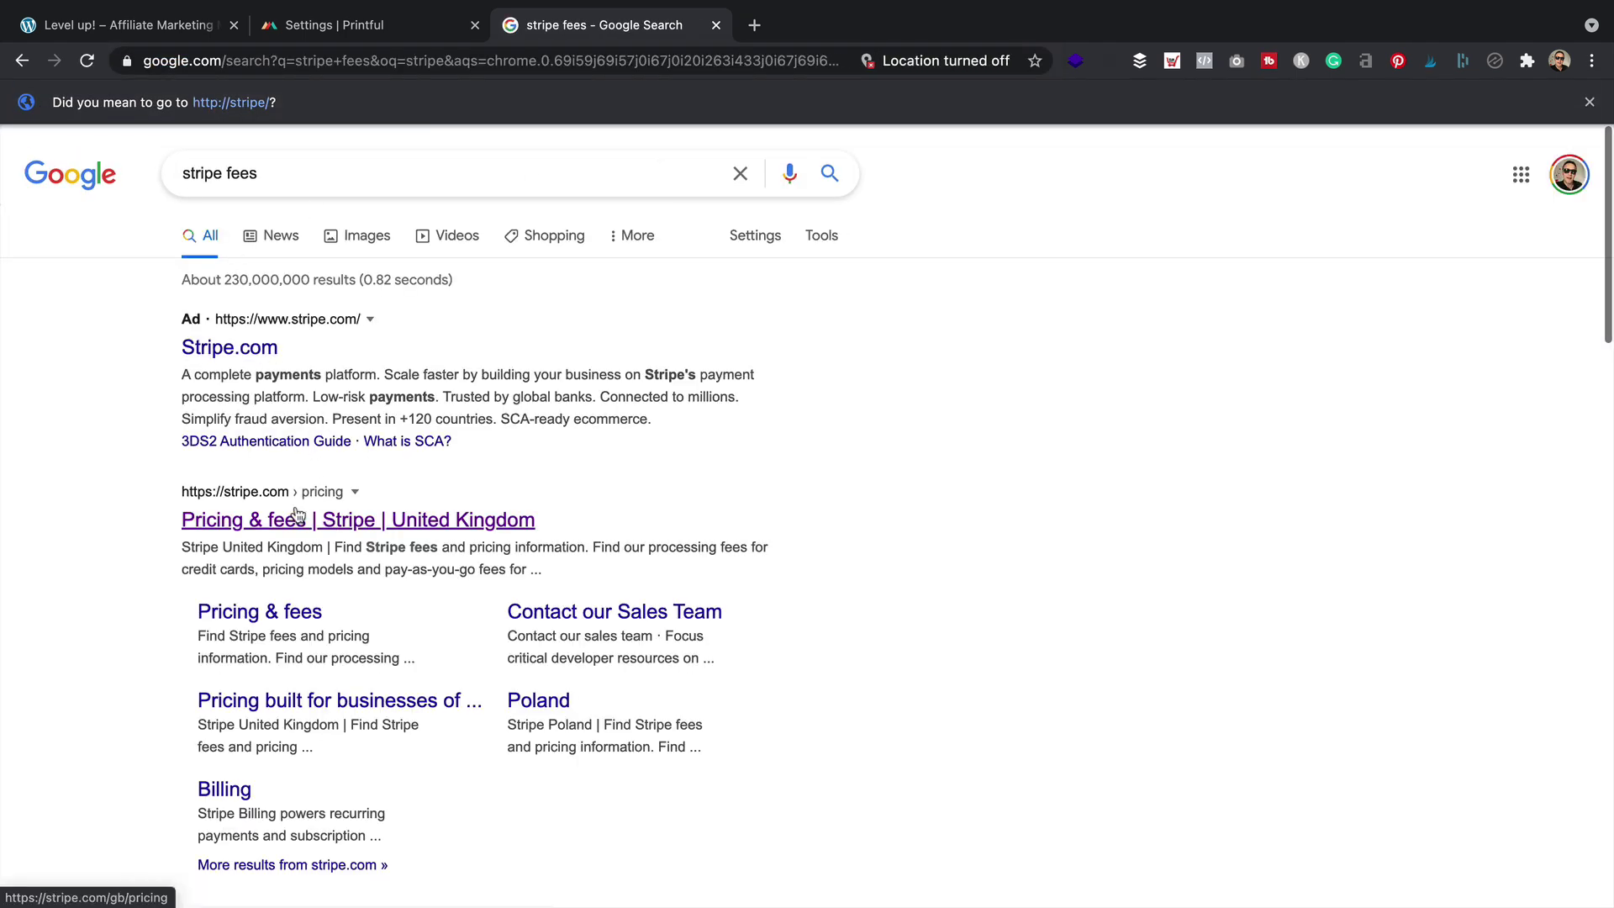
Review Stripe's UK card fees (1.4% + 20p, 2.9% + 20p), then go to the Stripe homepage
click(300, 515)
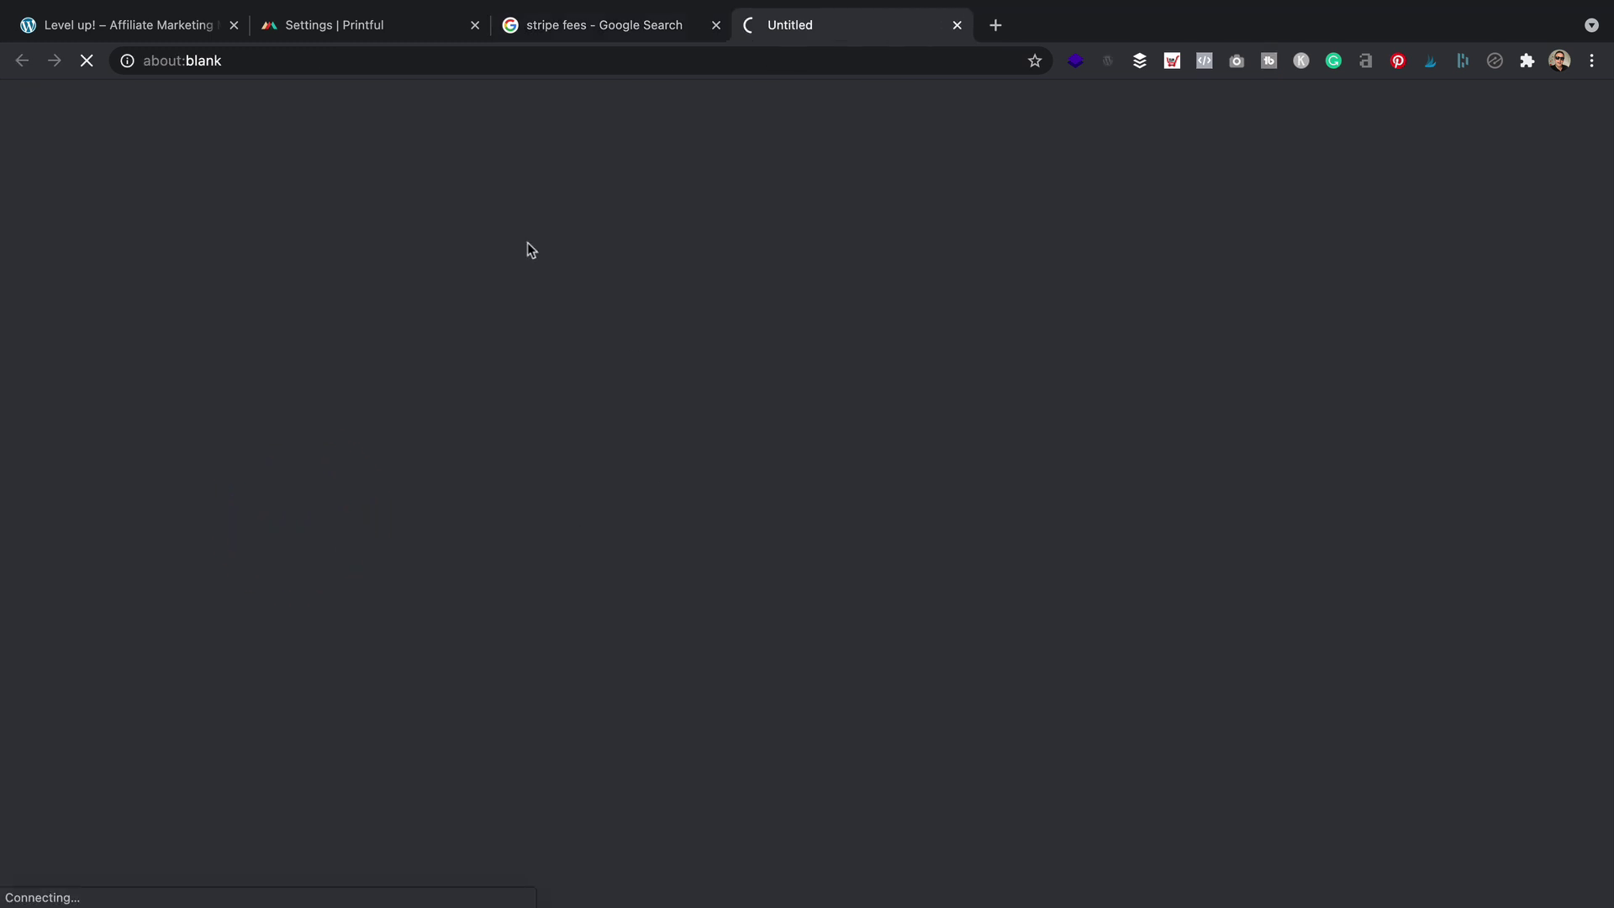
scroll(512, 471, down, 1)
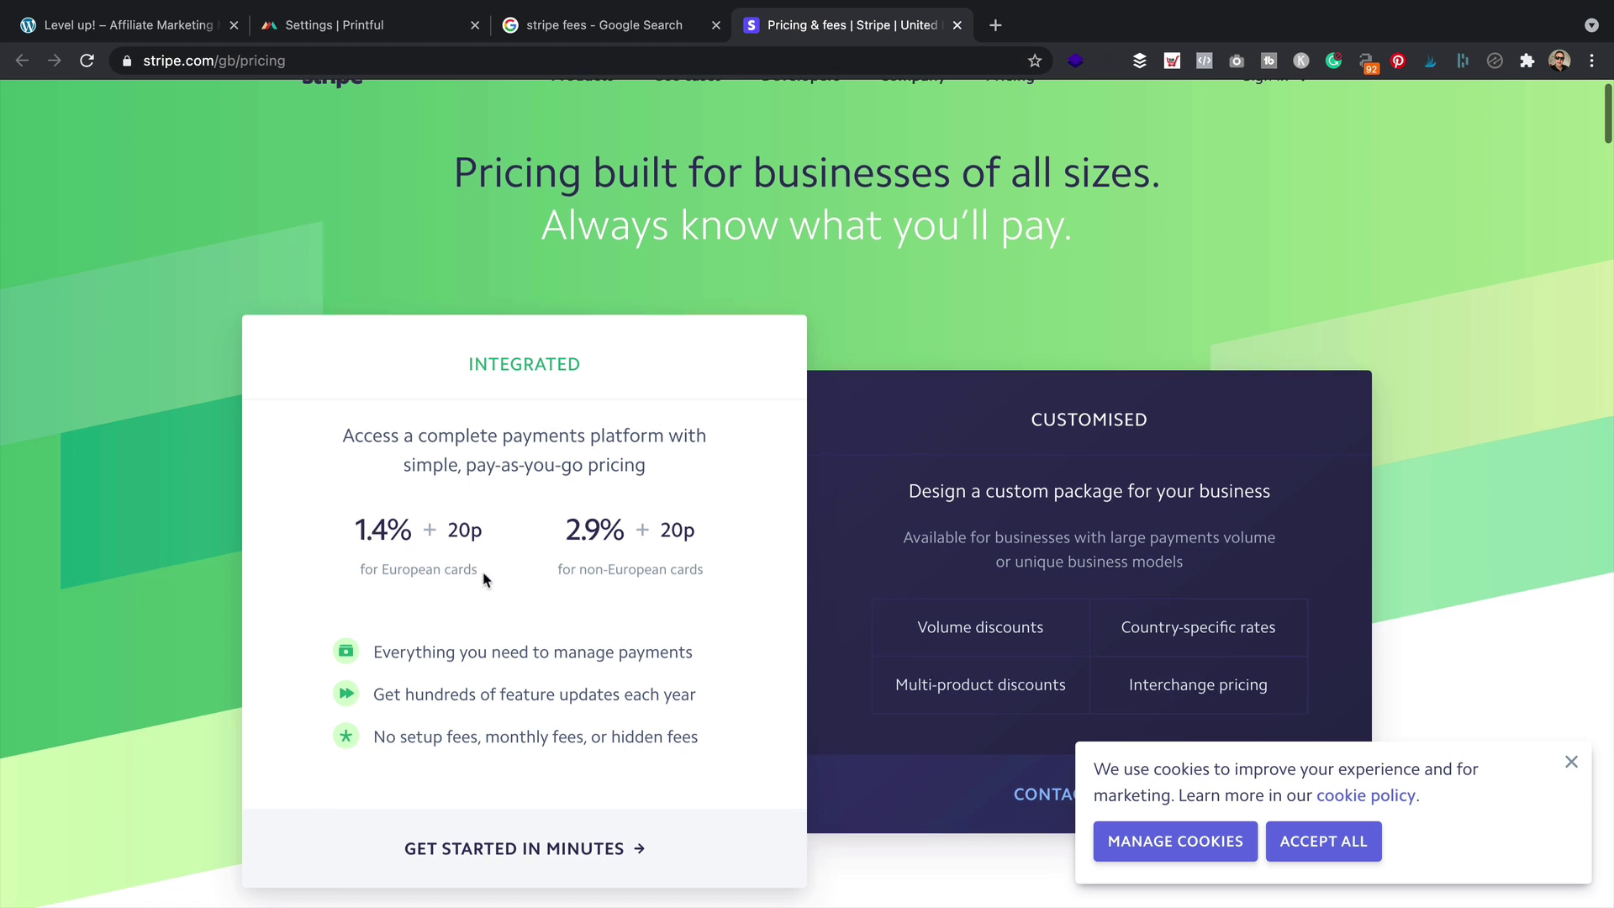
scroll(601, 557, down, 4)
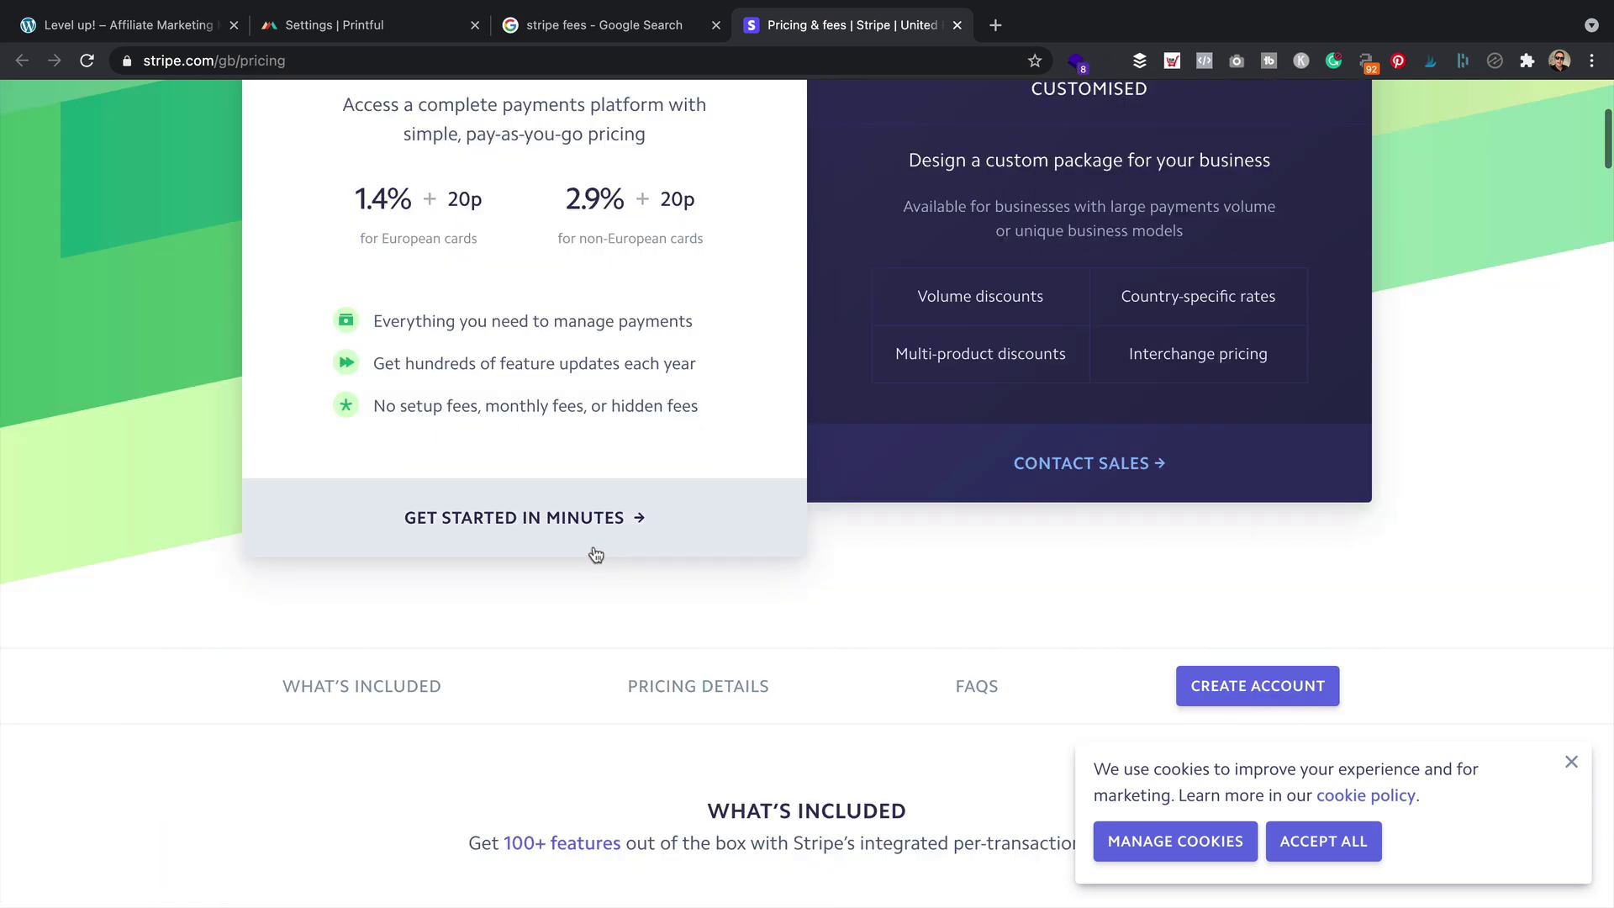
scroll(582, 273, up, 2)
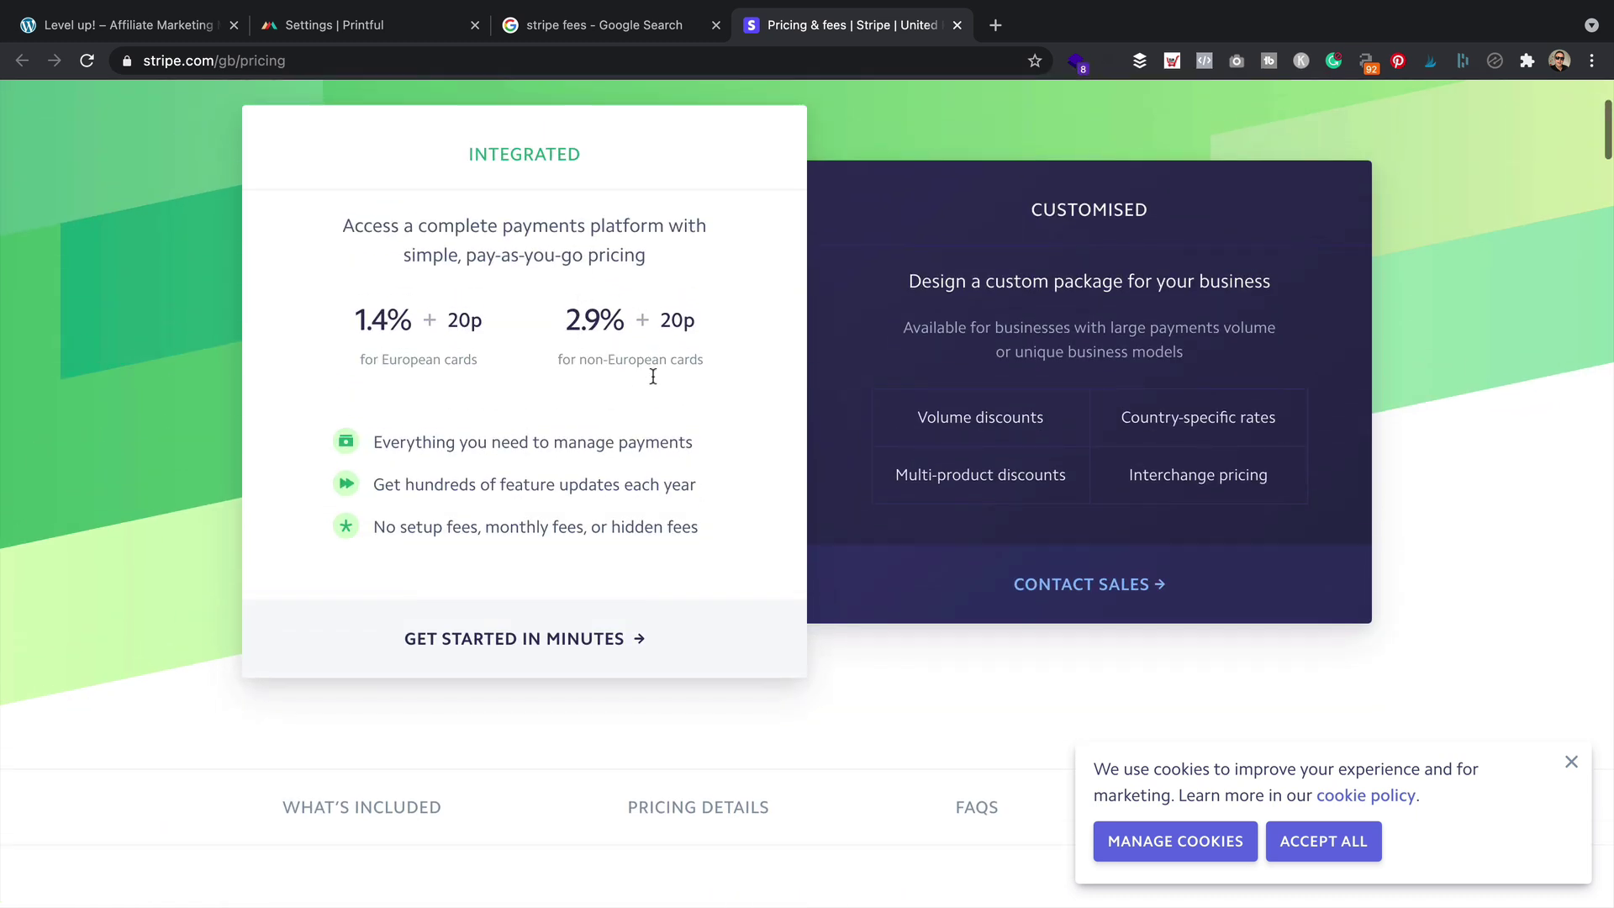
scroll(655, 380, up, 3)
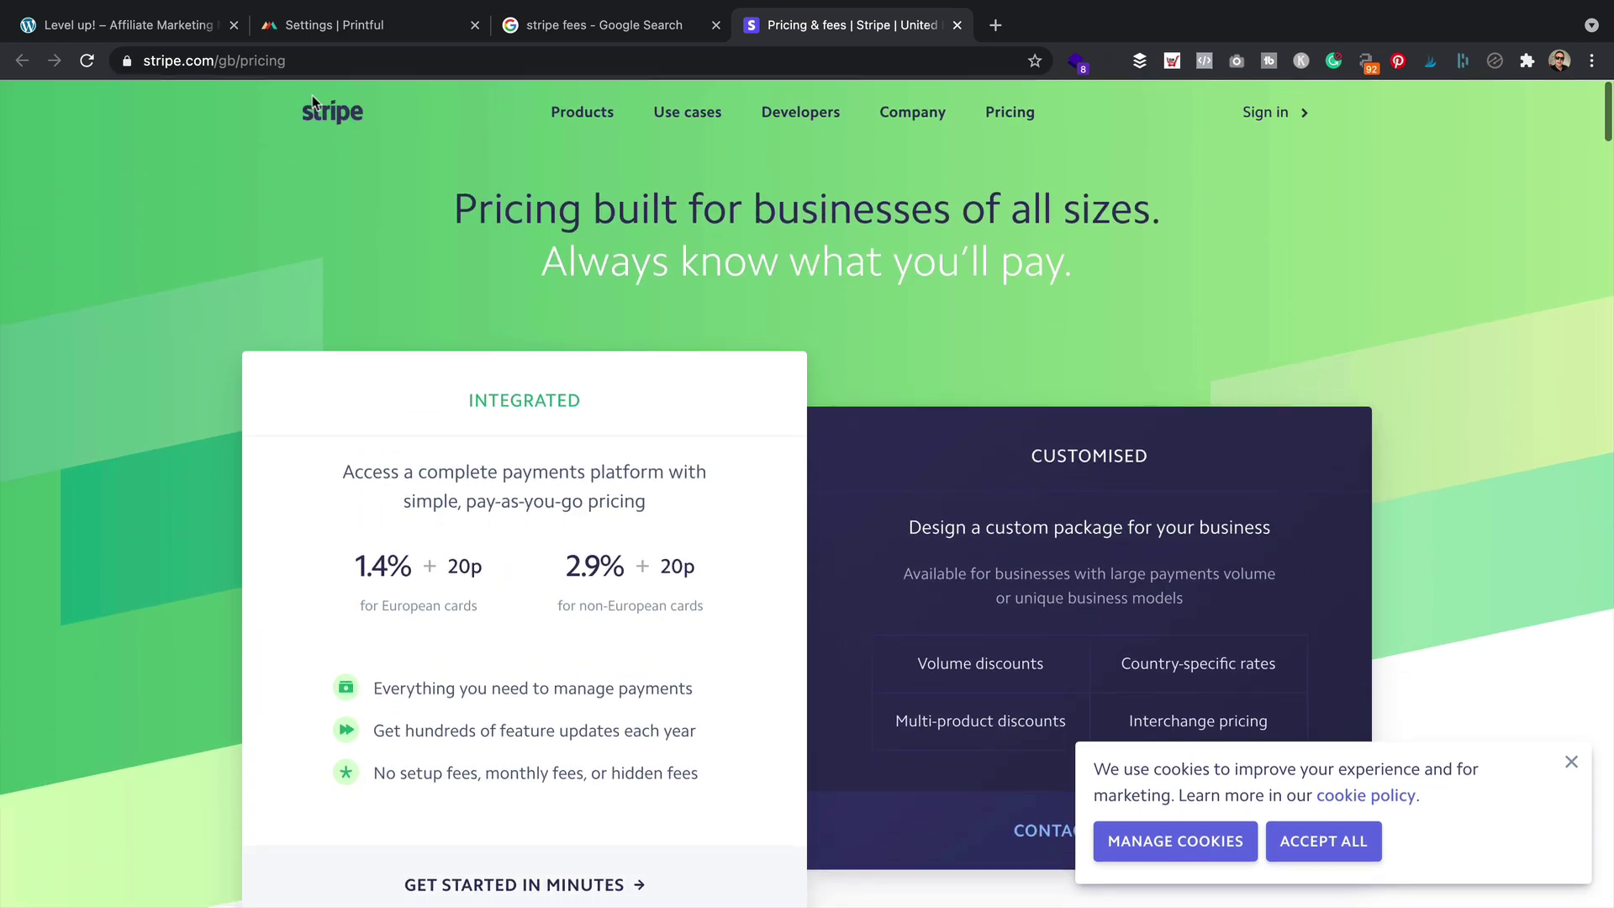
click(341, 116)
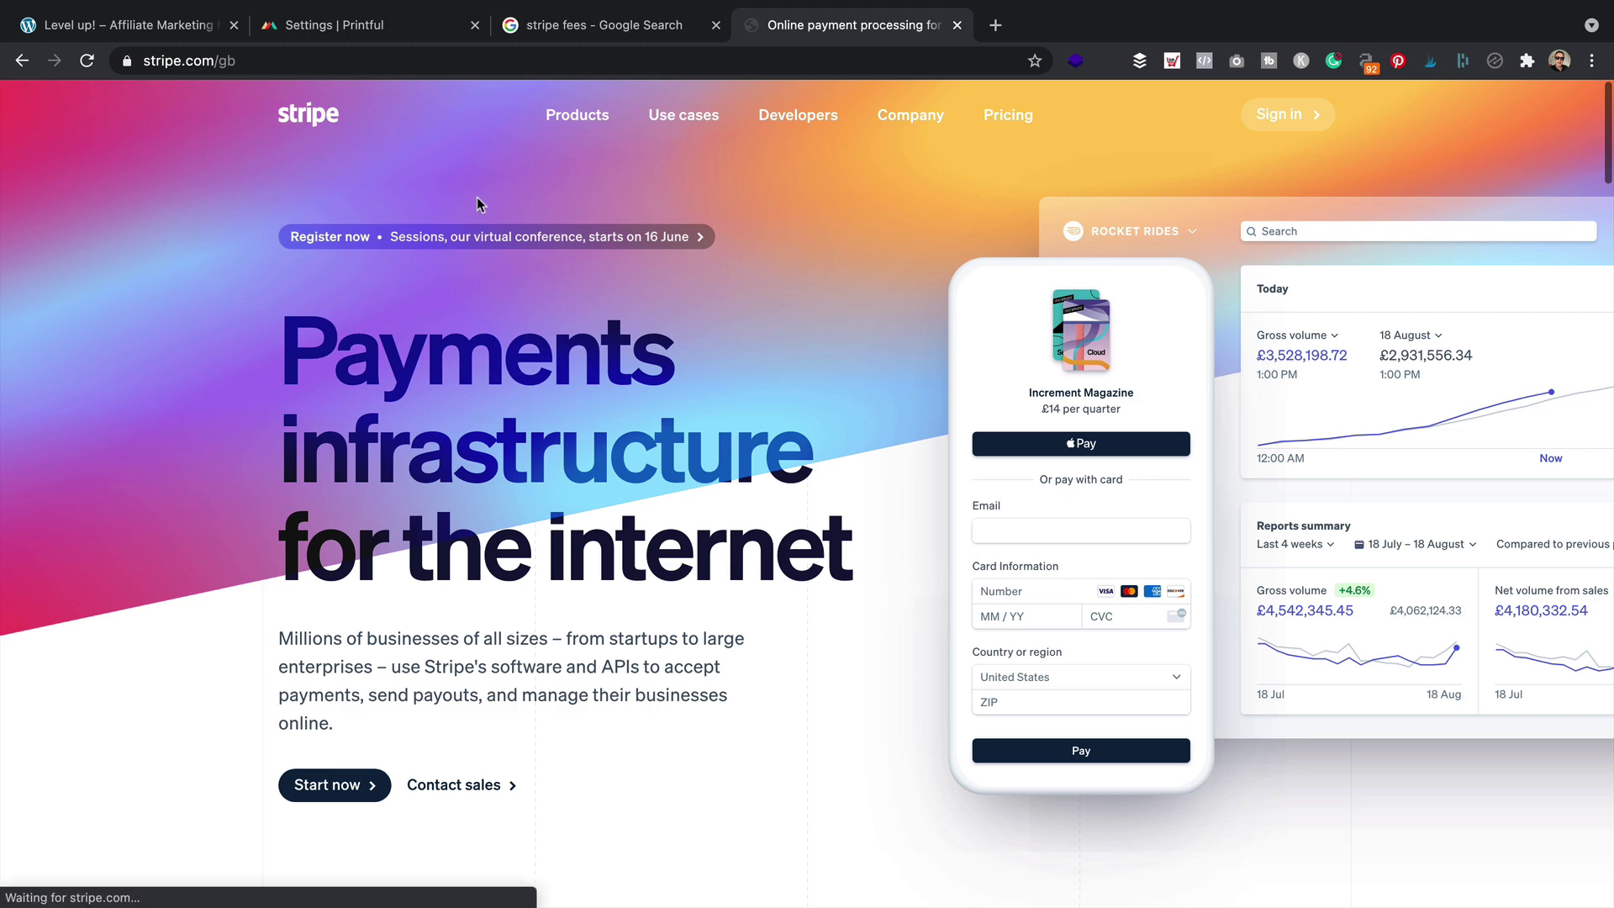
Sign in to the existing Stripe account's dashboard, close the search tab, and return to the store
click(339, 796)
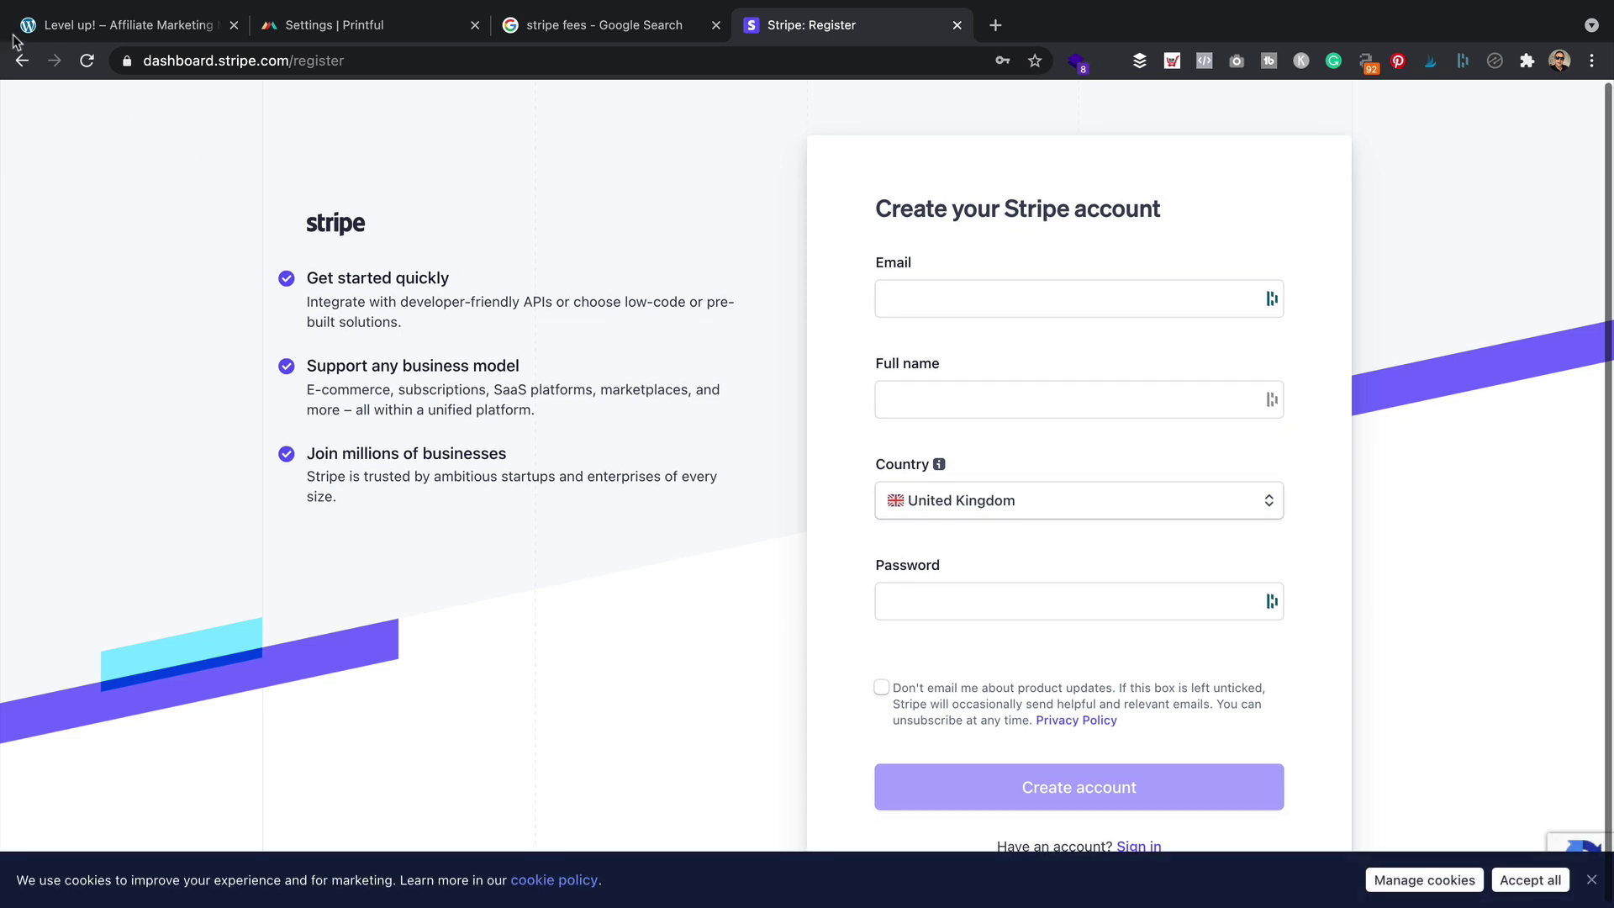
click(22, 60)
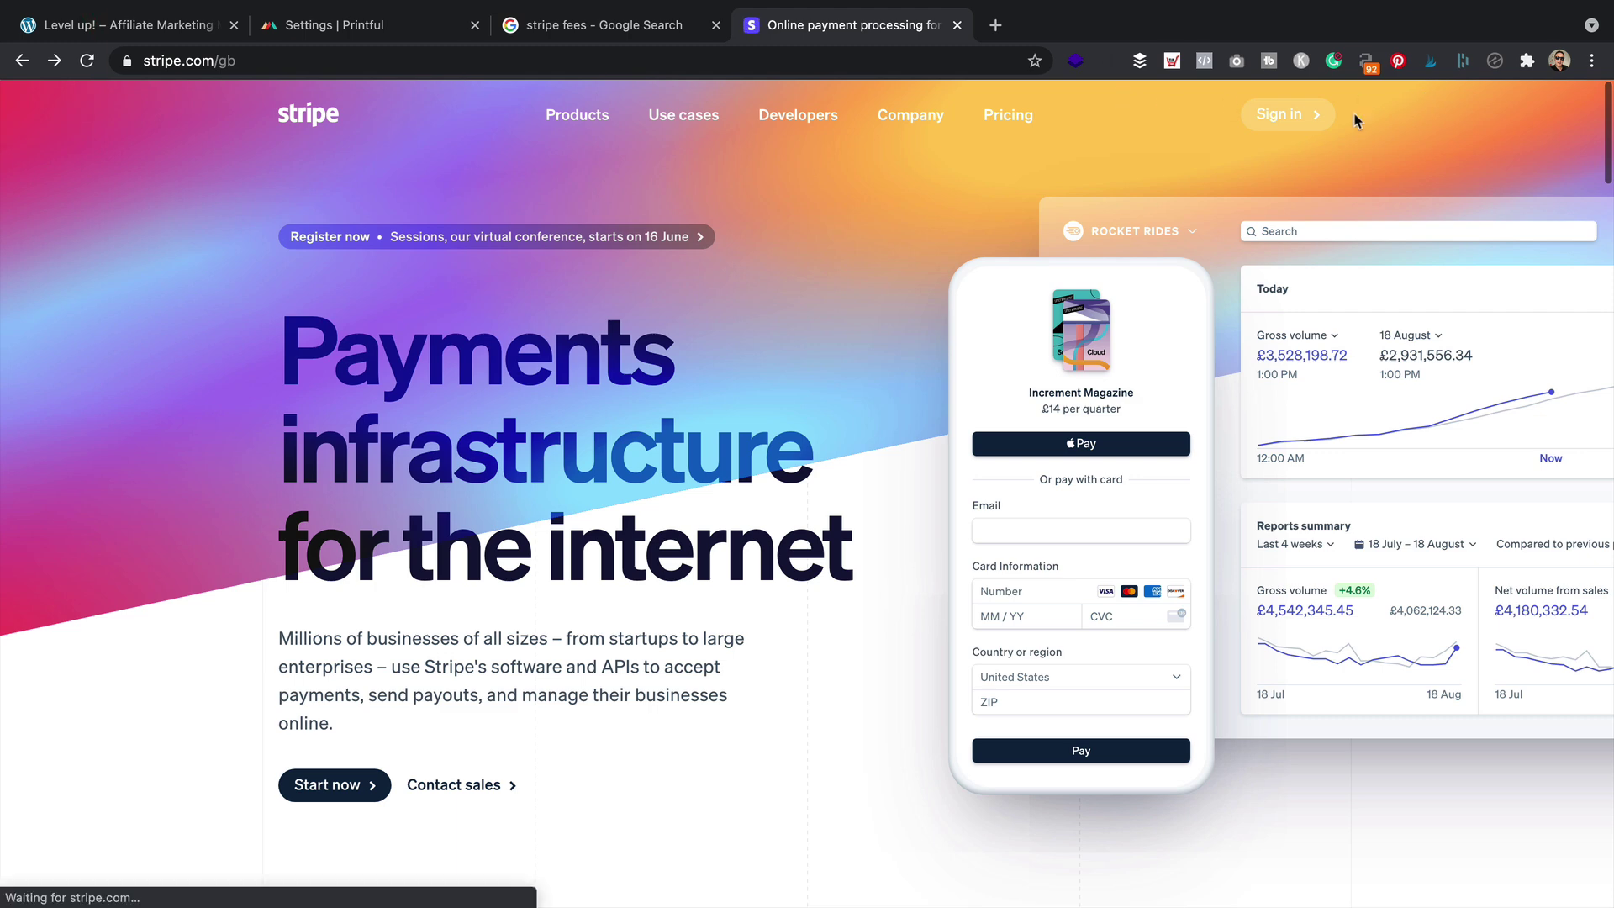
click(1292, 115)
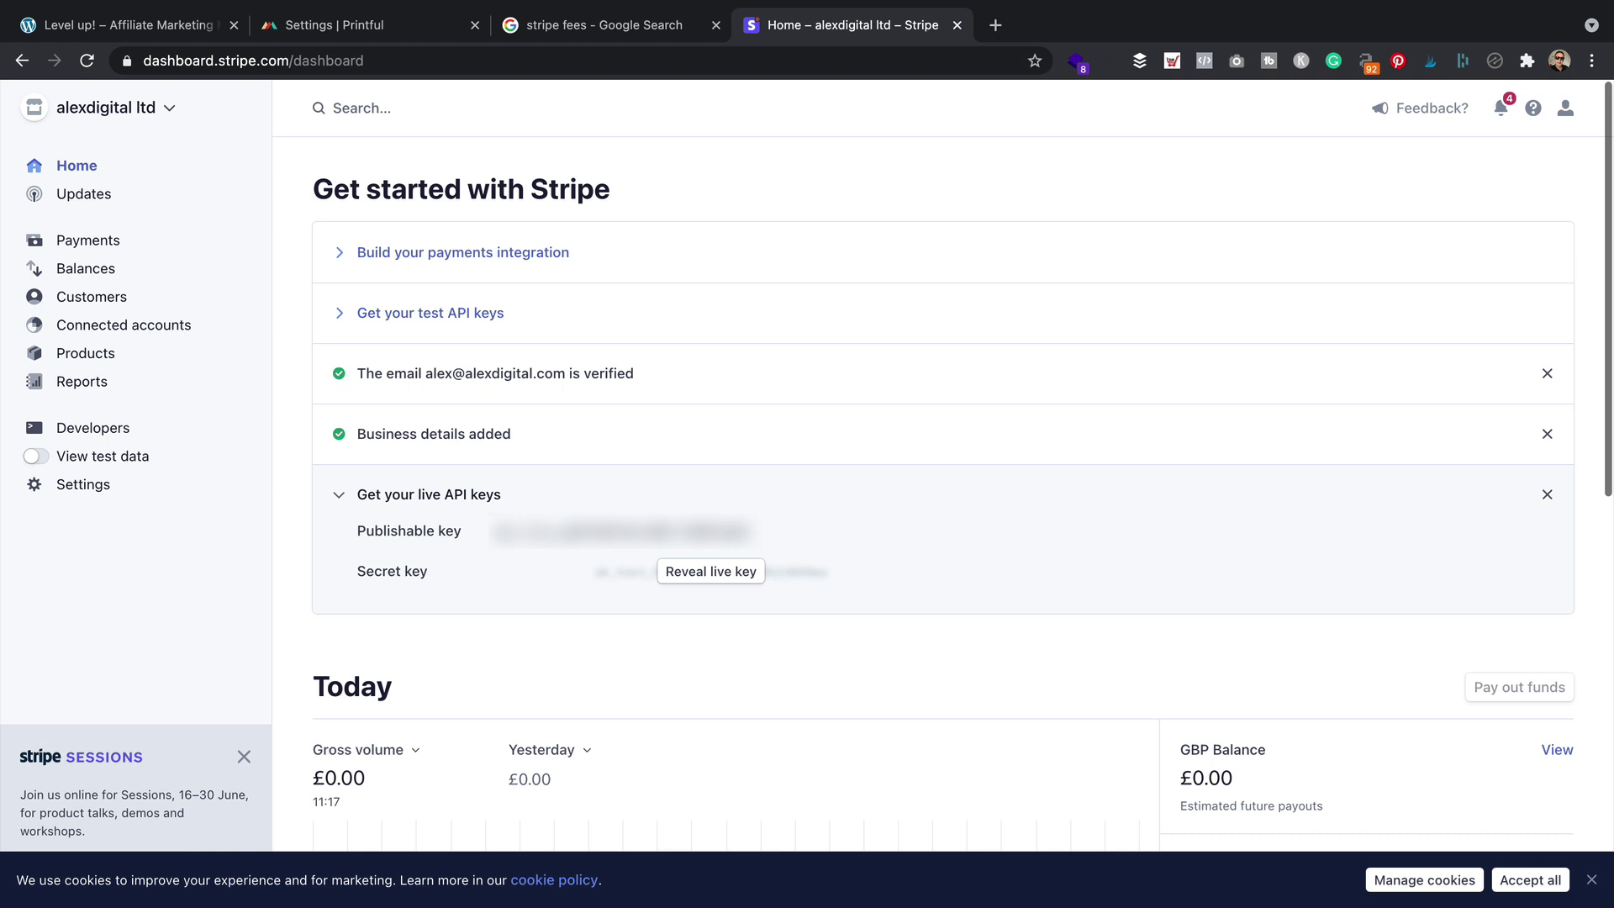
click(716, 25)
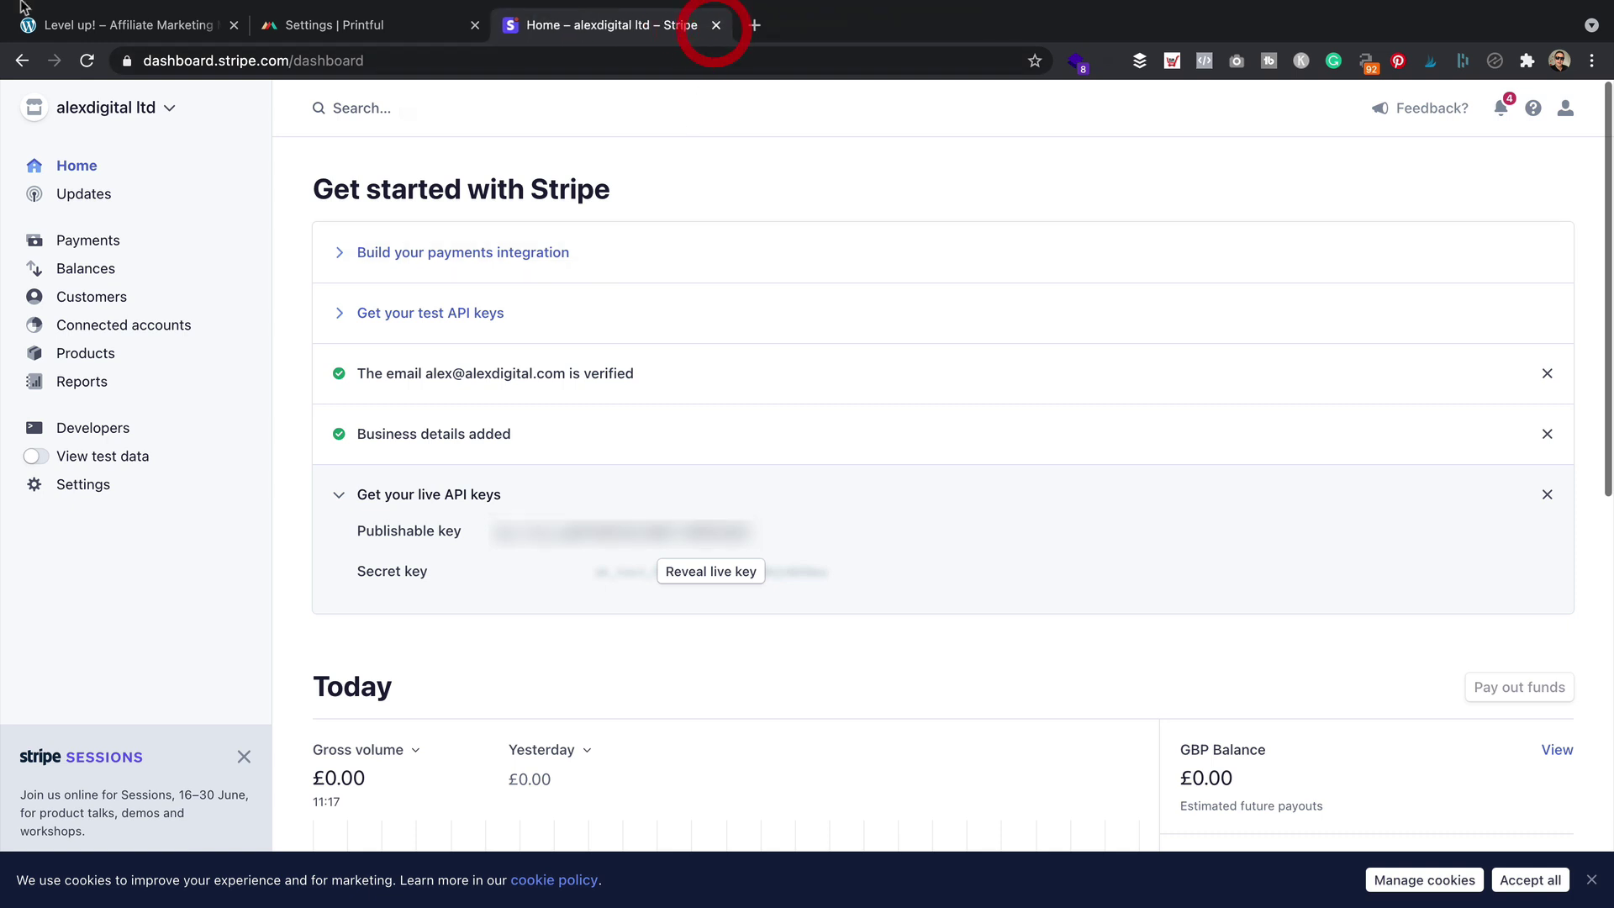
click(90, 38)
Find the Stripe extension among the WooCommerce payment extensions
click(124, 131)
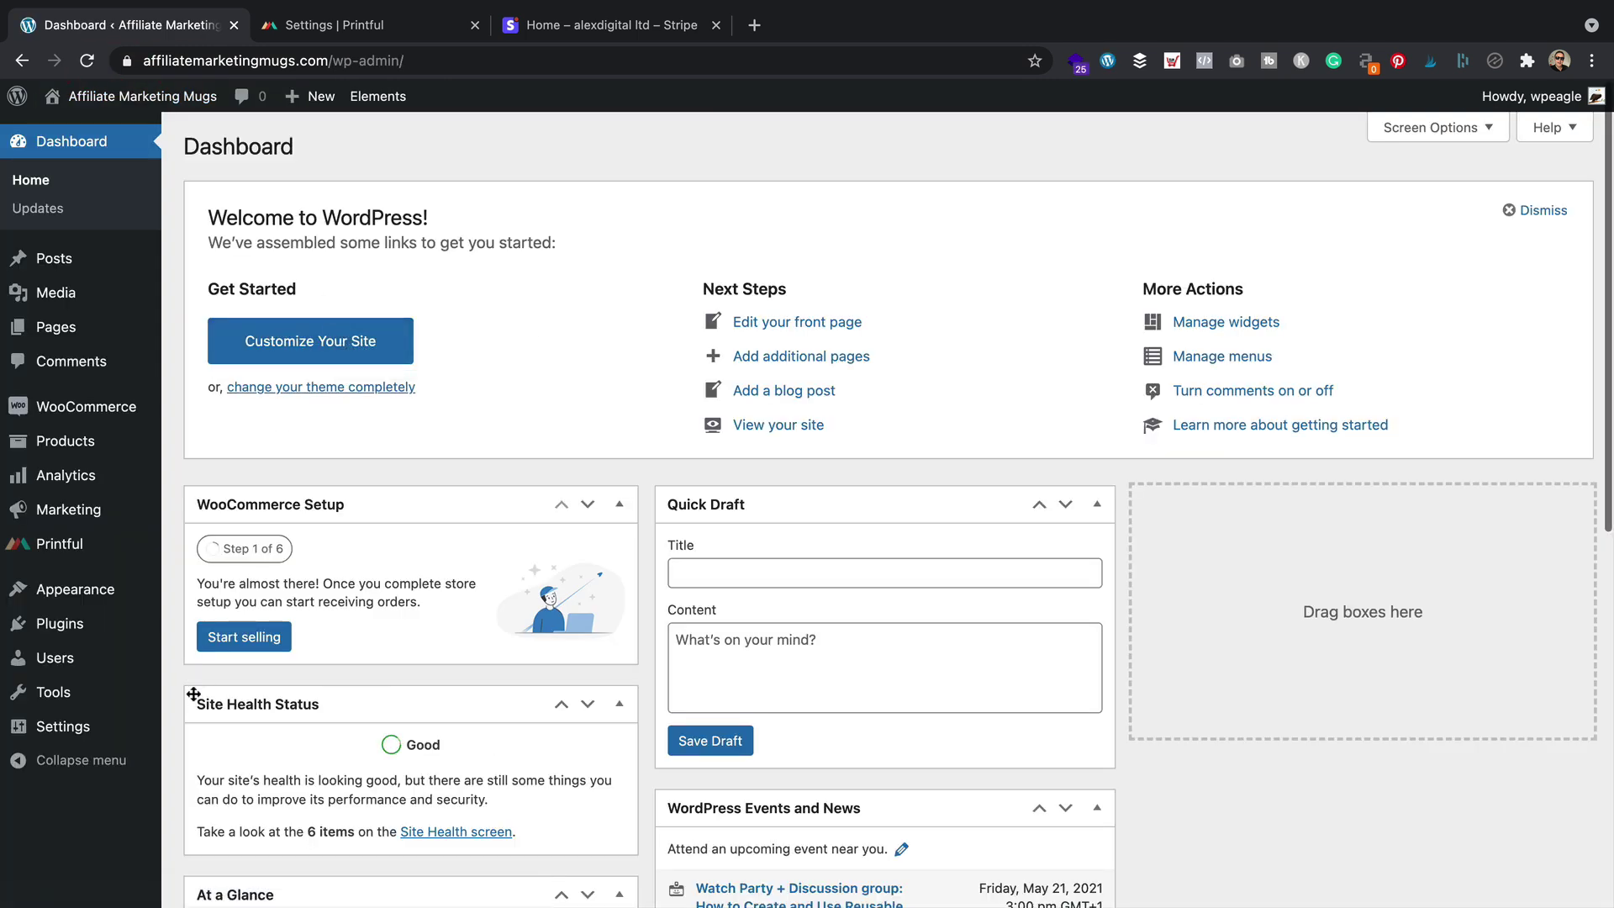
mouse_move(84, 407)
click(229, 608)
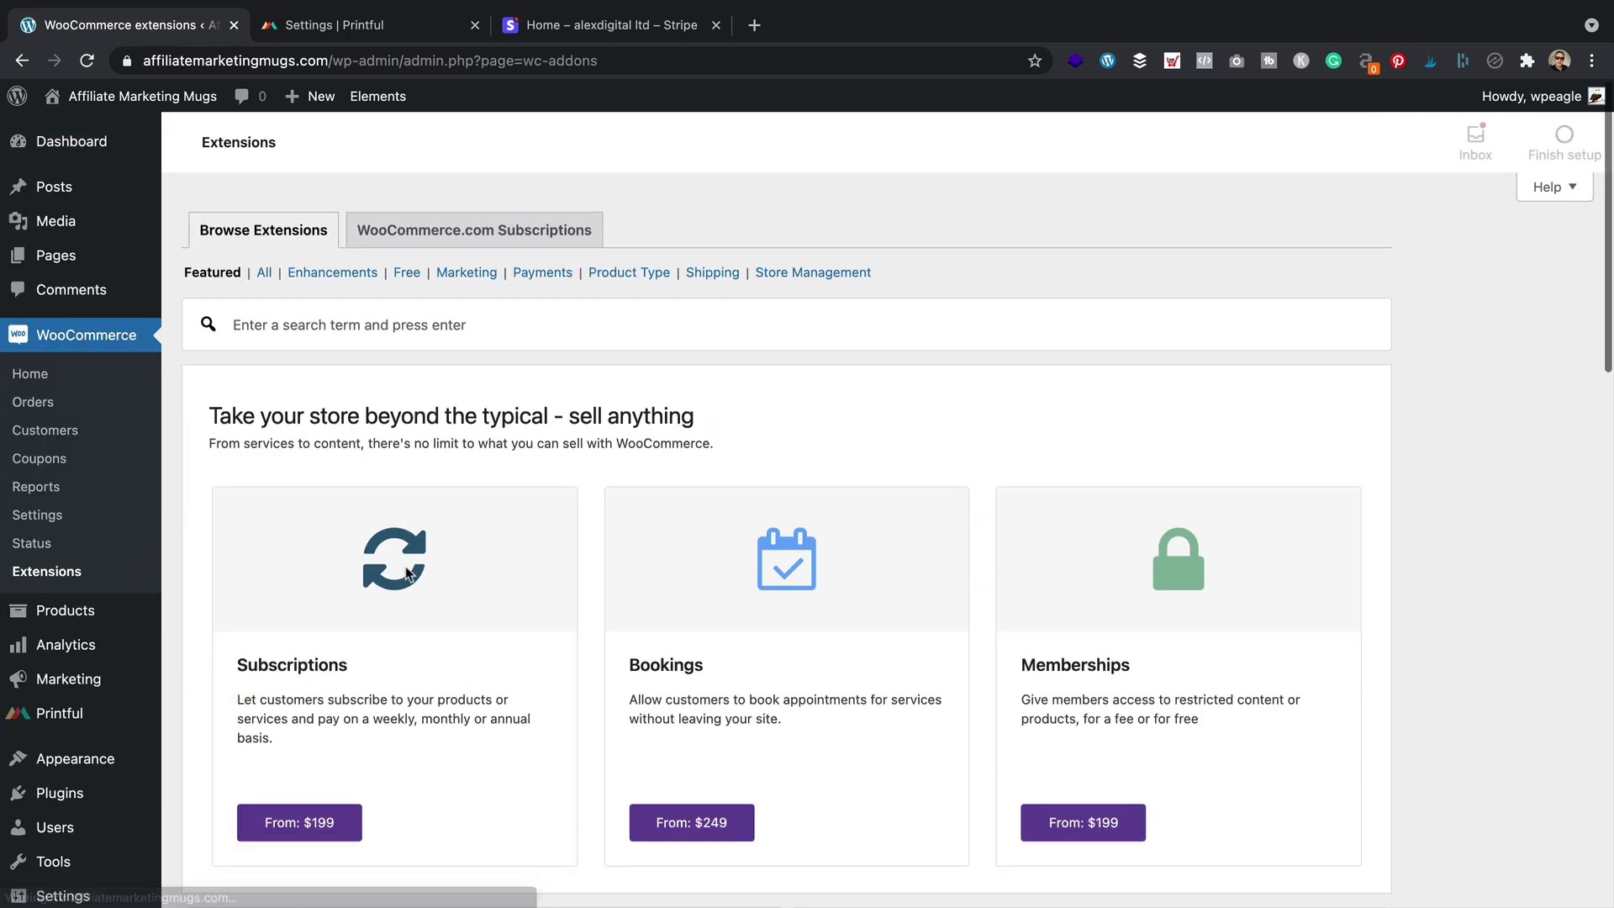
click(544, 273)
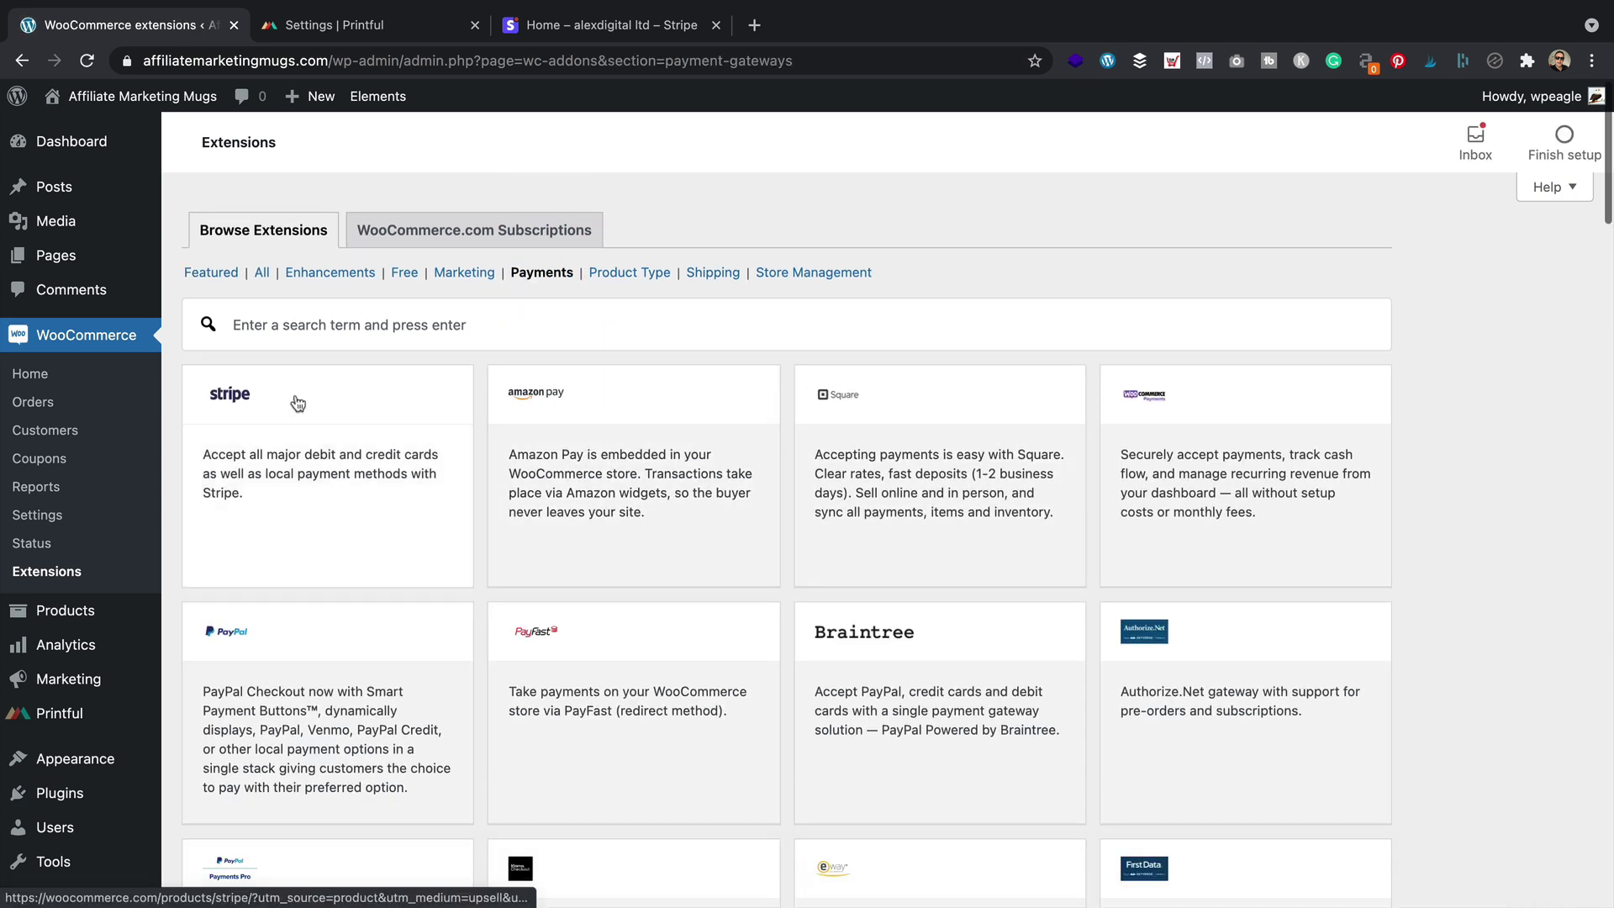
click(297, 403)
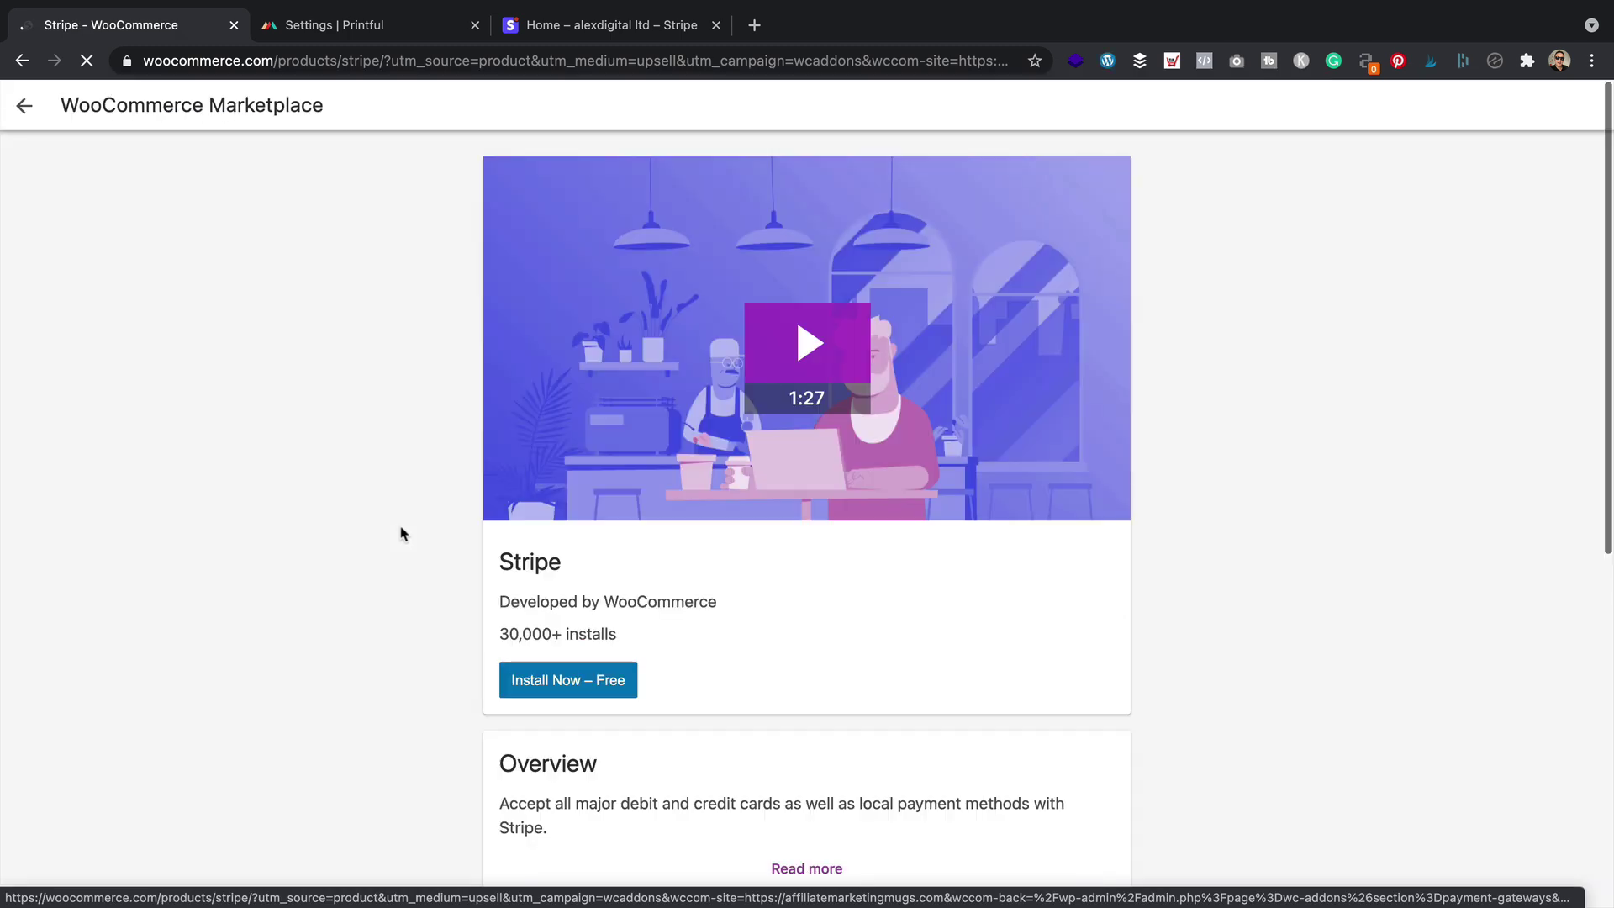
Get the free Stripe extension, add it to the site, and approve the WooCommerce.com connection
click(579, 679)
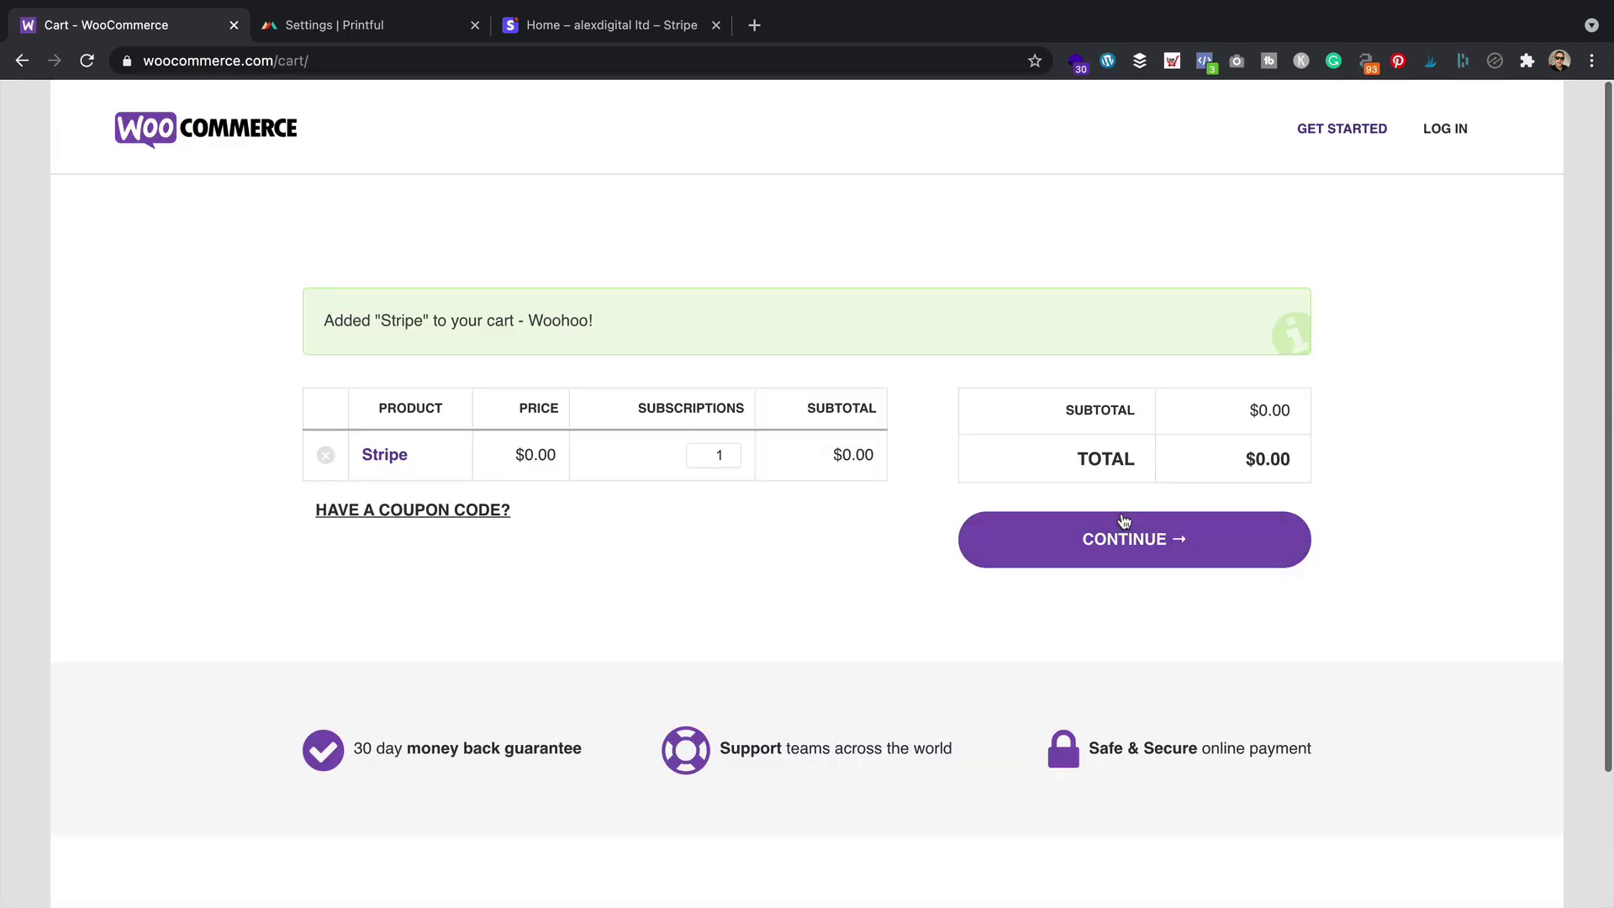
click(1161, 535)
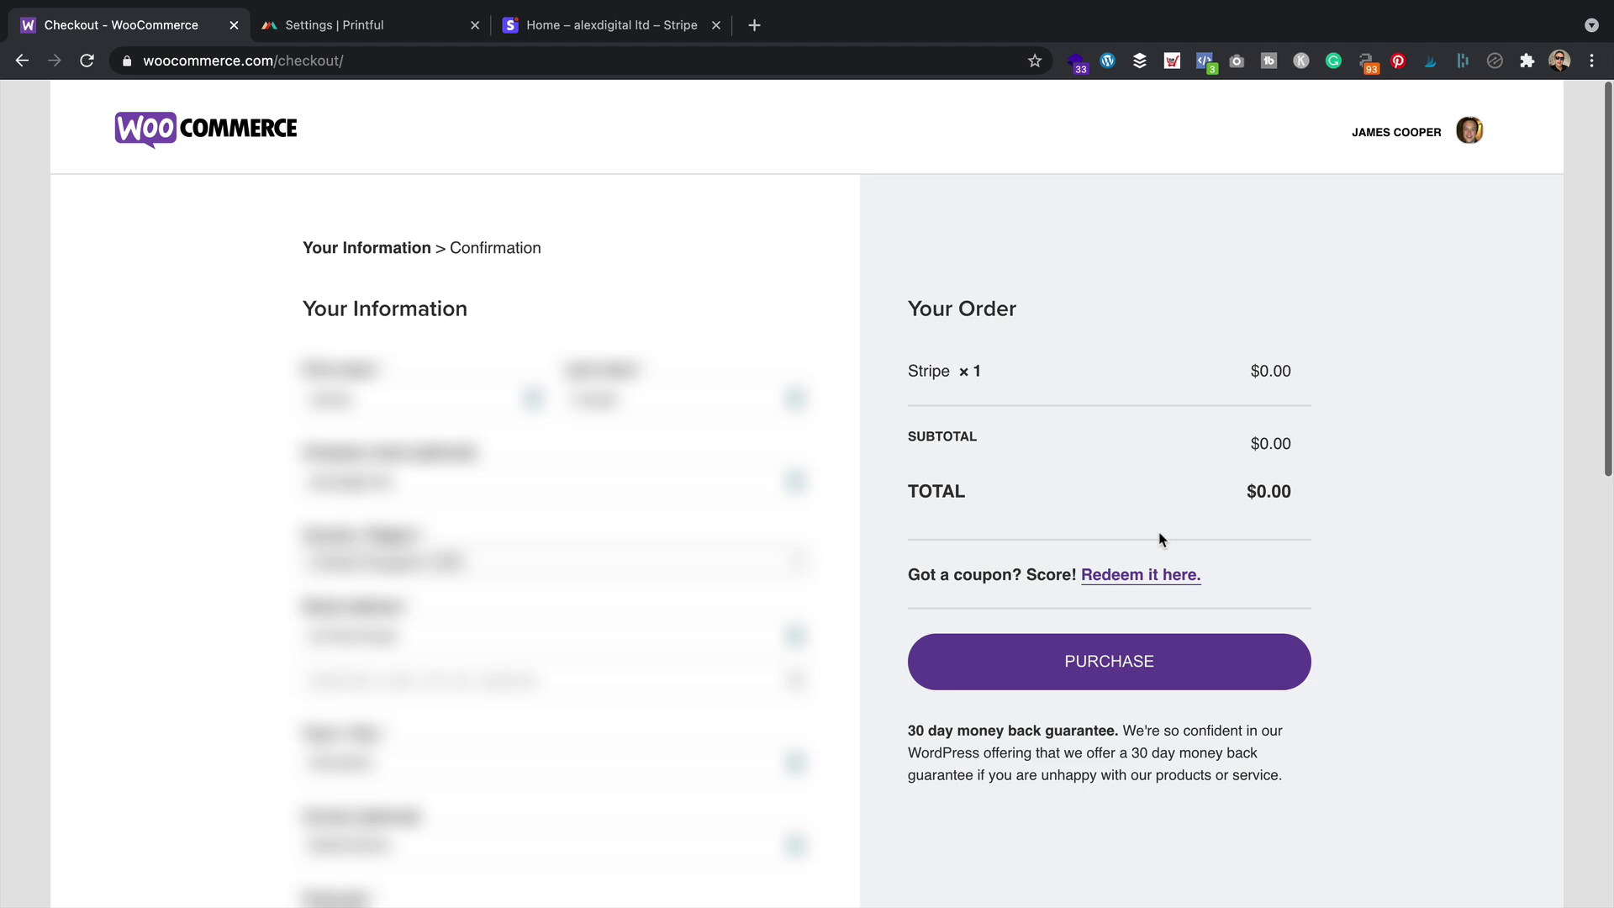
click(1089, 660)
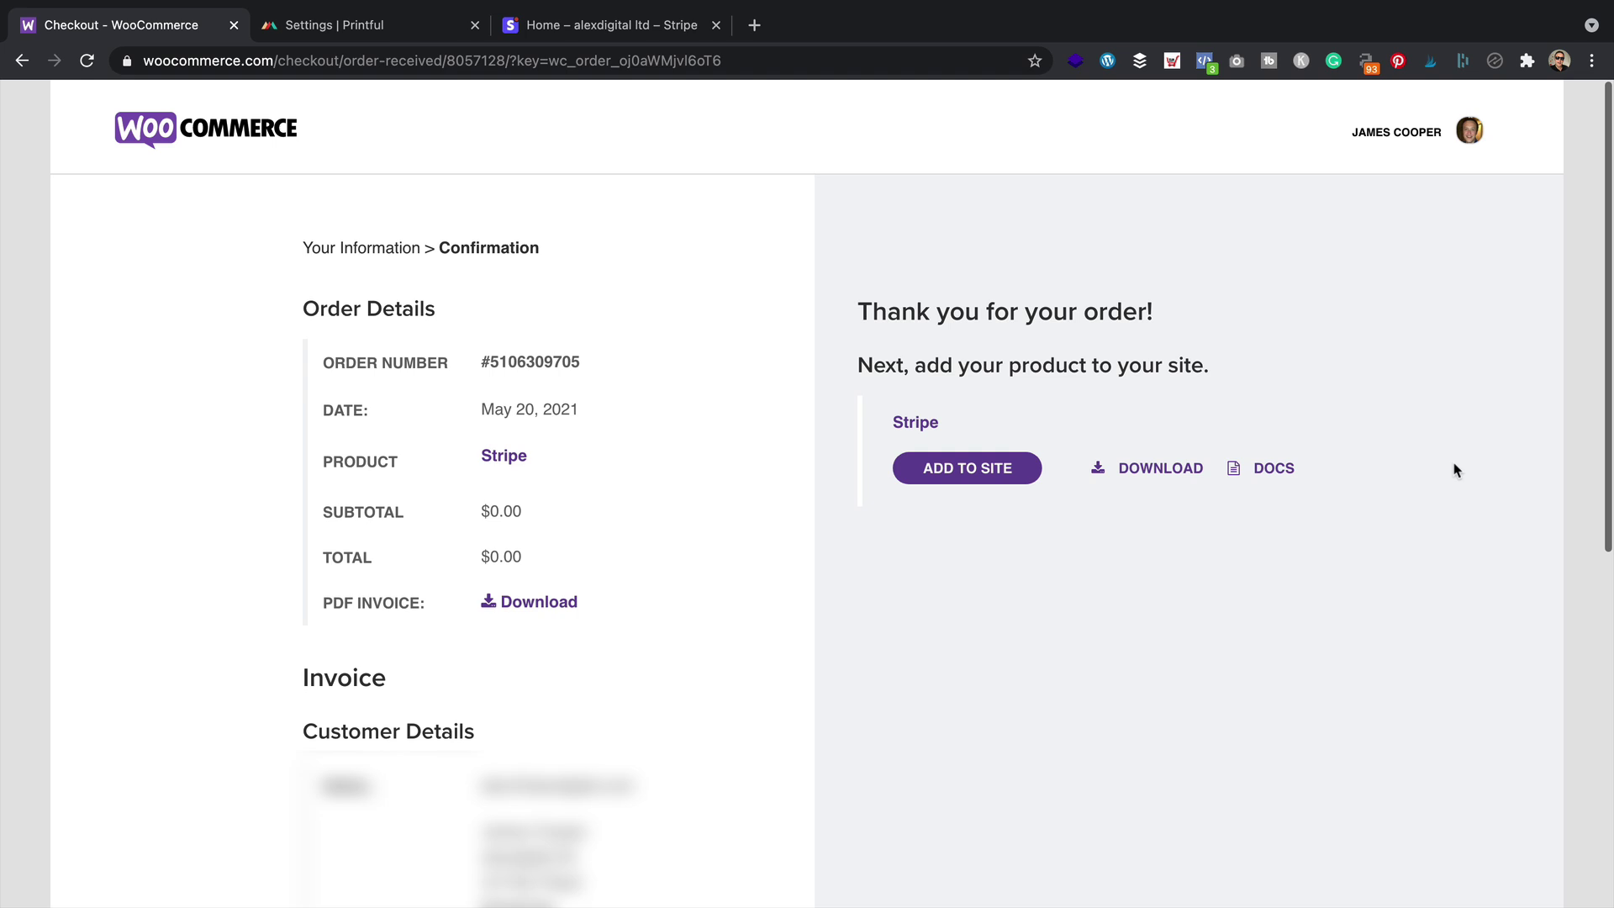
click(955, 467)
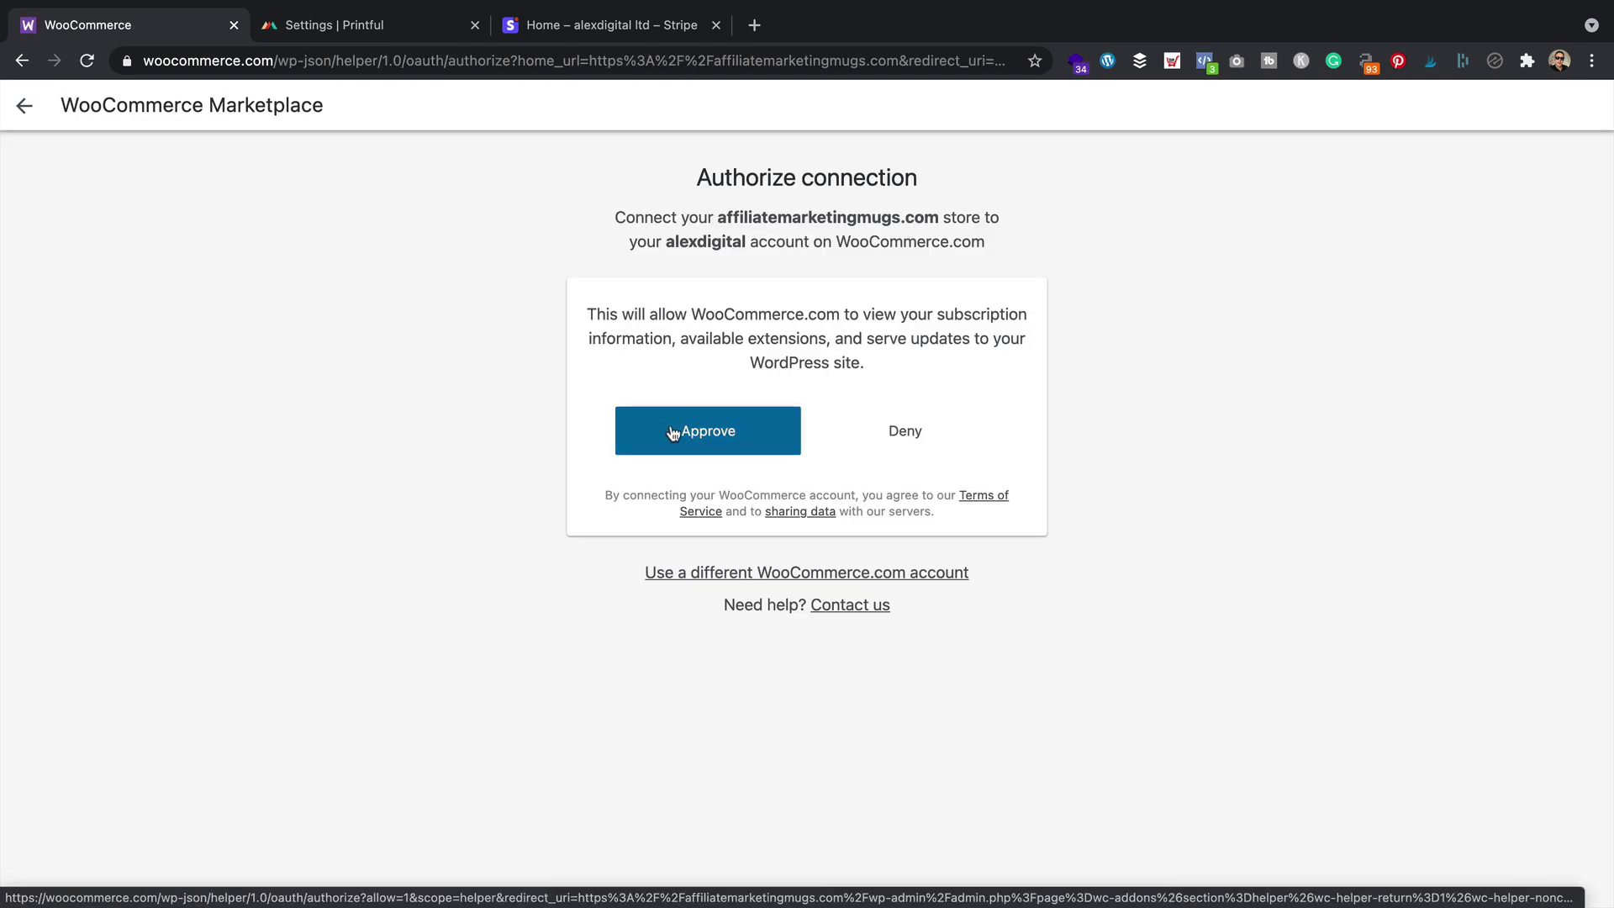
click(710, 441)
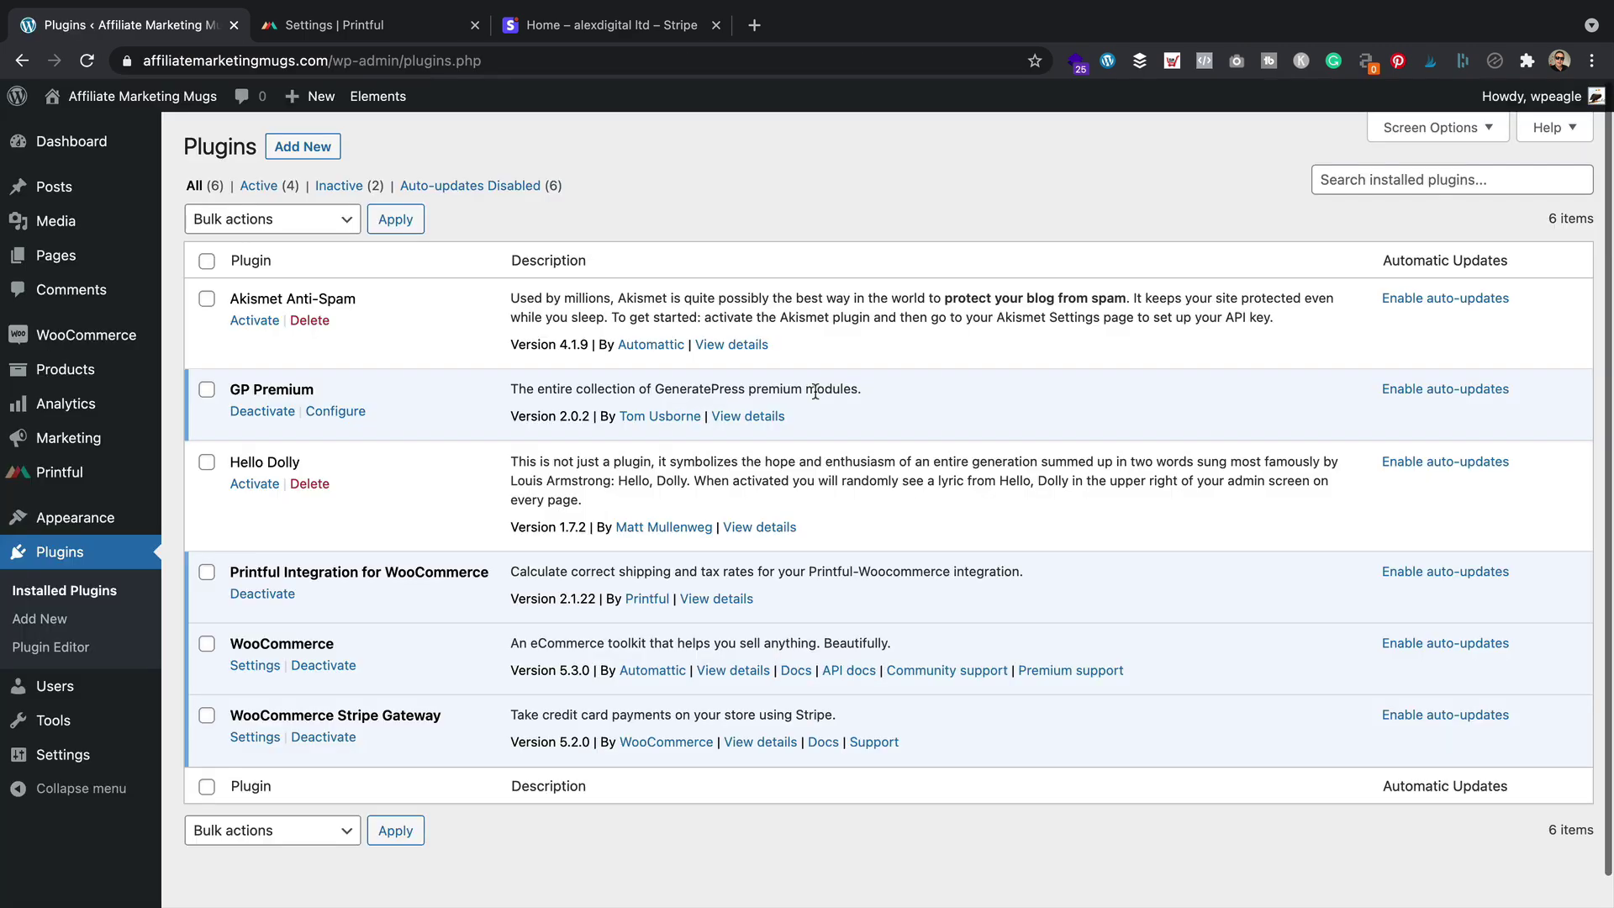
Link the existing Stripe account to the WooCommerce Stripe Gateway from its settings
click(257, 738)
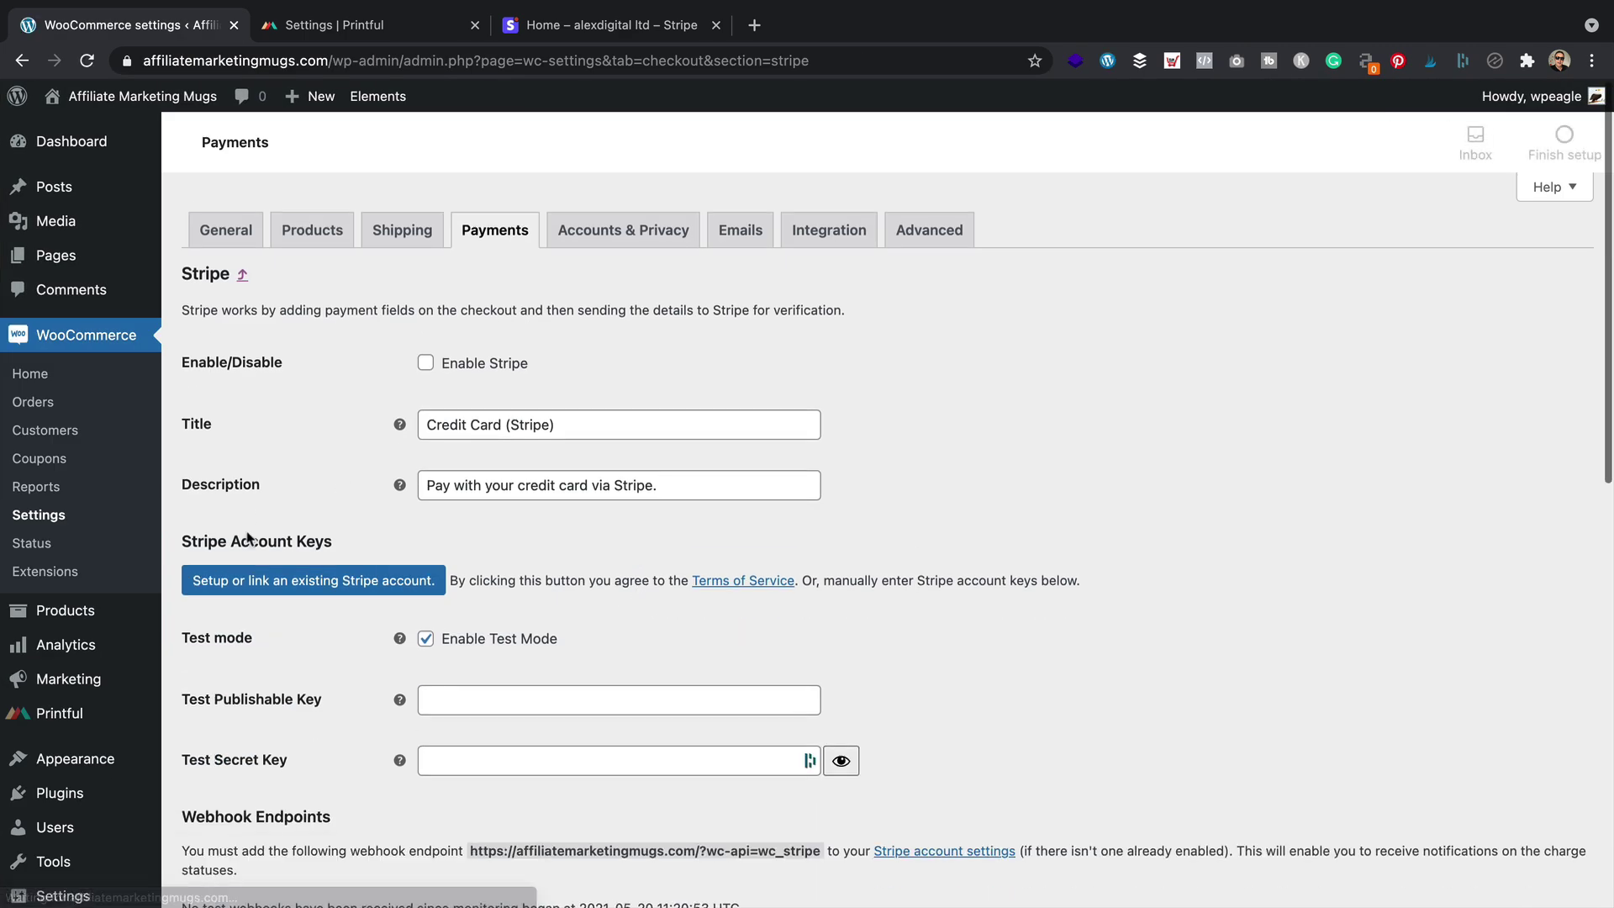
click(323, 583)
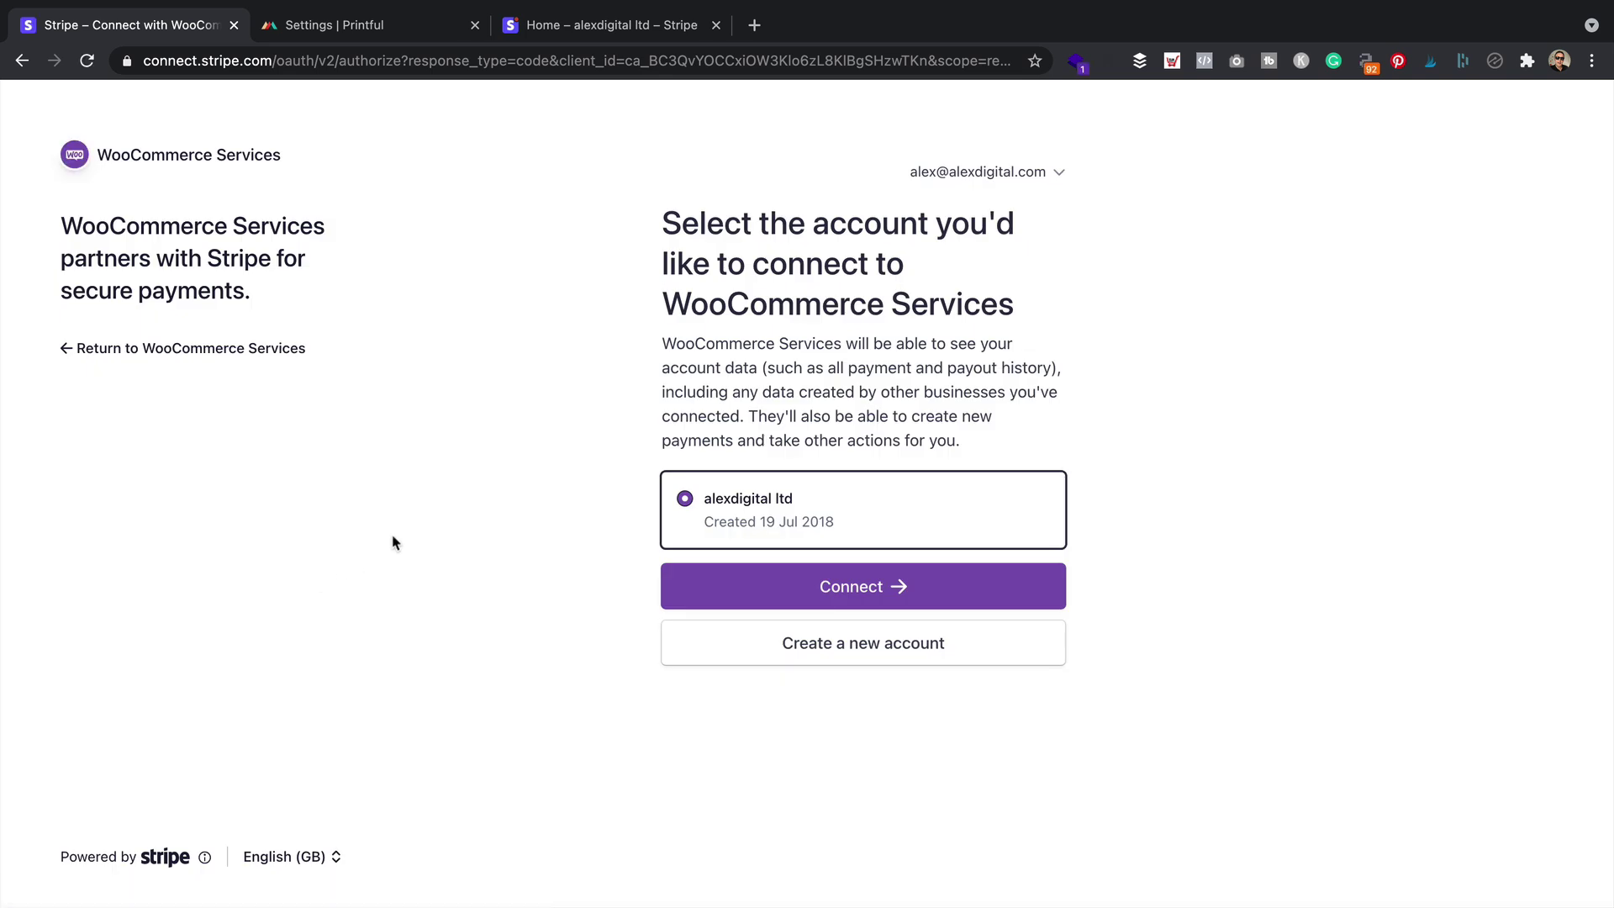
click(742, 598)
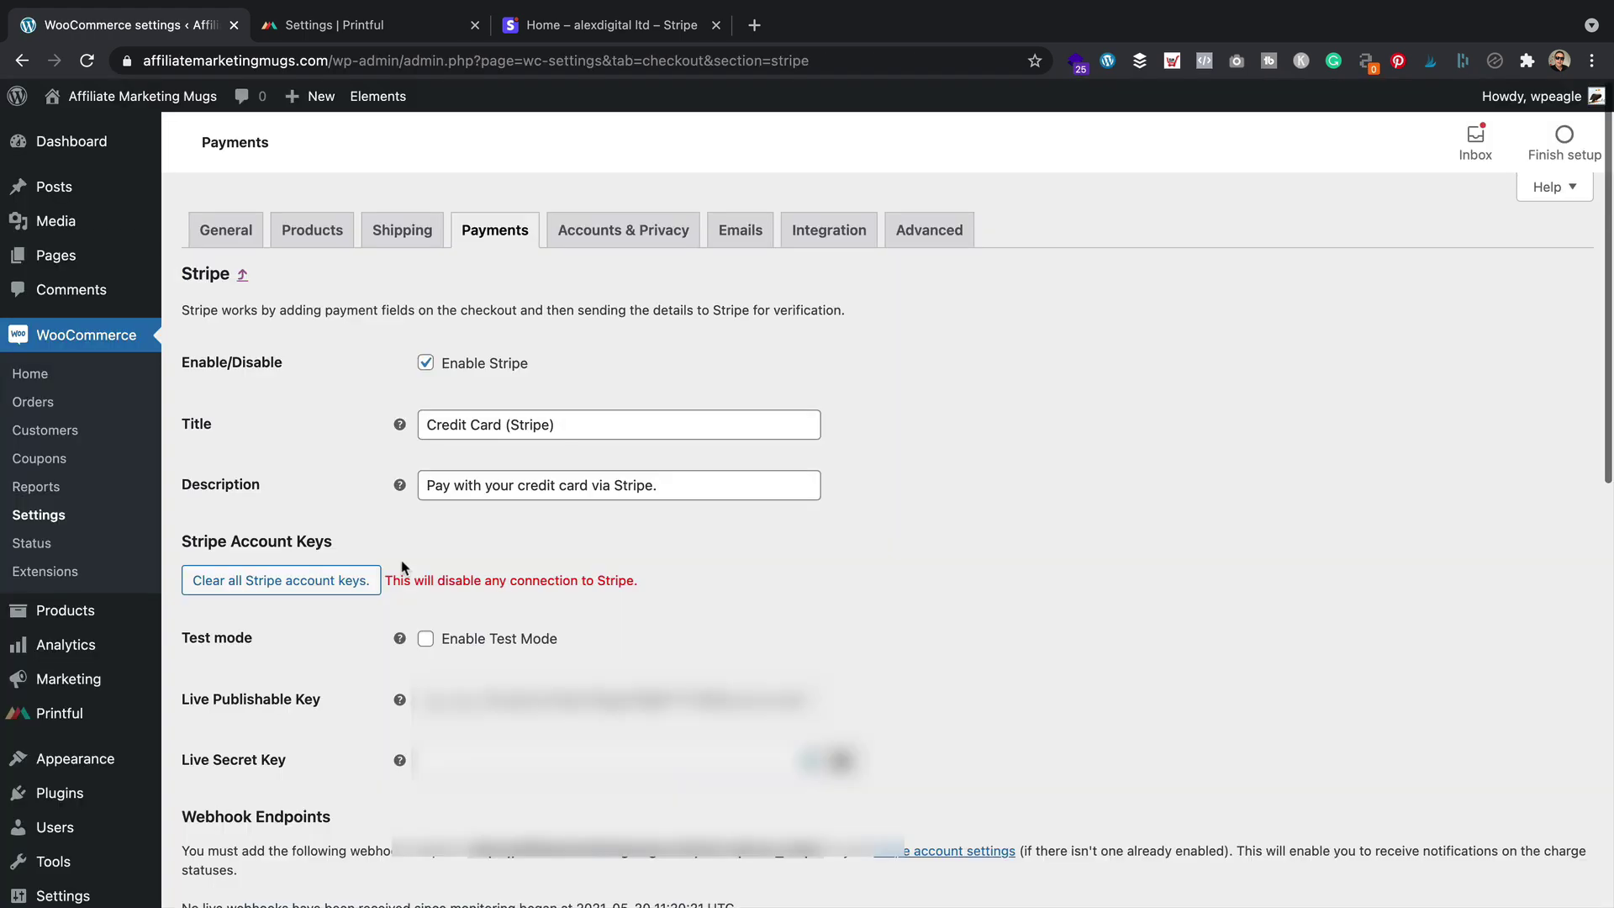
Shorten the payment title to 'Credit Card', copy the webhook URL, and open Stripe's webhooks page
drag(555, 424, 507, 425)
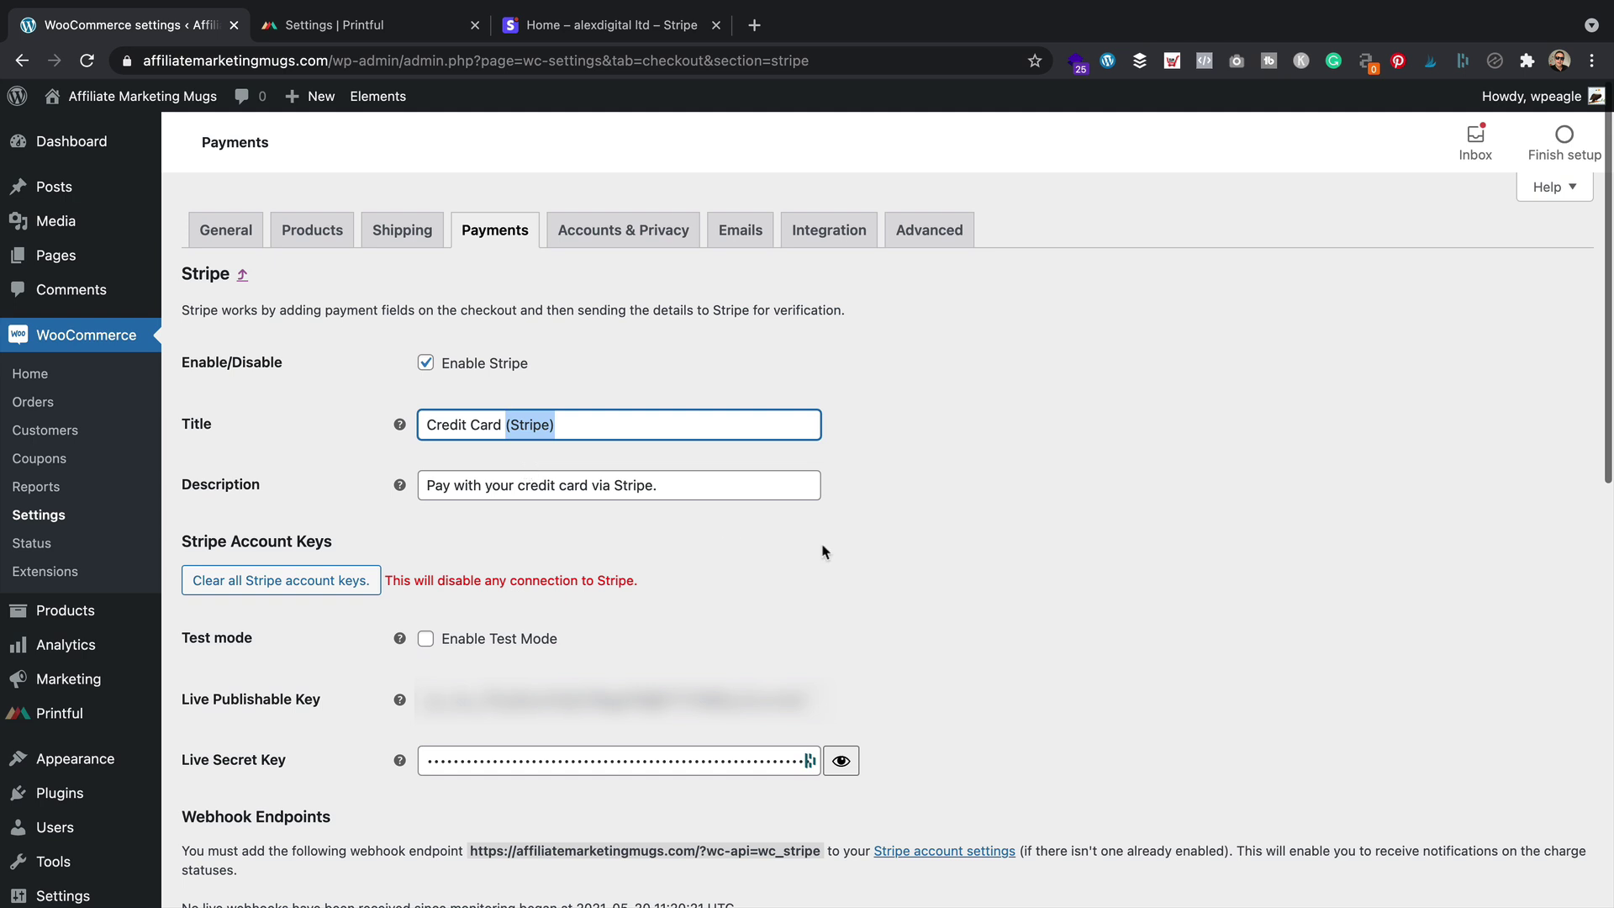
key(BackSpace)
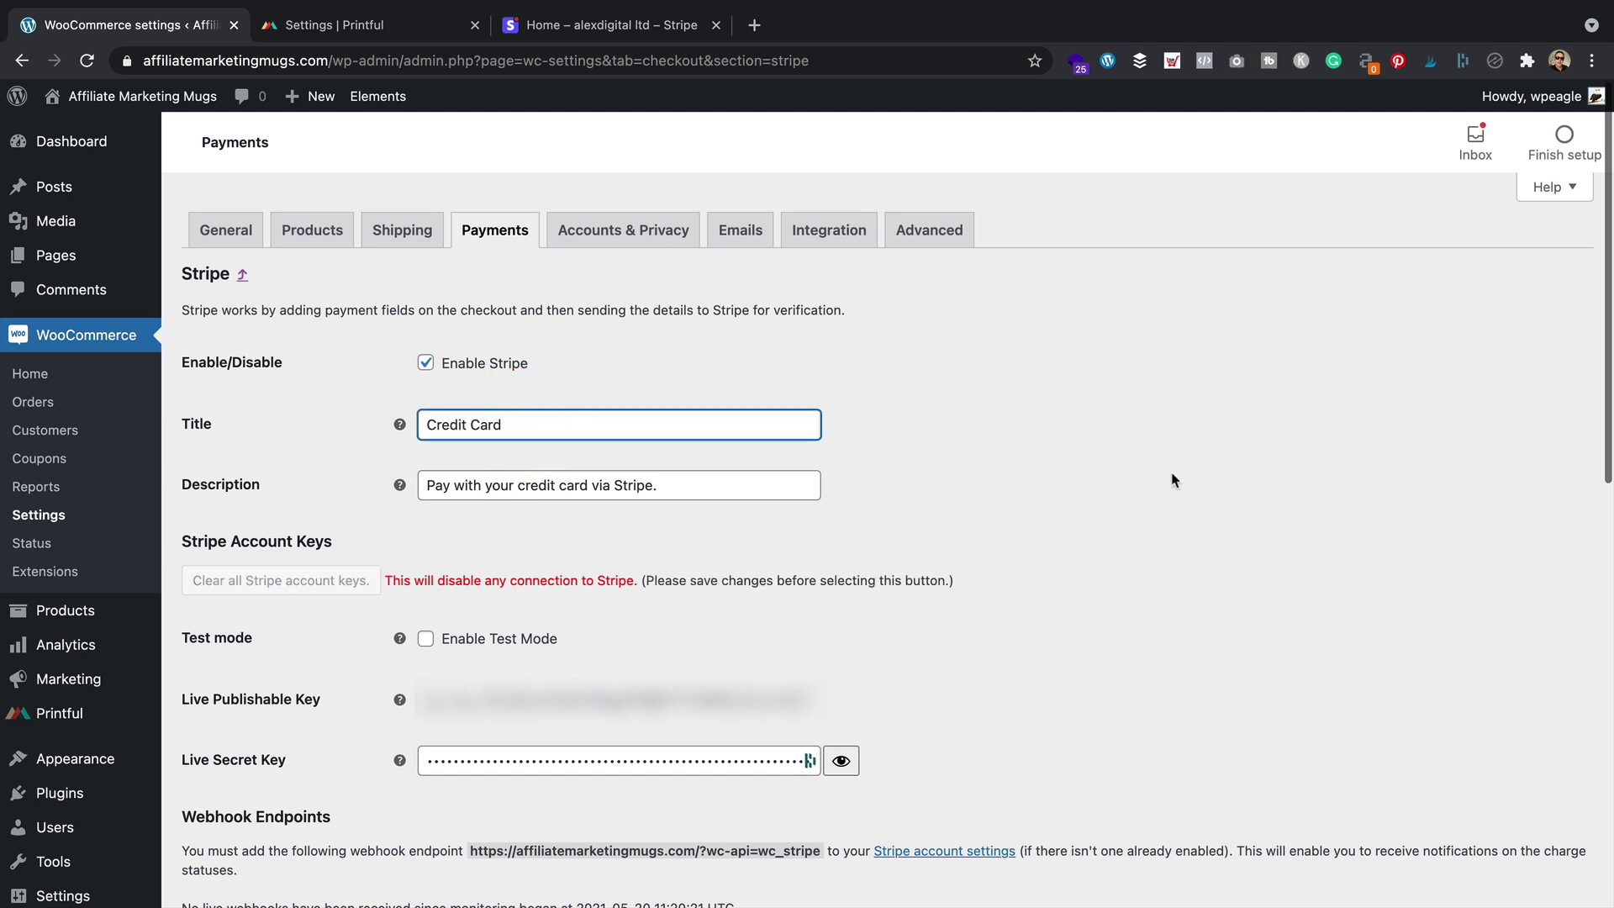
scroll(1163, 496, down, 3)
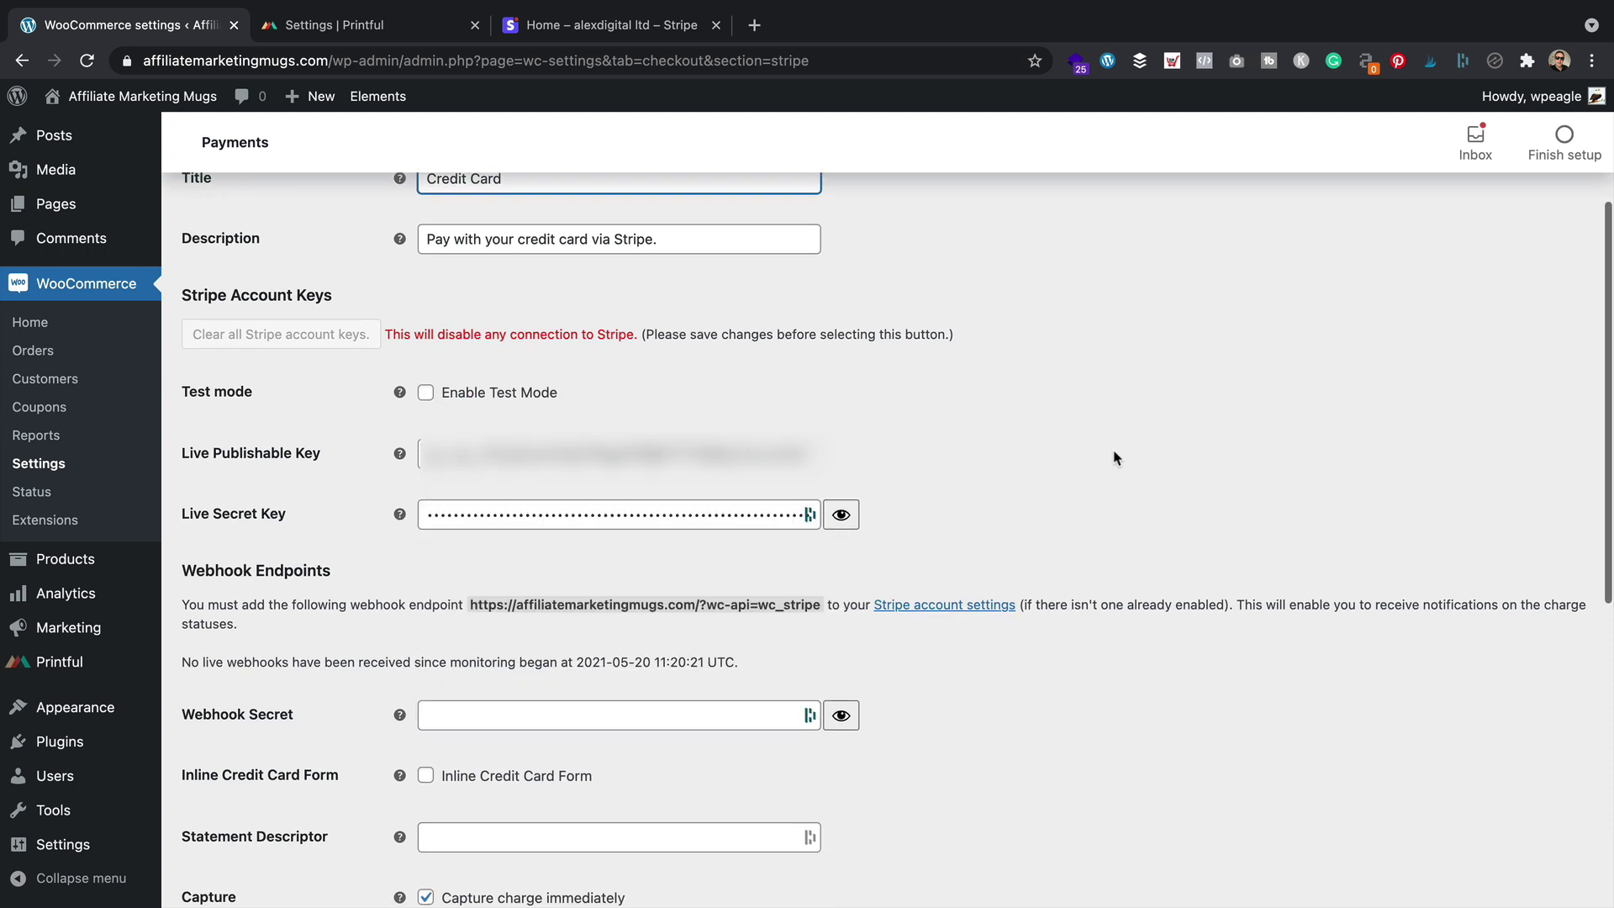
key(Tab)
key(Tab)
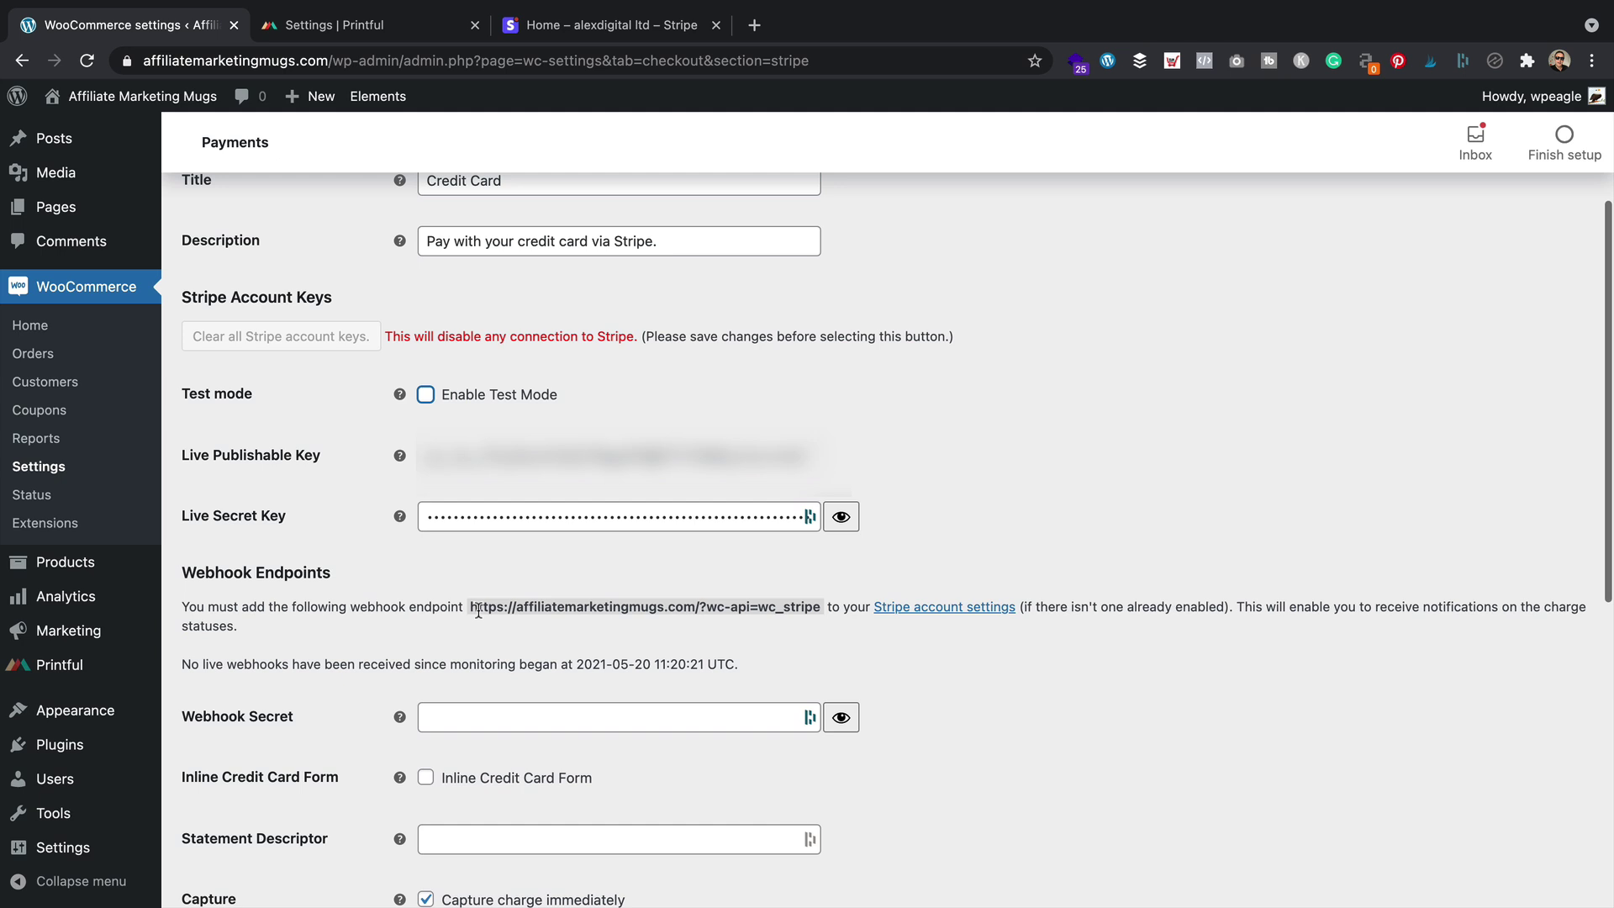
drag(469, 606, 820, 607)
key(super+c)
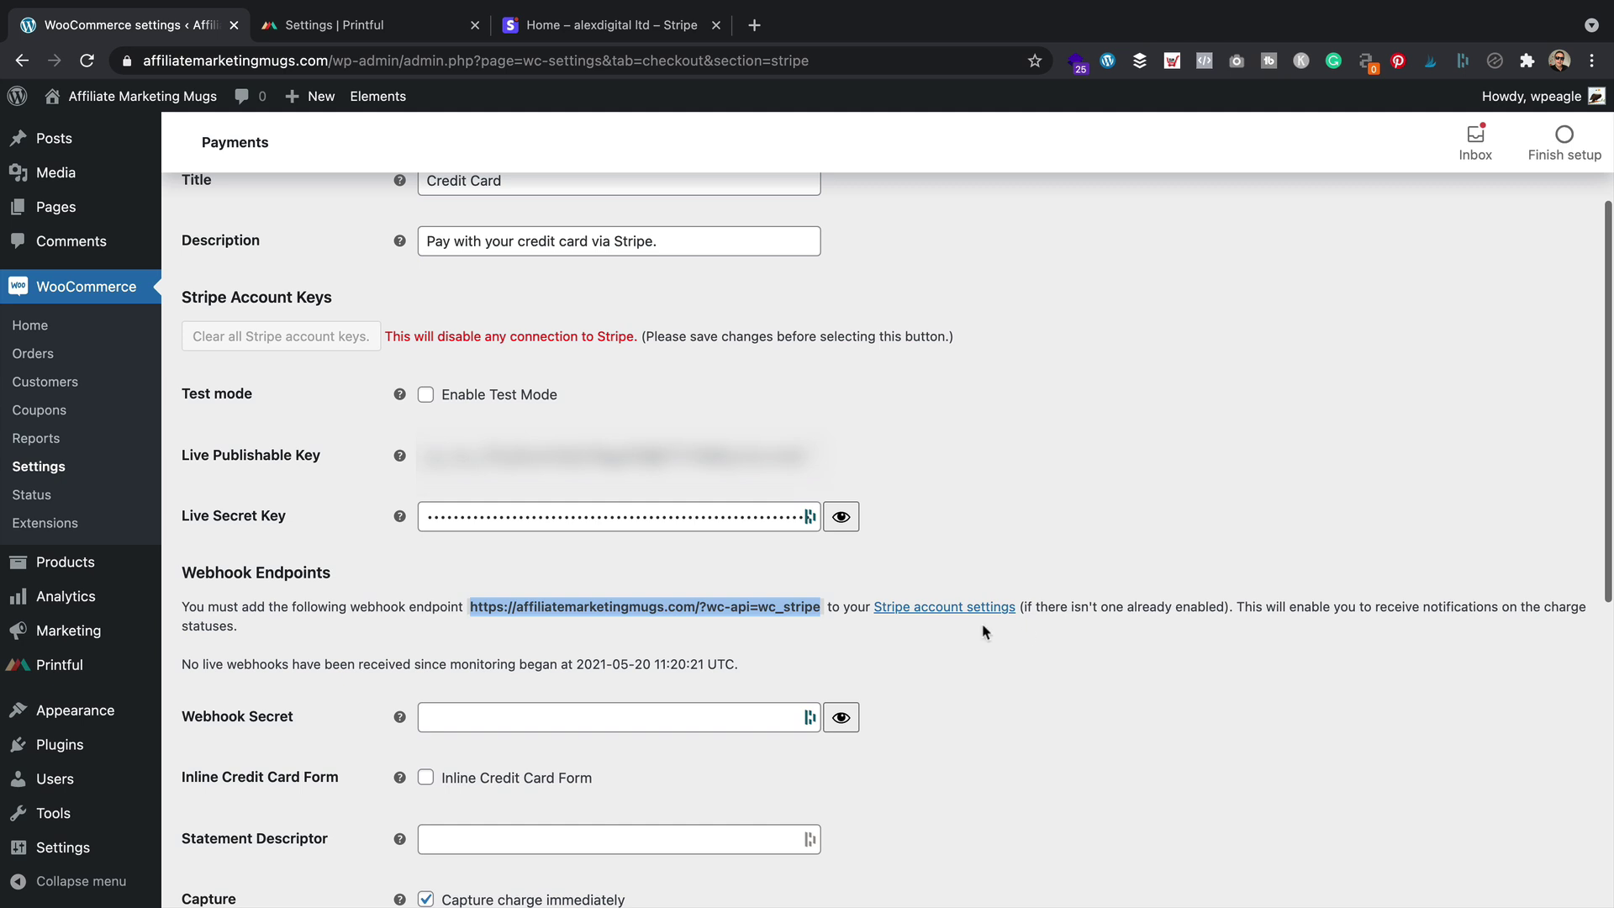
click(958, 606)
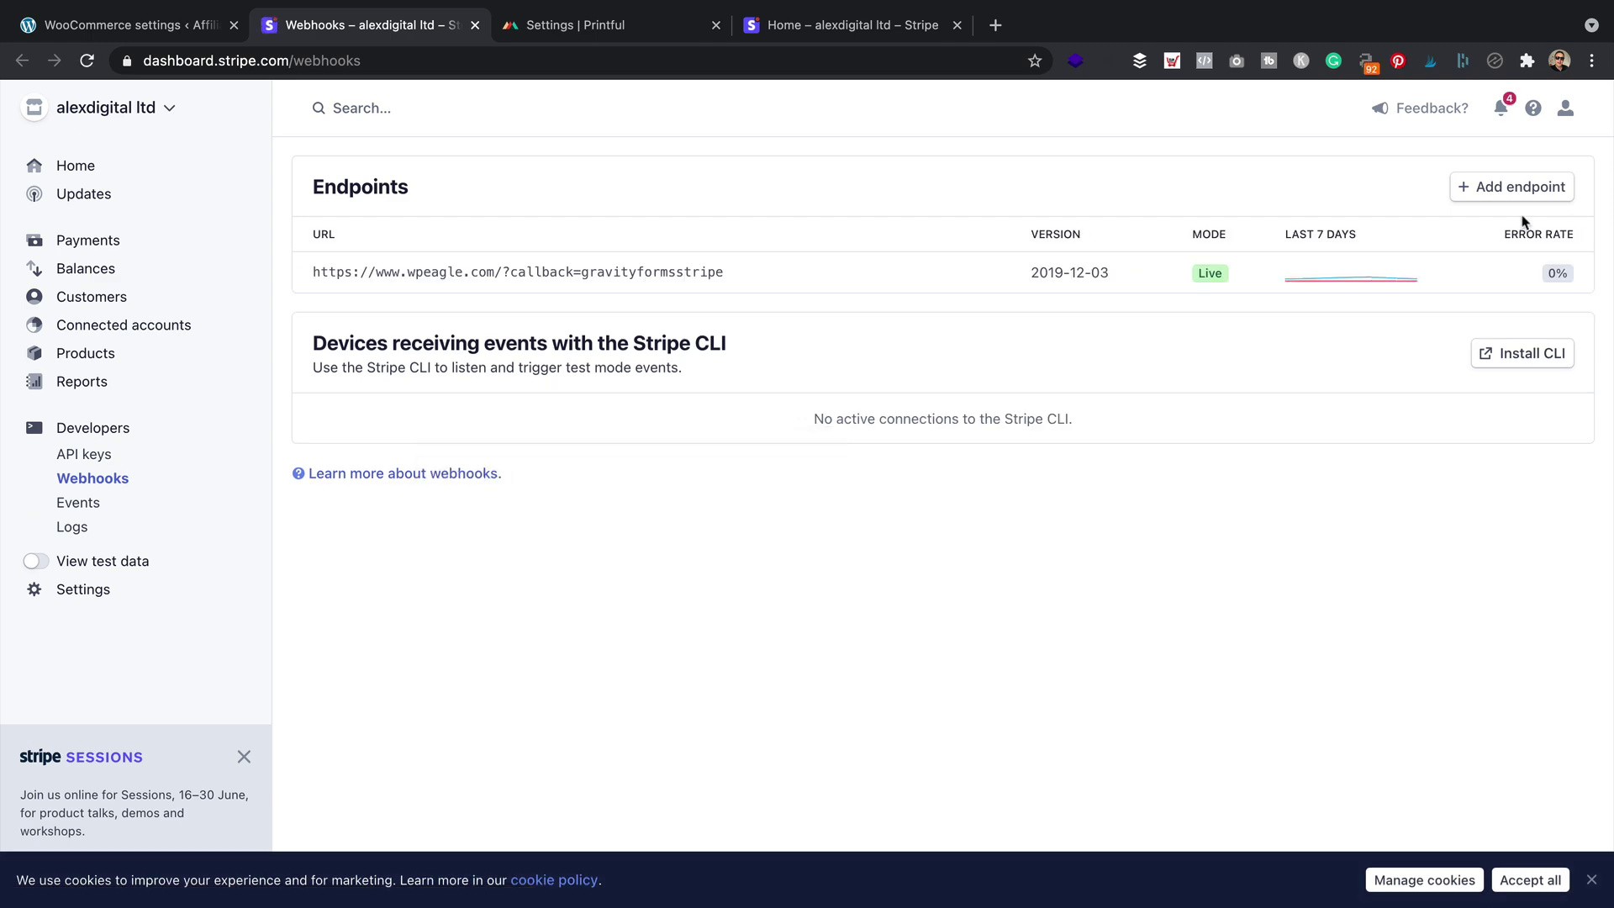
Add a live webhook endpoint with the pasted wc_stripe URL, receiving all events
click(1504, 189)
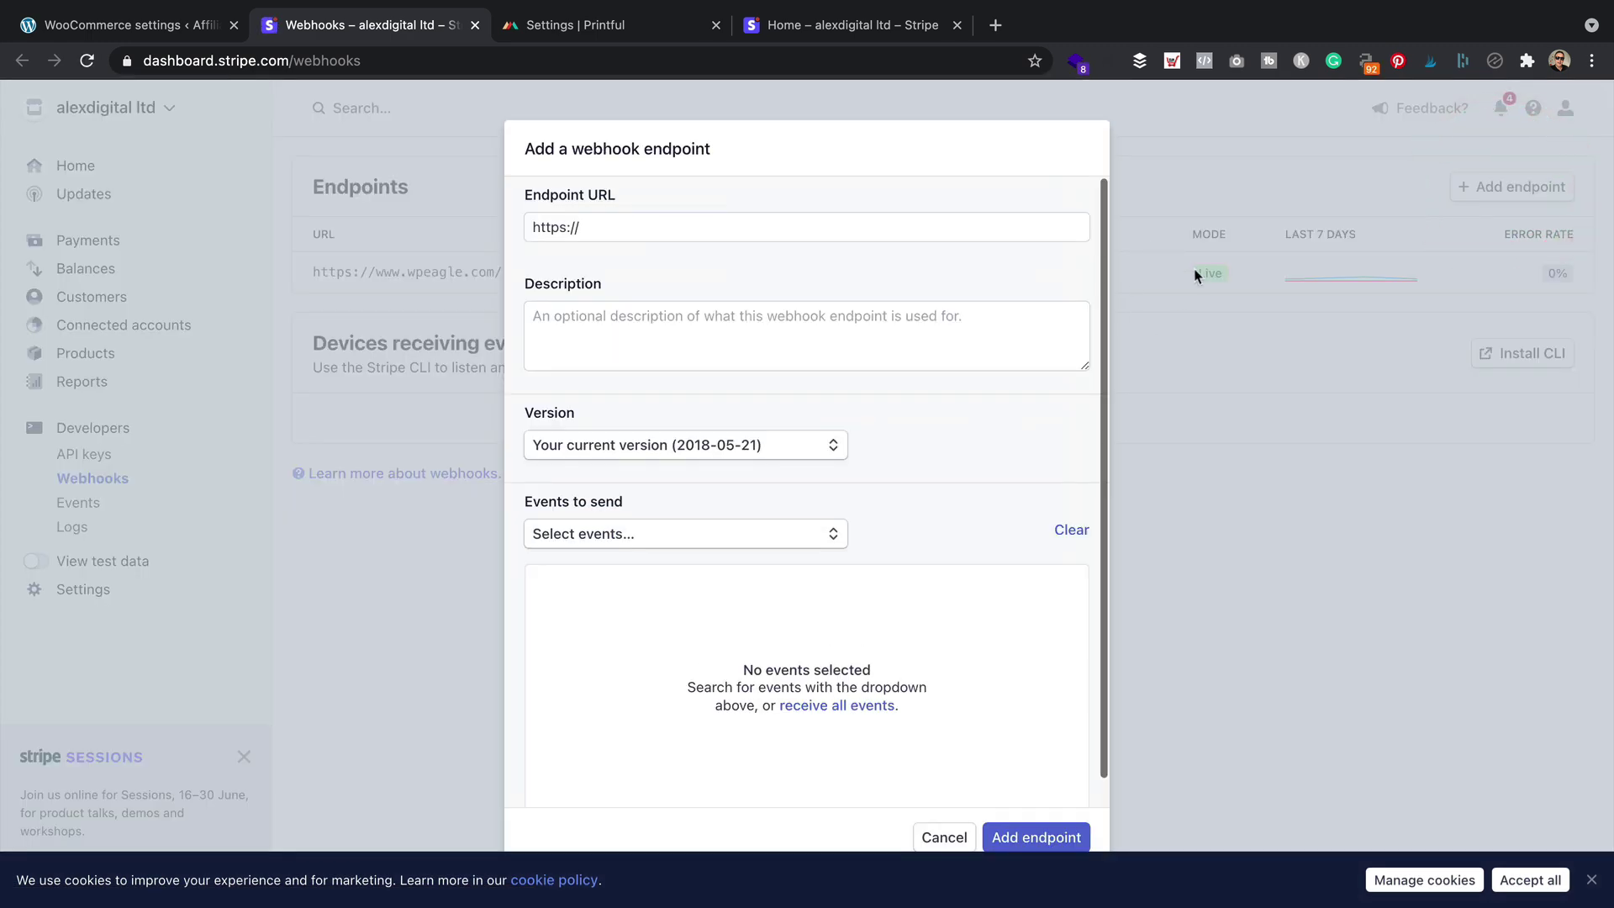
click(605, 227)
key(super+v)
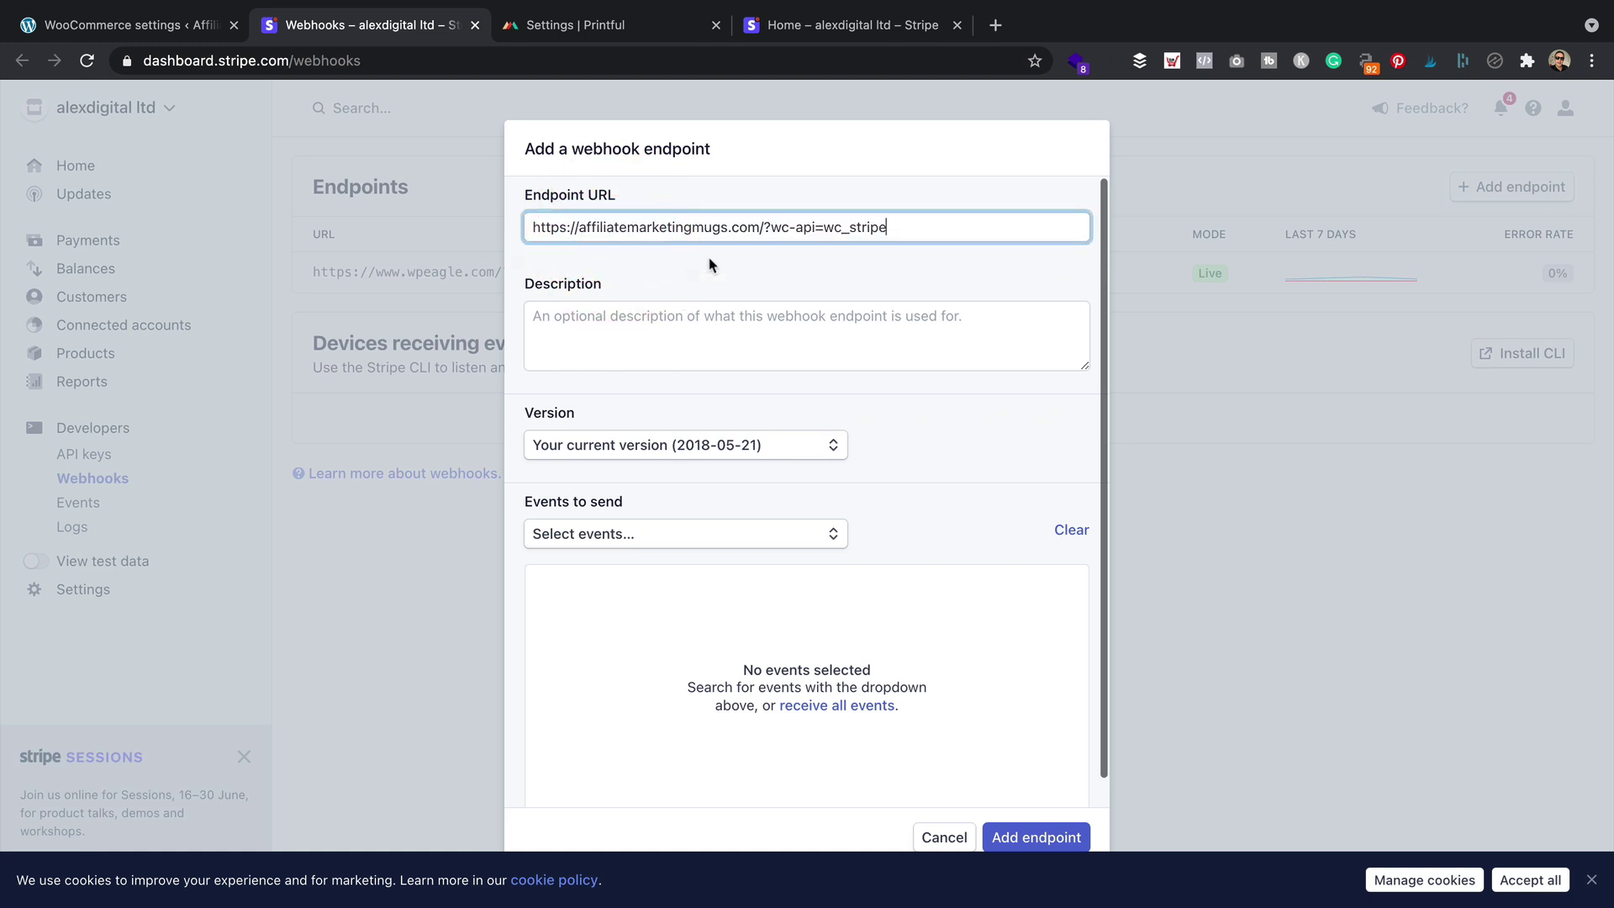
click(981, 493)
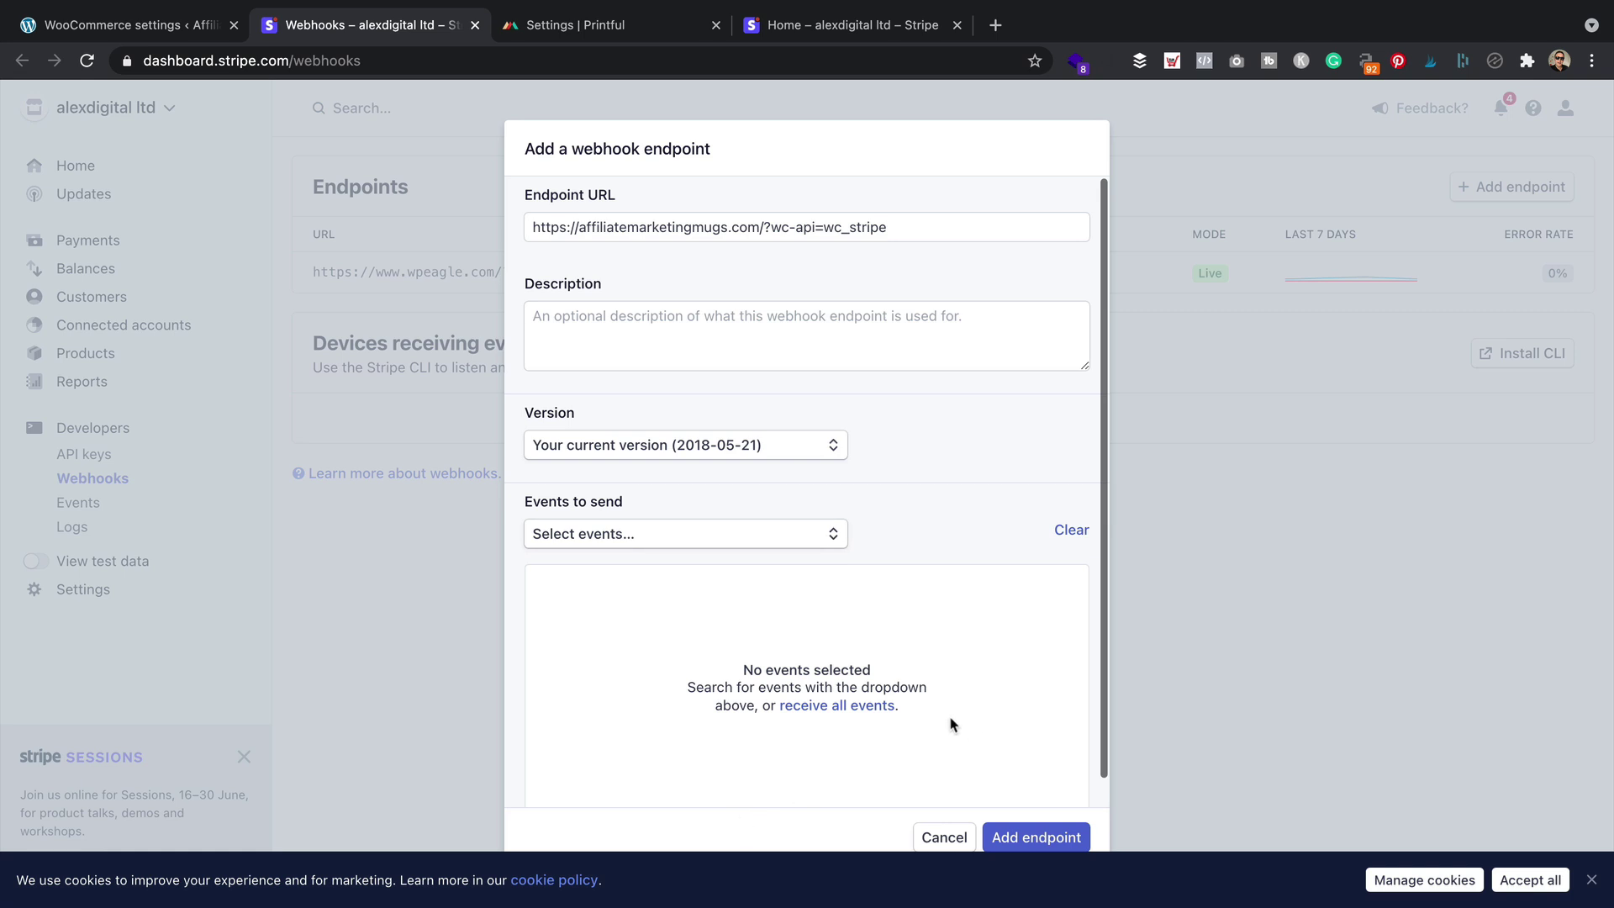
click(856, 706)
click(1055, 837)
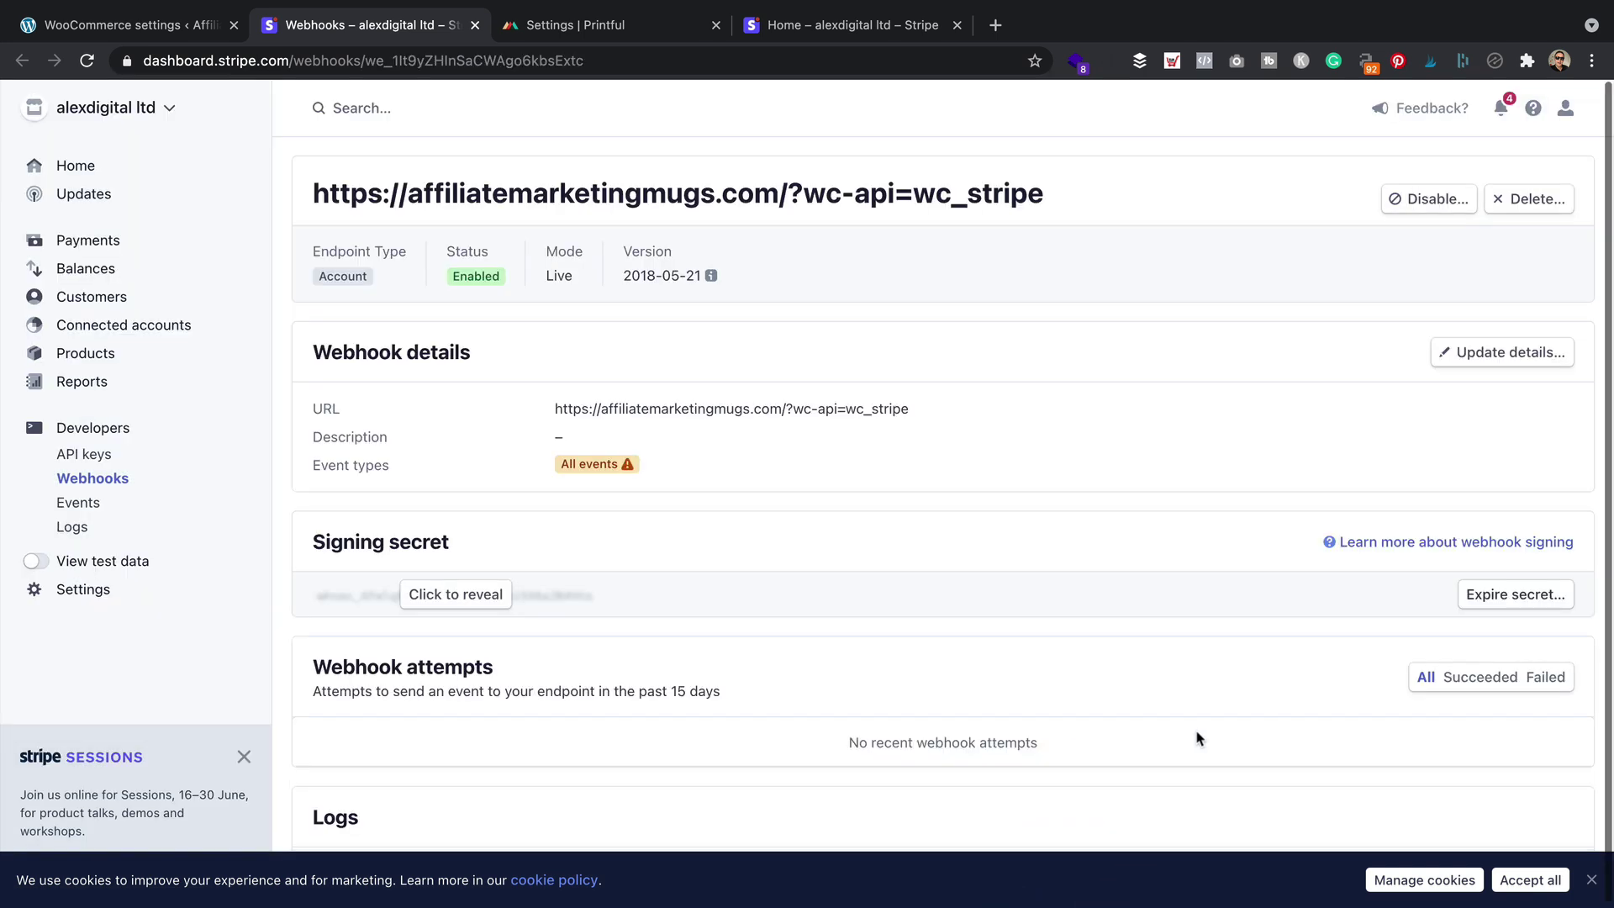
Reveal and select the new endpoint's signing secret
click(126, 24)
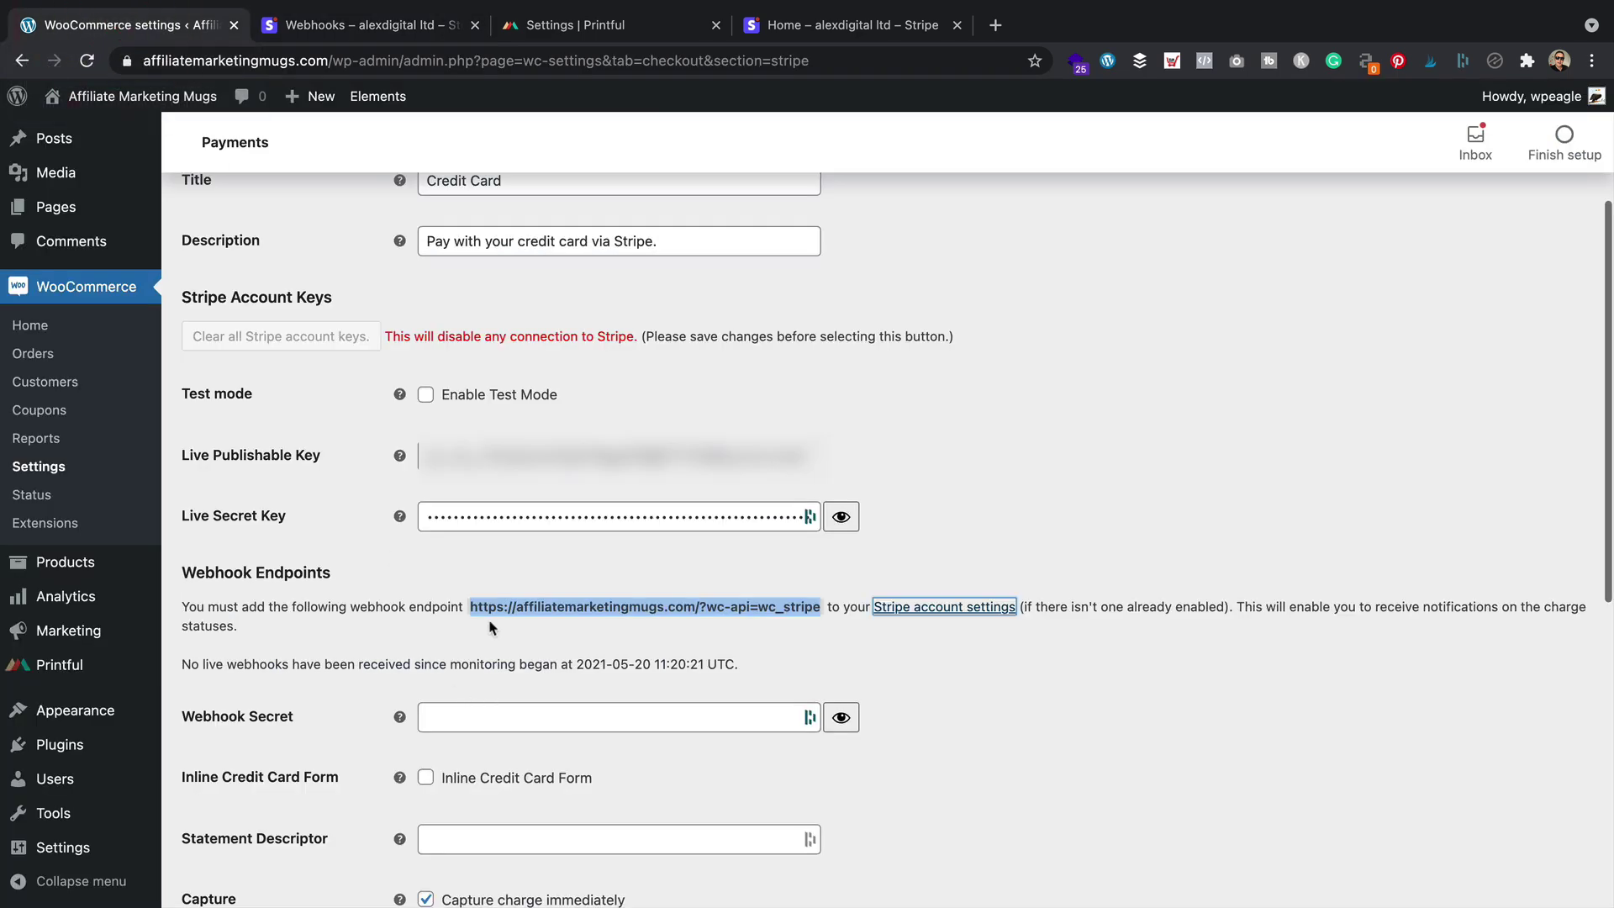
click(349, 24)
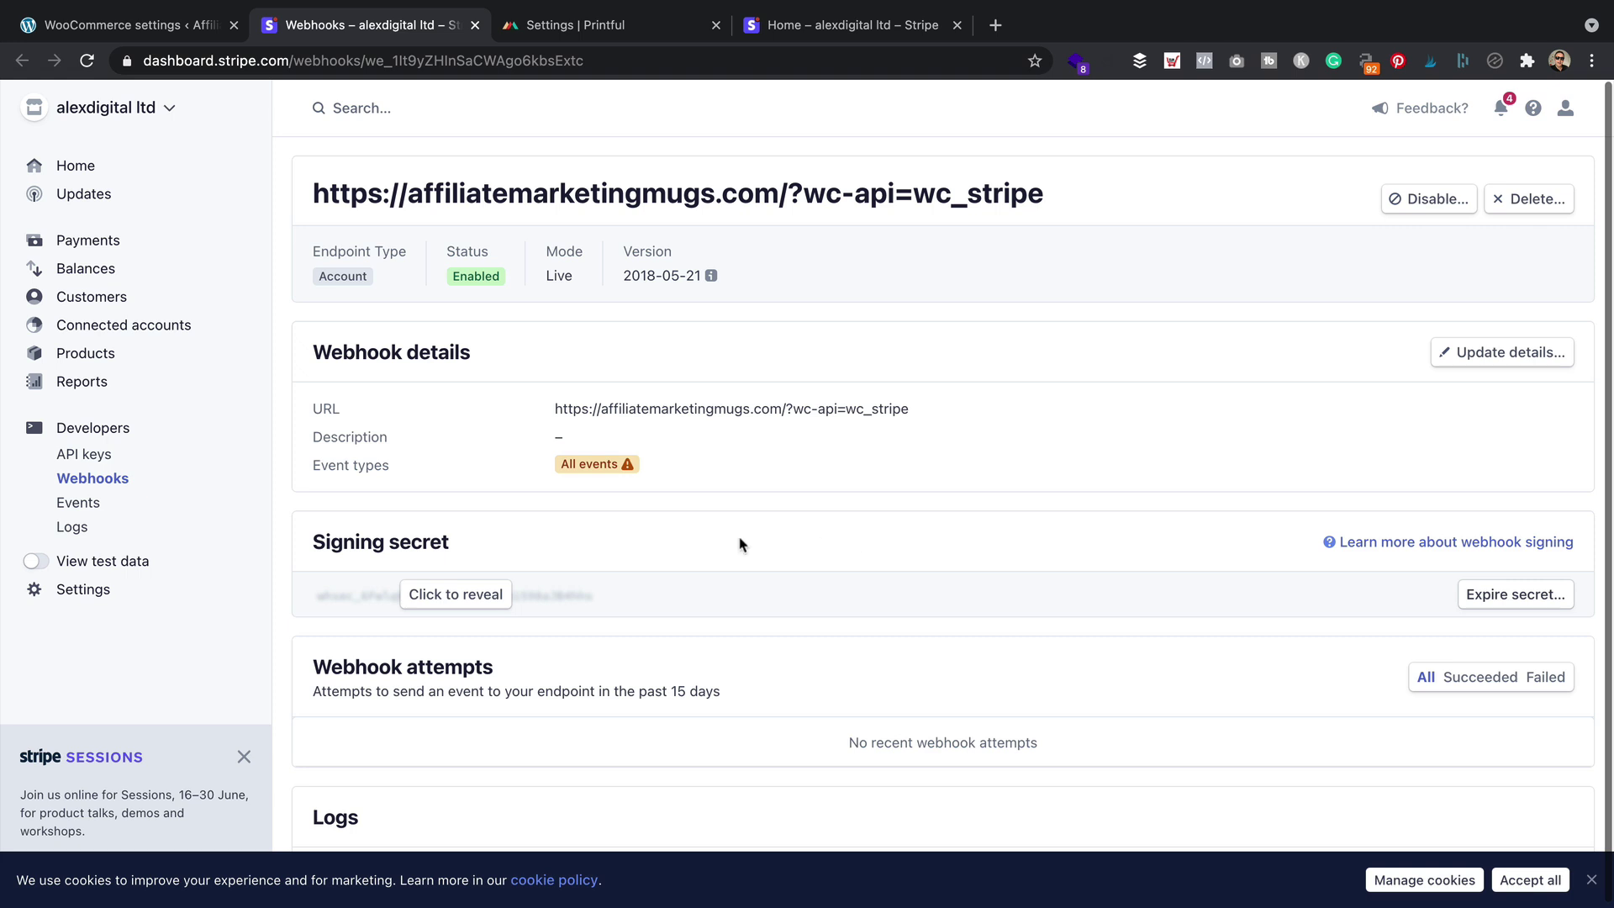
click(444, 593)
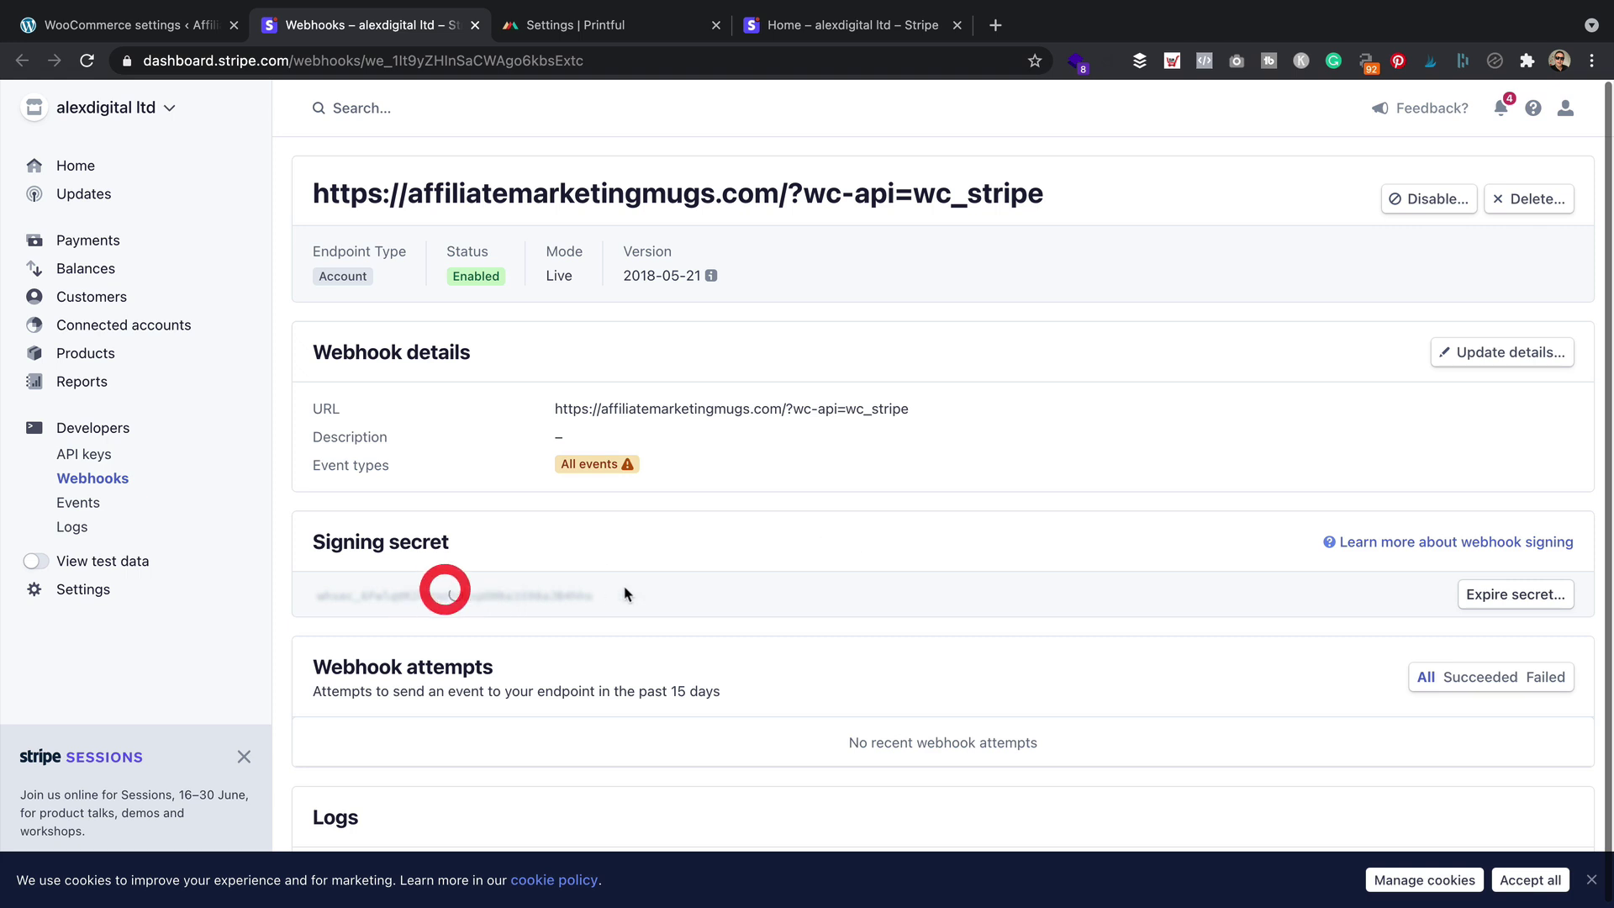
mouse_move(613, 597)
mouse_down()
mouse_move(295, 594)
mouse_move(314, 593)
mouse_up()
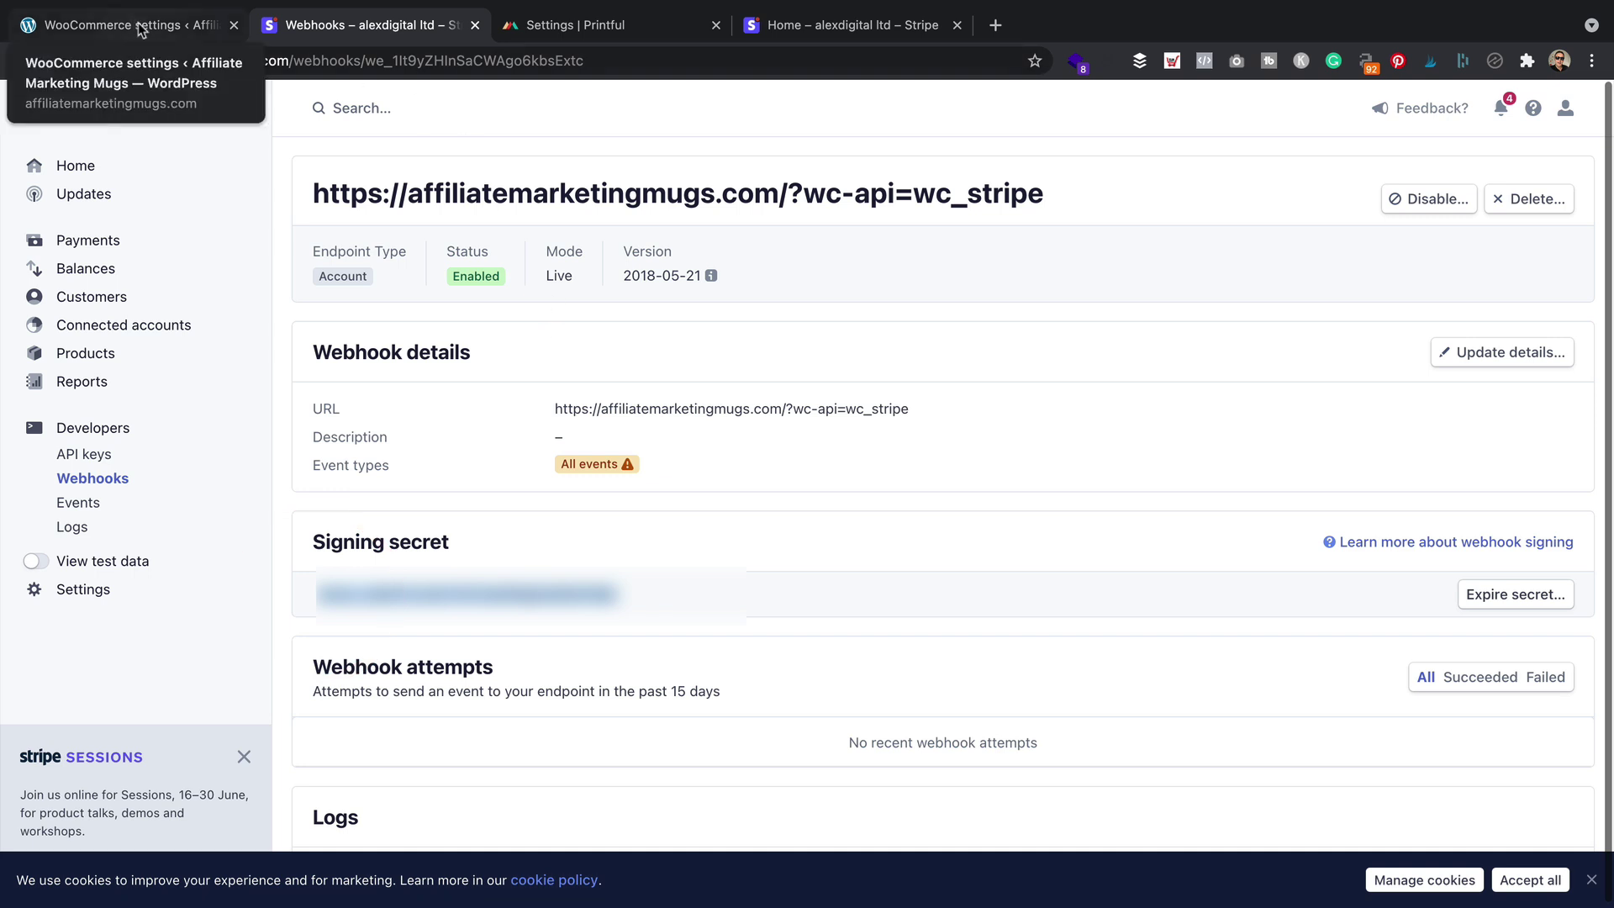
Paste the signing secret into the store's Webhook Secret field
click(140, 30)
click(577, 719)
key(super+v)
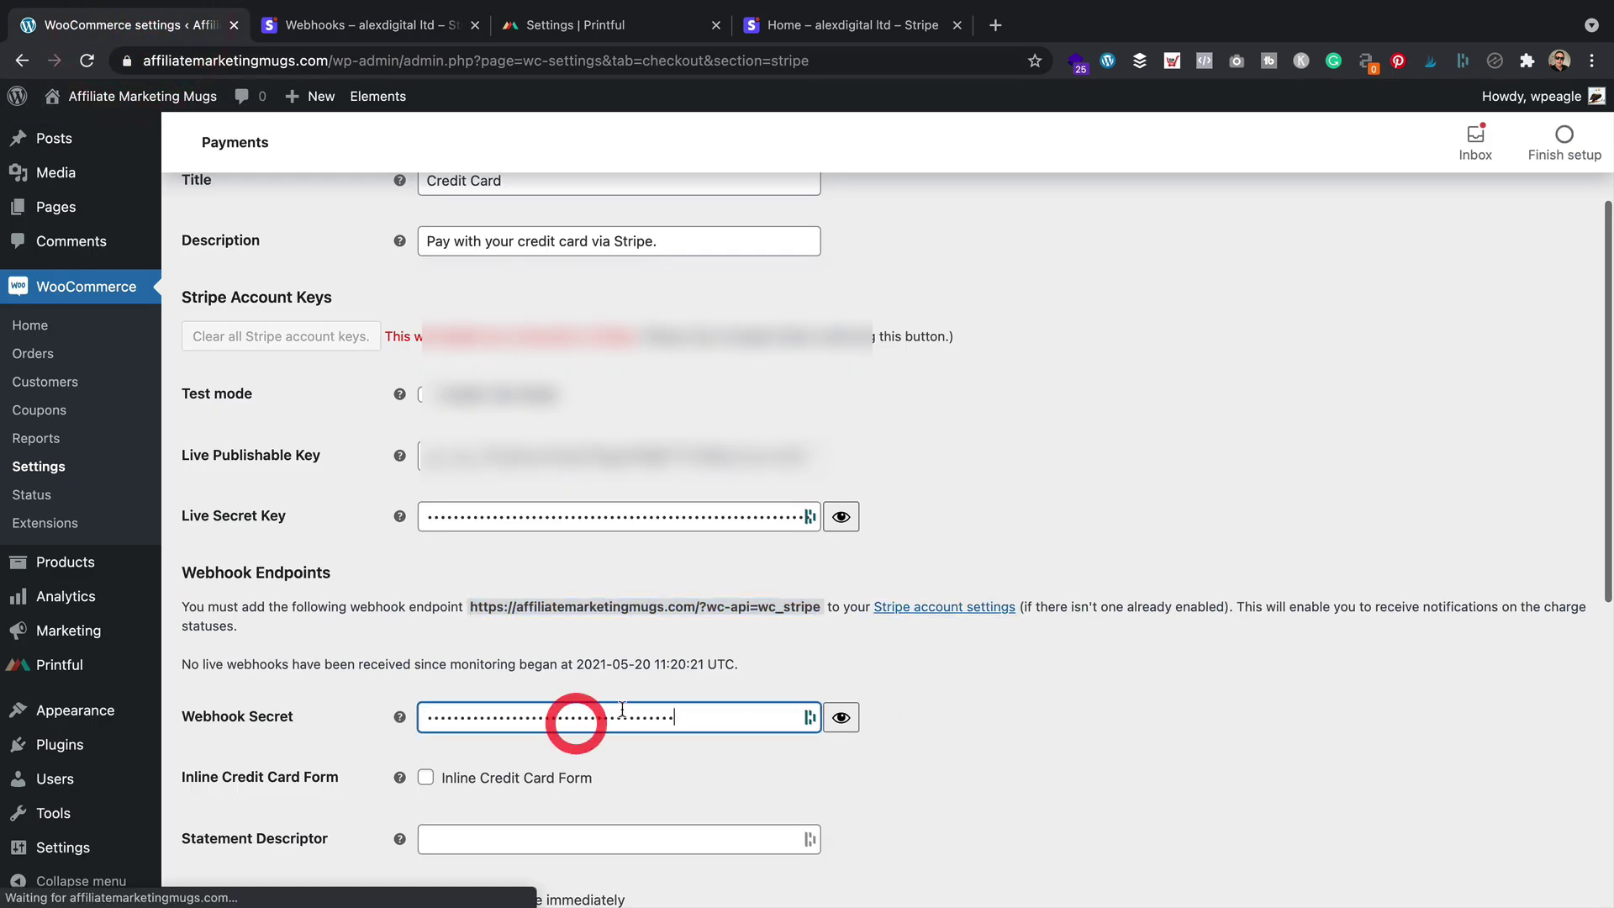
Set the Statement Descriptor to affiliatemarketingmugs.com and save the Stripe settings
scroll(731, 636, down, 5)
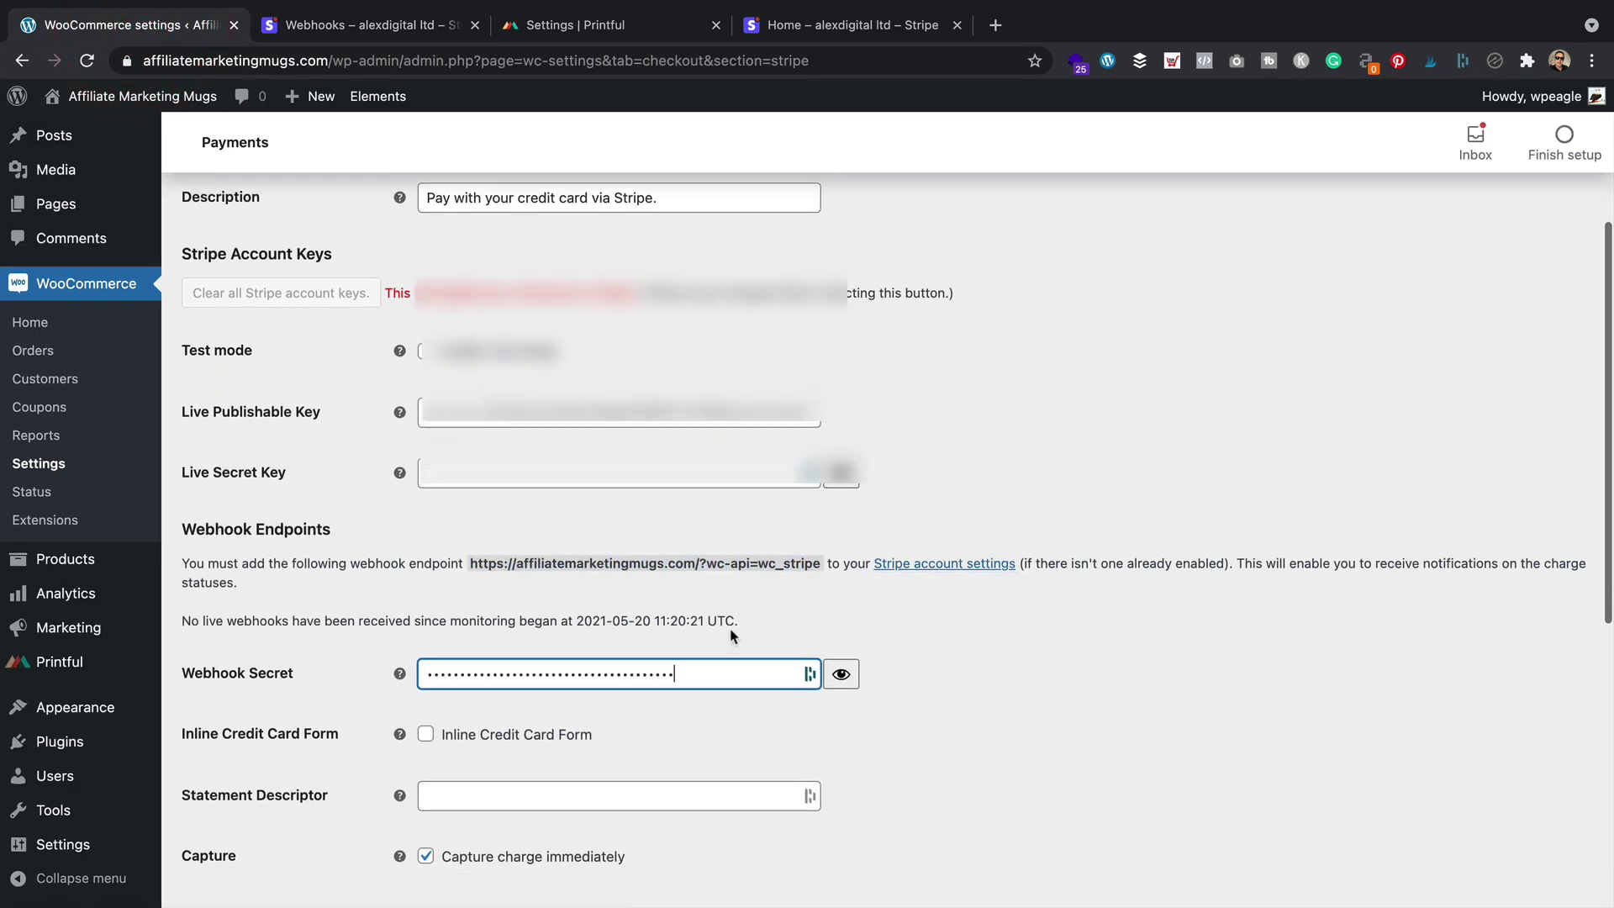
click(485, 667)
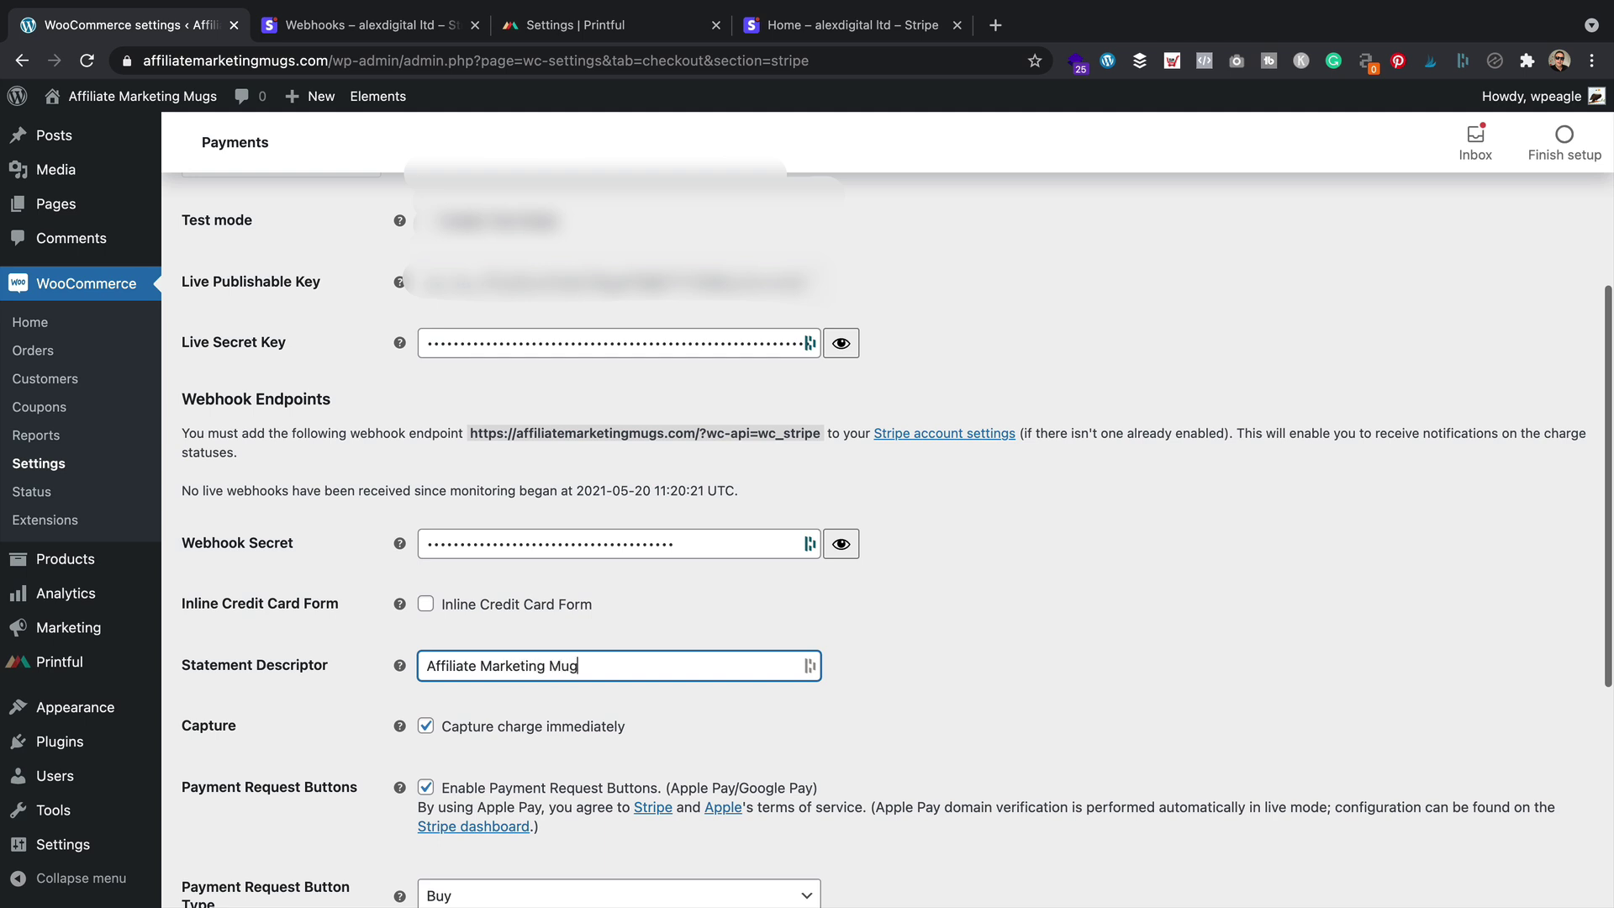
key(super+a)
text(af)
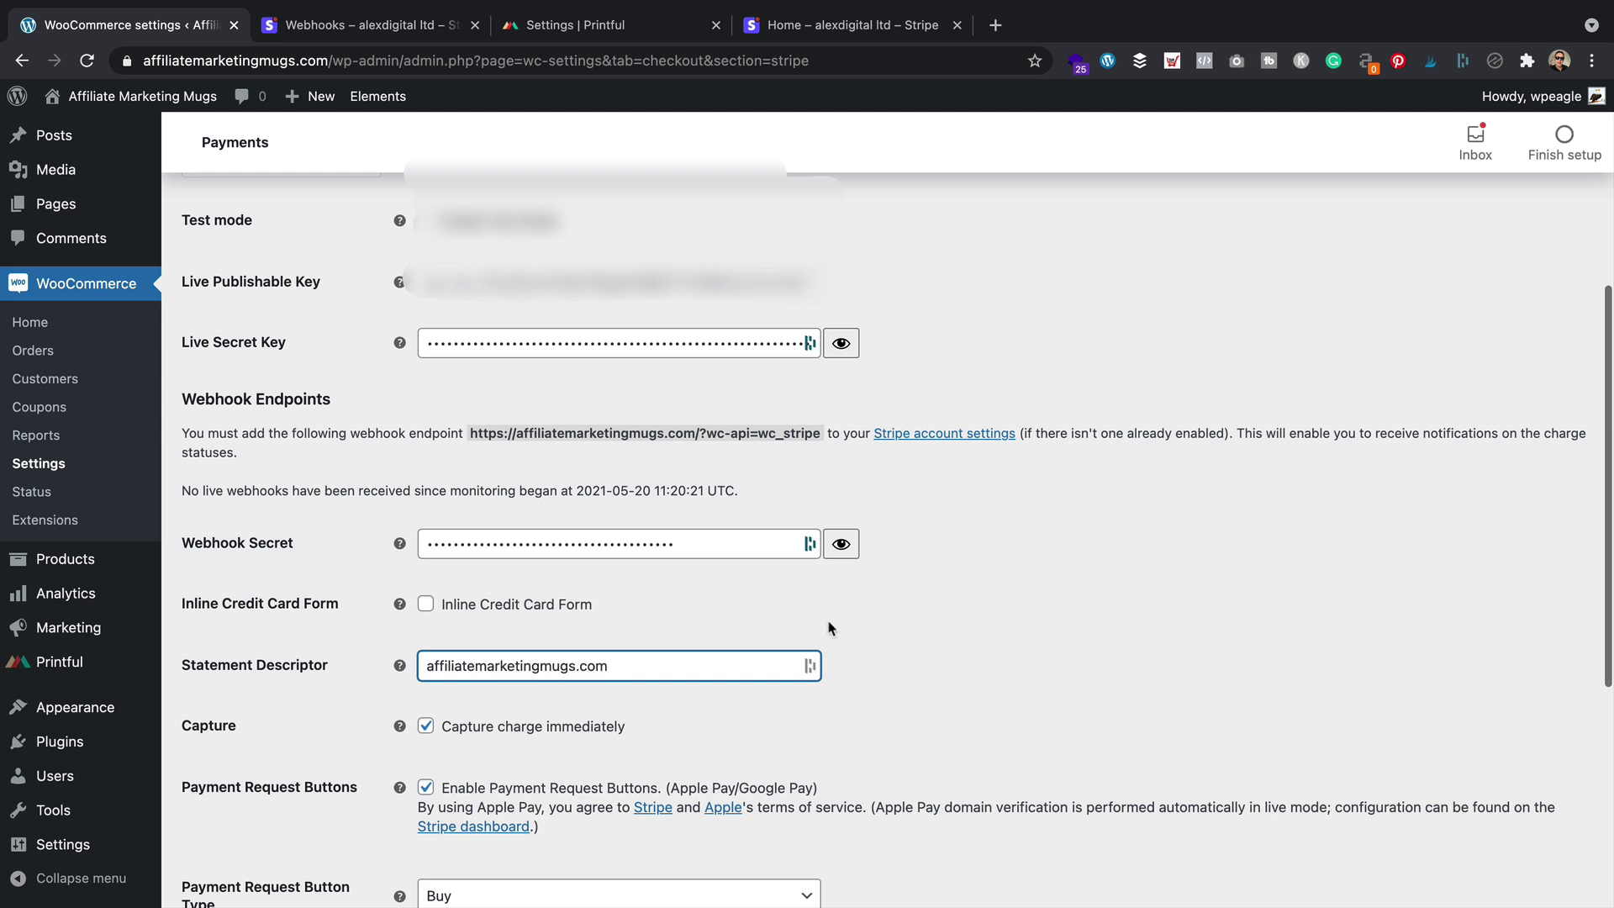
scroll(830, 629, down, 5)
scroll(820, 615, down, 2)
click(246, 803)
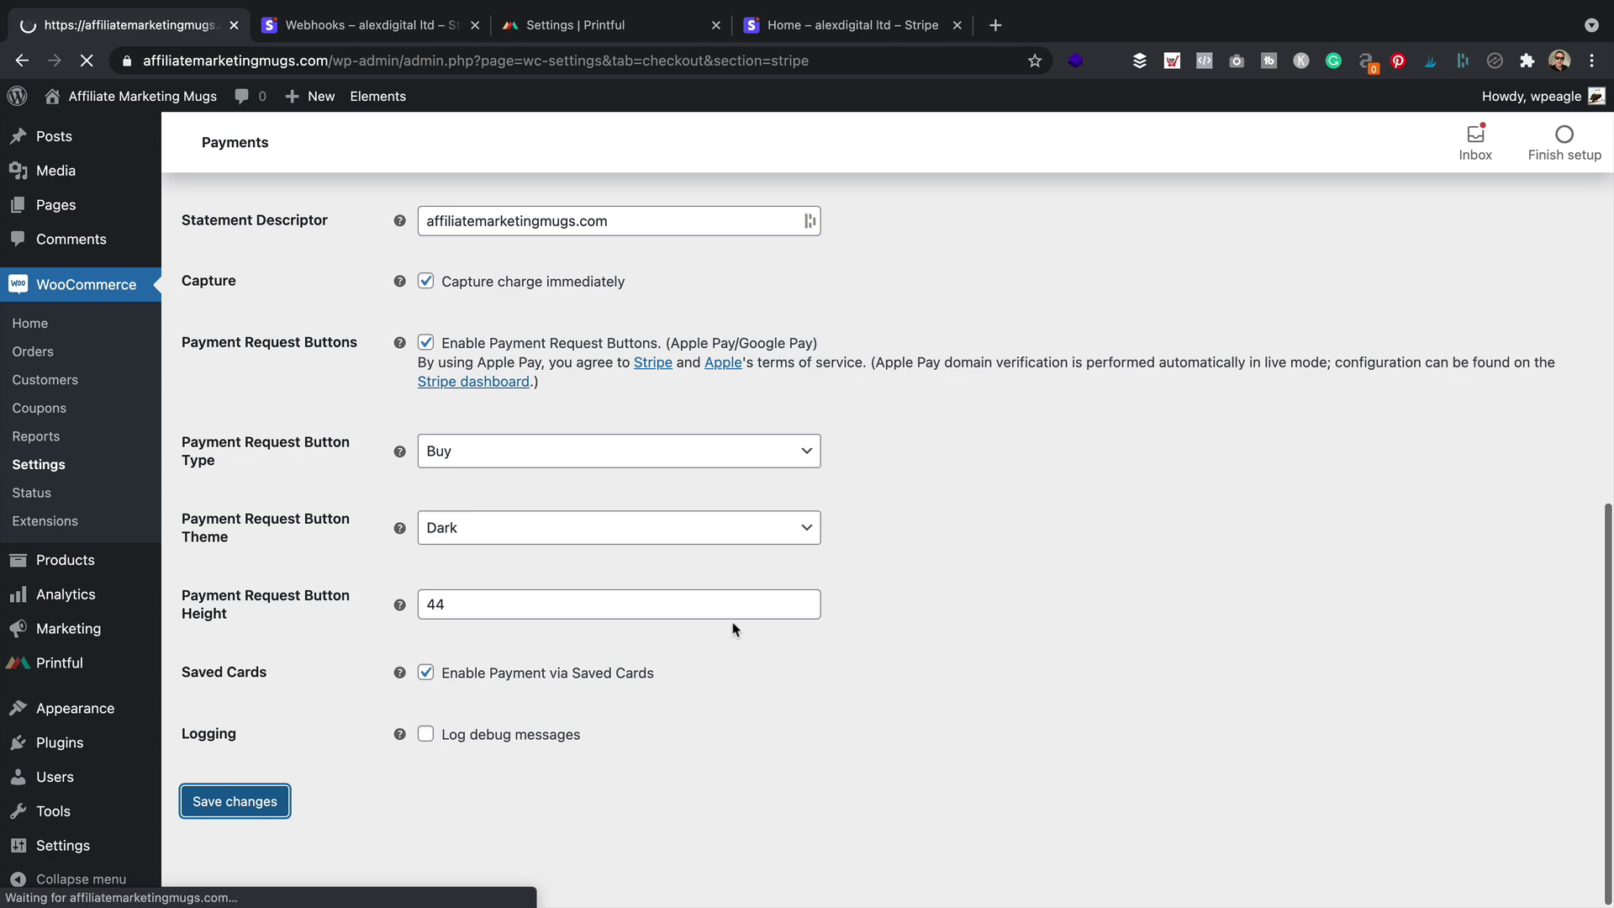
scroll(743, 611, down, 4)
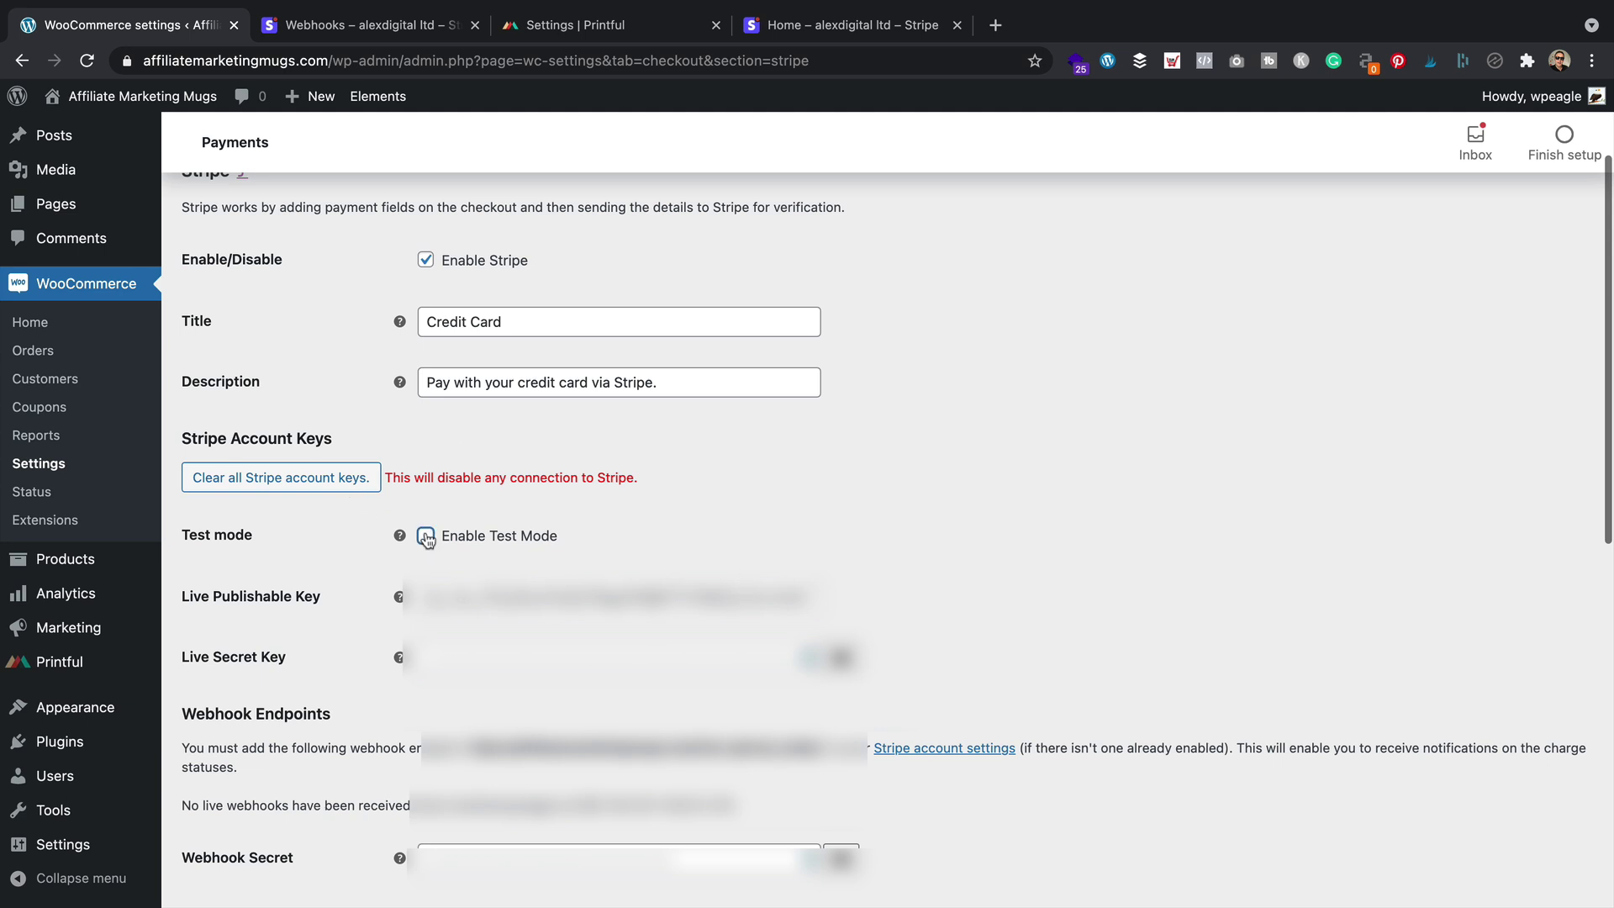
Enable Stripe test mode and paste the test publishable key from Stripe's test API keys
click(426, 537)
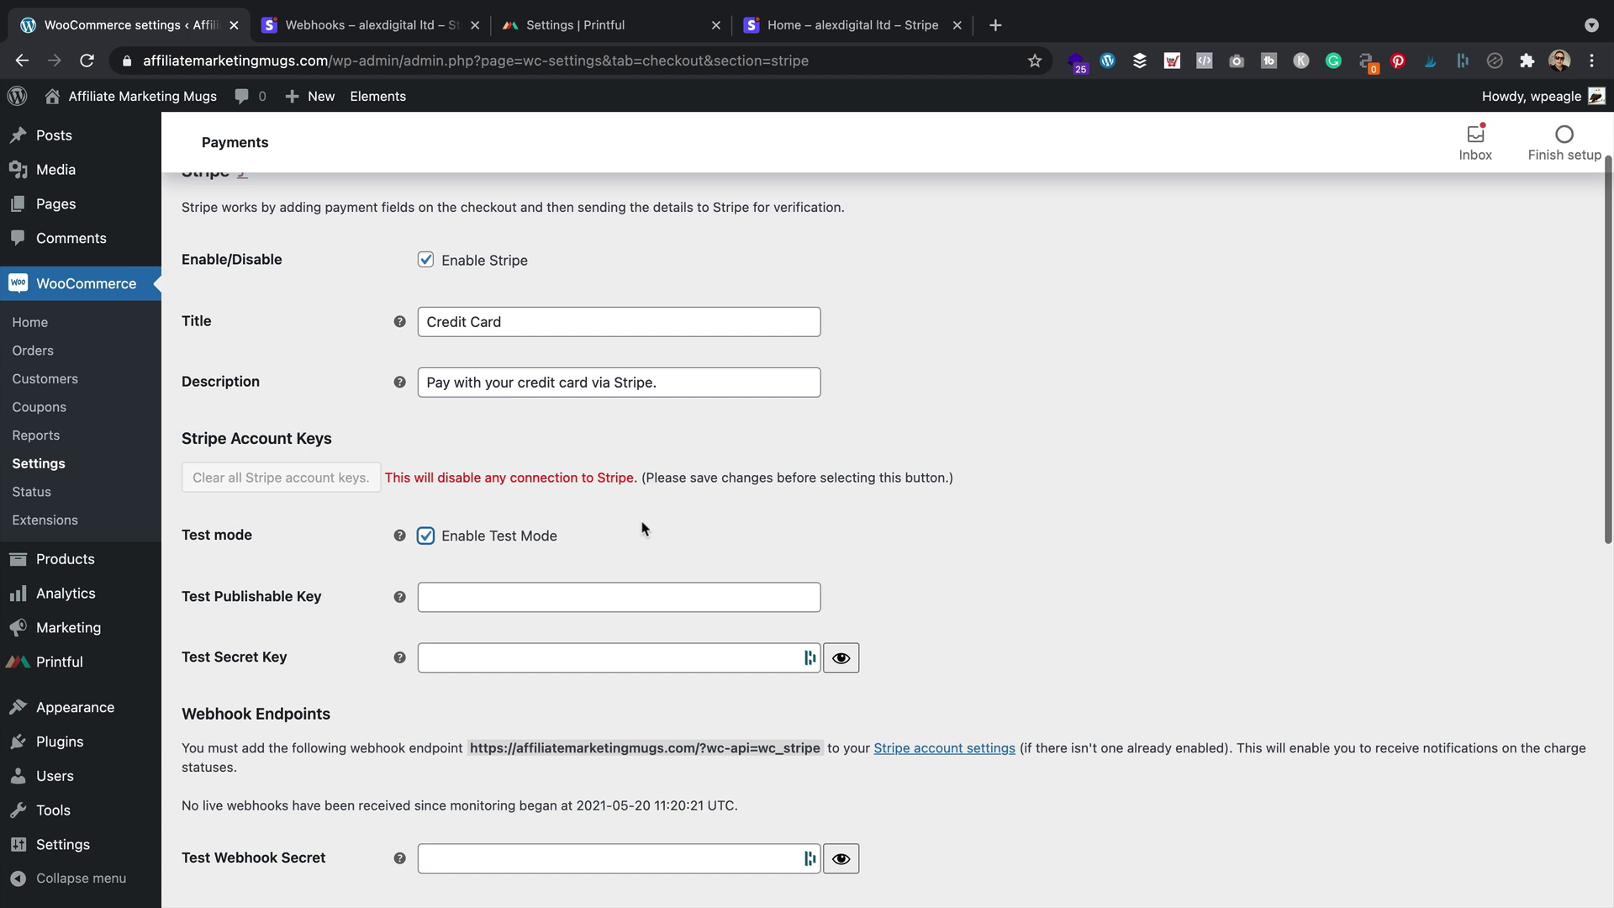
scroll(643, 528, down, 2)
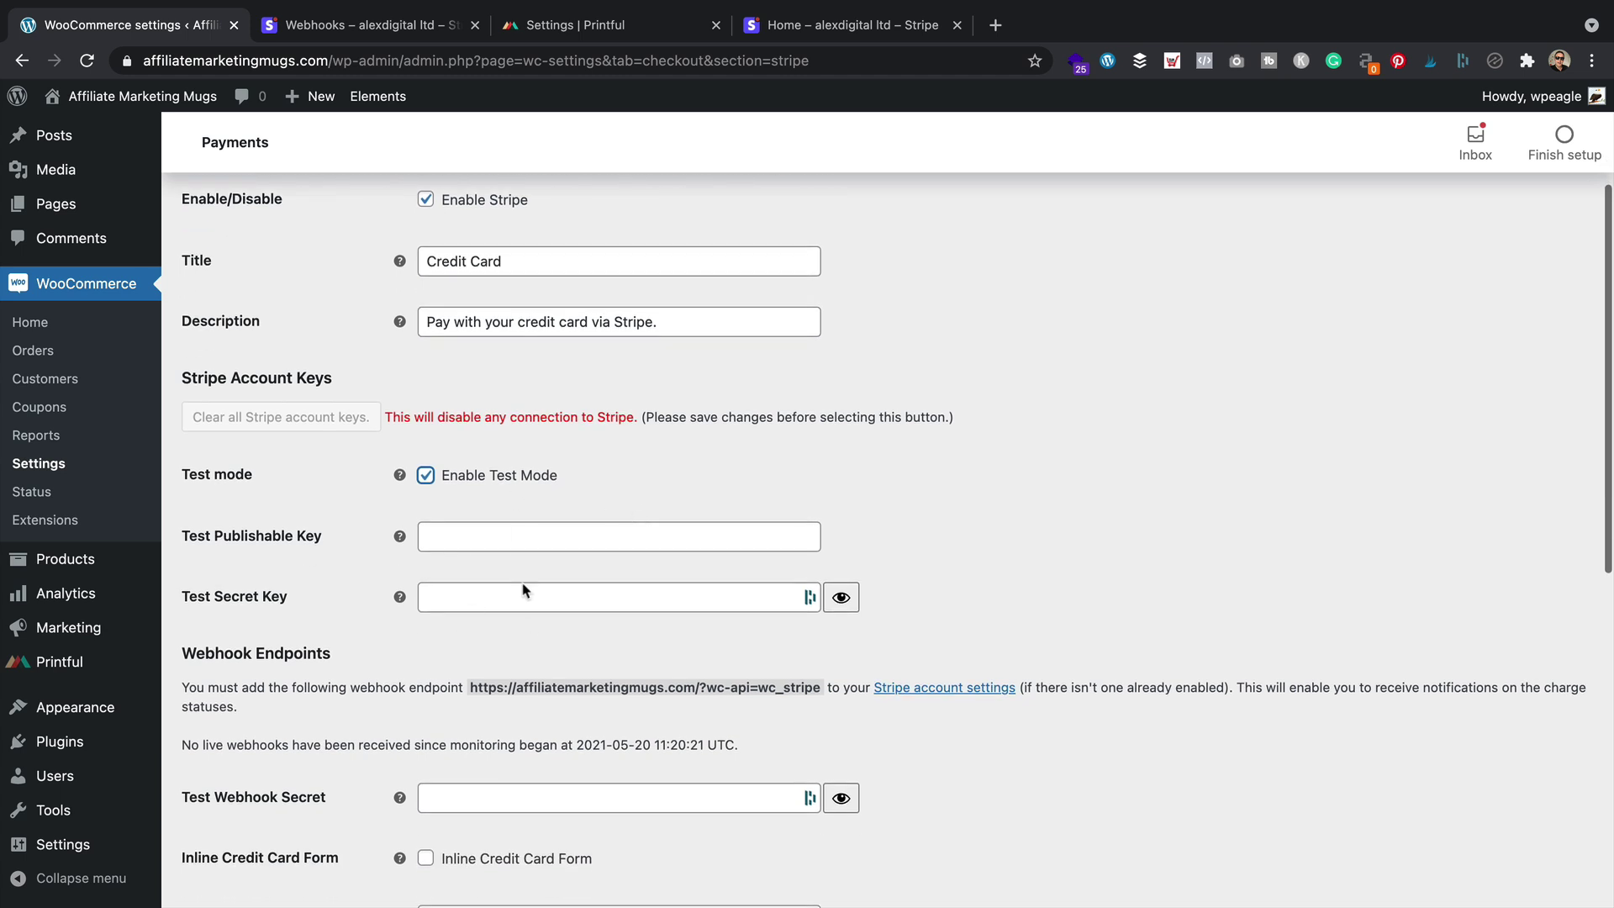
click(365, 32)
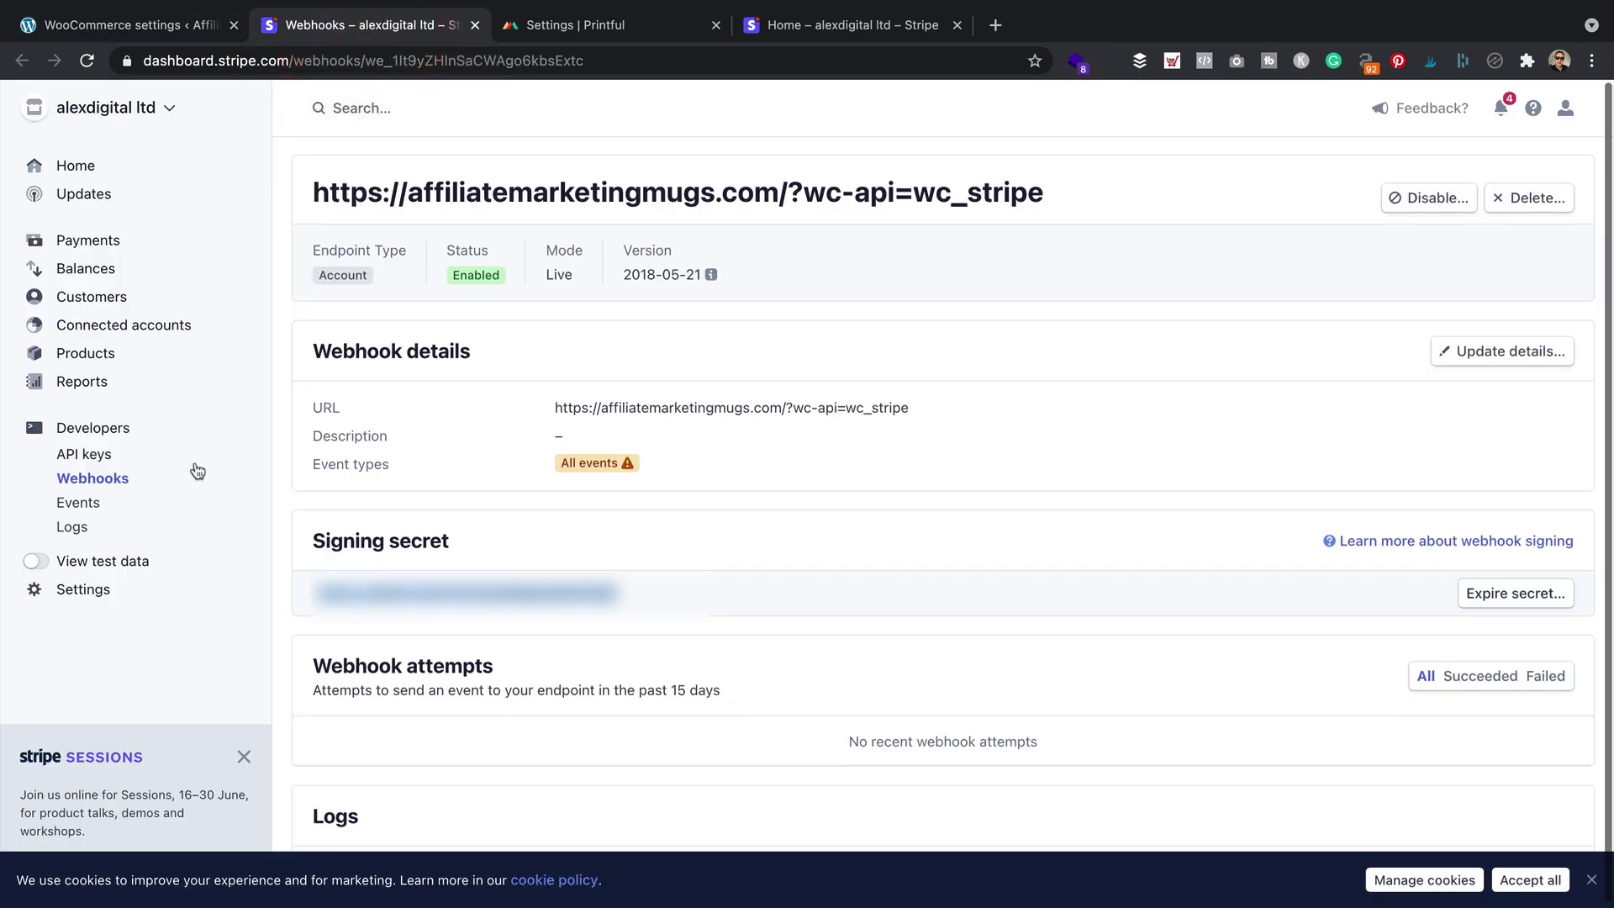
click(34, 568)
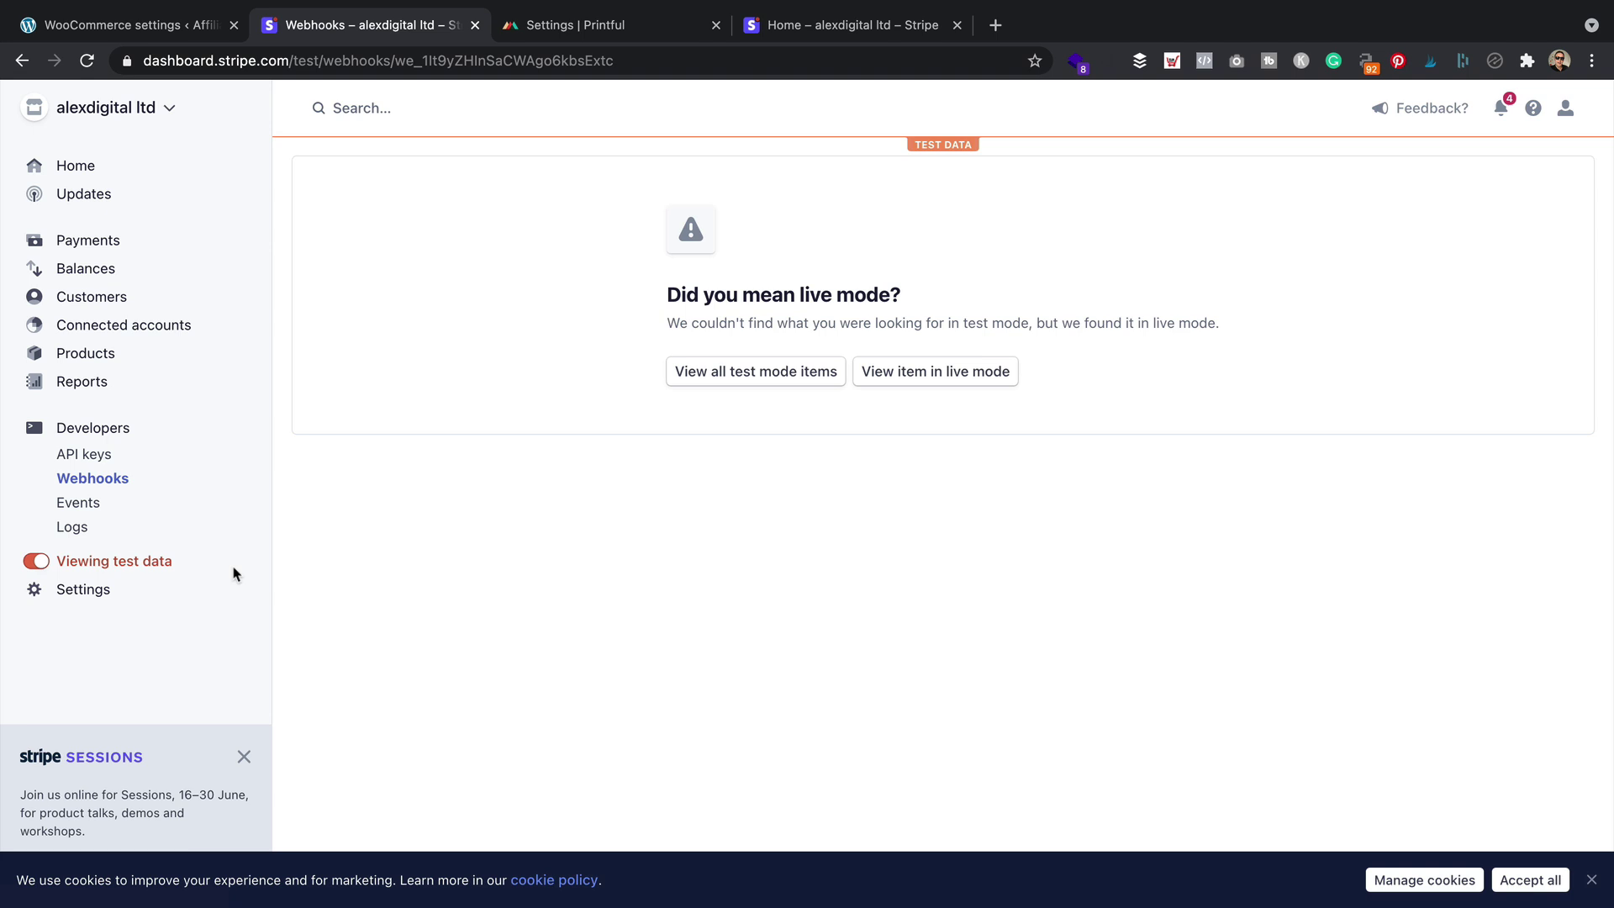
click(92, 452)
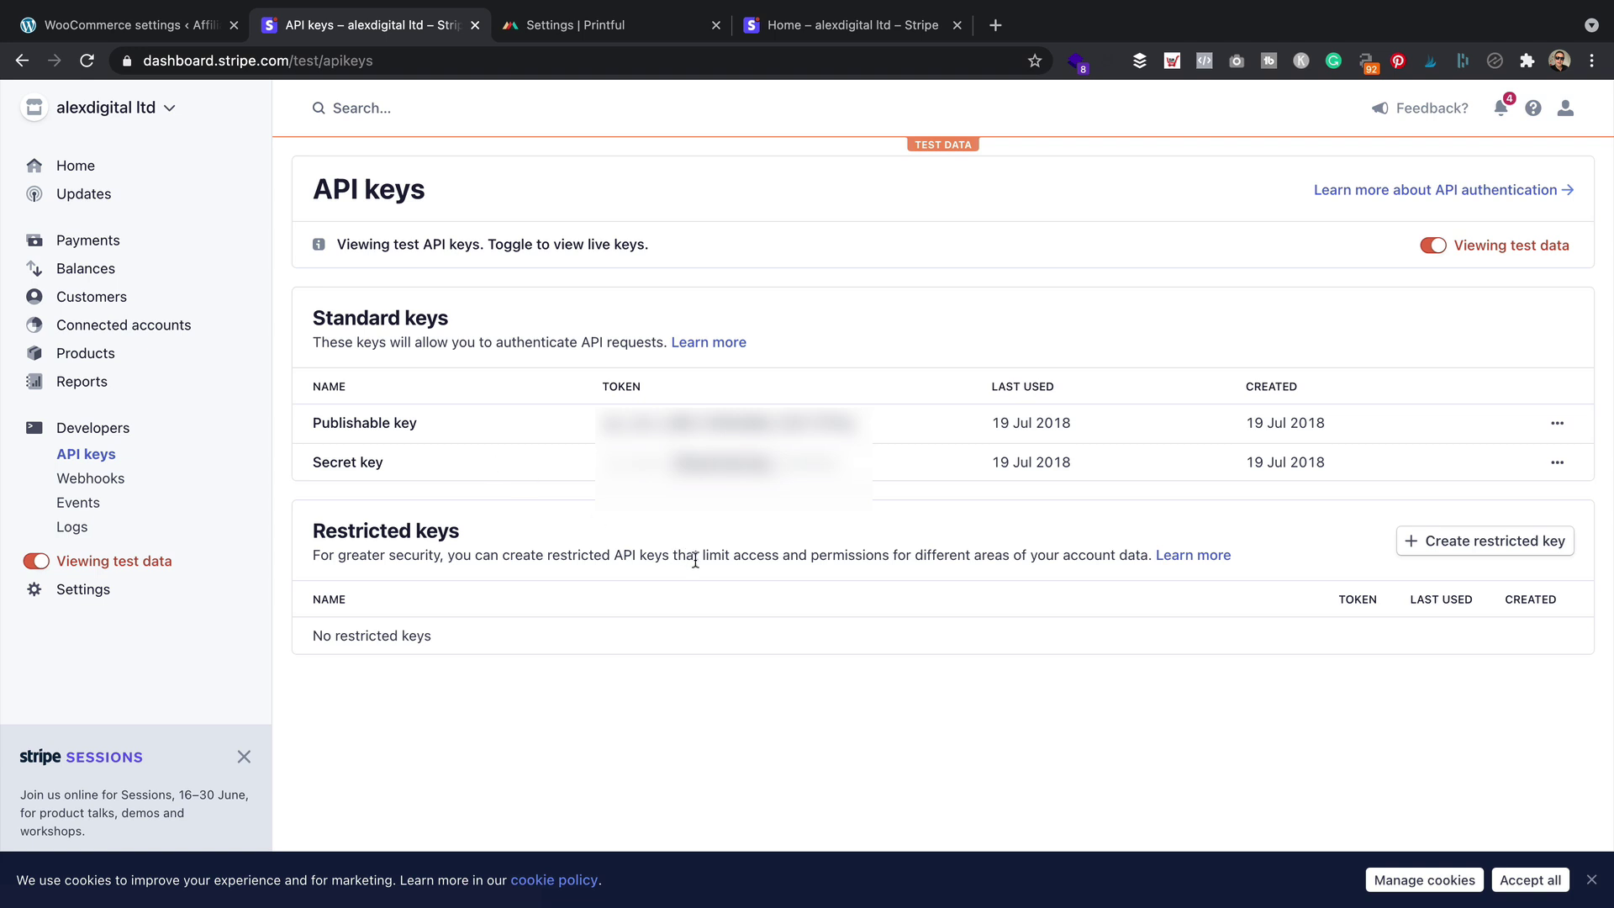
click(601, 420)
click(945, 421)
click(747, 422)
click(122, 28)
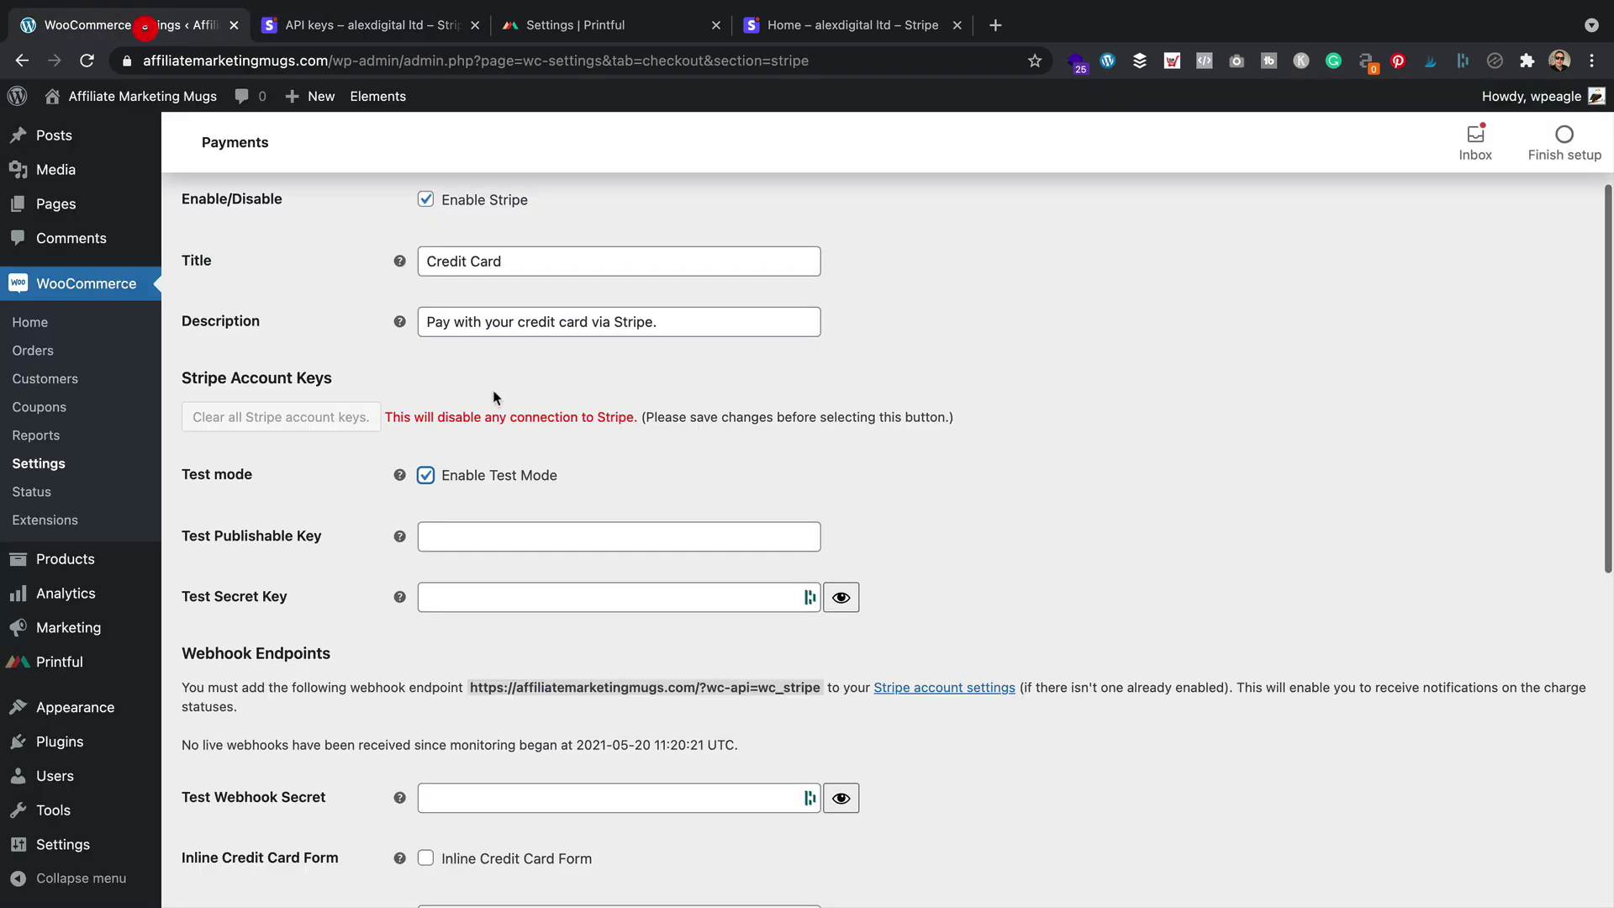
click(515, 538)
key(ctrl+v)
Copy the test secret key into the Test Secret Key field and save the settings
click(538, 594)
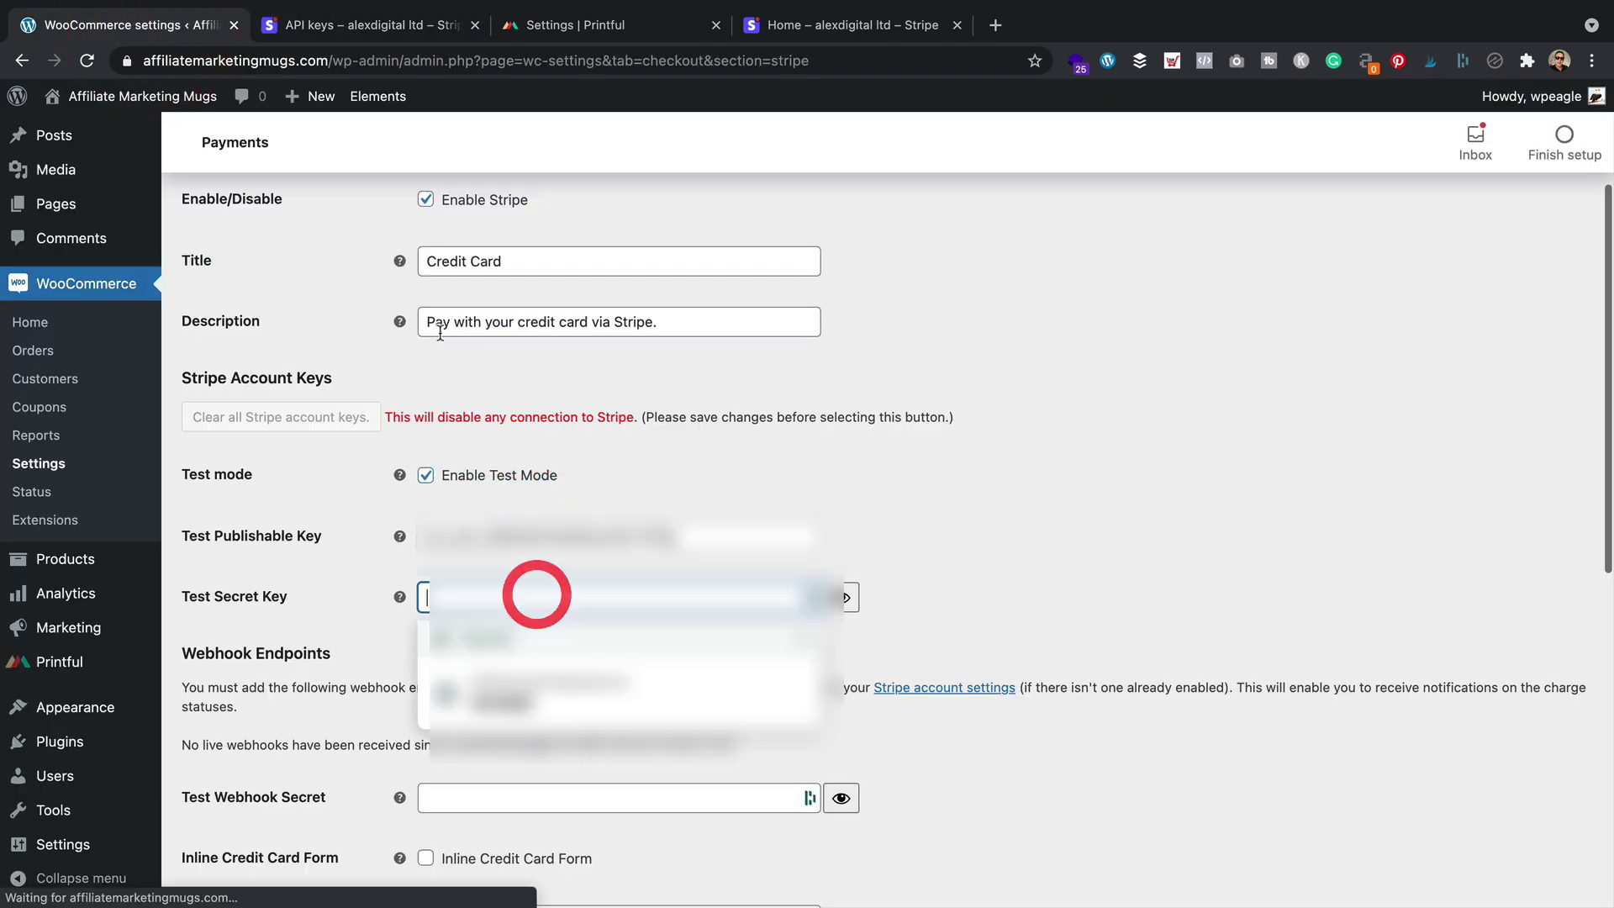
click(362, 25)
click(731, 462)
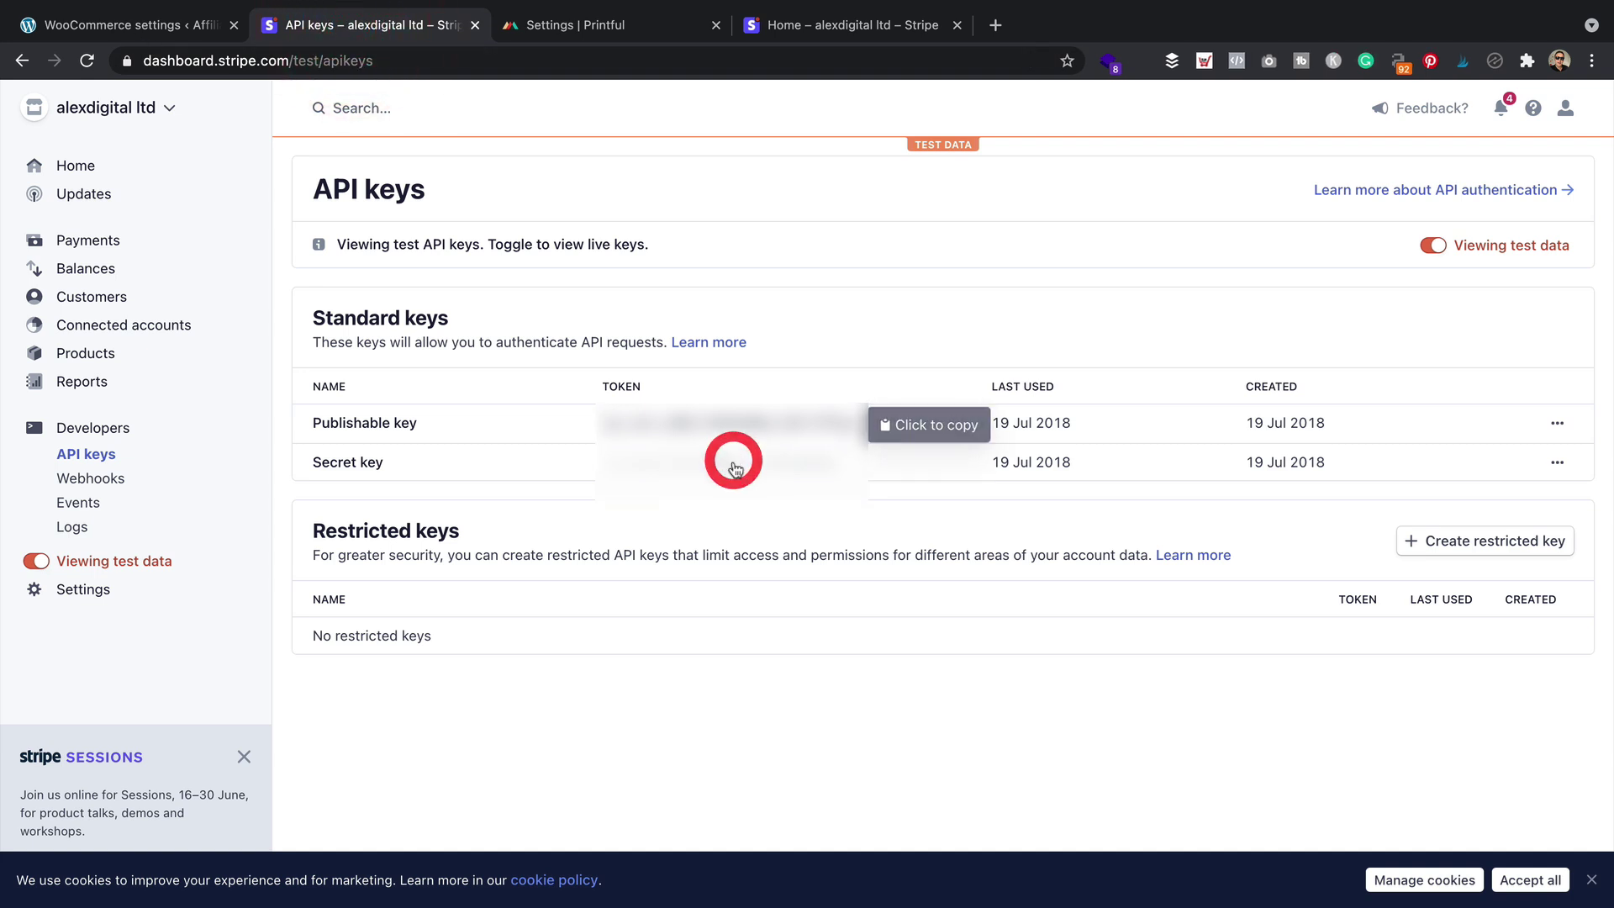
click(859, 468)
click(140, 27)
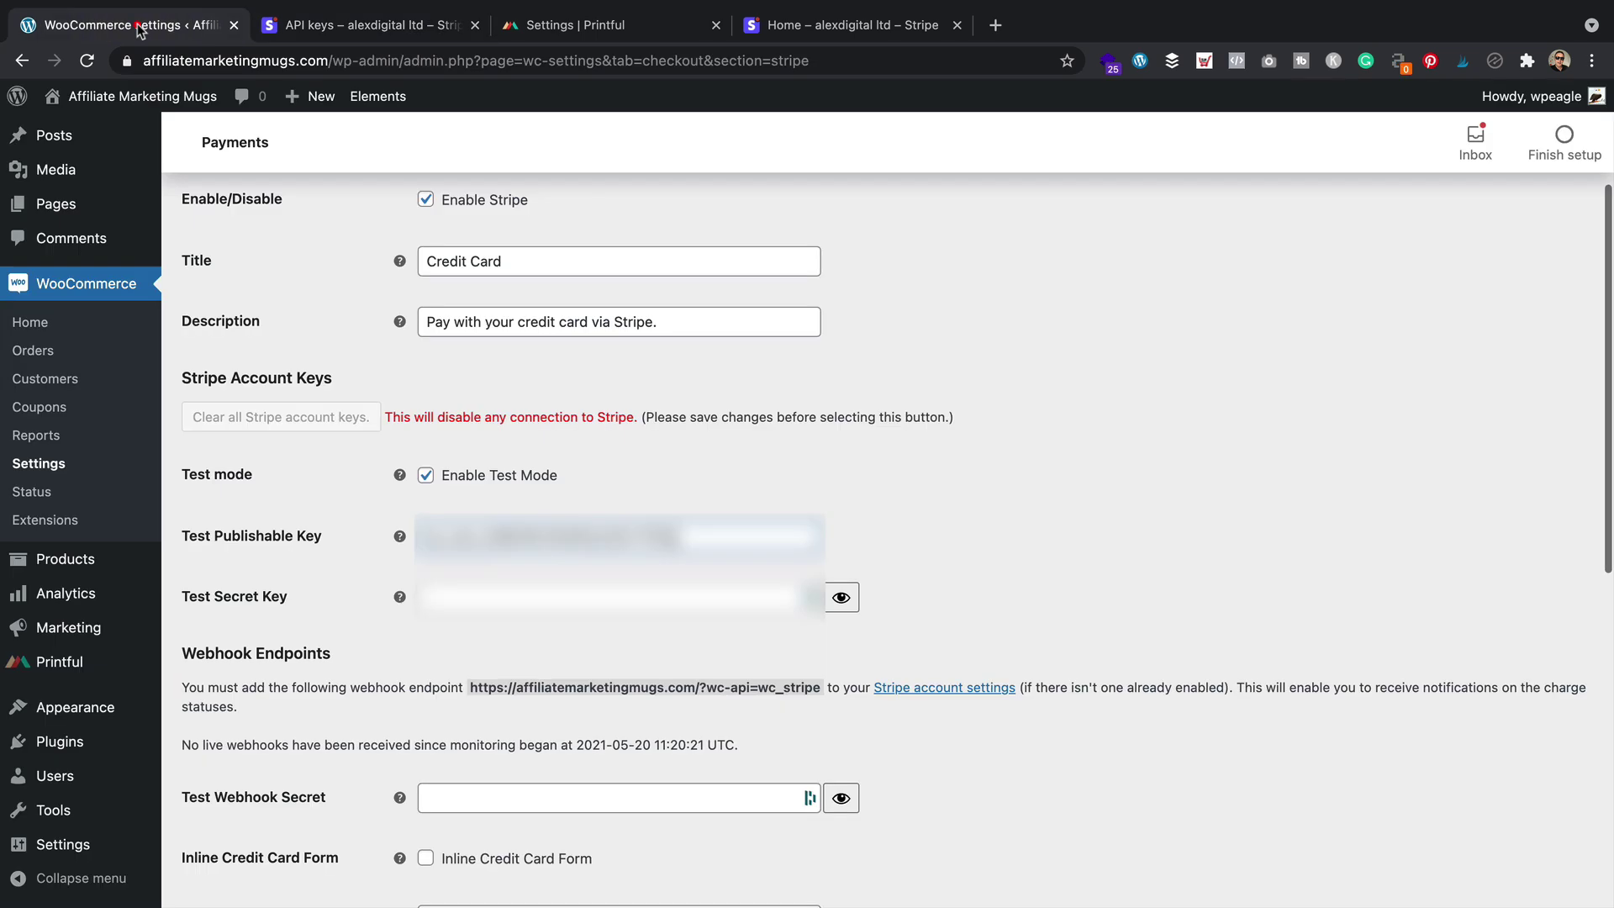
click(591, 602)
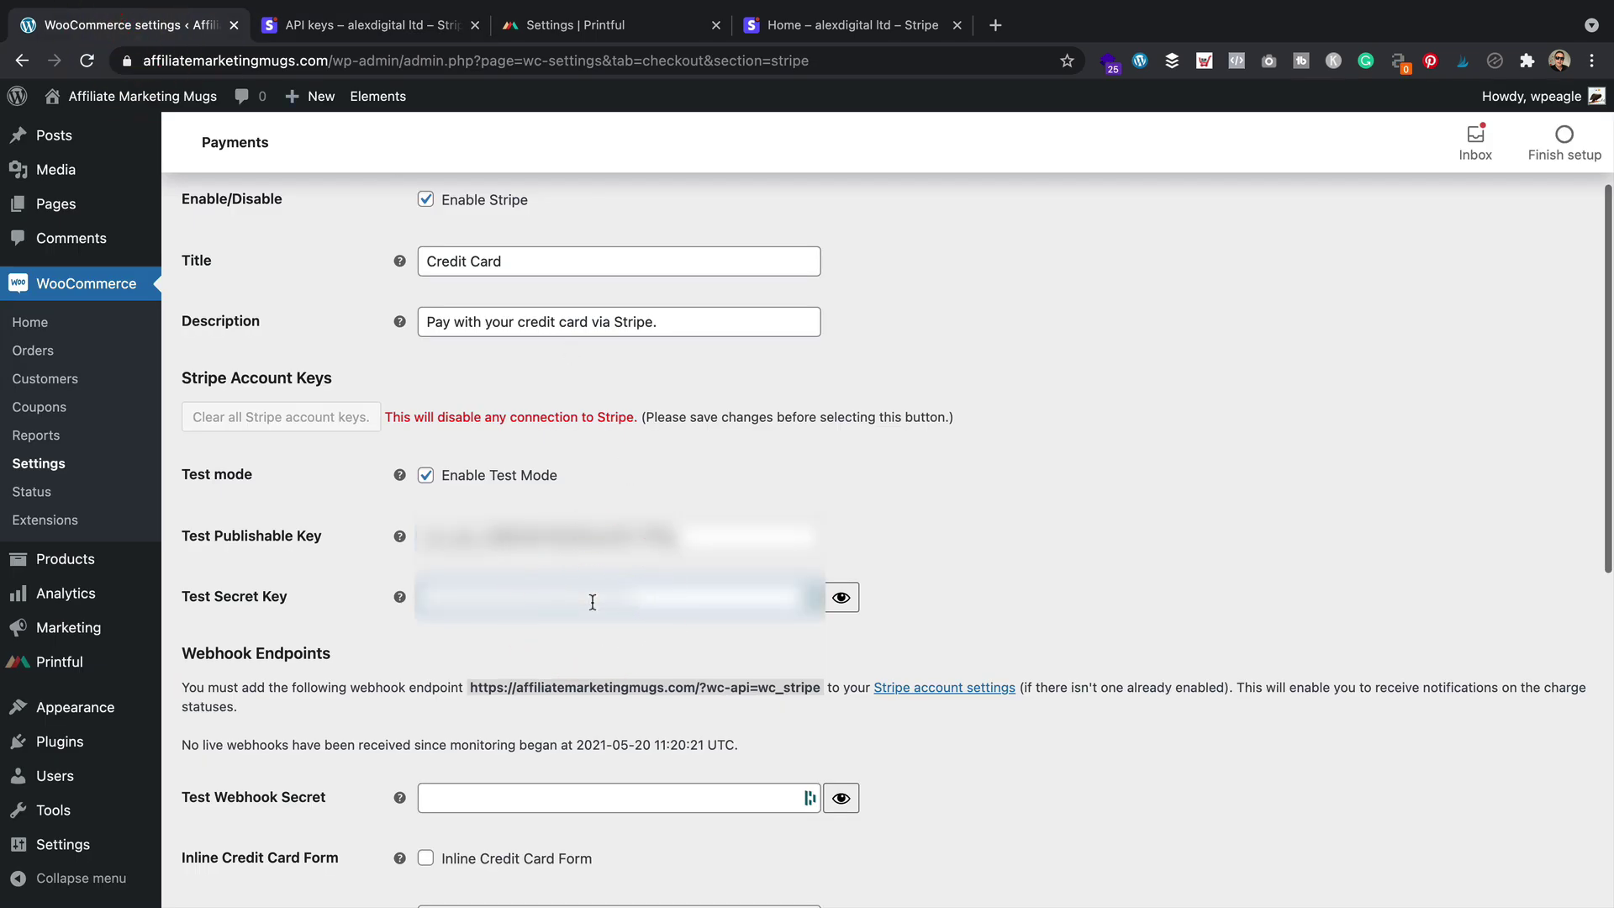
scroll(599, 401, down, 10)
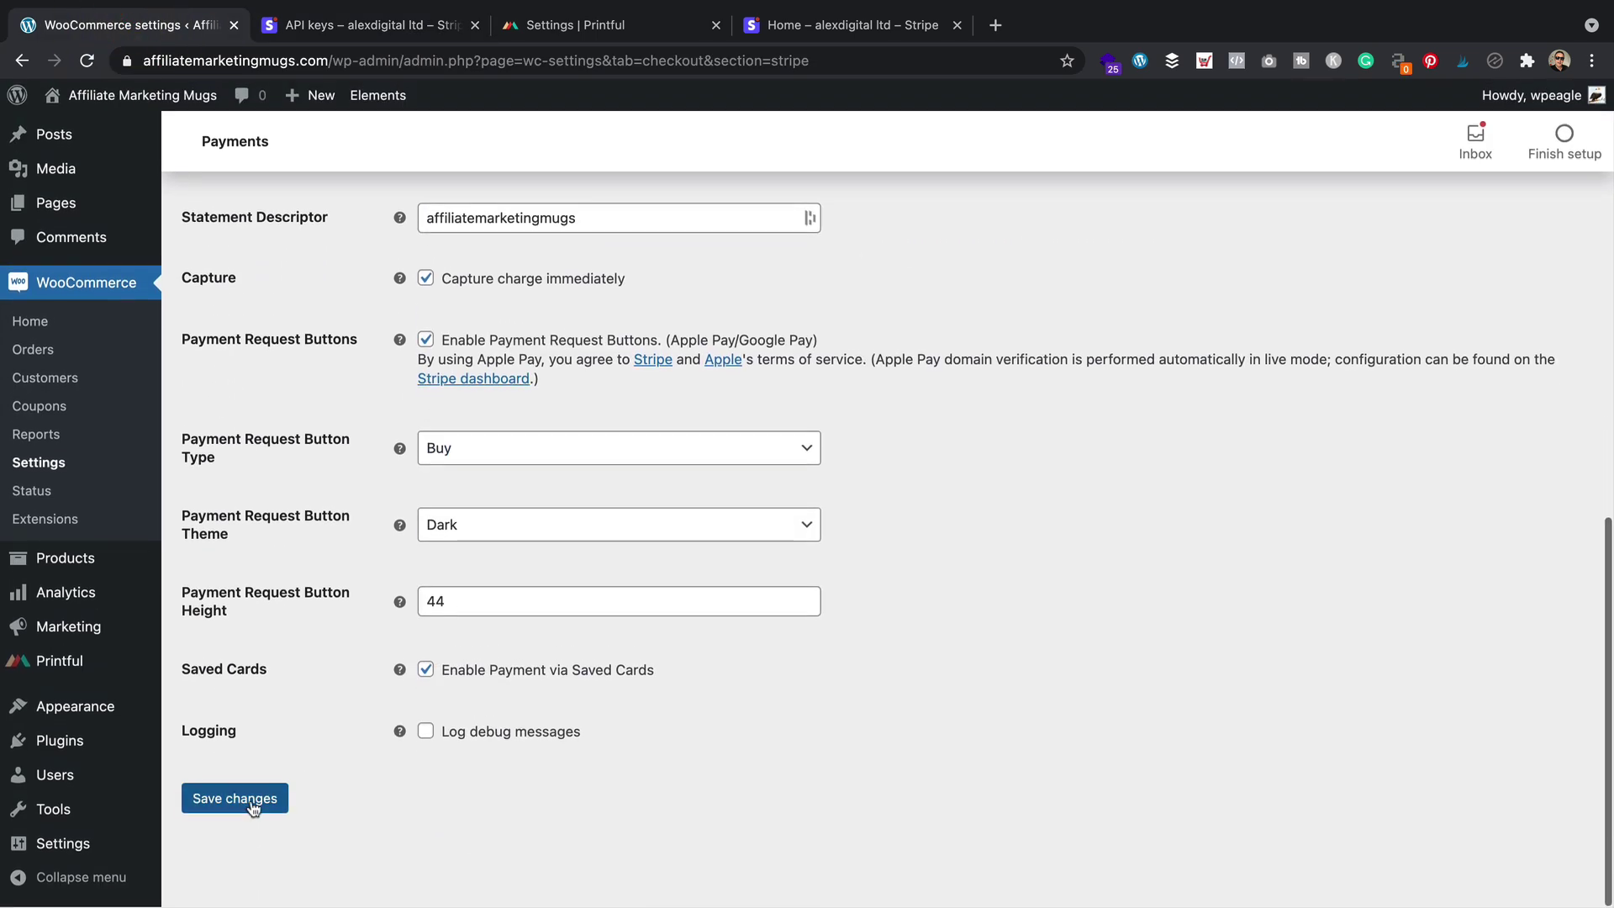
click(234, 798)
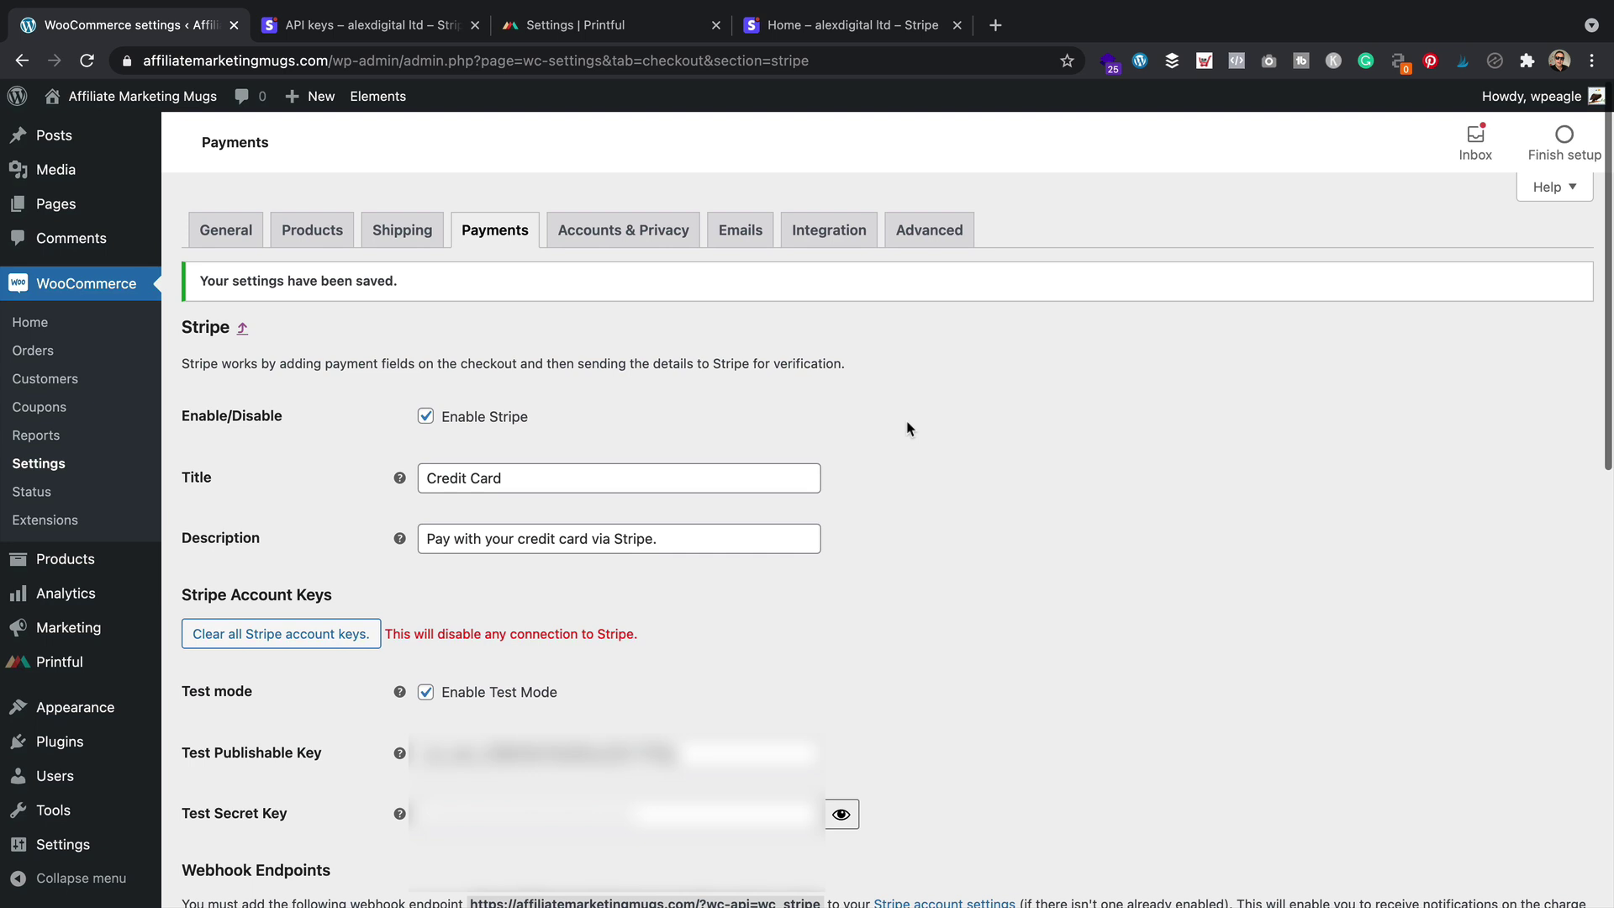
Visit the shop and open the 99 Problems mug to see its Buy with Google Pay option
mouse_move(134, 96)
click(139, 126)
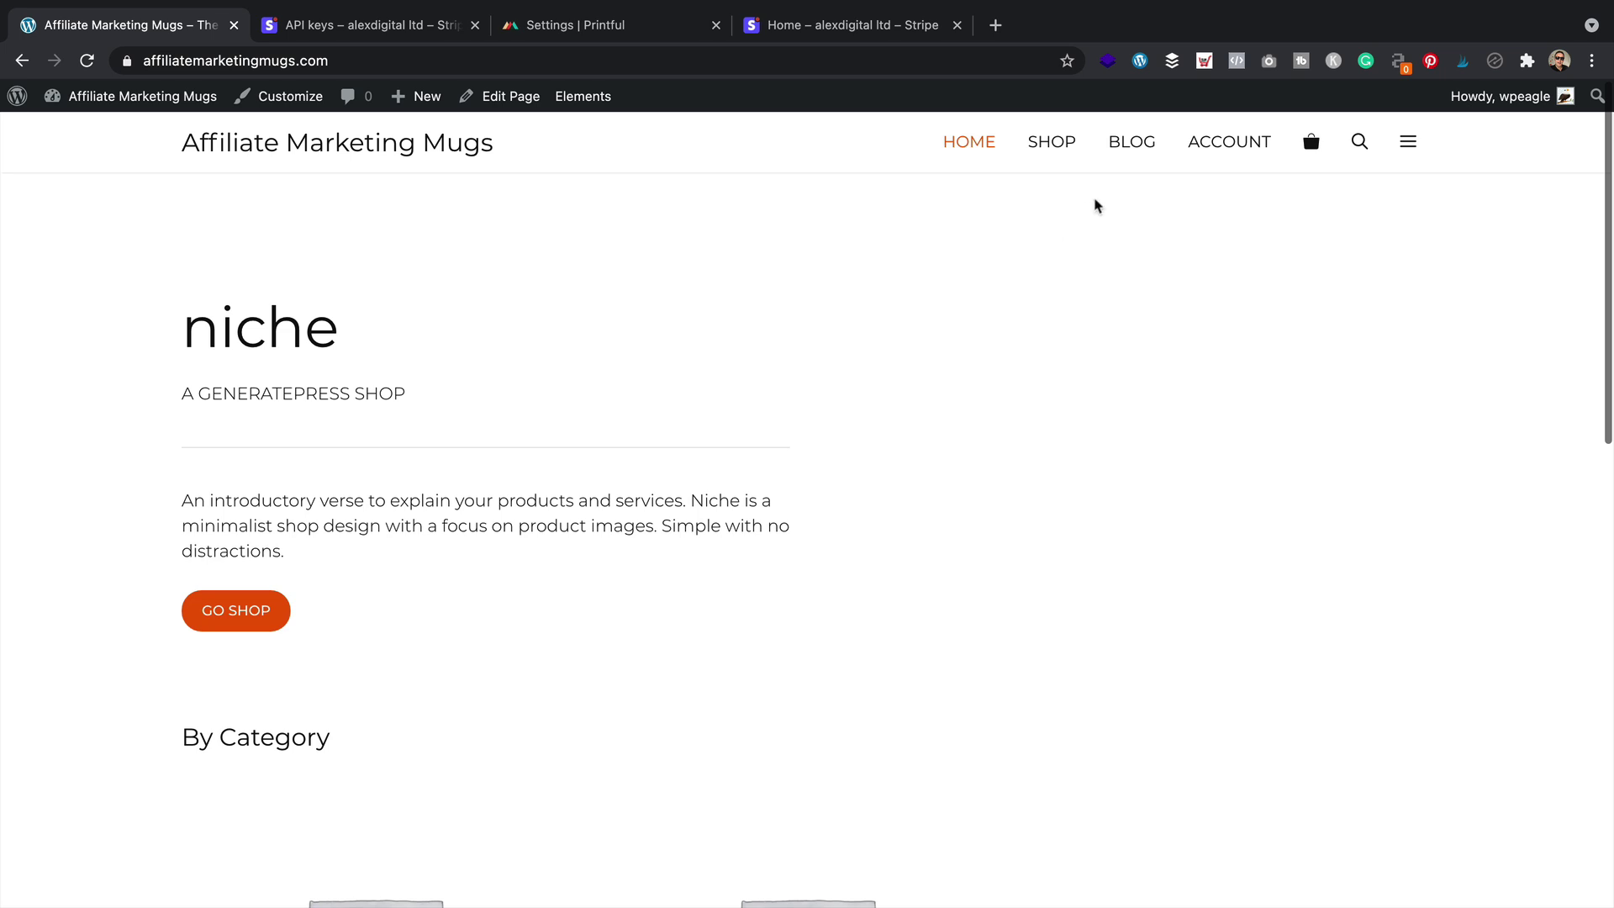
click(1061, 148)
scroll(924, 269, down, 5)
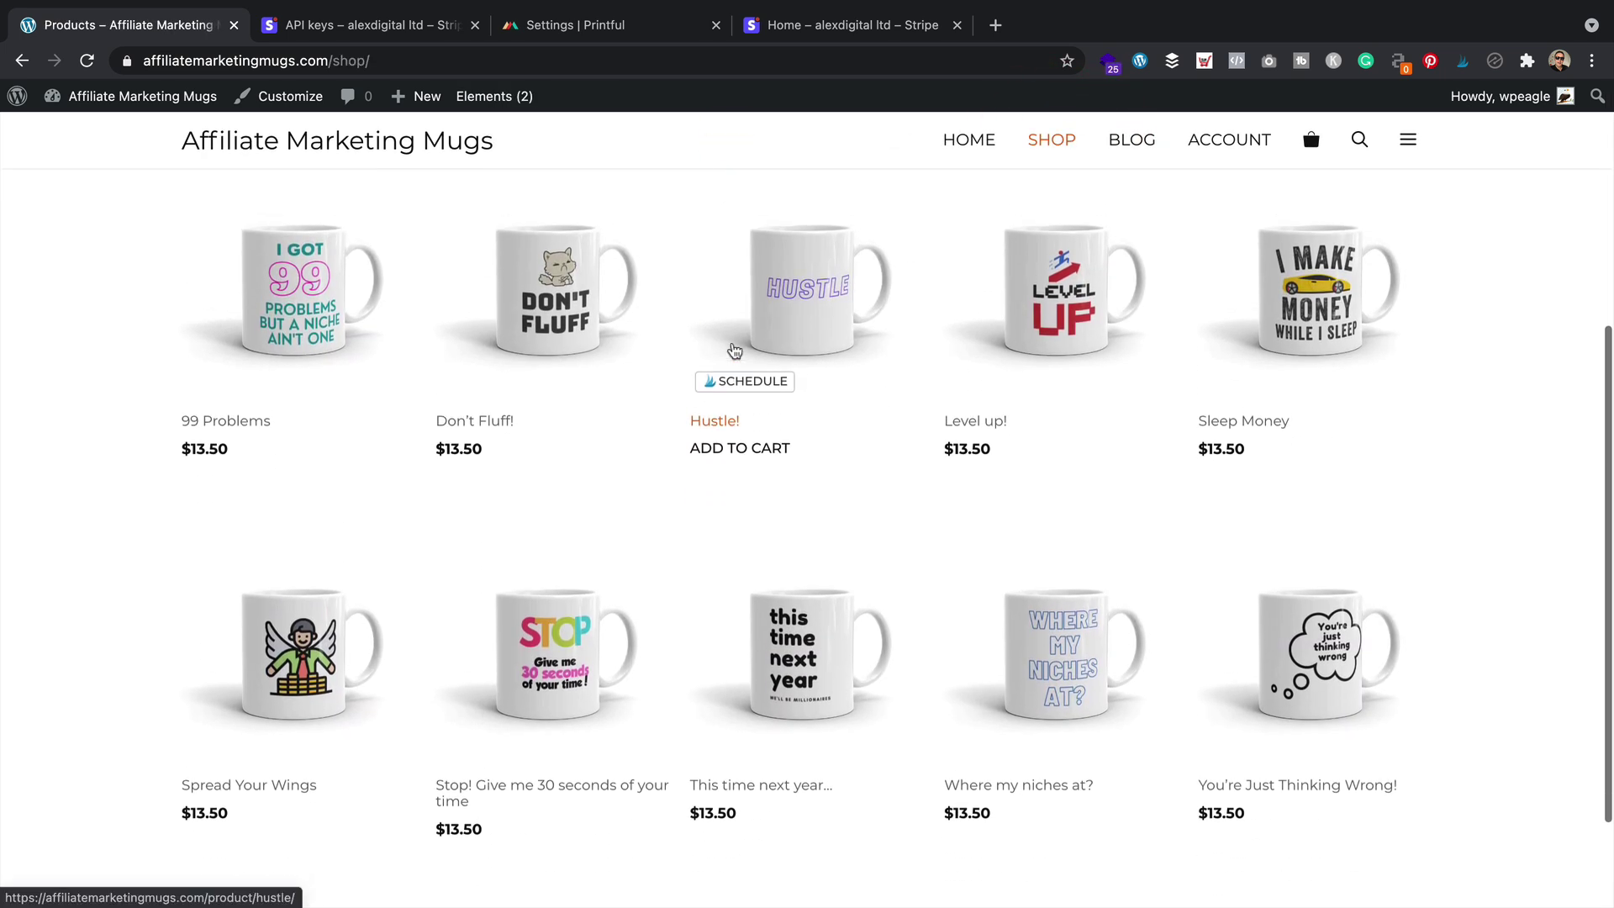
click(286, 348)
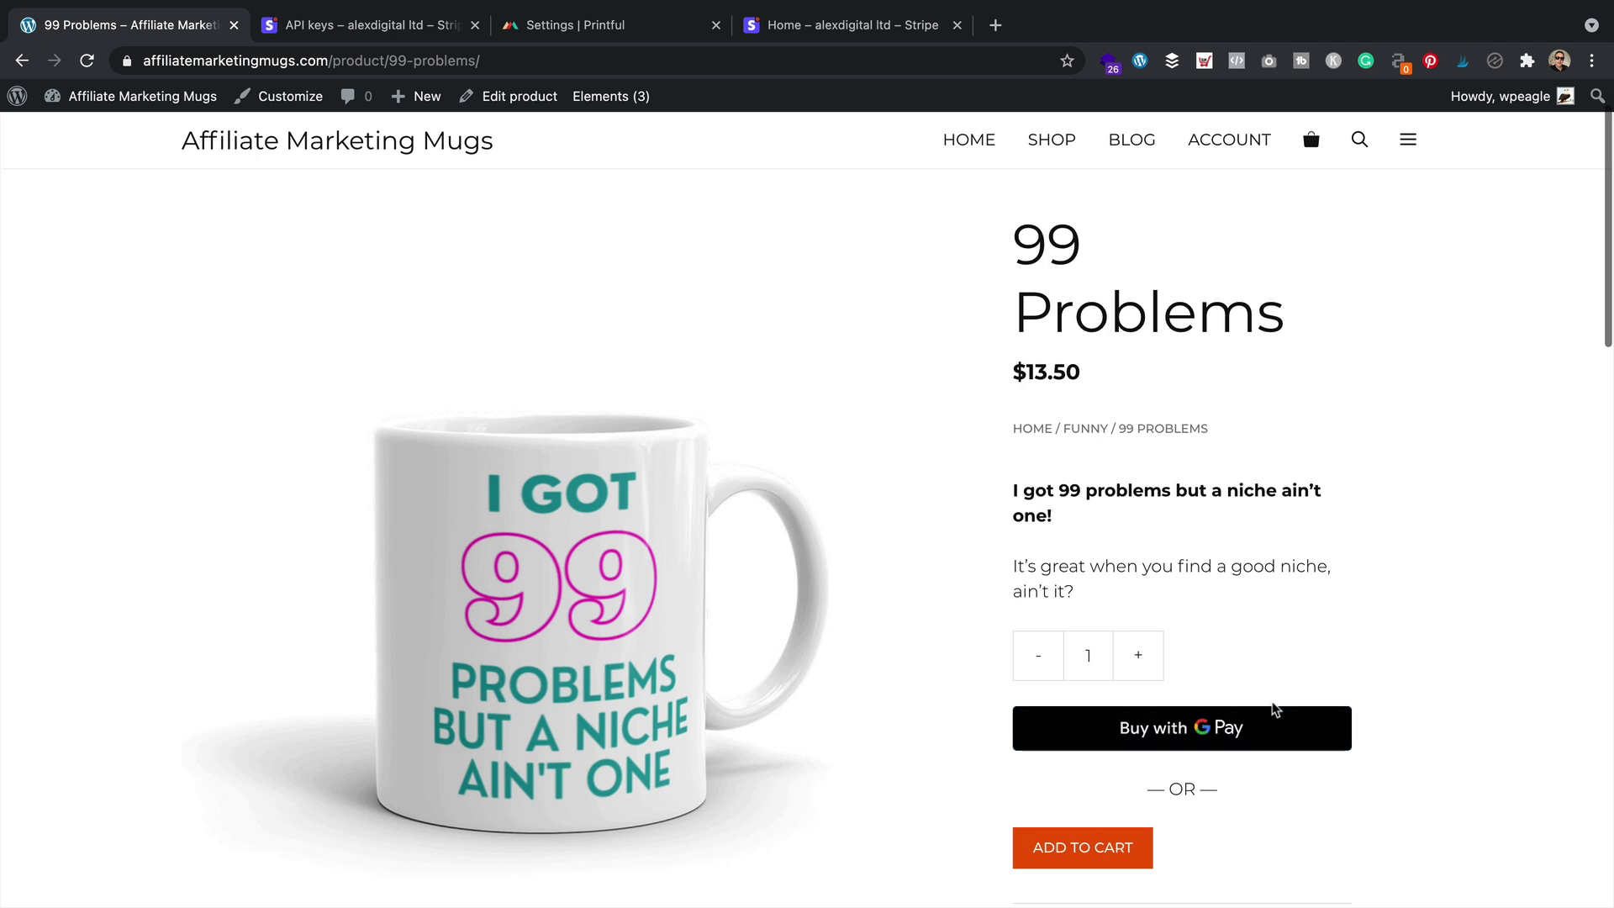
scroll(1278, 664, down, 1)
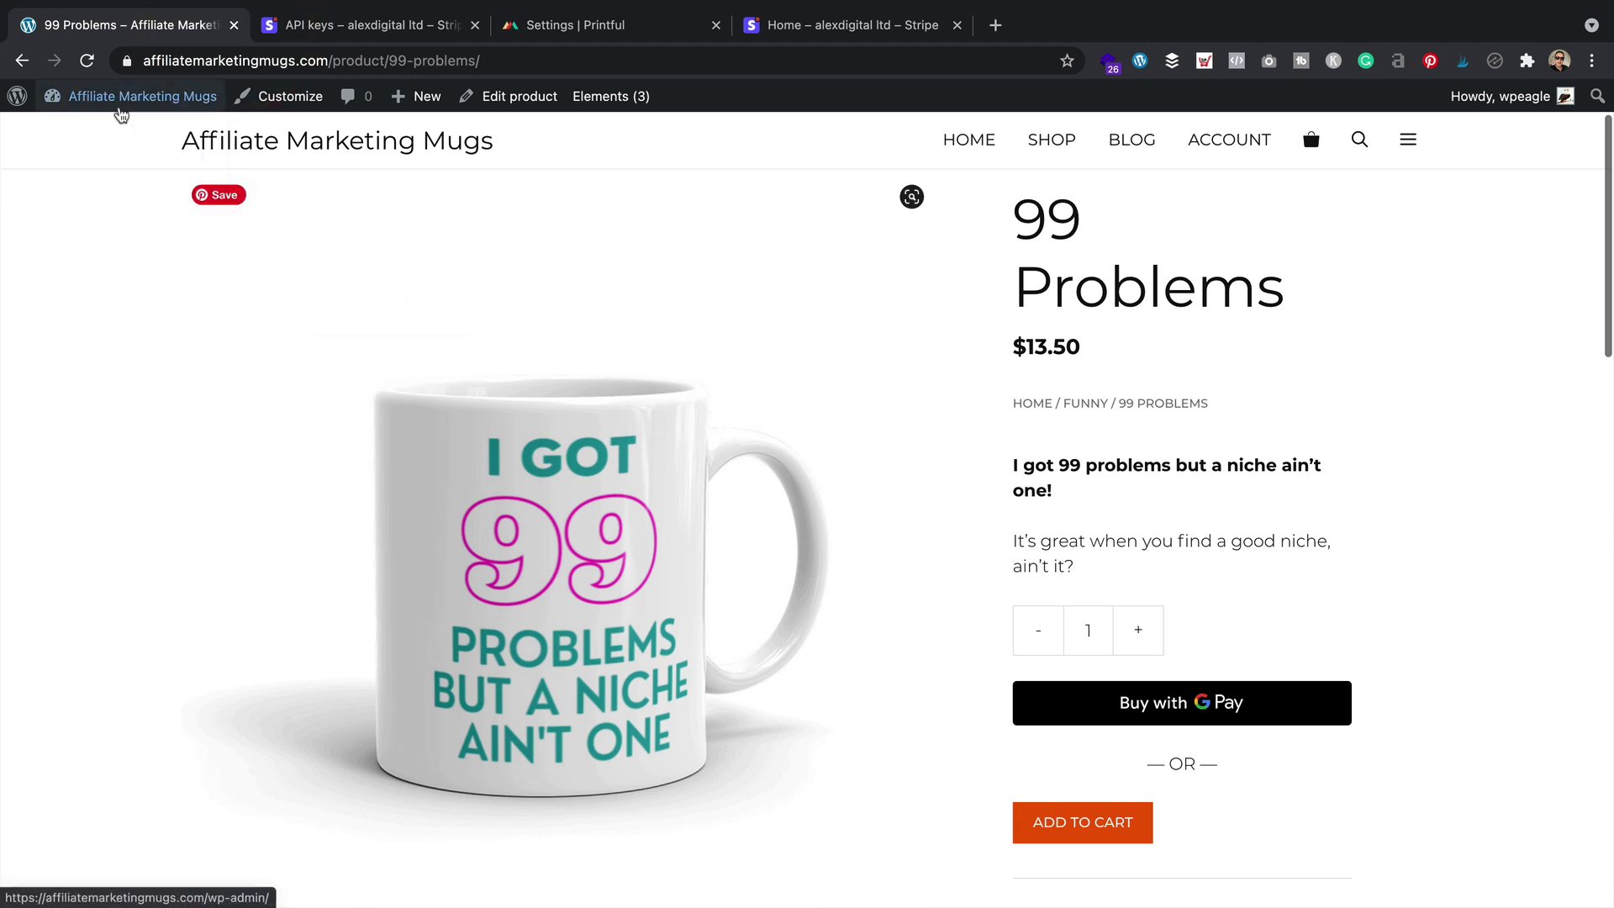
Open the Stripe – Credit Card settings under WooCommerce > Settings > Payments
mouse_move(114, 99)
click(93, 133)
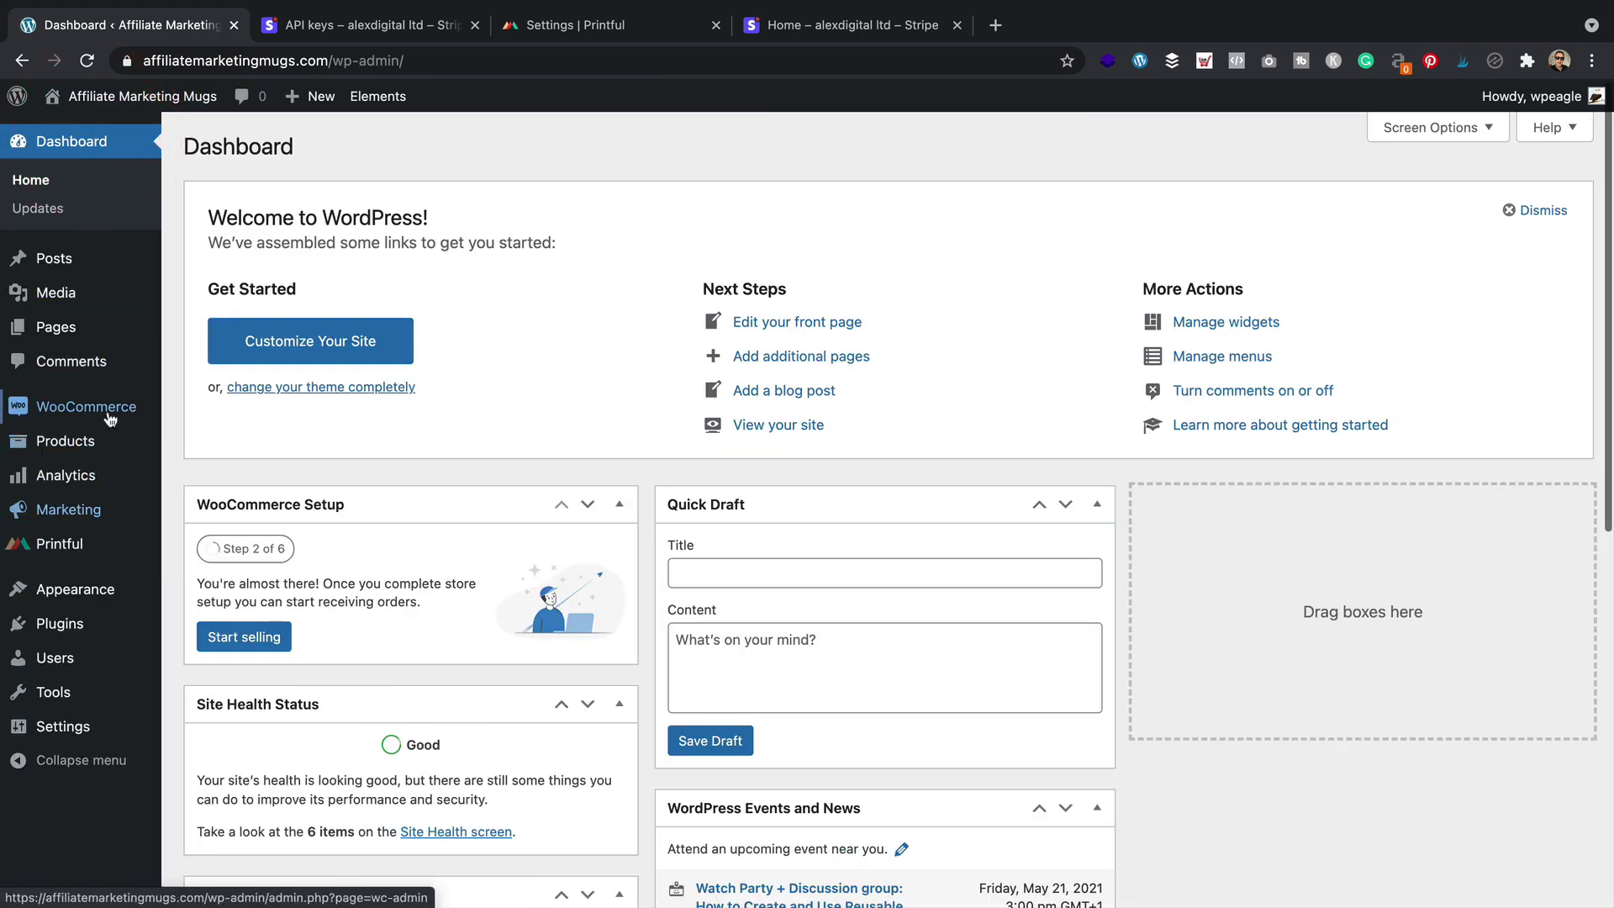
mouse_move(84, 406)
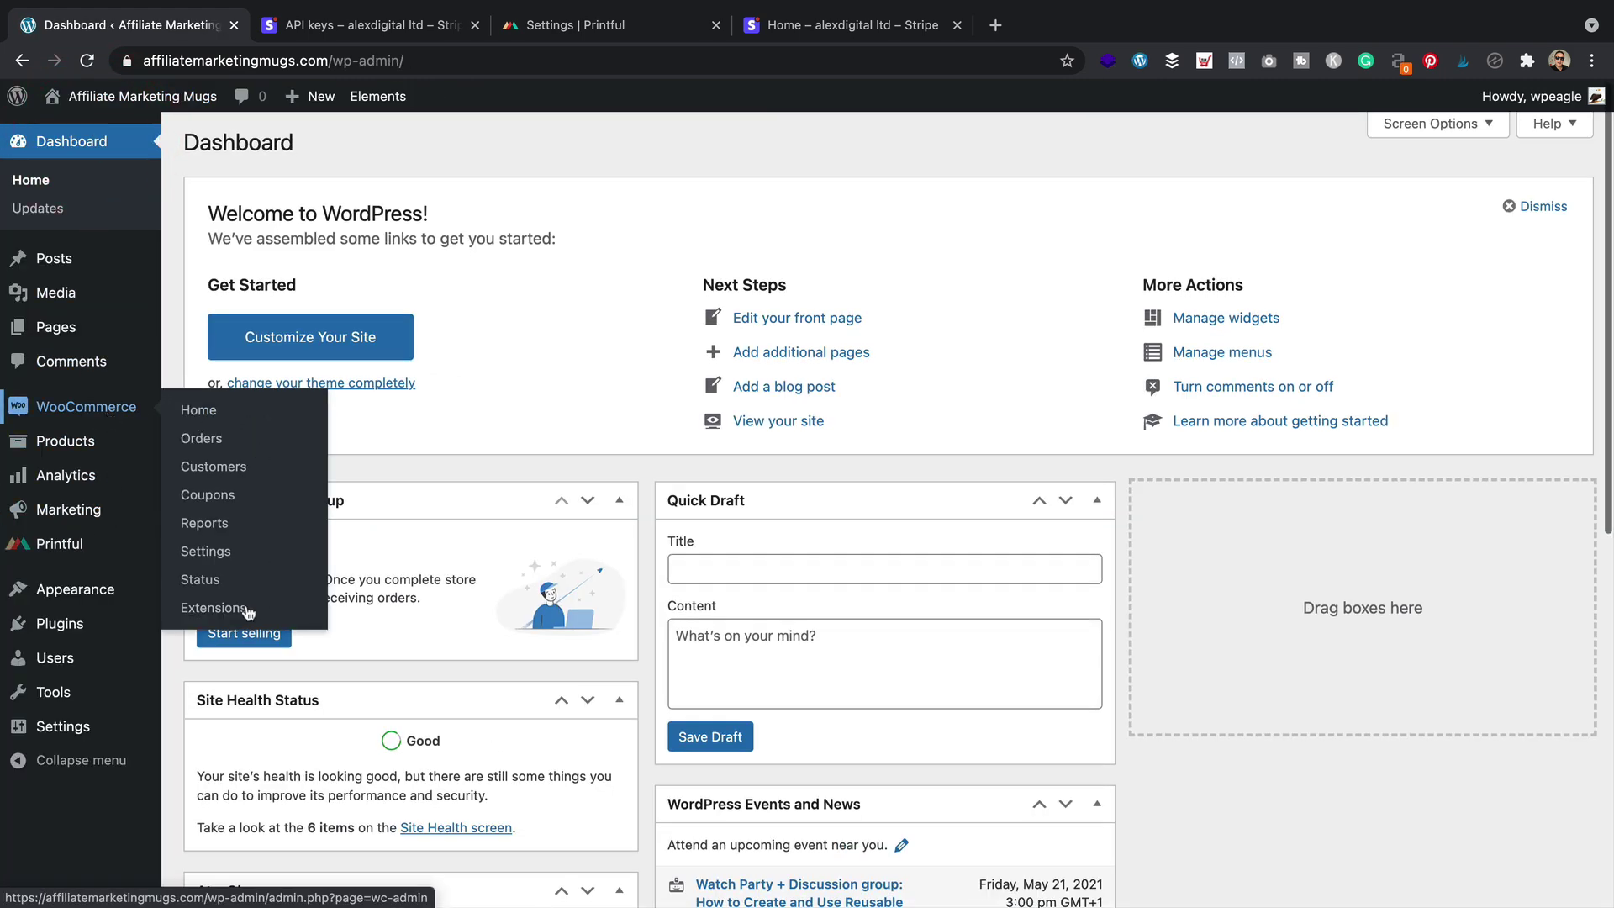
click(238, 555)
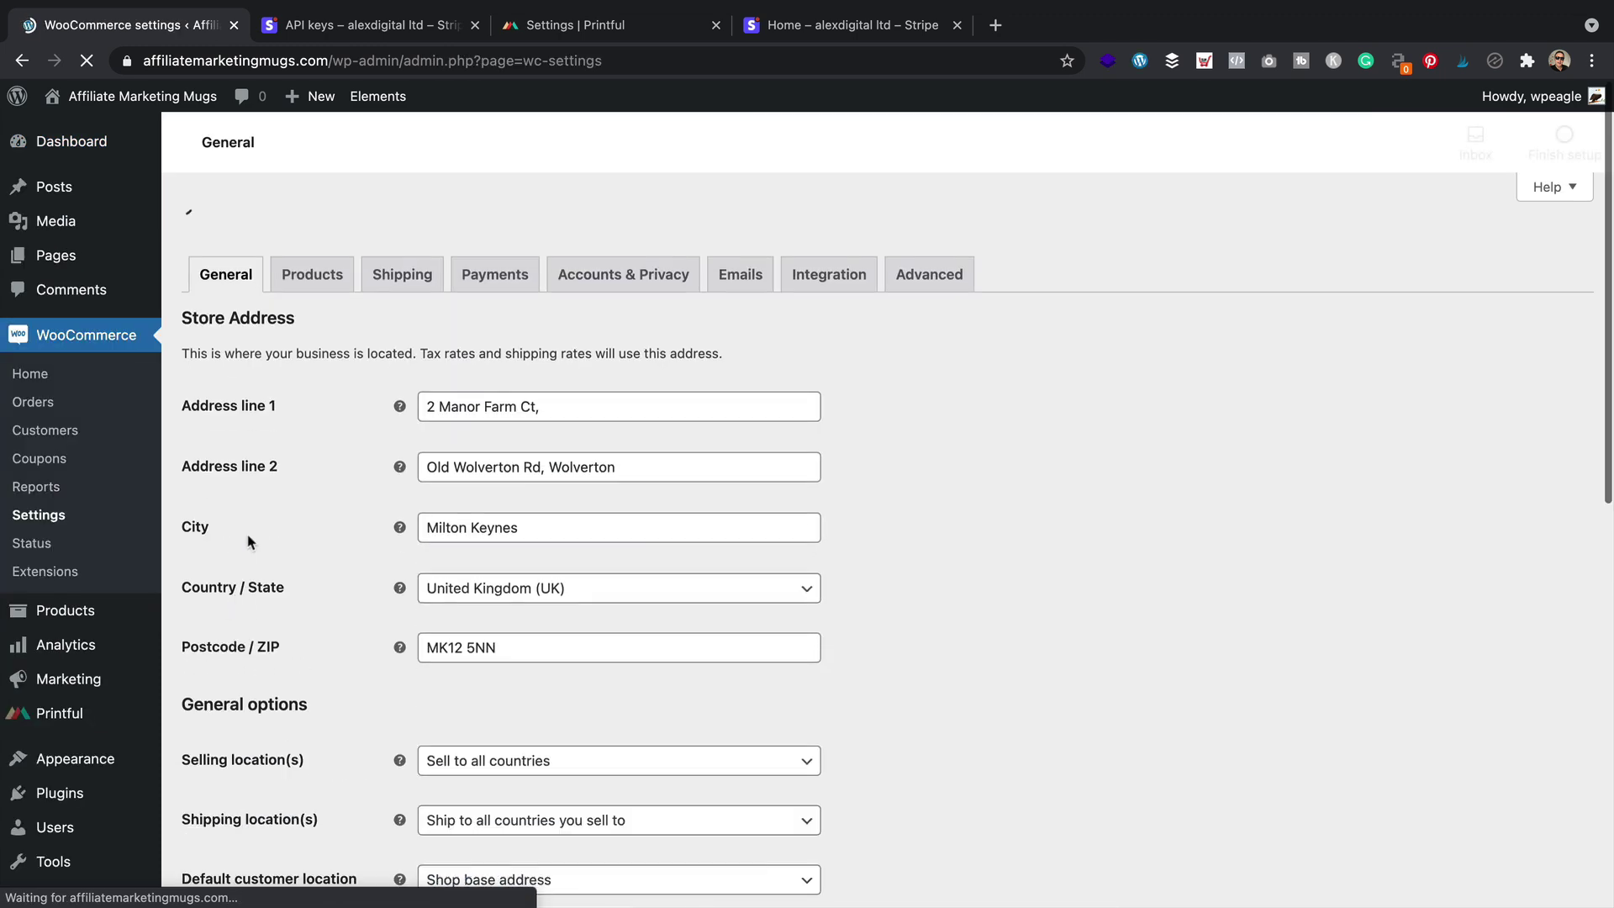
click(515, 242)
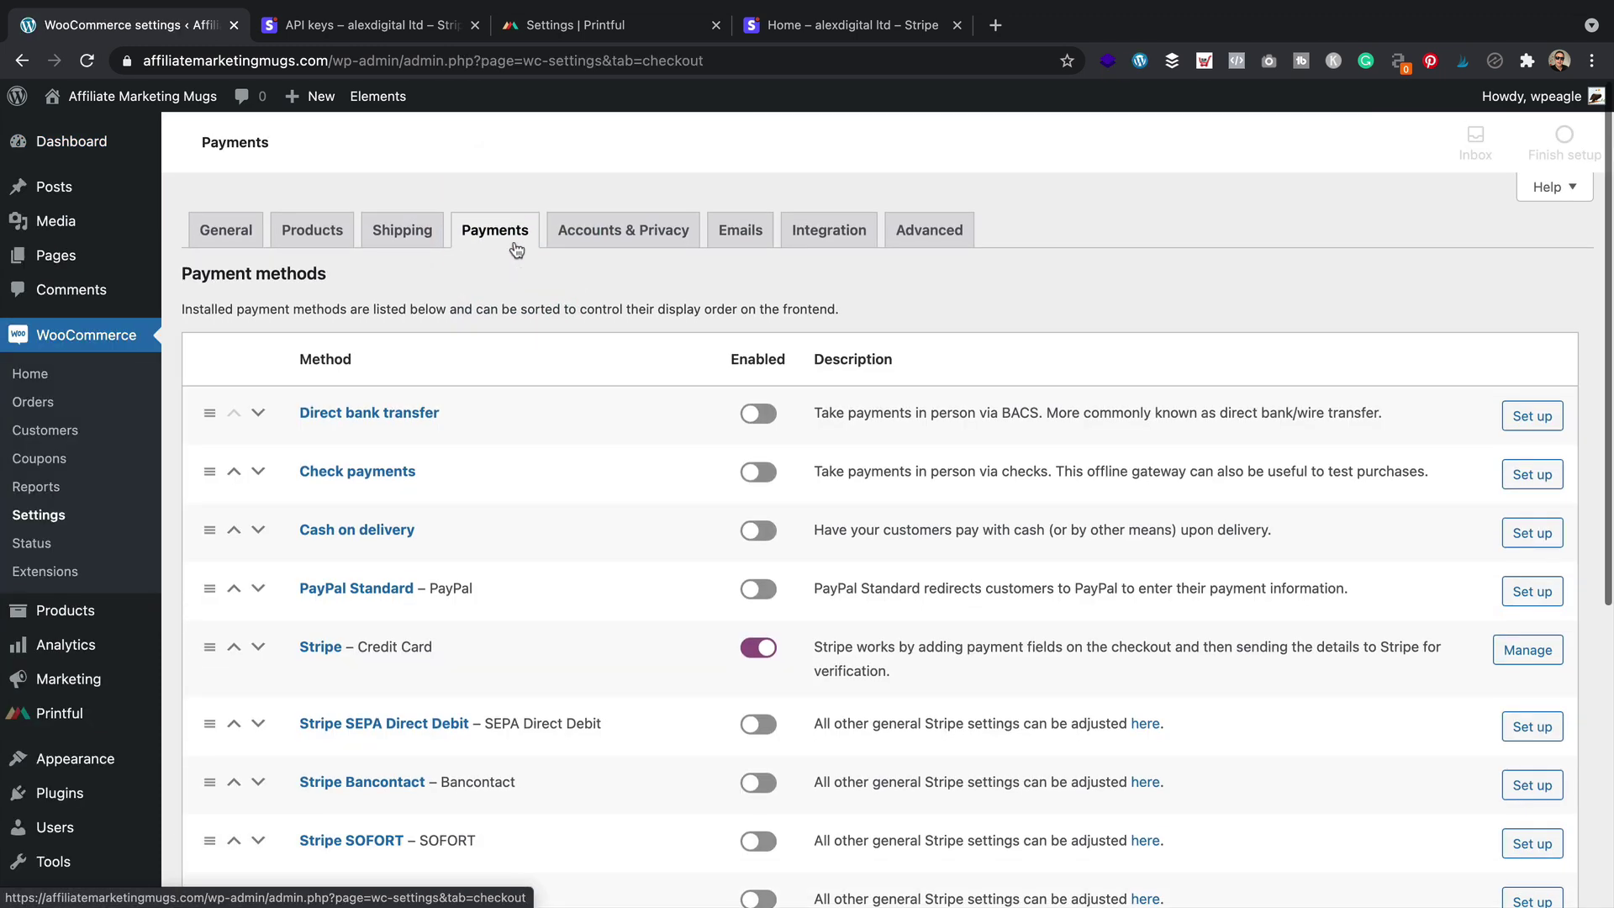
click(322, 646)
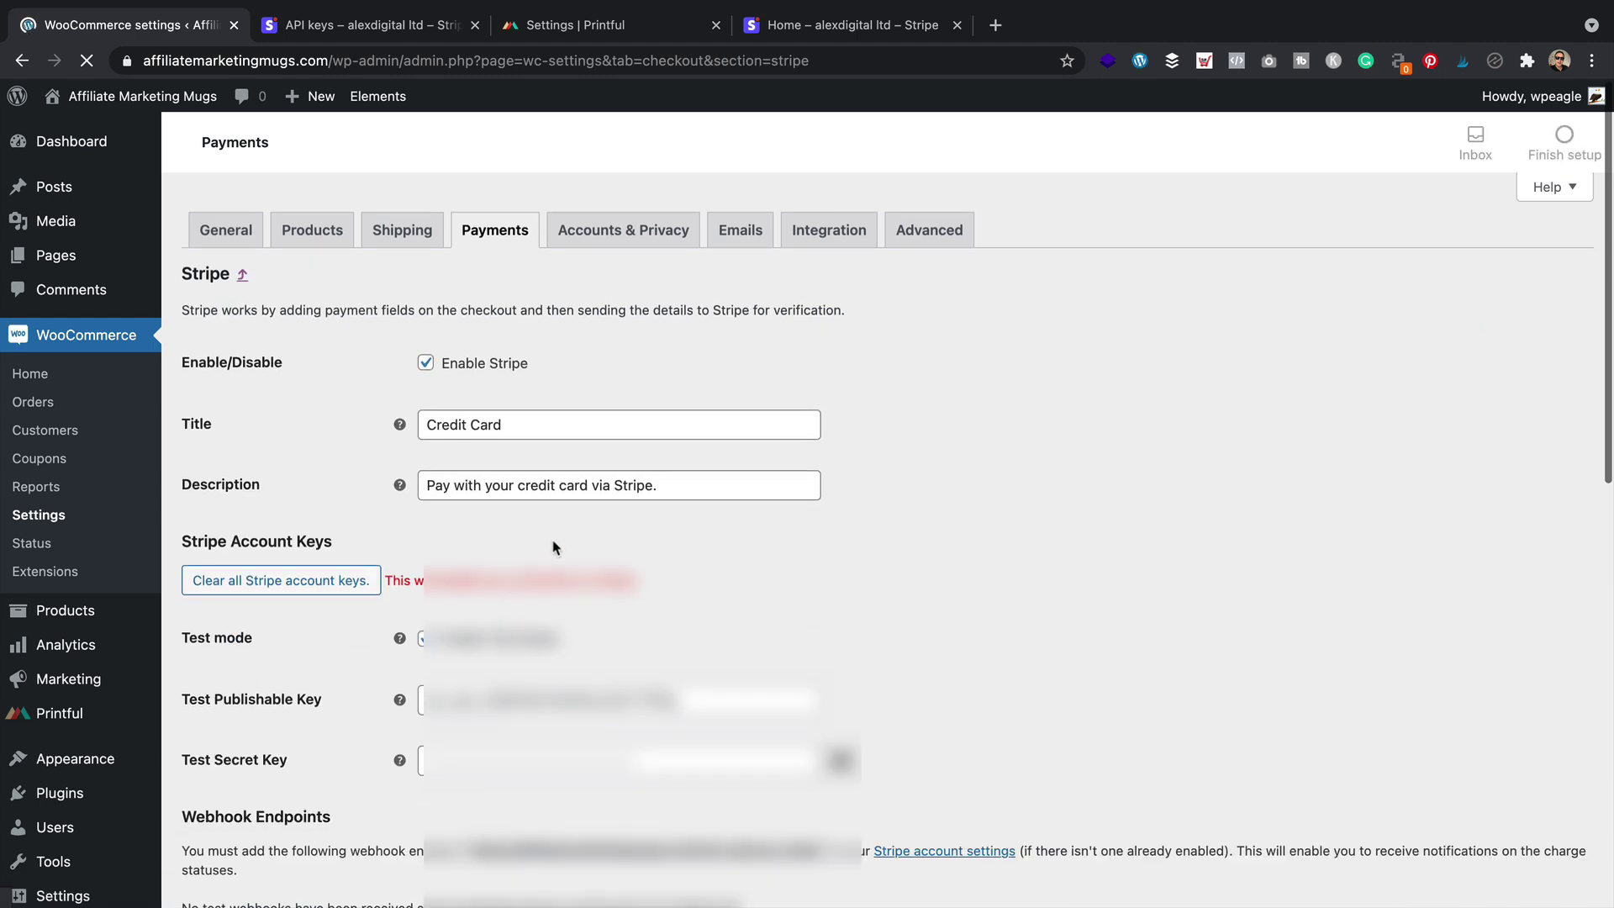
Untick Enable Payment Request Buttons to switch off Apple Pay/Google Pay
scroll(551, 544, down, 10)
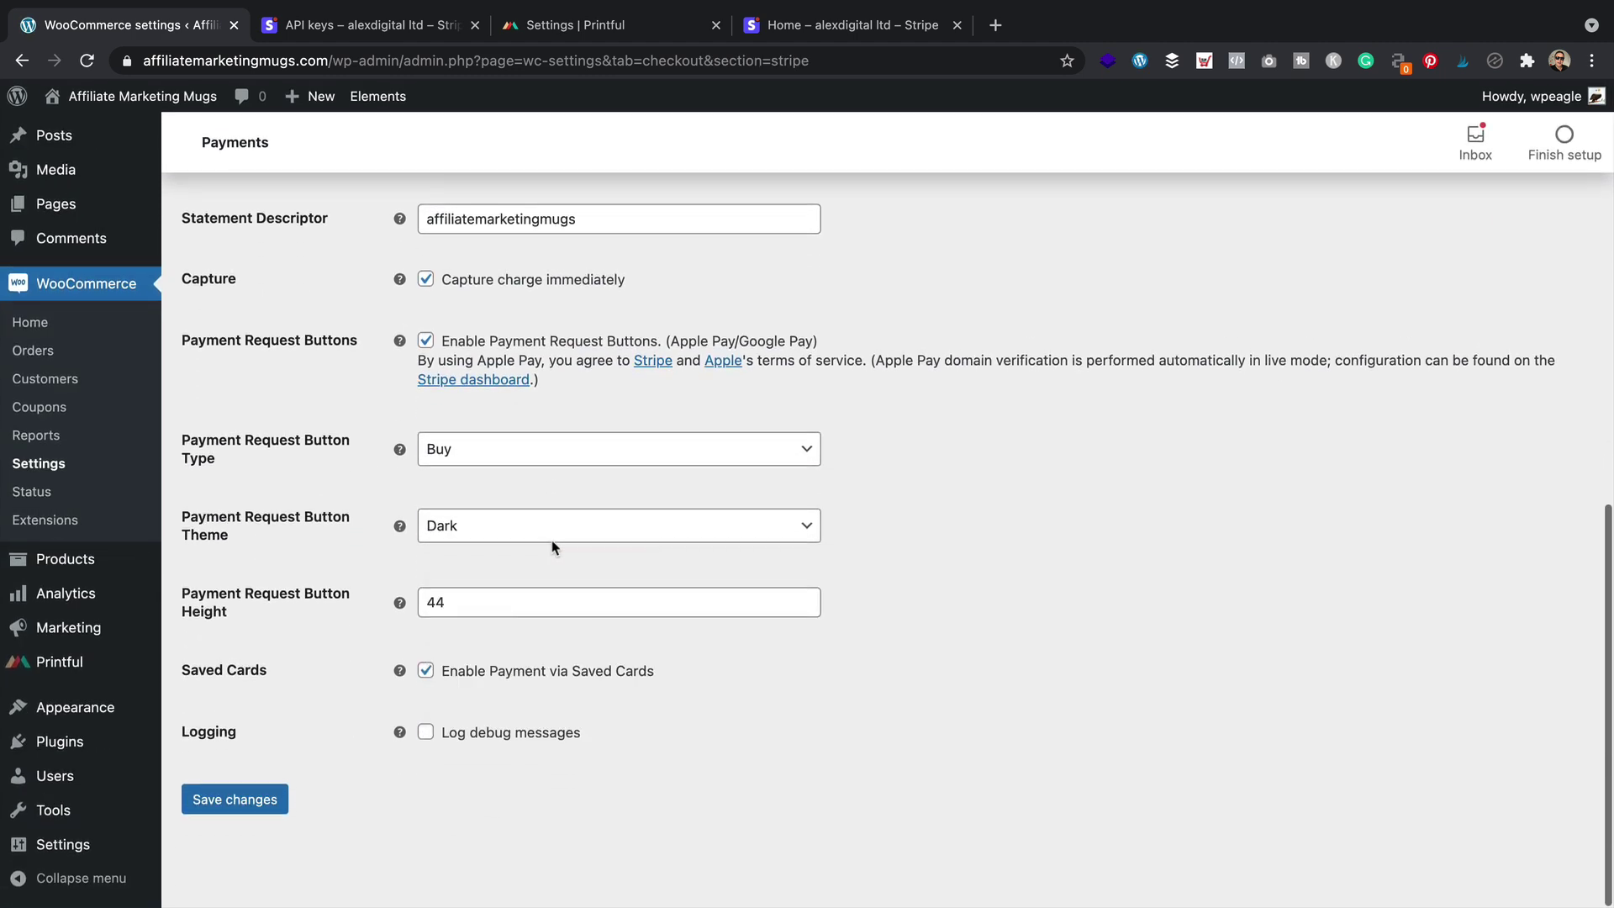
click(426, 342)
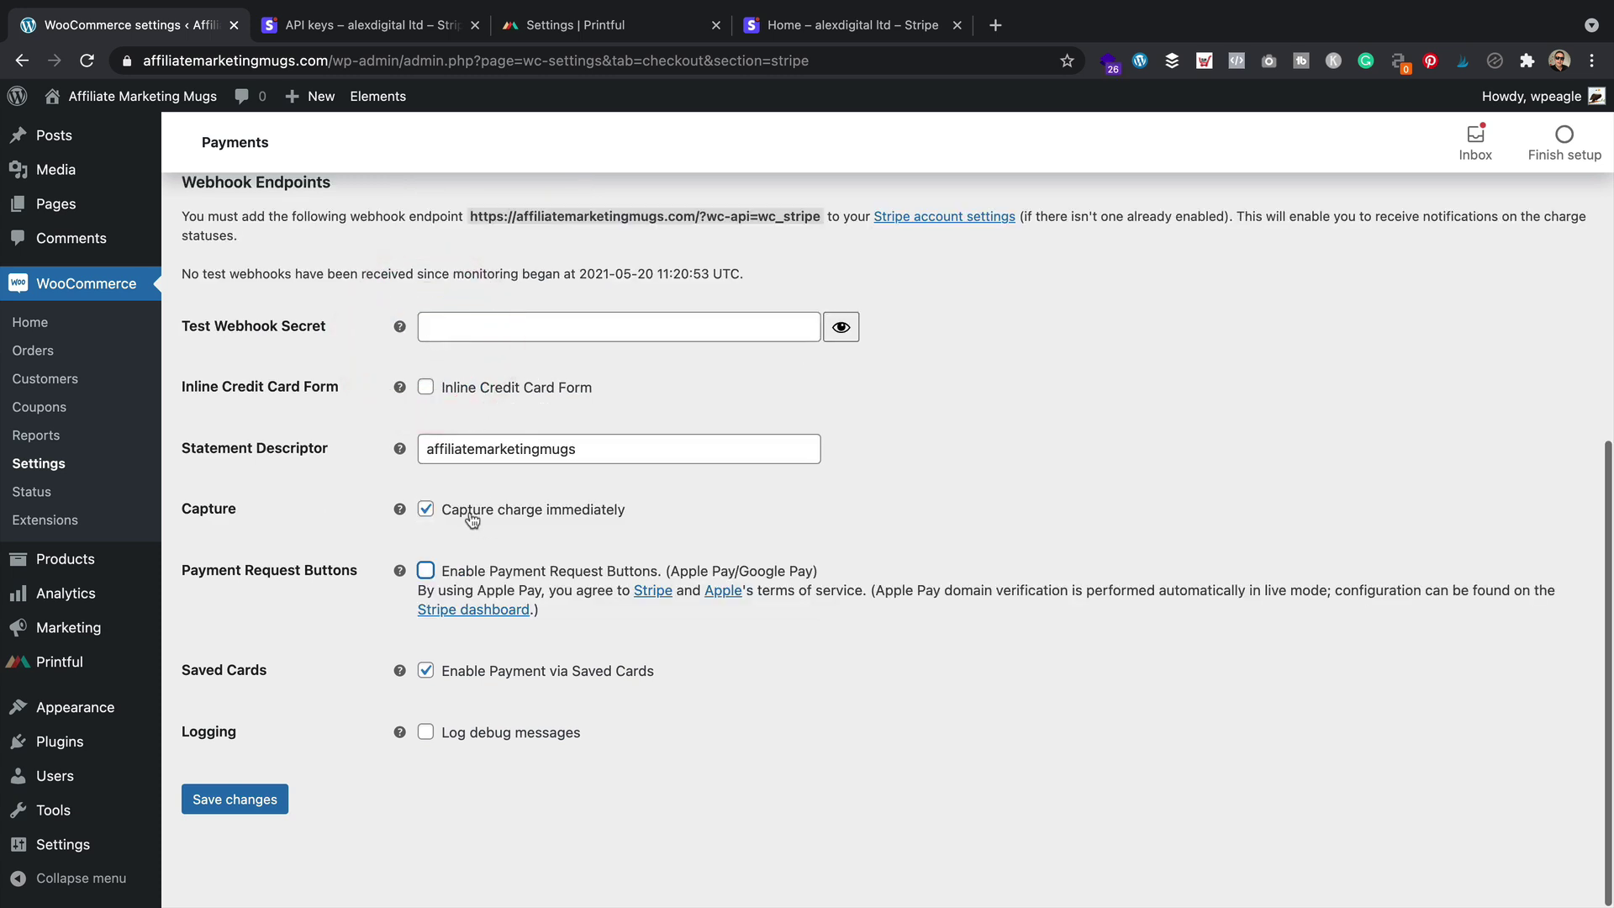
scroll(473, 520, up, 3)
scroll(472, 509, down, 3)
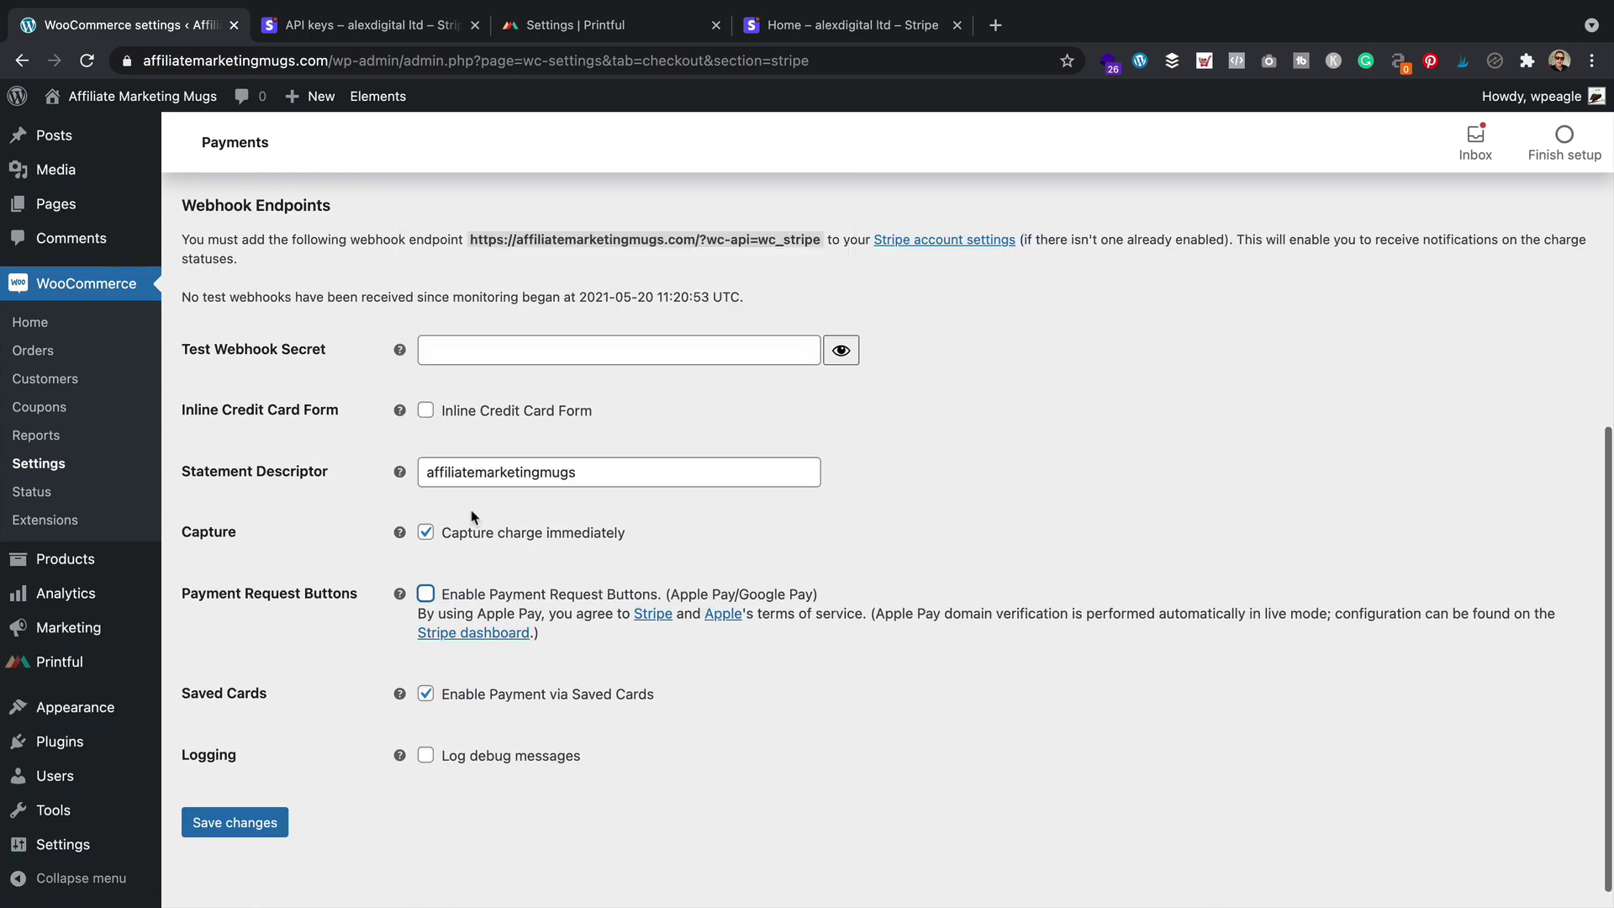
scroll(473, 517, up, 3)
Start a new Stripe webhook endpoint using the store's wc-api=wc_stripe URL
click(454, 564)
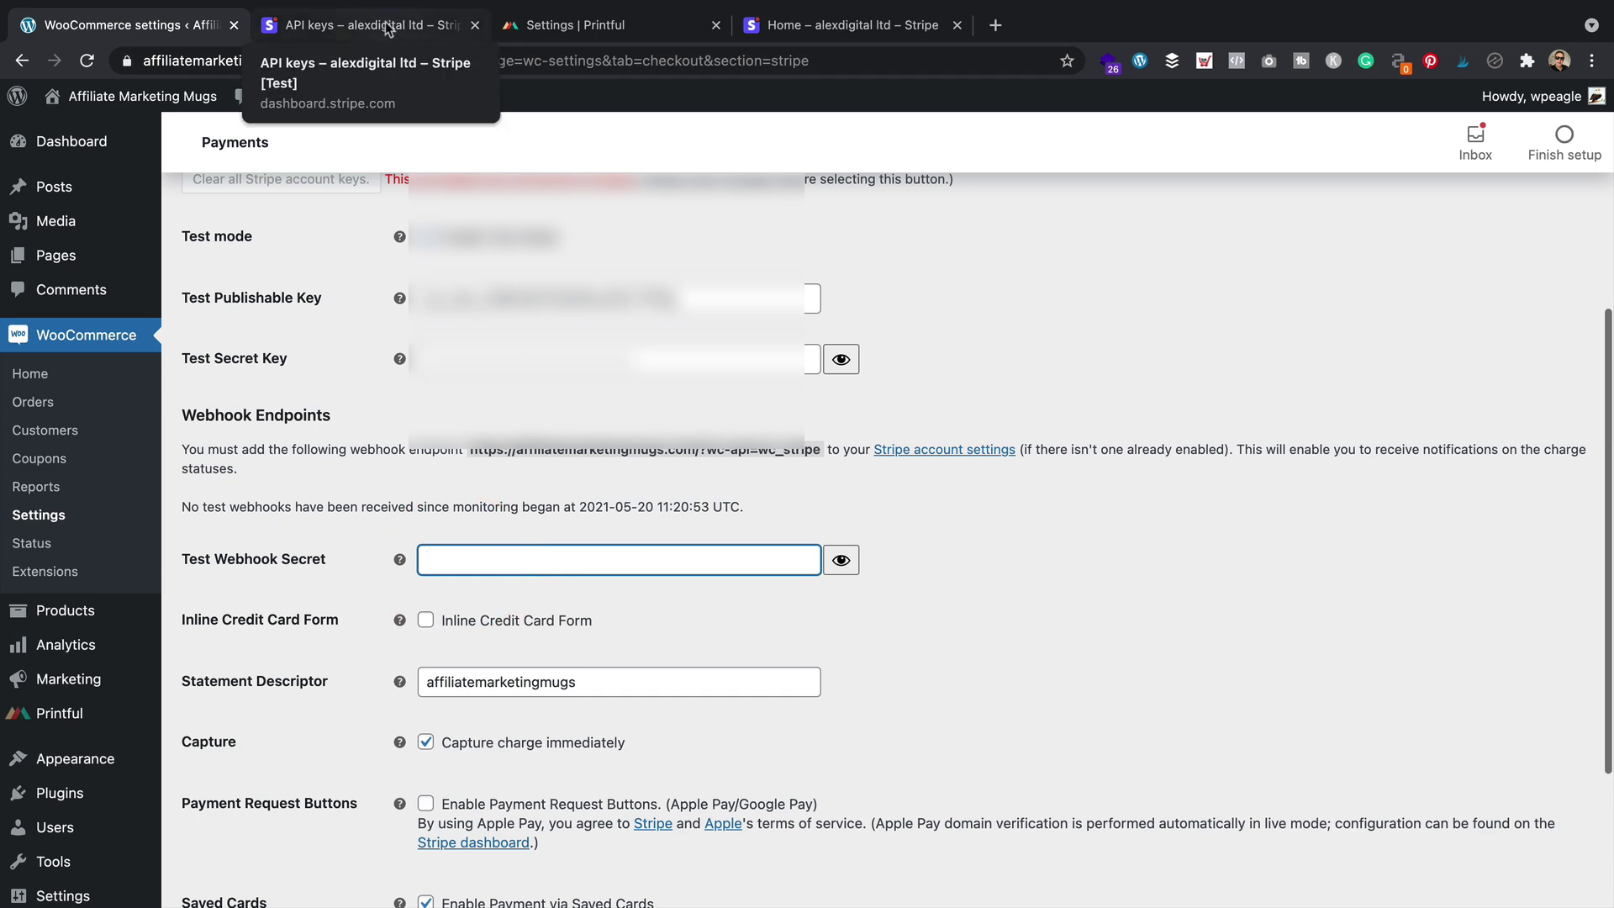
click(389, 30)
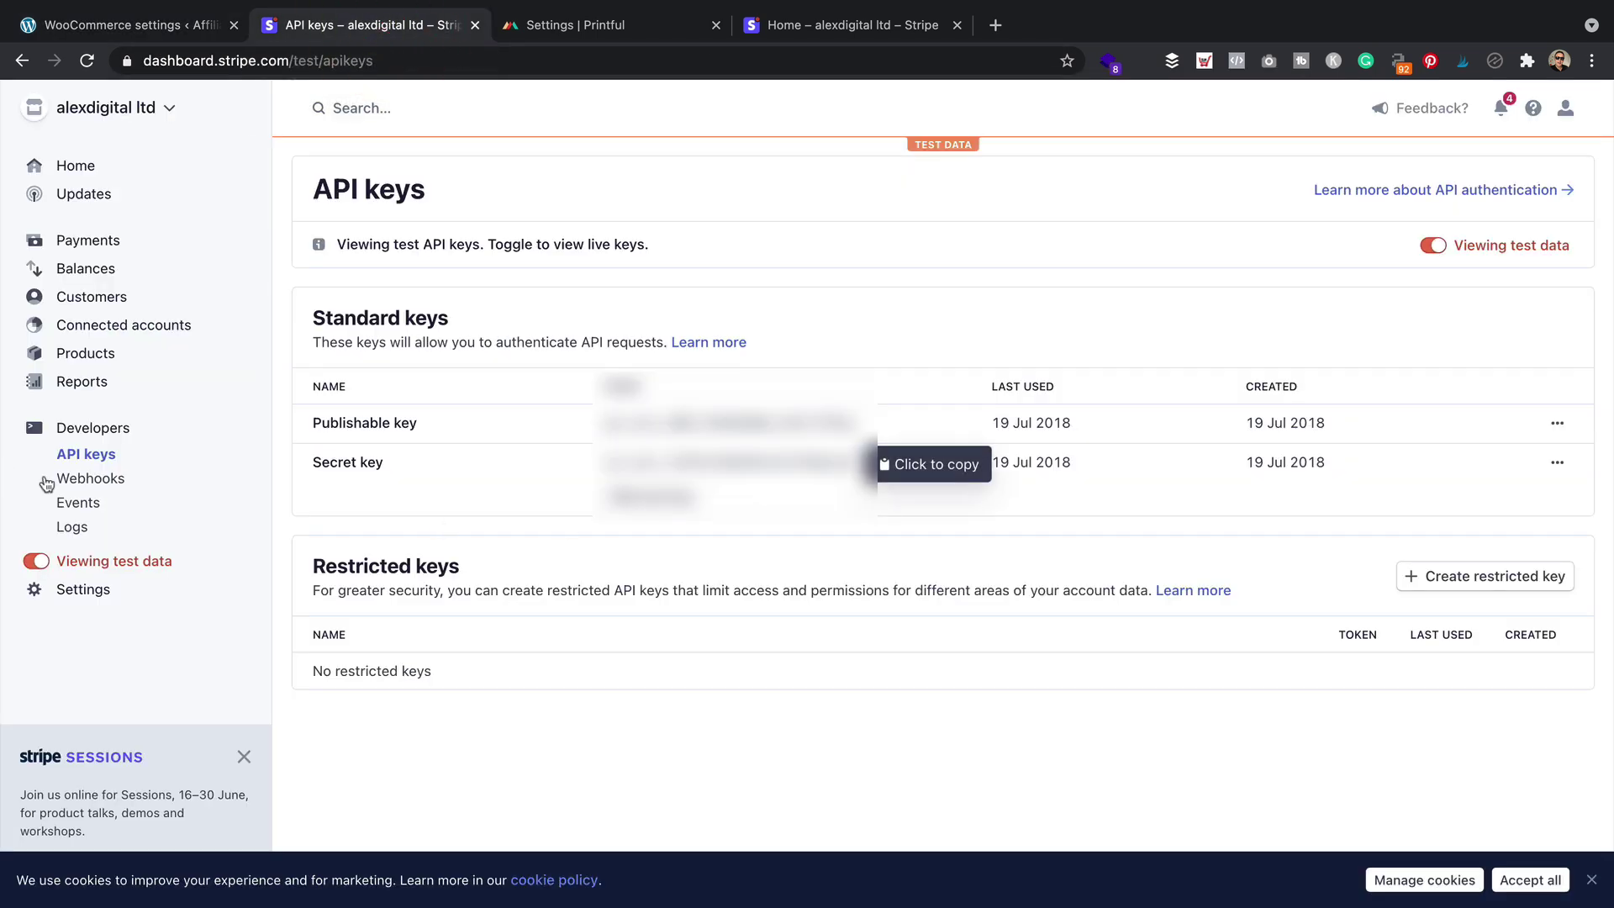
click(135, 478)
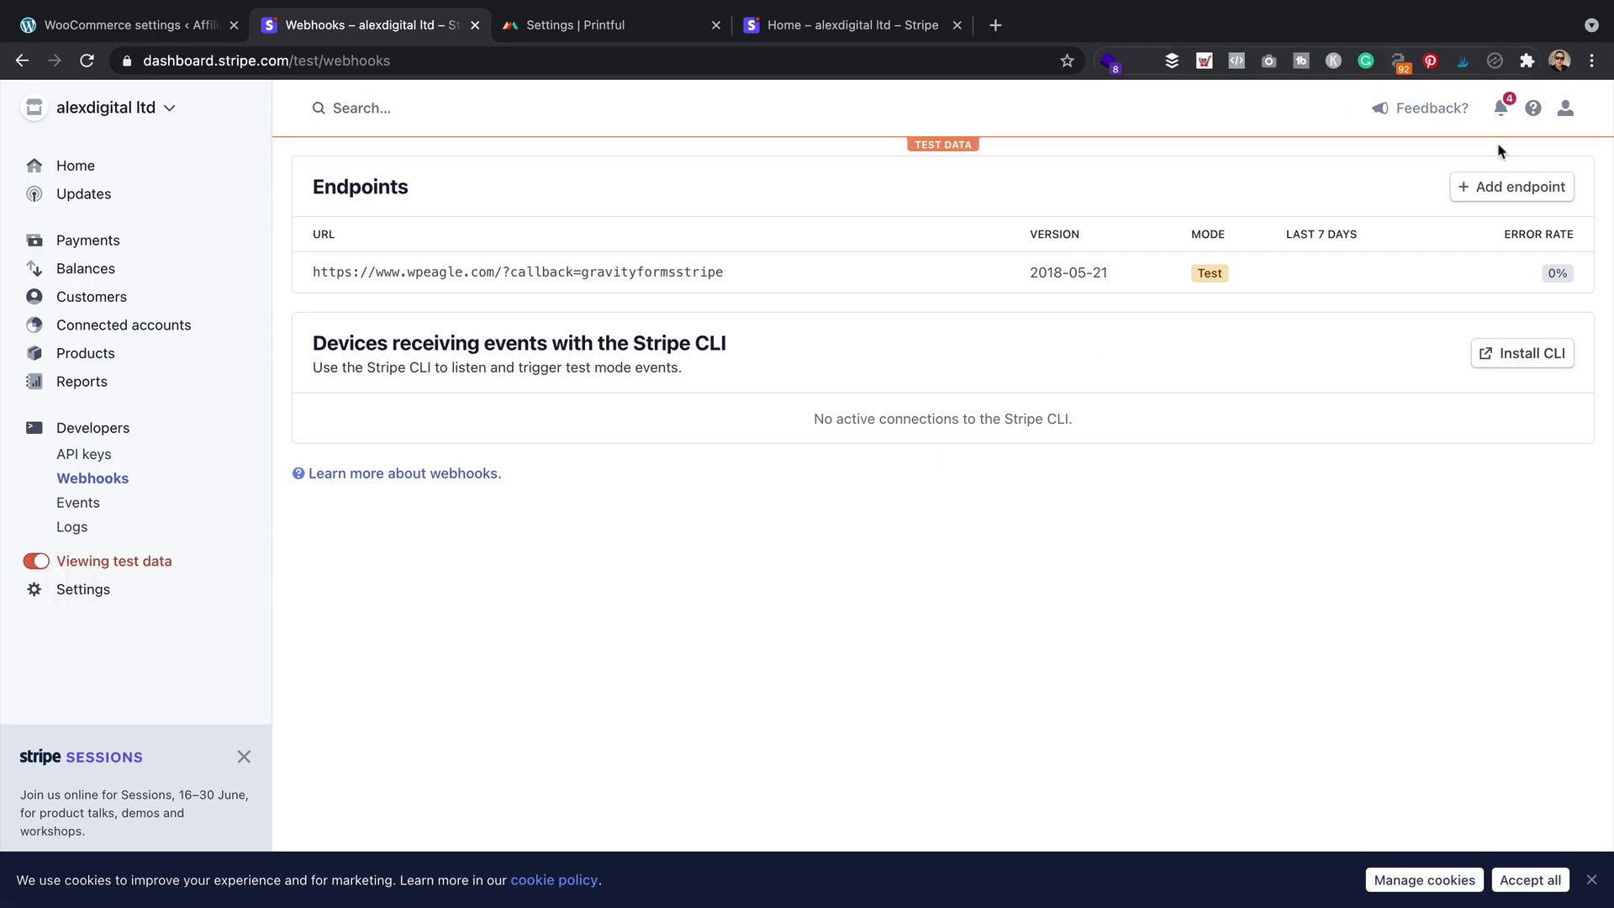
click(1546, 187)
triple_click(599, 222)
click(150, 26)
drag(820, 449, 471, 447)
key(ctrl+c)
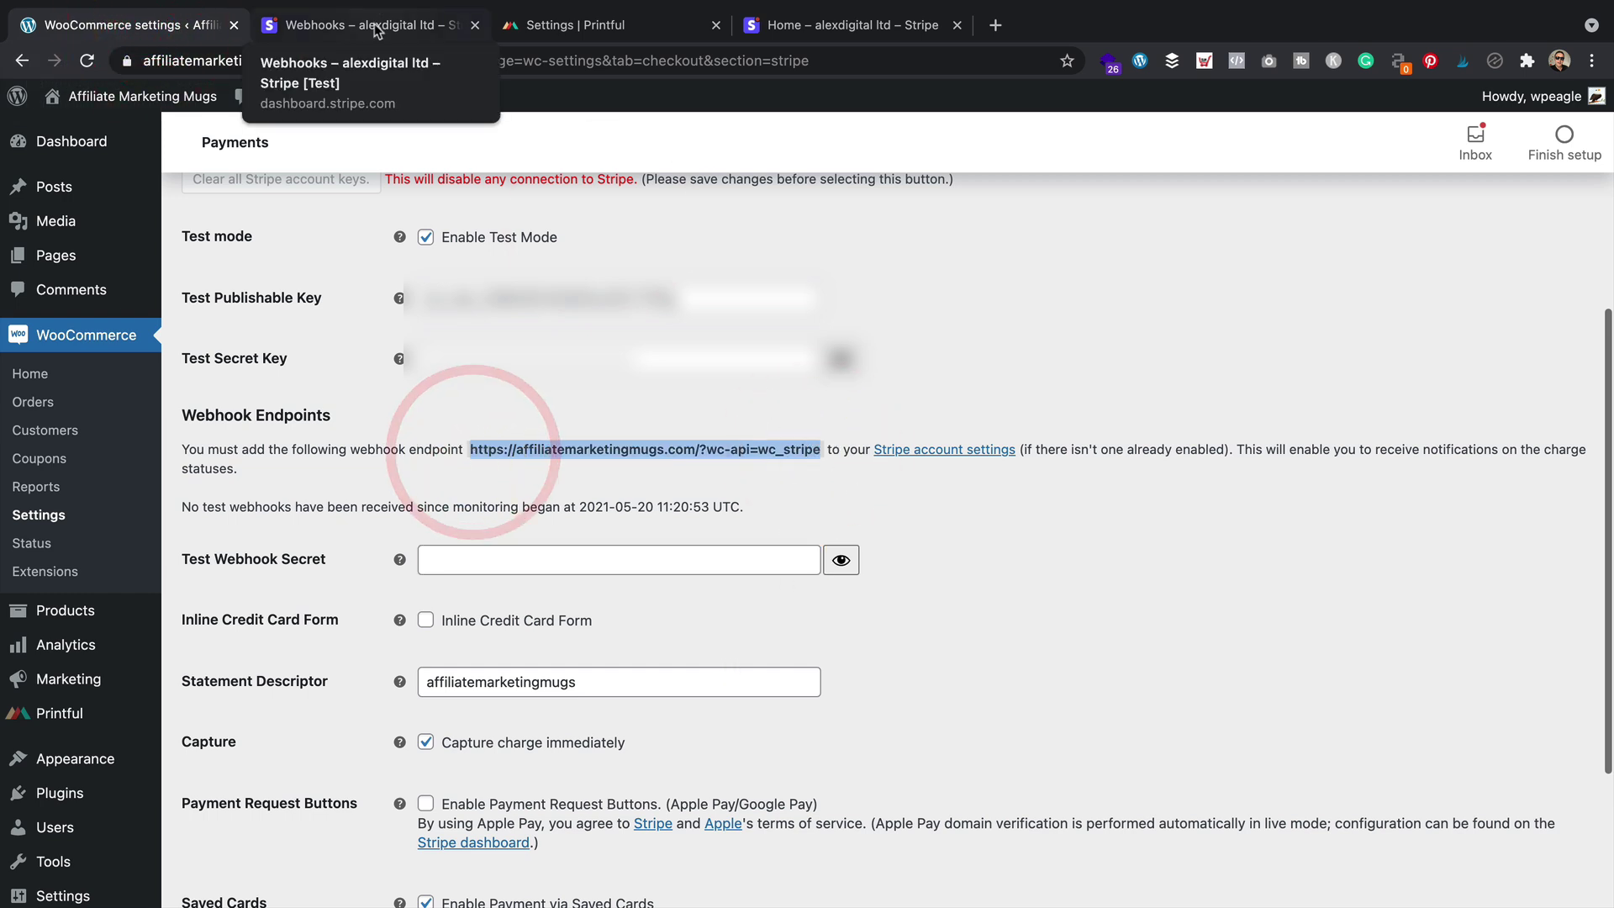
click(361, 24)
key(ctrl+v)
Set the webhook endpoint to receive all events and create it
click(670, 331)
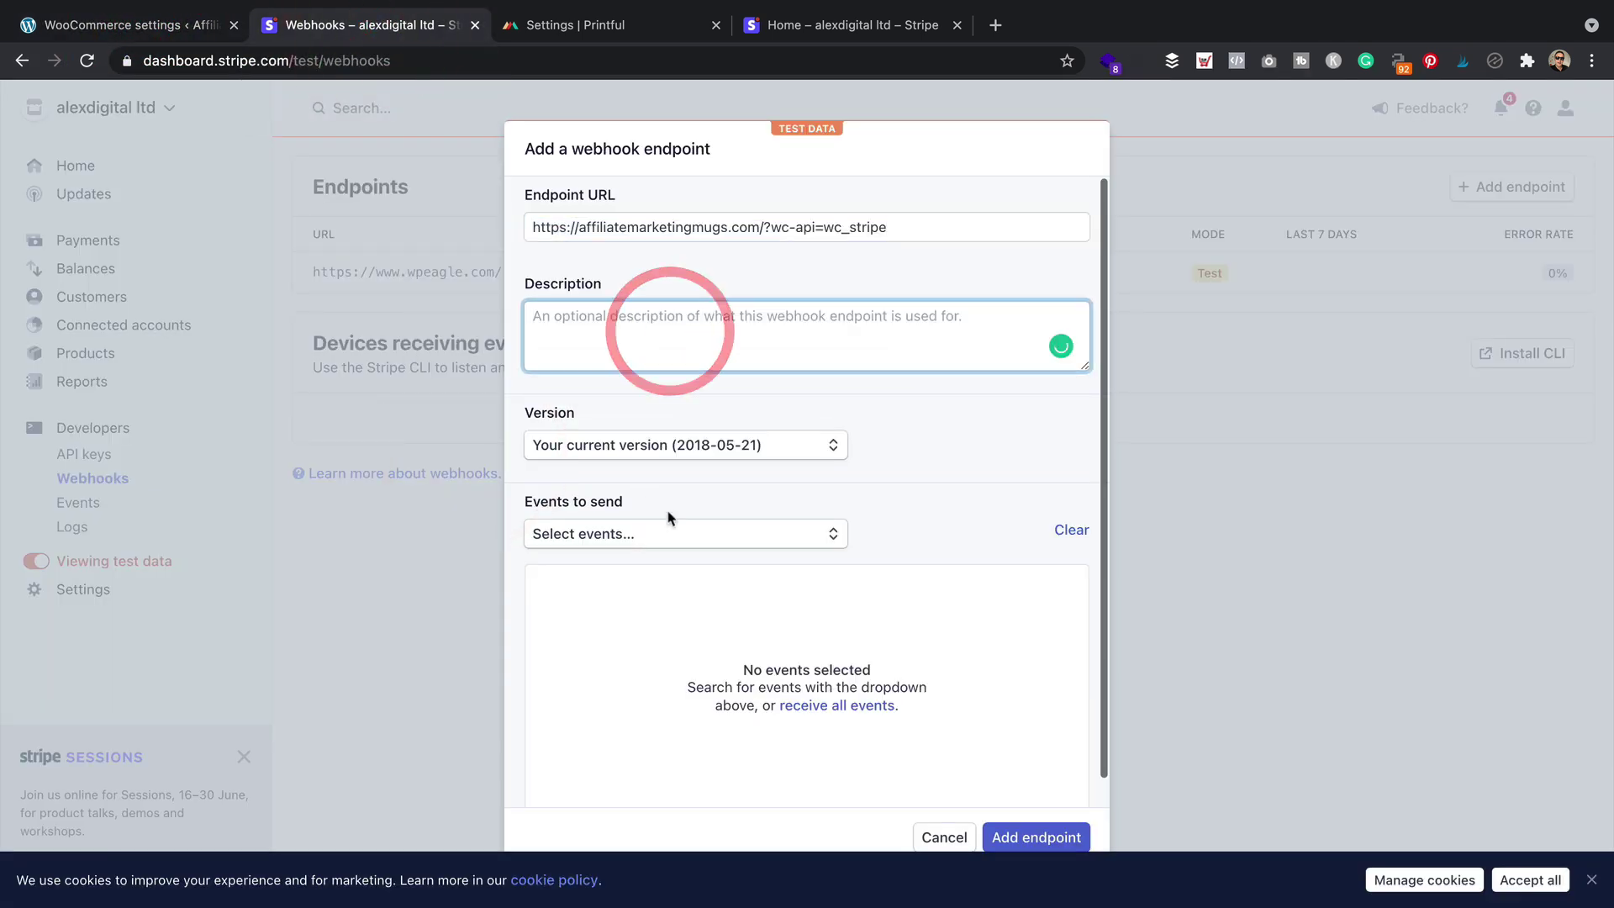
click(670, 532)
click(905, 556)
click(835, 704)
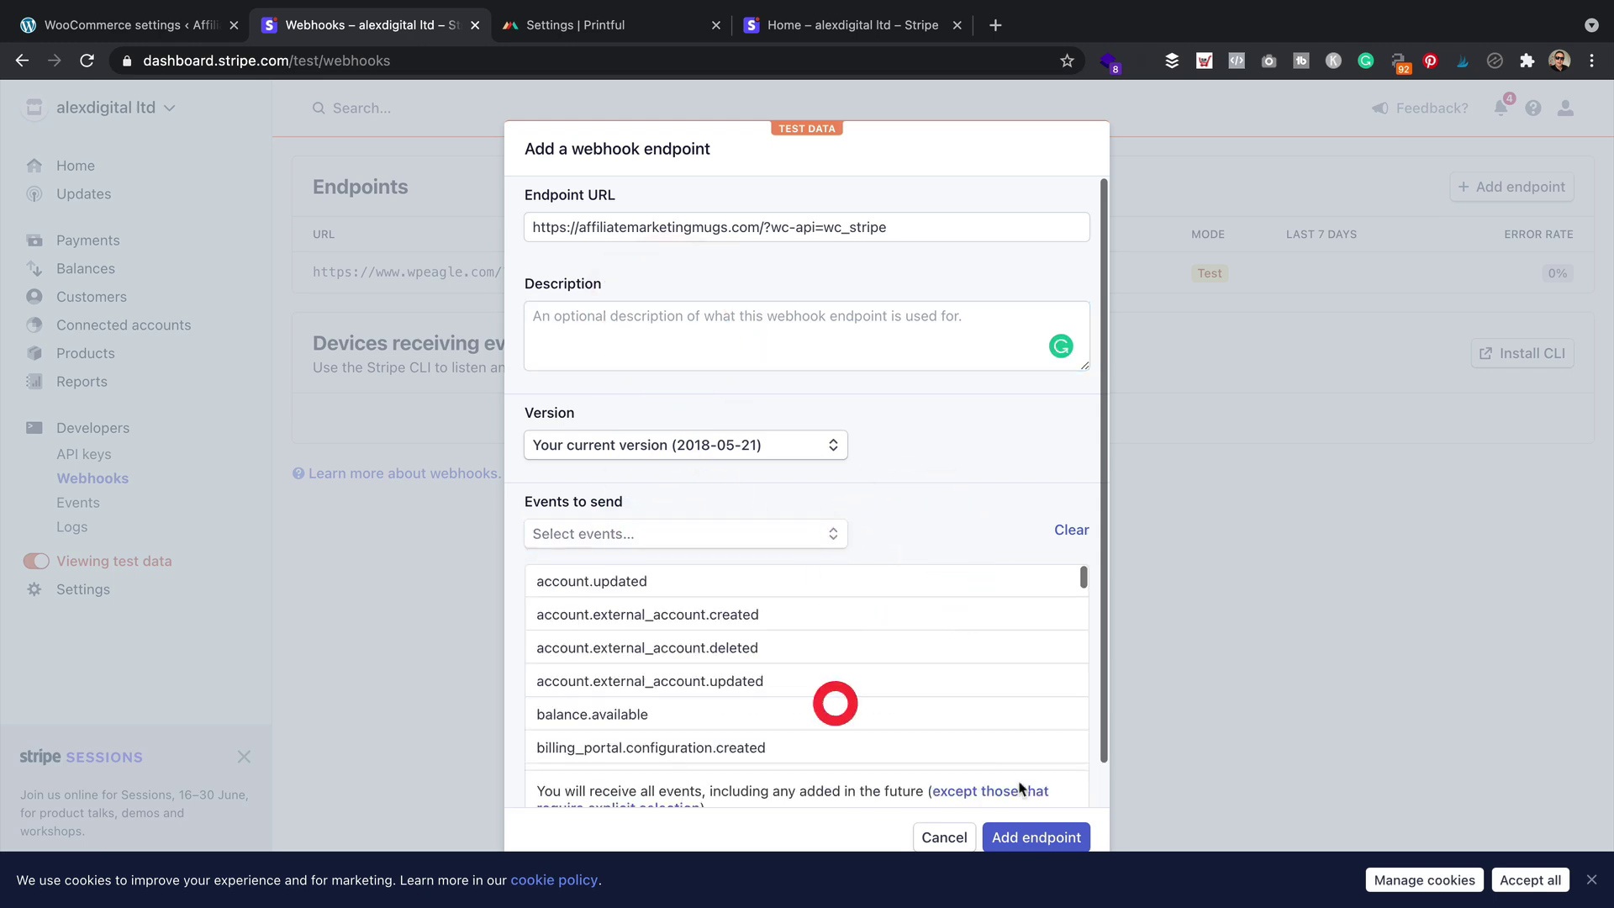
click(1042, 837)
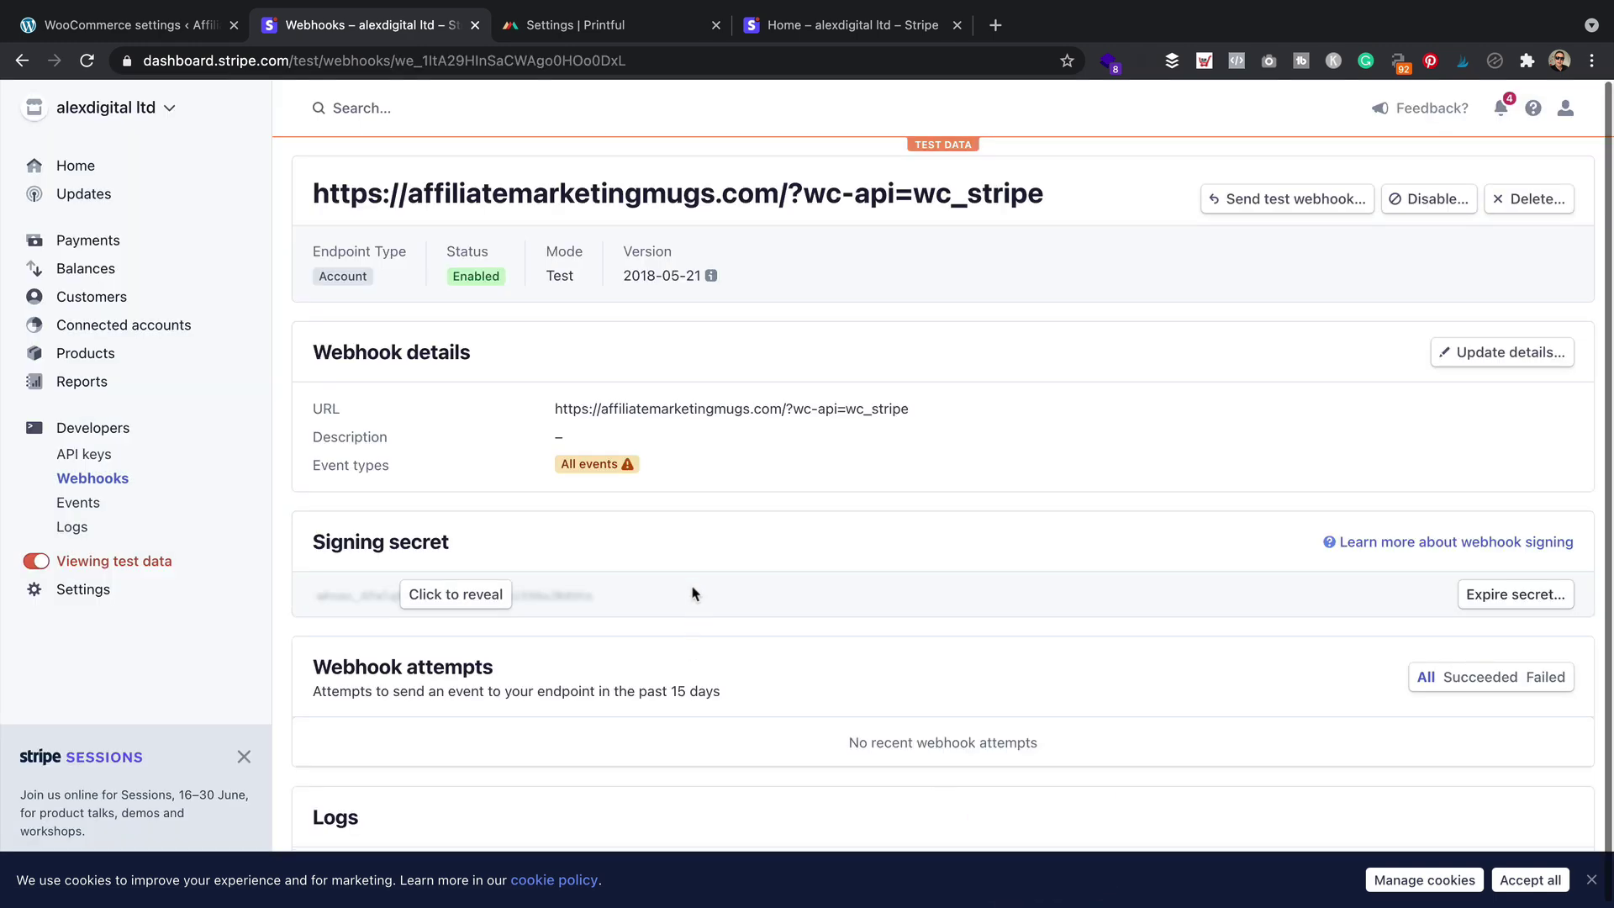
Copy the endpoint's signing secret into WooCommerce's Test Webhook Secret and save the Stripe settings
click(441, 599)
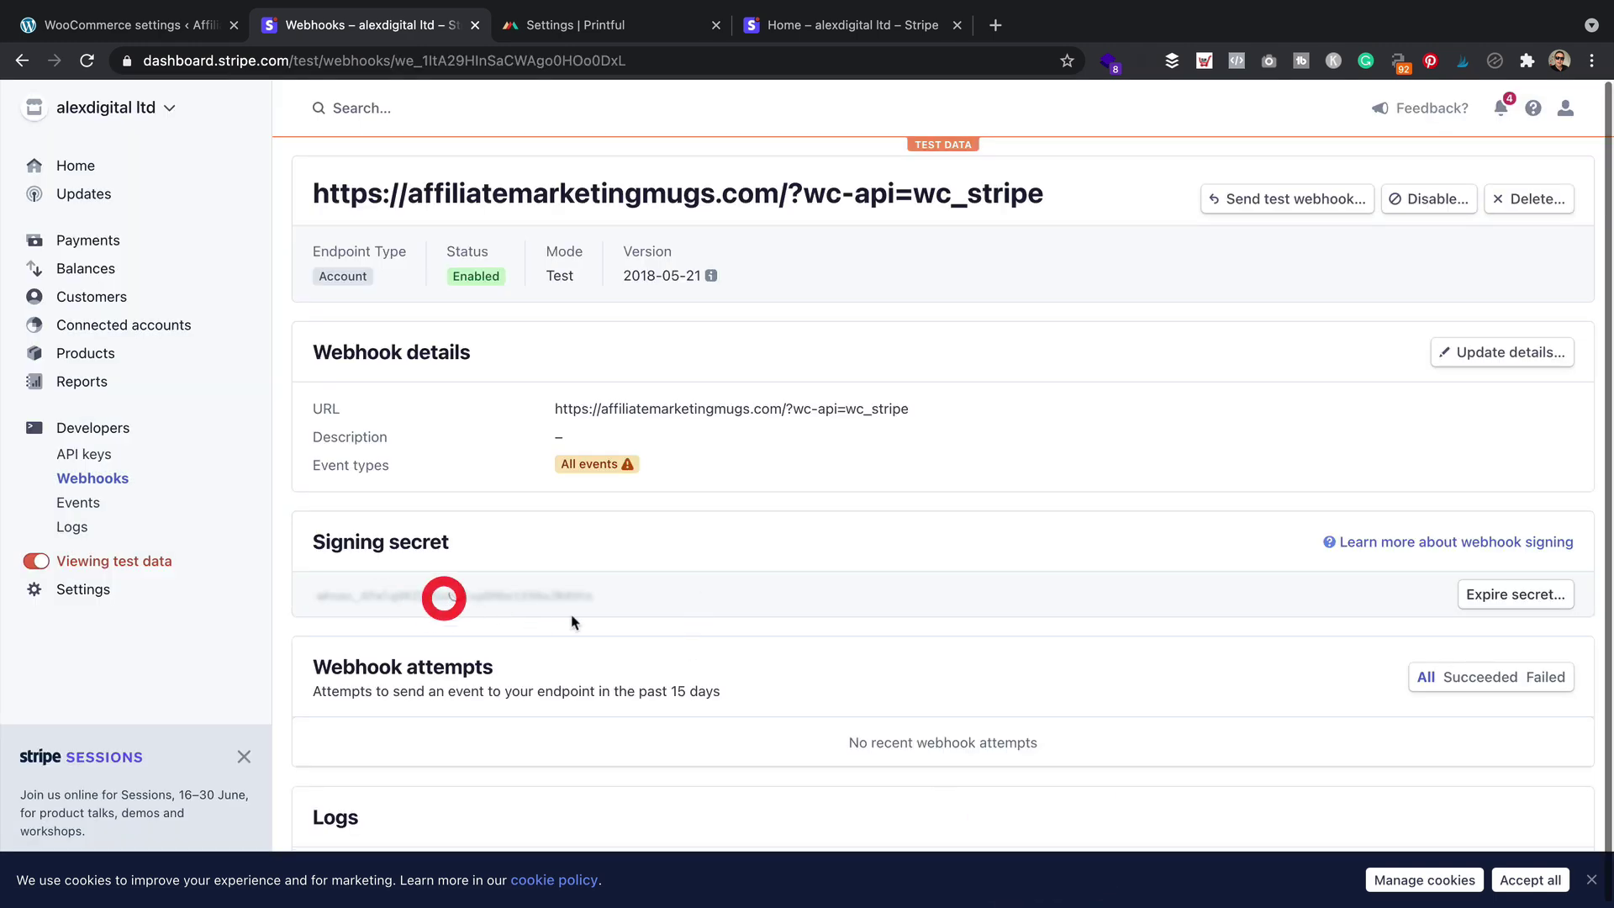
double_click(497, 593)
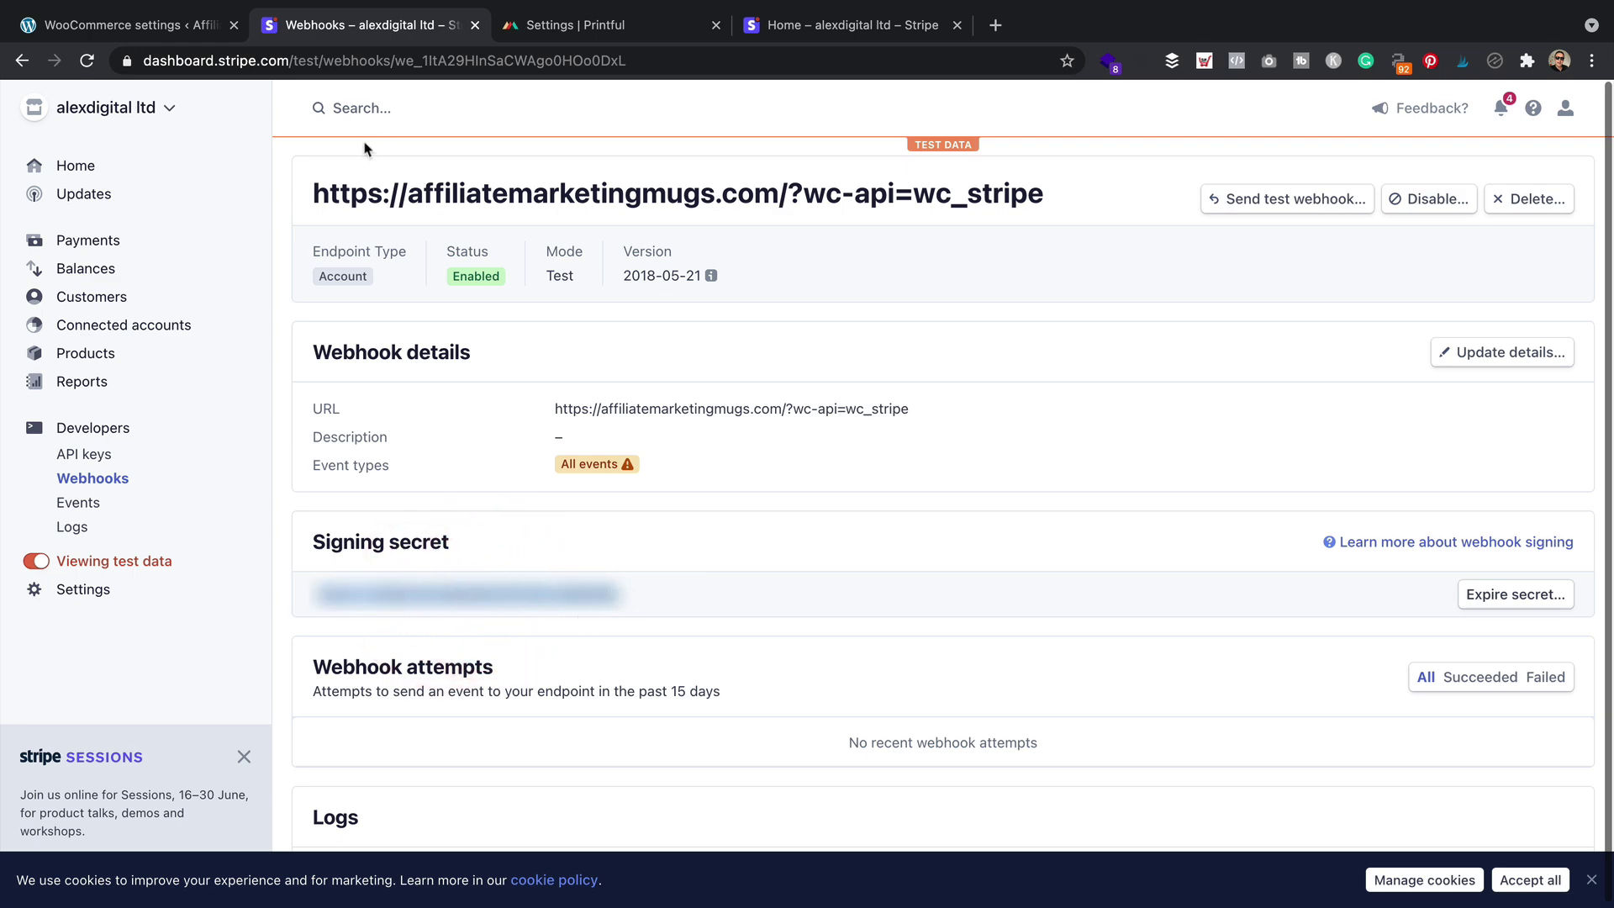
click(131, 24)
click(577, 563)
key(super+v)
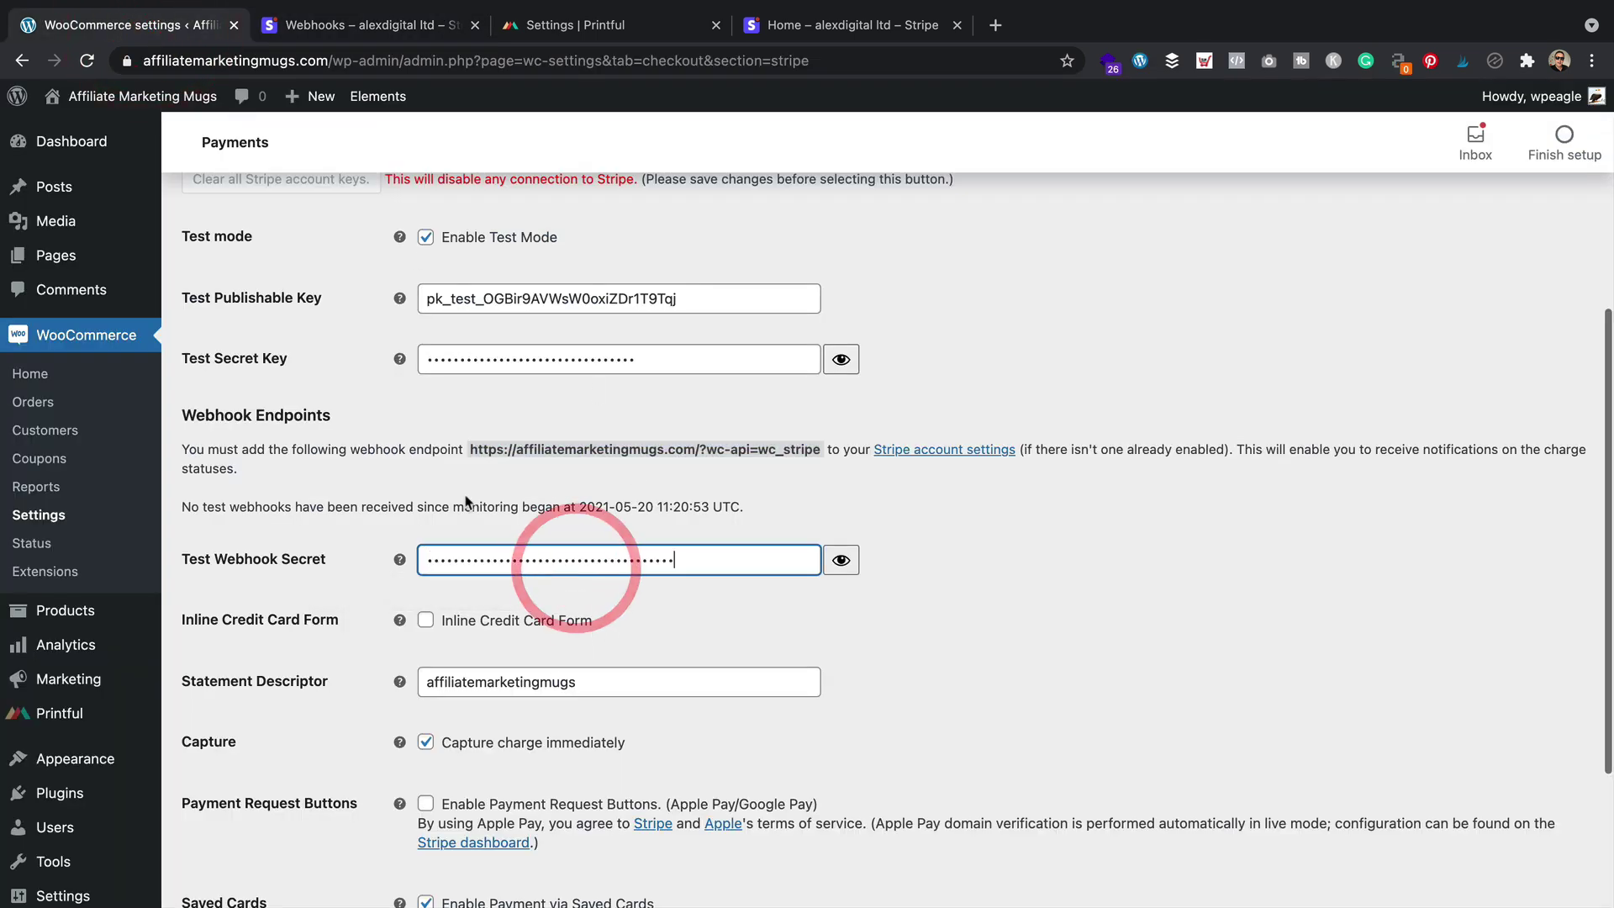
scroll(576, 563, down, 5)
click(234, 832)
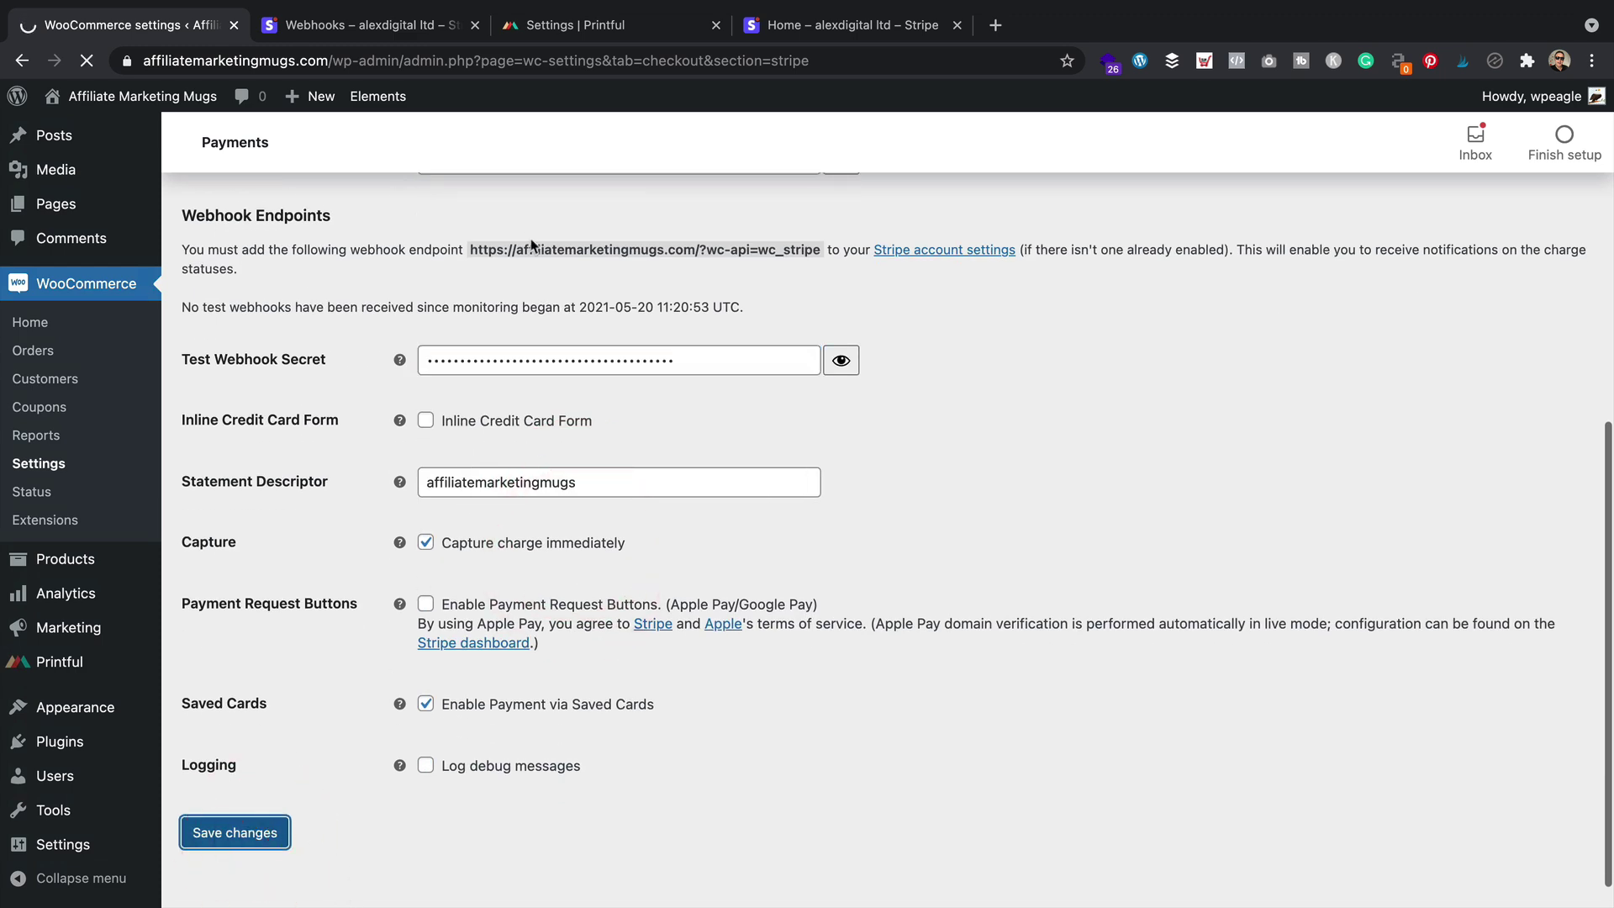
From the storefront Shop page, add the 99 Problems mug and view the $18.99 cart
mouse_move(84, 99)
click(84, 132)
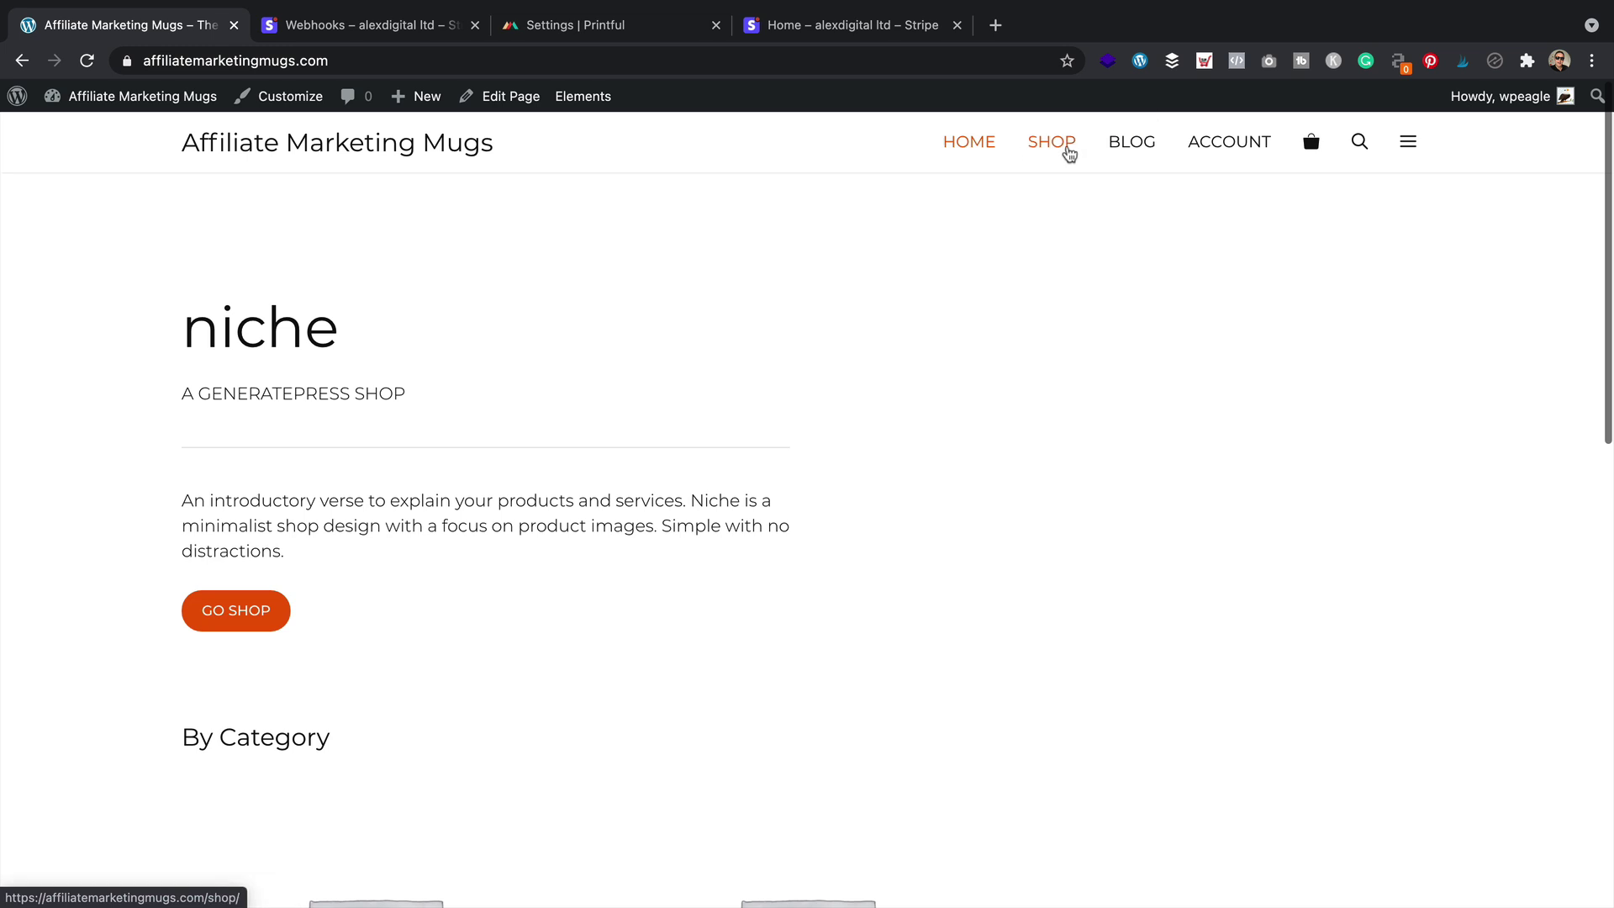
click(1063, 147)
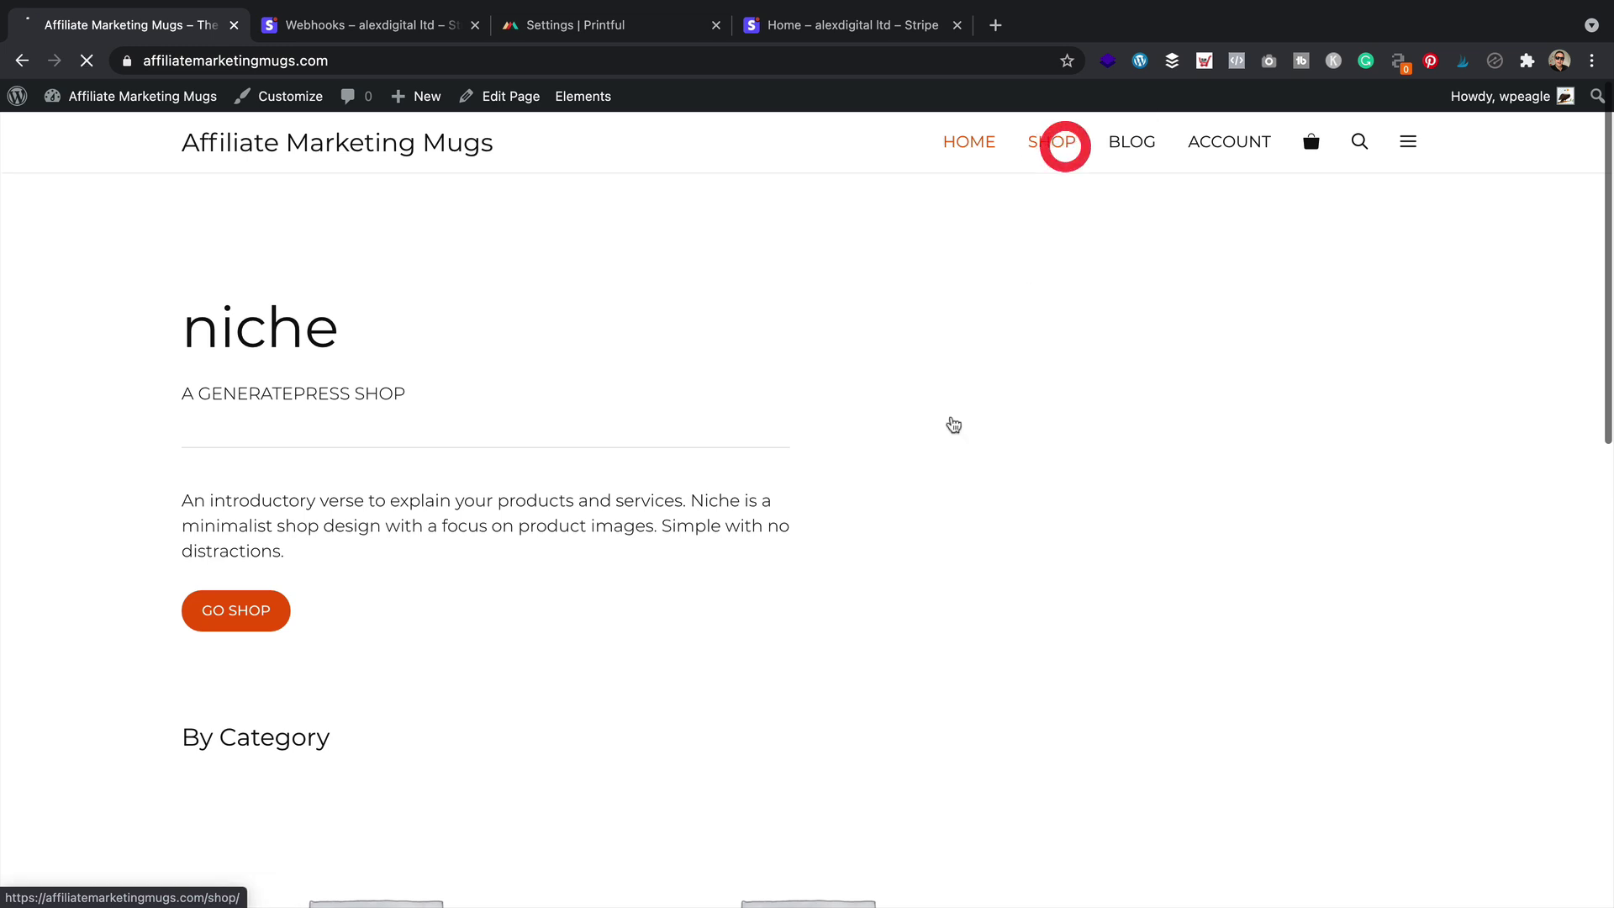
click(299, 701)
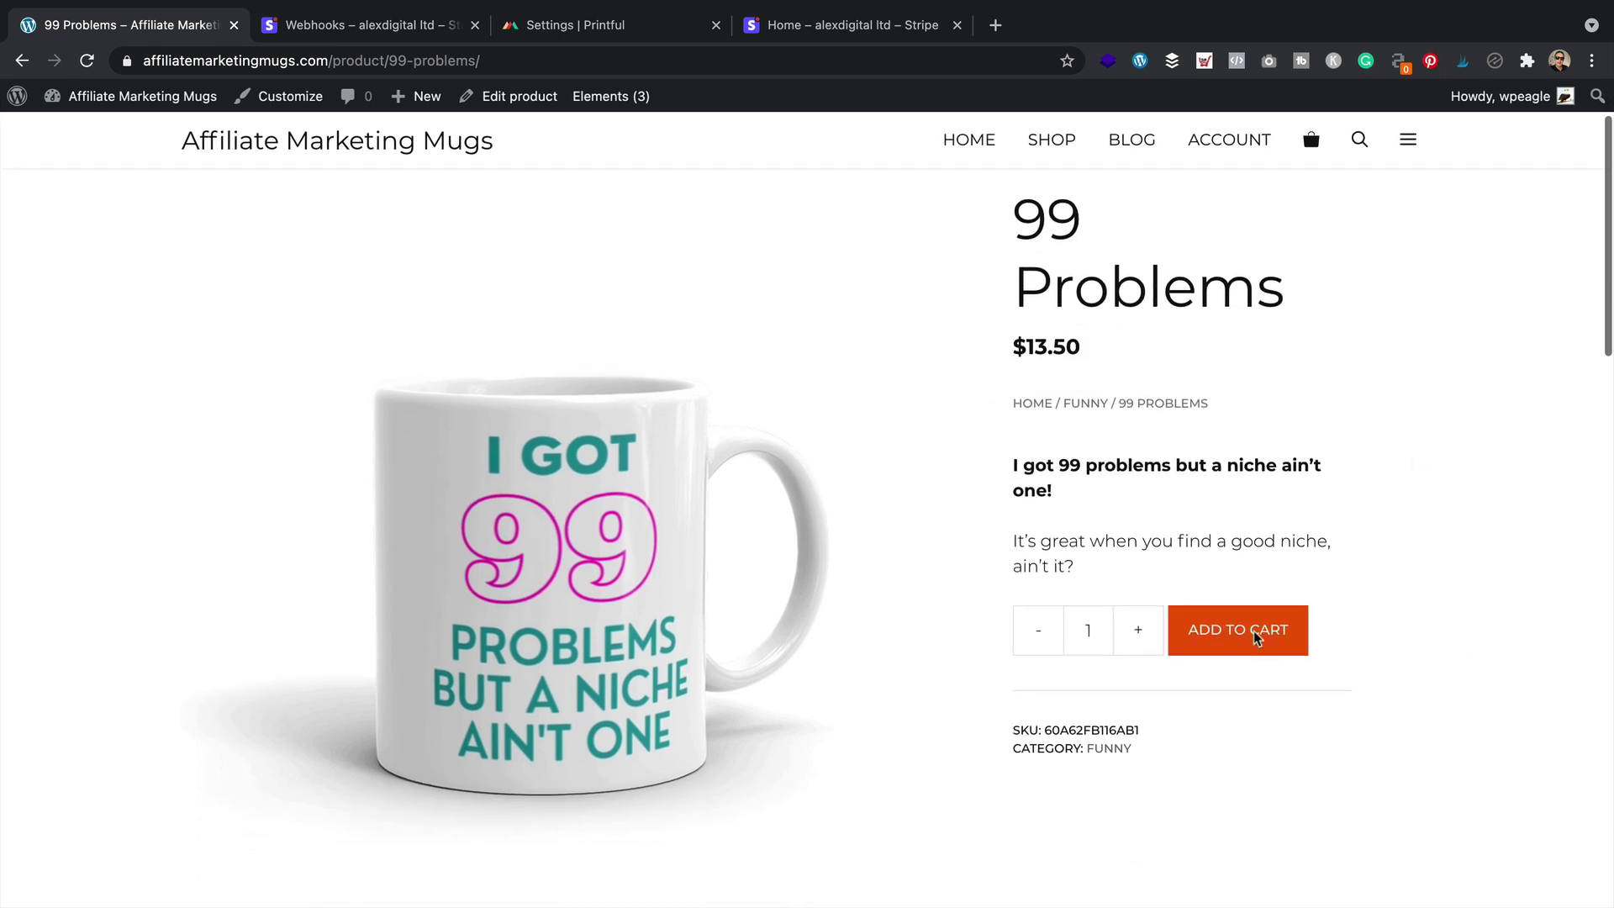
click(1262, 638)
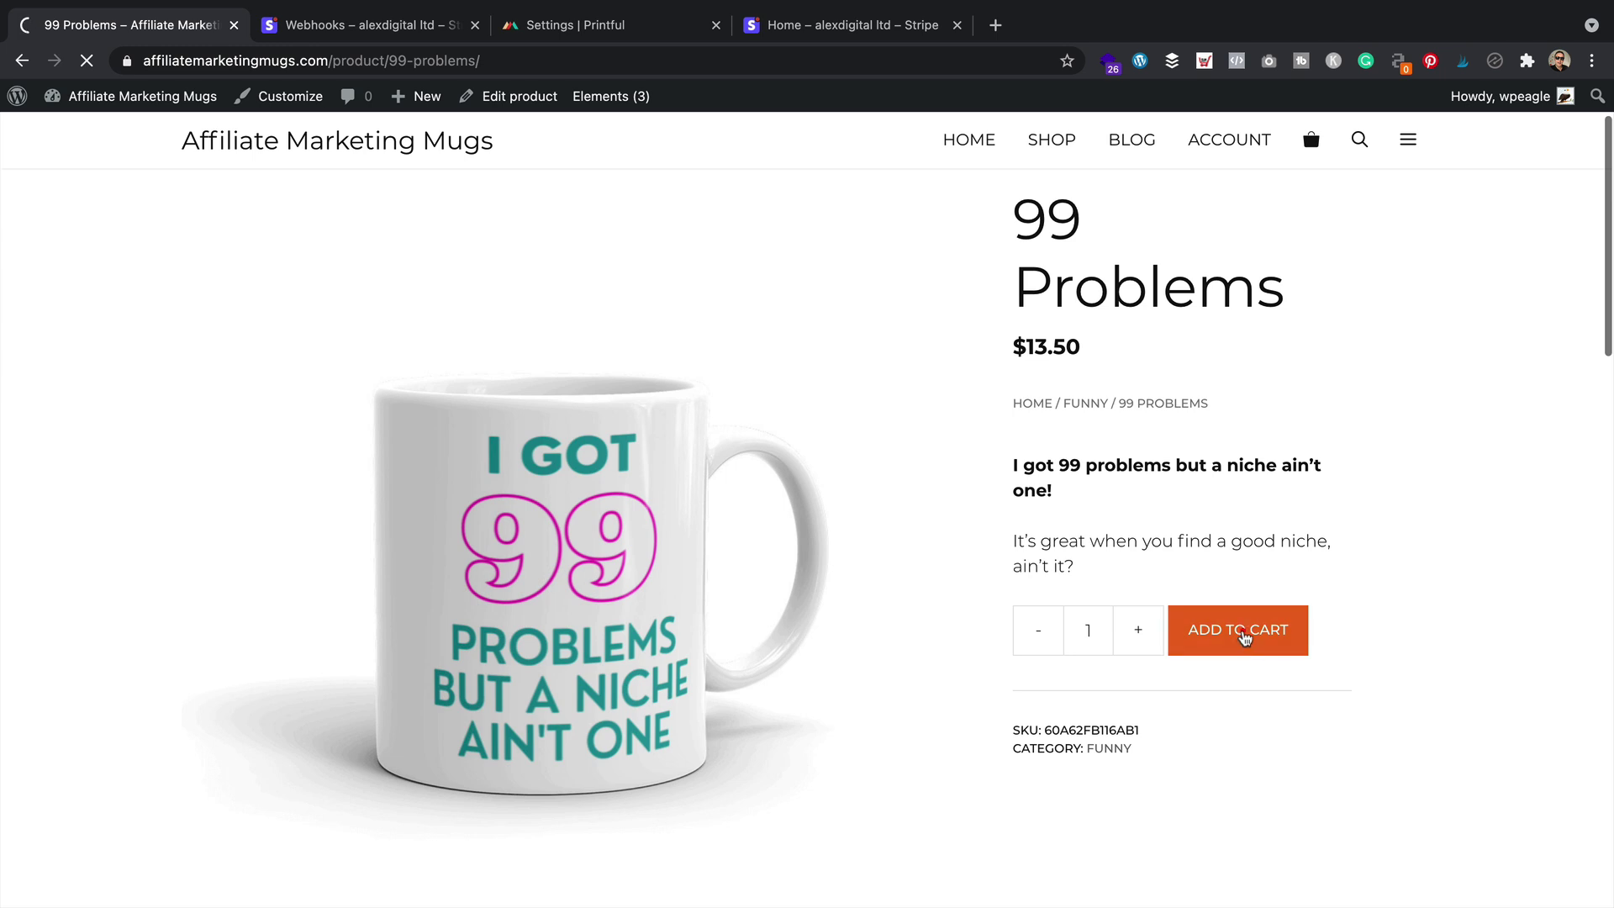
click(1243, 634)
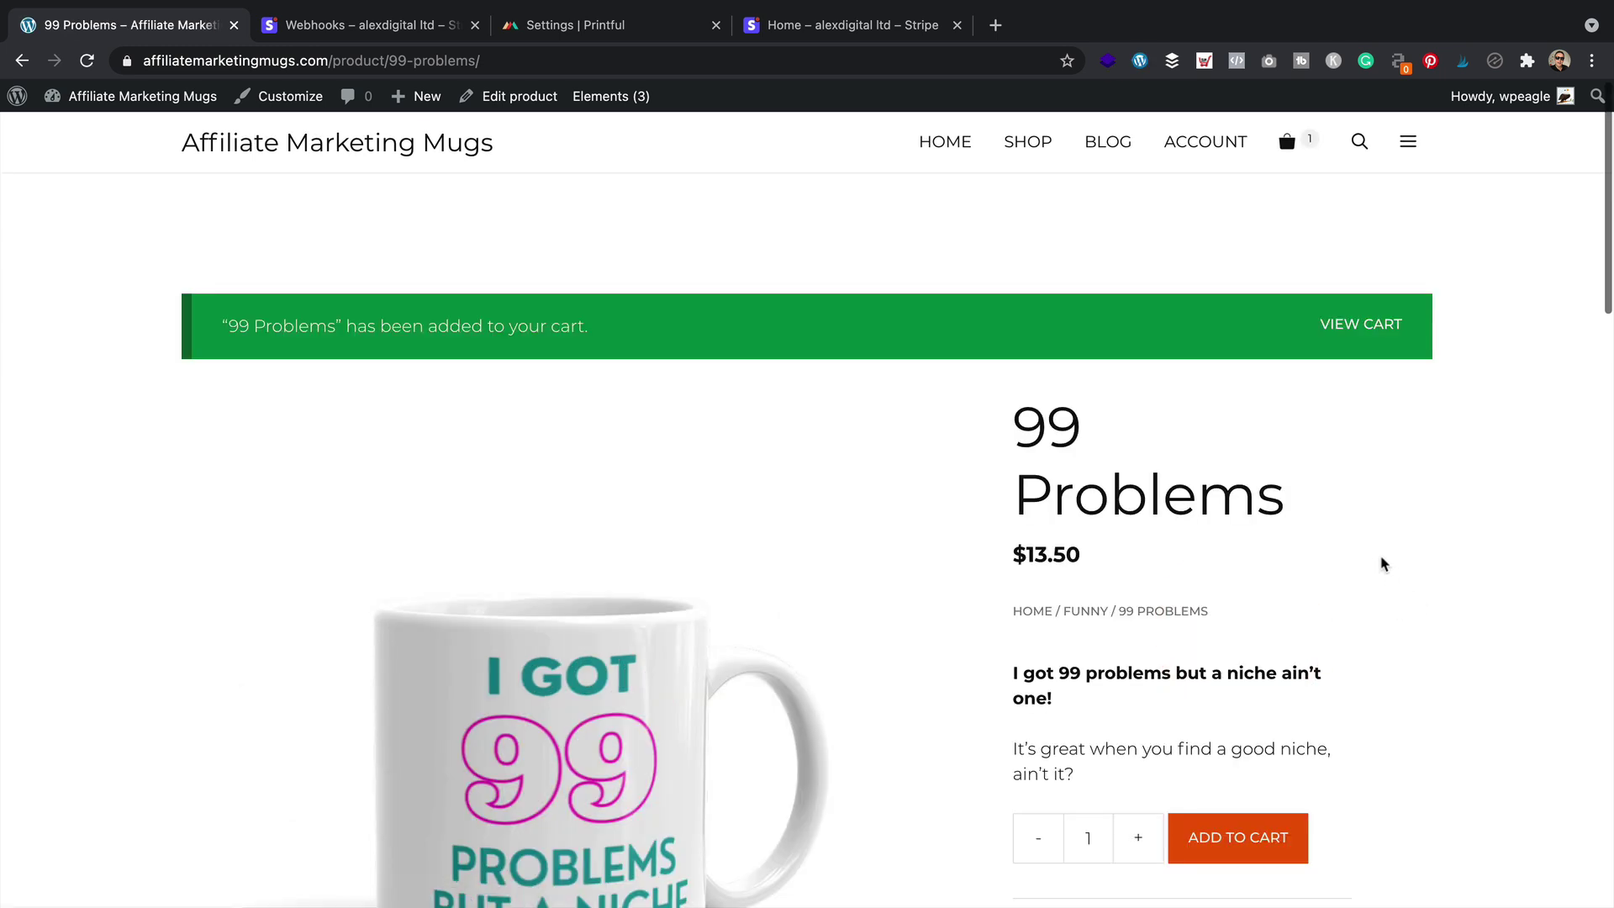
click(1363, 324)
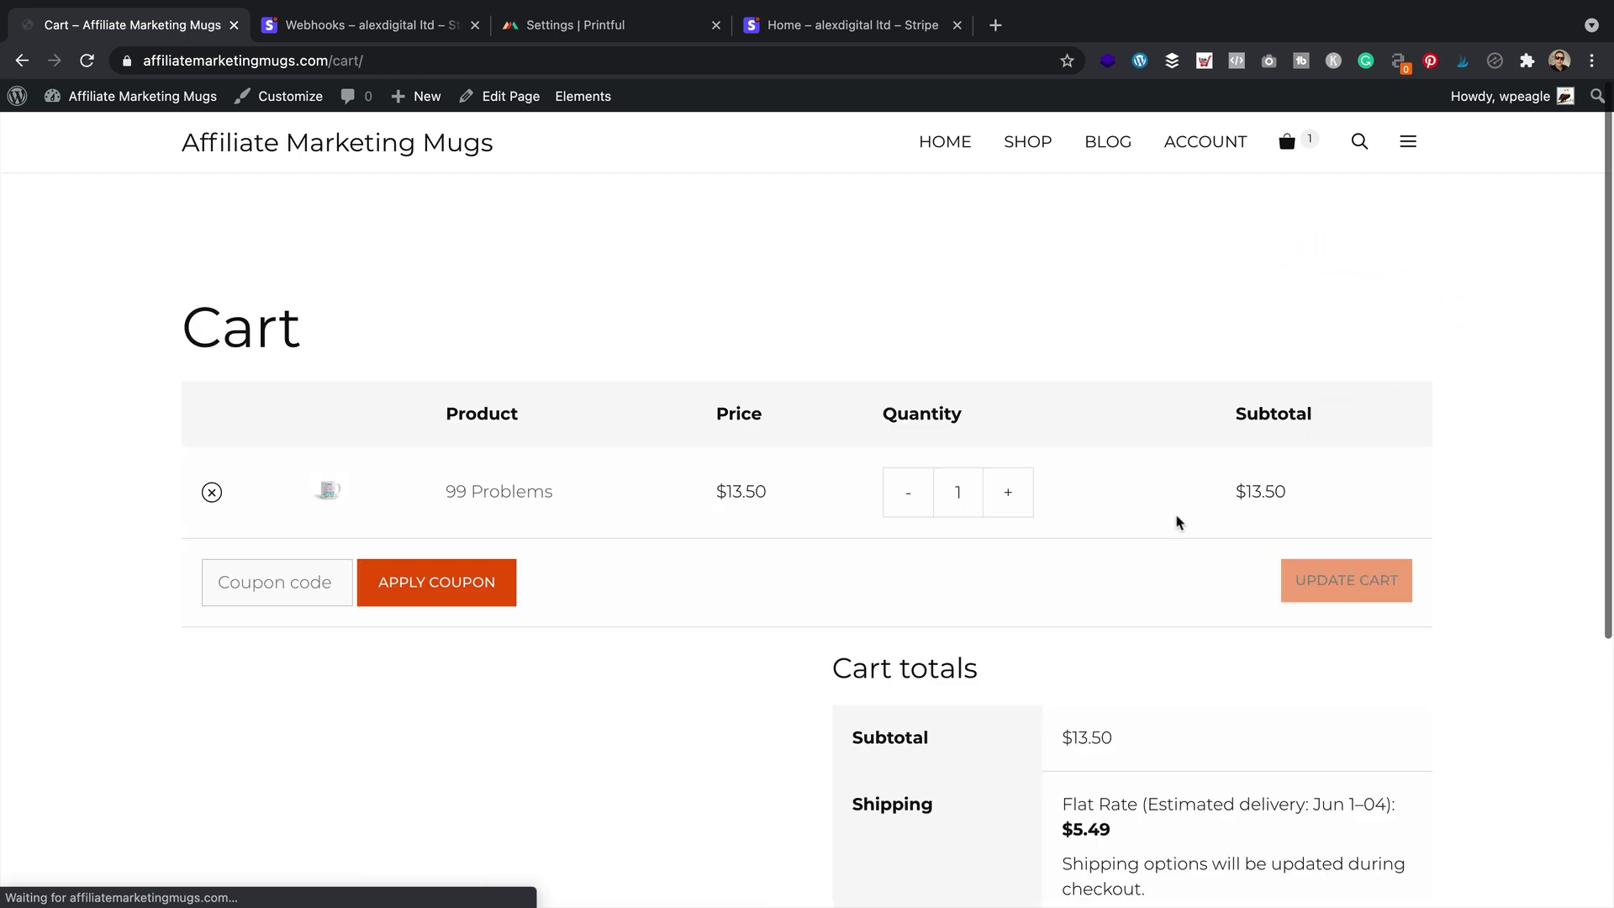
scroll(1179, 522, down, 5)
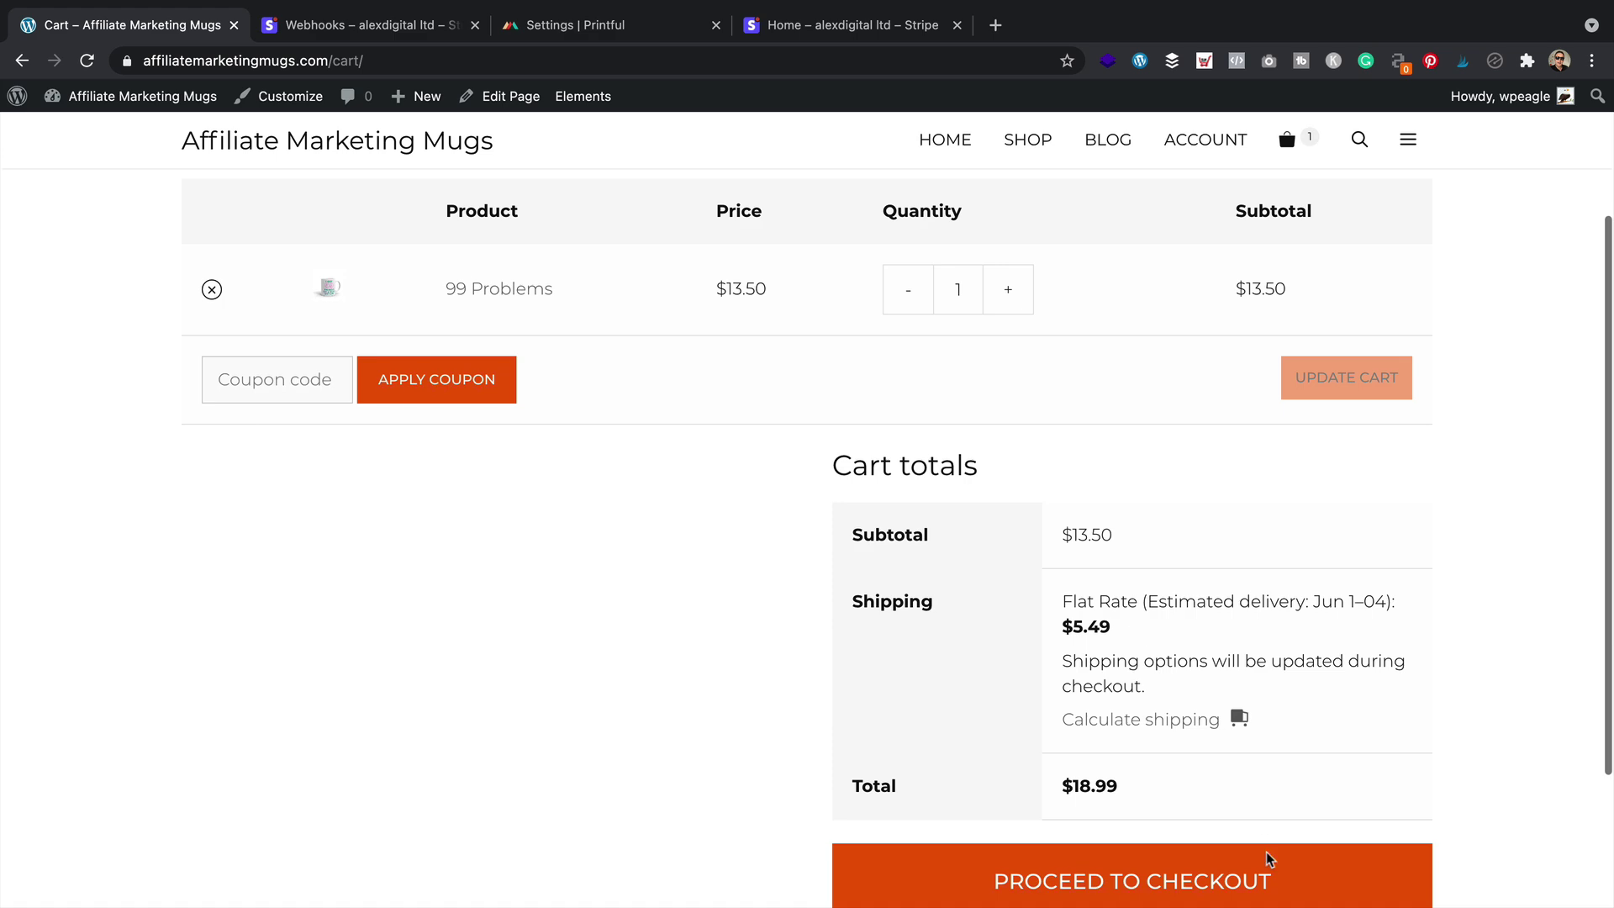
scroll(1176, 781, down, 3)
Check out the mug with the Stripe test card details and place the $18.99 order
click(1142, 784)
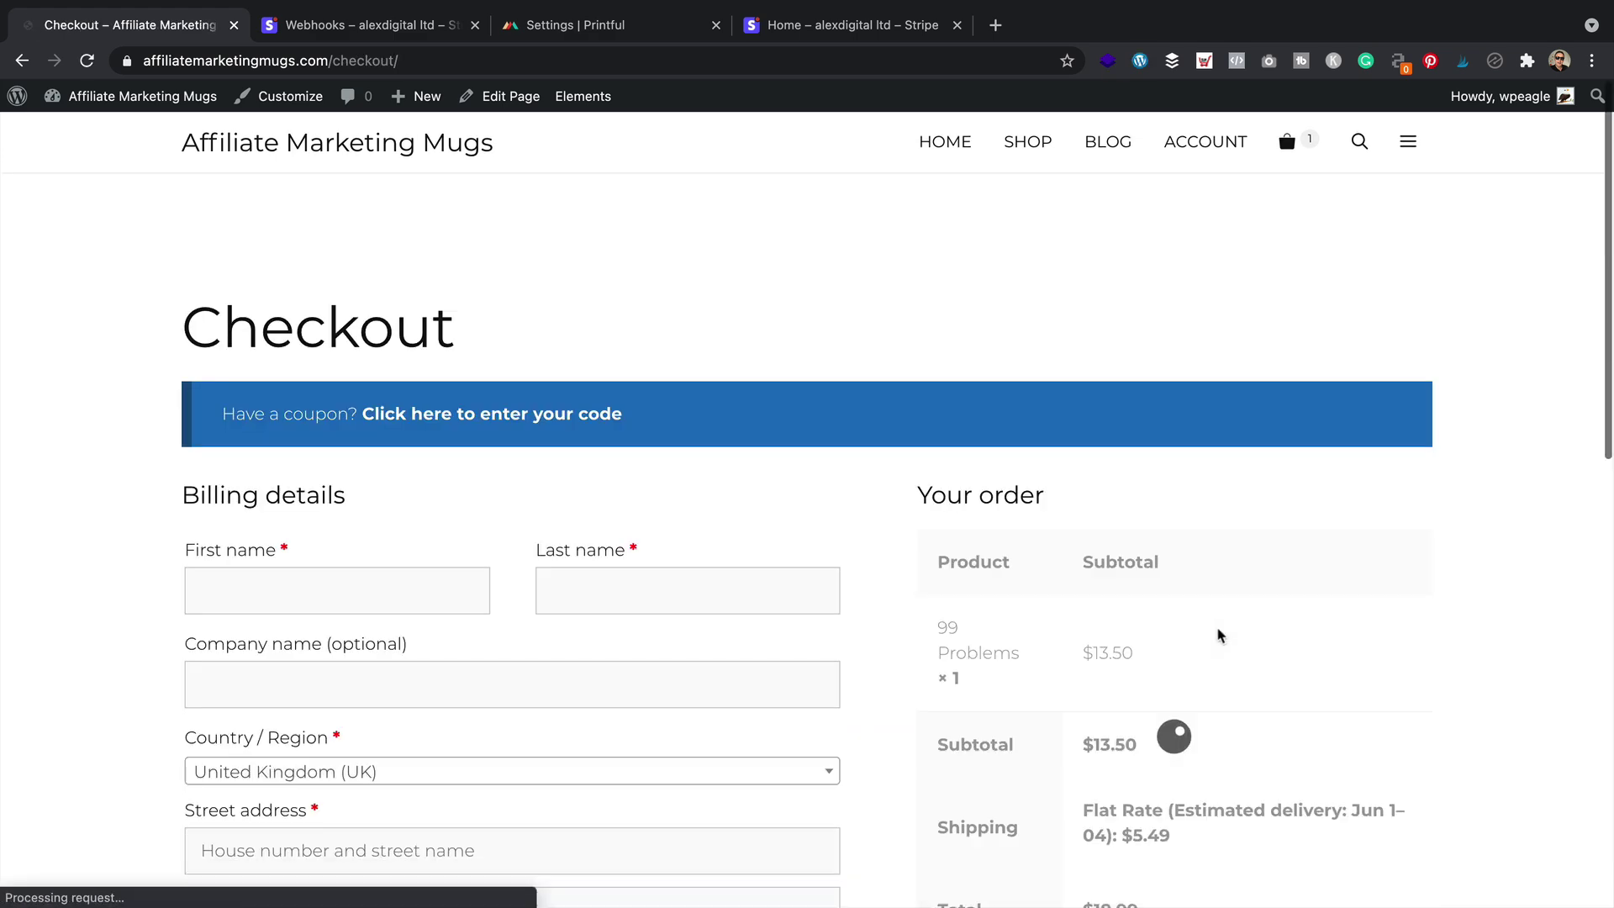
scroll(713, 406, down, 3)
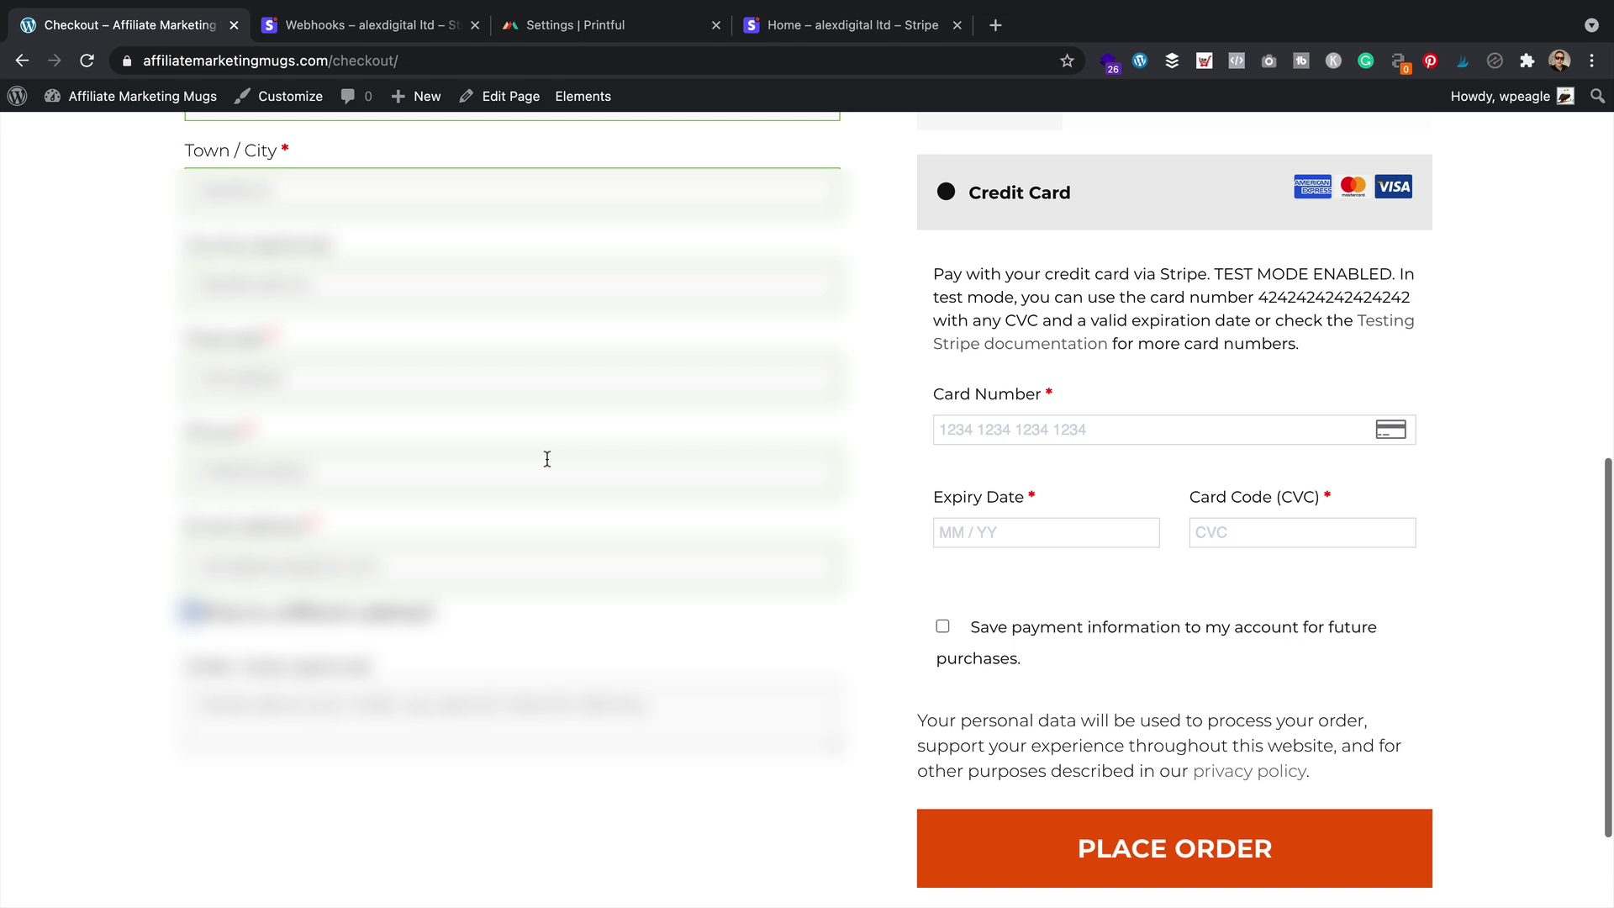
scroll(572, 454, down, 1)
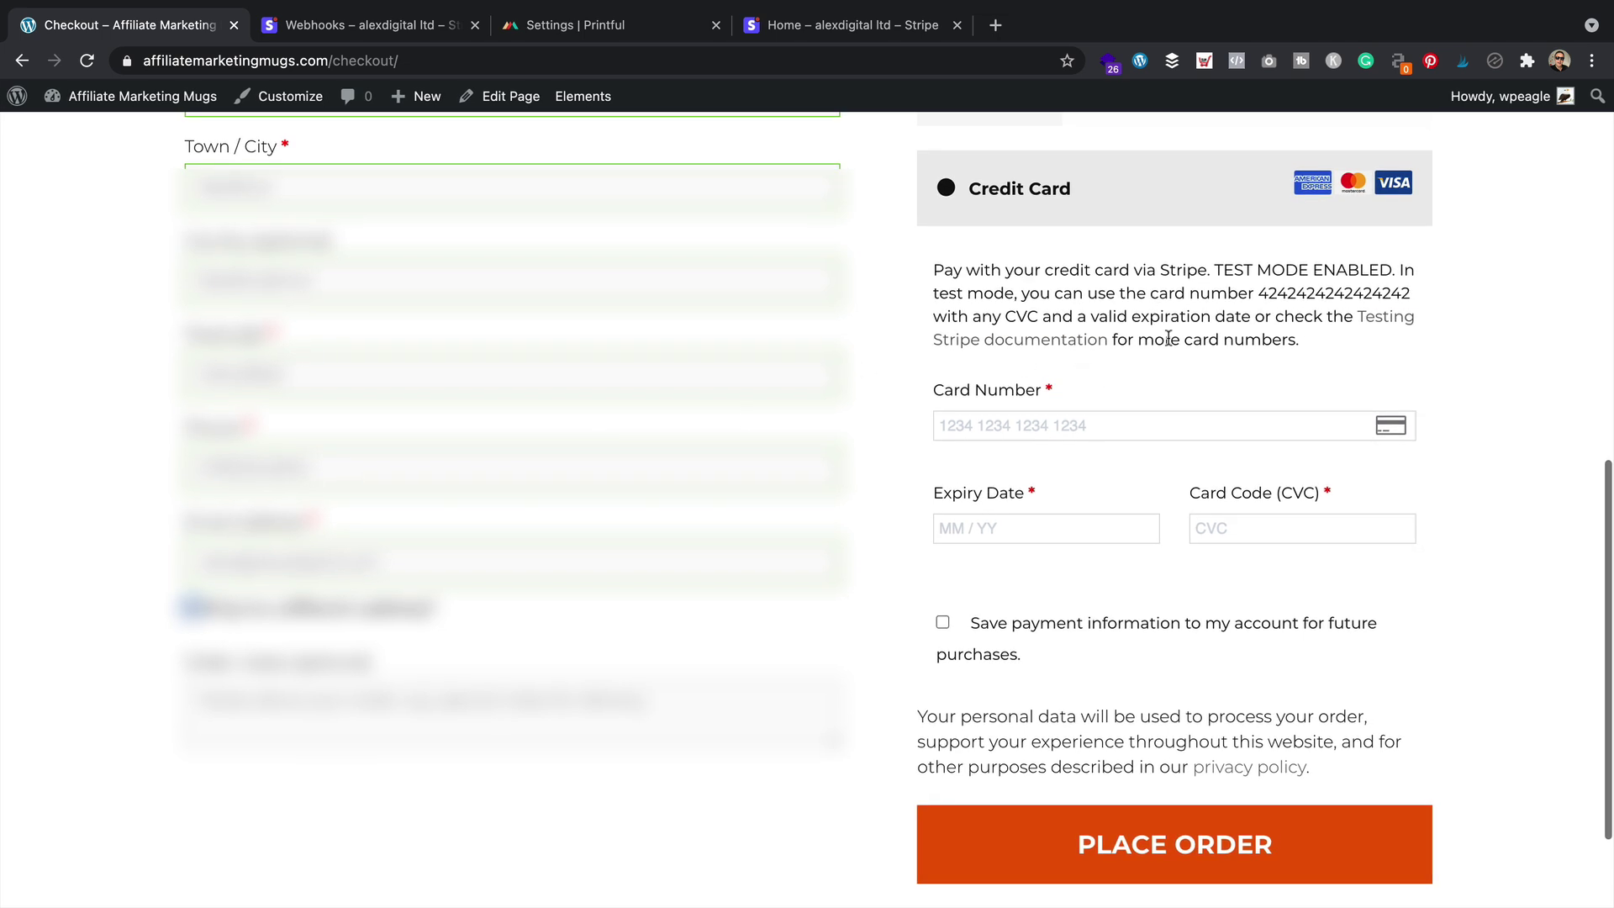
click(1073, 420)
text(4242 4242 4242 4242)
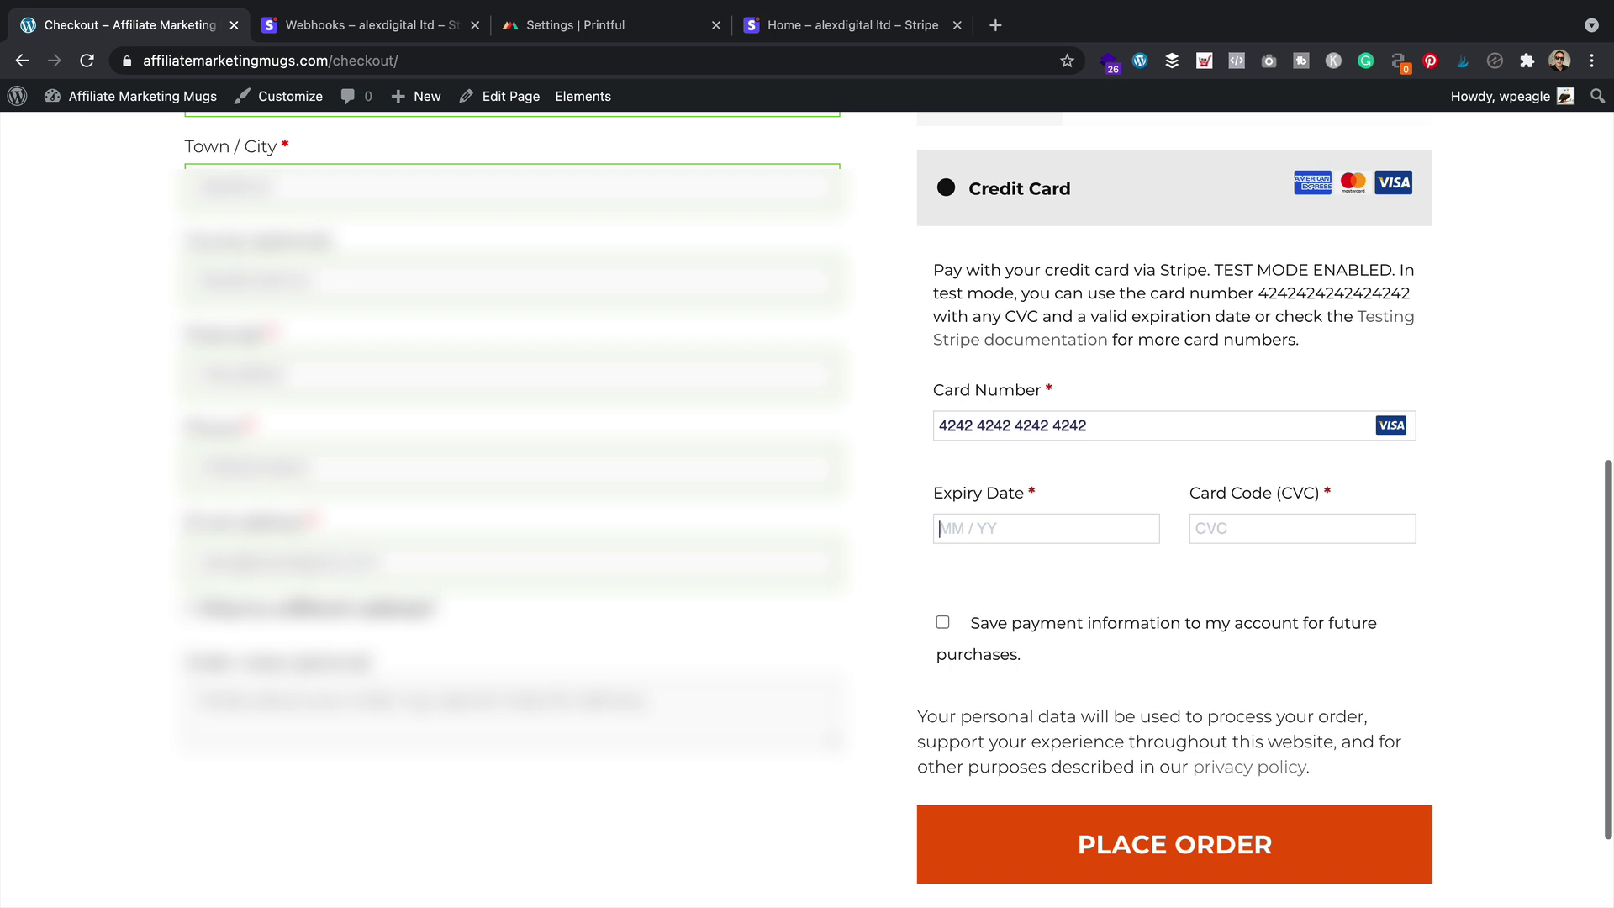
text(1)
text(12)
click(1182, 850)
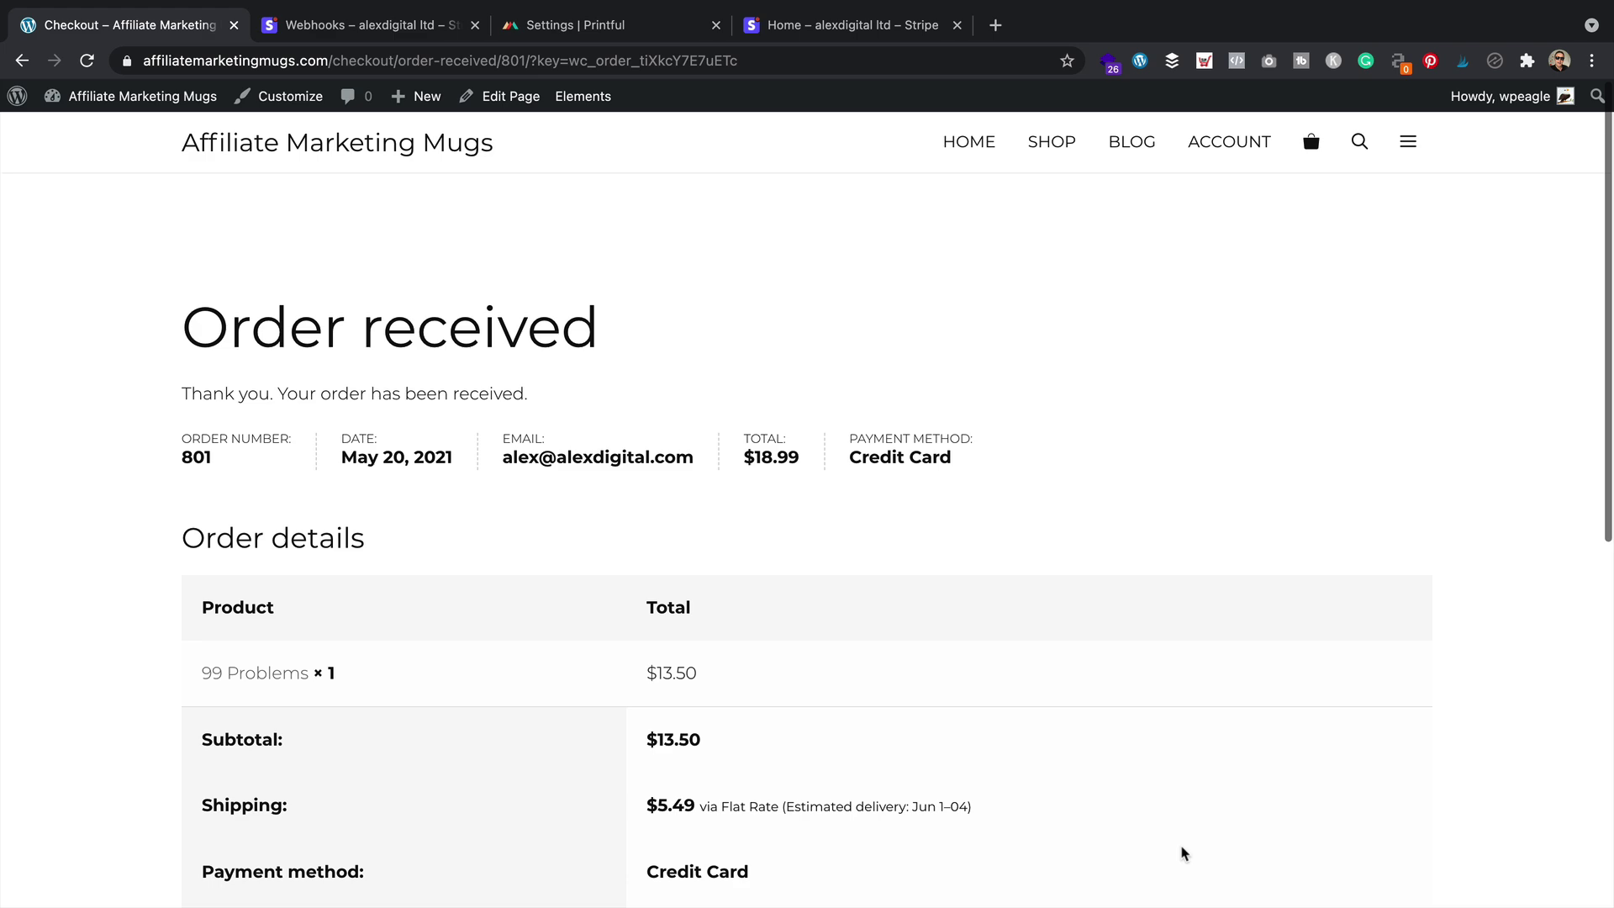
Check the £13.19 test gross volume on Stripe's home, switch to live data, then return to the store
click(404, 27)
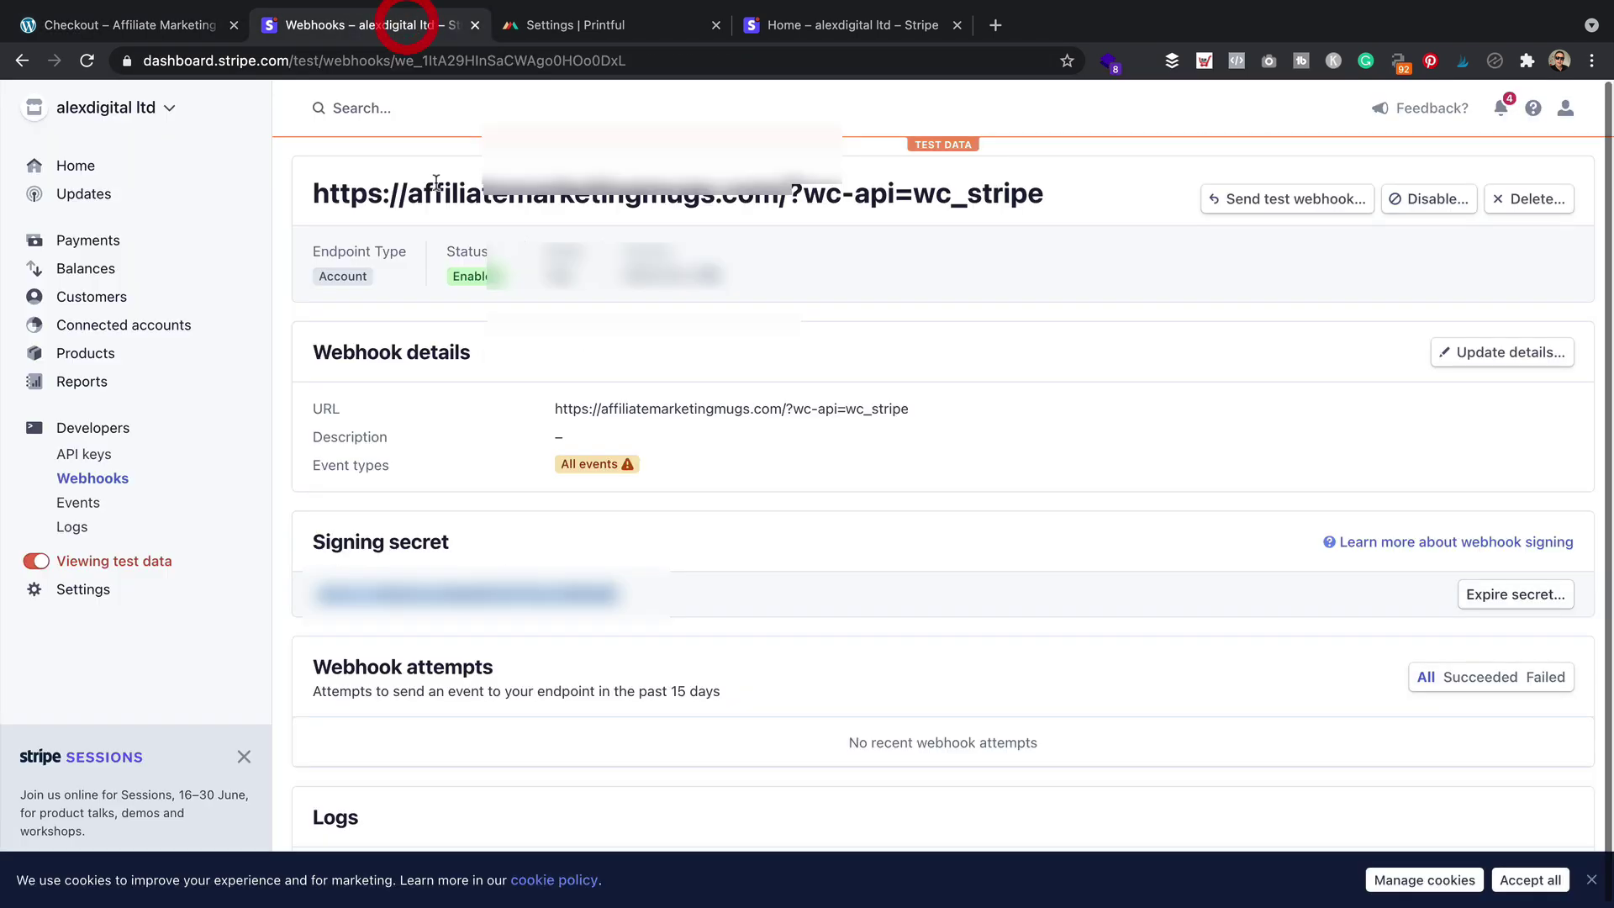
click(94, 168)
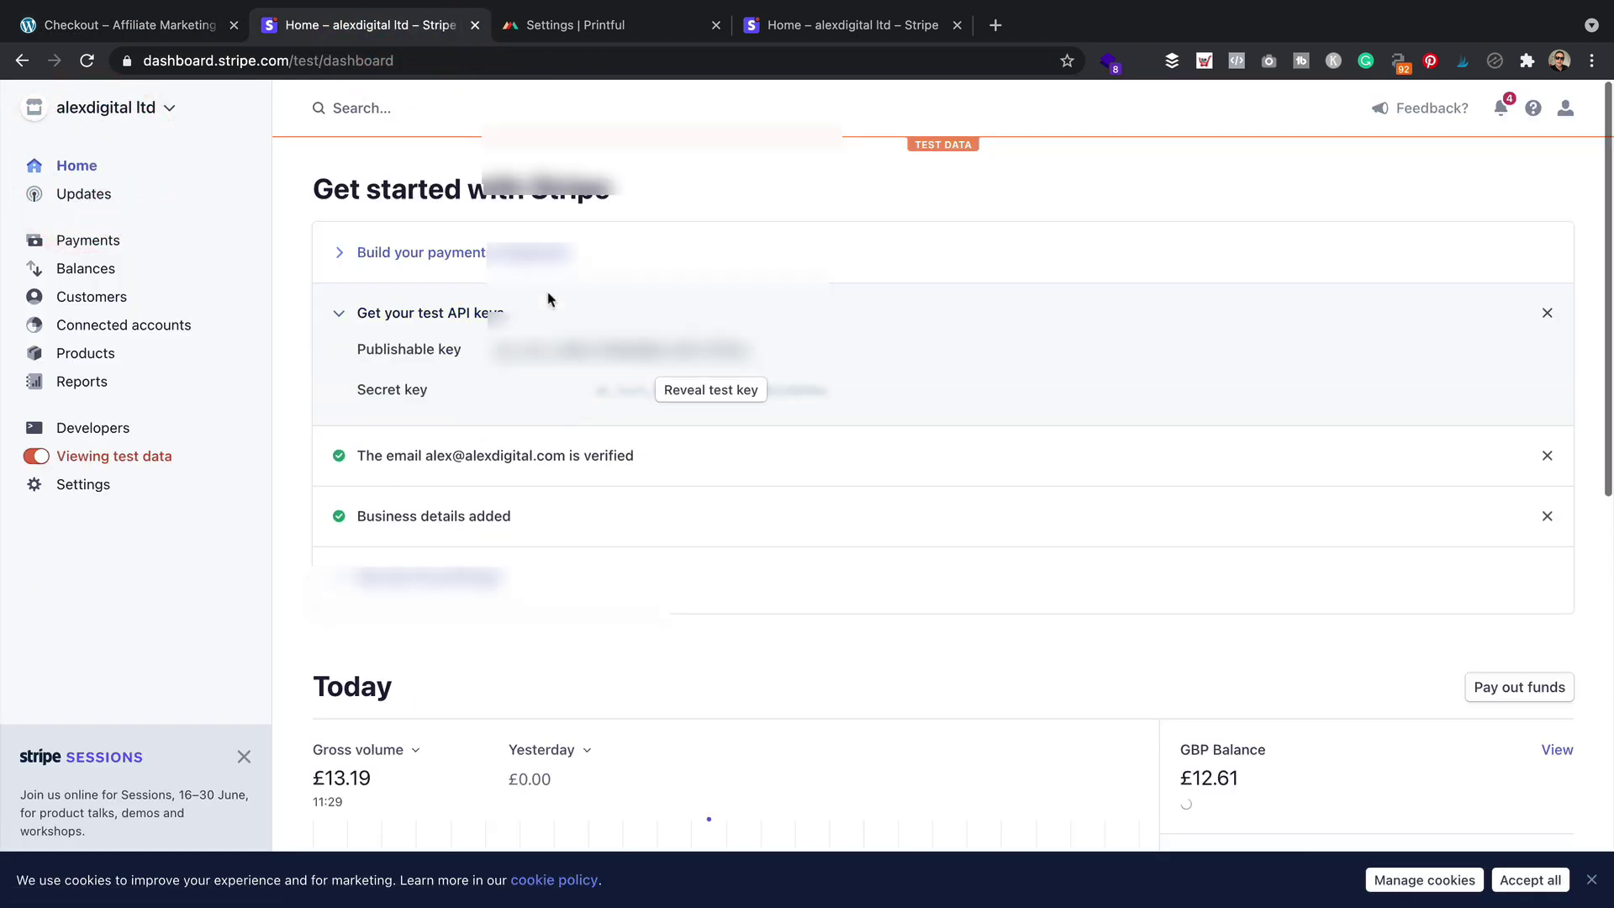
scroll(546, 299, down, 5)
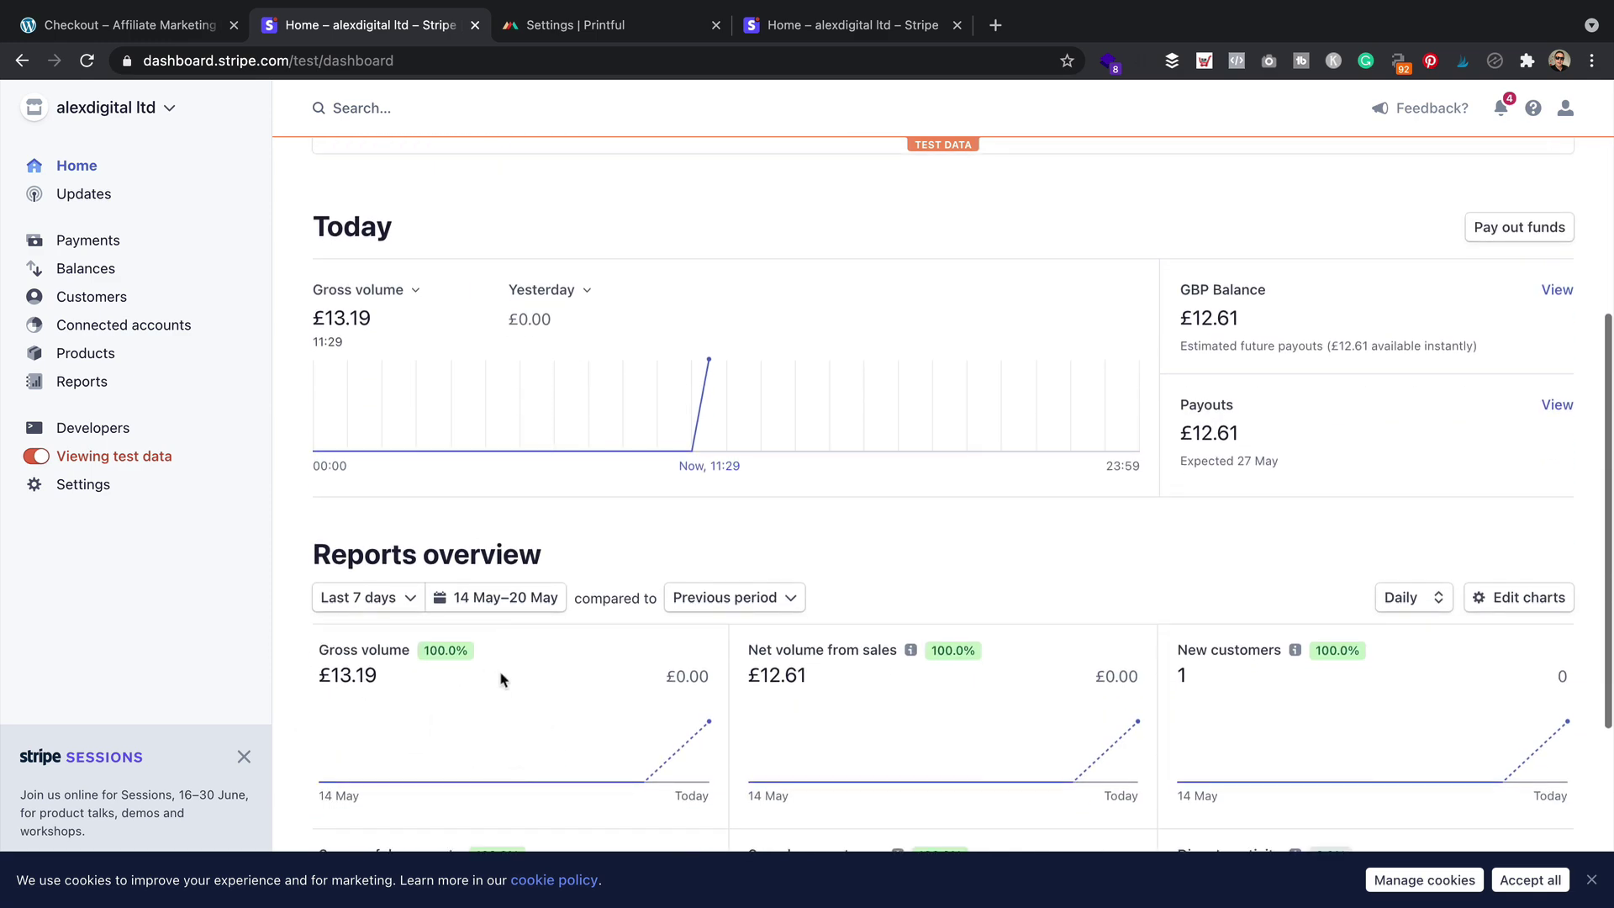
scroll(501, 677, down, 3)
scroll(502, 678, up, 7)
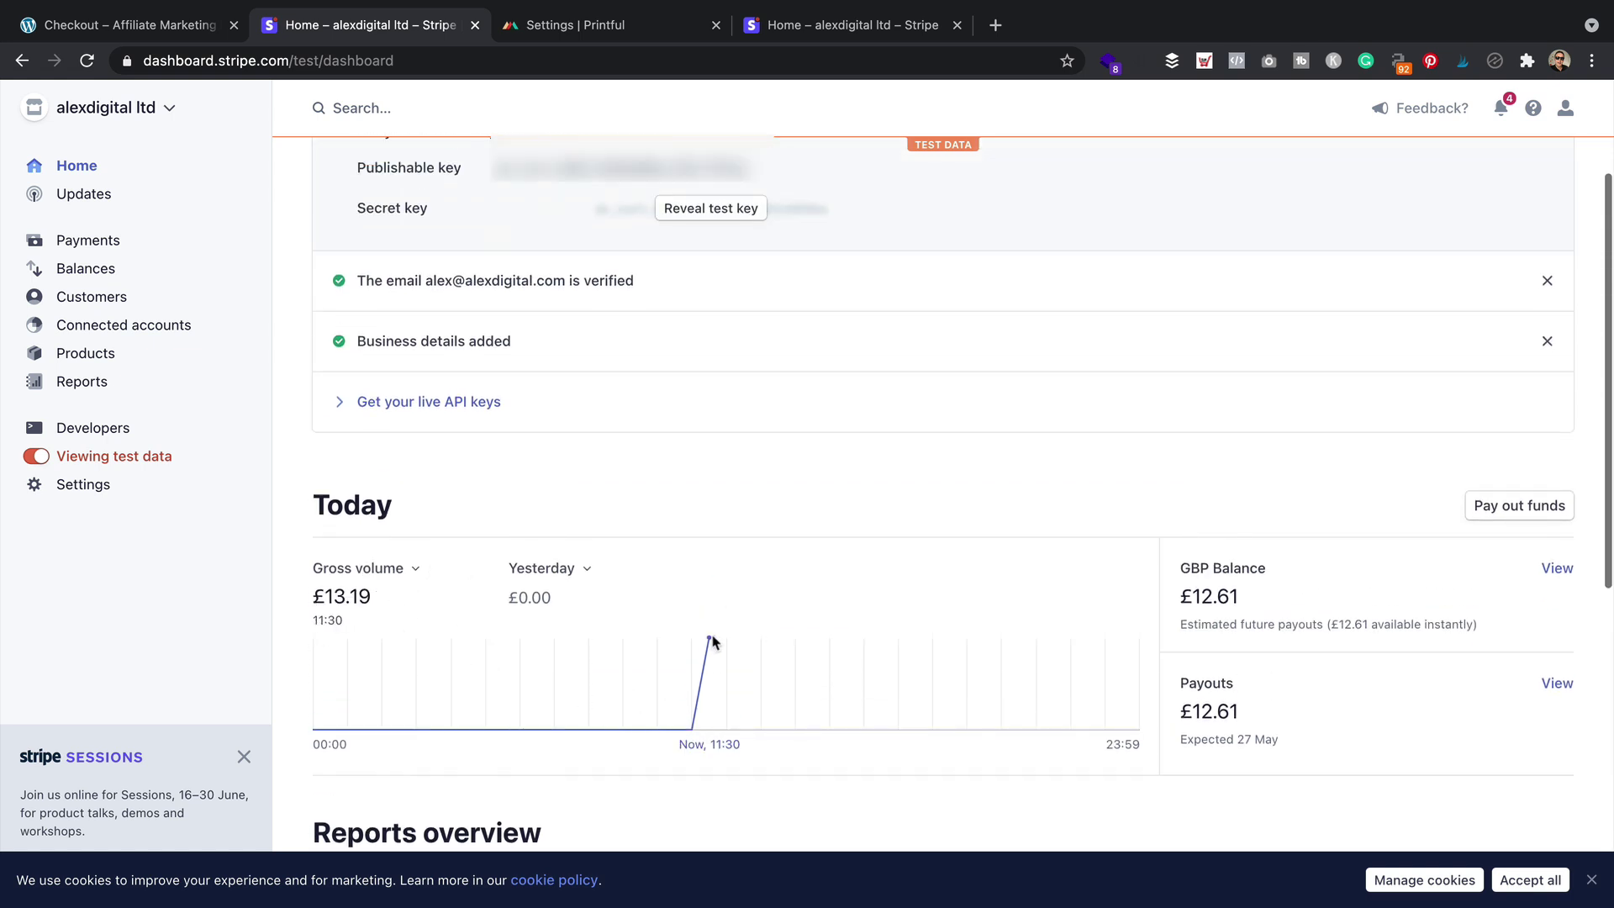
scroll(902, 626, down, 7)
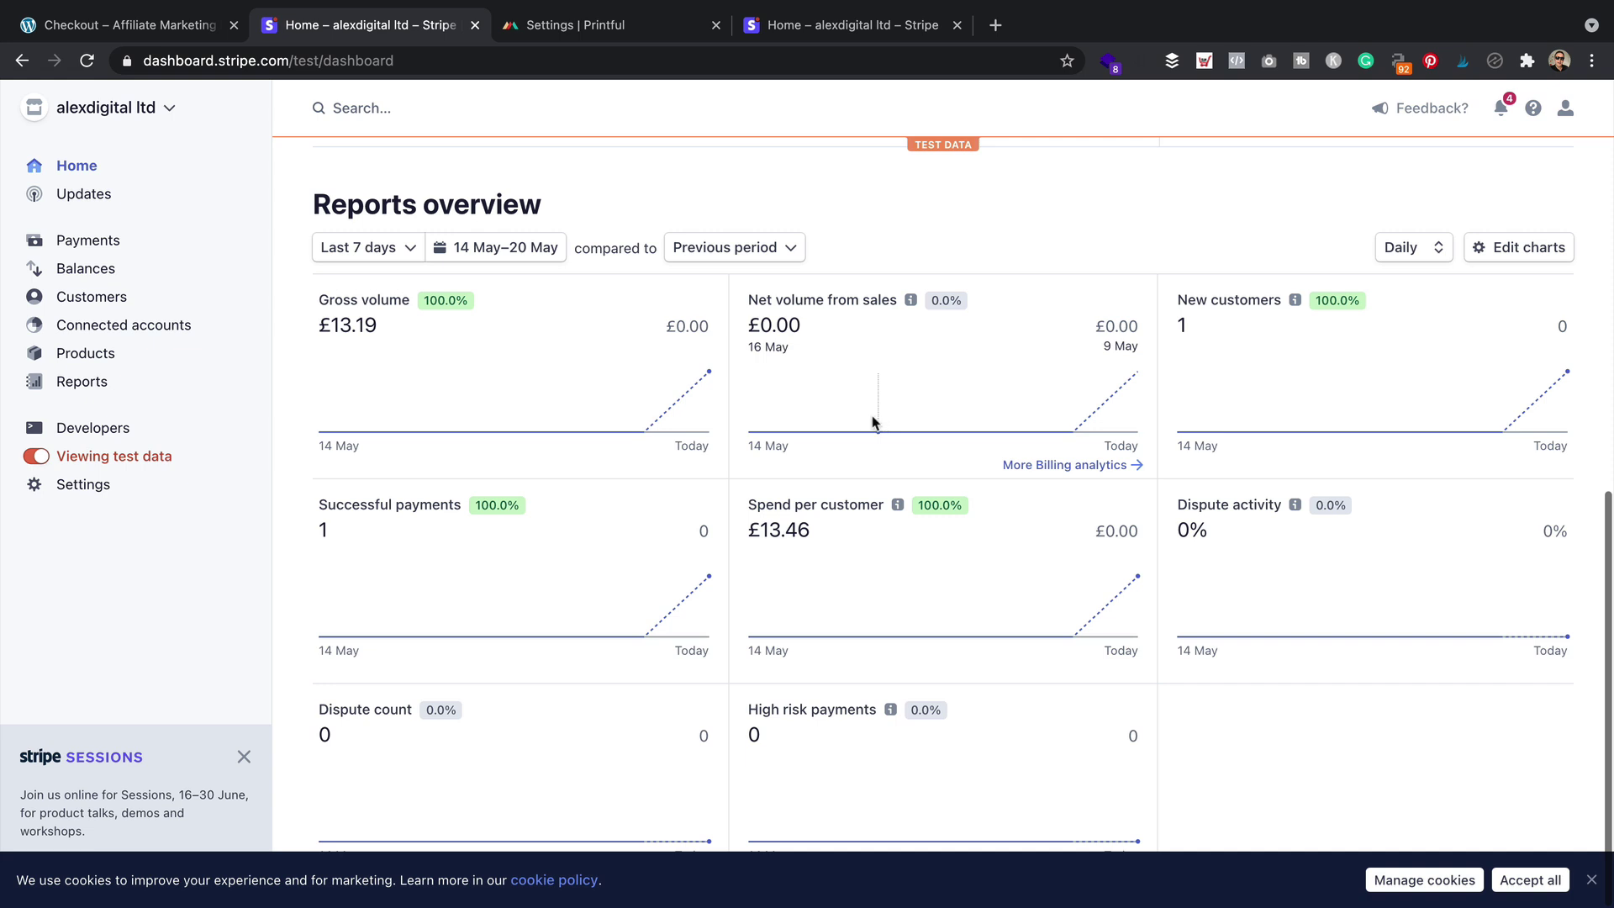
click(41, 459)
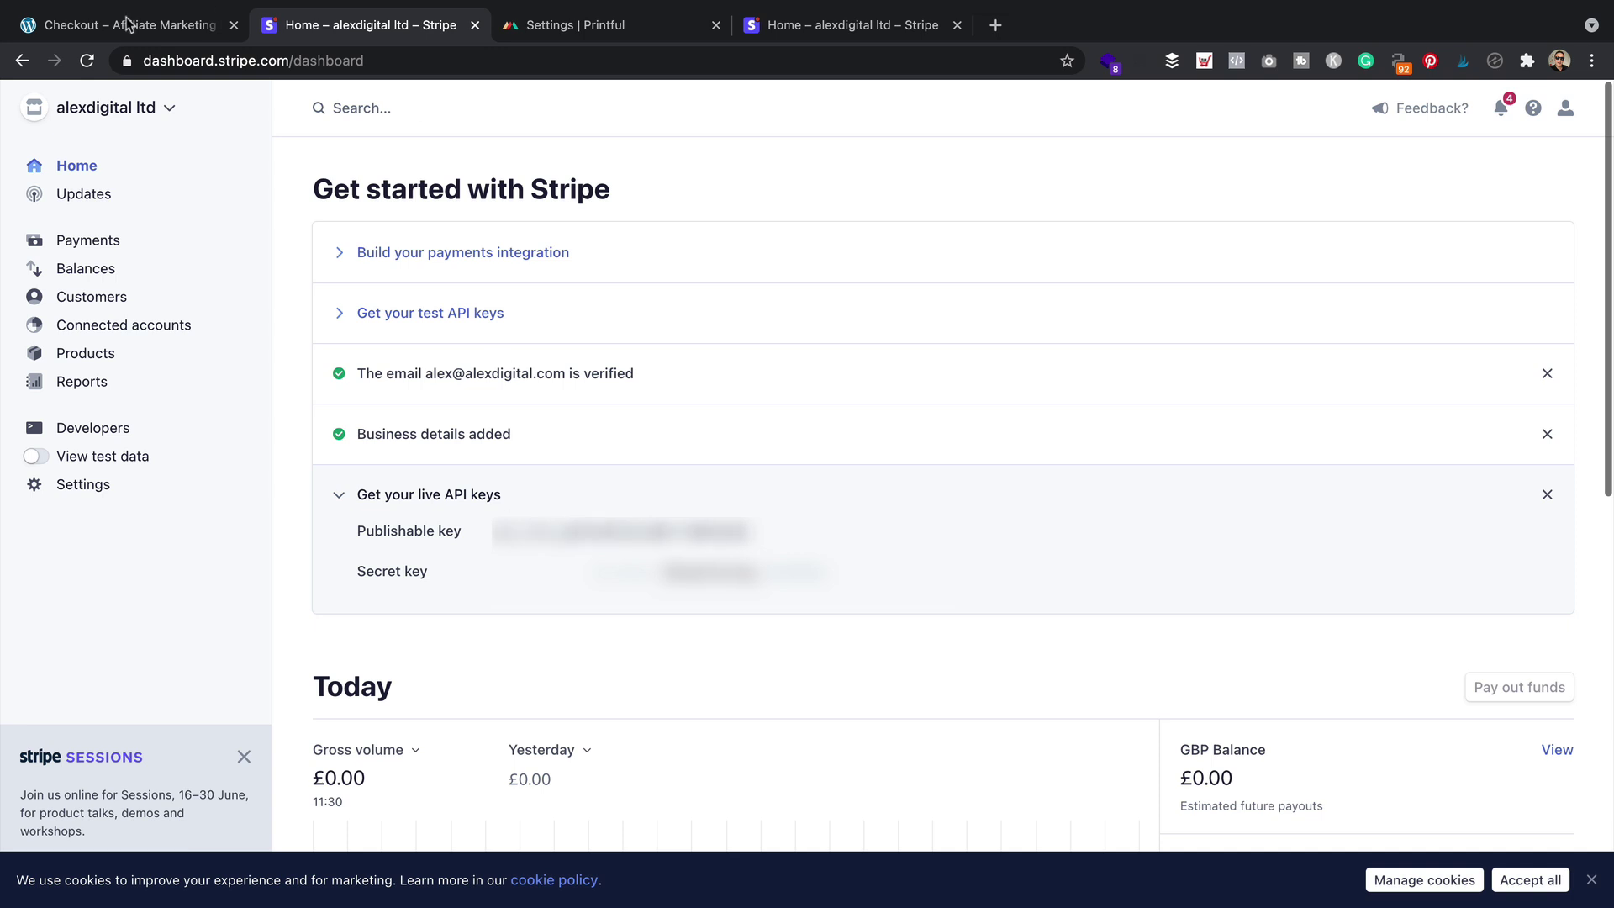
click(150, 20)
Untick Enable Test Mode in WooCommerce's Stripe payment settings and save changes
mouse_move(153, 106)
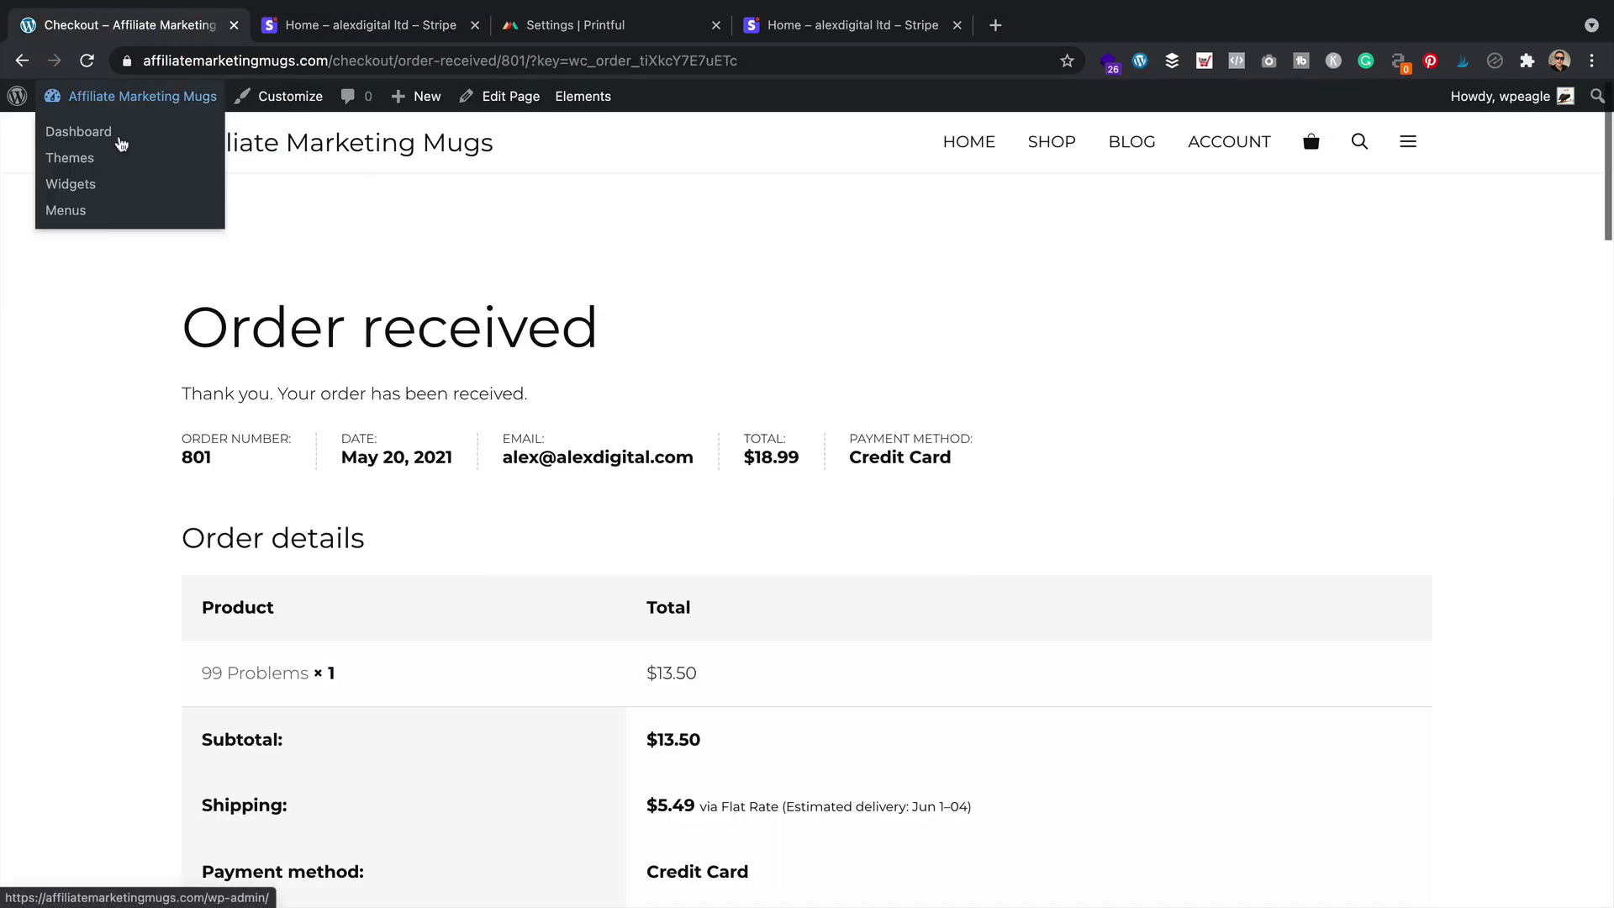
click(119, 137)
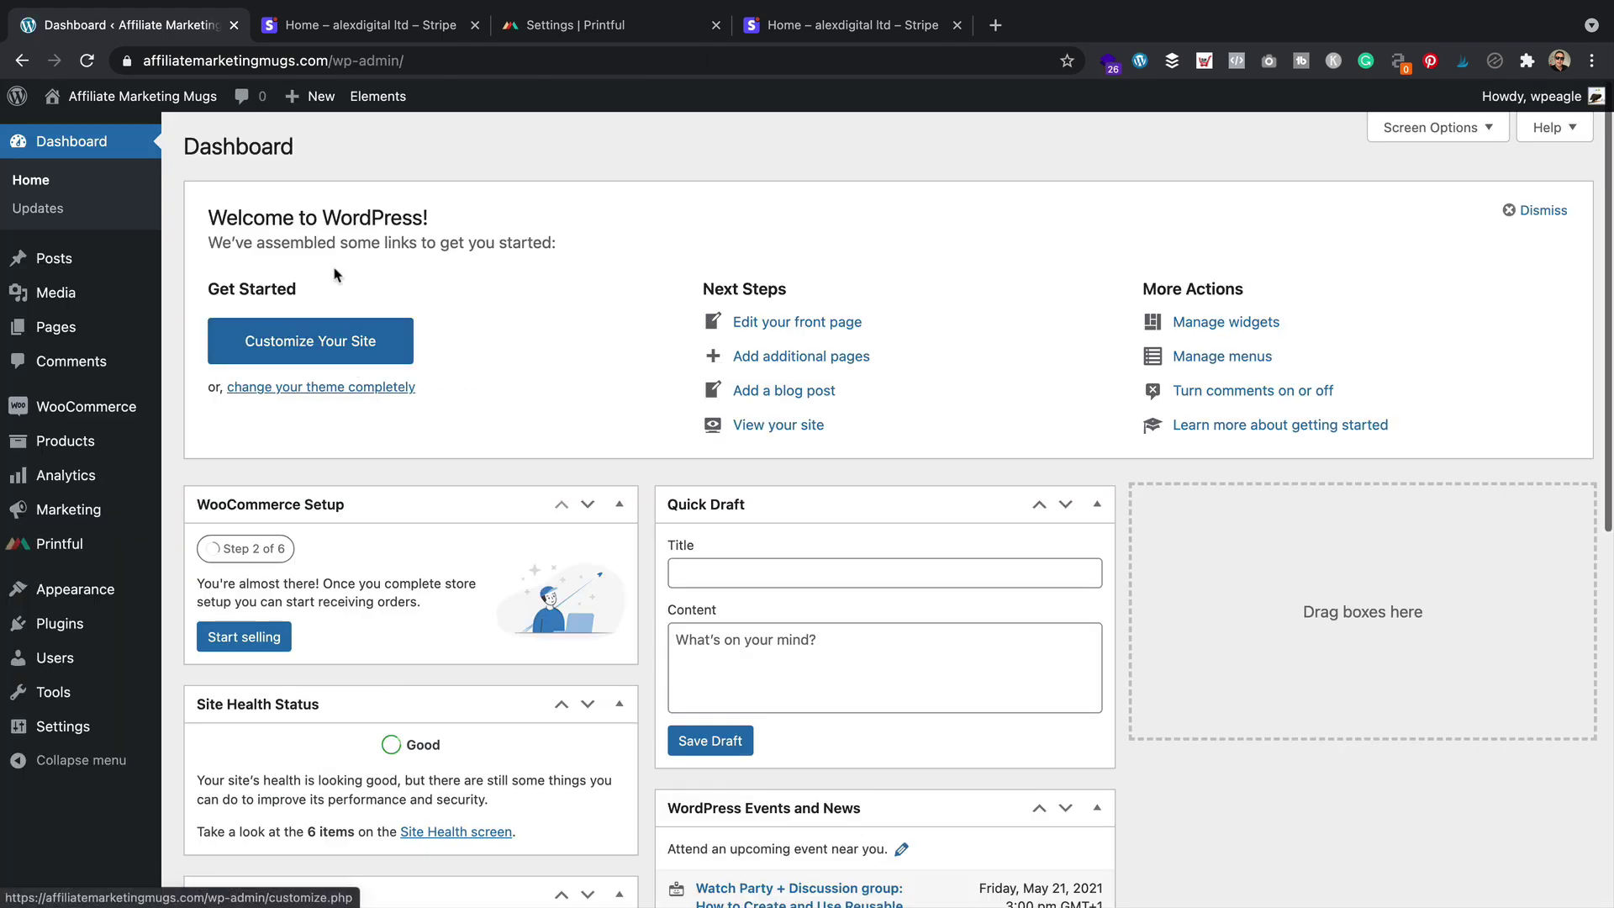
mouse_move(80, 411)
click(206, 552)
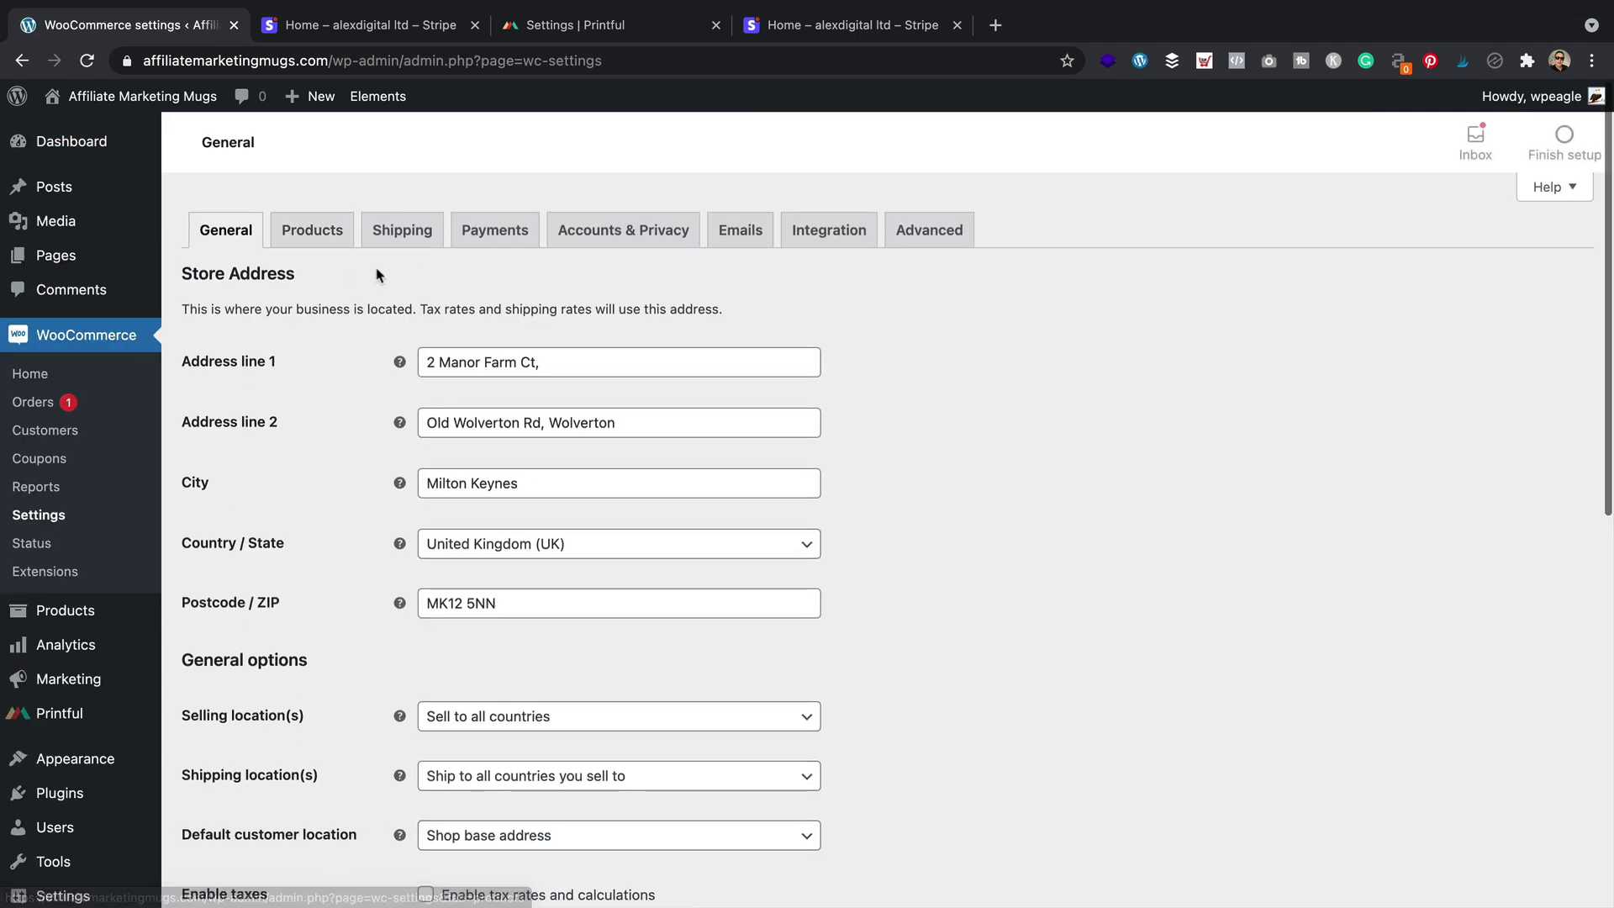
click(496, 229)
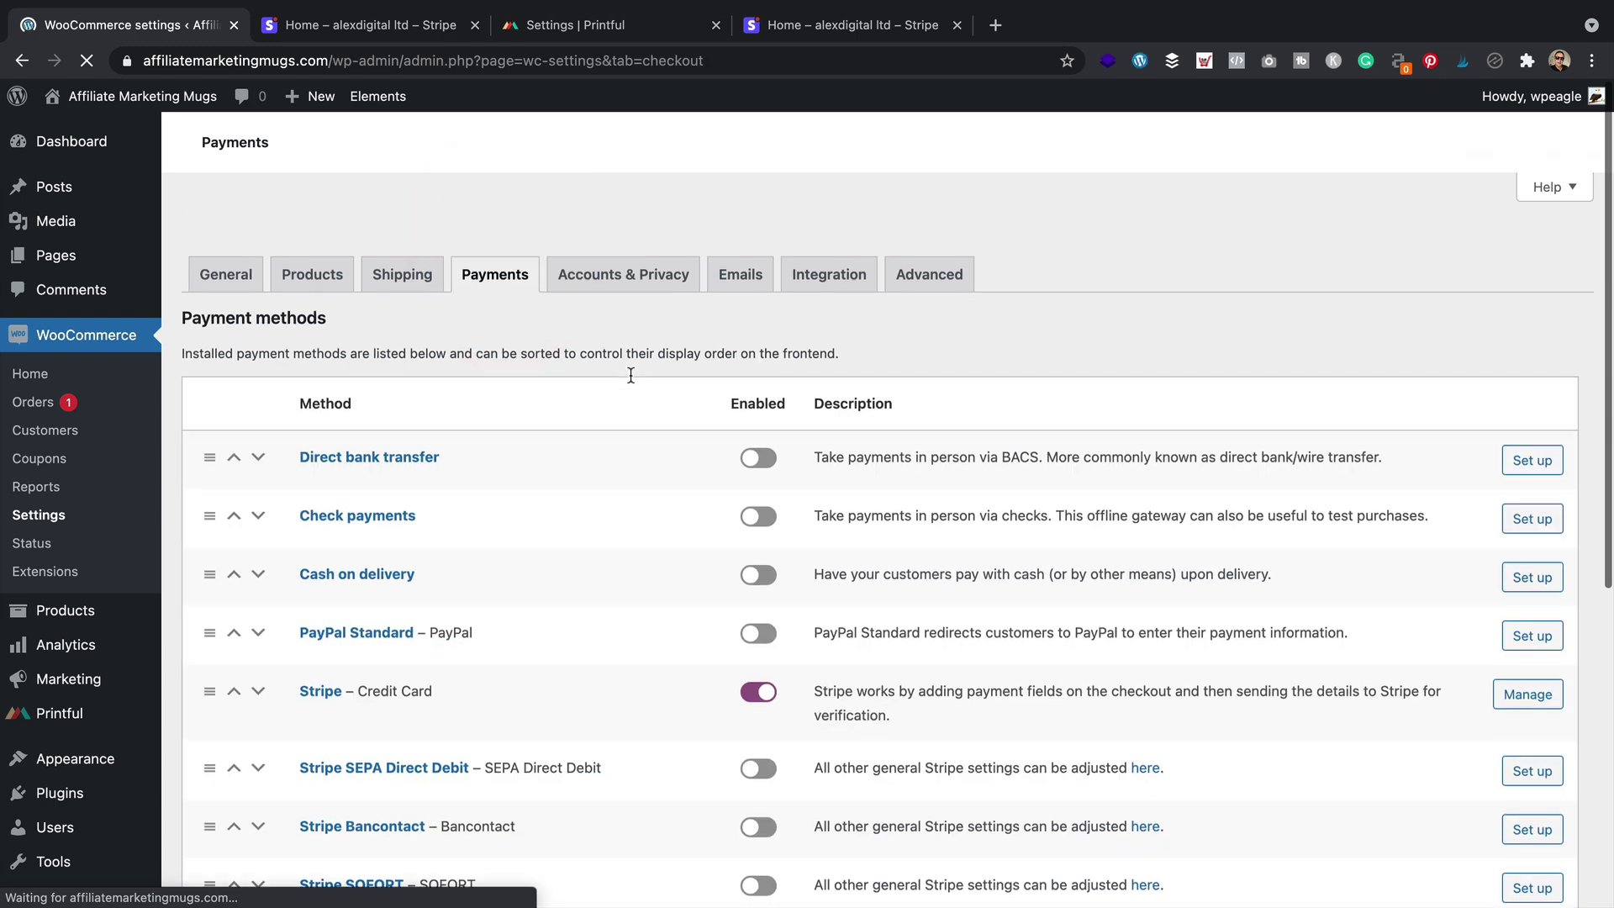
click(320, 646)
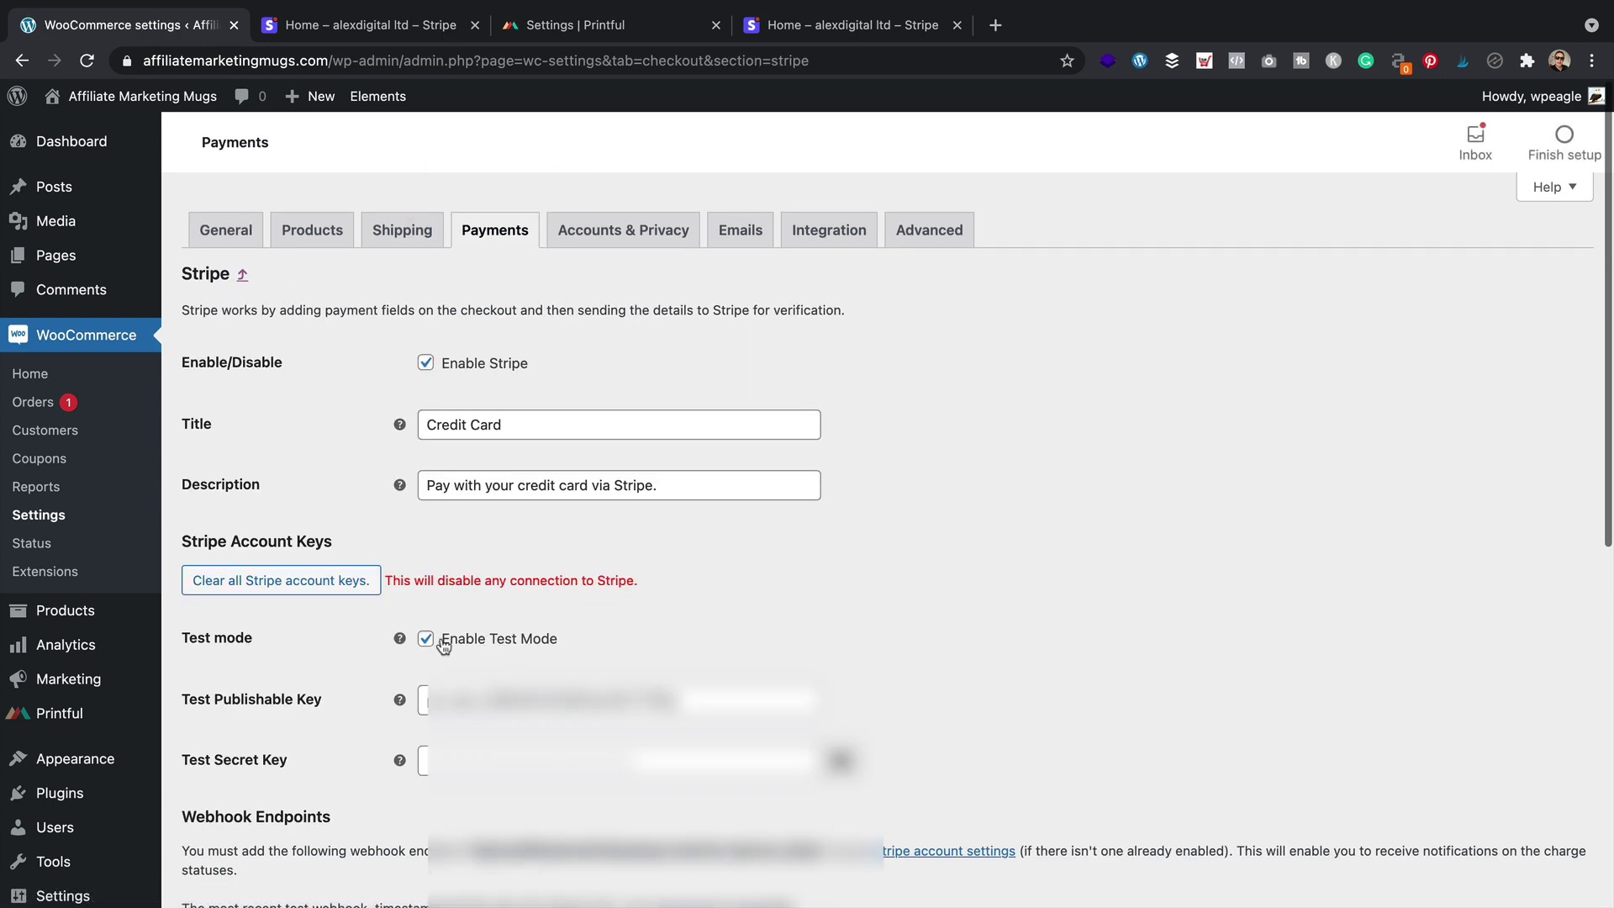
click(428, 640)
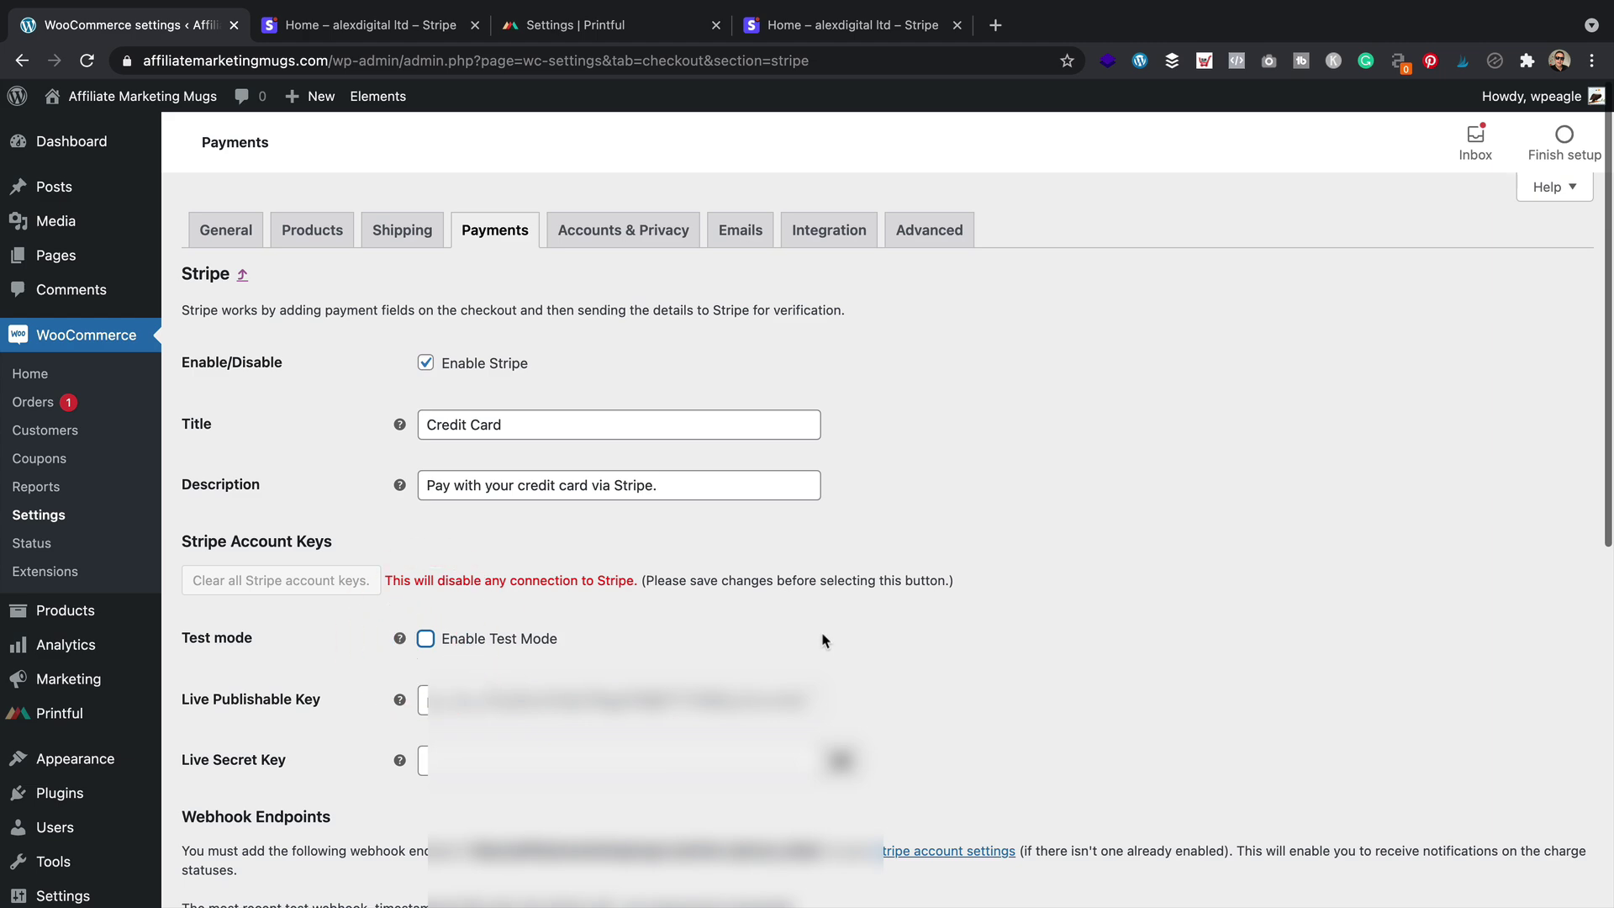
scroll(793, 552, down, 8)
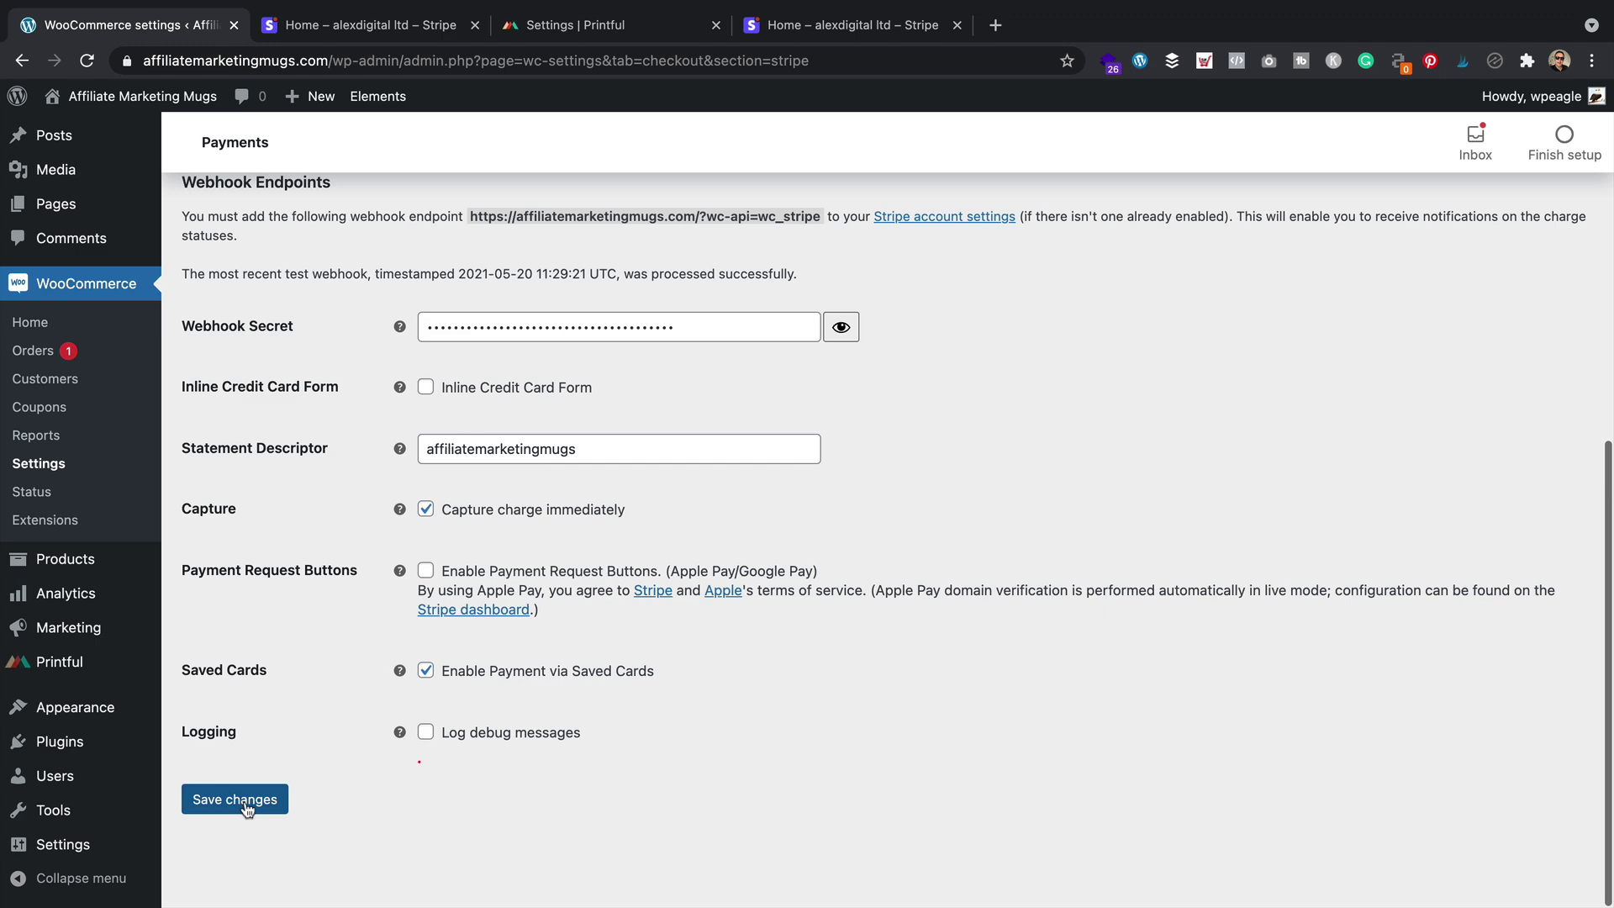
click(246, 807)
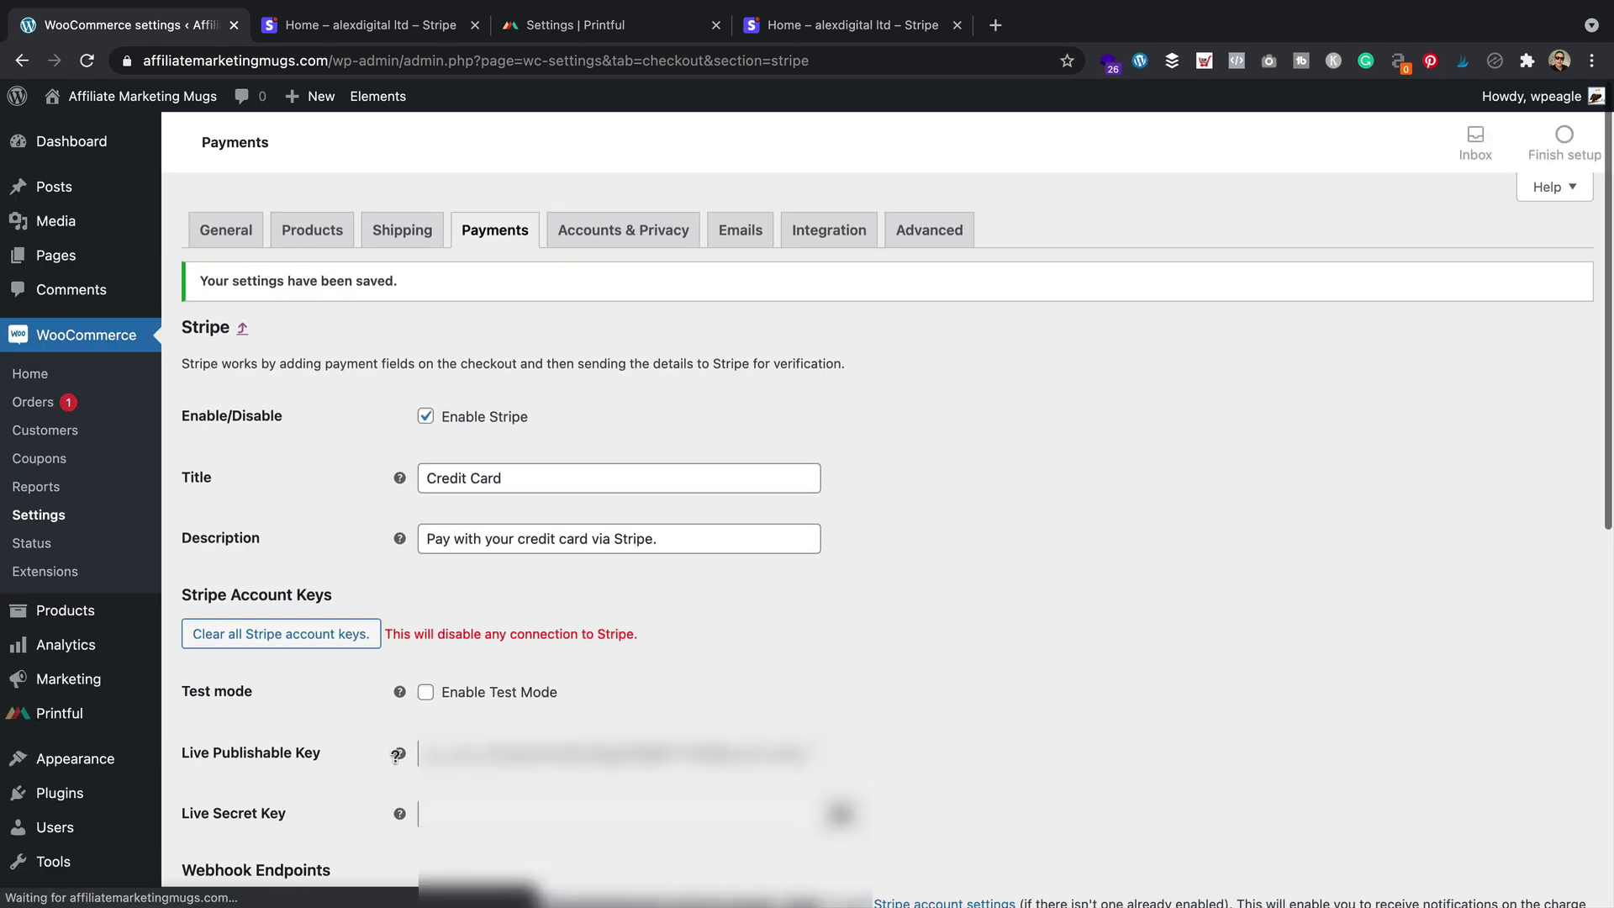
mouse_move(393, 753)
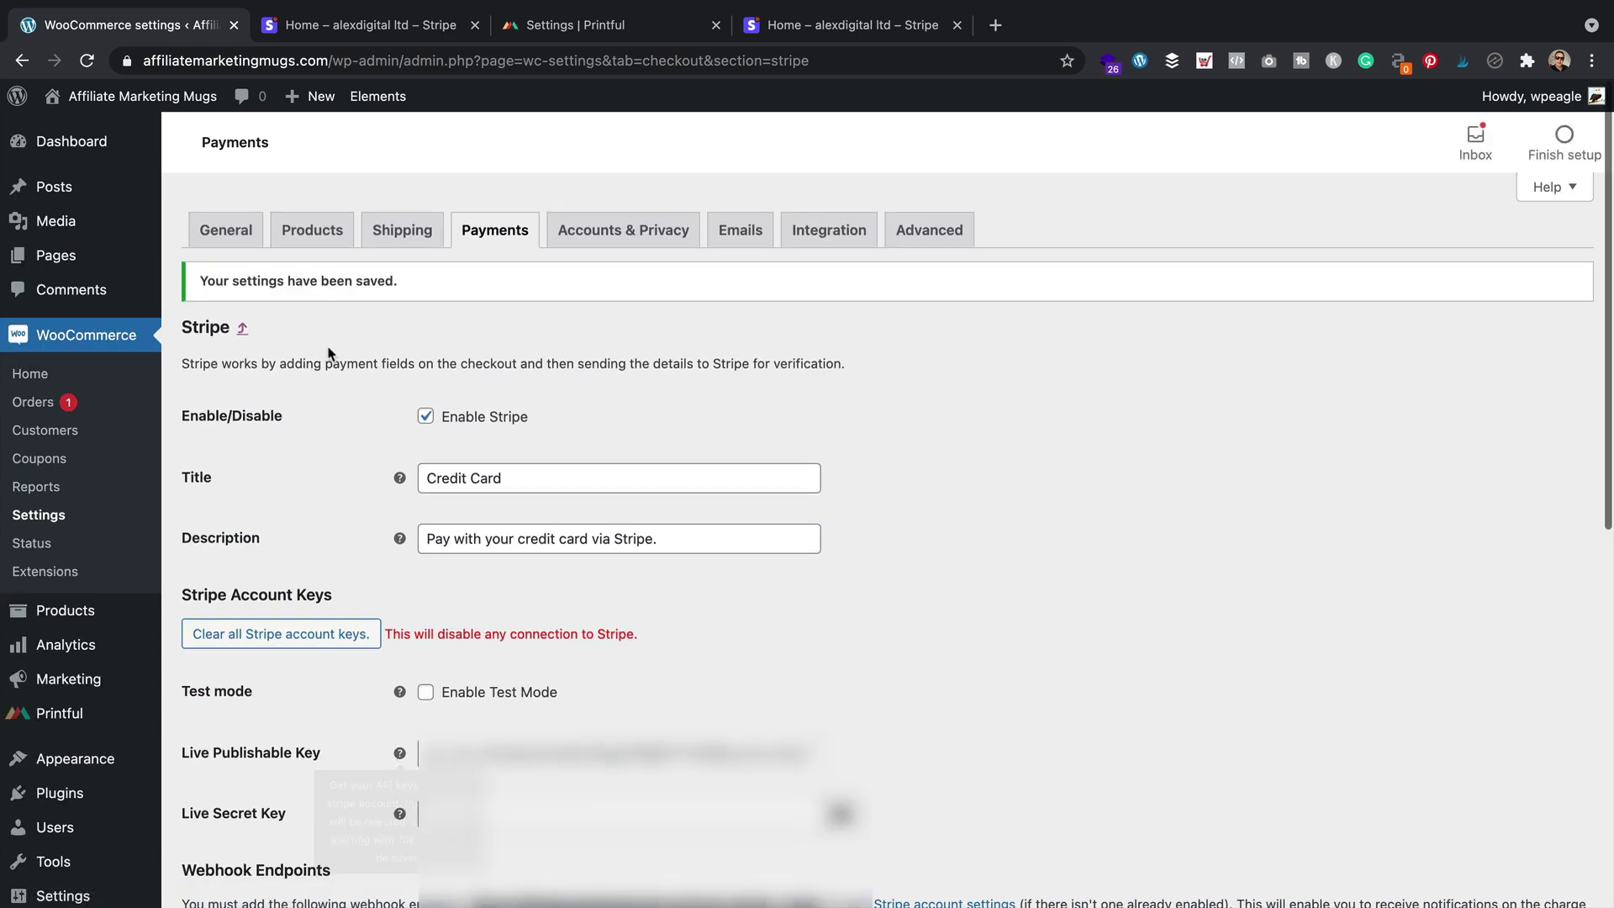
Open order #801 and review its $18.99 credit card payment, £0.58 Stripe fee and Printful notes
click(44, 404)
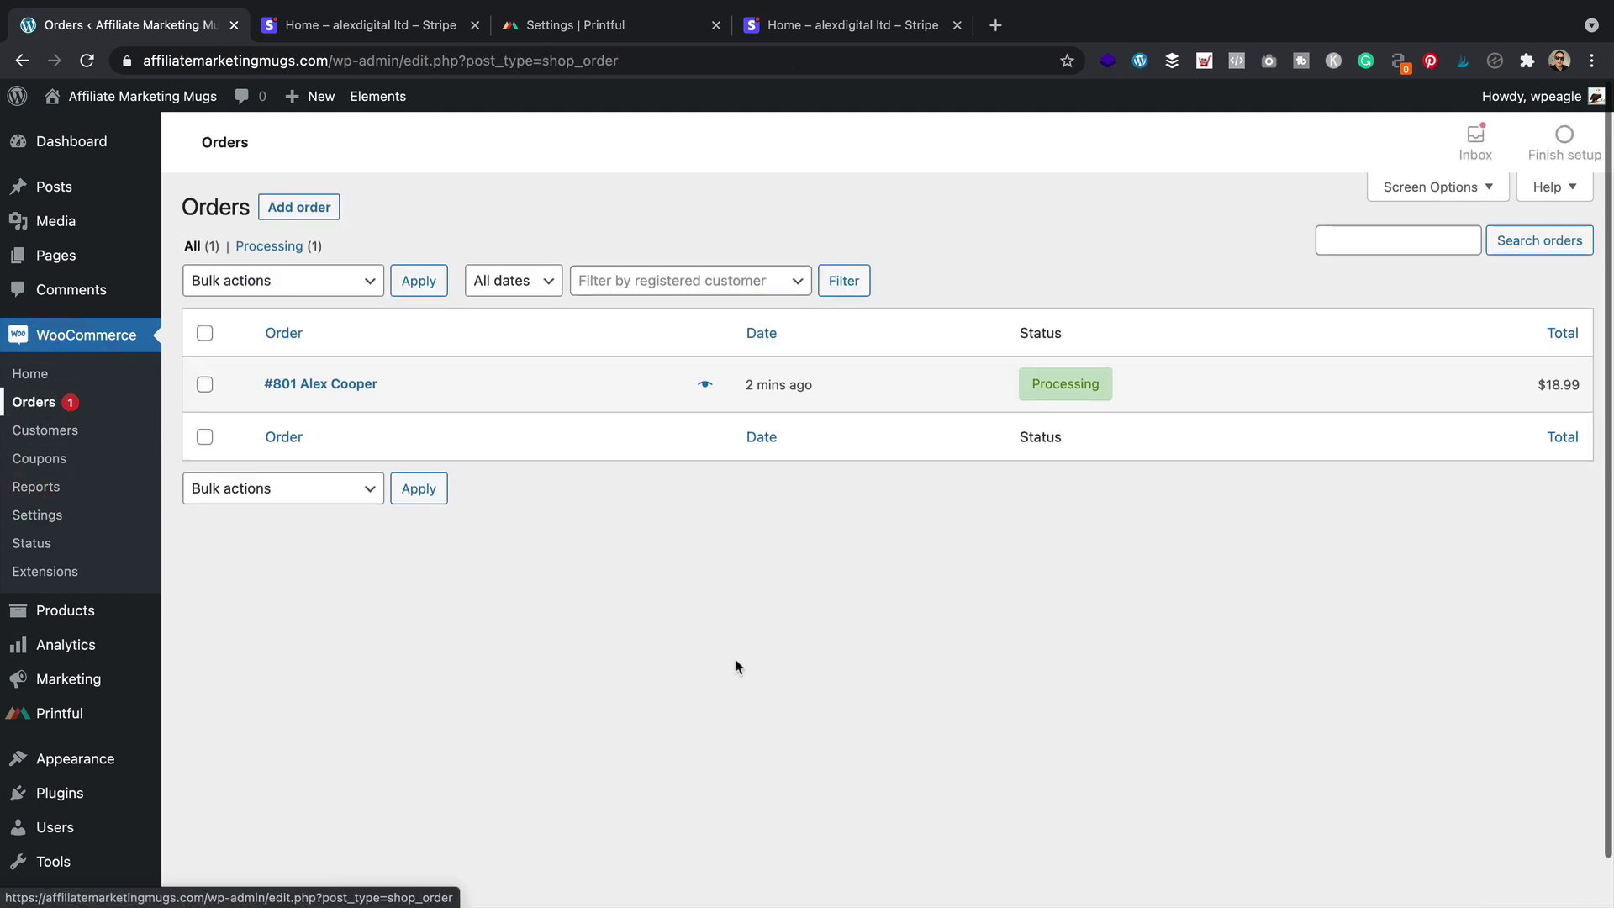
click(363, 384)
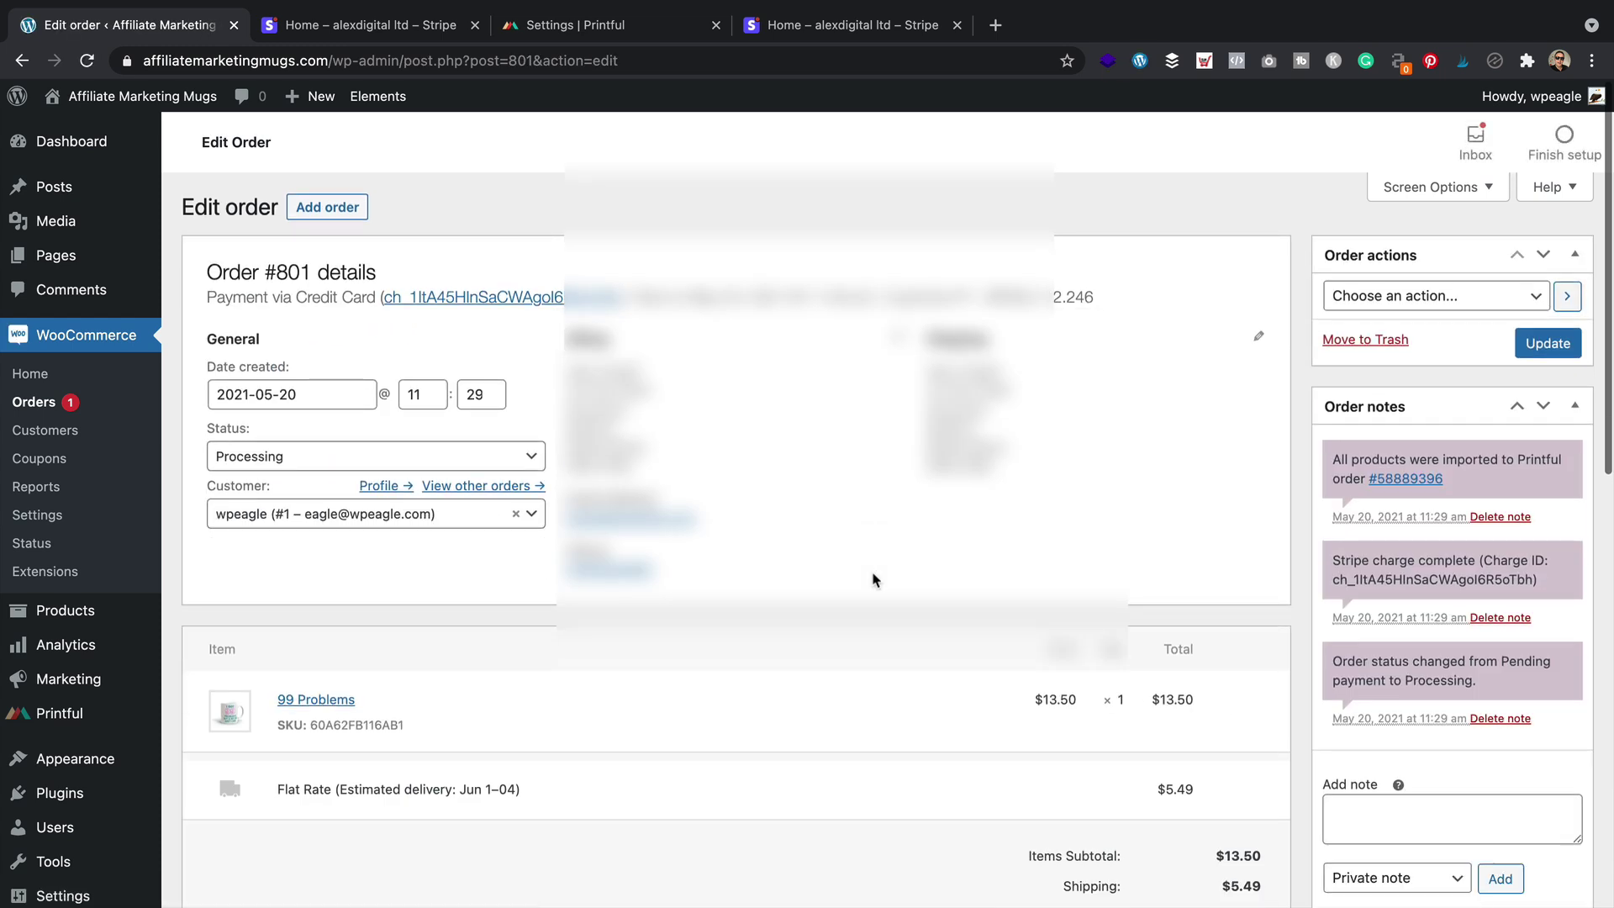
scroll(681, 395, down, 2)
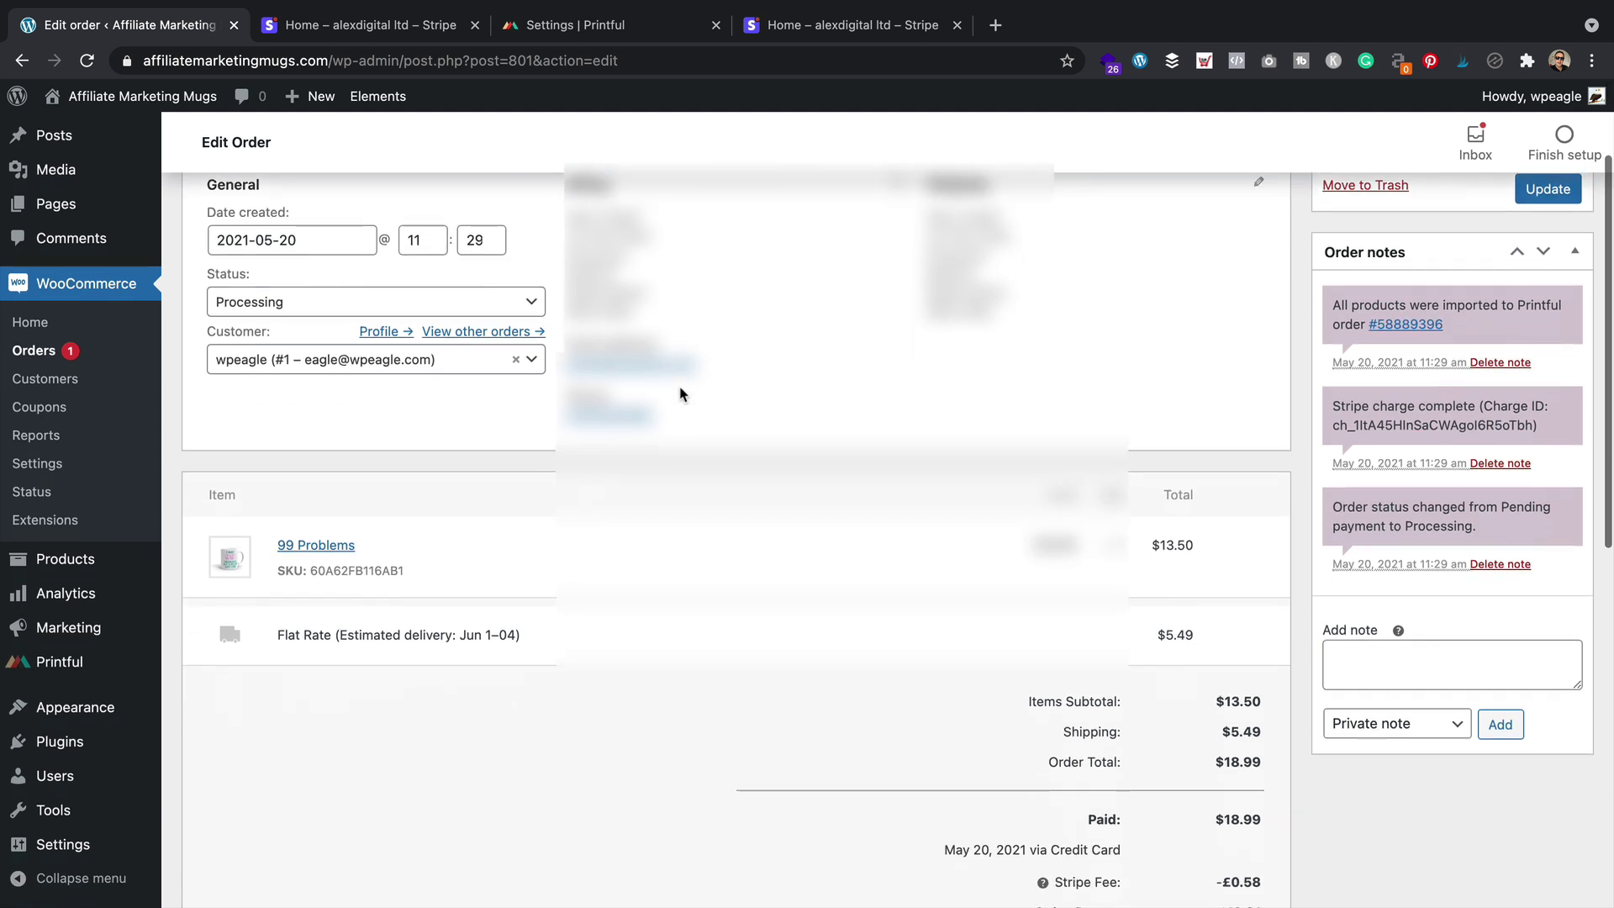
scroll(681, 395, down, 1)
scroll(680, 393, down, 1)
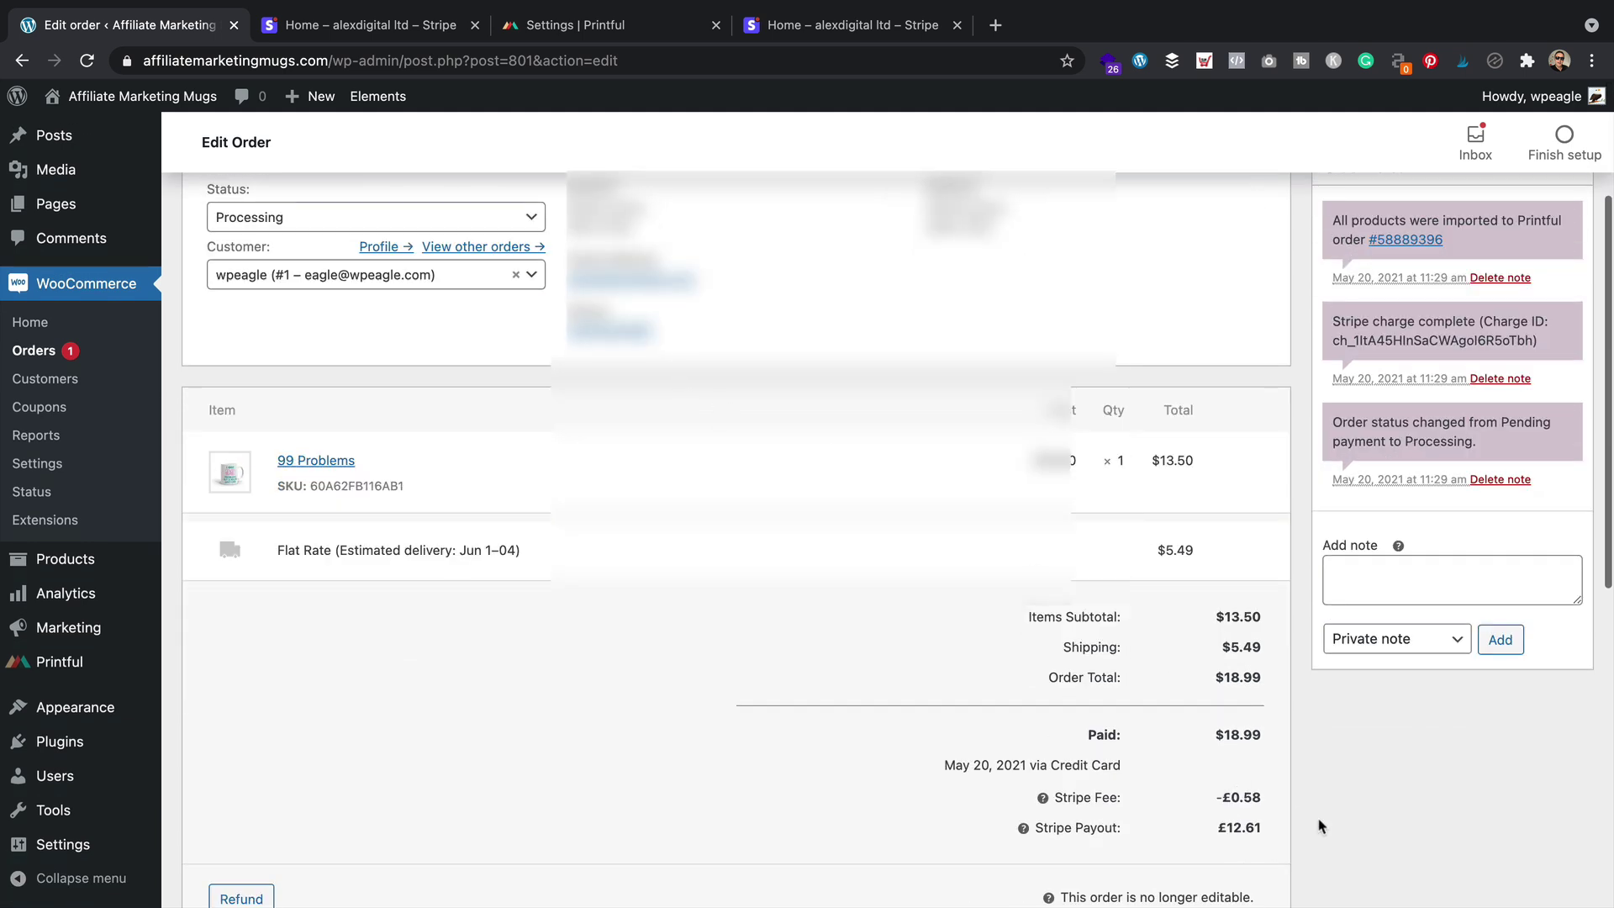
scroll(1318, 826, up, 3)
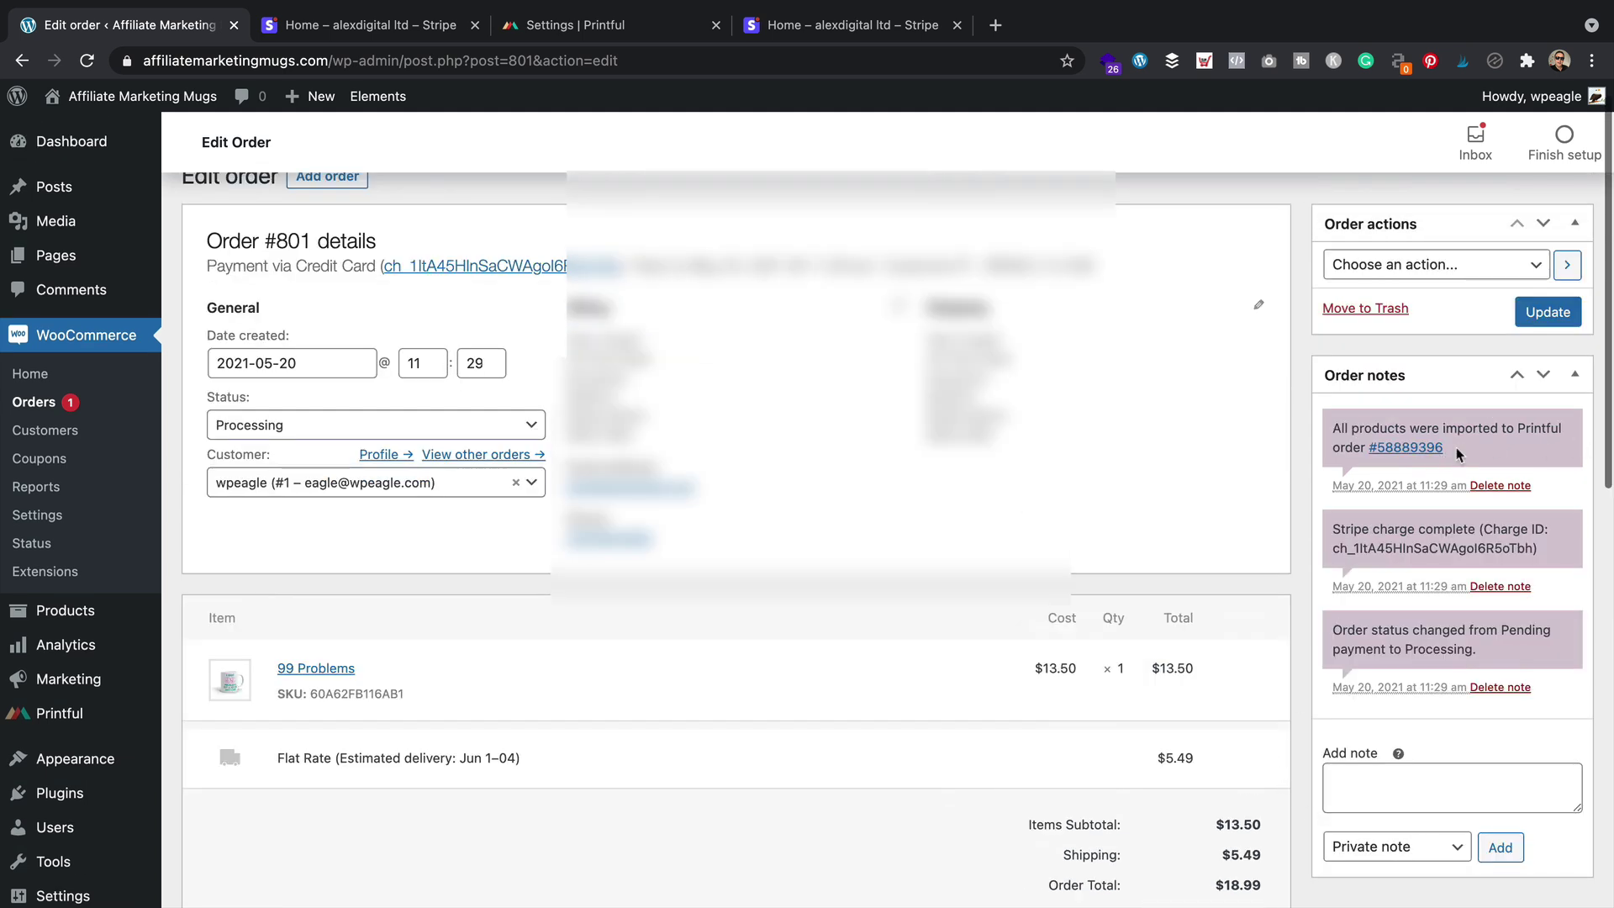
Open failed Printful order 801, then go to billing and choose PayPal as a new method
click(627, 26)
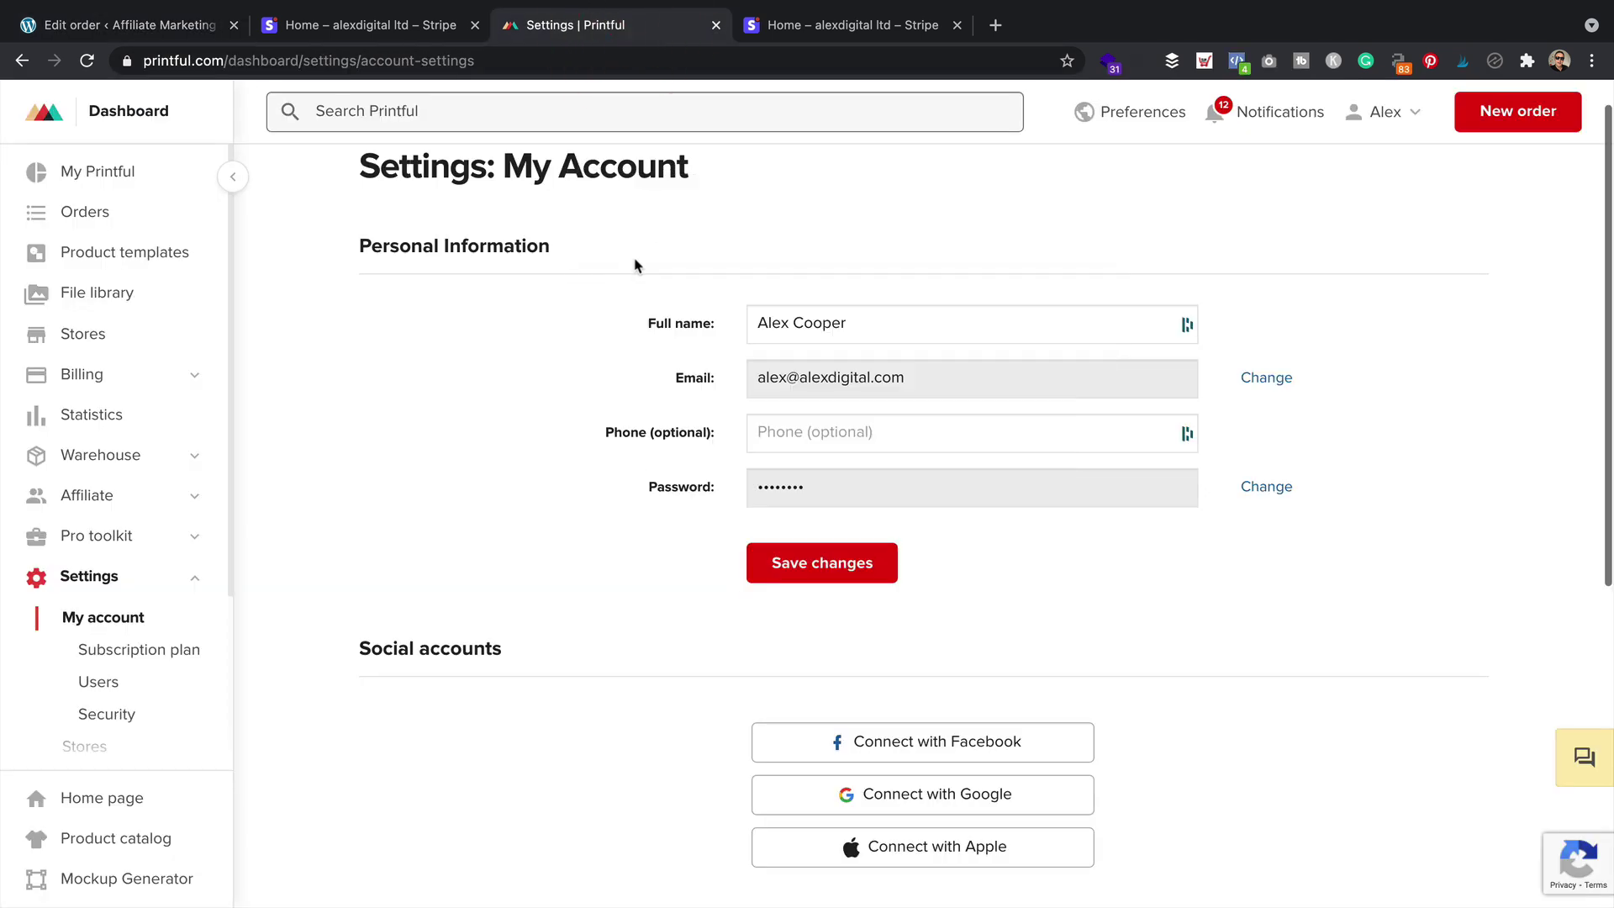
click(94, 212)
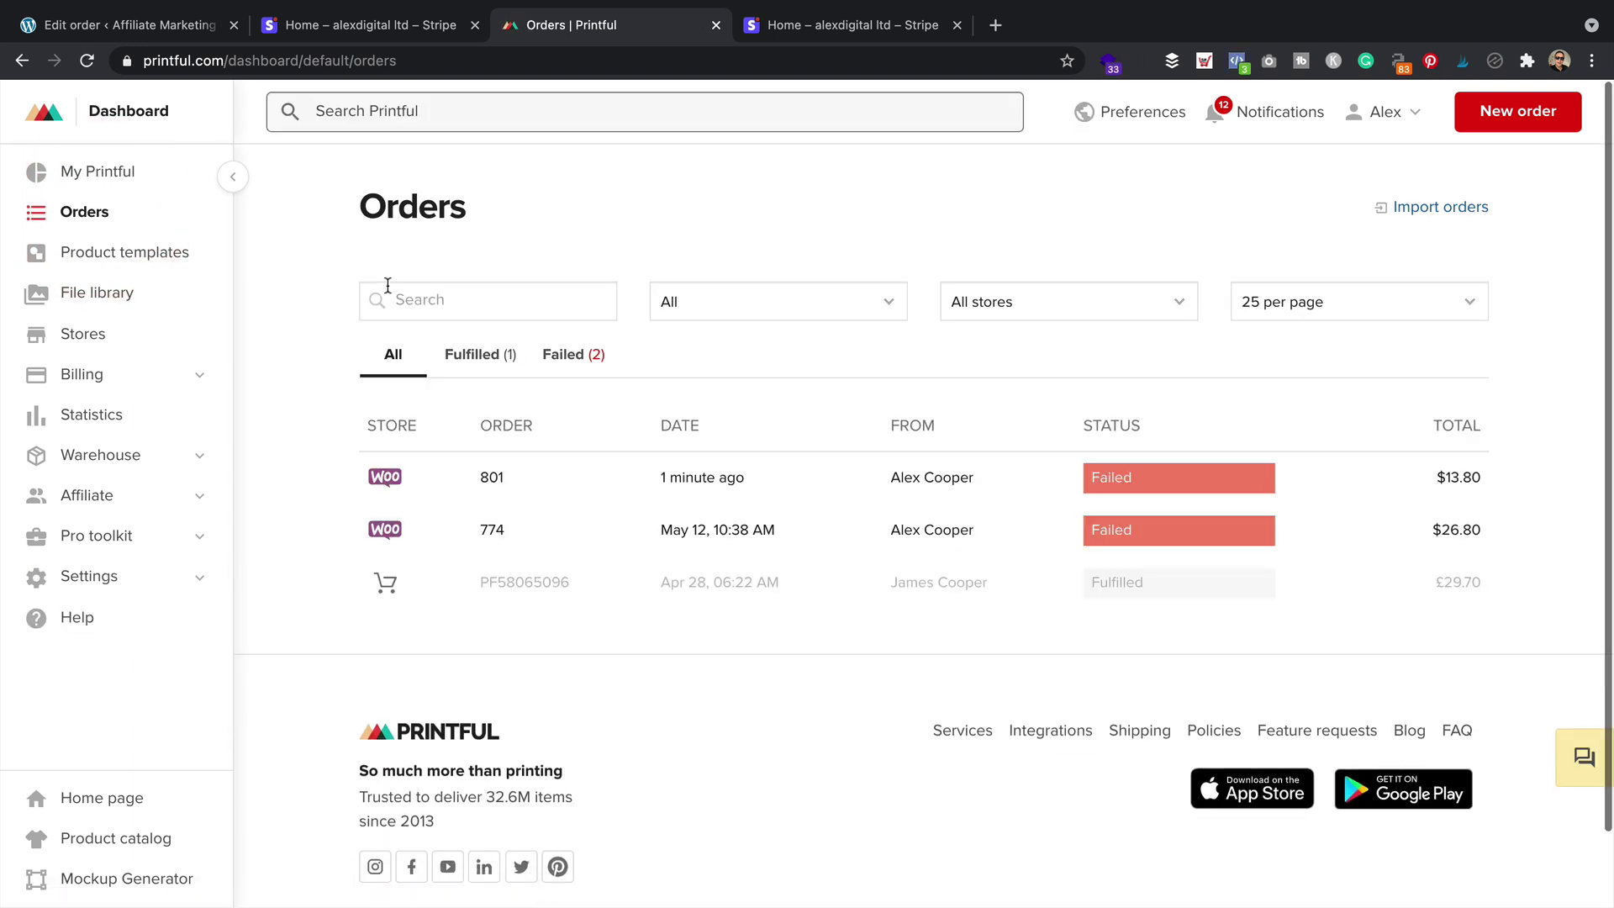
click(1157, 485)
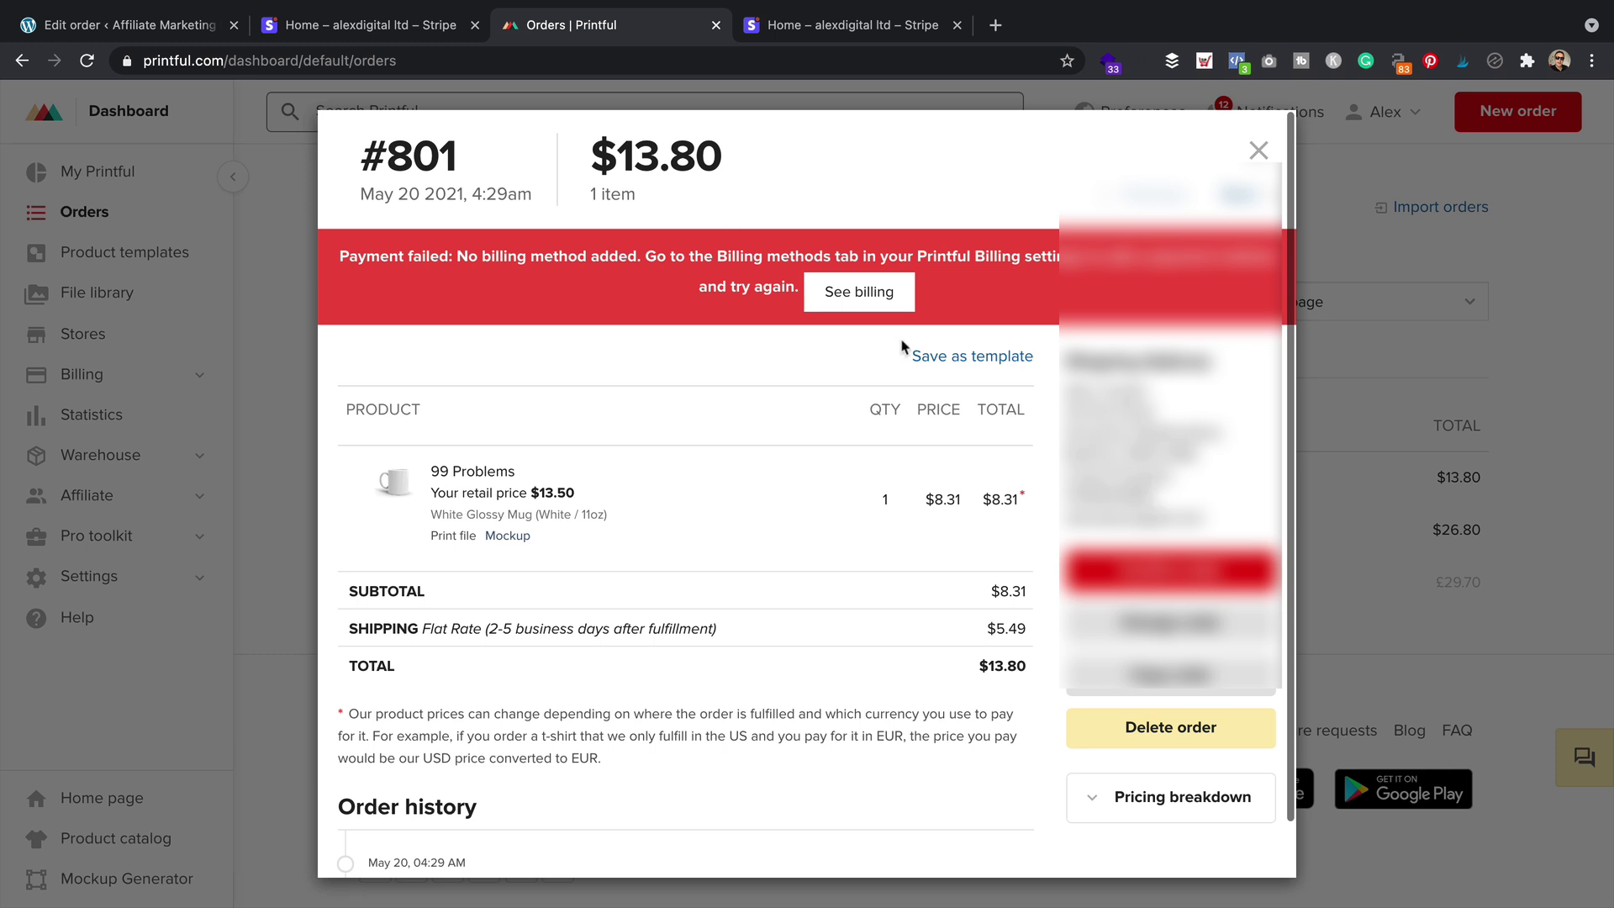
click(870, 301)
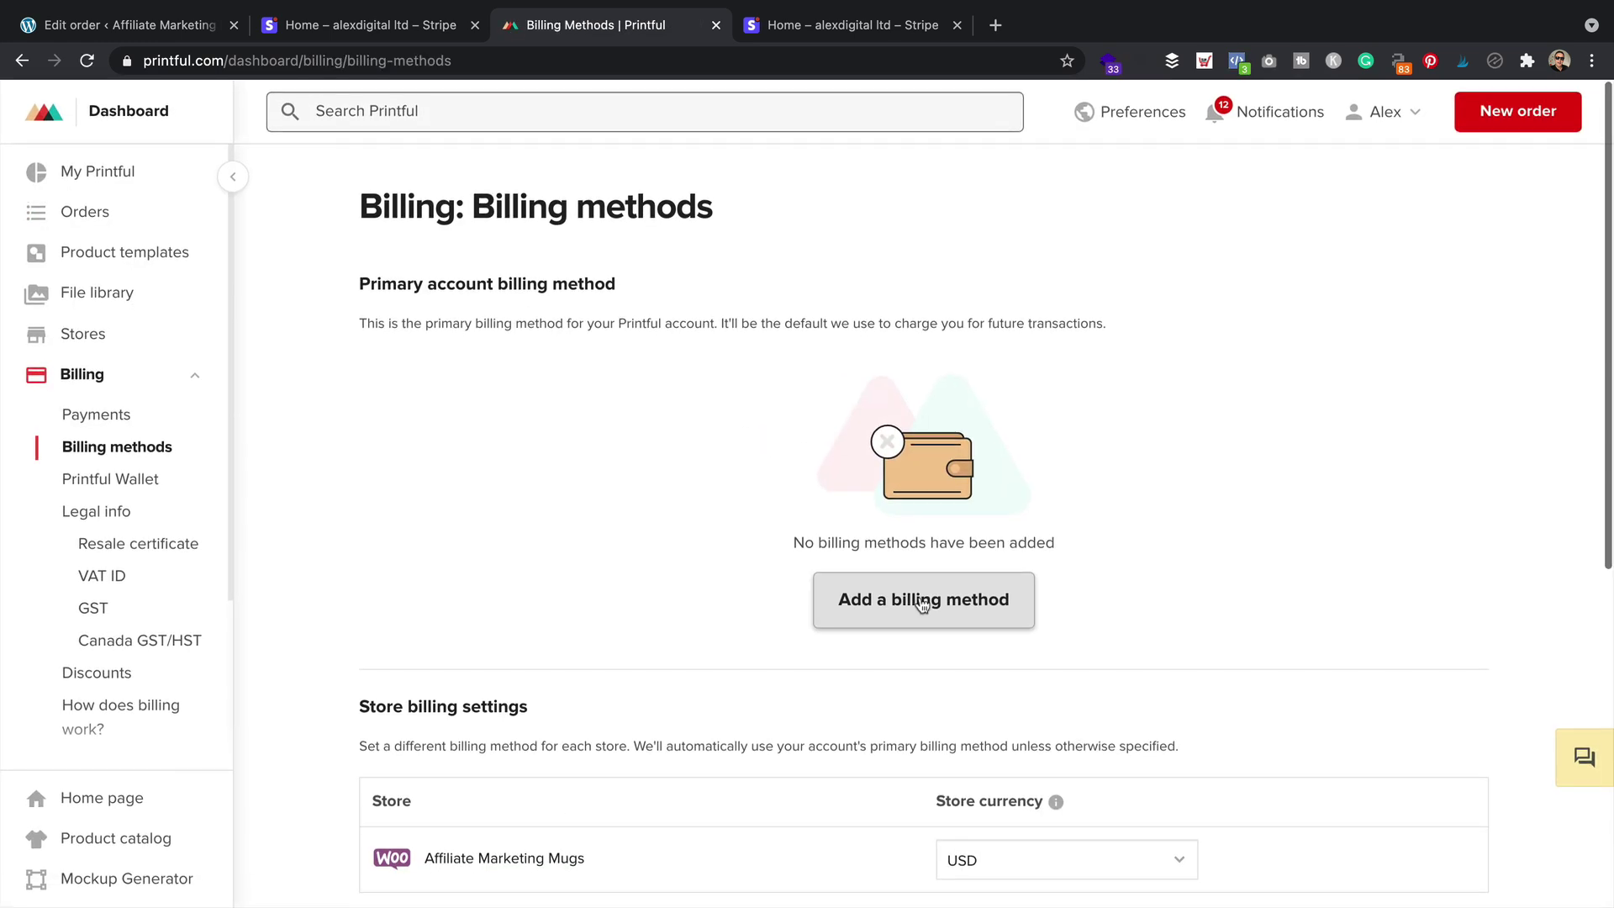
click(920, 599)
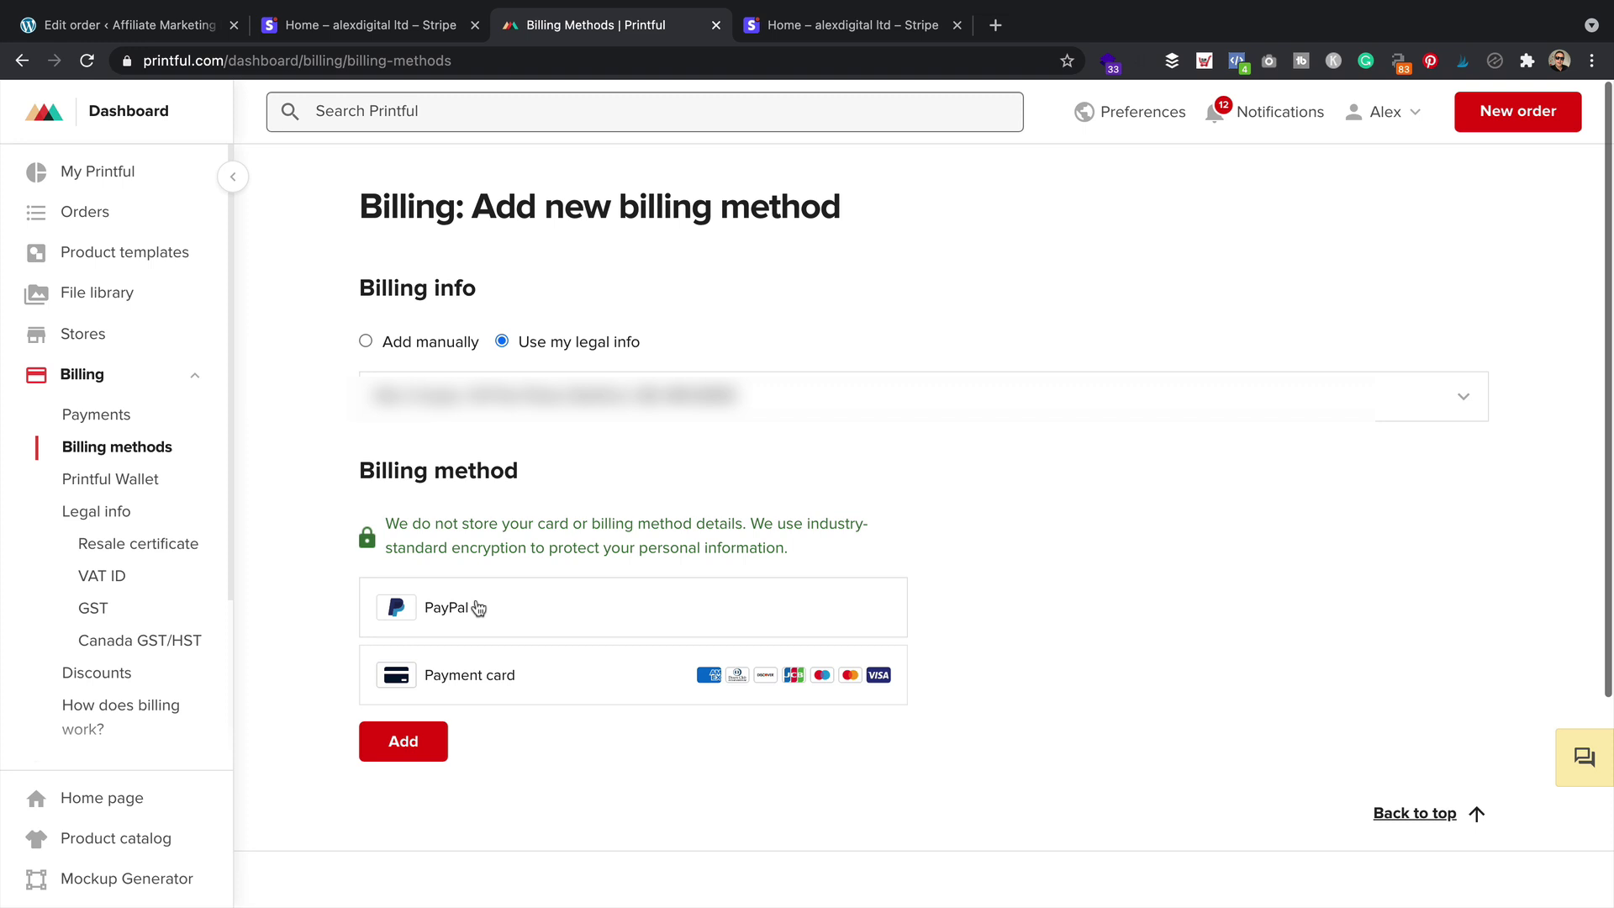
click(478, 607)
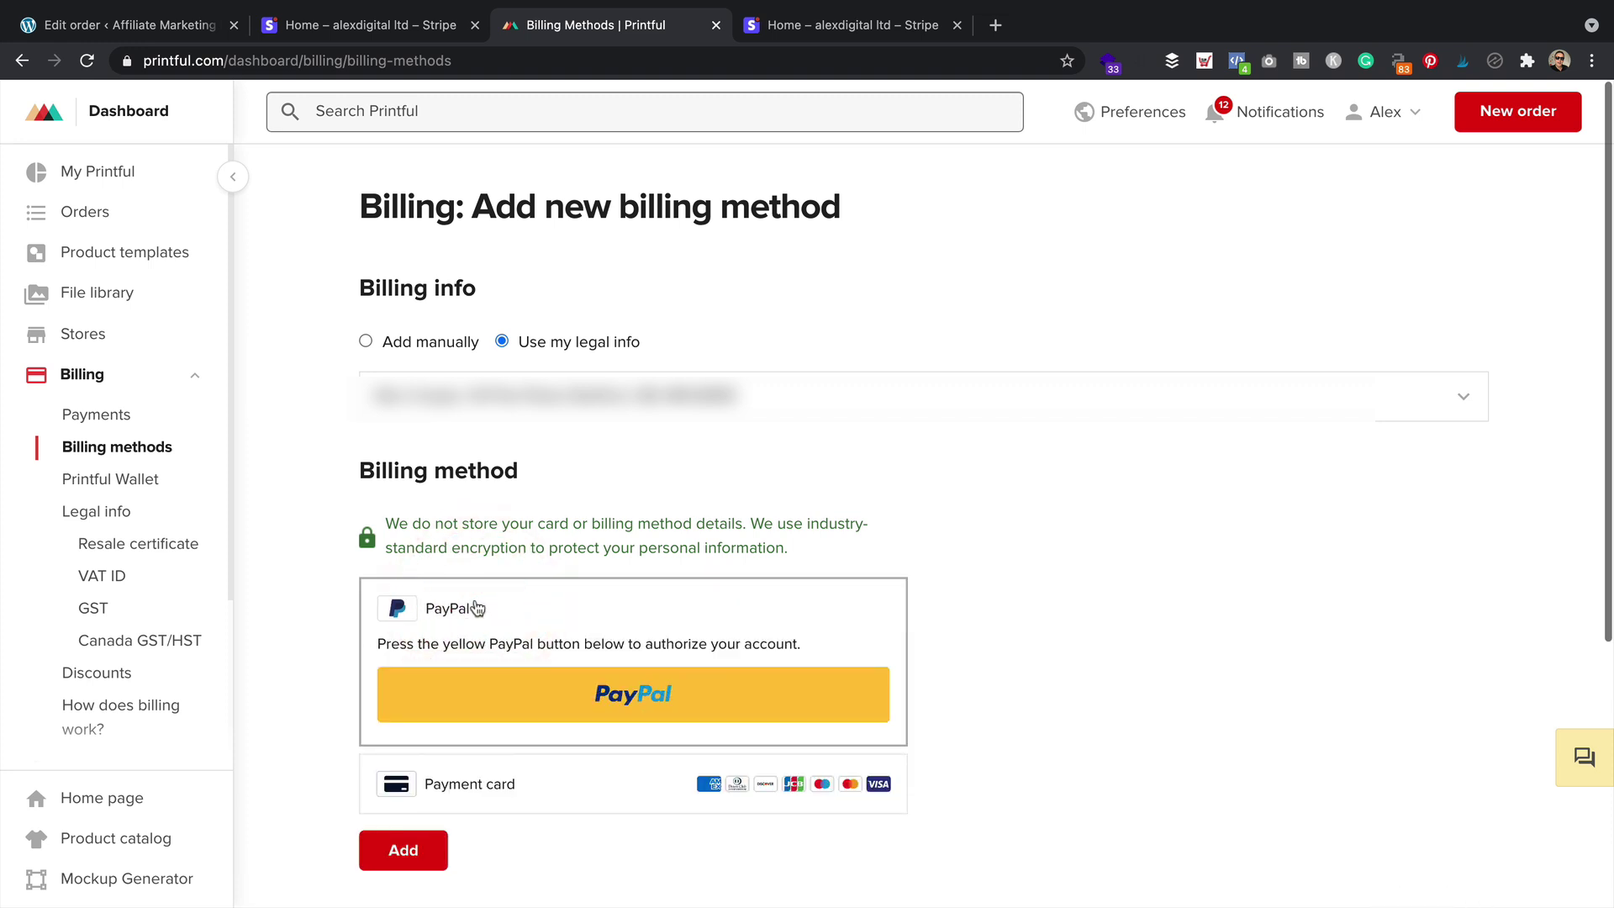
Log in to PayPal with the saved login, approve Printful's authorization, and add PayPal
click(655, 703)
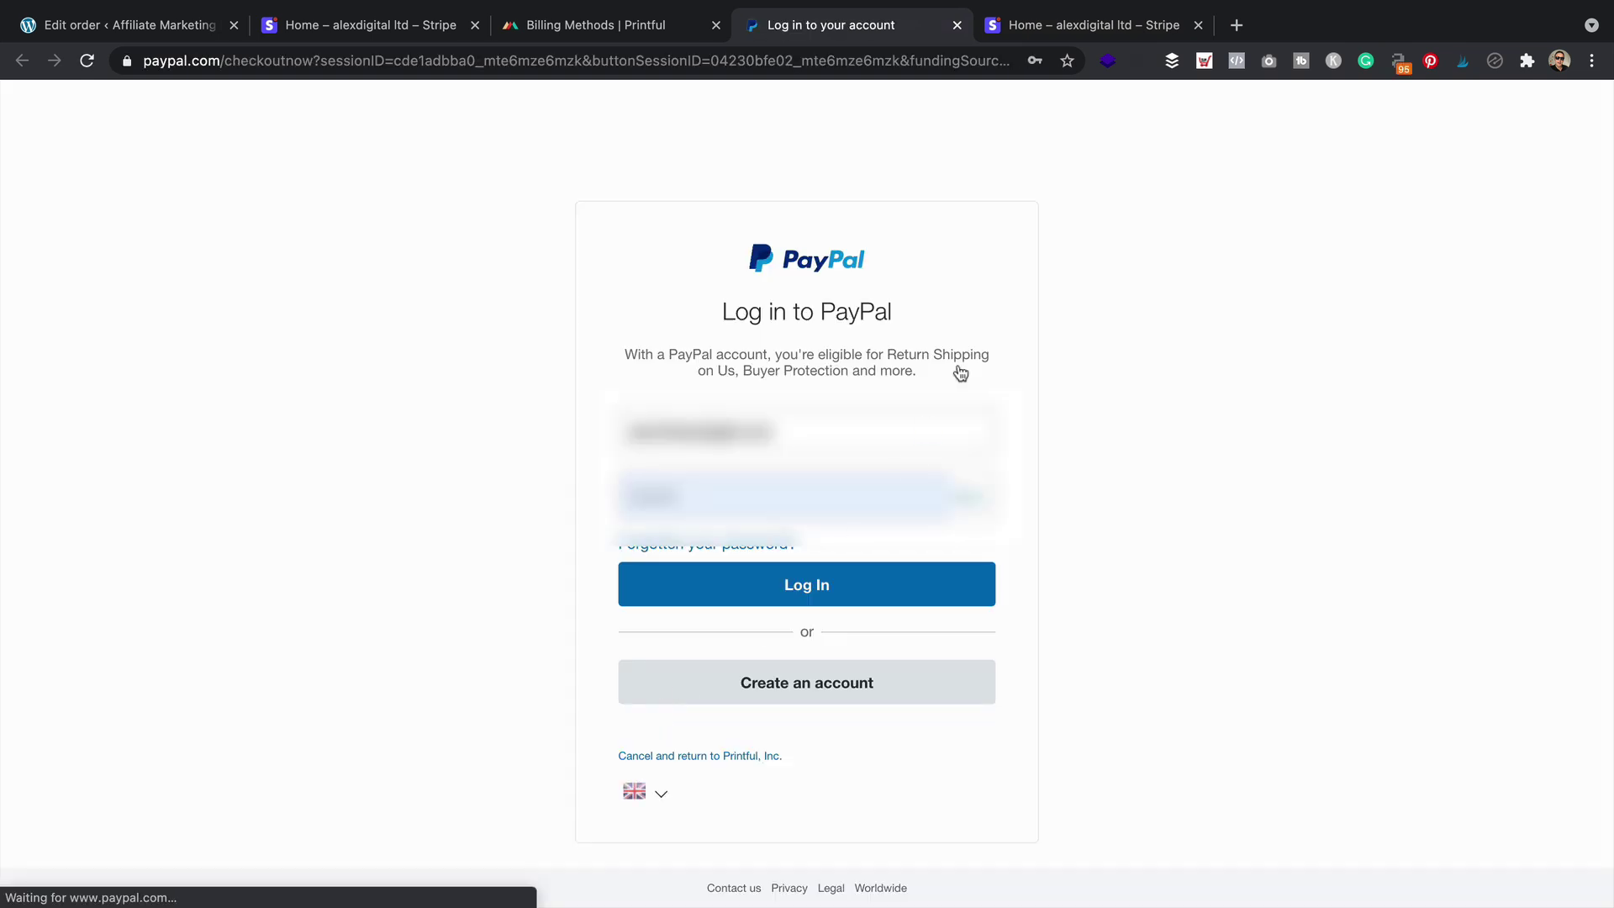
click(934, 426)
click(1051, 424)
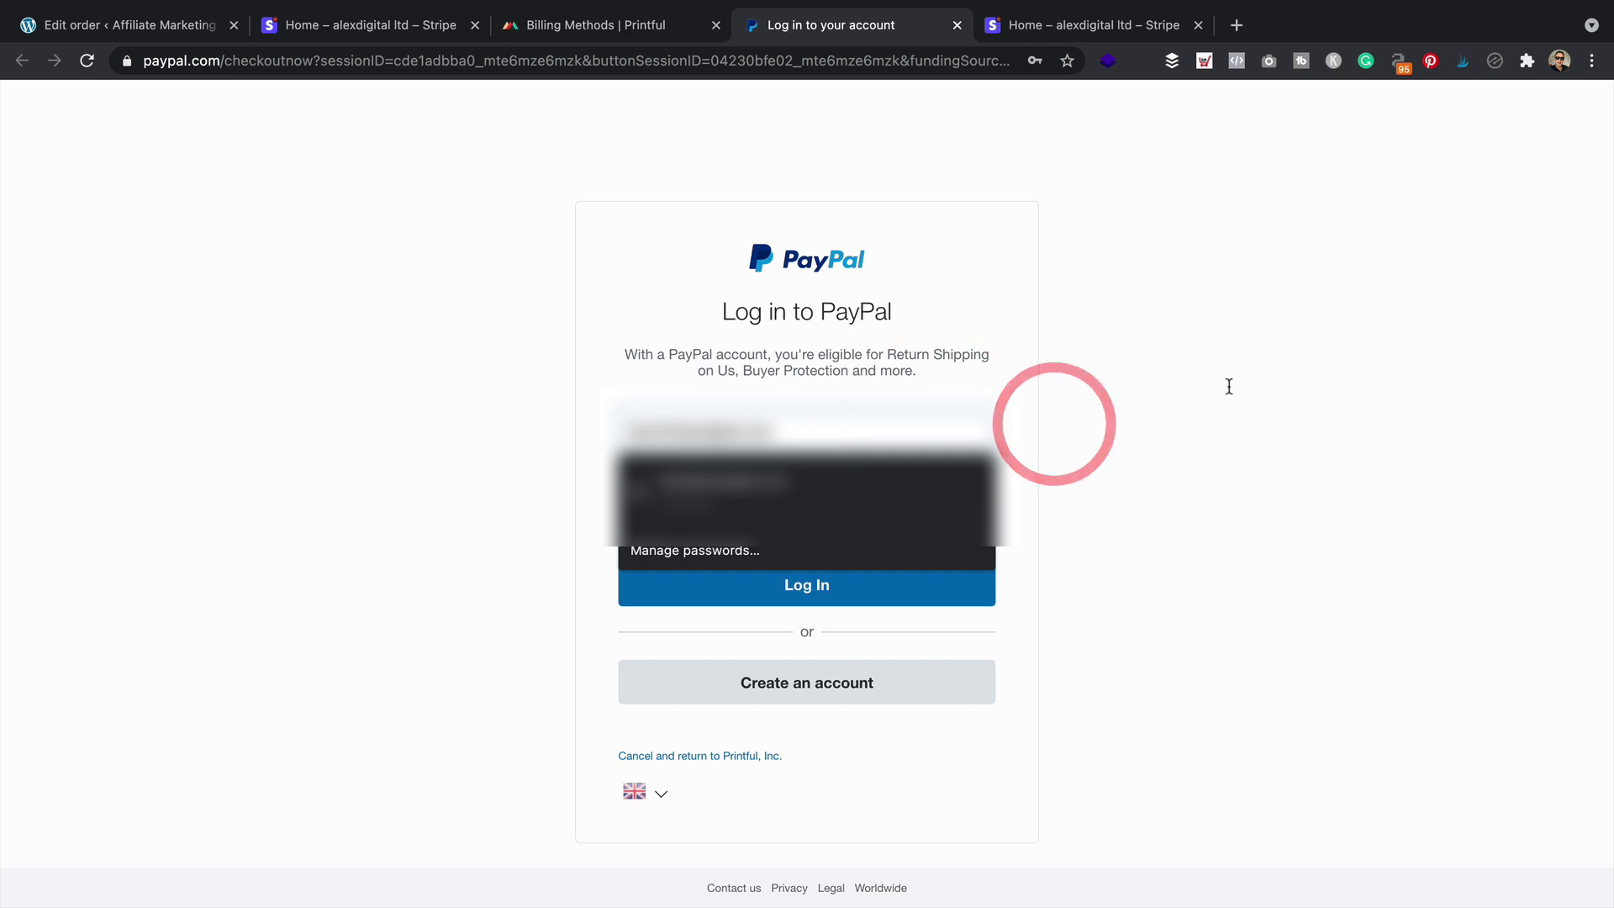
click(1224, 387)
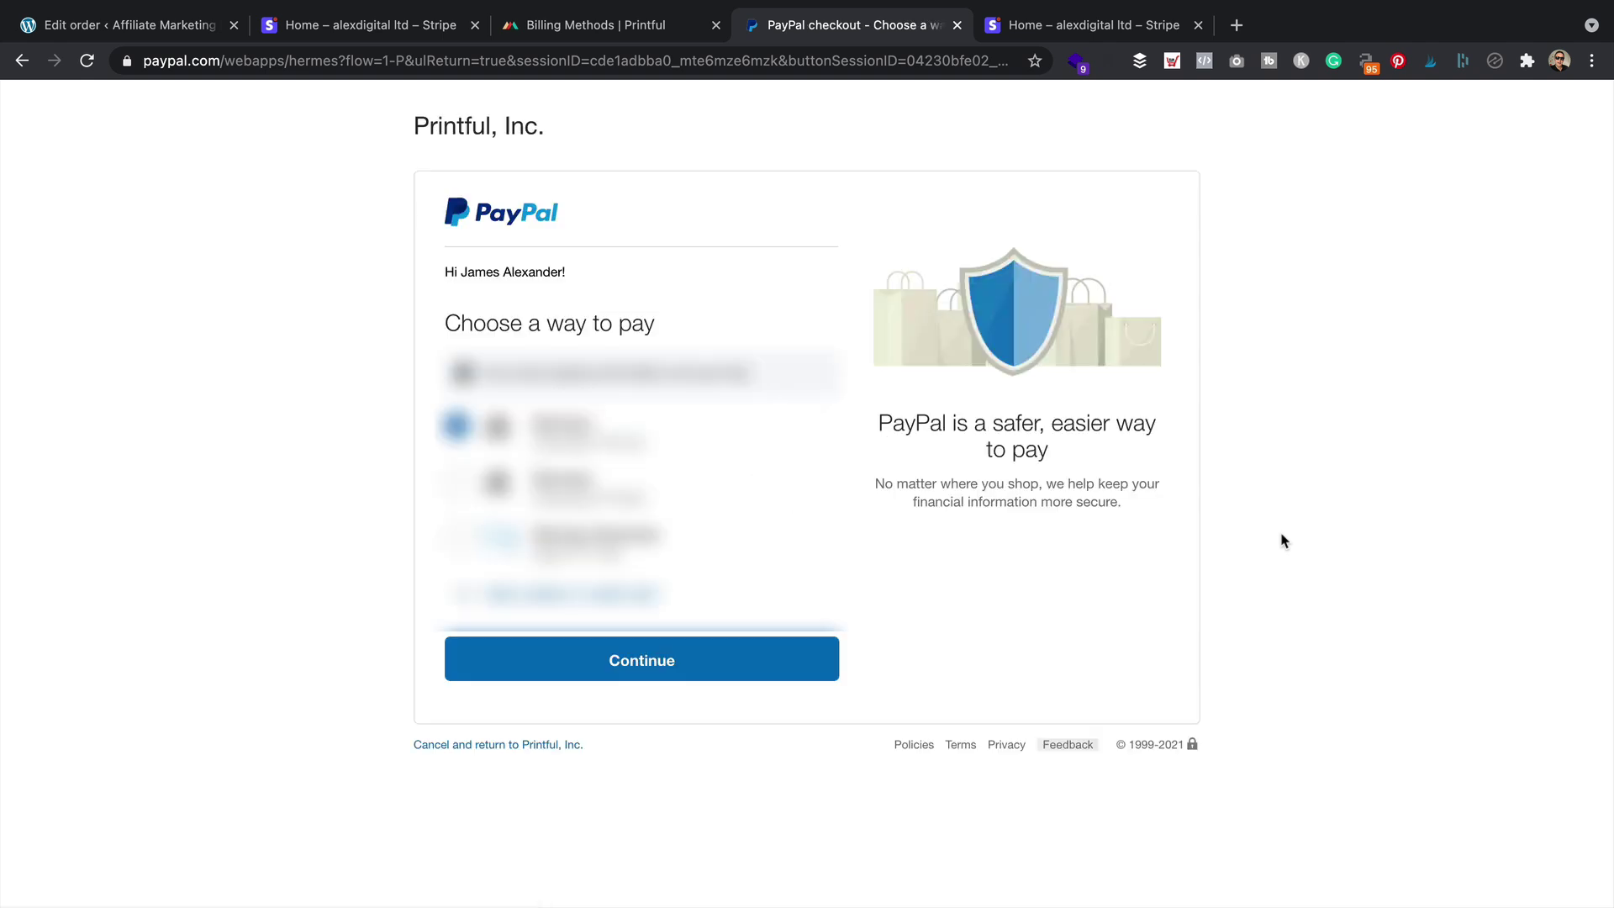
click(704, 657)
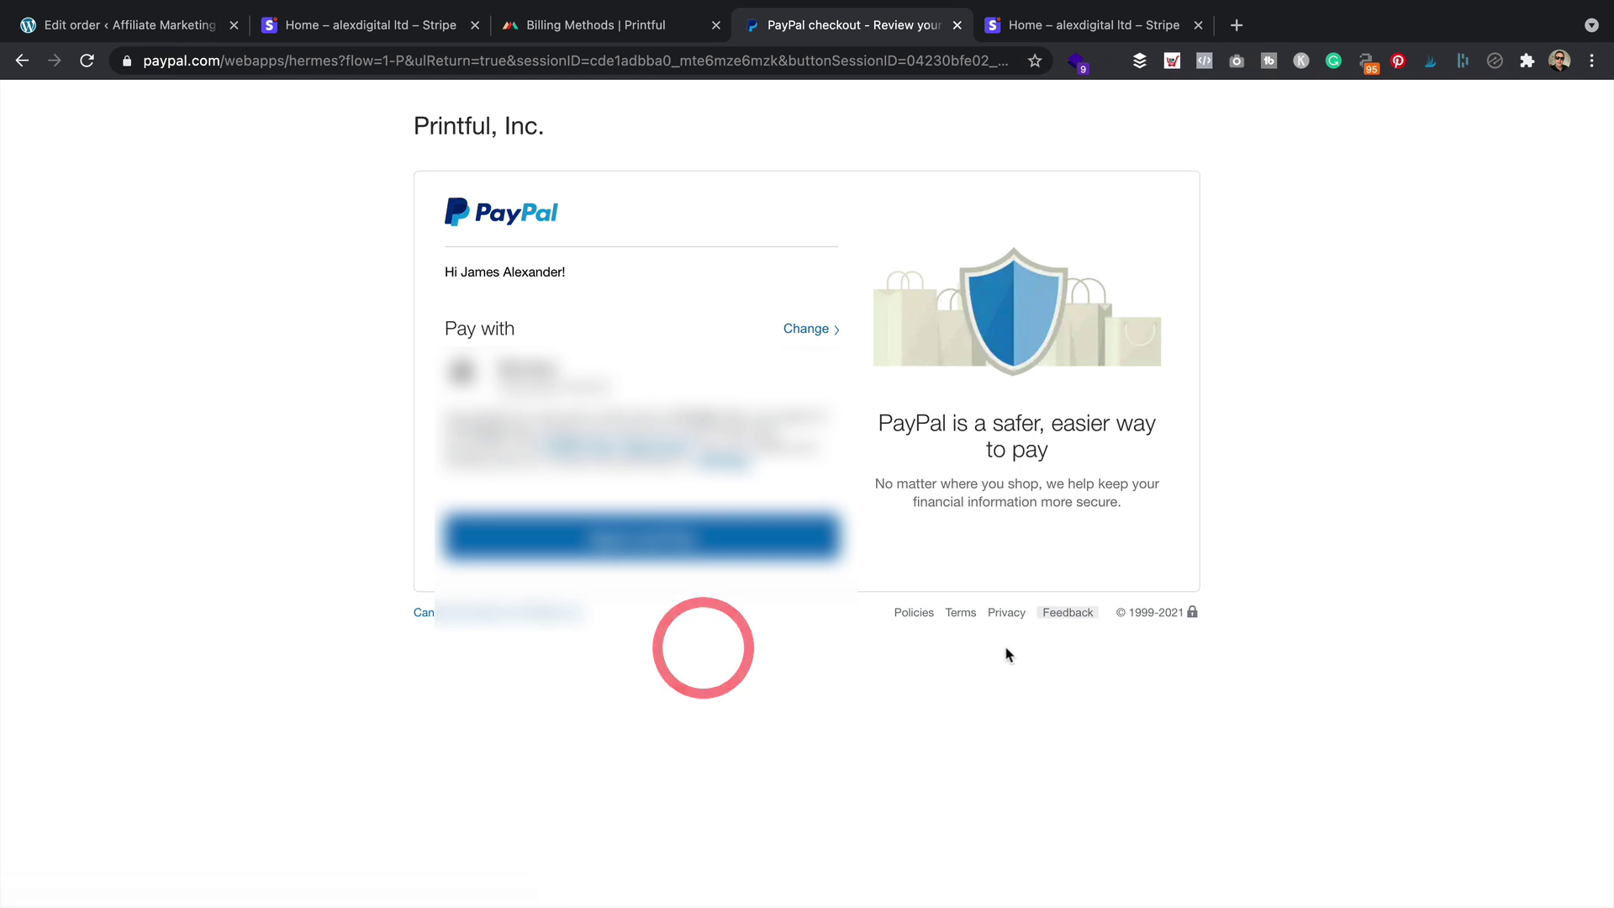
click(654, 542)
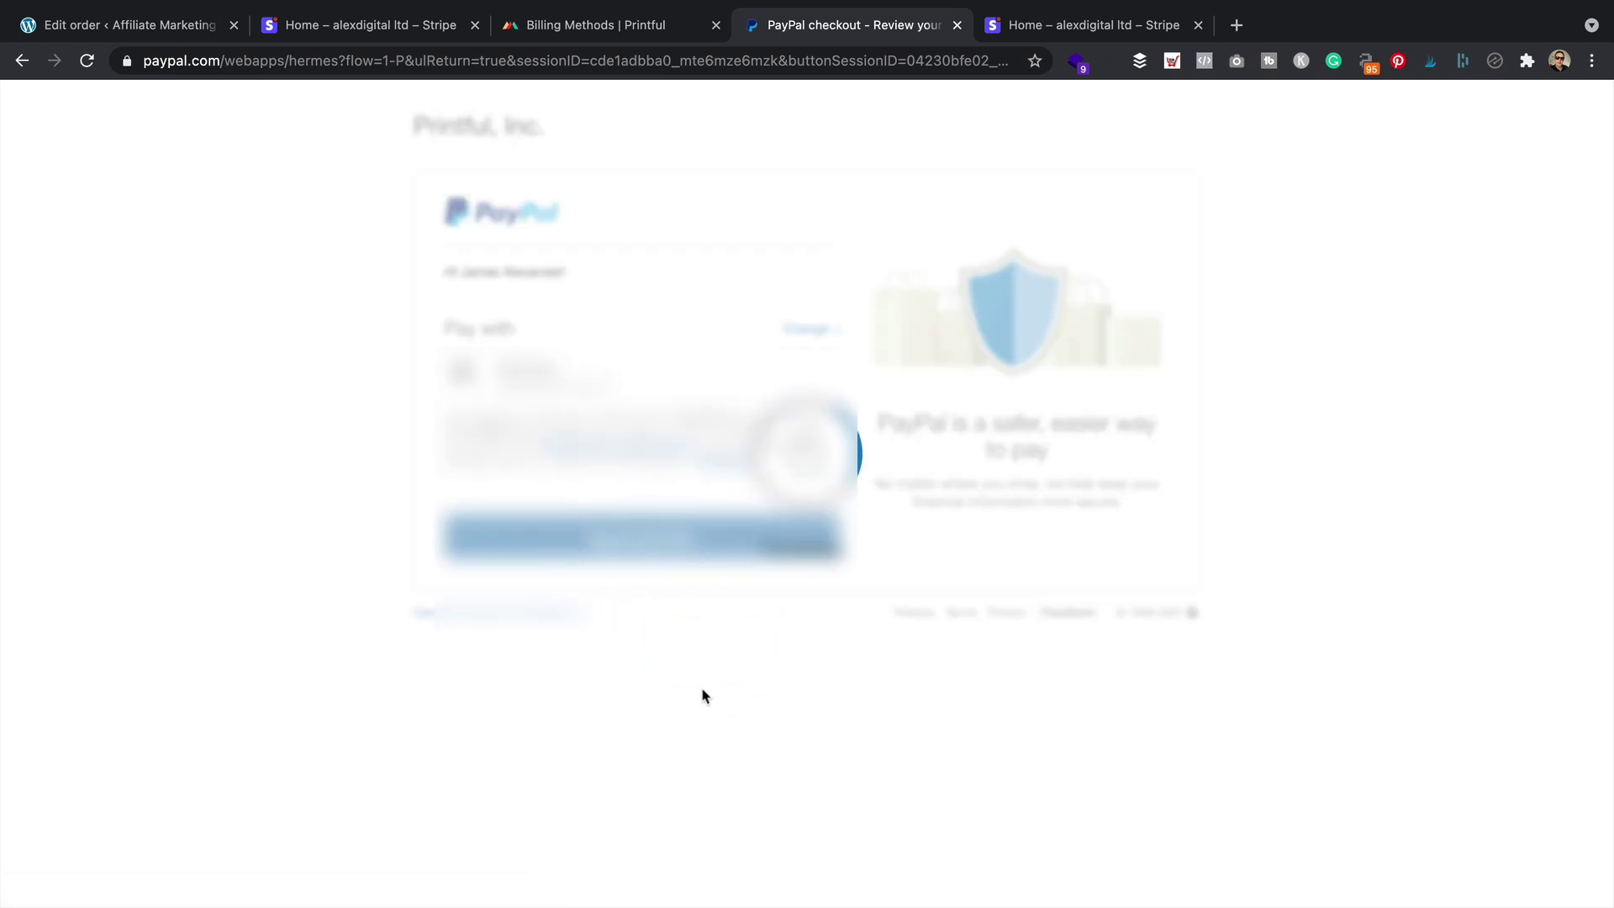
click(401, 820)
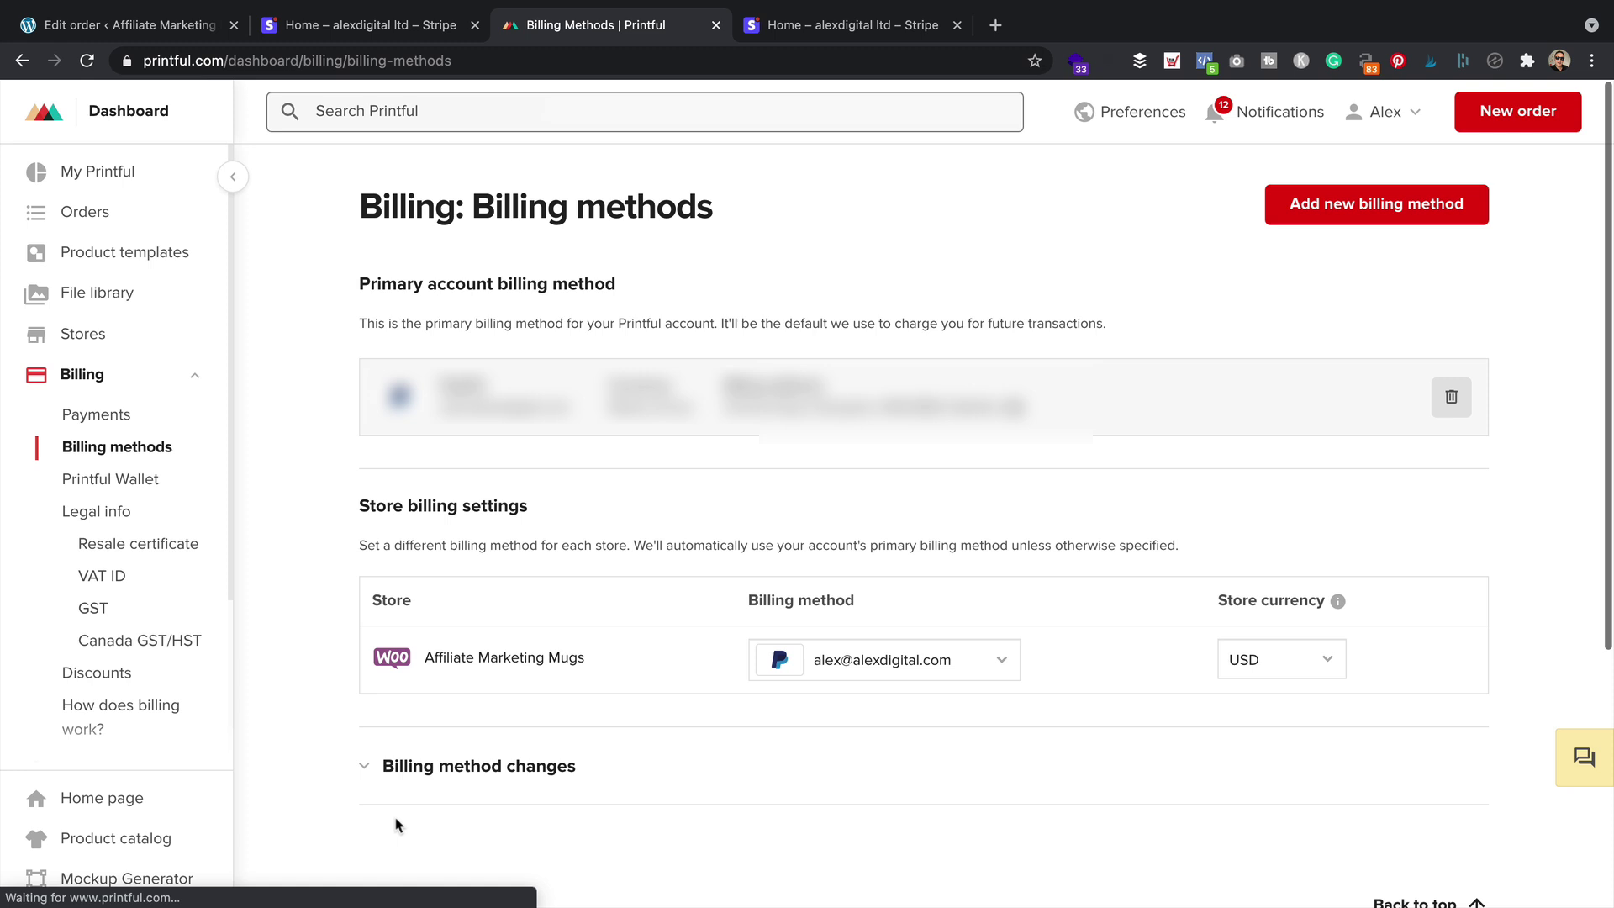
Delete the failed order 801 from Printful's orders list
click(97, 211)
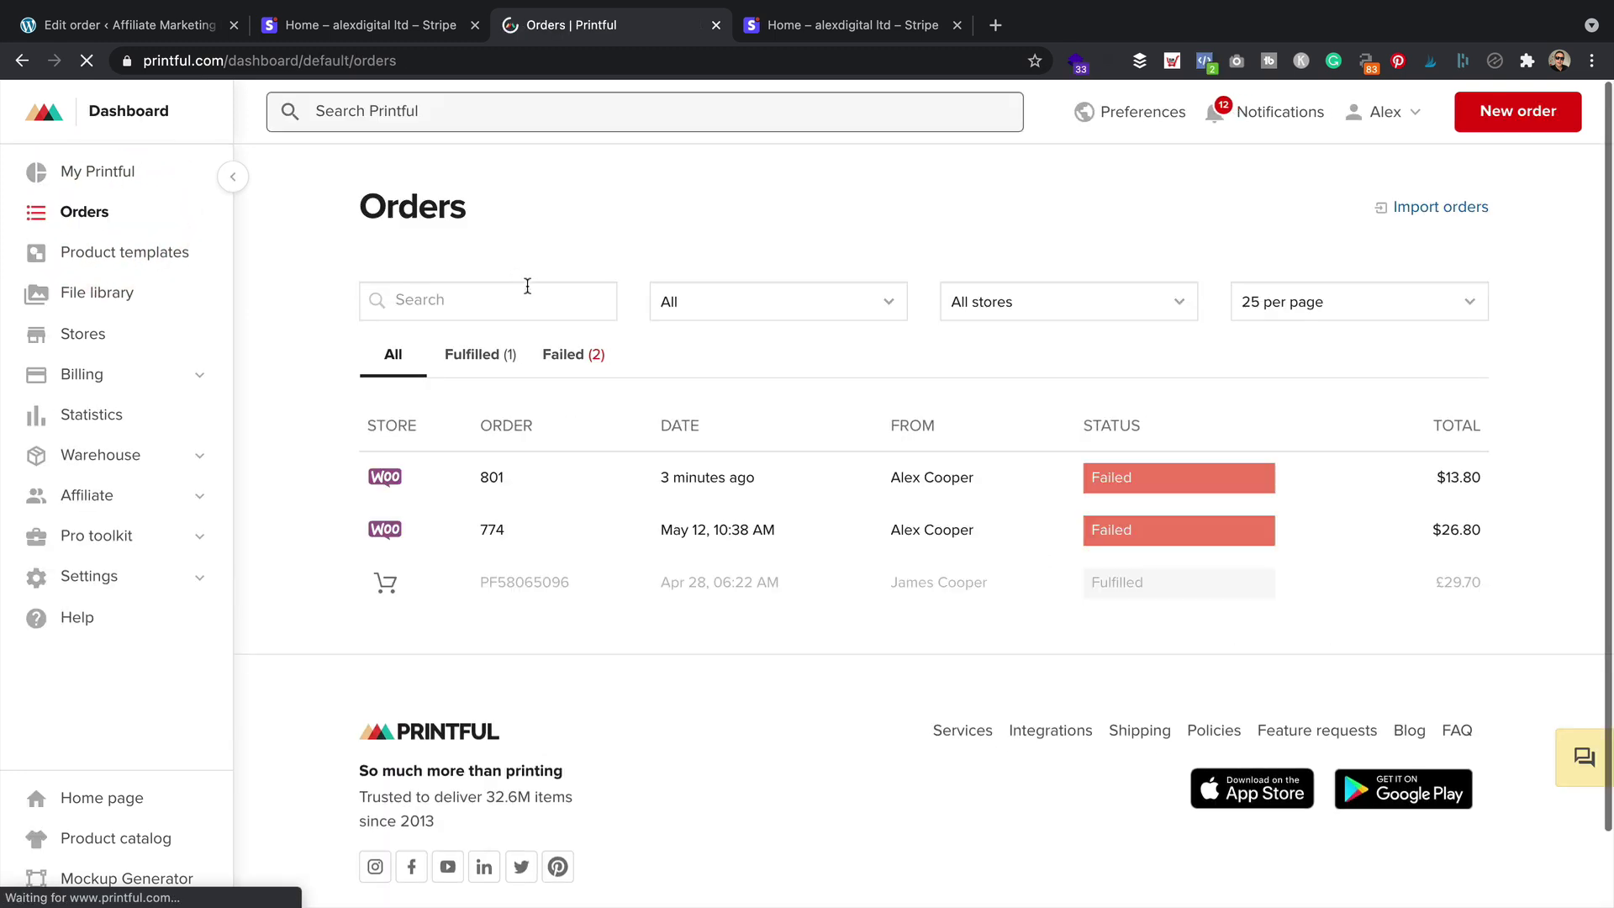
click(840, 479)
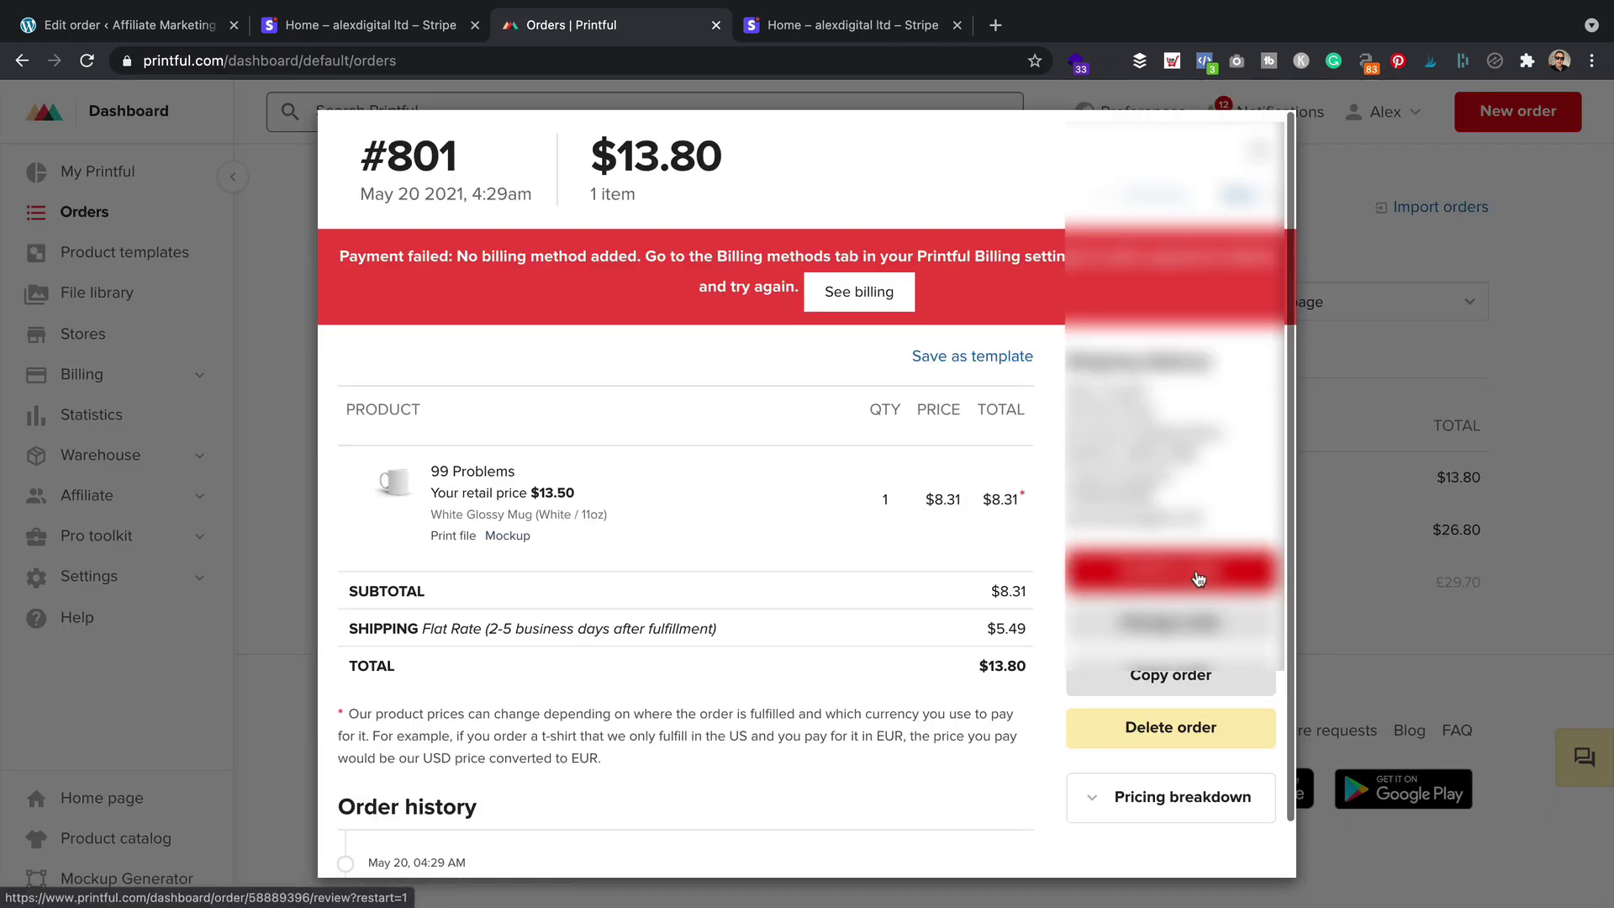
click(1190, 729)
click(1052, 290)
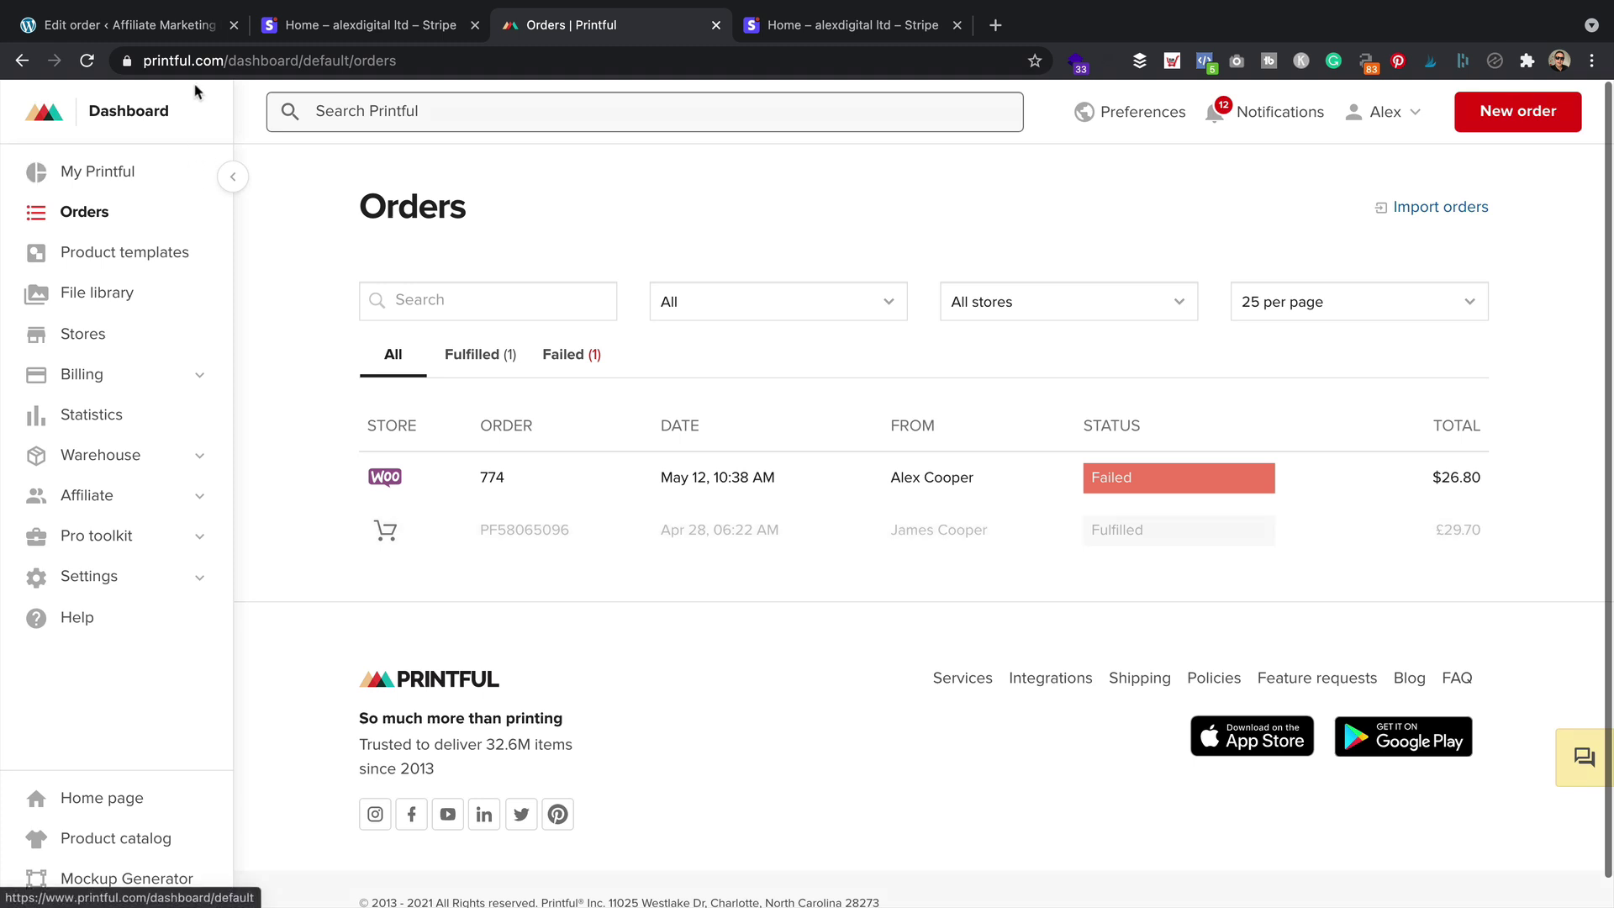
Close both Stripe dashboard tabs and return to the top of WooCommerce order #801
click(957, 25)
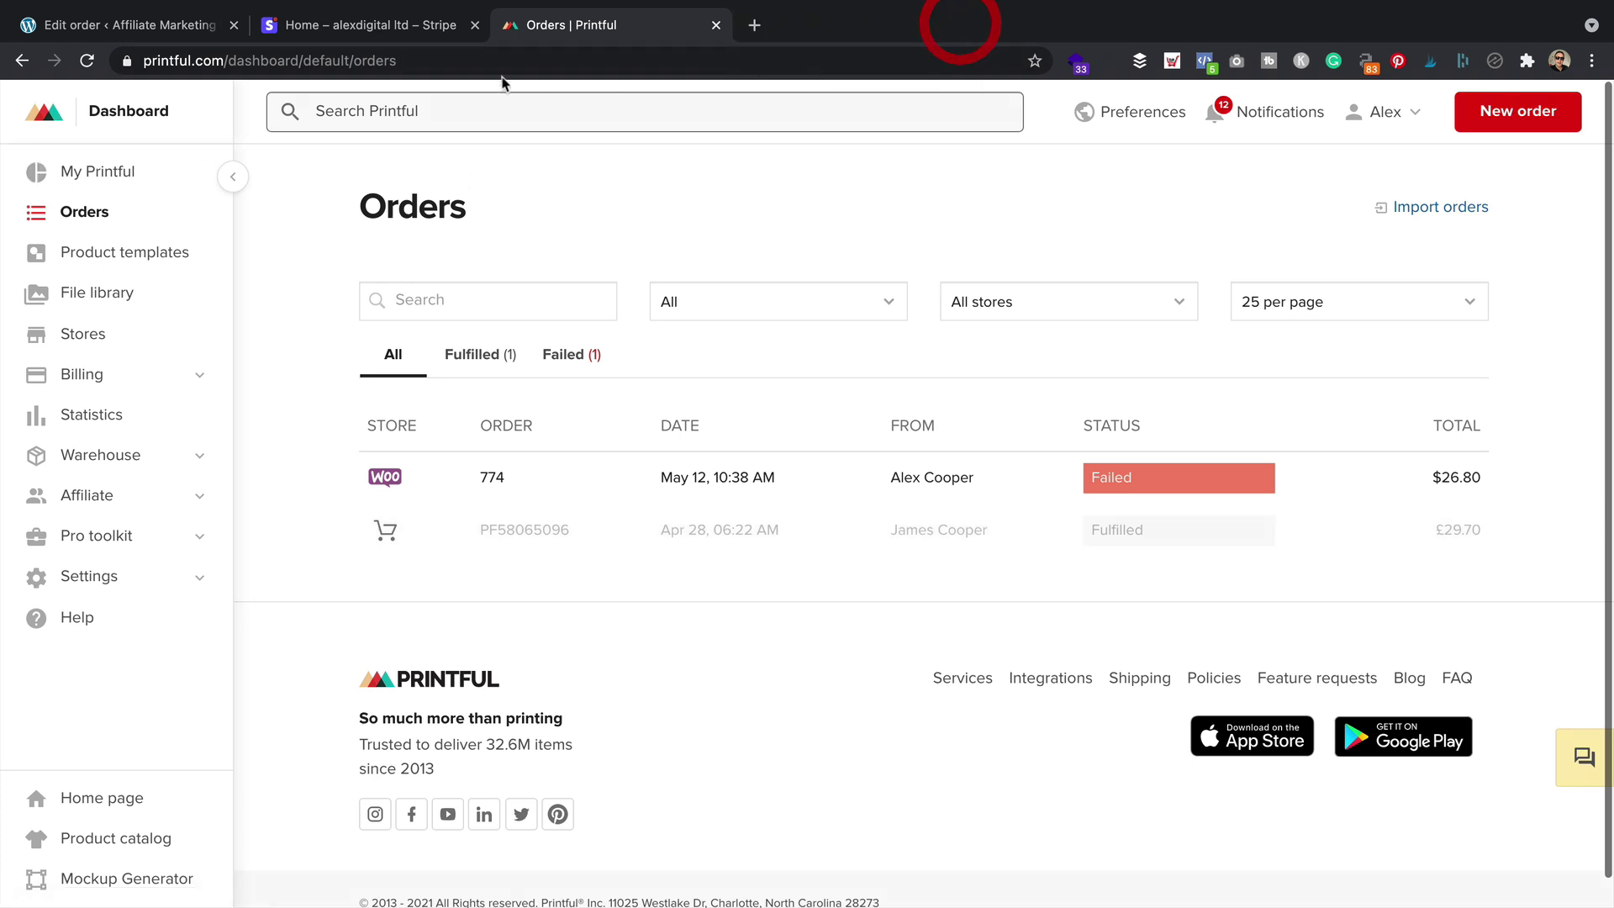
click(474, 25)
click(75, 25)
scroll(334, 290, up, 2)
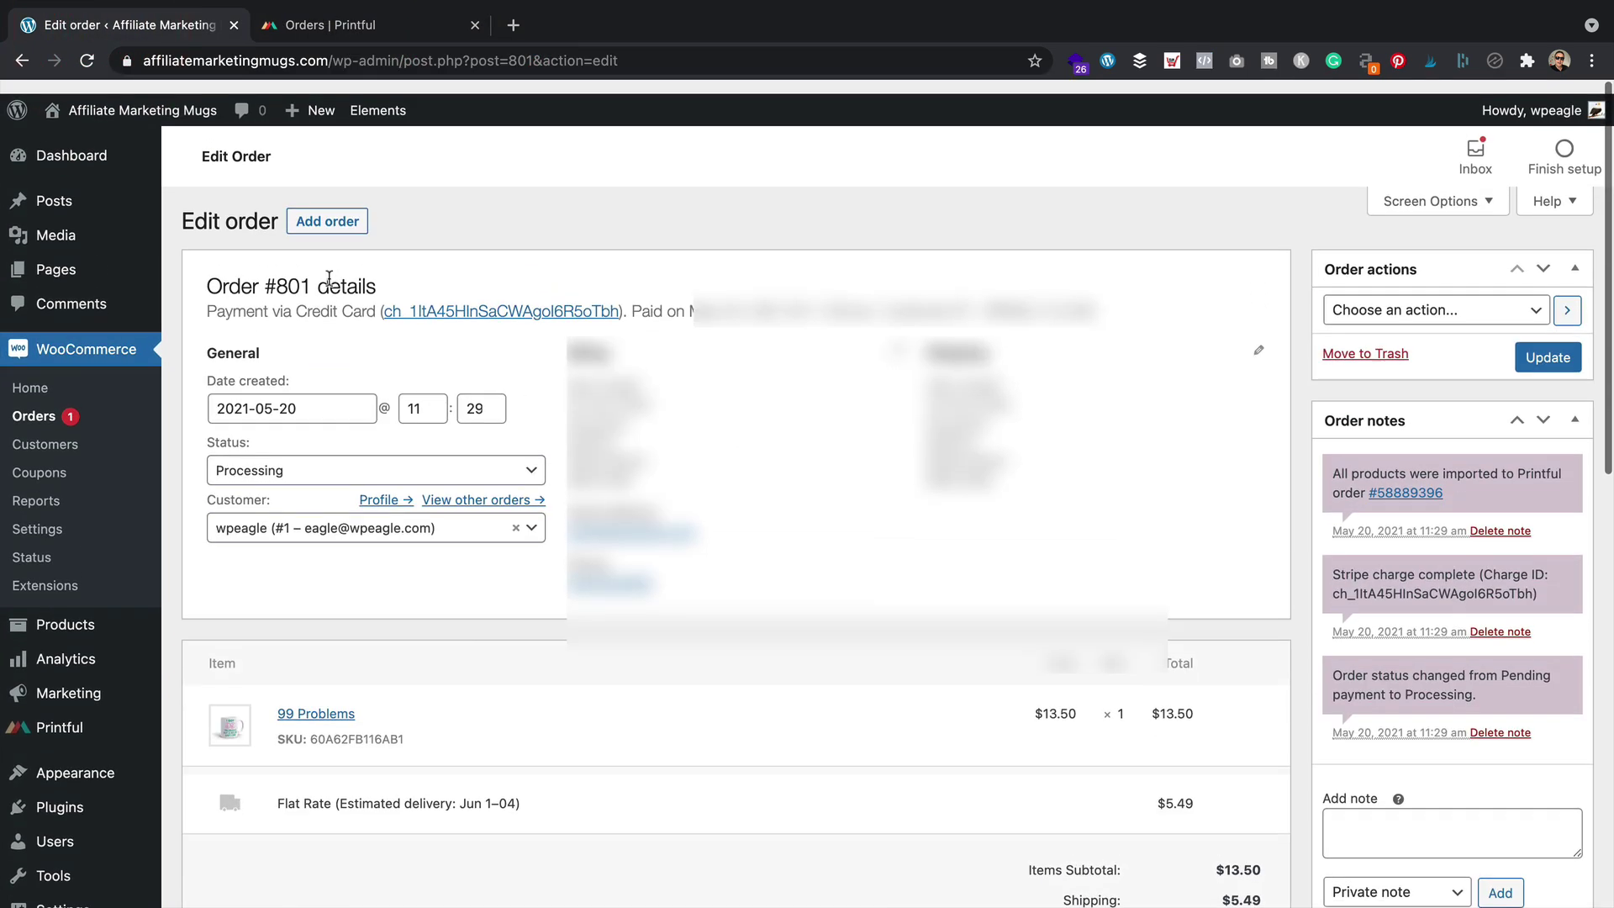
Enable PayPal Standard in WooCommerce's payment settings
click(69, 518)
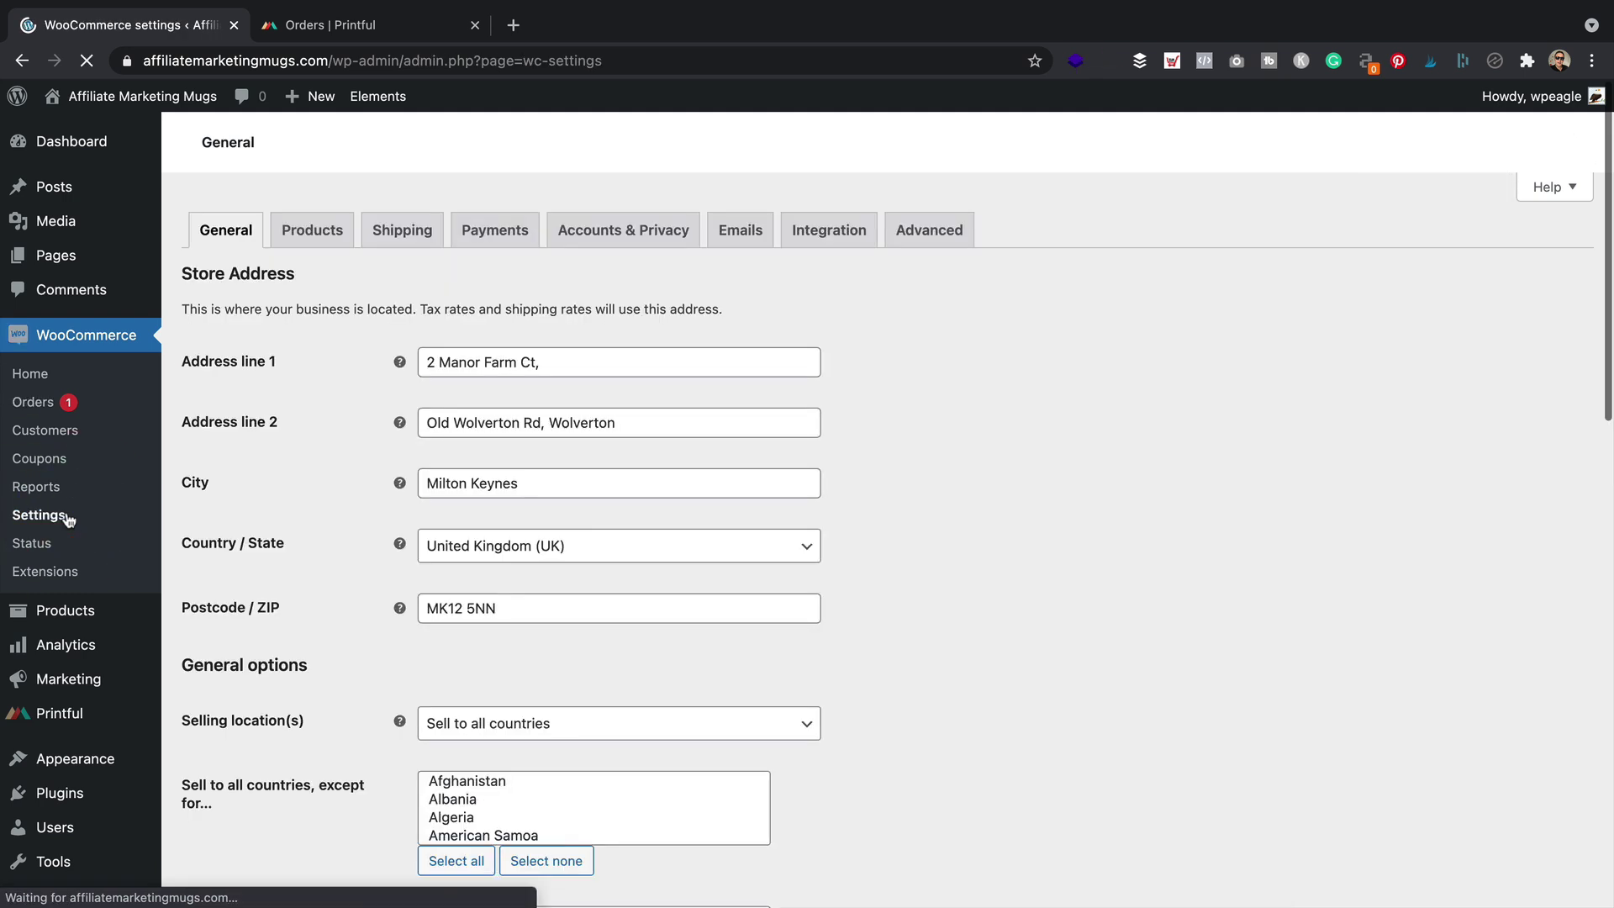
click(482, 231)
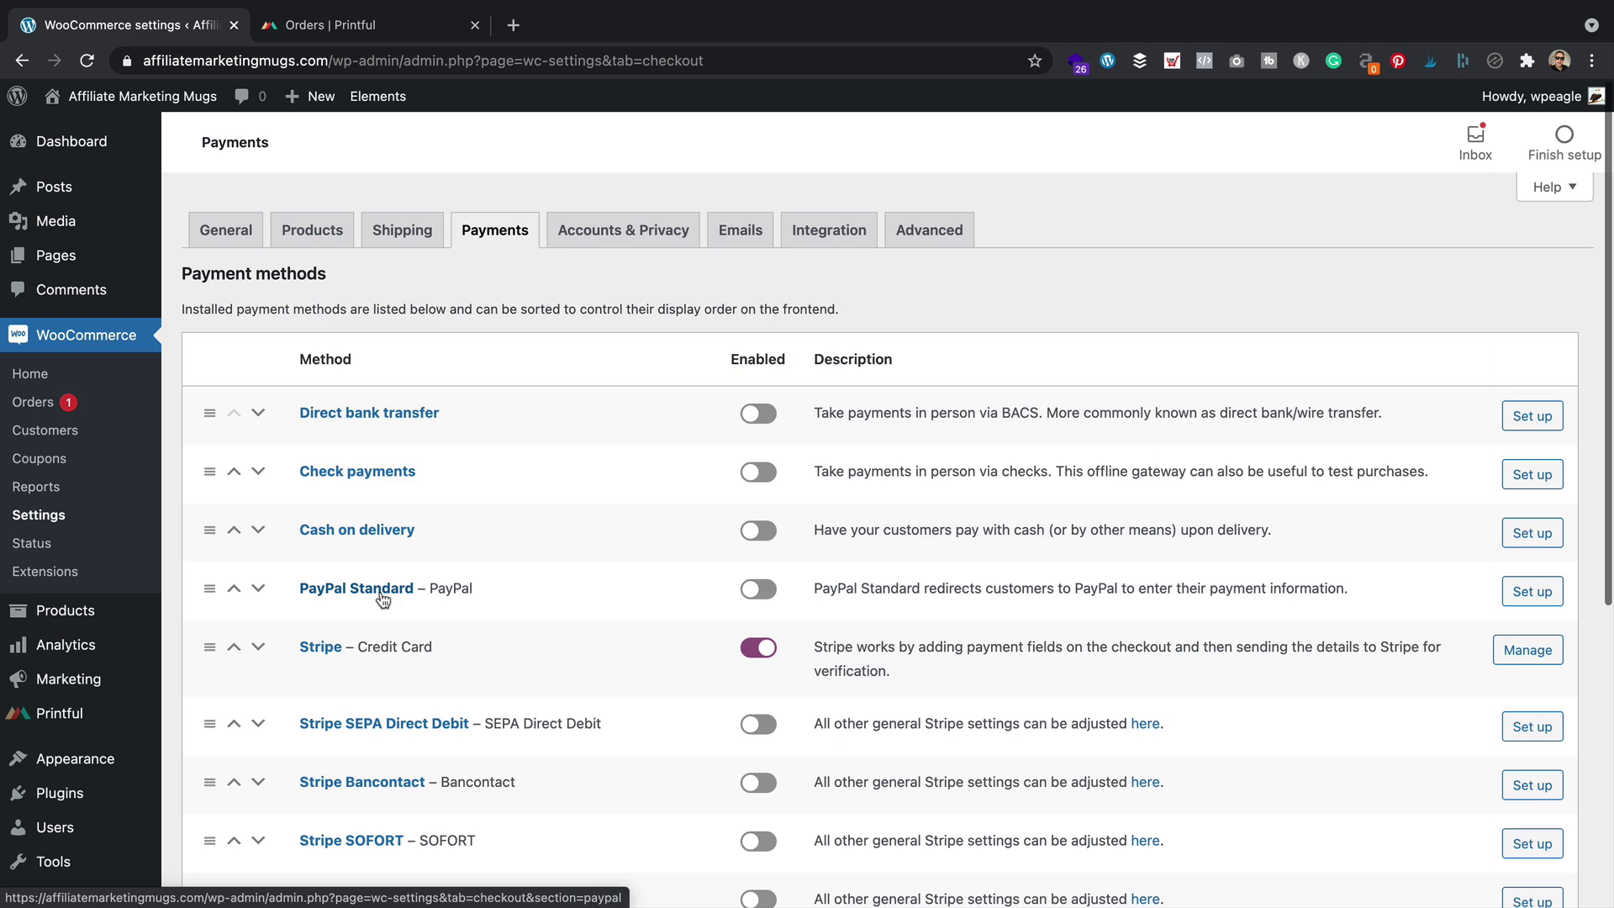
click(381, 593)
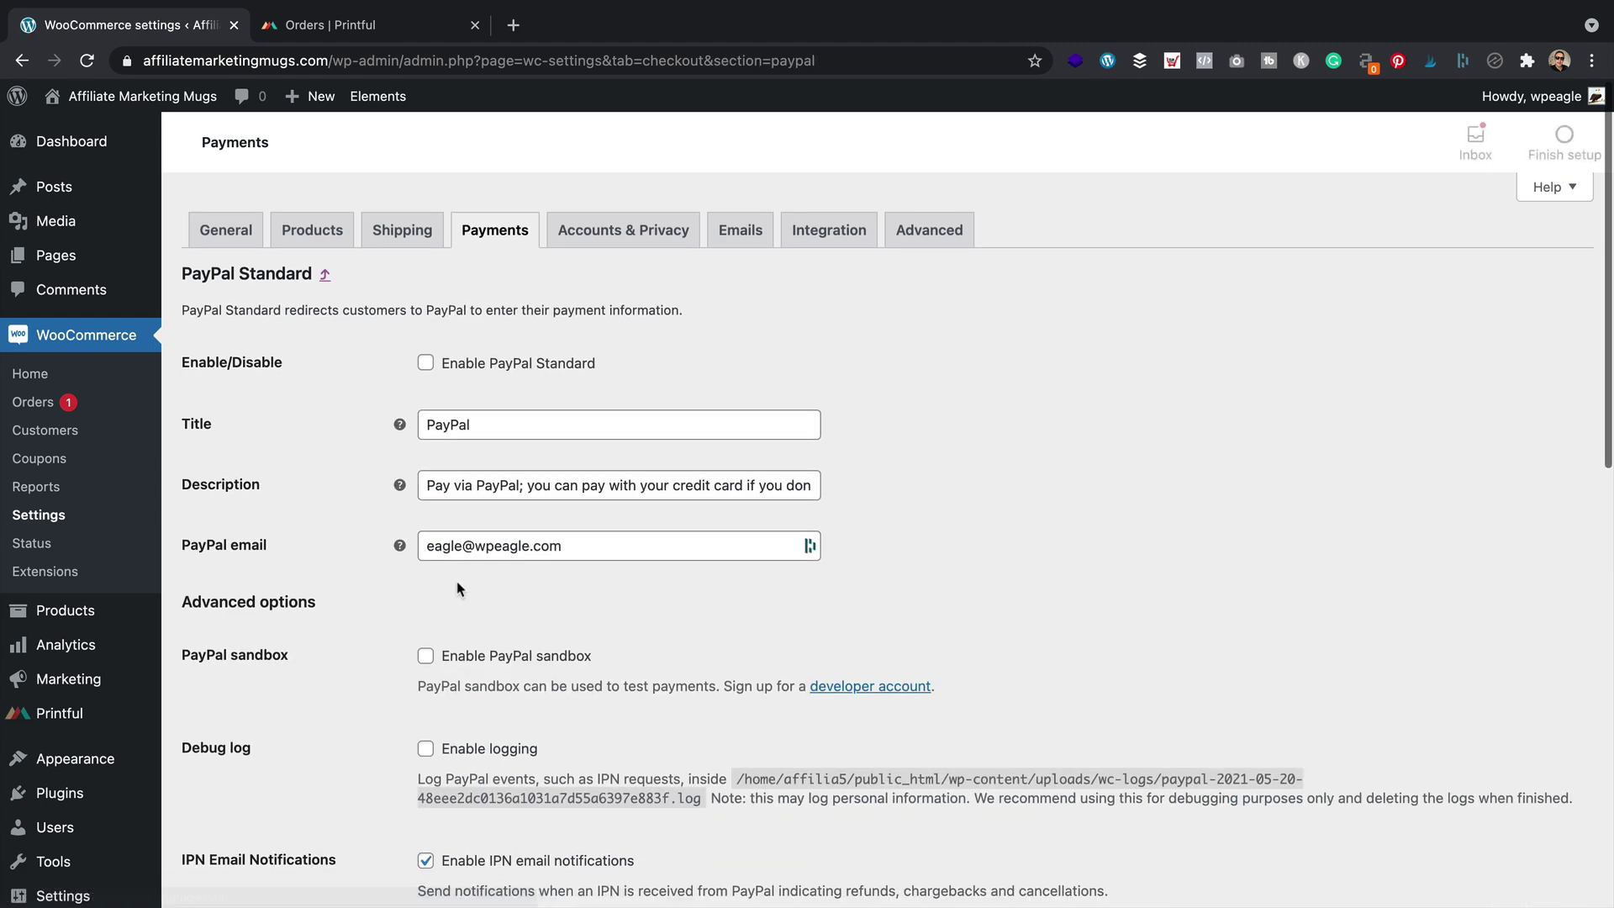
click(458, 588)
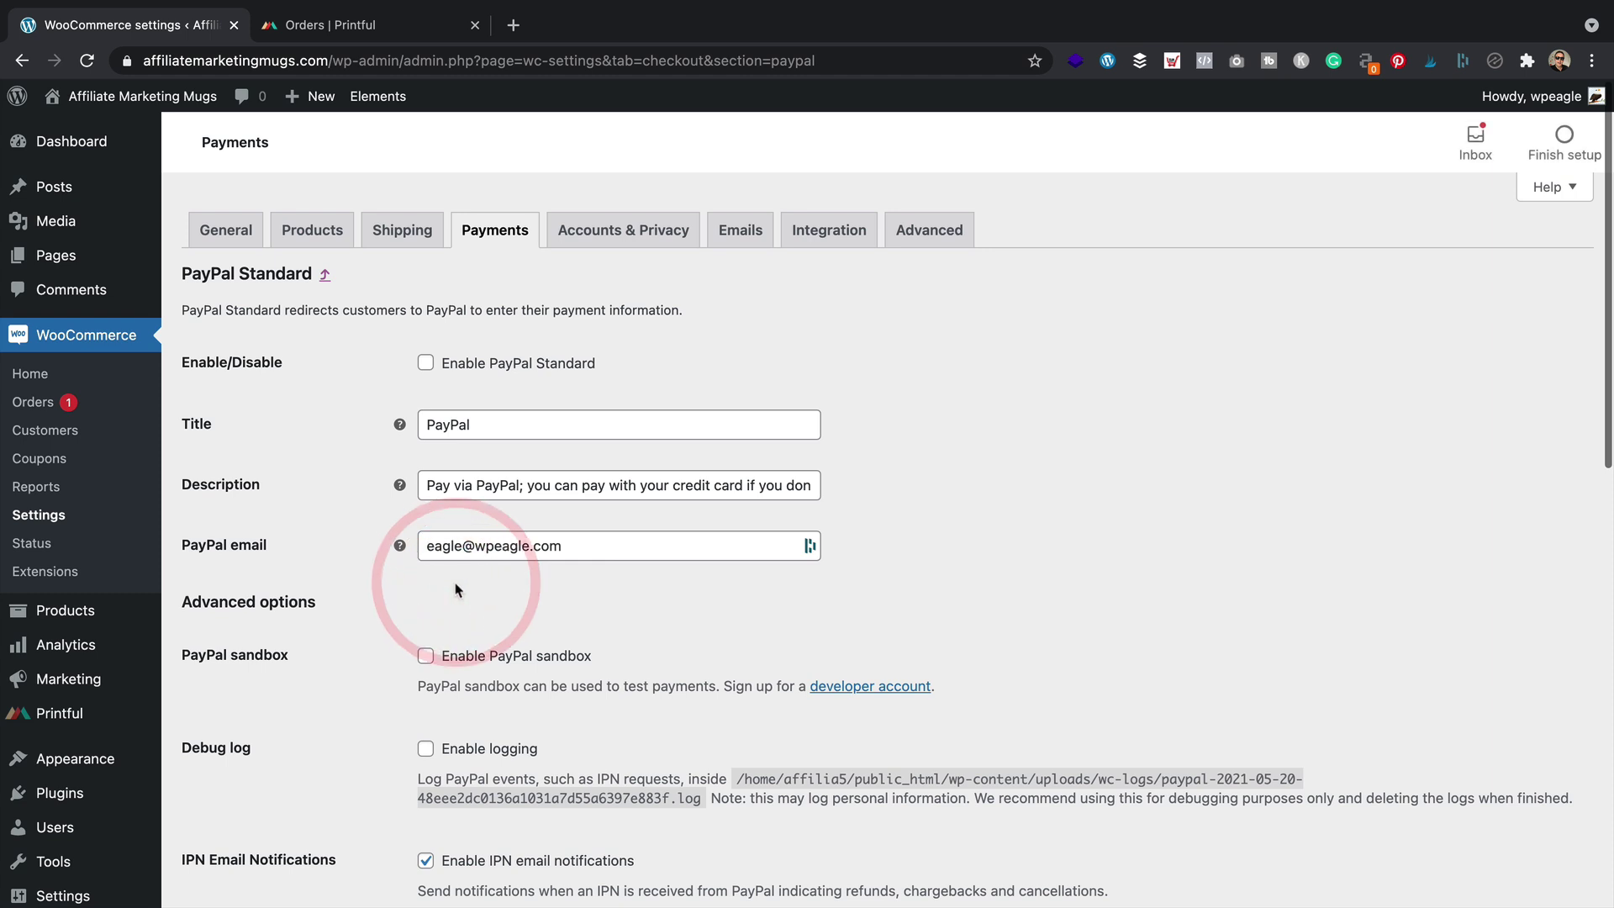
click(427, 363)
Replace both the PayPal email and the Receiver email with the business email address
click(604, 558)
key(super+a)
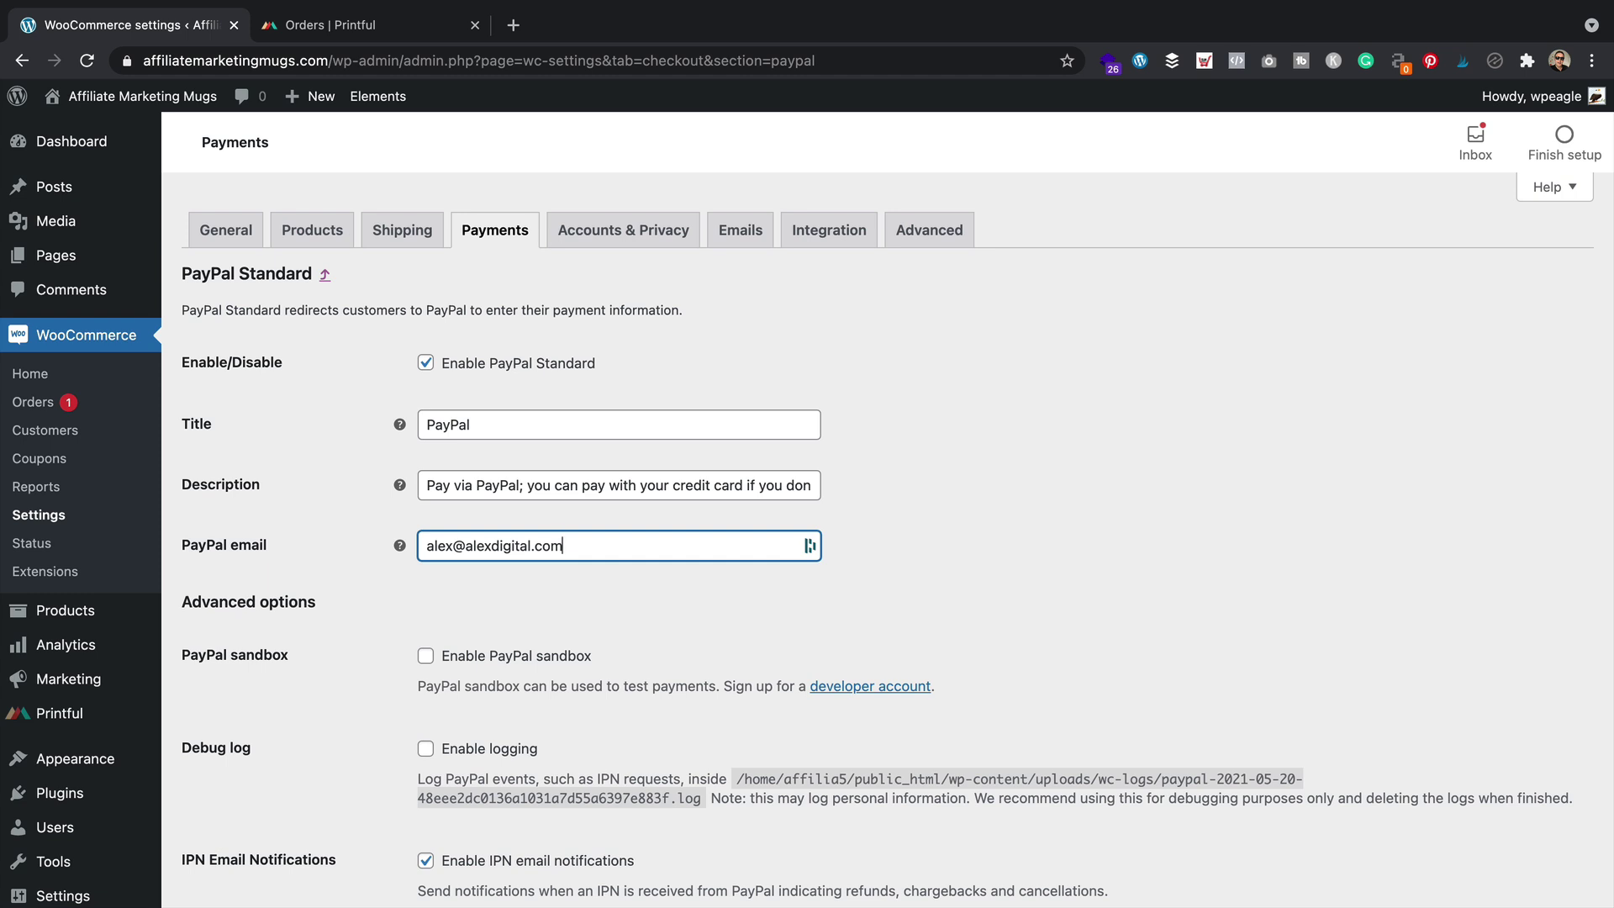
key(Tab)
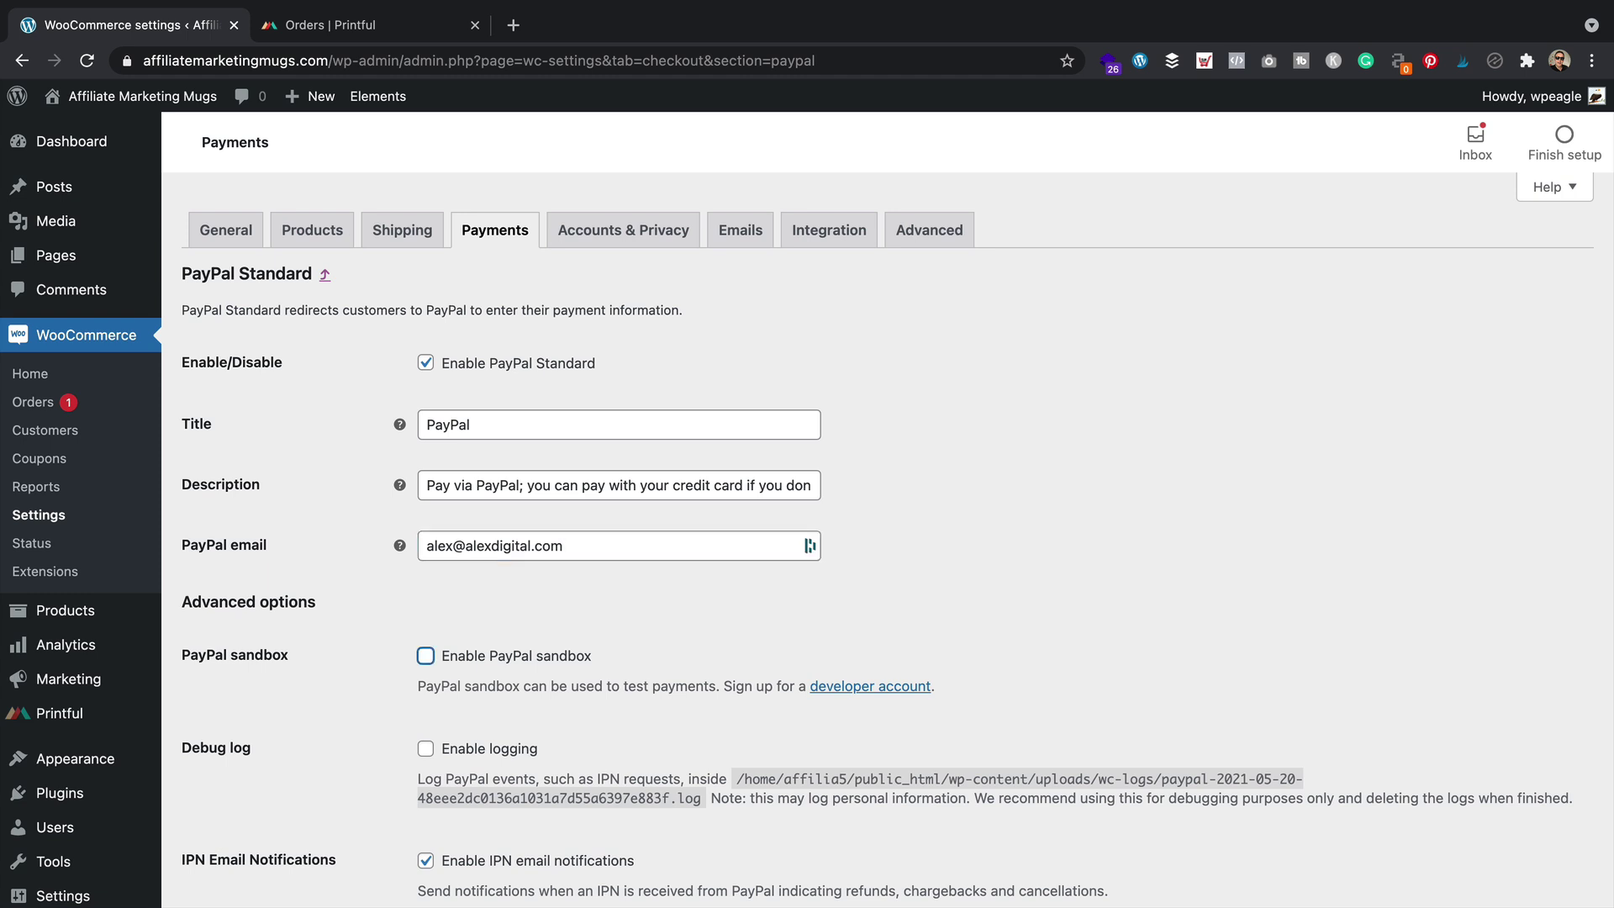
scroll(673, 647, down, 1)
scroll(674, 648, up, 1)
scroll(675, 647, down, 3)
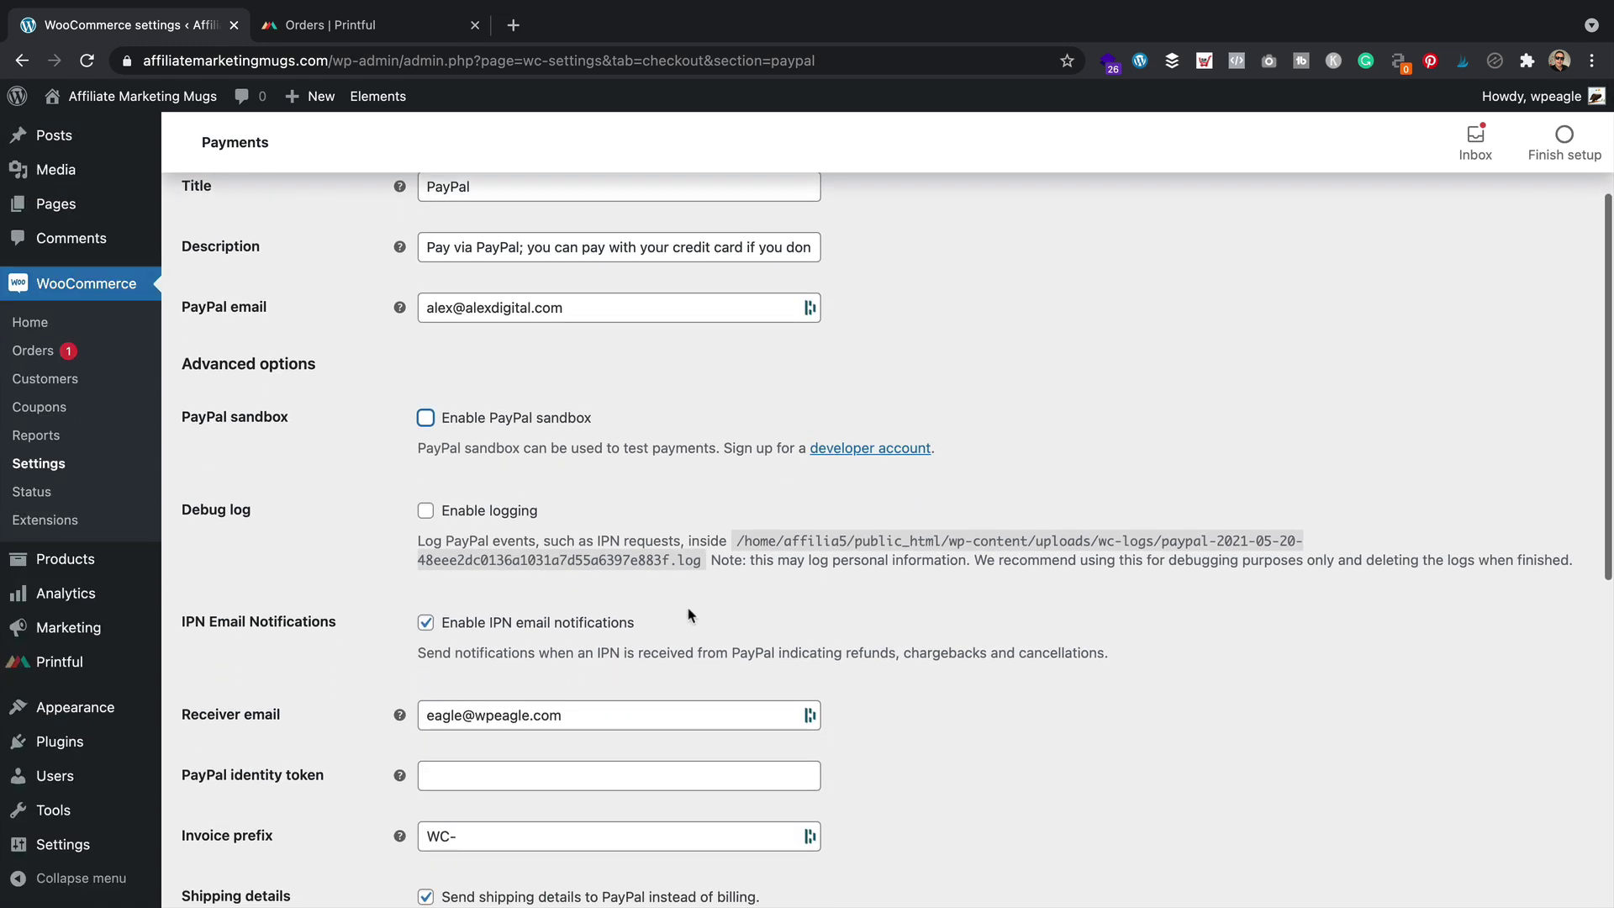
scroll(688, 616, down, 2)
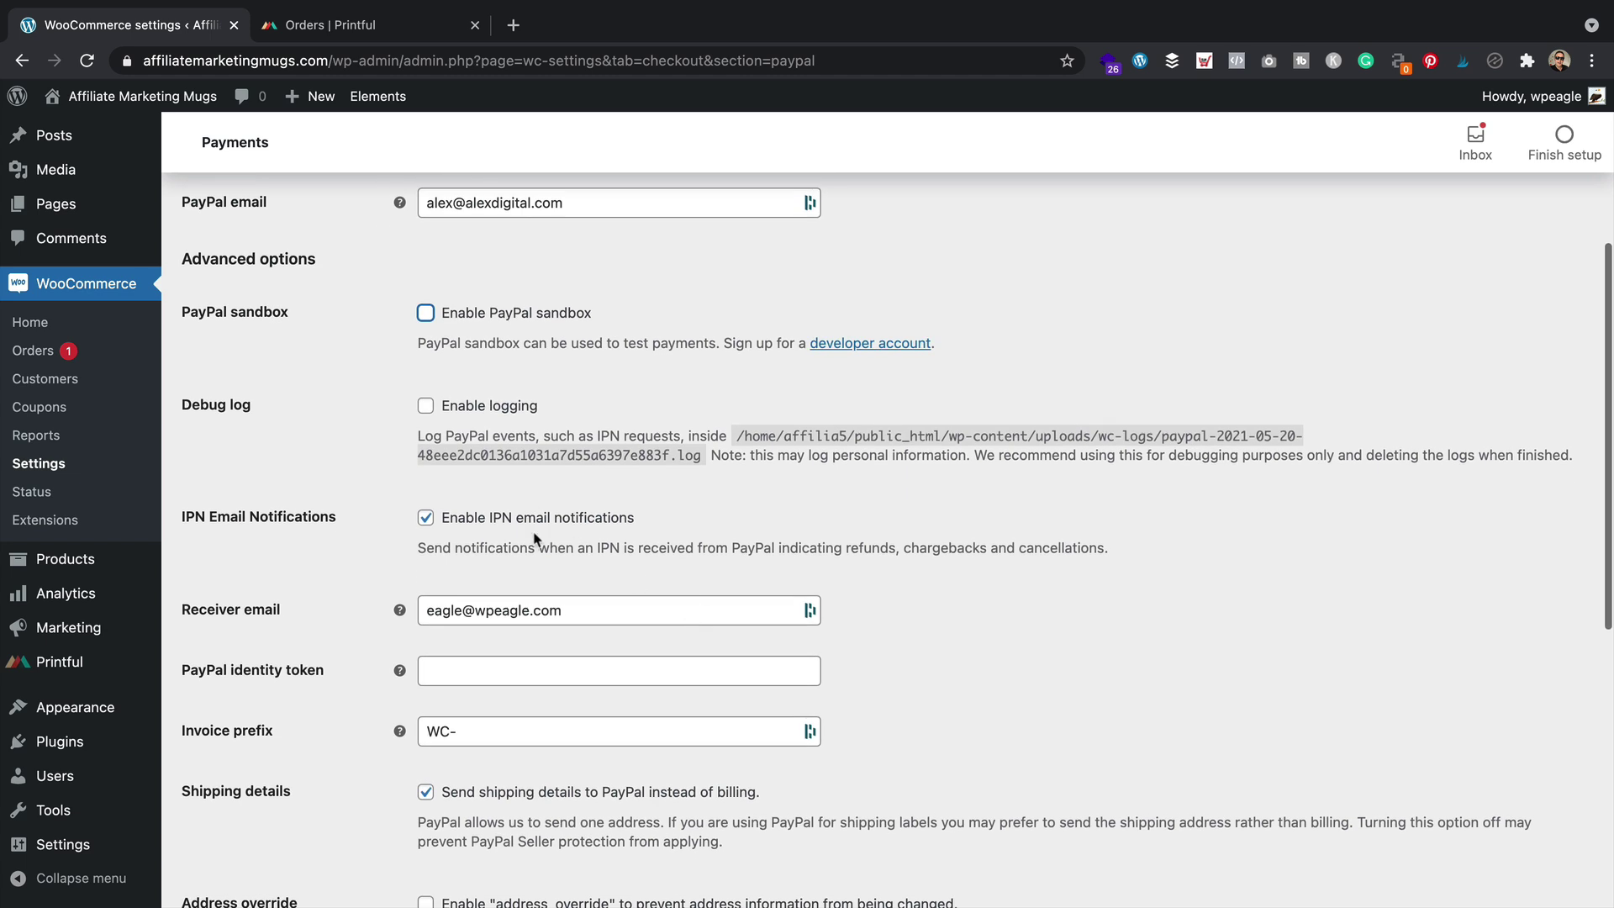
click(273, 610)
text(al)
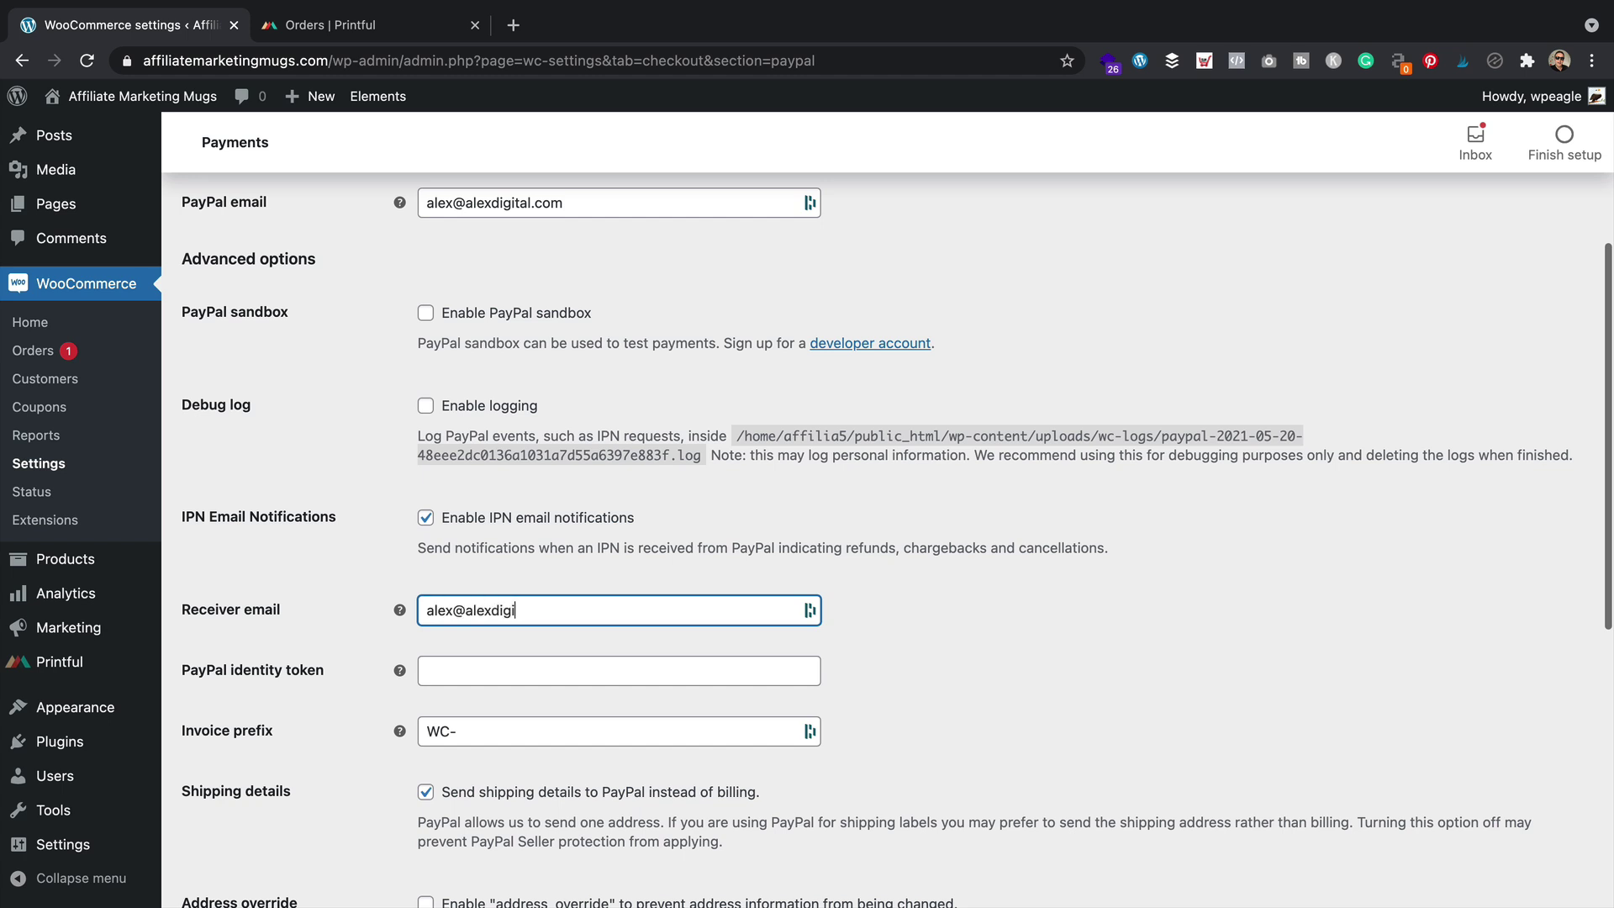
key(Tab)
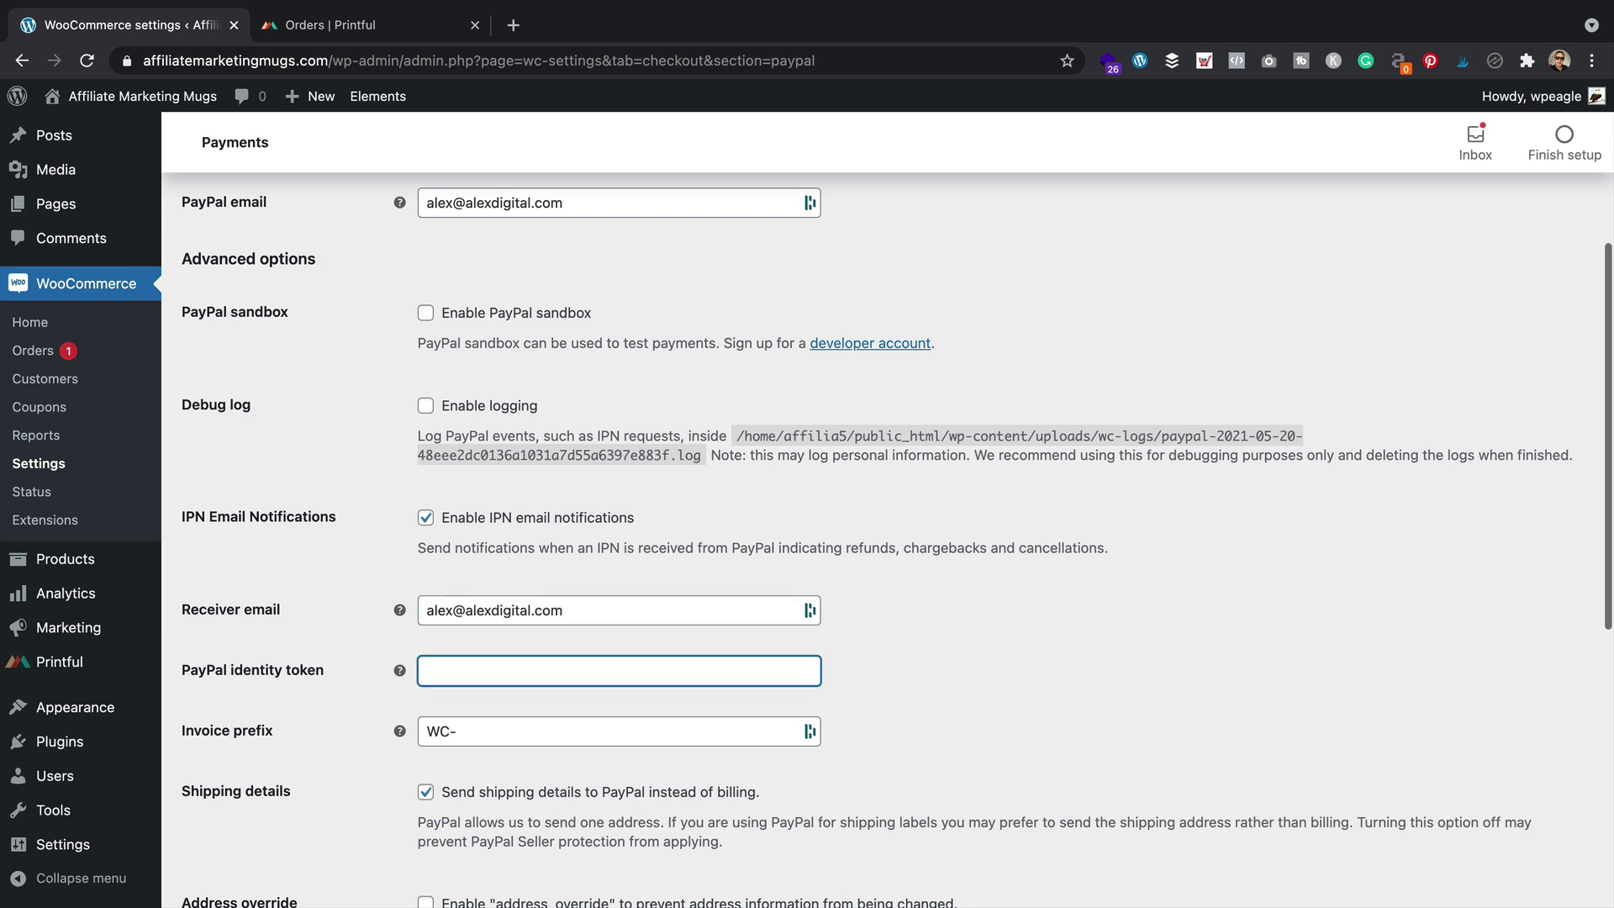
Move down to the API credentials and select the empty Live API username field
scroll(391, 612, down, 3)
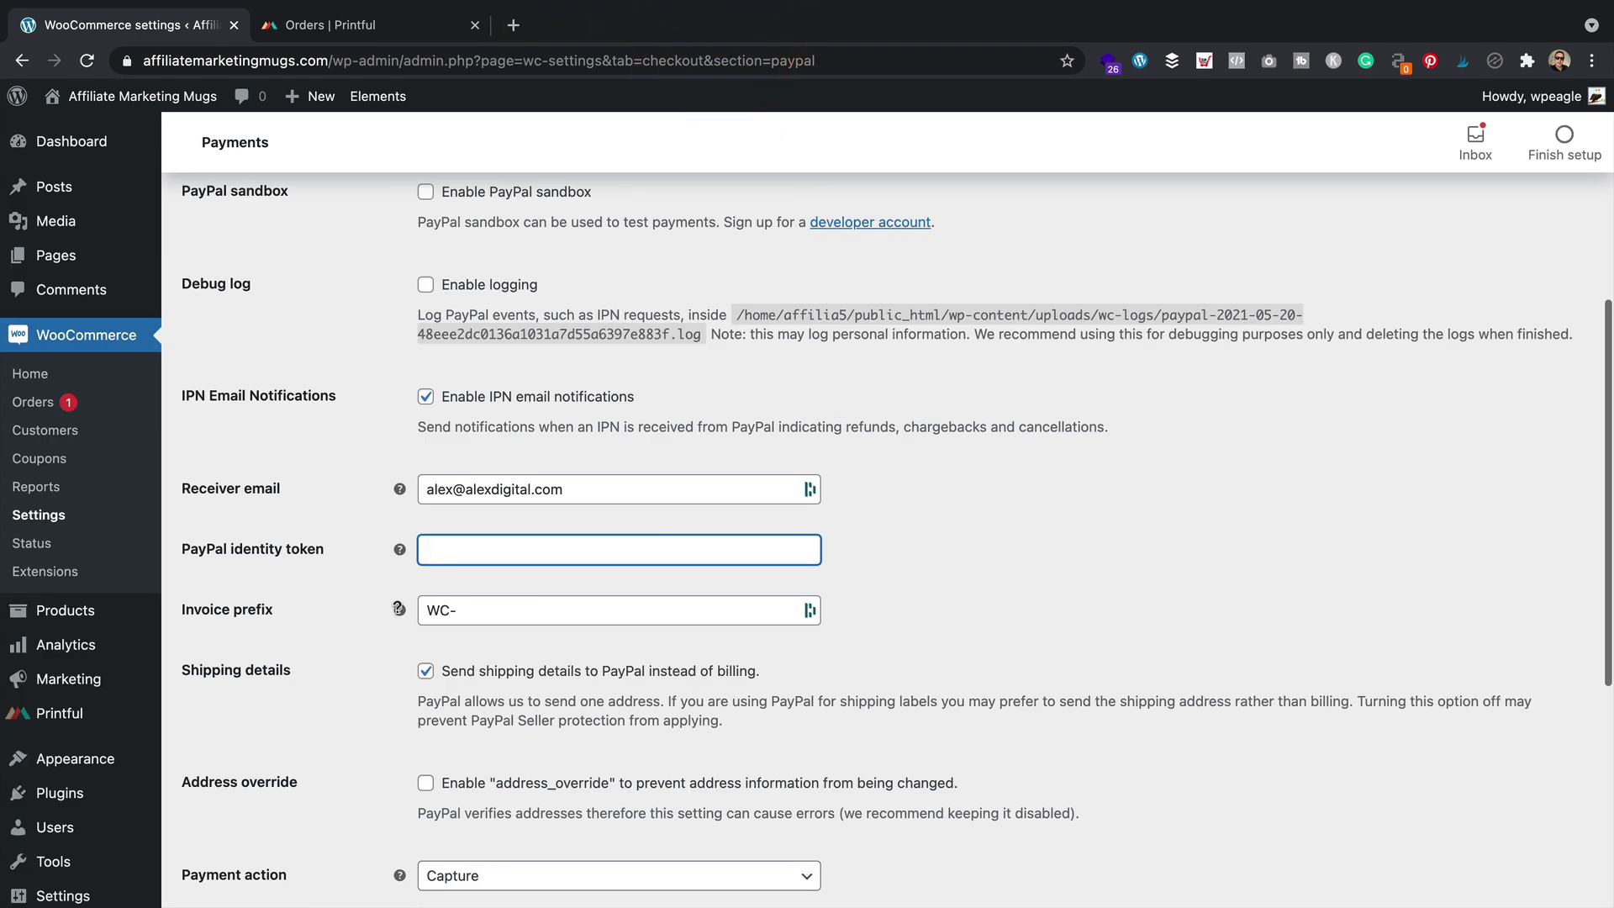
scroll(496, 541, down, 3)
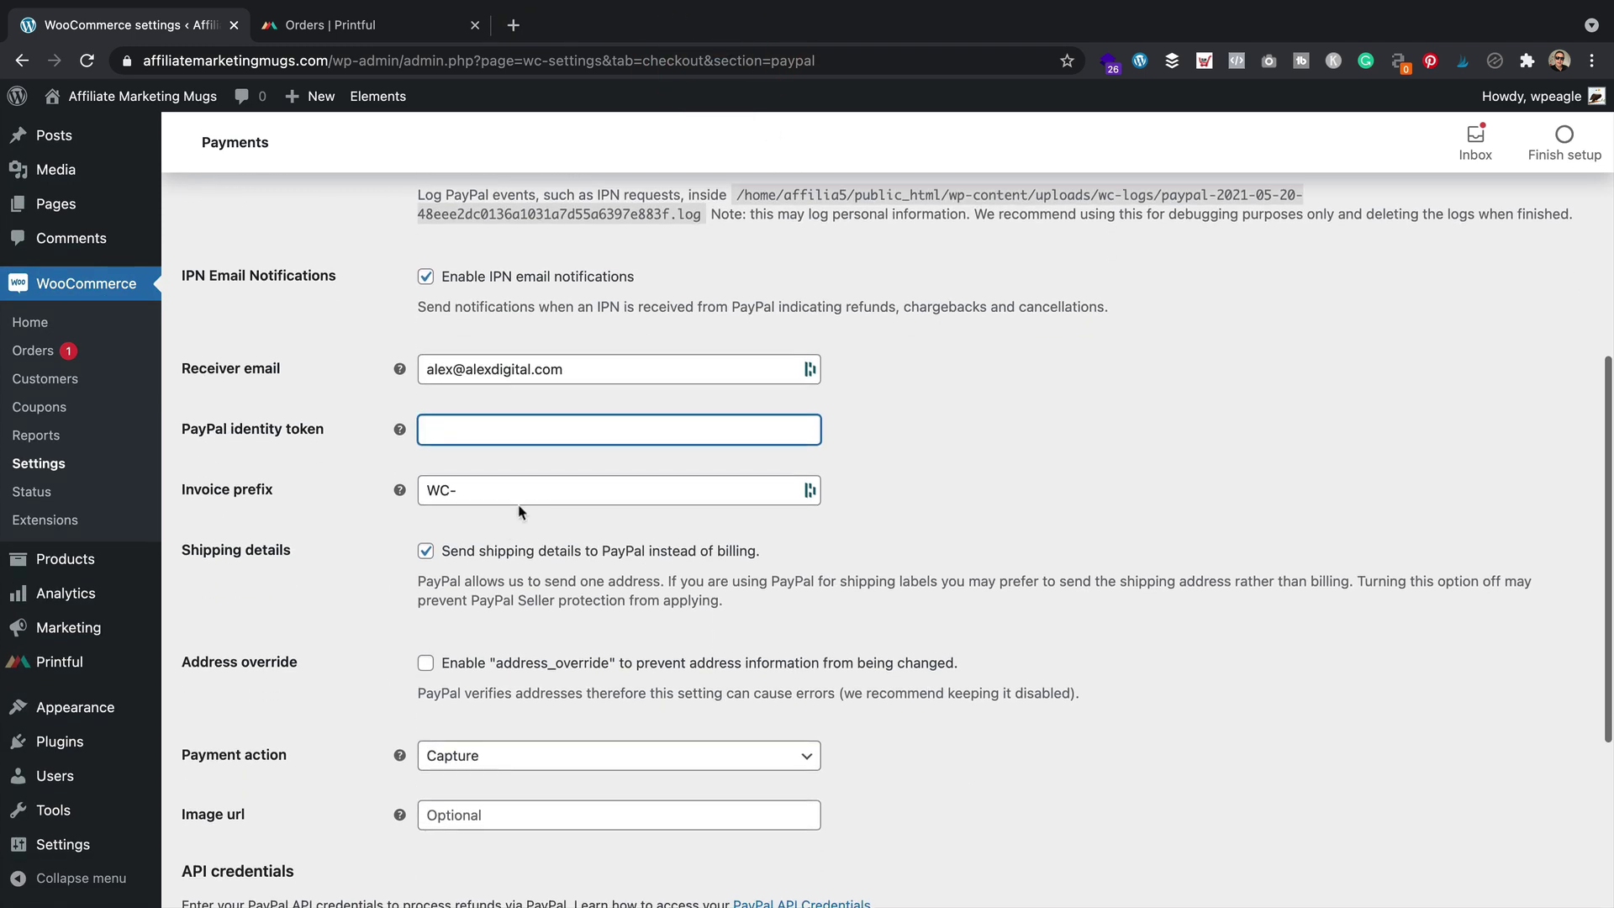
scroll(518, 511, down, 8)
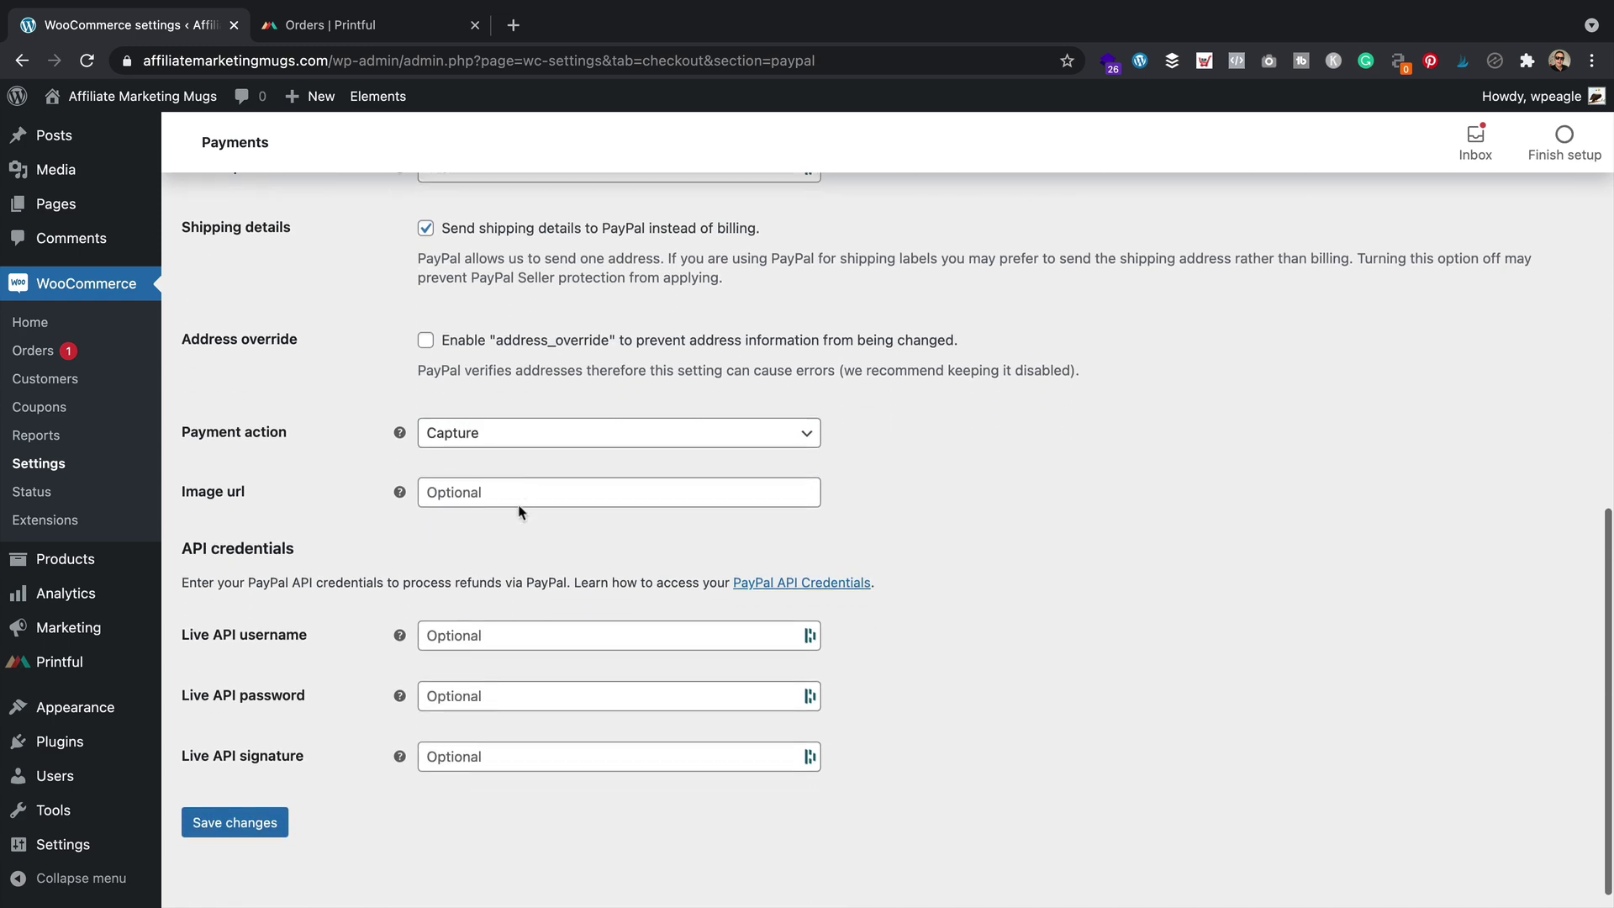
scroll(518, 511, down, 1)
click(506, 614)
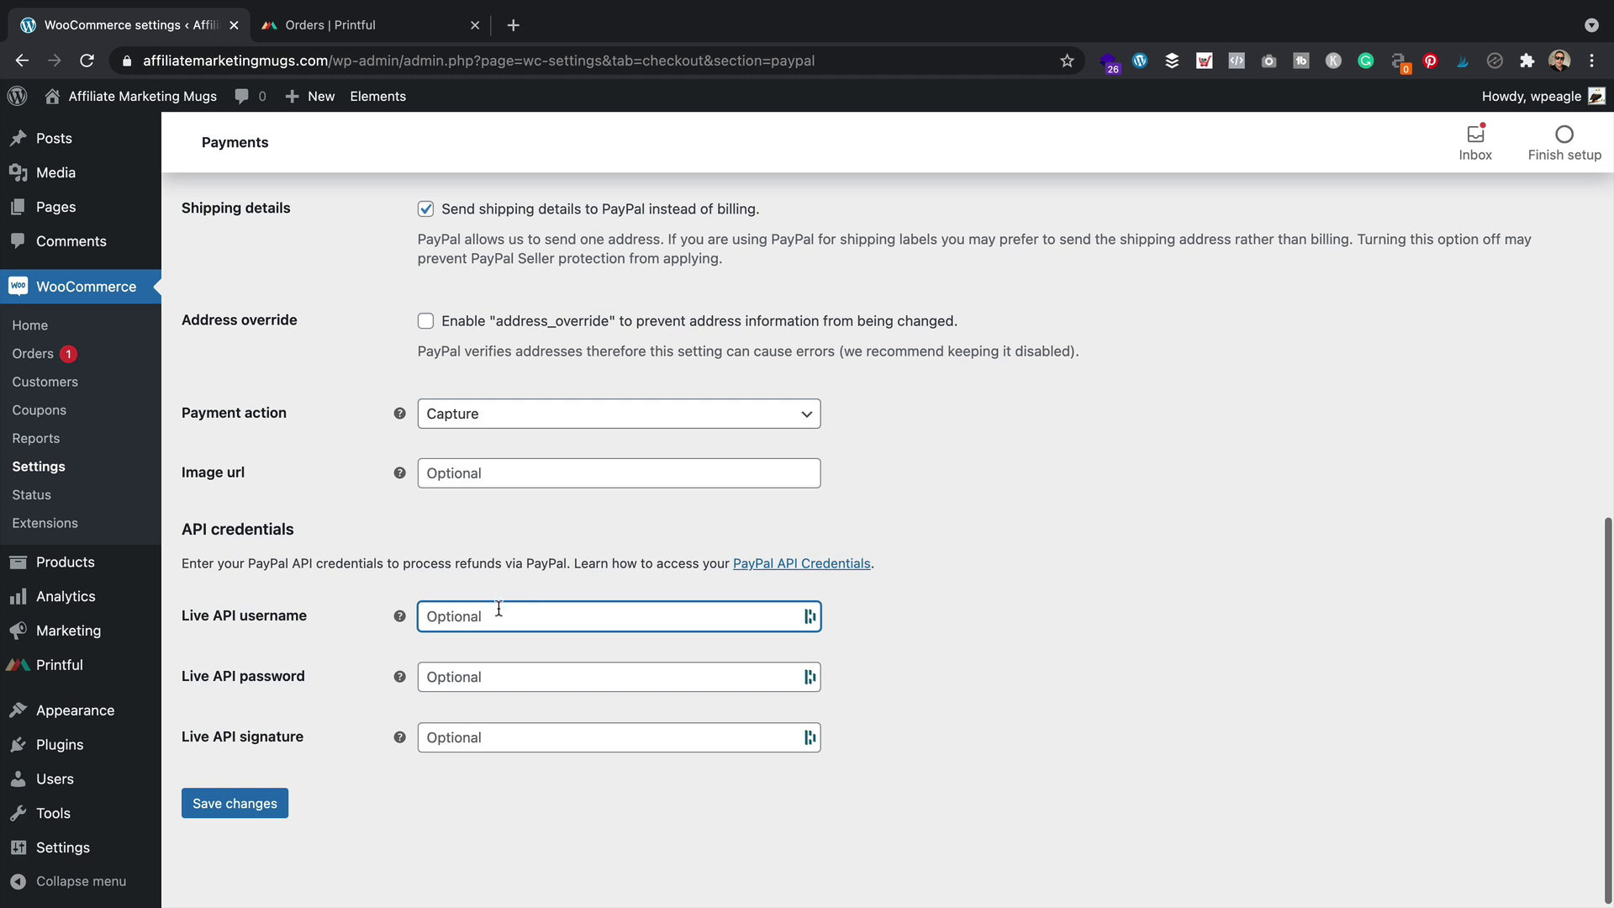
Open paypal.com in a new tab and log in to the PayPal account
key(ctrl+t)
text(pay)
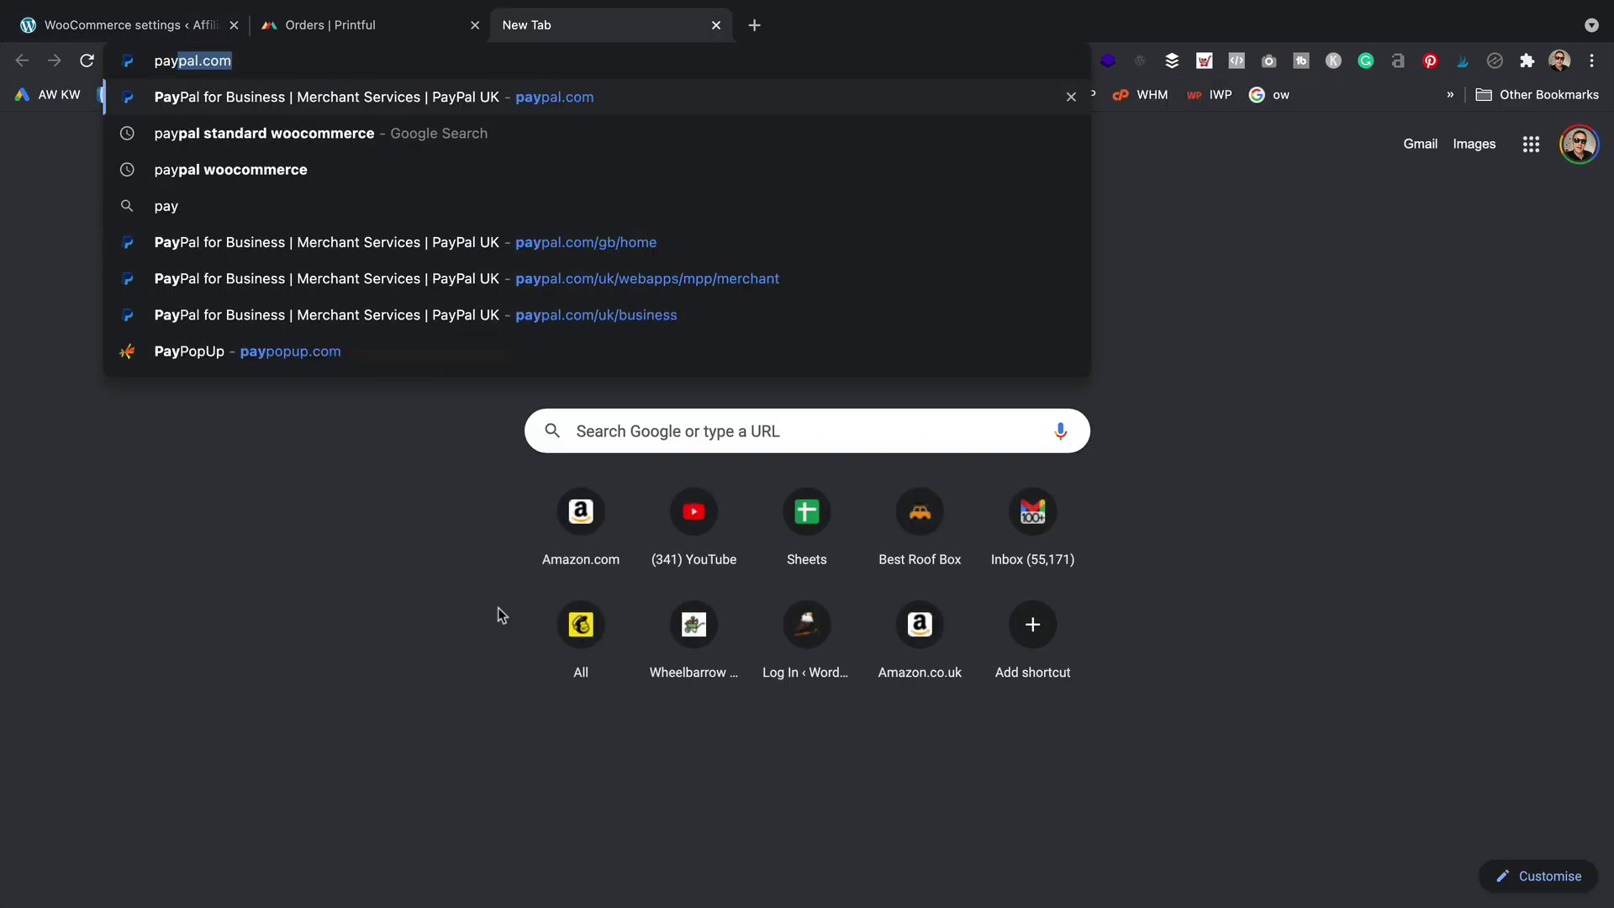
key(Return)
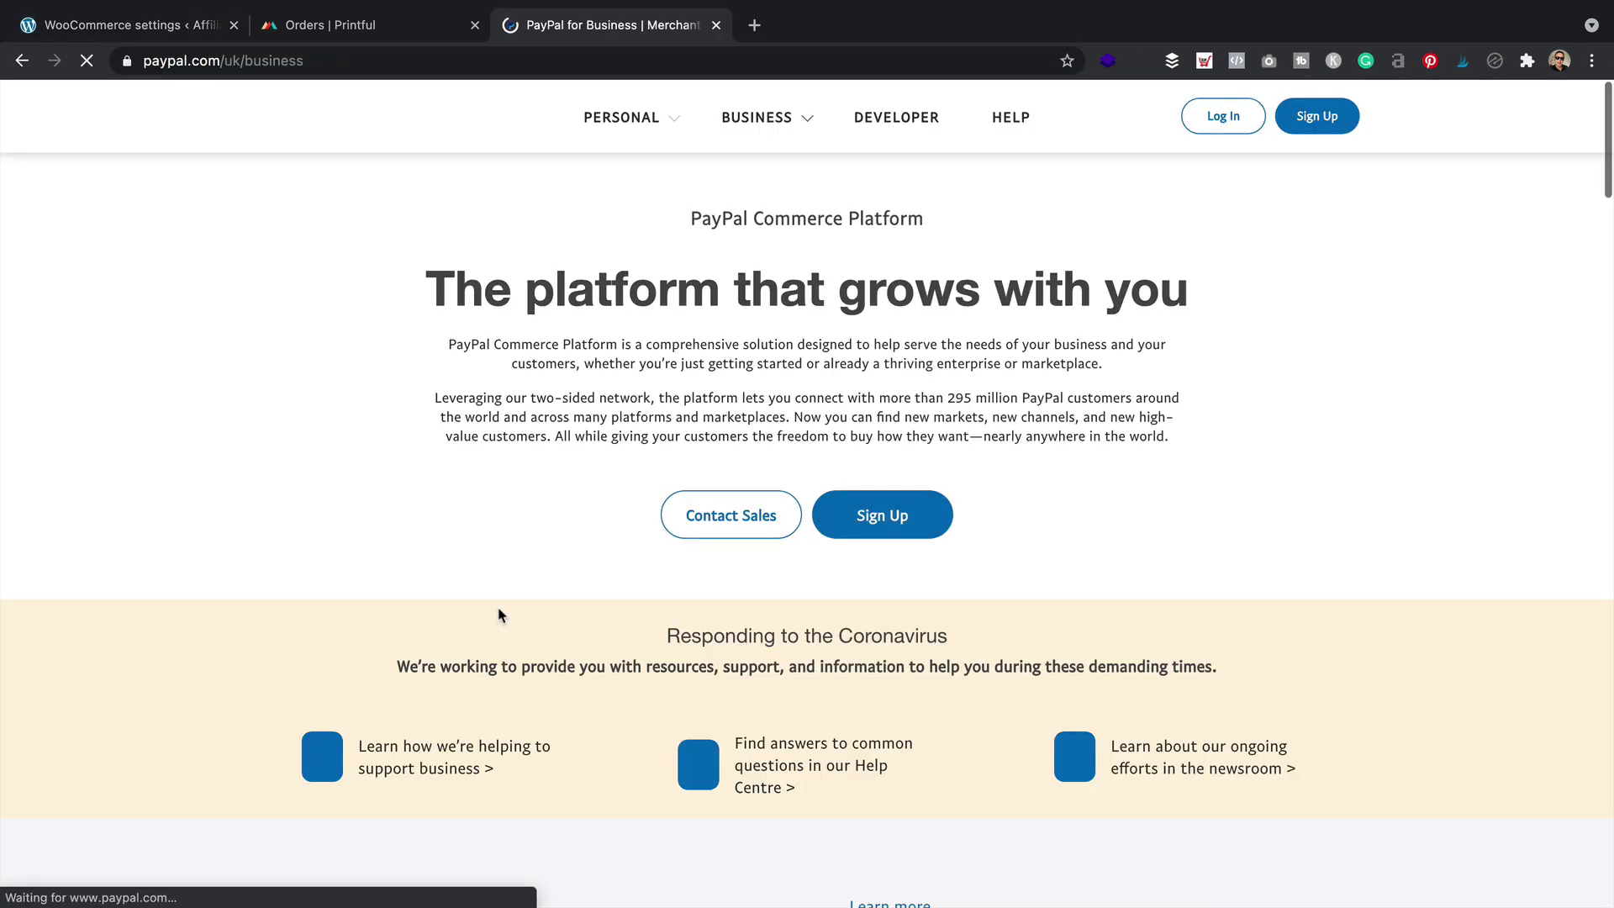
click(1216, 116)
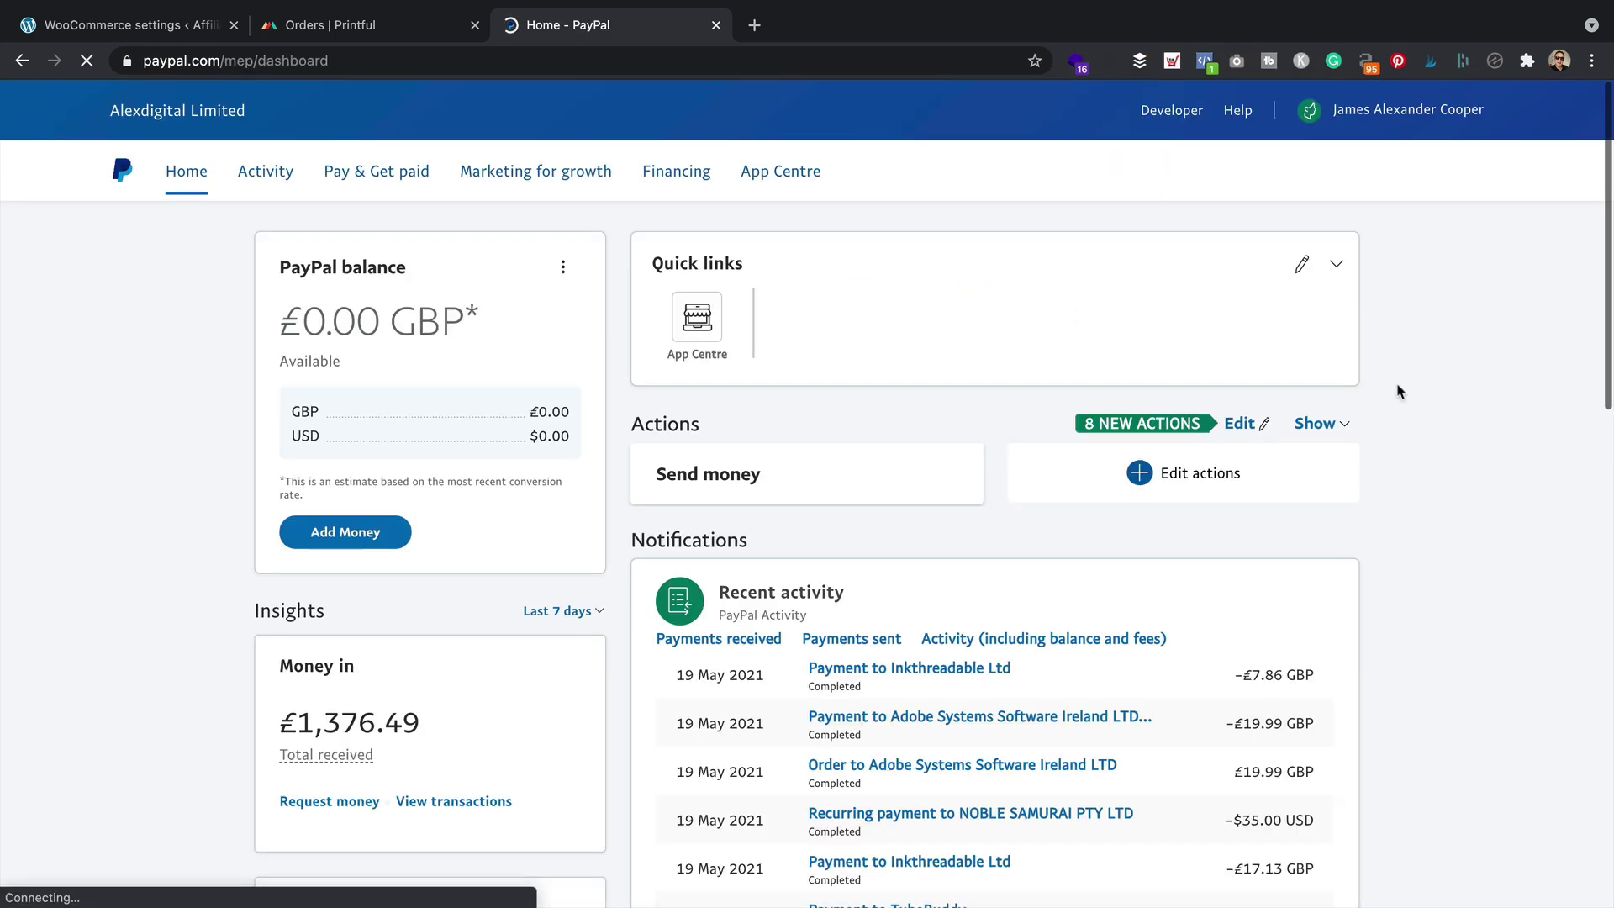
Go to Account settings > API Access and open the classic NVP/SOAP API credentials
click(1420, 110)
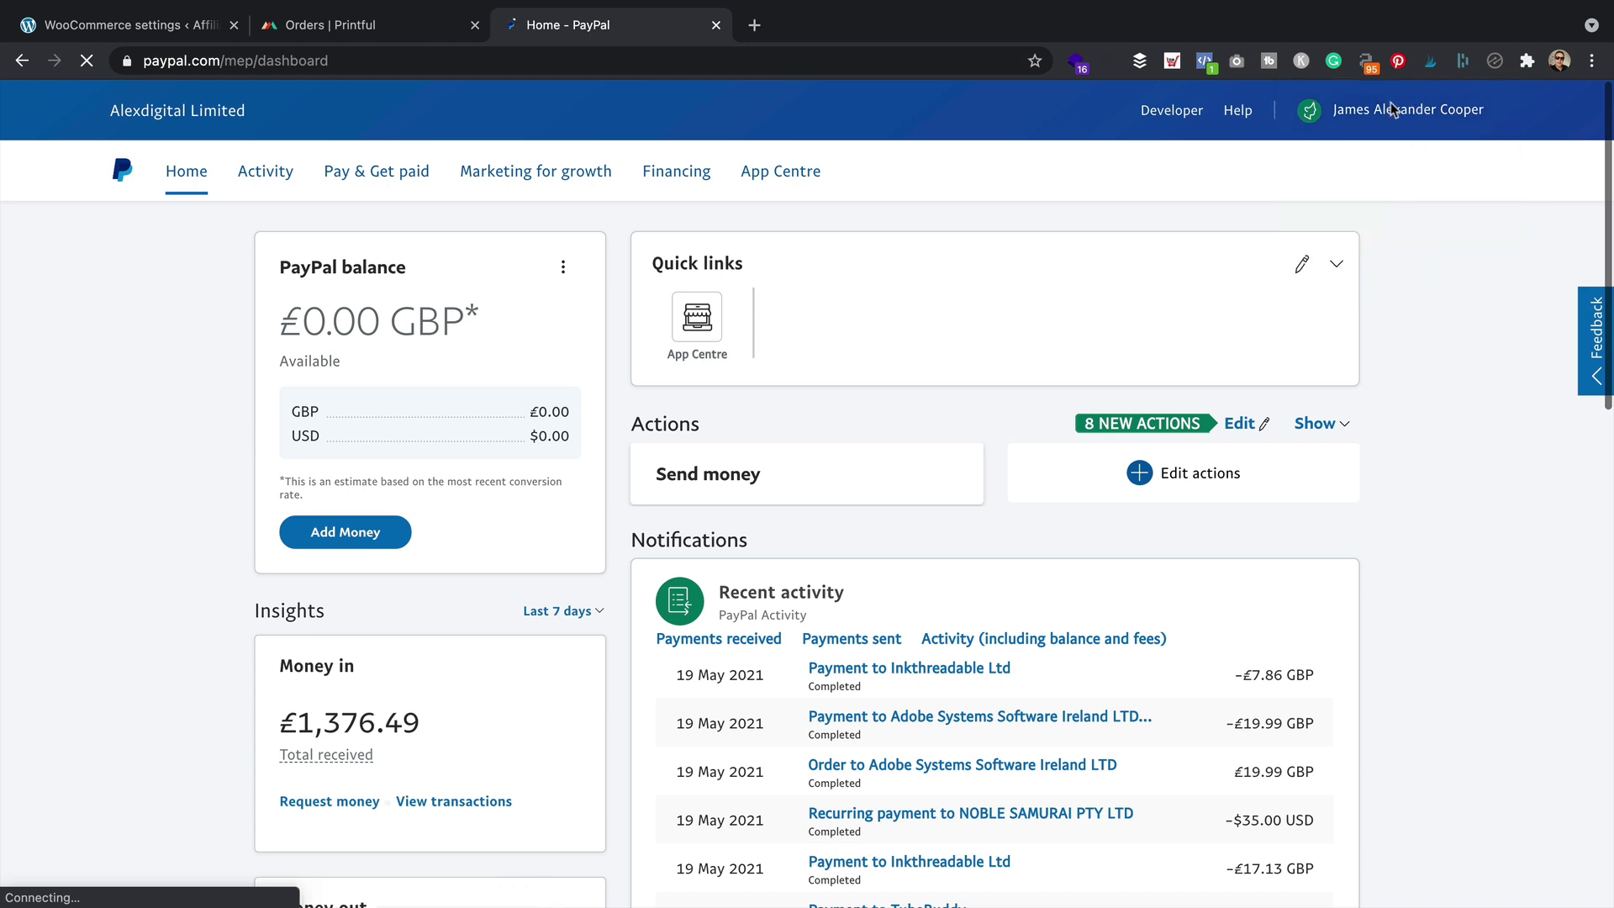
click(1415, 145)
click(1366, 228)
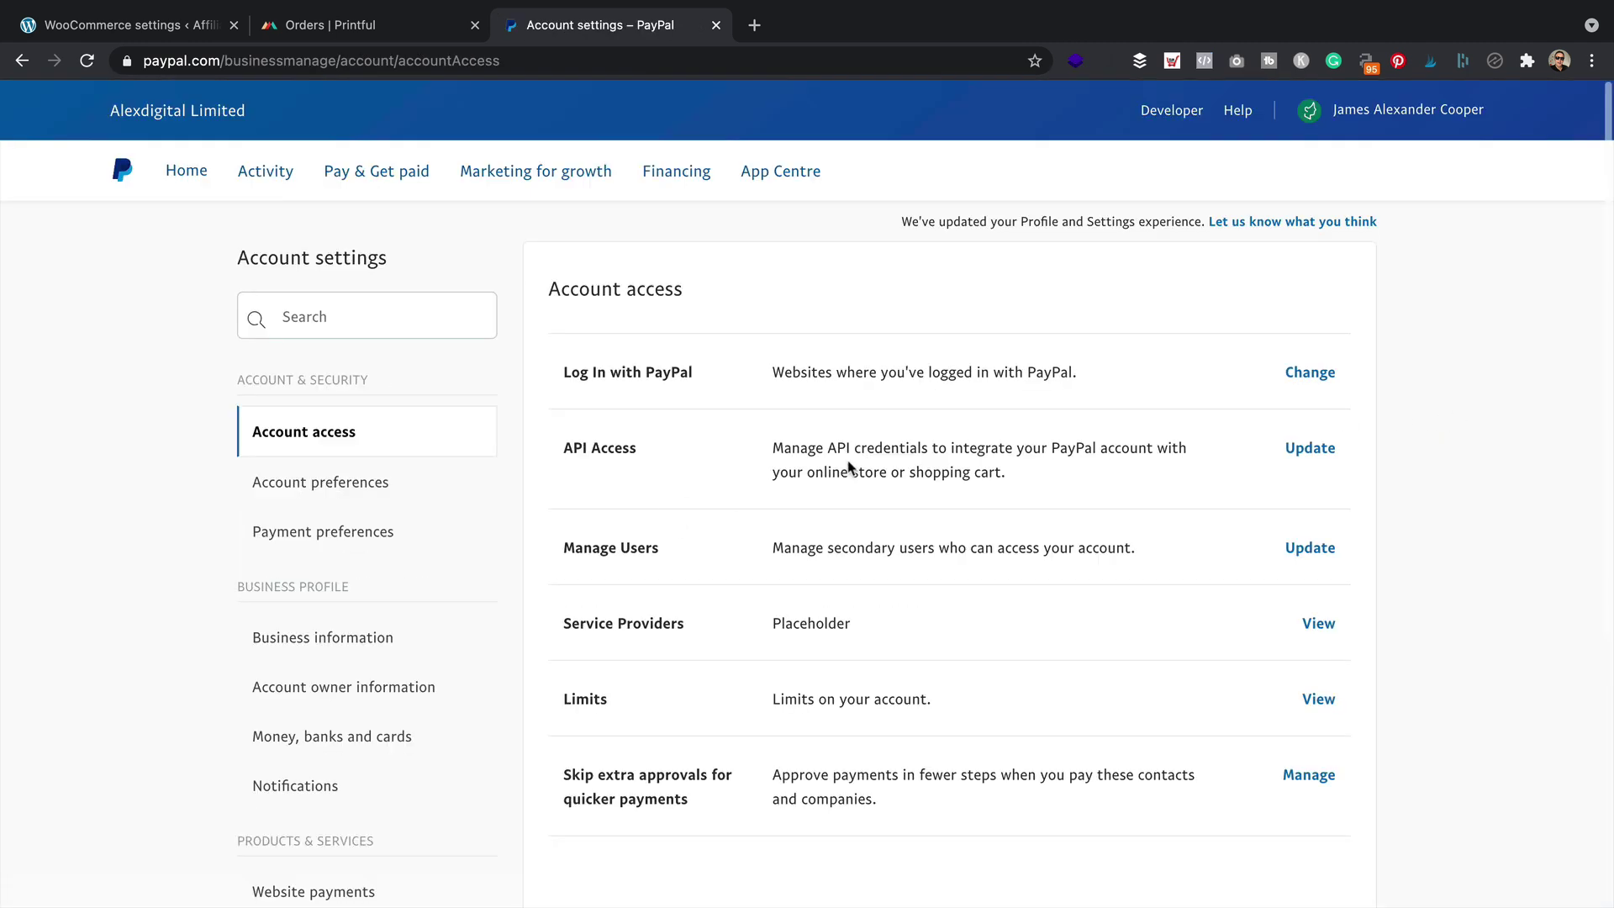
click(1316, 457)
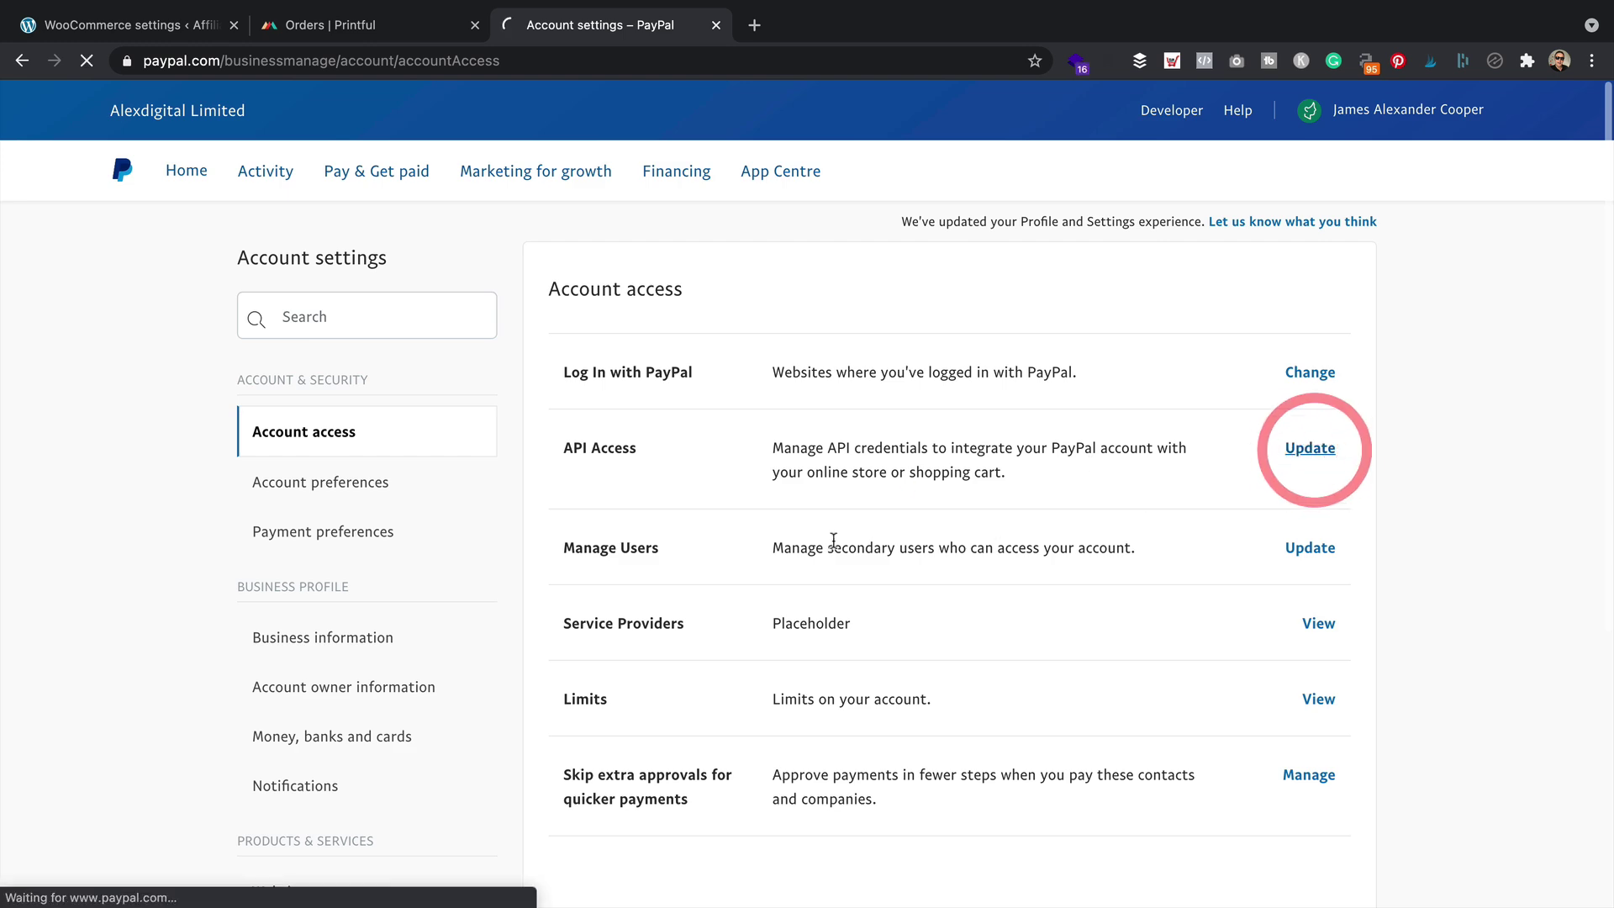
scroll(813, 530, down, 2)
scroll(813, 530, down, 1)
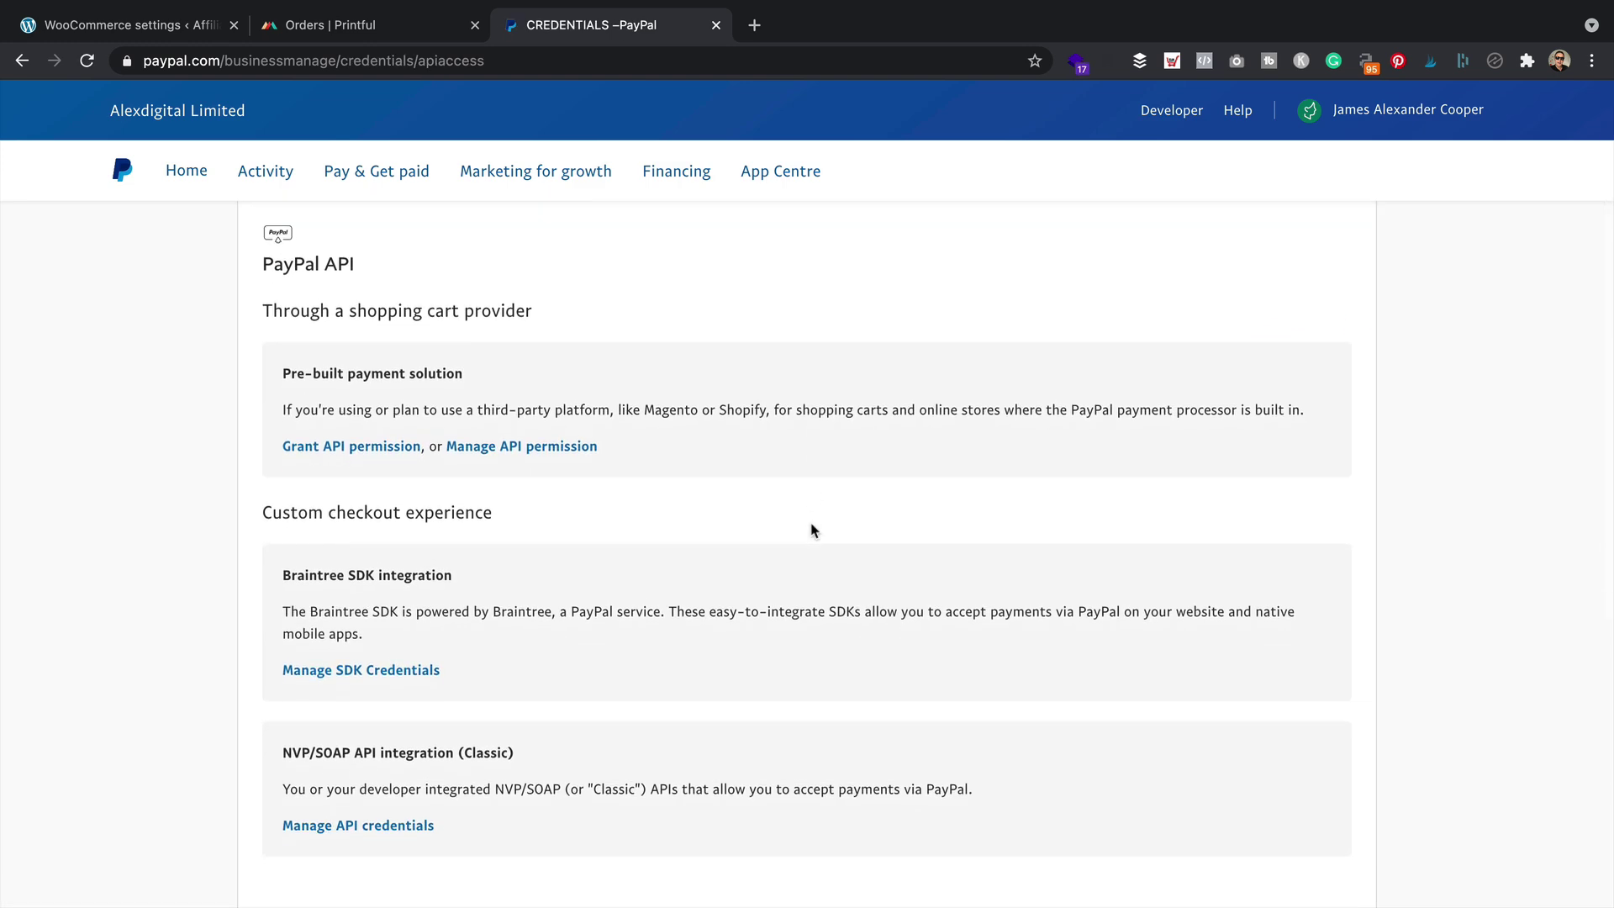
scroll(811, 529, up, 3)
scroll(812, 530, down, 5)
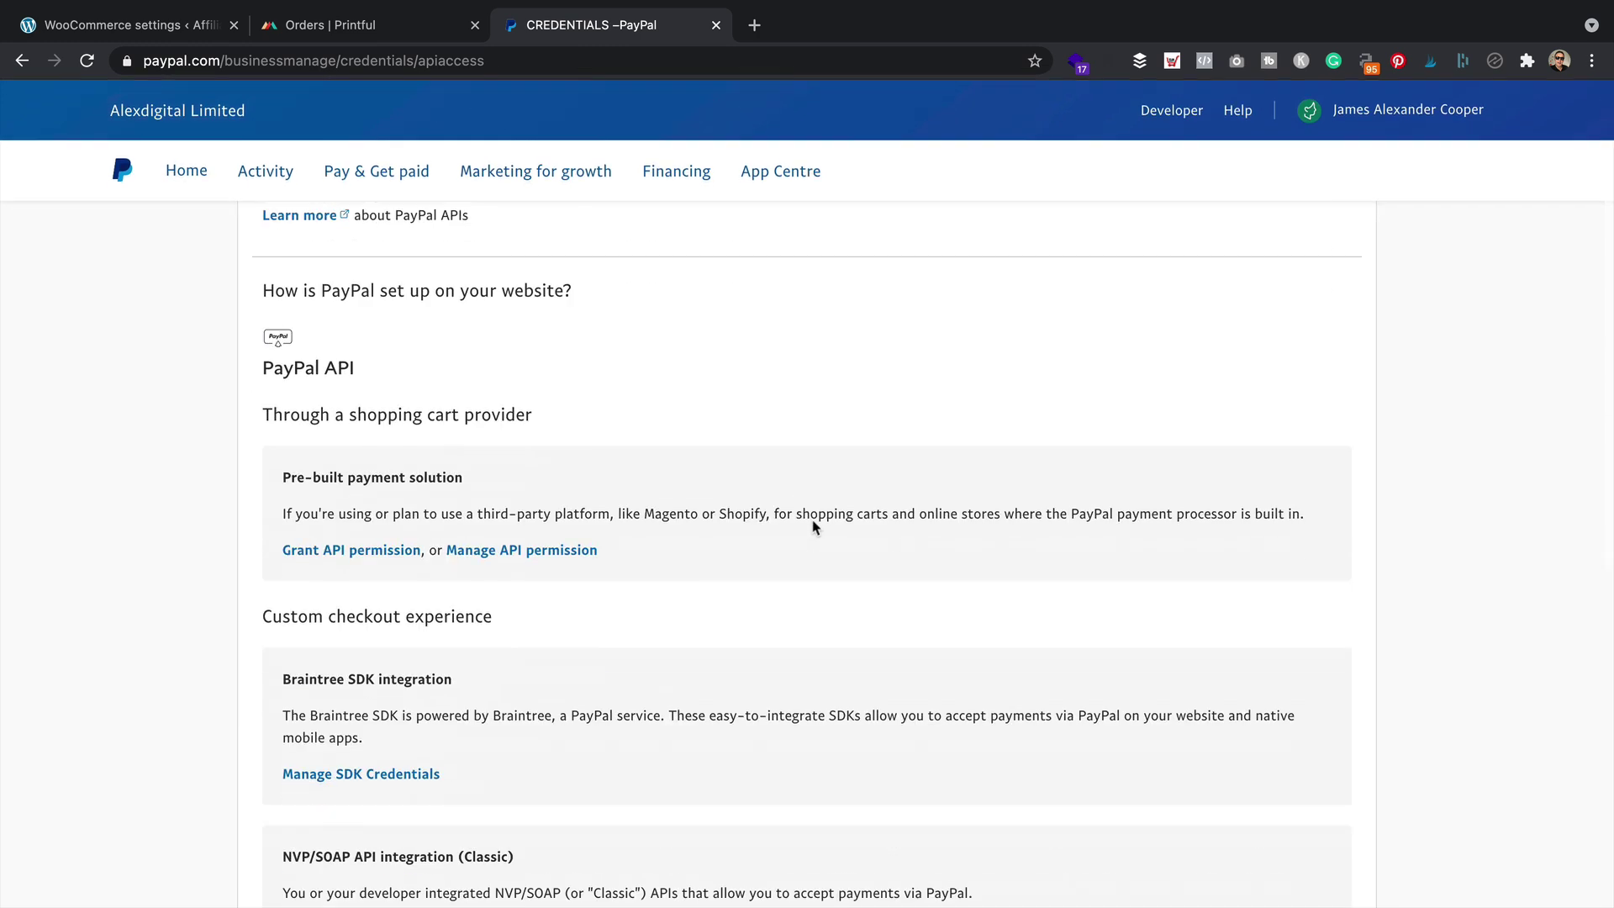
click(386, 714)
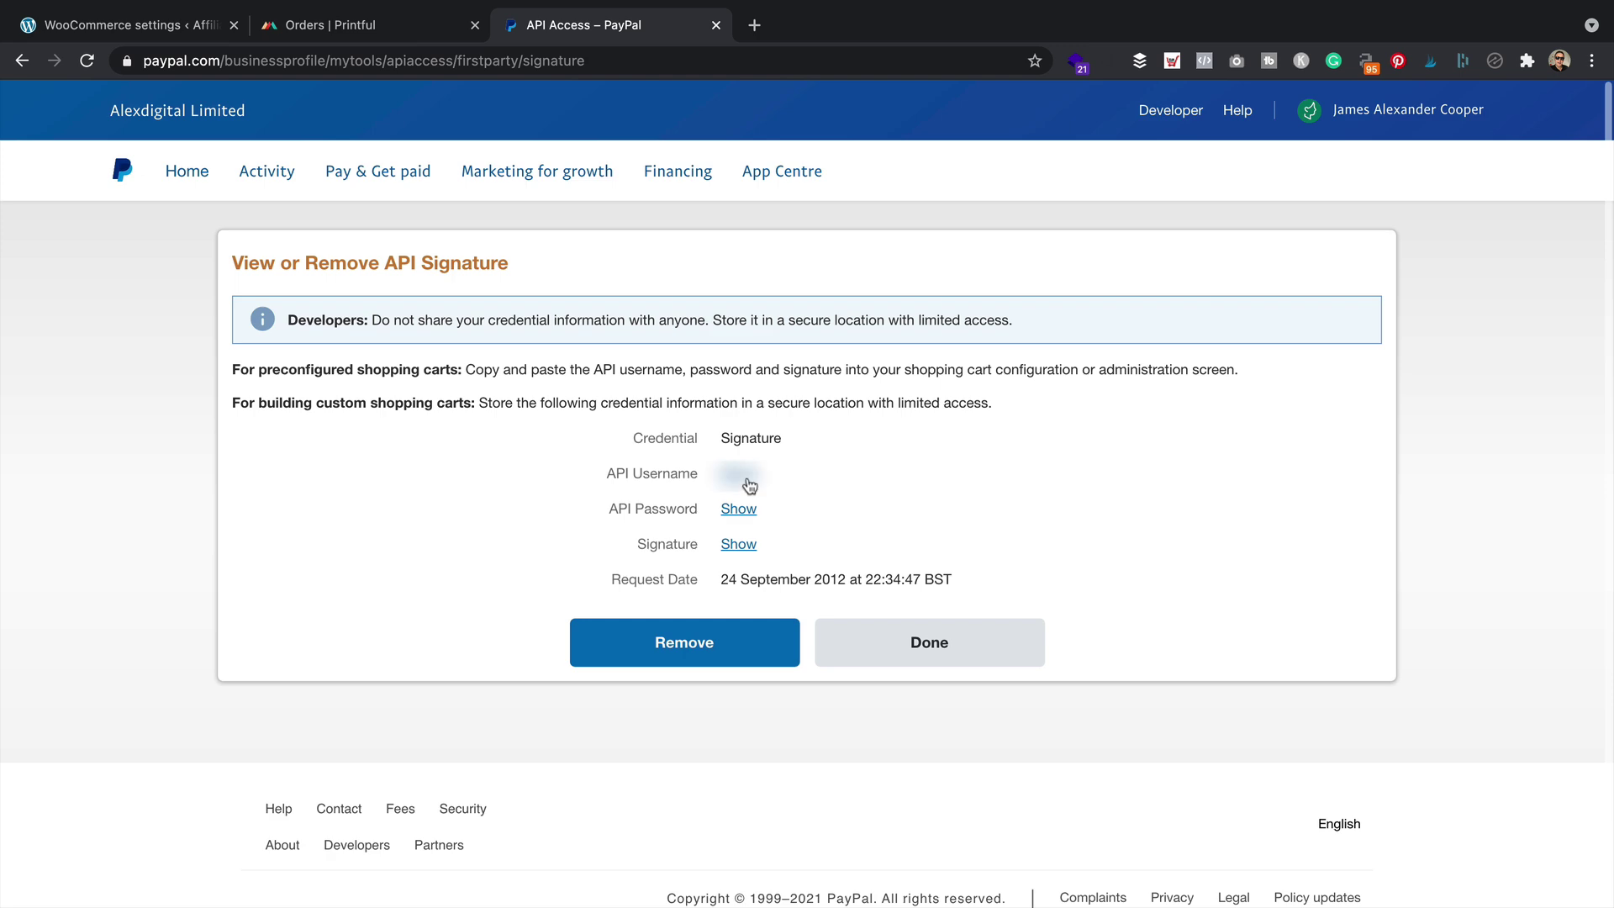
Copy the PayPal API username into WooCommerce's Live API username field
click(739, 474)
double_click(728, 473)
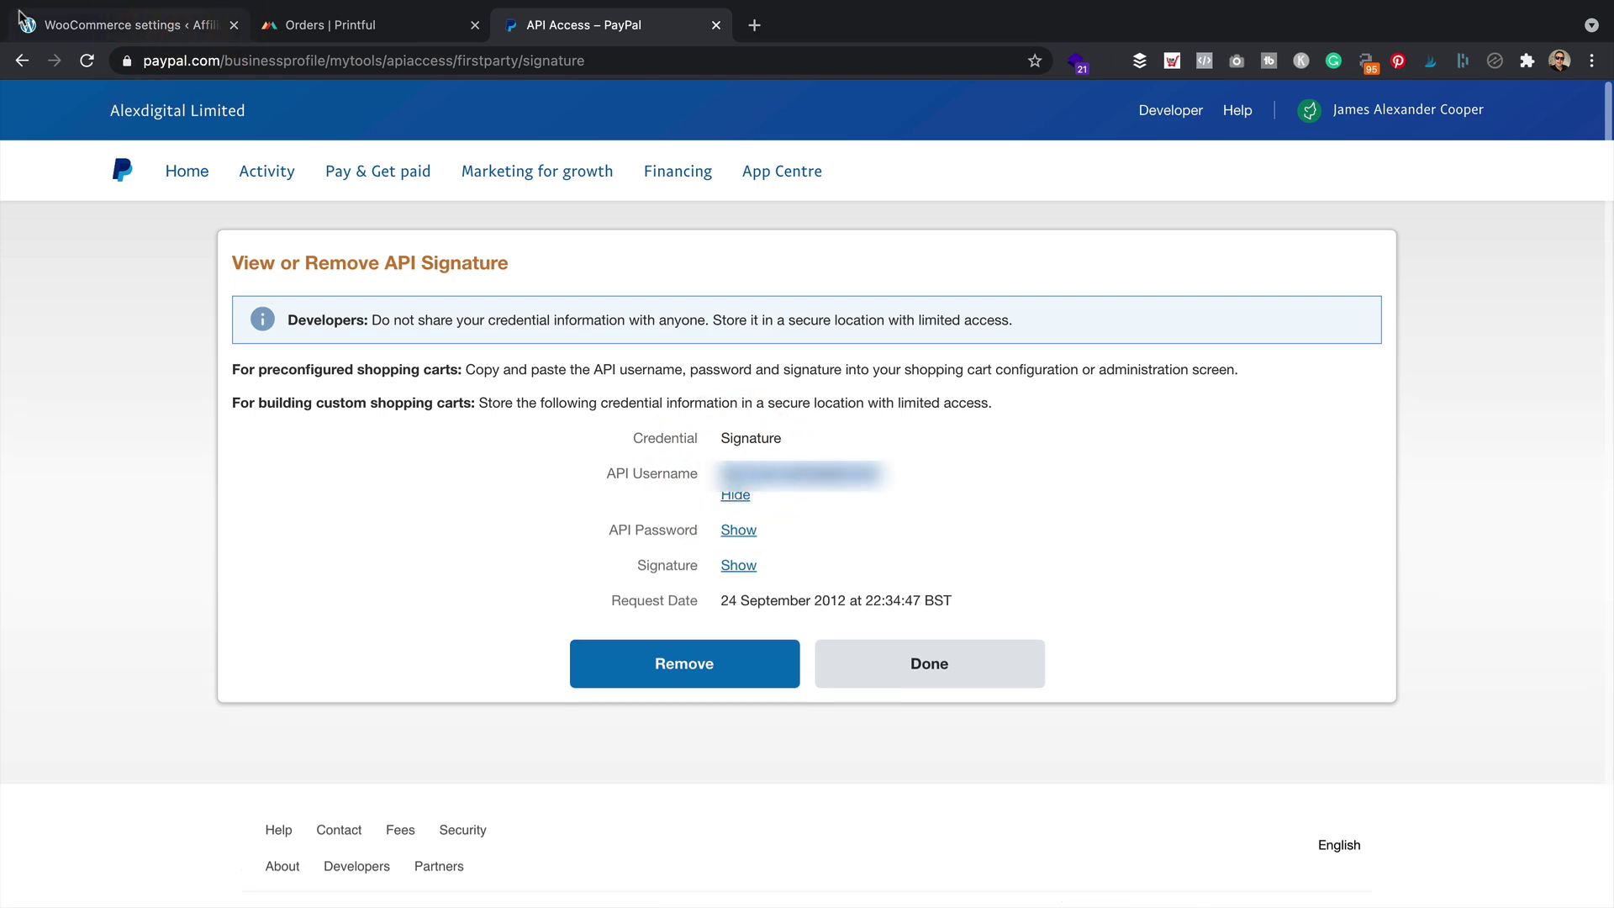
click(168, 25)
click(513, 616)
key(ctrl+v)
Copy the PayPal API password into the Live API password field
click(521, 677)
click(504, 25)
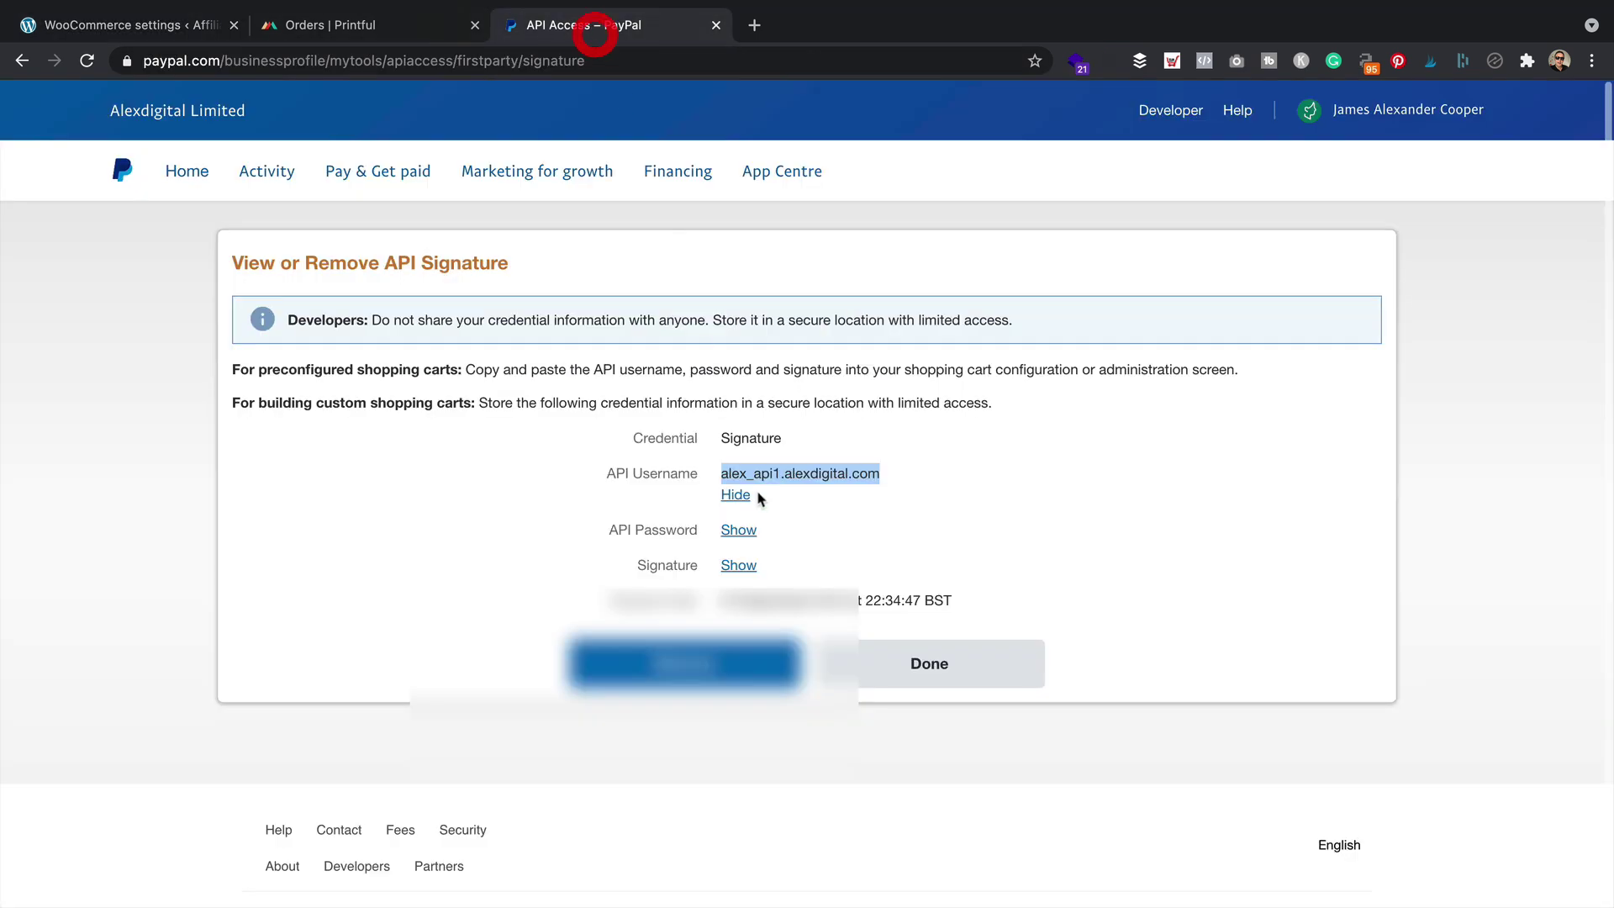
click(736, 529)
drag(866, 534, 698, 536)
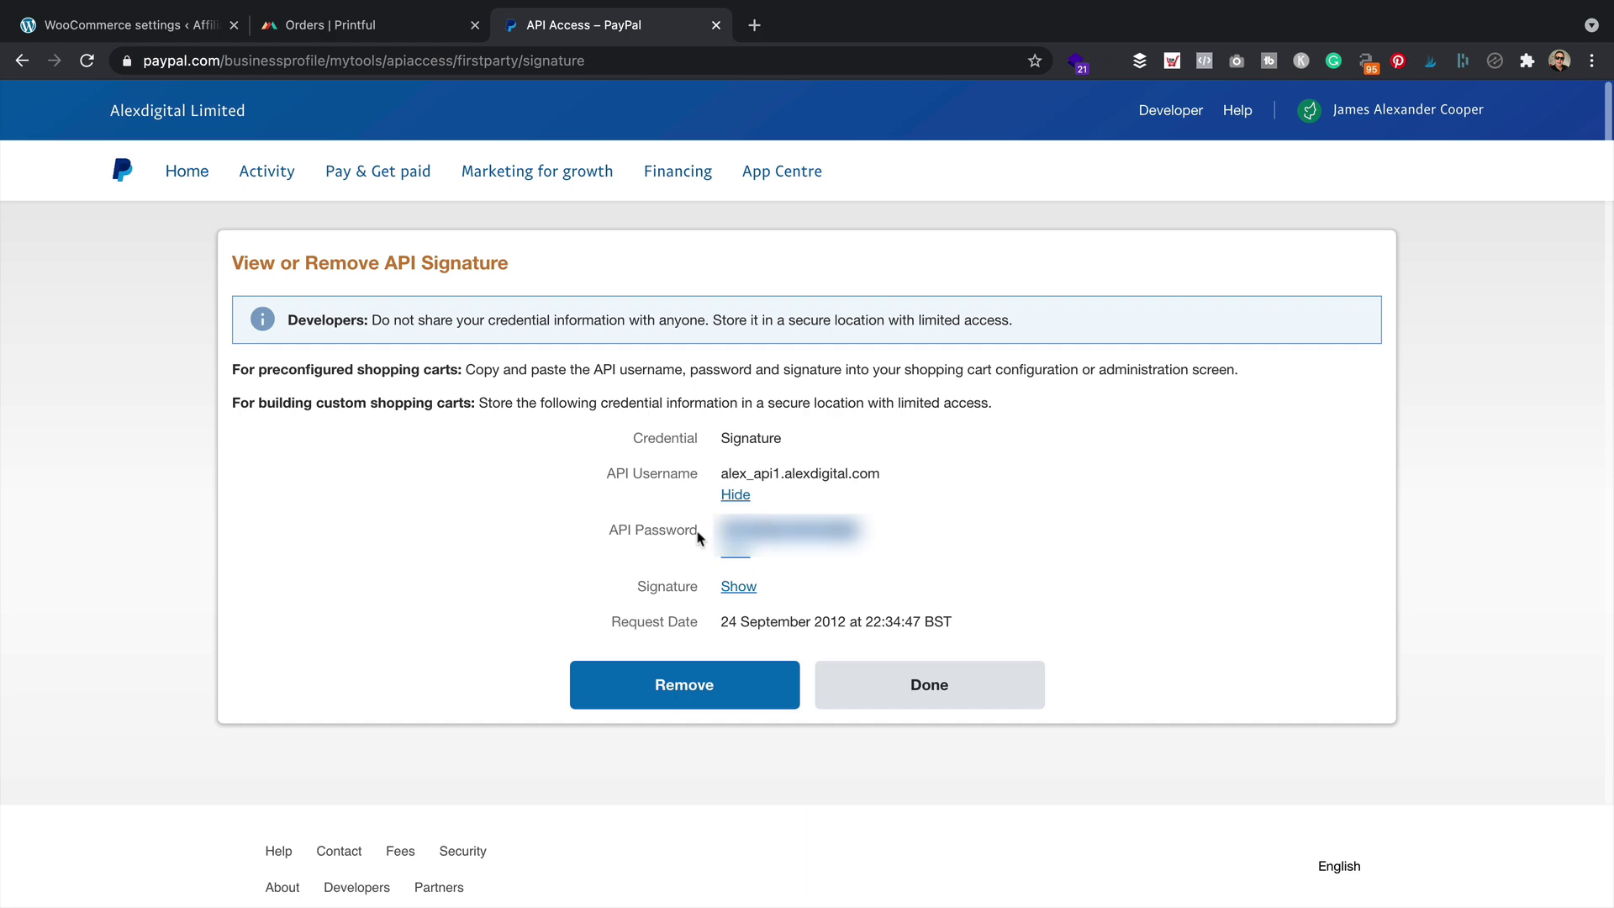
click(130, 25)
key(ctrl+v)
Copy the PayPal API signature into the Live API signature field
click(511, 738)
click(626, 25)
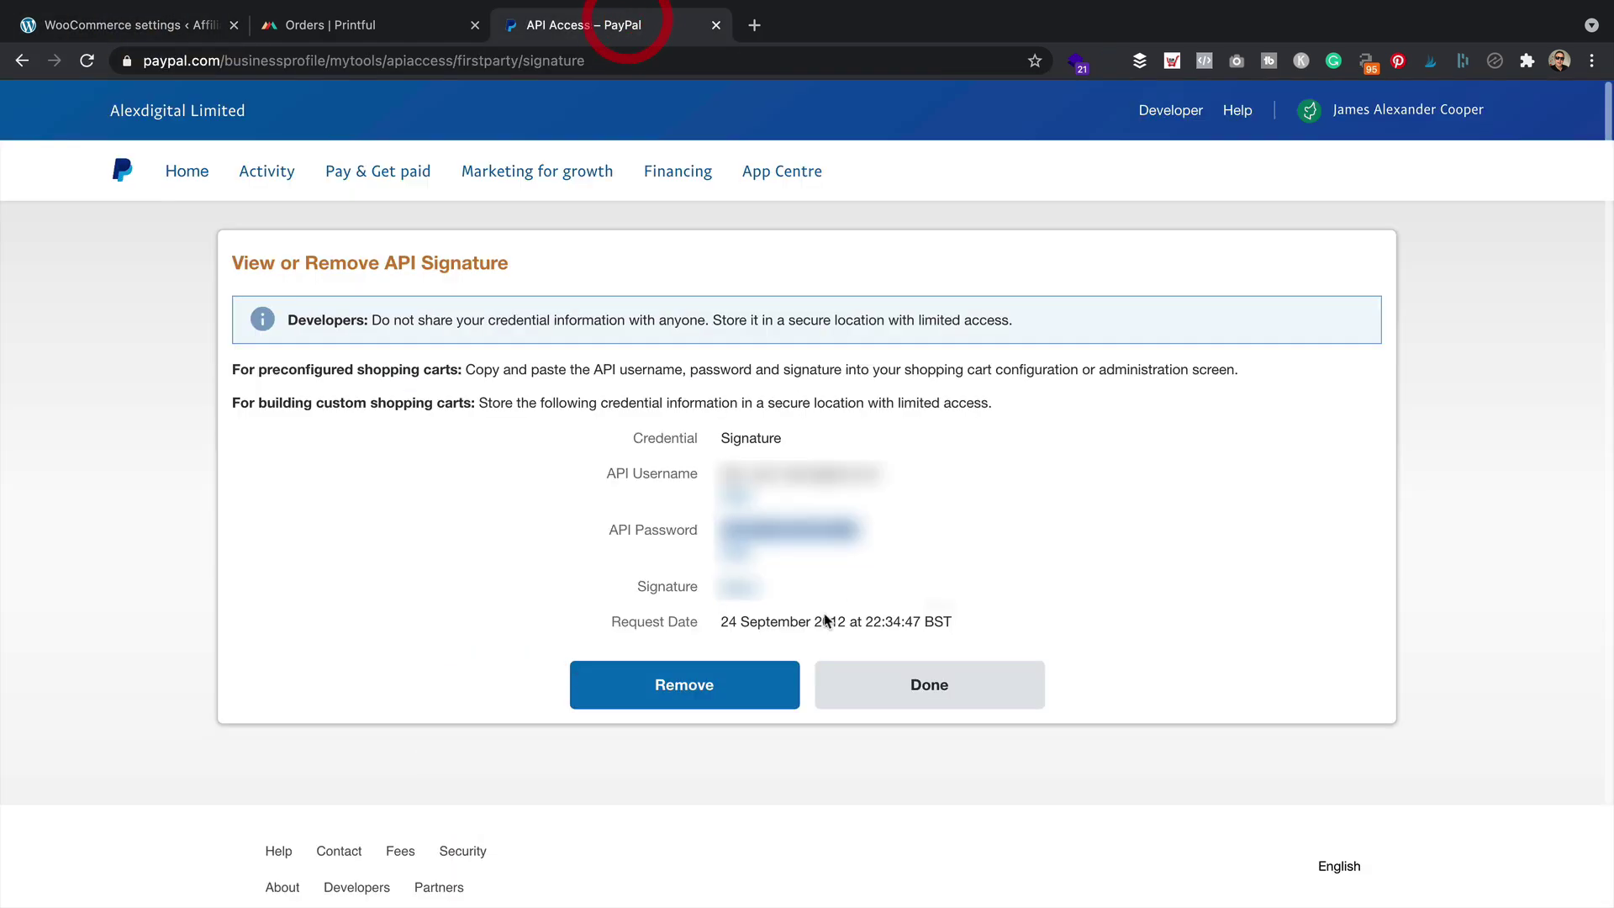
click(737, 574)
drag(1180, 587, 719, 595)
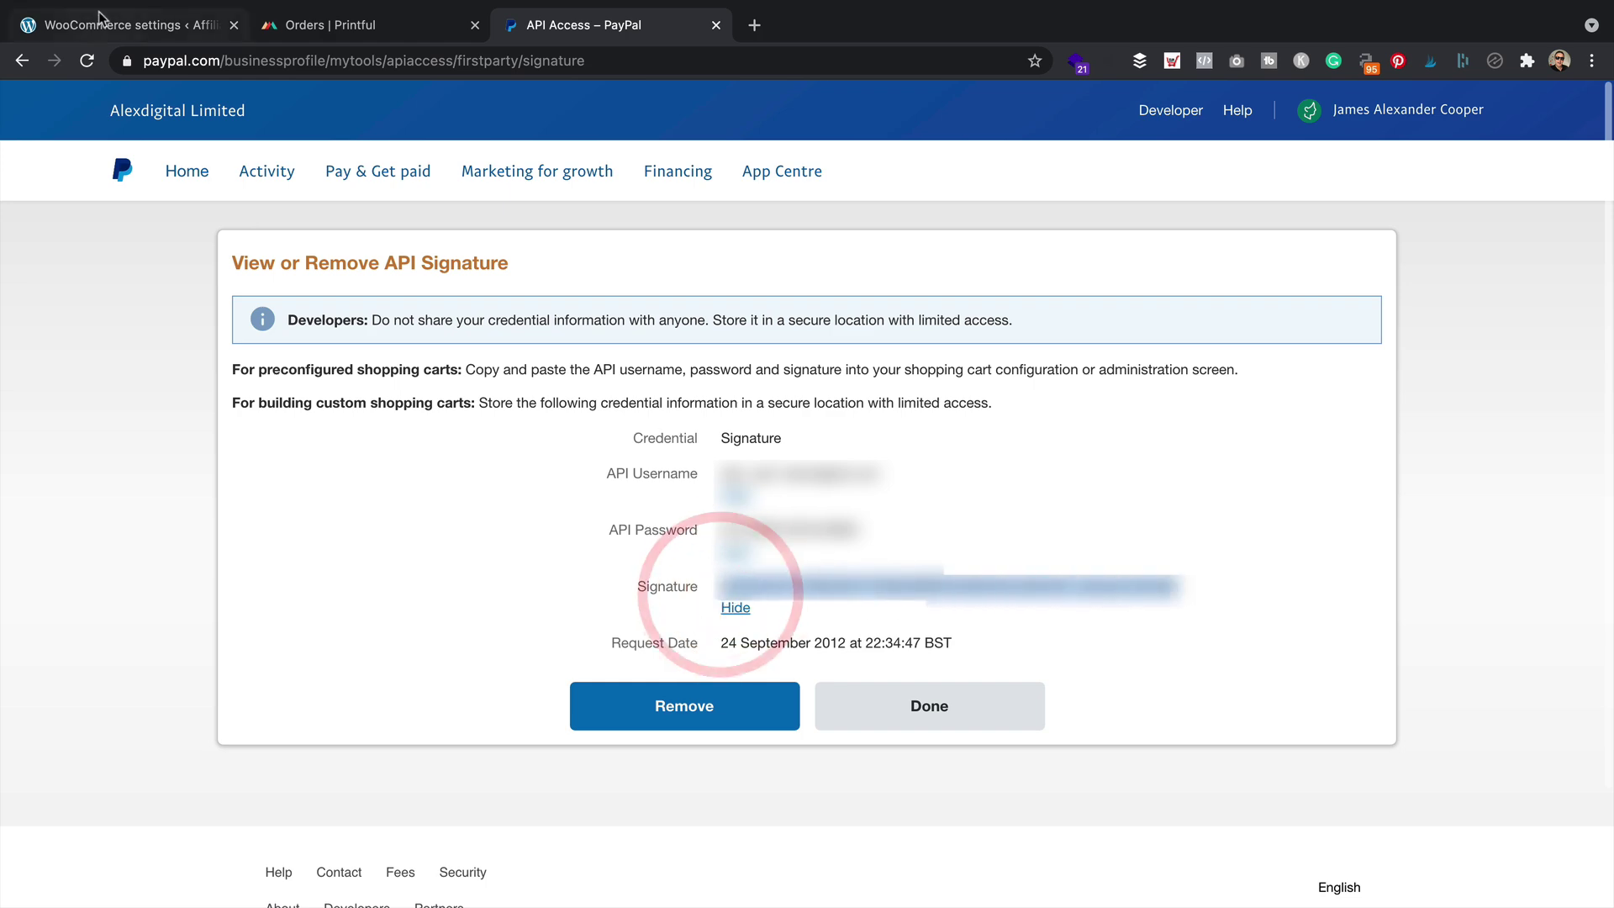
click(103, 25)
key(super+v)
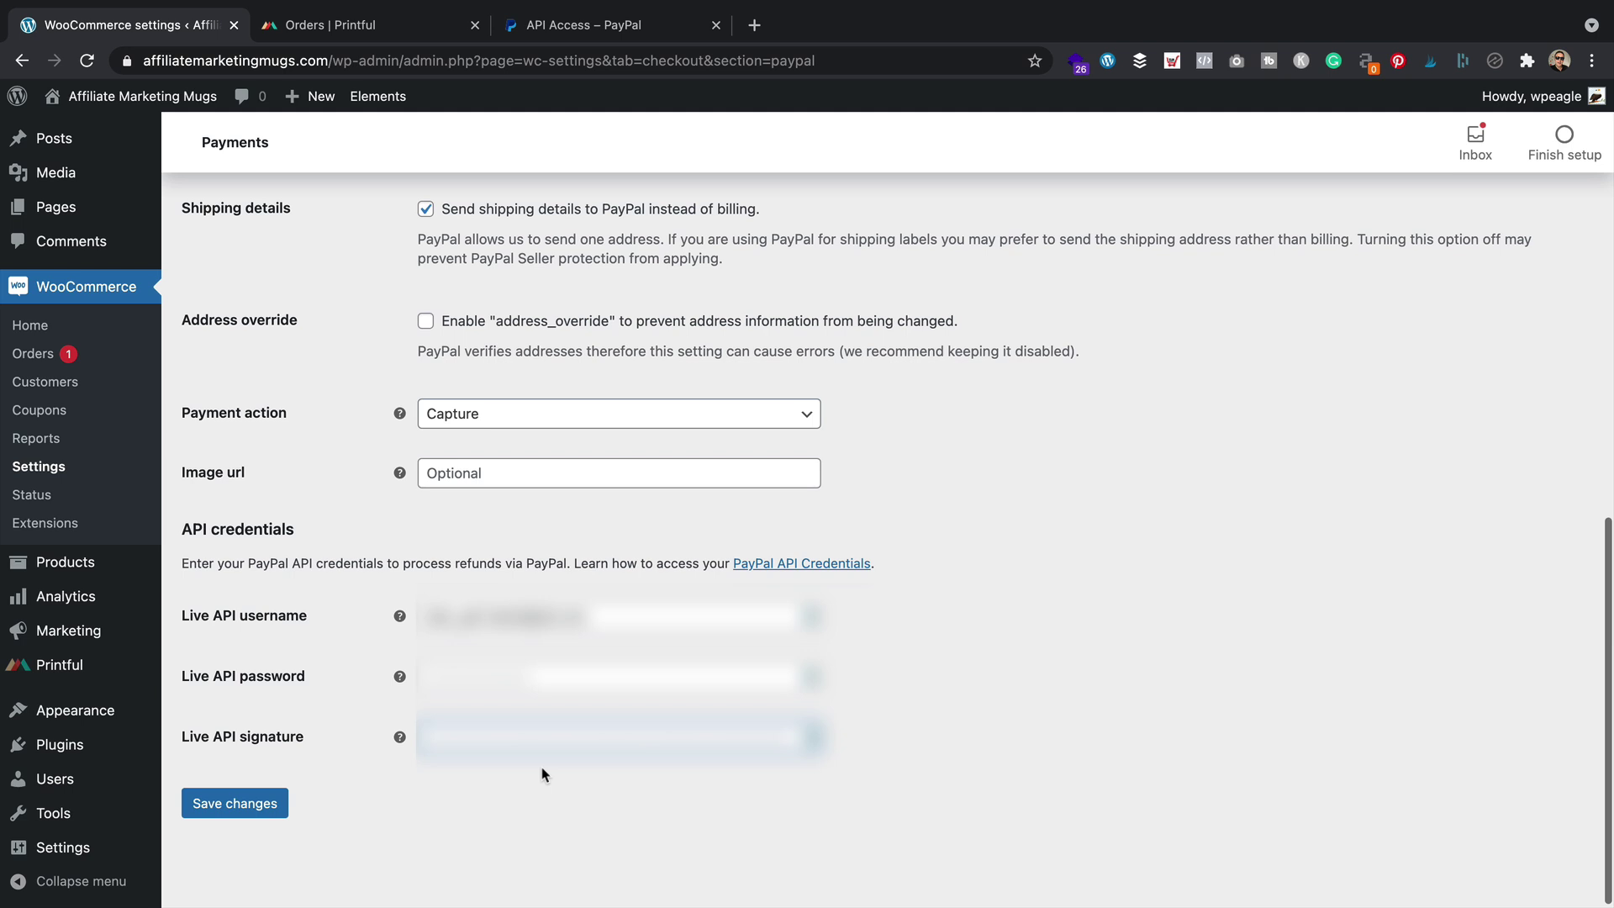
Save changes to the PayPal Standard settings, then go back to the API Access – PayPal tab
click(234, 805)
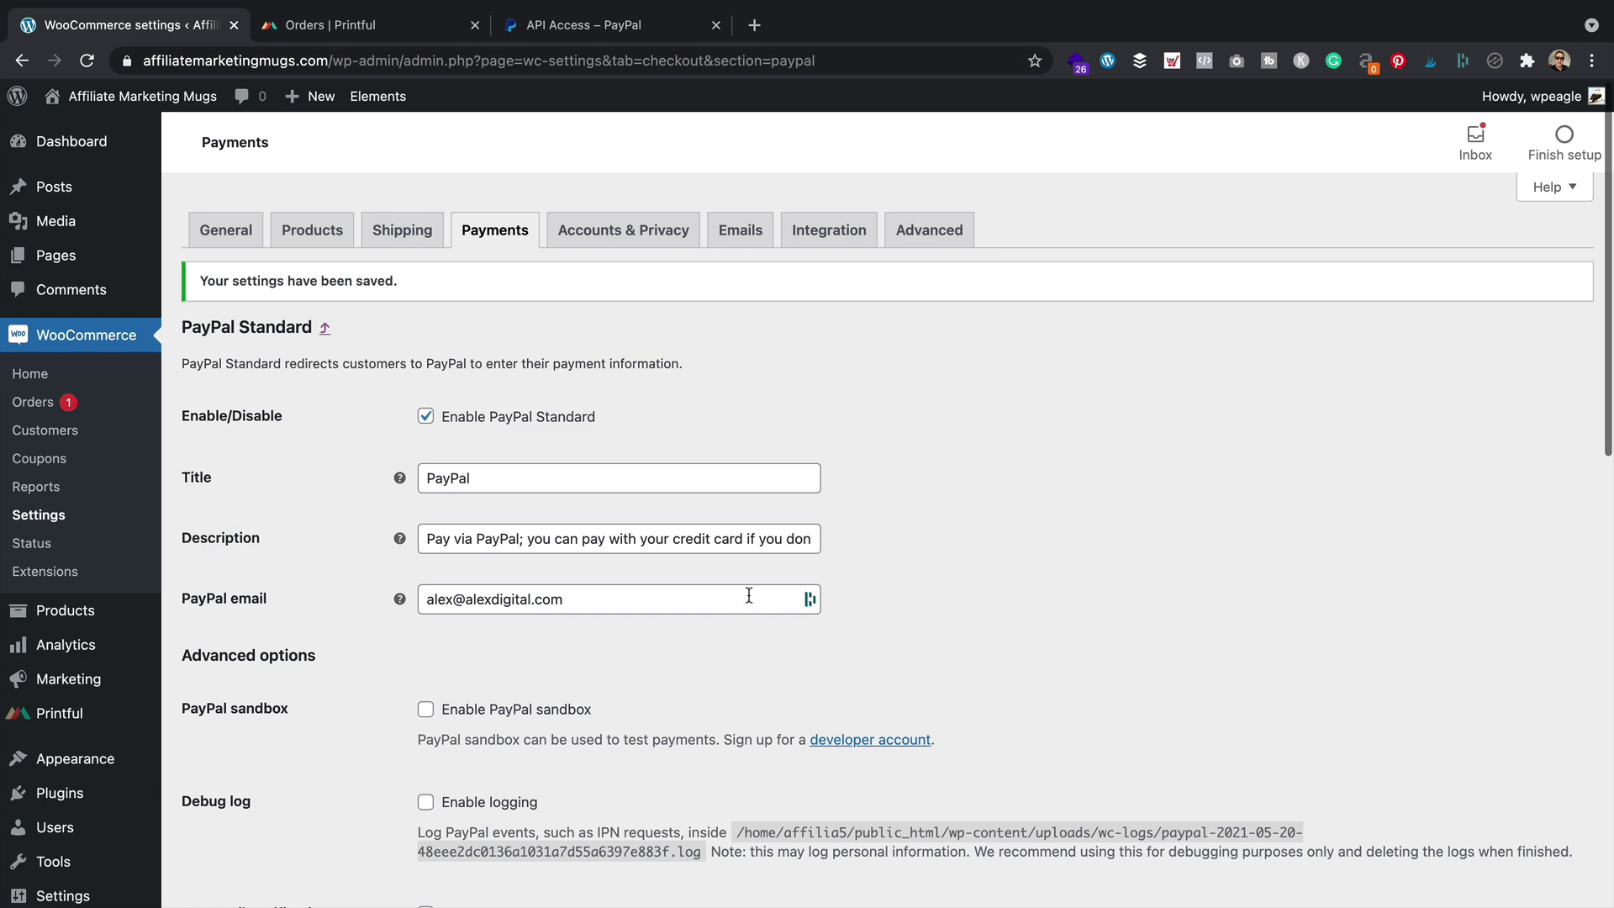
click(605, 26)
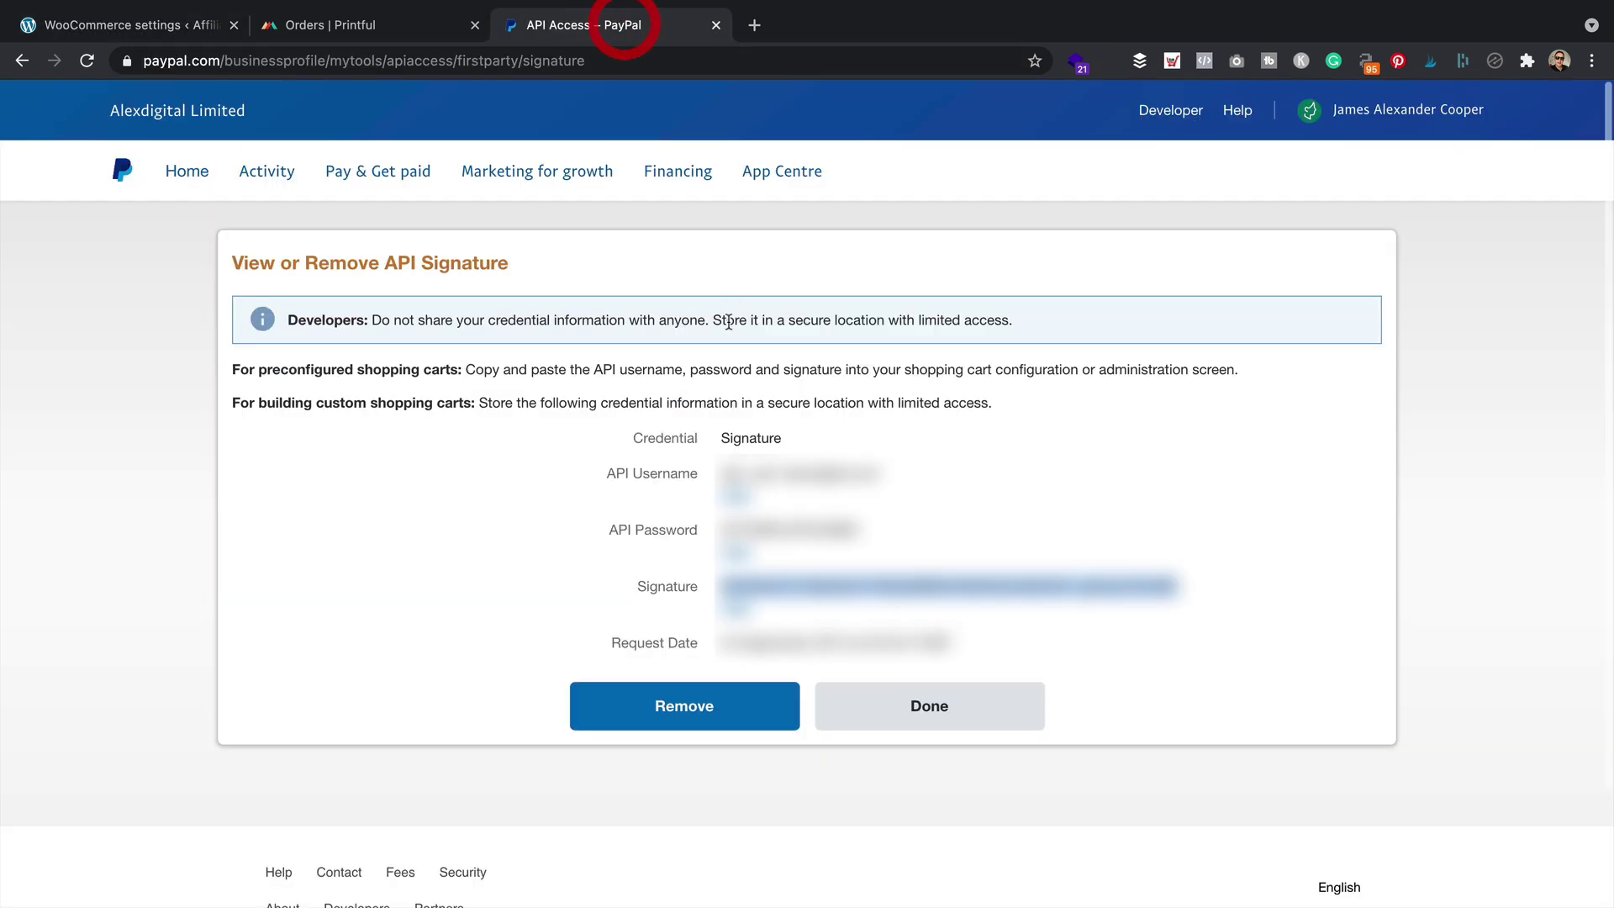
Close the API credentials view and search 'paypal standard woocommerce' to open the WooCommerce docs guide
click(993, 711)
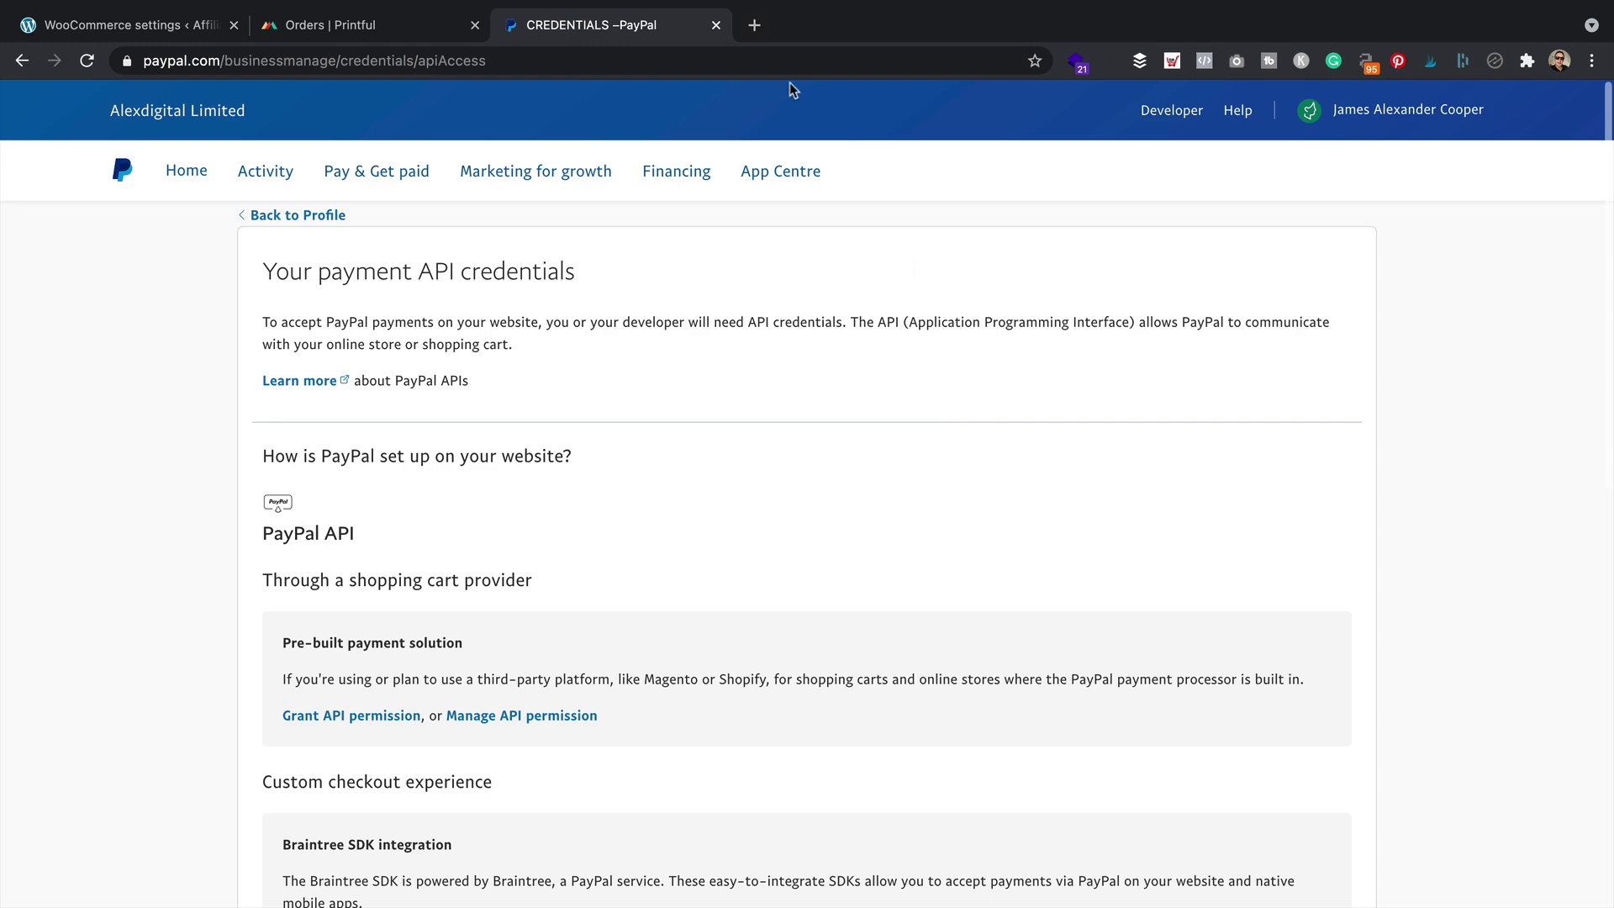
click(754, 25)
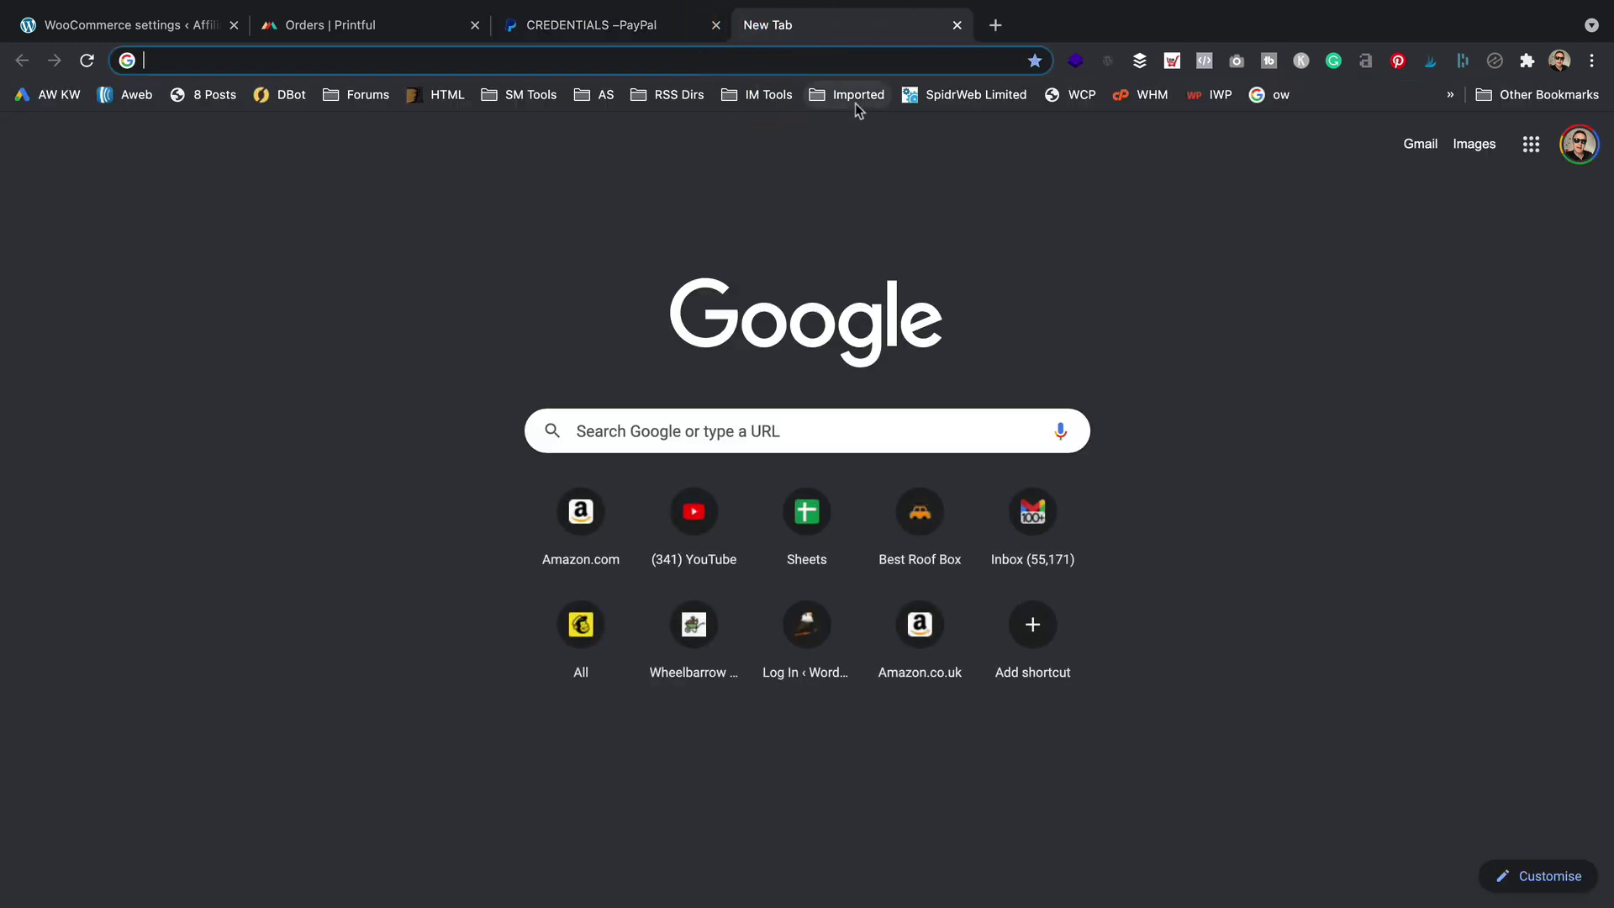
text(paypal standard woocommerce)
key(Return)
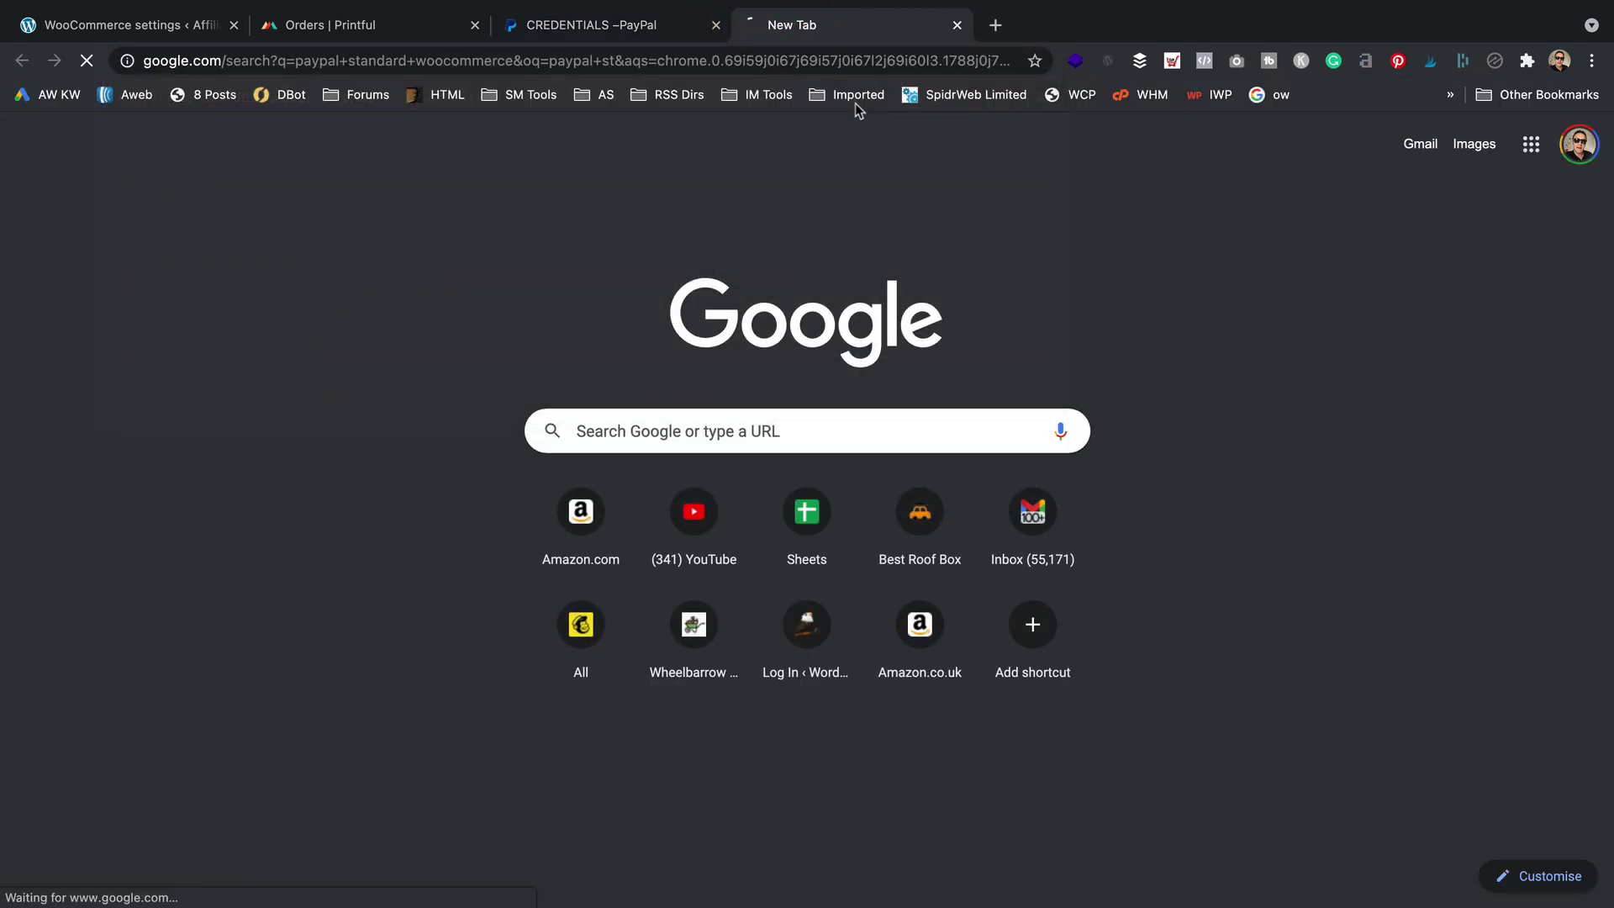
click(358, 286)
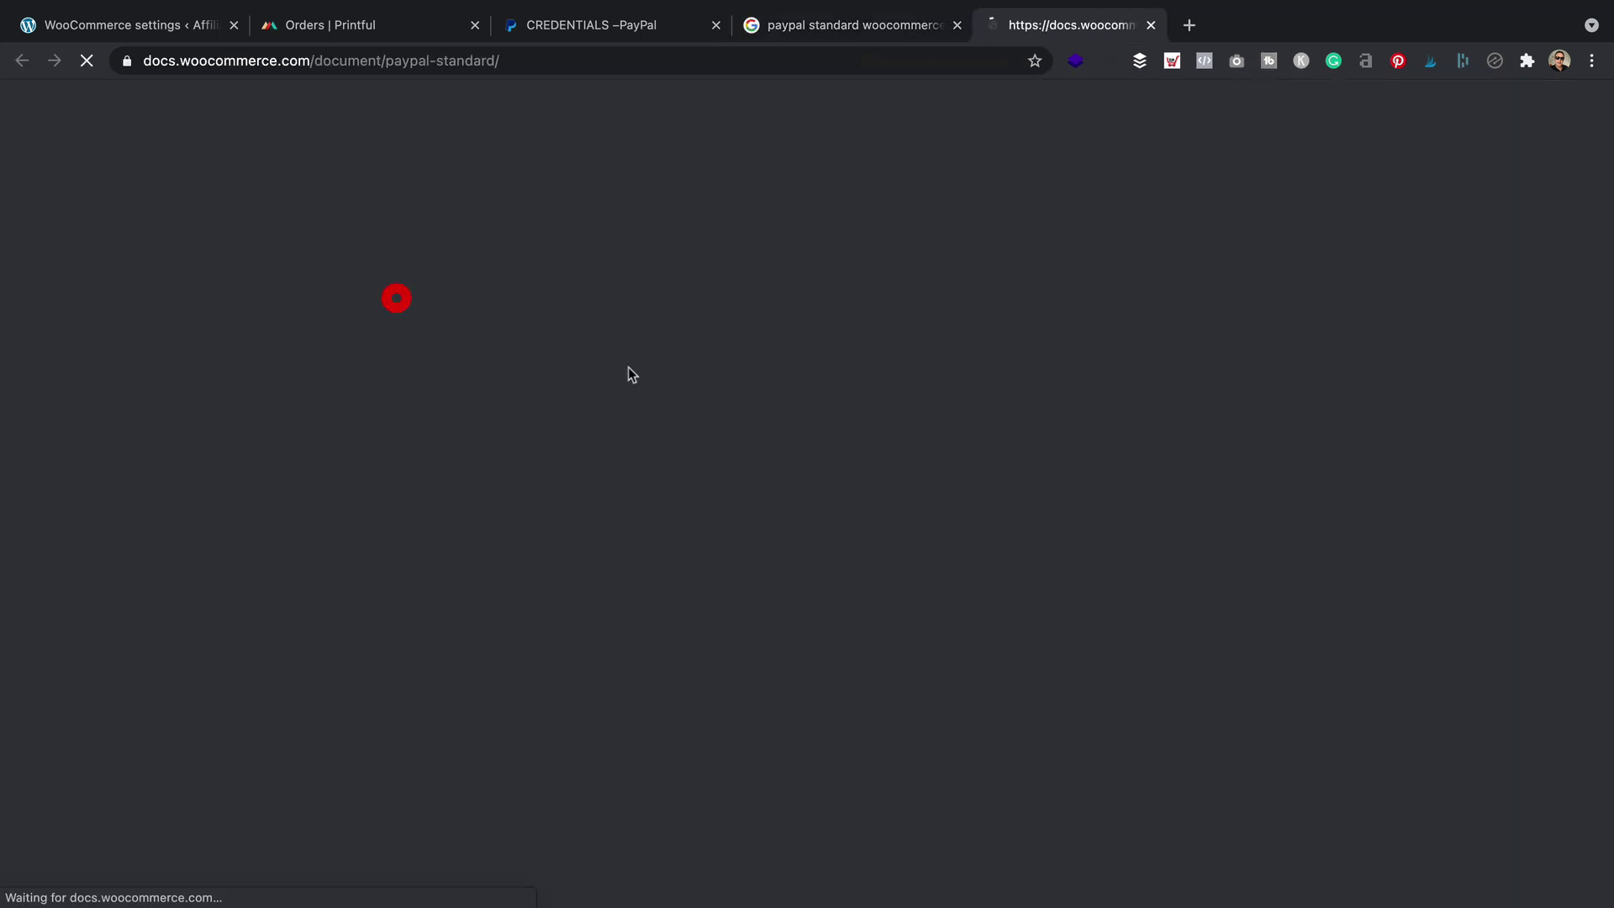
Copy the example IPN URL from the PayPal Standard guide
scroll(771, 398, down, 4)
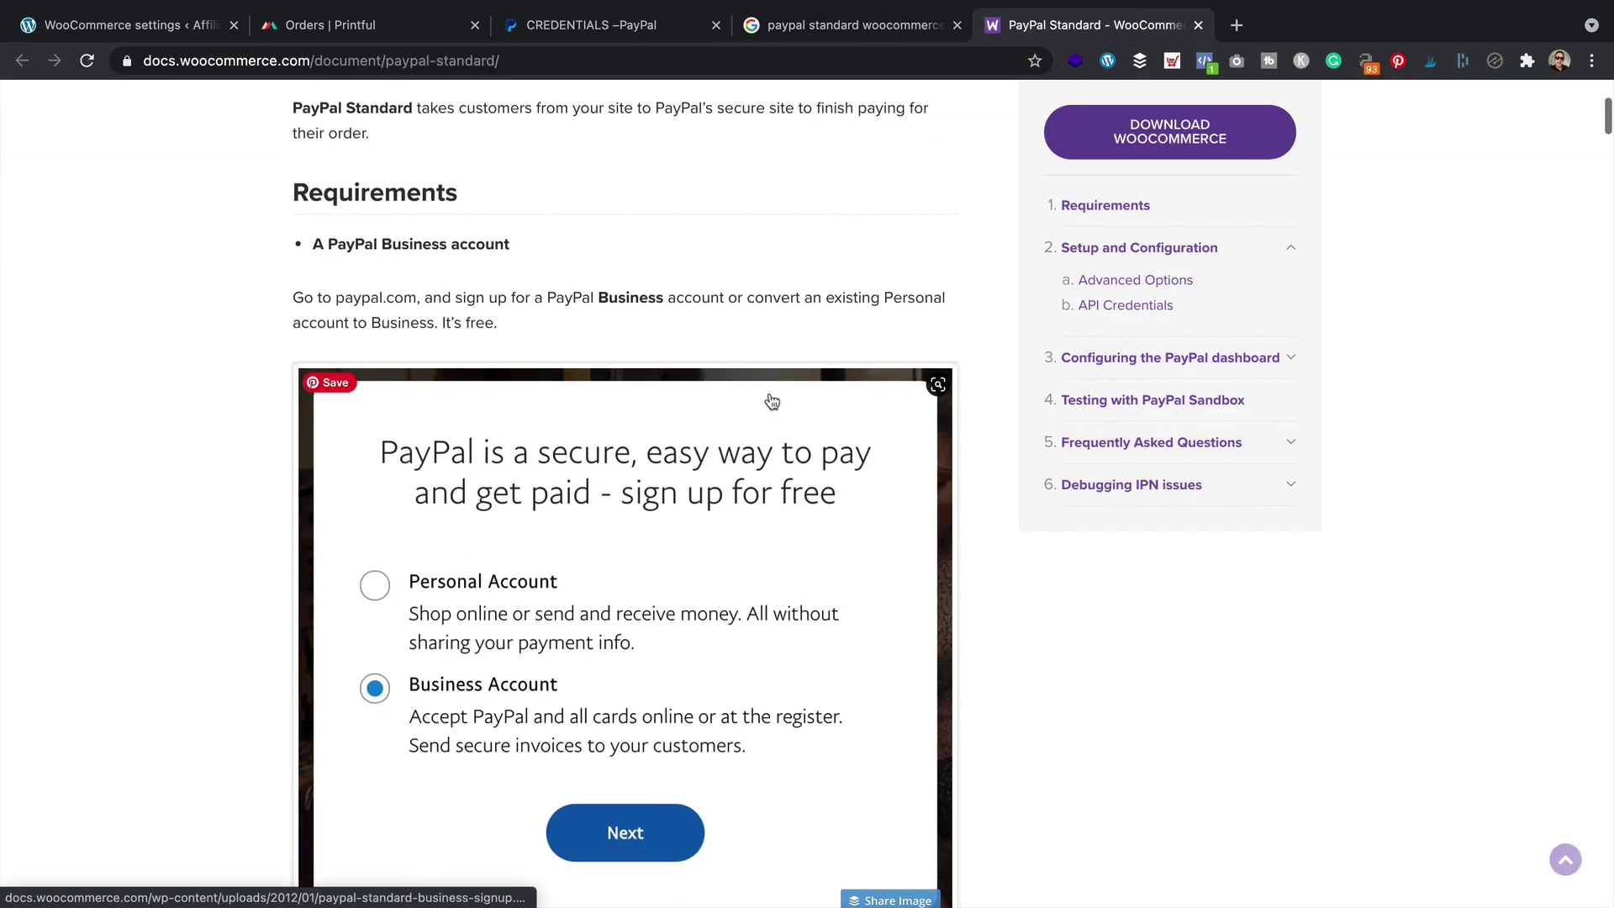
scroll(740, 481, down, 15)
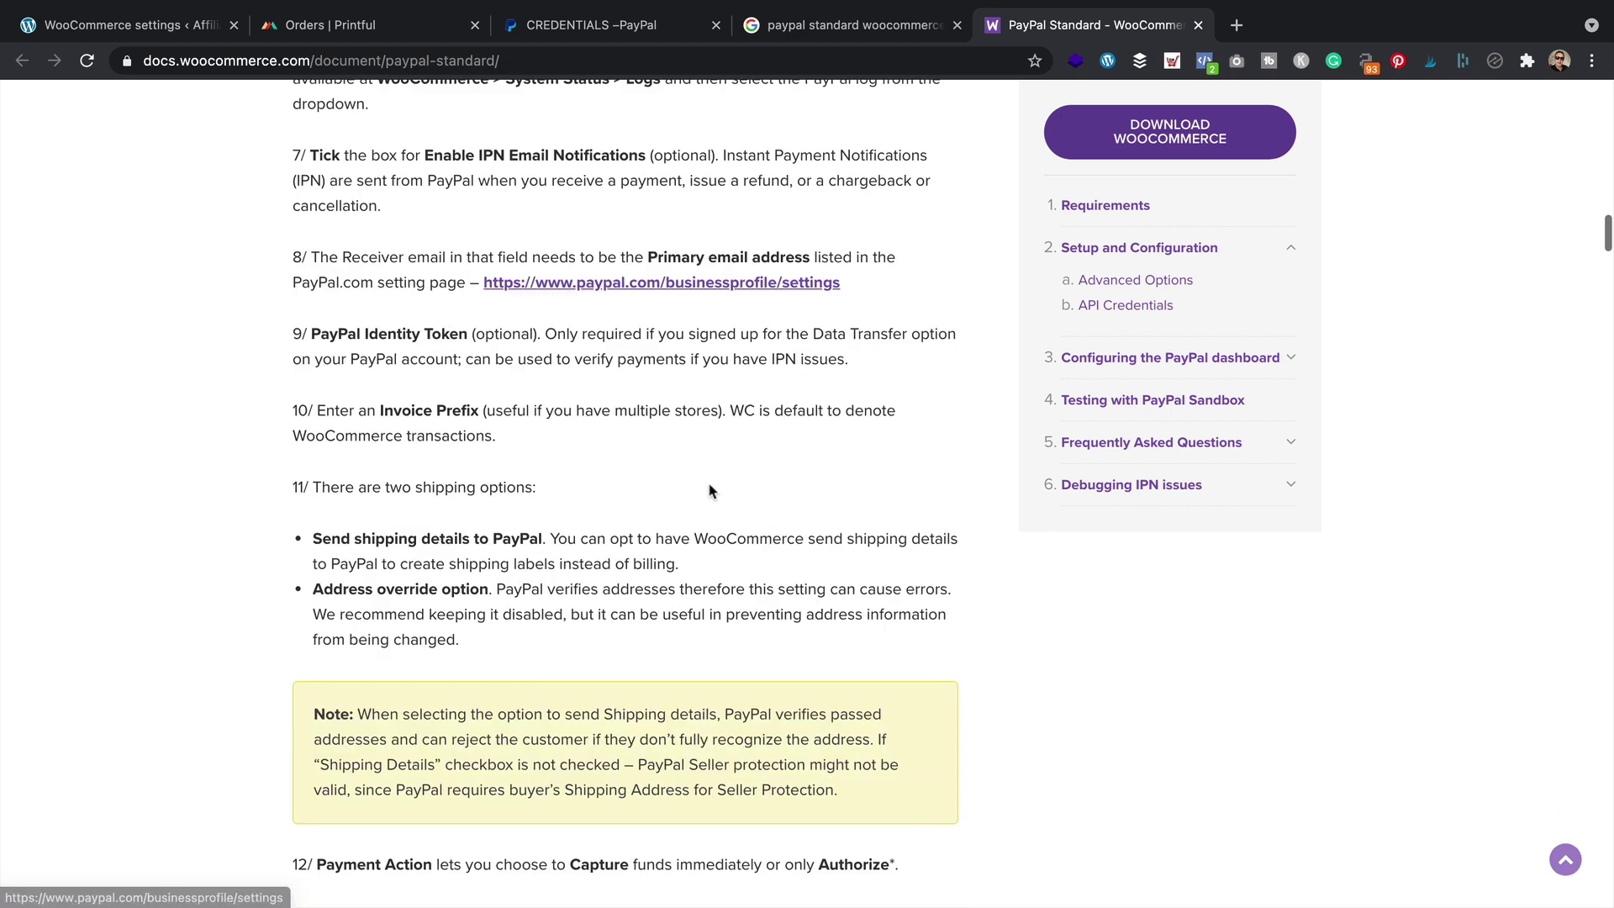
scroll(716, 493, down, 9)
scroll(679, 430, down, 13)
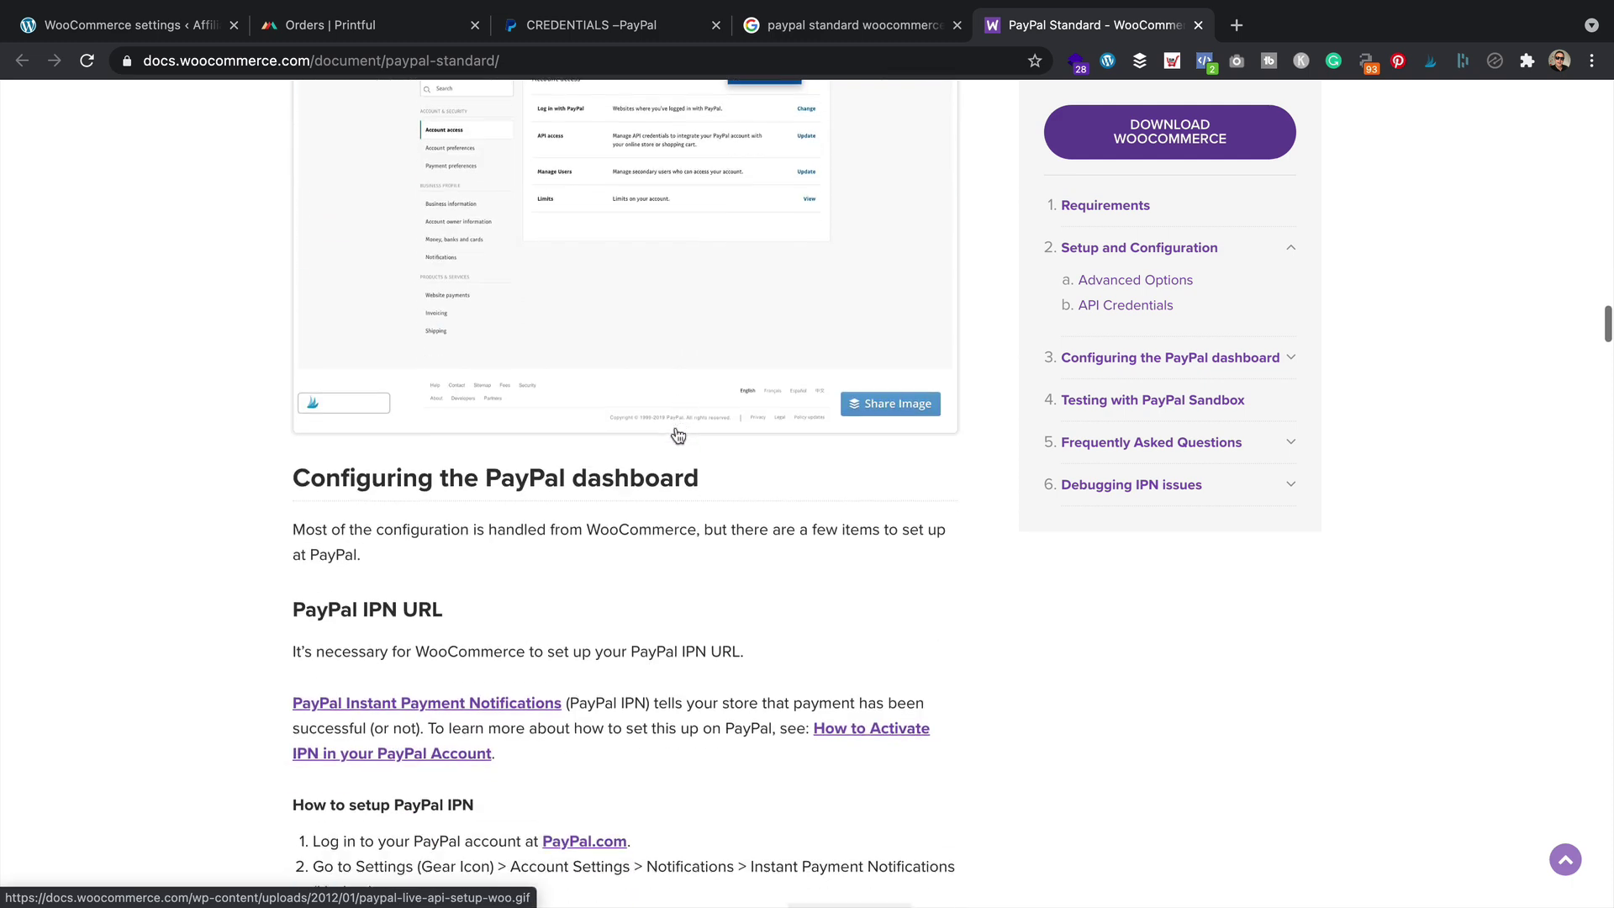
scroll(678, 436, down, 5)
scroll(639, 521, down, 1)
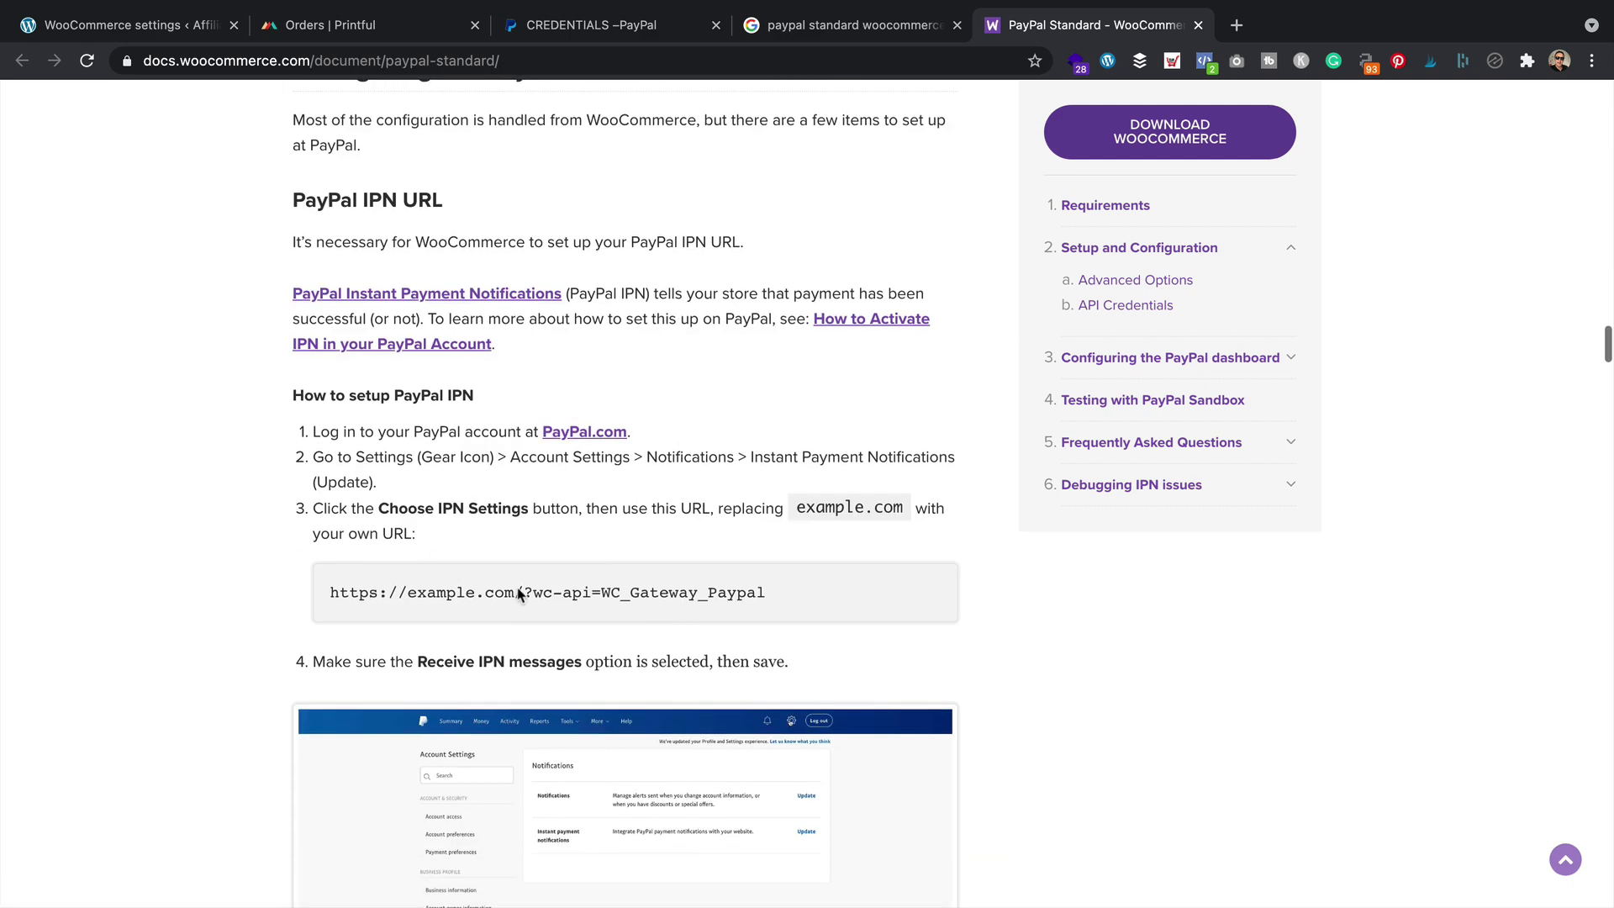
drag(783, 594, 330, 593)
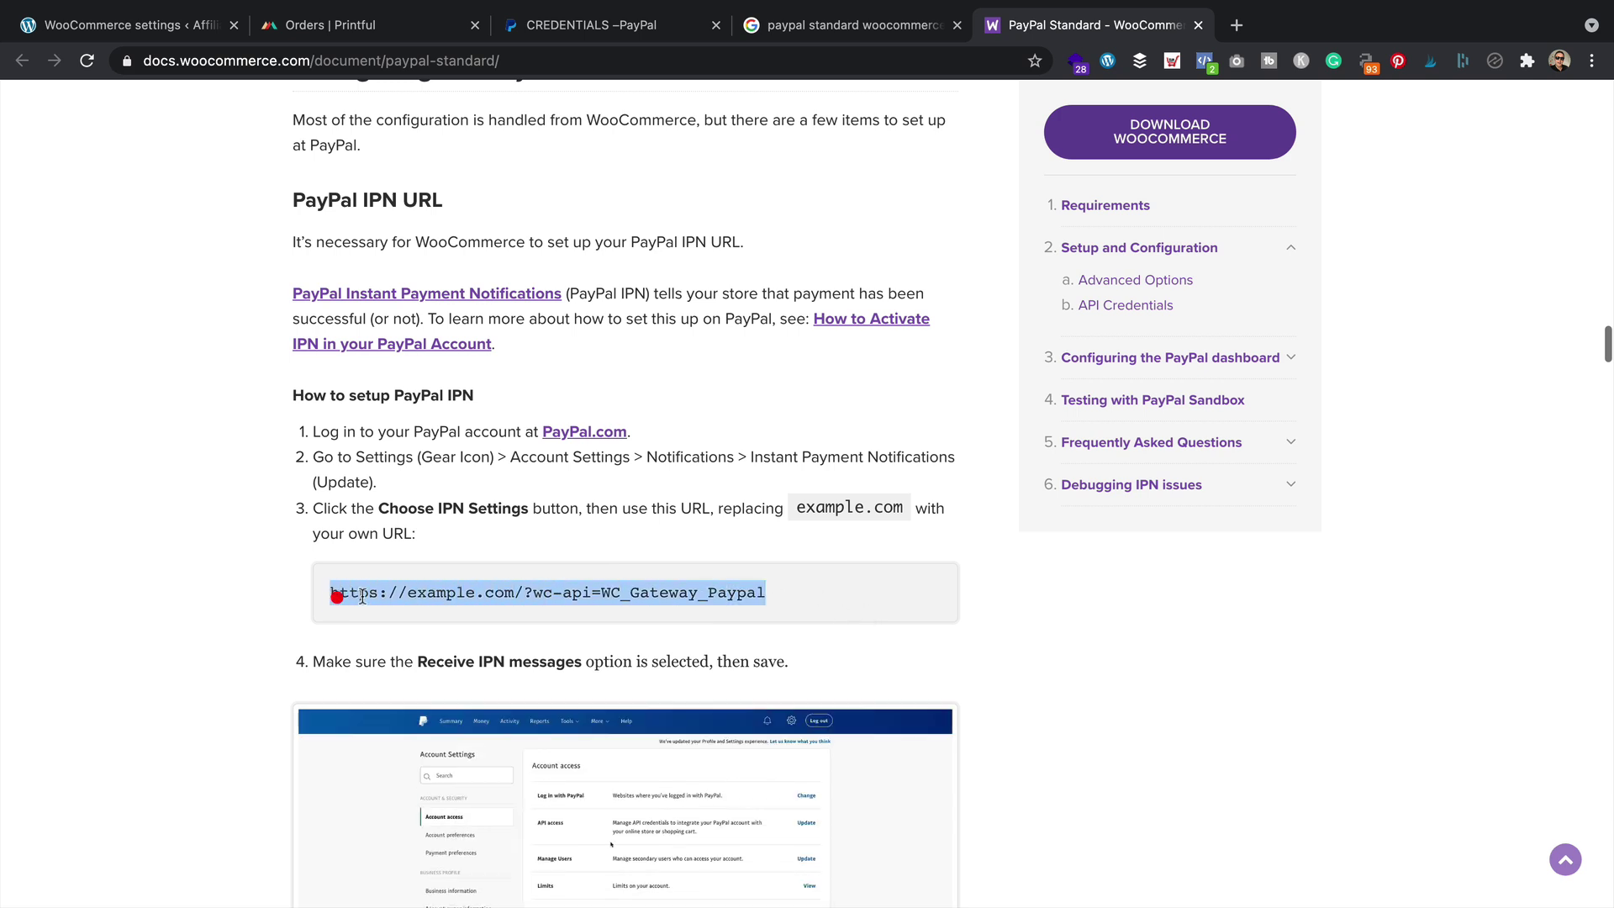
right_click(332, 594)
click(421, 637)
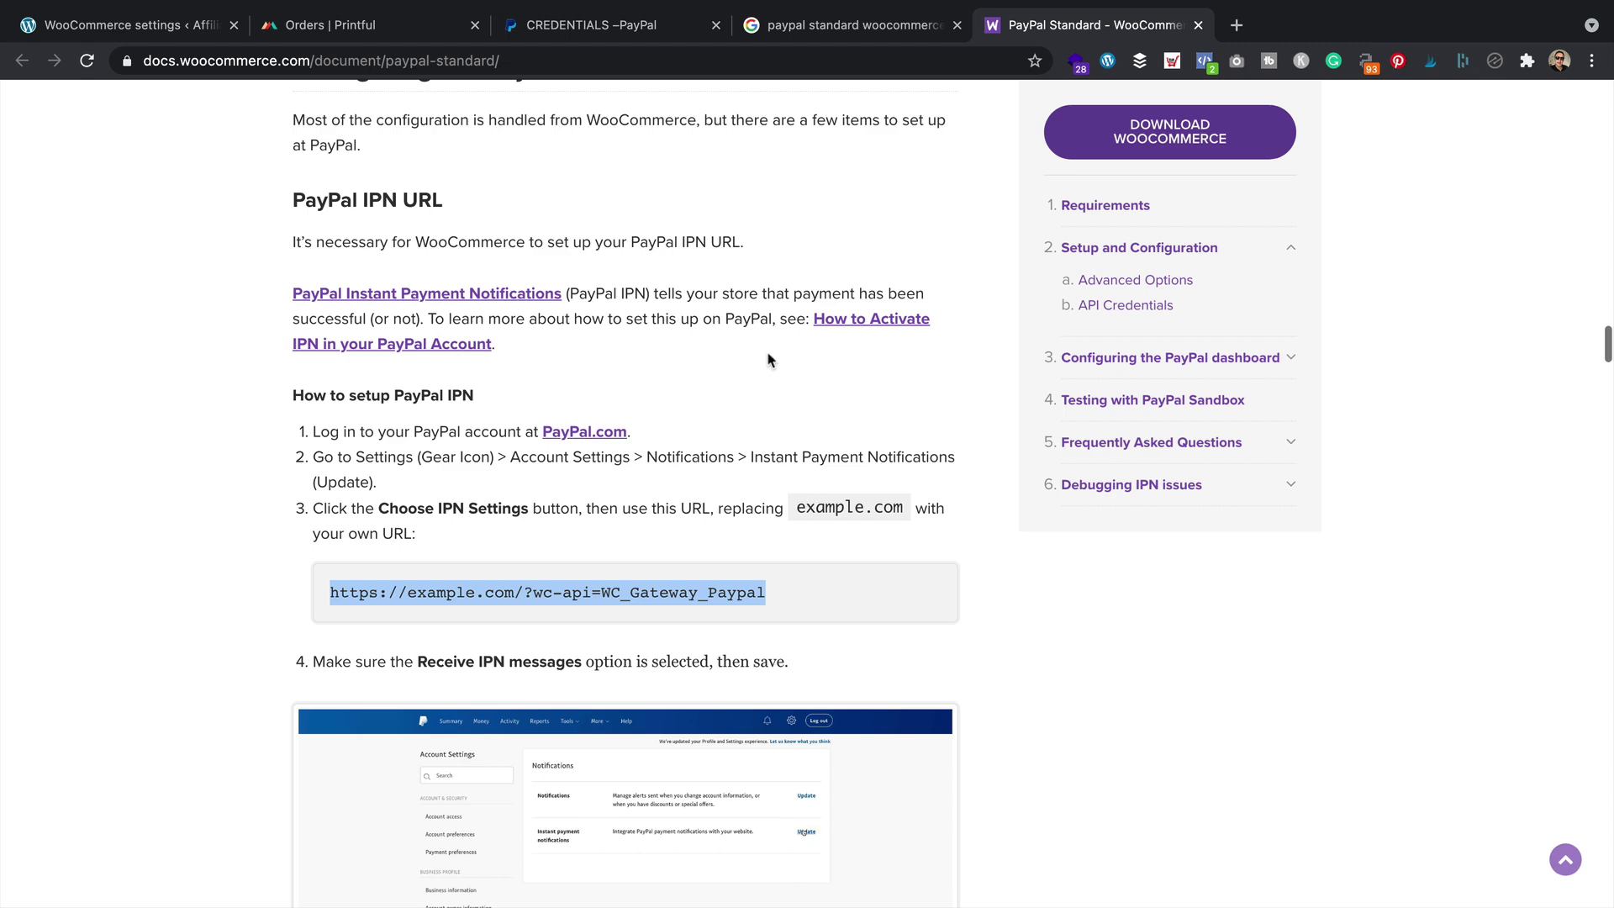
In PayPal, go to Account settings > Notifications > Instant payment notifications
click(586, 25)
click(1408, 109)
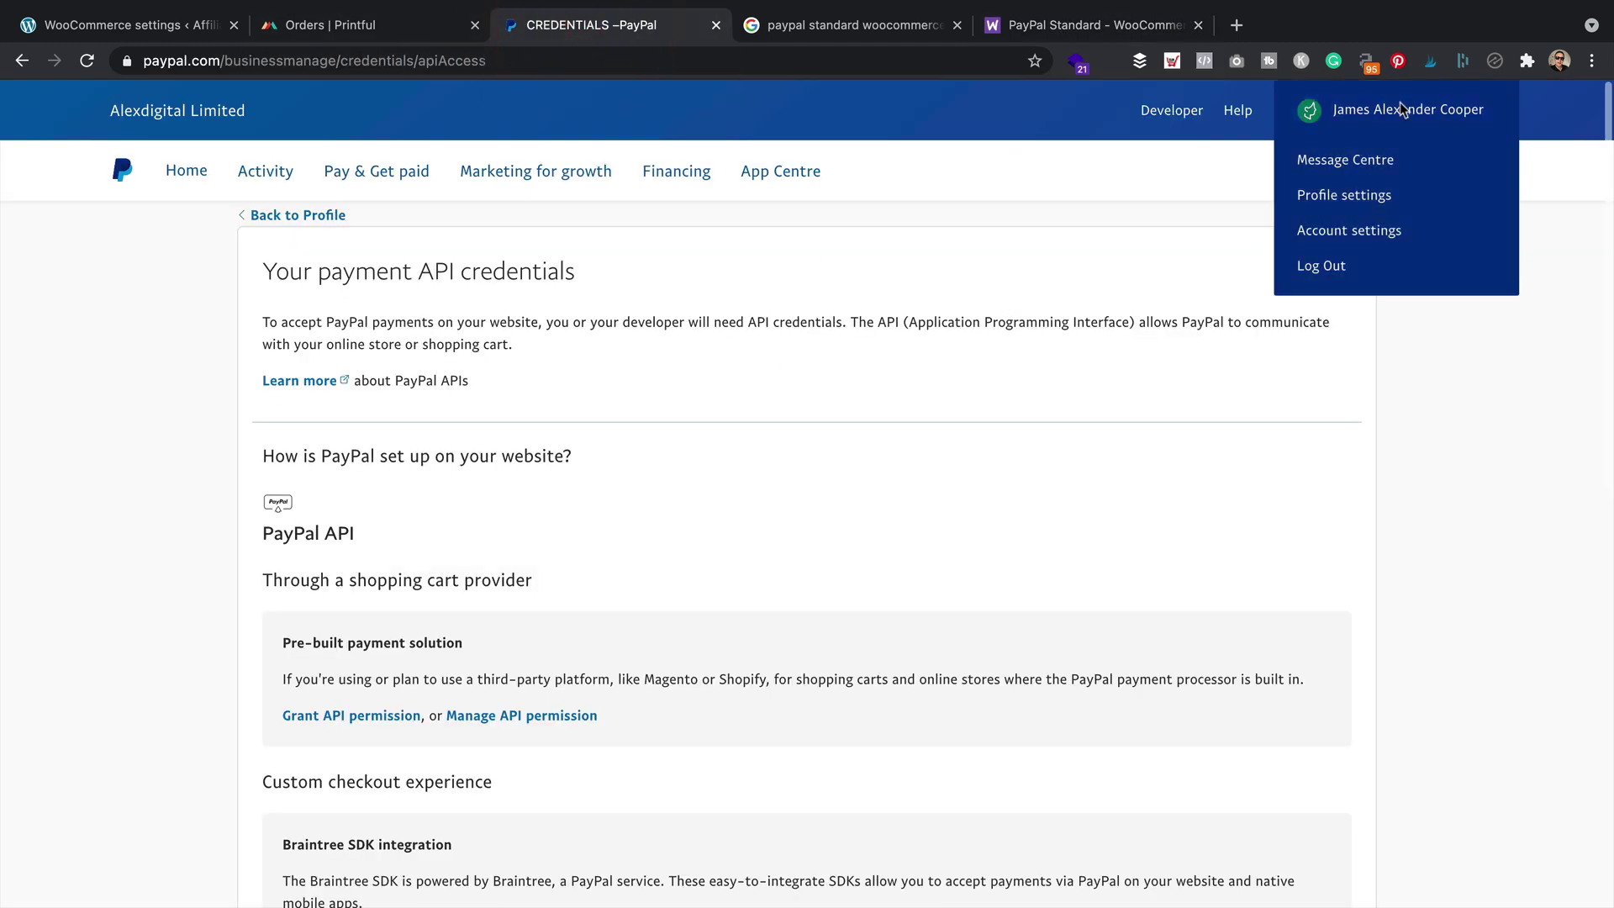
click(1369, 235)
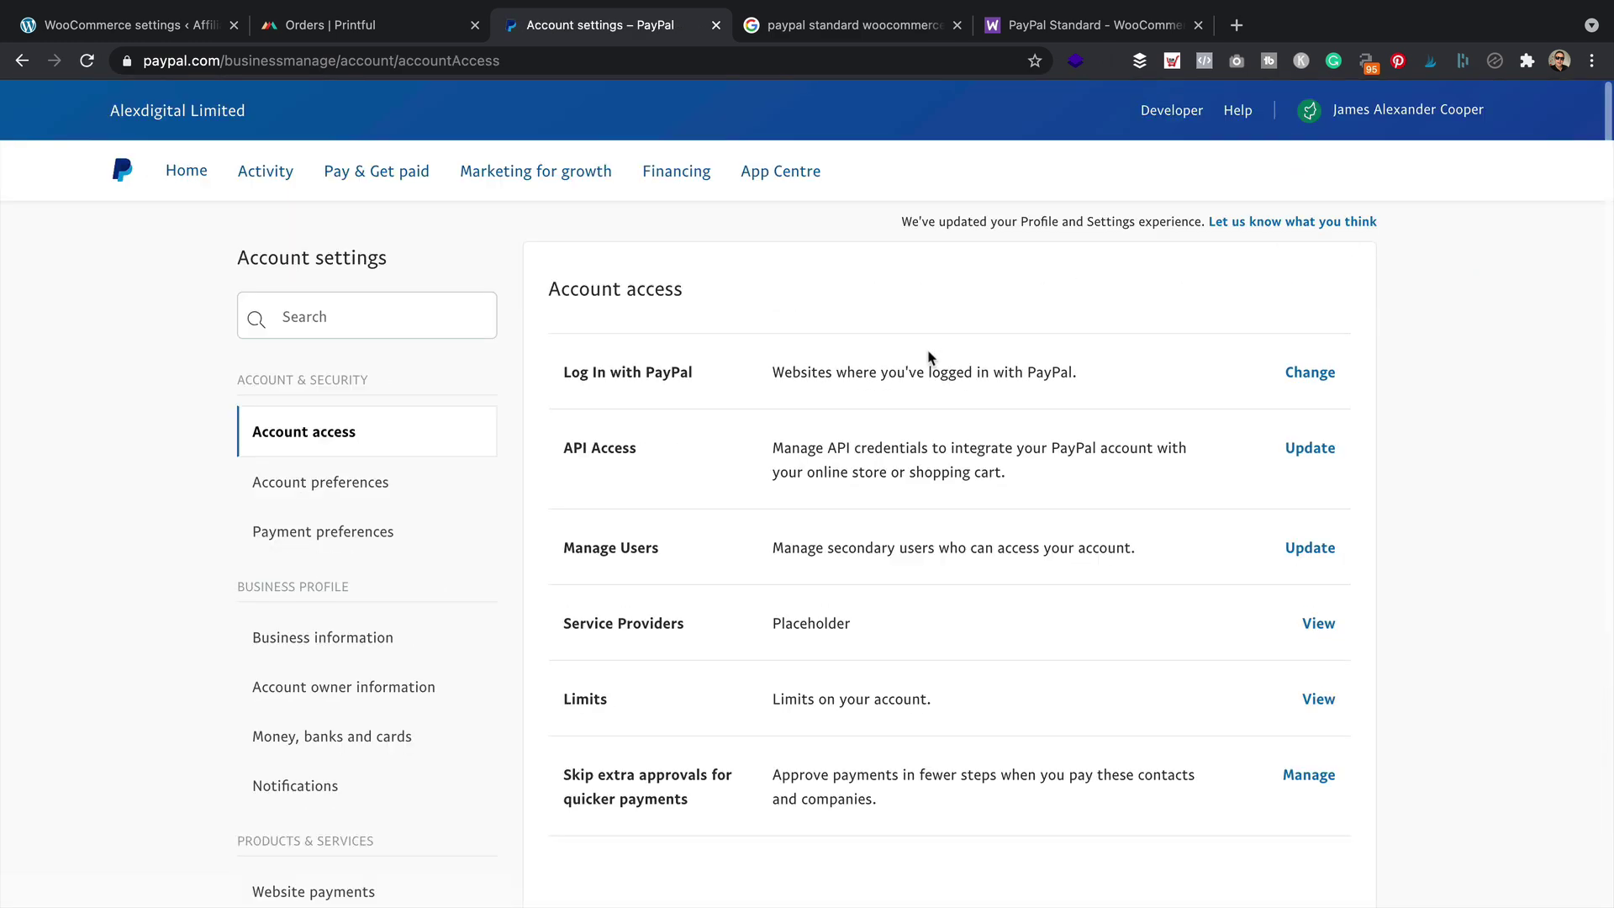
click(312, 787)
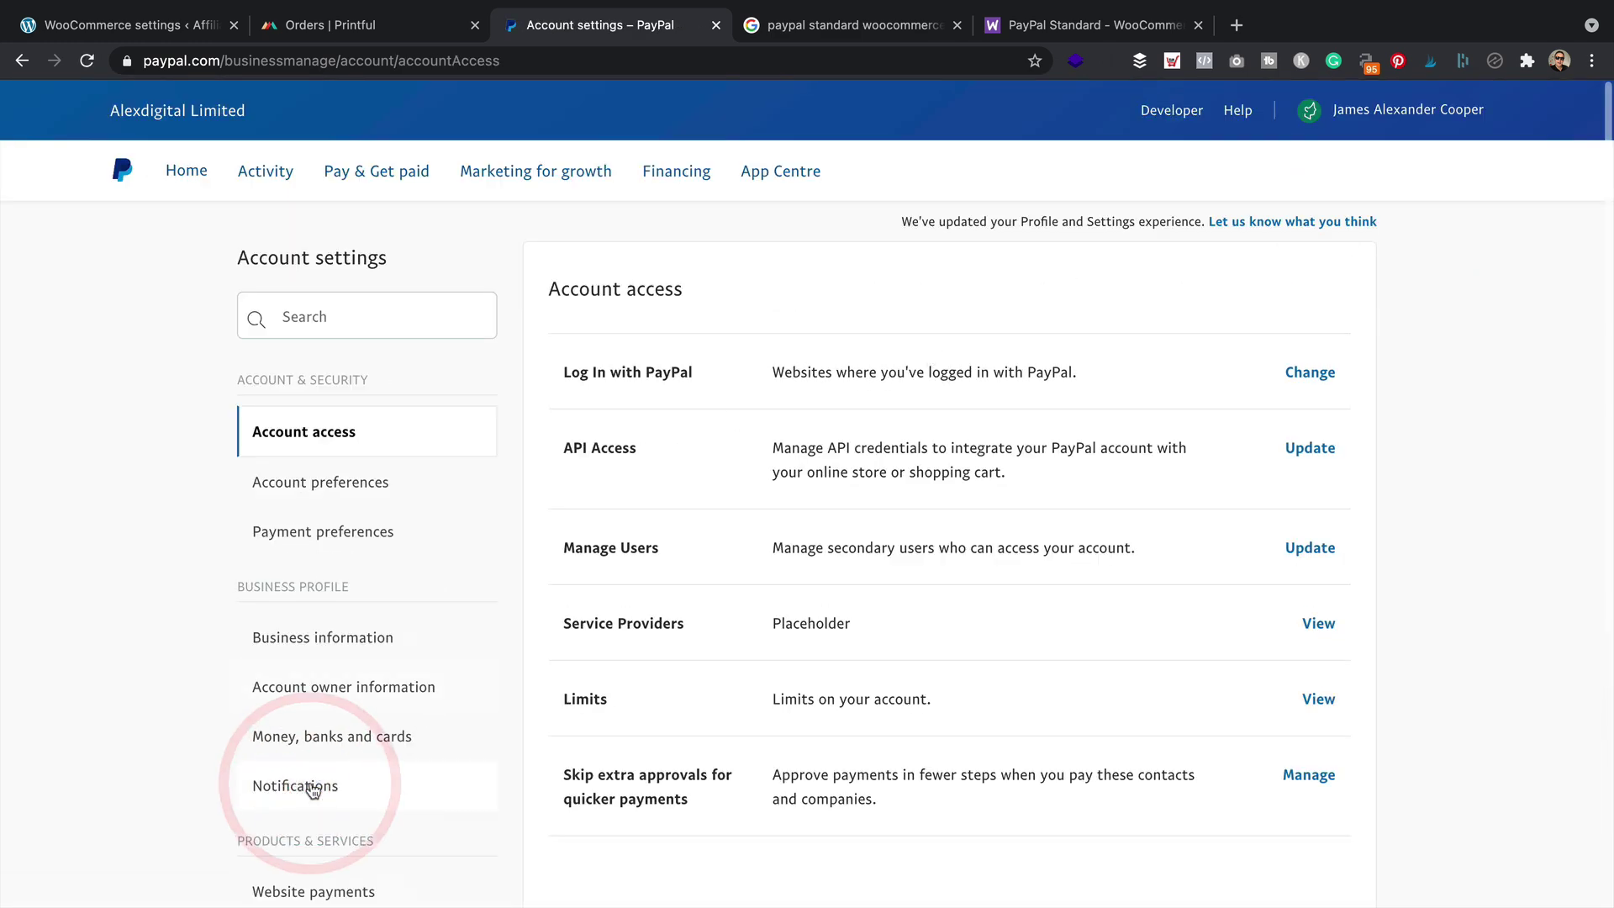
click(1315, 476)
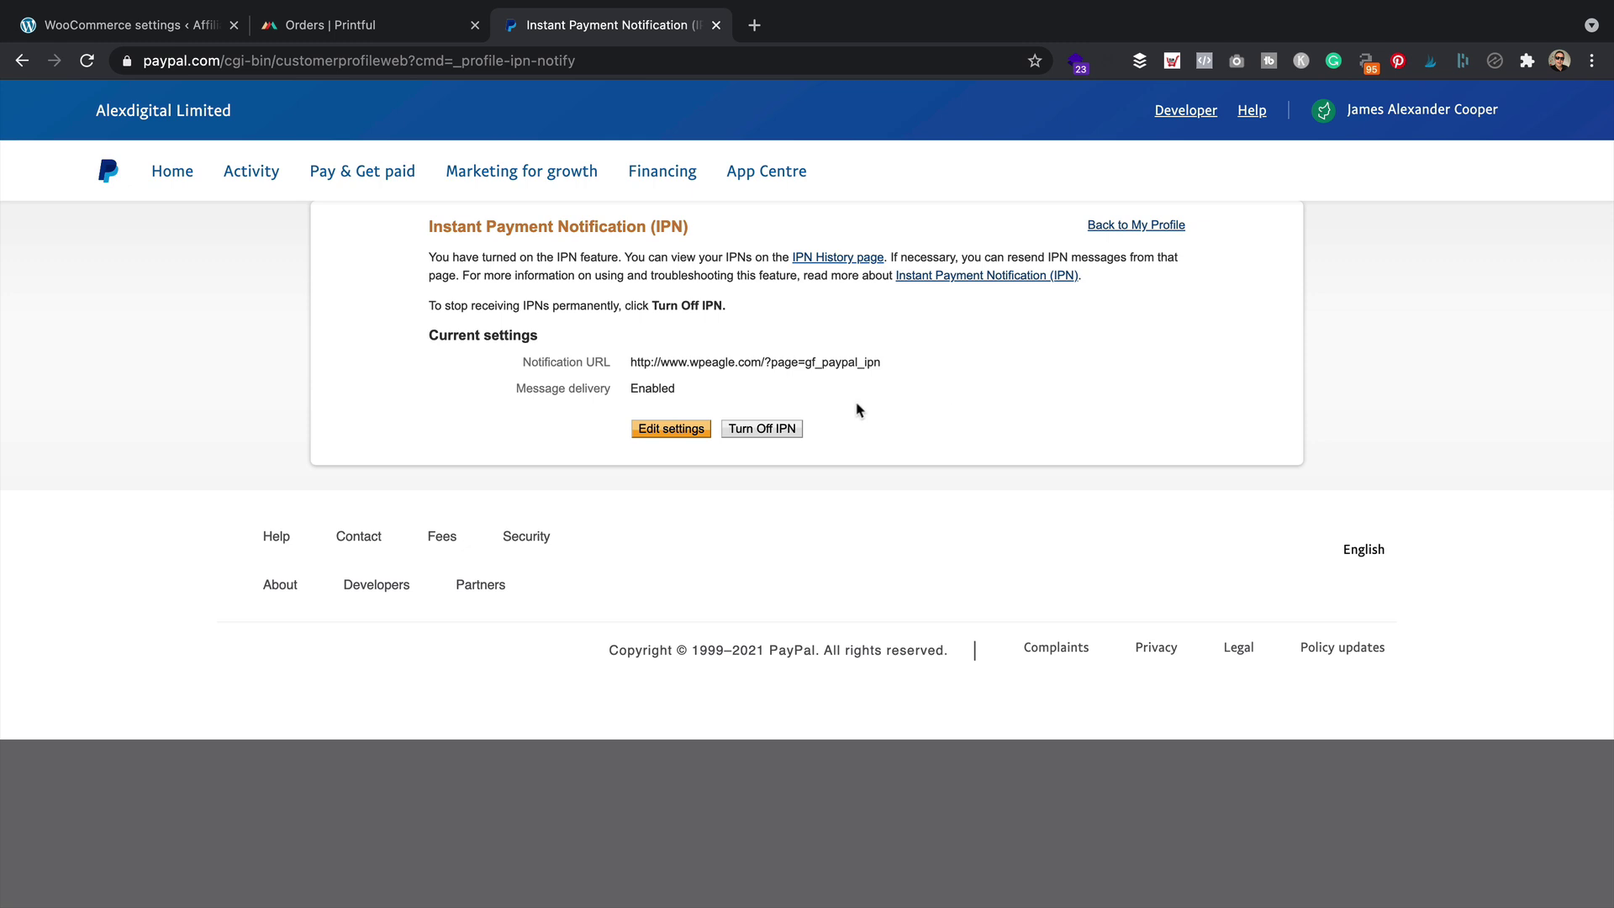
click(651, 429)
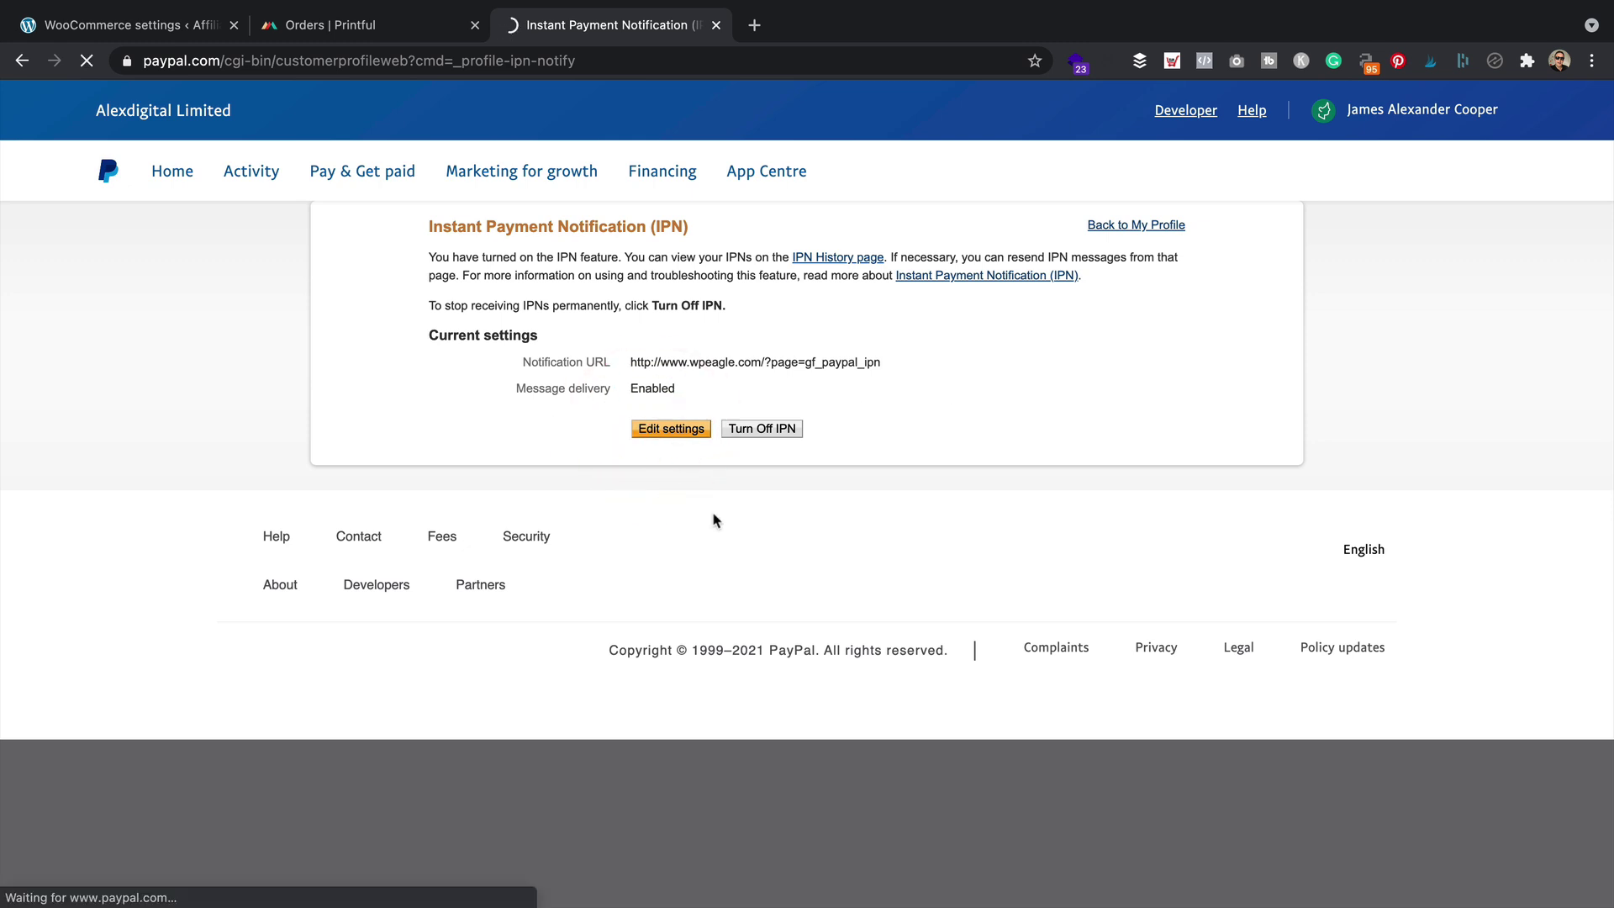
click(727, 374)
key(super+a)
key(super+v)
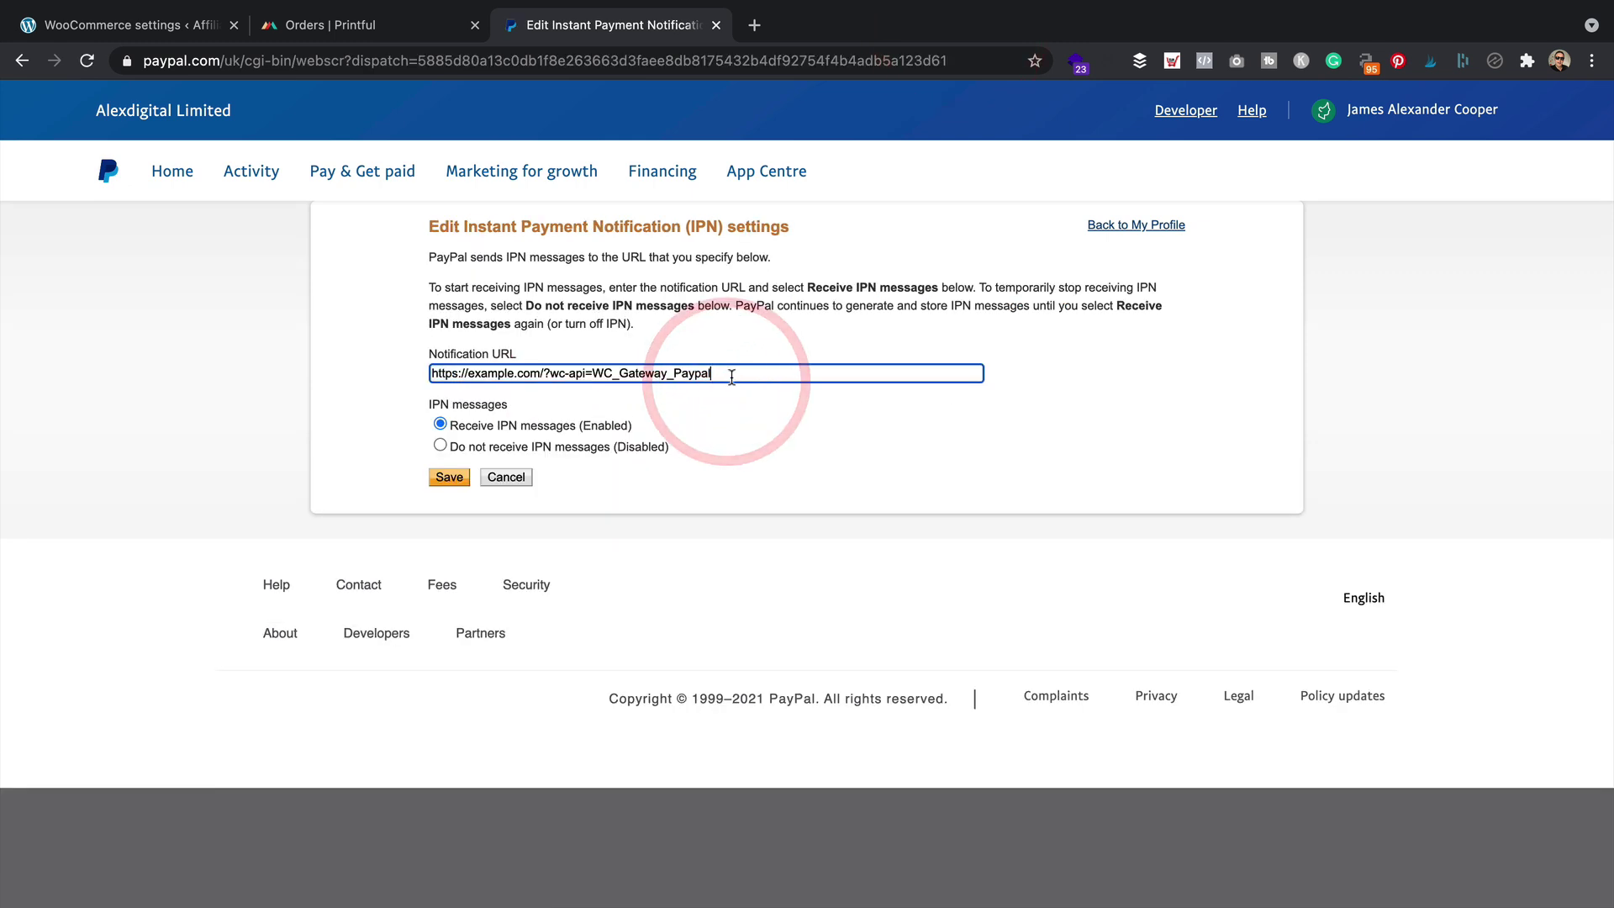
drag(513, 371, 468, 373)
text(affil)
text(iatemarket)
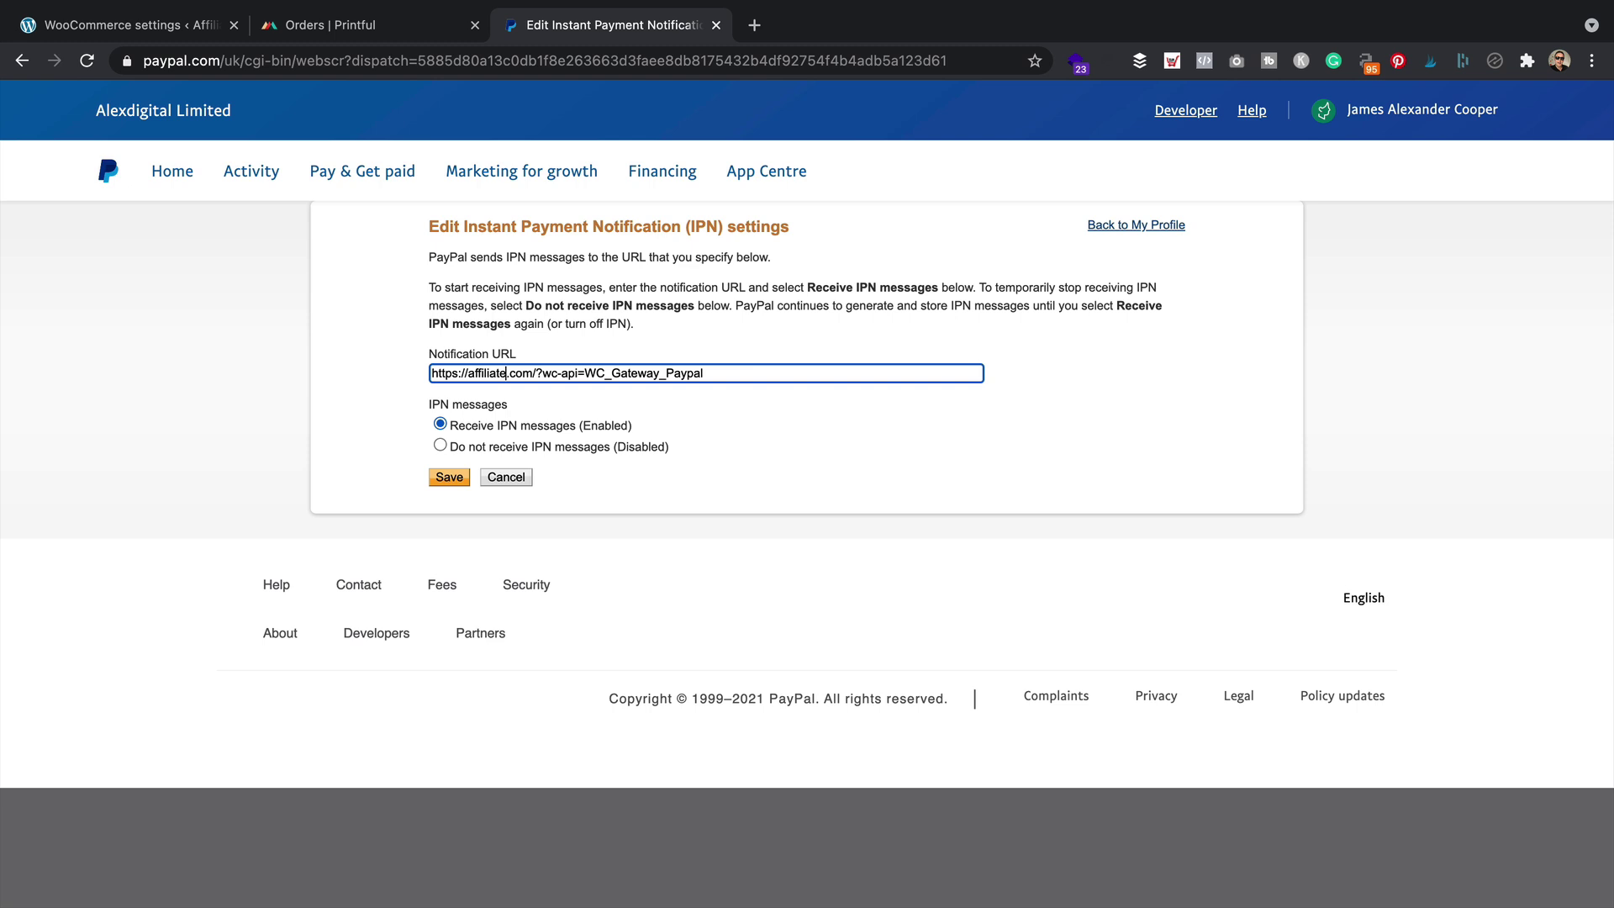
text(ingmugs)
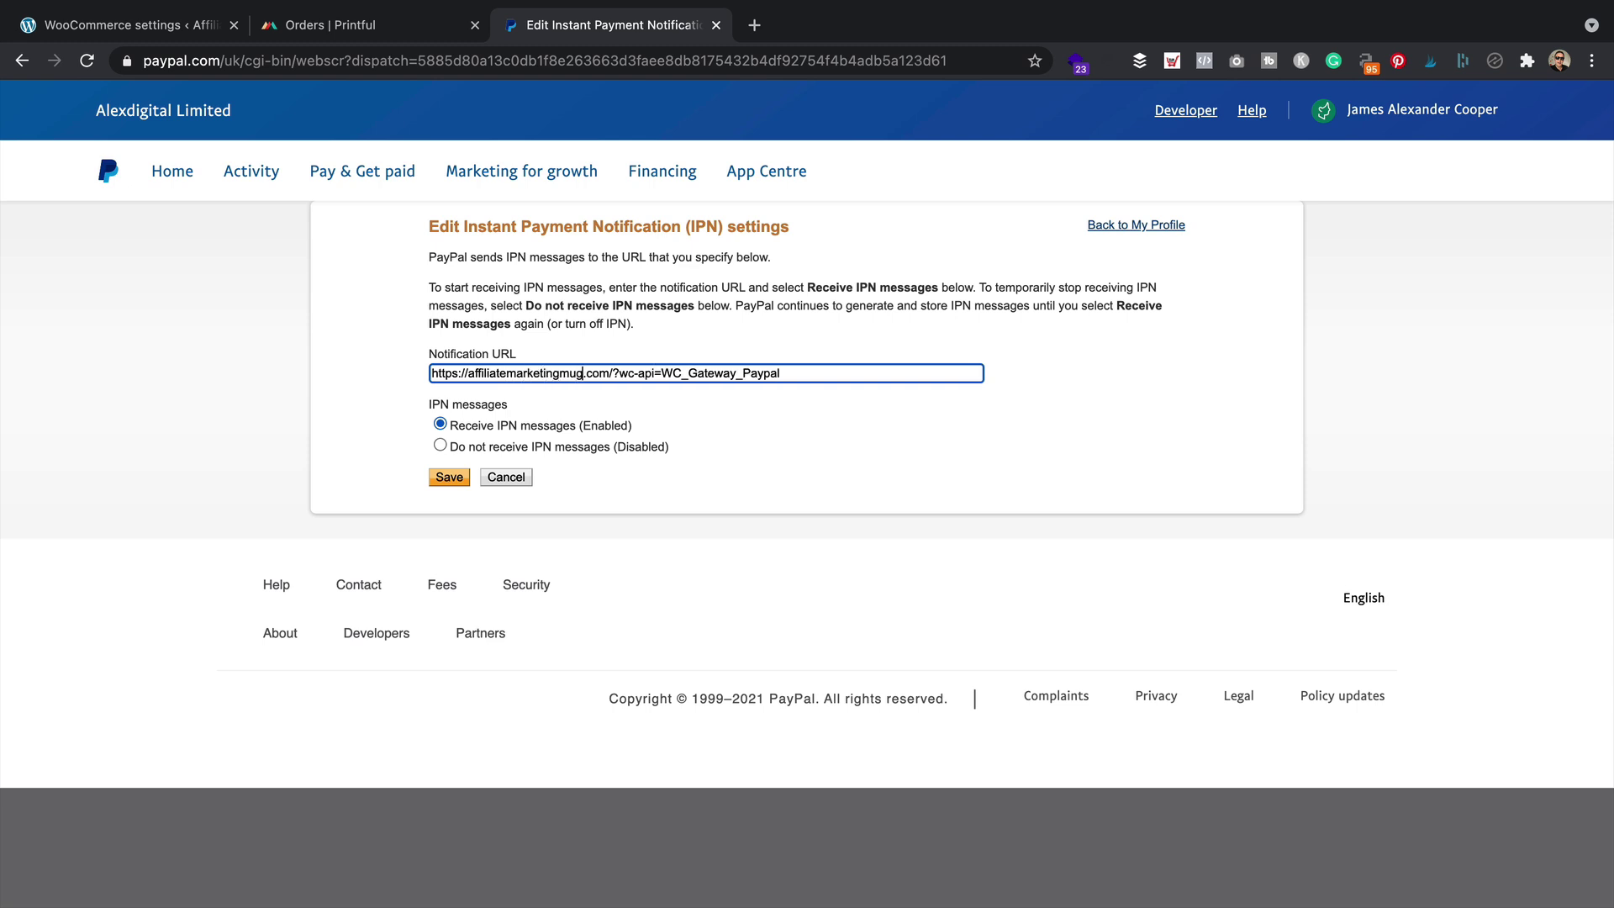
click(446, 477)
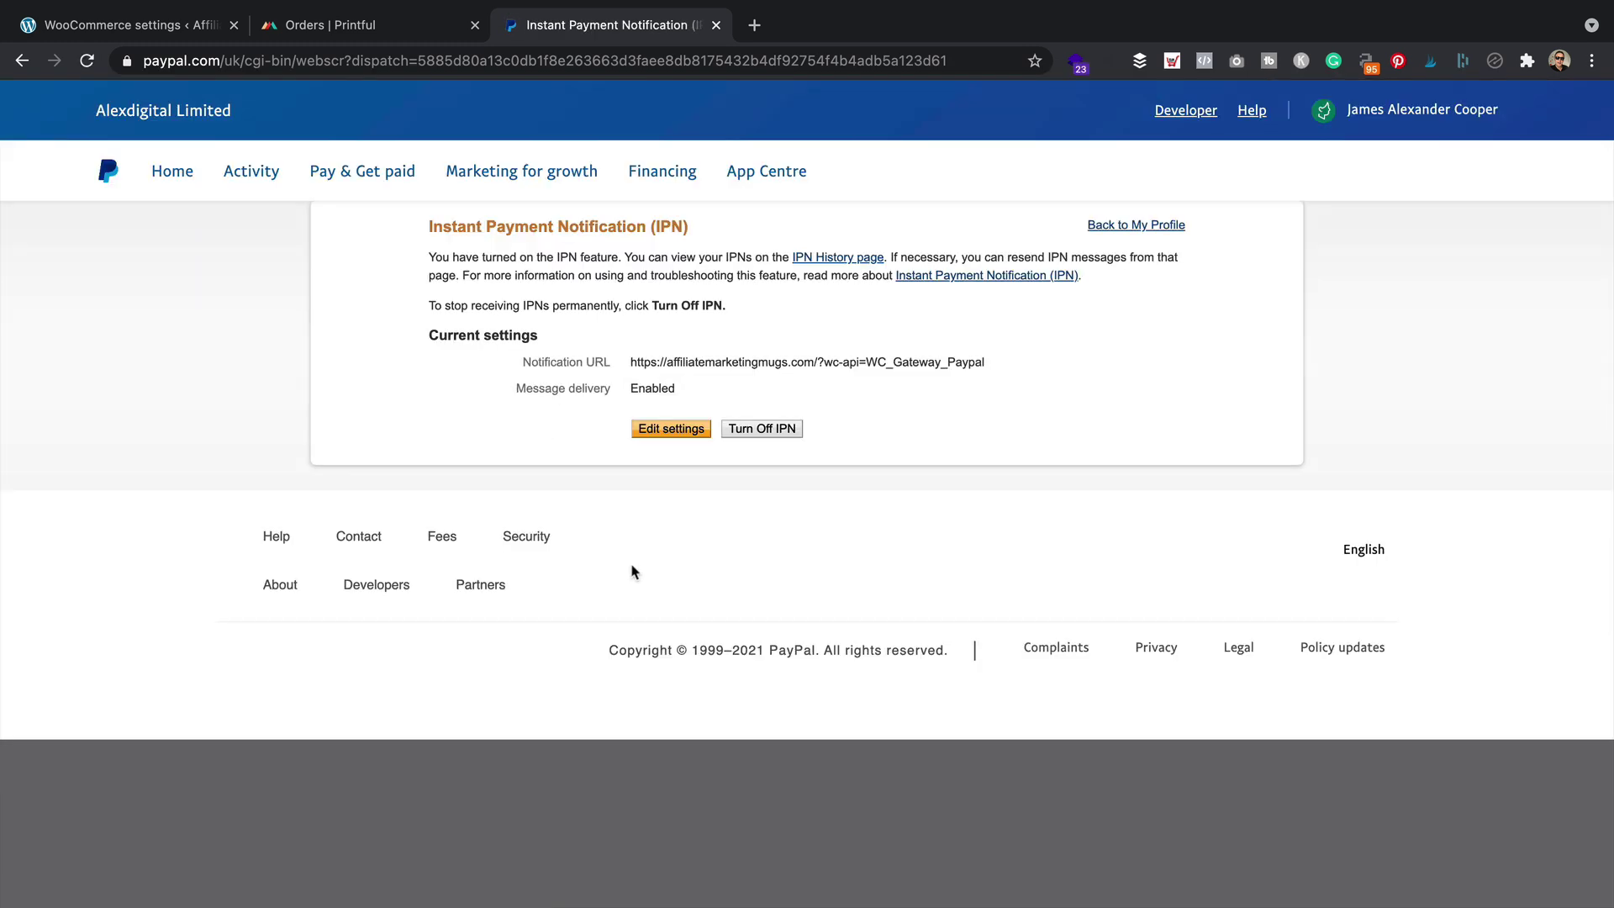
click(135, 25)
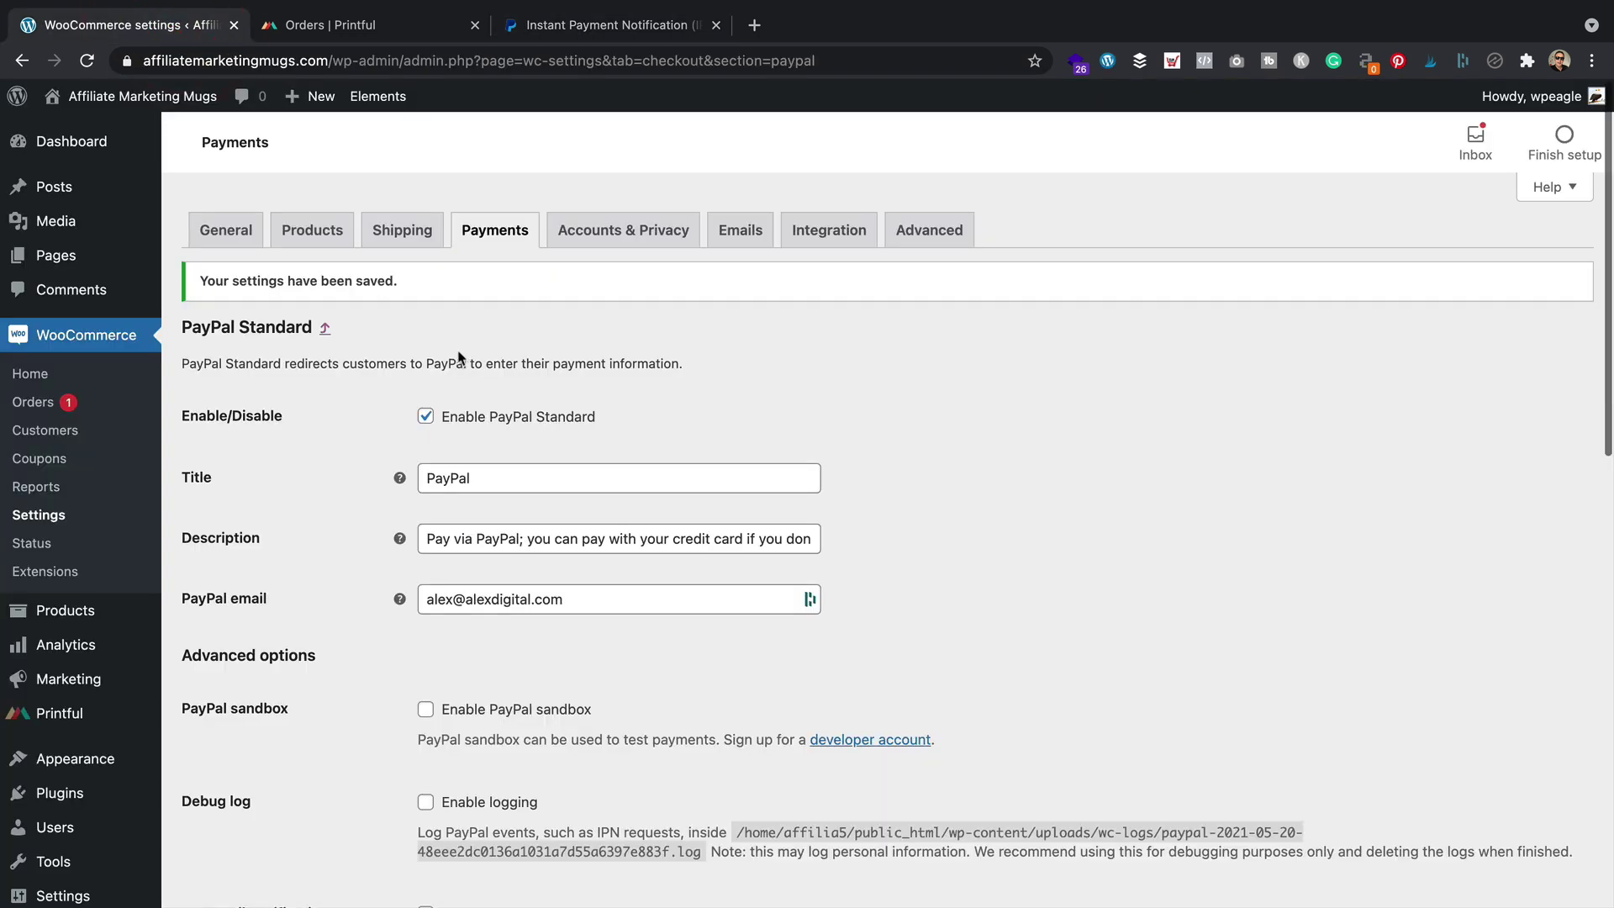
Visit the store's Shop and add the 99 Problems mug to the cart
mouse_move(177, 99)
click(124, 133)
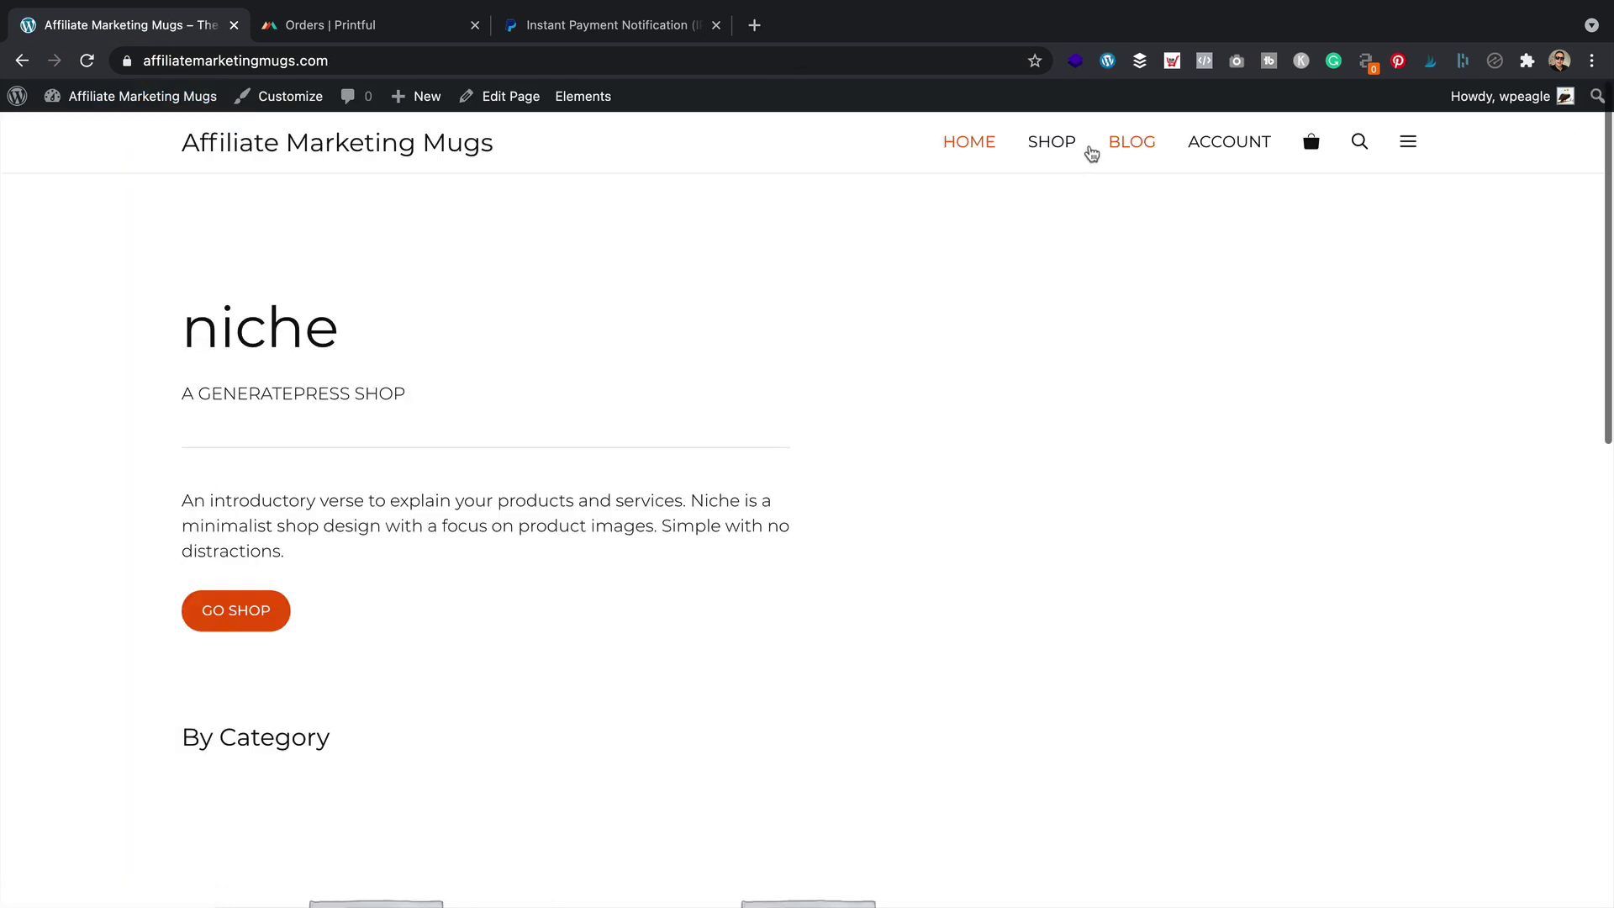
click(1057, 139)
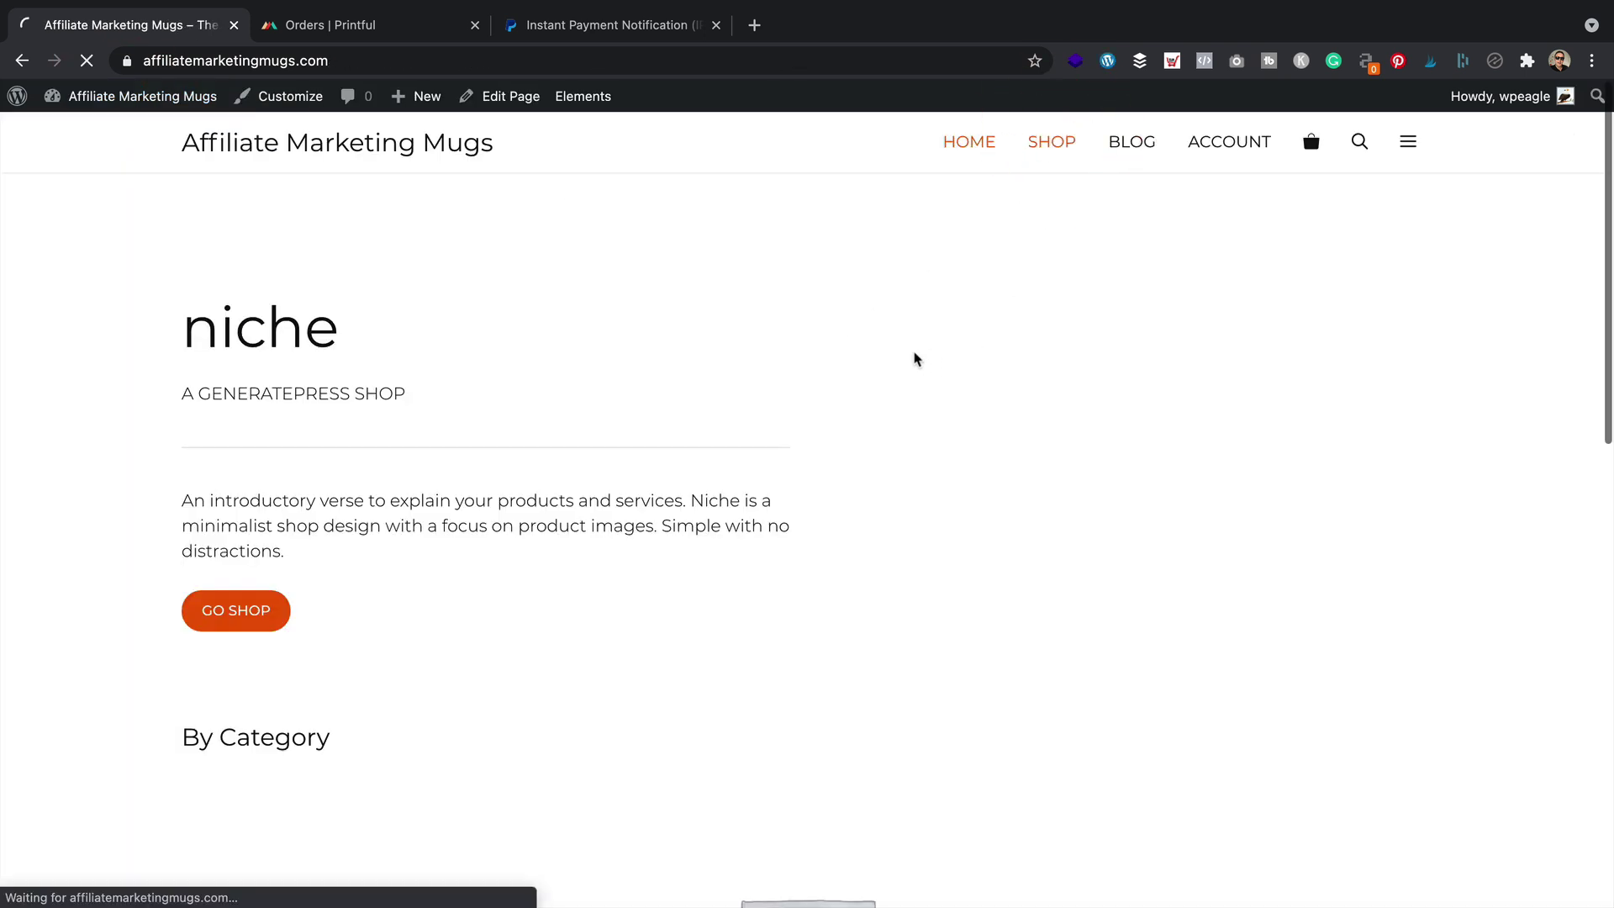
click(285, 701)
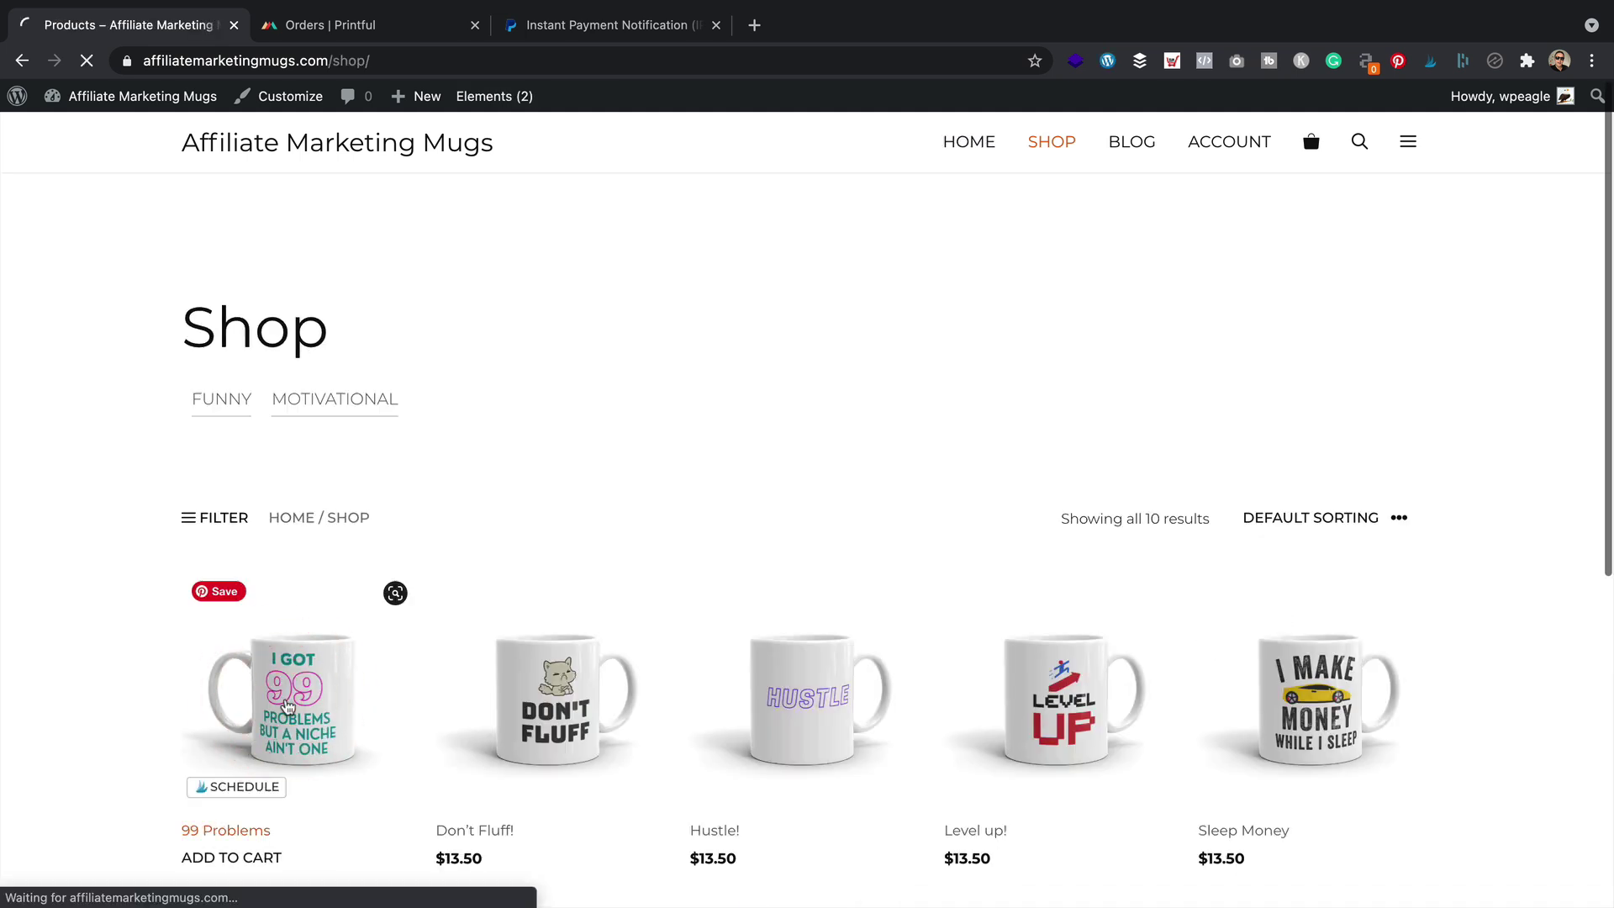
click(1239, 742)
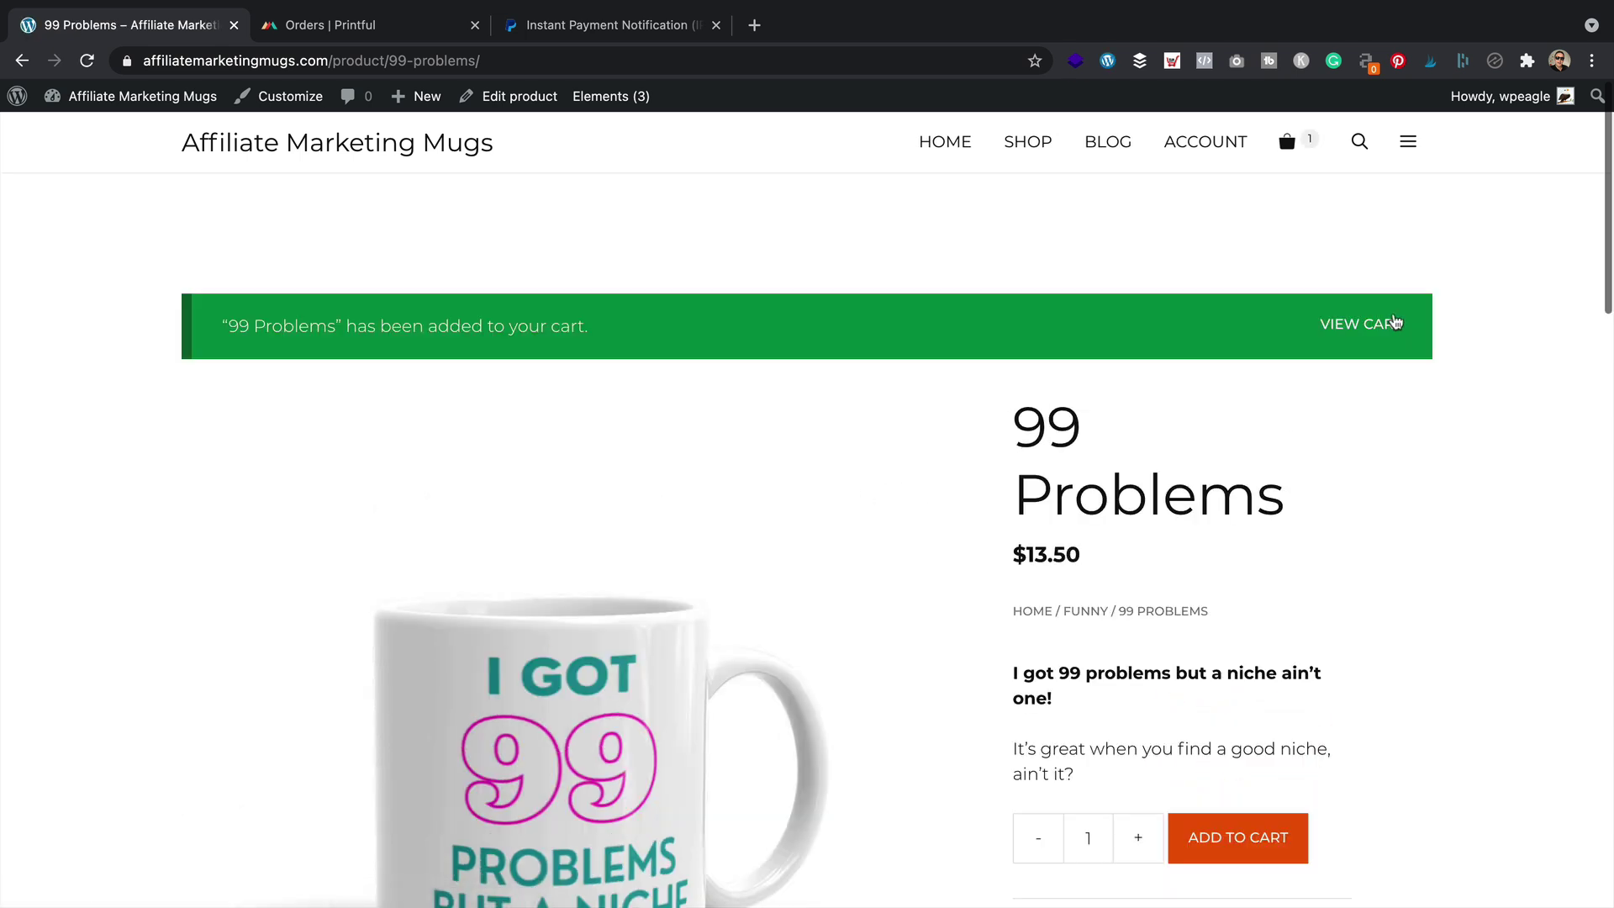
Go from the cart to checkout and proceed to pay with PayPal
click(1371, 326)
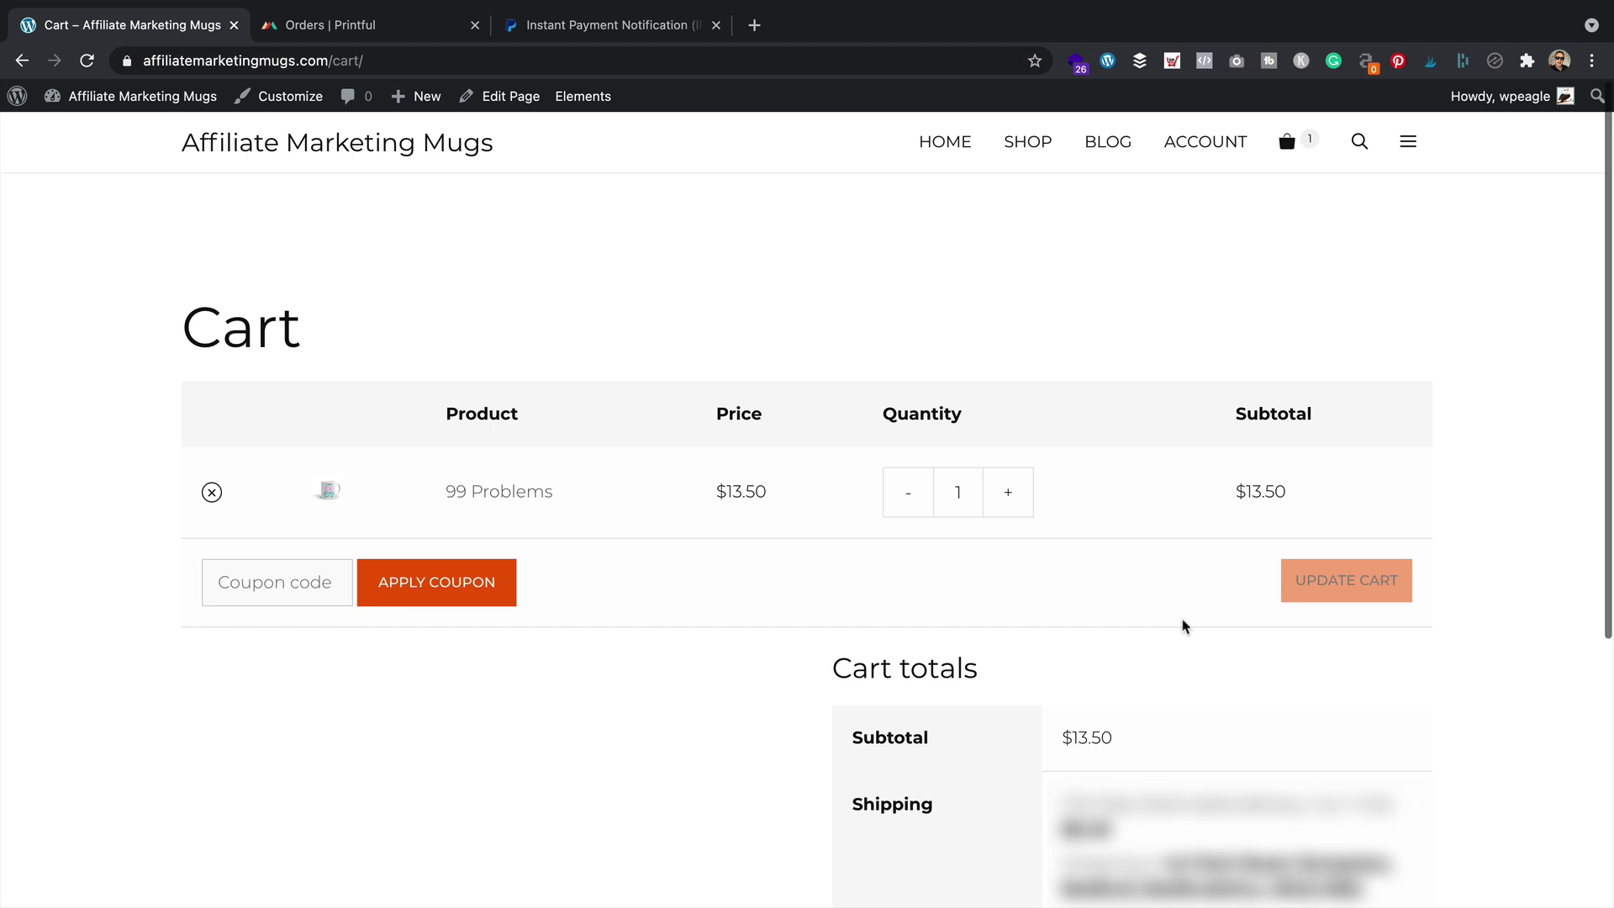
scroll(1180, 622, down, 3)
click(1212, 843)
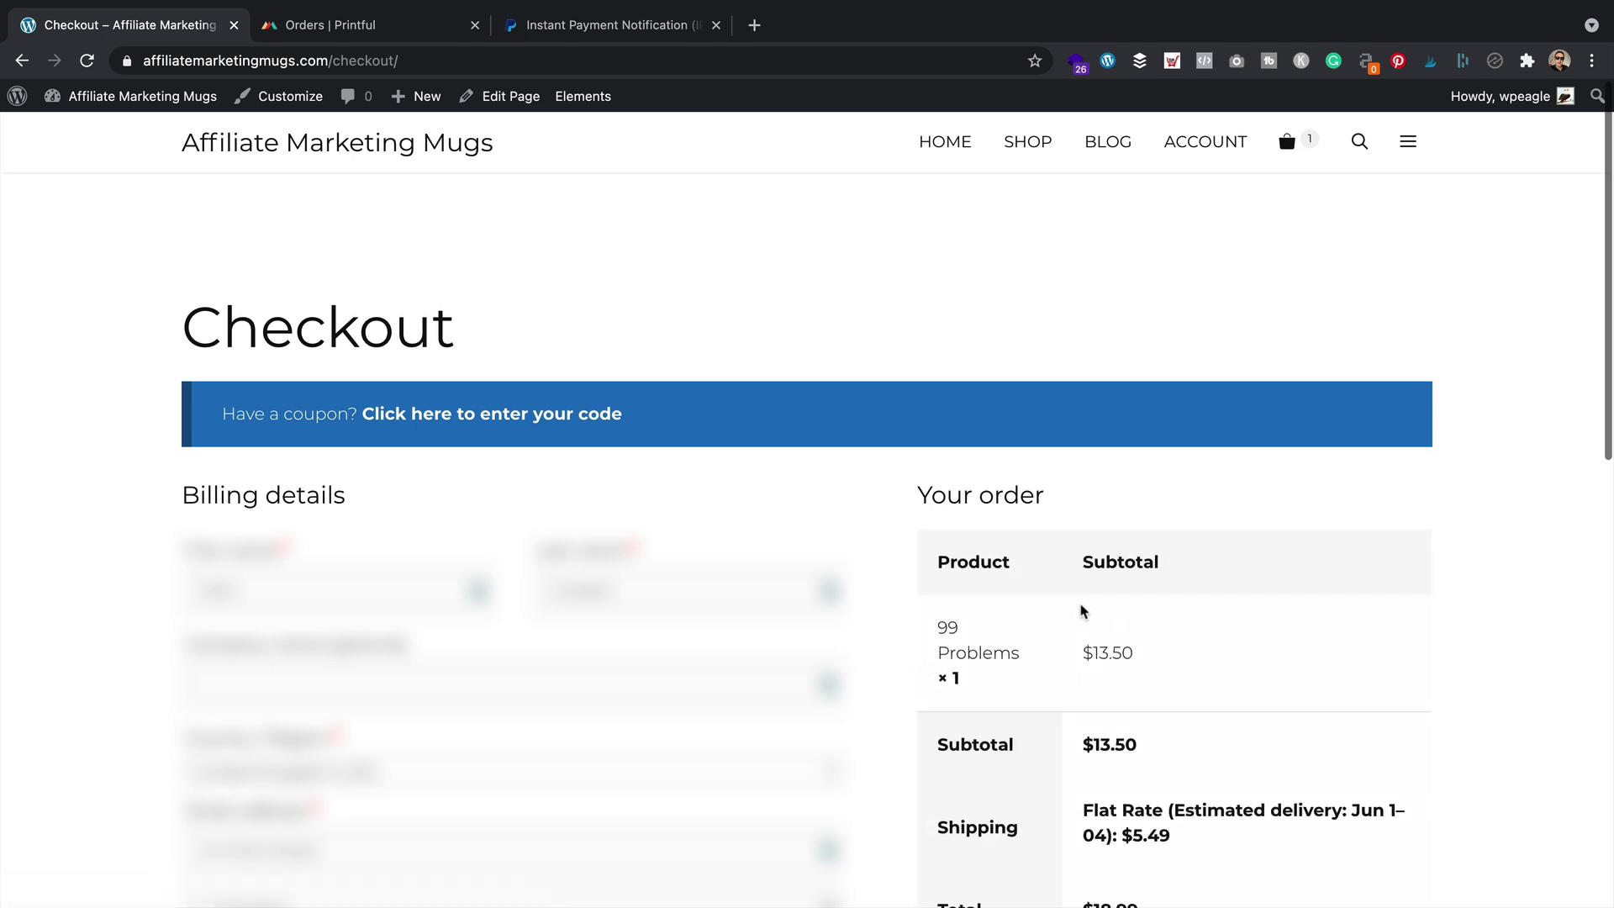
scroll(1082, 611, down, 7)
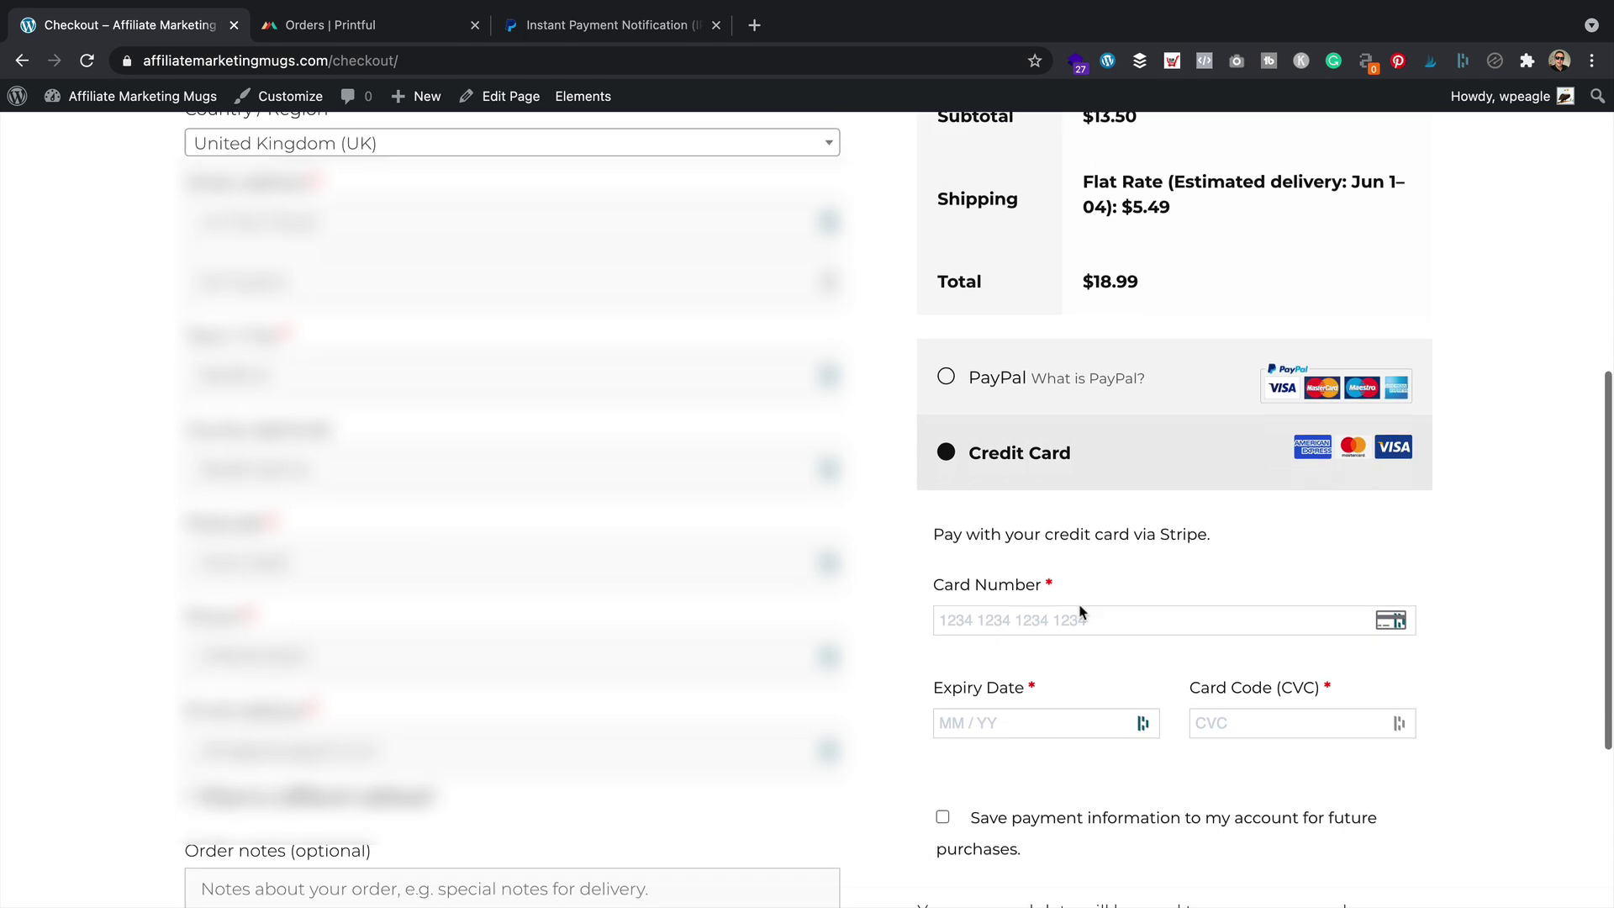
scroll(1082, 611, down, 1)
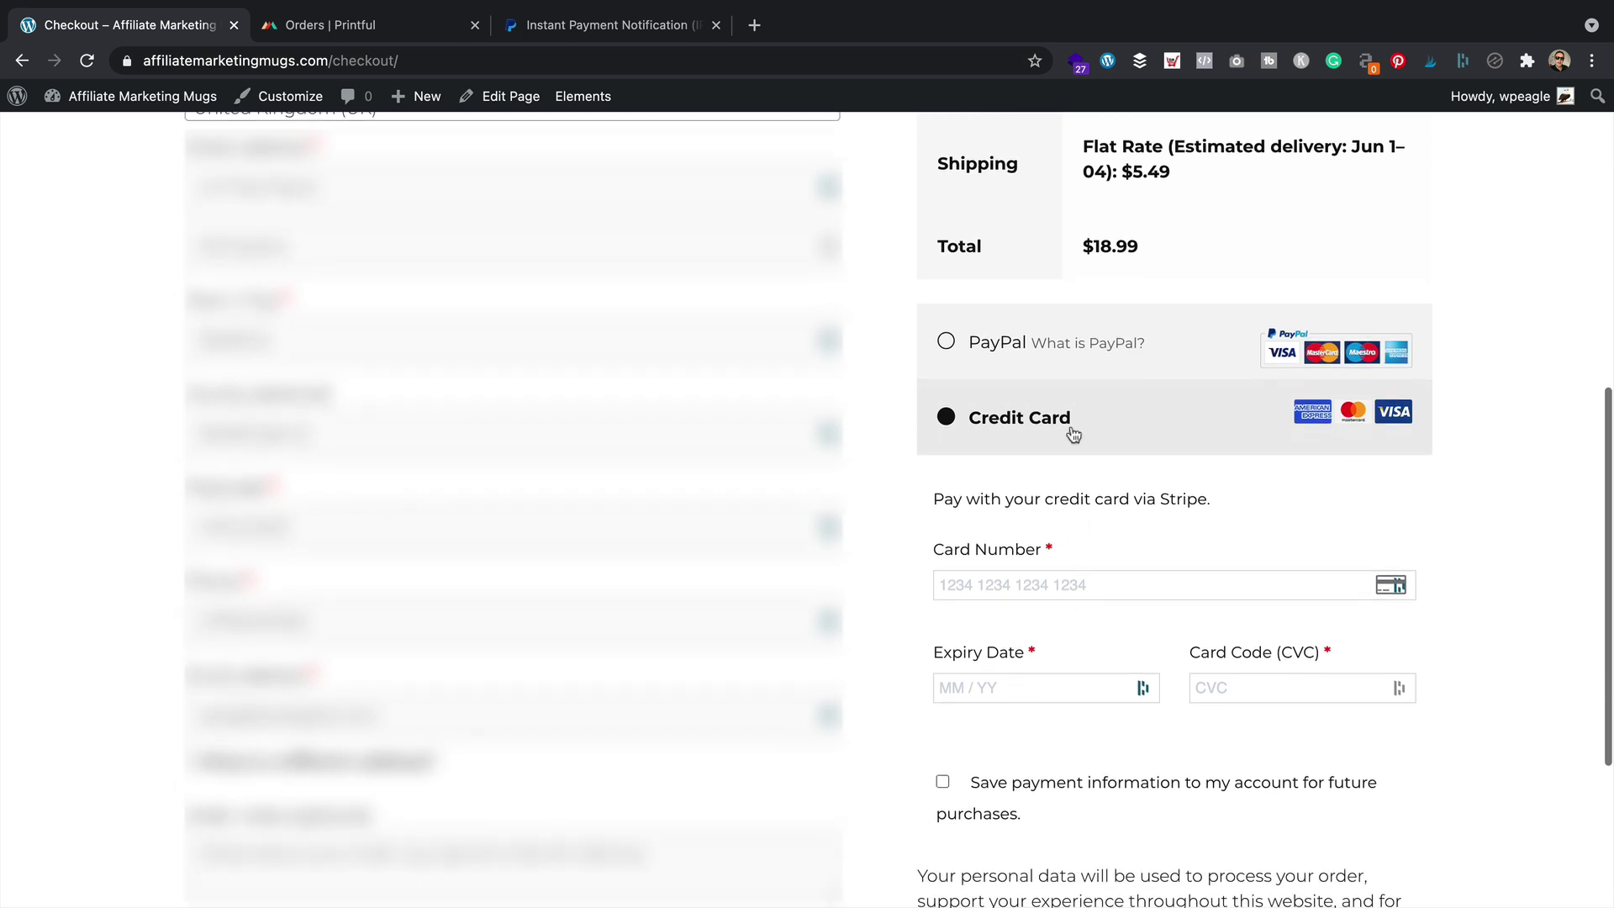
click(958, 342)
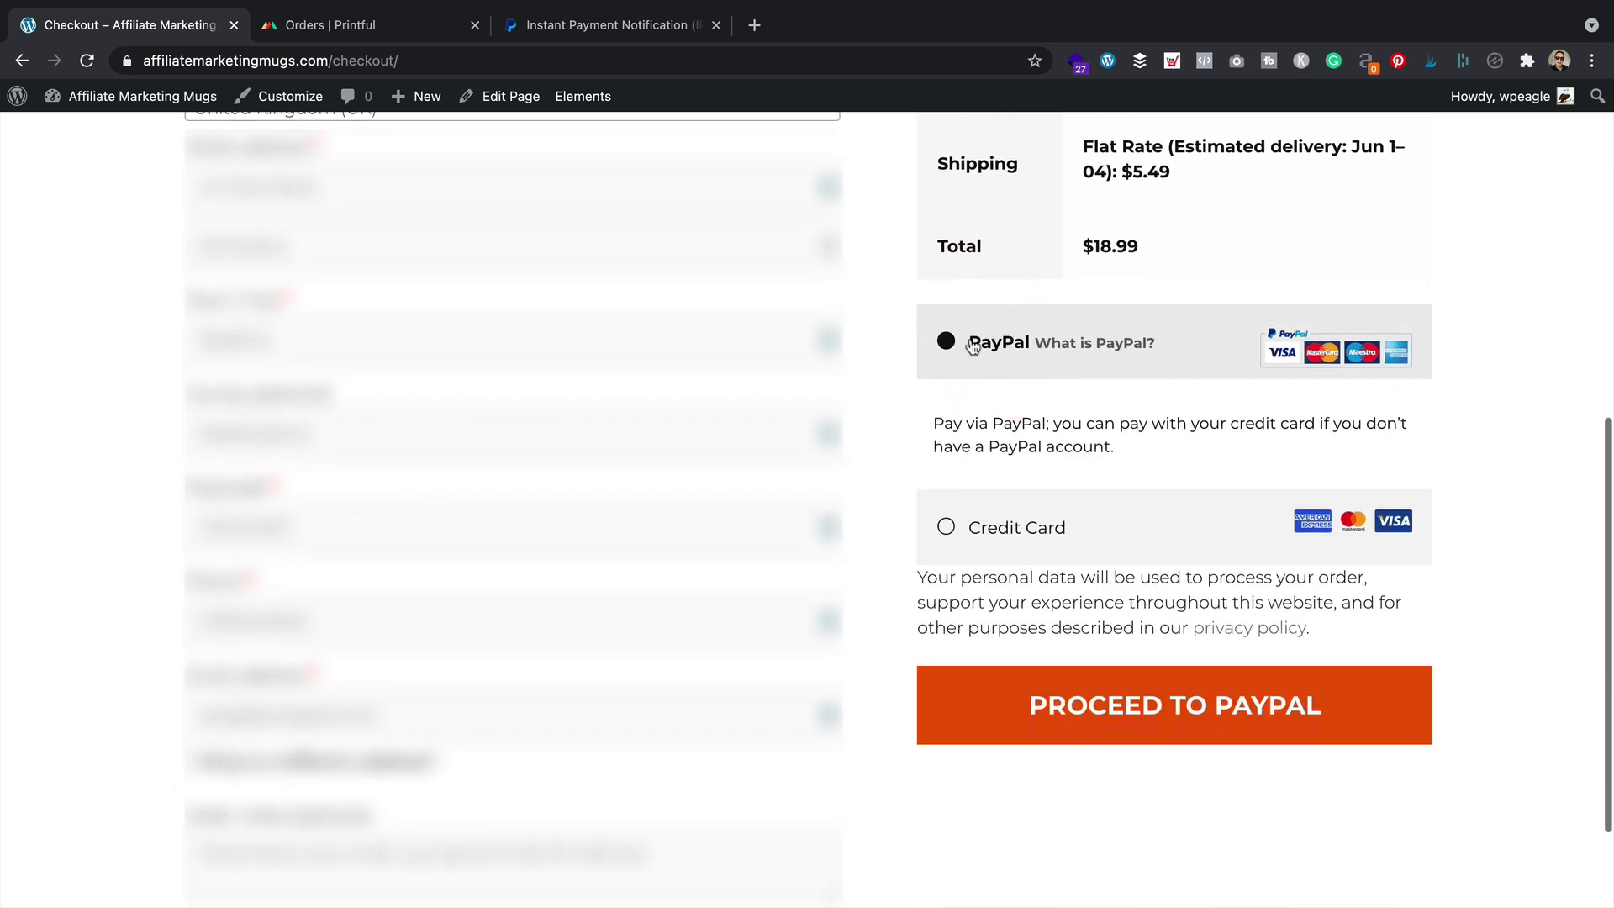
click(1139, 698)
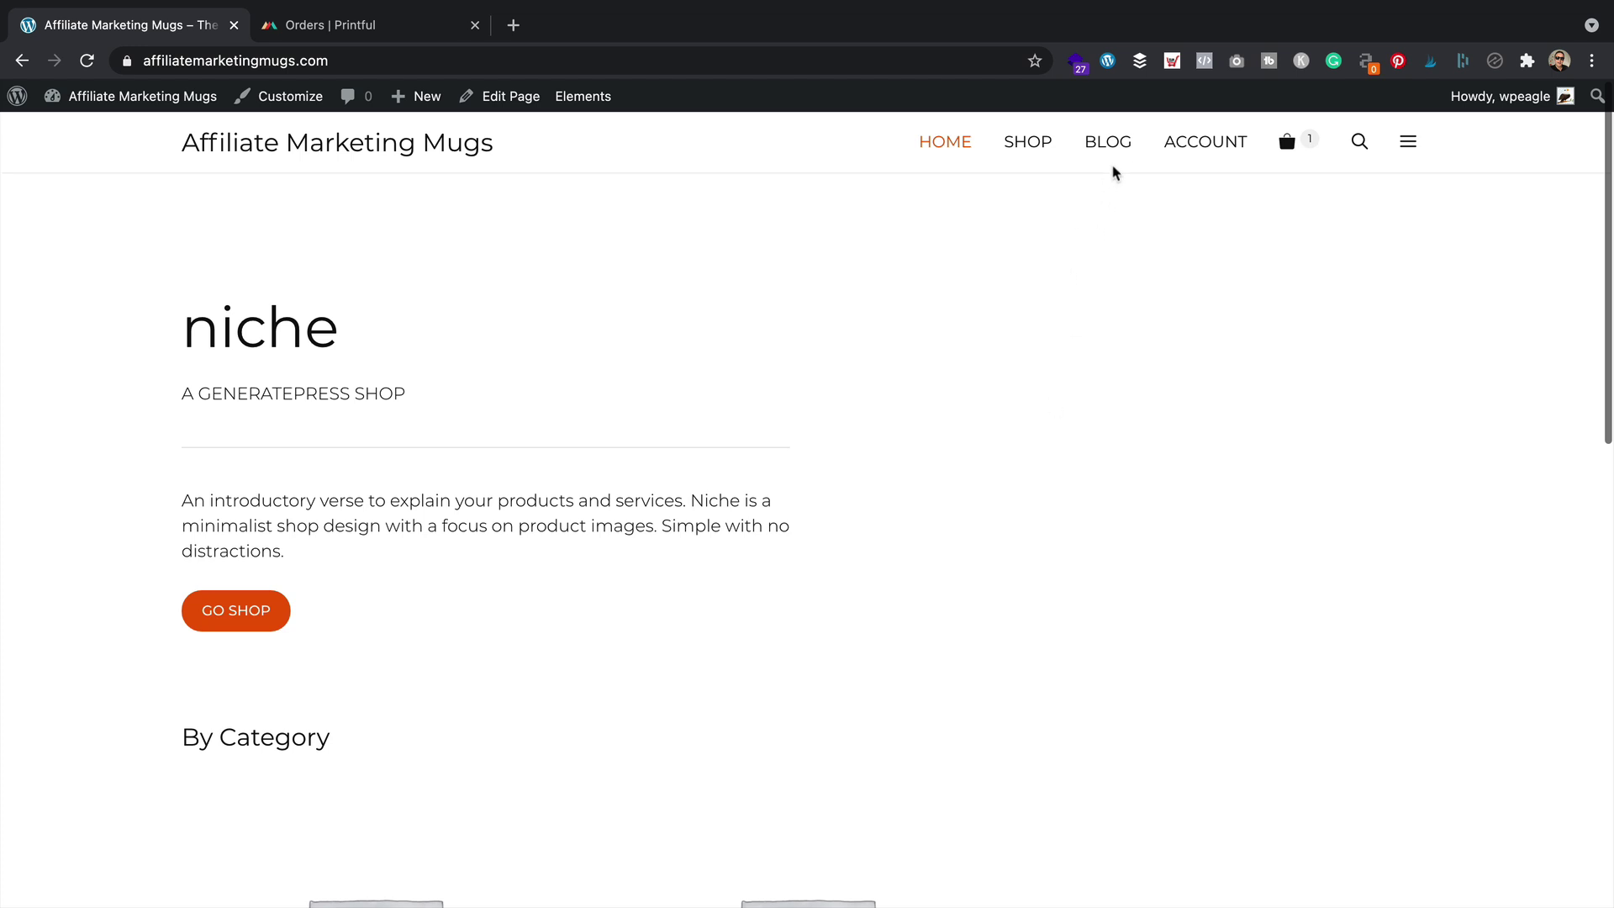
Open the BLOG page from the storefront's top navigation
click(1121, 144)
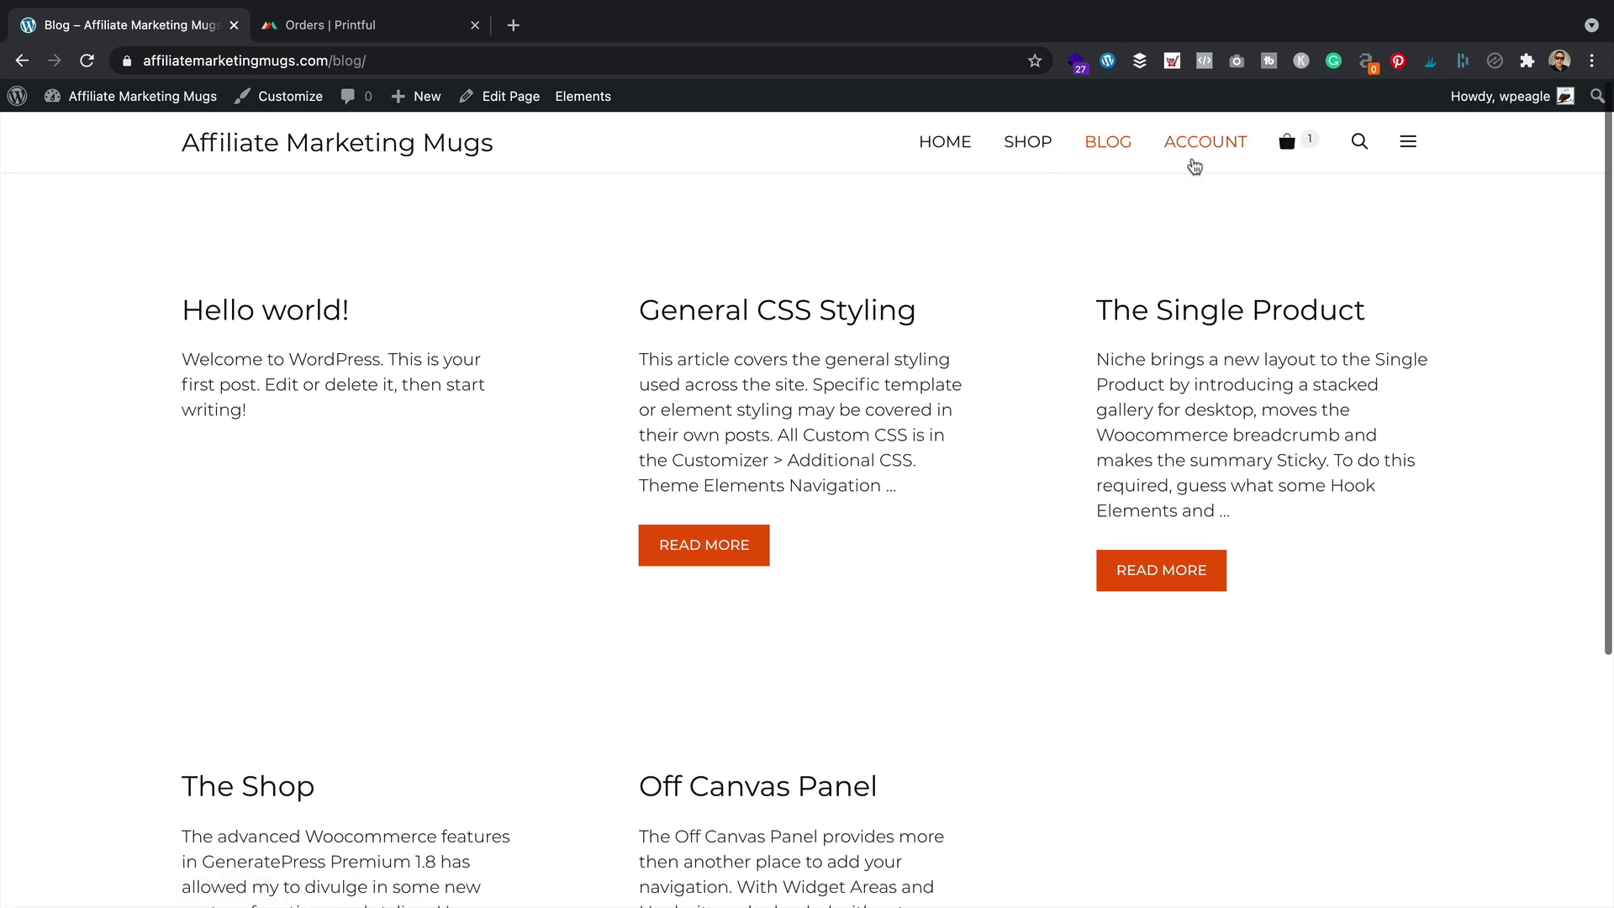
Remove the Blog item from the Primary menu, save it, and visit the live site
mouse_move(106, 108)
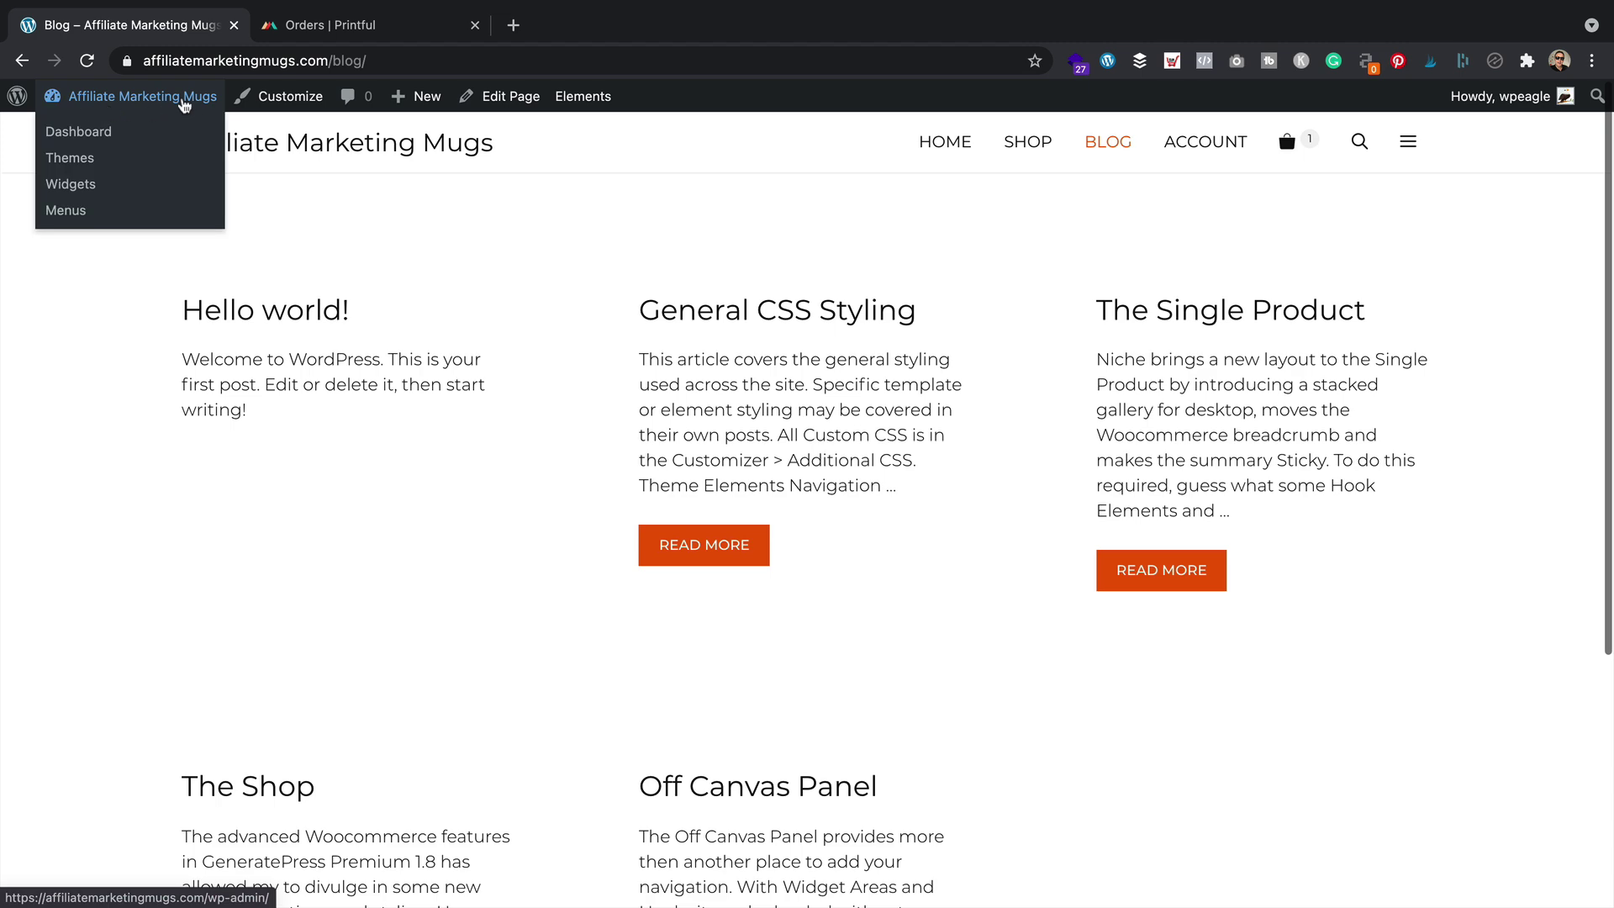
click(67, 210)
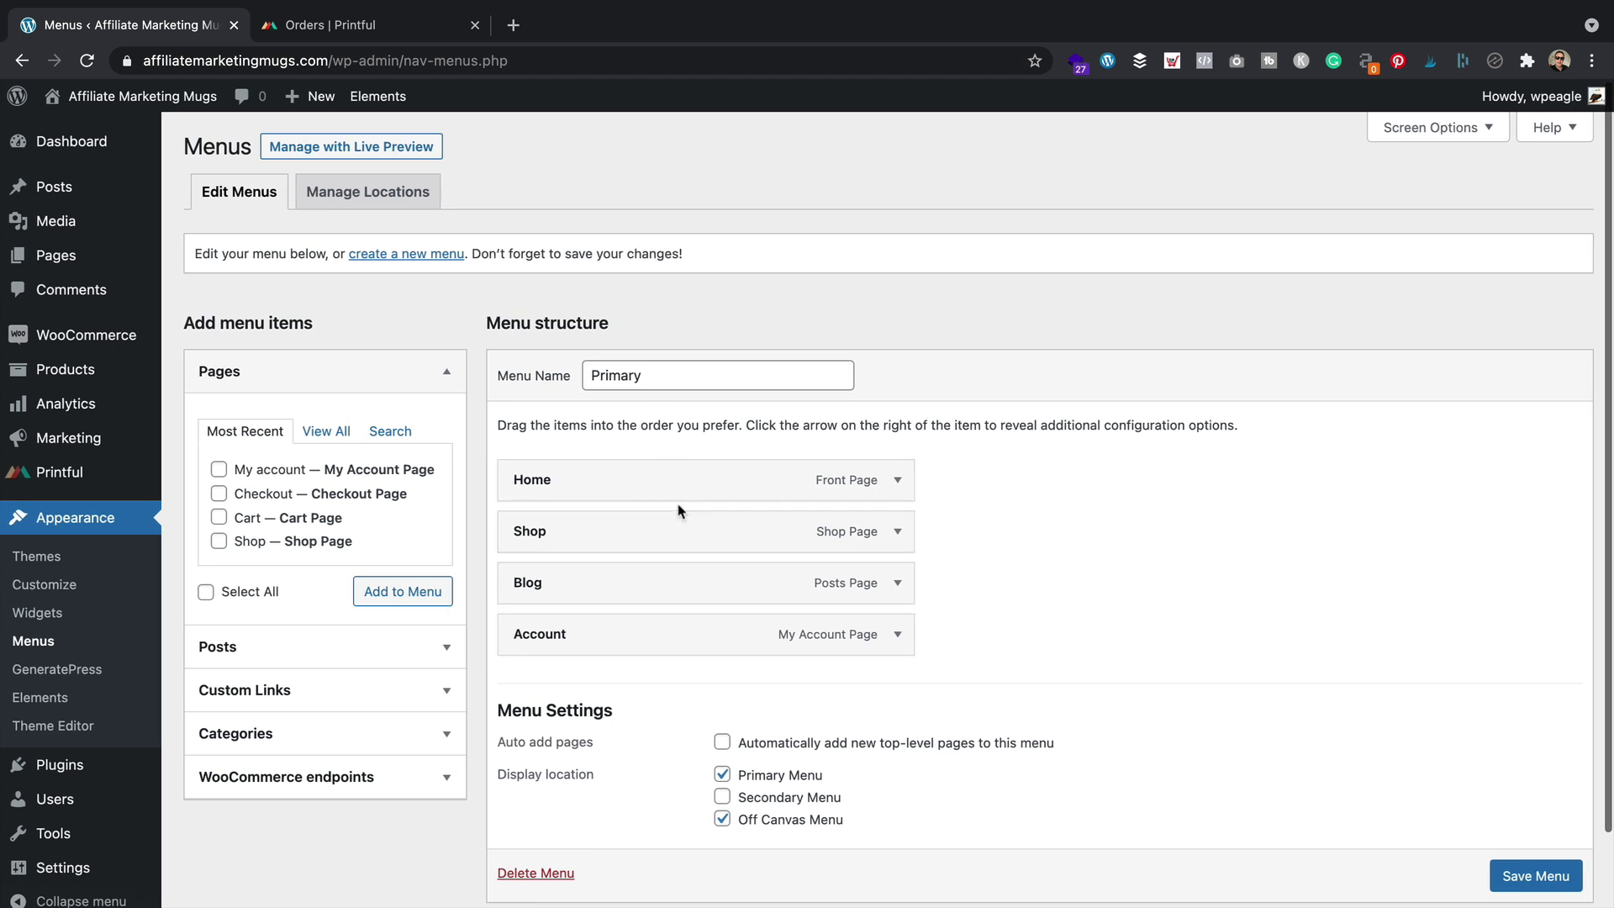
click(897, 582)
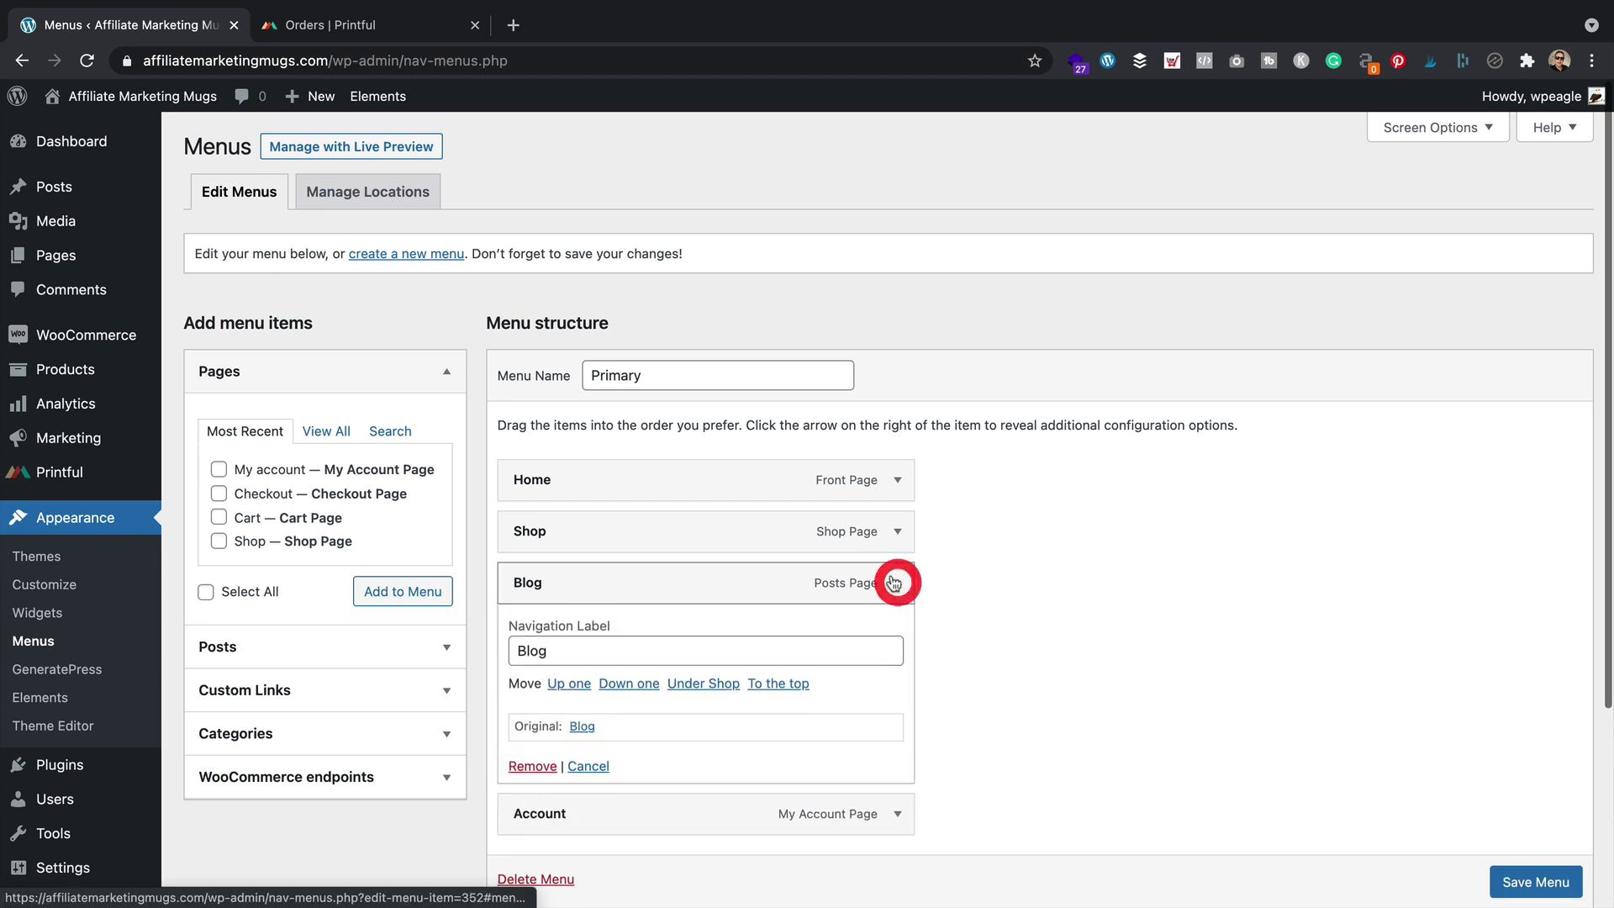
scroll(806, 611, down, 3)
click(532, 640)
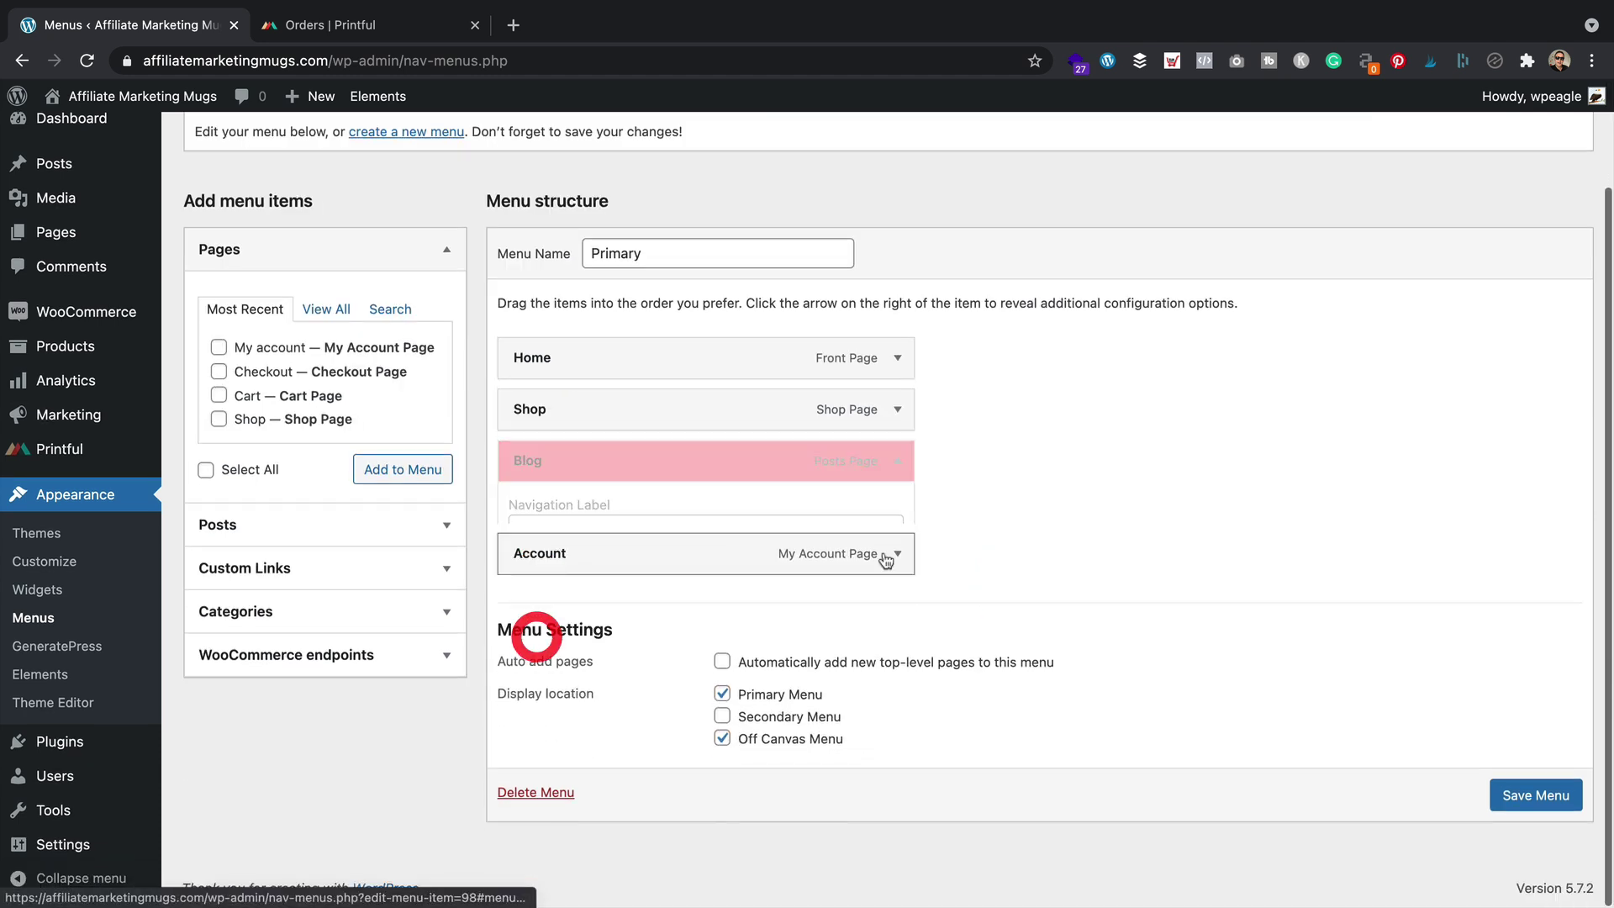
click(1531, 795)
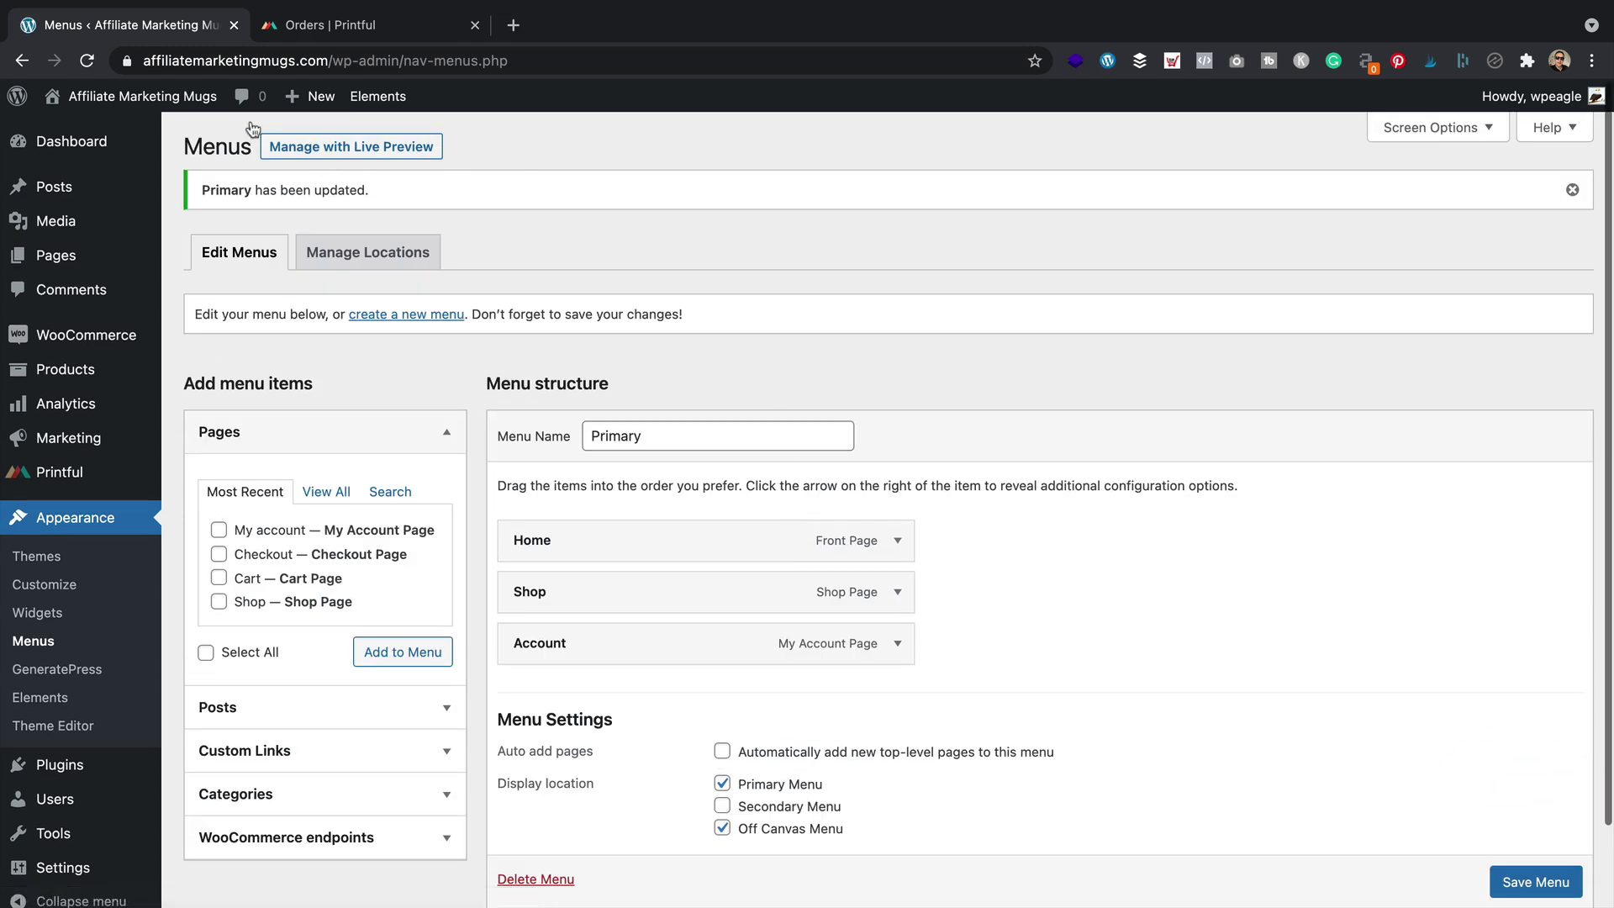
mouse_move(139, 96)
click(135, 137)
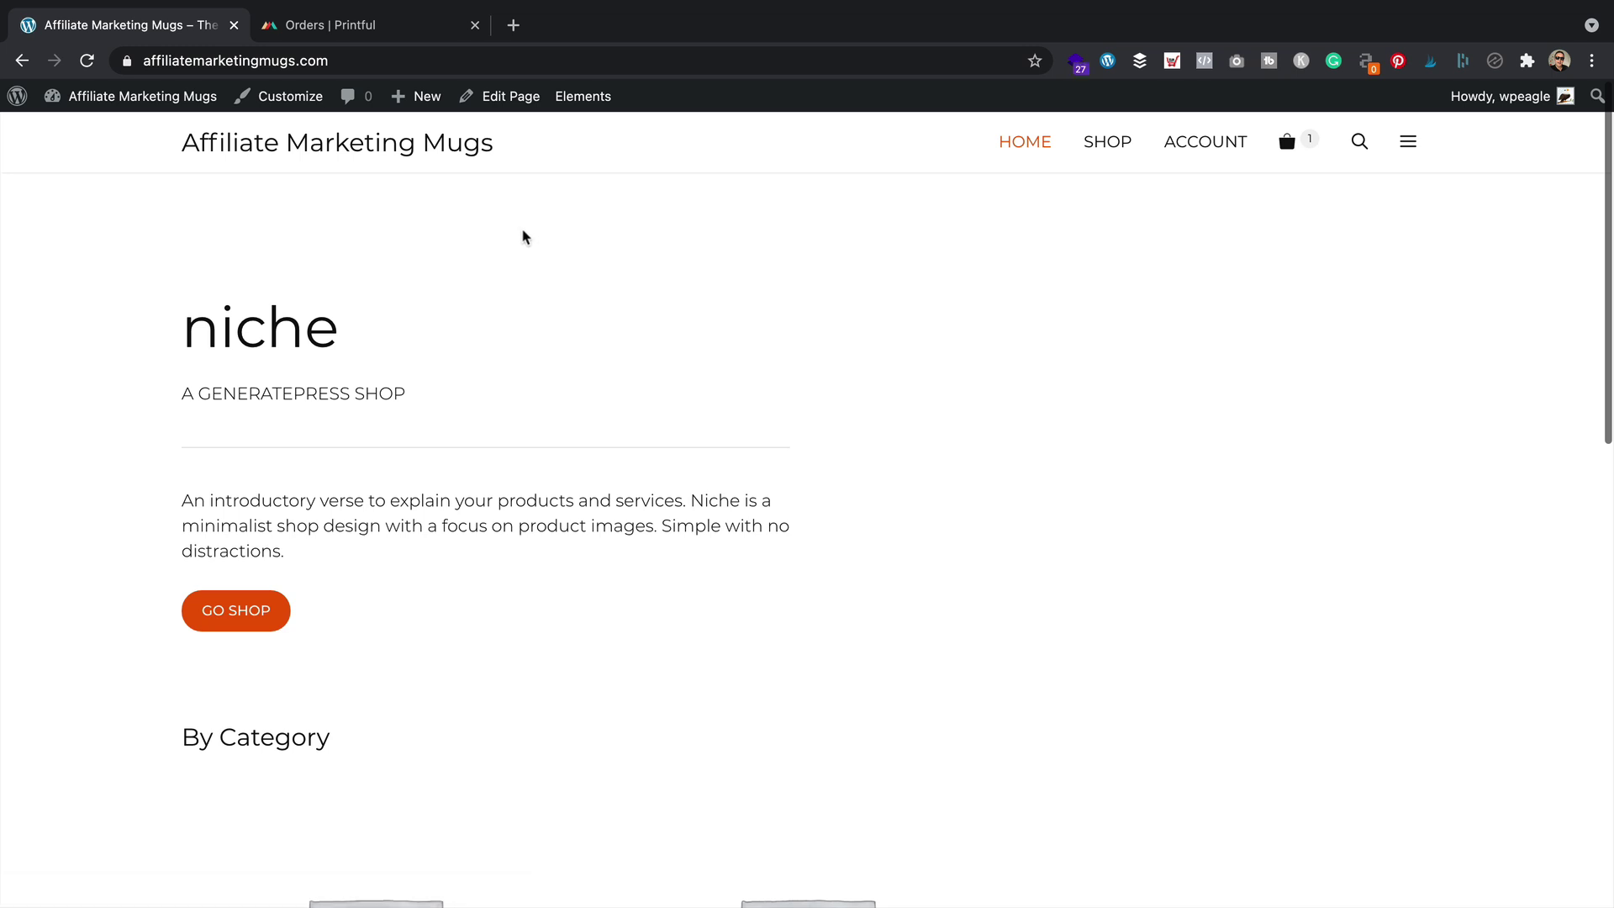
Create a new page titled 'About us'
mouse_move(412, 101)
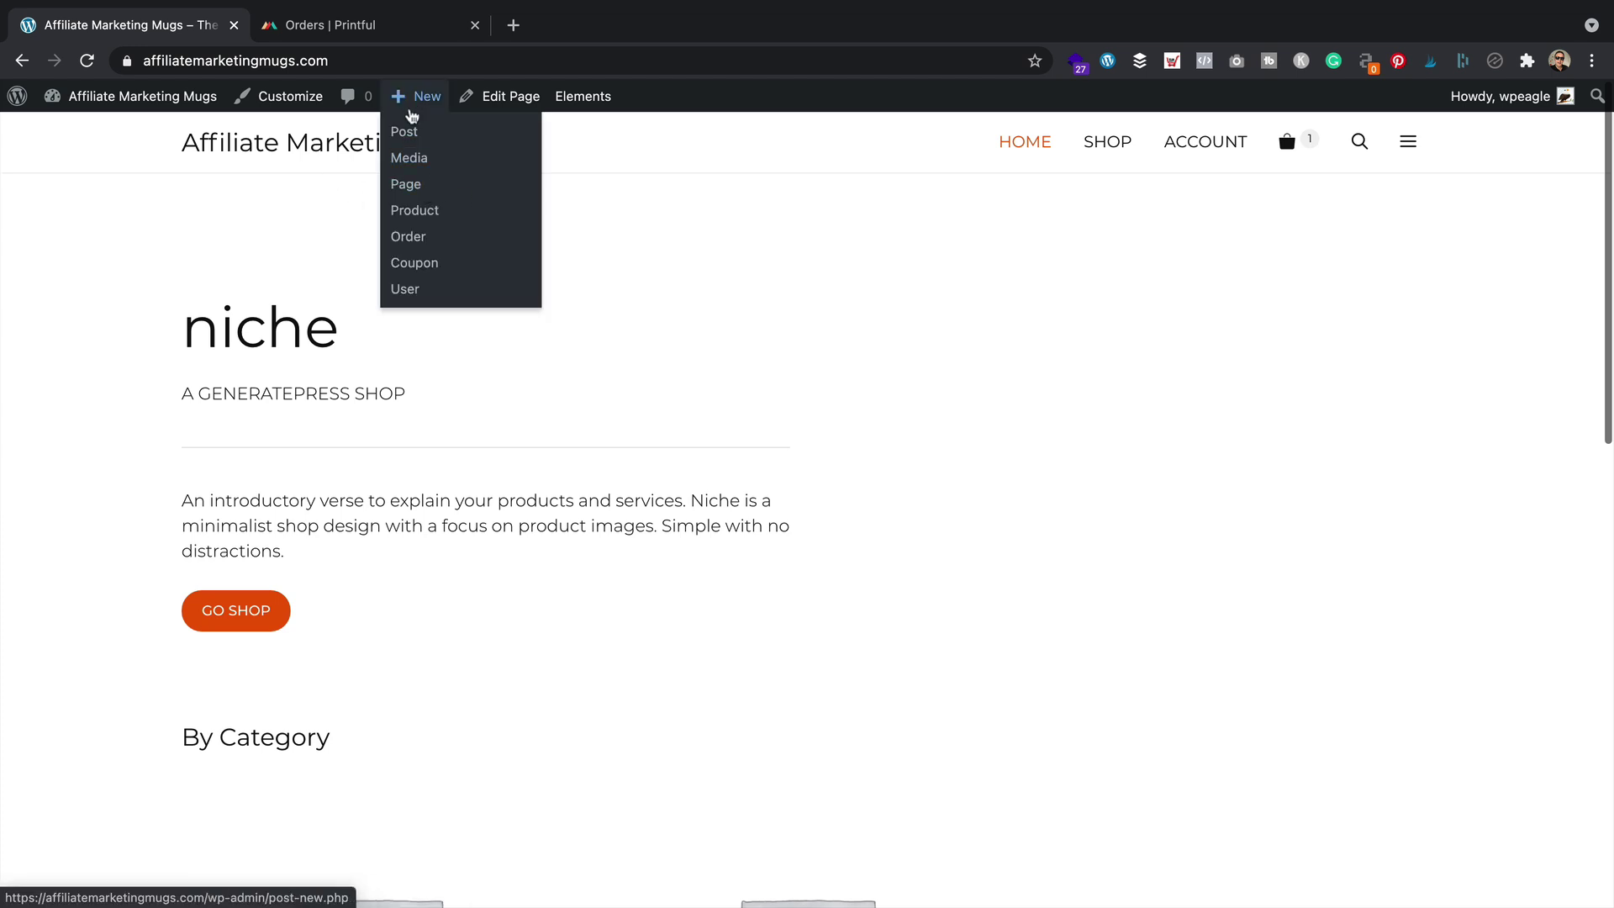
click(444, 190)
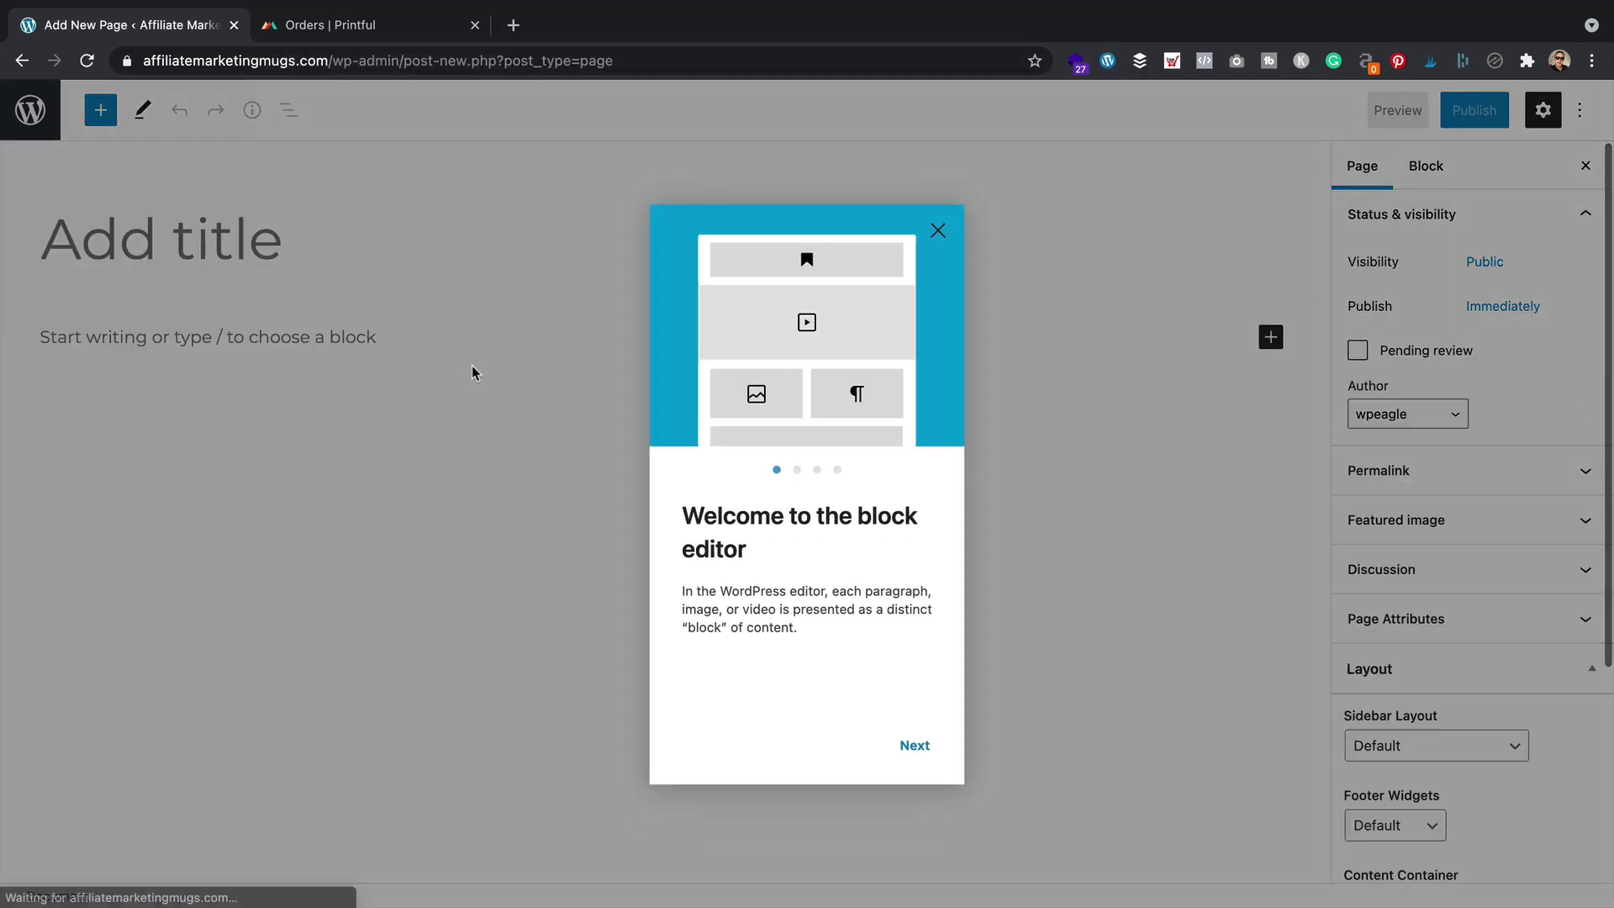
click(938, 230)
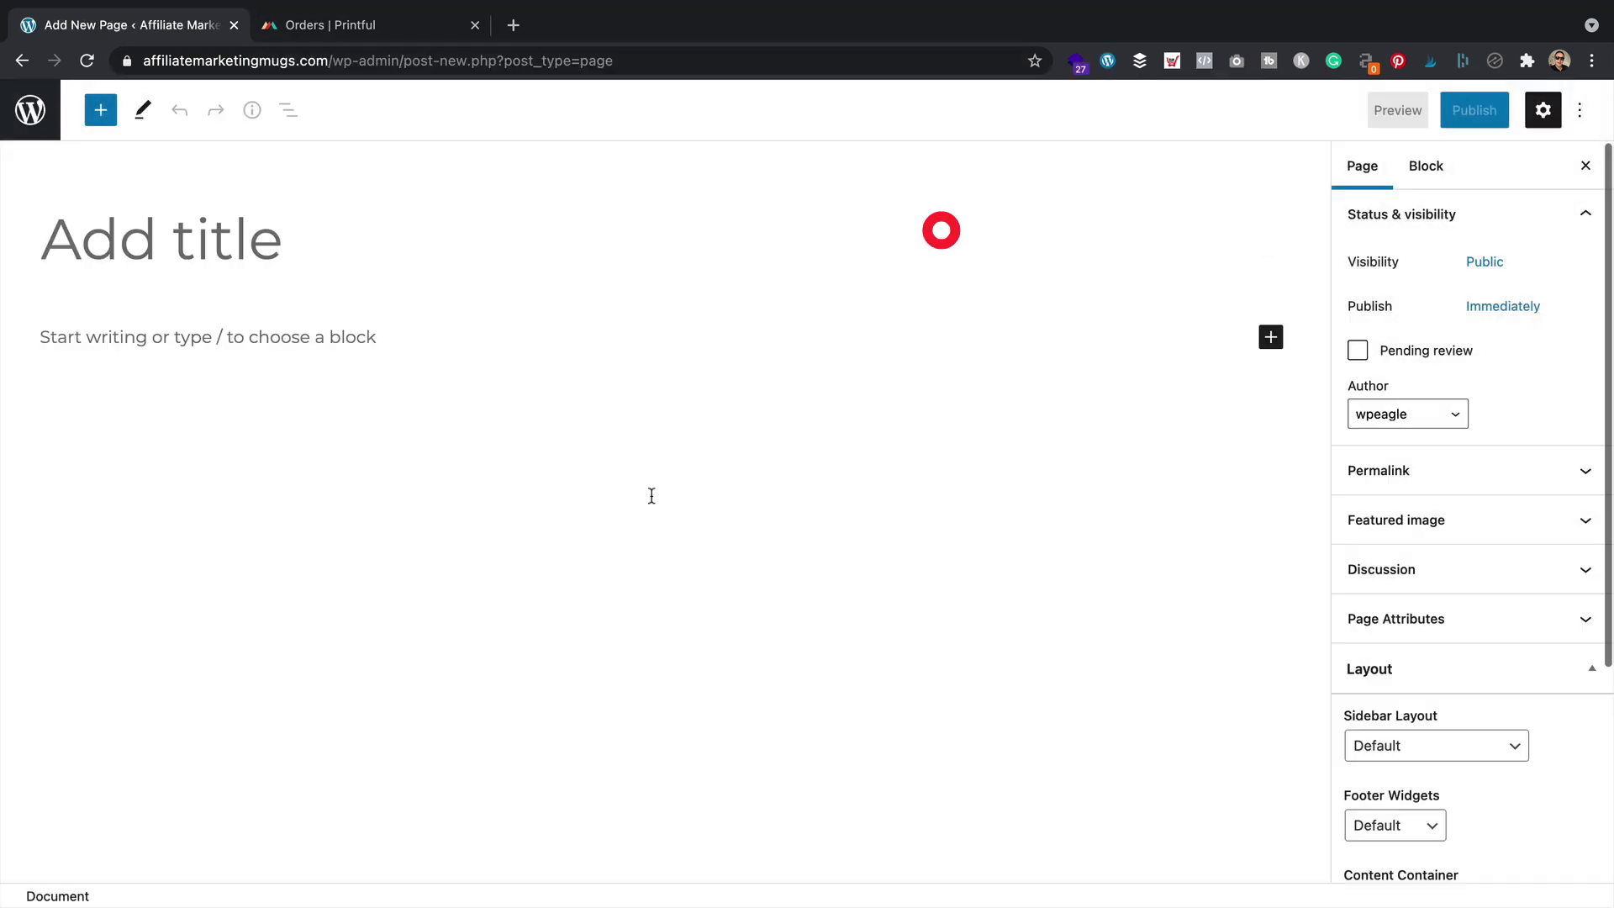
click(280, 246)
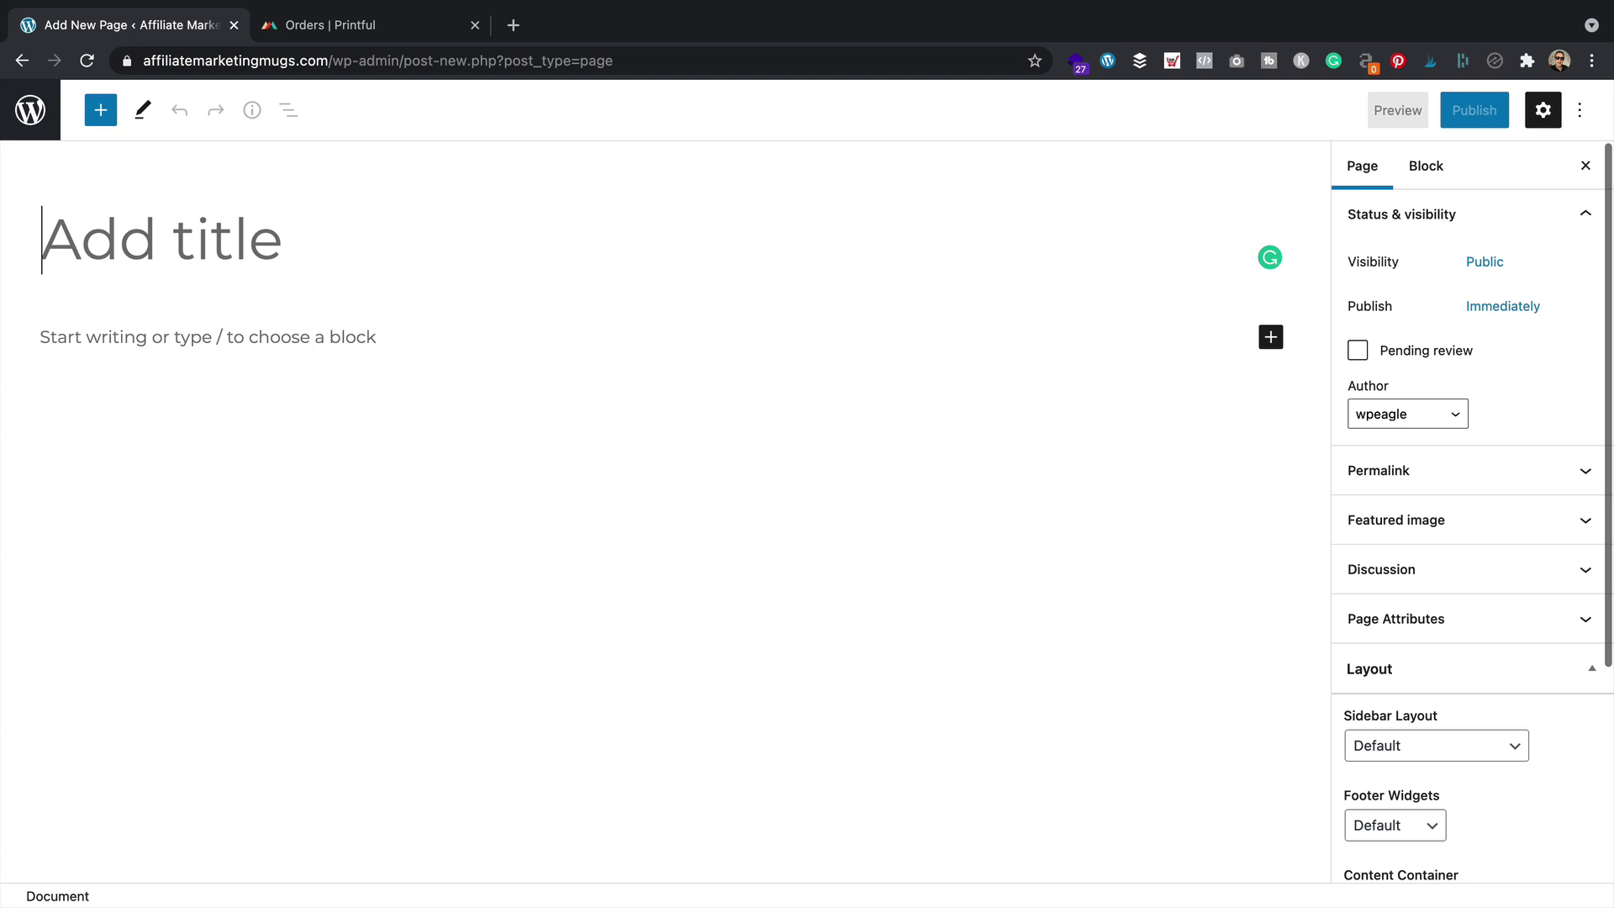
text(About us)
key(Return)
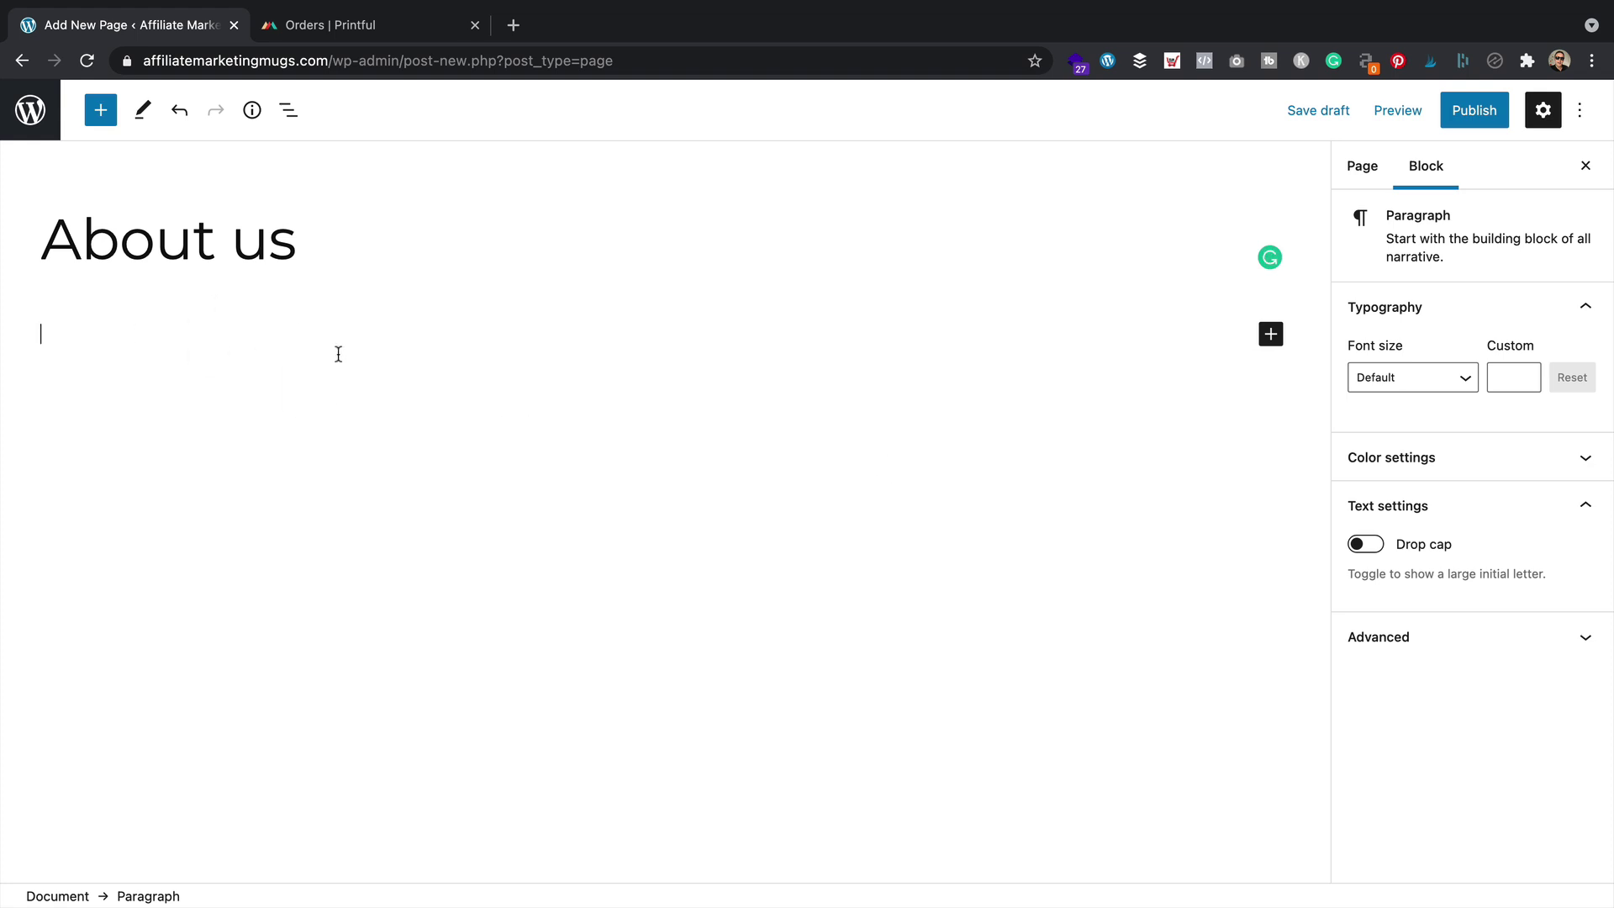
Write an intro paragraph saying the author is passionate about affiliate marketing
text(Hi, i'm Alex and i'm p)
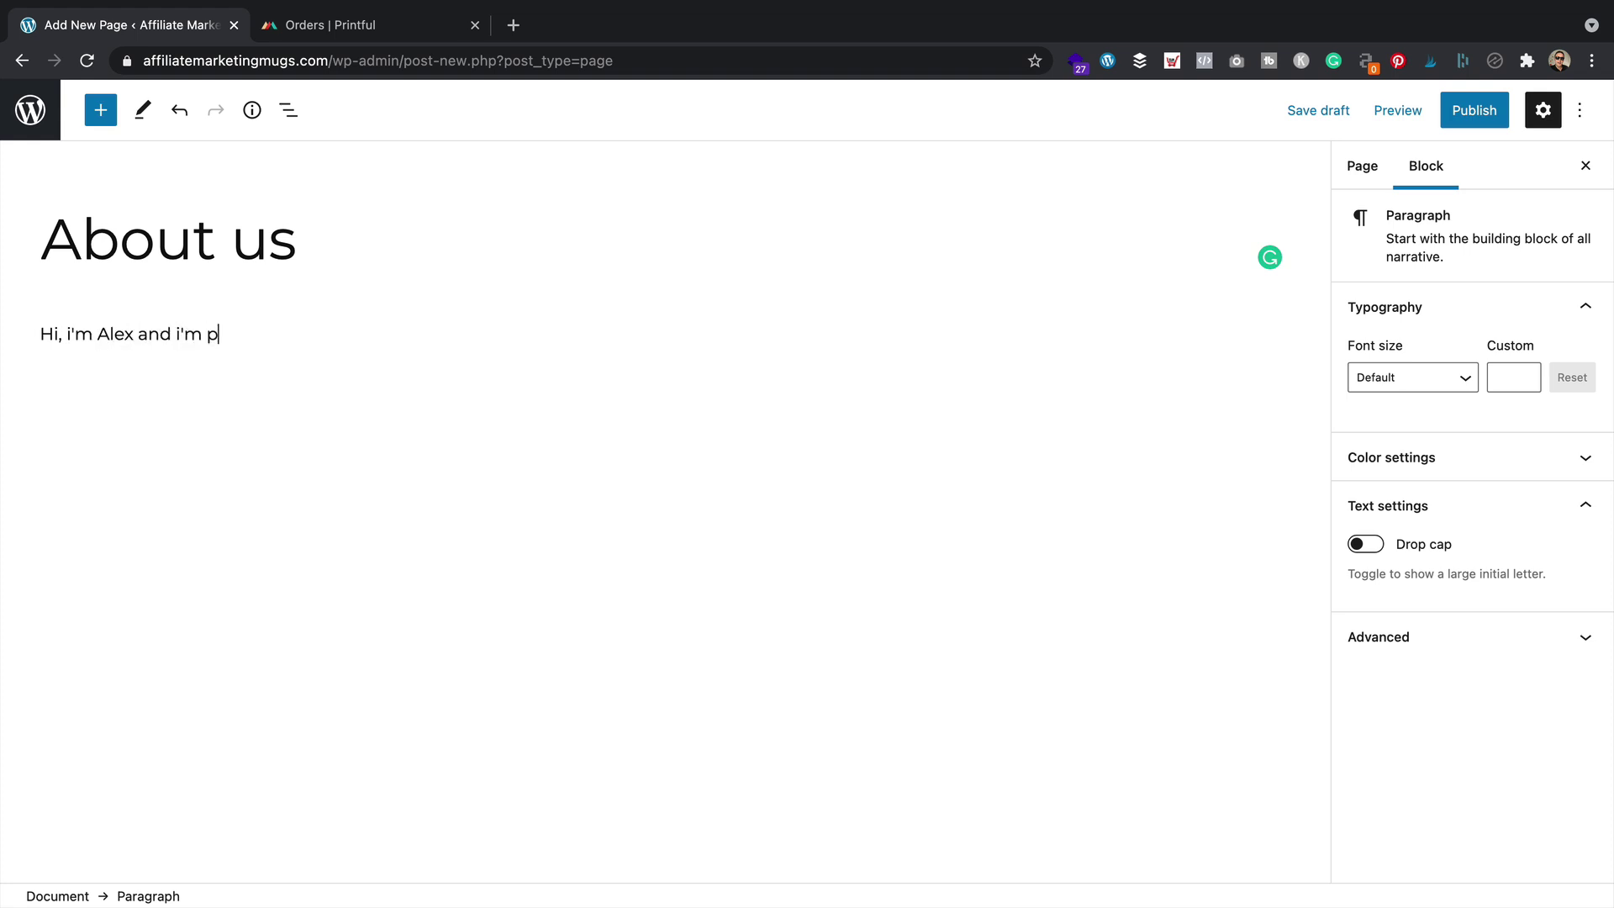
text(assionate about affiliate amar)
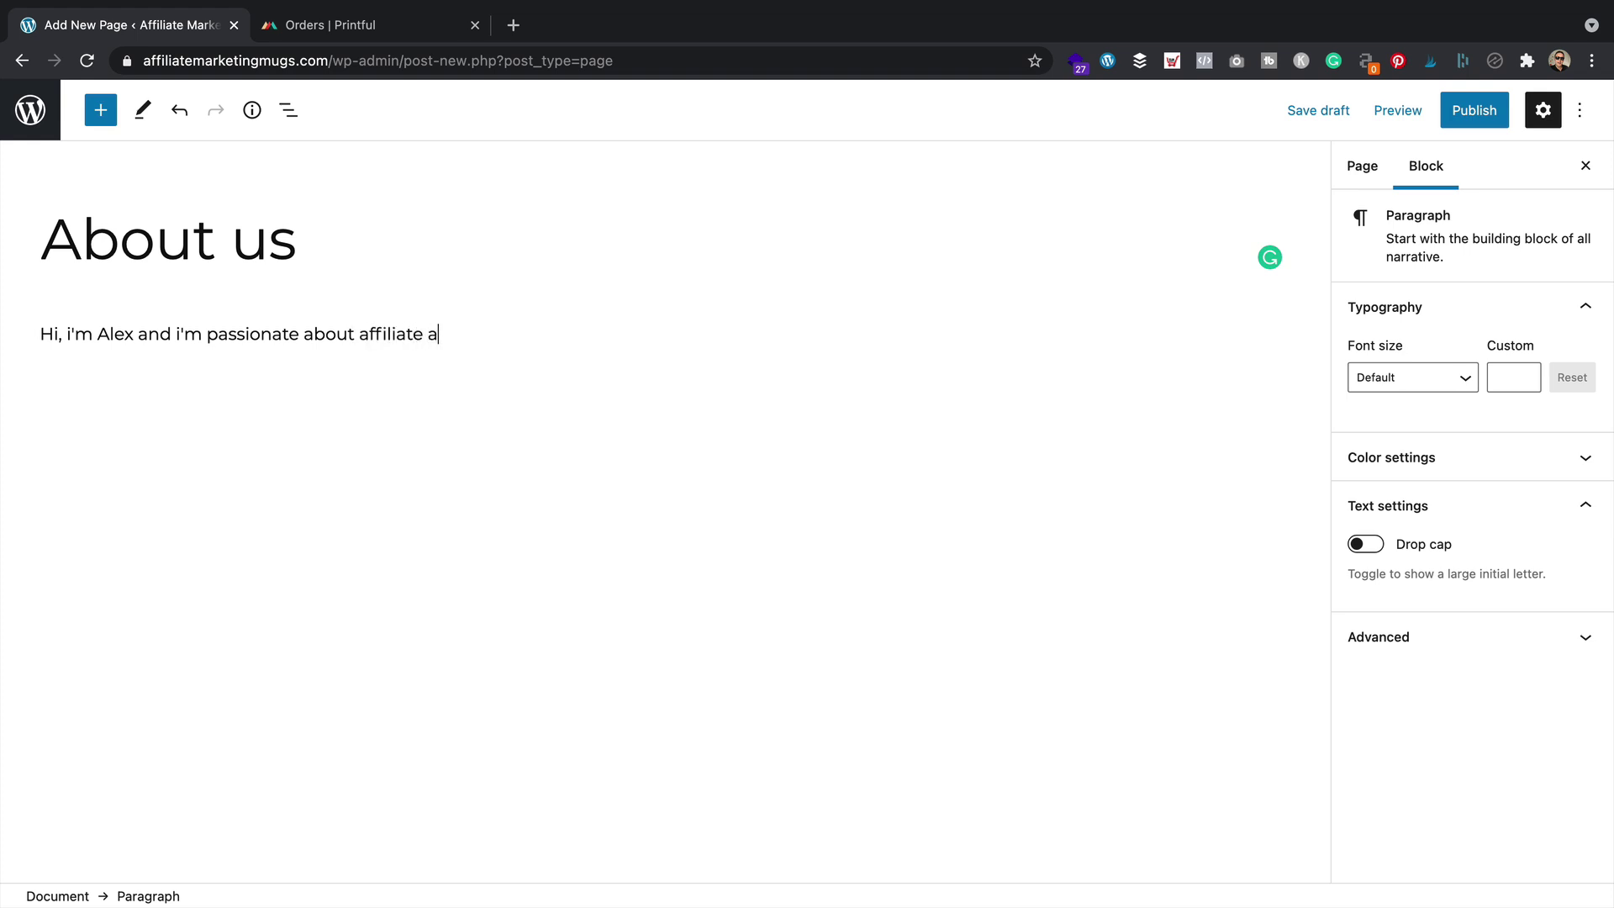
key(BackSpace)
key(BackSpace)
key(BackSpace)
key(BackSpace)
text(markieting)
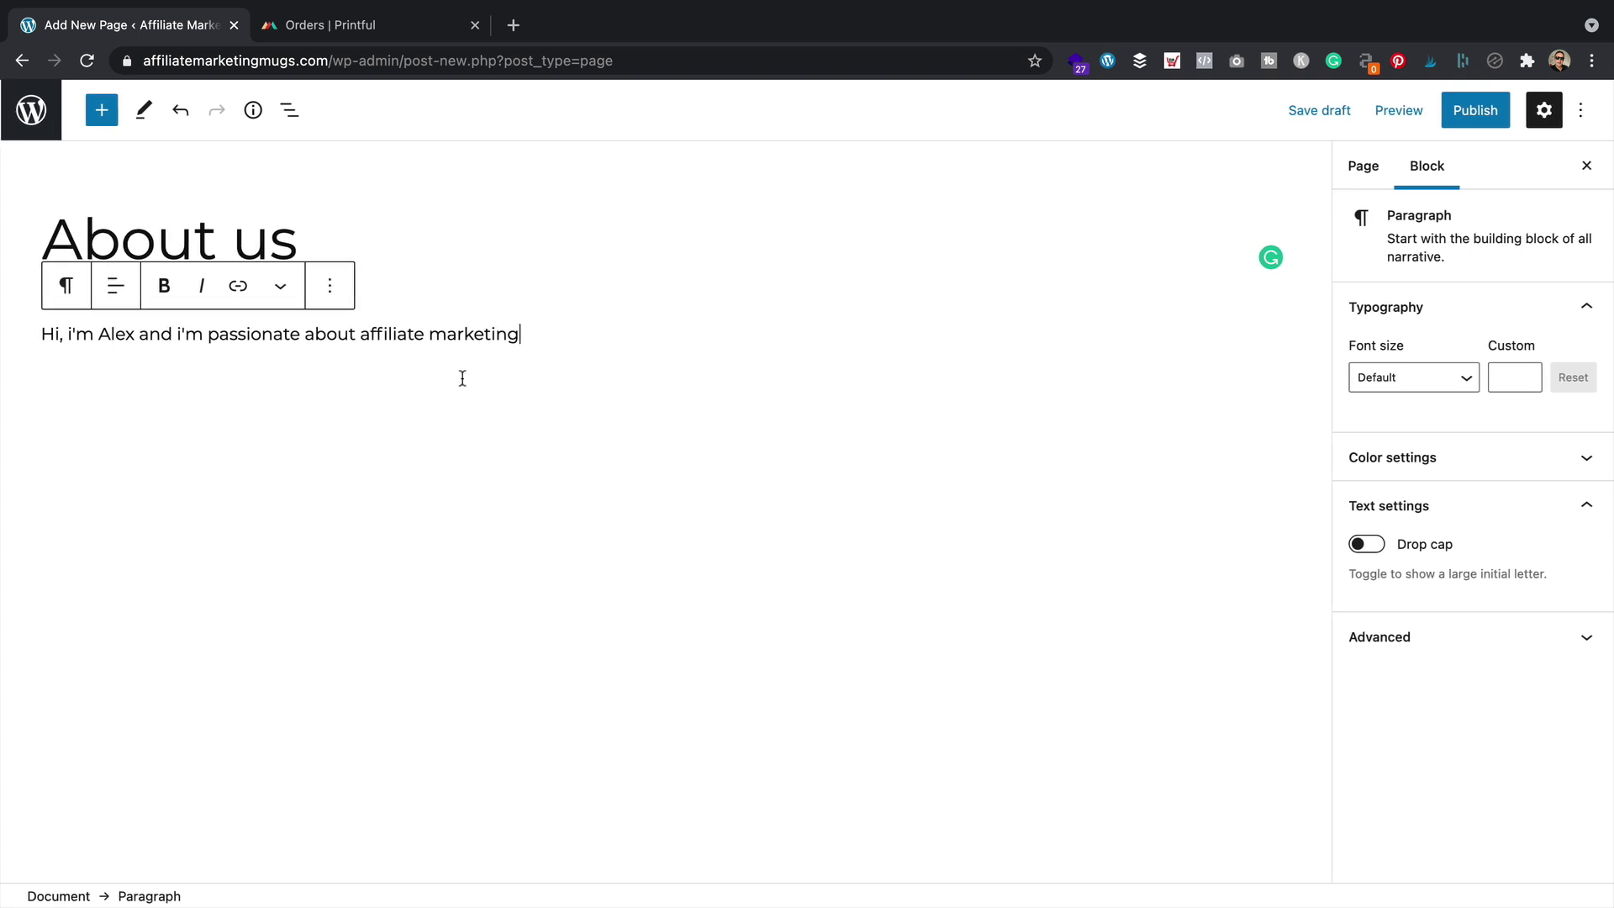
click(885, 460)
click(318, 370)
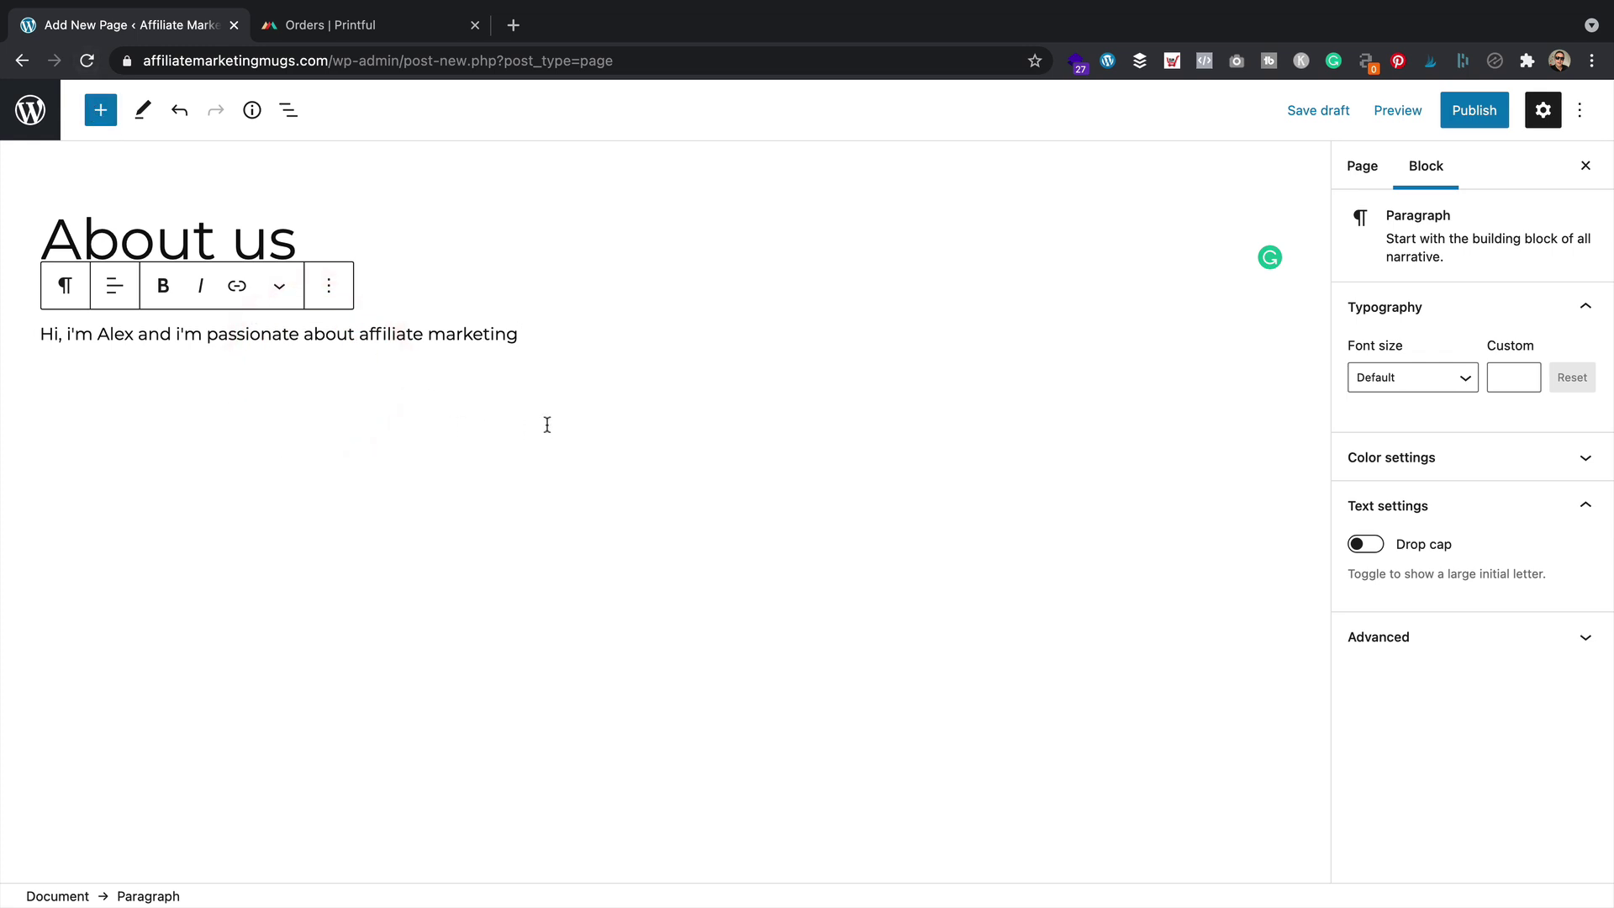
Add an Image block and upload the portrait photo 'me' into it
click(101, 110)
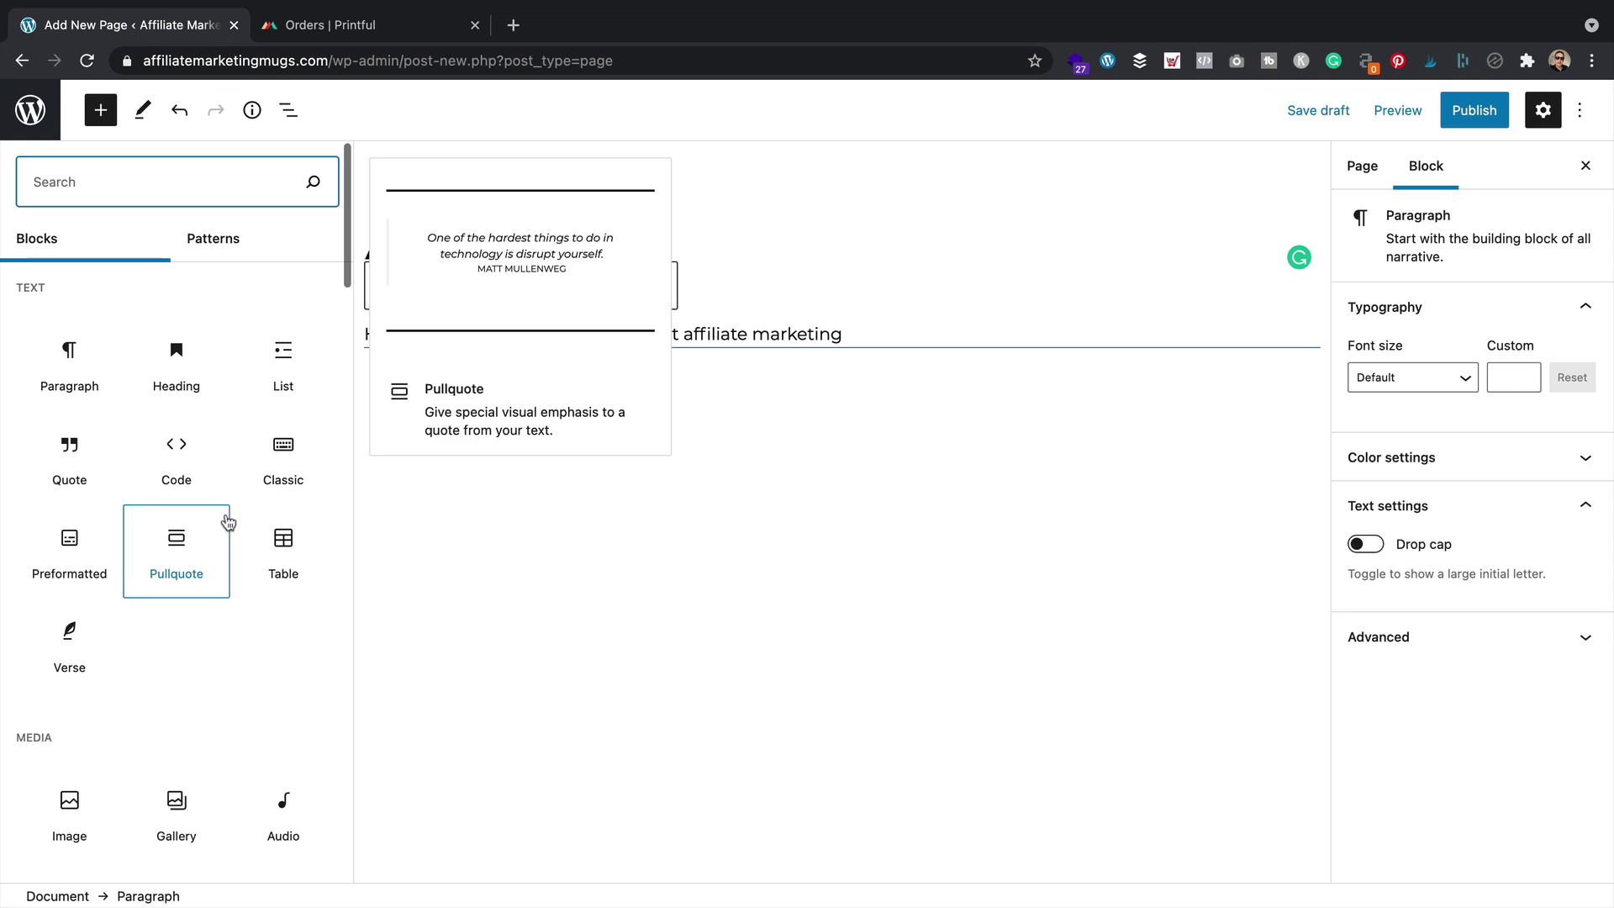
scroll(227, 522, down, 2)
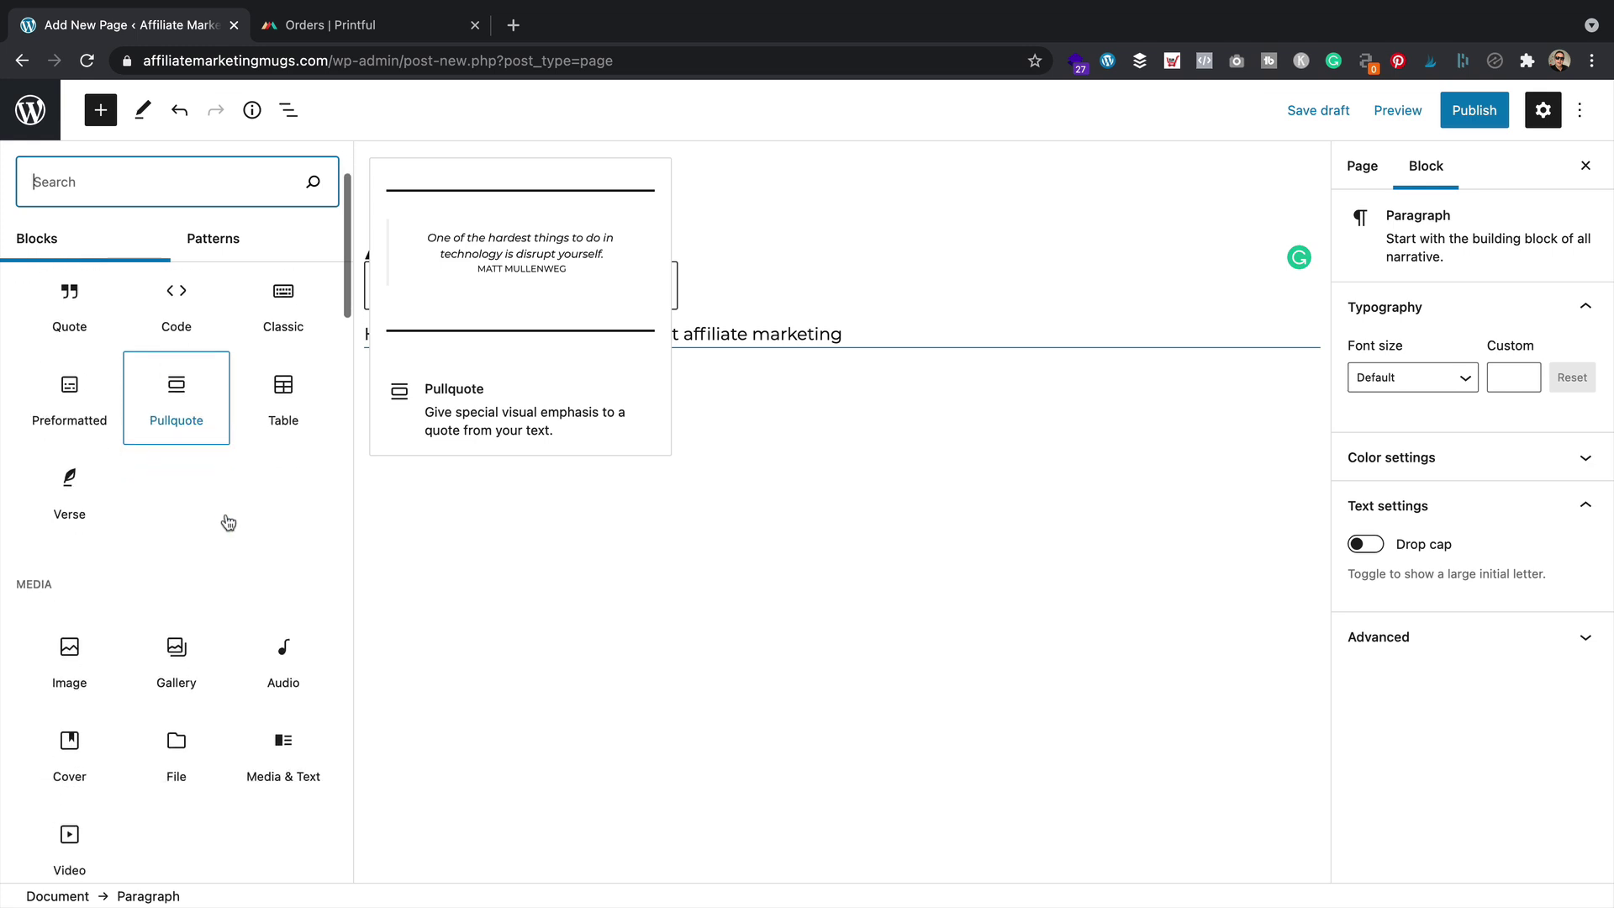
click(71, 652)
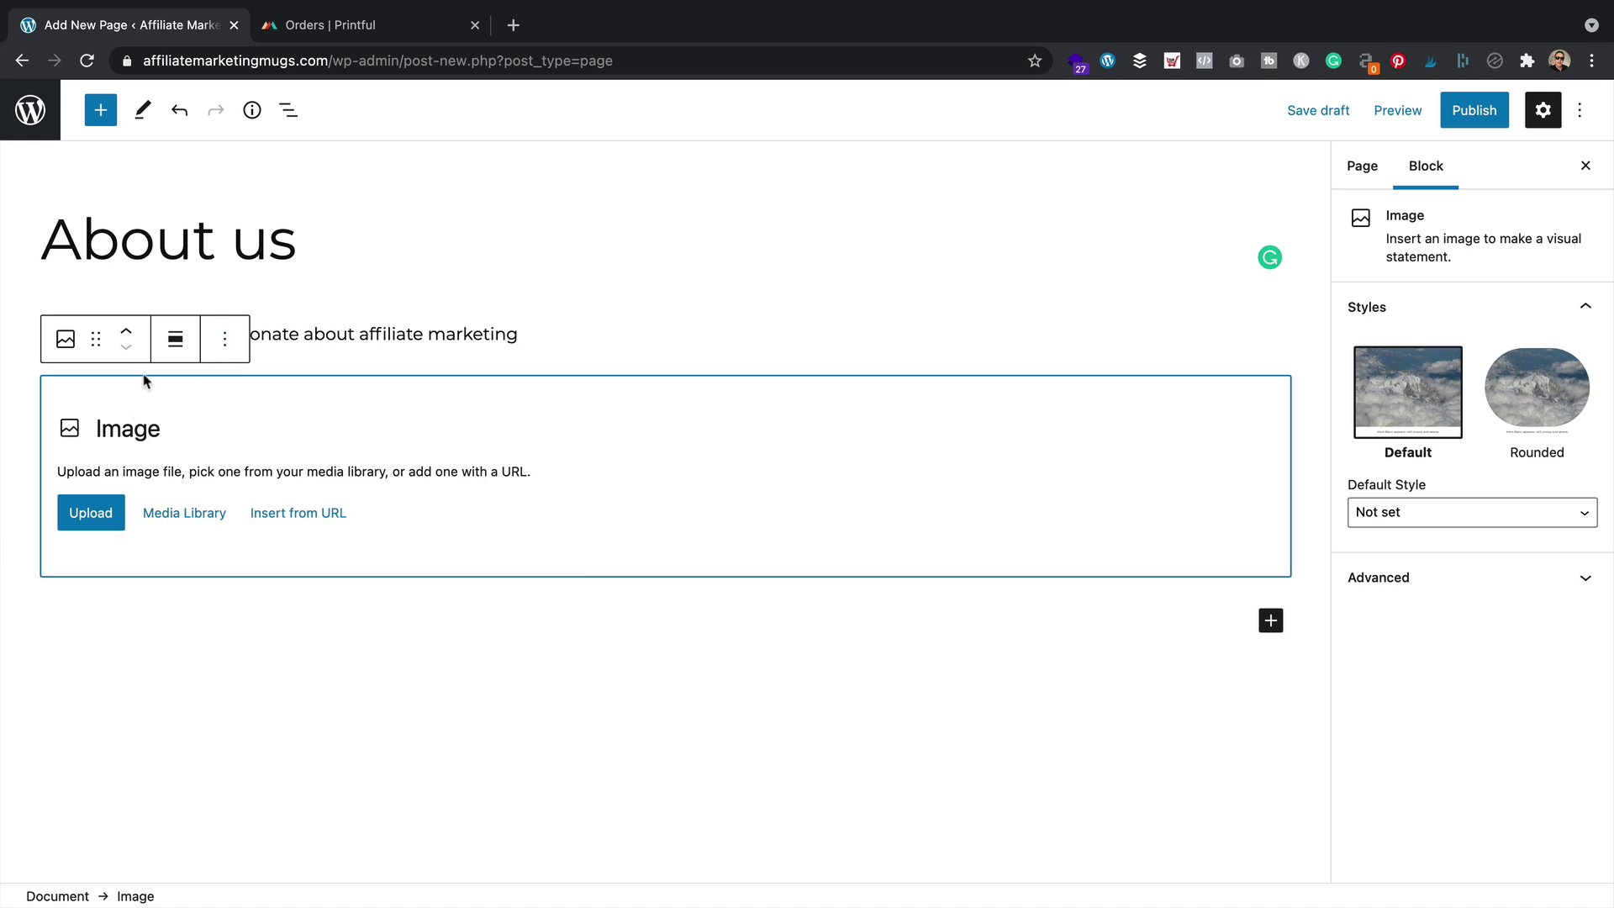
click(99, 523)
click(1113, 257)
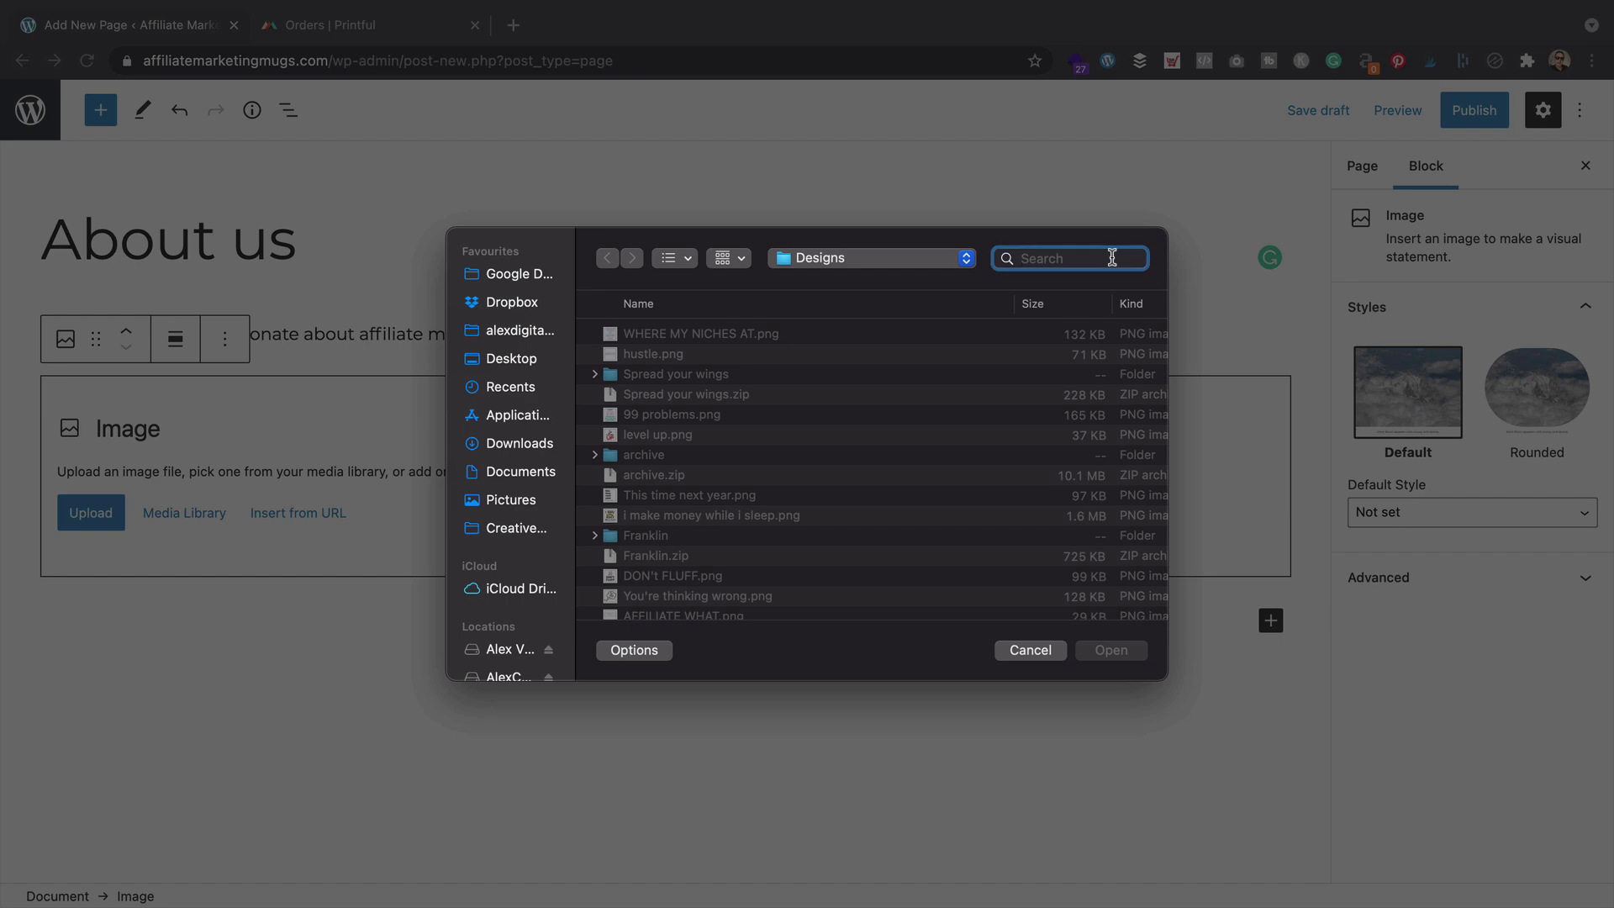
text(me)
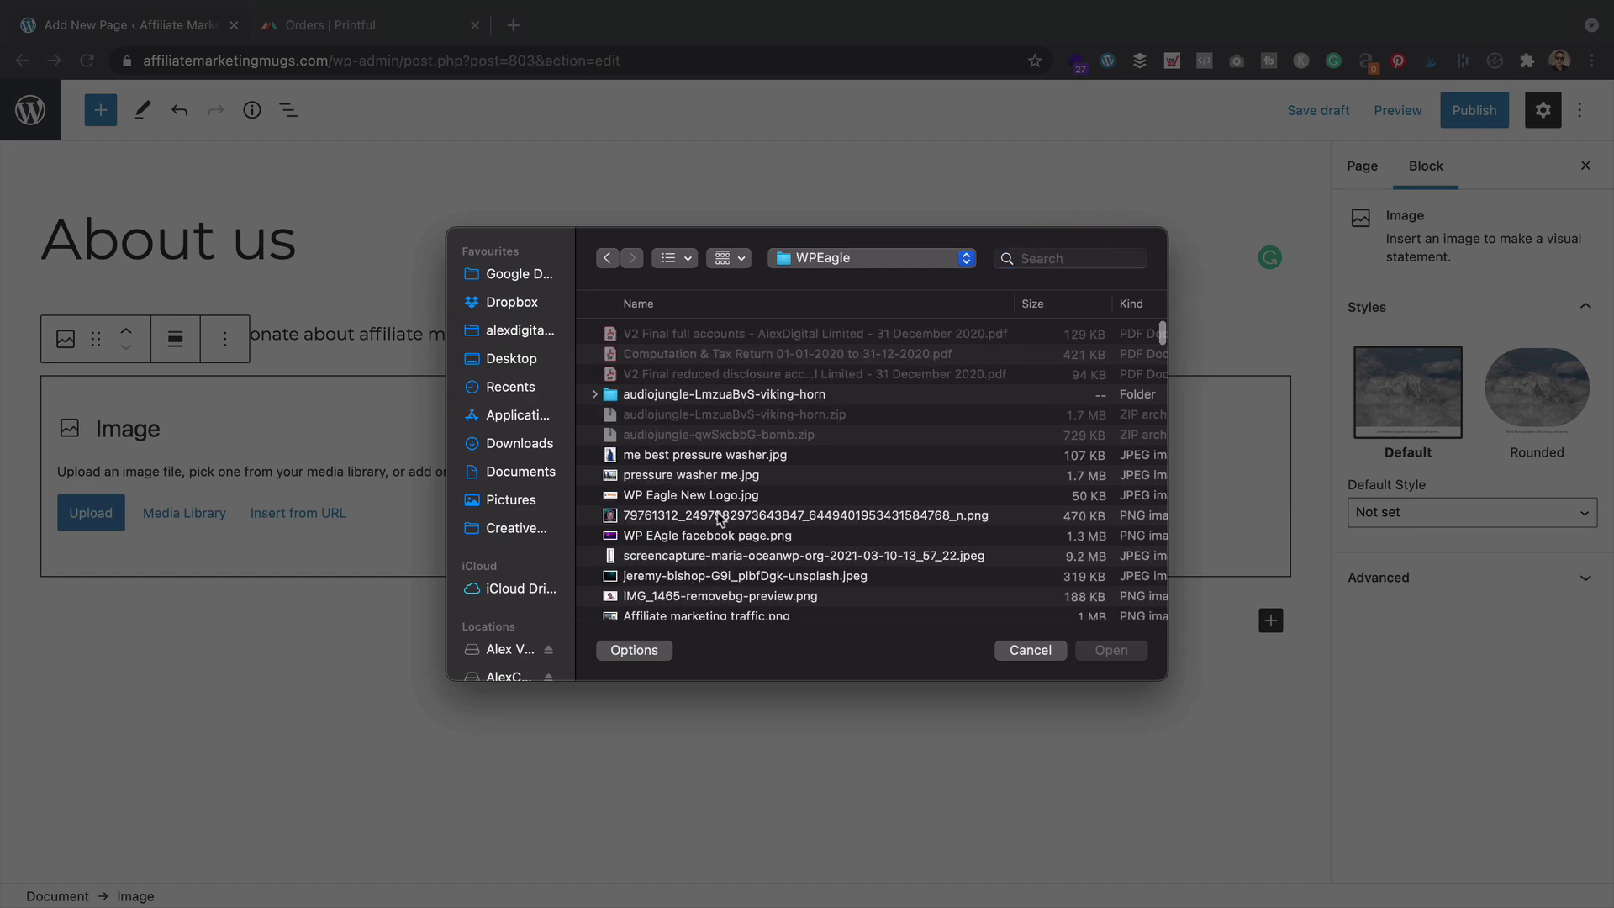
double_click(718, 515)
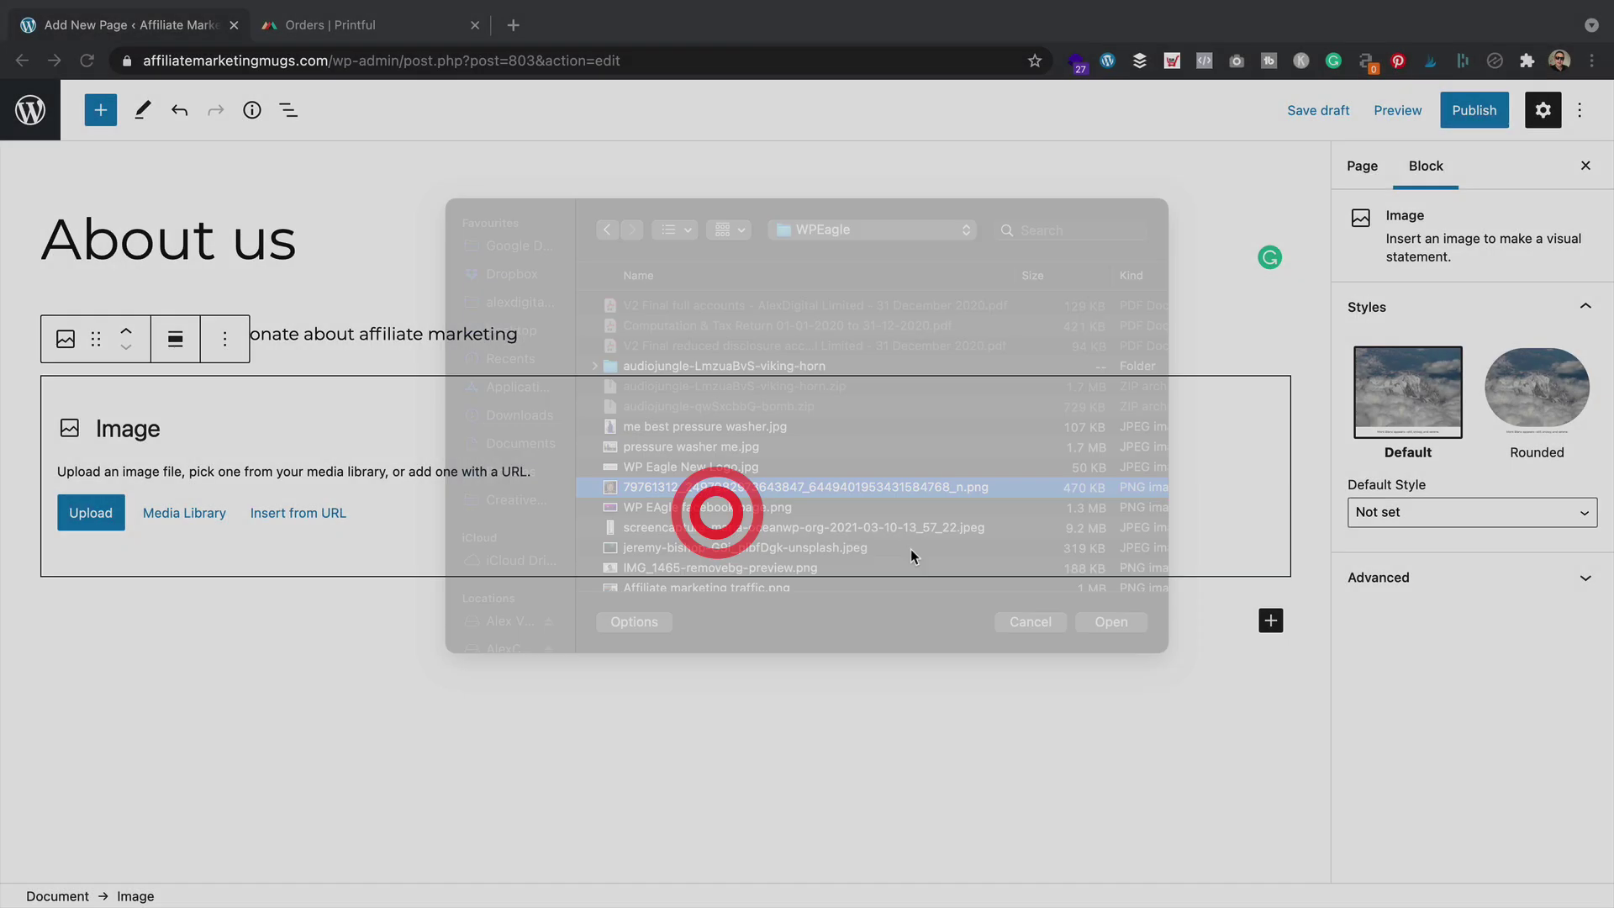
Align the photo to the right and resize it smaller
scroll(878, 511, down, 1)
scroll(877, 511, up, 3)
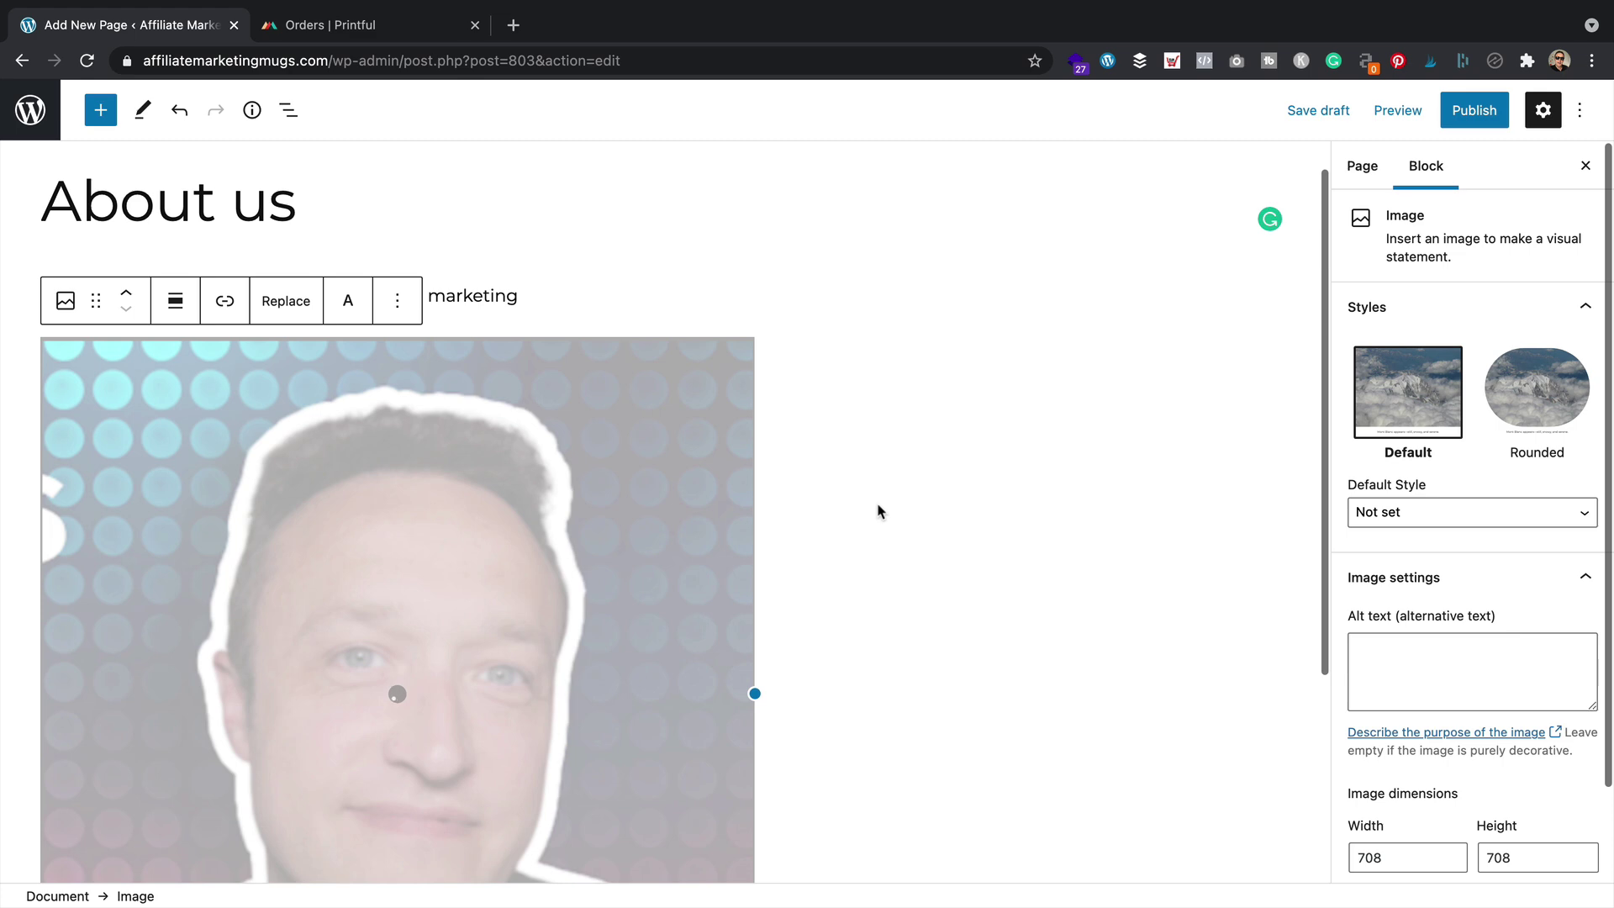
click(281, 405)
click(175, 300)
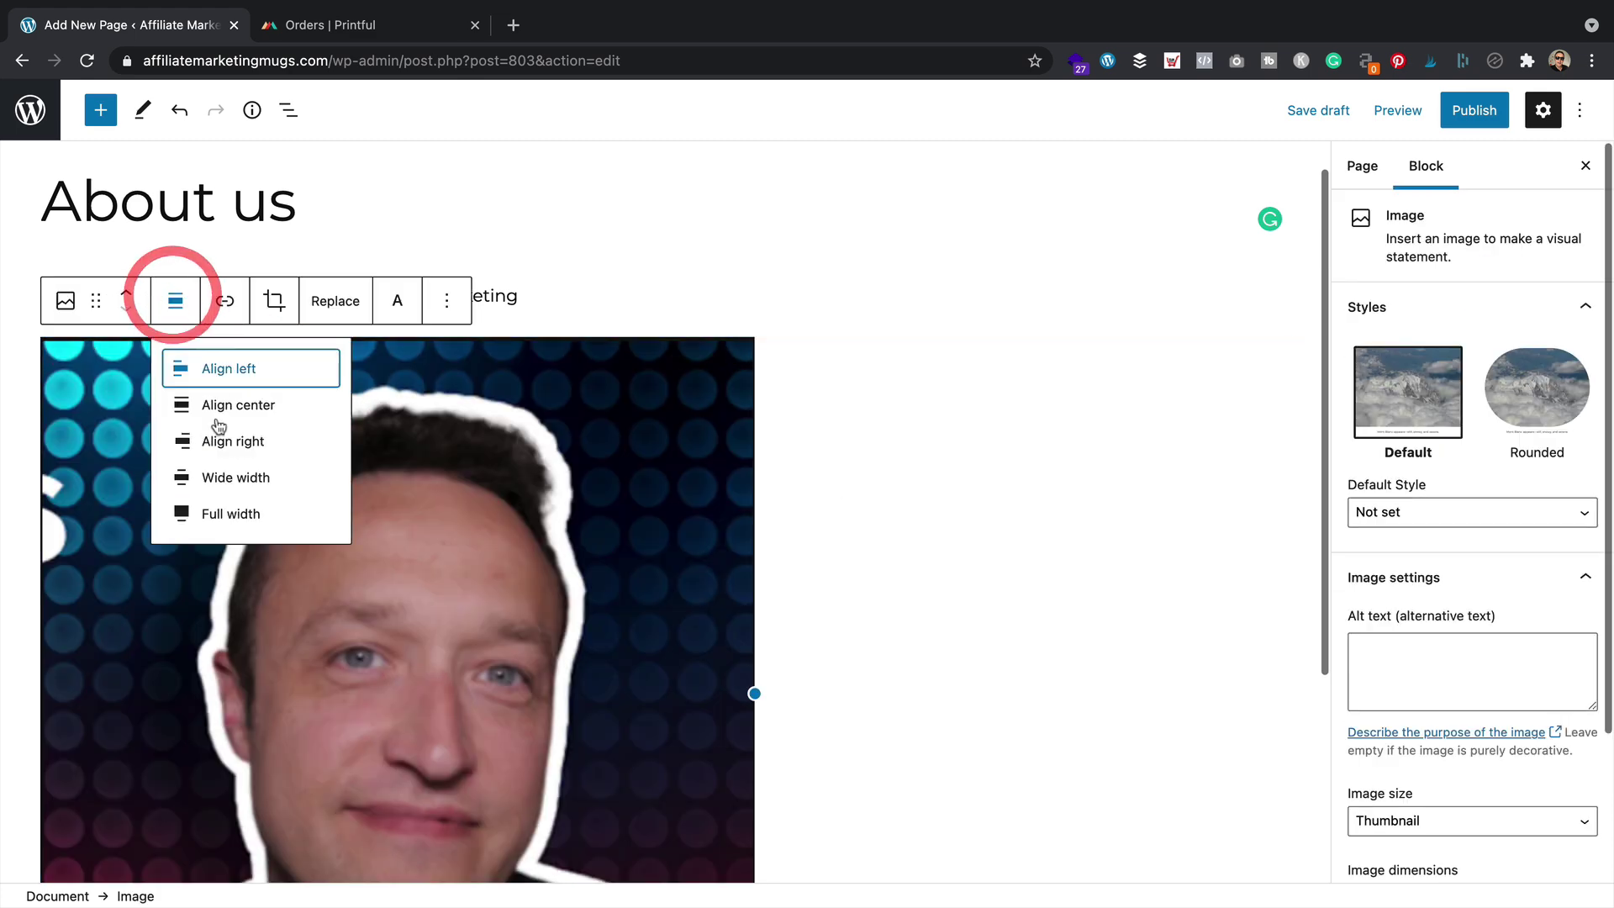
click(278, 439)
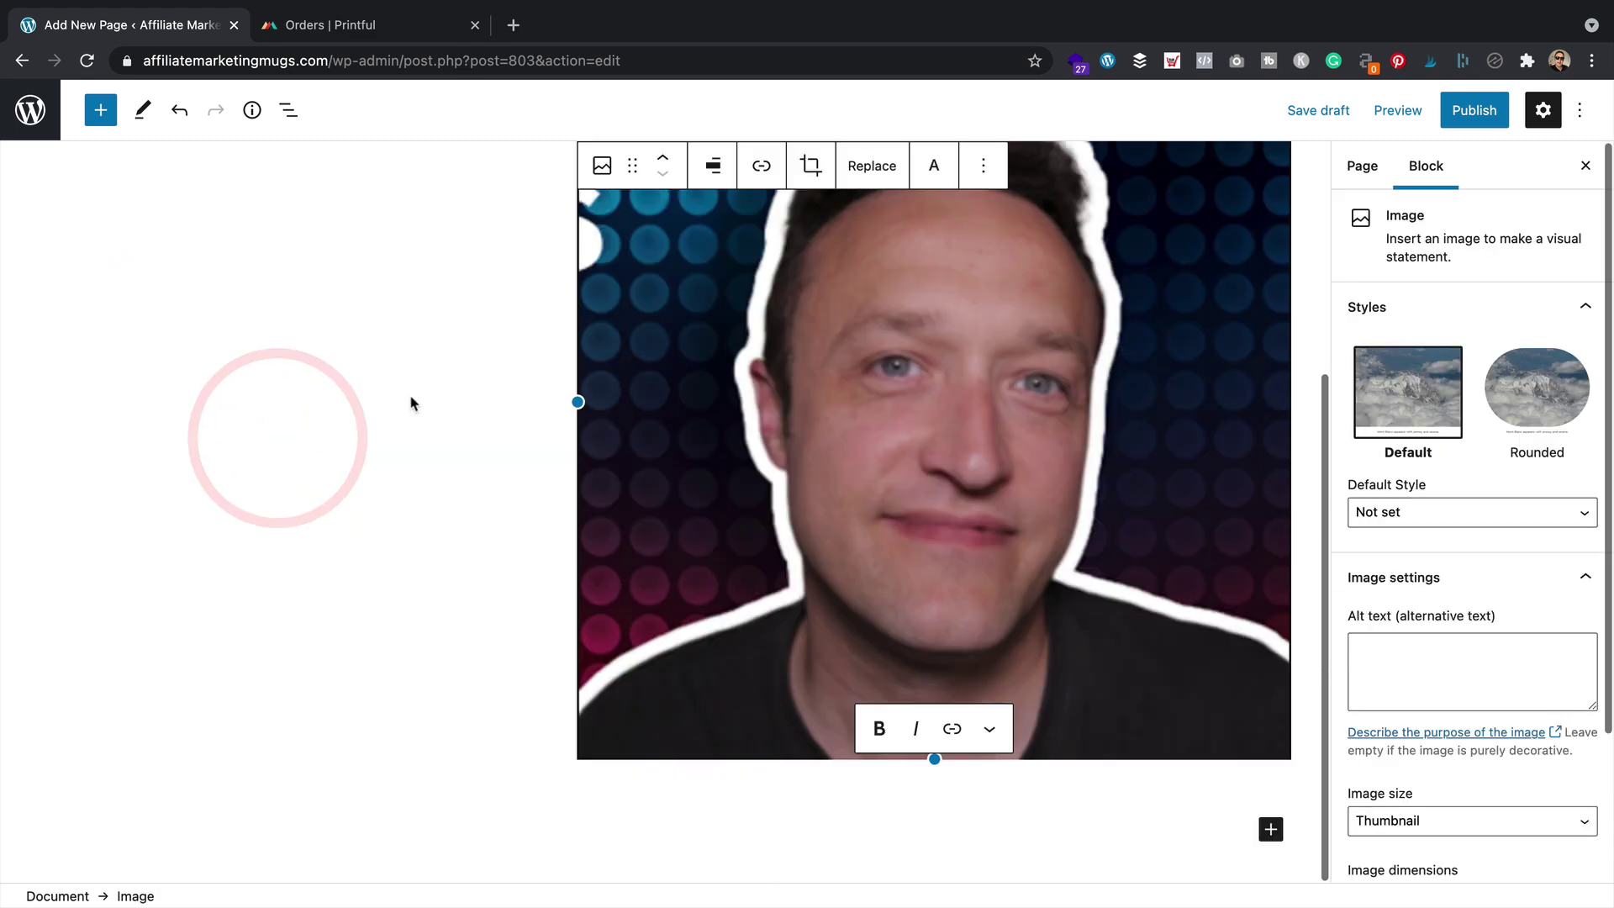
scroll(862, 423, down, 3)
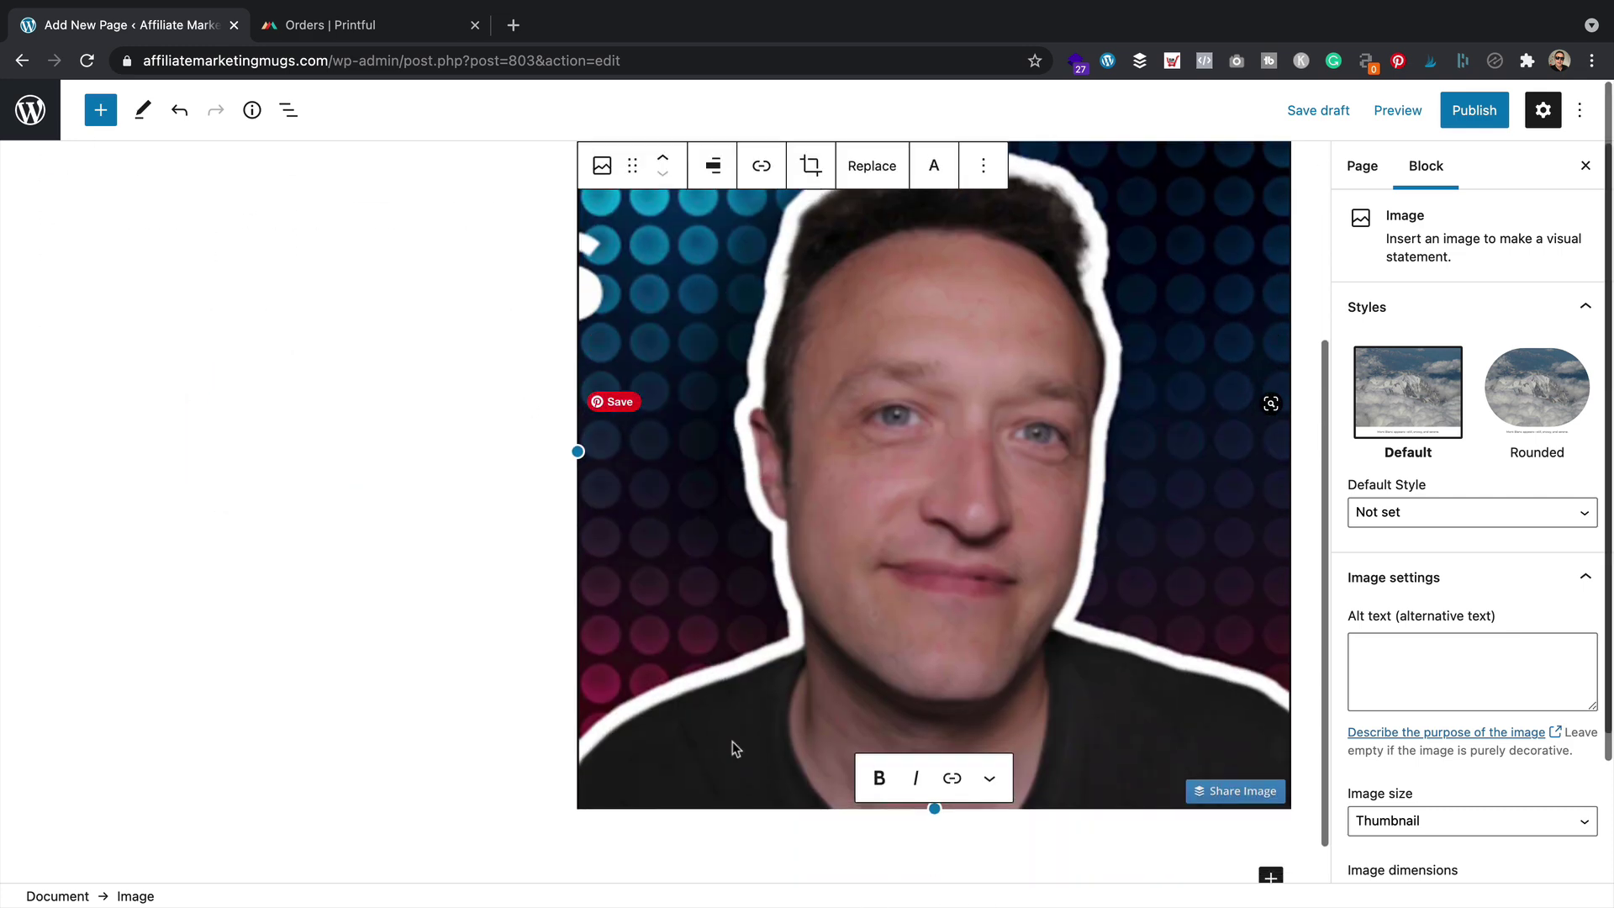
drag(934, 809, 891, 513)
click(875, 403)
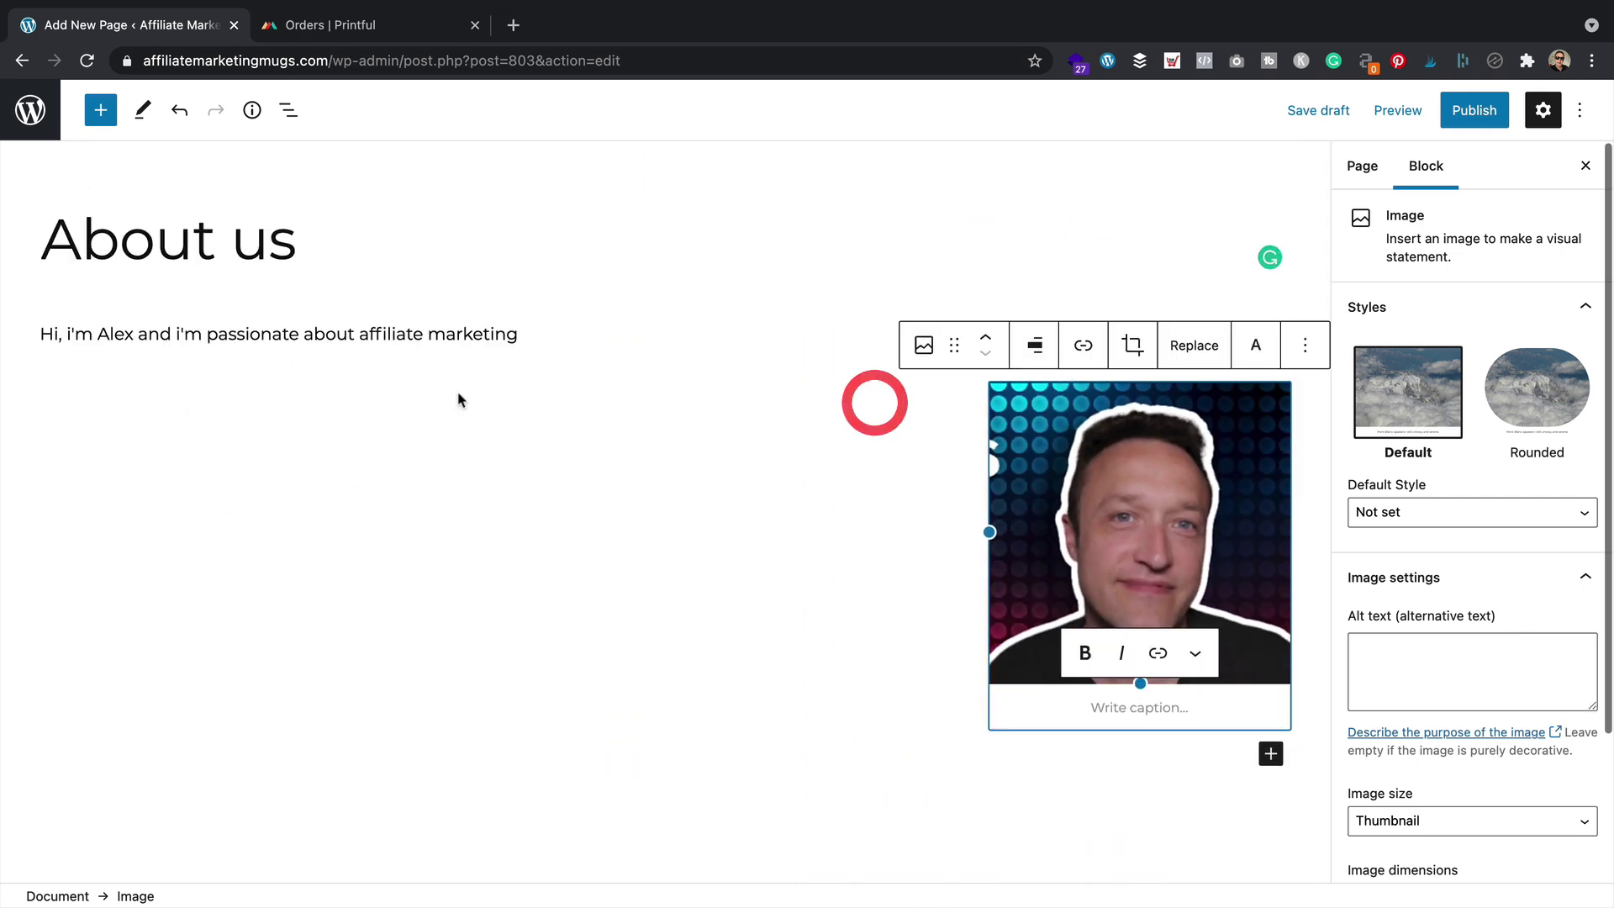
Extend the paragraph with '. I love it! And I love to drink from mugs that are all about affiliate market'
click(358, 333)
click(517, 334)
text(.)
text( I love it)
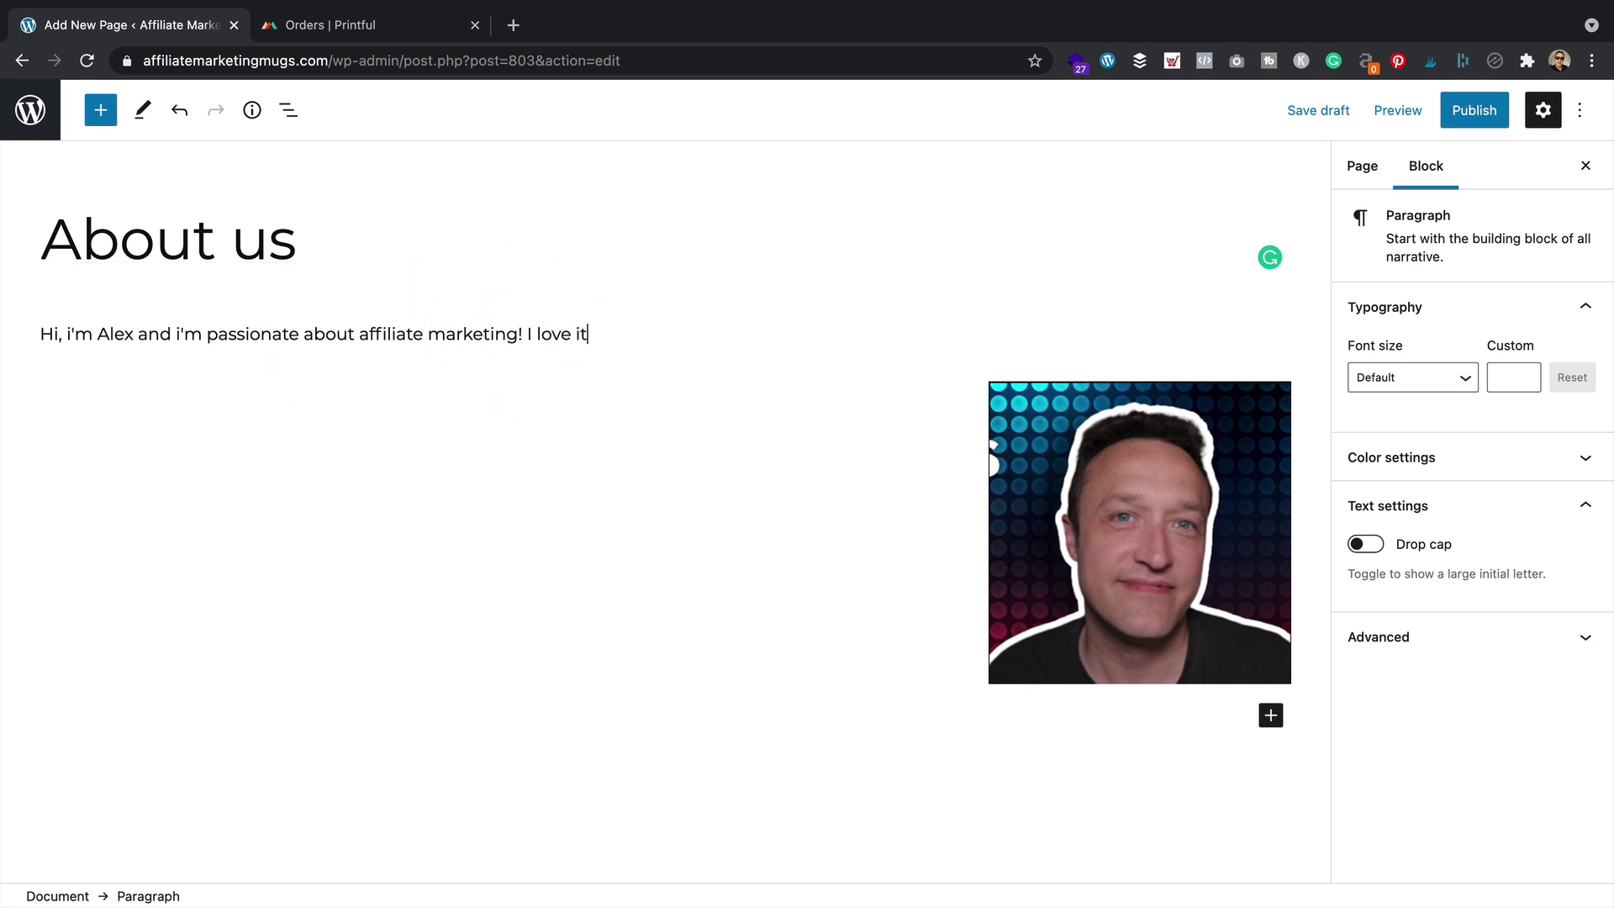
text(! And I love to drink f)
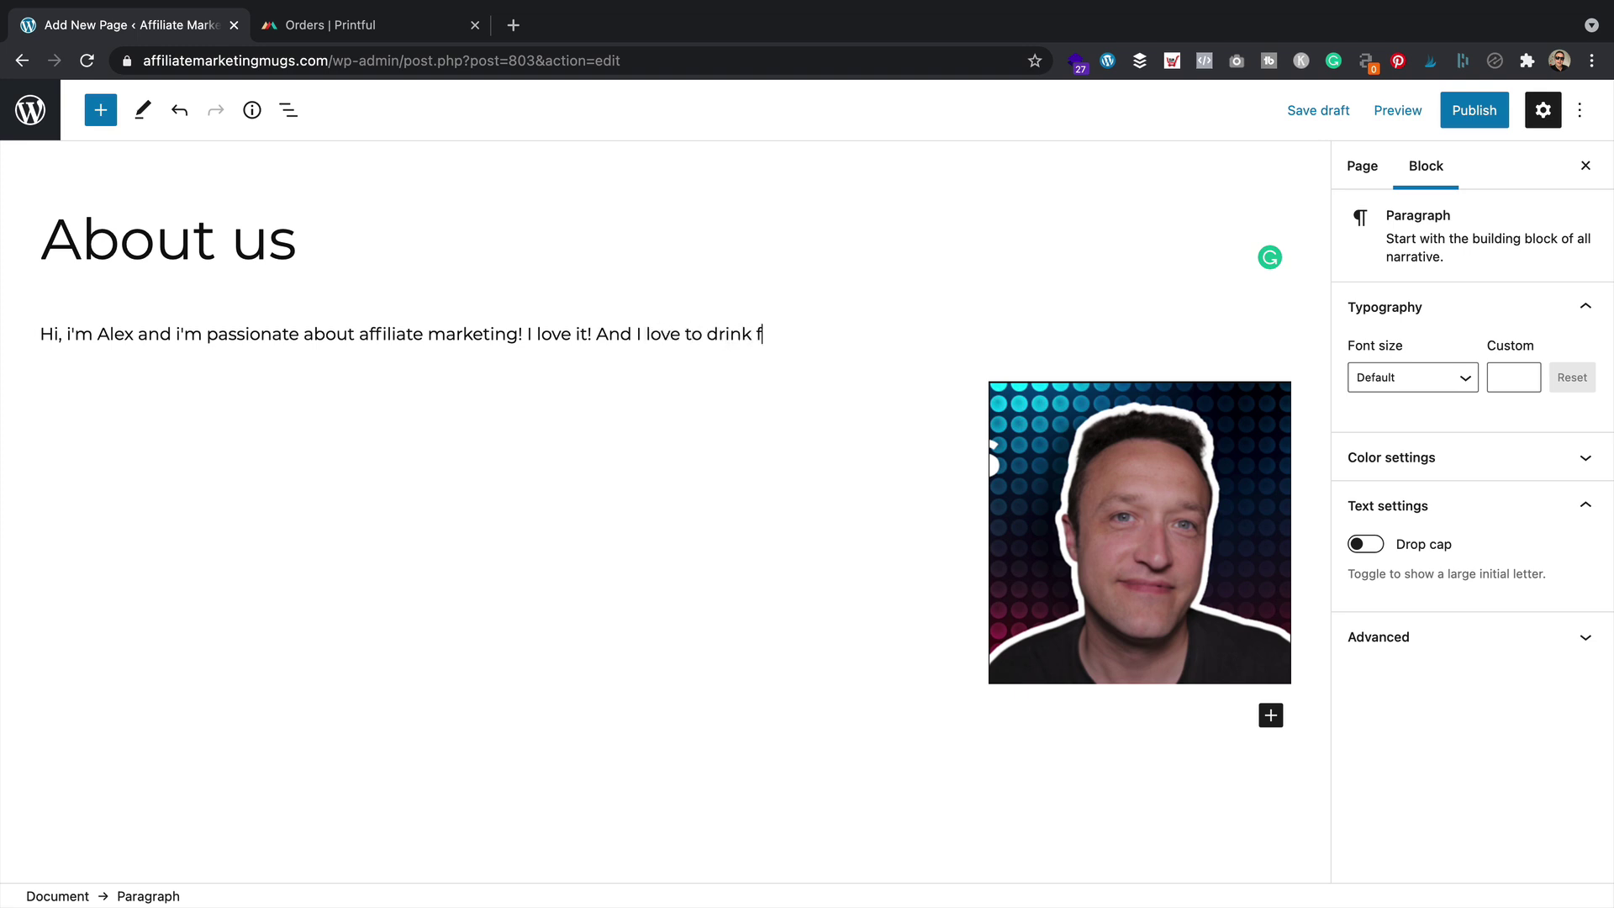
text(rom mugs that are all abo)
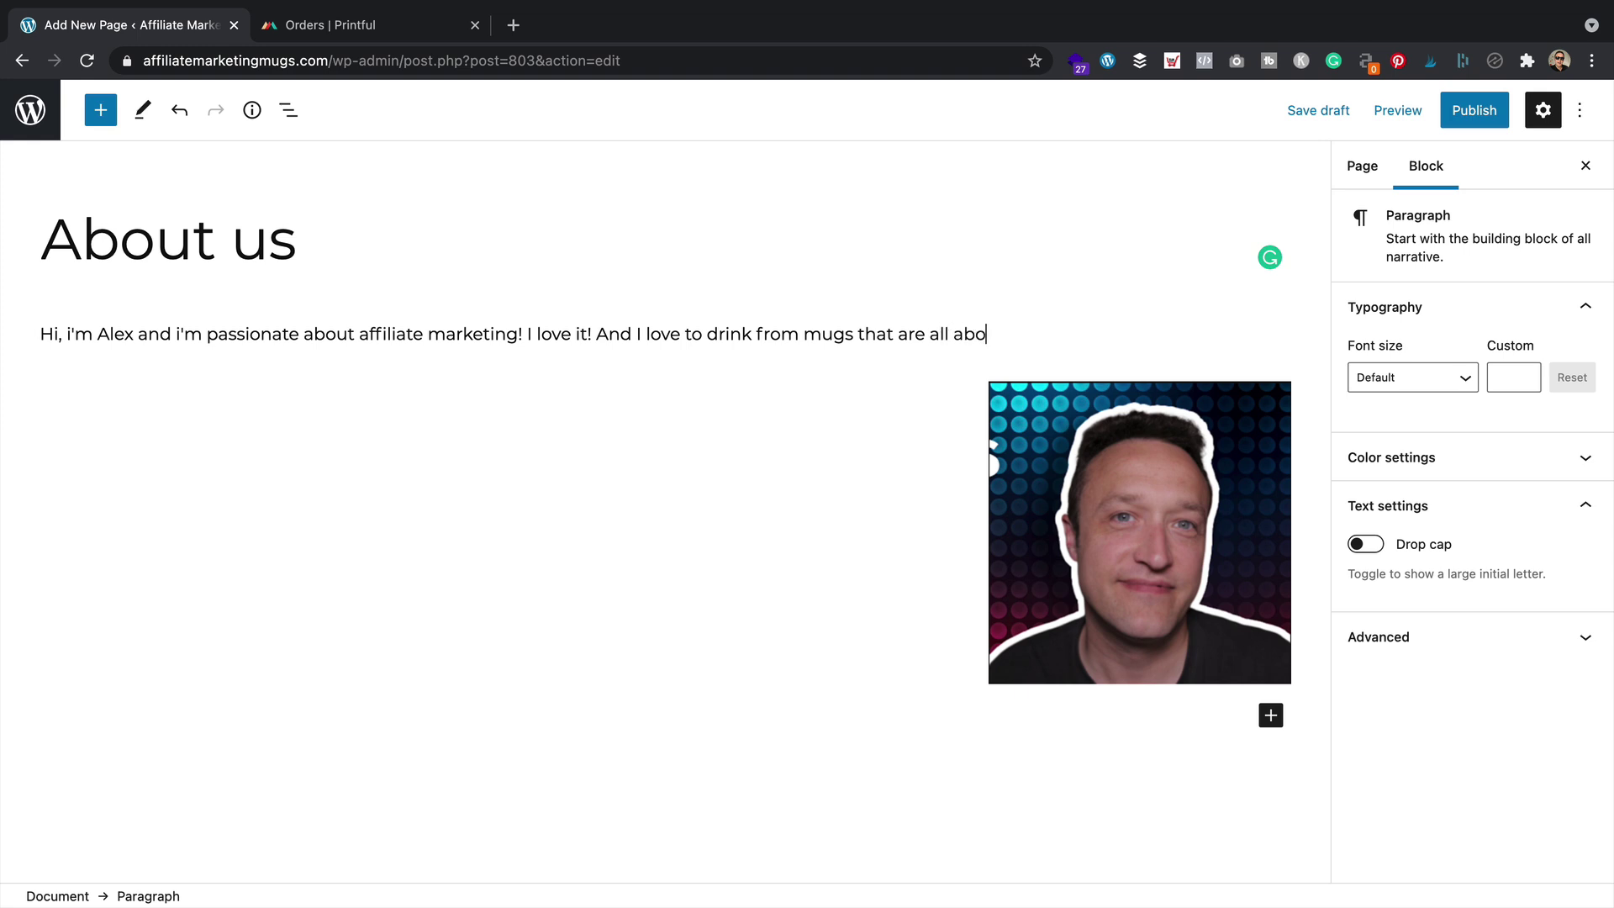
text(ut affiliate marketing too!)
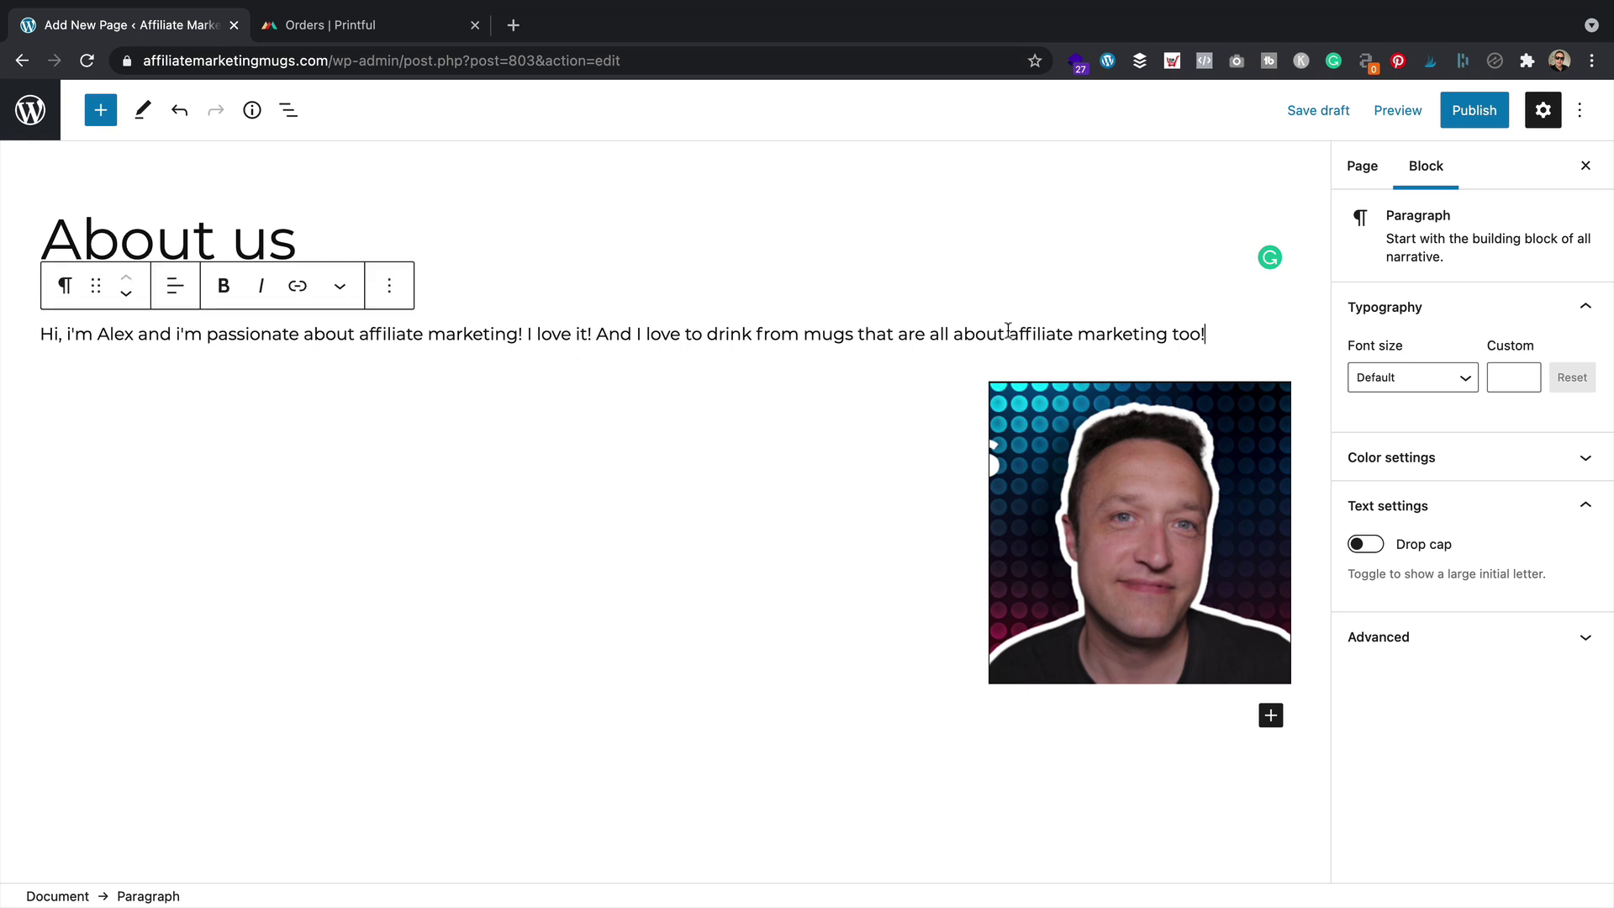
Publish the About us page and view it live
click(1479, 115)
click(1435, 111)
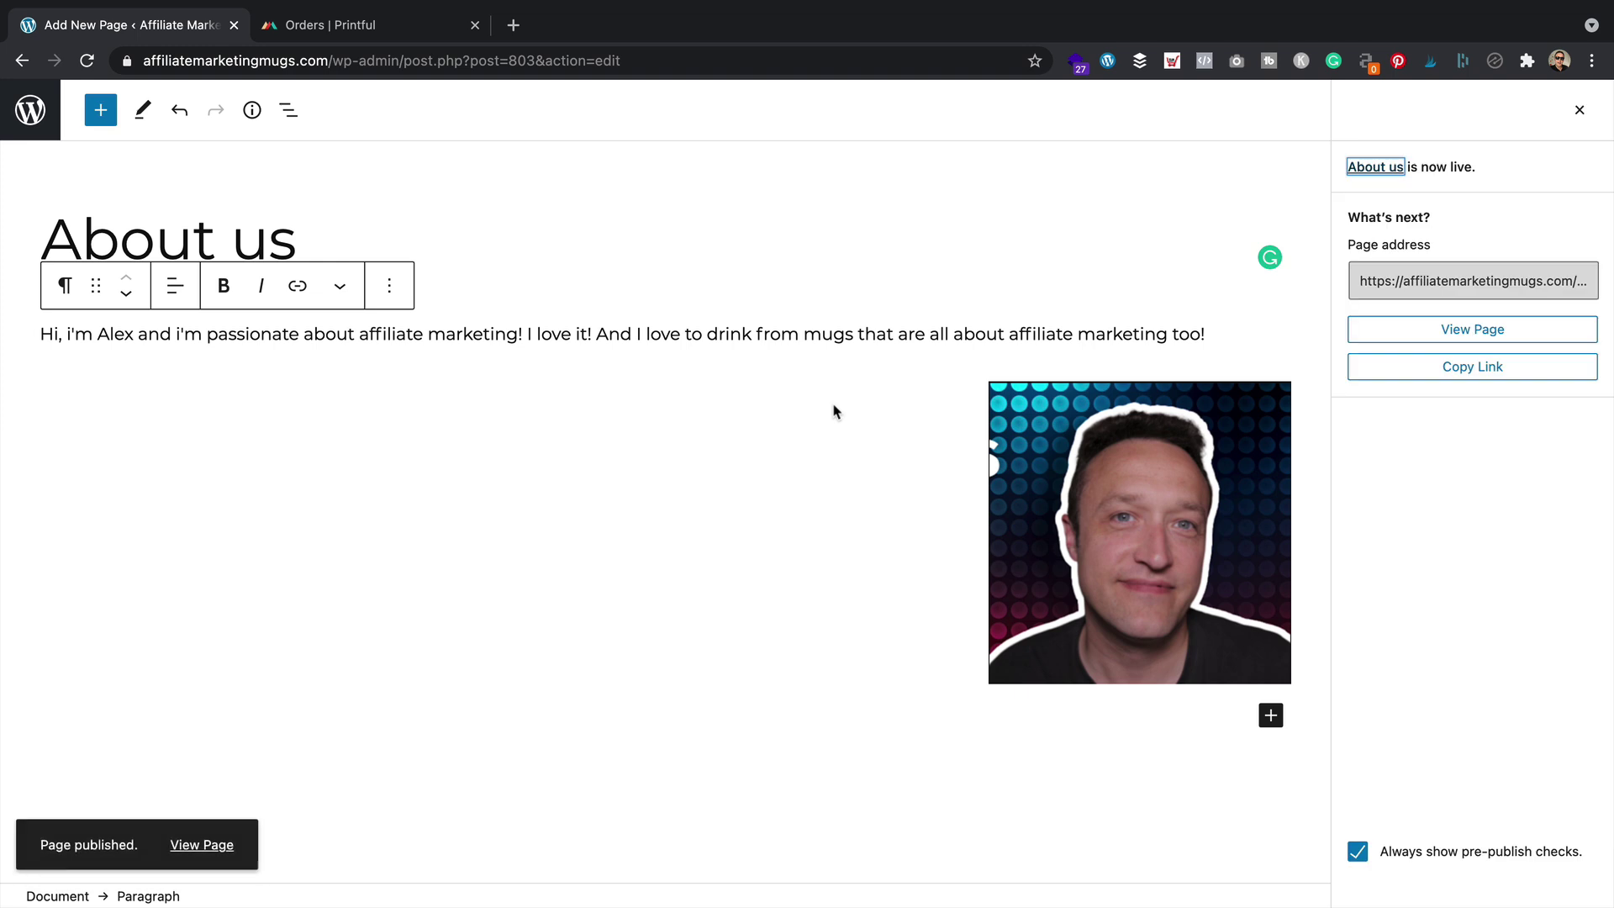
click(212, 843)
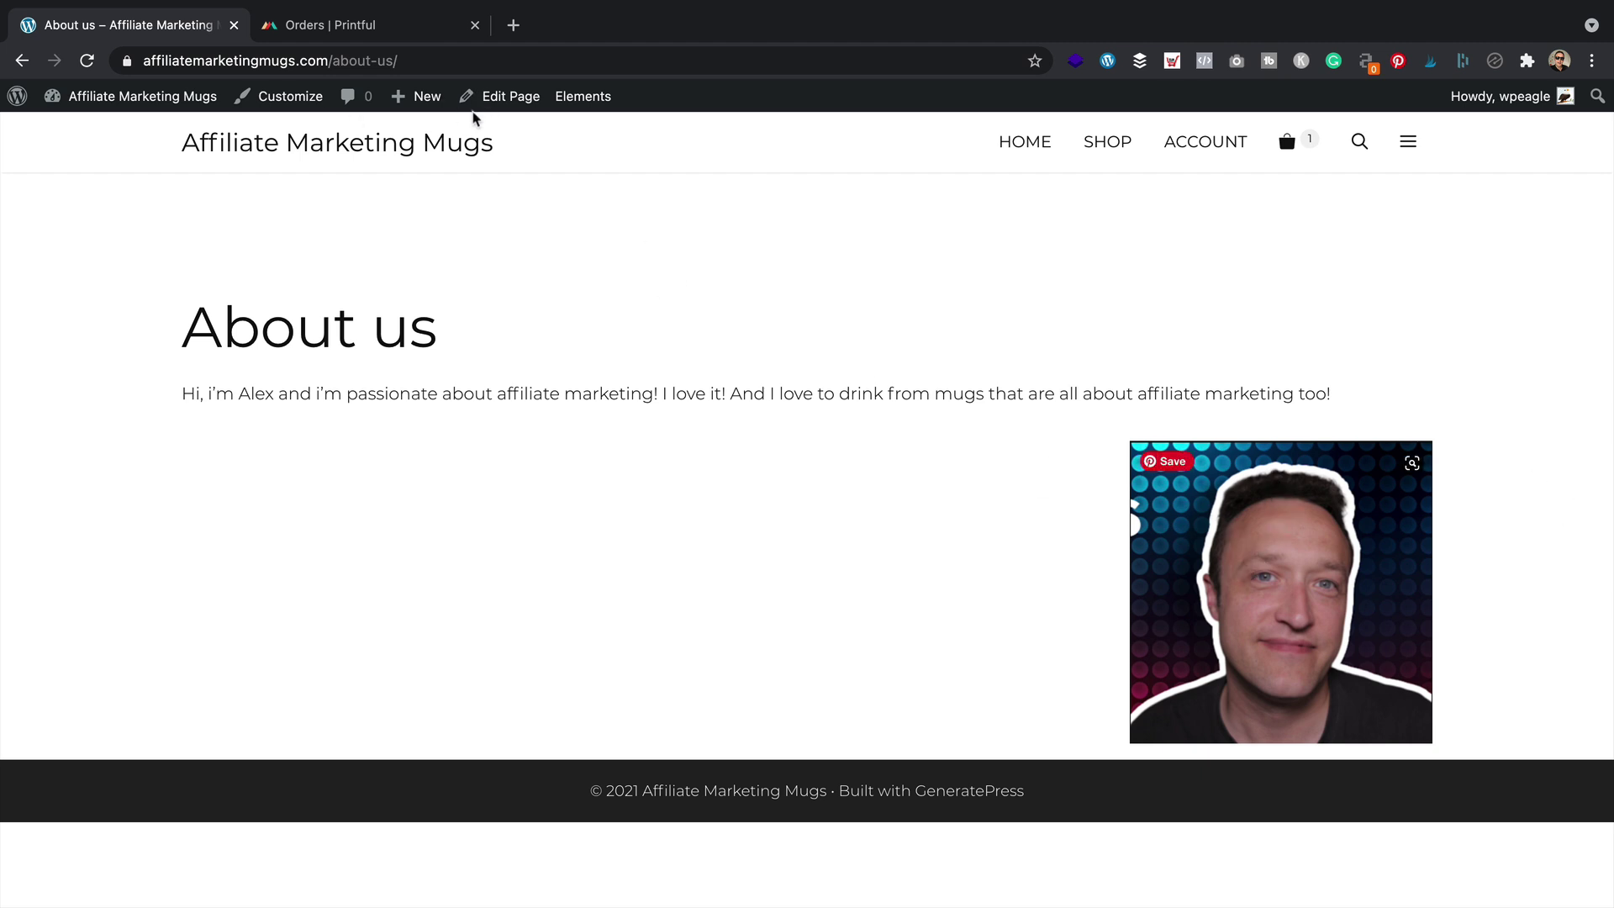
Move the photo up beside the paragraph, update the page, and check it live
click(511, 96)
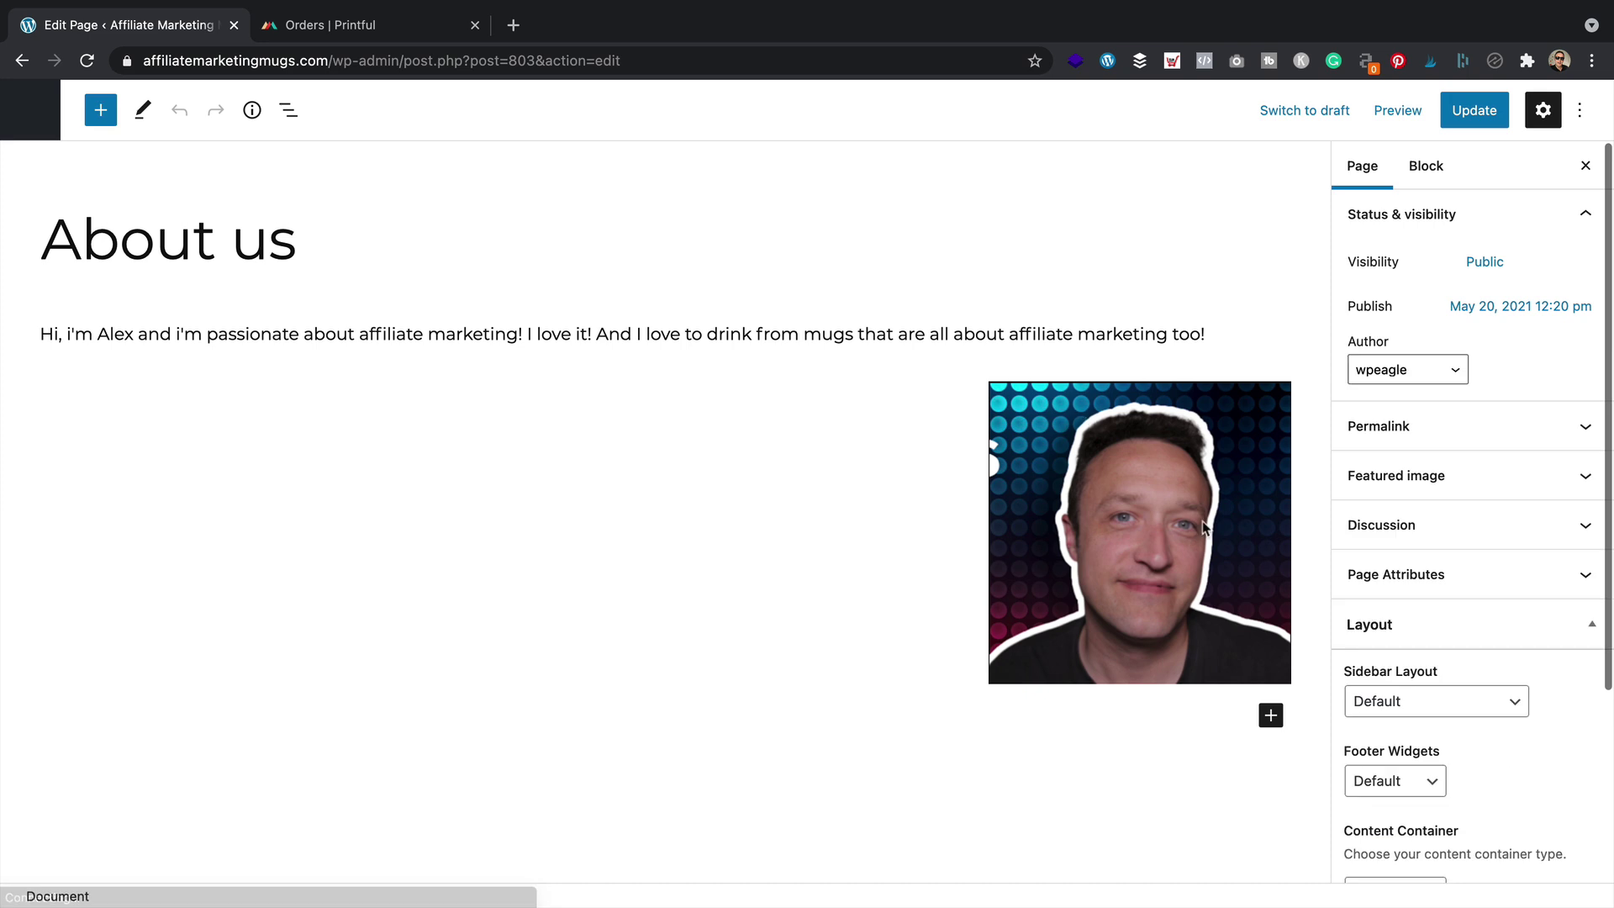
click(1148, 412)
click(984, 340)
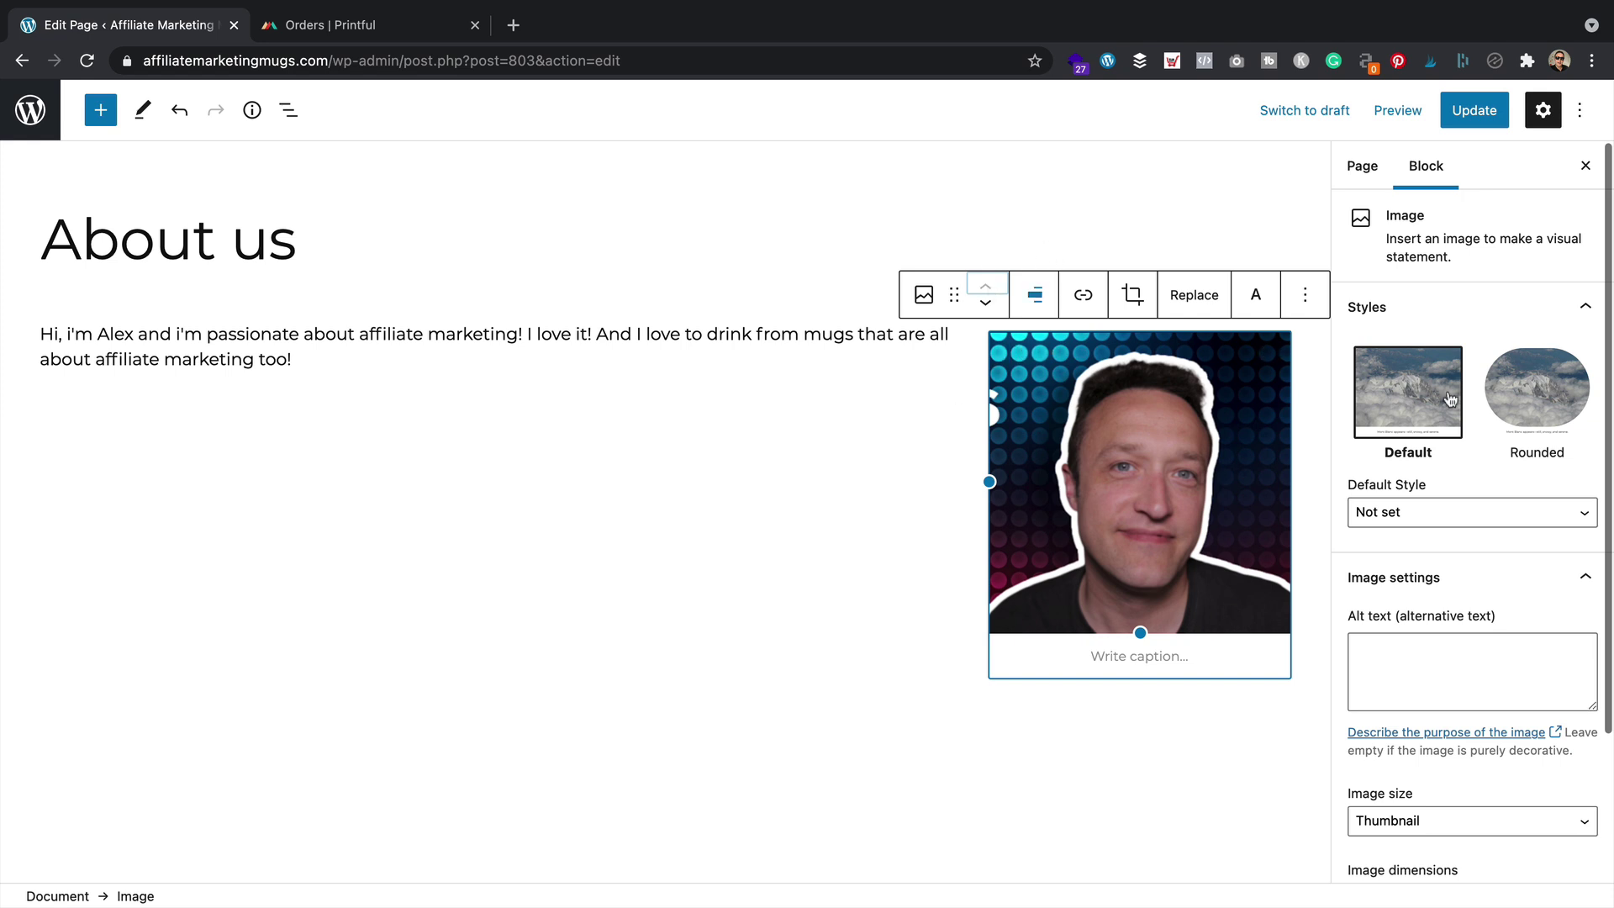
click(1472, 110)
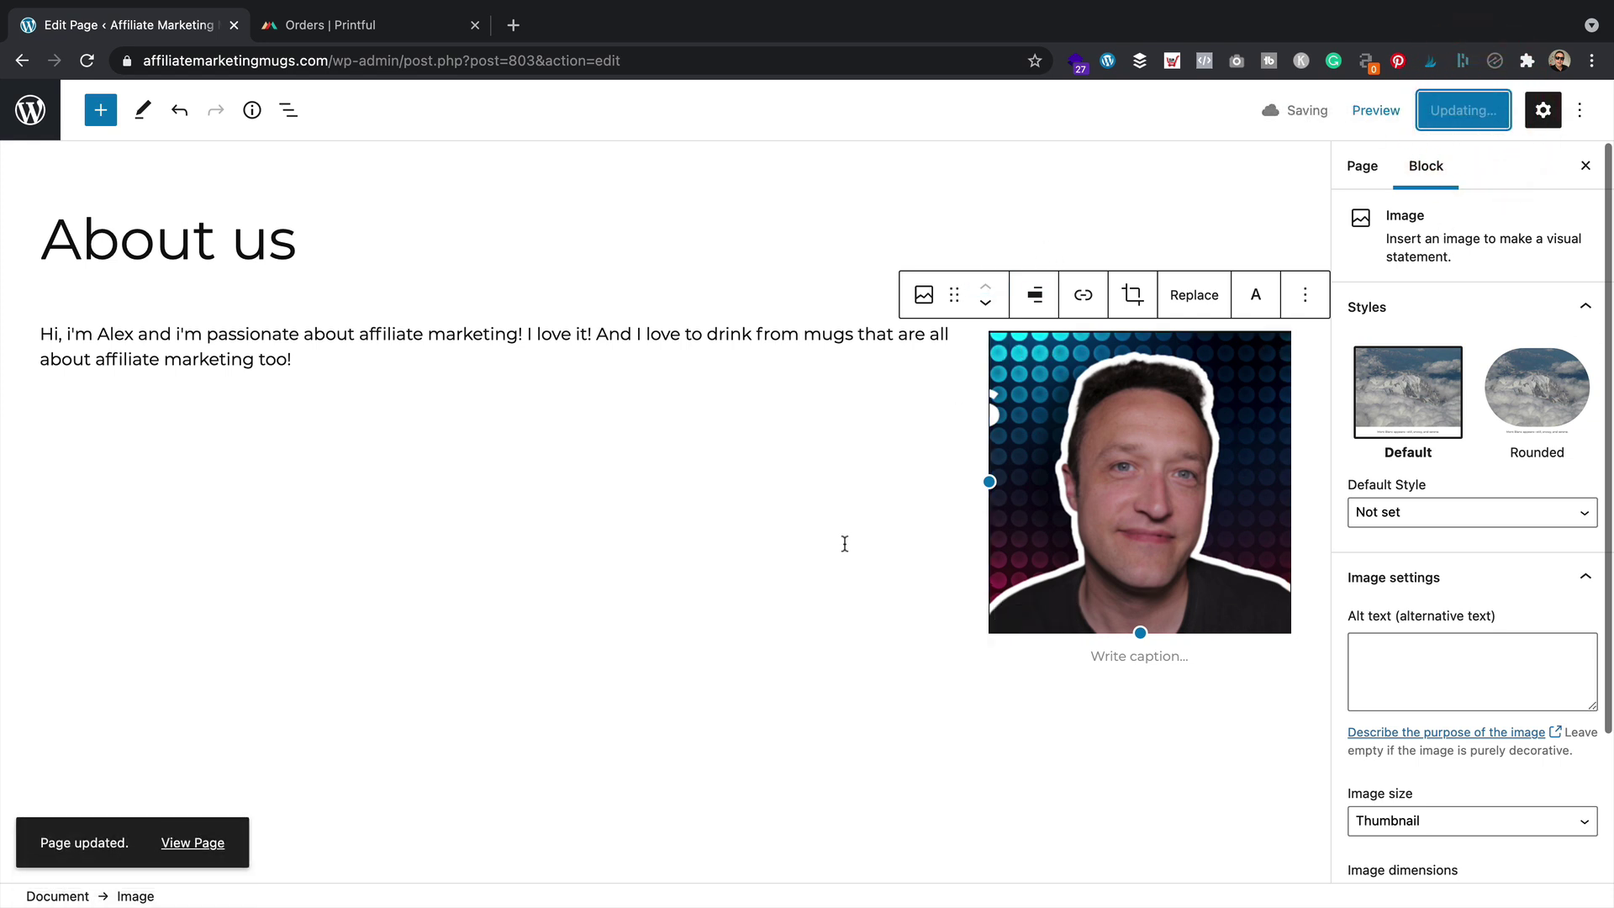
click(210, 844)
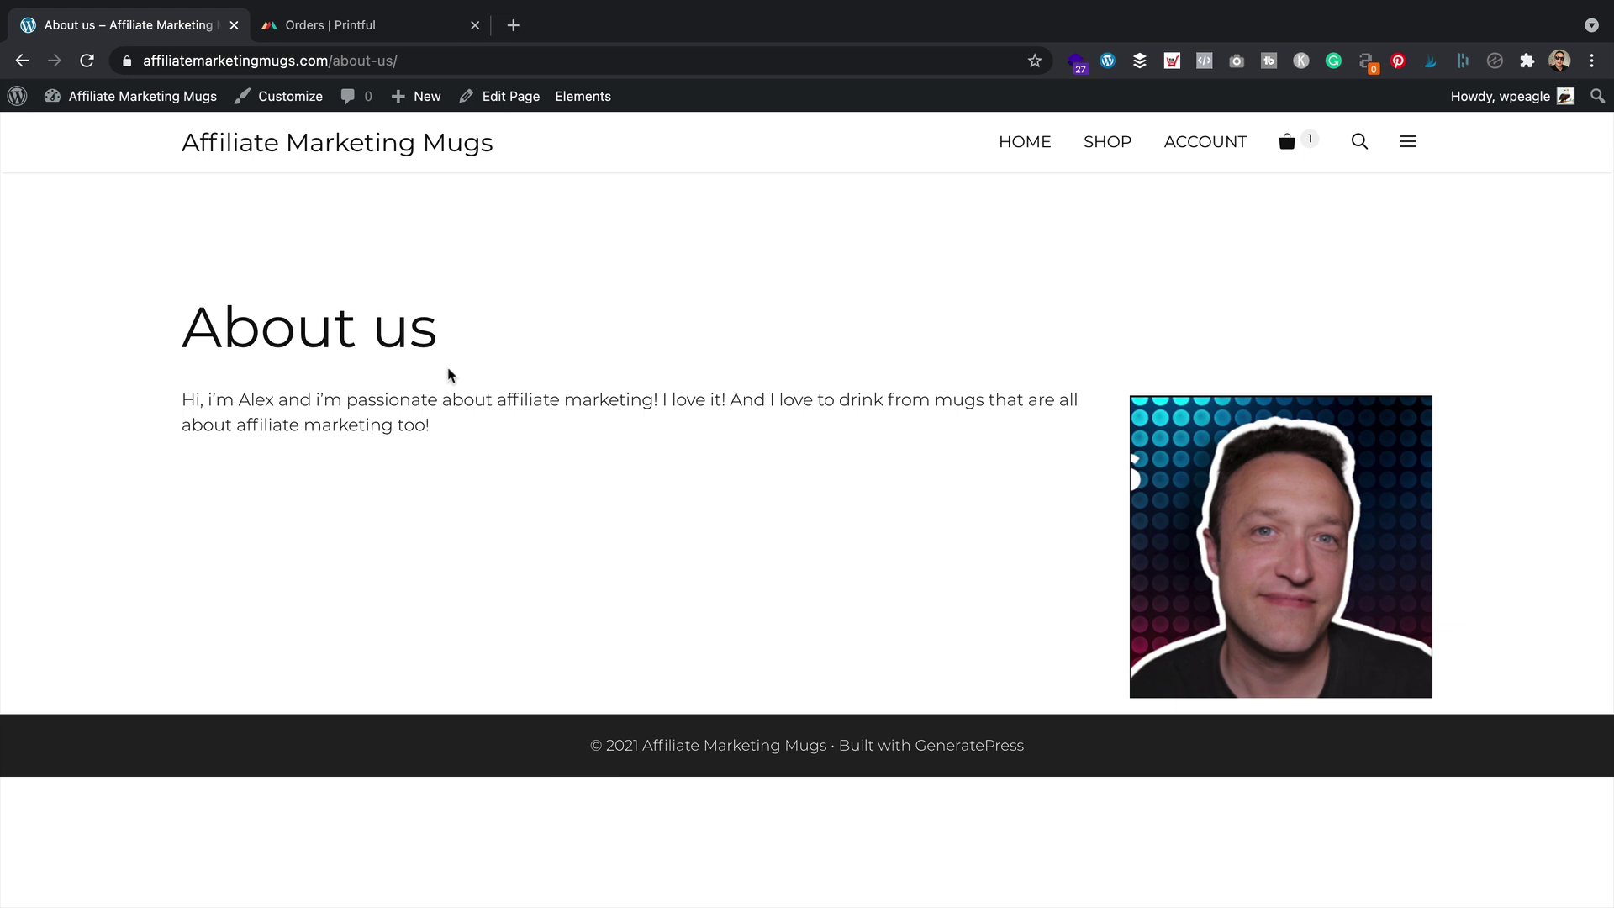
click(504, 101)
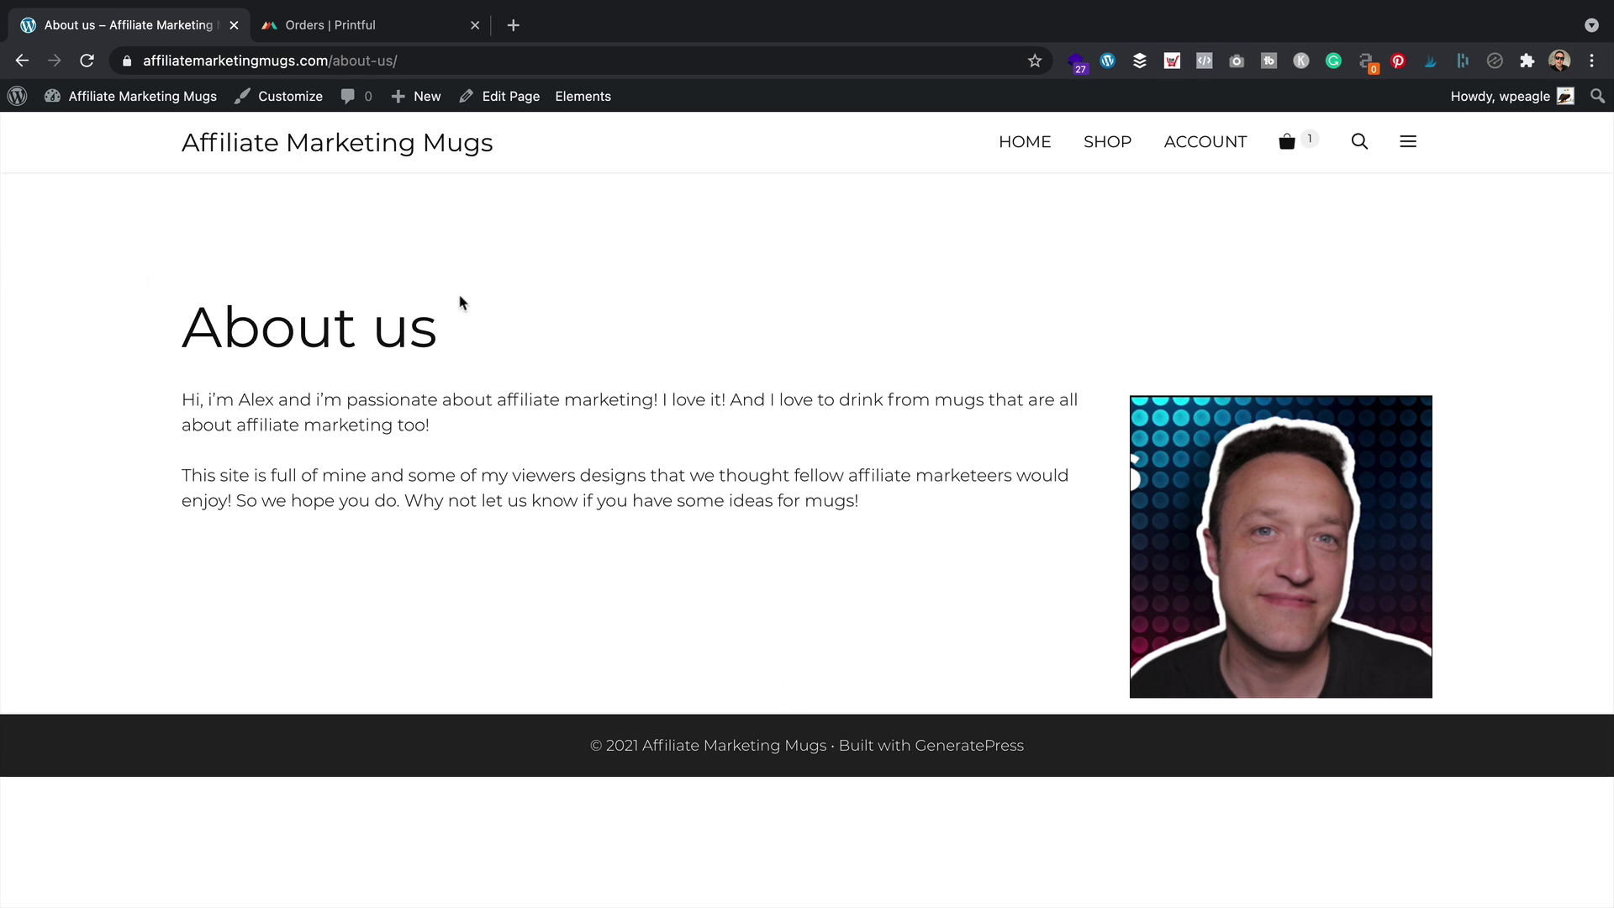
Create a new page titled 'Contact us' whose intro invites questions about a mug or an order via the form below
mouse_move(426, 109)
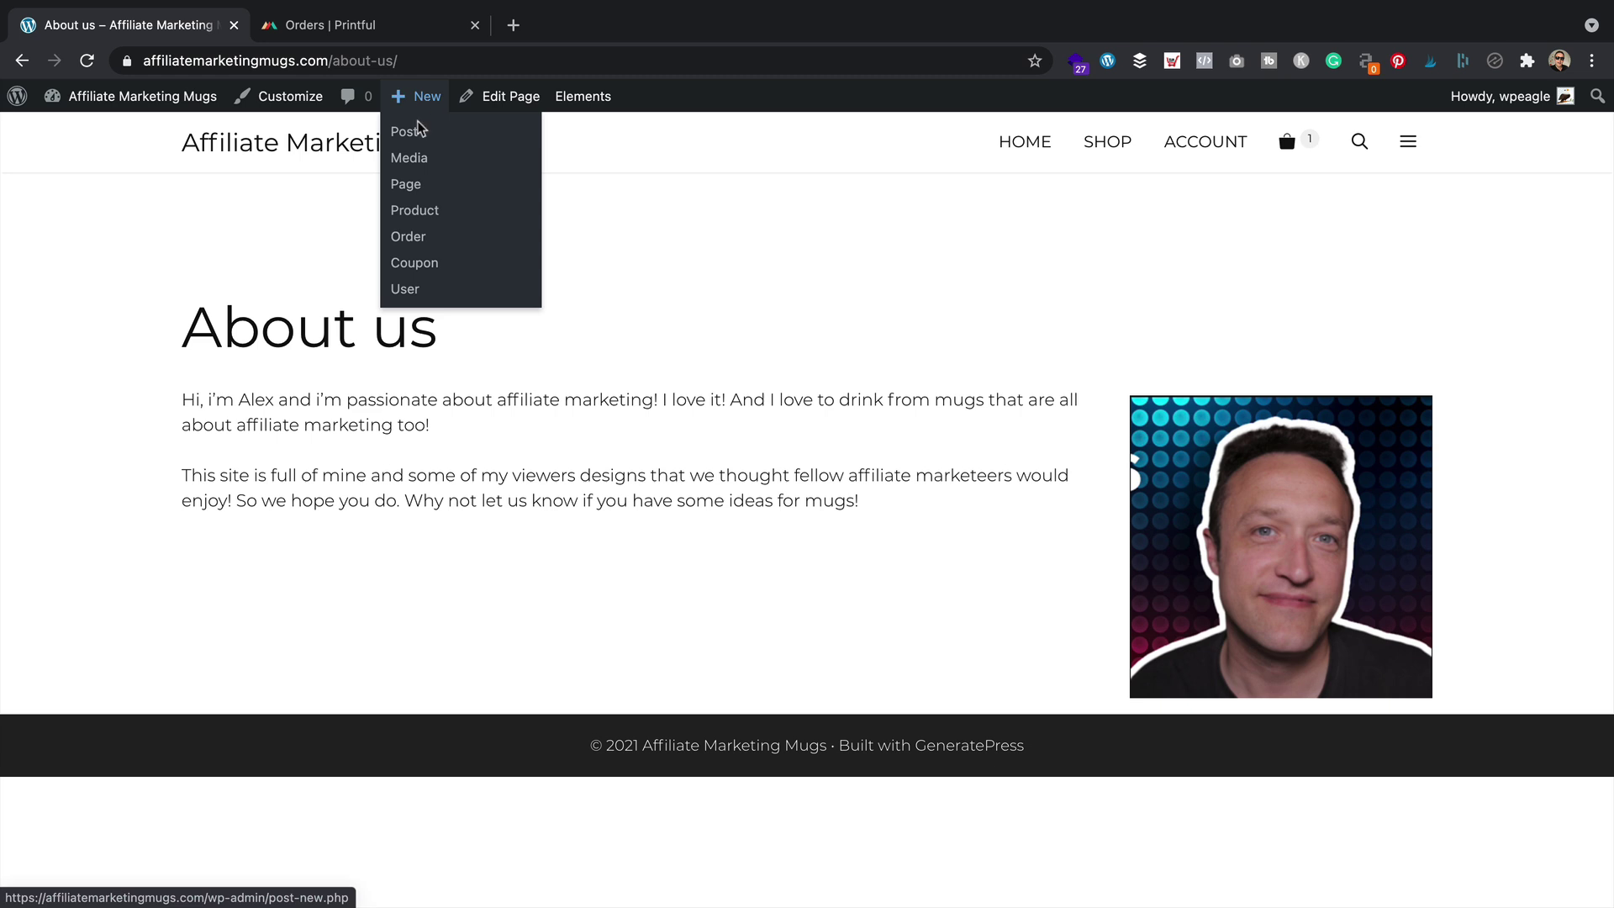
click(435, 187)
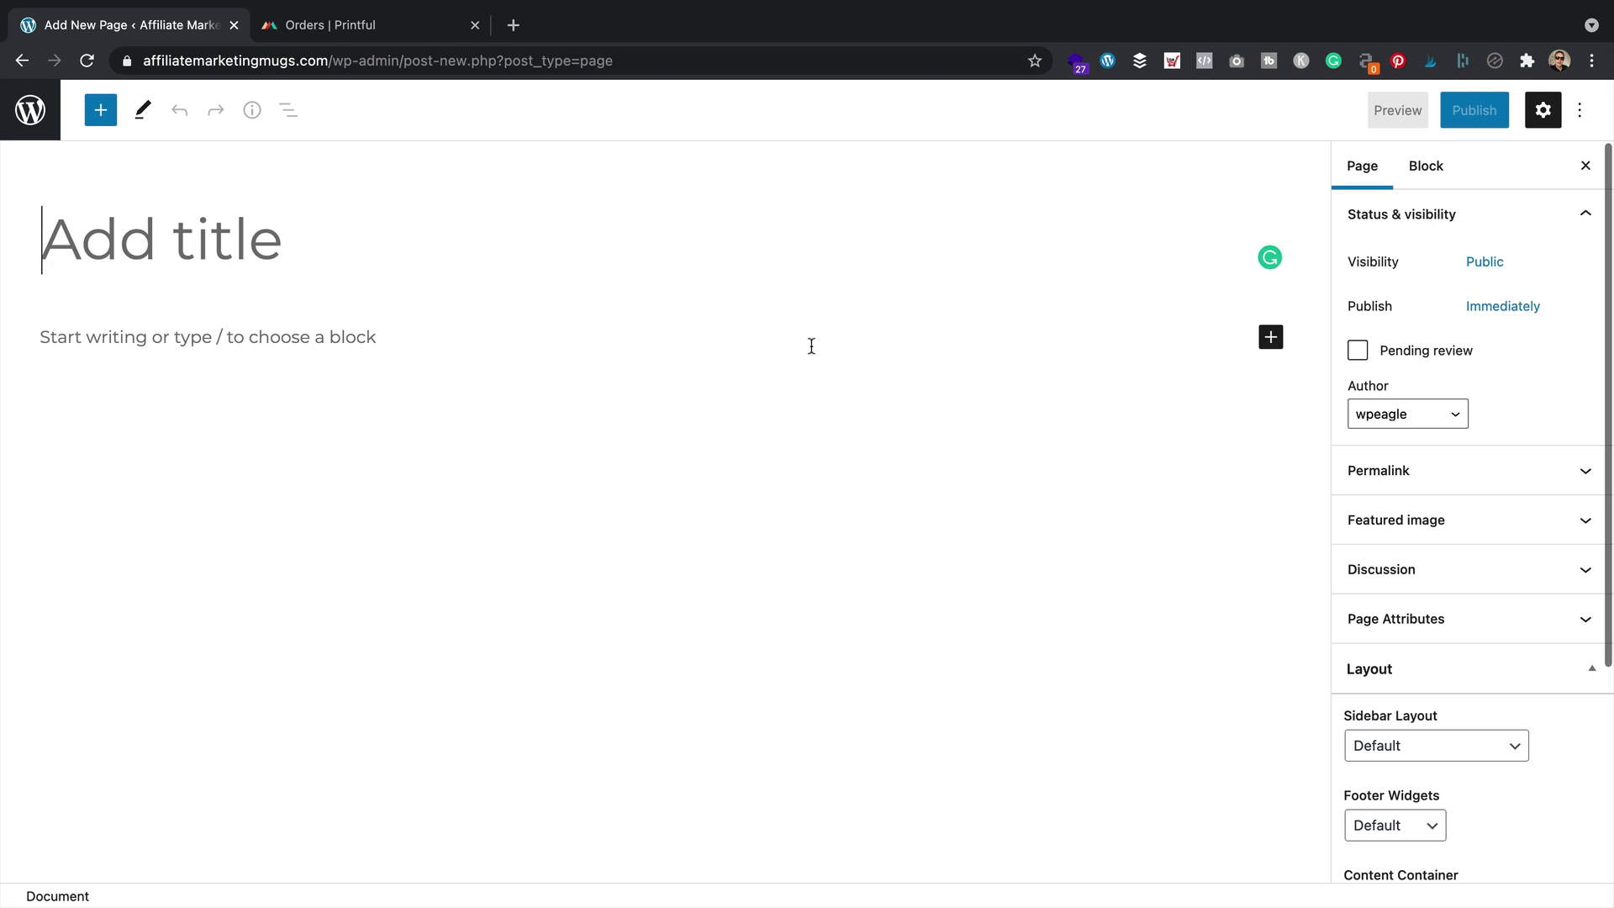
text(Conta )
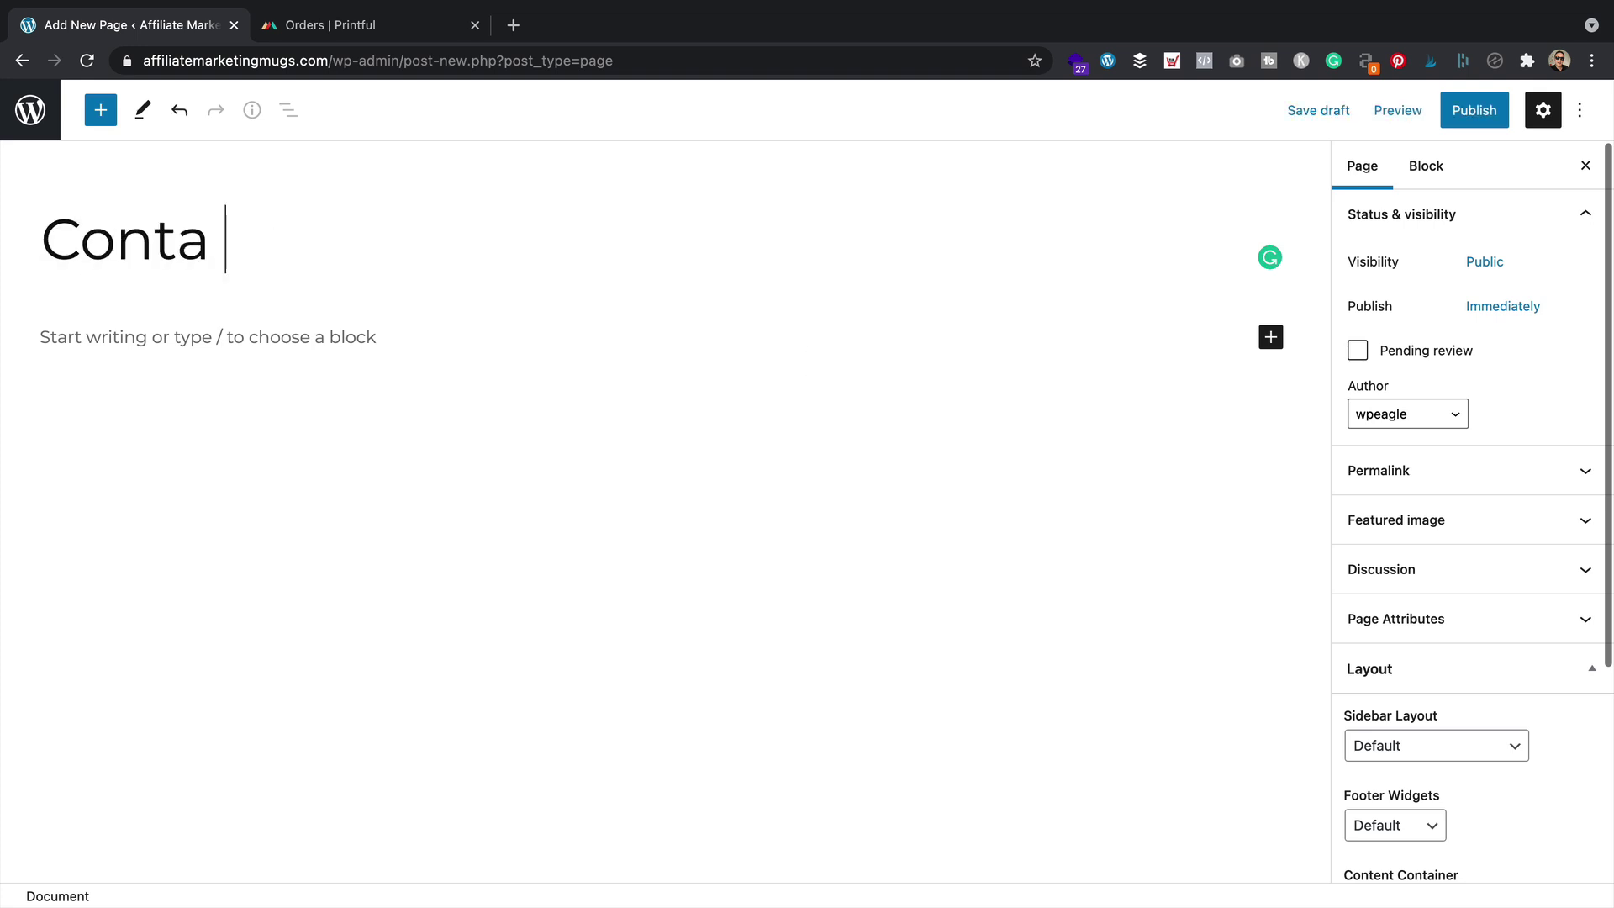
text(ct us)
key(Return)
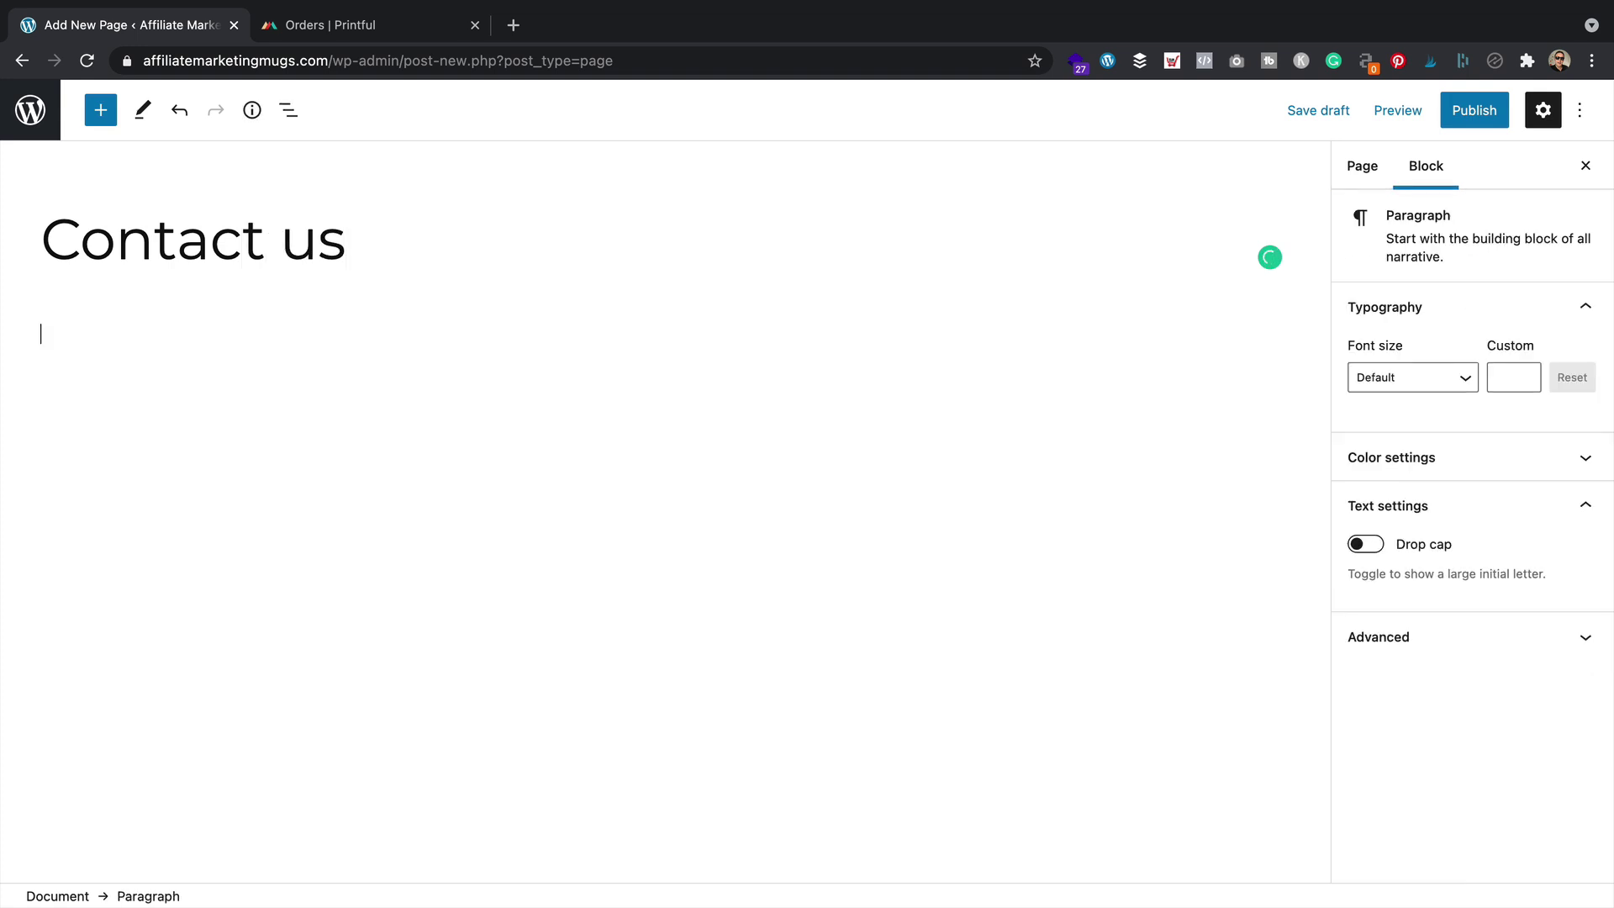
text(Got a questyi)
text(m ab)
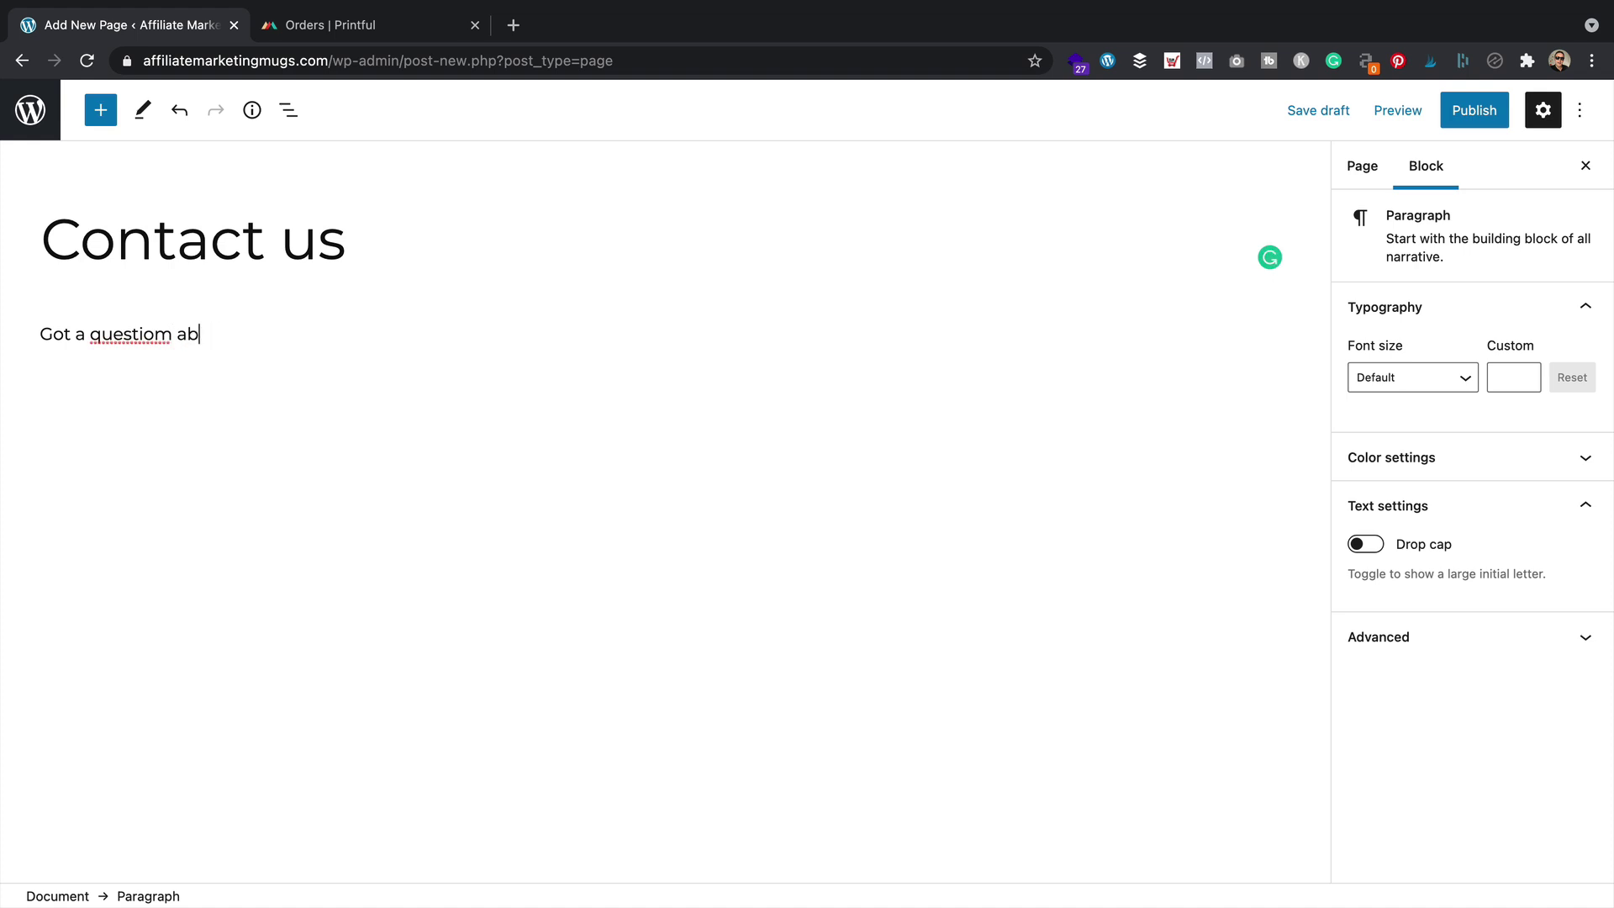
key(BackSpace)
key(BackSpace)
key(BackSpace)
key(BackSpace)
text(n about a mug? or maybe)
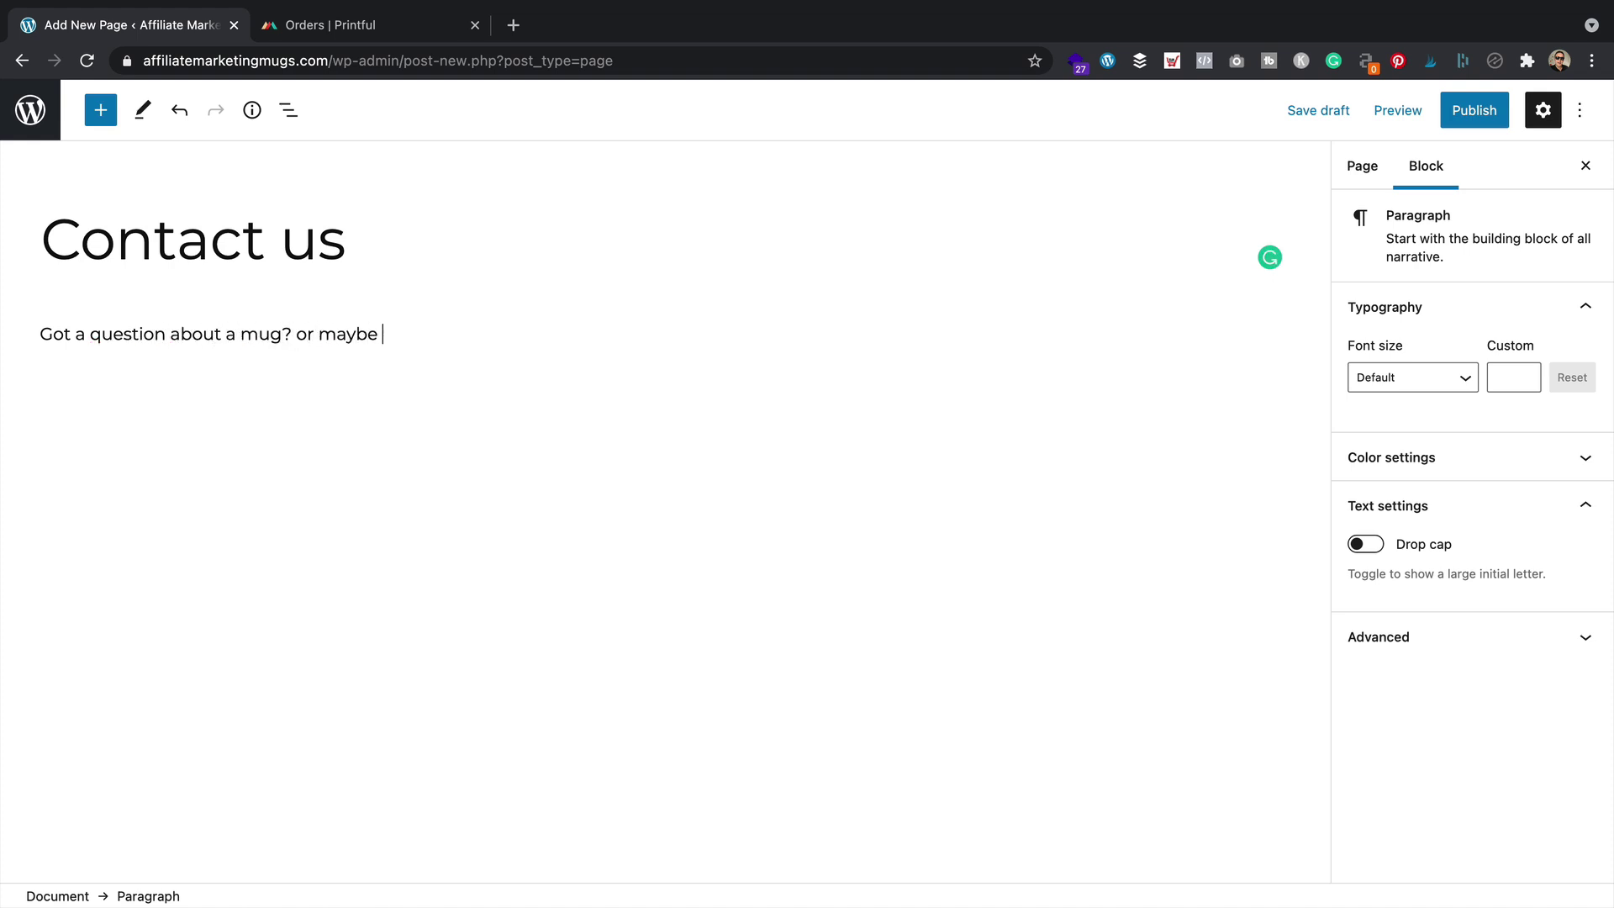
text( your order)
text(touch using the form b)
text(elow)
text(.)
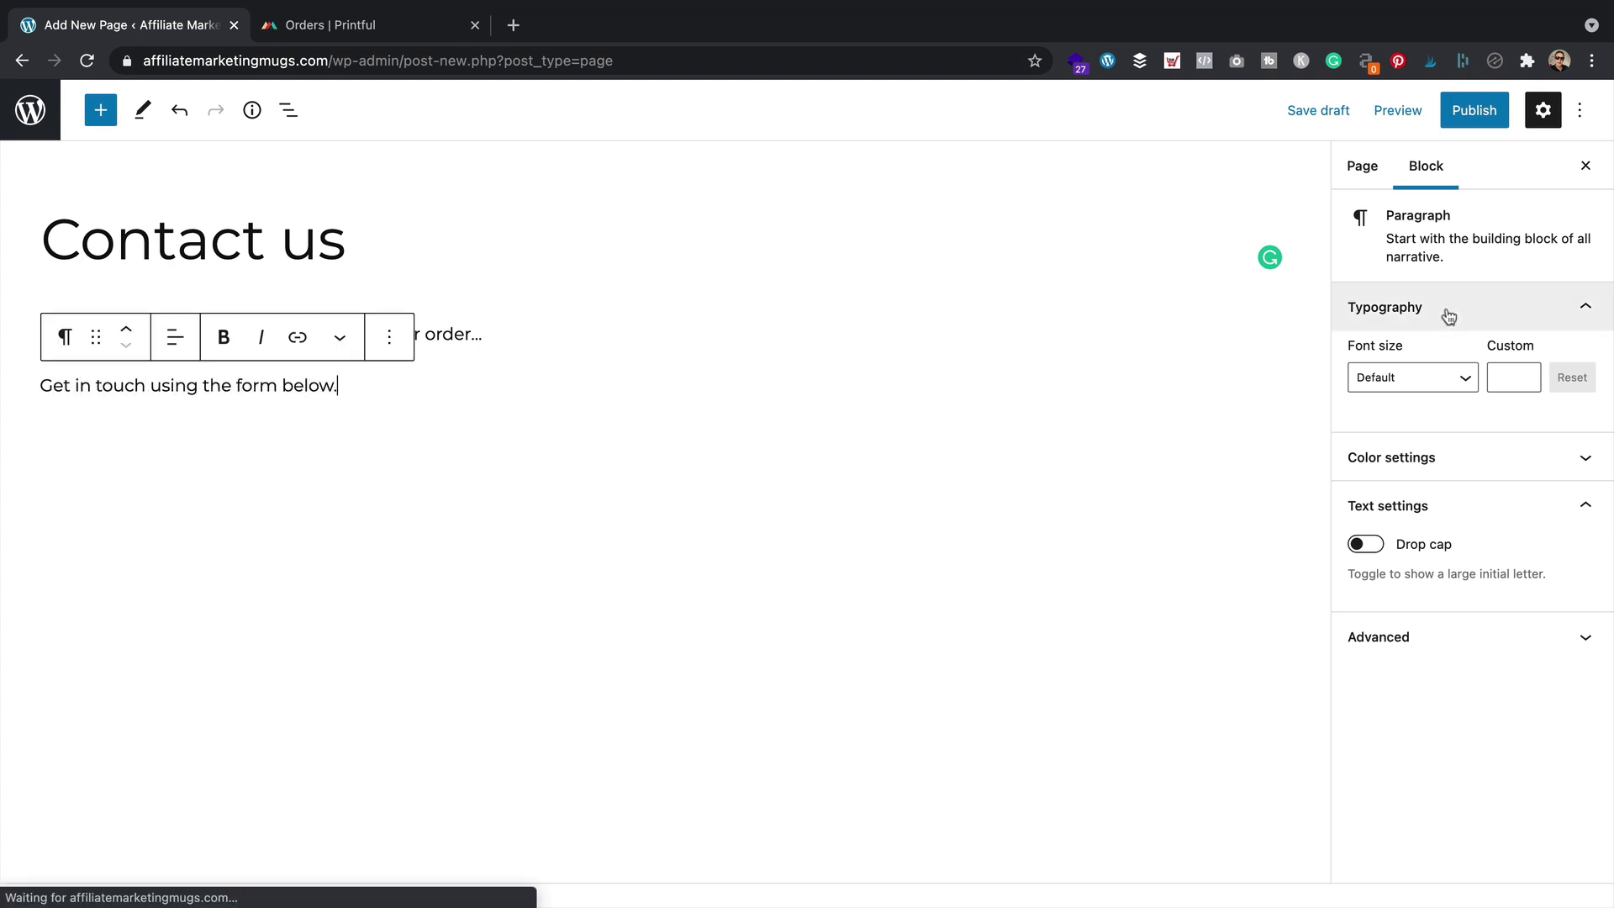
Publish the Contact us page and view it live on the storefront
click(1473, 110)
click(1450, 105)
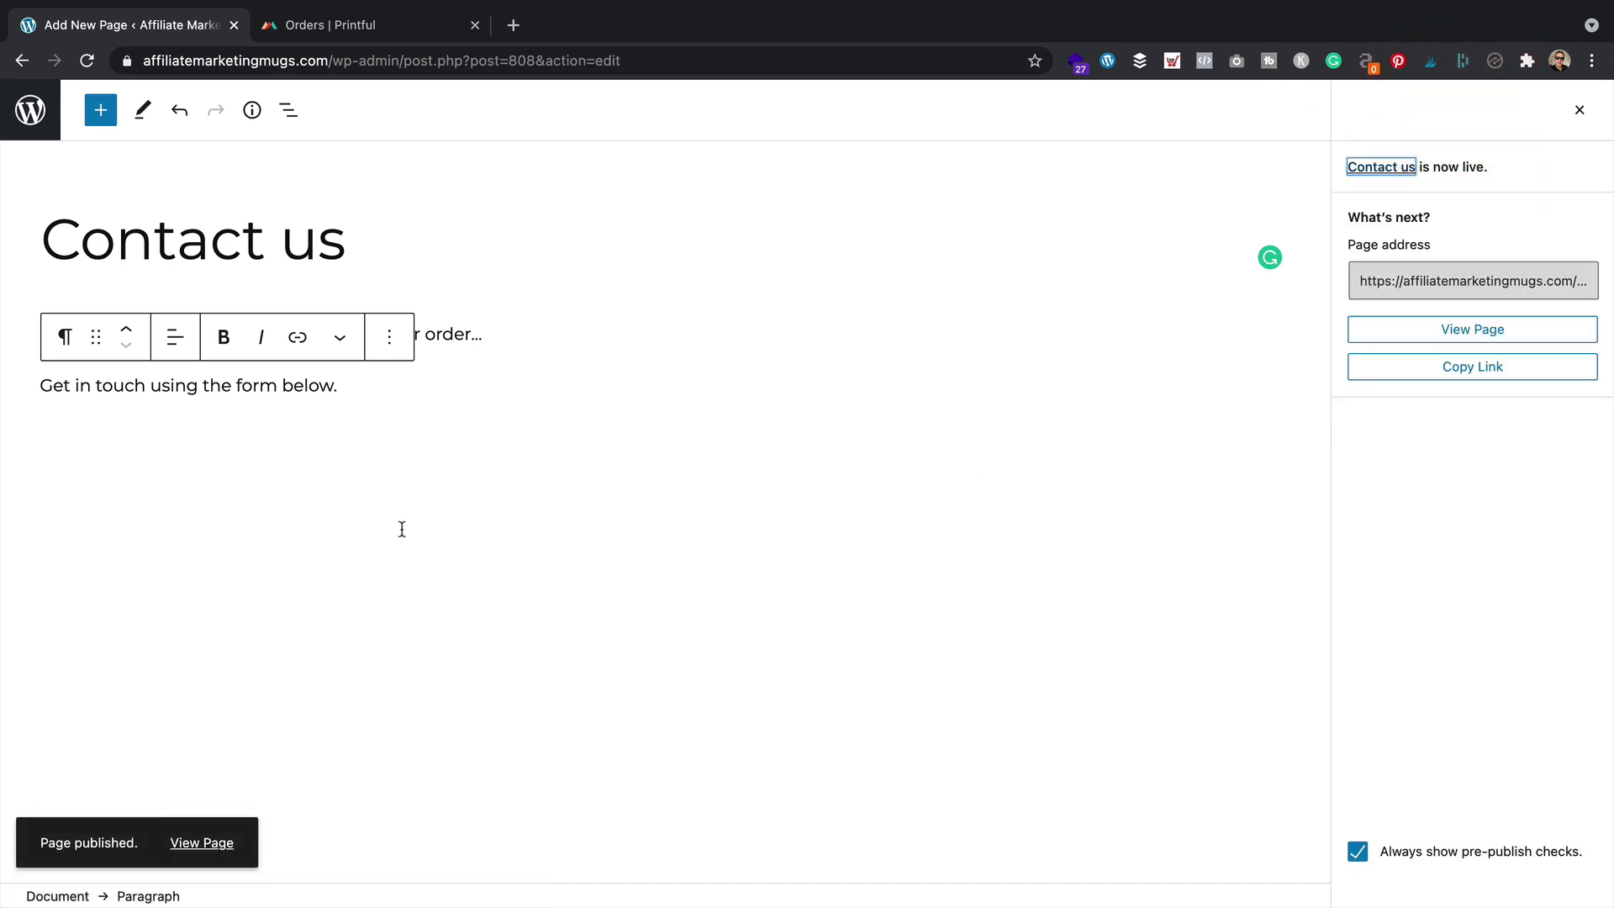
click(201, 842)
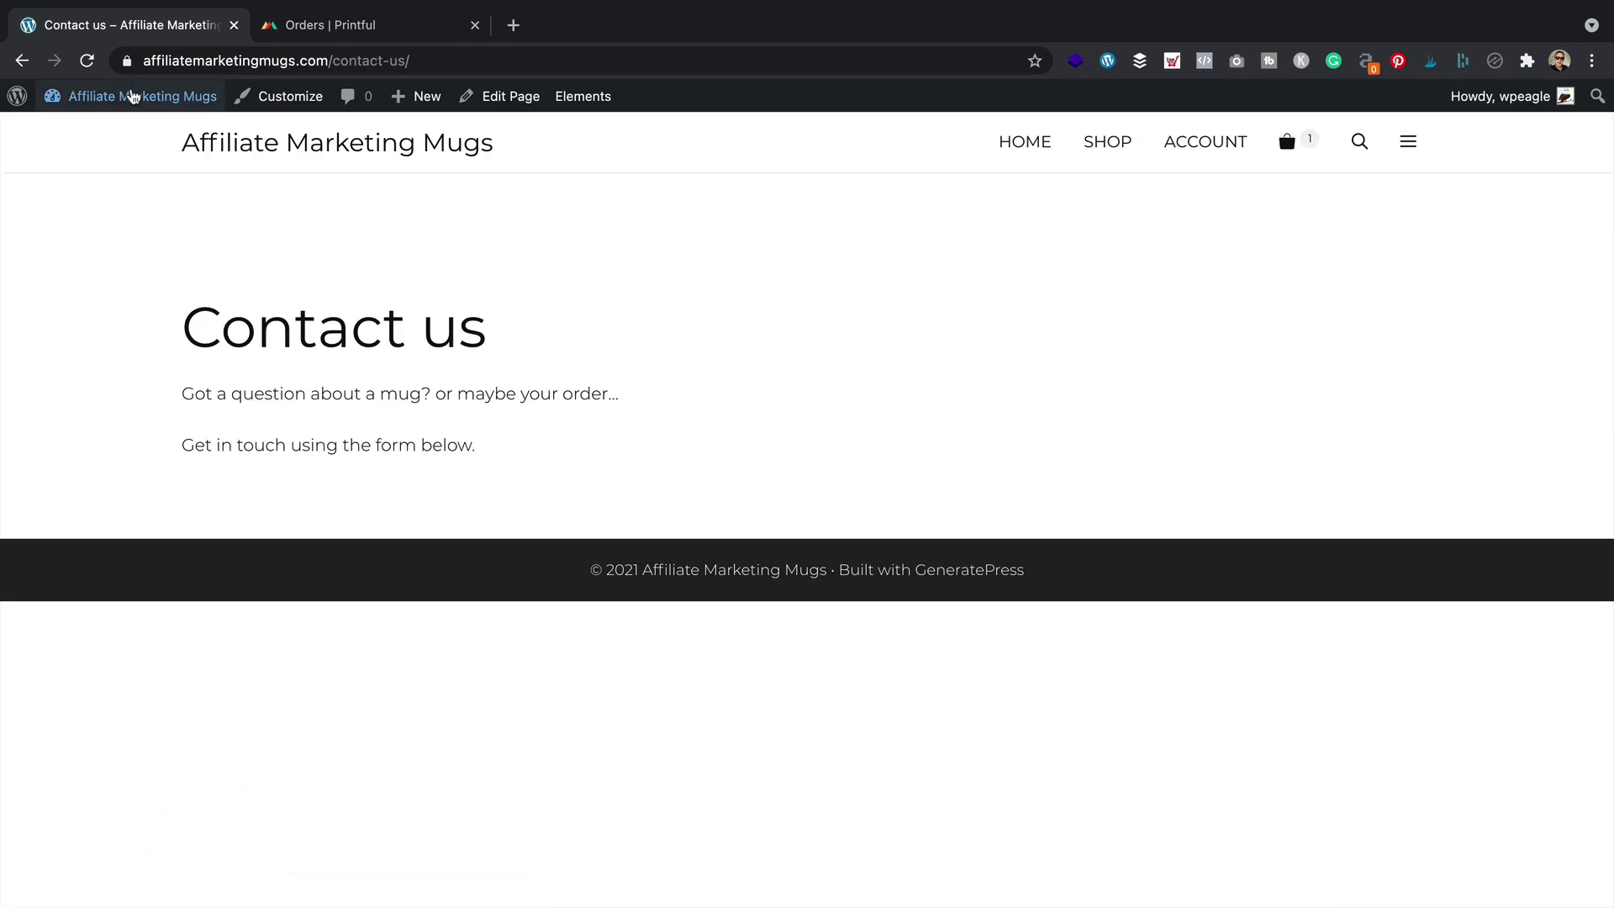
Search Plugins > Add New for 'contact', then install and activate Contact Form 7
mouse_move(101, 100)
click(93, 132)
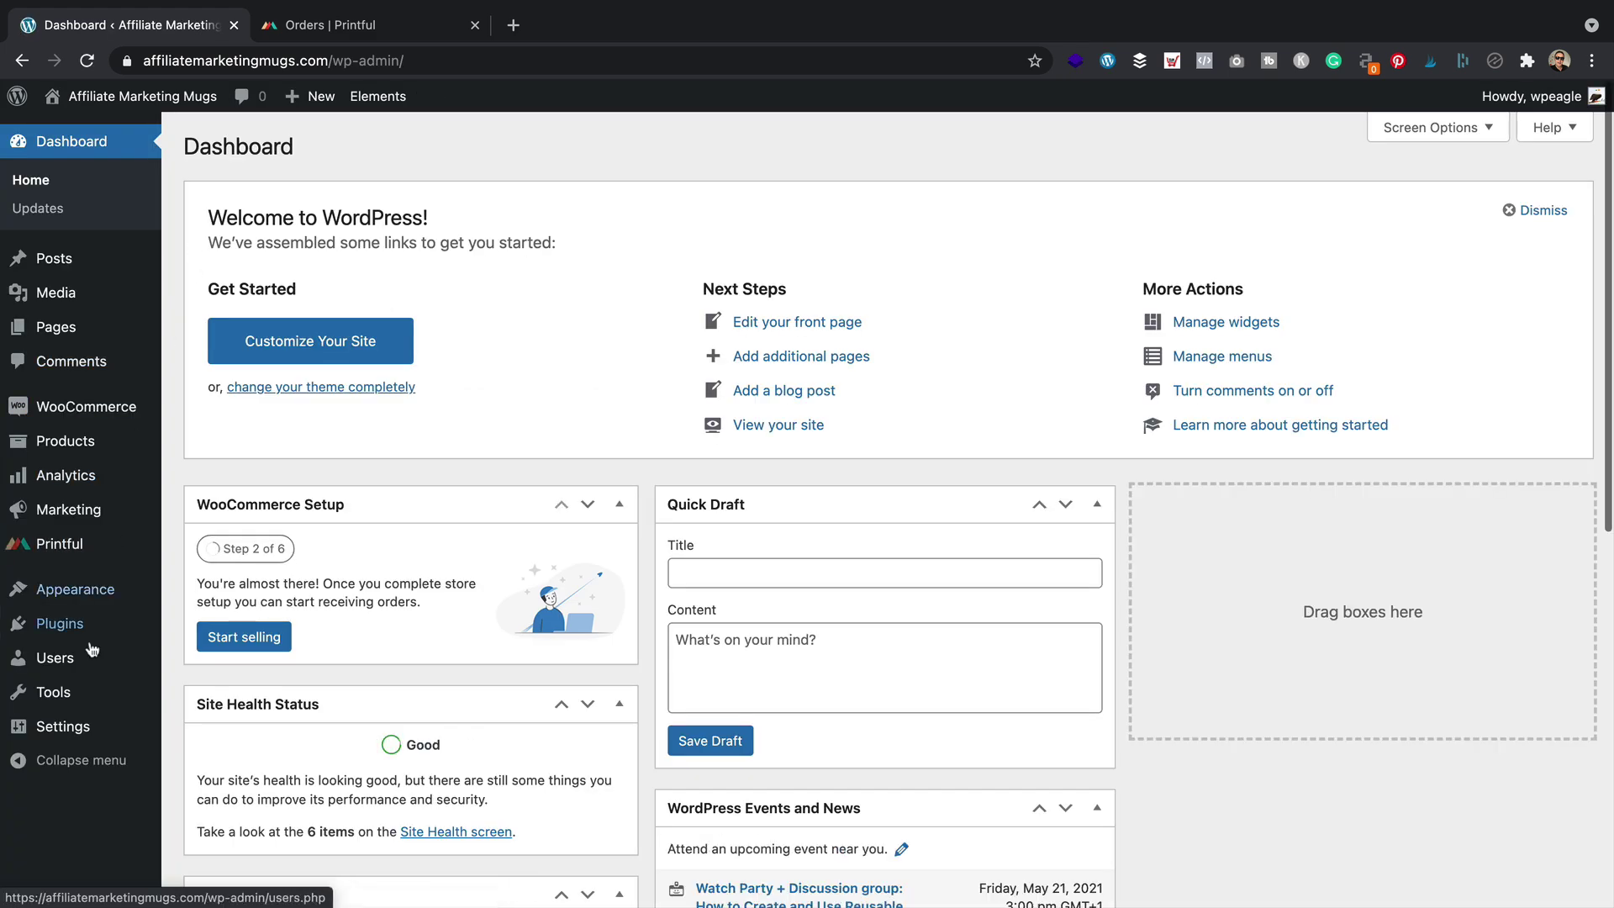
mouse_move(64, 623)
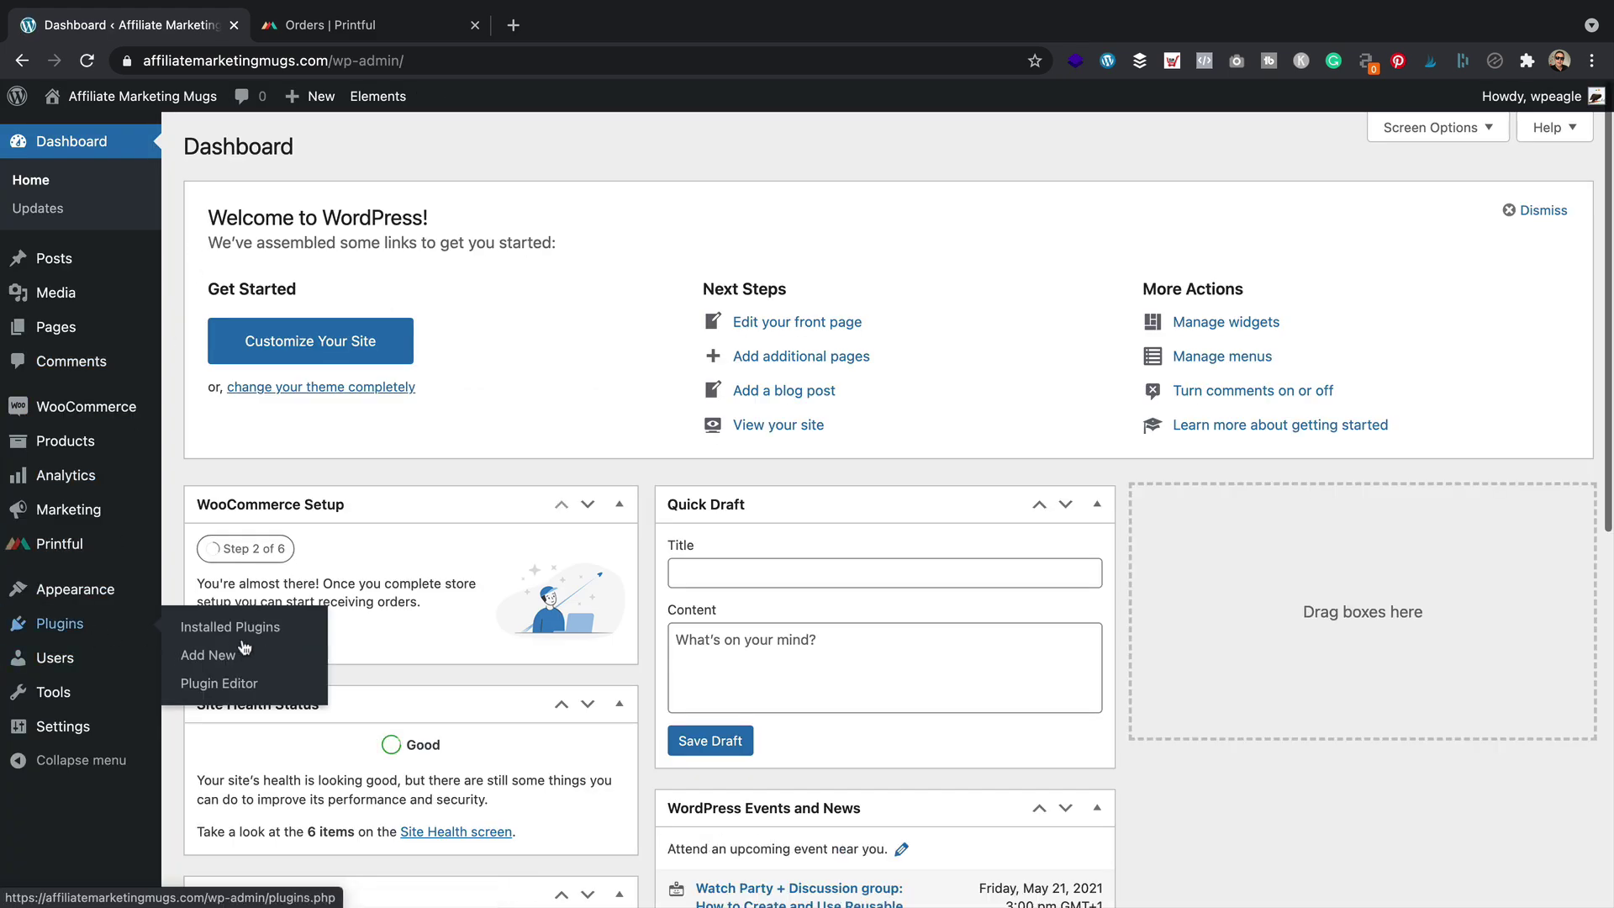
click(241, 657)
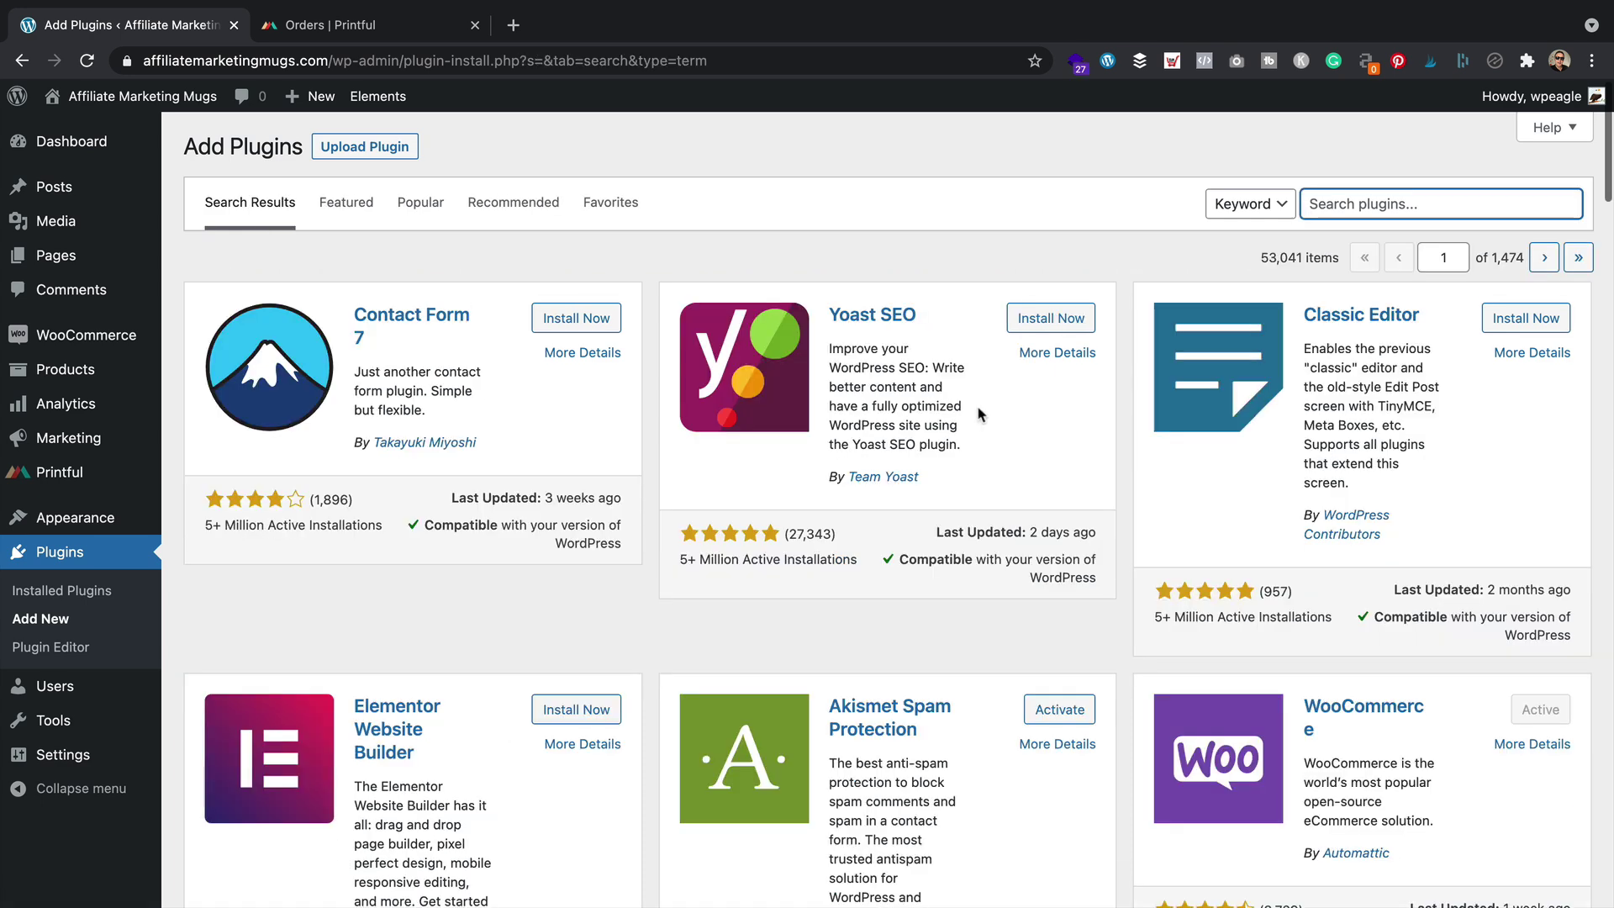
text(contact form 7)
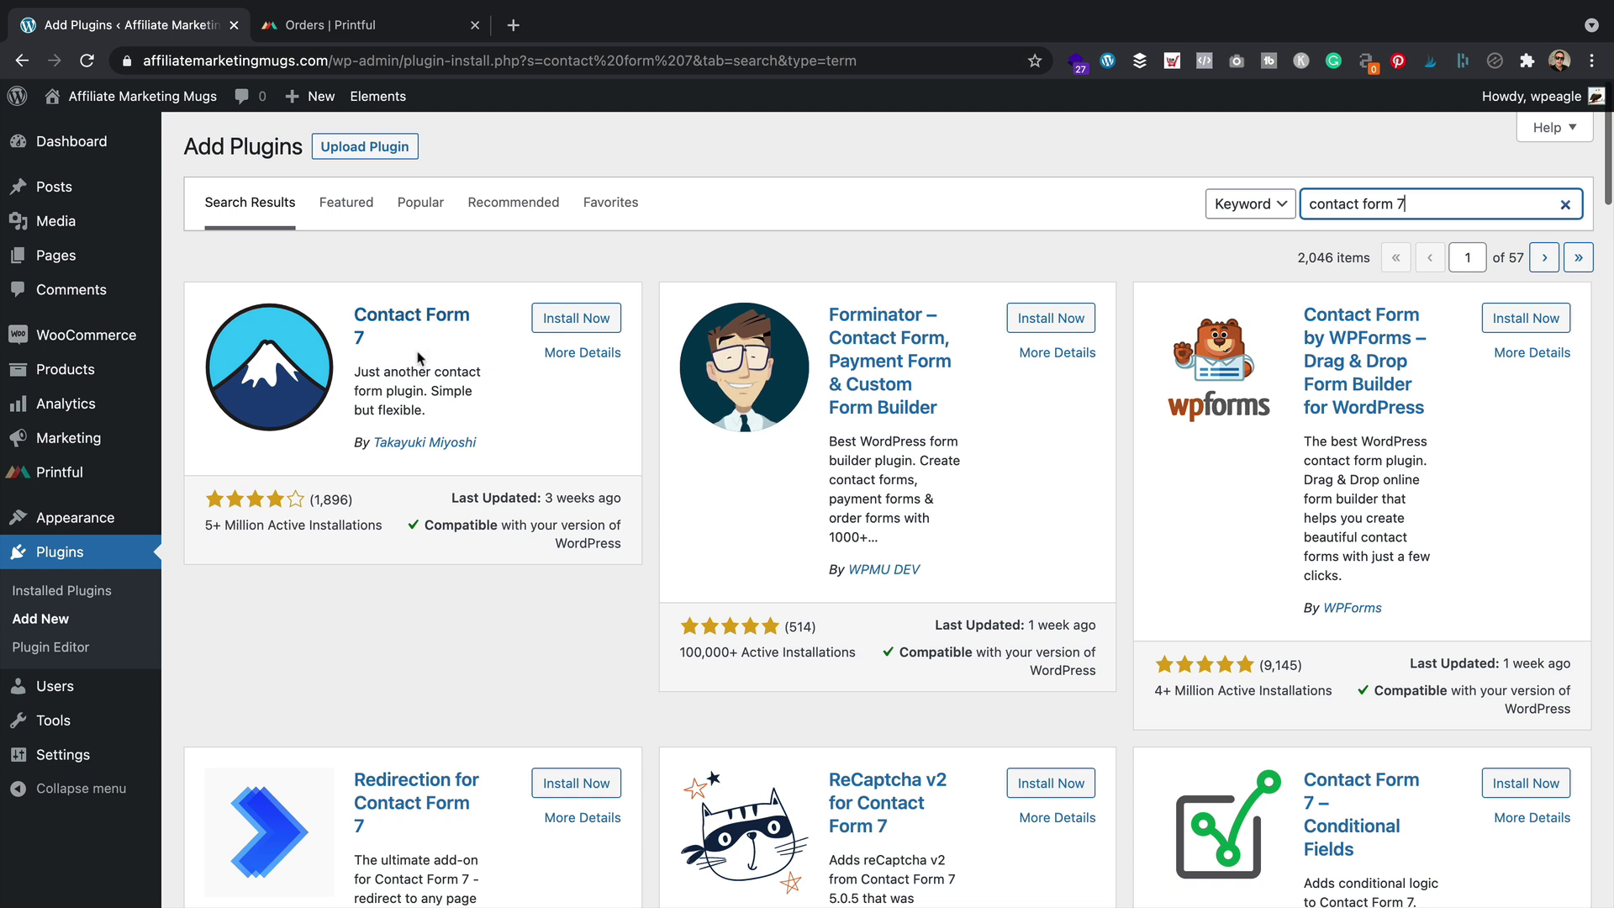
click(575, 318)
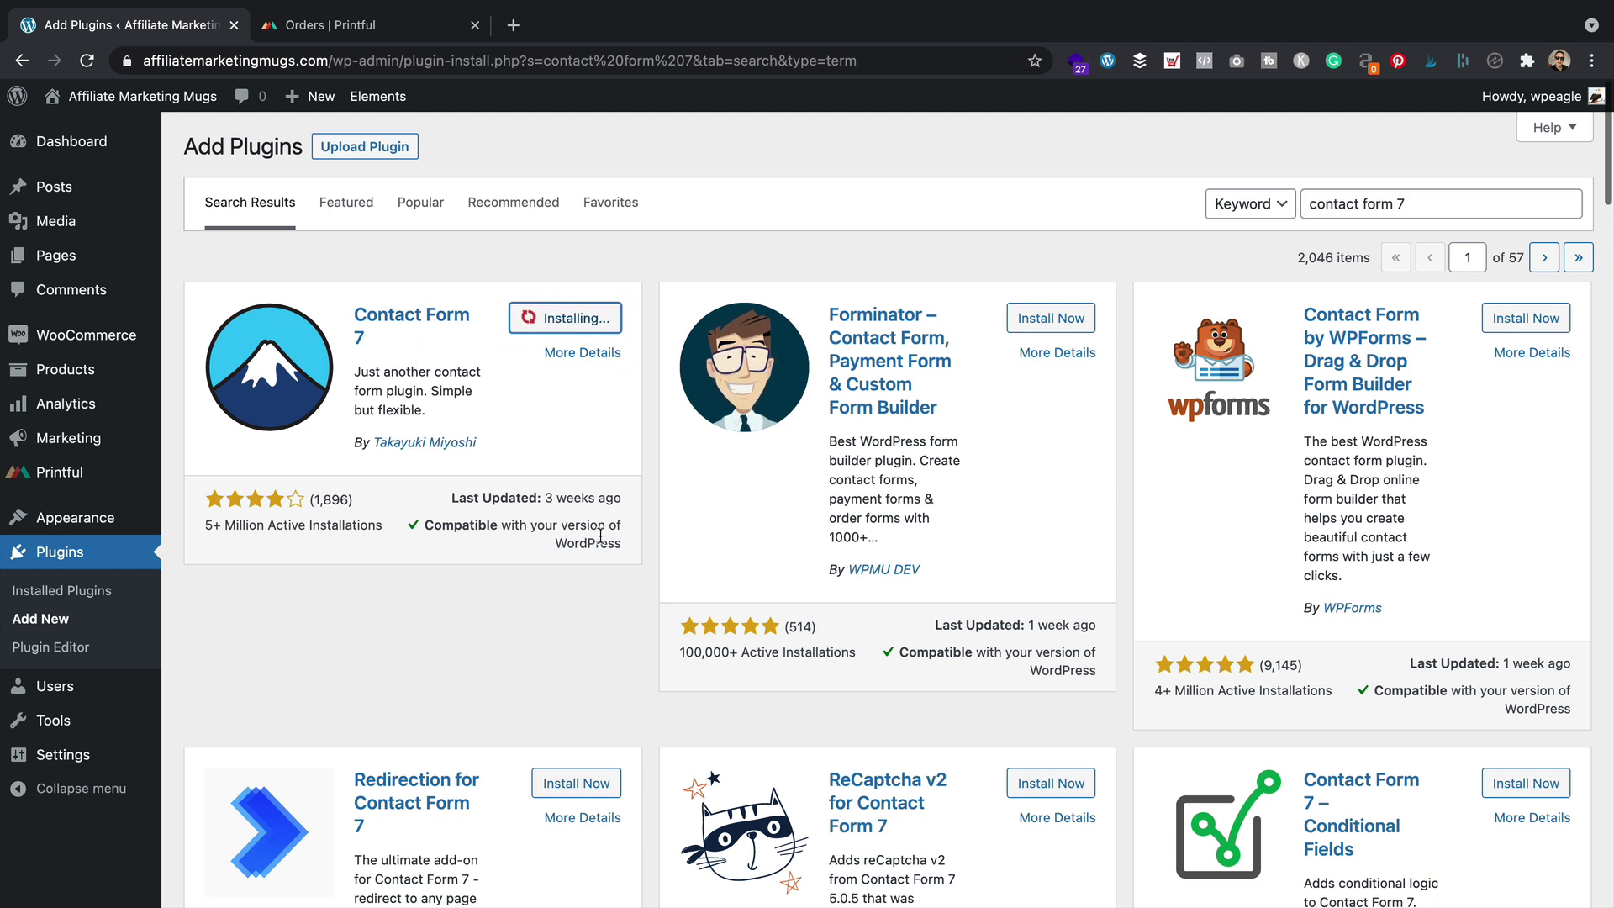
click(598, 333)
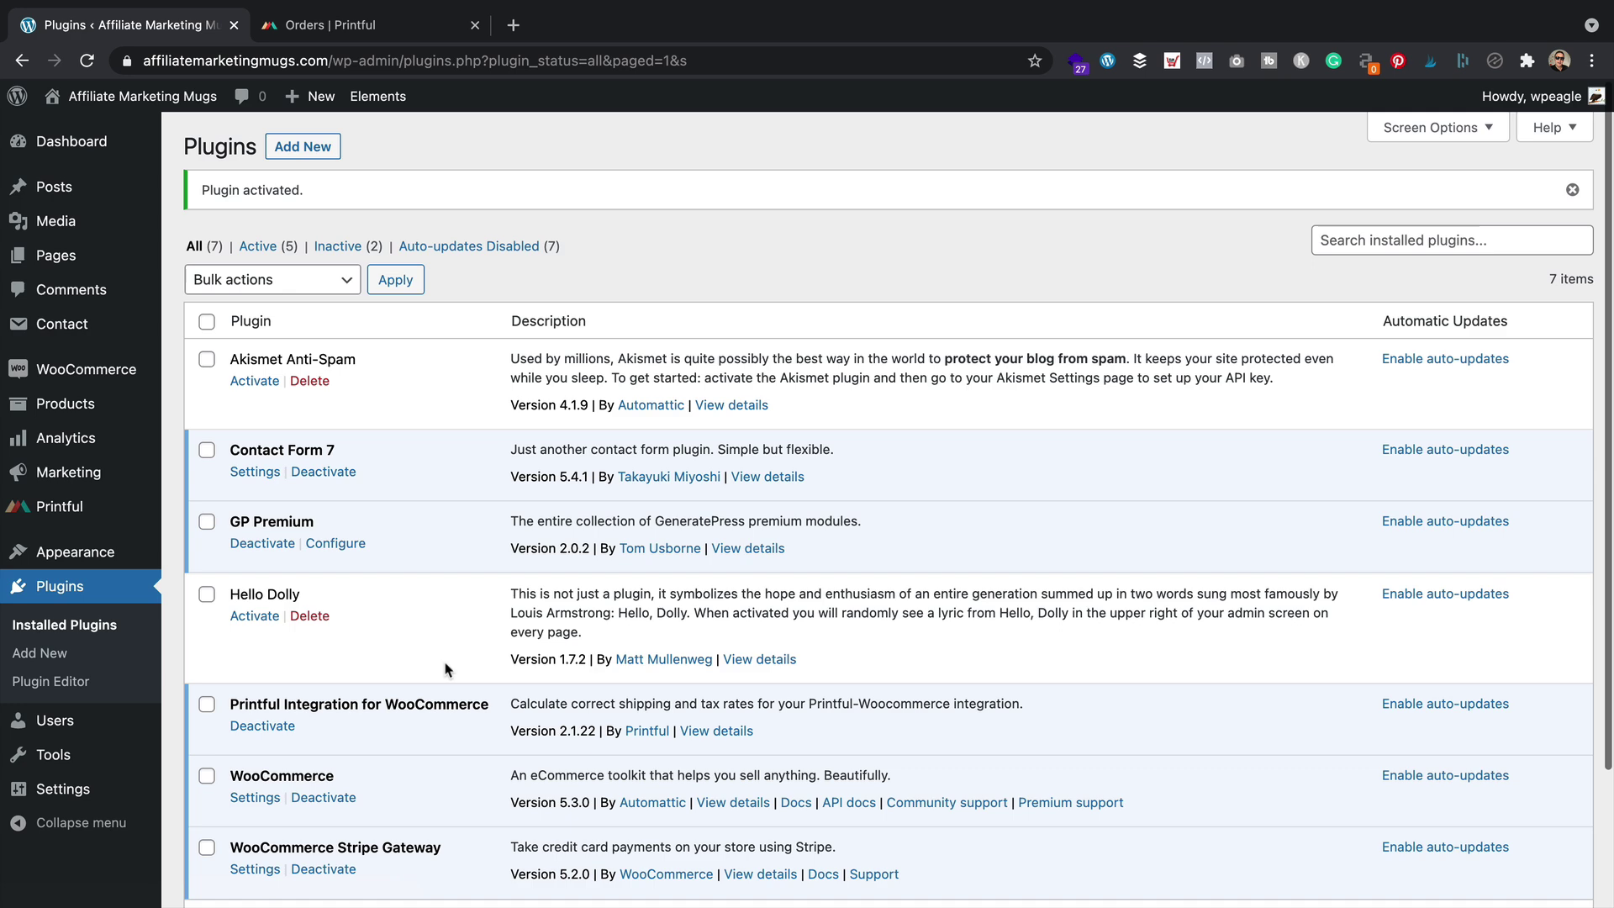
Open Contact form 1 for editing and add a blank line after the email field
click(259, 472)
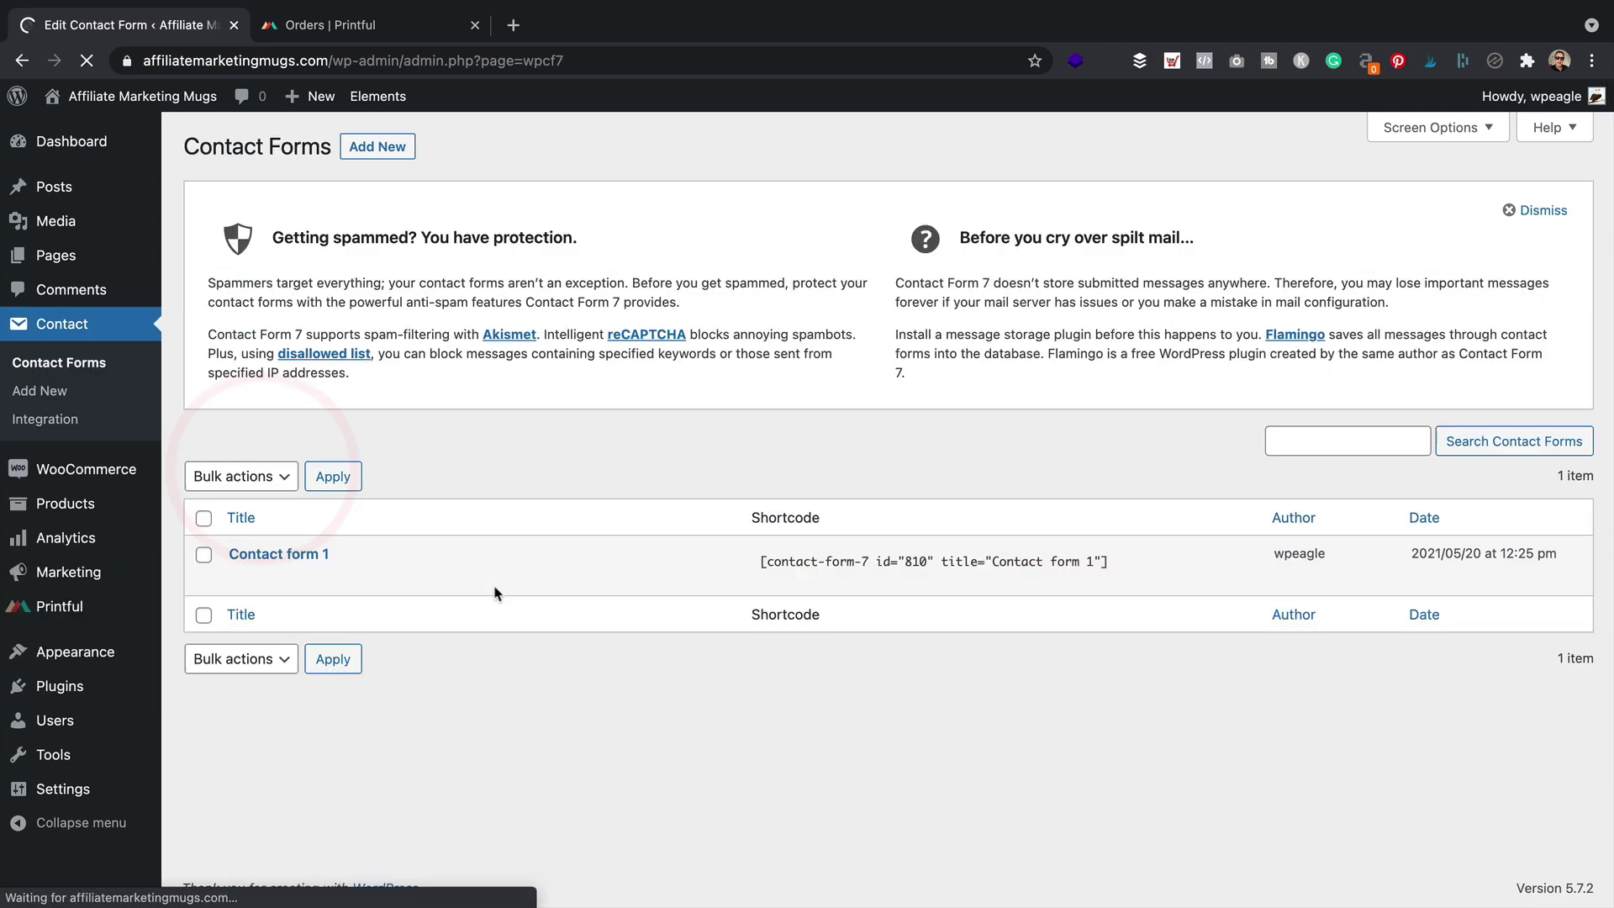
click(240, 576)
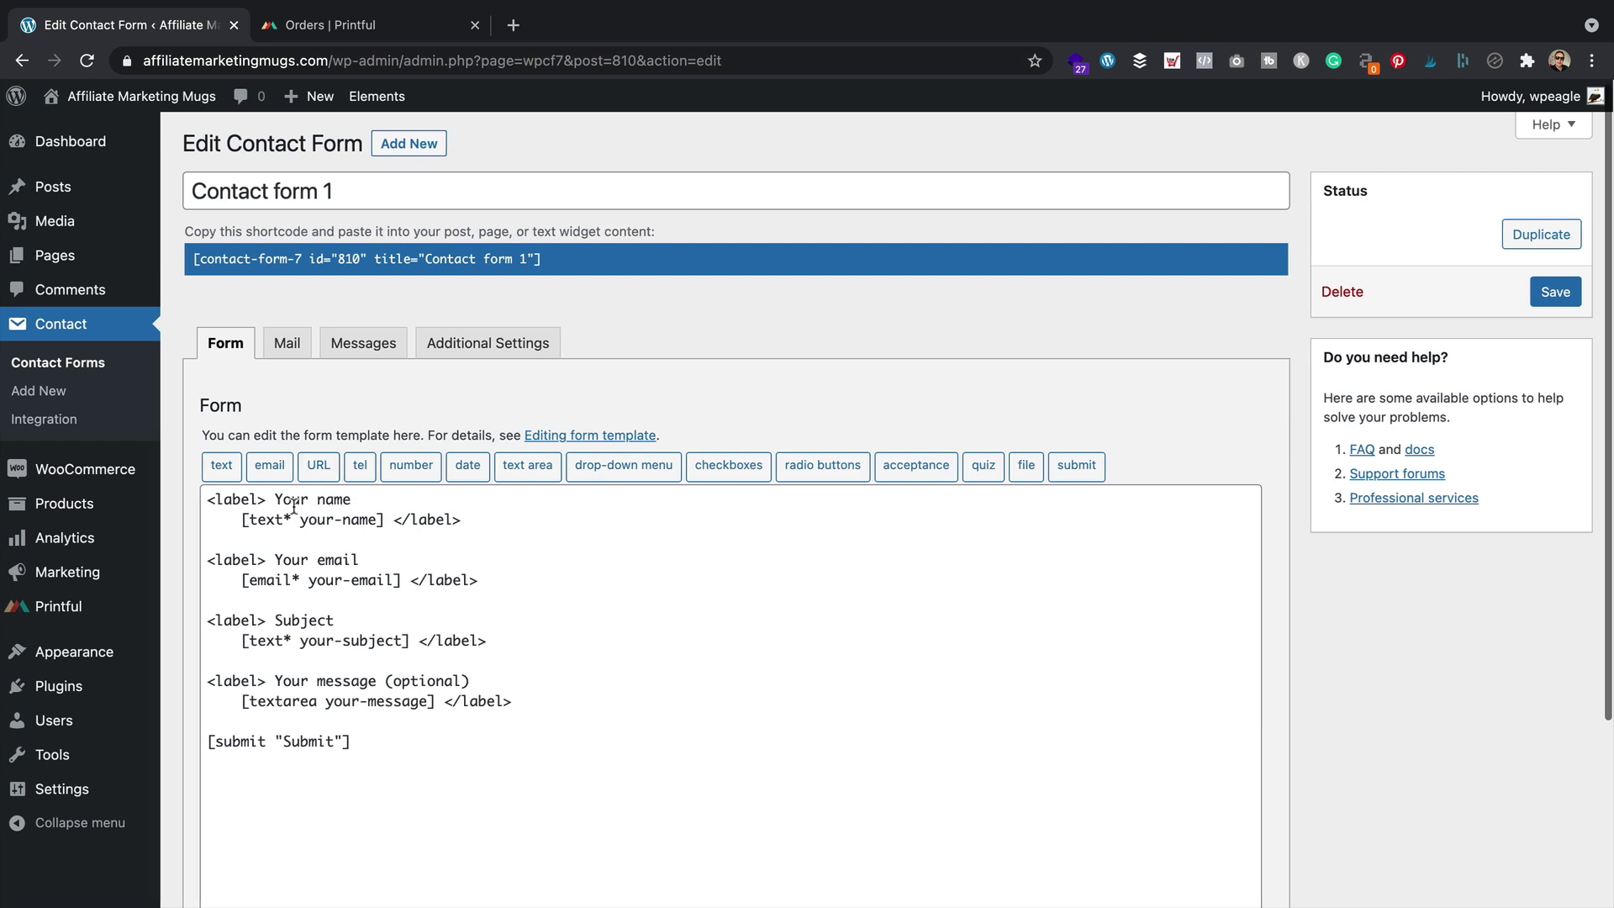
scroll(360, 533, down, 1)
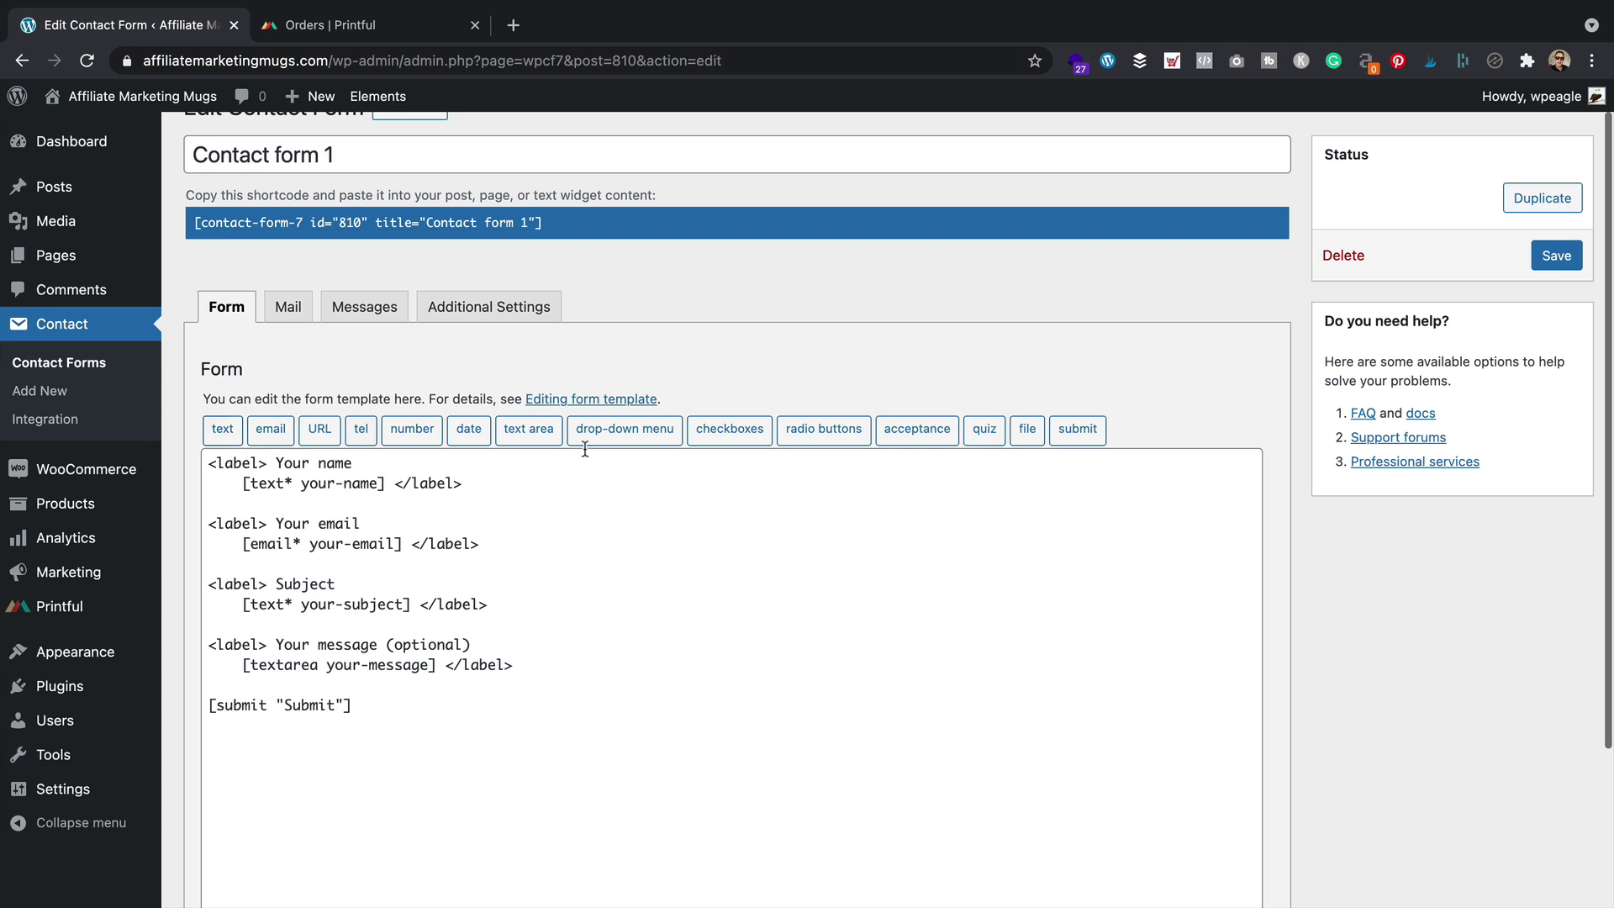
click(505, 483)
click(509, 544)
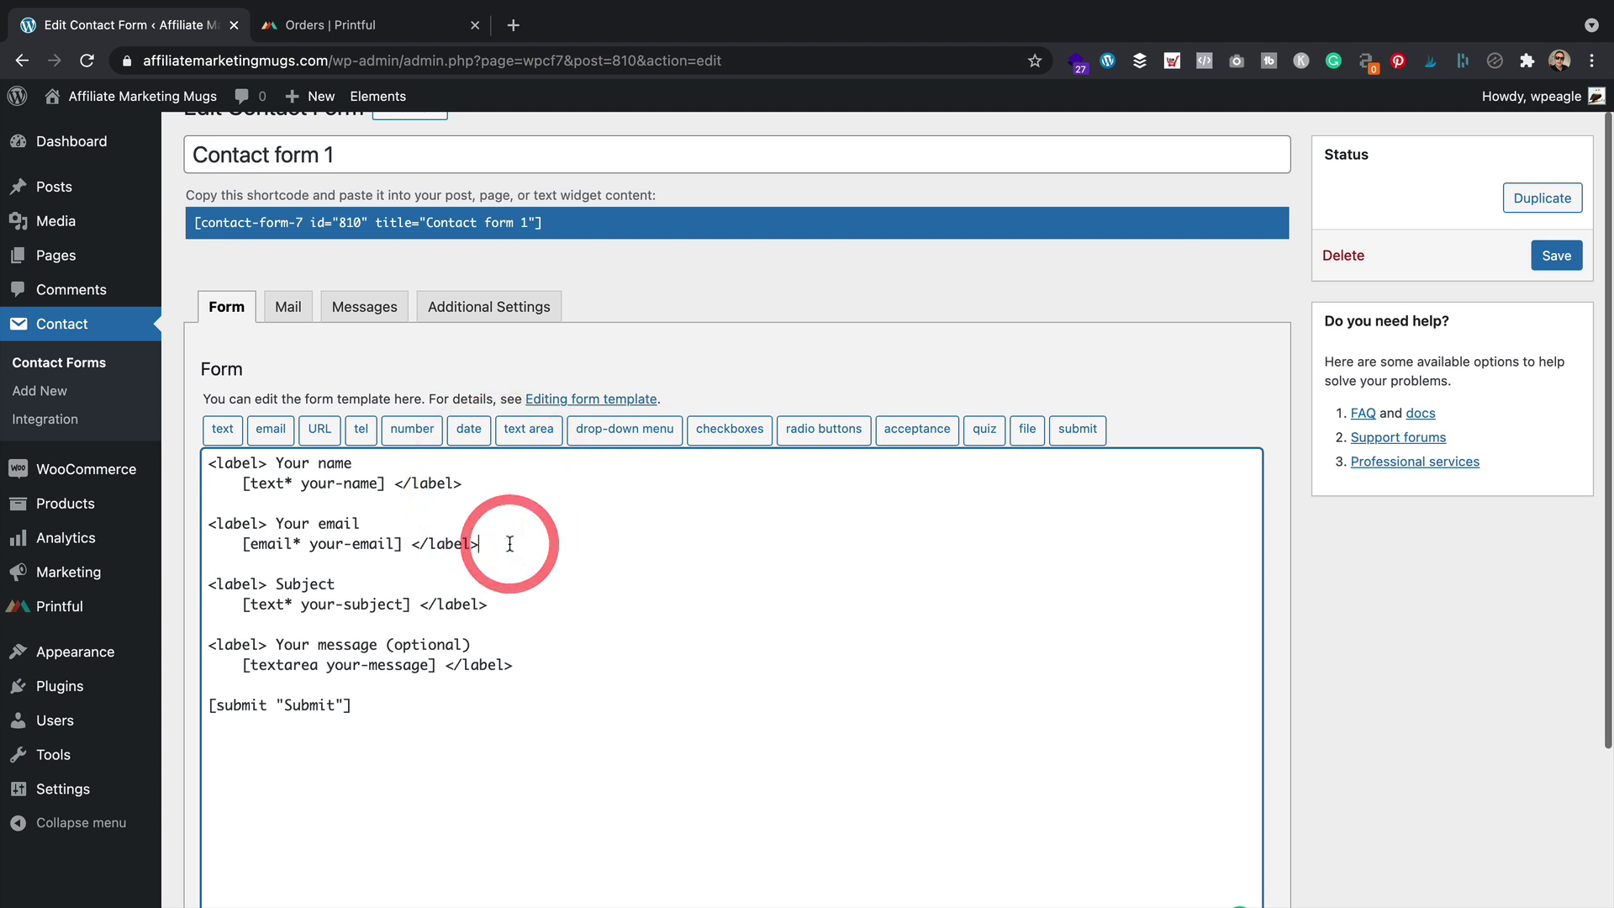
key(Return)
key(Return)
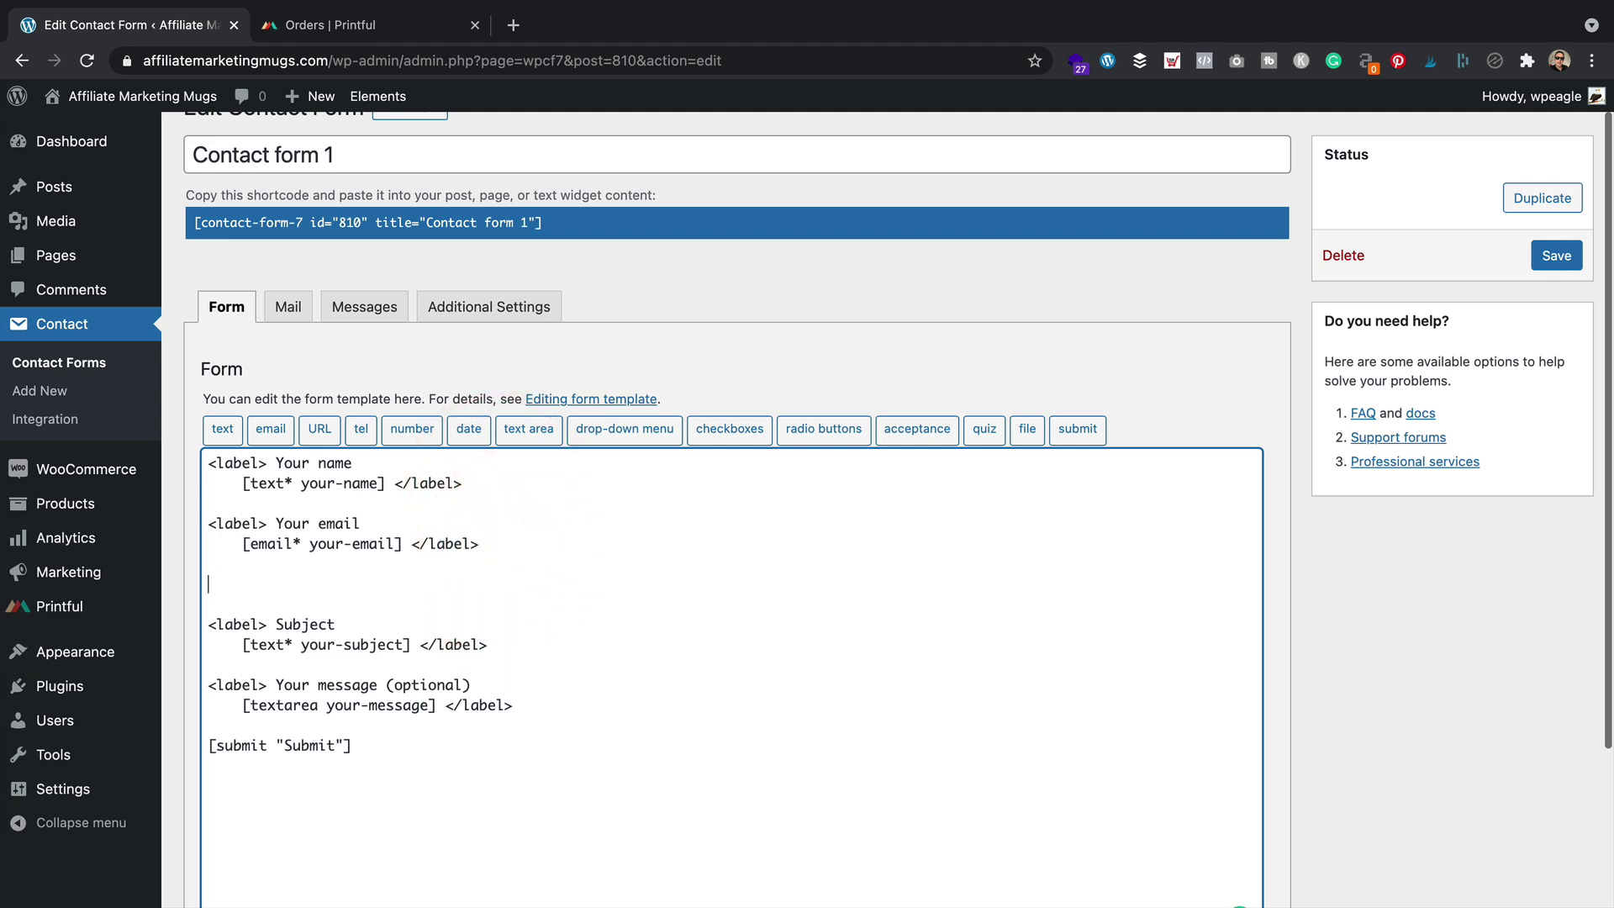
Insert a required telephone field tag and add a line above it for its 'Phone Number' label
click(361, 428)
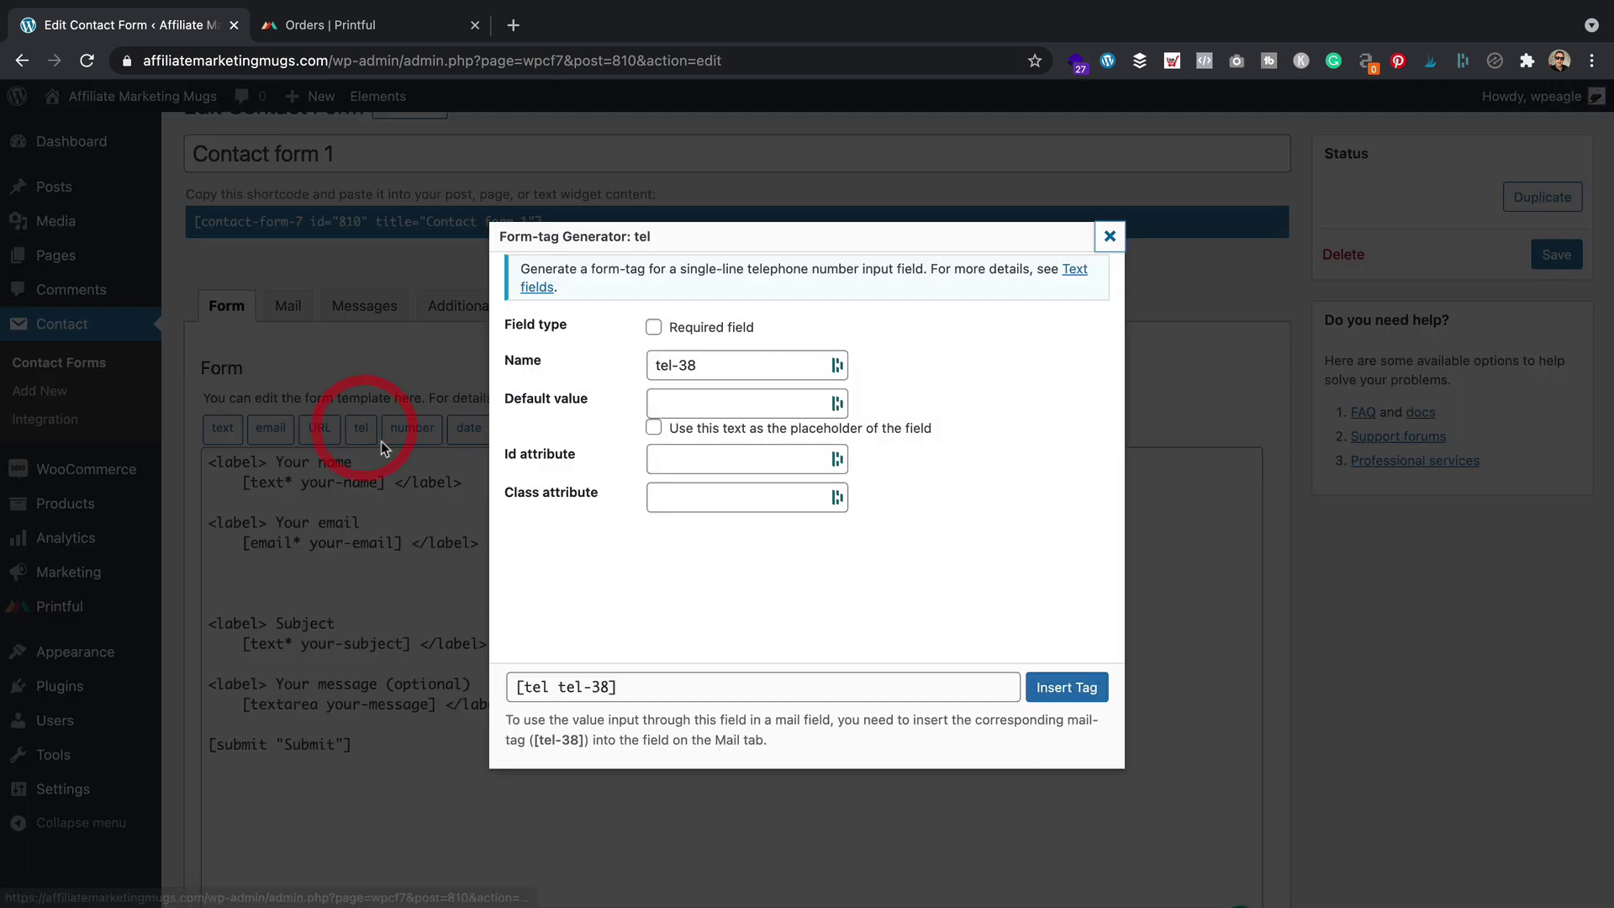
click(653, 328)
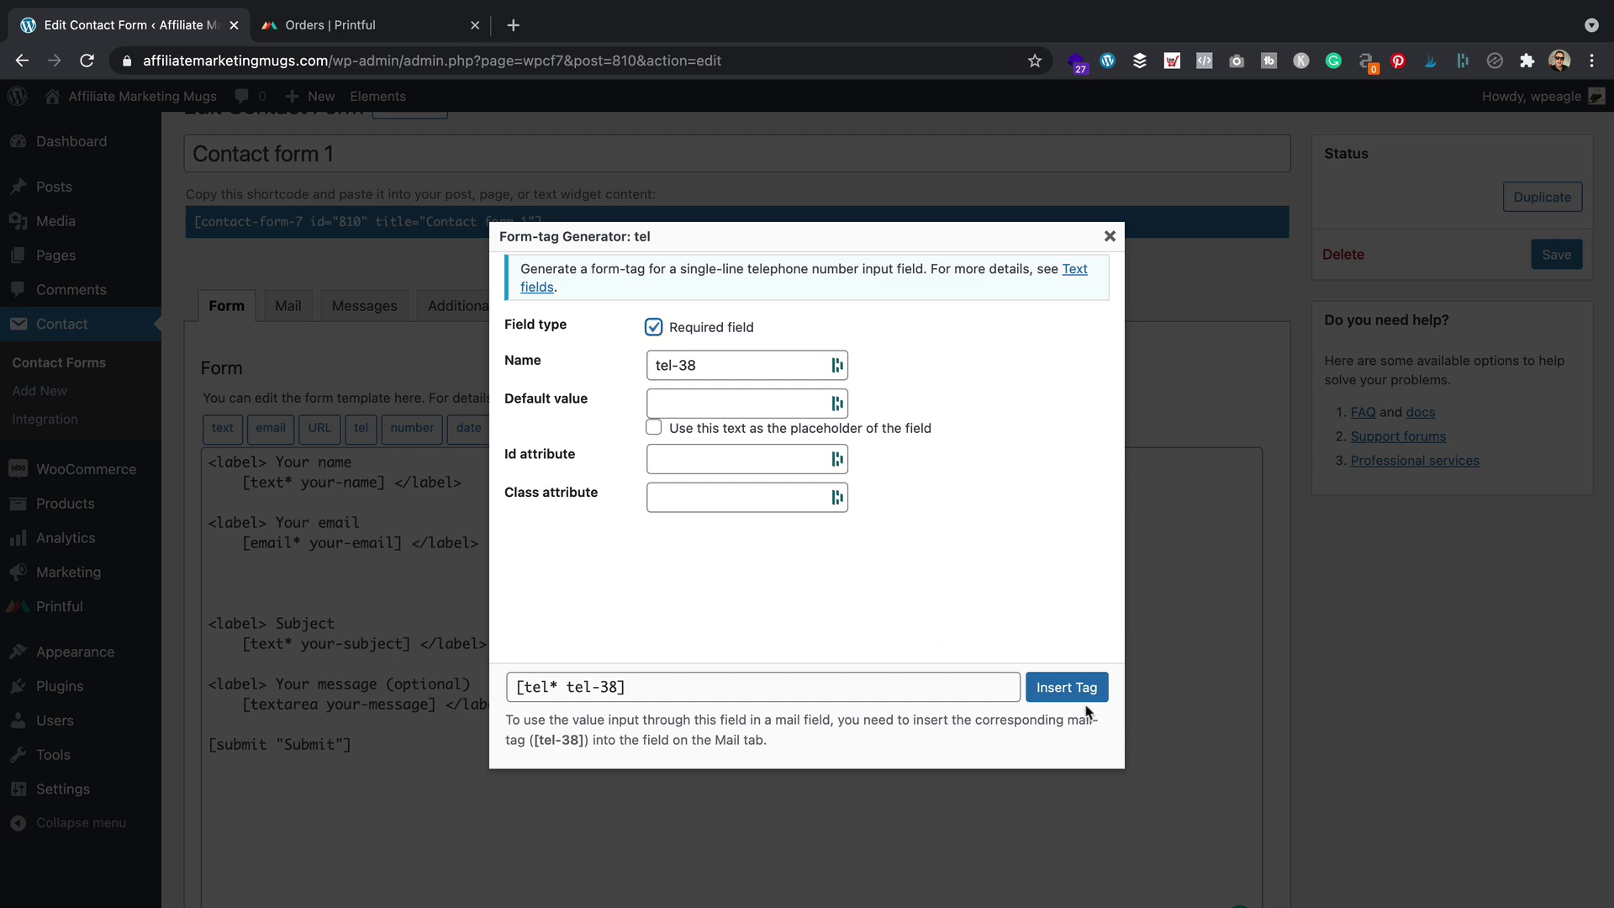
click(1065, 688)
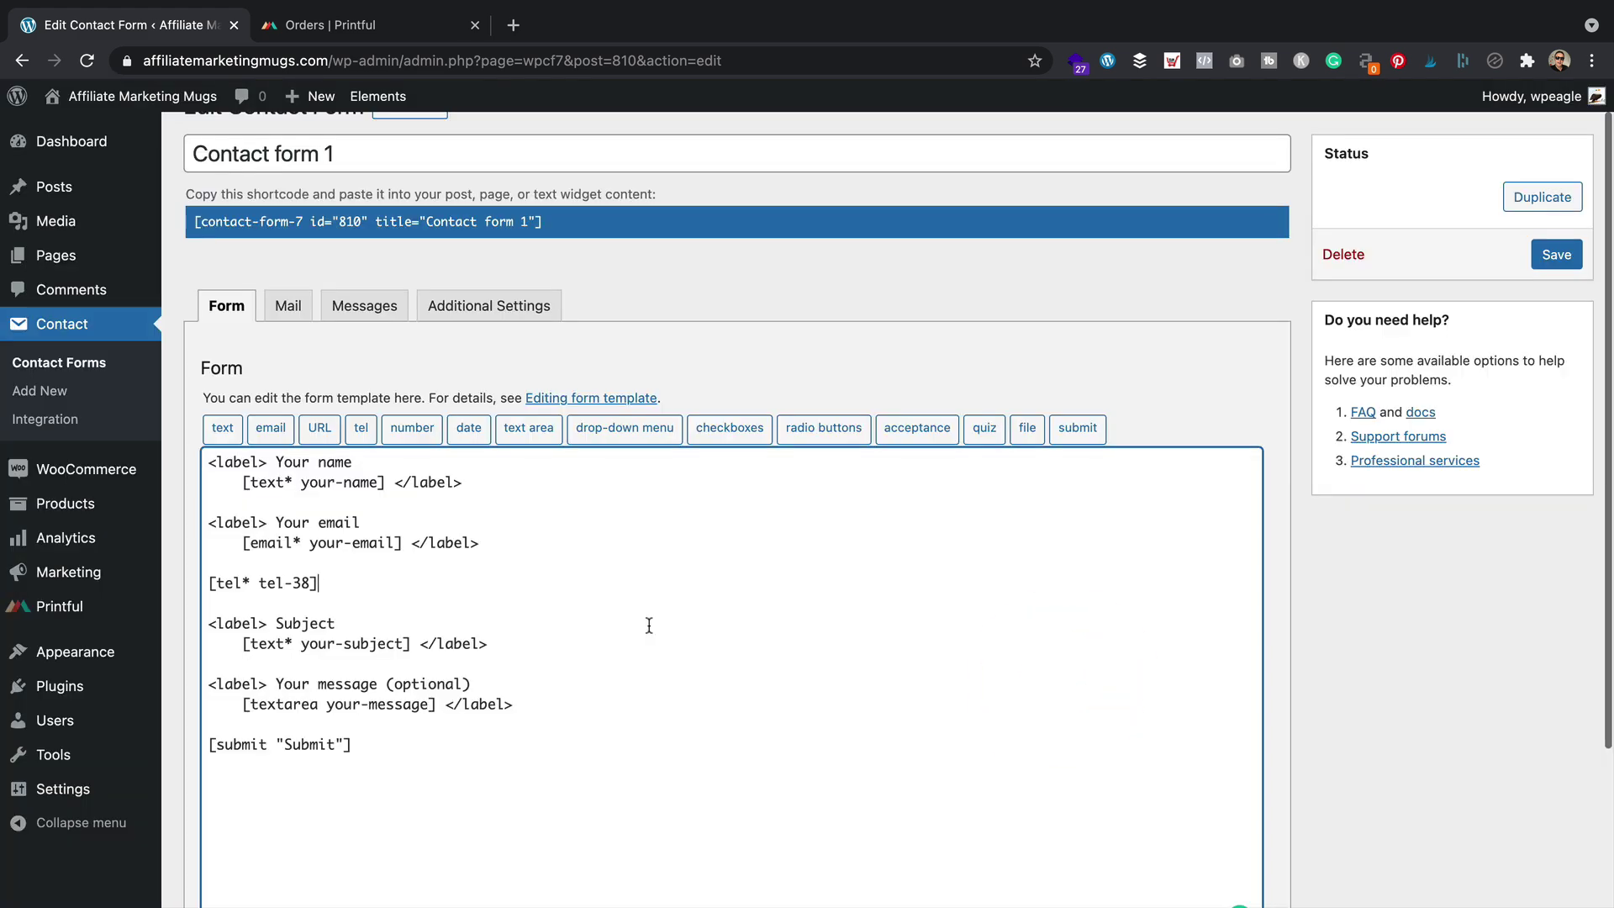
click(204, 581)
key(Return)
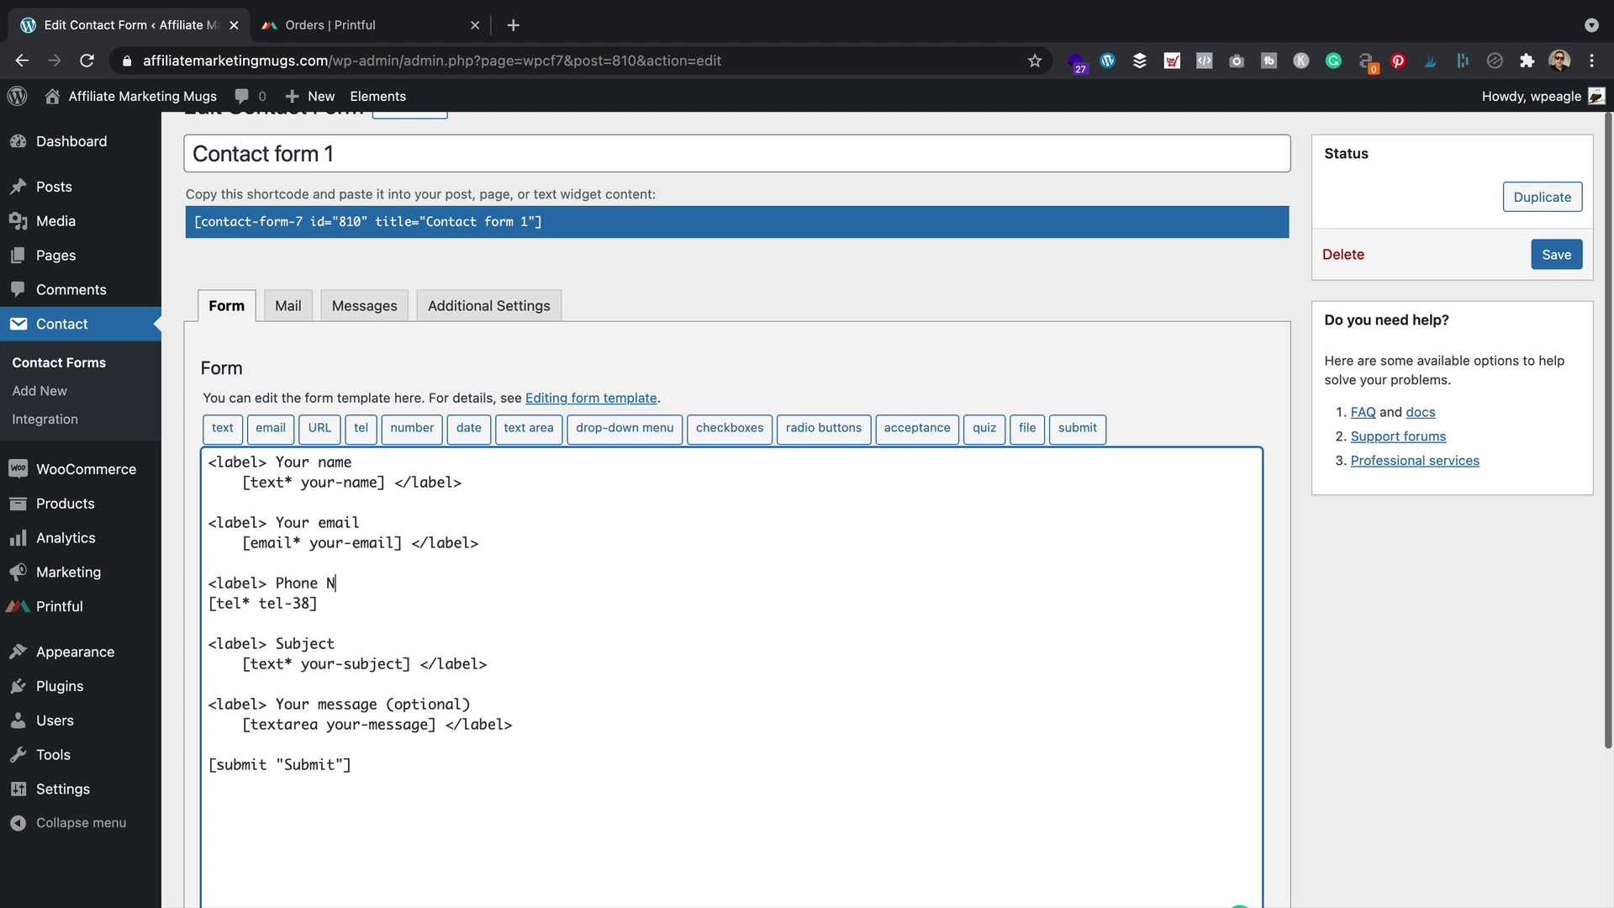
click(355, 610)
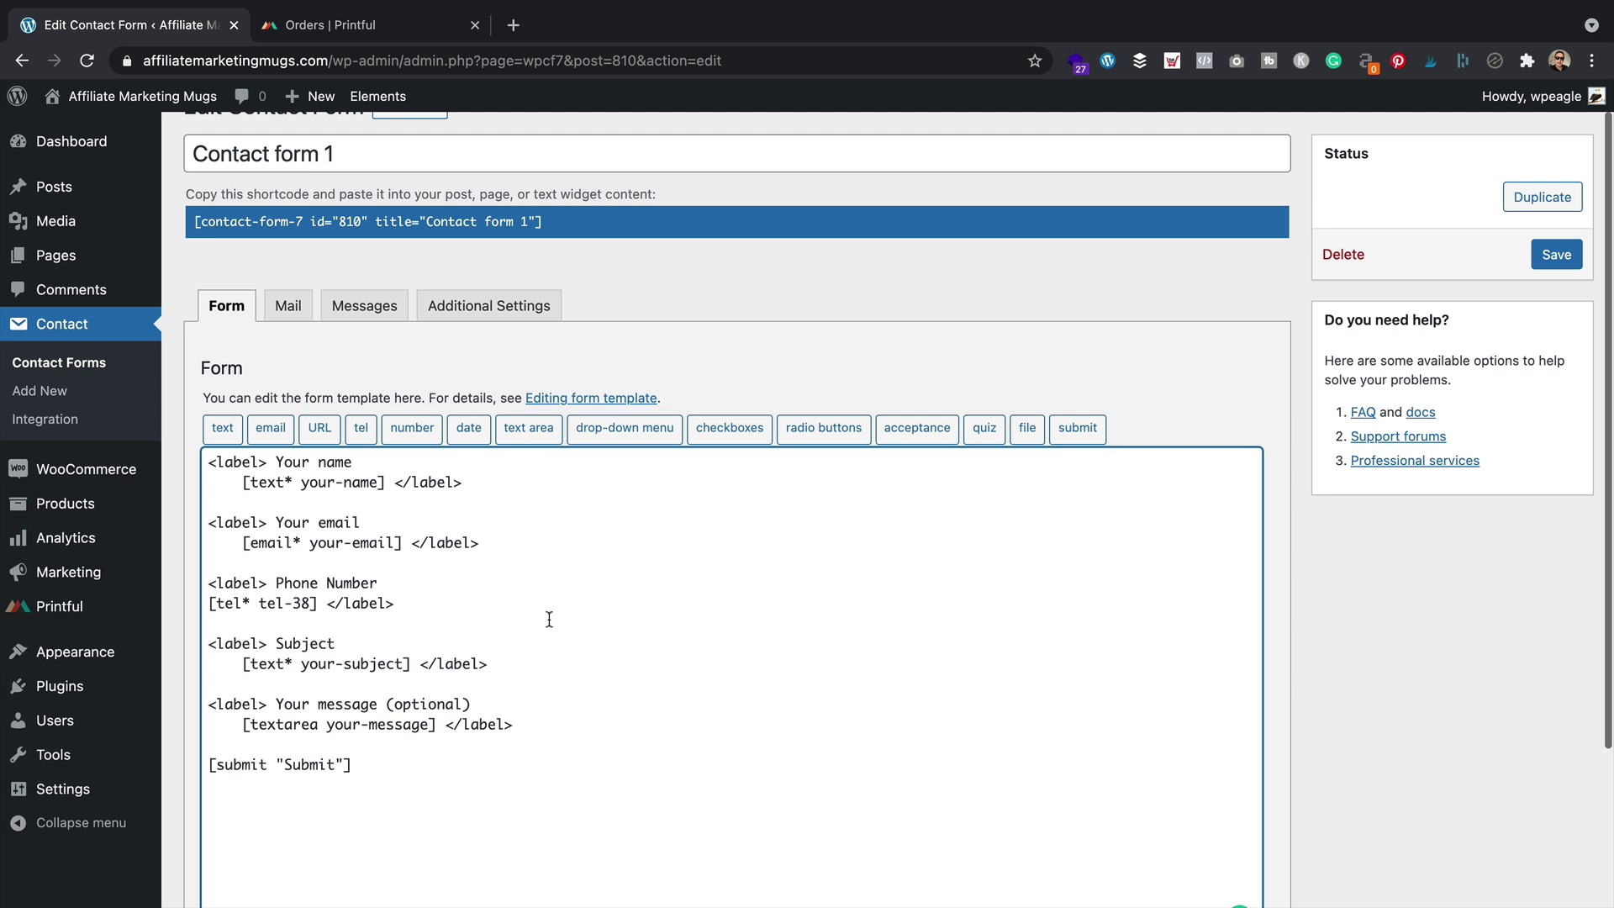
Replace 'Submit' with 'Send Message' in the submit tag and save Contact form 1
scroll(549, 620, down, 1)
drag(335, 748, 283, 748)
text(Sen)
text(d Message)
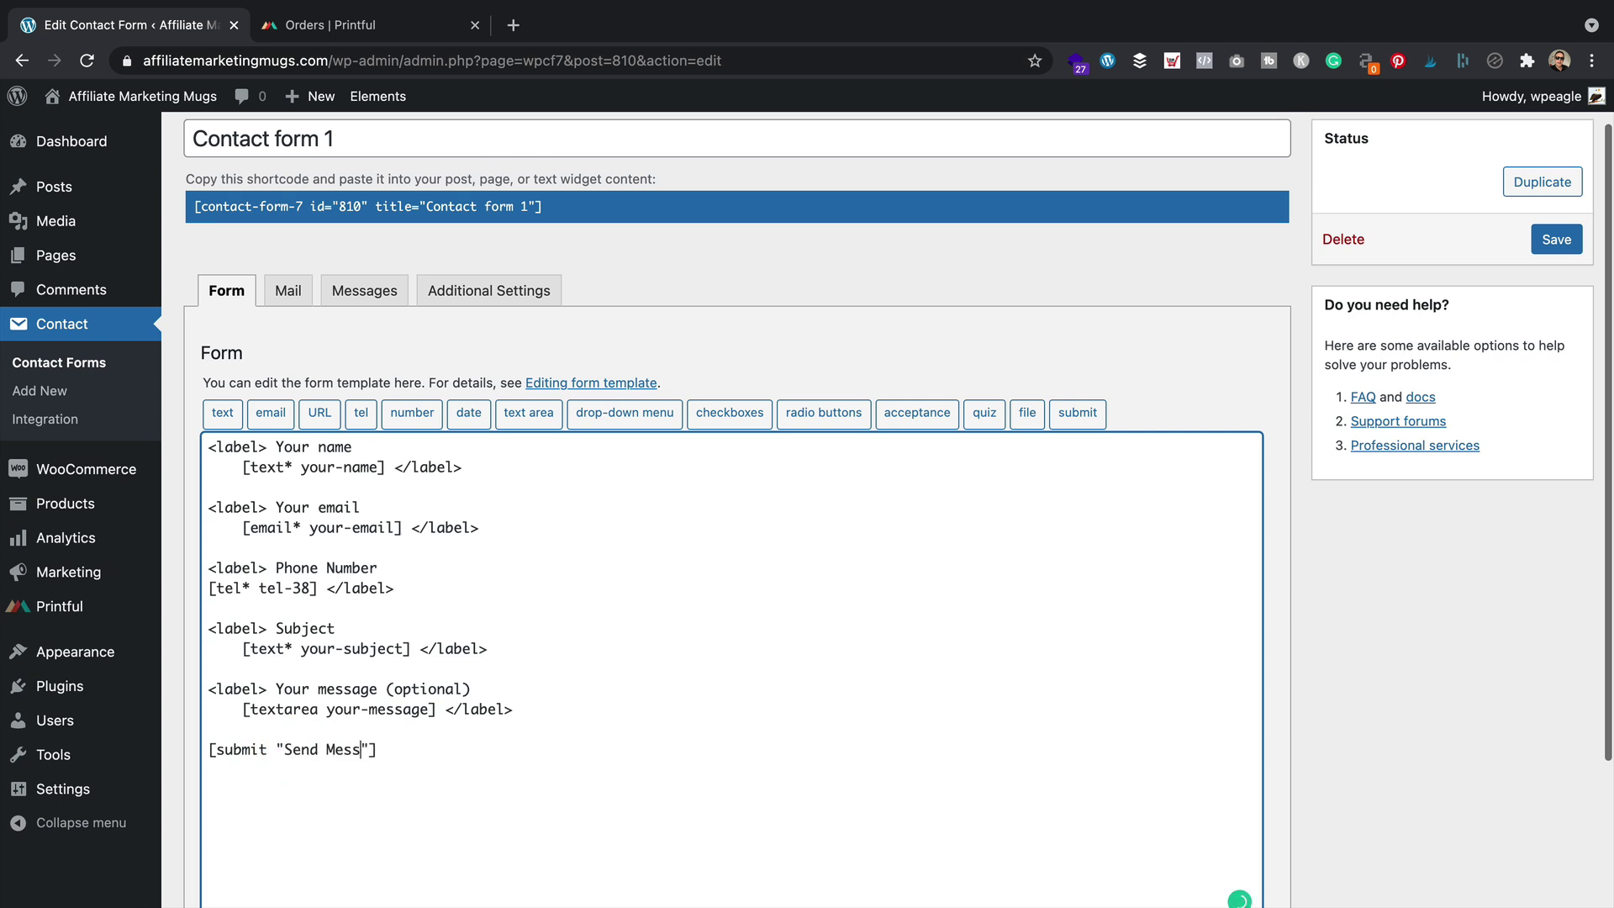
scroll(1062, 748, up, 2)
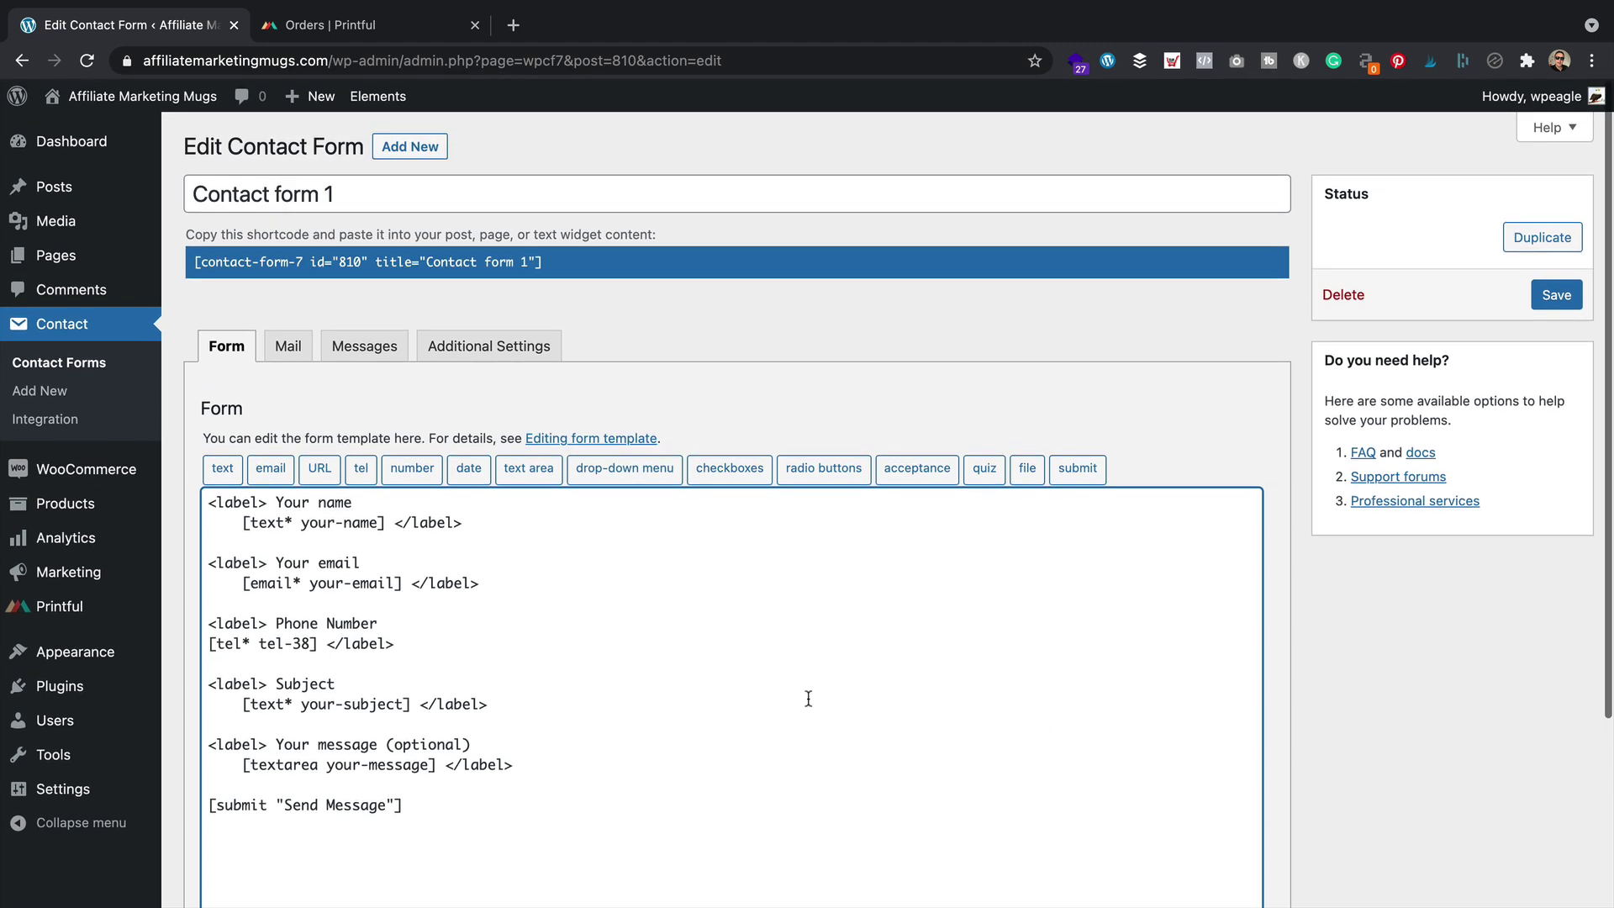
click(1556, 295)
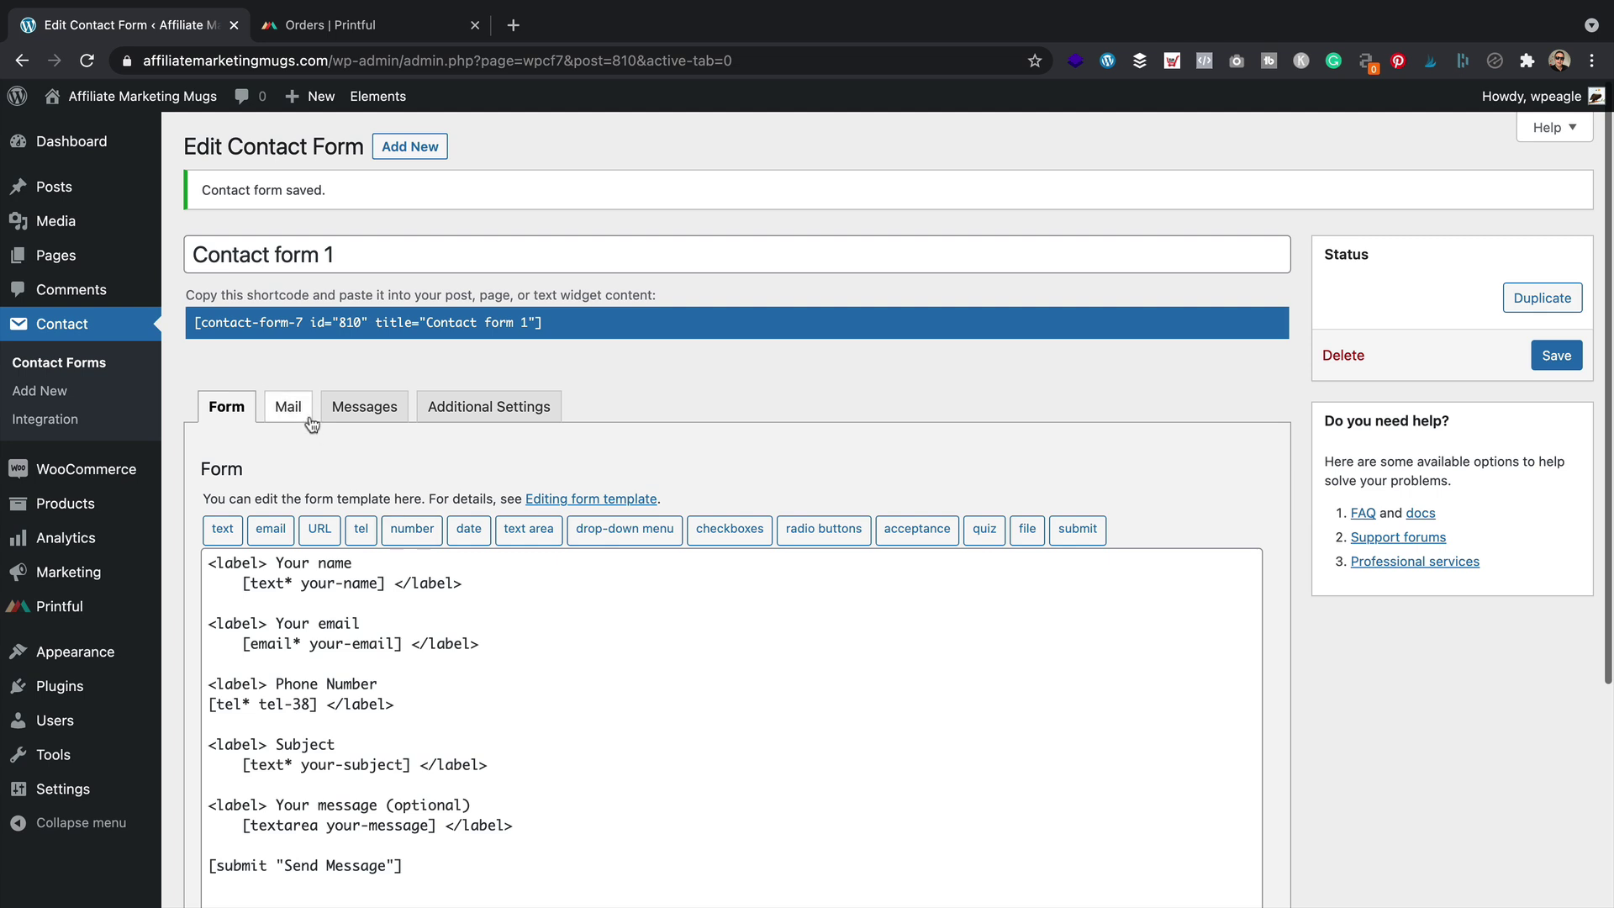
In the Mail tab, replace the message body with 'New message from Affiliate Marketing Mugs:'
click(296, 404)
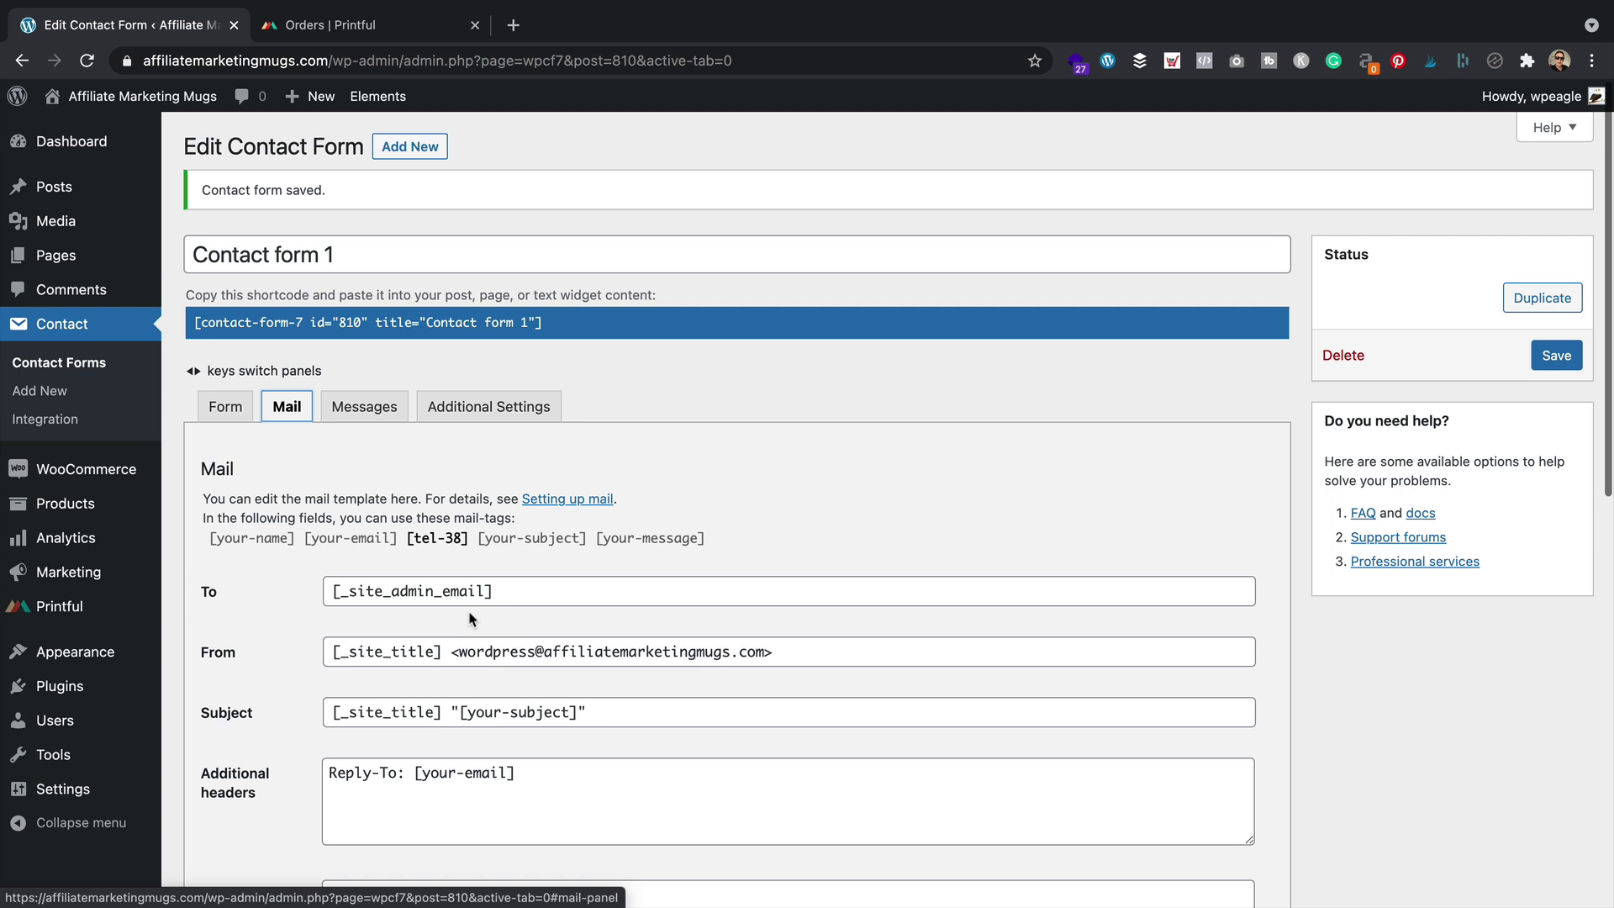
click(222, 586)
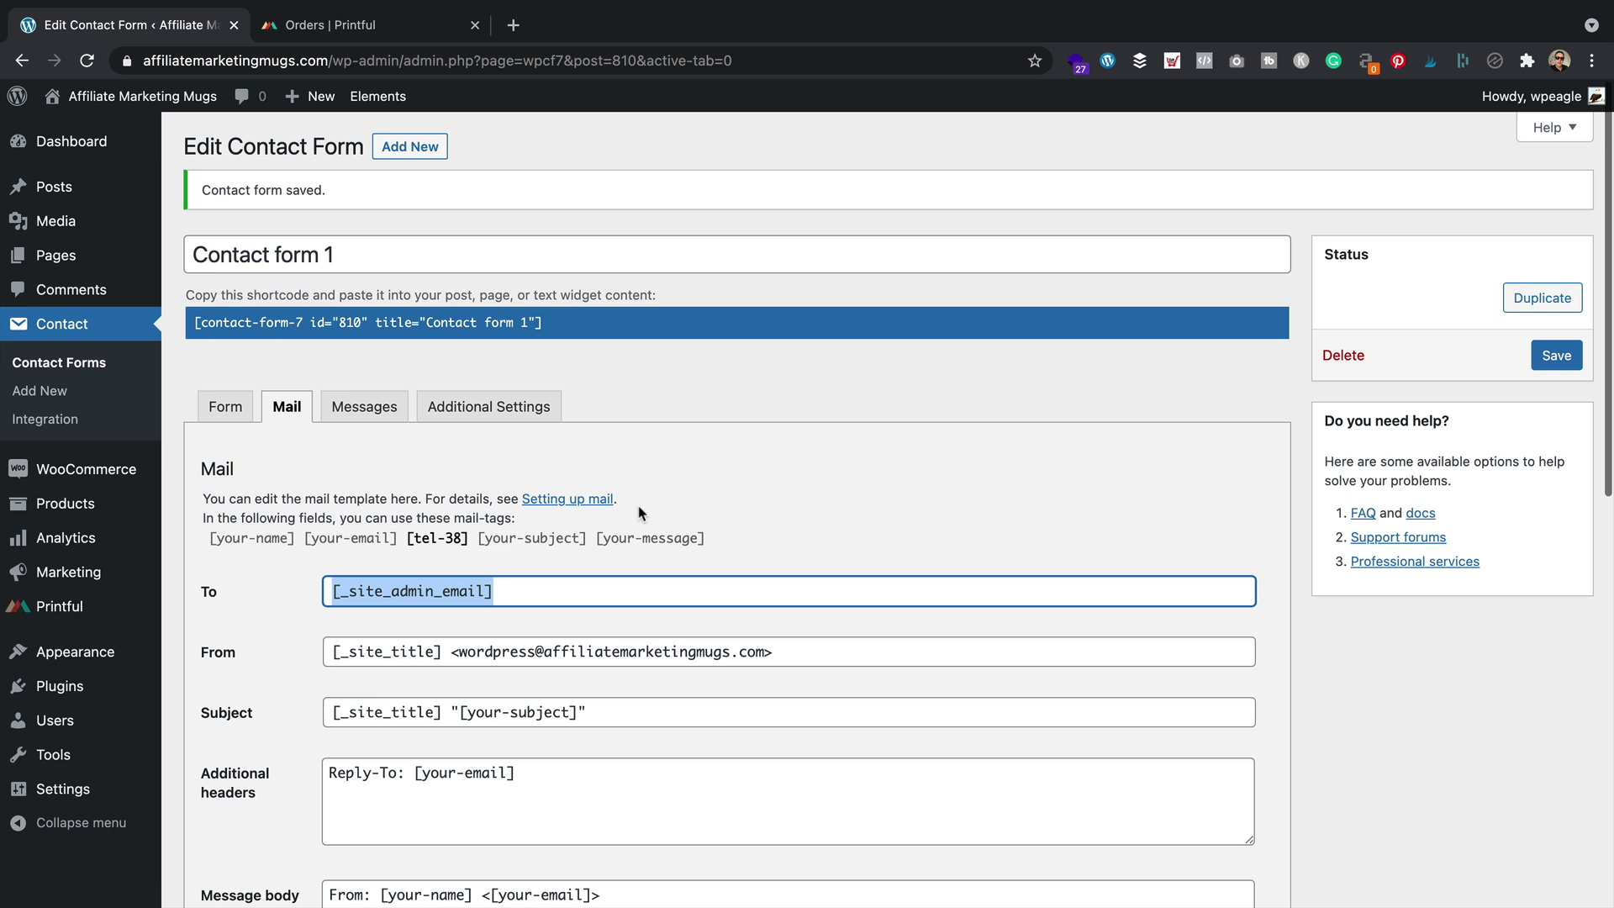
scroll(640, 514, down, 3)
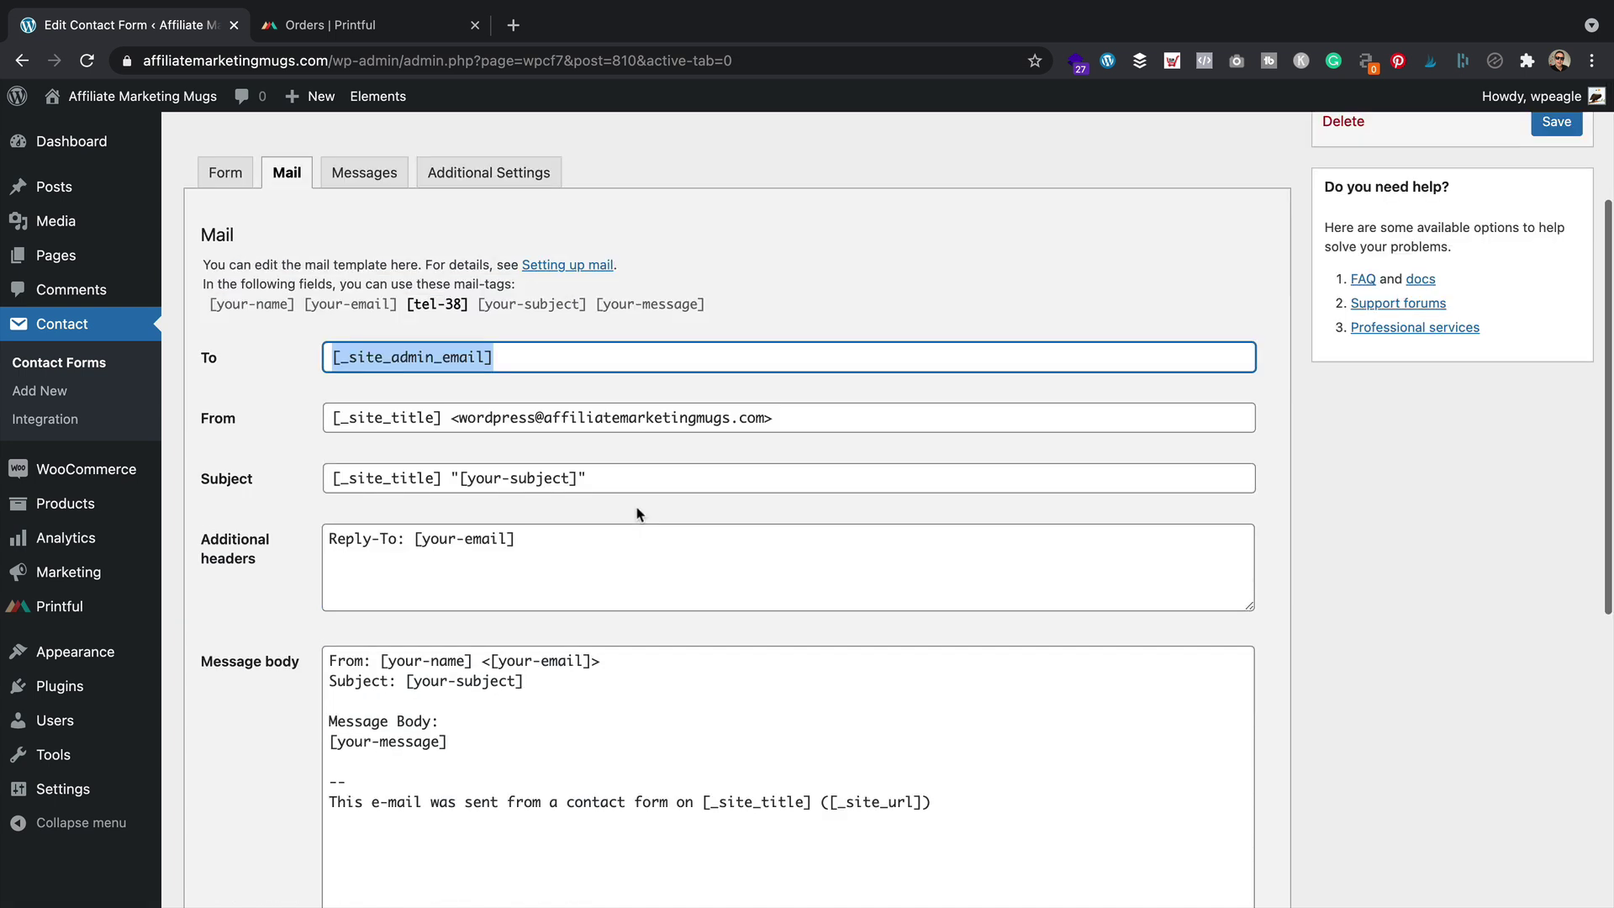
scroll(641, 514, down, 1)
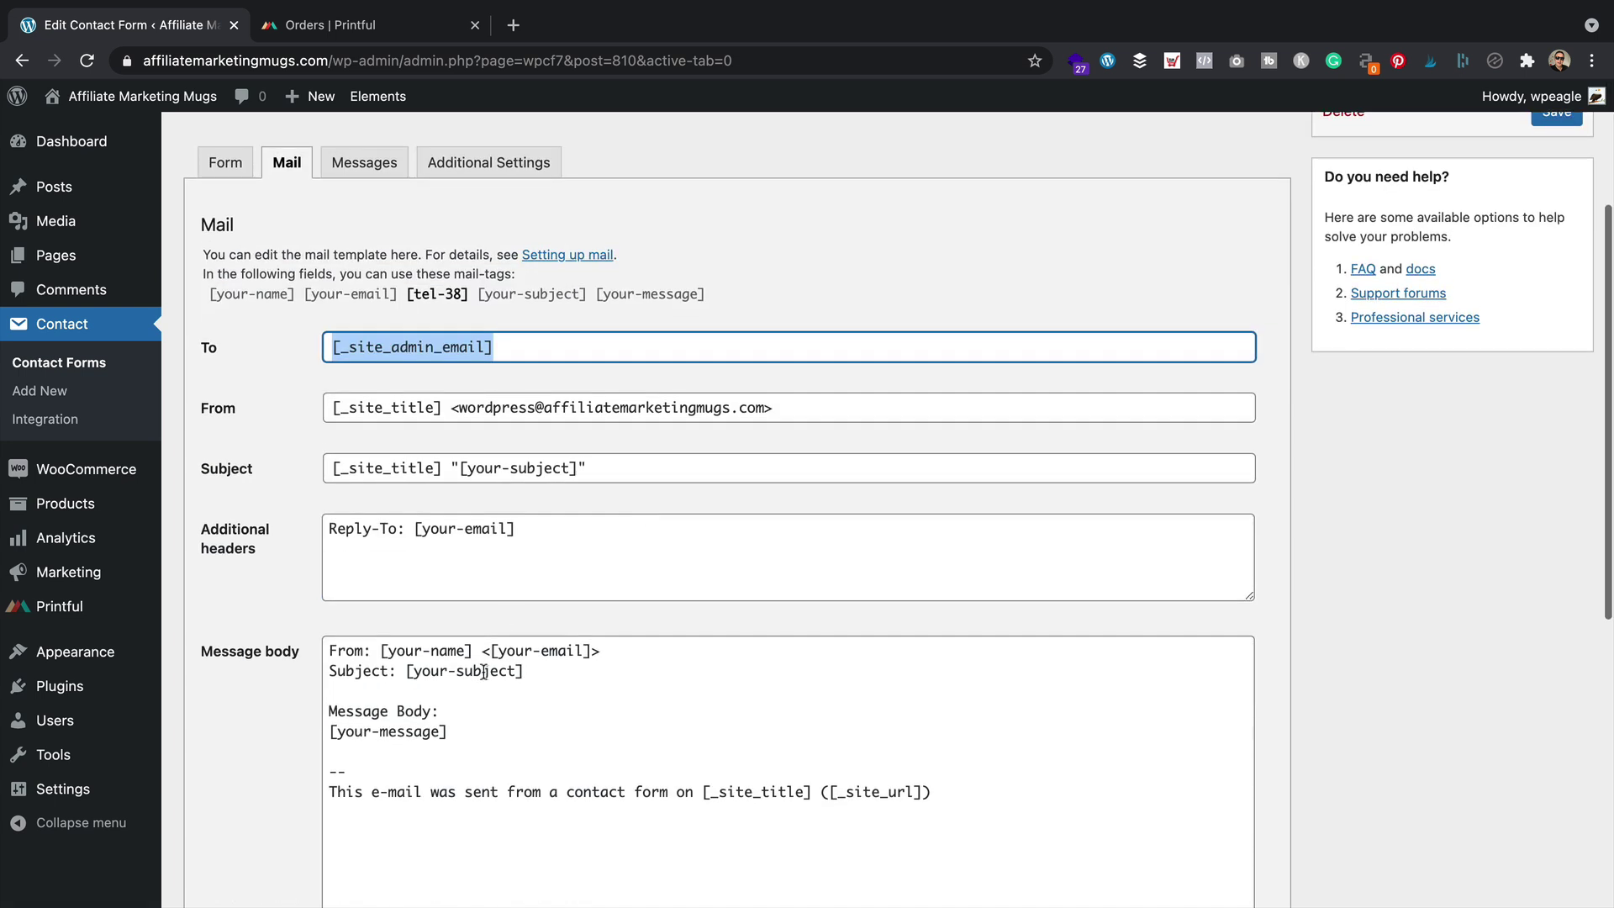
click(290, 646)
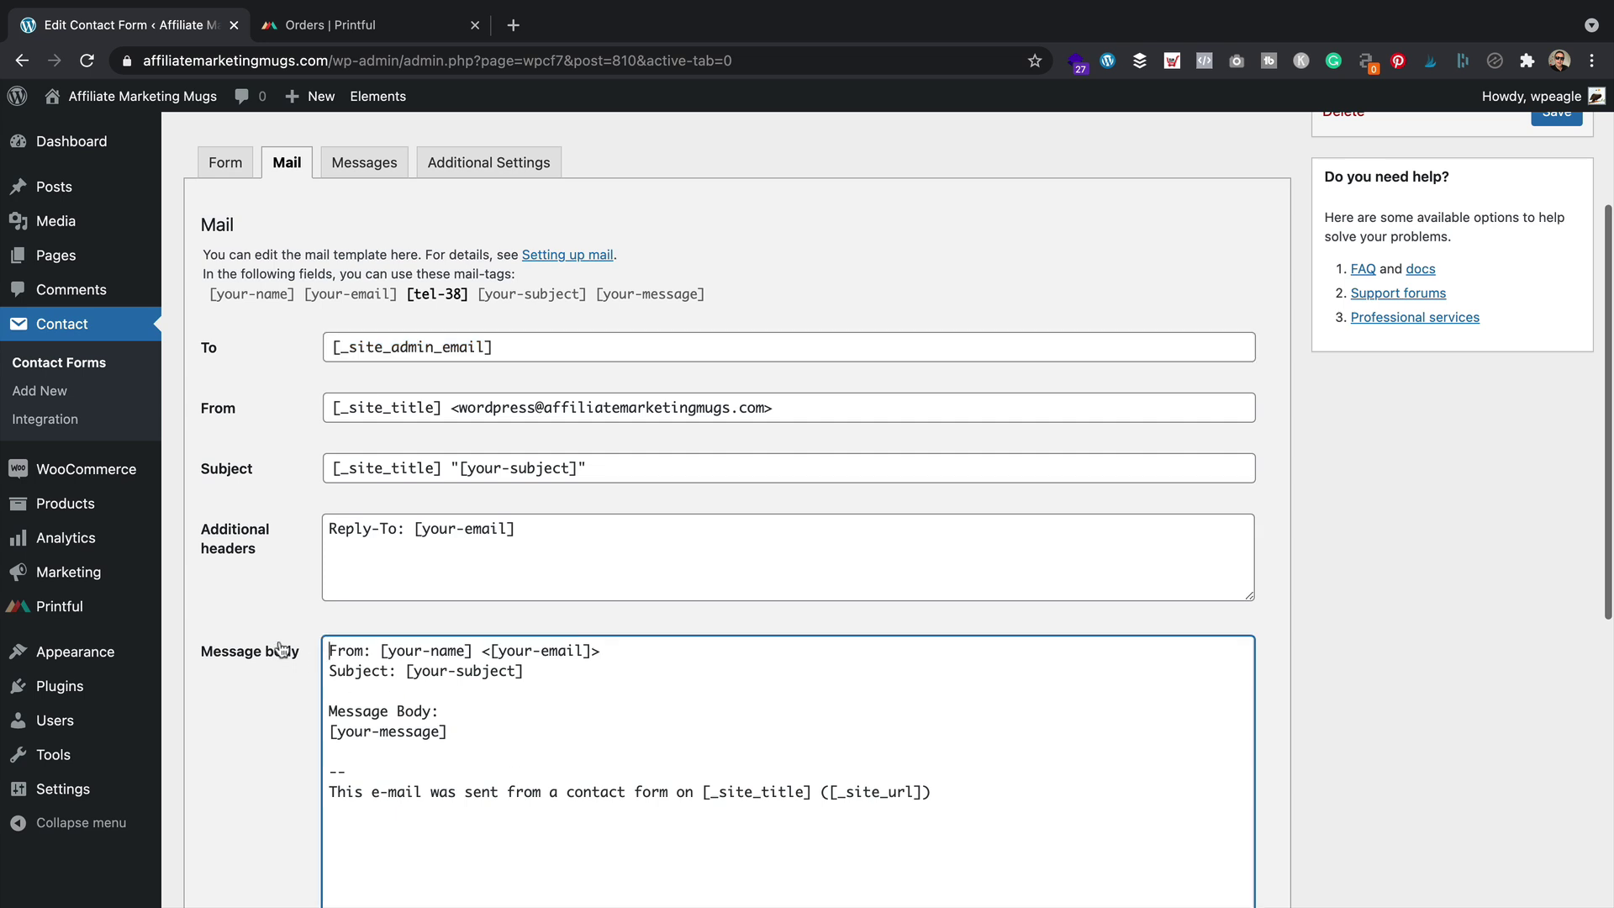
drag(501, 730, 321, 632)
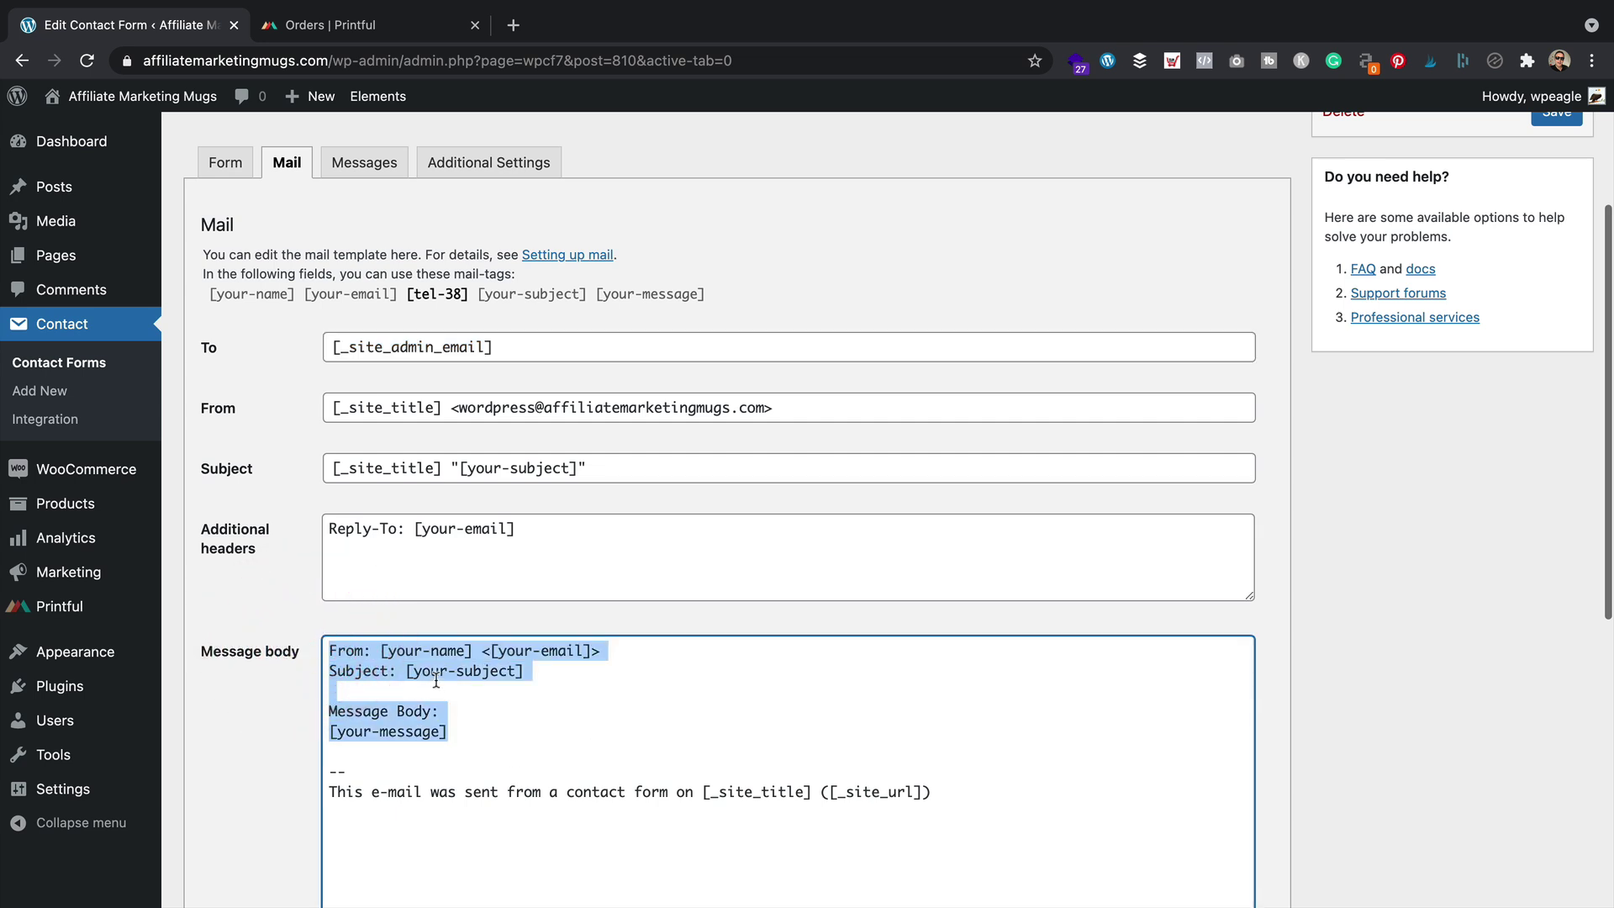
text(New me)
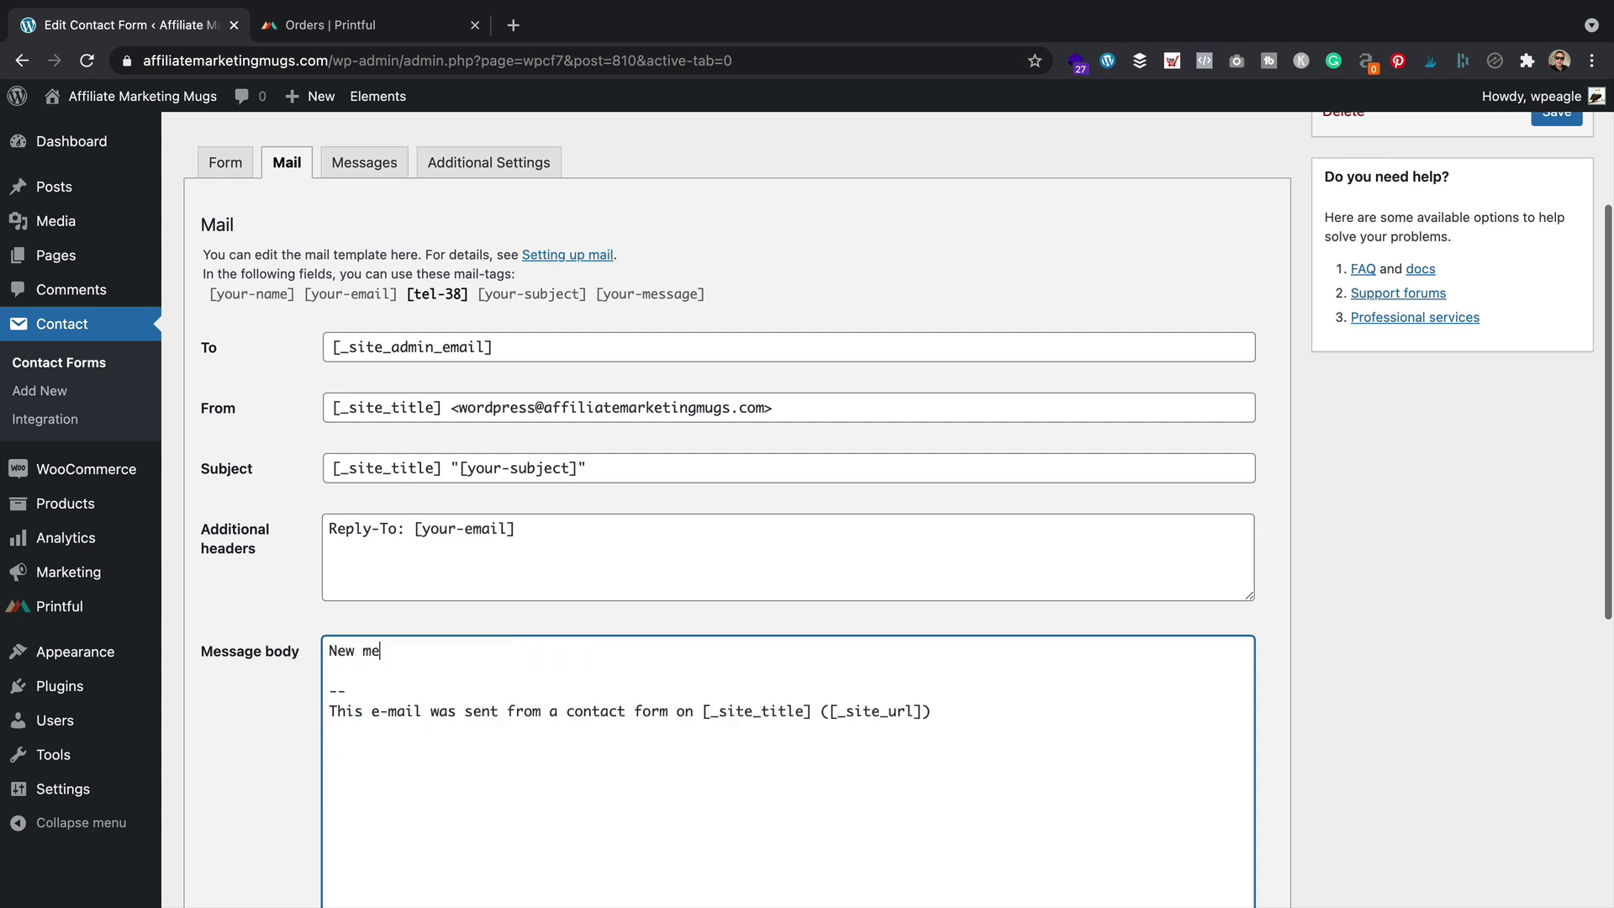
text(ssage from Affiliate Marketing Mugs:)
key(Return)
key(Return)
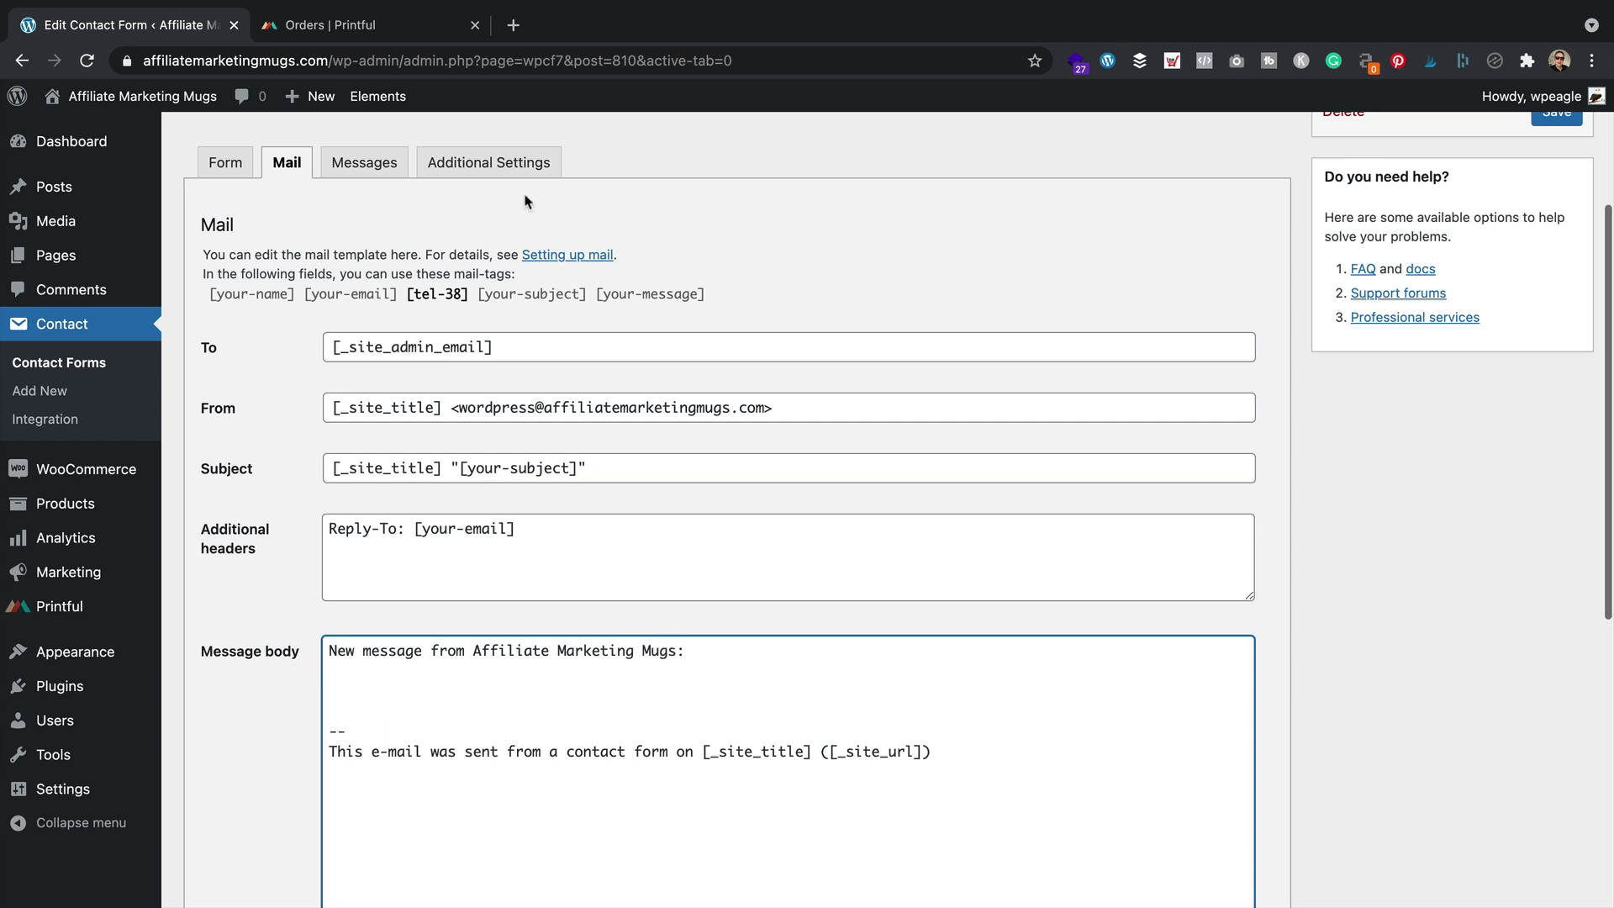
Add the [your-name] and [your-email] tags on separate lines below the greeting
click(252, 297)
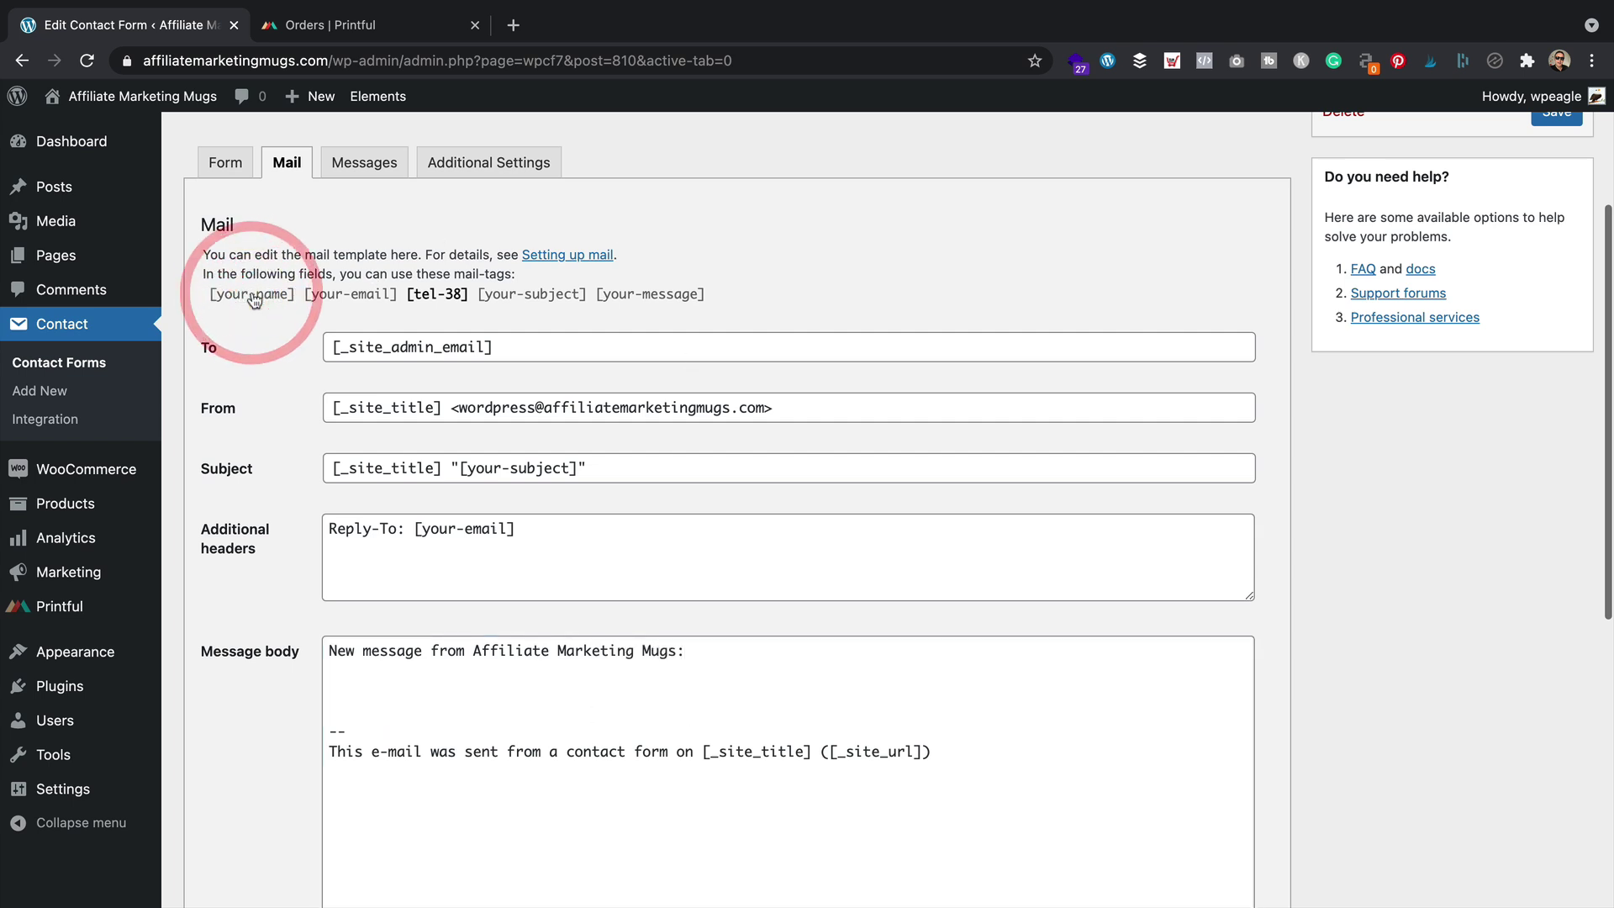
click(252, 298)
scroll(252, 297, up, 1)
click(295, 298)
drag(295, 304, 396, 702)
key(Return)
scroll(400, 557, up, 1)
click(307, 311)
click(307, 311)
scroll(439, 734, up, 1)
drag(402, 313, 390, 733)
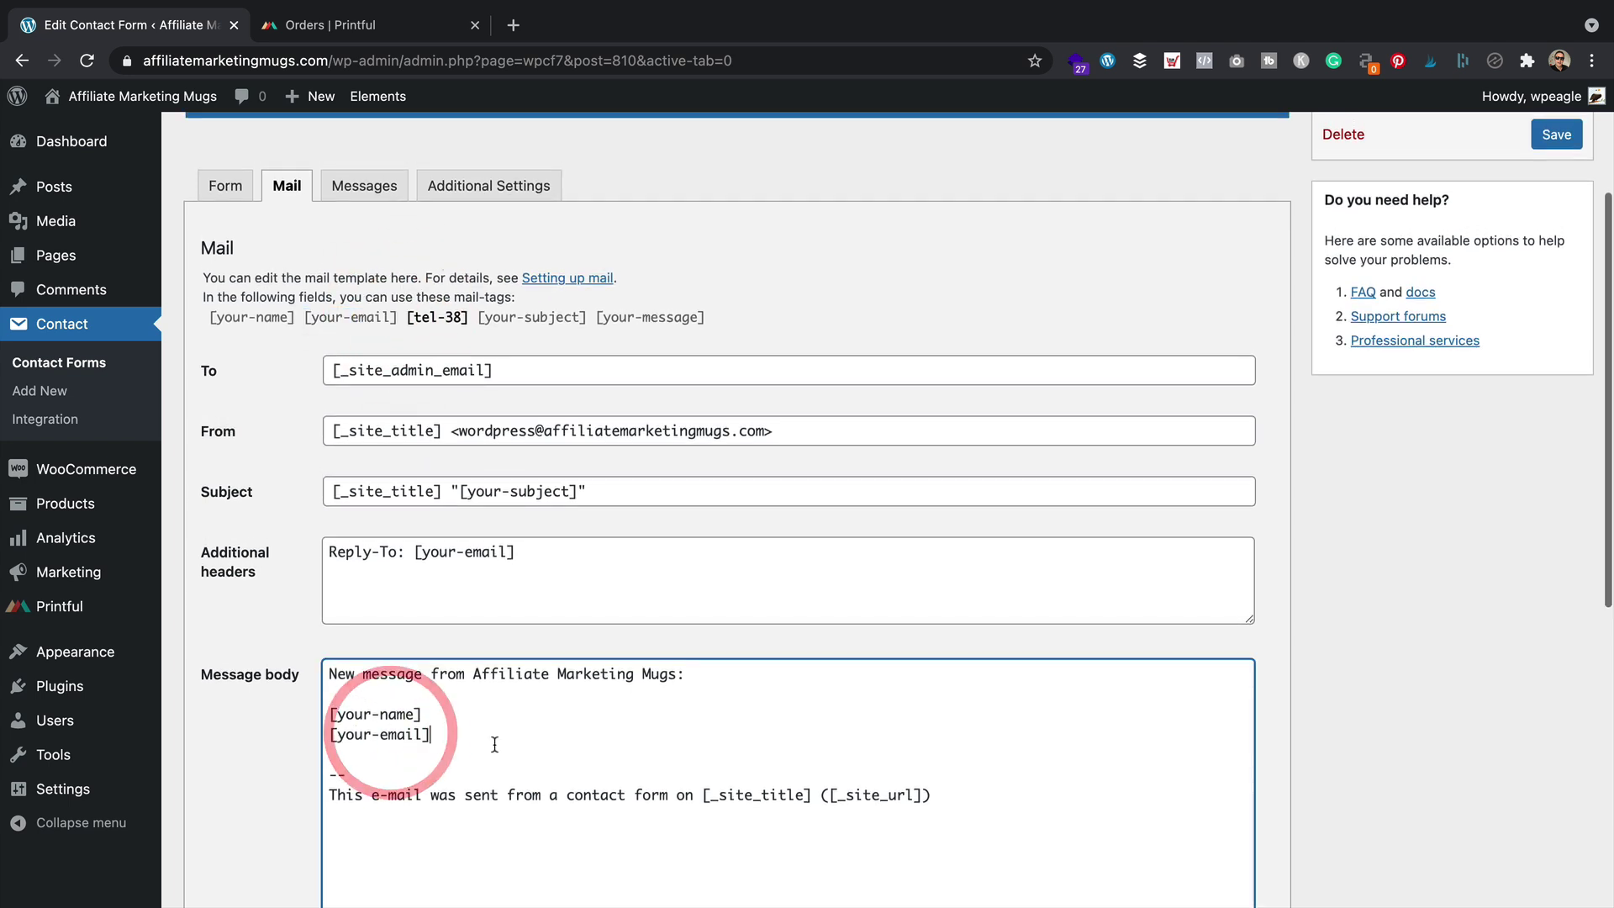
key(Return)
Paste the [tel-38] and [your-subject] tags on their own lines in the message body
drag(405, 318, 462, 324)
click(458, 317)
click(450, 311)
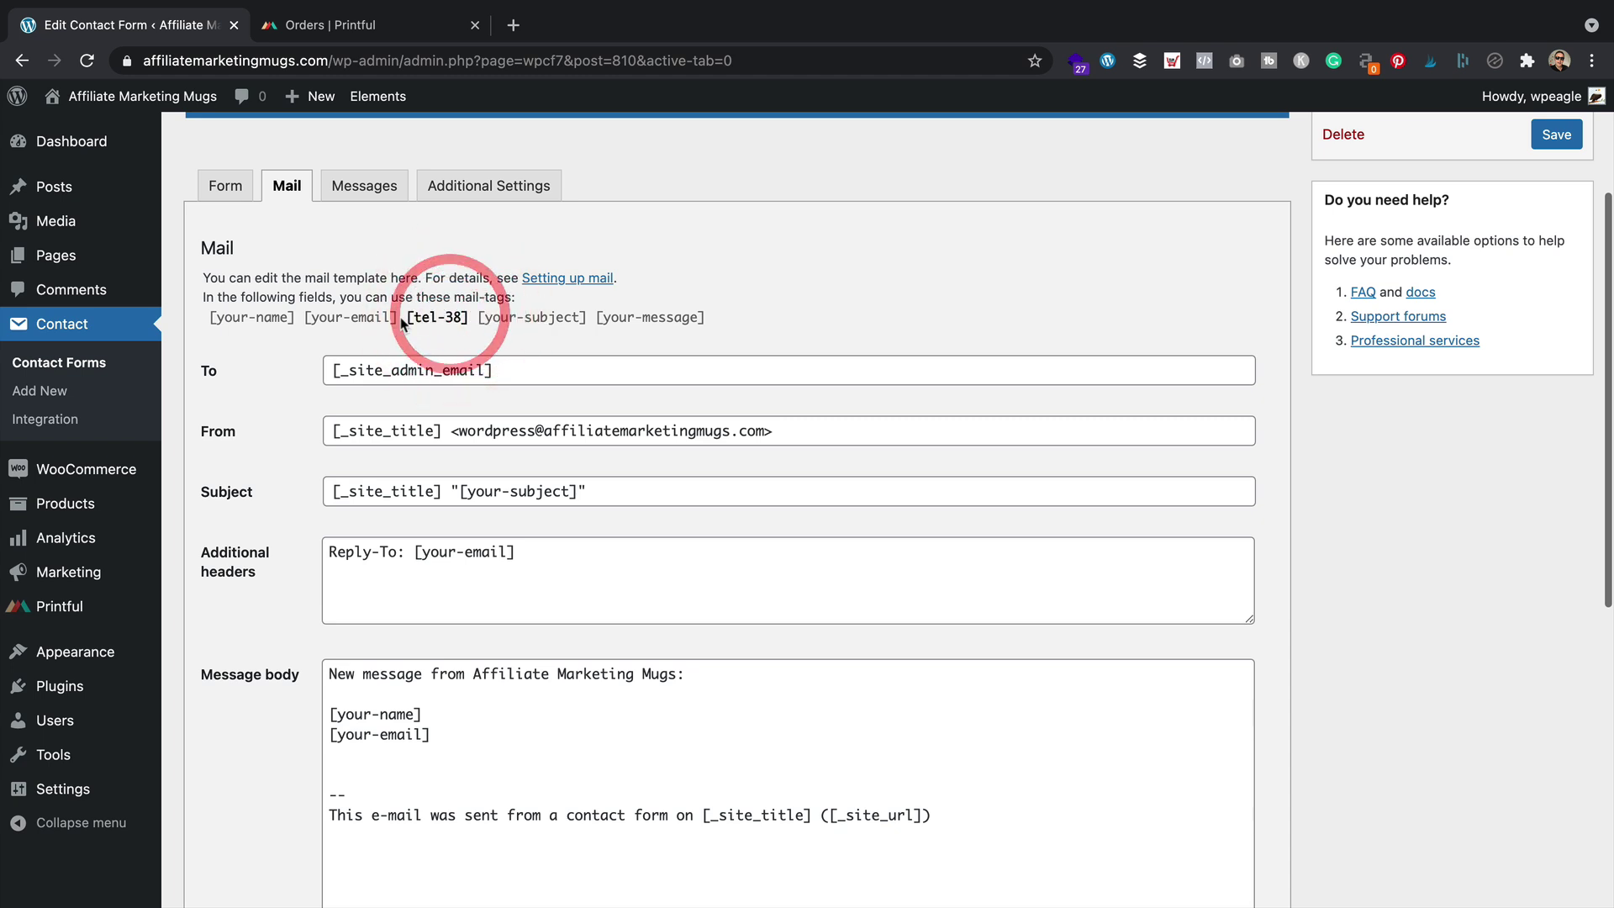
drag(405, 320, 469, 317)
key(ctrl+c)
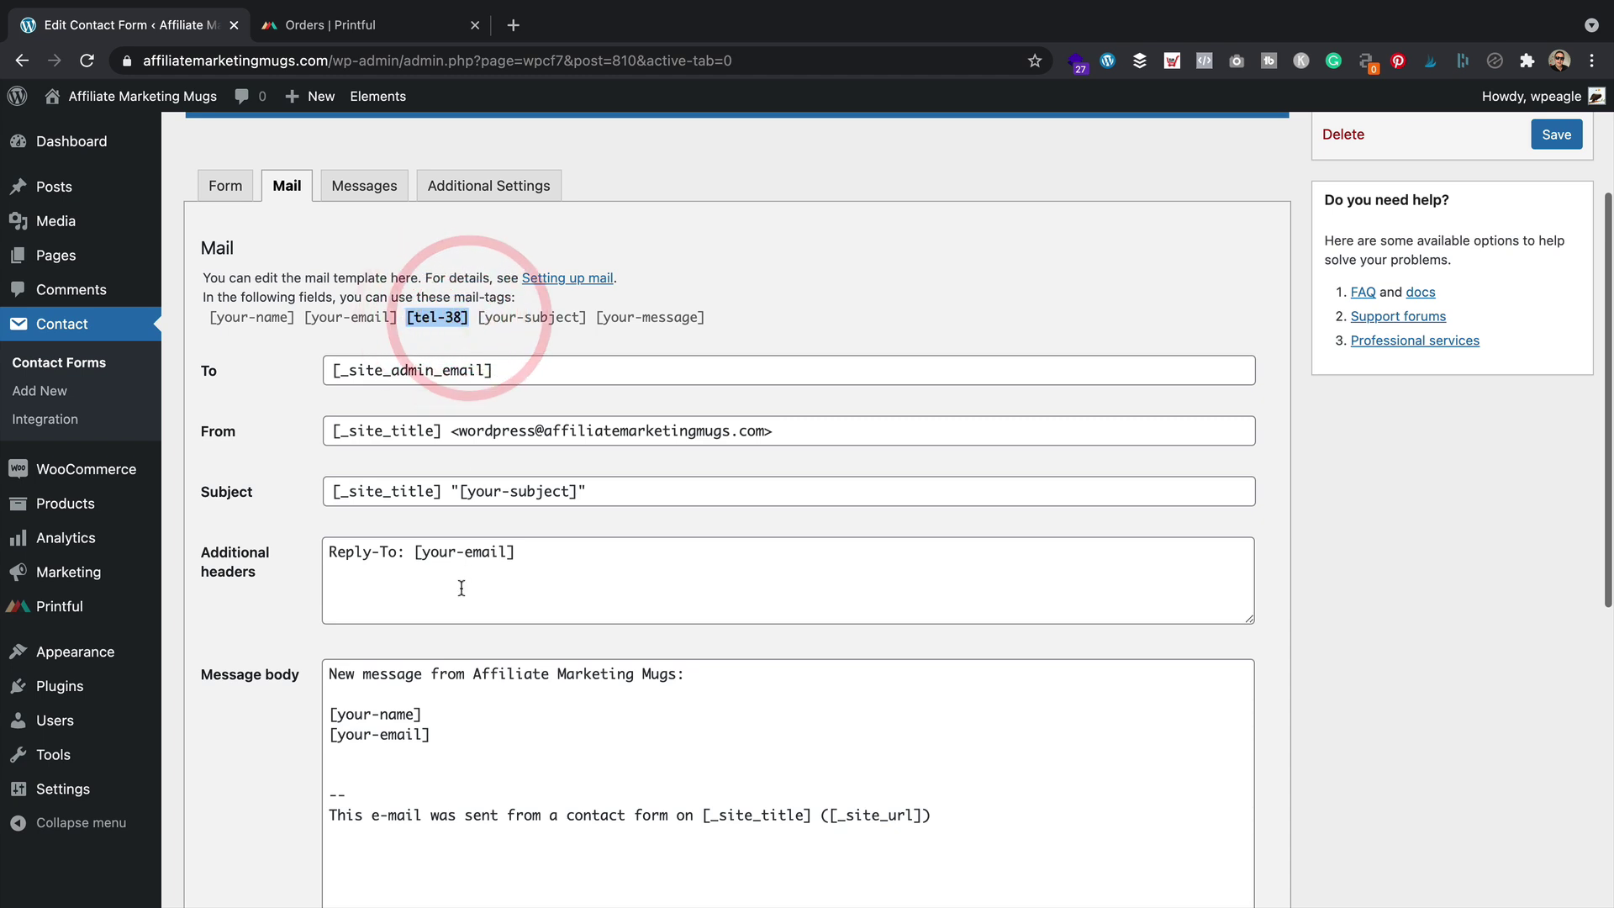
click(366, 766)
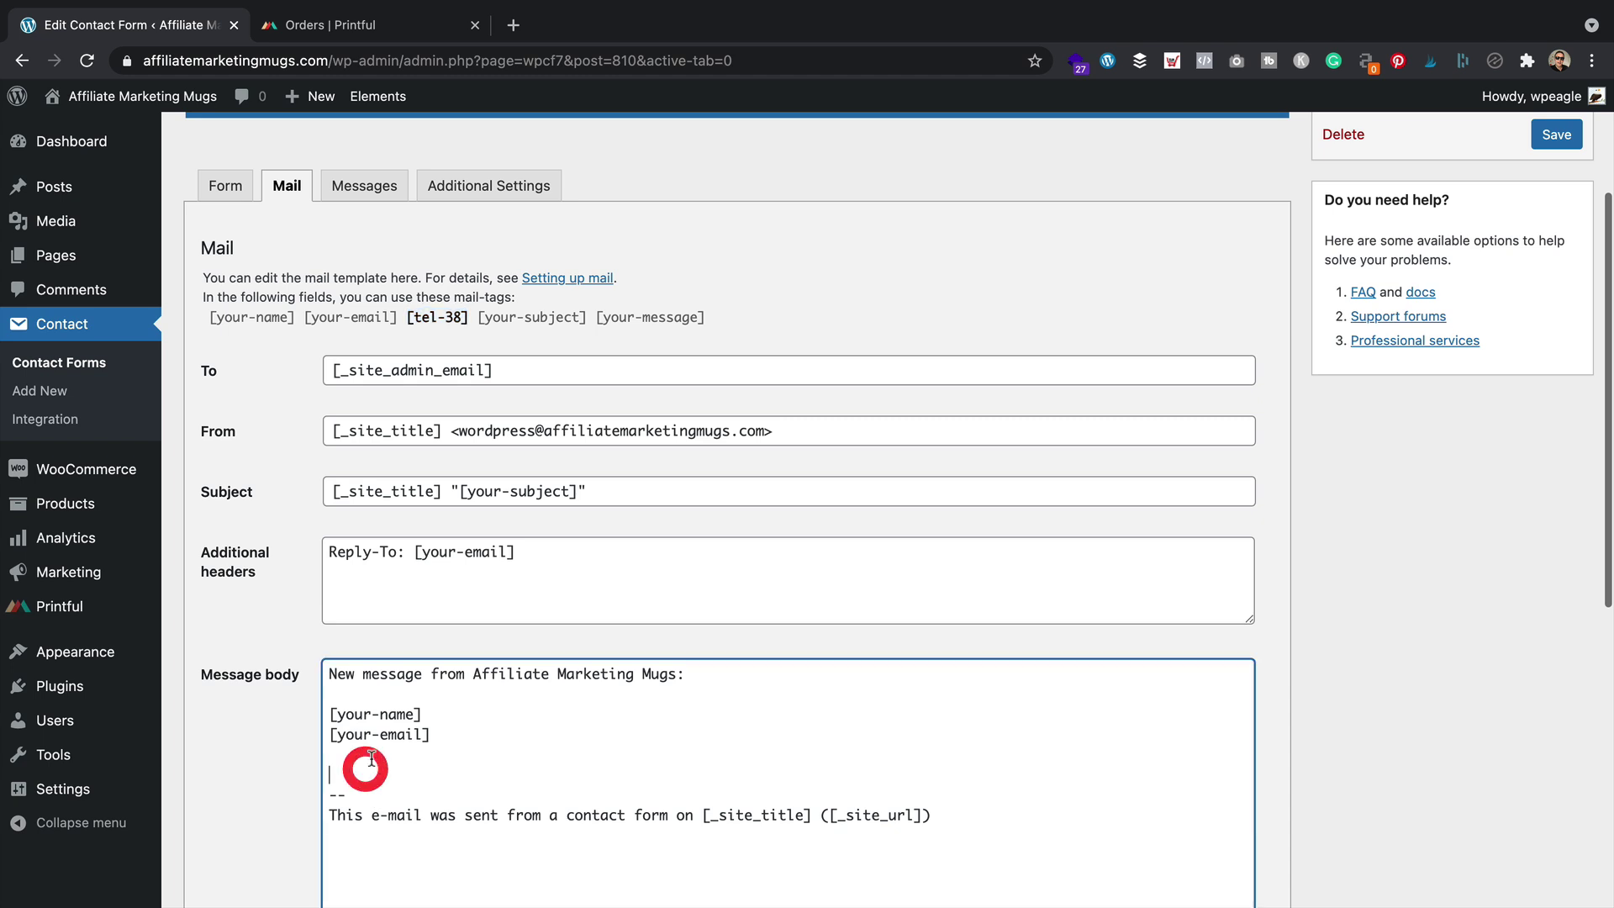
key(ctrl+v)
key(Return)
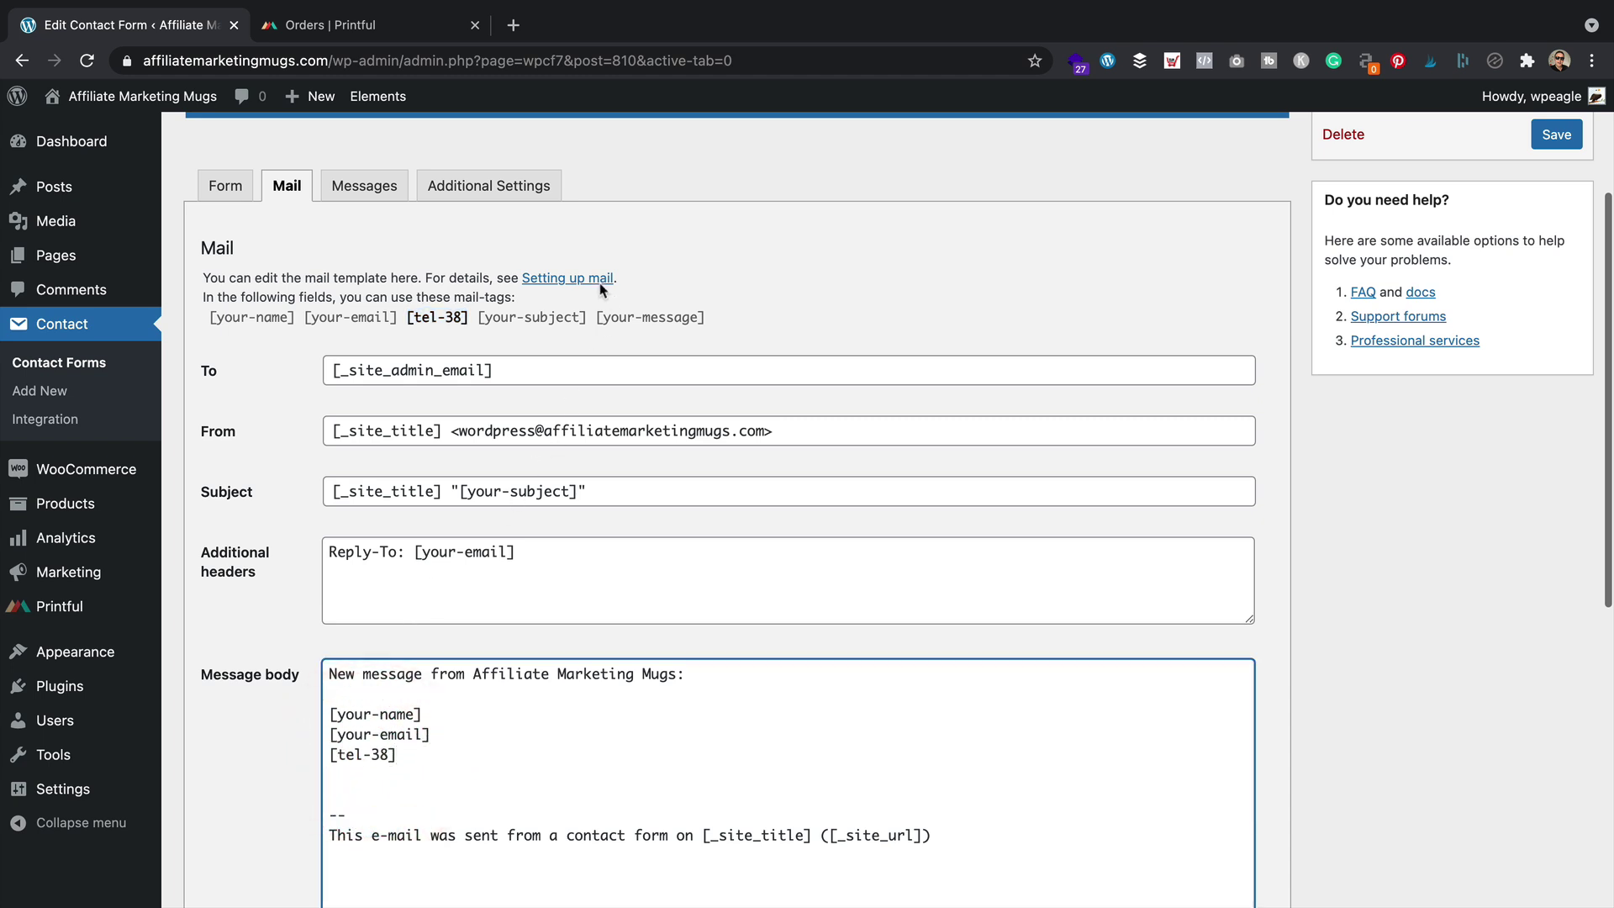
drag(589, 317, 482, 324)
key(ctrl+c)
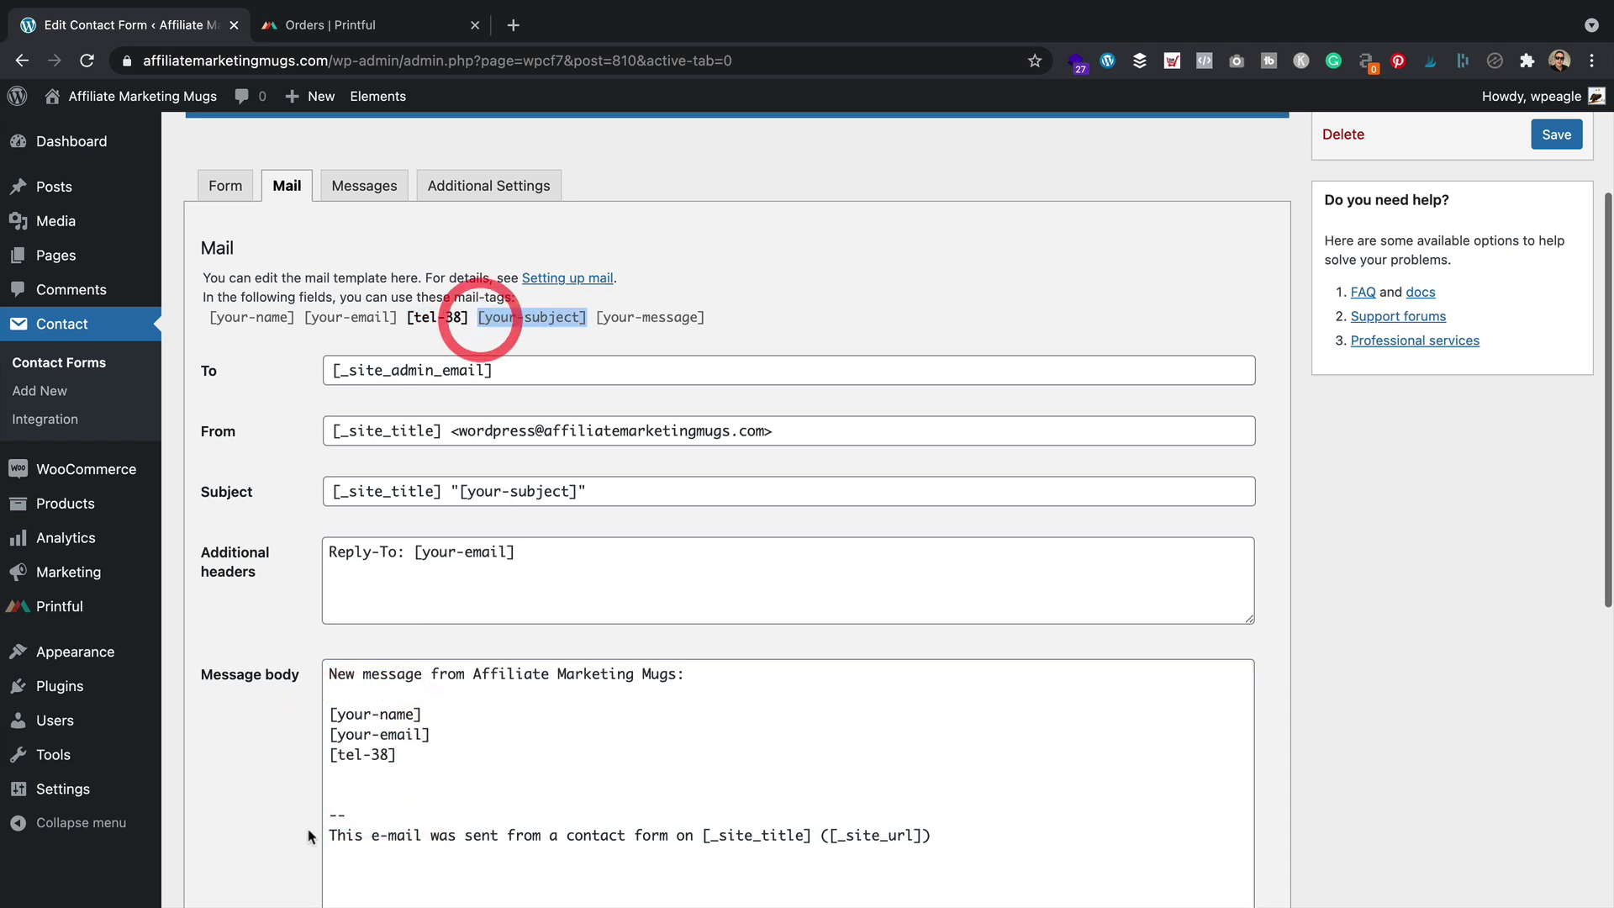
click(344, 774)
key(ctrl+v)
Add the [your-message] tag below the subject line and save the mail settings
drag(726, 321, 592, 317)
click(756, 316)
click(771, 318)
key(ctrl+c)
click(378, 795)
key(ctrl+v)
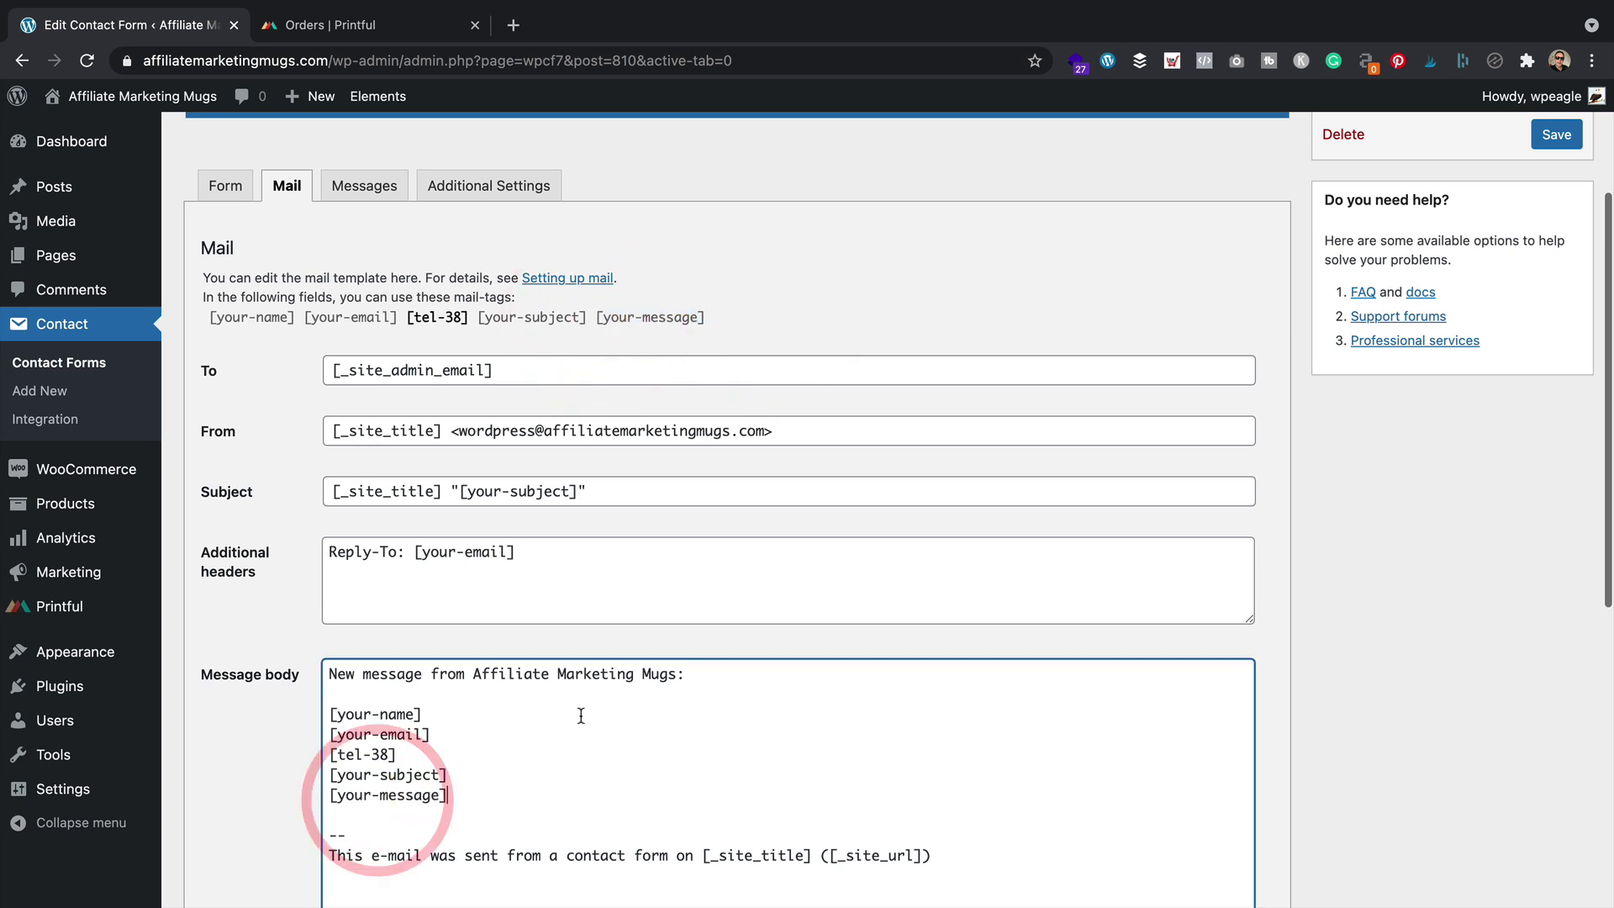
scroll(695, 583, down, 7)
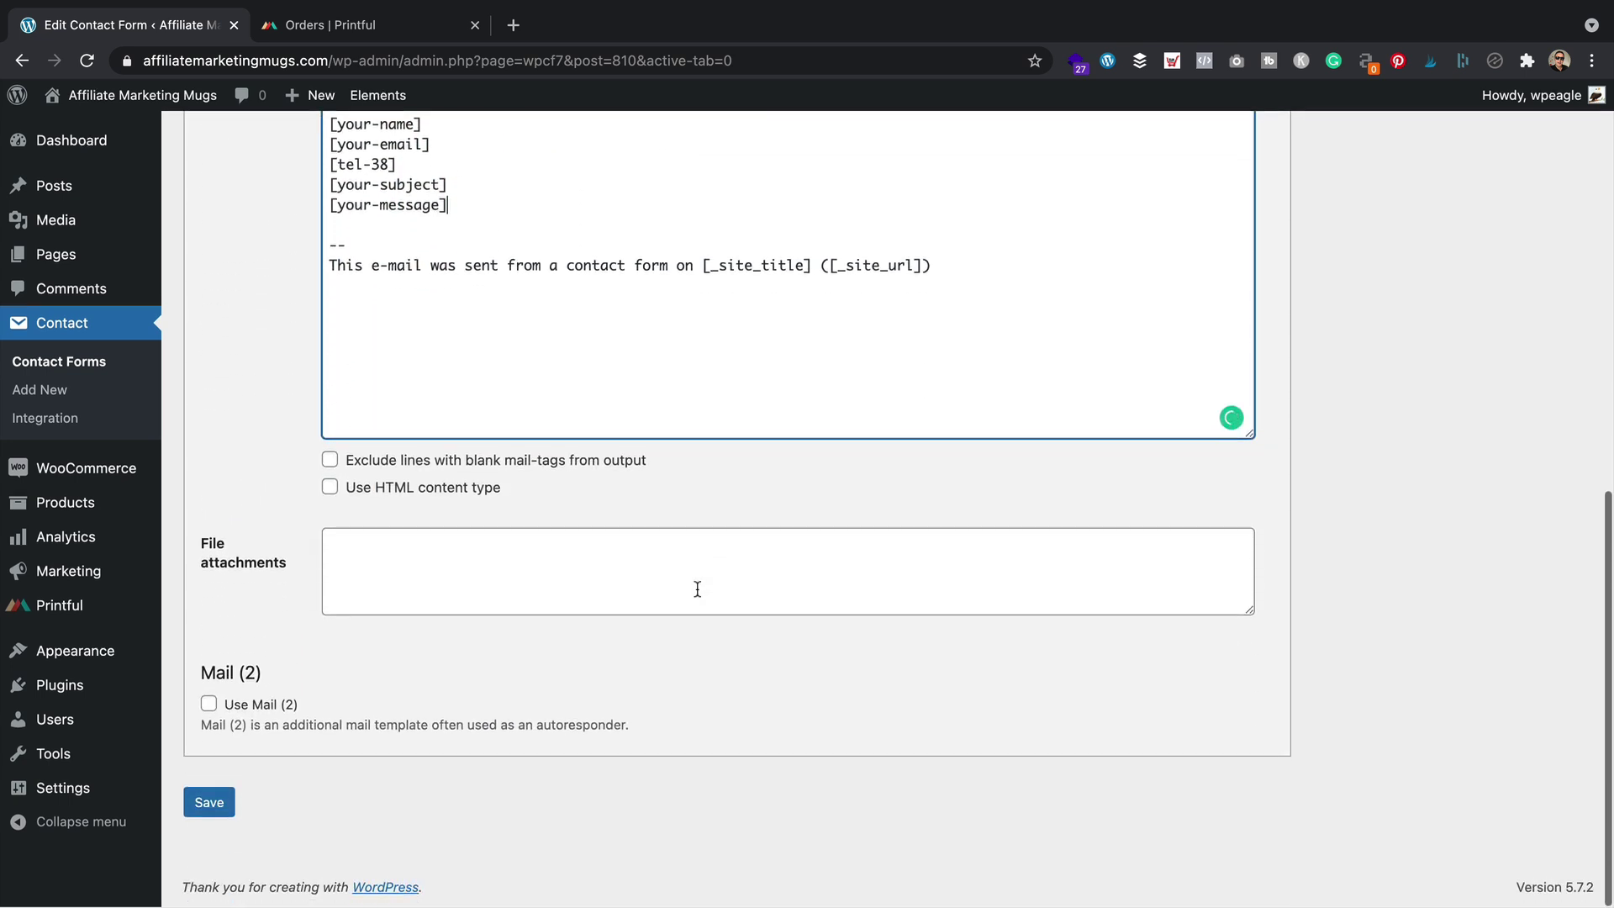
click(209, 802)
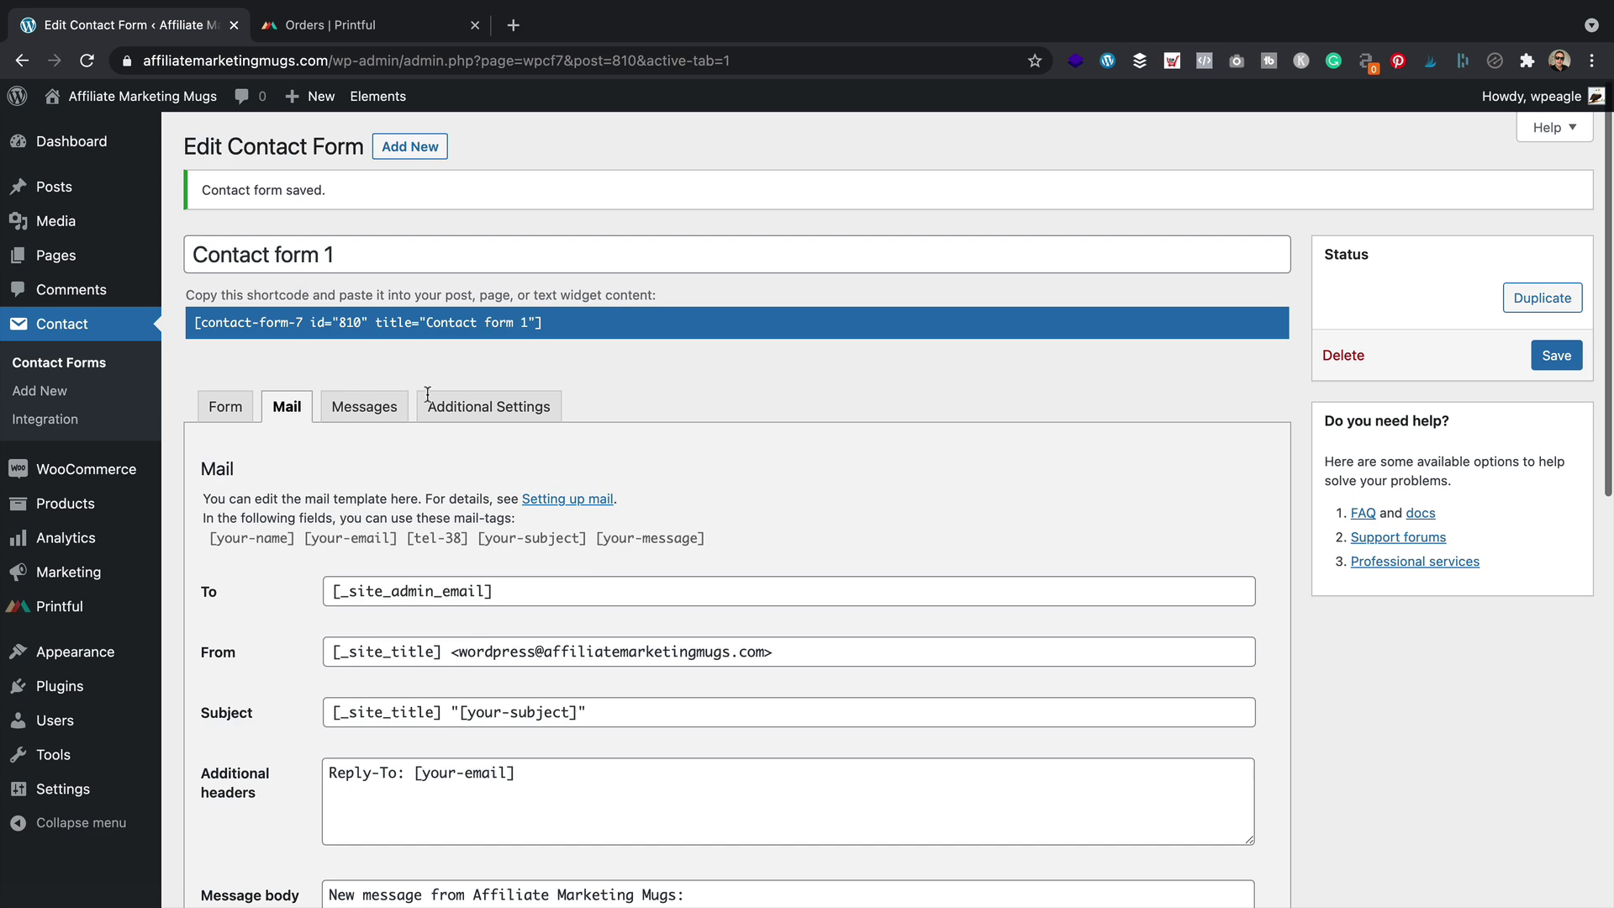
Review the Messages and Additional Settings tabs, select the form's shortcode, then go to All Pages
click(364, 407)
click(284, 408)
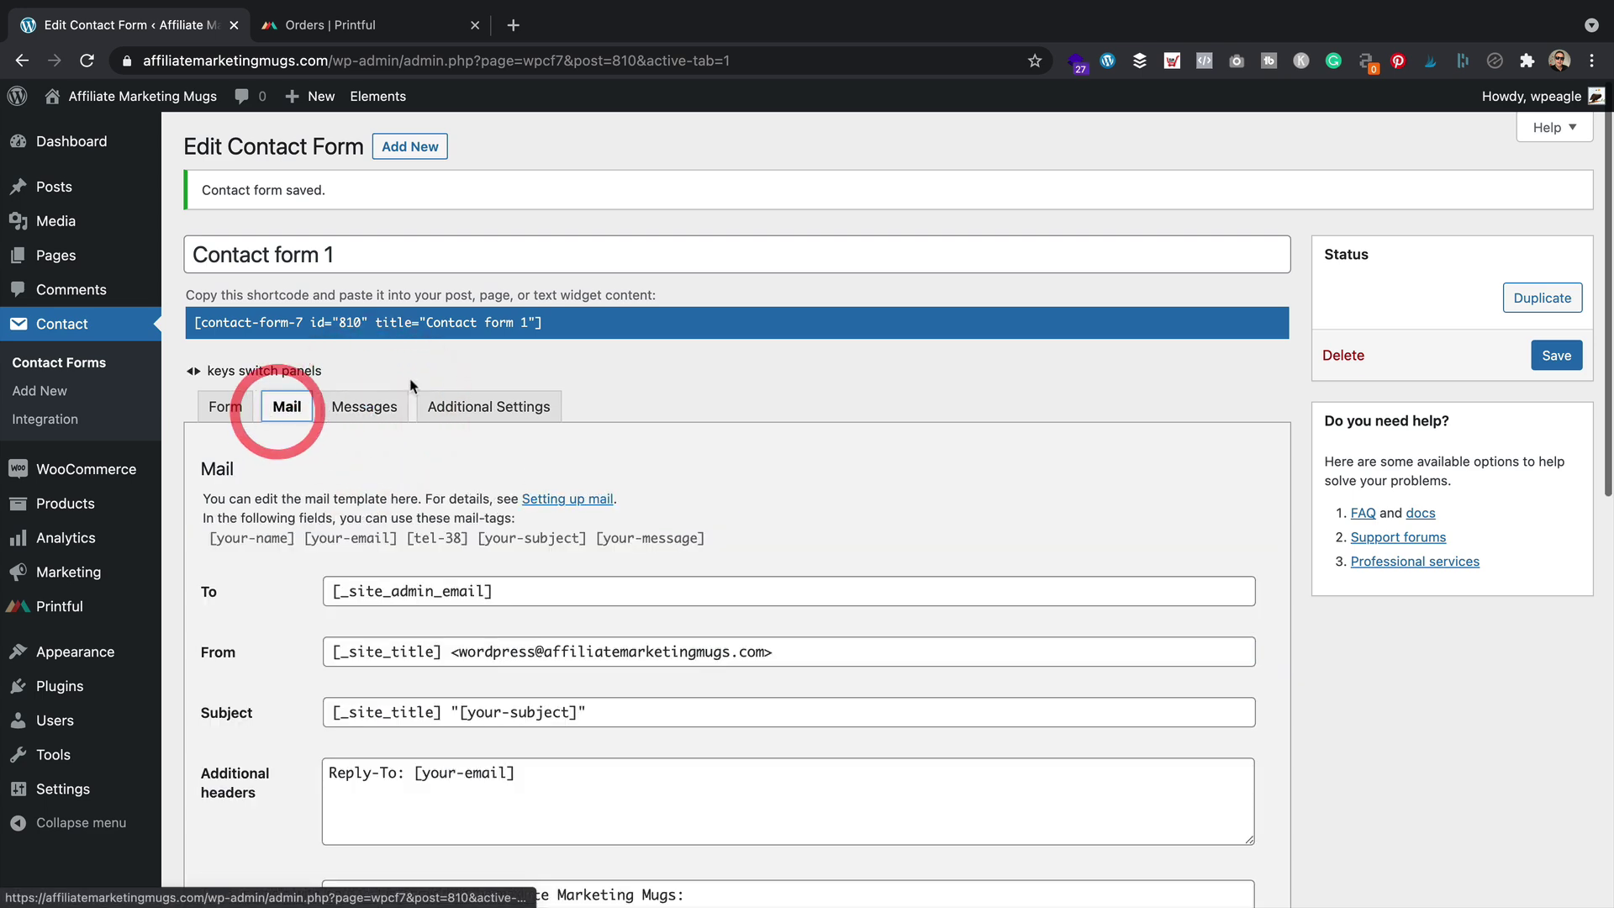
click(375, 407)
scroll(409, 395, down, 2)
scroll(407, 390, down, 9)
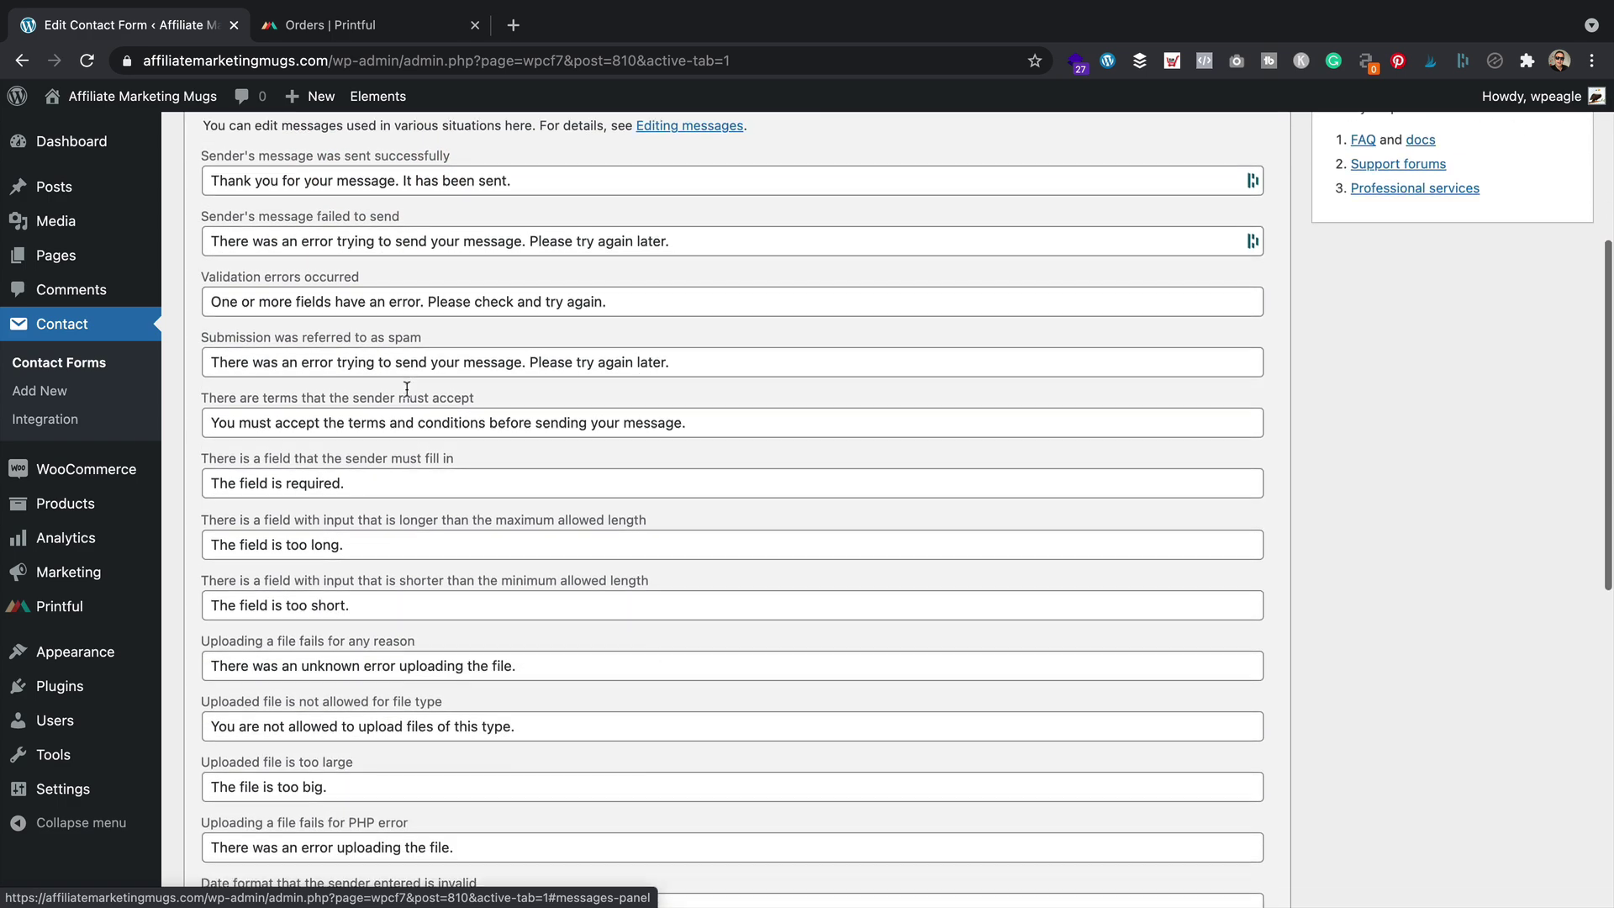
scroll(407, 390, up, 11)
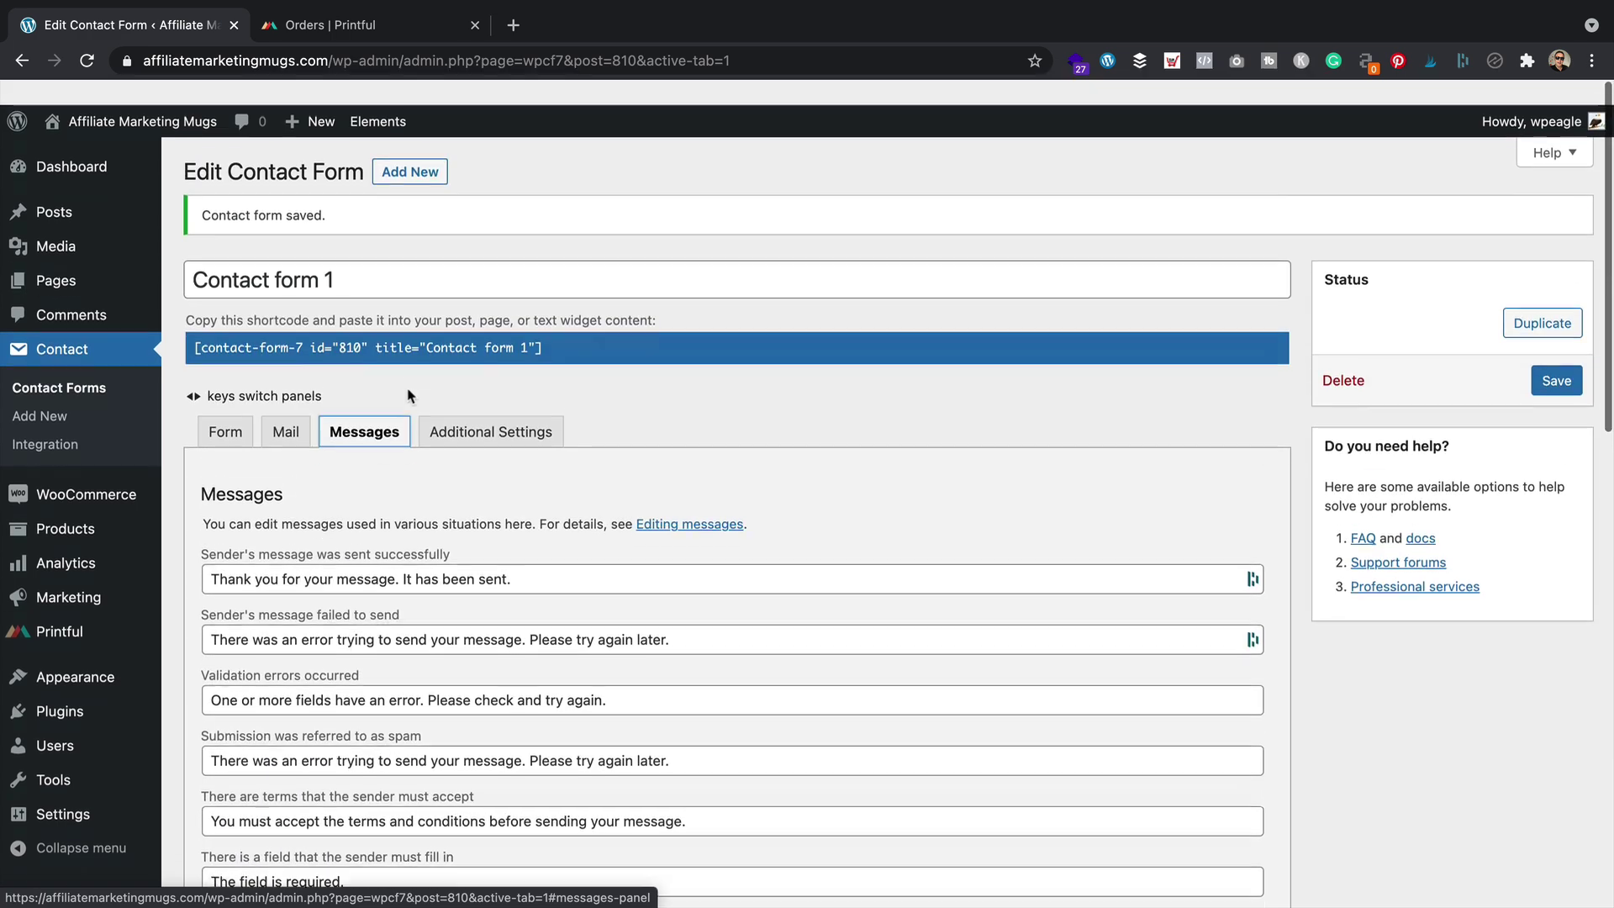
click(523, 408)
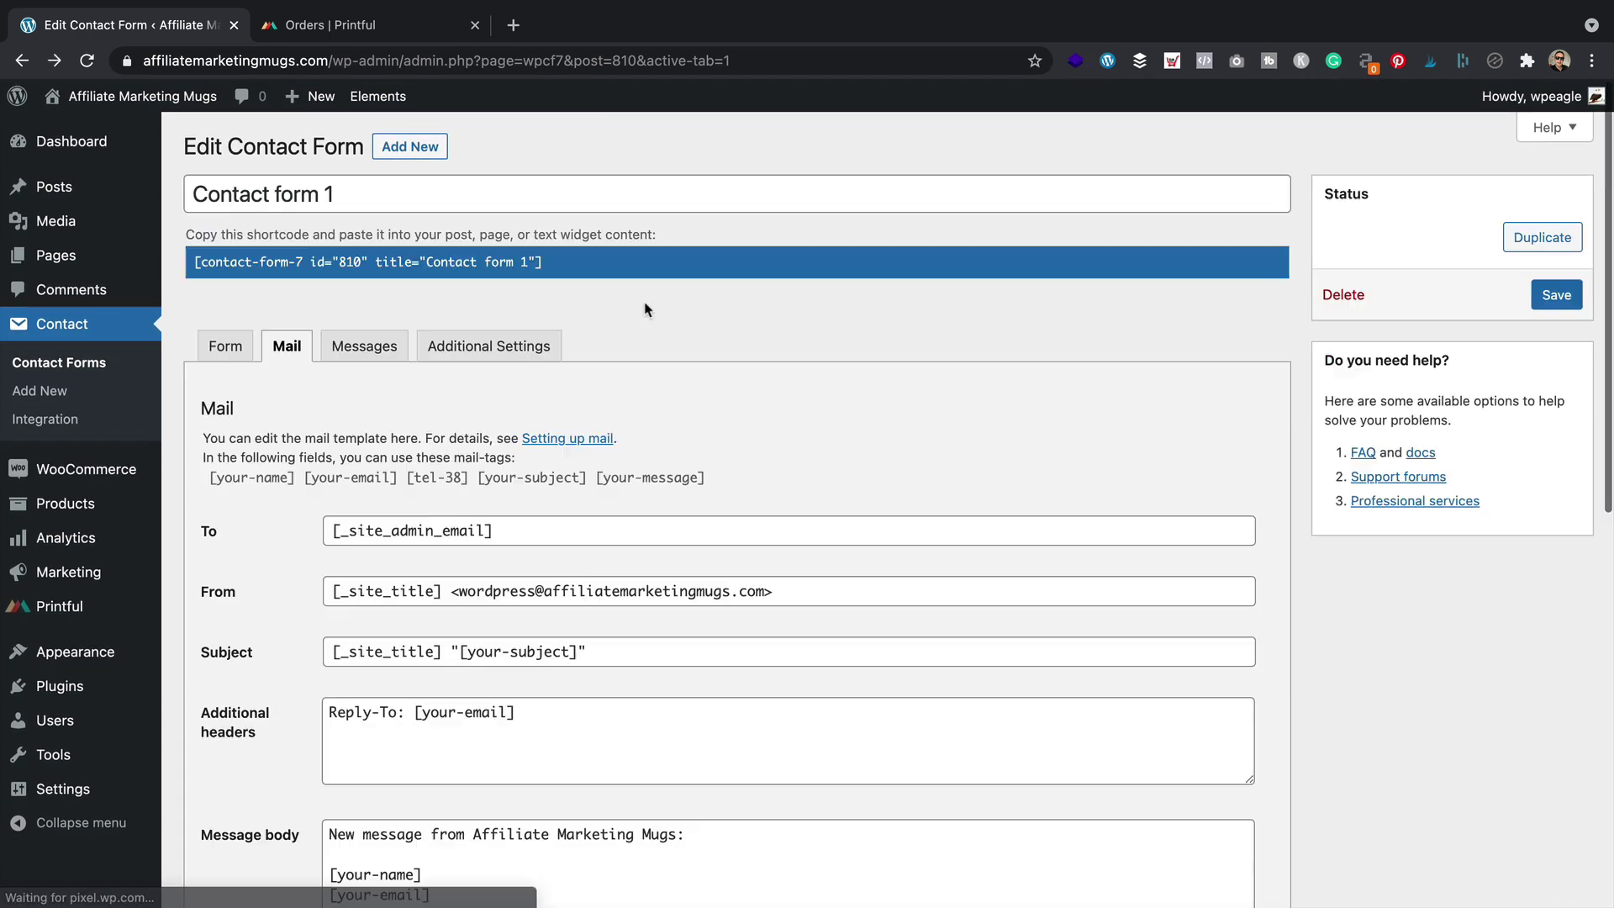
click(588, 260)
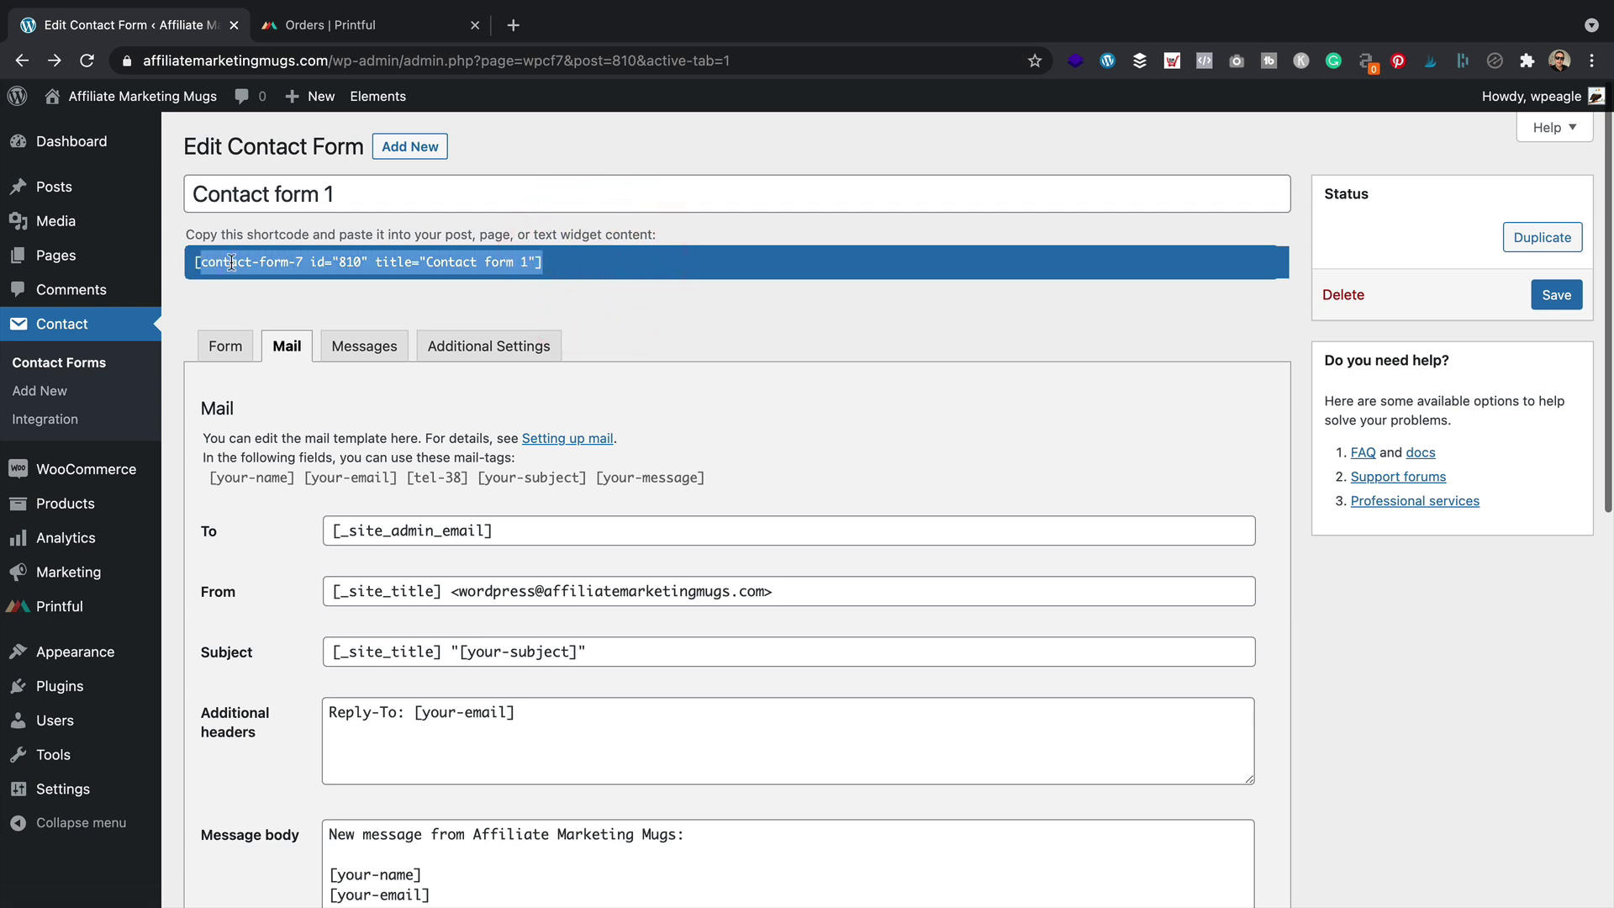
click(197, 263)
mouse_move(55, 254)
click(248, 258)
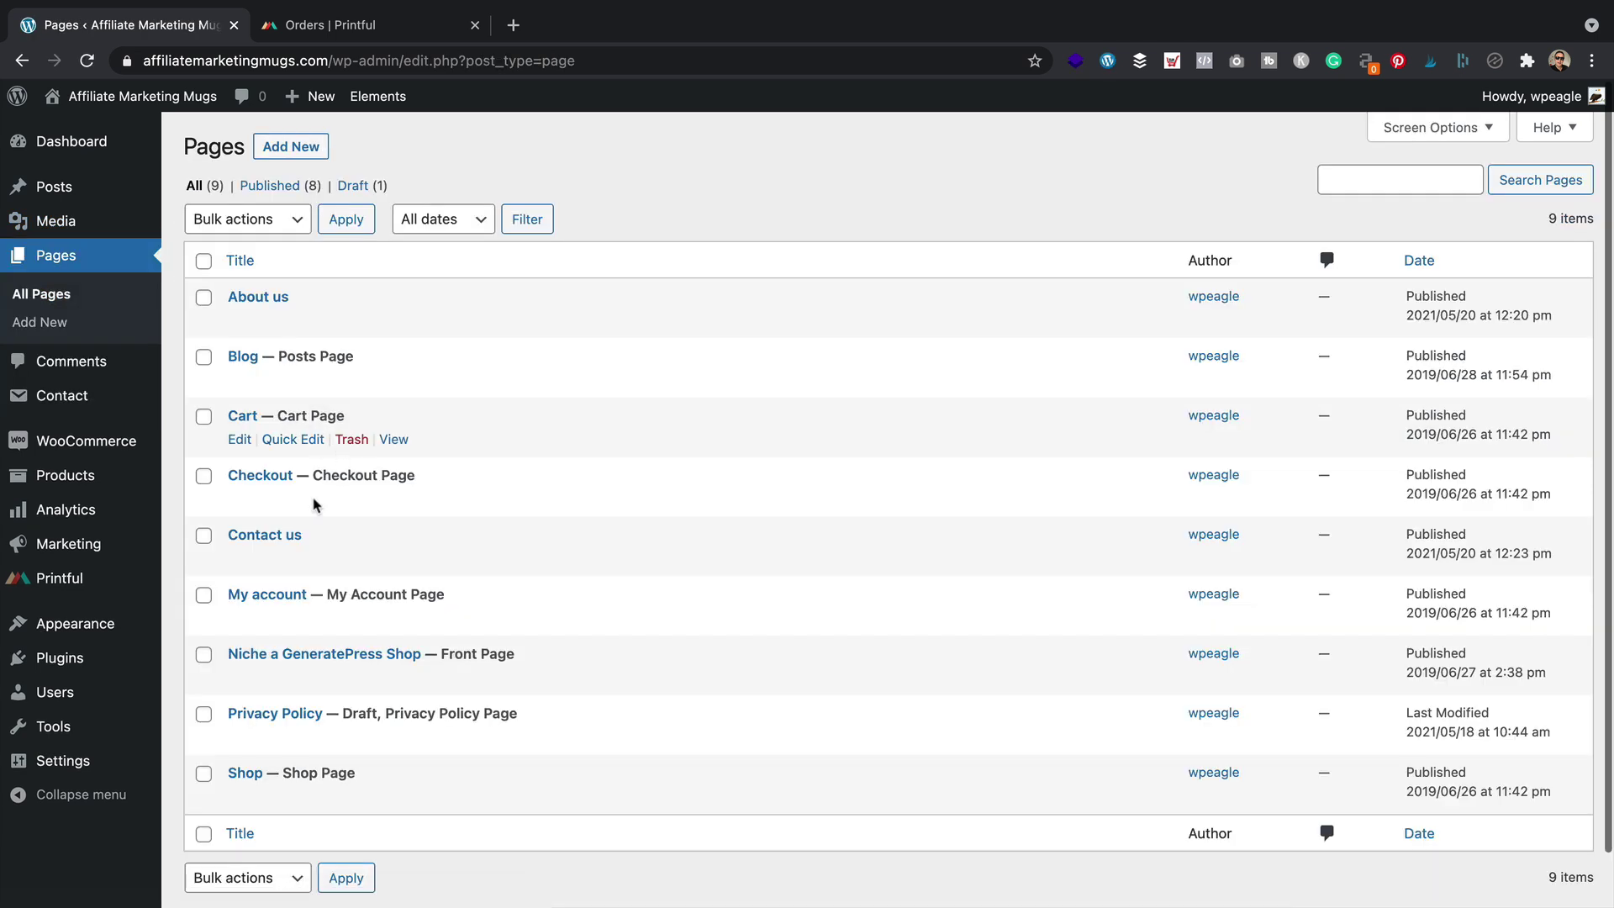
Paste Contact form 1 below the intro sentence on Contact us, update, and view the page
click(242, 560)
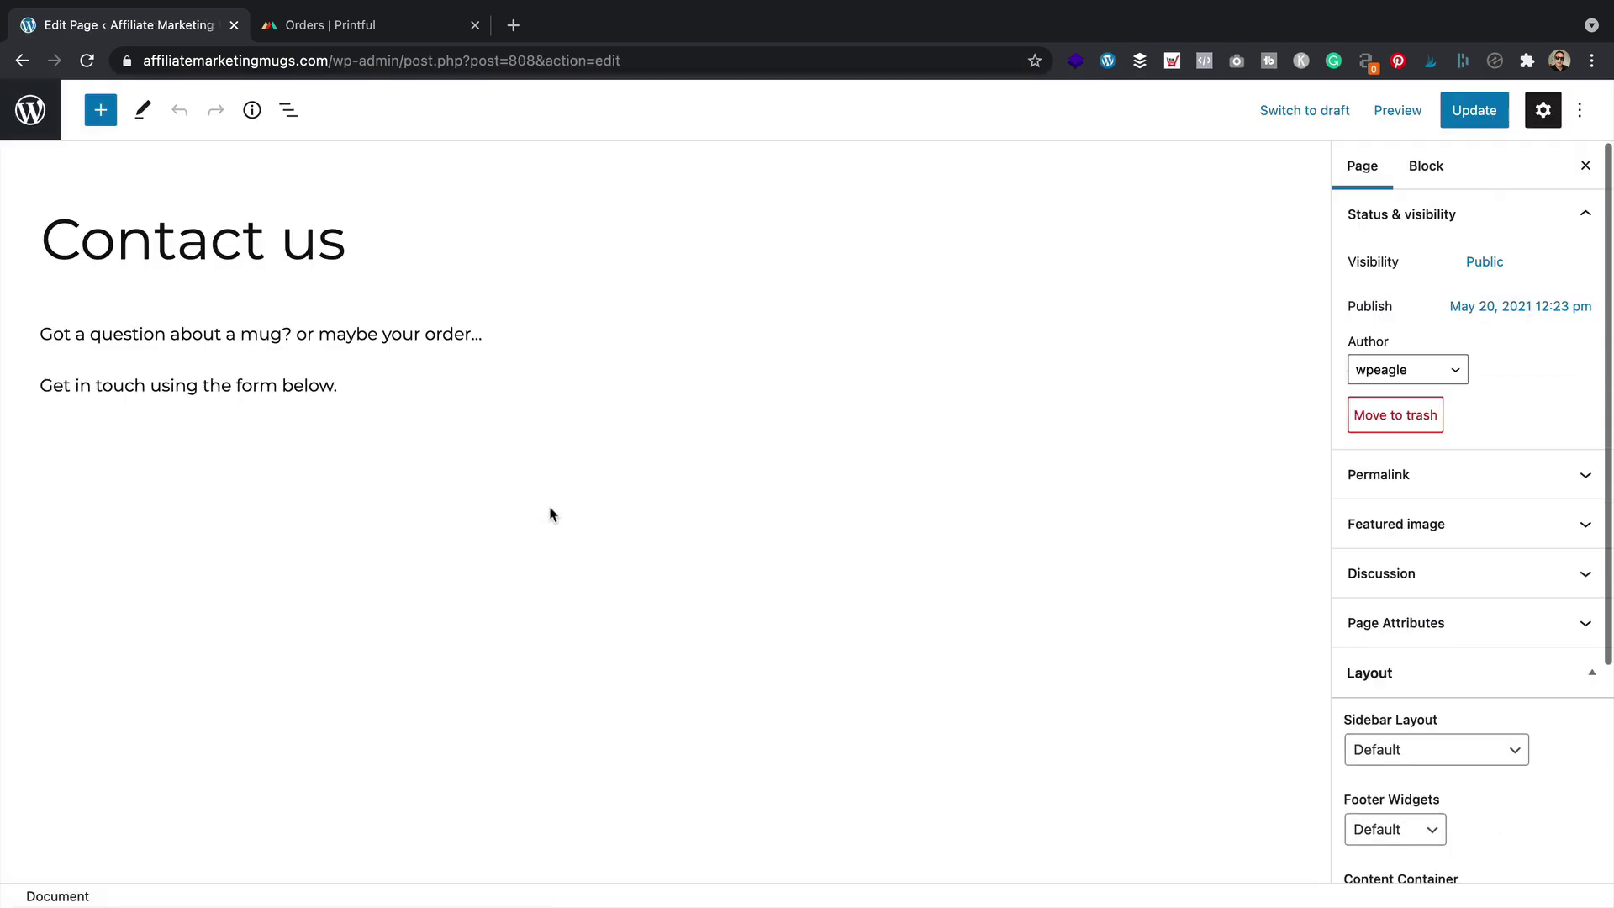
click(375, 389)
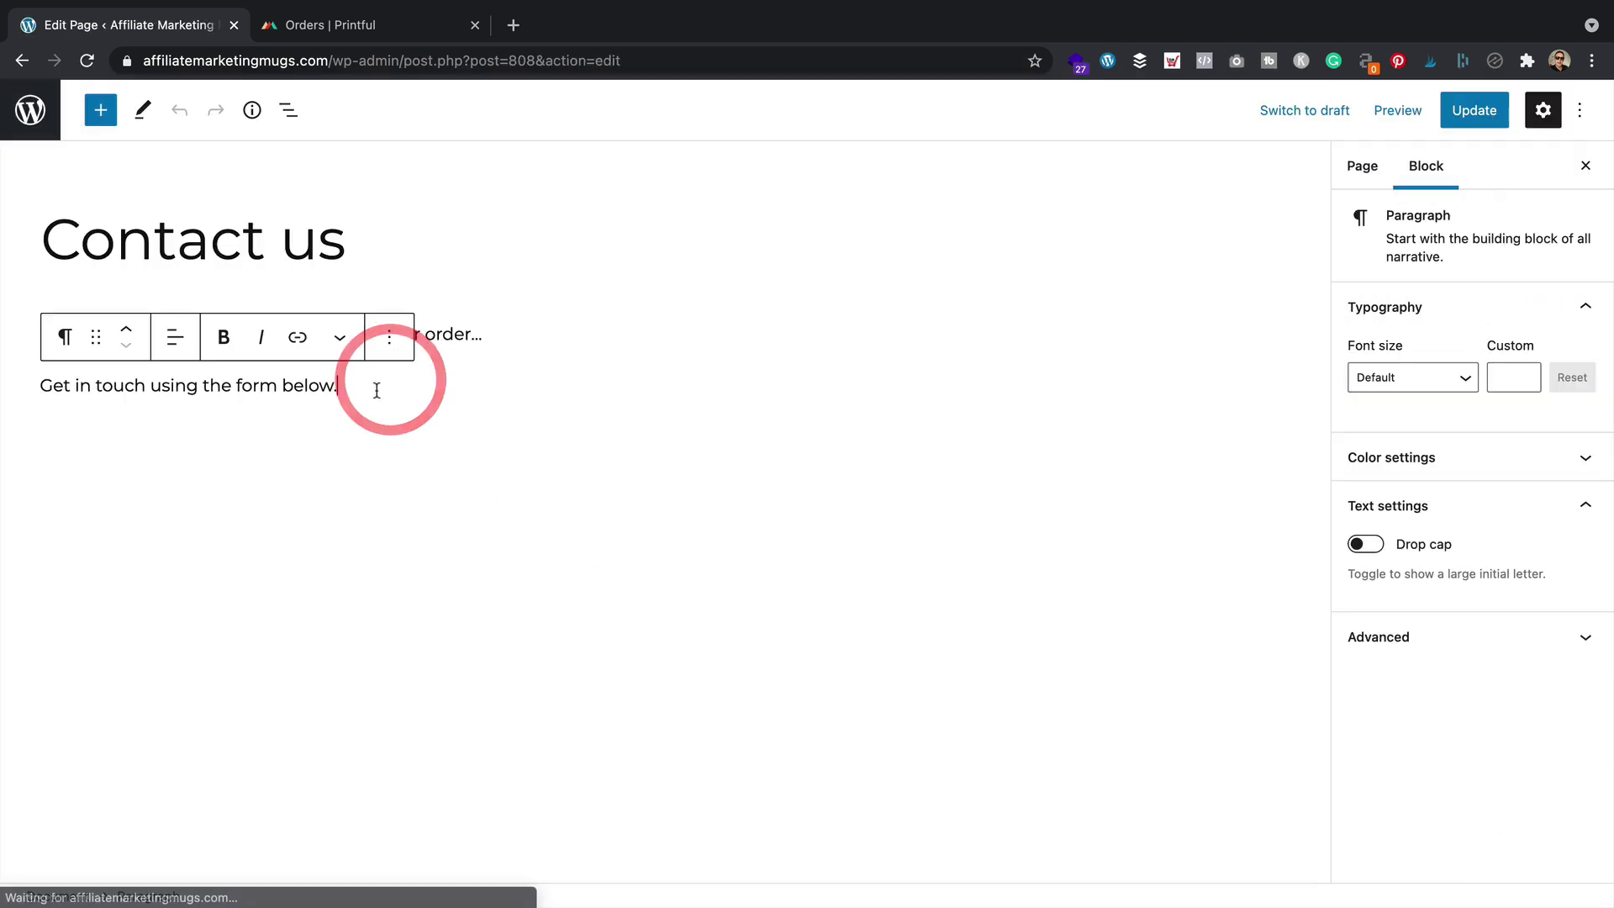
key(Return)
key(ctrl+v)
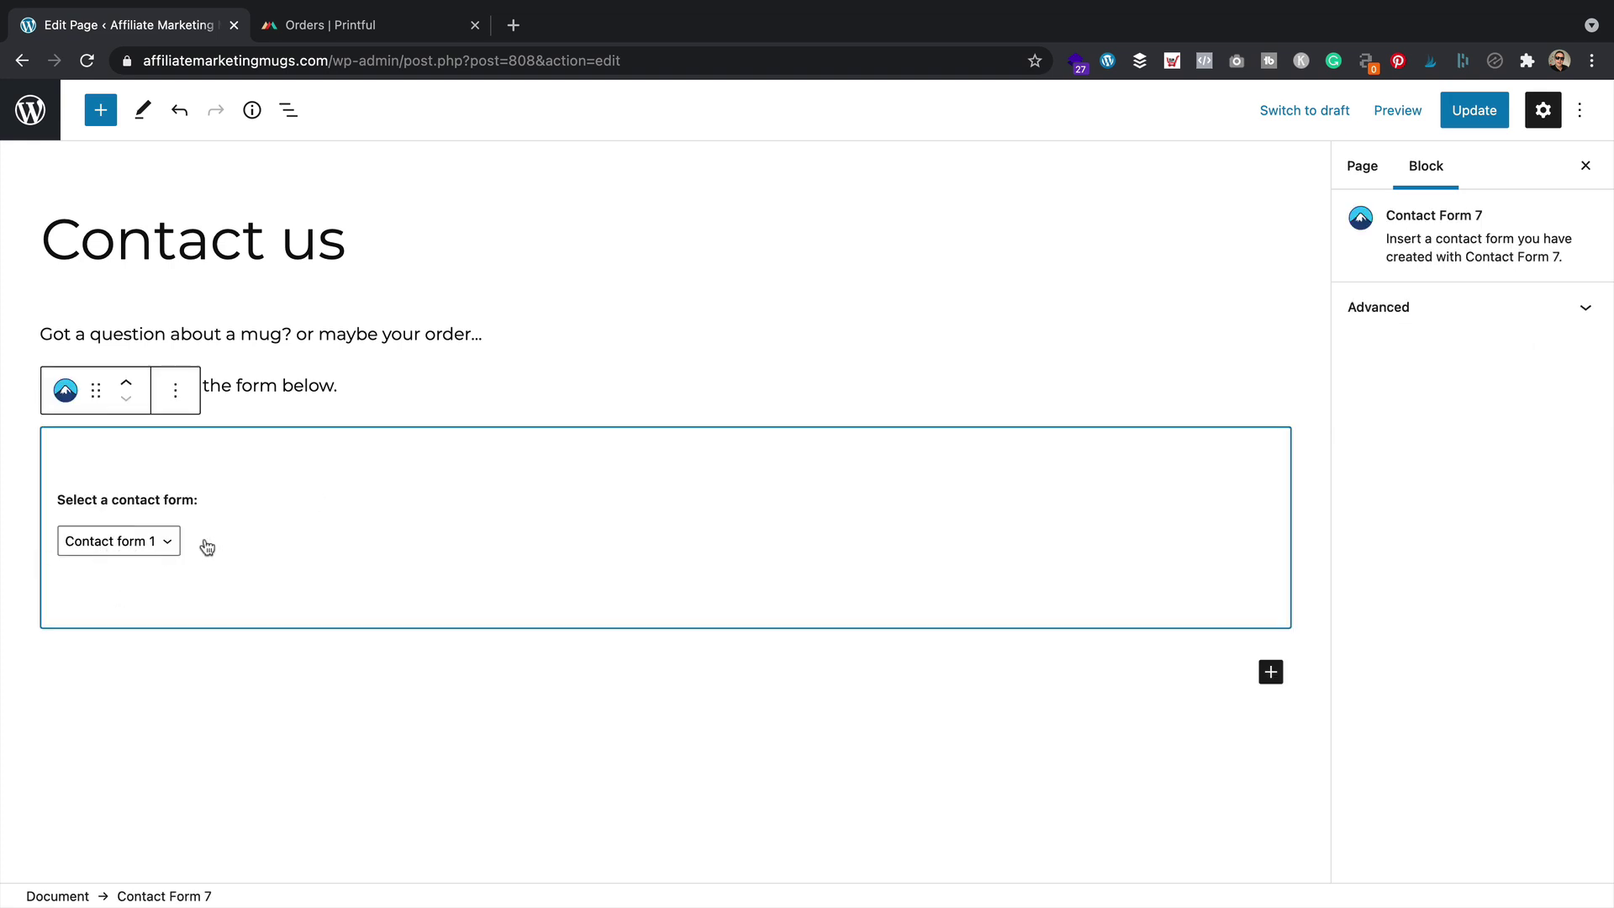
click(1474, 110)
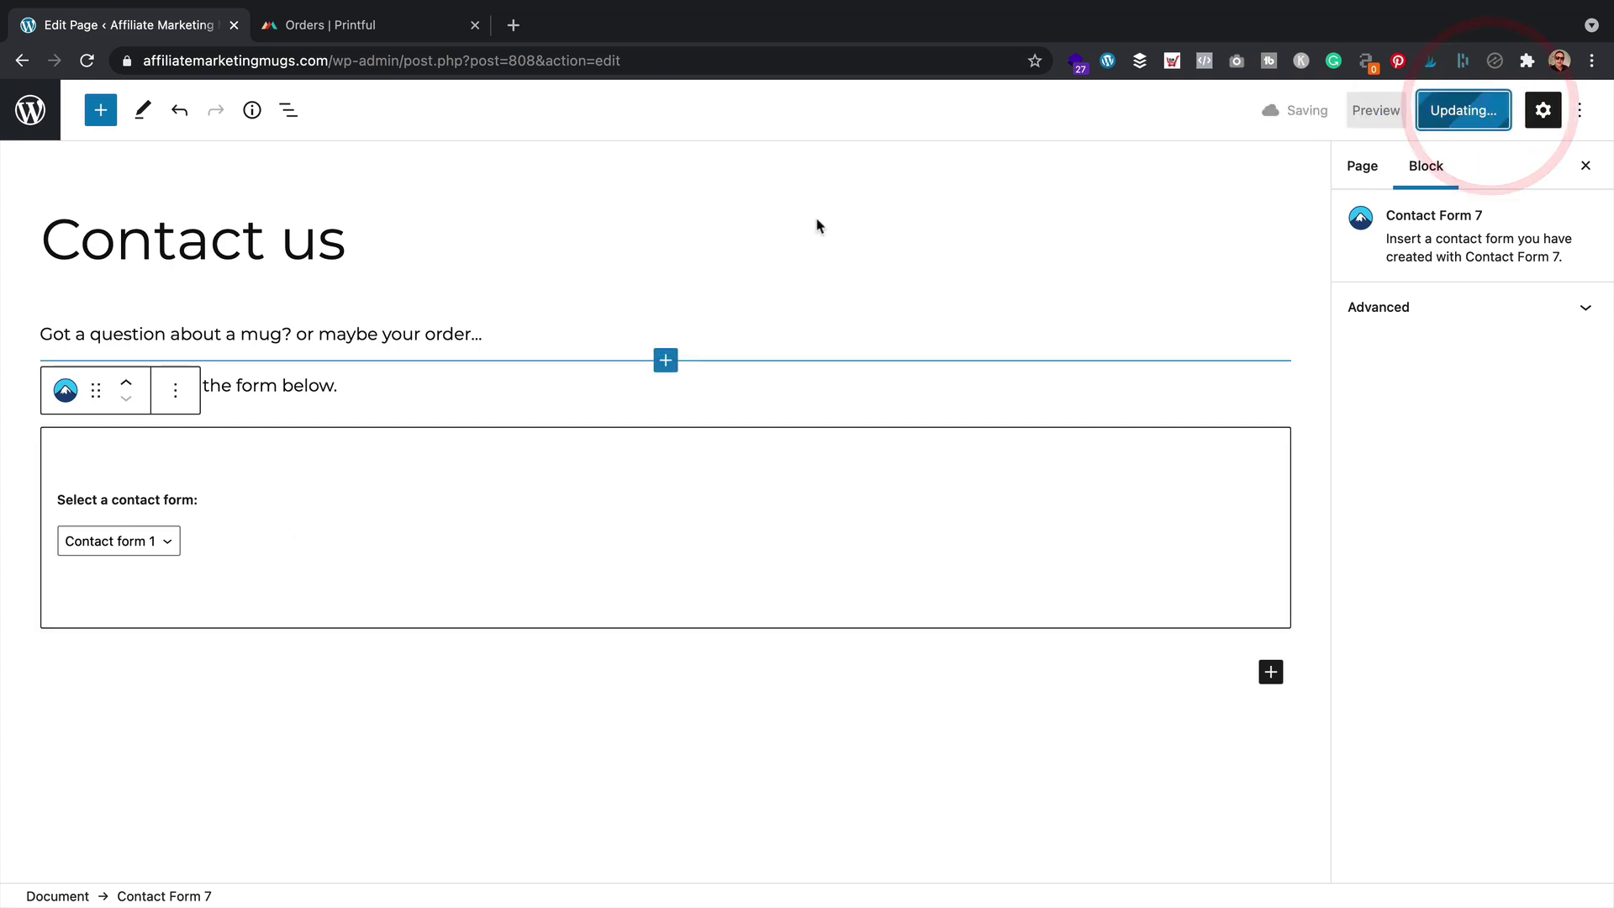
click(193, 853)
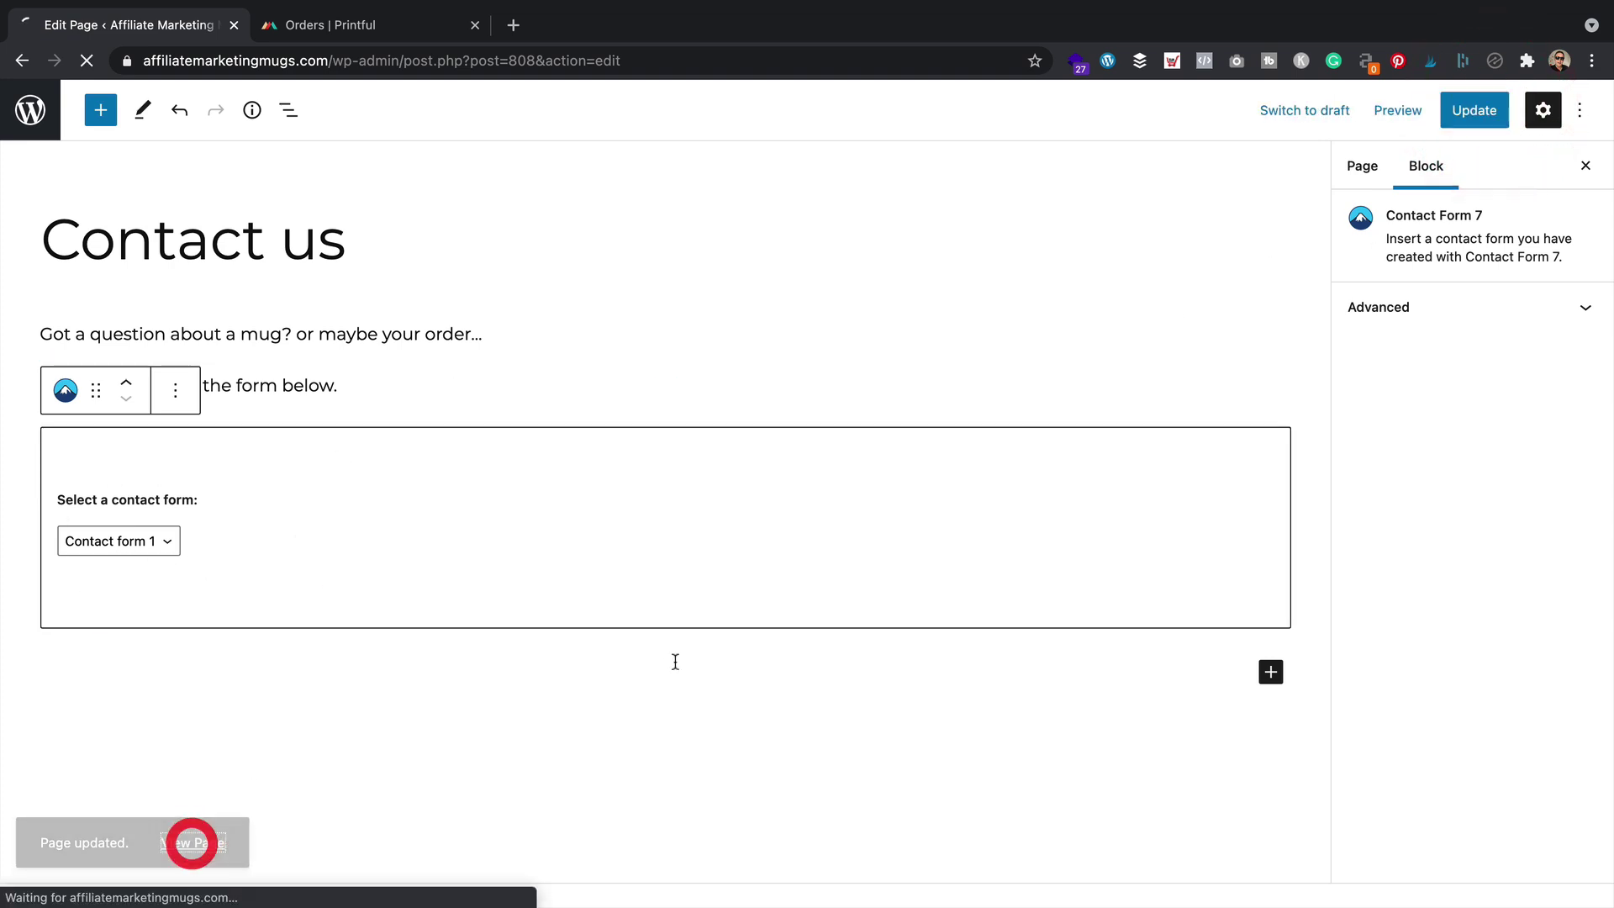
On the live contact form, complete the sender's e-mail and enter a test phone number
scroll(694, 475, down, 6)
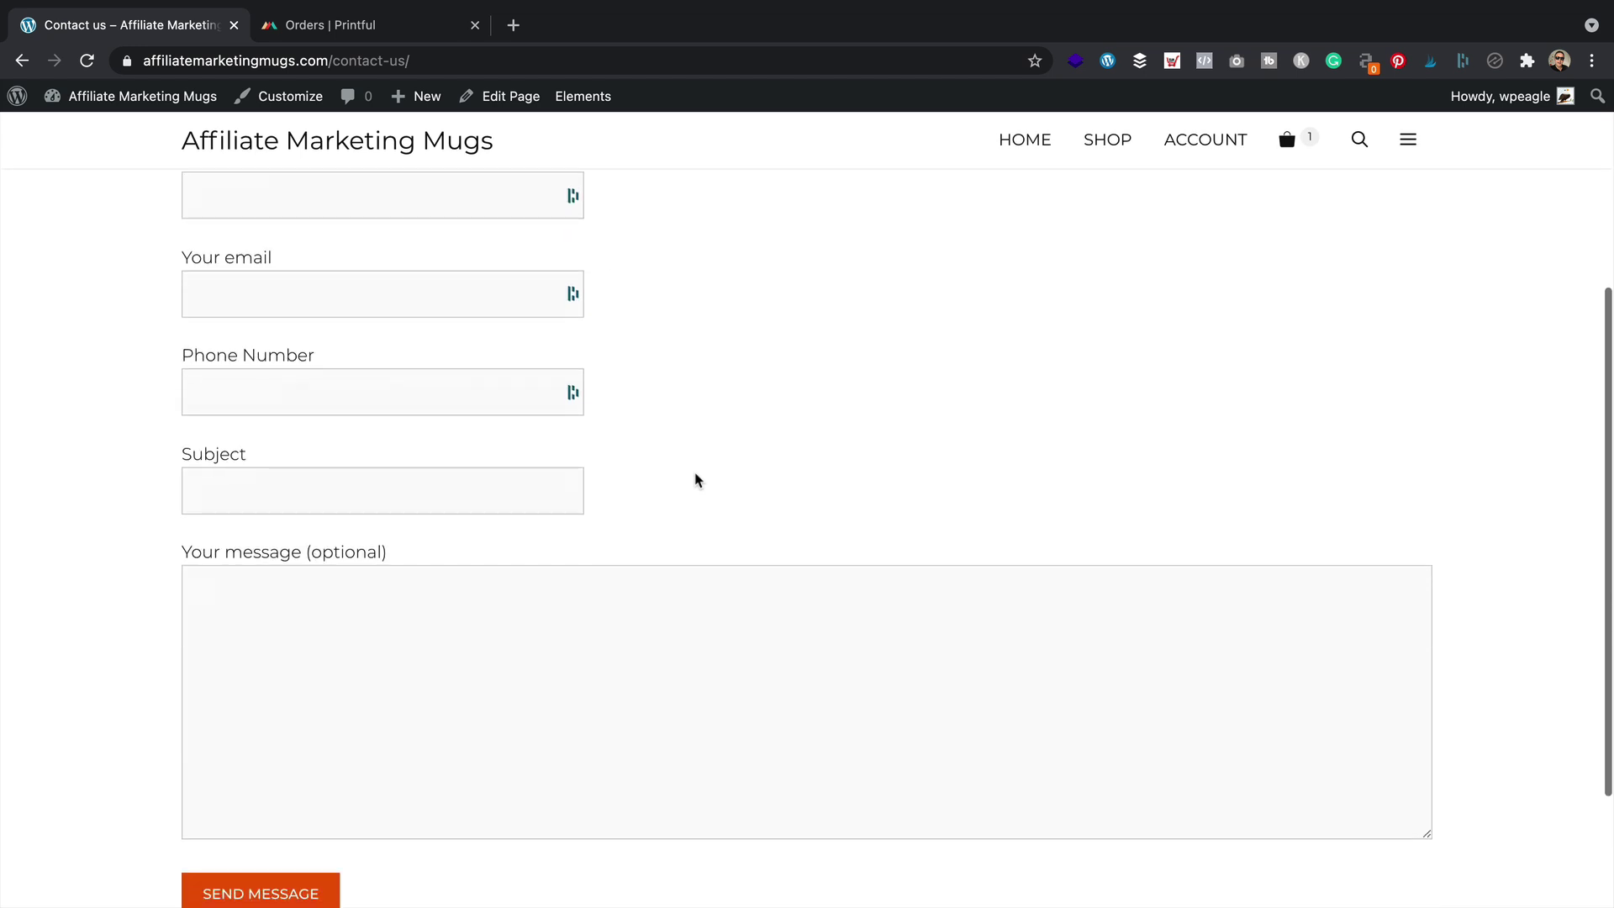
scroll(694, 474, up, 3)
scroll(672, 513, up, 1)
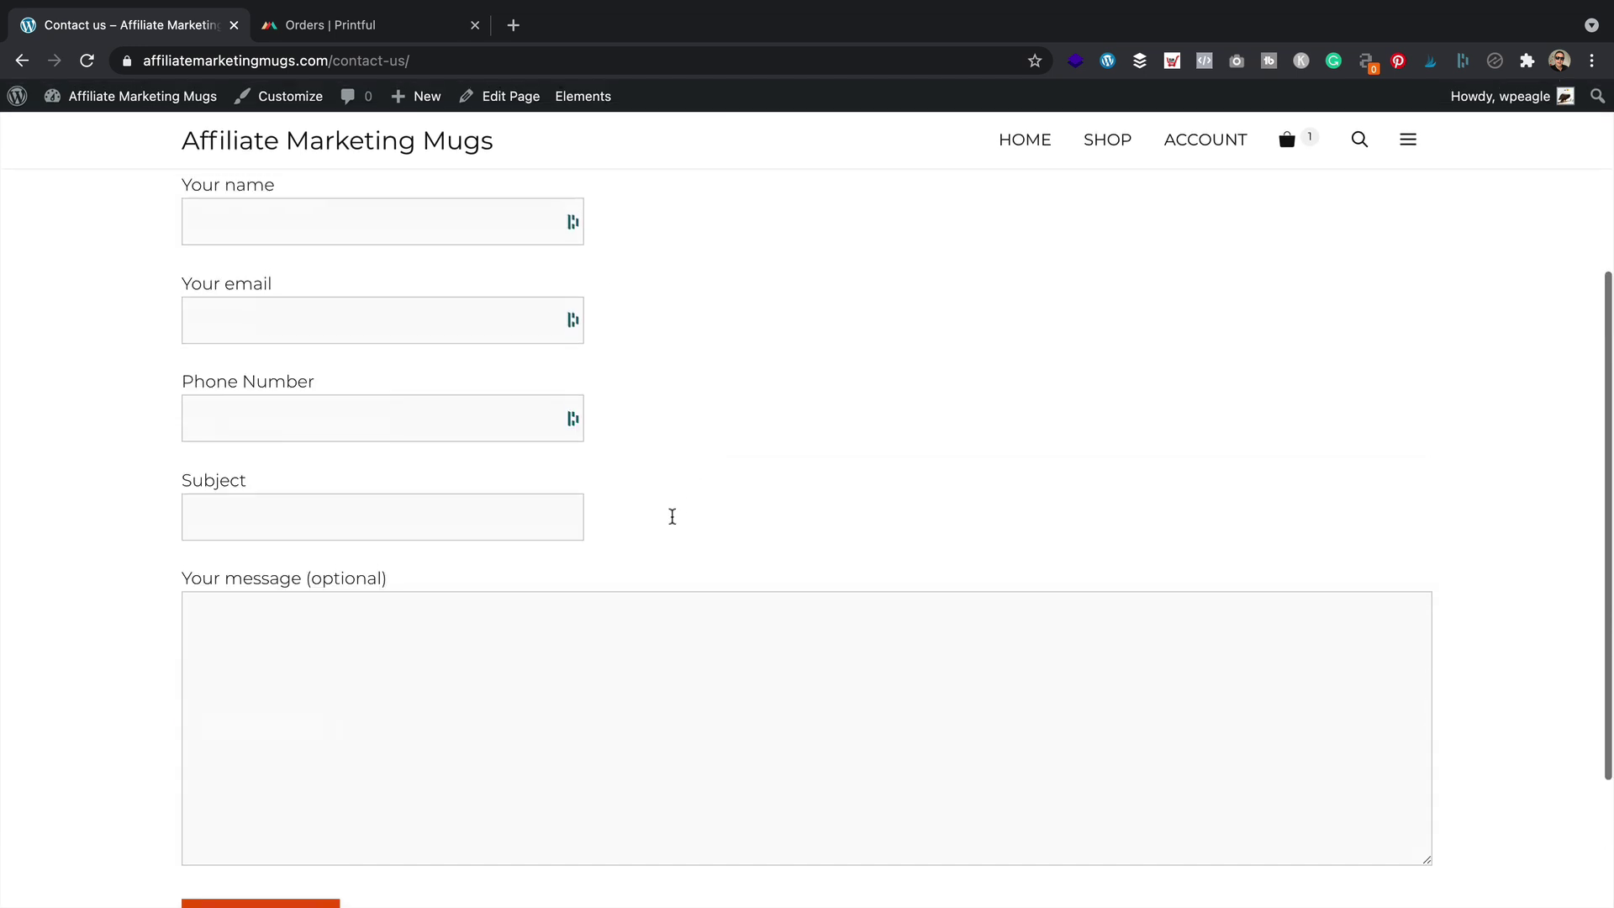
scroll(331, 224, up, 5)
click(331, 217)
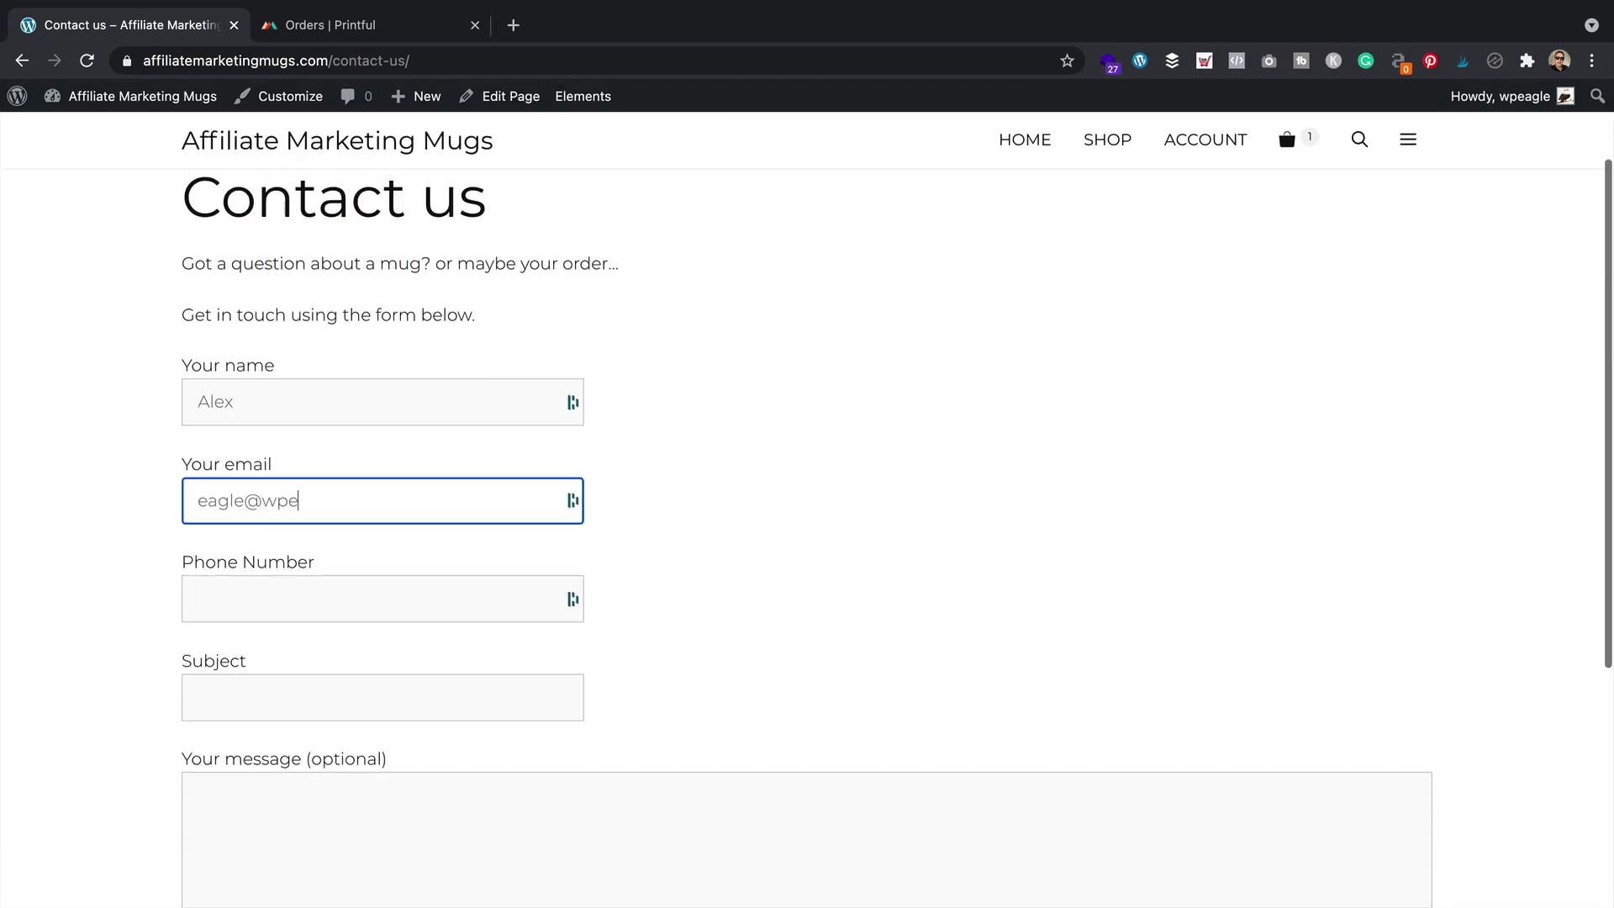
click(198, 599)
text(12345454545)
Enter subject 'Testing 123' and message 'Hello, how are you today?', then send it
key(Tab)
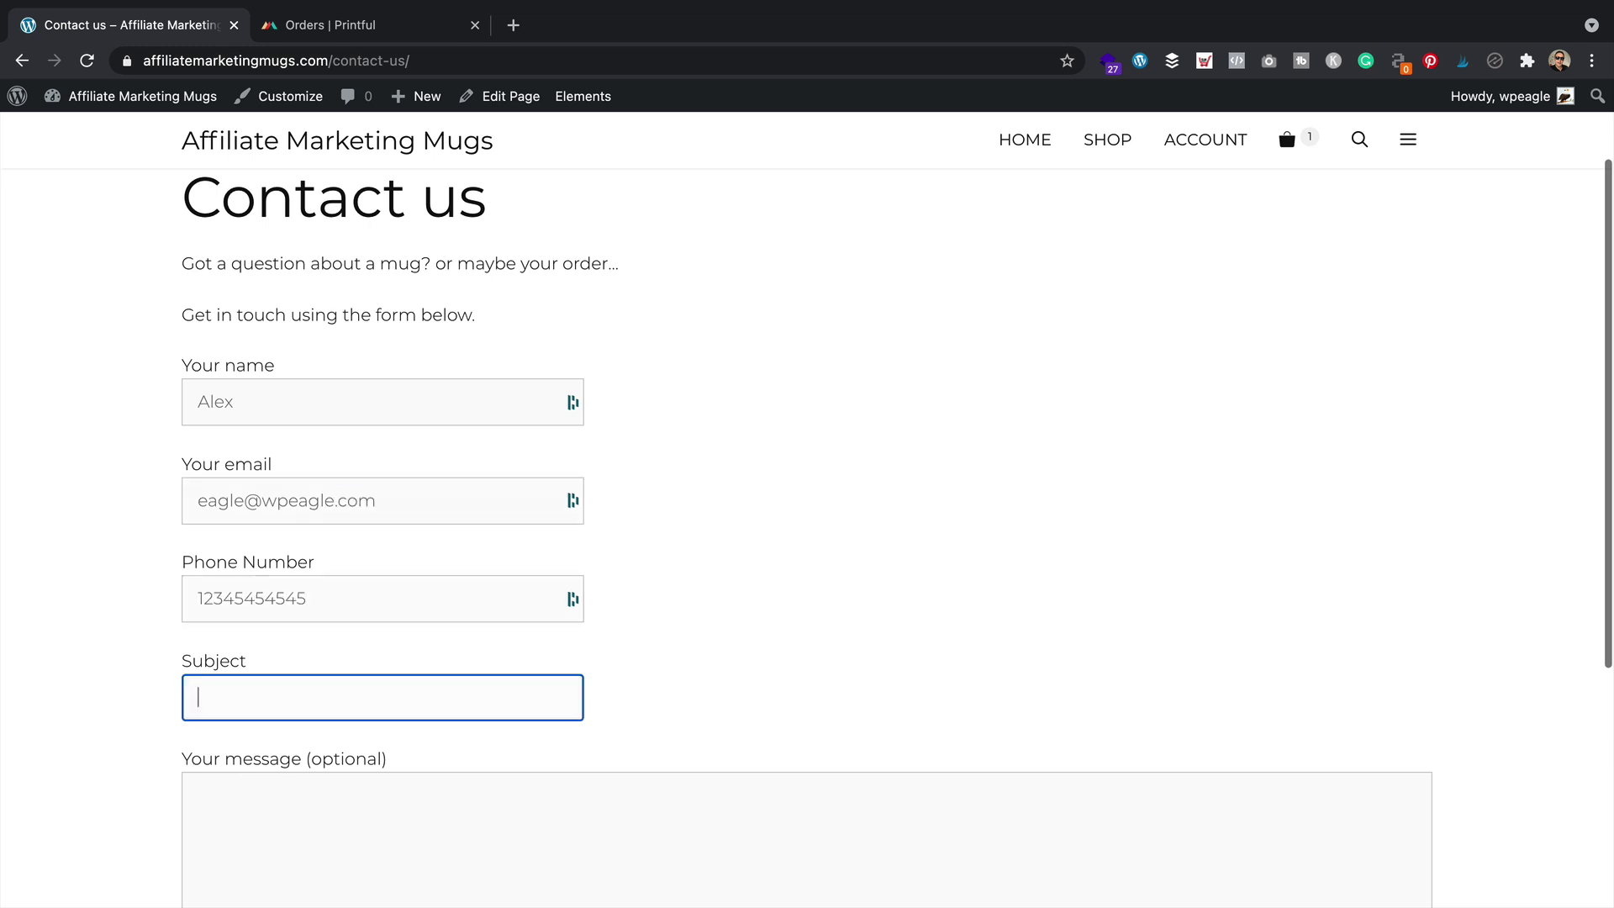
text(Testing 123)
key(Tab)
text(Hello, how are you today?)
scroll(435, 706, down, 4)
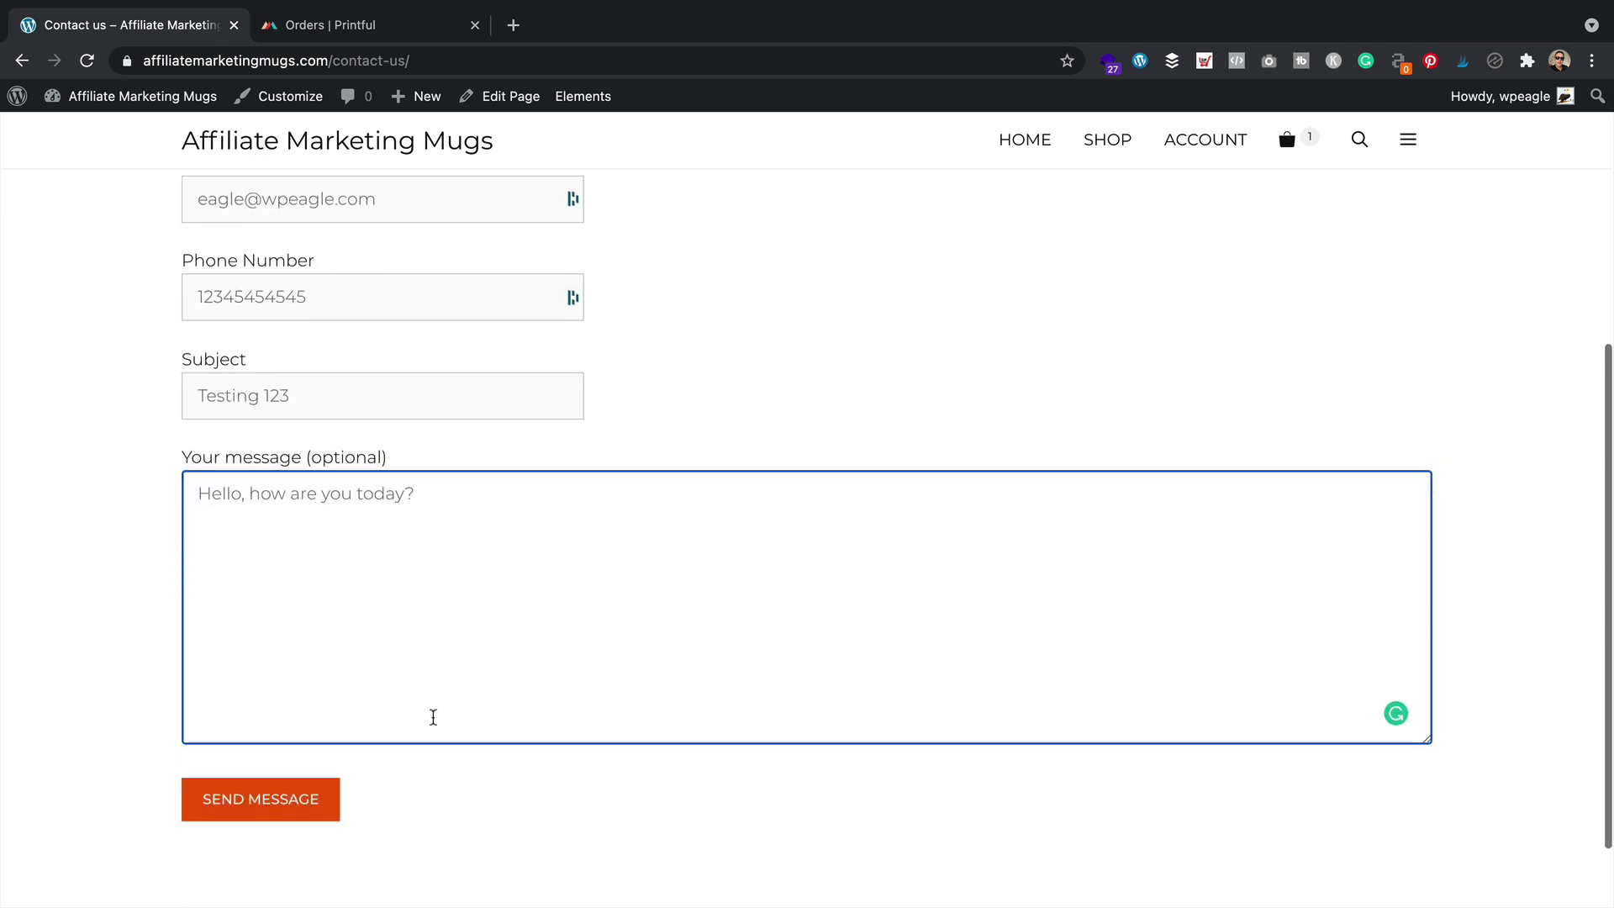
click(235, 800)
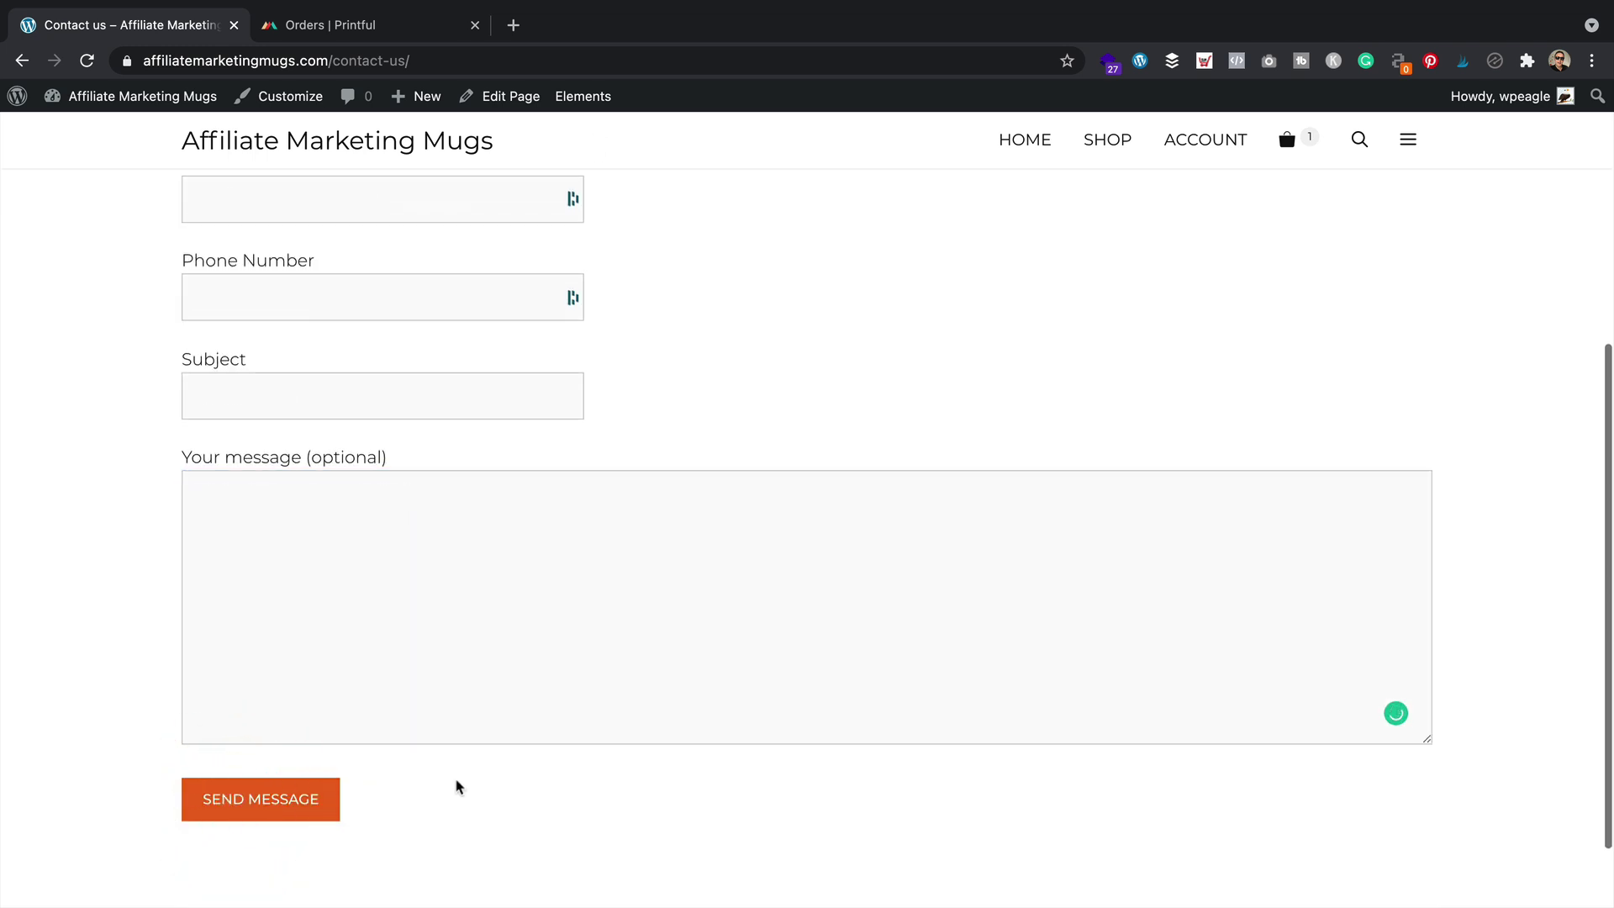
scroll(460, 789, down, 2)
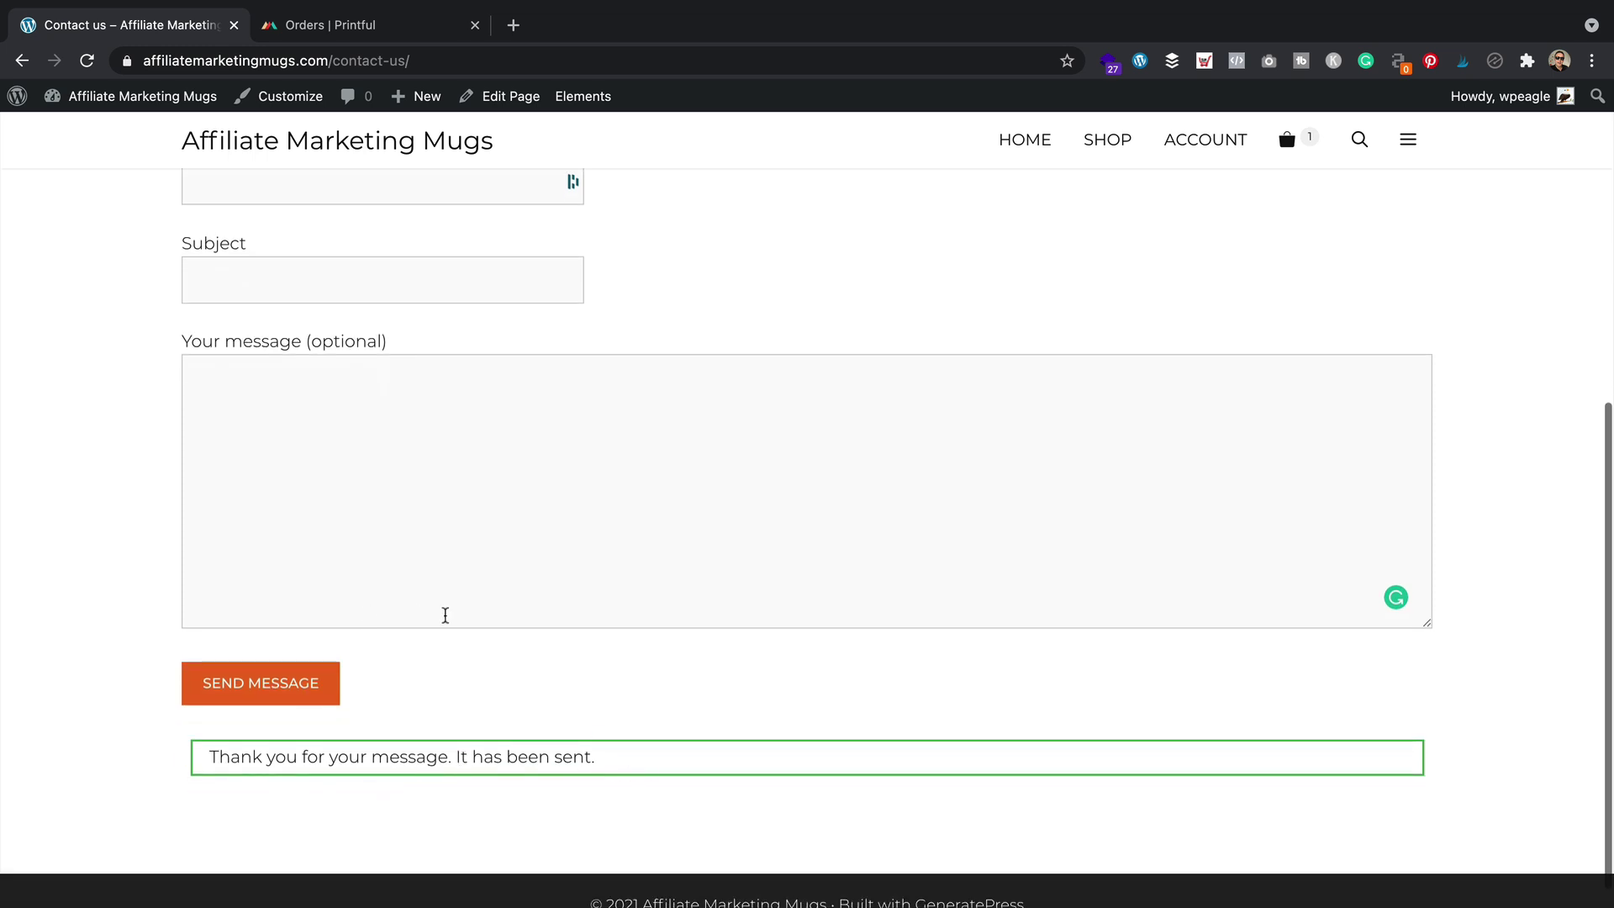
scroll(393, 612, up, 7)
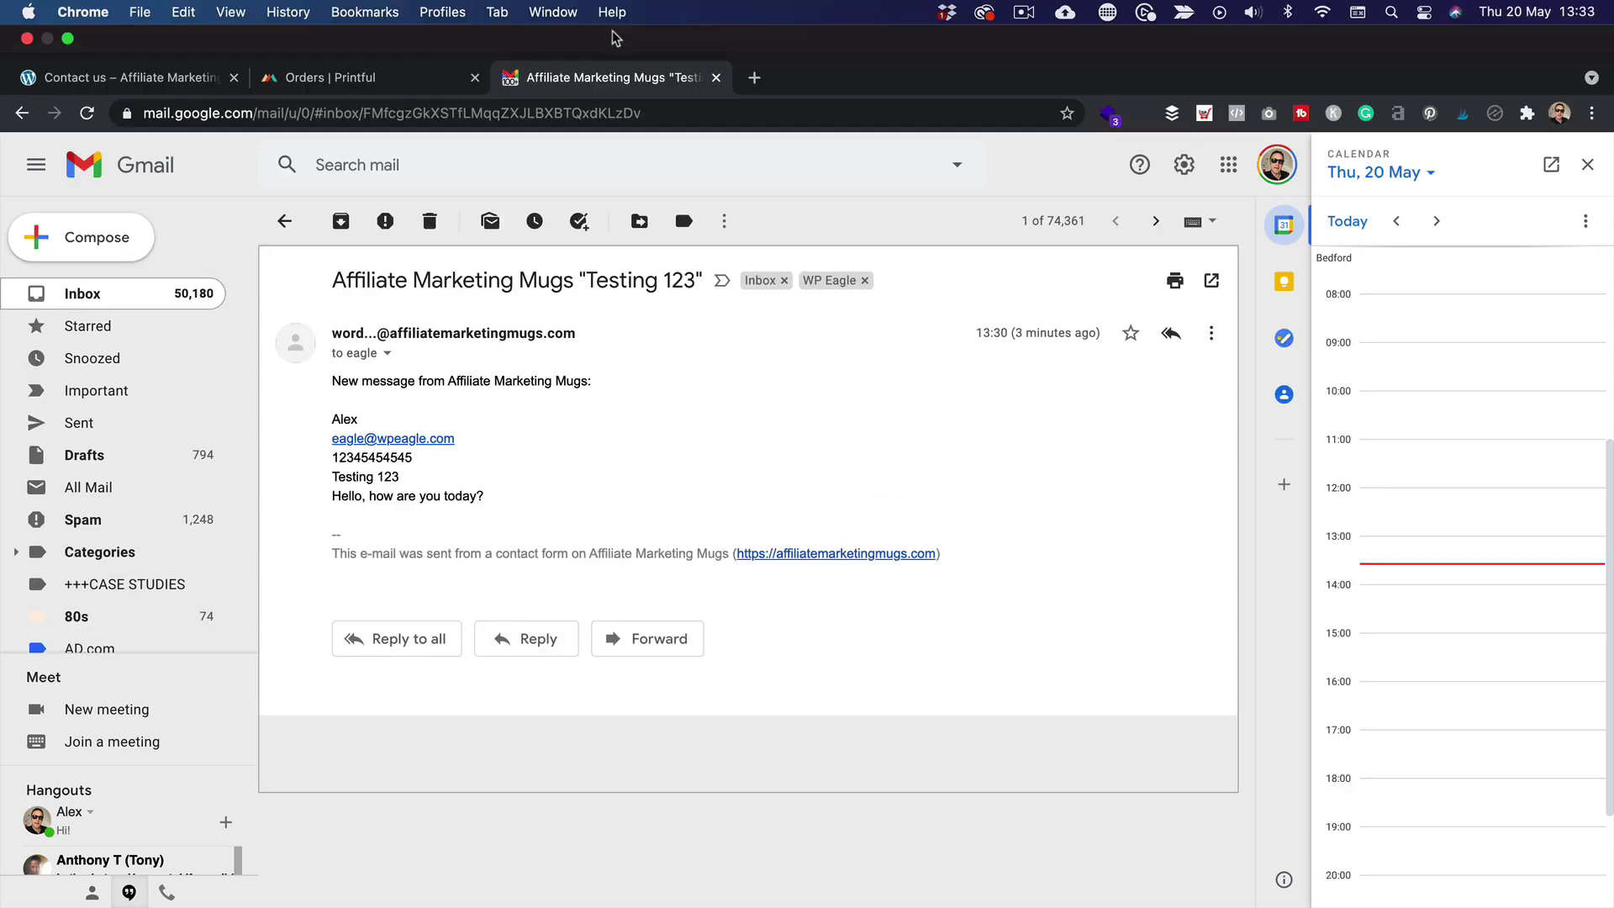
Close the Gmail tab and switch back to the Contact us page tab
click(716, 25)
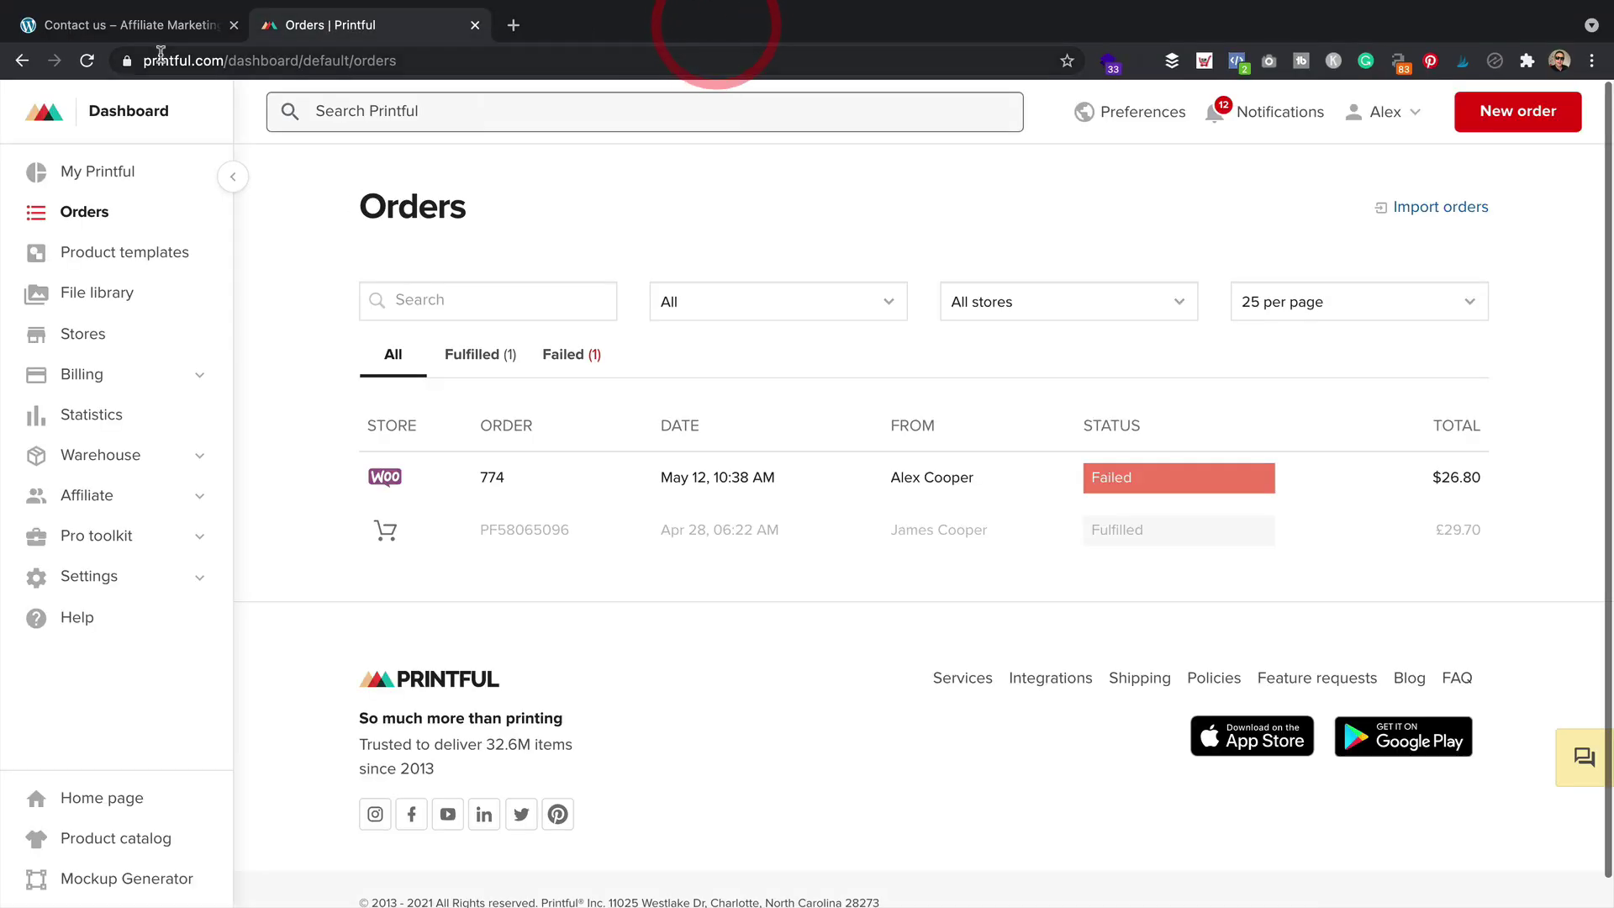
click(163, 27)
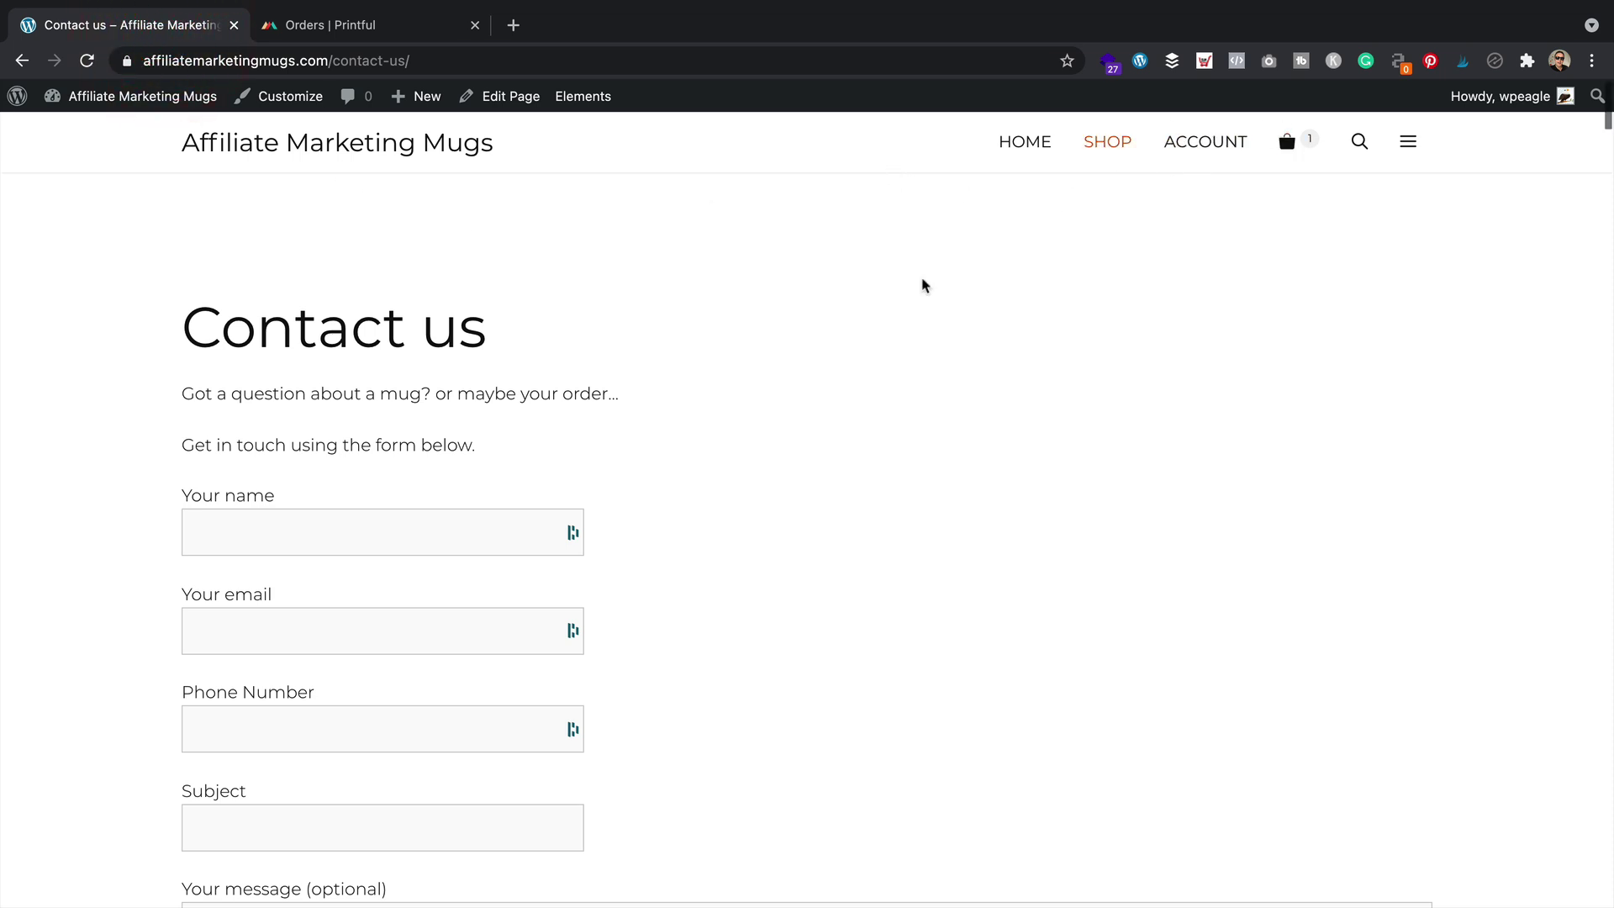
In Menus, add About us and Contact us to the Primary menu, order them, and save
mouse_move(155, 107)
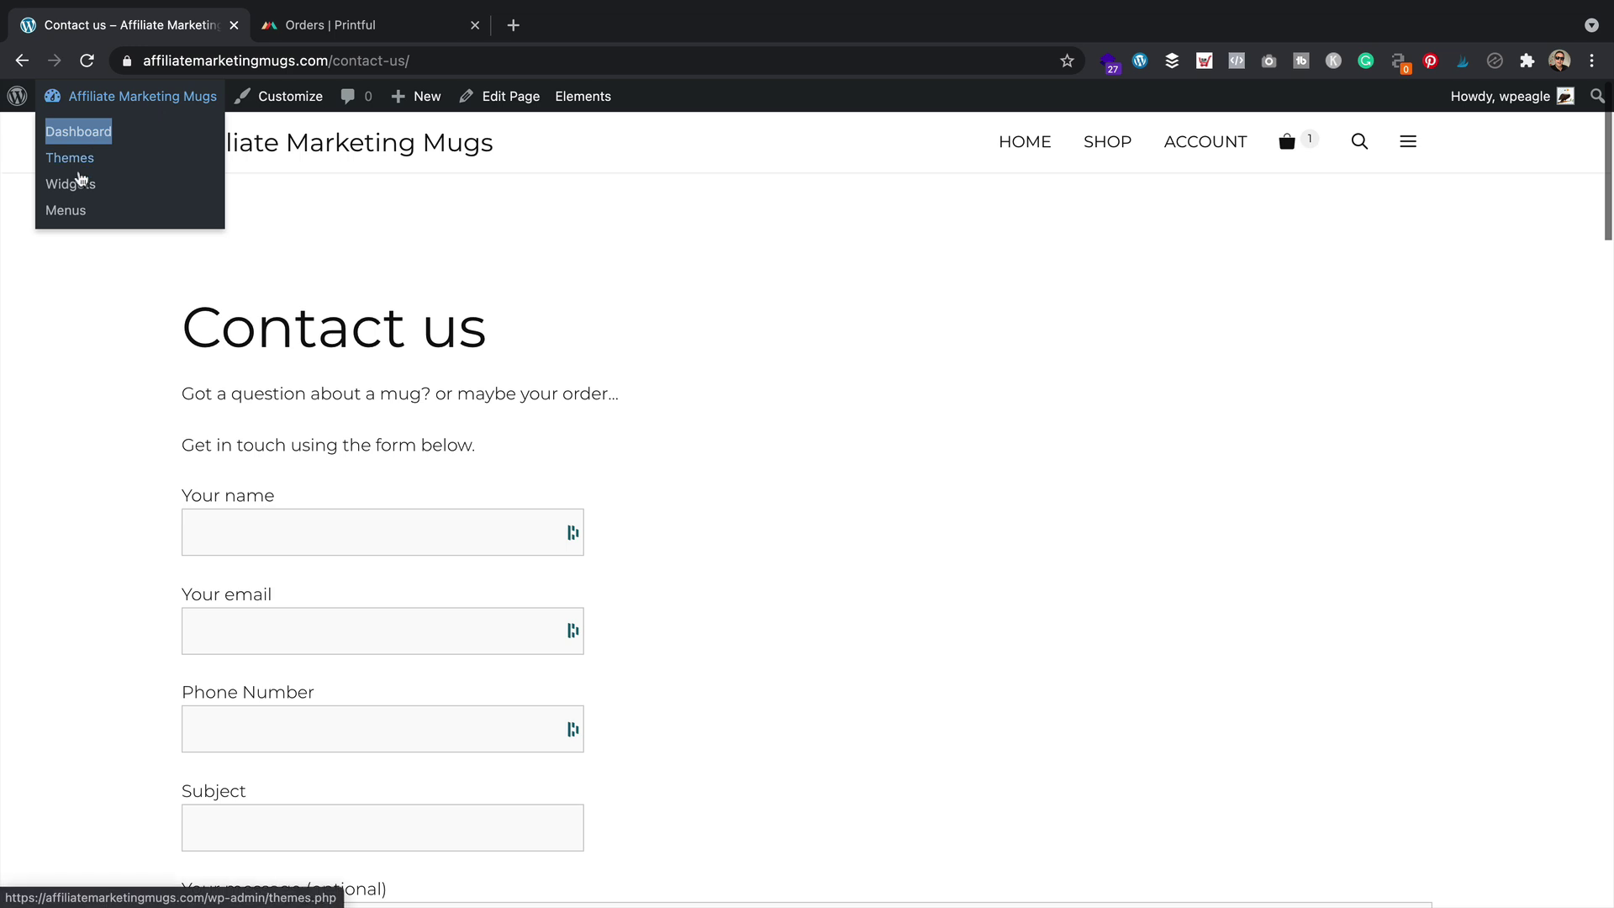
click(75, 212)
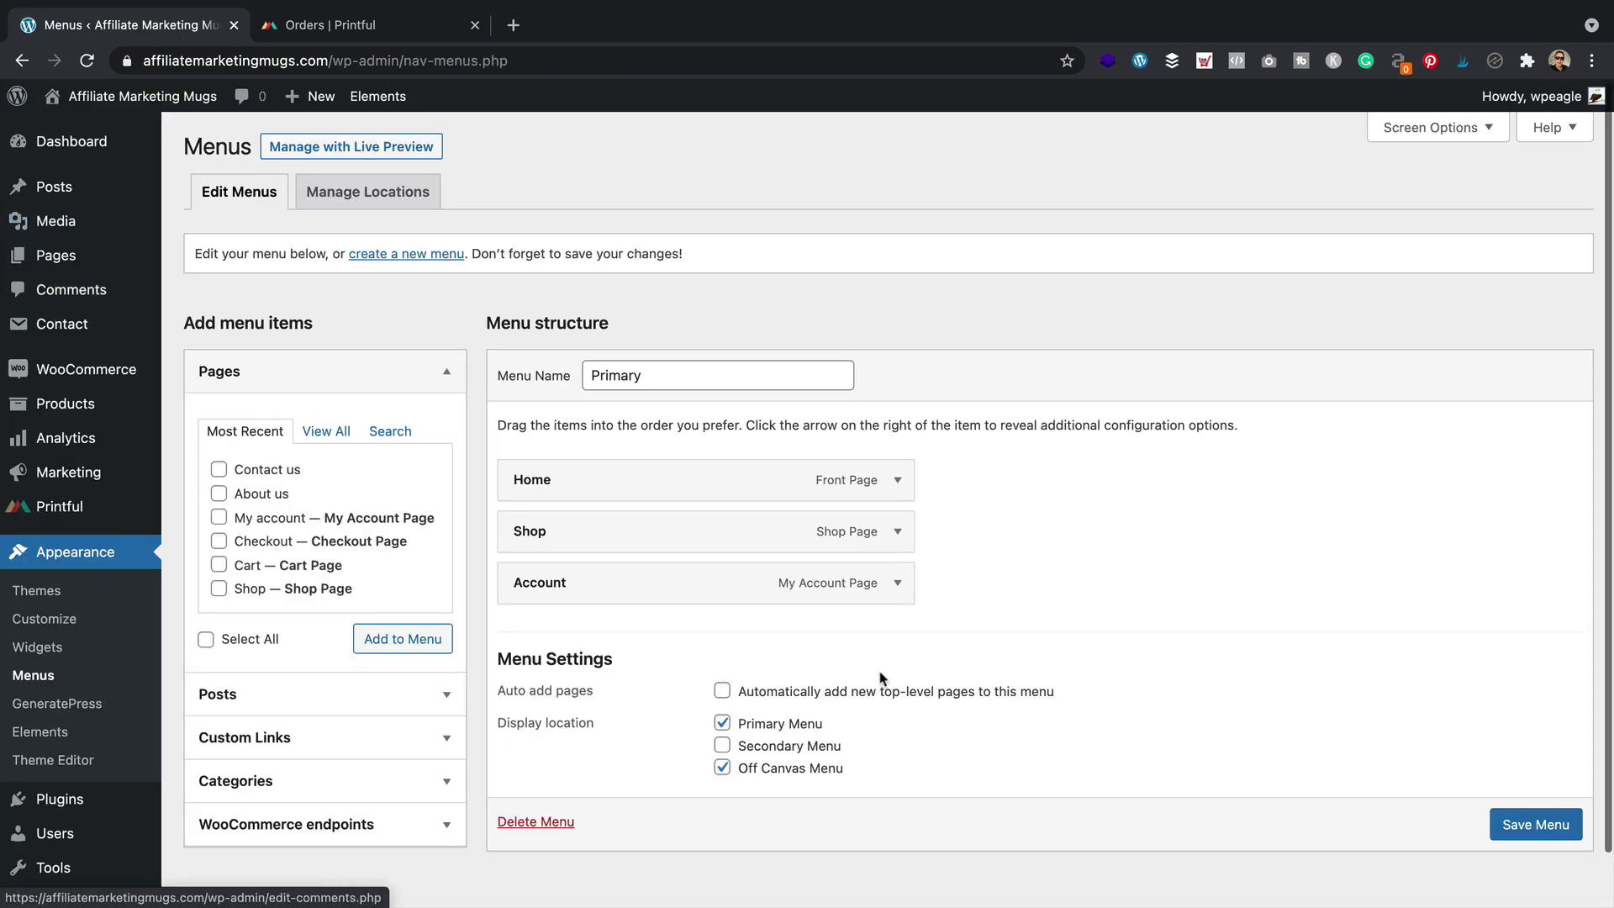
scroll(987, 511, down, 1)
click(224, 424)
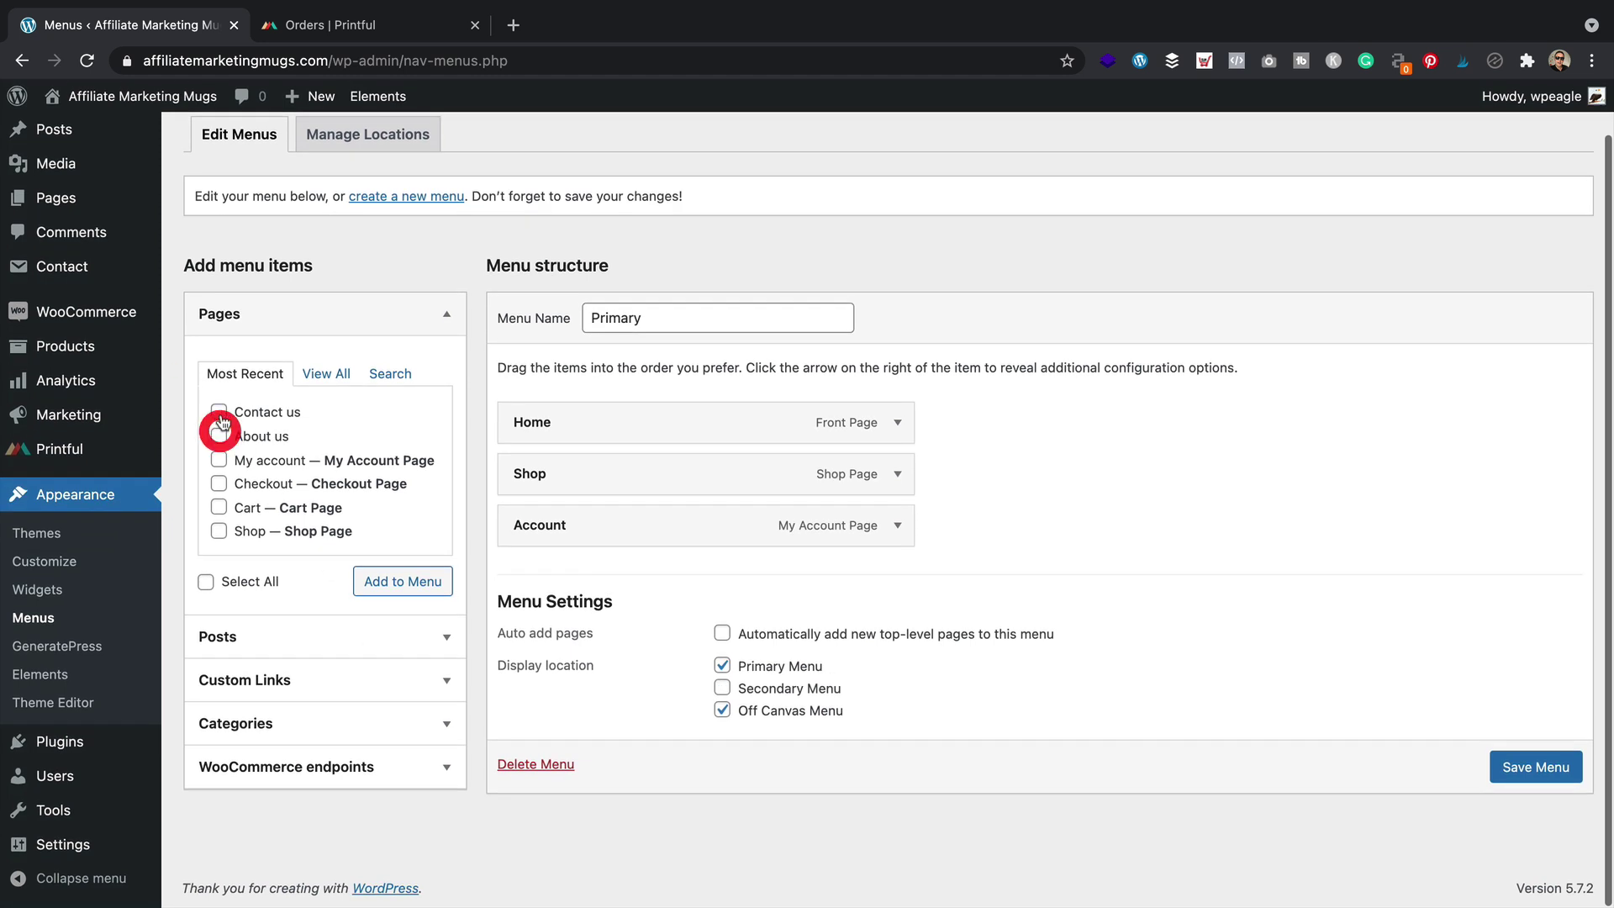
click(222, 412)
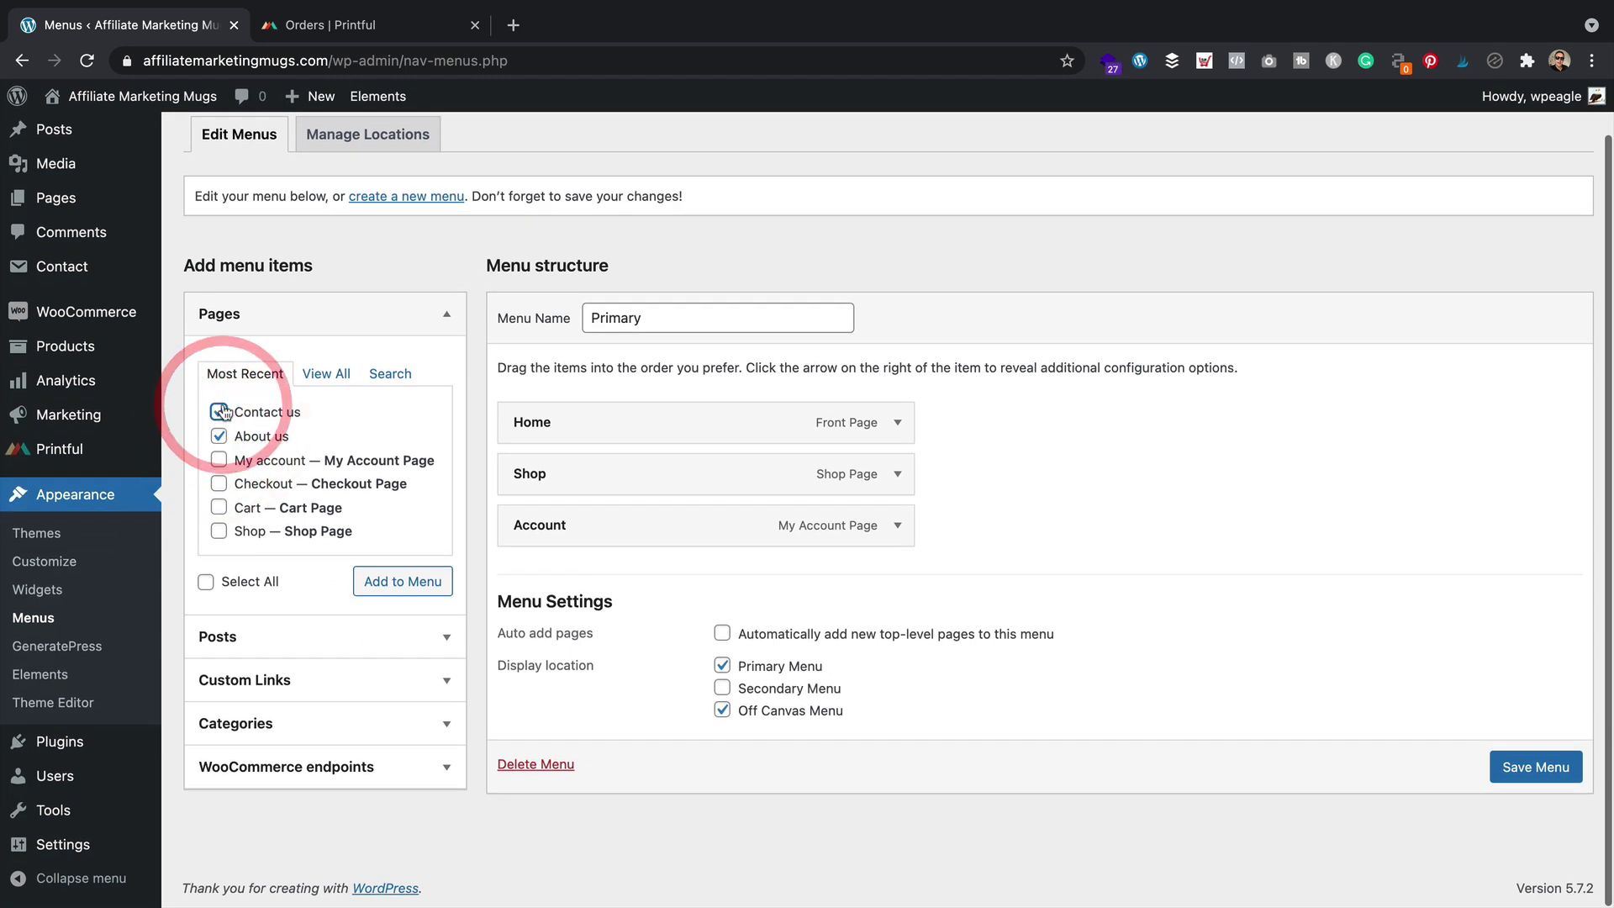
click(391, 582)
drag(590, 629, 590, 586)
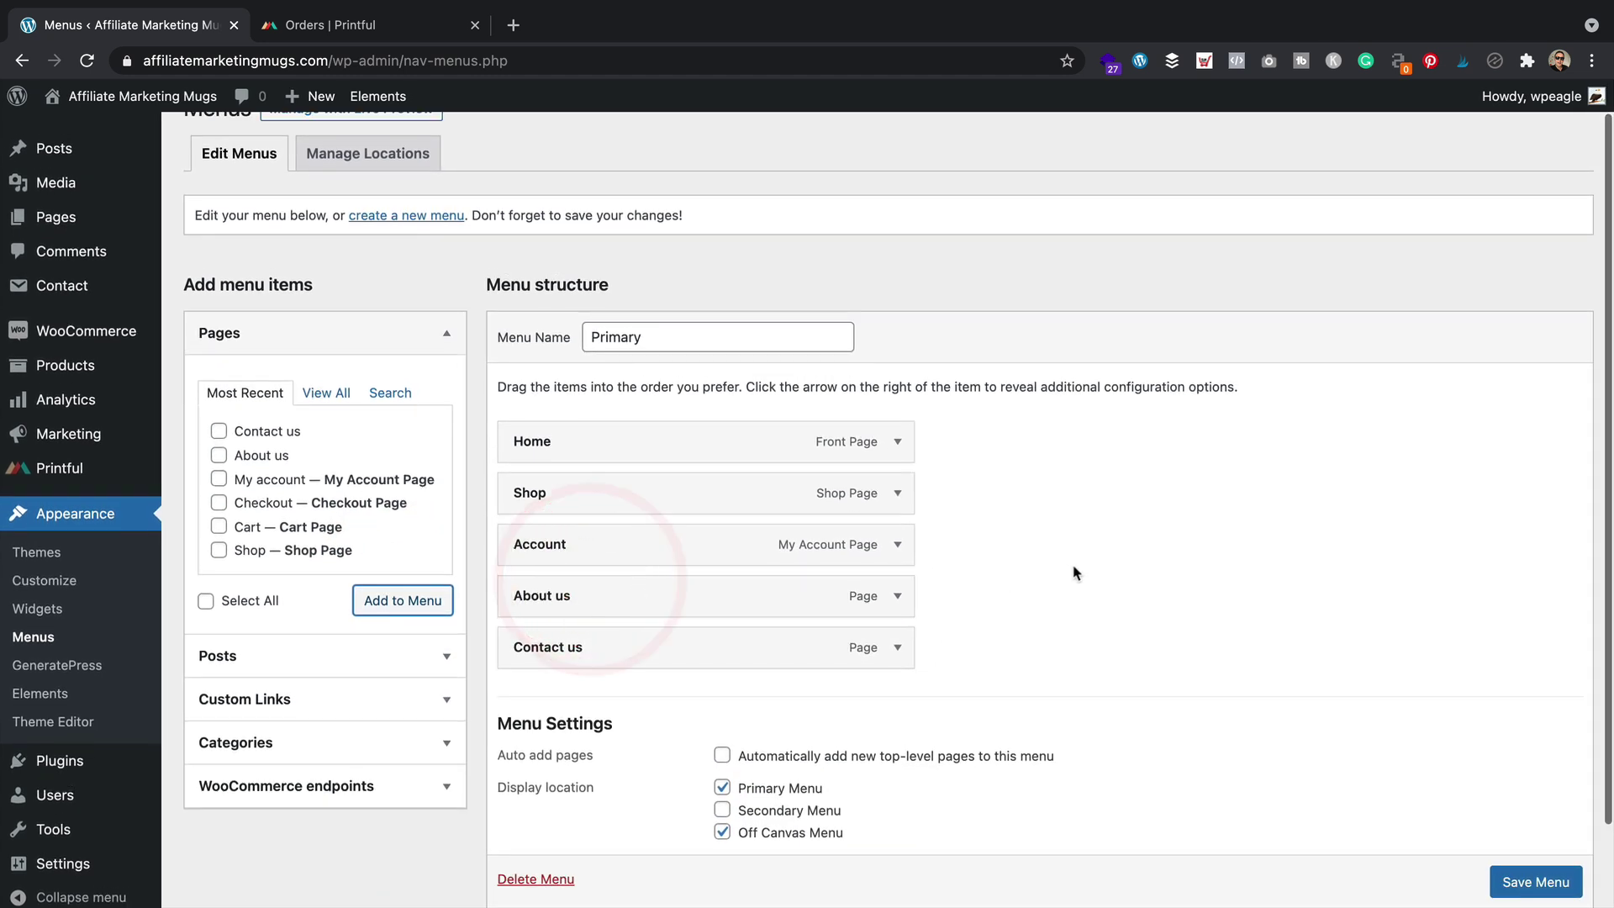
drag(663, 652, 612, 597)
scroll(1513, 880, down, 1)
click(1521, 837)
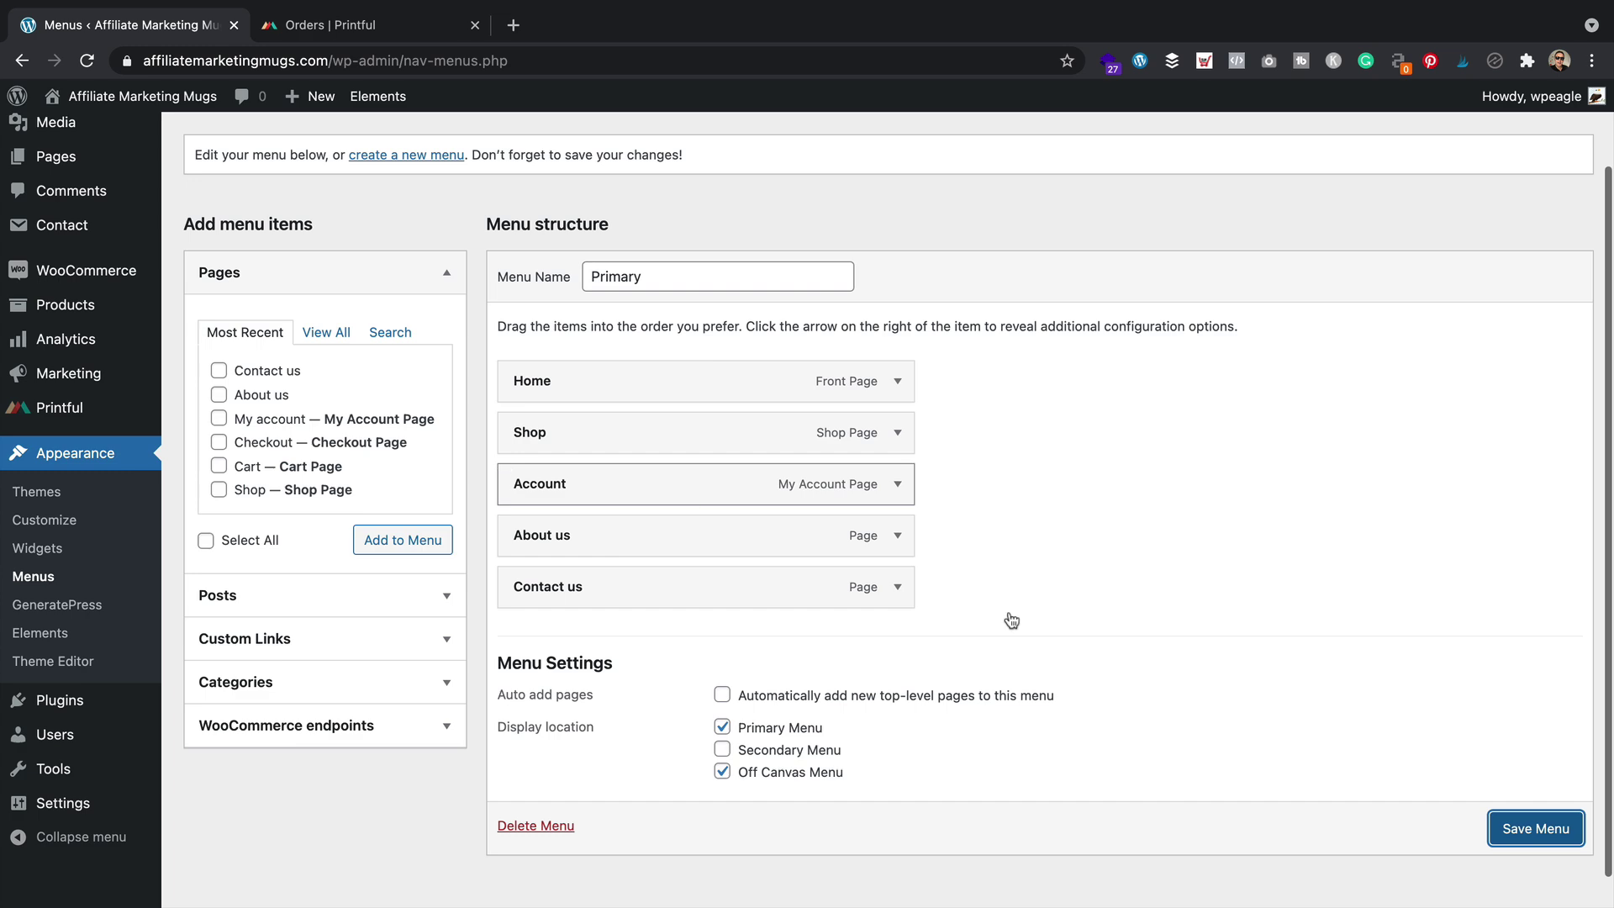
click(1531, 828)
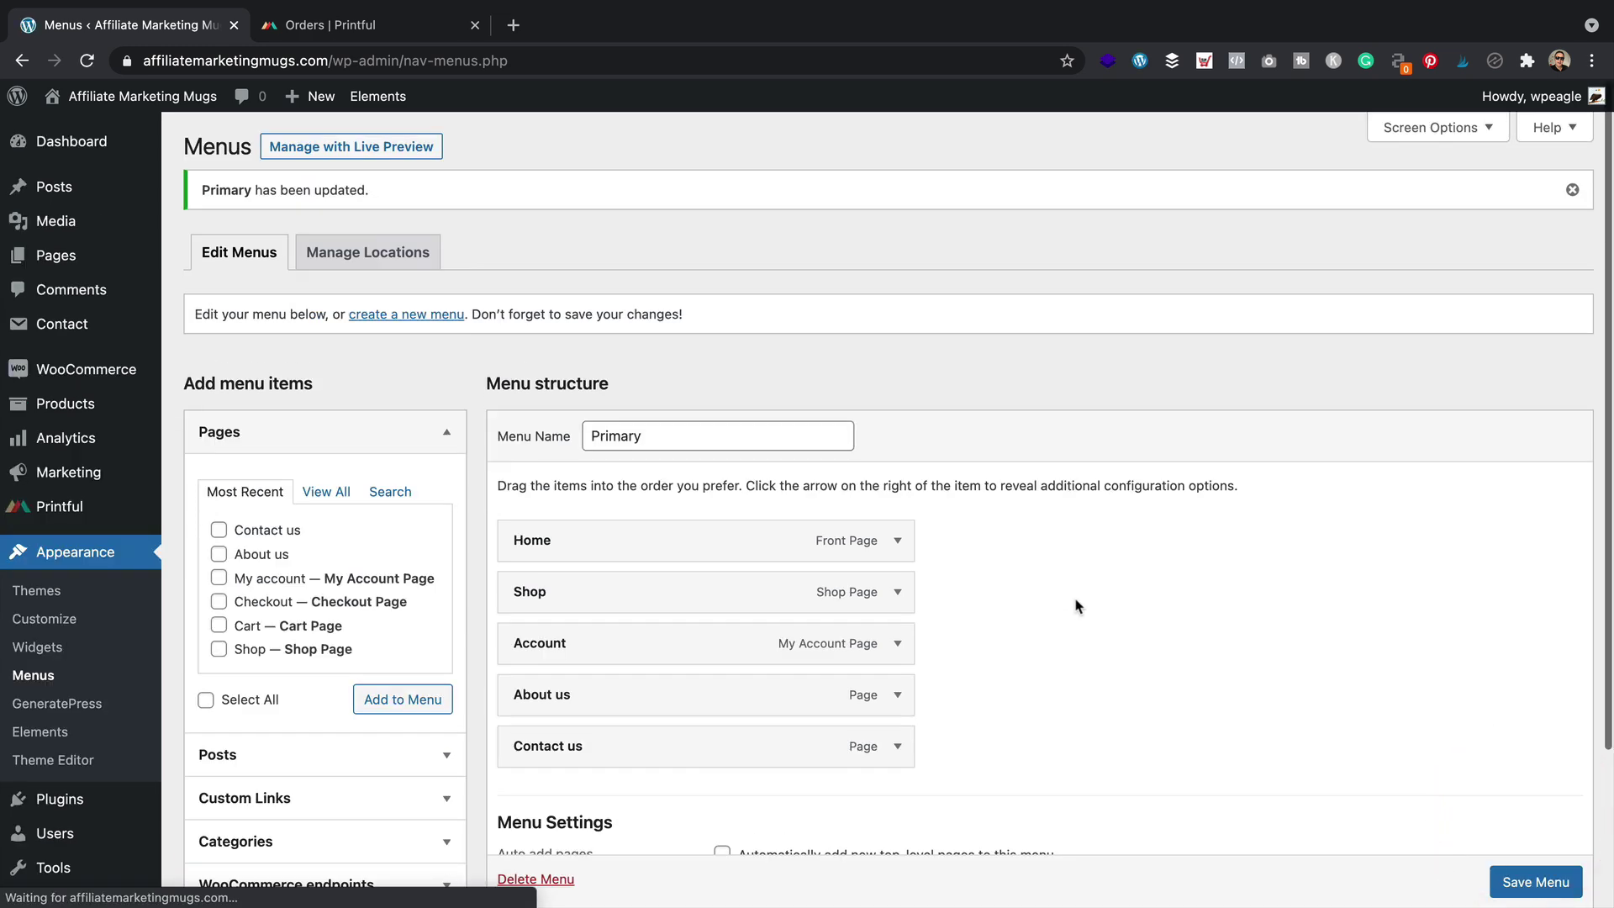
Visit the live storefront, check the header links and category panel, then return to the Dashboard
mouse_move(166, 97)
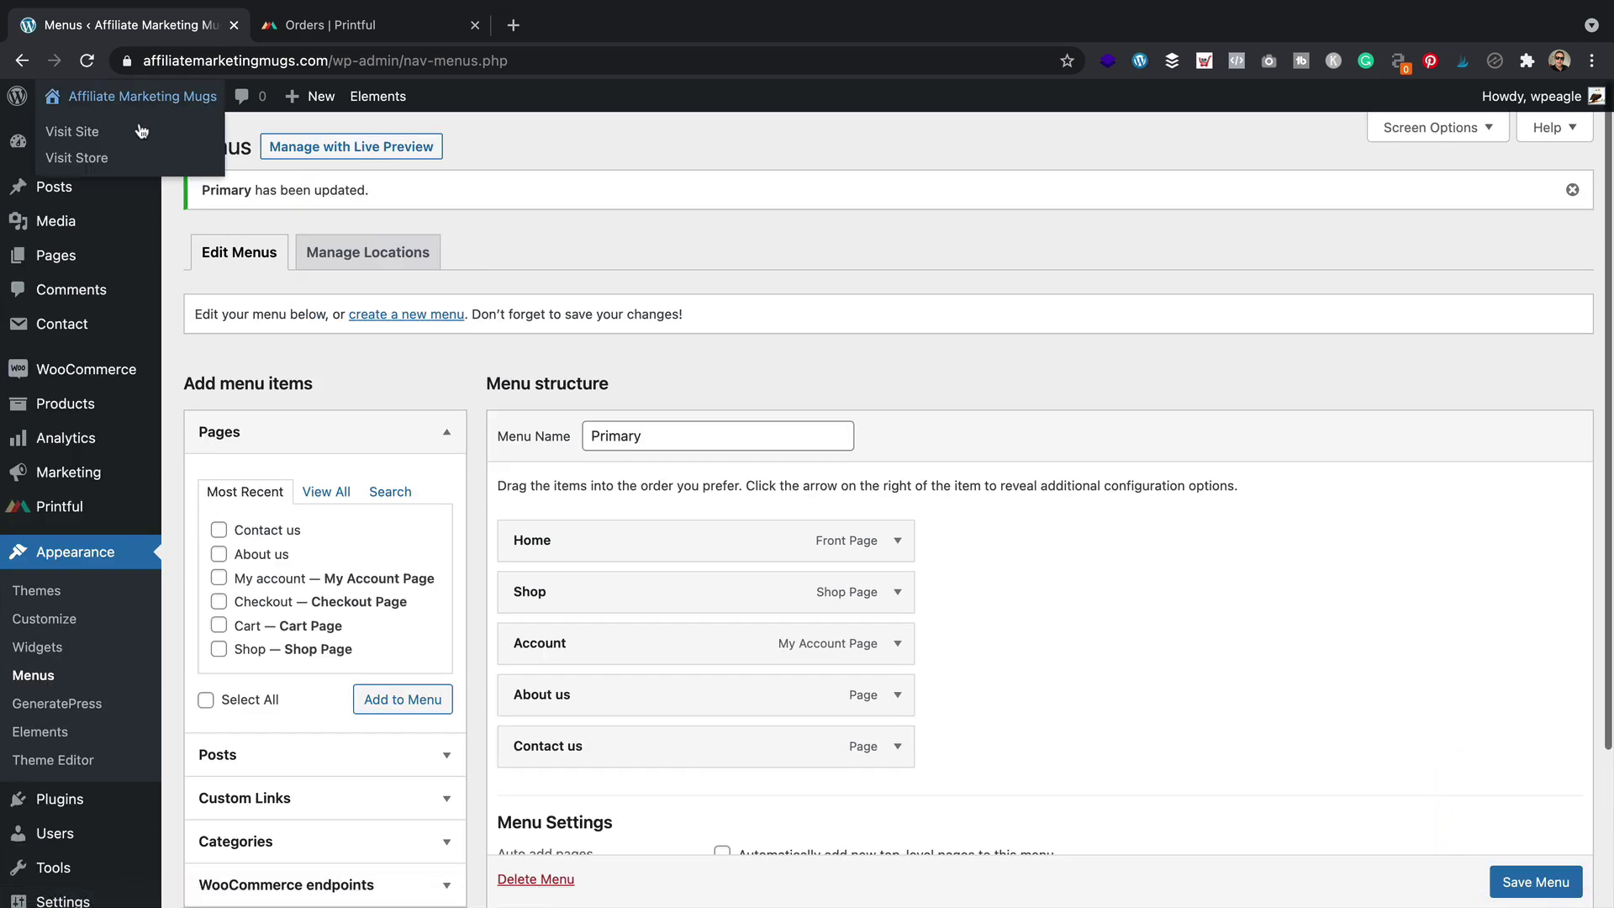
click(80, 132)
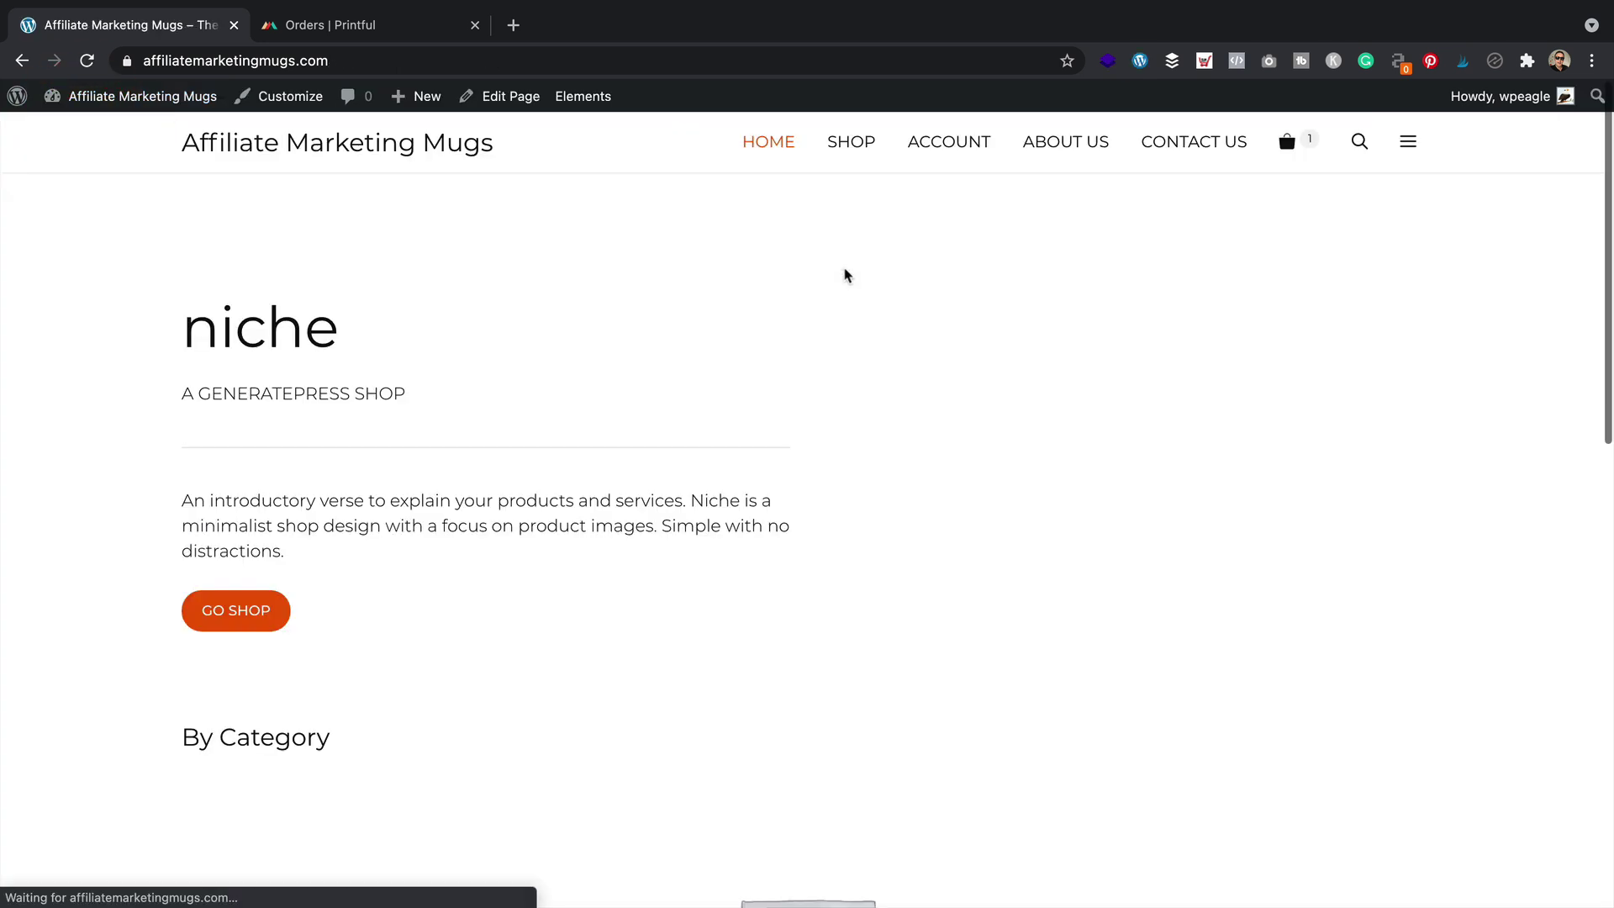
scroll(841, 271, down, 15)
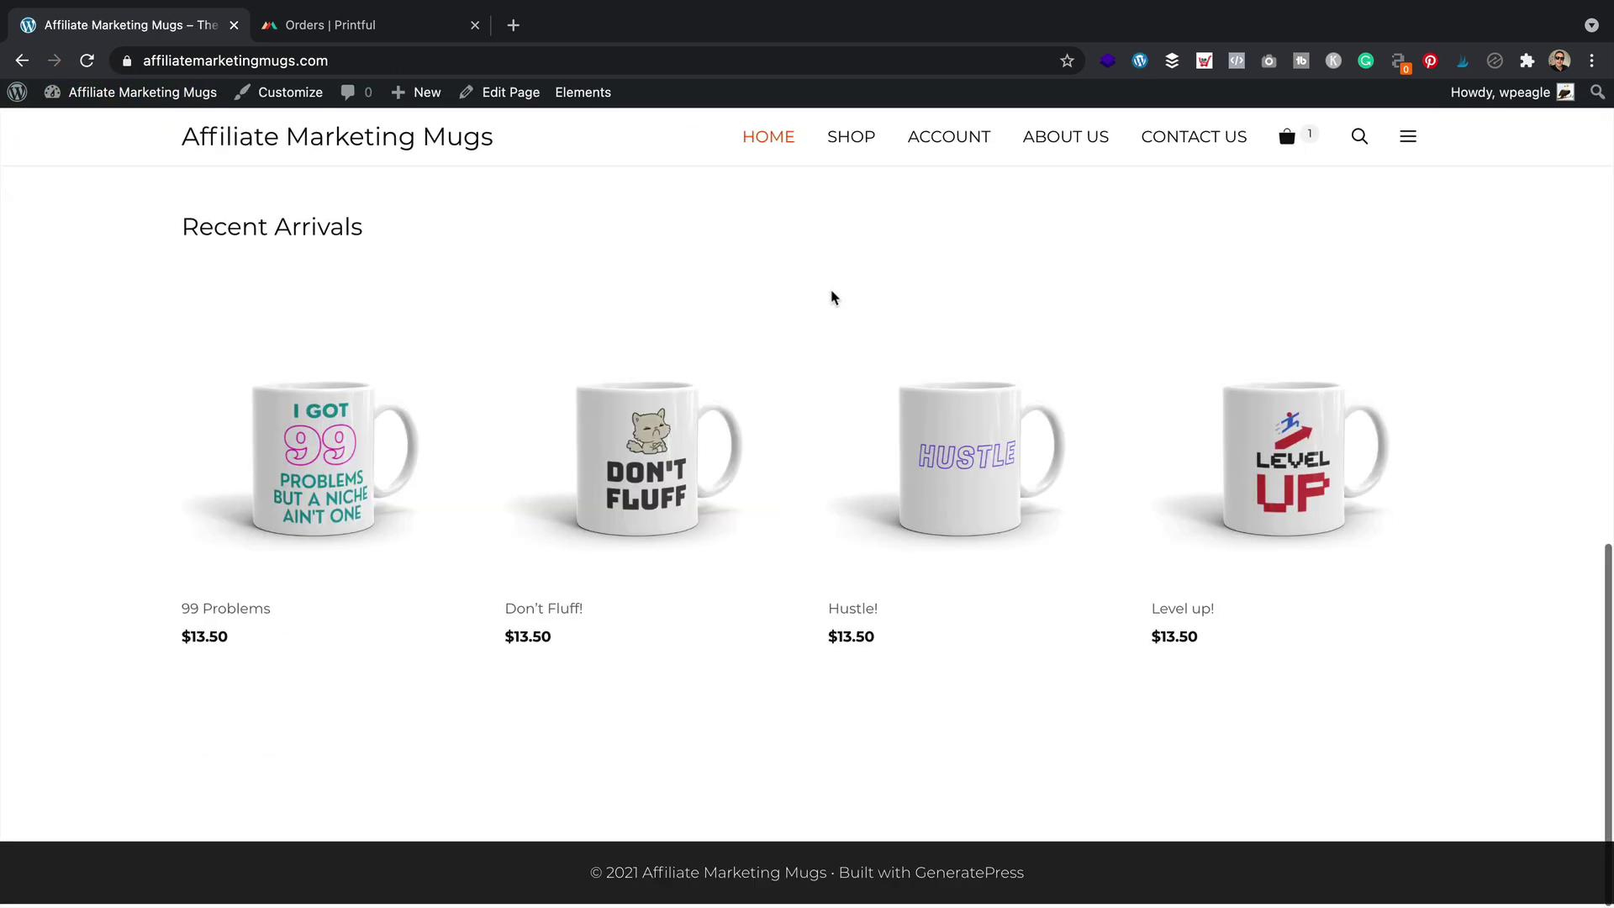
scroll(672, 264, up, 15)
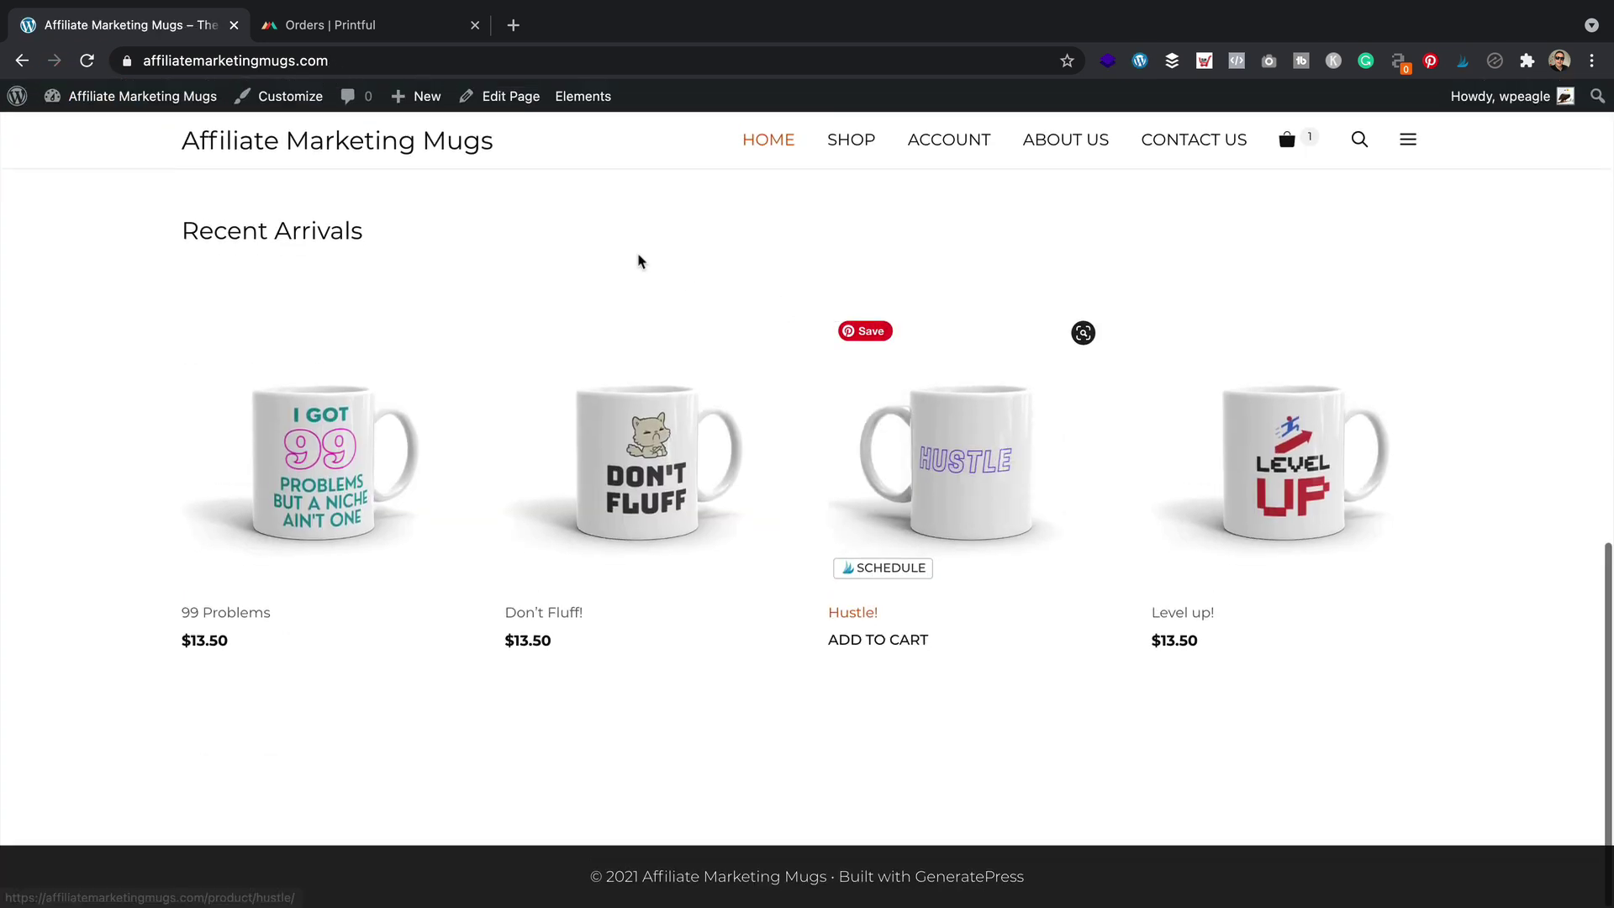
click(1411, 149)
click(1313, 259)
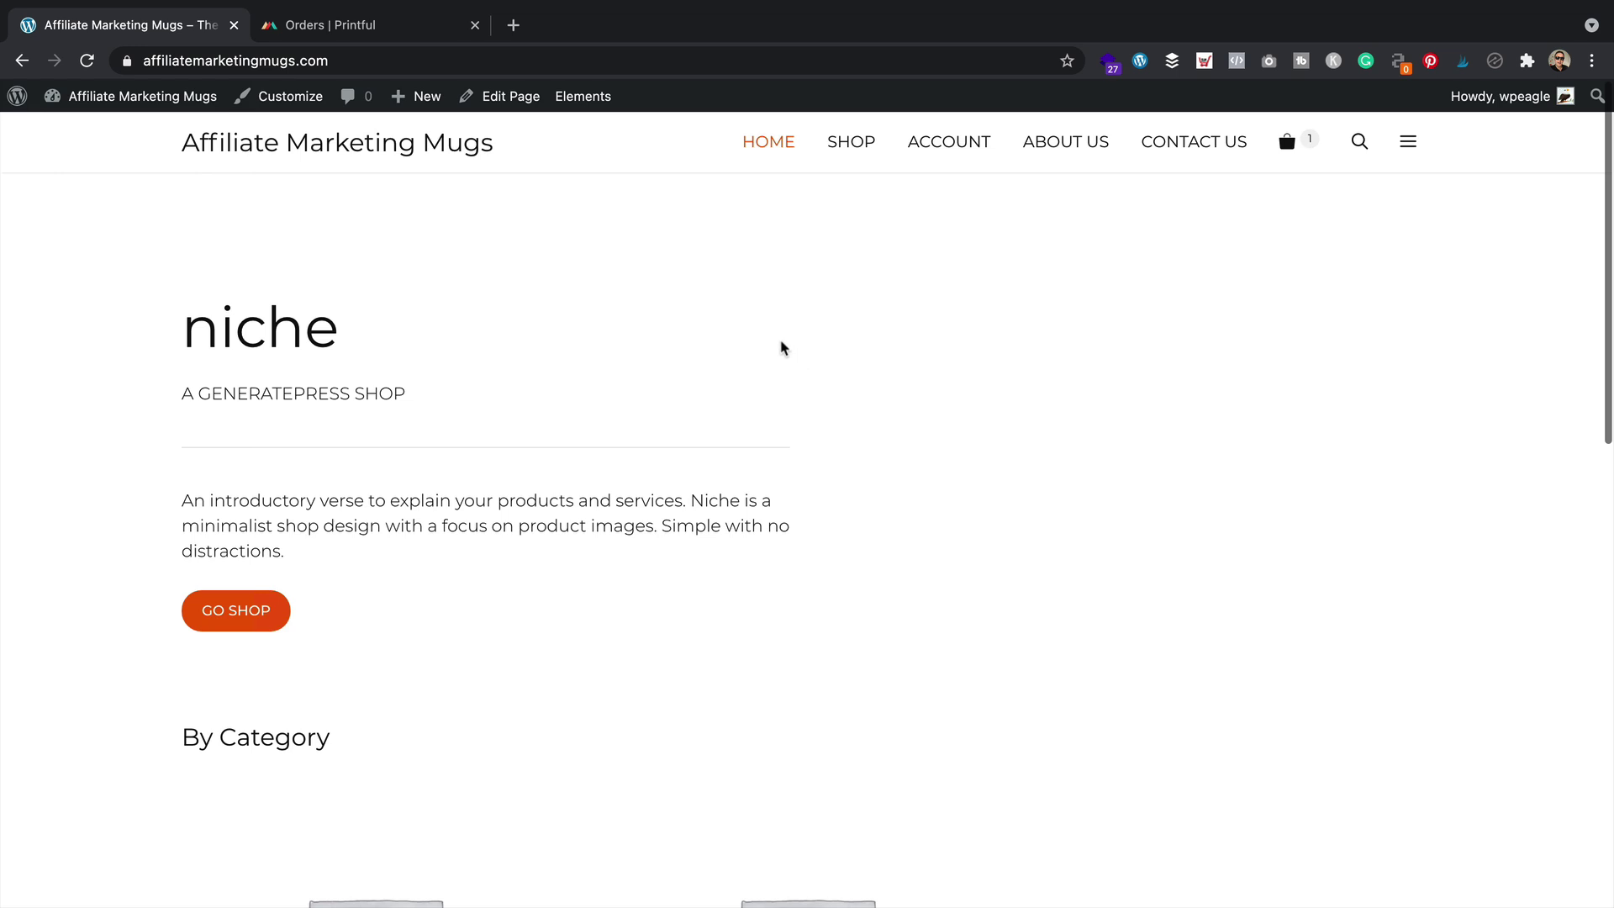
mouse_move(126, 96)
click(112, 132)
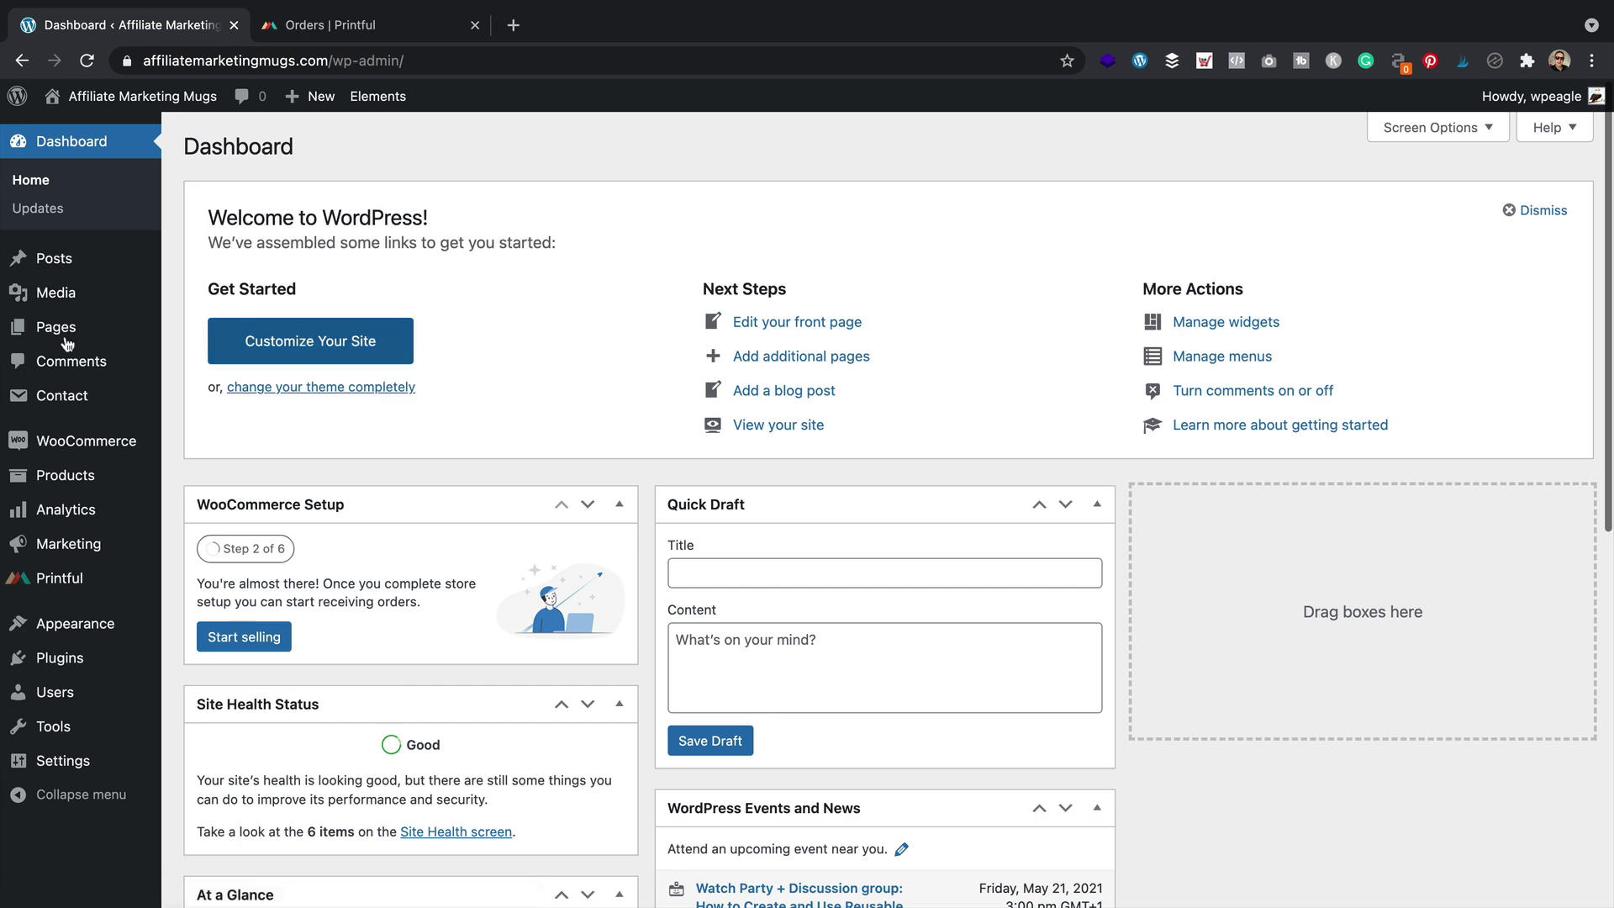
Open the Privacy Policy draft from the Pages list in the editor
mouse_move(75, 329)
click(226, 330)
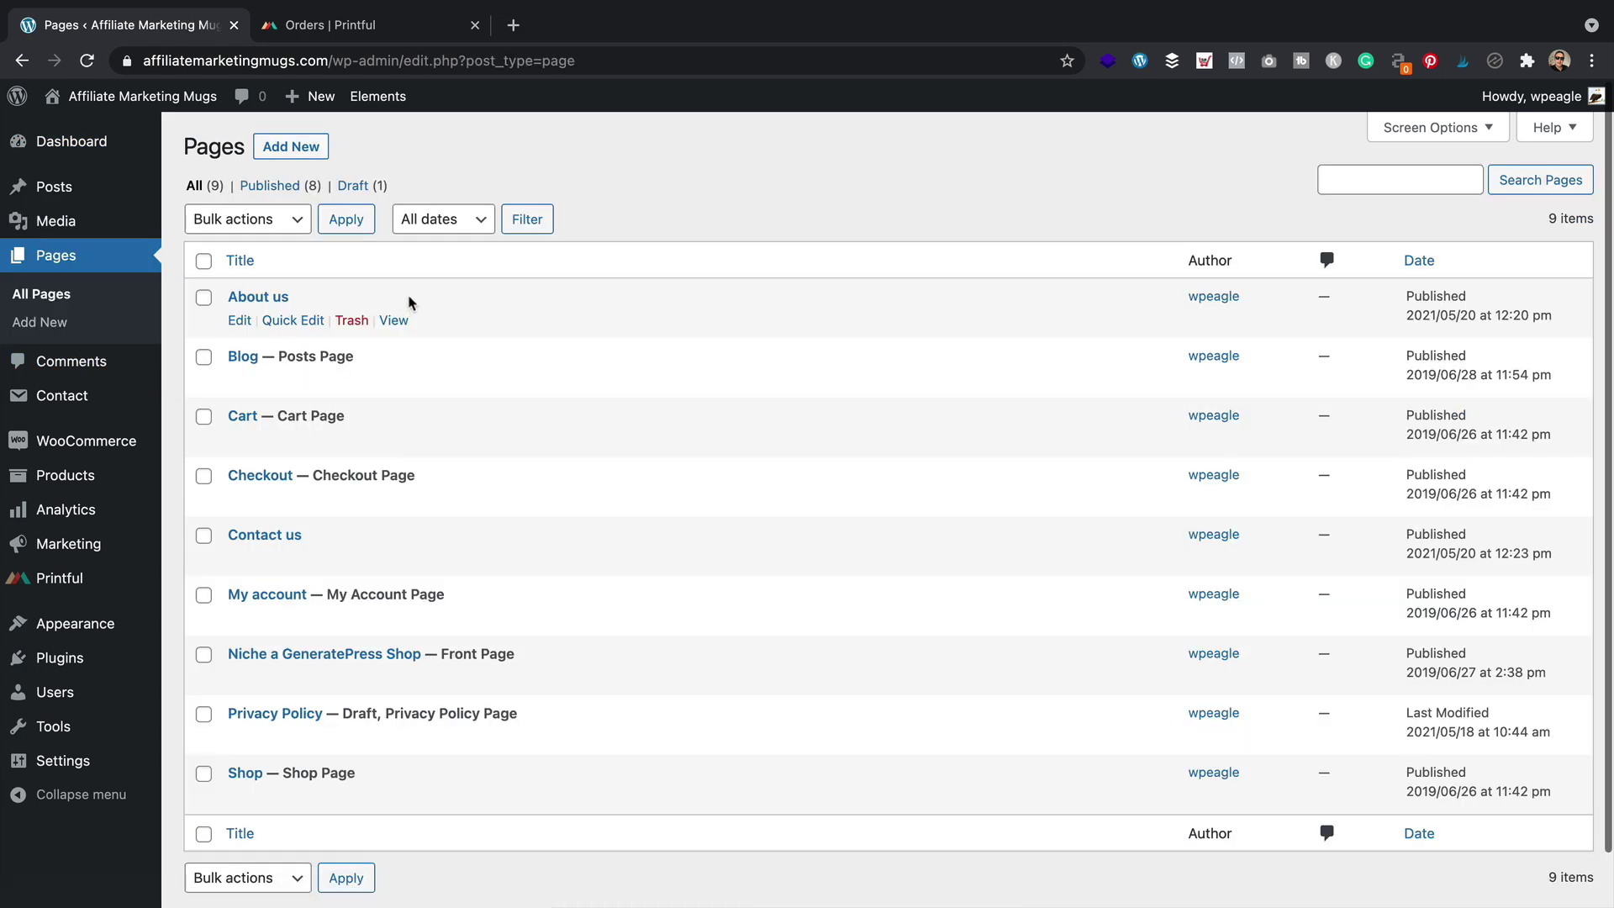
scroll(396, 504, down, 1)
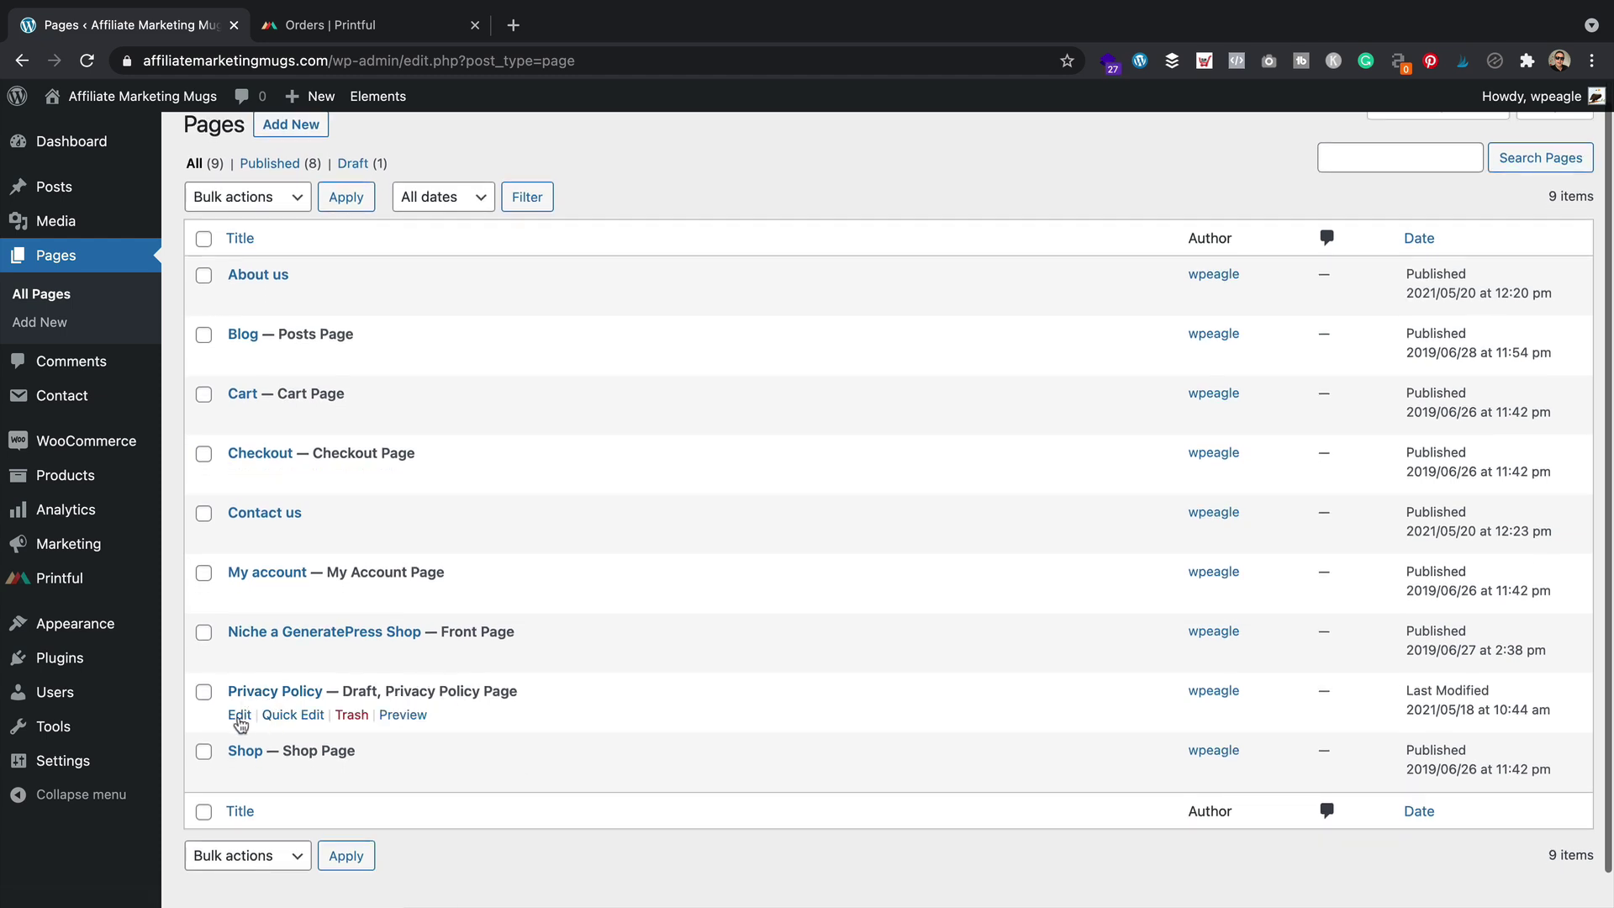
click(240, 720)
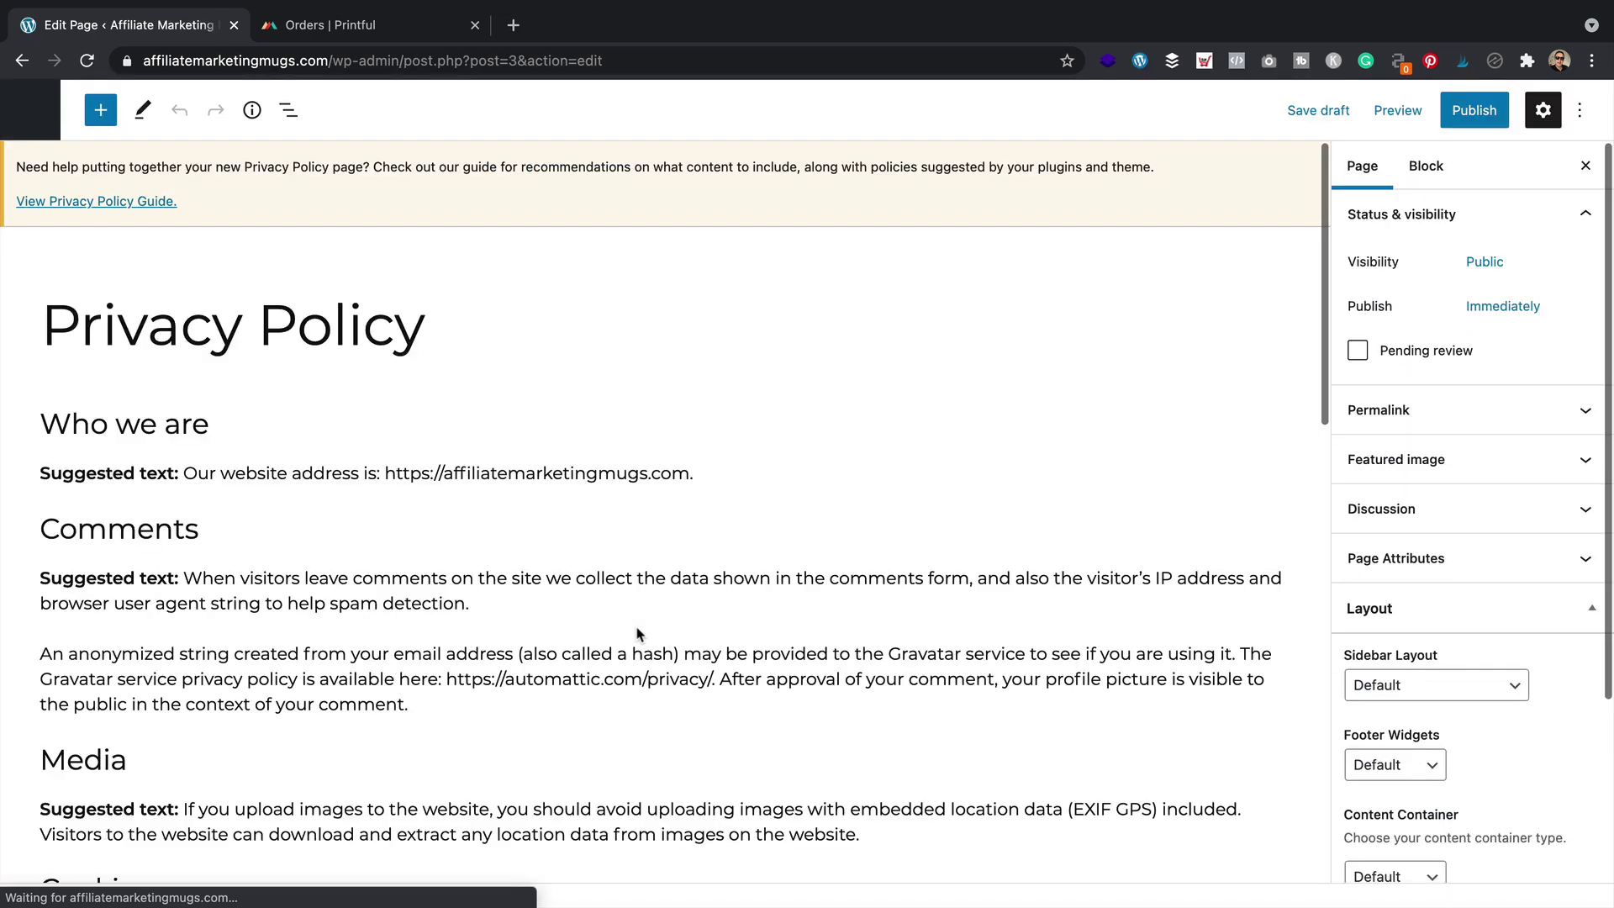
Delete the 'Suggested text' labels from the Who we are, Comments, Media and Cookies sections
scroll(227, 458, down, 2)
drag(184, 329, 40, 326)
key(BackSpace)
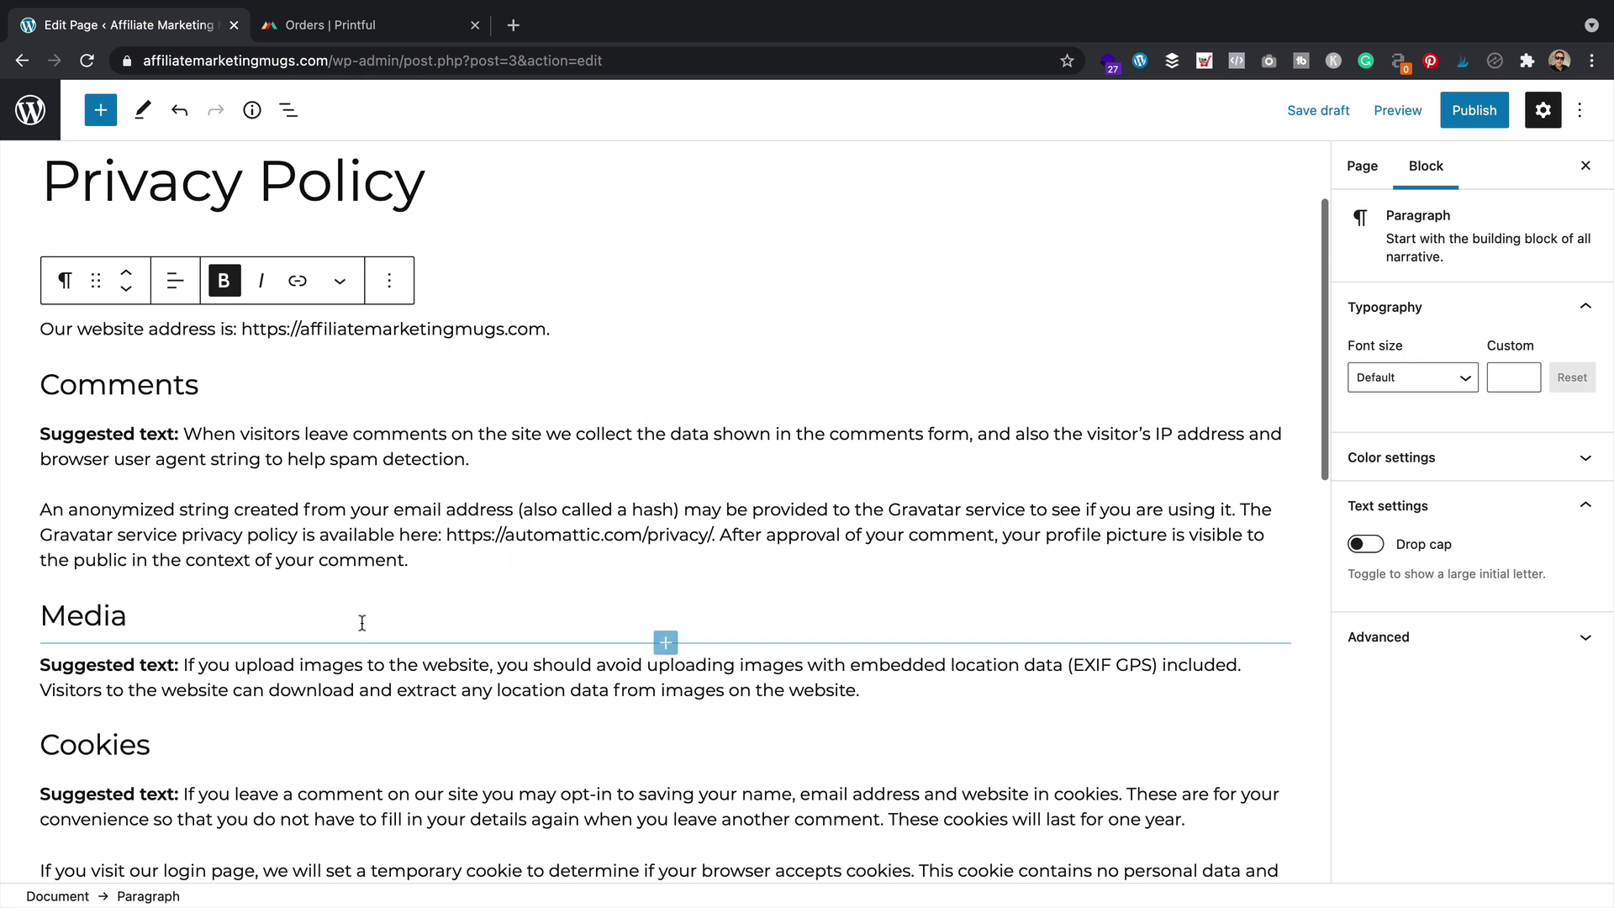
drag(179, 428, 28, 436)
key(BackSpace)
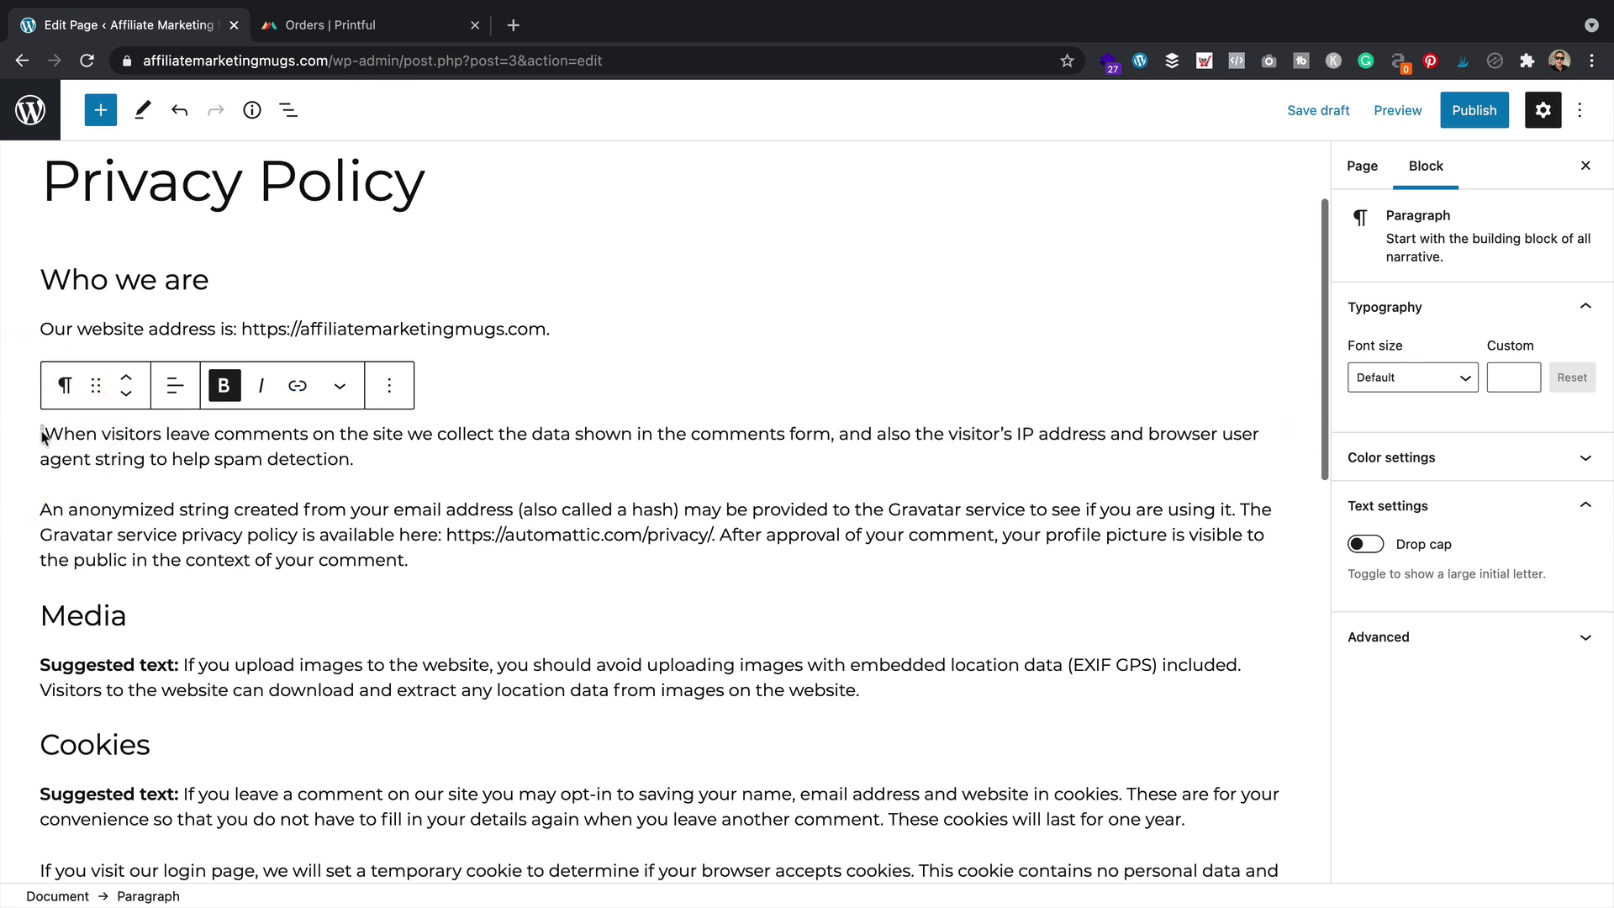
click(43, 433)
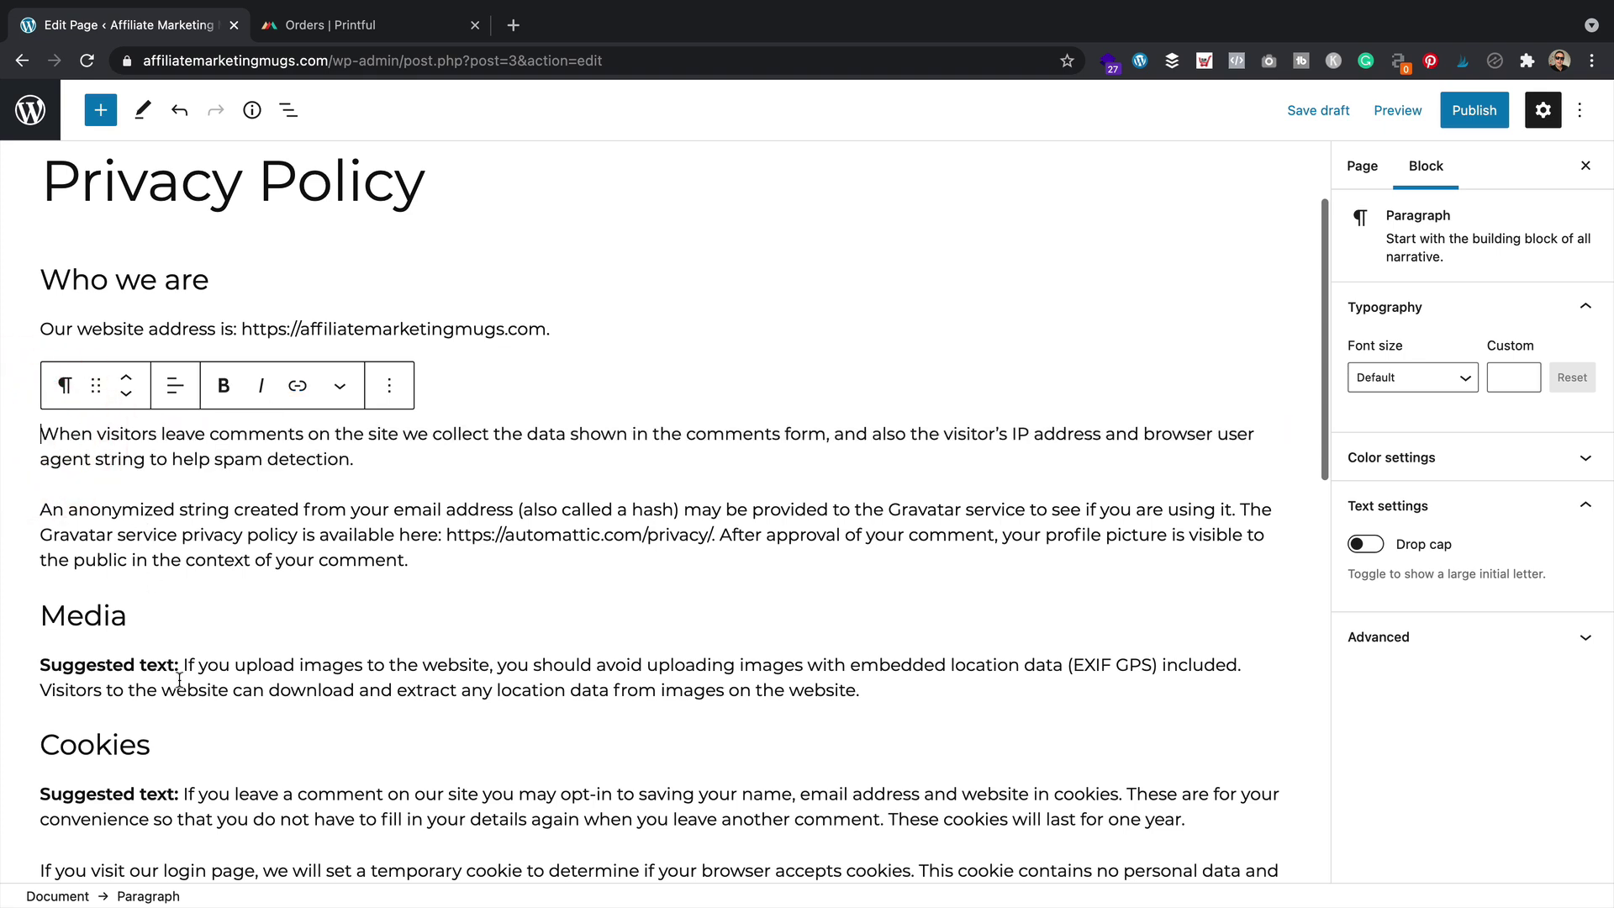
drag(182, 666, 25, 670)
key(BackSpace)
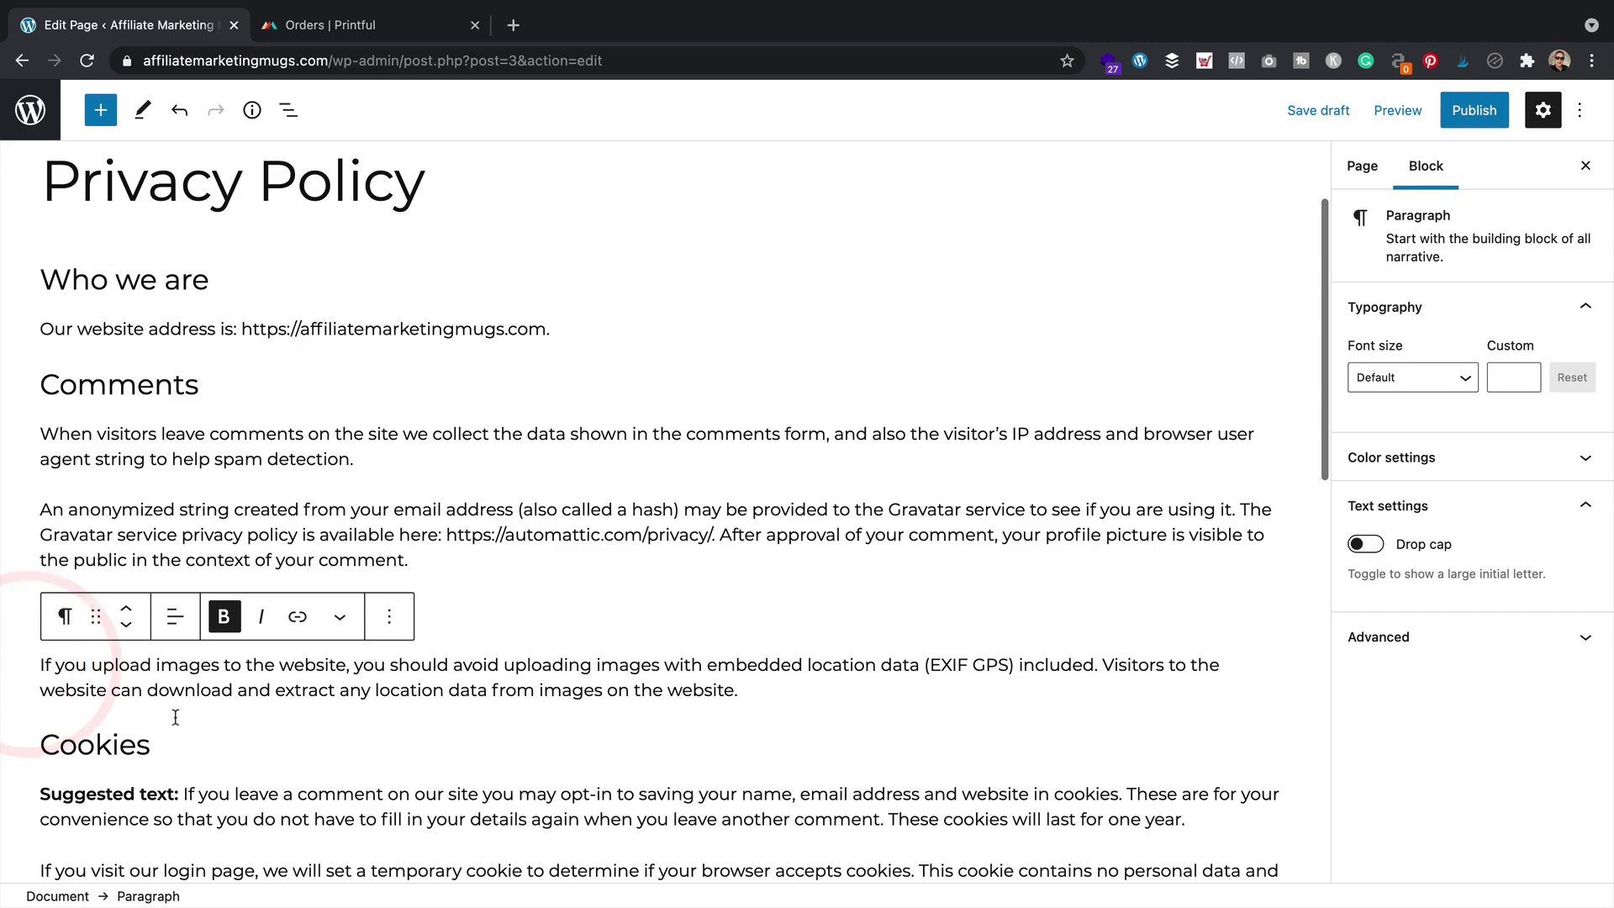
scroll(202, 727, down, 2)
drag(182, 639, 33, 640)
key(BackSpace)
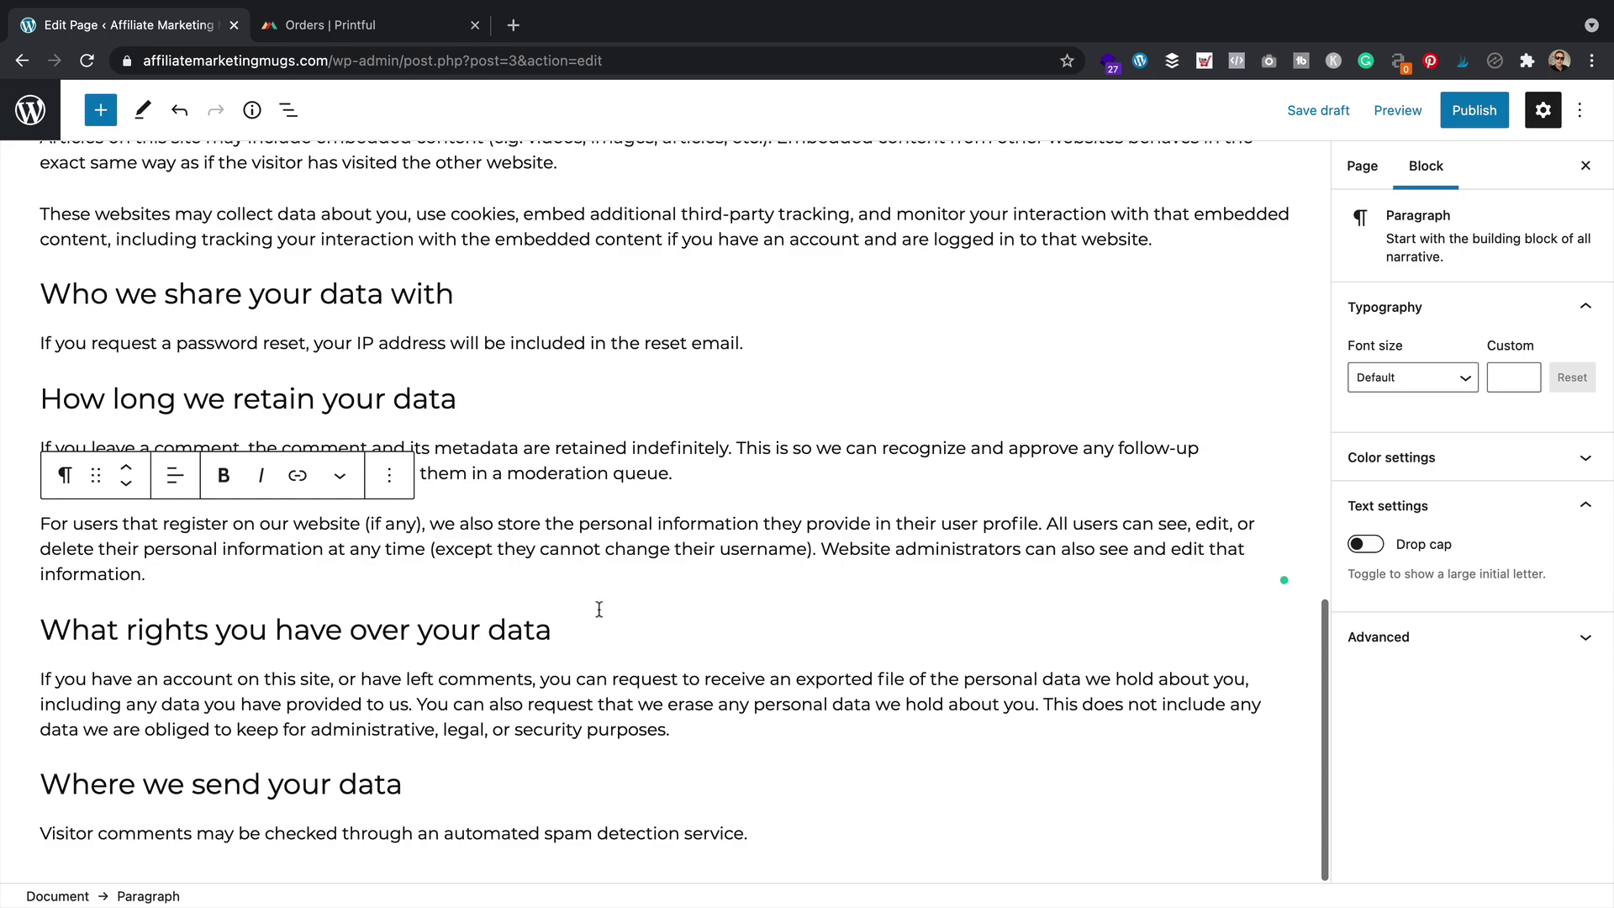
scroll(802, 363, up, 20)
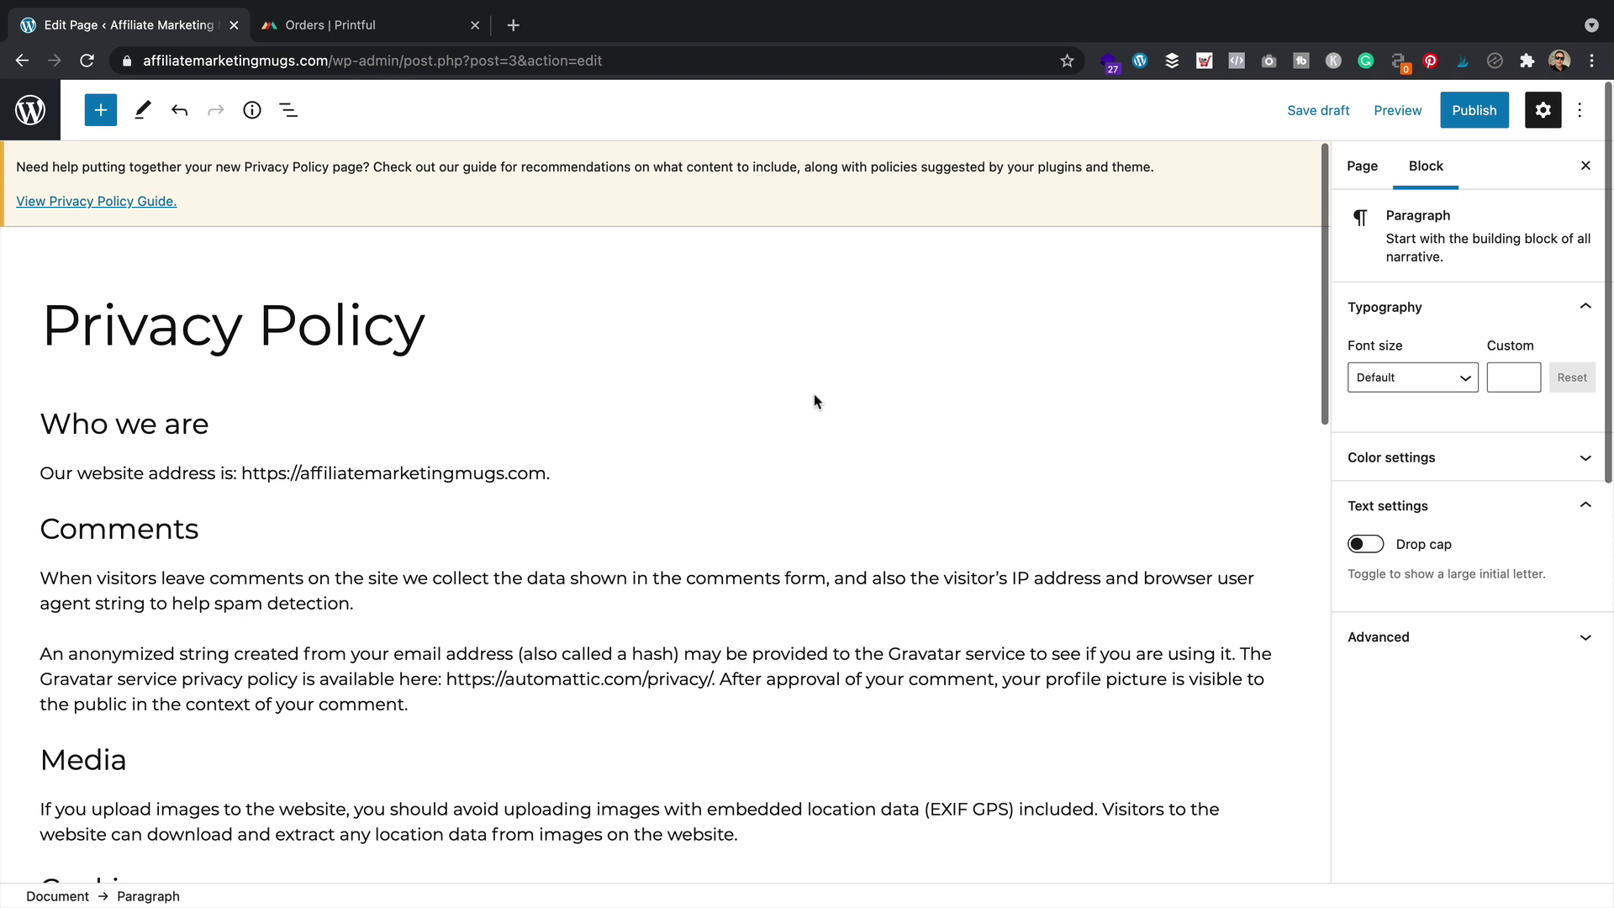
Publish the Privacy Policy page, view it live at /privacy-policy/, then go to Menus
click(1473, 110)
click(1408, 110)
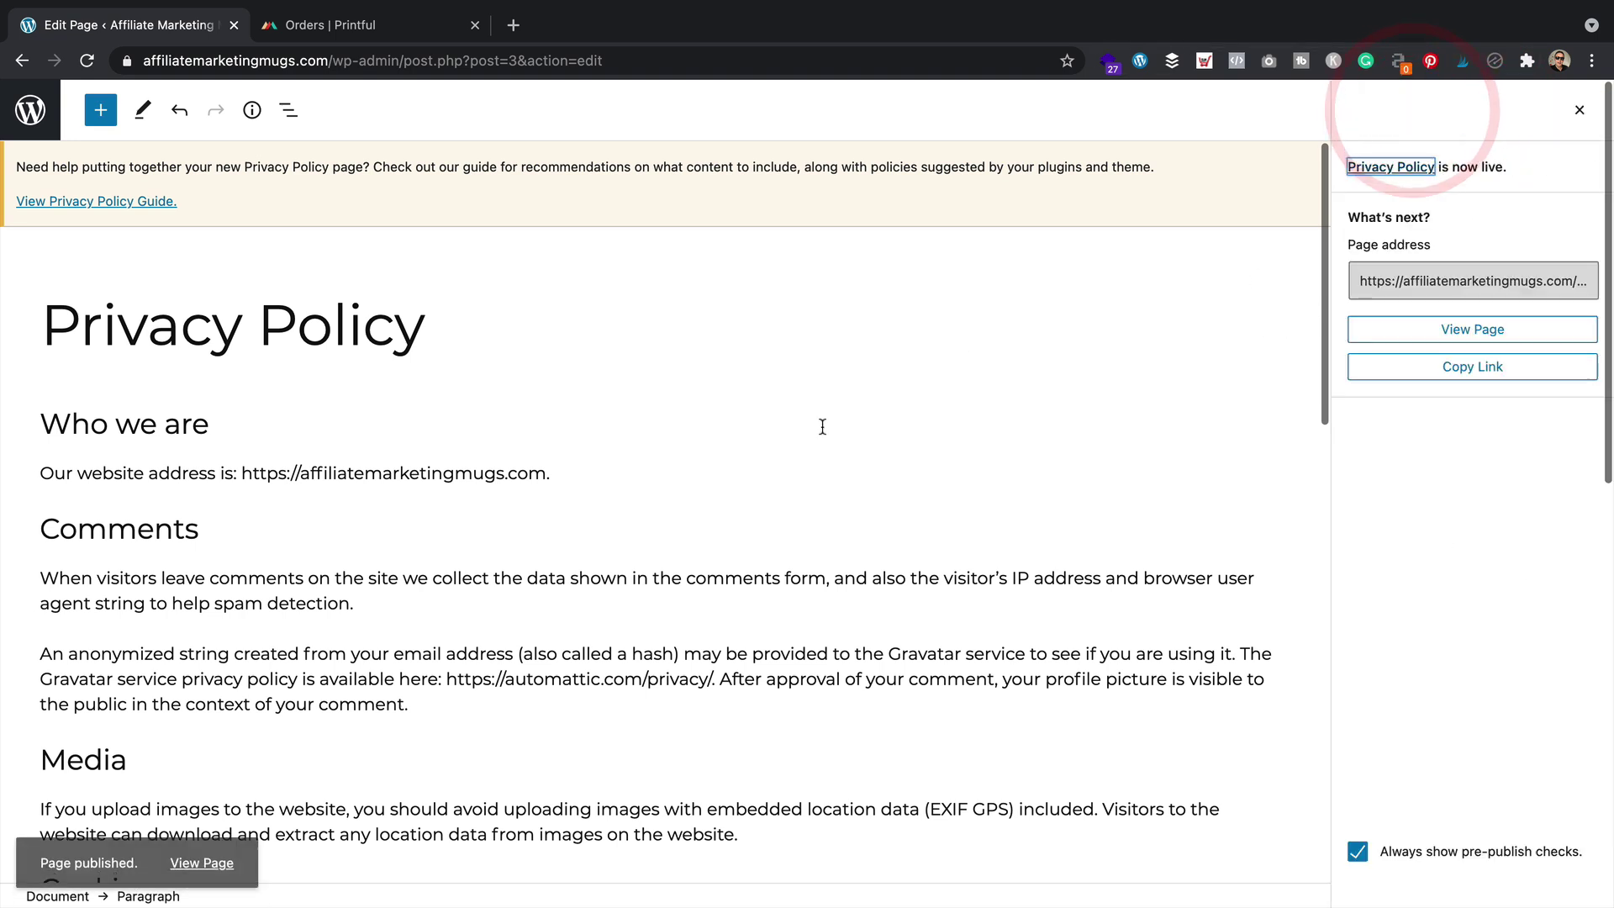
click(203, 842)
scroll(673, 435, down, 15)
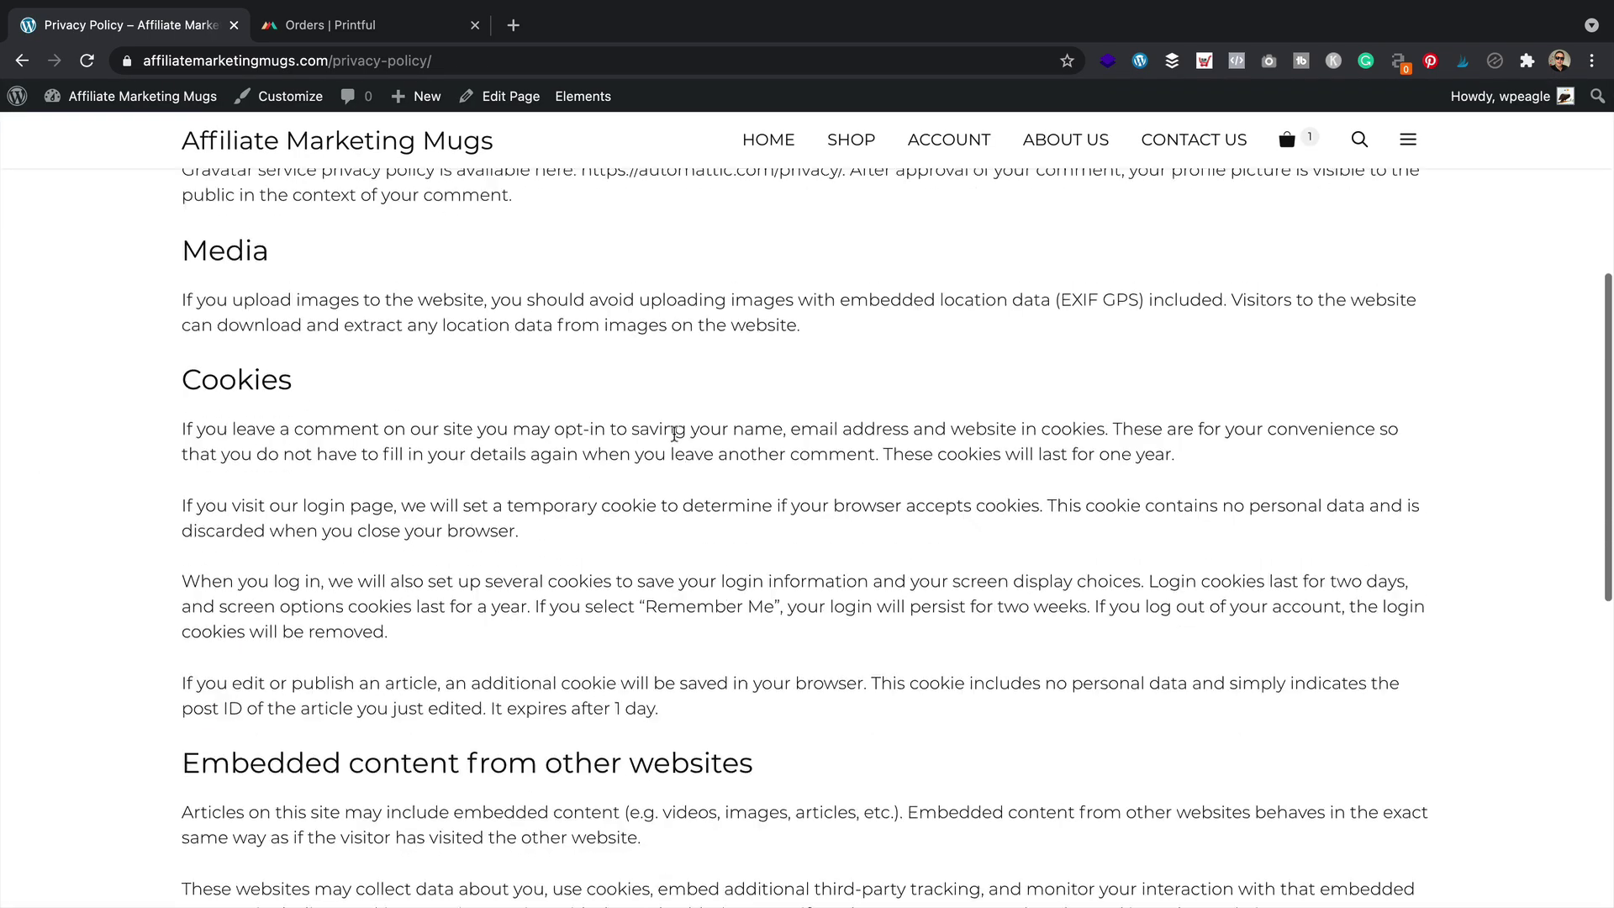
scroll(674, 435, up, 15)
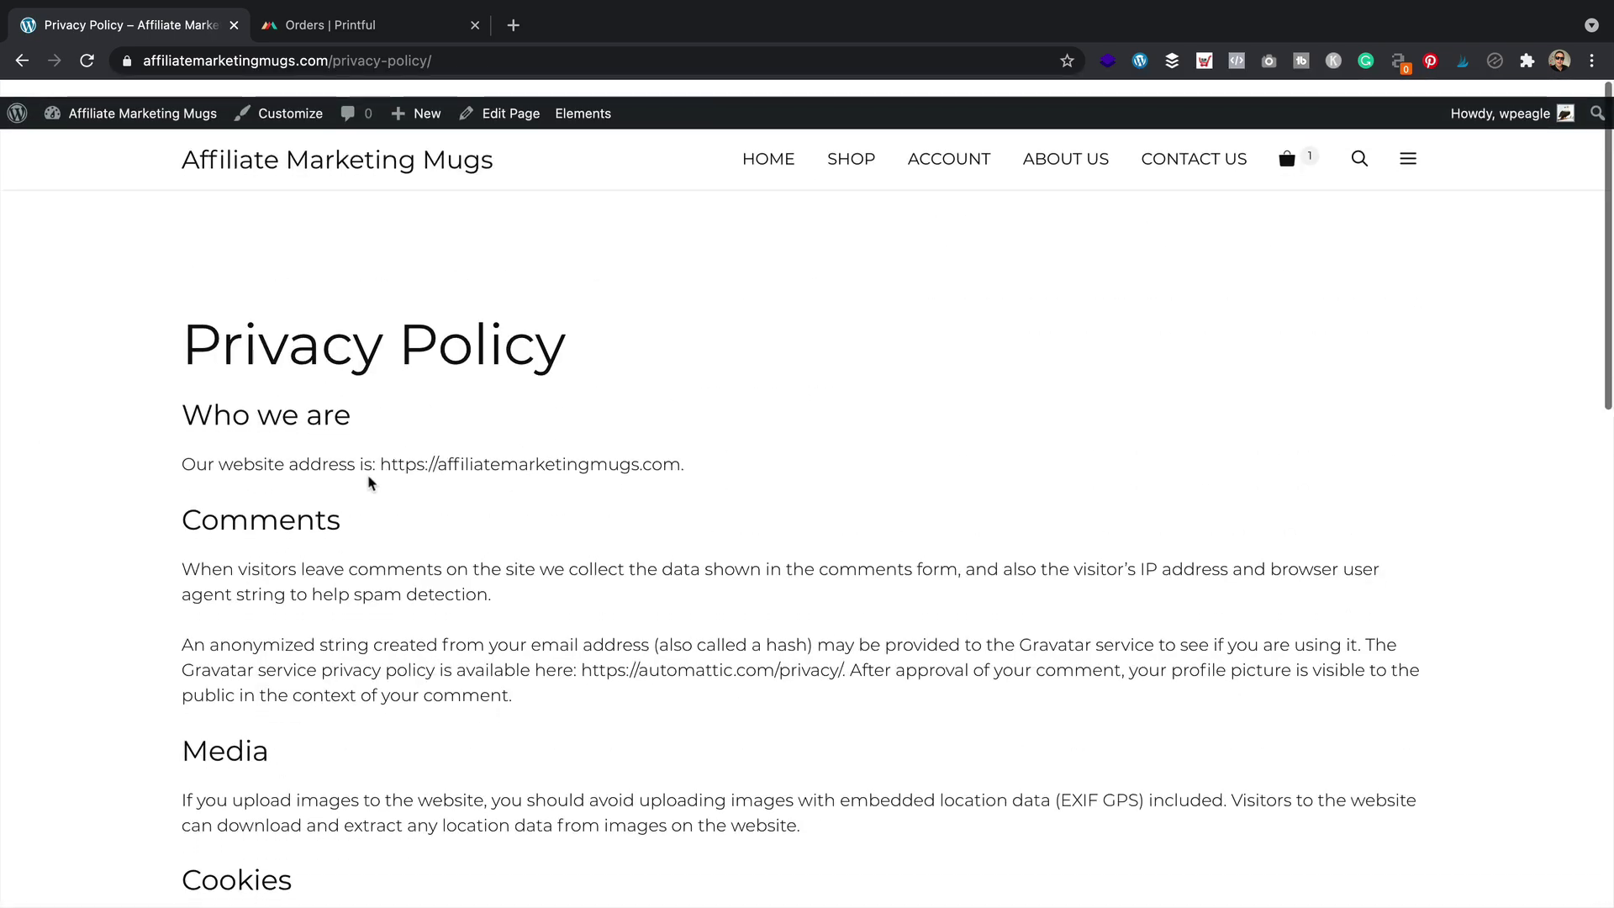
mouse_move(126, 99)
click(85, 220)
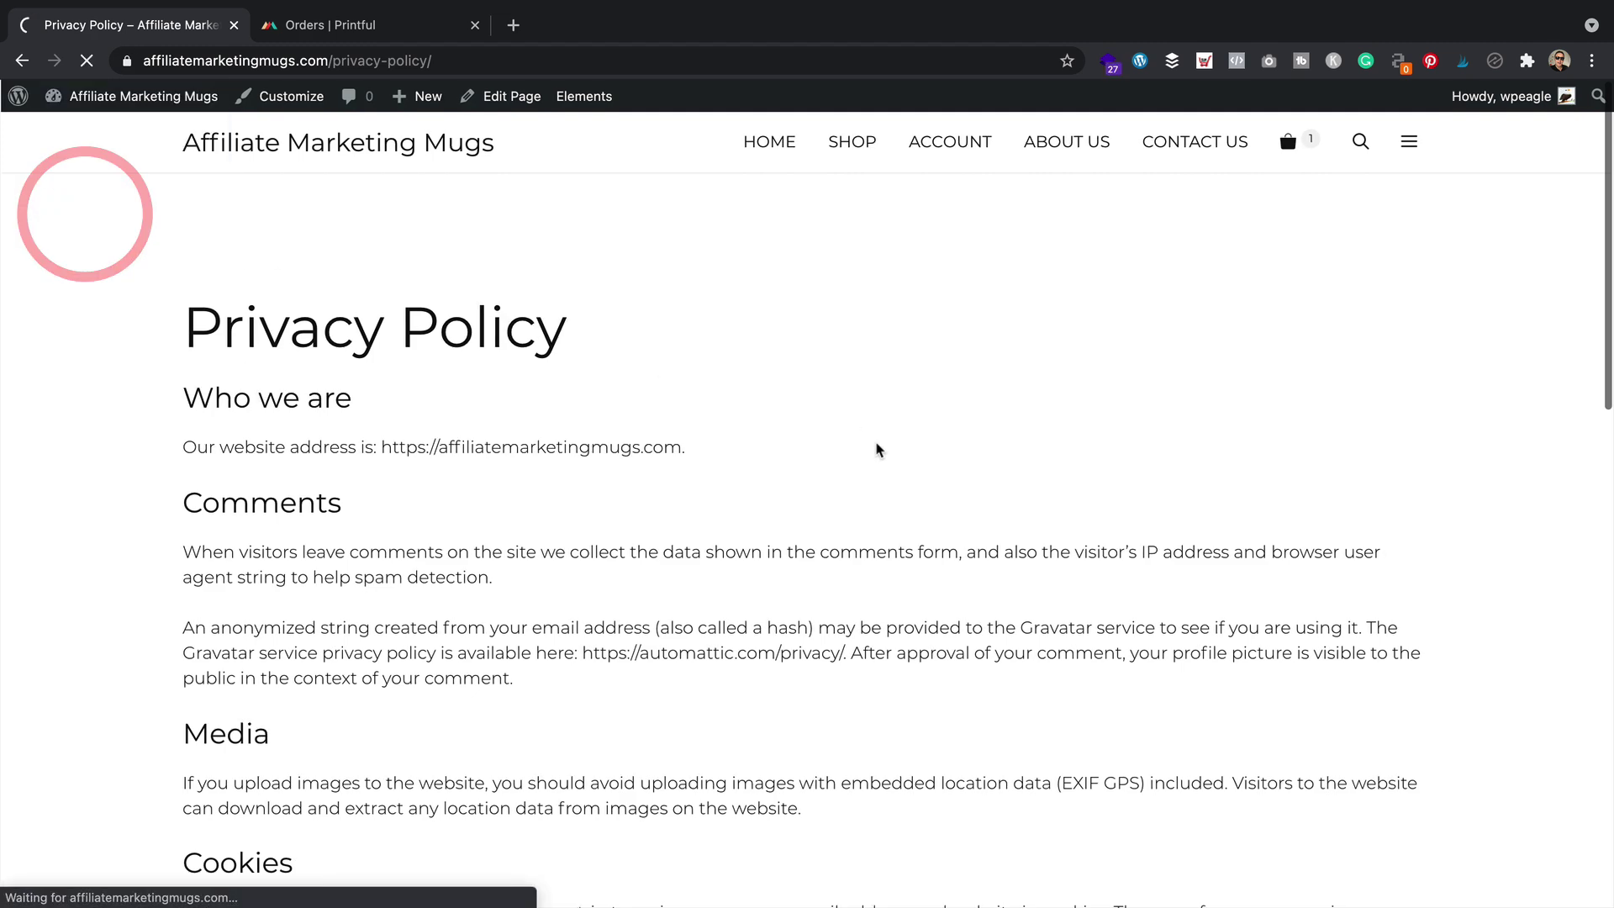
Create a new menu named Secondary, assigned to the Secondary Menu location
scroll(815, 429, down, 1)
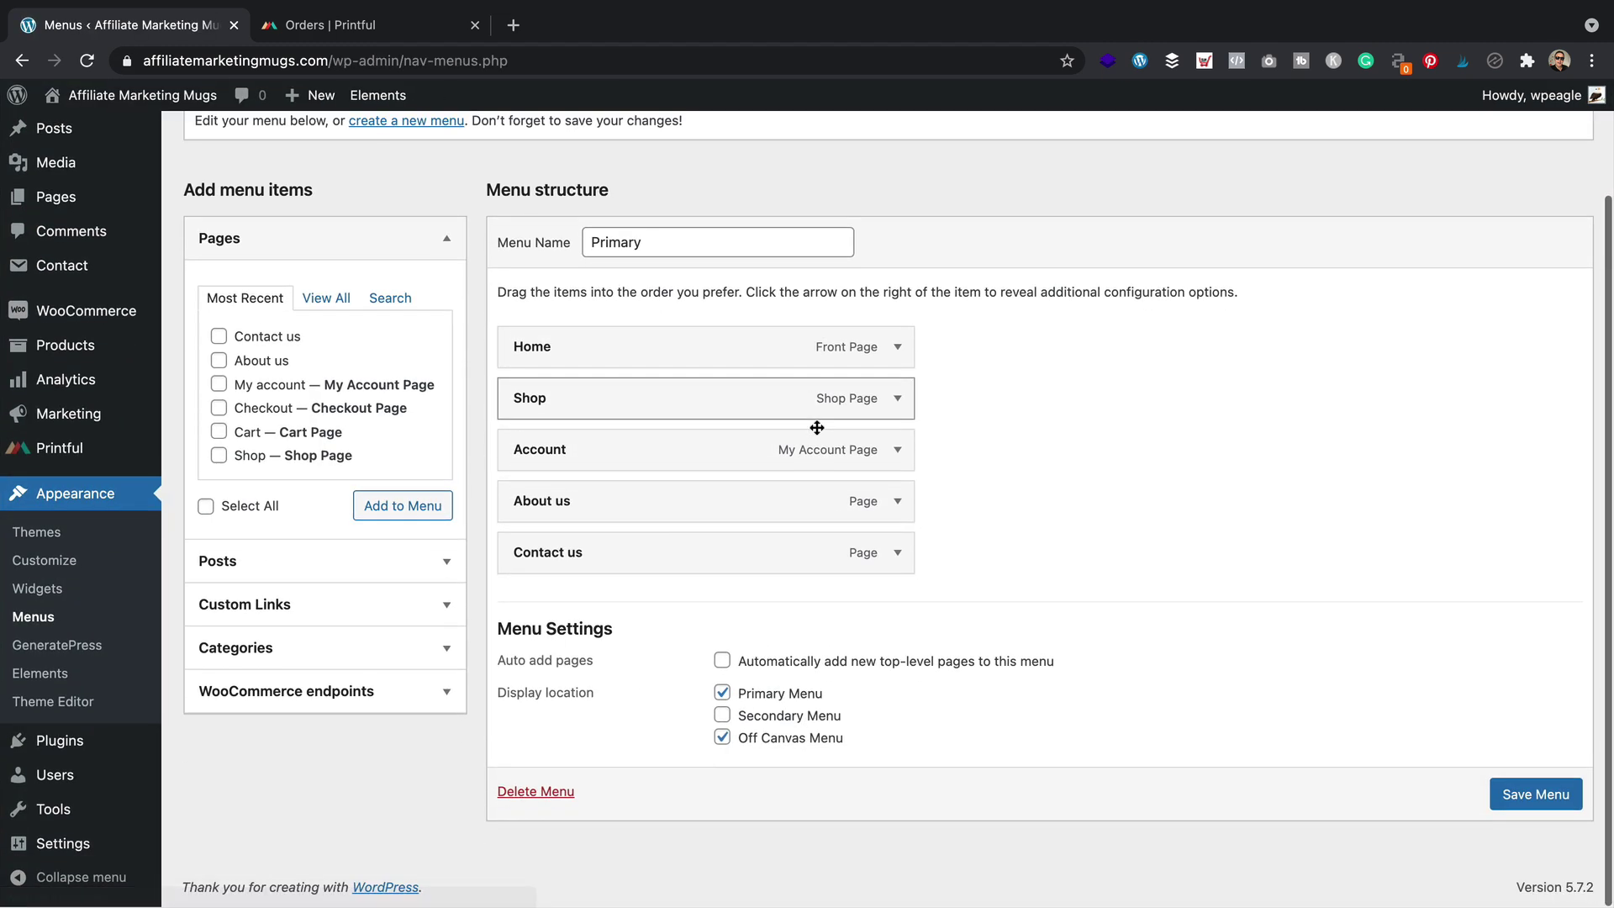
scroll(664, 287, up, 1)
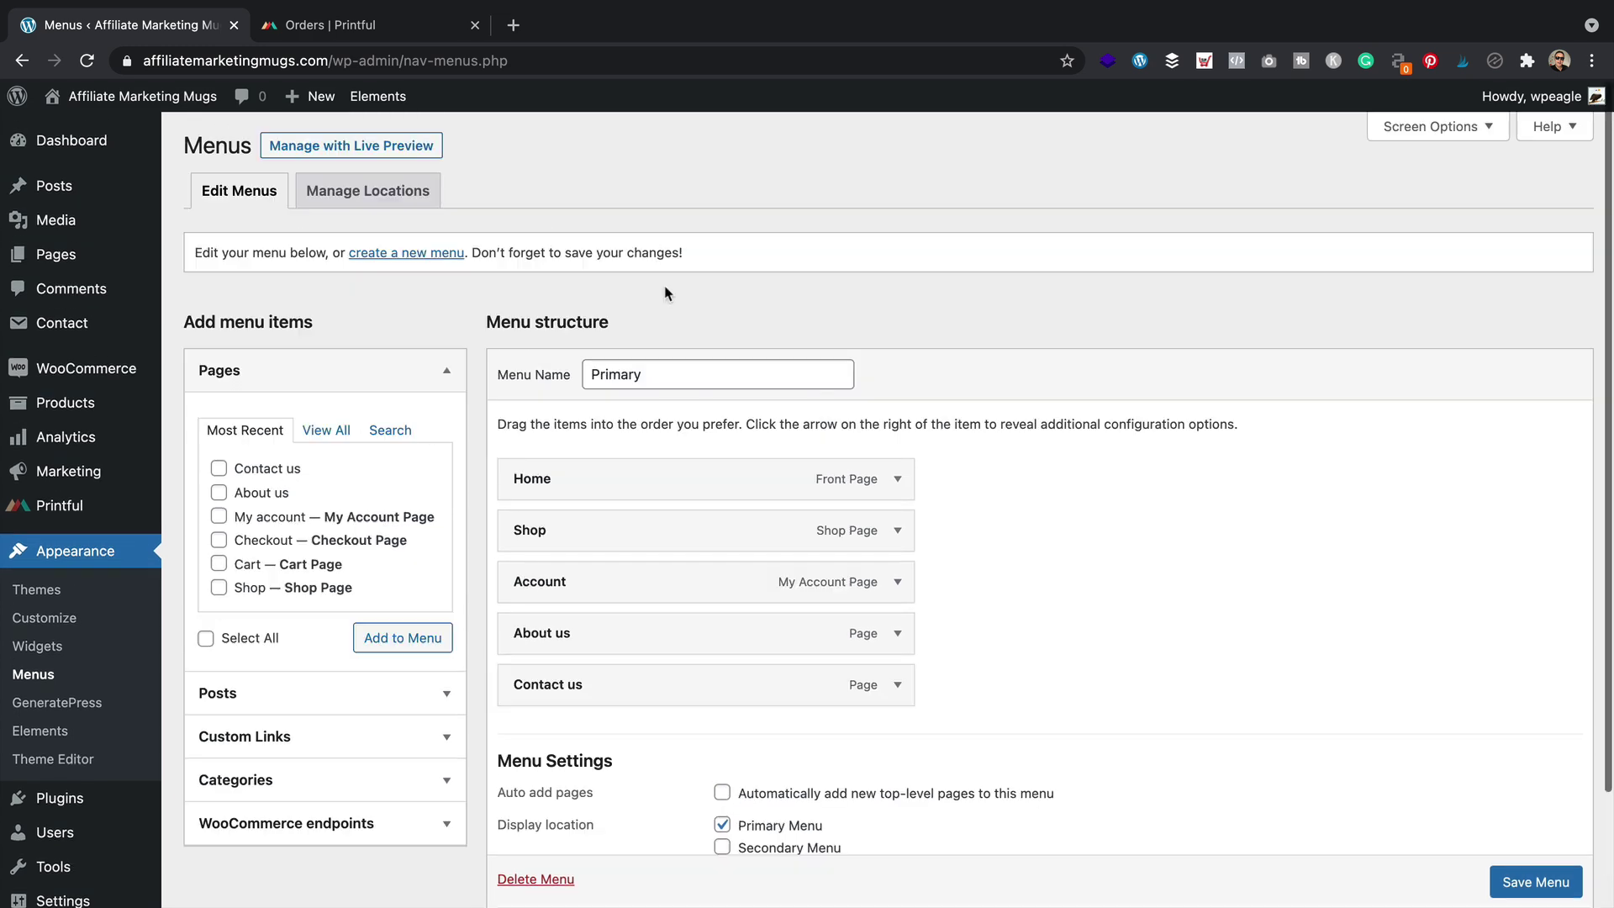
click(419, 260)
click(685, 380)
text(Seconda)
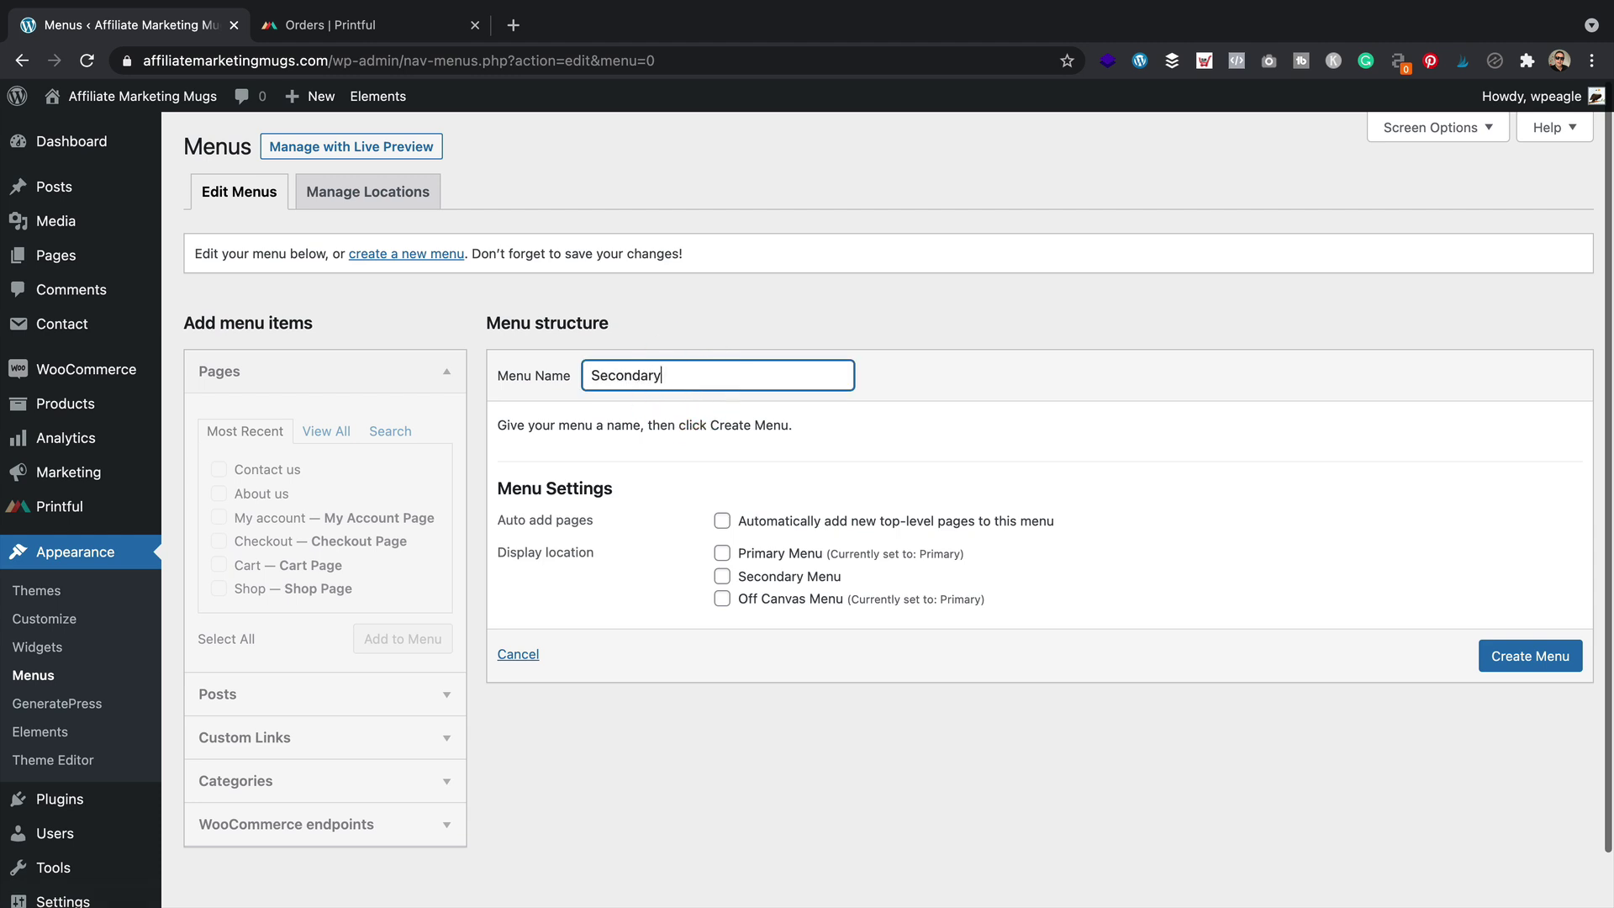
text(ry)
click(722, 577)
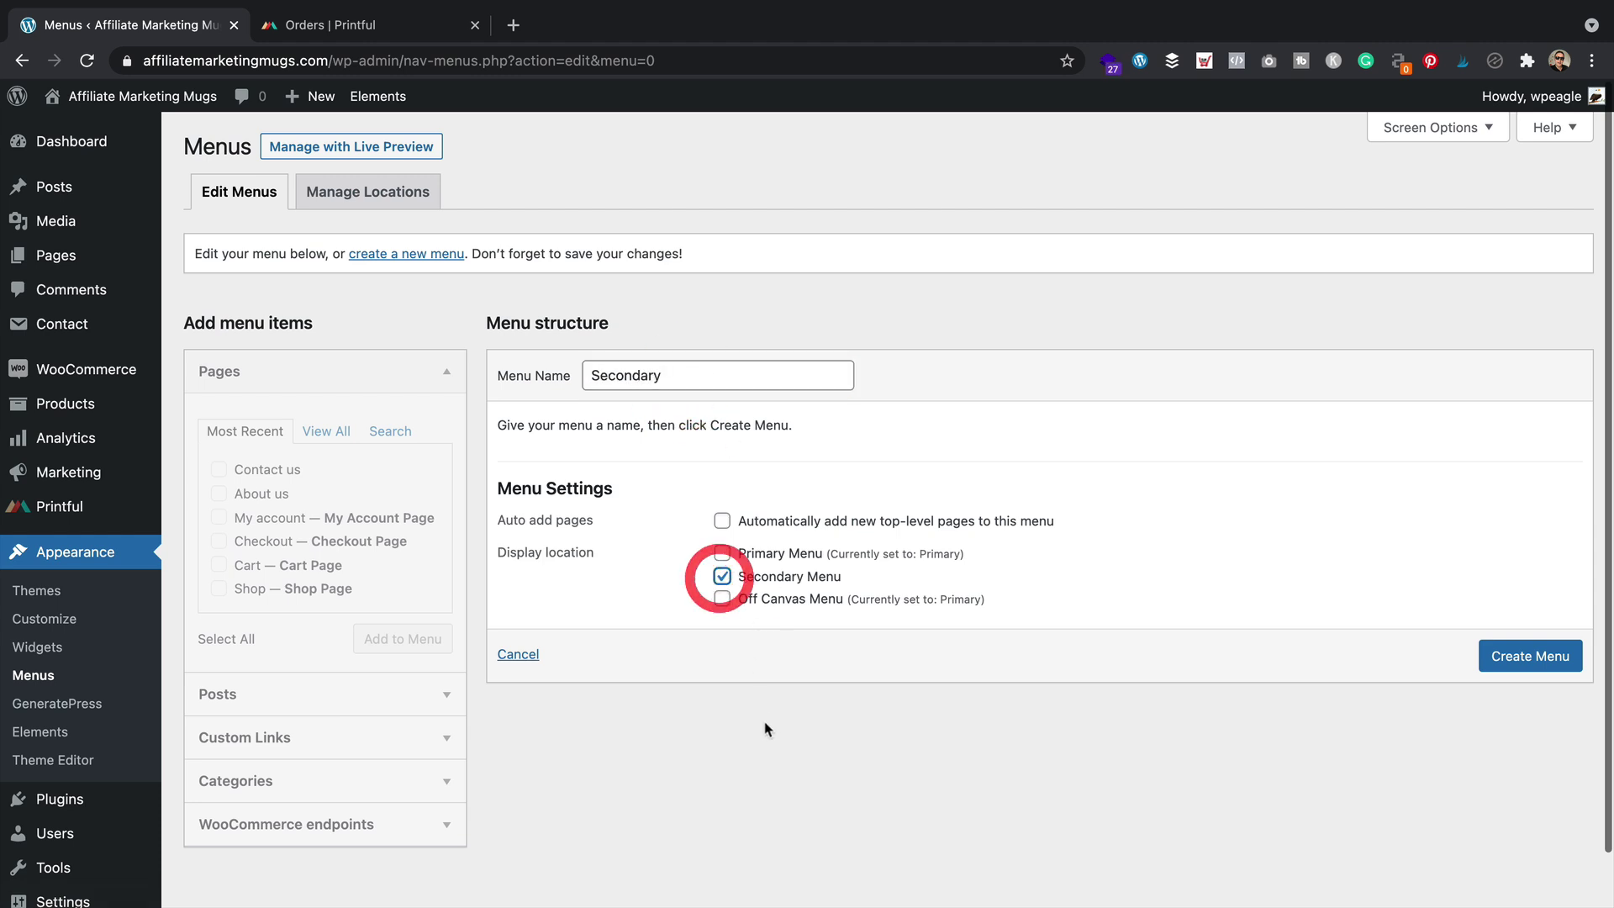
click(1544, 654)
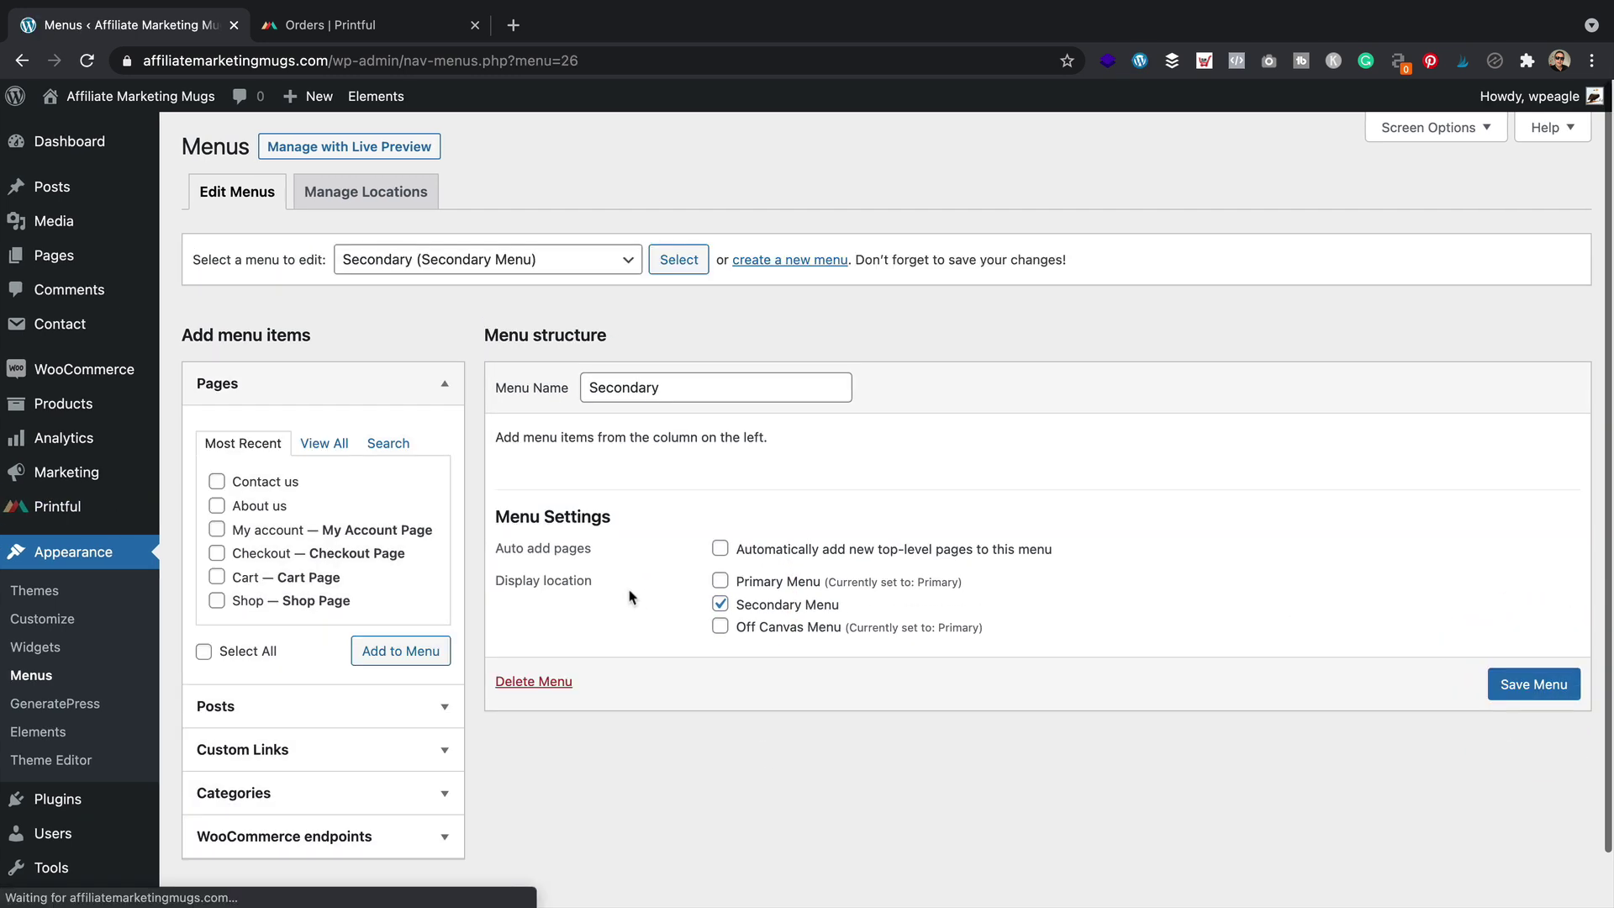
Add the Privacy Policy page to the Secondary menu, save it, and view the storefront
scroll(330, 451, down, 1)
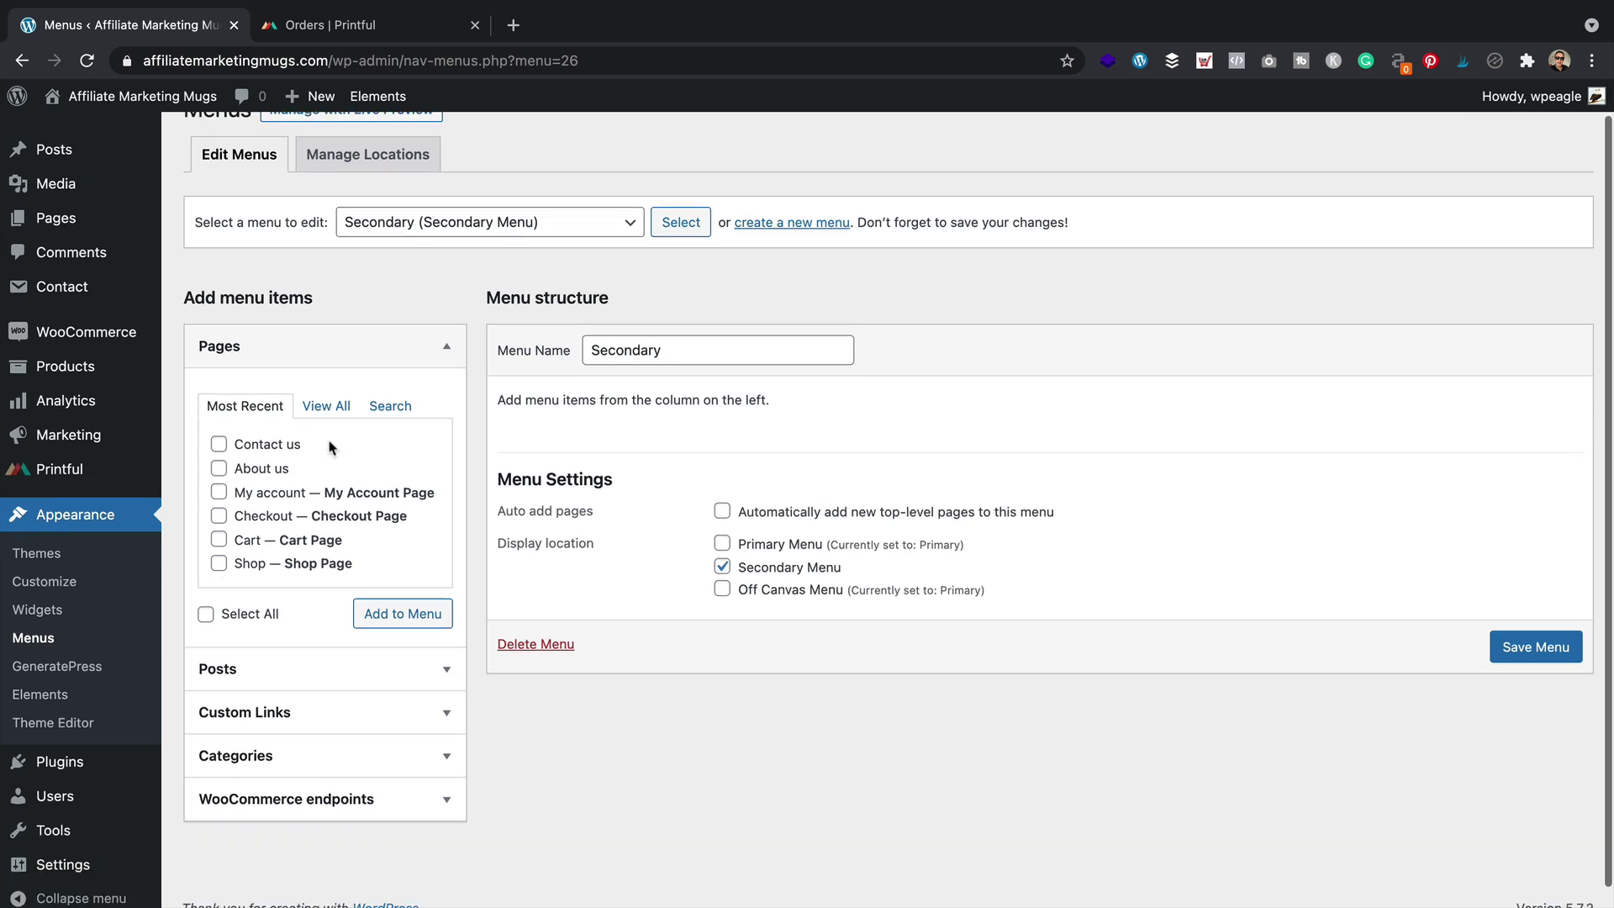
click(327, 406)
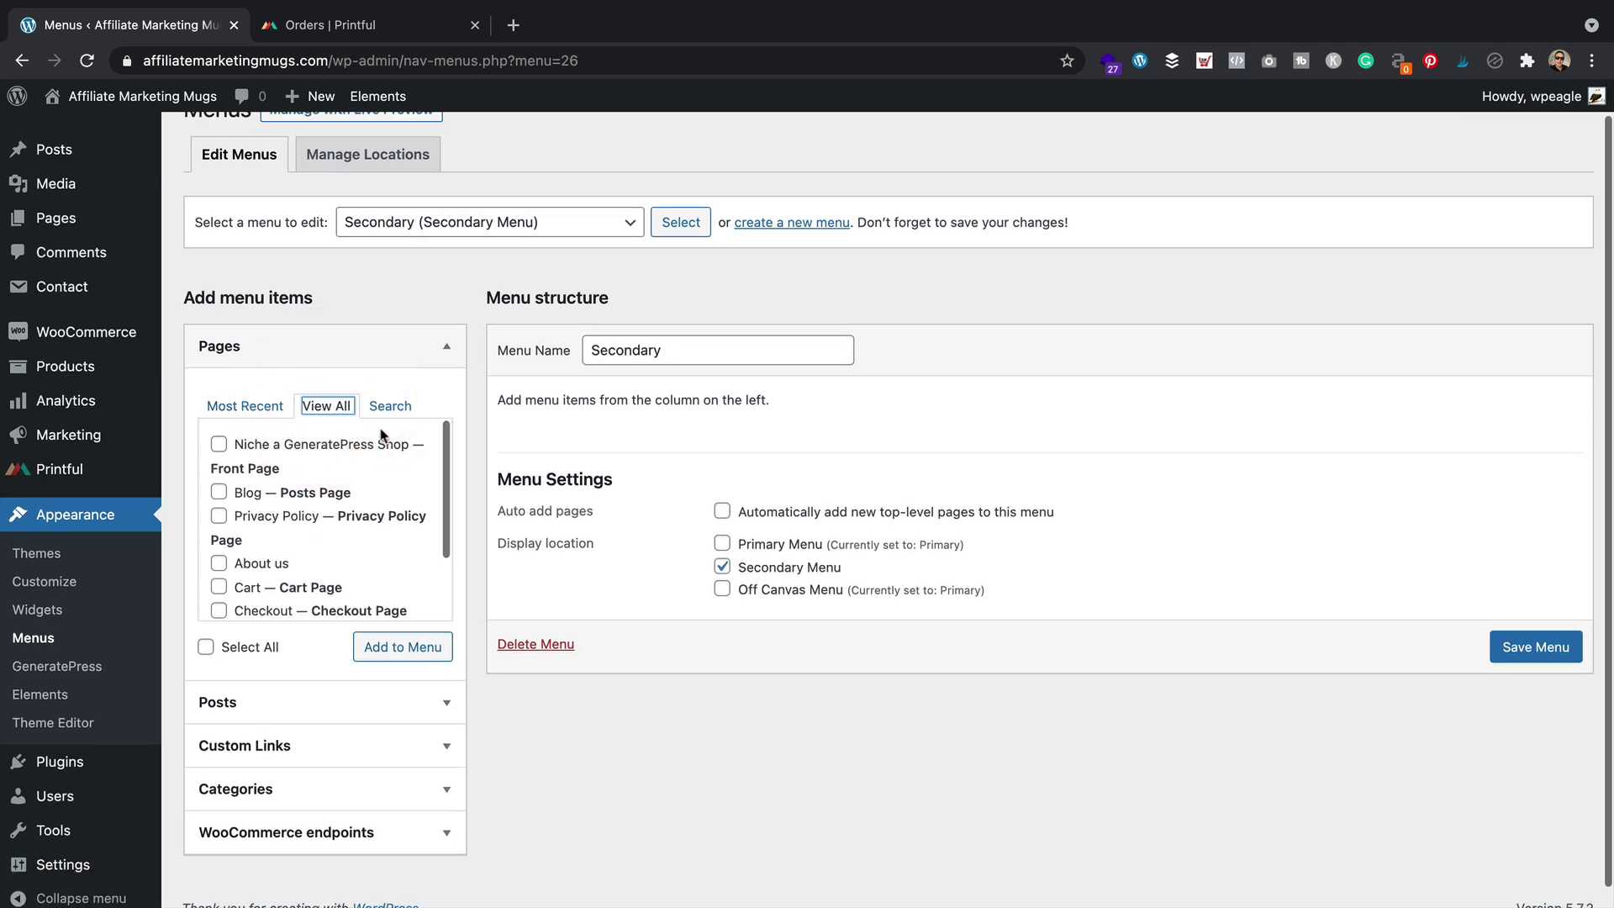
click(219, 516)
click(409, 645)
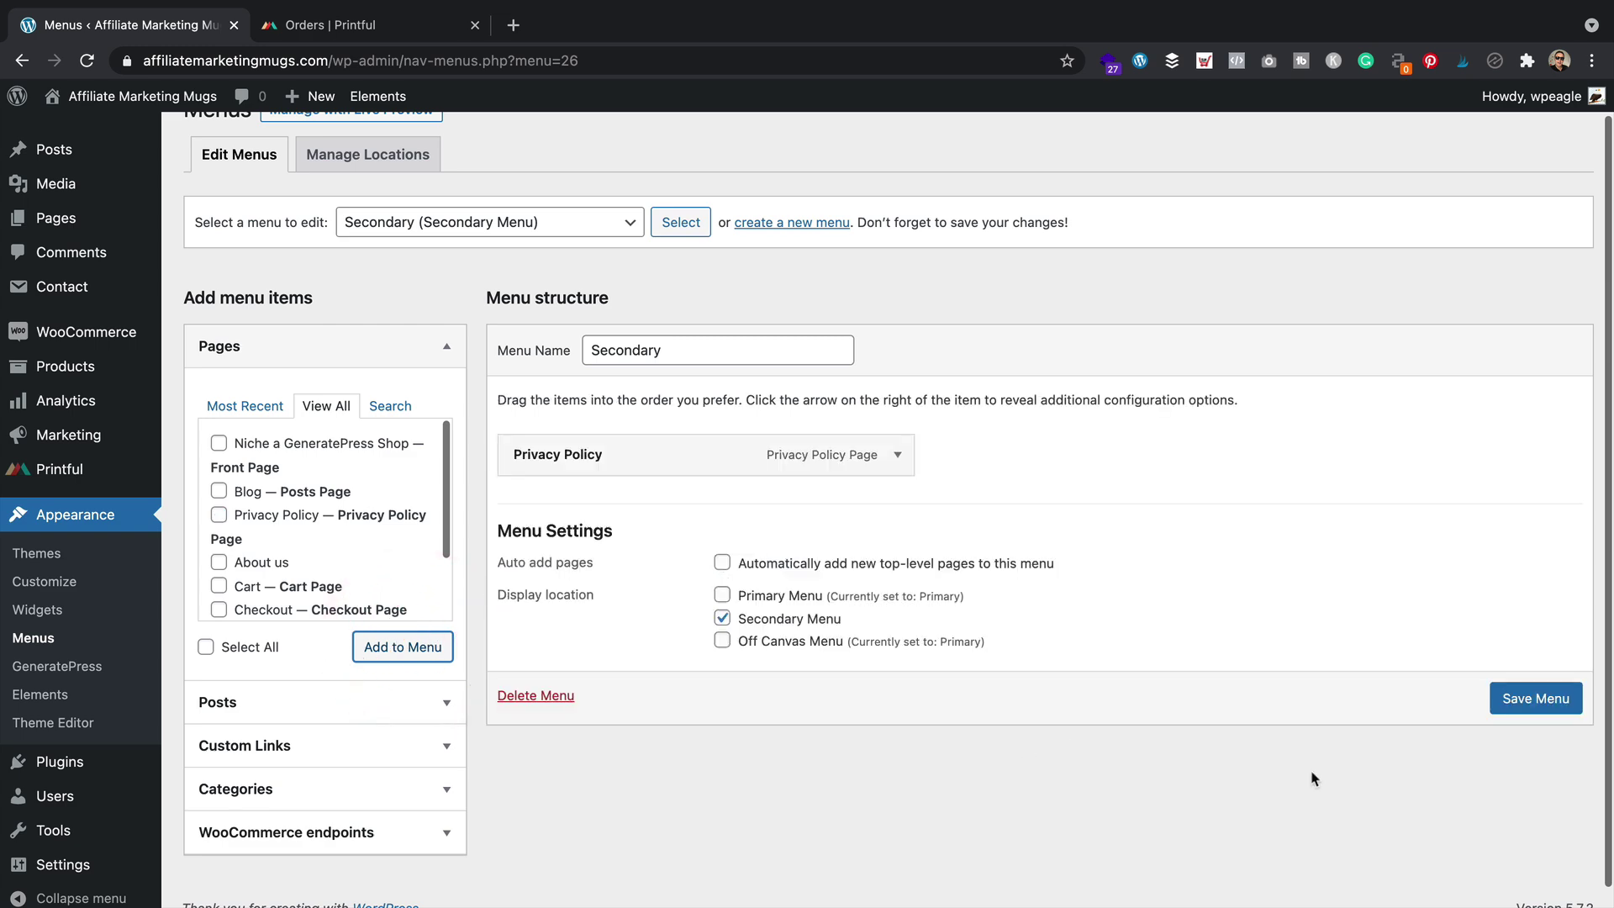
click(1535, 698)
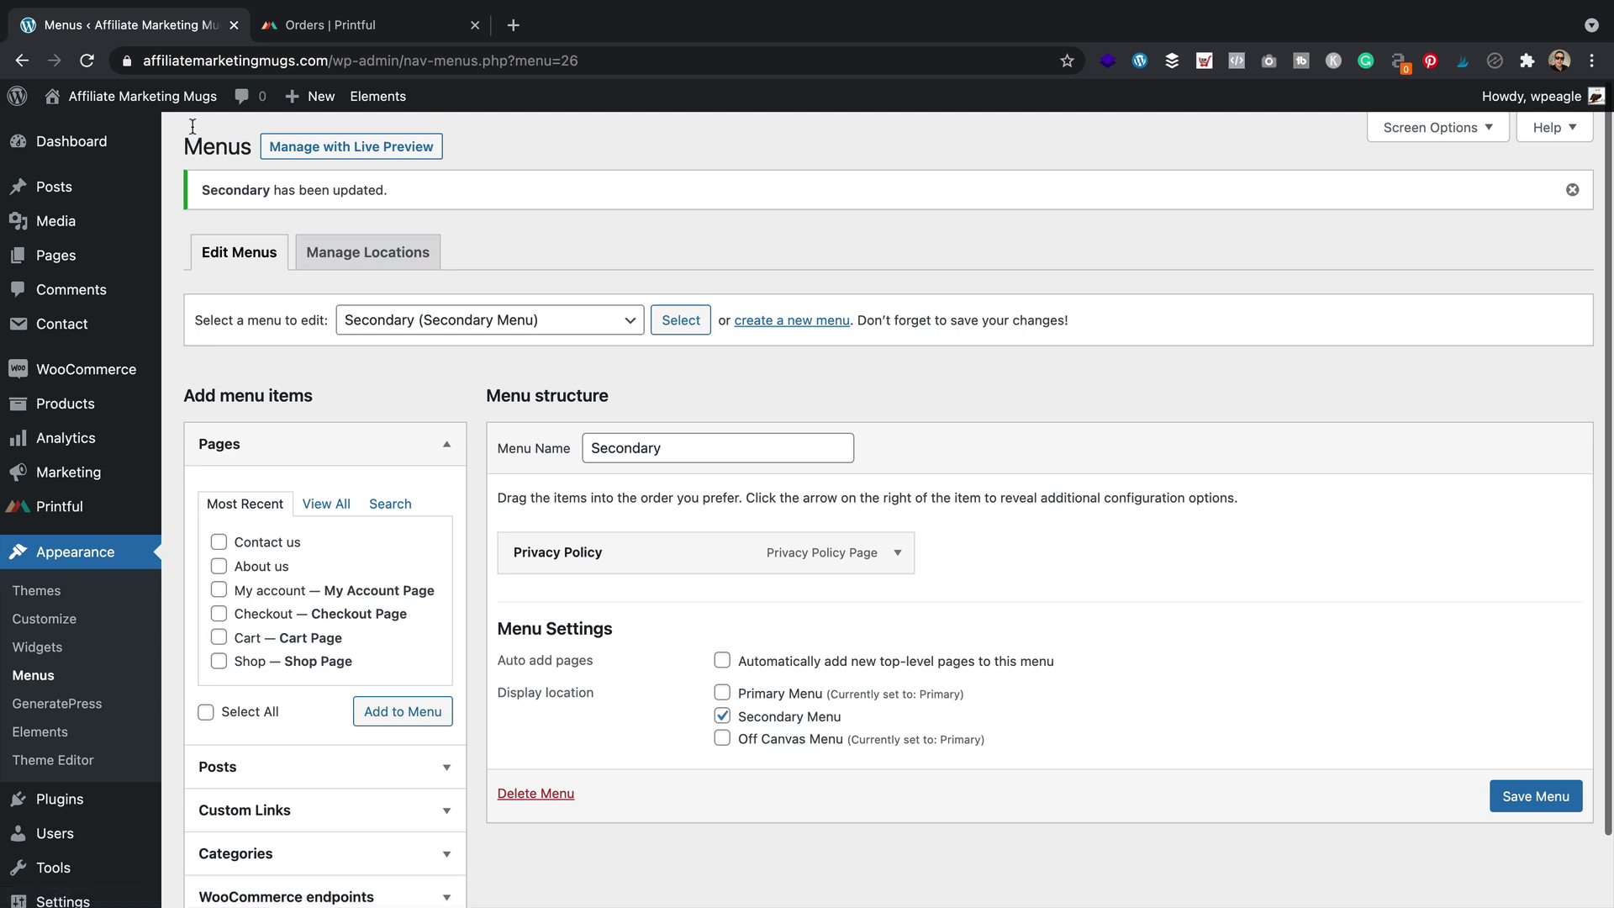
mouse_move(126, 96)
click(140, 129)
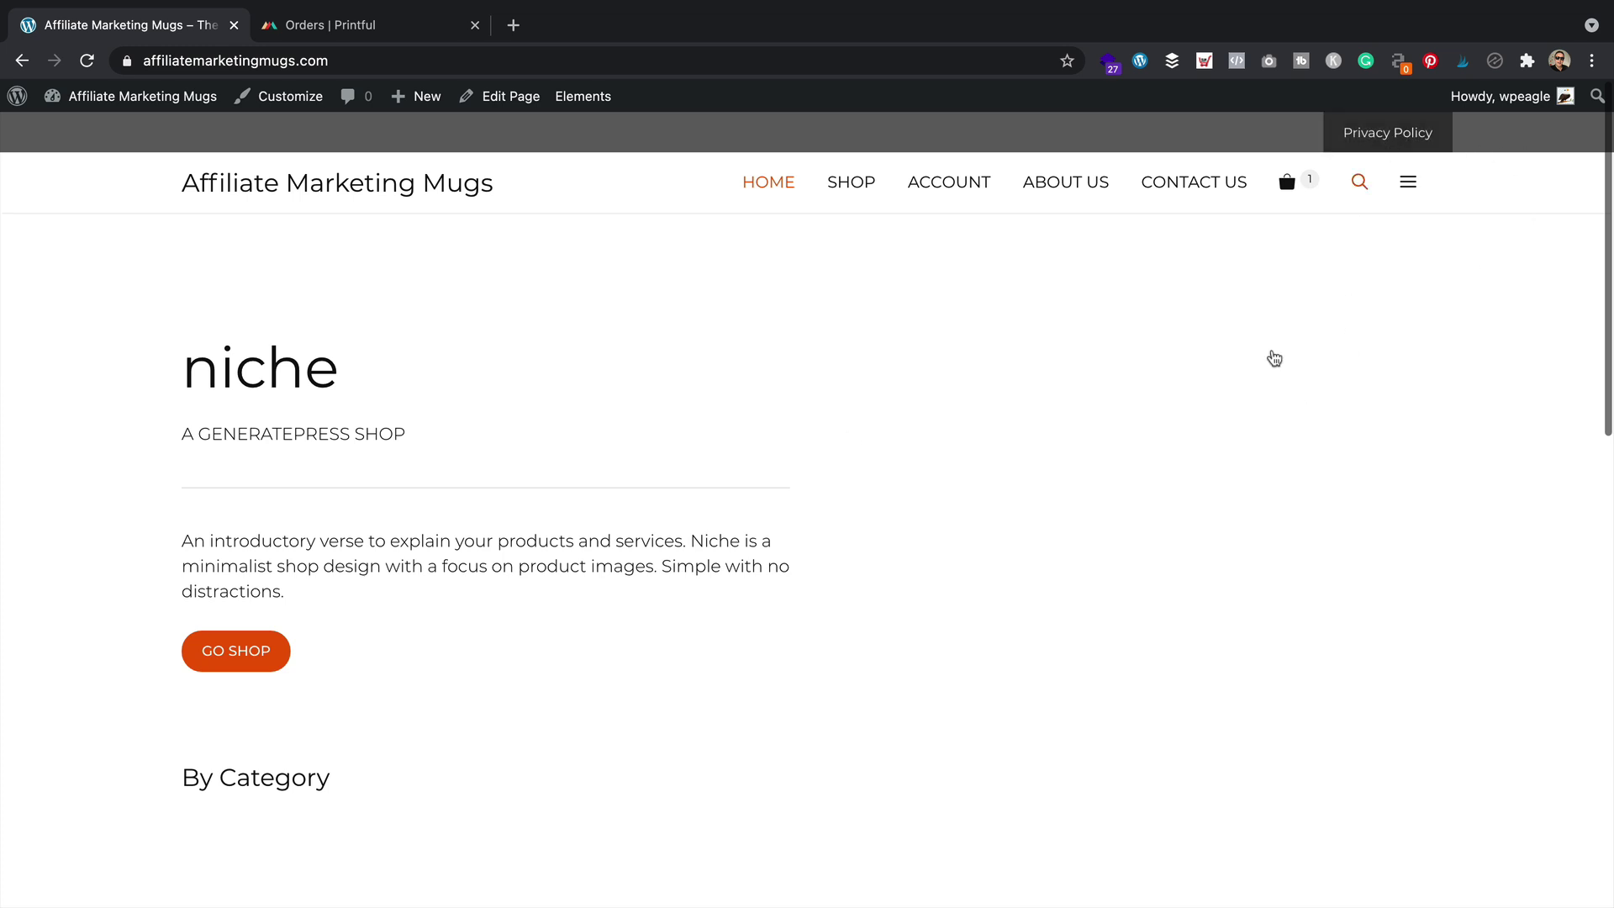
Scroll the storefront homepage to check the Privacy Policy link in the top bar and footer
scroll(1260, 344, down, 10)
scroll(1258, 344, up, 10)
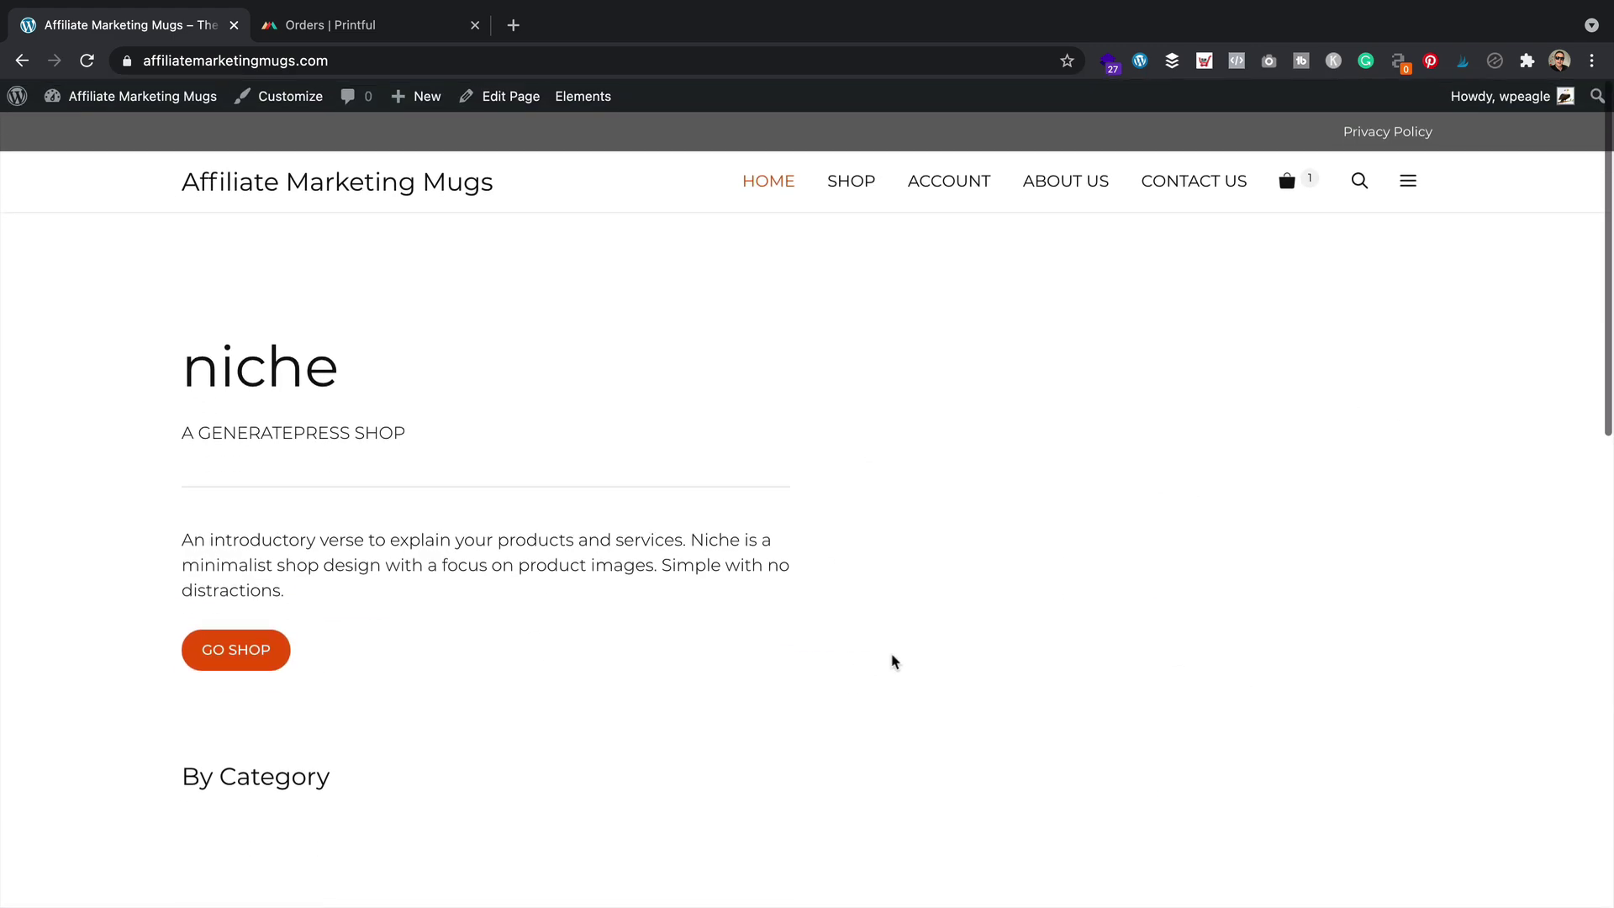
scroll(963, 266, down, 6)
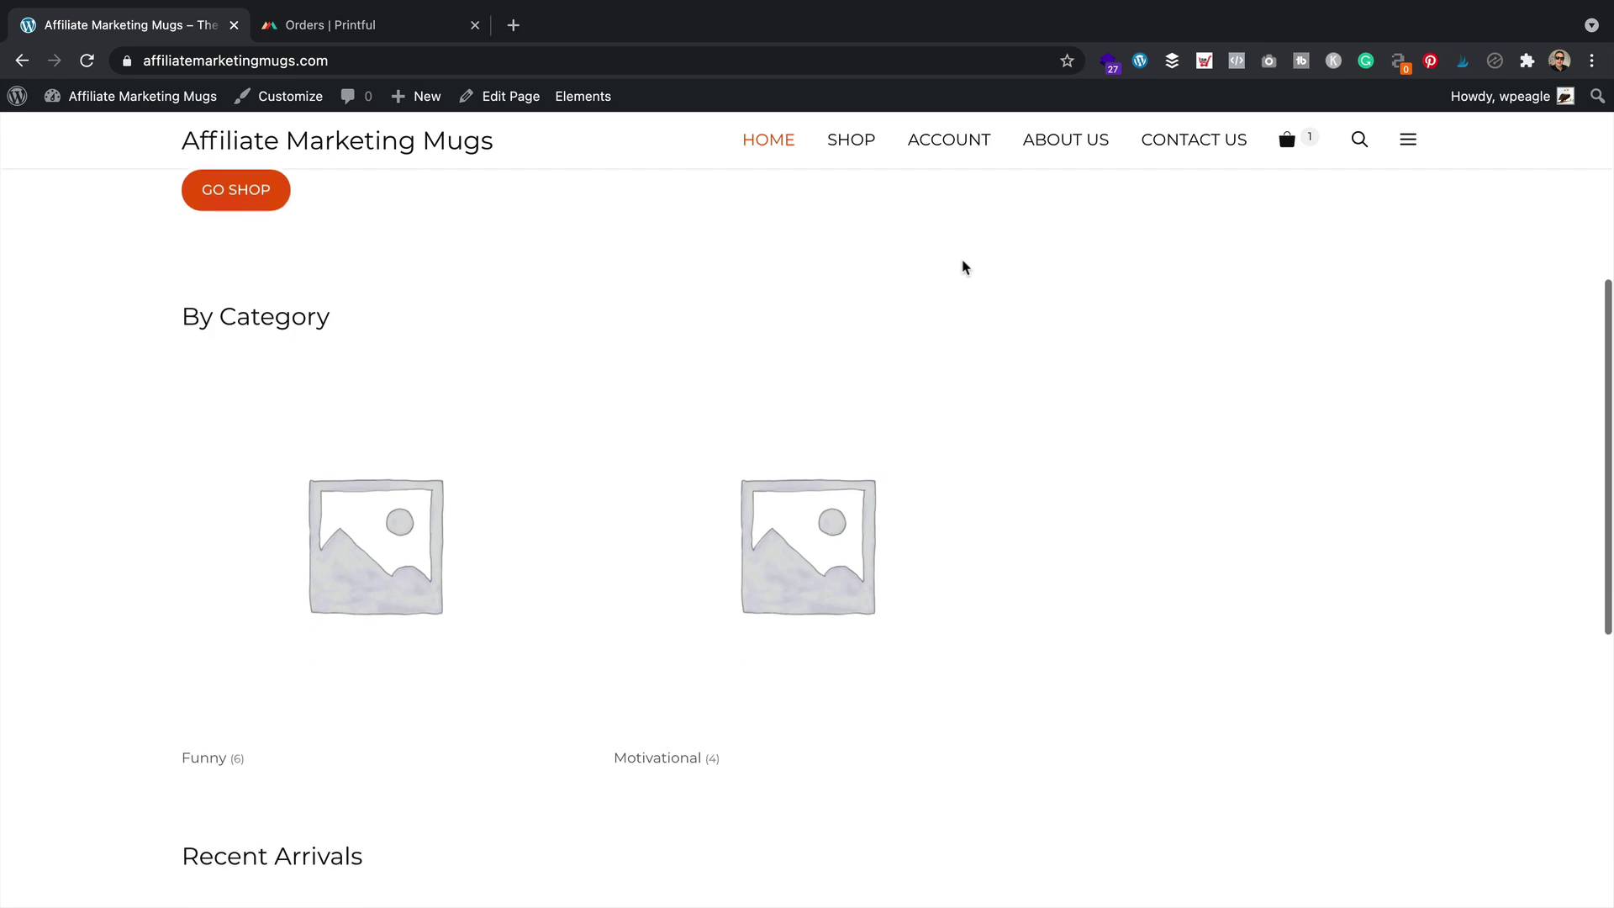
scroll(964, 266, up, 5)
scroll(964, 266, up, 2)
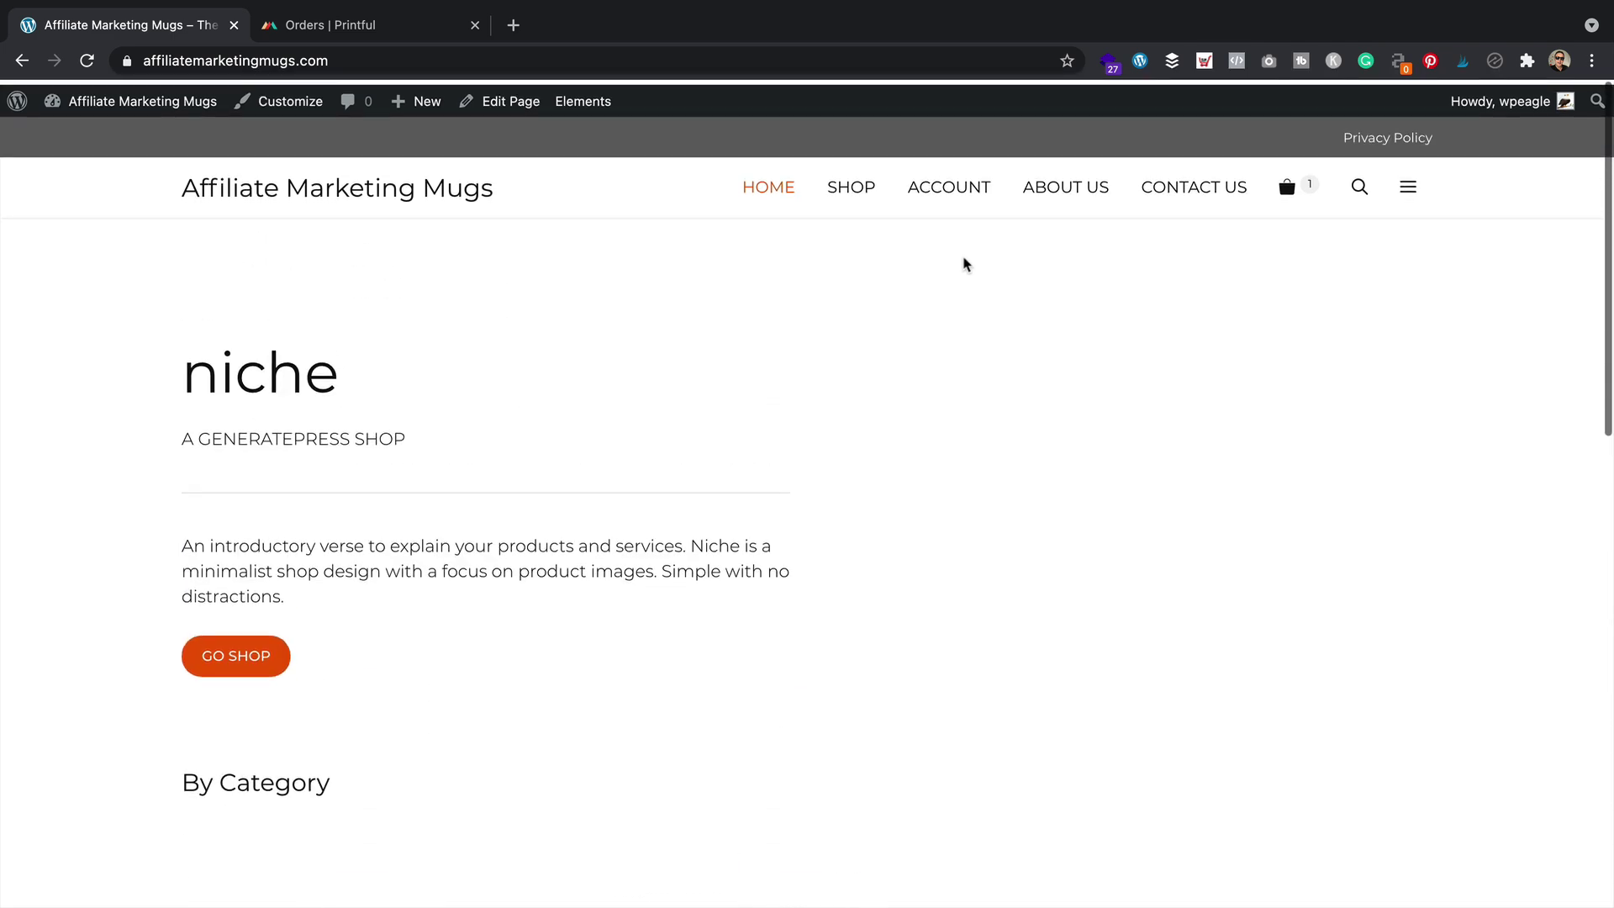
scroll(966, 258, down, 15)
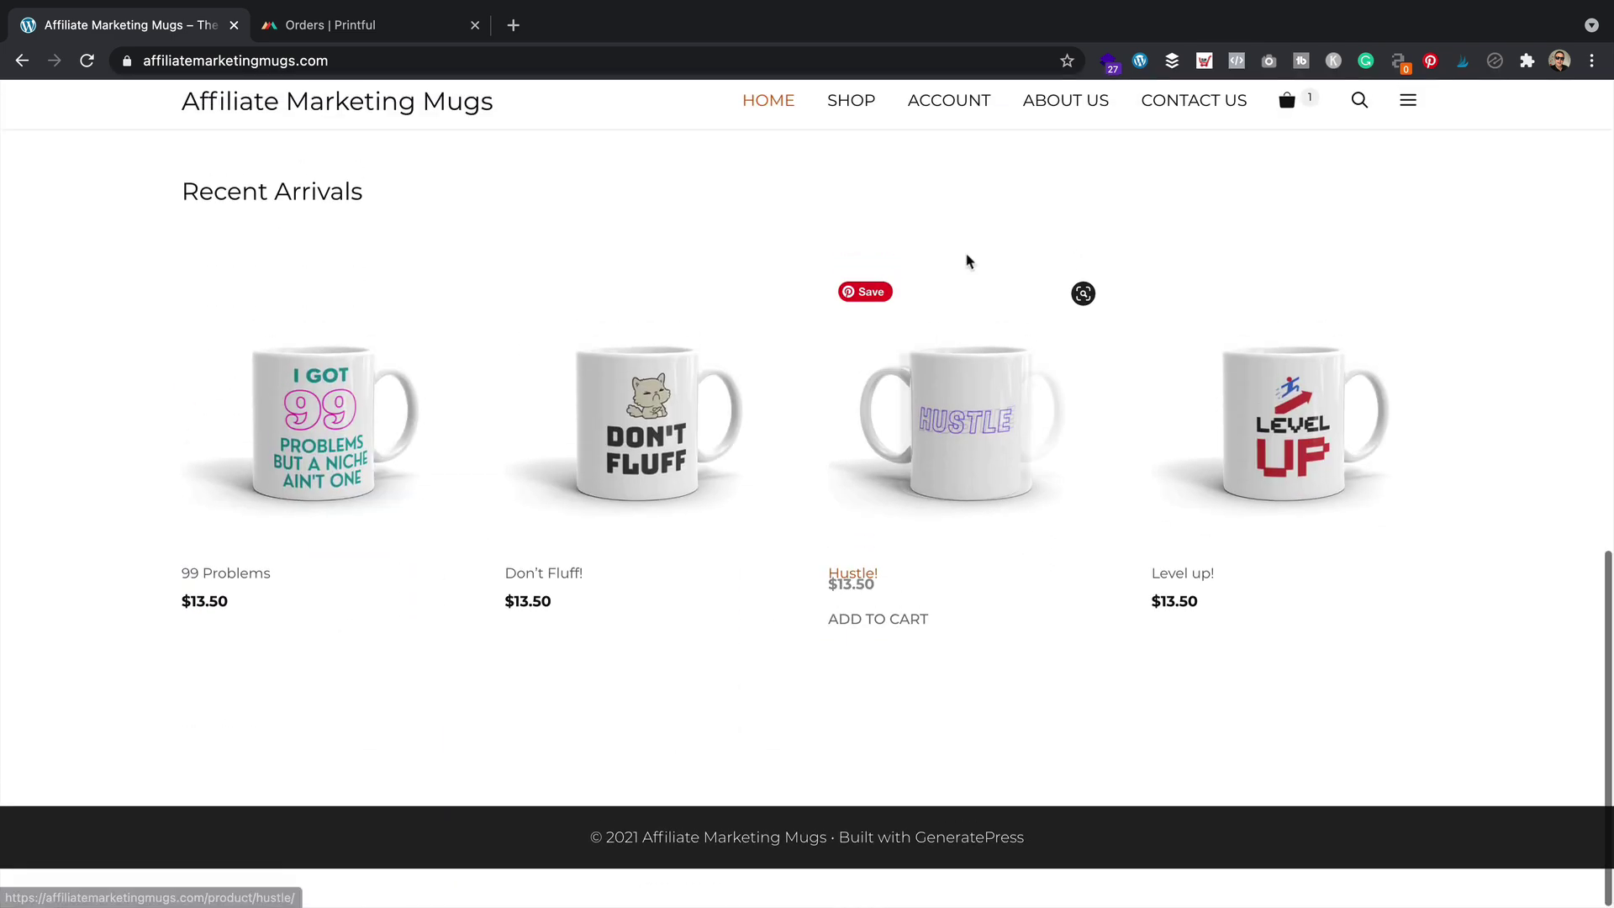
scroll(800, 710, up, 15)
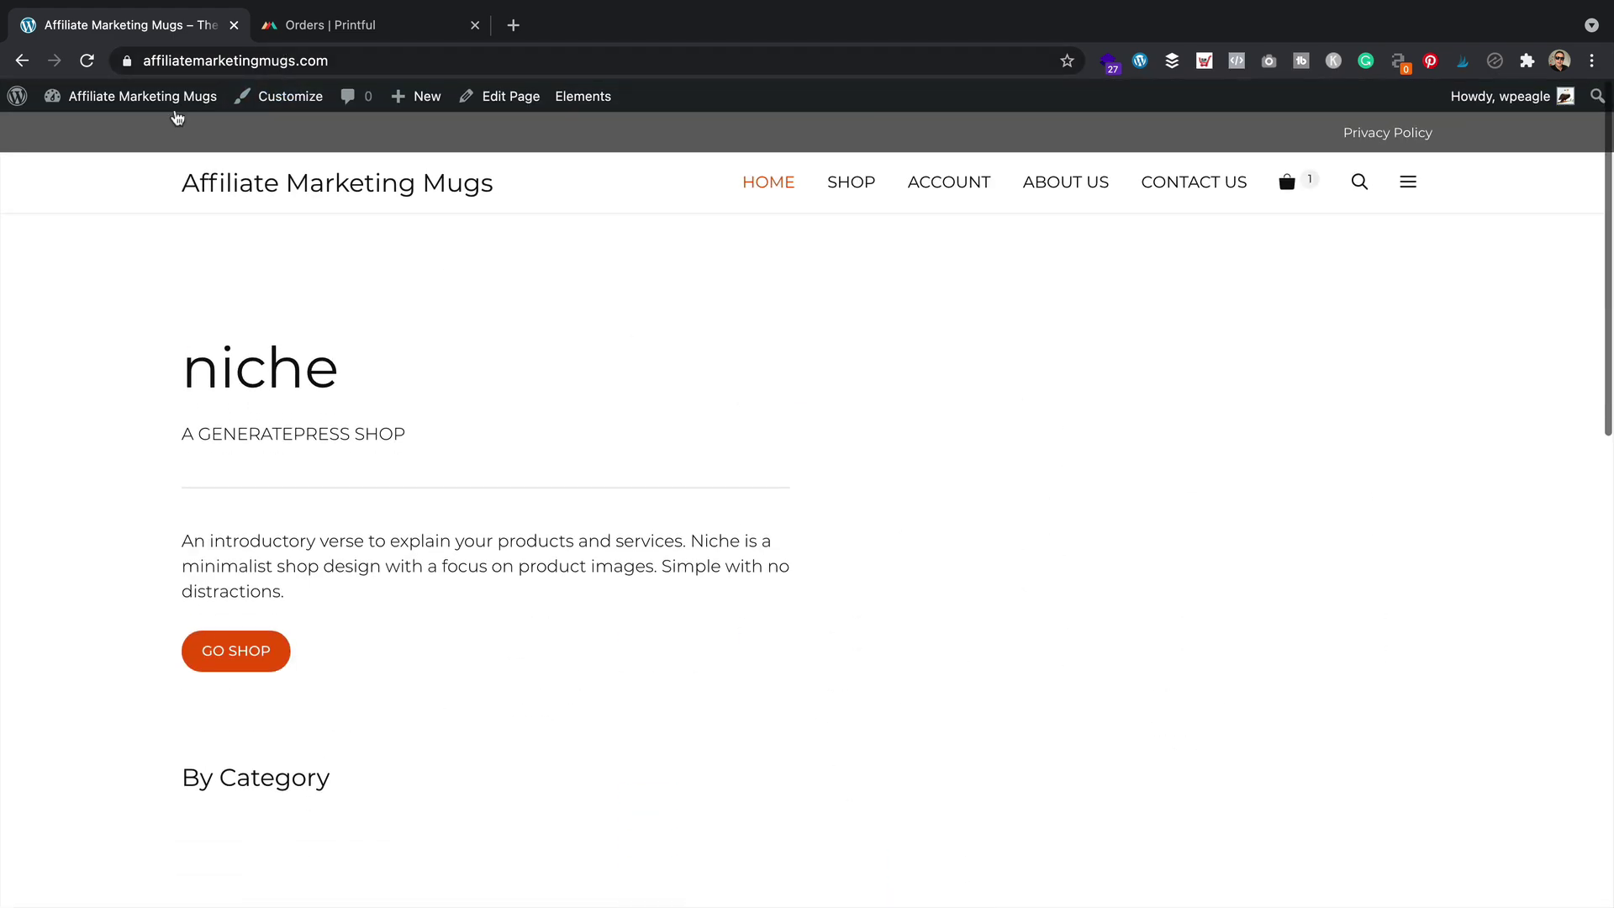
Remove the Secondary menu from the Secondary Menu location, re-save it, and go to Widgets
mouse_move(168, 103)
click(111, 206)
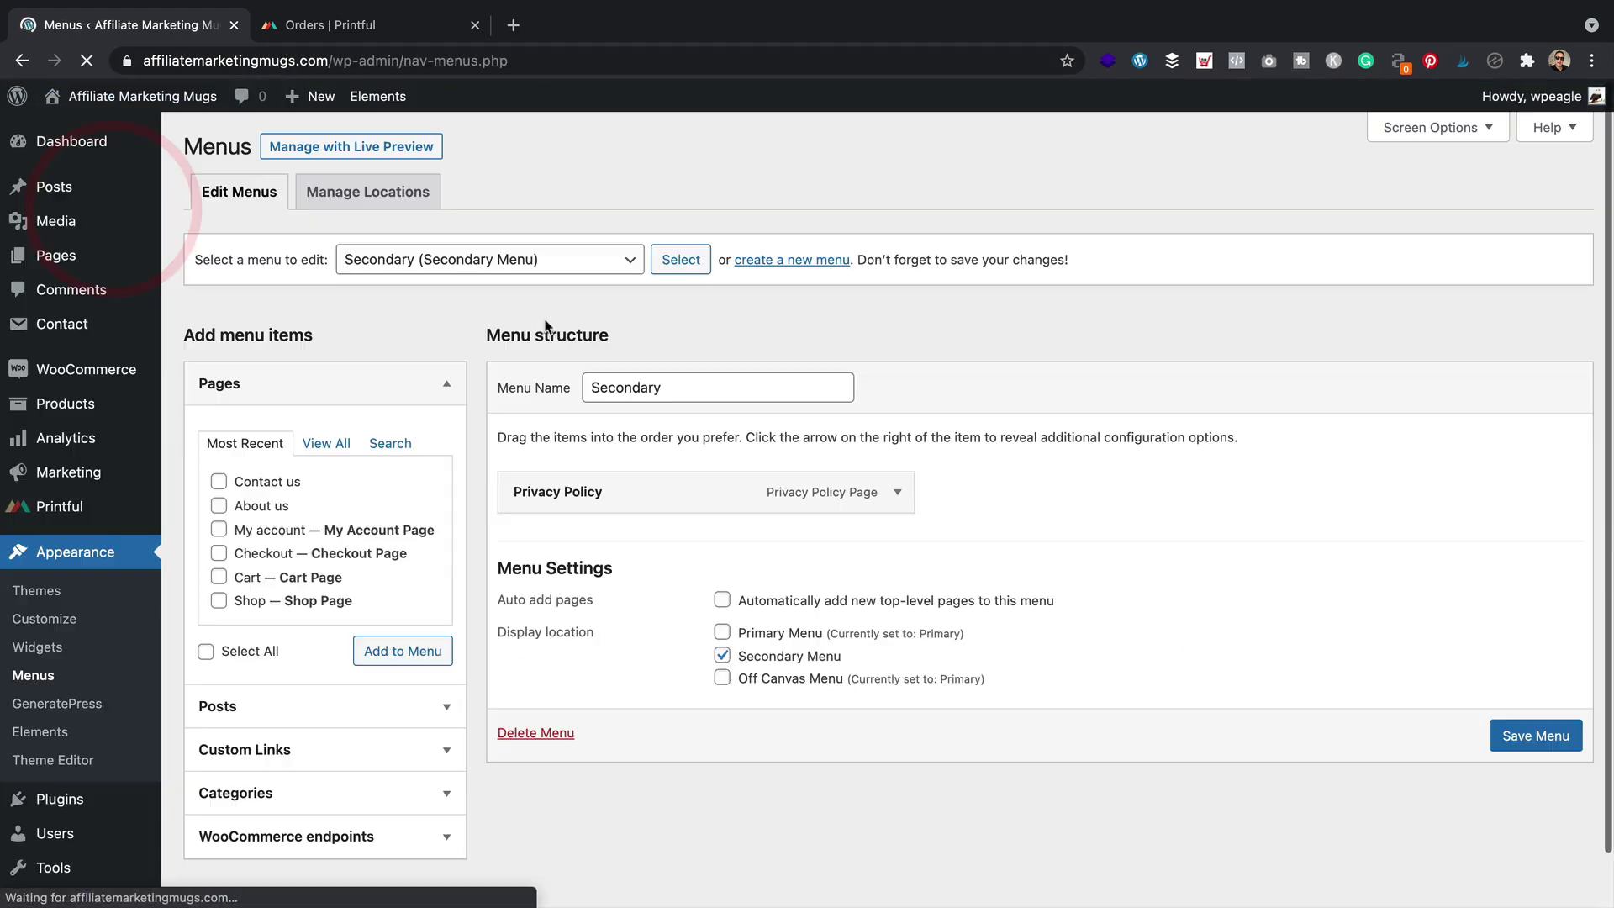
click(722, 657)
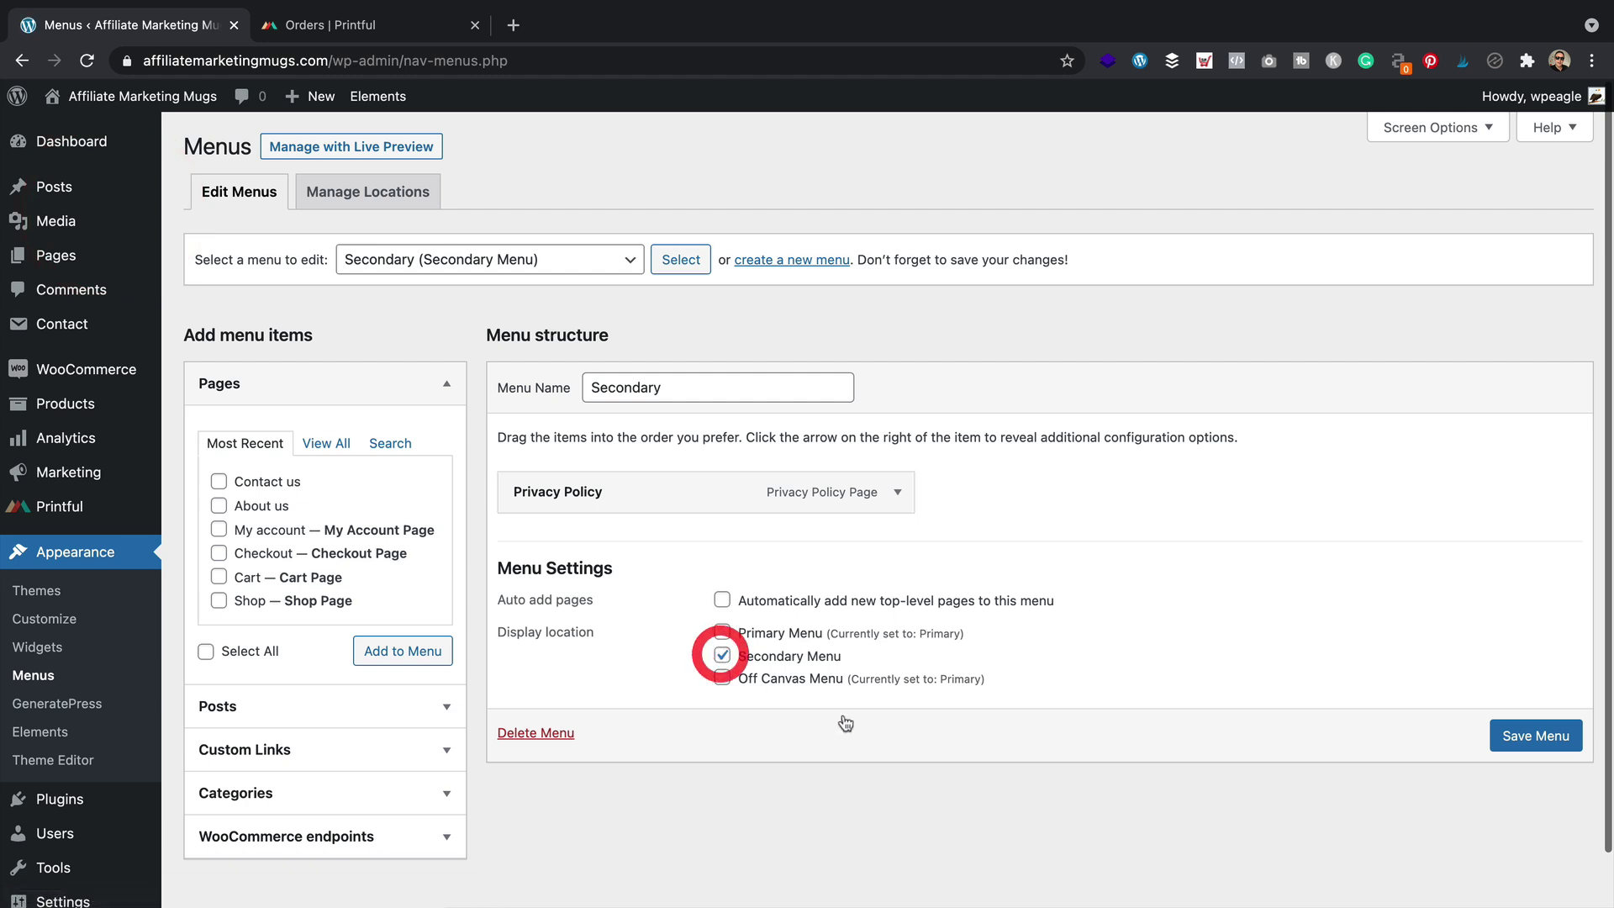
click(1536, 737)
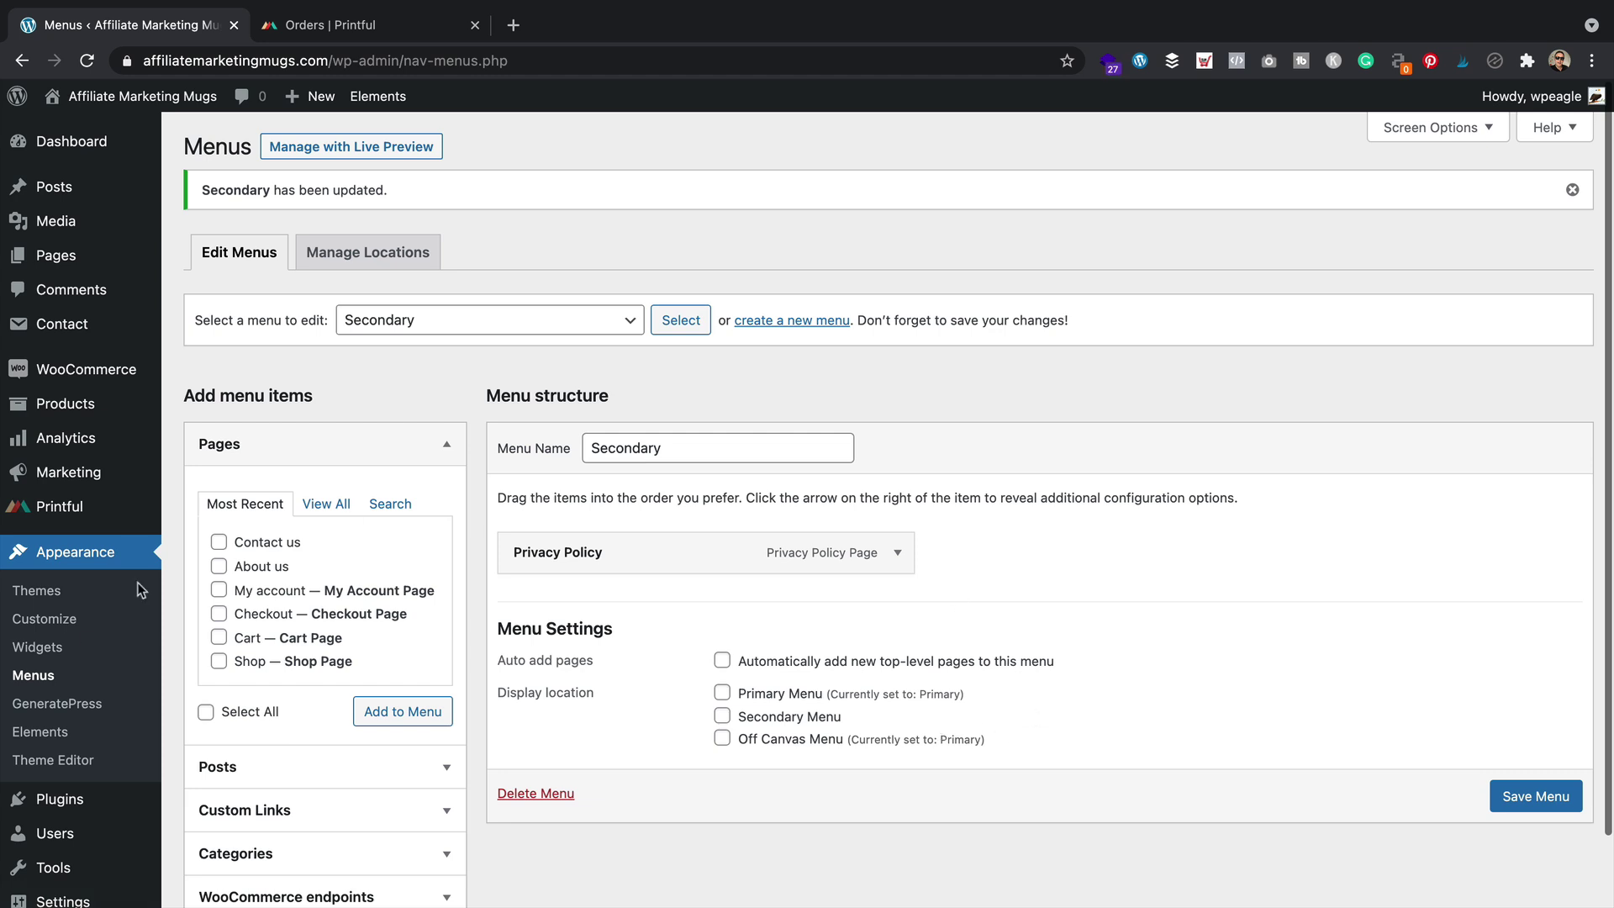
click(60, 651)
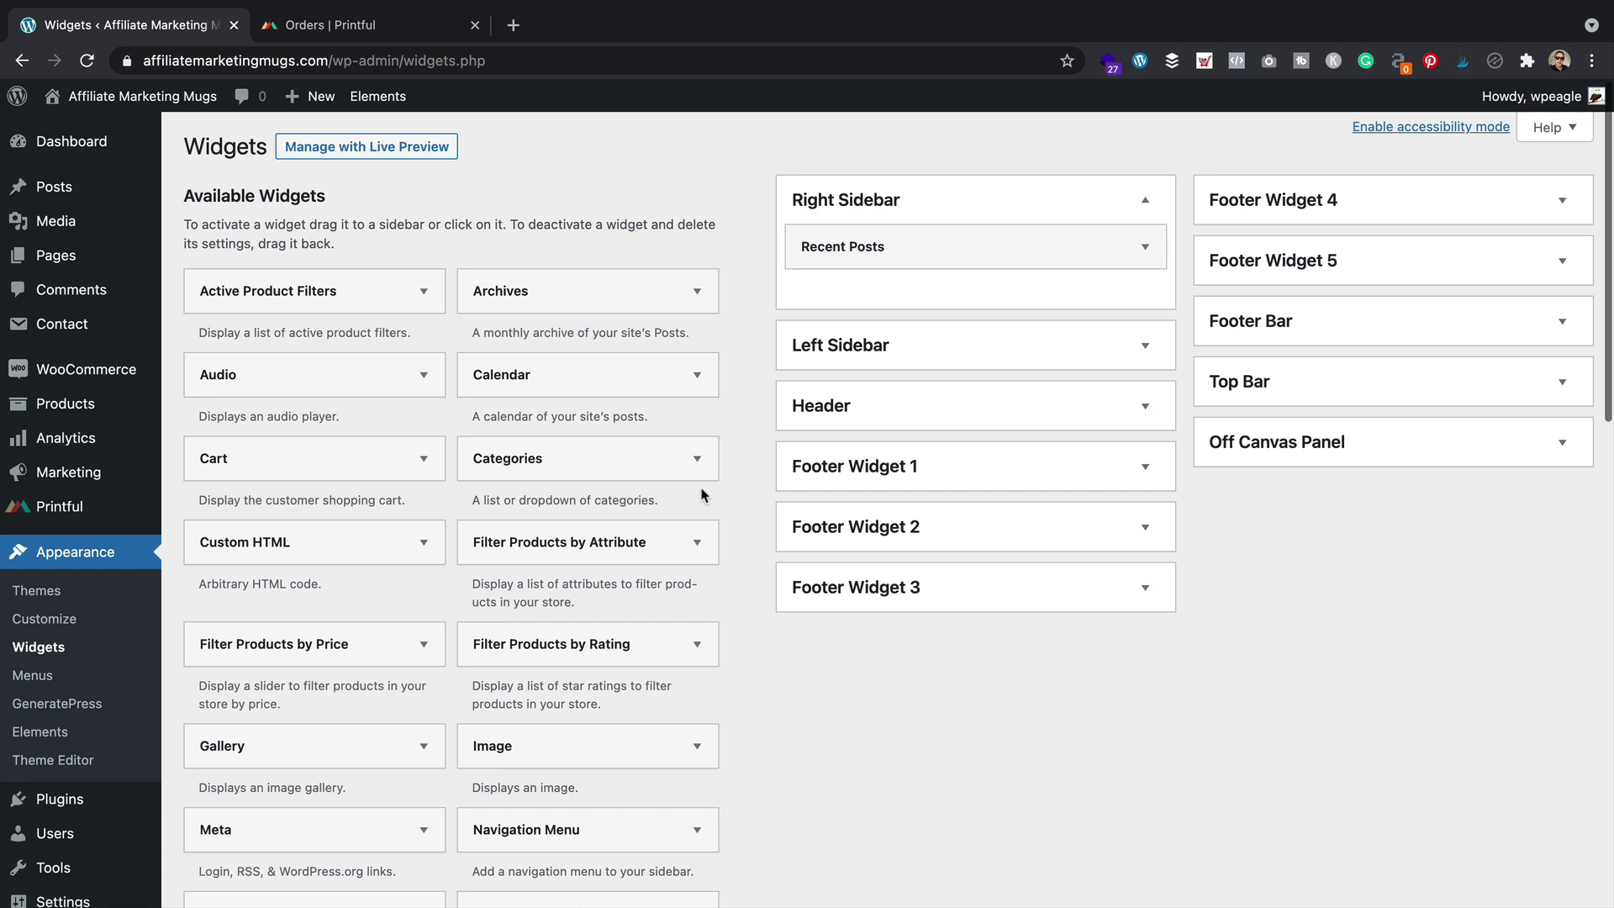
Add a Text widget to the Footer Widget 1 area
click(1145, 467)
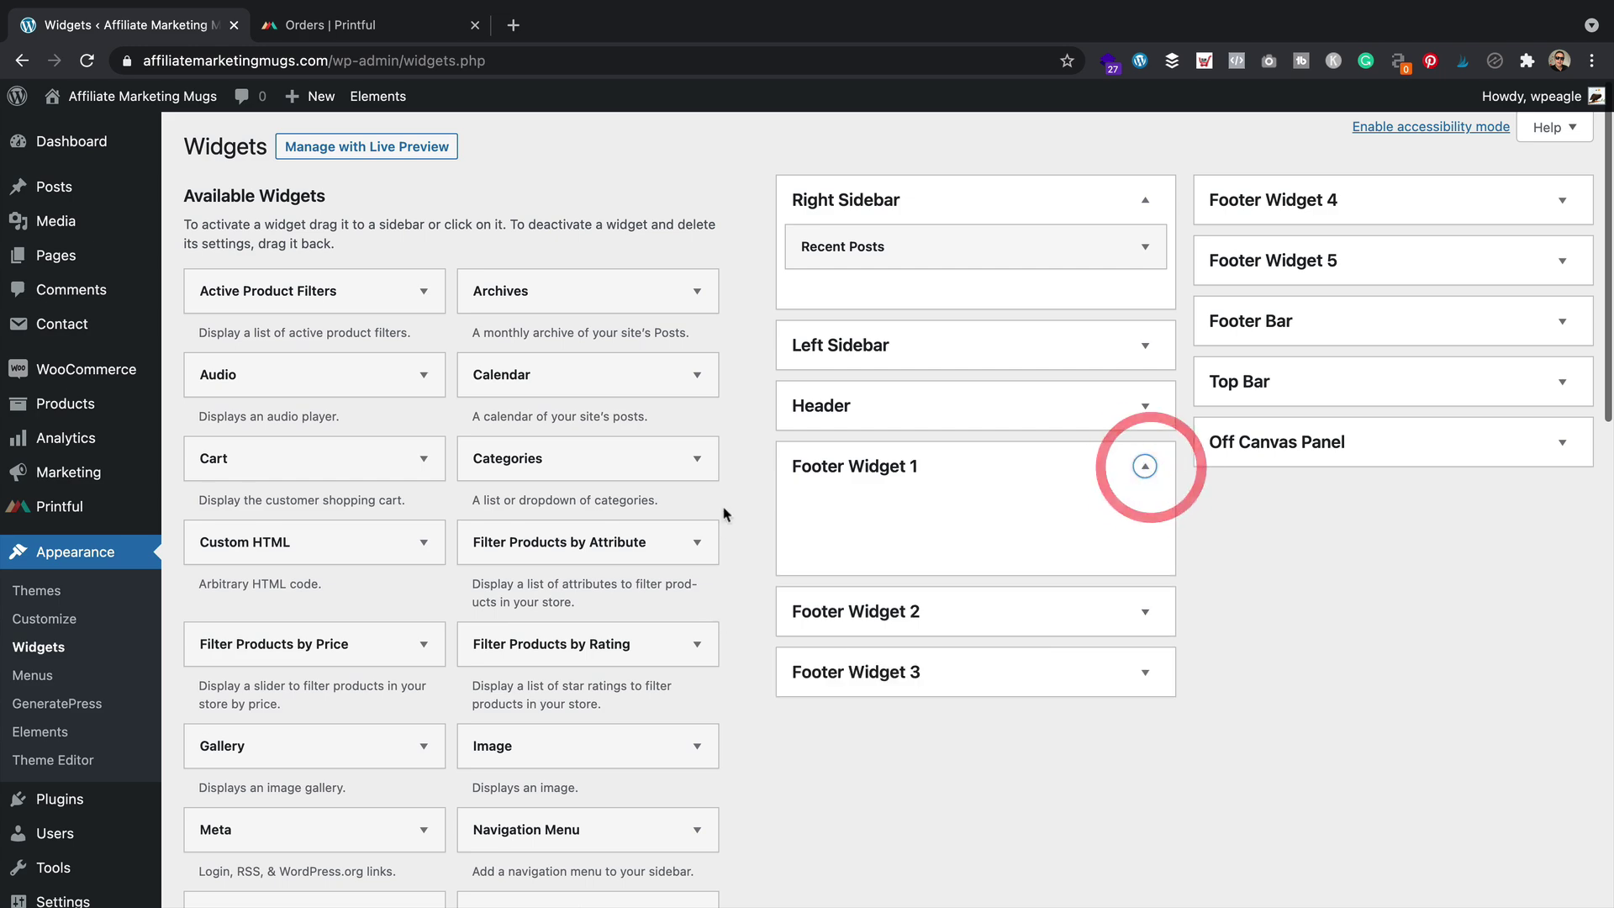
scroll(461, 412, down, 3)
scroll(461, 412, down, 10)
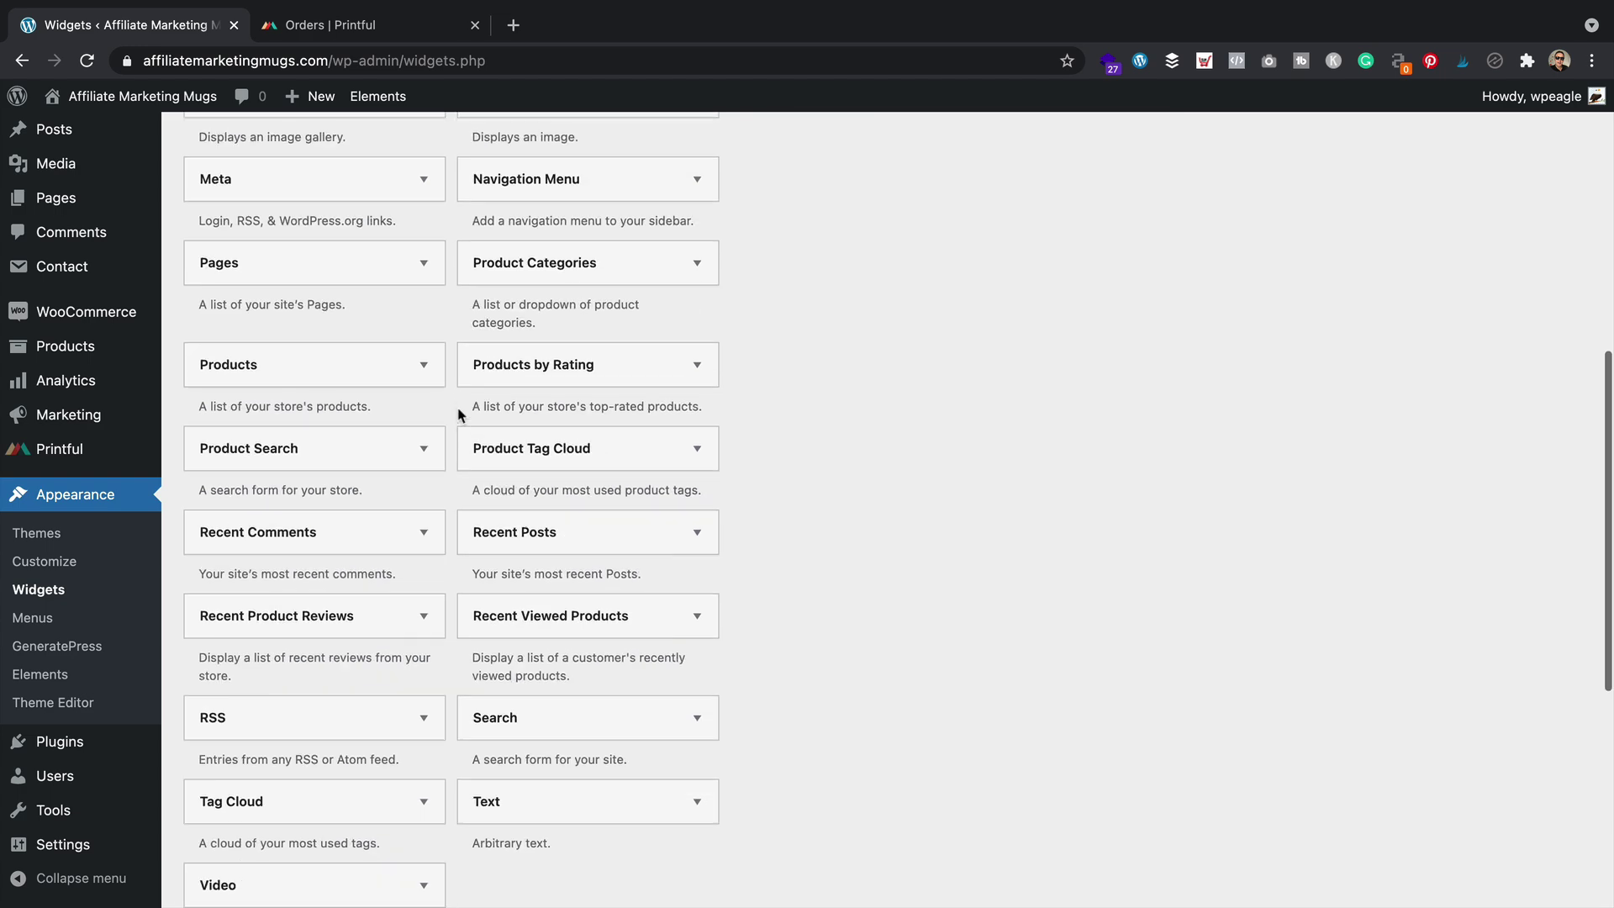
click(577, 600)
scroll(604, 678, down, 3)
click(603, 677)
scroll(588, 690, down, 5)
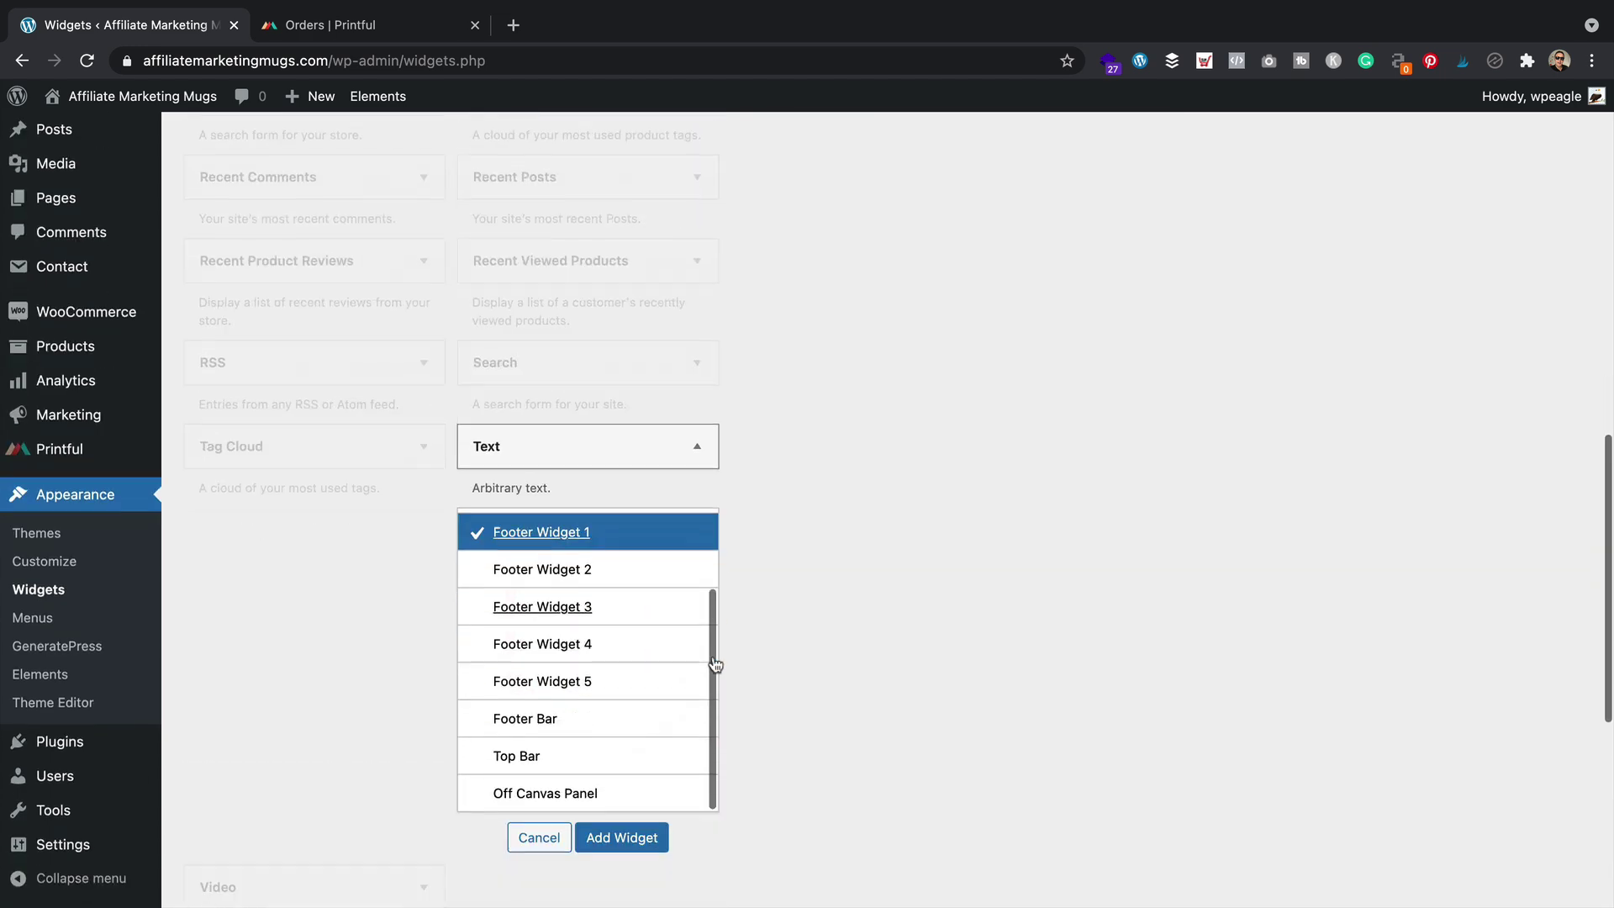
click(626, 785)
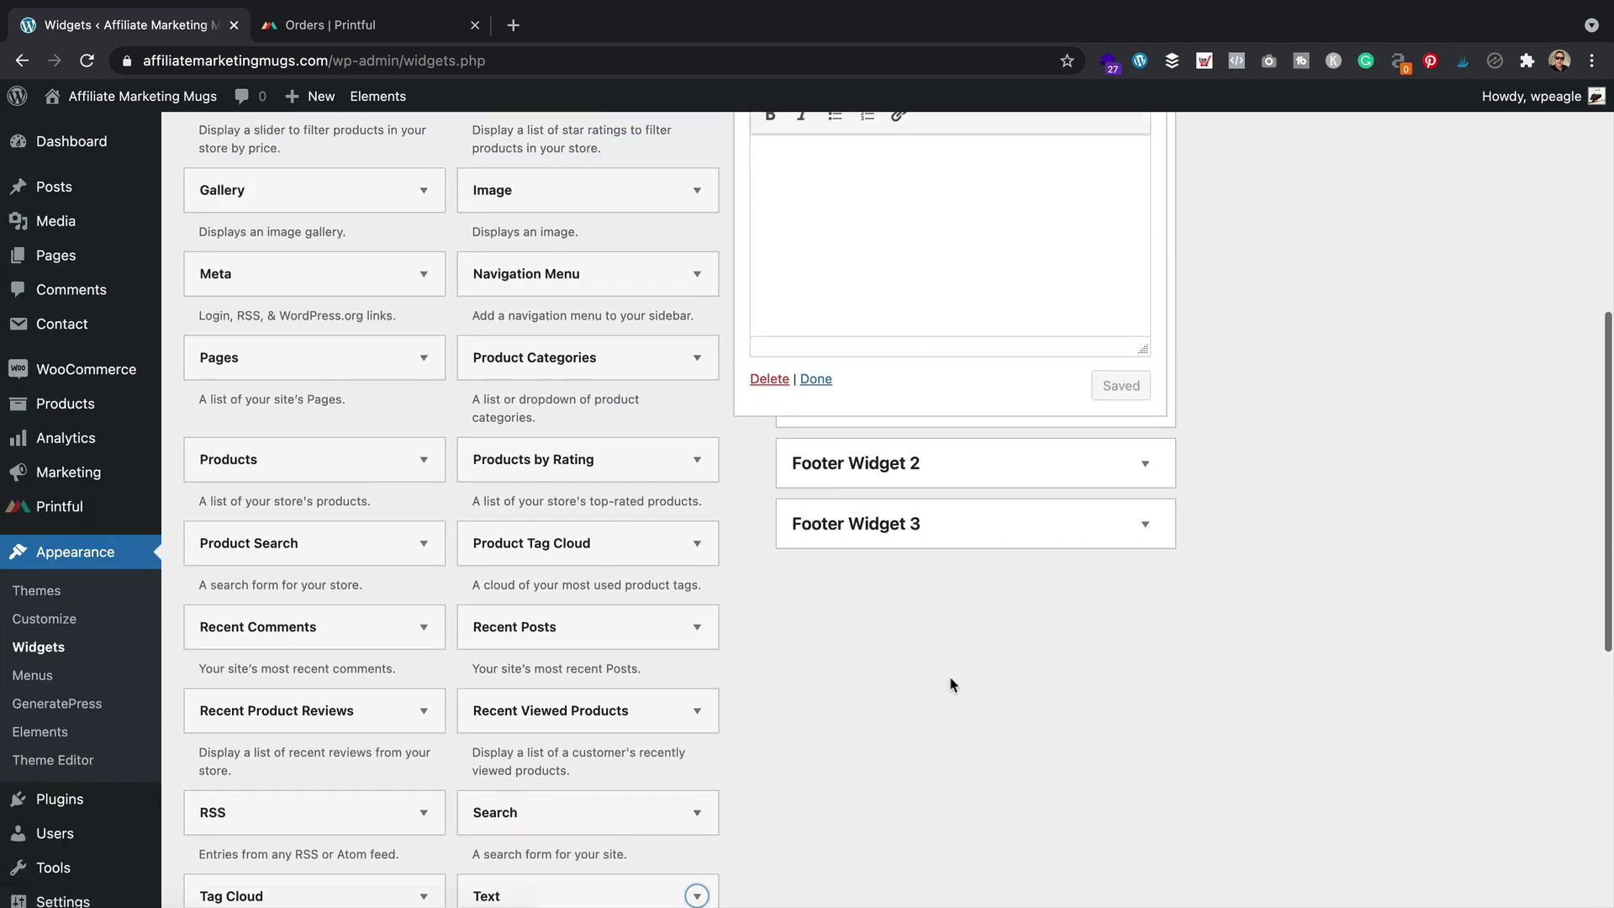
Title the Text widget 'About us', write its body text, and save it
click(935, 465)
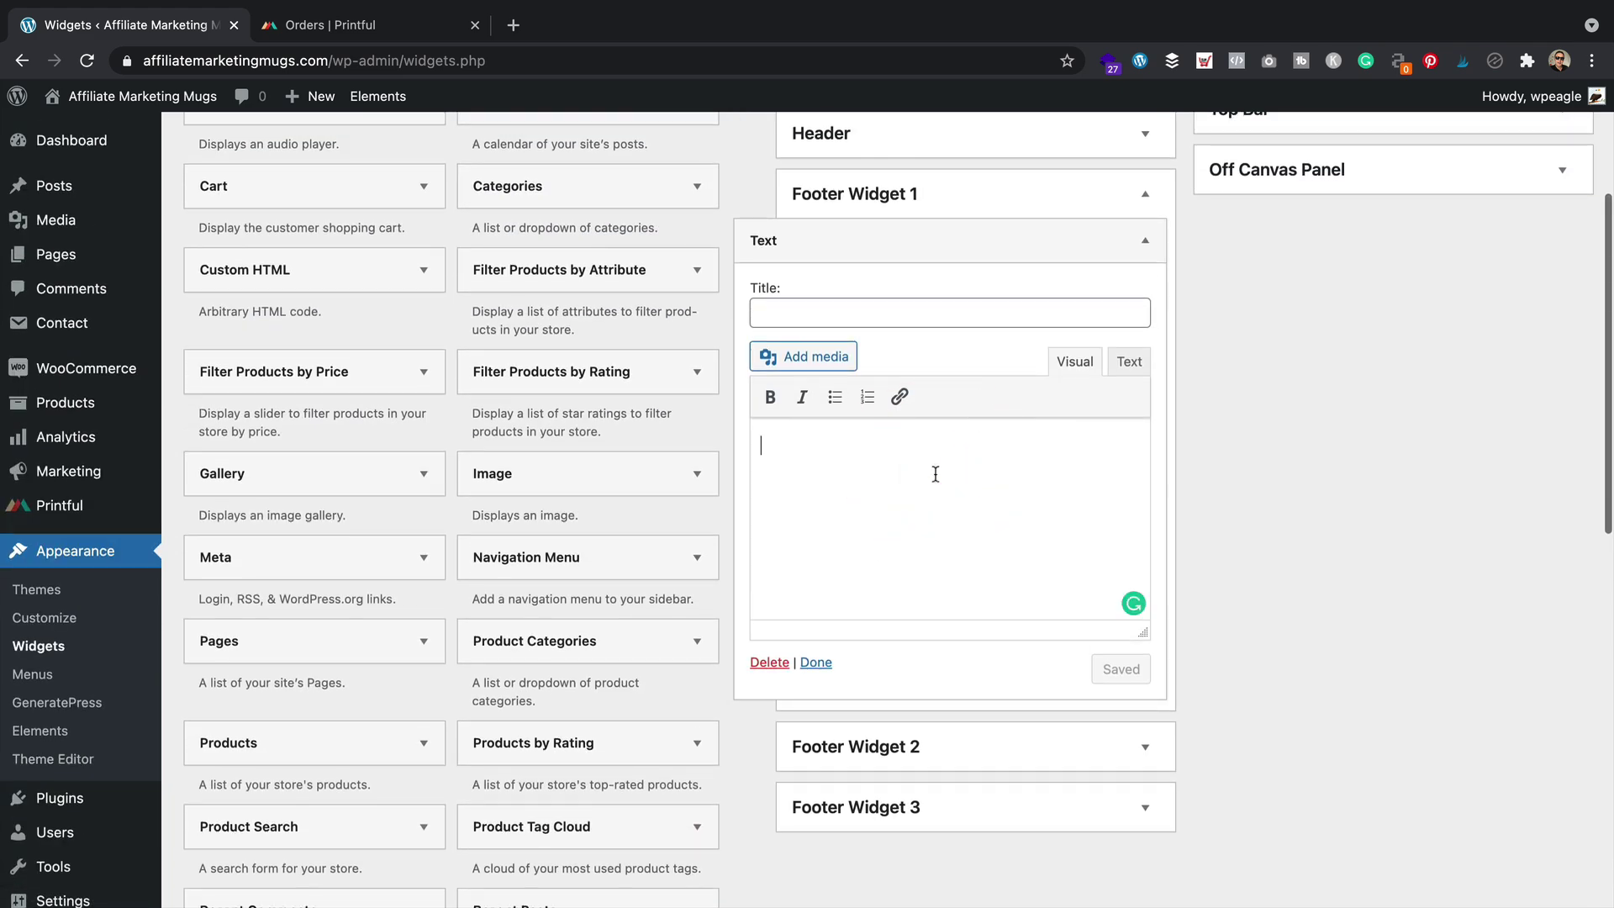
click(985, 315)
text(About us)
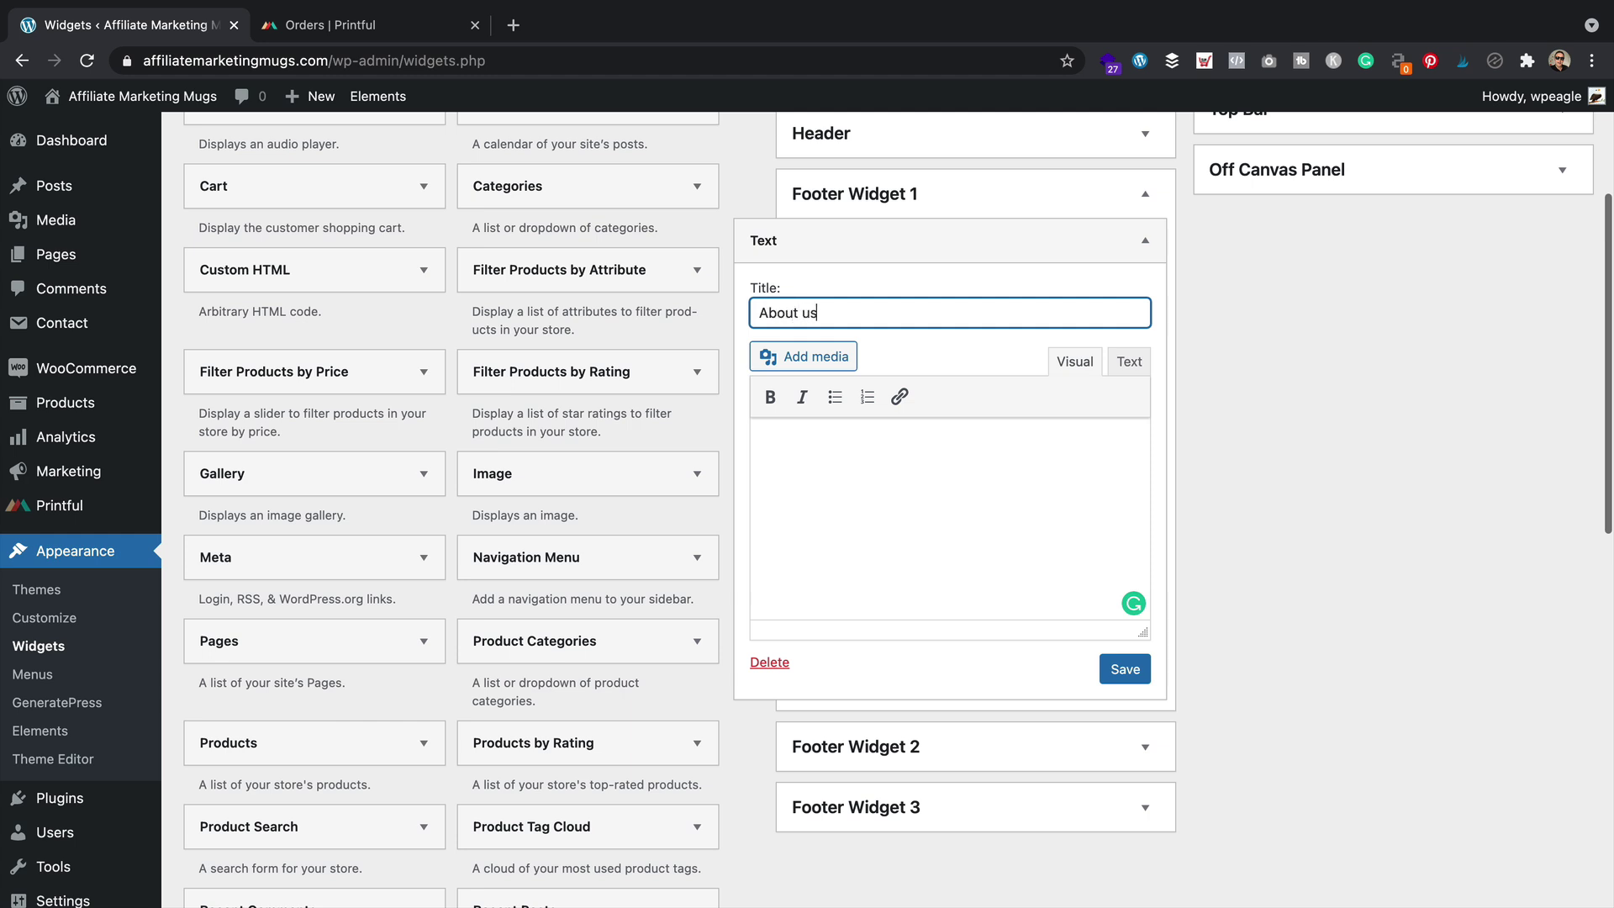
key(Tab)
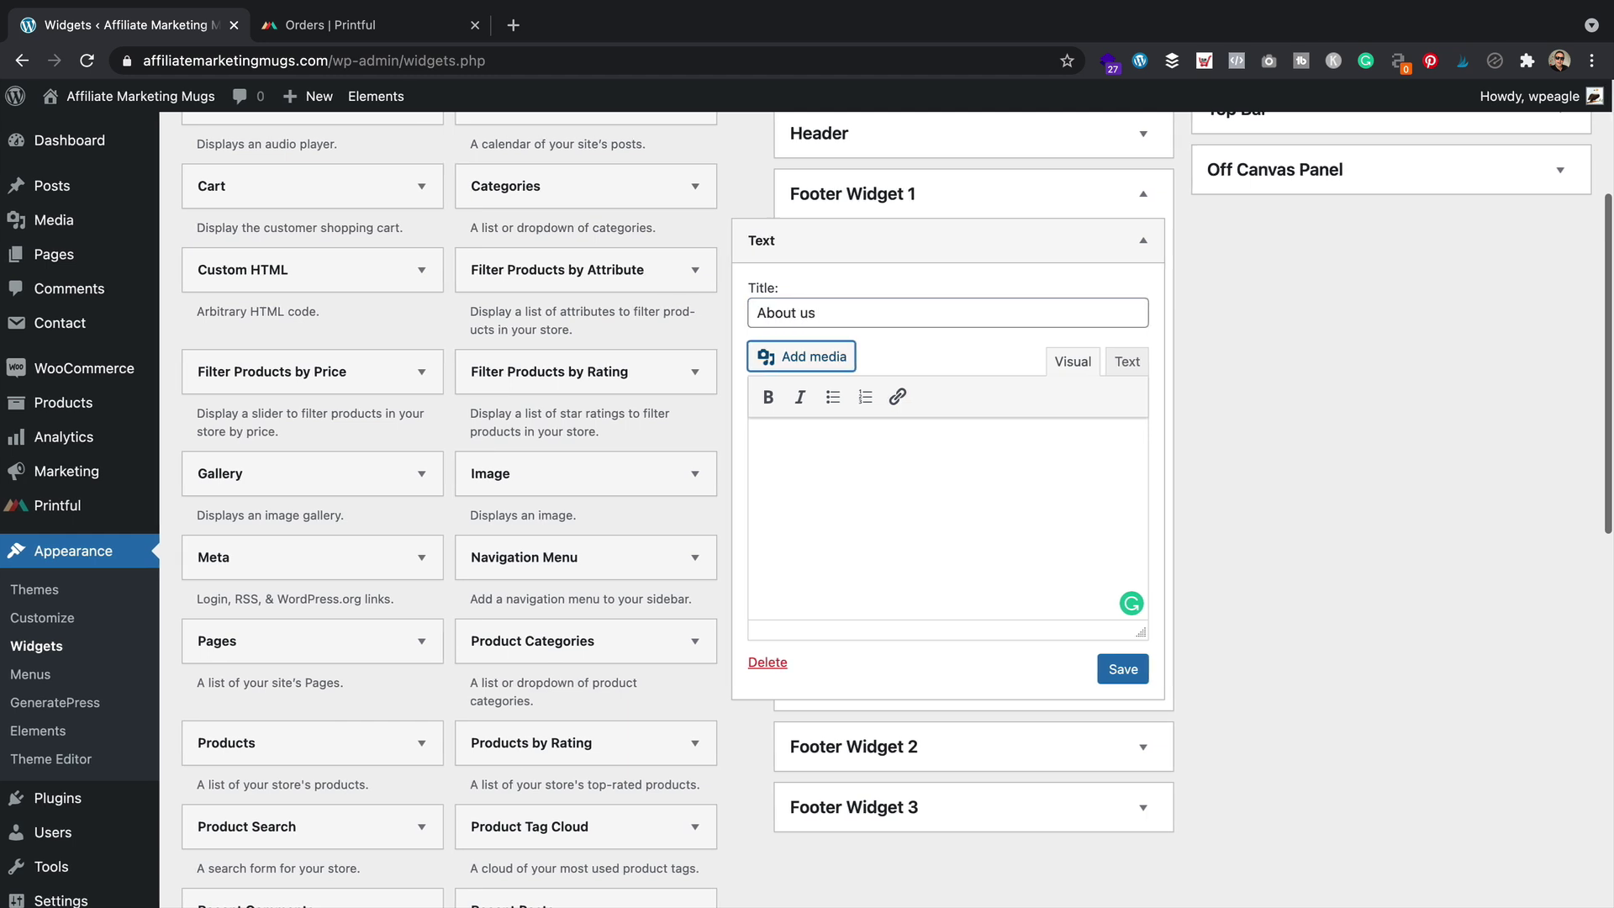
click(1016, 455)
text(The)
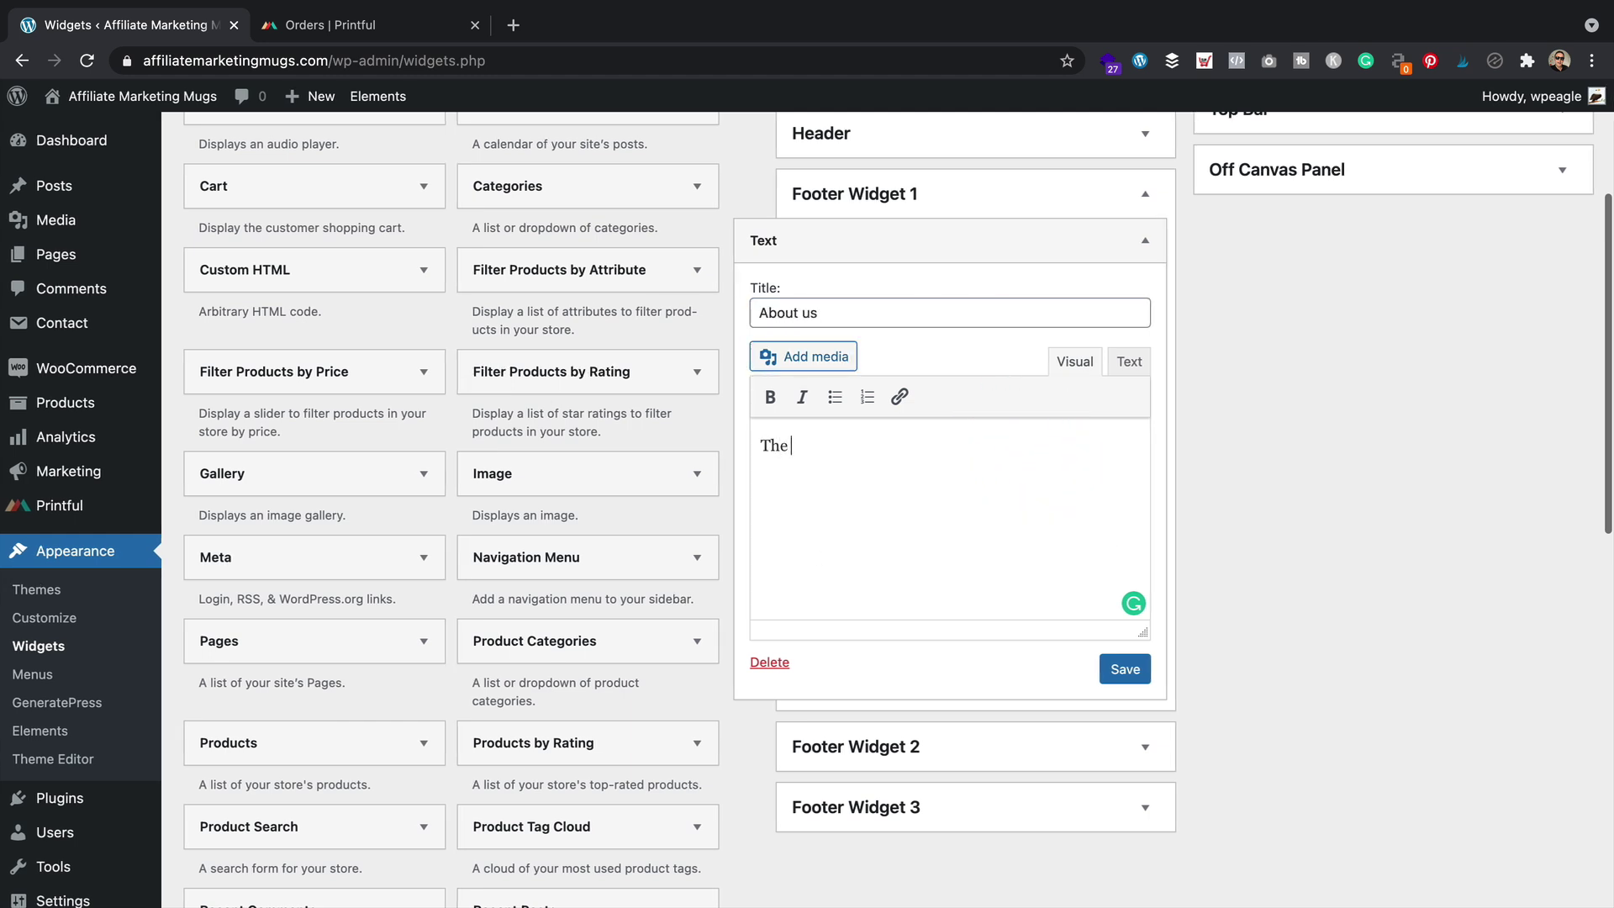
key(super+a)
text(One)
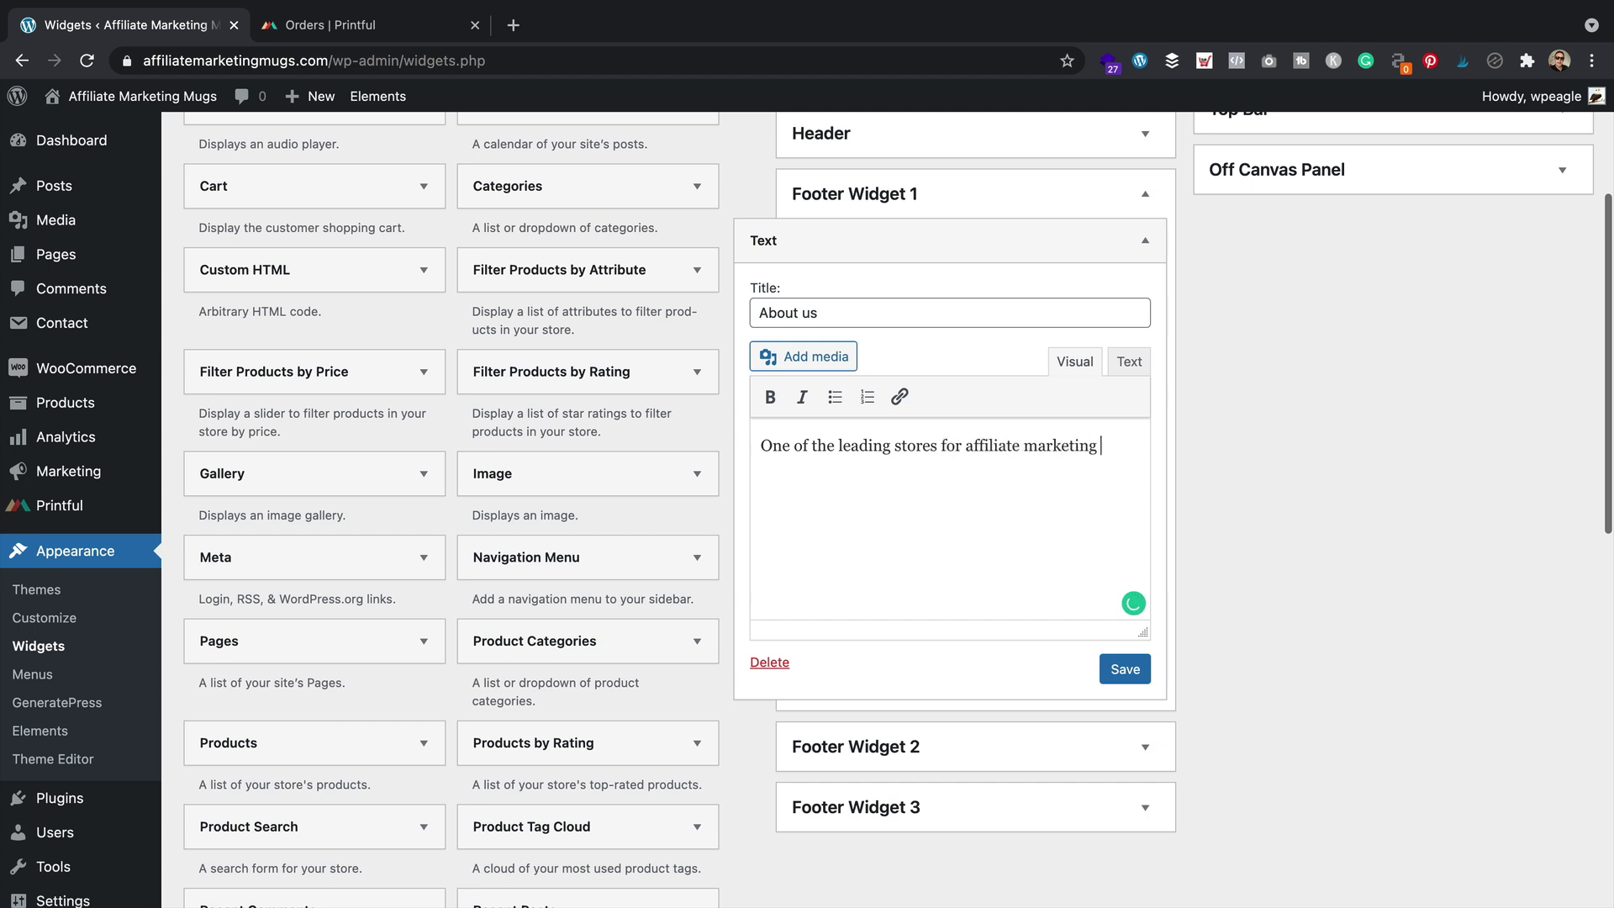
text(gs.)
click(1125, 668)
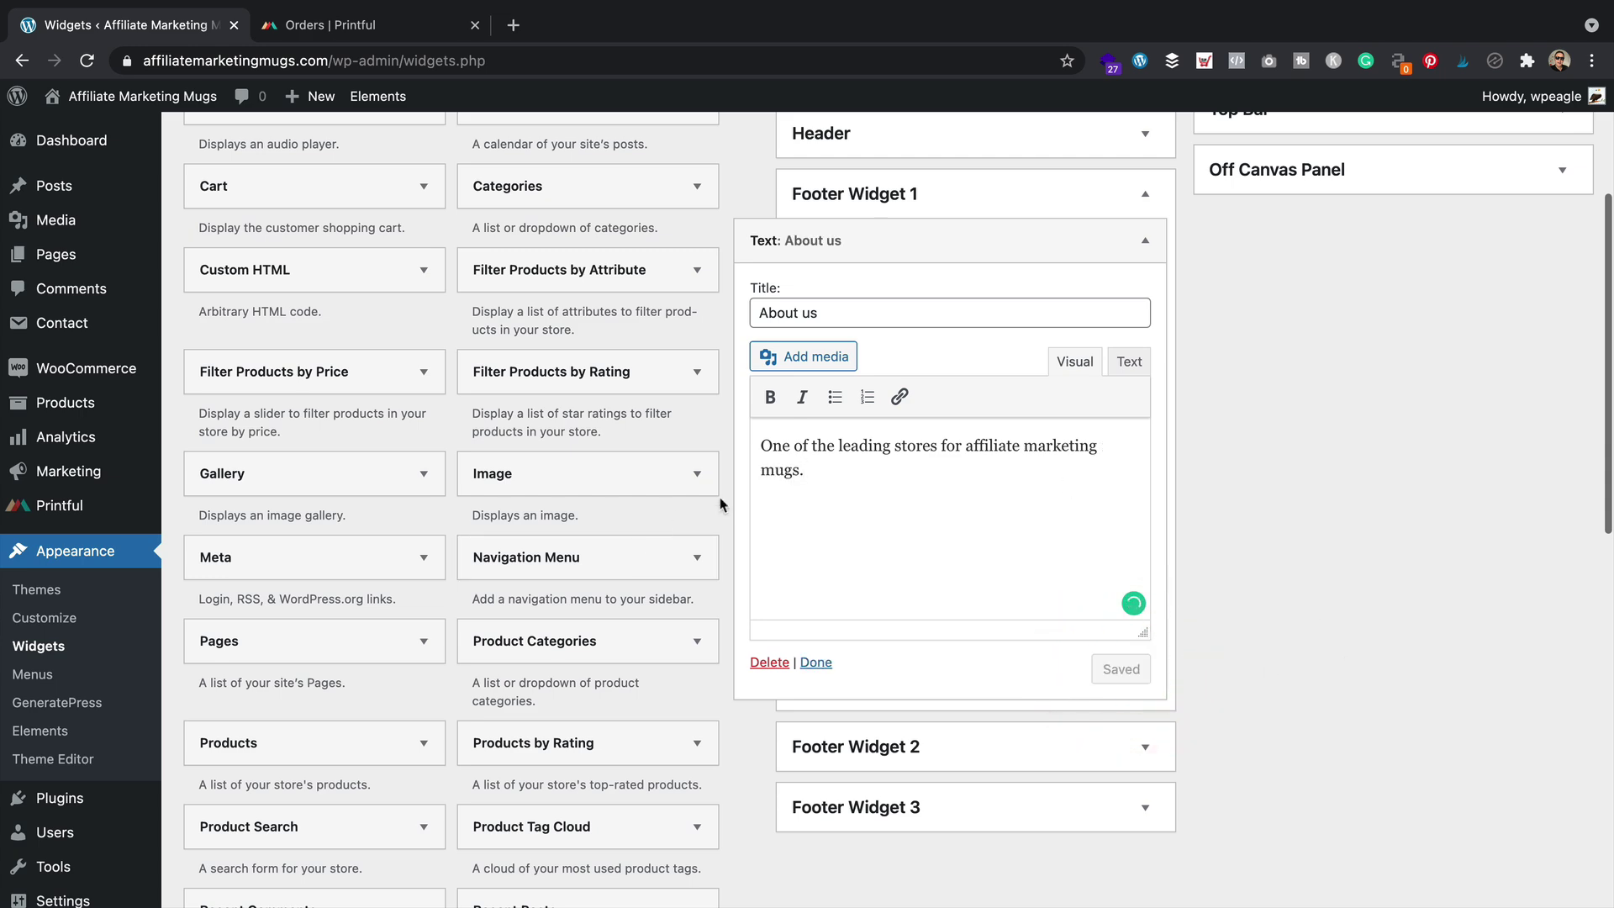
Add a Navigation Menu widget titled 'Learn more' showing the Secondary menu to Footer Widget 2
click(1145, 746)
scroll(666, 516, down, 3)
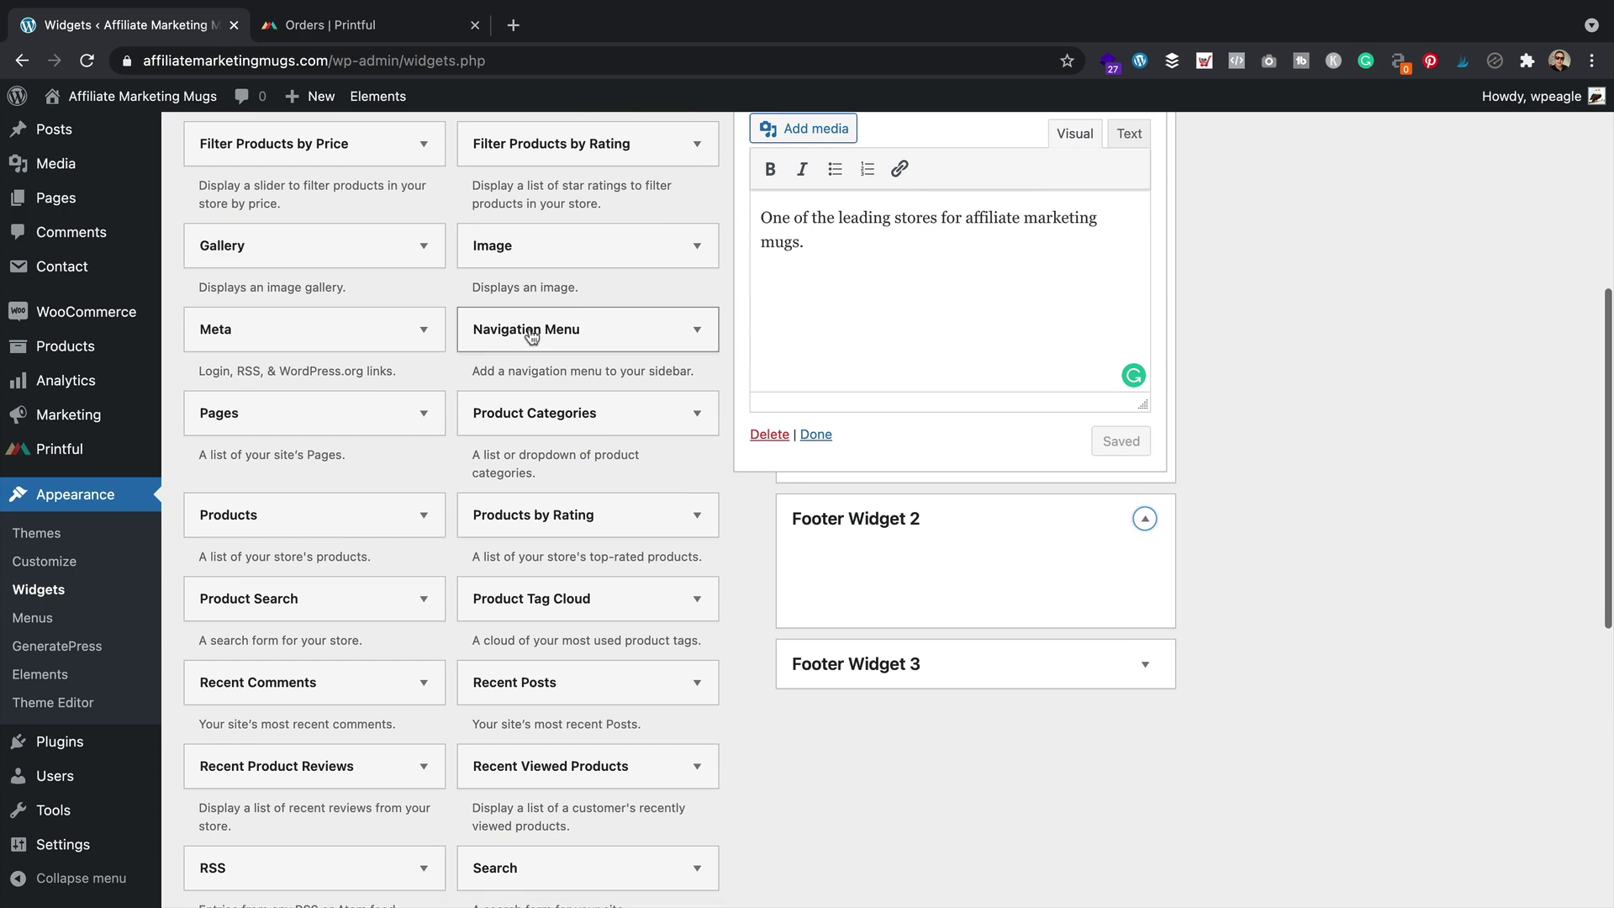
click(696, 335)
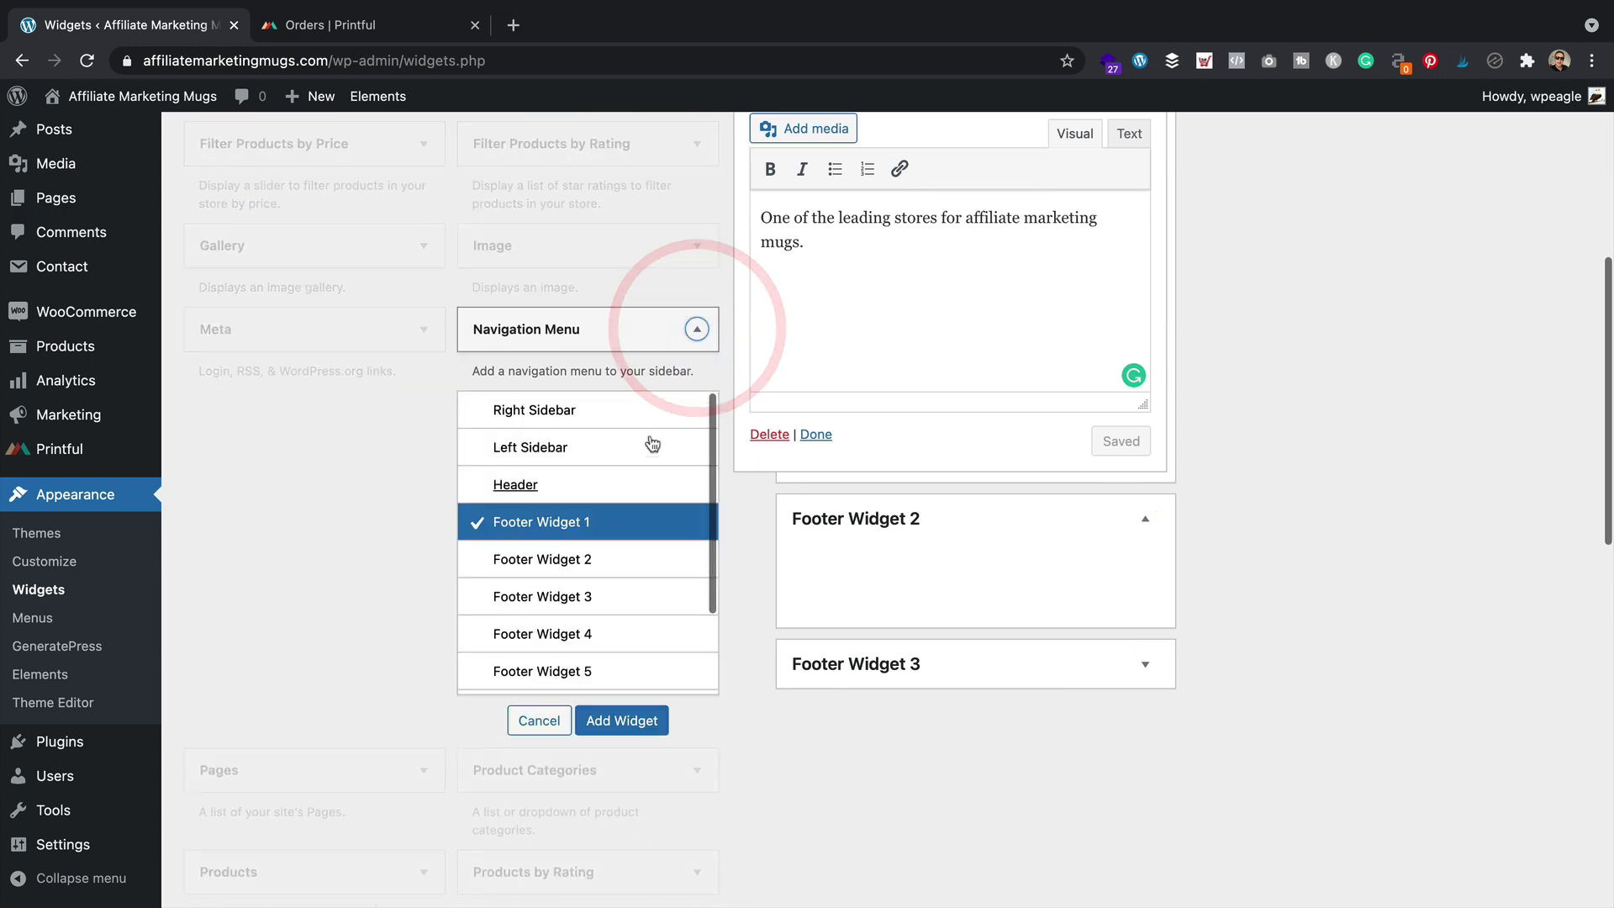
drag(684, 325, 921, 605)
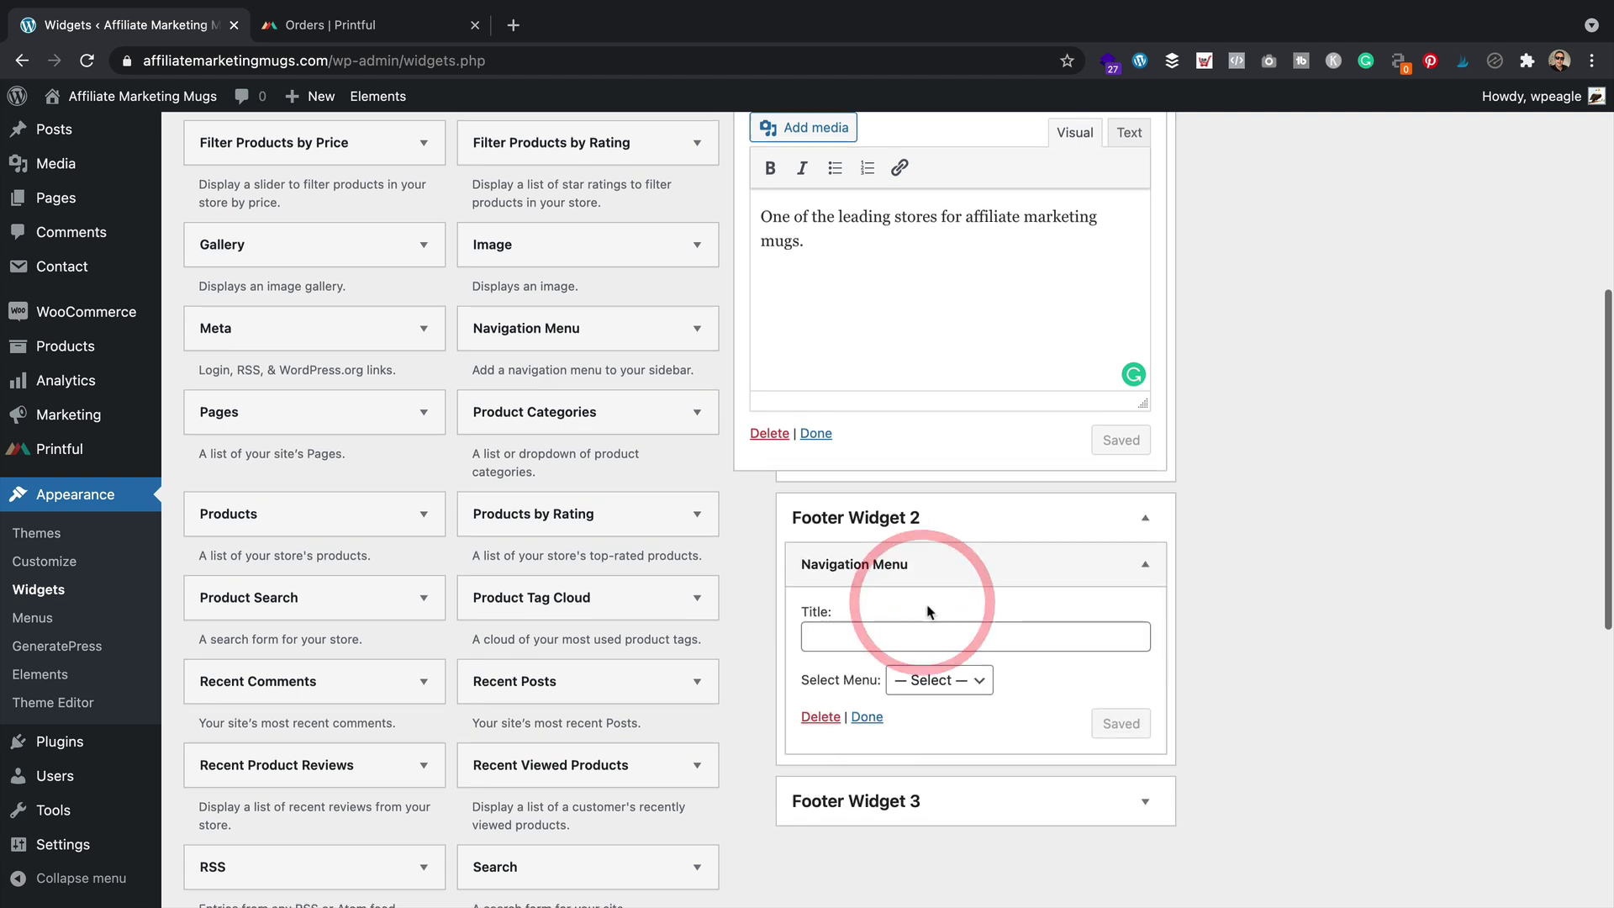
scroll(917, 546, down, 2)
click(913, 509)
text(Learn more)
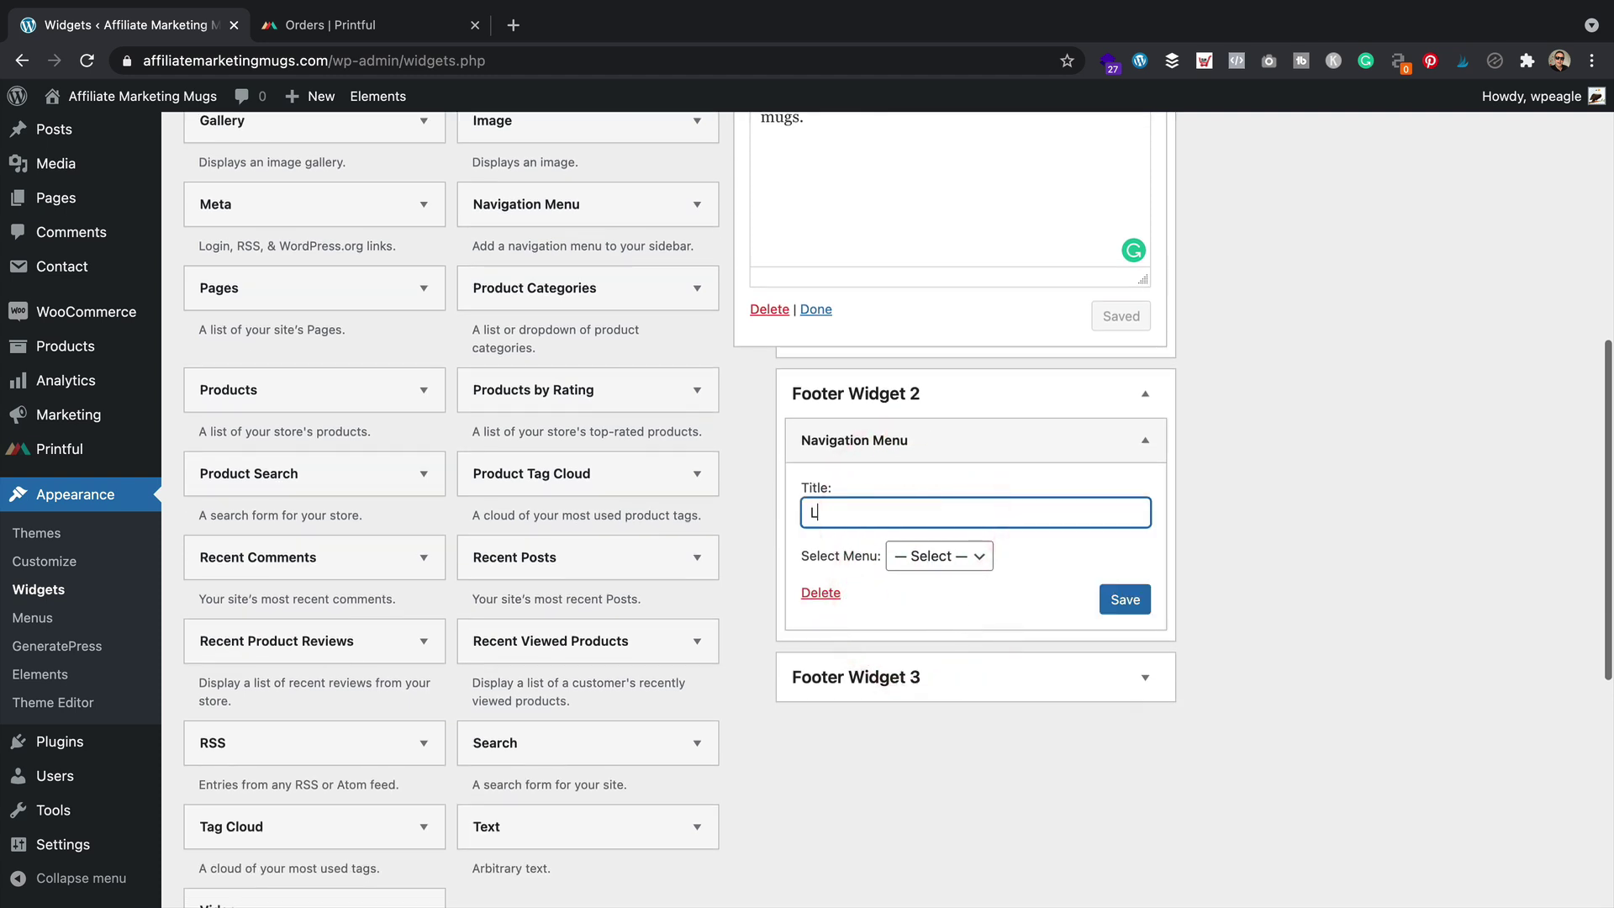
click(958, 556)
click(957, 603)
click(1136, 605)
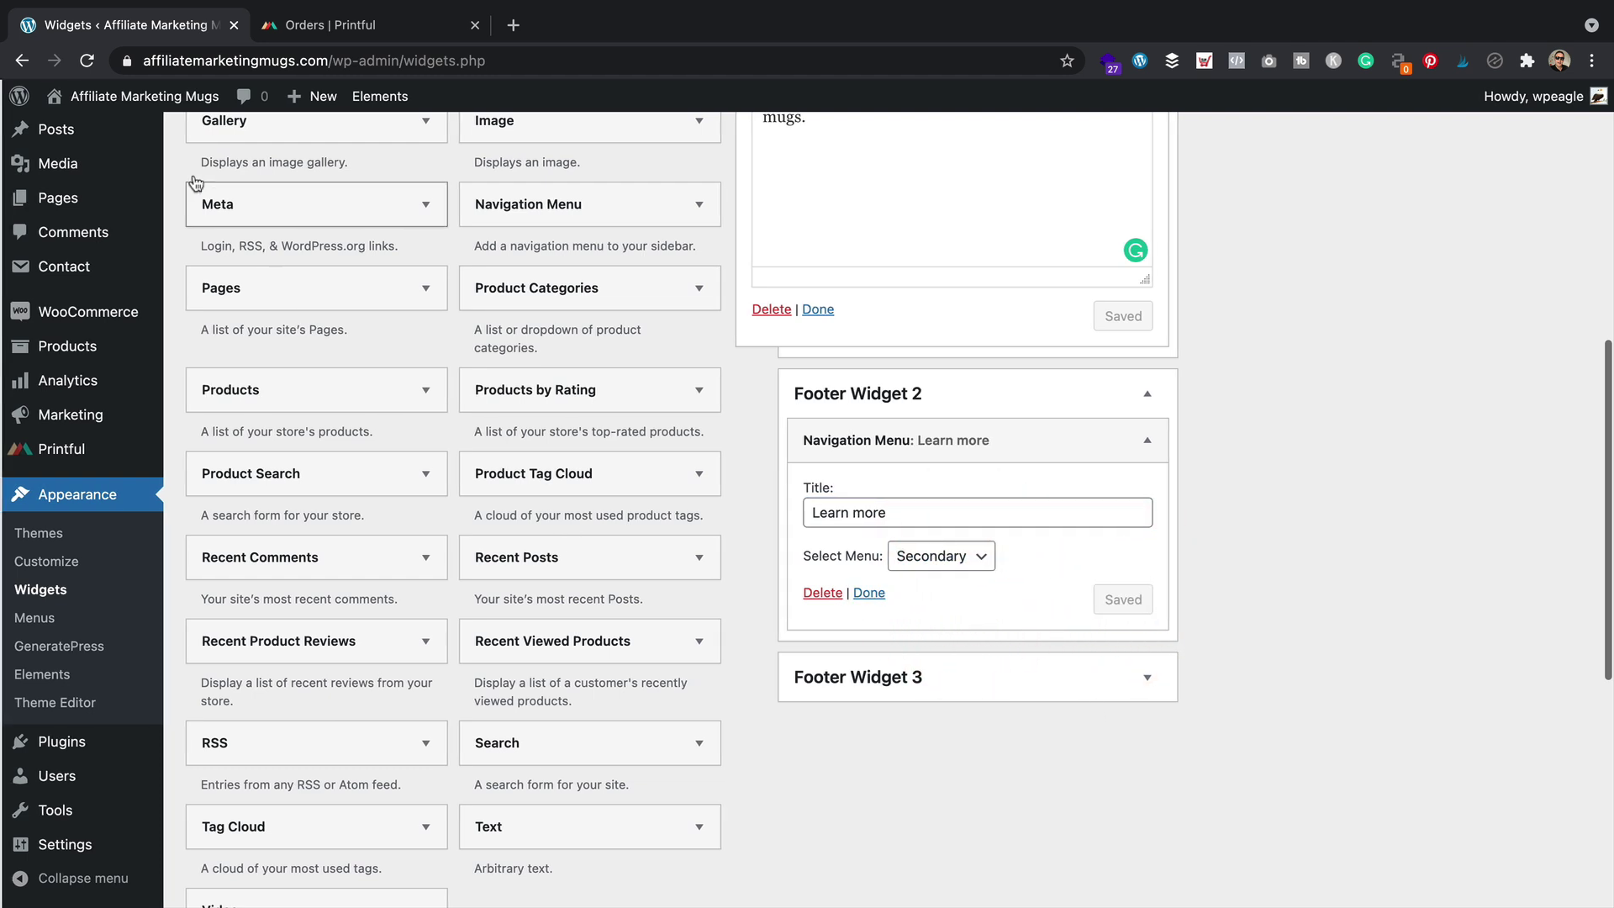
Open the live storefront and scroll to the footer to check About us and Learn more
mouse_move(139, 97)
click(126, 131)
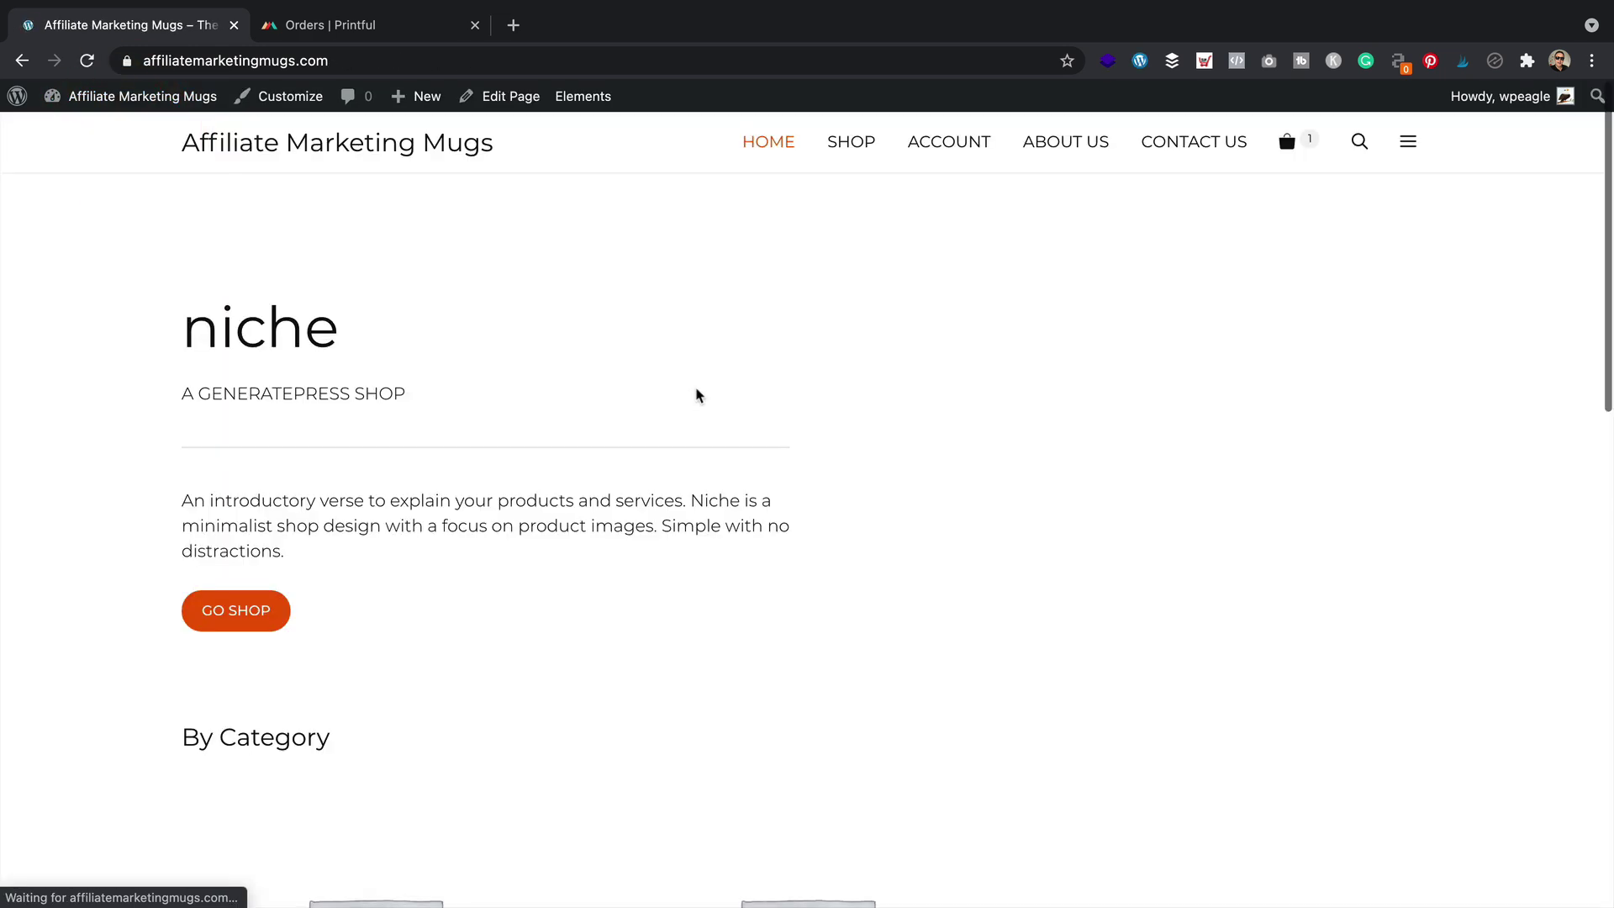
scroll(695, 393, down, 10)
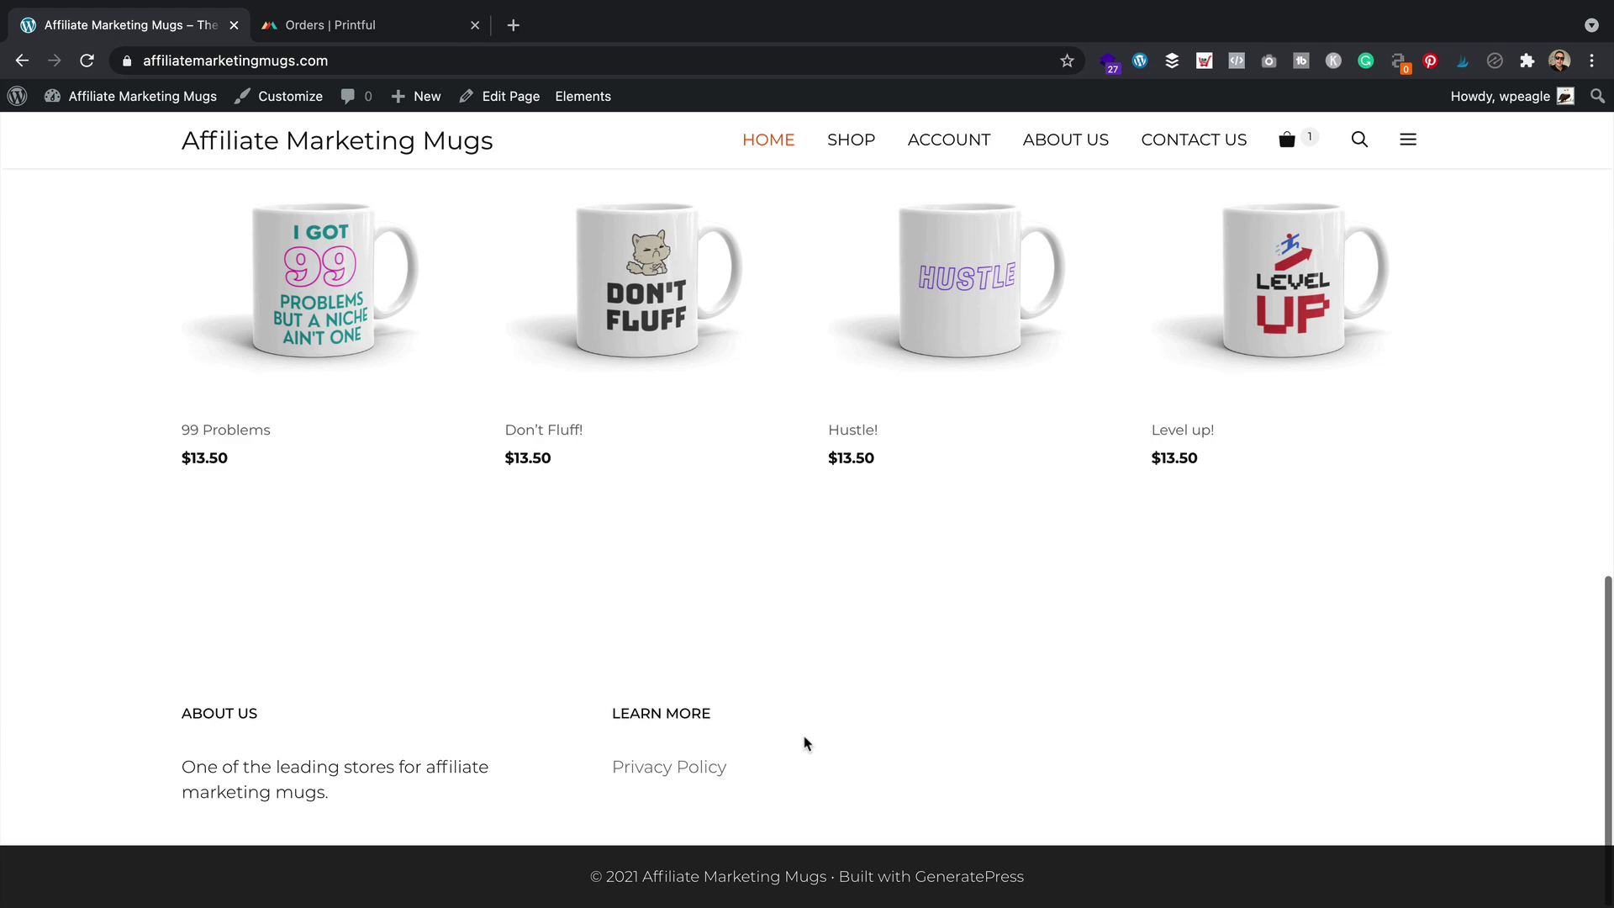
scroll(809, 736, up, 10)
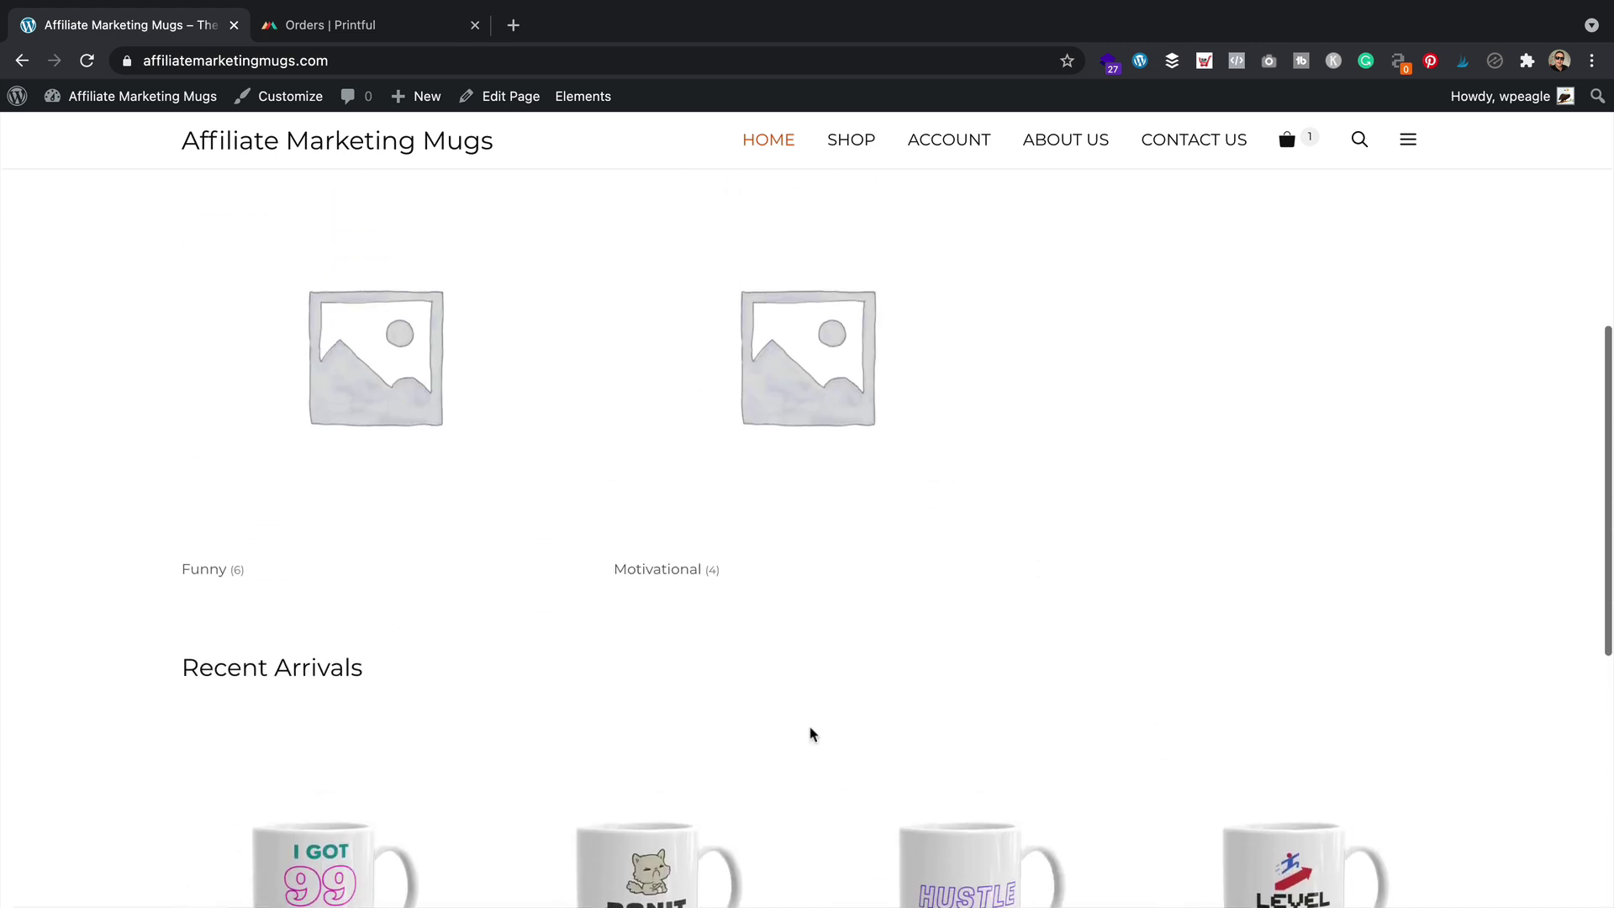
scroll(813, 735, up, 3)
scroll(813, 728, down, 15)
scroll(814, 728, up, 15)
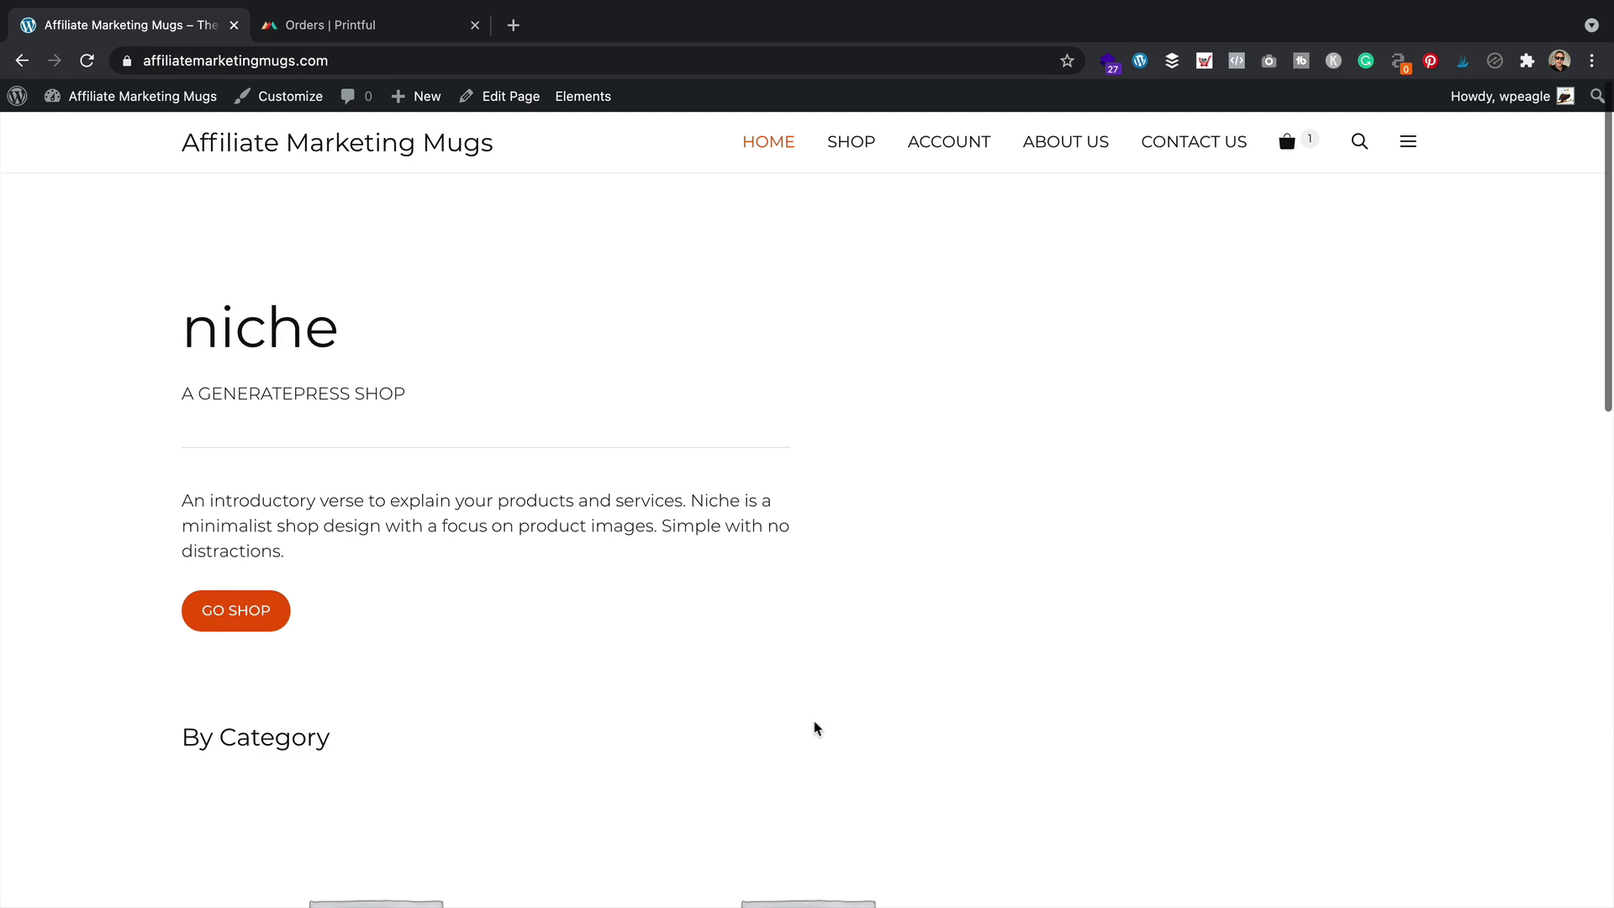
Search Google in a new tab for 'shopify terms and conditions generator'
key(ctrl+t)
text(soi)
key(BackSpace)
key(BackSpace)
text(portify terms and conditions generator)
key(Return)
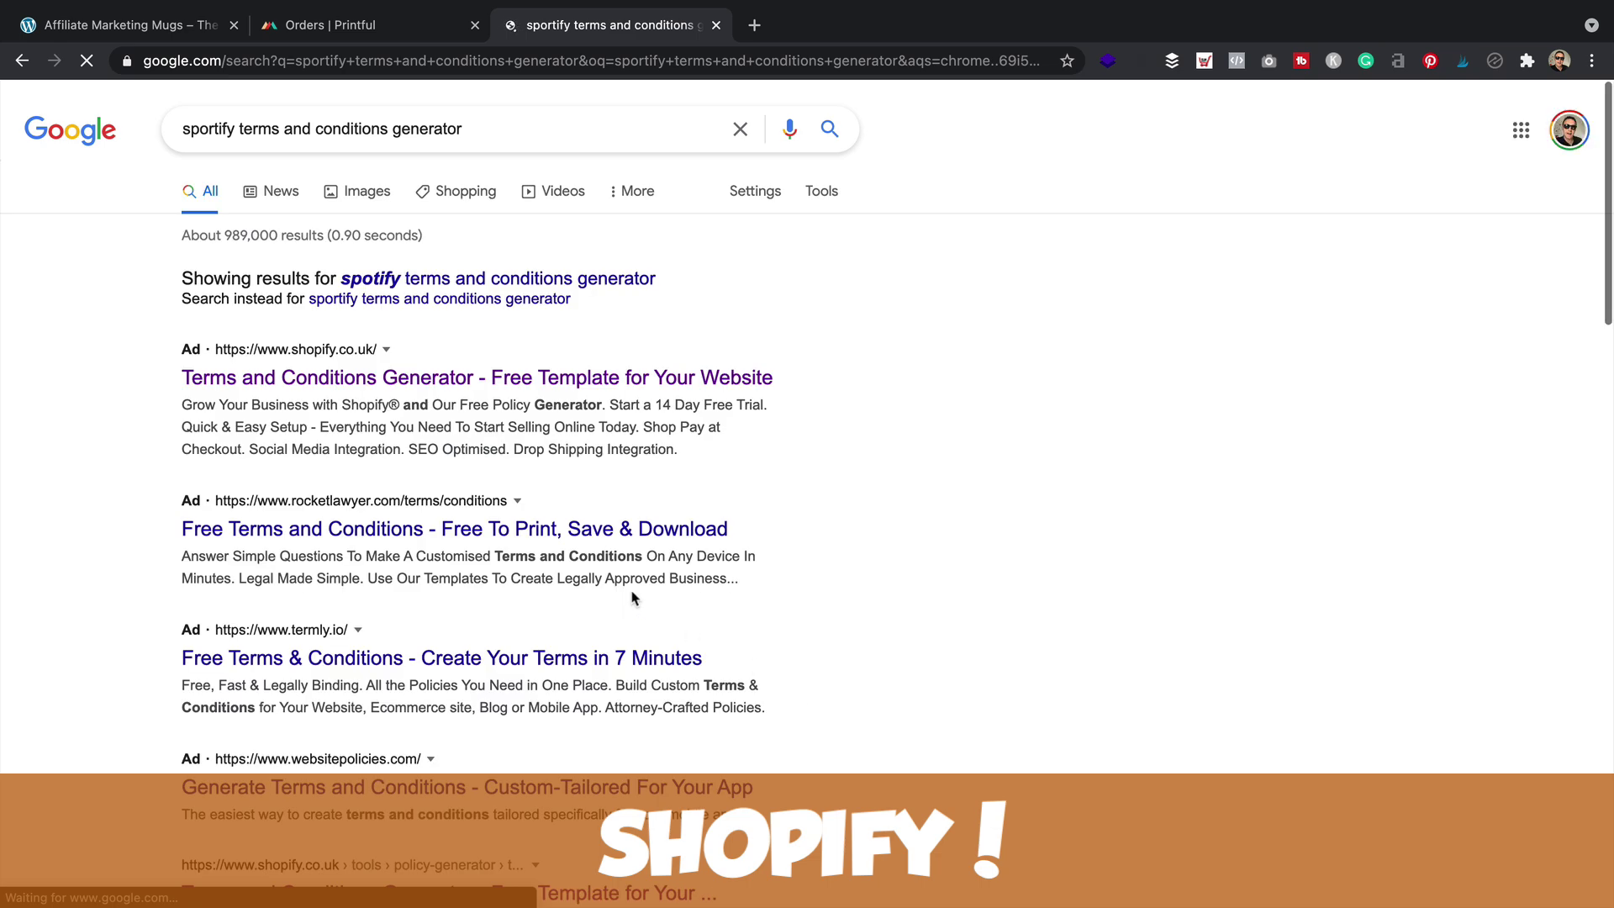
Open the shopify.co.uk Terms and Conditions Generator result
scroll(594, 577, down, 3)
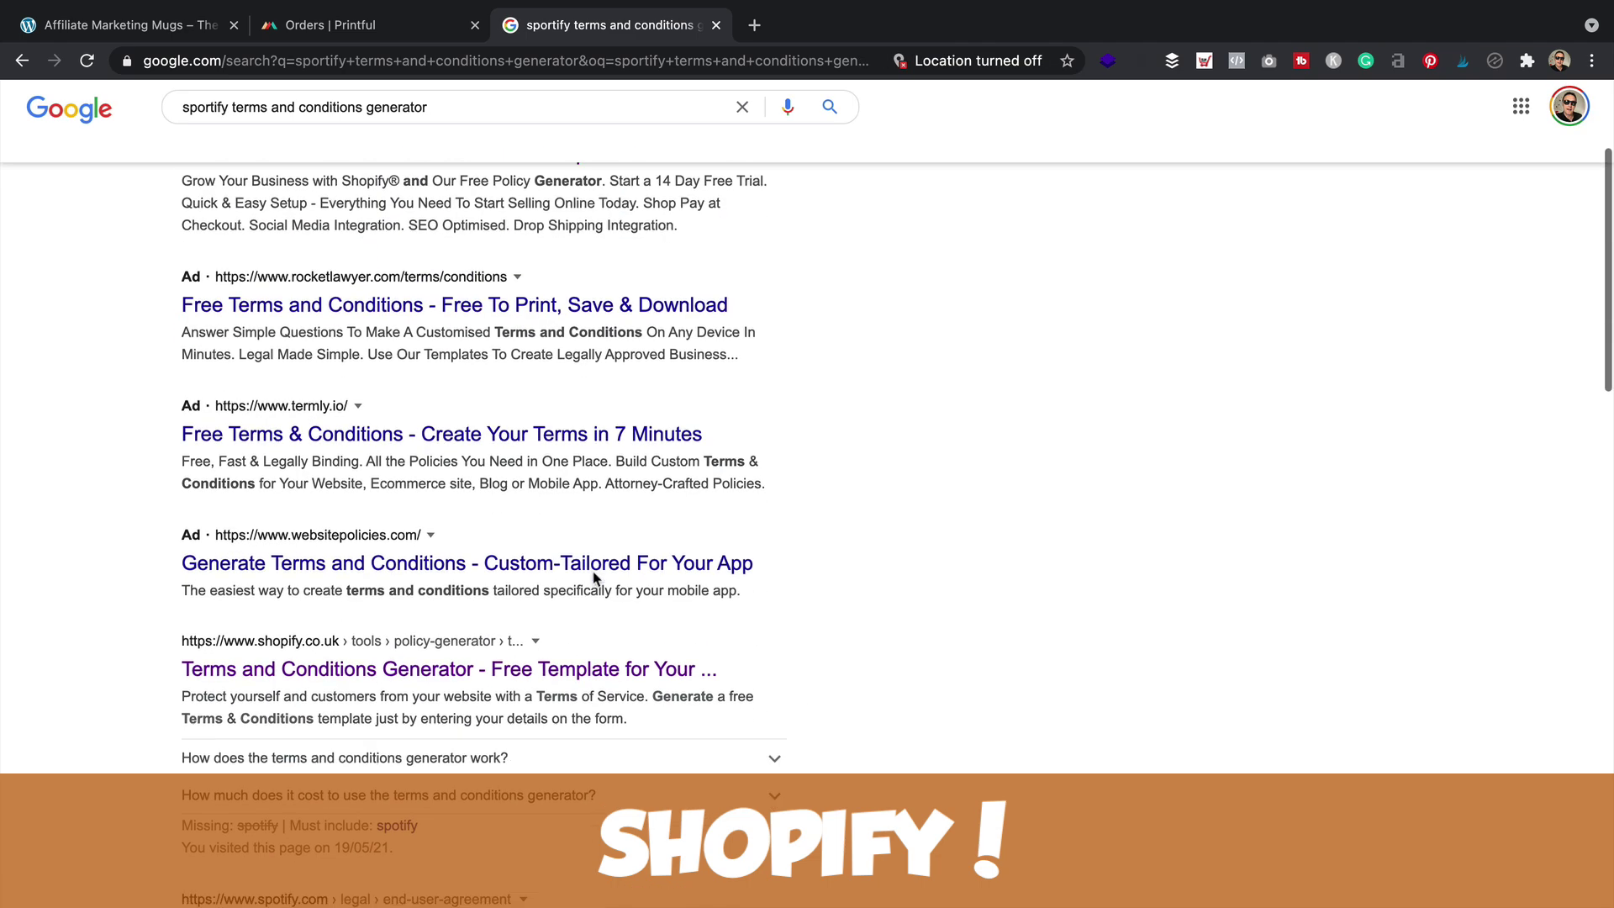
click(511, 671)
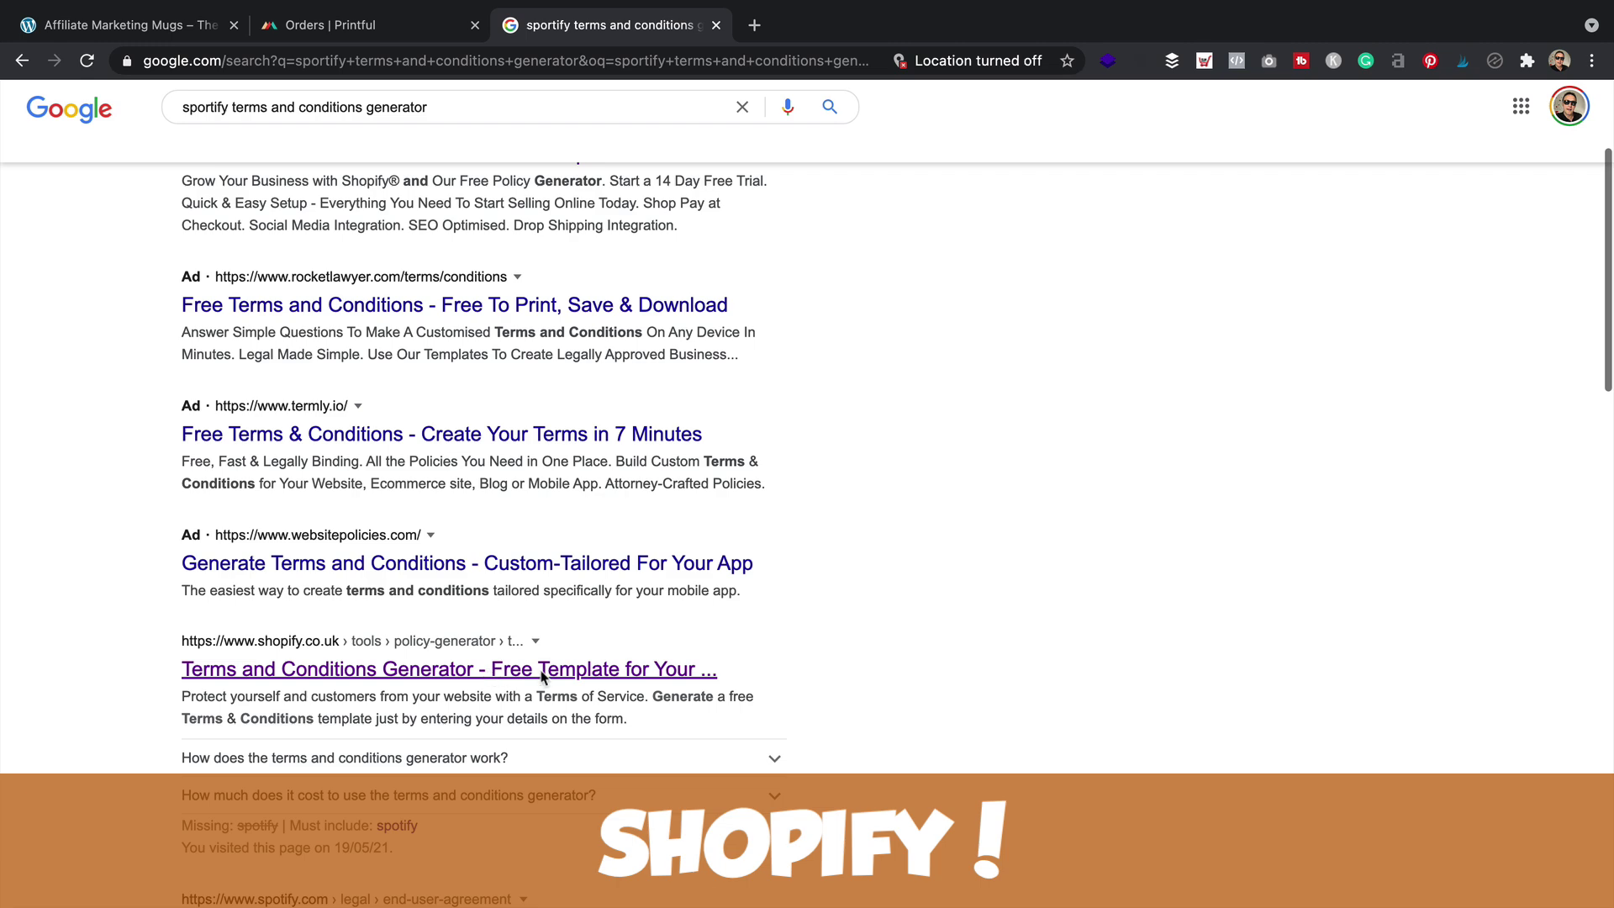
click(541, 673)
scroll(642, 497, down, 5)
scroll(638, 493, up, 5)
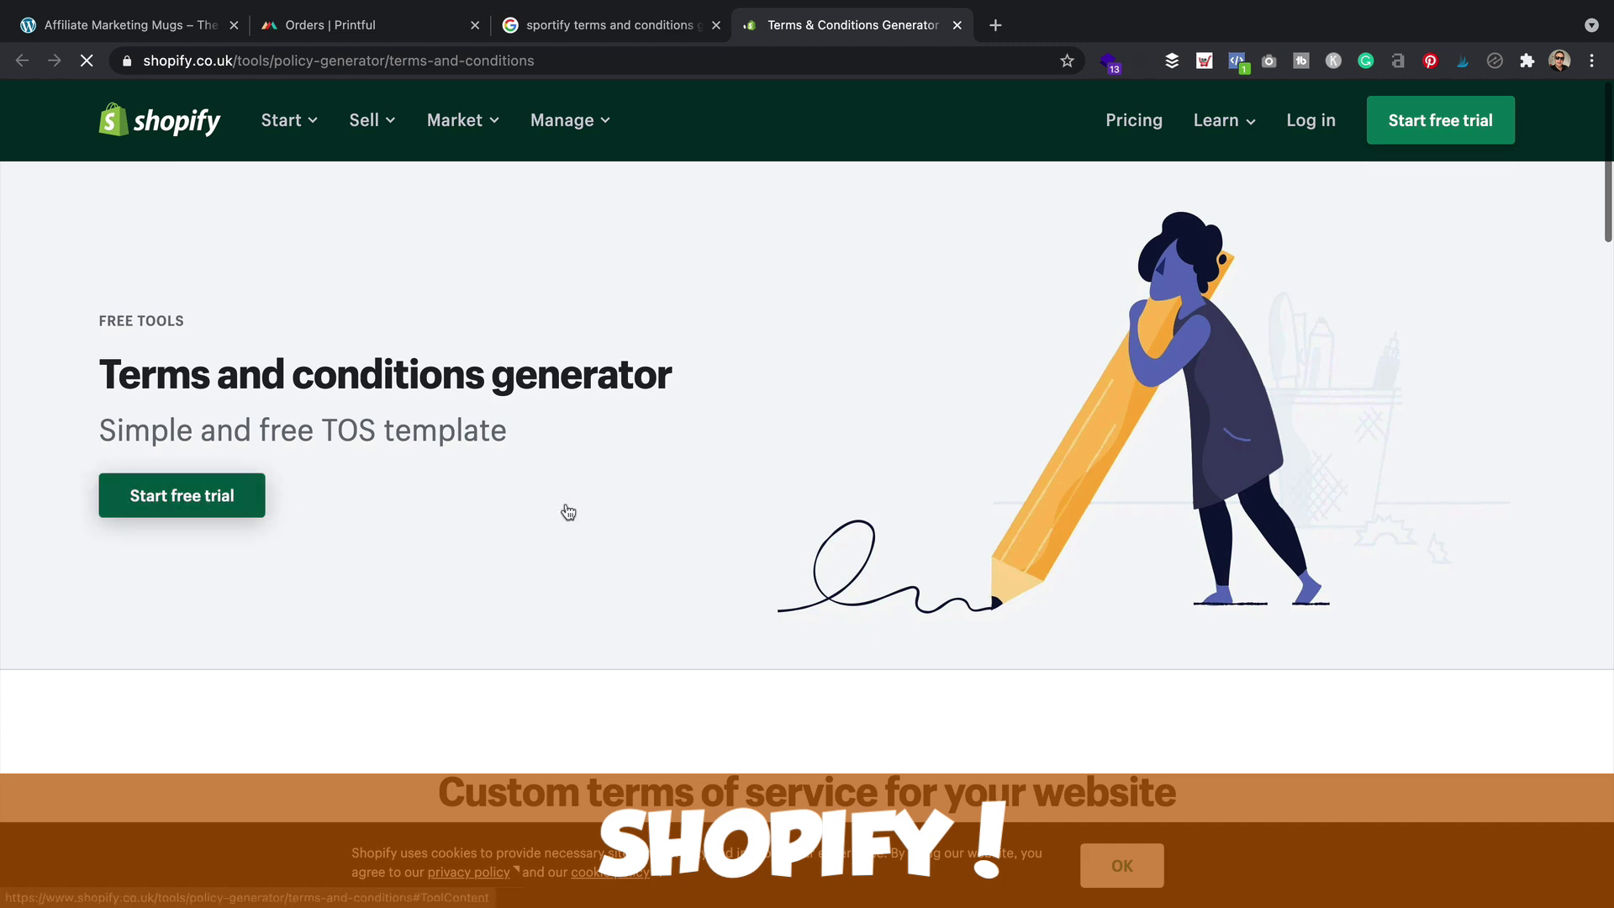
Skip the free trial and work through the generator form
scroll(957, 500, down, 6)
scroll(985, 464, down, 2)
click(89, 410)
scroll(336, 370, down, 3)
scroll(380, 668, down, 1)
scroll(432, 508, down, 3)
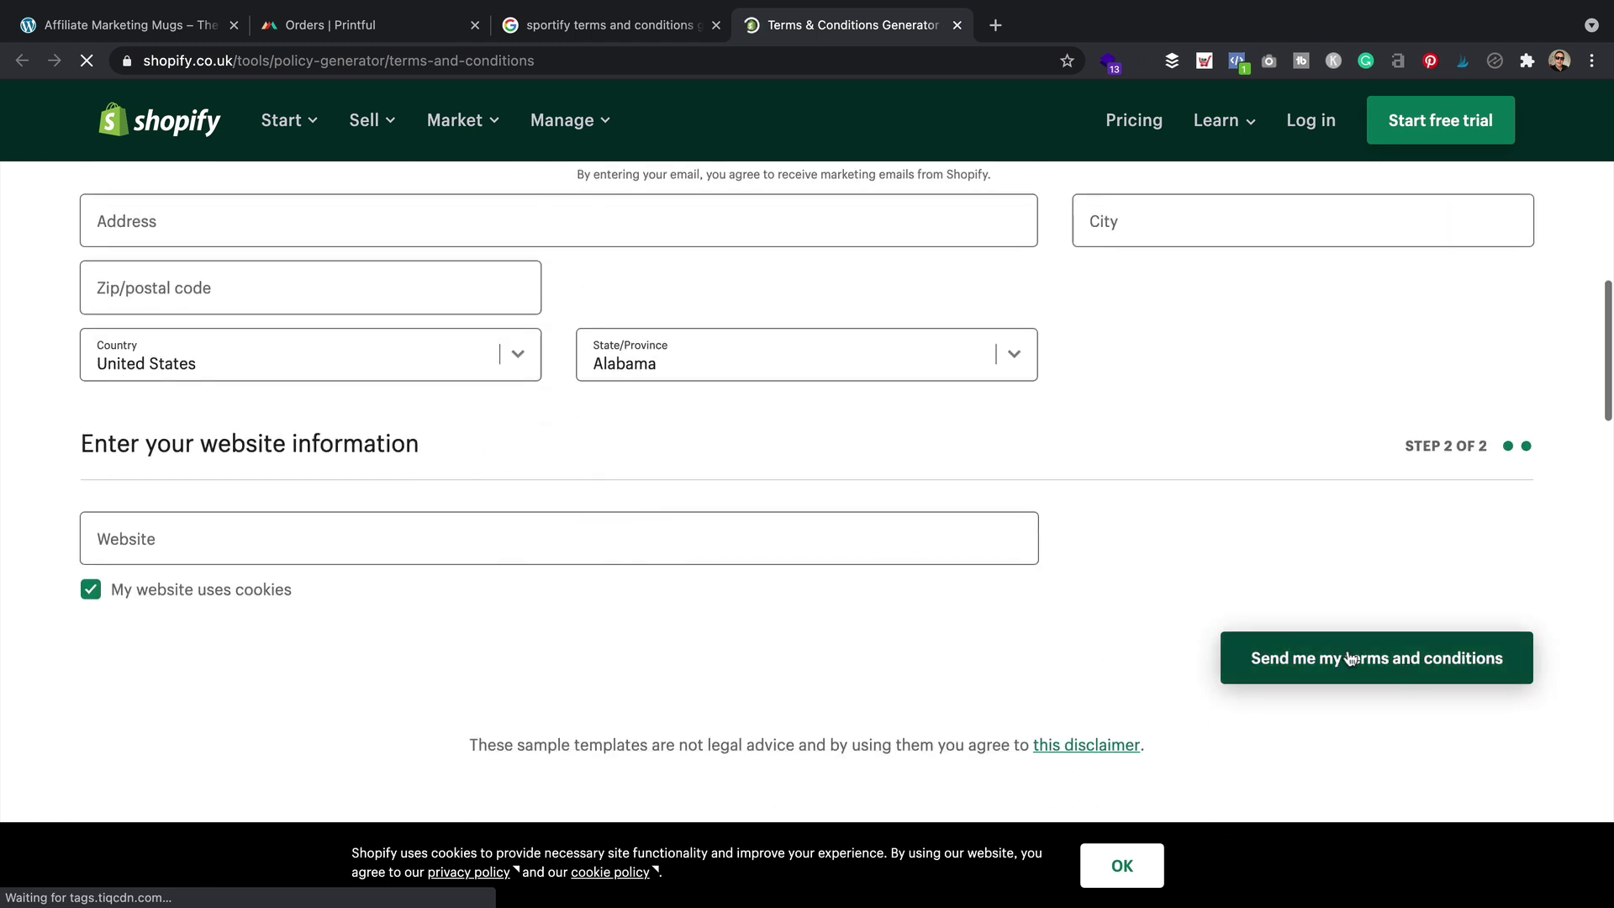
scroll(731, 463, up, 2)
scroll(731, 463, down, 1)
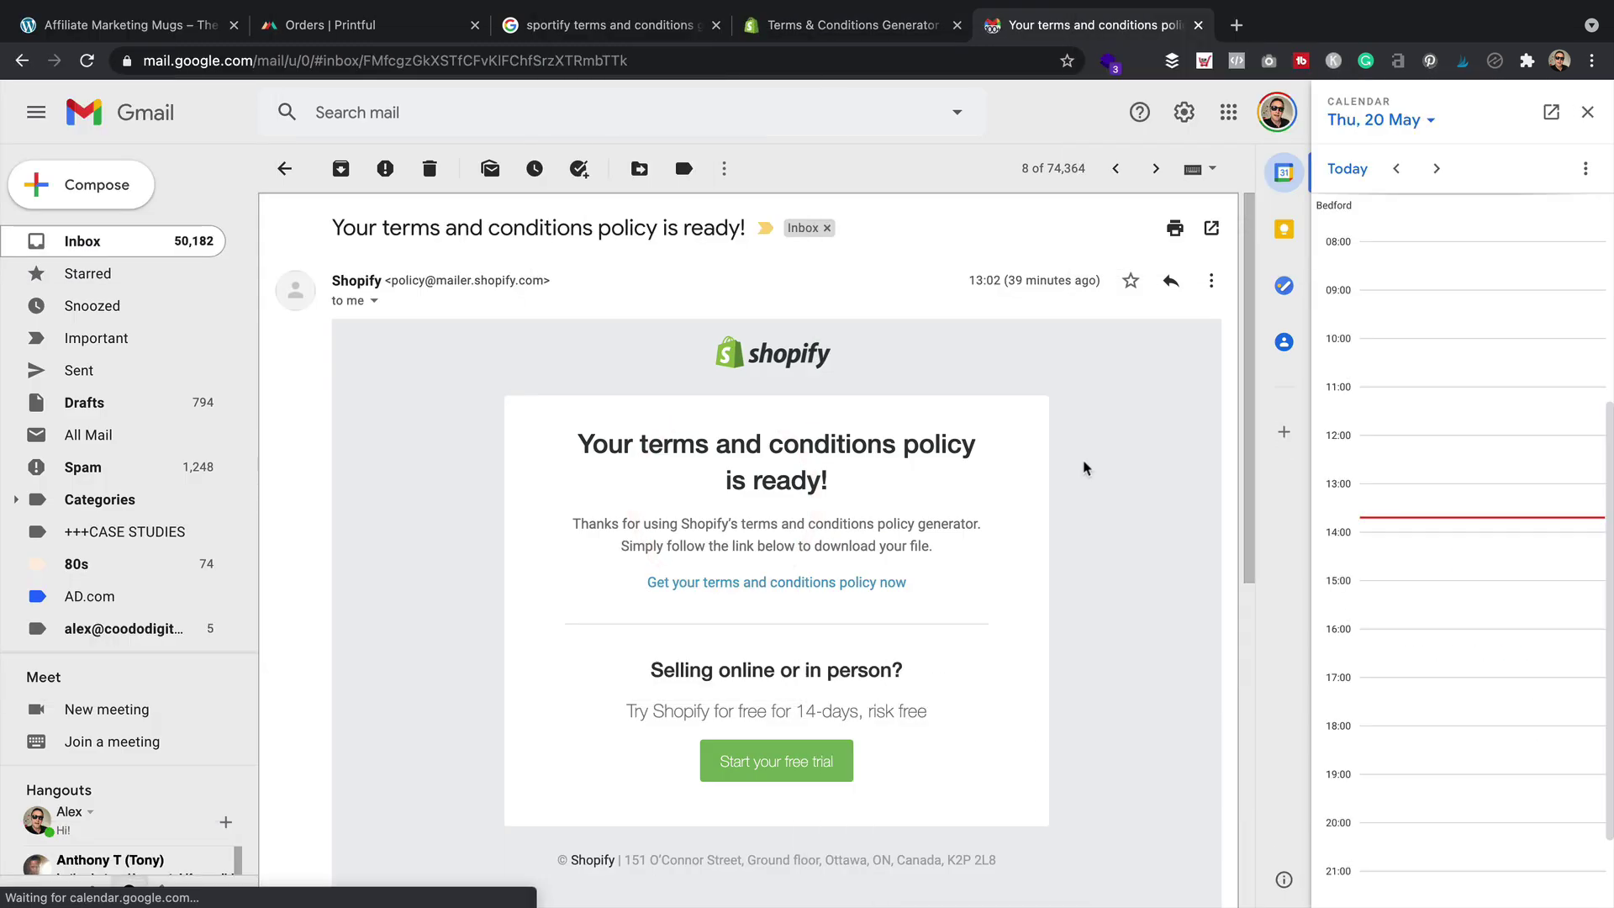
scroll(1084, 473, down, 5)
scroll(777, 463, up, 2)
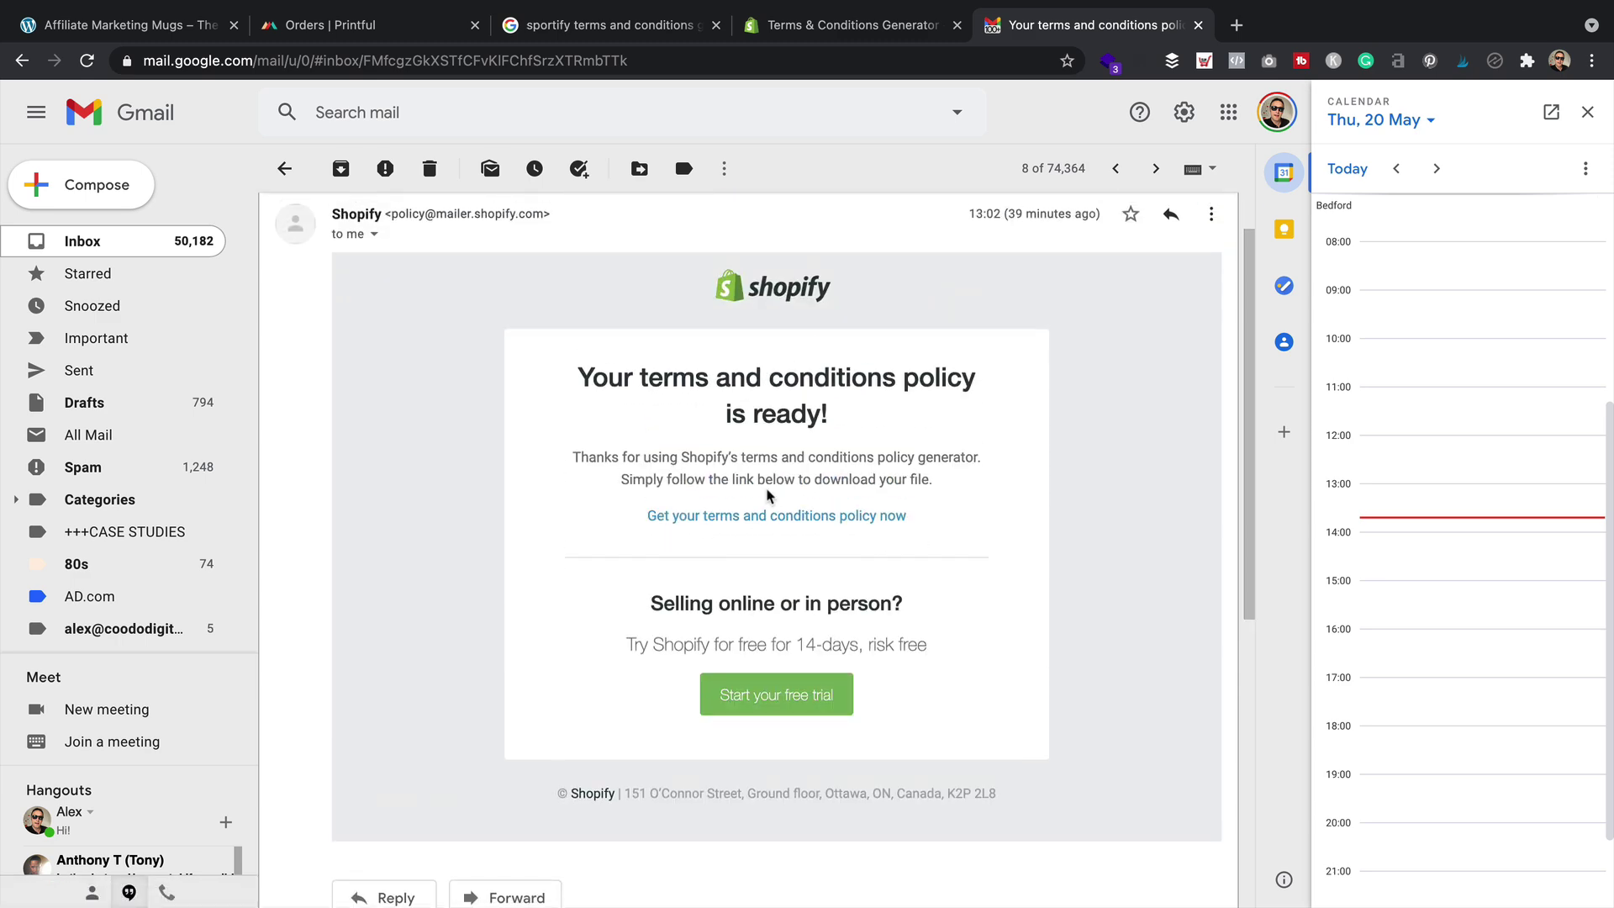
Open the generated Terms of Service and copy its full text to the clipboard
click(751, 515)
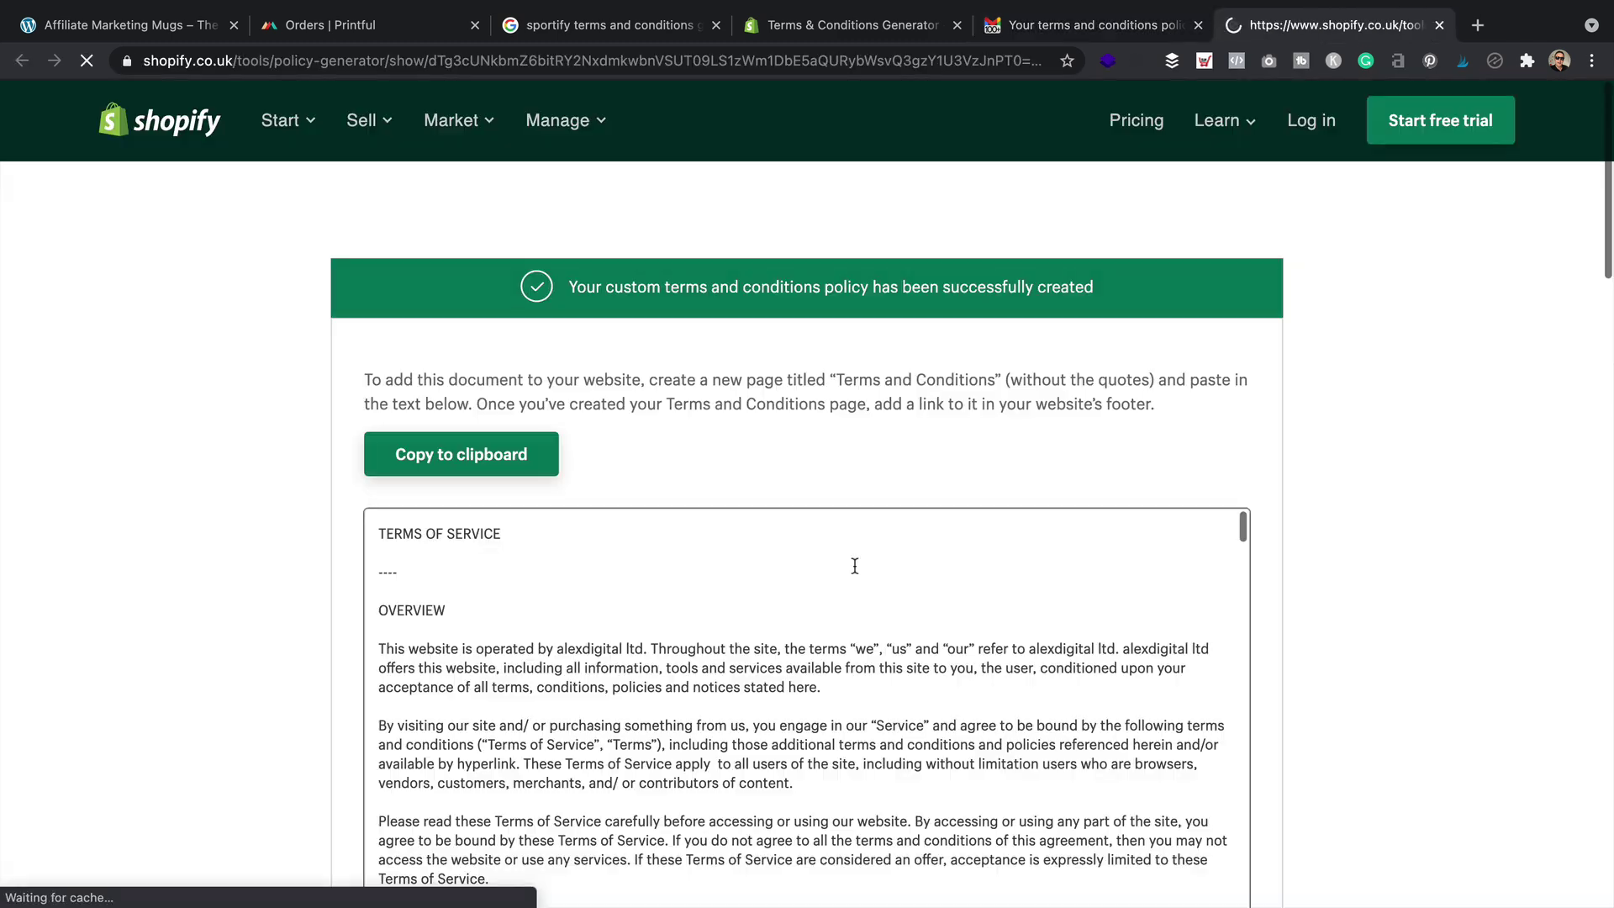
scroll(855, 566, down, 5)
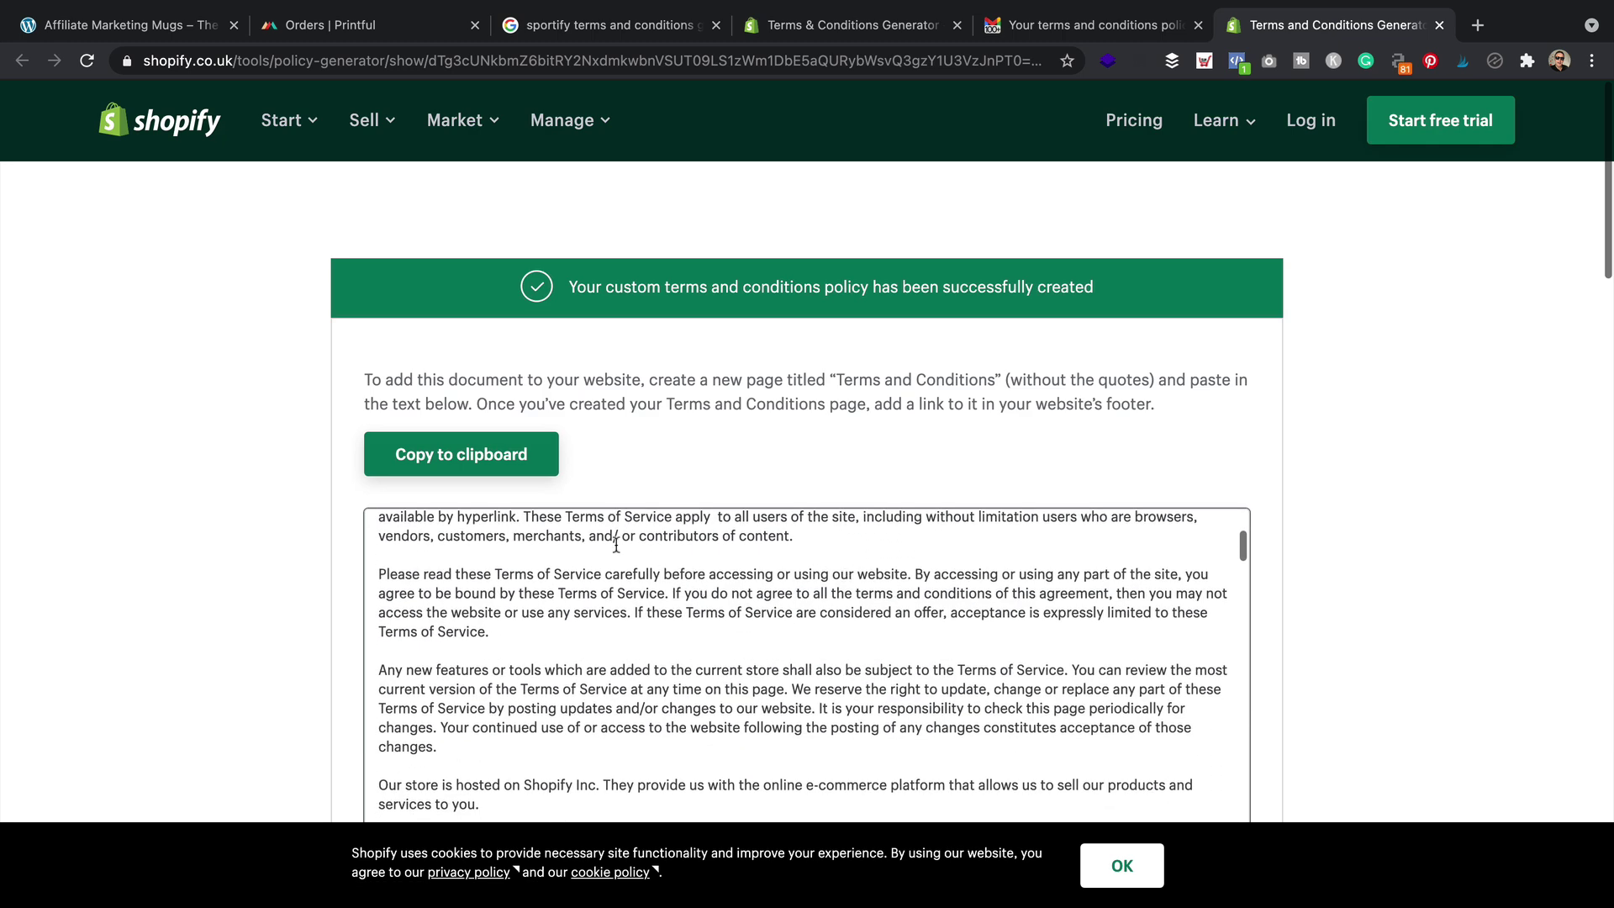
click(479, 454)
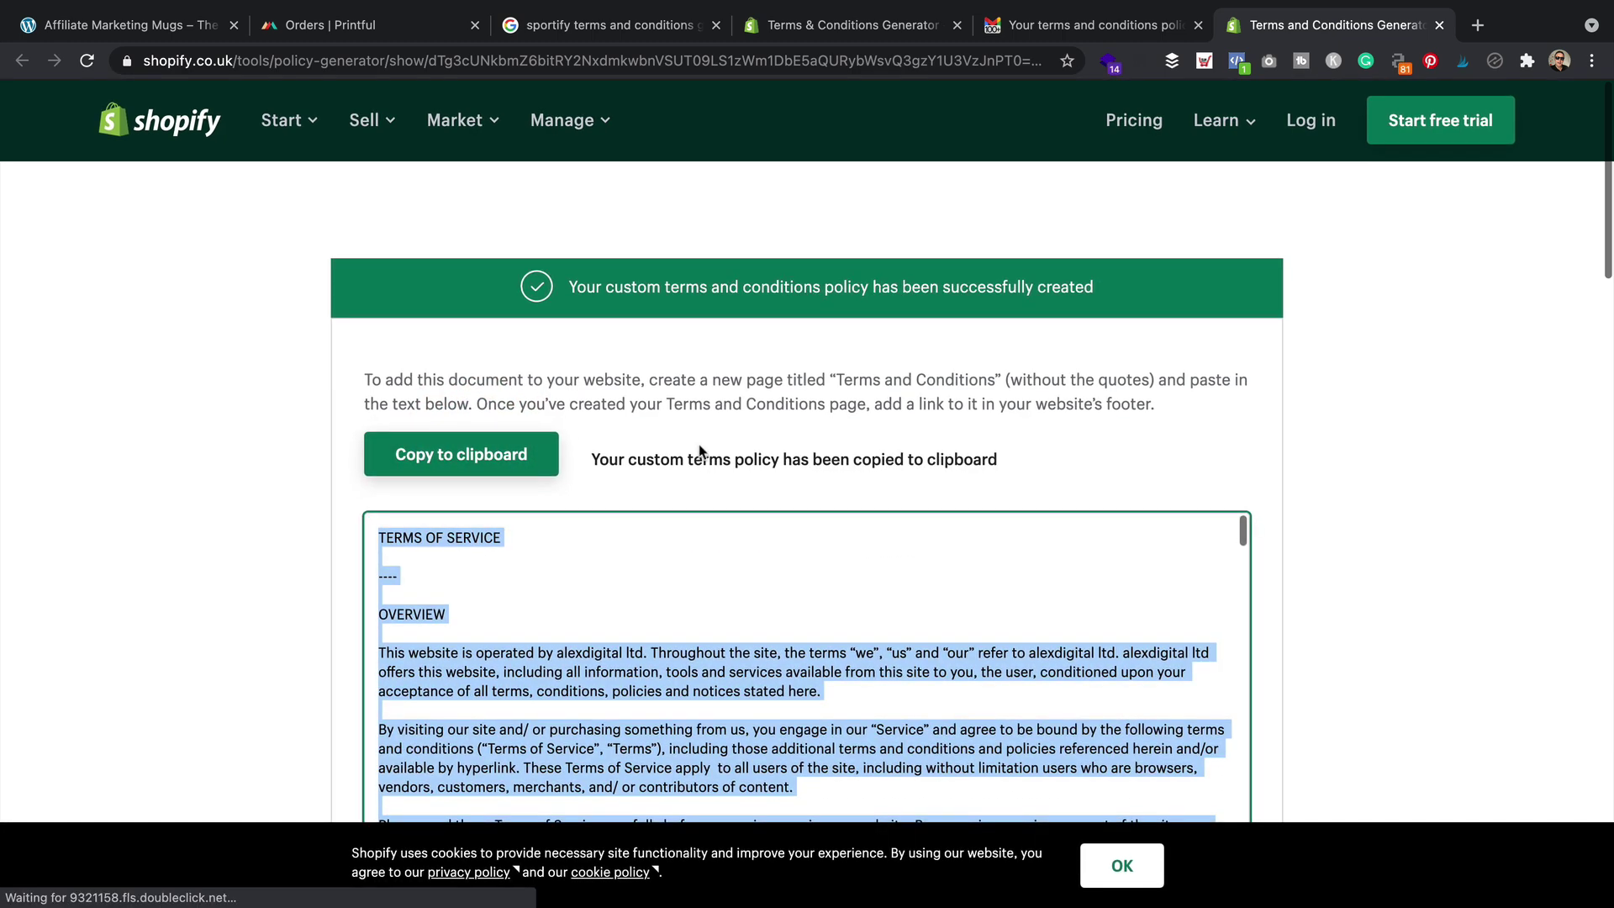
Back on the site, create a new page and title it 'Terms & Conditions'
click(126, 25)
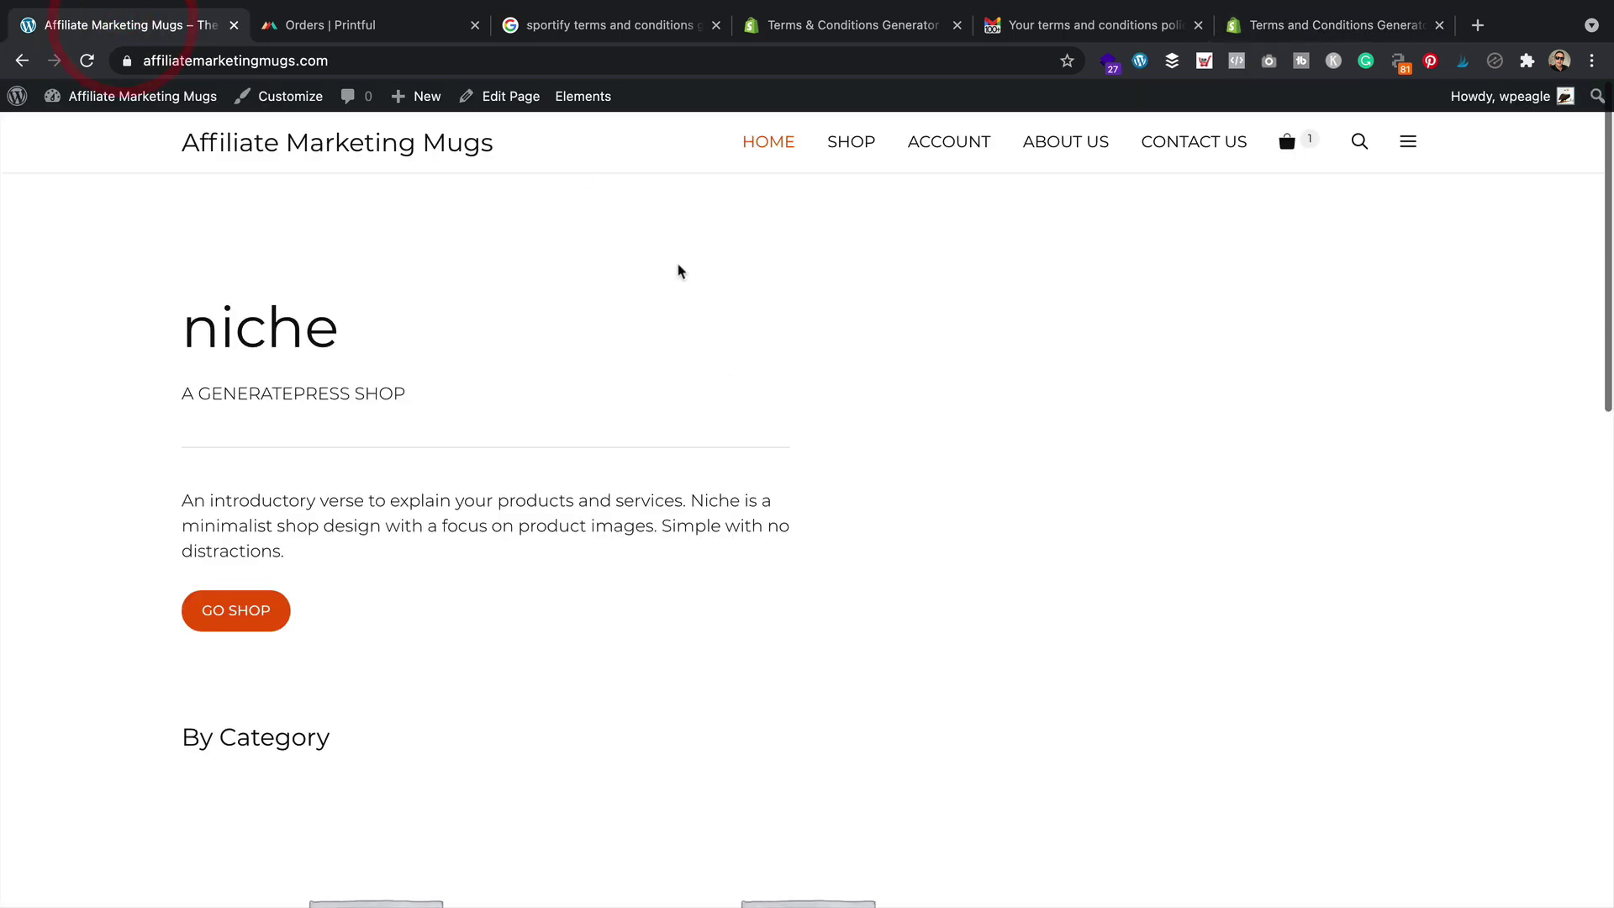
mouse_move(428, 99)
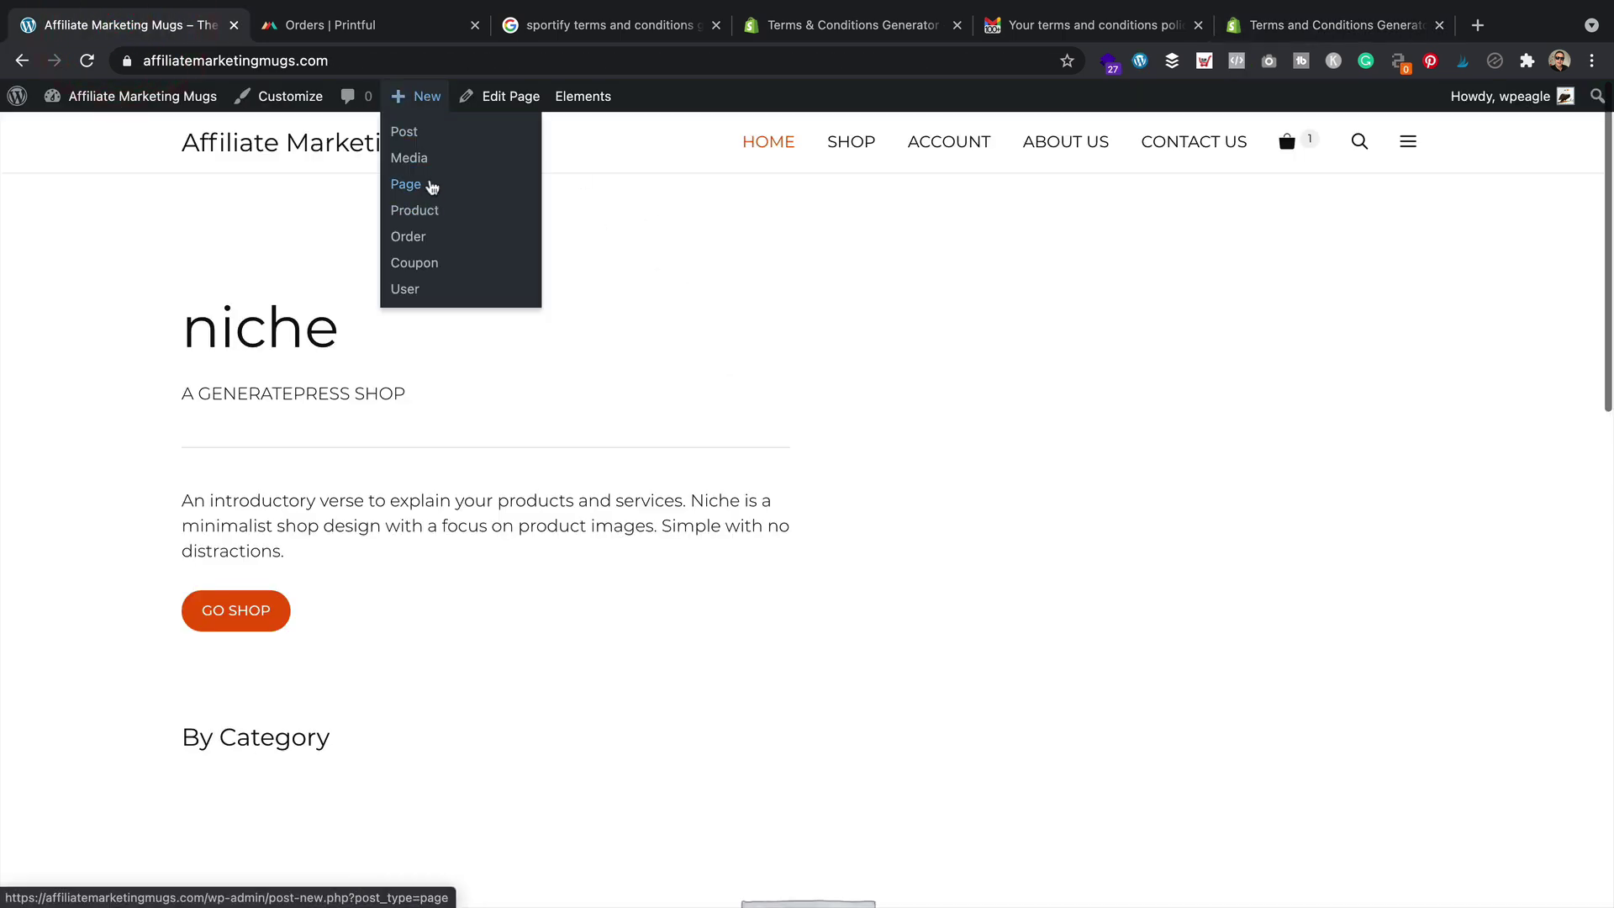
click(429, 183)
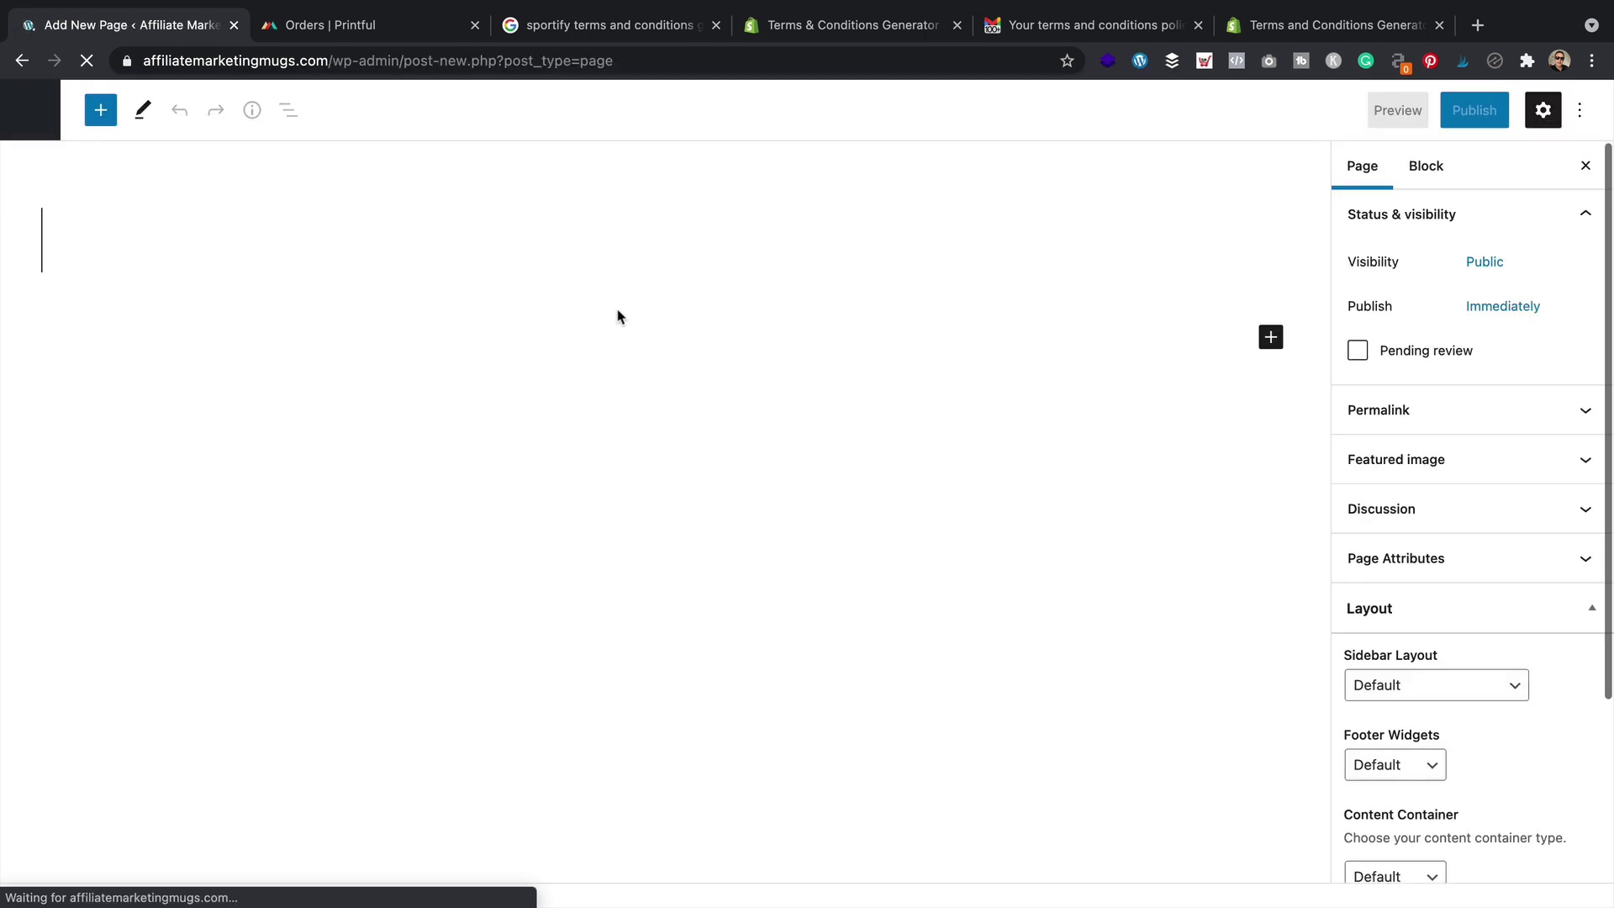
click(295, 236)
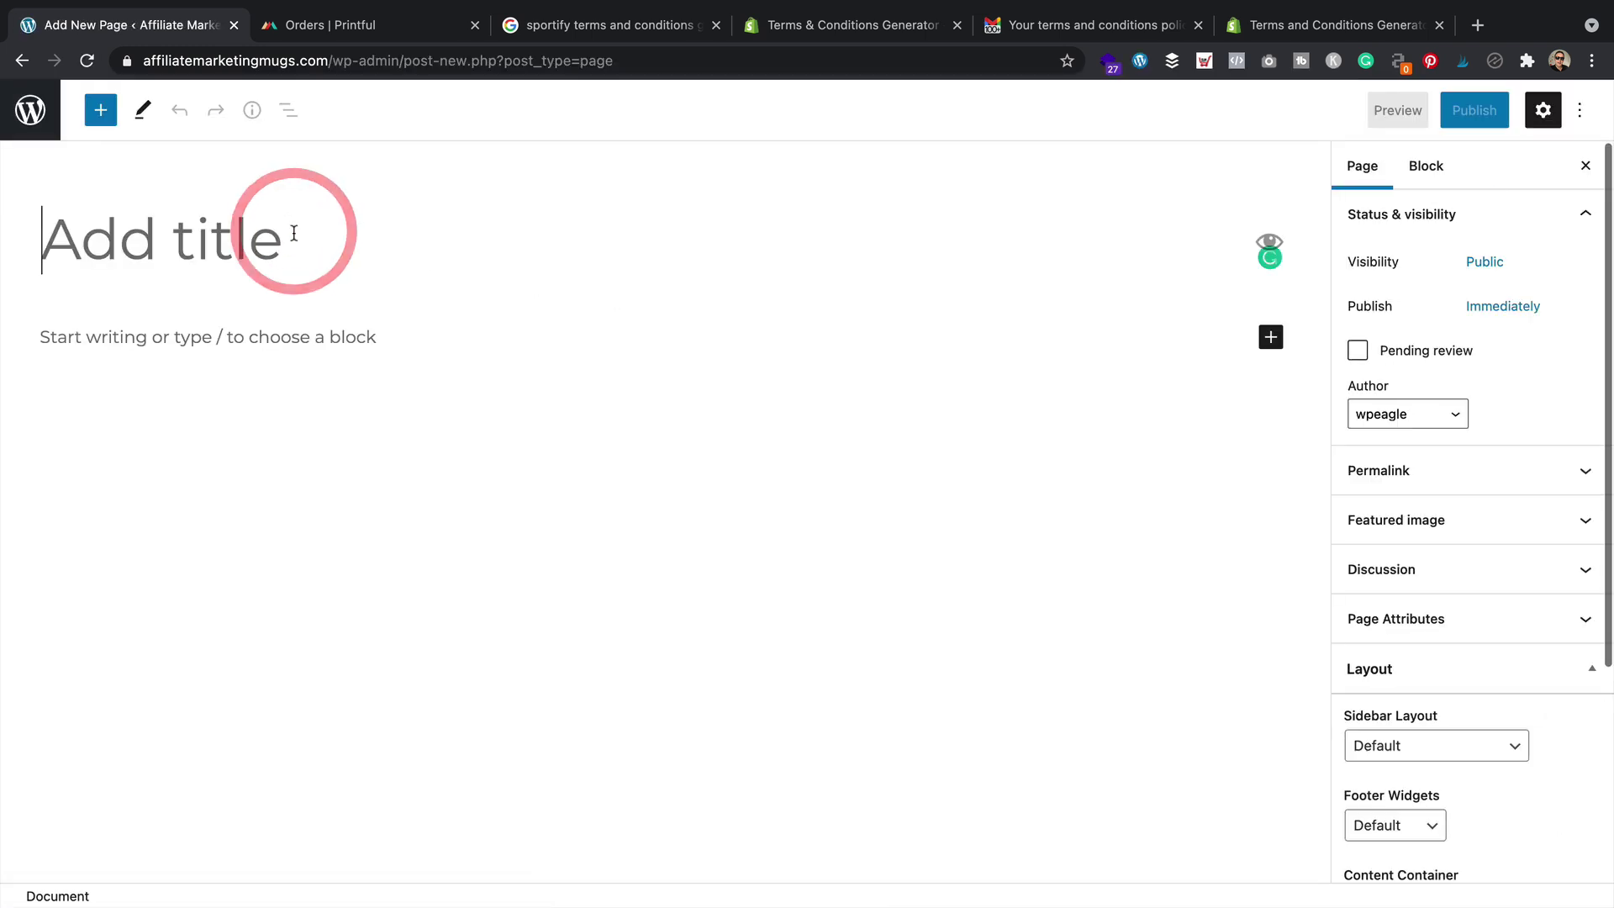
text(Terms & C)
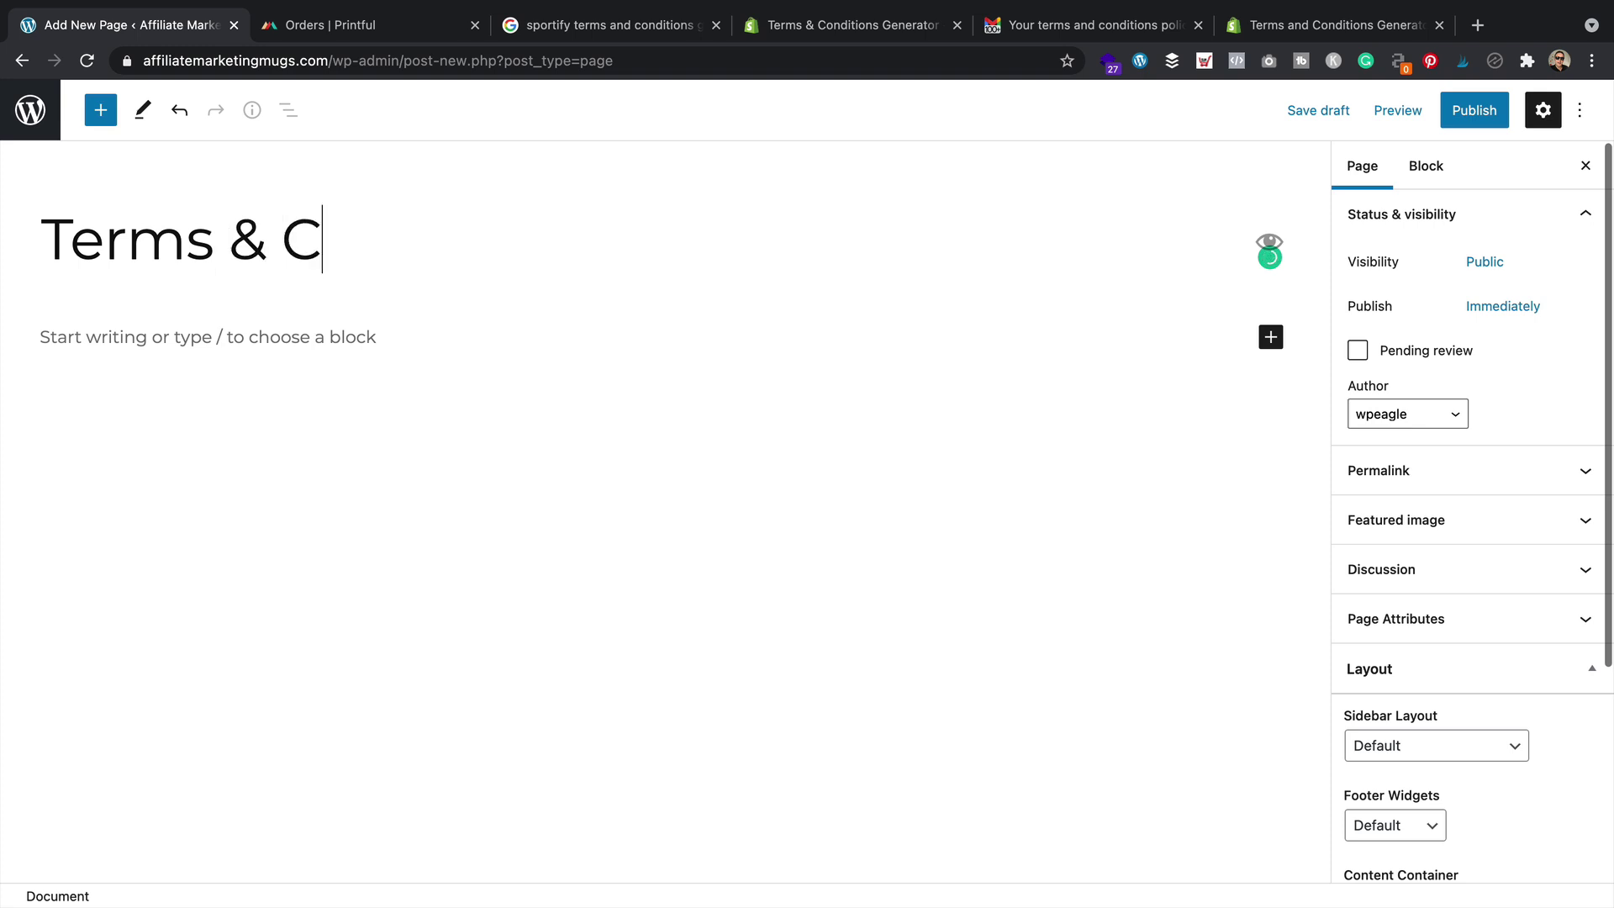
text(onditions)
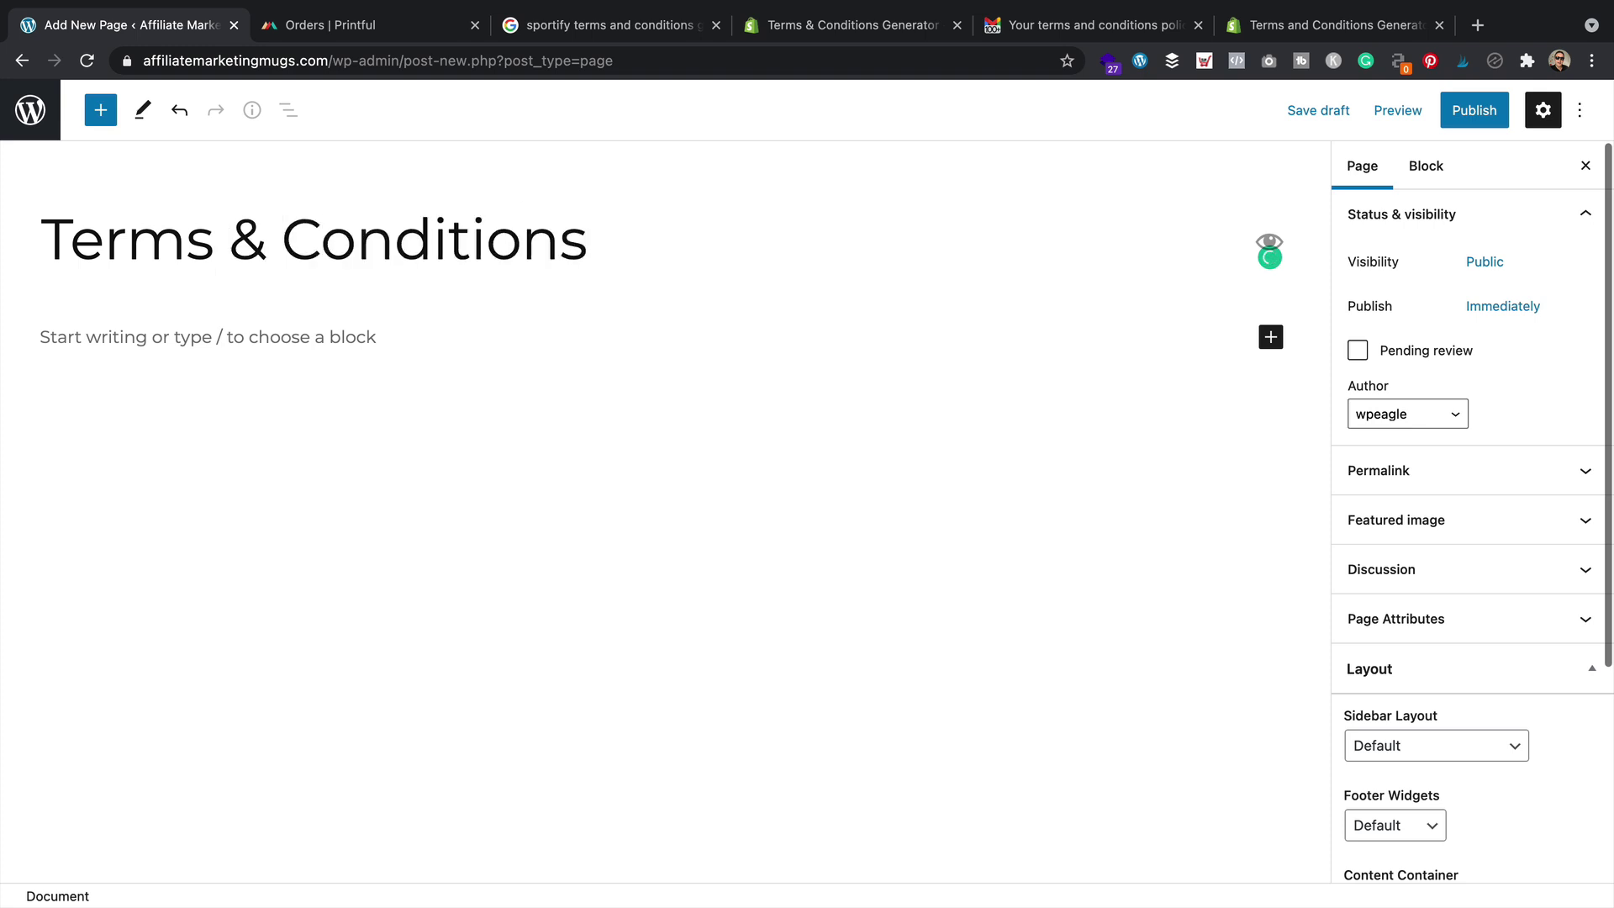
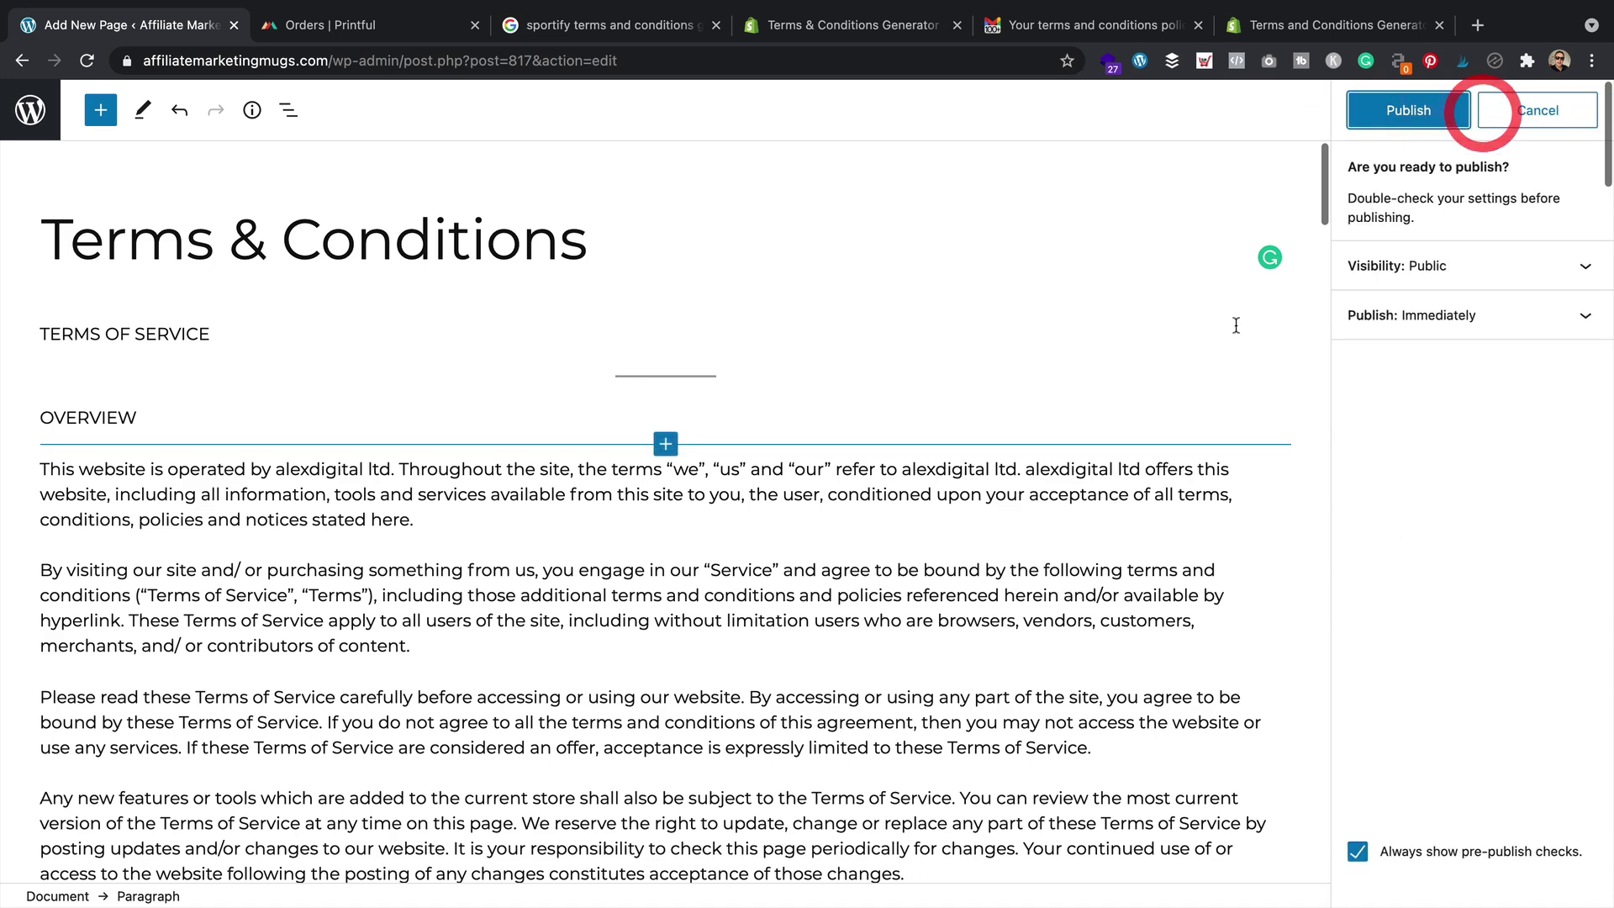
Publish the Terms & Conditions page and scroll through its live terms text on the store
click(1433, 110)
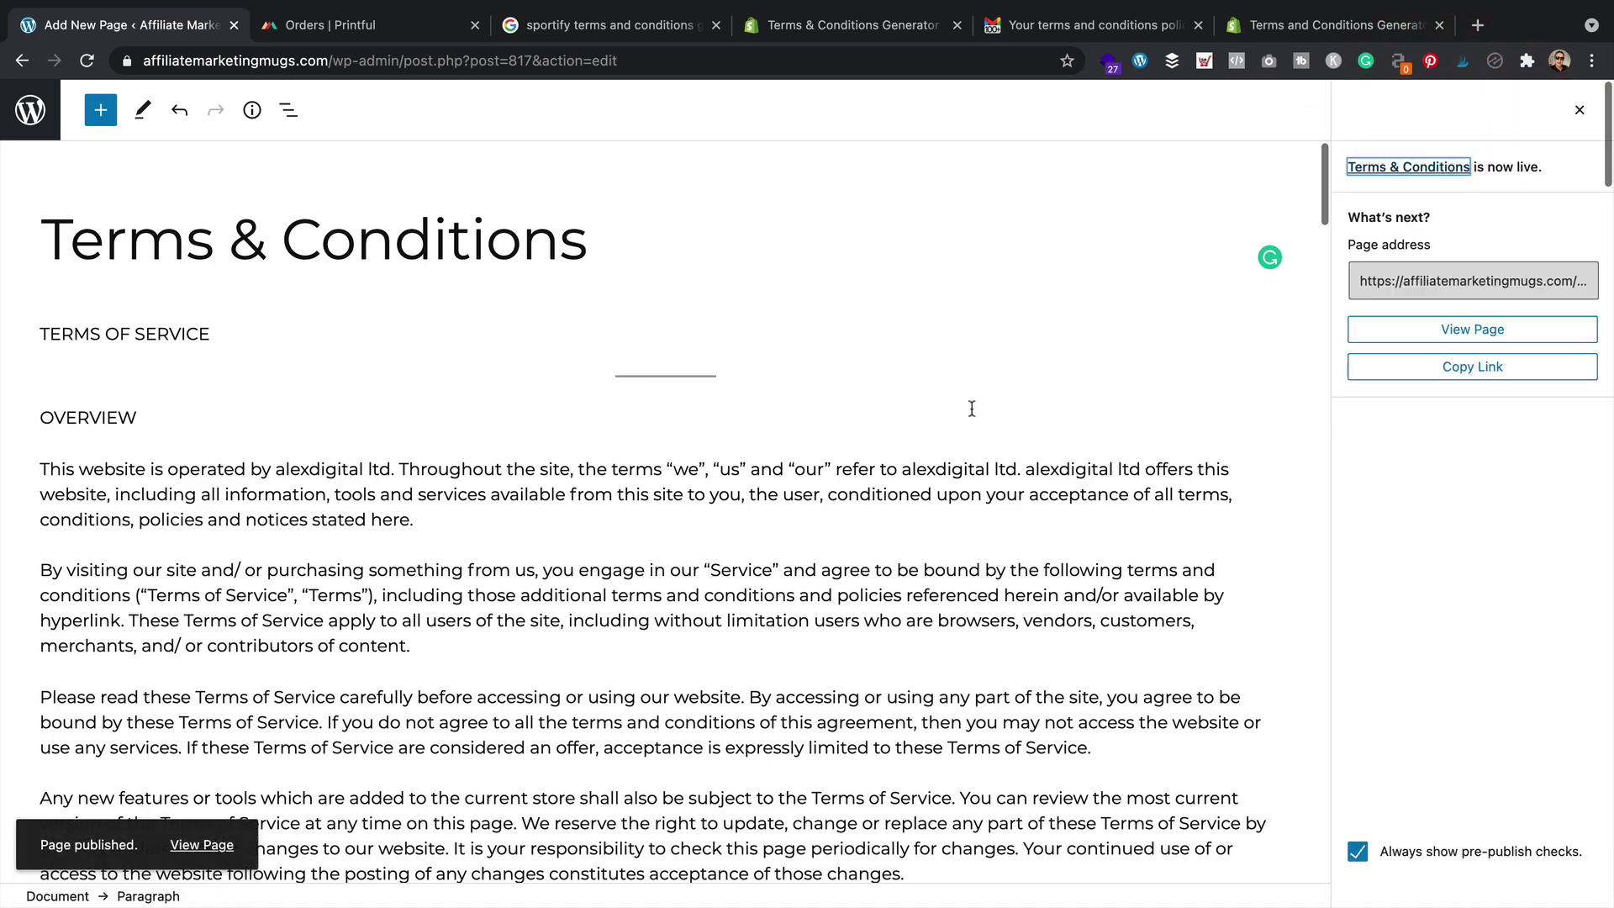
click(212, 843)
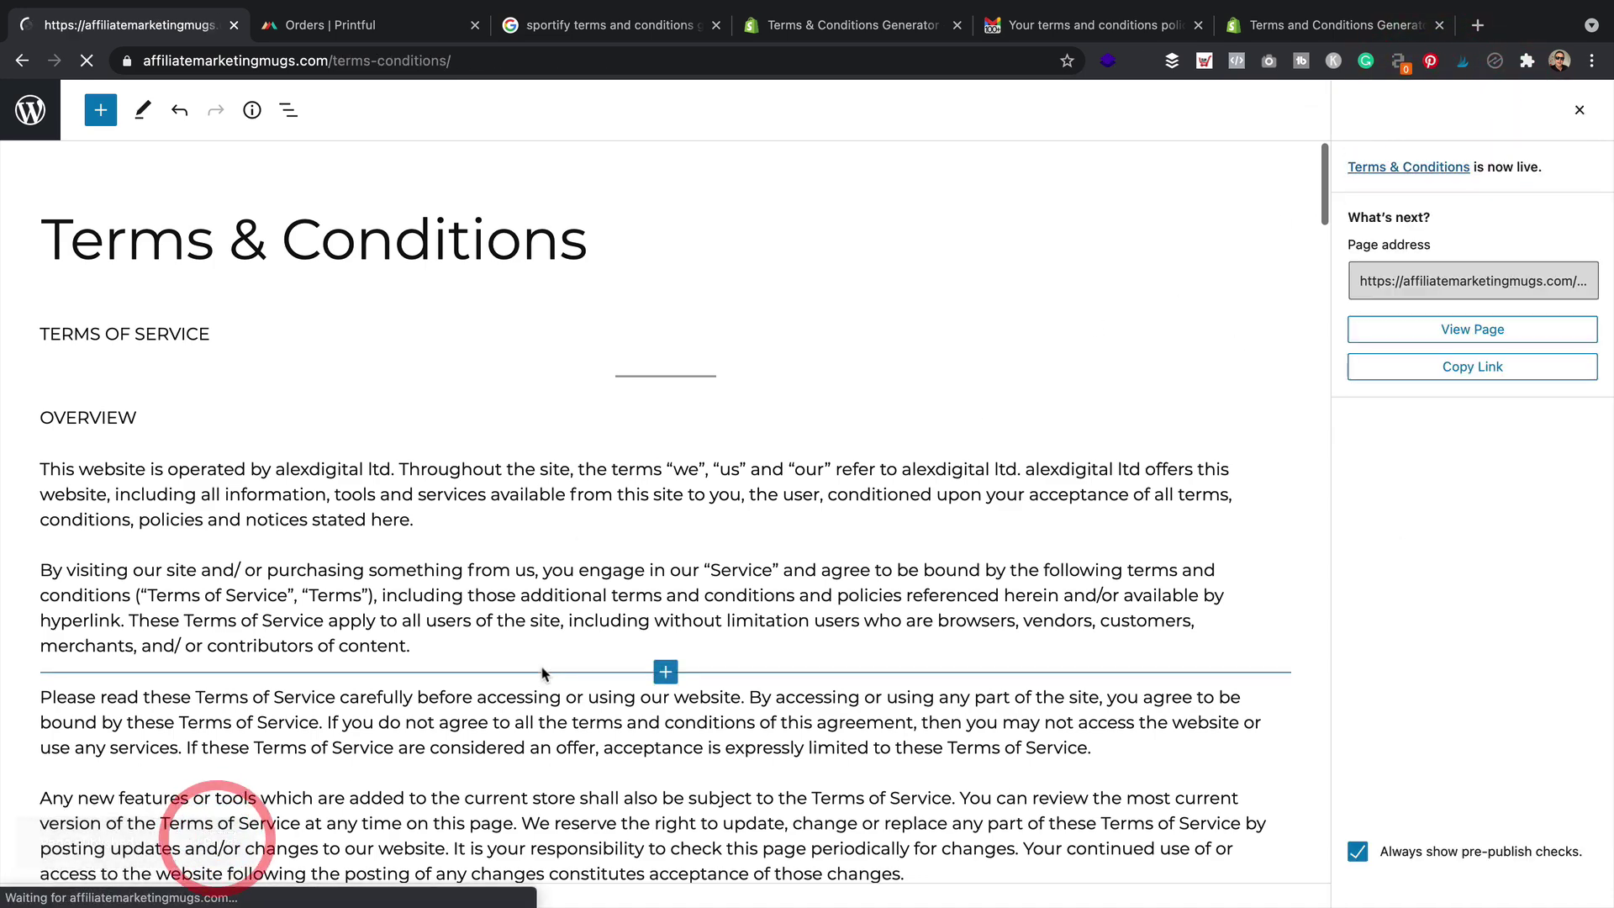
scroll(860, 428, down, 5)
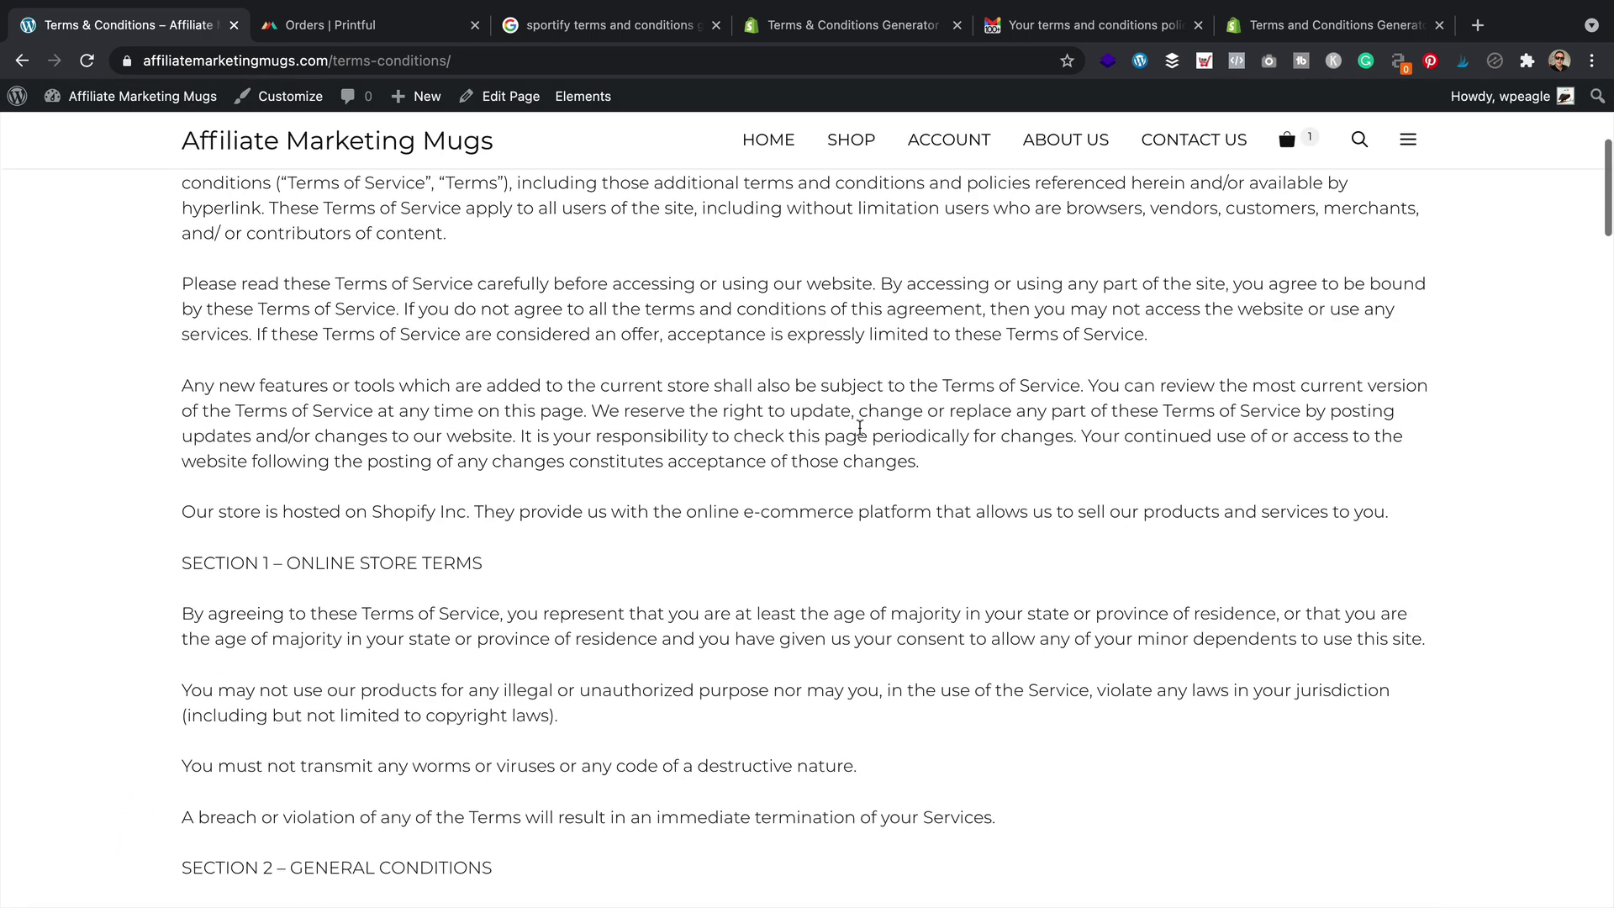
scroll(811, 454, up, 6)
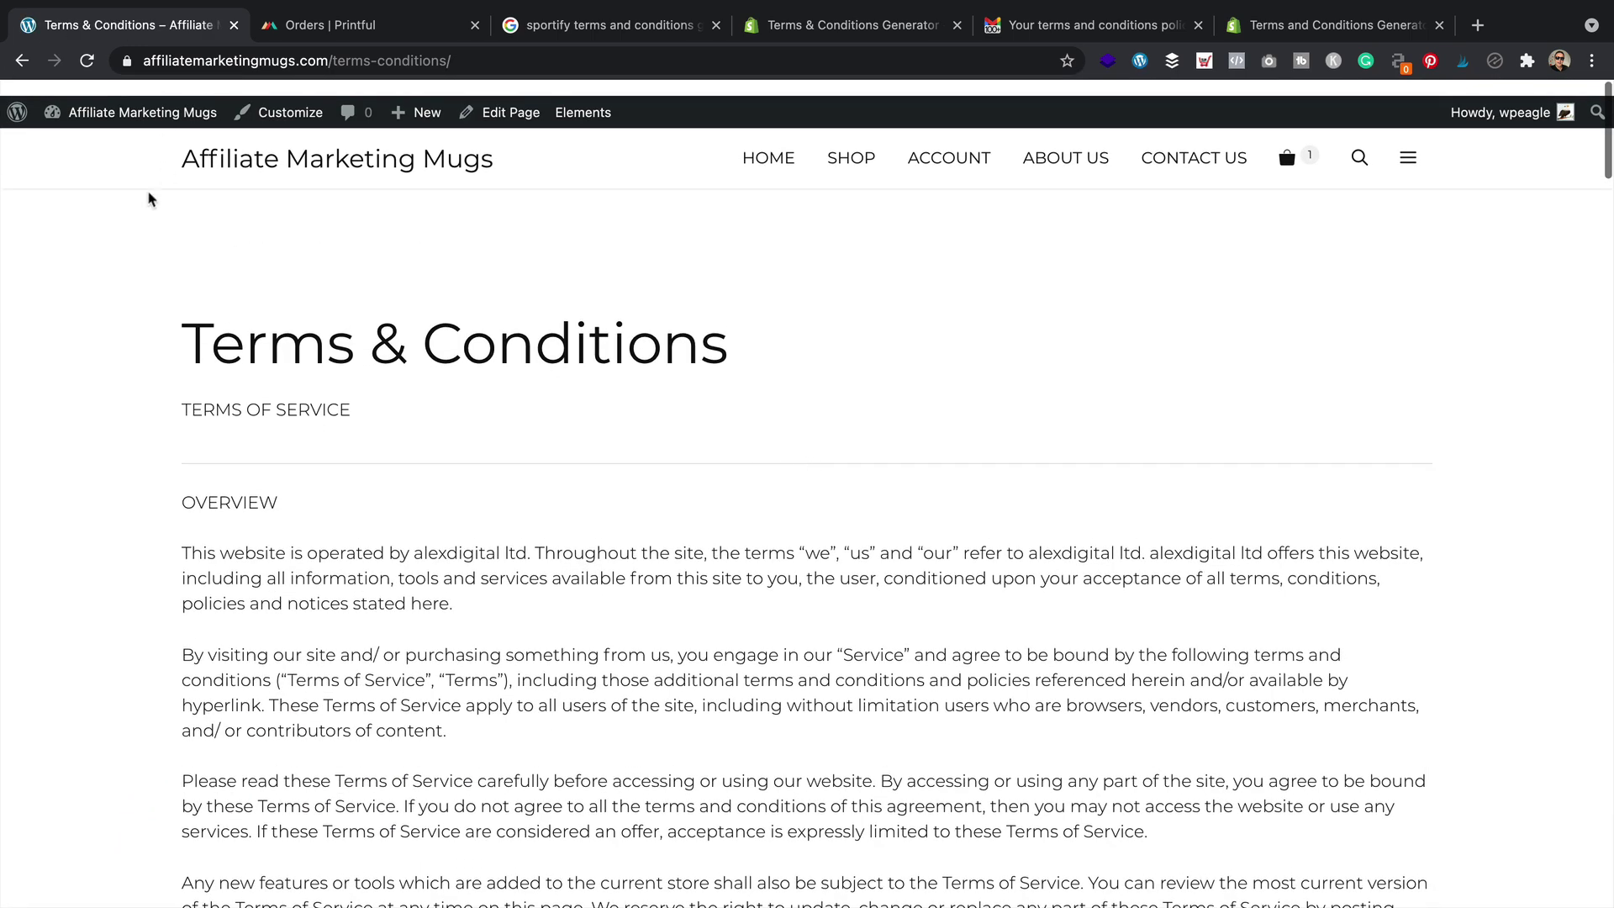
scroll(149, 189, down, 15)
Add the Terms & Conditions page to the Secondary menu below Privacy Policy and save it
mouse_move(143, 99)
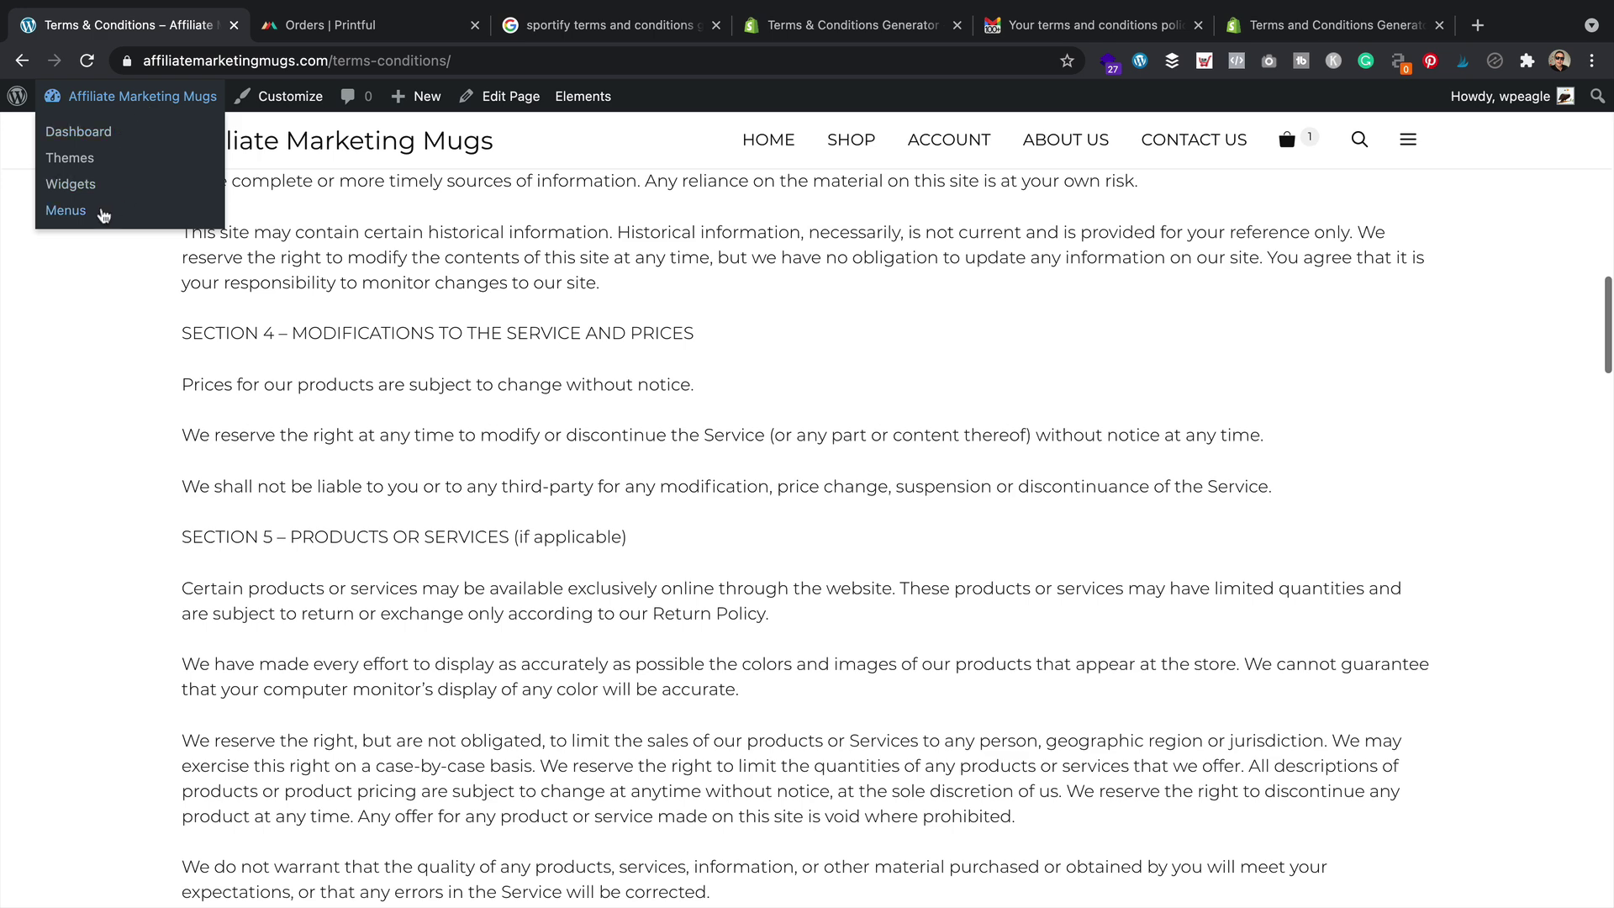
click(105, 211)
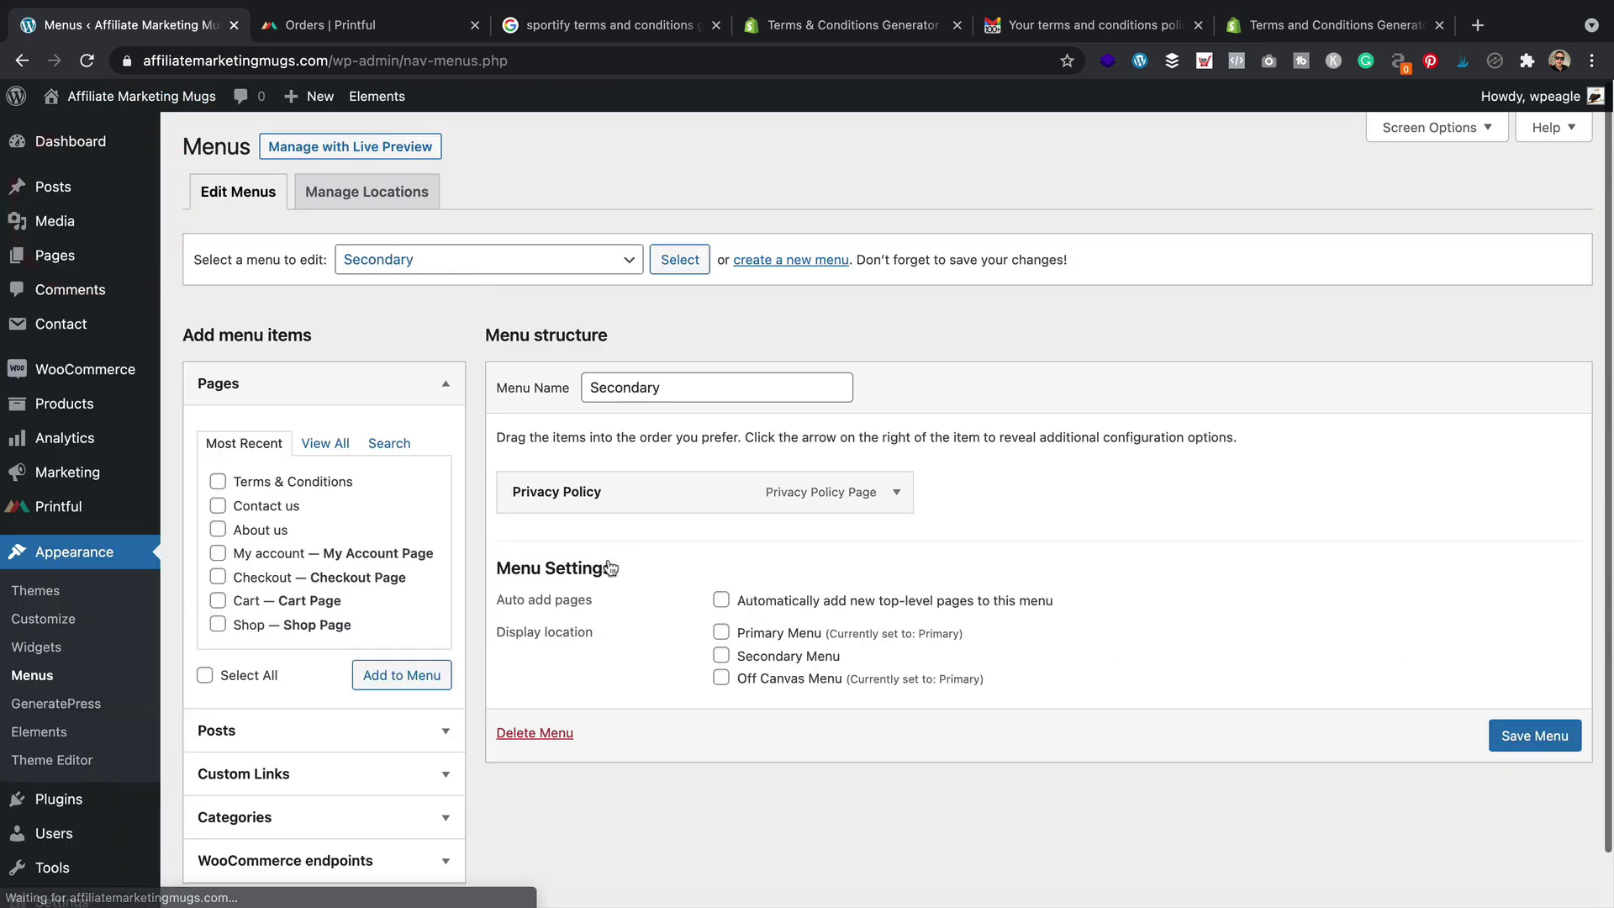
scroll(615, 563, down, 1)
click(218, 468)
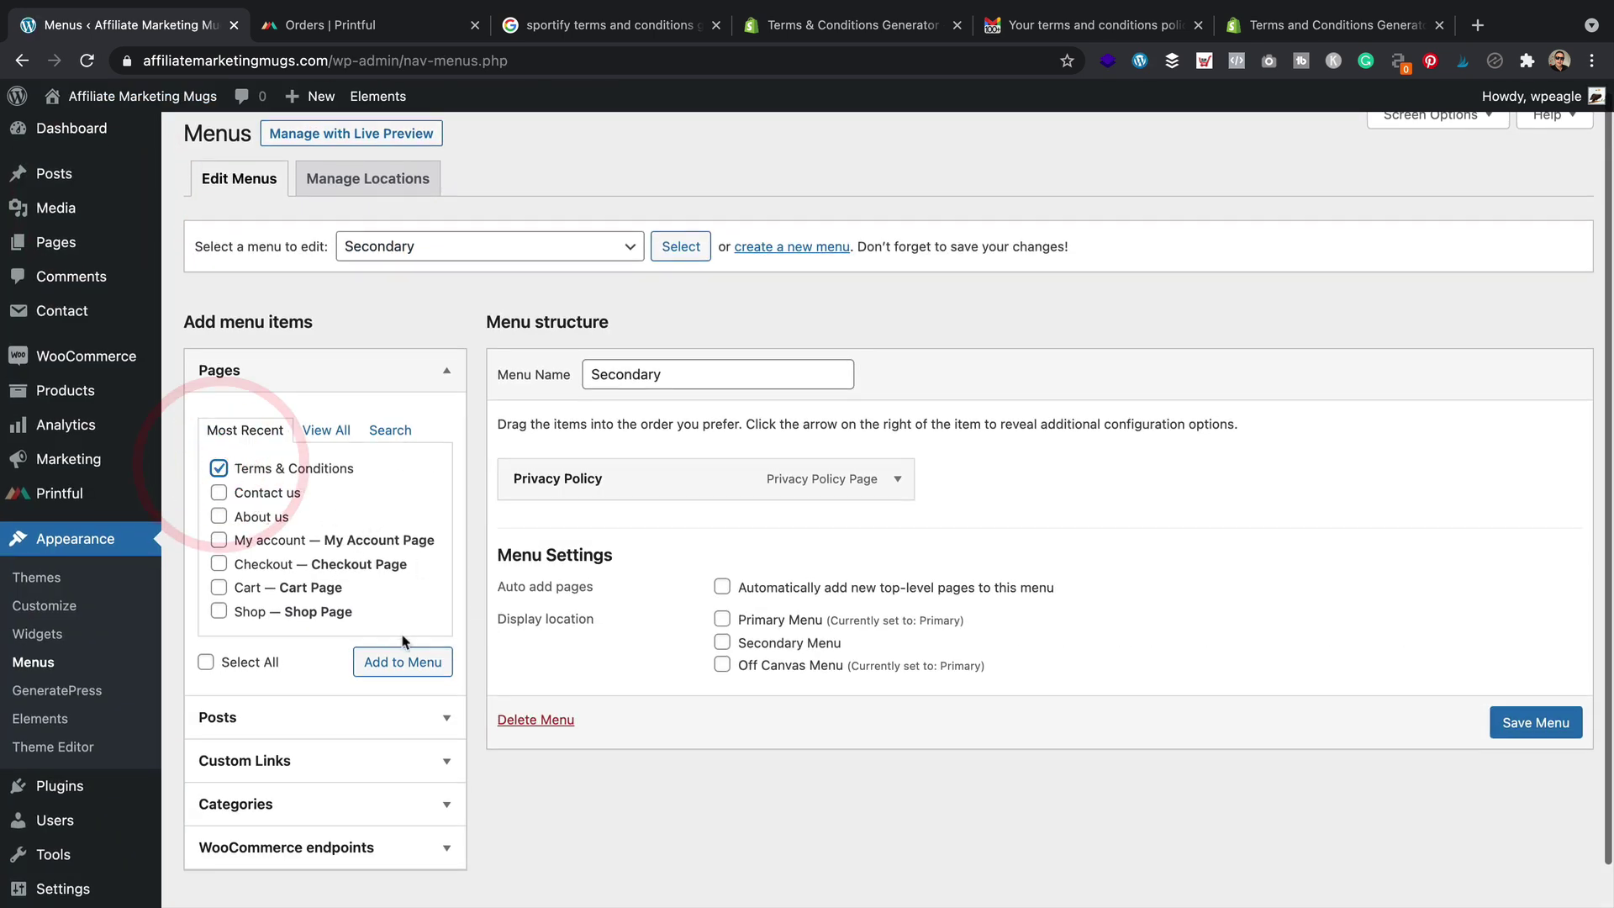
click(403, 656)
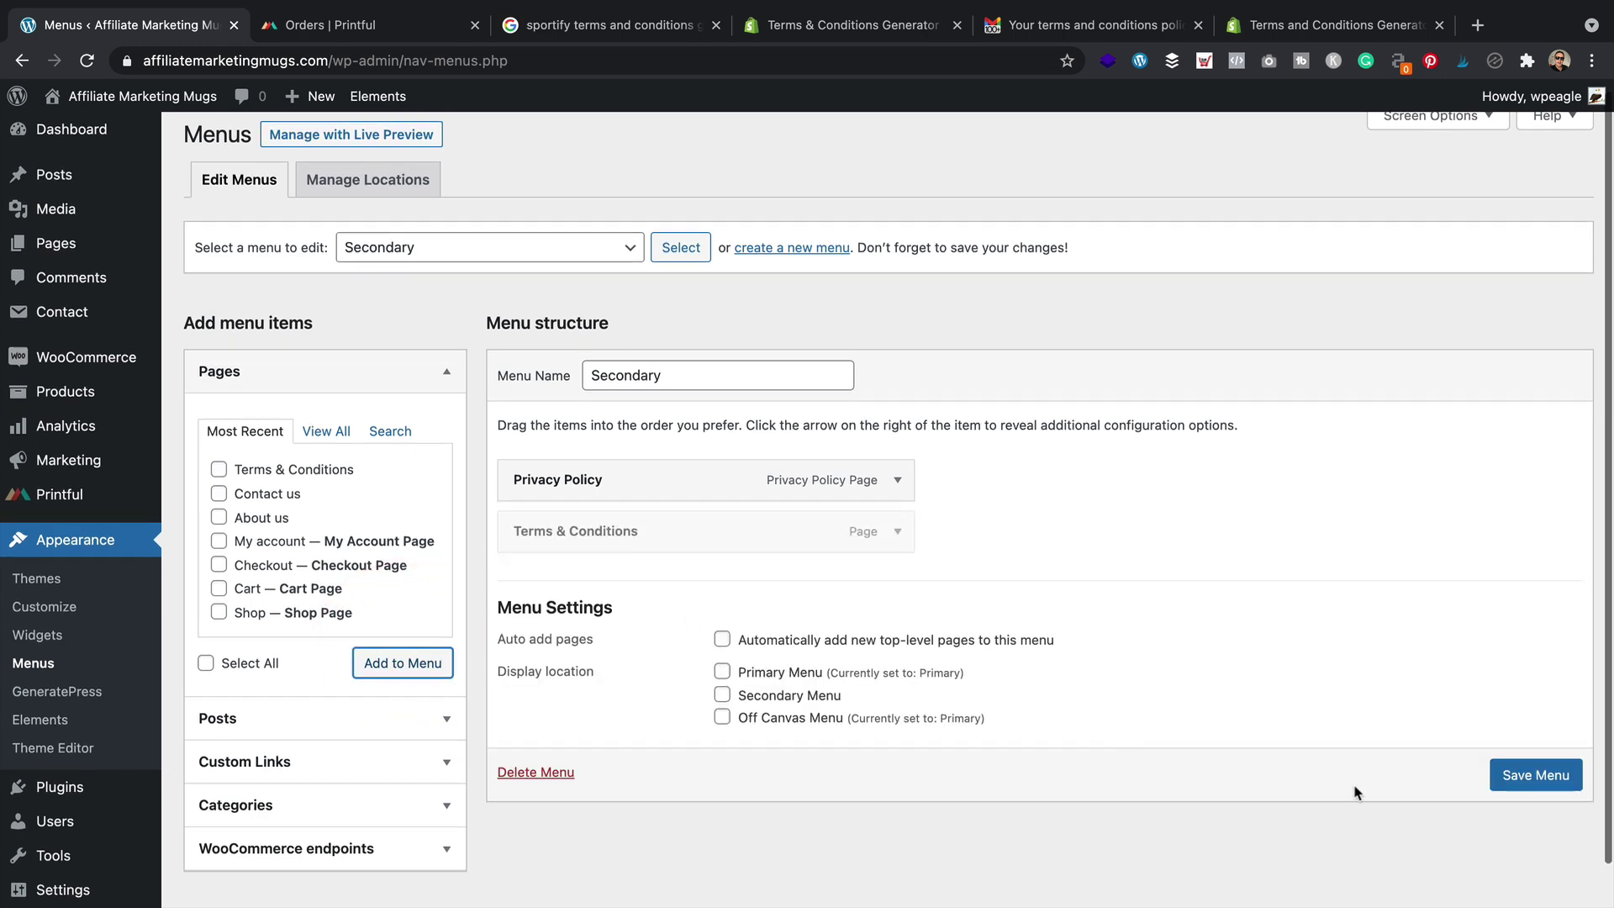
click(1566, 777)
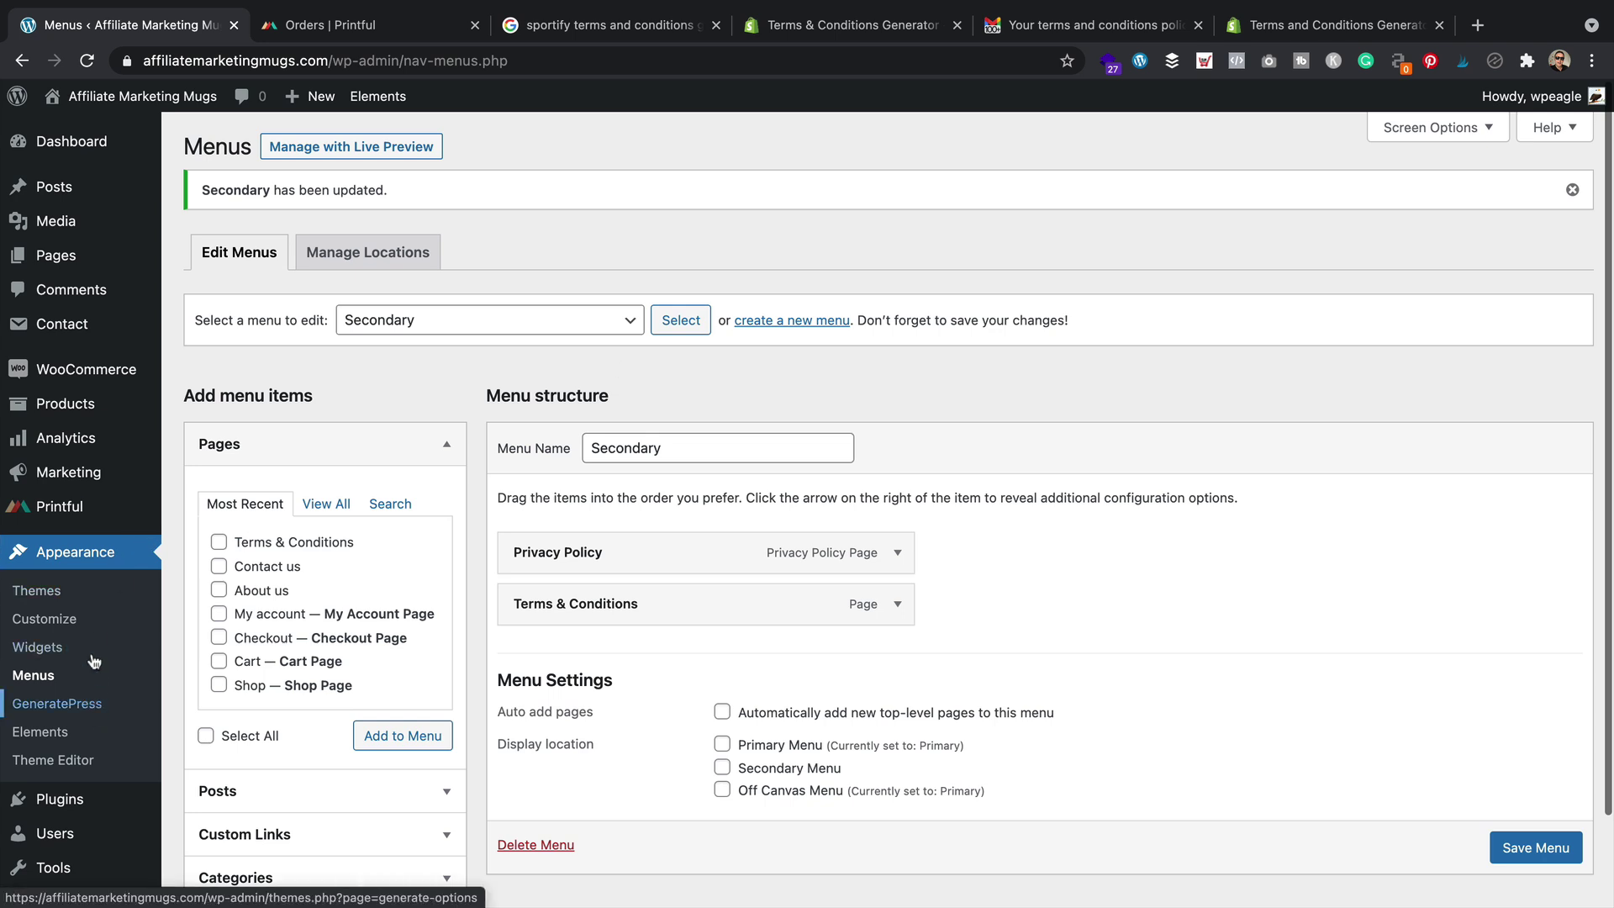
click(71, 620)
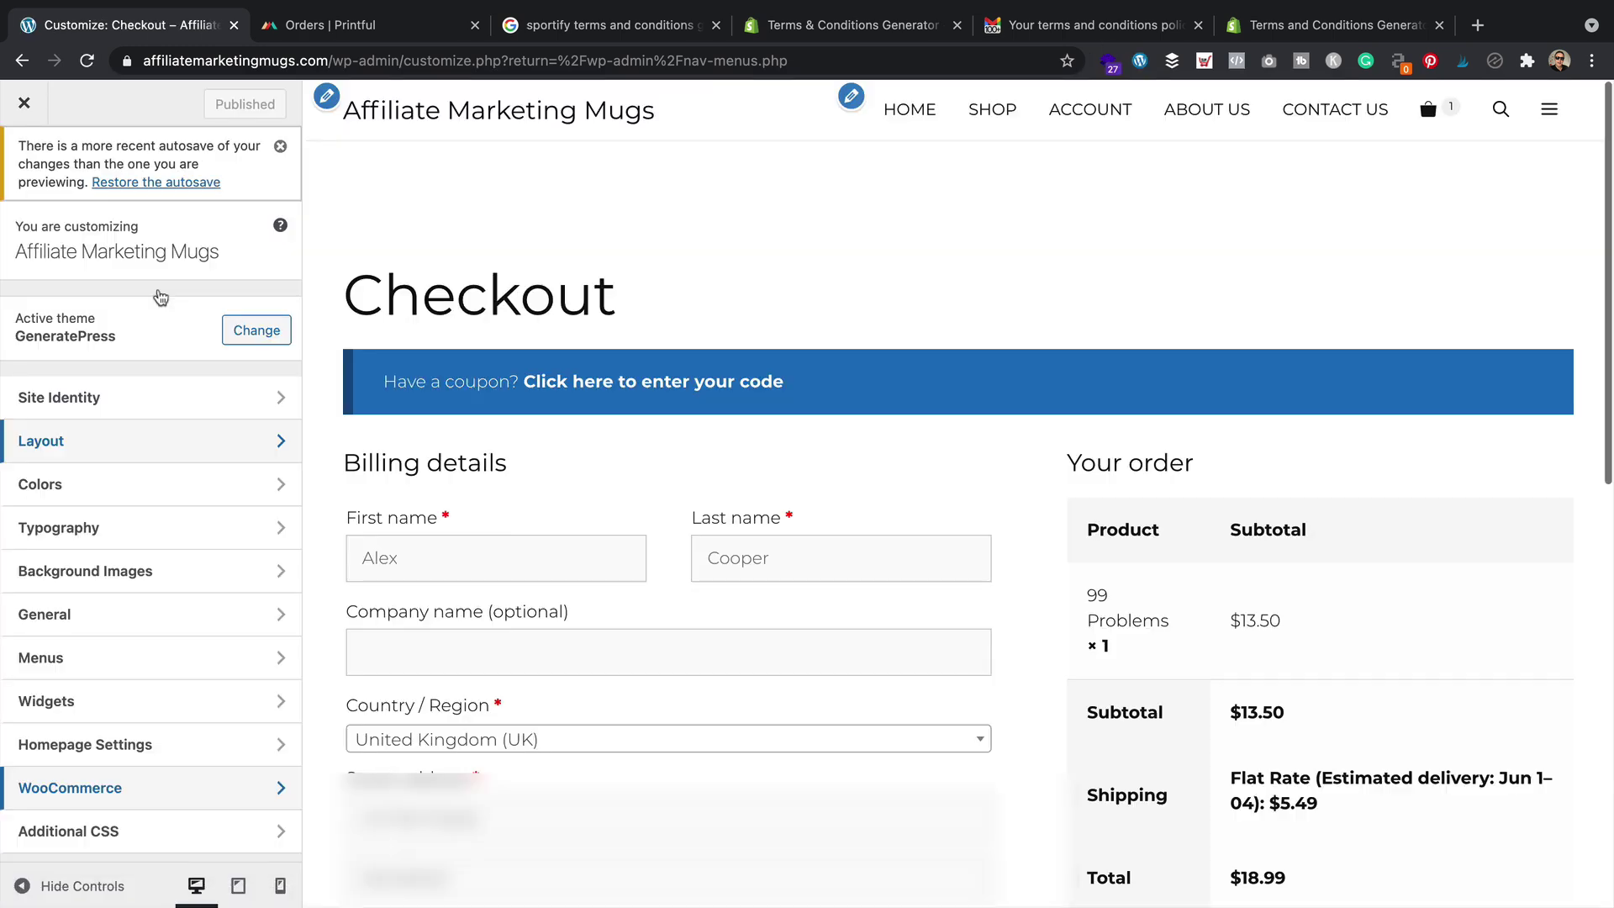
In the Customizer's WooCommerce Checkout options, keep Privacy Policy, select Terms & Conditions as the terms page, and publish
click(150, 793)
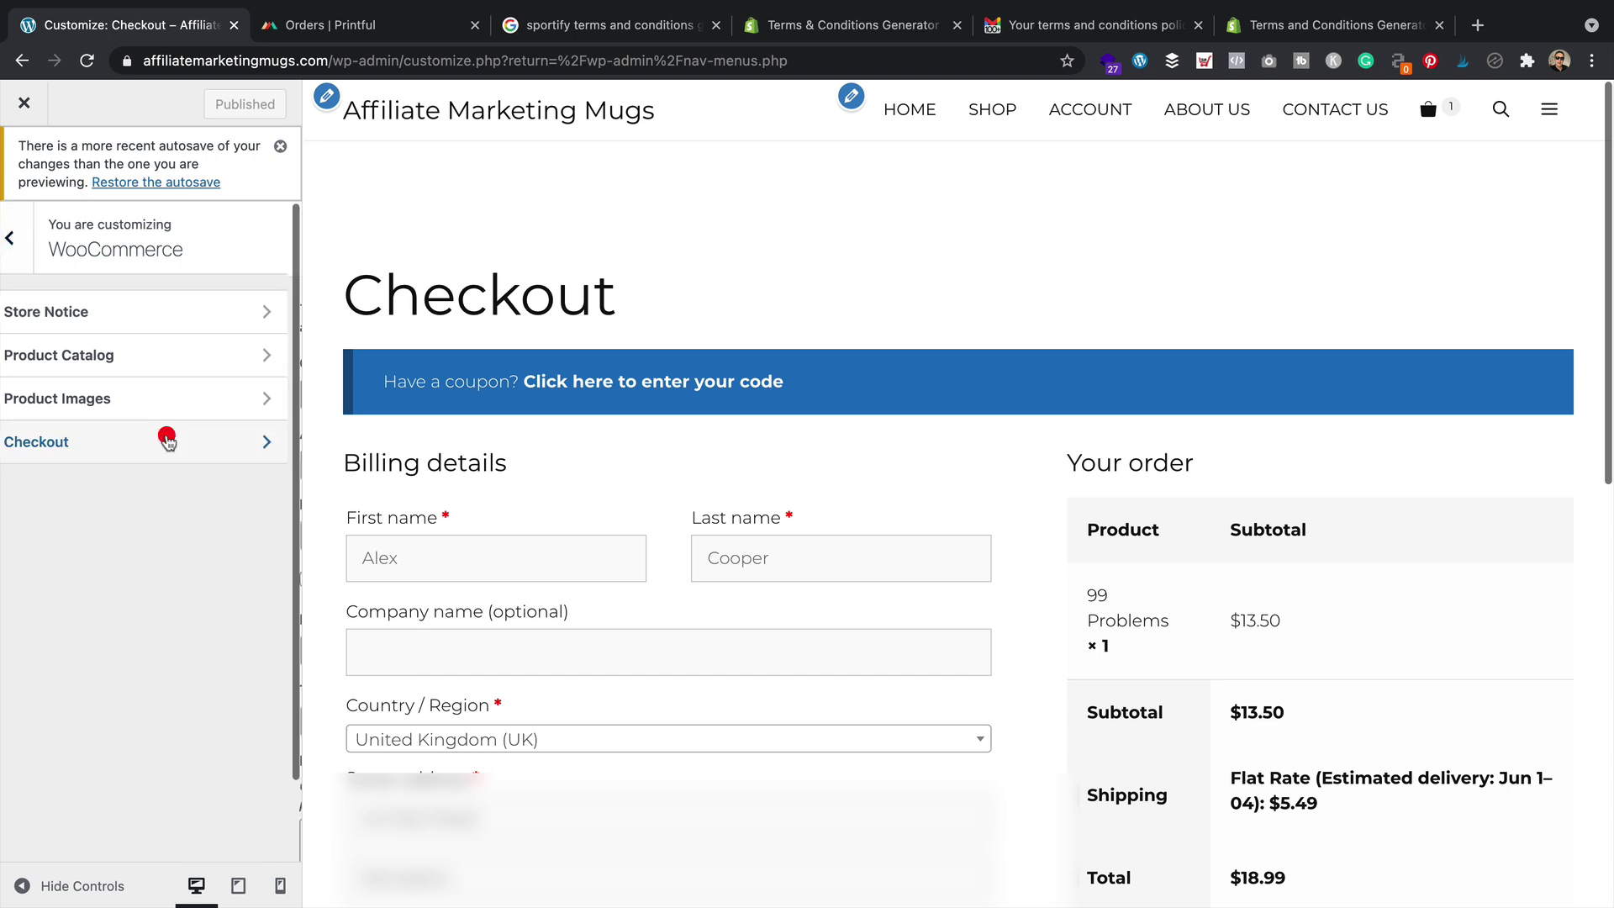
click(168, 443)
scroll(147, 574, down, 2)
click(147, 574)
click(134, 684)
click(174, 642)
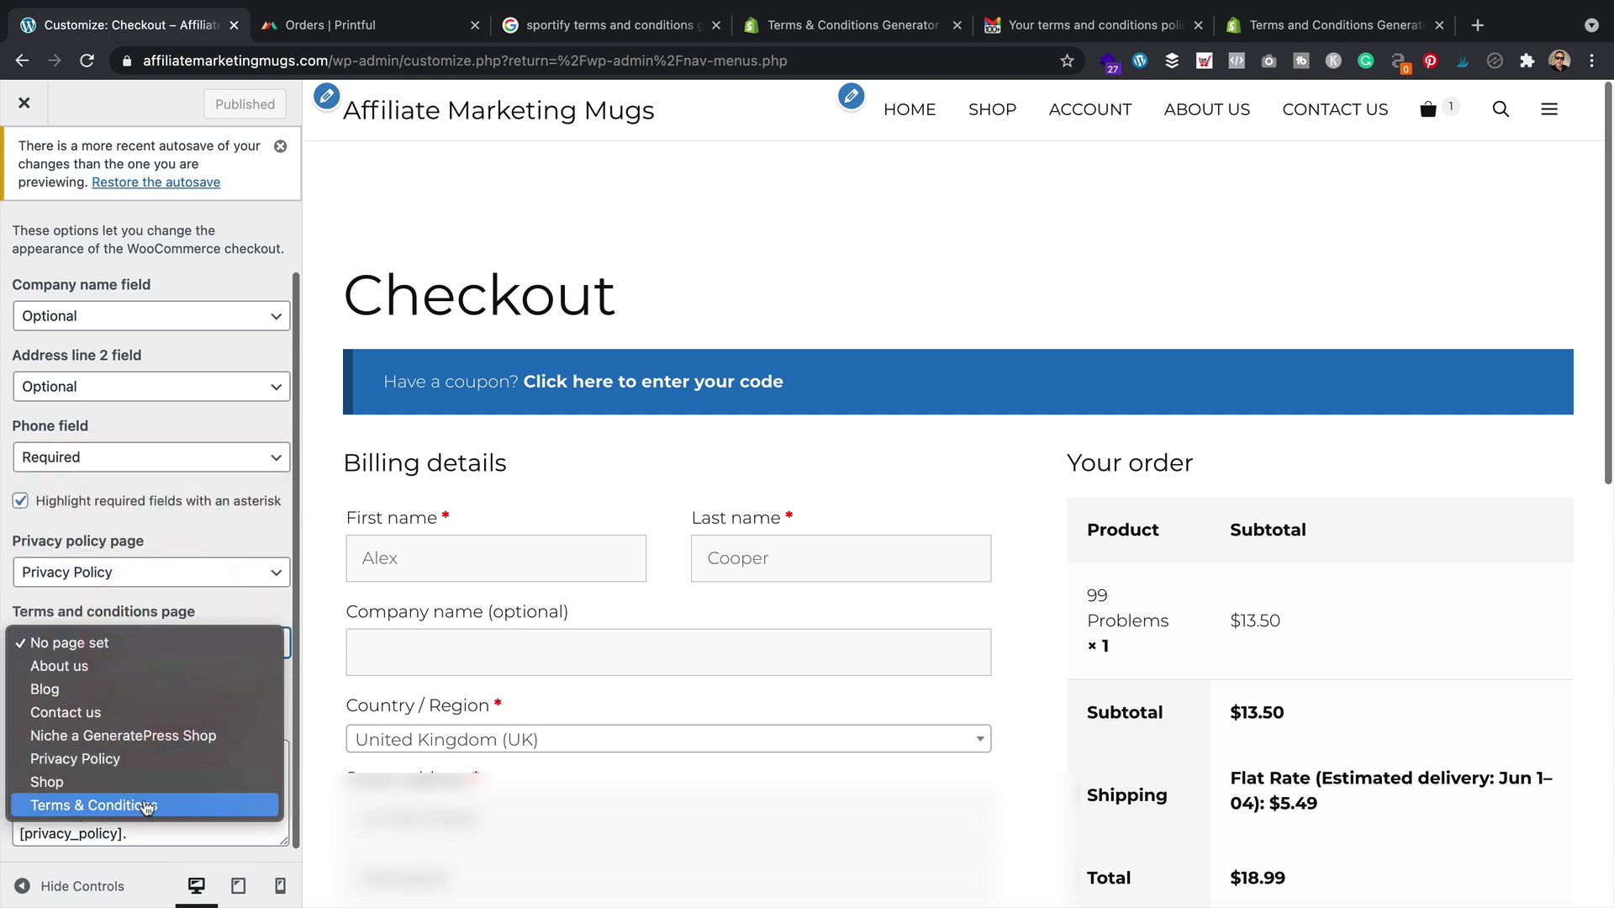
click(135, 803)
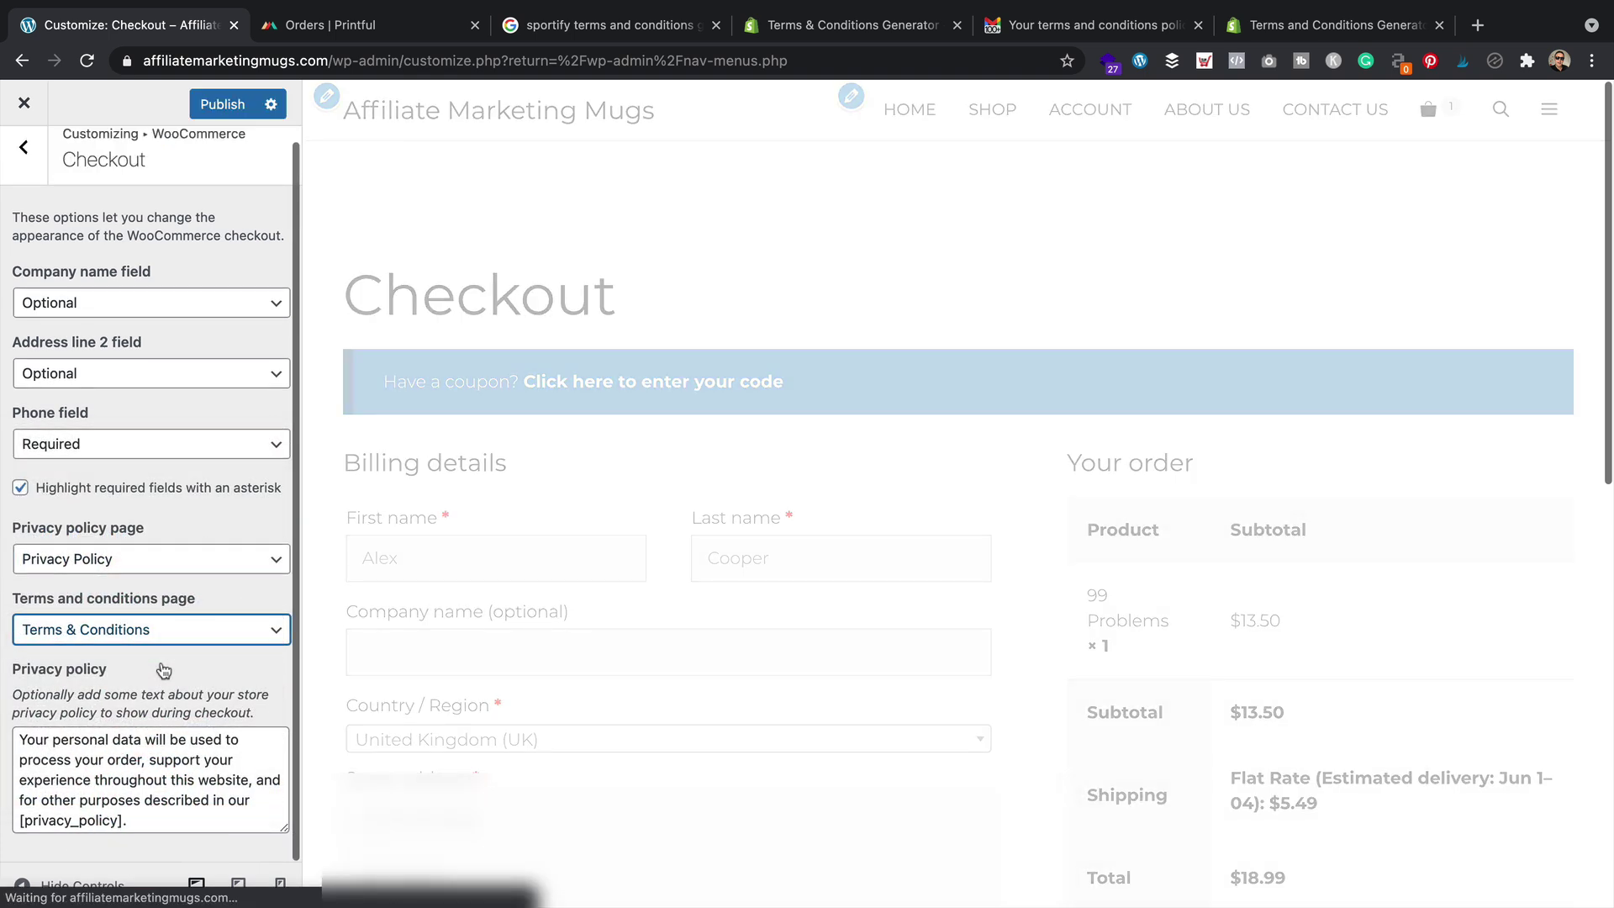
click(223, 104)
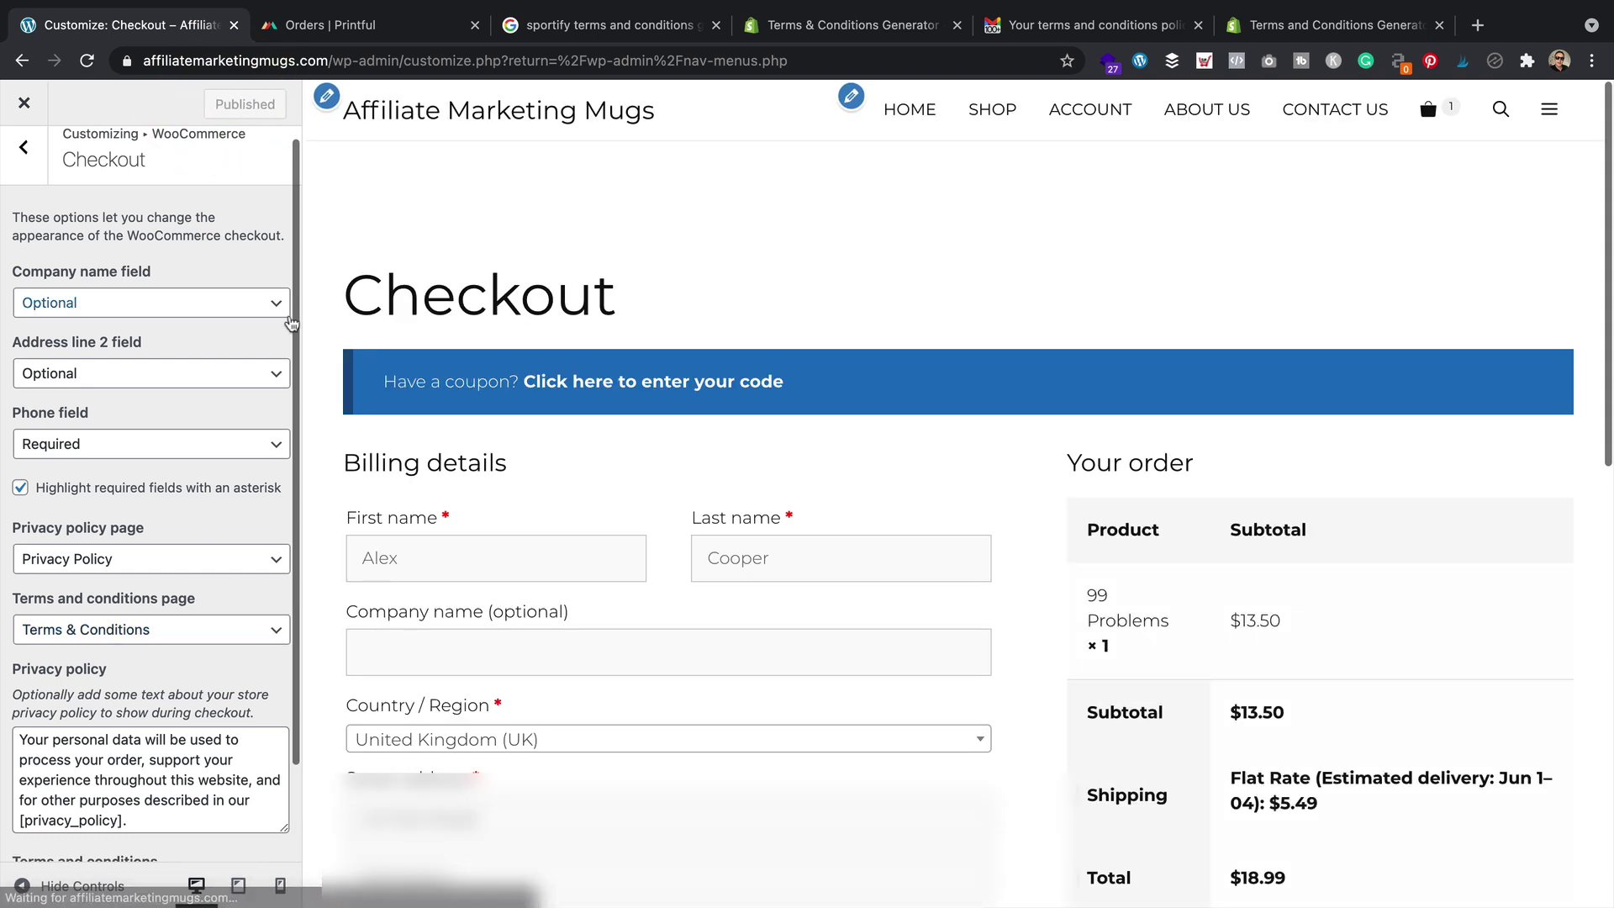
click(24, 102)
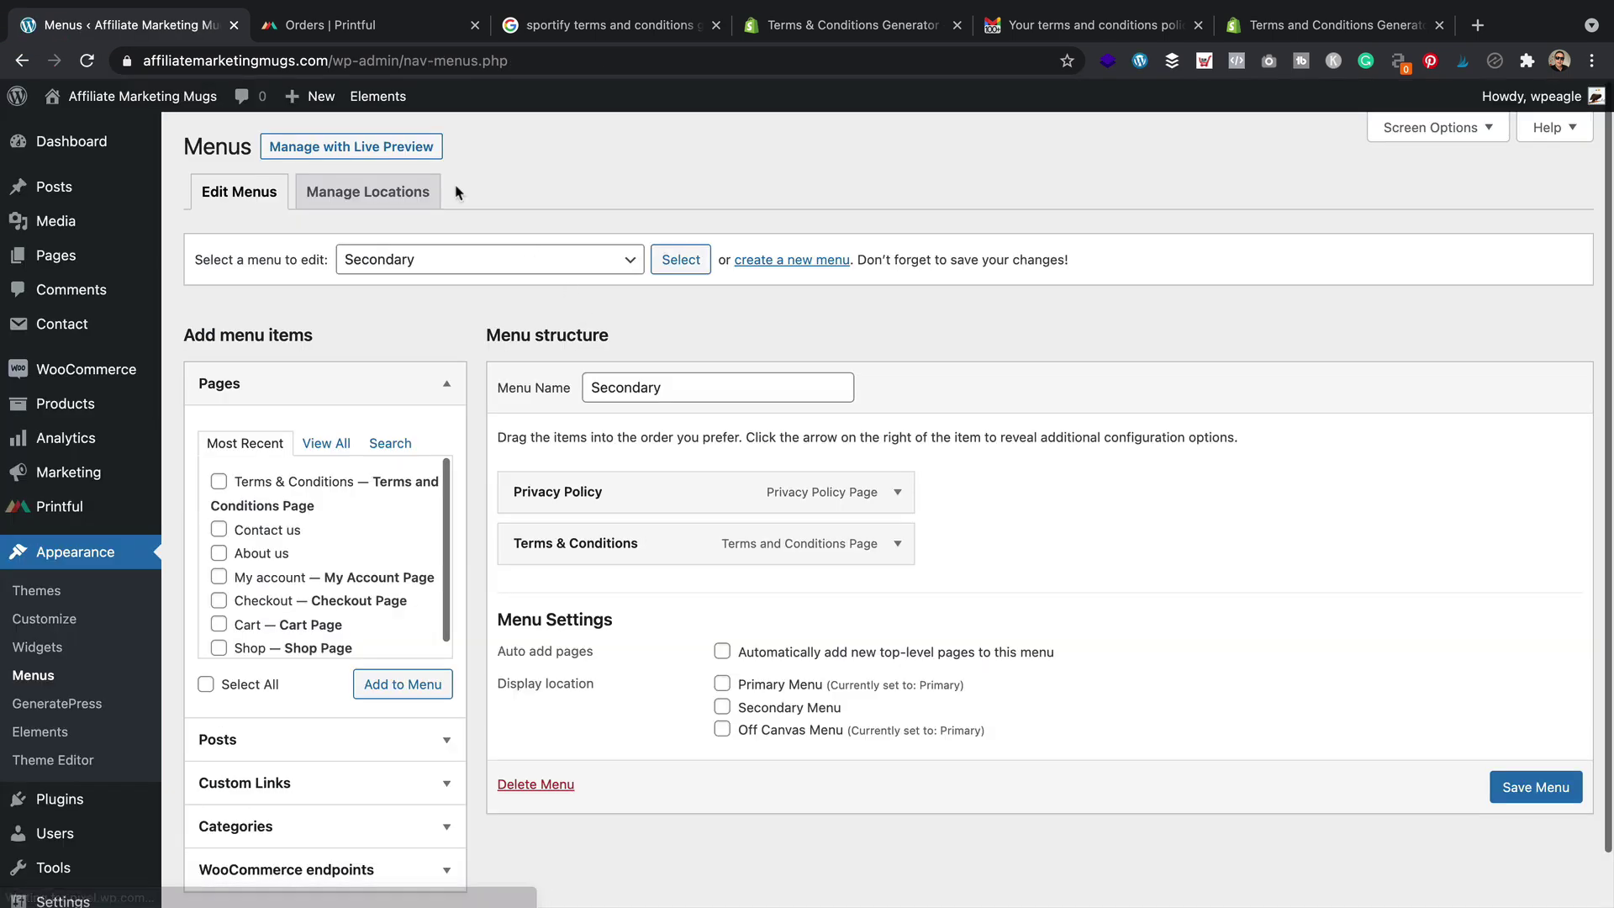
Visit the live homepage and scroll through the hero, By Category and Recent Arrivals mug sections
mouse_move(151, 98)
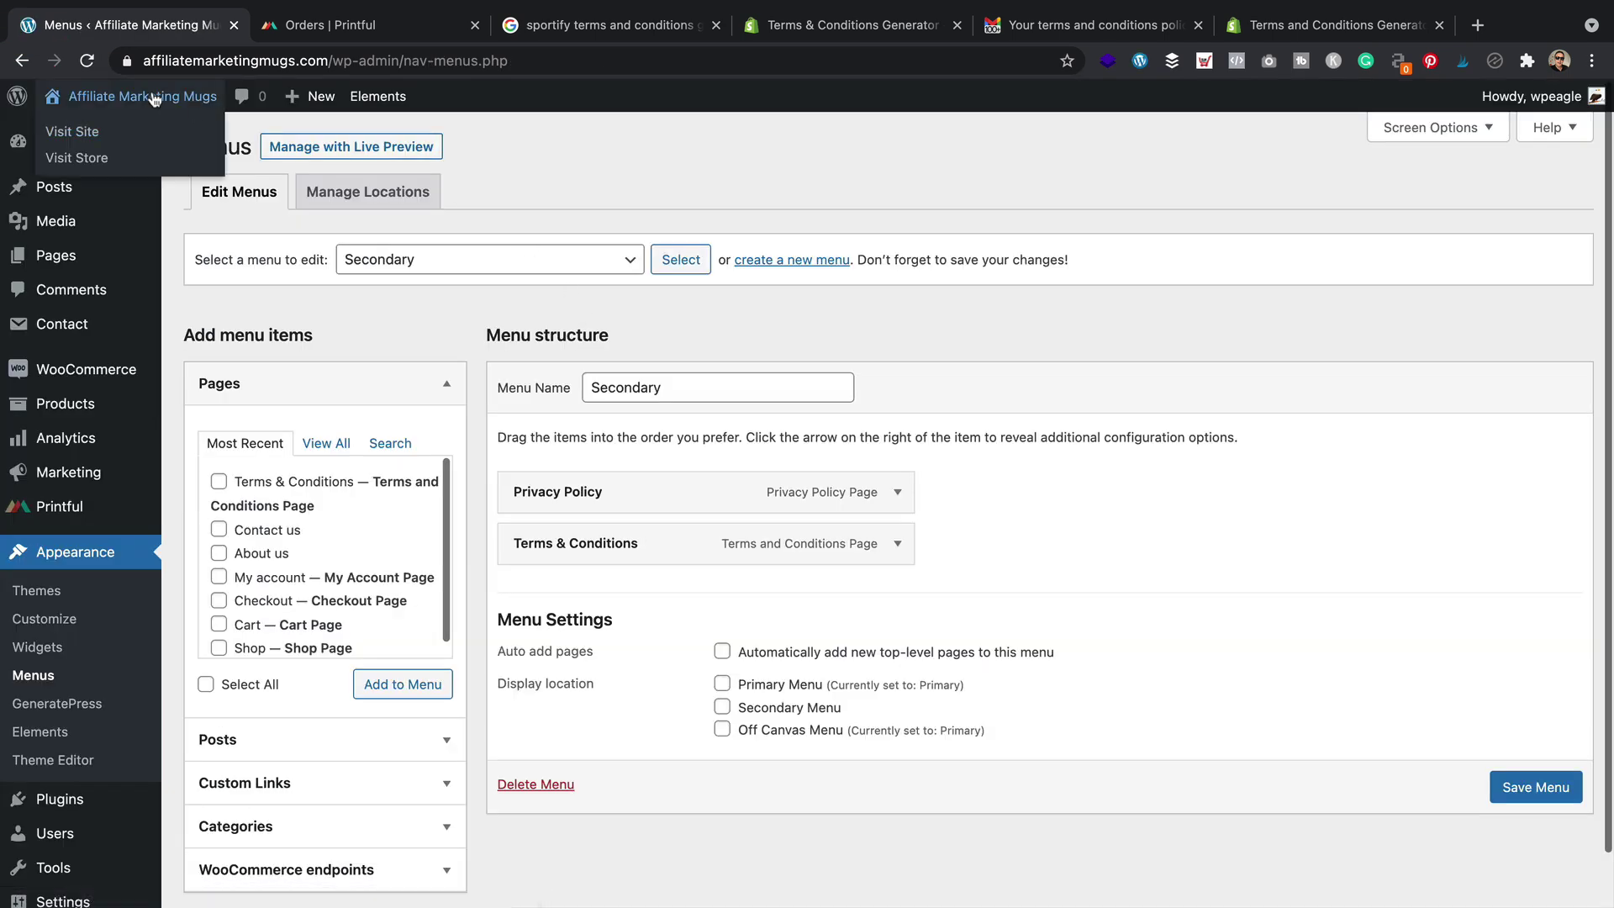
click(100, 132)
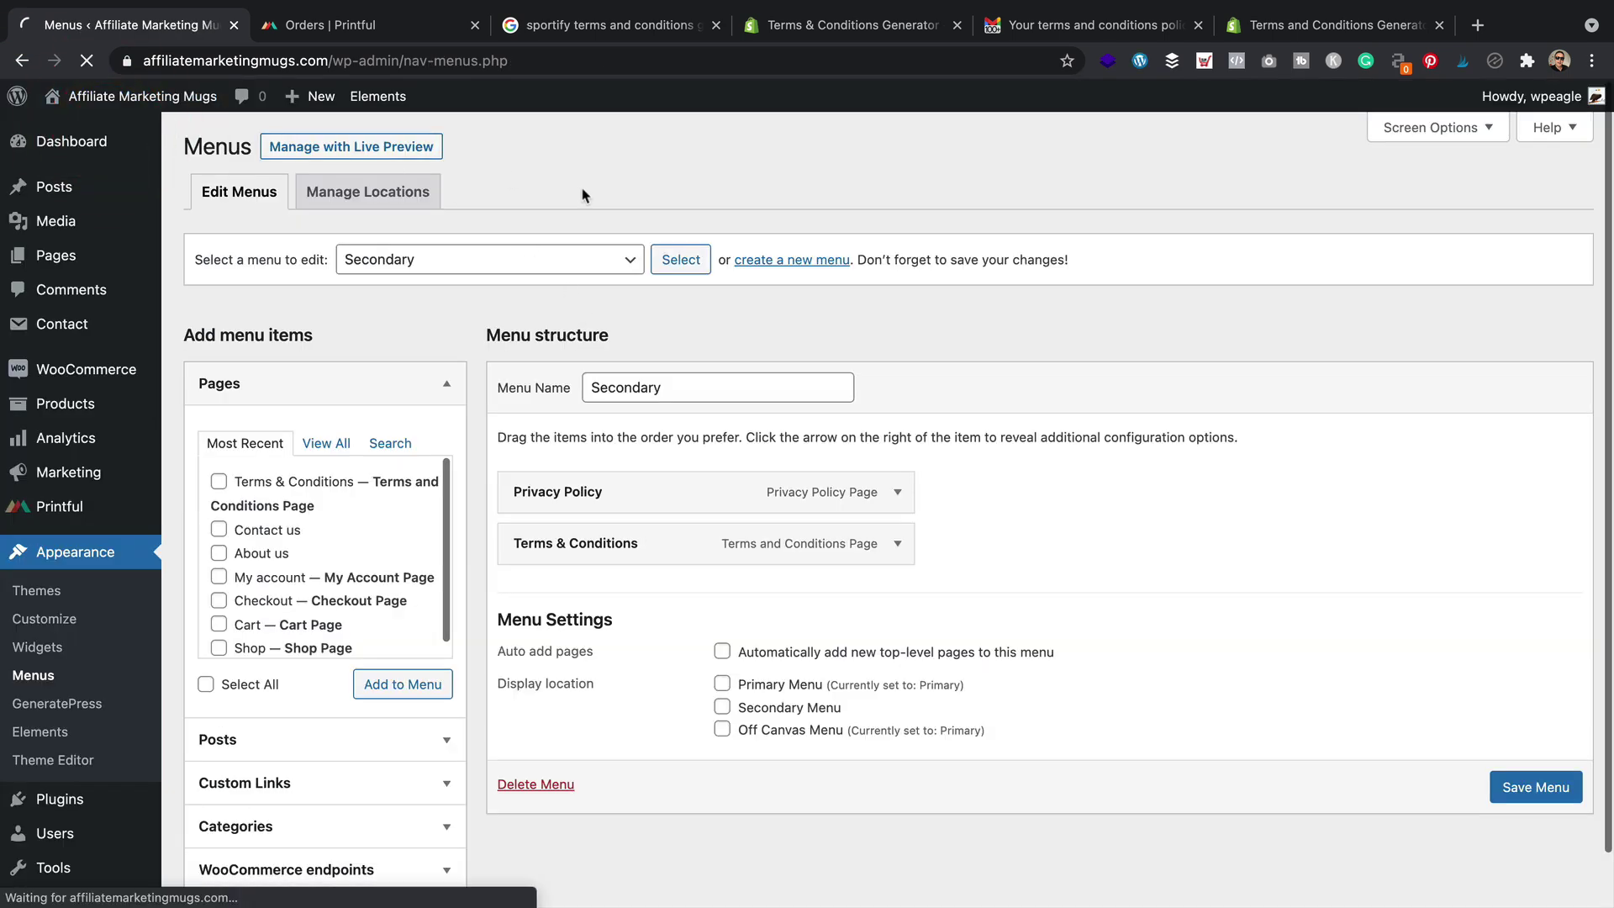
scroll(588, 296, down, 4)
scroll(588, 296, down, 6)
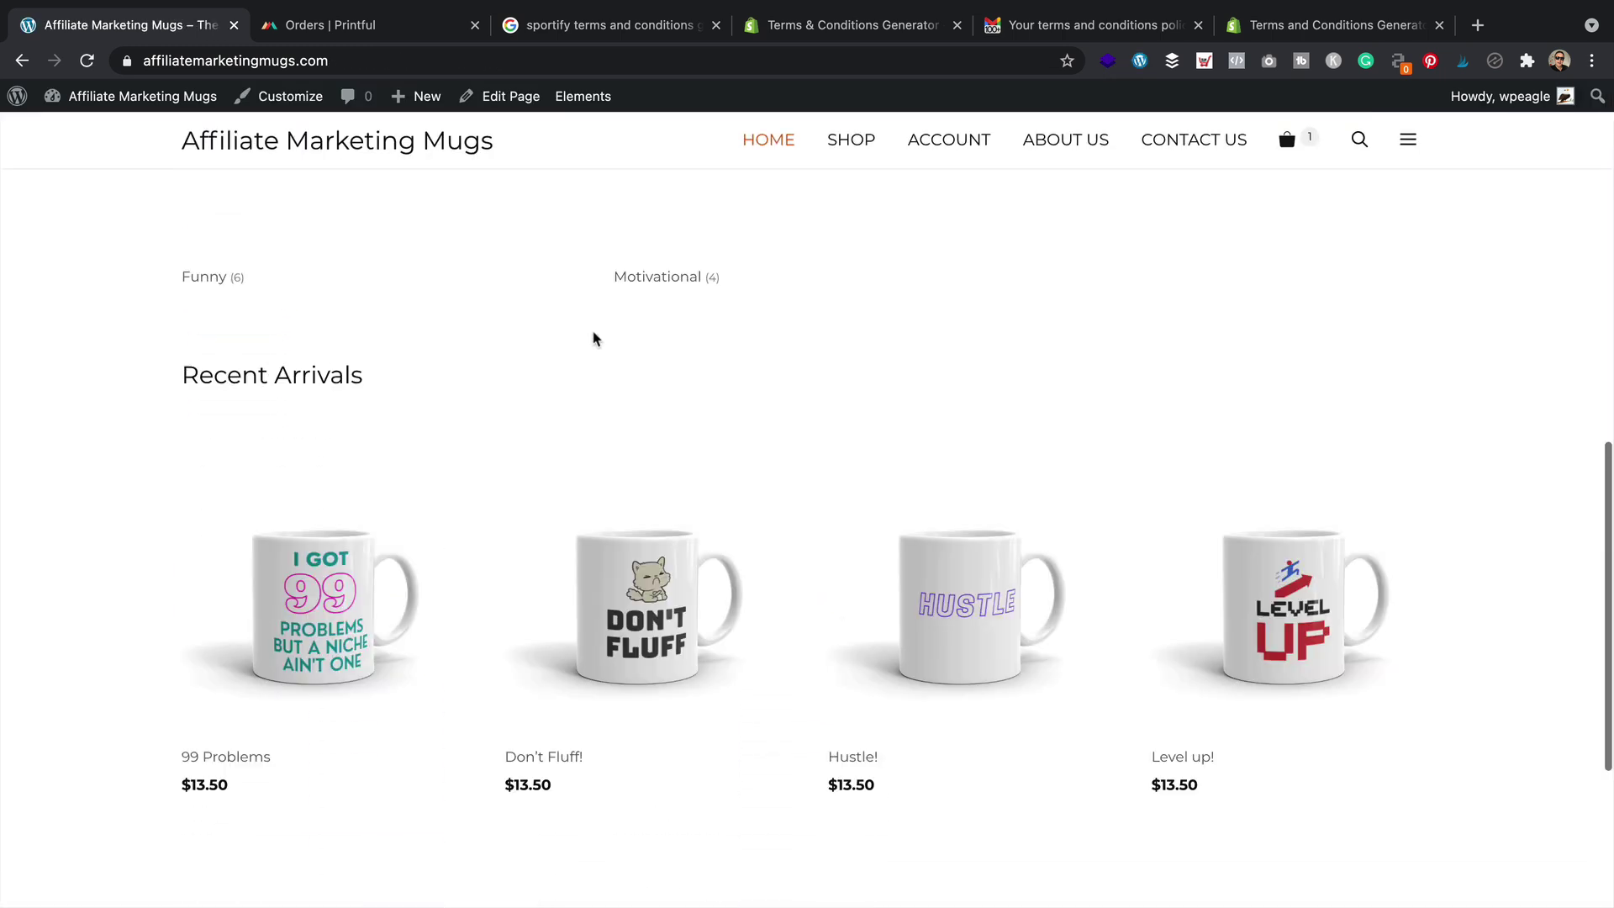
scroll(541, 345, down, 1)
scroll(540, 342, up, 1)
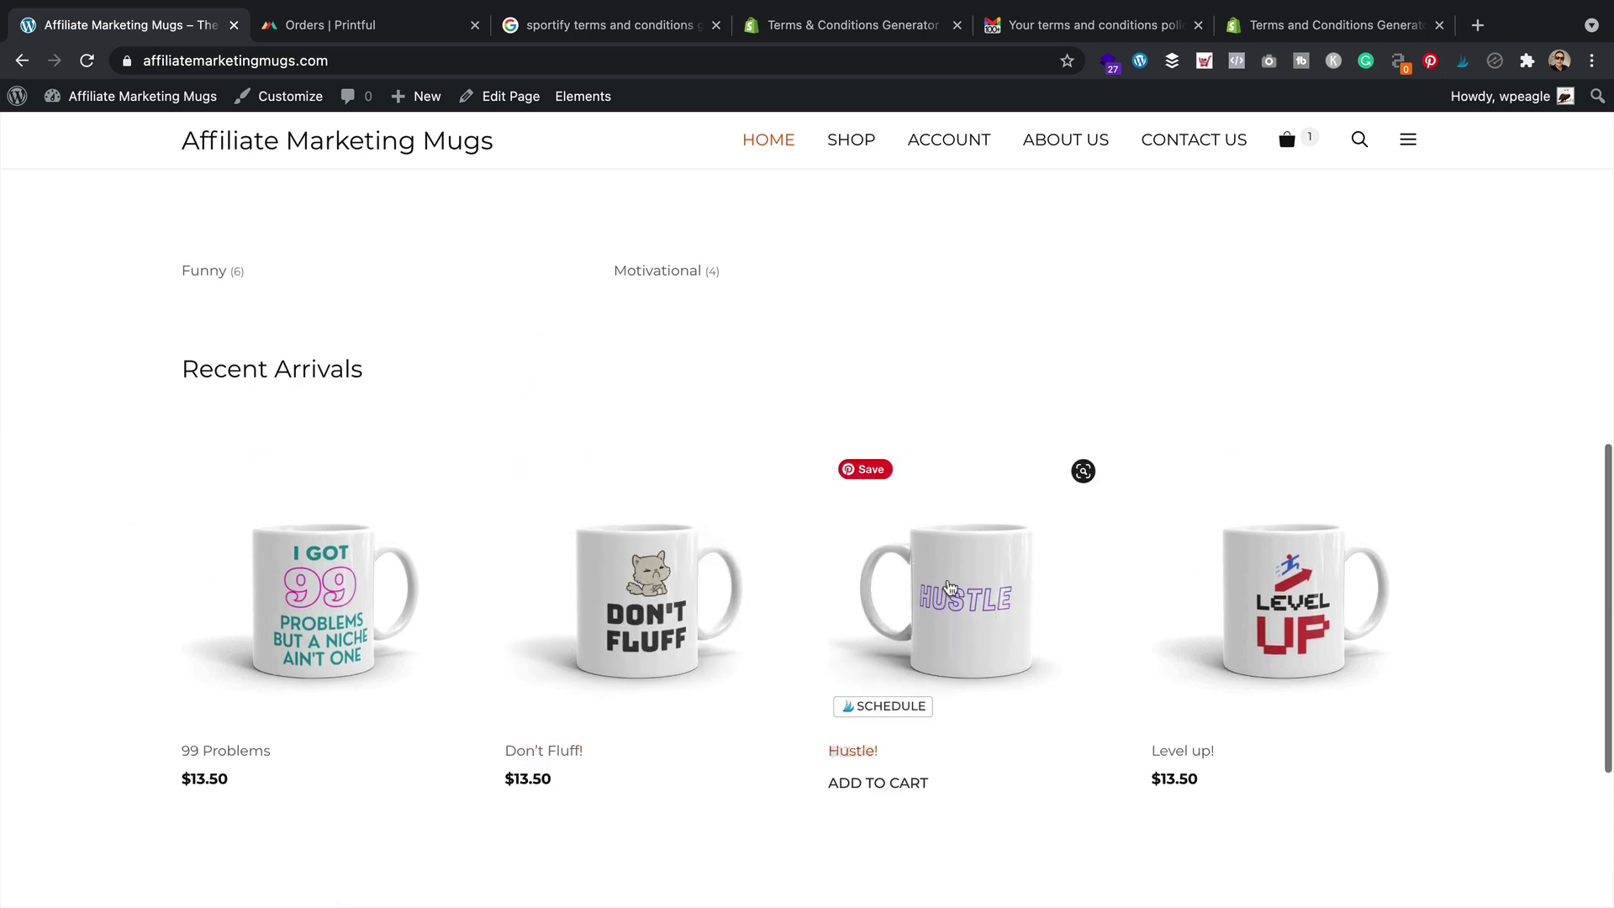
scroll(893, 527, down, 1)
scroll(892, 527, up, 3)
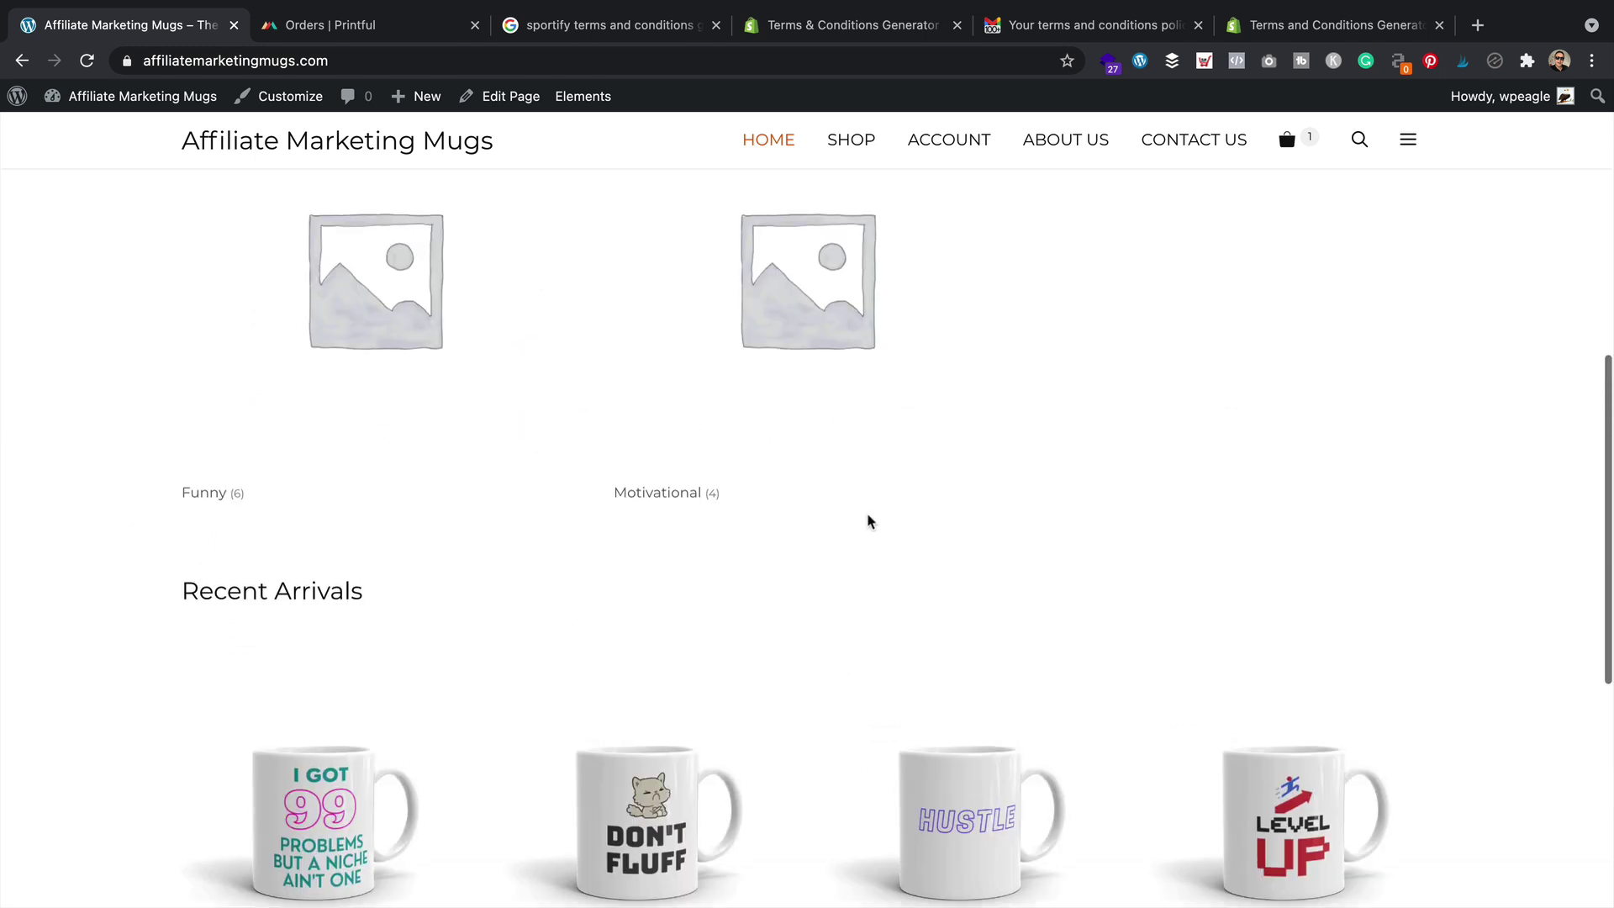
scroll(868, 518, up, 2)
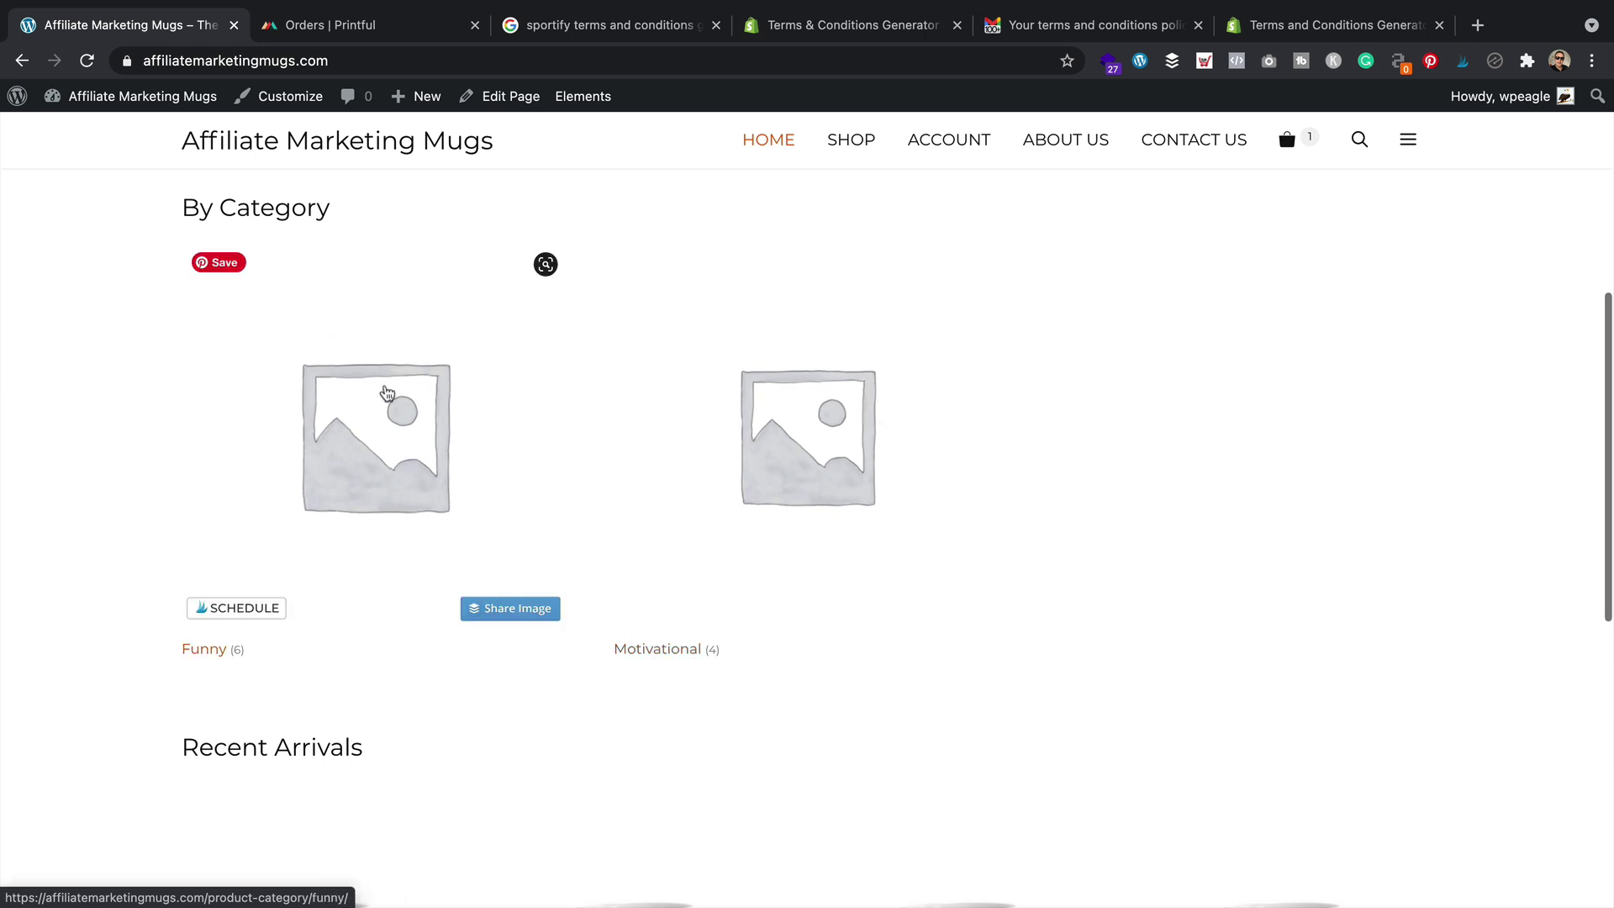
scroll(544, 570, up, 4)
scroll(504, 371, up, 2)
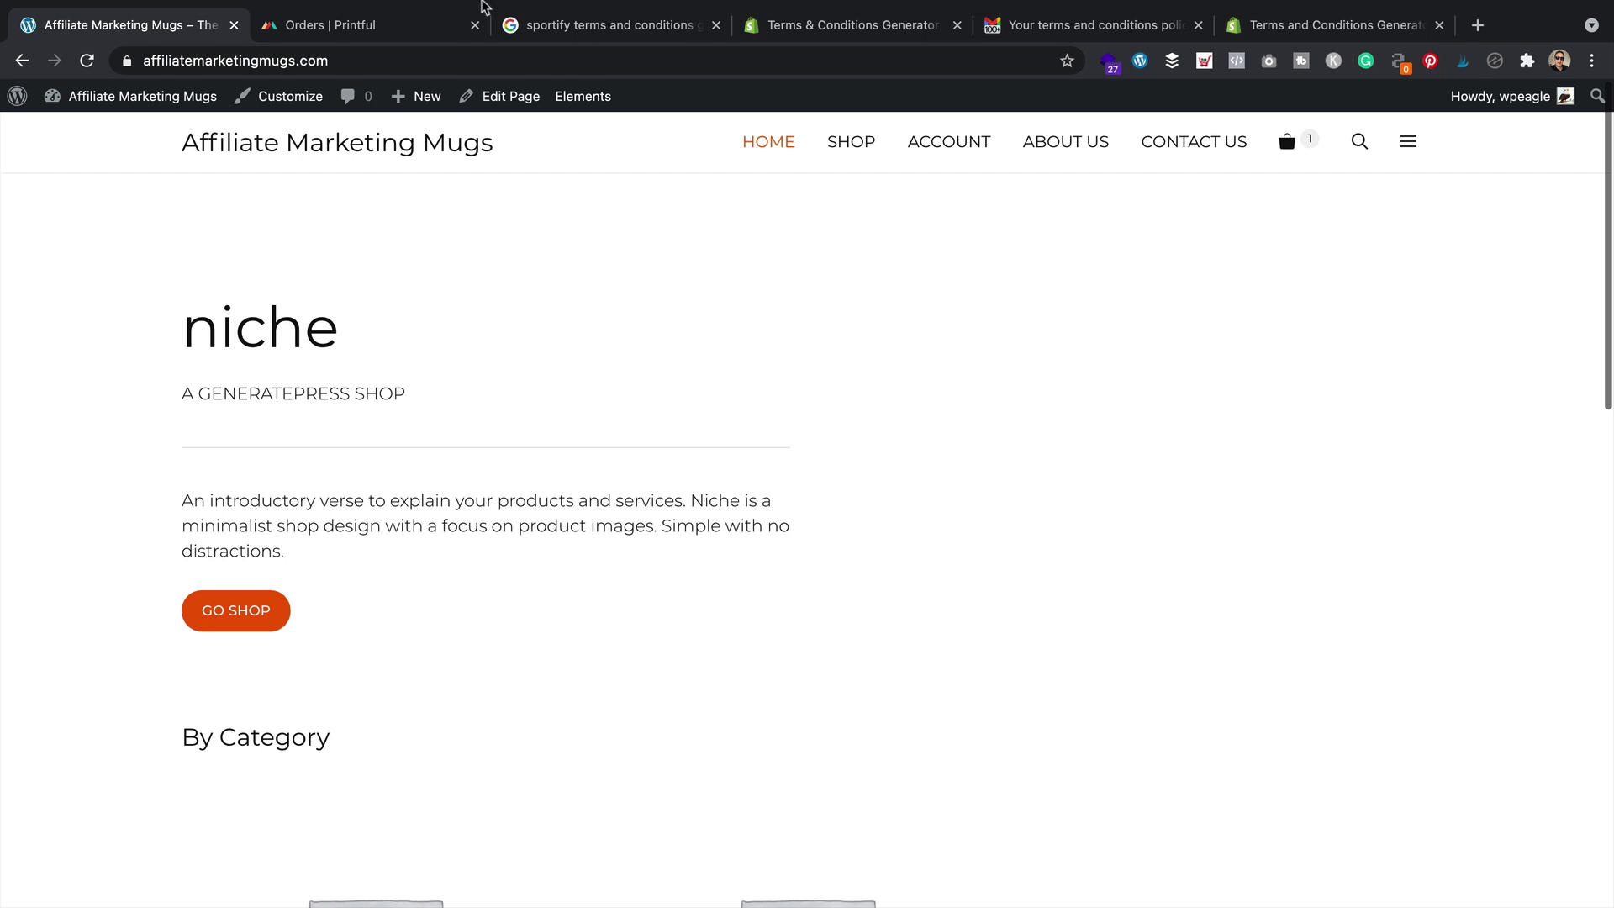
In Printful's Product templates, open the 'I make money in my sleep' mug template
click(382, 25)
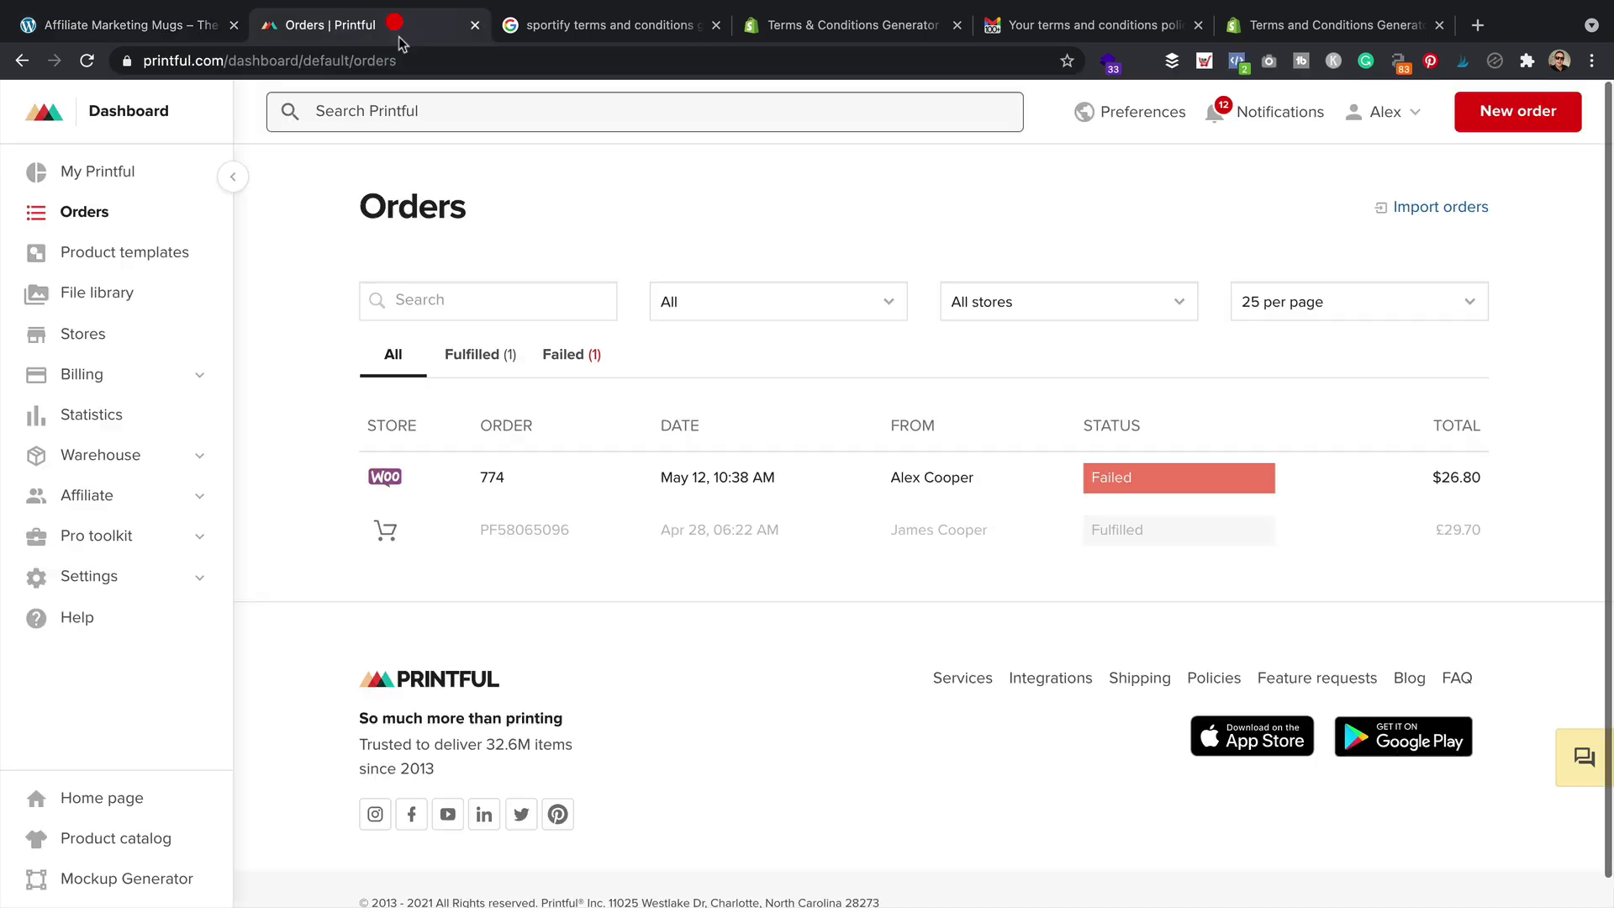
click(94, 253)
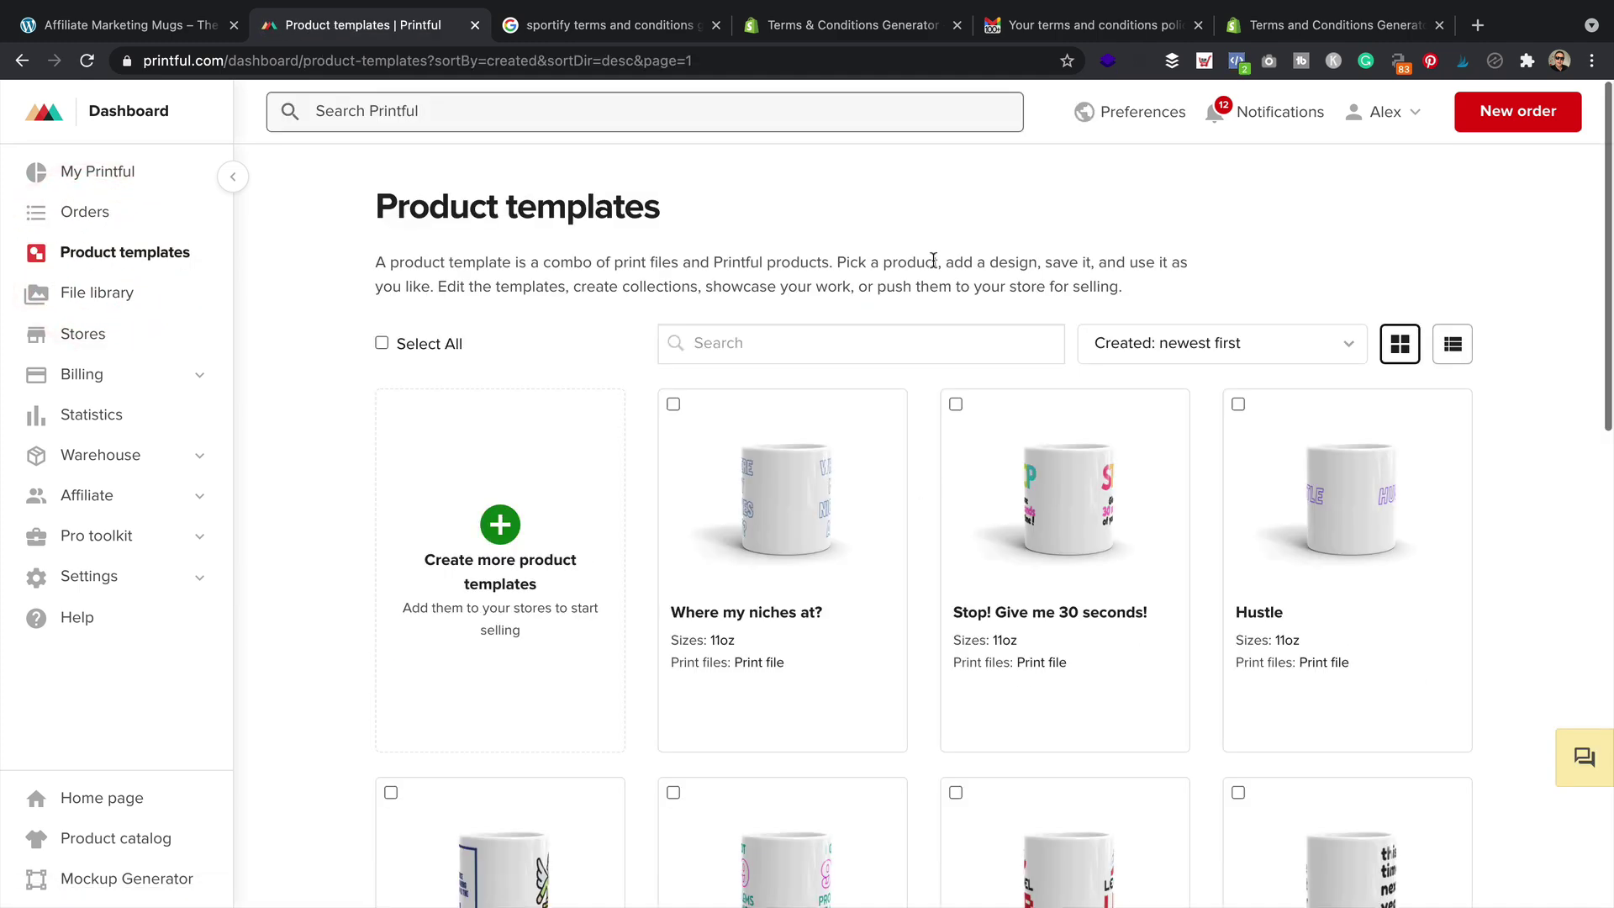
scroll(684, 352, down, 2)
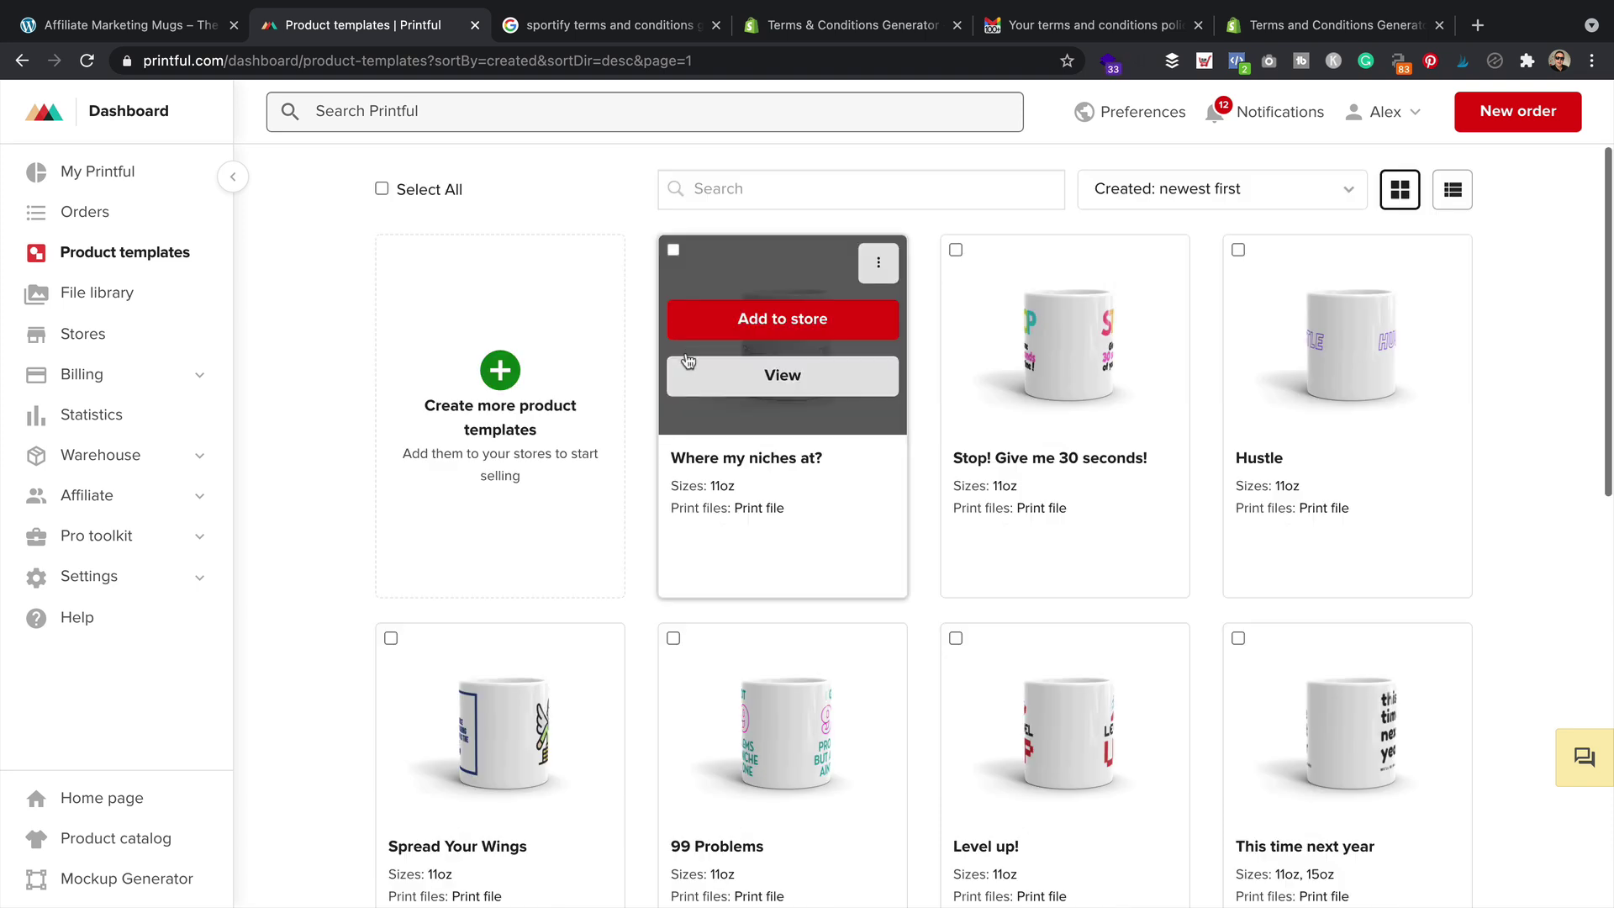
scroll(687, 361, down, 1)
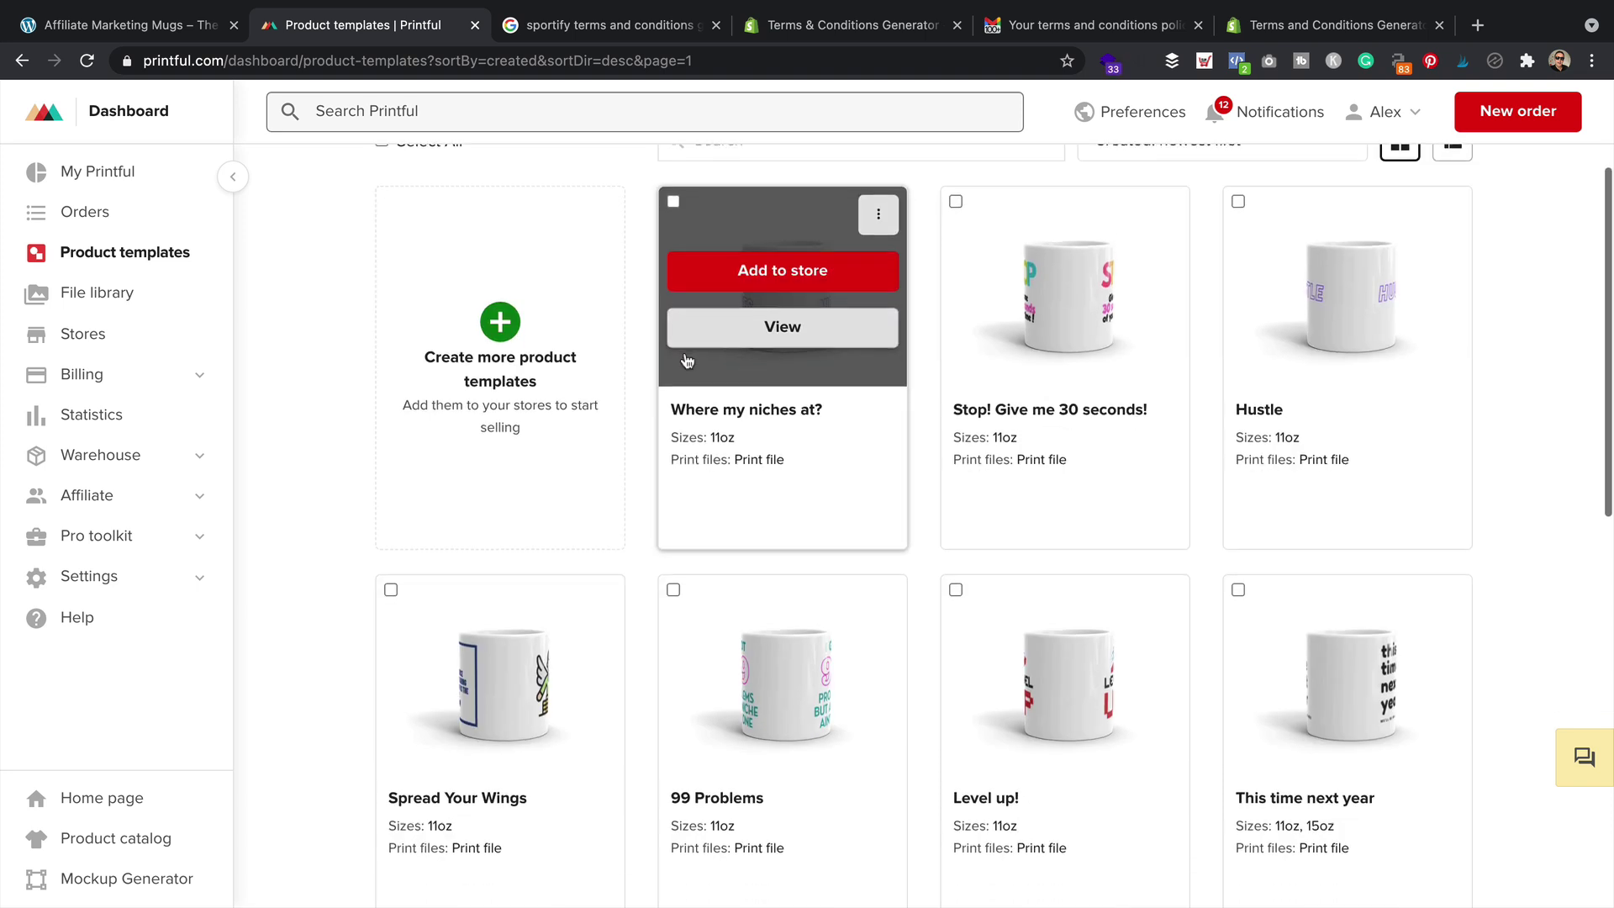
scroll(686, 360, down, 1)
scroll(686, 361, down, 5)
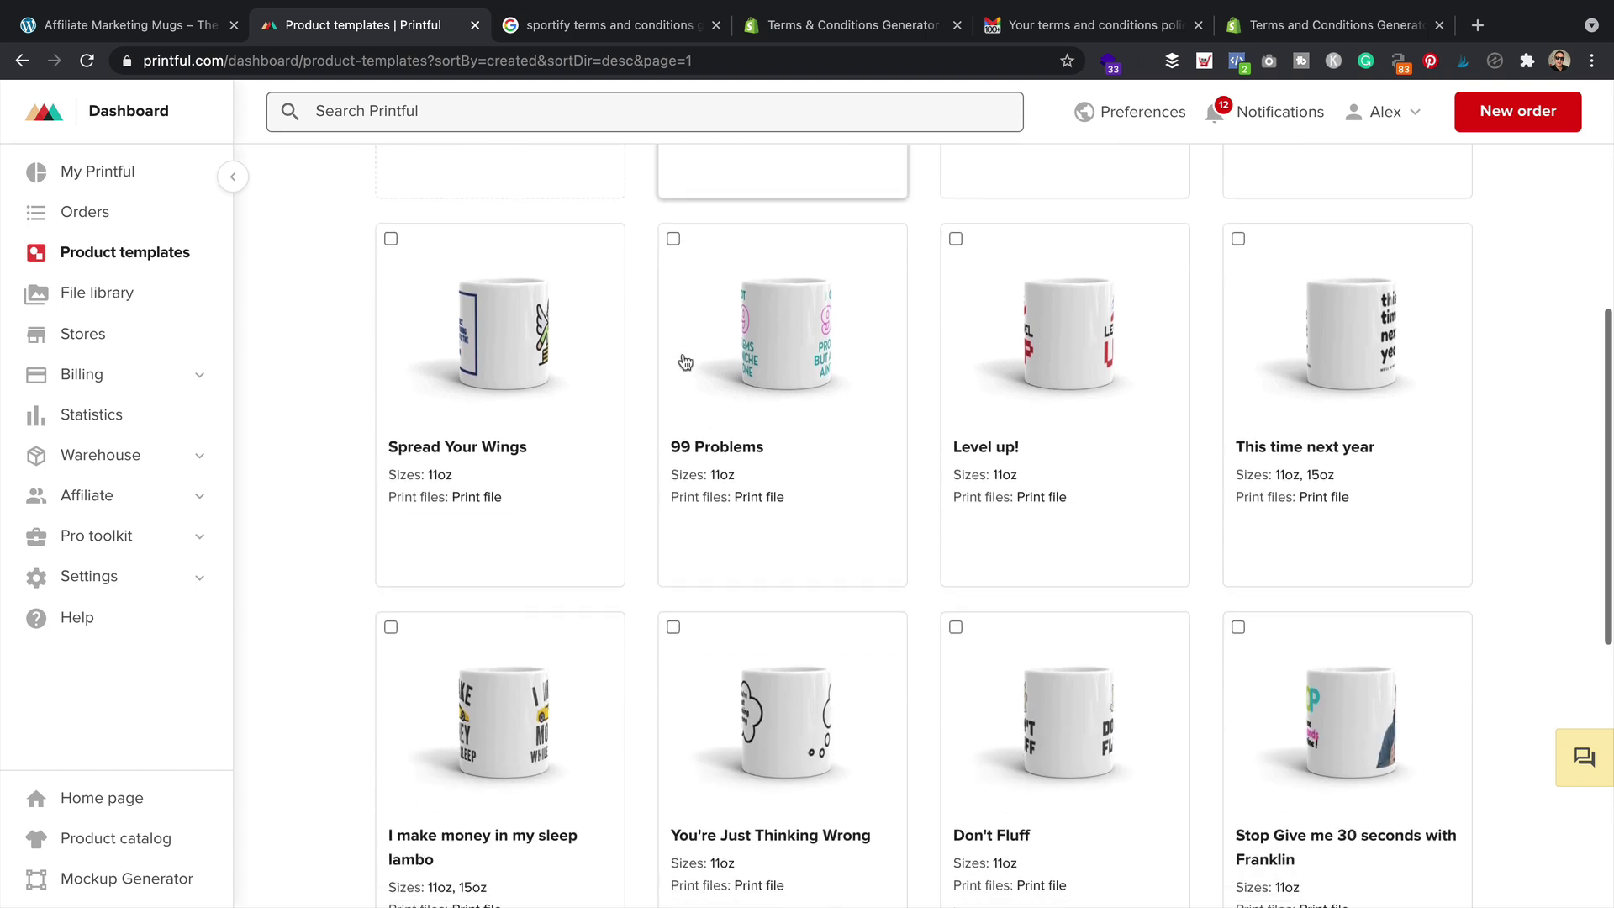
mouse_move(533, 677)
scroll(533, 672, down, 2)
click(534, 666)
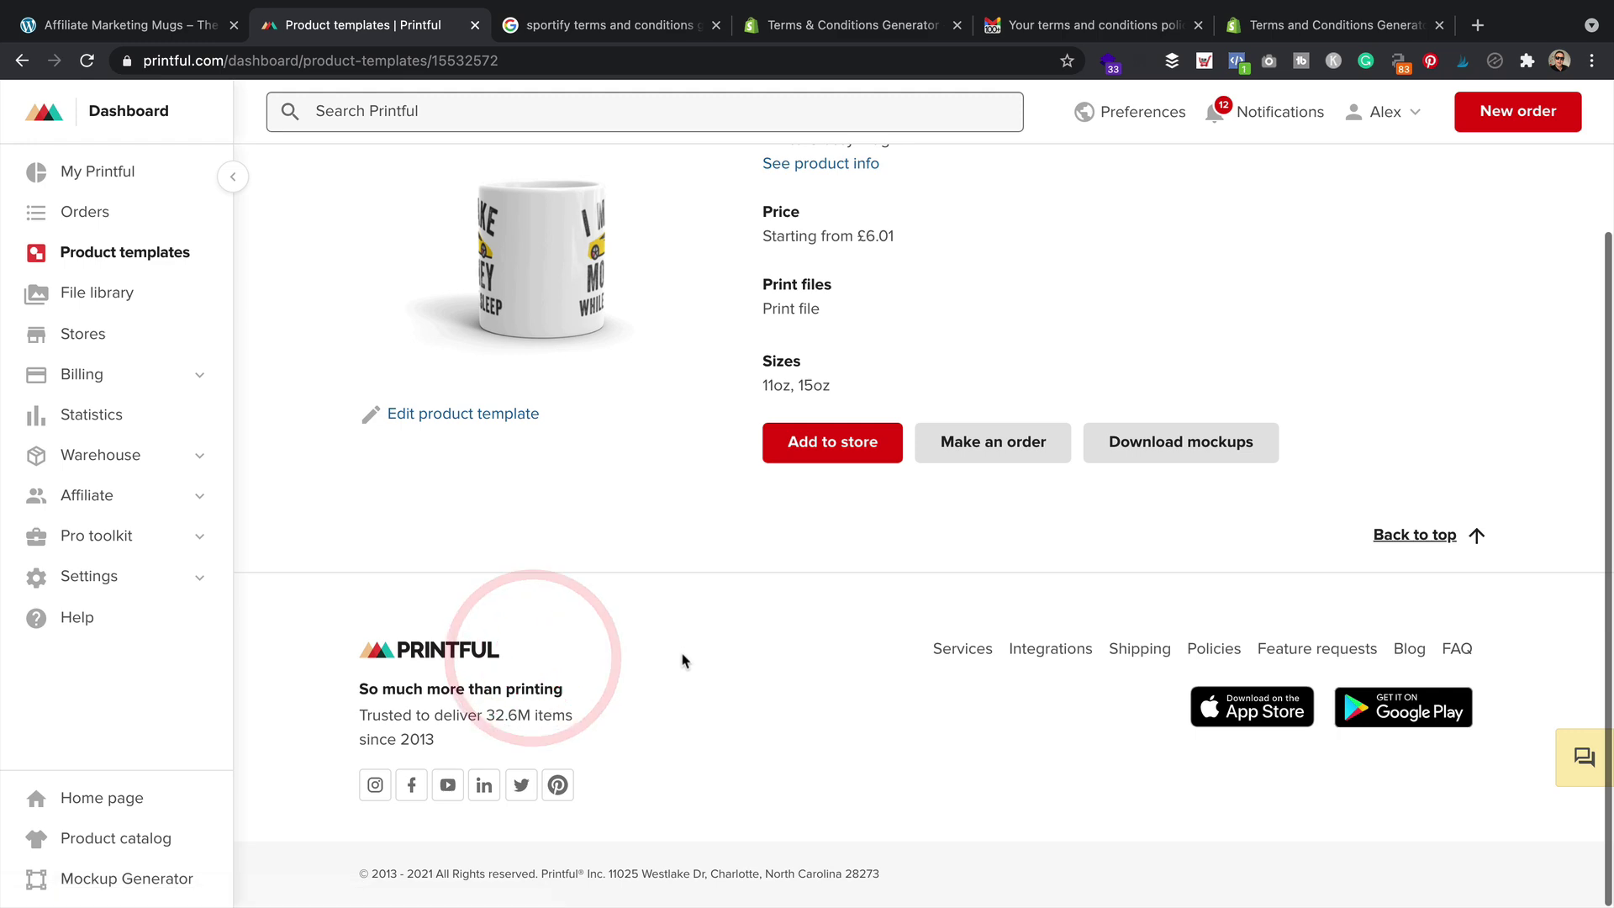
Generate only the 15oz Lifestyle mockup in JPG format, with Default and 11oz excluded
click(1242, 441)
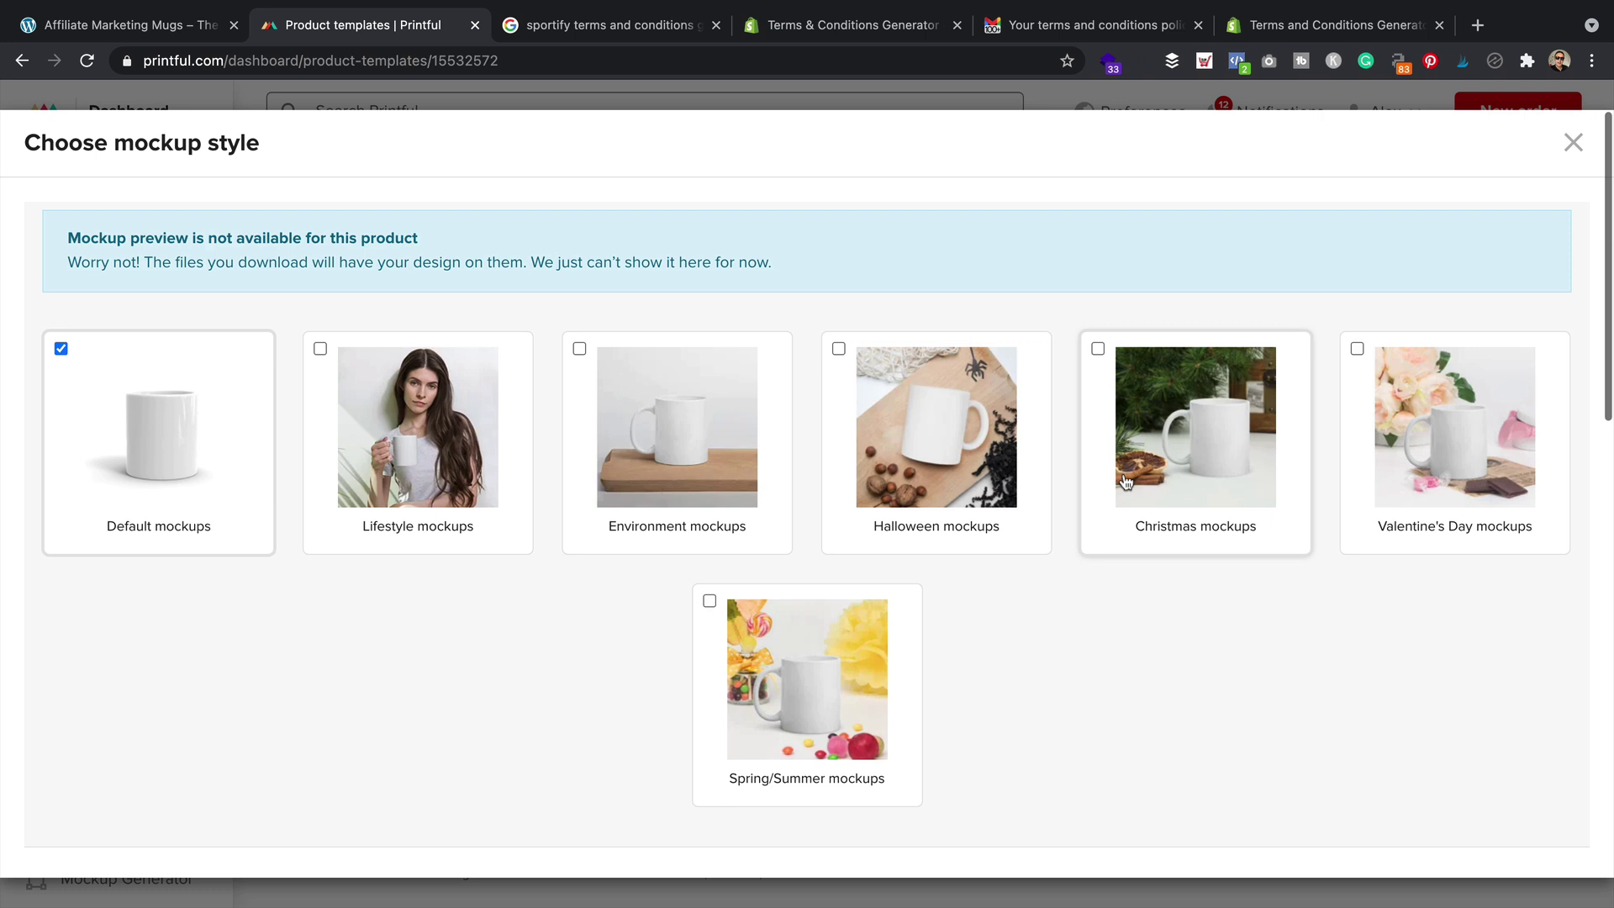
click(391, 424)
click(61, 348)
scroll(583, 461, down, 6)
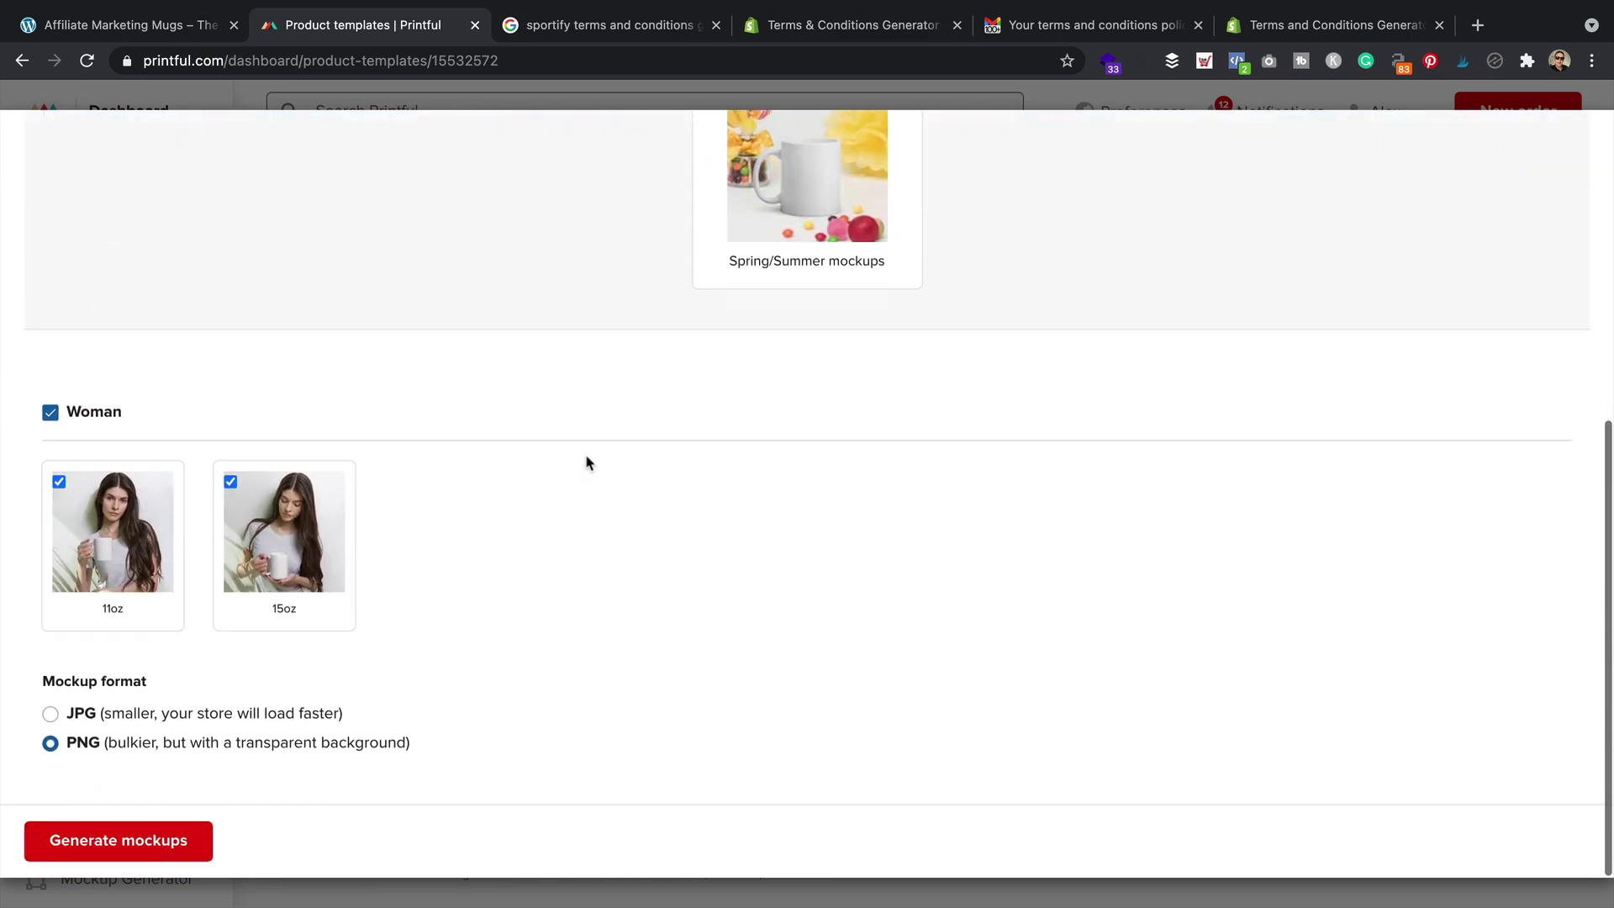
click(59, 482)
click(50, 713)
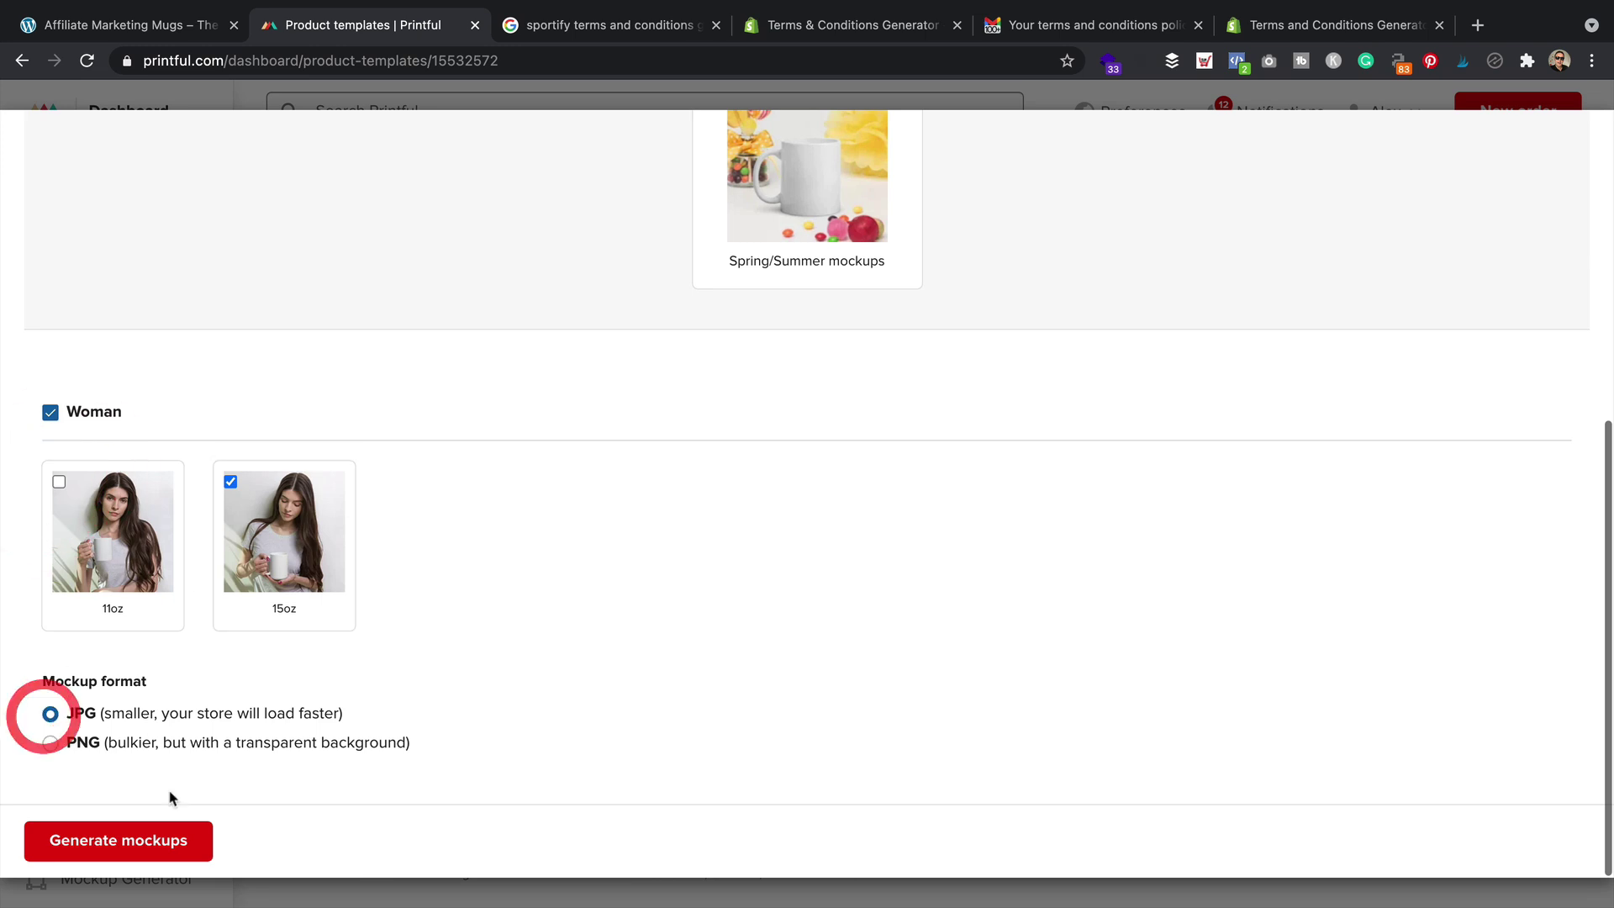
click(145, 838)
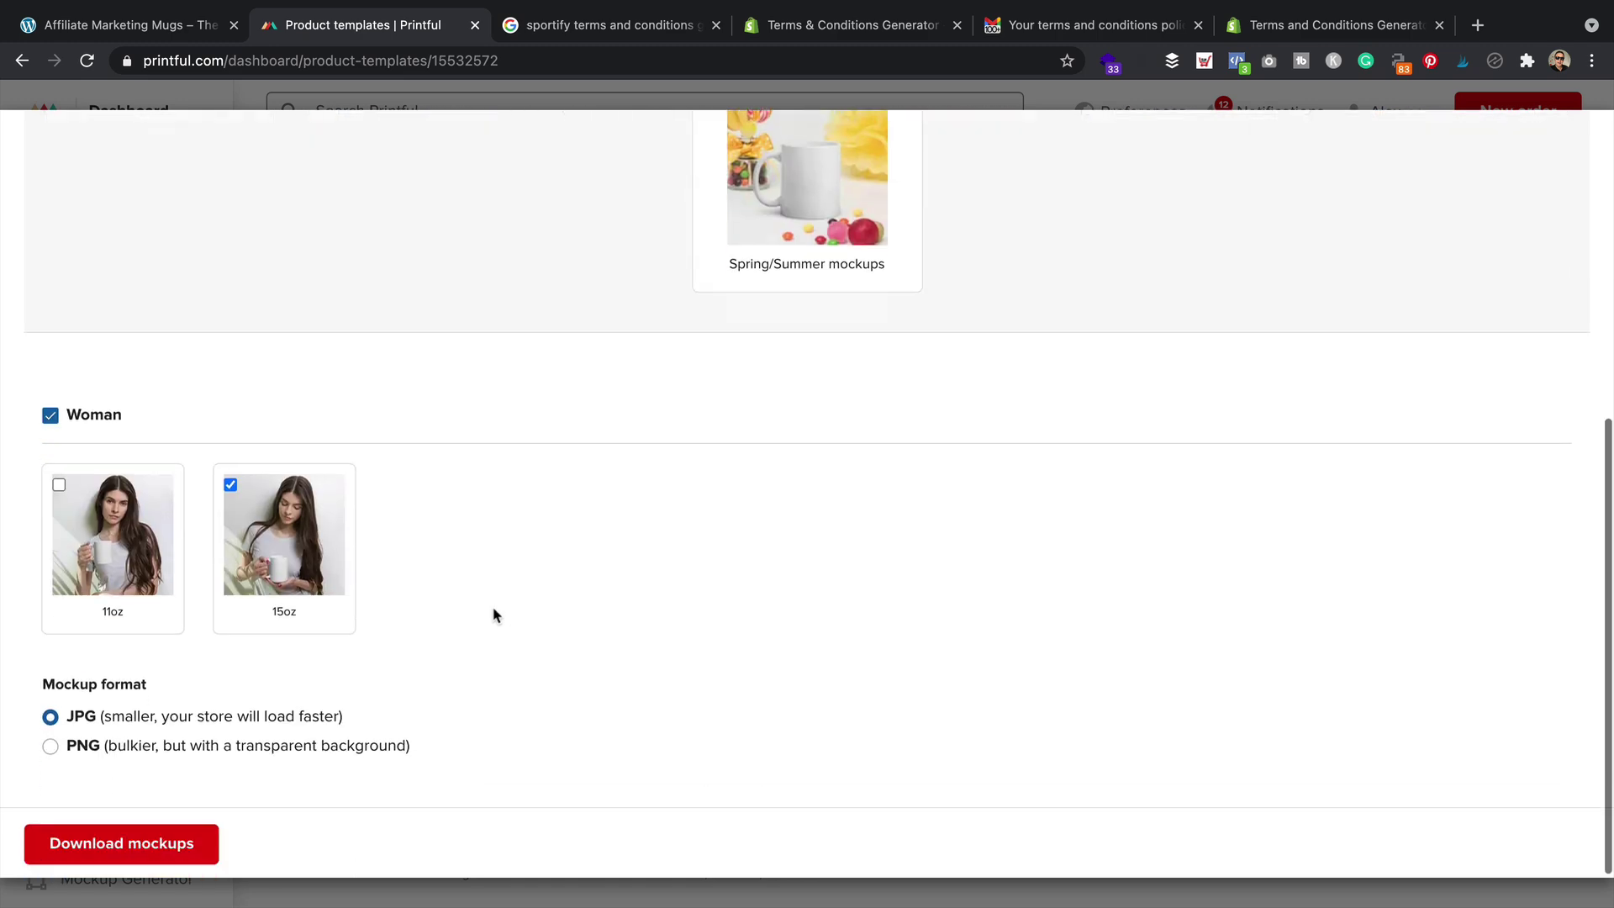
Download the generated 15oz mockup JPG and save it into the Designs folder
scroll(494, 616, up, 5)
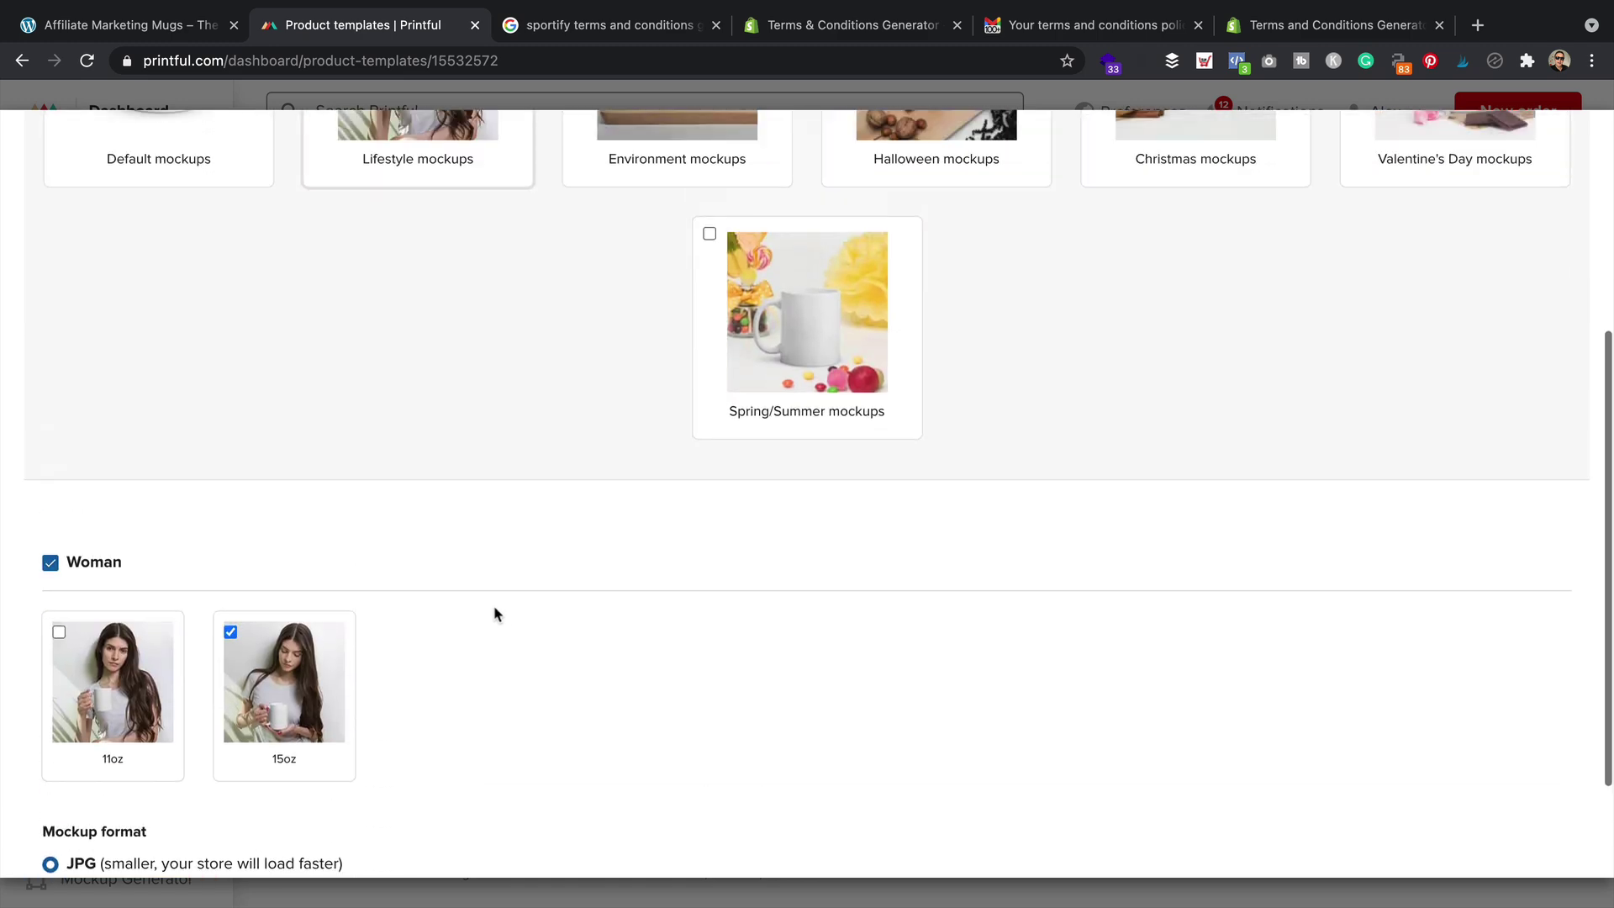
scroll(494, 614, down, 5)
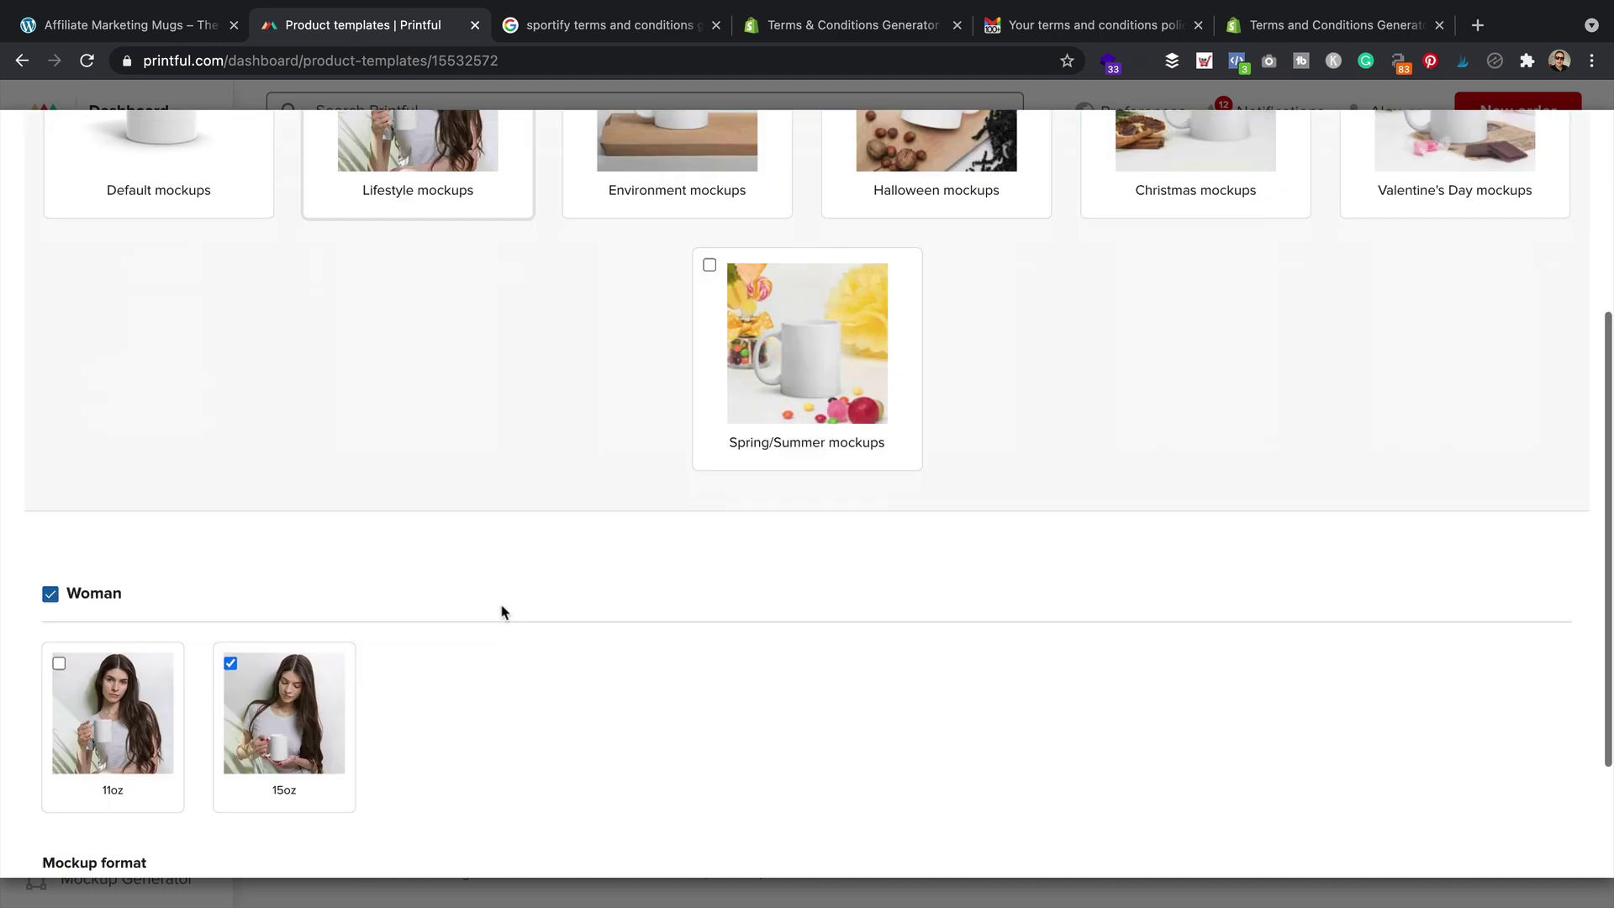
click(137, 843)
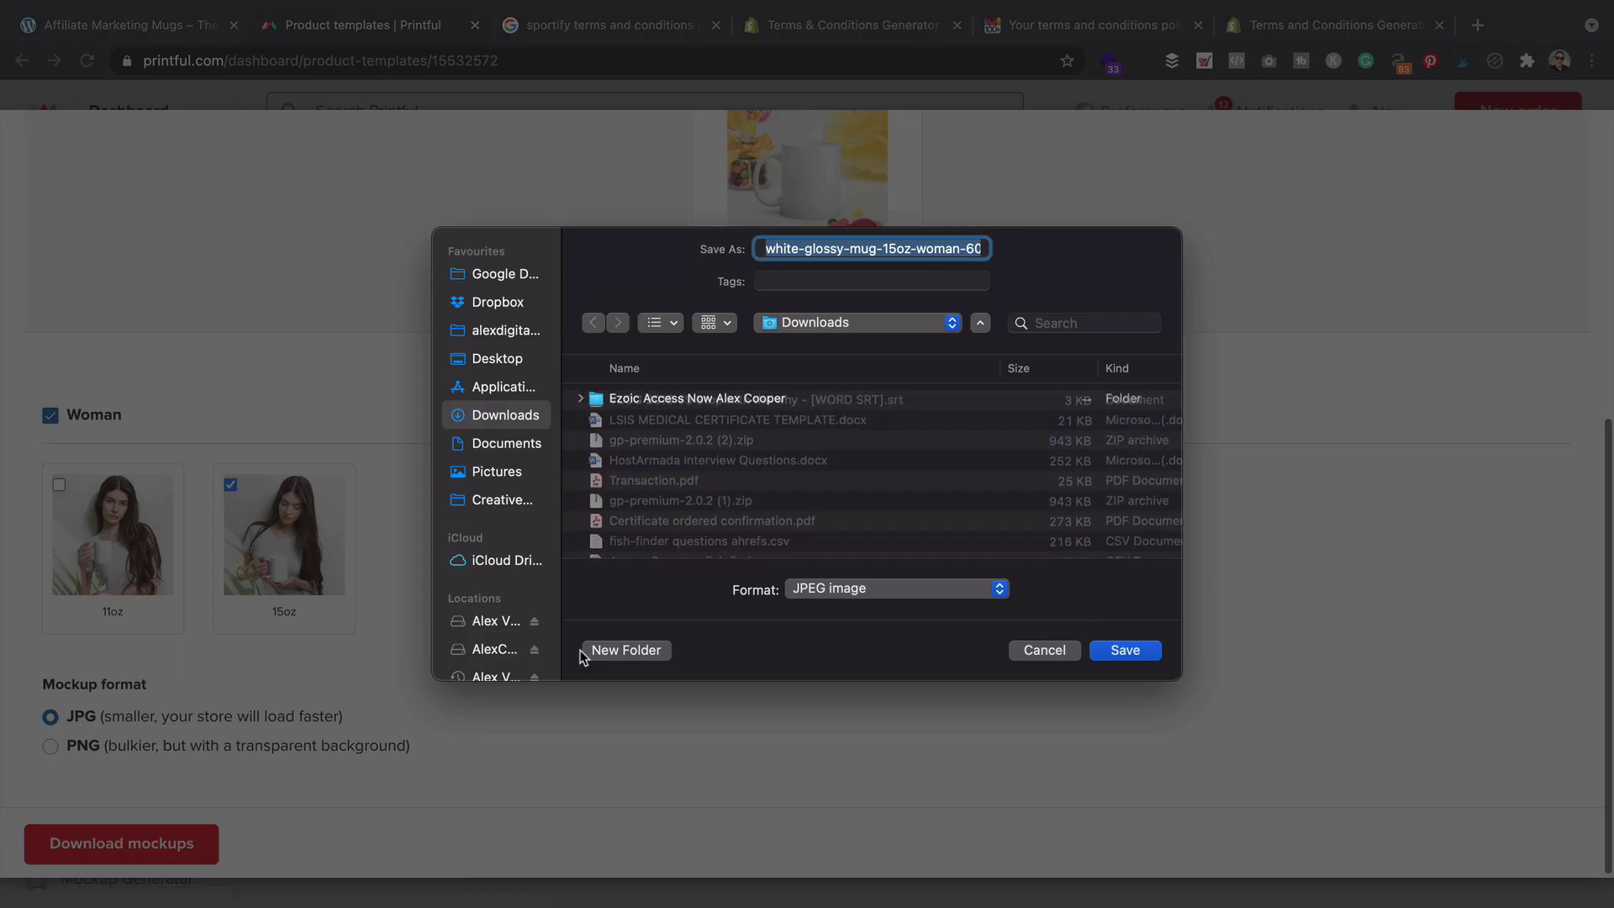
click(911, 321)
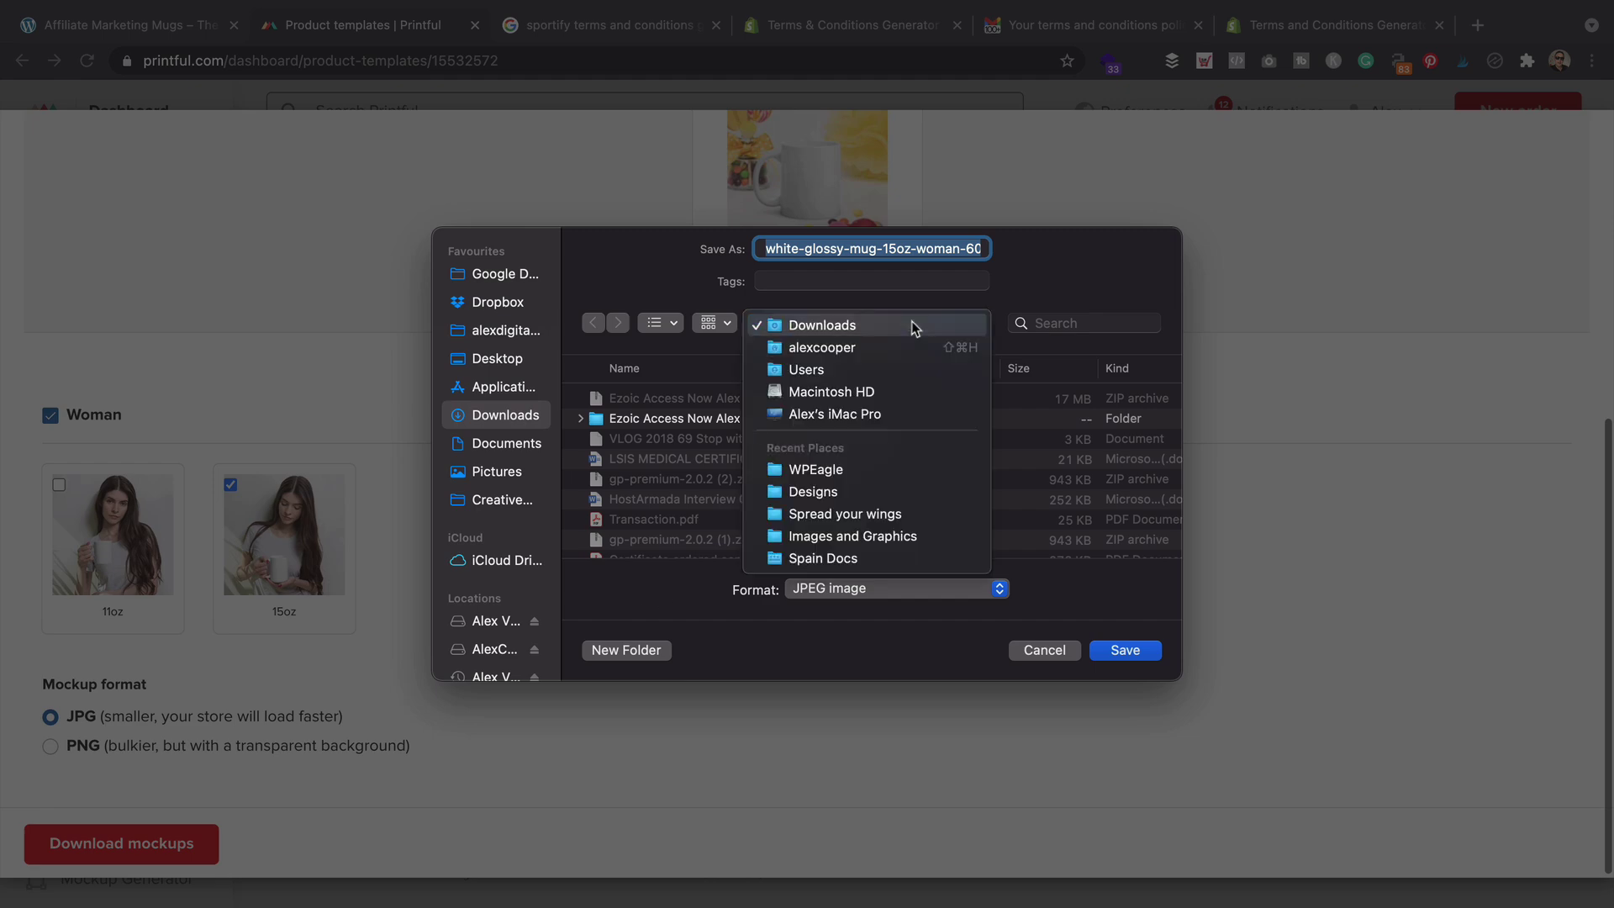
click(874, 490)
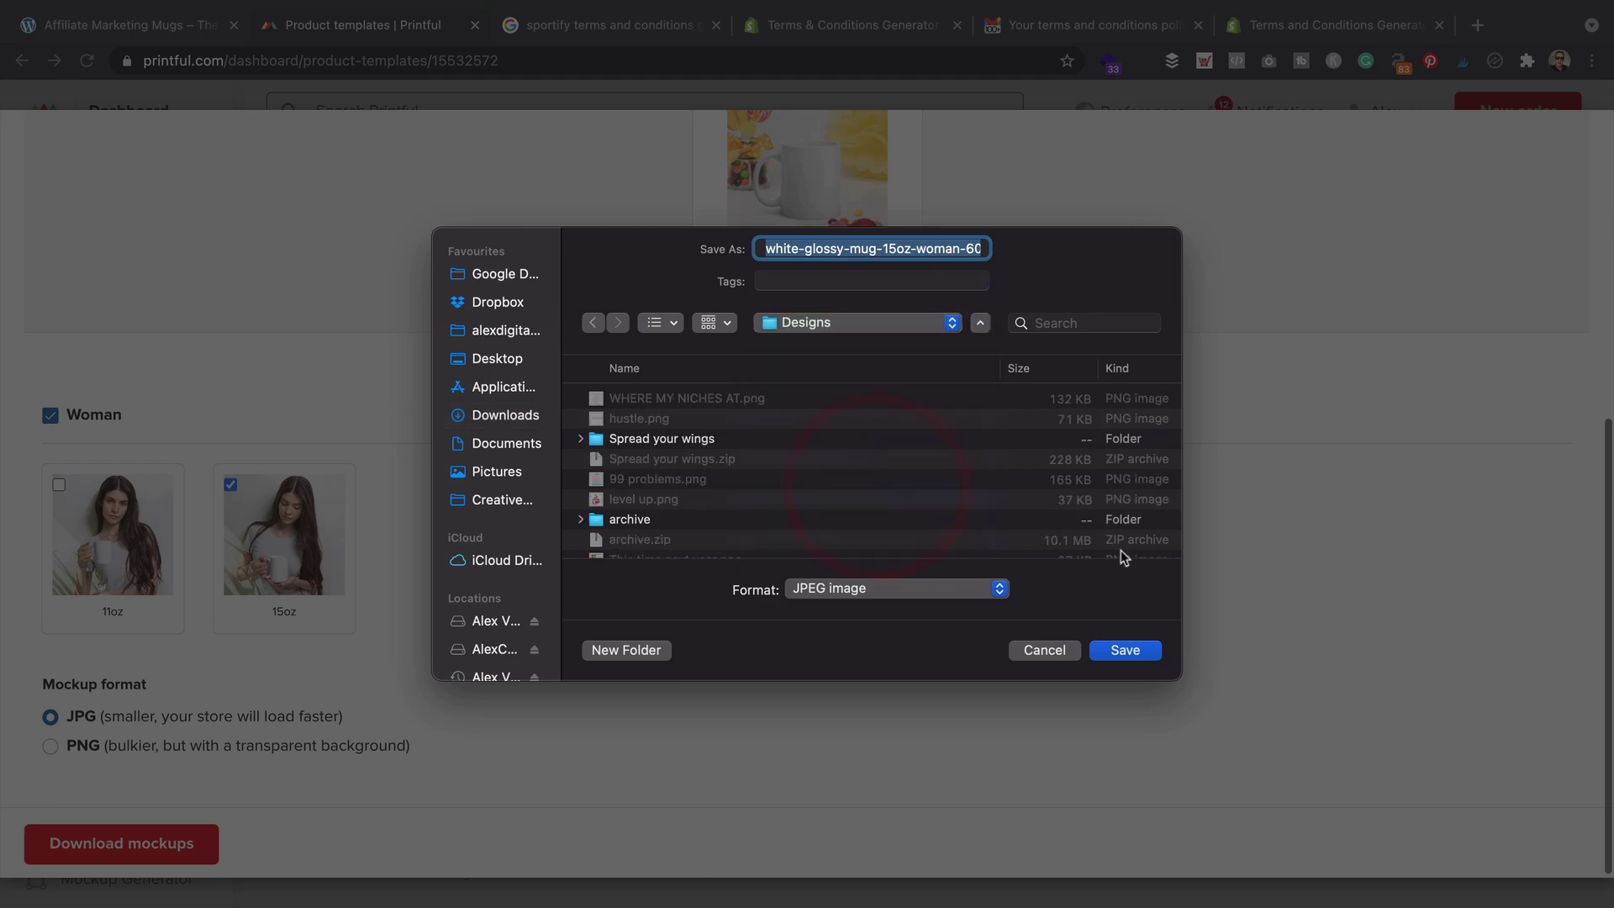
click(1132, 652)
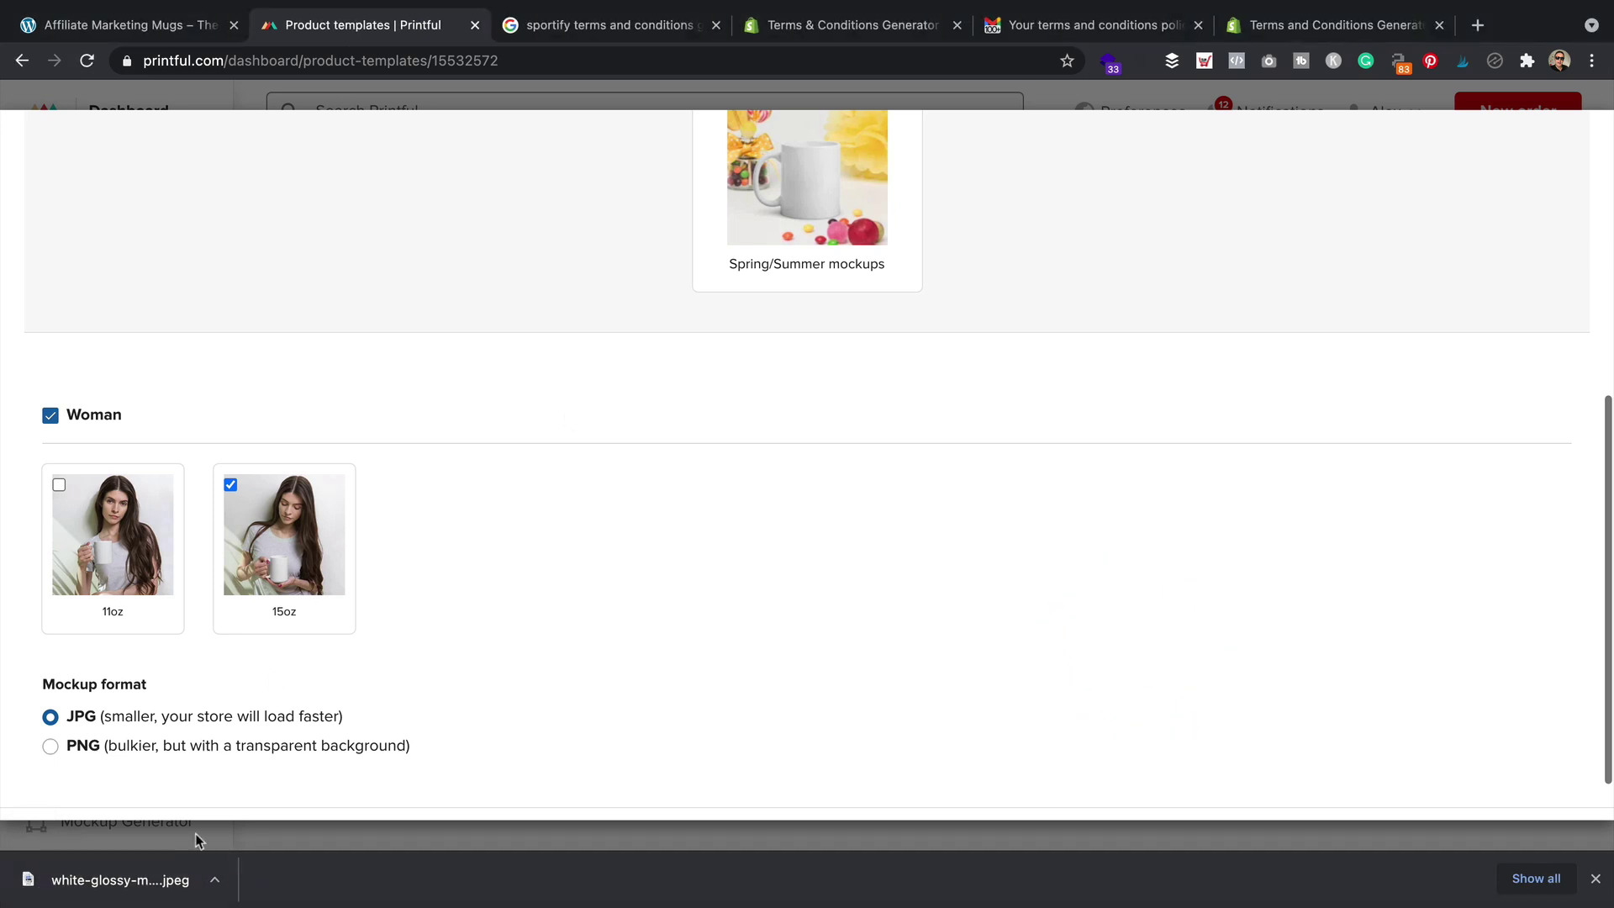
click(139, 26)
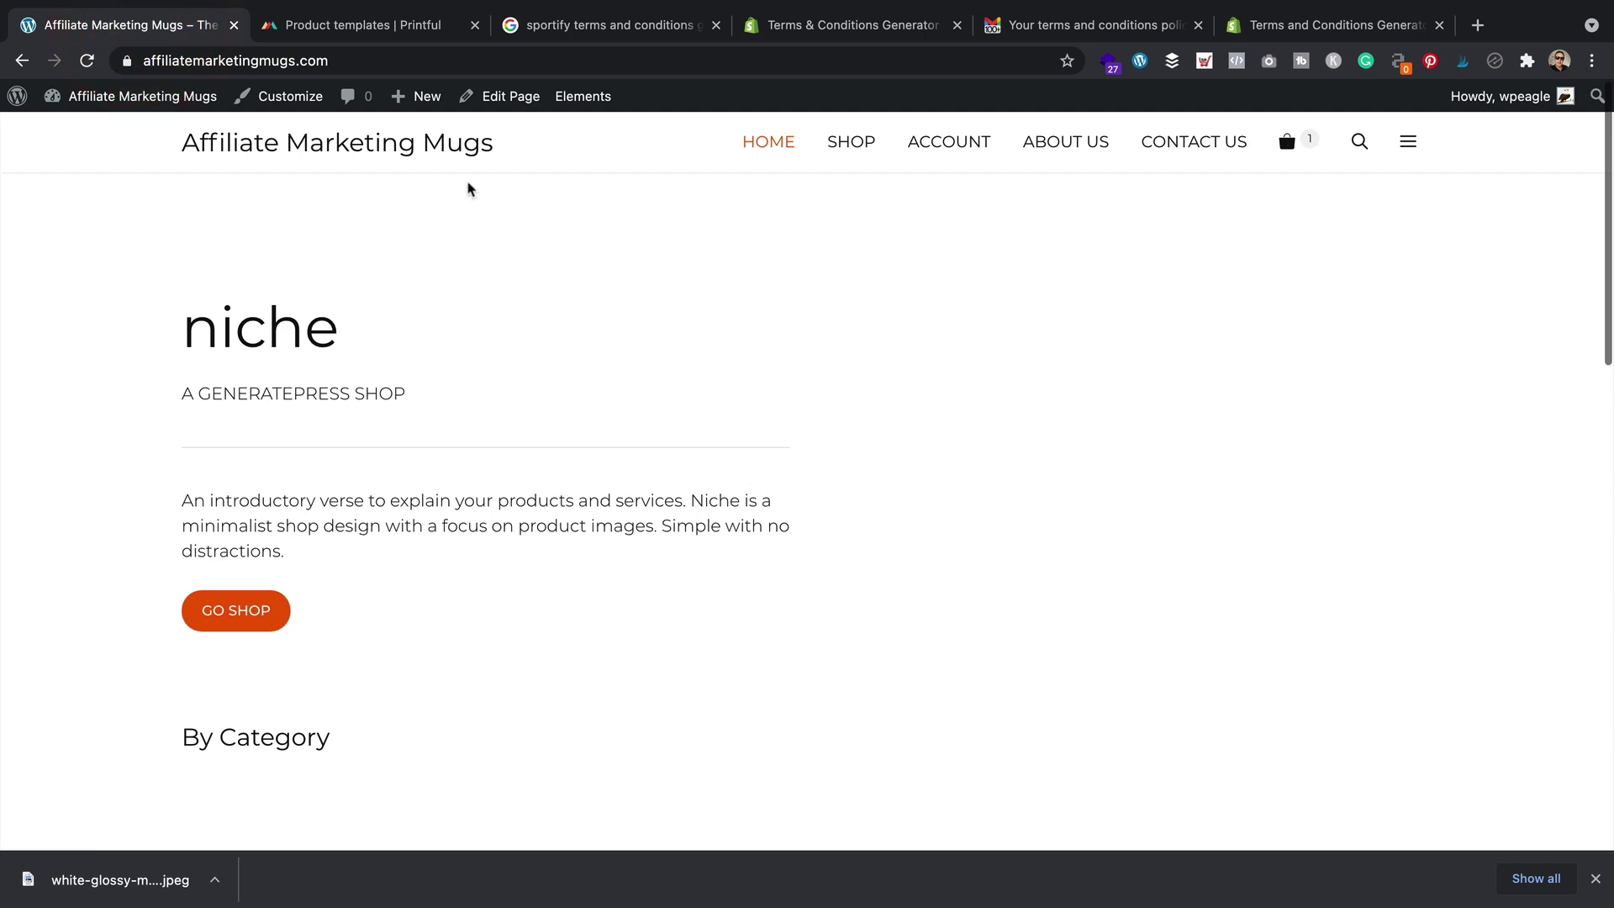
Open the homepage in the block editor and change the main heading to 'mugs for affiliates'
click(511, 96)
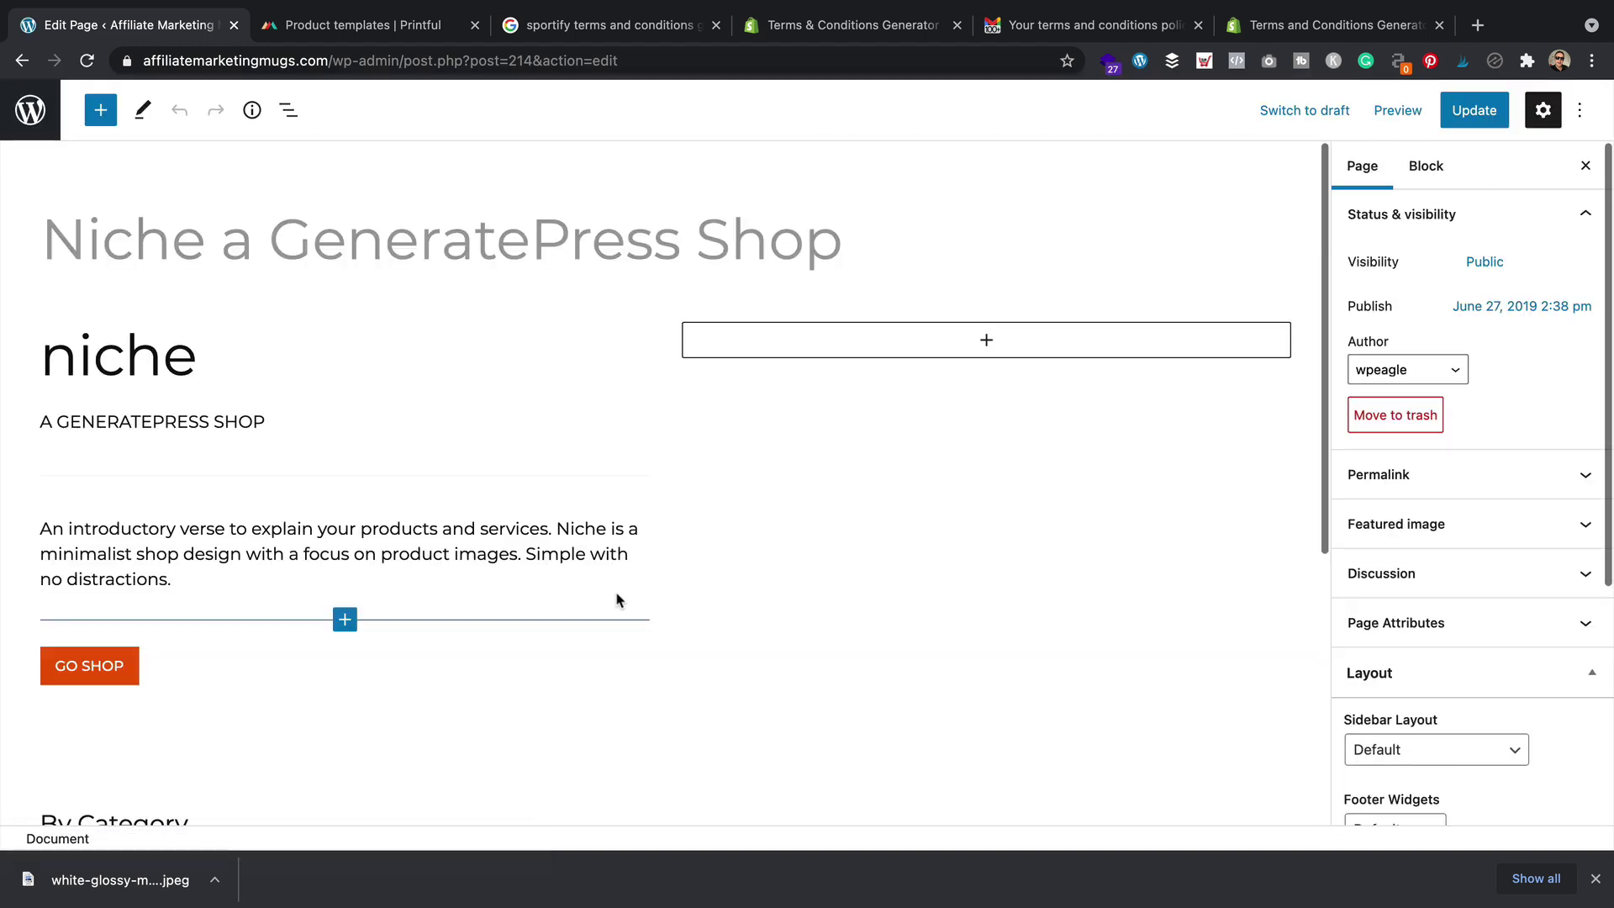
click(203, 359)
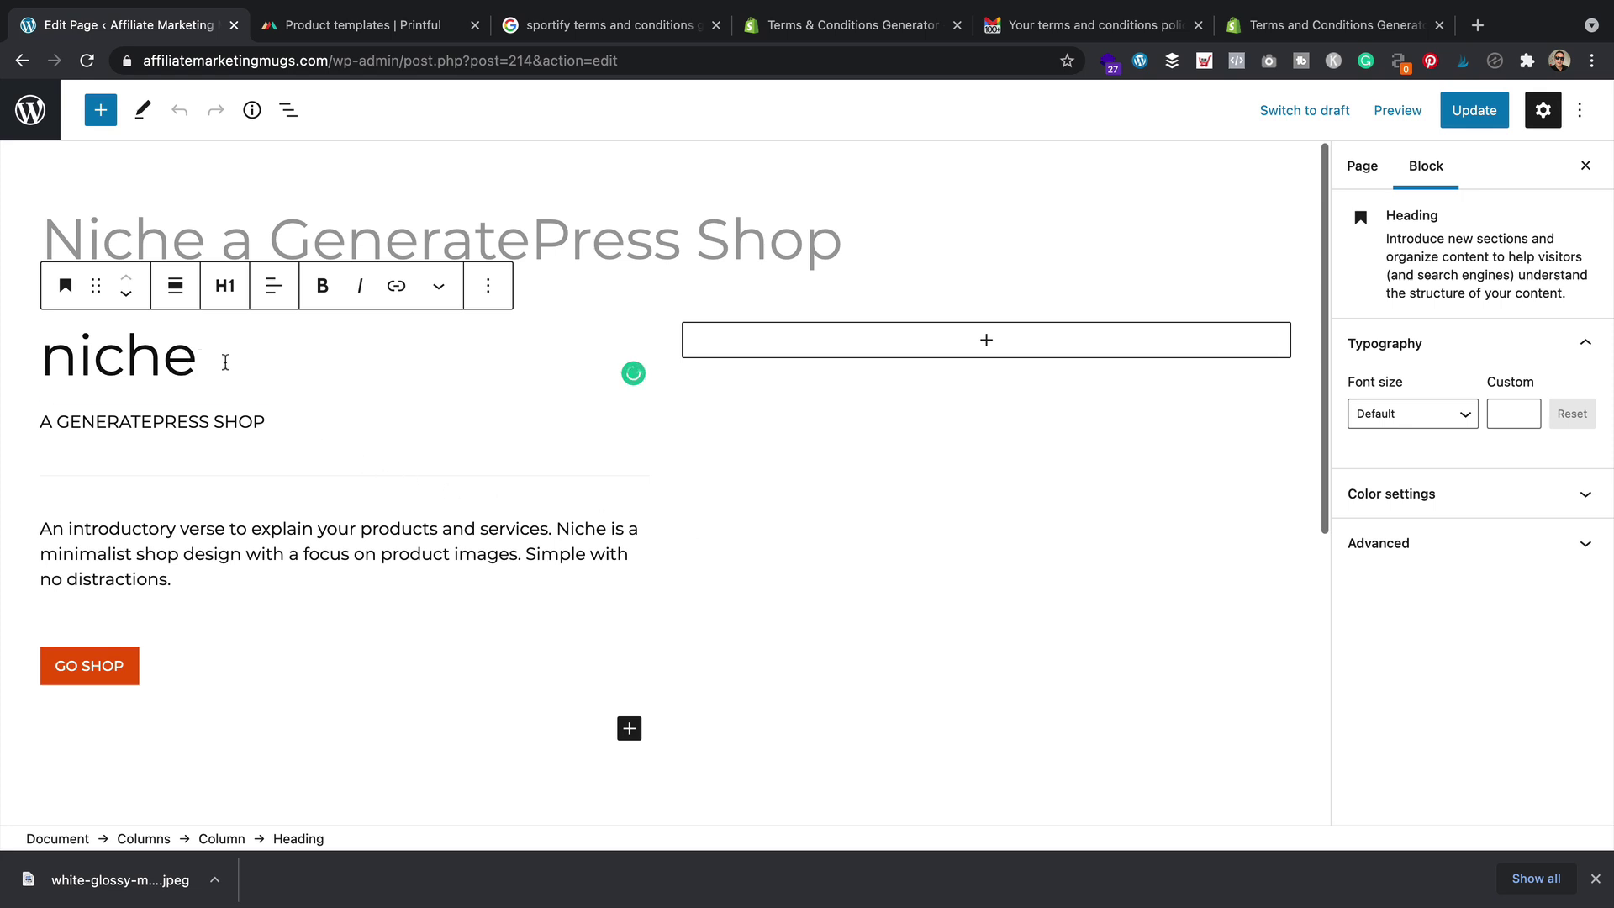
double_click(53, 368)
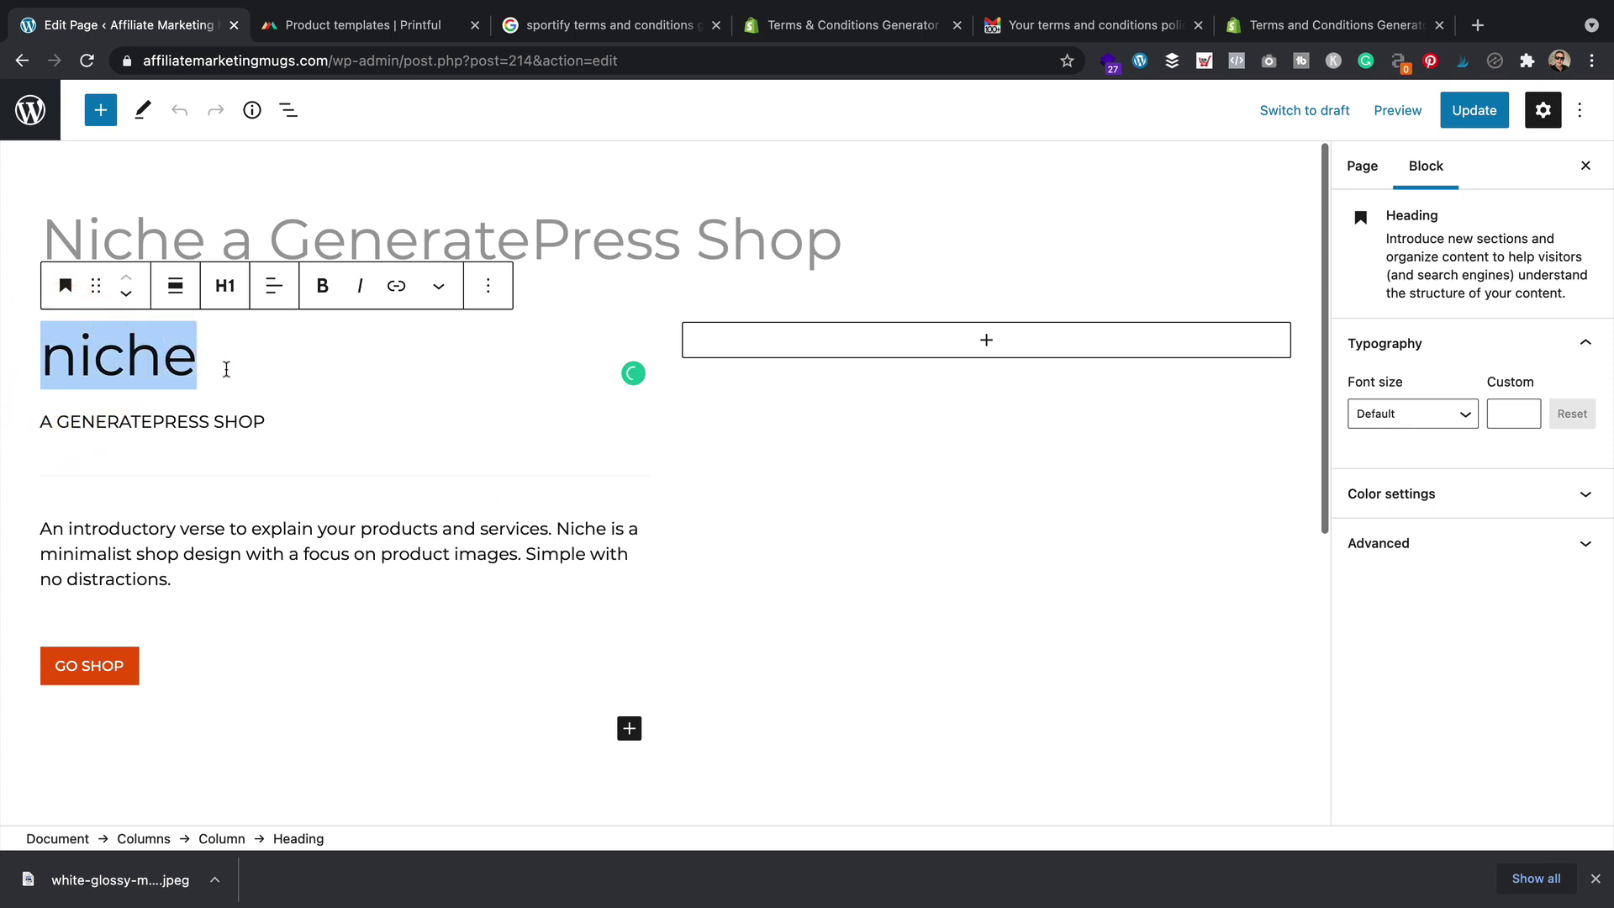
text(affiliate )
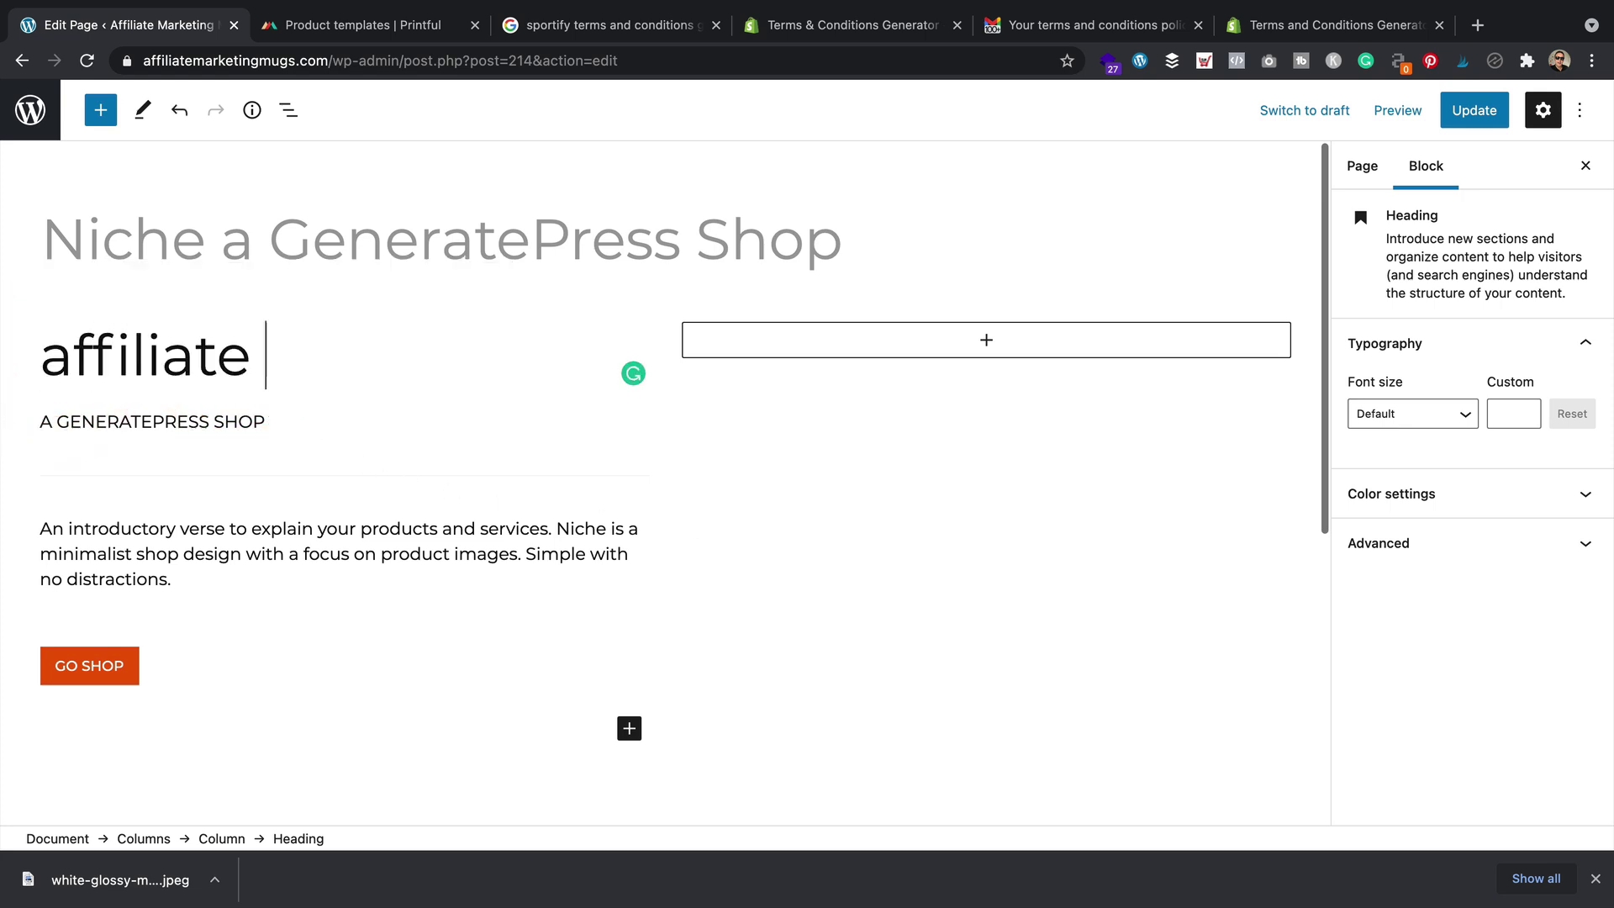
text(marketing )
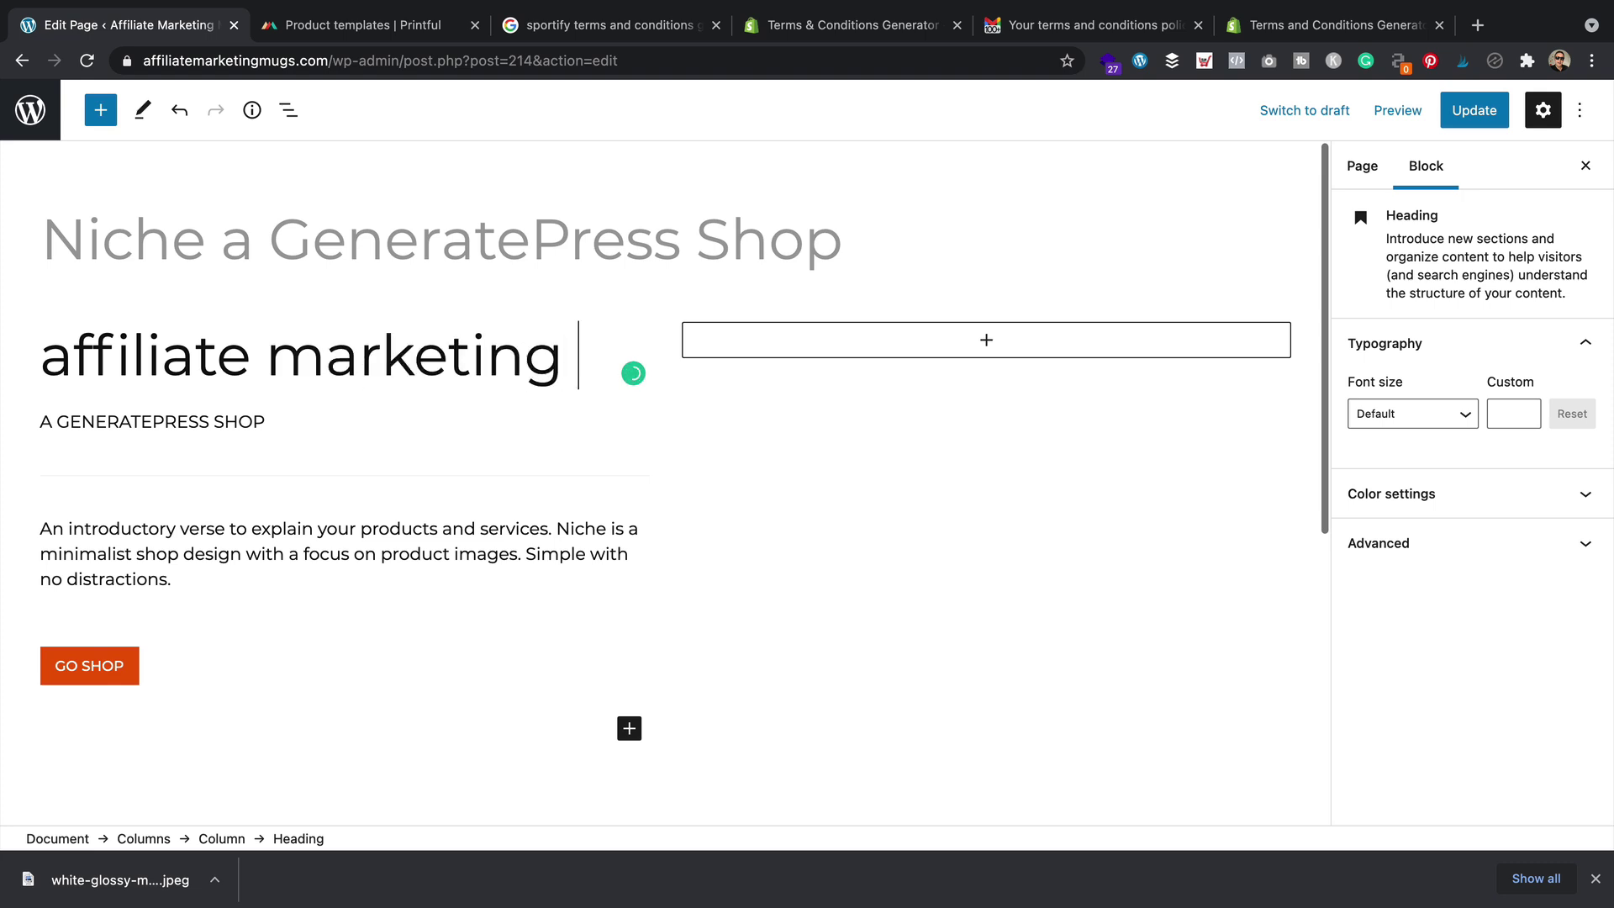
text(mug)
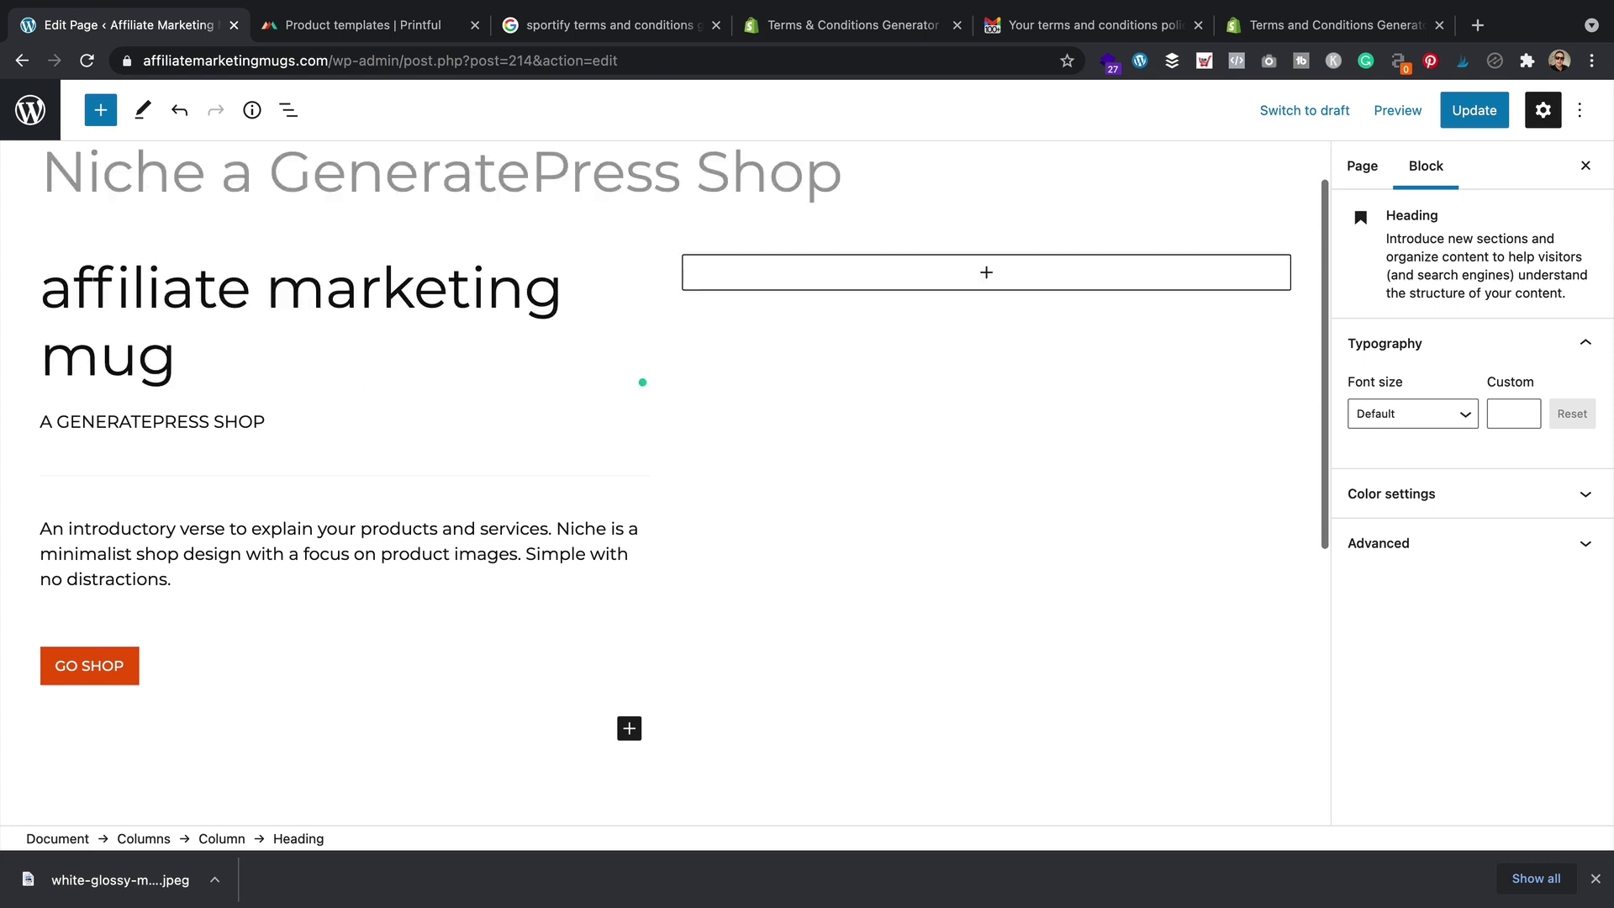
key(super+a)
text(m)
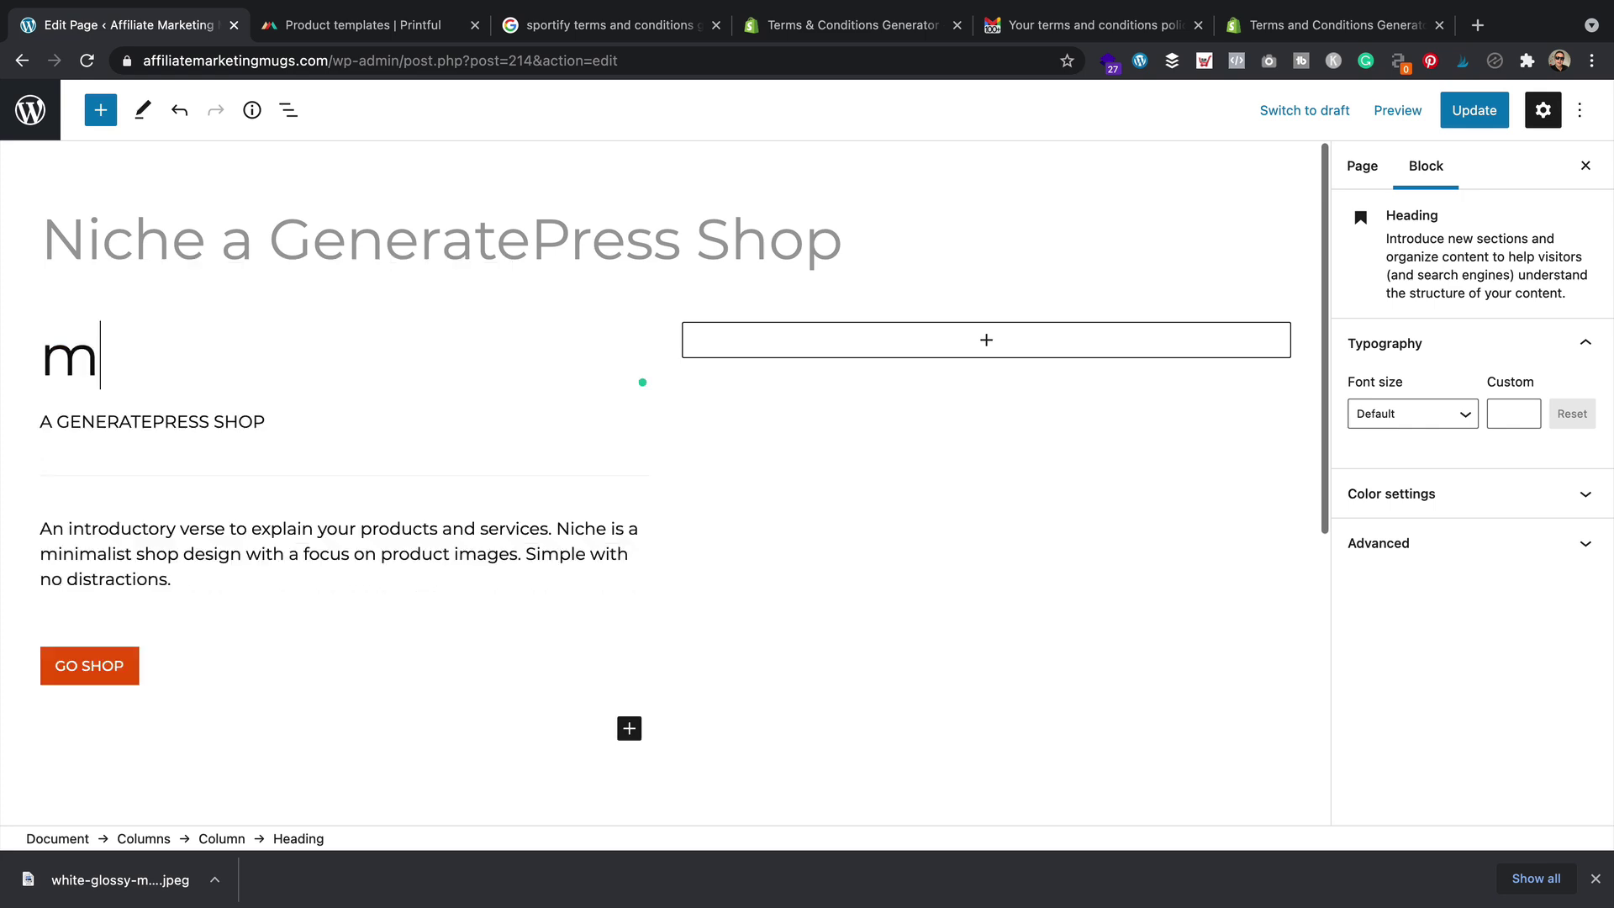
text(ugs for affiliates)
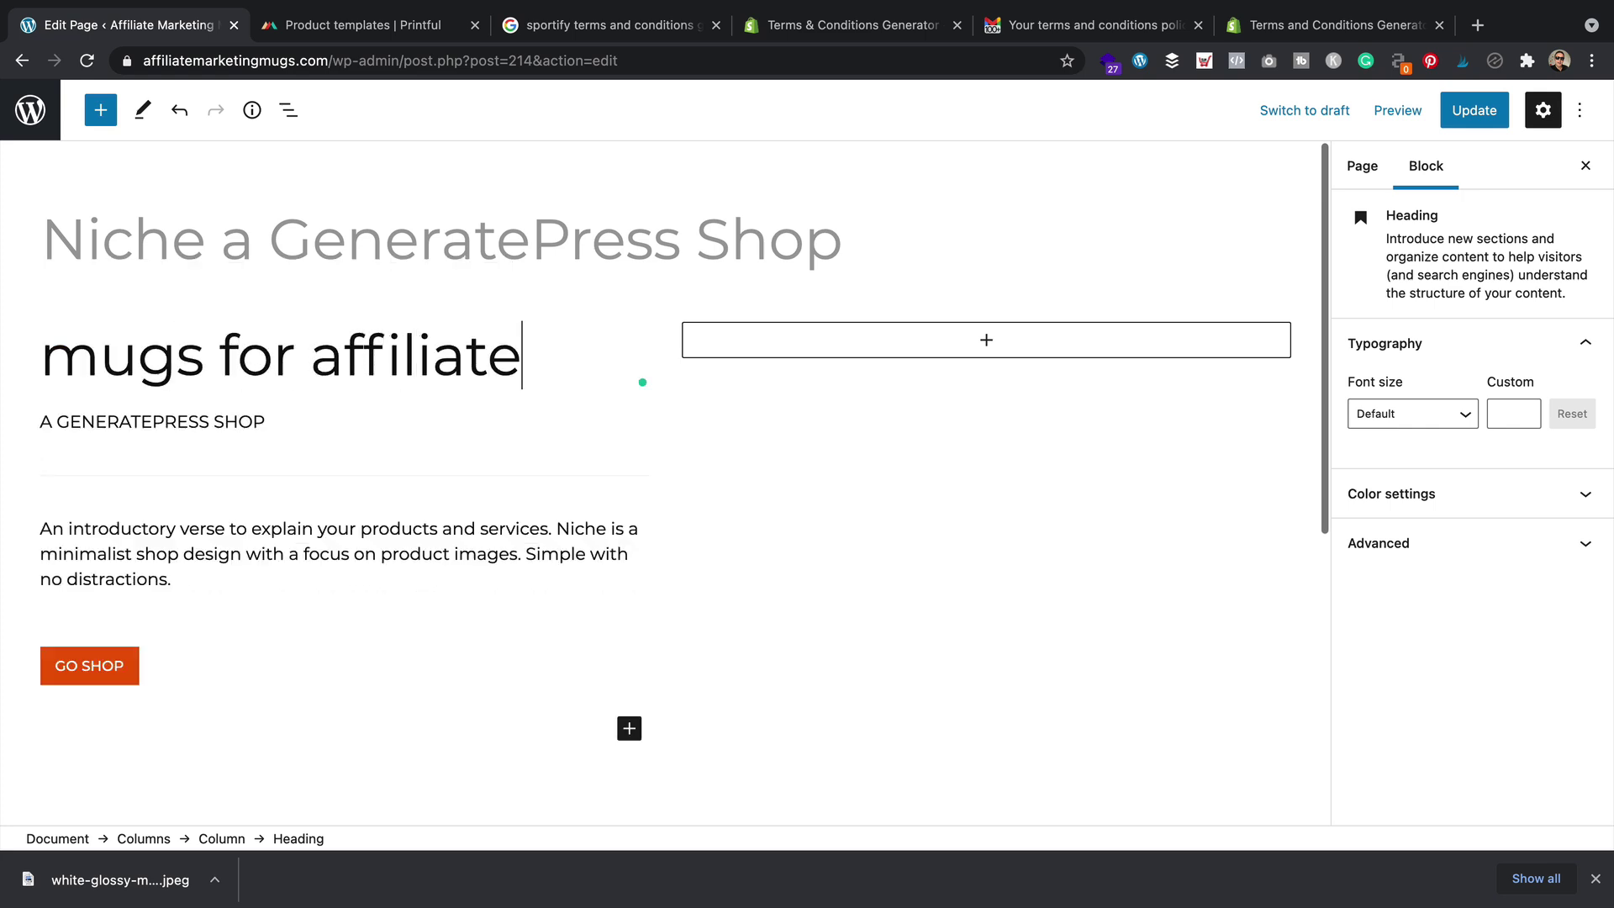
Replace the tagline with 'affiliate marketing mugs with people who hustle a living online' and rewrite the intro paragraph
click(173, 420)
triple_click(172, 421)
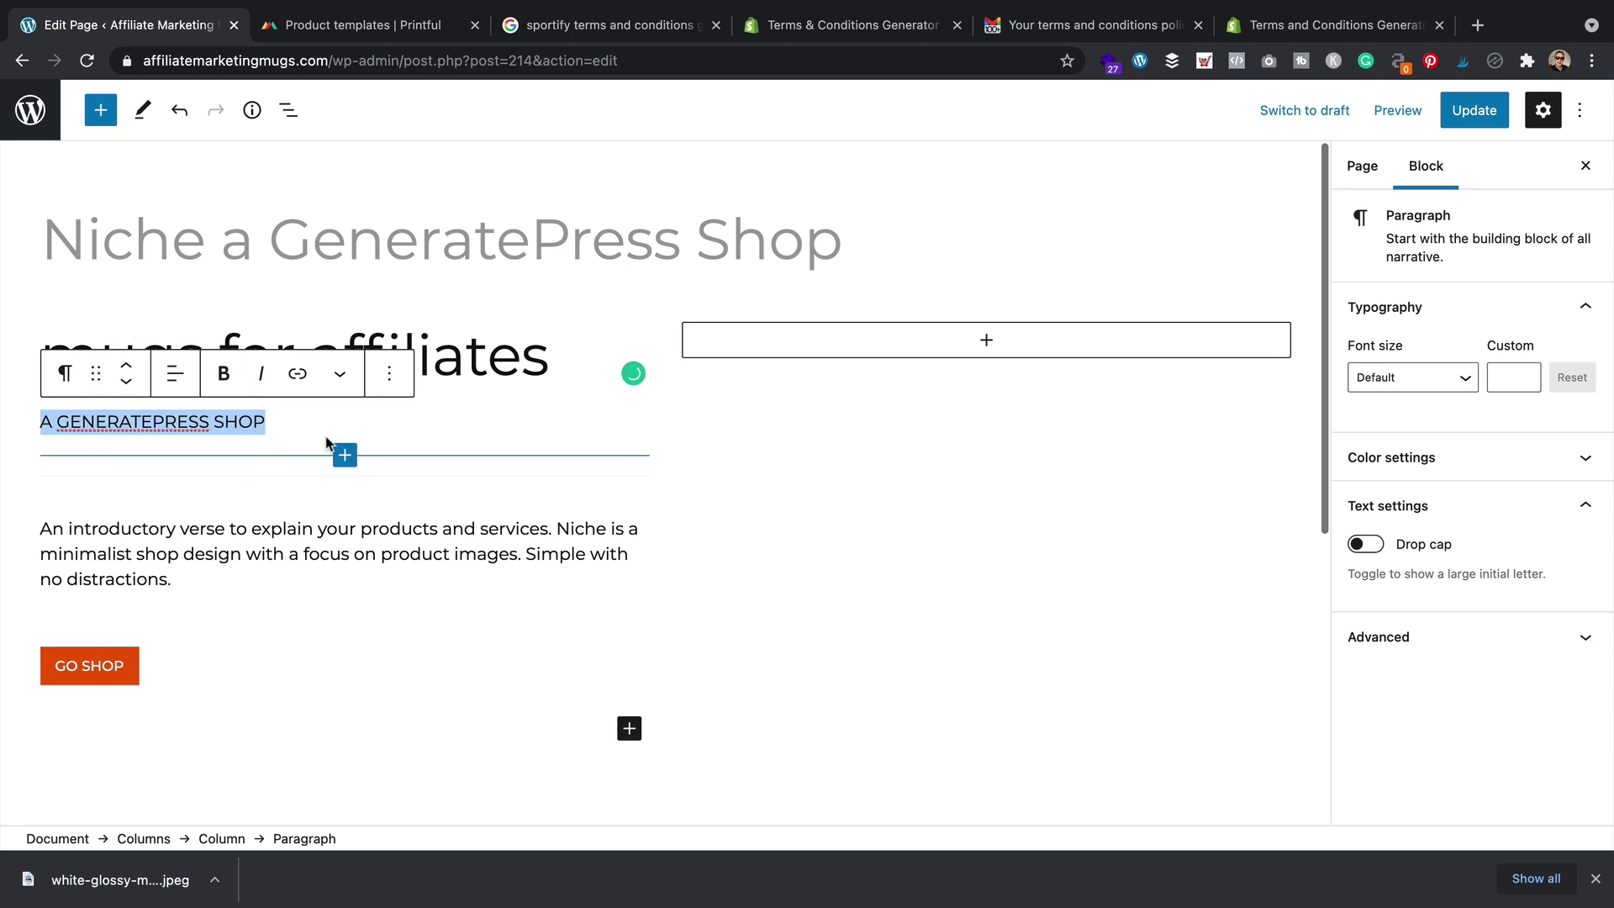
text(affiliate marketing m)
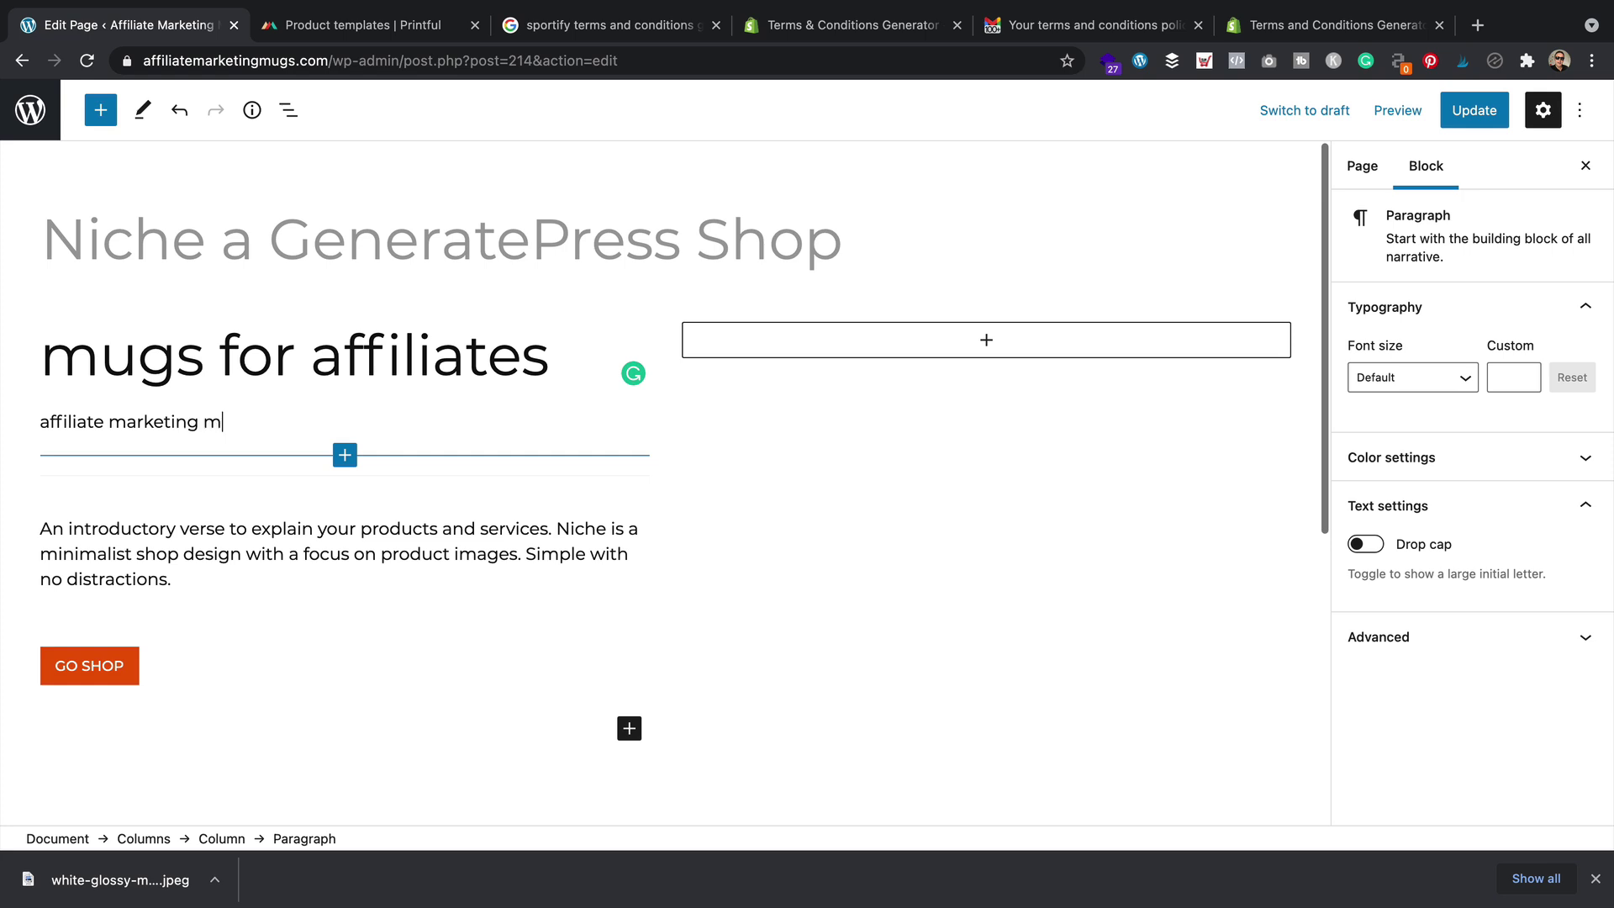
text(uygwith)
text( poip)
text(ople who h)
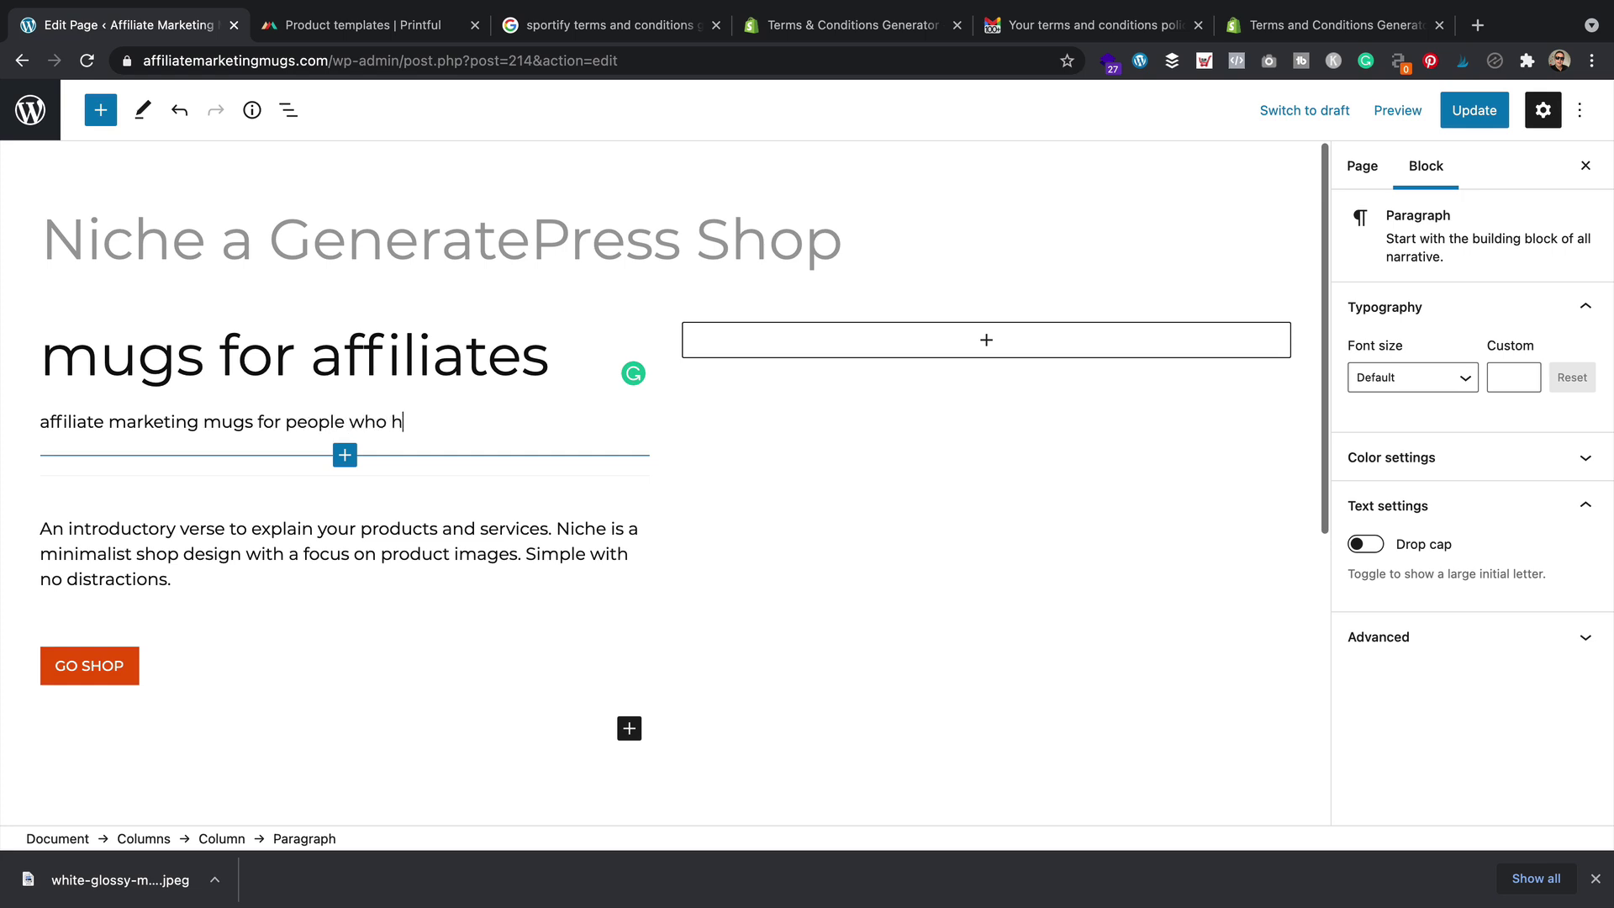
text(ustle a living online)
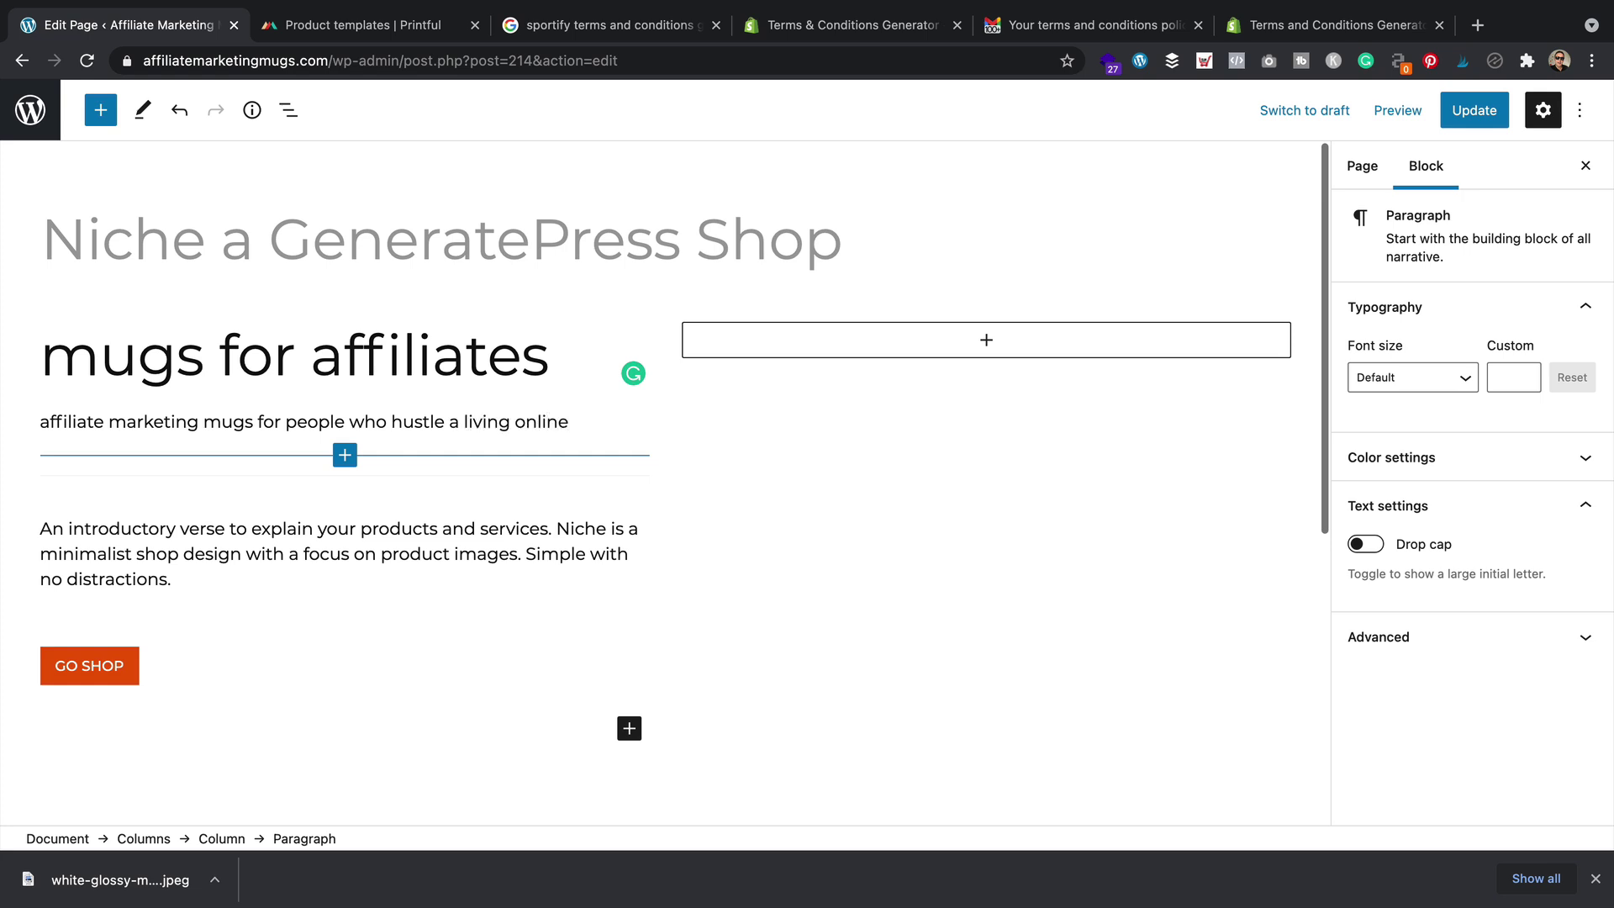
drag(198, 576, 47, 531)
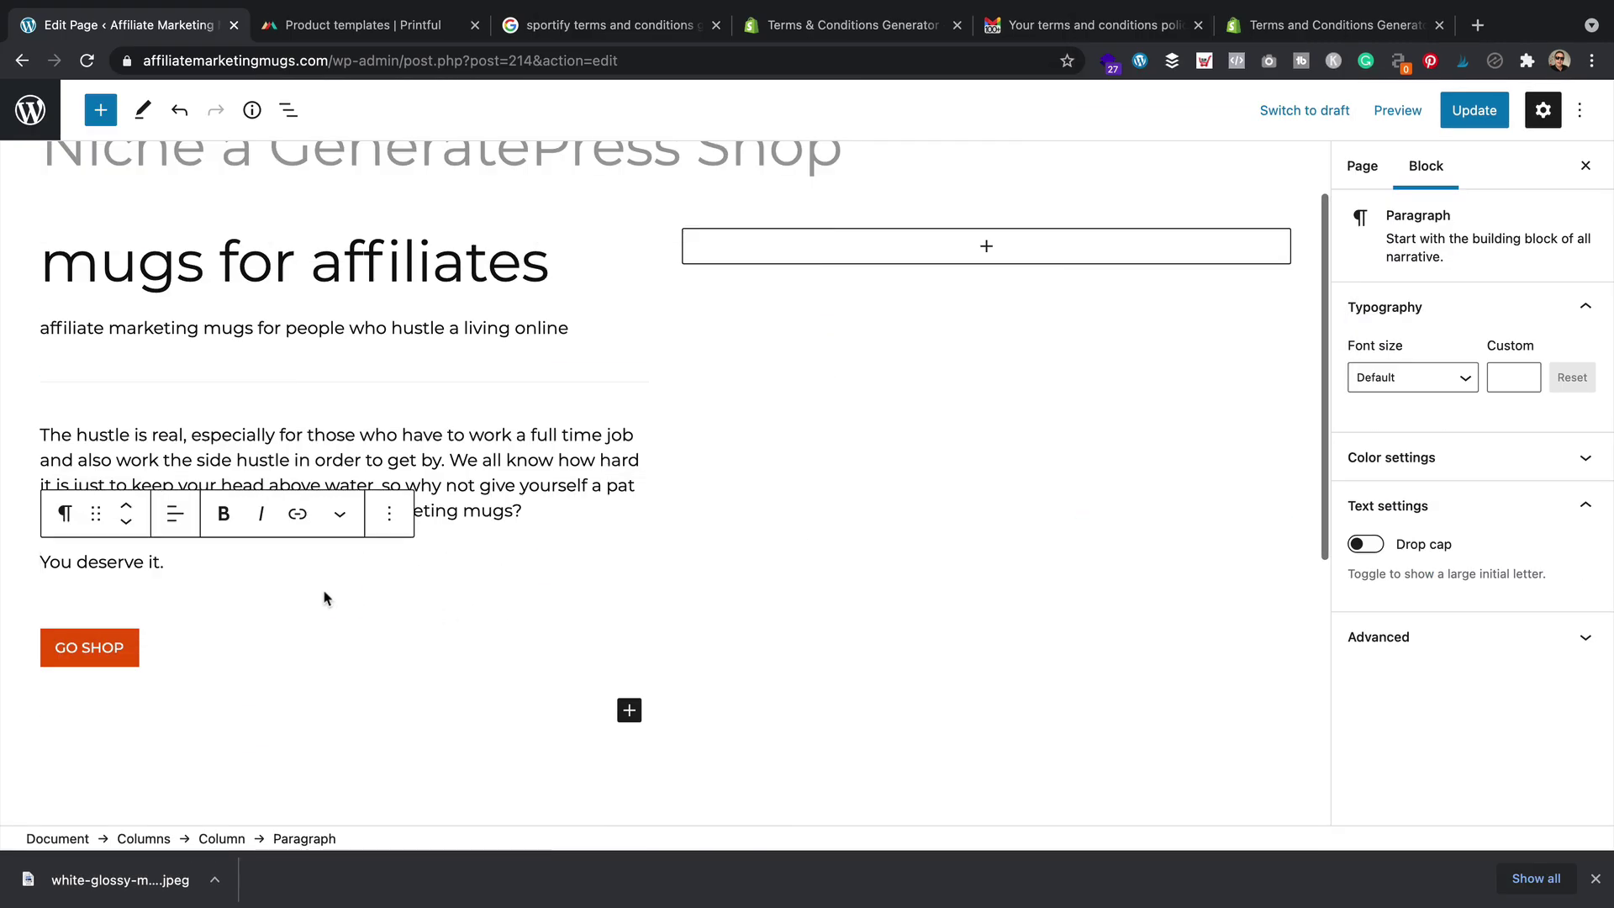
click(749, 569)
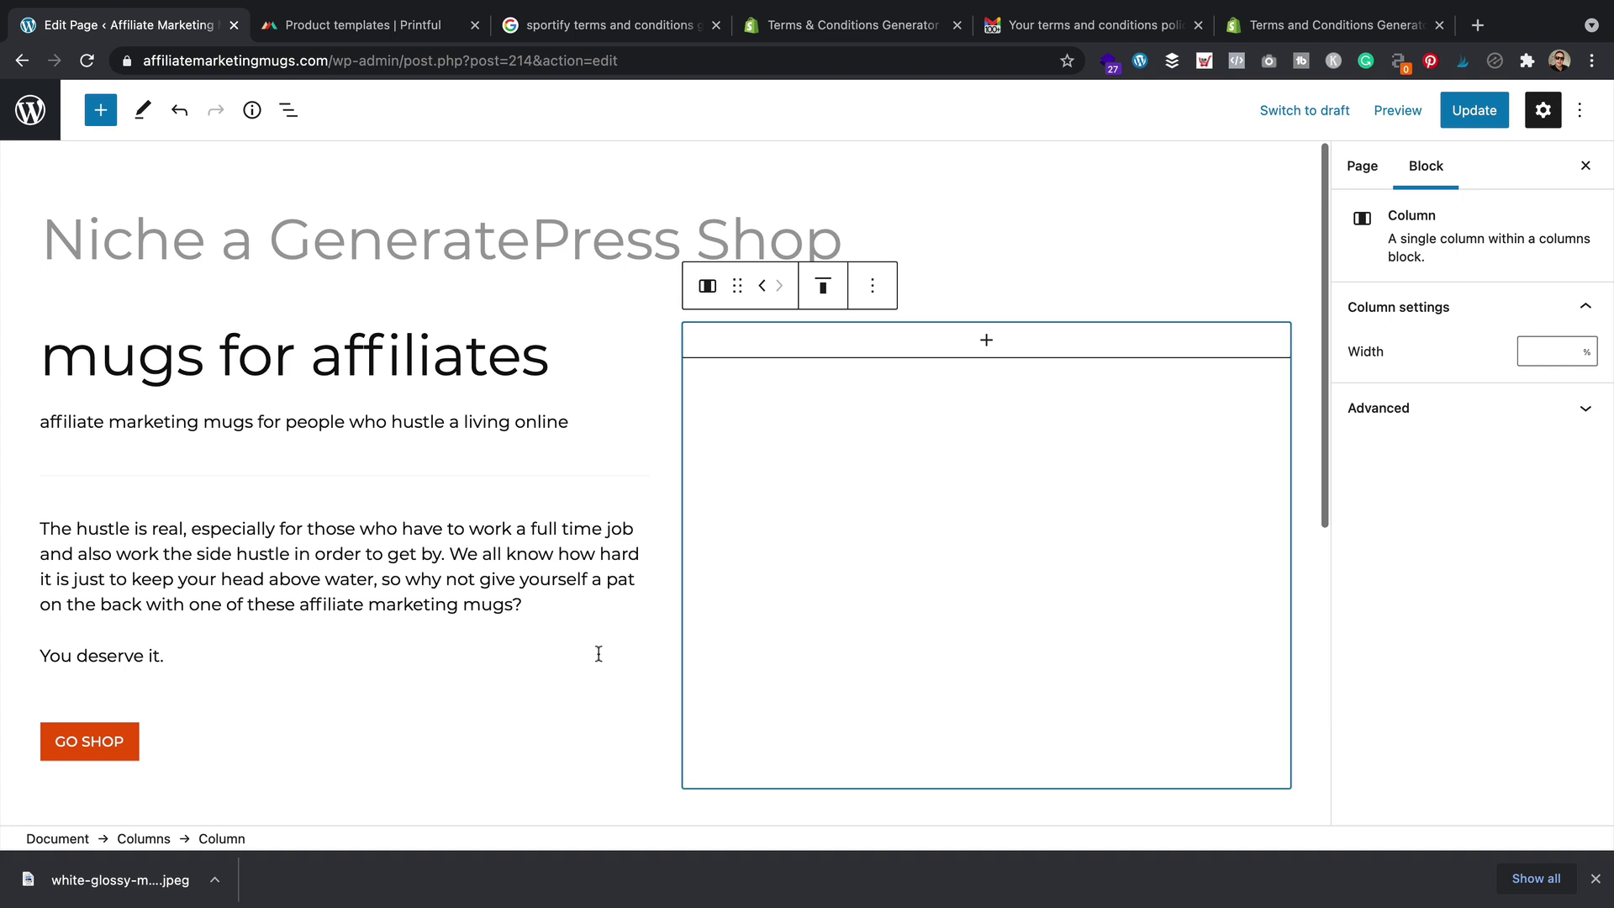
Point the GO SHOP button's link to the store's Shop page at /shop/
click(133, 735)
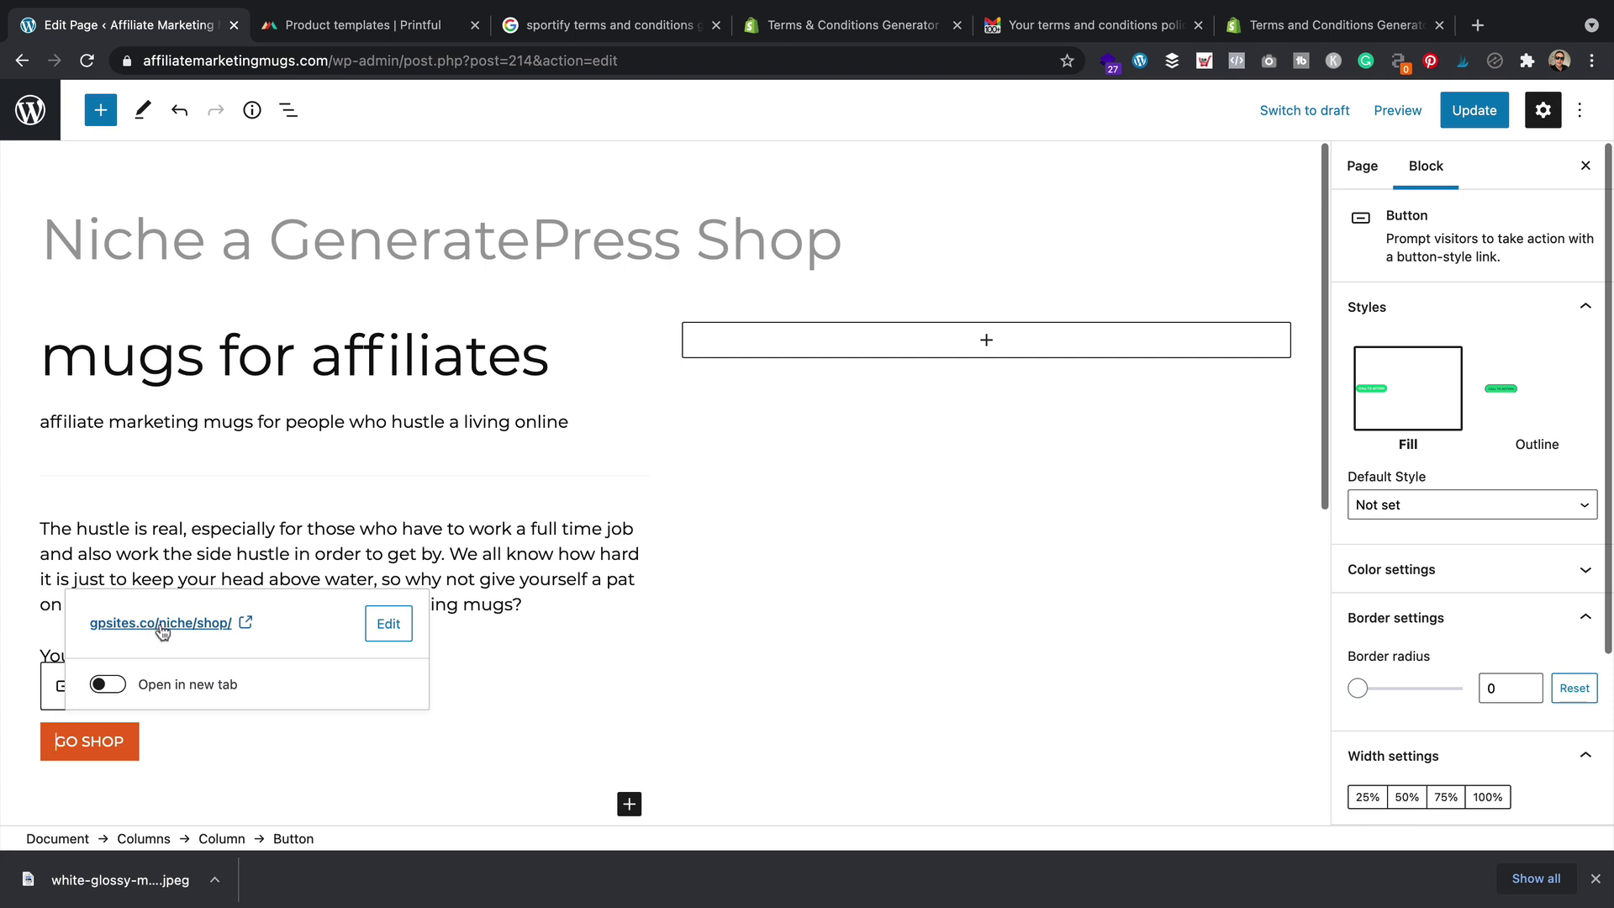
click(392, 624)
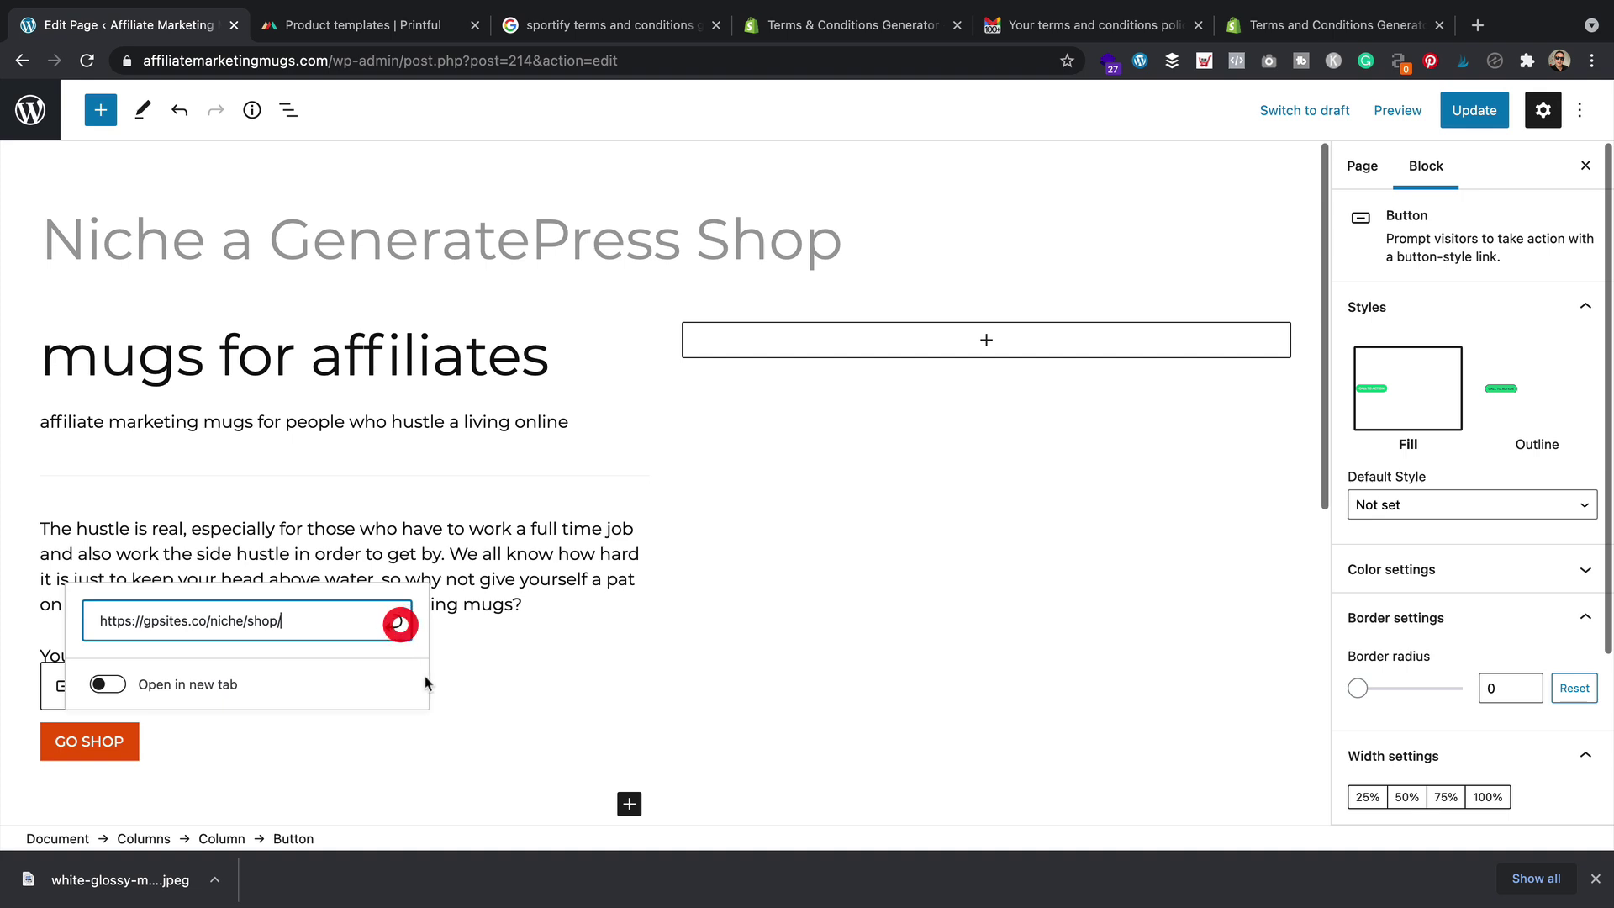
key(ctrl+a)
text(s)
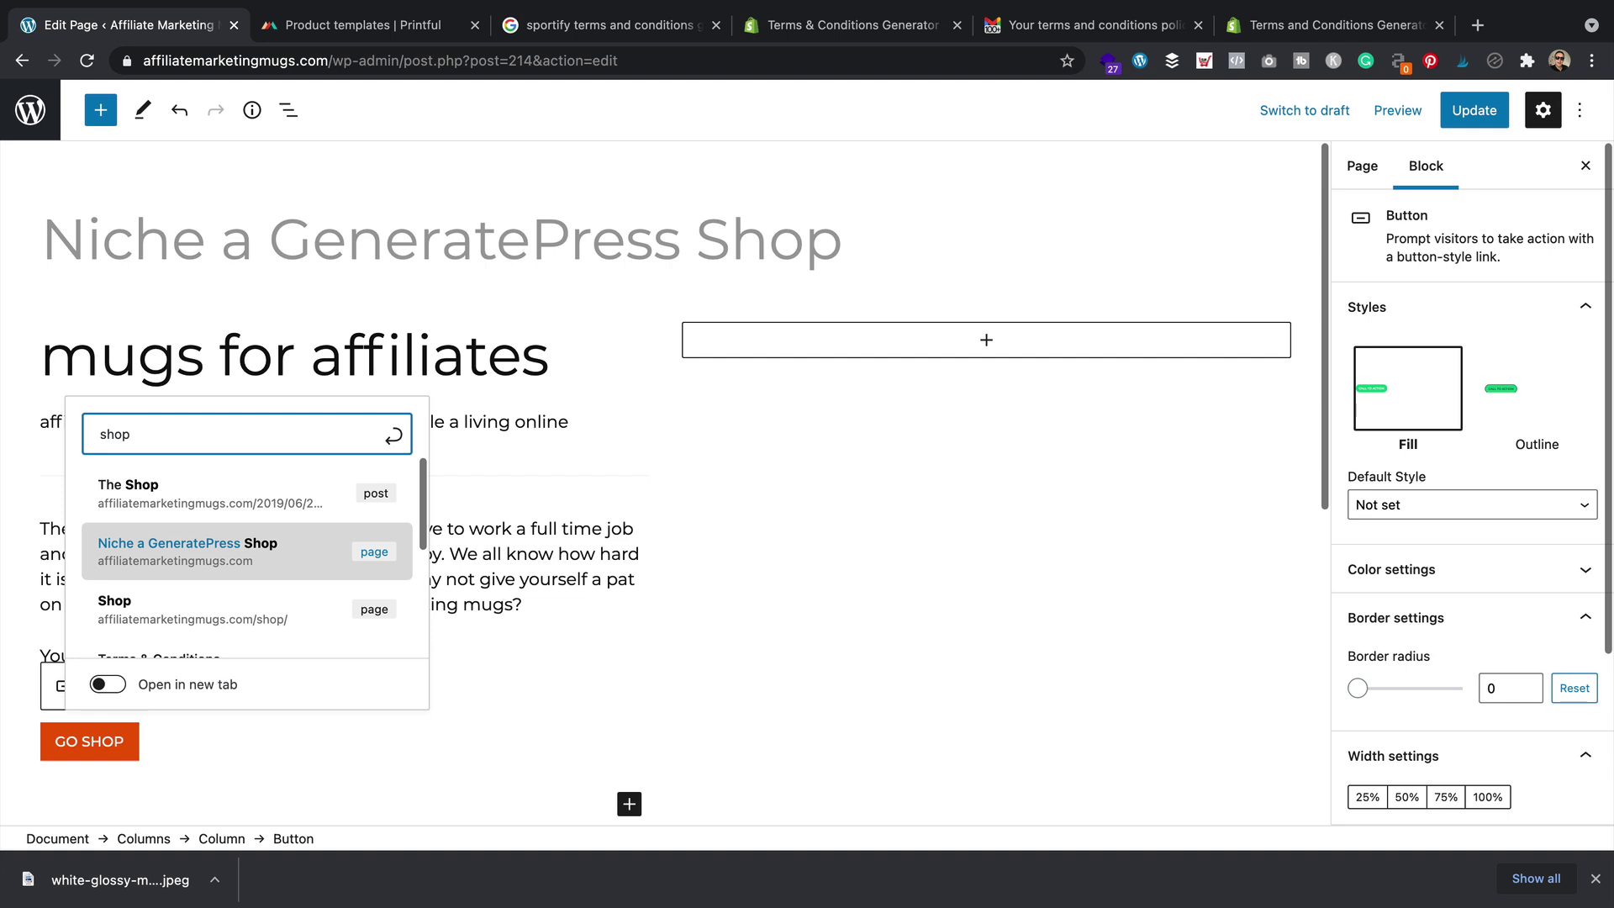
click(243, 624)
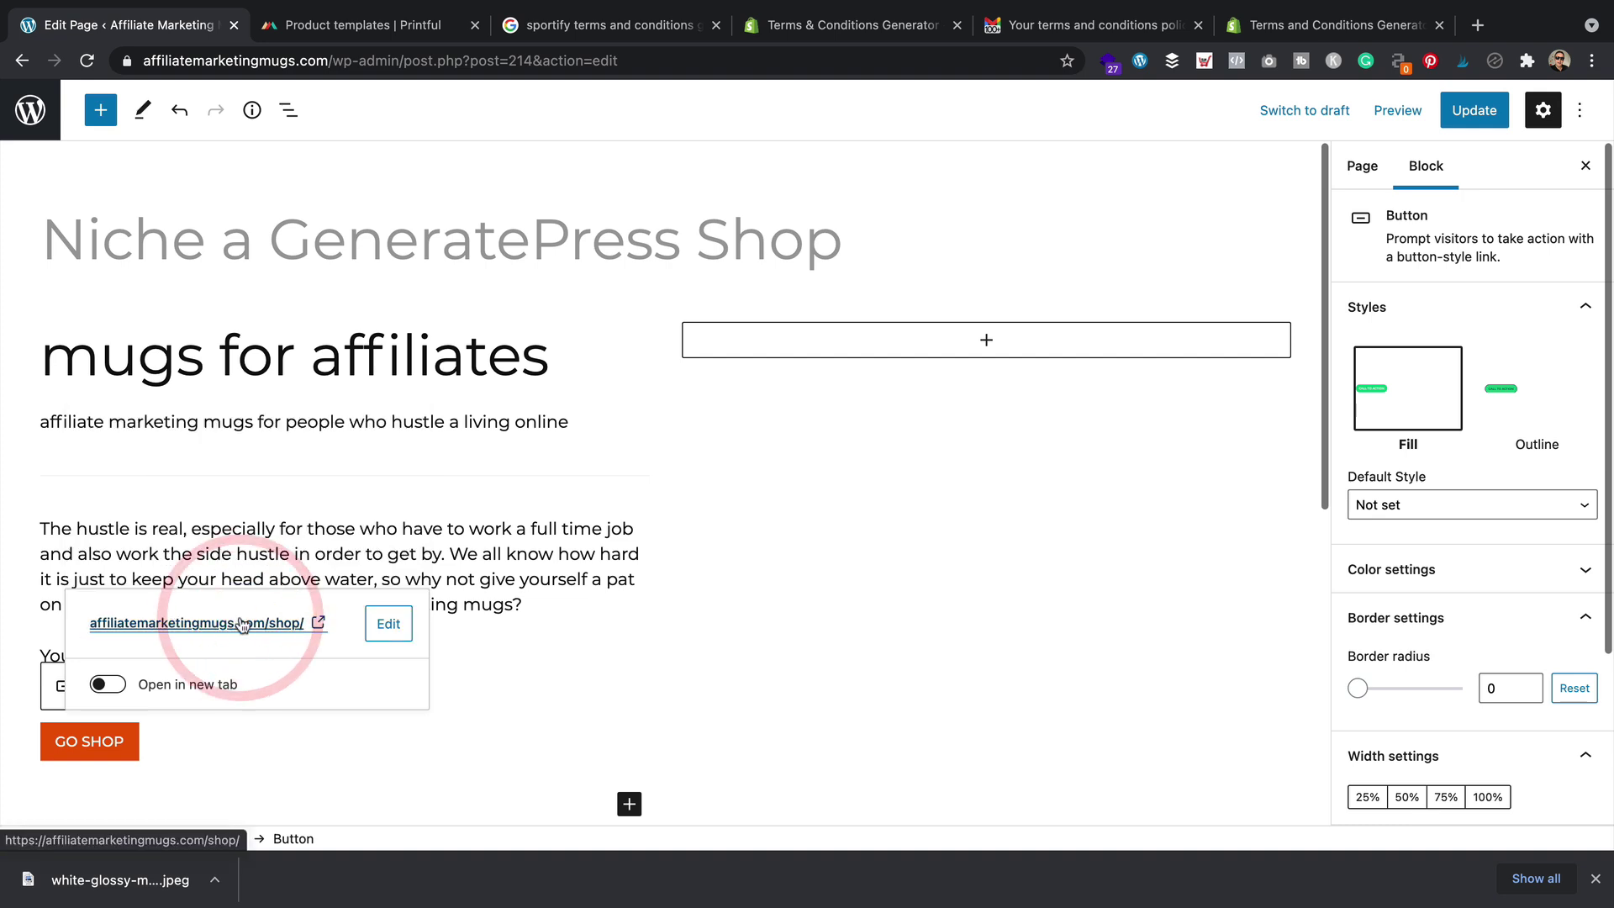
scroll(542, 527, down, 5)
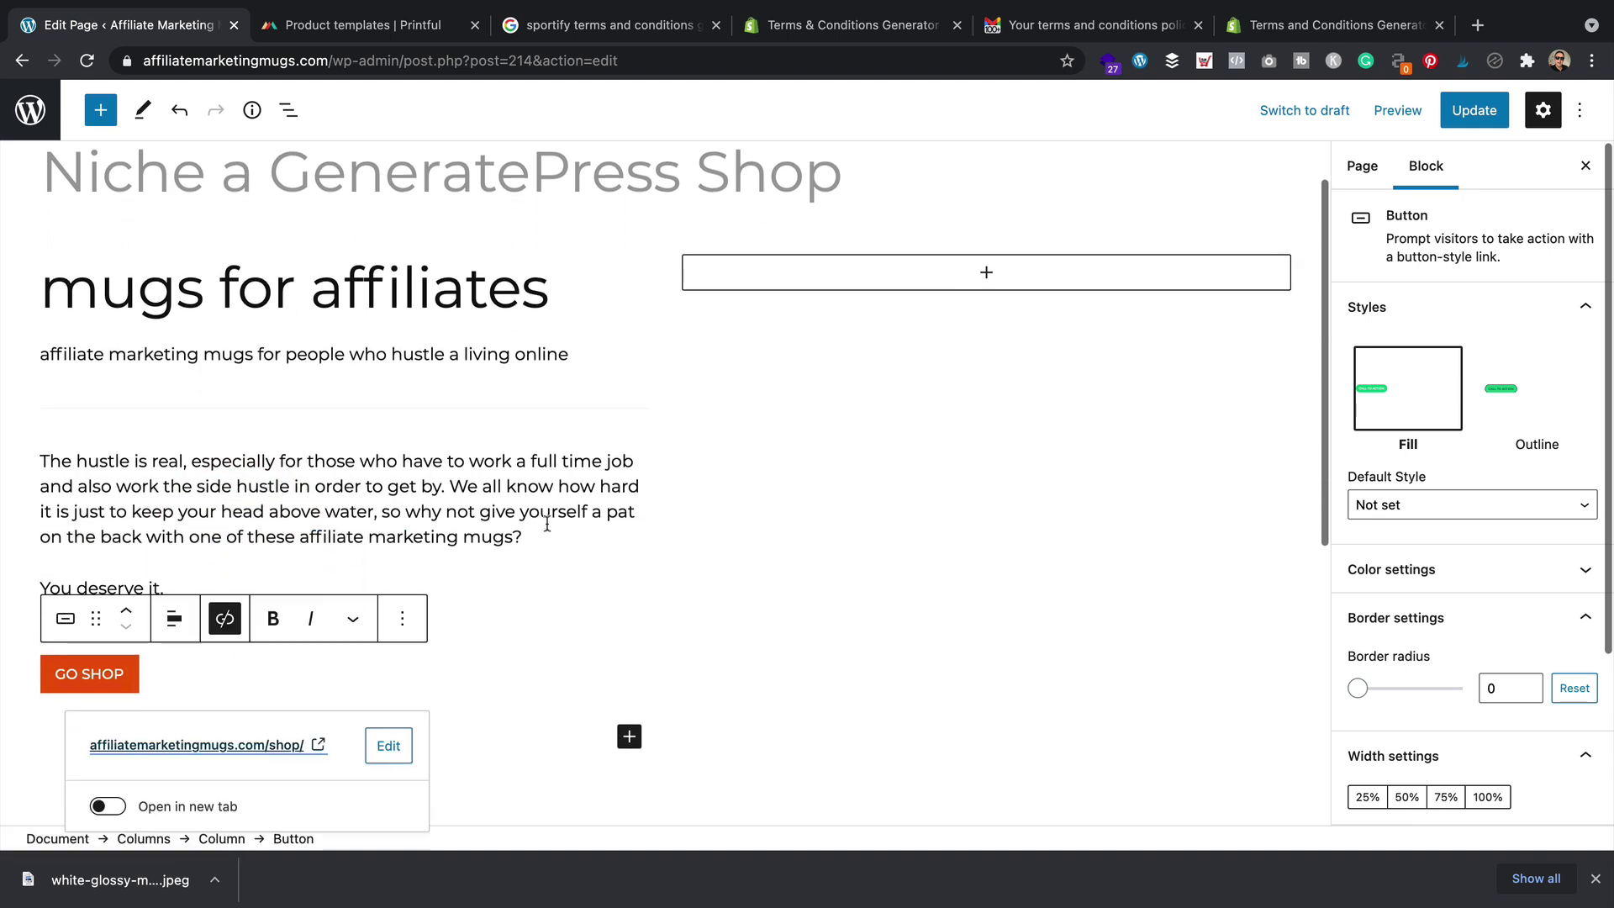
scroll(547, 523, down, 2)
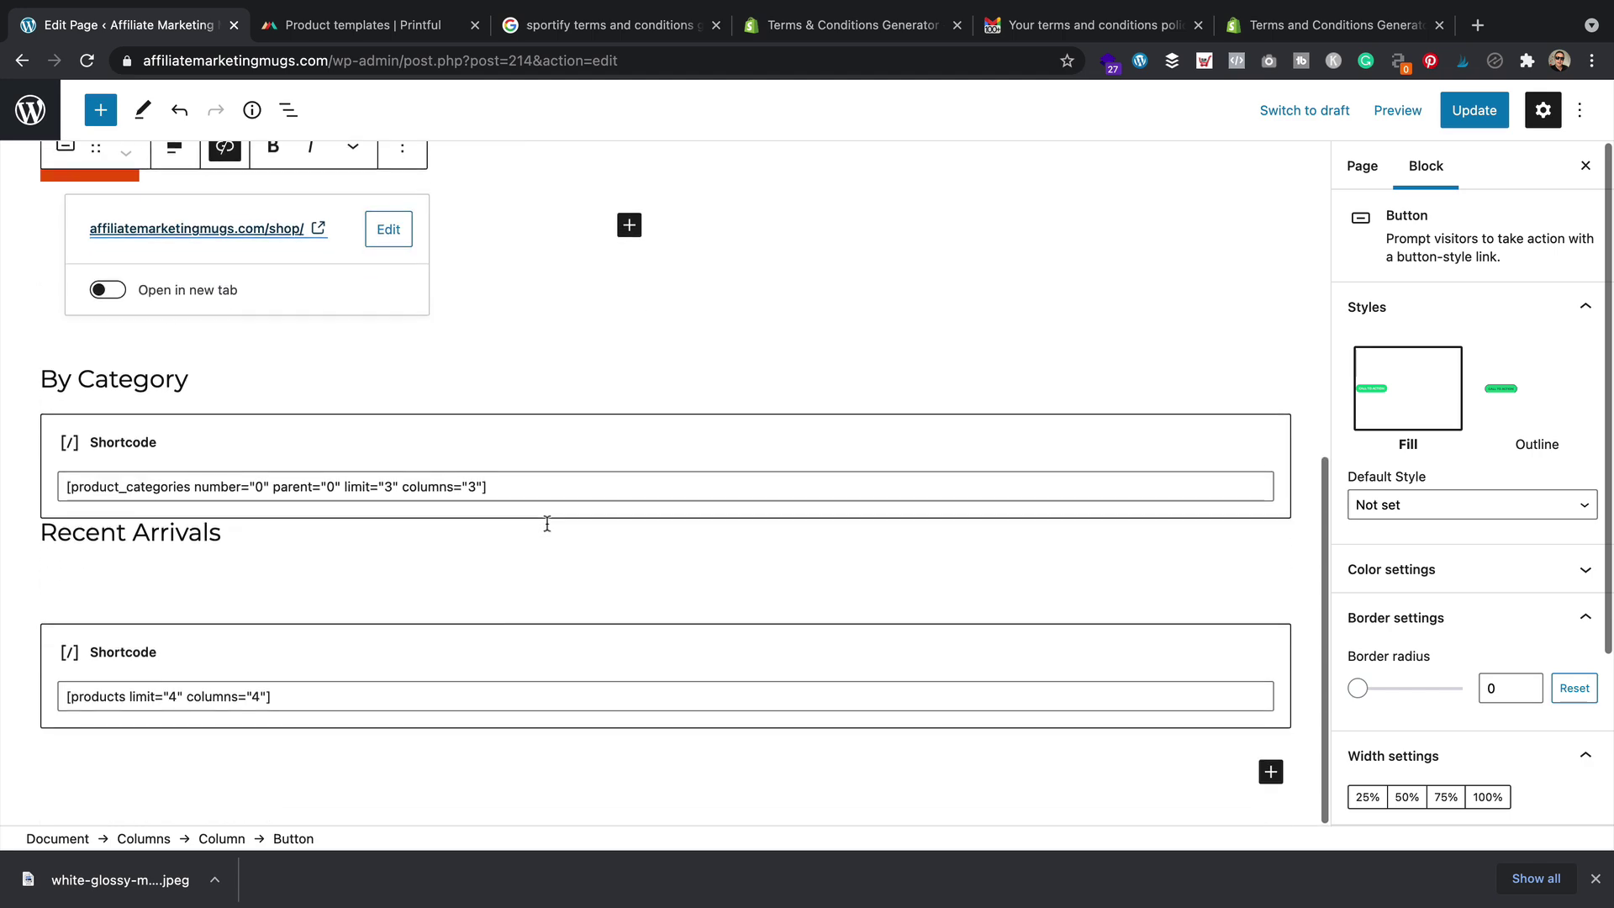
scroll(547, 522, up, 7)
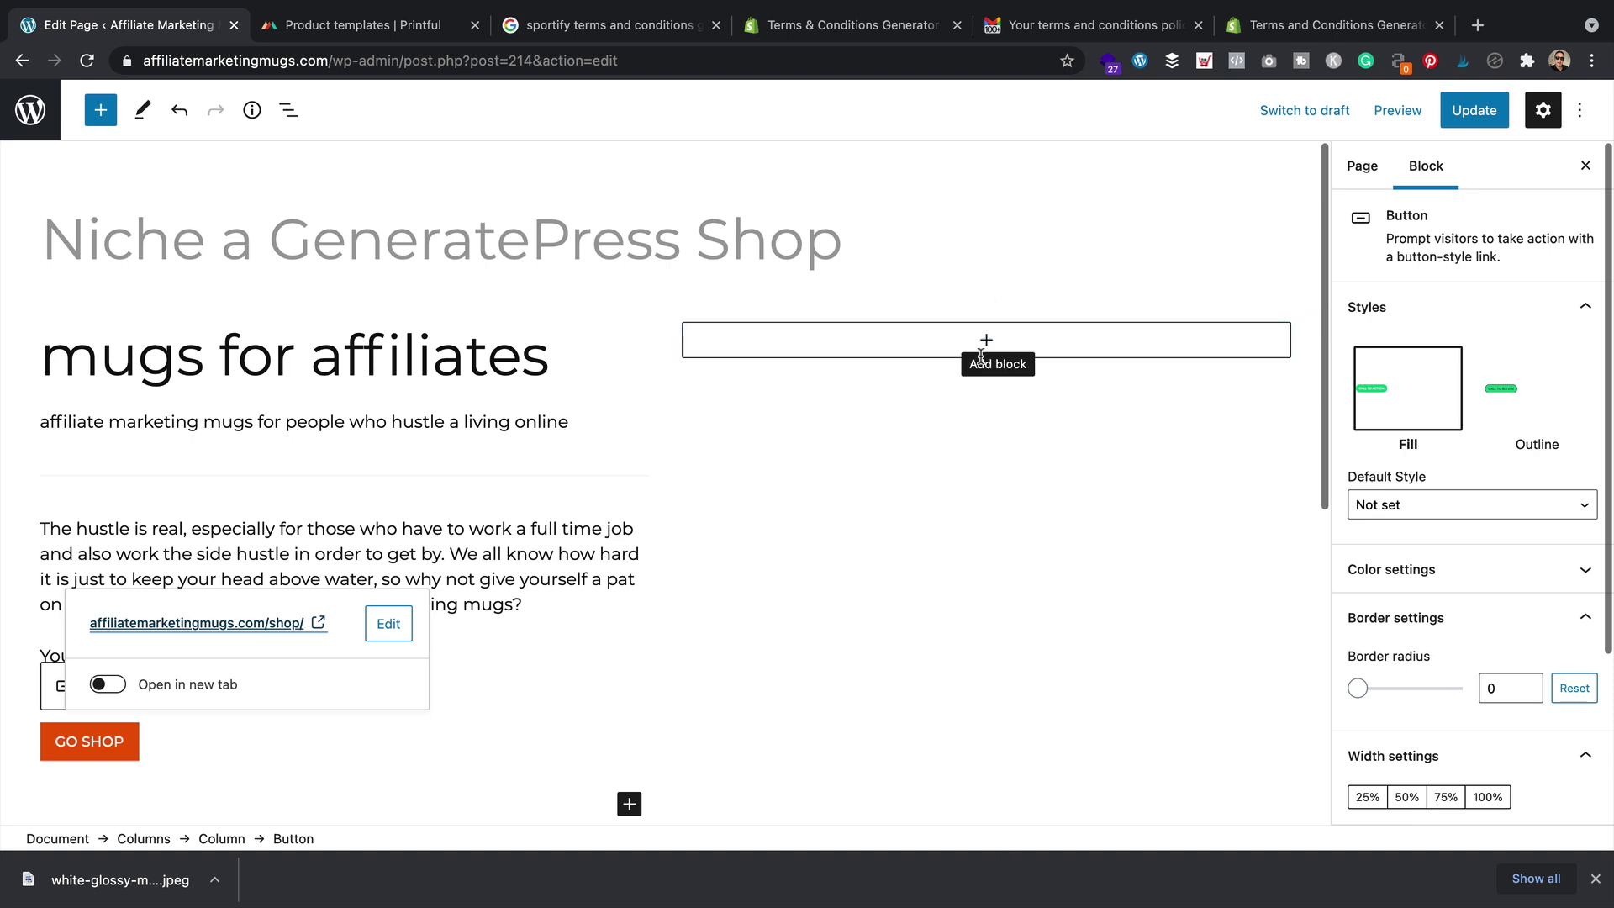
Add an Image block to the right column holding the uploaded white glossy mug JPEG from Designs
click(984, 345)
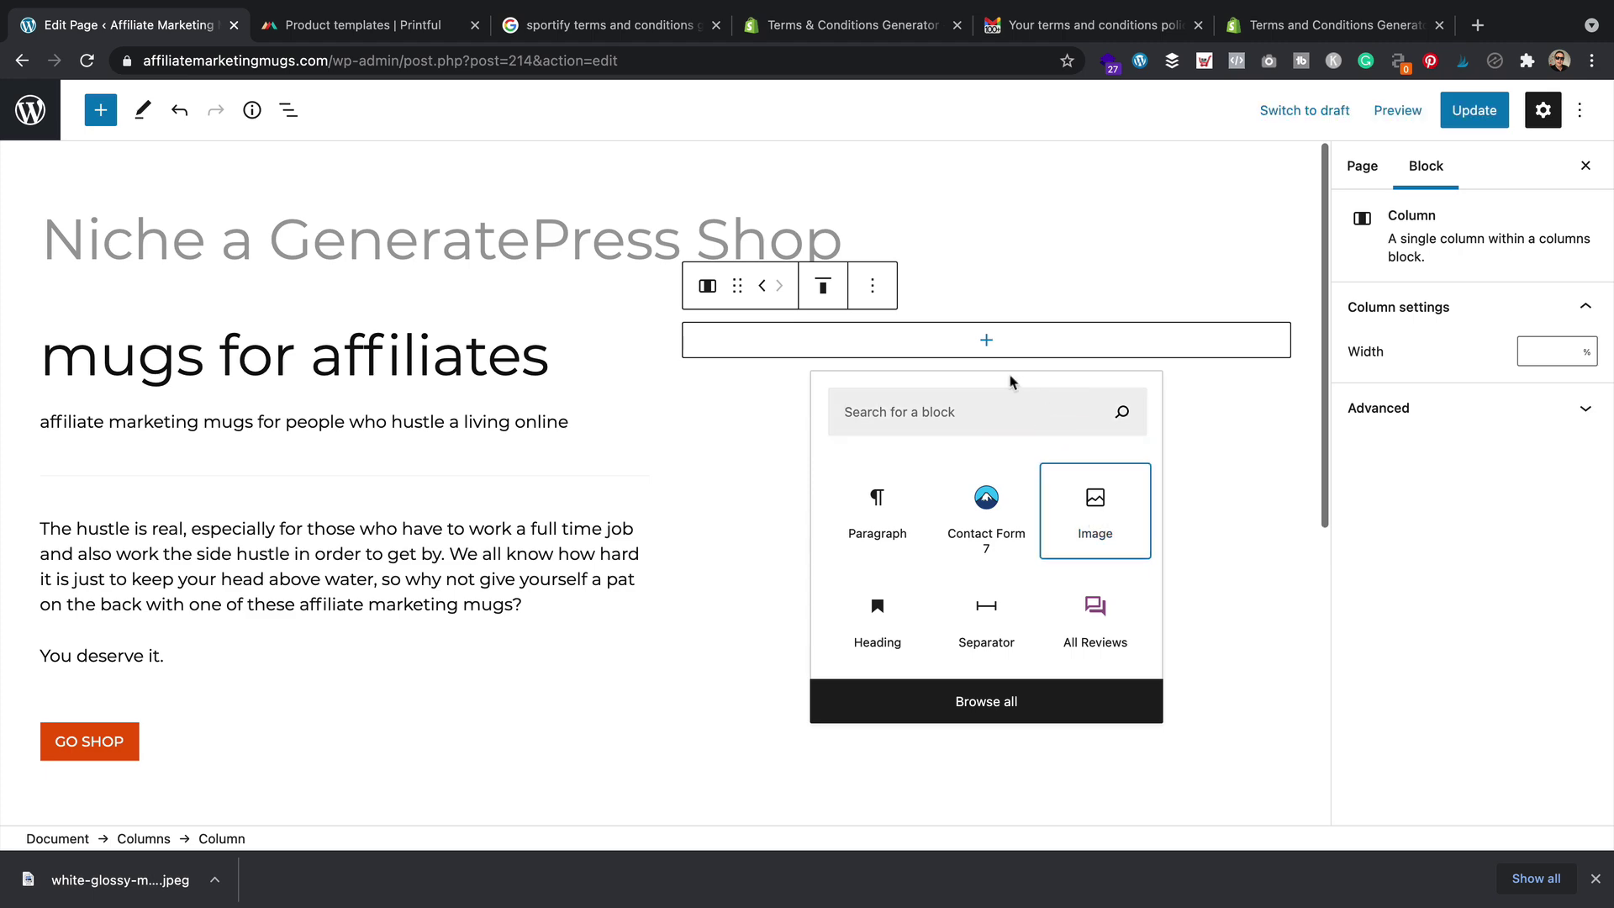
click(1084, 513)
click(742, 495)
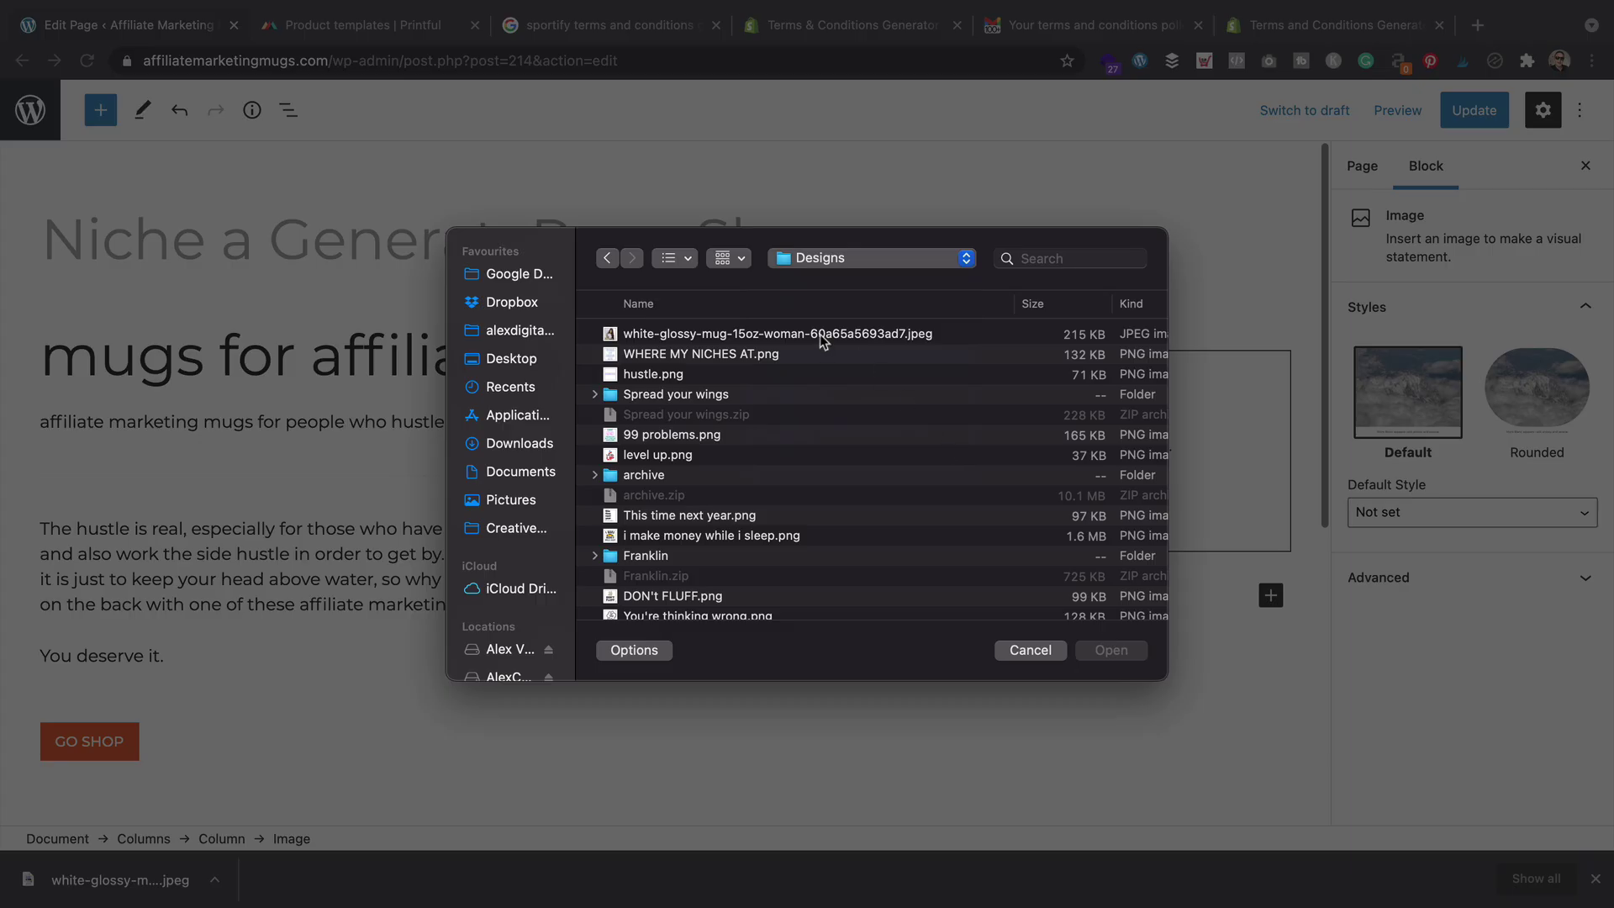
double_click(820, 334)
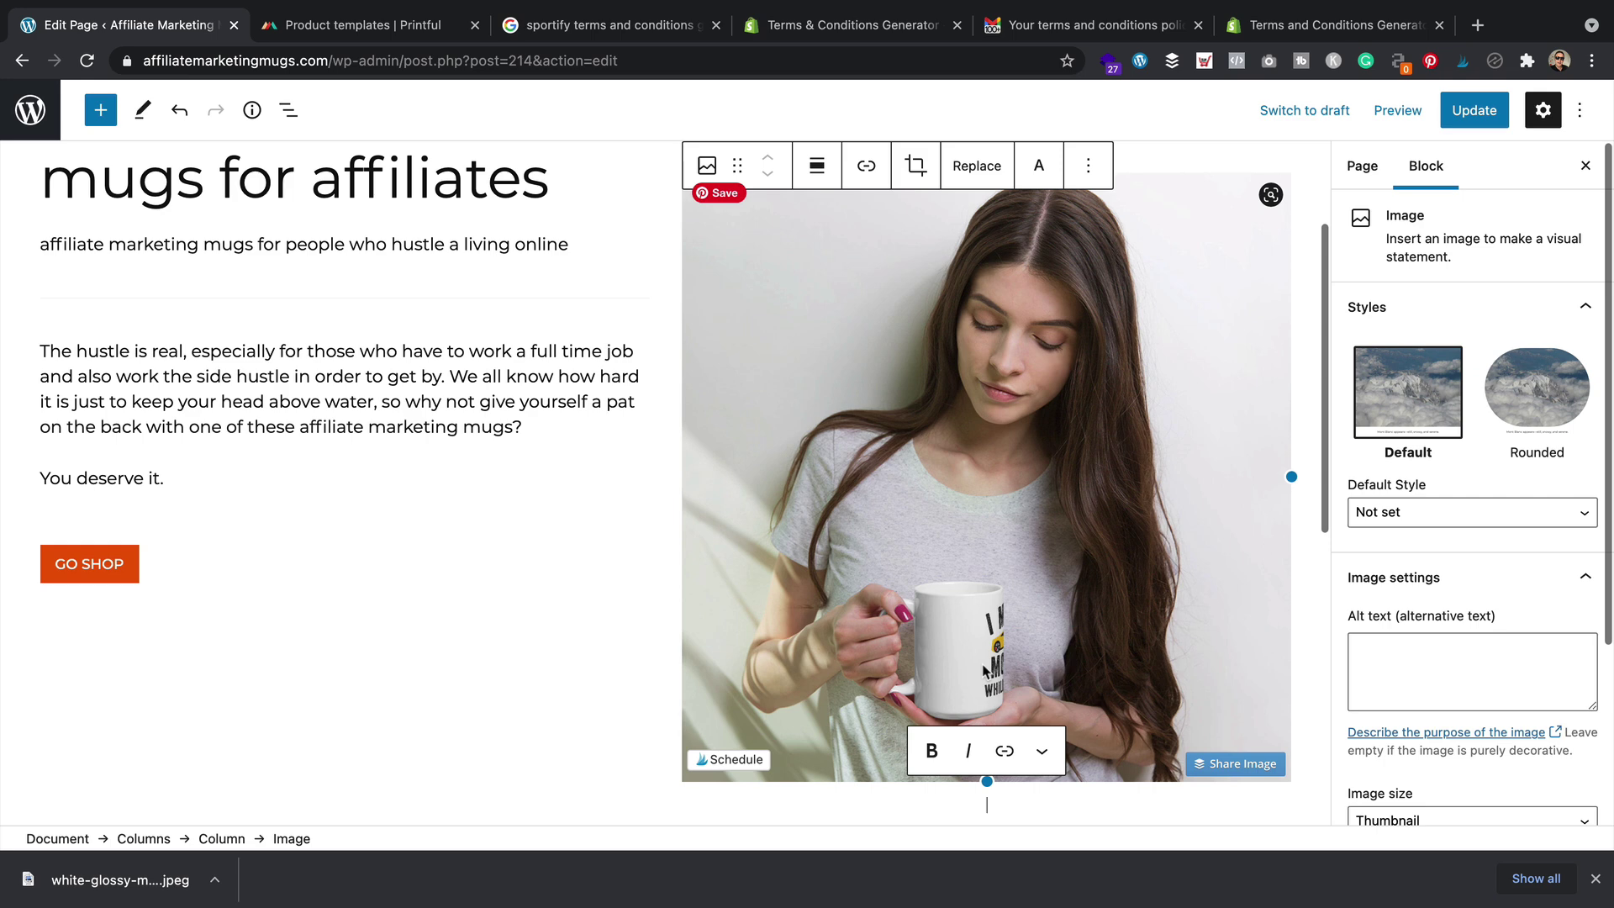
Generate the 11oz woman mockup instead of 15oz and save it as an 'Affiliate marketing mugs' JPEG
click(403, 25)
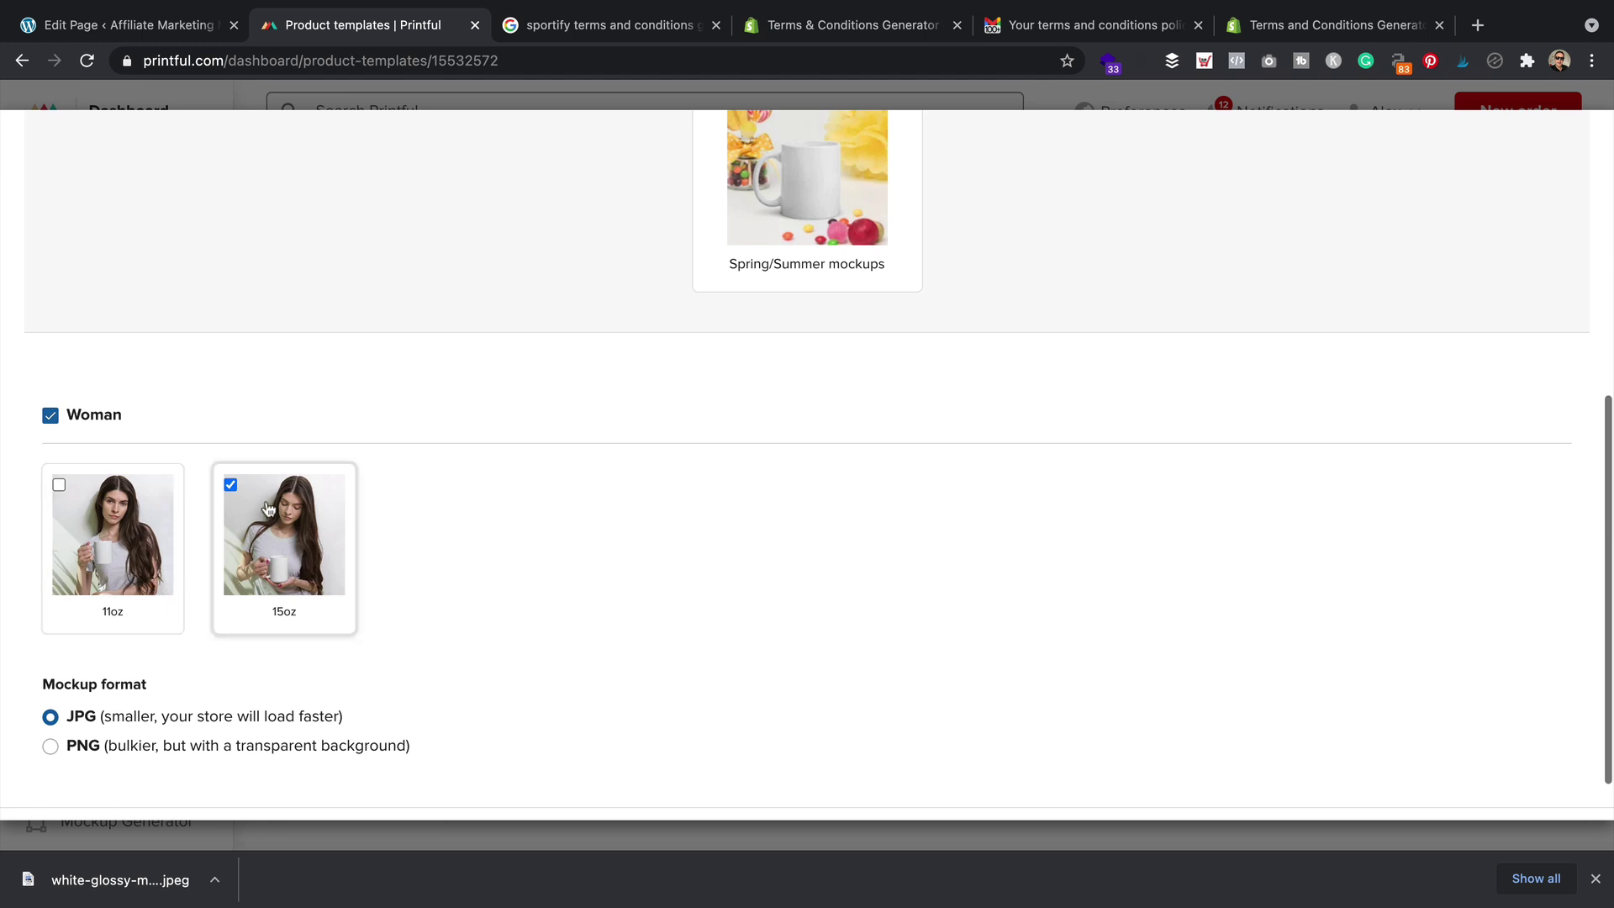
click(230, 486)
click(59, 484)
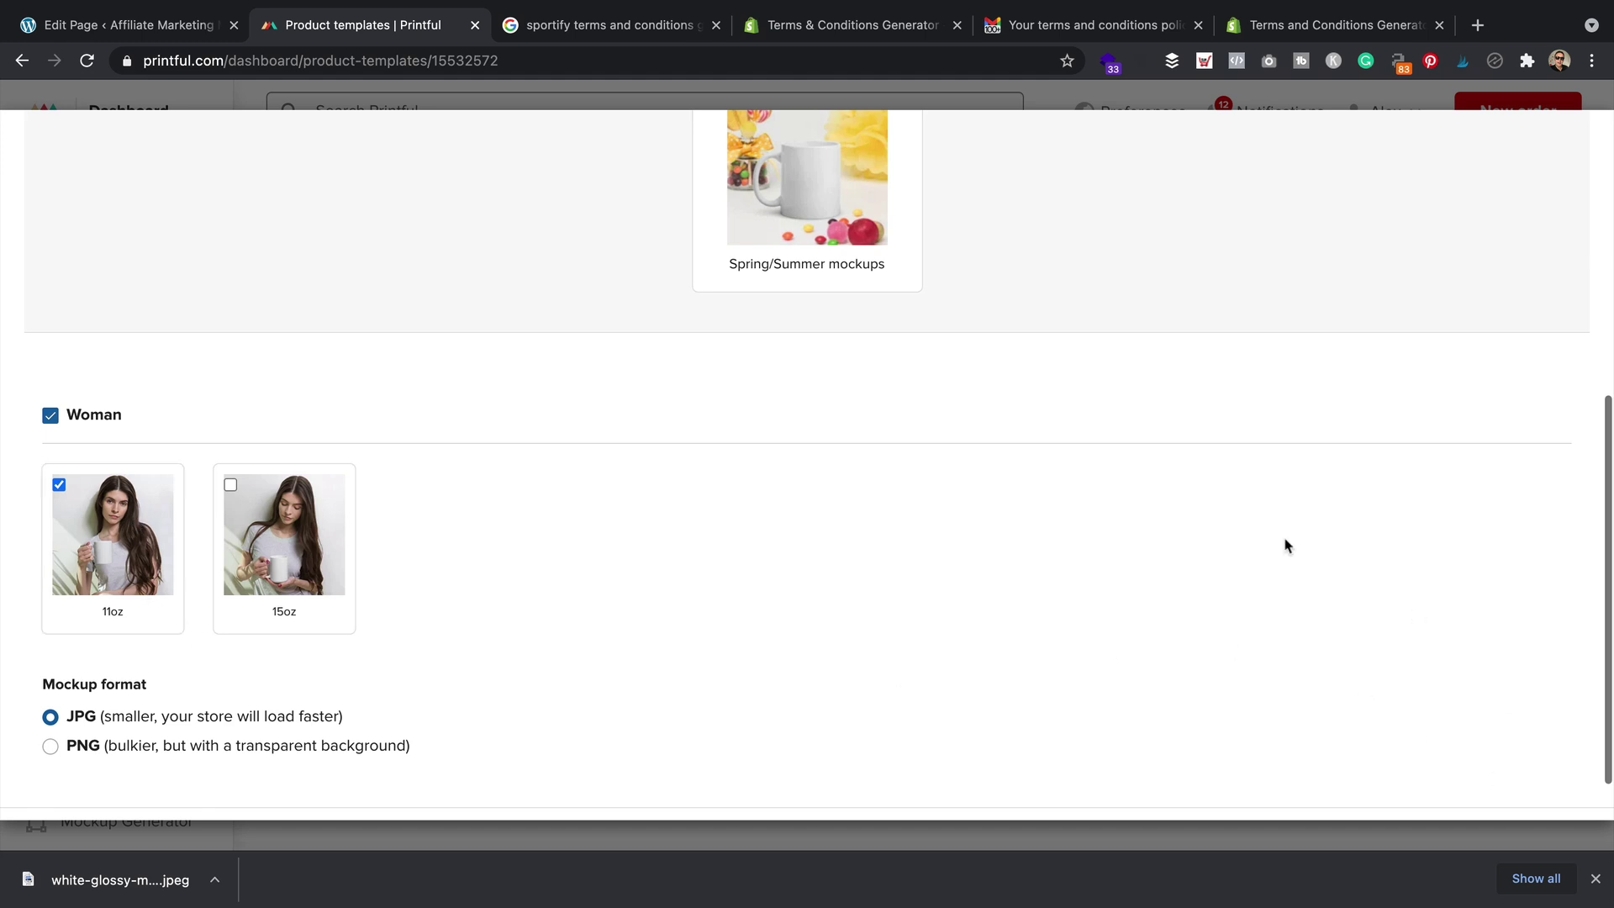
scroll(1414, 616, down, 1)
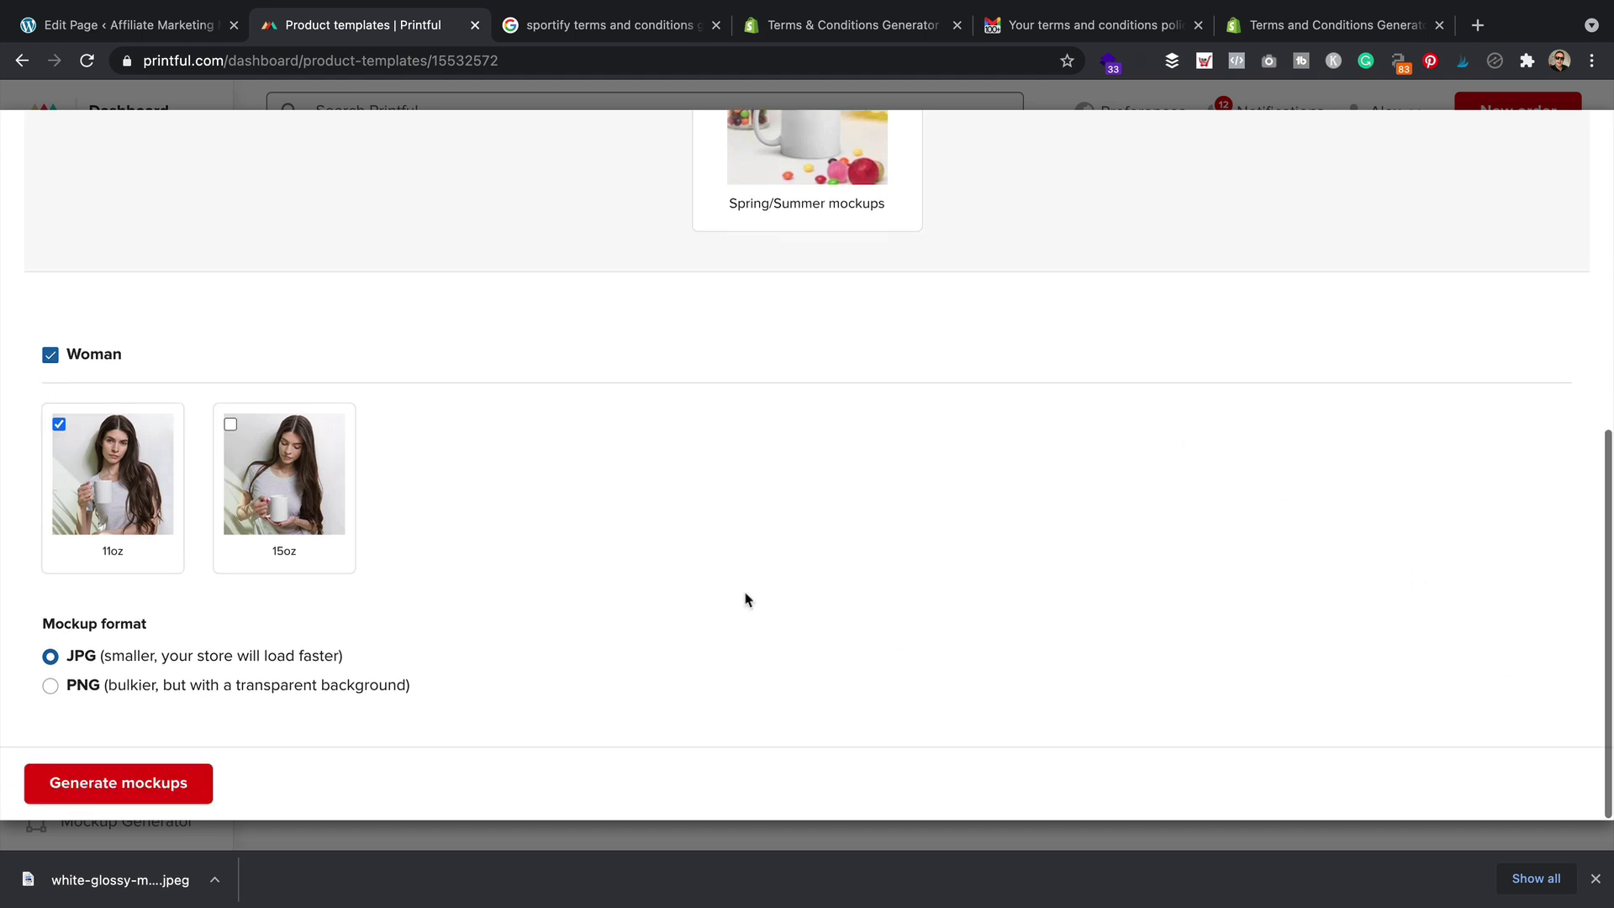
click(165, 784)
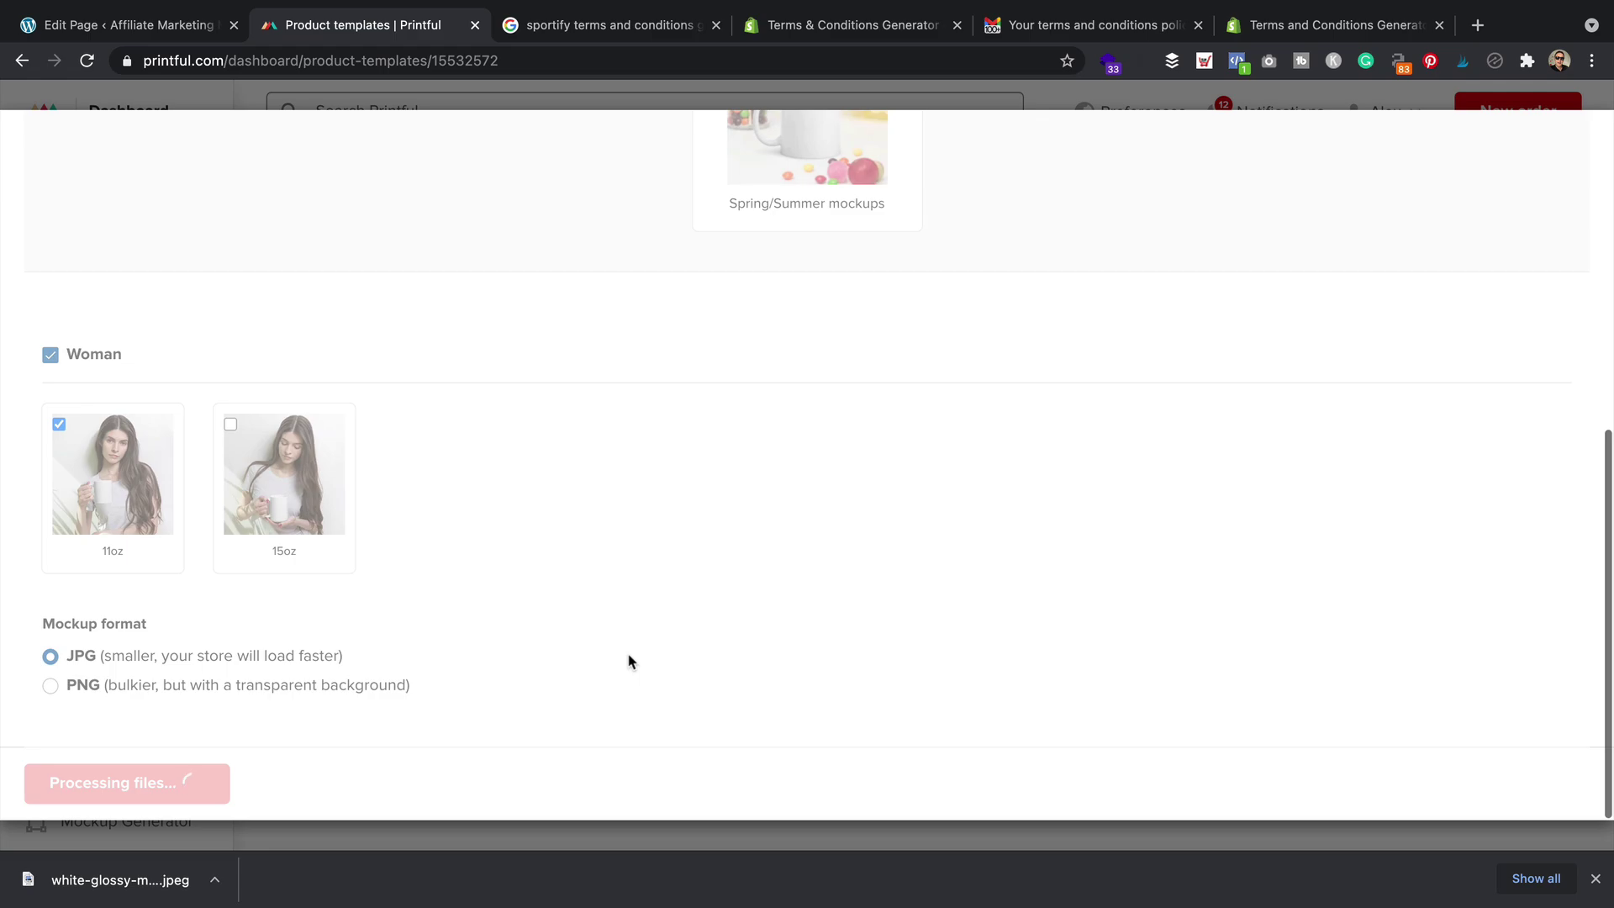
text(Affiliate marketing mugs hello)
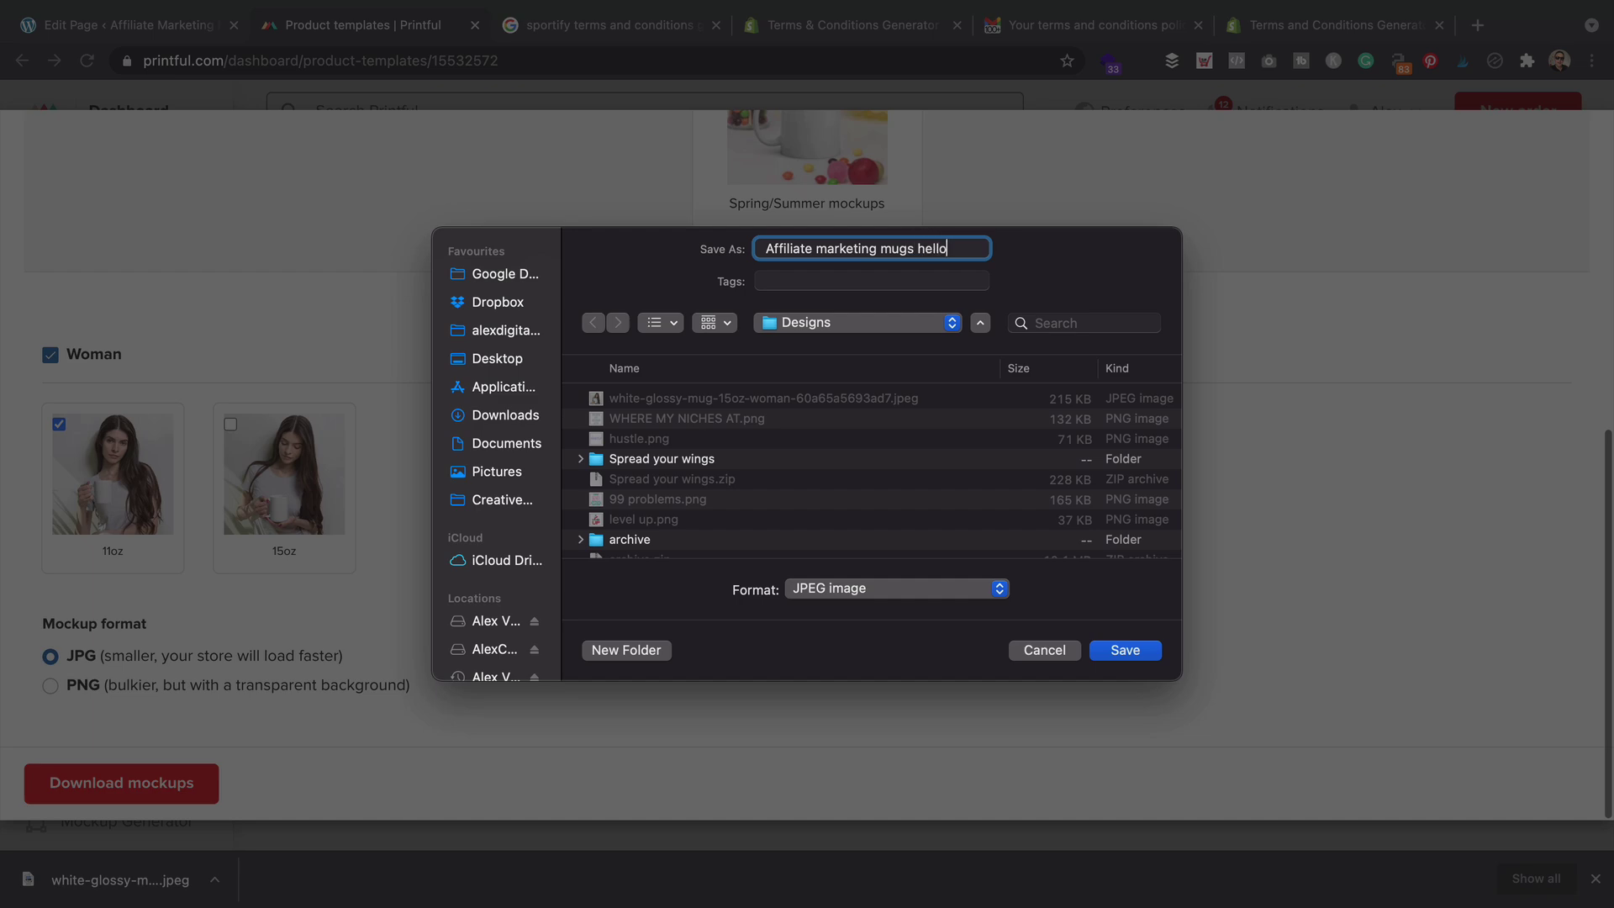
key(Return)
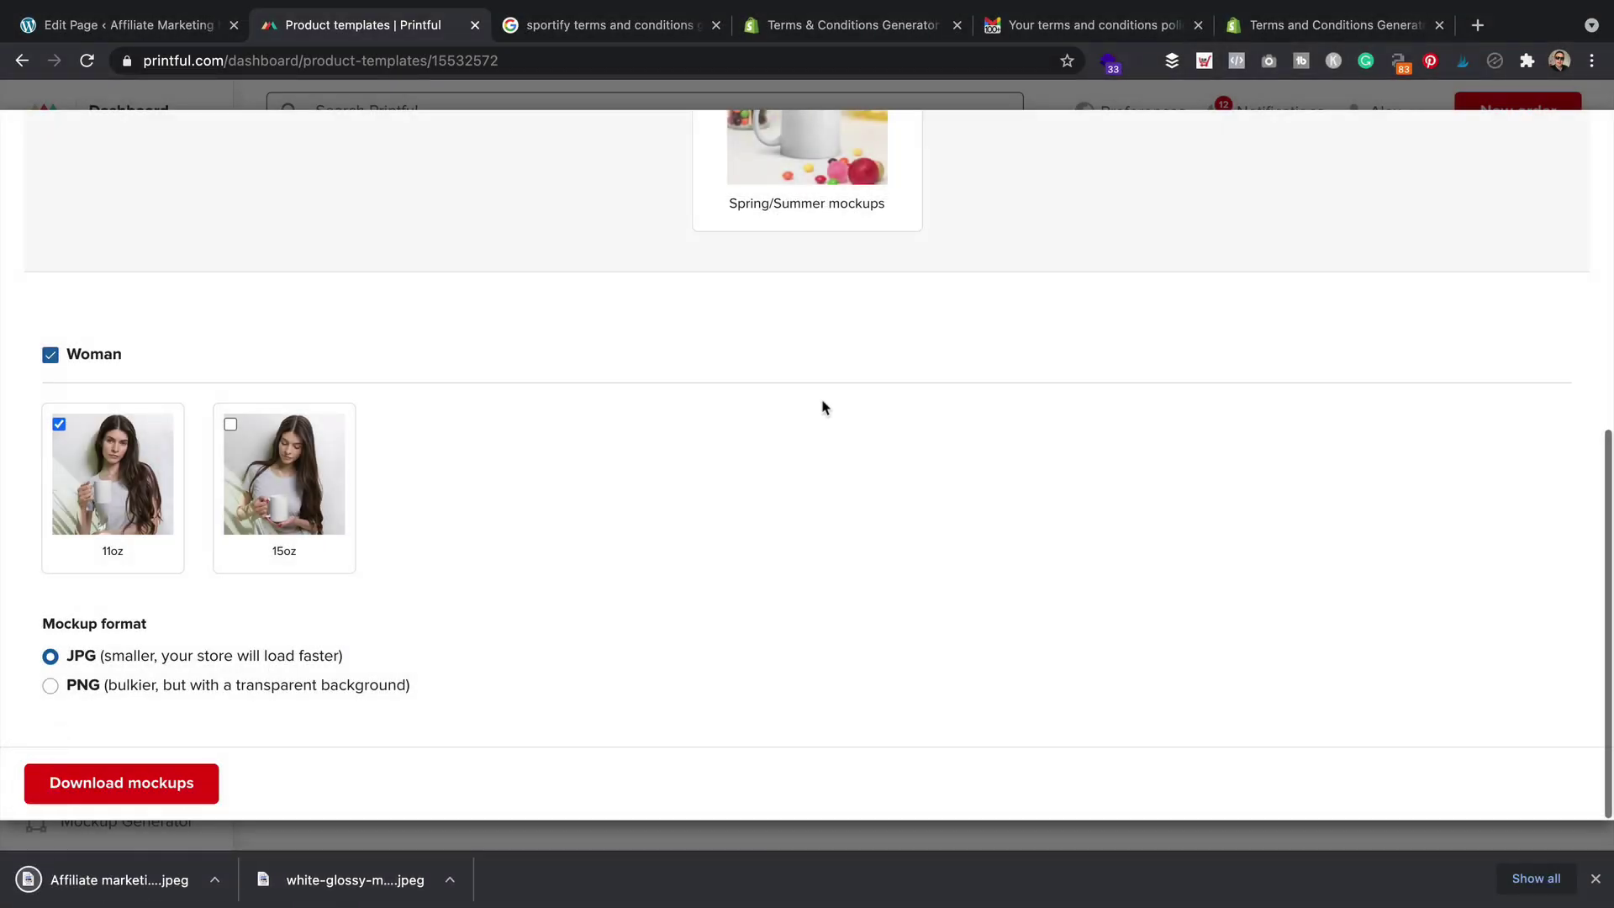
click(151, 26)
Replace the mug photo with the uploaded 'I make money while I sleep' mockup
click(975, 161)
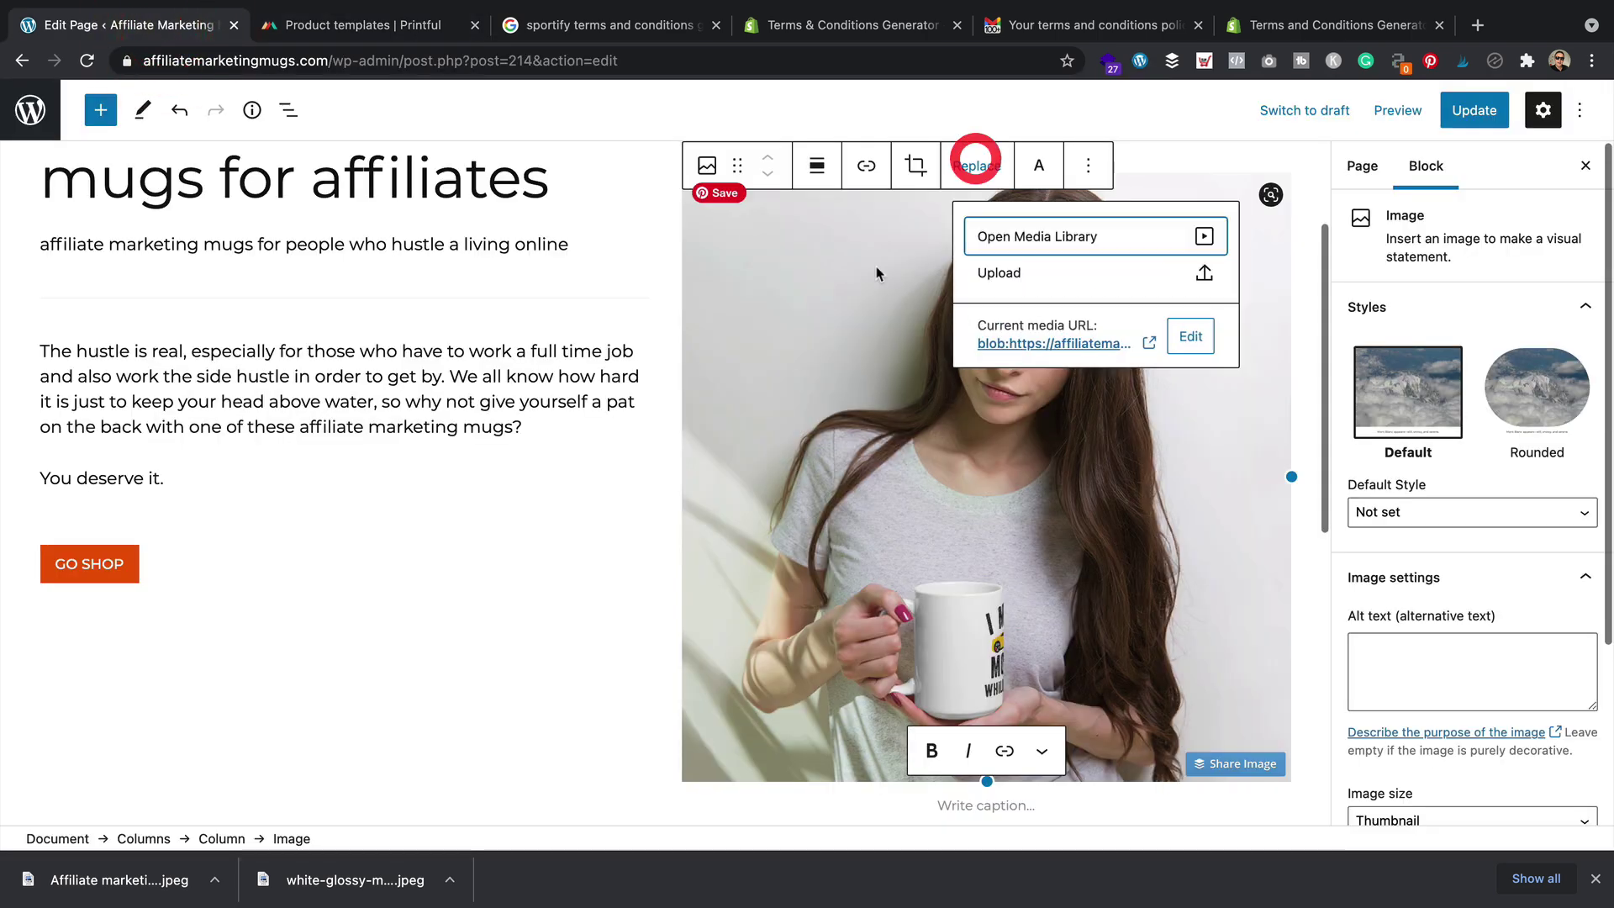
click(999, 273)
double_click(727, 333)
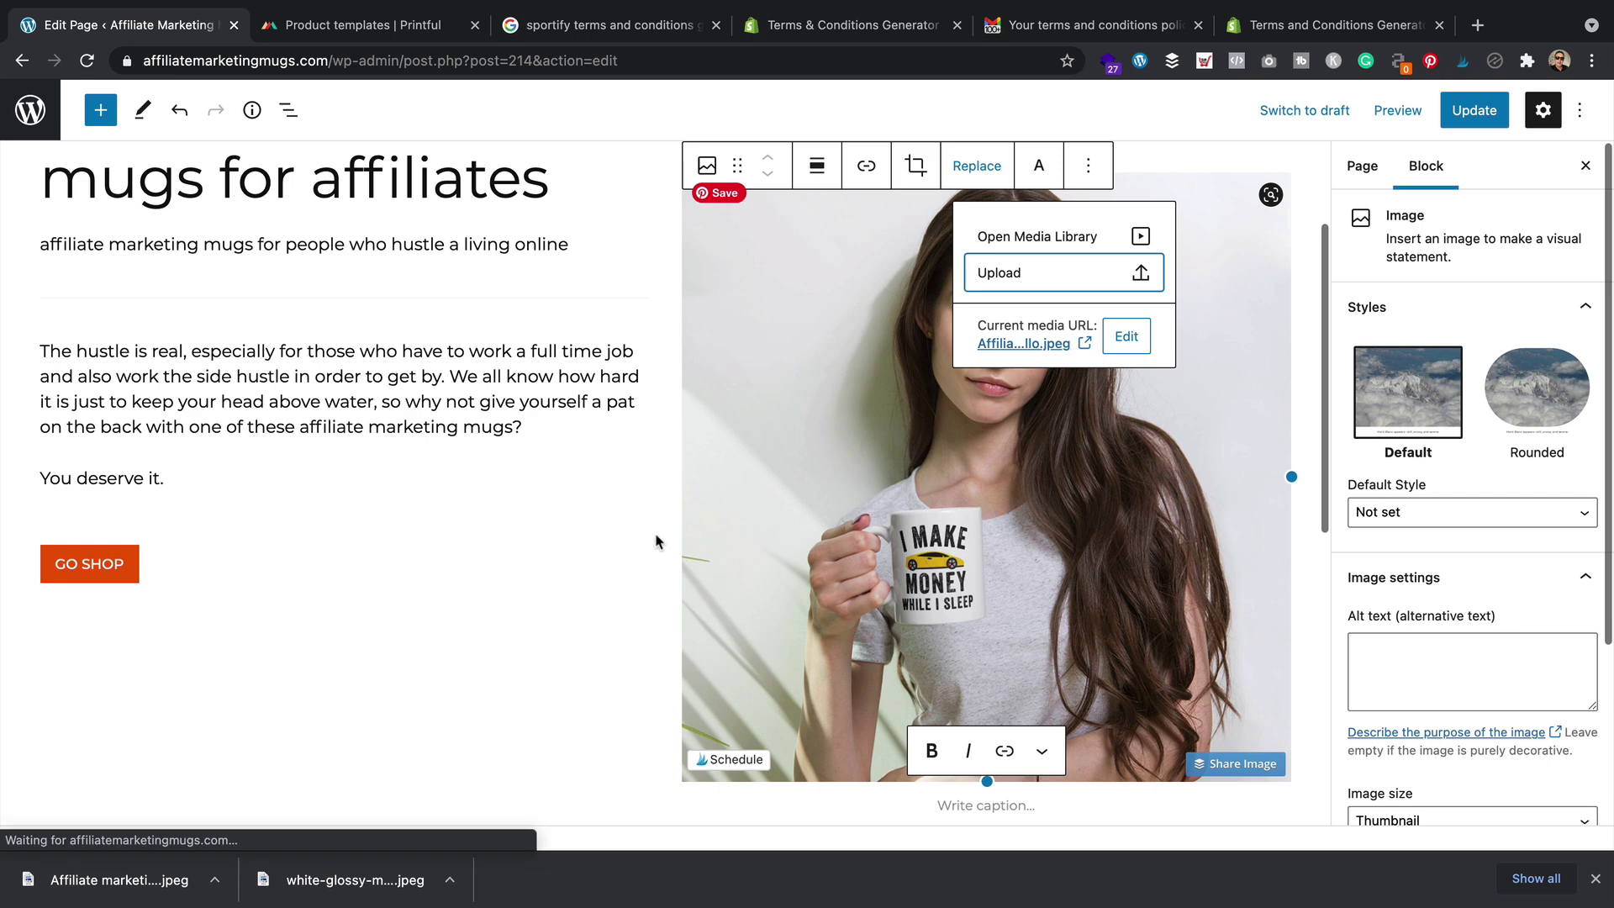
click(620, 481)
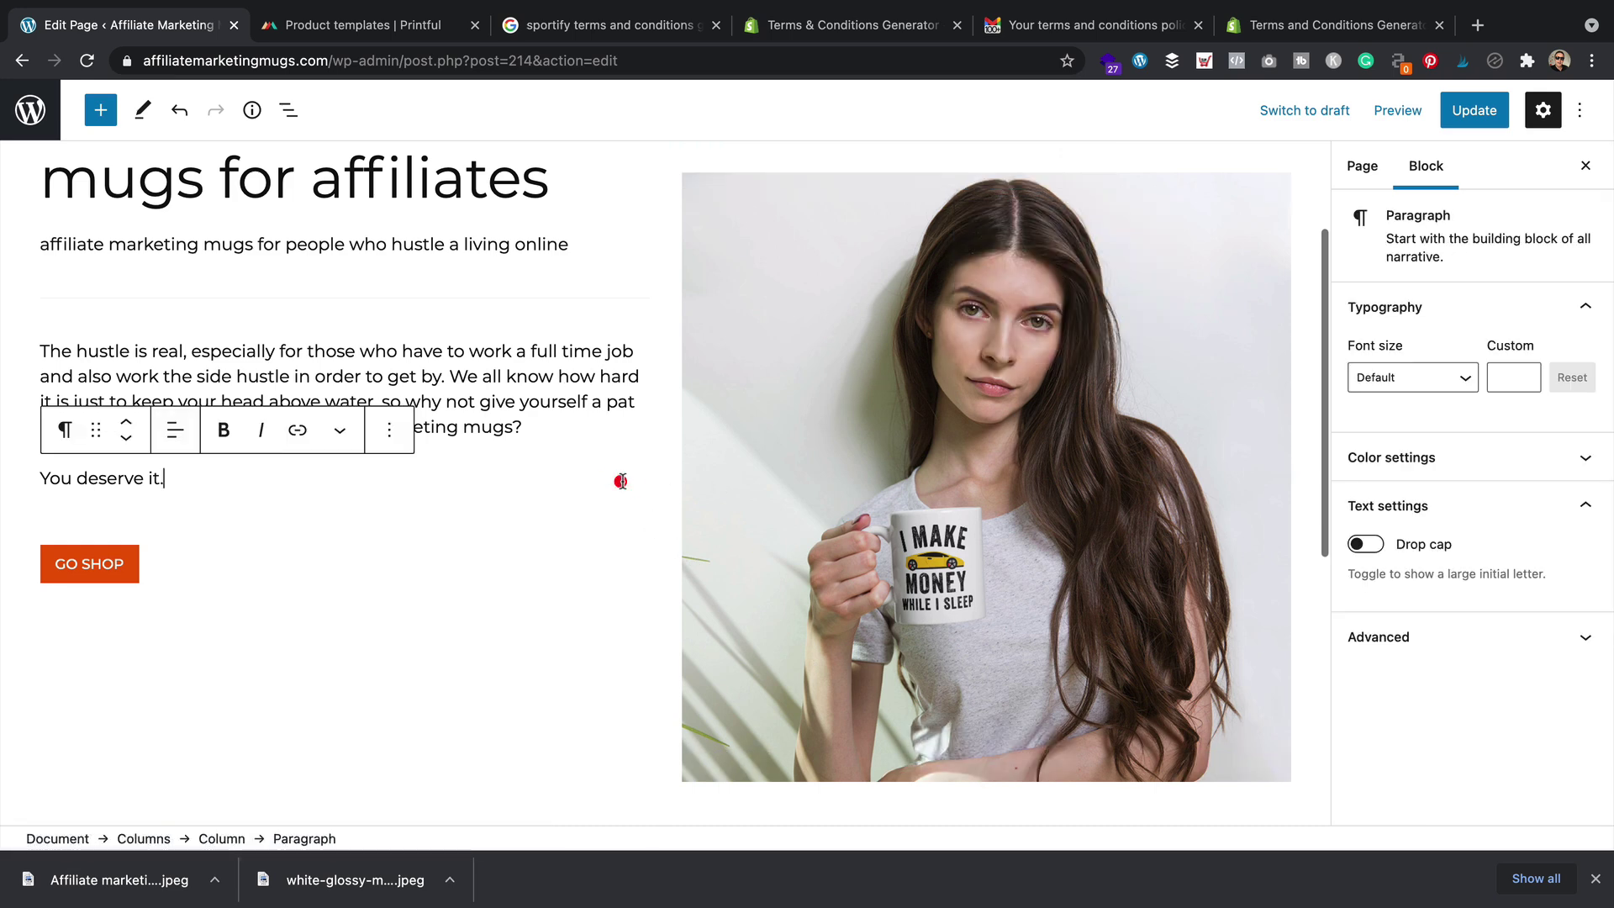
Shrink the new mockup and centre it in its column
click(1001, 709)
drag(987, 775, 966, 569)
scroll(970, 603, up, 2)
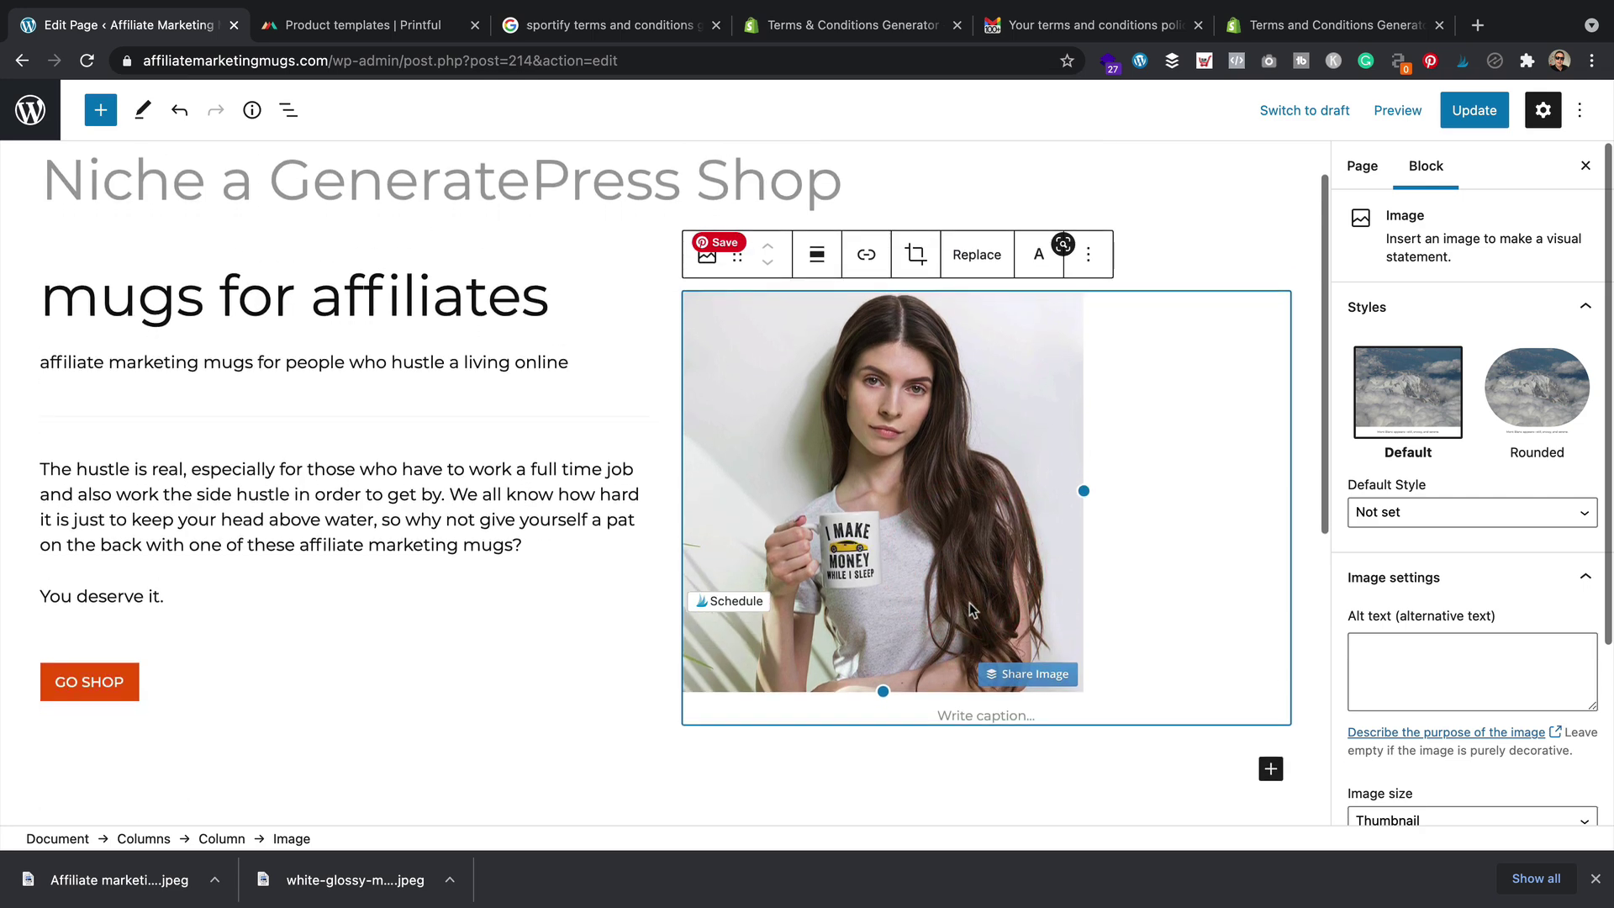
click(816, 254)
click(901, 357)
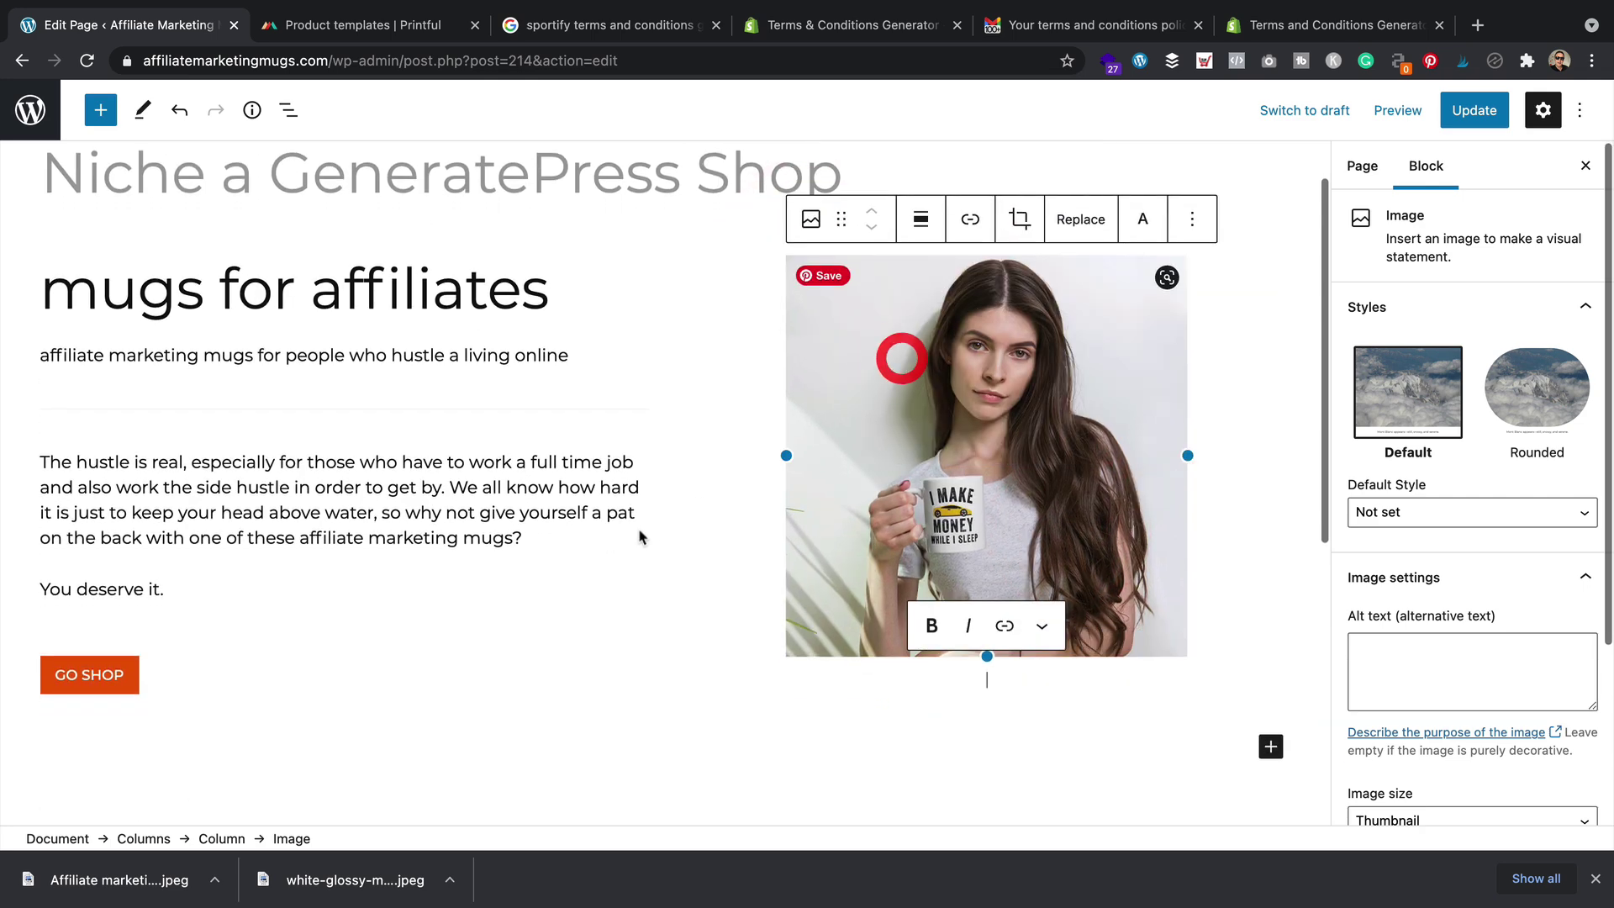
click(666, 613)
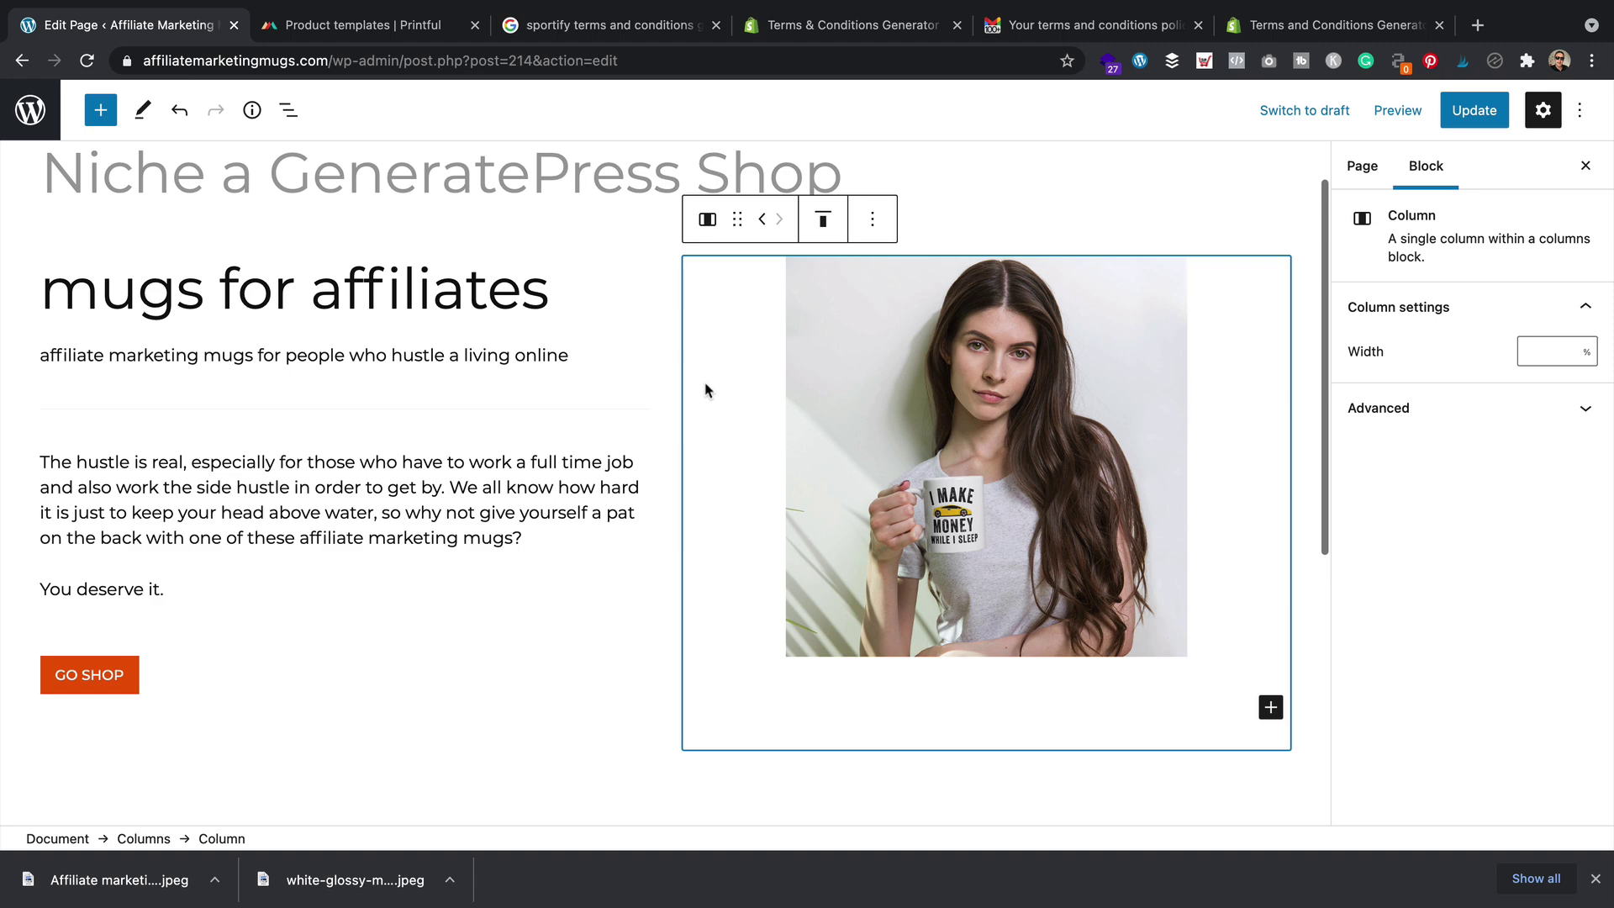
click(822, 192)
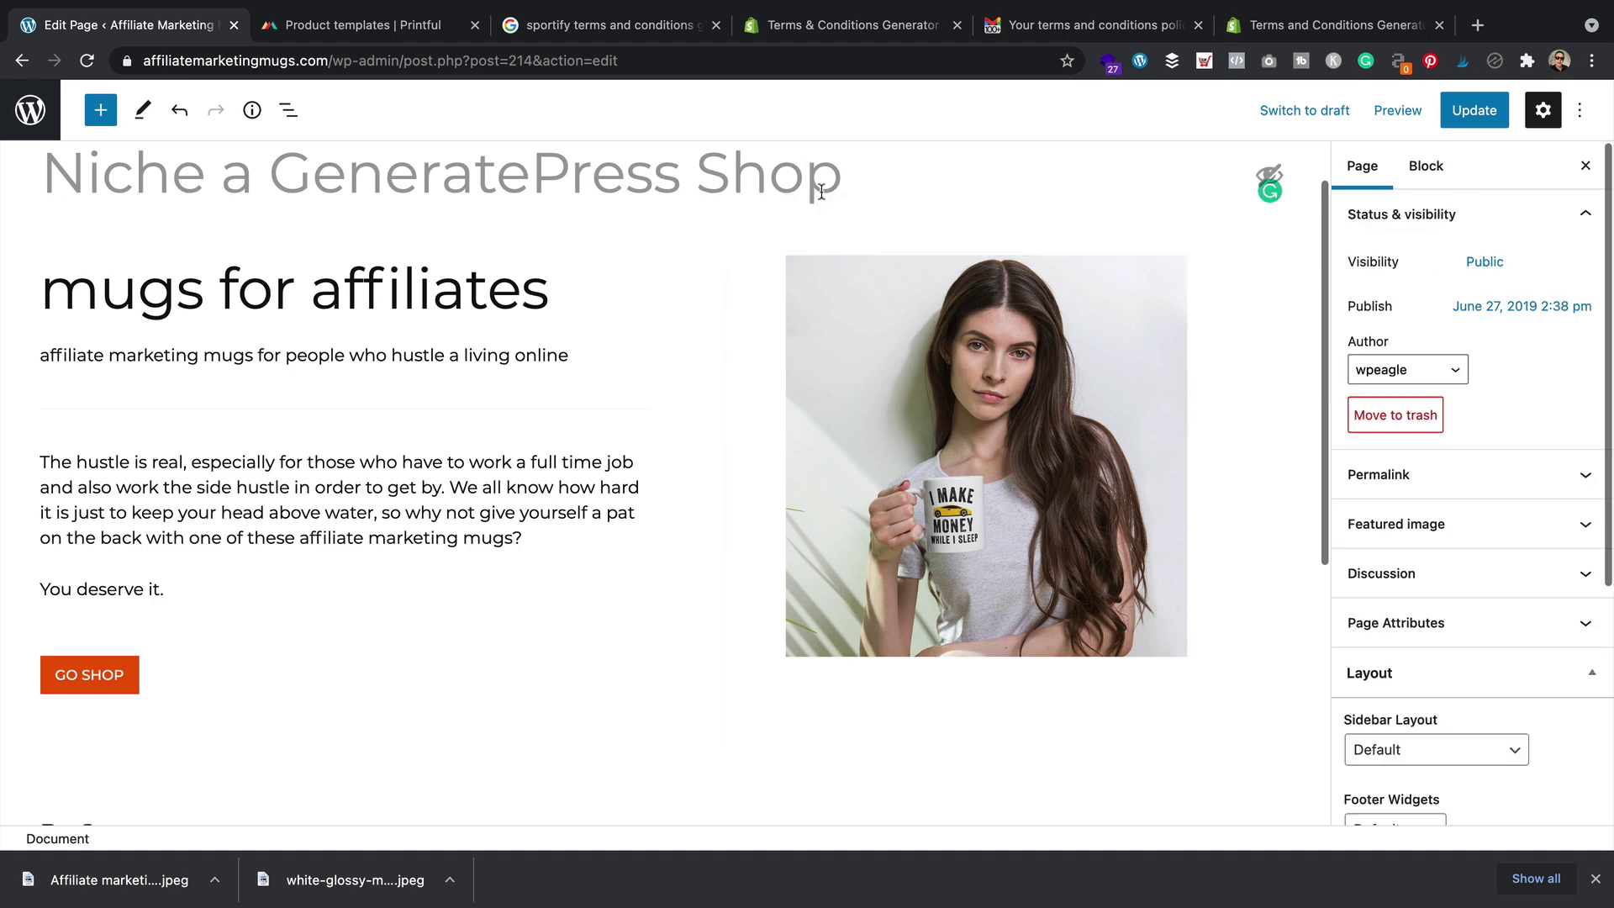
Rename the page title to 'affiliate marketing mugs'
drag(884, 176, 72, 199)
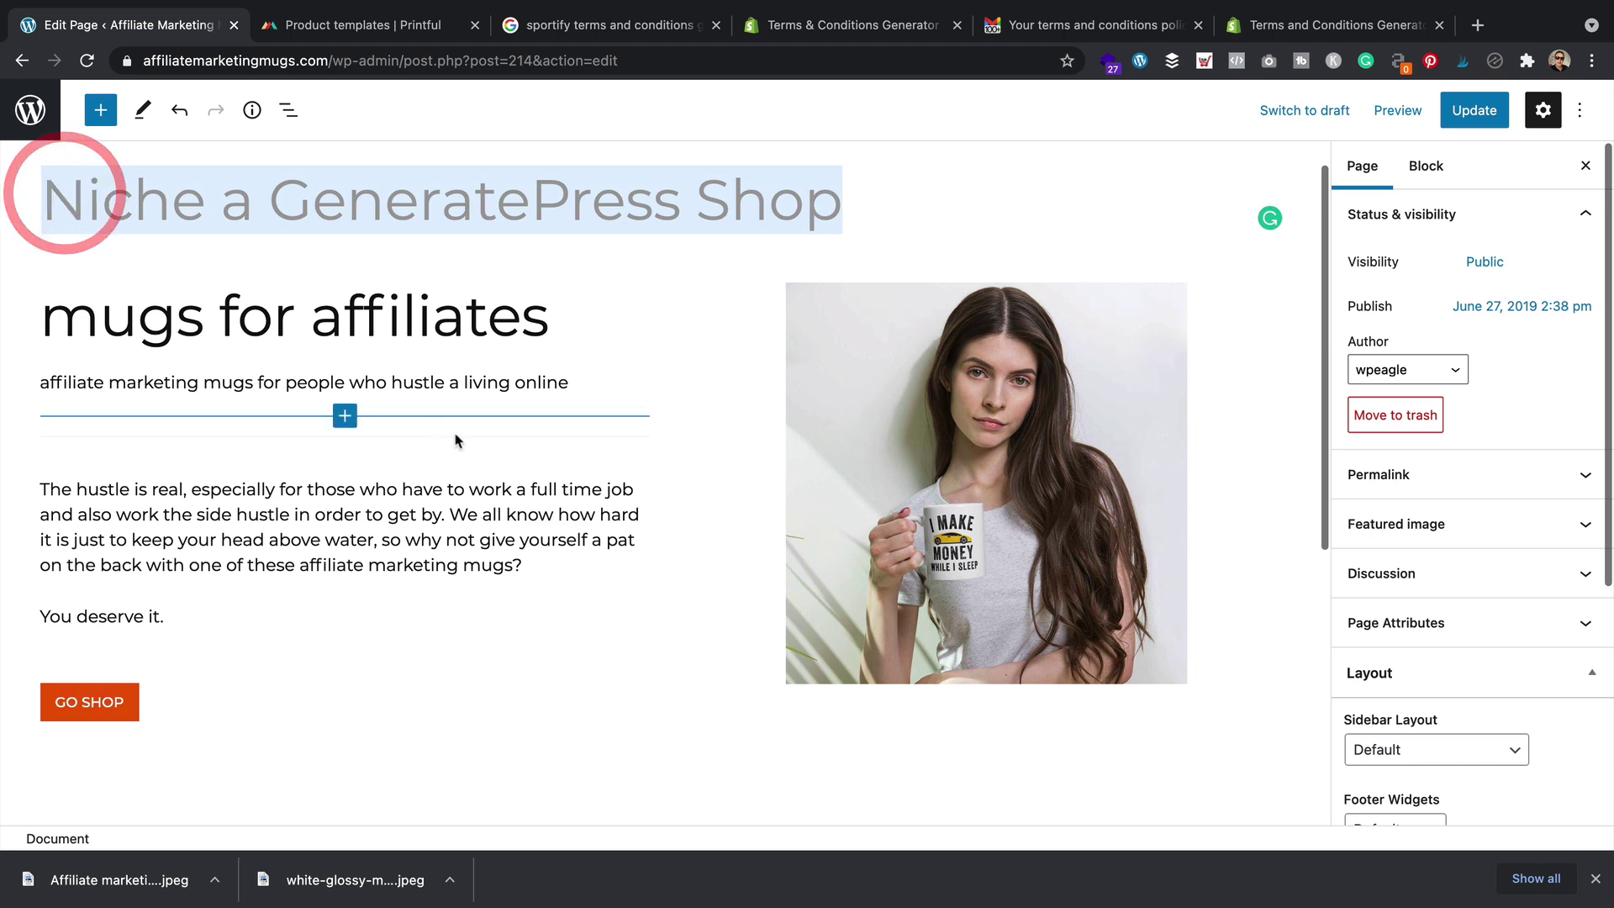
text(affil)
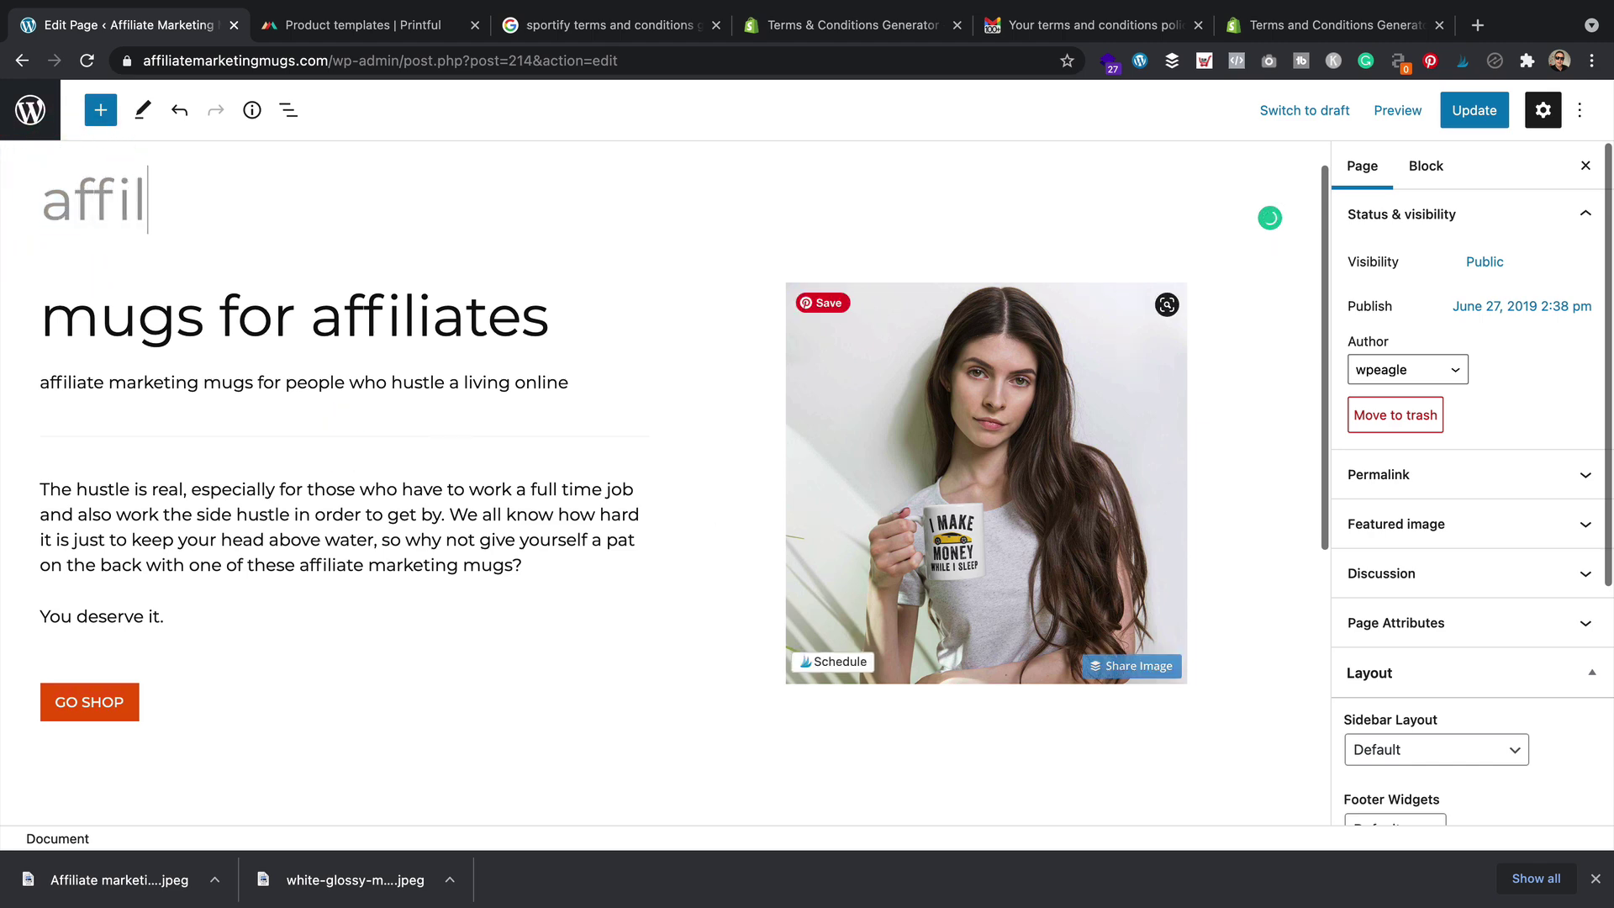
text(iate marketing mugs)
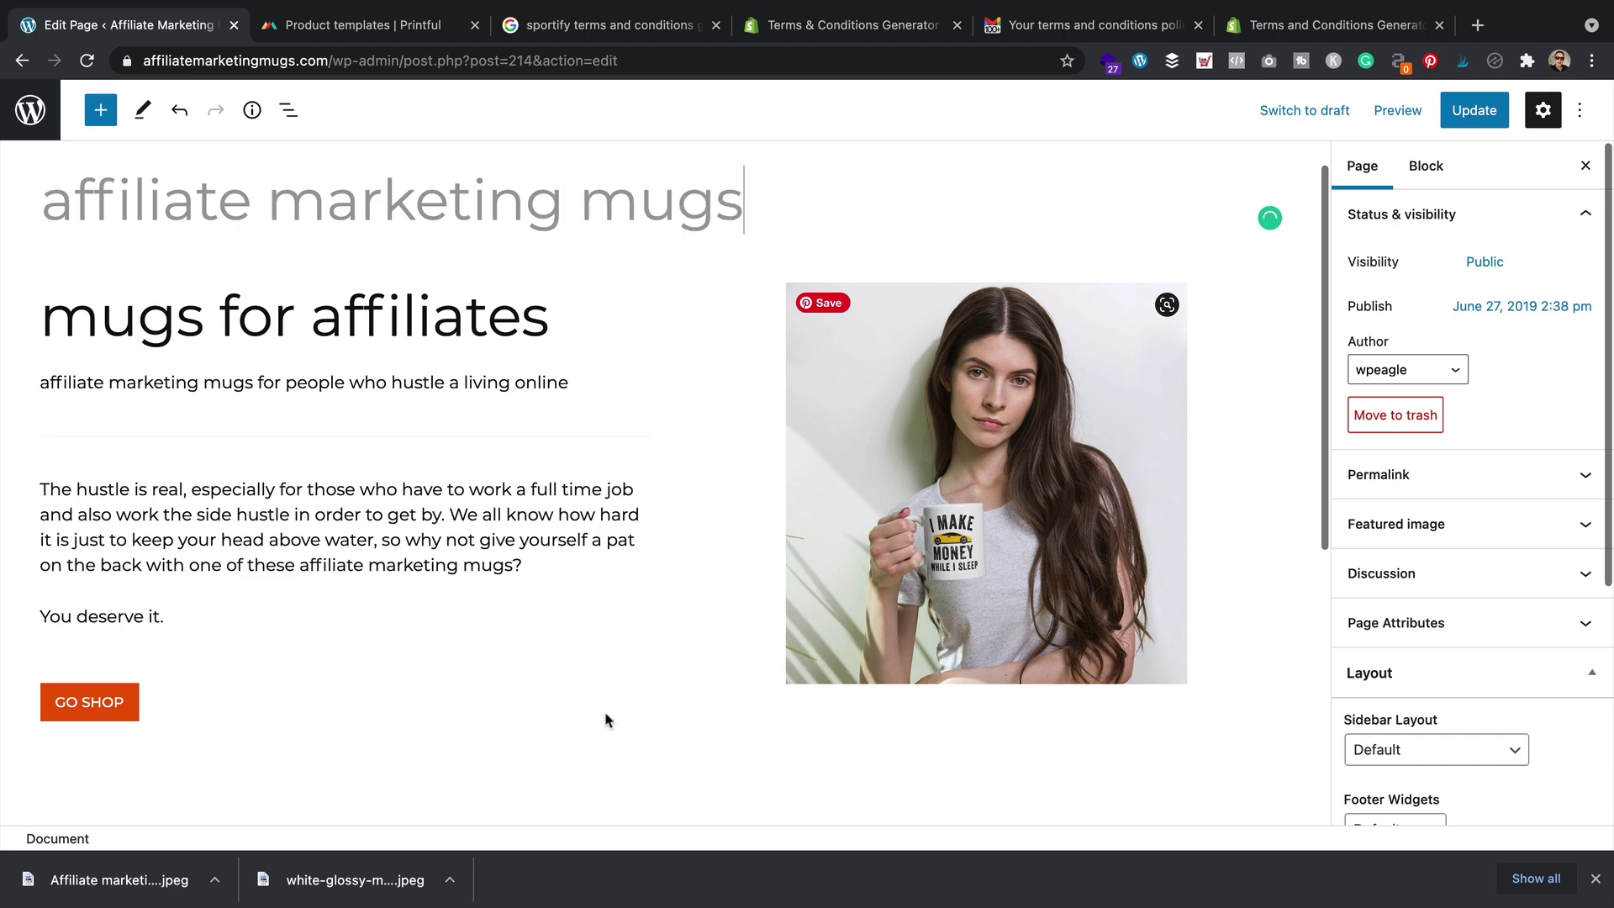
click(596, 689)
Scroll down to the Recent Arrivals shortcode and select the By Category heading
scroll(662, 461, down, 4)
scroll(661, 461, down, 3)
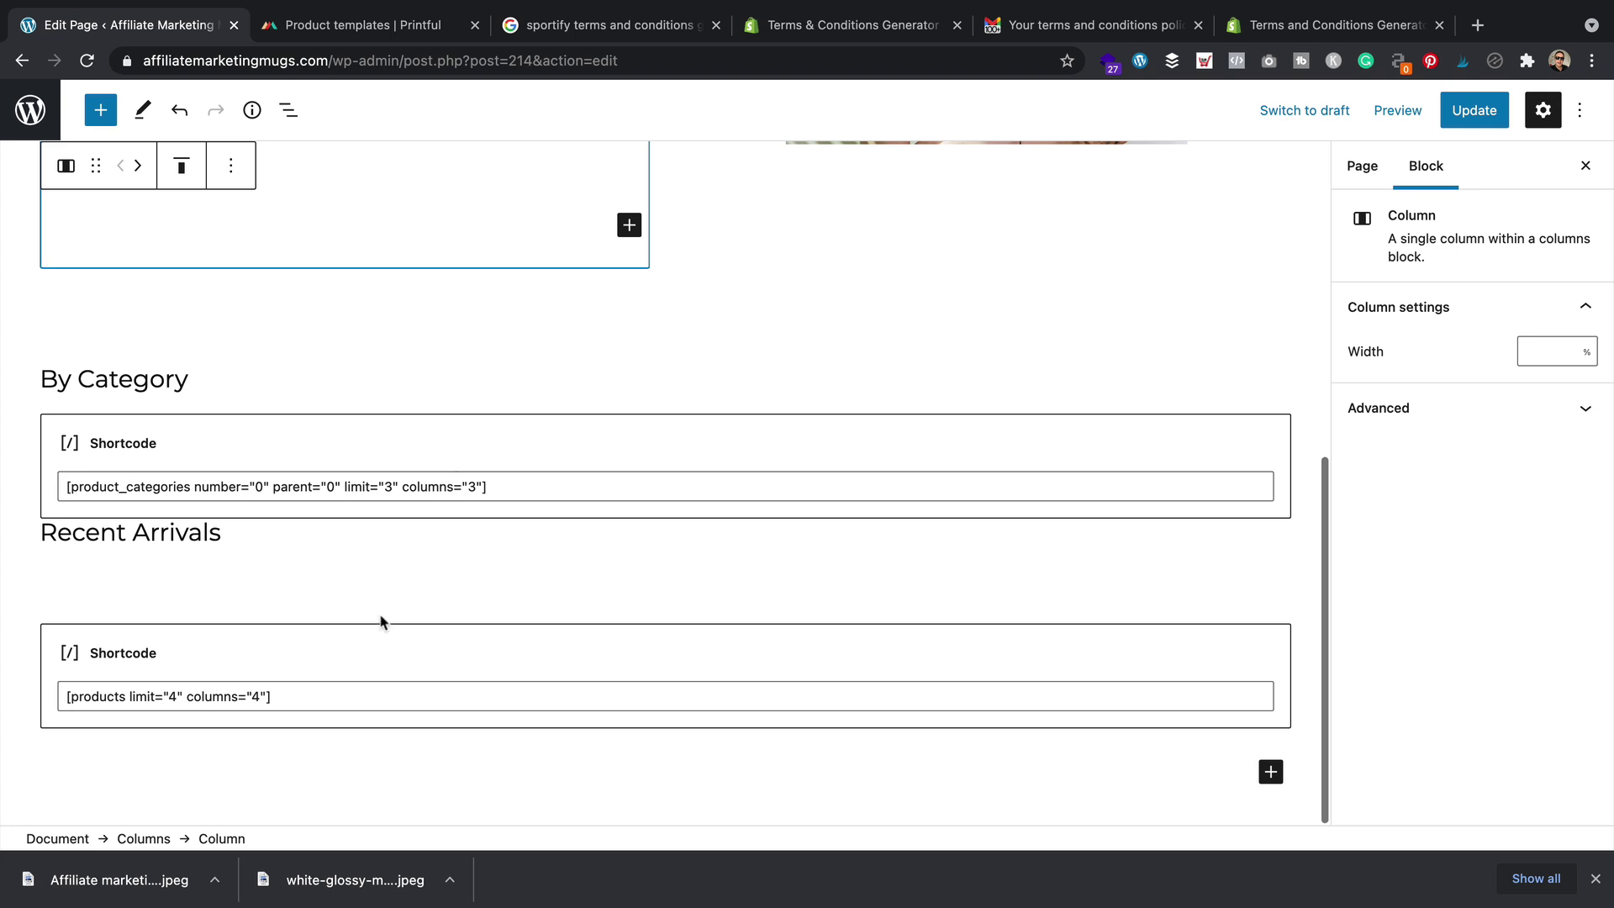
click(636, 564)
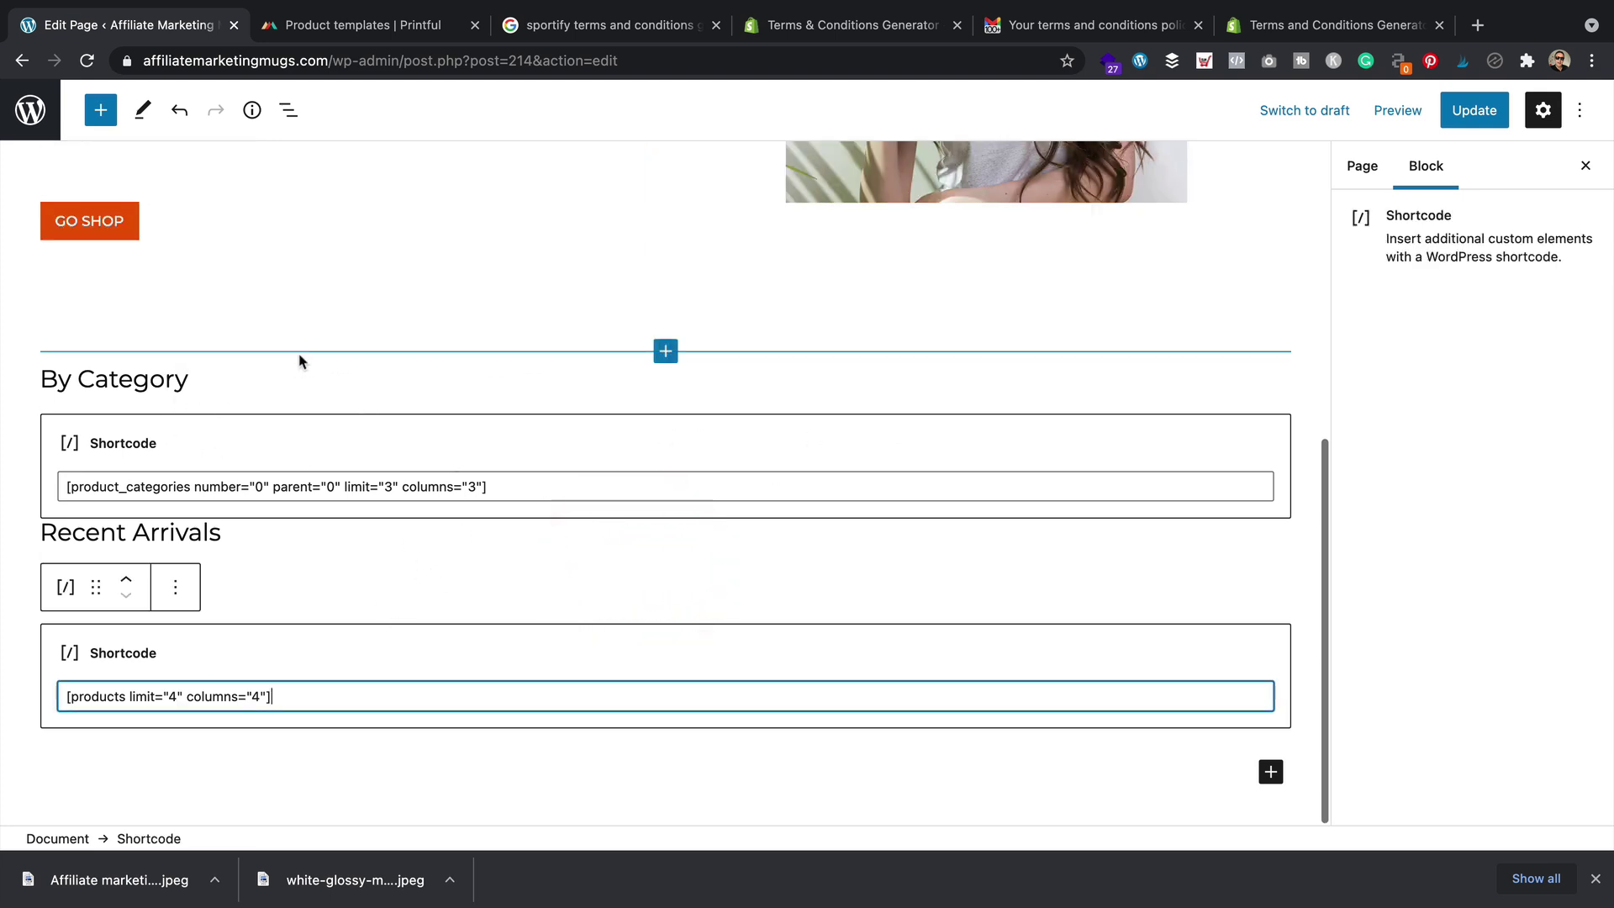
click(354, 363)
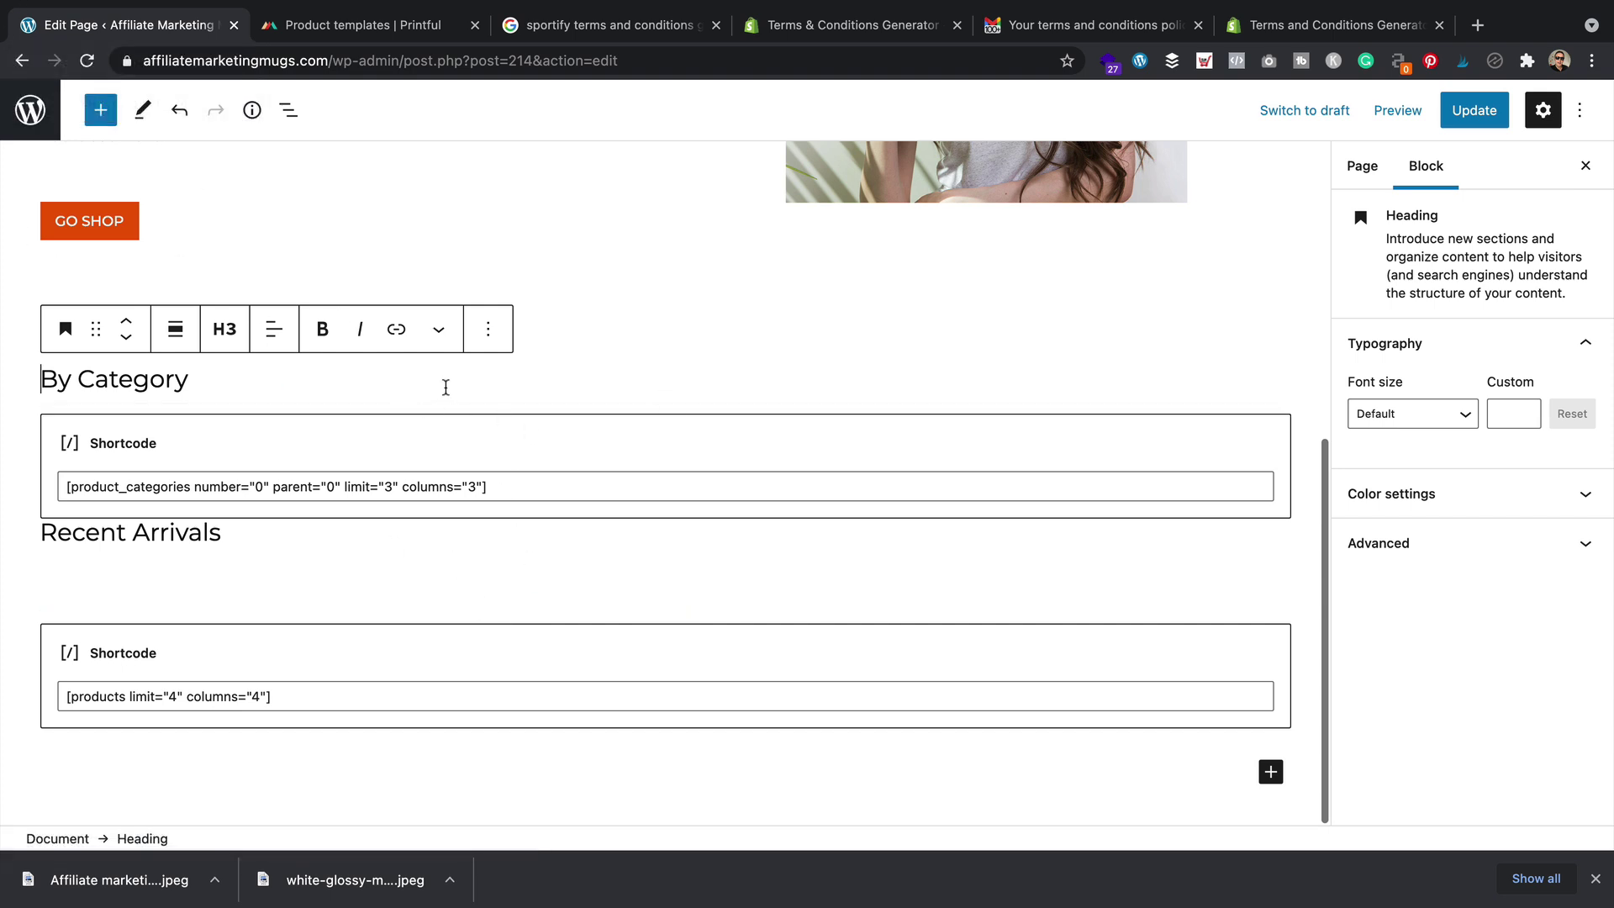
Remove the By Category heading and its product_categories shortcode block
click(303, 373)
click(487, 328)
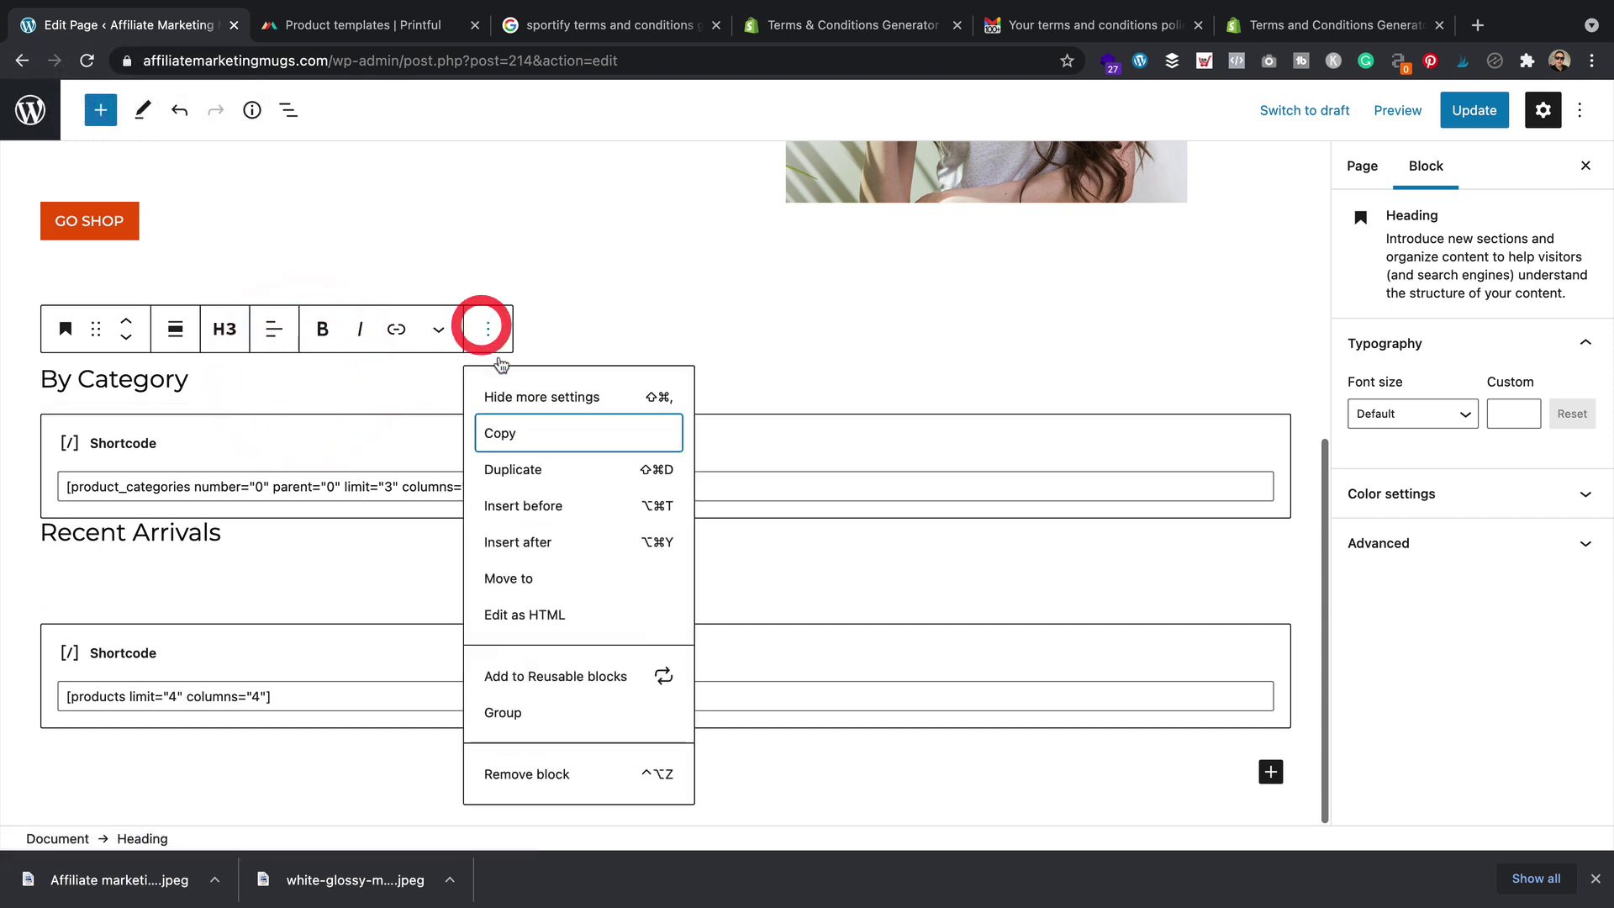
click(578, 764)
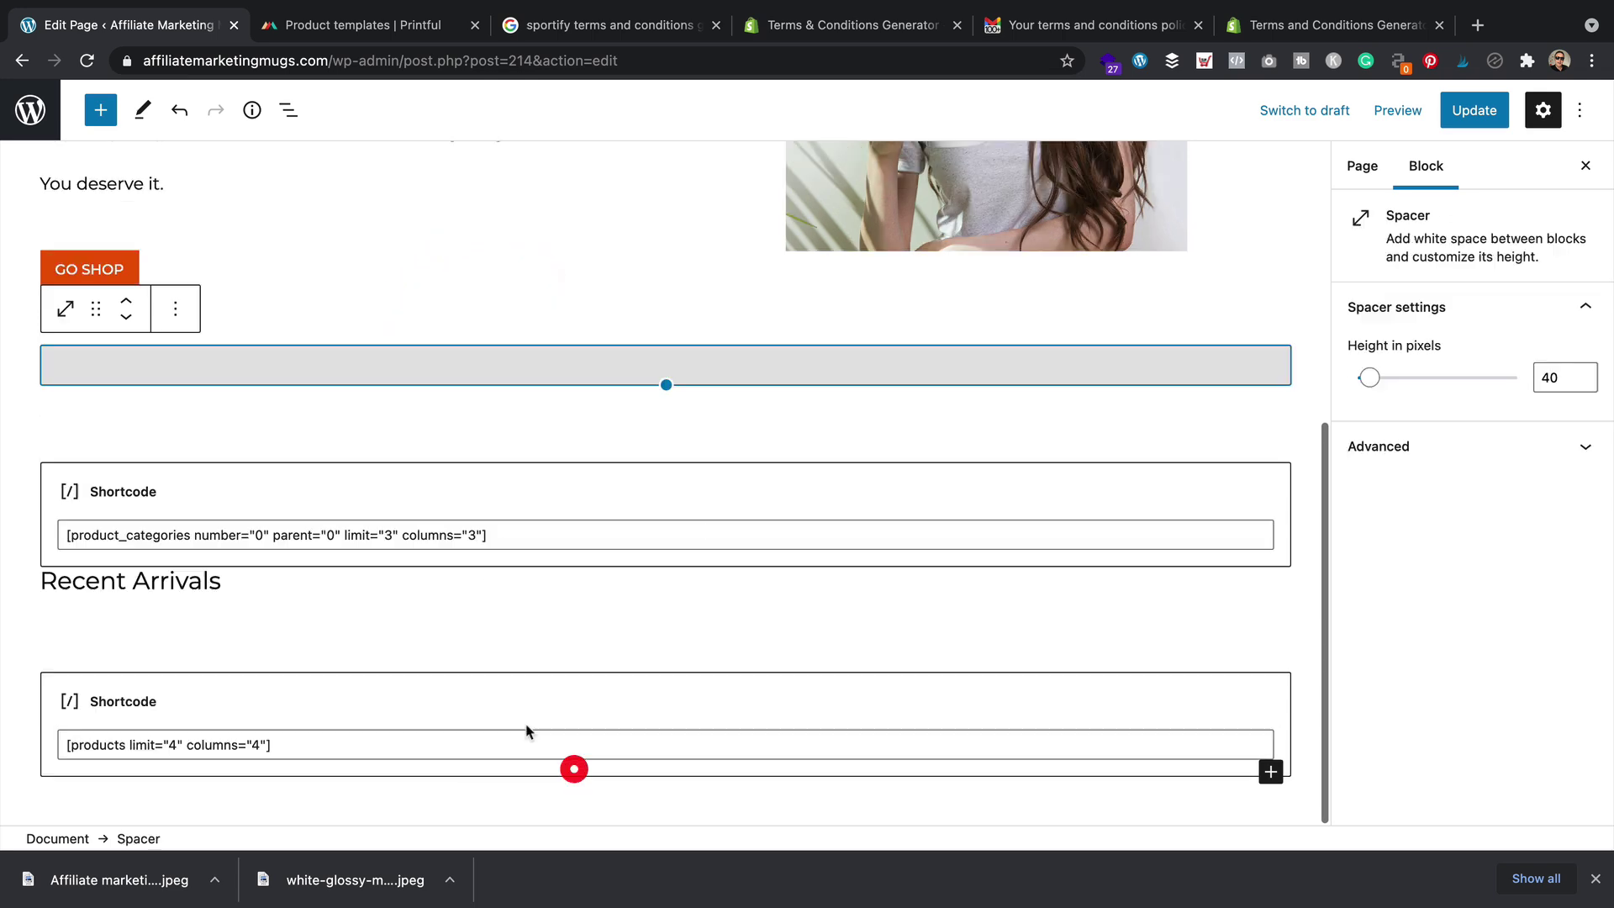
click(557, 427)
click(179, 379)
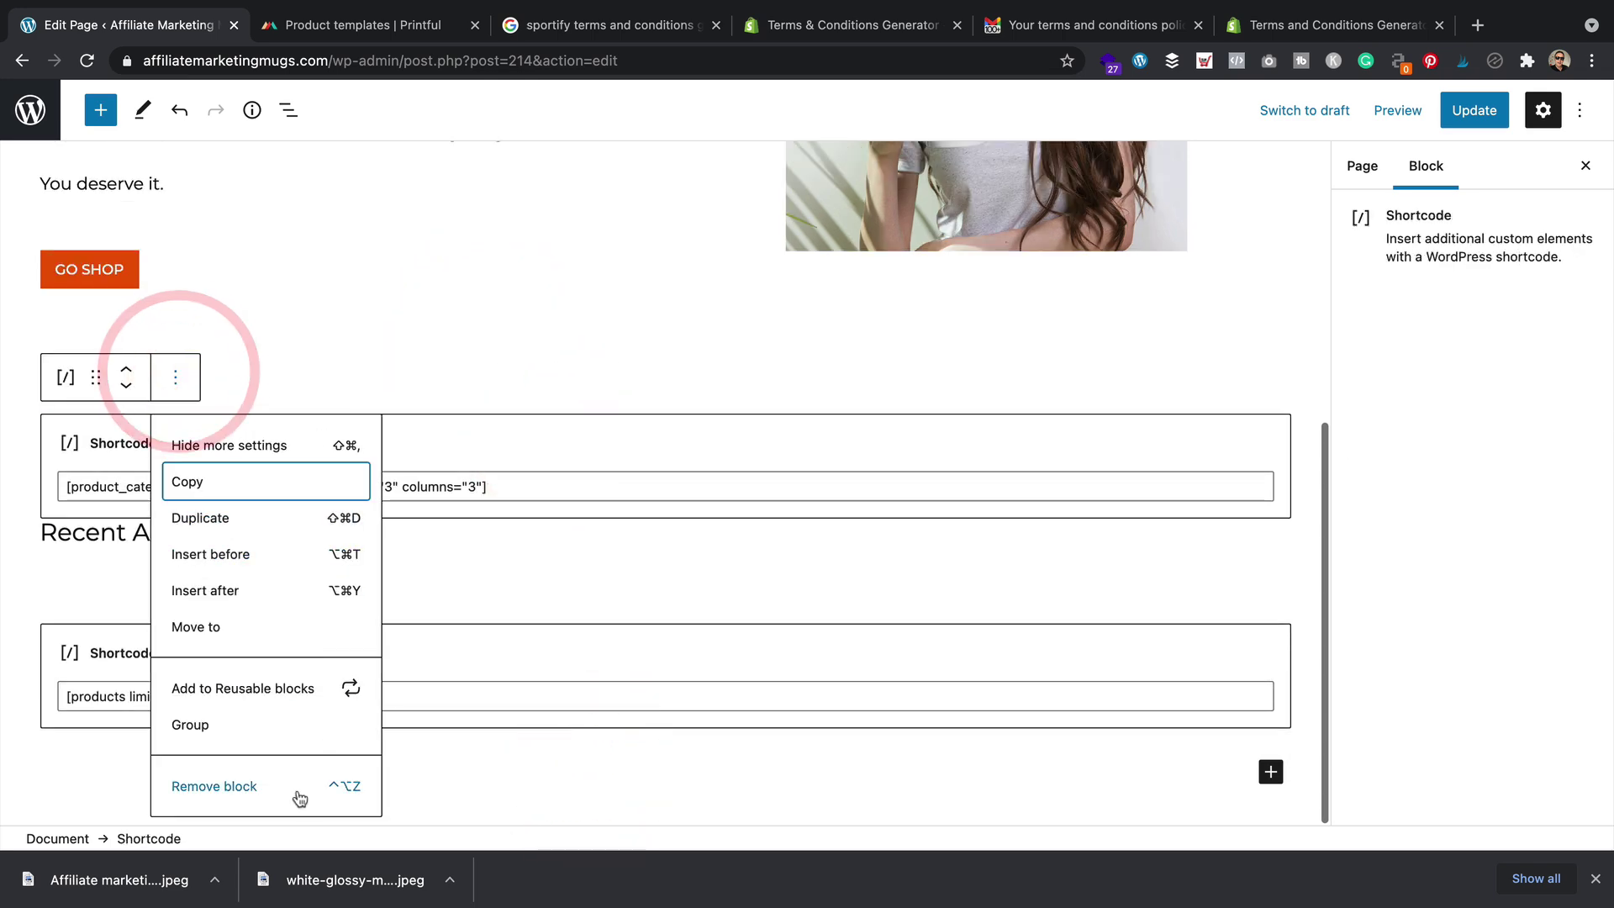
click(296, 785)
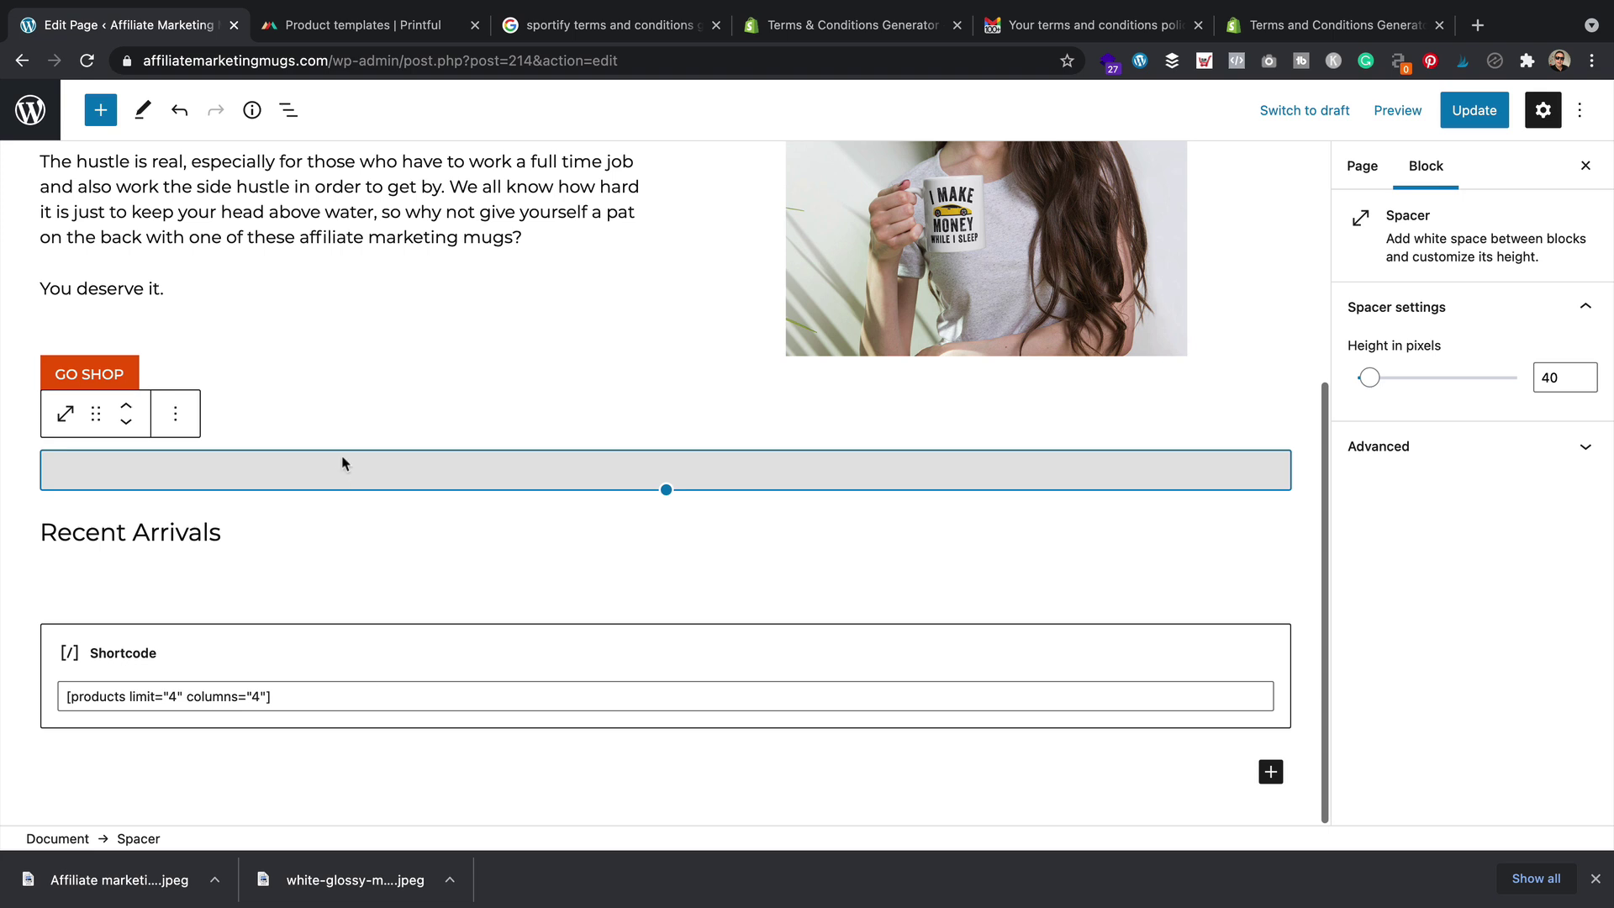
Open the options for the spacer below Recent Arrivals, then start a new block below the shortcode
click(834, 464)
click(785, 568)
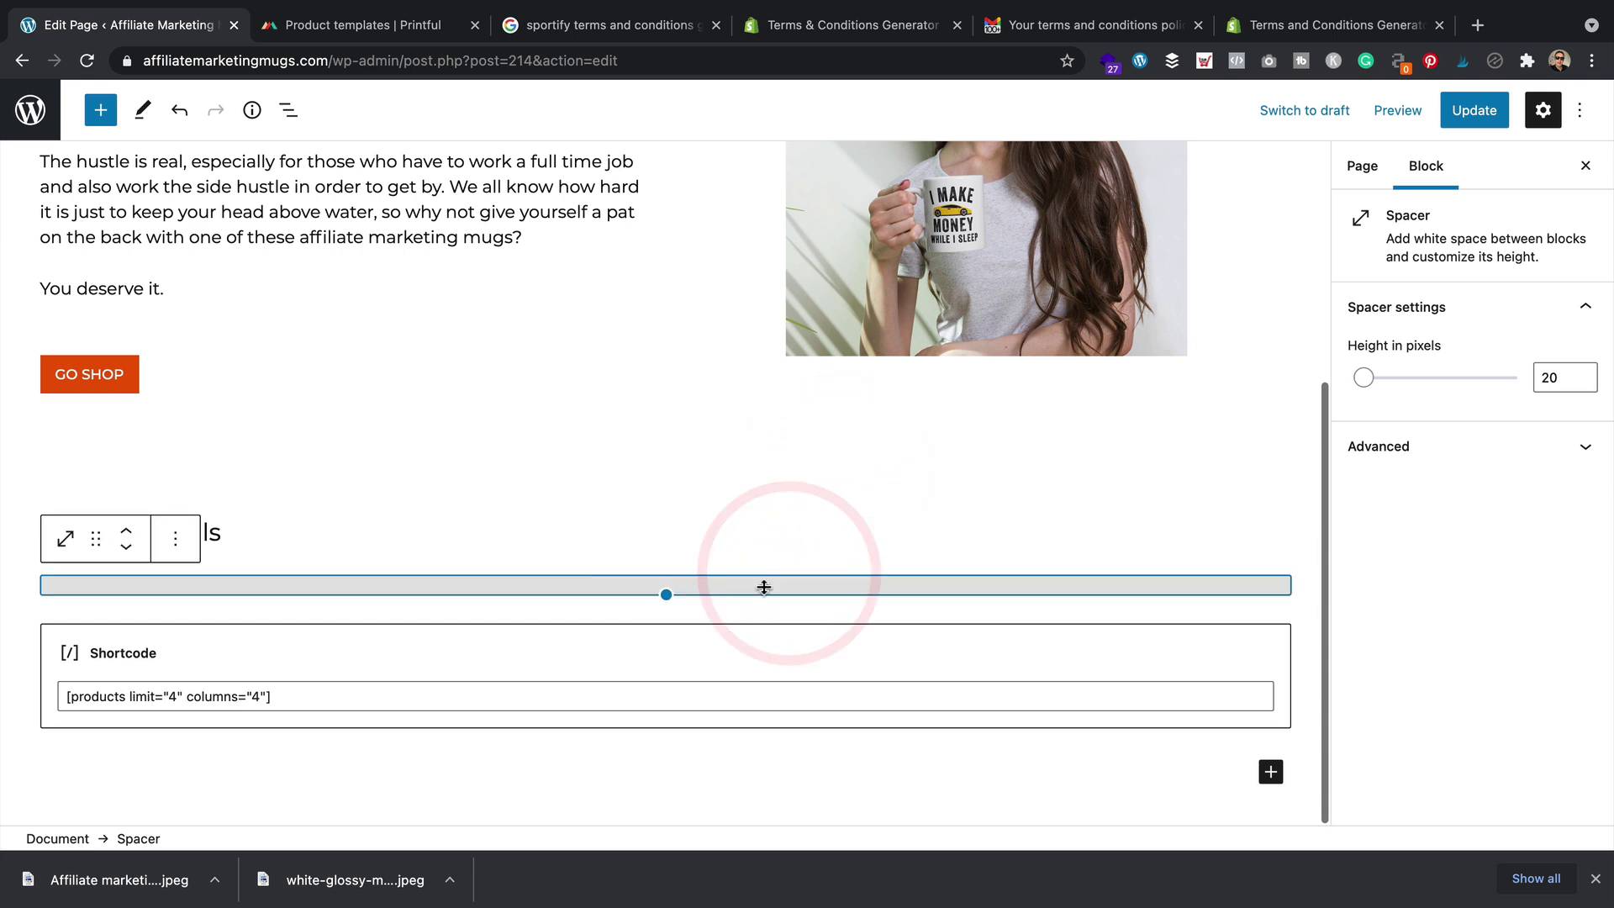
click(178, 542)
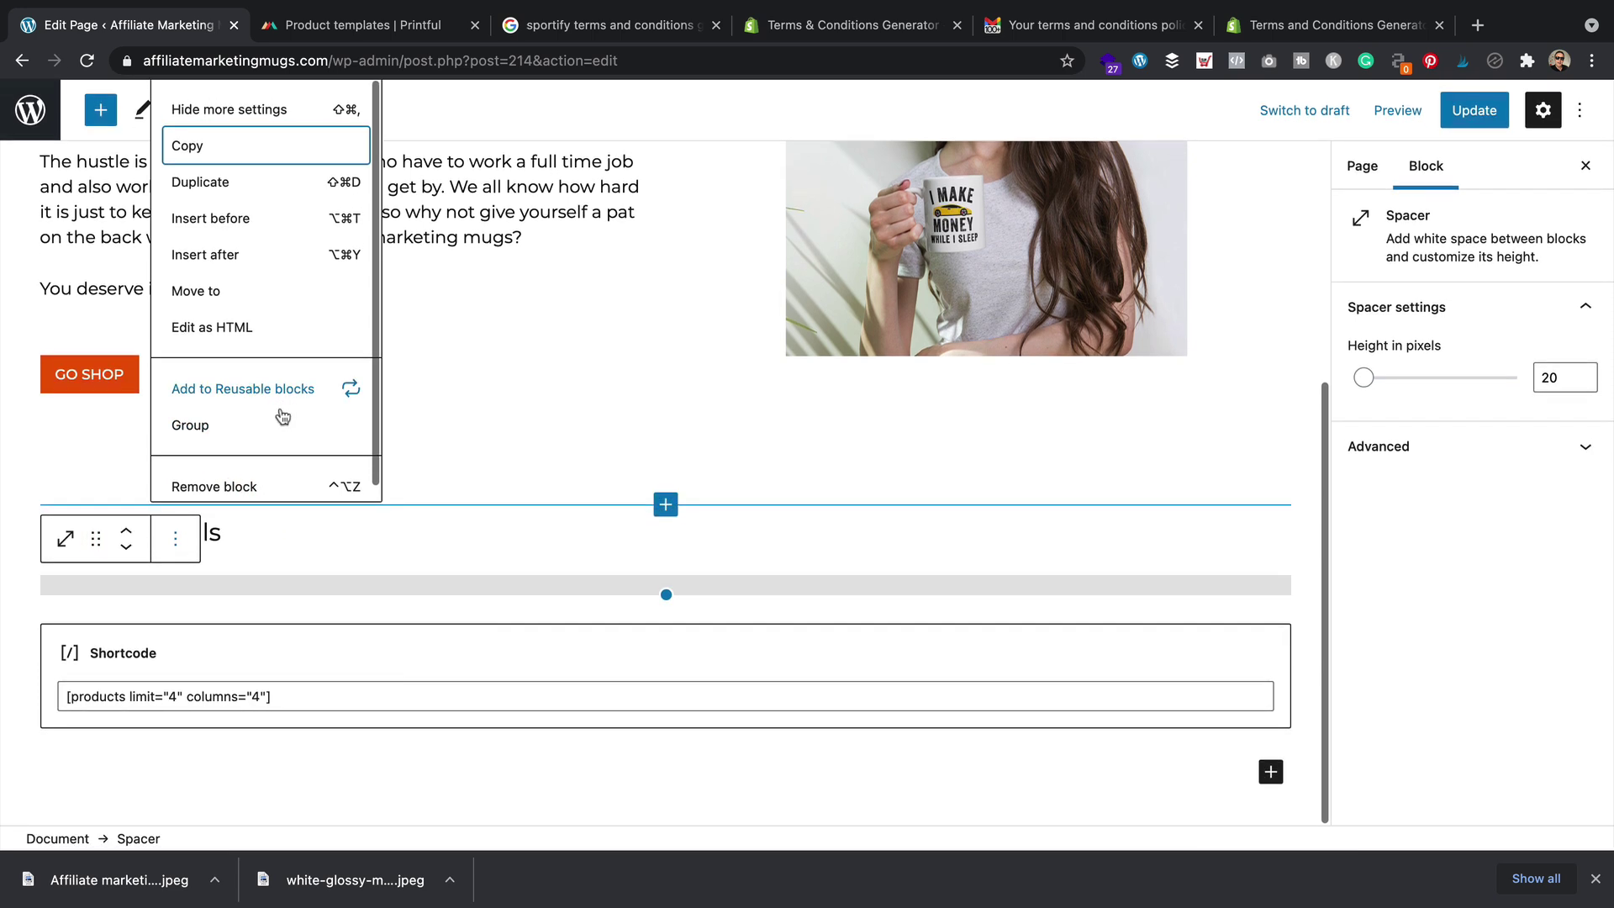
click(591, 790)
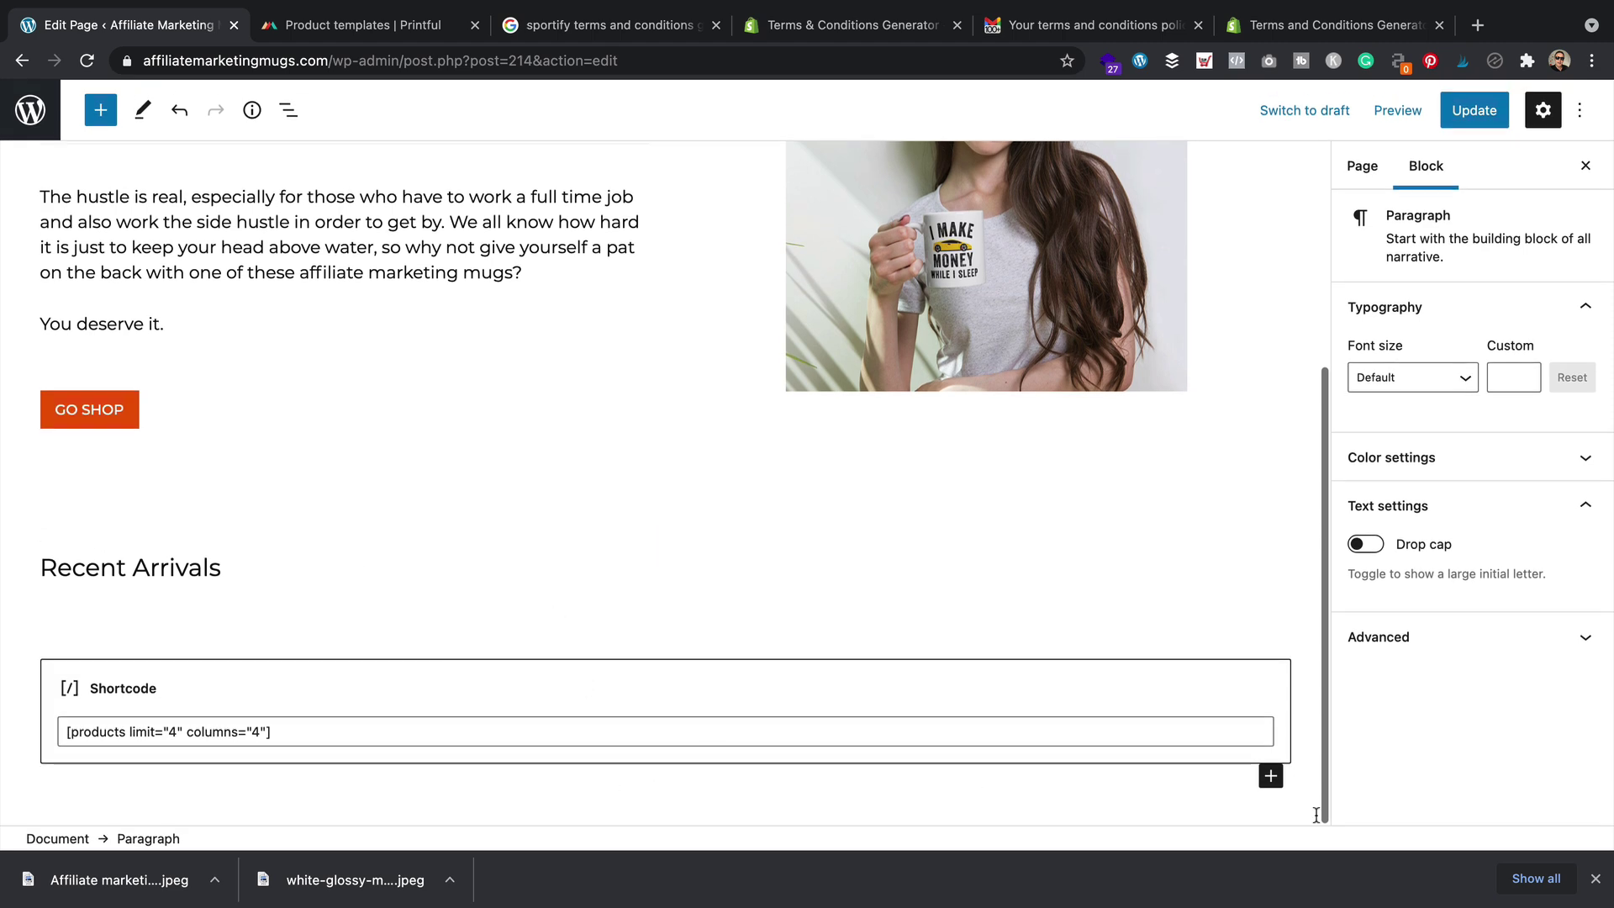
Add a 'Motivational mugs' heading below the shortcode
click(1270, 776)
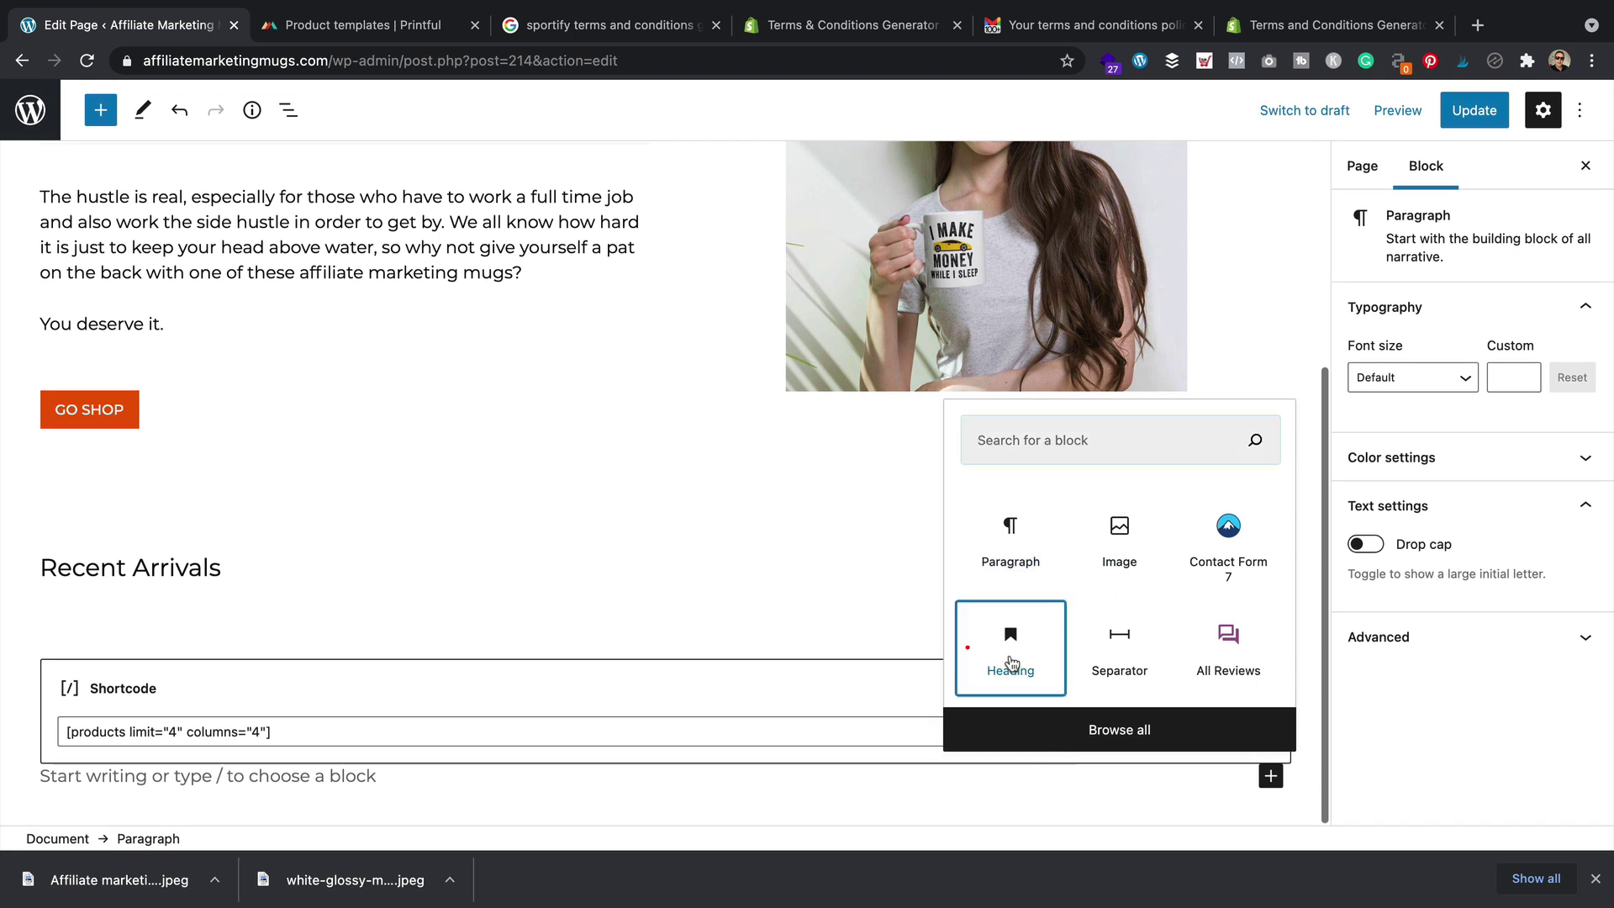
click(1010, 651)
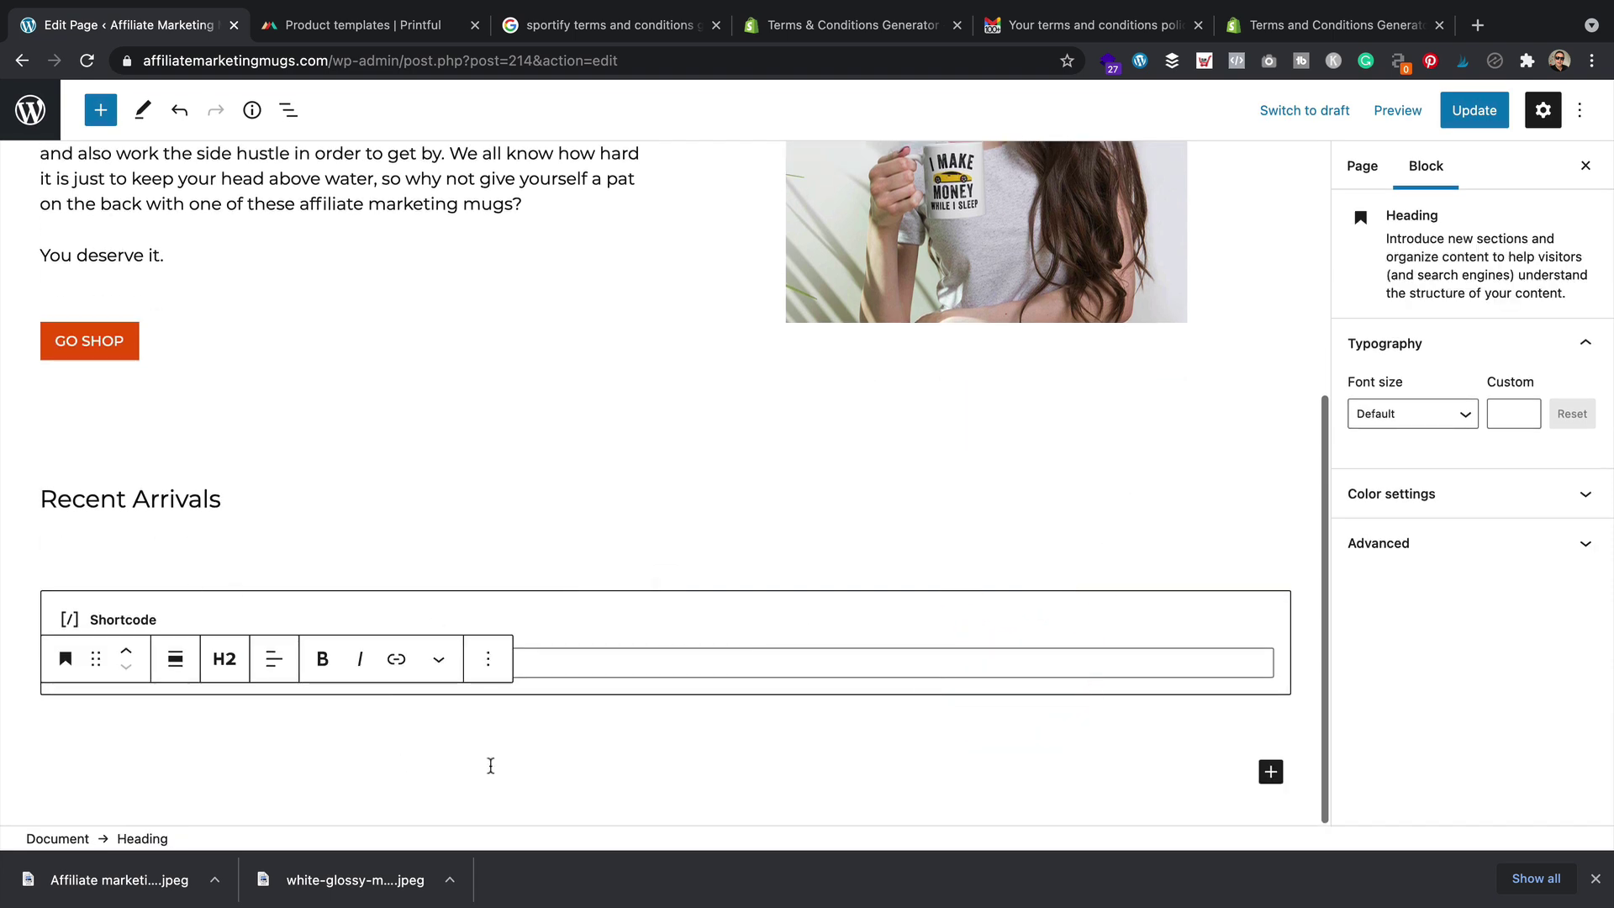
text(Motivational mug)
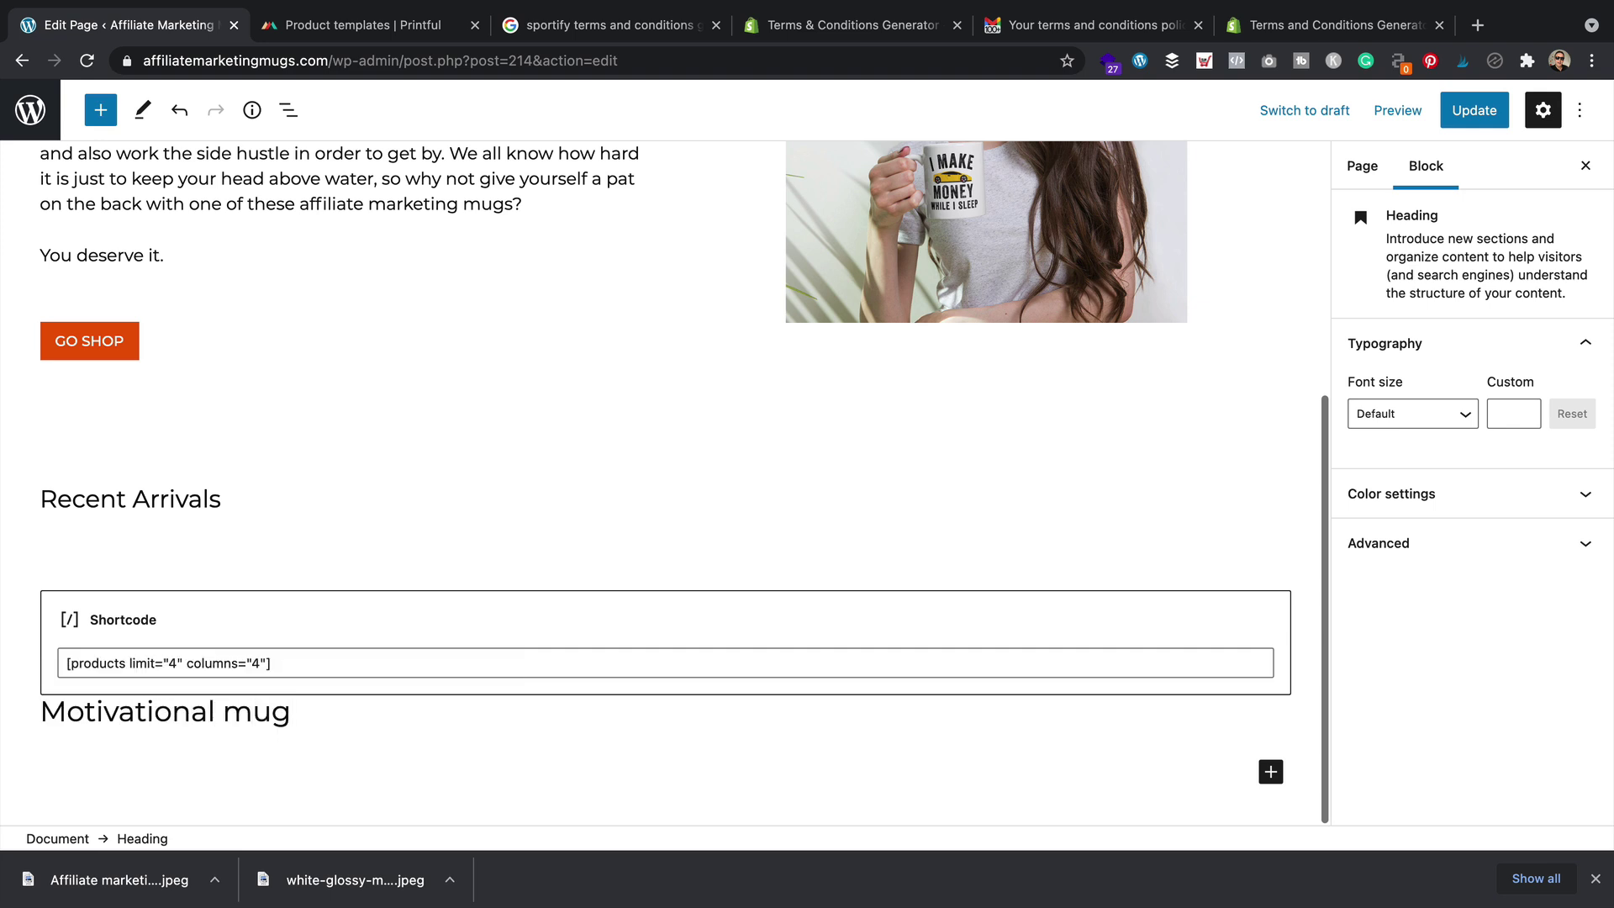
text(s)
key(Return)
Add a Best Selling Products grid filtered to the Motivational category and update the page
click(1270, 773)
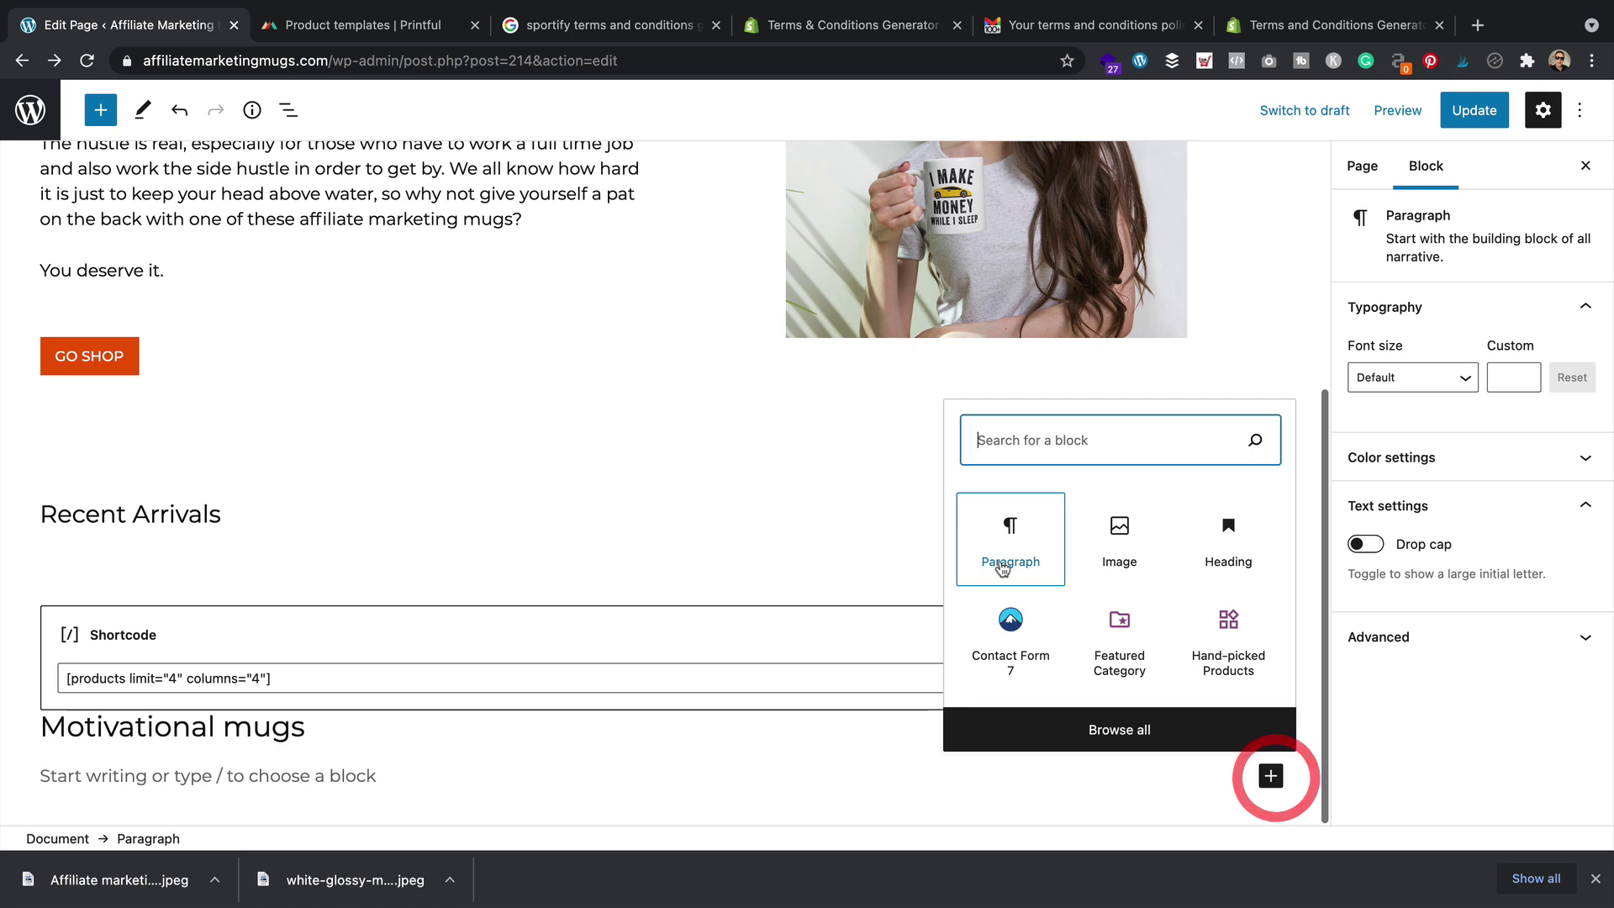
text(woo)
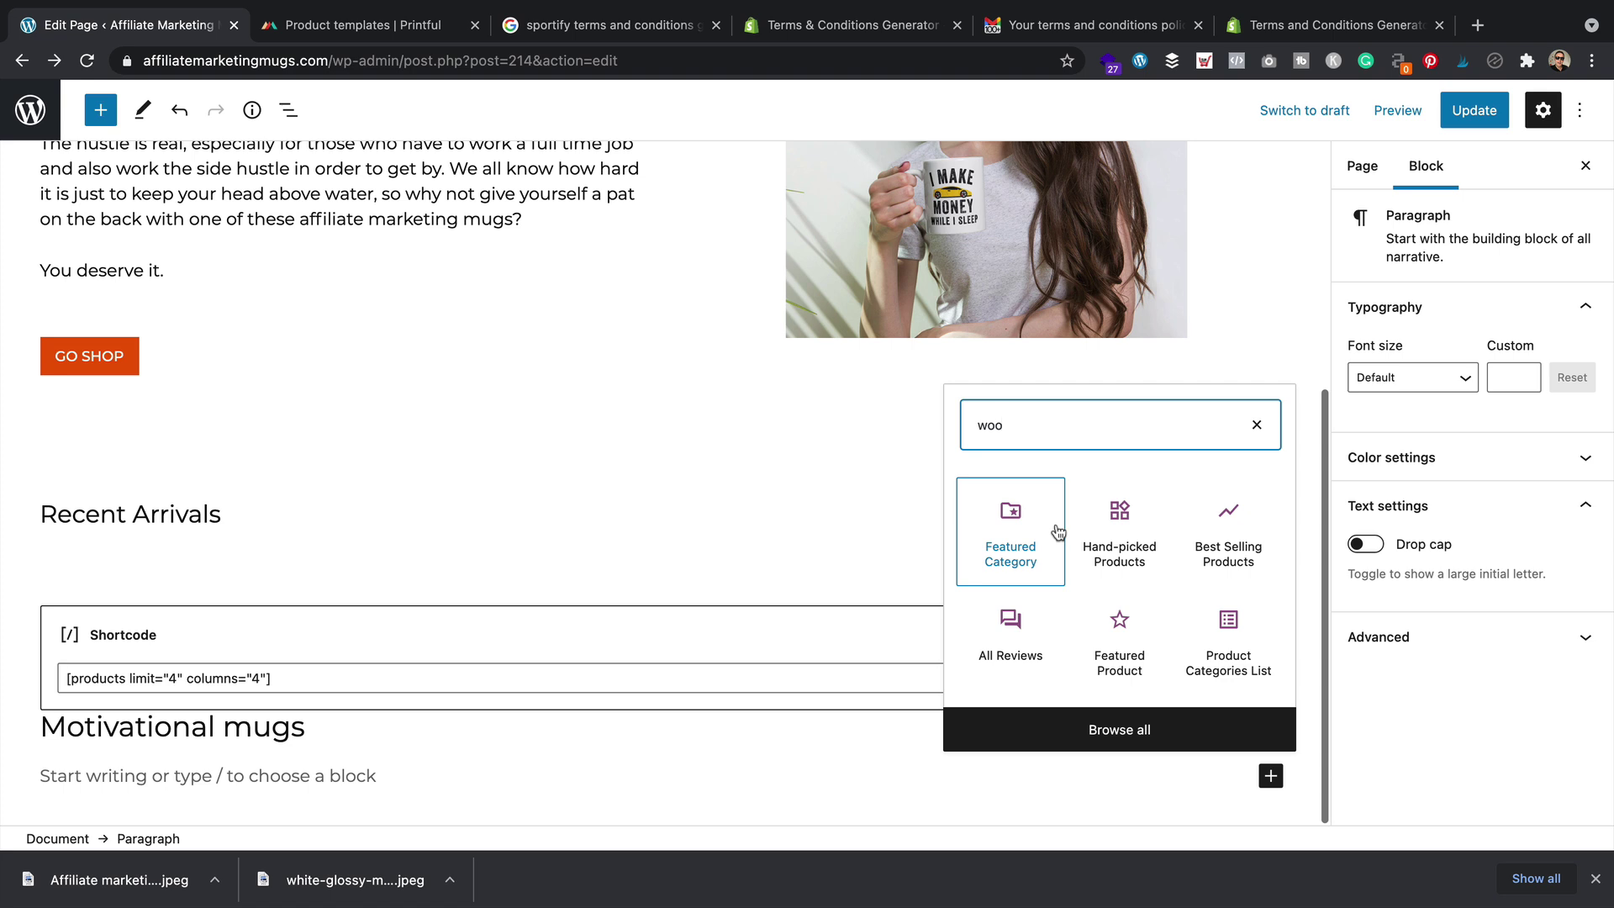
click(1245, 531)
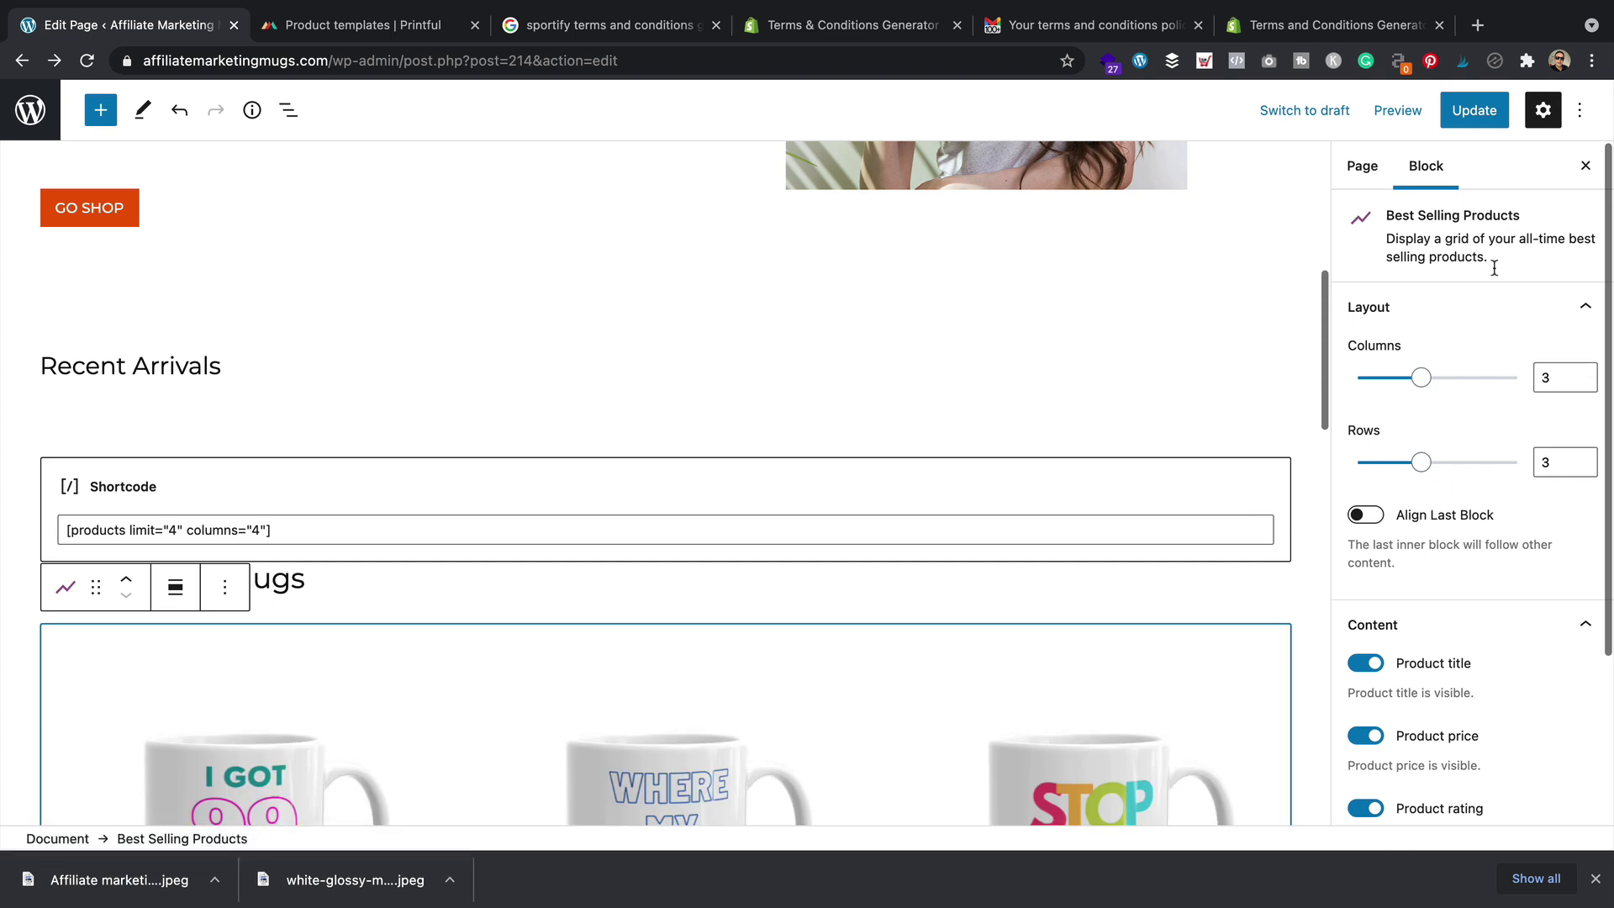
scroll(1462, 547, down, 3)
click(1502, 749)
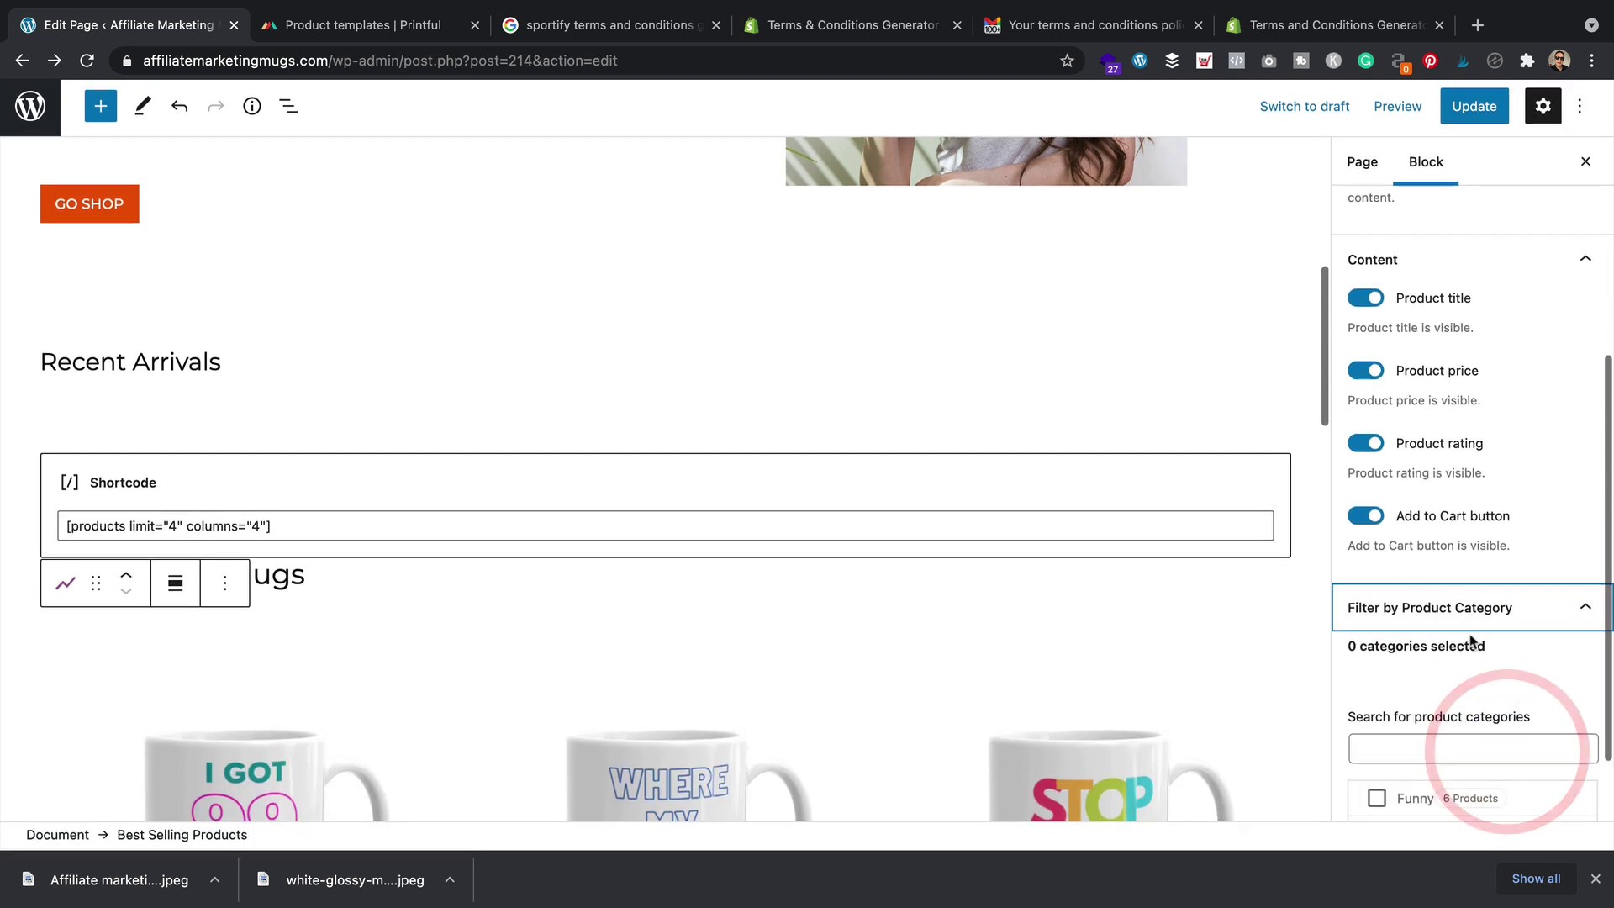
click(1376, 742)
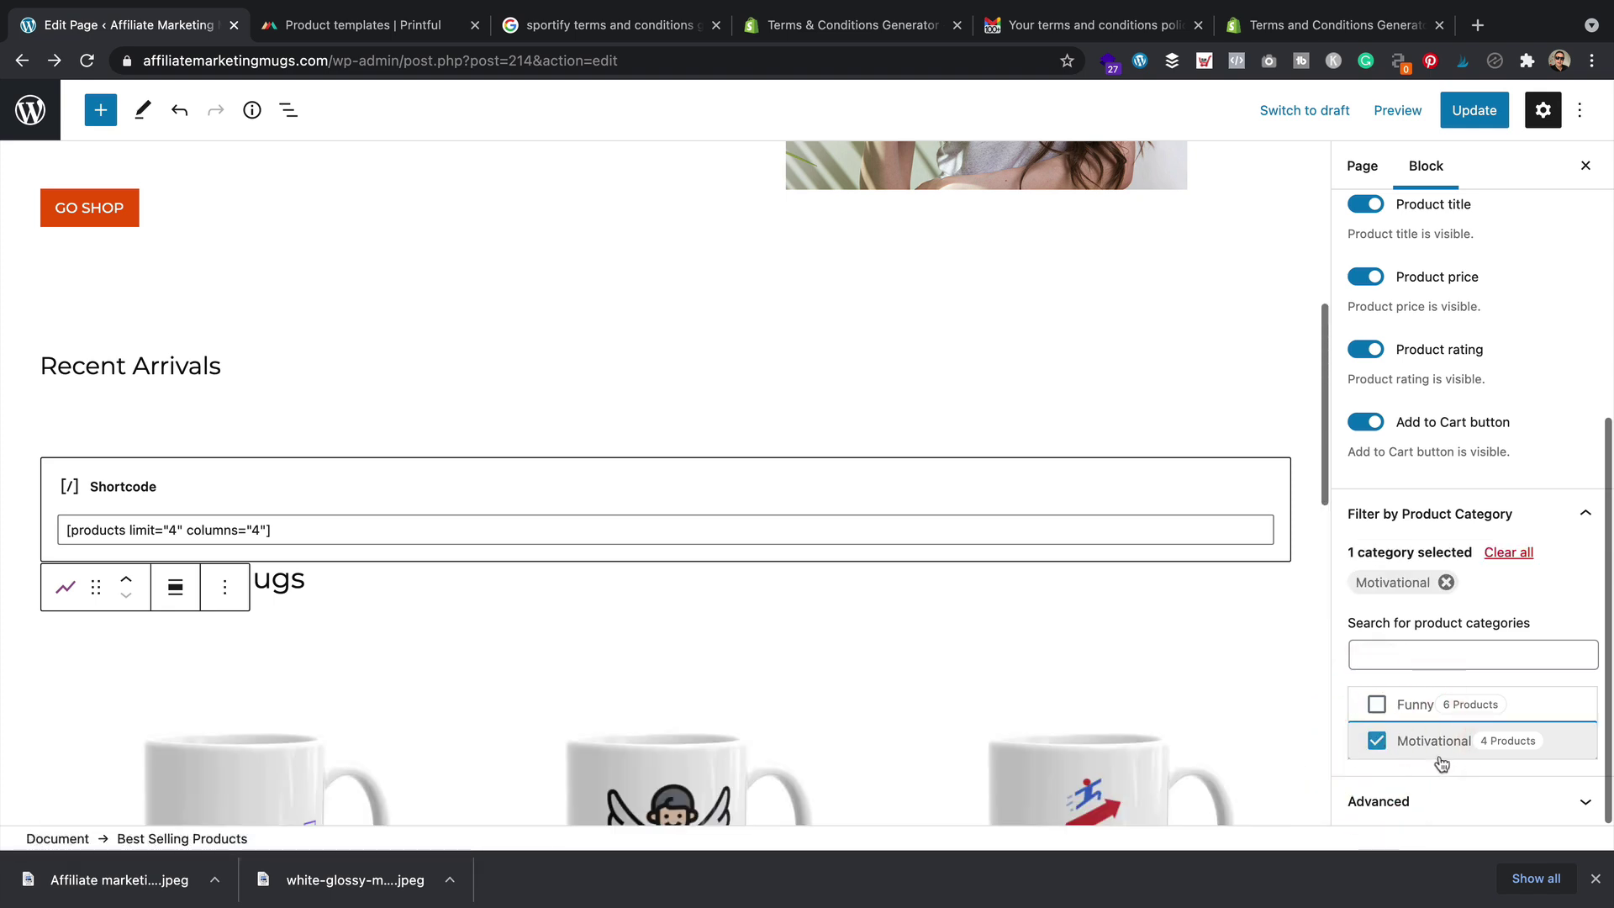
scroll(1139, 547, down, 5)
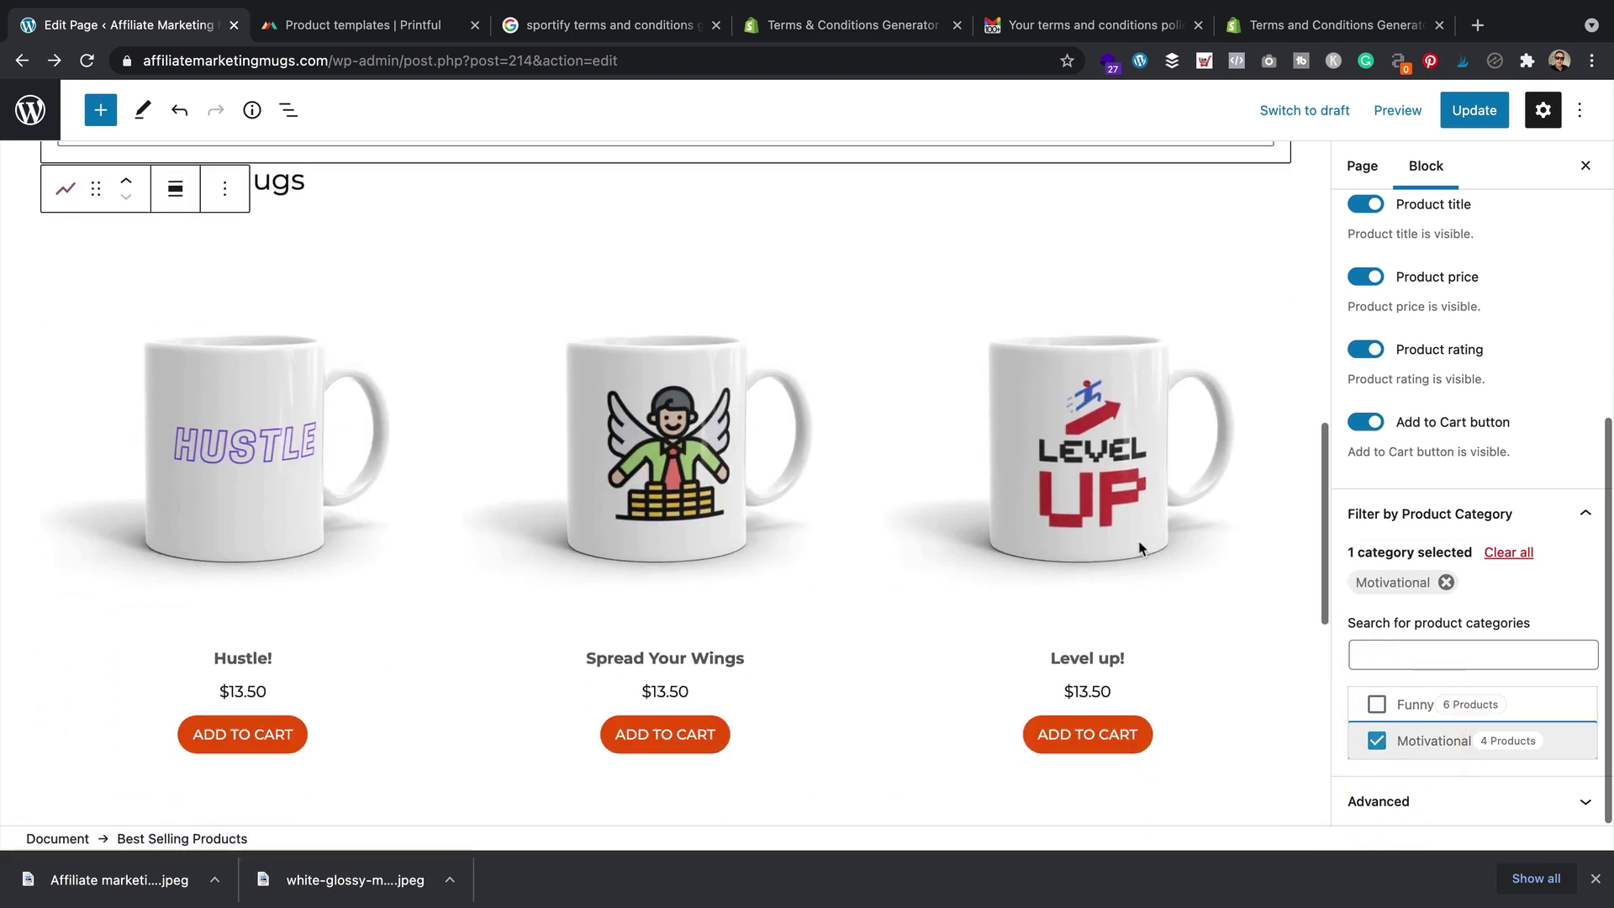
scroll(1140, 547, up, 4)
click(1487, 124)
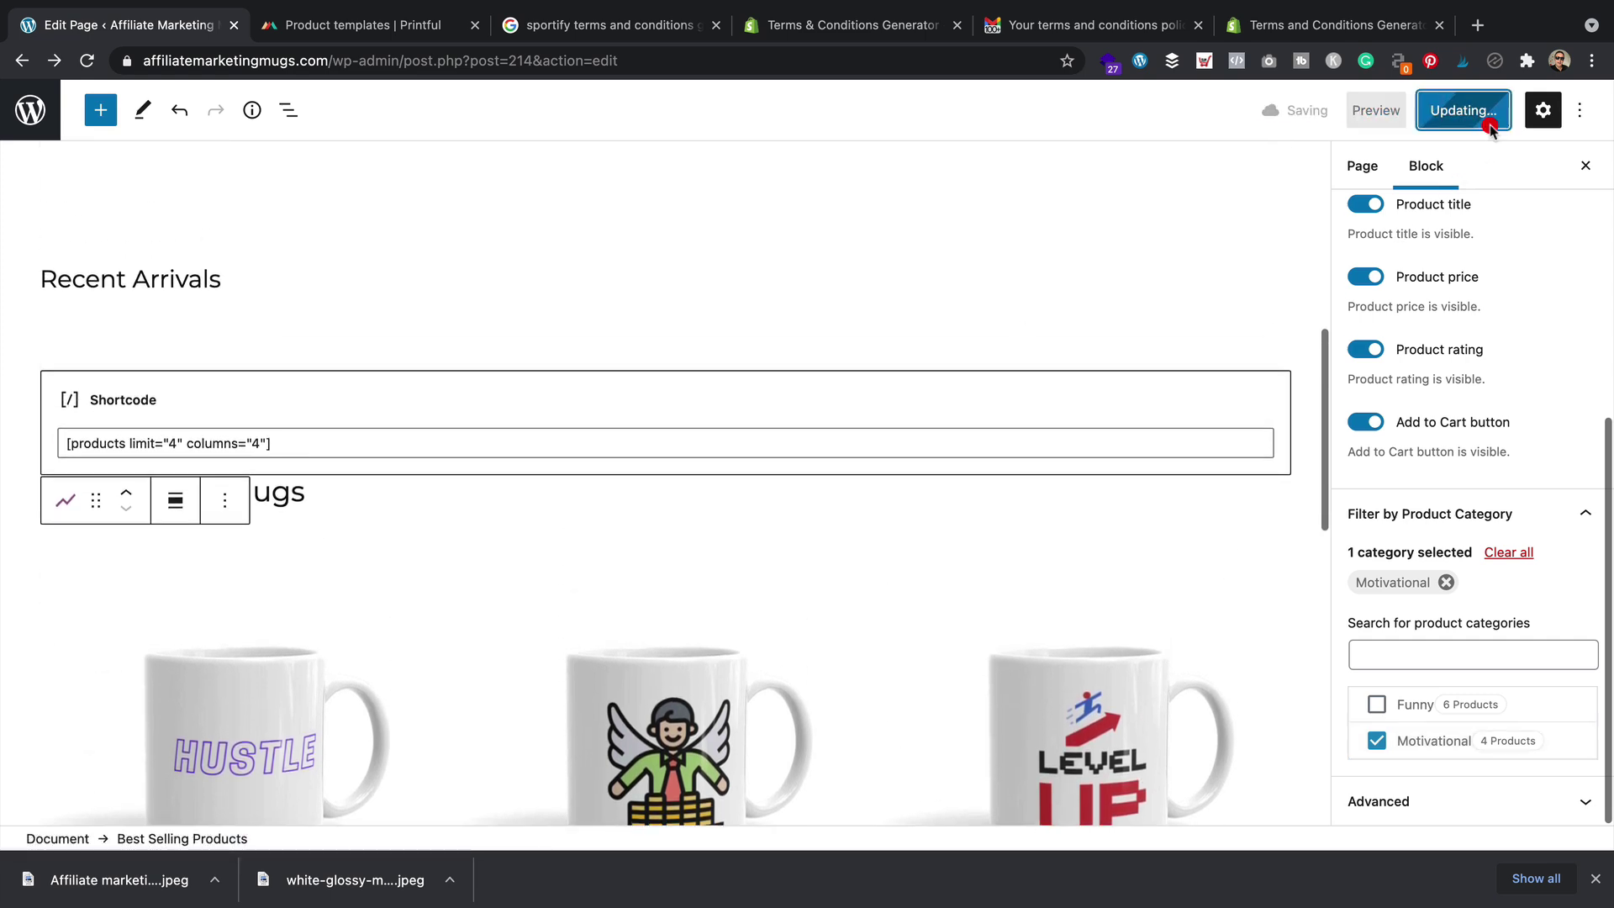
Check the live Motivational mugs row (Hustle!, Spread Your Wings, Level up!), then reopen the editor
click(202, 787)
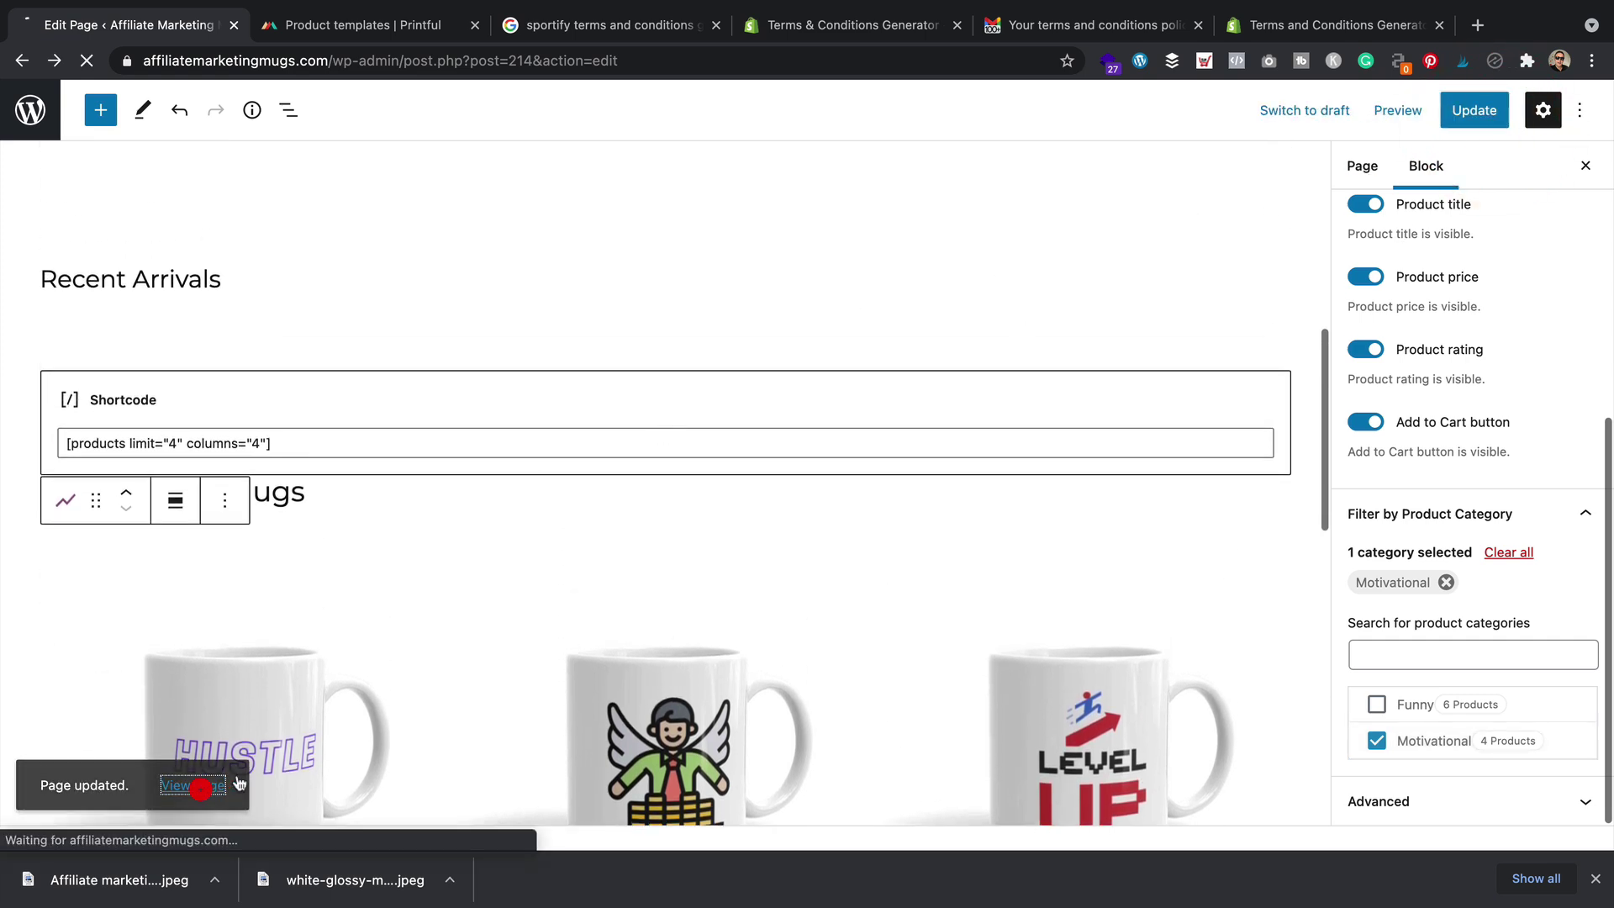
scroll(828, 433, down, 6)
scroll(828, 433, down, 8)
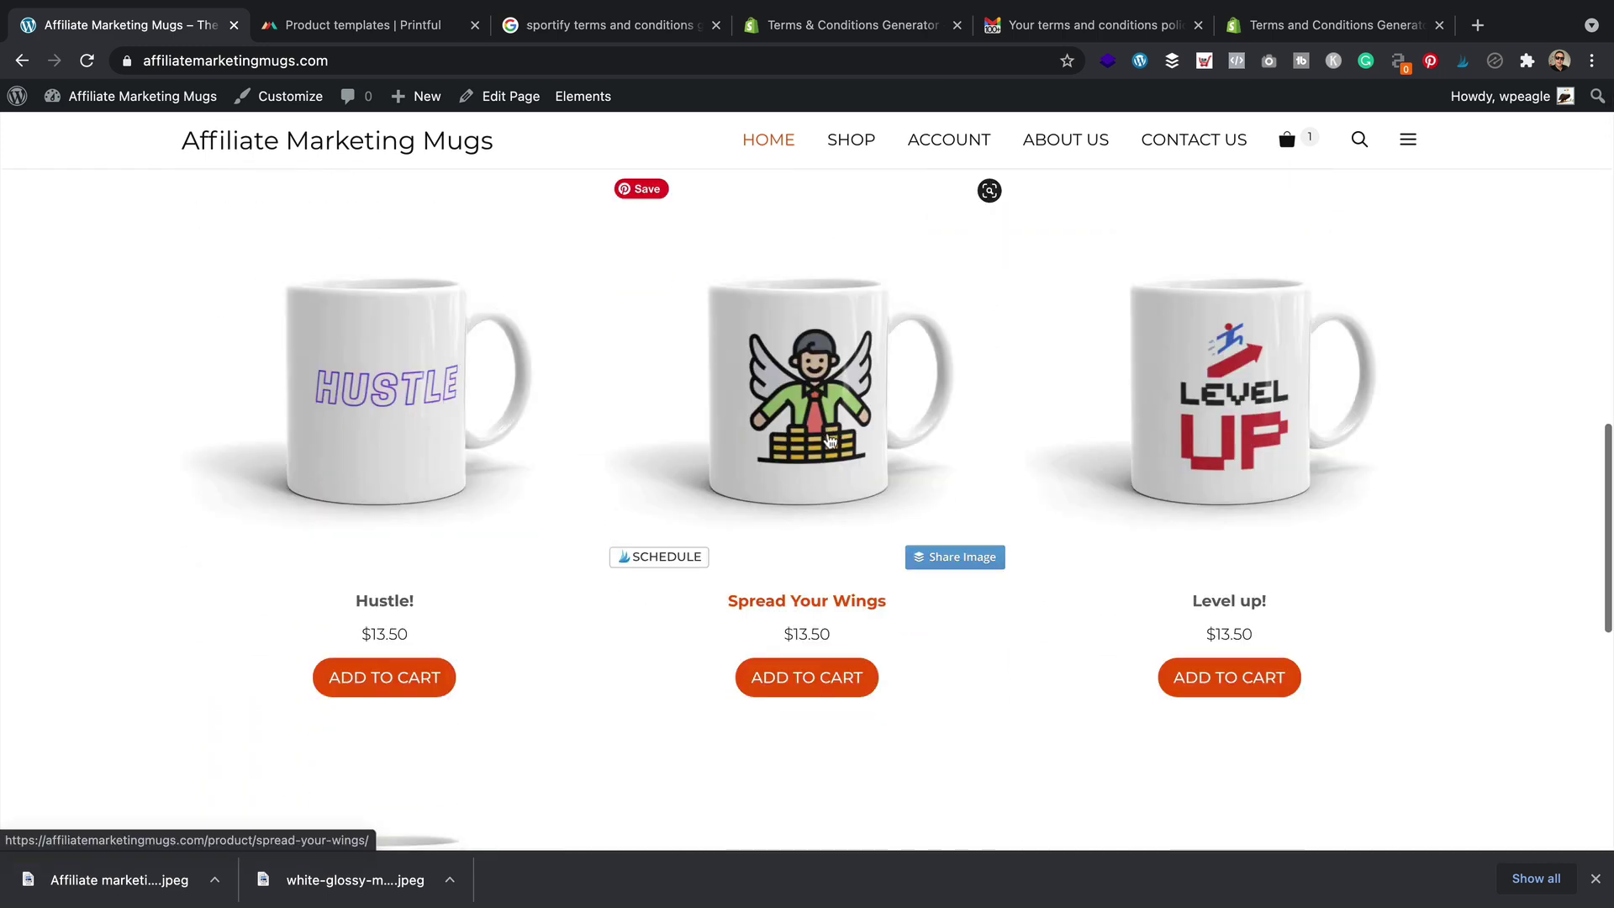
scroll(827, 445, up, 5)
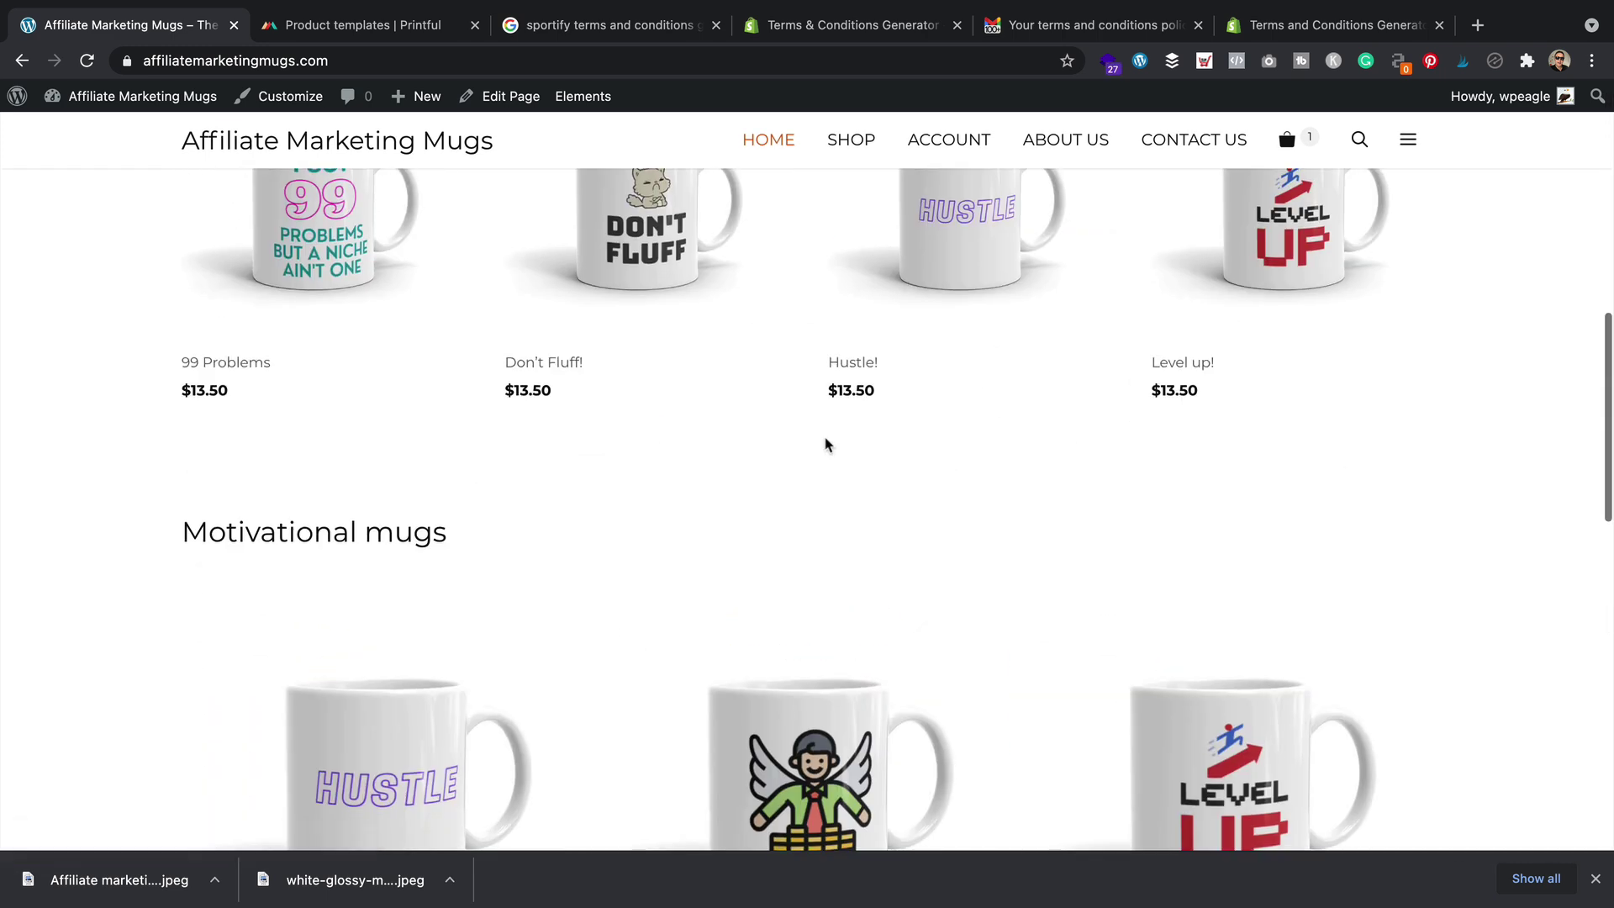
scroll(826, 443, down, 3)
scroll(825, 443, up, 4)
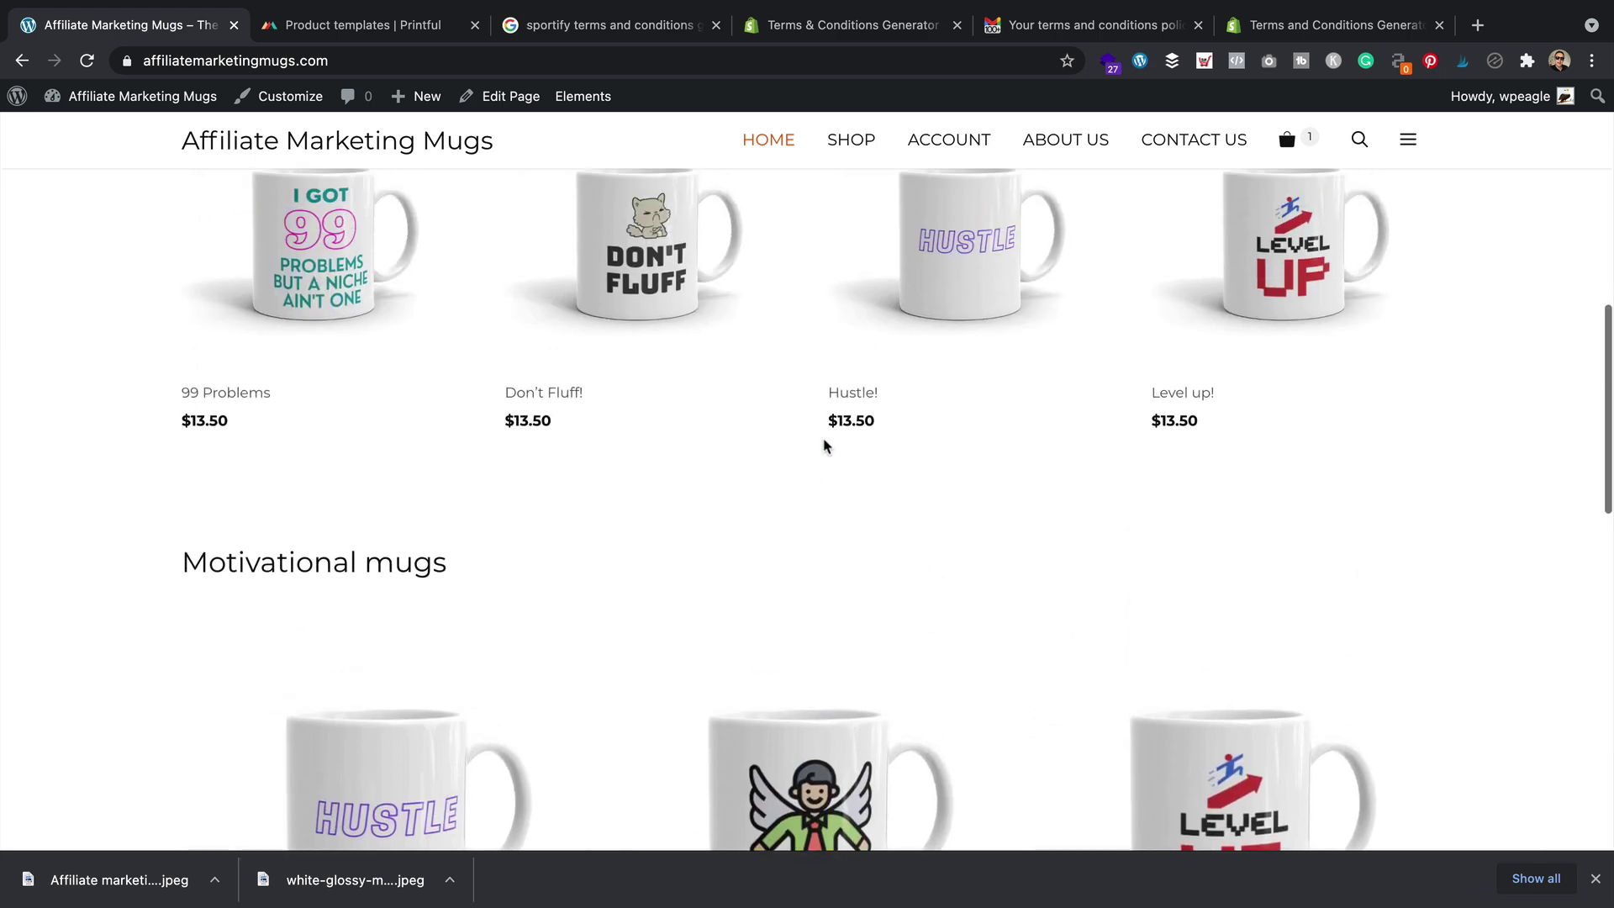
scroll(822, 450, down, 4)
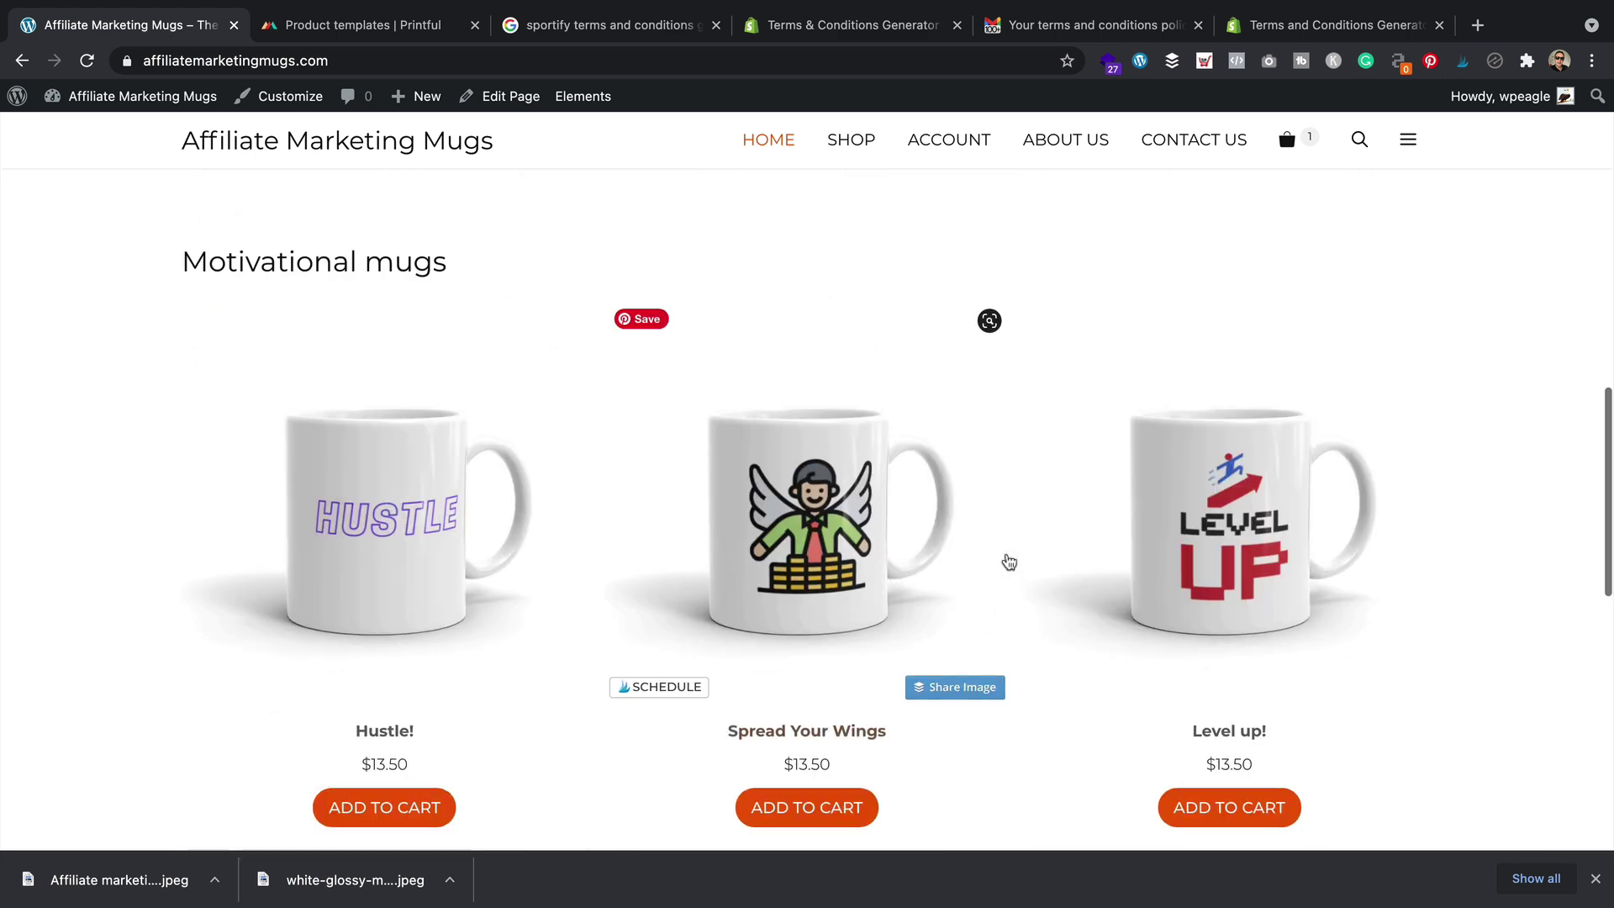
scroll(1014, 575, down, 3)
scroll(1009, 561, down, 5)
scroll(1006, 559, up, 4)
scroll(670, 457, up, 5)
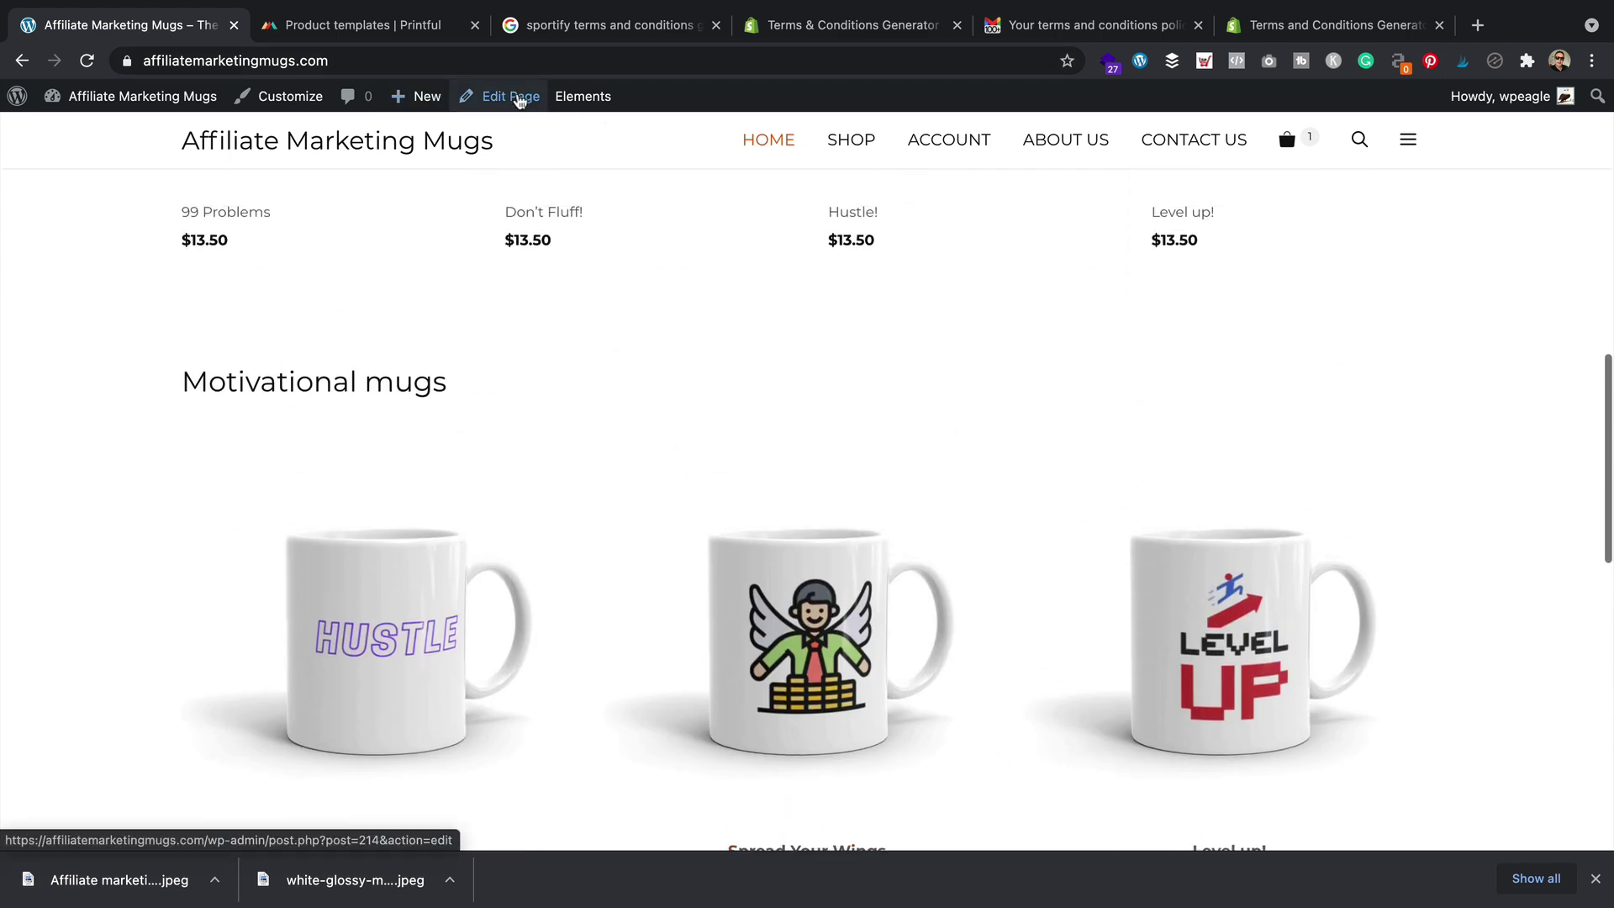
click(514, 96)
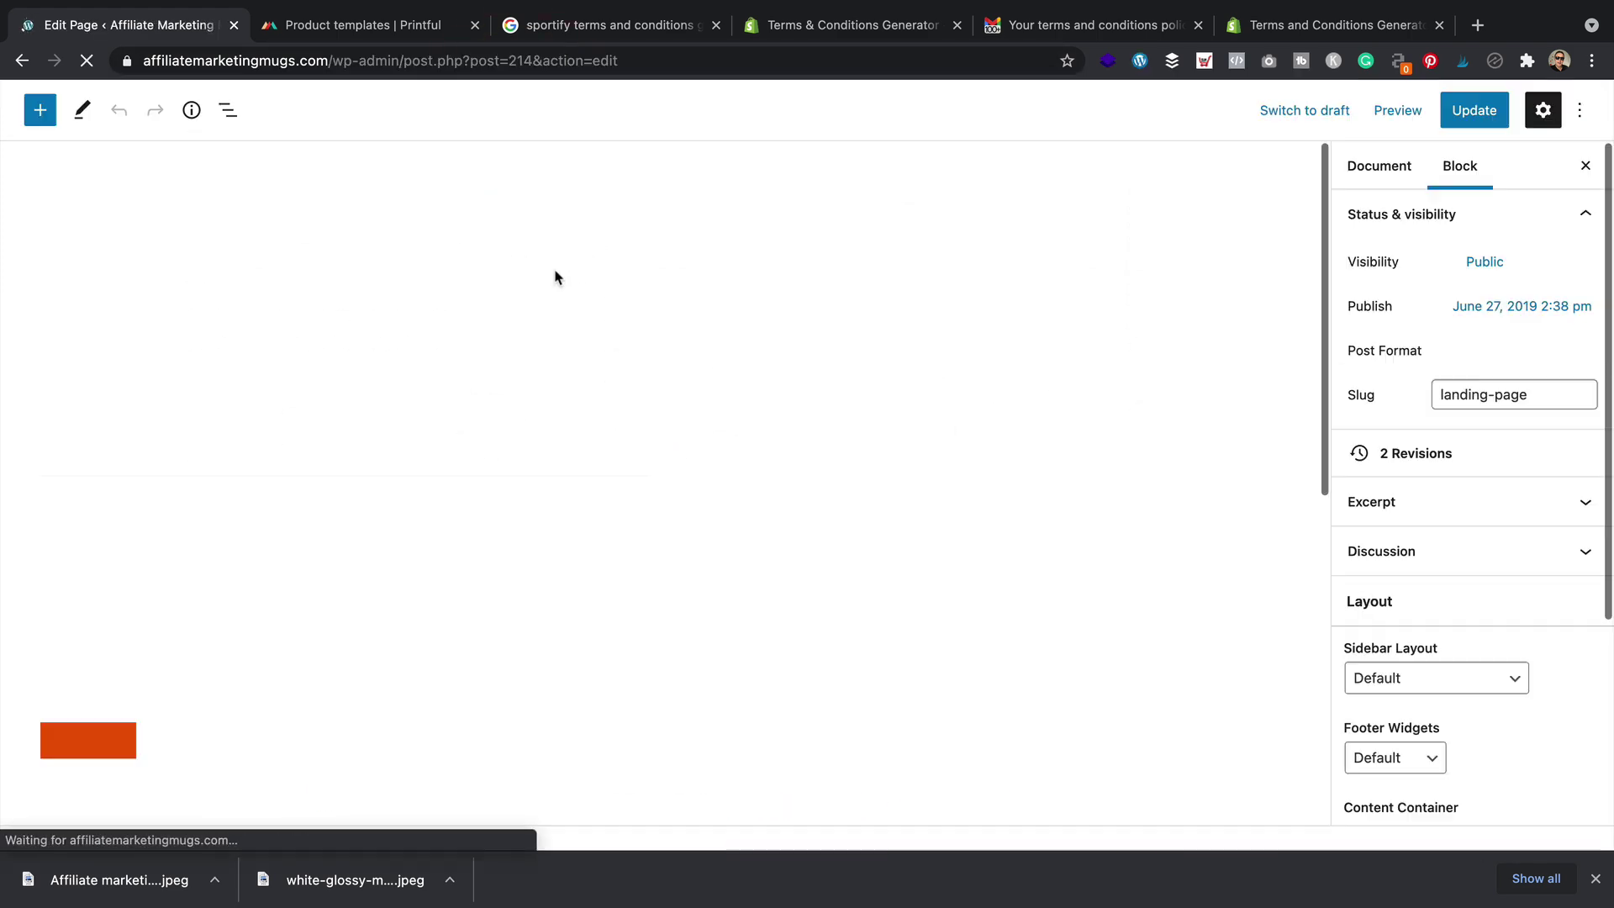
Set the Motivational mugs Best Selling Products grid to 4 columns and 1 row
scroll(612, 437, down, 10)
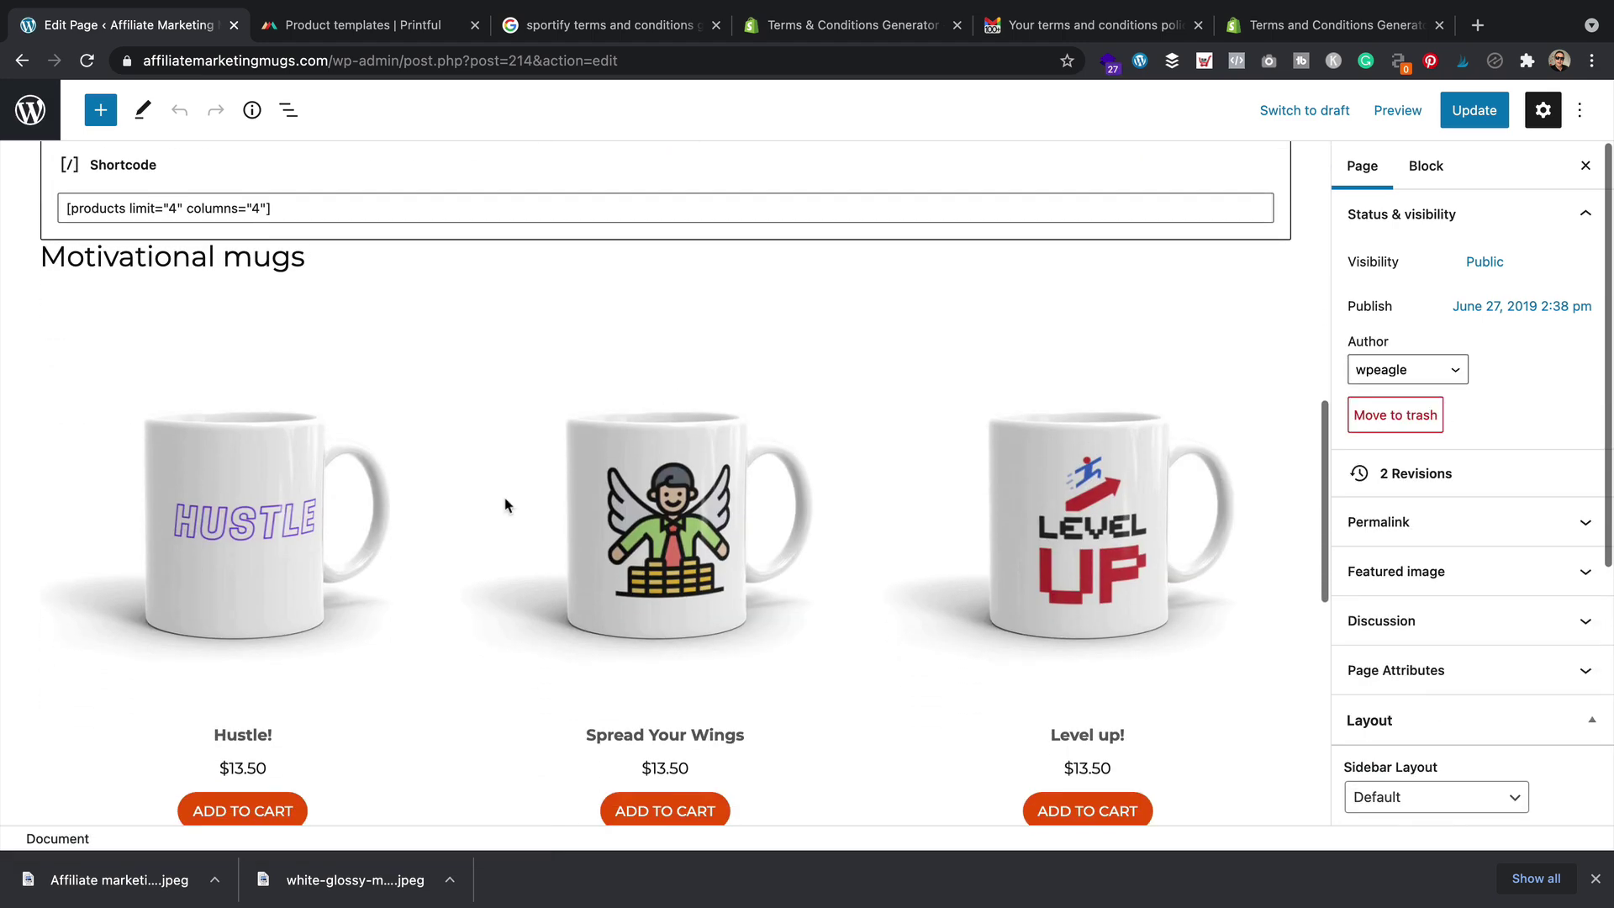
click(458, 533)
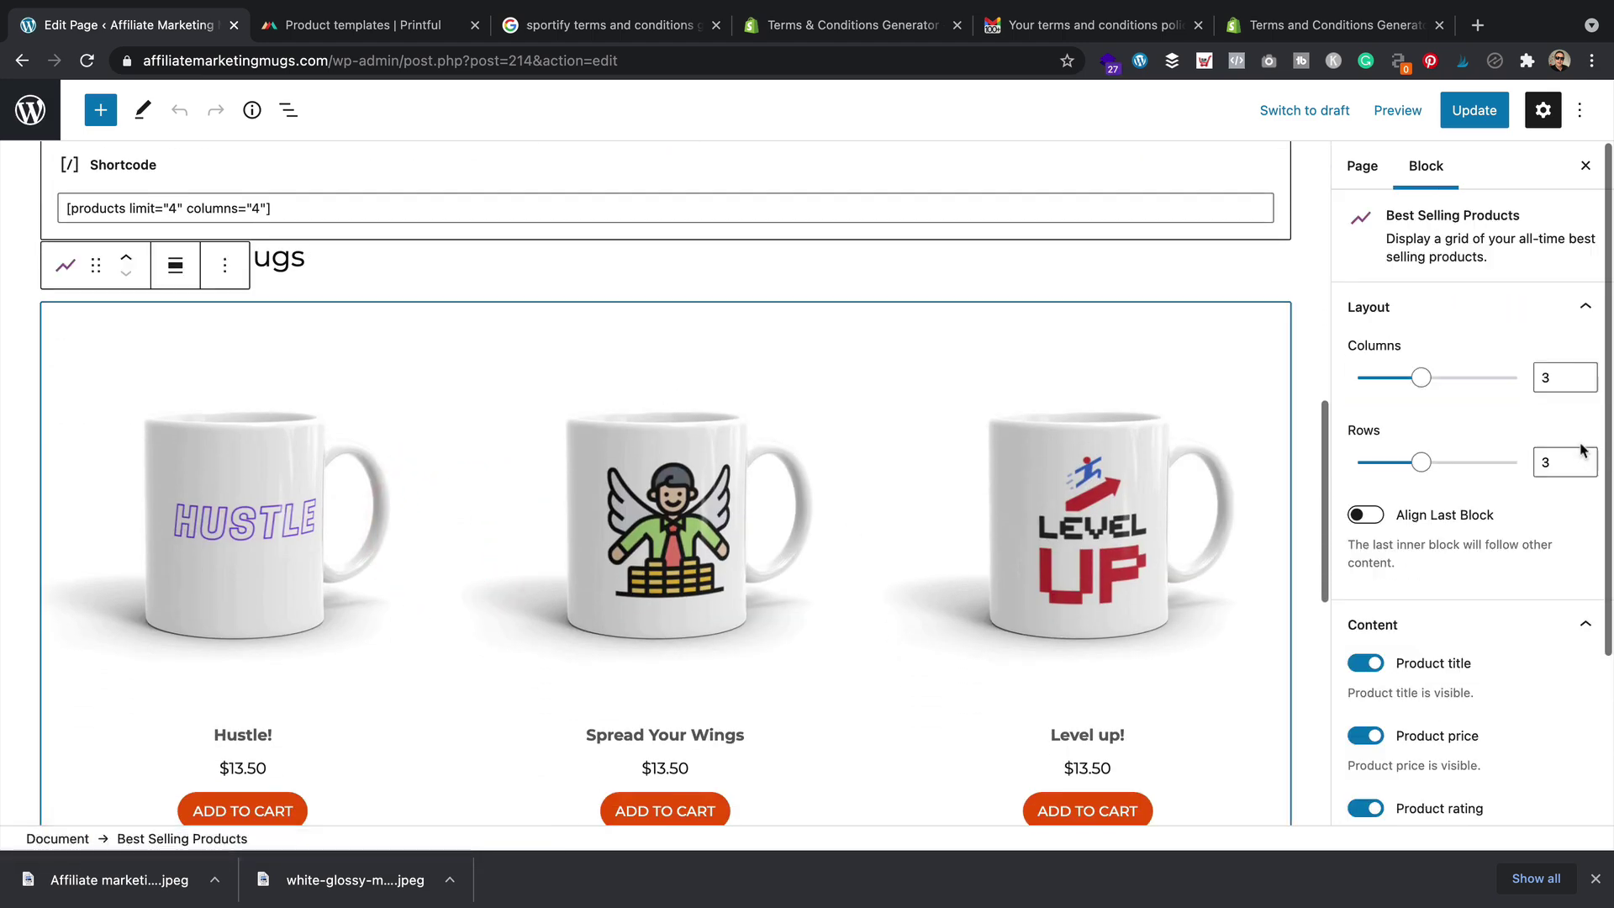
drag(1429, 383, 1444, 382)
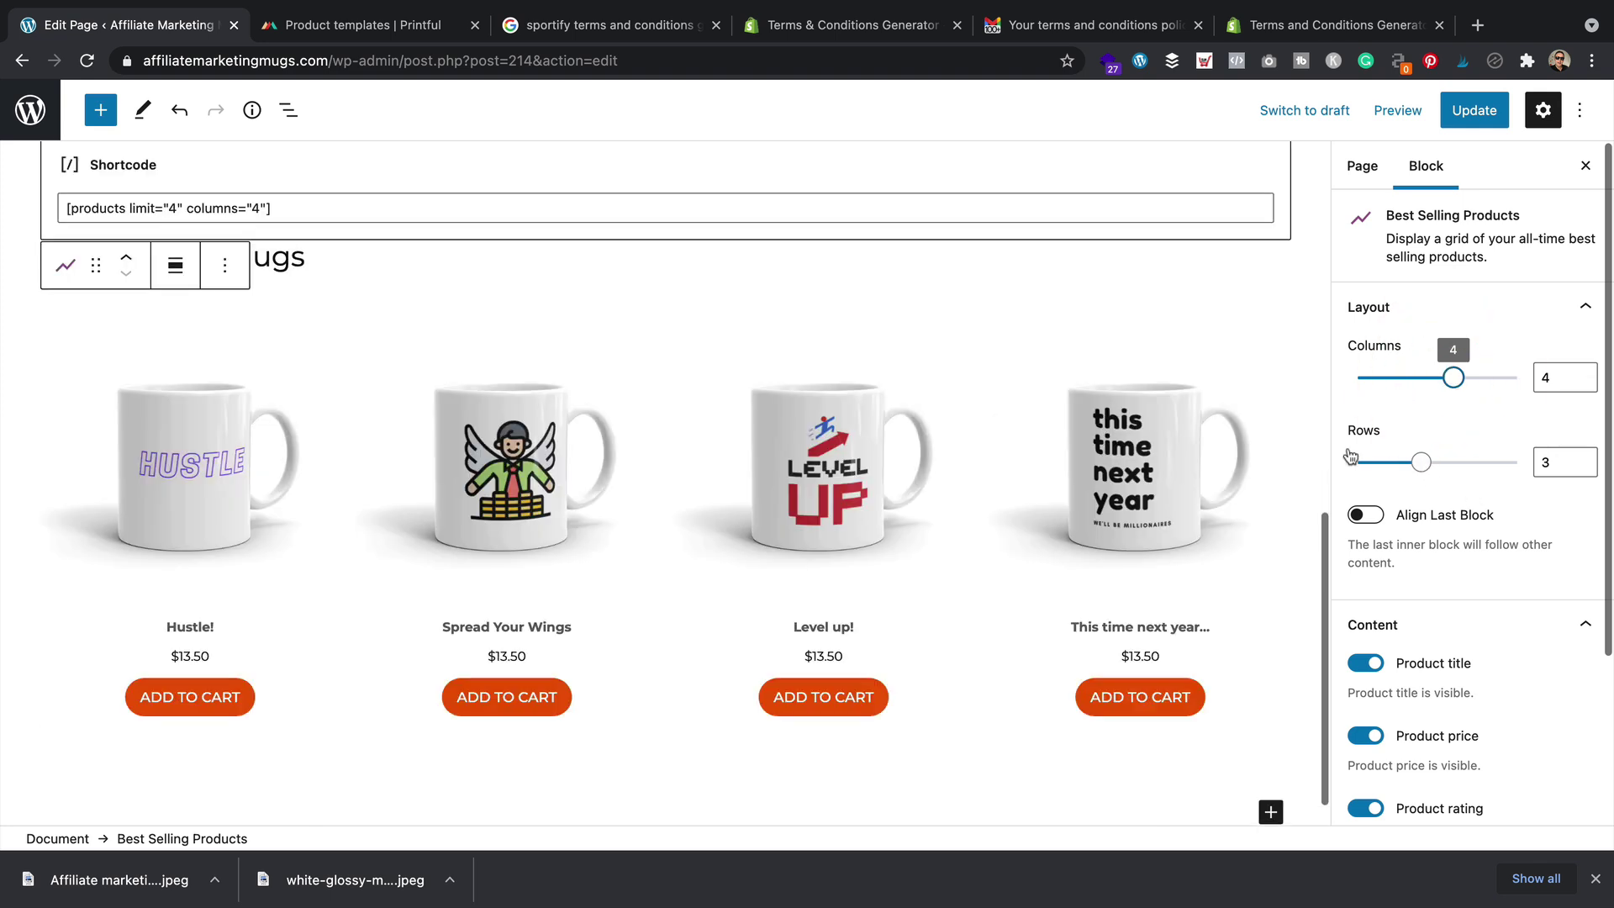
scroll(1110, 411, up, 3)
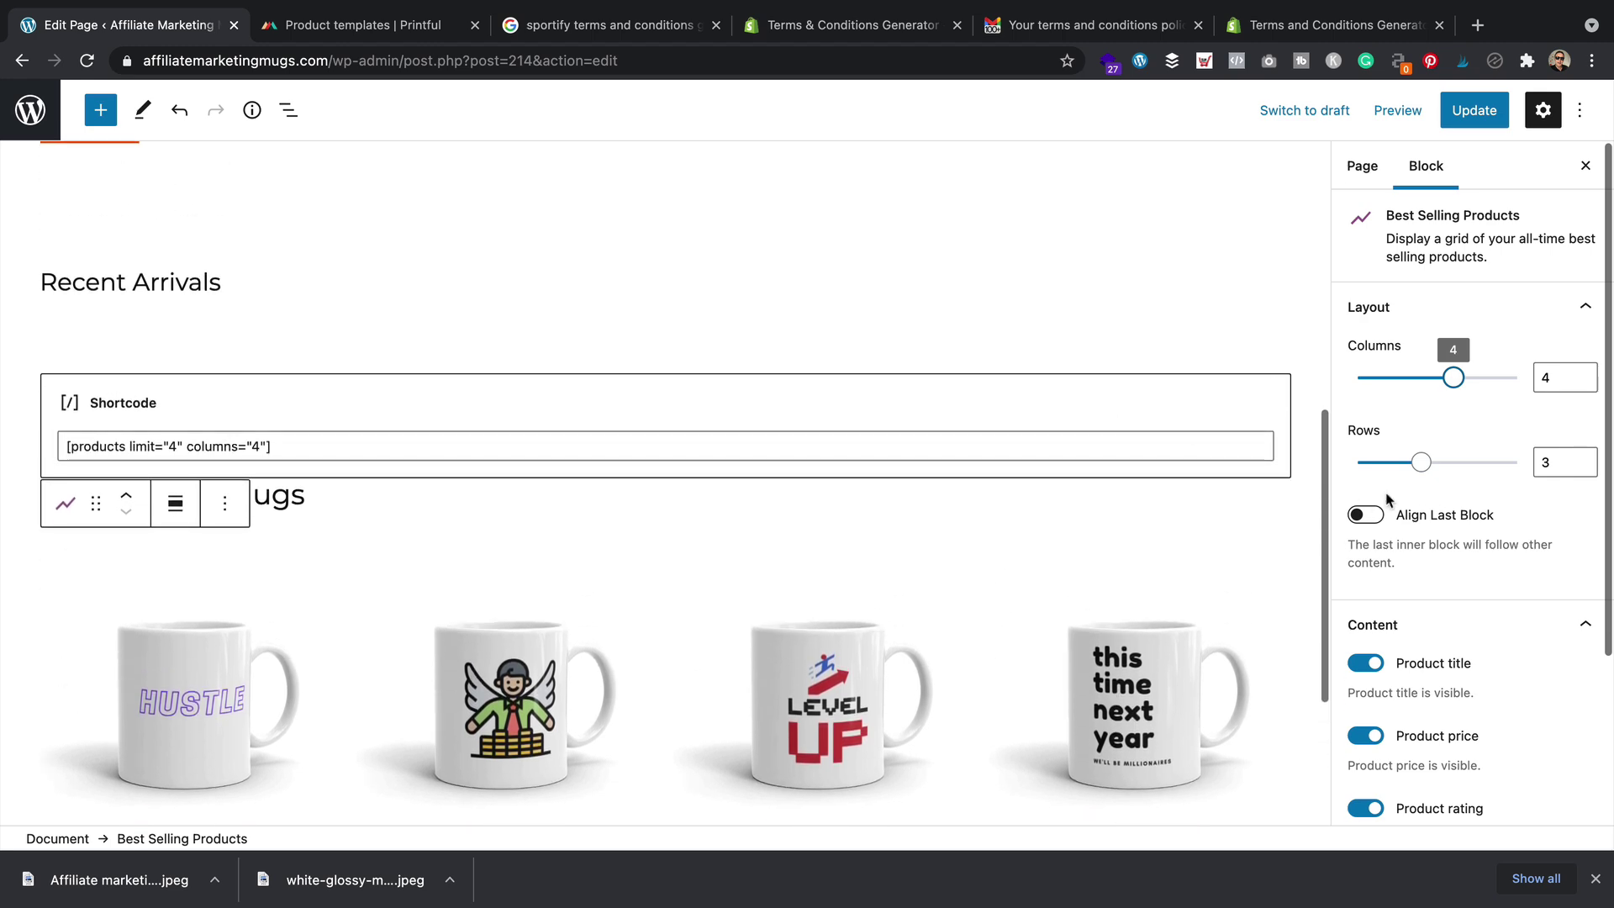
drag(1420, 465, 1357, 462)
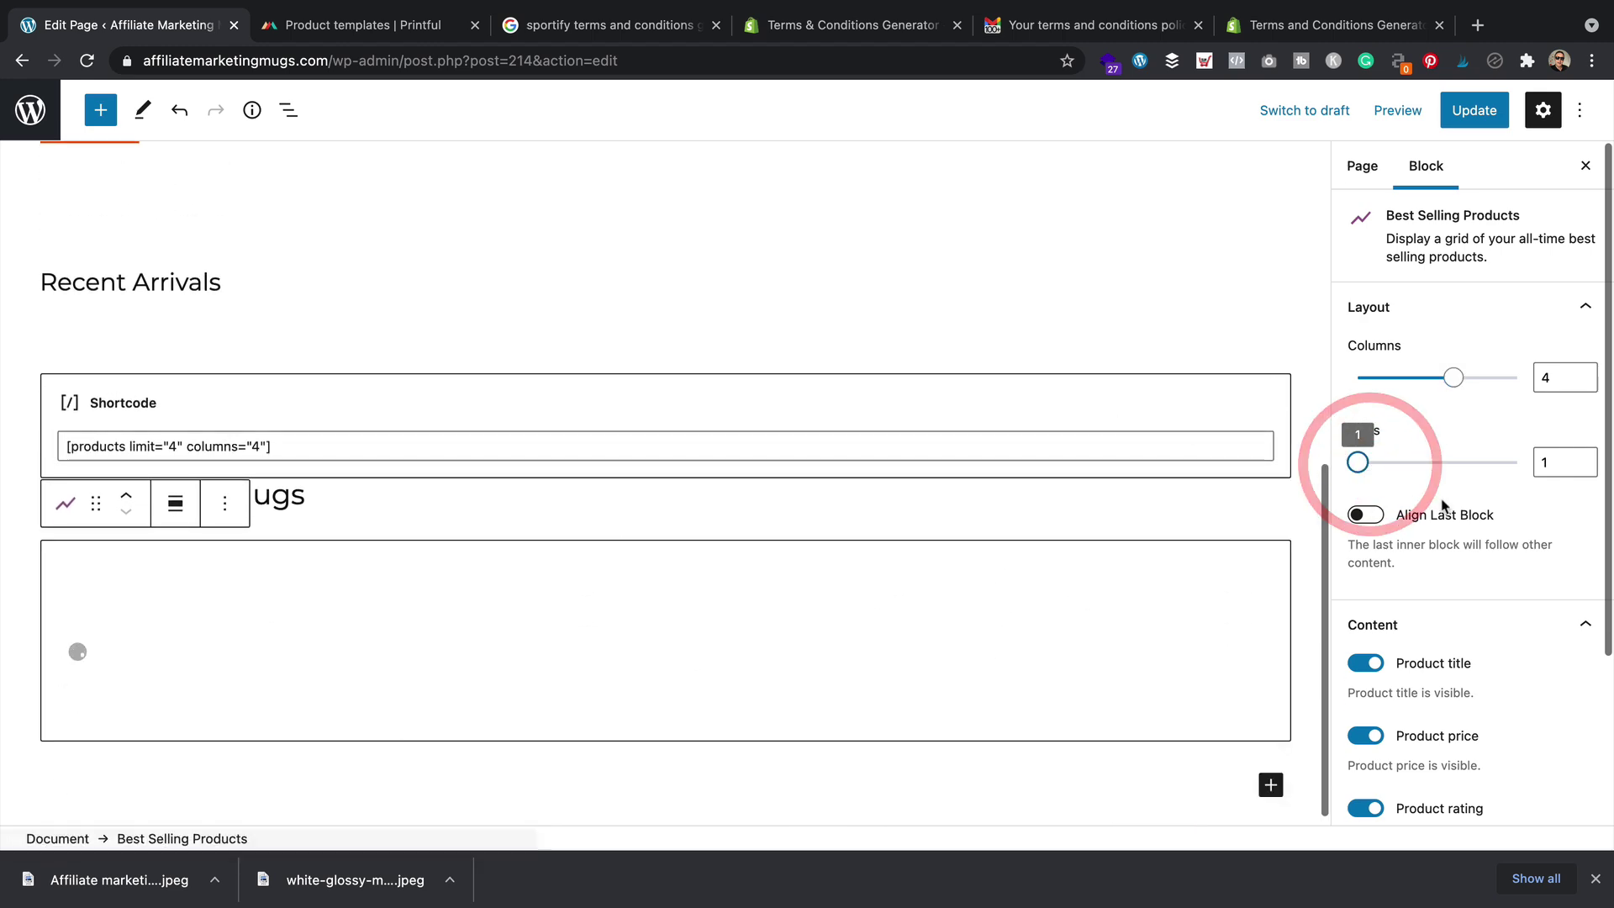
Scroll through the editor to review the four-mug row, now including This time next year…
scroll(839, 390, down, 3)
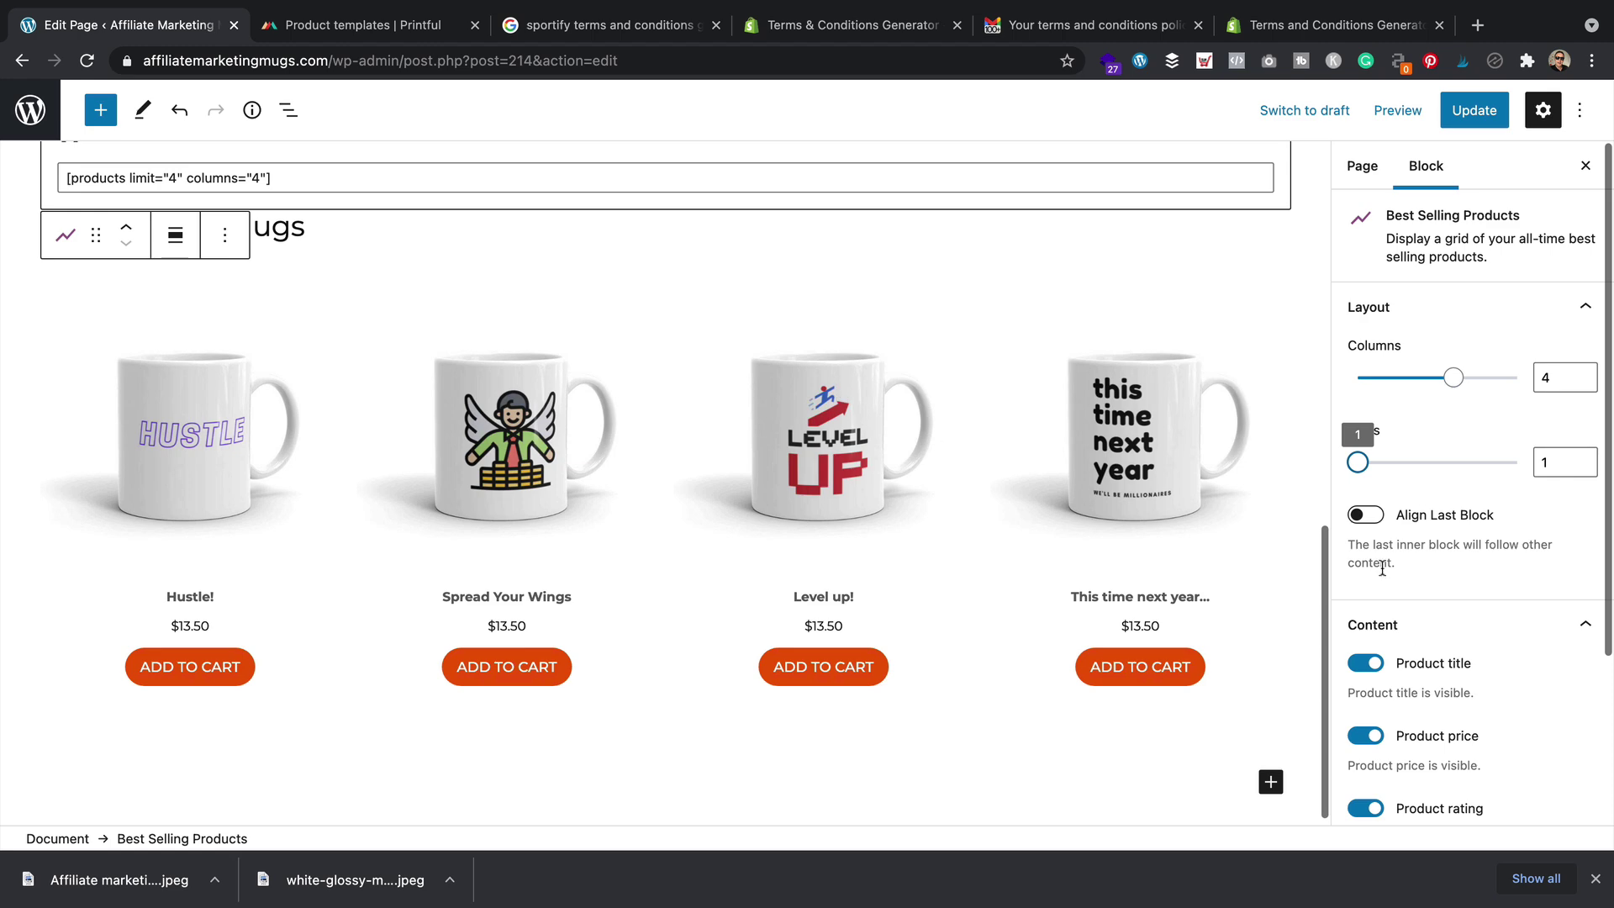
scroll(1357, 567, down, 3)
scroll(1028, 488, up, 4)
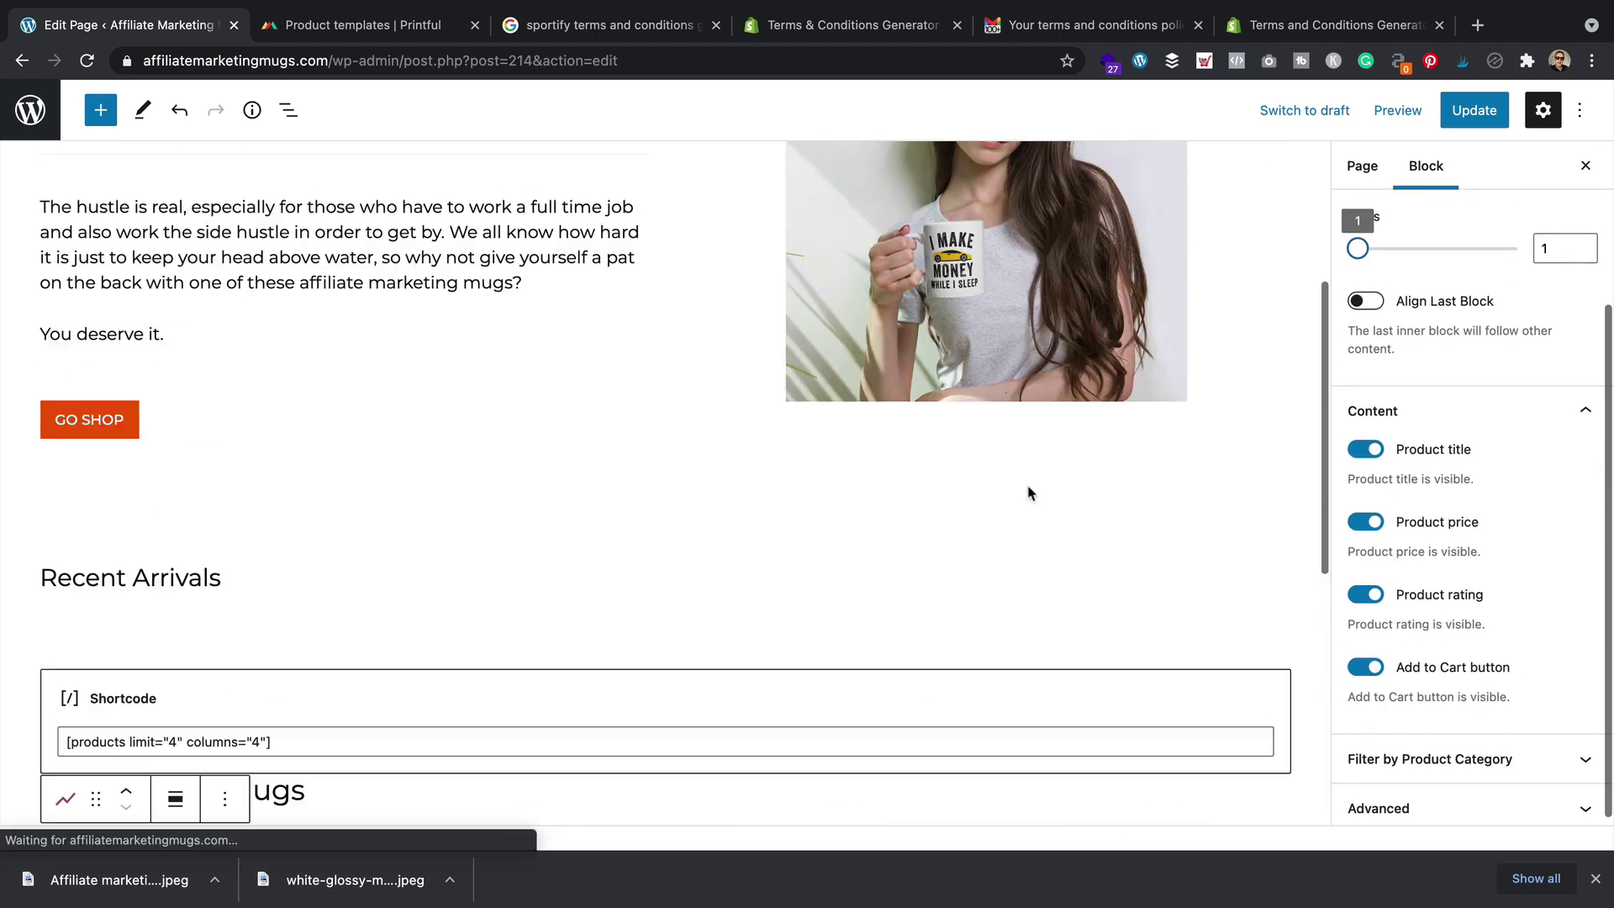
scroll(1029, 492, down, 4)
scroll(447, 547, down, 3)
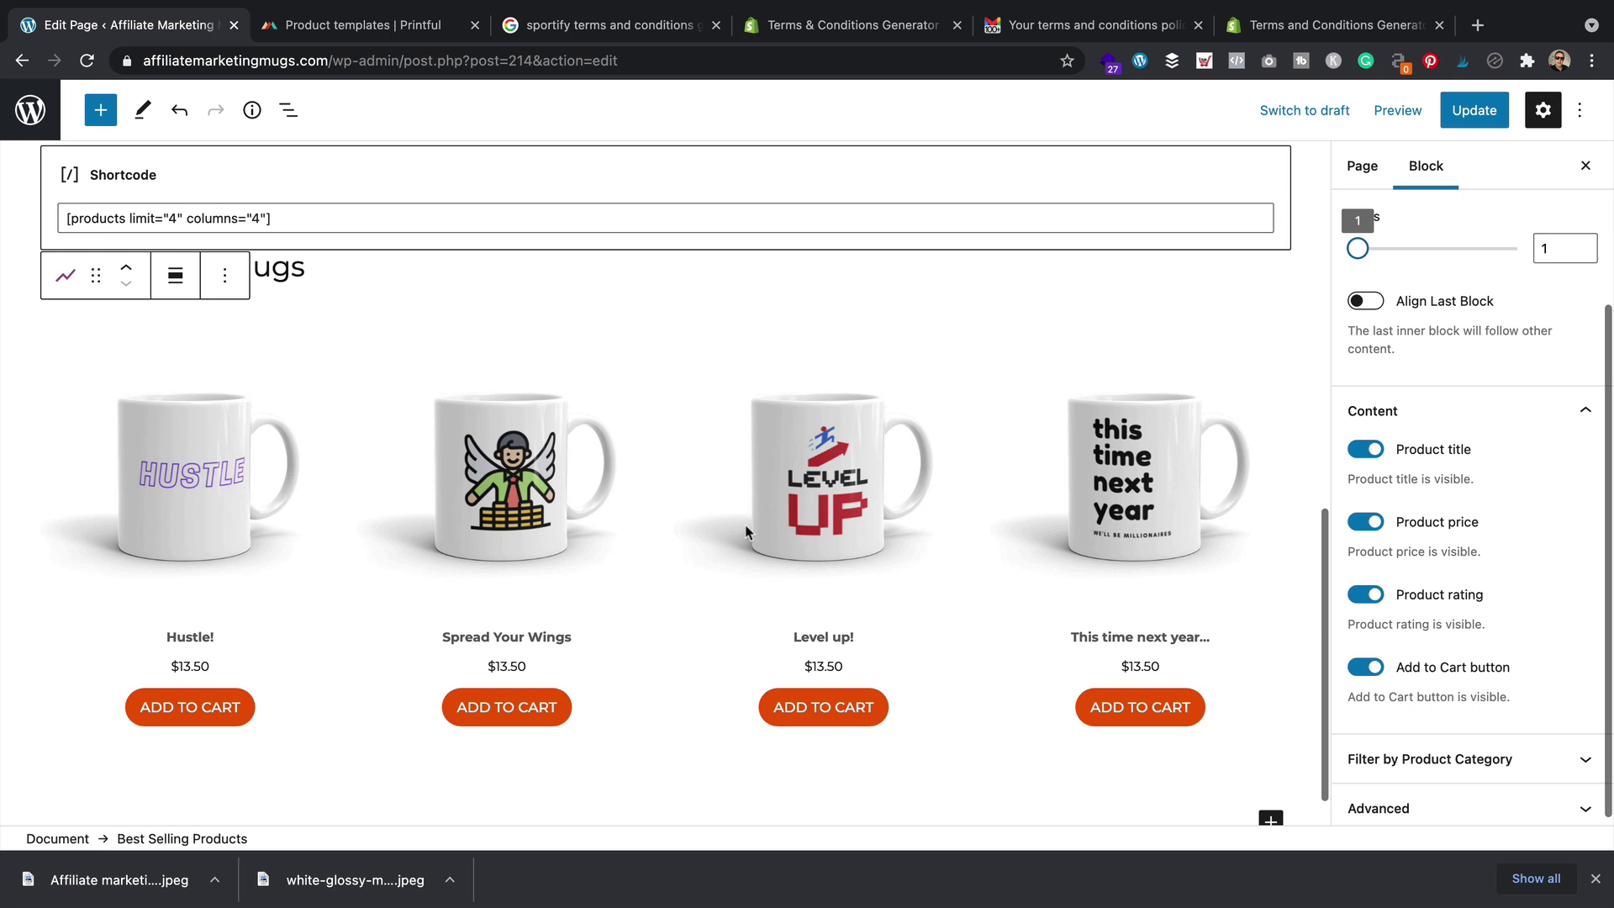
scroll(744, 524, up, 3)
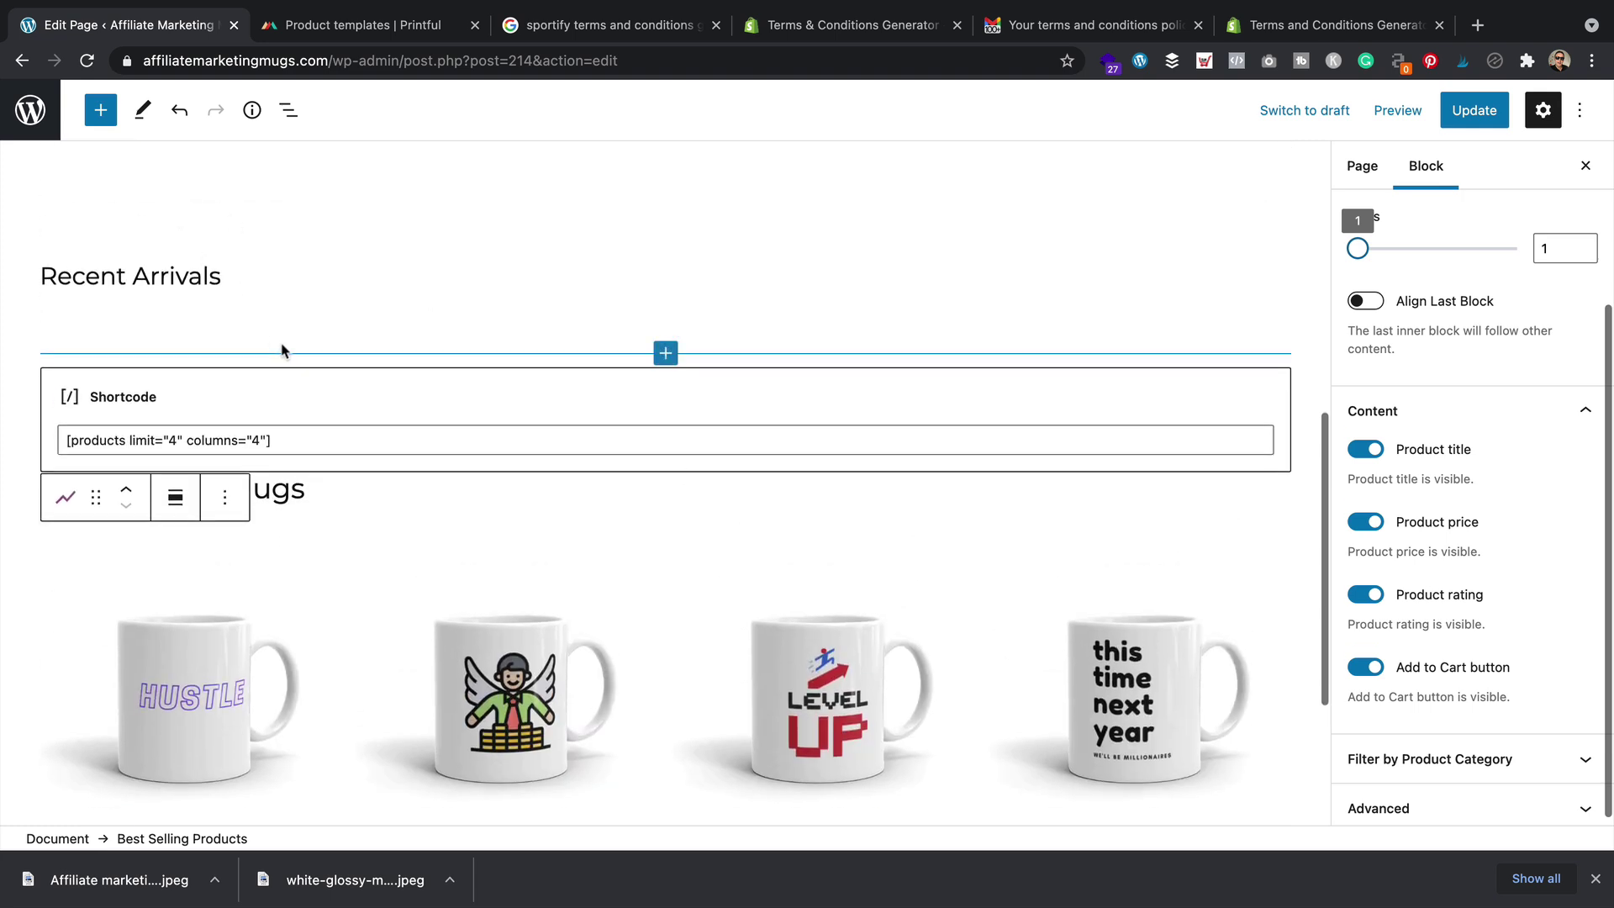
scroll(382, 404, down, 1)
scroll(504, 489, down, 3)
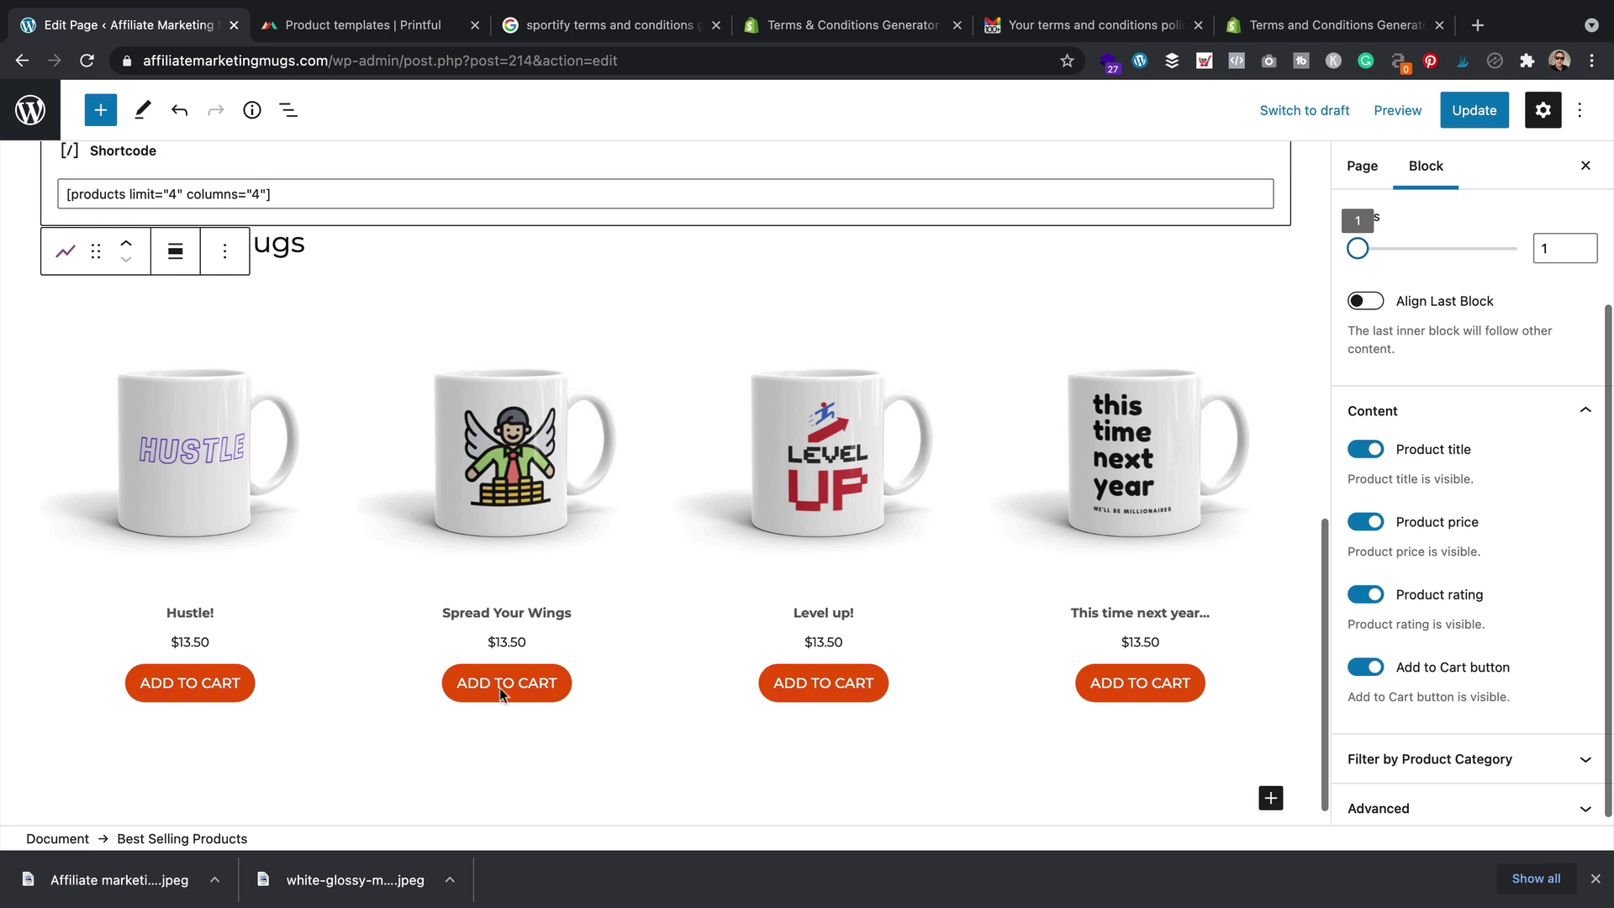
scroll(764, 670, up, 3)
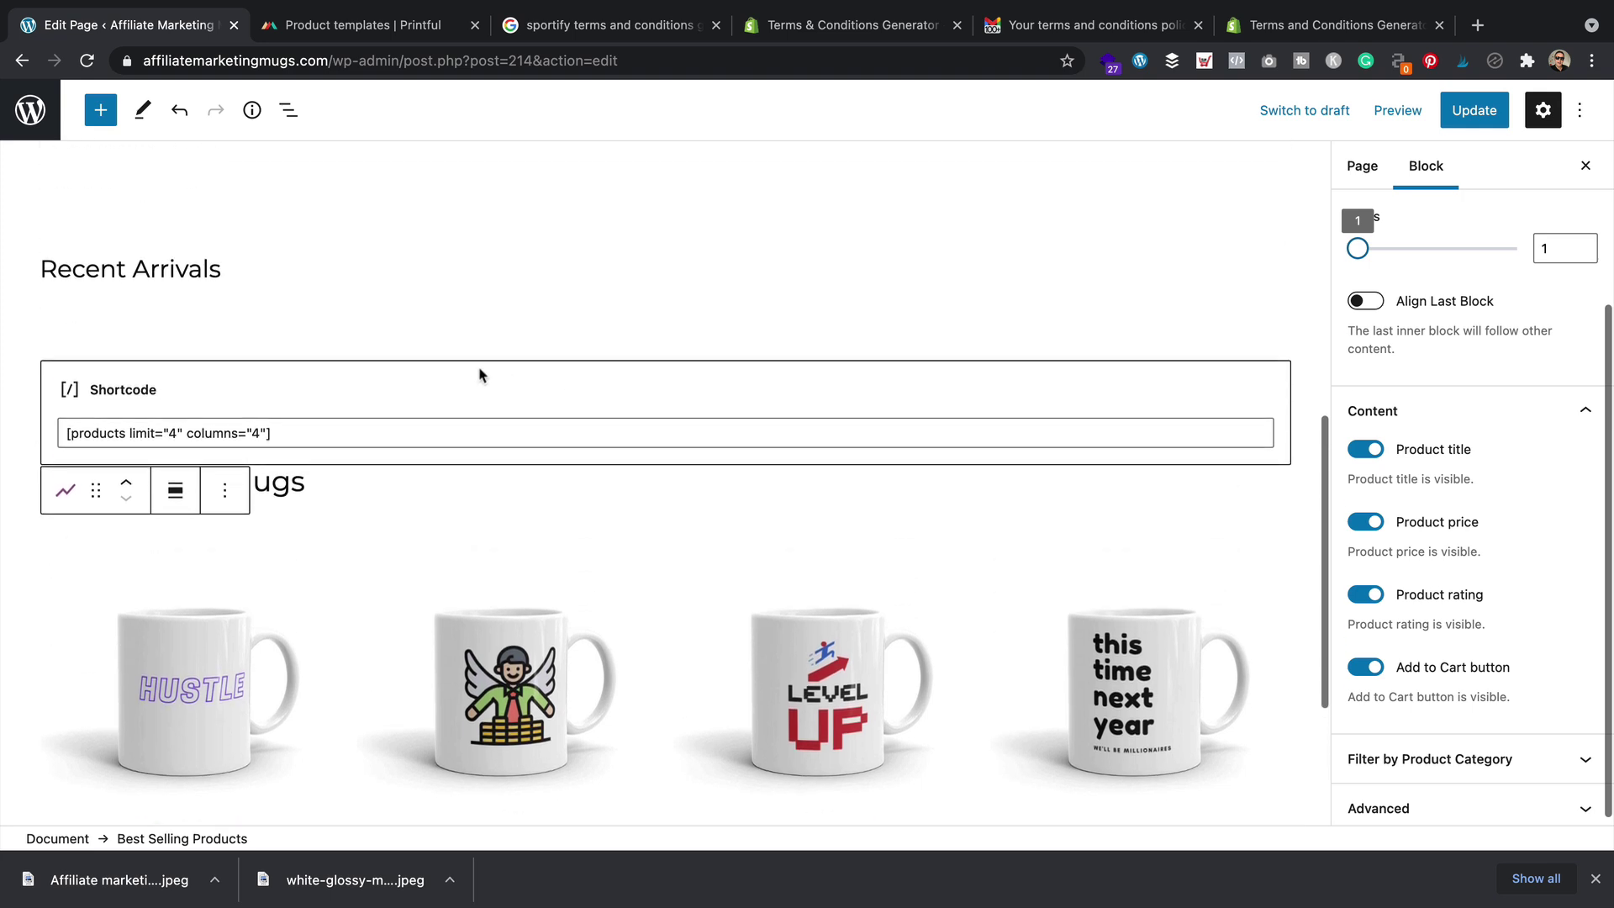
Delete the shortcode block under Recent Arrivals
click(526, 376)
click(175, 324)
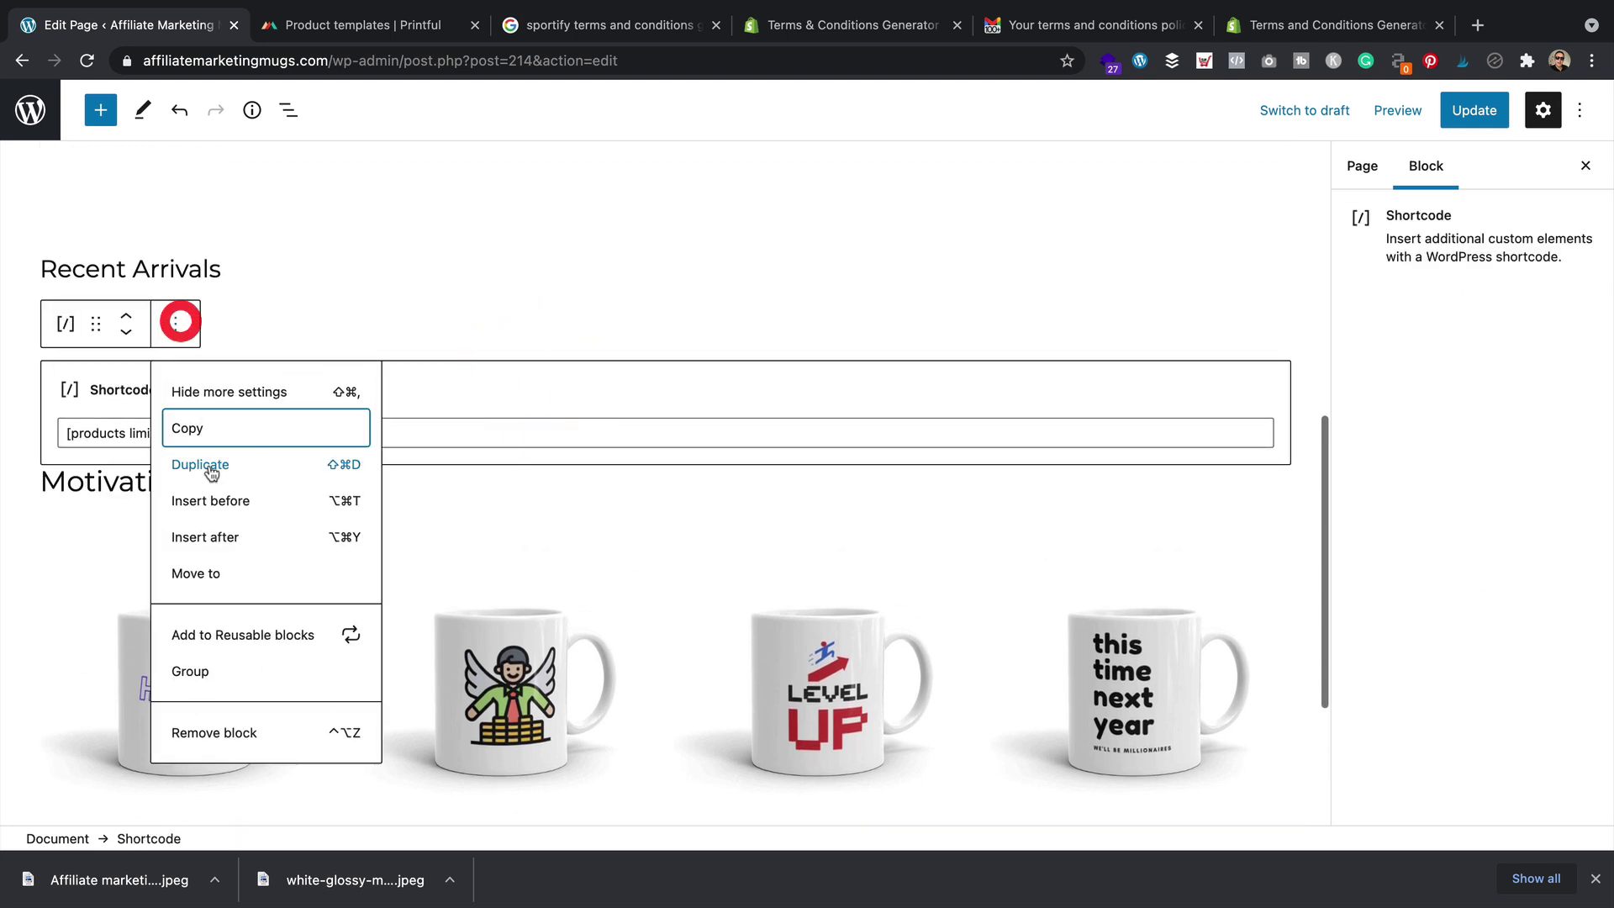
click(288, 730)
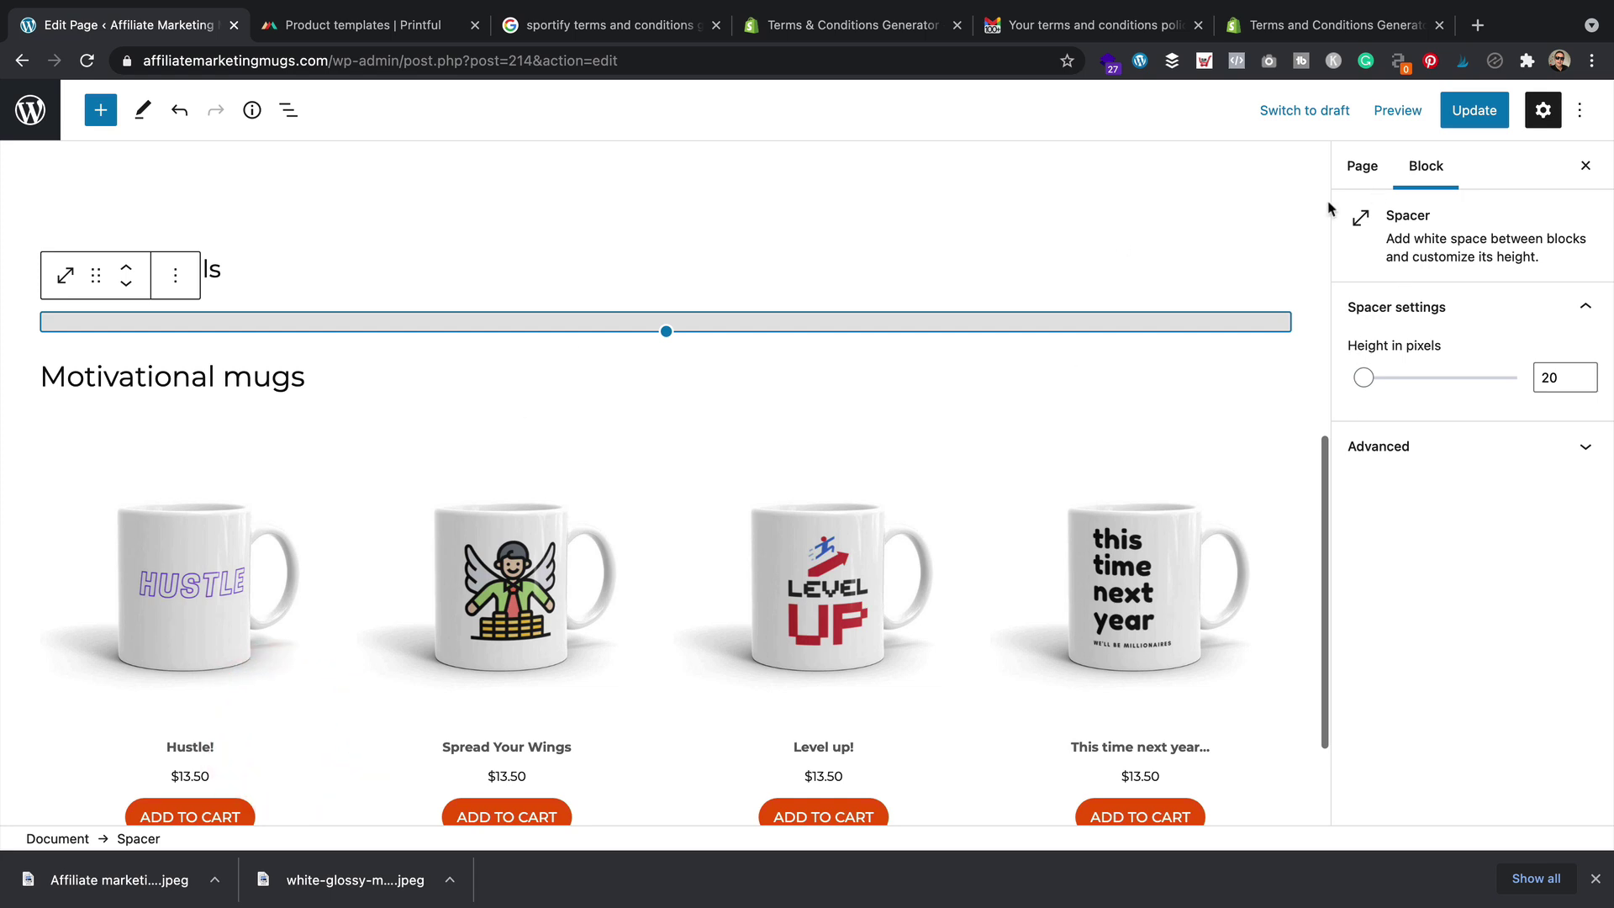
Insert a Best Selling Products block under Recent Arrivals and convert it to Newest Products
click(684, 342)
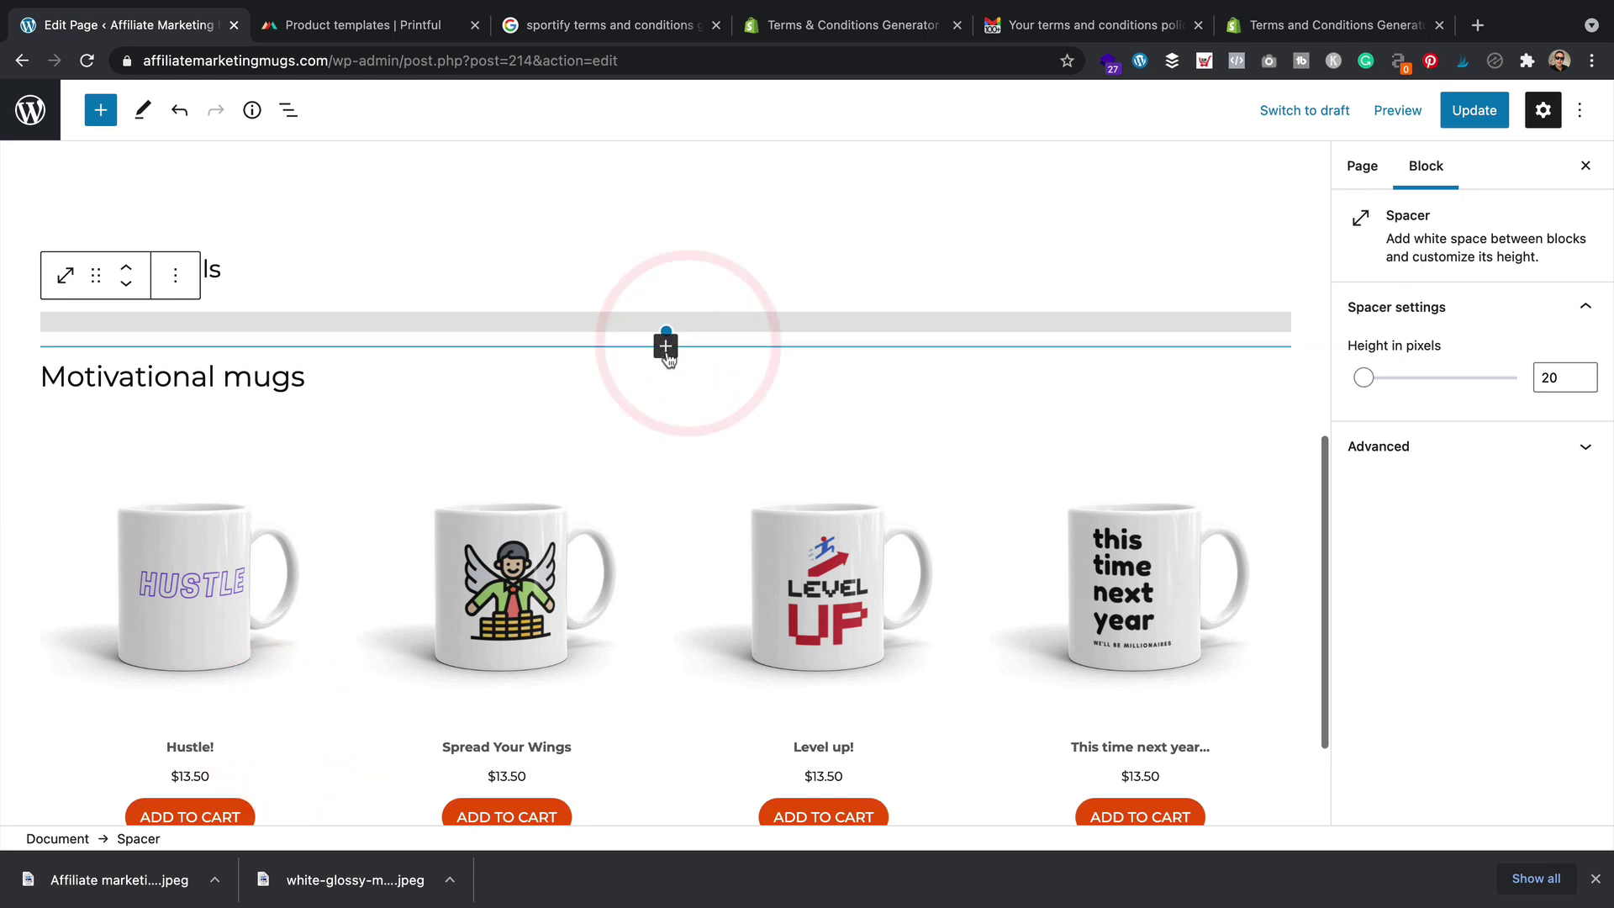
click(665, 346)
text(woo)
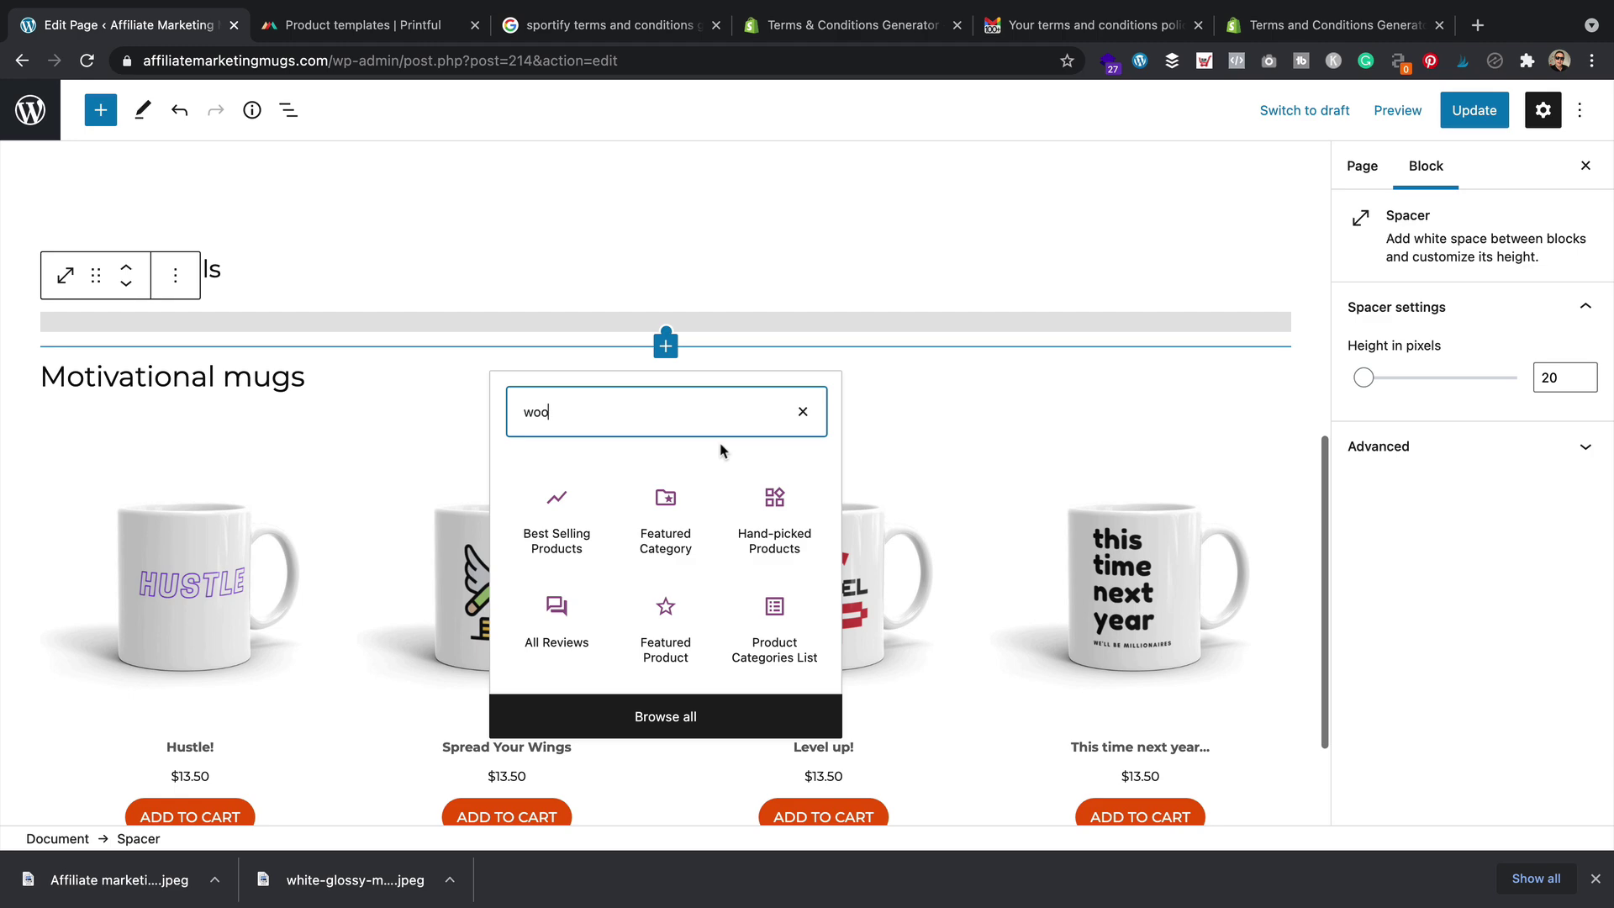
click(558, 521)
click(65, 318)
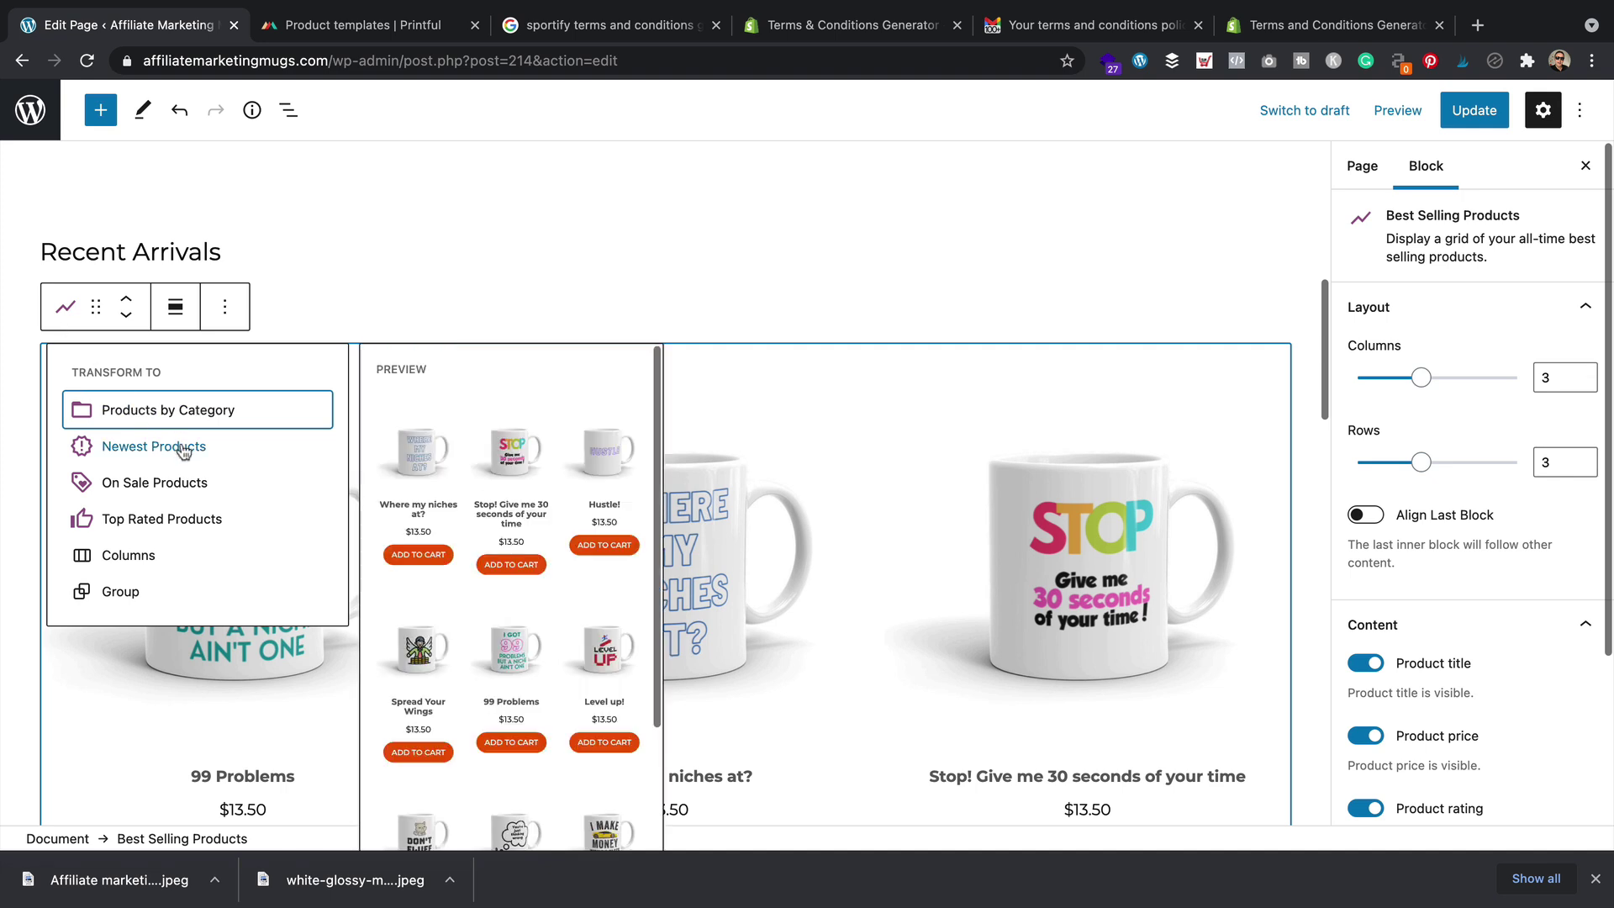
click(223, 445)
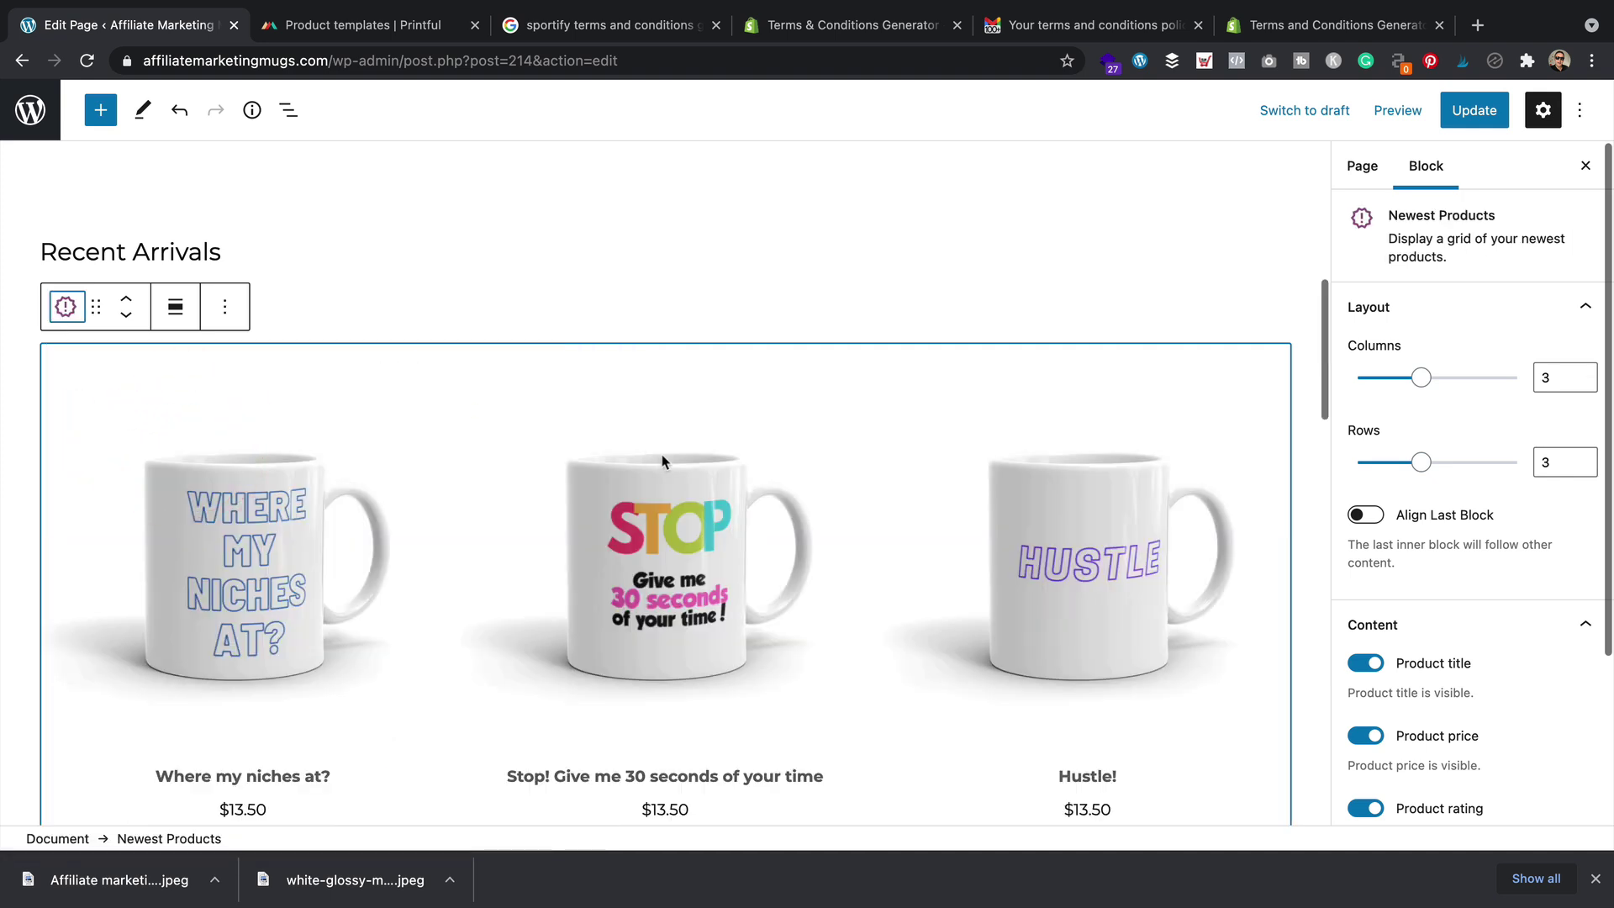
Set the Newest Products grid to 4 columns and 1 row
drag(1420, 378, 1452, 377)
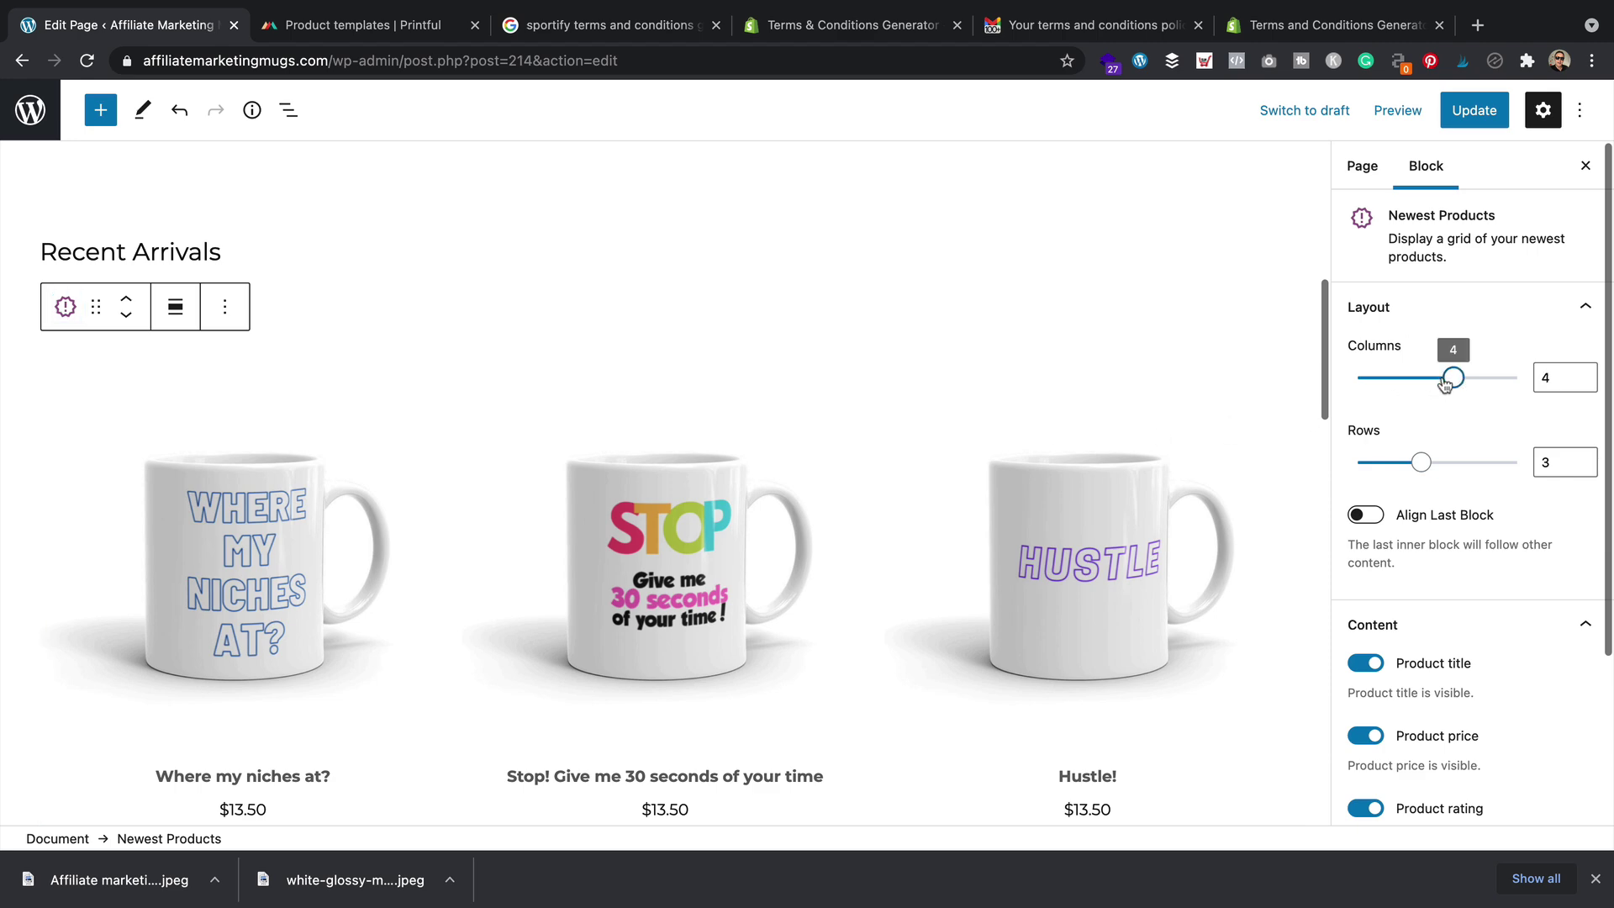
drag(1417, 463, 1391, 468)
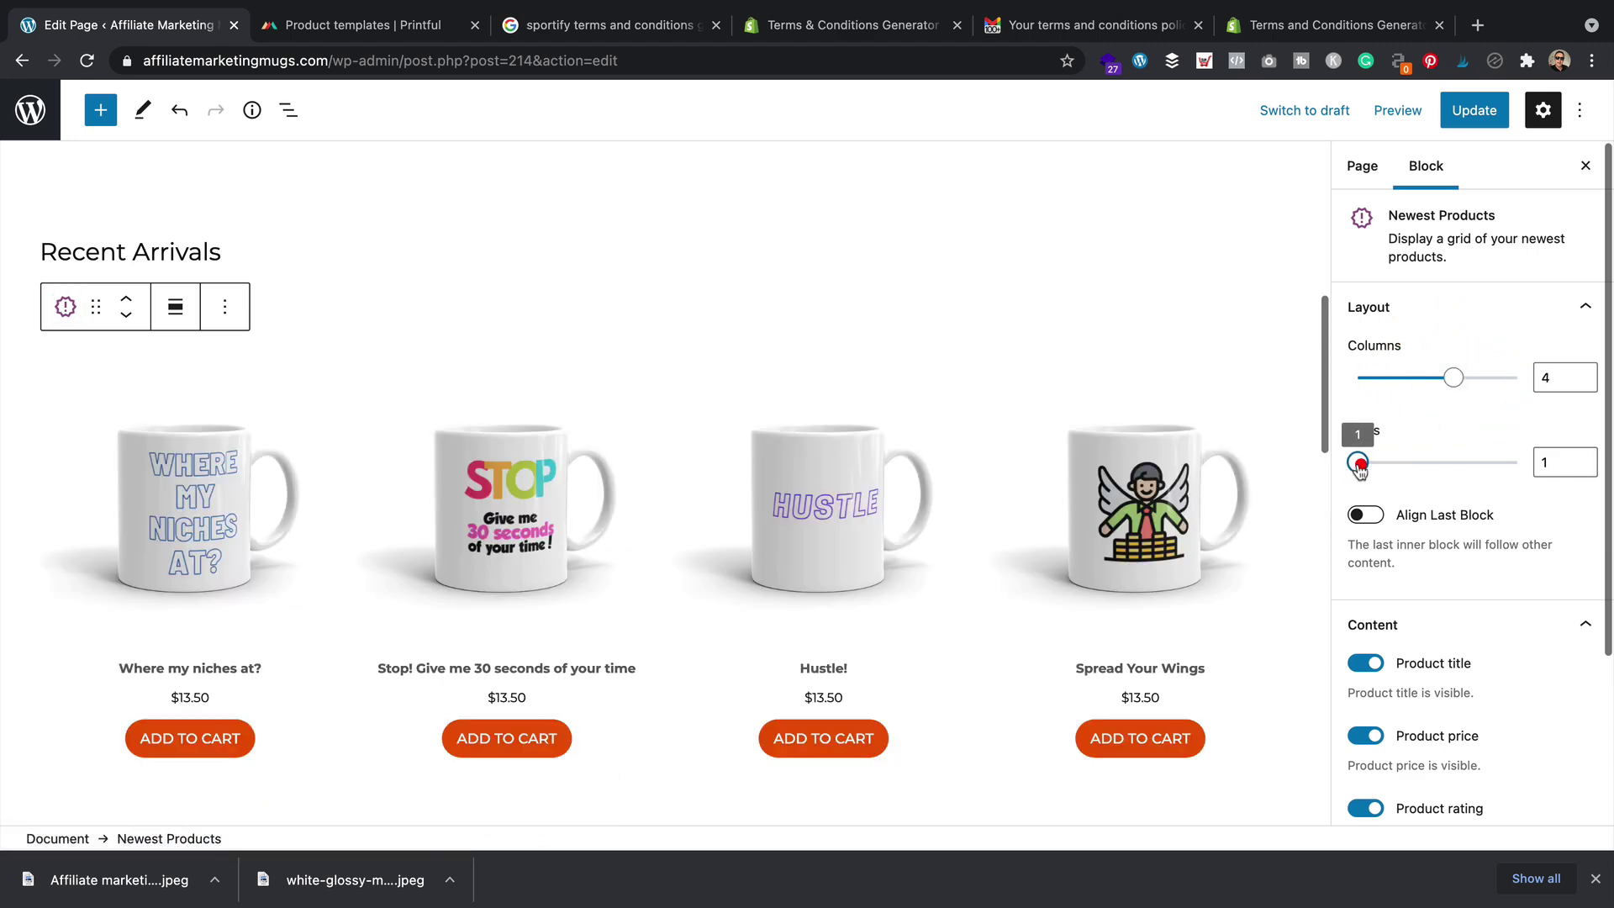
scroll(781, 367, up, 2)
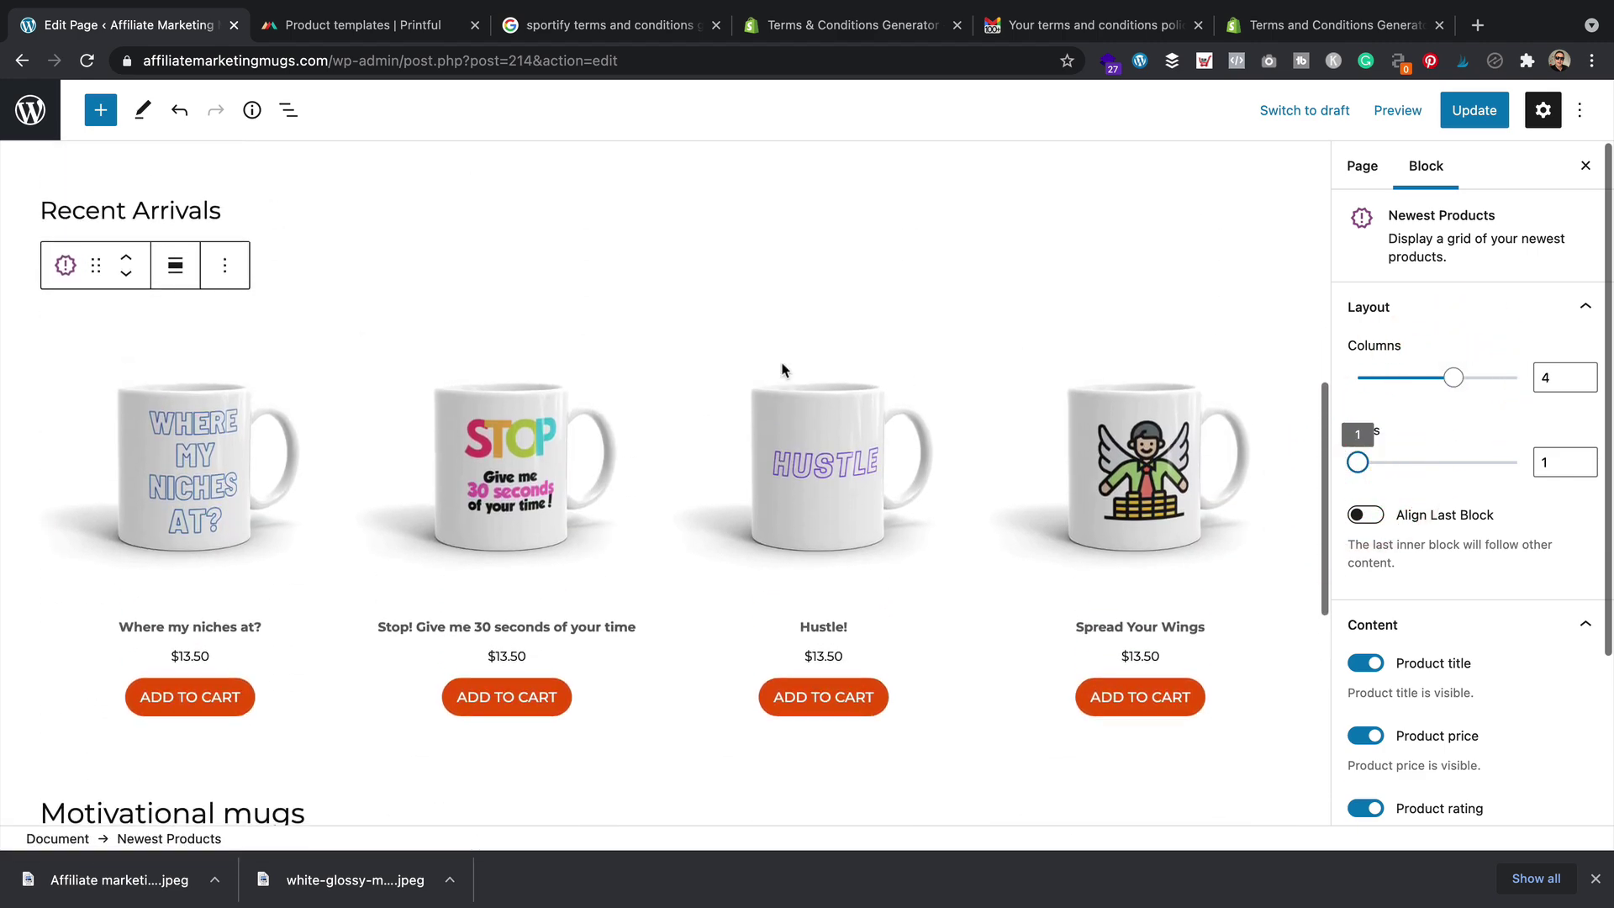
scroll(782, 370, down, 7)
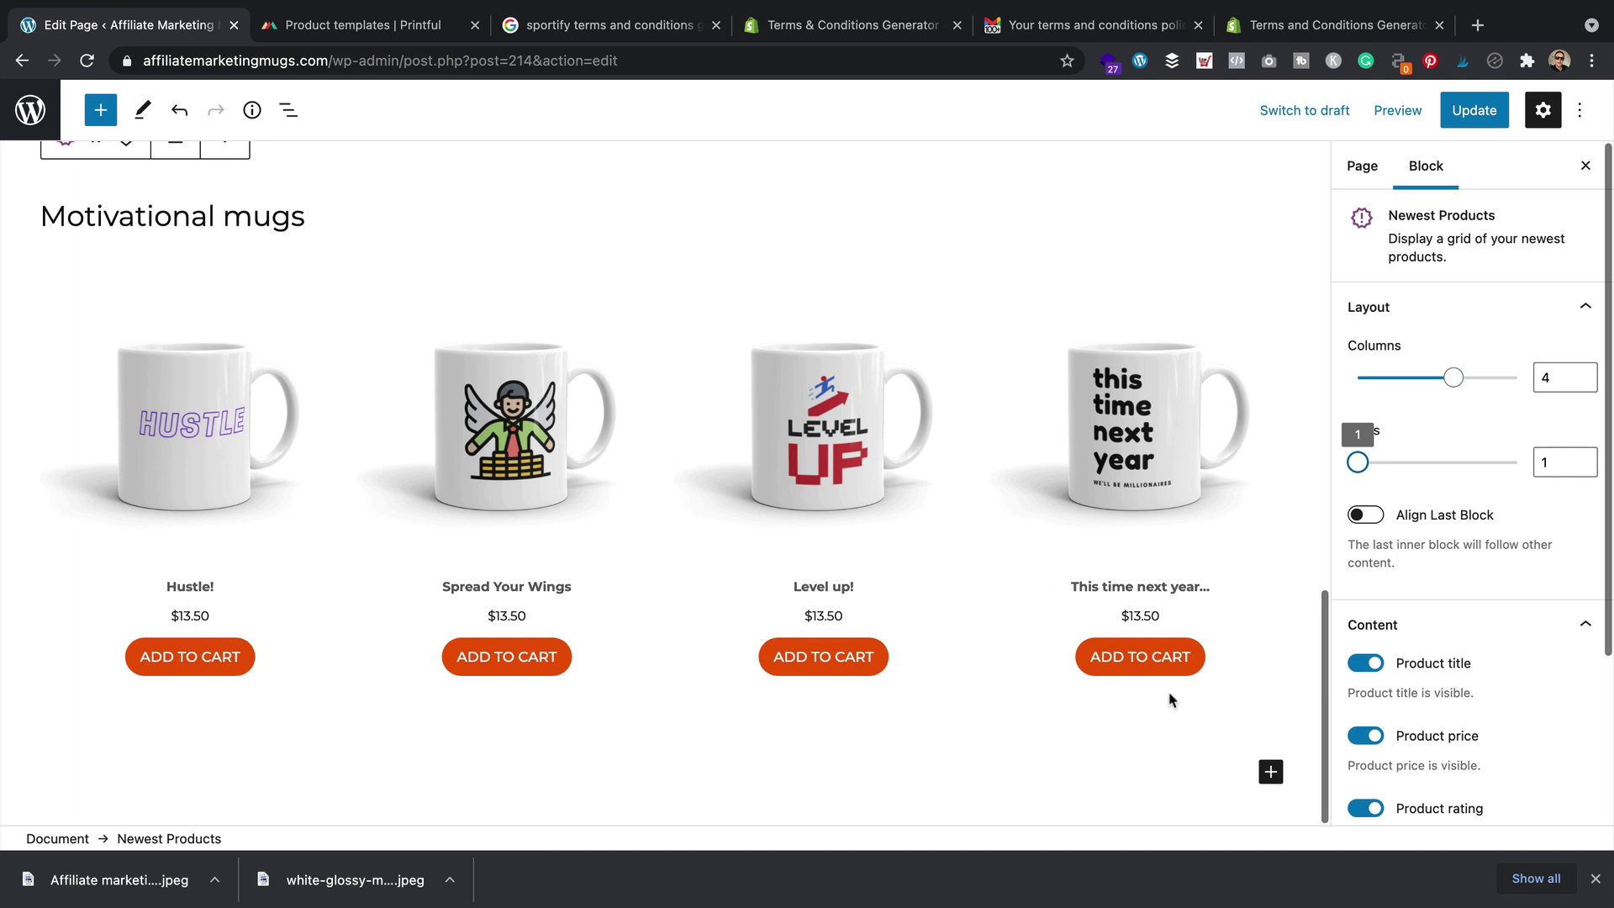
click(1266, 771)
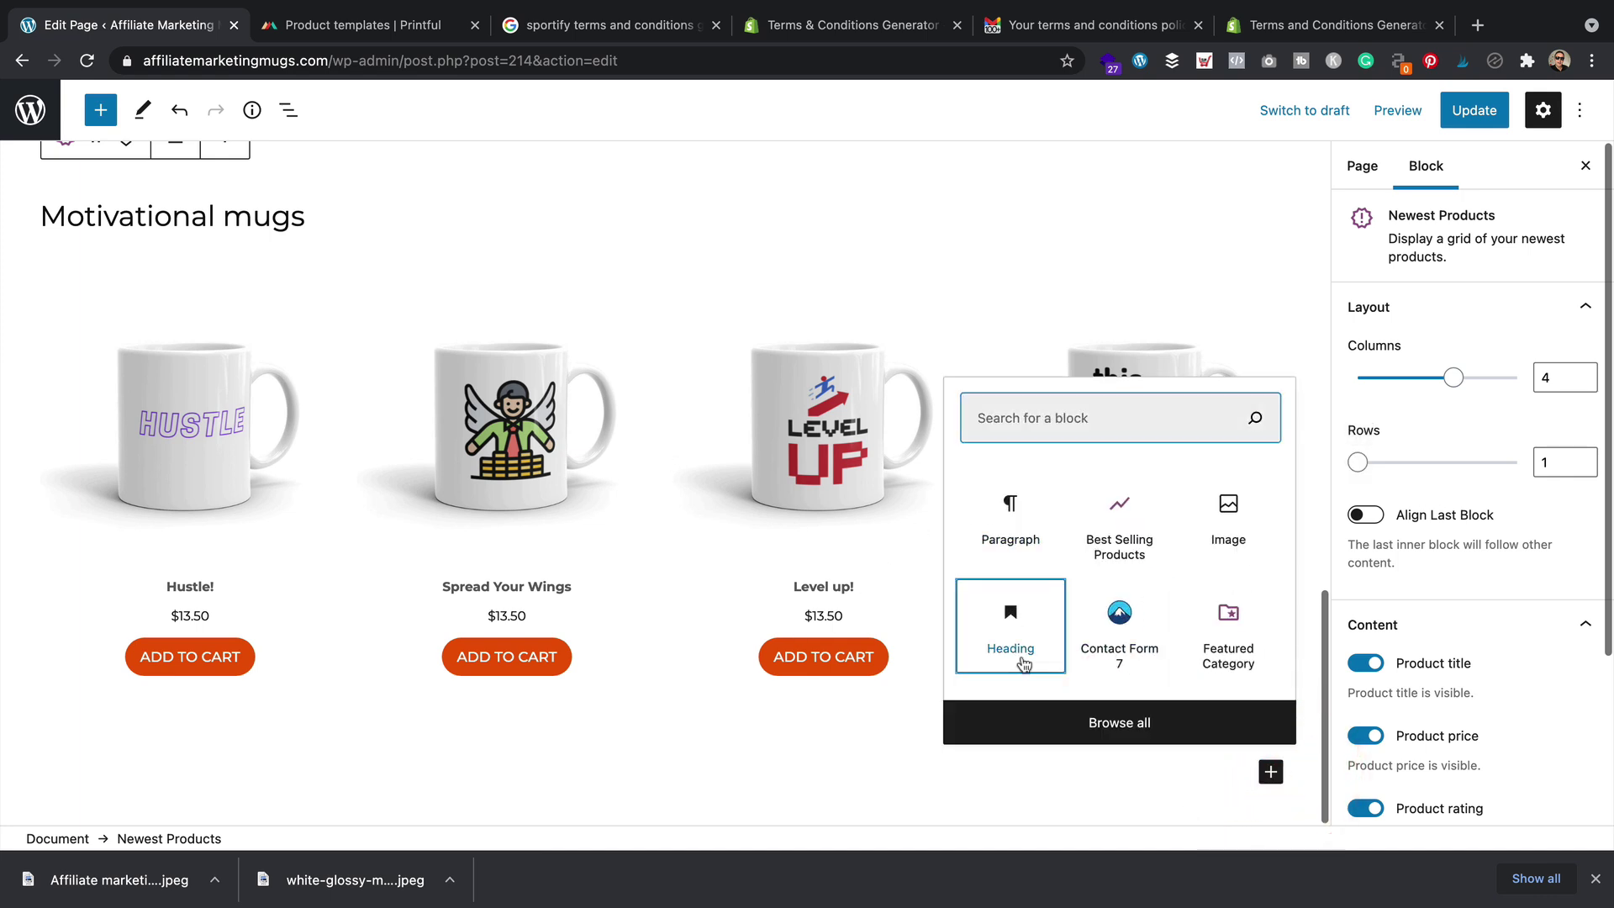
Add a 'Funny mugs' heading with a Best Selling Products grid below it
click(1022, 659)
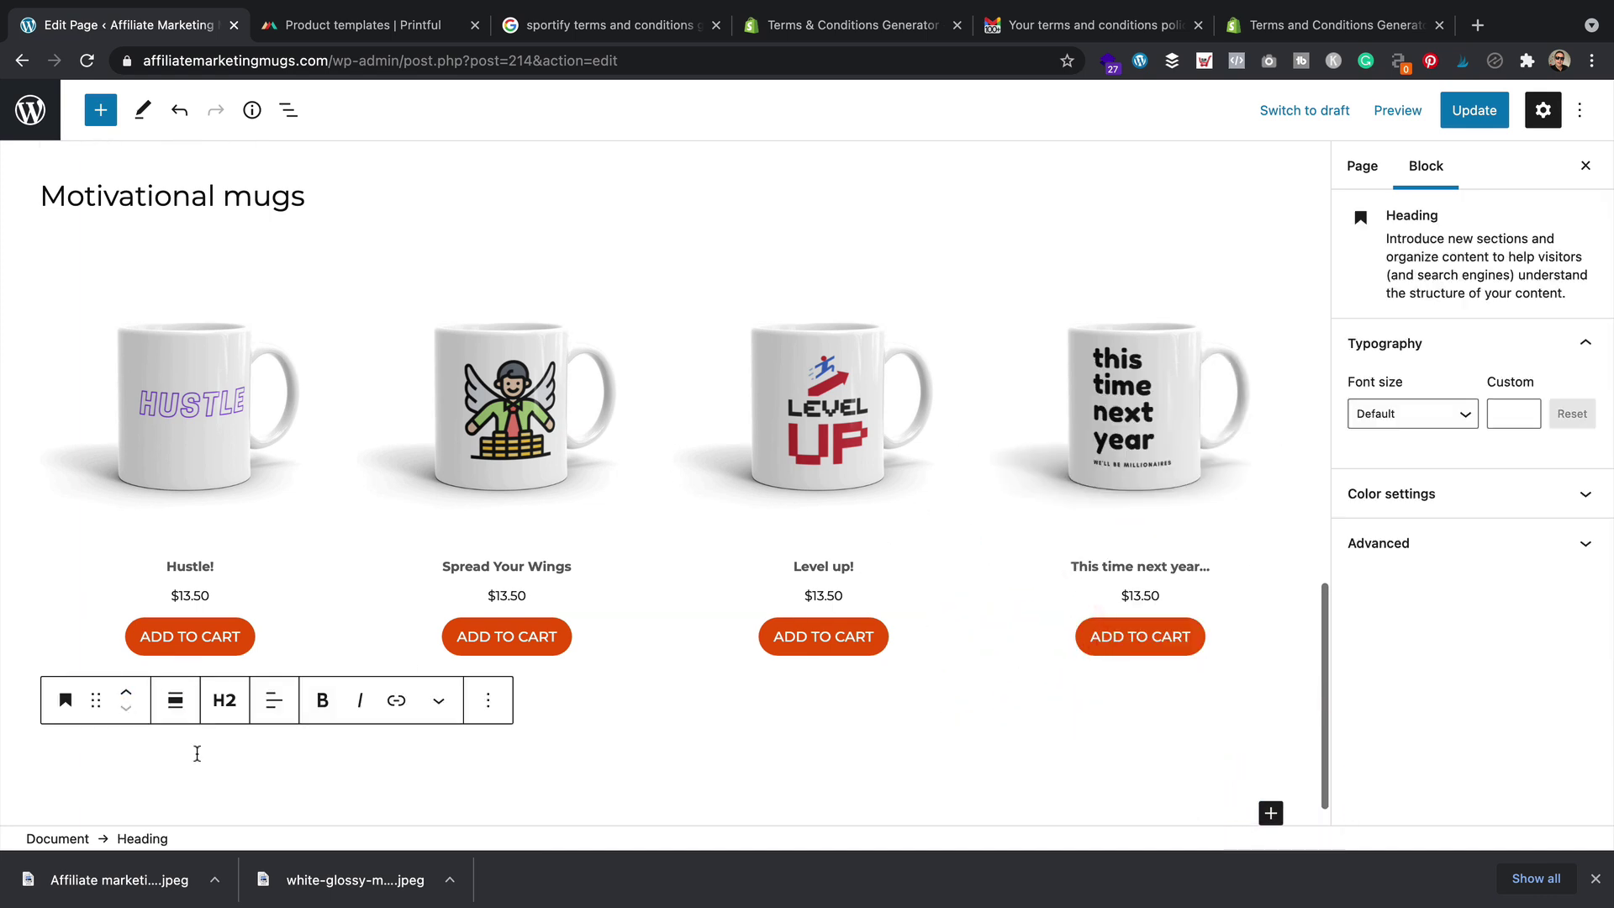
text(Funny mug)
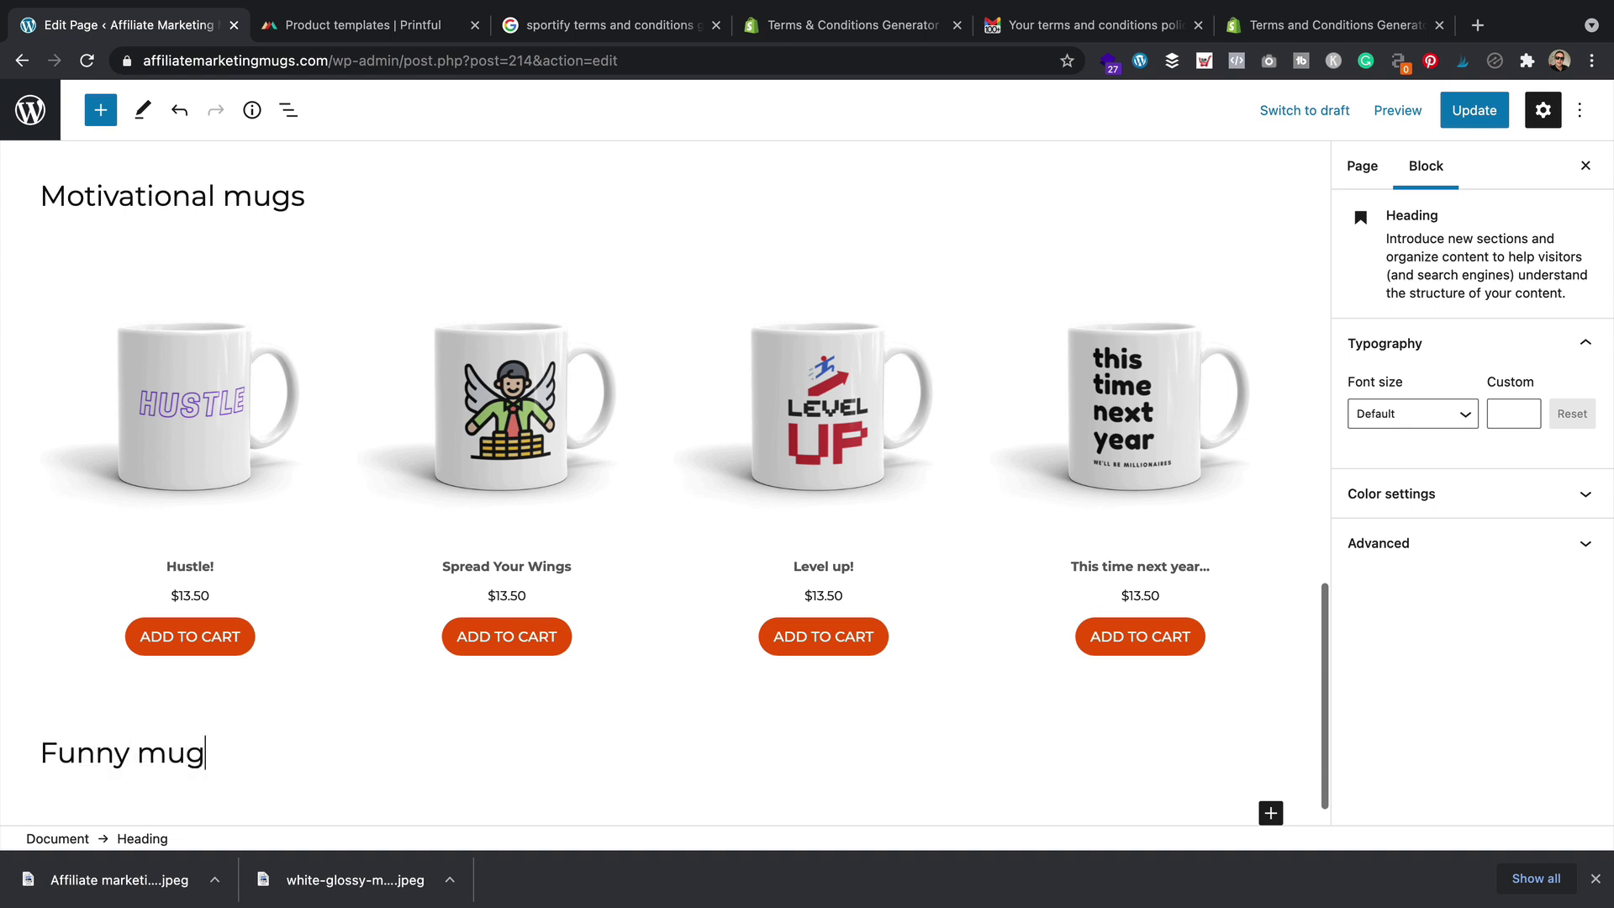
text(s)
scroll(307, 675, down, 1)
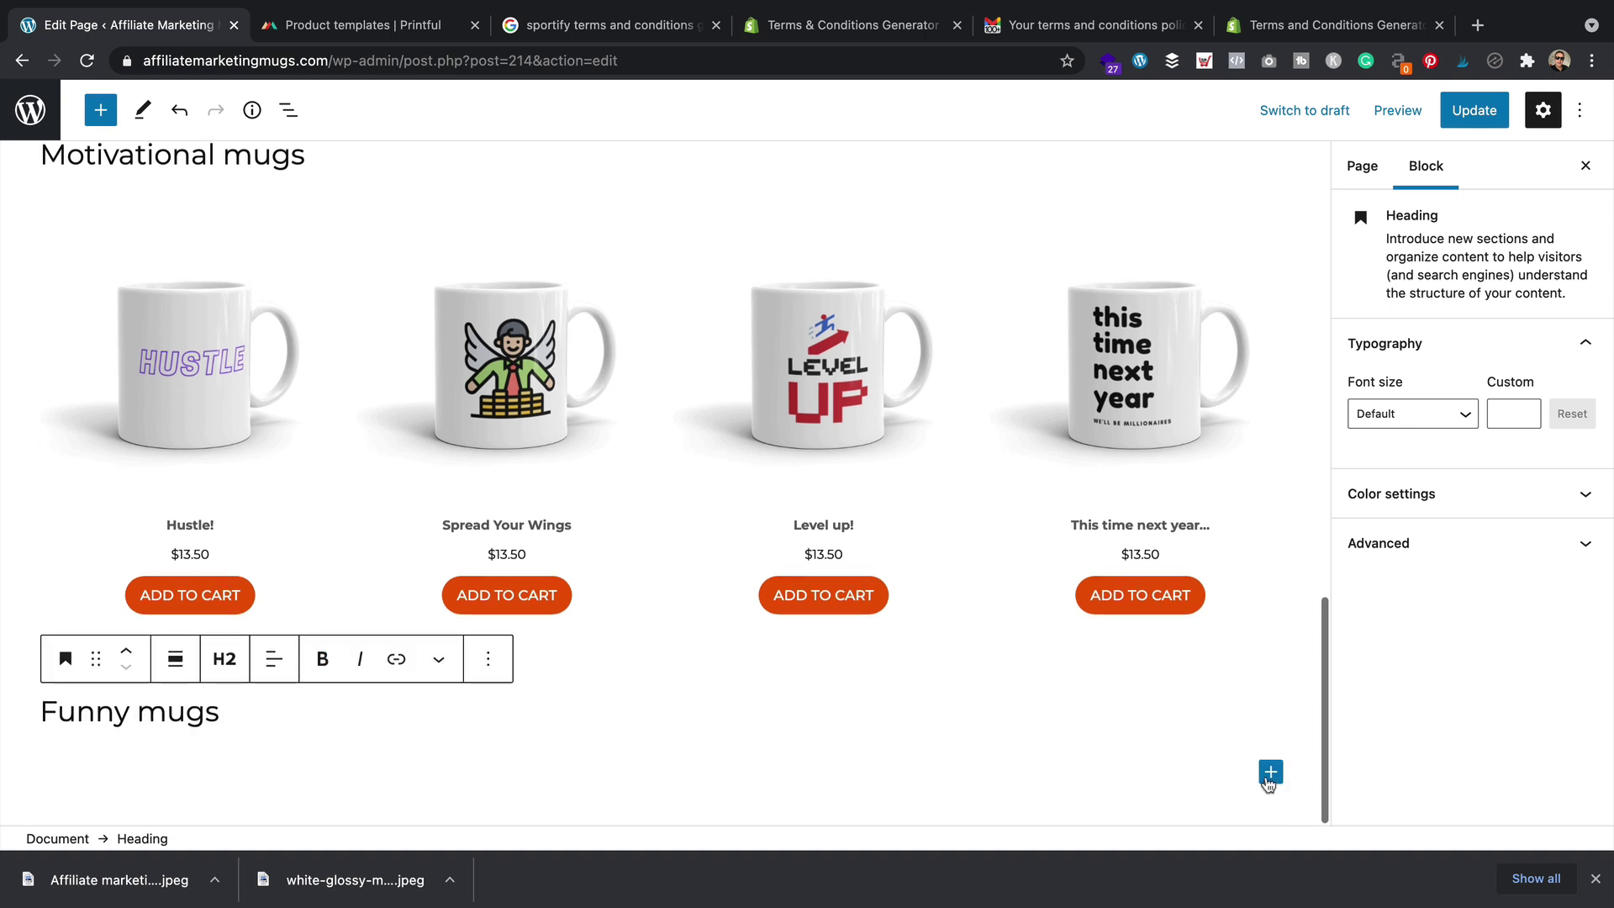
click(1270, 771)
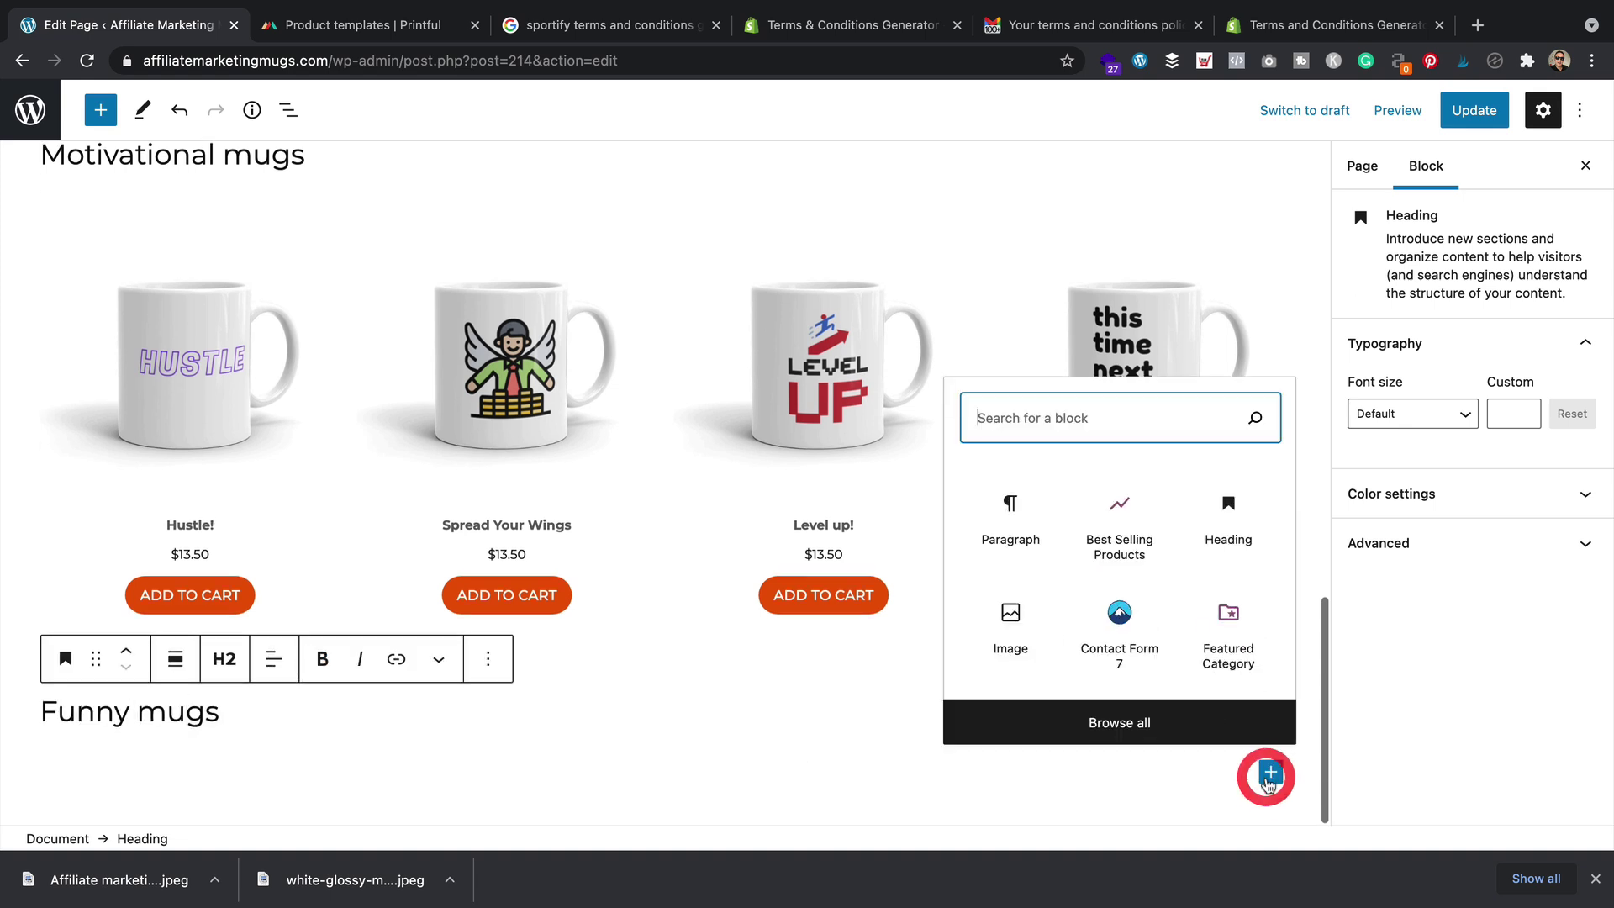
click(1119, 522)
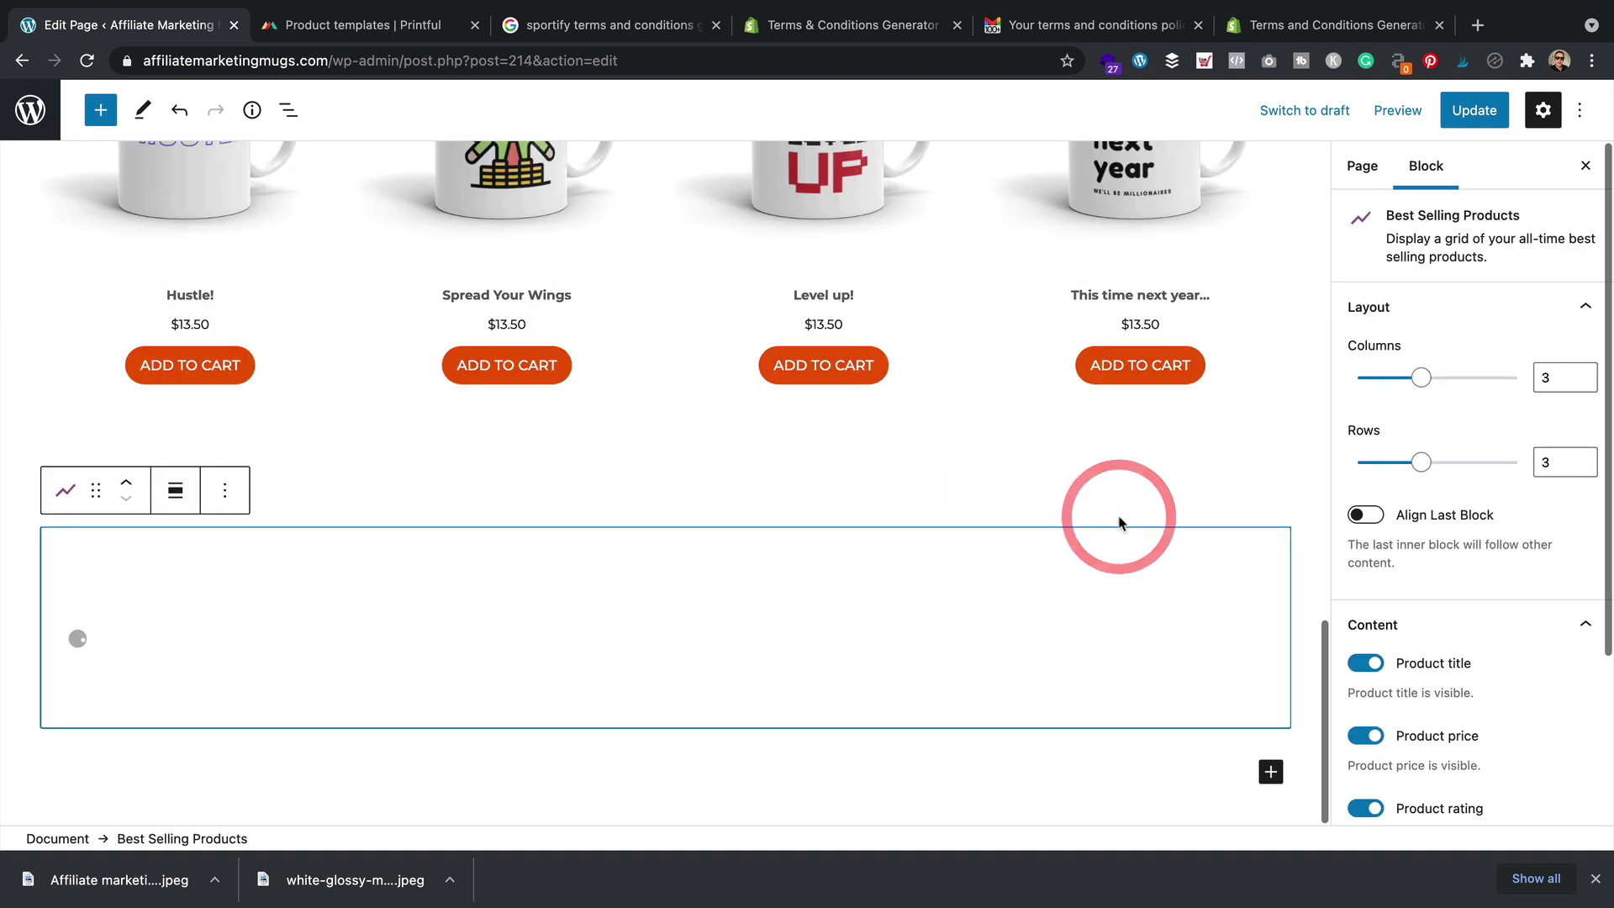
Adjust the new grid's layout with its rows and columns sliders
scroll(1113, 421, up, 2)
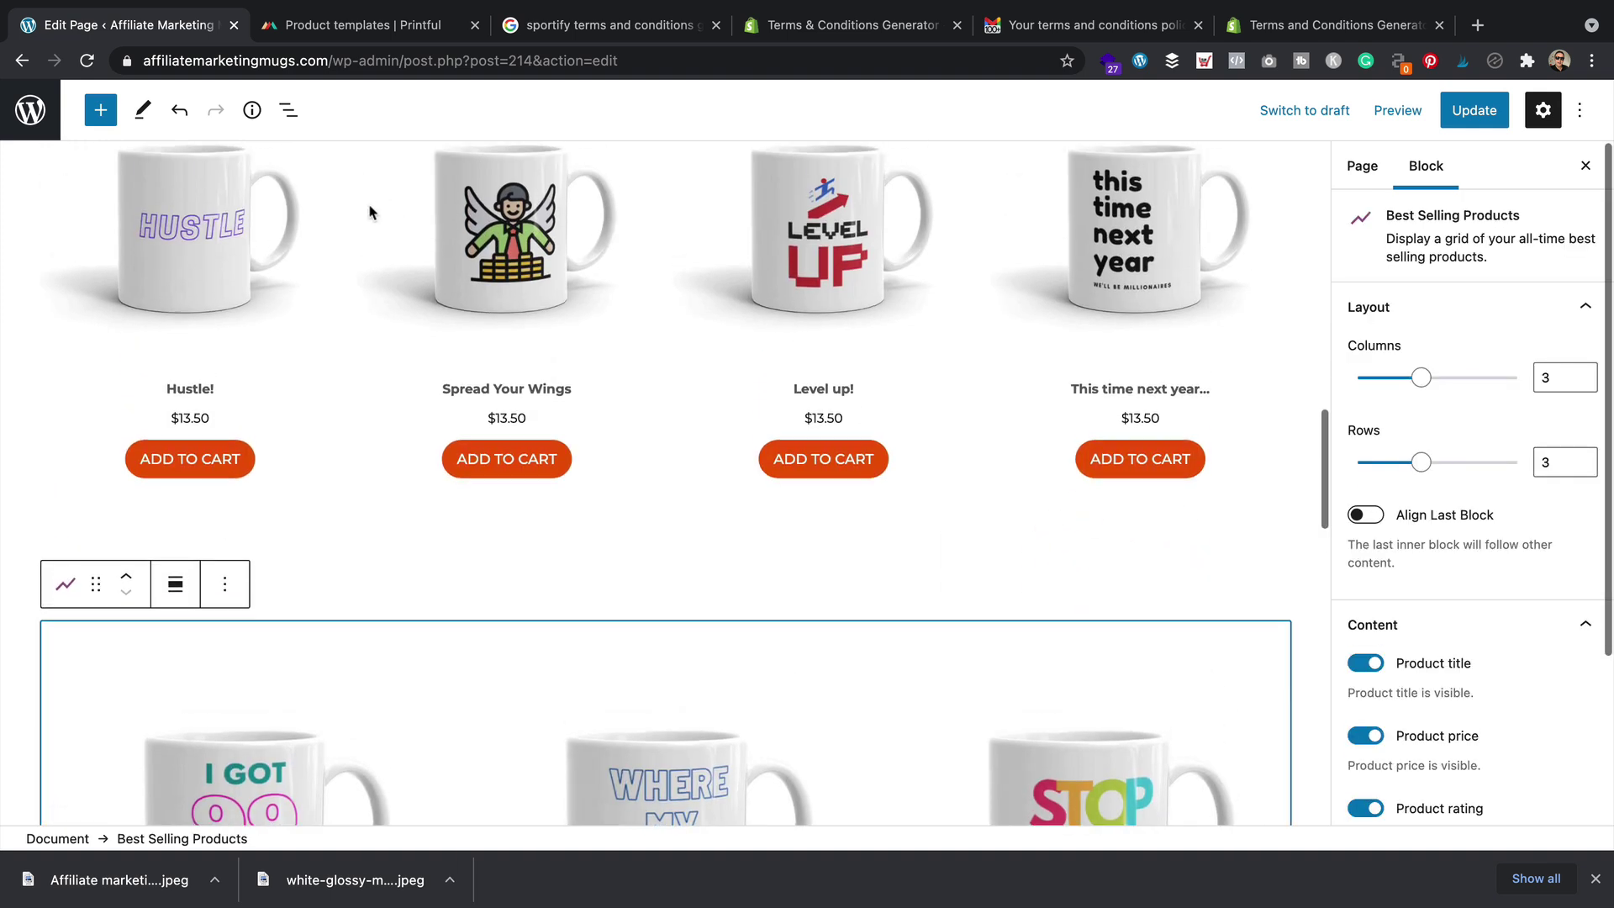
scroll(254, 783, down, 5)
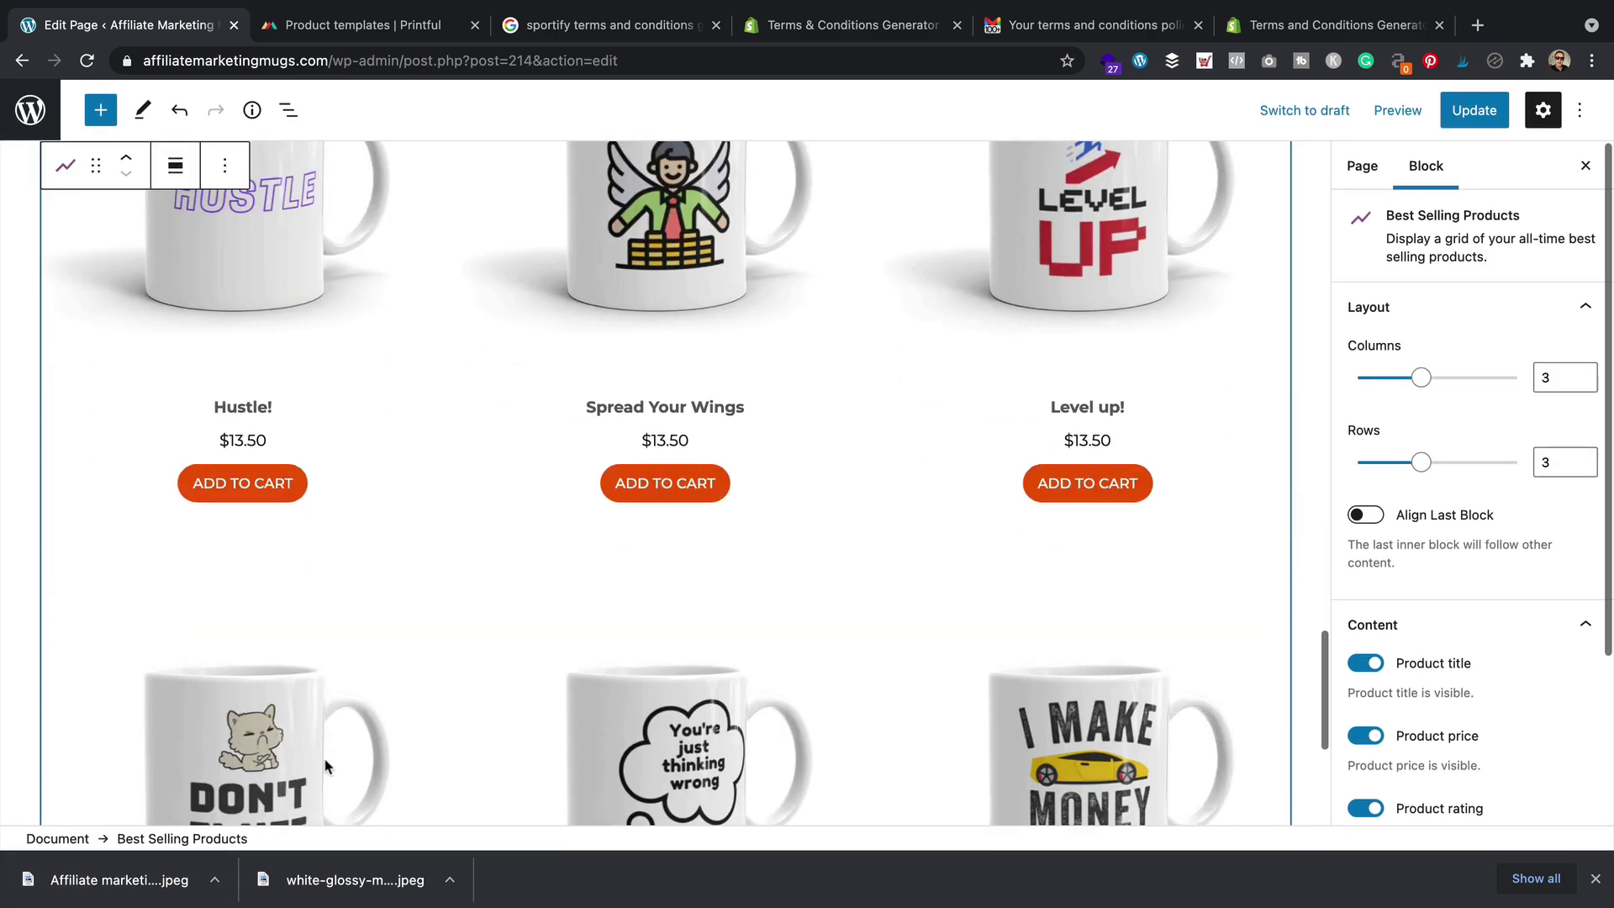
scroll(330, 761, up, 8)
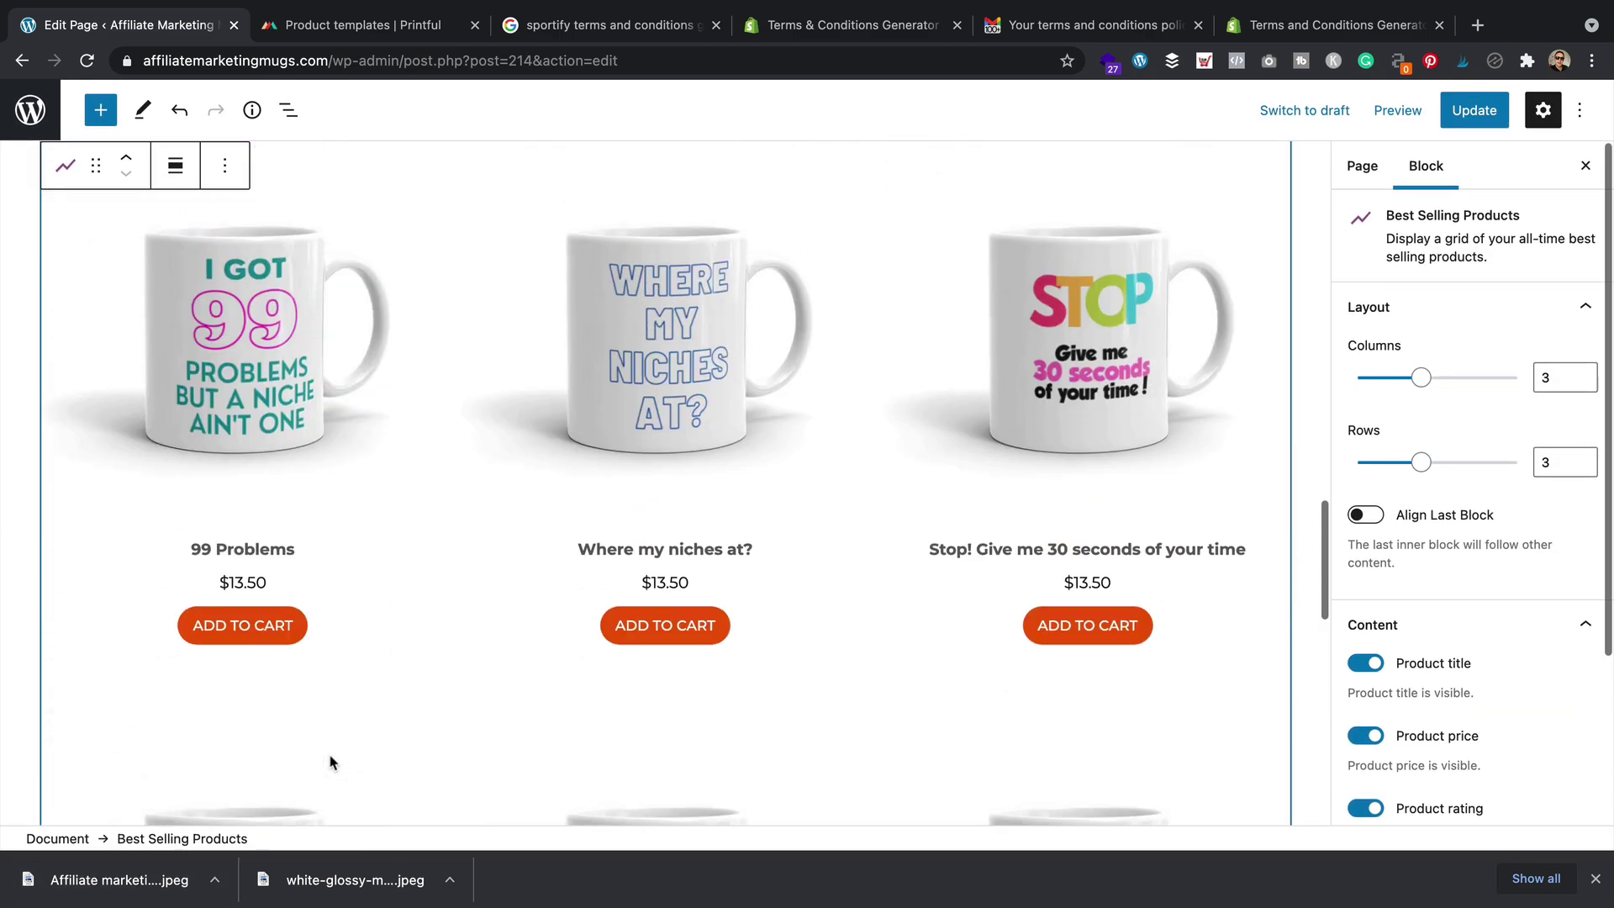
scroll(328, 763, up, 1)
scroll(1495, 702, down, 3)
scroll(1495, 672, up, 3)
scroll(1428, 454, down, 1)
drag(1420, 367, 1369, 375)
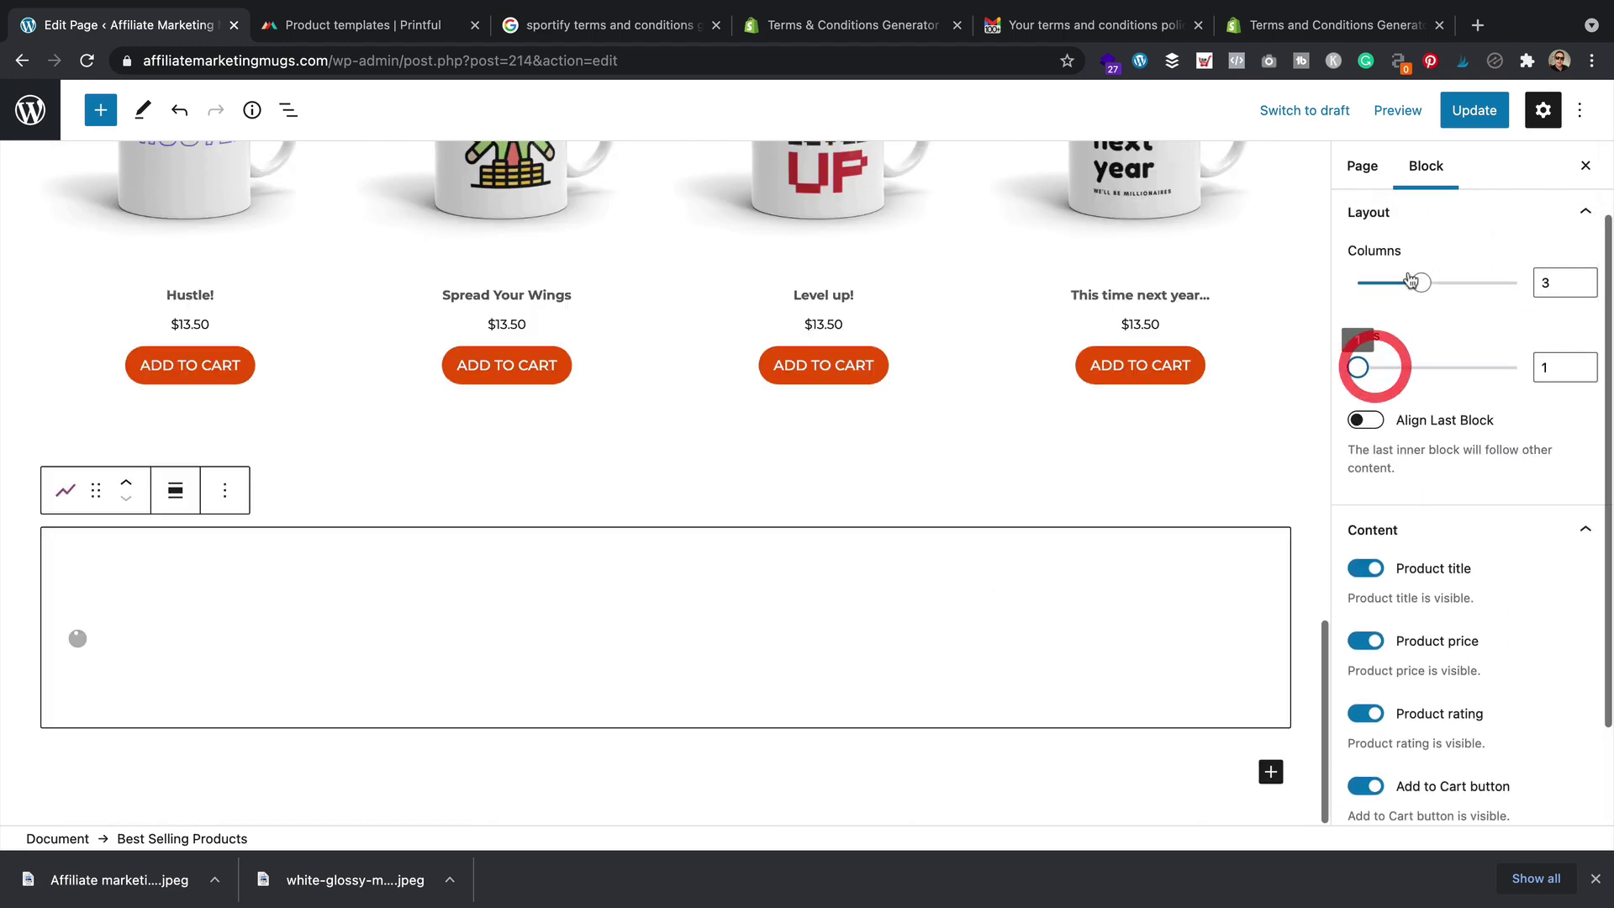
drag(1421, 282, 1453, 281)
scroll(1498, 453, down, 2)
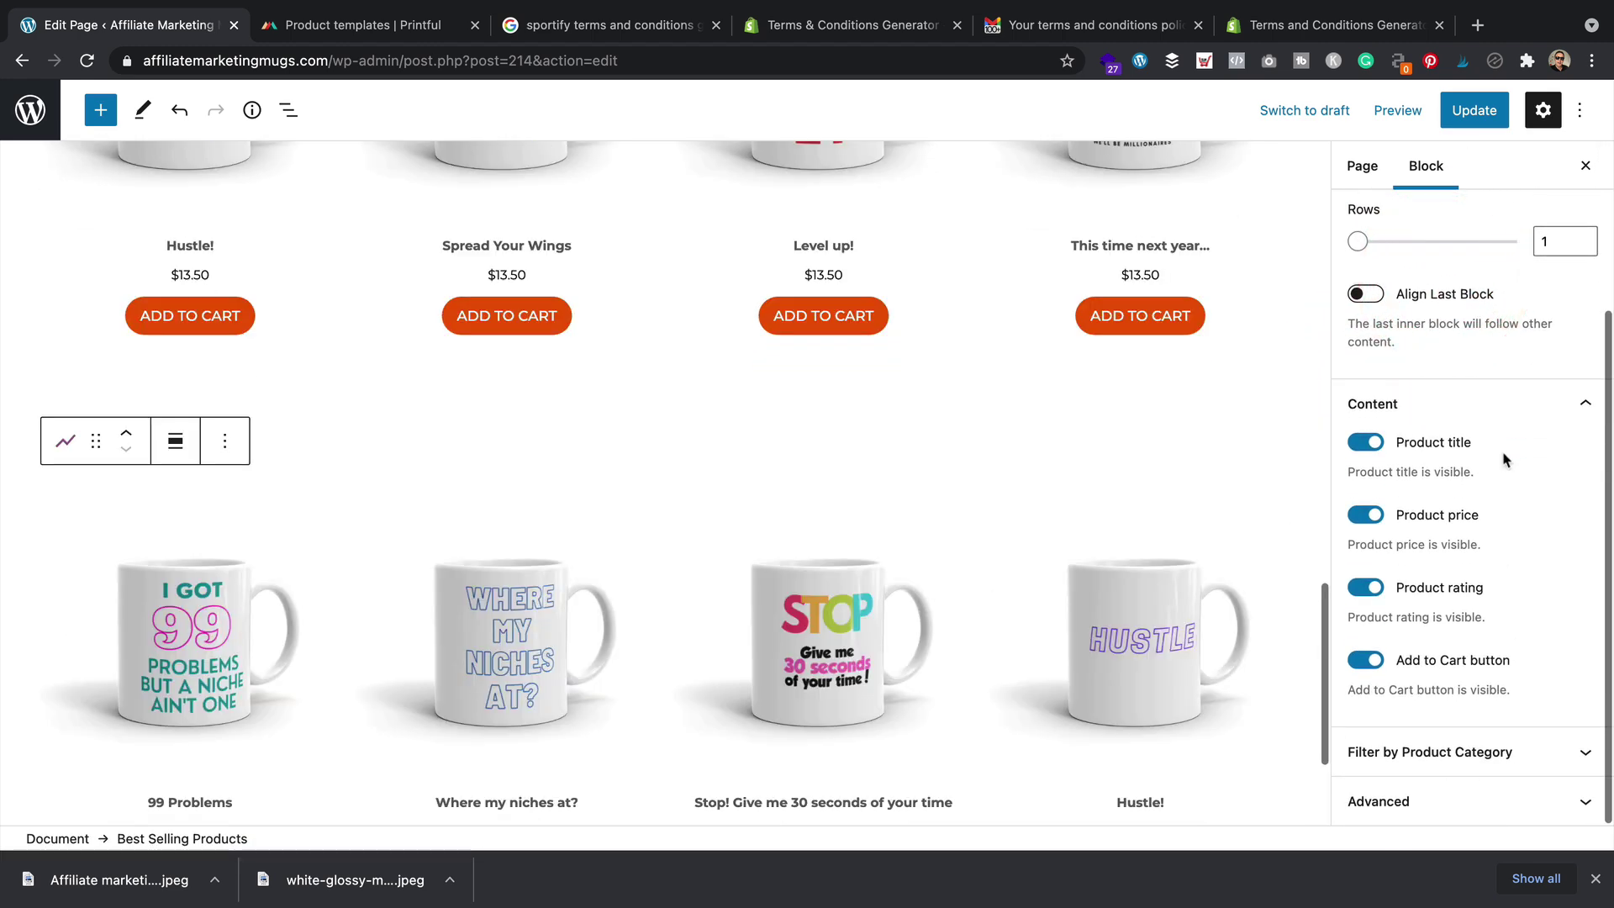
Filter the grid to the Funny product category and update the page
click(1555, 750)
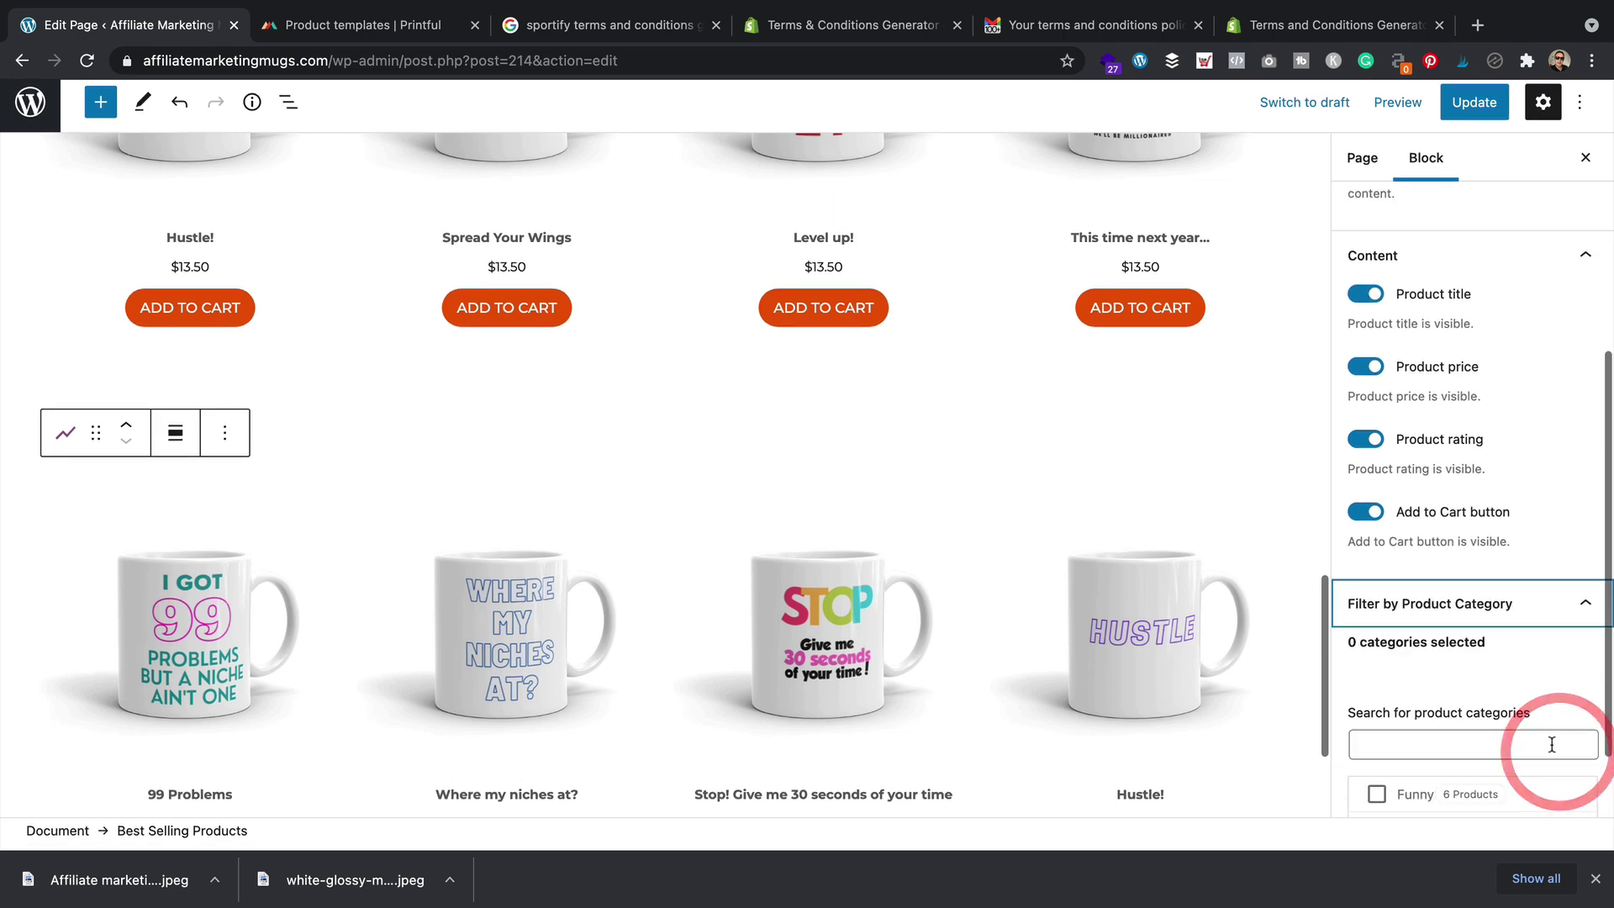
click(1379, 706)
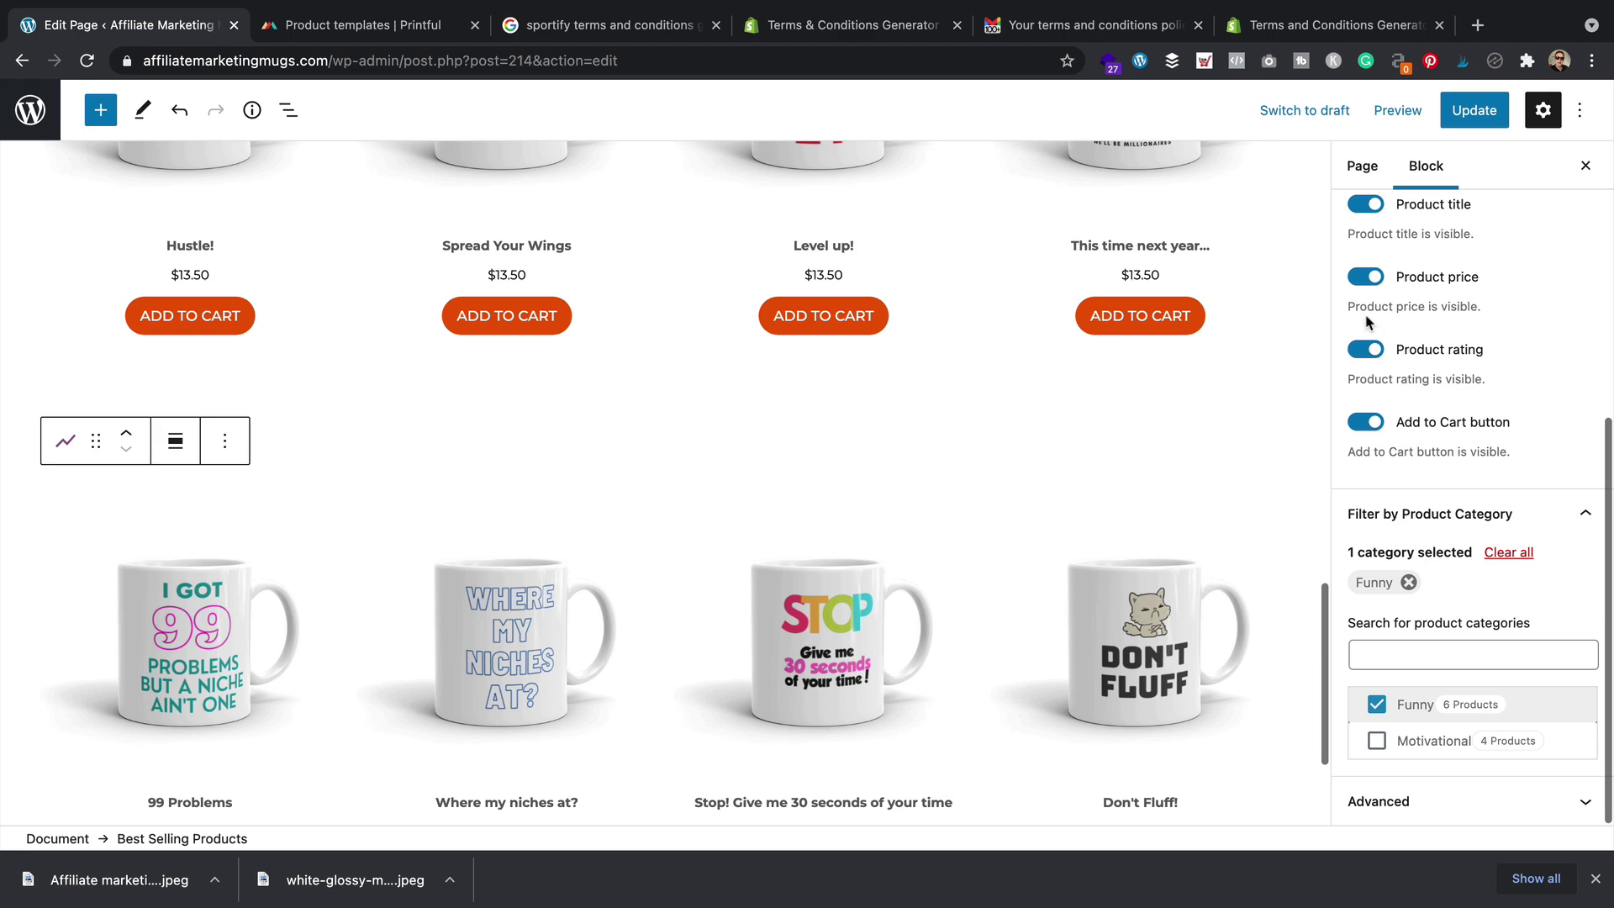
scroll(985, 482, down, 2)
scroll(988, 482, up, 4)
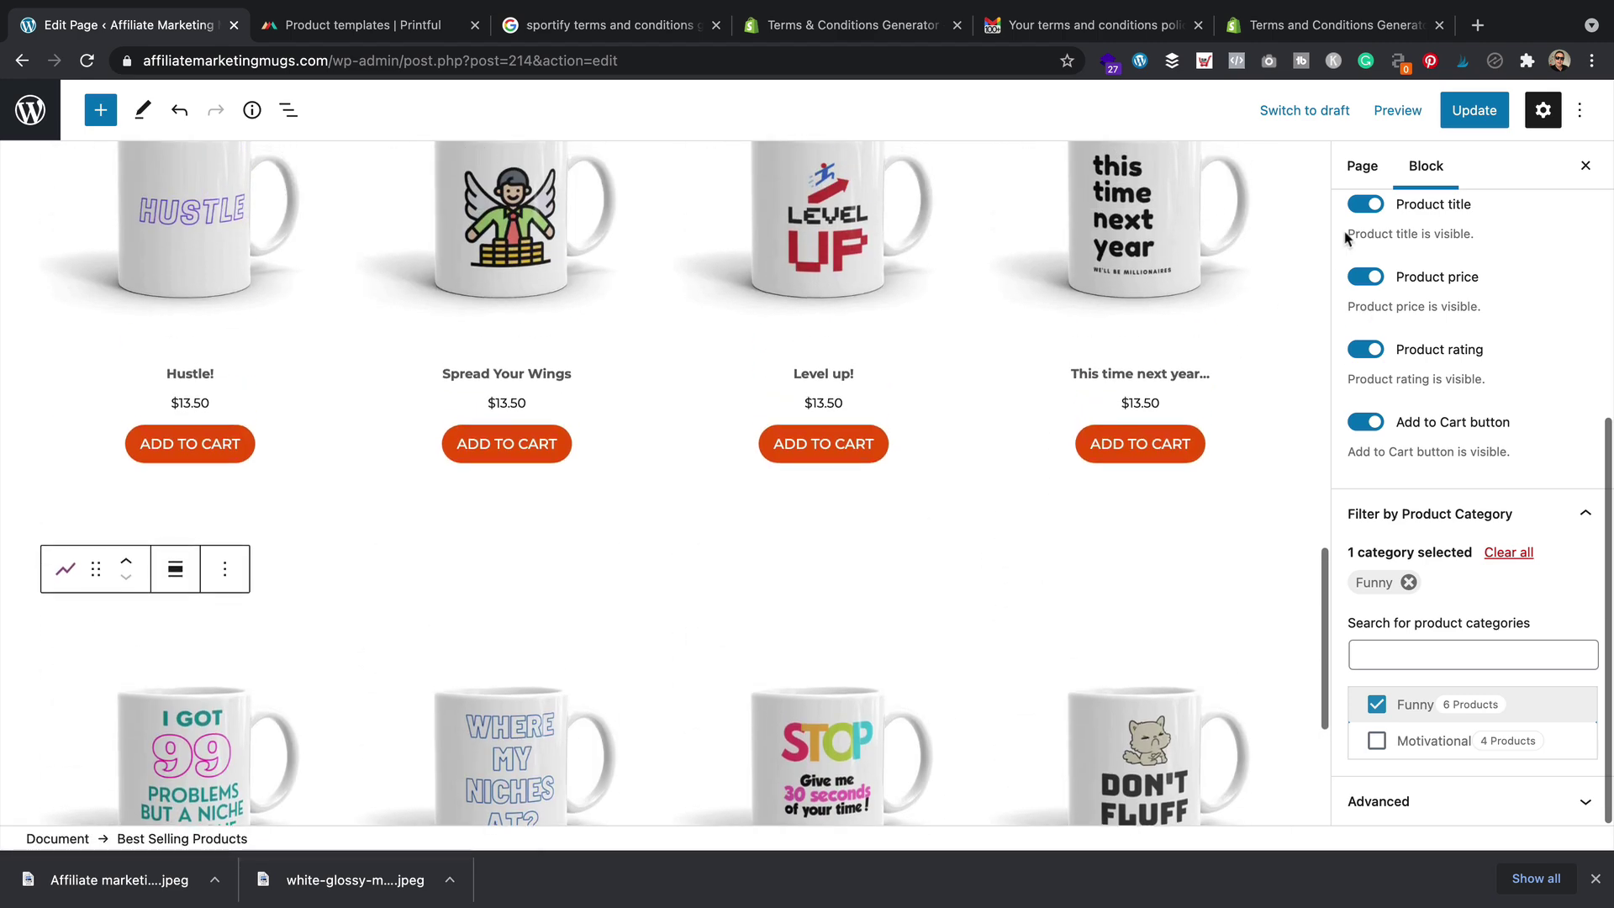
click(1466, 118)
Review the live Recent Arrivals, Motivational mugs and Funny mugs rows, then reopen the editor
click(210, 790)
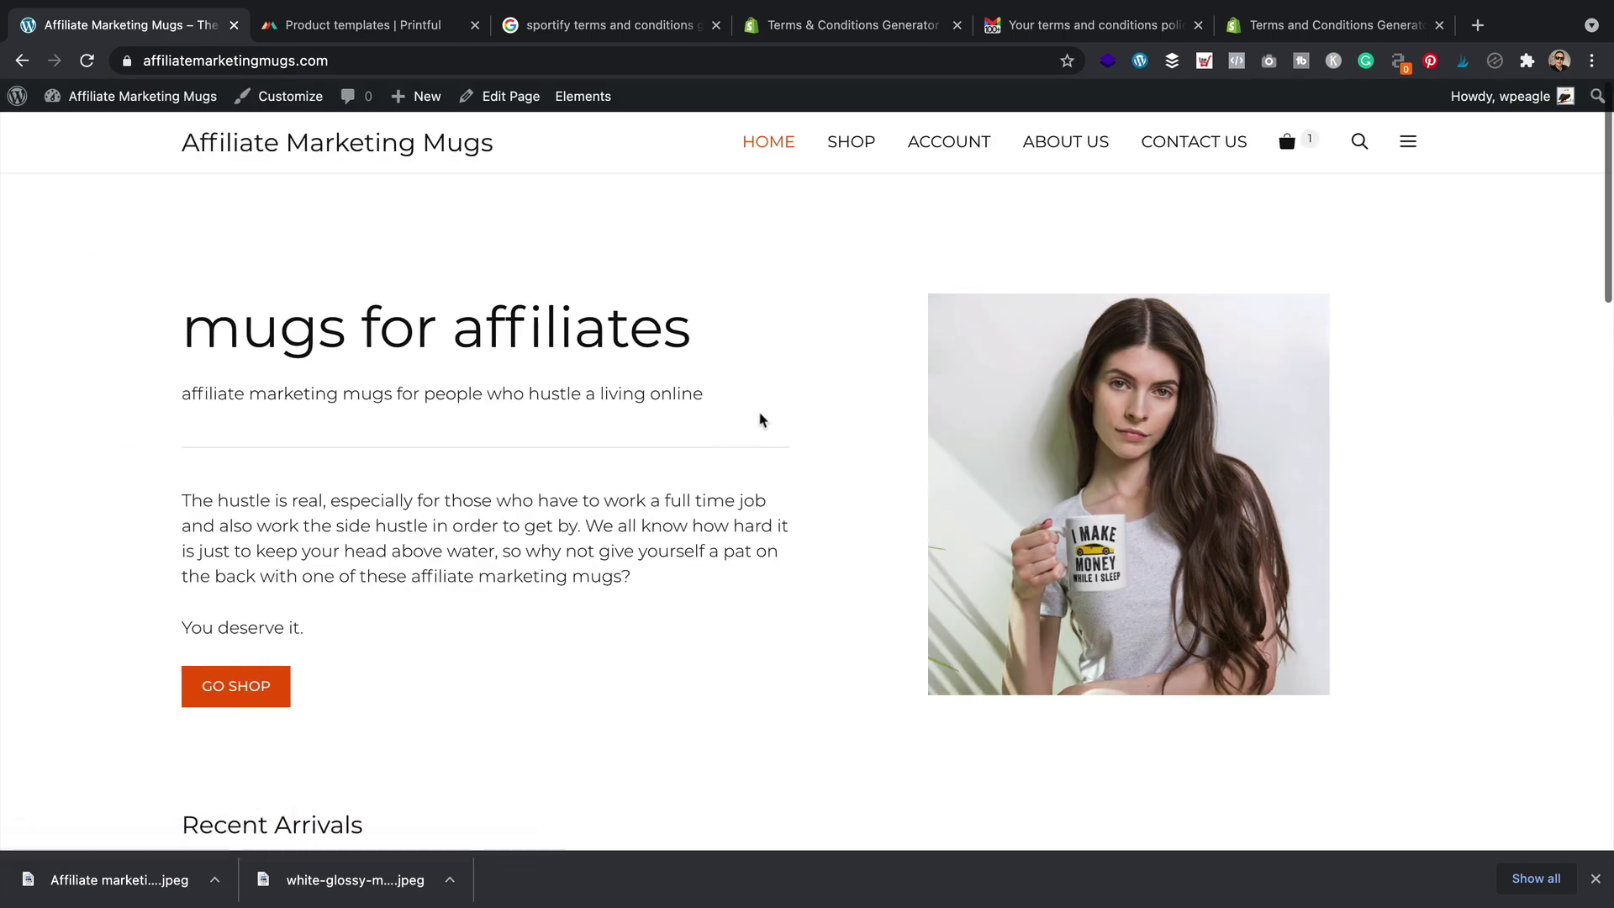
scroll(664, 437, down, 3)
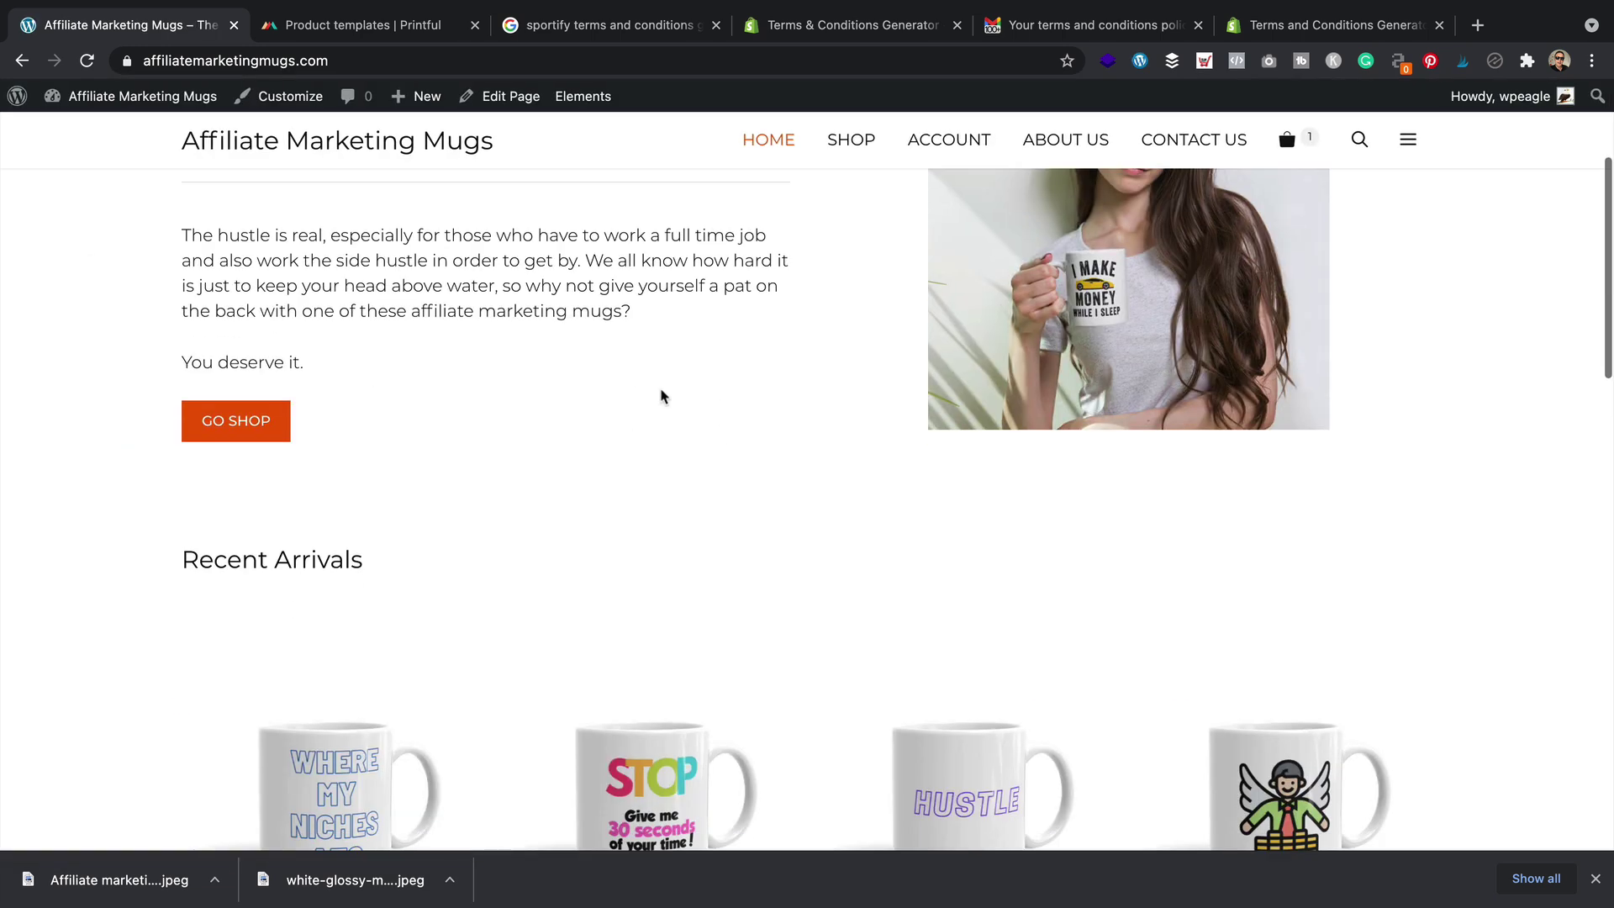
scroll(645, 414, down, 3)
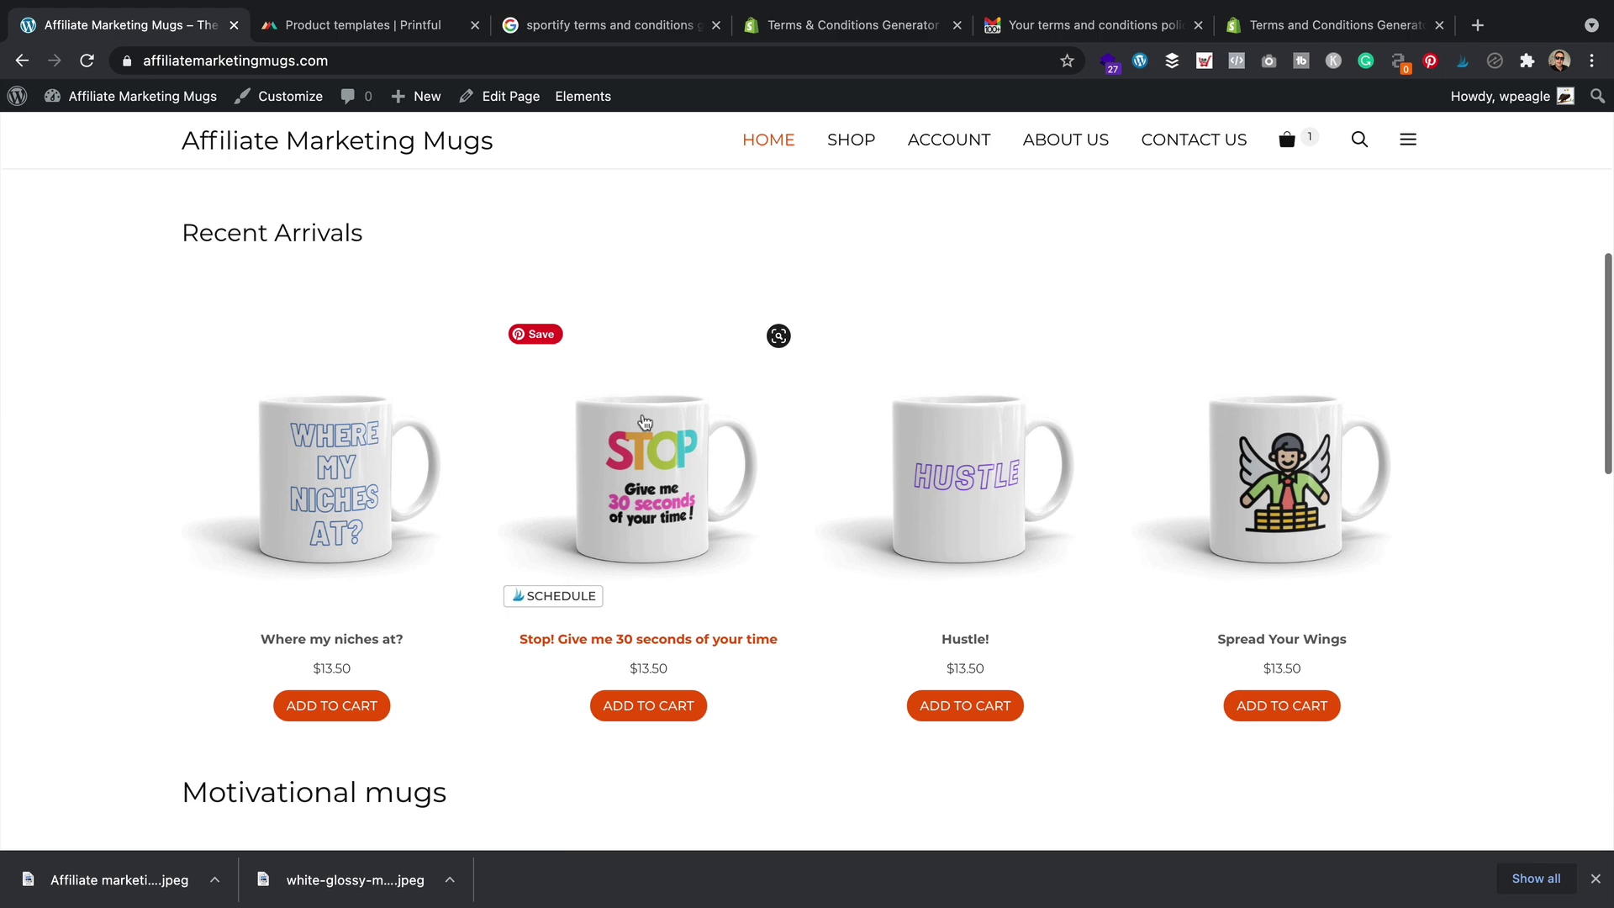
scroll(645, 420, down, 3)
scroll(645, 423, up, 3)
scroll(645, 423, down, 4)
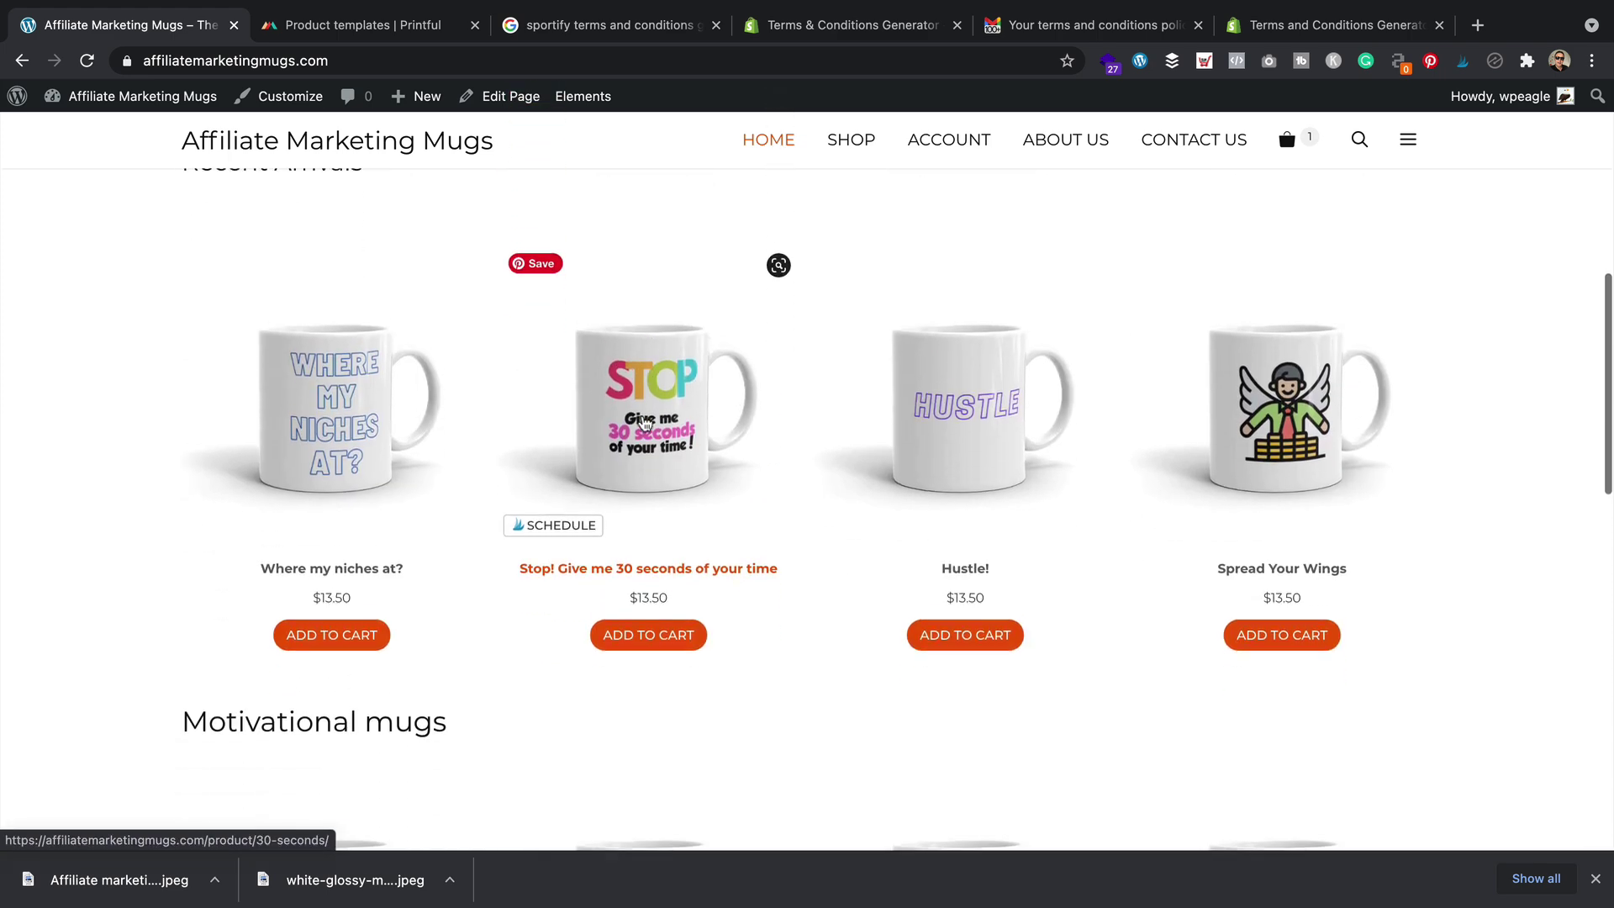
scroll(265, 346, up, 4)
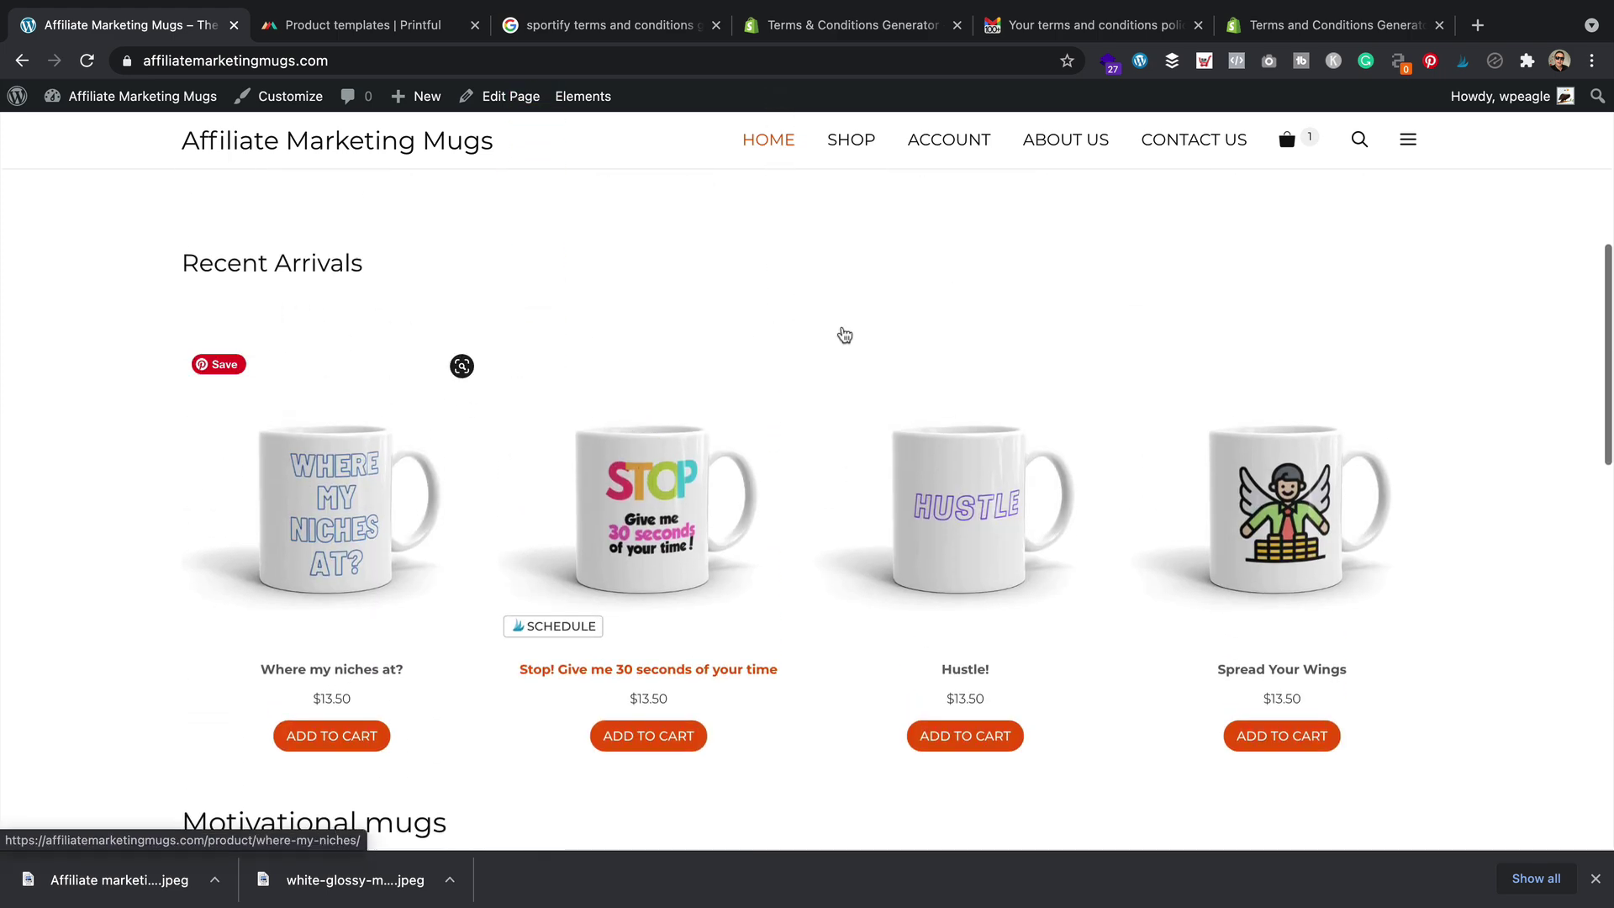
scroll(1116, 360, down, 10)
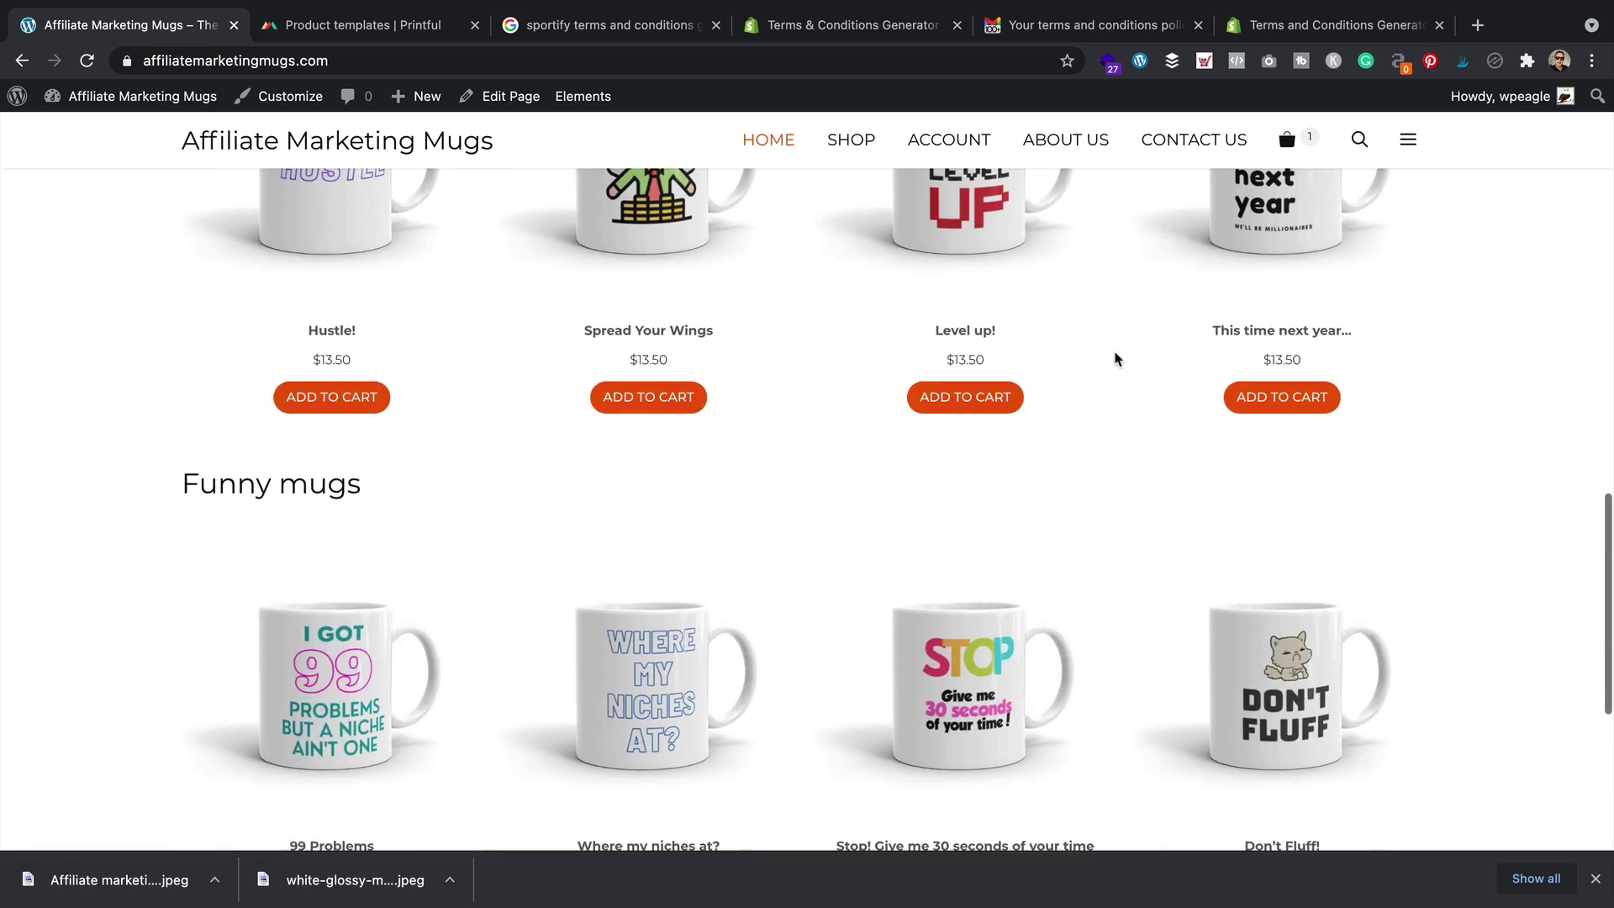
scroll(1116, 360, down, 5)
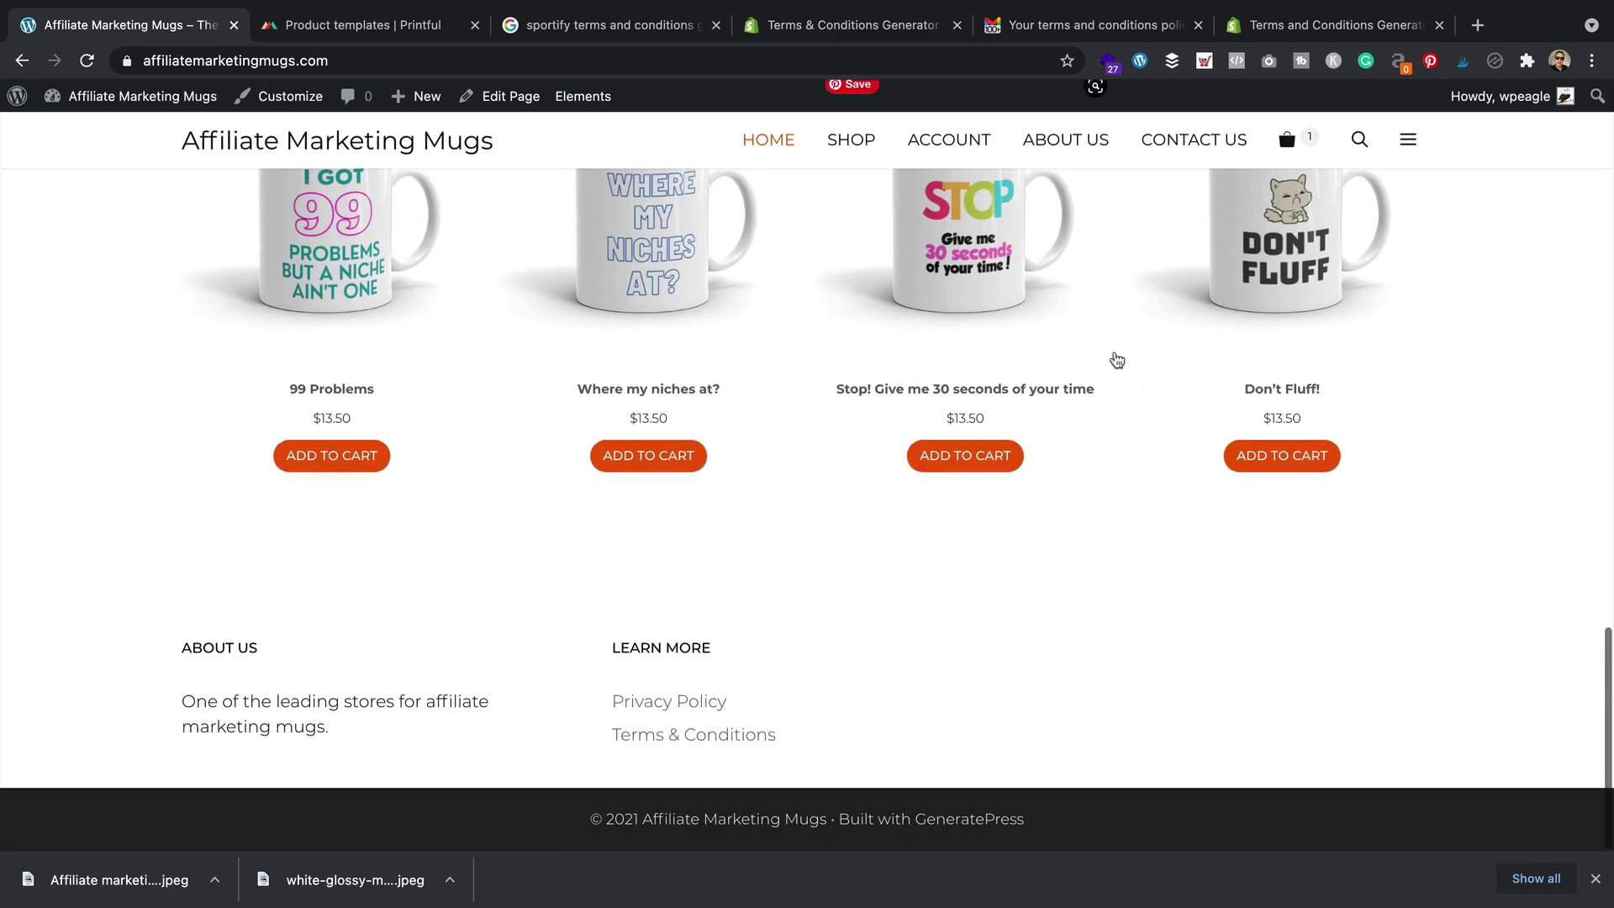
scroll(1116, 359, up, 7)
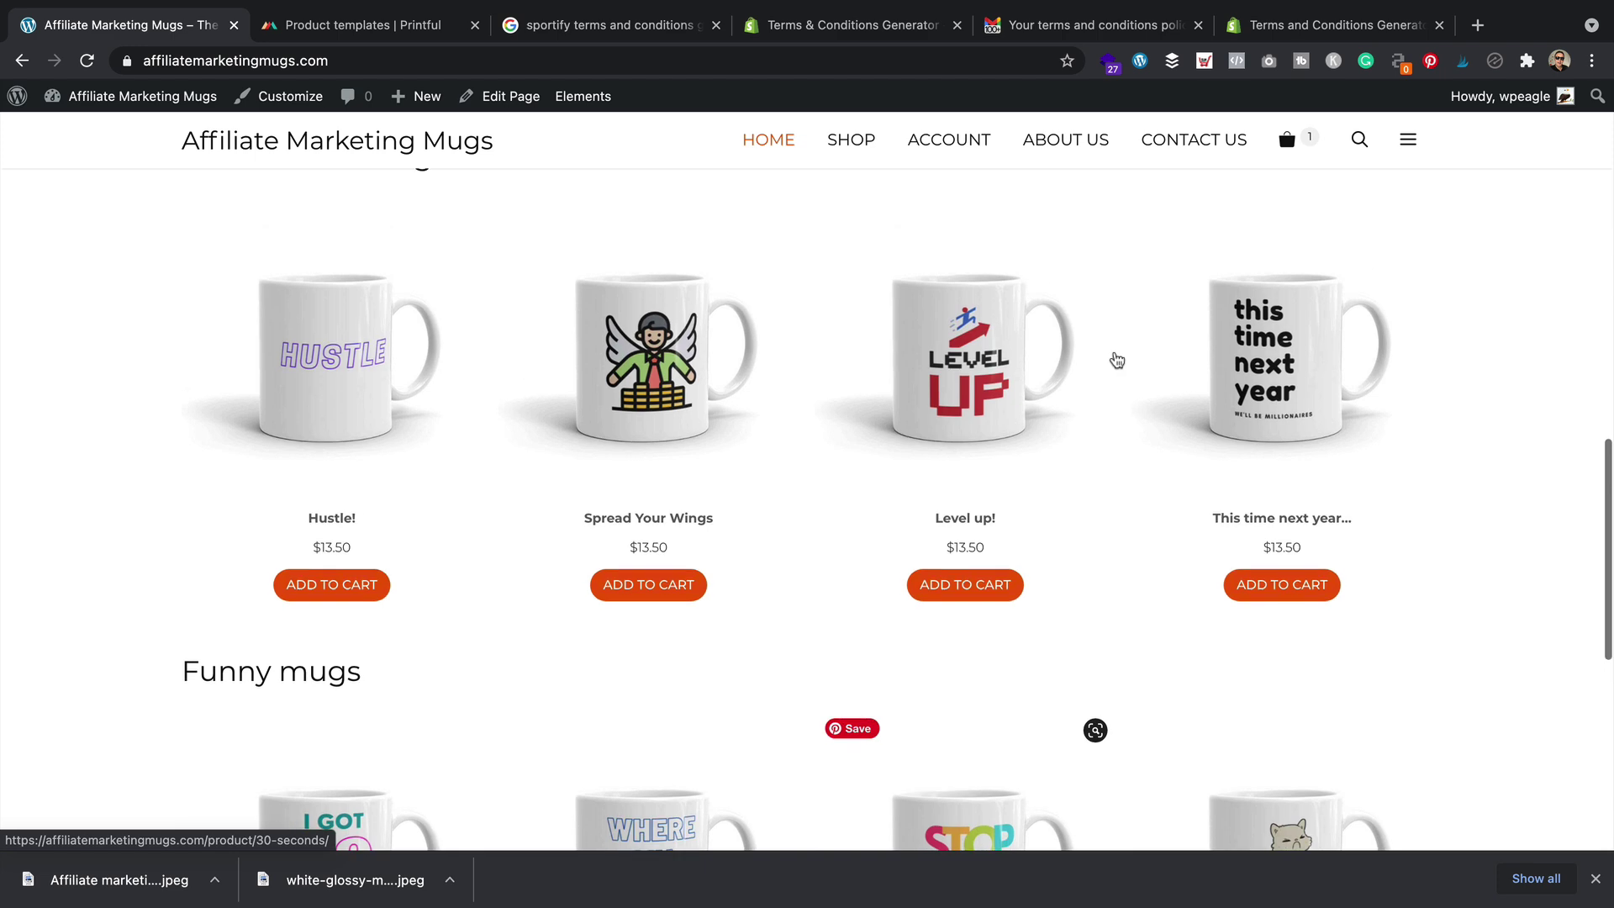
scroll(1116, 360, up, 11)
scroll(1116, 360, down, 3)
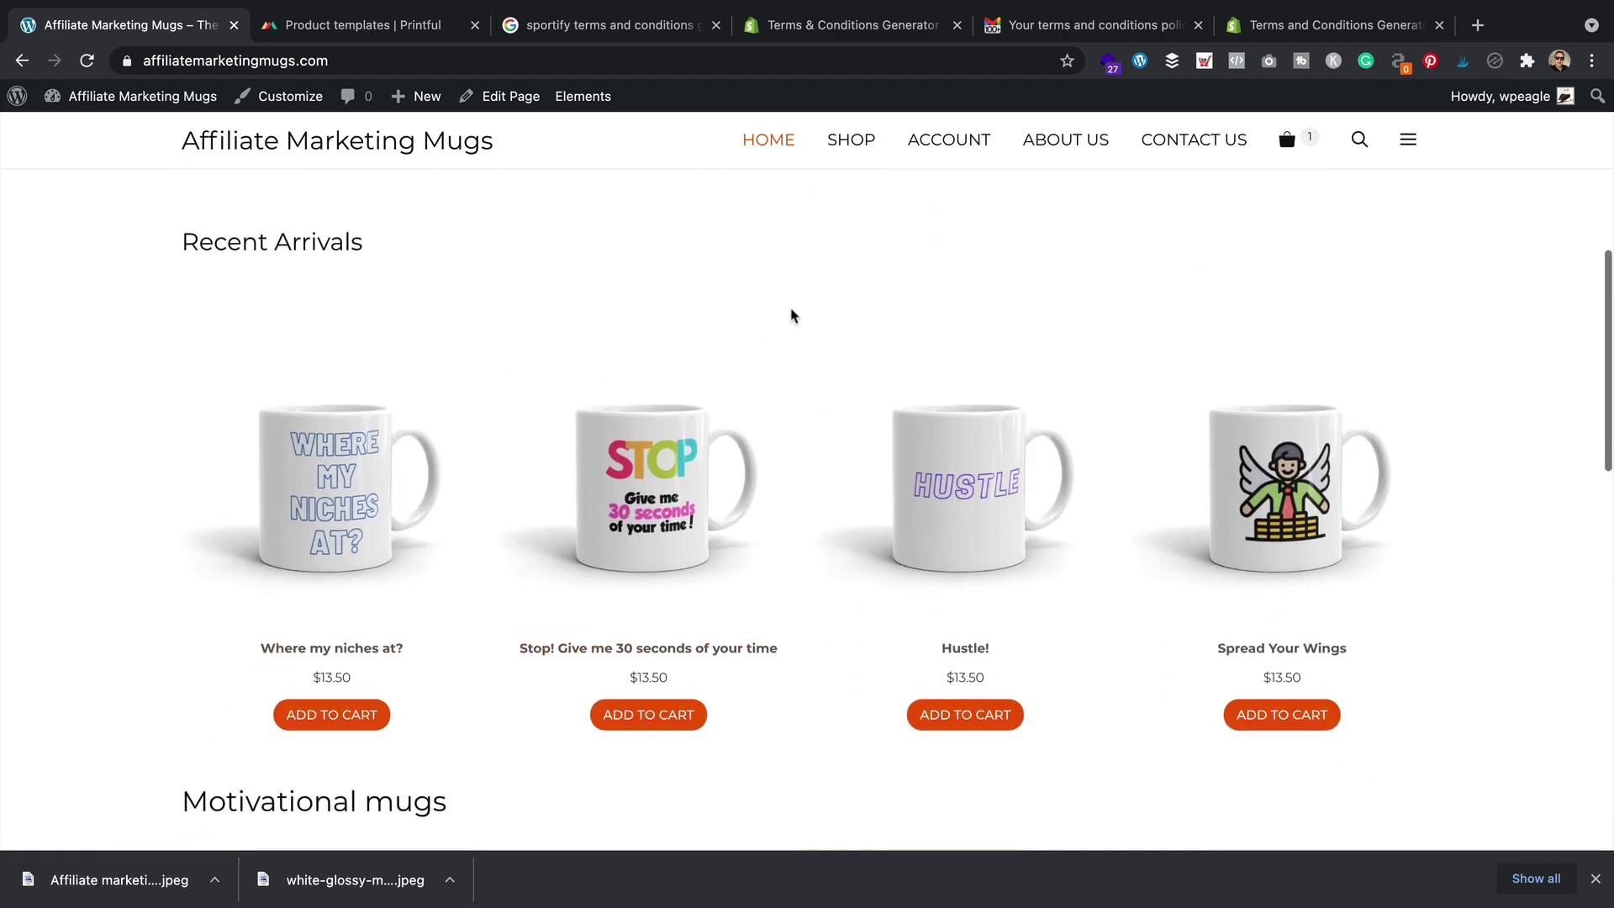
scroll(788, 306, up, 2)
click(500, 96)
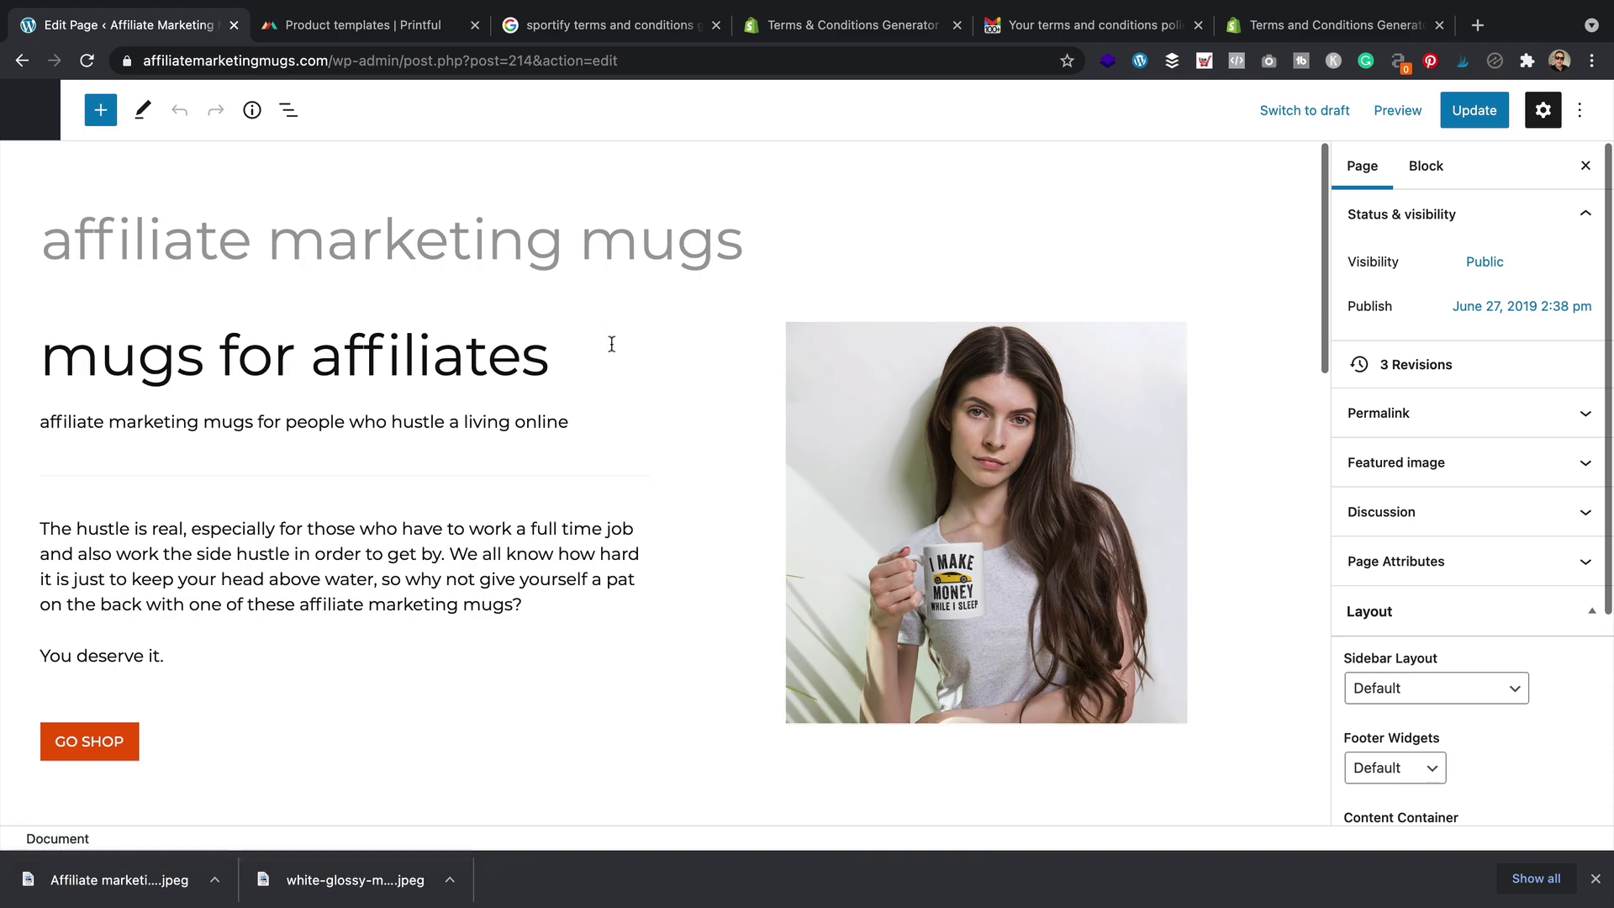
Delete the Spacer block under the Recent Arrivals heading, update the page and view it live
scroll(614, 349, down, 4)
scroll(616, 361, down, 2)
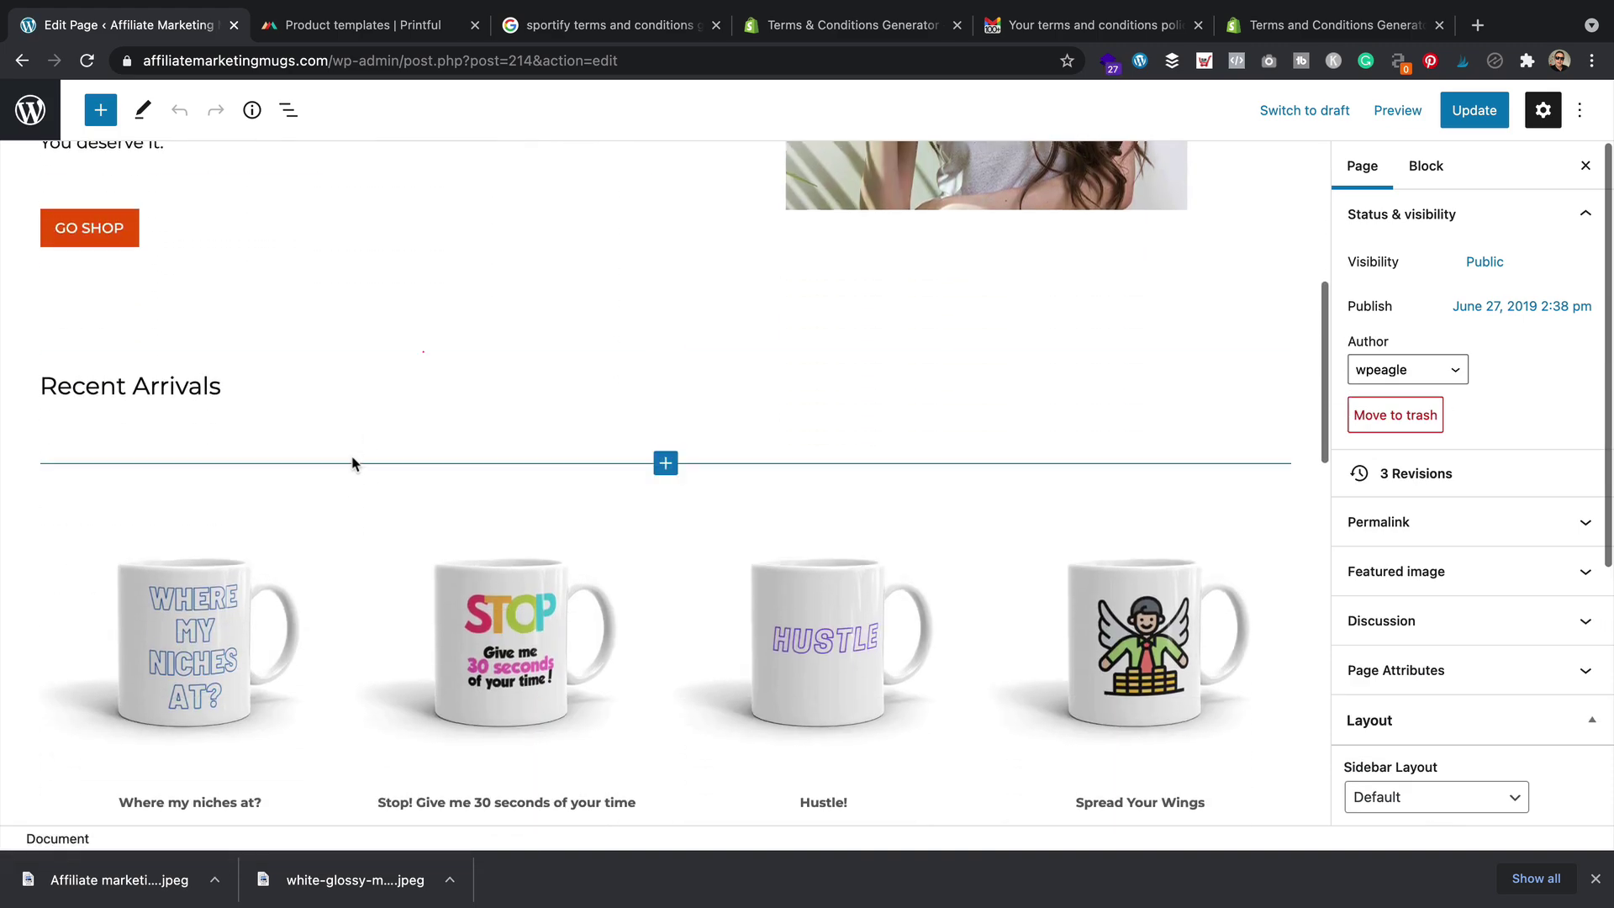
scroll(353, 462, down, 2)
click(352, 459)
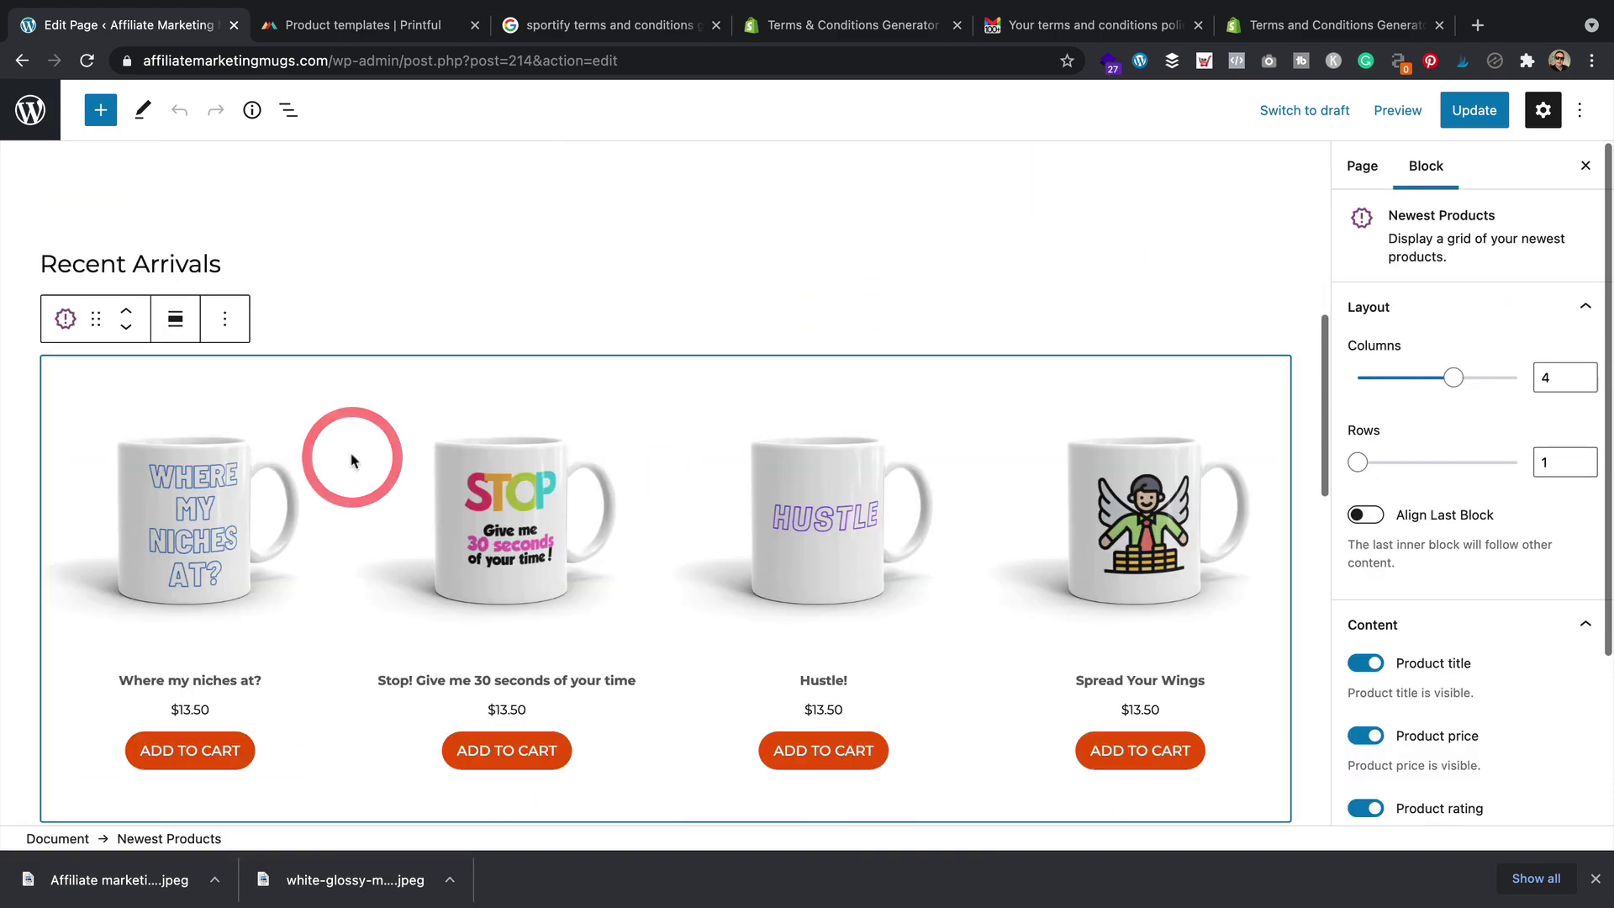
click(336, 312)
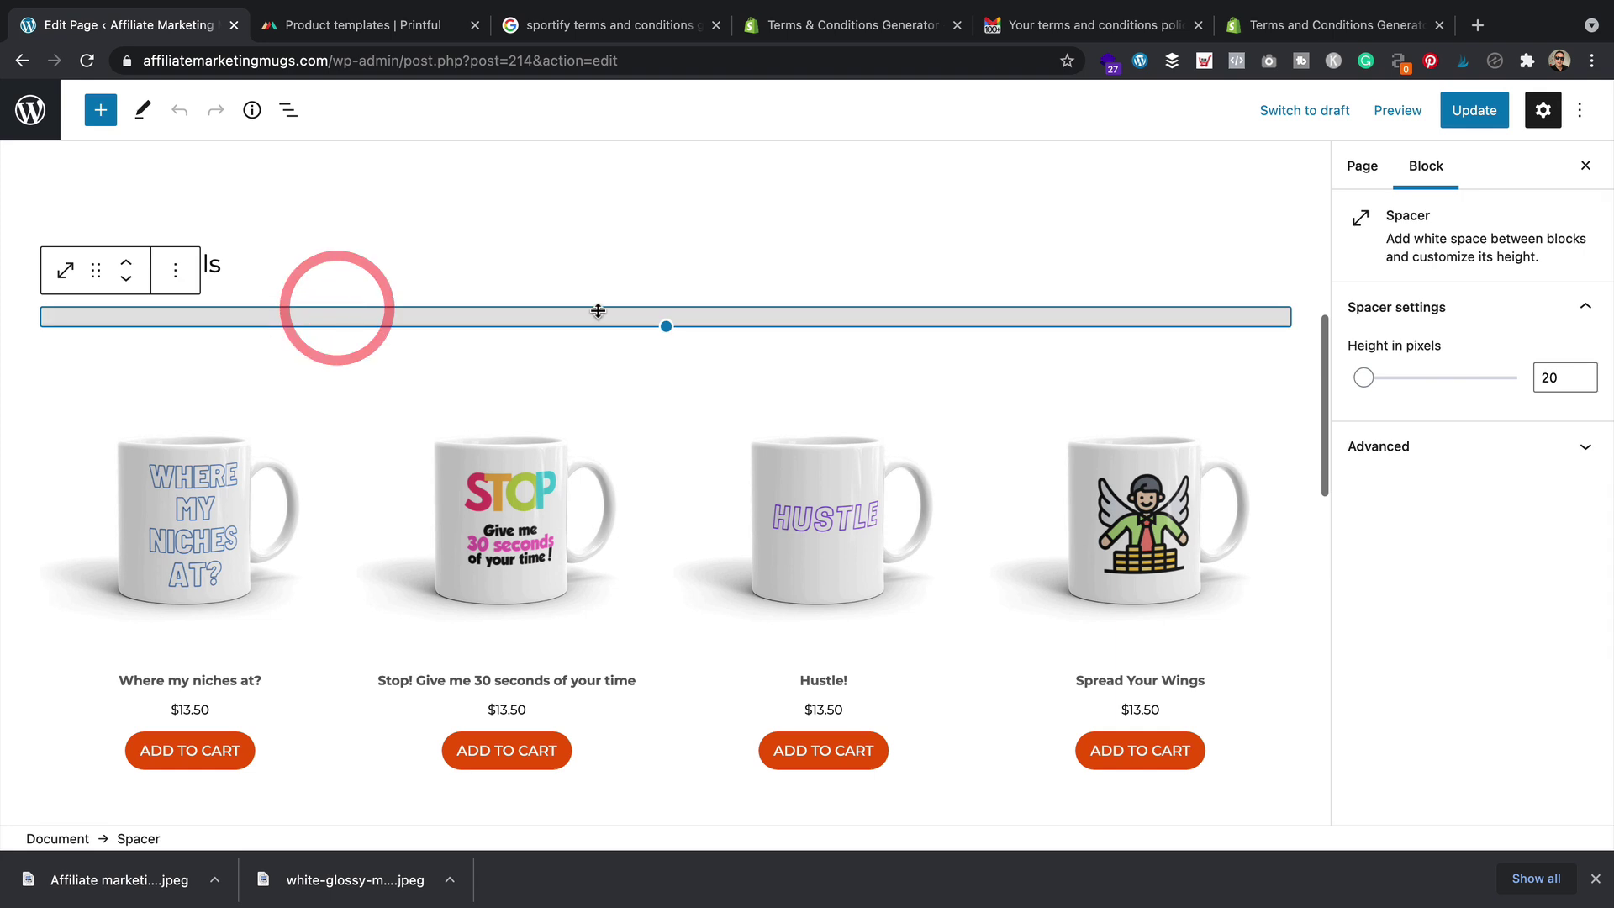
click(176, 272)
click(250, 716)
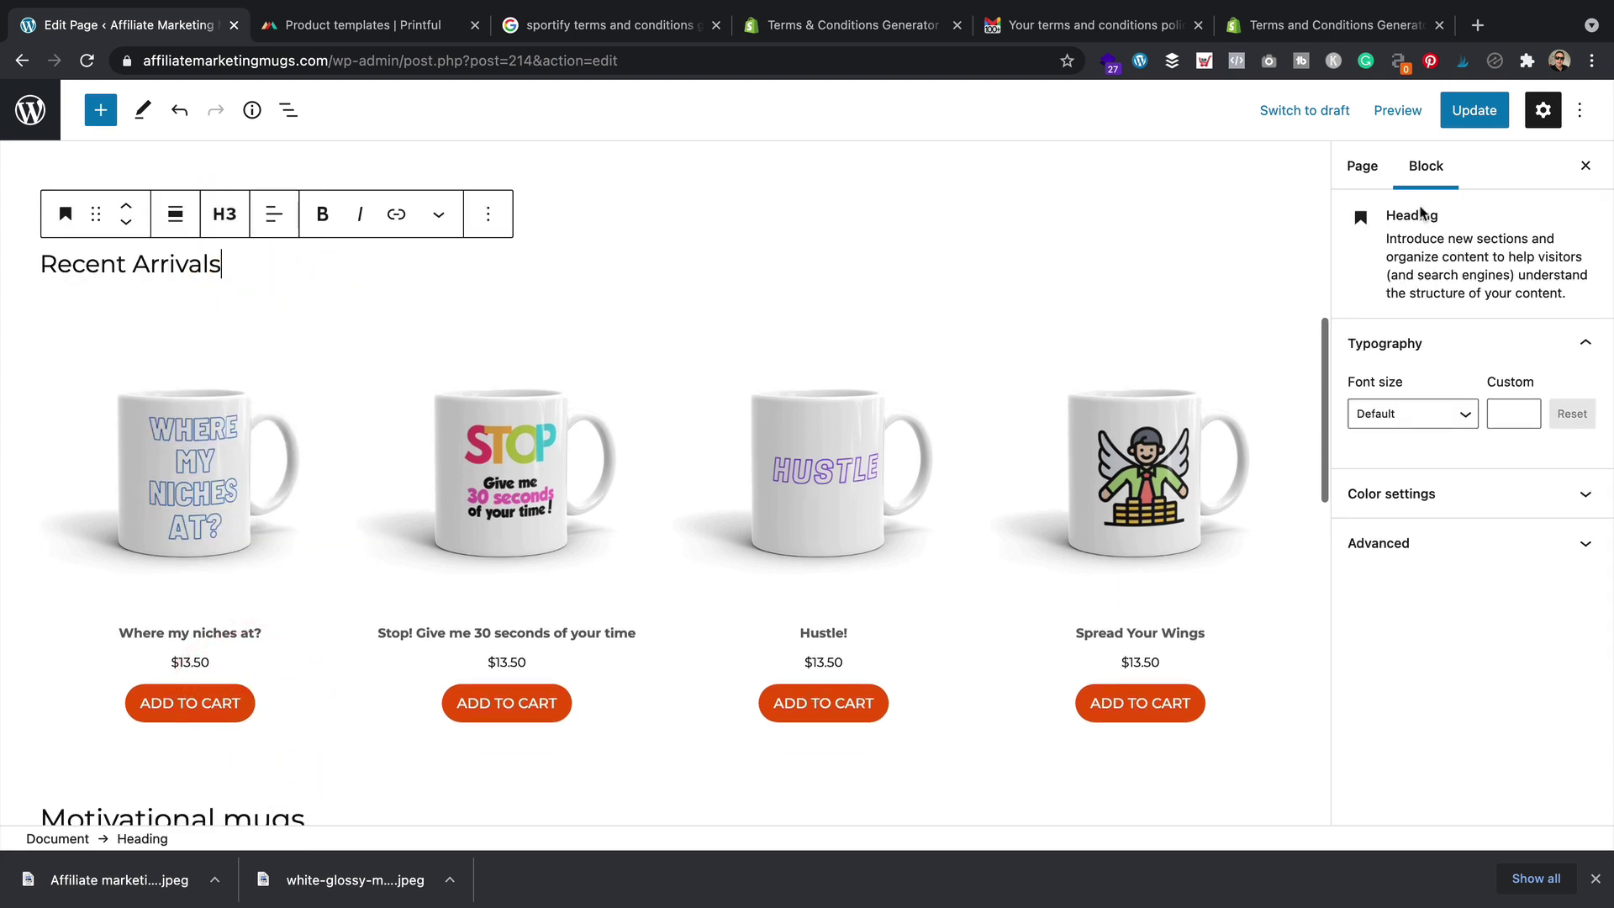
click(1474, 110)
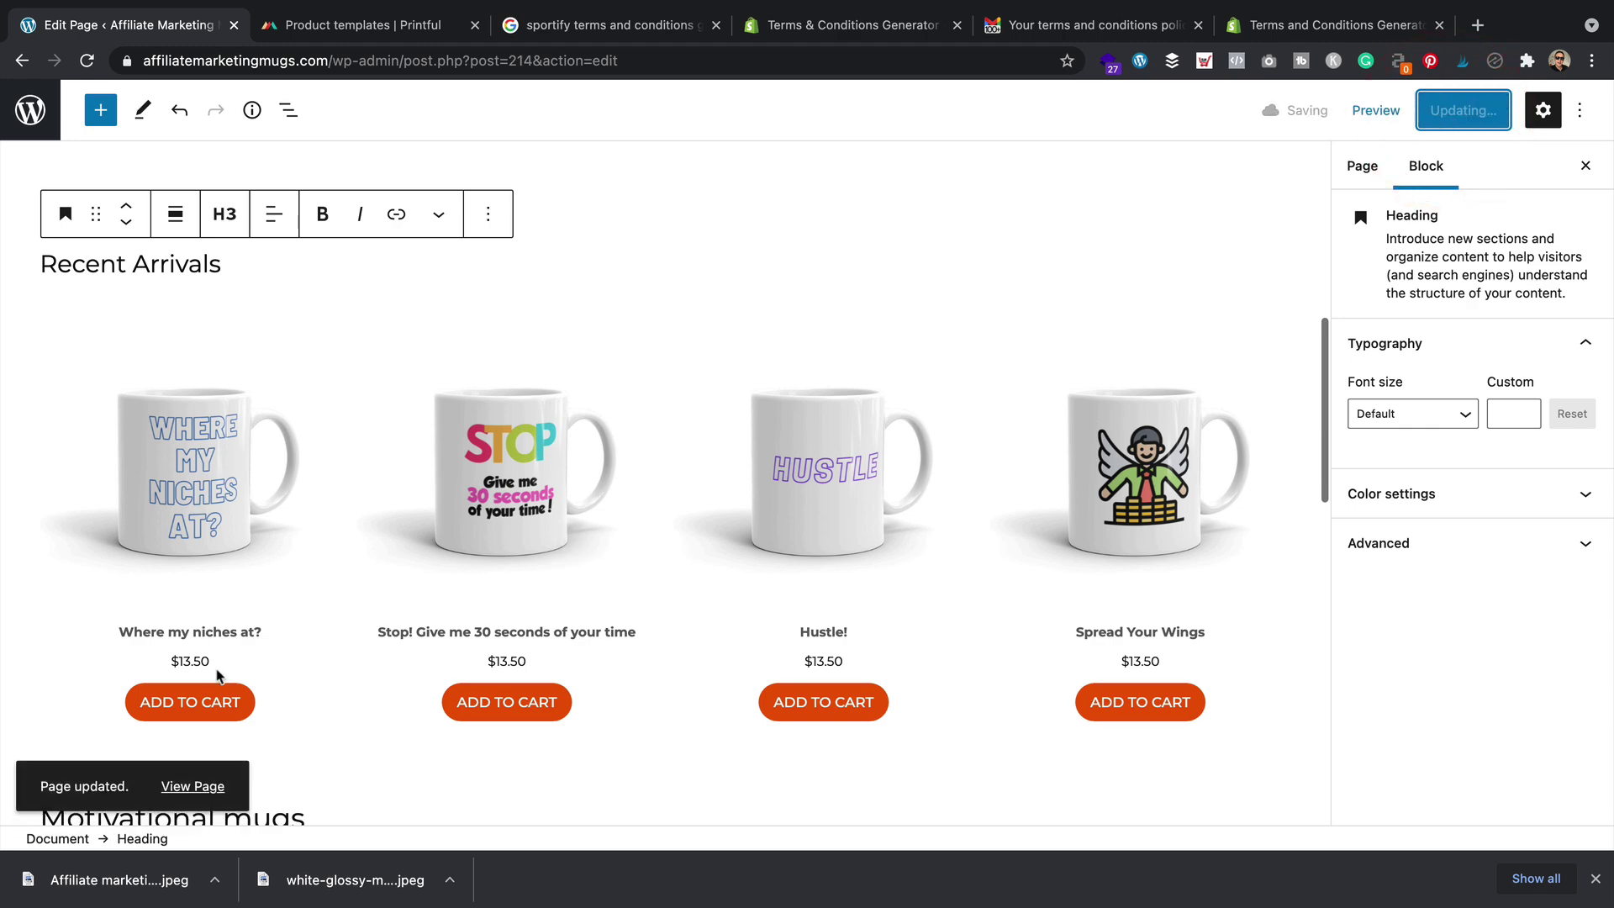
click(189, 785)
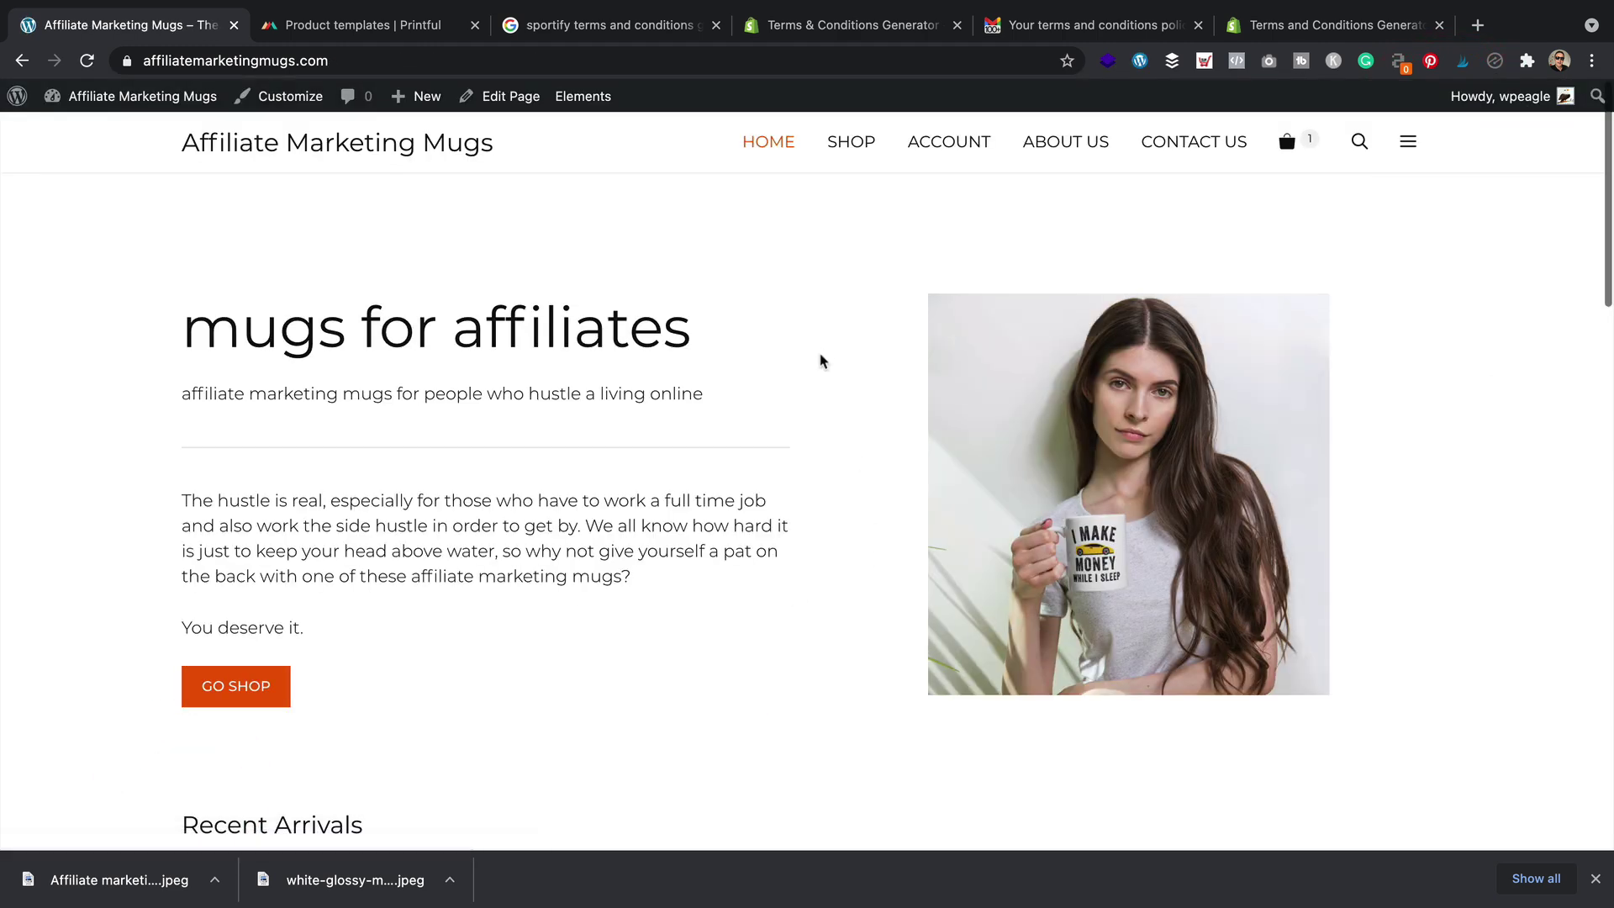
Scroll the homepage to the Motivational mugs grid and open the Level up! mug ($13.50)
scroll(823, 356, down, 5)
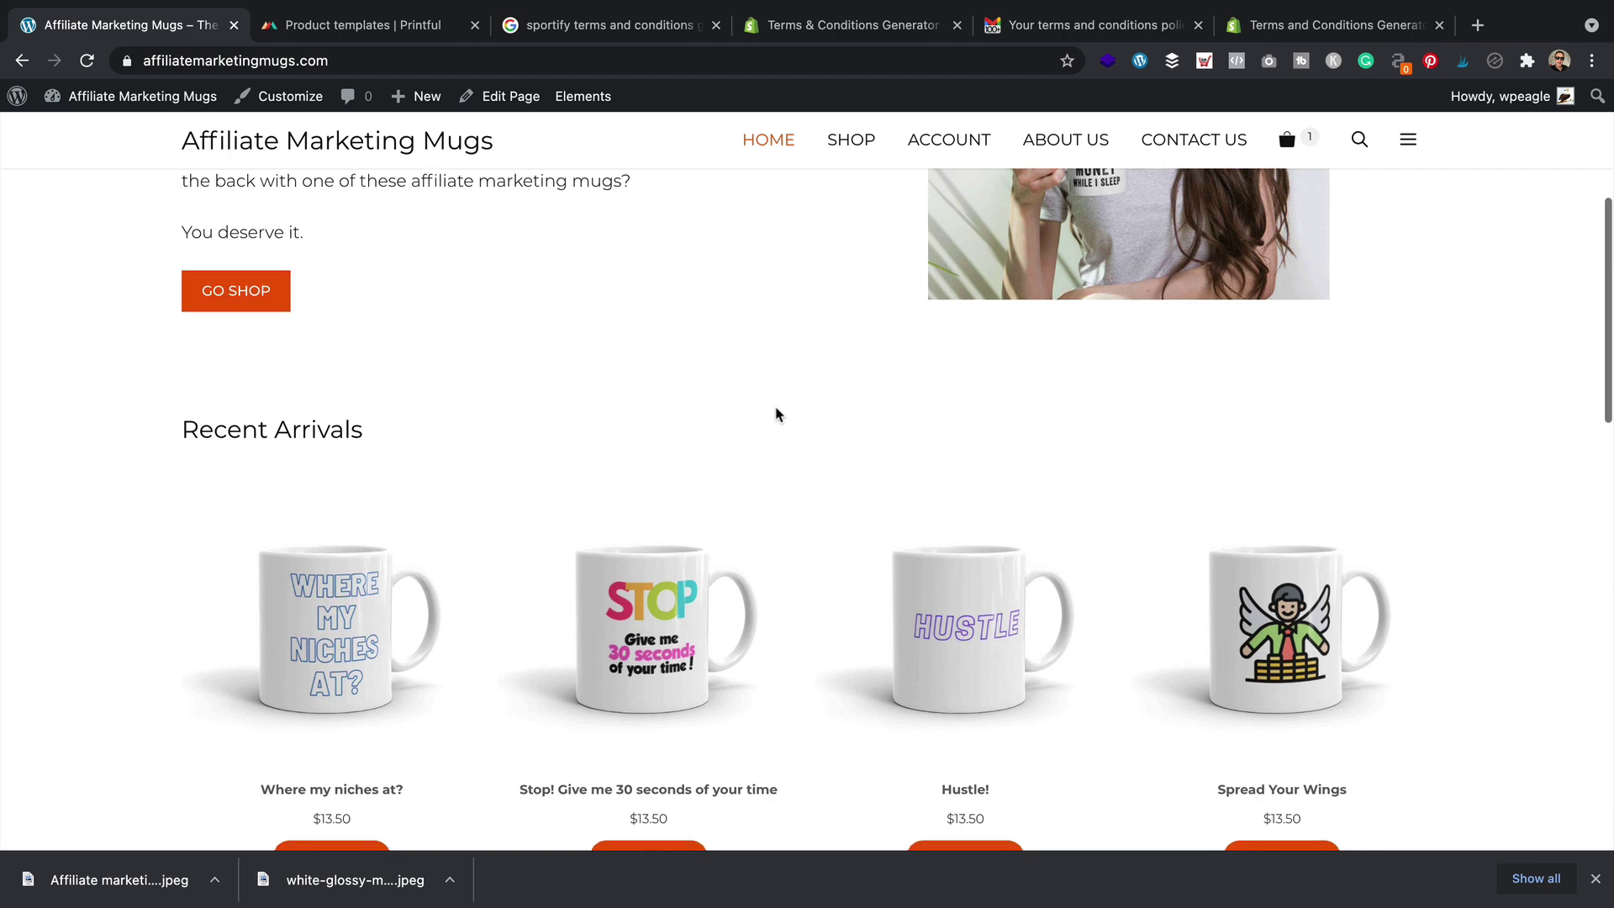
scroll(775, 414, down, 10)
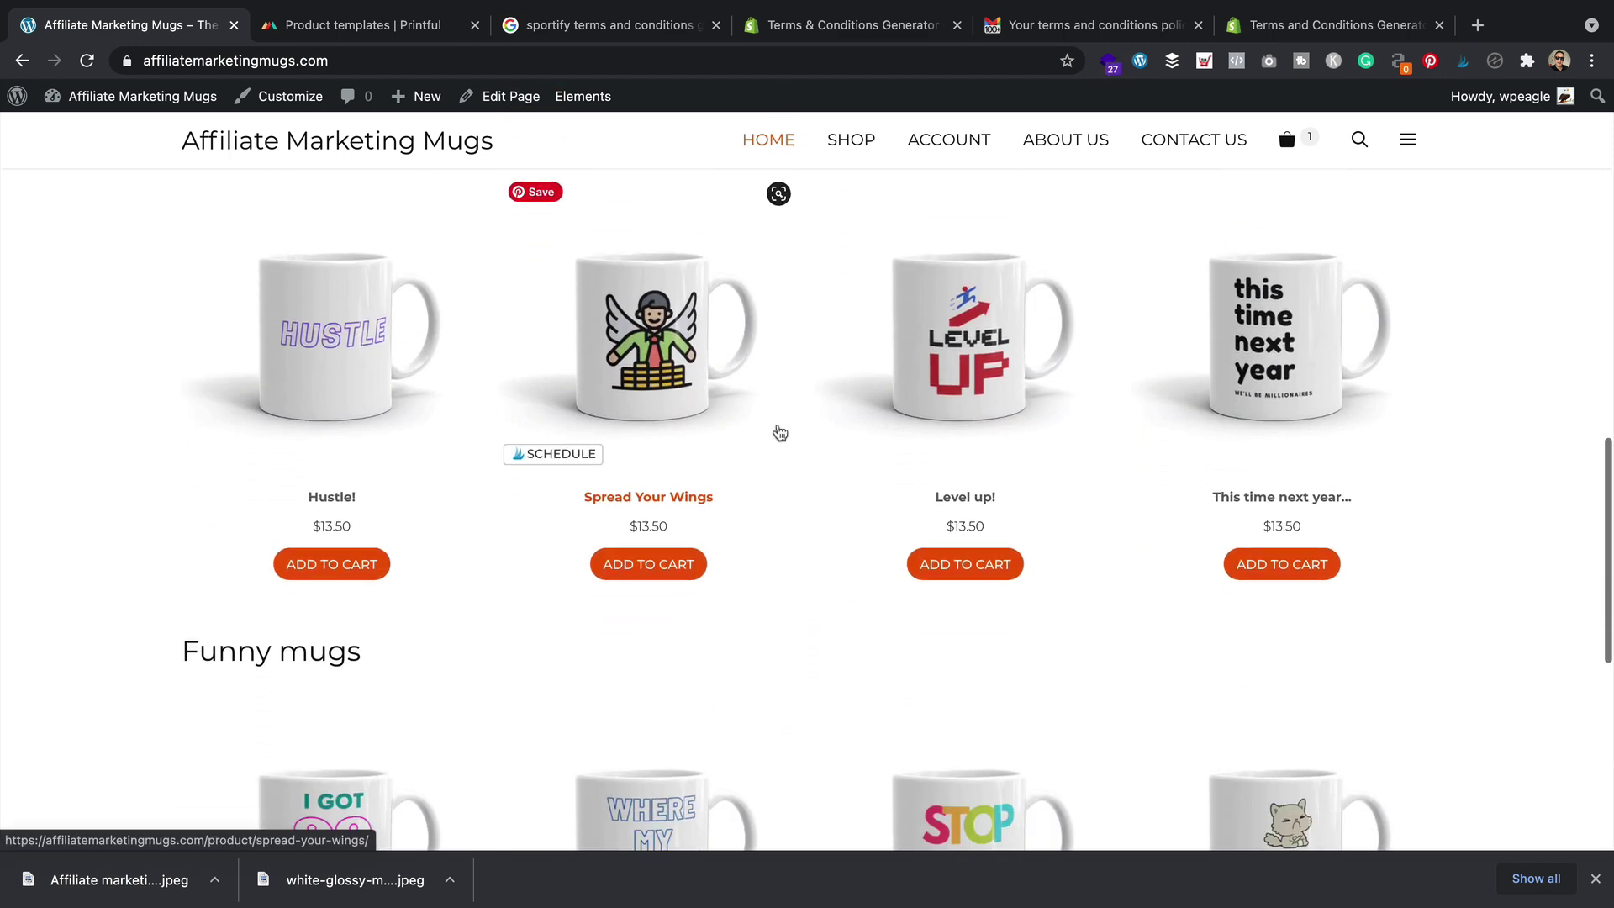
scroll(780, 433, down, 3)
scroll(782, 432, up, 3)
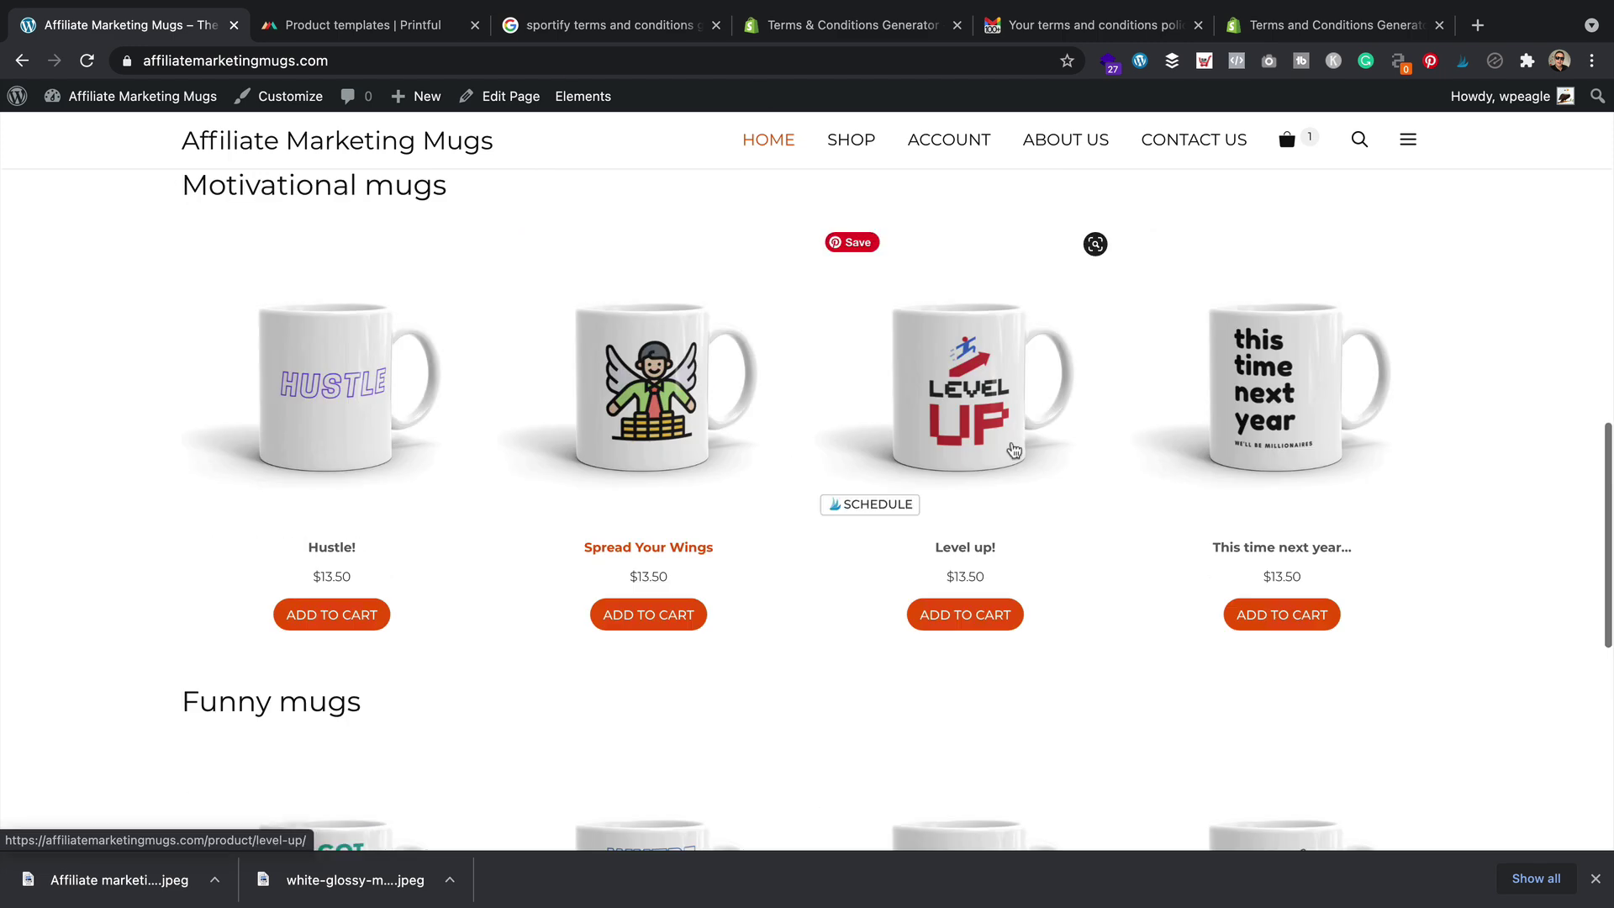
click(940, 435)
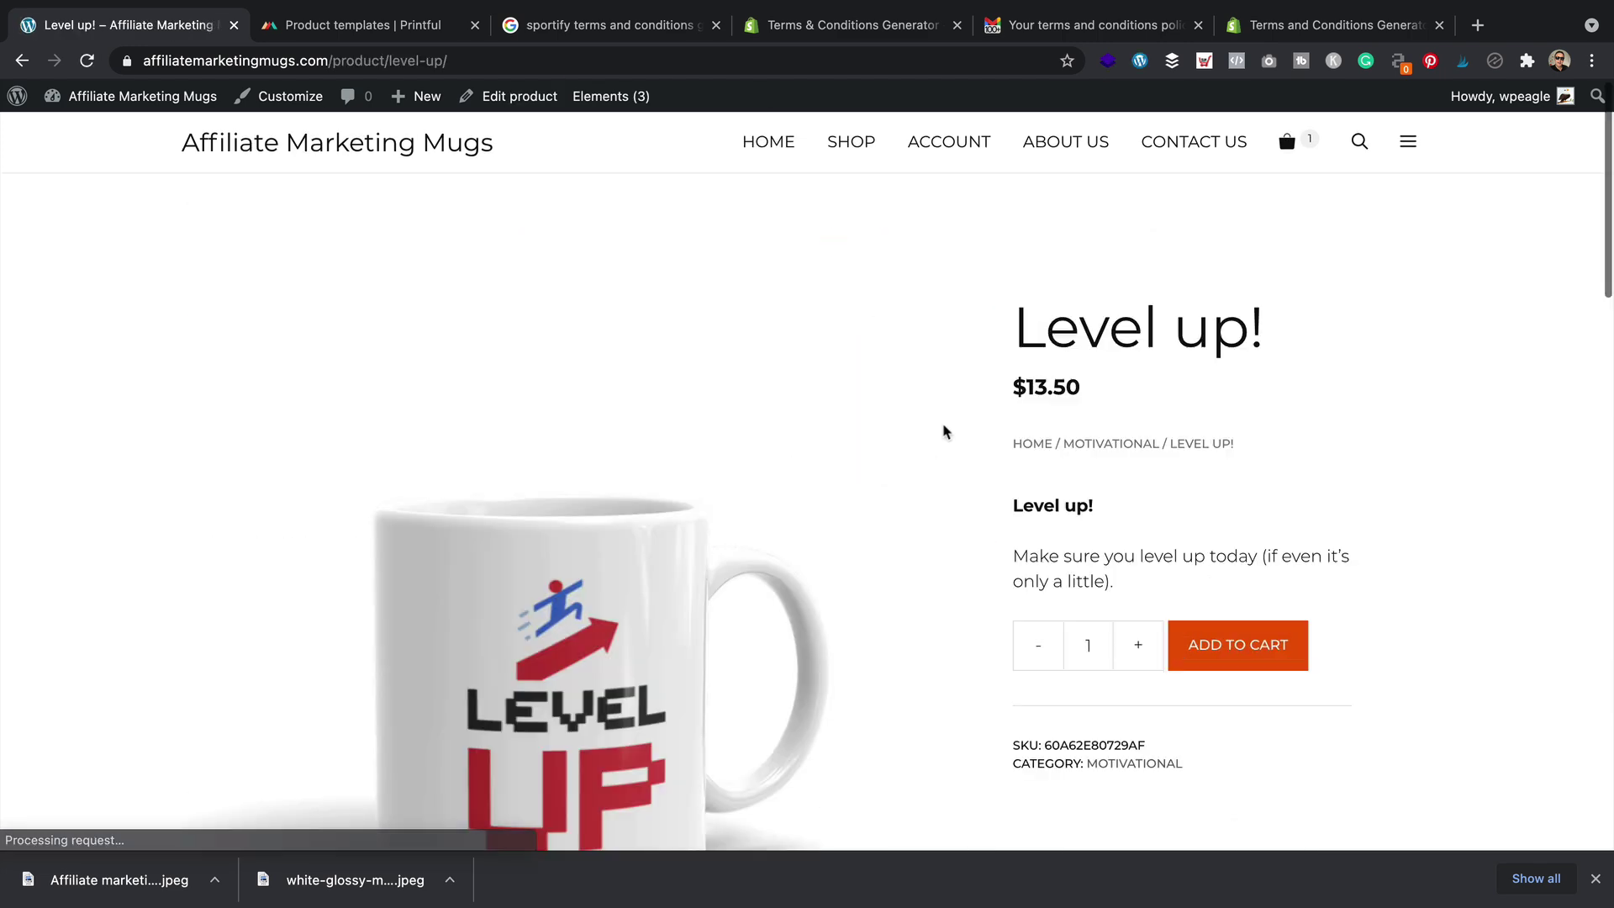
scroll(940, 433, up, 2)
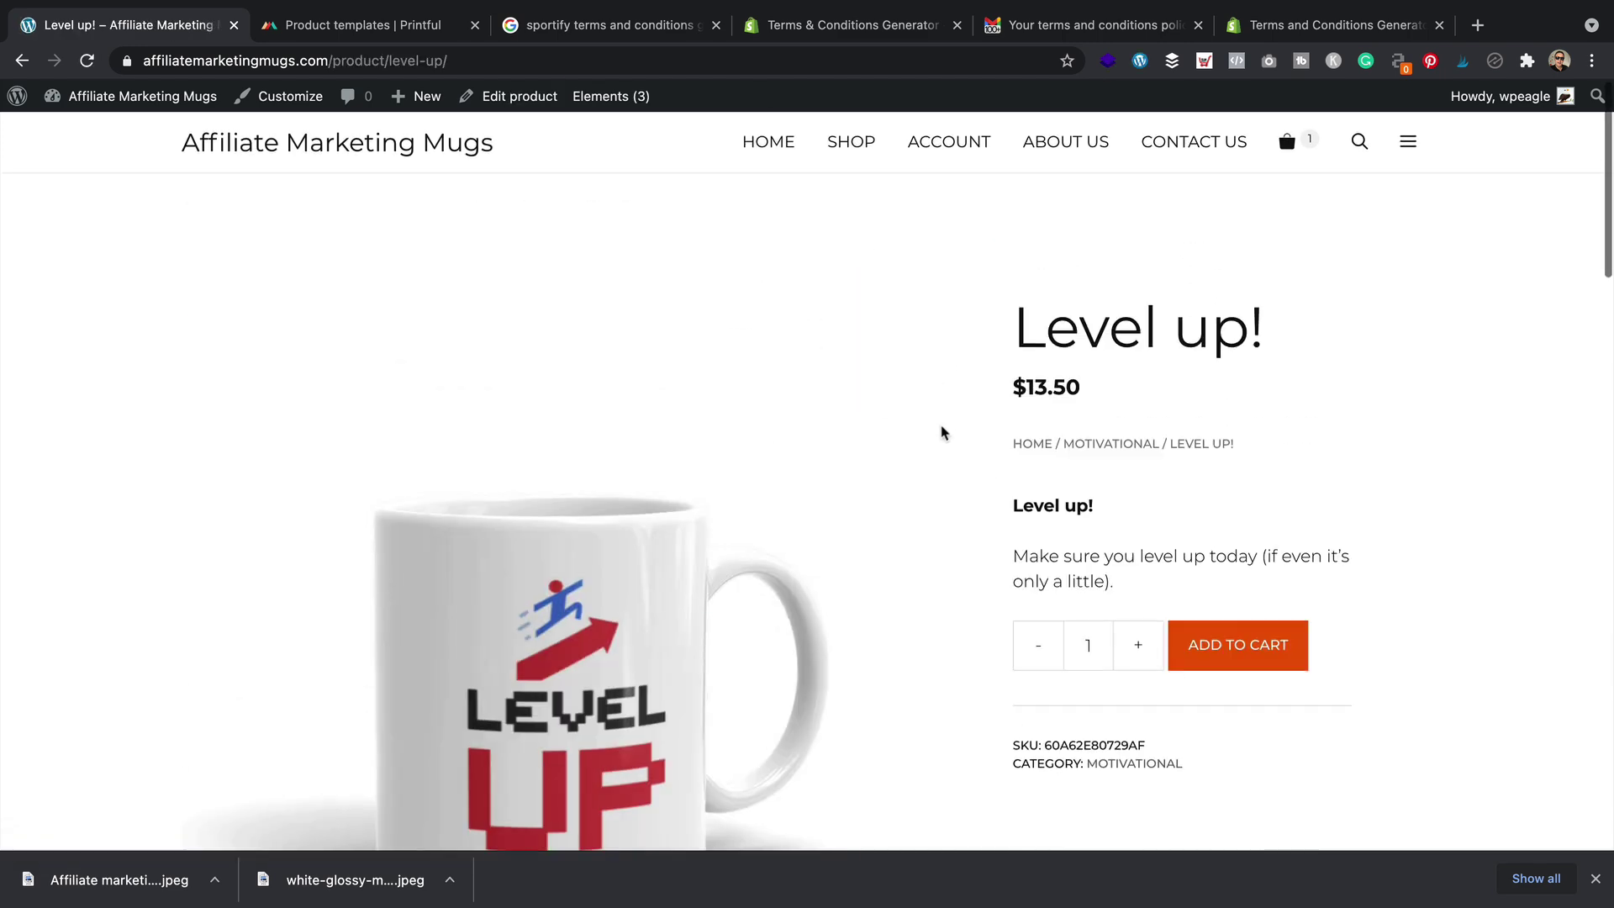